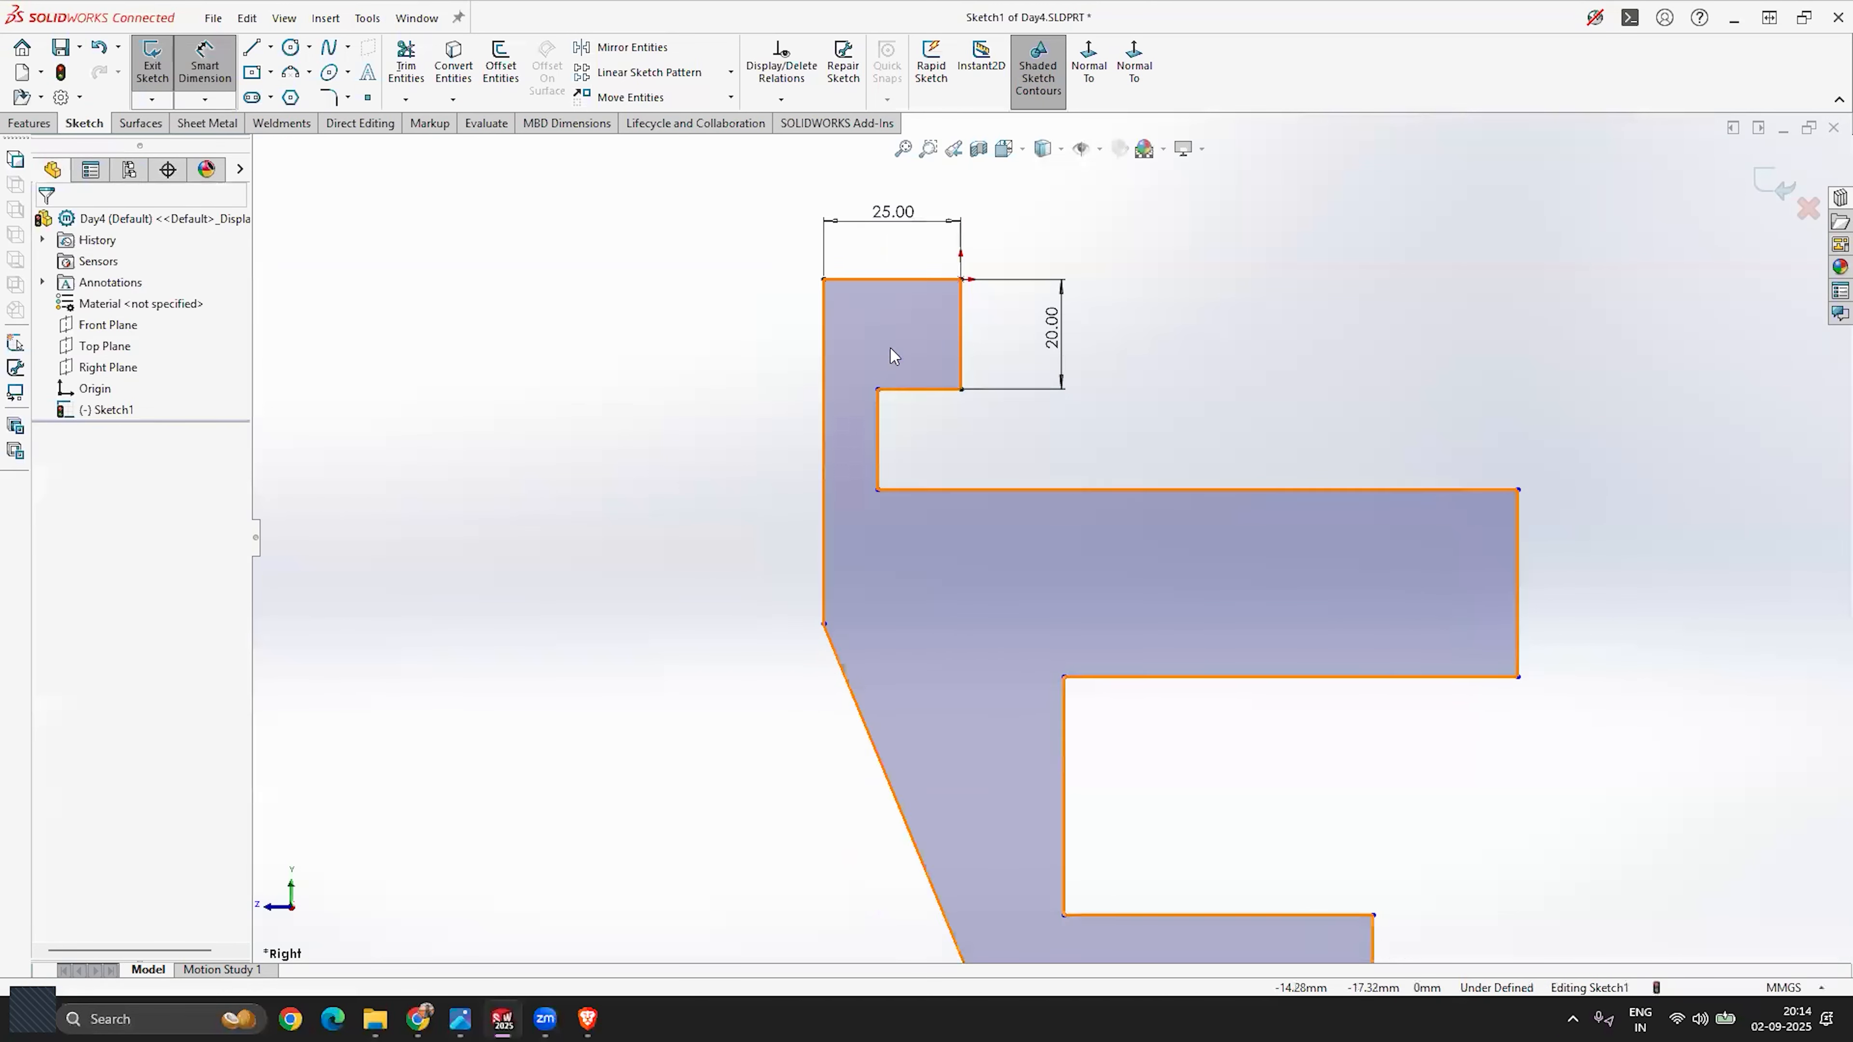
Step: Dimension the horizontal distance between the long outer vertical edge and the short vertical edge below the top lip as 20 mm
{"action": "left_click", "coordinate": [217, 78]}
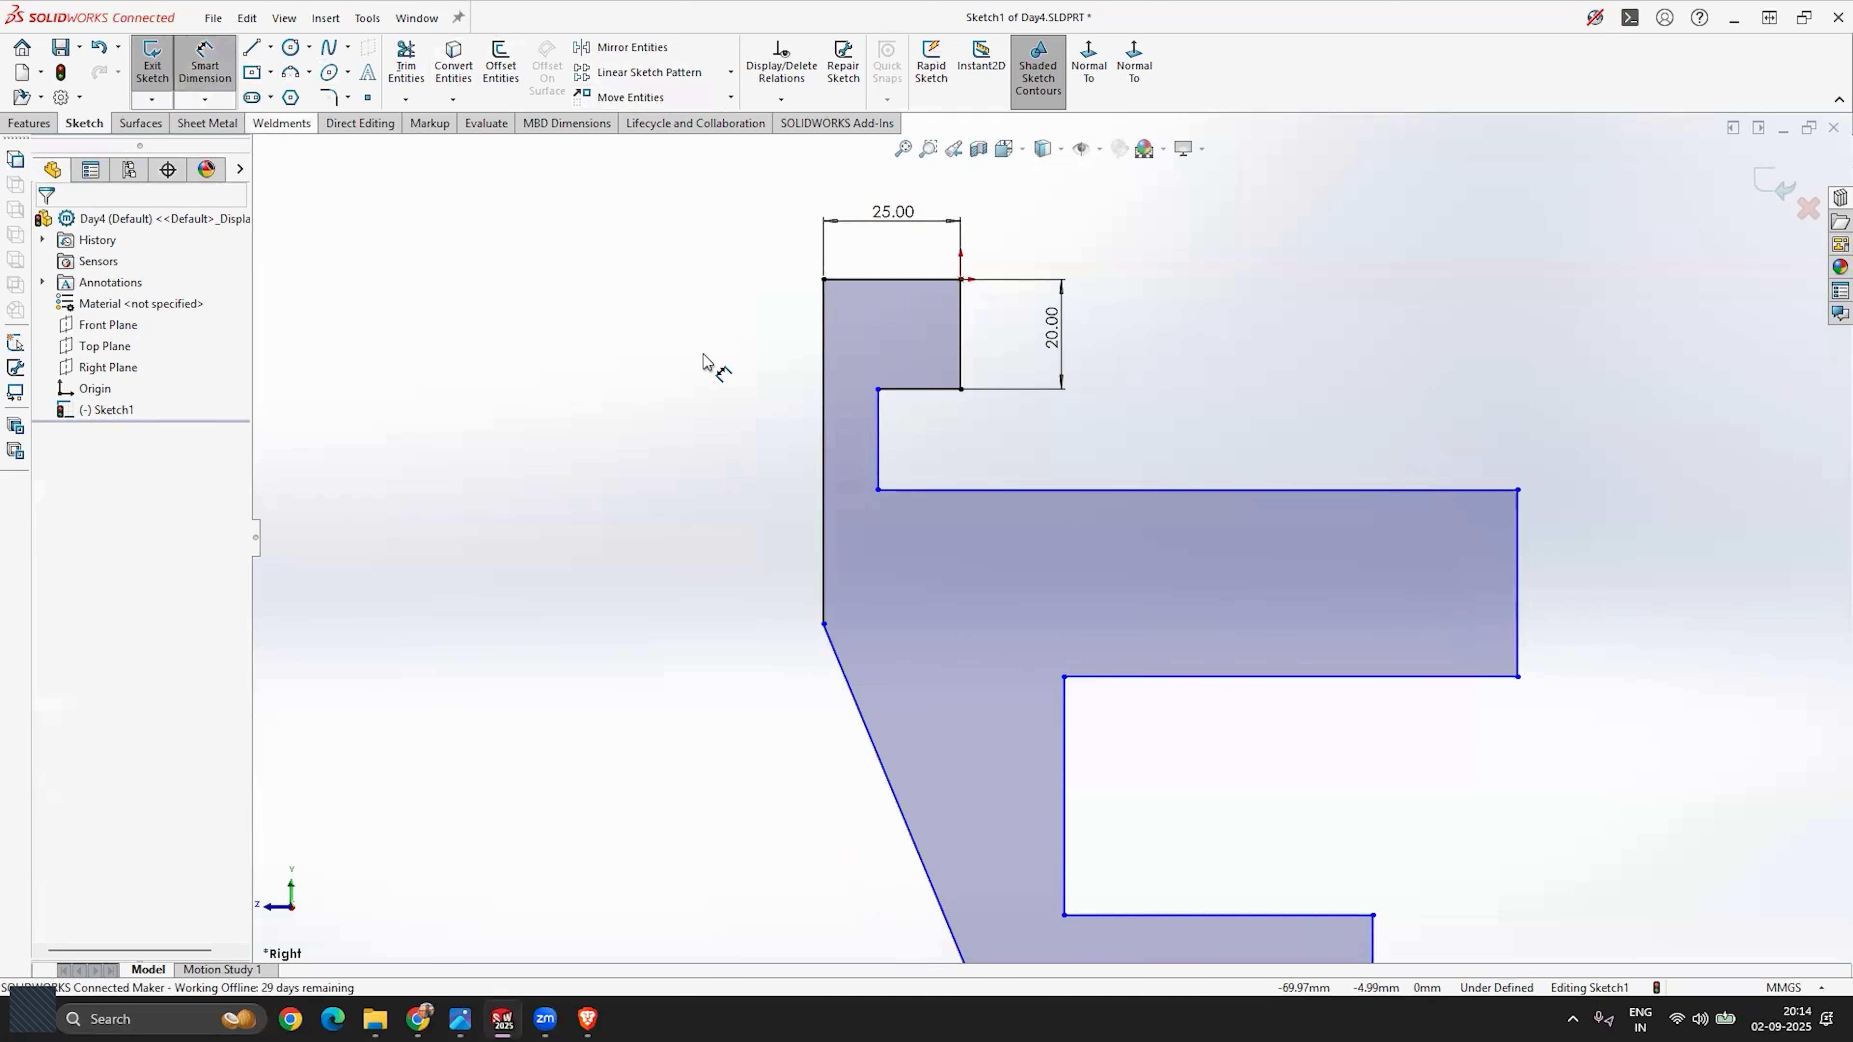
{"action": "left_click", "coordinate": [877, 427]}
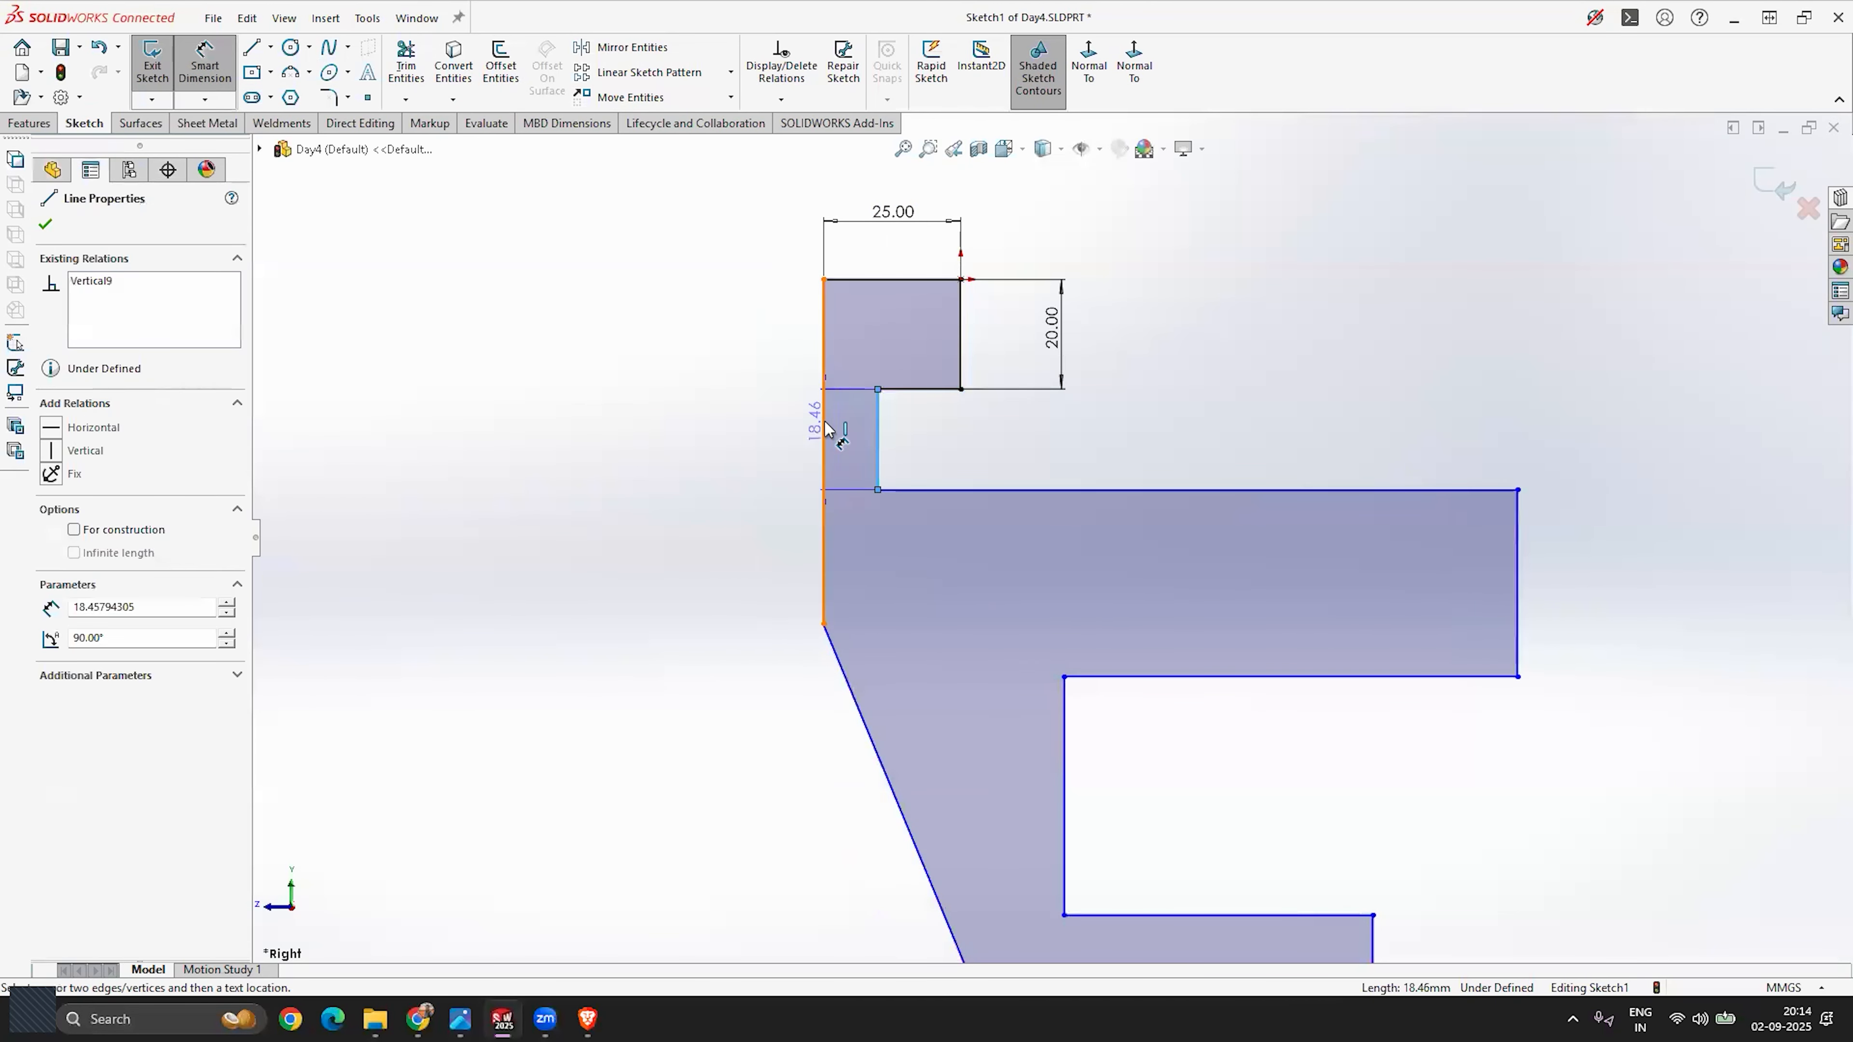
{"action": "left_click", "coordinate": [823, 422]}
{"action": "left_click", "coordinate": [859, 252]}
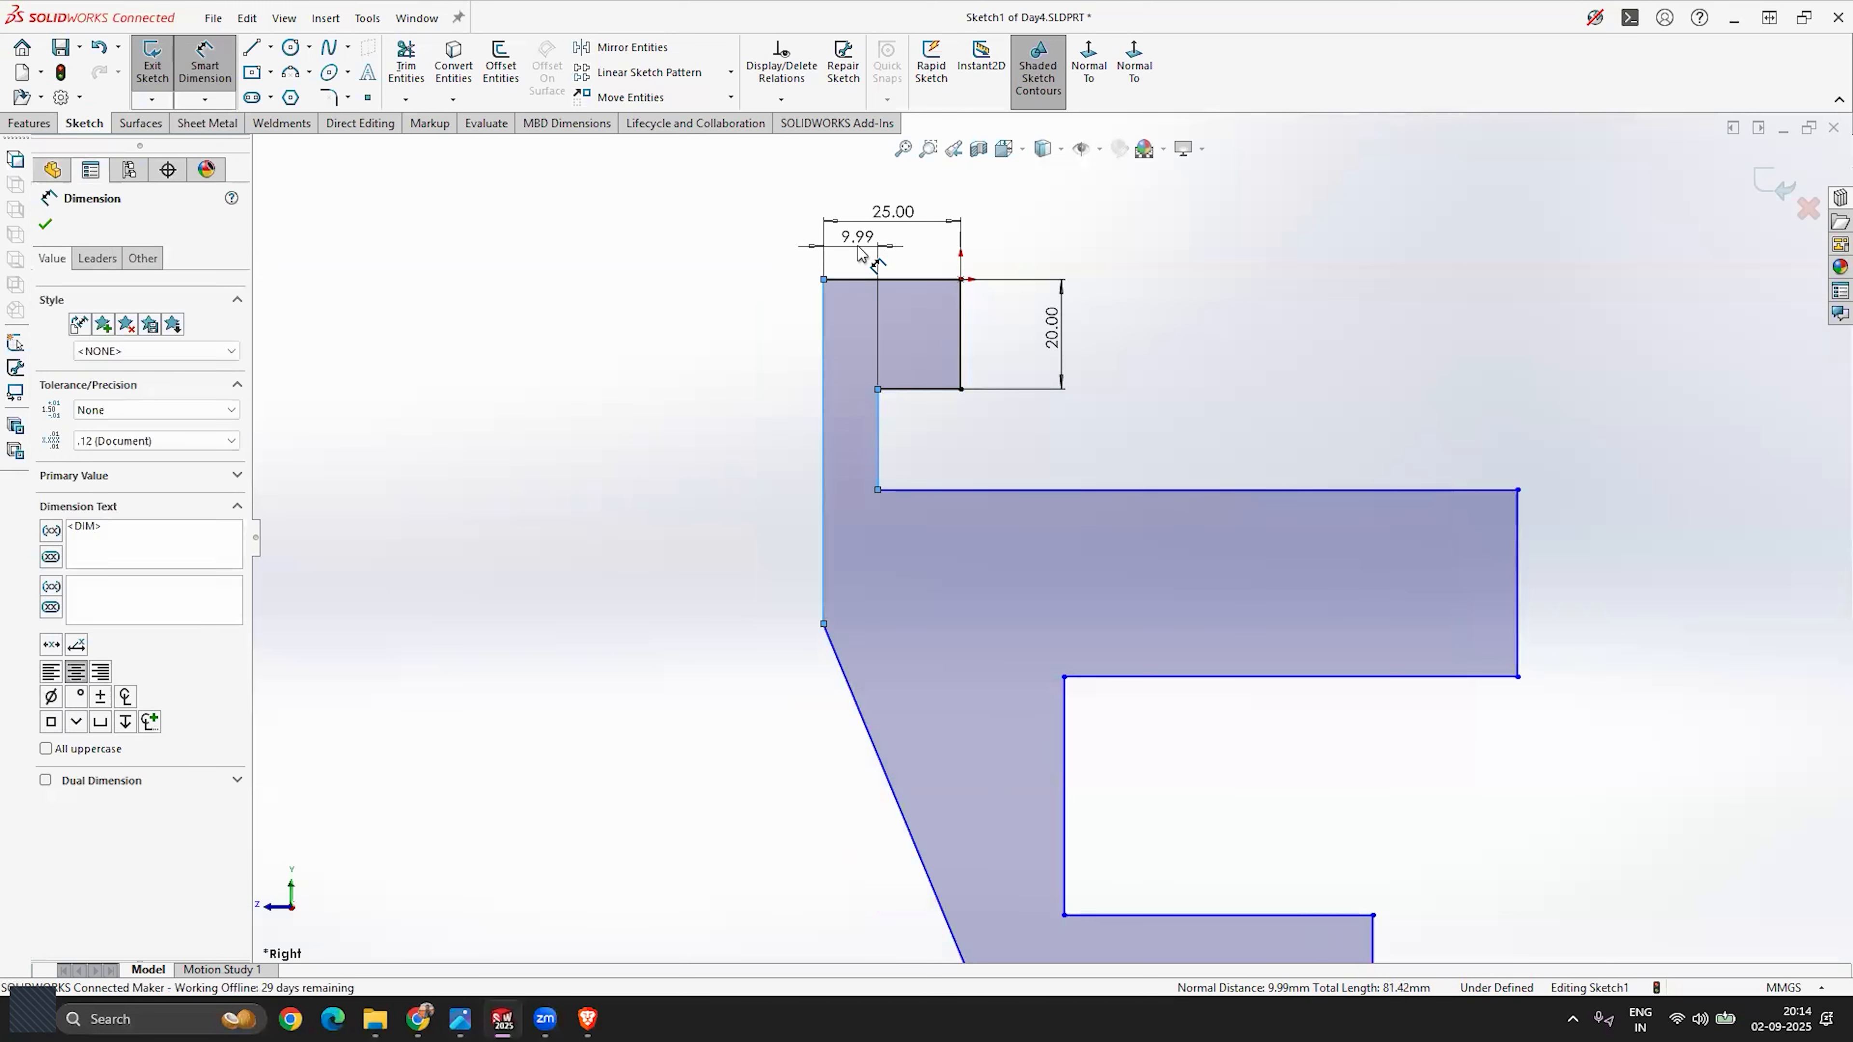
{"action": "key", "text": "Return"}
{"action": "key", "text": "Escape"}
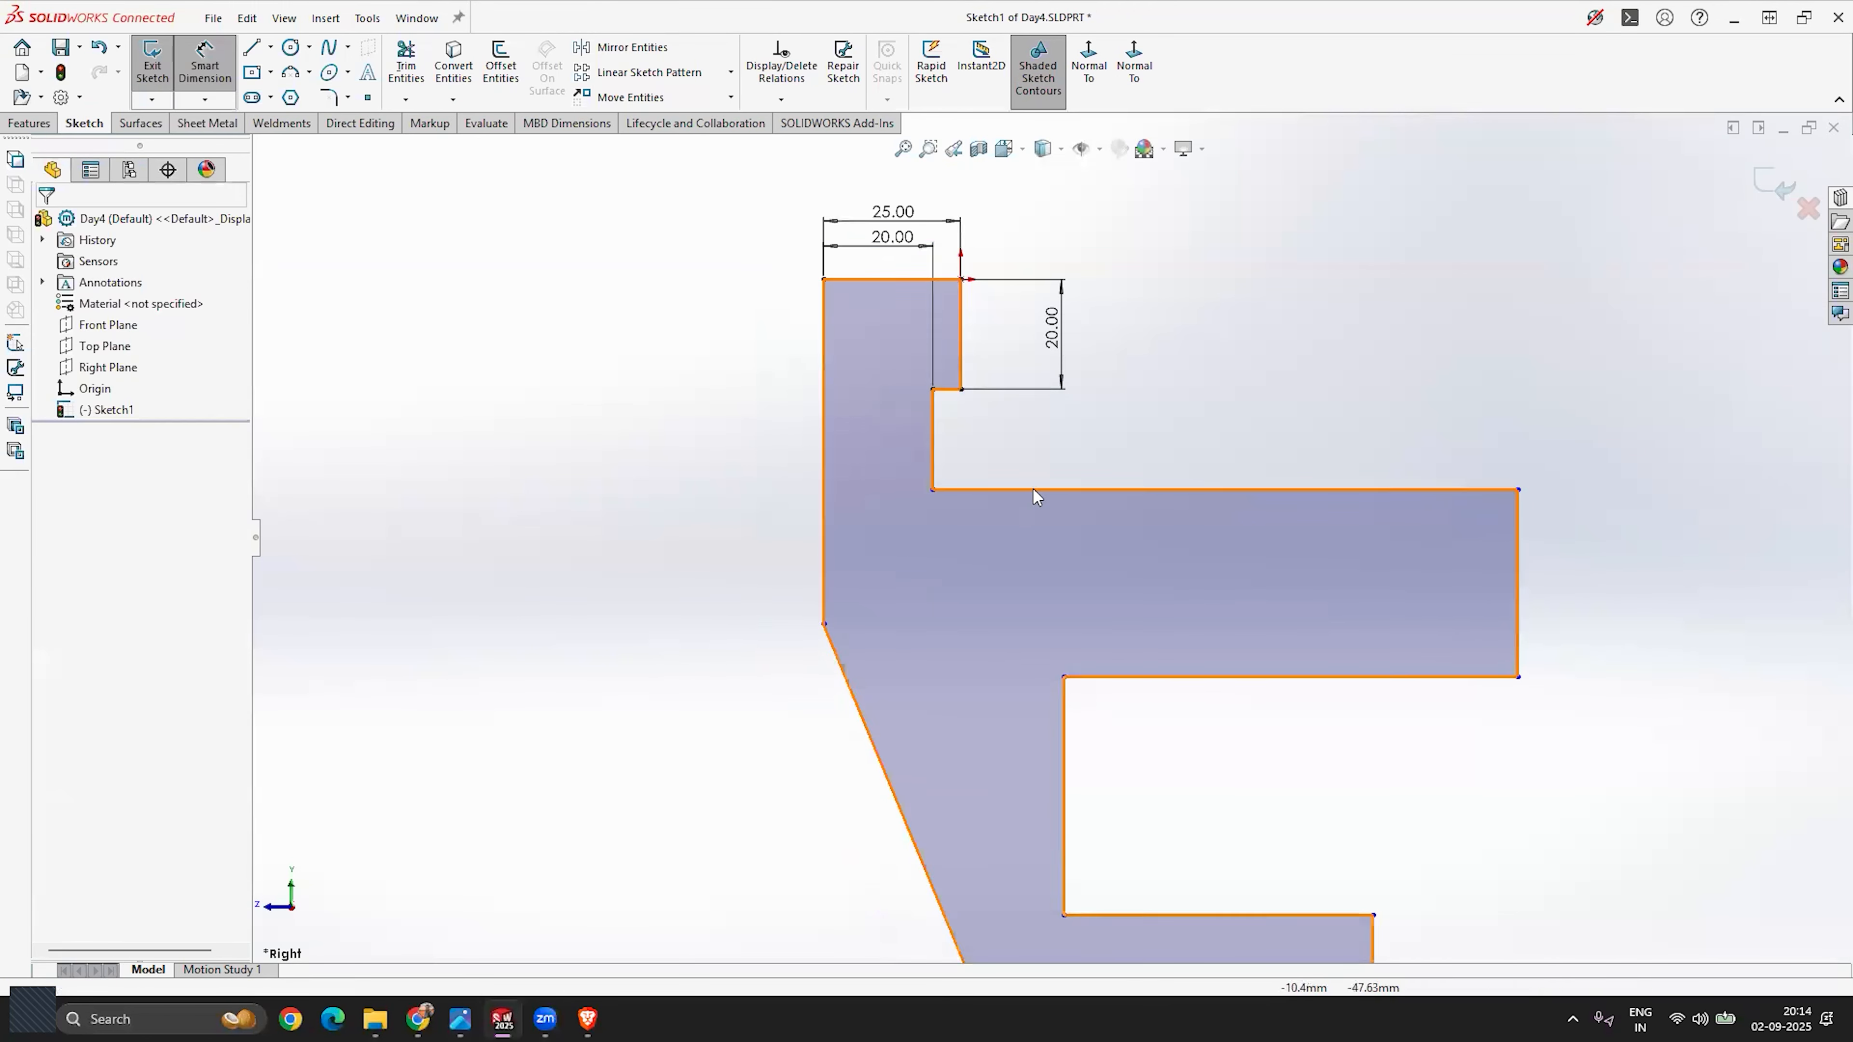
Step: Dimension the upper edge of the middle horizontal arm and set its length to 65 mm
{"action": "scroll", "coordinate": [1049, 538], "scroll_direction": "up", "scroll_amount": 4}
{"action": "scroll", "coordinate": [1225, 574], "scroll_direction": "down", "scroll_amount": 3}
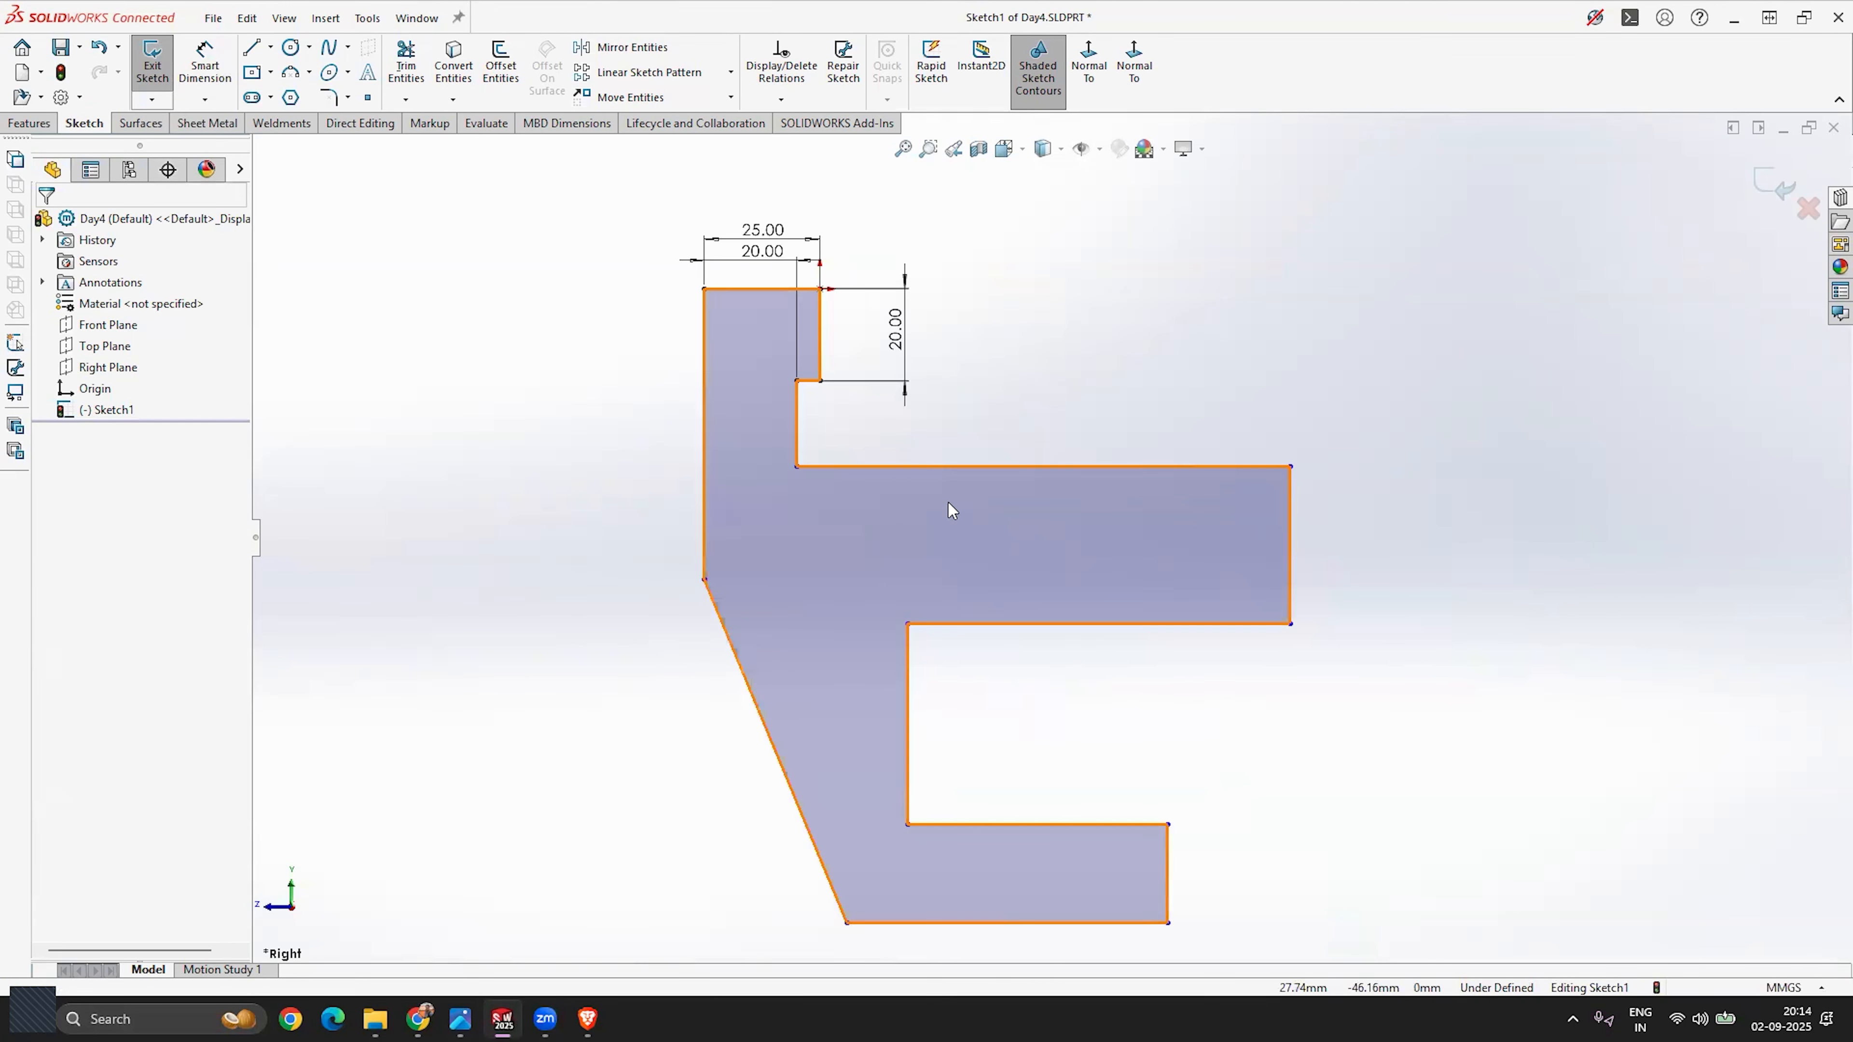
{"action": "left_click", "coordinate": [207, 70]}
{"action": "left_click", "coordinate": [1029, 460]}
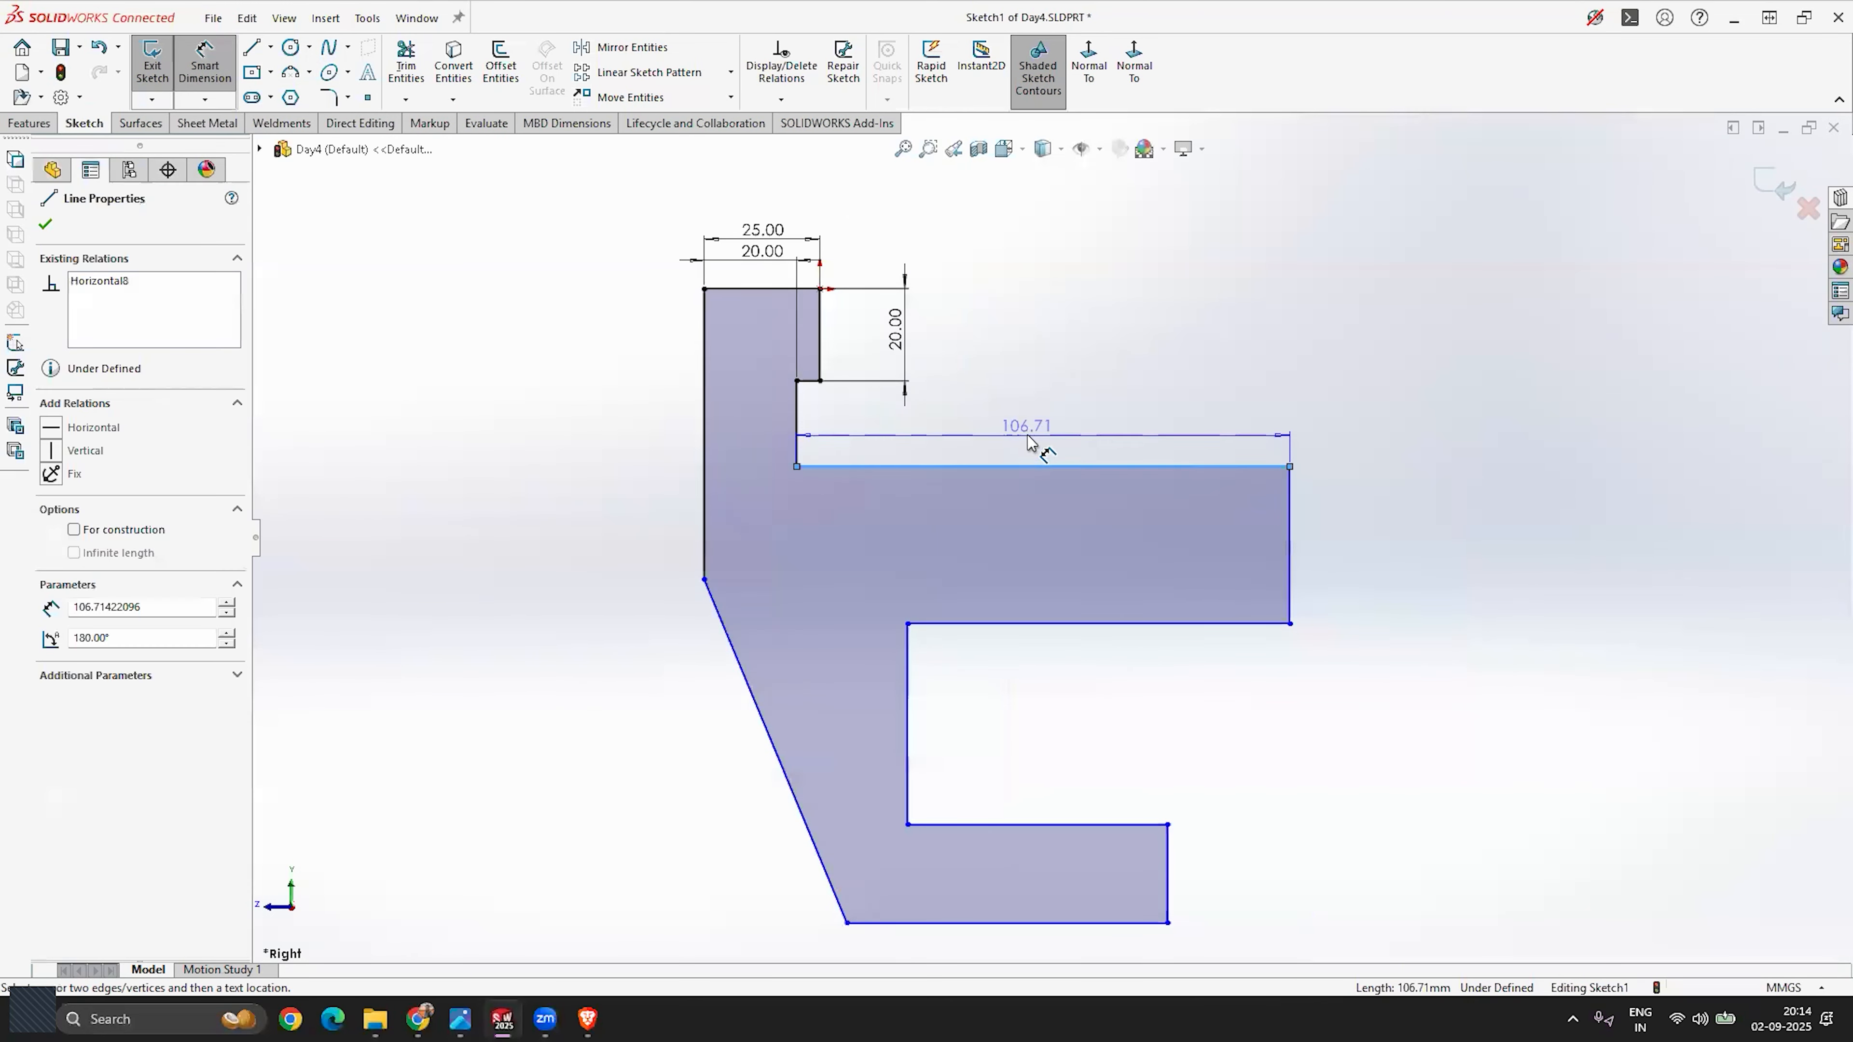
{"action": "left_click", "coordinate": [1027, 434]}
{"action": "key", "text": "Return"}
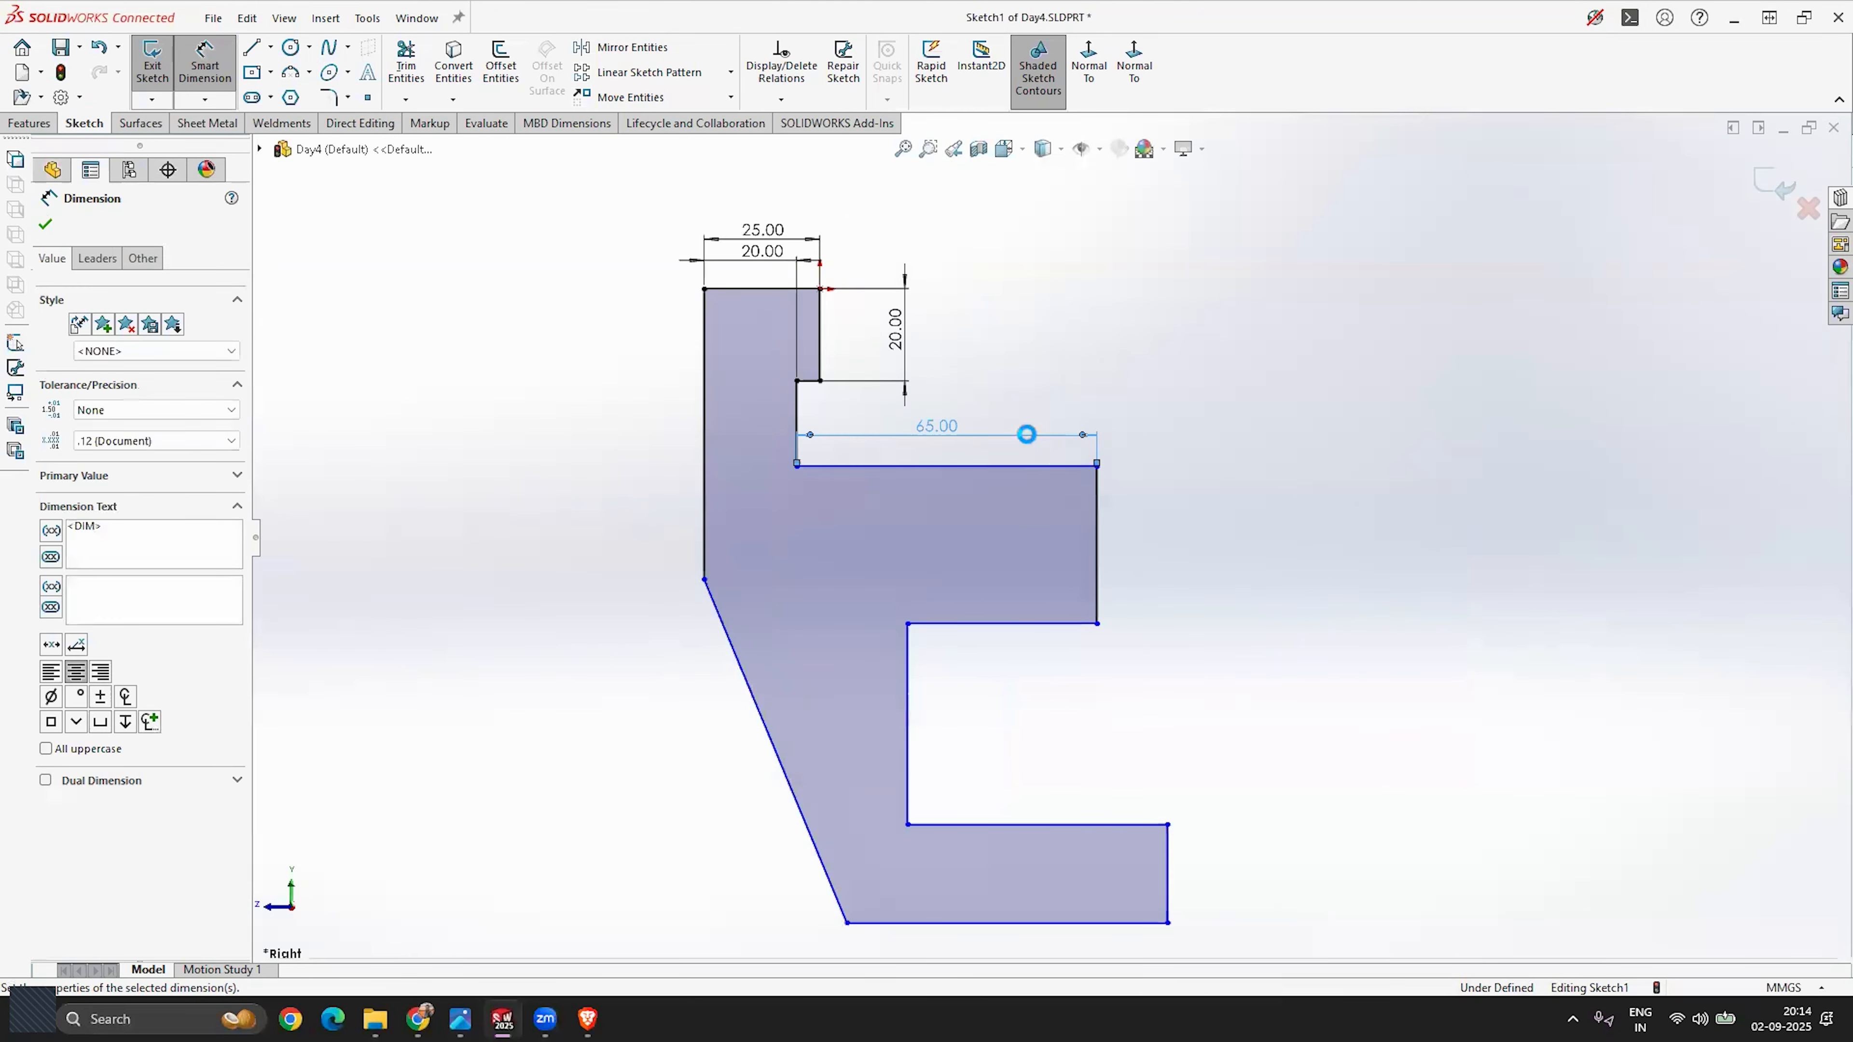
{"action": "key", "text": "Escape"}
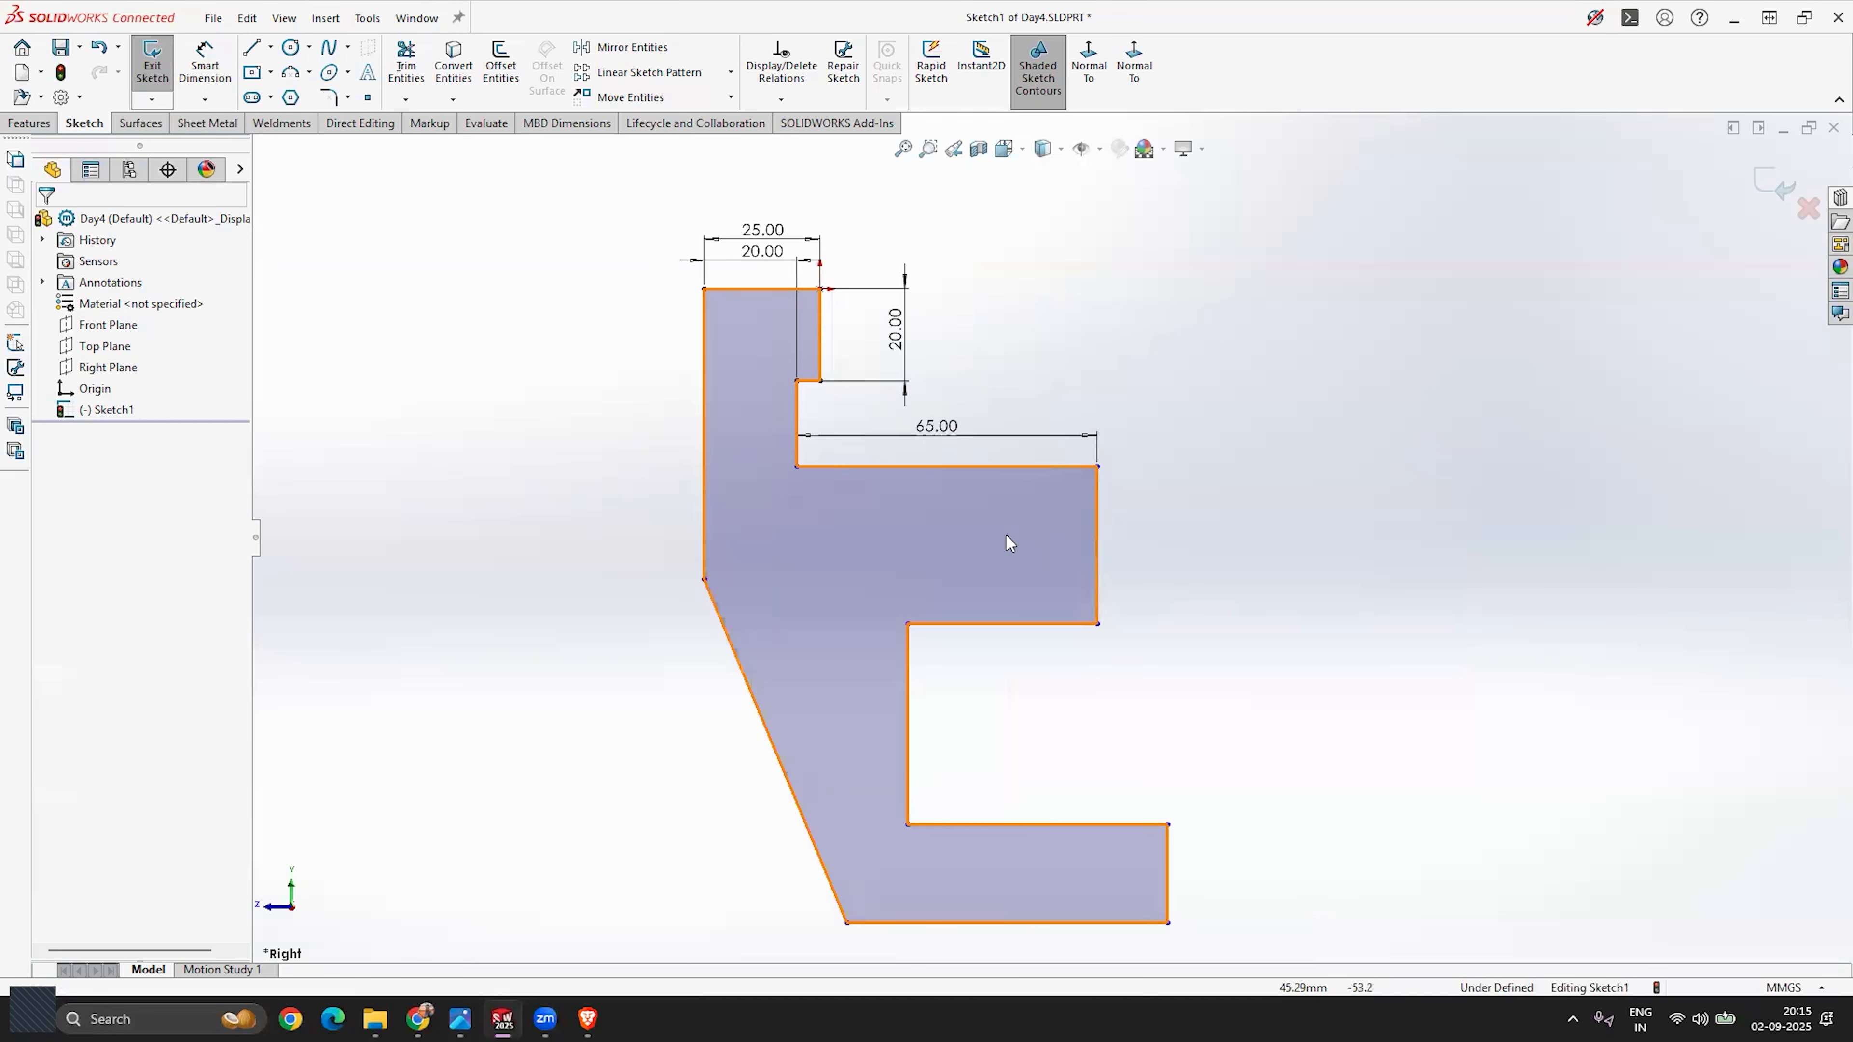
Step: Dimension the vertical end edge of the middle arm and set its height to 20 mm
{"action": "scroll", "coordinate": [1021, 489], "scroll_direction": "down", "scroll_amount": 2}
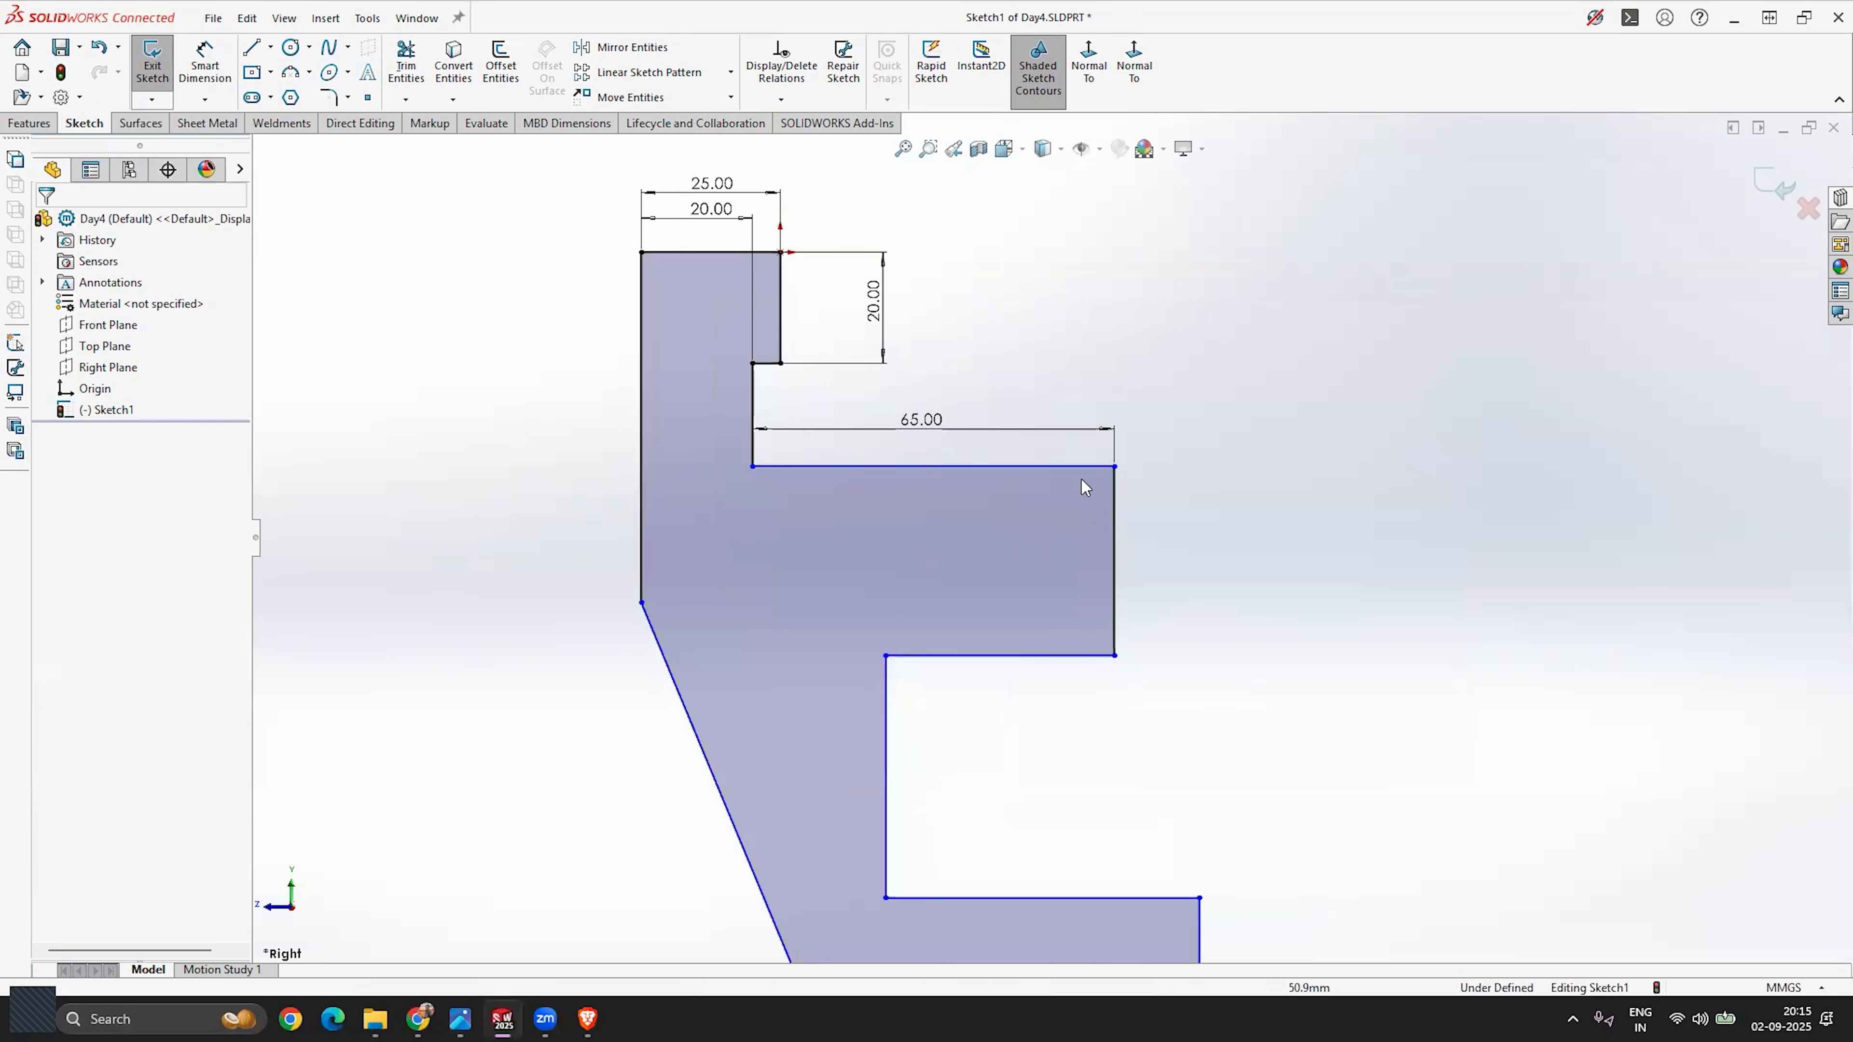
{"action": "left_click", "coordinate": [212, 64]}
{"action": "left_click", "coordinate": [1116, 555]}
{"action": "left_click", "coordinate": [1164, 560]}
{"action": "type", "text": "20"}
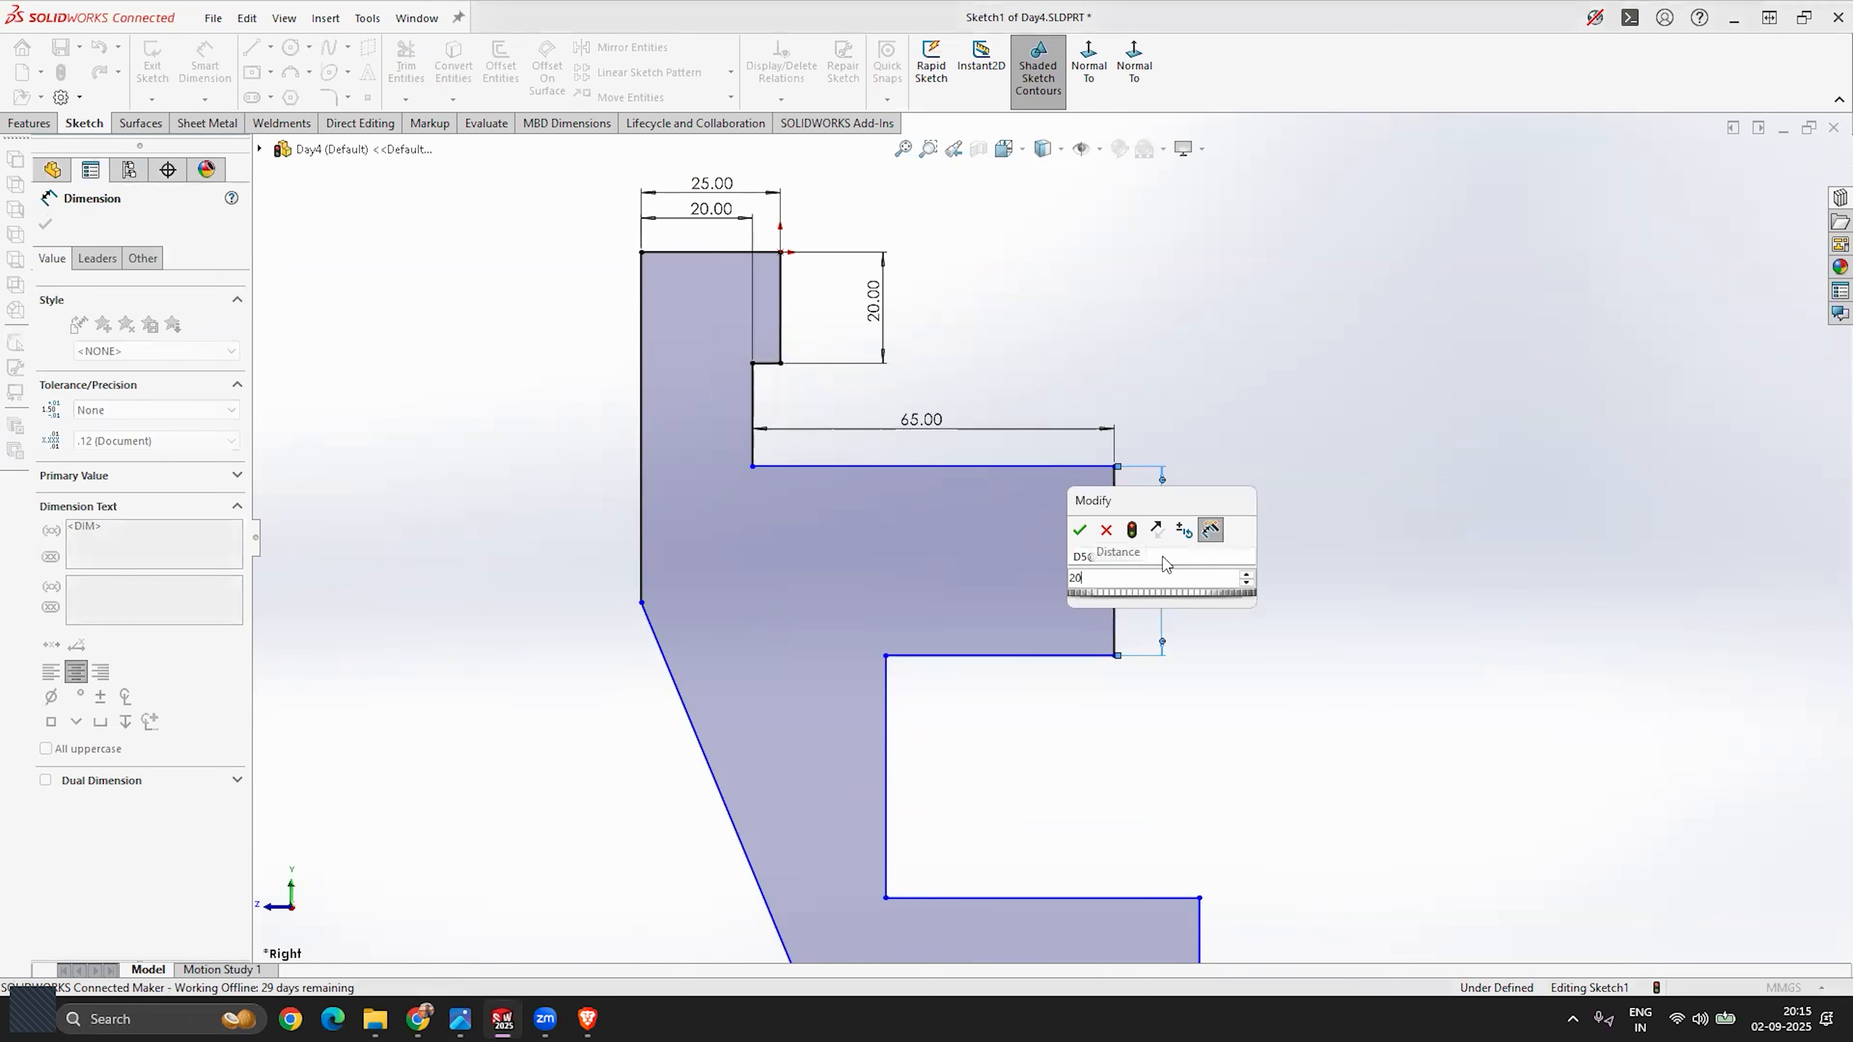
{"action": "key", "text": "Return"}
{"action": "key", "text": "Escape"}
Step: Dimension the vertical end edge of the bottom leg and set its height to 15 mm
{"action": "scroll", "coordinate": [1057, 539], "scroll_direction": "up", "scroll_amount": 4}
{"action": "scroll", "coordinate": [1060, 737], "scroll_direction": "down", "scroll_amount": 2}
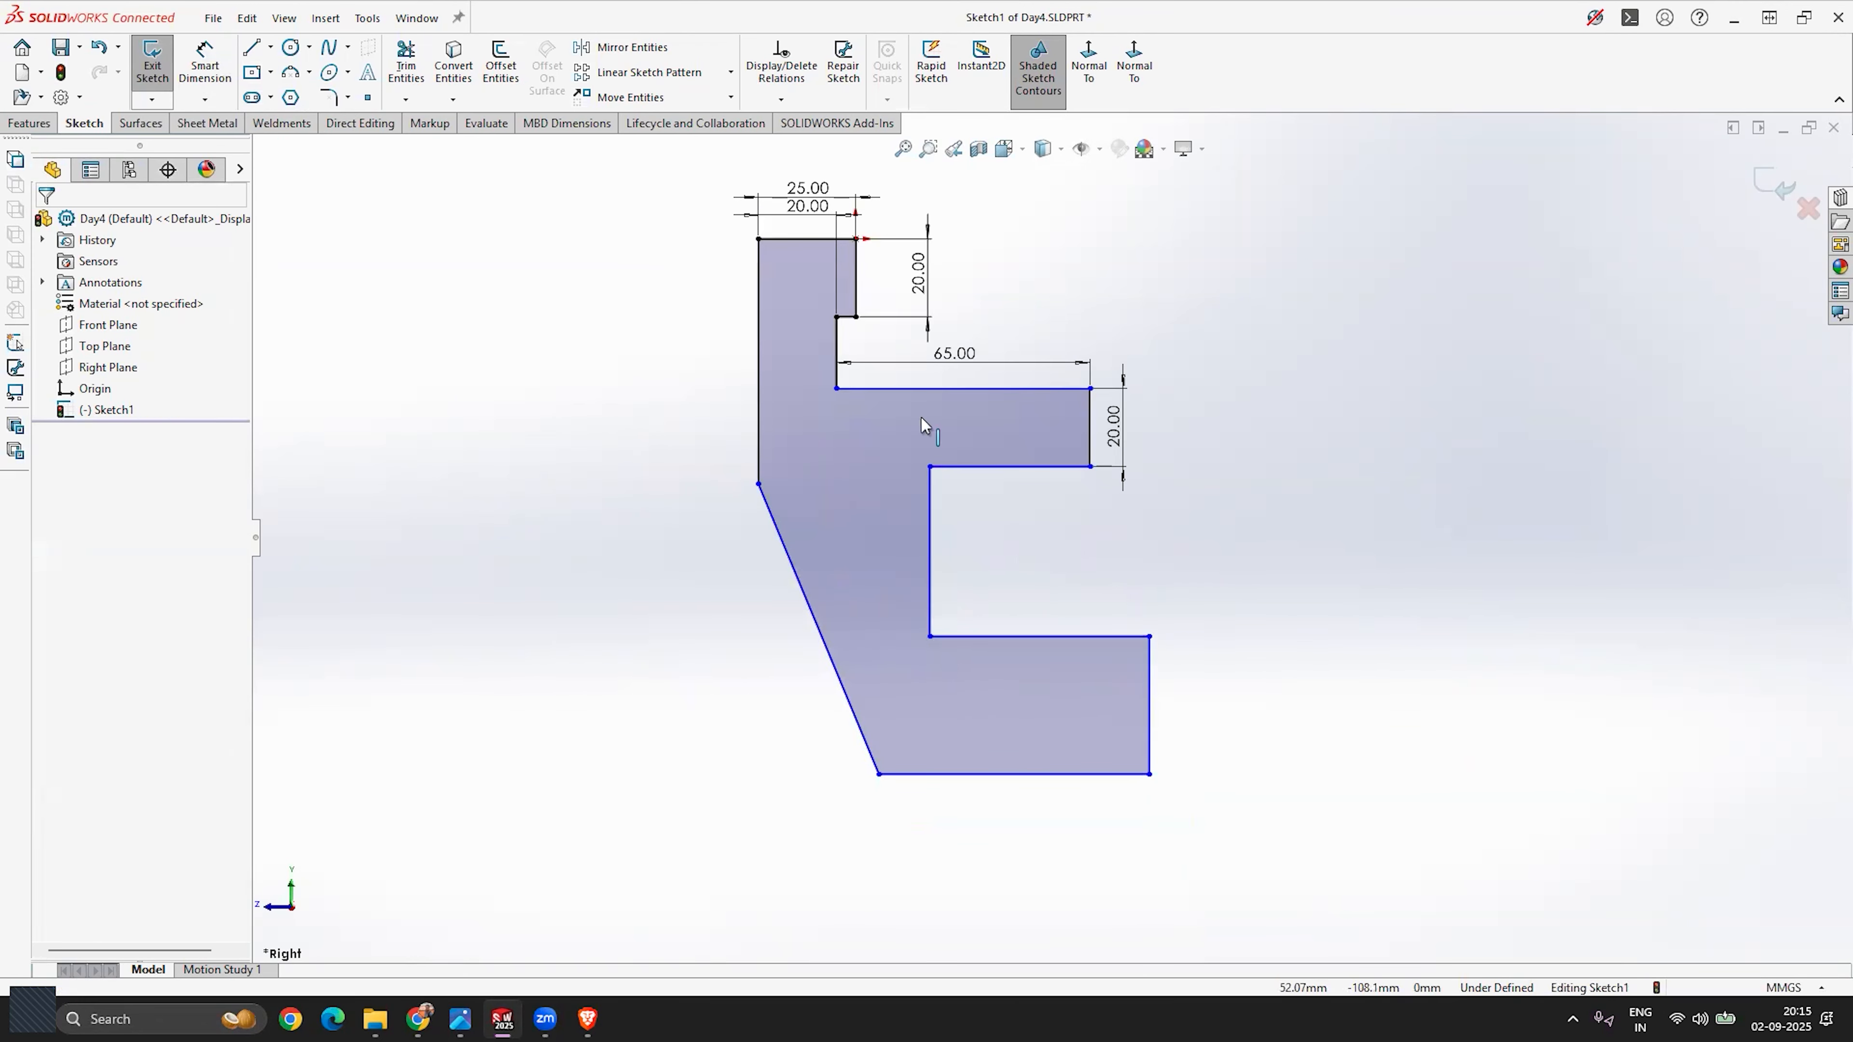
{"action": "left_click", "coordinate": [207, 82]}
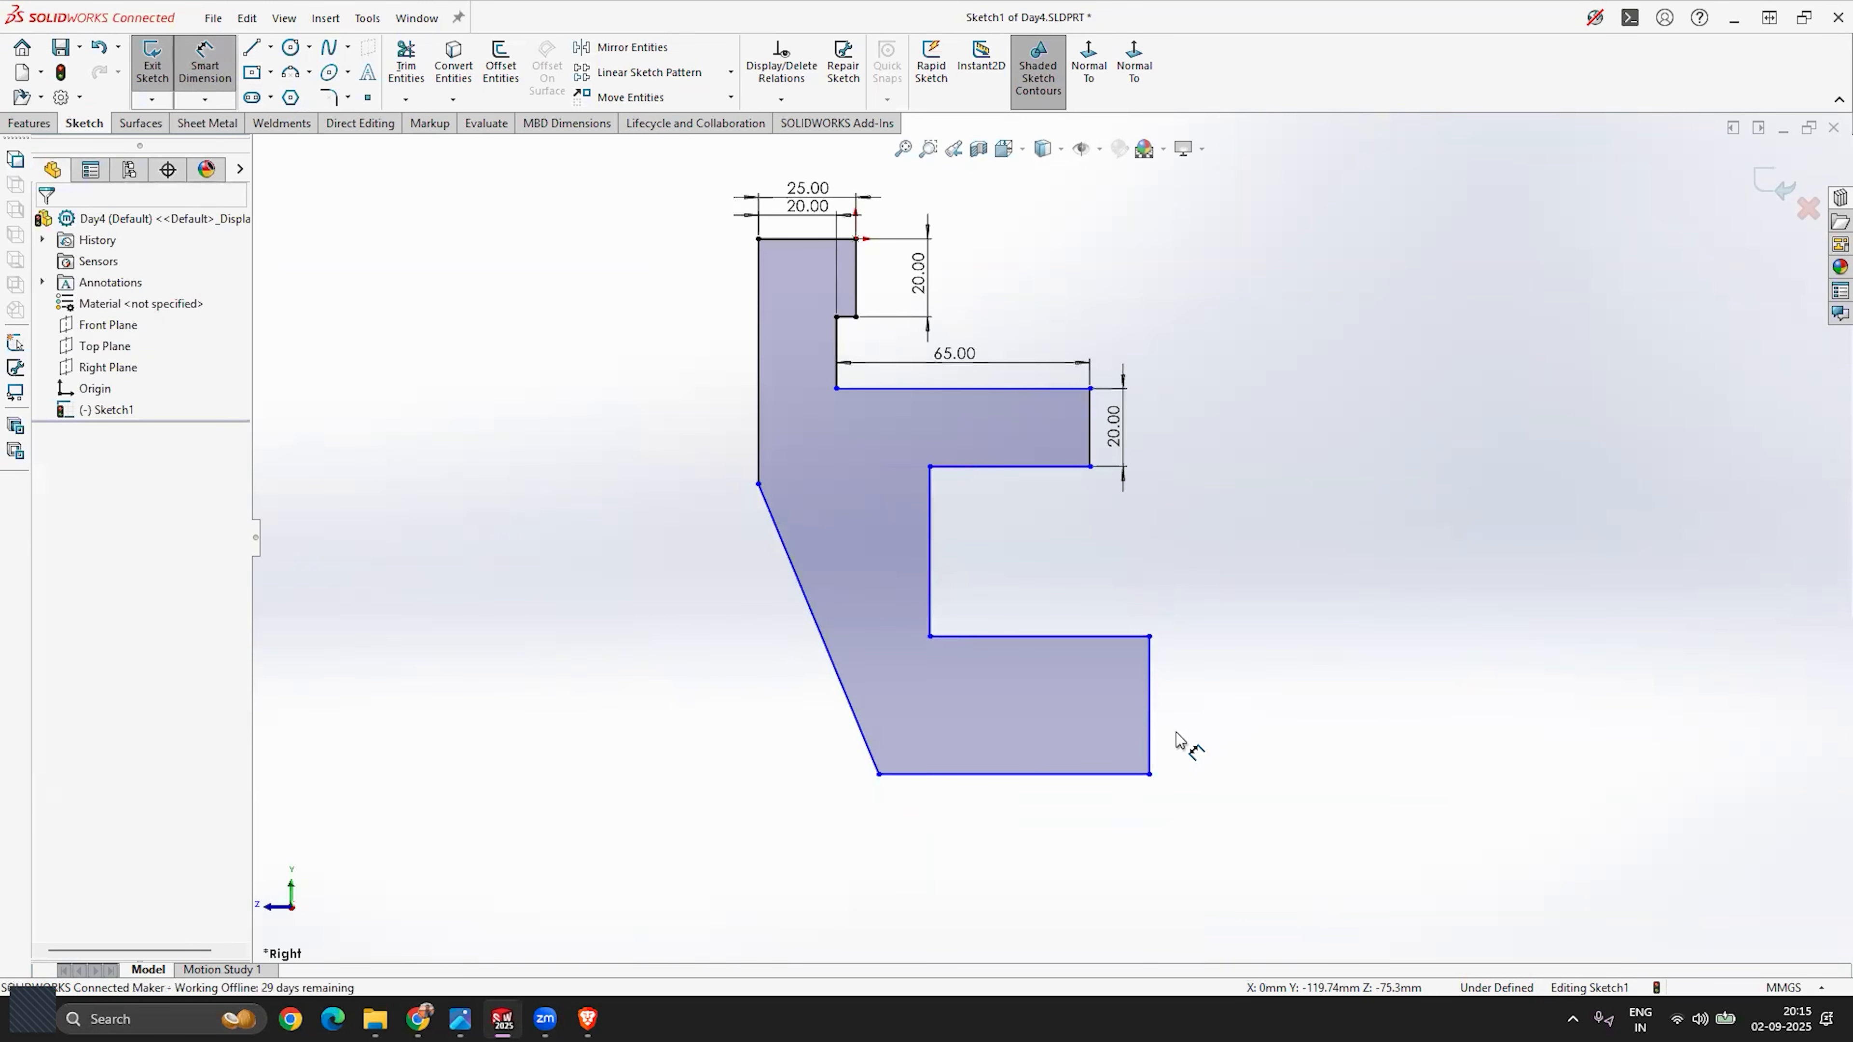
{"action": "key", "text": "Escape"}
{"action": "left_click", "coordinate": [205, 69]}
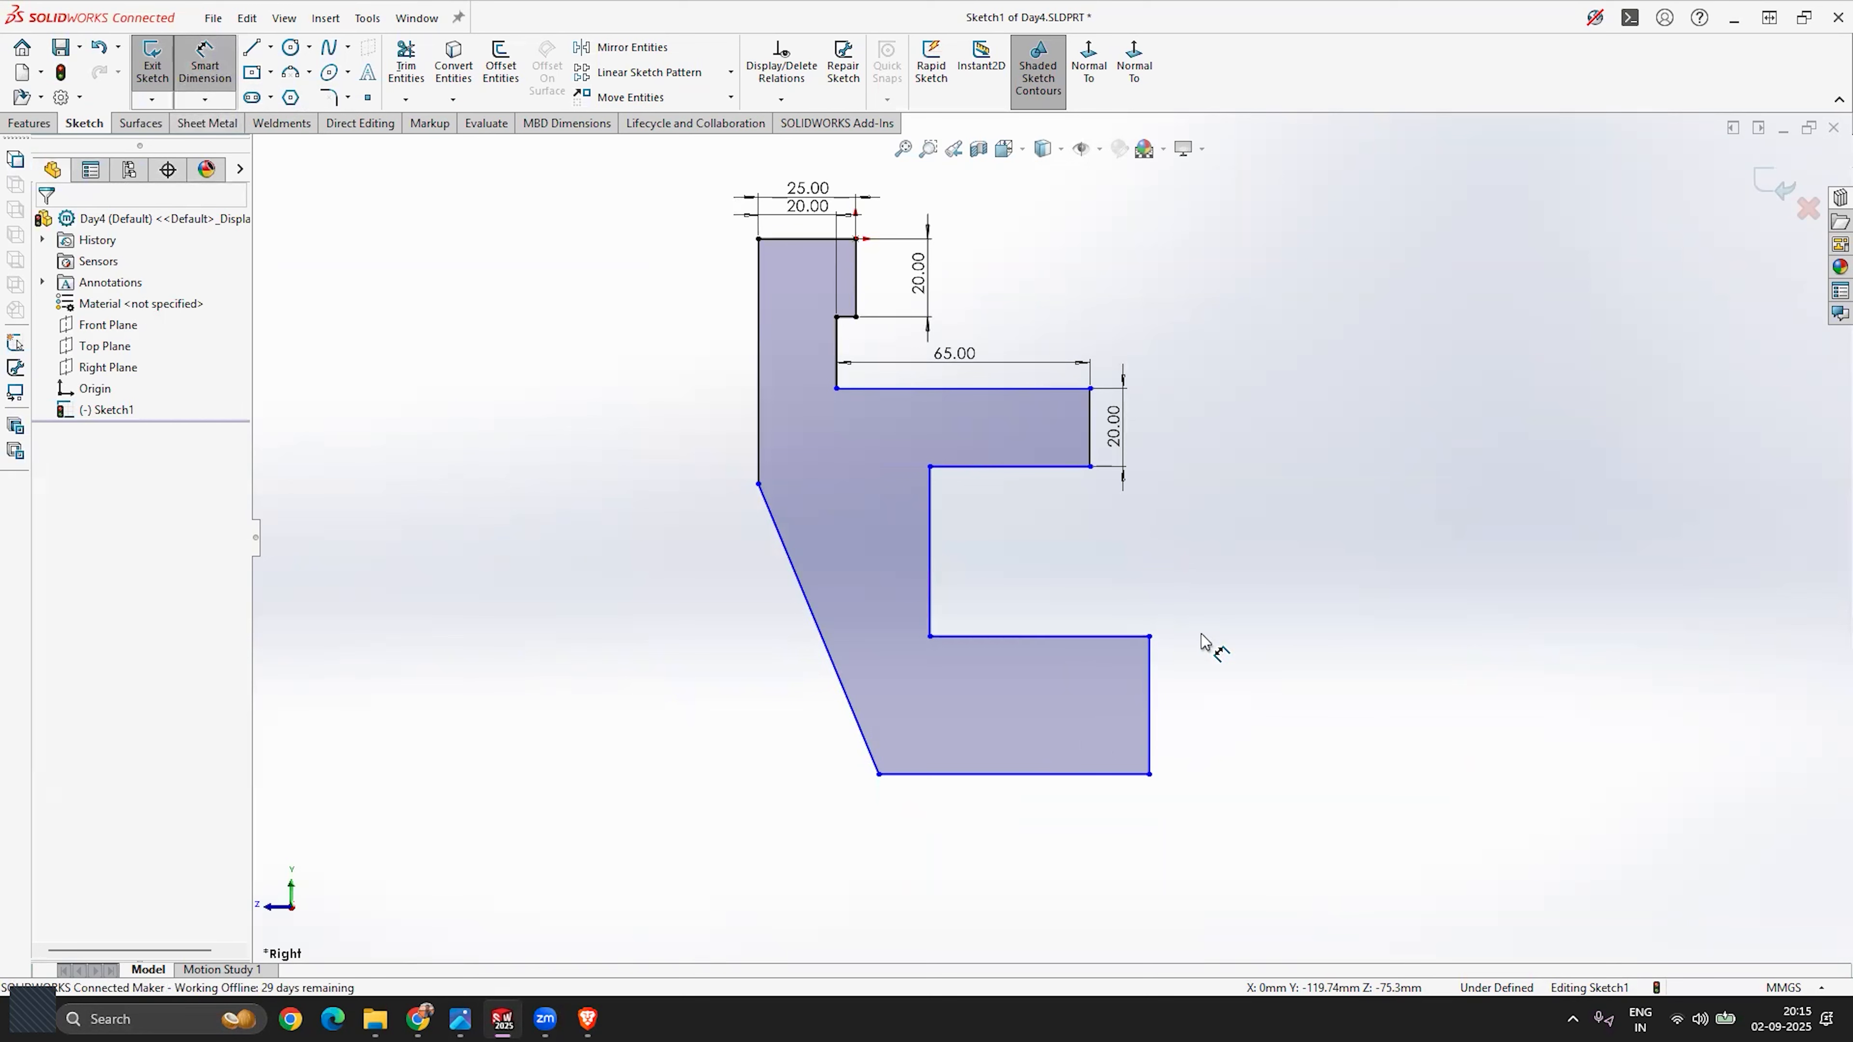
{"action": "left_click", "coordinate": [1152, 682]}
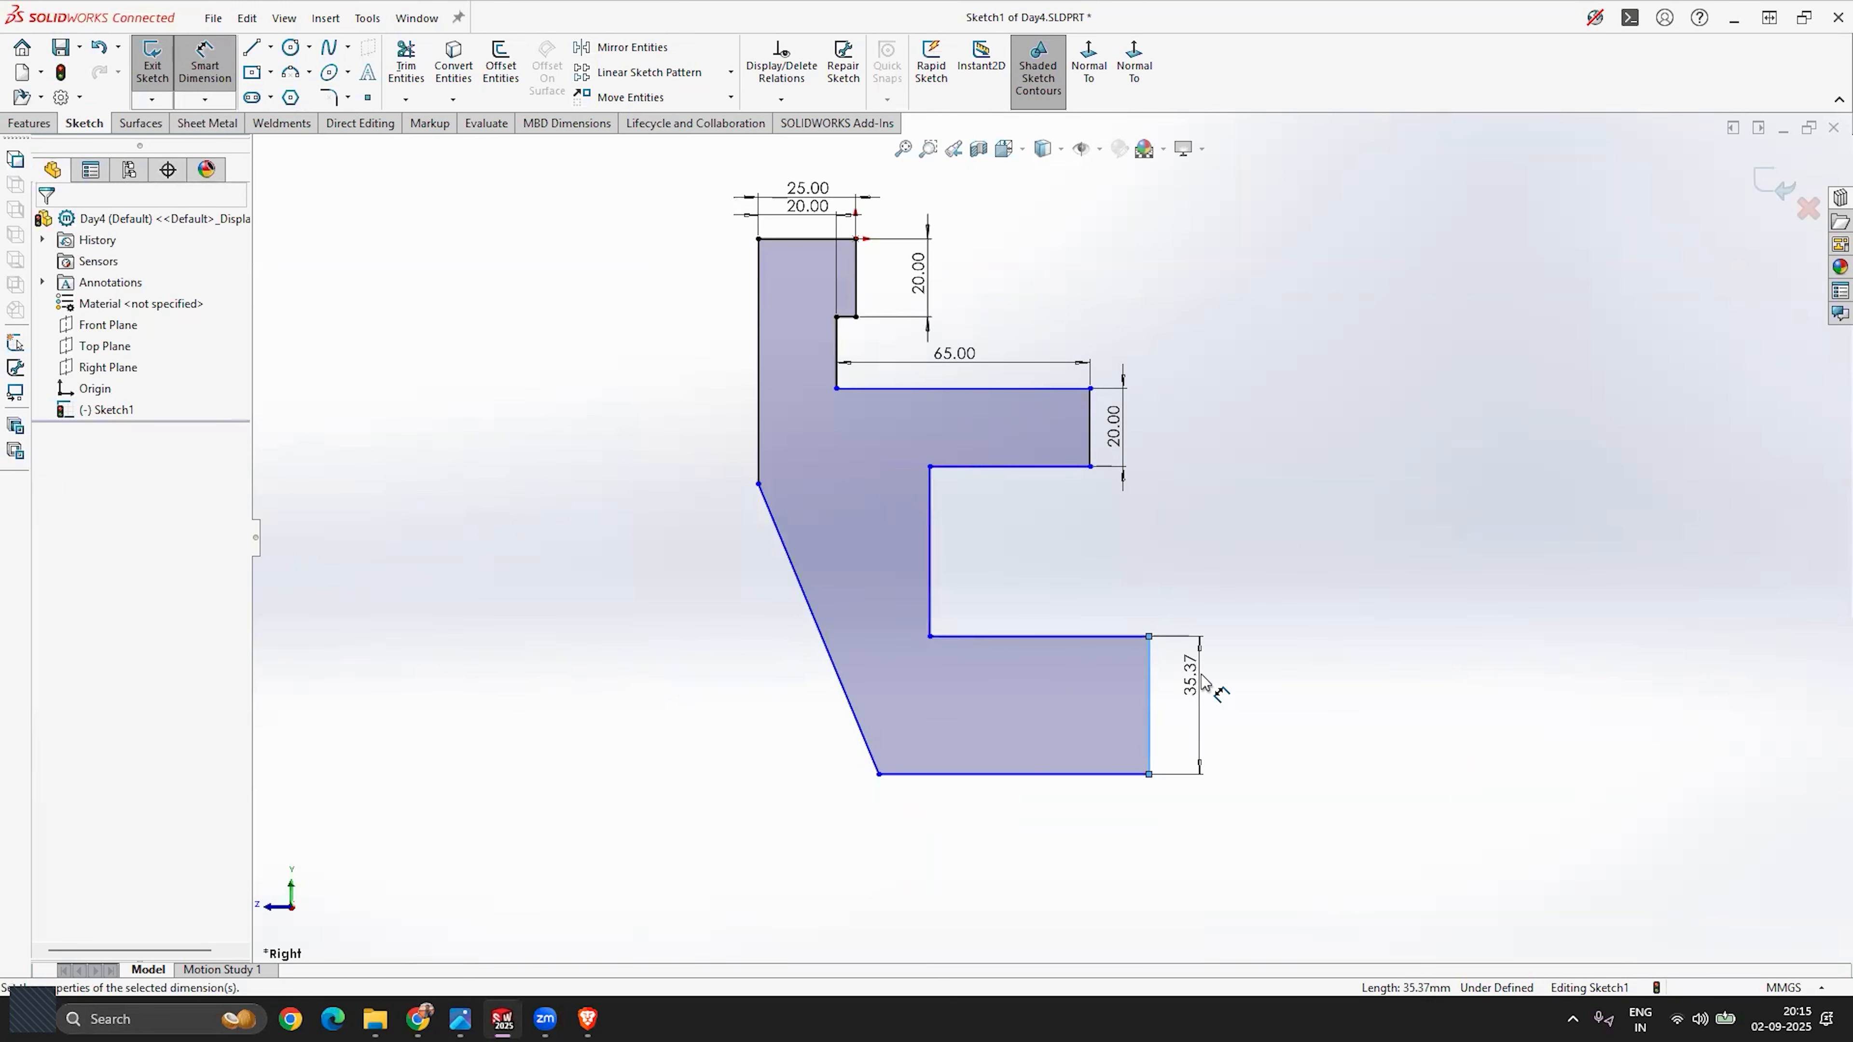
{"action": "left_click", "coordinate": [1202, 679]}
{"action": "type", "text": "15"}
{"action": "key", "text": "Return"}
{"action": "key", "text": "Escape"}
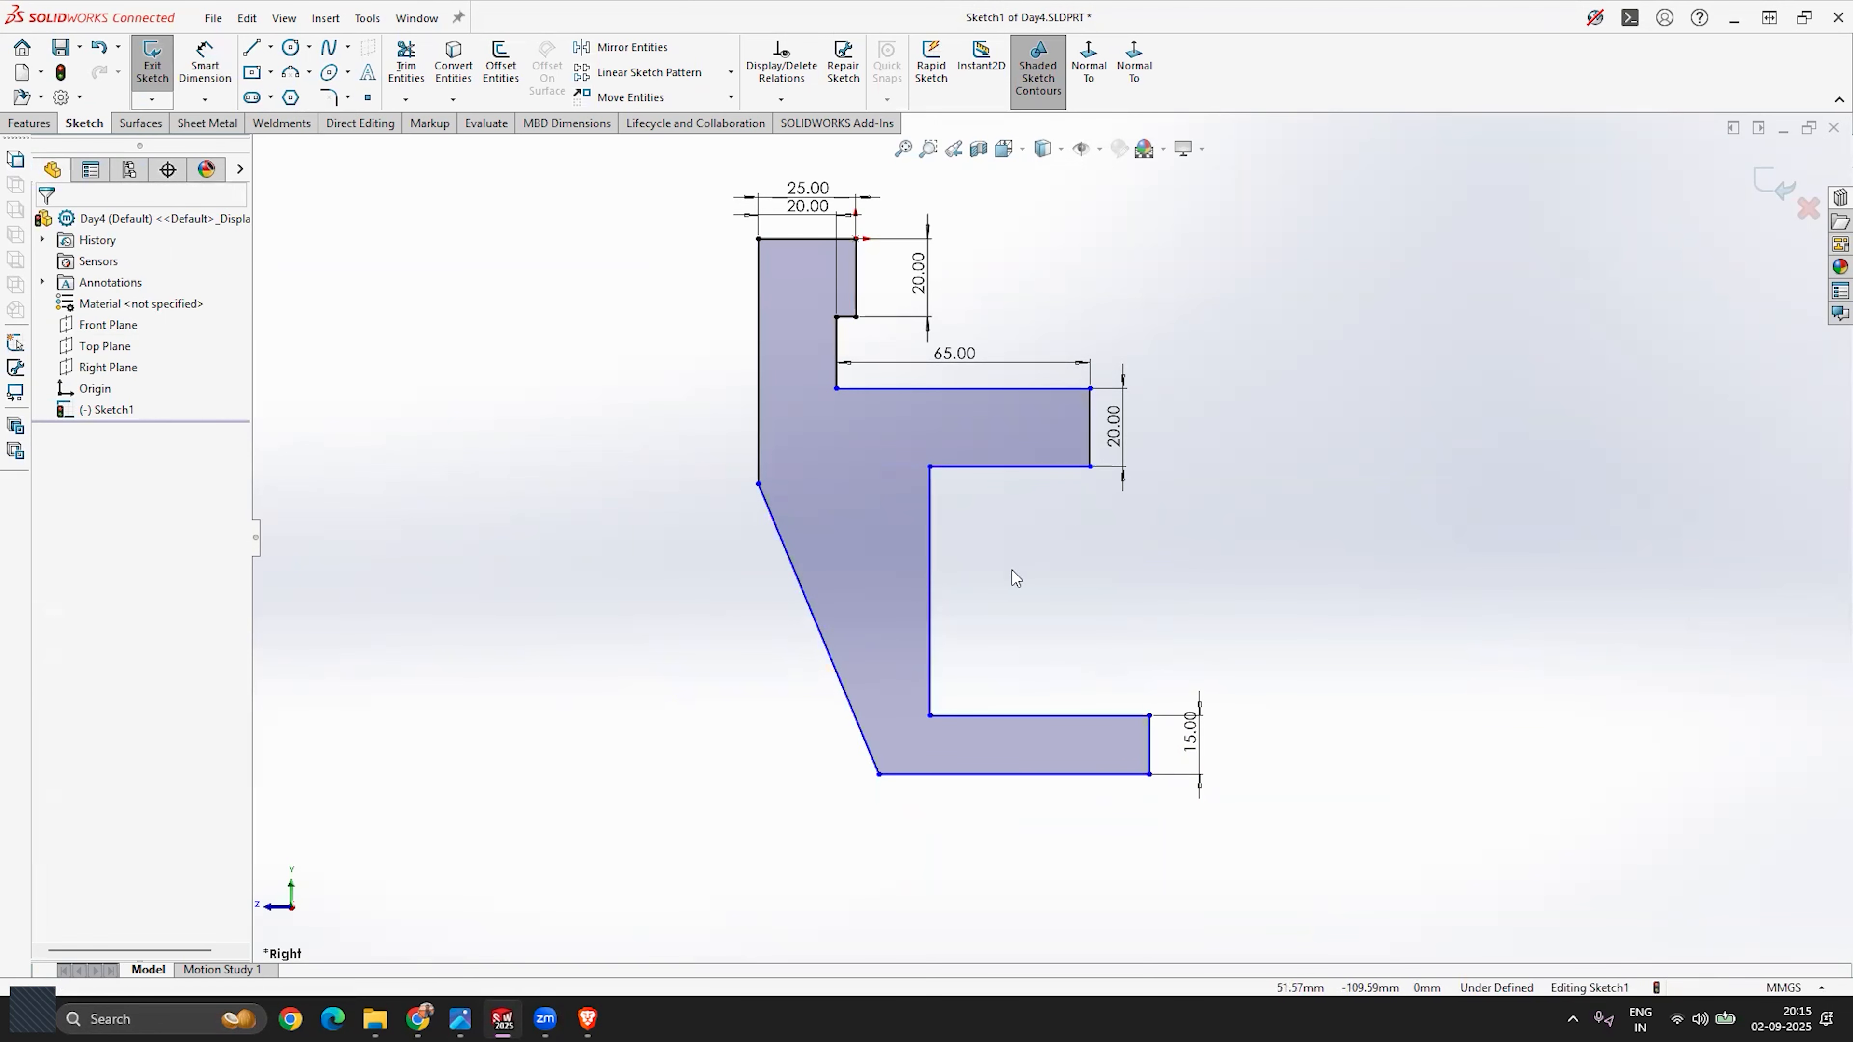
Step: Set the vertical gap between the middle arm's lower edge and the bottom leg's upper edge to 50 mm
{"action": "key", "text": "Return"}
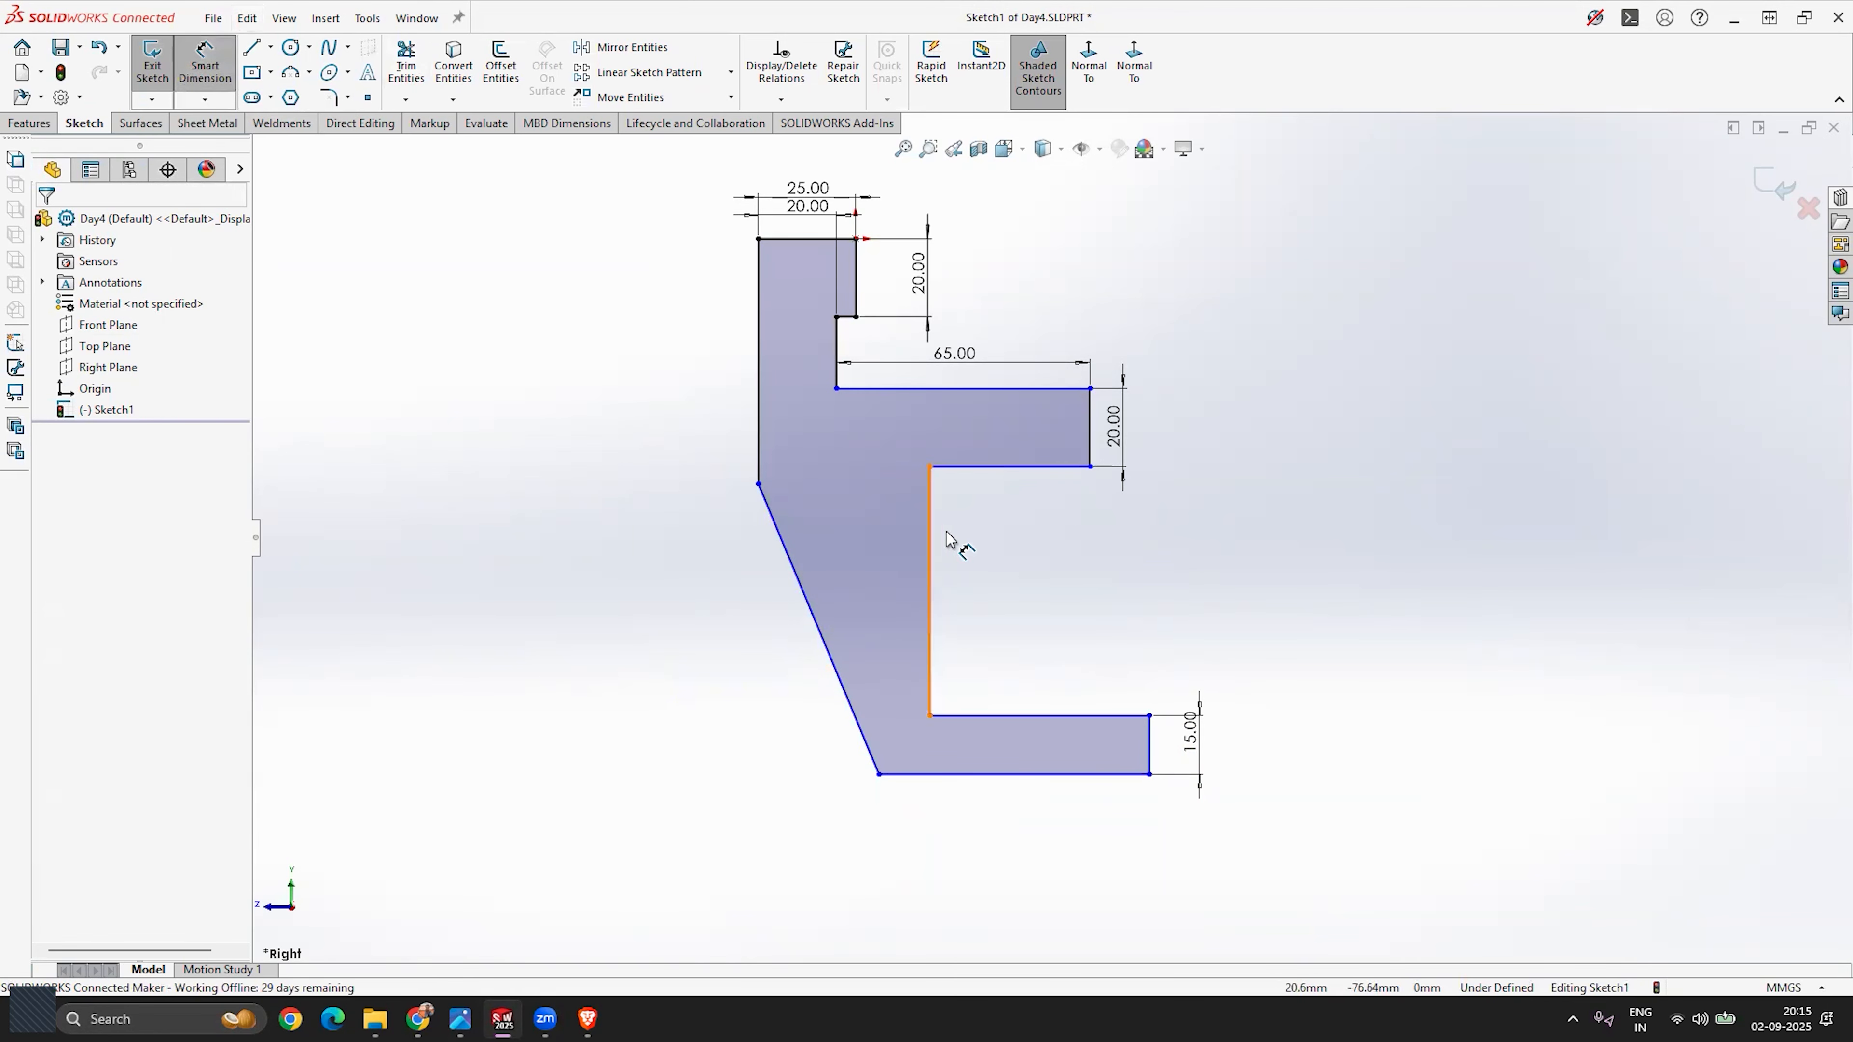
{"action": "left_click", "coordinate": [1050, 467]}
{"action": "left_click", "coordinate": [1084, 715]}
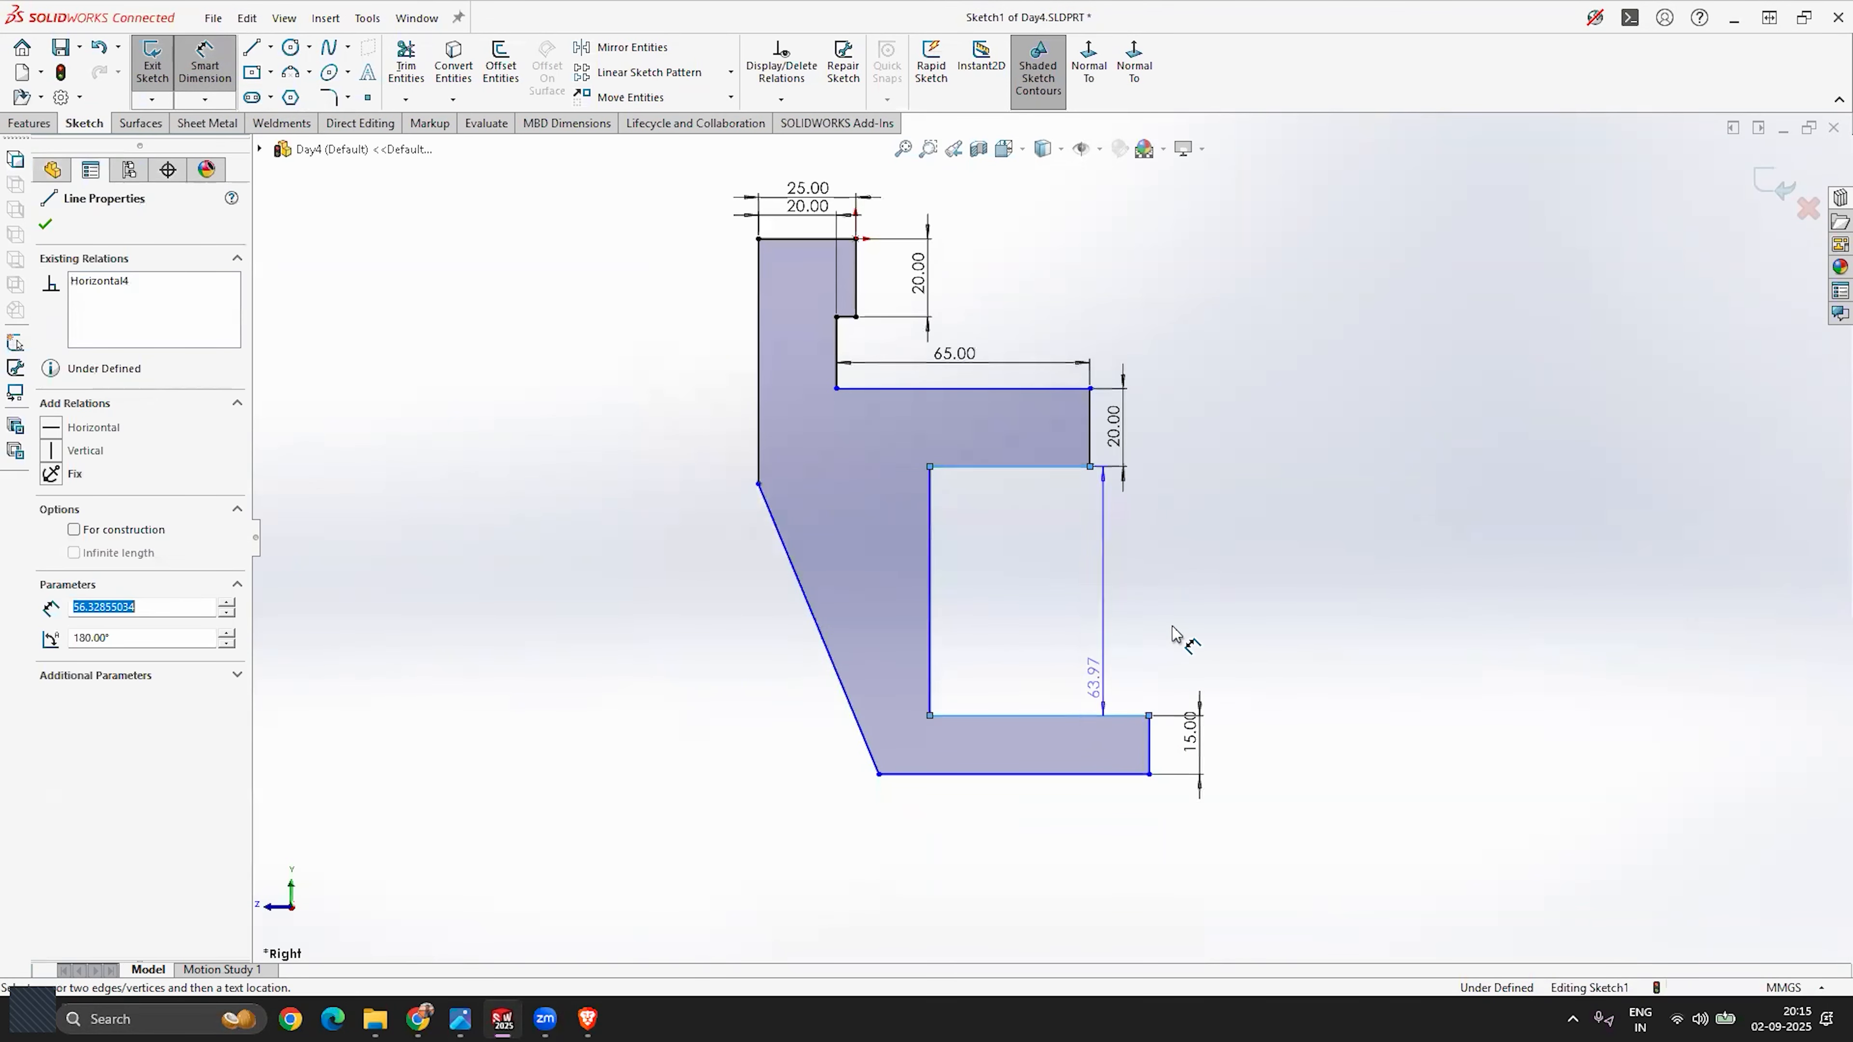
{"action": "left_click", "coordinate": [1225, 609]}
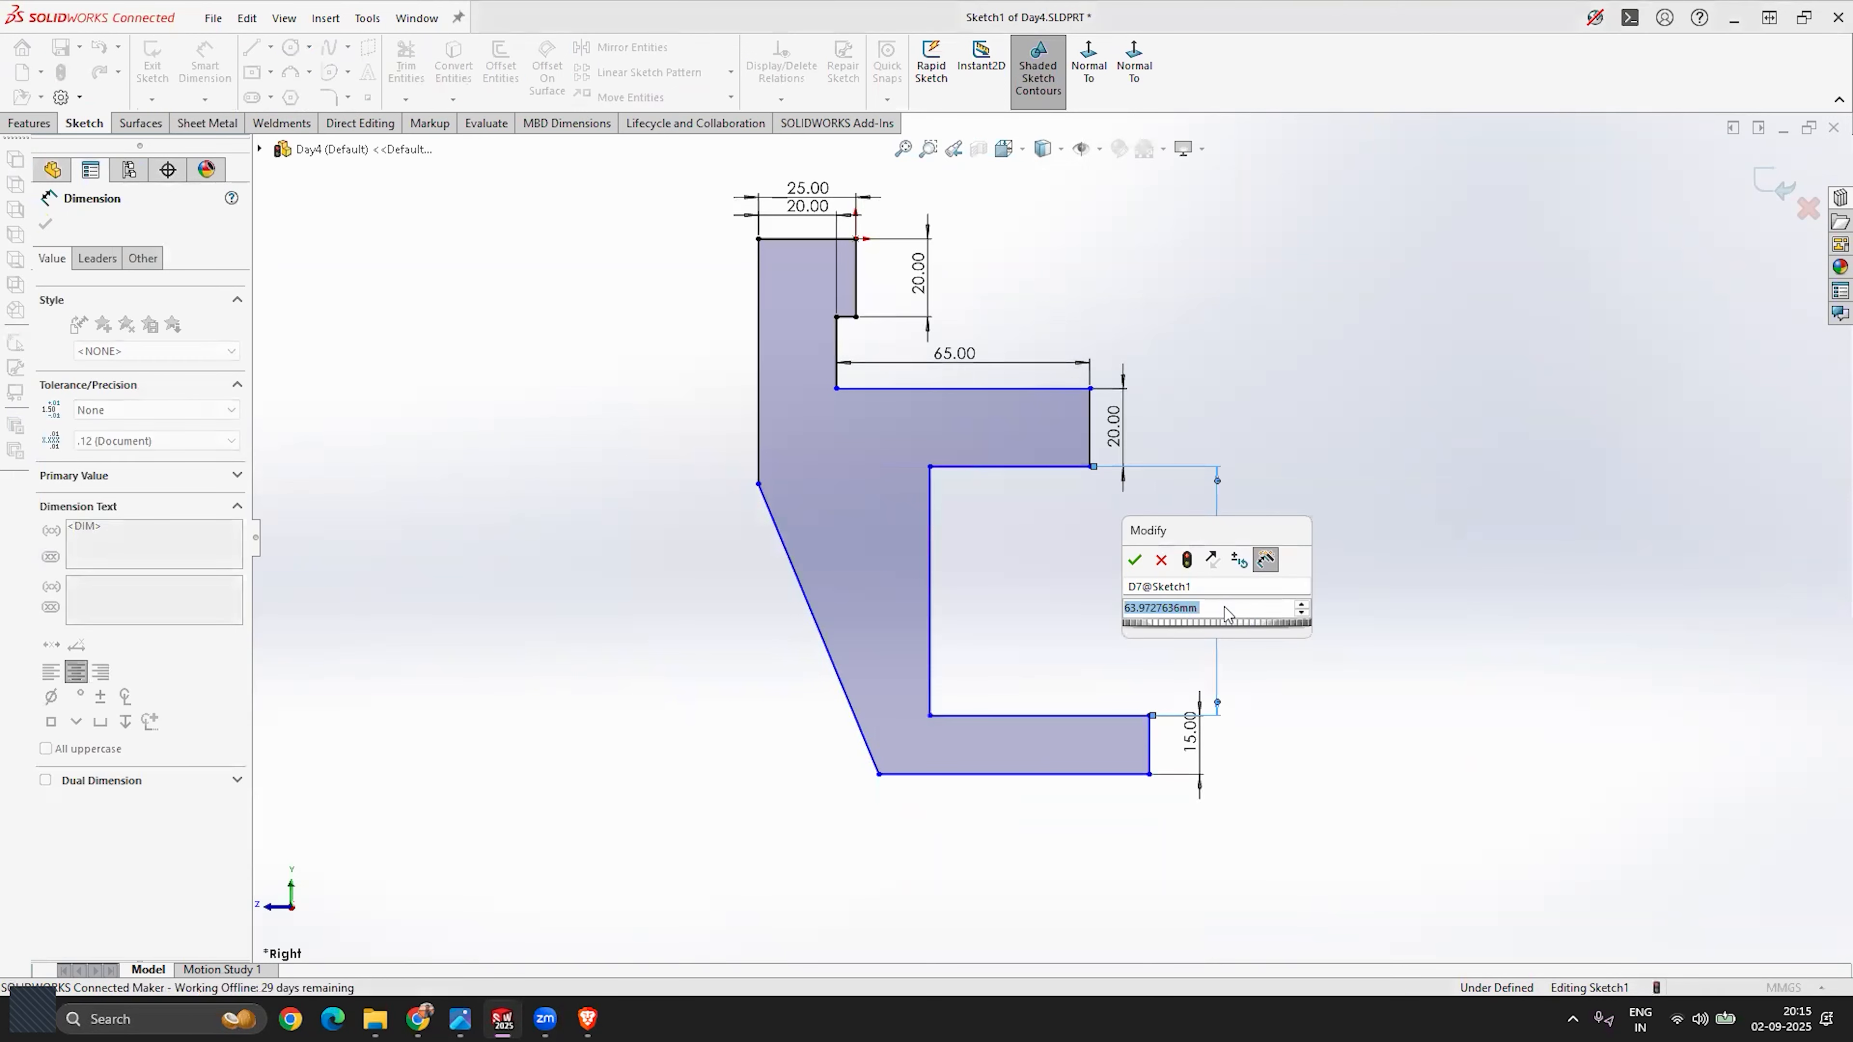
{"action": "type", "text": "50"}
{"action": "key", "text": "Return"}
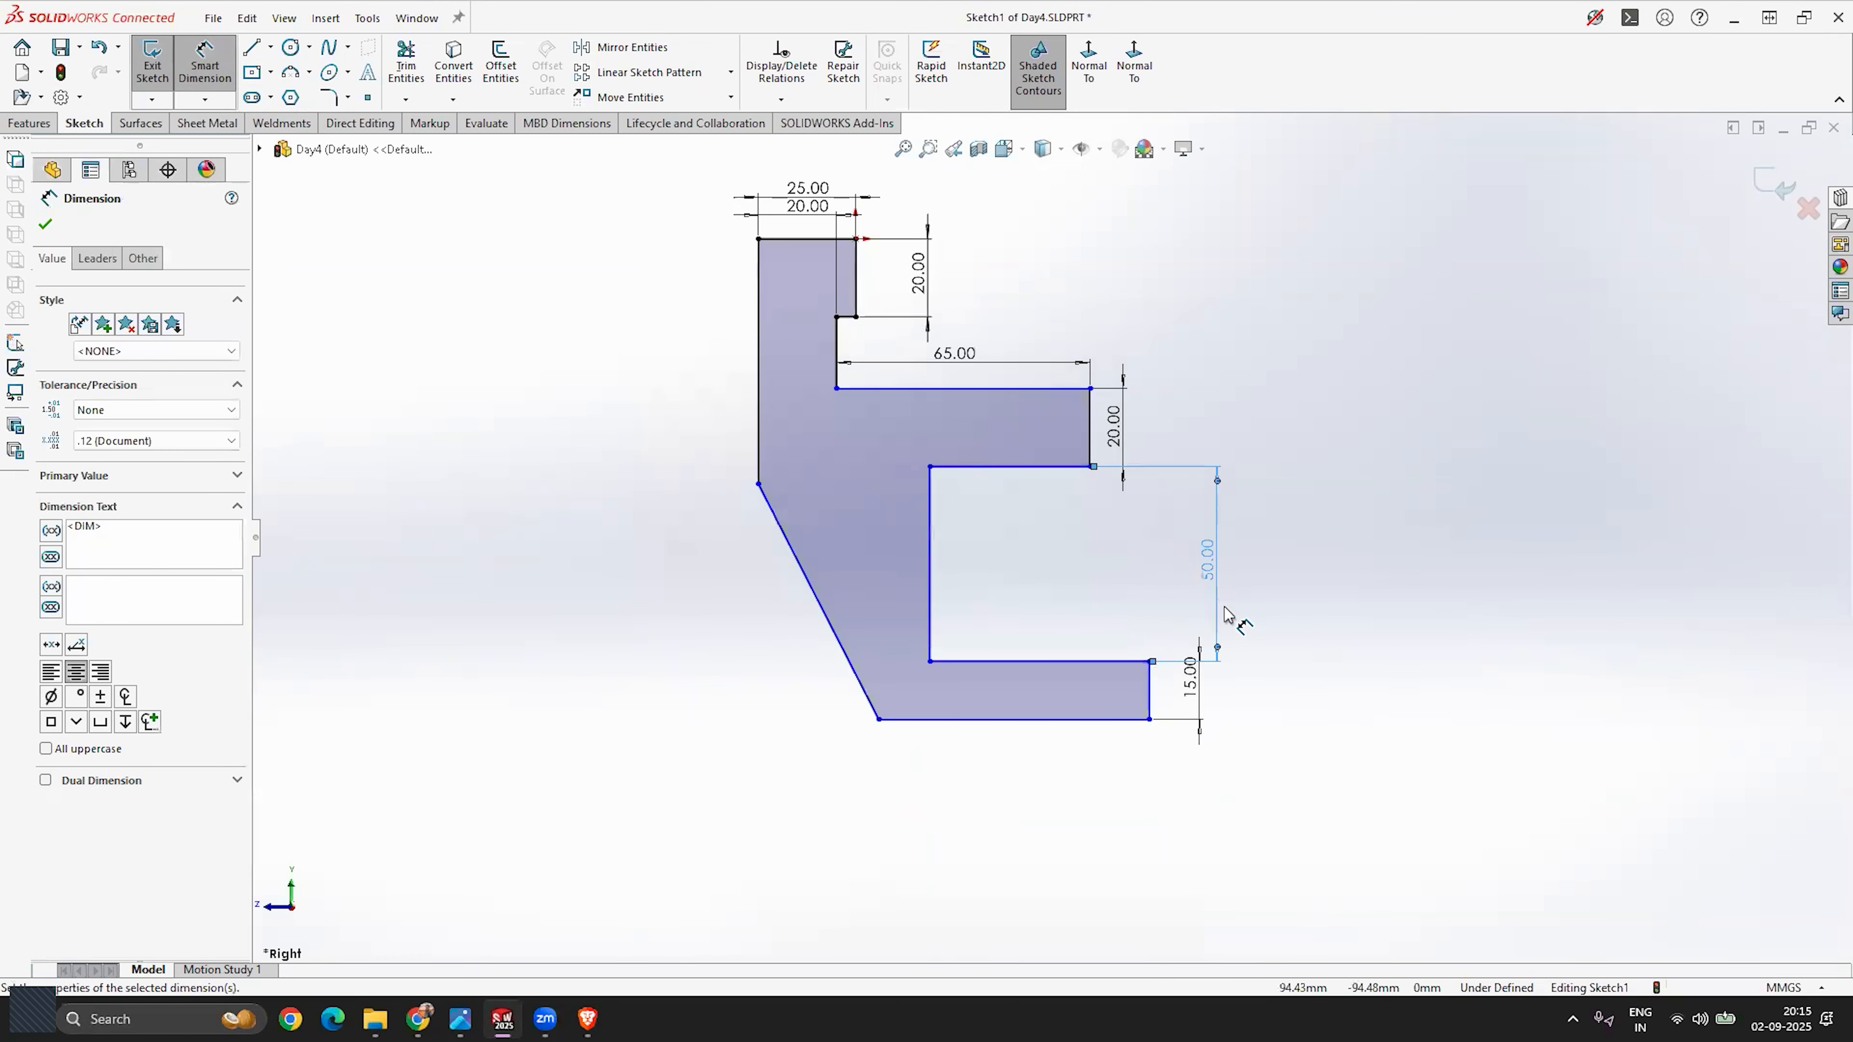
{"action": "key", "text": "Escape"}
Step: Shorten the bottom leg by moving its upper outer corner inward until its upper edge is about 24 mm long
{"action": "scroll", "coordinate": [860, 586], "scroll_direction": "up", "scroll_amount": 3}
{"action": "scroll", "coordinate": [934, 539], "scroll_direction": "down", "scroll_amount": 2}
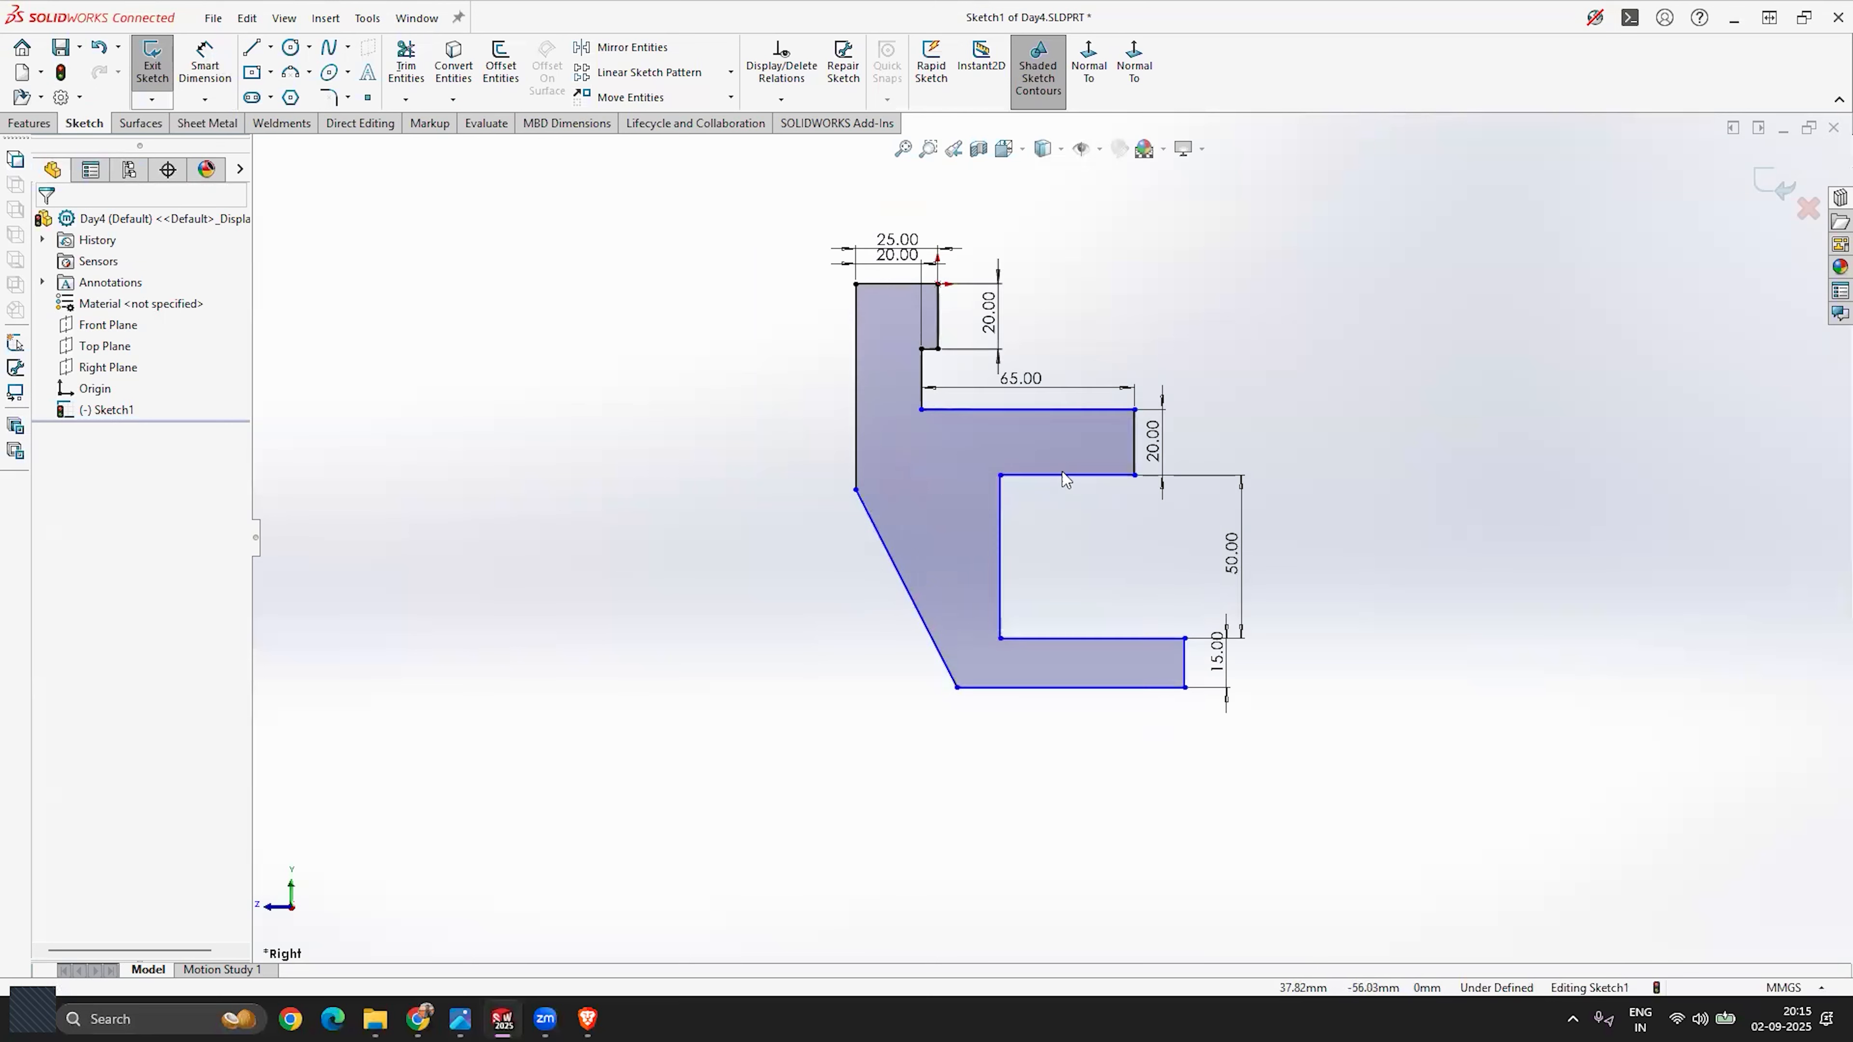
{"action": "scroll", "coordinate": [1063, 475], "scroll_direction": "down", "scroll_amount": 1}
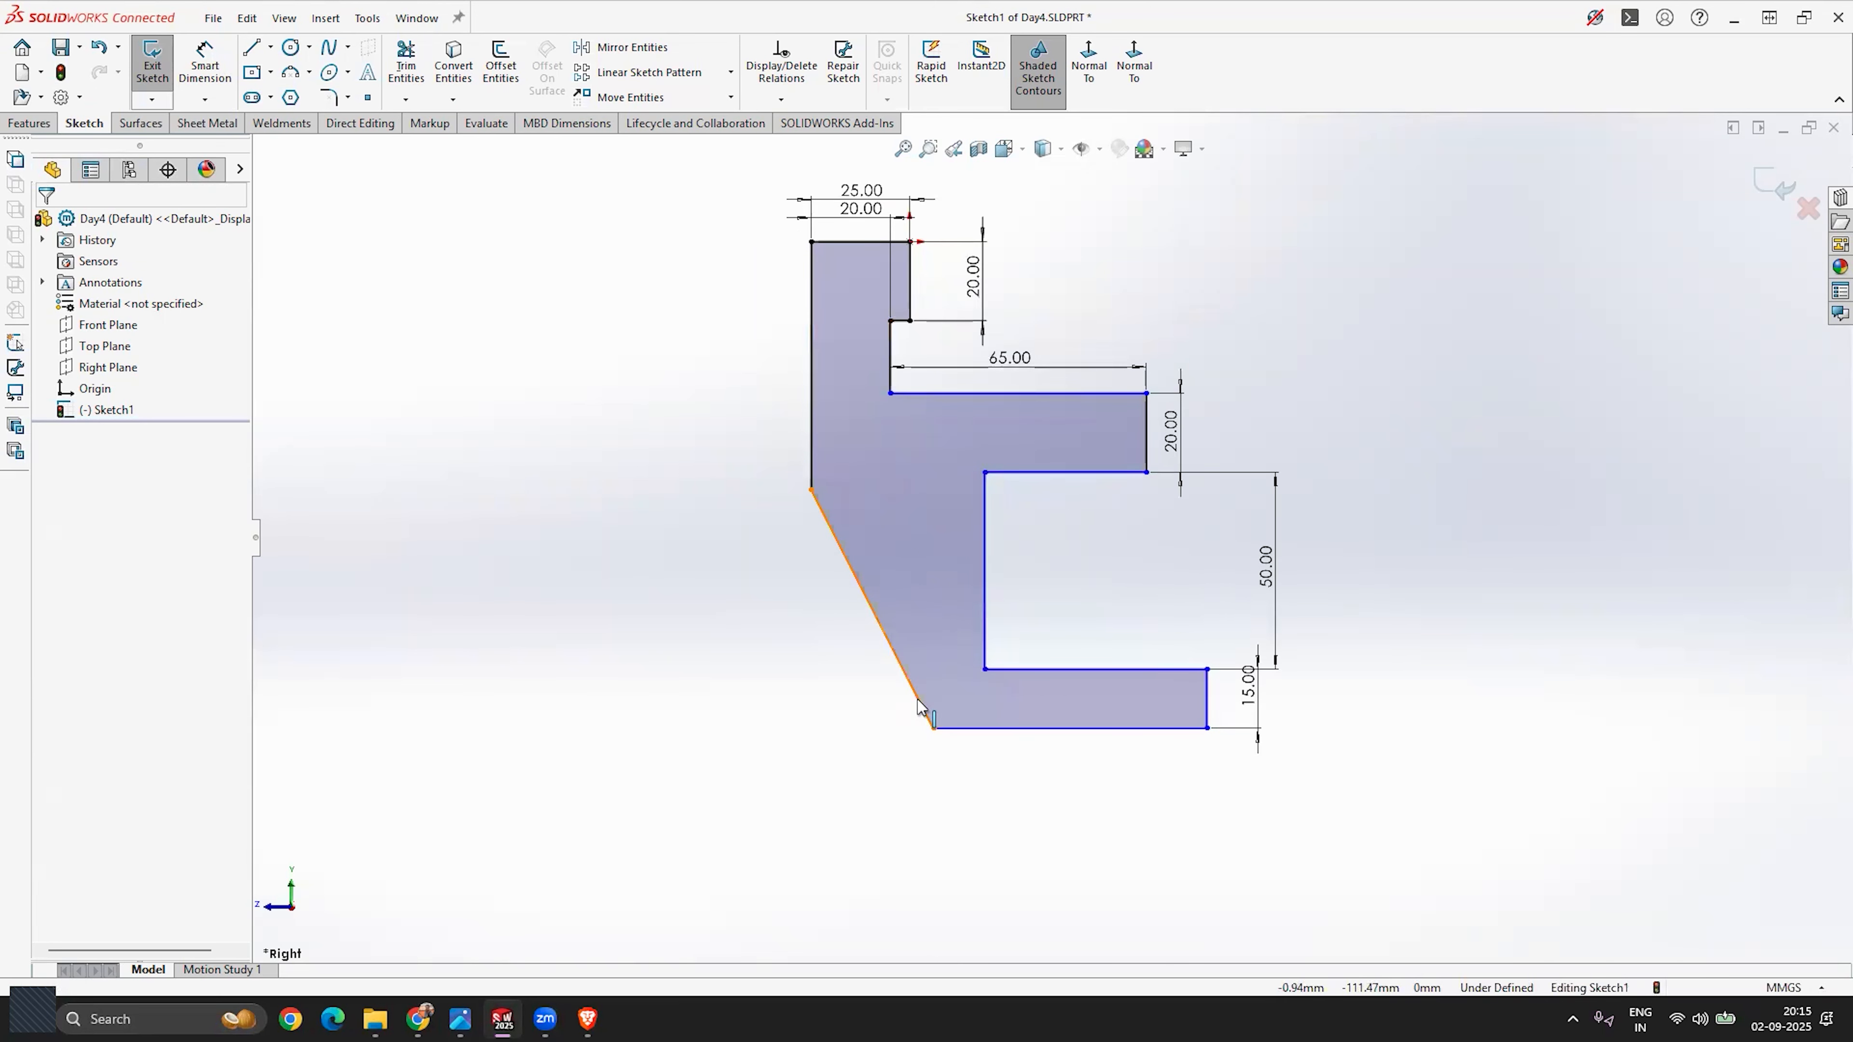
{"action": "left_click_drag", "start_coordinate": [1209, 676], "coordinate": [1077, 672]}
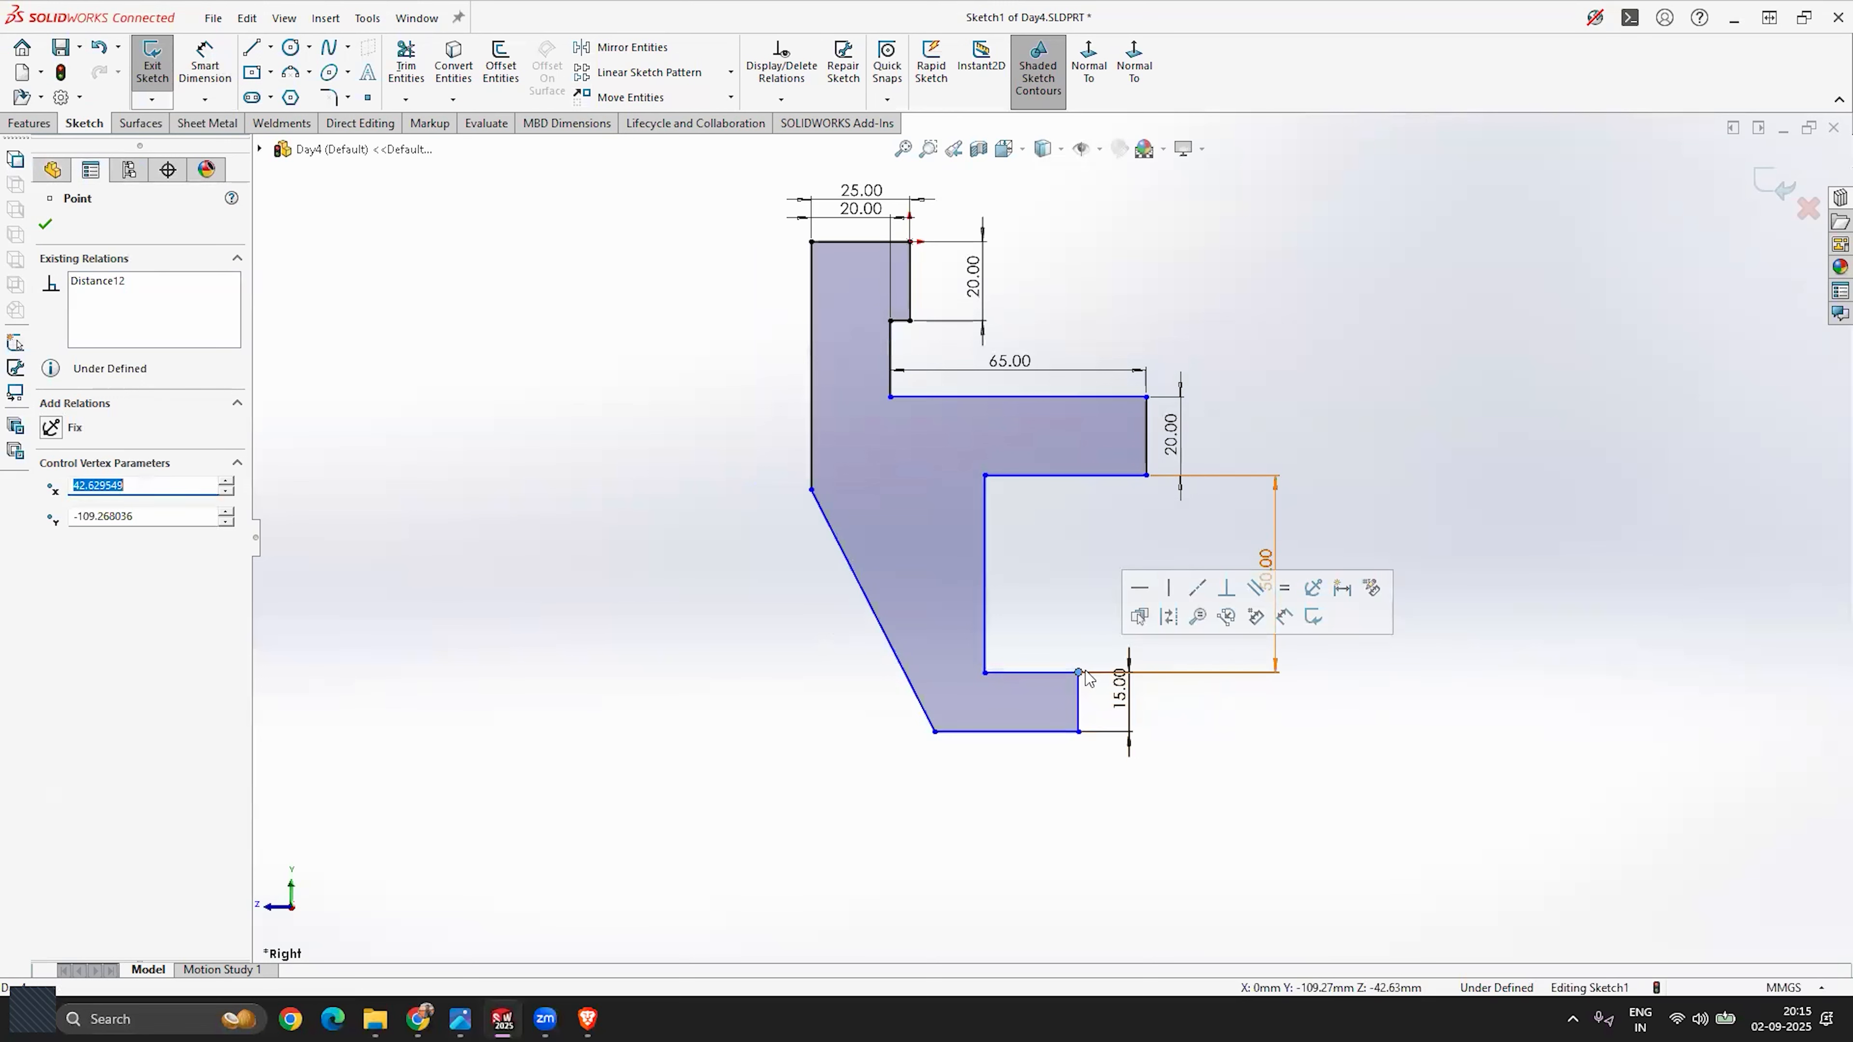
{"action": "left_click", "coordinate": [929, 804]}
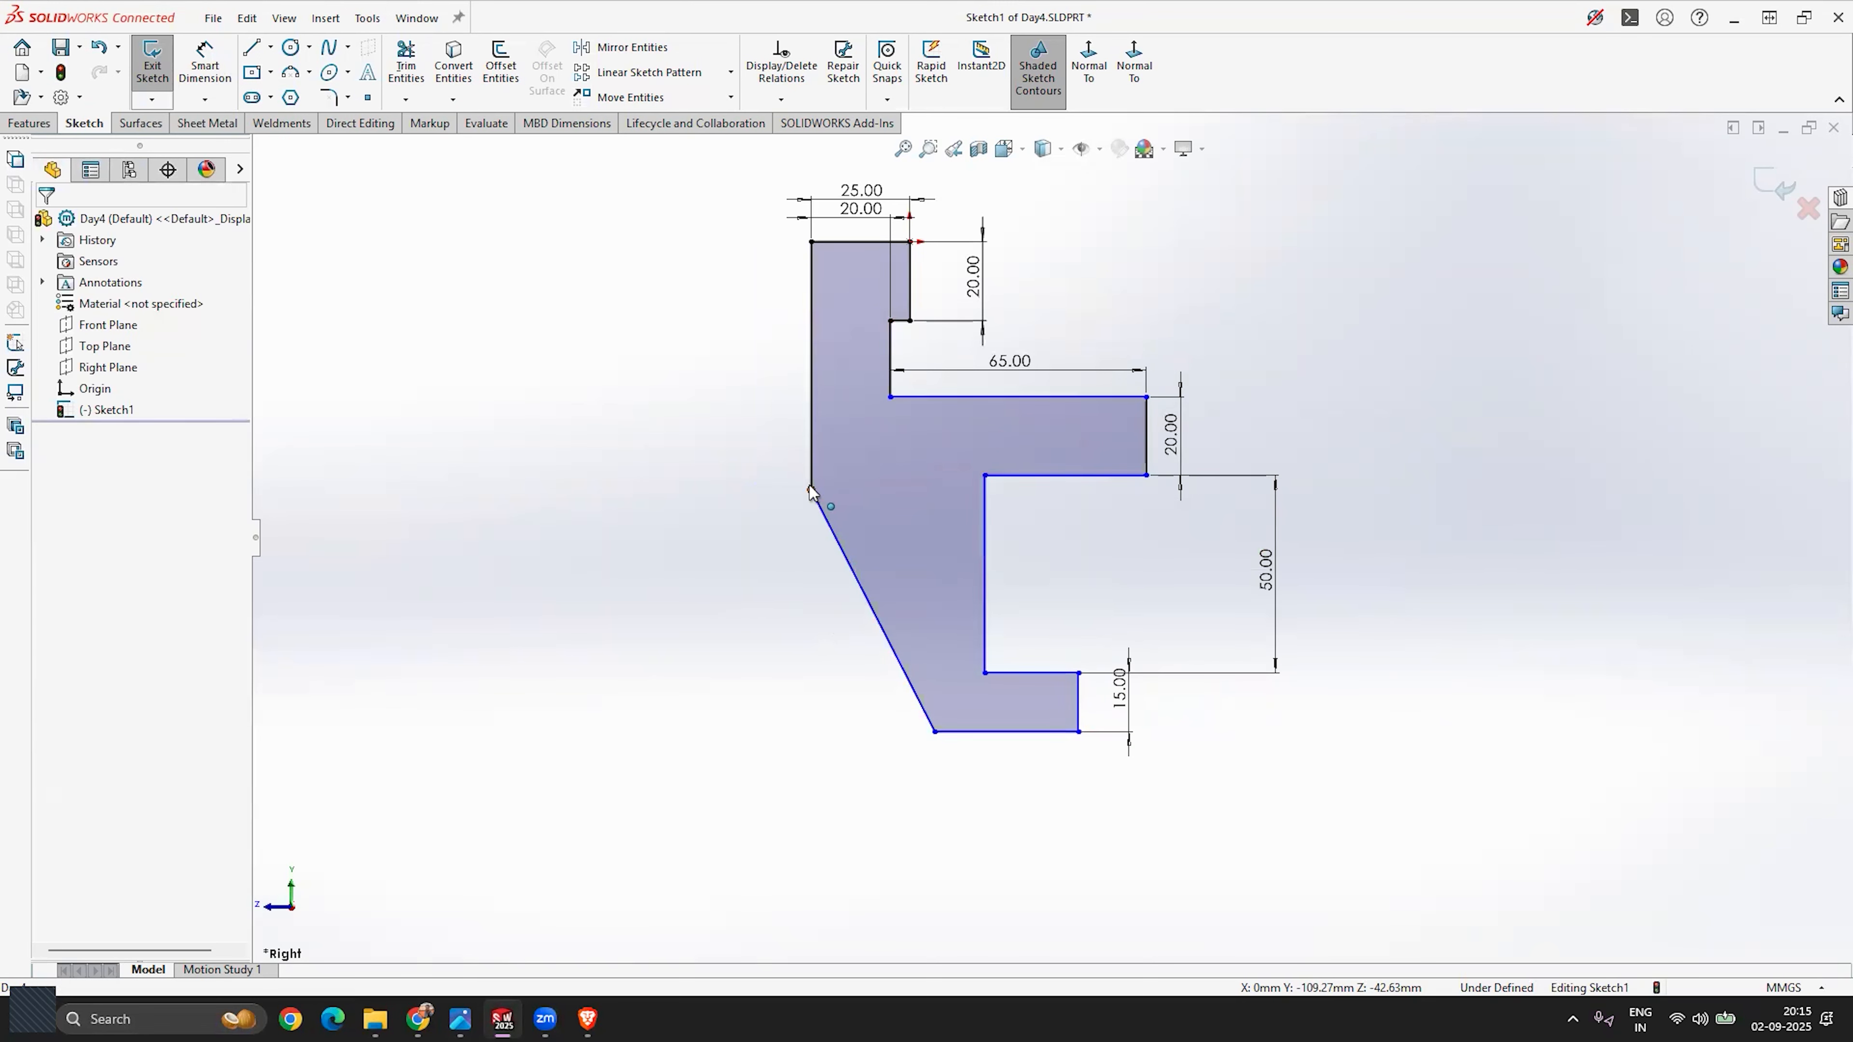
Step: Move the slanted edge's upper end slightly up and its lower end outward, making it about 107° to the bottom edge
{"action": "mouse_move", "coordinate": [811, 487]}
{"action": "left_mouse_down"}
{"action": "mouse_move", "coordinate": [788, 477]}
{"action": "mouse_move", "coordinate": [811, 475]}
{"action": "left_mouse_up"}
{"action": "left_click", "coordinate": [976, 767]}
{"action": "left_click_drag", "start_coordinate": [931, 741], "coordinate": [892, 738]}
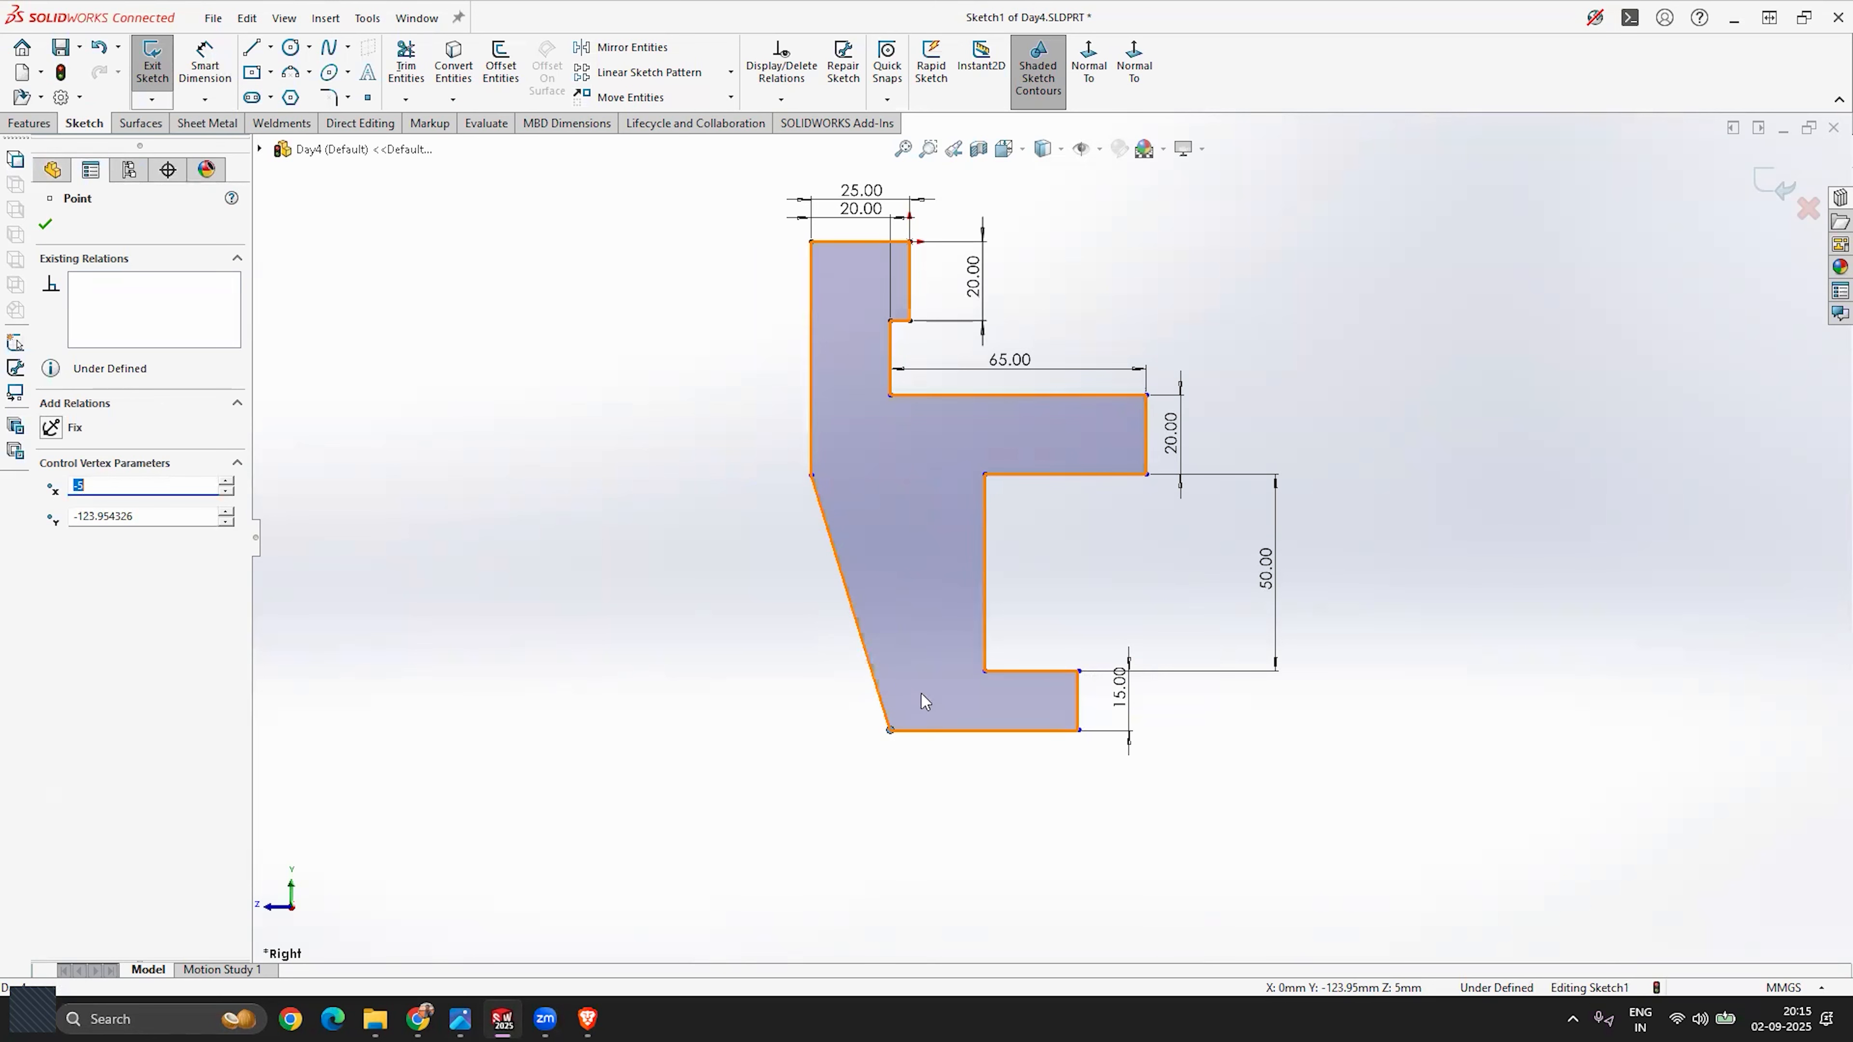
Step: Dimension the angle between the slanted edge and the bottom edge as 105°
{"action": "left_click", "coordinate": [208, 65]}
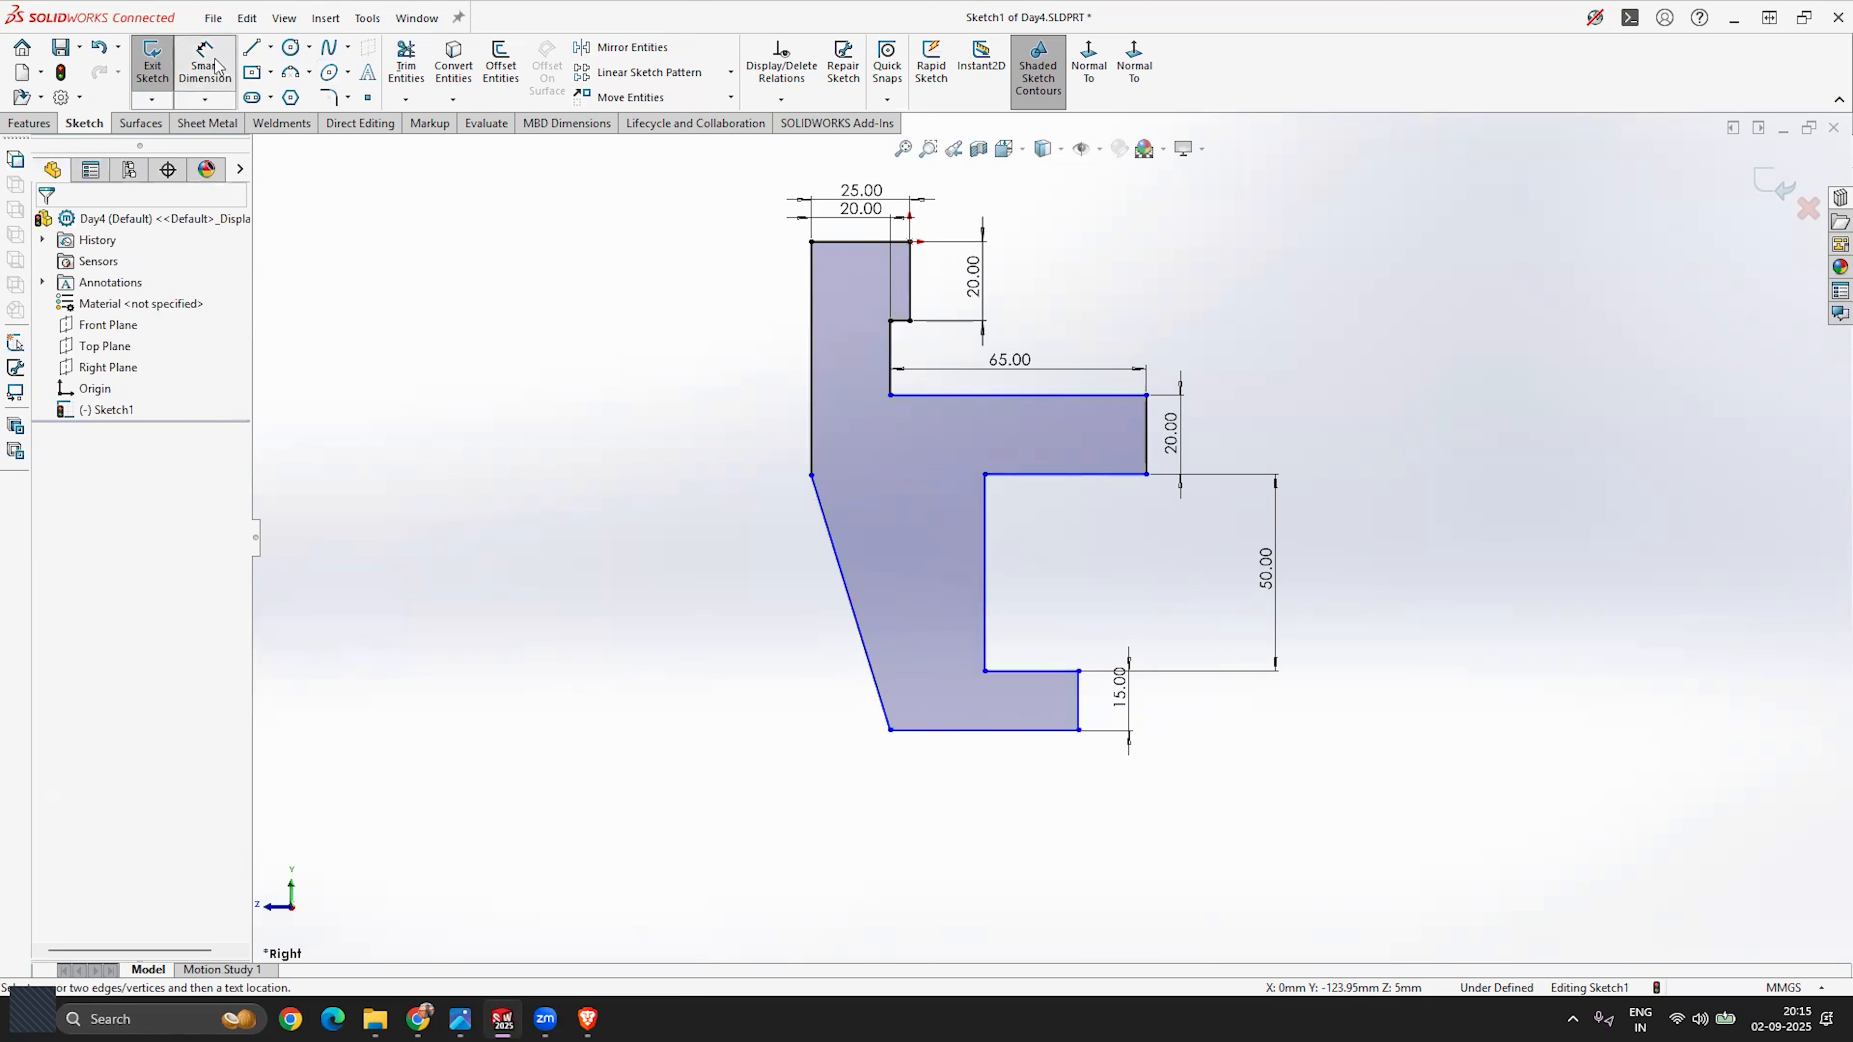
{"action": "left_click", "coordinate": [889, 702]}
{"action": "left_click", "coordinate": [933, 729]}
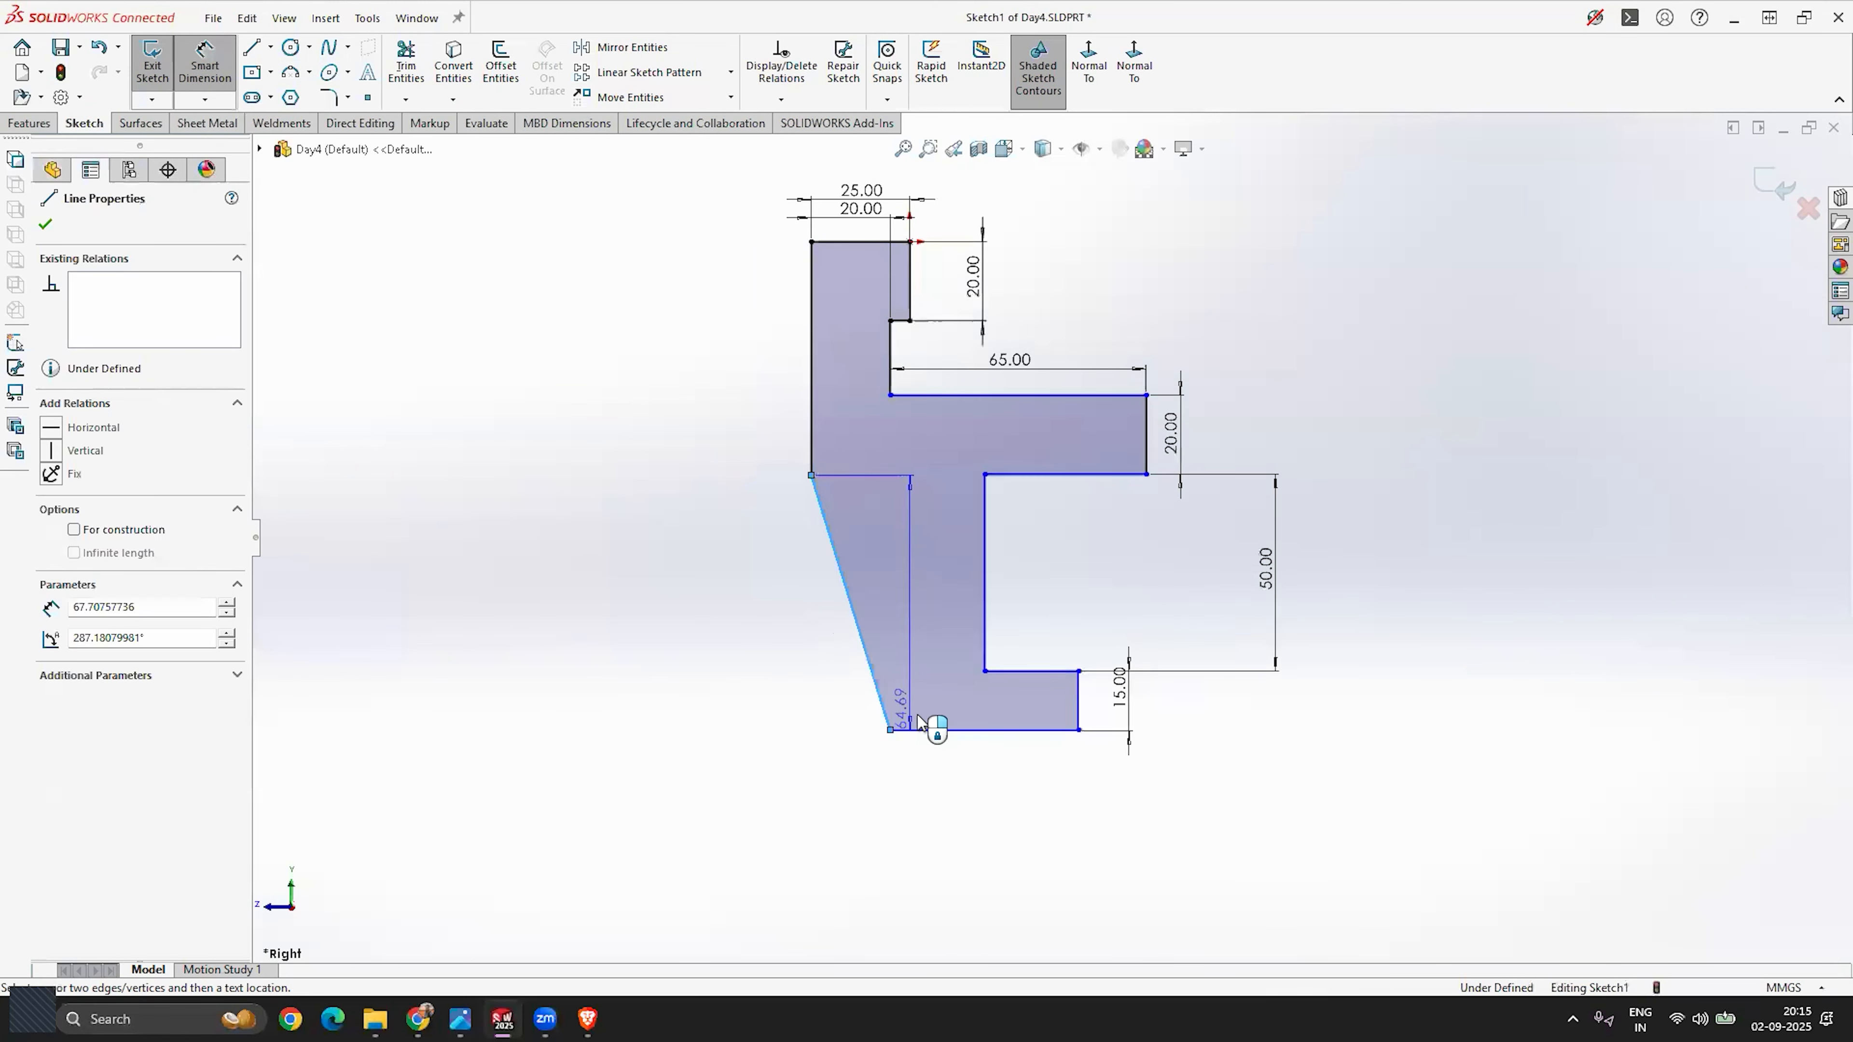
{"action": "left_click", "coordinate": [924, 702]}
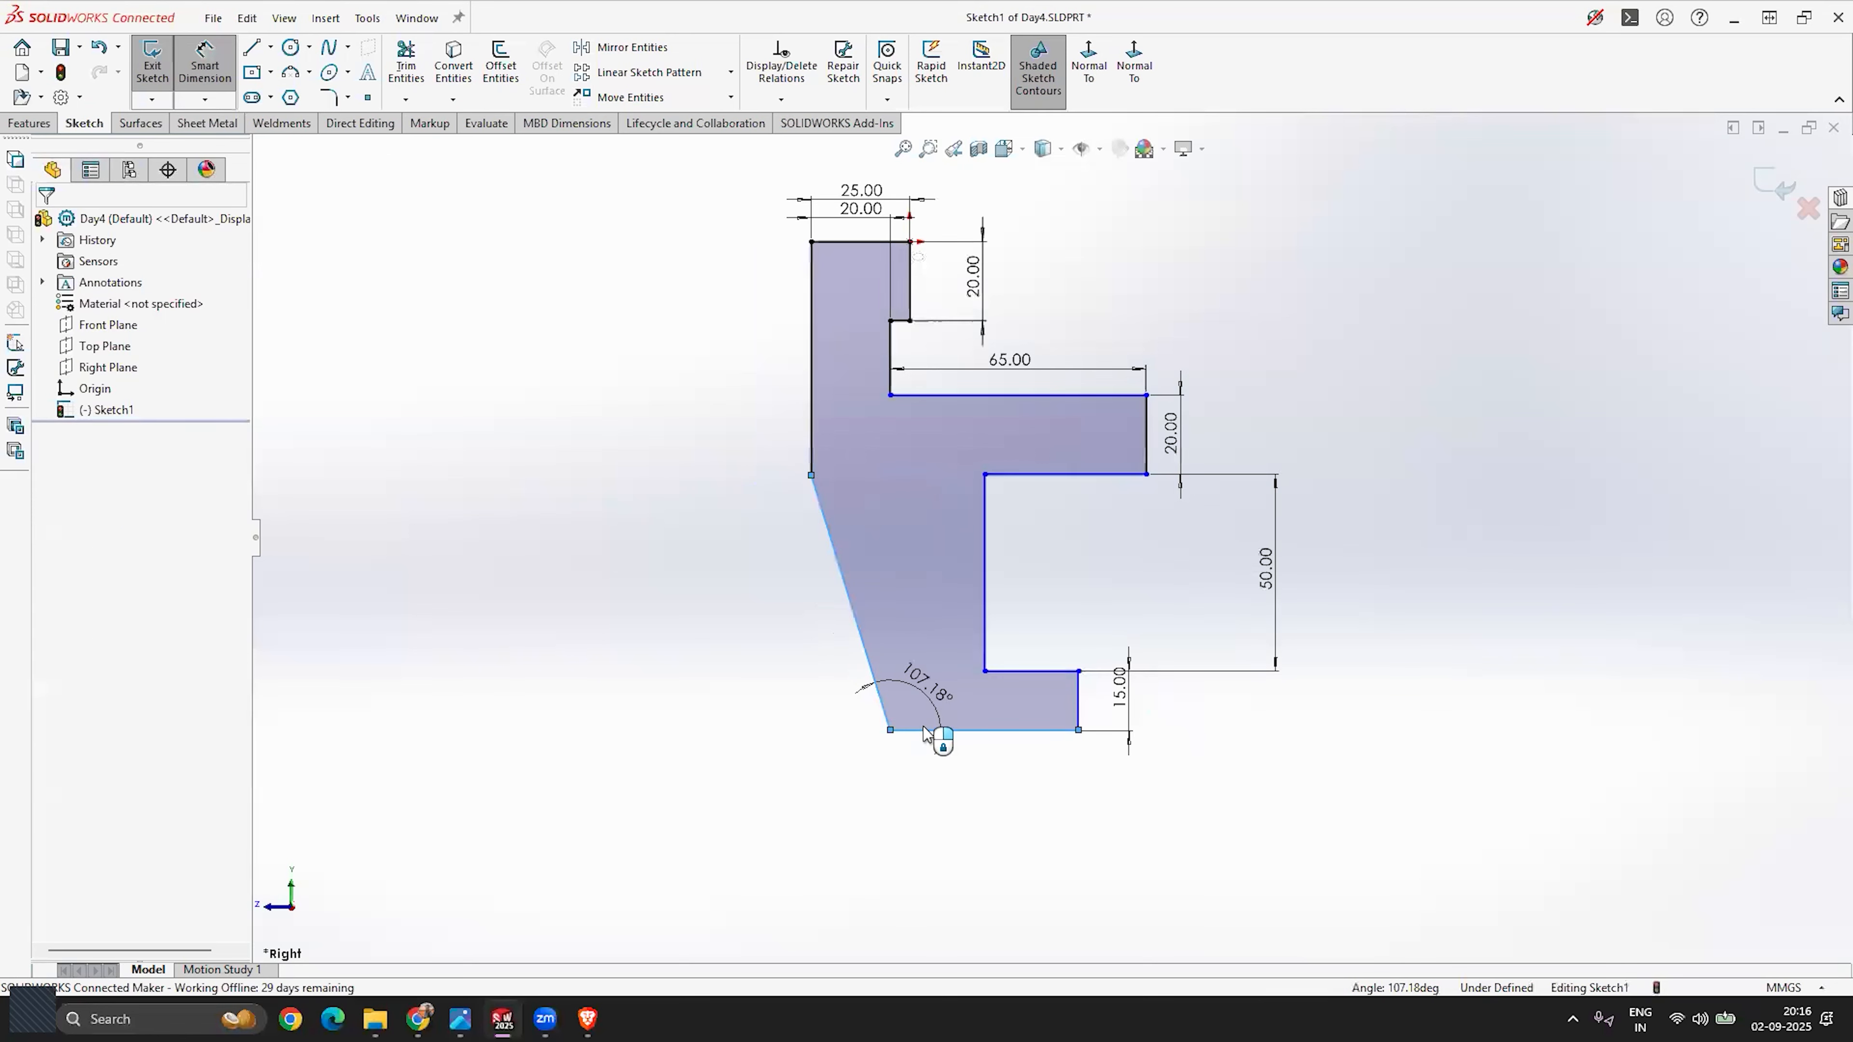
{"action": "type", "text": "105"}
{"action": "key", "text": "Return"}
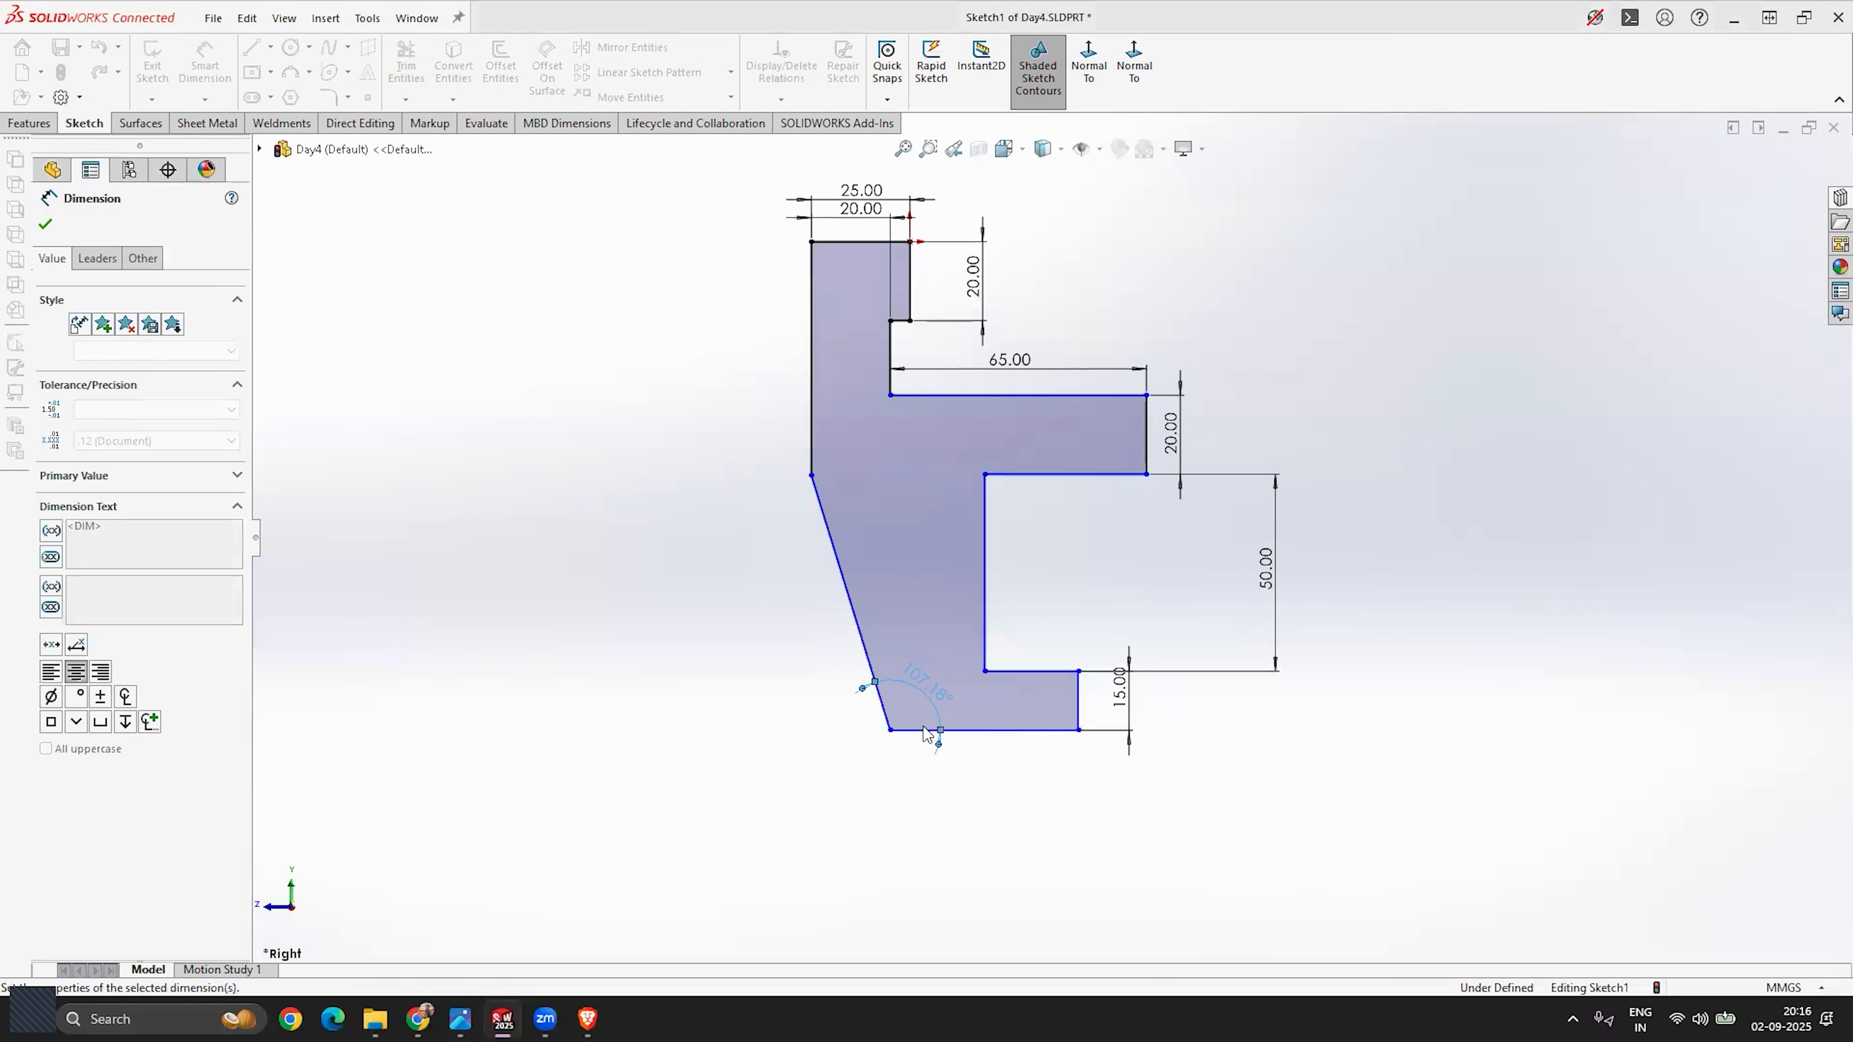
{"action": "key", "text": "Escape"}
Step: Dimension the upper edge of the bottom leg and set its length to 25 mm
{"action": "scroll", "coordinate": [866, 748], "scroll_direction": "down", "scroll_amount": 3}
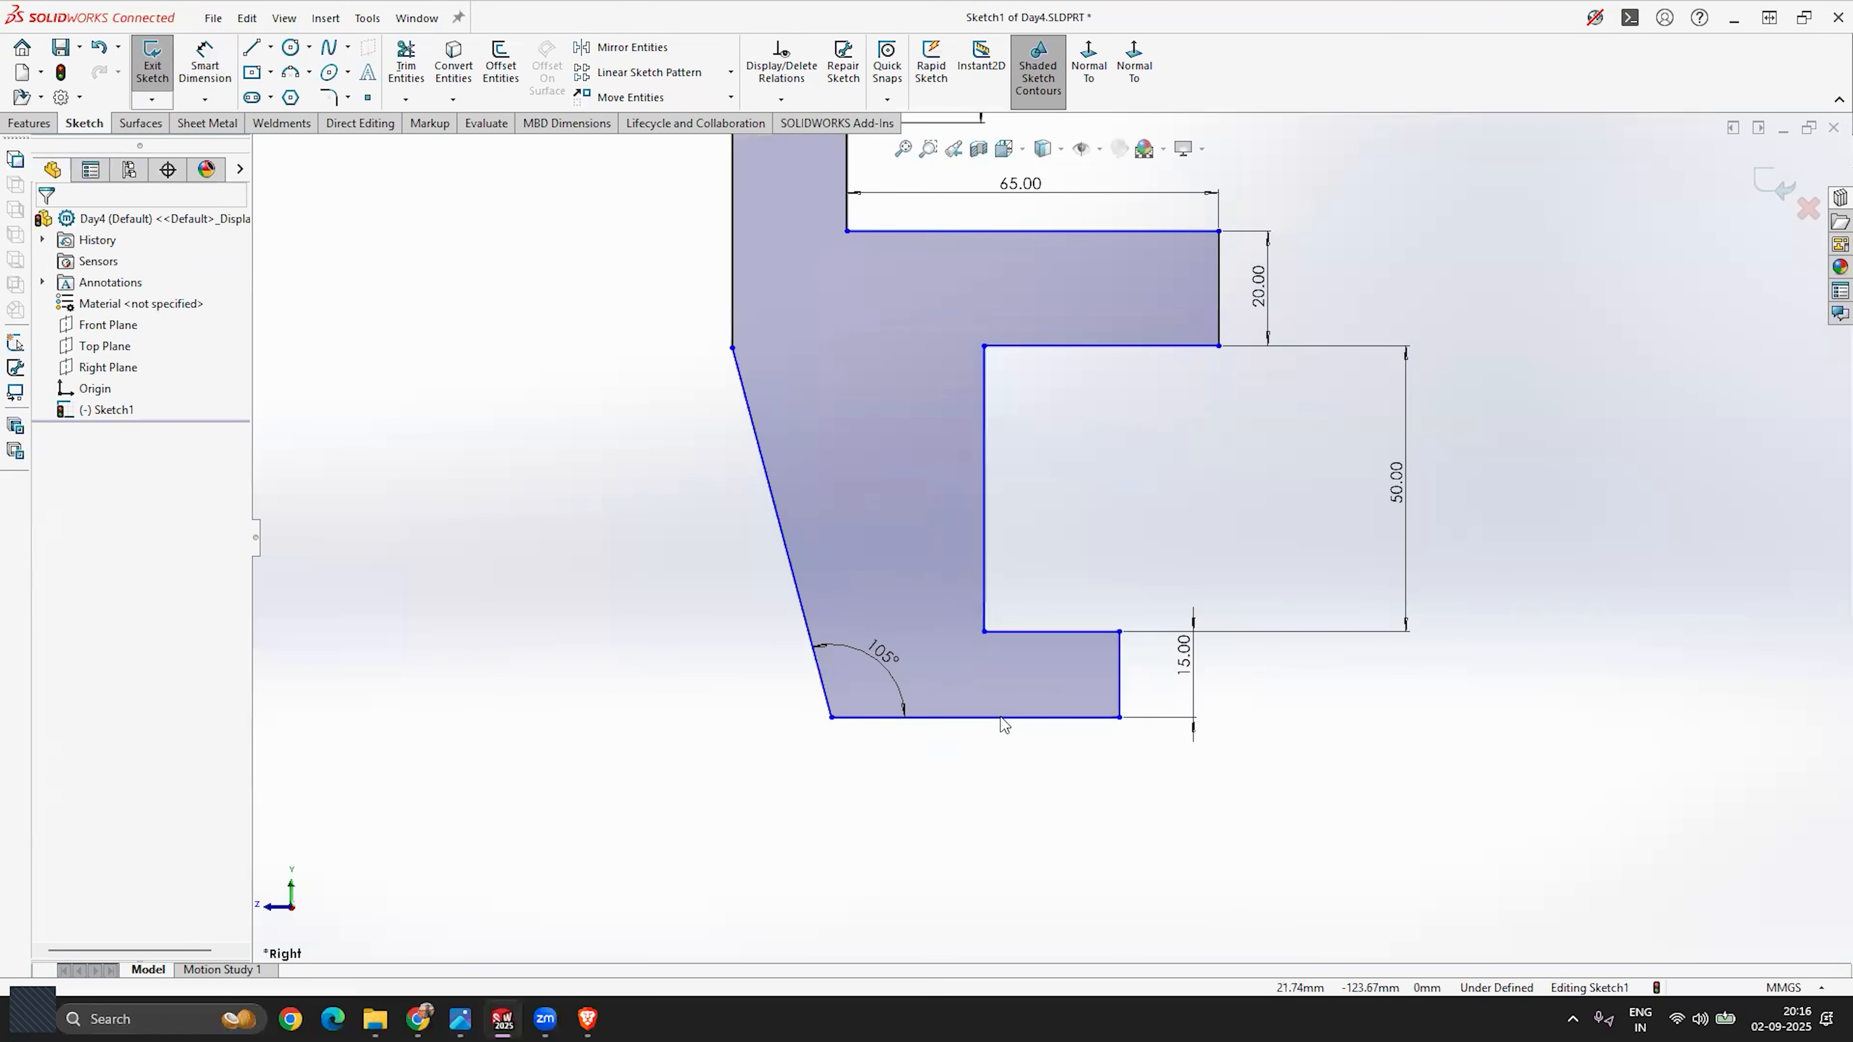
{"action": "scroll", "coordinate": [682, 654], "scroll_direction": "up", "scroll_amount": 4}
{"action": "scroll", "coordinate": [1057, 574], "scroll_direction": "down", "scroll_amount": 3}
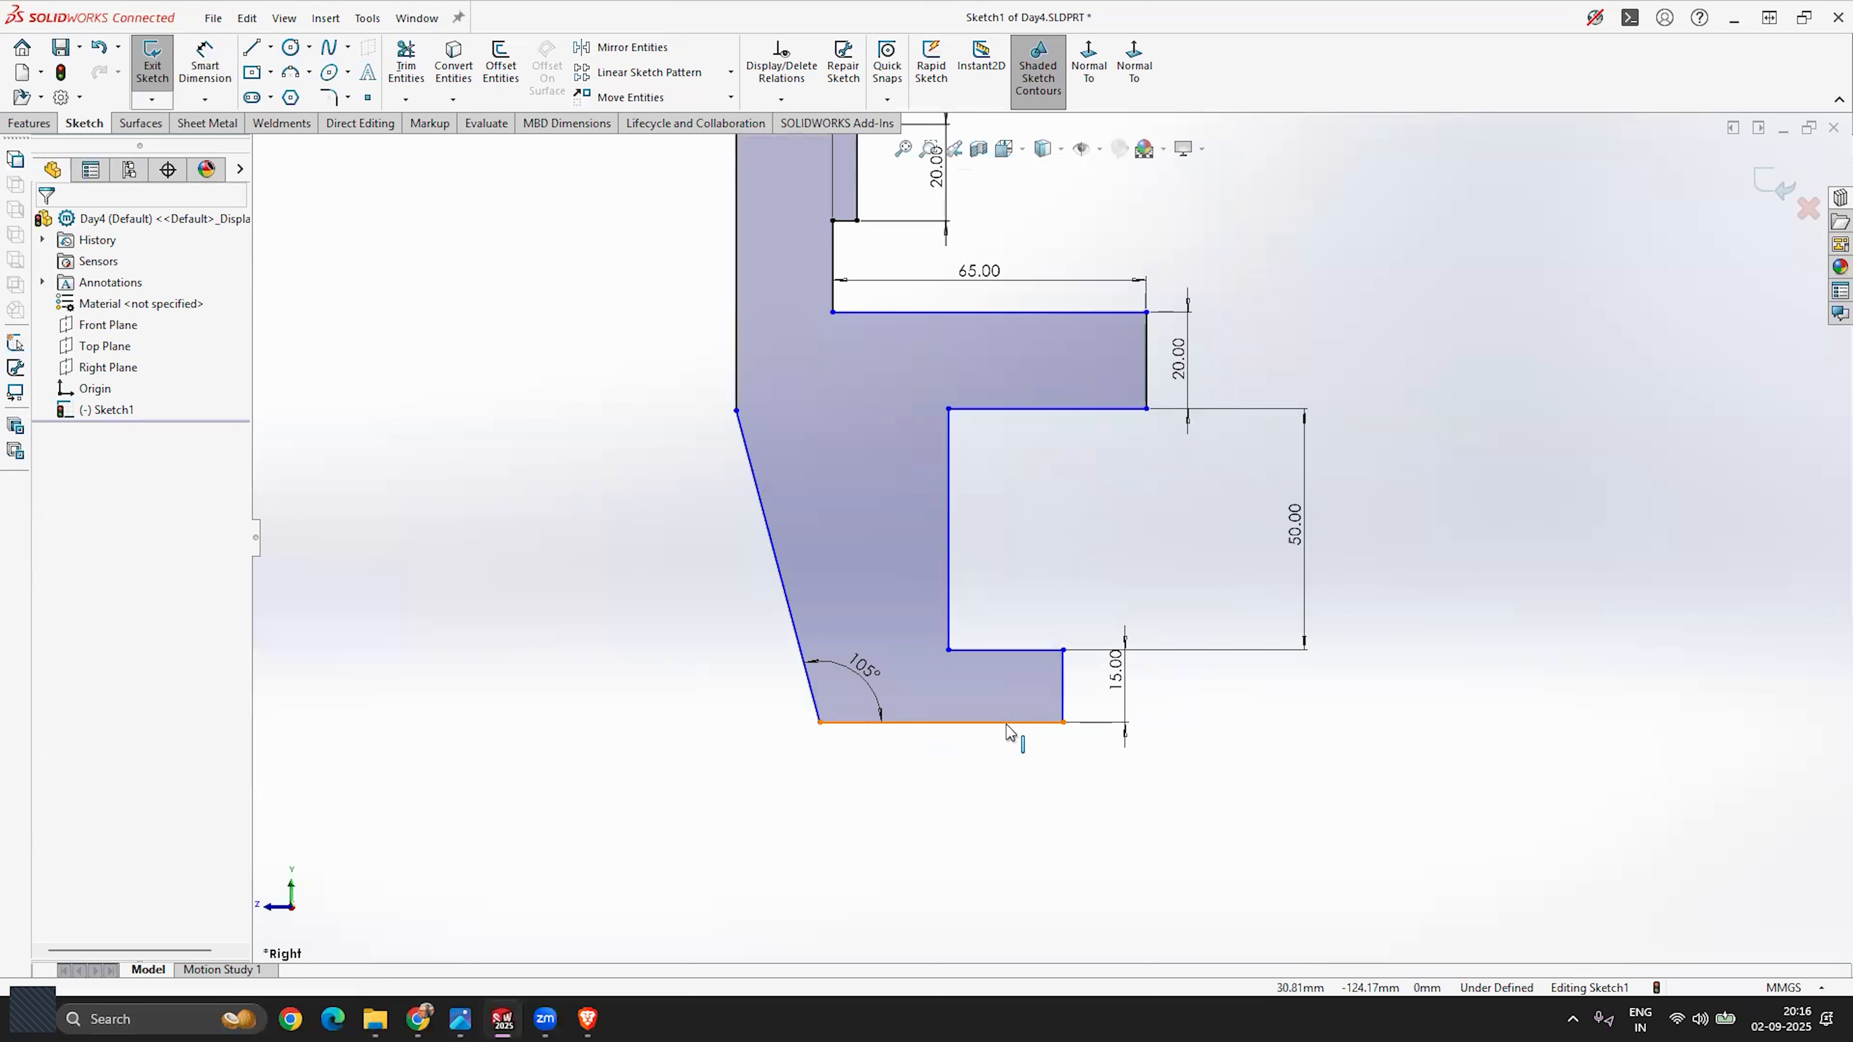
{"action": "left_click", "coordinate": [207, 88]}
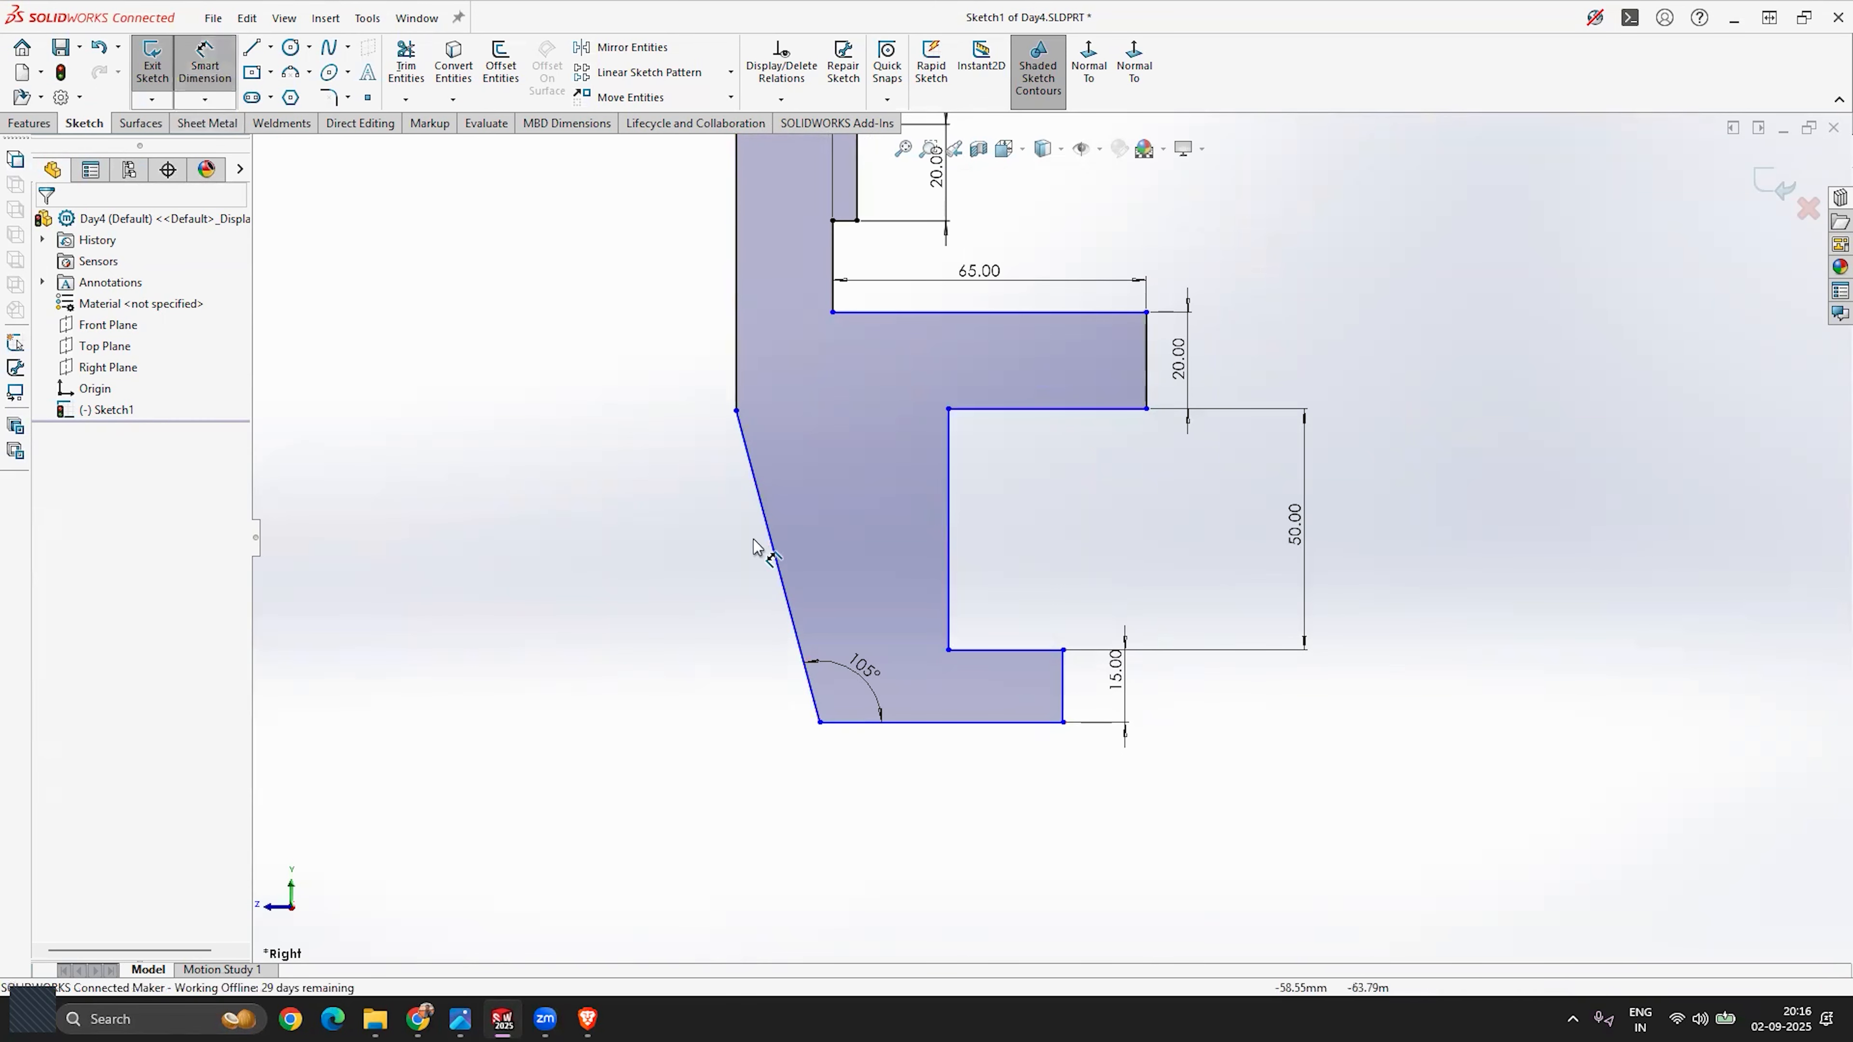
{"action": "left_click", "coordinate": [999, 604]}
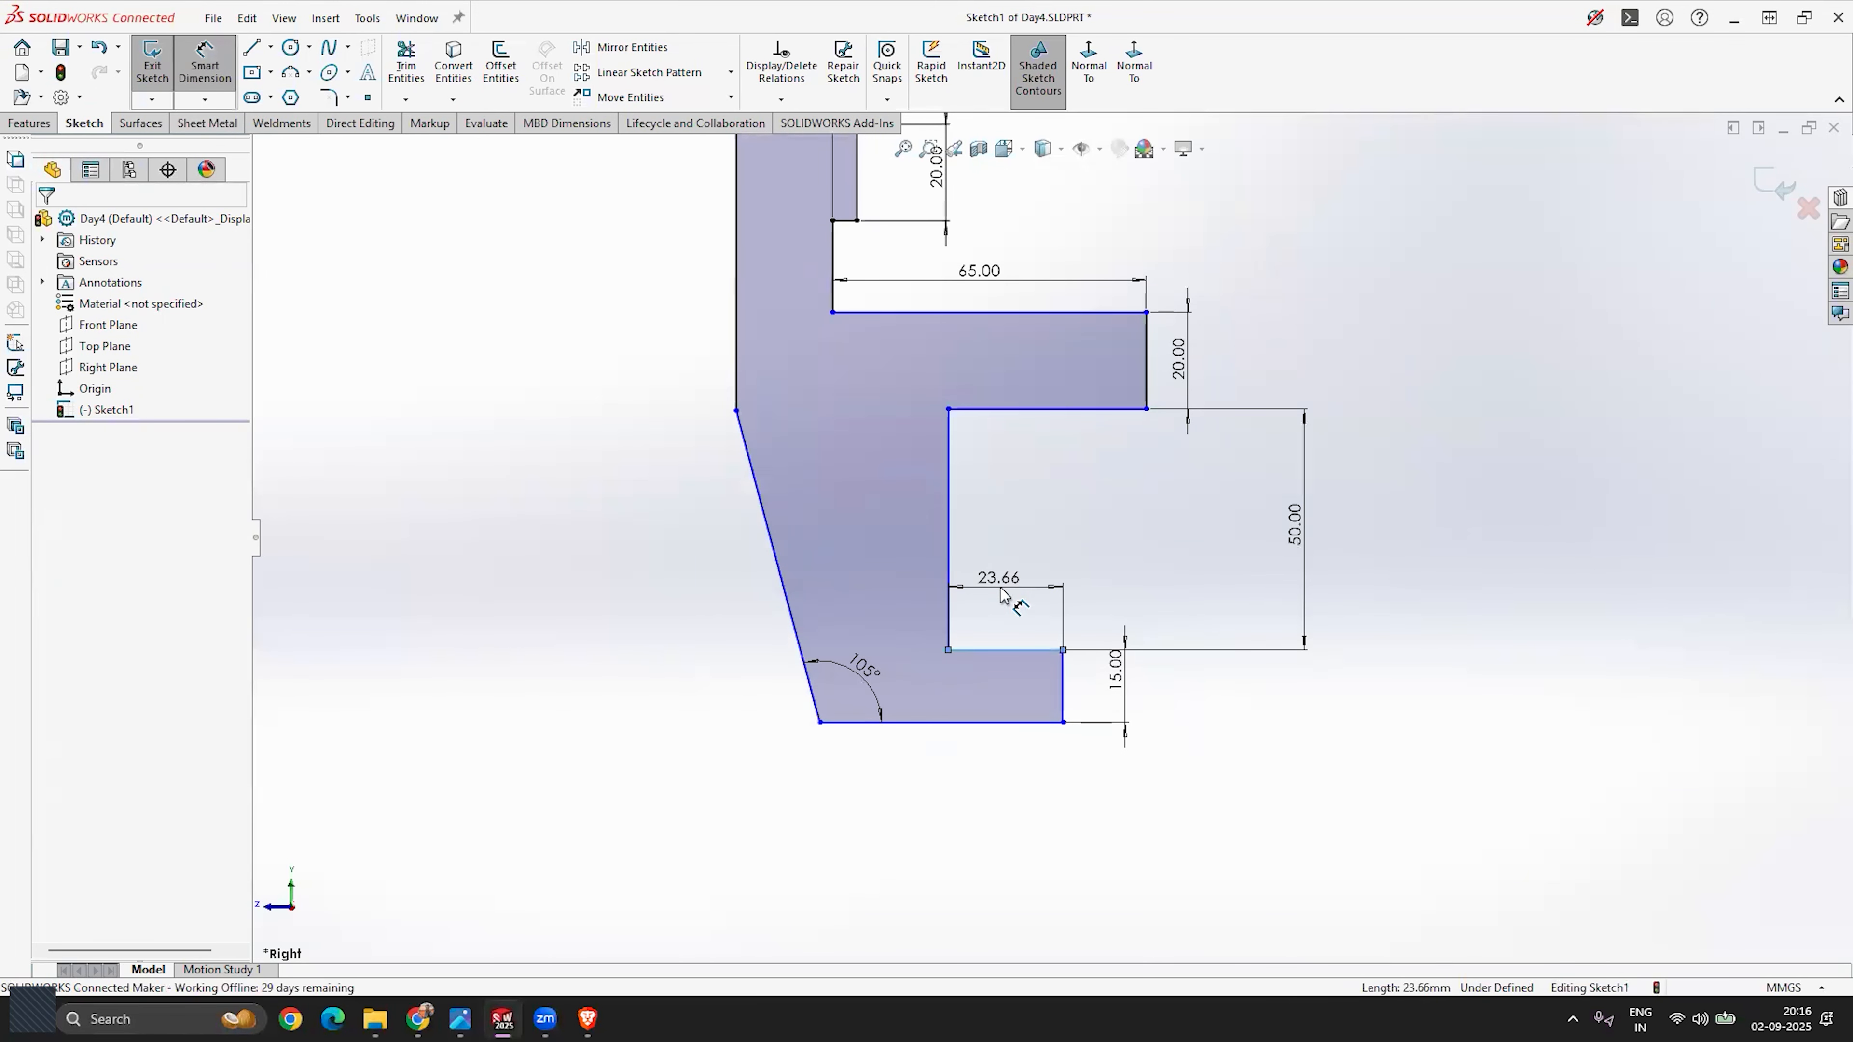
{"action": "left_click", "coordinate": [1005, 595]}
{"action": "key", "text": "Return"}
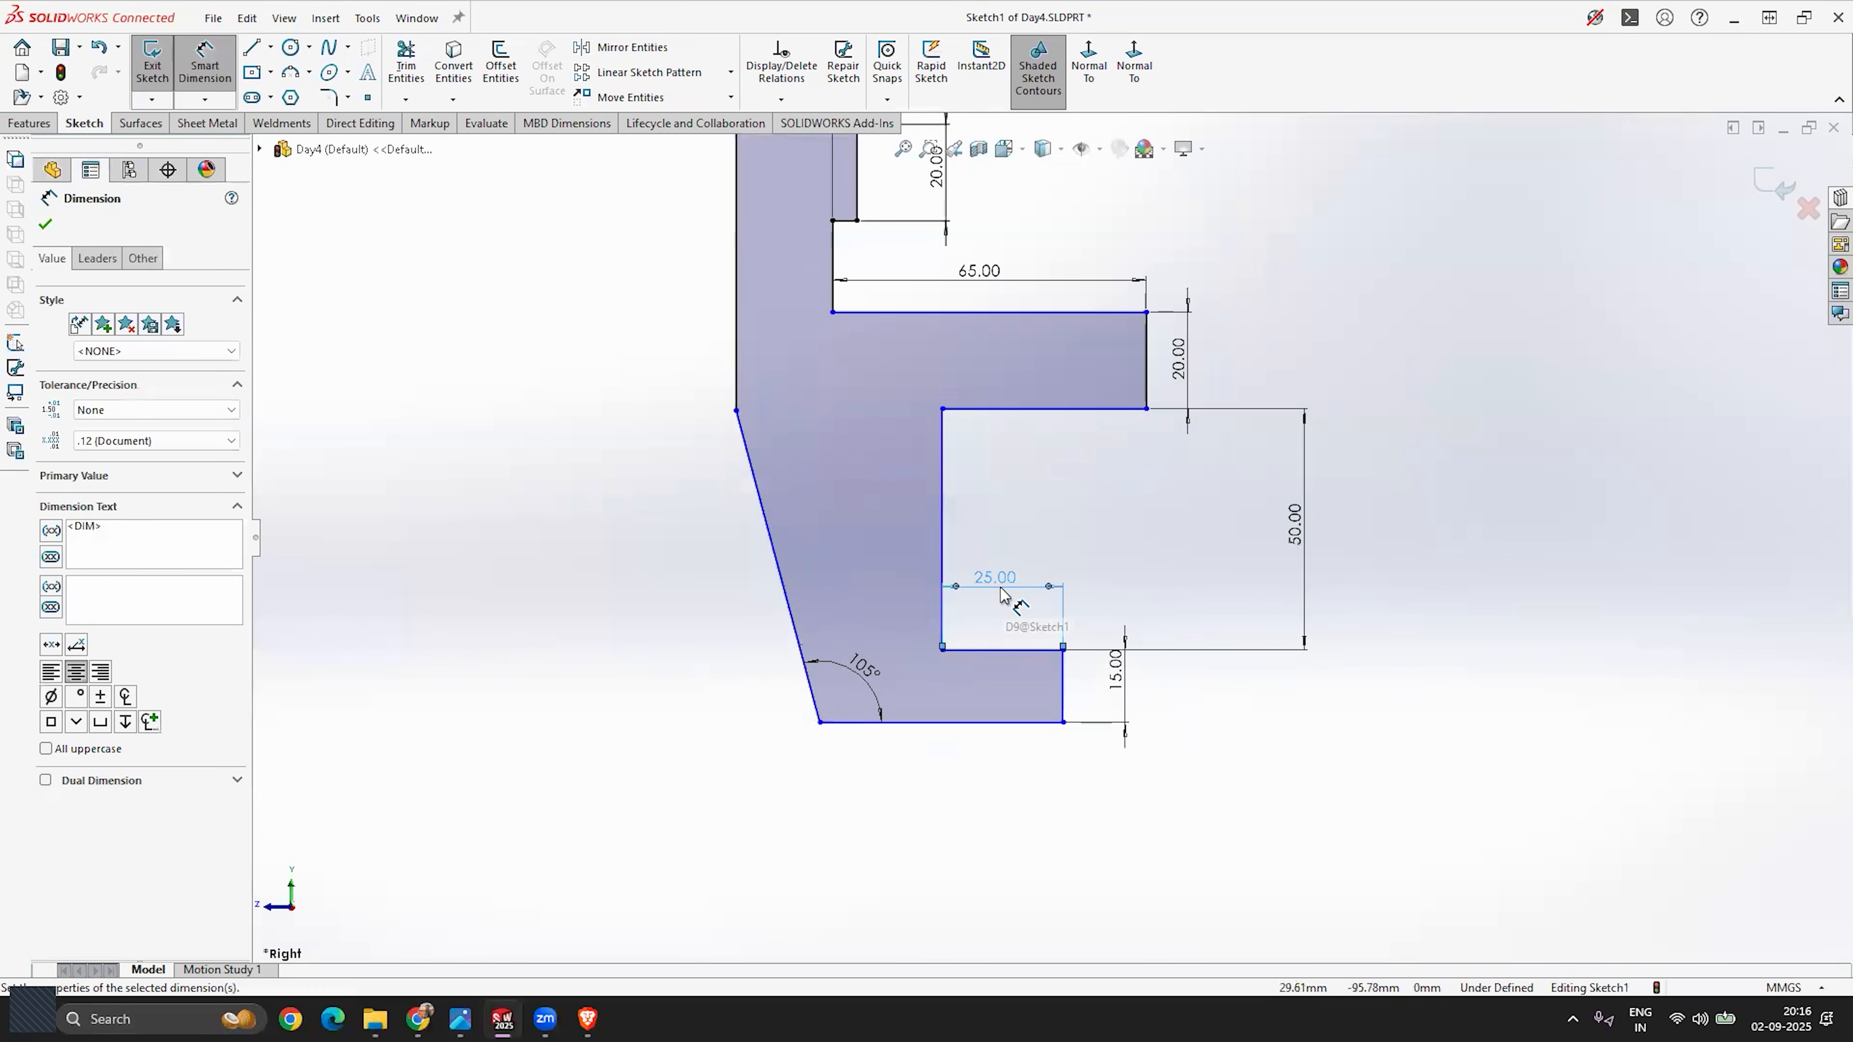
{"action": "key", "text": "Escape"}
{"action": "scroll", "coordinate": [1010, 604], "scroll_direction": "up", "scroll_amount": 2}
{"action": "scroll", "coordinate": [1029, 463], "scroll_direction": "down", "scroll_amount": 2}
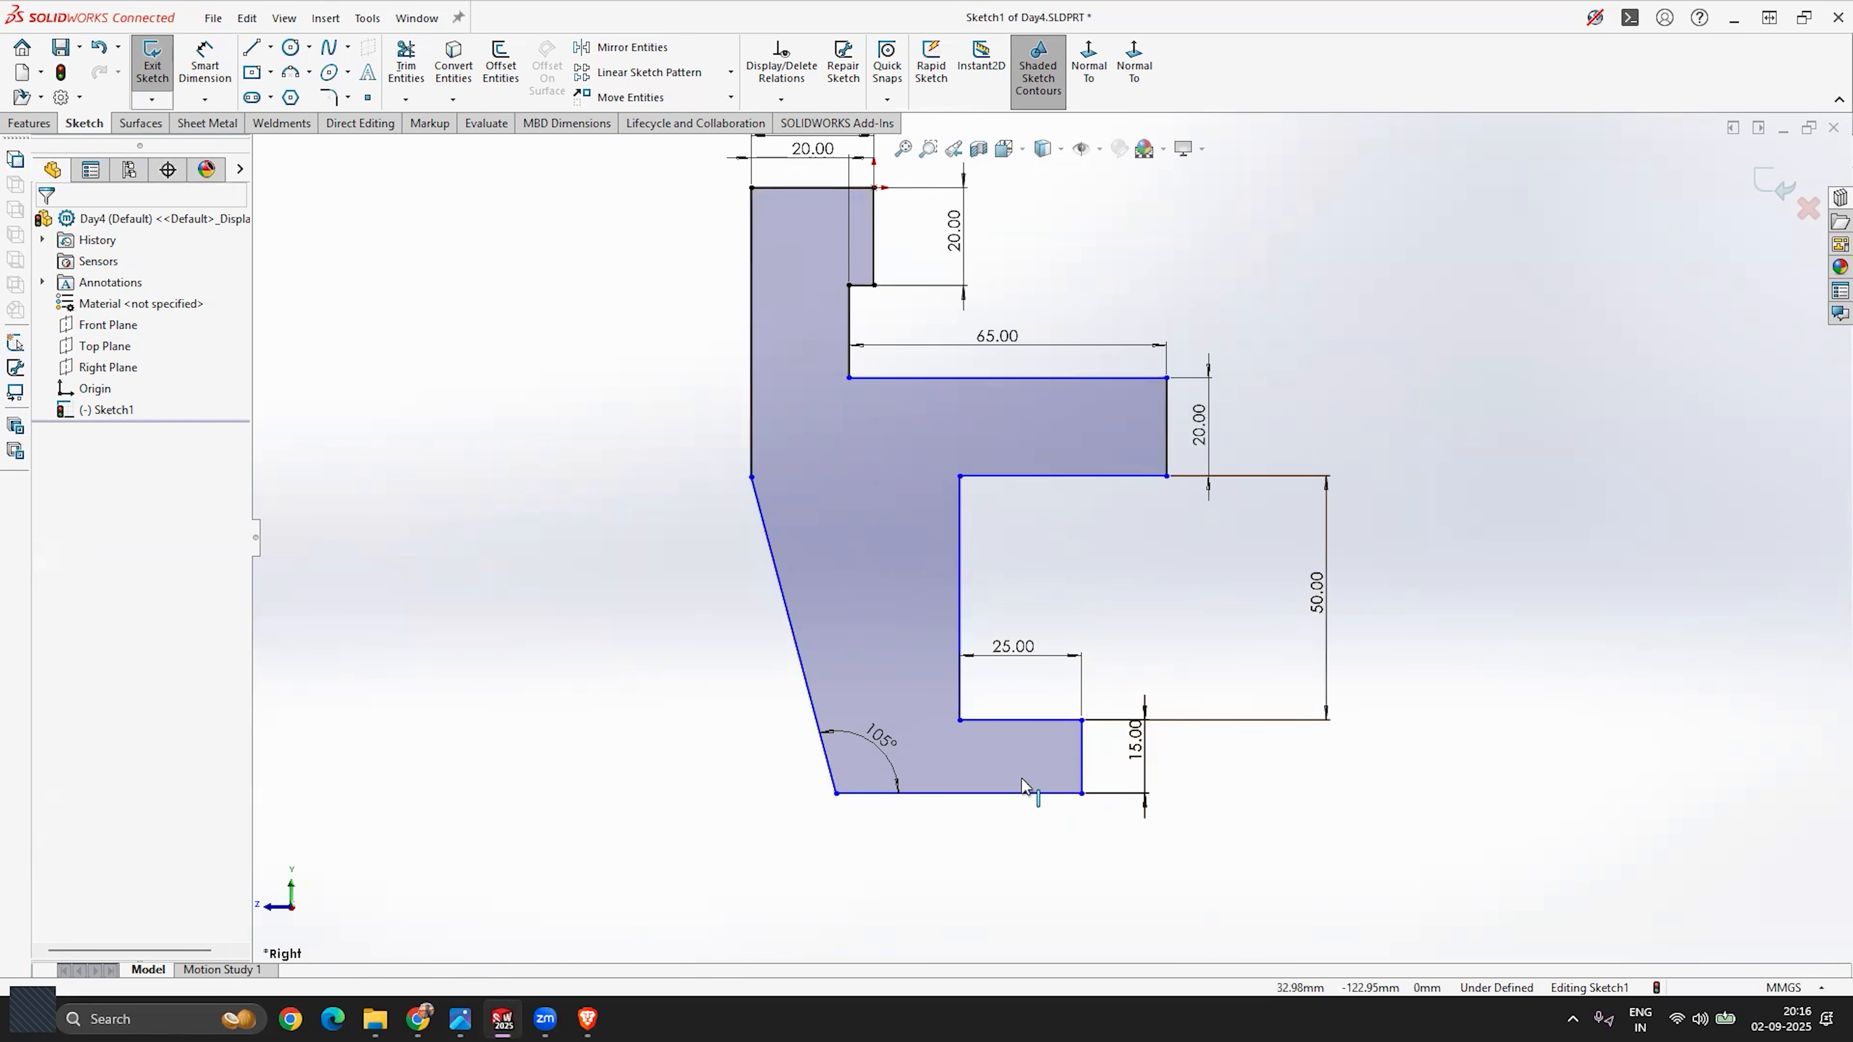
{"action": "scroll", "coordinate": [1076, 559], "scroll_direction": "up", "scroll_amount": 2}
{"action": "scroll", "coordinate": [975, 588], "scroll_direction": "down", "scroll_amount": 2}
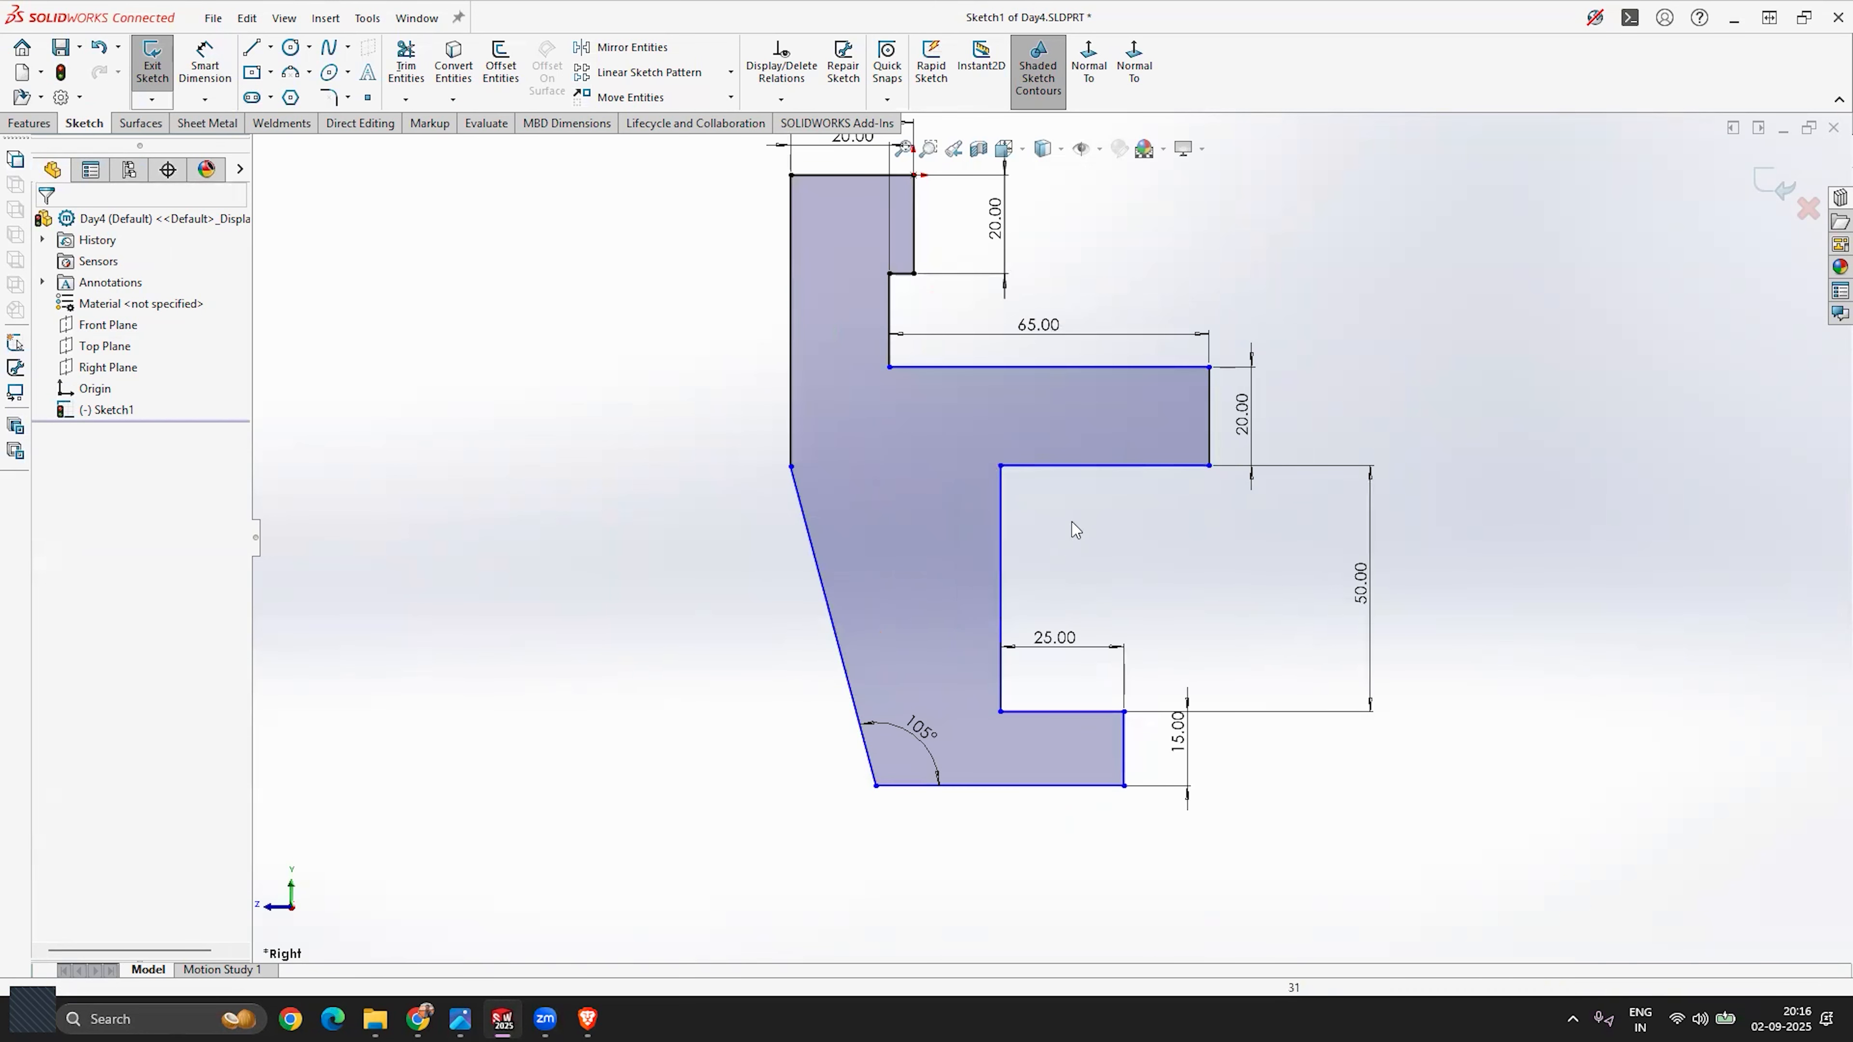
Step: Dimension the short vertical edge between the upper notch corner and the middle arm and set it to 20 mm
{"action": "mouse_move", "coordinate": [1106, 473]}
{"action": "left_mouse_down"}
{"action": "mouse_move", "coordinate": [1109, 514]}
{"action": "mouse_move", "coordinate": [1106, 460]}
{"action": "mouse_move", "coordinate": [1106, 498]}
{"action": "left_mouse_up"}
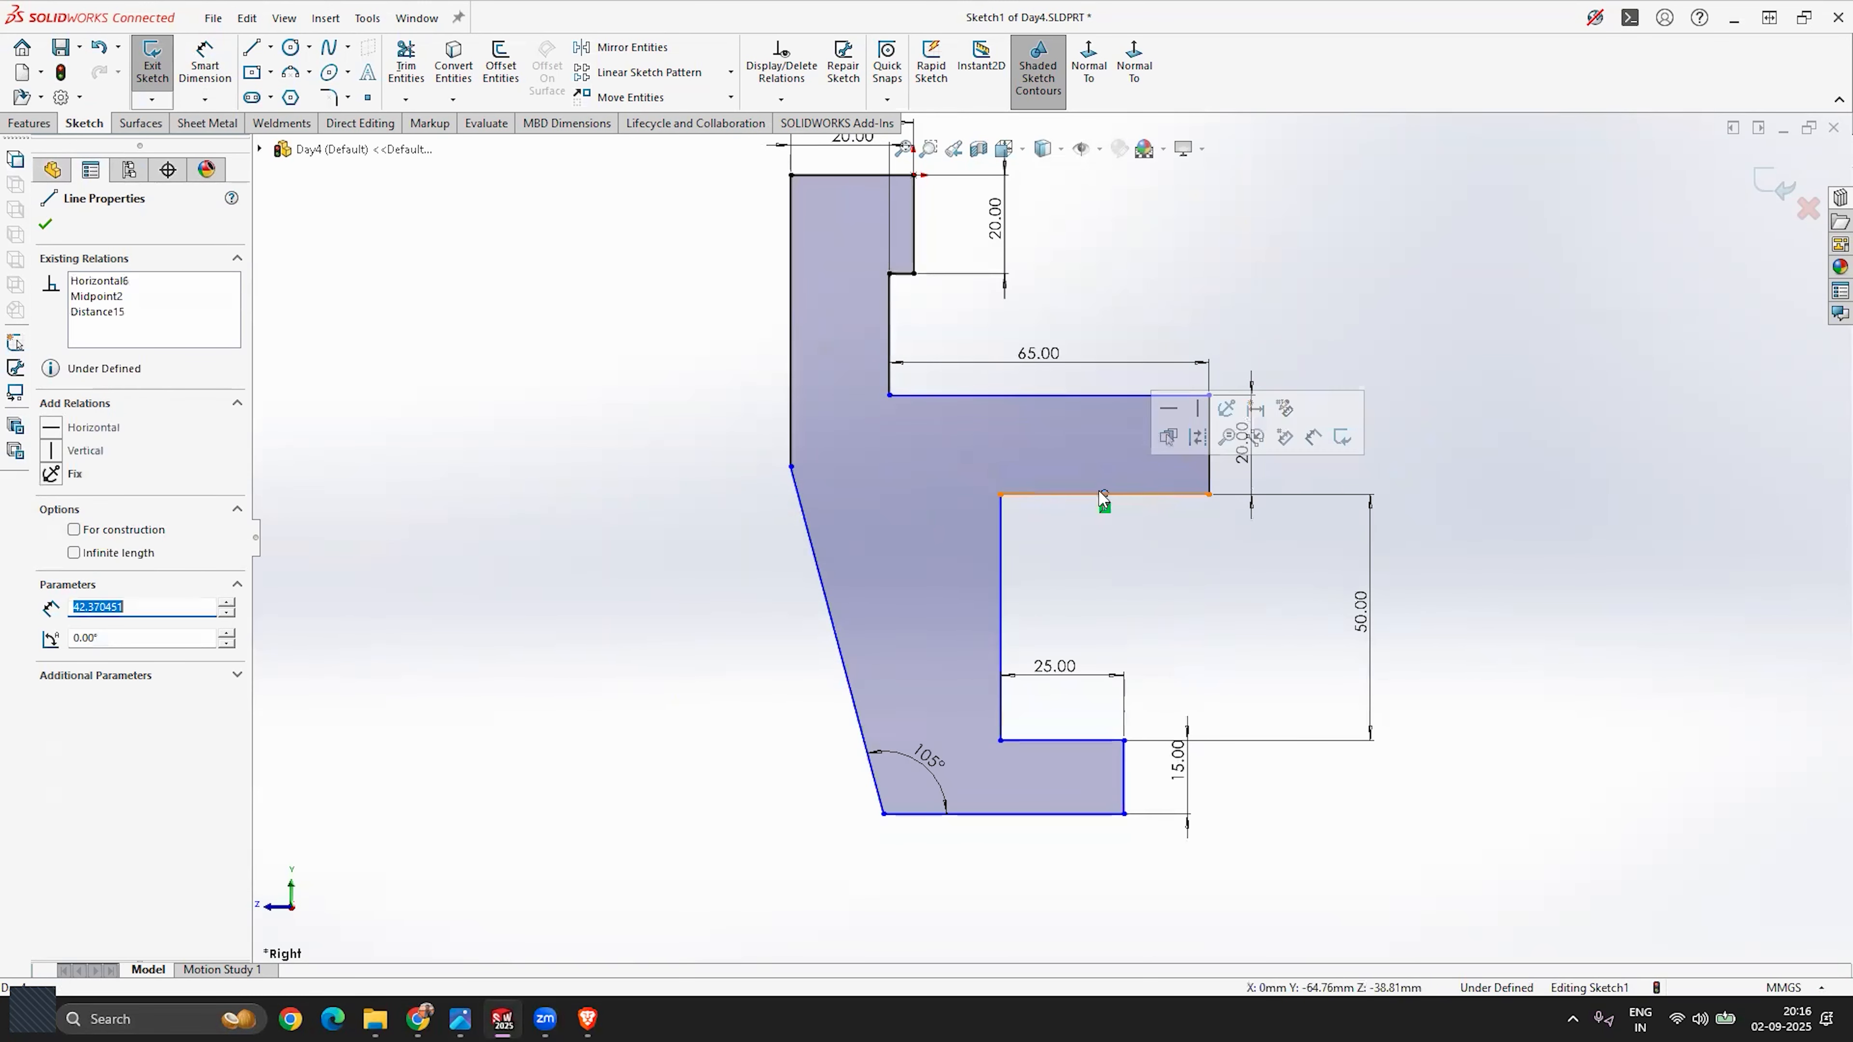
{"action": "left_click", "coordinate": [894, 316]}
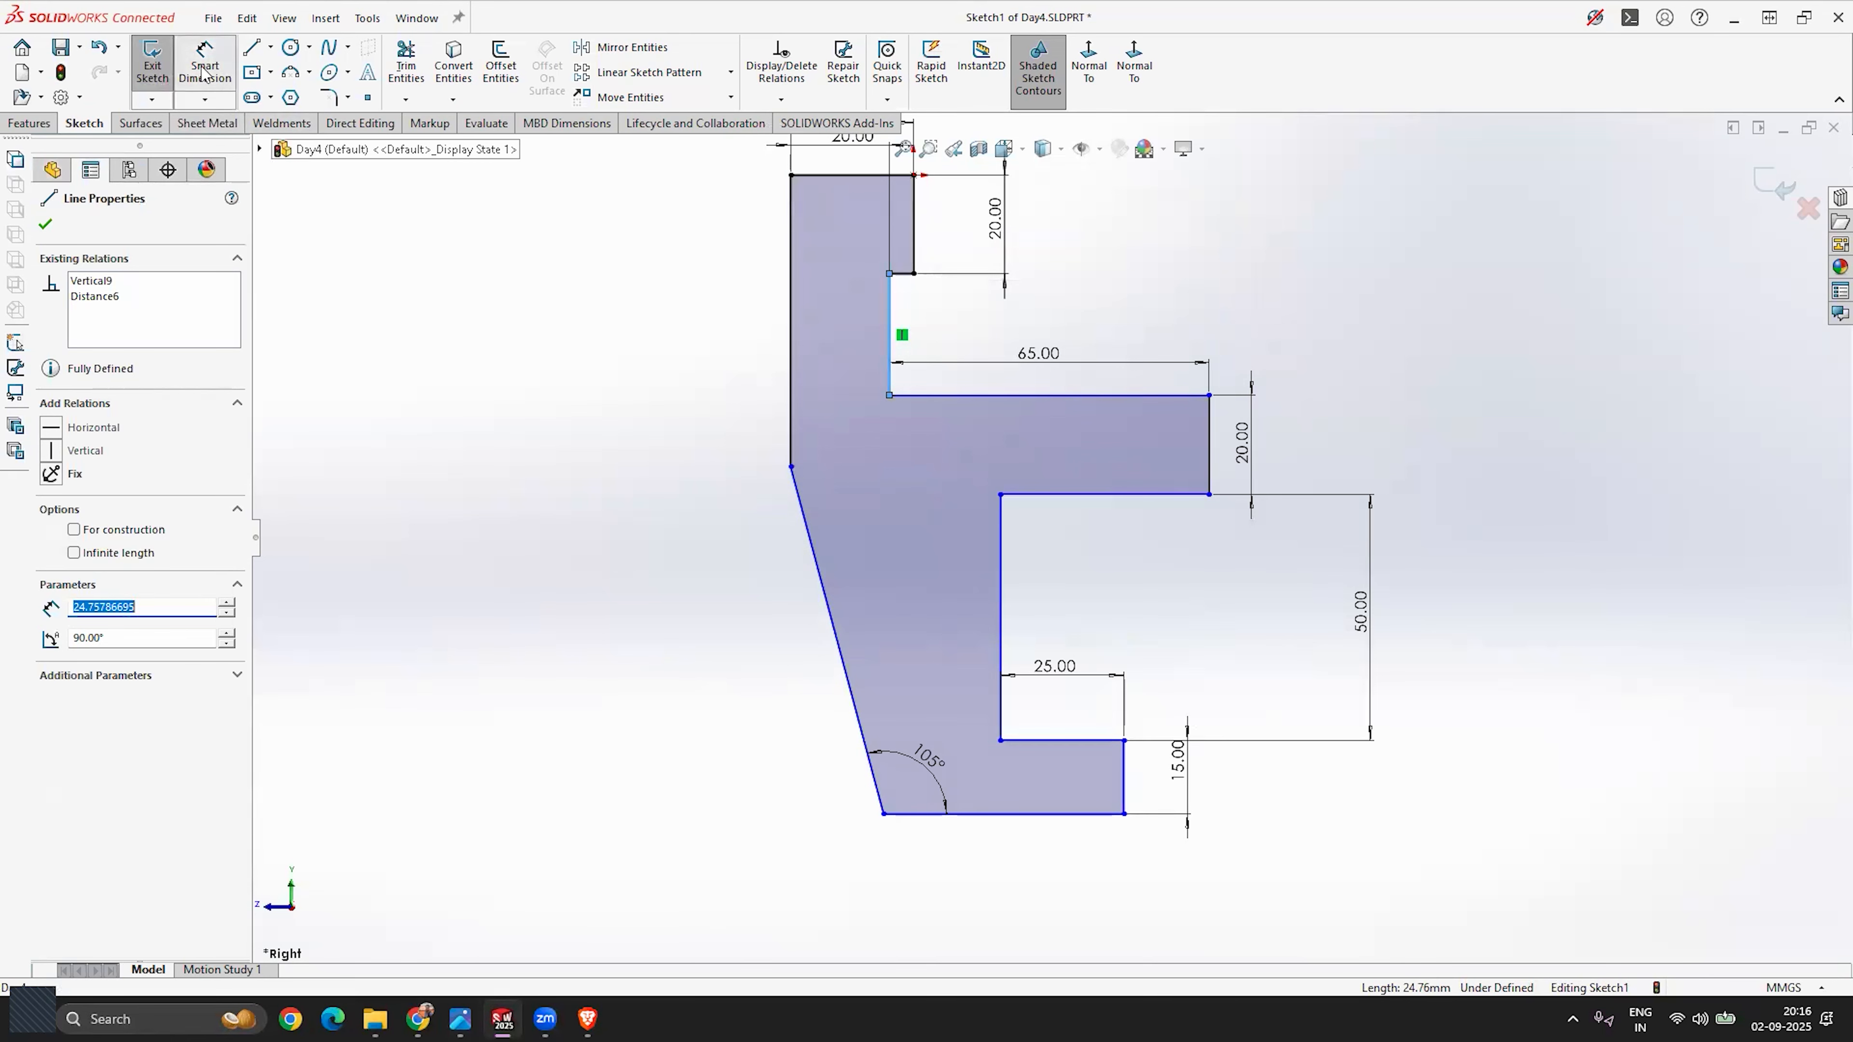
{"action": "left_click", "coordinate": [204, 67]}
{"action": "left_click", "coordinate": [890, 318]}
{"action": "left_click", "coordinate": [993, 330]}
{"action": "type", "text": "20"}
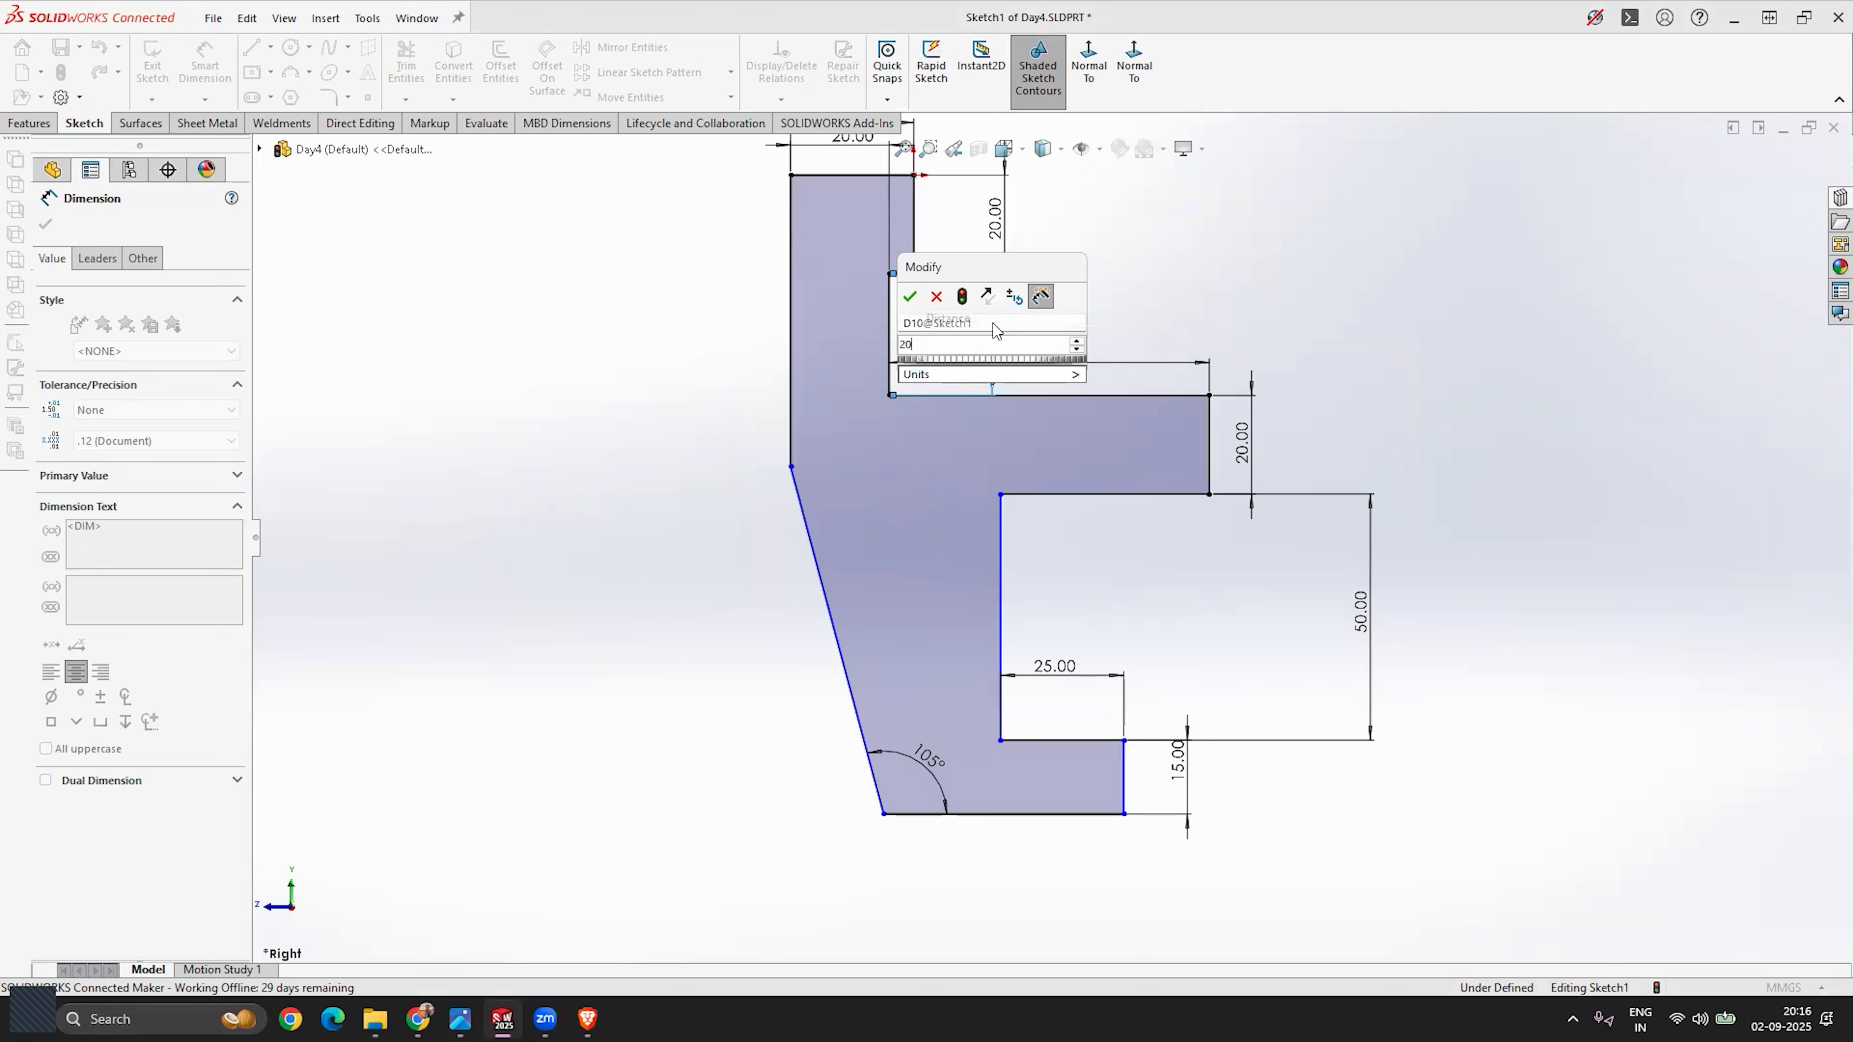
{"action": "key", "text": "Escape"}
{"action": "key", "text": "Escape"}
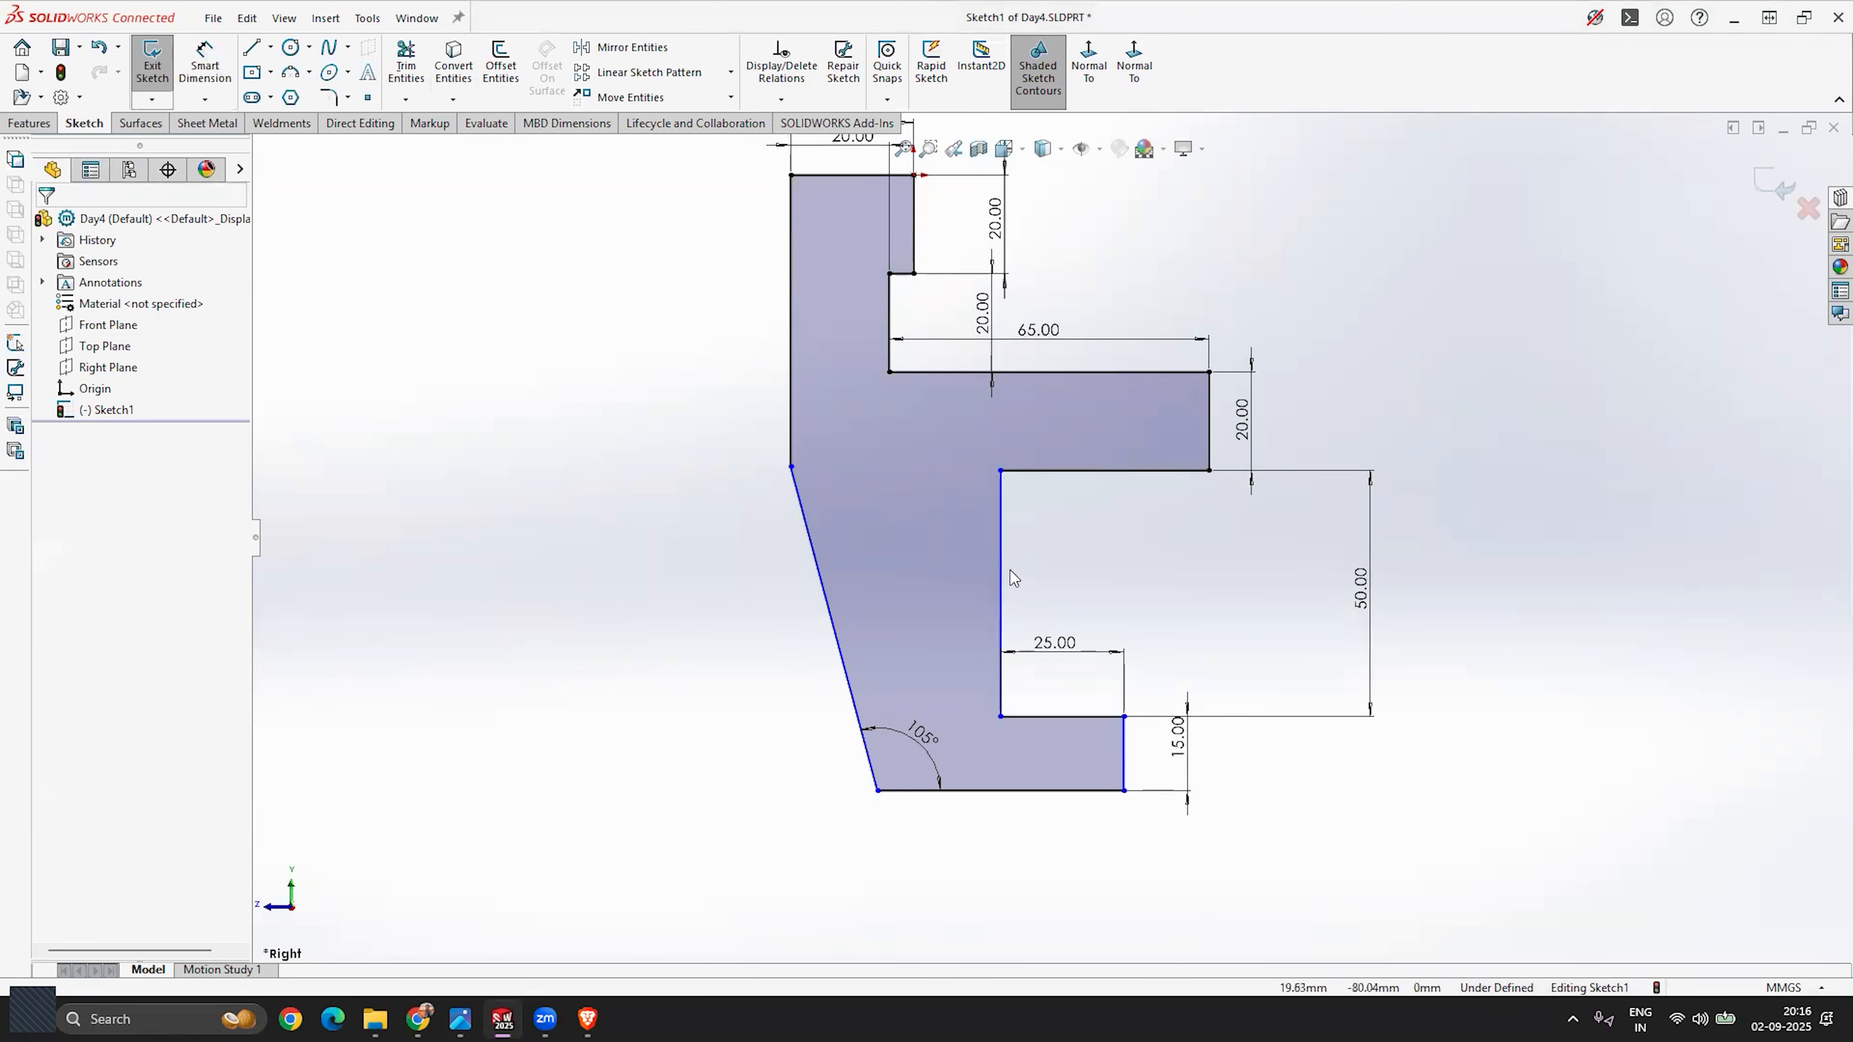
Step: Move the inner vertical edge below the middle arm slightly outward, then dimension the arm's lower edge as 50 mm
{"action": "mouse_move", "coordinate": [1001, 589]}
{"action": "left_mouse_down"}
{"action": "mouse_move", "coordinate": [1054, 596]}
{"action": "mouse_move", "coordinate": [984, 596]}
{"action": "left_mouse_up"}
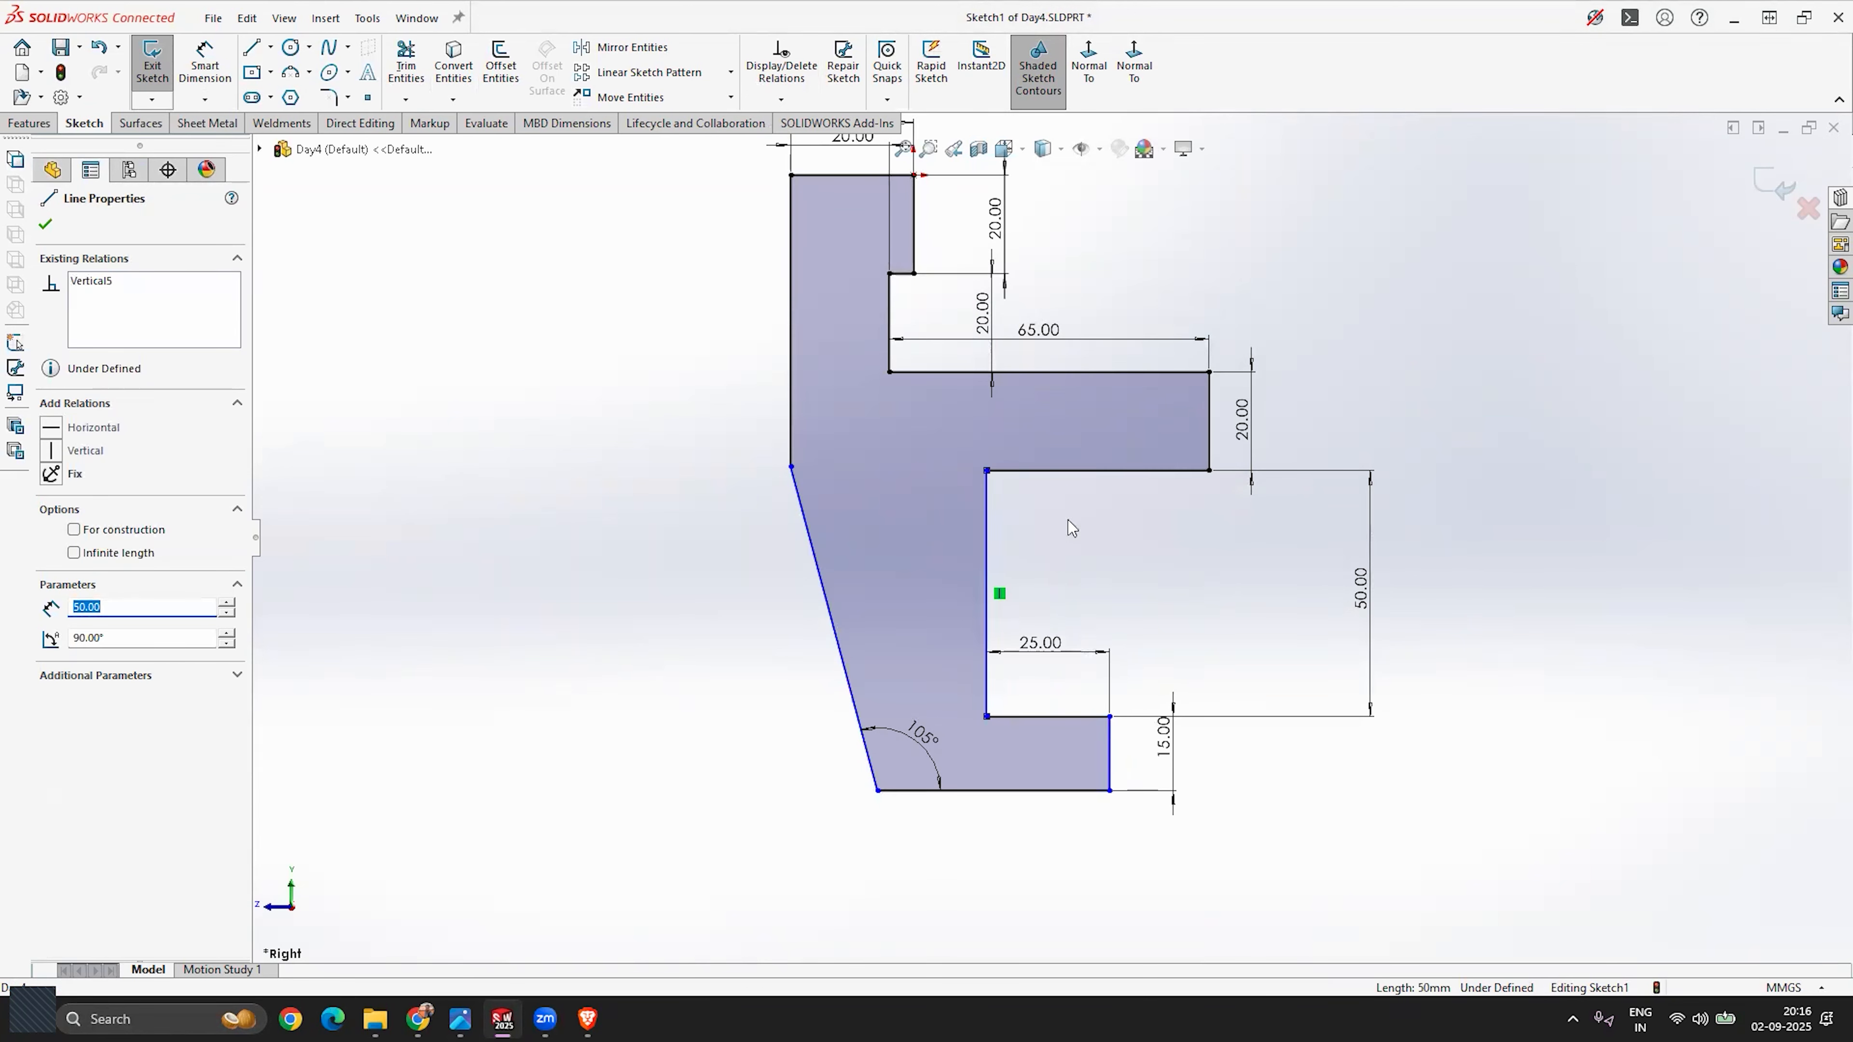
{"action": "left_click", "coordinate": [1068, 520]}
{"action": "left_click", "coordinate": [205, 65]}
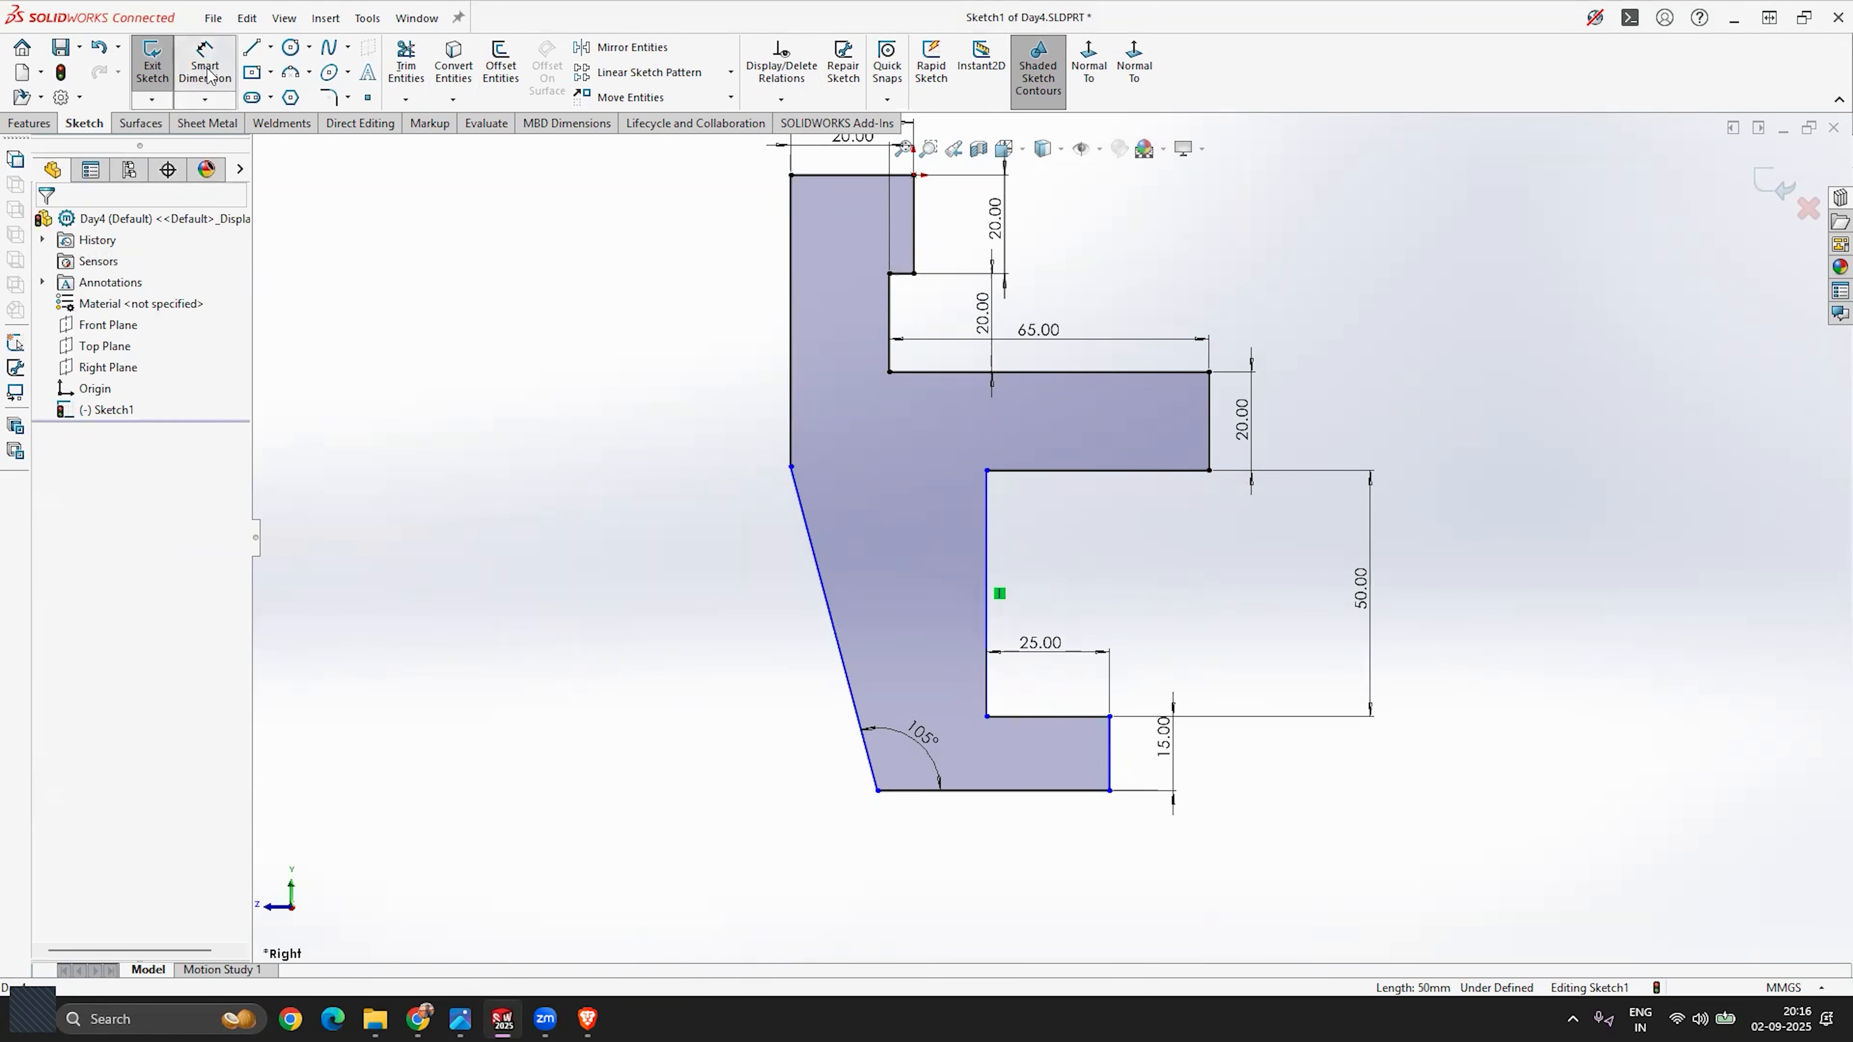
{"action": "left_click", "coordinate": [1083, 504]}
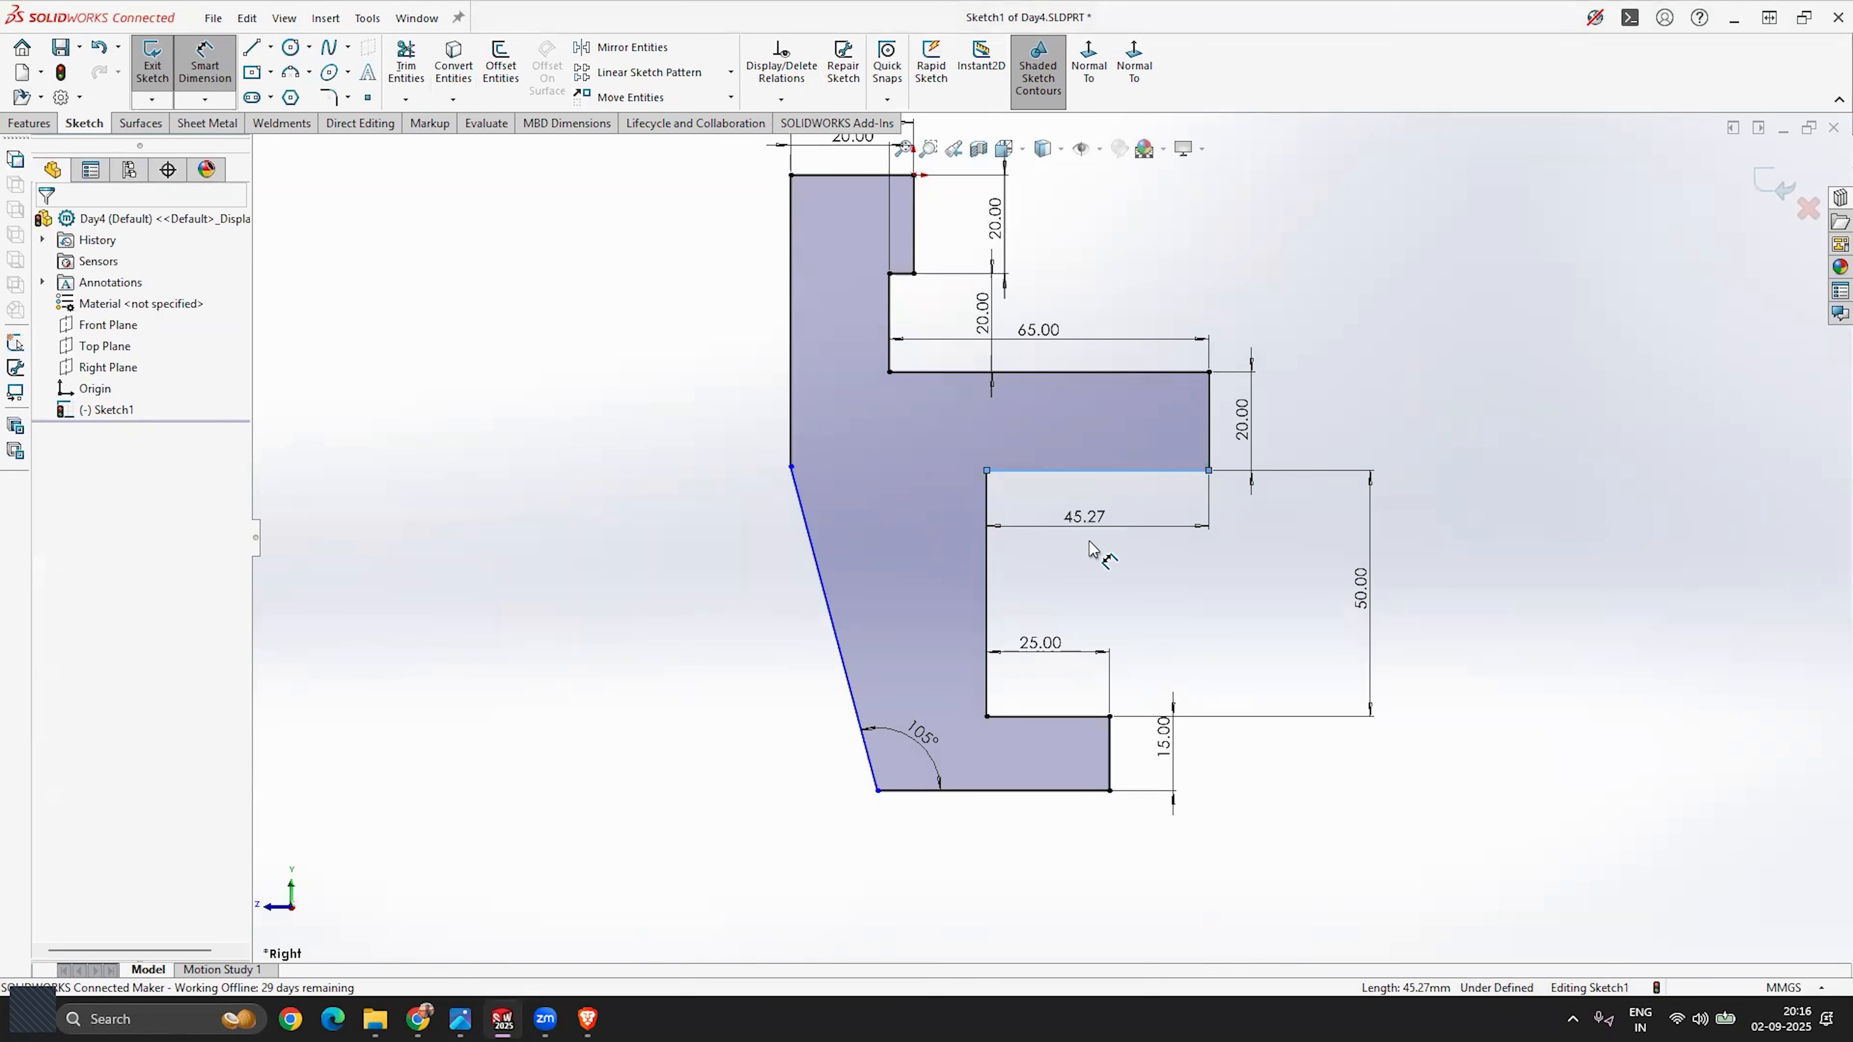
{"action": "left_click", "coordinate": [1090, 544]}
{"action": "type", "text": "50"}
{"action": "key", "text": "Return"}
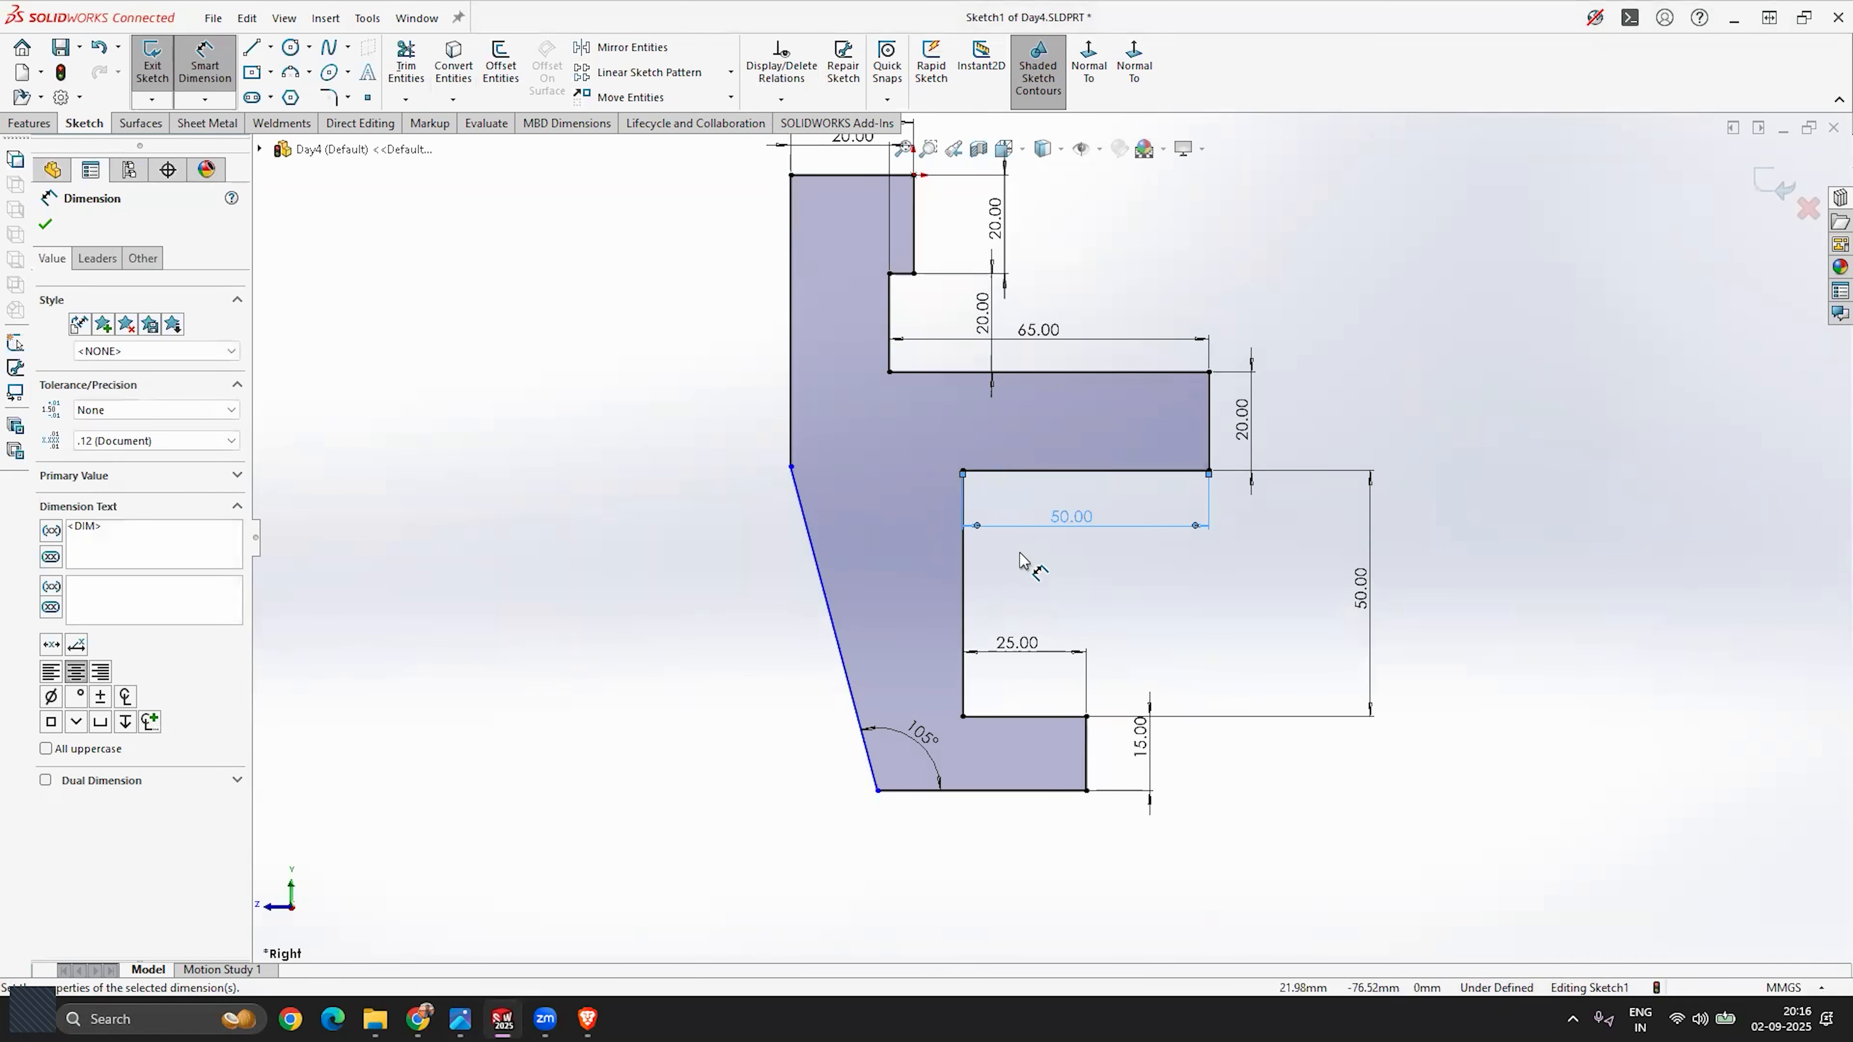
{"action": "key", "text": "Escape"}
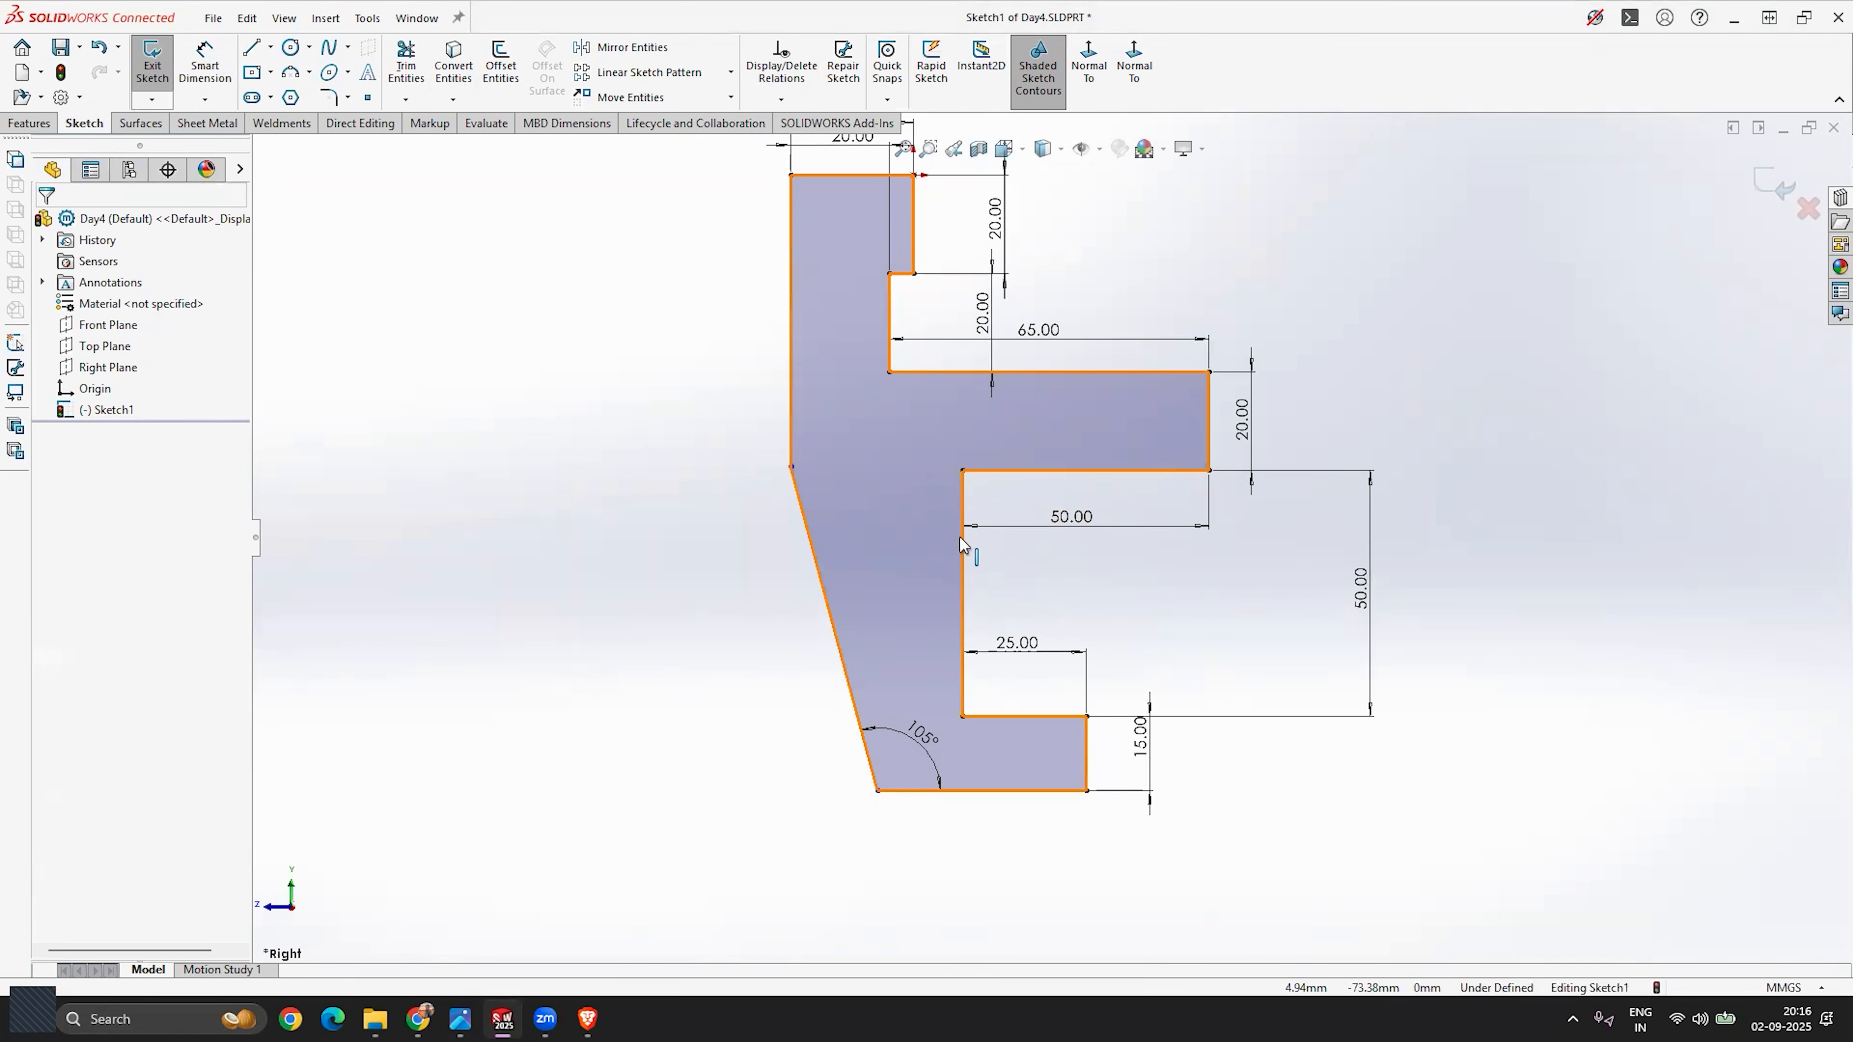
Step: Lower the slanted edge's upper end slightly and dimension the long outer vertical edge as 65 mm
{"action": "scroll", "coordinate": [934, 536], "scroll_direction": "up", "scroll_amount": 2}
{"action": "scroll", "coordinate": [985, 654], "scroll_direction": "down", "scroll_amount": 2}
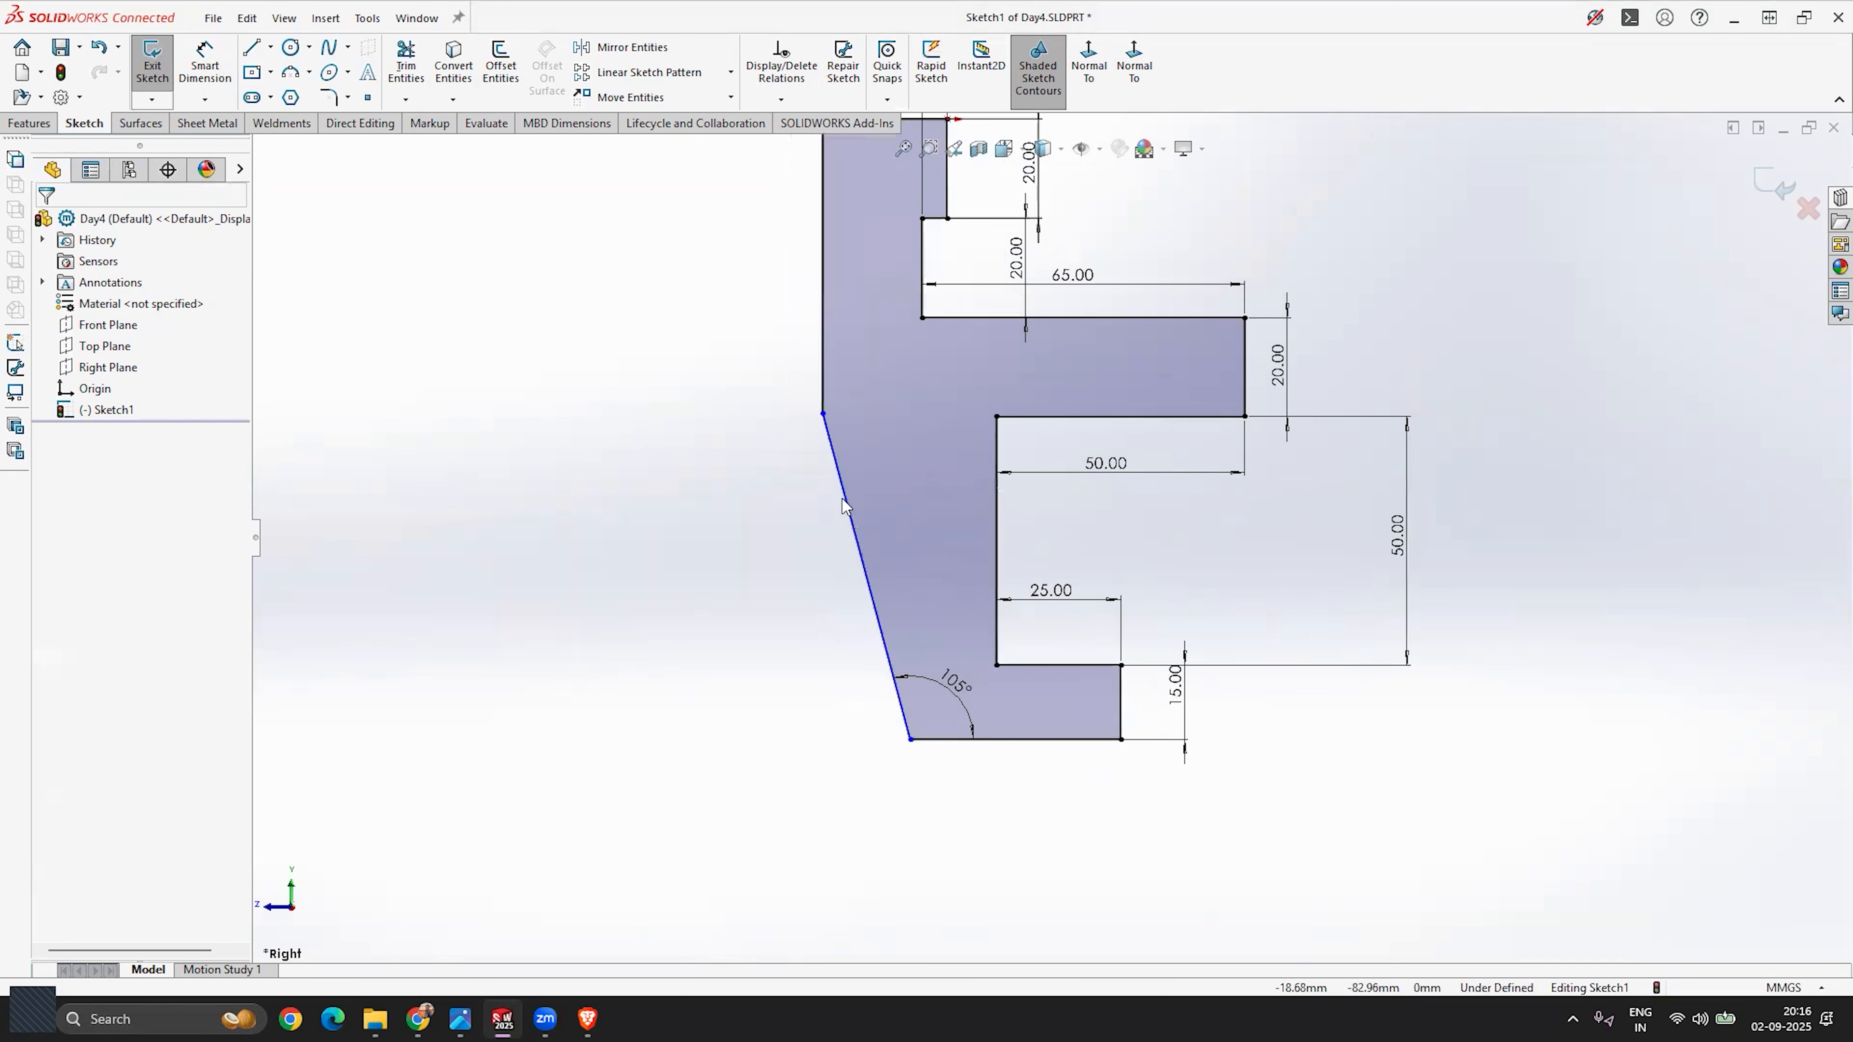
{"action": "mouse_move", "coordinate": [822, 415]}
{"action": "left_mouse_down"}
{"action": "mouse_move", "coordinate": [825, 466]}
{"action": "mouse_move", "coordinate": [823, 393]}
{"action": "mouse_move", "coordinate": [820, 443]}
{"action": "left_mouse_up"}
{"action": "scroll", "coordinate": [950, 580], "scroll_direction": "up", "scroll_amount": 2}
{"action": "scroll", "coordinate": [874, 539], "scroll_direction": "up", "scroll_amount": 2}
{"action": "scroll", "coordinate": [1003, 323], "scroll_direction": "down", "scroll_amount": 3}
{"action": "key", "text": "Escape"}
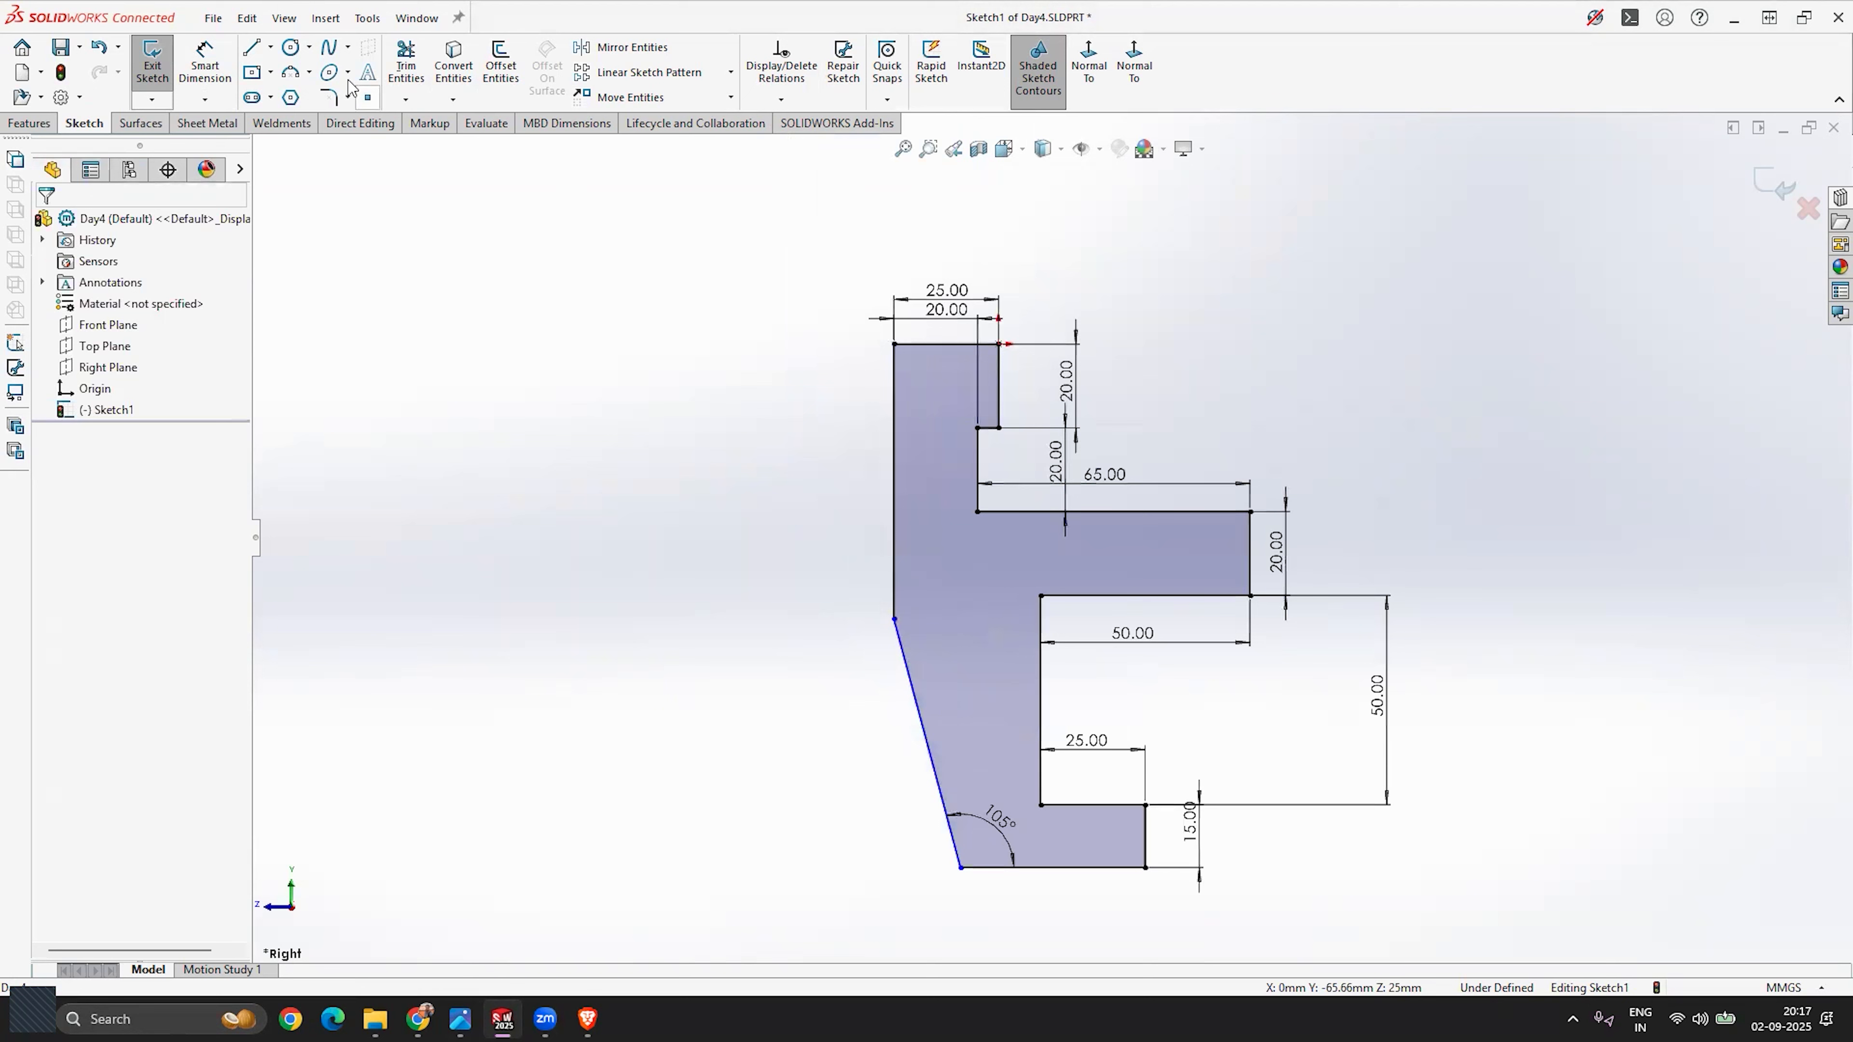
{"action": "left_click", "coordinate": [211, 61]}
{"action": "left_click", "coordinate": [894, 483]}
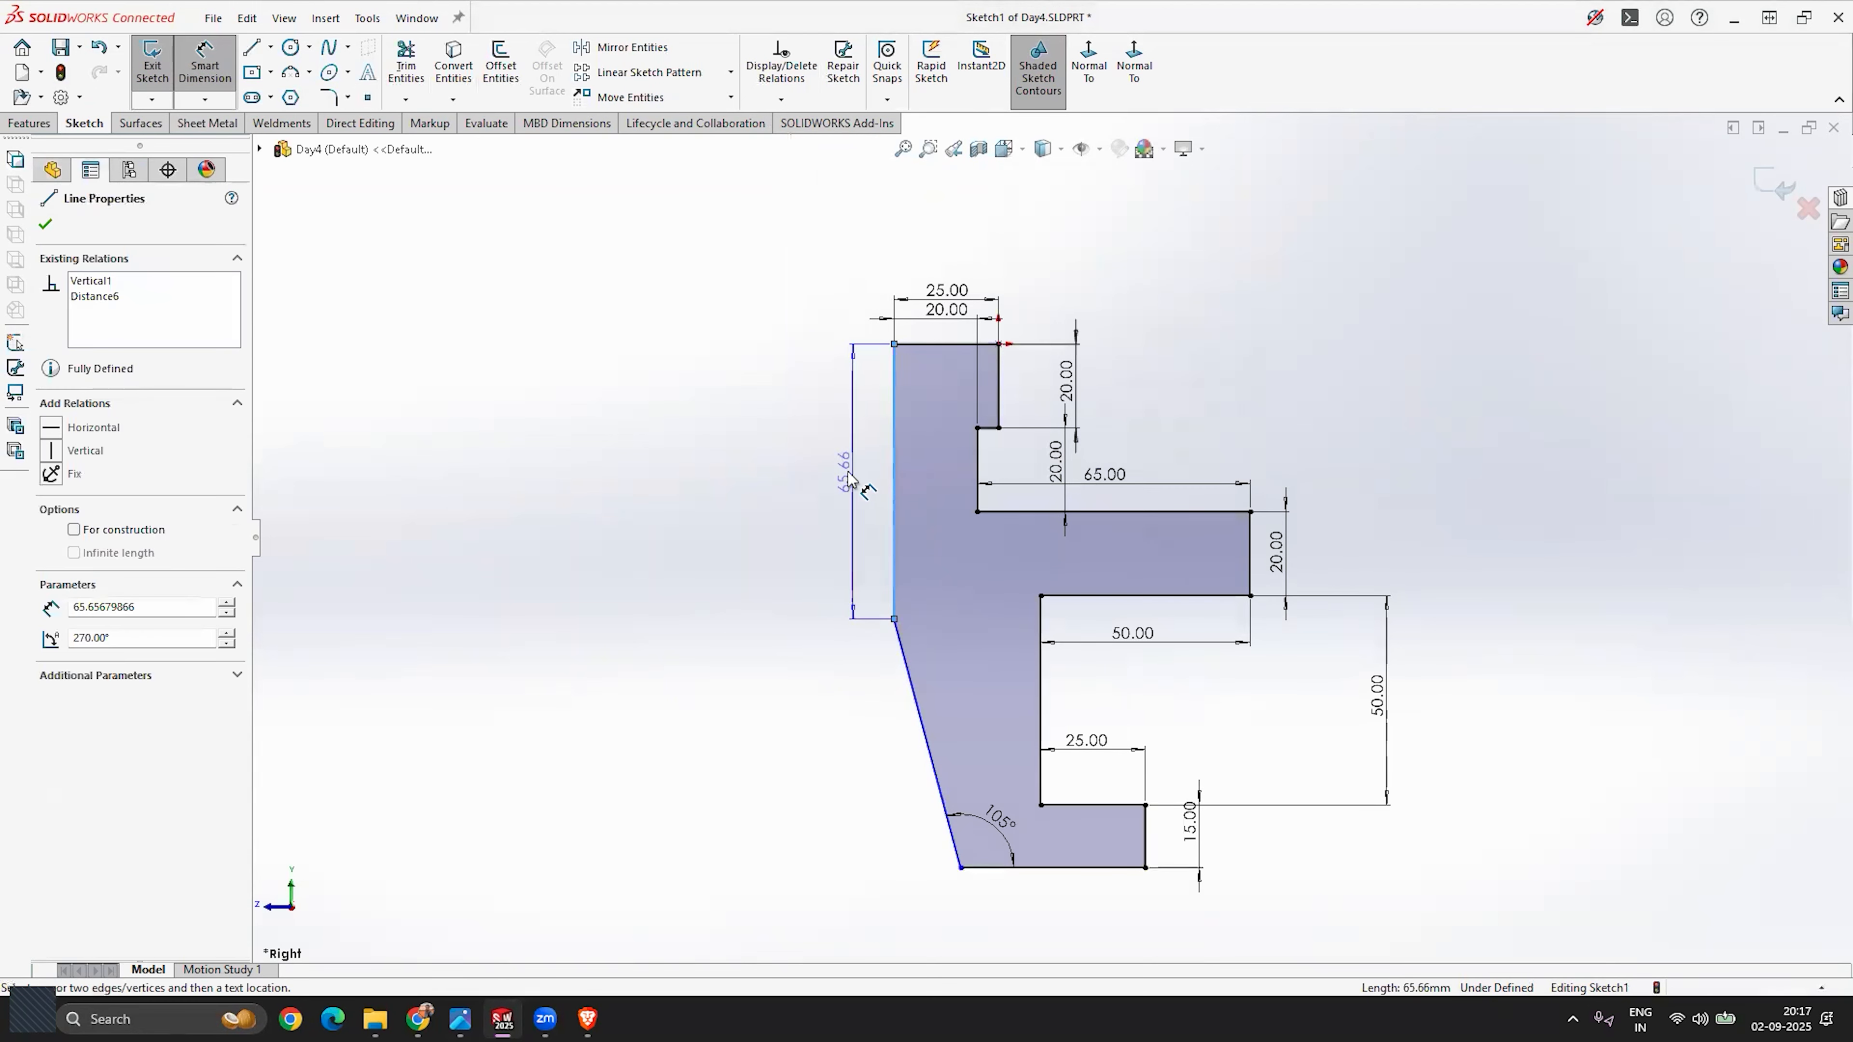
{"action": "left_click", "coordinate": [840, 474]}
{"action": "type", "text": "65"}
{"action": "key", "text": "Return"}
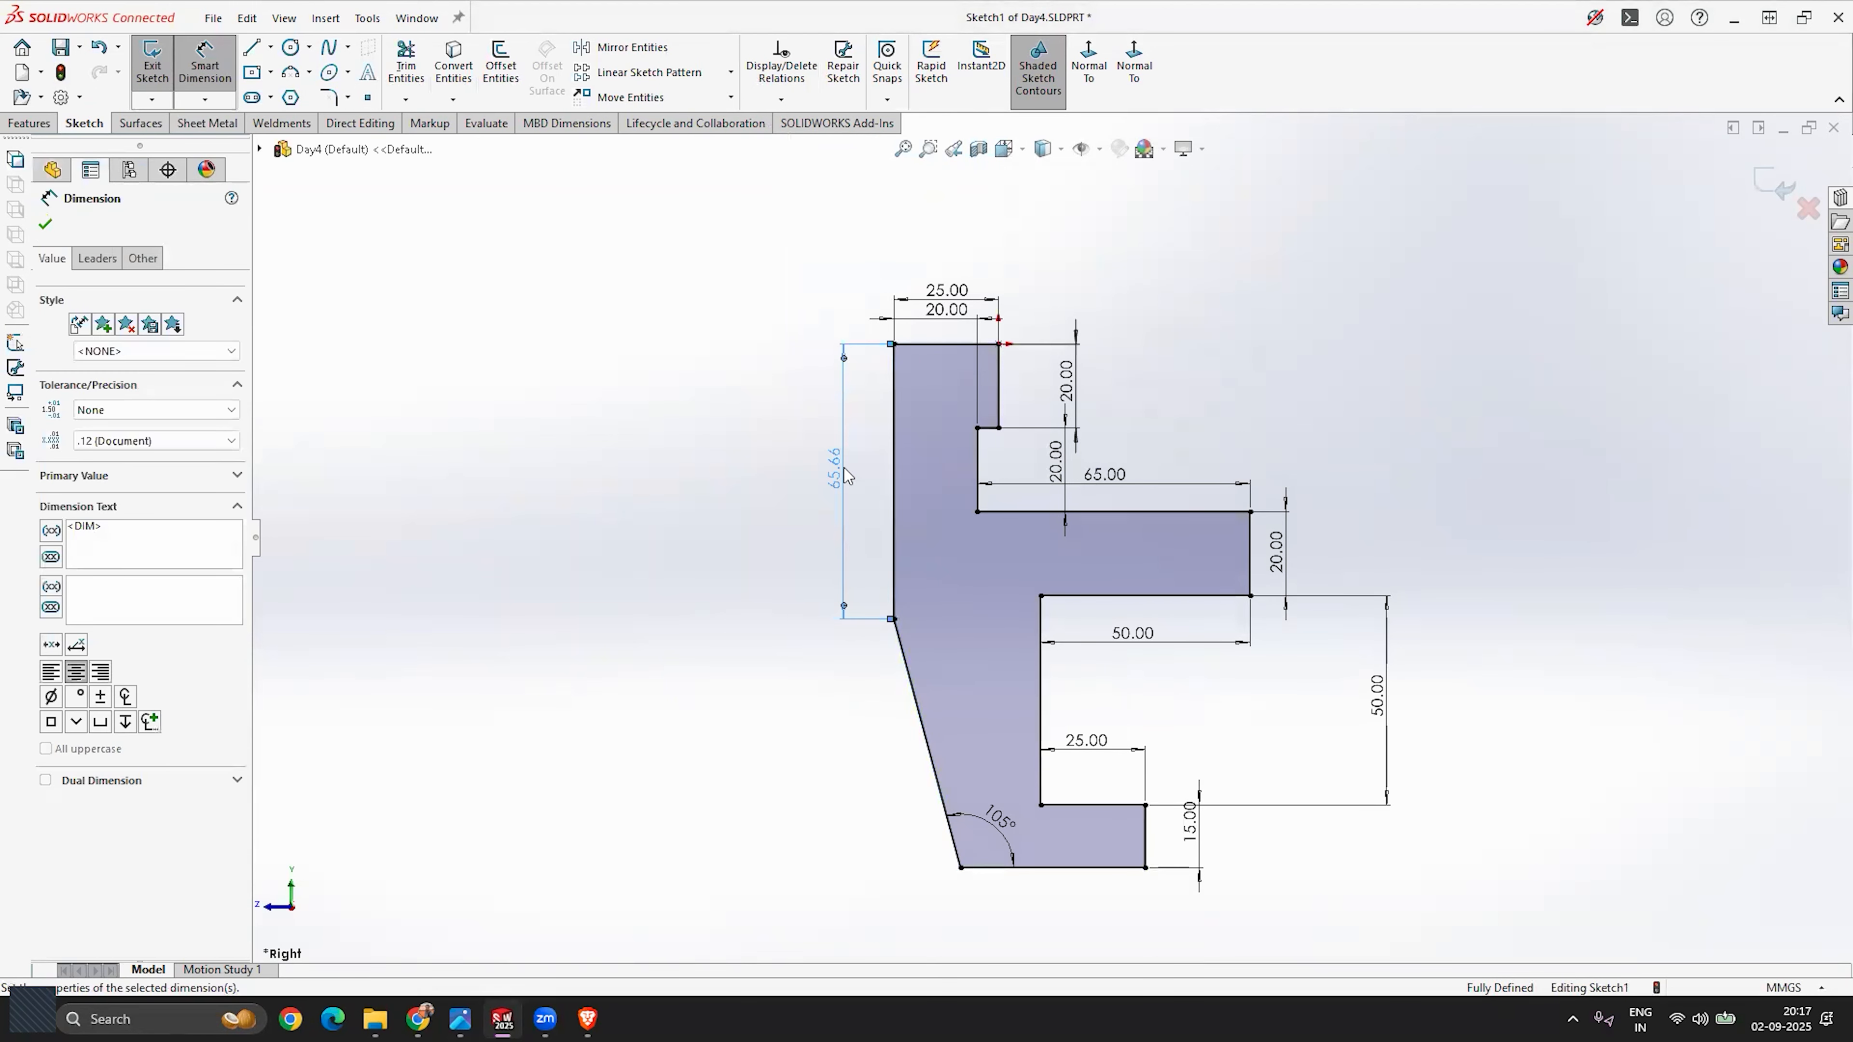
{"action": "key", "text": "Escape"}
Step: Set the length of the profile's top edge to 30 mm
{"action": "scroll", "coordinate": [1051, 538], "scroll_direction": "up", "scroll_amount": 2}
{"action": "scroll", "coordinate": [943, 538], "scroll_direction": "down", "scroll_amount": 3}
{"action": "scroll", "coordinate": [912, 511], "scroll_direction": "up", "scroll_amount": 2}
{"action": "scroll", "coordinate": [846, 410], "scroll_direction": "down", "scroll_amount": 2}
{"action": "scroll", "coordinate": [869, 500], "scroll_direction": "up", "scroll_amount": 2}
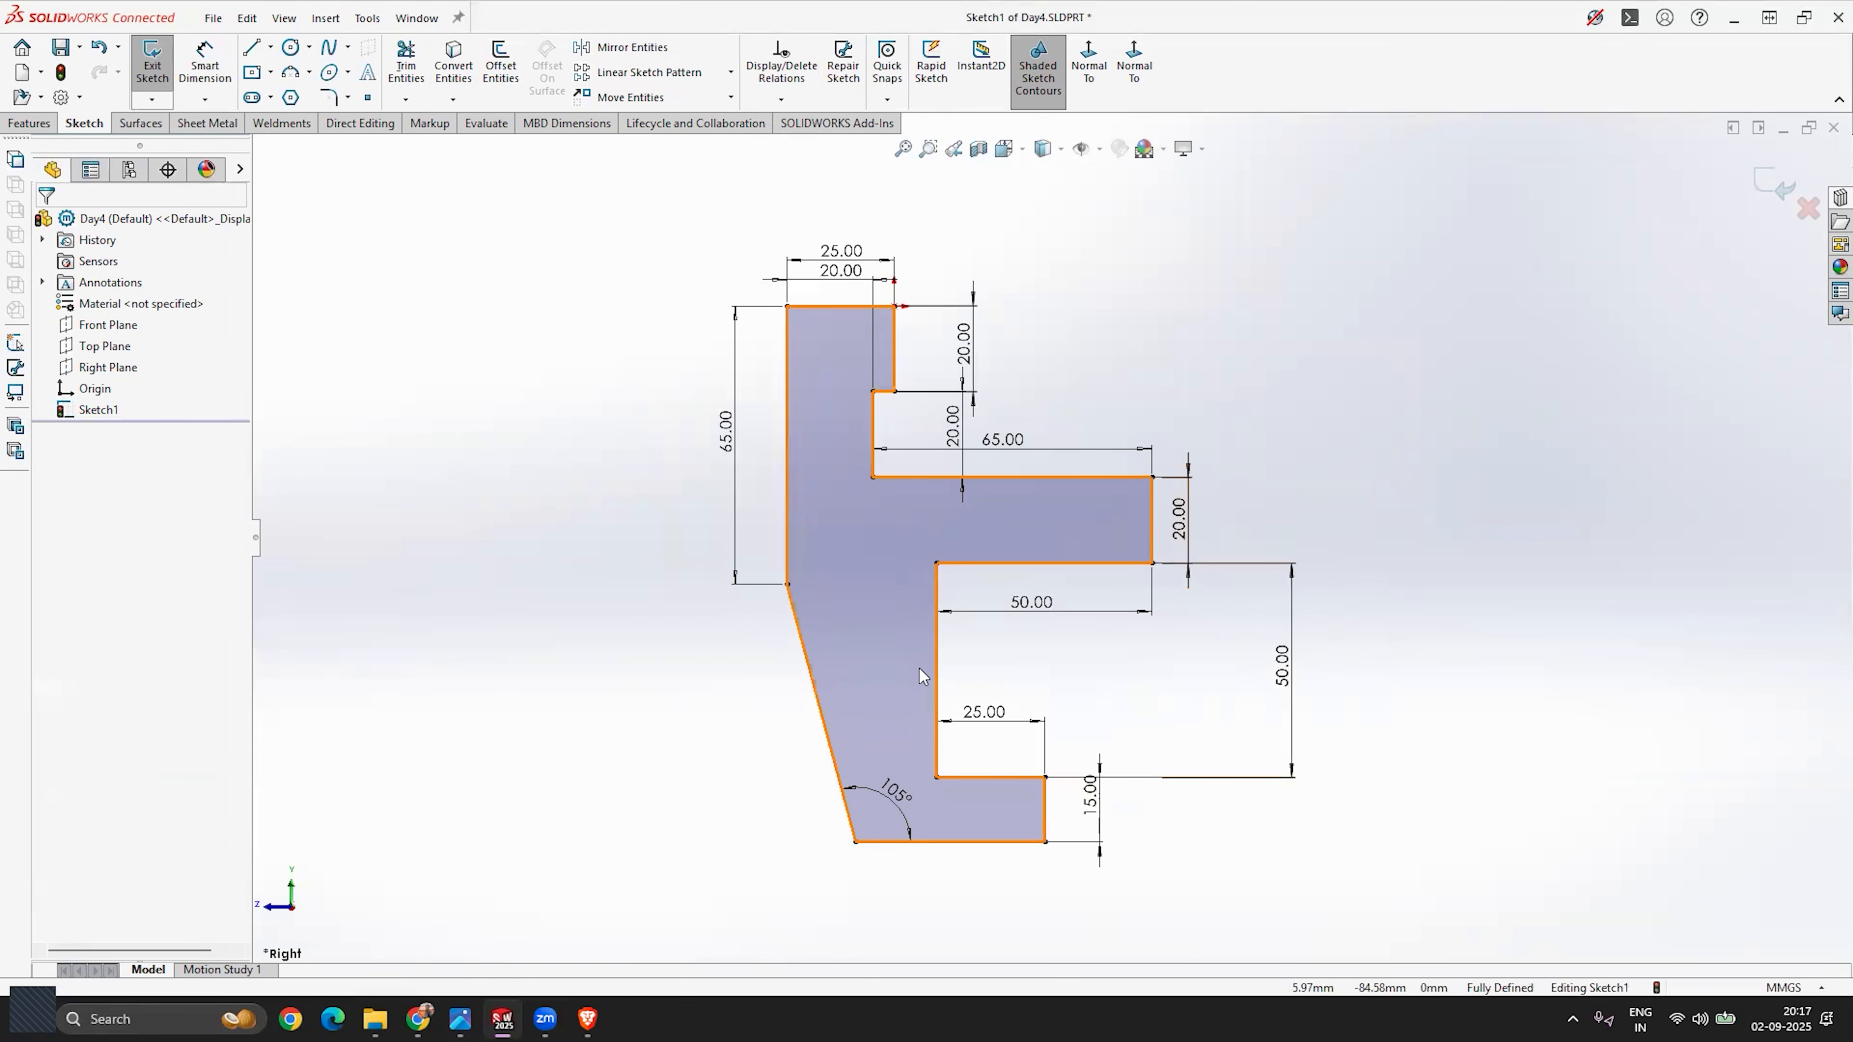
{"action": "scroll", "coordinate": [984, 462], "scroll_direction": "up", "scroll_amount": 3}
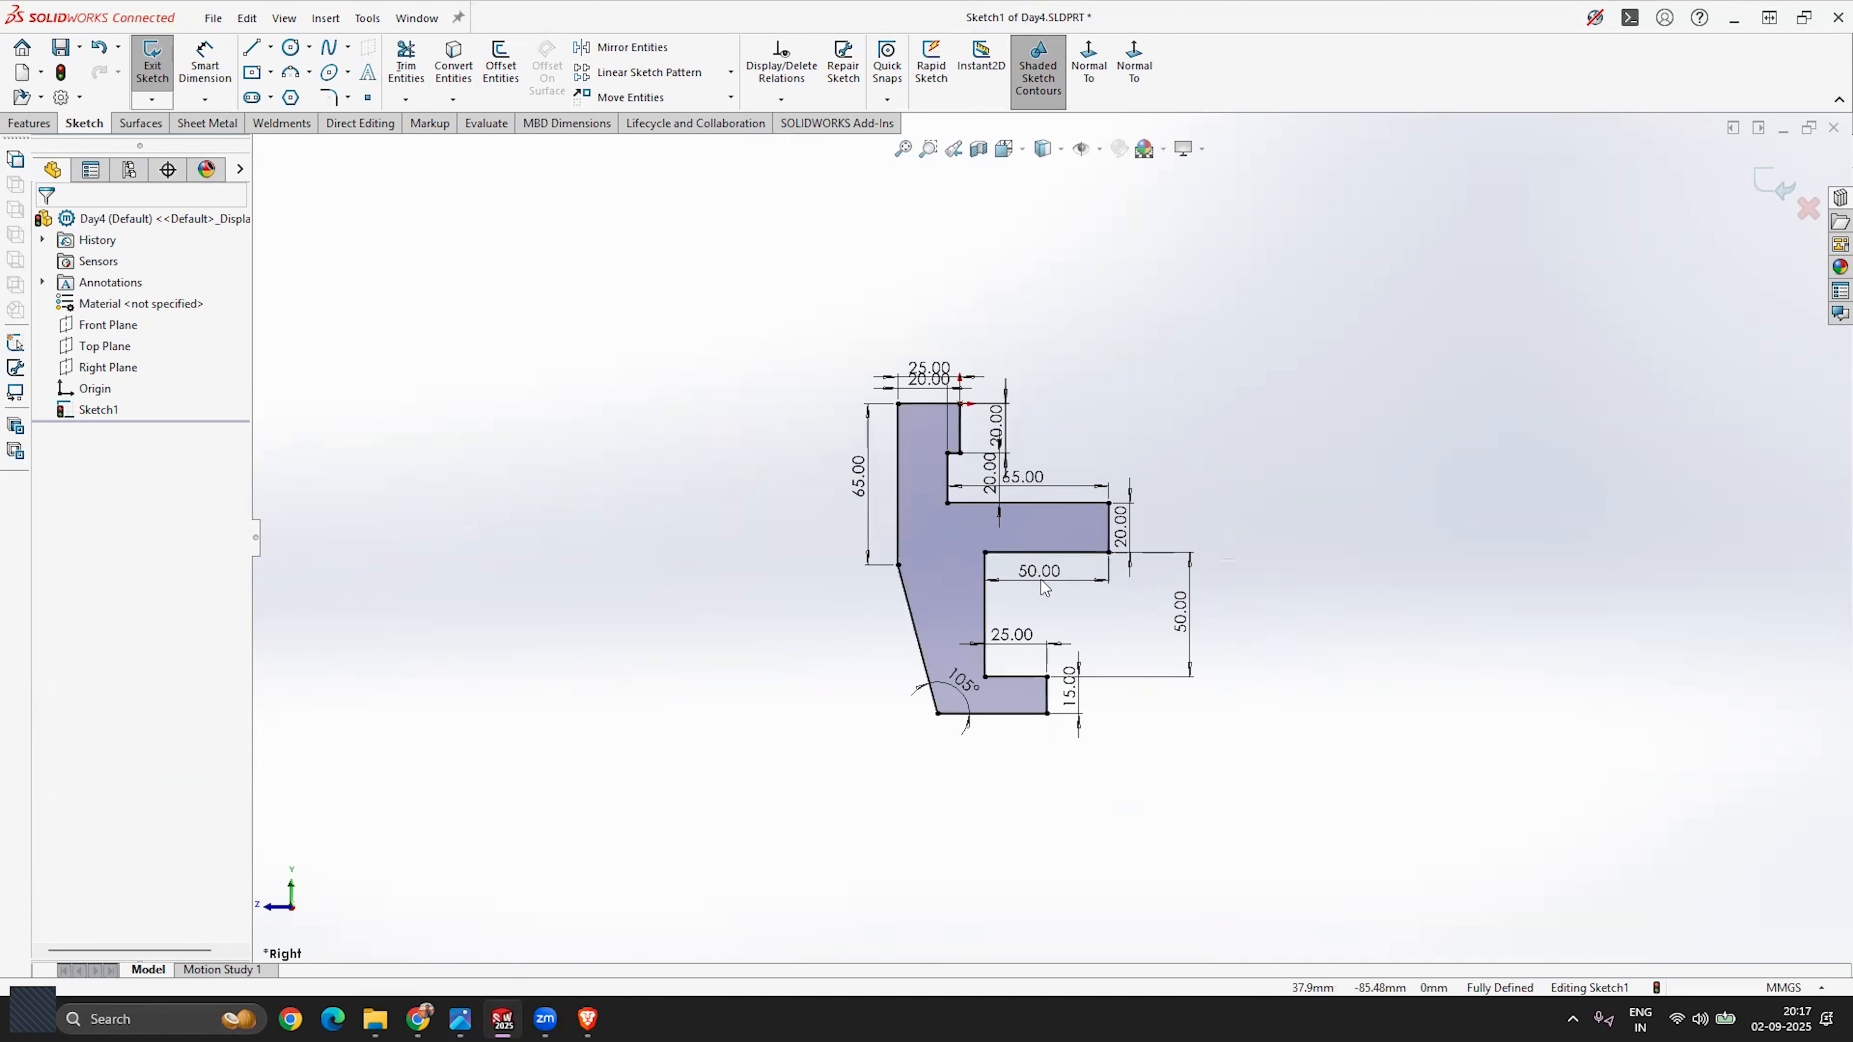
{"action": "scroll", "coordinate": [976, 449], "scroll_direction": "down", "scroll_amount": 3}
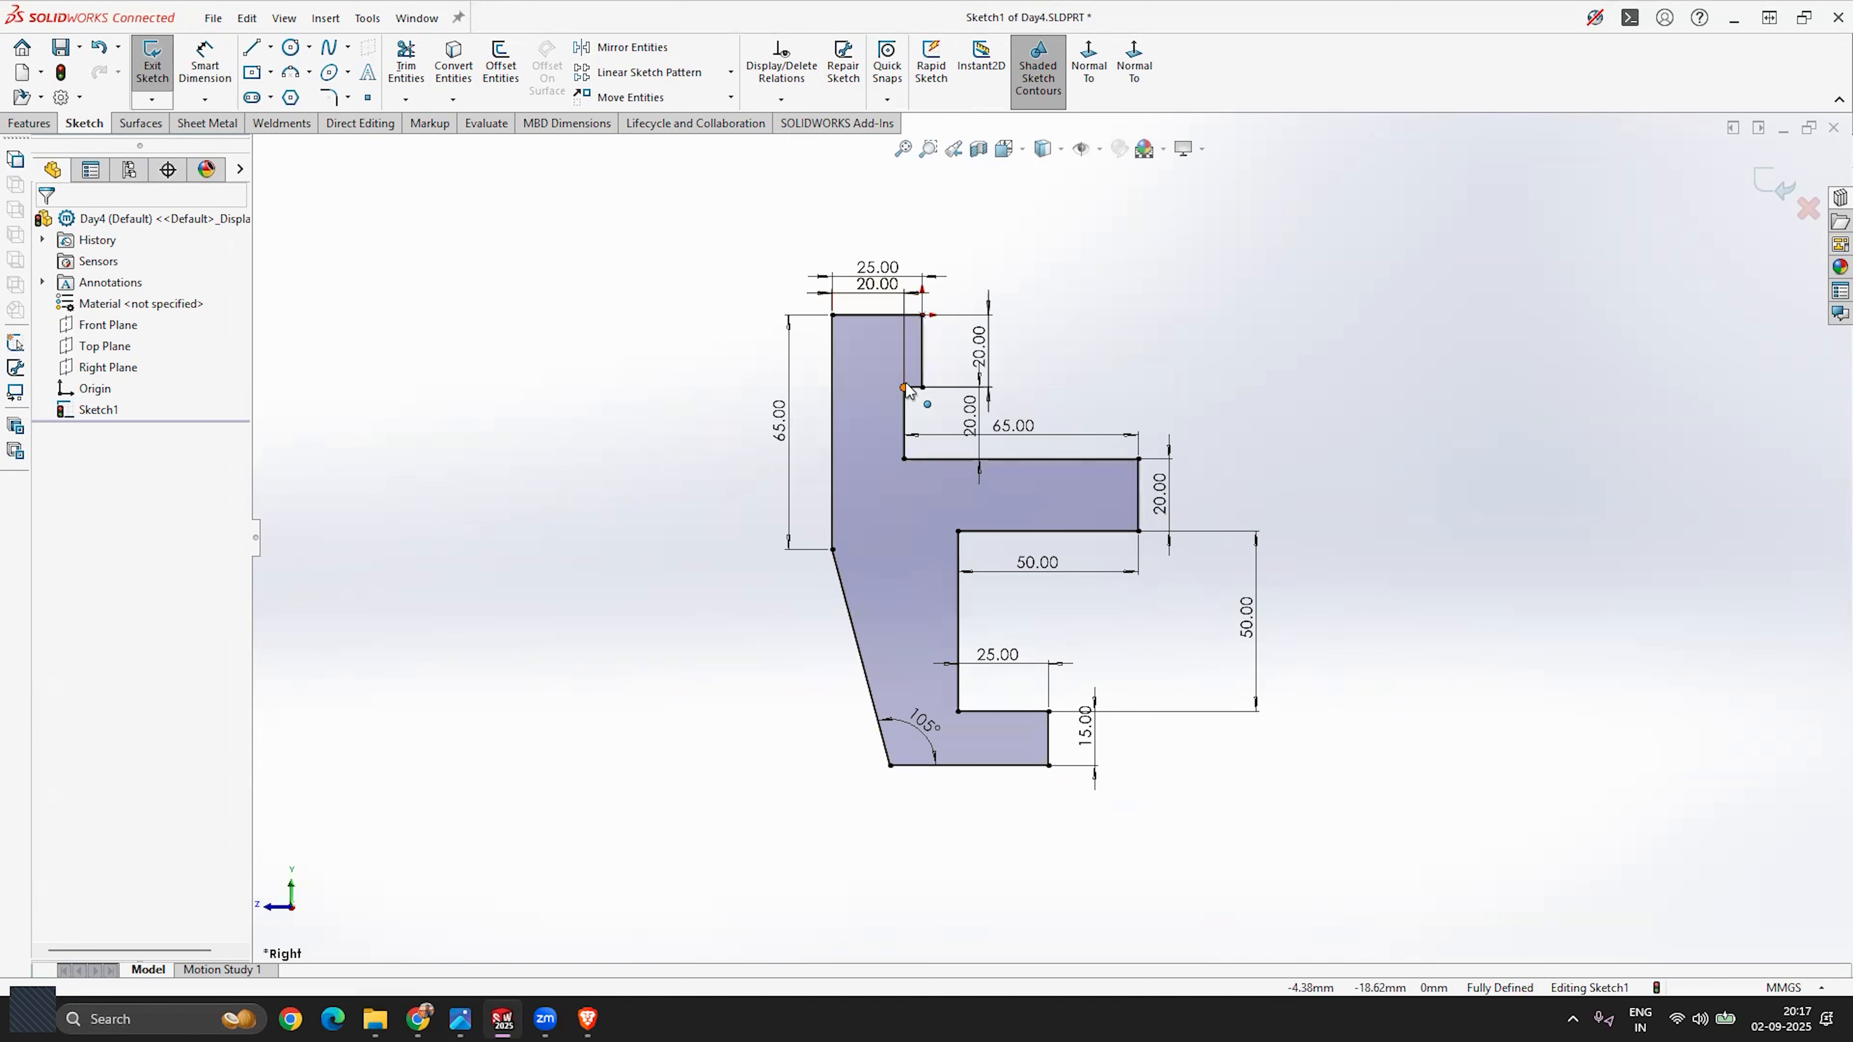
{"action": "scroll", "coordinate": [886, 270], "scroll_direction": "down", "scroll_amount": 3}
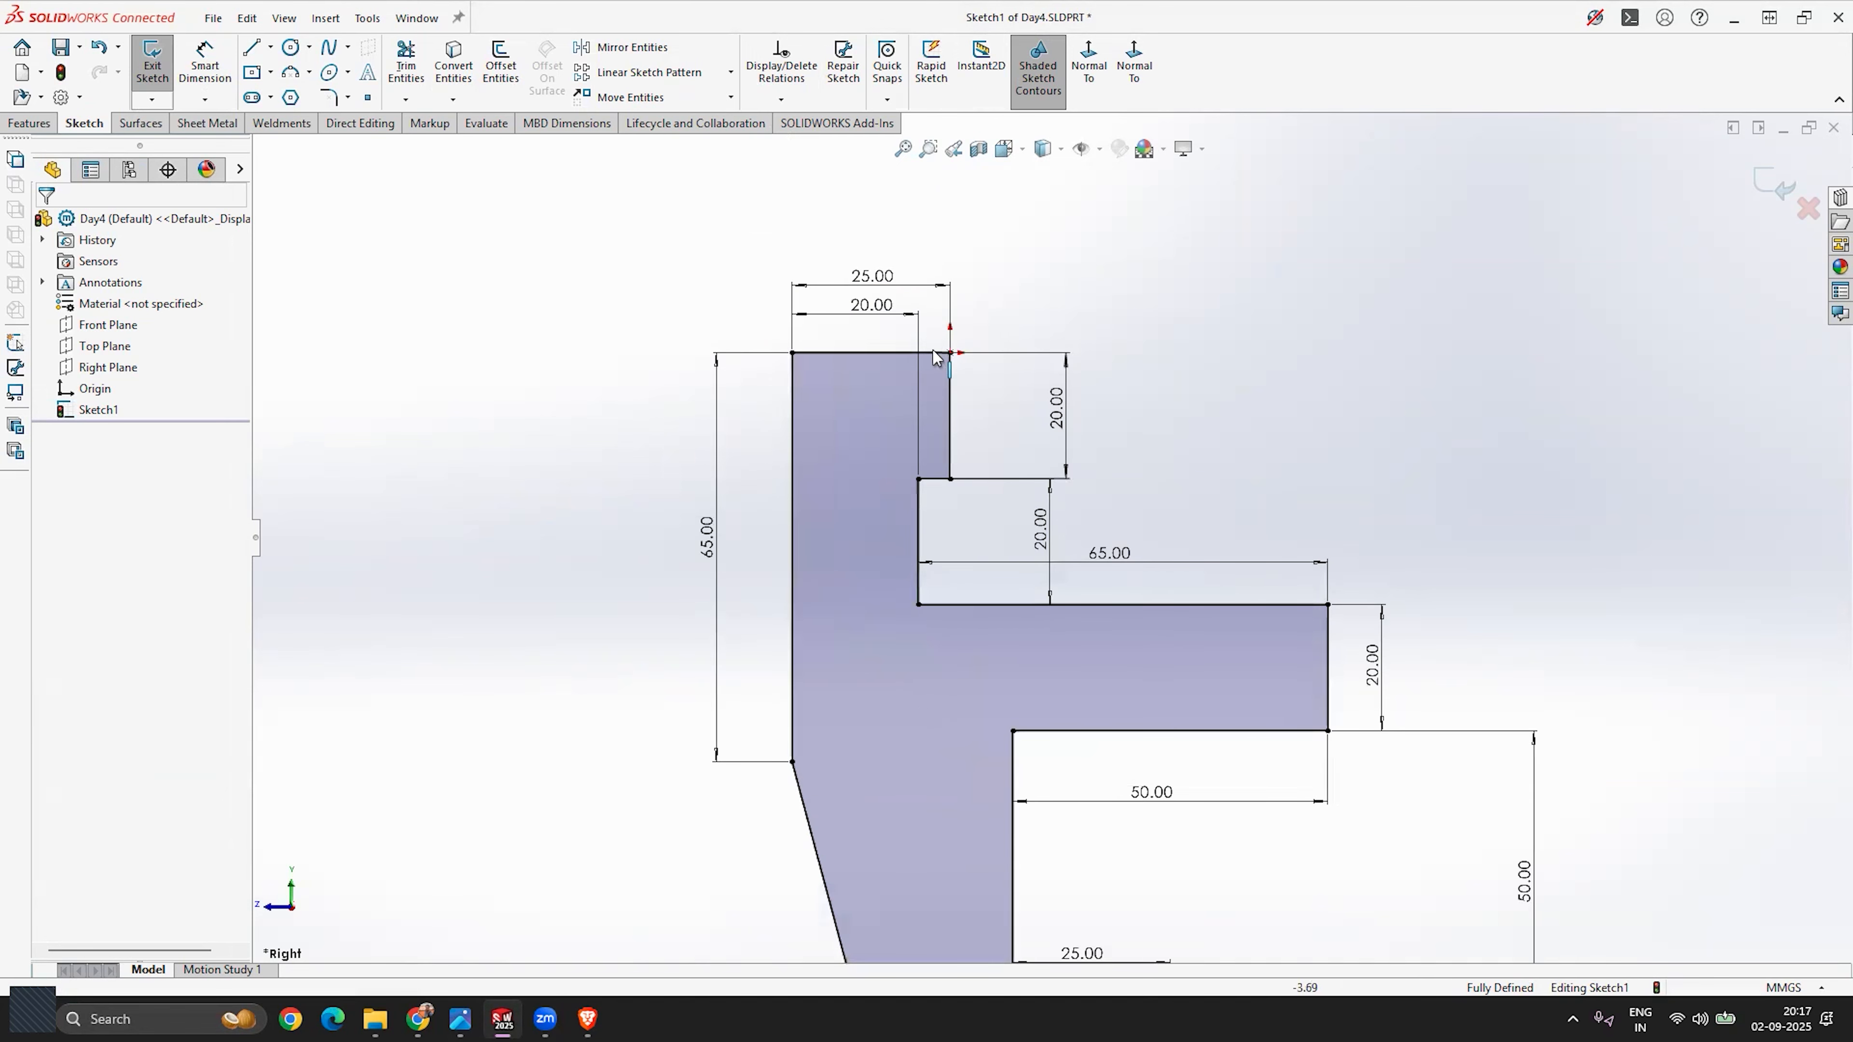
{"action": "double_click", "coordinate": [879, 291]}
{"action": "type", "text": "3"}
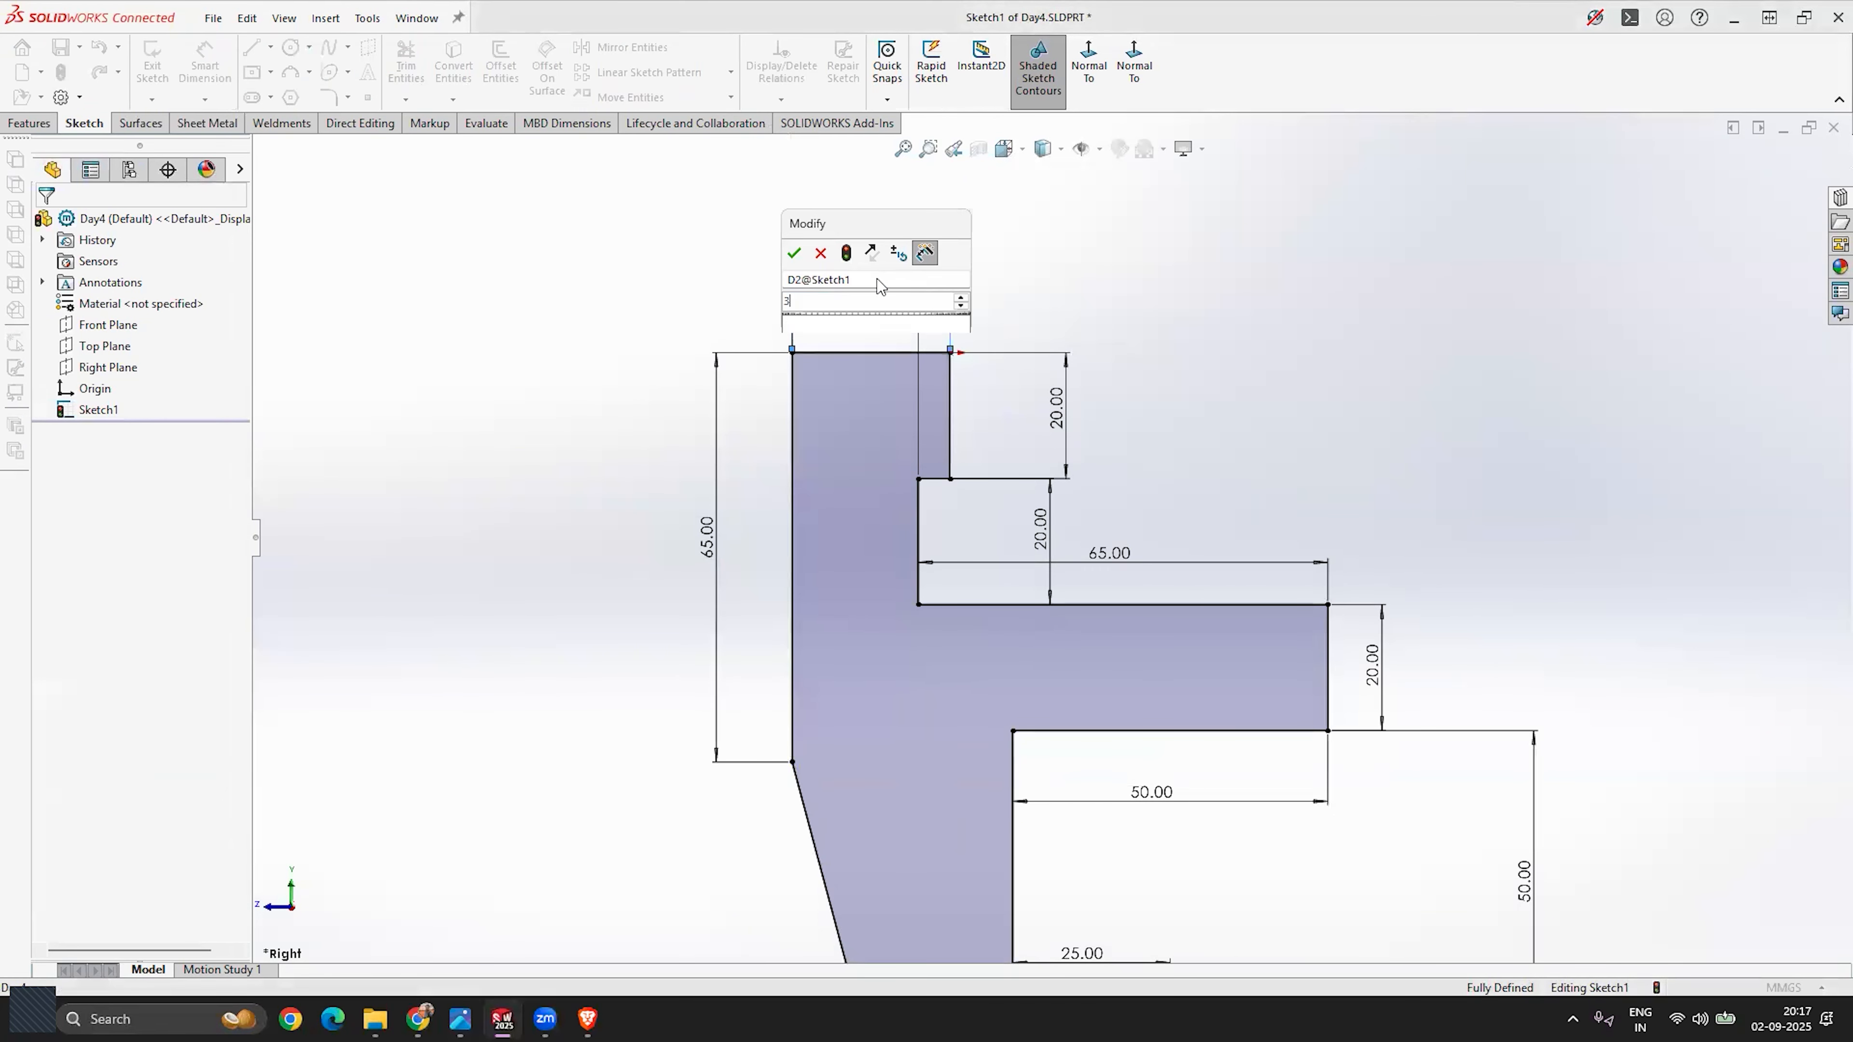
{"action": "type", "text": "0"}
{"action": "key", "text": "Return"}
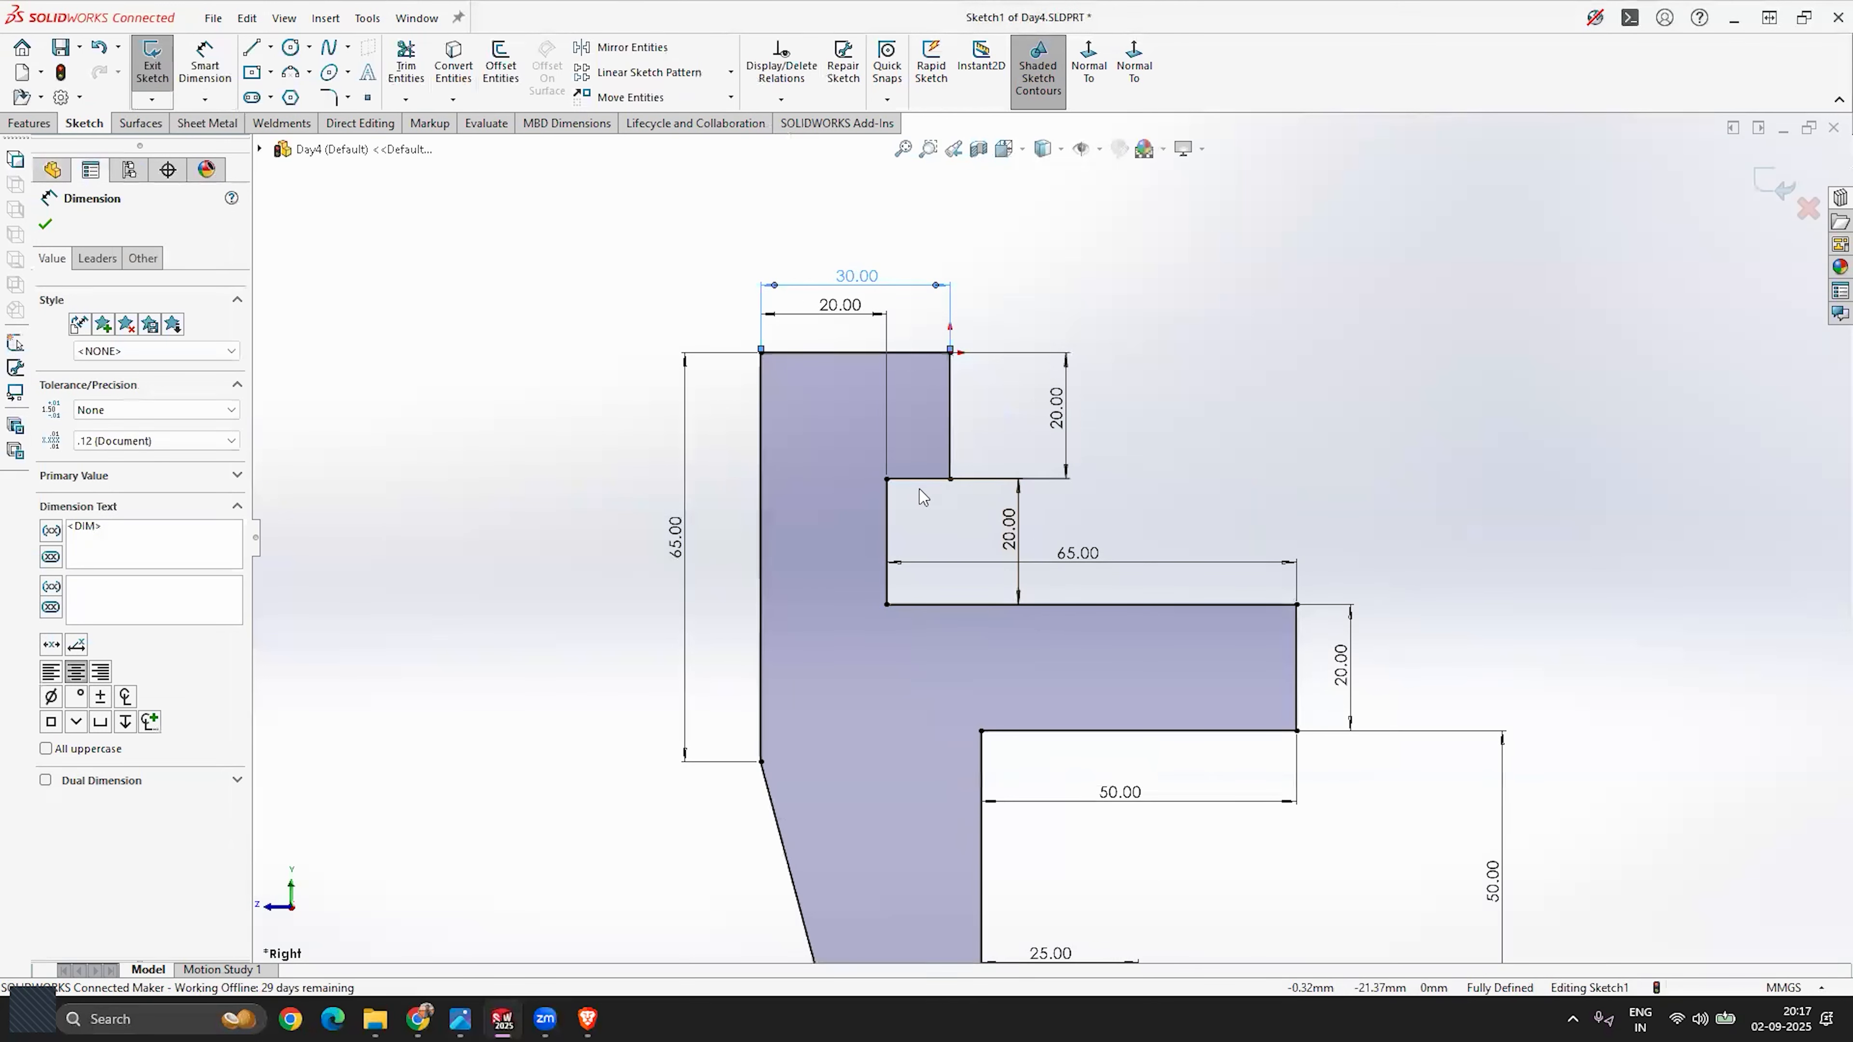
{"action": "left_click", "coordinate": [923, 496]}
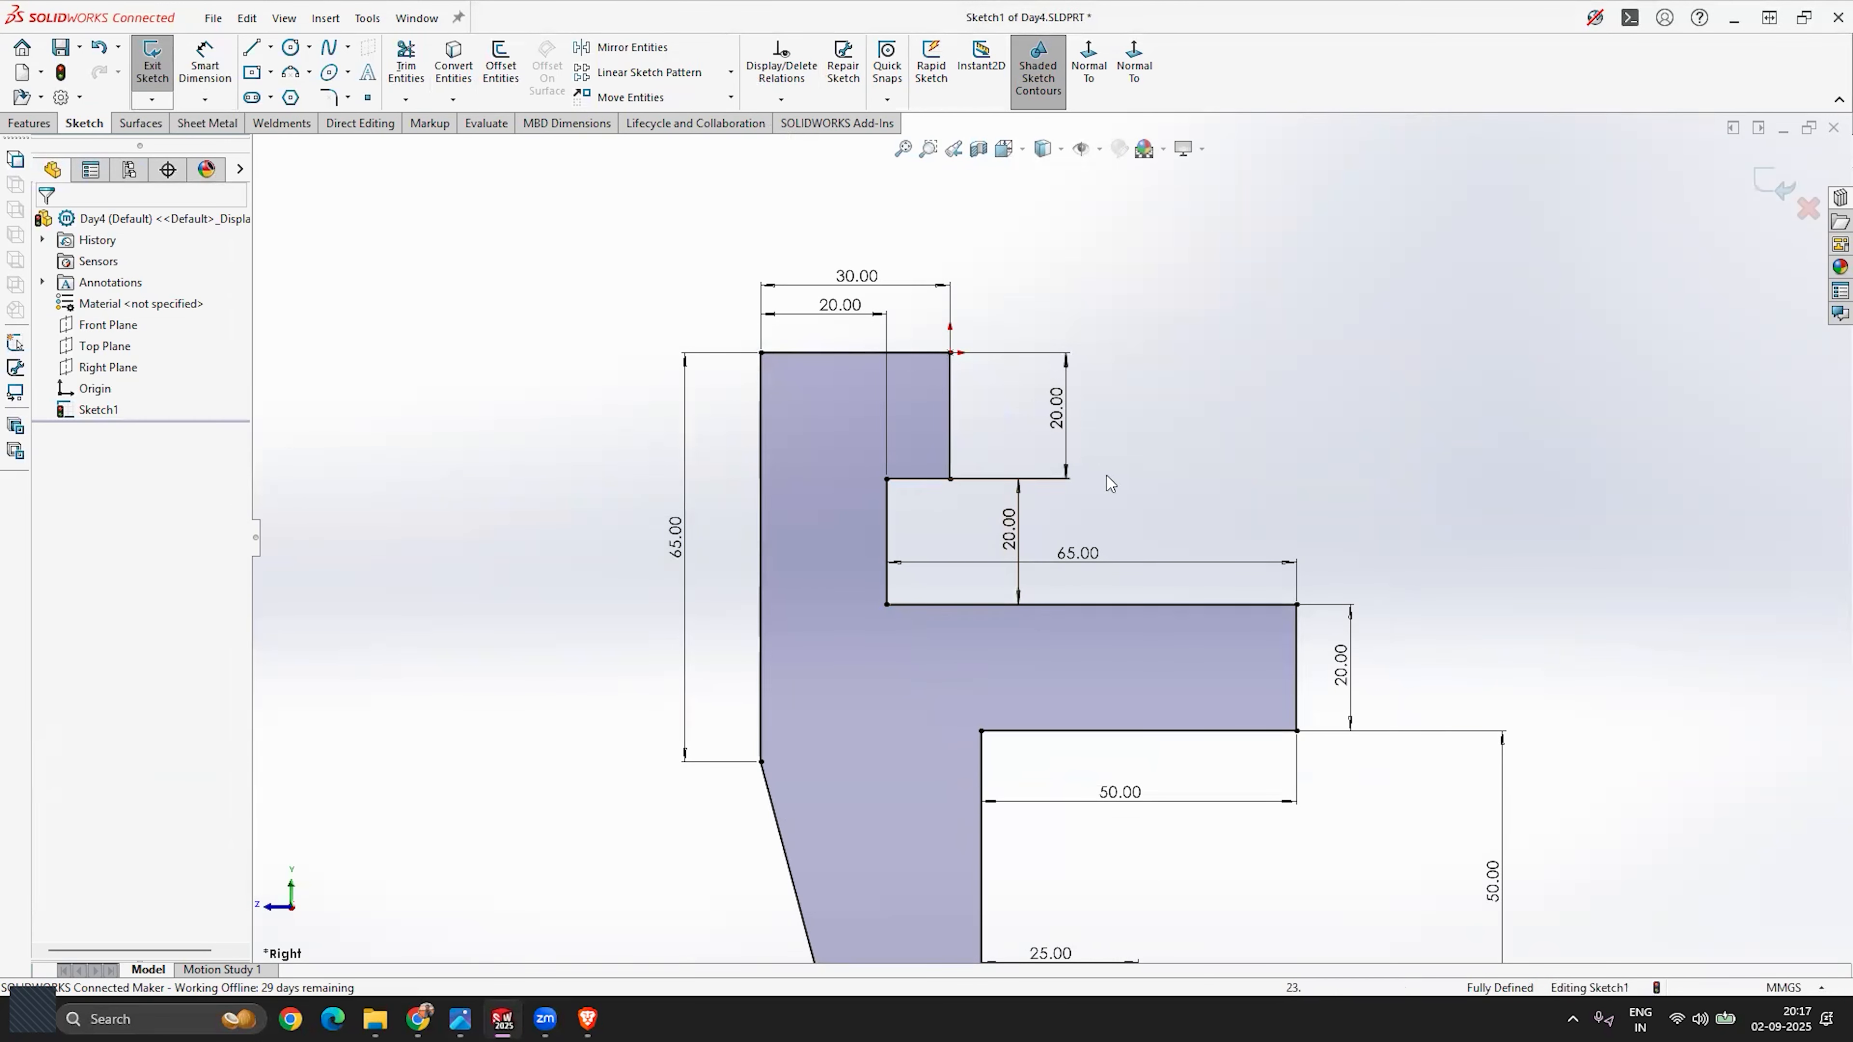
Step: Check the dimensions of the whole profile and finish the sketch
{"action": "scroll", "coordinate": [1104, 458], "scroll_direction": "up", "scroll_amount": 4}
{"action": "scroll", "coordinate": [1054, 663], "scroll_direction": "down", "scroll_amount": 3}
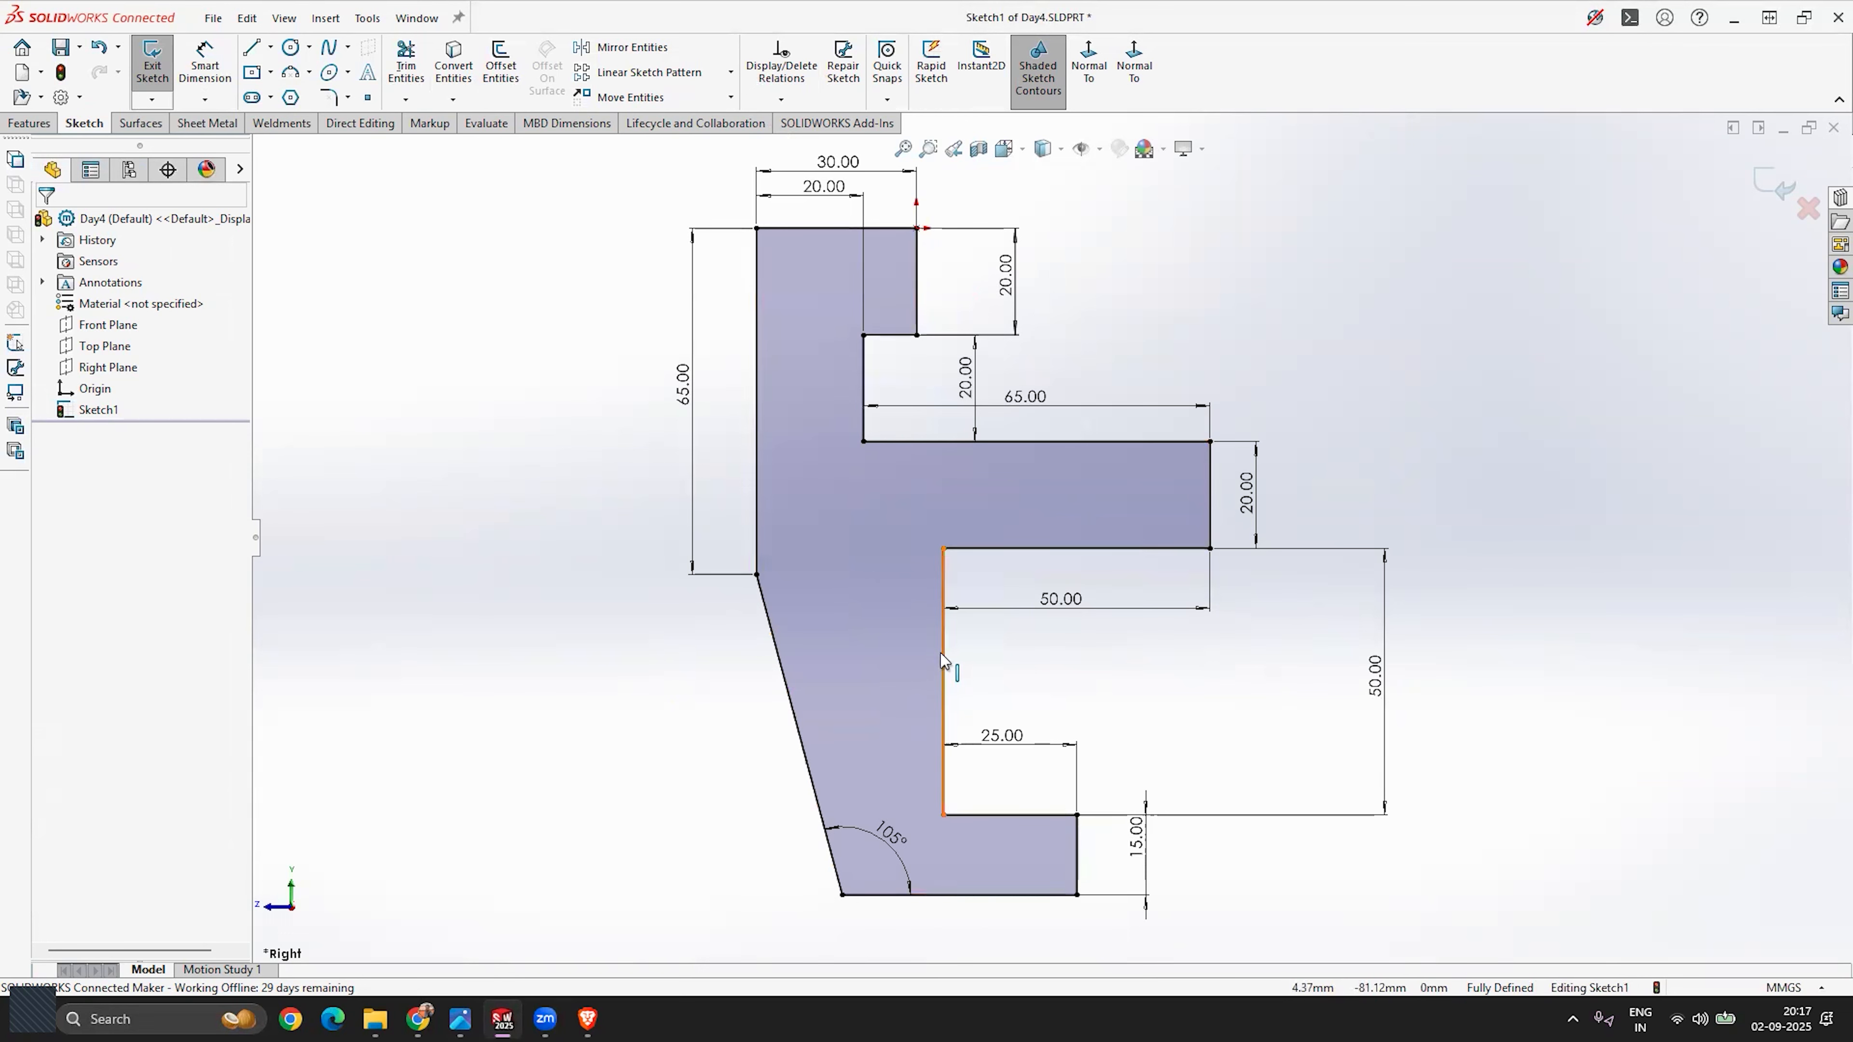
{"action": "scroll", "coordinate": [1134, 368], "scroll_direction": "up", "scroll_amount": 2}
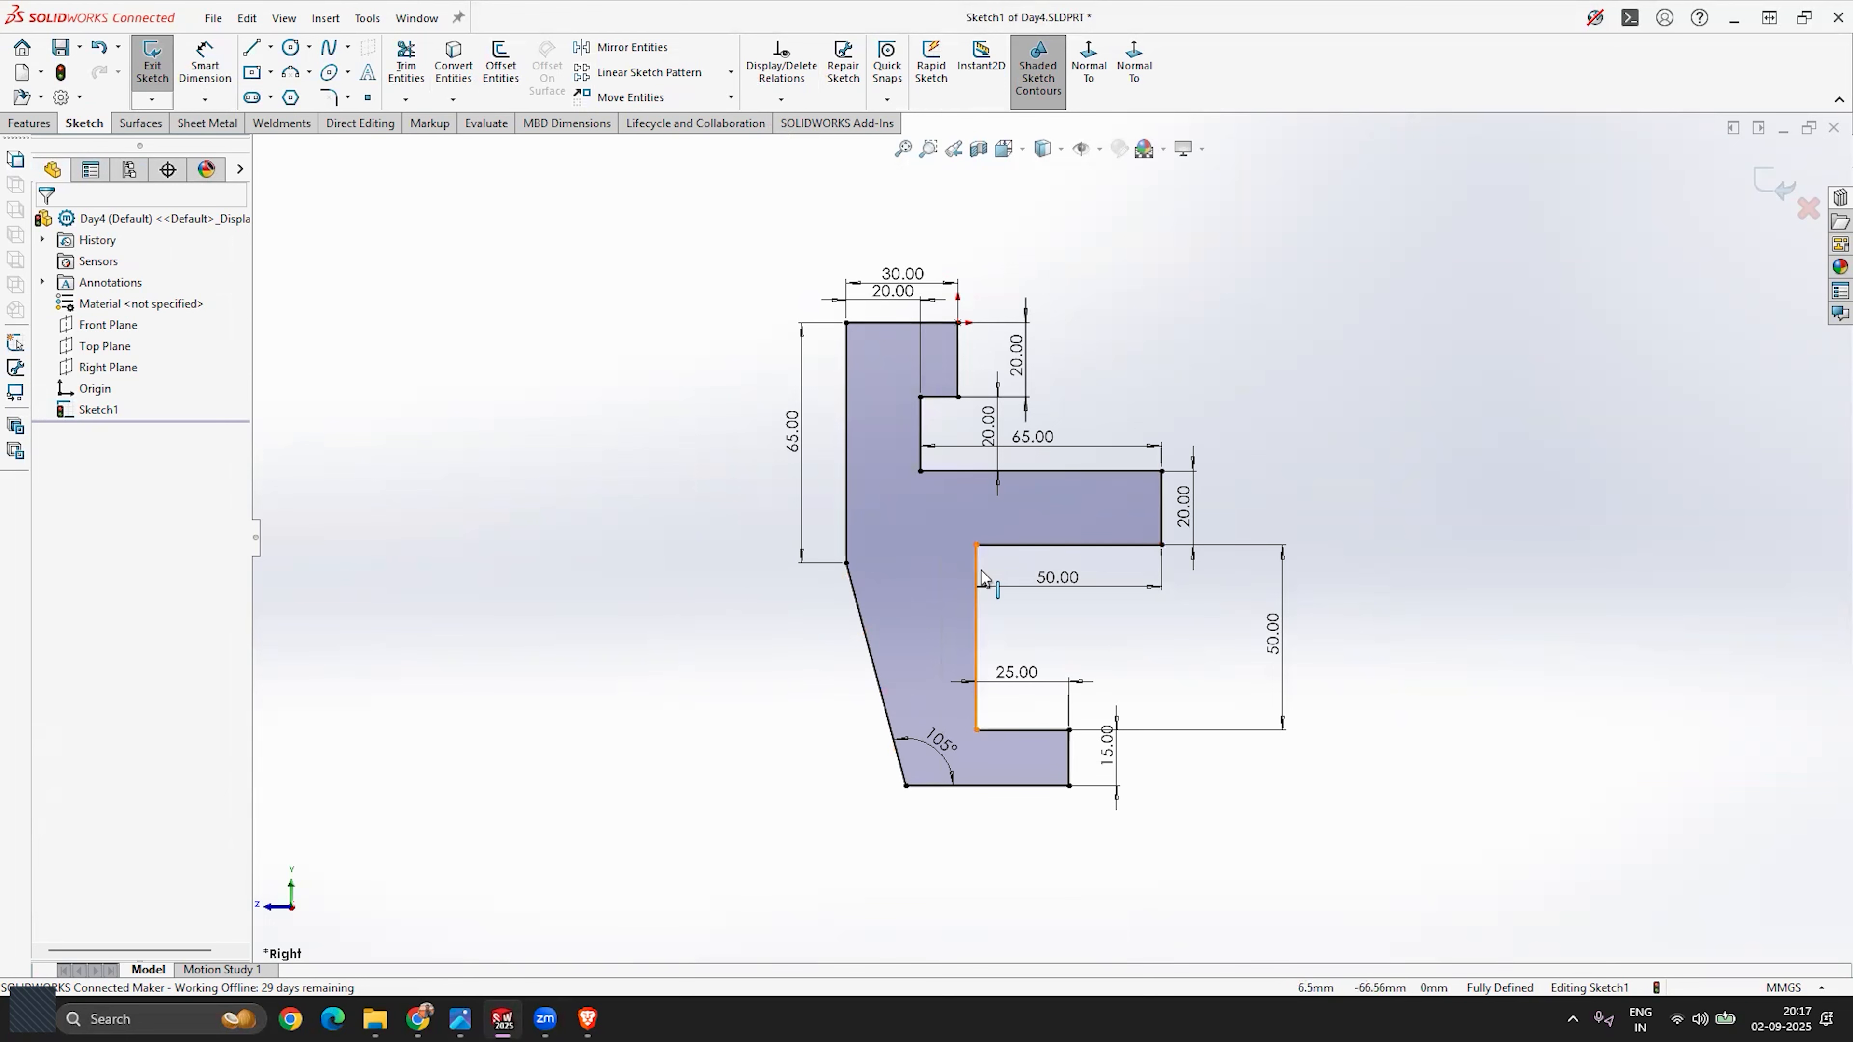
{"action": "scroll", "coordinate": [1024, 398], "scroll_direction": "down", "scroll_amount": 2}
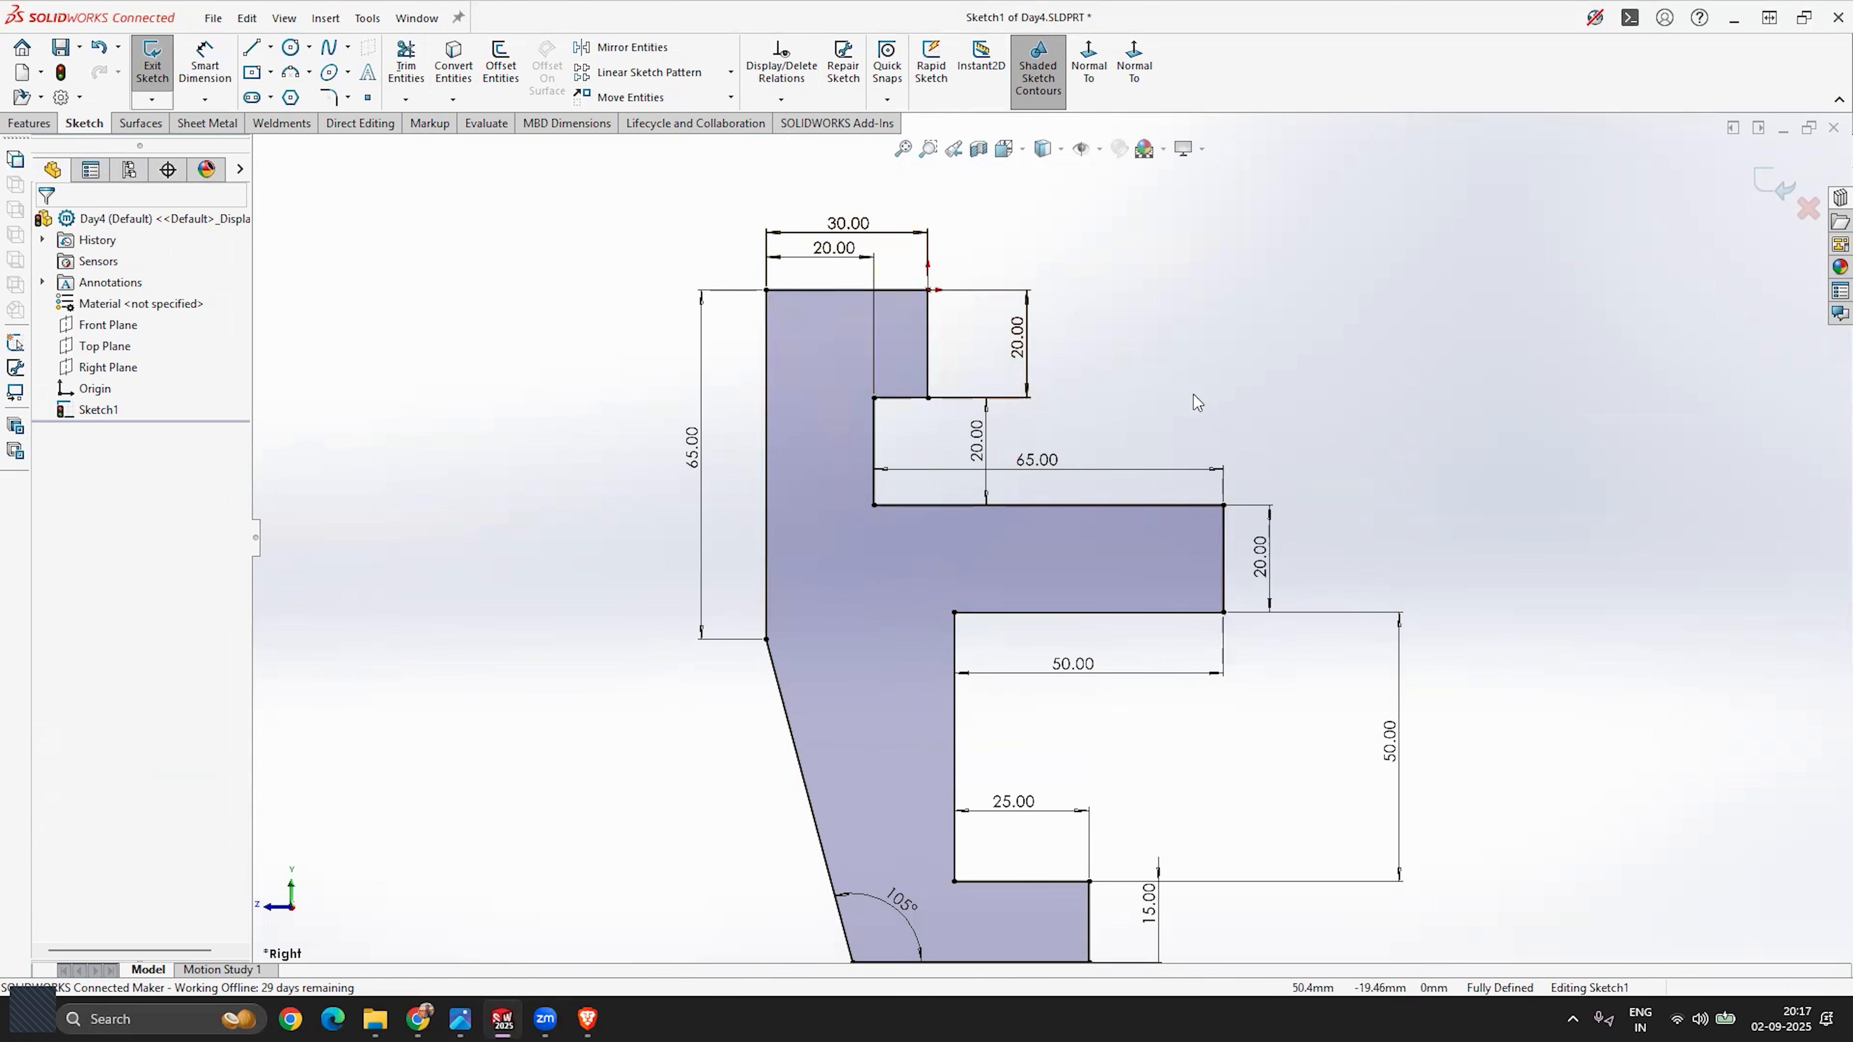
{"action": "scroll", "coordinate": [971, 518], "scroll_direction": "up", "scroll_amount": 2}
{"action": "scroll", "coordinate": [1044, 618], "scroll_direction": "down", "scroll_amount": 1}
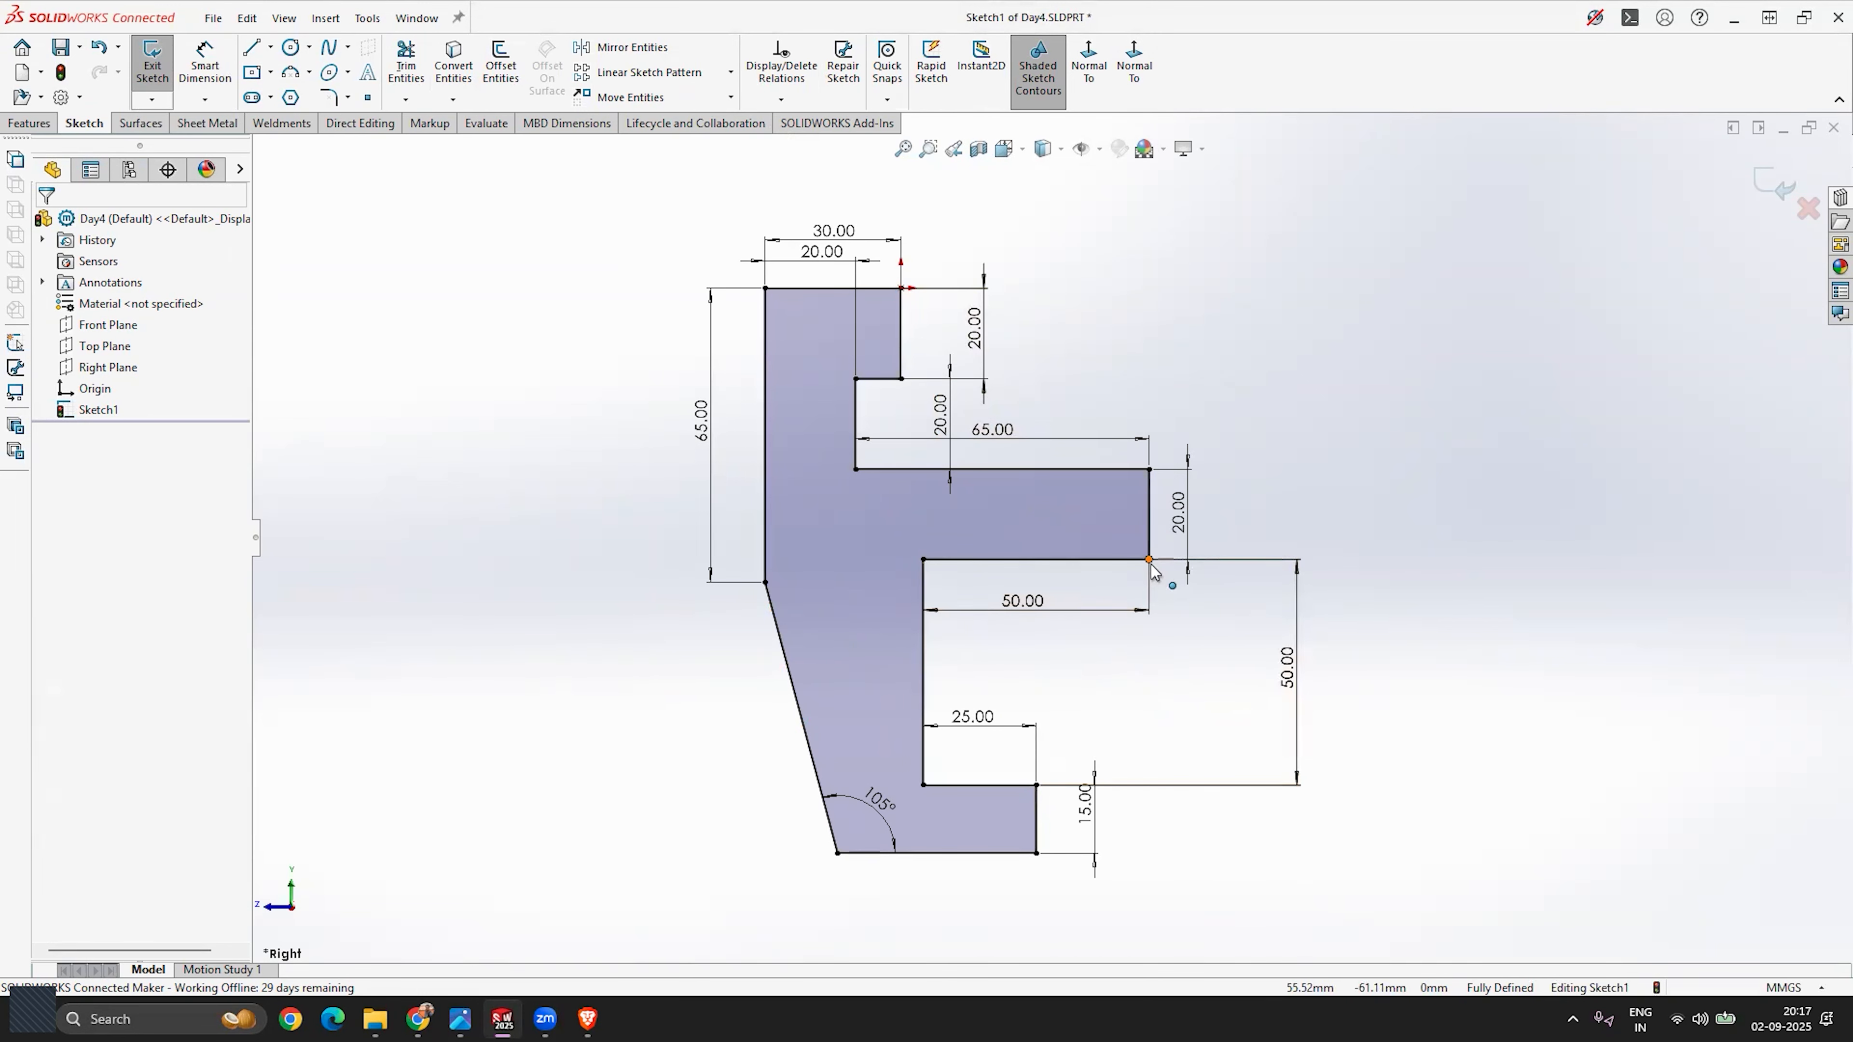
{"action": "left_click", "coordinate": [1757, 182]}
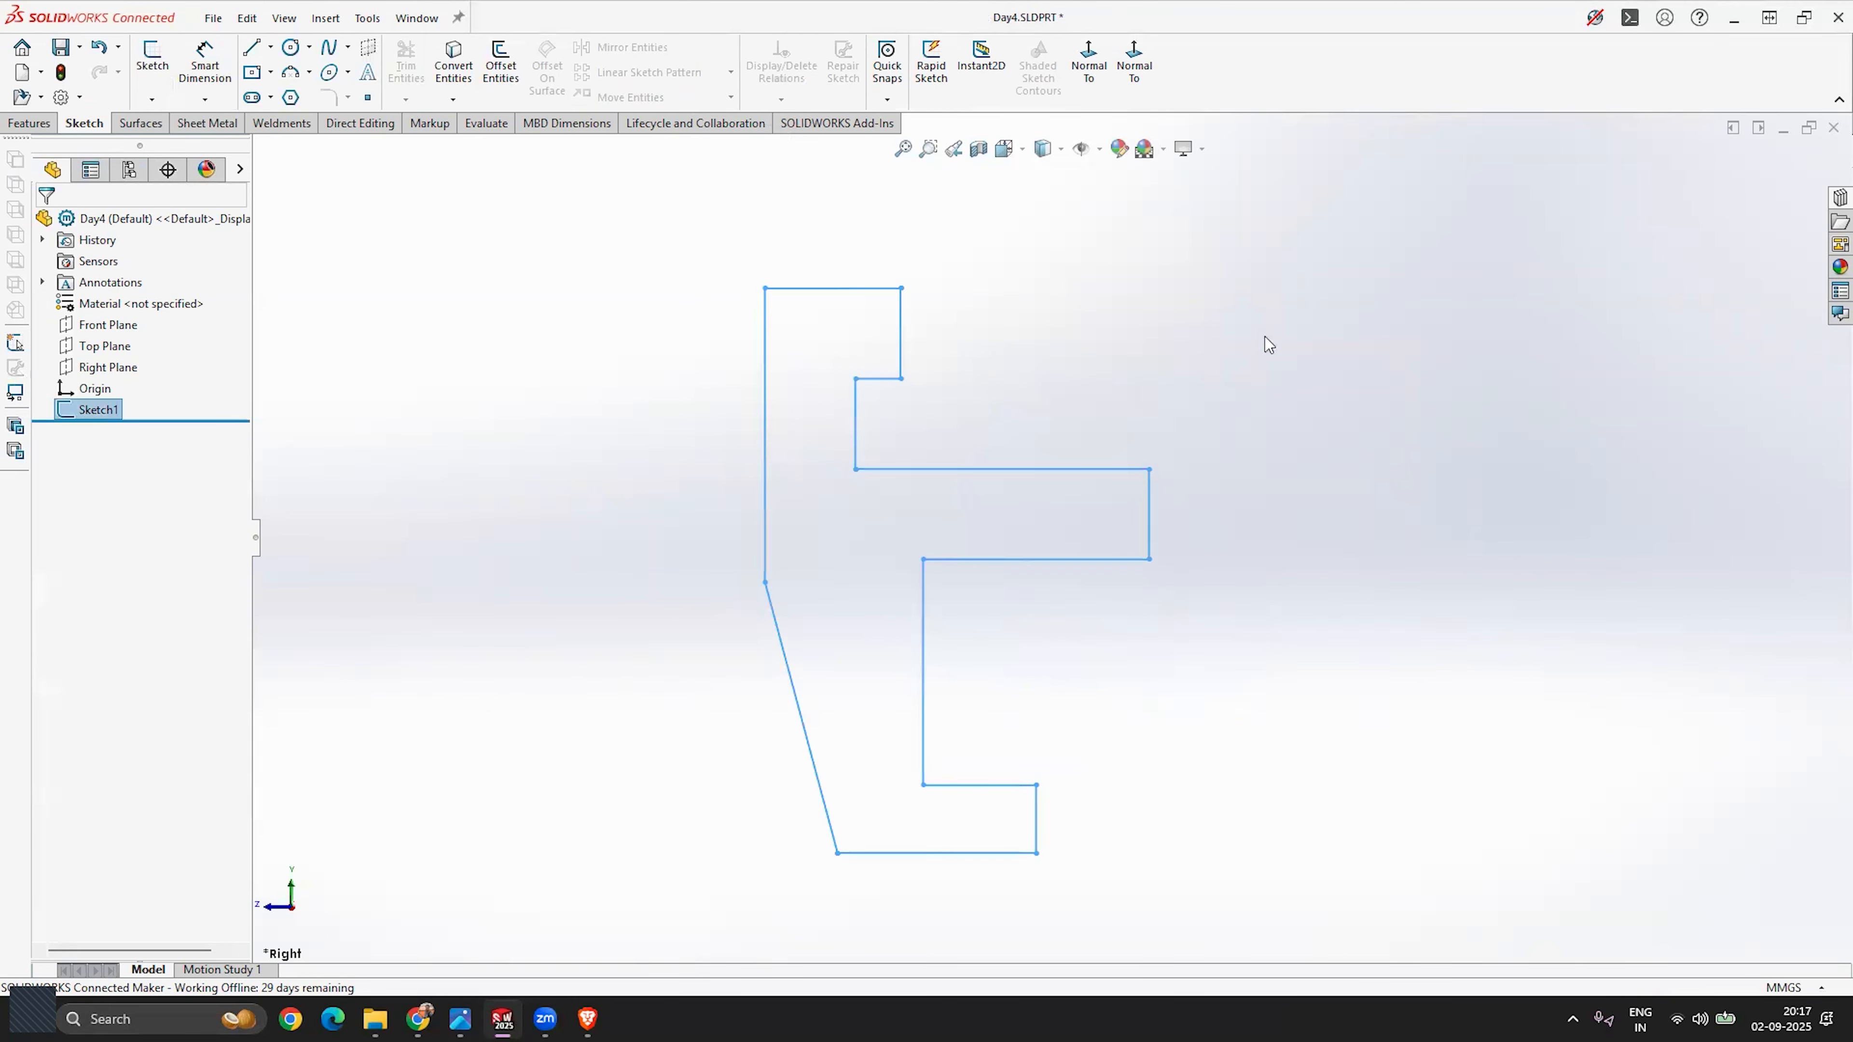
Step: Start a Boss-Extrude of the finished profile sketch
{"action": "mouse_move", "coordinate": [1065, 393]}
{"action": "middle_mouse_down"}
{"action": "mouse_move", "coordinate": [1005, 418]}
{"action": "mouse_move", "coordinate": [1000, 567]}
{"action": "mouse_move", "coordinate": [964, 463]}
{"action": "mouse_move", "coordinate": [756, 538]}
{"action": "mouse_move", "coordinate": [964, 464]}
{"action": "mouse_move", "coordinate": [1067, 505]}
{"action": "mouse_move", "coordinate": [1019, 544]}
{"action": "middle_mouse_up"}
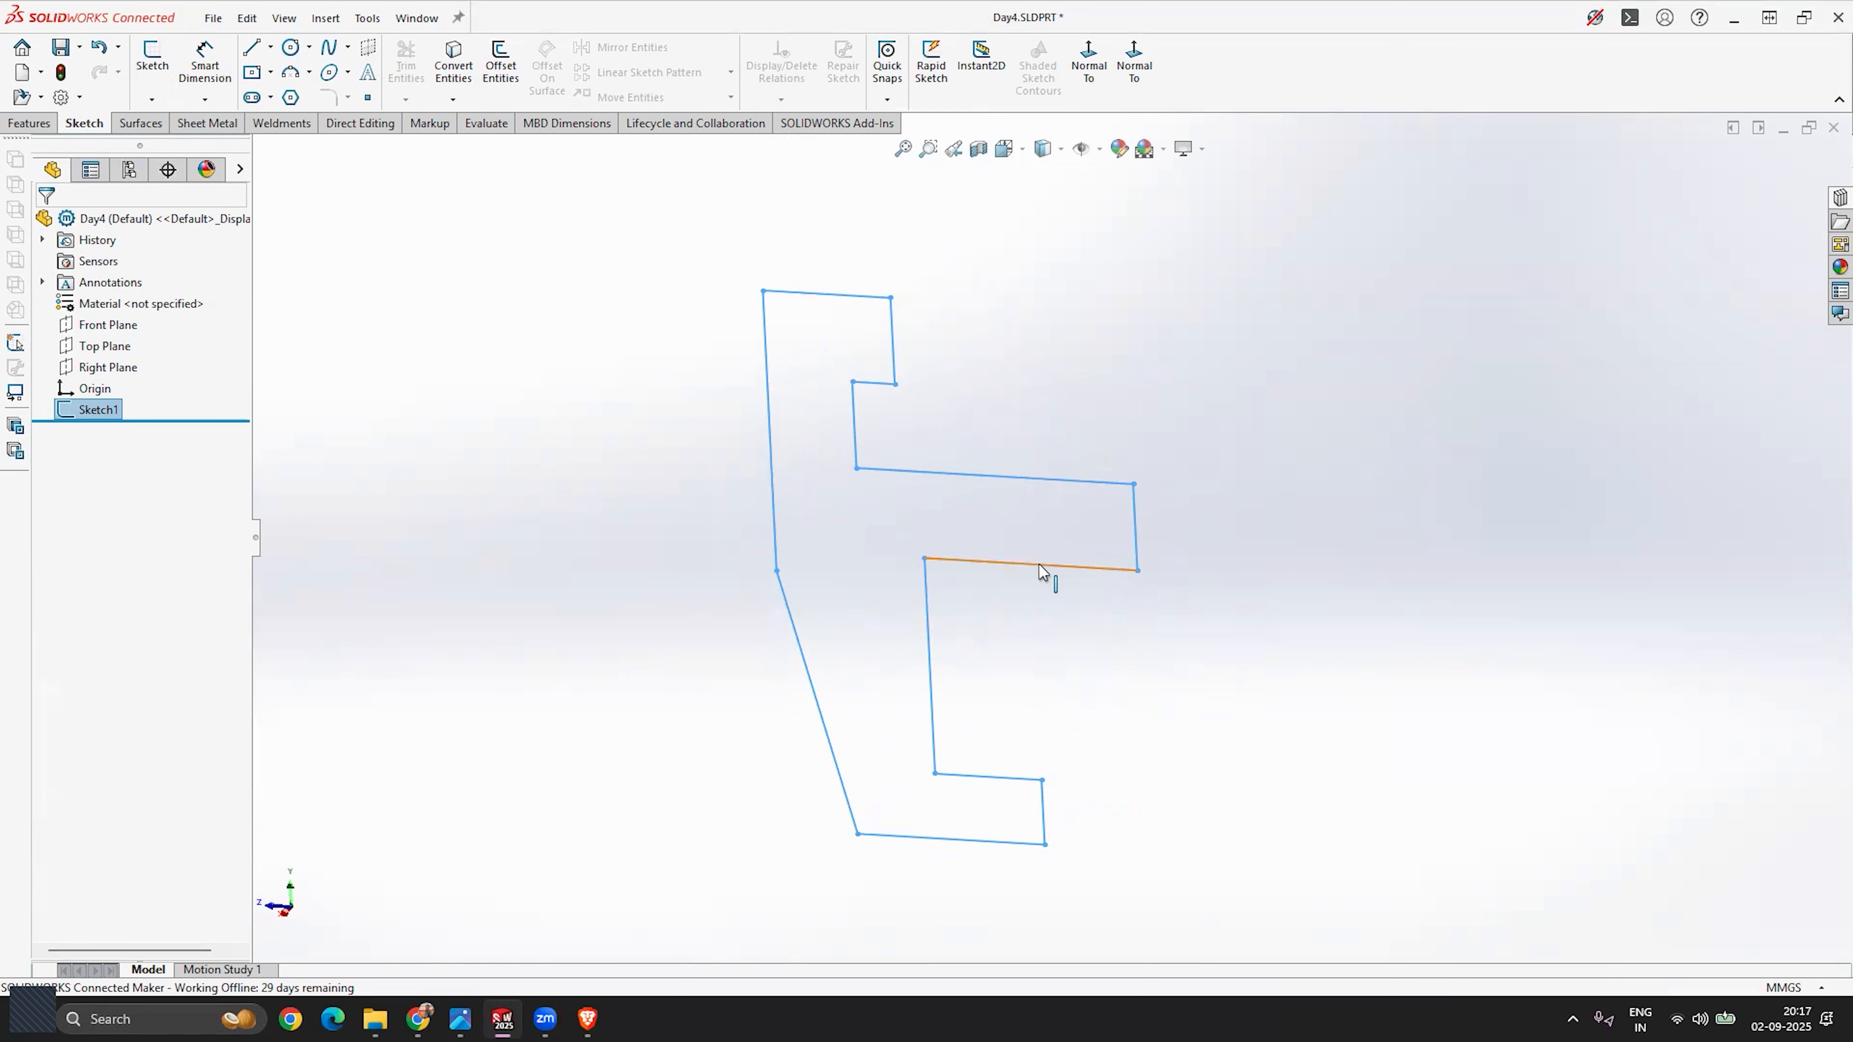
{"action": "mouse_move", "coordinate": [1078, 454]}
{"action": "middle_mouse_down"}
{"action": "mouse_move", "coordinate": [946, 534]}
{"action": "mouse_move", "coordinate": [1013, 490]}
{"action": "mouse_move", "coordinate": [1071, 492]}
{"action": "mouse_move", "coordinate": [1030, 447]}
{"action": "mouse_move", "coordinate": [1061, 480]}
{"action": "middle_mouse_up"}
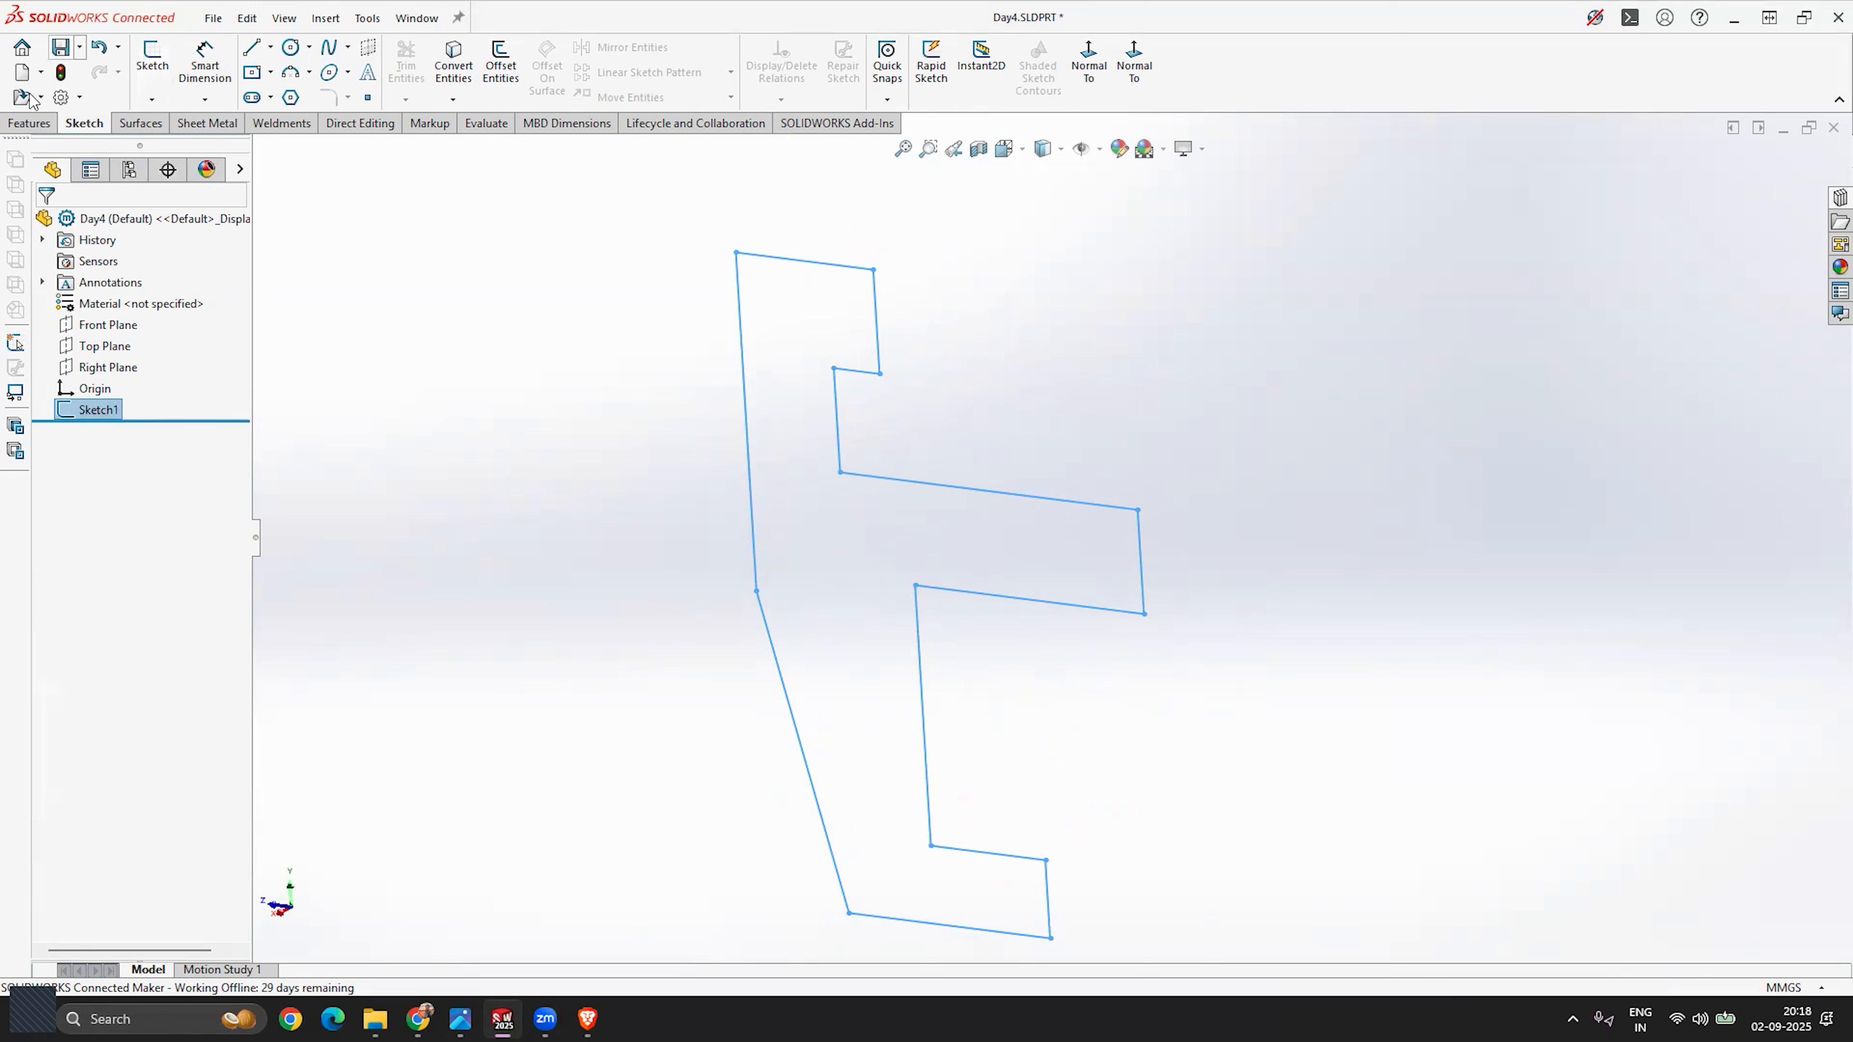
{"action": "left_click", "coordinate": [28, 124]}
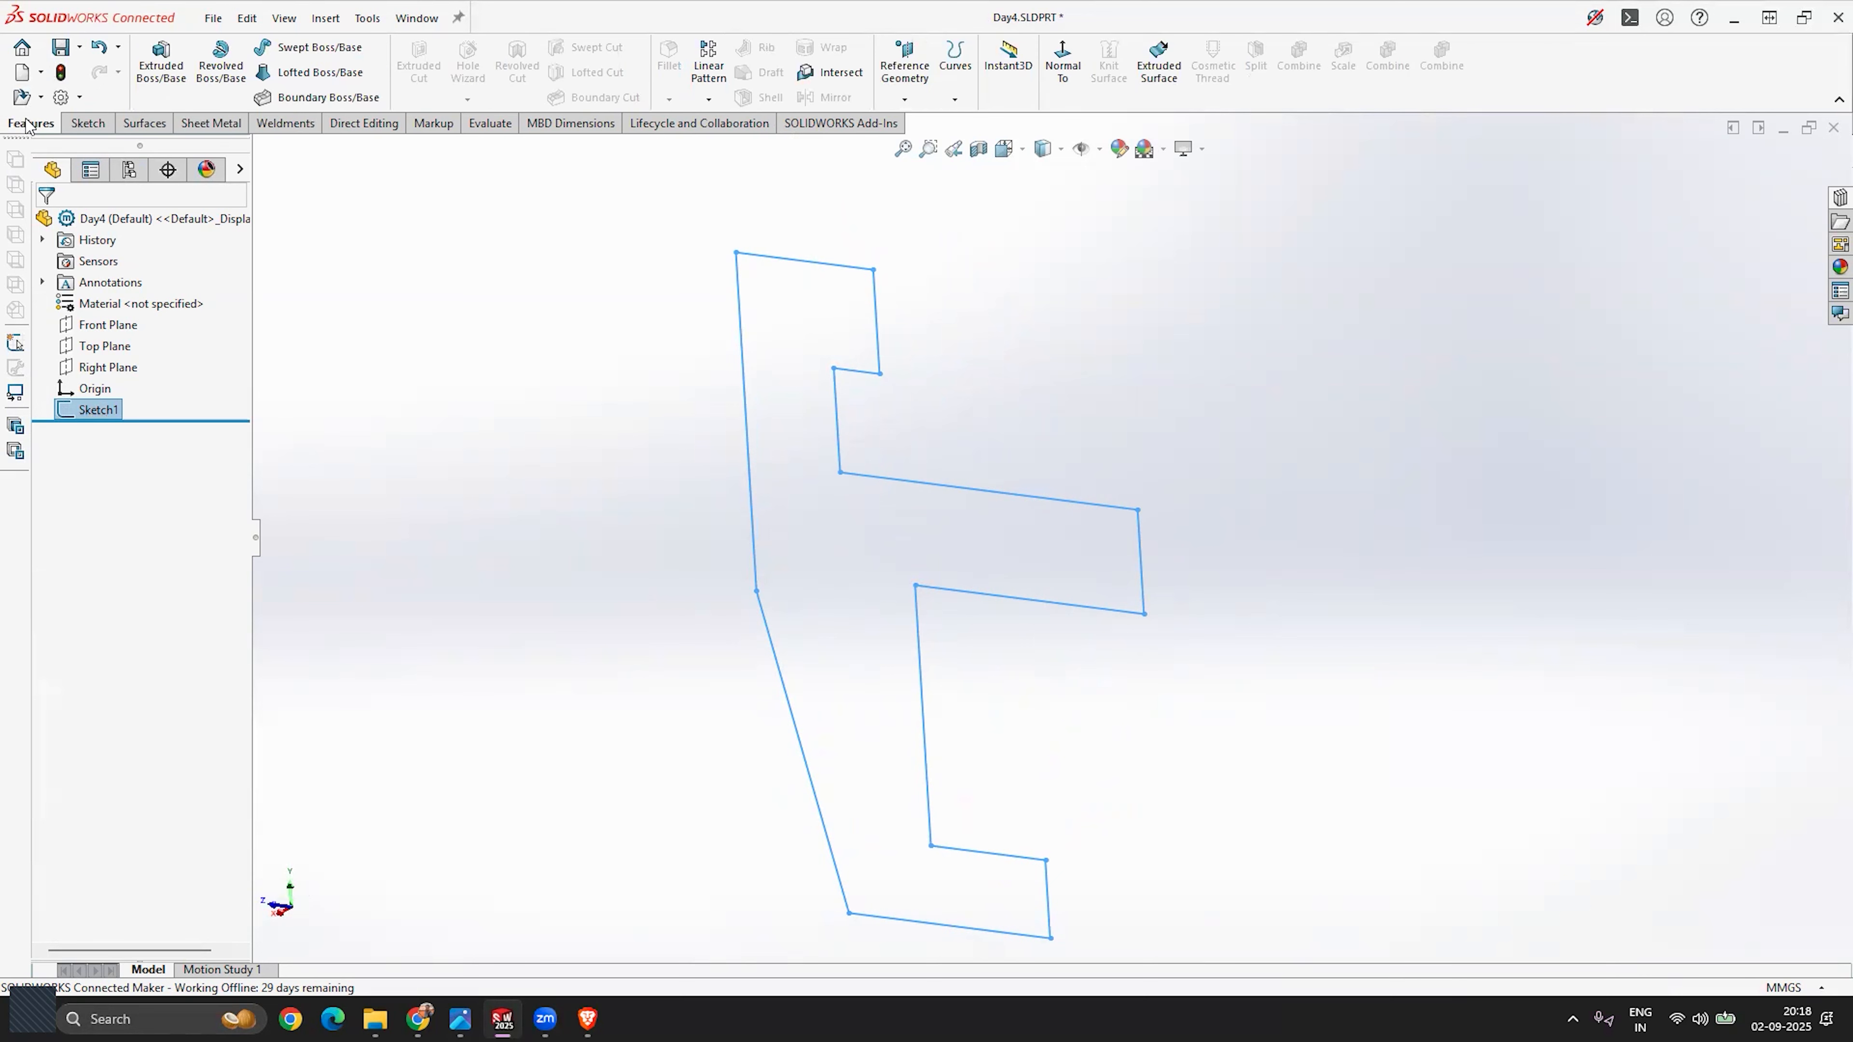
{"action": "left_click", "coordinate": [160, 62]}
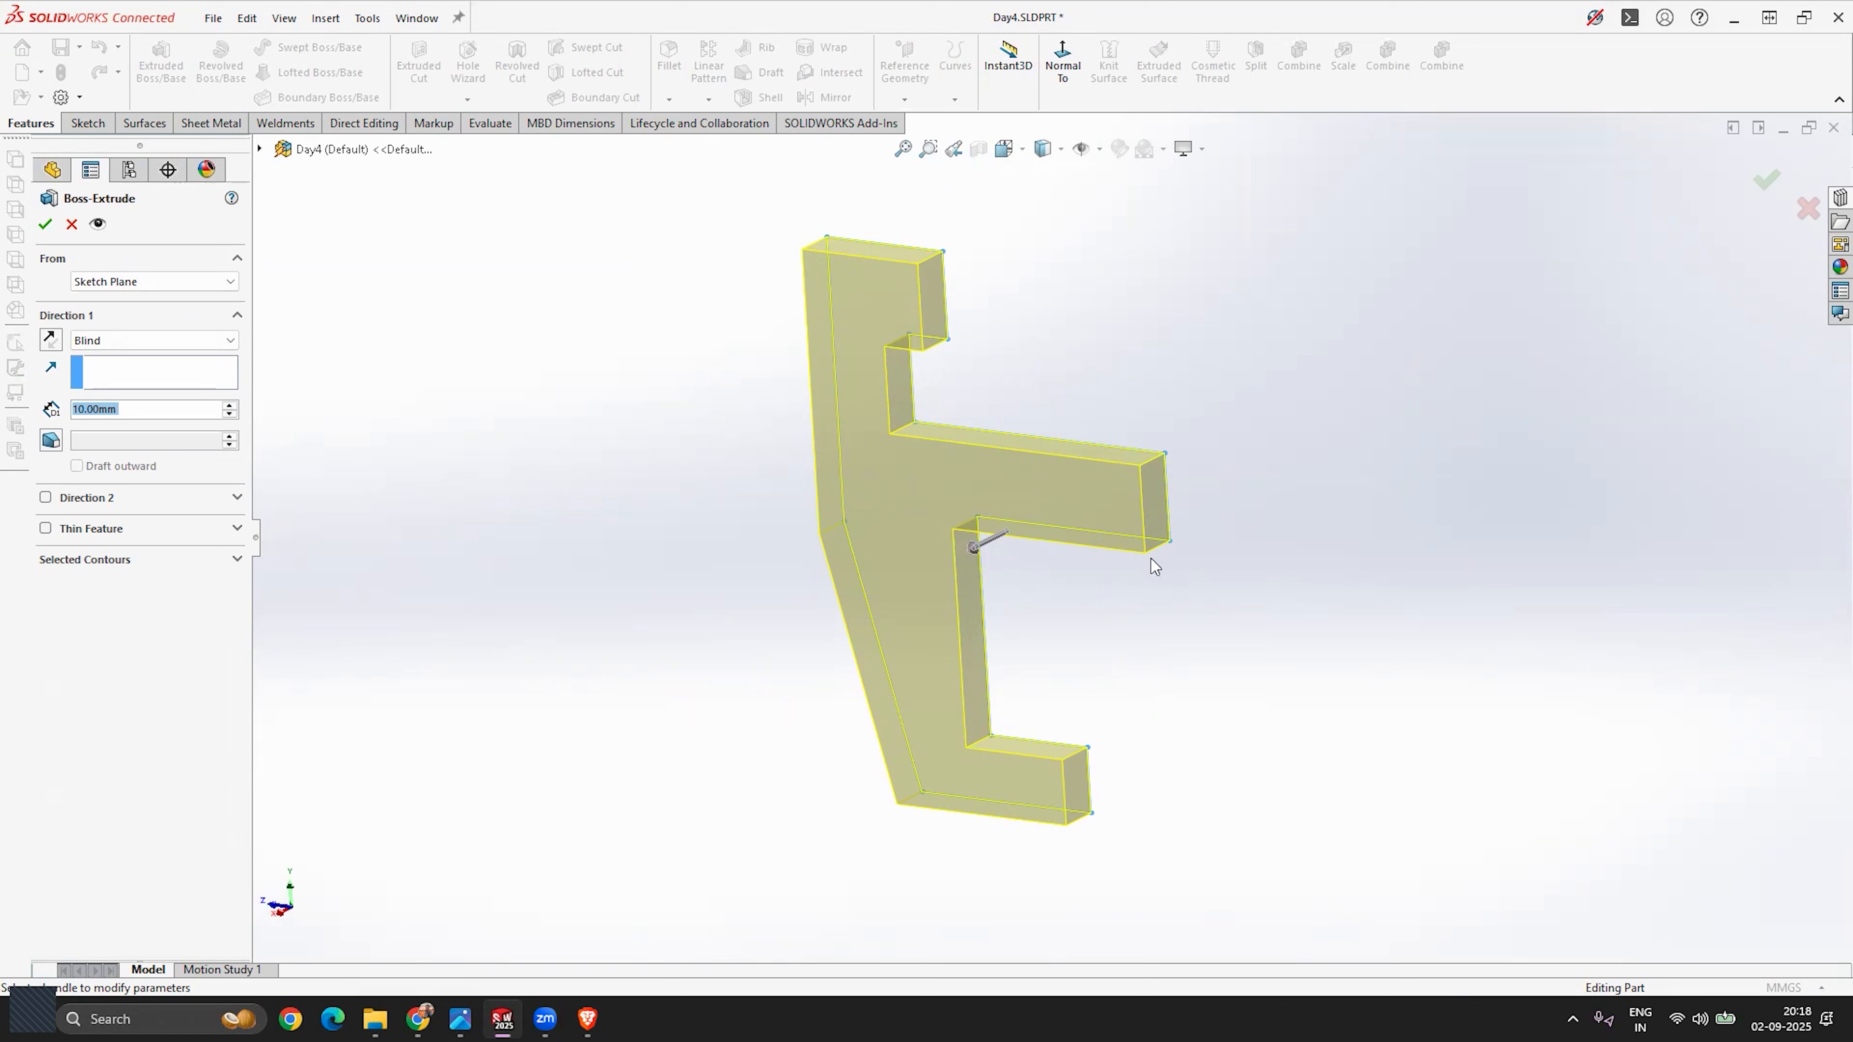
Step: Show the origin in the view and examine the extrusion preview around it at the profile's top corner
{"action": "middle_click_drag", "start_coordinate": [1023, 557], "coordinate": [1075, 608]}
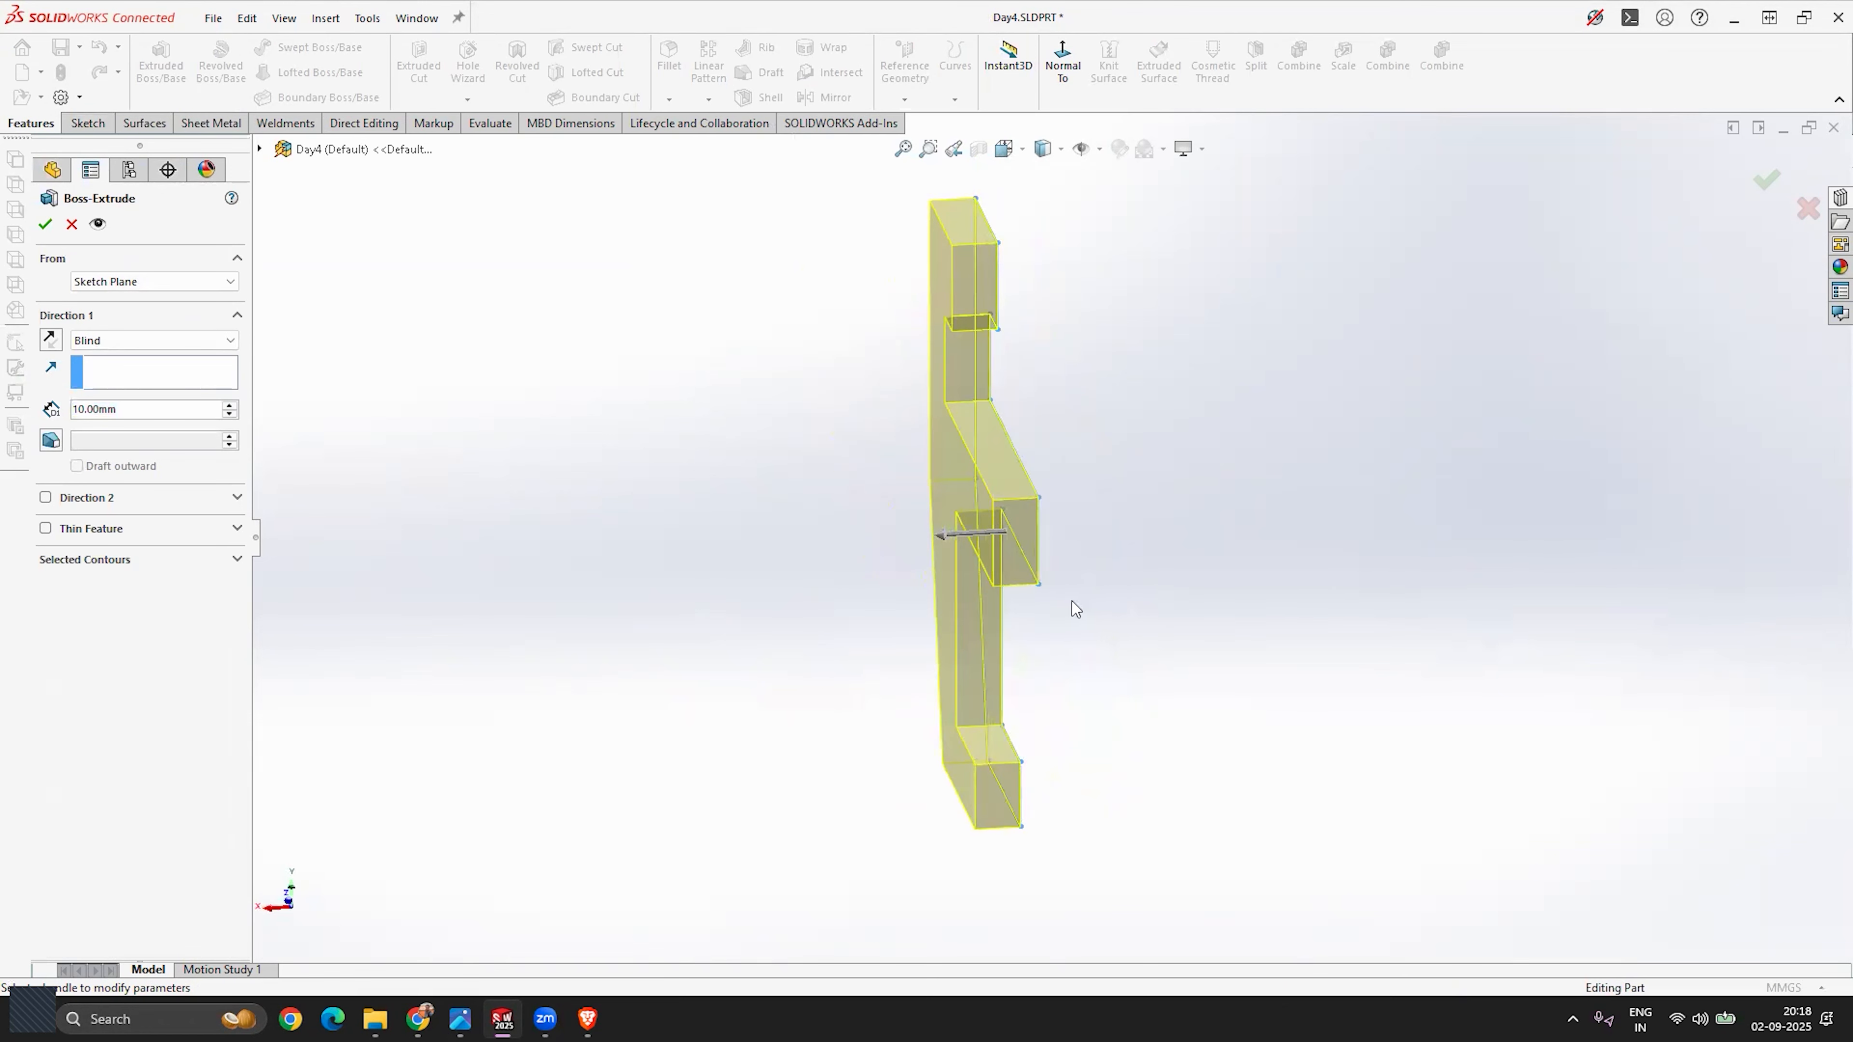
{"action": "middle_click_drag", "start_coordinate": [1108, 488], "coordinate": [1021, 484]}
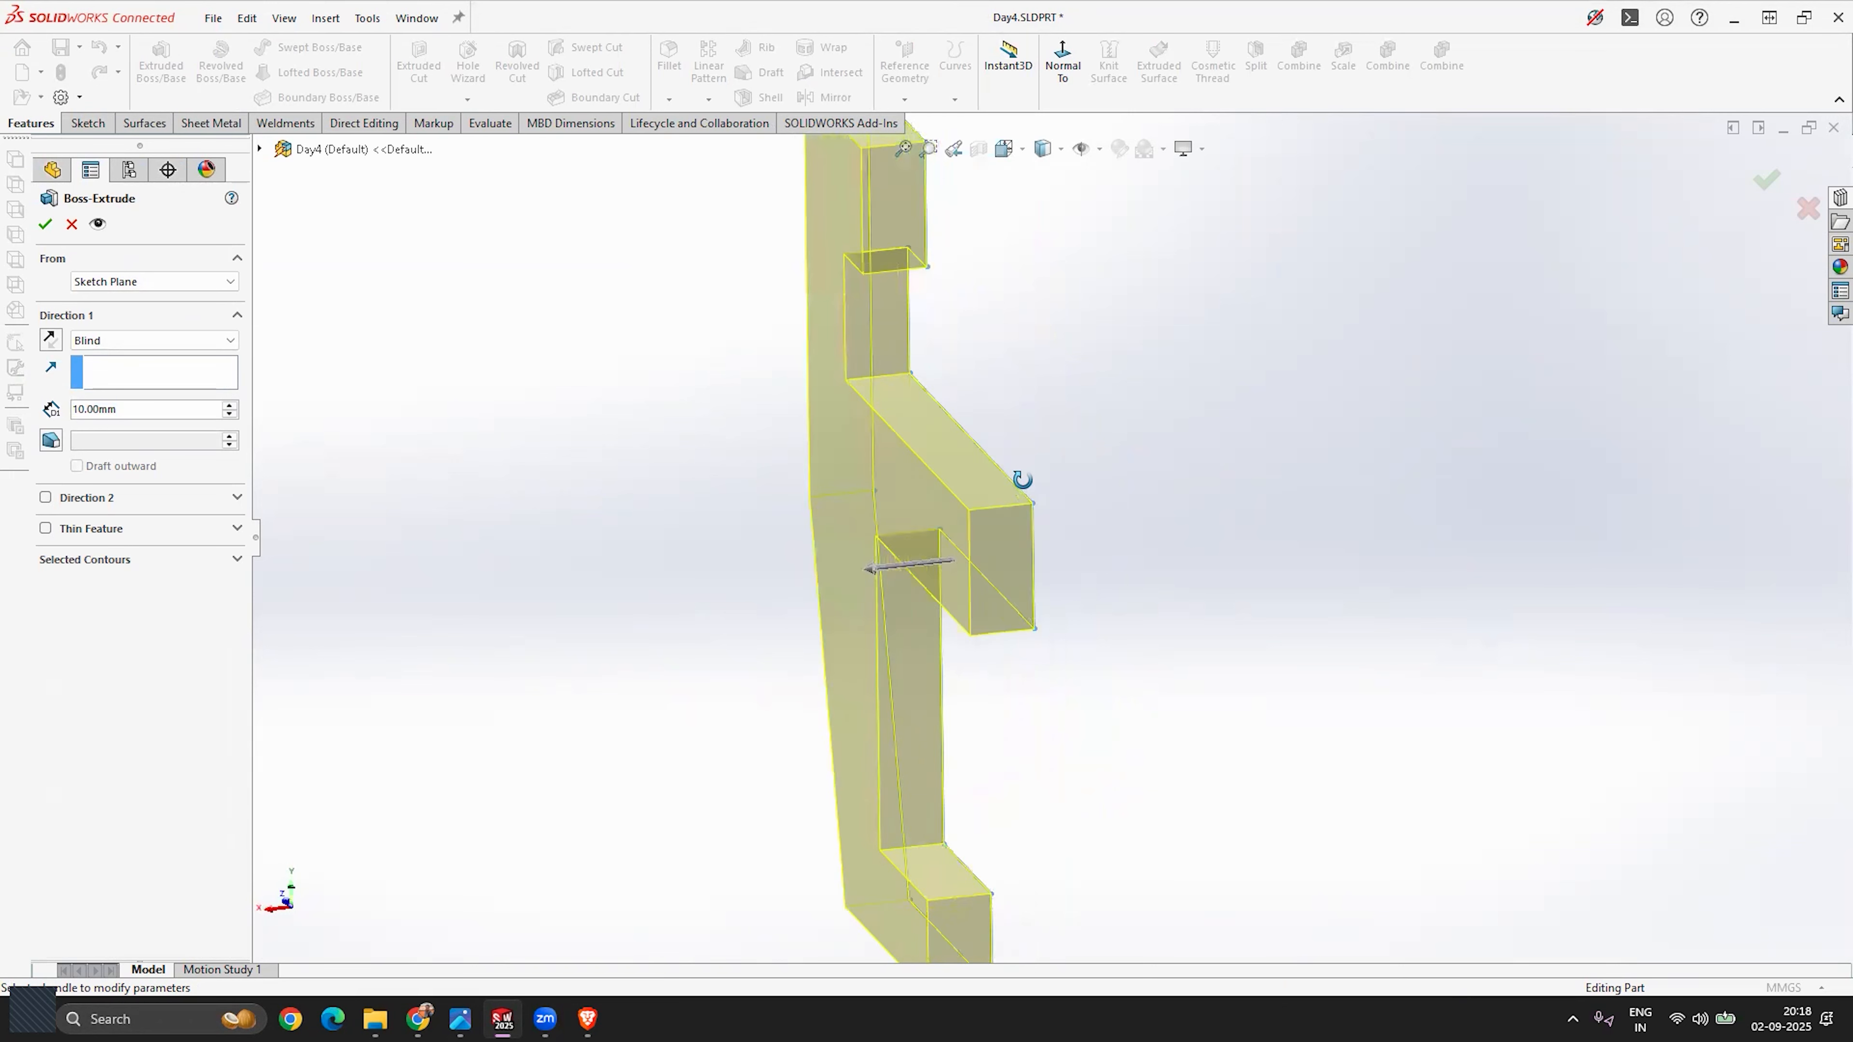
{"action": "left_click", "coordinate": [1087, 149]}
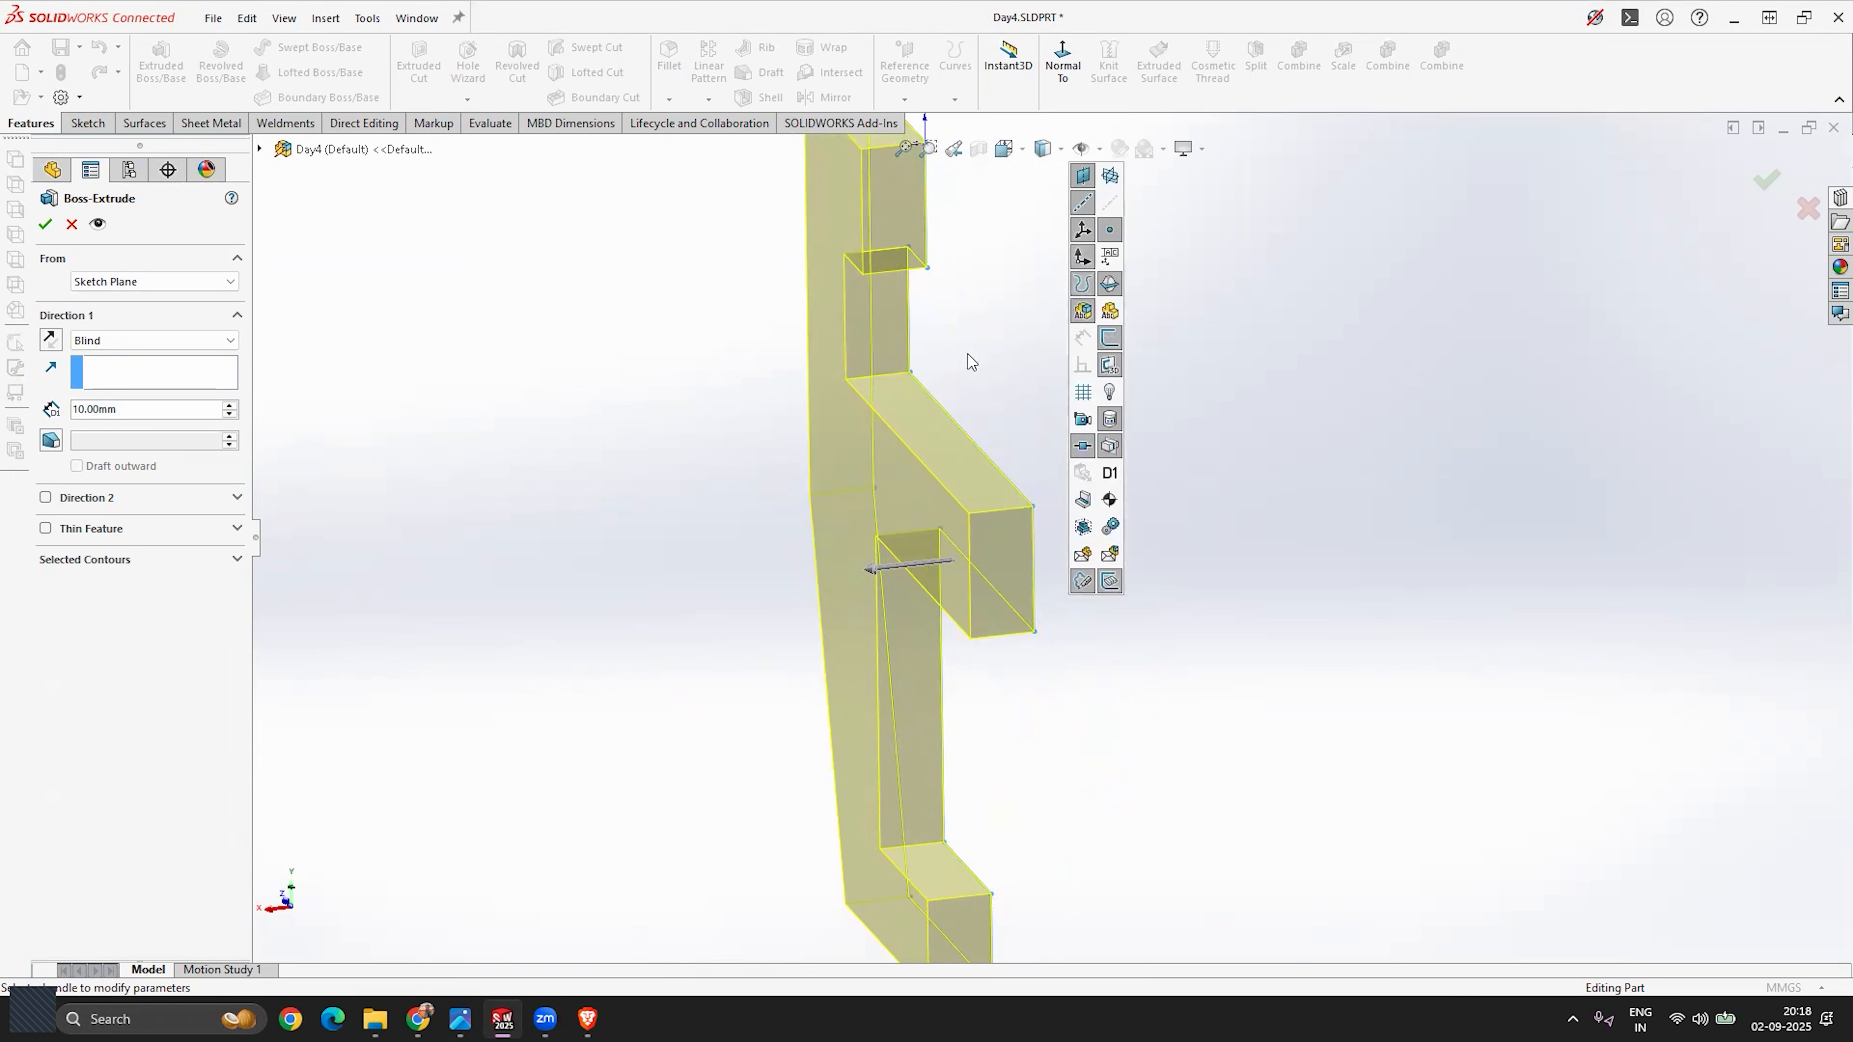
{"action": "scroll", "coordinate": [1017, 277], "scroll_direction": "up", "scroll_amount": 3}
{"action": "scroll", "coordinate": [968, 414], "scroll_direction": "down", "scroll_amount": 6}
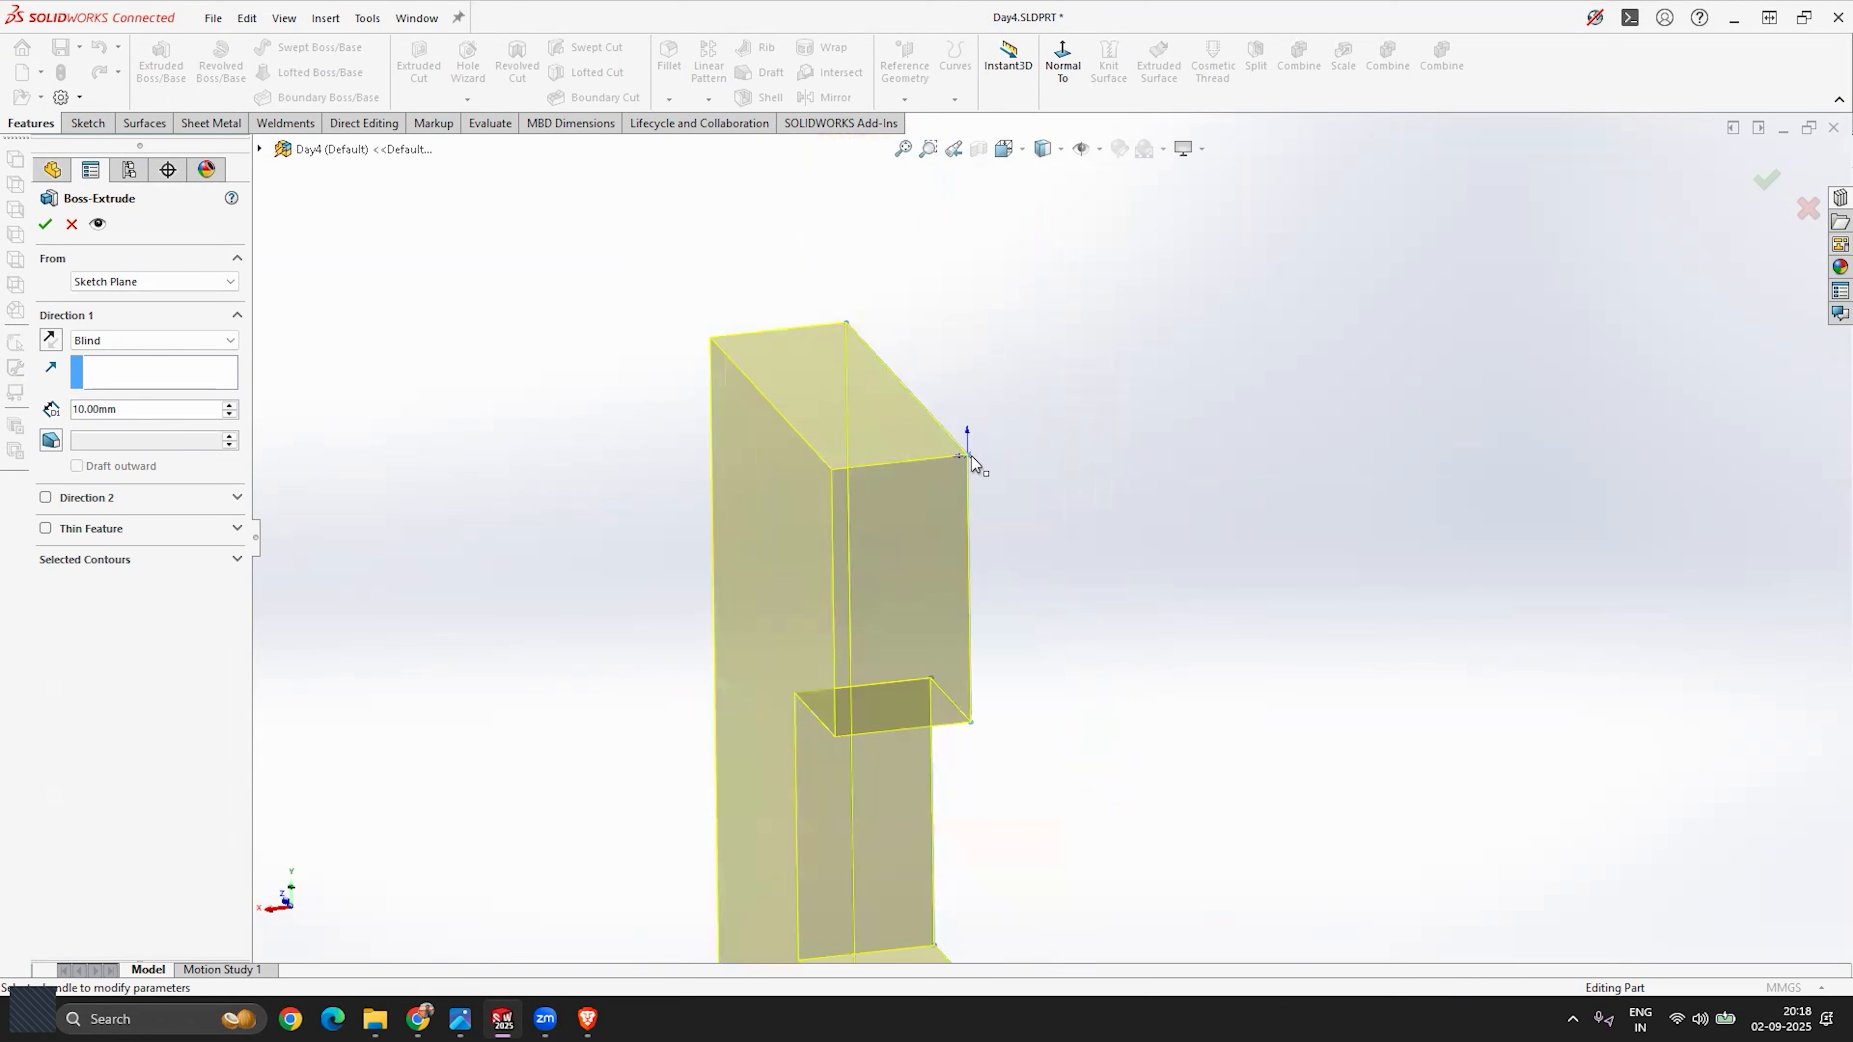
{"action": "middle_click_drag", "start_coordinate": [975, 460], "coordinate": [932, 470]}
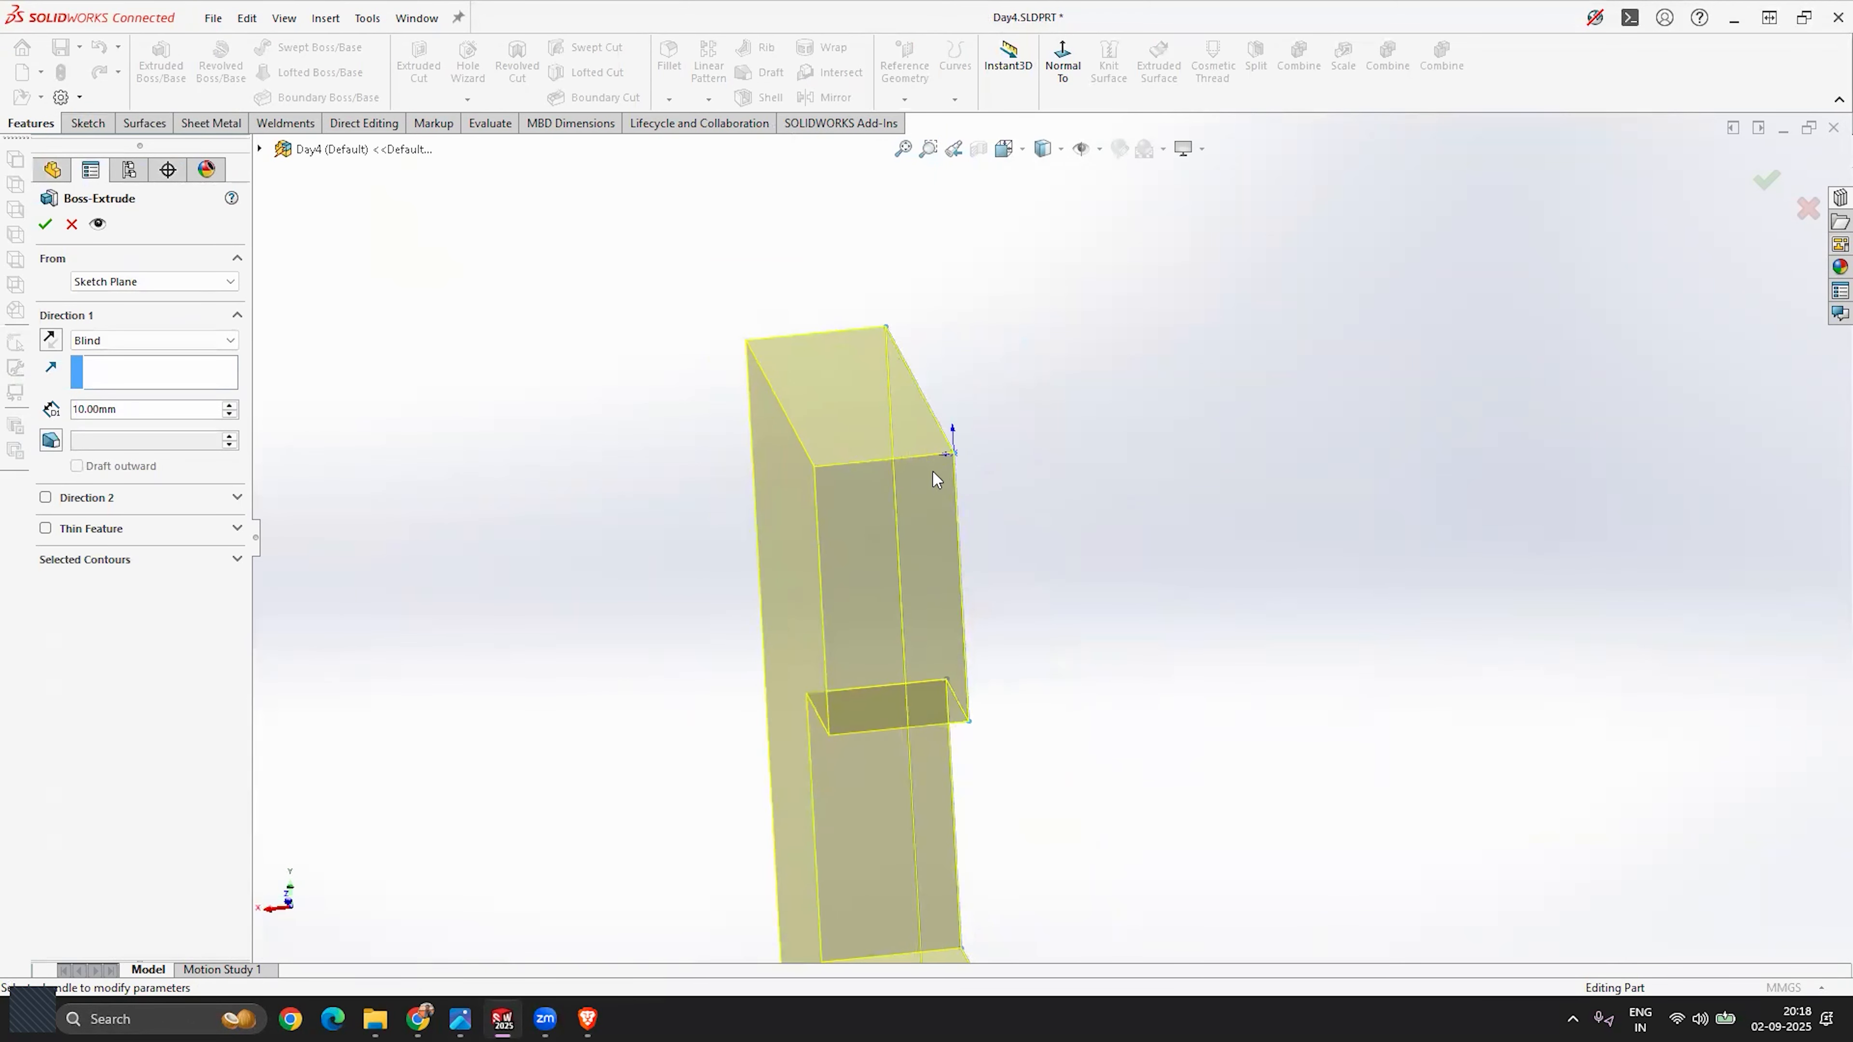
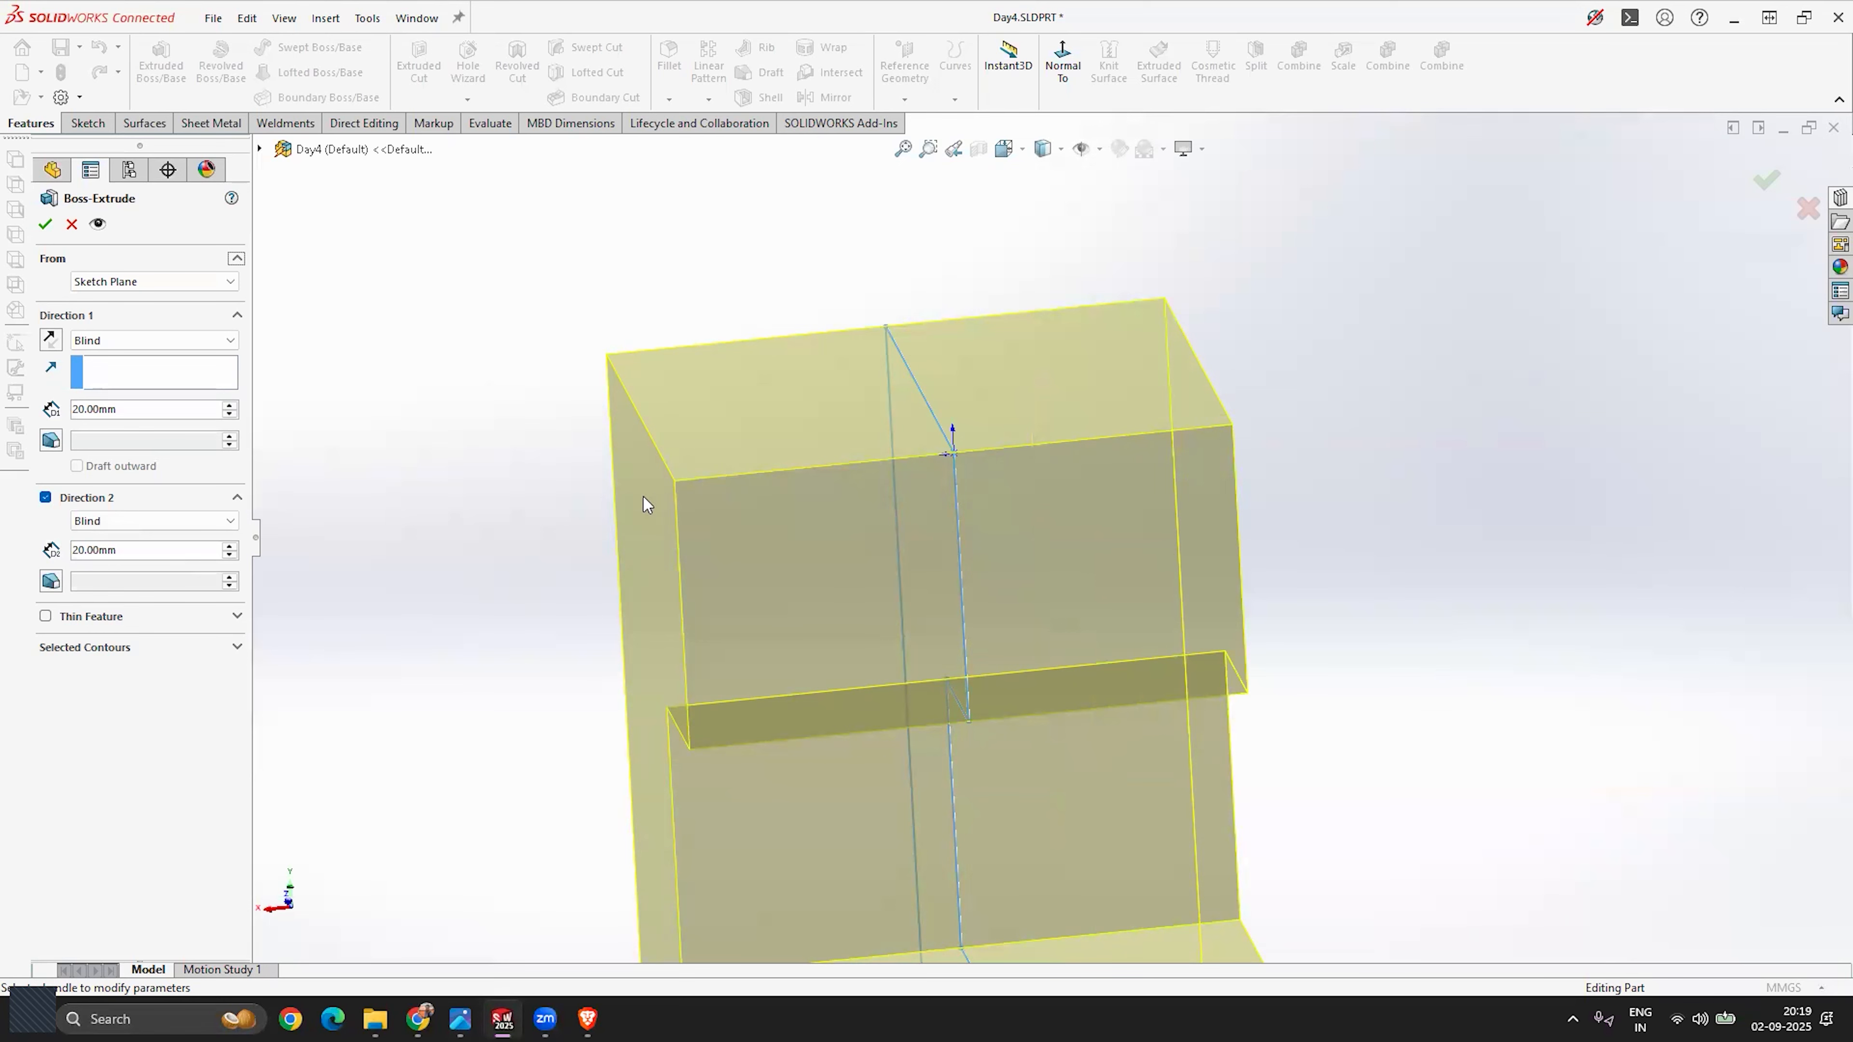
Step: Extrude the profile 20 mm to each side of the sketch plane, blind in both directions
{"action": "scroll", "coordinate": [970, 371], "scroll_direction": "up", "scroll_amount": 8}
{"action": "scroll", "coordinate": [1086, 611], "scroll_direction": "down", "scroll_amount": 3}
{"action": "middle_click_drag", "start_coordinate": [1026, 686], "coordinate": [908, 763]}
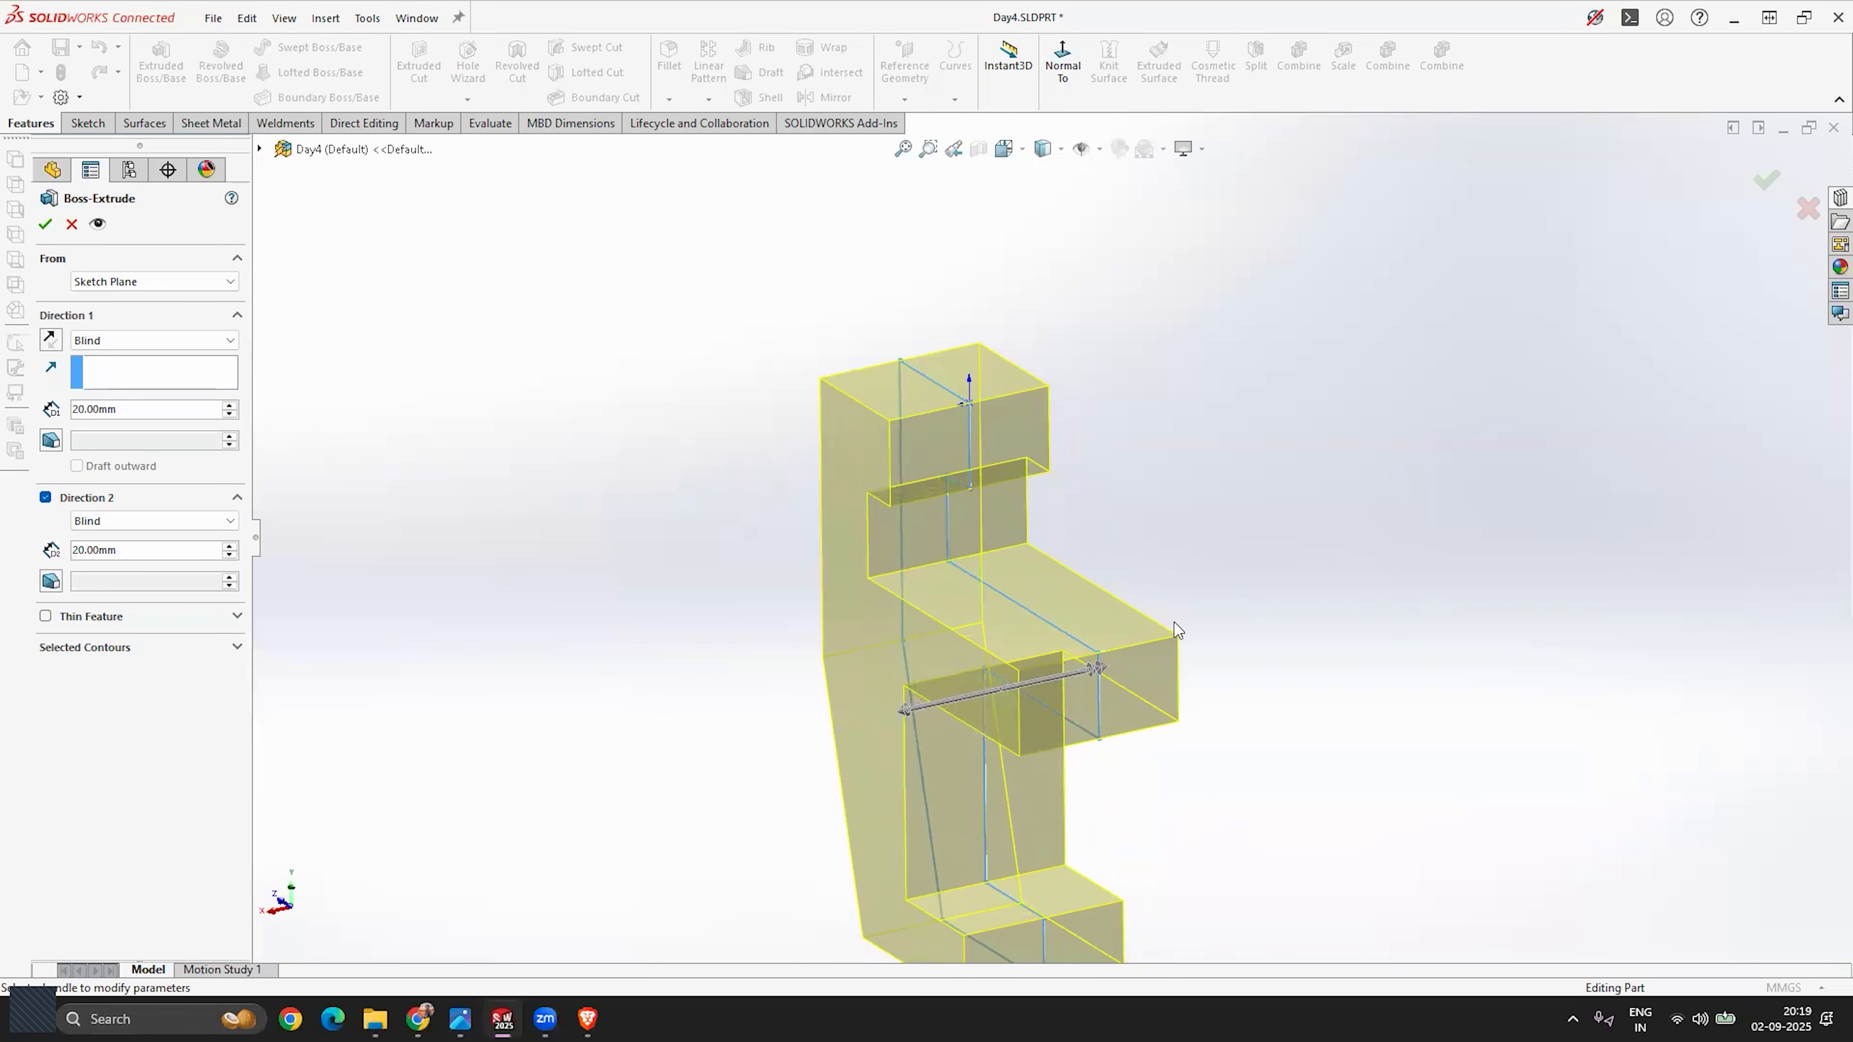
{"action": "scroll", "coordinate": [1010, 362], "scroll_direction": "down", "scroll_amount": 3}
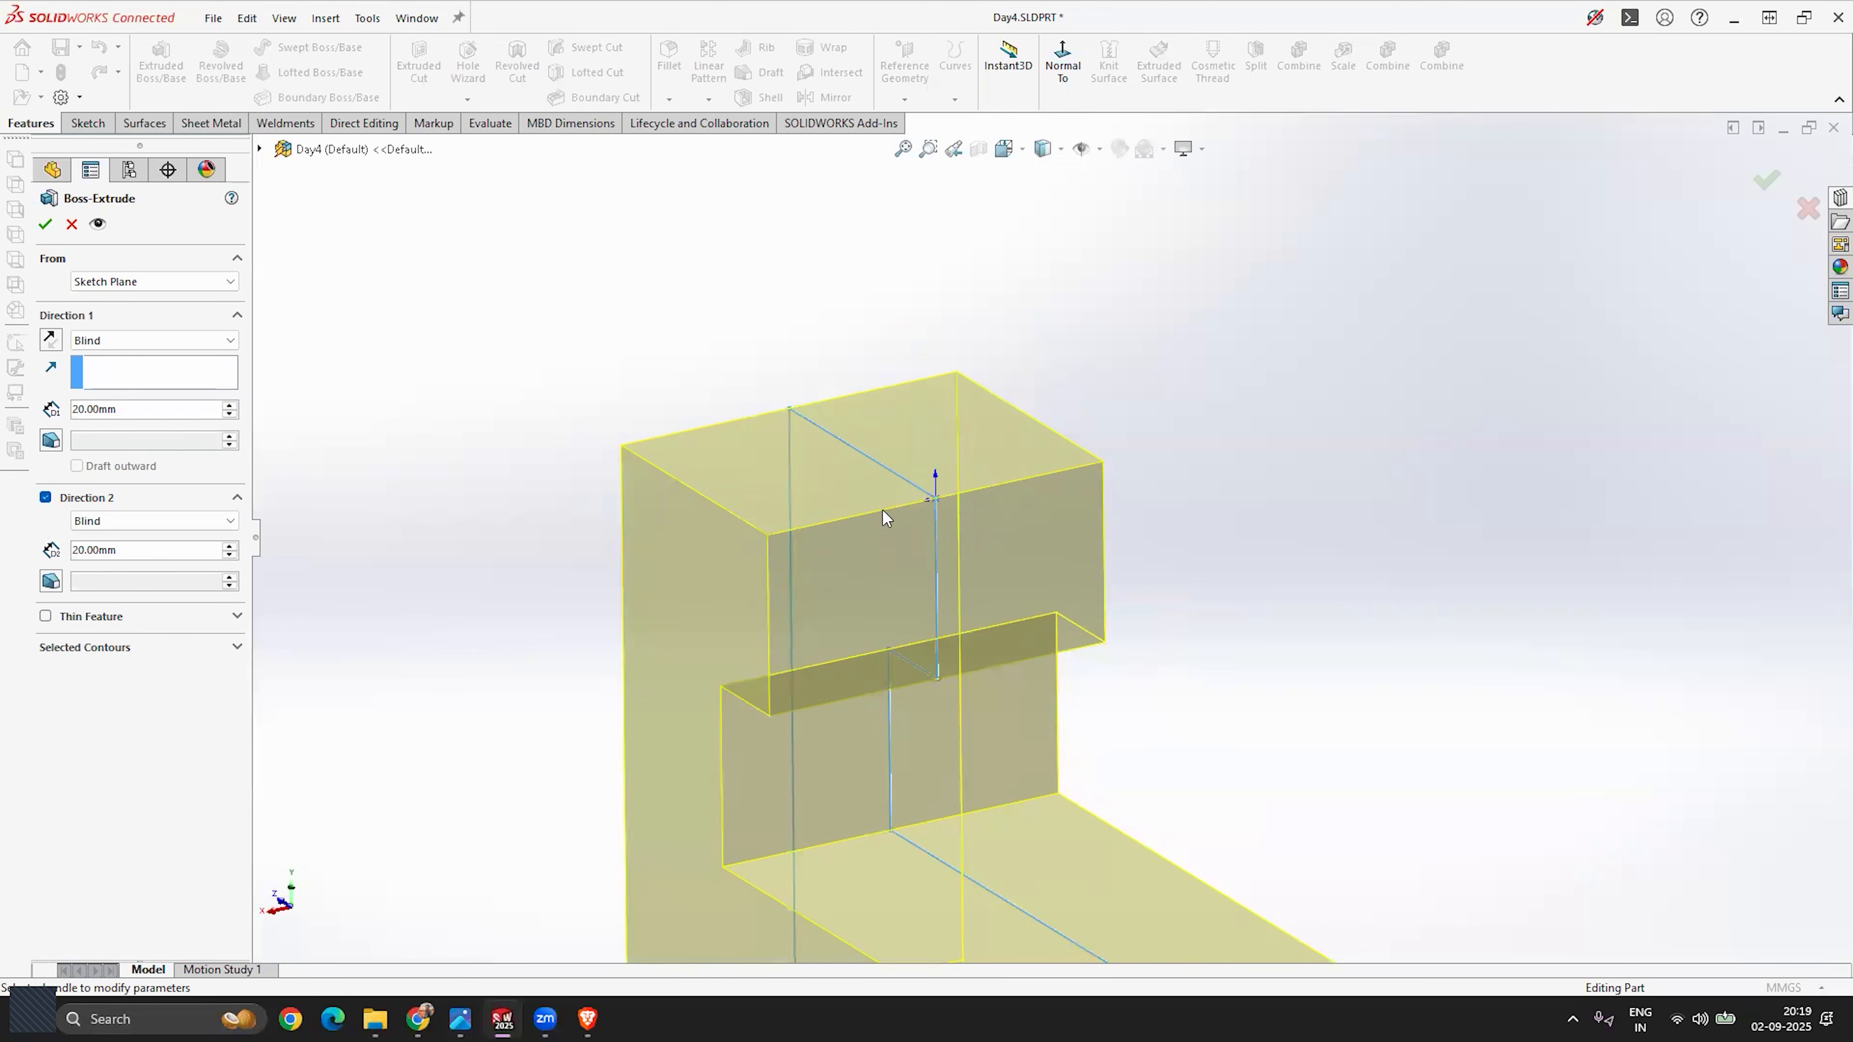
{"action": "left_click", "coordinate": [45, 223]}
{"action": "middle_click_drag", "start_coordinate": [1178, 400], "coordinate": [1163, 714]}
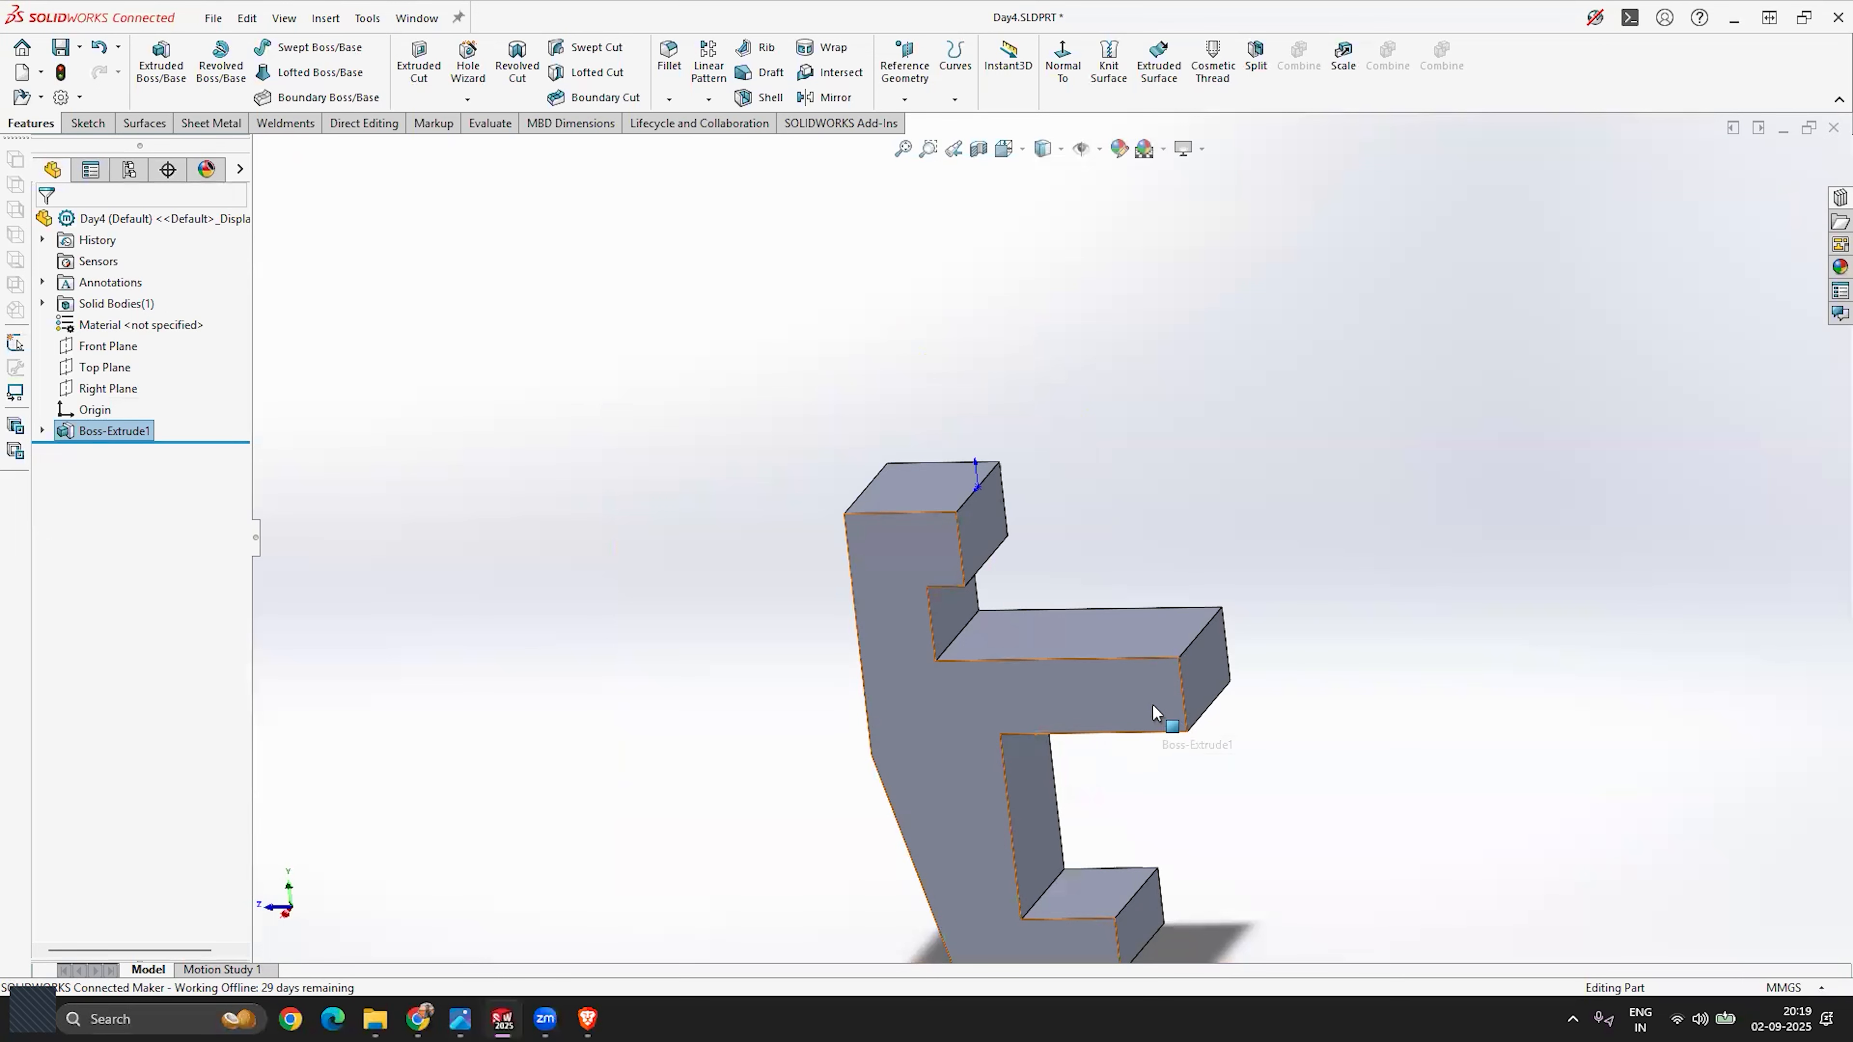
Step: Examine the extruded solid from several angles, especially the upper block and the projecting arm
{"action": "scroll", "coordinate": [1174, 656], "scroll_direction": "up", "scroll_amount": 2}
{"action": "scroll", "coordinate": [1253, 805], "scroll_direction": "down", "scroll_amount": 4}
{"action": "middle_click_drag", "start_coordinate": [917, 583], "coordinate": [883, 629]}
{"action": "scroll", "coordinate": [883, 630], "scroll_direction": "up", "scroll_amount": 2}
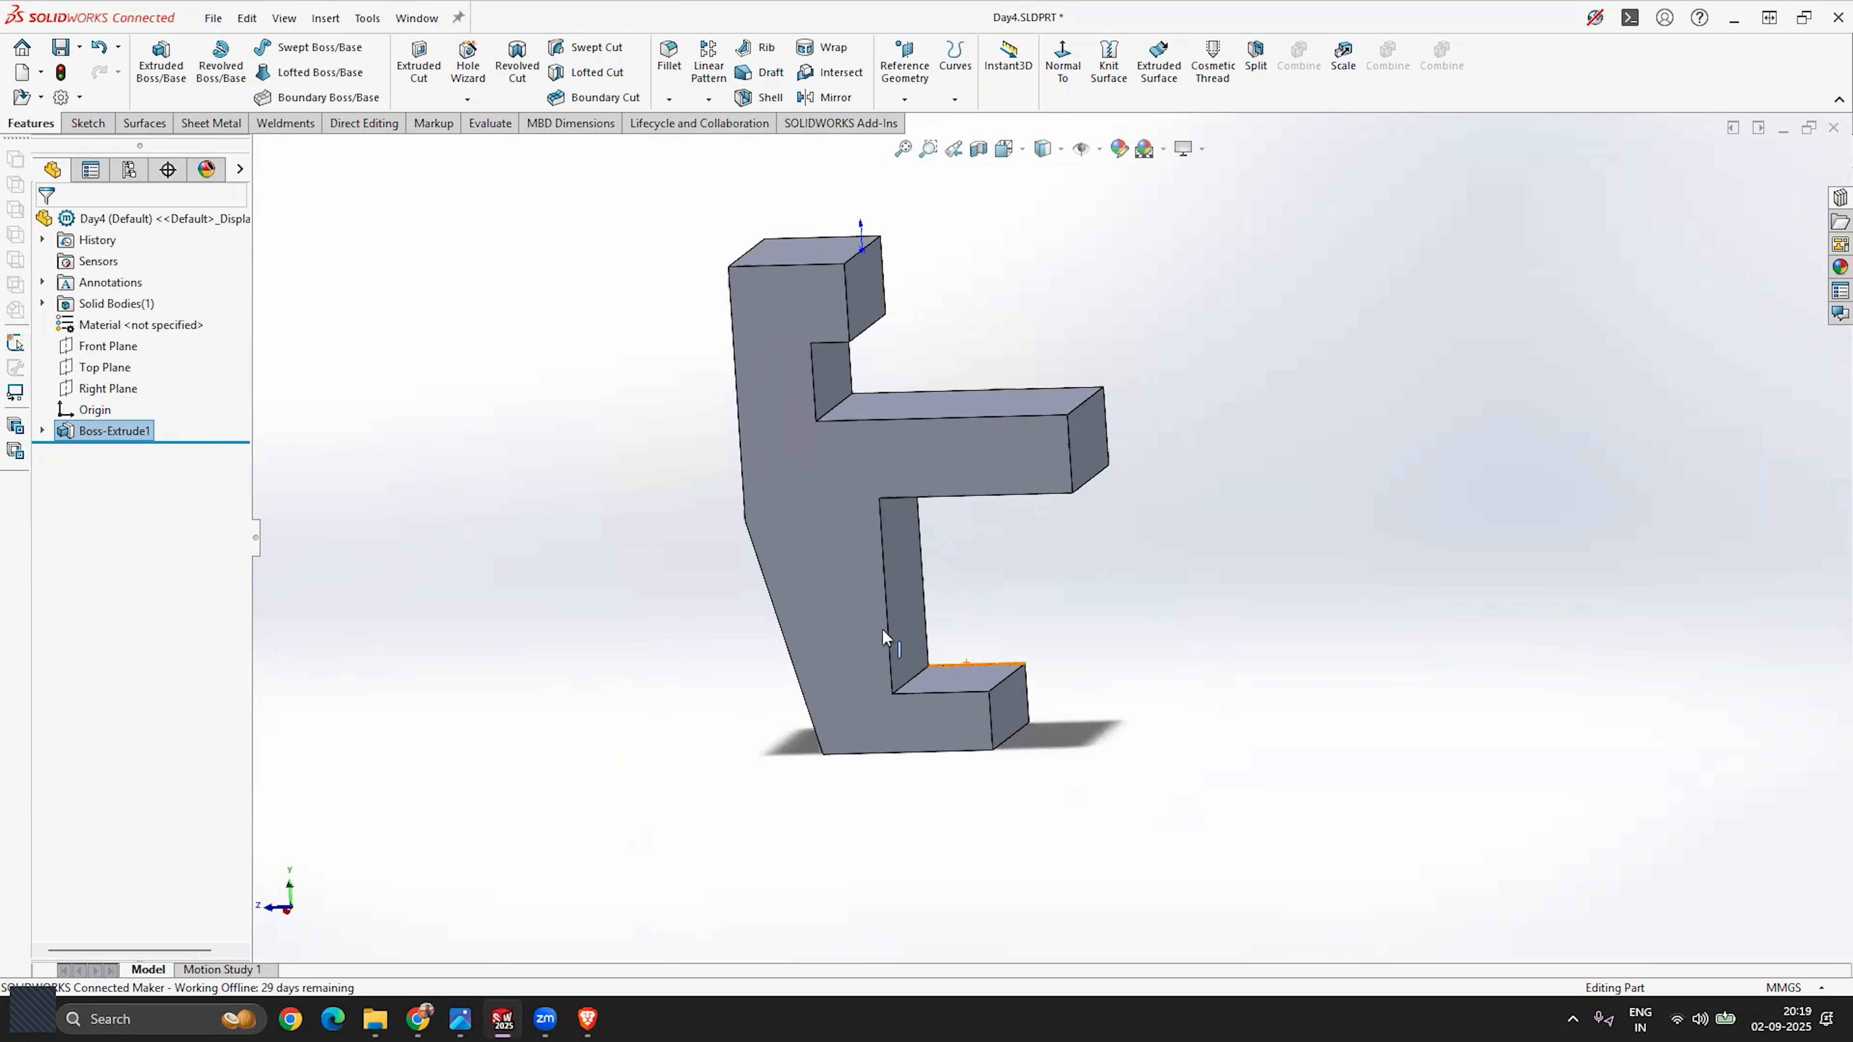
{"action": "scroll", "coordinate": [861, 414], "scroll_direction": "down", "scroll_amount": 2}
{"action": "middle_click_drag", "start_coordinate": [1021, 431], "coordinate": [978, 414]}
{"action": "scroll", "coordinate": [999, 387], "scroll_direction": "down", "scroll_amount": 2}
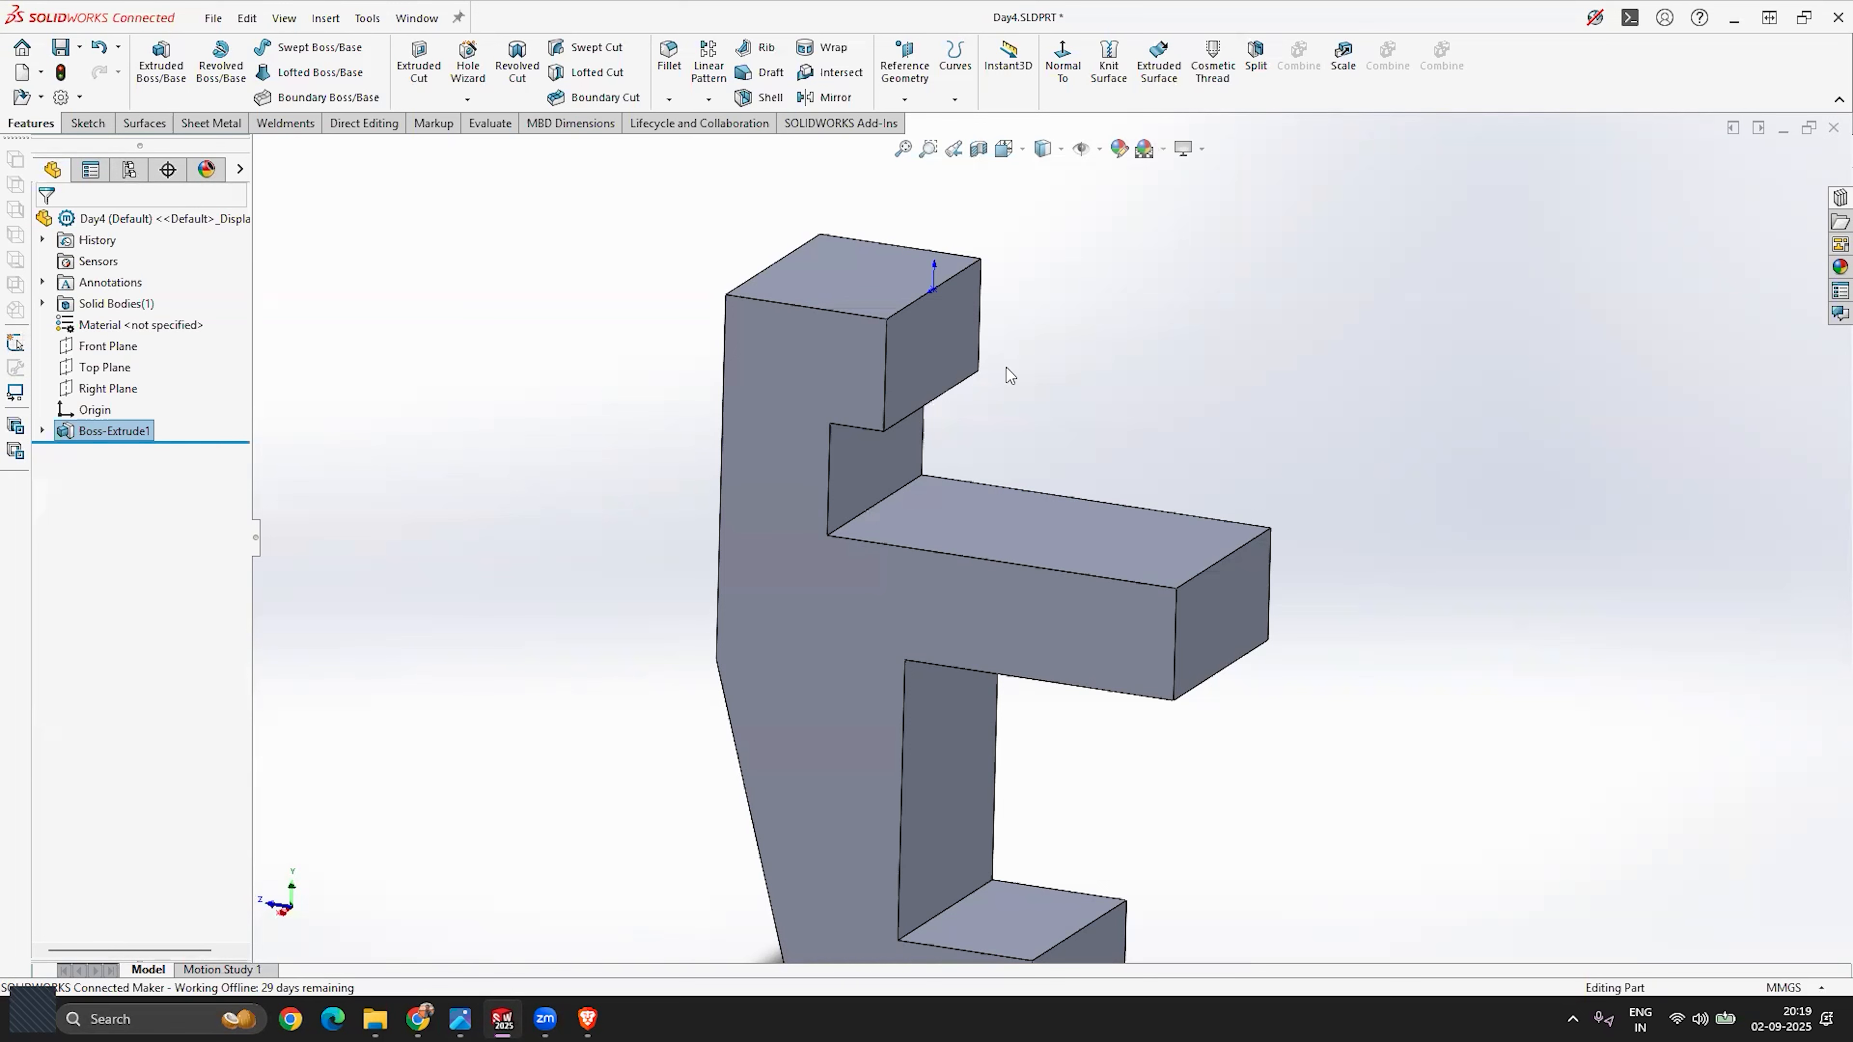
{"action": "scroll", "coordinate": [951, 414], "scroll_direction": "up", "scroll_amount": 2}
{"action": "scroll", "coordinate": [1003, 443], "scroll_direction": "down", "scroll_amount": 5}
{"action": "middle_click_drag", "start_coordinate": [1004, 449], "coordinate": [901, 467]}
{"action": "scroll", "coordinate": [857, 339], "scroll_direction": "up", "scroll_amount": 5}
{"action": "scroll", "coordinate": [1092, 577], "scroll_direction": "down", "scroll_amount": 3}
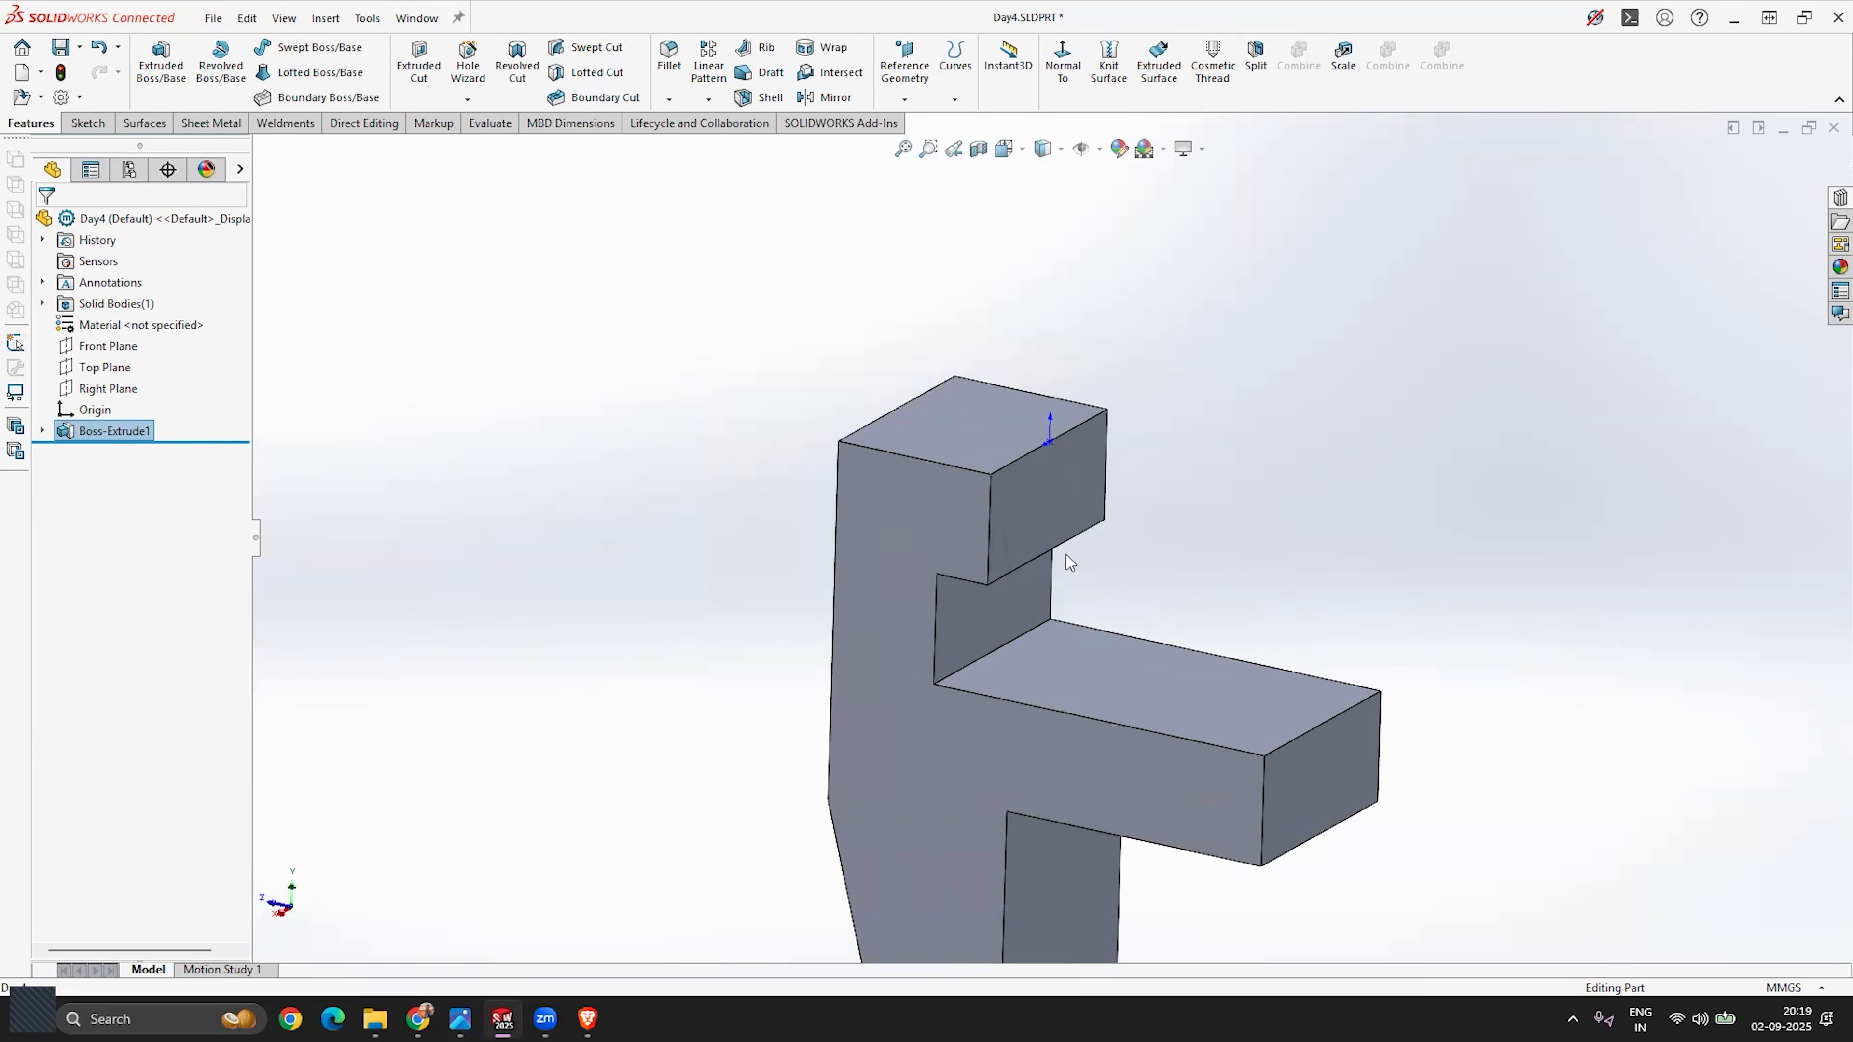
Step: Check the lengths of the upper block's back edge and the vertical edges at the foot's front end
{"action": "left_click", "coordinate": [889, 413]}
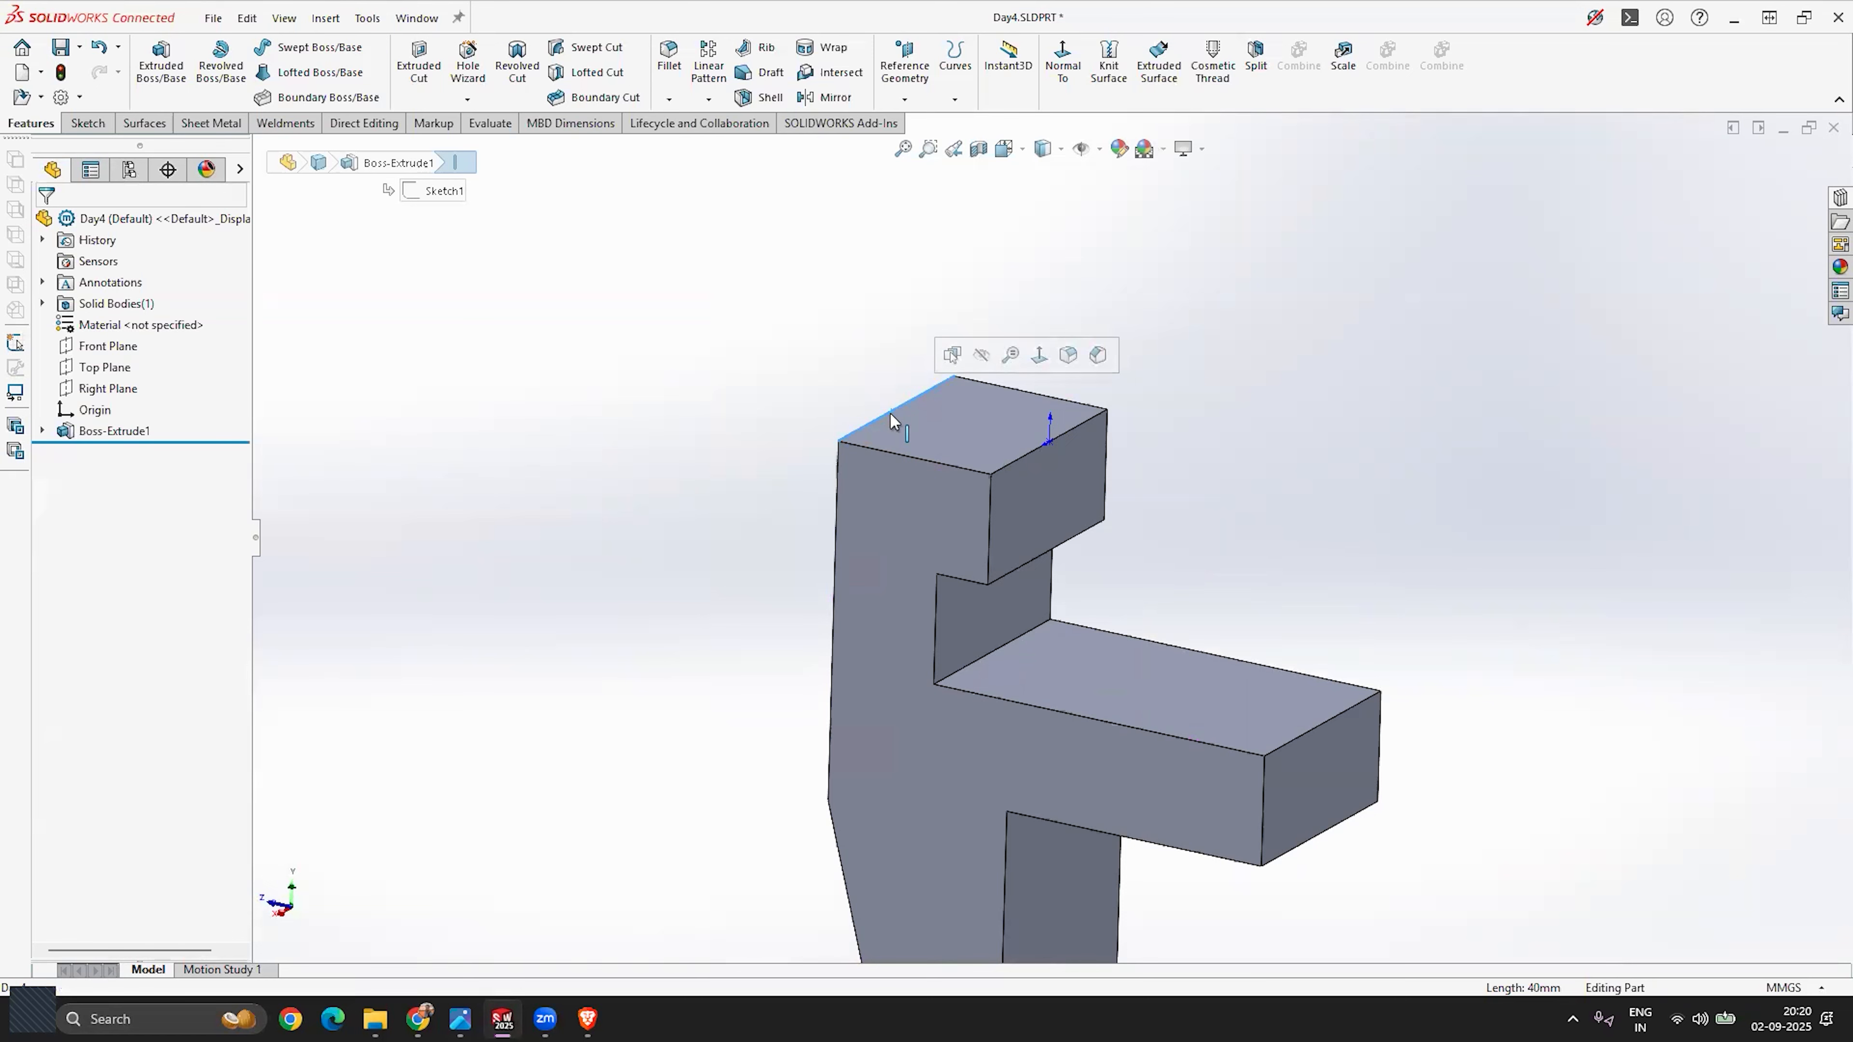
{"action": "left_click", "coordinate": [1009, 355]}
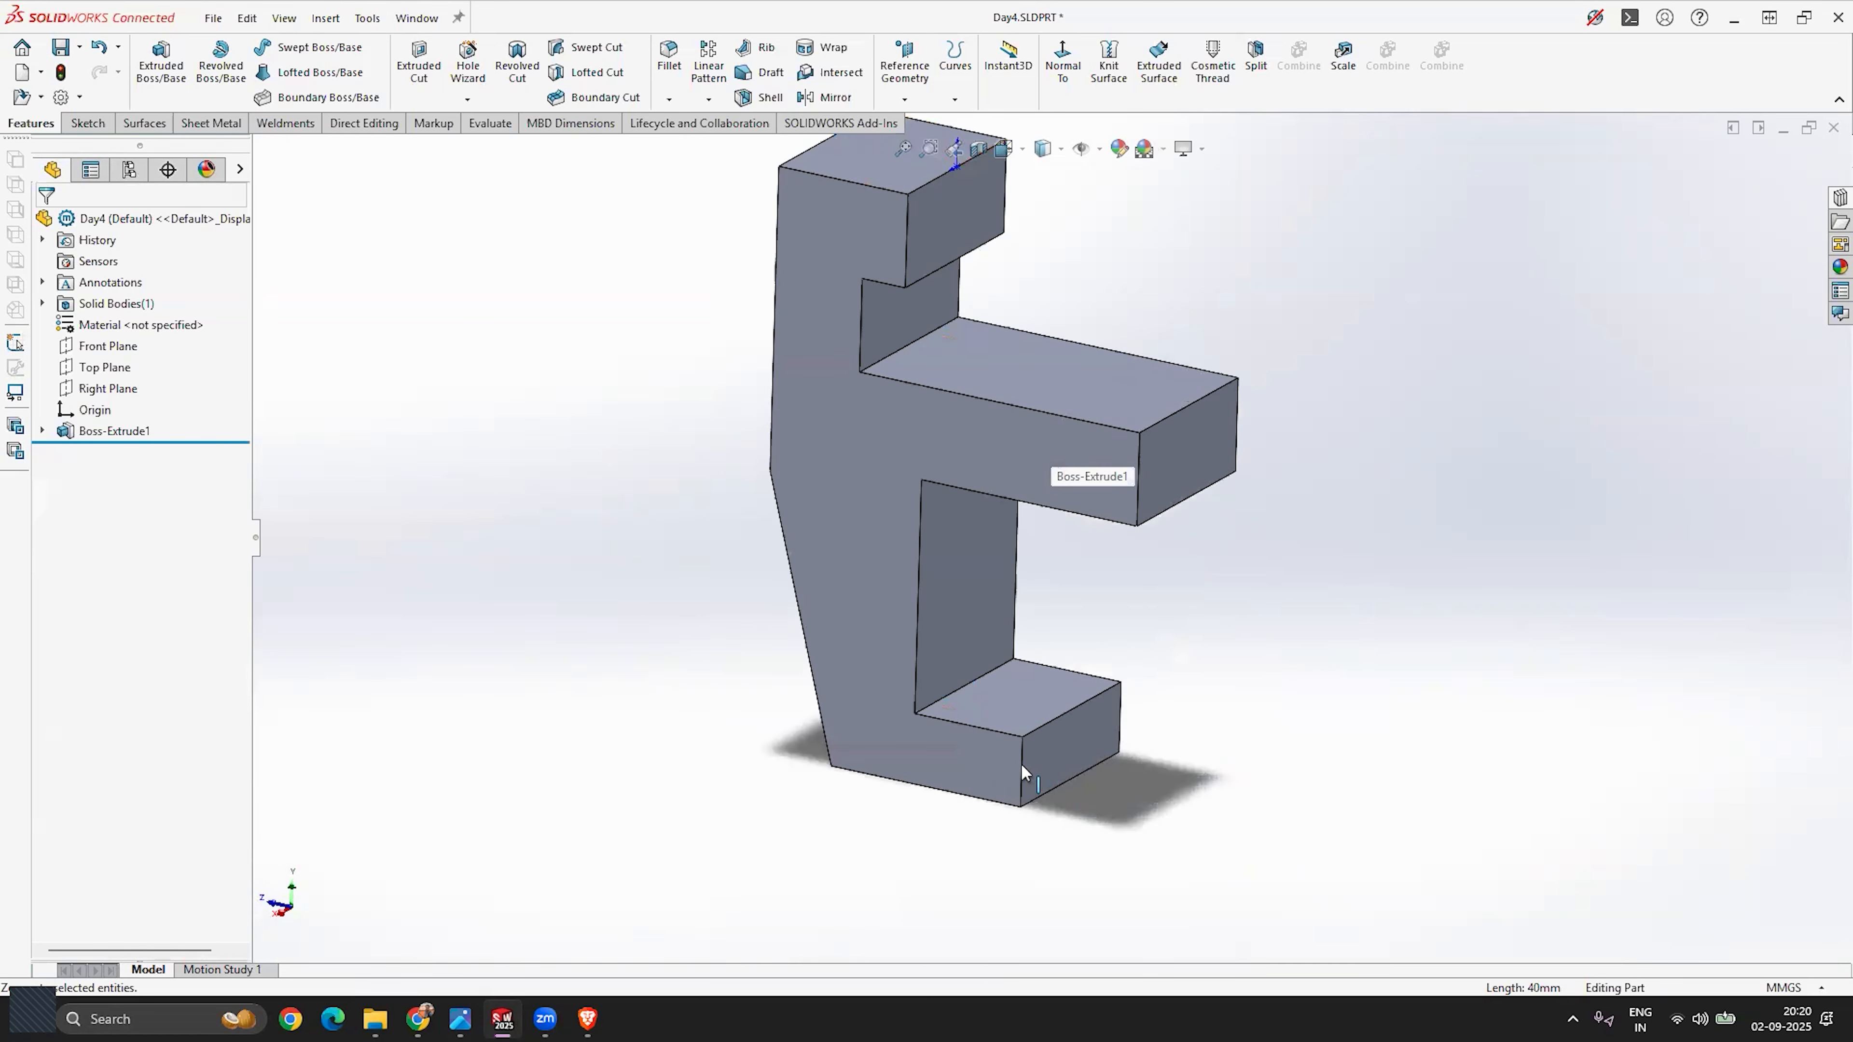
{"action": "left_click", "coordinate": [1022, 765]}
{"action": "left_click", "coordinate": [1121, 730]}
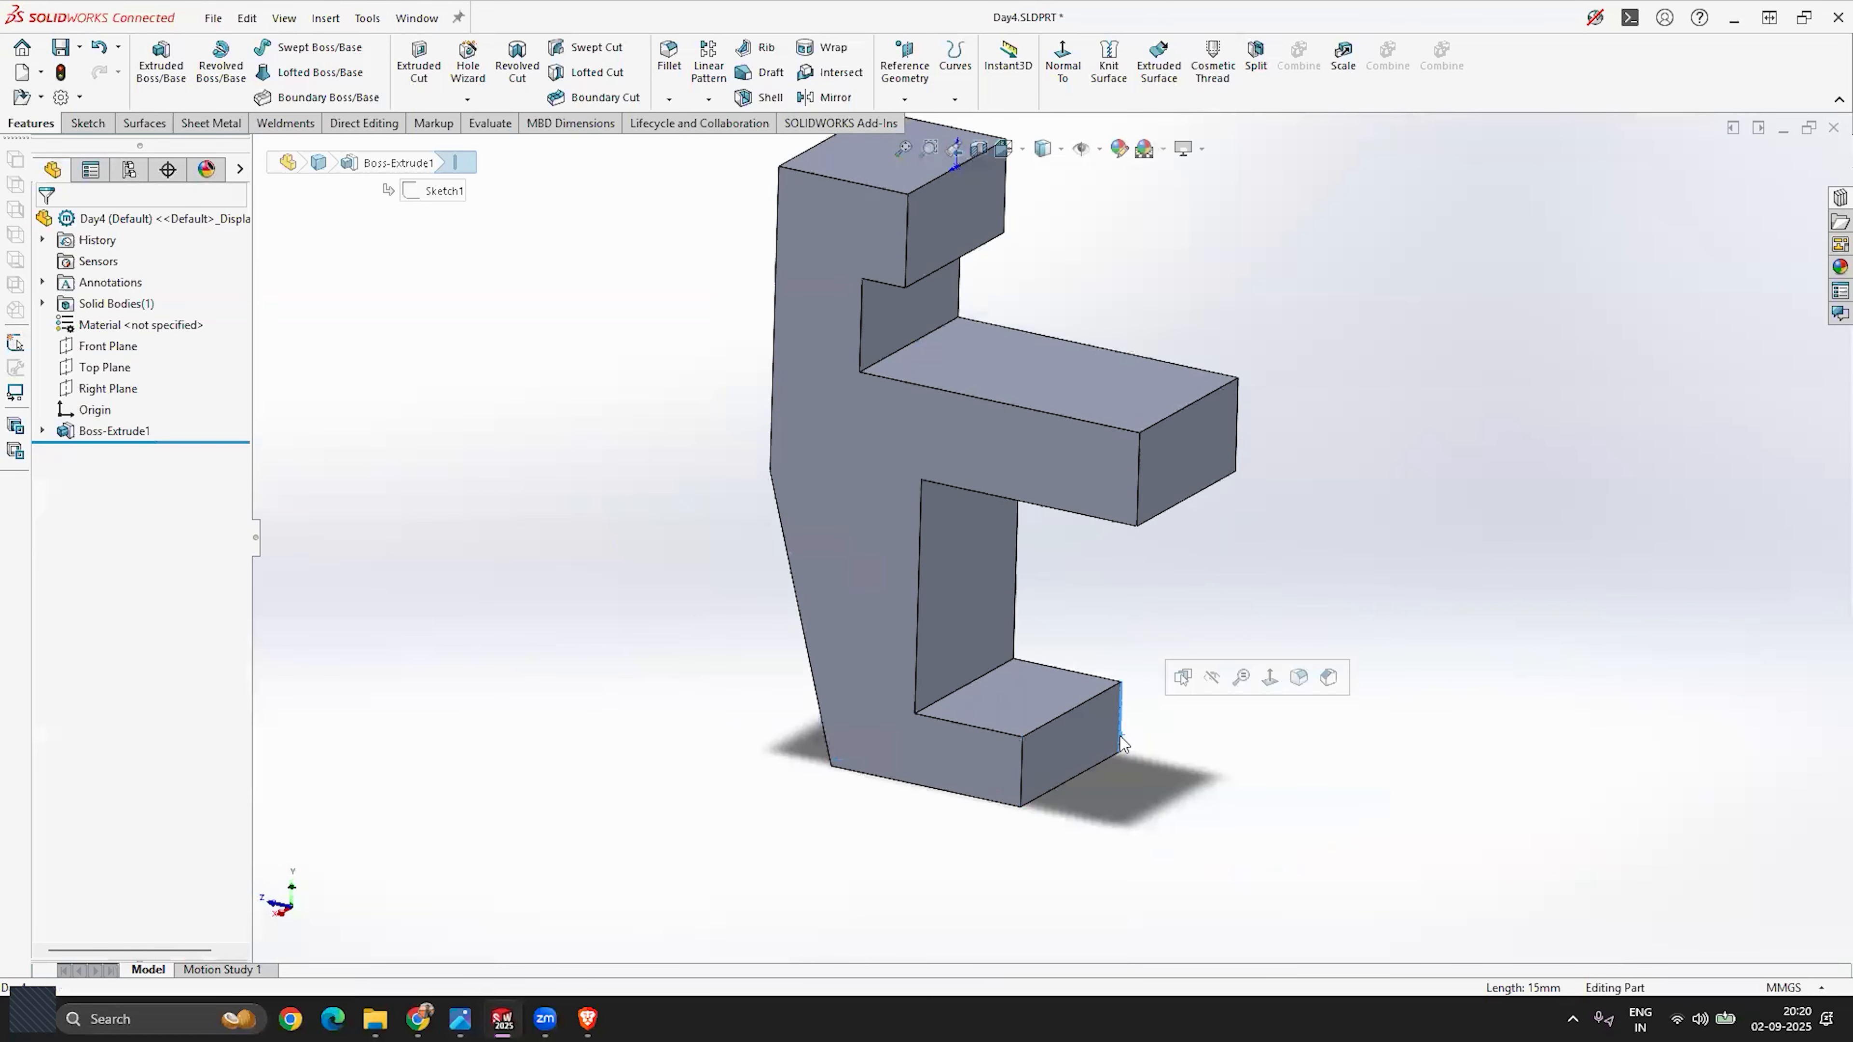
{"action": "scroll", "coordinate": [1024, 502], "scroll_direction": "up", "scroll_amount": 3}
{"action": "scroll", "coordinate": [1006, 398], "scroll_direction": "down", "scroll_amount": 2}
{"action": "scroll", "coordinate": [1021, 368], "scroll_direction": "down", "scroll_amount": 2}
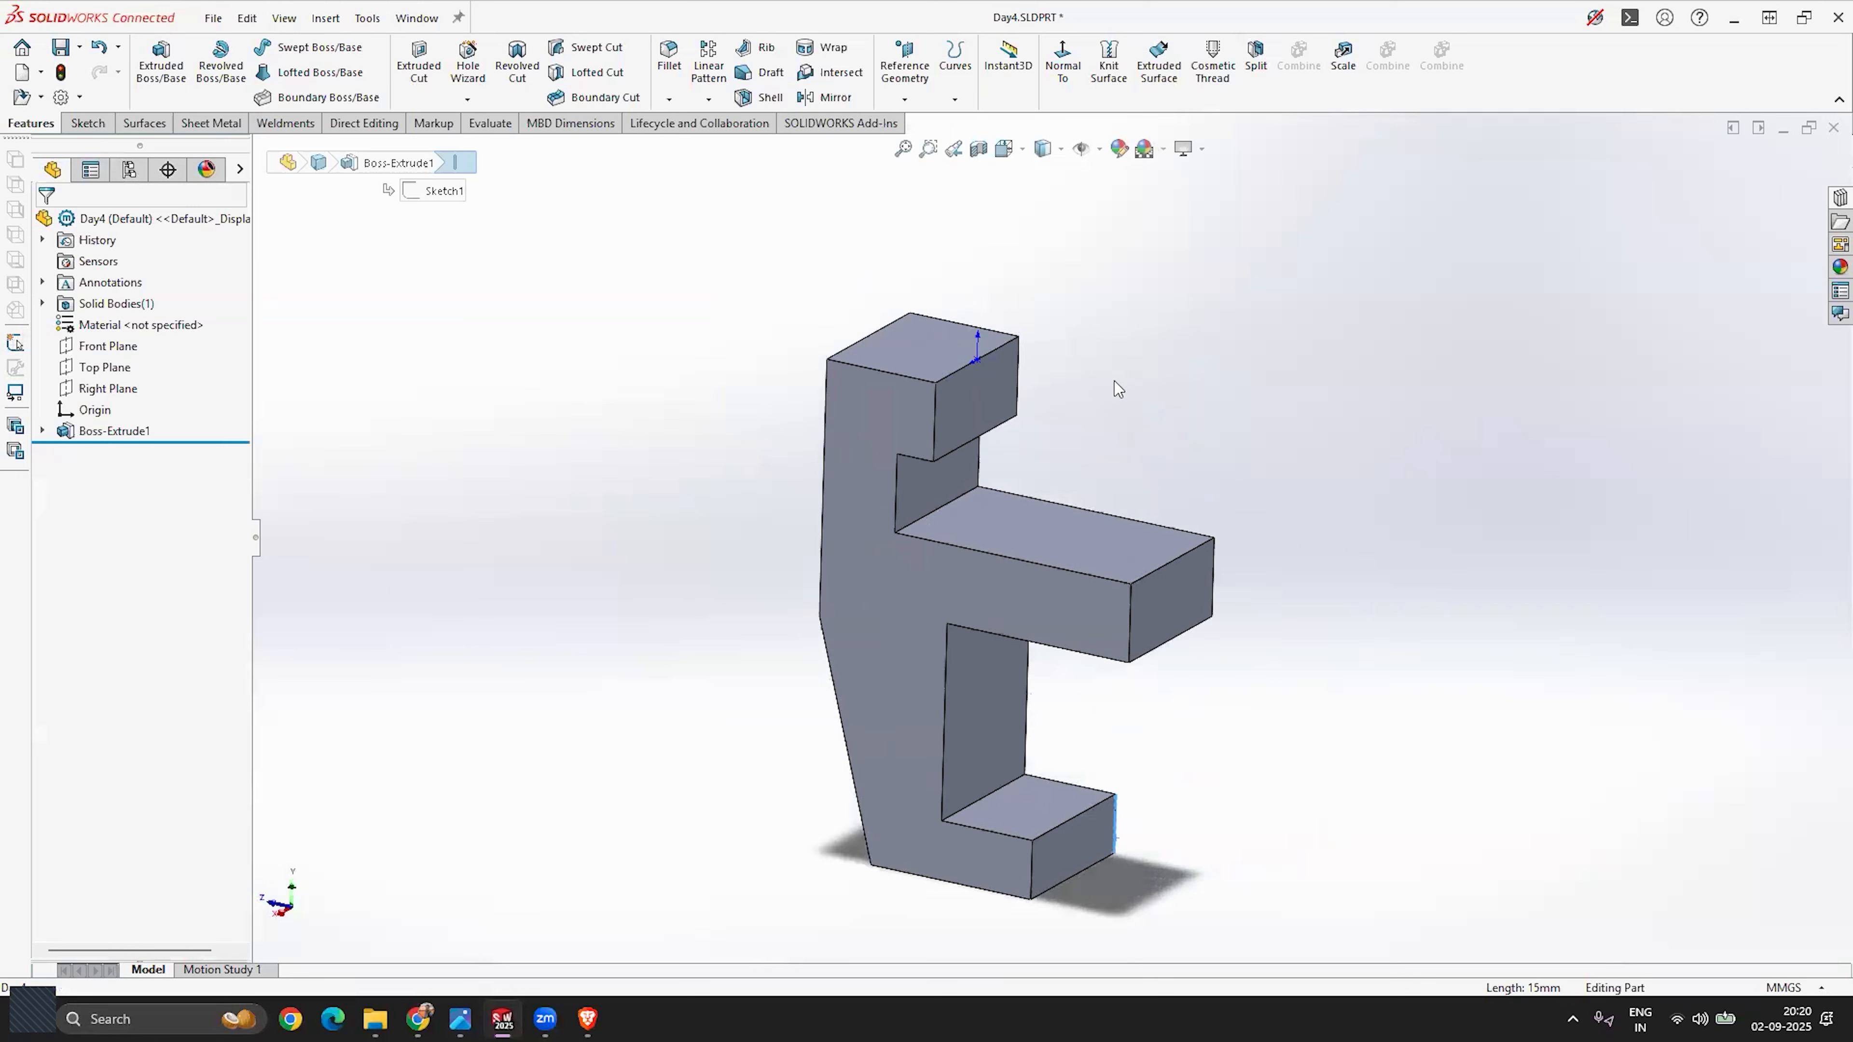
{"action": "left_click", "coordinate": [1124, 353]}
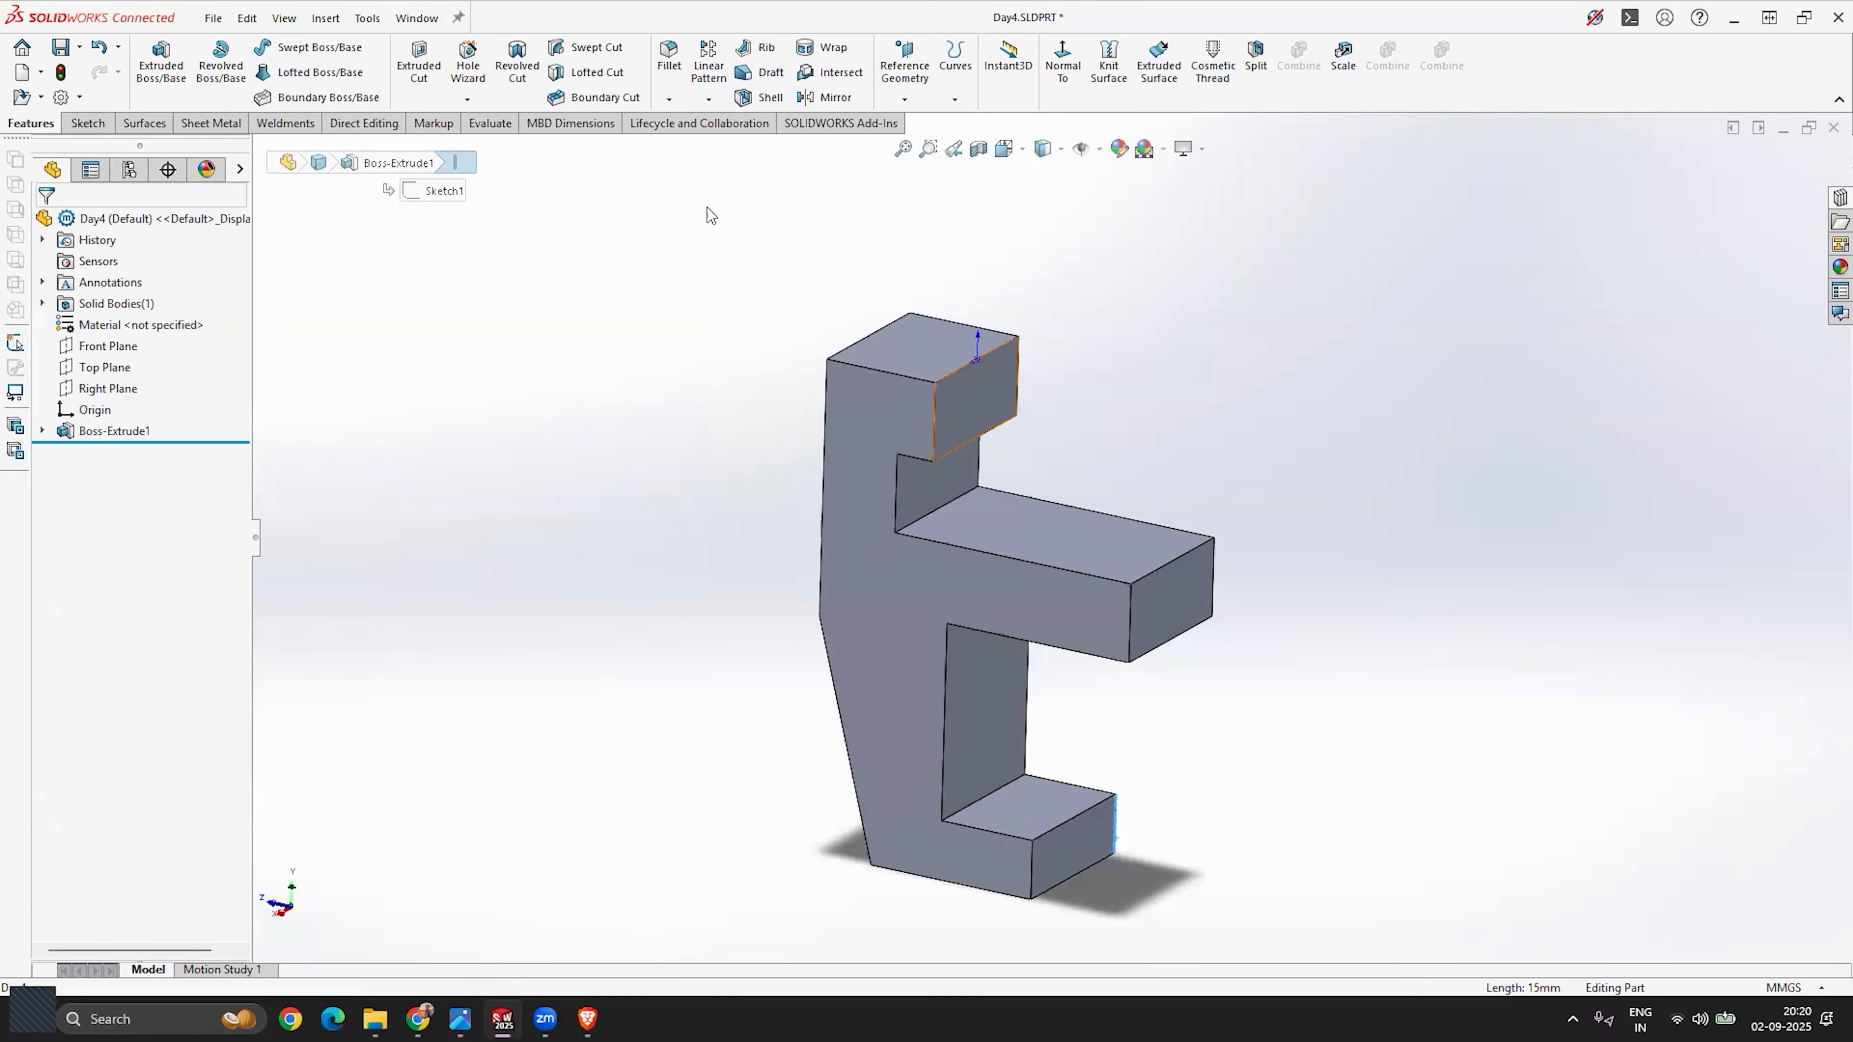
Step: Chamfer the upper back edge of the solid with a 10 mm distance at 45 degrees
{"action": "left_click", "coordinate": [669, 100]}
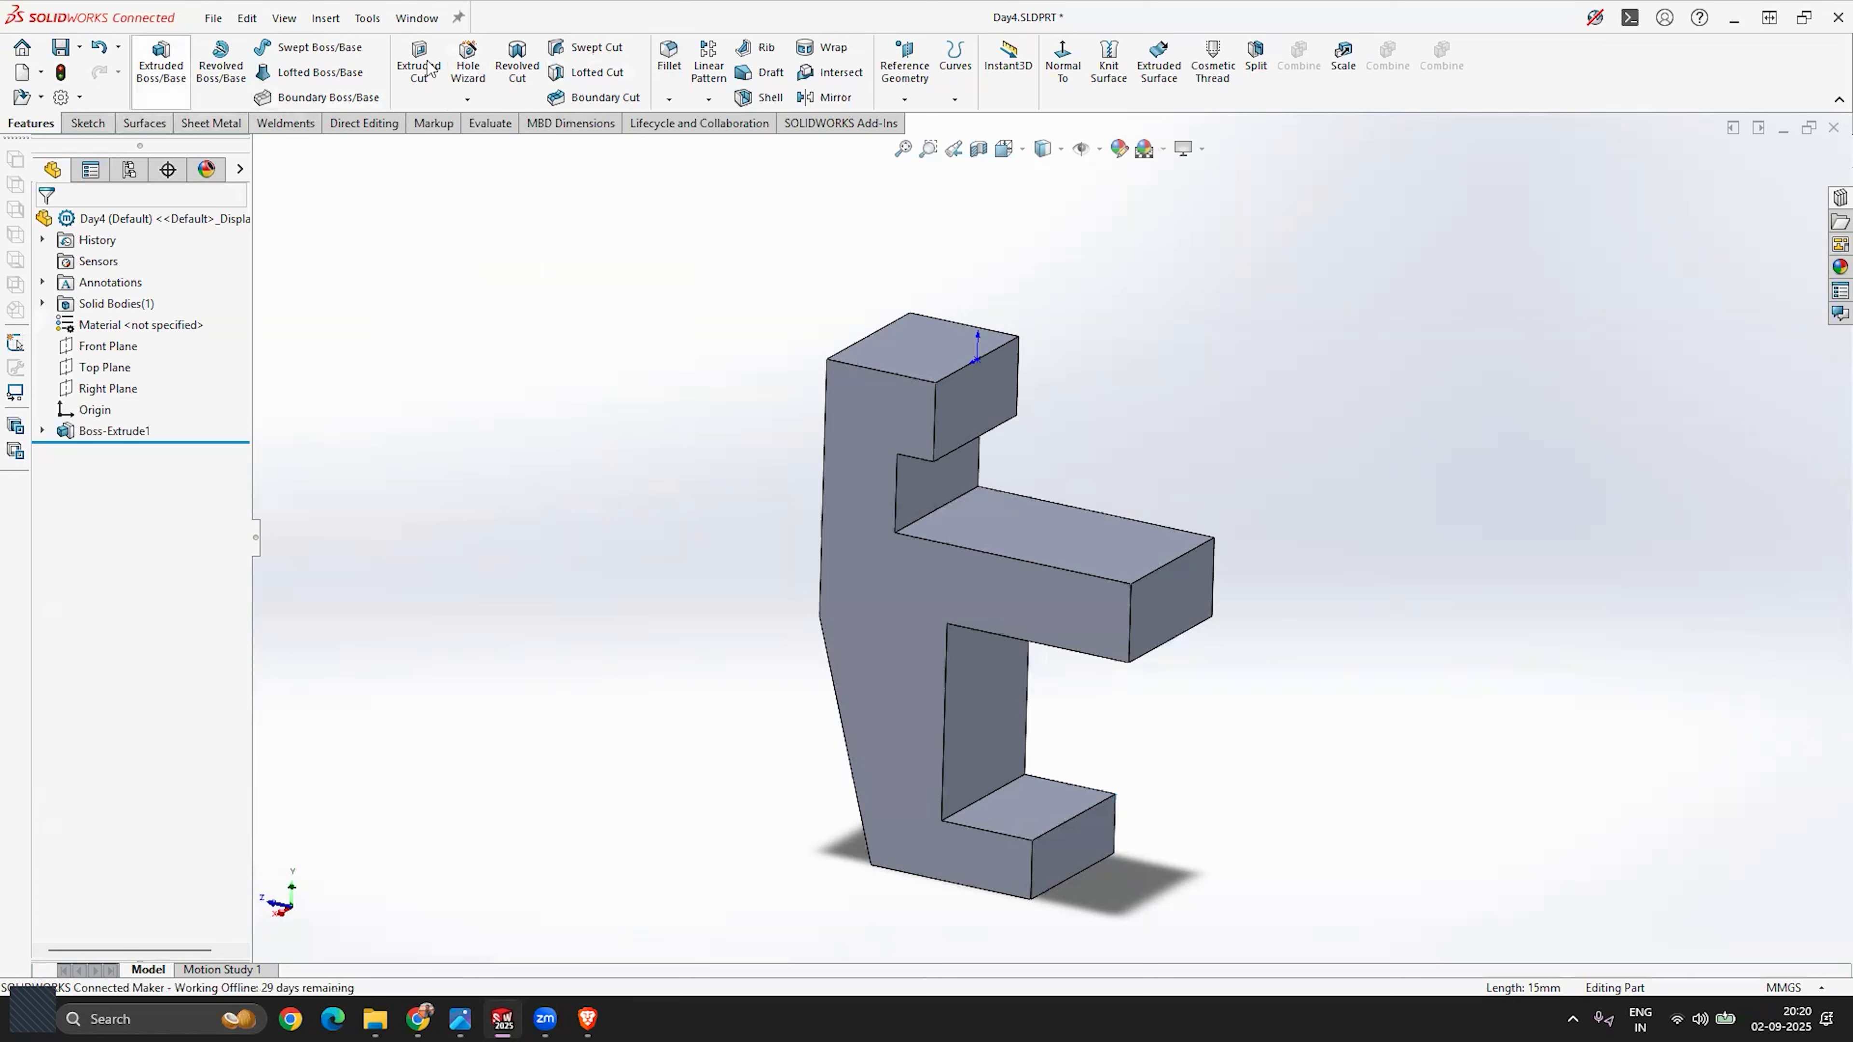
{"action": "left_click", "coordinate": [671, 101]}
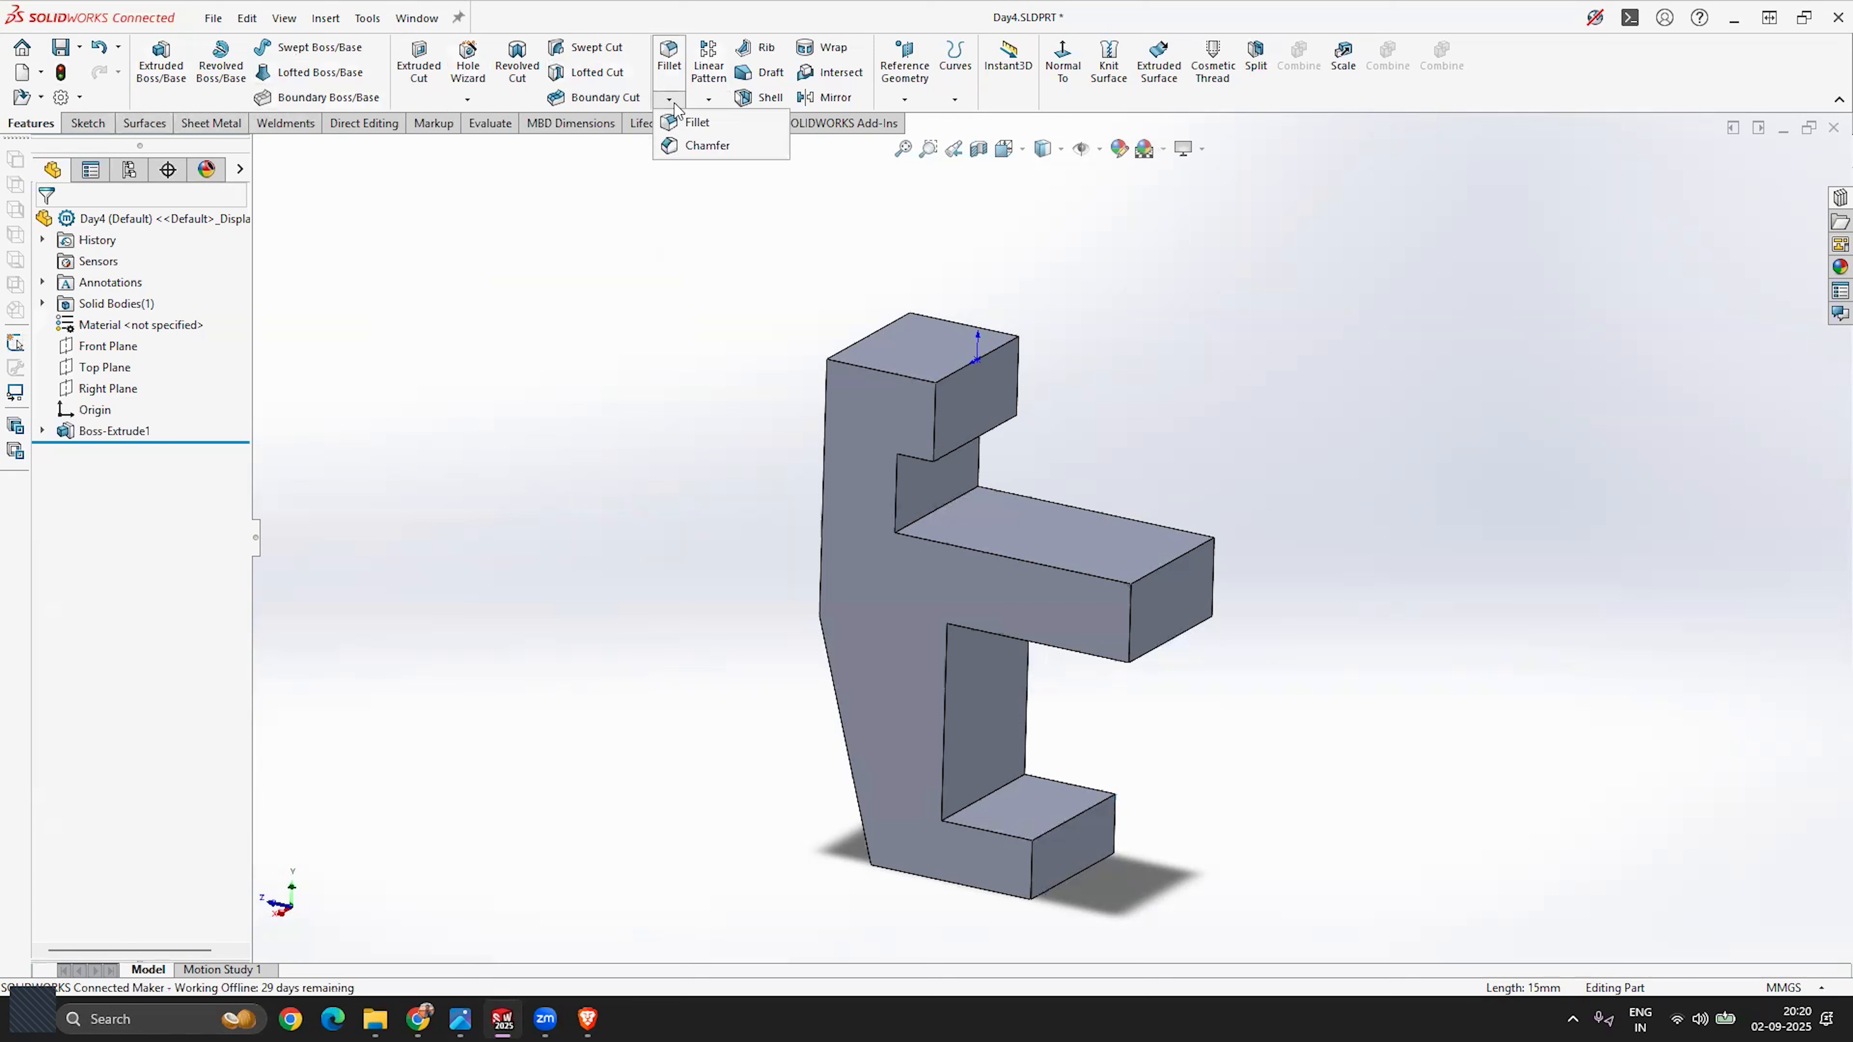
{"action": "left_click", "coordinate": [707, 146]}
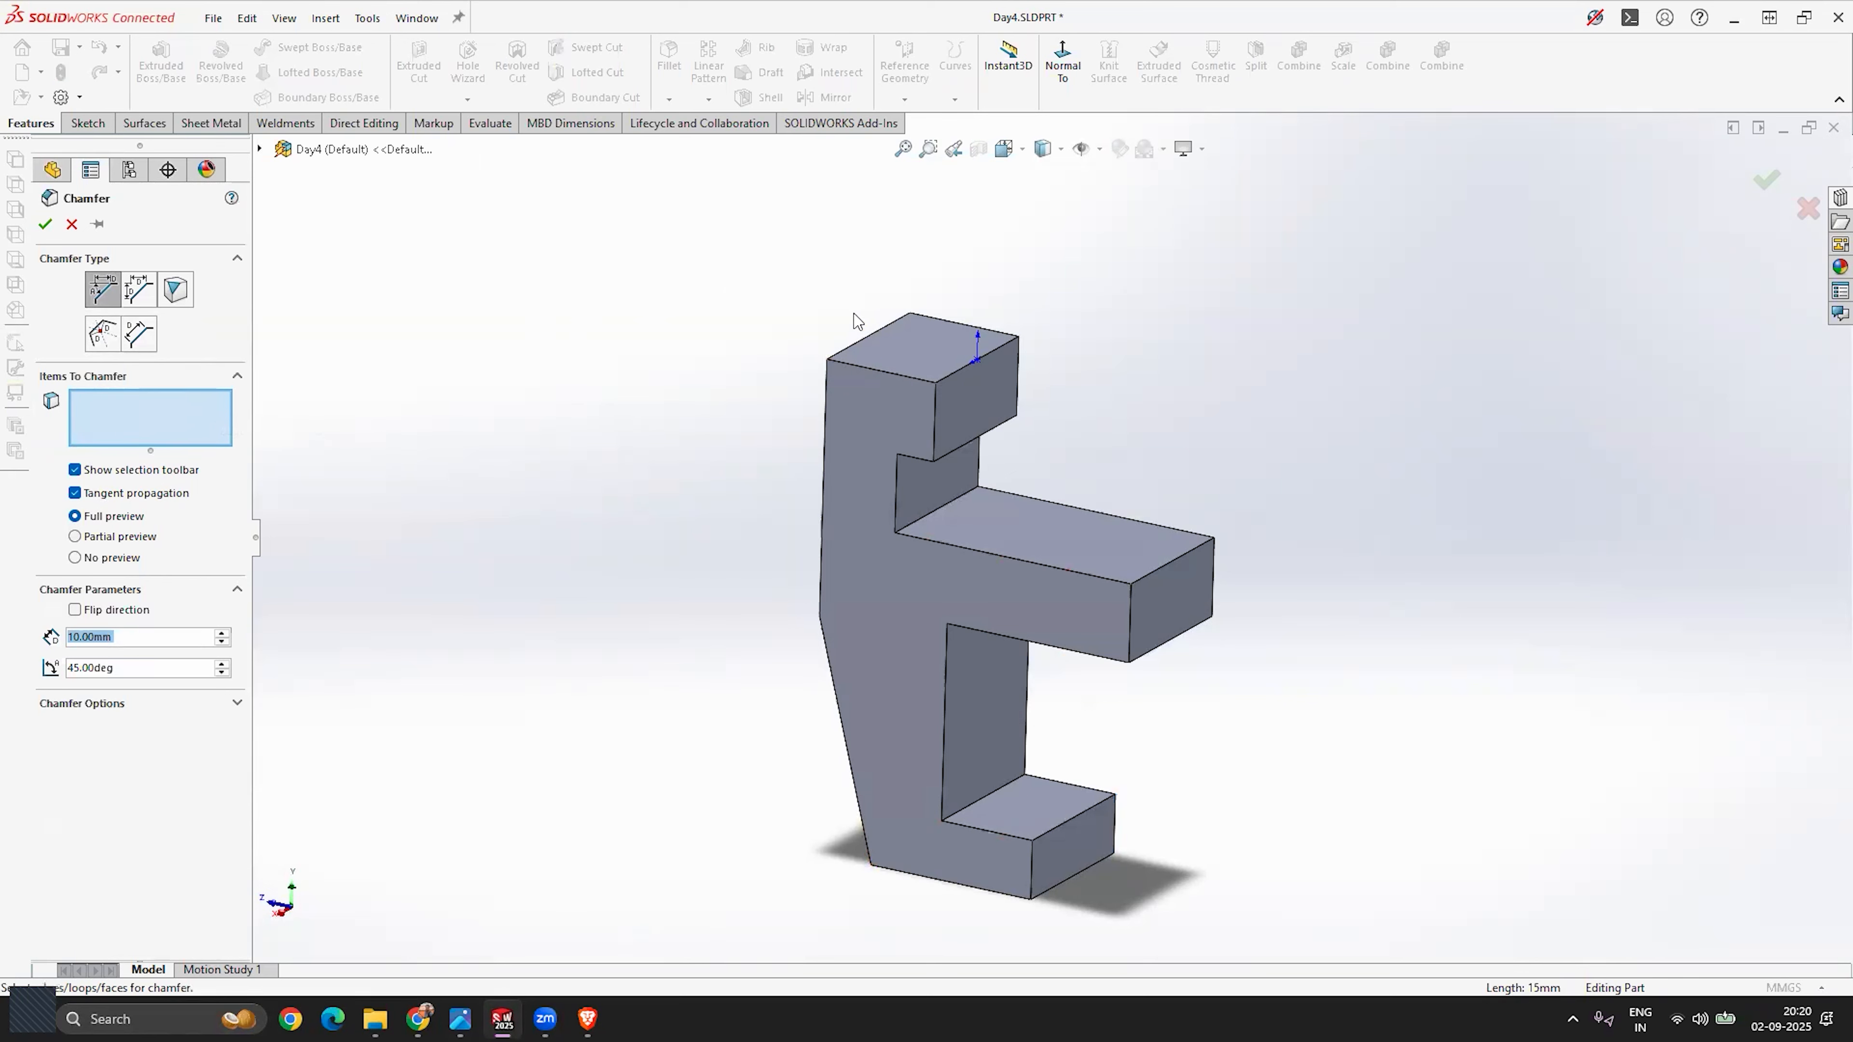
{"action": "left_click", "coordinate": [861, 336]}
{"action": "middle_click_drag", "start_coordinate": [703, 464], "coordinate": [775, 403]}
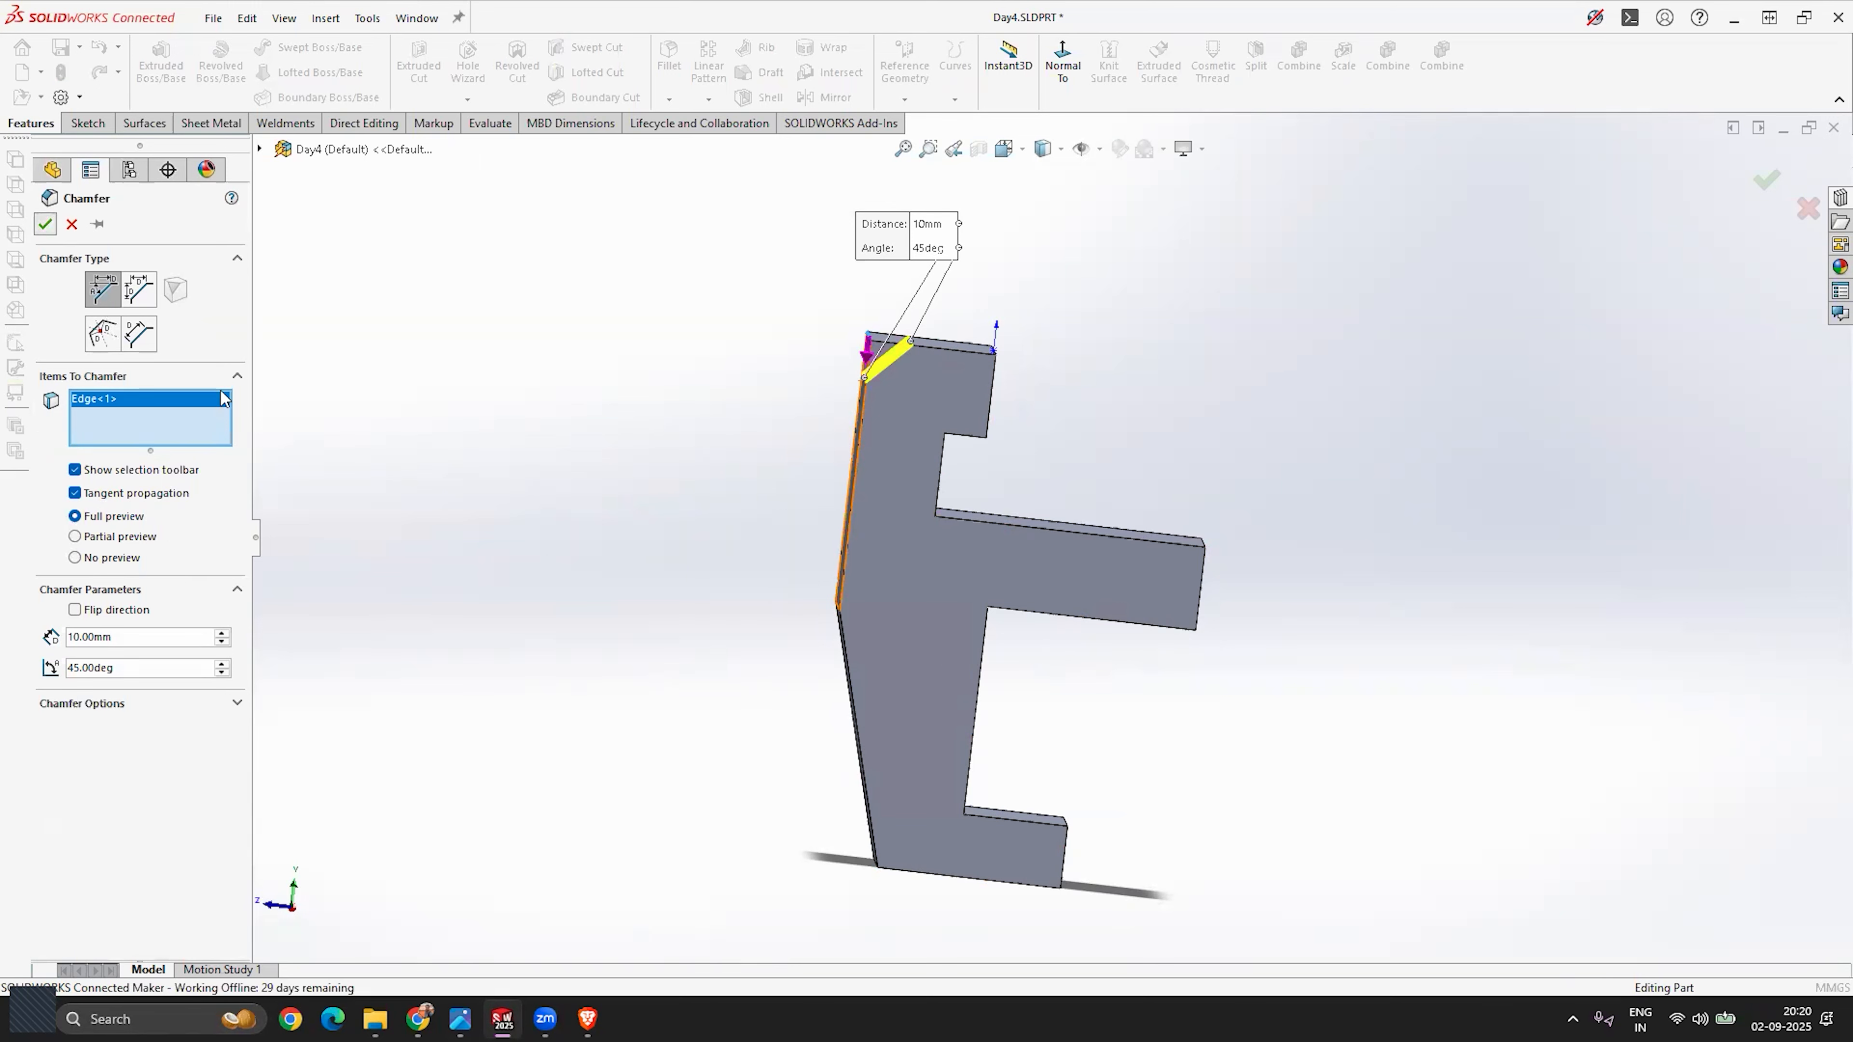
{"action": "left_click", "coordinate": [46, 224]}
{"action": "middle_click_drag", "start_coordinate": [785, 481], "coordinate": [1042, 675]}
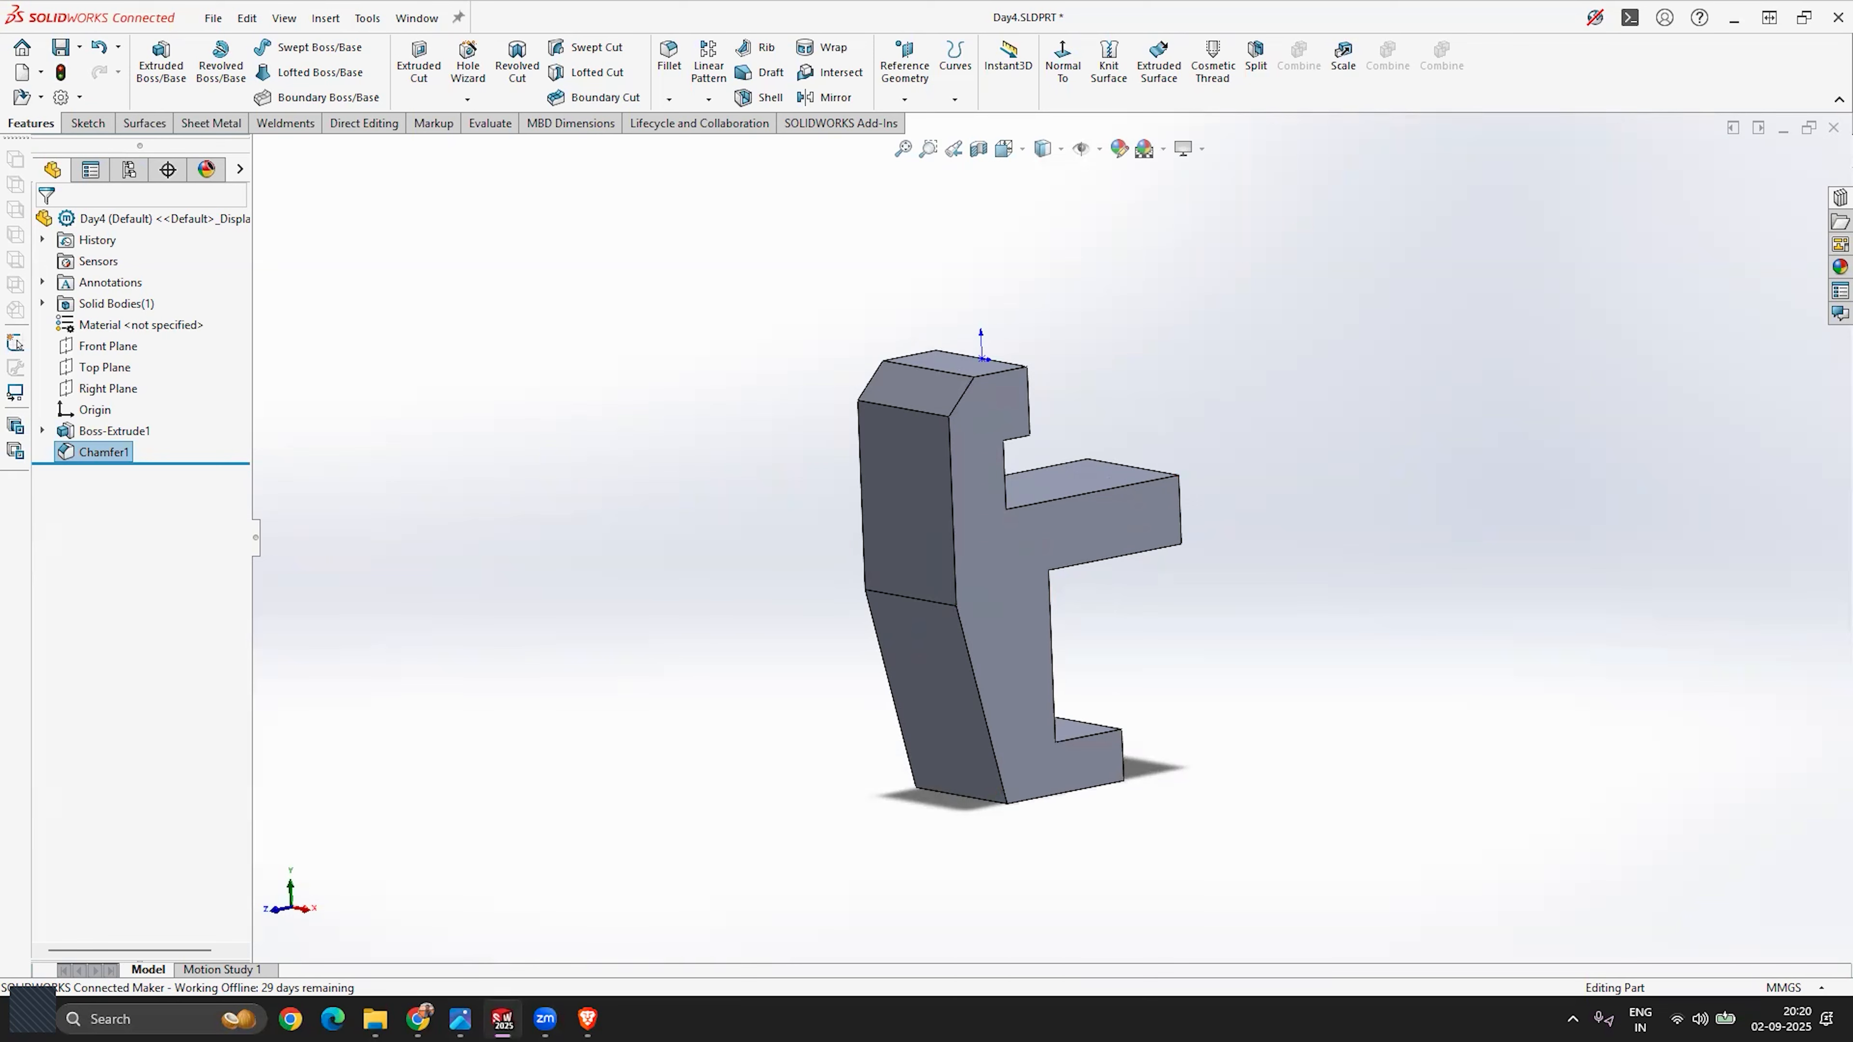
Step: Chamfer the two vertical front edges of the foot with a 5 mm distance at 45 degrees
{"action": "middle_click_drag", "start_coordinate": [1075, 682], "coordinate": [893, 704]}
{"action": "scroll", "coordinate": [1092, 770], "scroll_direction": "down", "scroll_amount": 6}
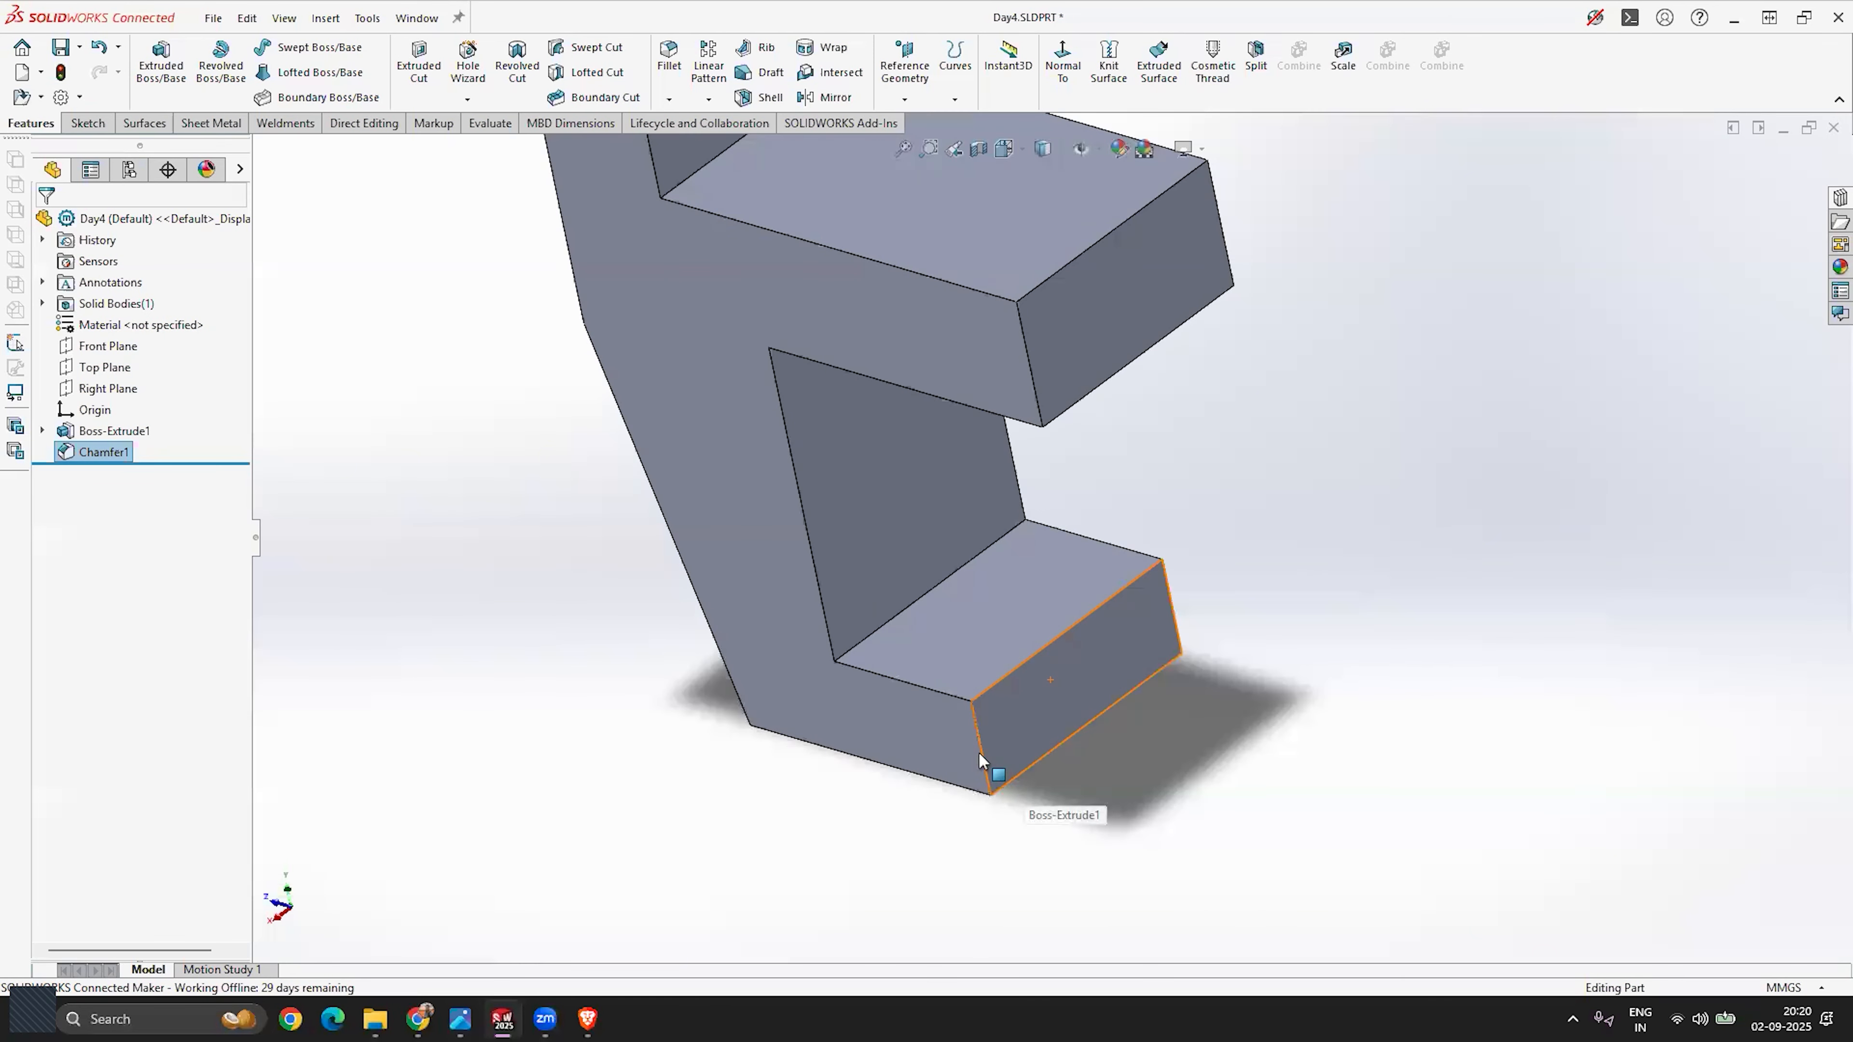
{"action": "left_click", "coordinate": [669, 98]}
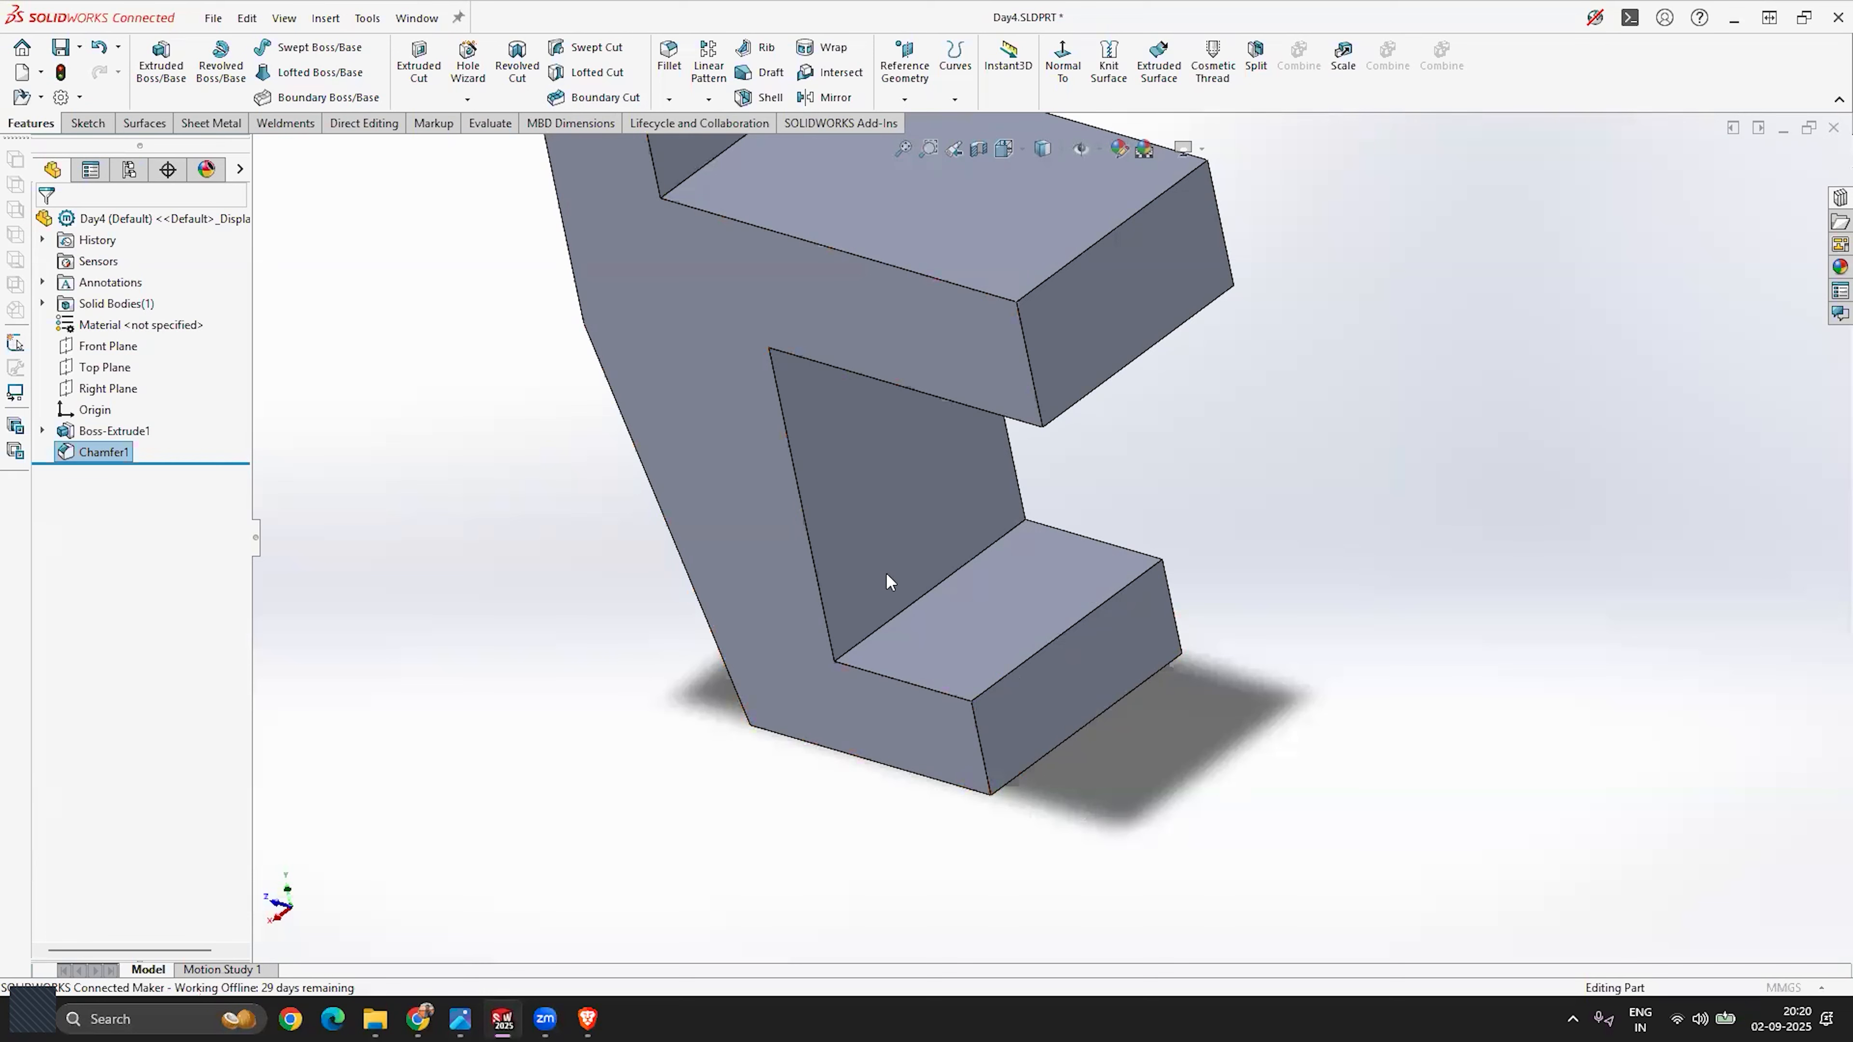
{"action": "left_click", "coordinate": [982, 755]}
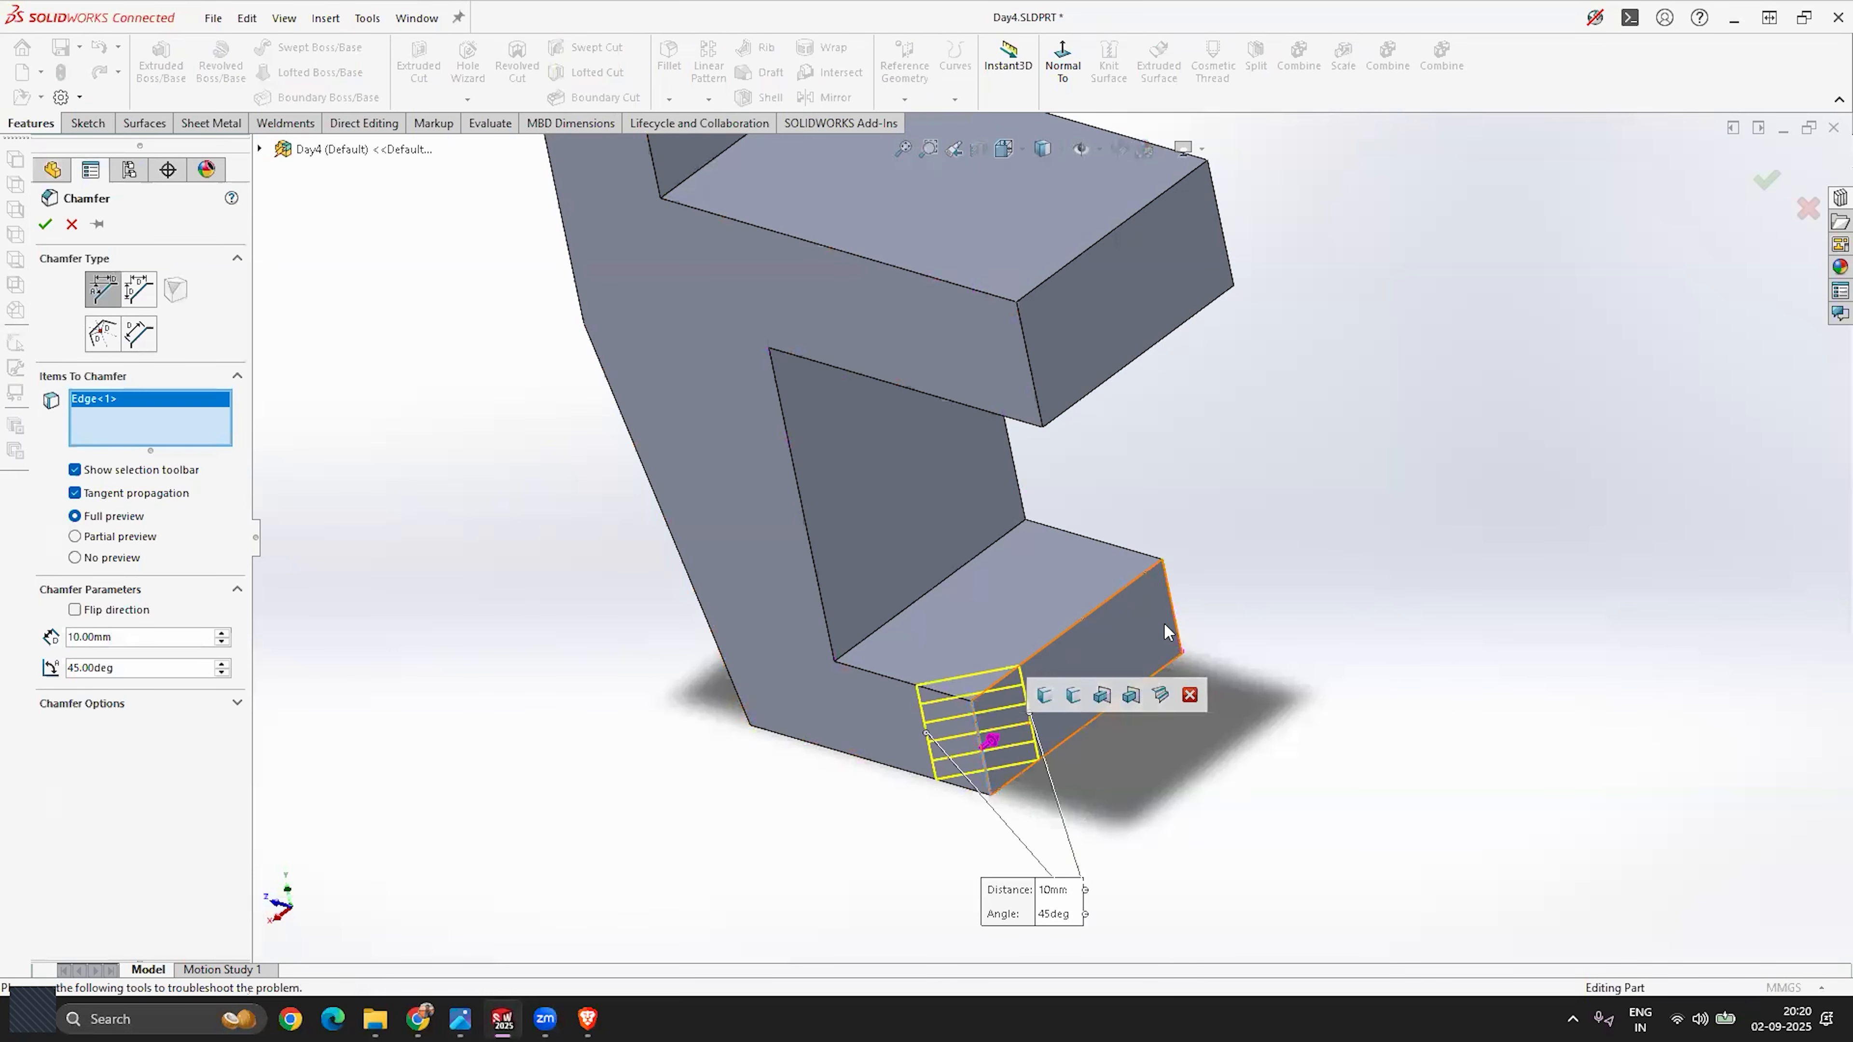
{"action": "left_click", "coordinate": [1173, 616]}
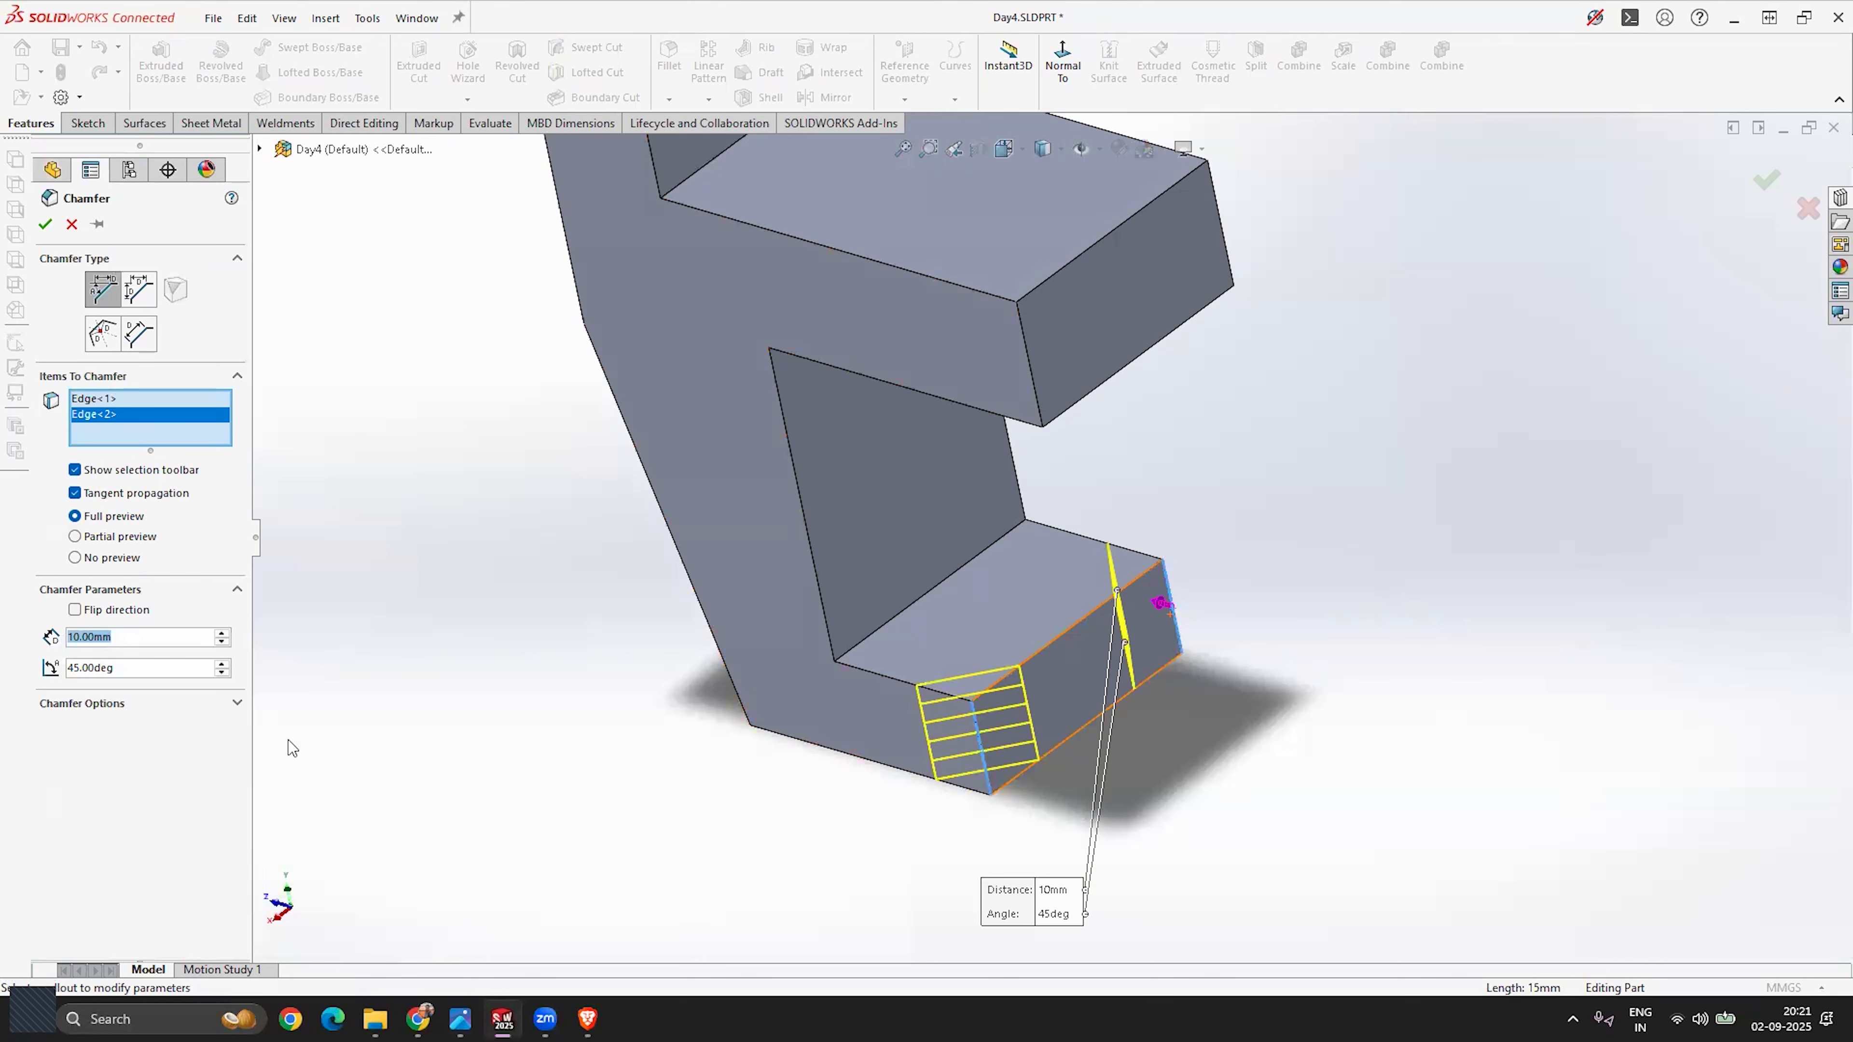
{"action": "type", "text": "5"}
{"action": "key", "text": "Return"}
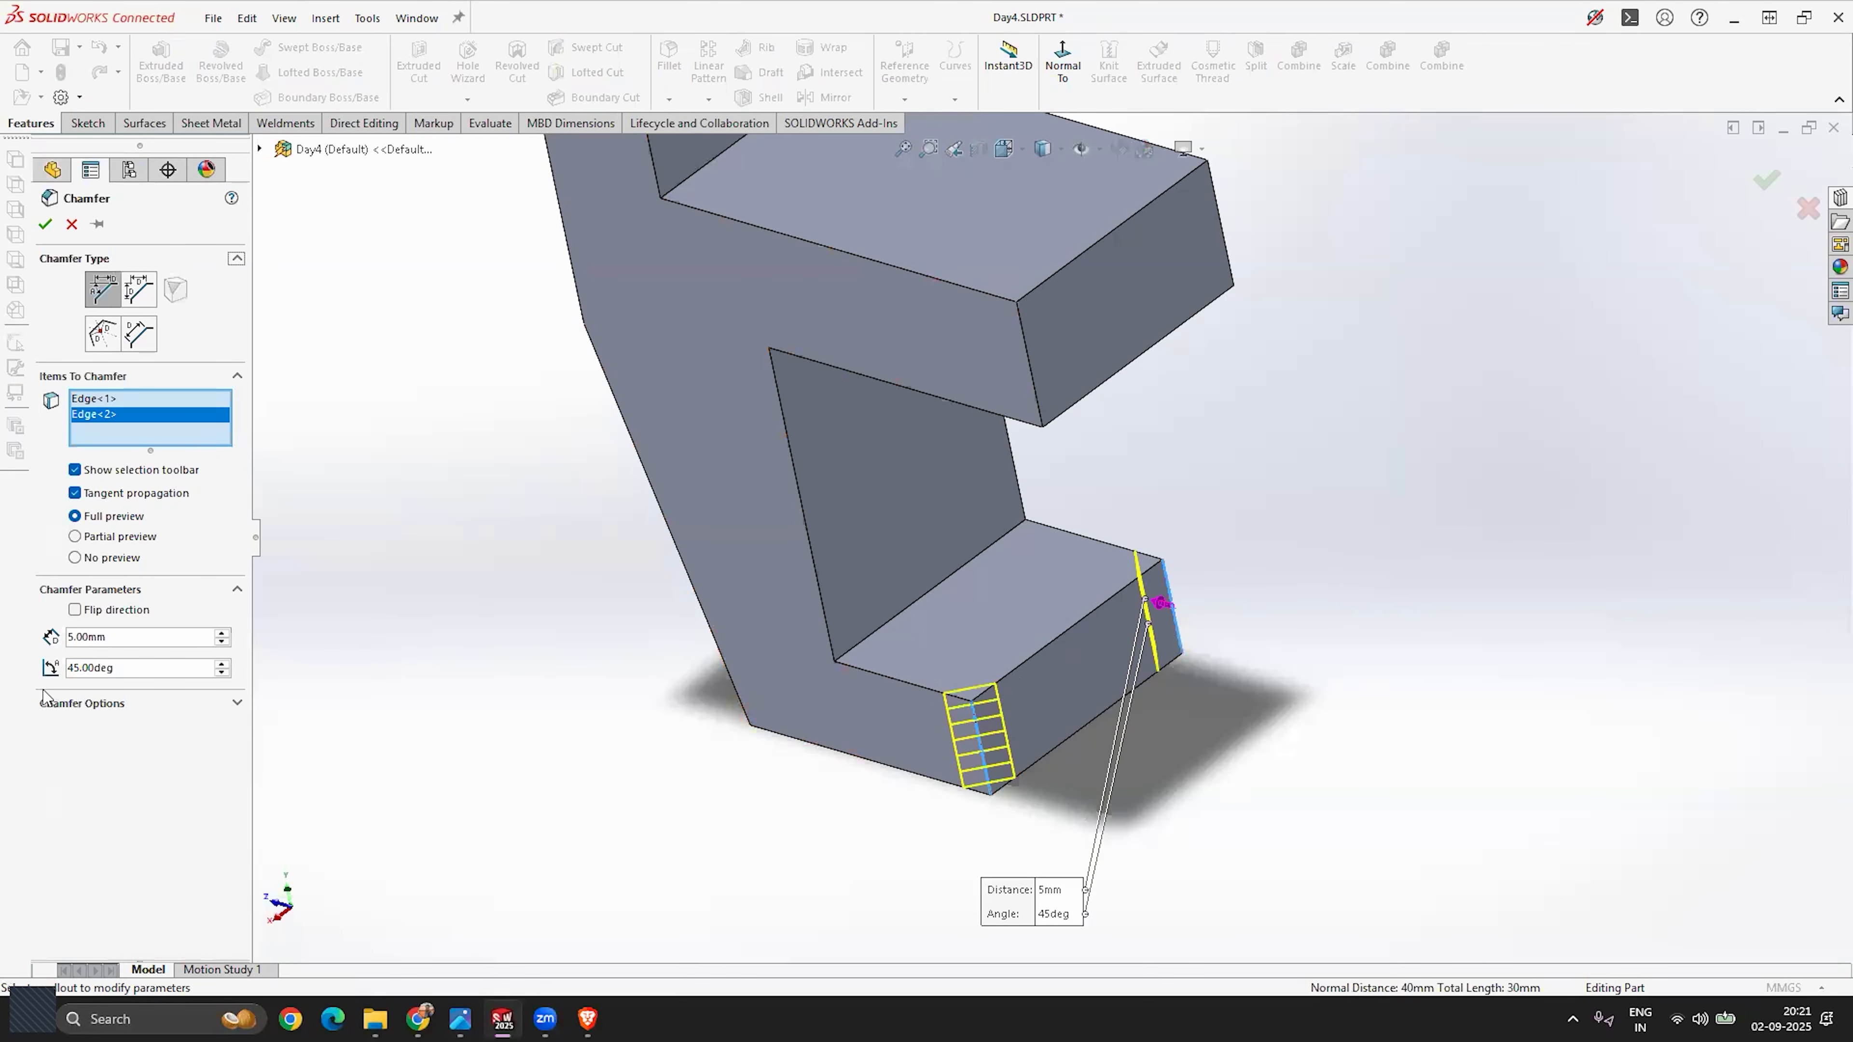
{"action": "left_click", "coordinate": [46, 227]}
Step: Inspect the chamfered foot and the horizontal edges at the back bend and the lower back corner
{"action": "middle_click_drag", "start_coordinate": [788, 438], "coordinate": [765, 660]}
{"action": "scroll", "coordinate": [881, 757], "scroll_direction": "up", "scroll_amount": 5}
{"action": "middle_click_drag", "start_coordinate": [920, 584], "coordinate": [947, 749]}
{"action": "scroll", "coordinate": [1015, 564], "scroll_direction": "down", "scroll_amount": 4}
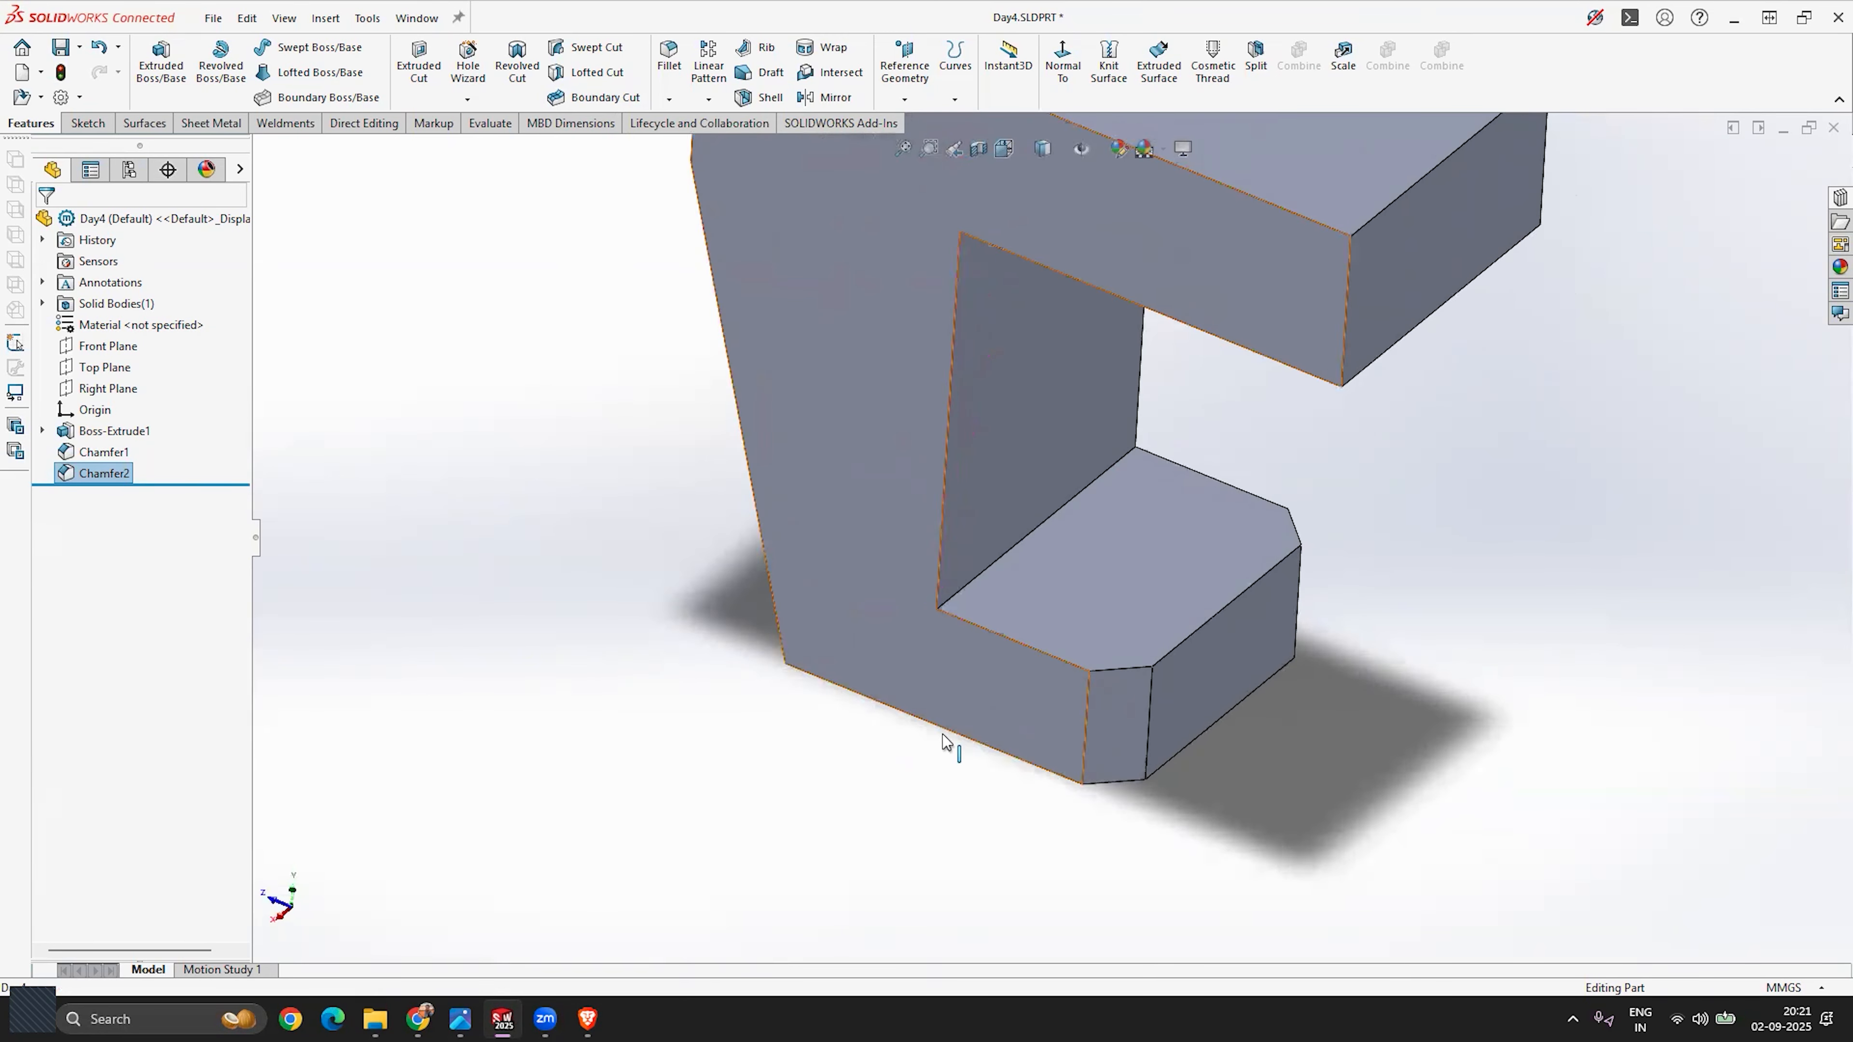
{"action": "scroll", "coordinate": [944, 763], "scroll_direction": "up", "scroll_amount": 3}
{"action": "middle_click_drag", "start_coordinate": [1021, 604], "coordinate": [971, 431]}
{"action": "left_click", "coordinate": [972, 429]}
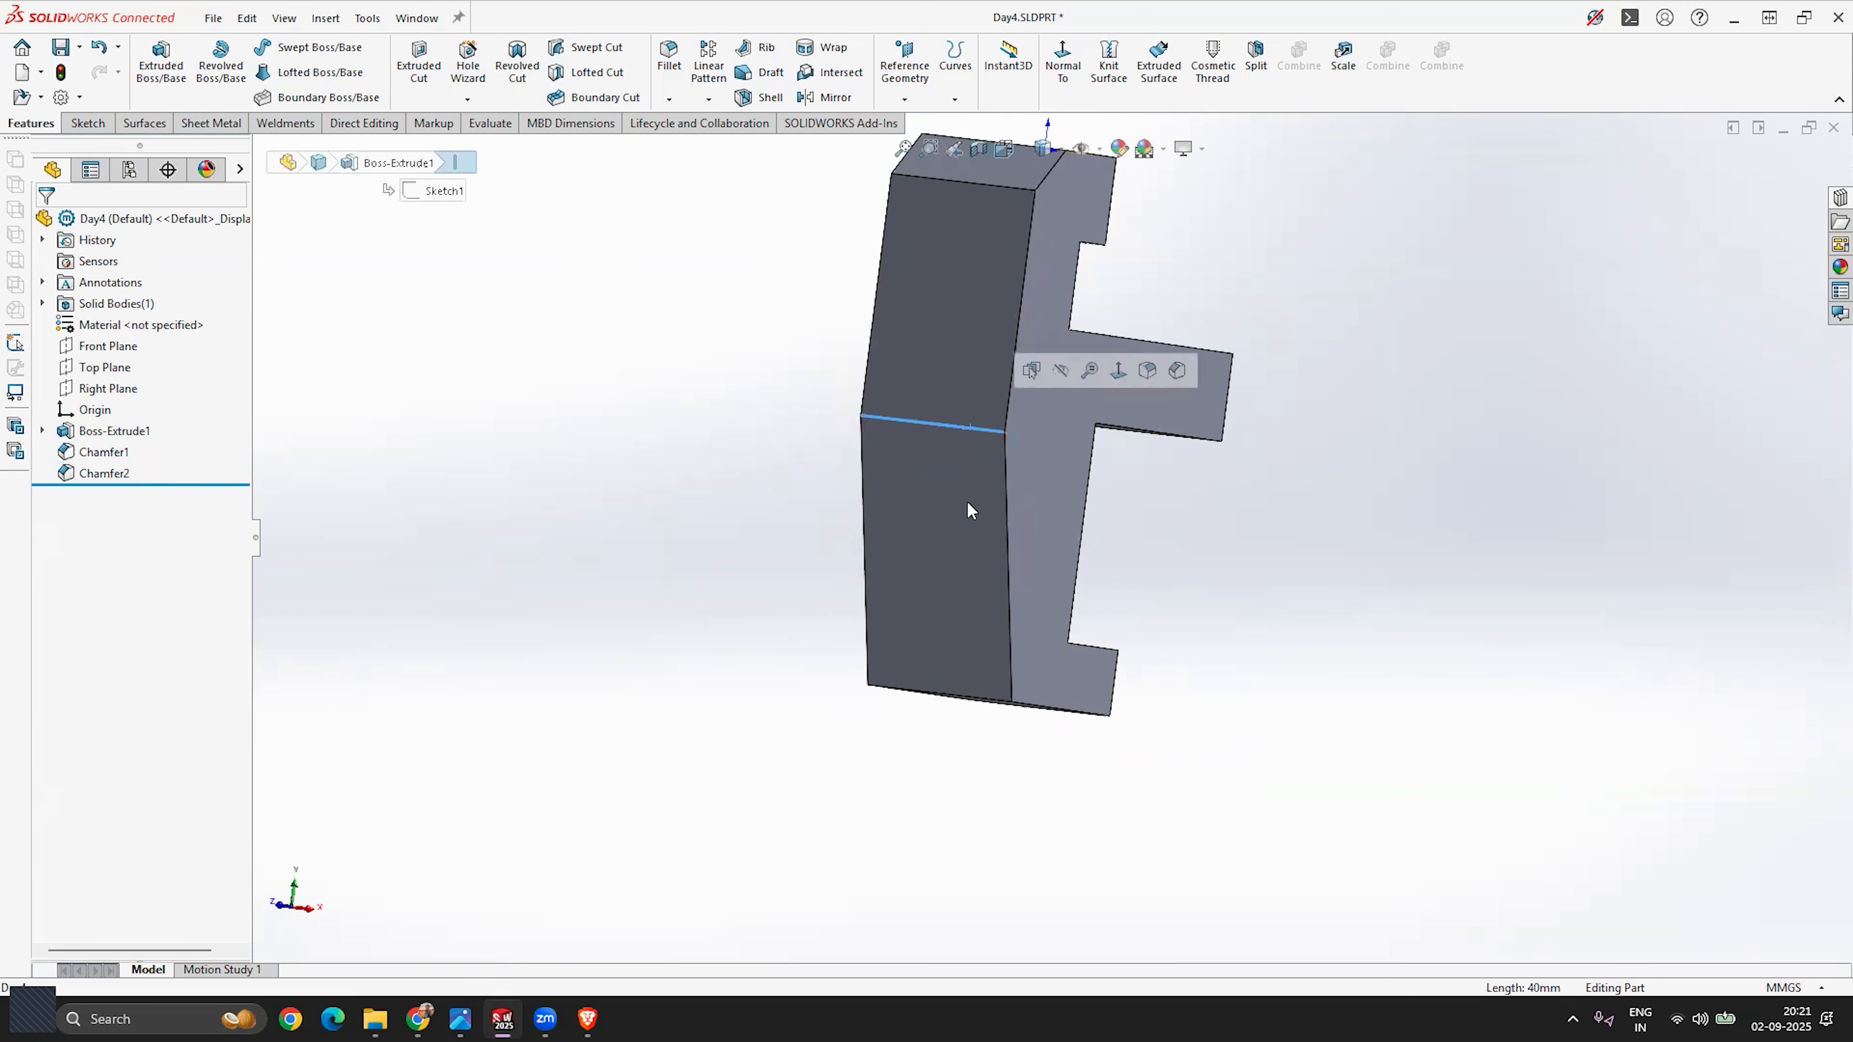
{"action": "left_click", "coordinate": [979, 695]}
{"action": "middle_click_drag", "start_coordinate": [1016, 657], "coordinate": [812, 682]}
{"action": "scroll", "coordinate": [1008, 571], "scroll_direction": "down", "scroll_amount": 2}
{"action": "middle_click_drag", "start_coordinate": [982, 614], "coordinate": [1025, 538]}
{"action": "scroll", "coordinate": [1024, 537], "scroll_direction": "up", "scroll_amount": 2}
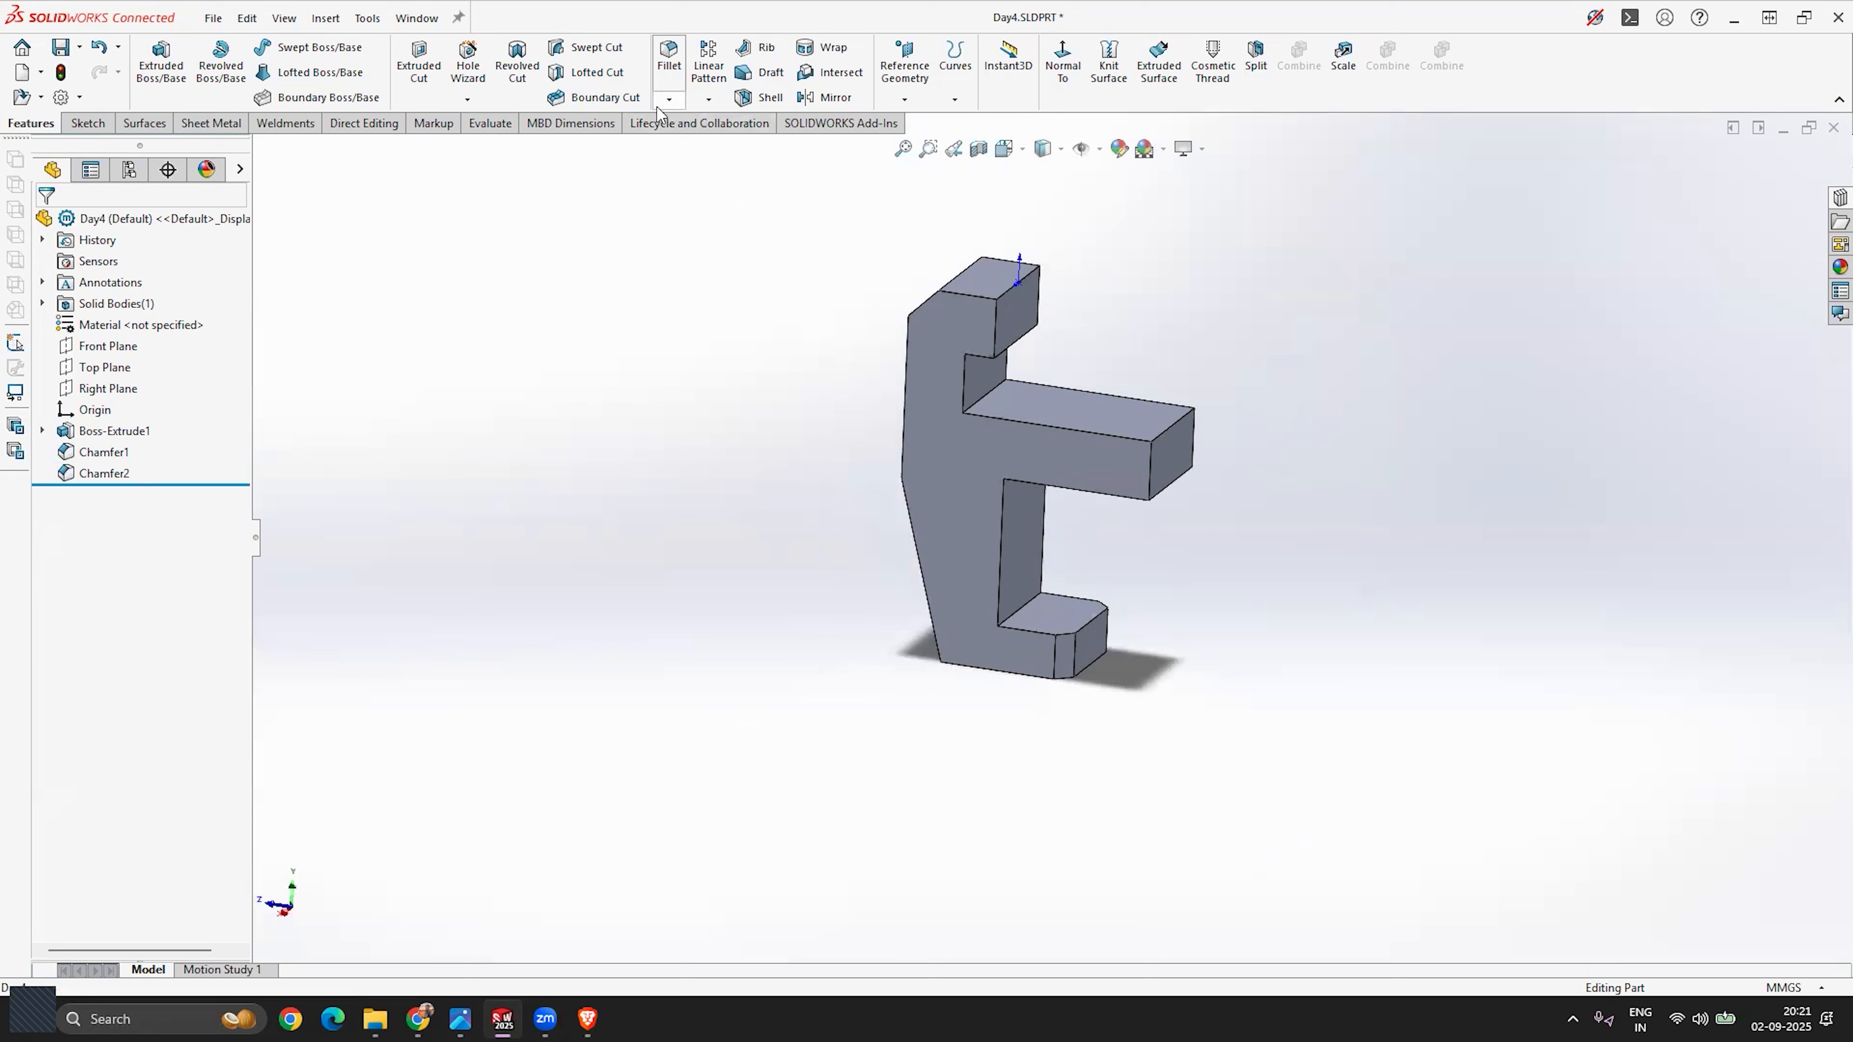
Step: Fillet the lower back edge of the solid with a symmetric 15 mm radius
{"action": "left_click", "coordinate": [669, 99]}
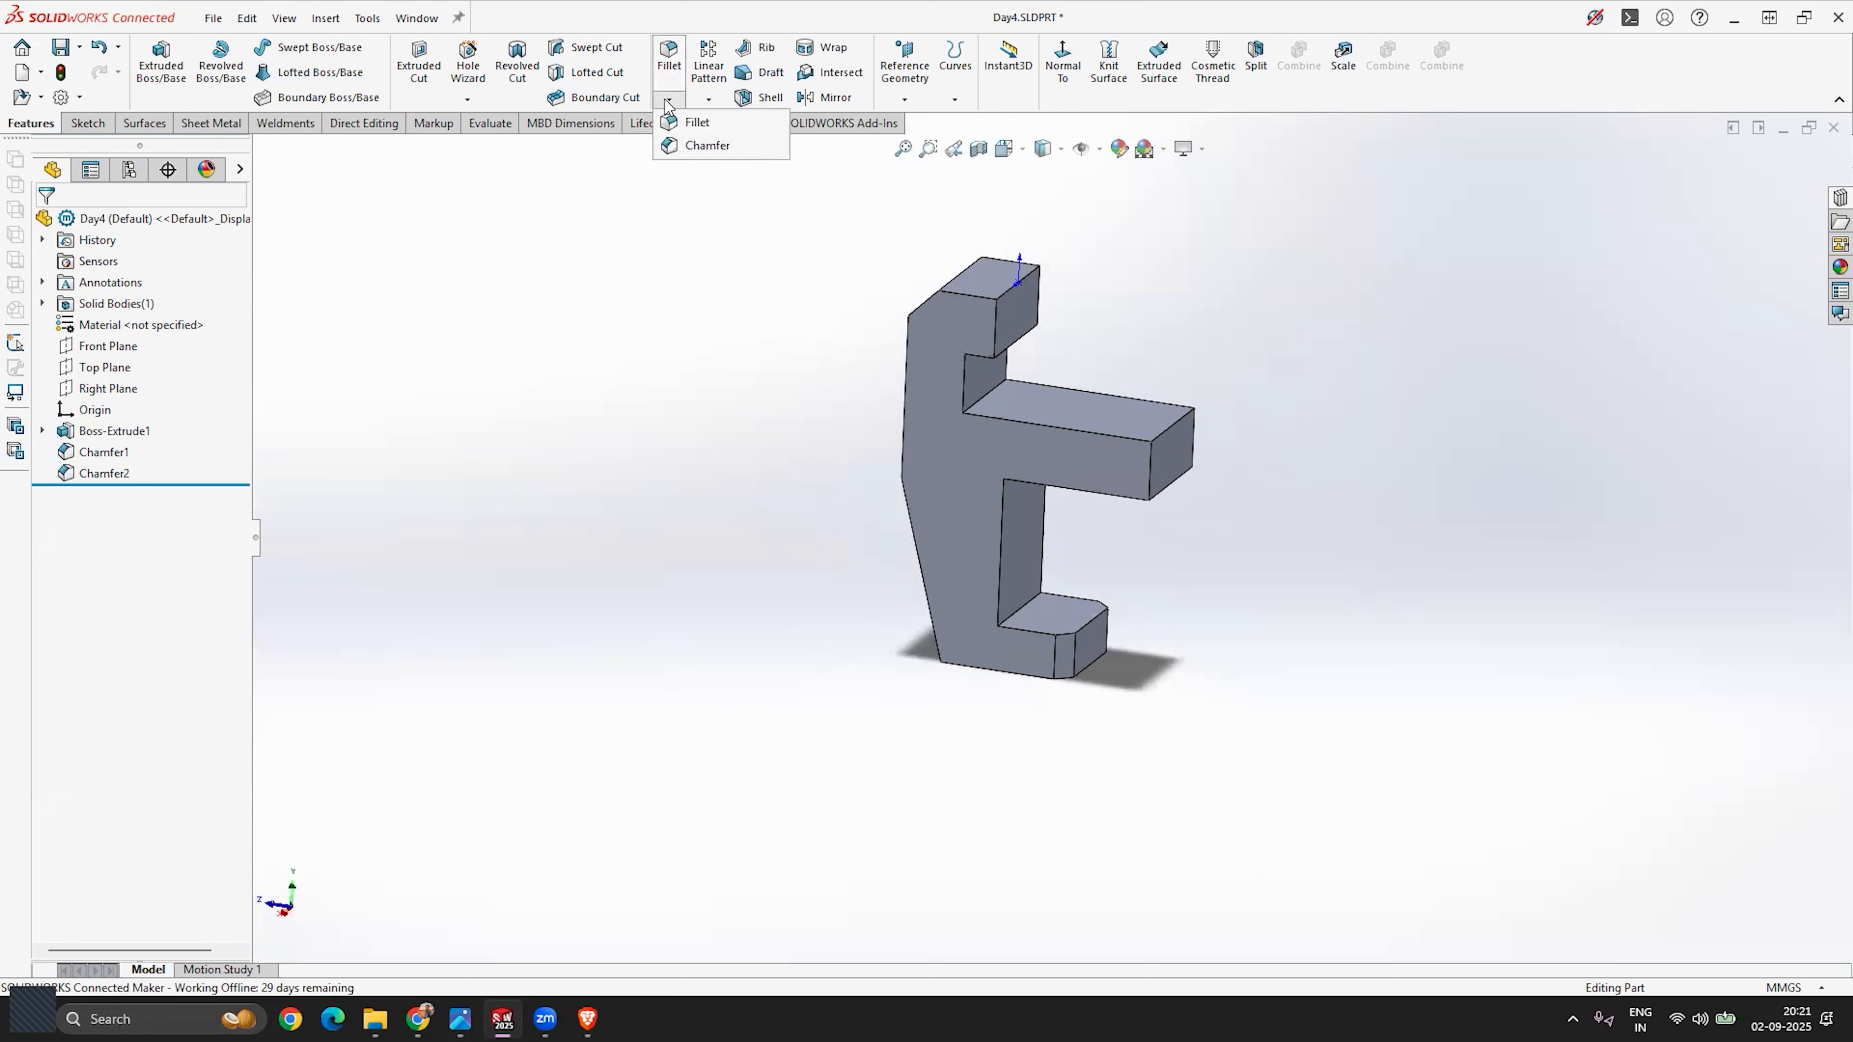
{"action": "left_click", "coordinate": [695, 124]}
{"action": "middle_click_drag", "start_coordinate": [889, 518], "coordinate": [932, 630]}
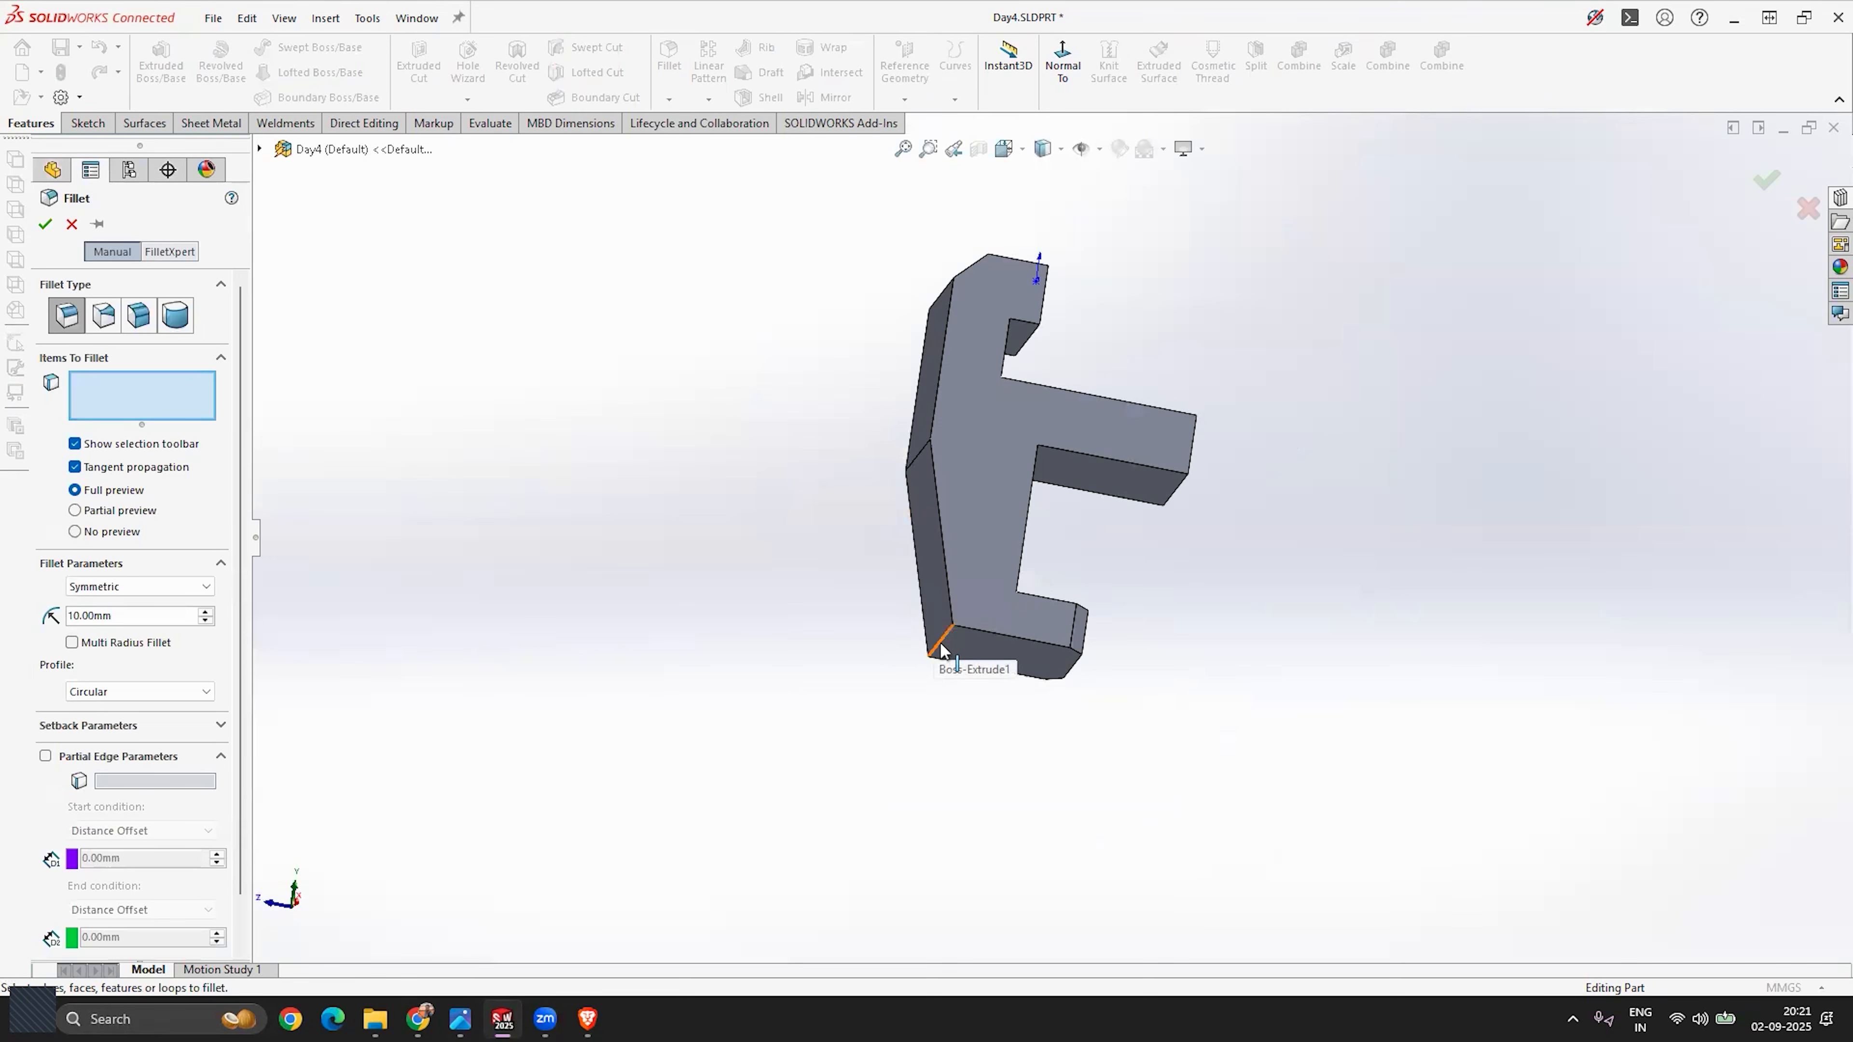
{"action": "left_click", "coordinate": [940, 642]}
{"action": "scroll", "coordinate": [941, 620], "scroll_direction": "down", "scroll_amount": 5}
{"action": "scroll", "coordinate": [940, 613], "scroll_direction": "up", "scroll_amount": 3}
{"action": "middle_click_drag", "start_coordinate": [872, 649], "coordinate": [843, 690]}
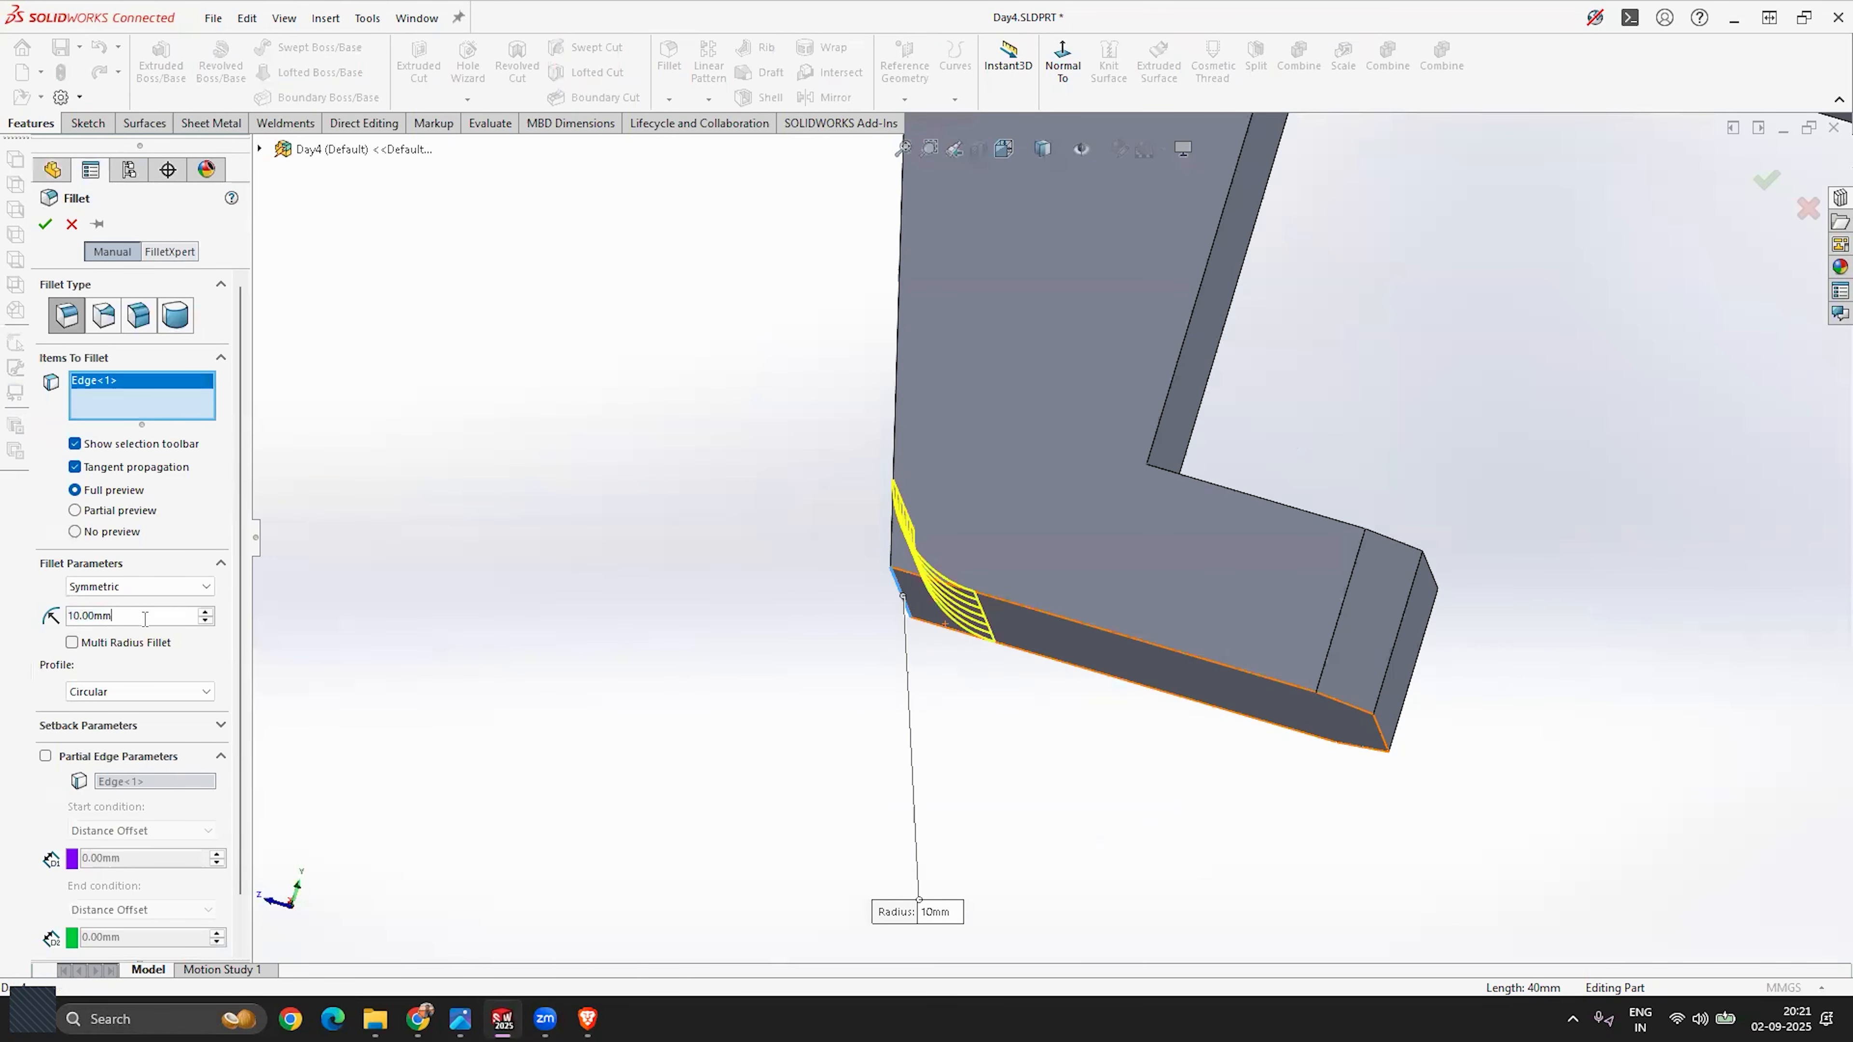
{"action": "type", "text": "15"}
{"action": "key", "text": "Return"}
{"action": "middle_click_drag", "start_coordinate": [686, 699], "coordinate": [781, 689]}
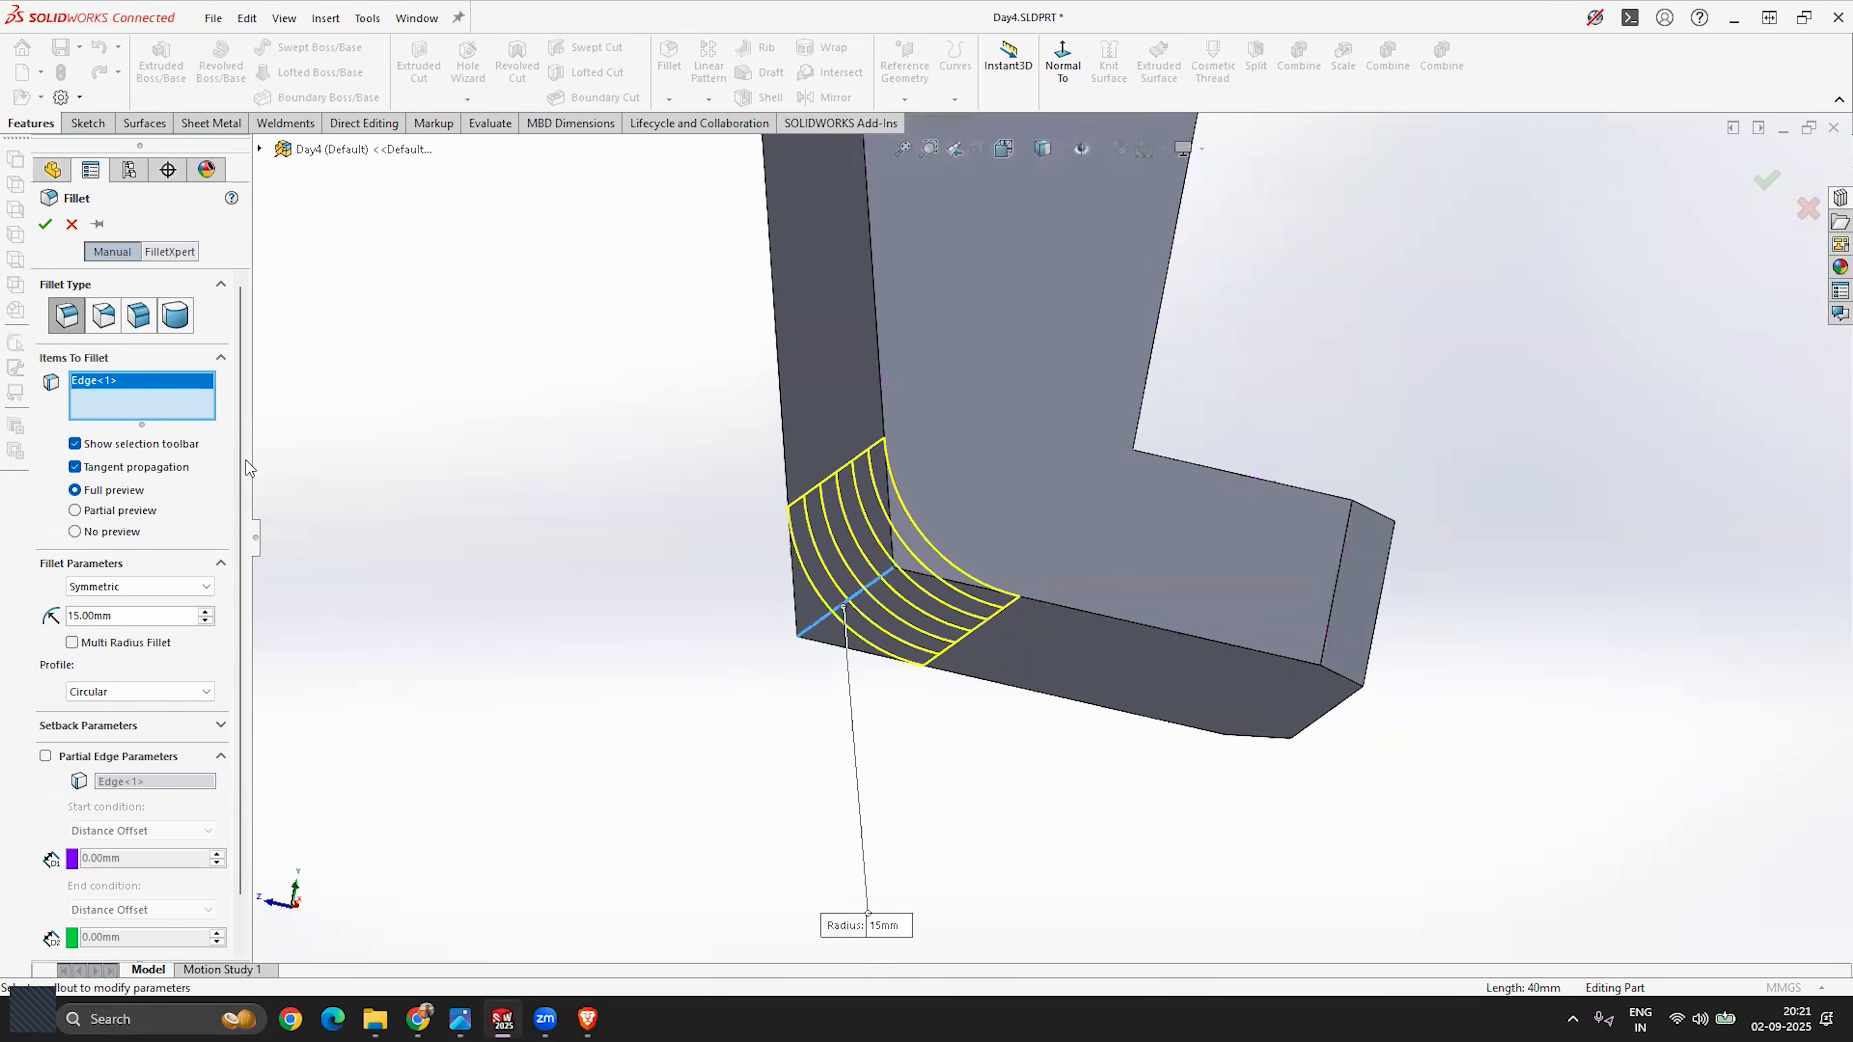
{"action": "left_click", "coordinate": [45, 224]}
{"action": "middle_click_drag", "start_coordinate": [703, 631], "coordinate": [645, 718]}
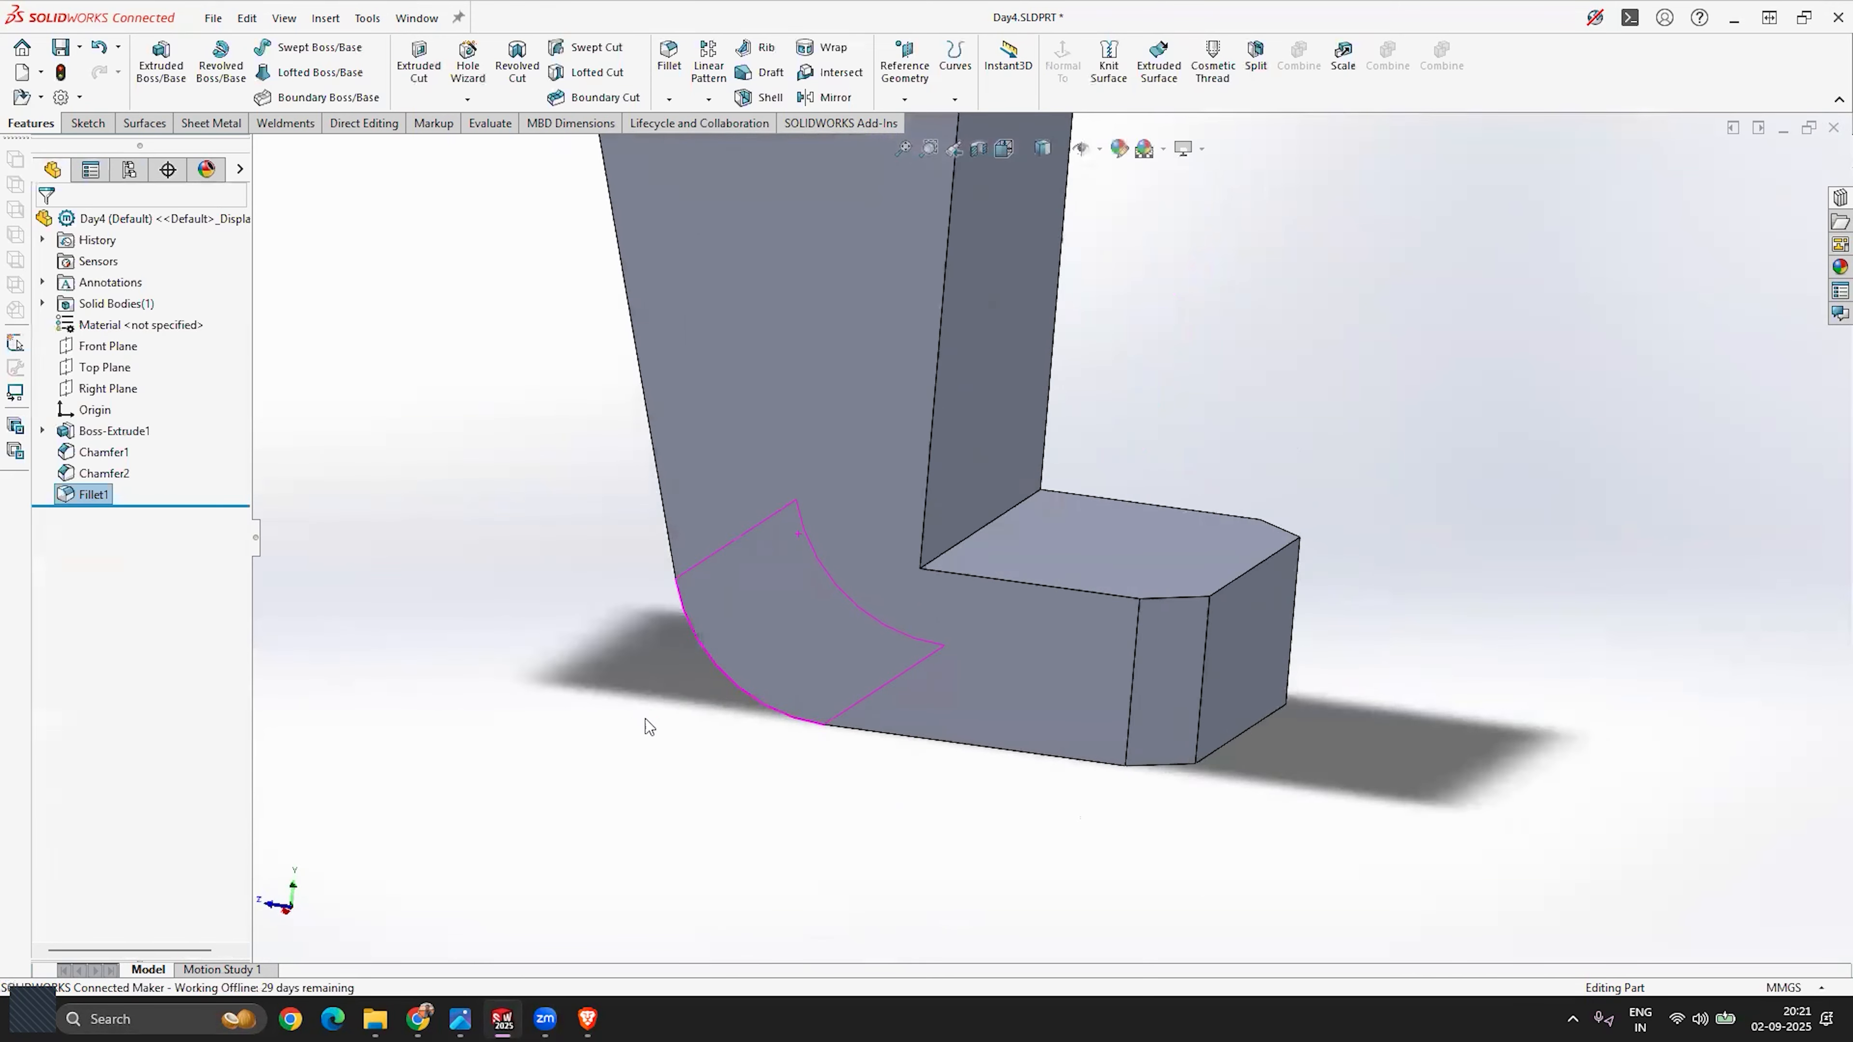
Step: Fillet the horizontal edge where the vertical and slanted back faces meet with a 15 mm radius
{"action": "scroll", "coordinate": [827, 749], "scroll_direction": "up", "scroll_amount": 6}
{"action": "middle_click_drag", "start_coordinate": [906, 643], "coordinate": [986, 567]}
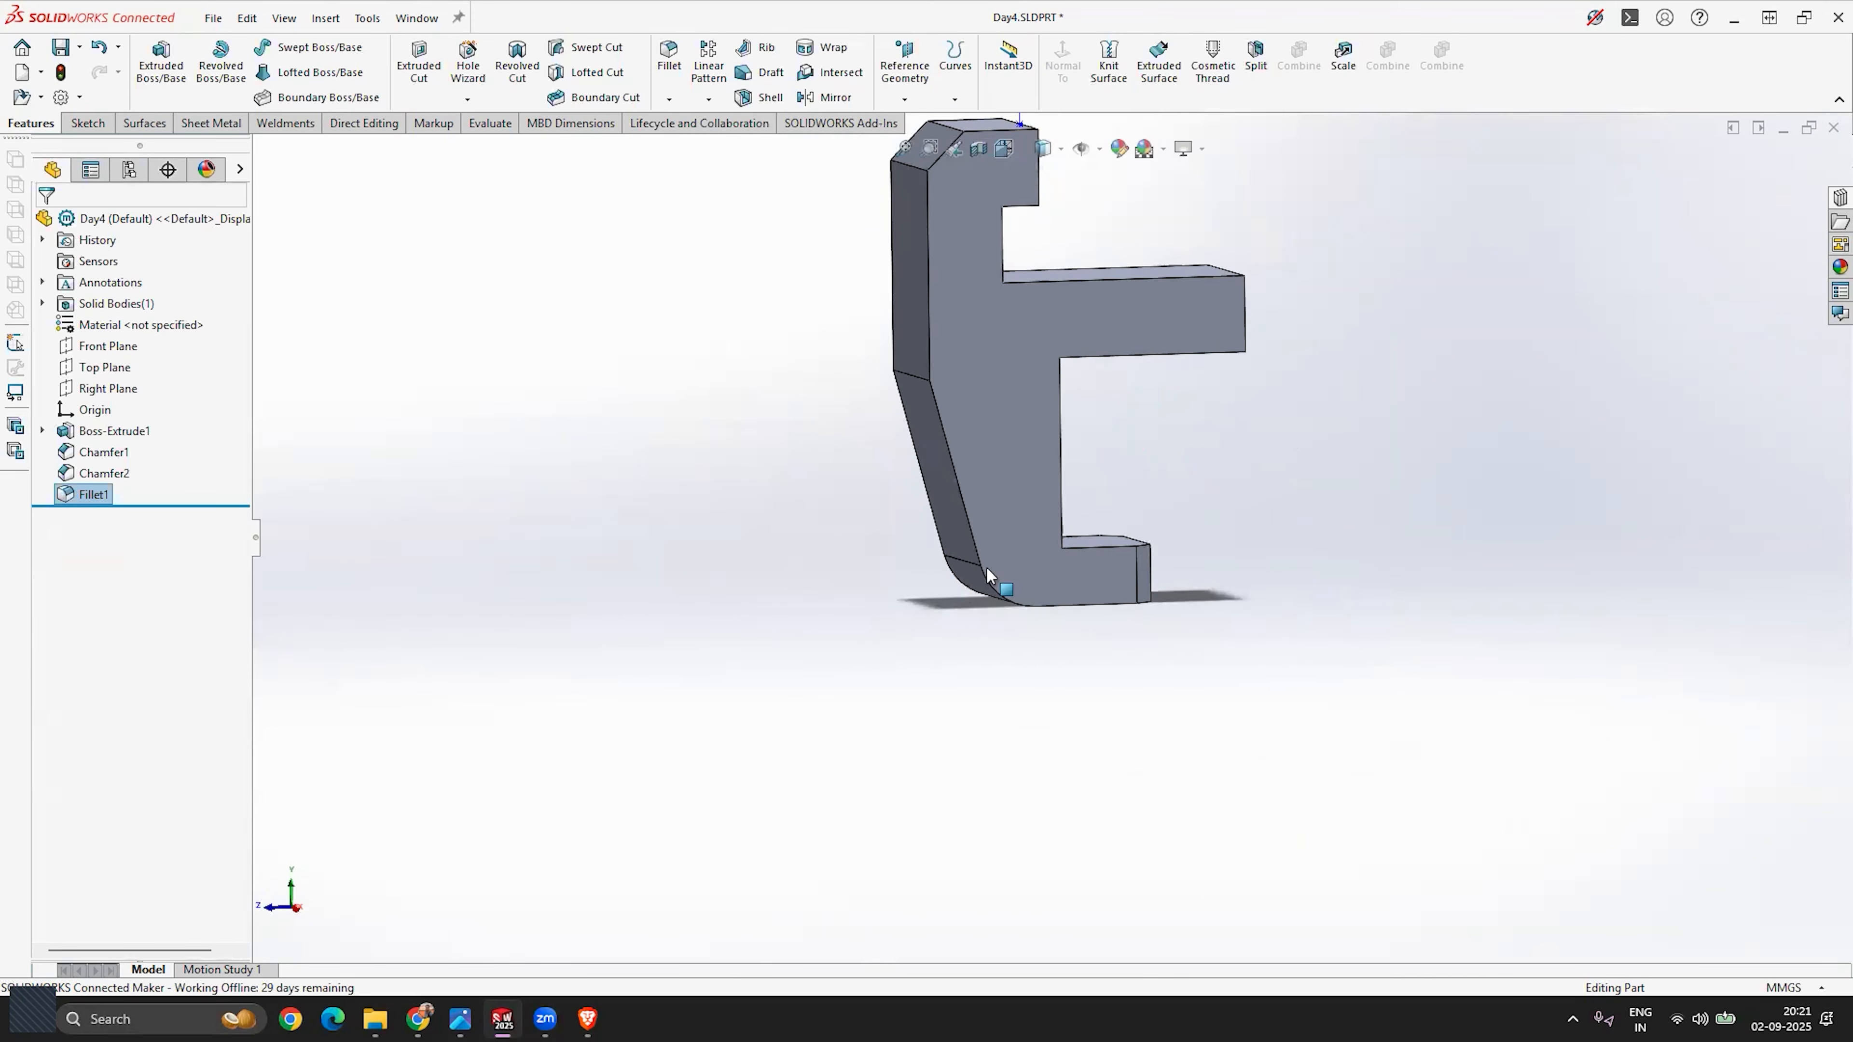
{"action": "scroll", "coordinate": [1064, 521], "scroll_direction": "down", "scroll_amount": 3}
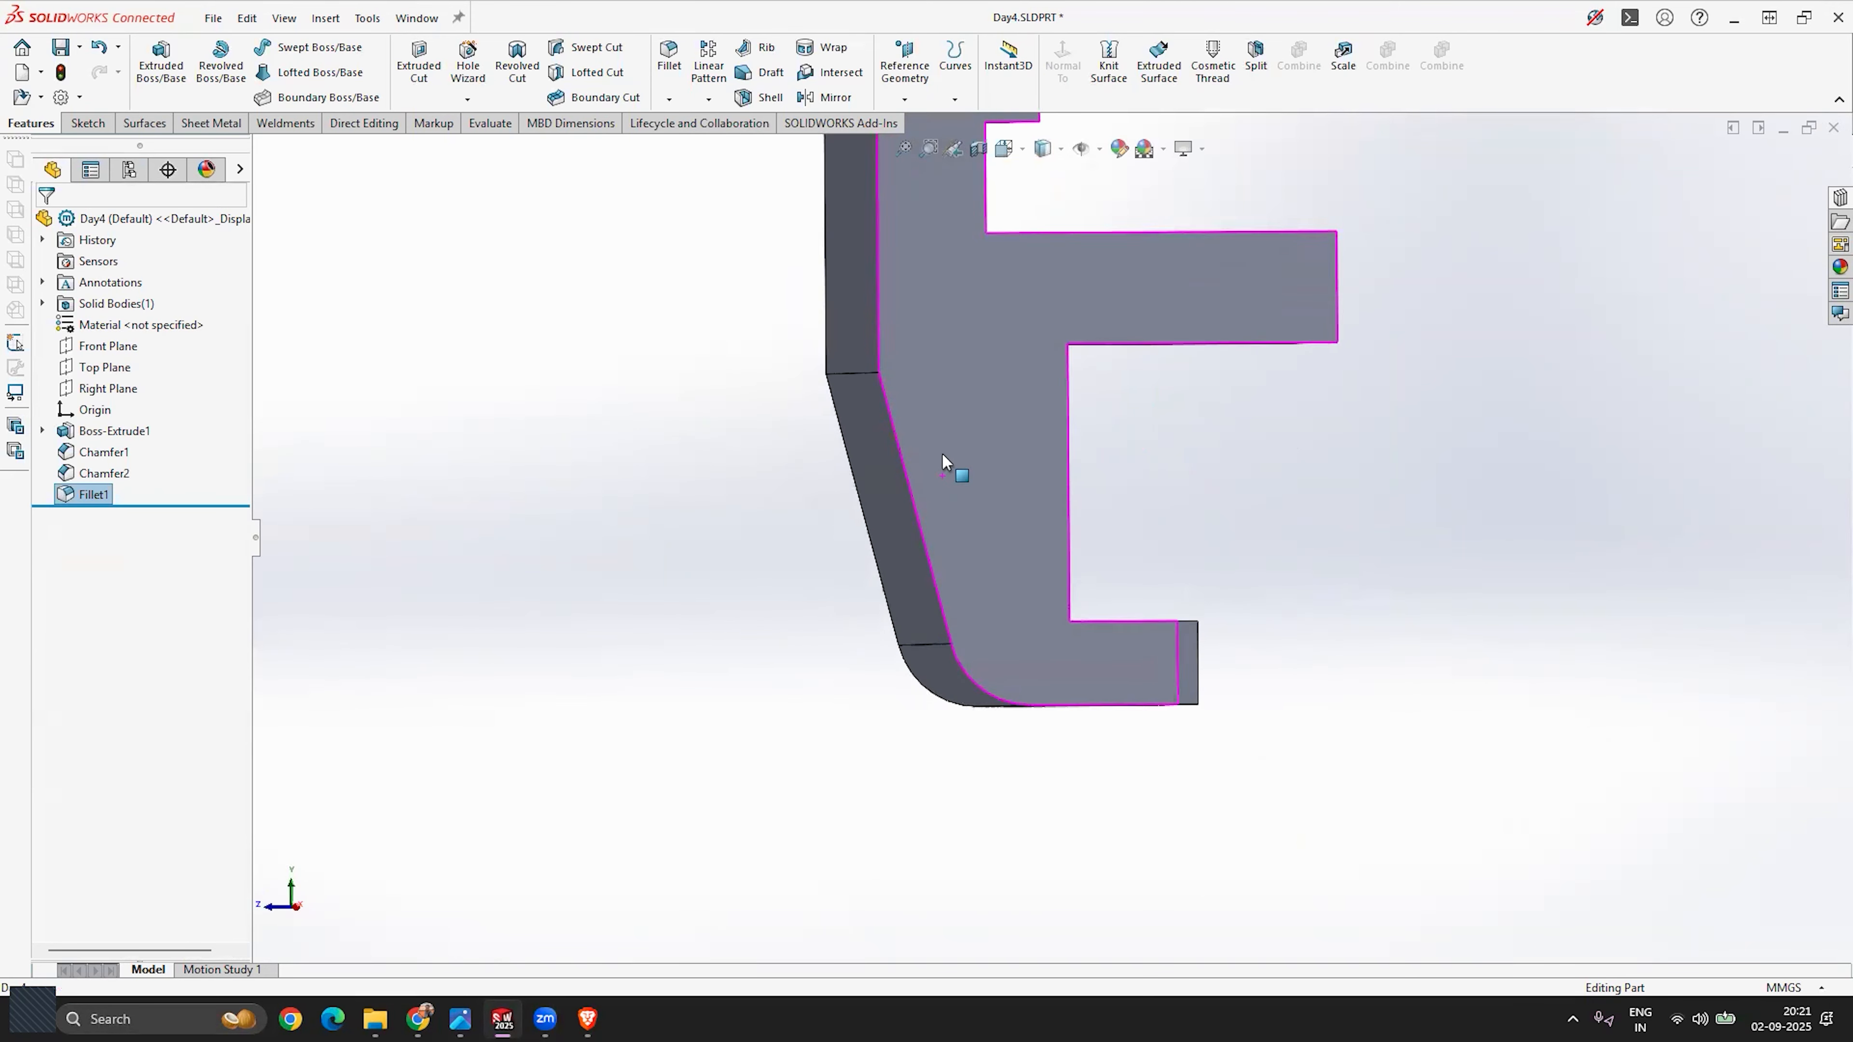
{"action": "left_click", "coordinate": [668, 58]}
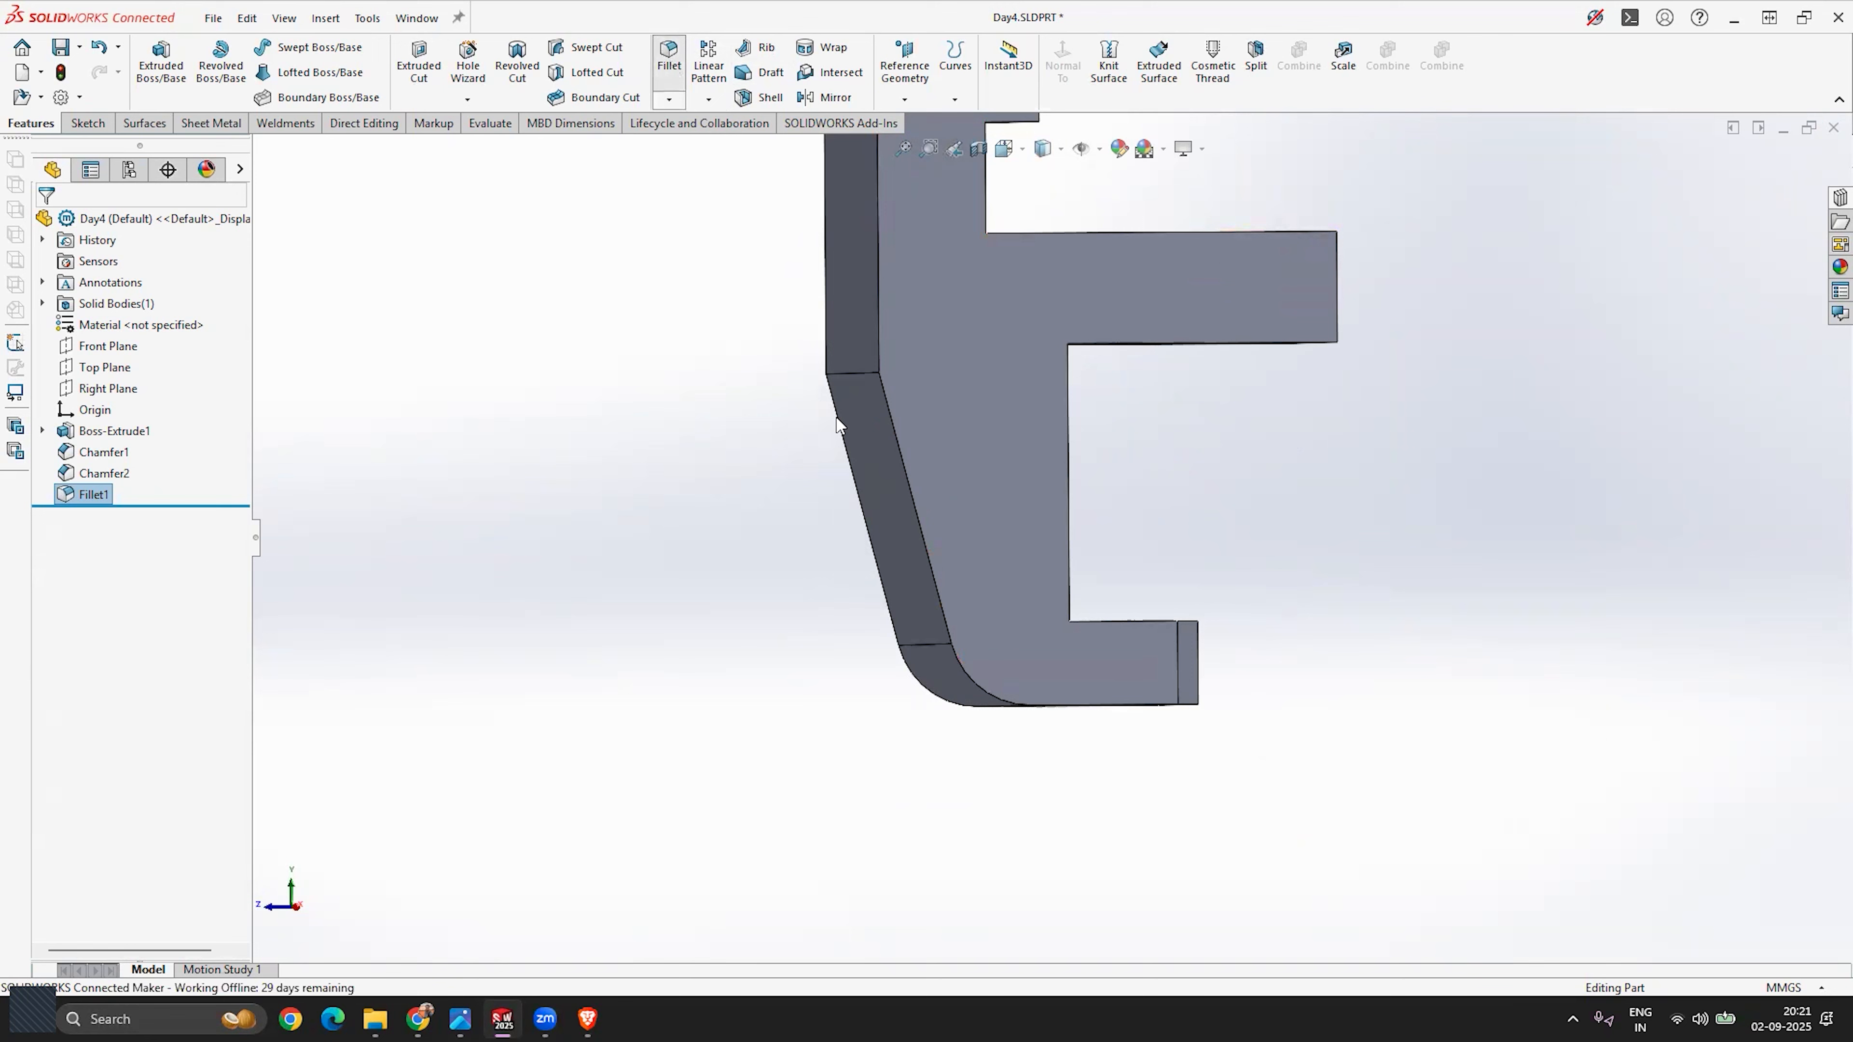
{"action": "left_click", "coordinate": [856, 376]}
{"action": "type", "text": "15"}
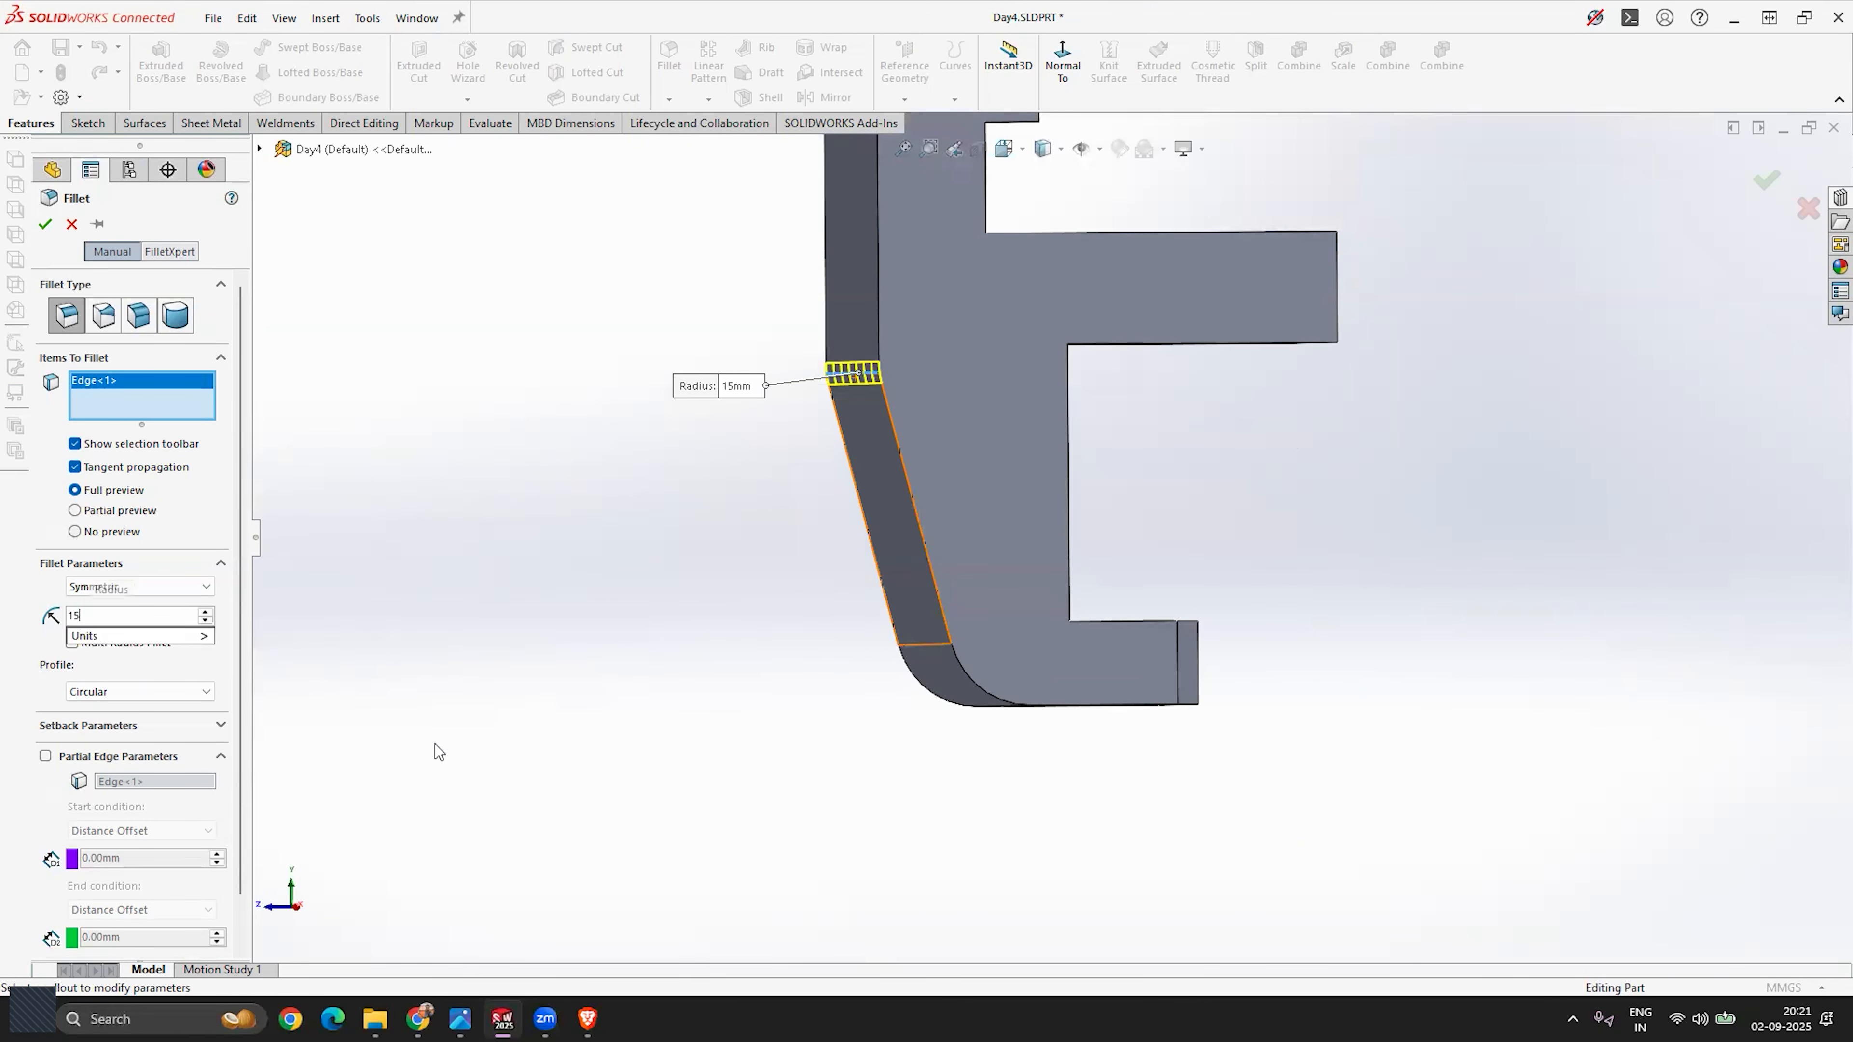
{"action": "key", "text": "Return"}
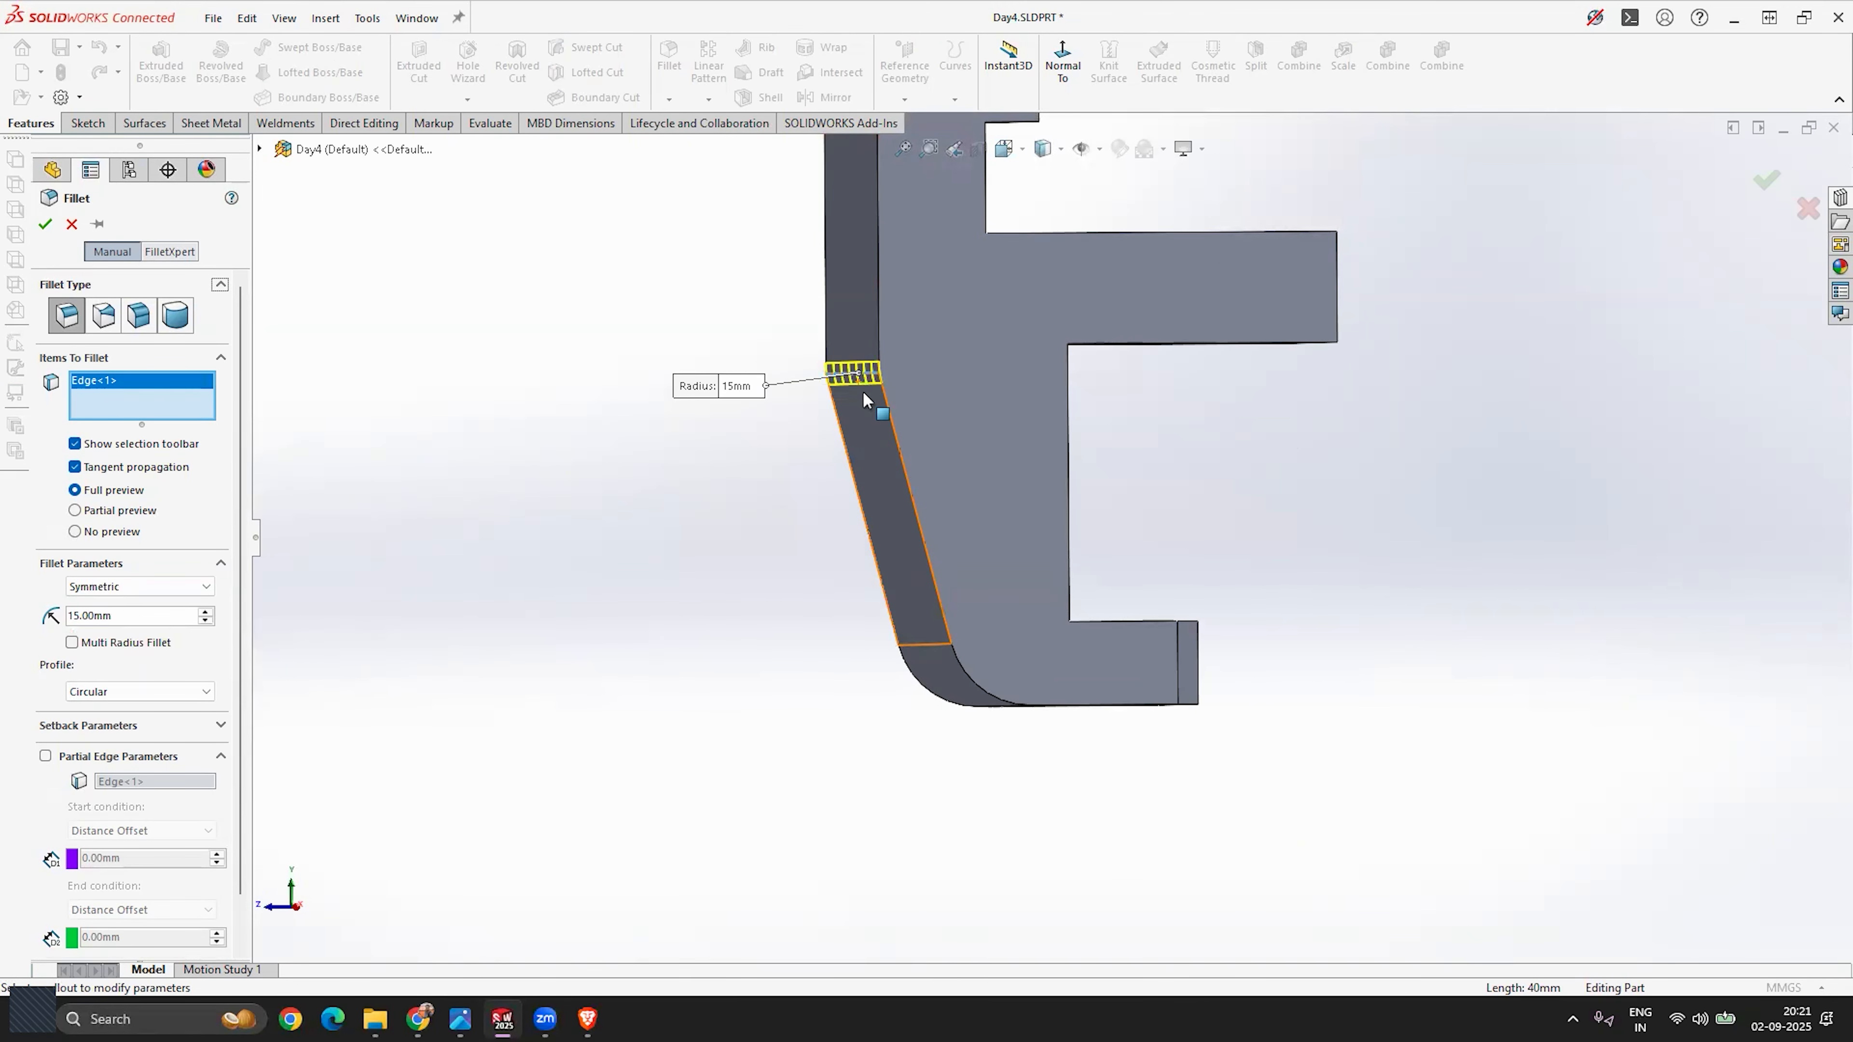
{"action": "left_click", "coordinate": [46, 224]}
{"action": "middle_click_drag", "start_coordinate": [955, 529], "coordinate": [900, 409]}
{"action": "scroll", "coordinate": [905, 412], "scroll_direction": "down", "scroll_amount": 3}
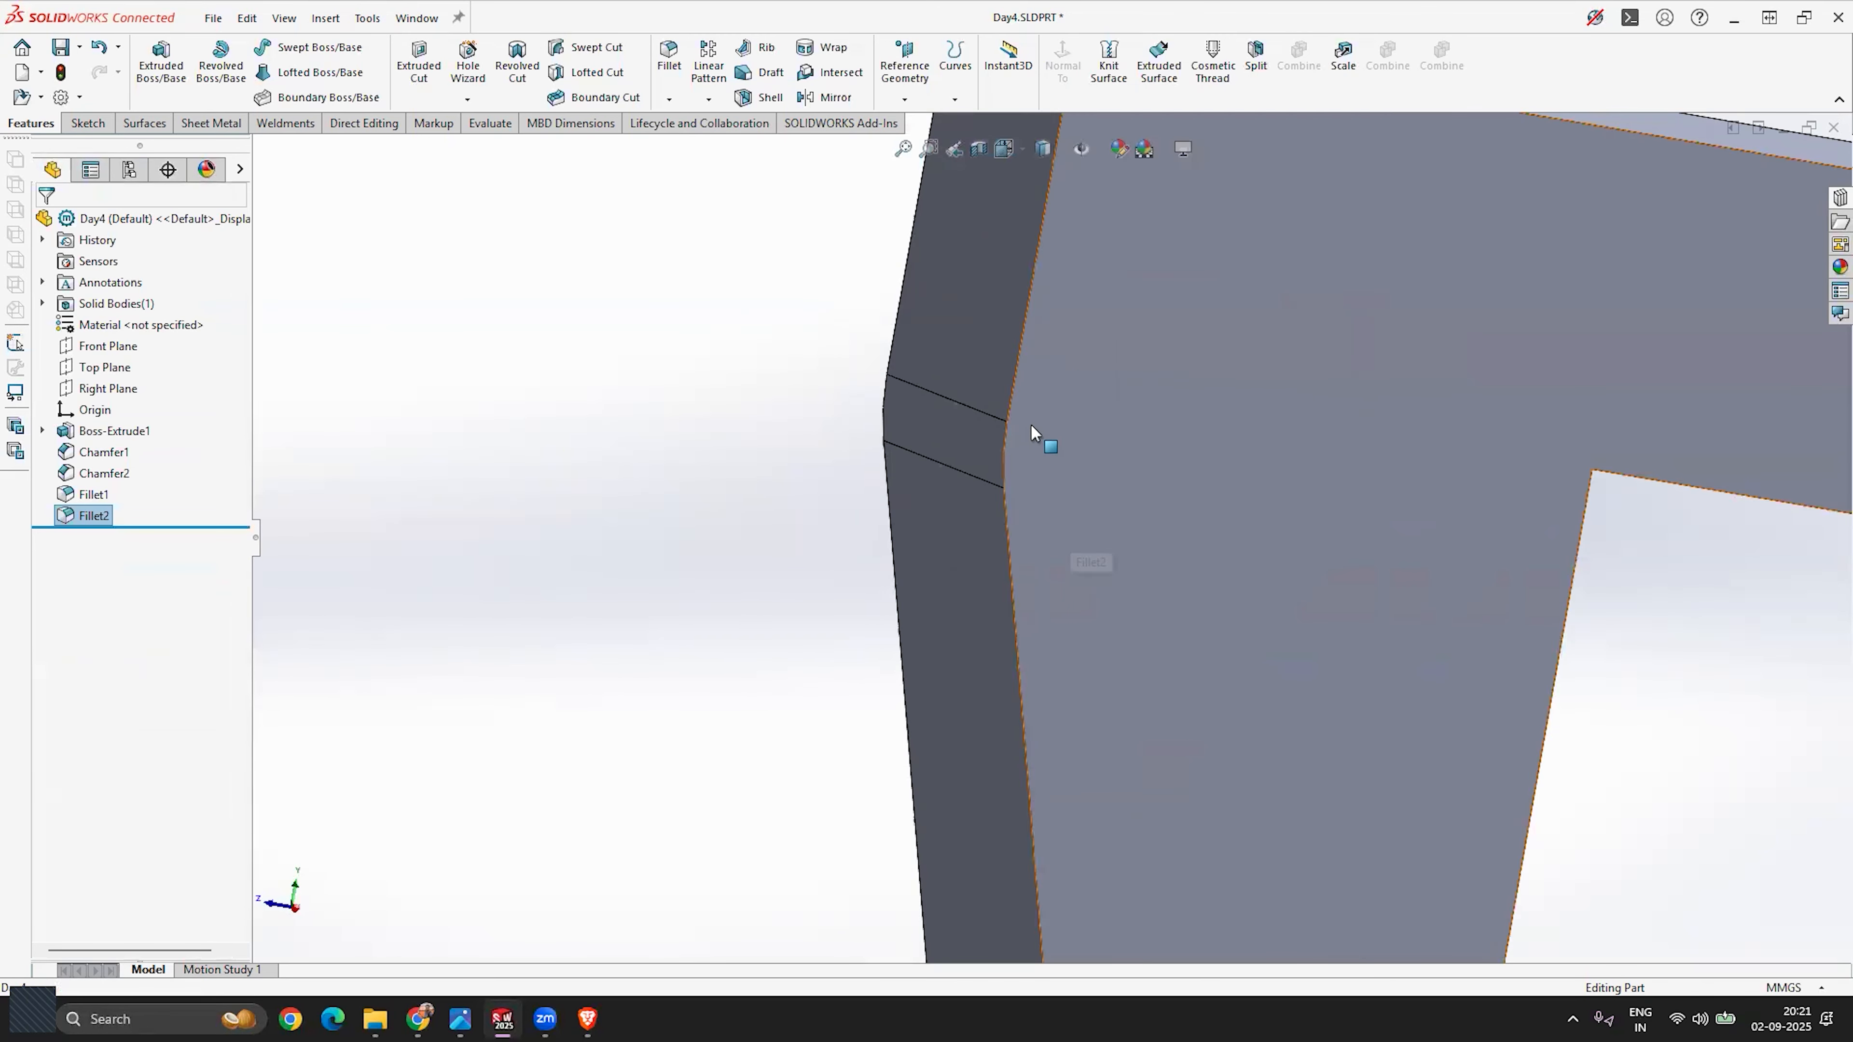
Step: Fillet the inside corner edge between the vertical wall and the foot's upper face with a symmetric 10 mm radius
{"action": "scroll", "coordinate": [1031, 422], "scroll_direction": "down", "scroll_amount": 2}
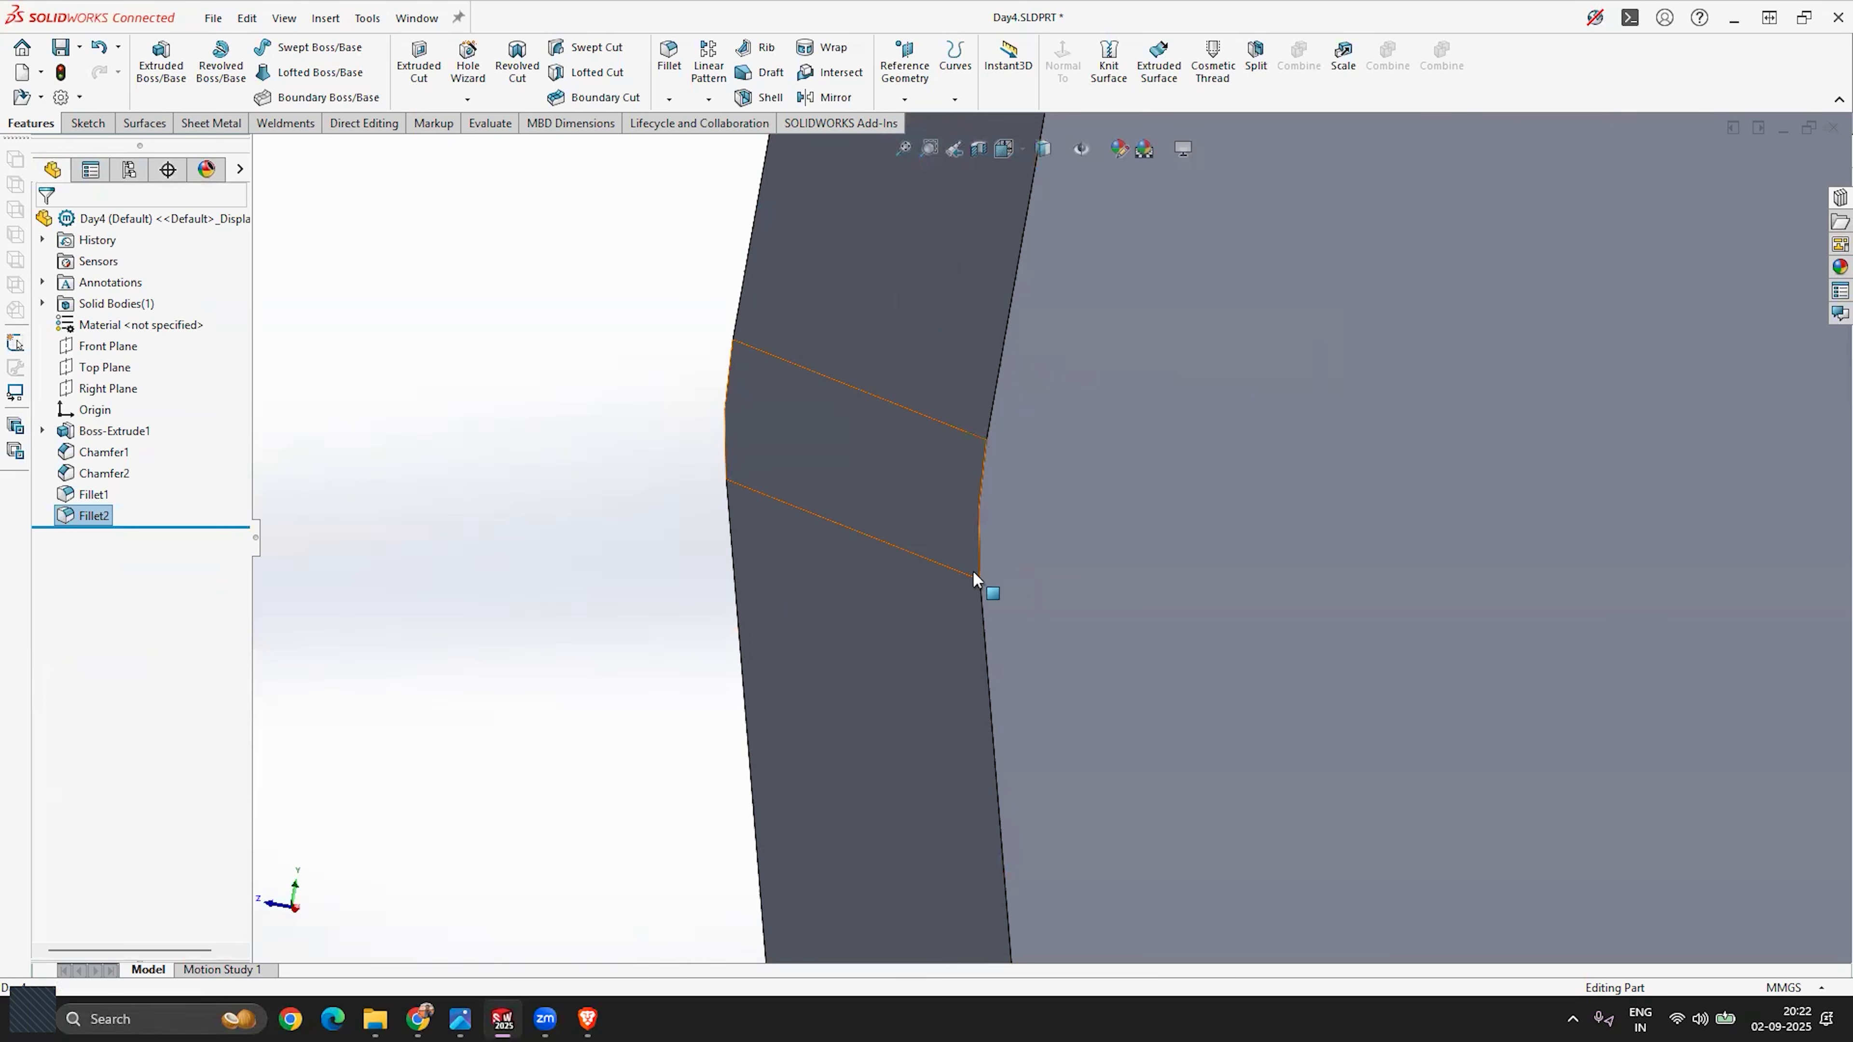
{"action": "scroll", "coordinate": [948, 715], "scroll_direction": "up", "scroll_amount": 4}
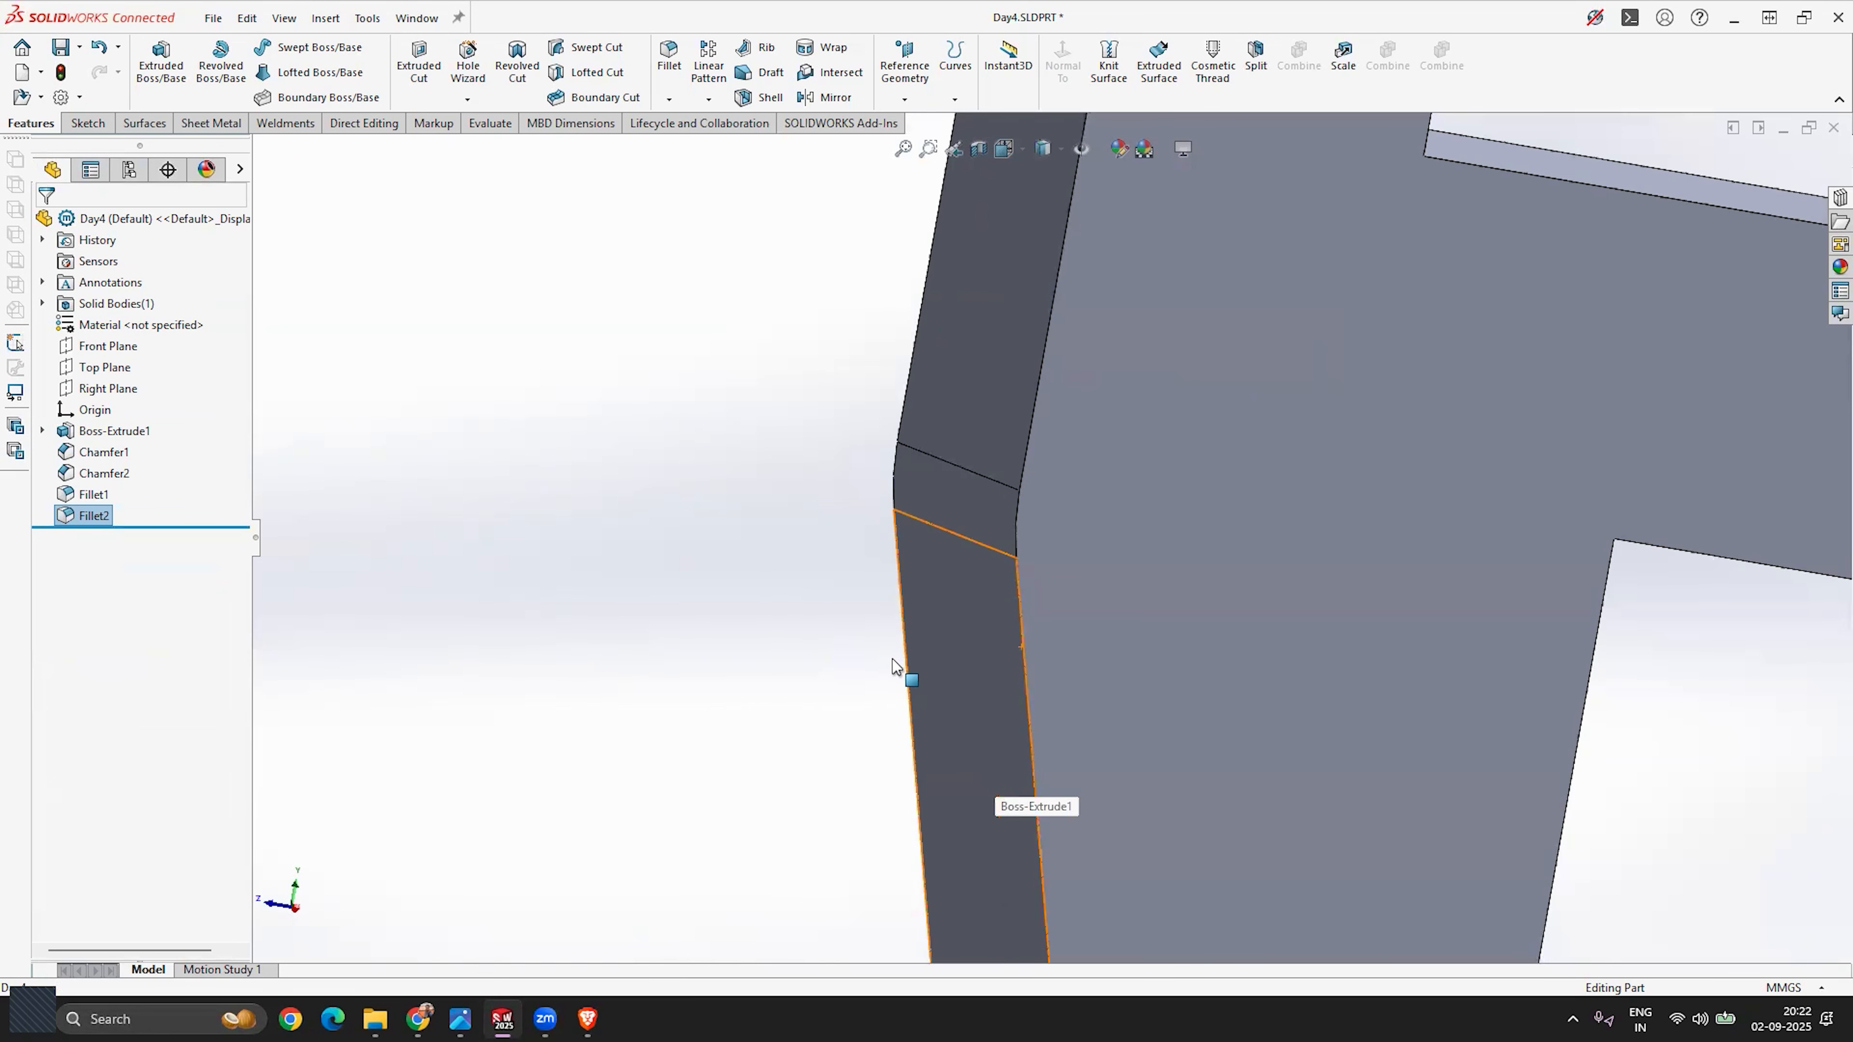
{"action": "scroll", "coordinate": [914, 574], "scroll_direction": "up", "scroll_amount": 5}
{"action": "middle_click_drag", "start_coordinate": [1010, 433], "coordinate": [1147, 353]}
{"action": "middle_click_drag", "start_coordinate": [1074, 603], "coordinate": [1061, 729]}
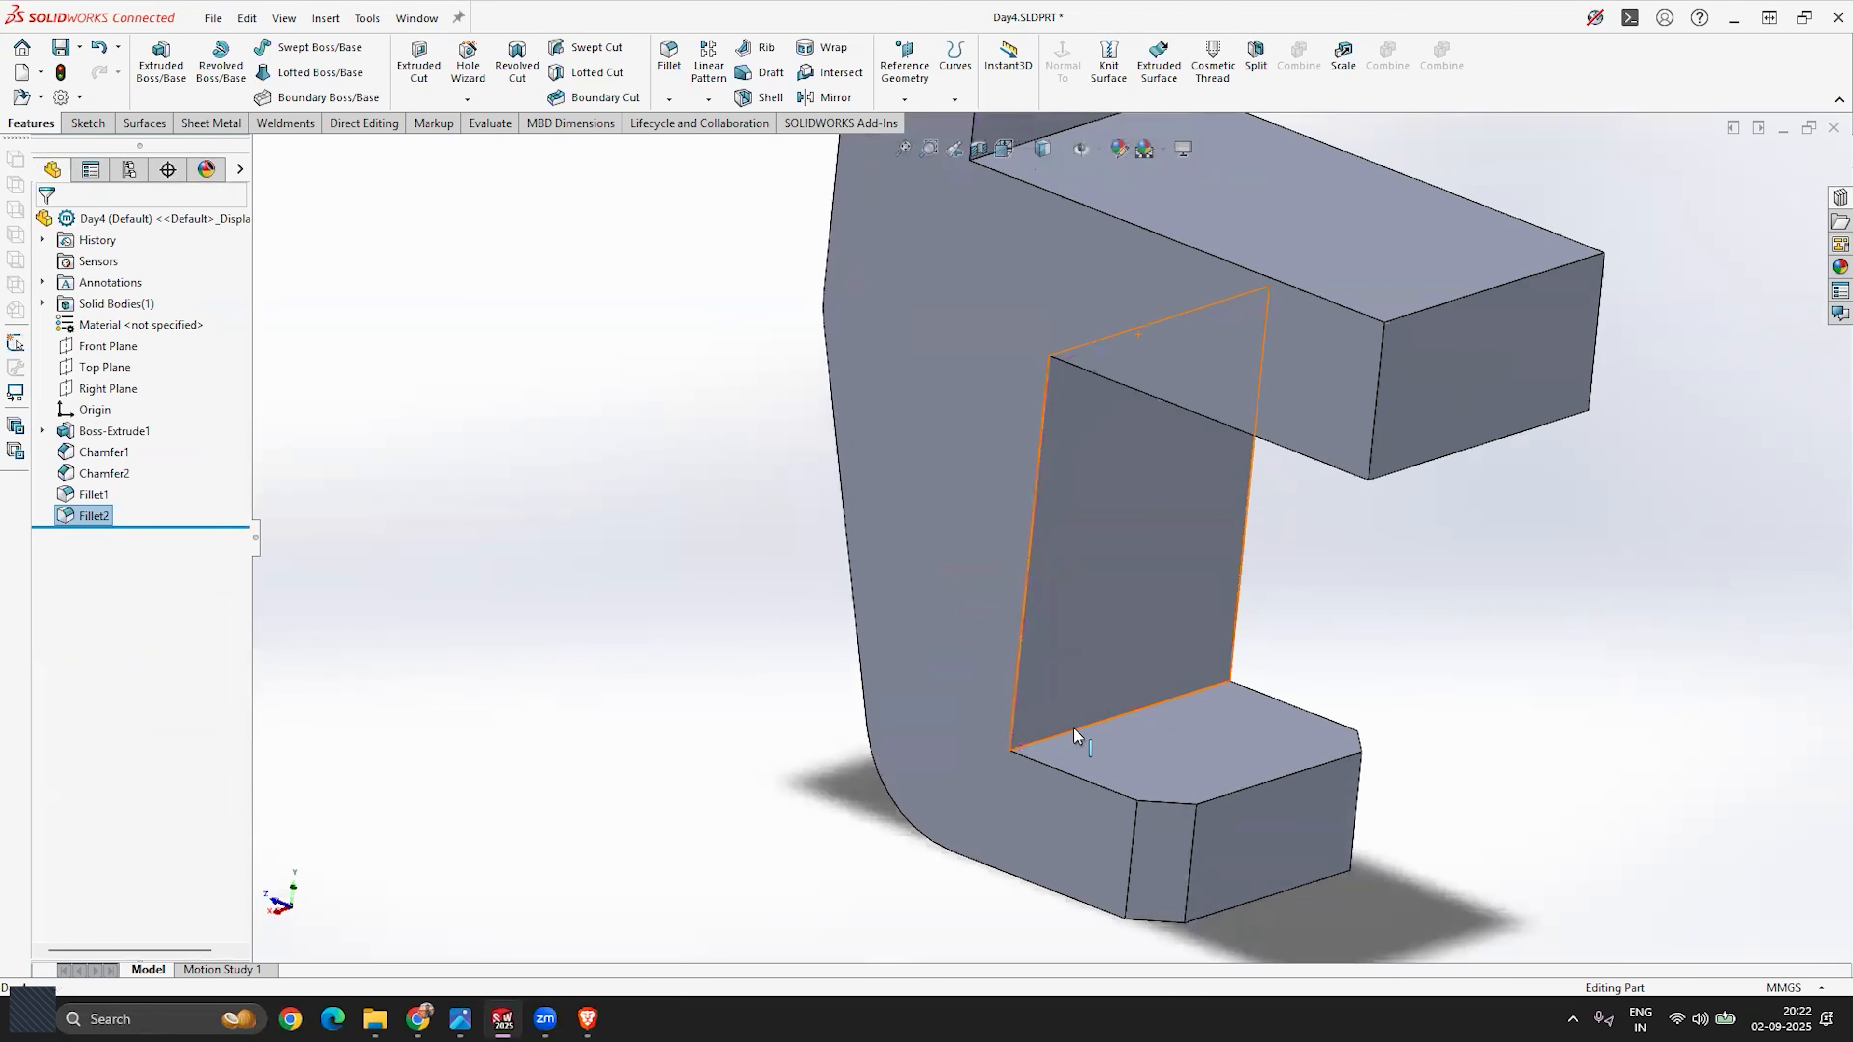
{"action": "left_click", "coordinate": [665, 59]}
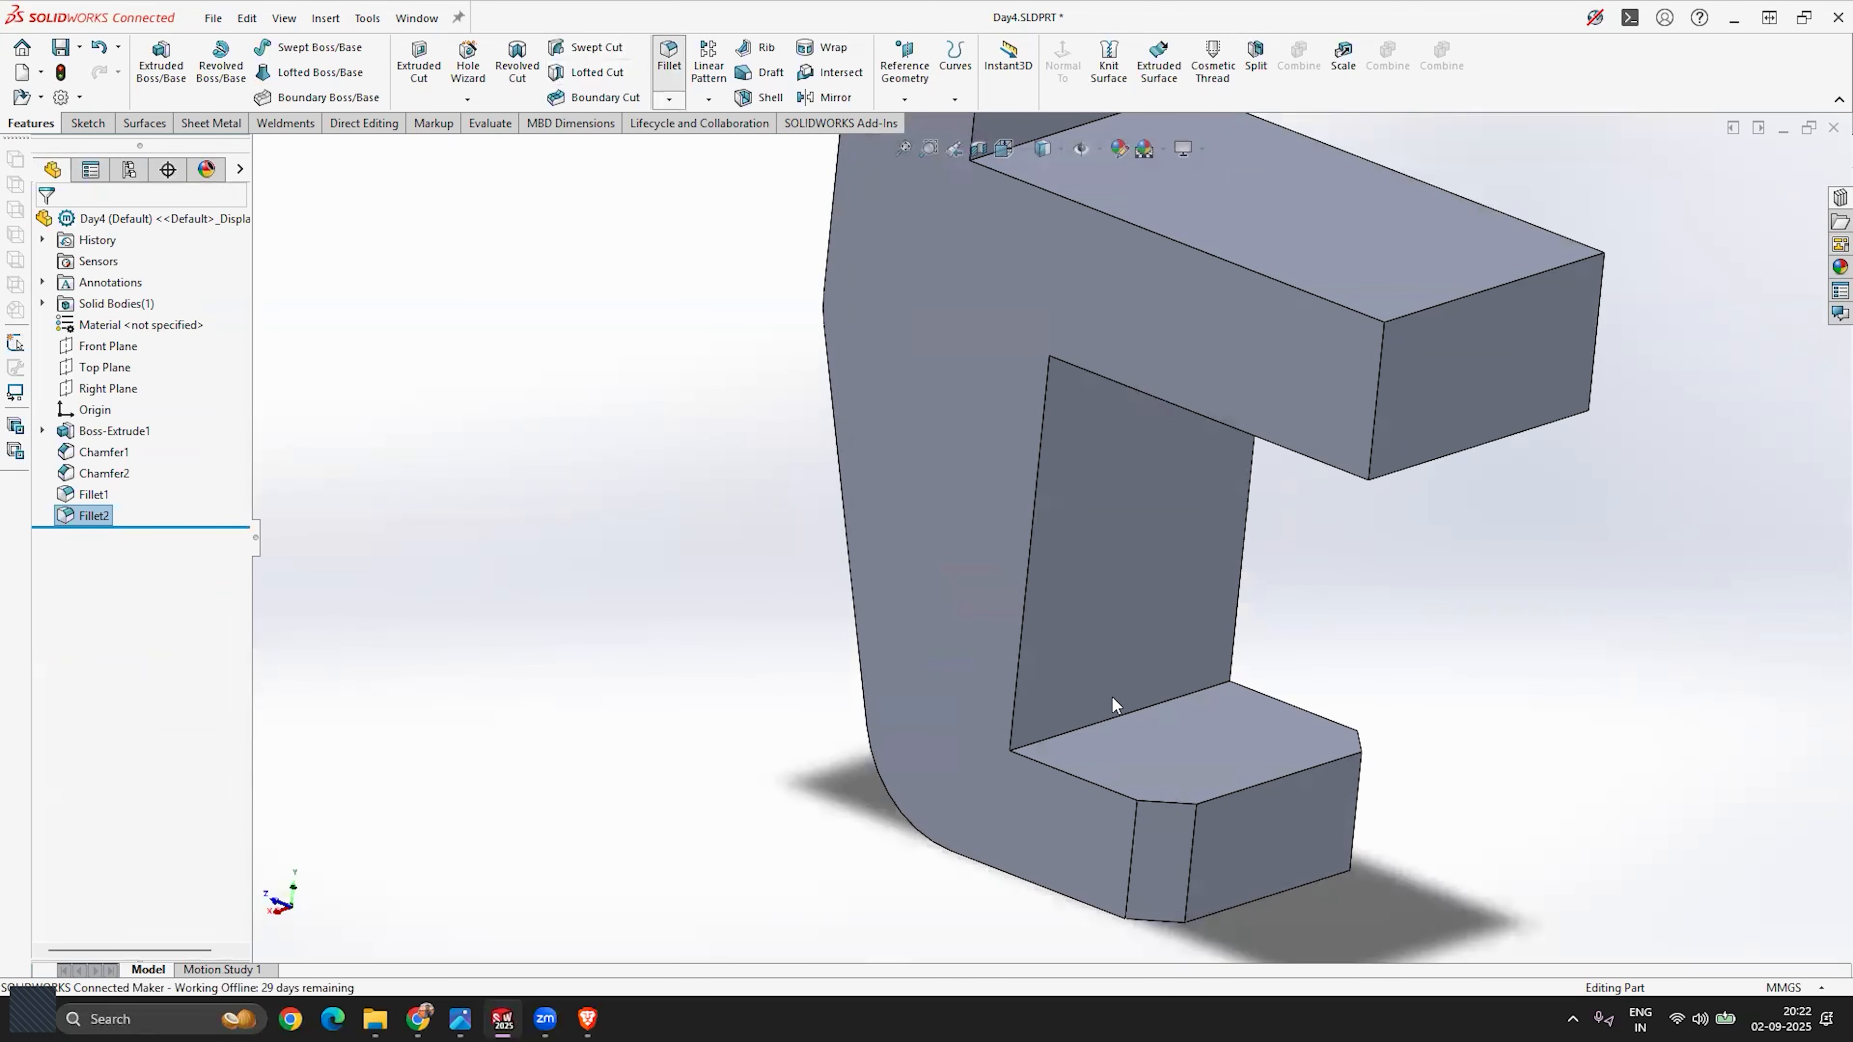
{"action": "left_click", "coordinate": [1107, 734]}
{"action": "left_click", "coordinate": [1144, 729]}
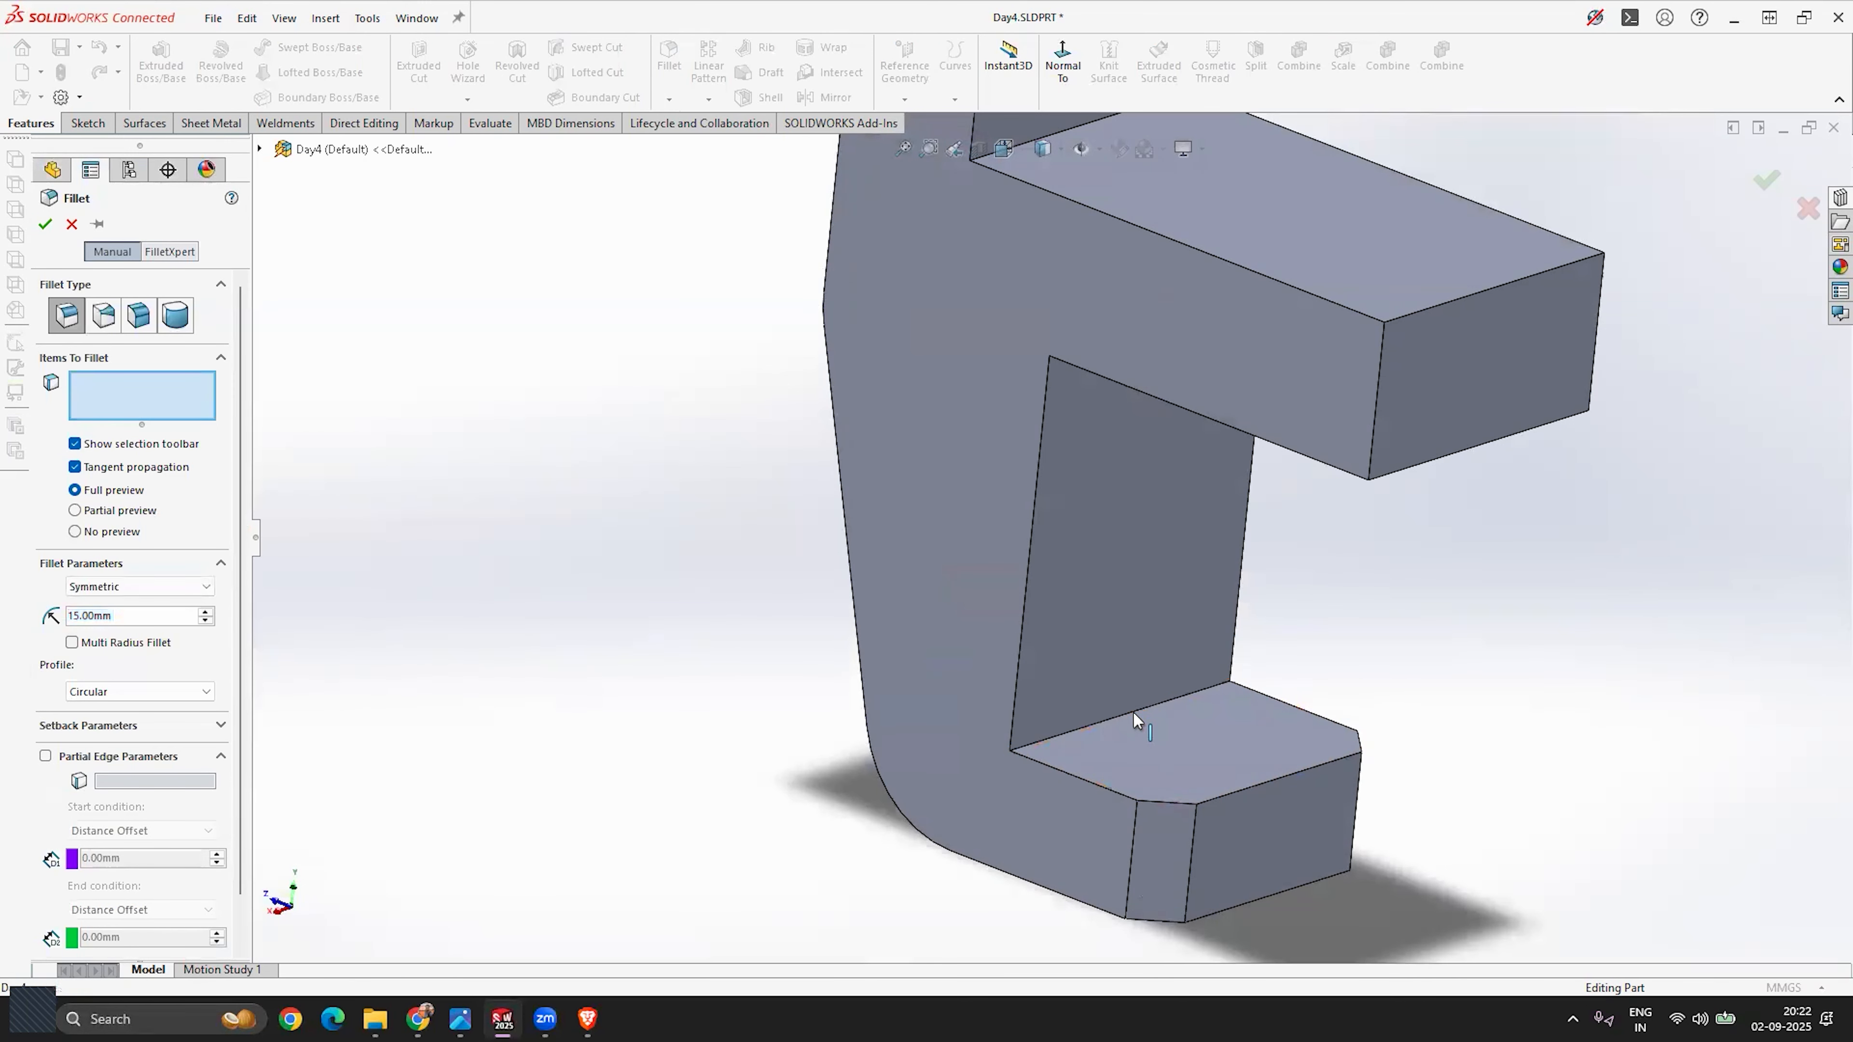
{"action": "left_click", "coordinate": [1131, 711]}
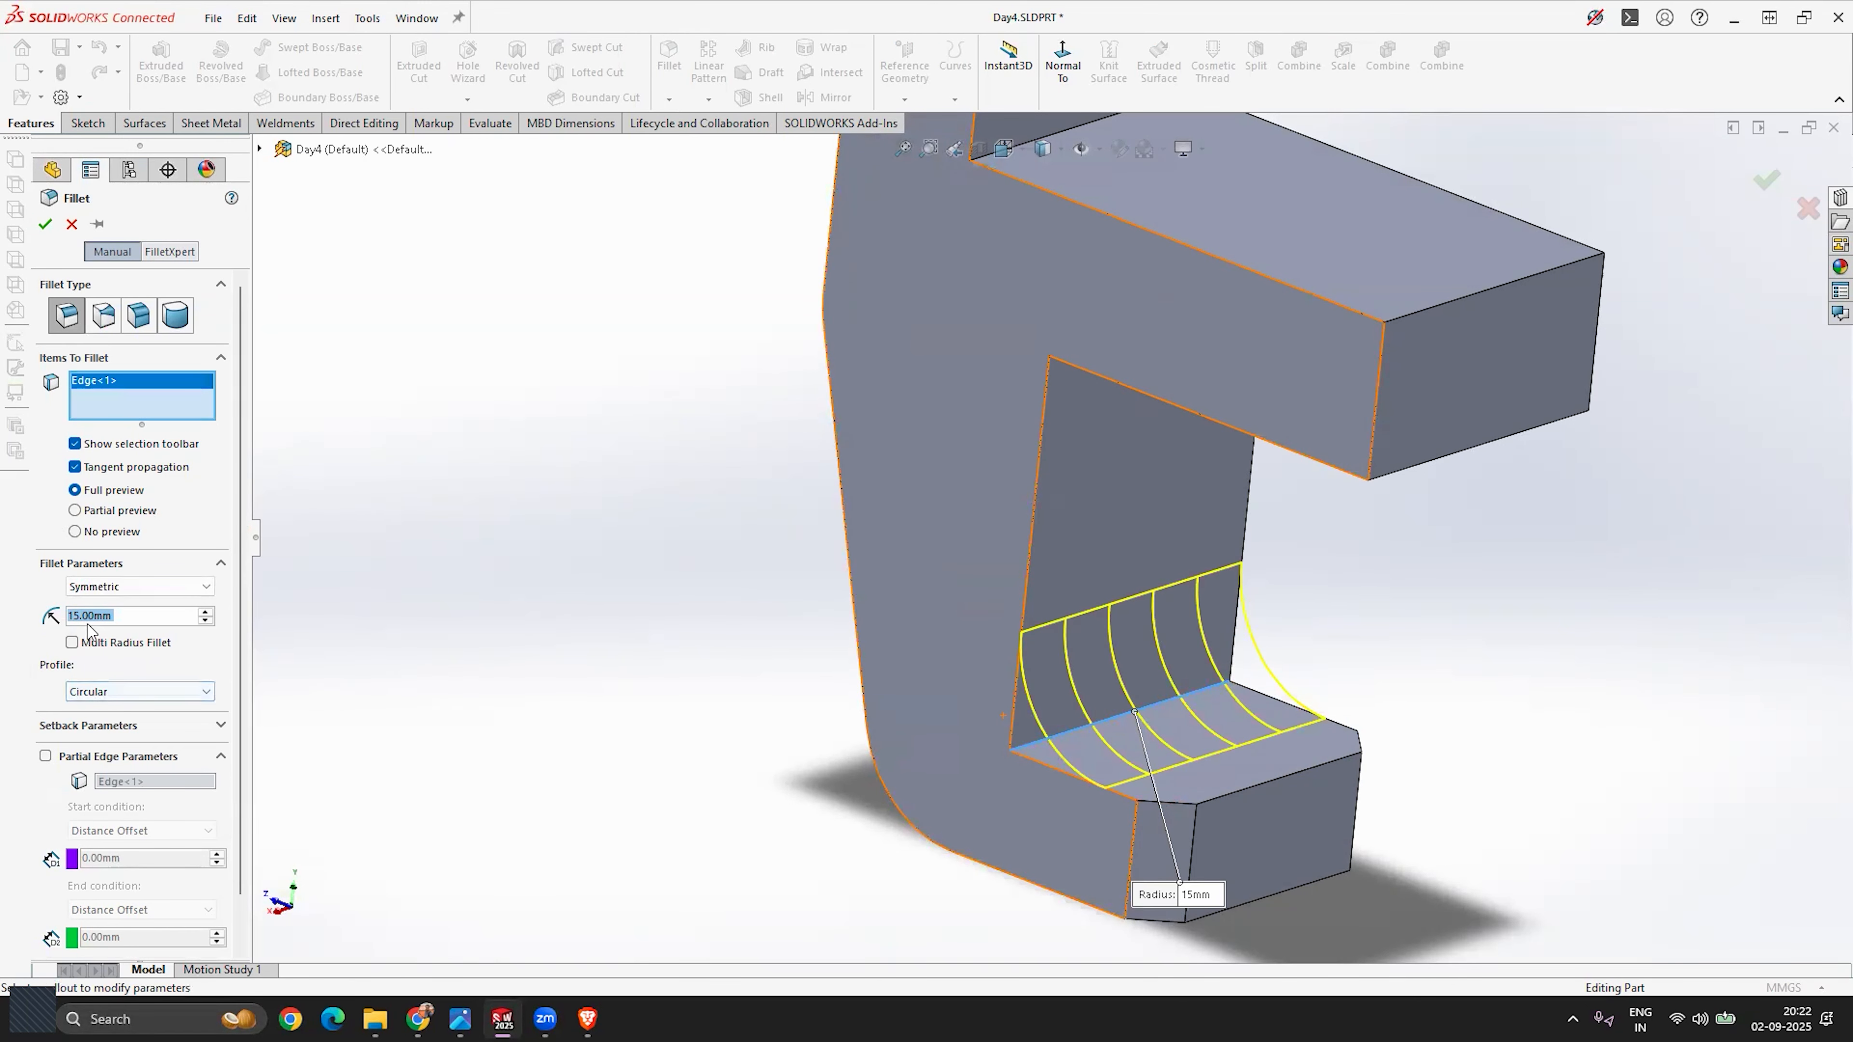
{"action": "type", "text": "10"}
{"action": "key", "text": "Return"}
{"action": "middle_click_drag", "start_coordinate": [620, 599], "coordinate": [694, 537]}
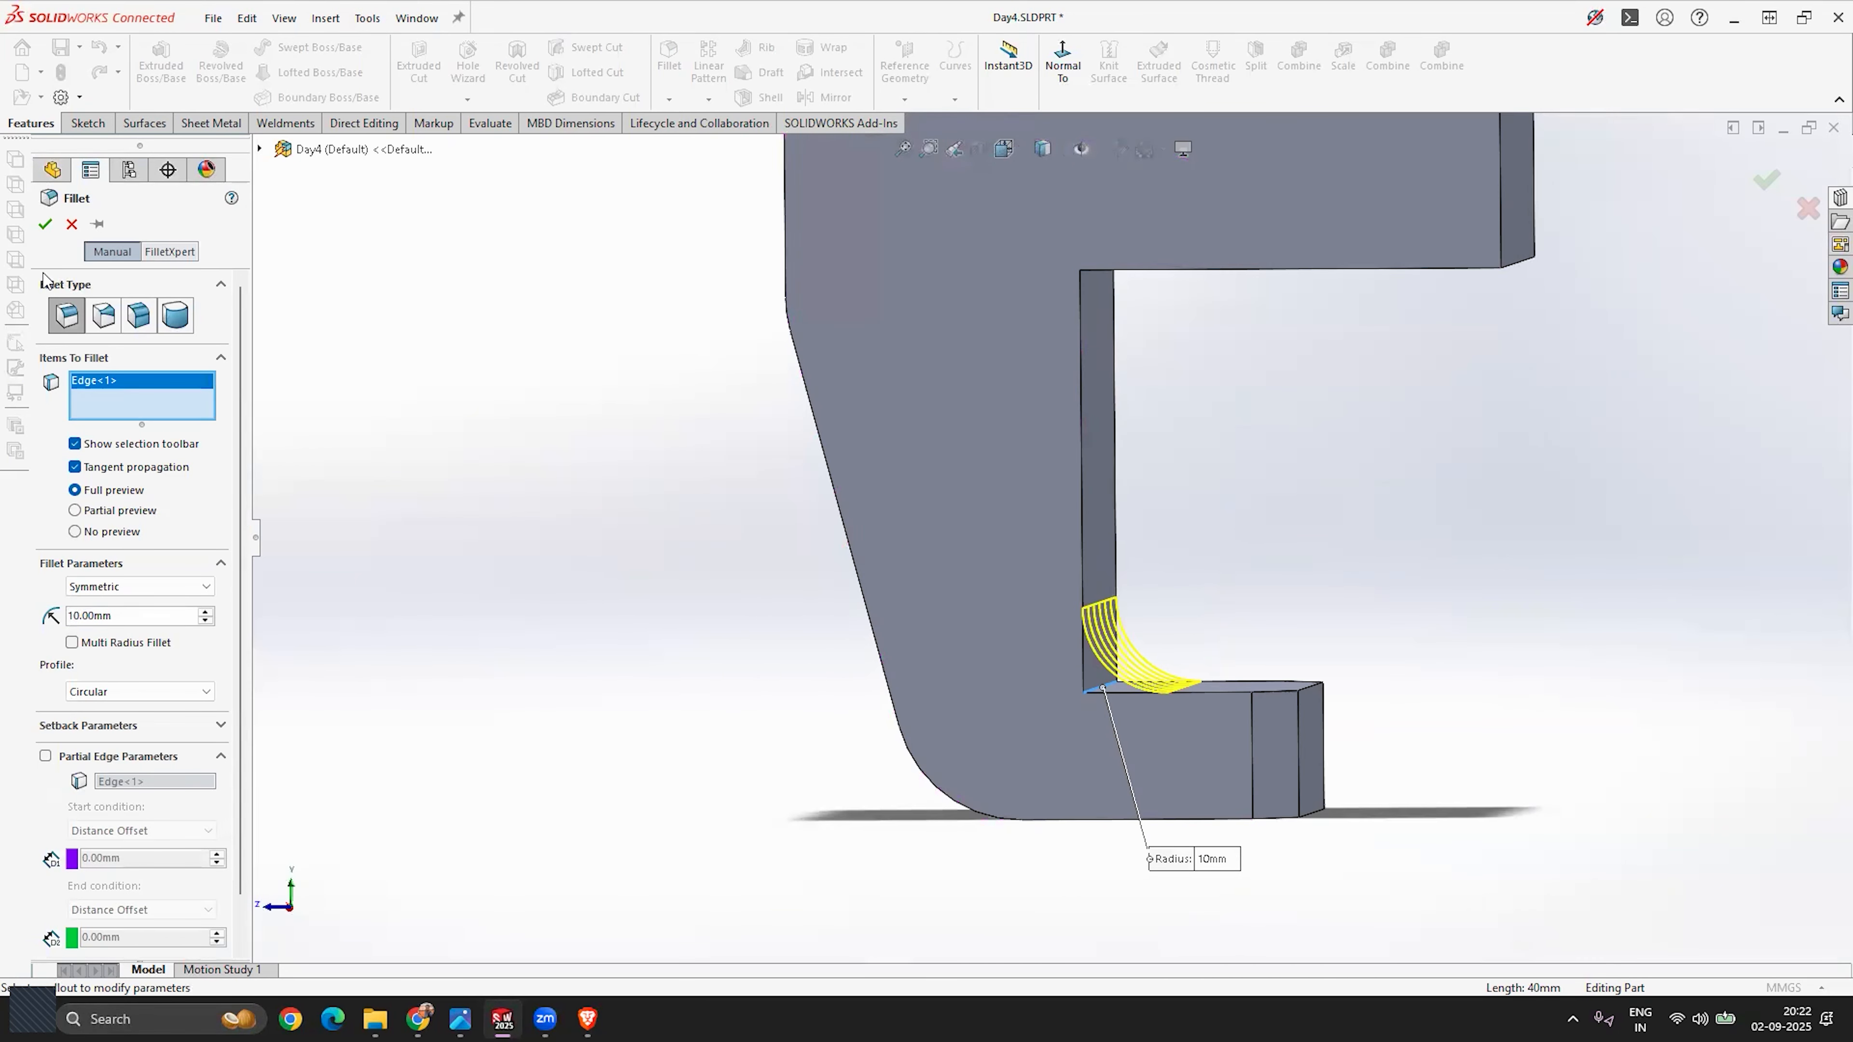
{"action": "left_click", "coordinate": [46, 224]}
Step: Fillet the inside corner edge between the arm's underside and the vertical wall with a symmetric 5 mm radius
{"action": "middle_click_drag", "start_coordinate": [1013, 583], "coordinate": [860, 720]}
{"action": "scroll", "coordinate": [860, 719], "scroll_direction": "up", "scroll_amount": 3}
{"action": "scroll", "coordinate": [1154, 430], "scroll_direction": "down", "scroll_amount": 4}
{"action": "middle_click_drag", "start_coordinate": [1154, 430], "coordinate": [1101, 267]}
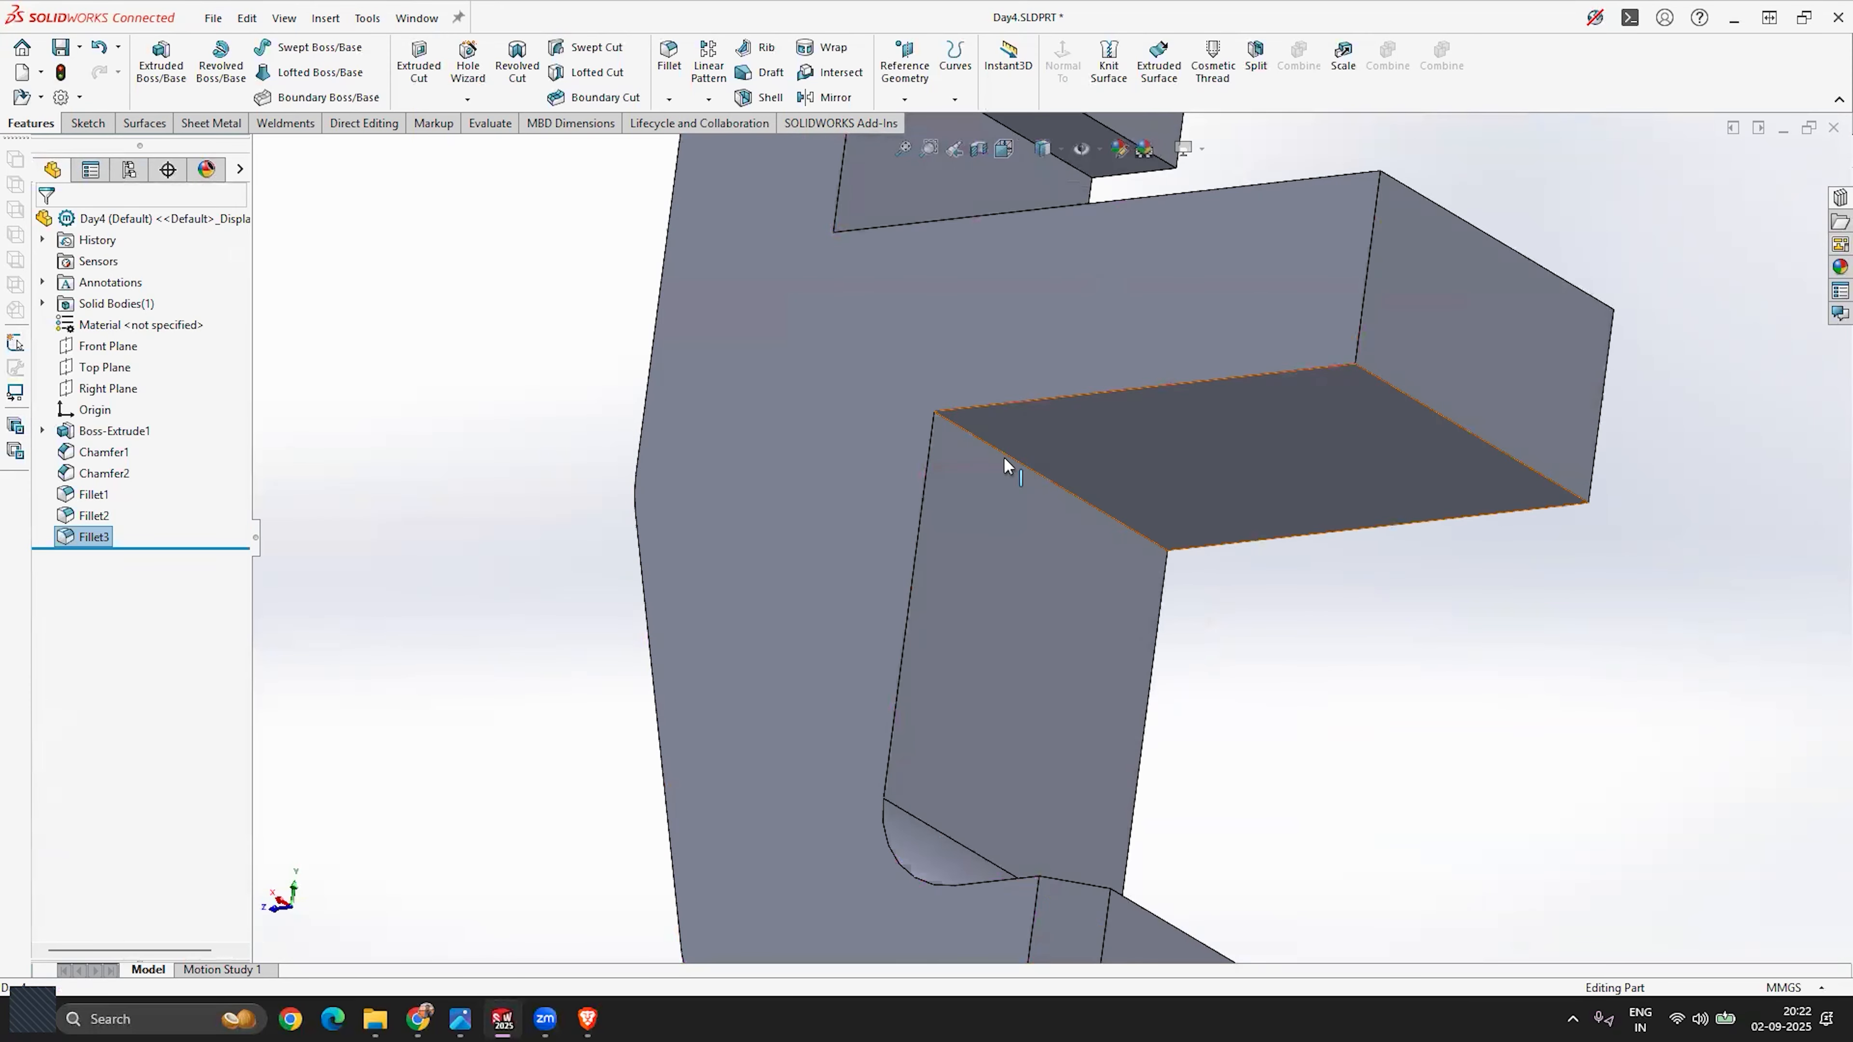
{"action": "left_click", "coordinate": [669, 58]}
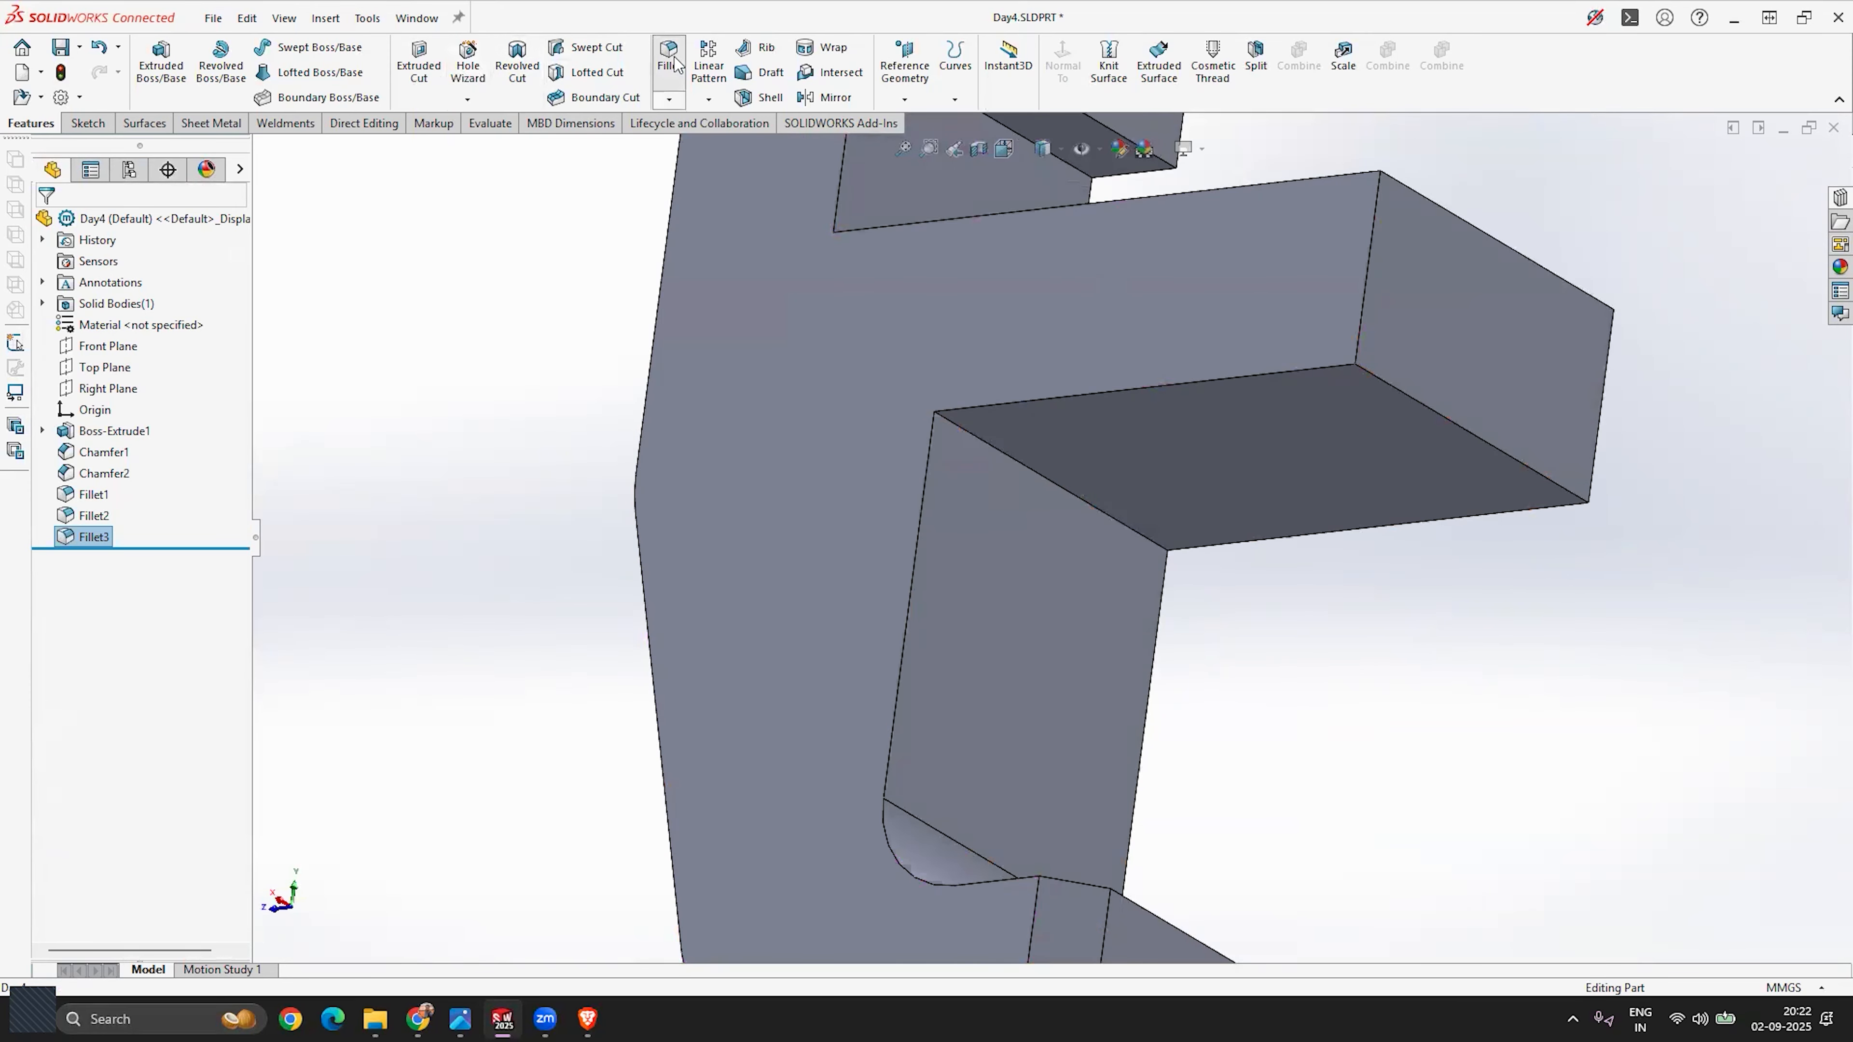
{"action": "left_click", "coordinate": [984, 443]}
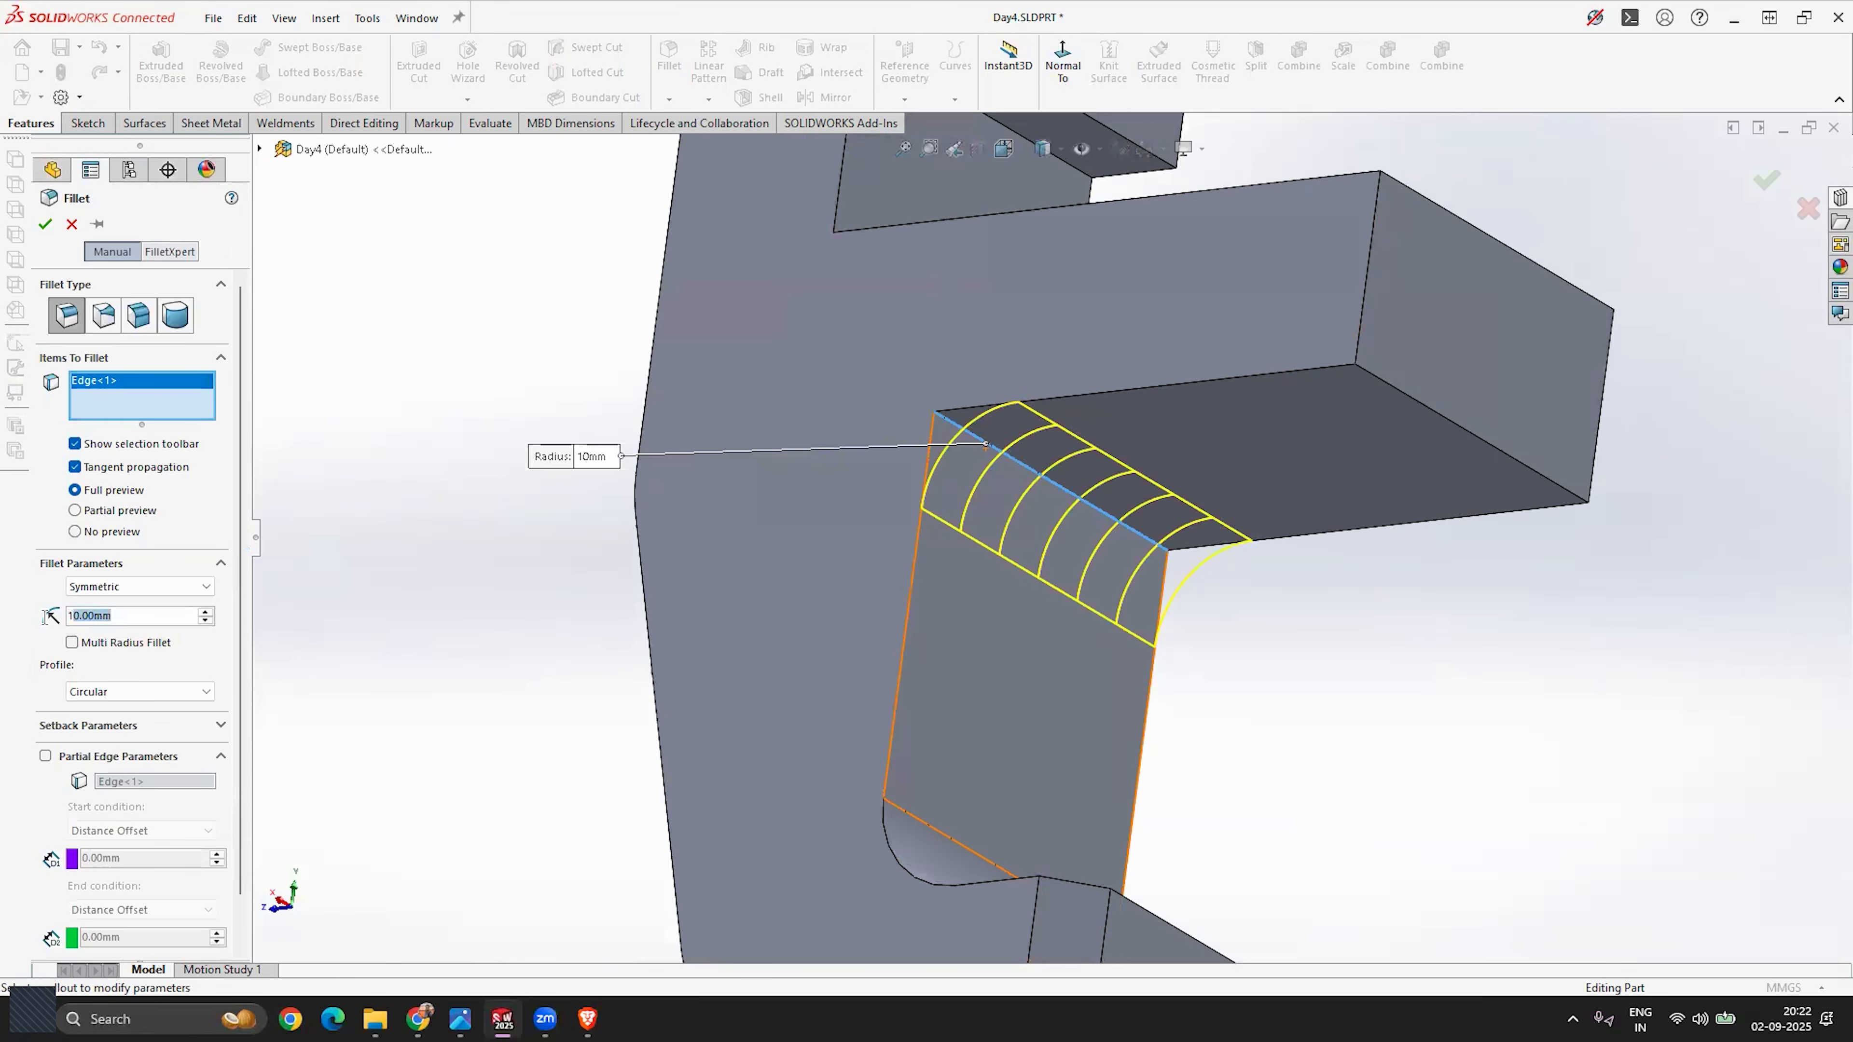
{"action": "type", "text": "5"}
{"action": "key", "text": "Return"}
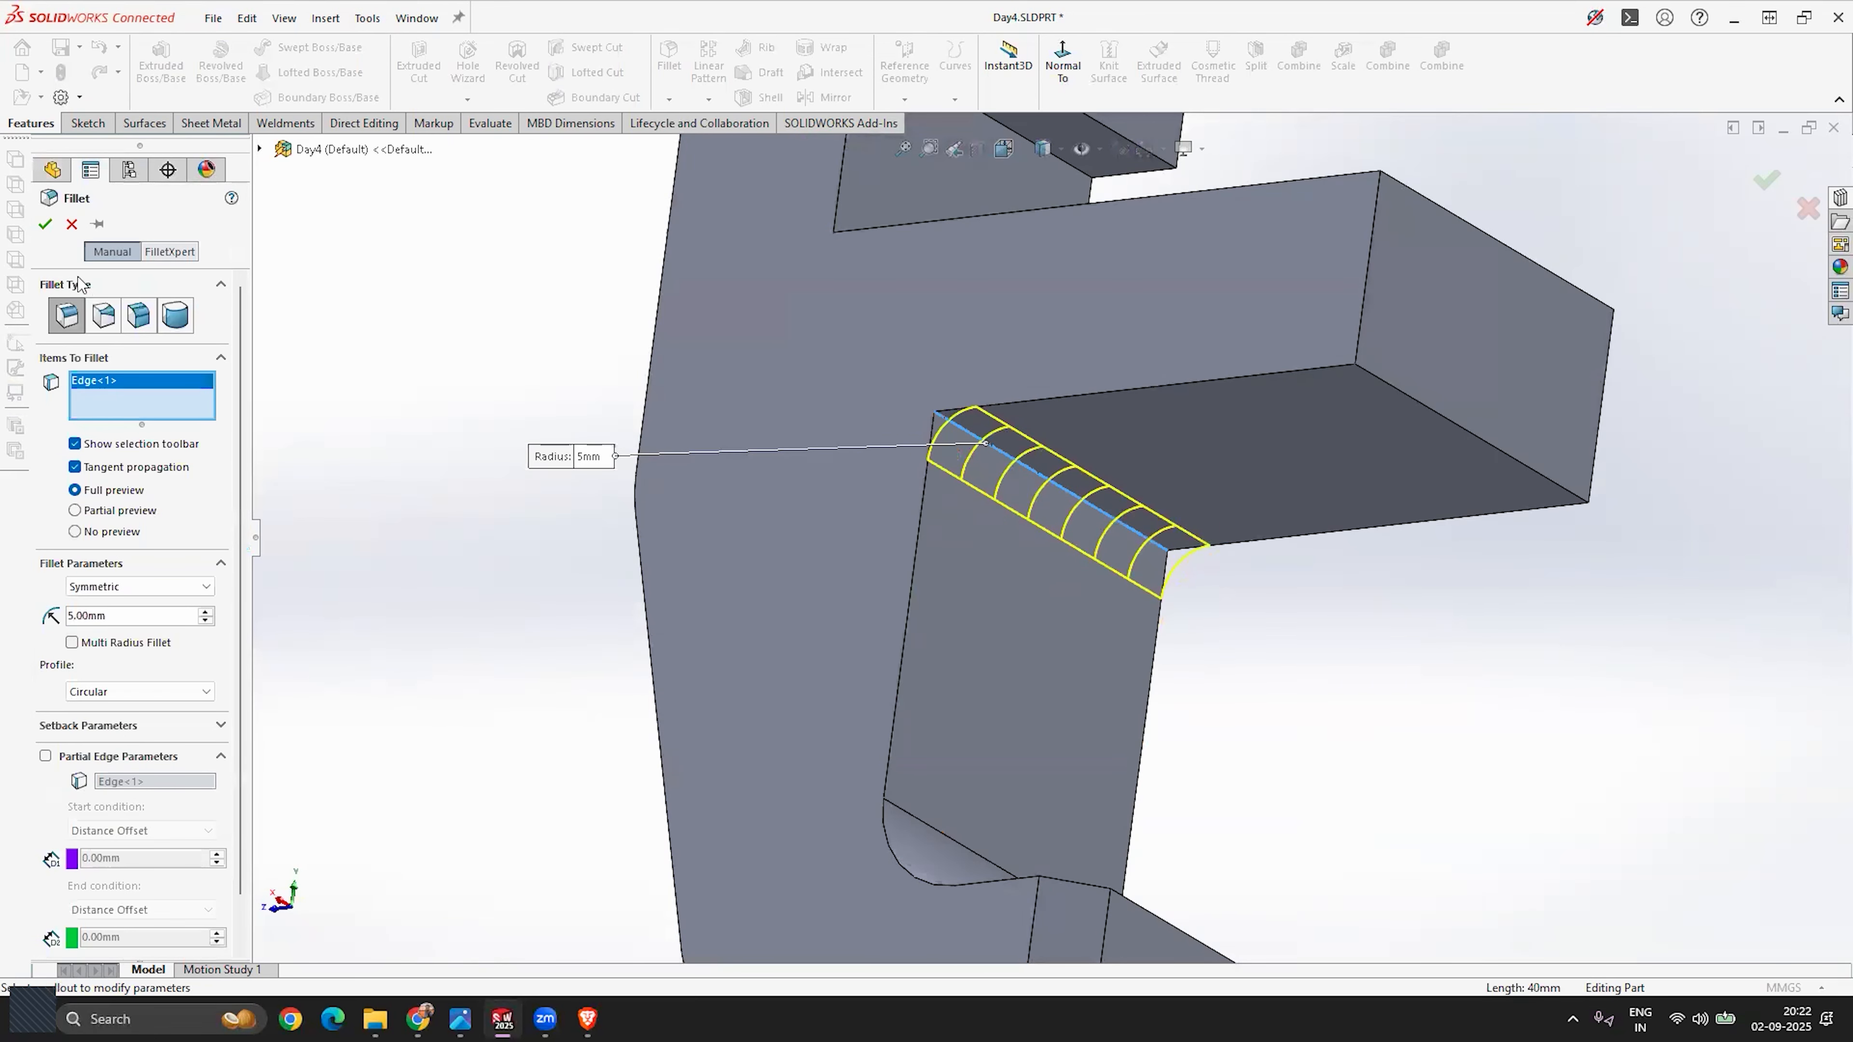
{"action": "left_click", "coordinate": [43, 224]}
Step: Start a chamfer on the outer top, sloped and back edges of one side face
{"action": "scroll", "coordinate": [729, 474], "scroll_direction": "up", "scroll_amount": 5}
{"action": "middle_click_drag", "start_coordinate": [767, 497], "coordinate": [751, 644]}
{"action": "scroll", "coordinate": [1065, 759], "scroll_direction": "down", "scroll_amount": 3}
{"action": "middle_click_drag", "start_coordinate": [970, 711], "coordinate": [981, 275]}
{"action": "scroll", "coordinate": [984, 622], "scroll_direction": "up", "scroll_amount": 3}
{"action": "scroll", "coordinate": [981, 275], "scroll_direction": "down", "scroll_amount": 5}
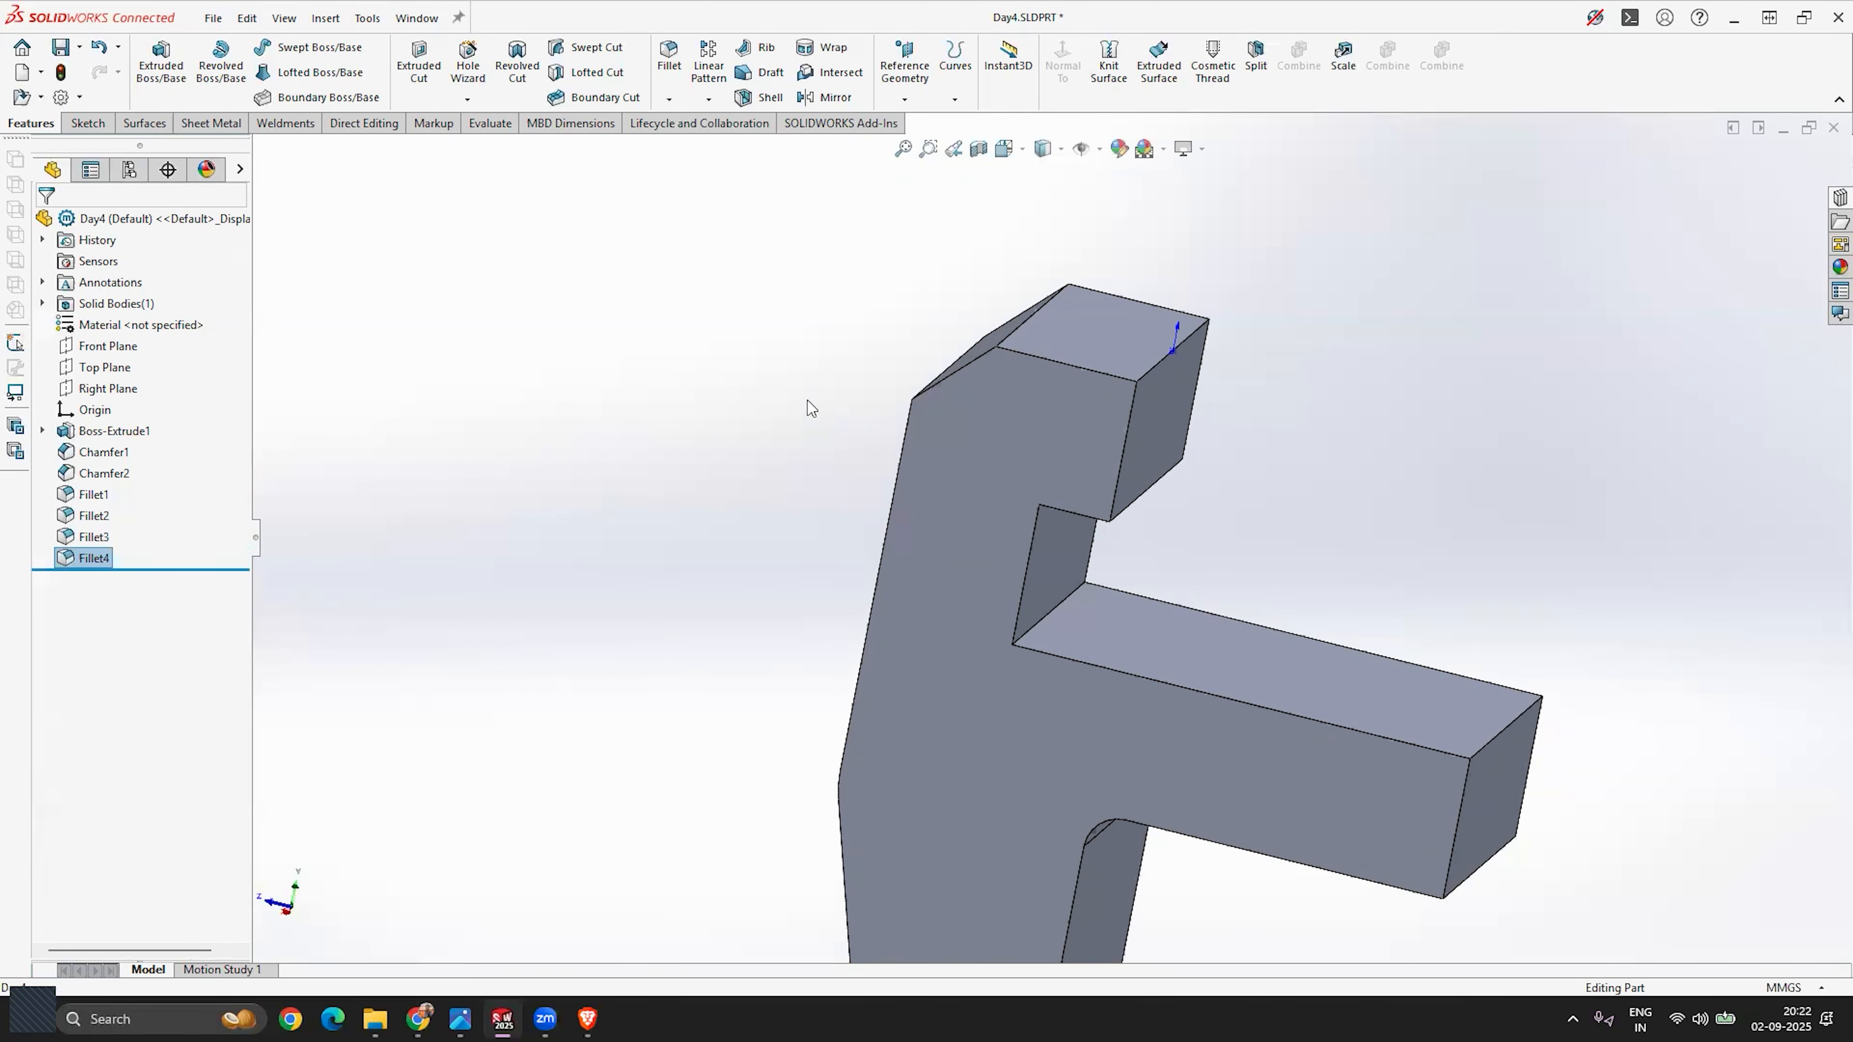
{"action": "scroll", "coordinate": [809, 408], "scroll_direction": "up", "scroll_amount": 3}
{"action": "middle_click_drag", "start_coordinate": [809, 409], "coordinate": [1079, 584]}
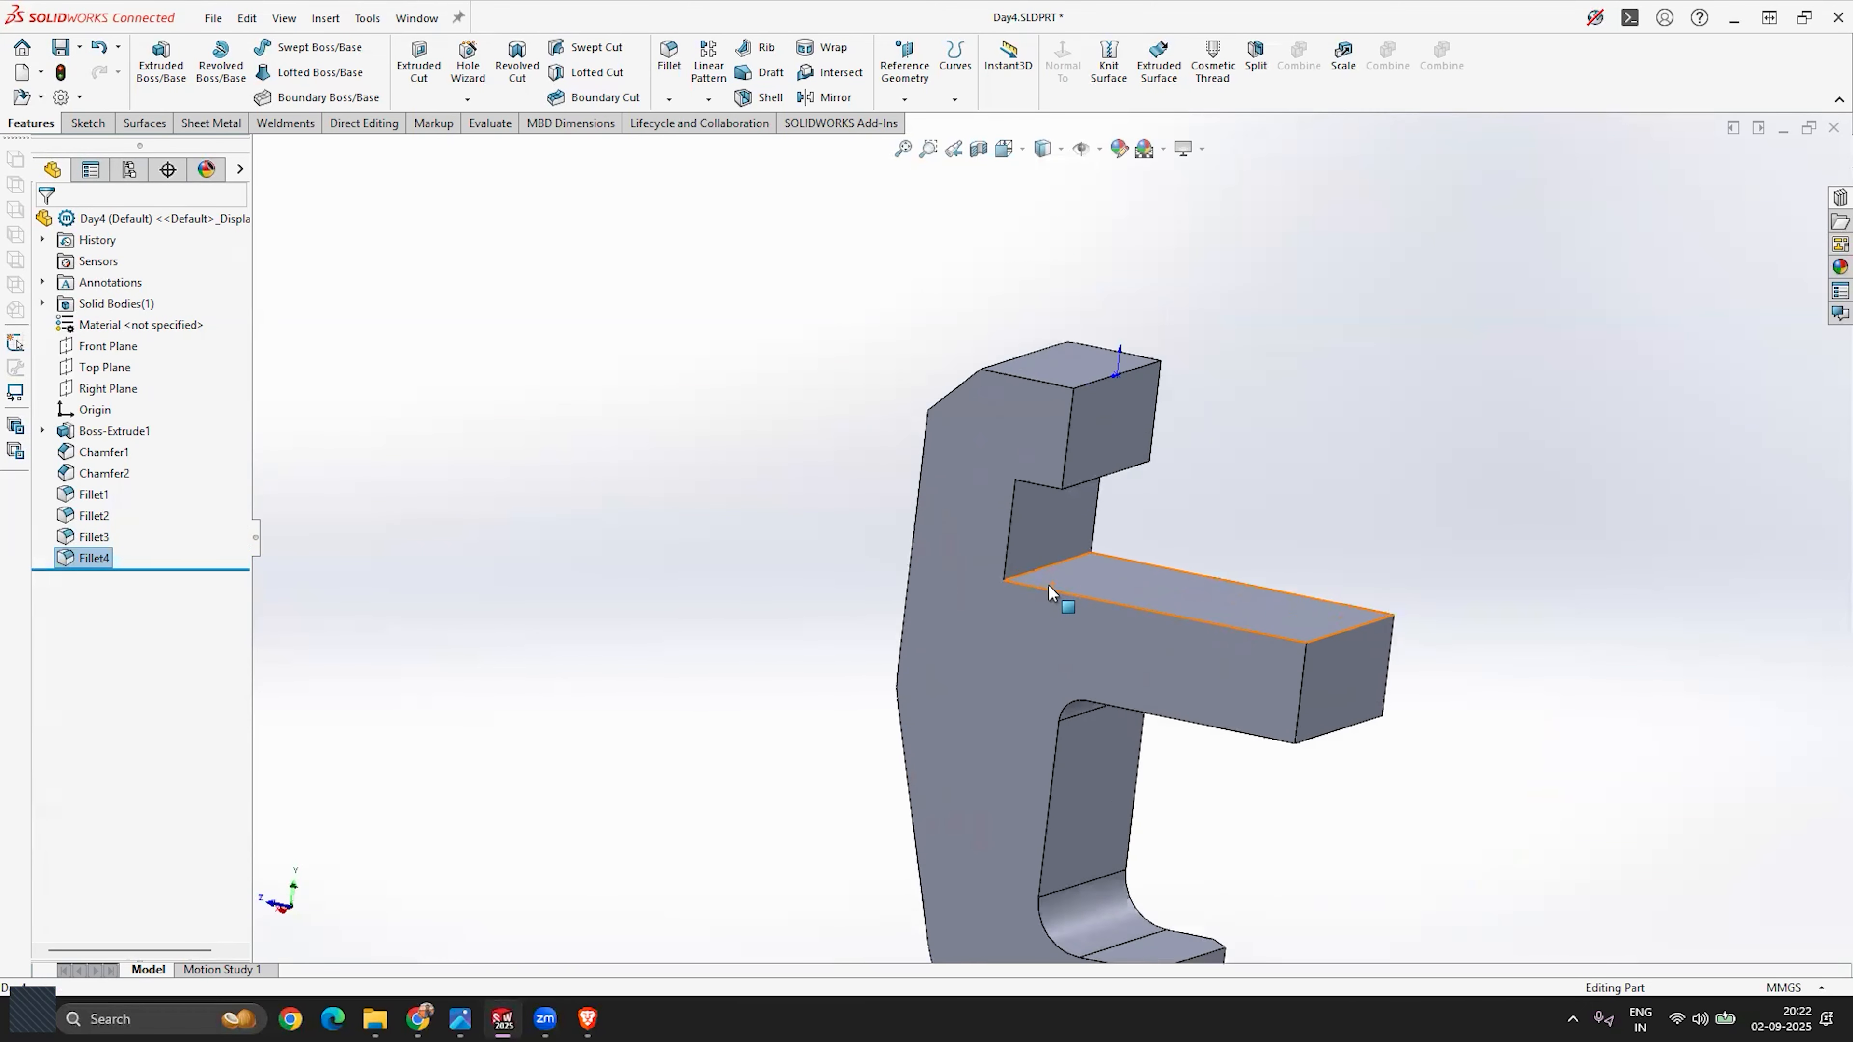
{"action": "scroll", "coordinate": [1048, 584], "scroll_direction": "down", "scroll_amount": 2}
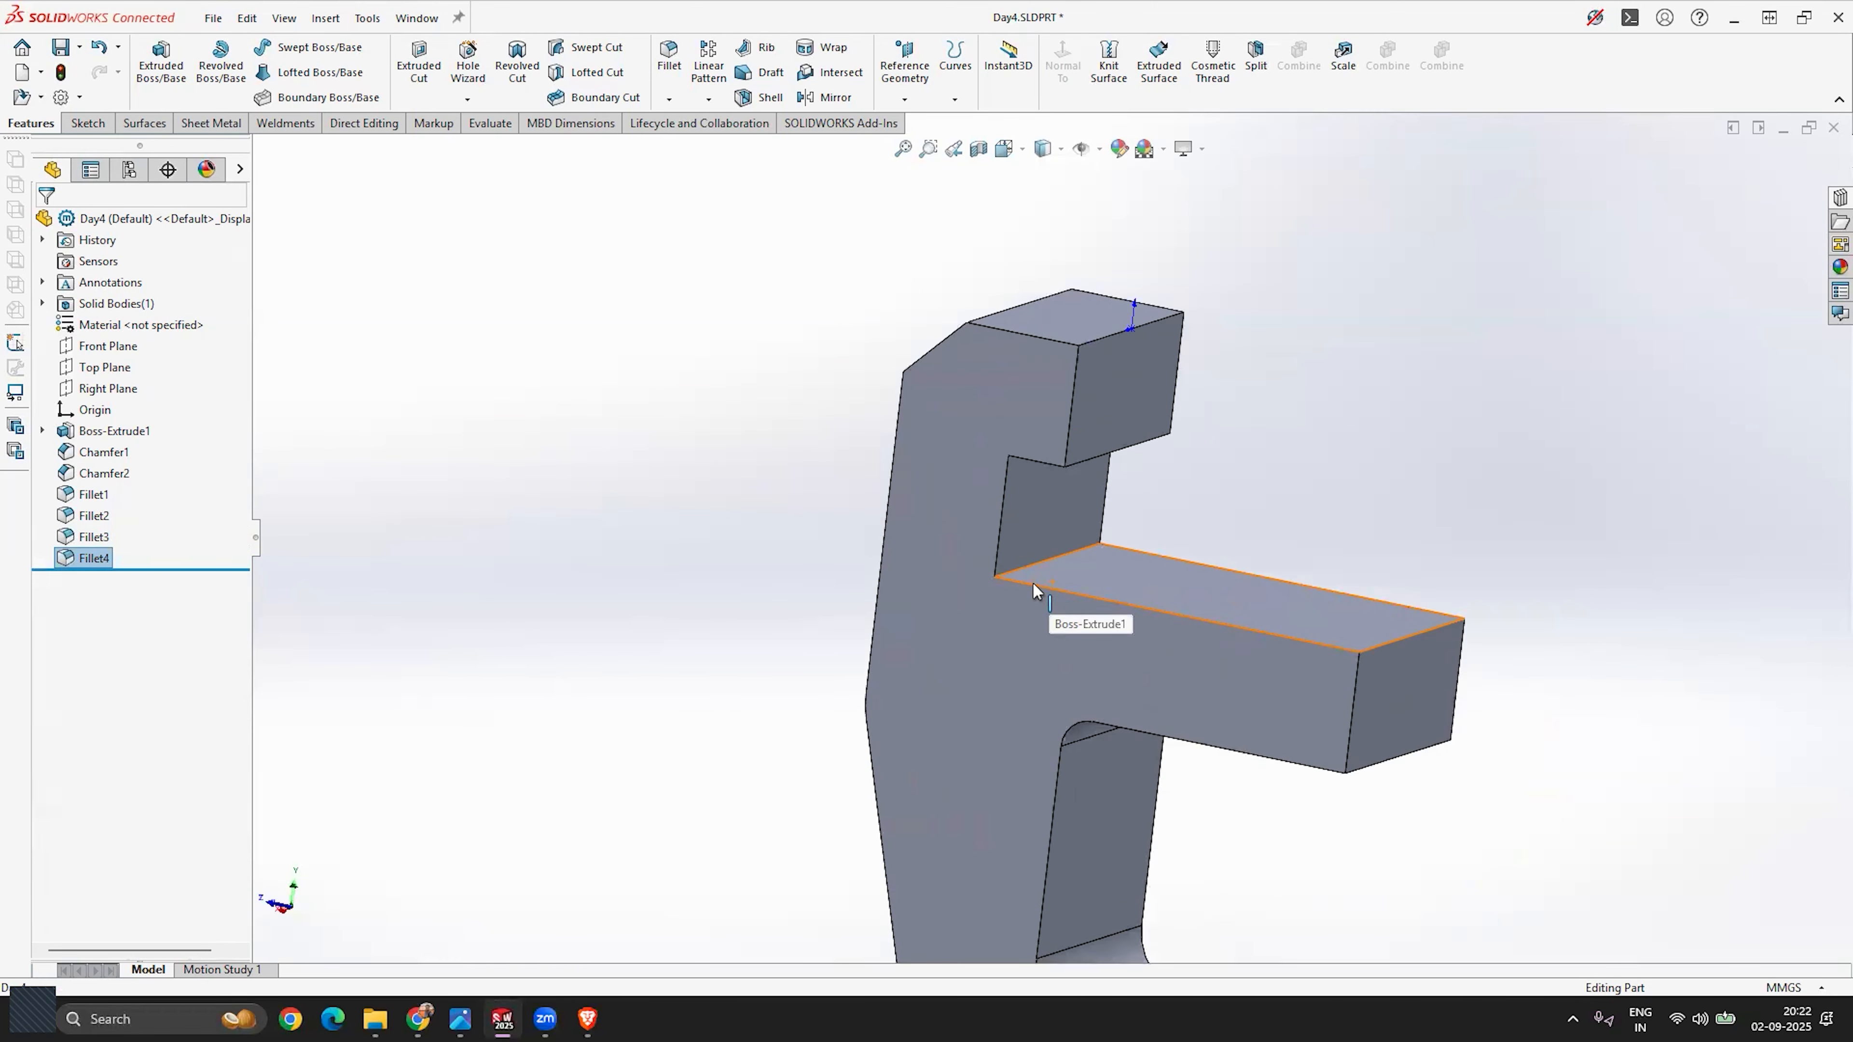
{"action": "left_click", "coordinate": [692, 99]}
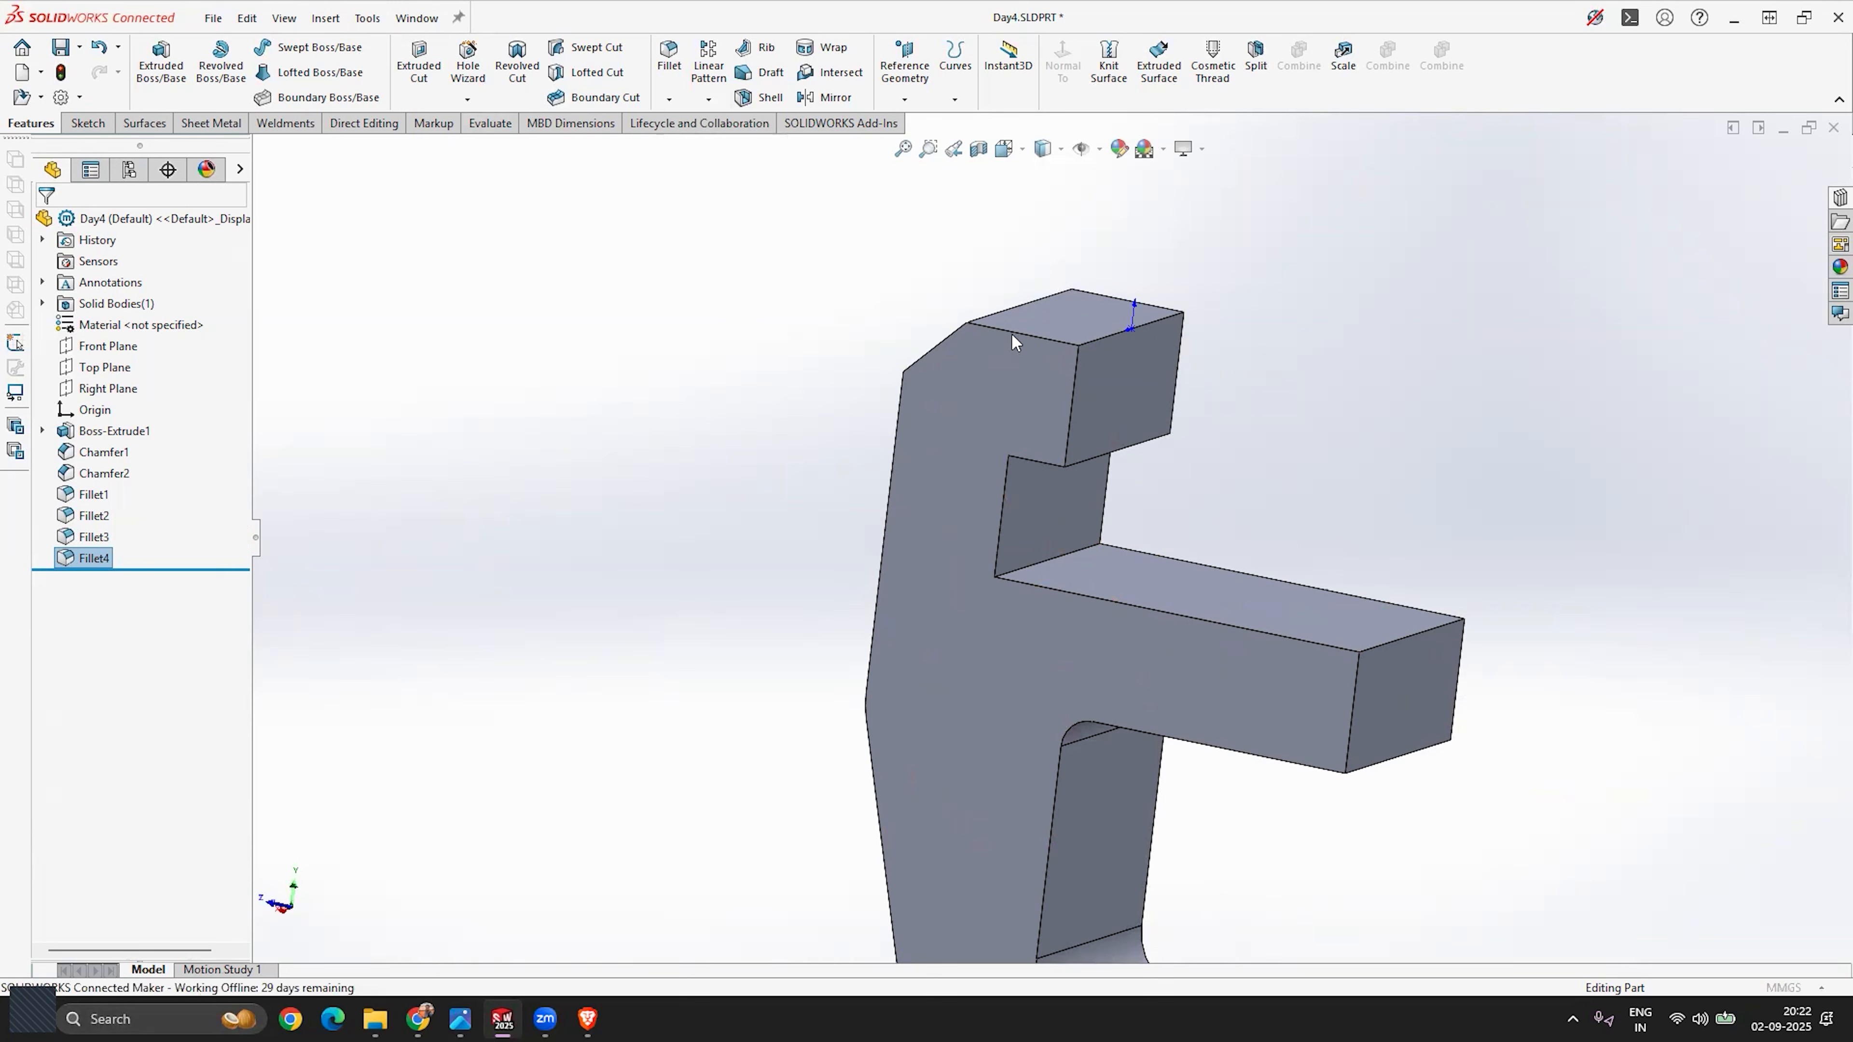
{"action": "left_click", "coordinate": [1013, 335]}
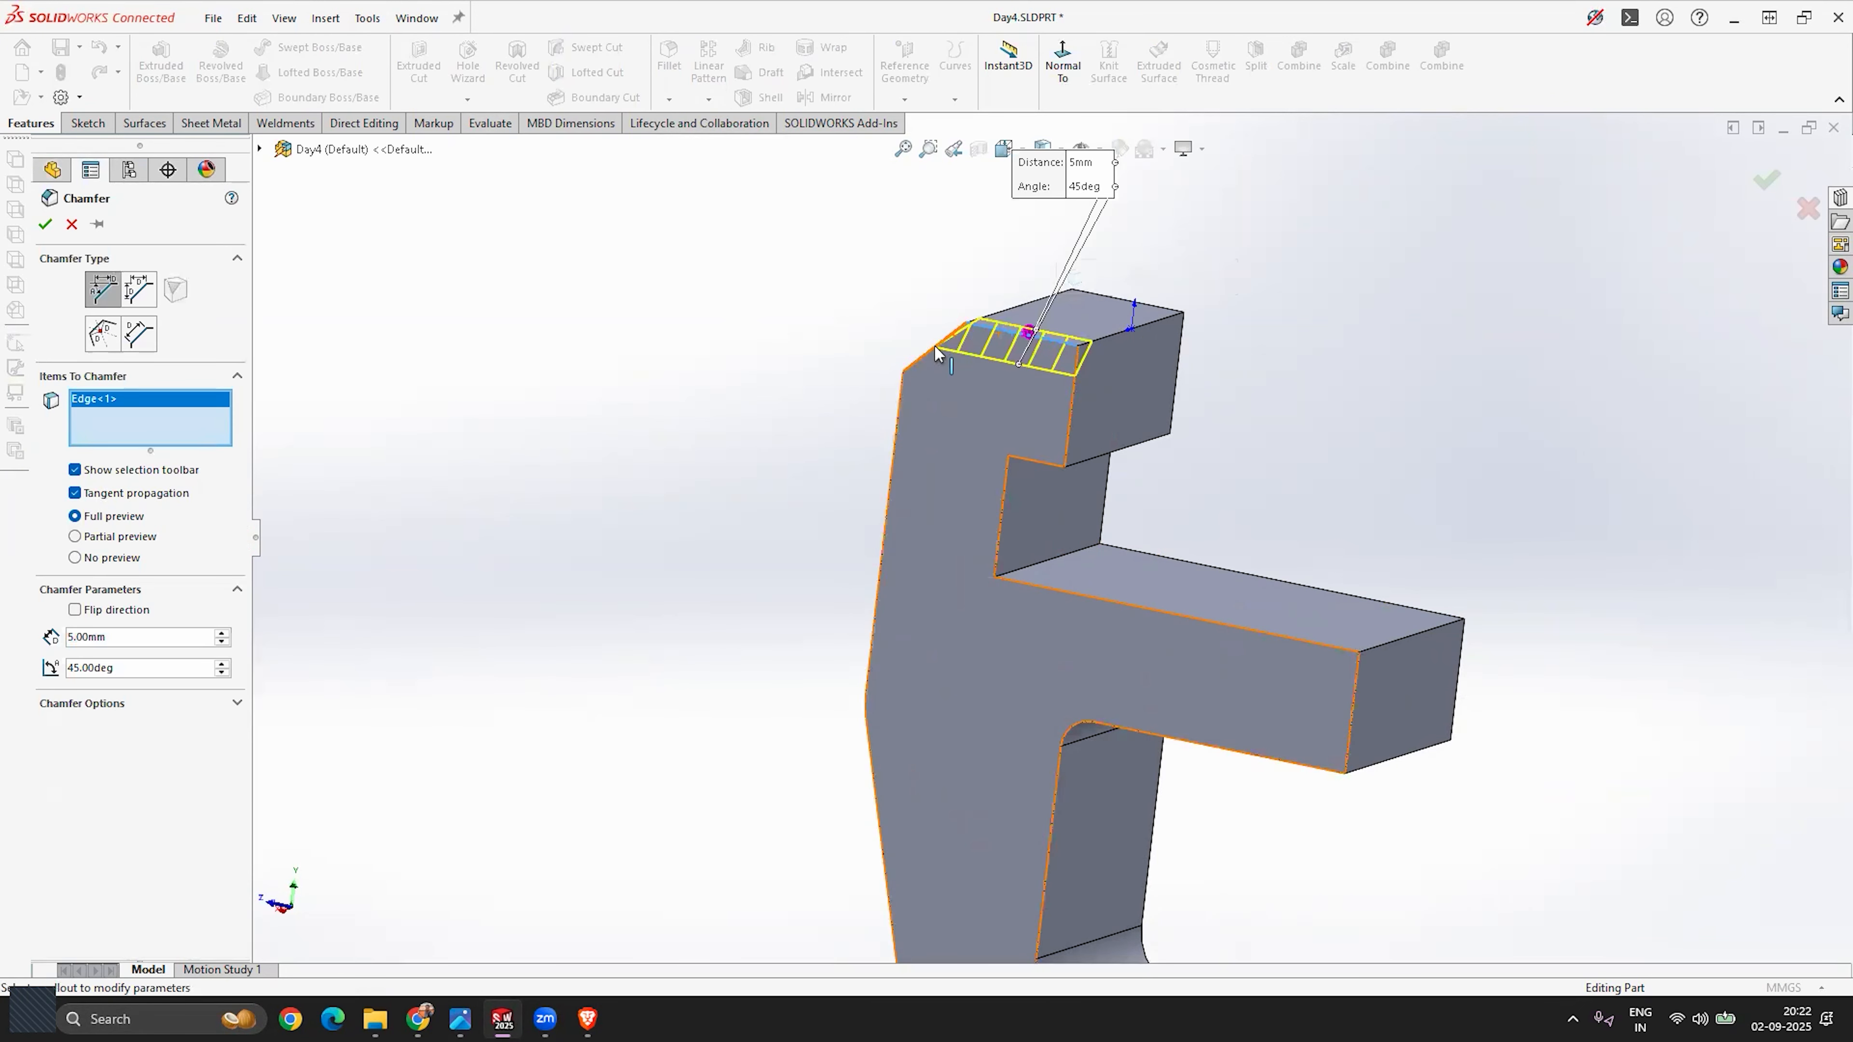
{"action": "left_click", "coordinate": [932, 353]}
{"action": "left_click", "coordinate": [897, 456]}
Step: Add the matching top, sloped and back outer edges of the opposite side face to the chamfer selection
{"action": "middle_click_drag", "start_coordinate": [897, 455], "coordinate": [1288, 703]}
{"action": "middle_click_drag", "start_coordinate": [1048, 623], "coordinate": [1196, 296]}
{"action": "left_click", "coordinate": [1278, 186]}
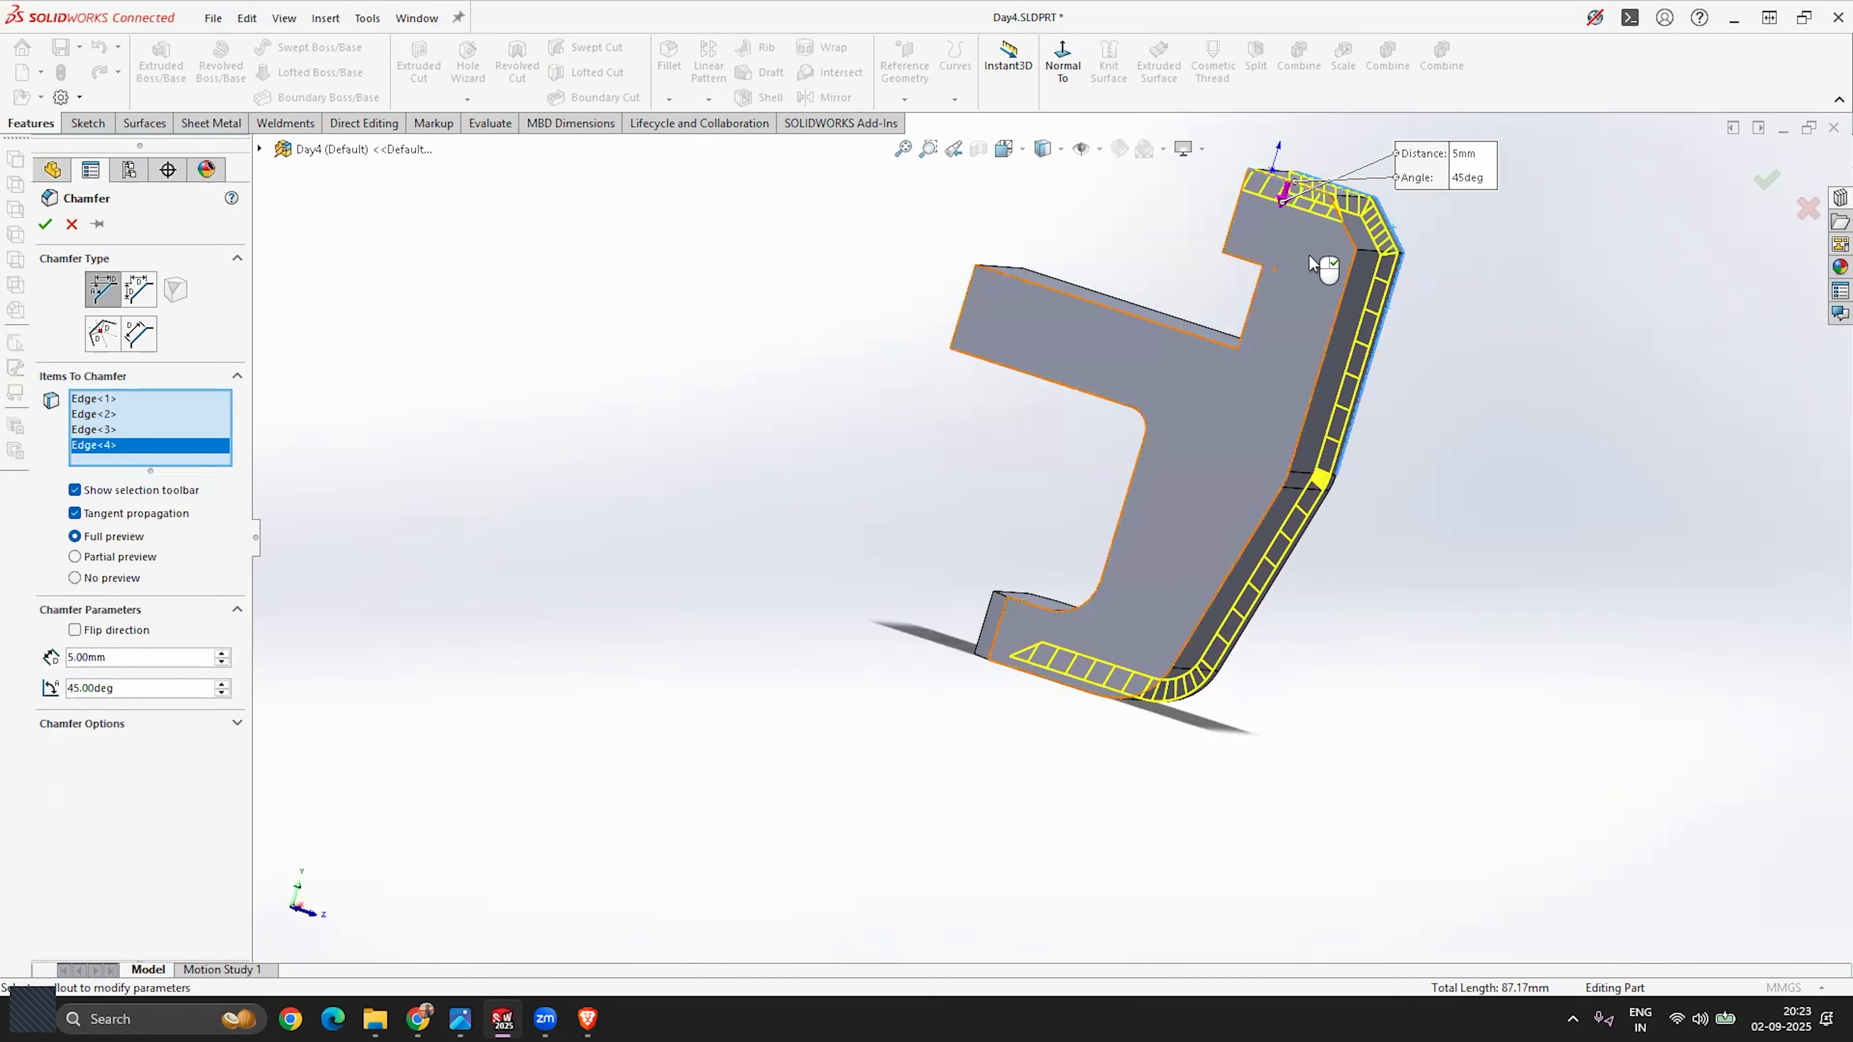
{"action": "left_click", "coordinate": [1351, 239]}
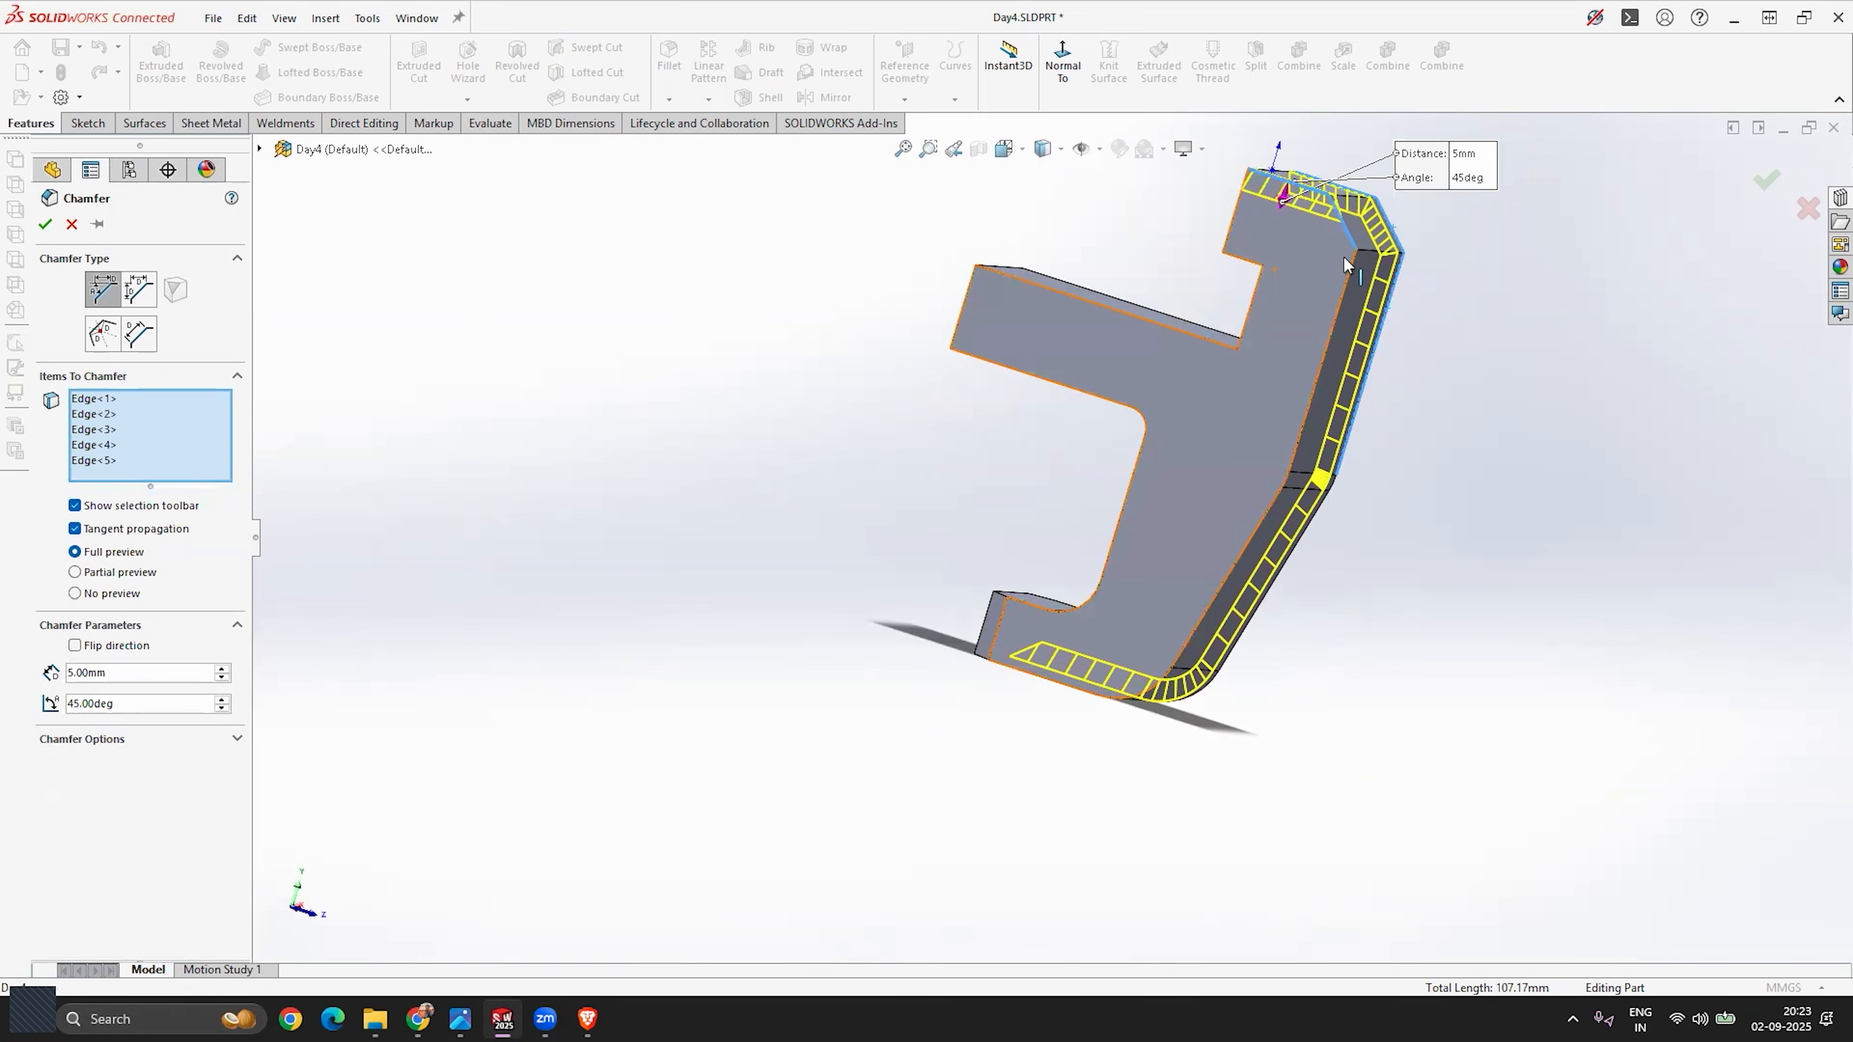
{"action": "left_click", "coordinate": [1325, 363]}
{"action": "middle_click_drag", "start_coordinate": [1326, 363], "coordinate": [1319, 575]}
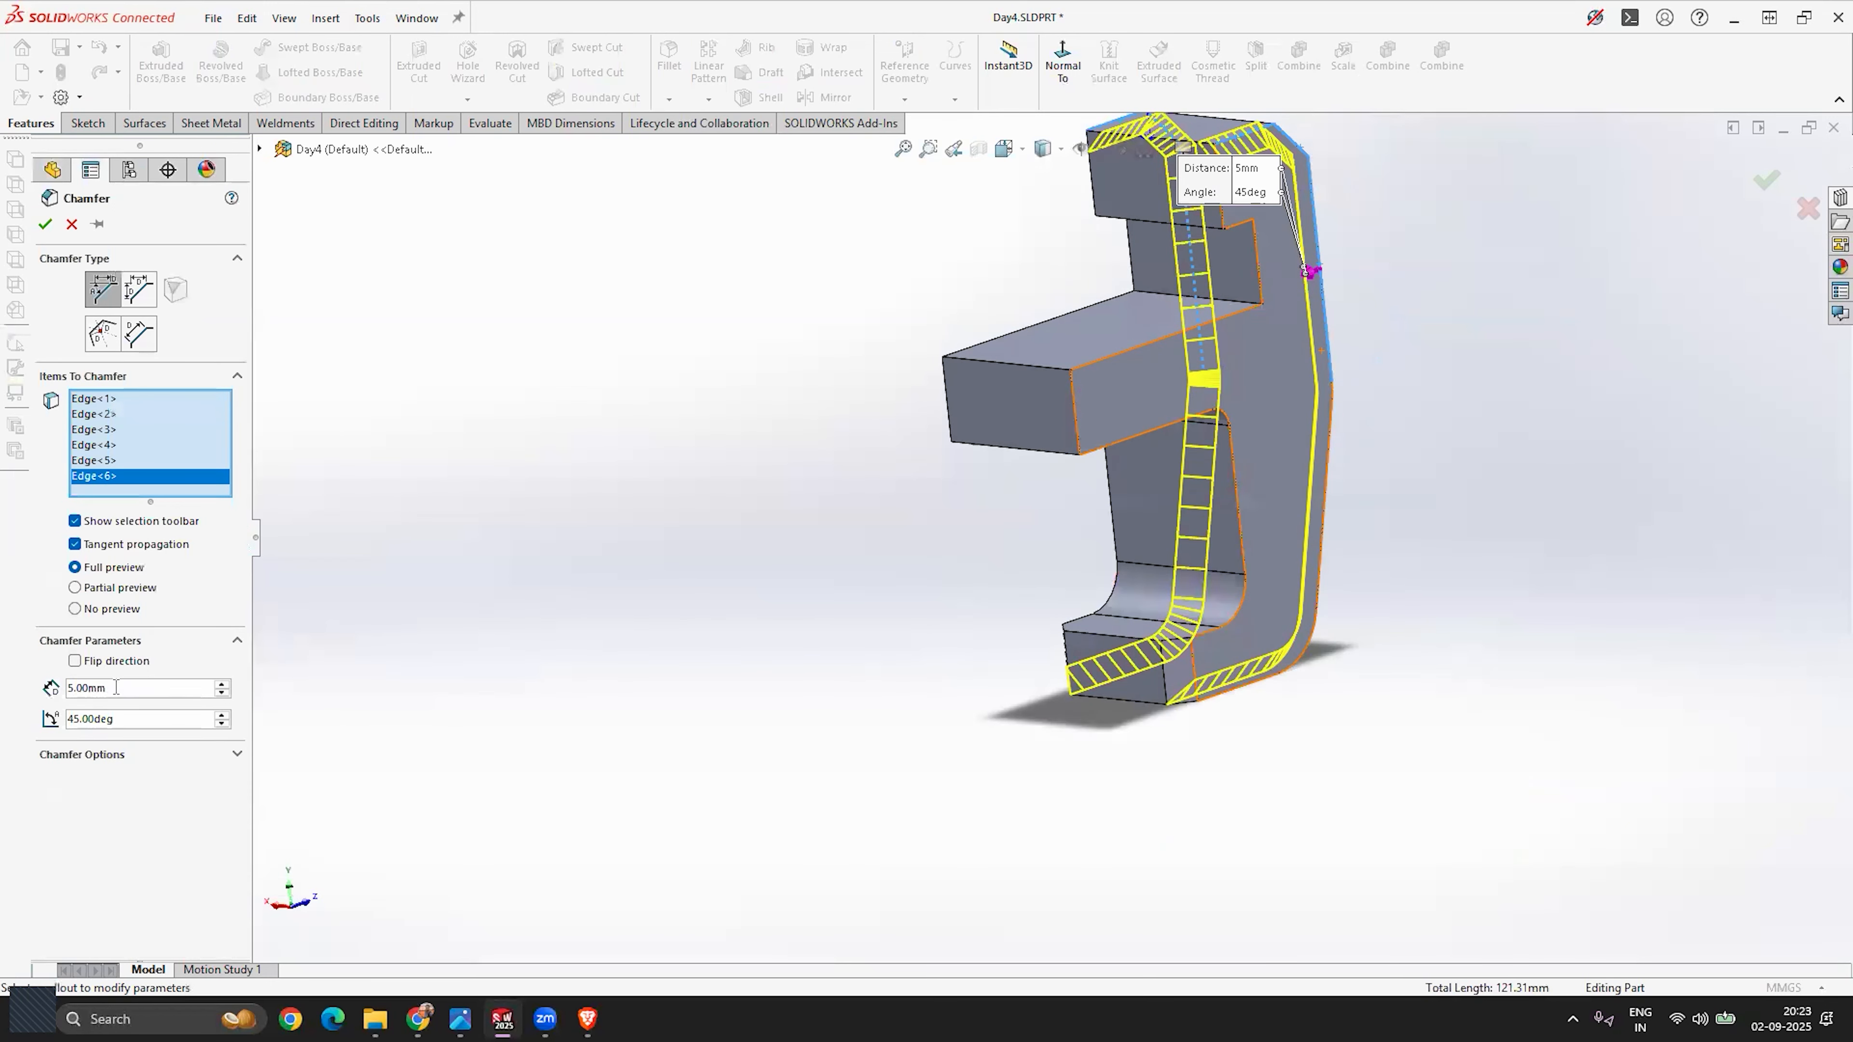
Step: Set the outer-edge chamfer distance to 2 mm at 45 degrees and apply the chamfer
{"action": "type", "text": "2"}
{"action": "key", "text": "Return"}
{"action": "middle_click_drag", "start_coordinate": [698, 497], "coordinate": [790, 582]}
{"action": "scroll", "coordinate": [1052, 472], "scroll_direction": "up", "scroll_amount": 3}
{"action": "scroll", "coordinate": [1152, 323], "scroll_direction": "down", "scroll_amount": 5}
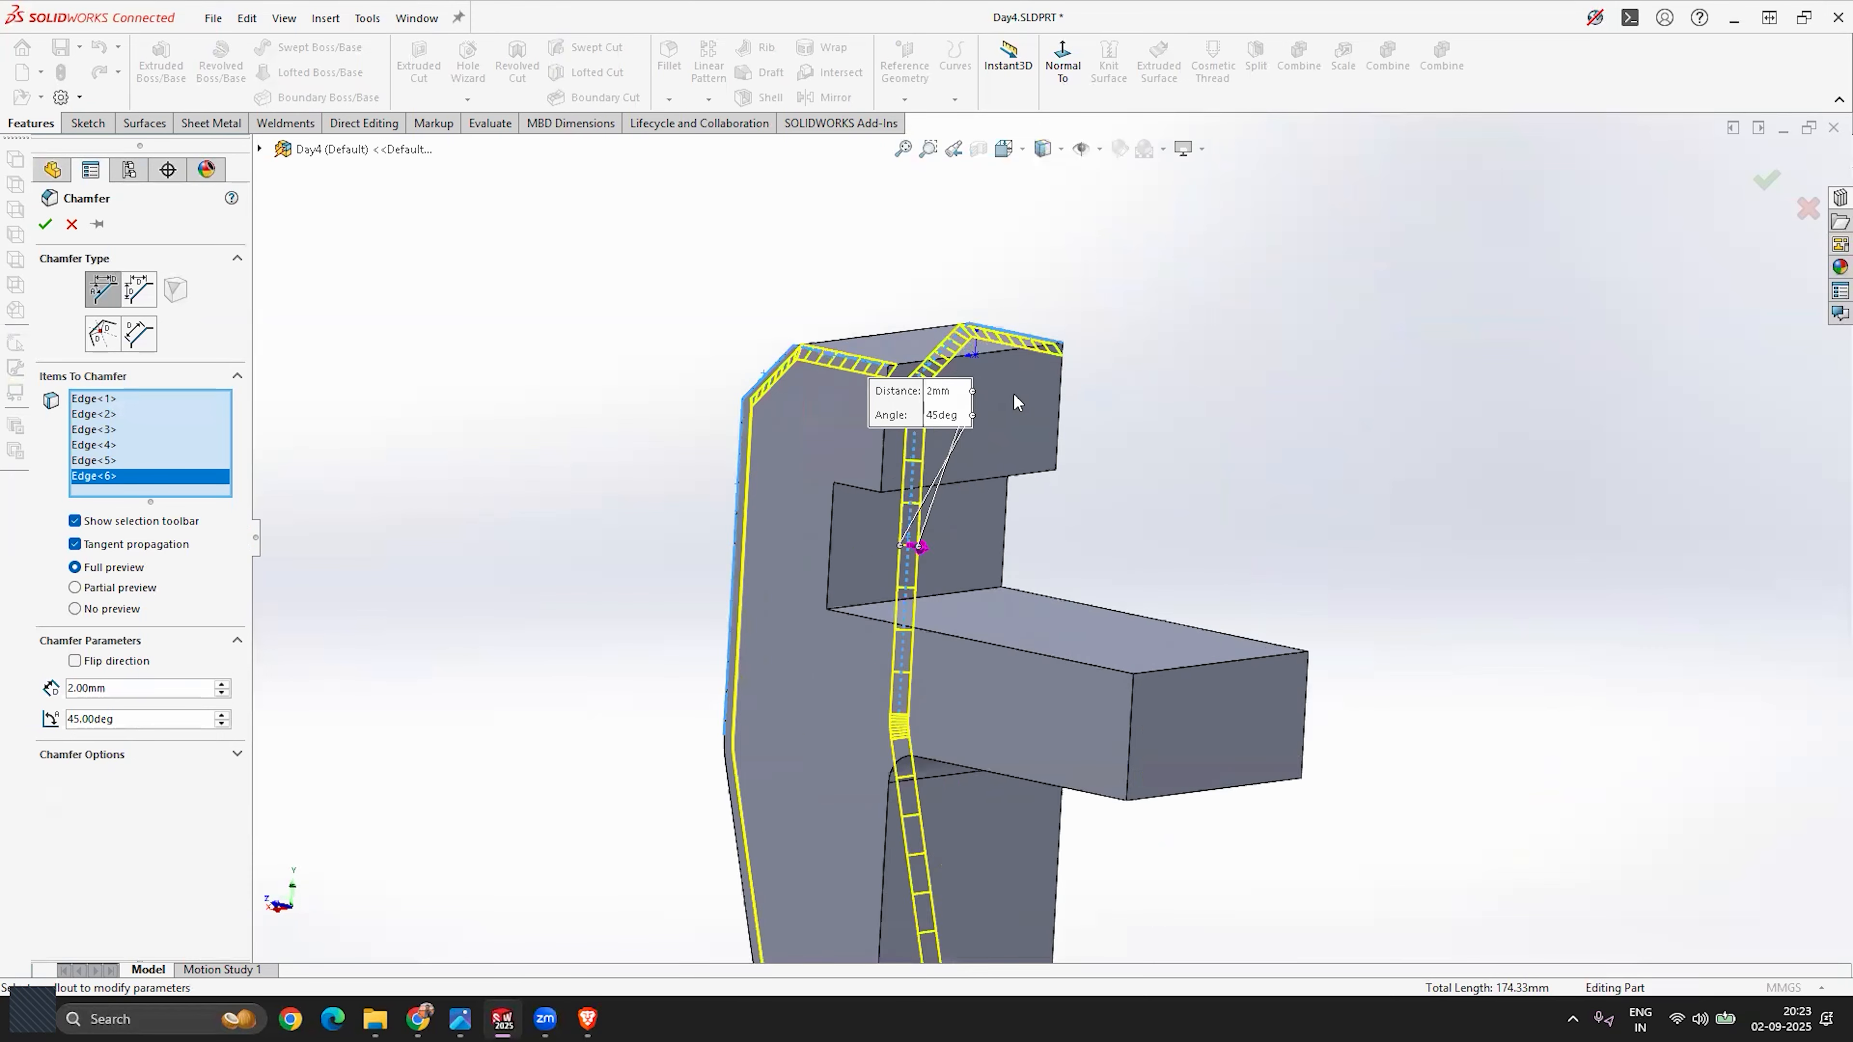
{"action": "scroll", "coordinate": [1013, 394], "scroll_direction": "down", "scroll_amount": 2}
{"action": "scroll", "coordinate": [837, 345], "scroll_direction": "up", "scroll_amount": 3}
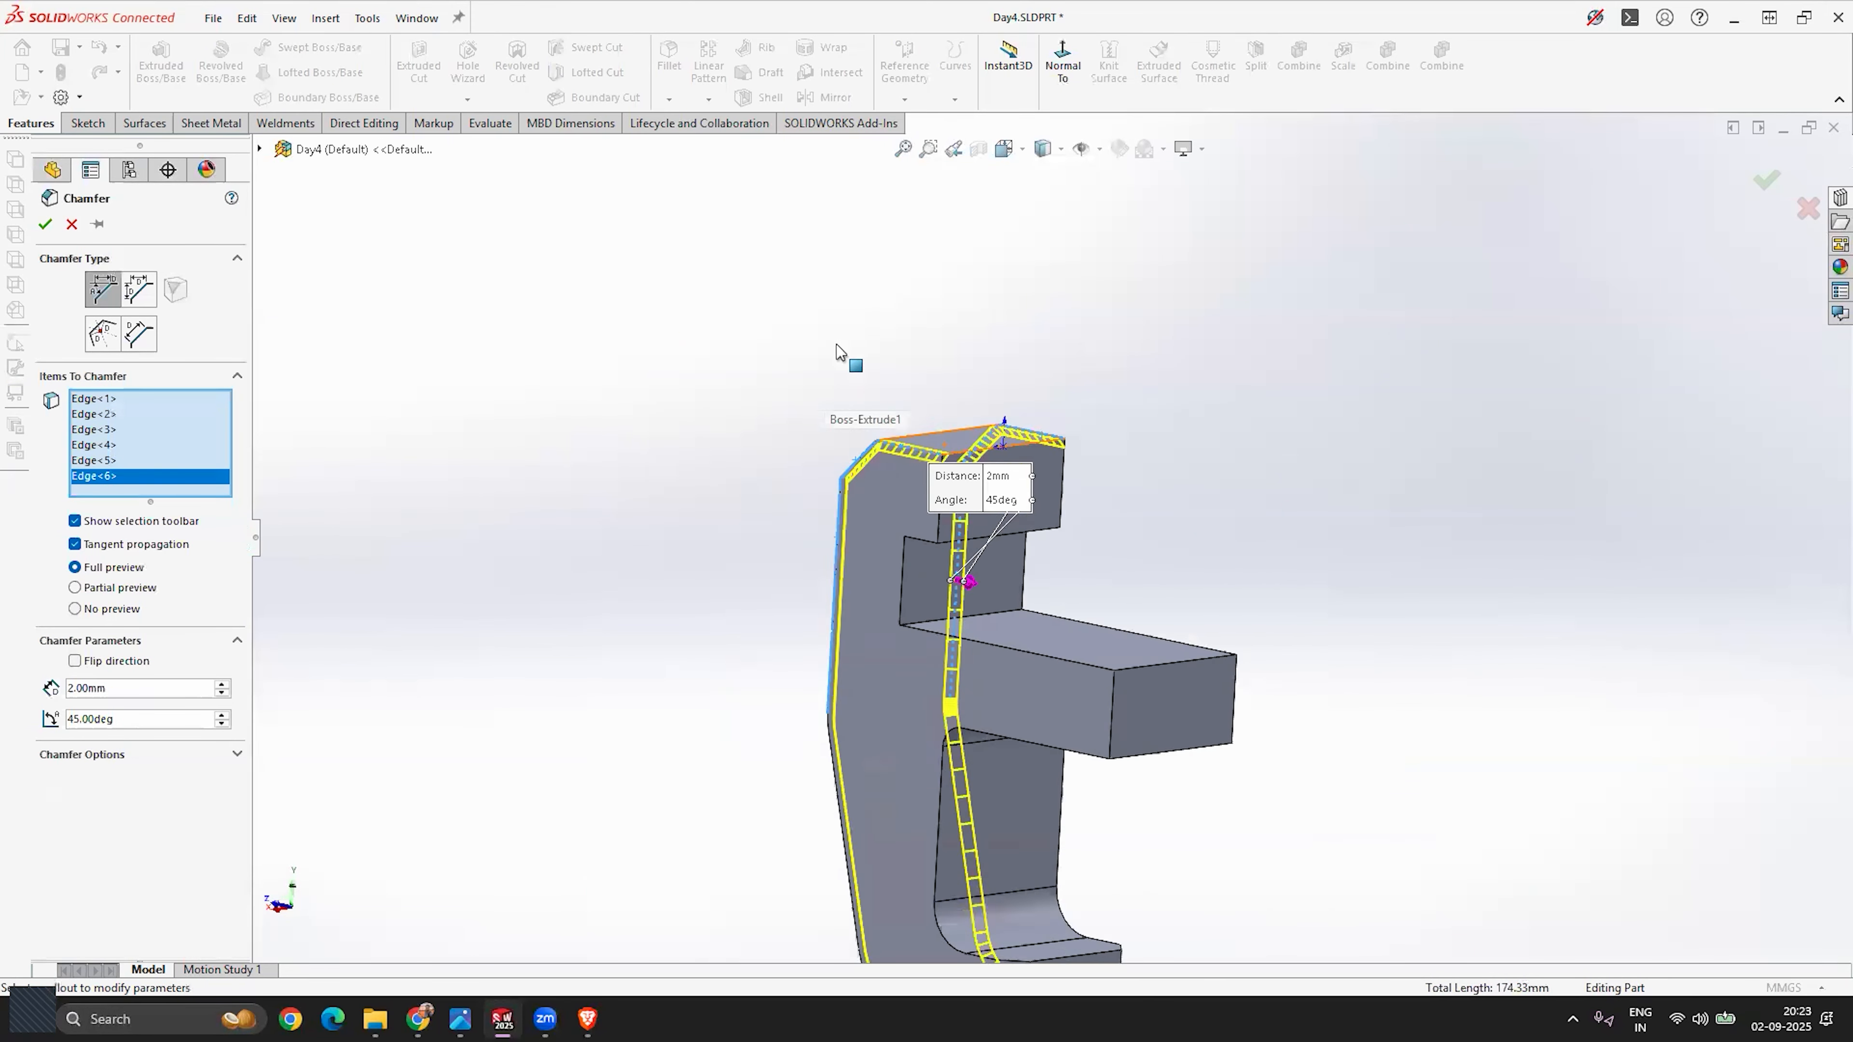
{"action": "scroll", "coordinate": [1056, 530], "scroll_direction": "up", "scroll_amount": 3}
{"action": "scroll", "coordinate": [1103, 766], "scroll_direction": "down", "scroll_amount": 3}
{"action": "middle_click_drag", "start_coordinate": [852, 753], "coordinate": [829, 709]}
{"action": "scroll", "coordinate": [857, 626], "scroll_direction": "down", "scroll_amount": 2}
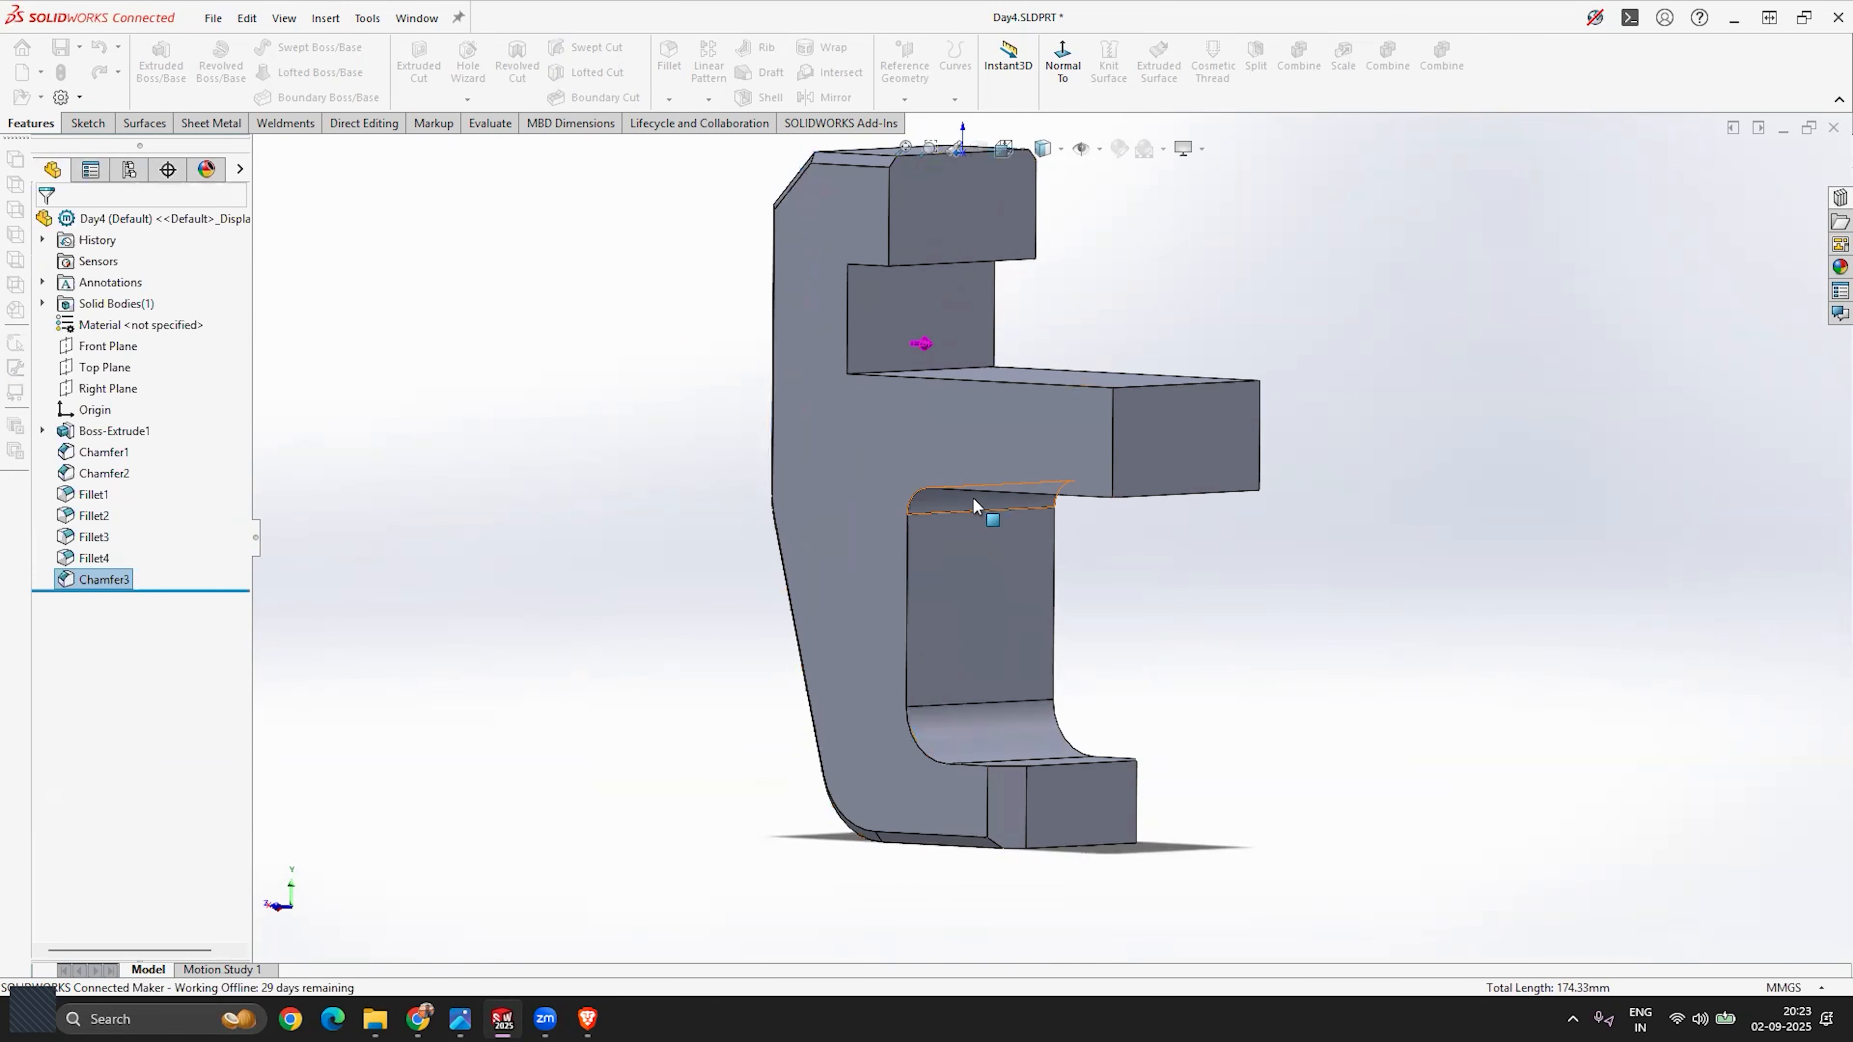
Step: Start a 2 mm, 45-degree chamfer on the inner edge chain below the arm and the concave fillet face above the foot
{"action": "middle_click_drag", "start_coordinate": [1068, 533], "coordinate": [1253, 699]}
{"action": "scroll", "coordinate": [1166, 380], "scroll_direction": "down", "scroll_amount": 8}
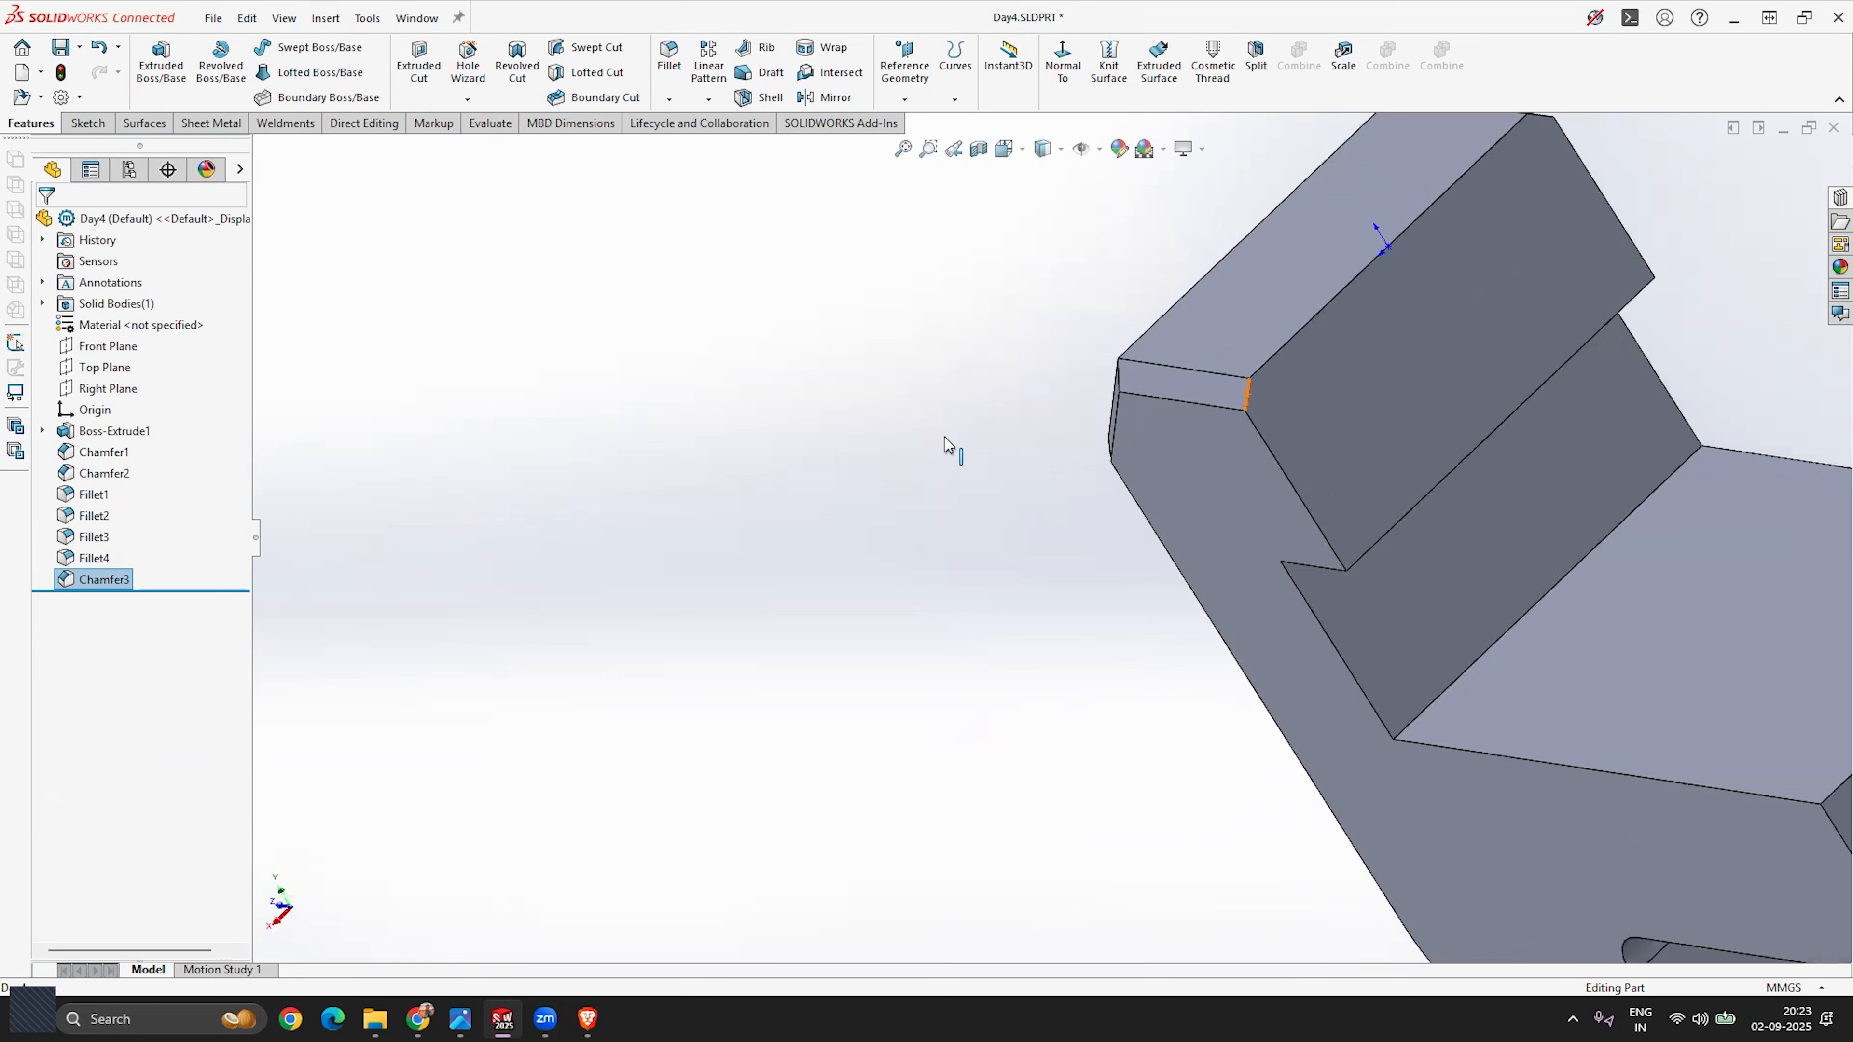
{"action": "scroll", "coordinate": [1306, 351], "scroll_direction": "up", "scroll_amount": 3}
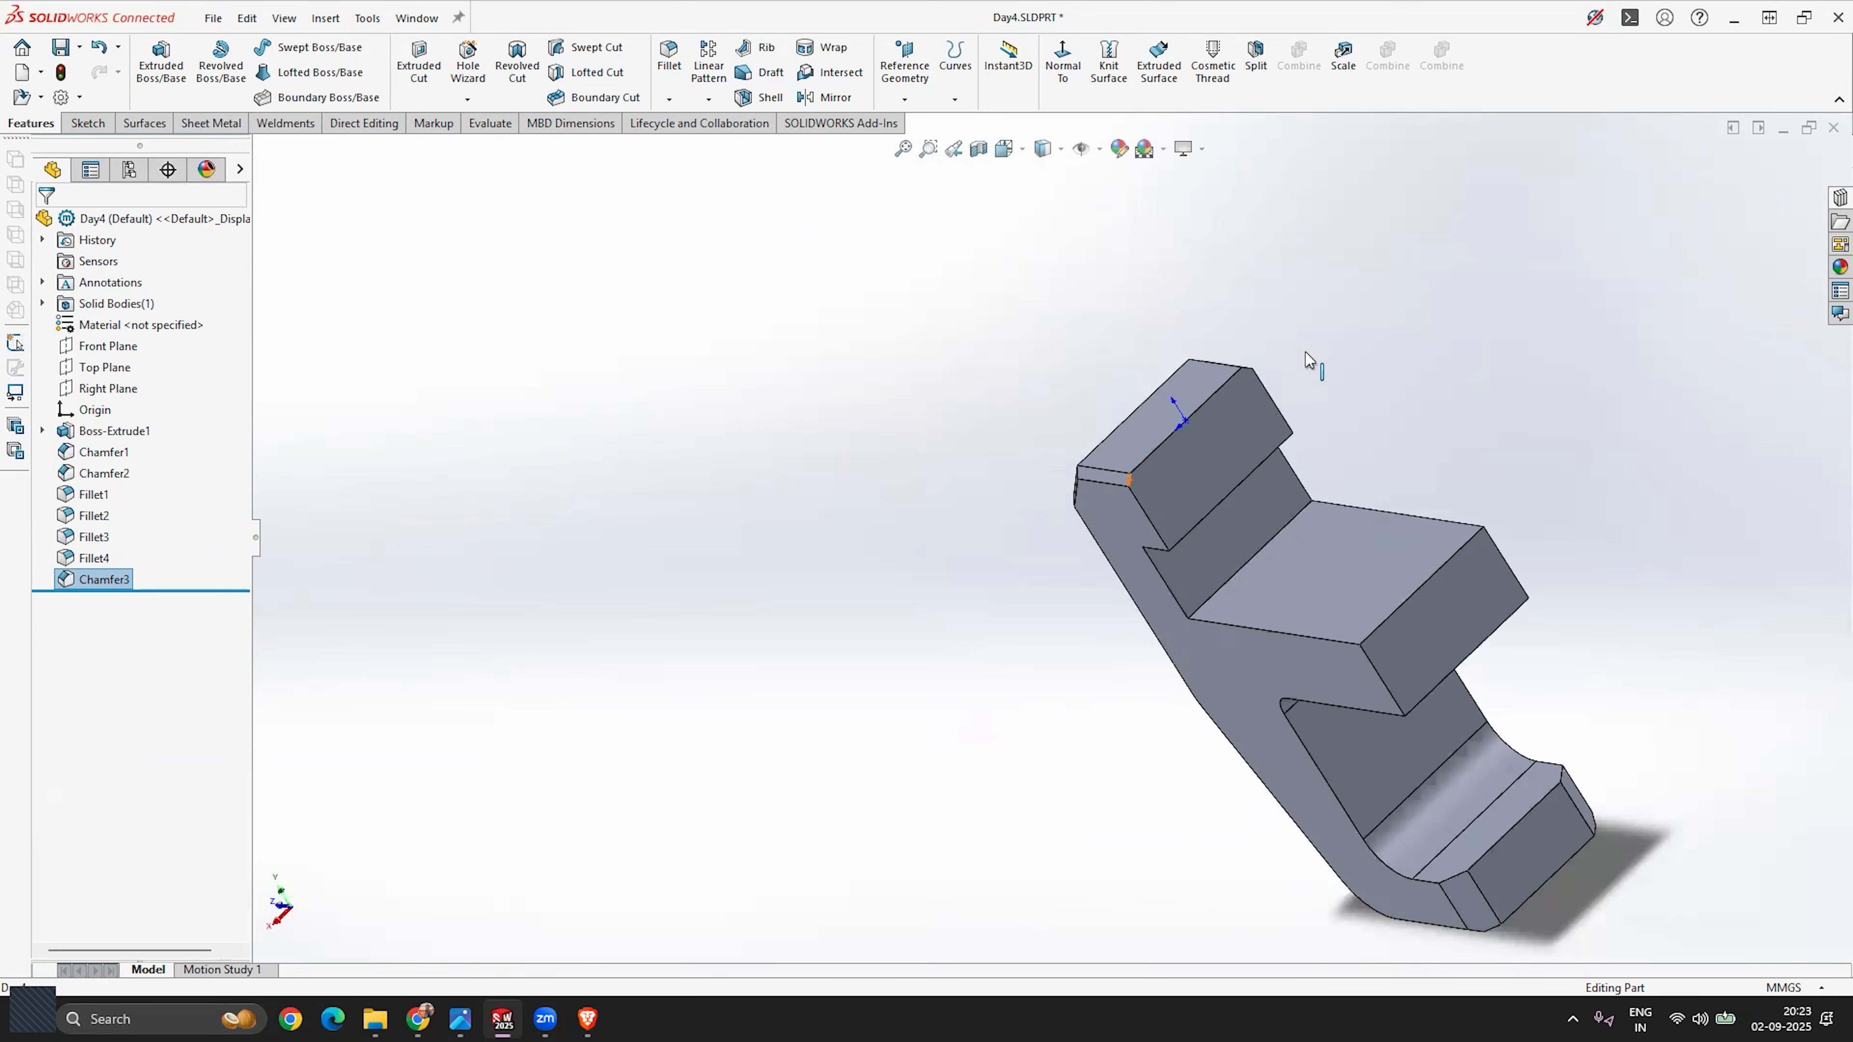
{"action": "scroll", "coordinate": [1127, 492], "scroll_direction": "down", "scroll_amount": 5}
{"action": "middle_click_drag", "start_coordinate": [1127, 492], "coordinate": [1191, 377]}
{"action": "scroll", "coordinate": [1163, 300], "scroll_direction": "up", "scroll_amount": 10}
{"action": "scroll", "coordinate": [1070, 854], "scroll_direction": "down", "scroll_amount": 5}
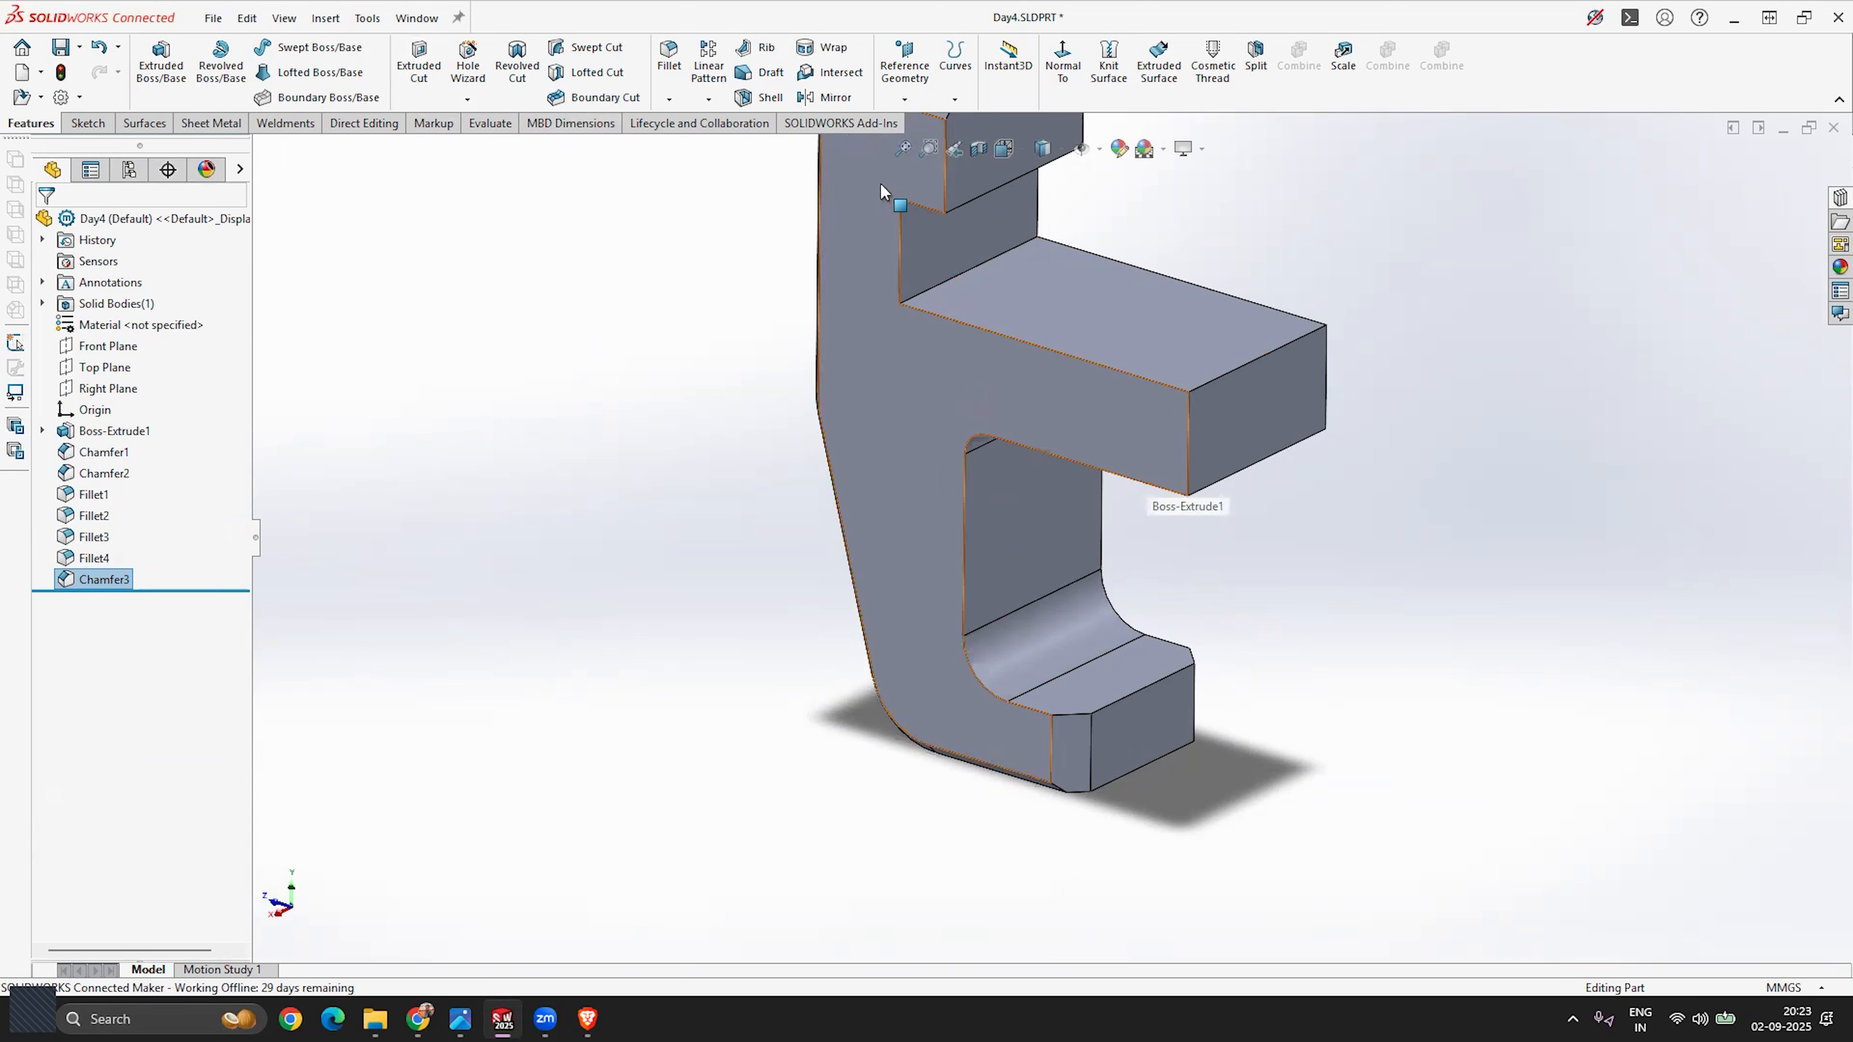
{"action": "left_click", "coordinate": [669, 98]}
{"action": "left_click", "coordinate": [706, 145]}
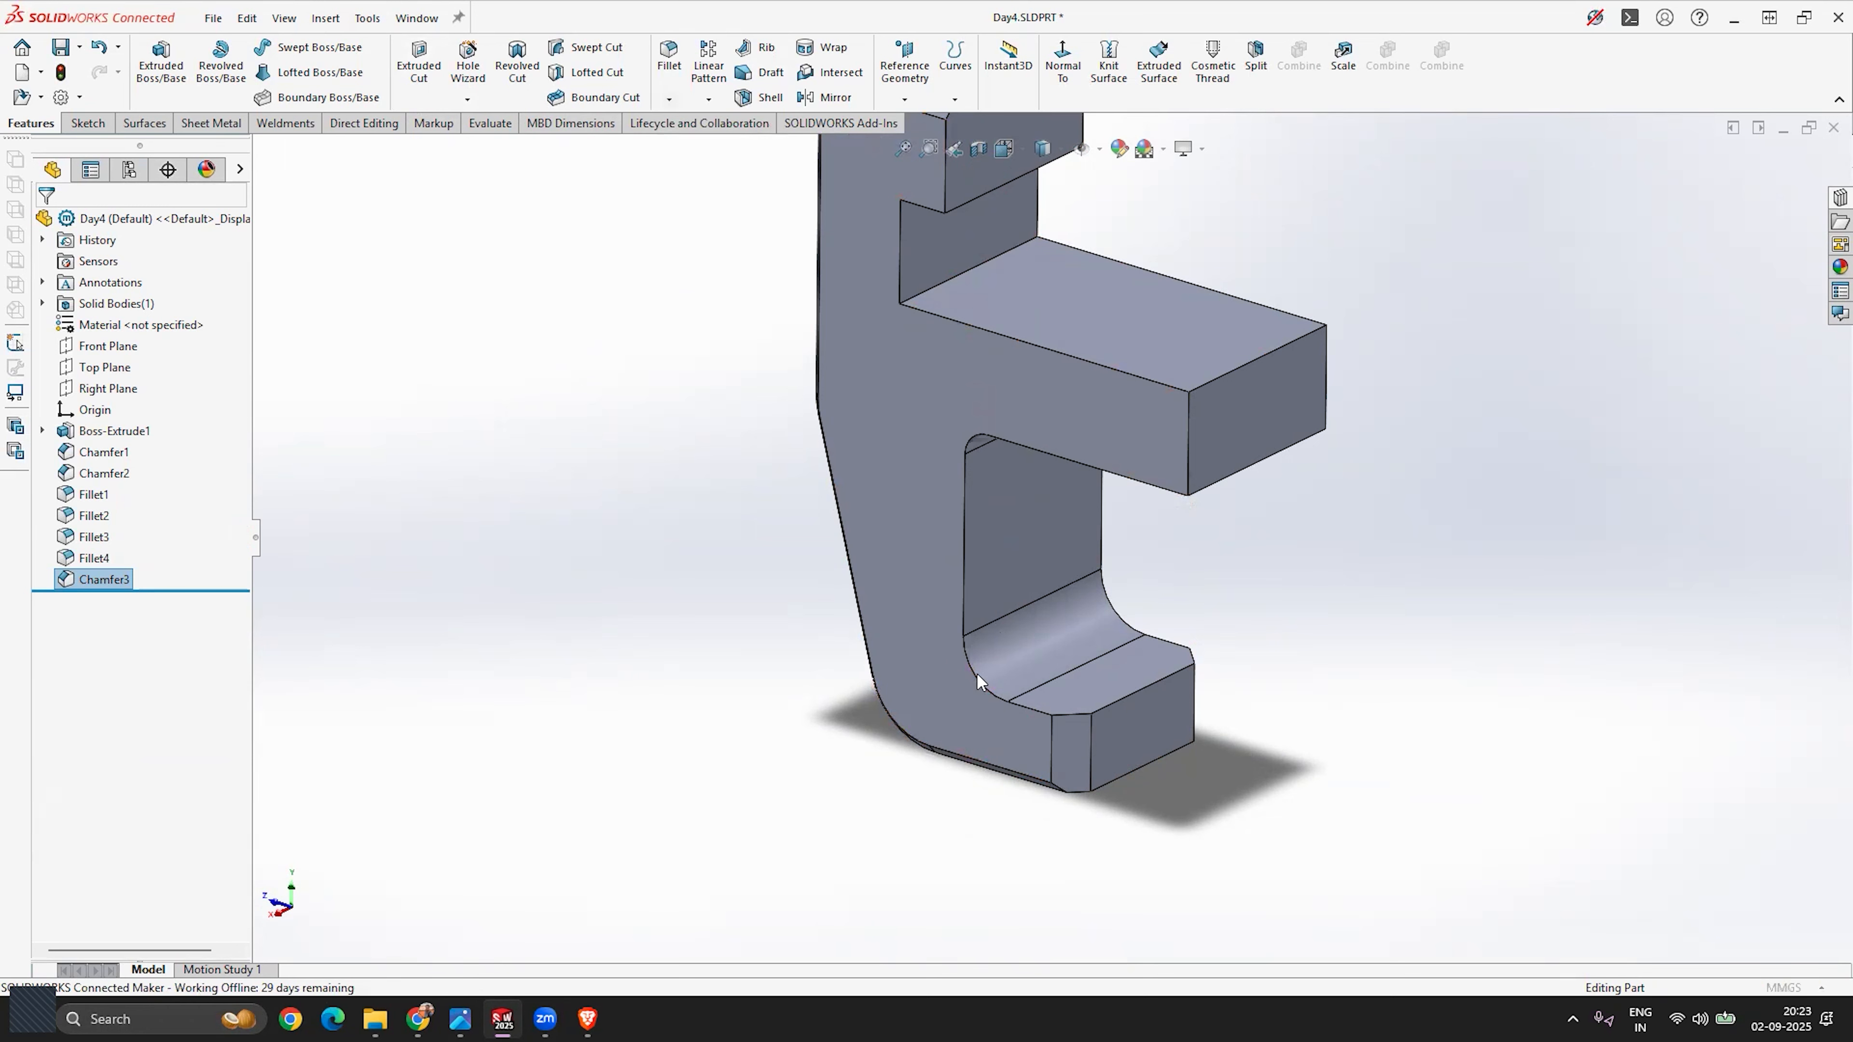
{"action": "left_click", "coordinate": [977, 674]}
{"action": "middle_click_drag", "start_coordinate": [1150, 507], "coordinate": [1095, 629]}
{"action": "left_click", "coordinate": [1100, 626]}
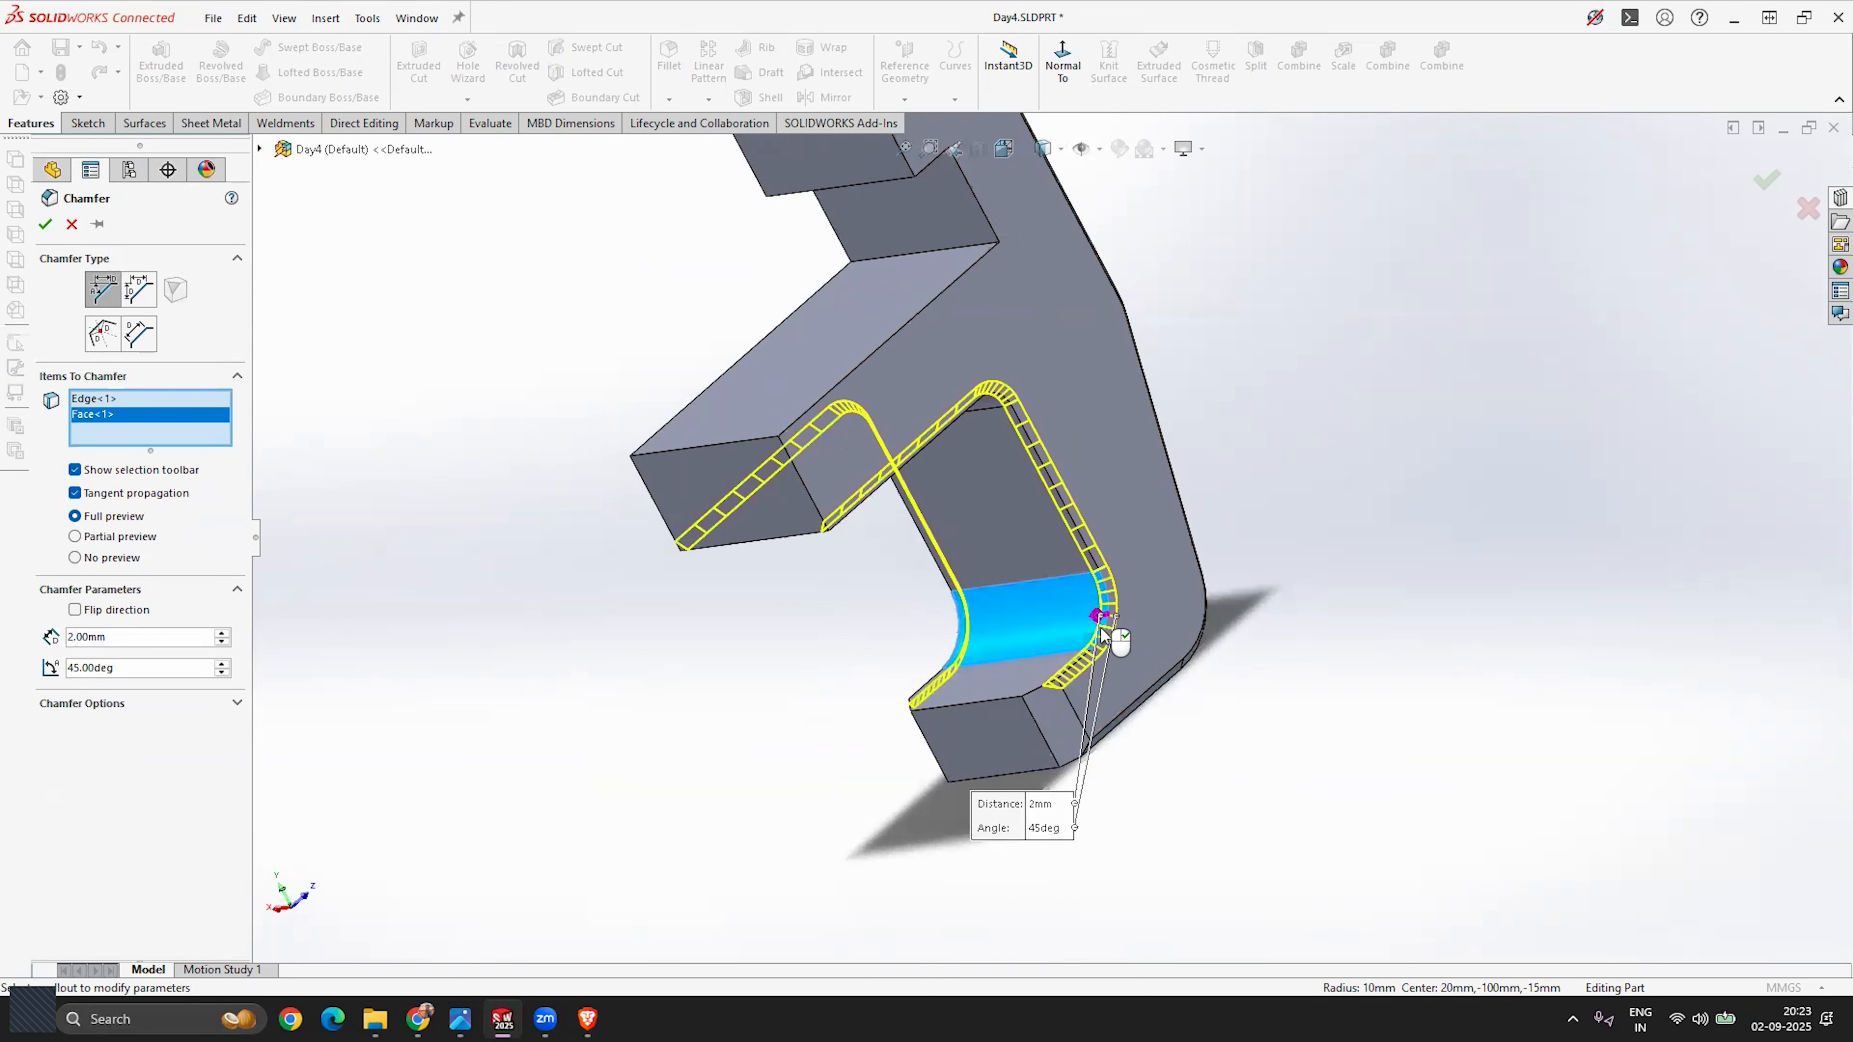
{"action": "middle_click_drag", "start_coordinate": [888, 635], "coordinate": [1233, 718]}
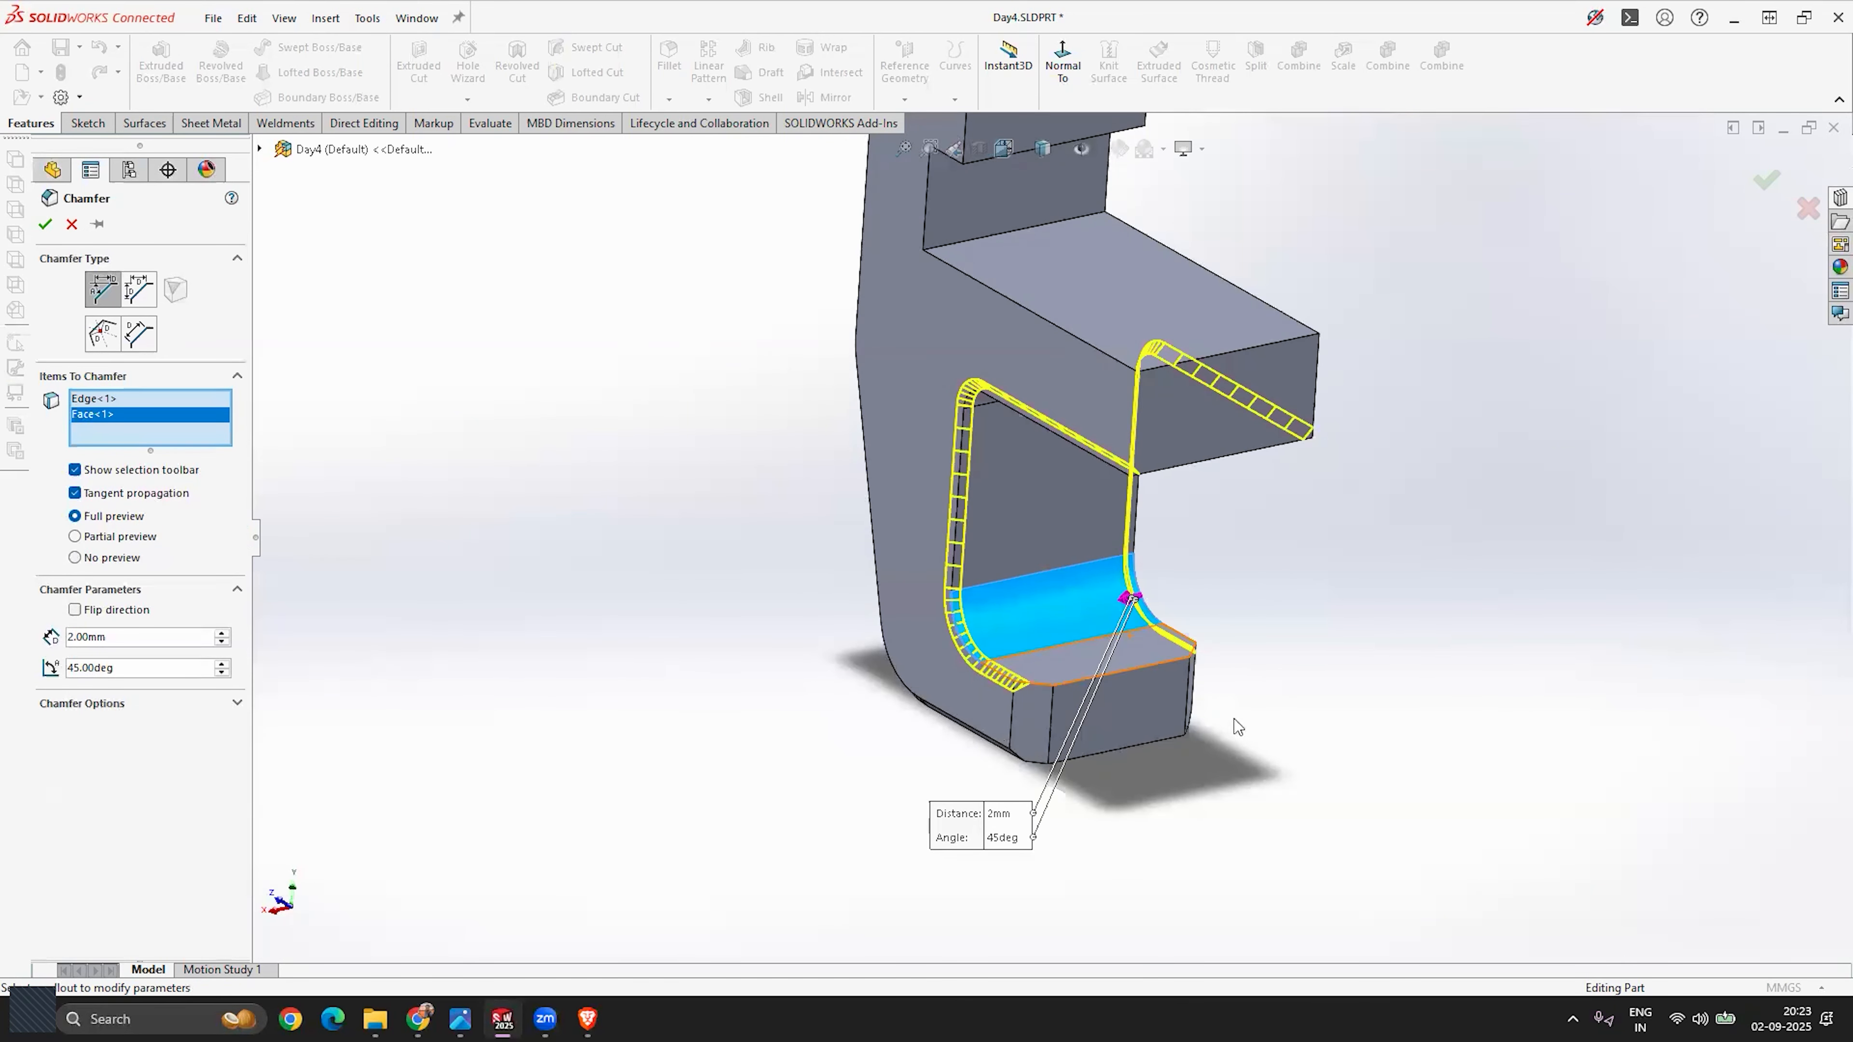
Step: Add the upper and lower edges of the foot's front face and its two bevelled corners to the chamfer selection
{"action": "scroll", "coordinate": [1062, 686], "scroll_direction": "down", "scroll_amount": 3}
{"action": "left_click", "coordinate": [965, 699]}
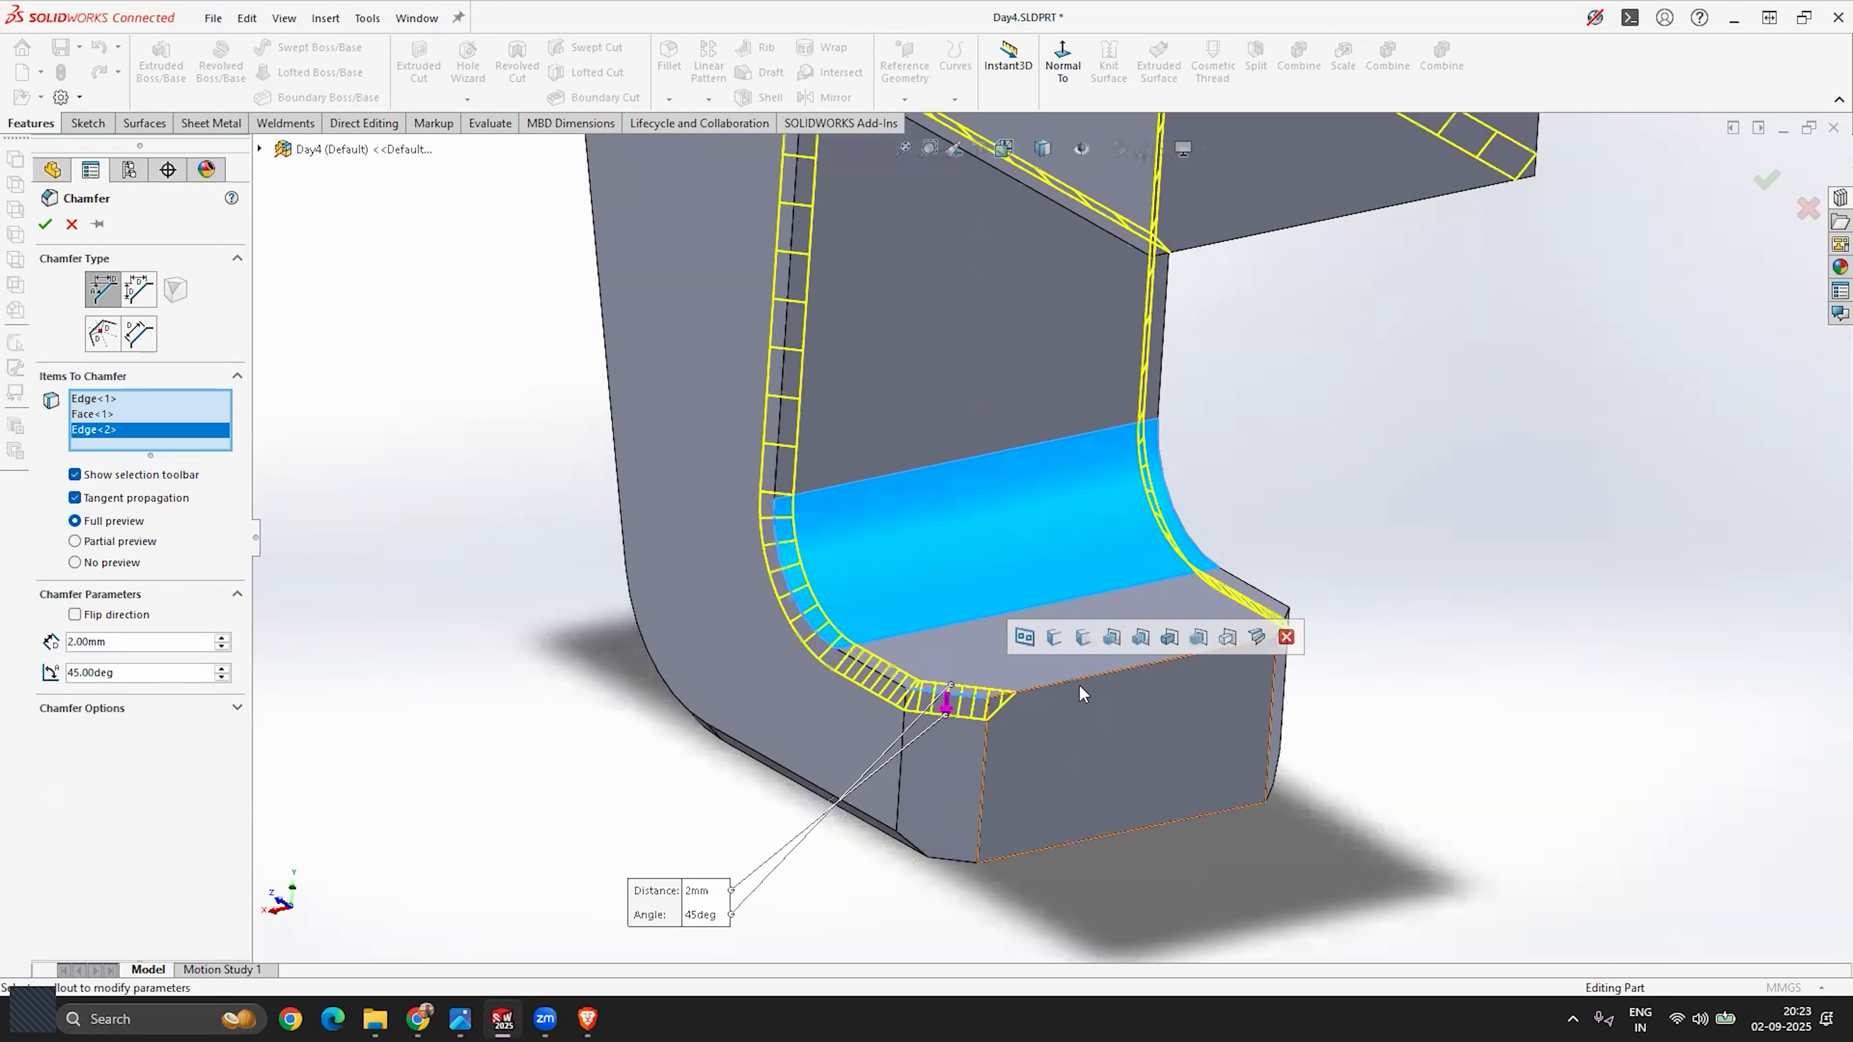
{"action": "left_click", "coordinate": [1083, 678]}
{"action": "scroll", "coordinate": [1042, 686], "scroll_direction": "up", "scroll_amount": 3}
{"action": "middle_click_drag", "start_coordinate": [1084, 681], "coordinate": [1137, 489]}
{"action": "scroll", "coordinate": [1164, 607], "scroll_direction": "down", "scroll_amount": 4}
{"action": "left_click", "coordinate": [1135, 578]}
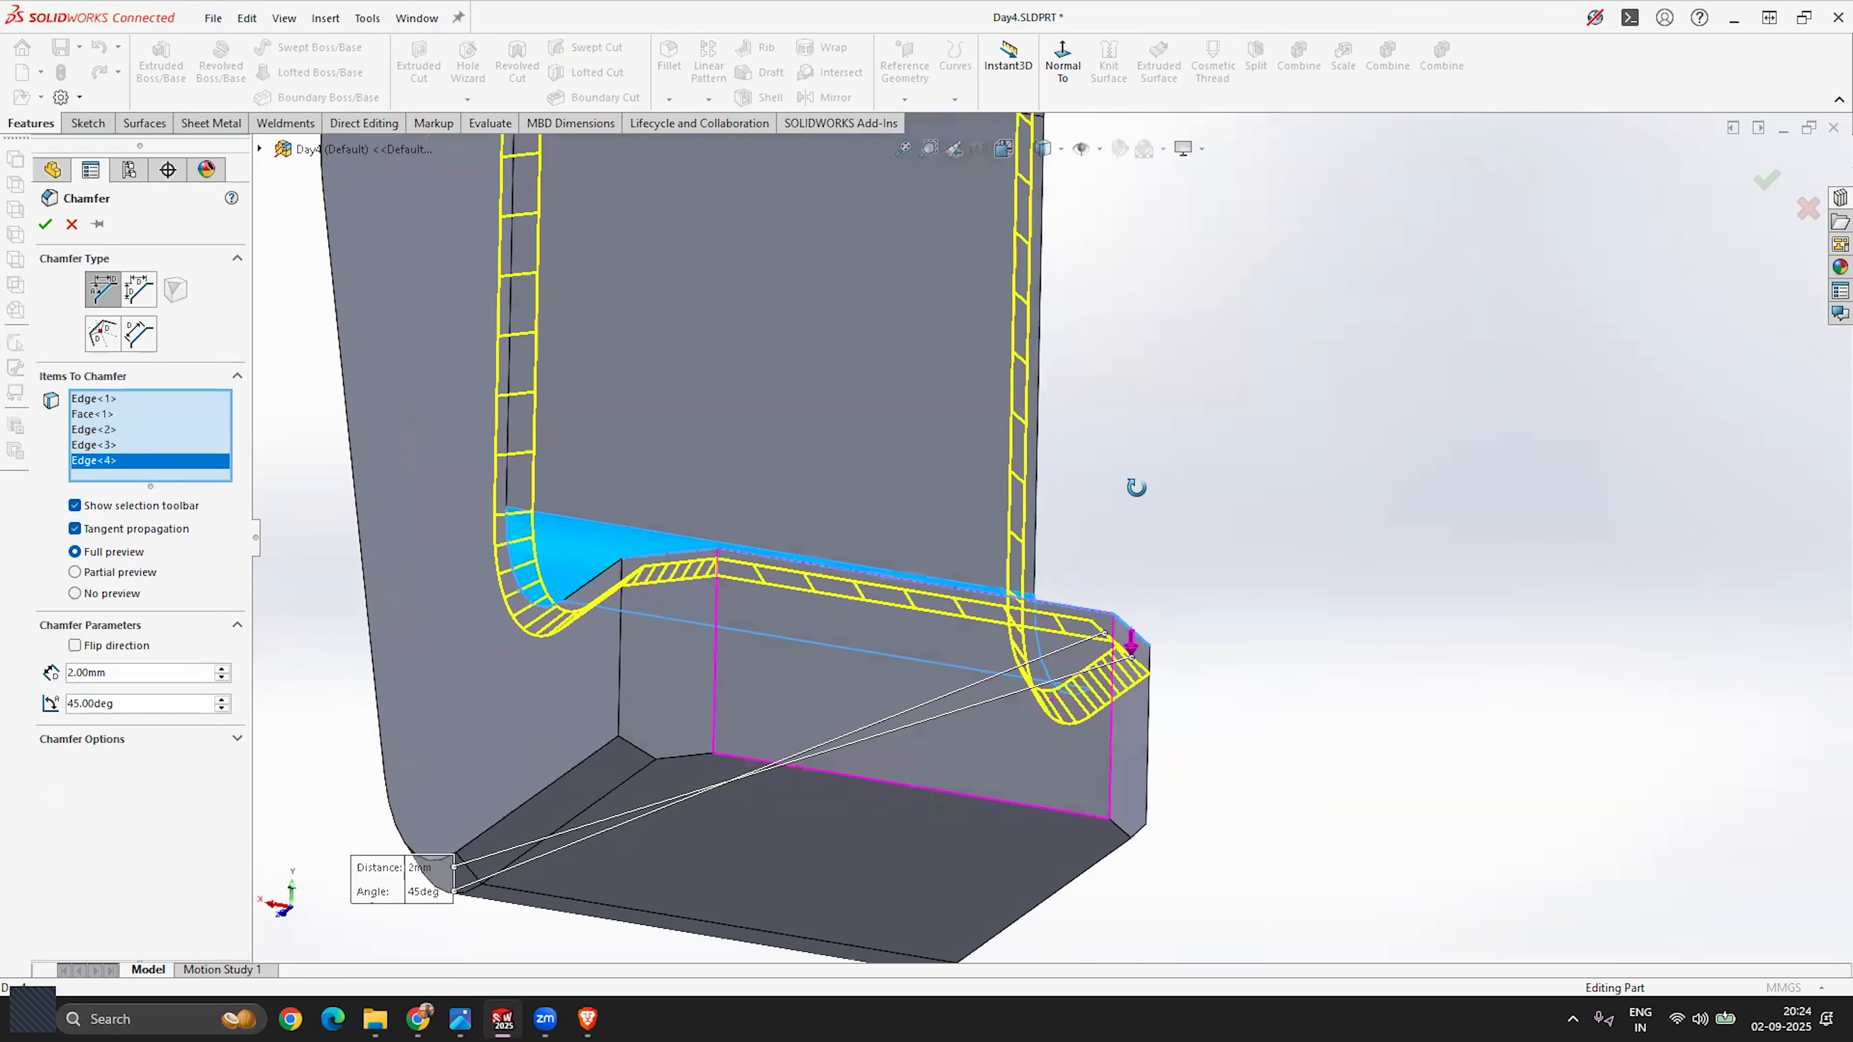
{"action": "left_click", "coordinate": [684, 761]}
{"action": "left_click", "coordinate": [829, 771]}
{"action": "middle_click_drag", "start_coordinate": [977, 780], "coordinate": [1123, 834]}
{"action": "left_click", "coordinate": [1124, 831]}
Step: Add the underside and inner vertical edges on both sides of the upper recess to the chamfer selection
{"action": "scroll", "coordinate": [1058, 724], "scroll_direction": "up", "scroll_amount": 5}
{"action": "middle_click_drag", "start_coordinate": [1059, 724], "coordinate": [1167, 555]}
{"action": "scroll", "coordinate": [863, 601], "scroll_direction": "down", "scroll_amount": 5}
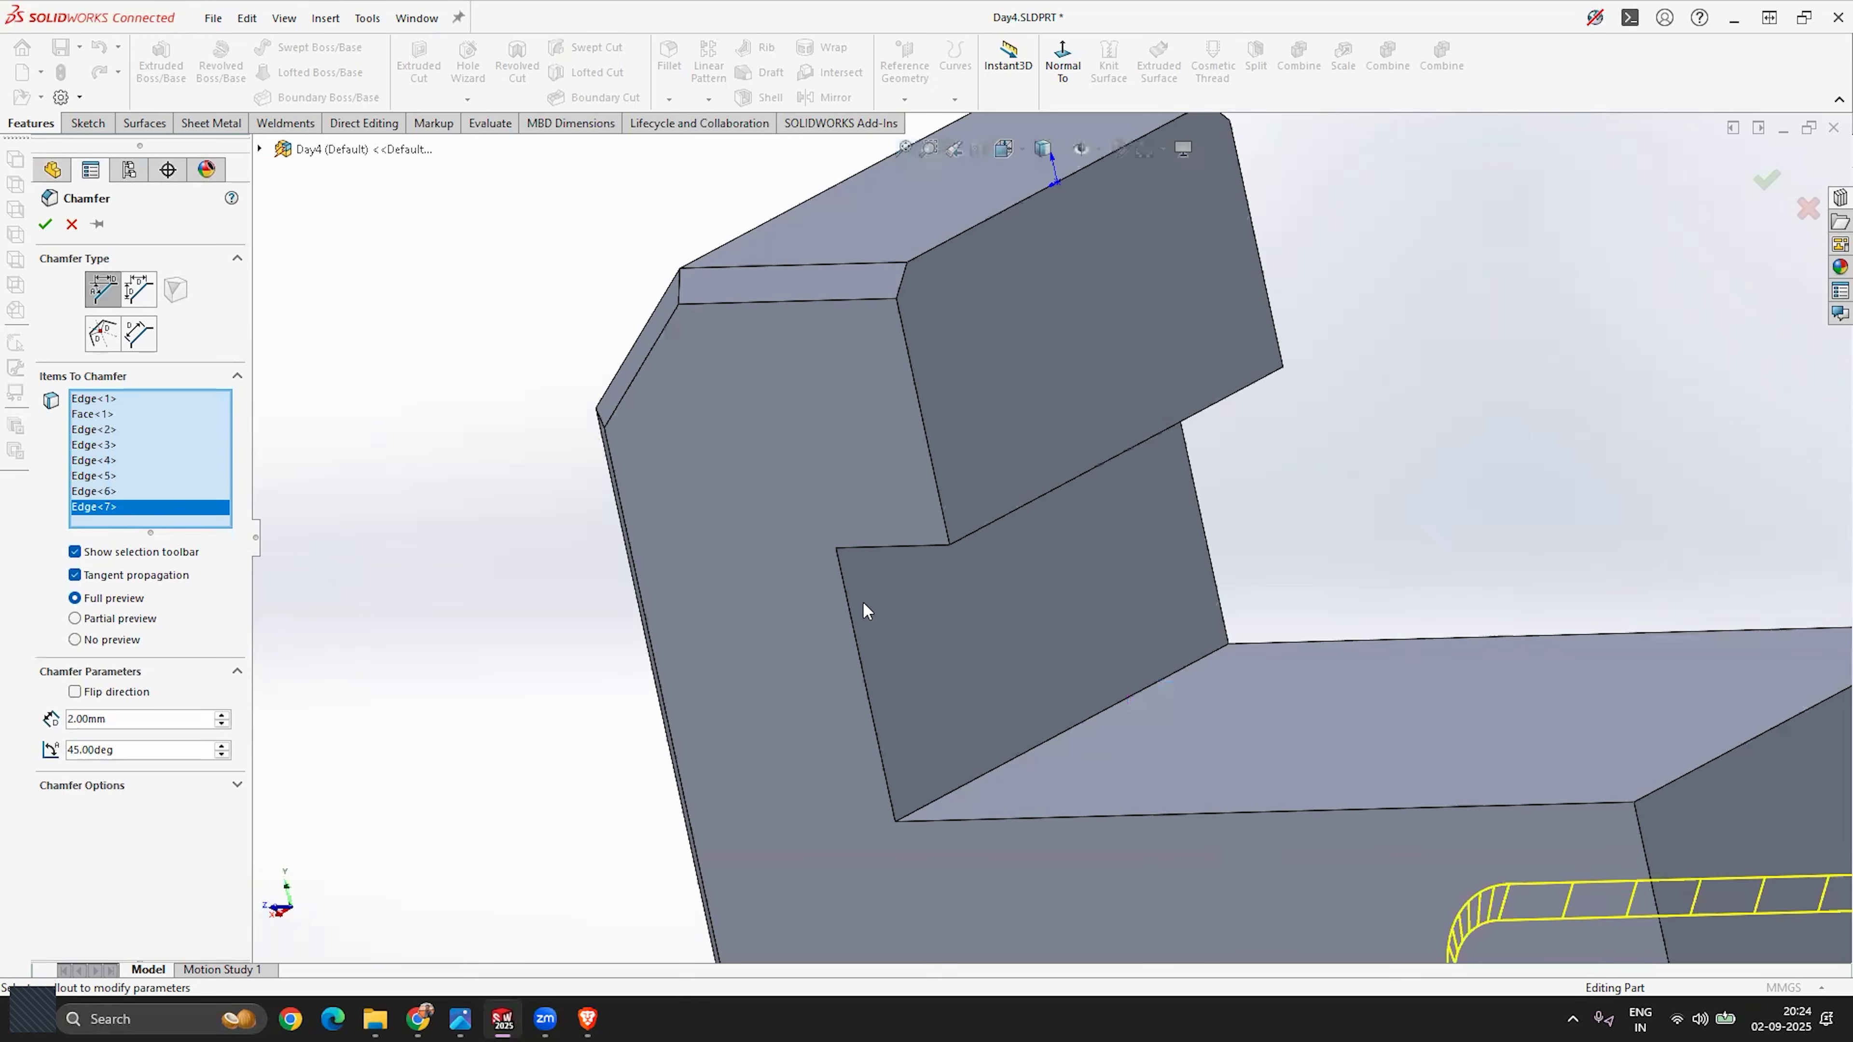
{"action": "left_click", "coordinate": [899, 546]}
{"action": "left_click", "coordinate": [852, 640]}
{"action": "middle_click_drag", "start_coordinate": [1039, 690], "coordinate": [1089, 413]}
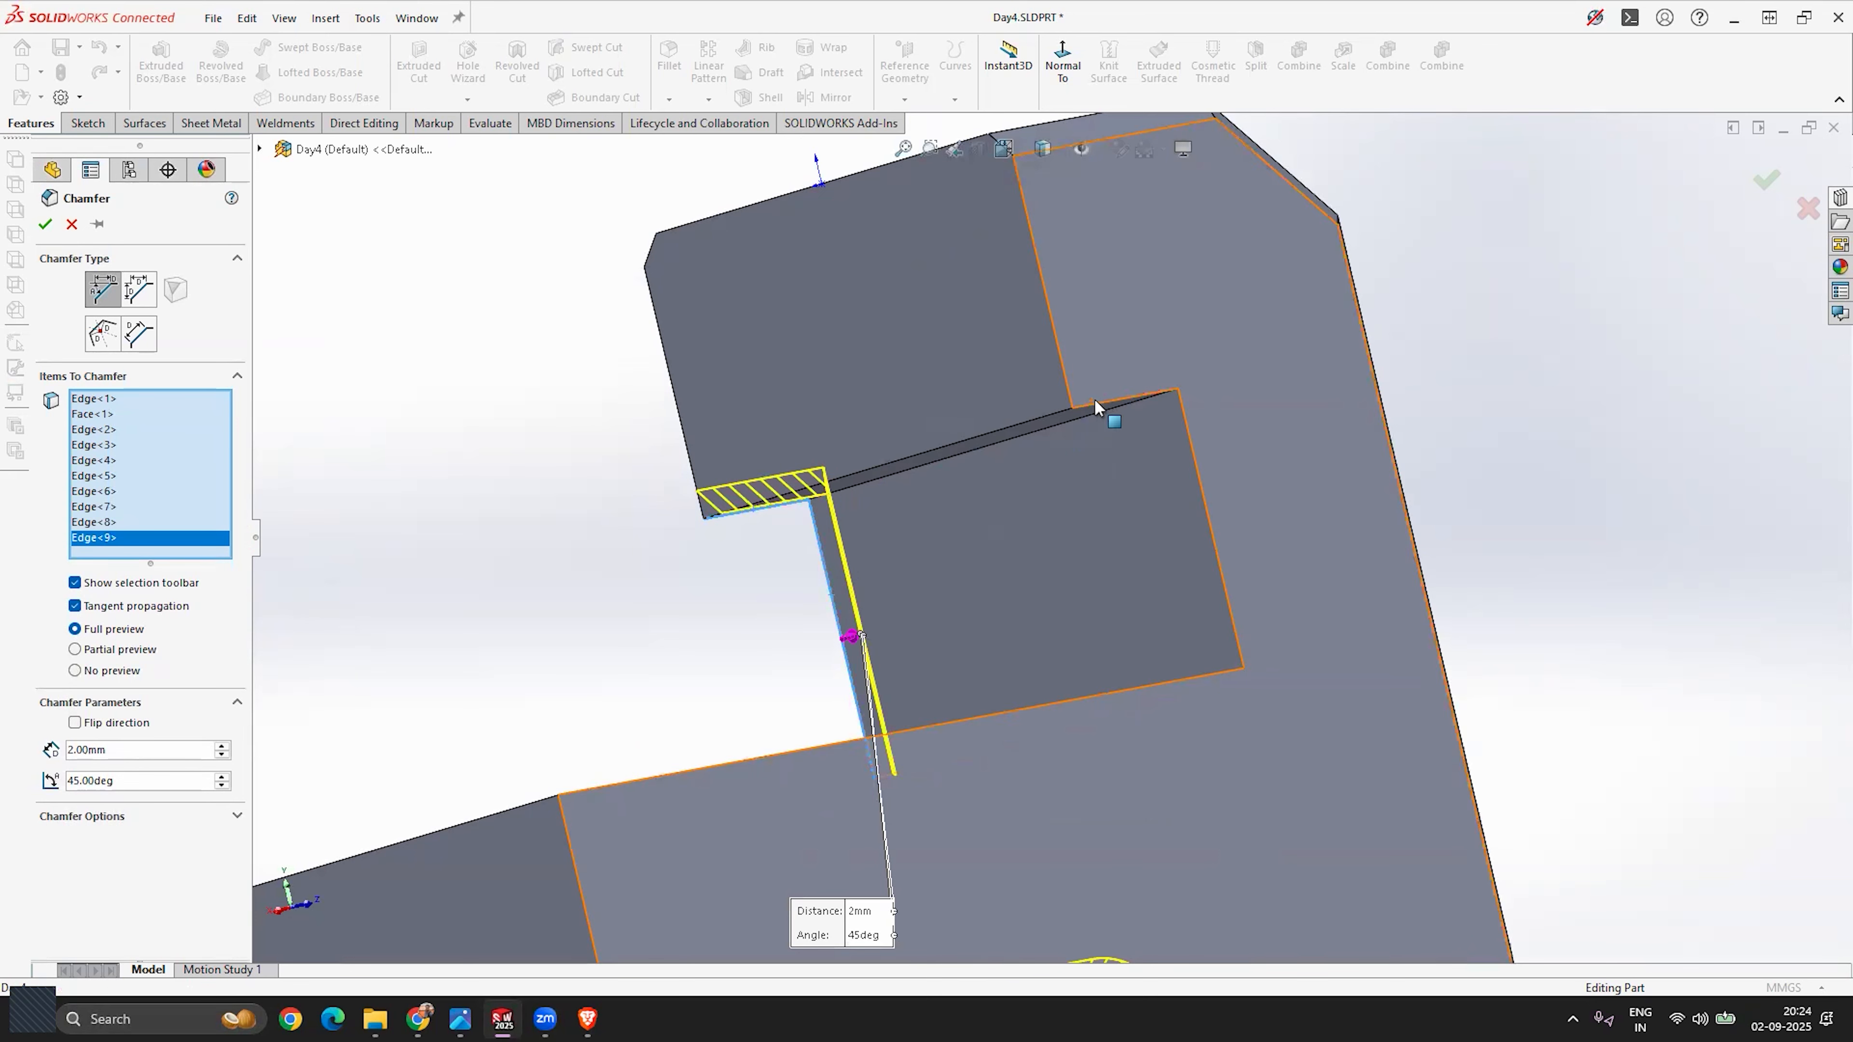
{"action": "left_click", "coordinate": [1103, 413]}
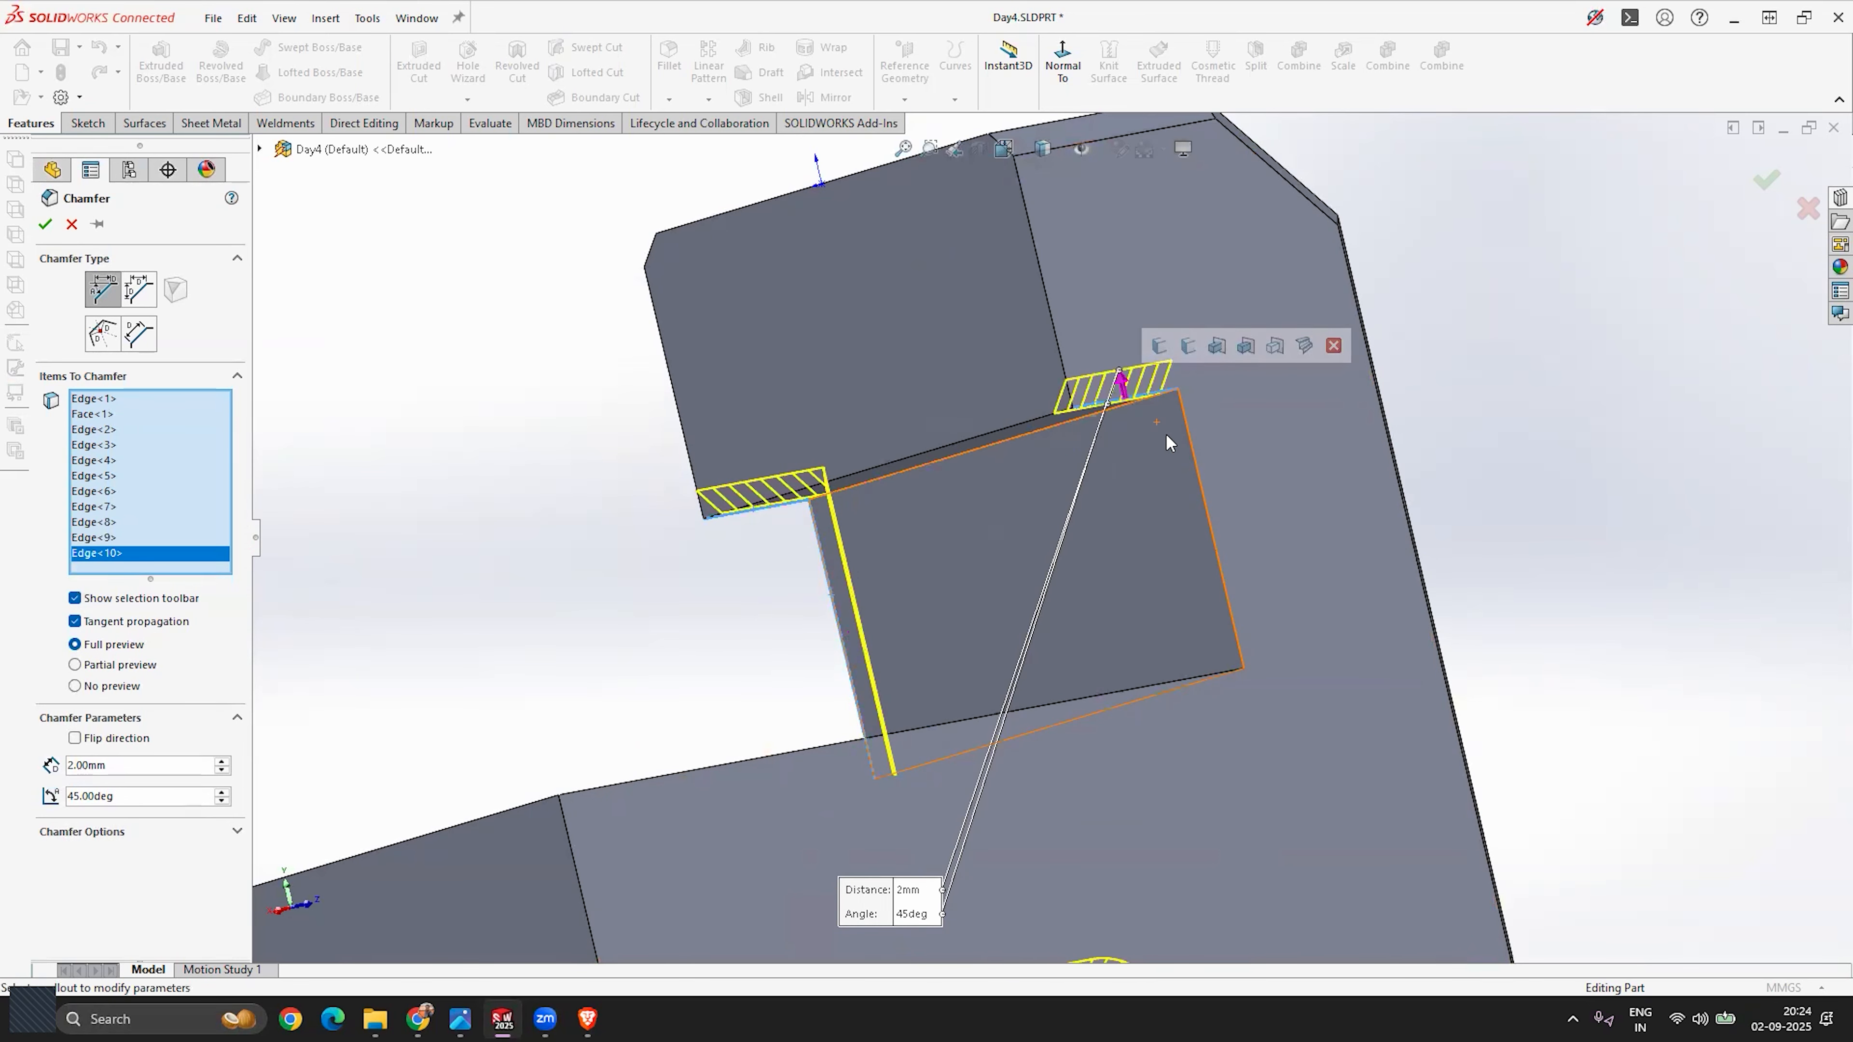
{"action": "left_click", "coordinate": [1193, 456]}
Step: Review the chamfer preview around the part and apply the chamfer to the selected edges
{"action": "scroll", "coordinate": [1072, 369], "scroll_direction": "up", "scroll_amount": 5}
{"action": "middle_click_drag", "start_coordinate": [1063, 359], "coordinate": [977, 700]}
{"action": "scroll", "coordinate": [910, 772], "scroll_direction": "down", "scroll_amount": 3}
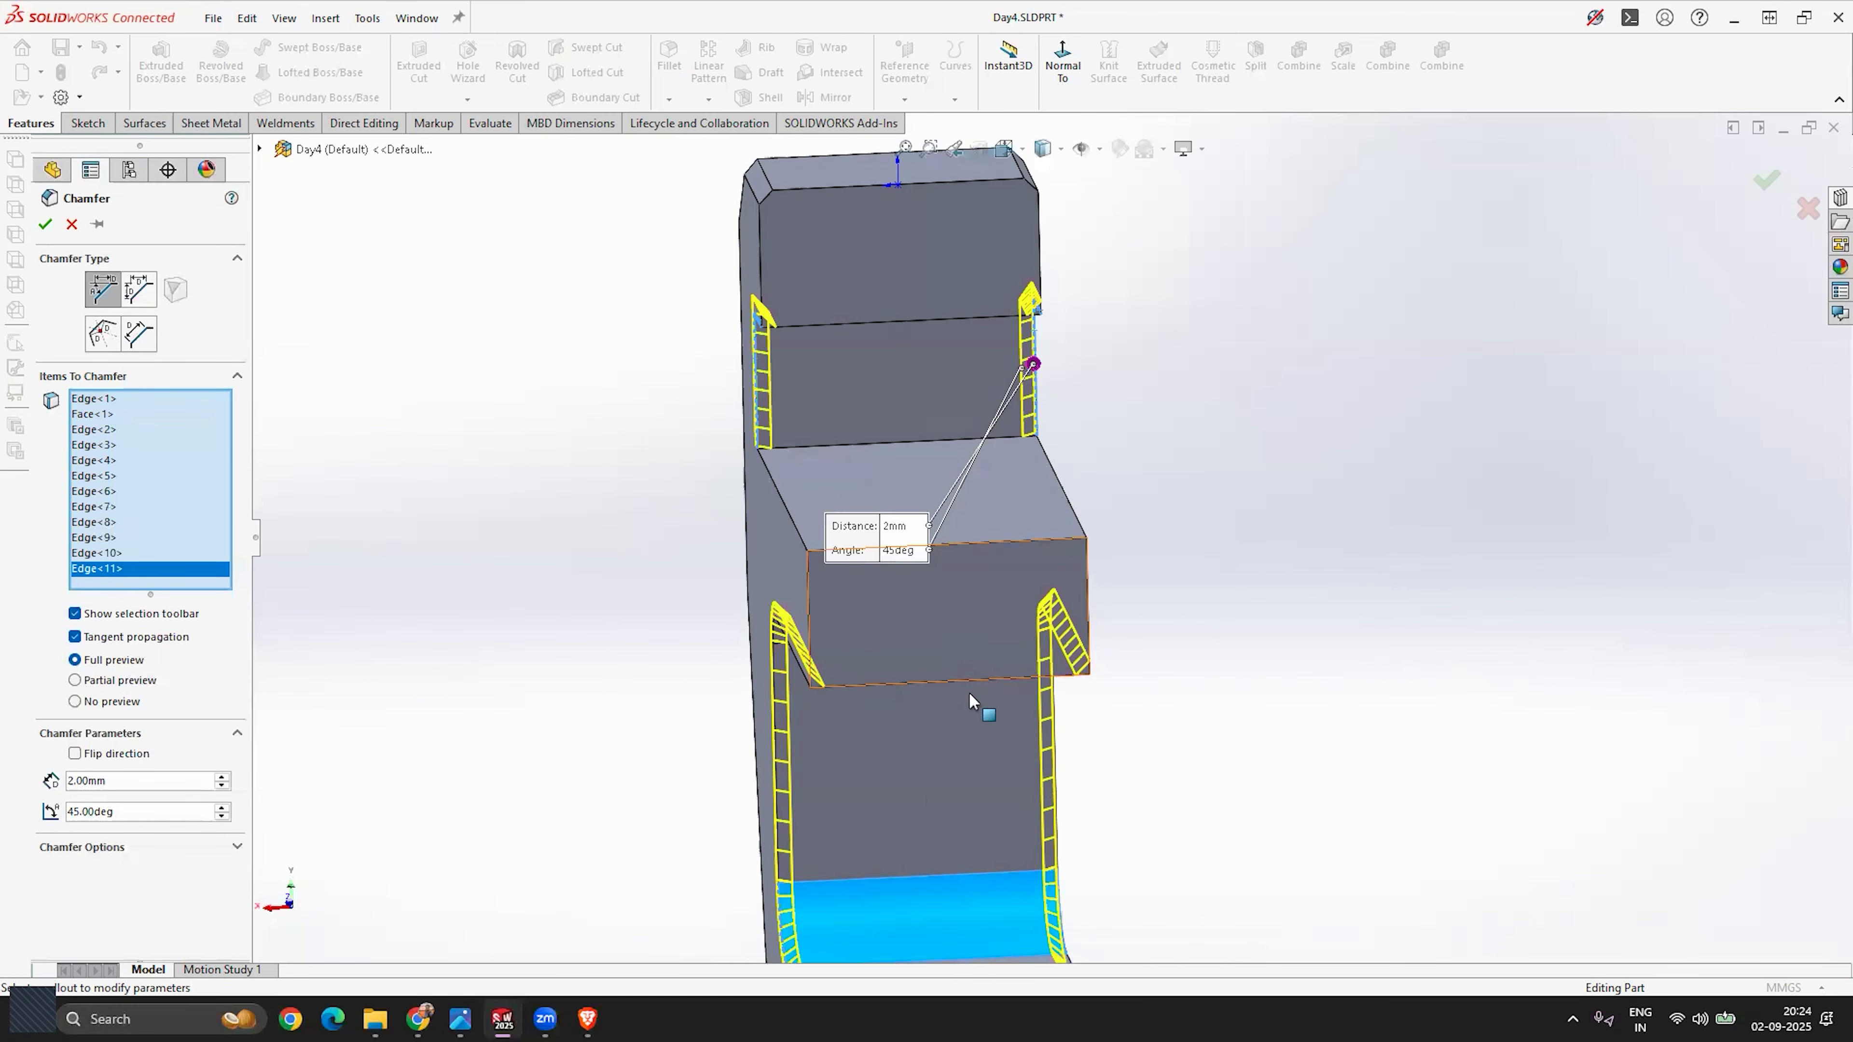
{"action": "scroll", "coordinate": [879, 679], "scroll_direction": "down", "scroll_amount": 5}
{"action": "middle_click_drag", "start_coordinate": [876, 626], "coordinate": [903, 626]}
{"action": "scroll", "coordinate": [1021, 394], "scroll_direction": "up", "scroll_amount": 3}
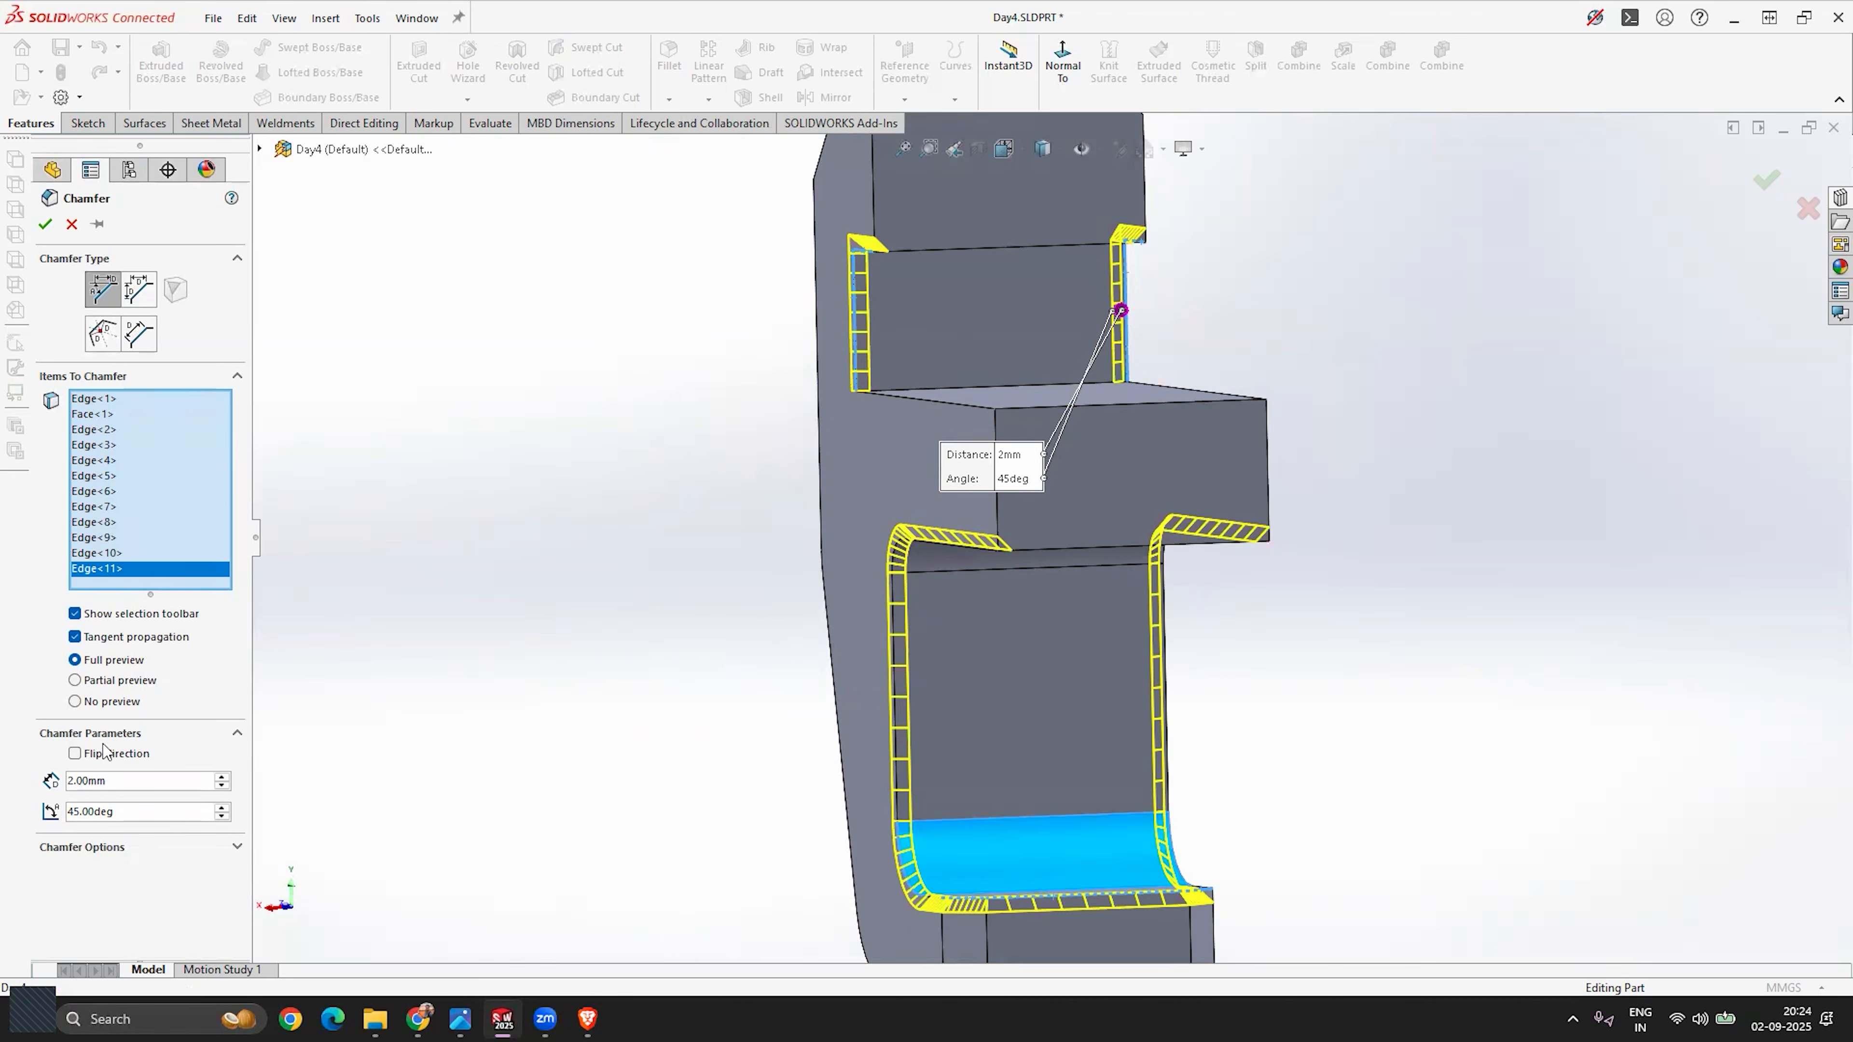
{"action": "scroll", "coordinate": [823, 421], "scroll_direction": "up", "scroll_amount": 3}
{"action": "middle_click_drag", "start_coordinate": [839, 445], "coordinate": [886, 521]}
{"action": "scroll", "coordinate": [886, 521], "scroll_direction": "down", "scroll_amount": 5}
{"action": "scroll", "coordinate": [891, 441], "scroll_direction": "up", "scroll_amount": 1}
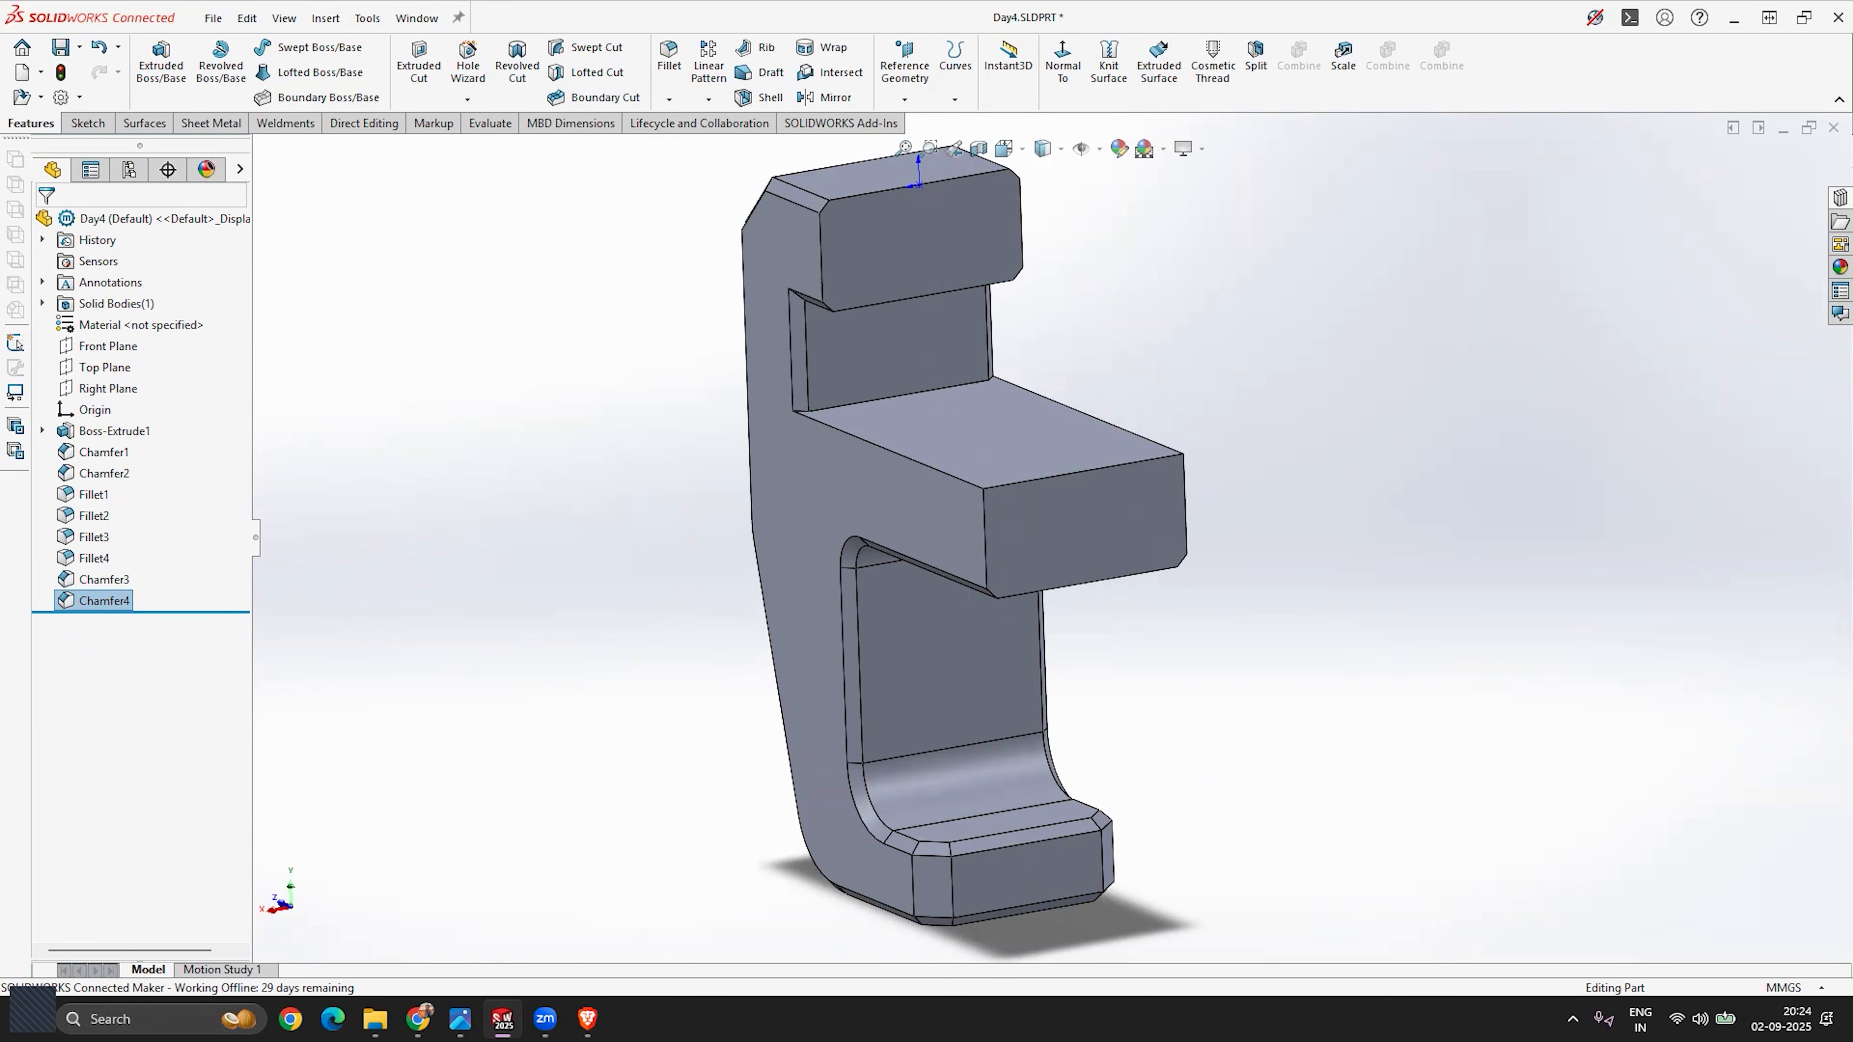
Step: Switch to the assignment drawing in the browser, move its window clear of the model, and return to the part
{"action": "key", "text": "alt+Tab"}
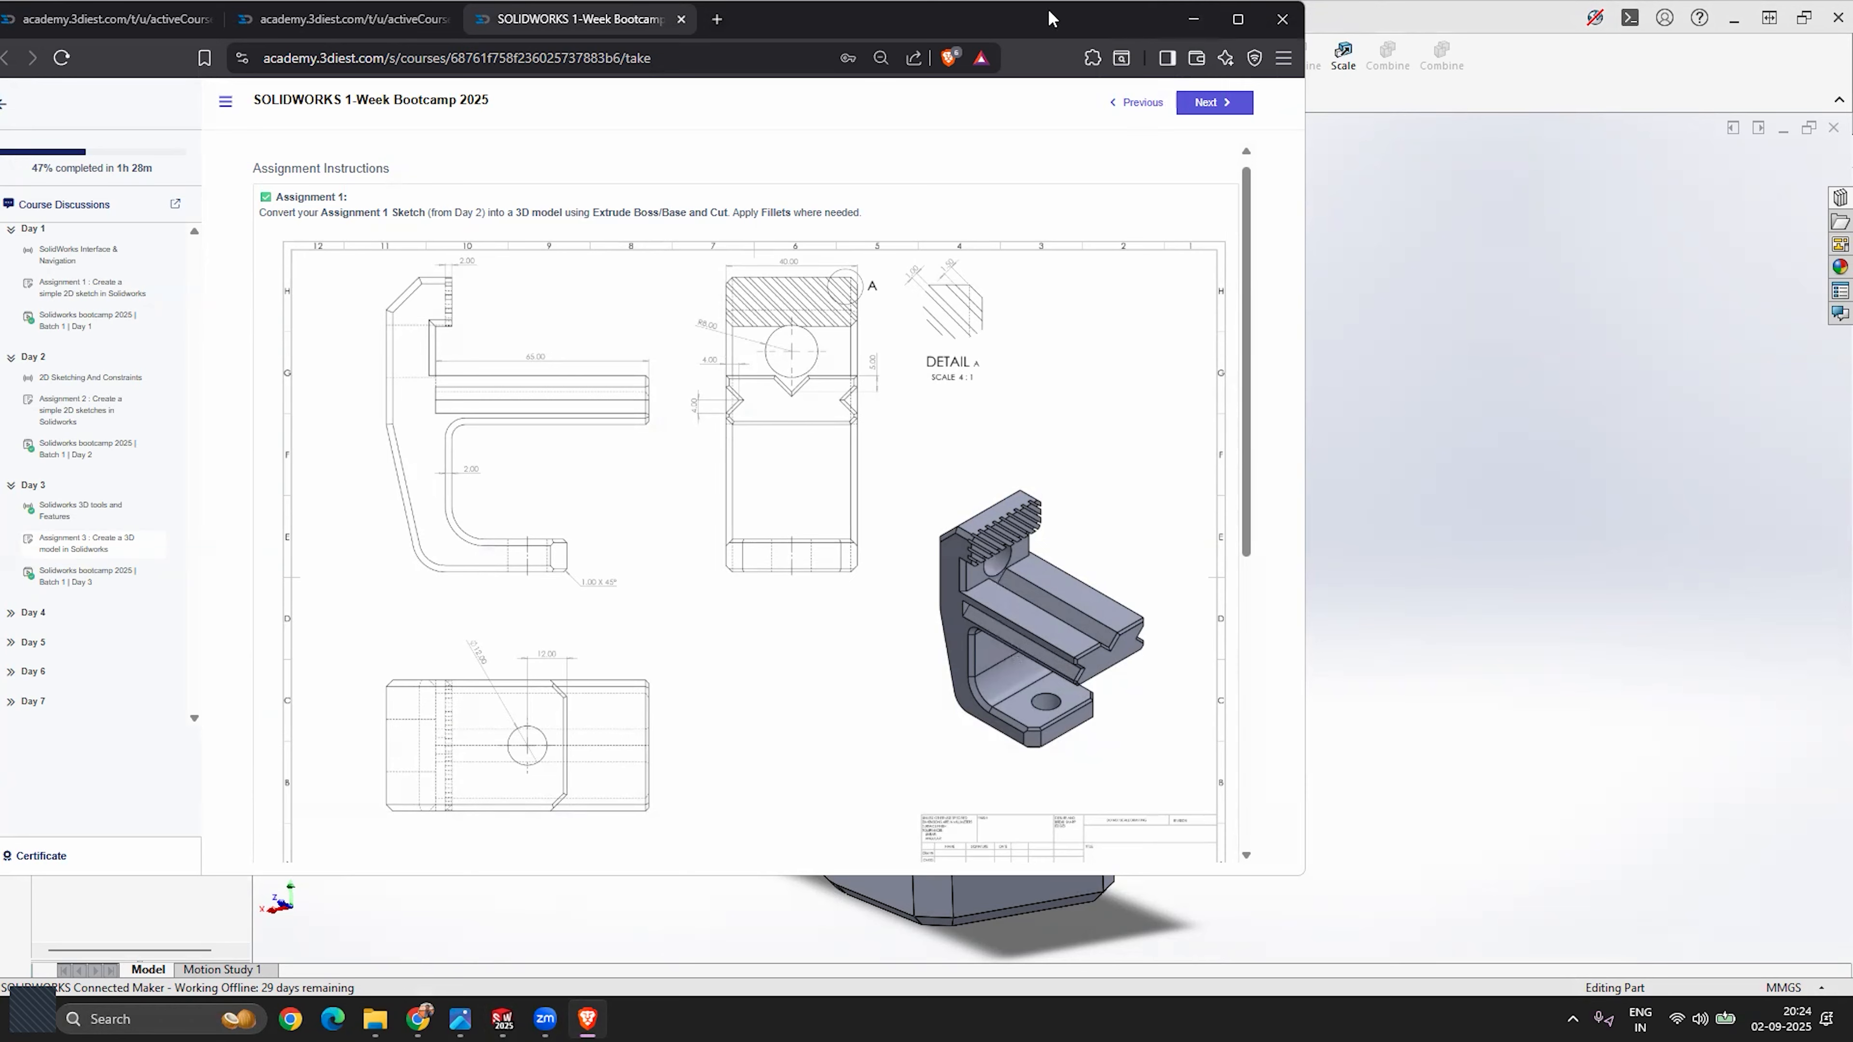
{"action": "left_click_drag", "start_coordinate": [1048, 11], "coordinate": [0, 11]}
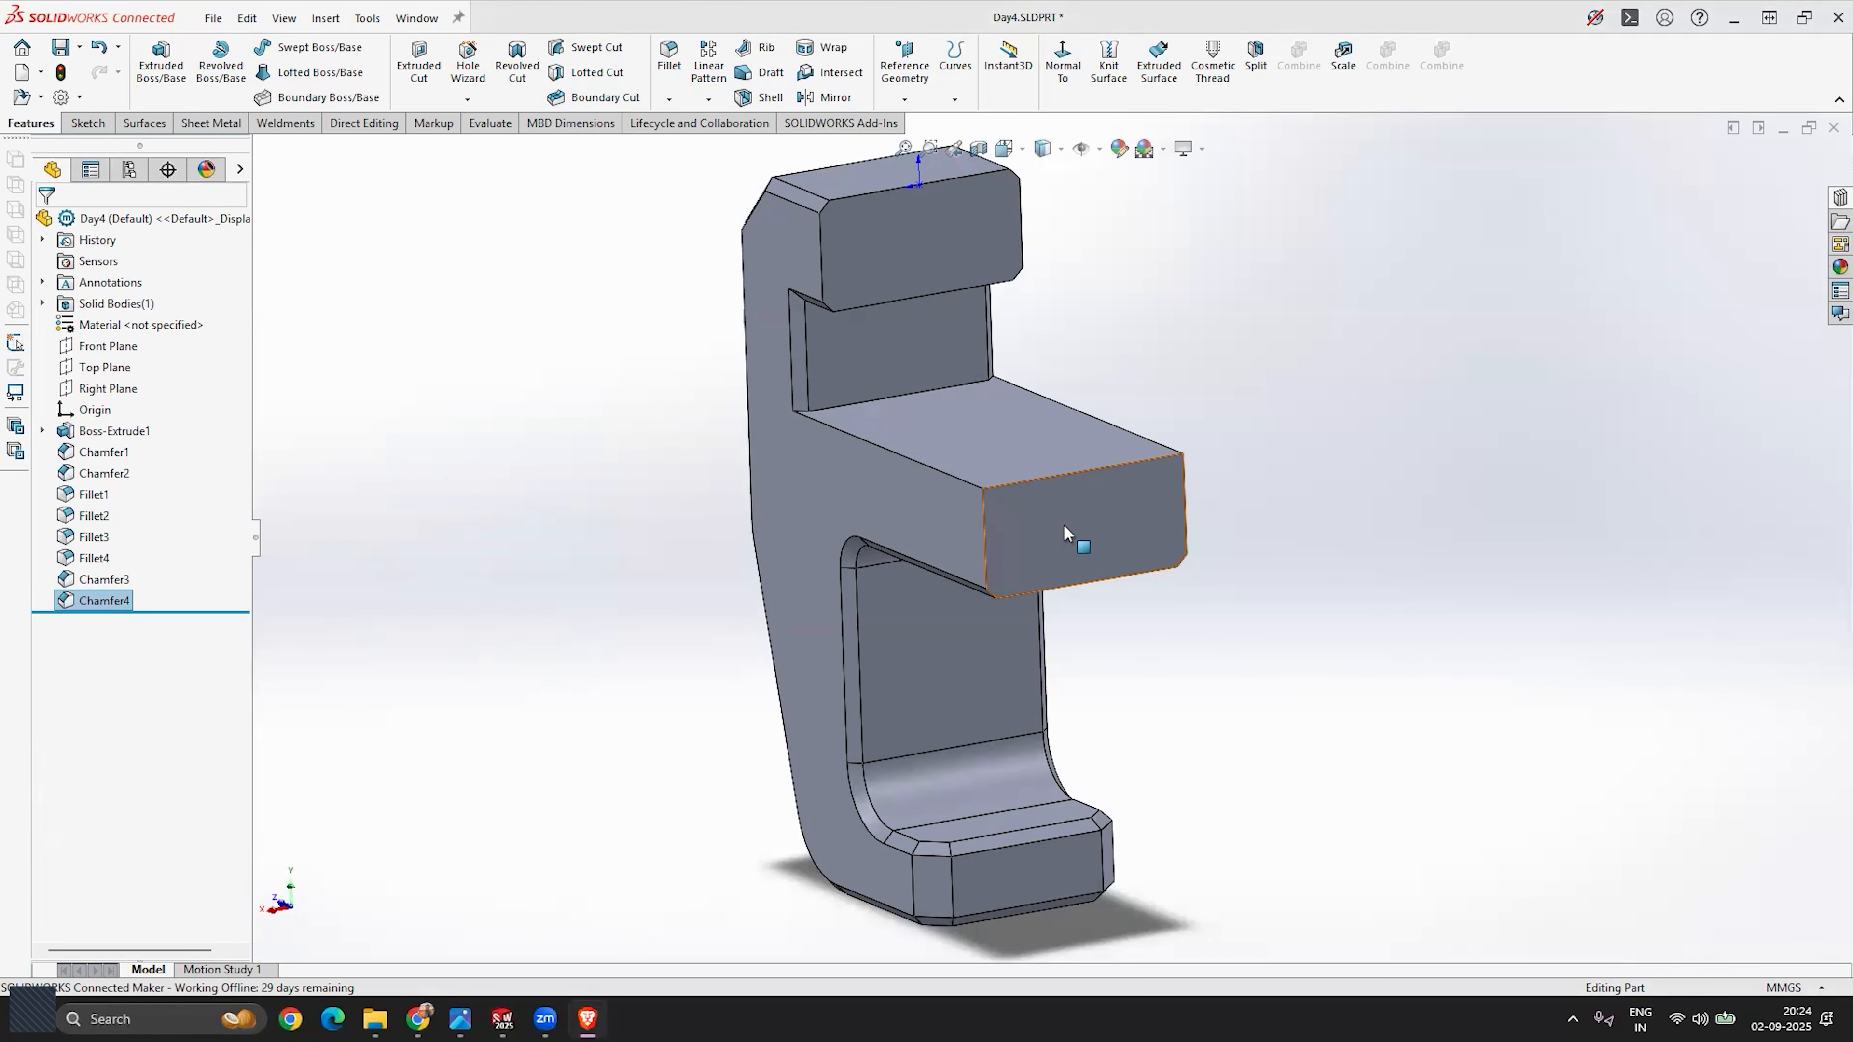
{"action": "left_click", "coordinate": [1243, 373]}
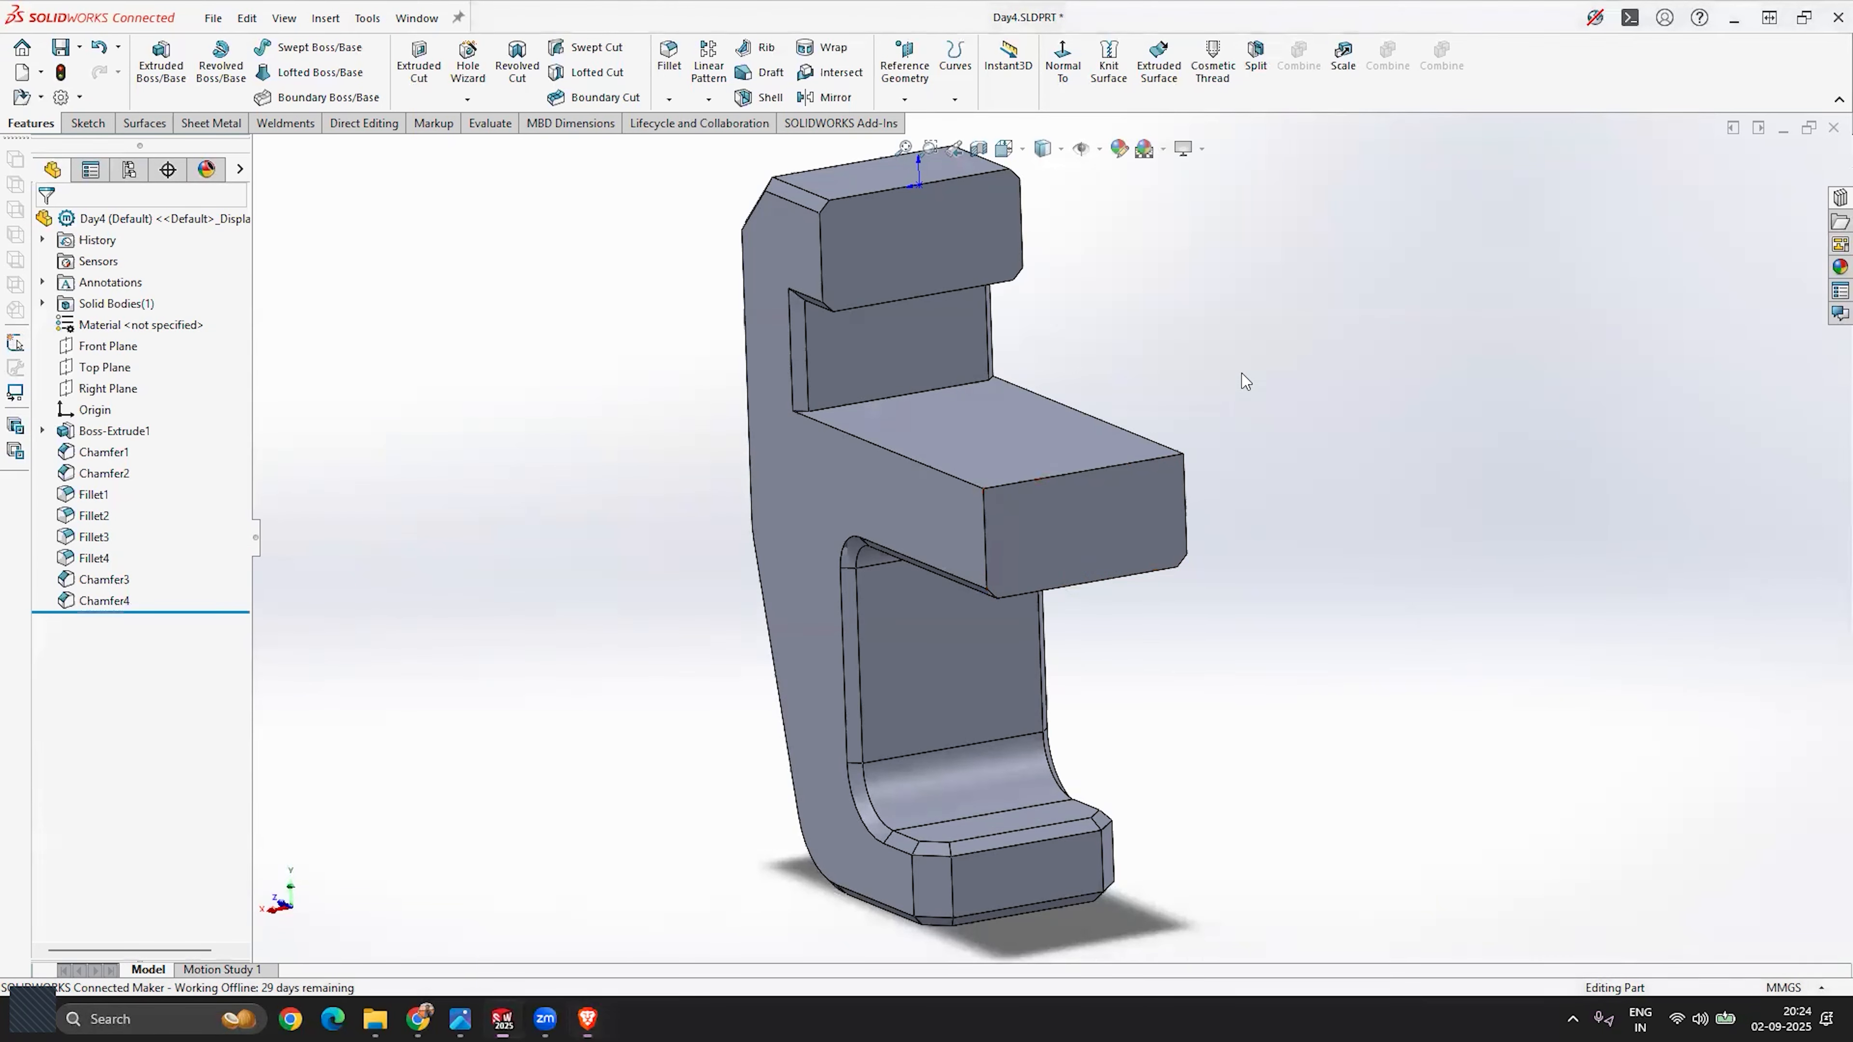
Step: Start a sketch on the arm's front end face and draw a two-line V notch about 6 mm deep from its left edge
{"action": "left_click", "coordinate": [88, 124]}
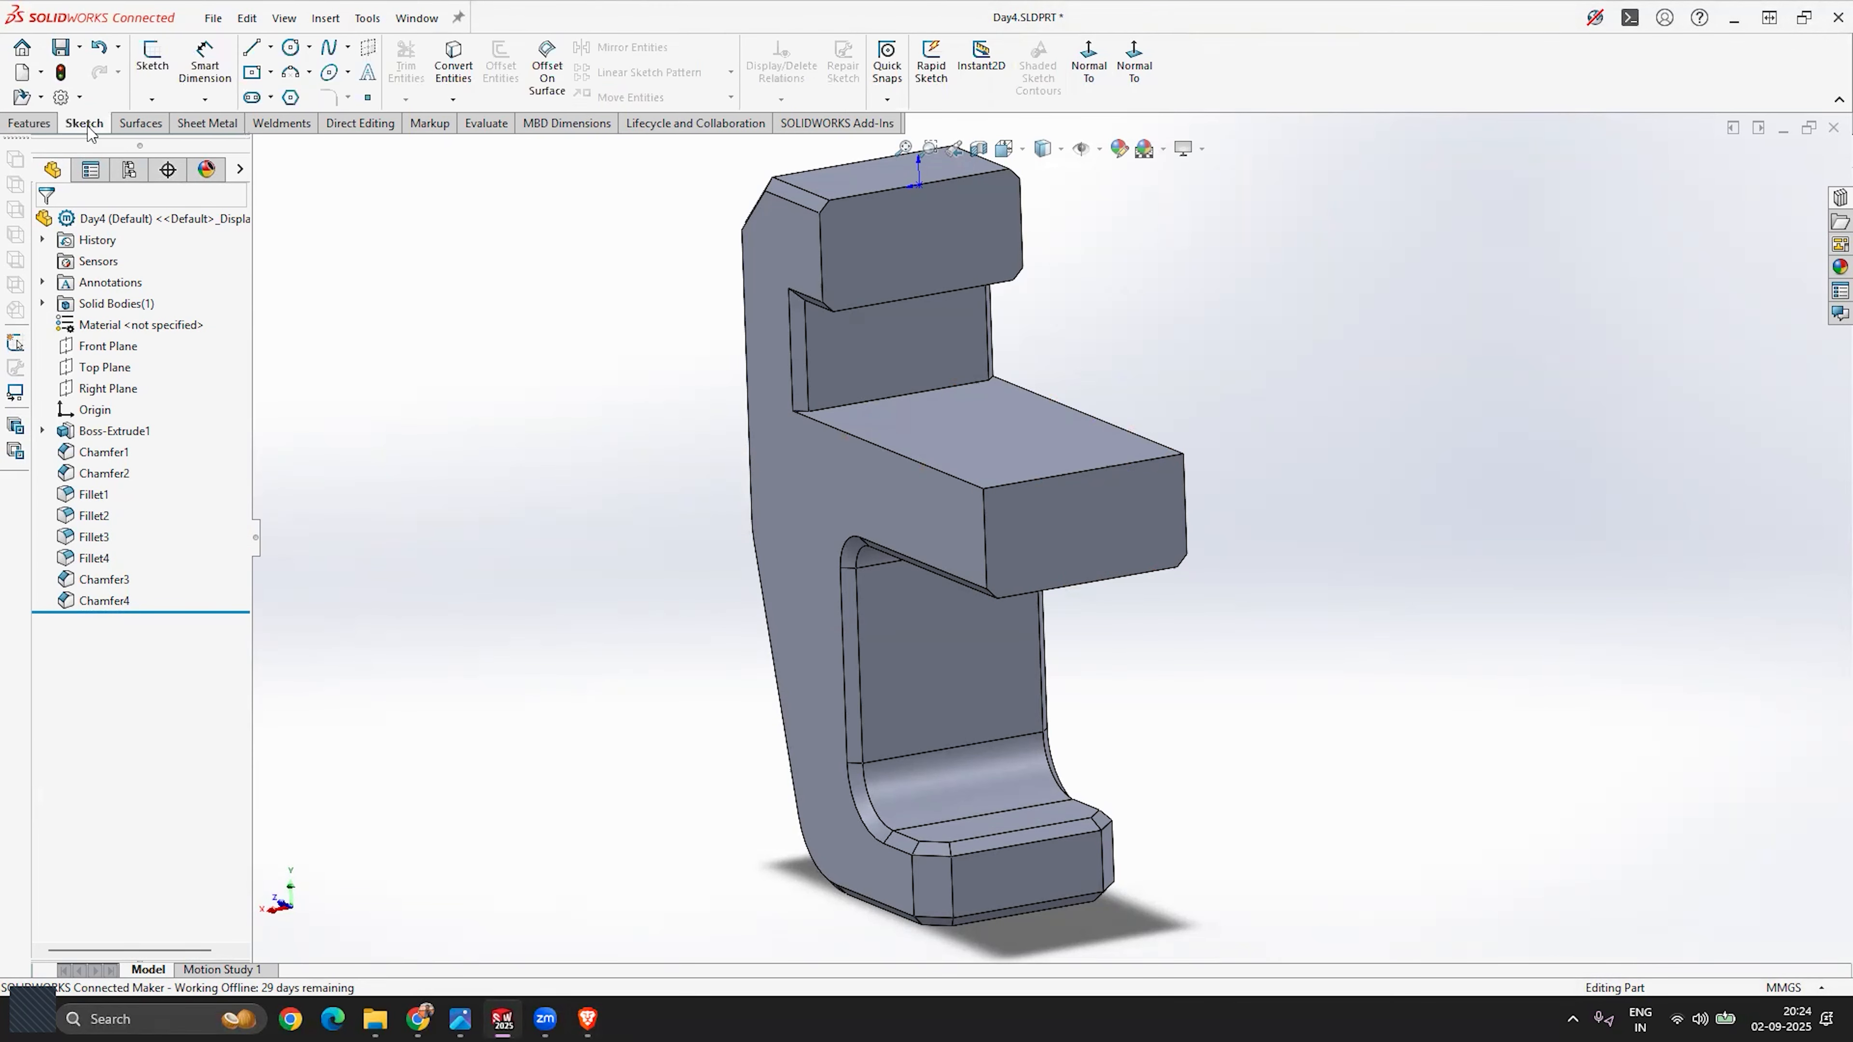
{"action": "left_click", "coordinate": [151, 69]}
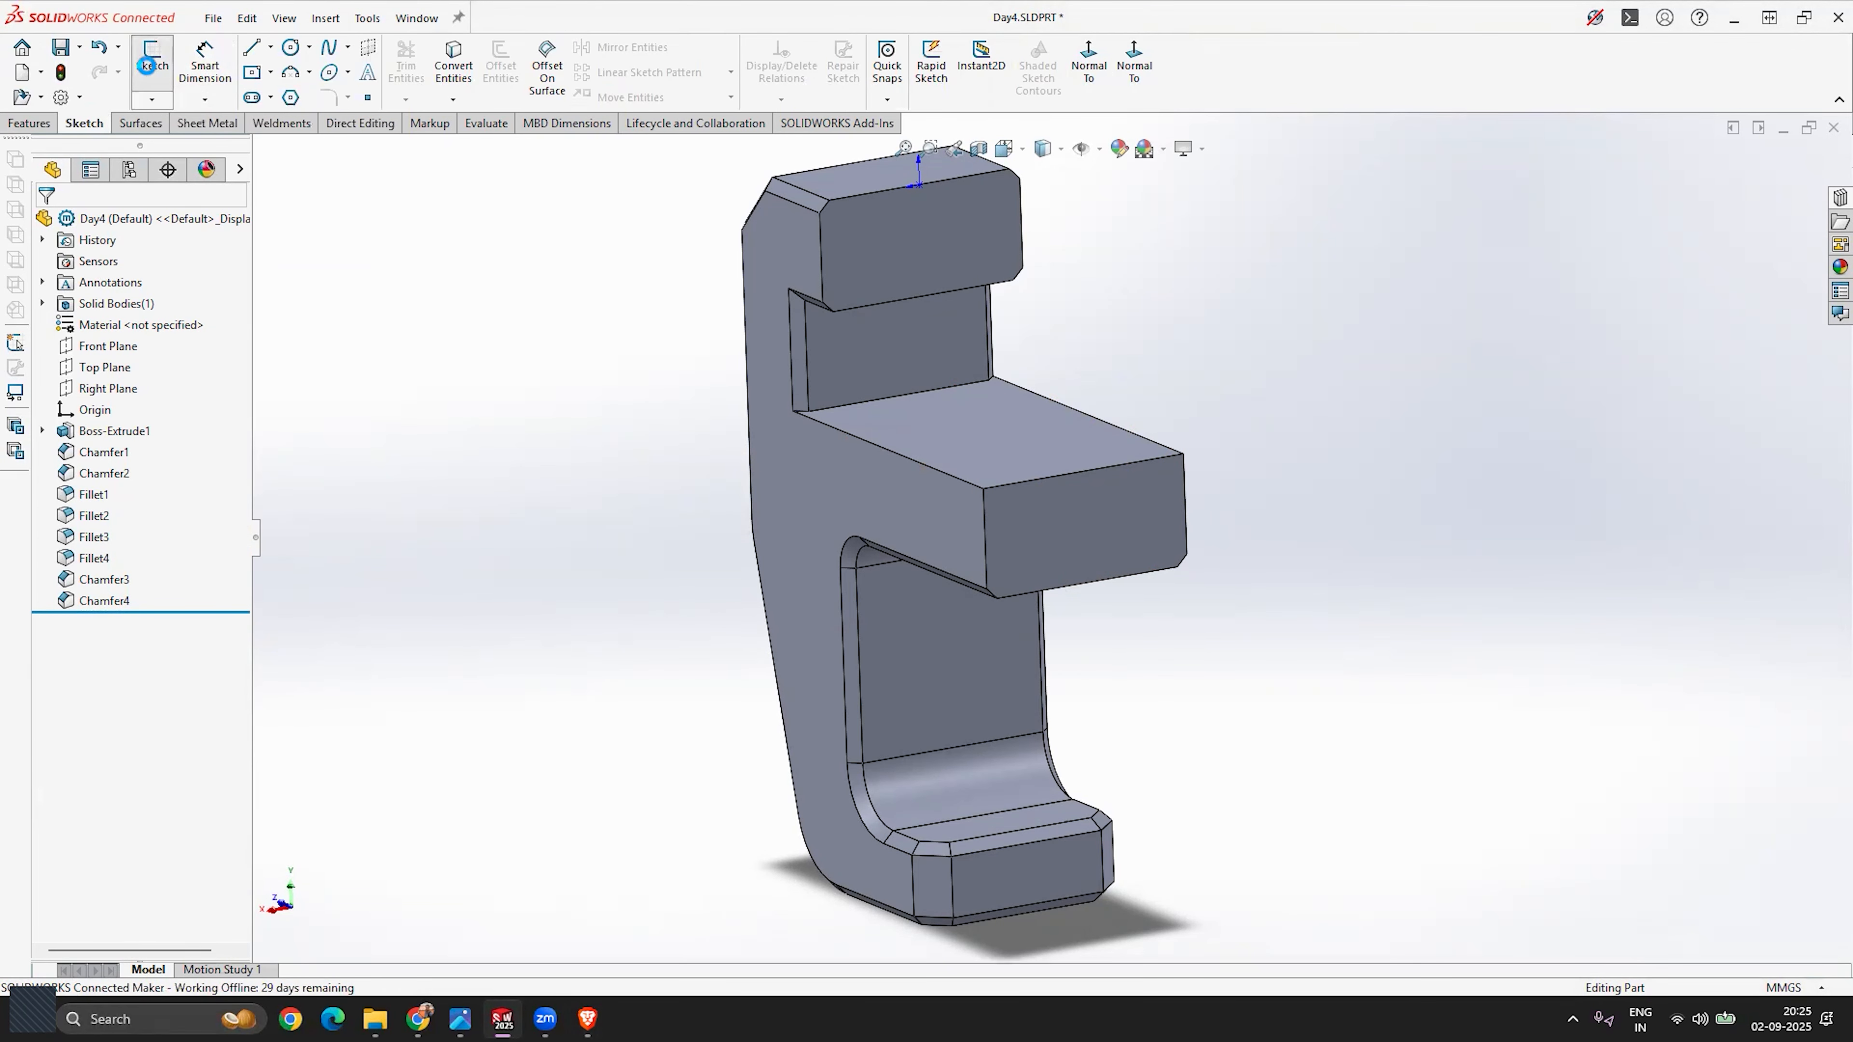
{"action": "left_click", "coordinate": [1070, 525]}
{"action": "scroll", "coordinate": [1084, 458], "scroll_direction": "down", "scroll_amount": 4}
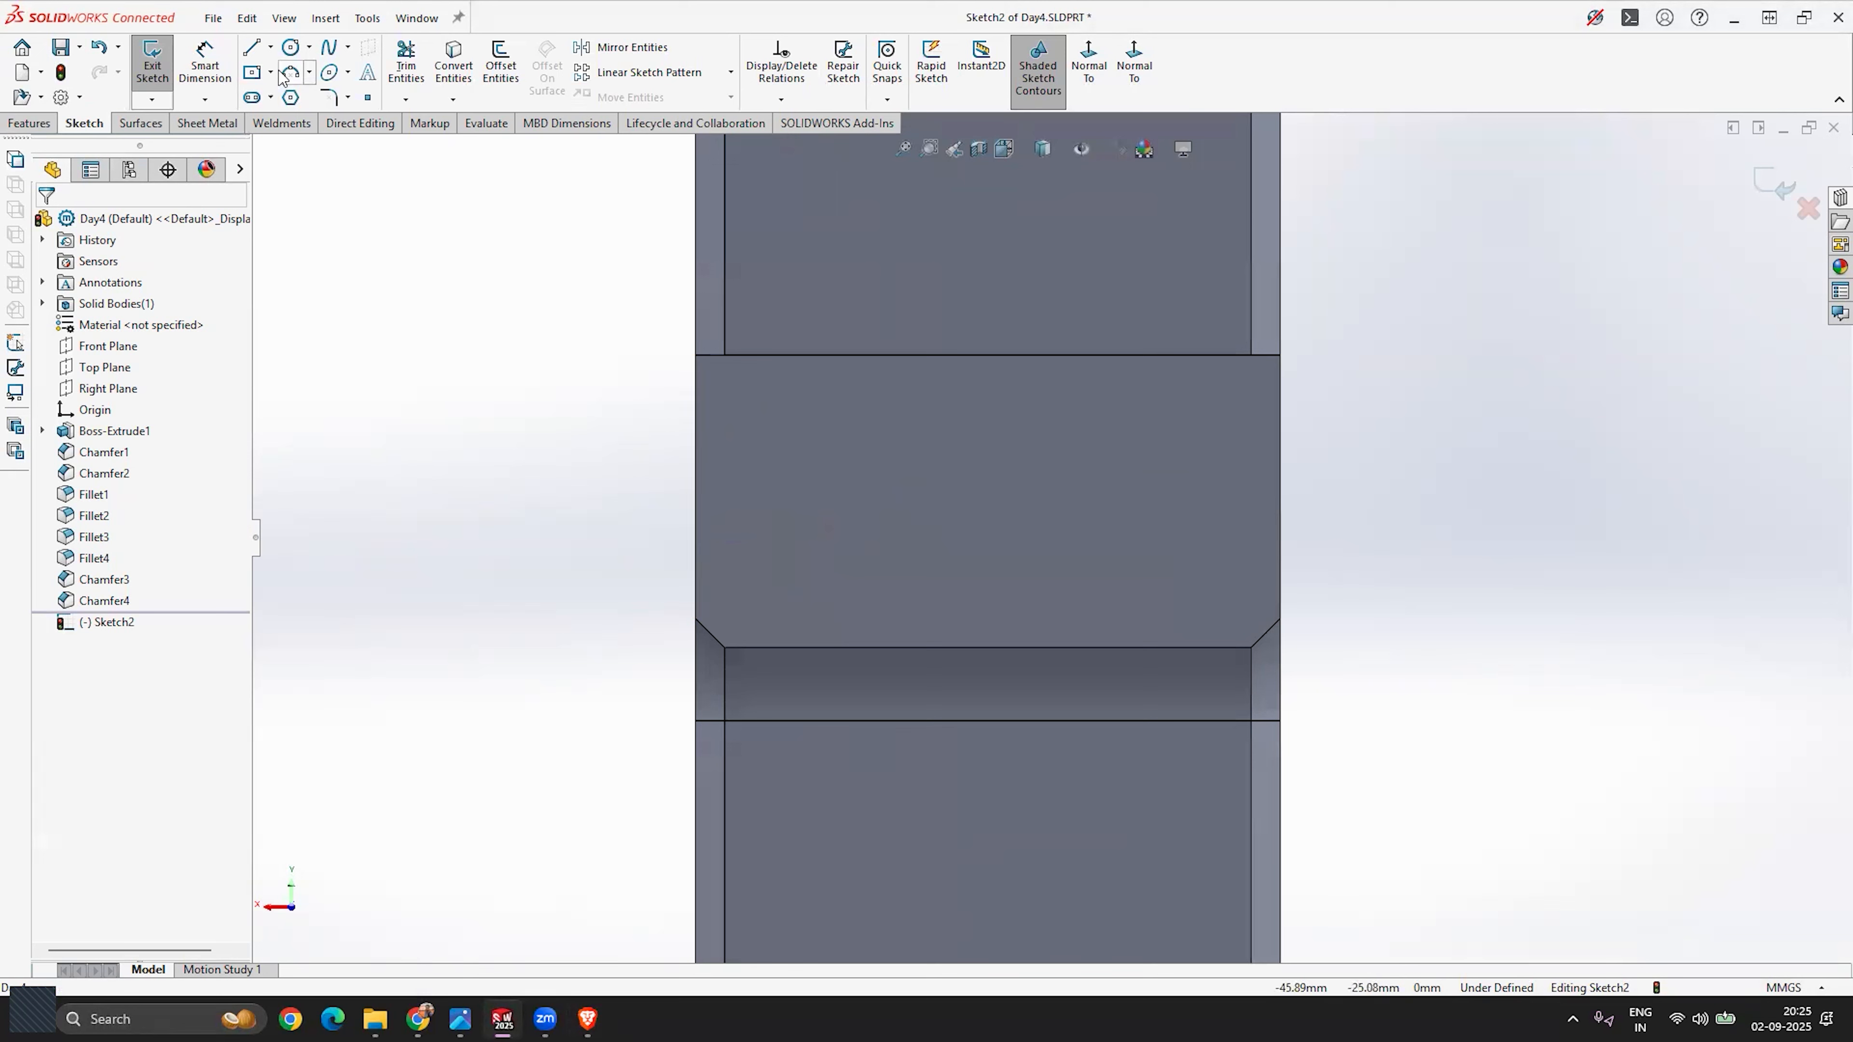
{"action": "left_click", "coordinate": [251, 46]}
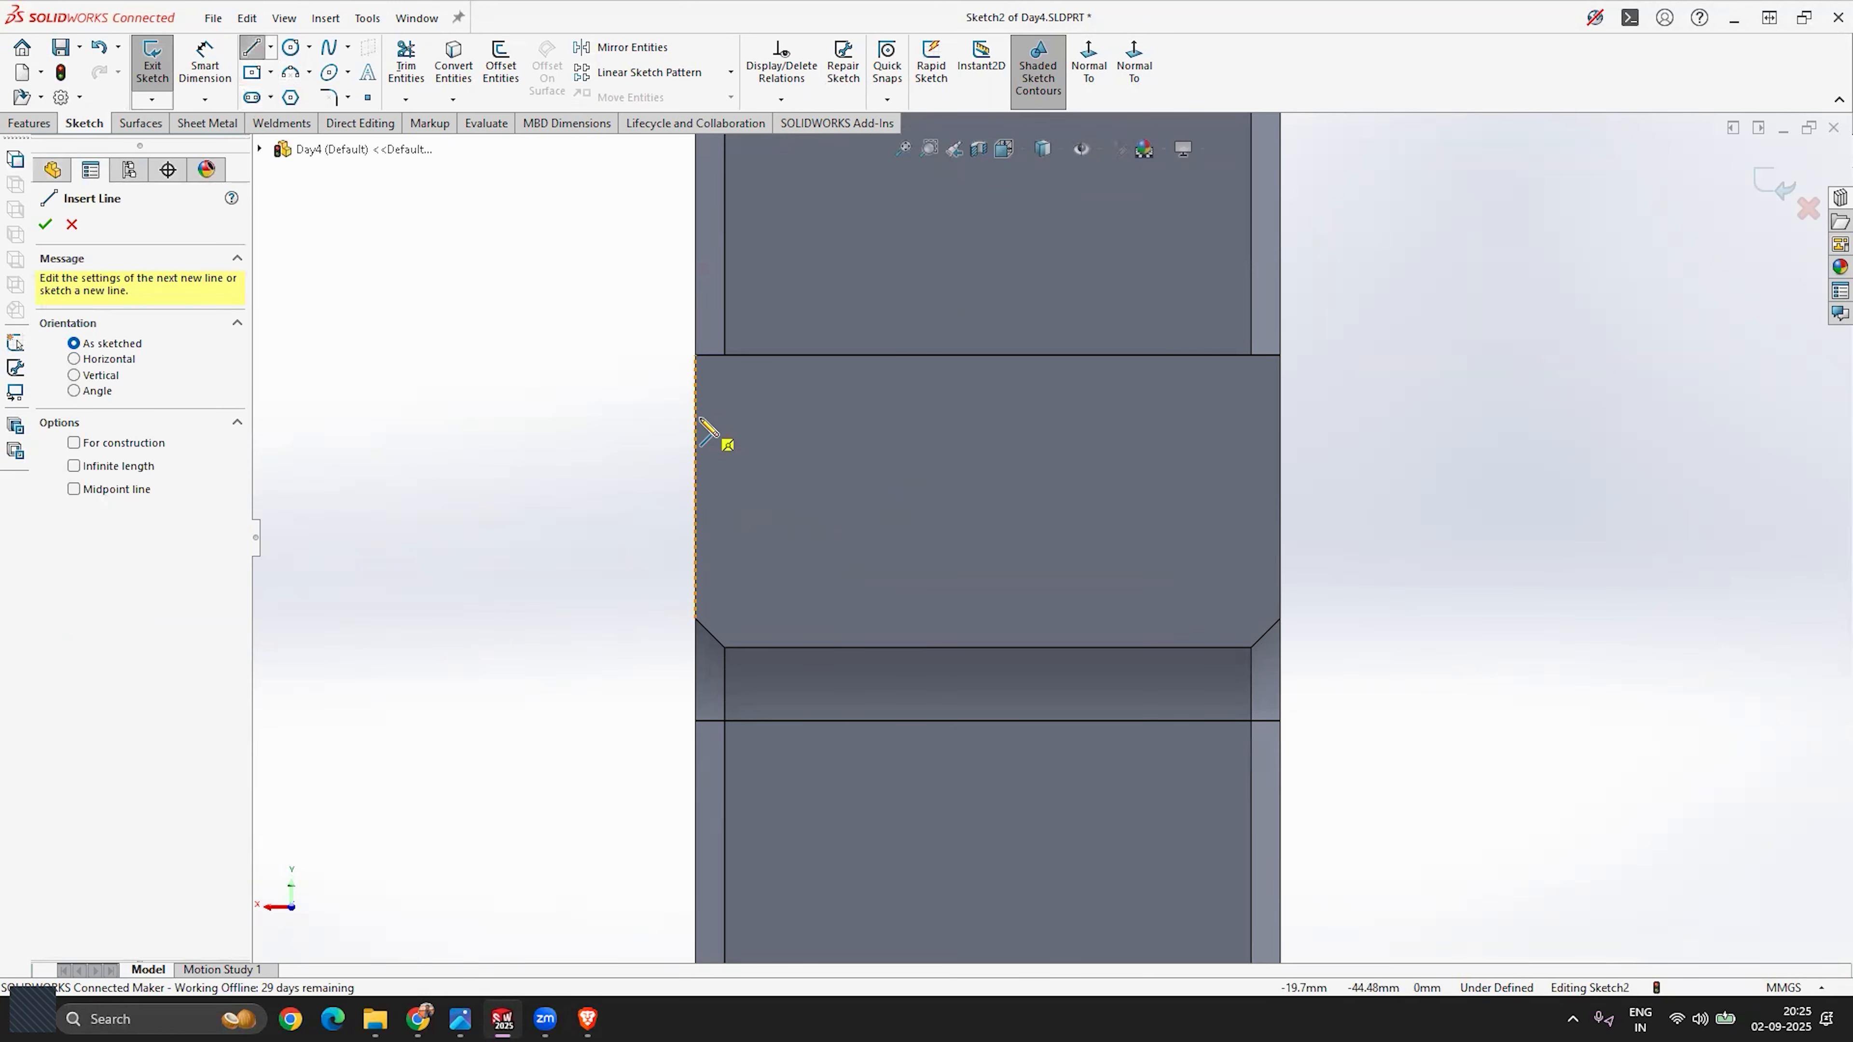
{"action": "left_click", "coordinate": [696, 401]}
{"action": "left_click", "coordinate": [791, 479]}
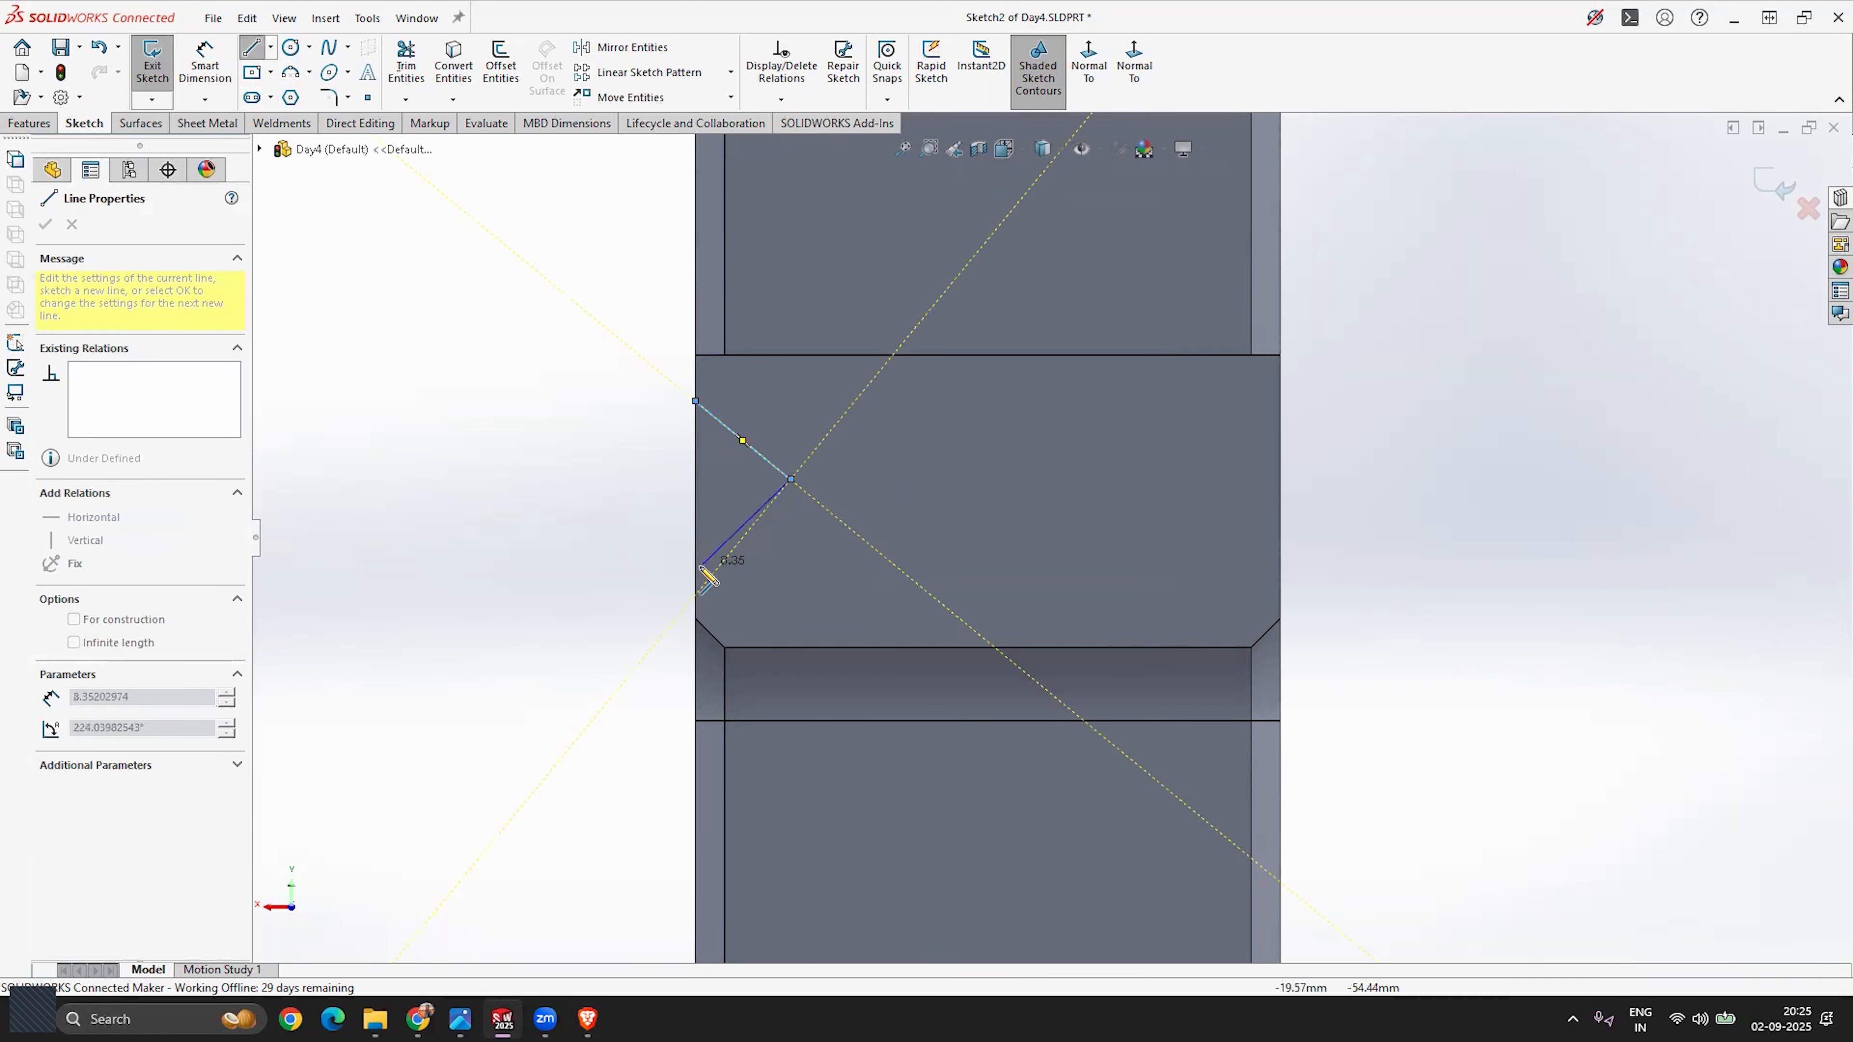
{"action": "left_click", "coordinate": [696, 568]}
{"action": "key", "text": "Escape"}
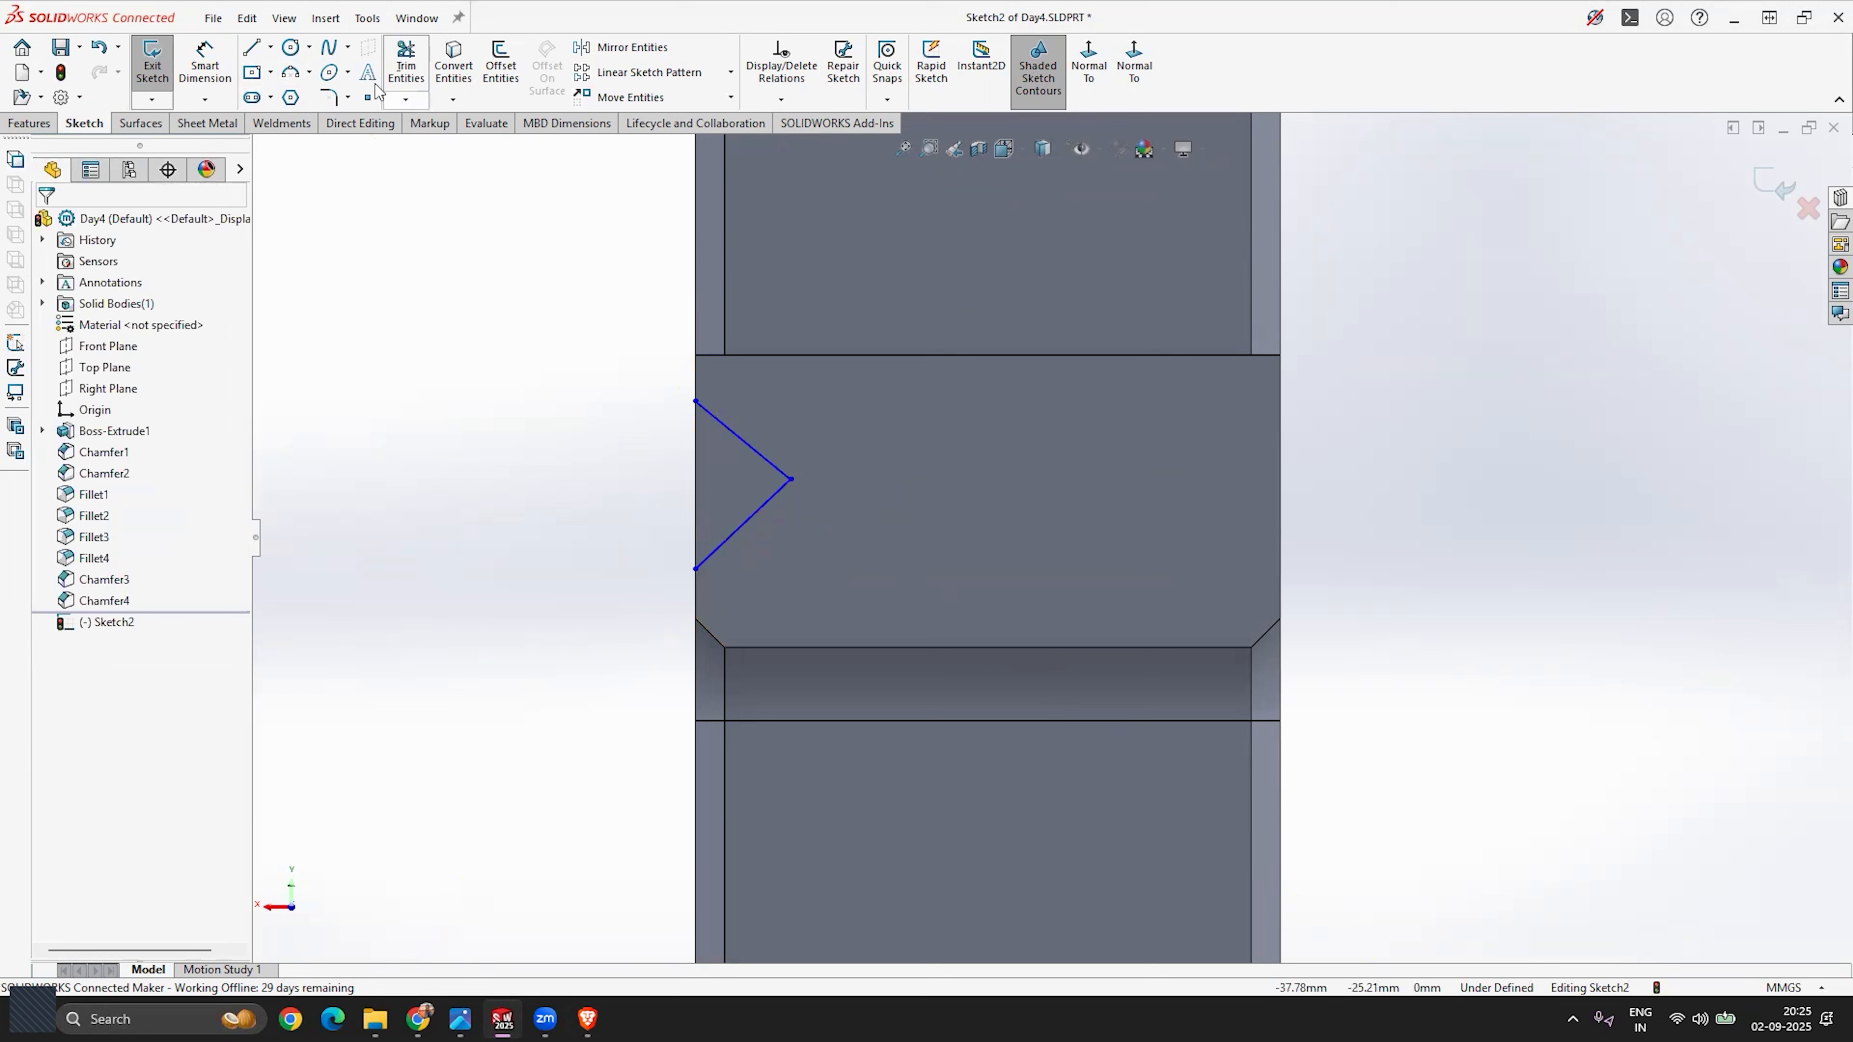
Step: Draw a similar V notch with two lines from the right edge of the arm's end face
{"action": "left_click", "coordinate": [253, 51]}
{"action": "left_click", "coordinate": [1278, 402]}
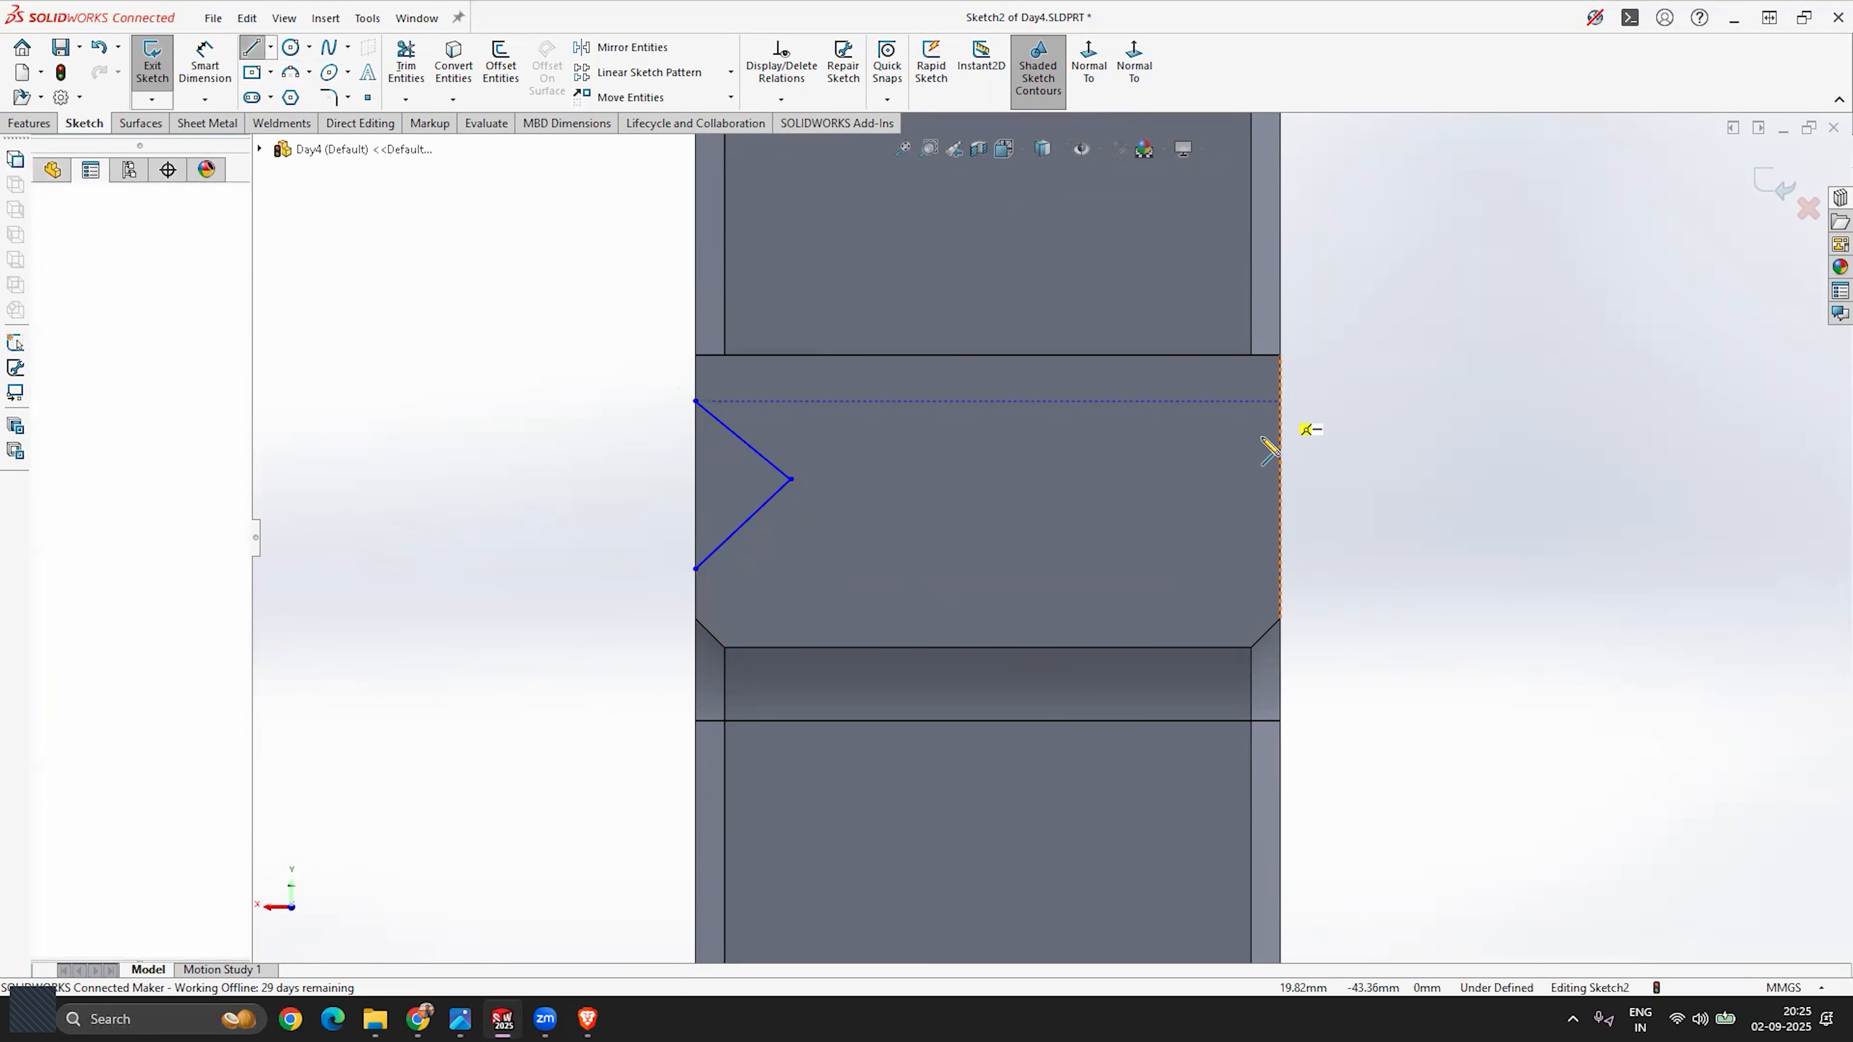
{"action": "left_click", "coordinate": [1189, 469]}
{"action": "left_click", "coordinate": [1279, 568]}
{"action": "key", "text": "Escape"}
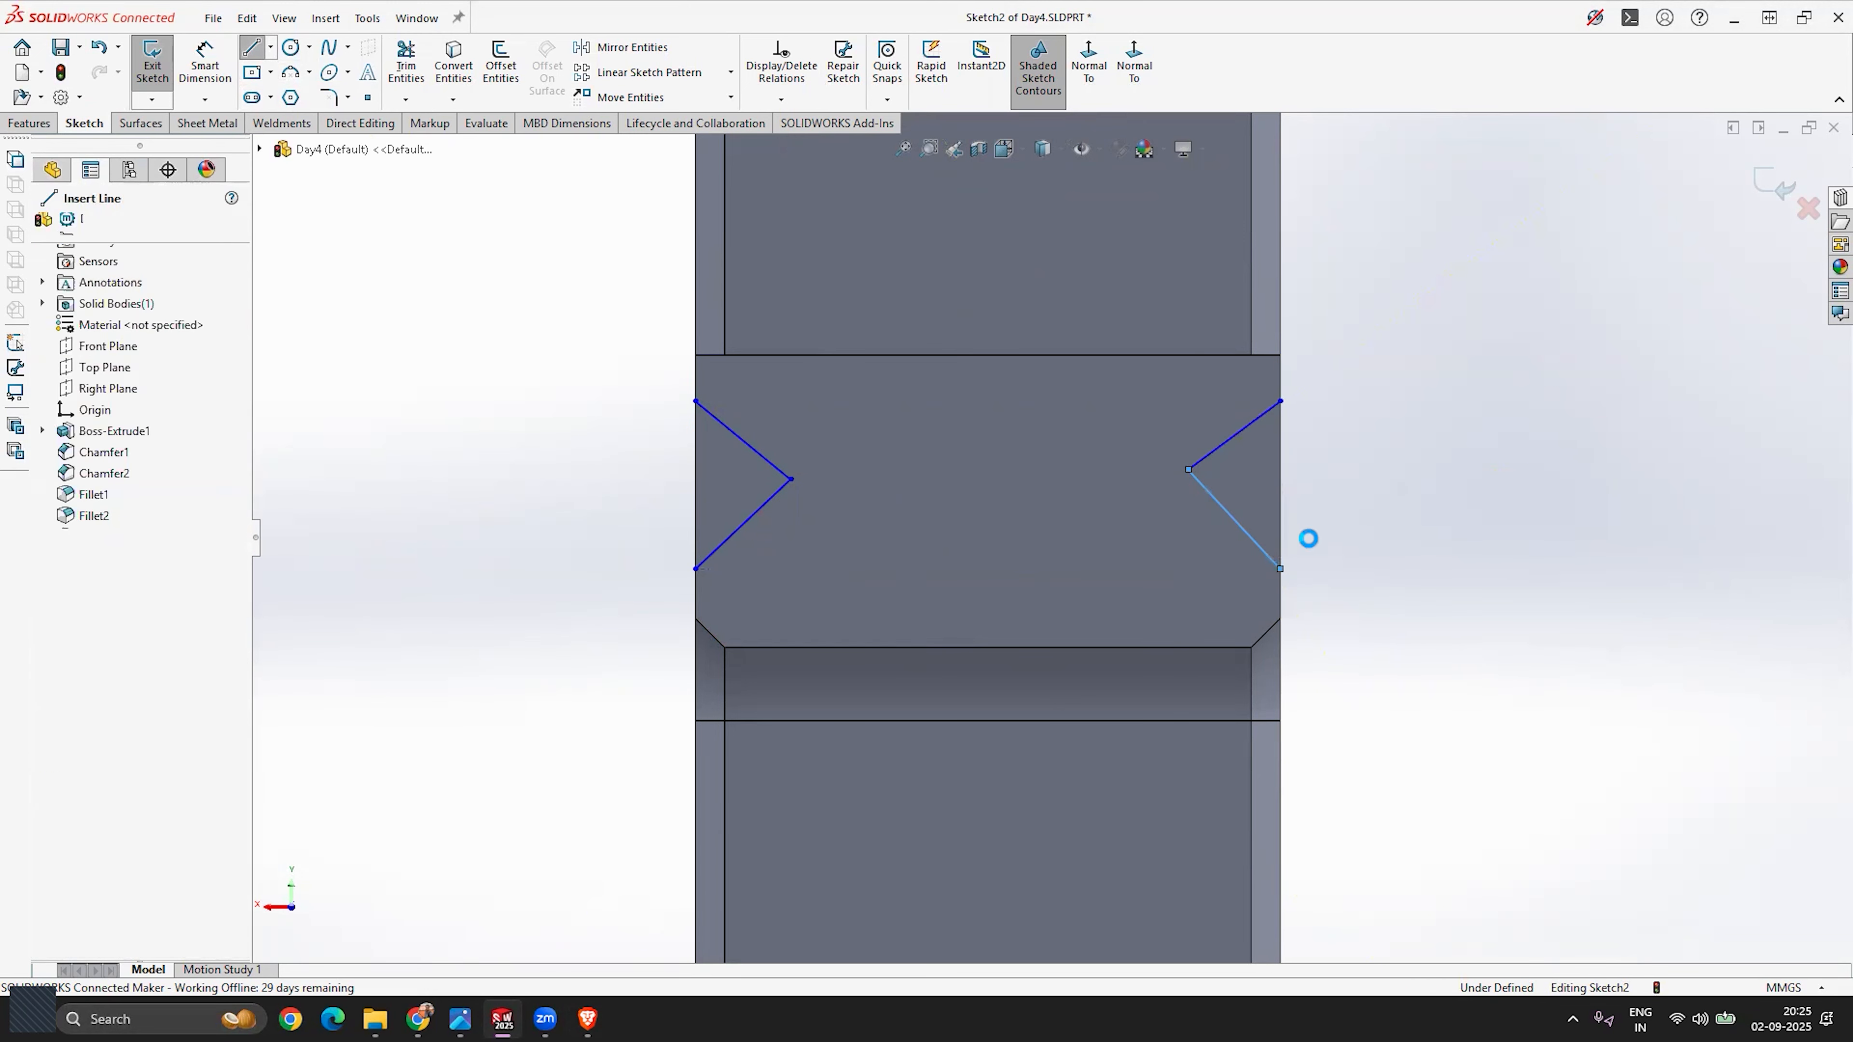
Step: Apply an Equal relation to all four lines of the two V notches
{"action": "scroll", "coordinate": [858, 472], "scroll_direction": "down", "scroll_amount": 2}
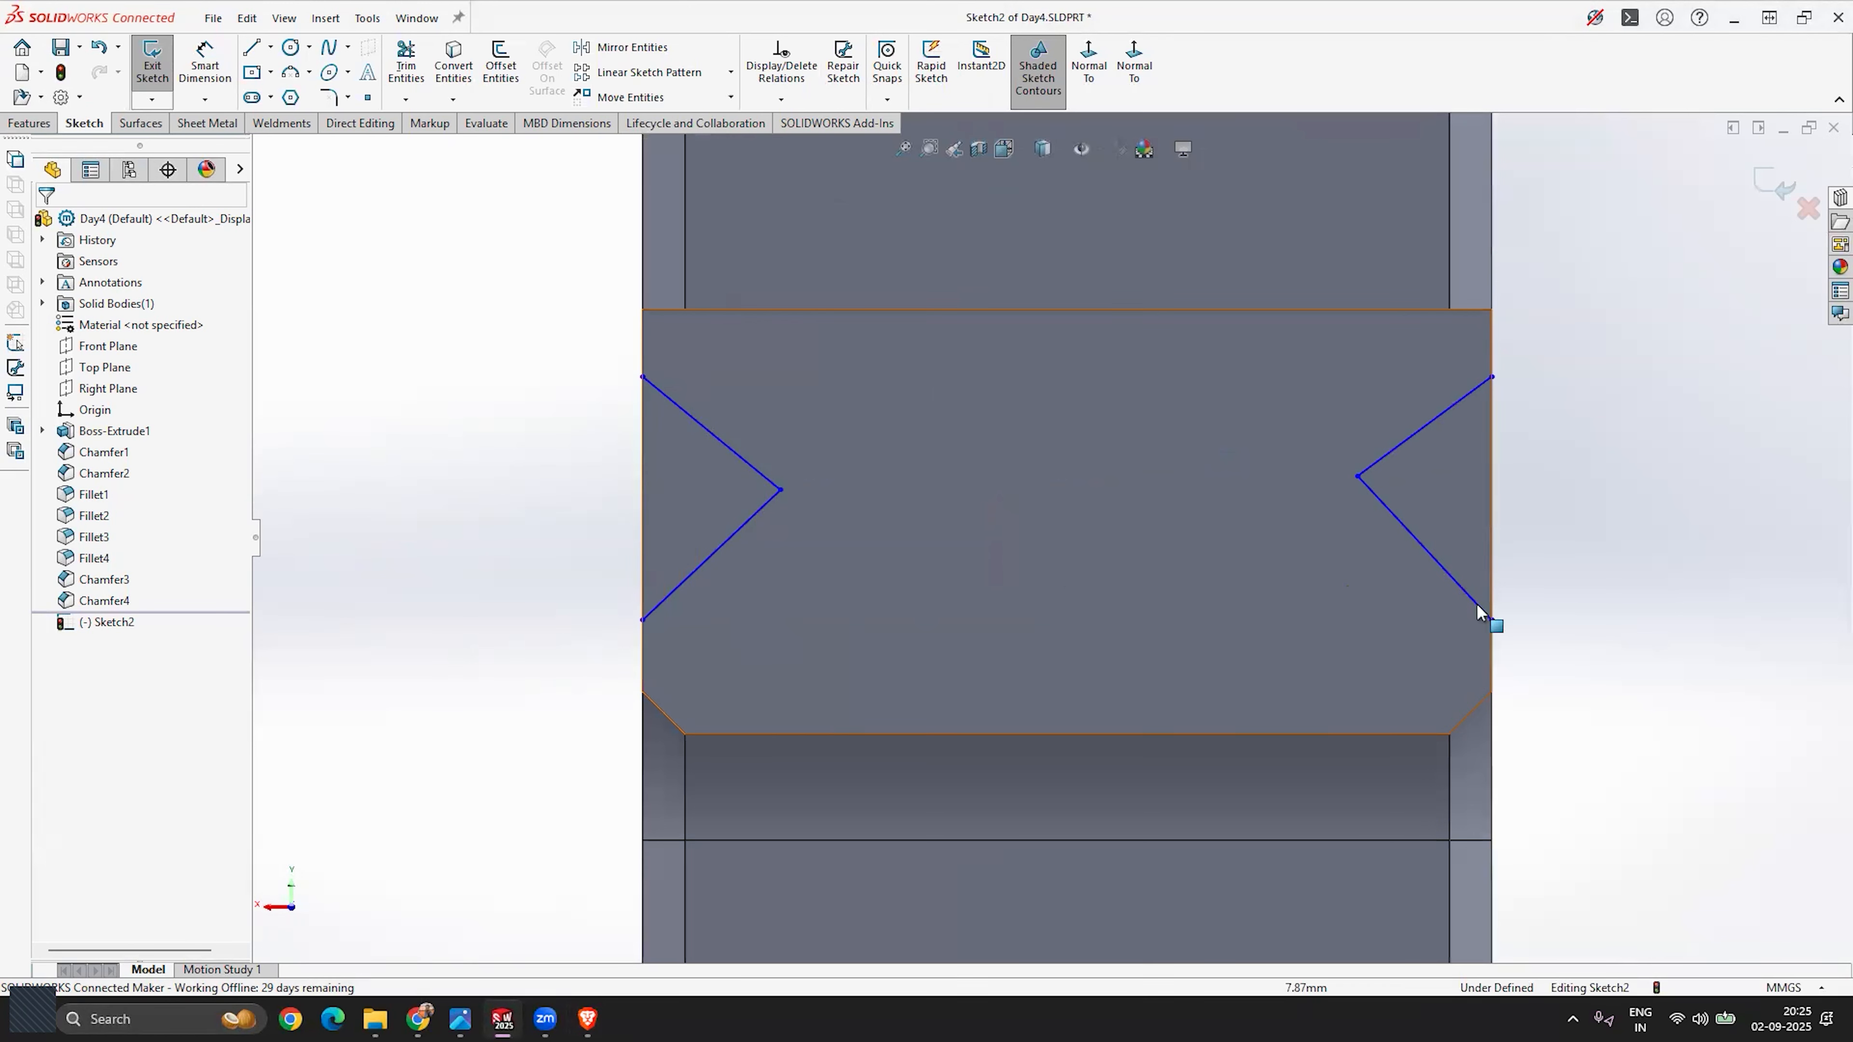
{"action": "left_click", "coordinate": [1409, 433]}
{"action": "left_click", "coordinate": [1424, 547], "text": "ctrl"}
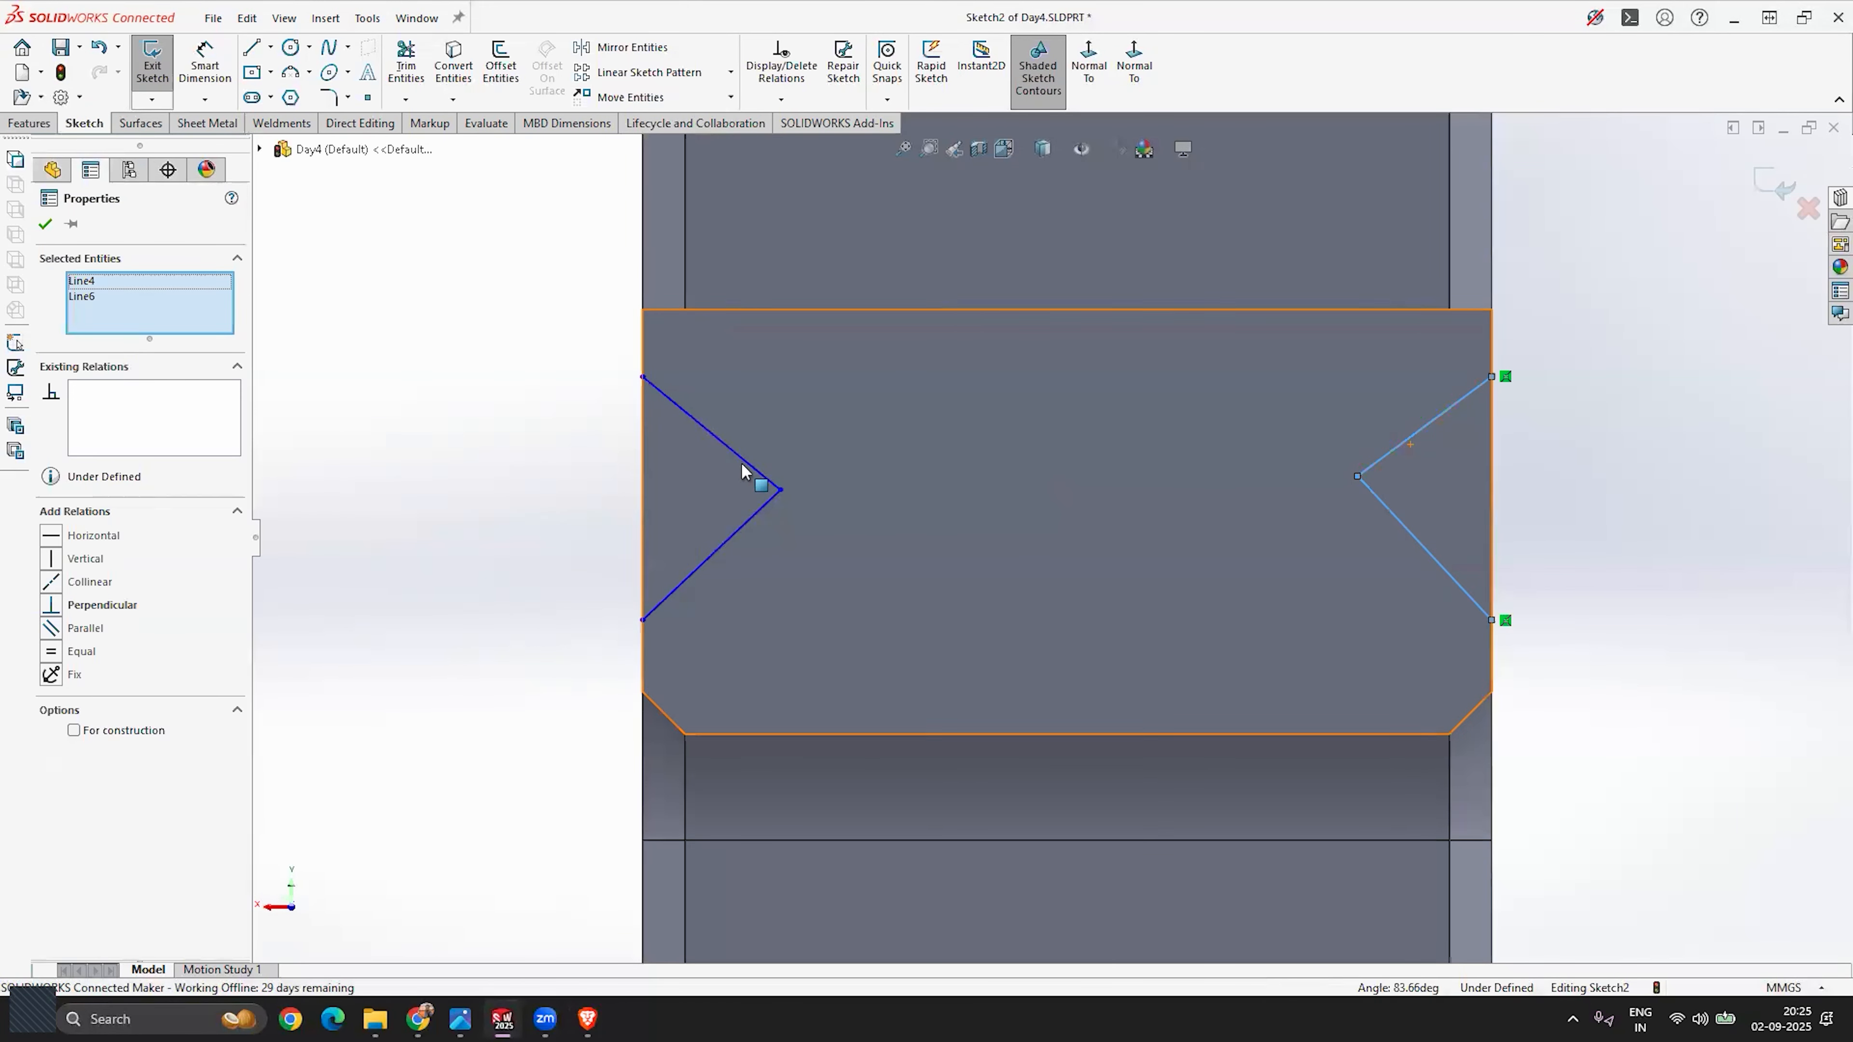
{"action": "left_click", "coordinate": [722, 443], "text": "ctrl"}
{"action": "left_click", "coordinate": [737, 532], "text": "ctrl"}
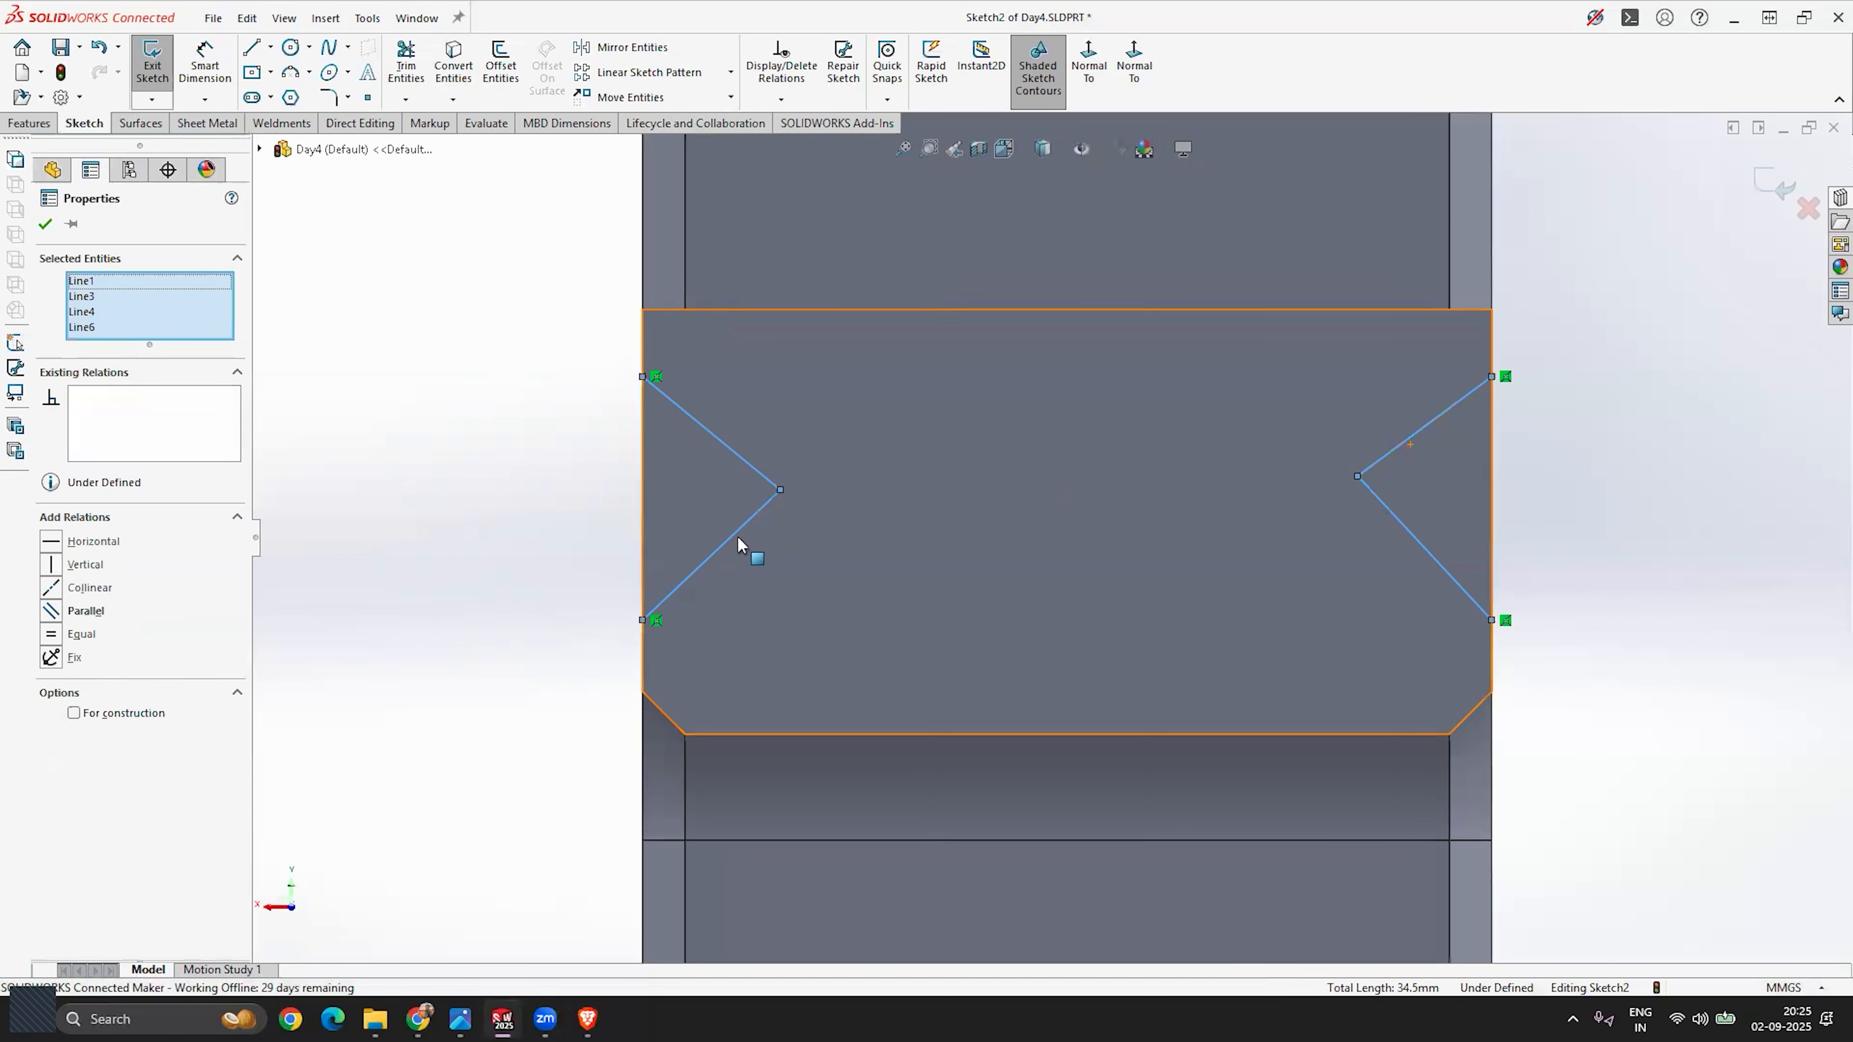
{"action": "left_click", "coordinate": [48, 636]}
{"action": "left_click", "coordinate": [46, 227]}
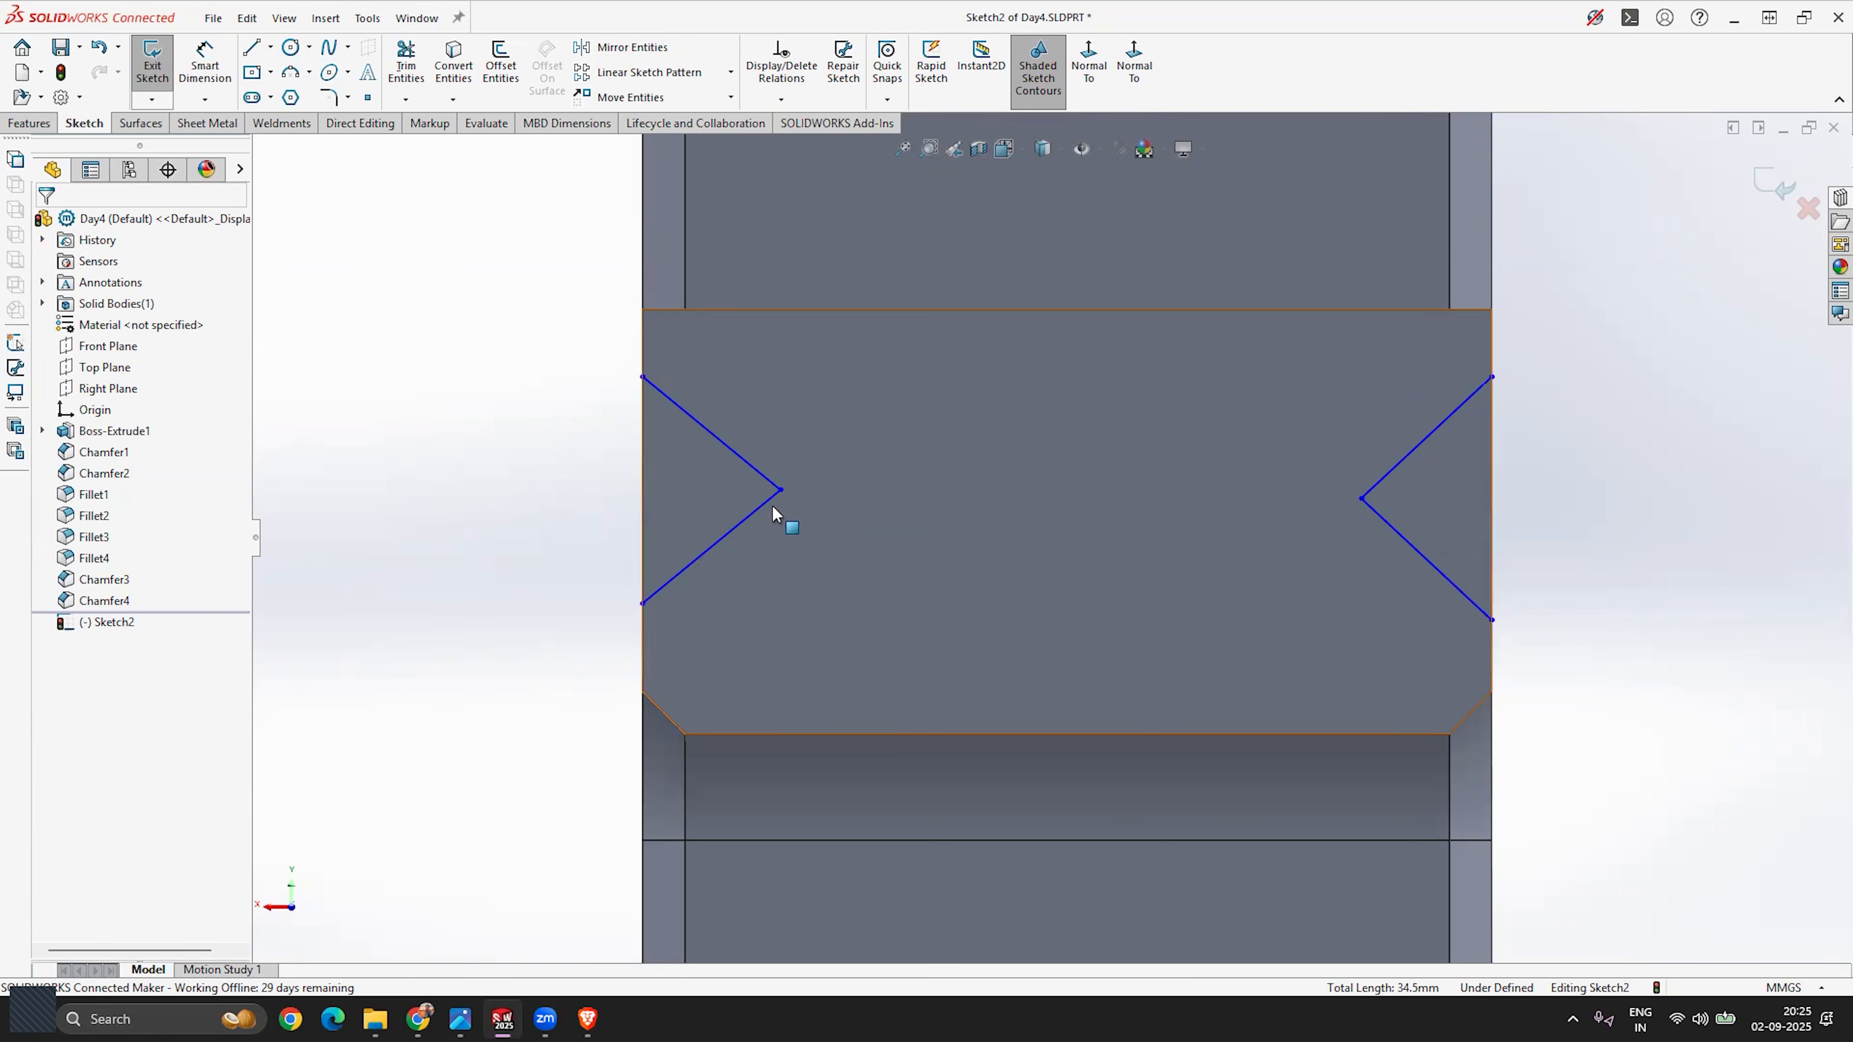
Step: Align the apexes of the two V notches with a Horizontal relation
{"action": "left_click", "coordinate": [779, 490]}
{"action": "left_click", "coordinate": [1361, 498], "text": "ctrl"}
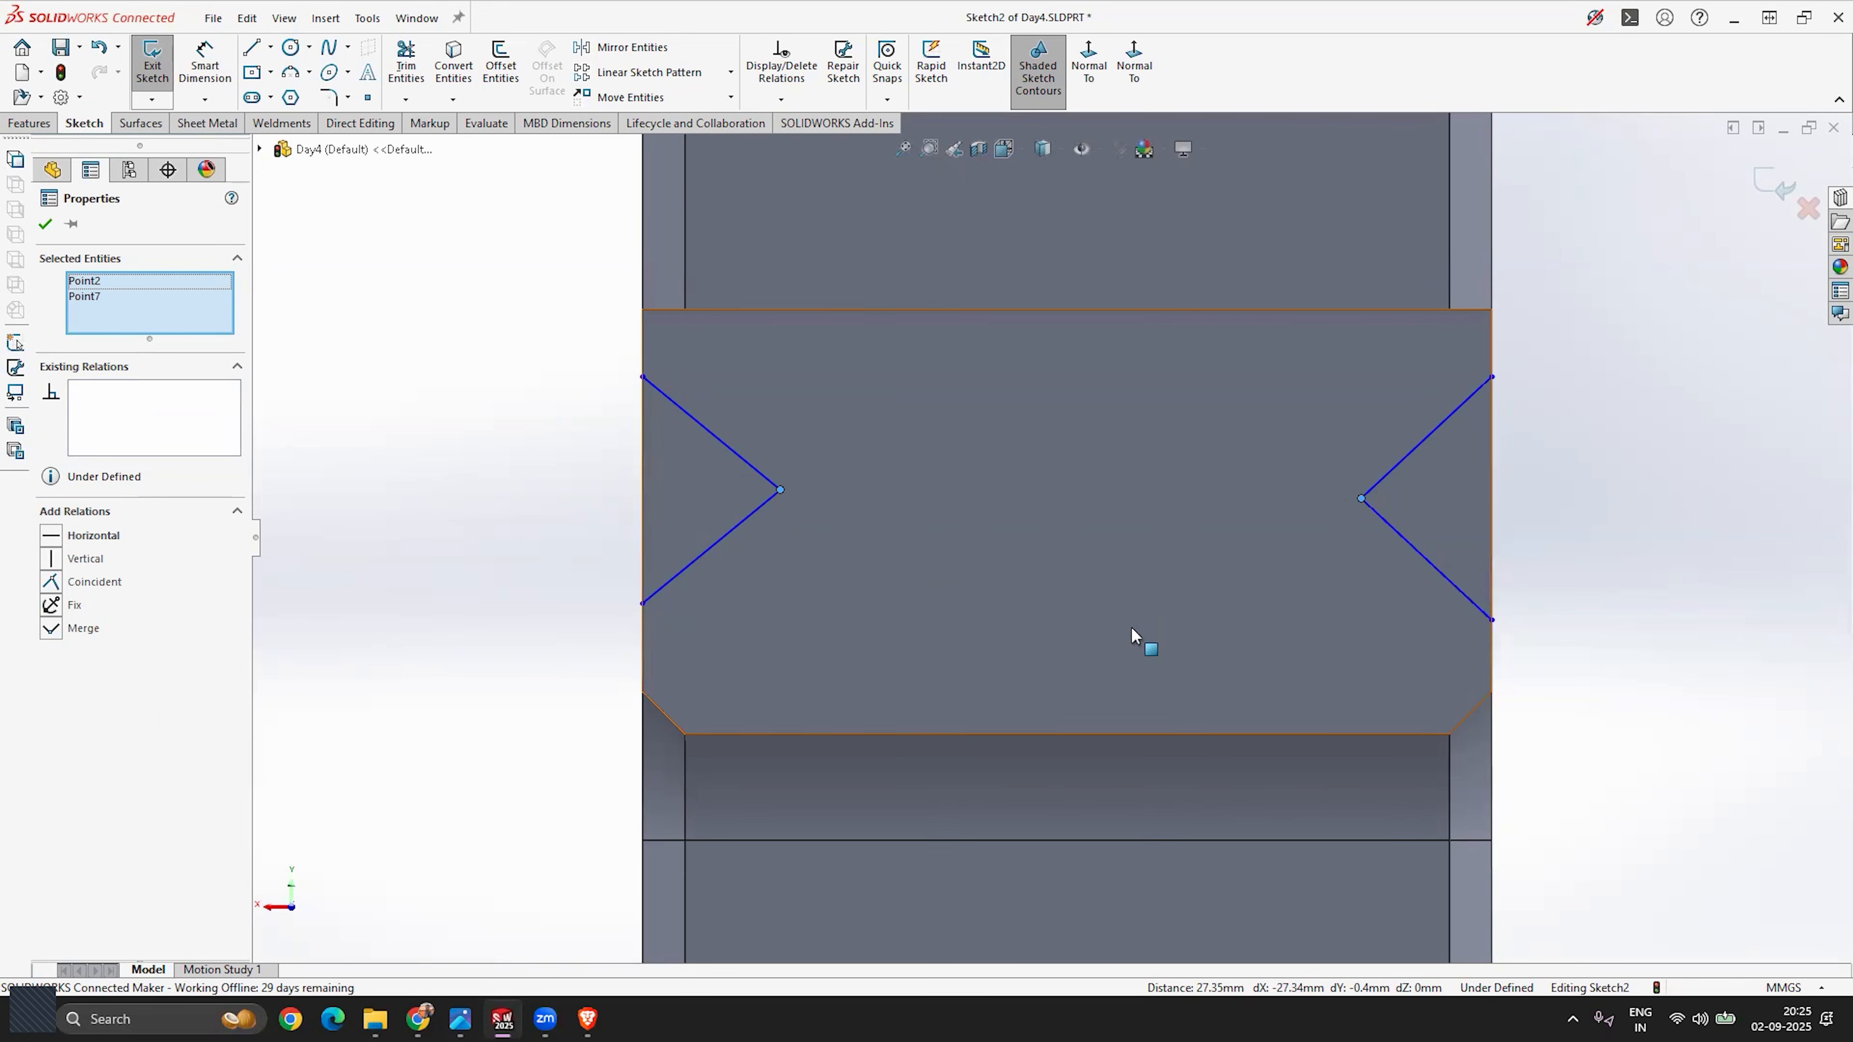
{"action": "left_click", "coordinate": [1638, 515]}
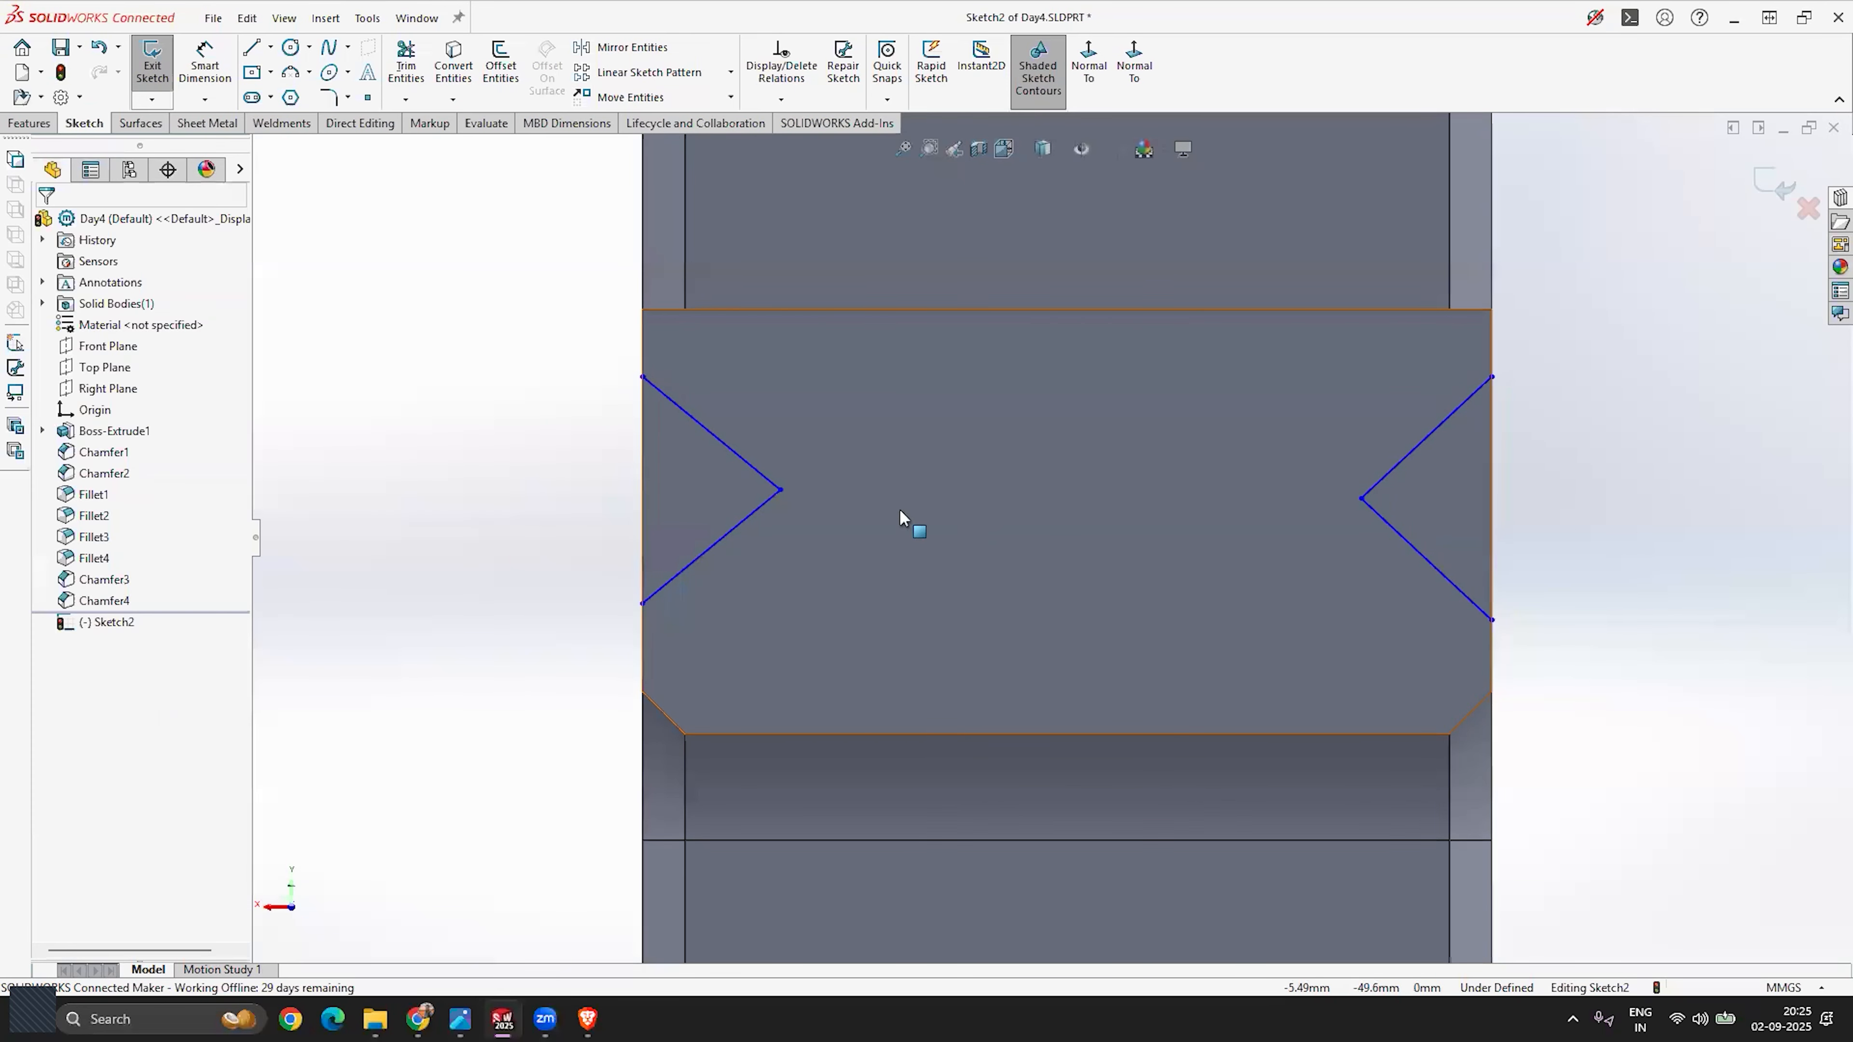
{"action": "left_click", "coordinate": [779, 489]}
{"action": "left_click", "coordinate": [1361, 499], "text": "ctrl"}
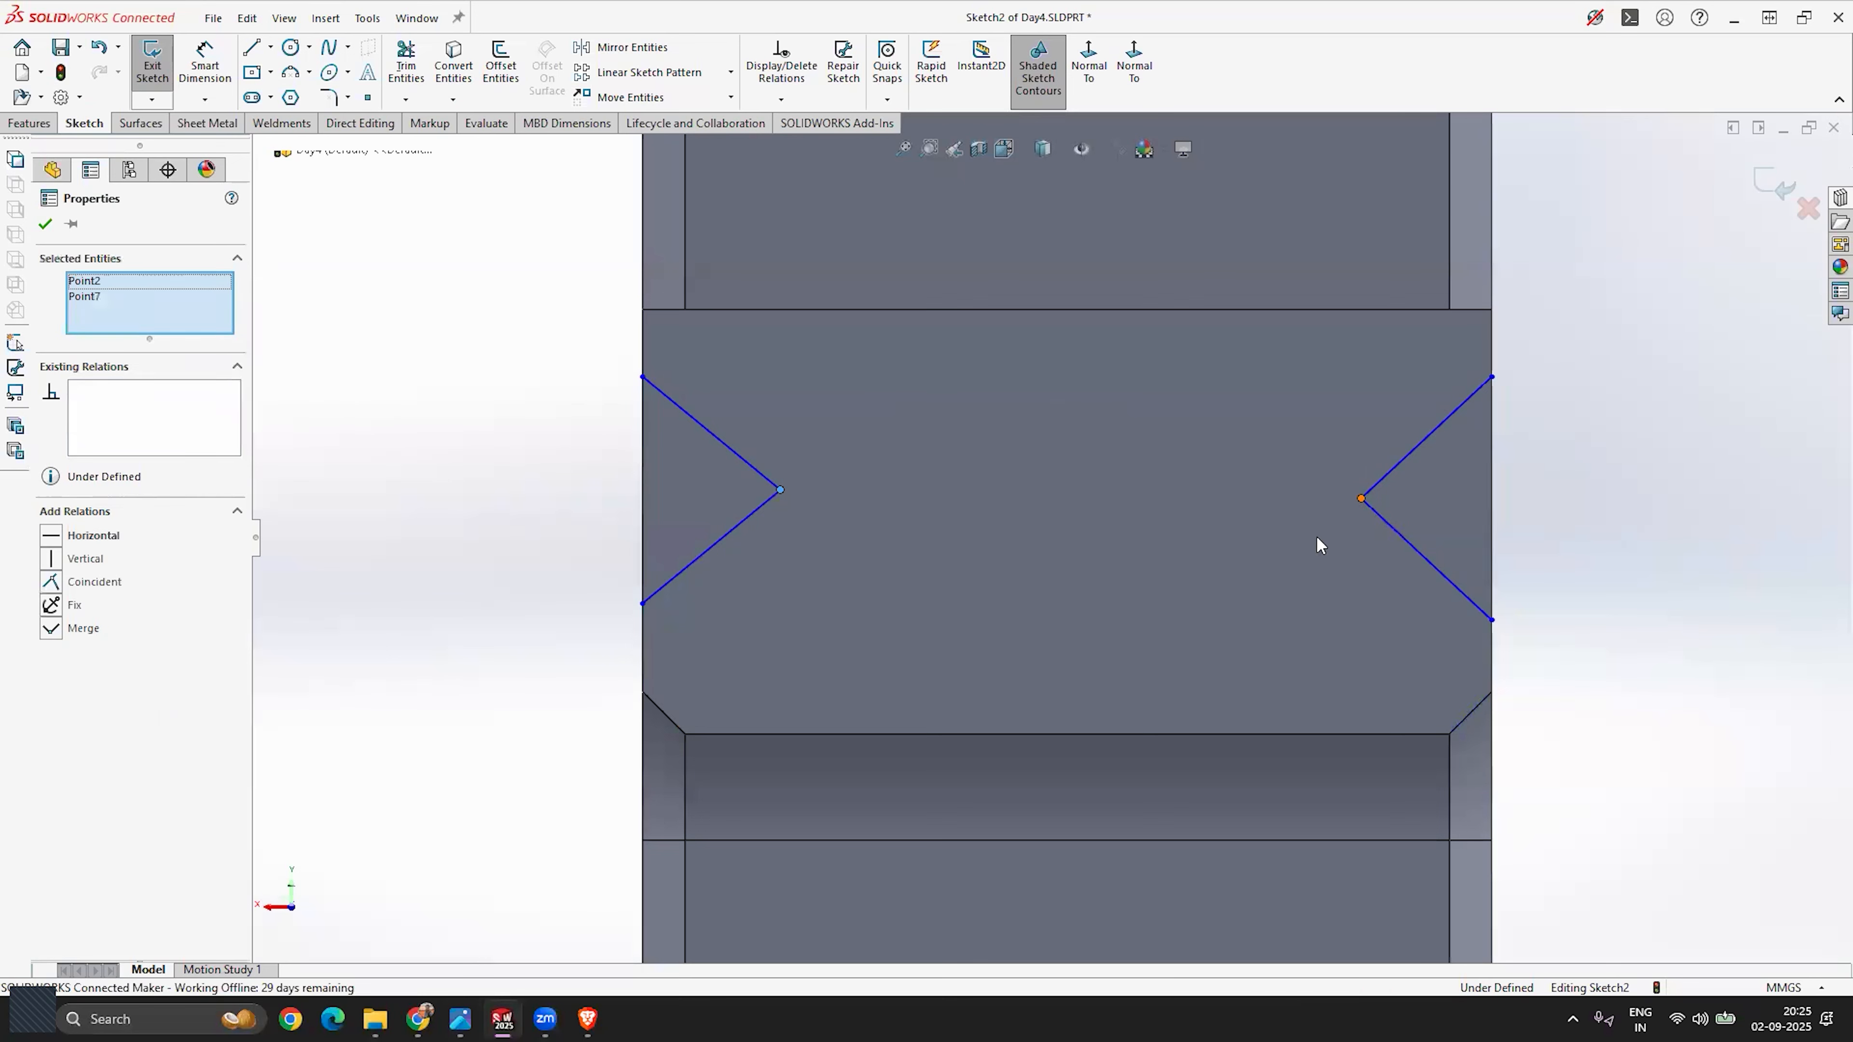
{"action": "left_click", "coordinate": [51, 537]}
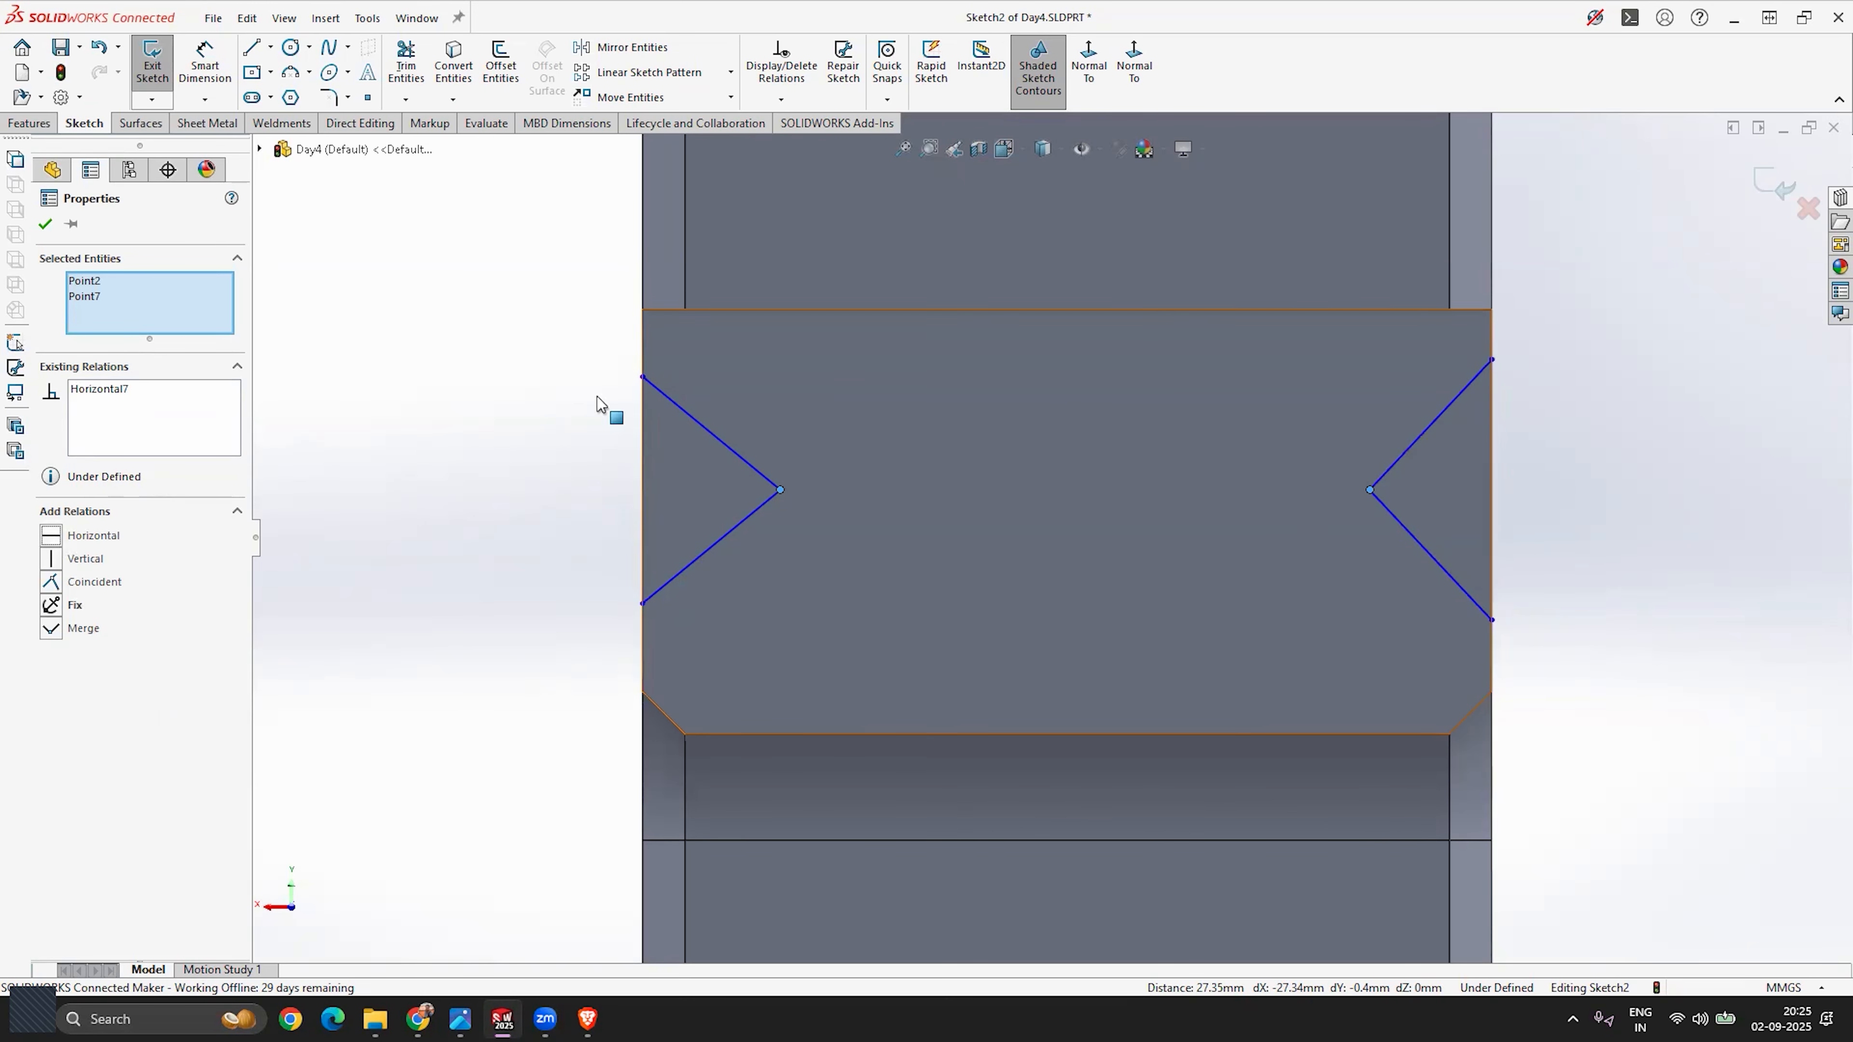
{"action": "left_click", "coordinate": [43, 225]}
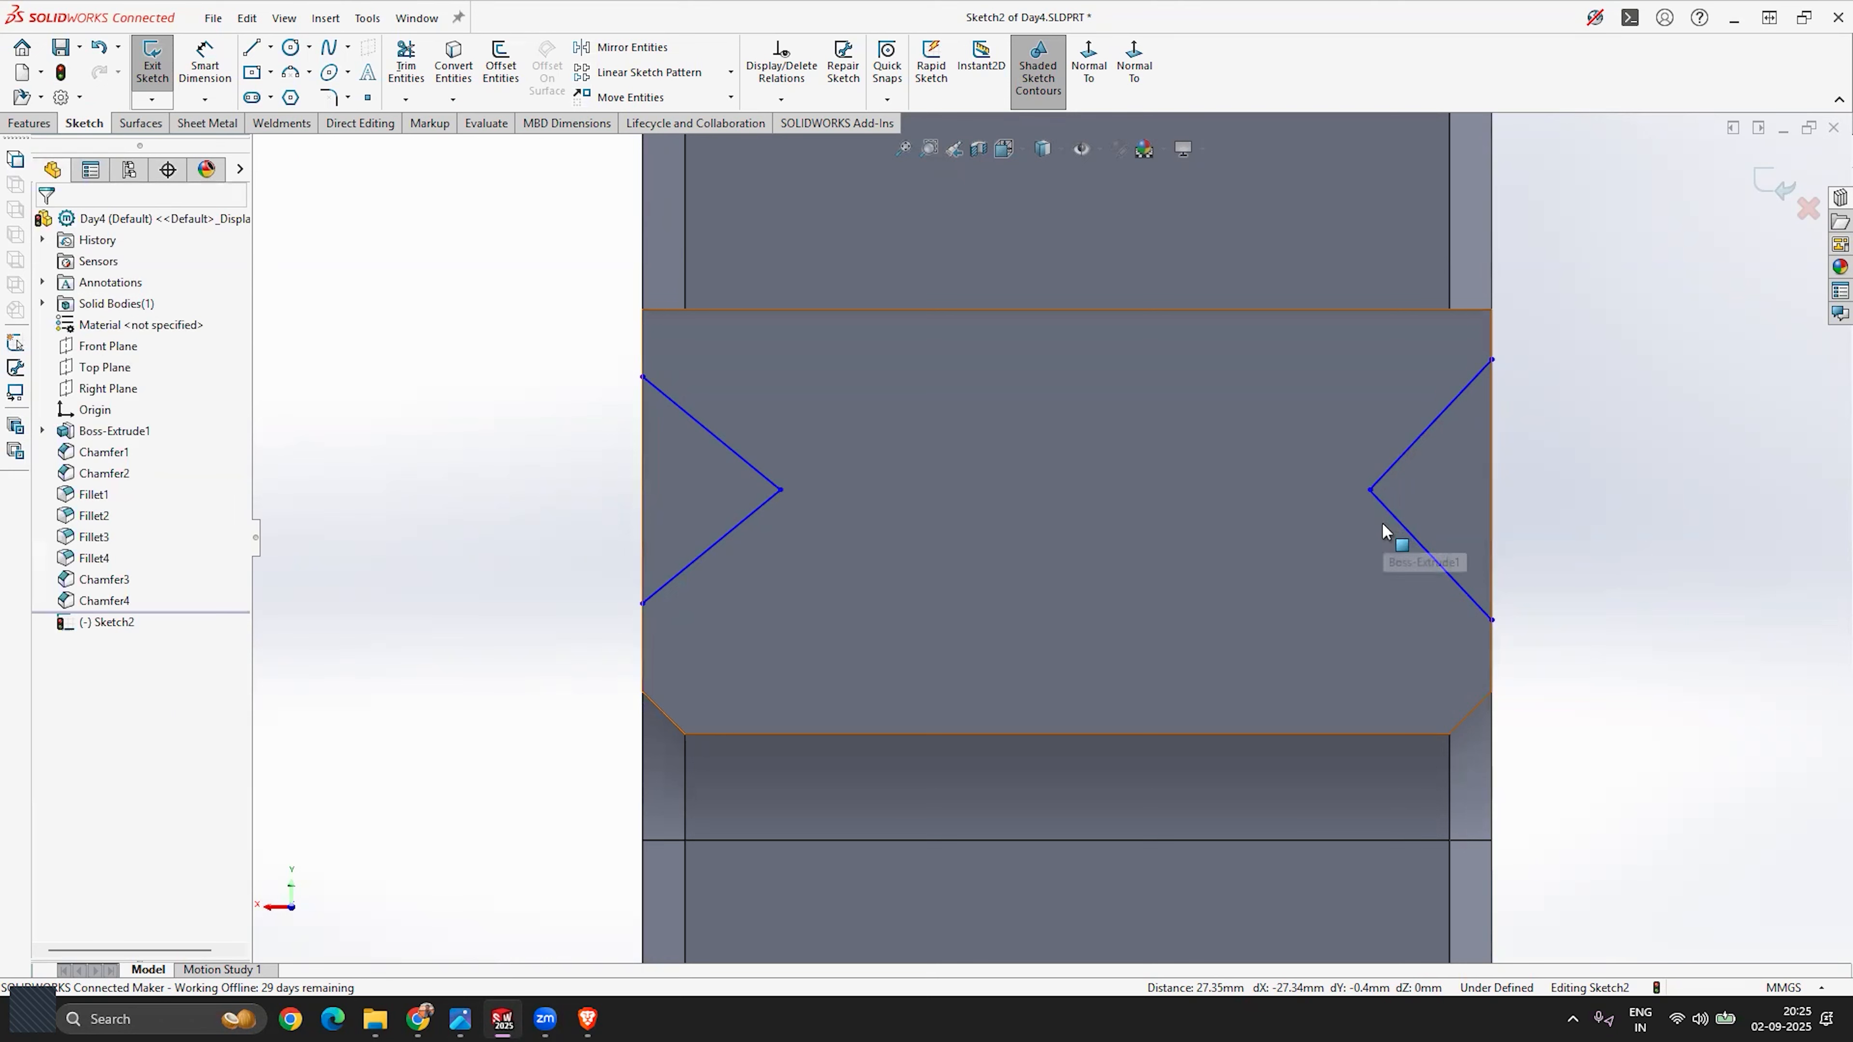
Step: Reposition the right notch's apex slightly lower and the left notch's upper endpoint slightly higher
{"action": "left_click", "coordinate": [1369, 490]}
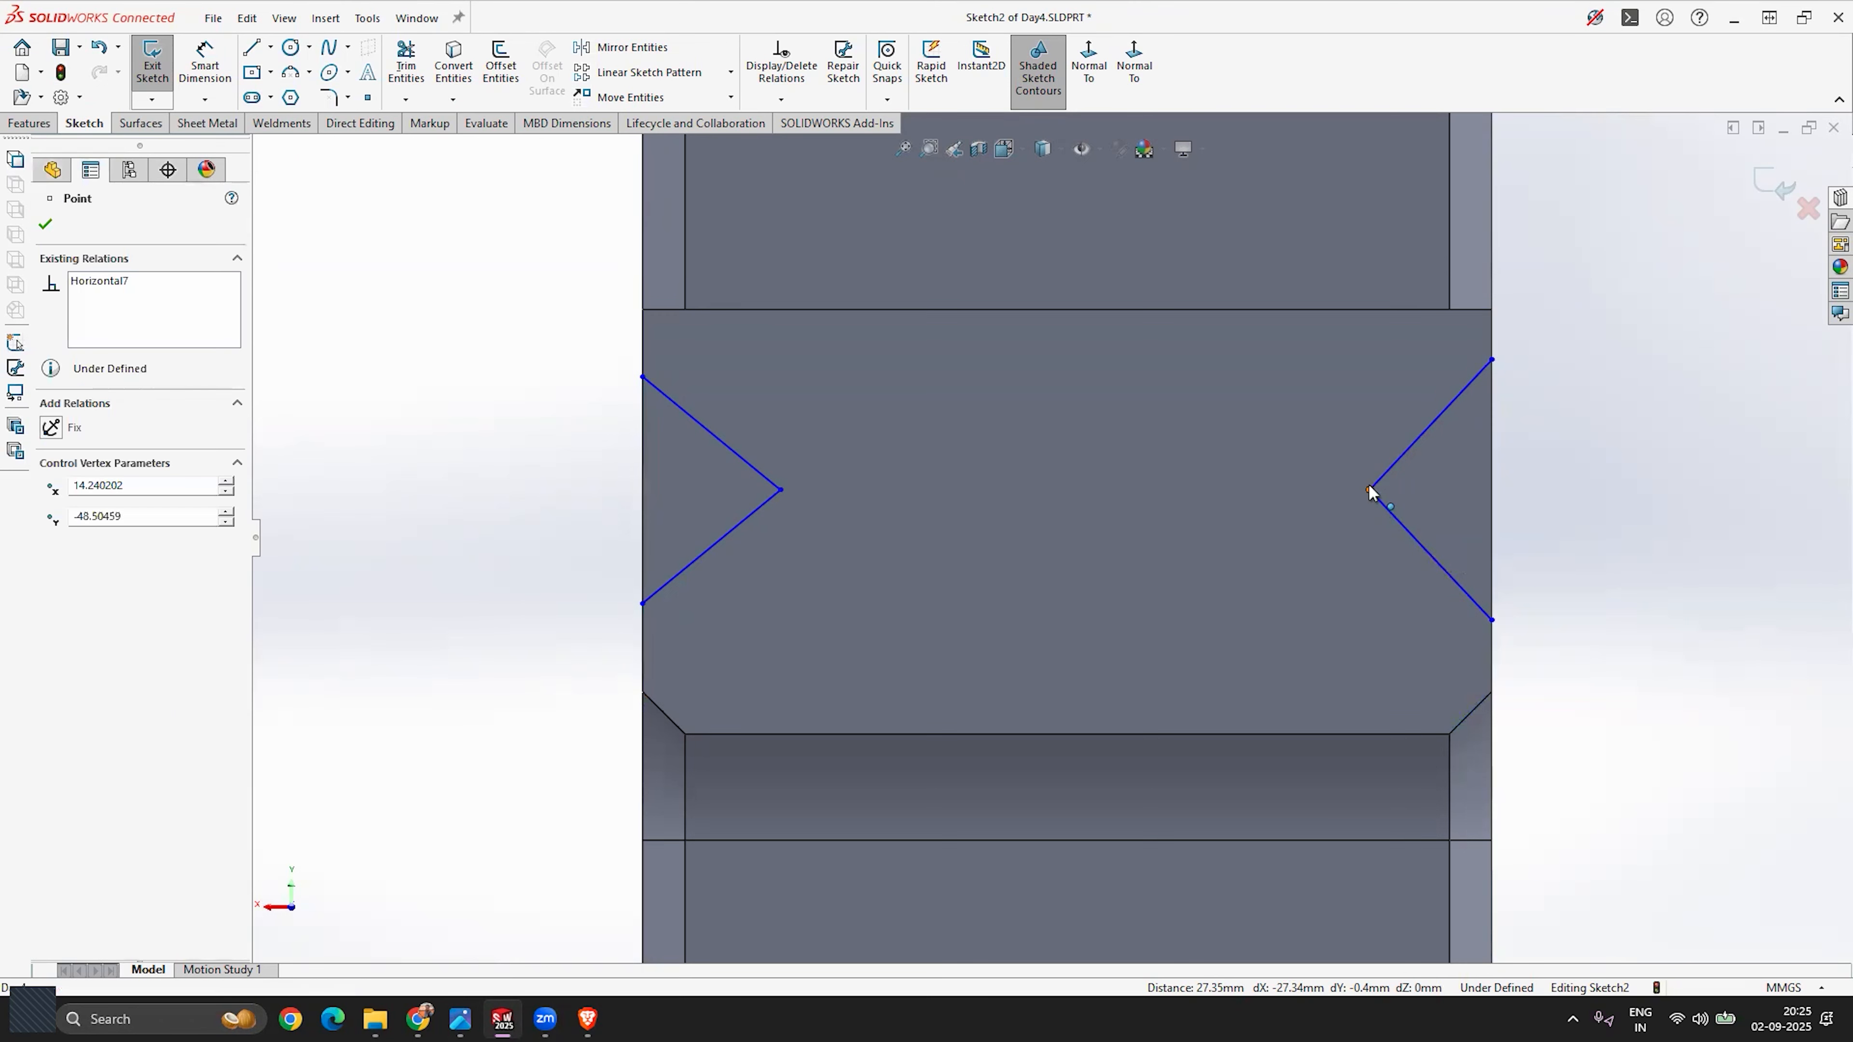
{"action": "left_click_drag", "start_coordinate": [1370, 483], "coordinate": [1366, 467]}
{"action": "mouse_move", "coordinate": [1366, 458]}
{"action": "left_mouse_down"}
{"action": "mouse_move", "coordinate": [1360, 438]}
{"action": "mouse_move", "coordinate": [1375, 497]}
{"action": "left_mouse_up"}
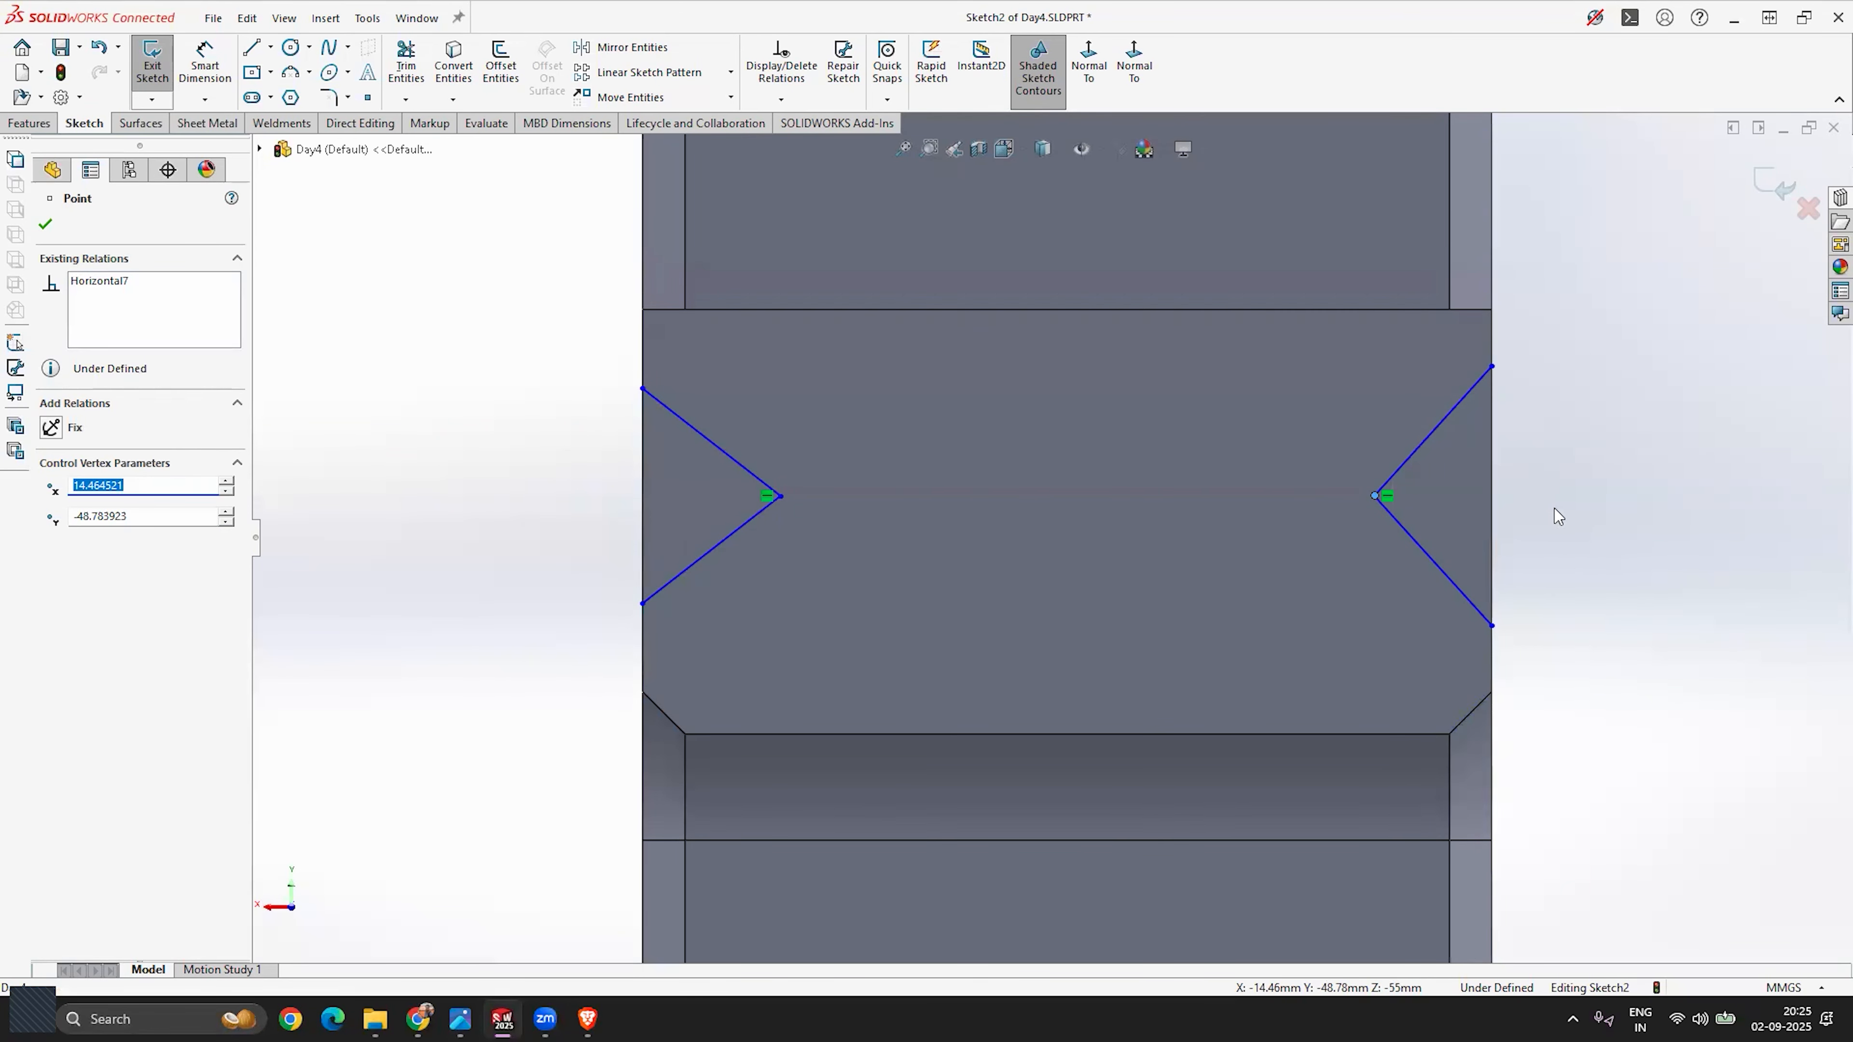
{"action": "left_click", "coordinate": [1566, 520]}
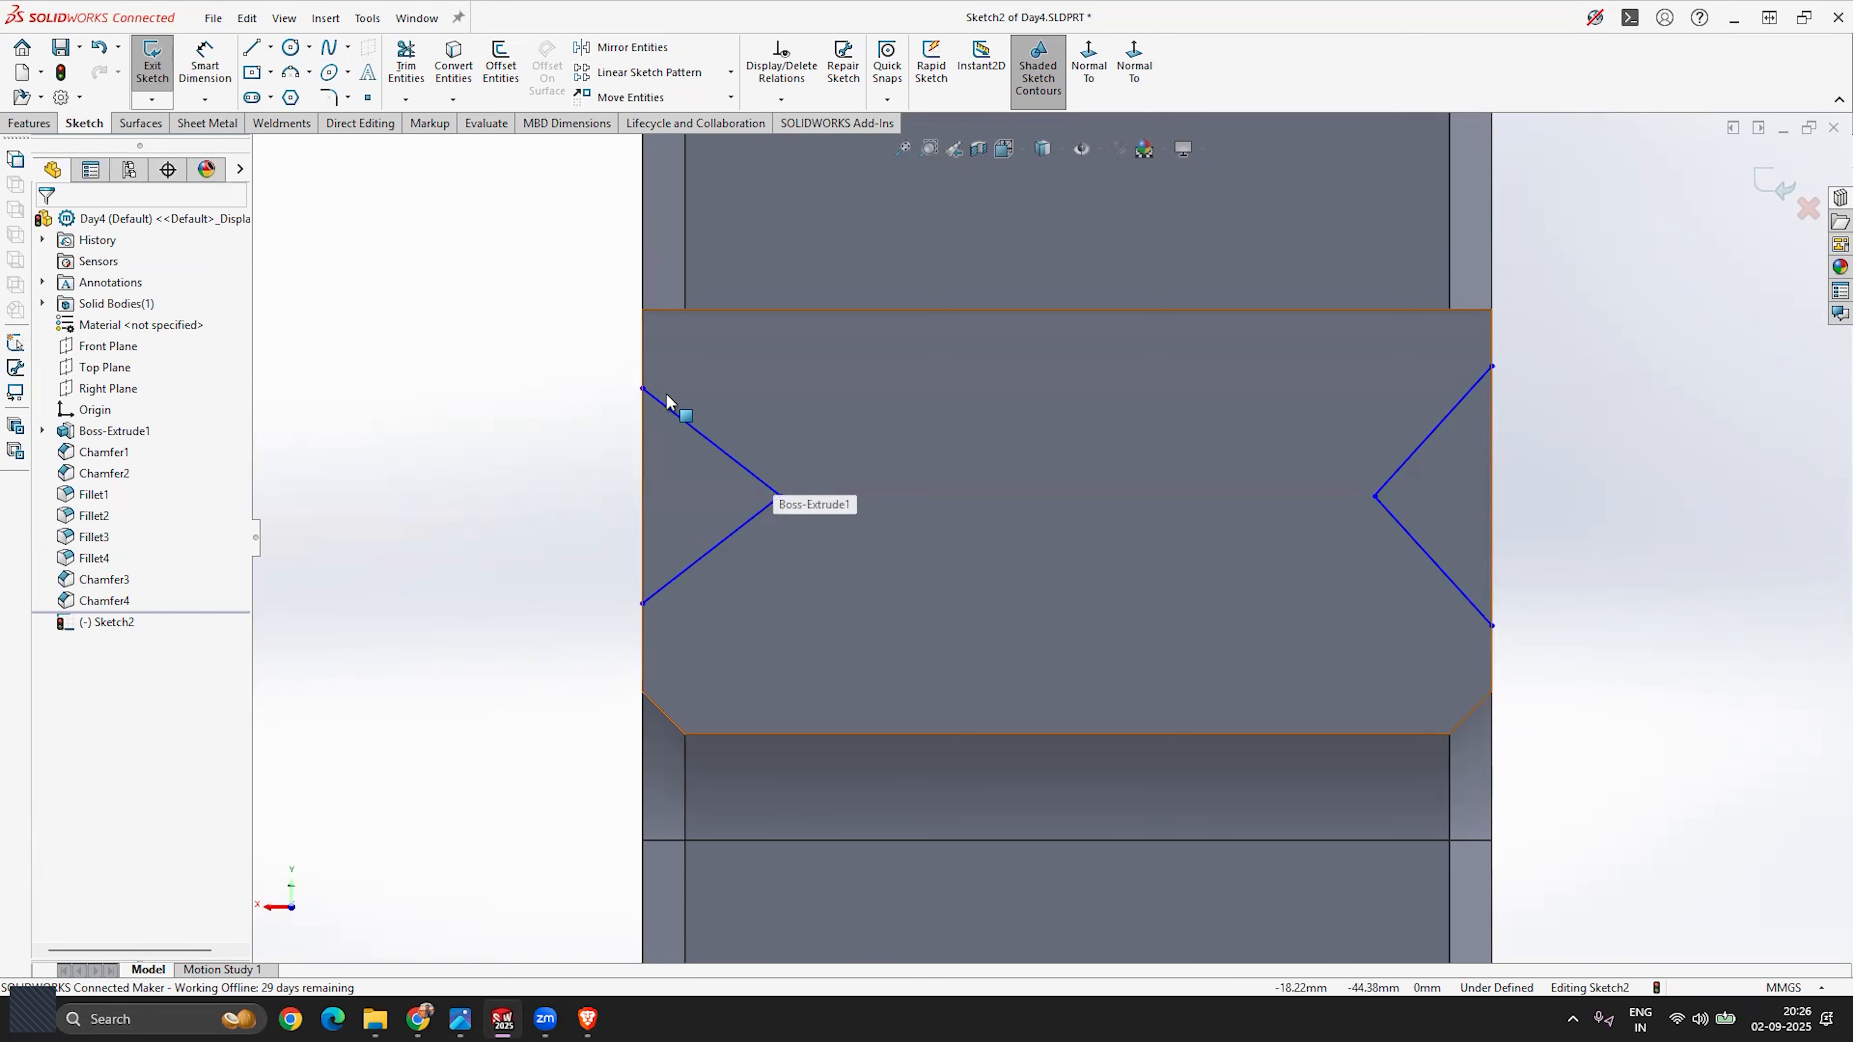
{"action": "left_click_drag", "start_coordinate": [643, 388], "coordinate": [643, 381]}
{"action": "left_click", "coordinate": [535, 460]}
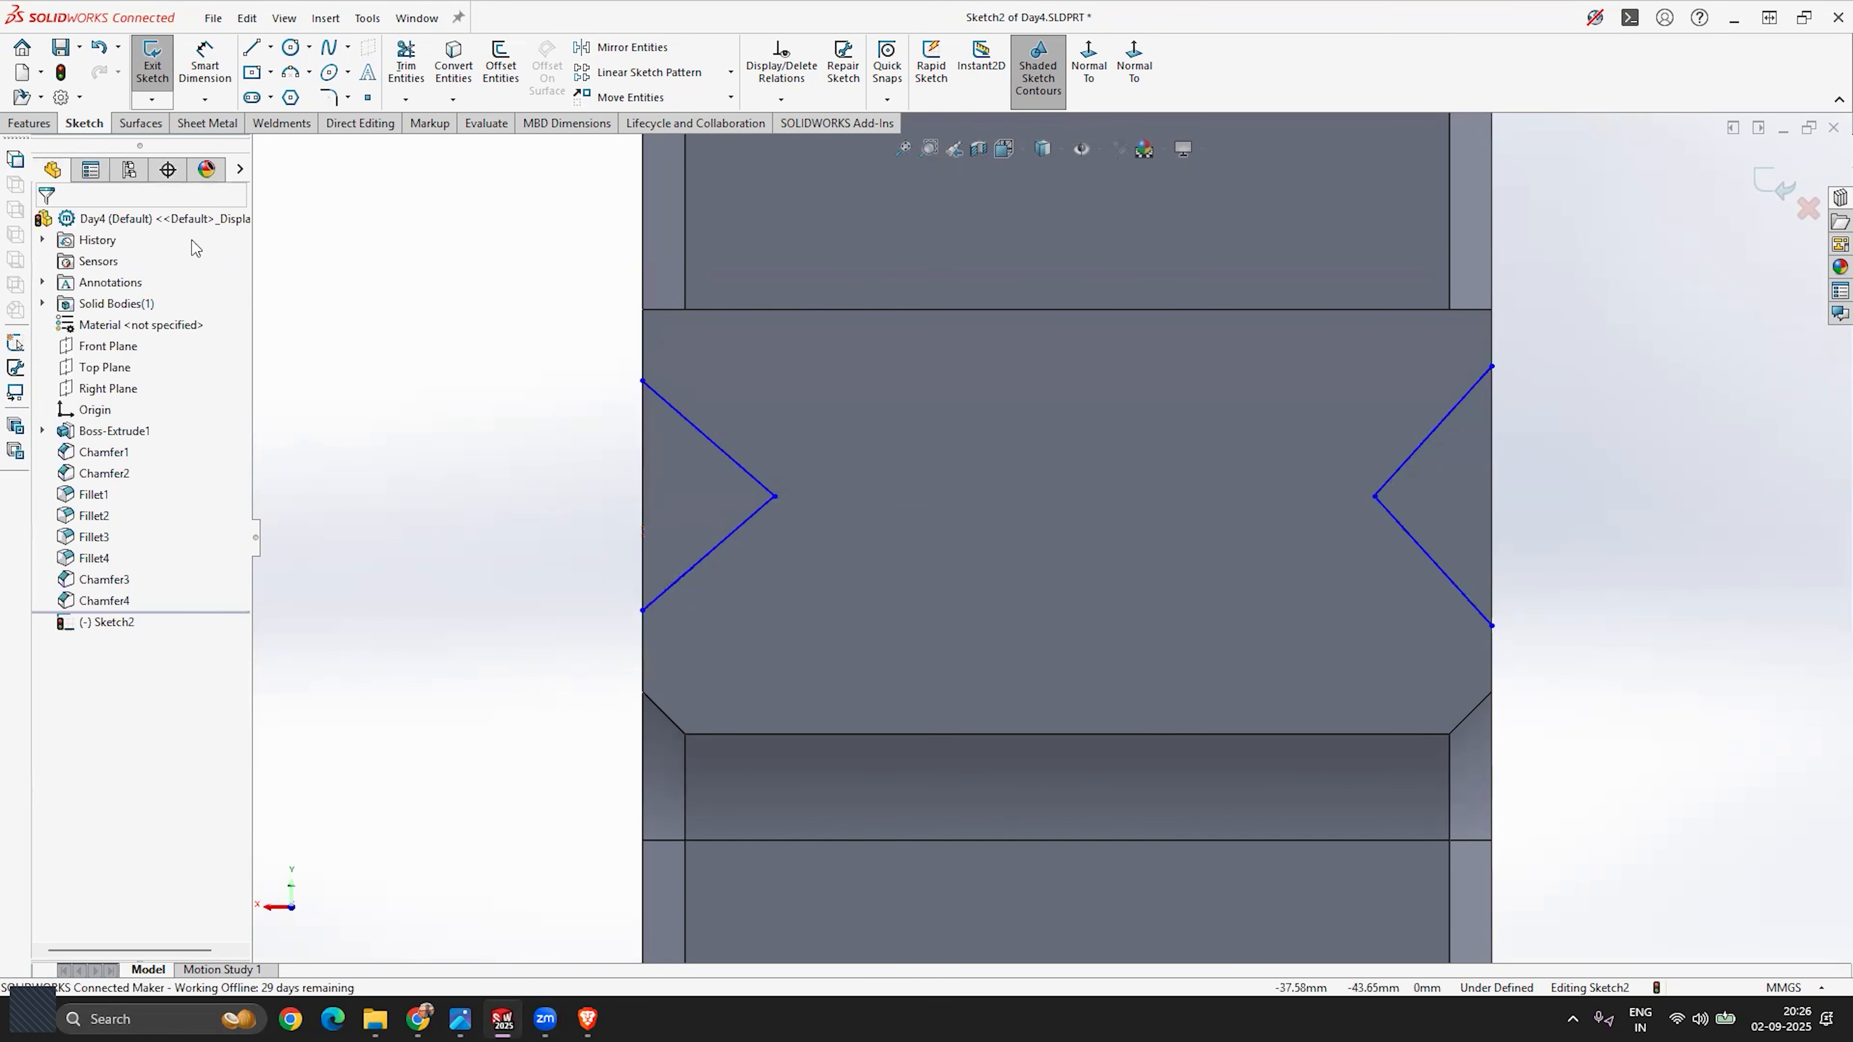
Step: Align the upper endpoints of the two V notches with a Horizontal relation
{"action": "left_click", "coordinate": [643, 381]}
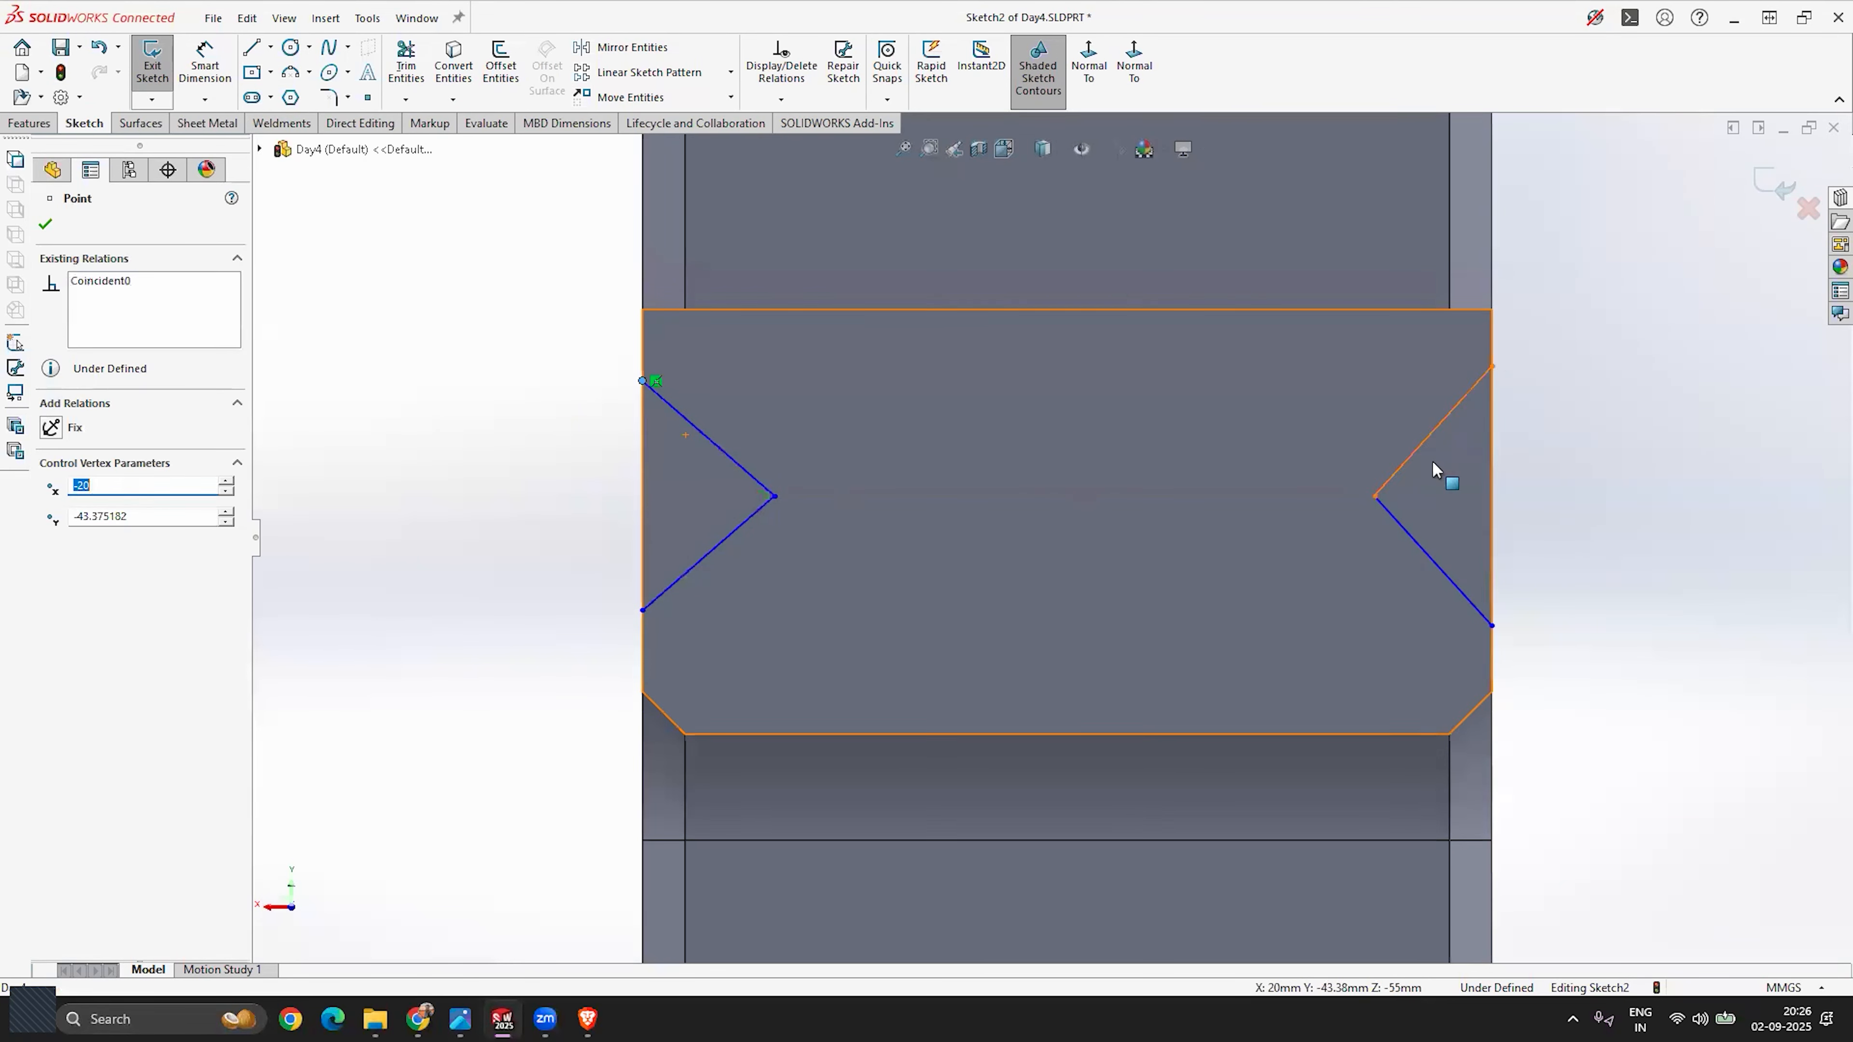
{"action": "left_click", "coordinate": [1492, 366], "text": "ctrl"}
{"action": "left_click", "coordinate": [51, 536]}
{"action": "key", "text": "Escape"}
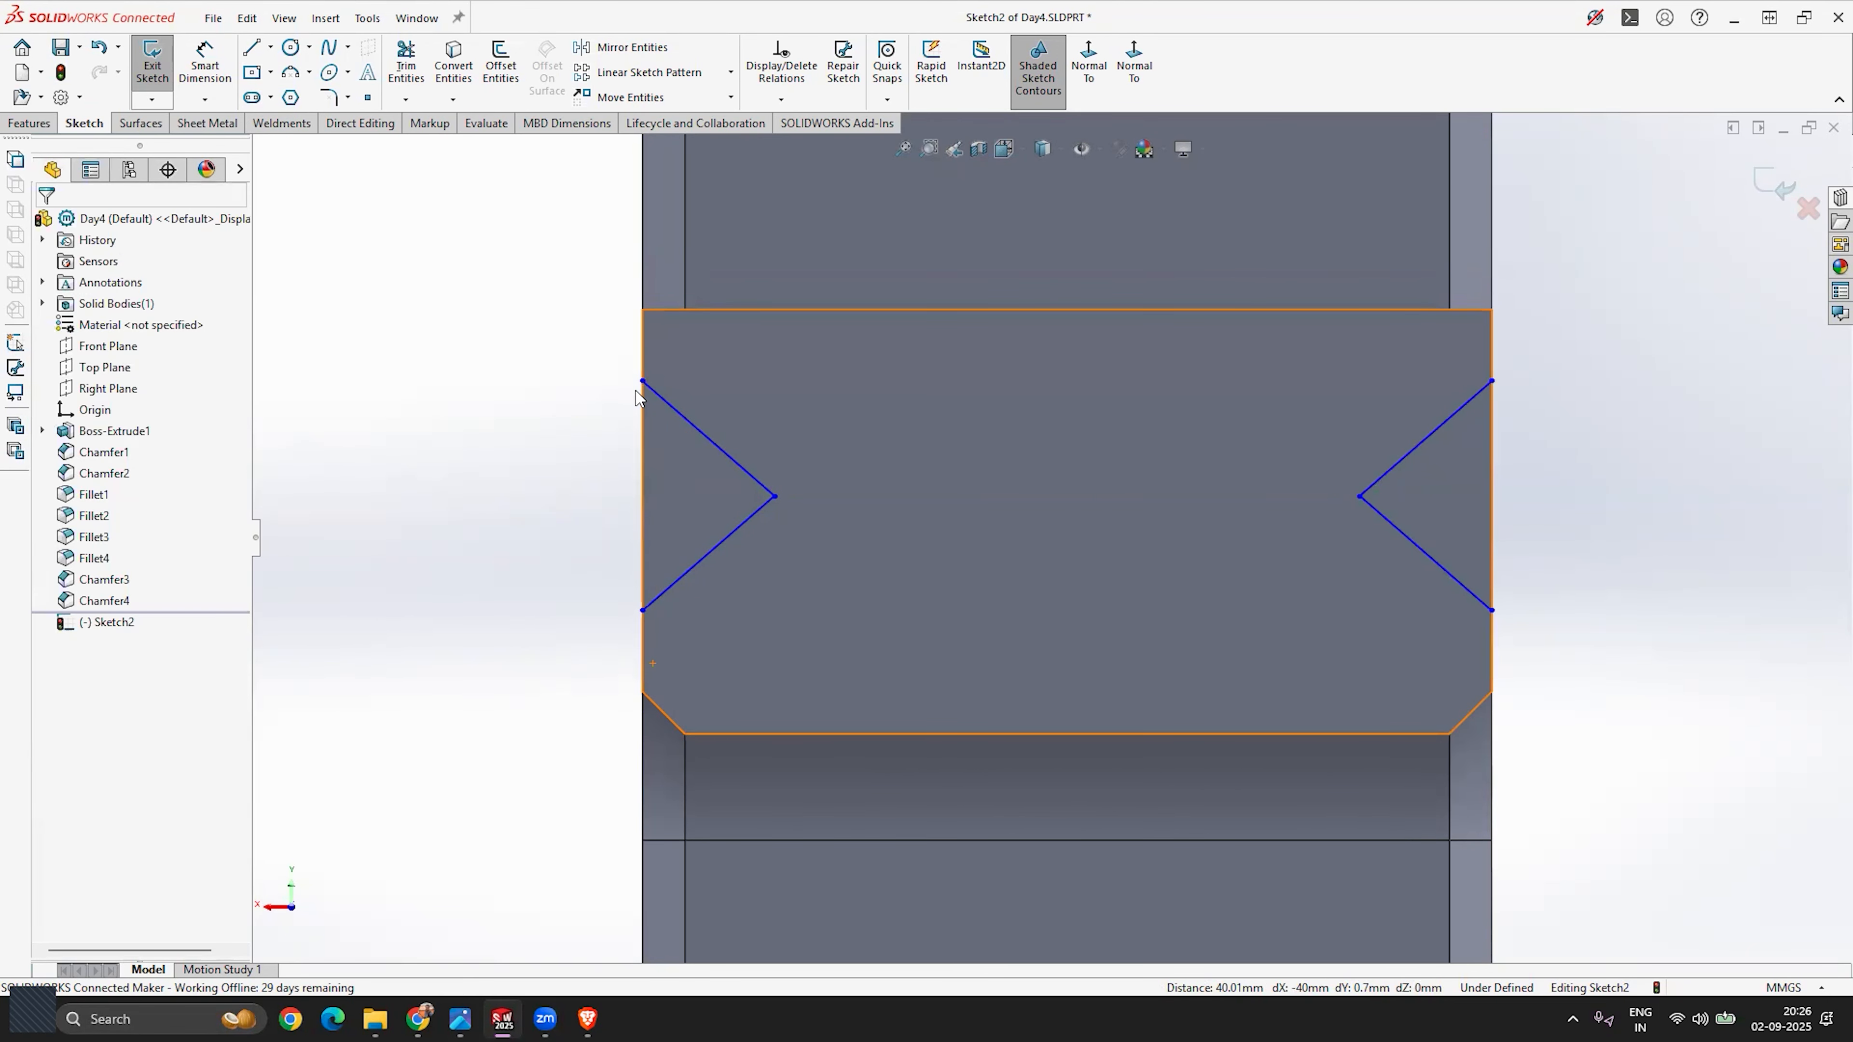
Step: Nudge the left notch's upper and lower endpoints along the side edge to test the relations
{"action": "mouse_move", "coordinate": [644, 389]}
{"action": "left_mouse_down"}
{"action": "mouse_move", "coordinate": [649, 468]}
{"action": "mouse_move", "coordinate": [642, 381]}
{"action": "left_mouse_up"}
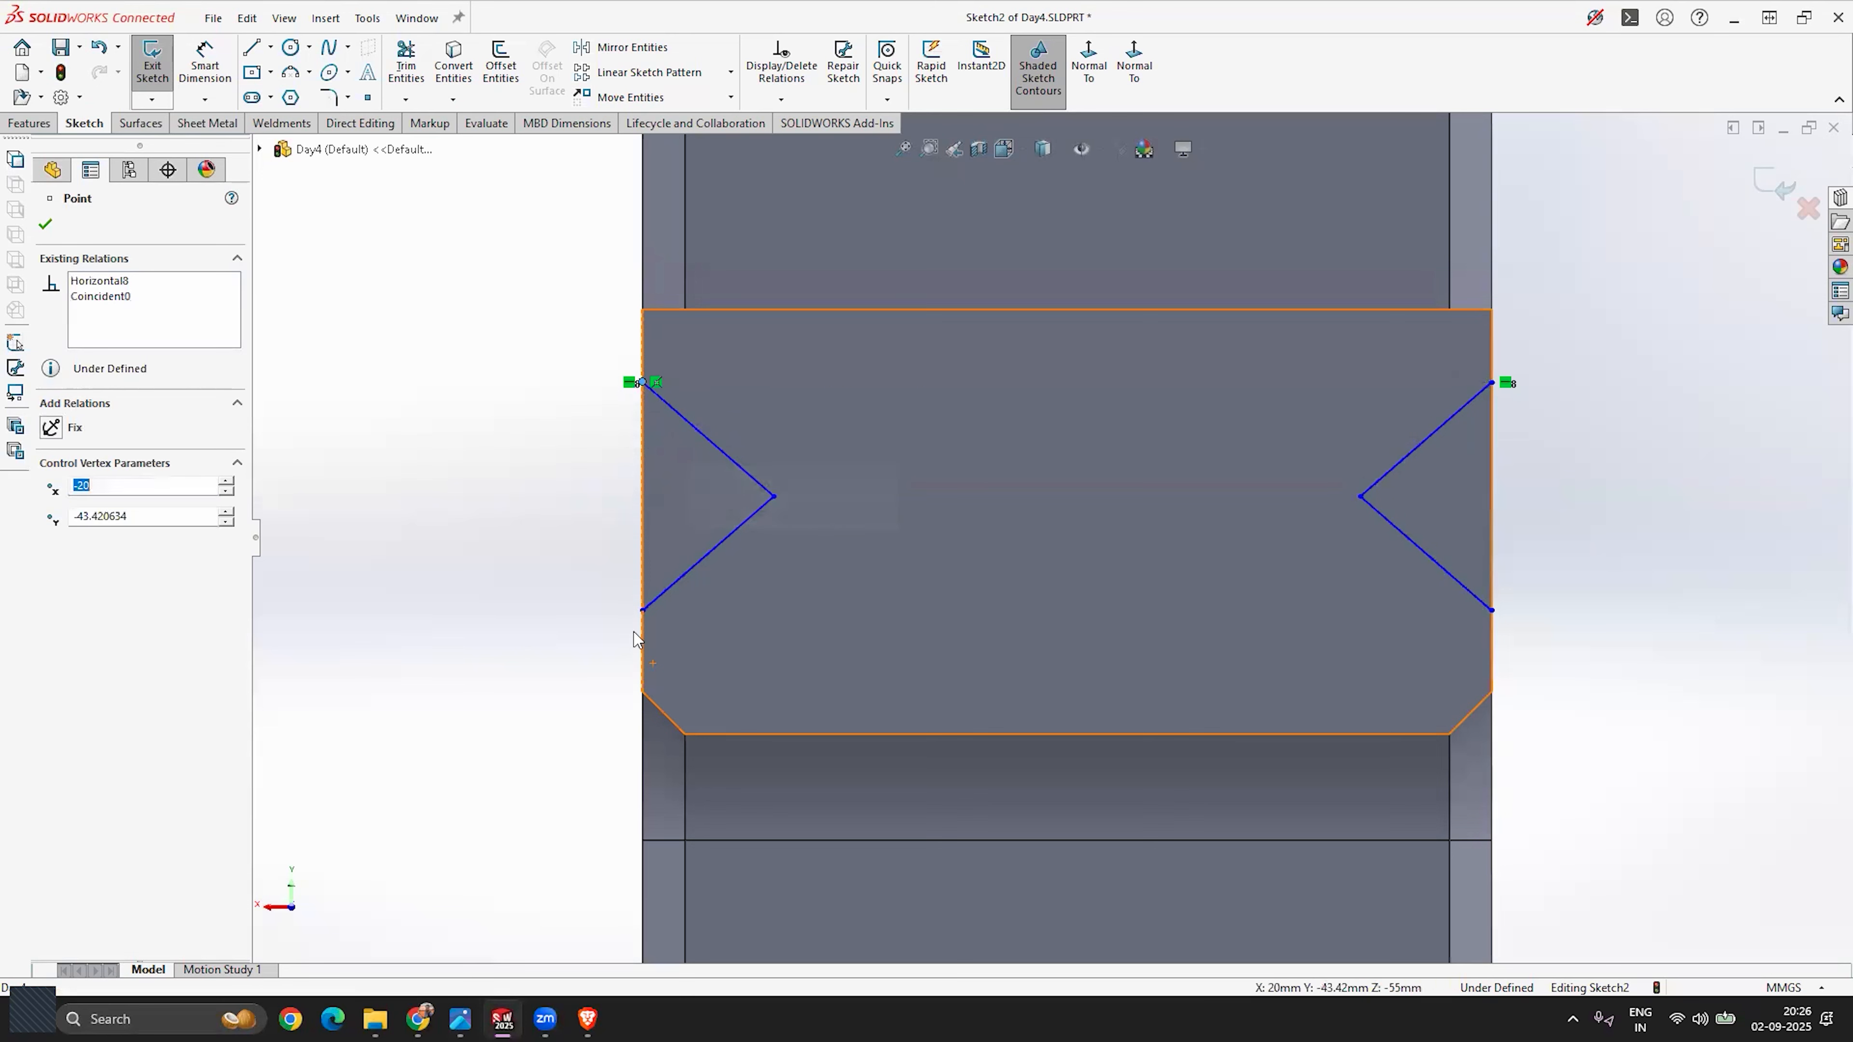
{"action": "mouse_move", "coordinate": [645, 615]}
{"action": "left_mouse_down"}
{"action": "mouse_move", "coordinate": [654, 645]}
{"action": "mouse_move", "coordinate": [662, 599]}
{"action": "mouse_move", "coordinate": [662, 617]}
{"action": "mouse_move", "coordinate": [644, 608]}
{"action": "left_mouse_up"}
{"action": "key", "text": "Escape"}
{"action": "scroll", "coordinate": [1078, 559], "scroll_direction": "up", "scroll_amount": 2}
{"action": "scroll", "coordinate": [1074, 555], "scroll_direction": "down", "scroll_amount": 2}
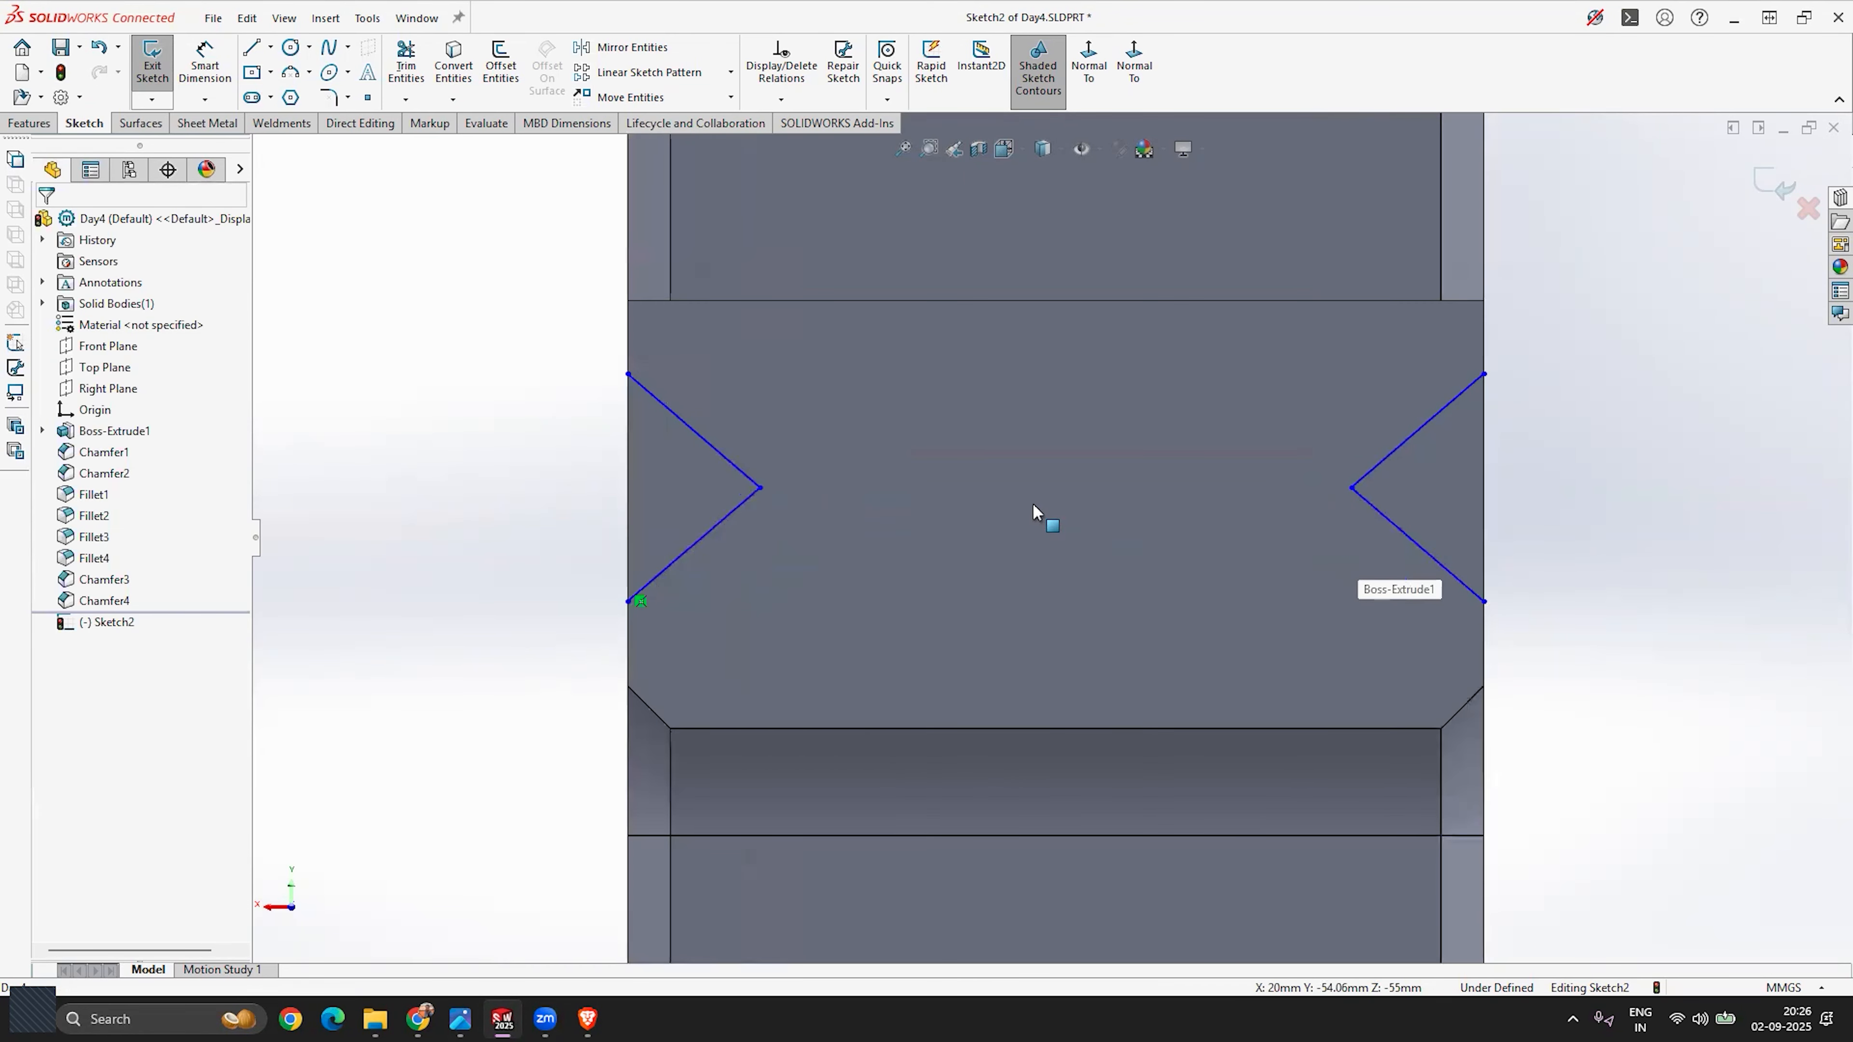
Step: Dimension the left V notch's depth from the side edge to its apex at 5 mm
{"action": "left_click", "coordinate": [205, 67]}
{"action": "left_click", "coordinate": [628, 456]}
{"action": "left_click", "coordinate": [758, 486]}
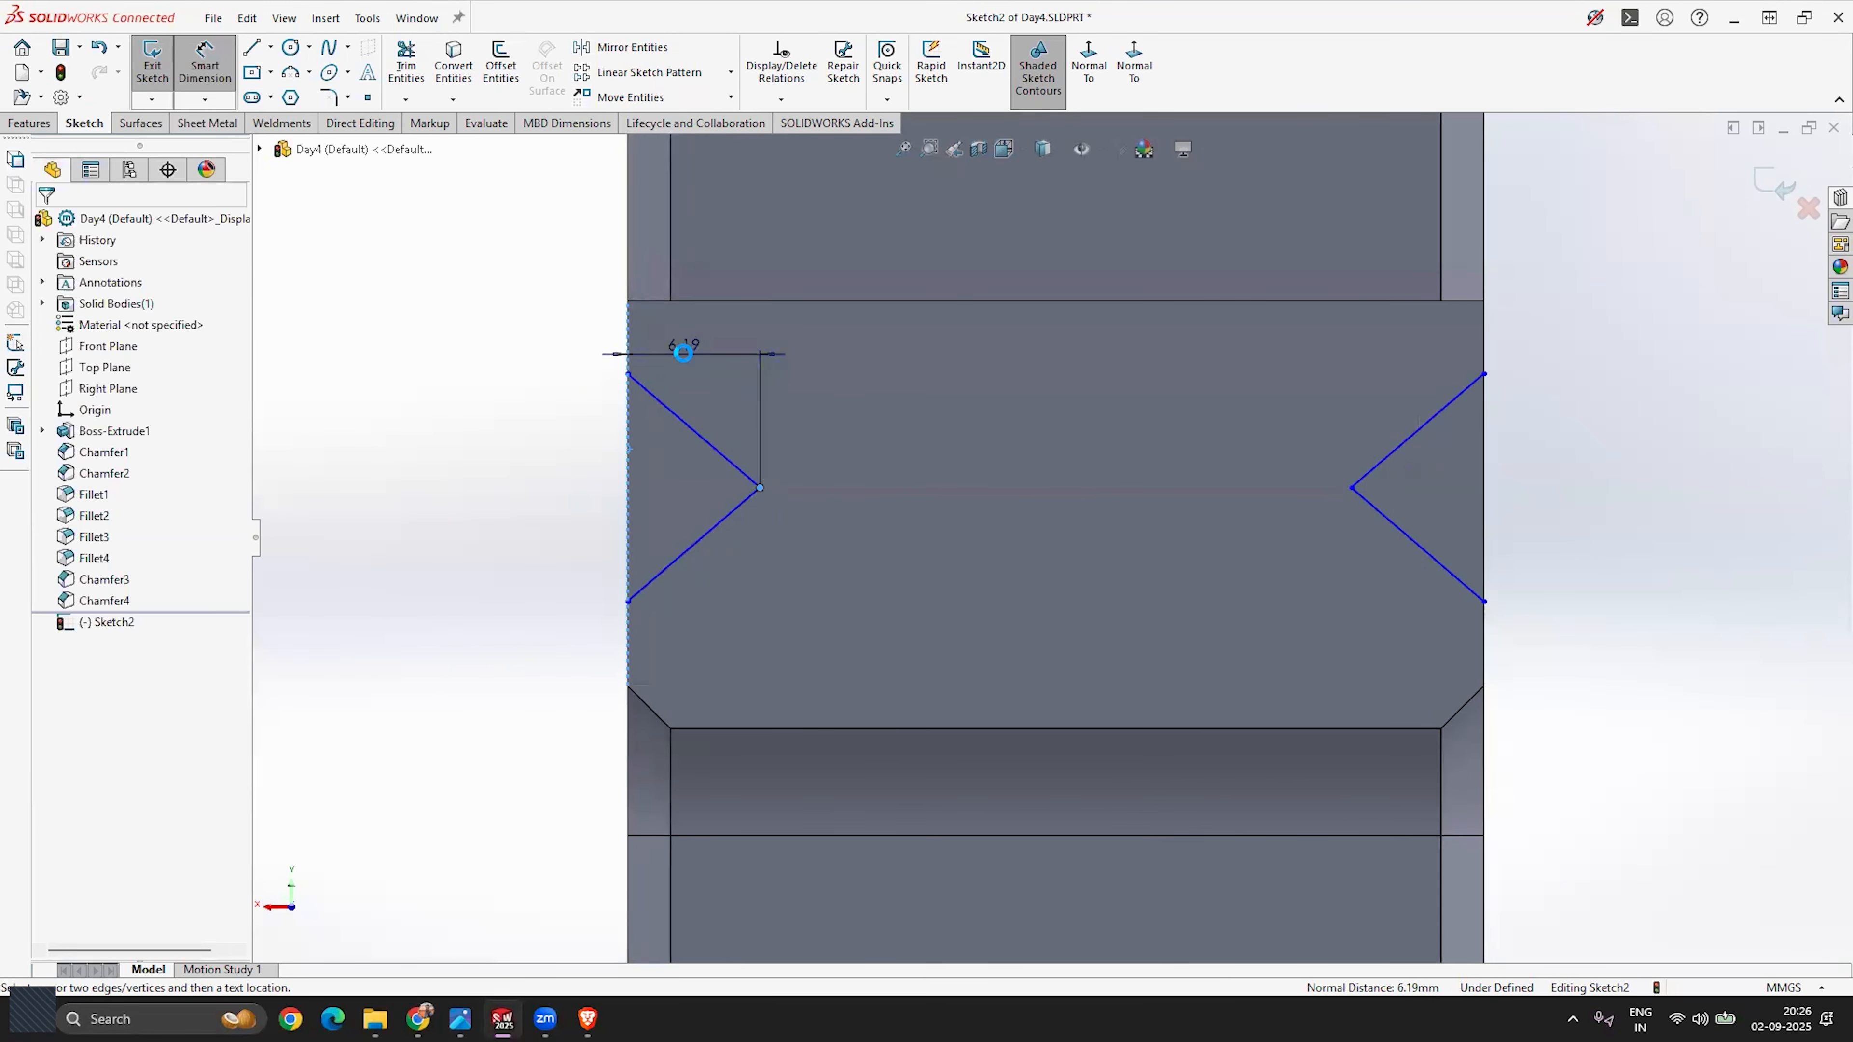
{"action": "left_click", "coordinate": [684, 357]}
{"action": "type", "text": "5"}
{"action": "key", "text": "Return"}
{"action": "key", "text": "Escape"}
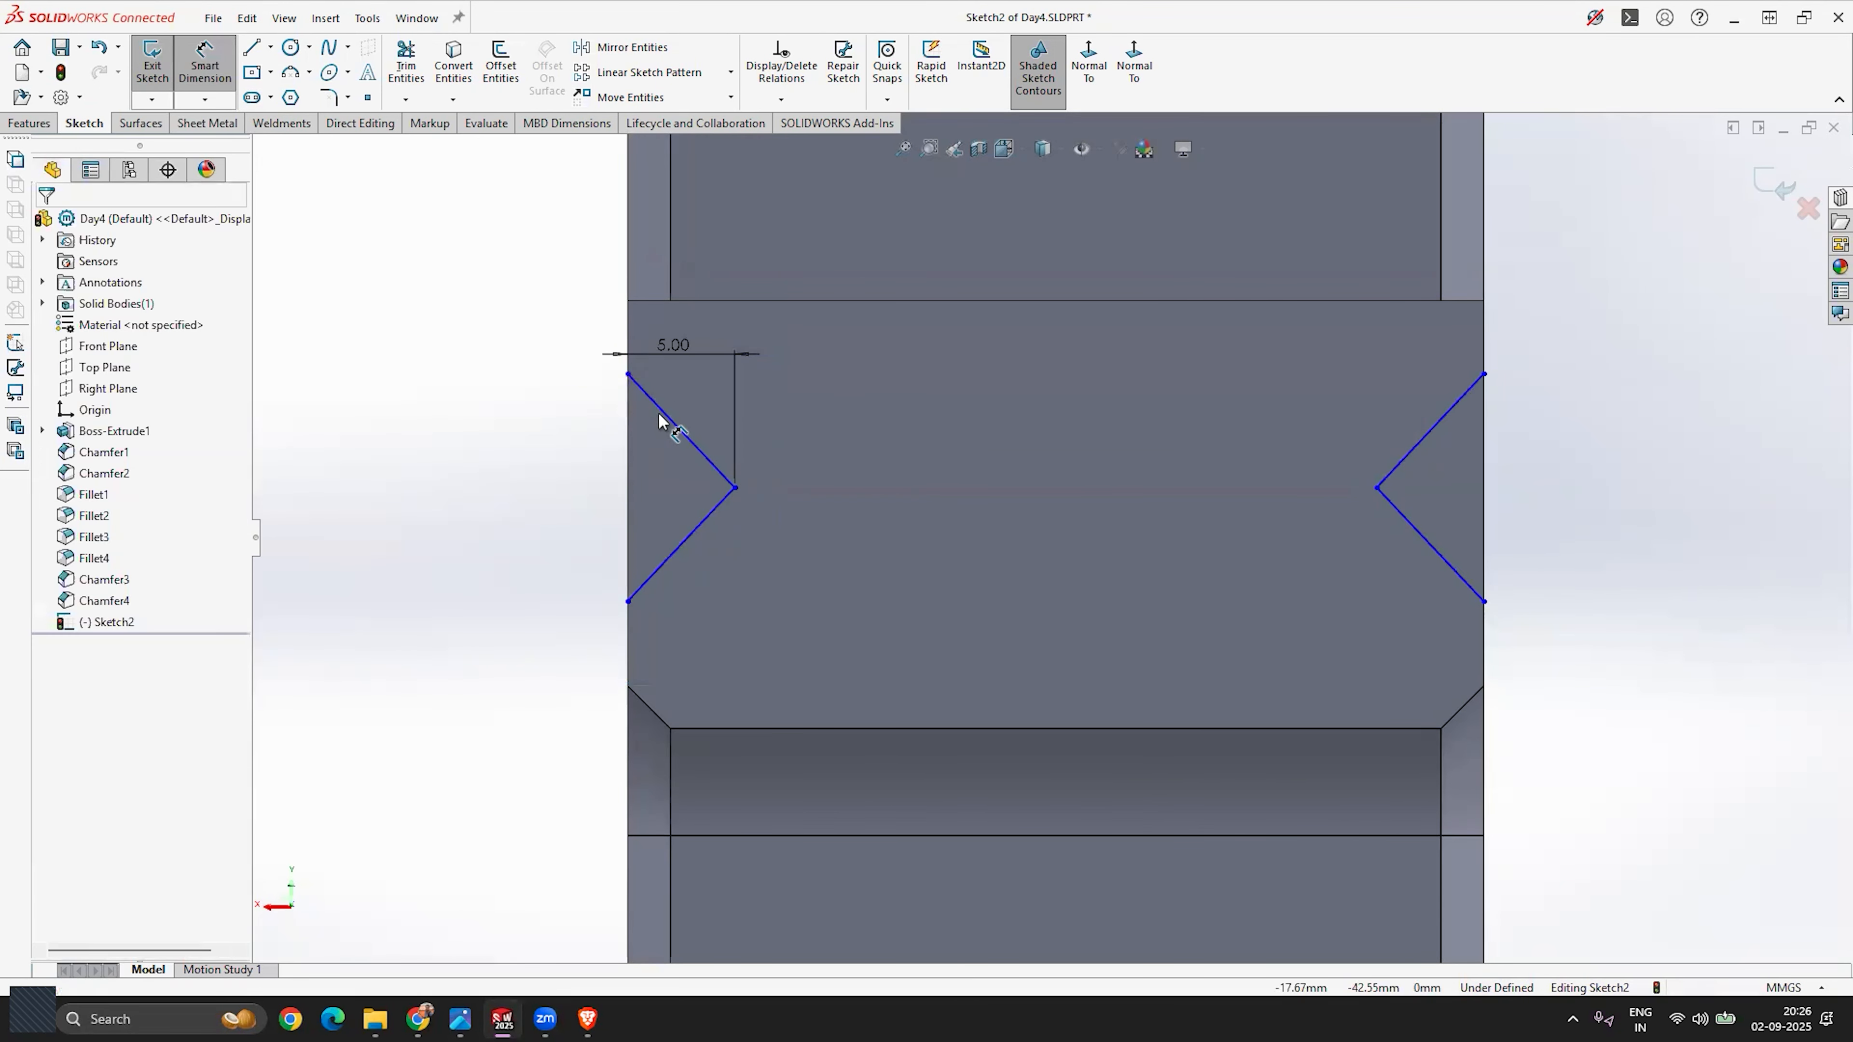
Step: Dimension the left notch's upper endpoint at 5 mm below the top edge of the arm's end face
{"action": "left_click", "coordinate": [215, 71]}
{"action": "scroll", "coordinate": [685, 351], "scroll_direction": "down", "scroll_amount": 2}
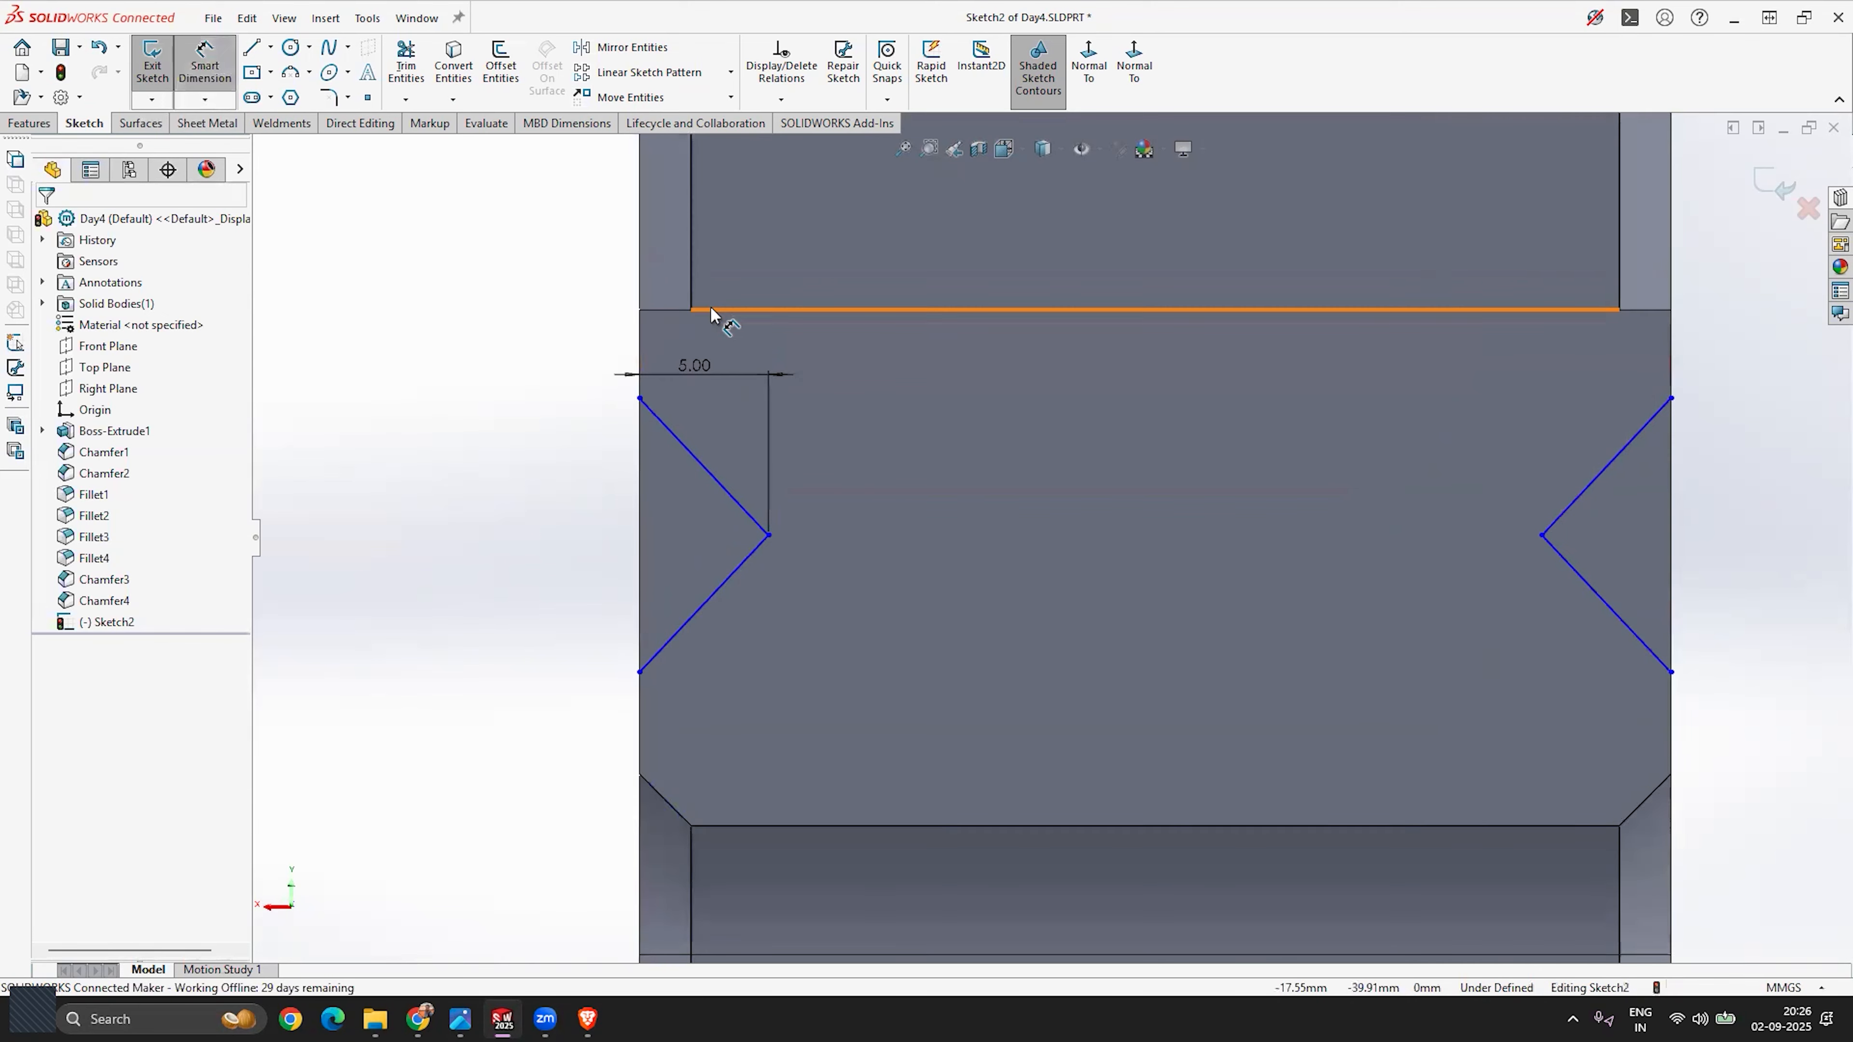
{"action": "left_click", "coordinate": [640, 398]}
{"action": "left_click", "coordinate": [564, 355]}
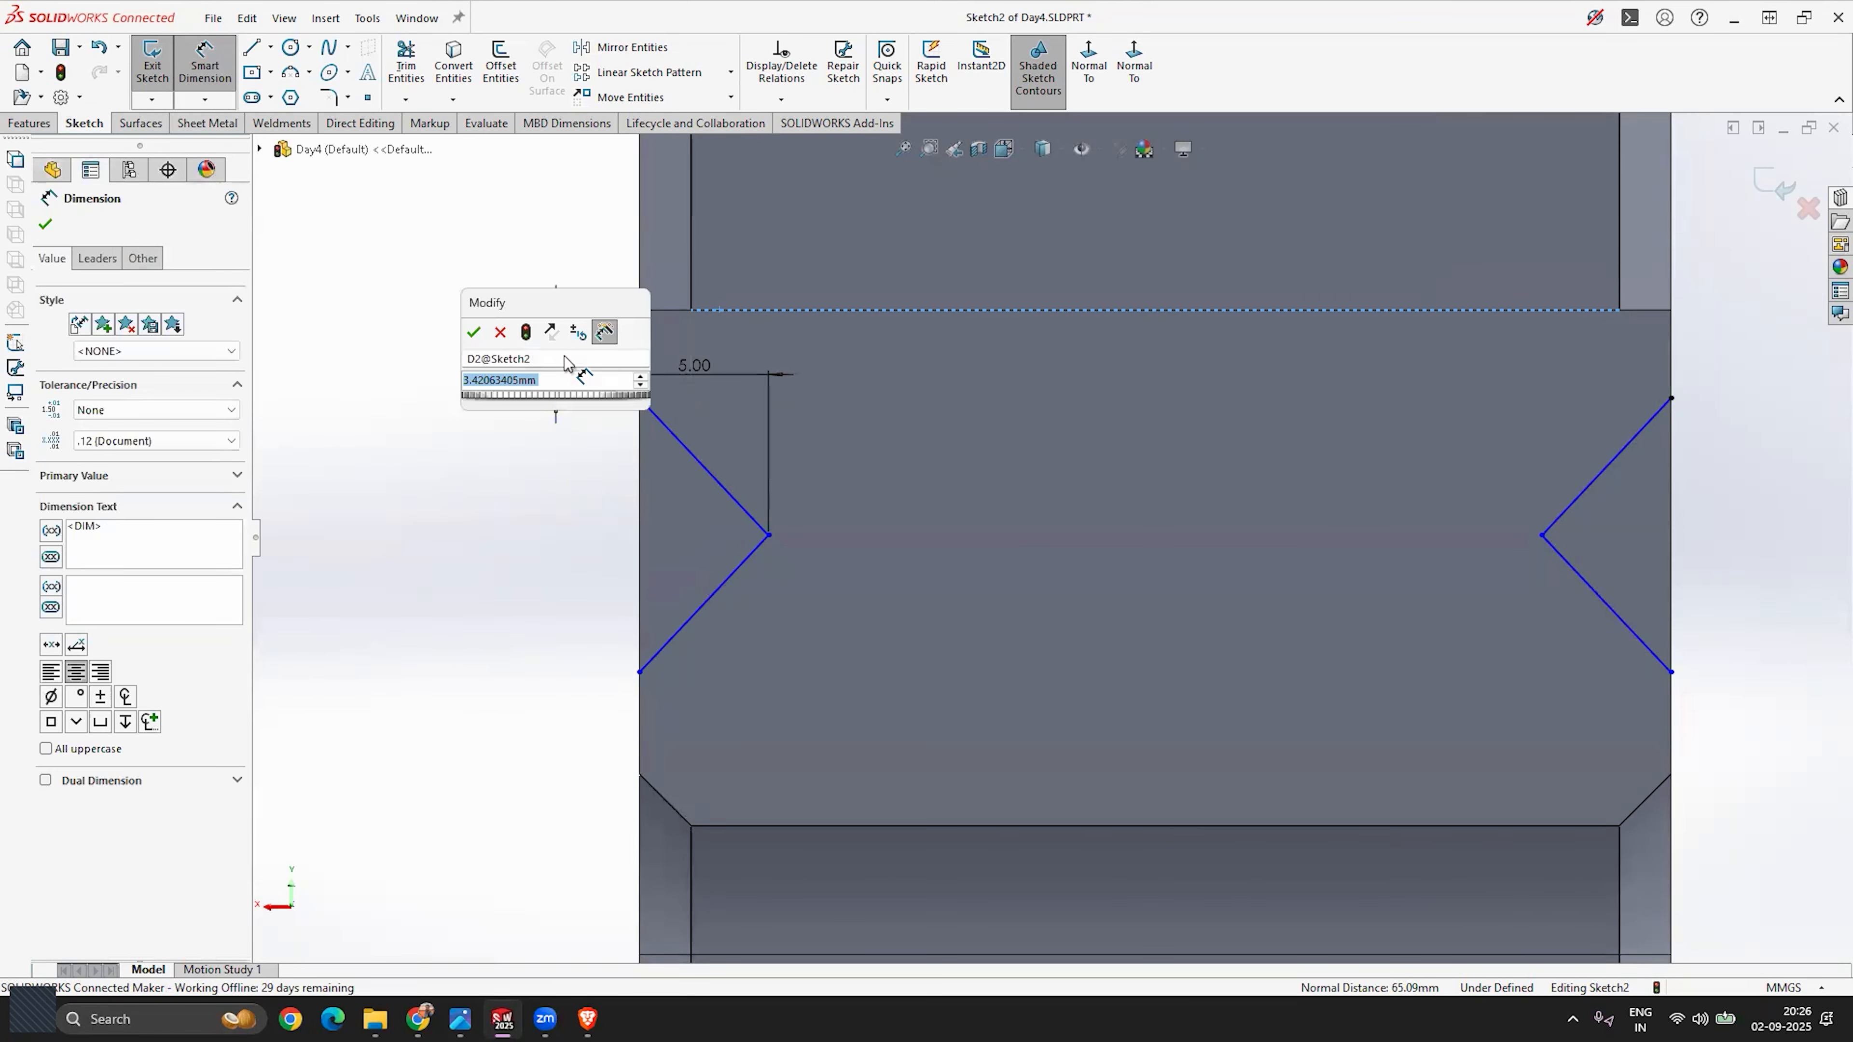
{"action": "key", "text": "Return"}
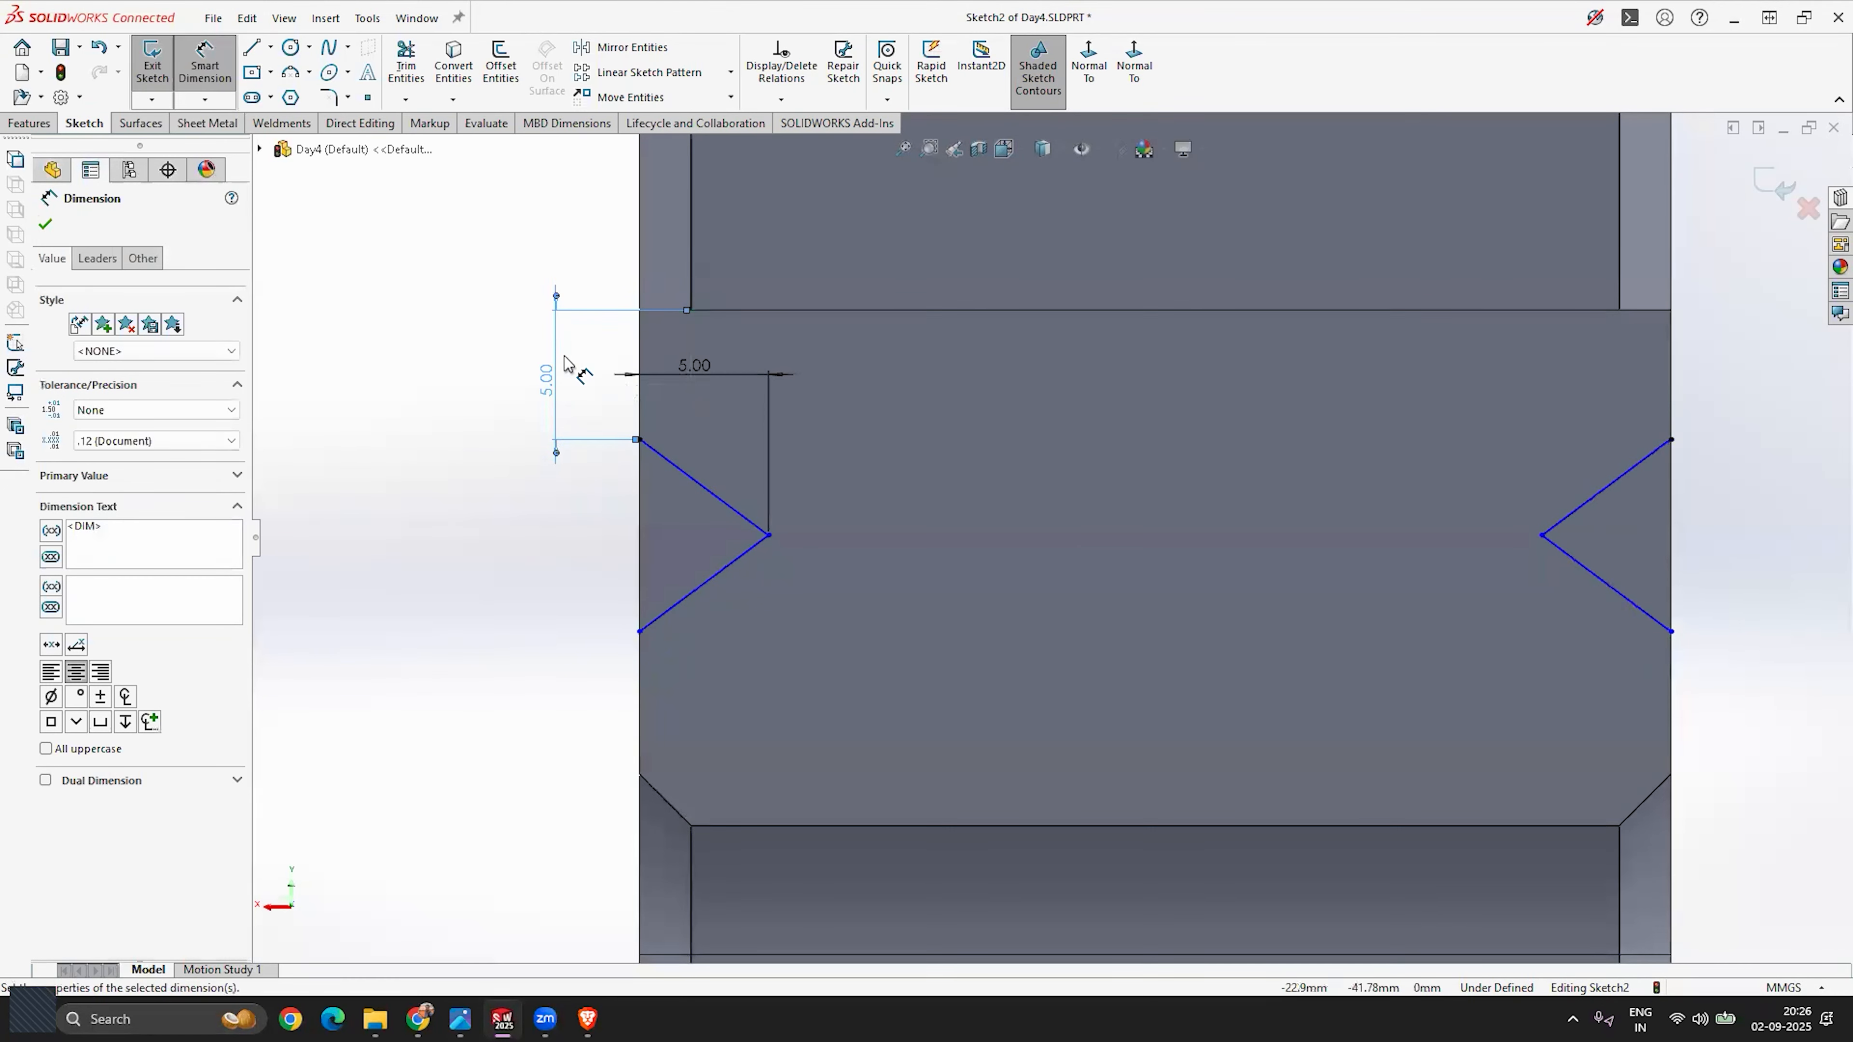
{"action": "key", "text": "Escape"}
Step: Dimension the left notch's opening between its upper and lower endpoints at 10 mm
{"action": "left_click", "coordinate": [191, 59]}
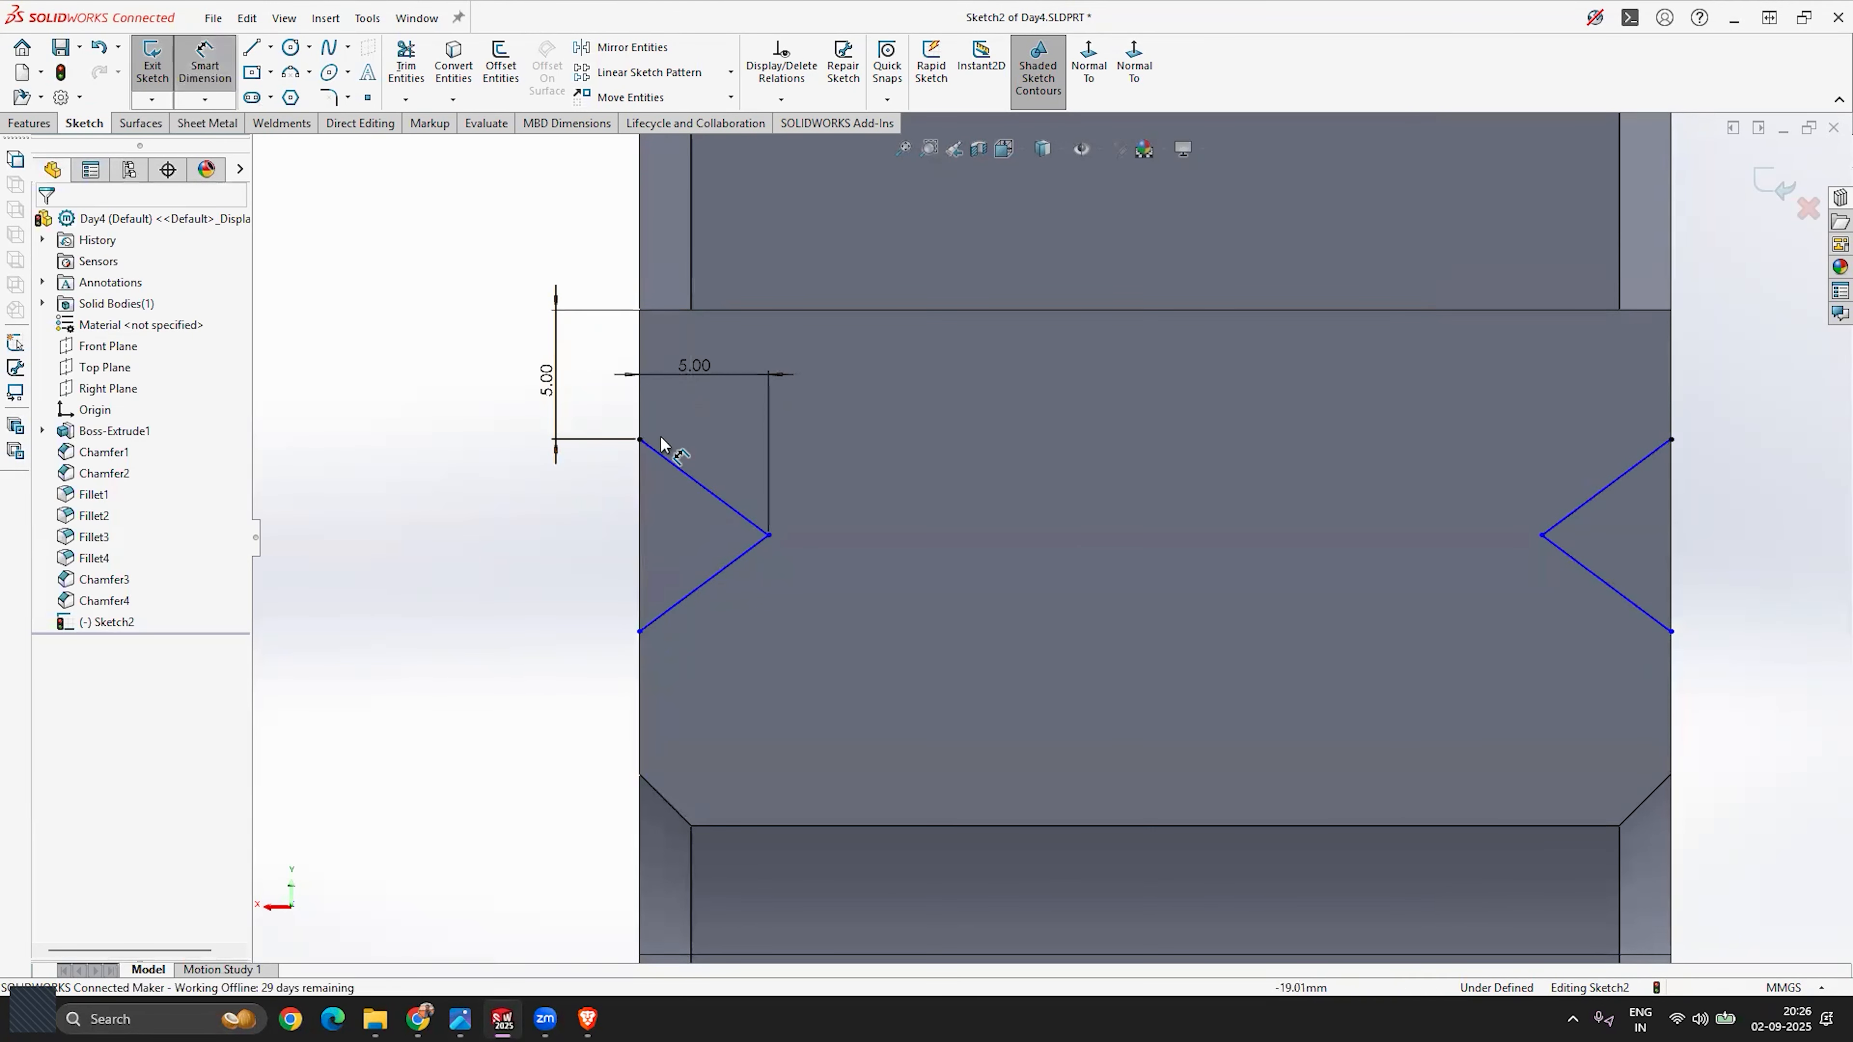
{"action": "left_click", "coordinate": [639, 439]}
{"action": "left_click", "coordinate": [640, 631]}
{"action": "left_click", "coordinate": [493, 548]}
{"action": "type", "text": "10"}
{"action": "key", "text": "Return"}
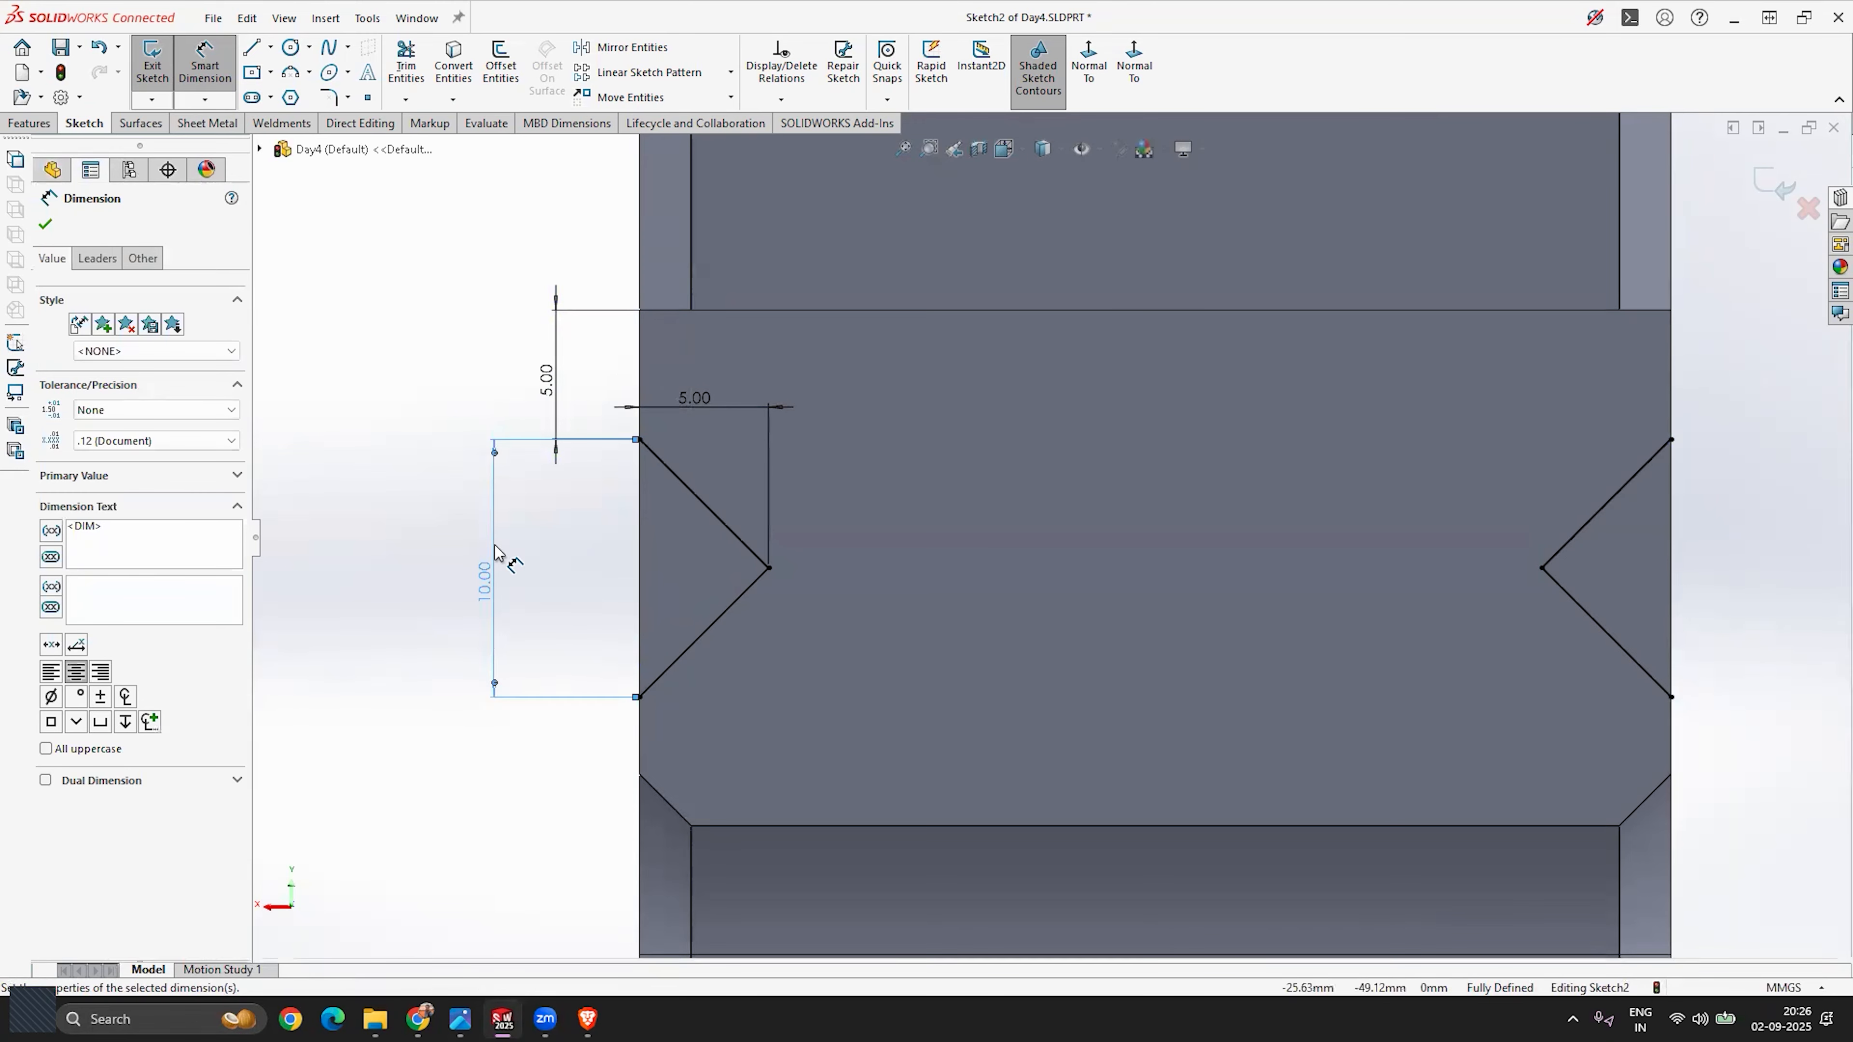
{"action": "key", "text": "Escape"}
Step: Sketch a third V notch near the middle of the end face's top edge, with sides about 9 mm long
{"action": "scroll", "coordinate": [886, 527], "scroll_direction": "up", "scroll_amount": 4}
{"action": "middle_click_drag", "start_coordinate": [1034, 642], "coordinate": [915, 559]}
{"action": "scroll", "coordinate": [1166, 542], "scroll_direction": "up", "scroll_amount": 3}
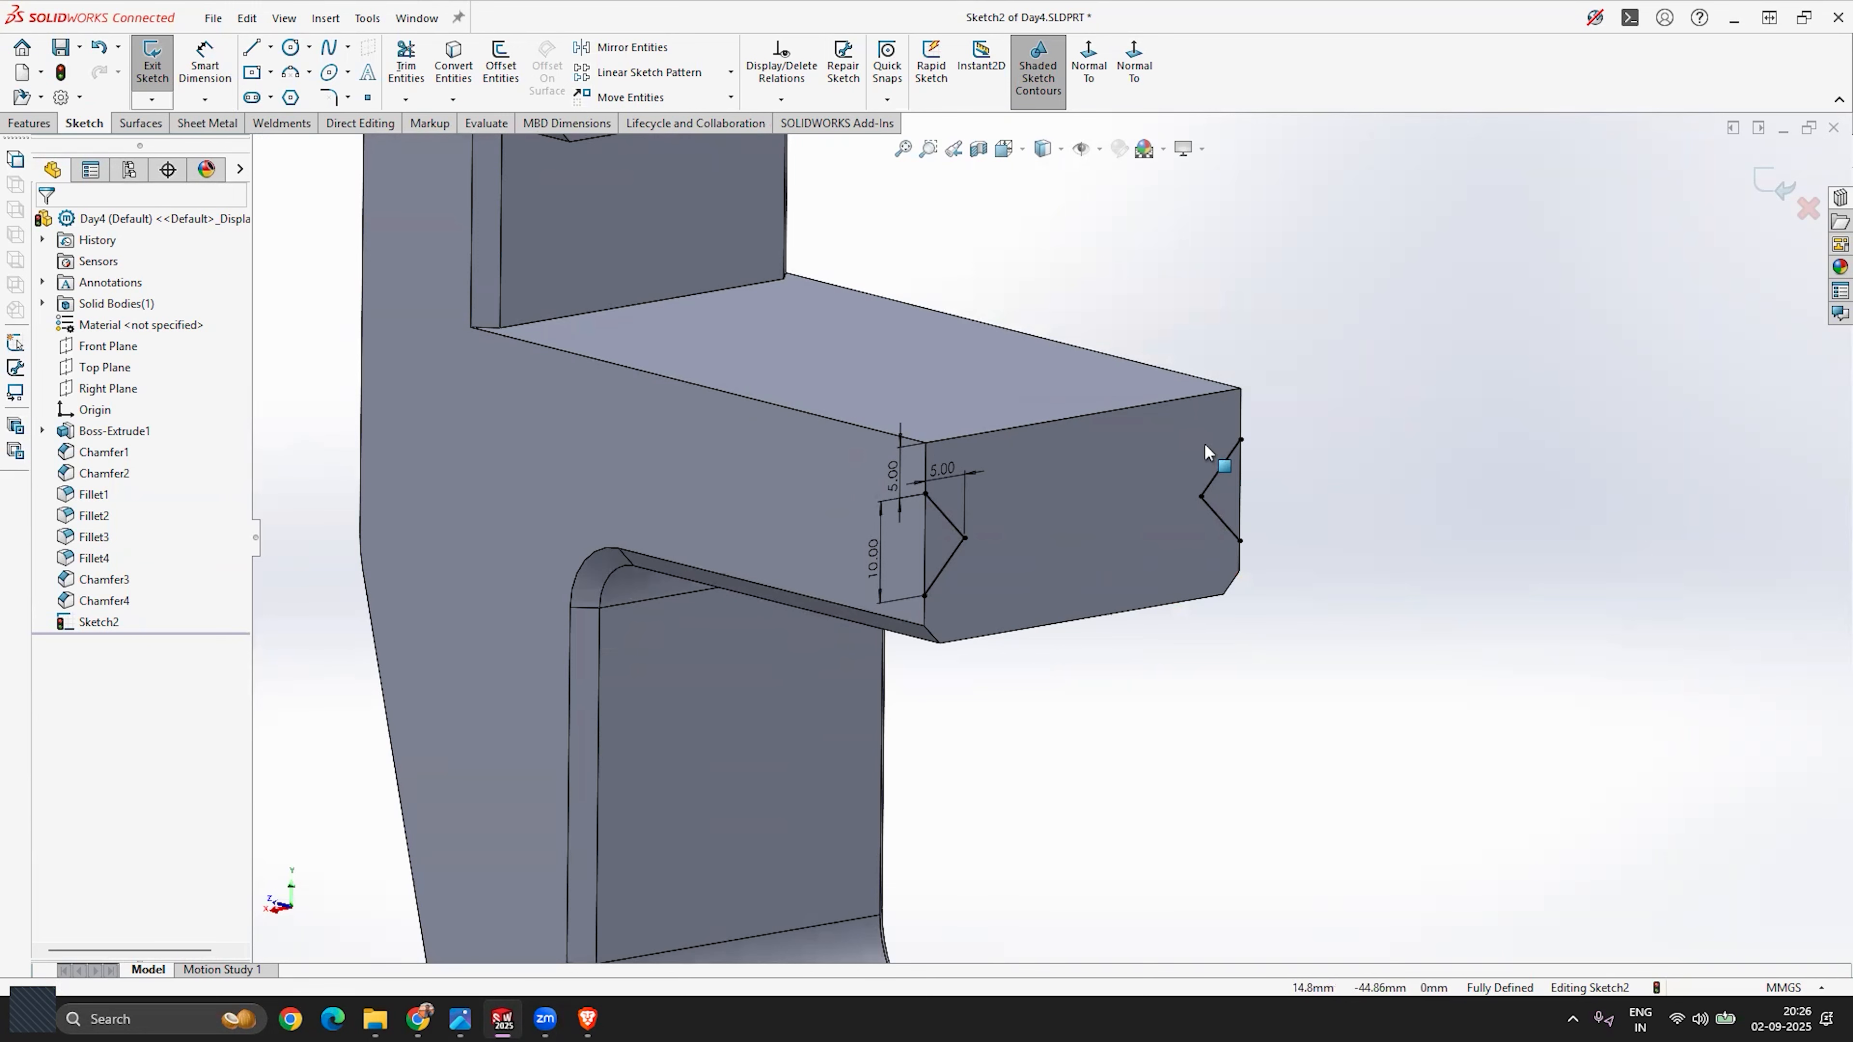
{"action": "left_click", "coordinate": [1088, 58]}
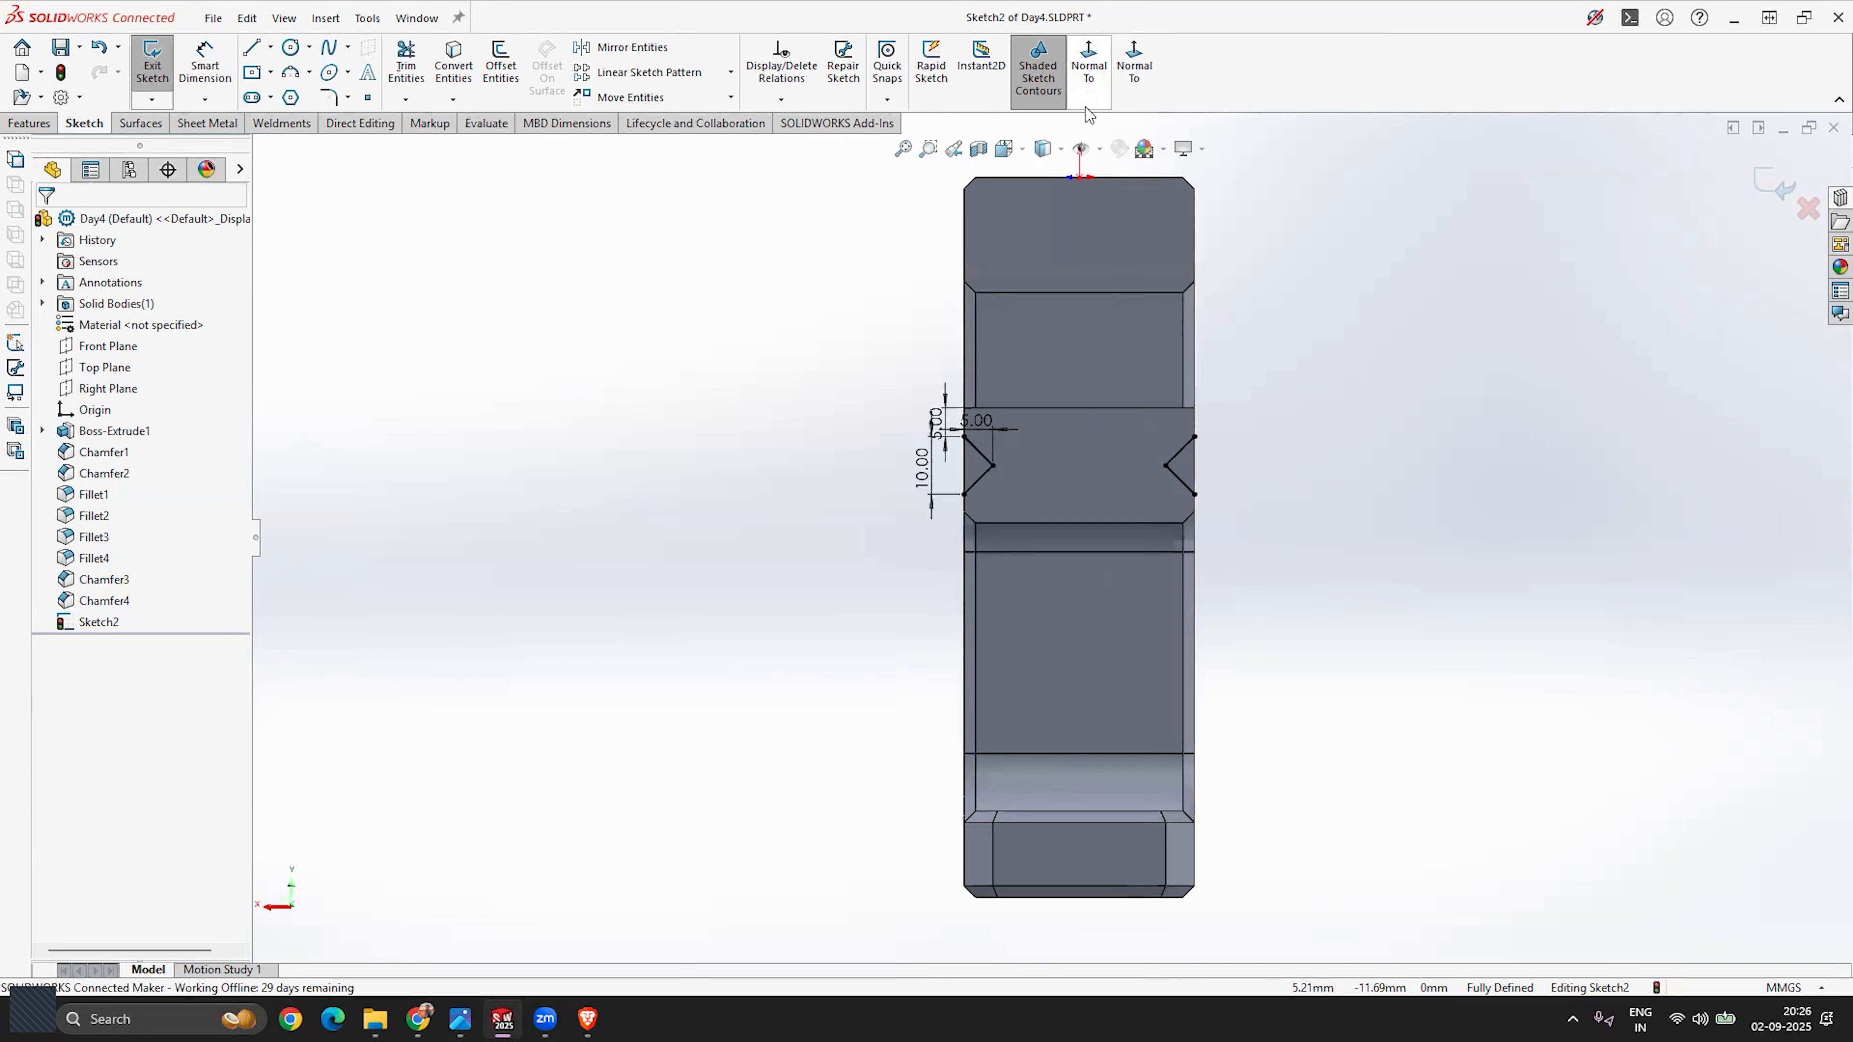
{"action": "scroll", "coordinate": [1138, 413], "scroll_direction": "down", "scroll_amount": 5}
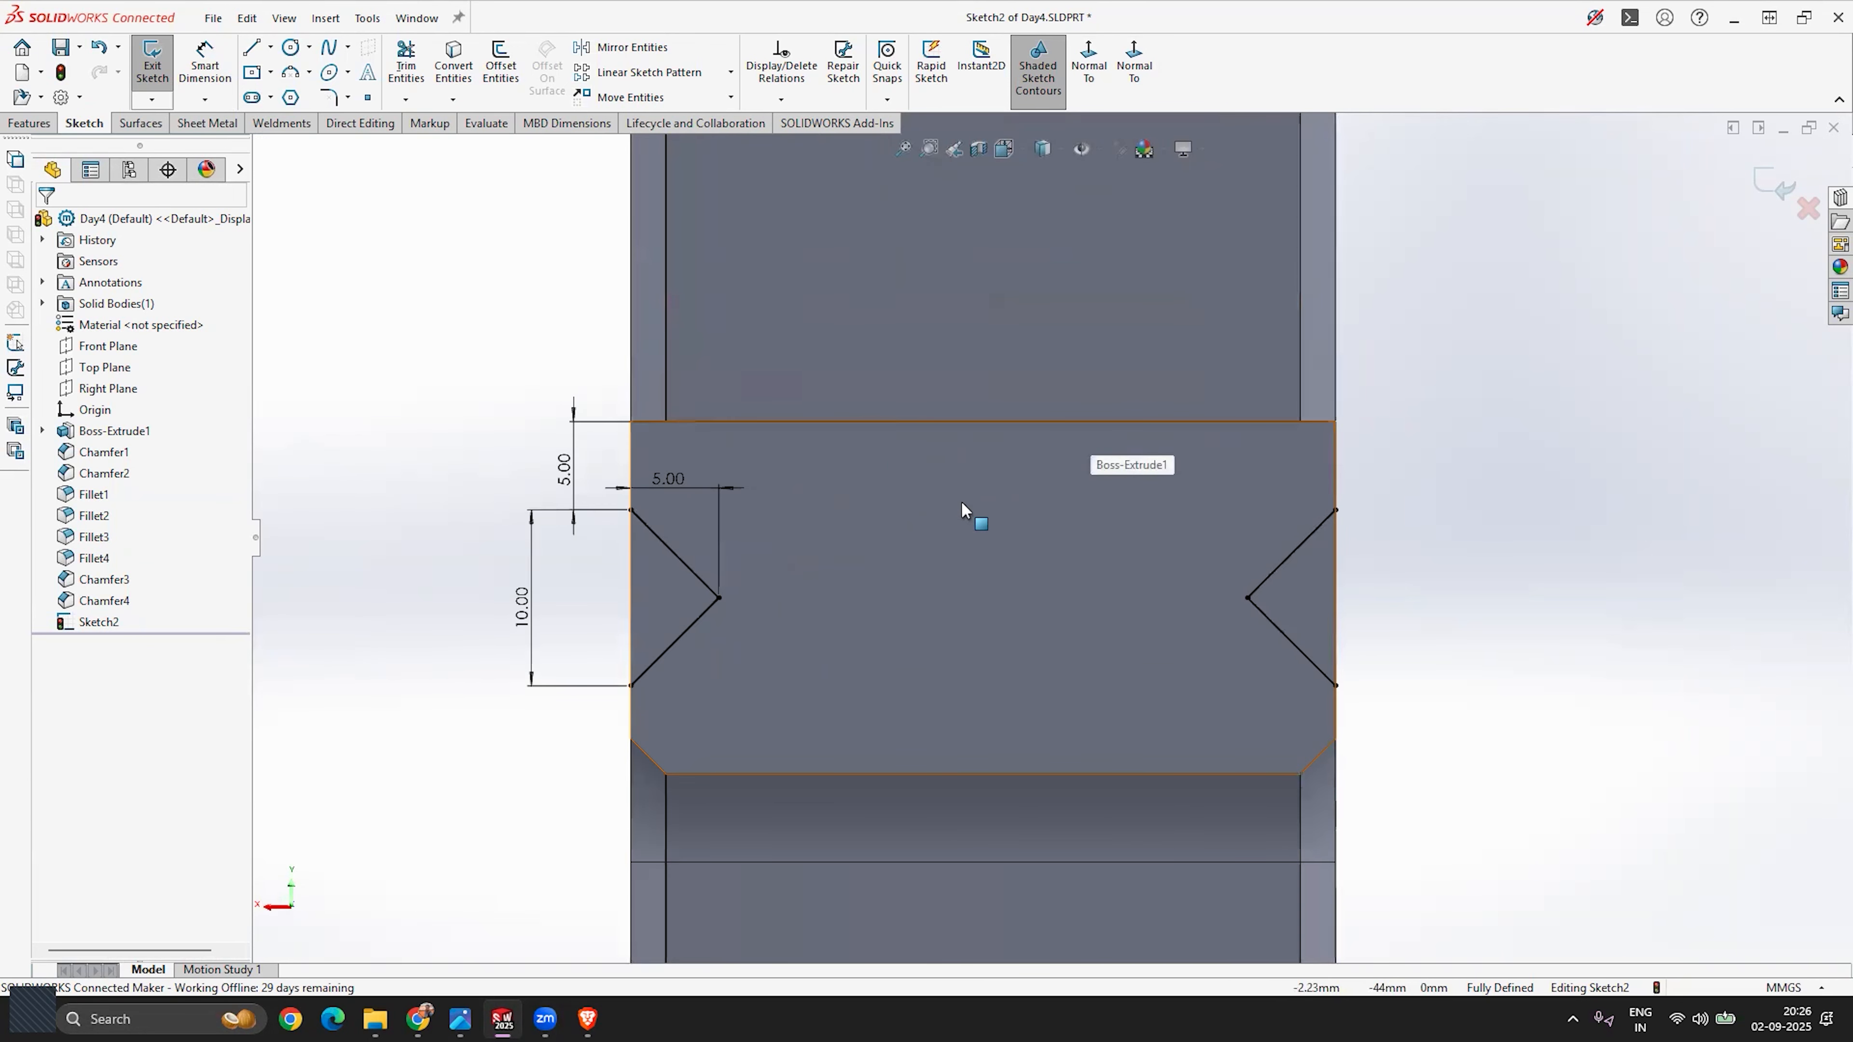
{"action": "left_click", "coordinate": [251, 47]}
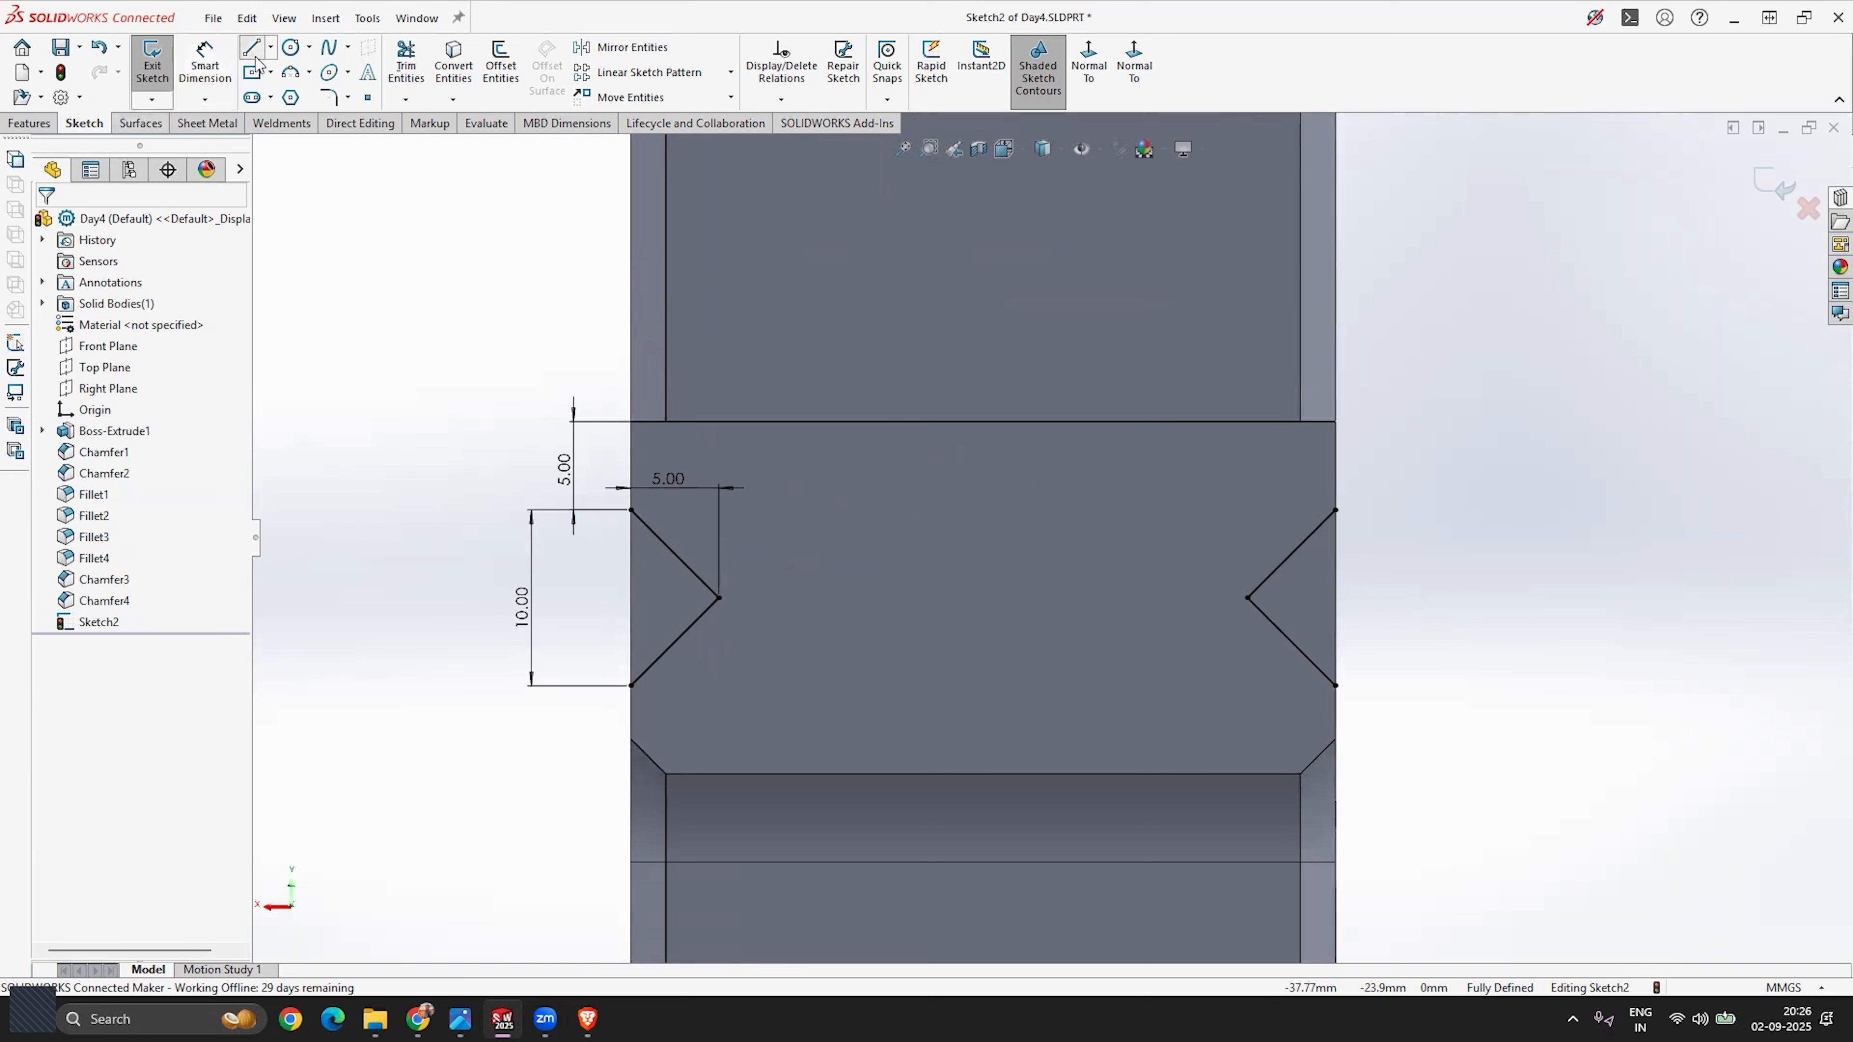
{"action": "left_click", "coordinate": [857, 422]}
{"action": "left_click", "coordinate": [966, 533]}
{"action": "left_click", "coordinate": [1075, 423]}
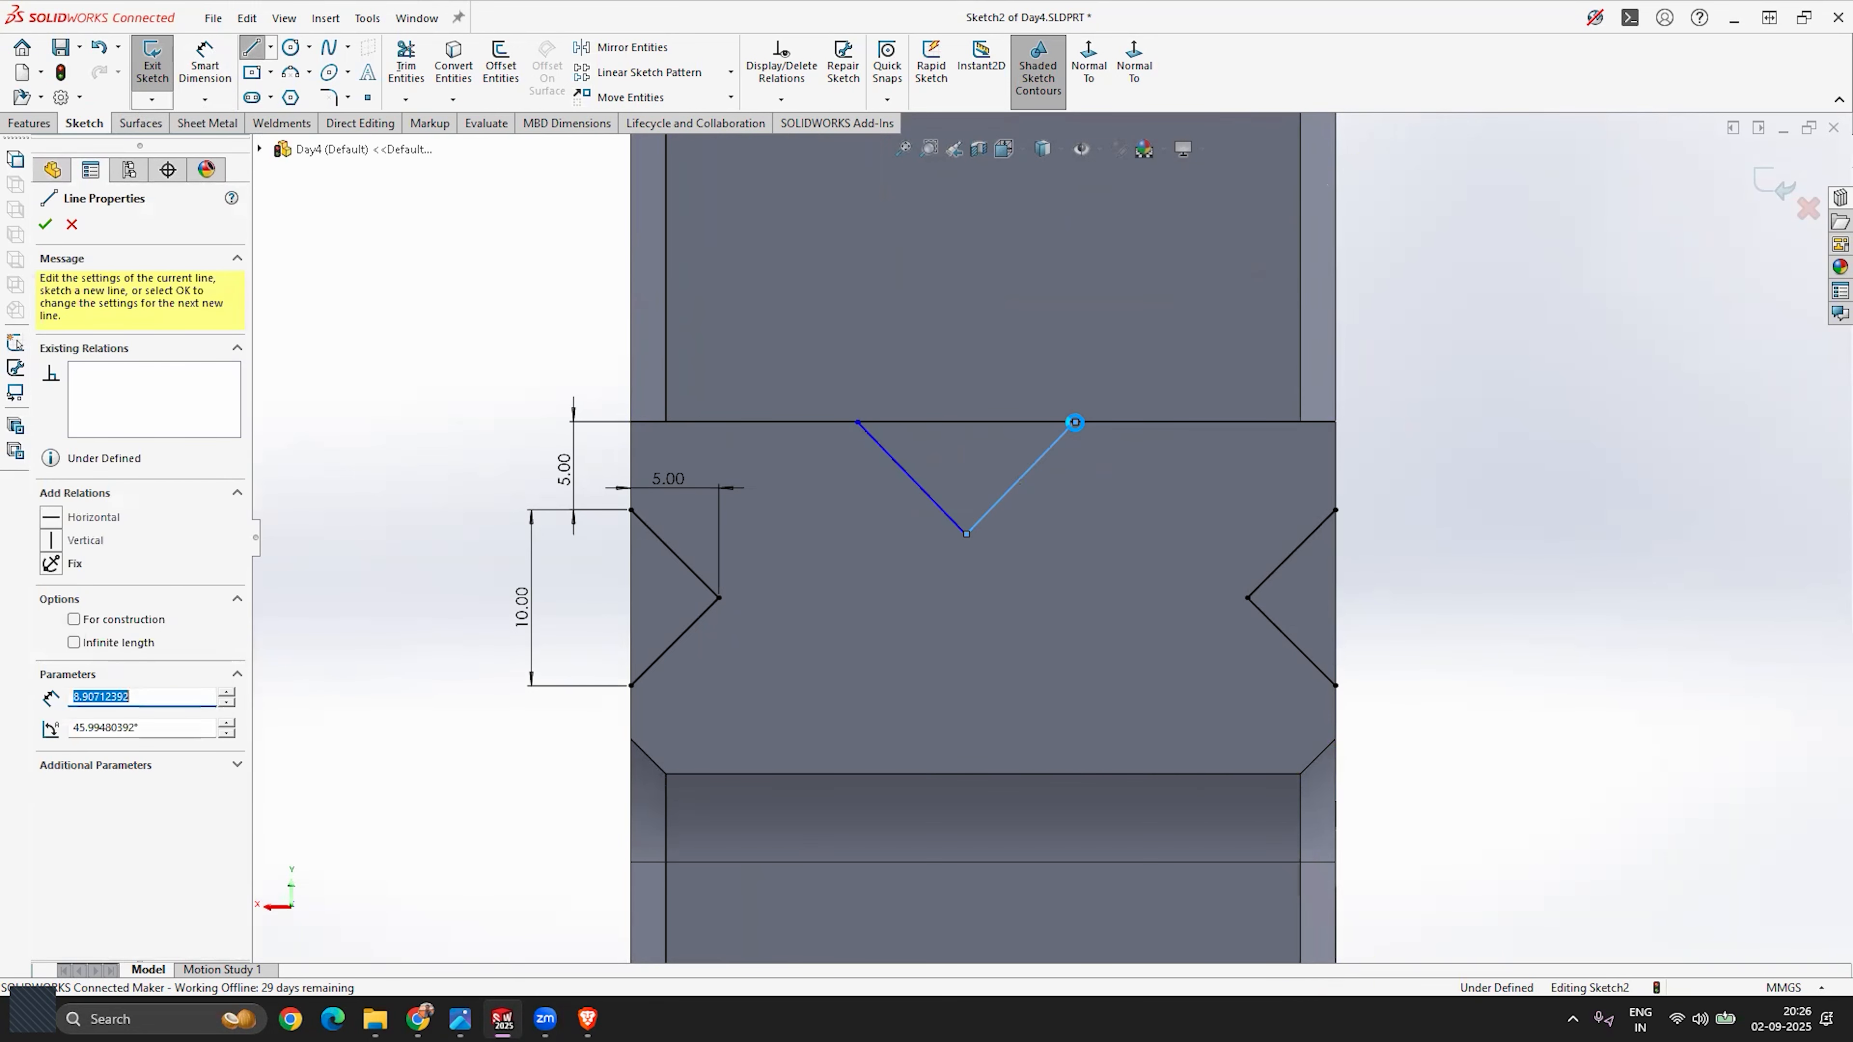
{"action": "key", "text": "Escape"}
Step: Align the top notch's apex with the origin using a Vertical relation
{"action": "scroll", "coordinate": [1051, 527], "scroll_direction": "up", "scroll_amount": 5}
{"action": "left_click", "coordinate": [1023, 537]}
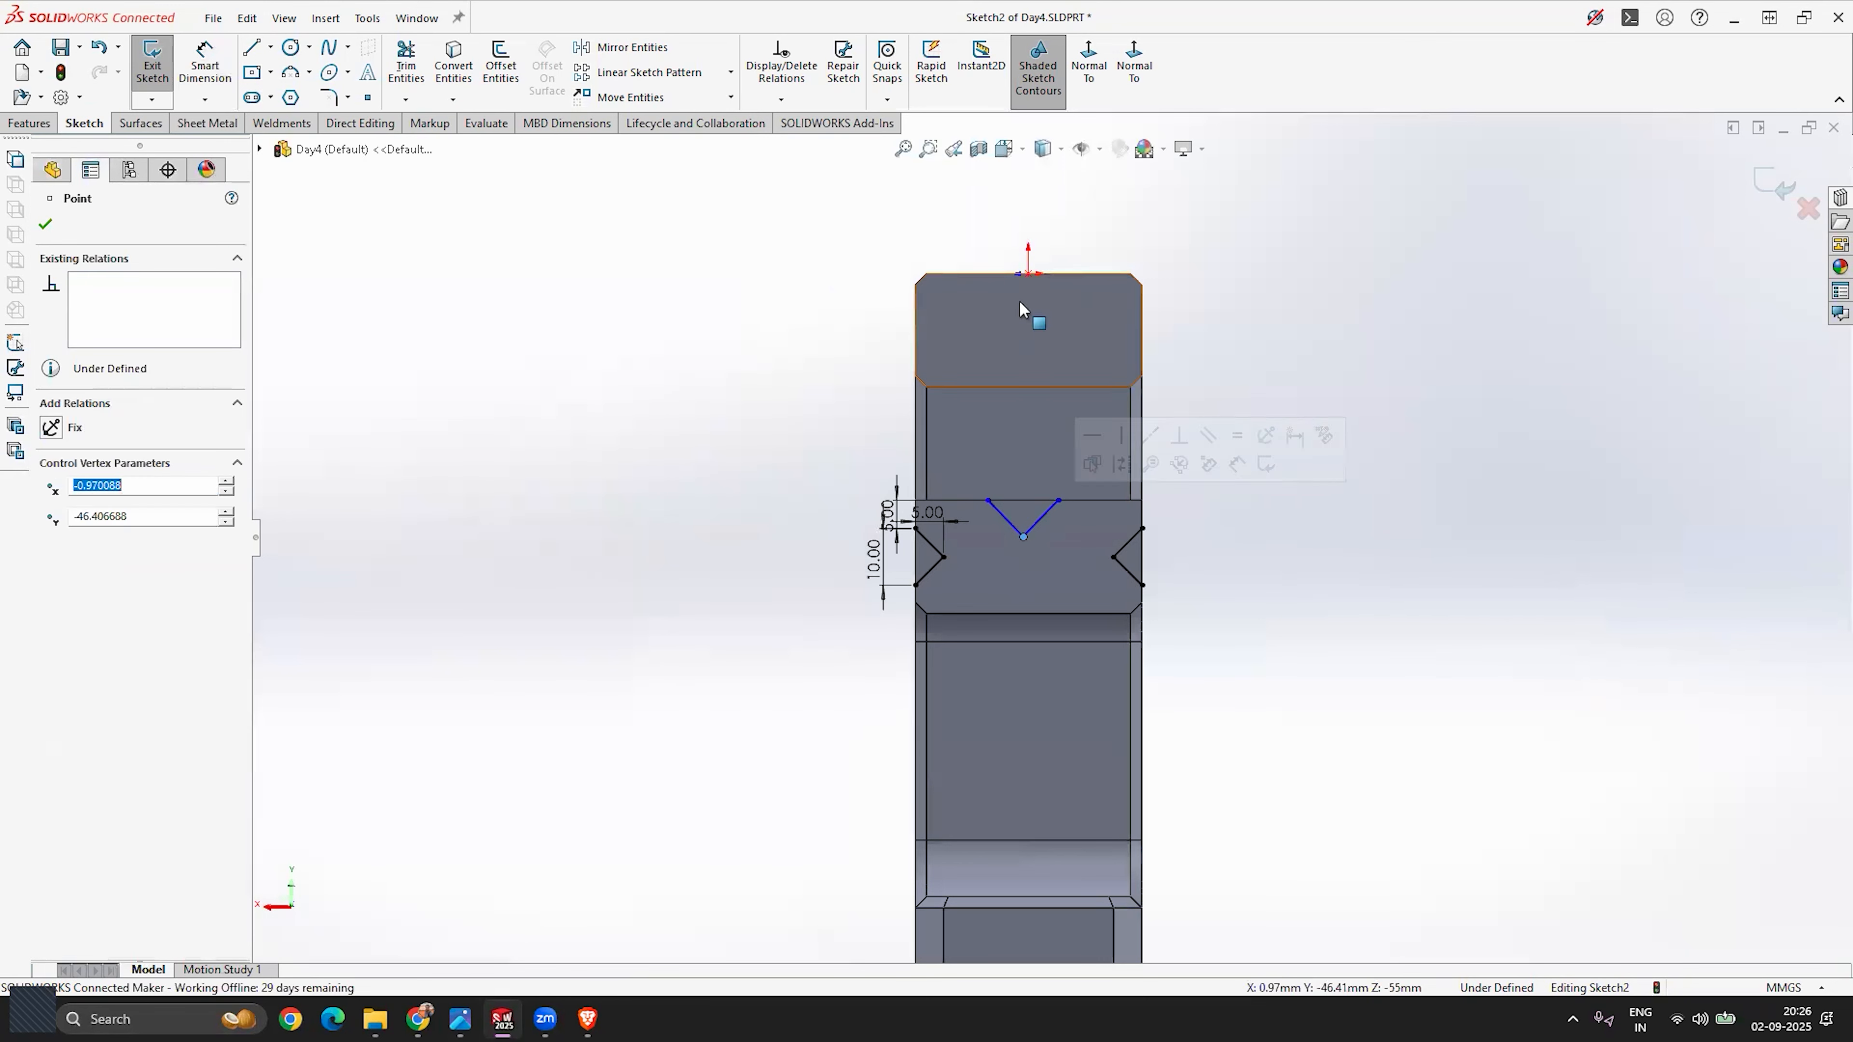
{"action": "left_click", "coordinate": [1027, 274], "text": "ctrl"}
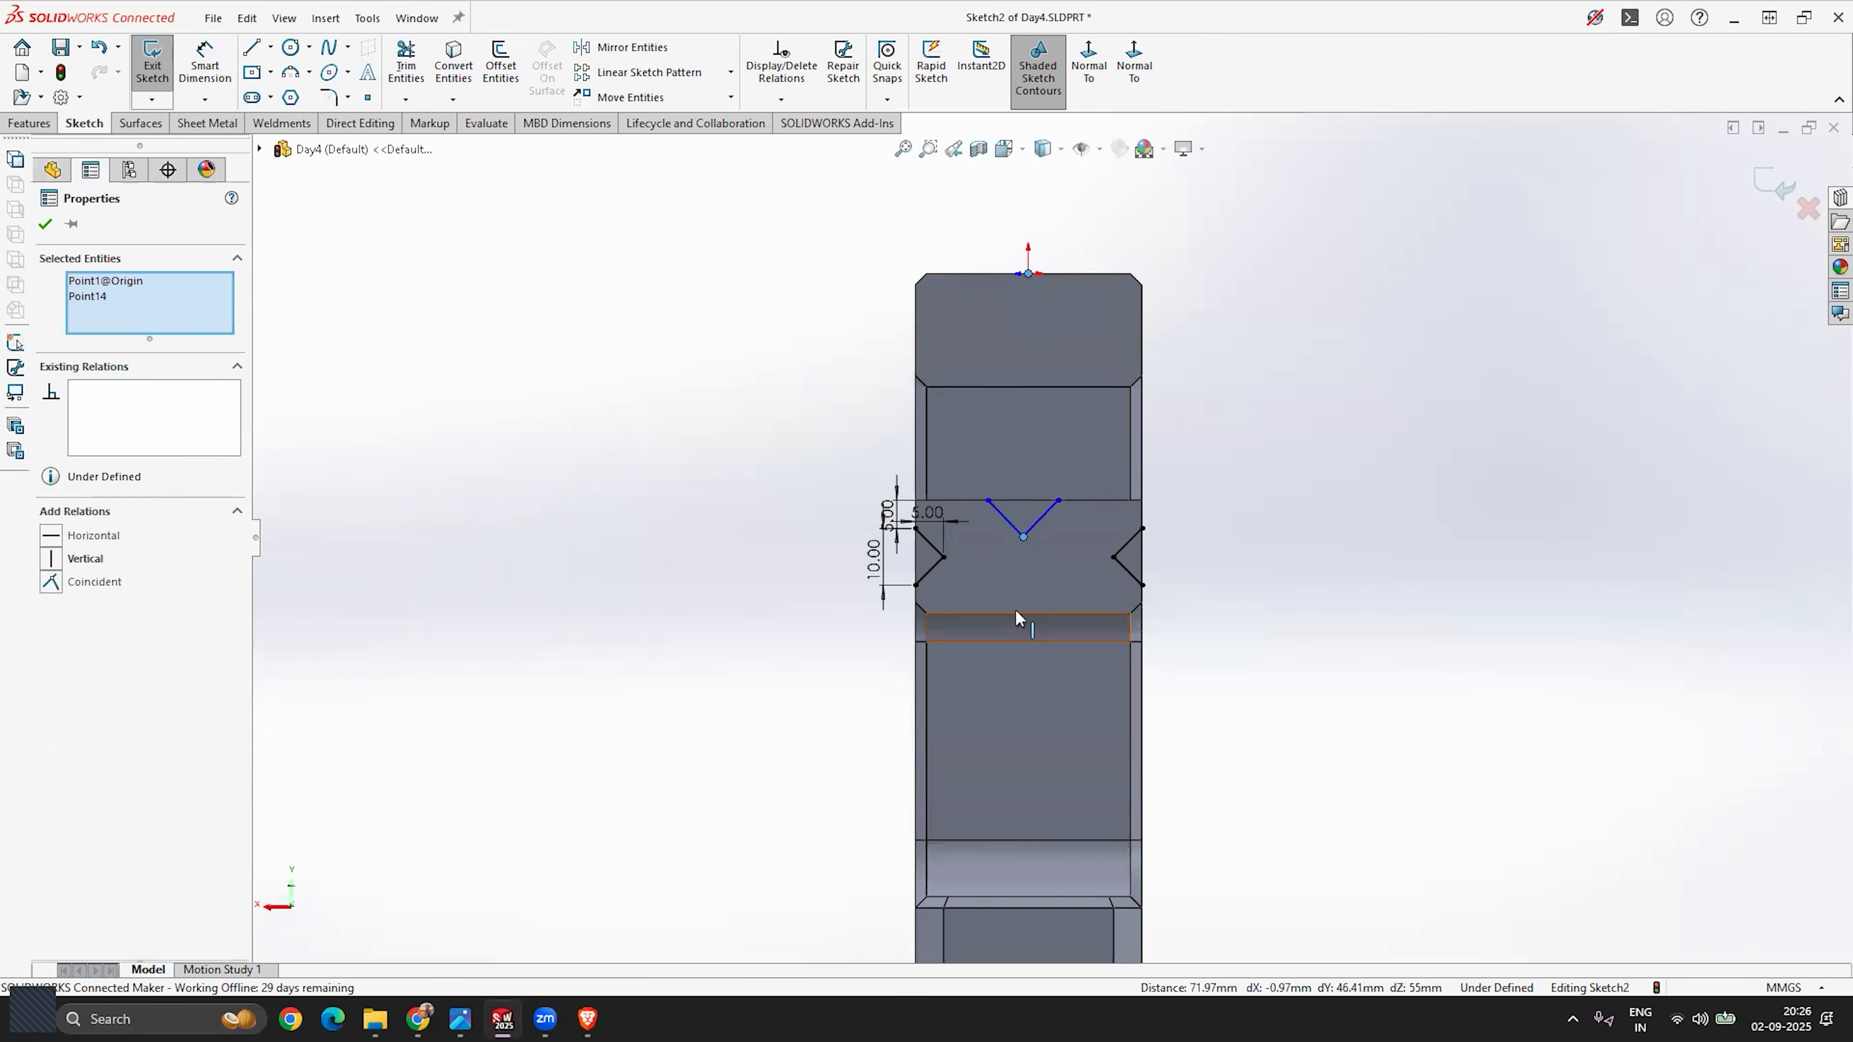
{"action": "left_click", "coordinate": [54, 560]}
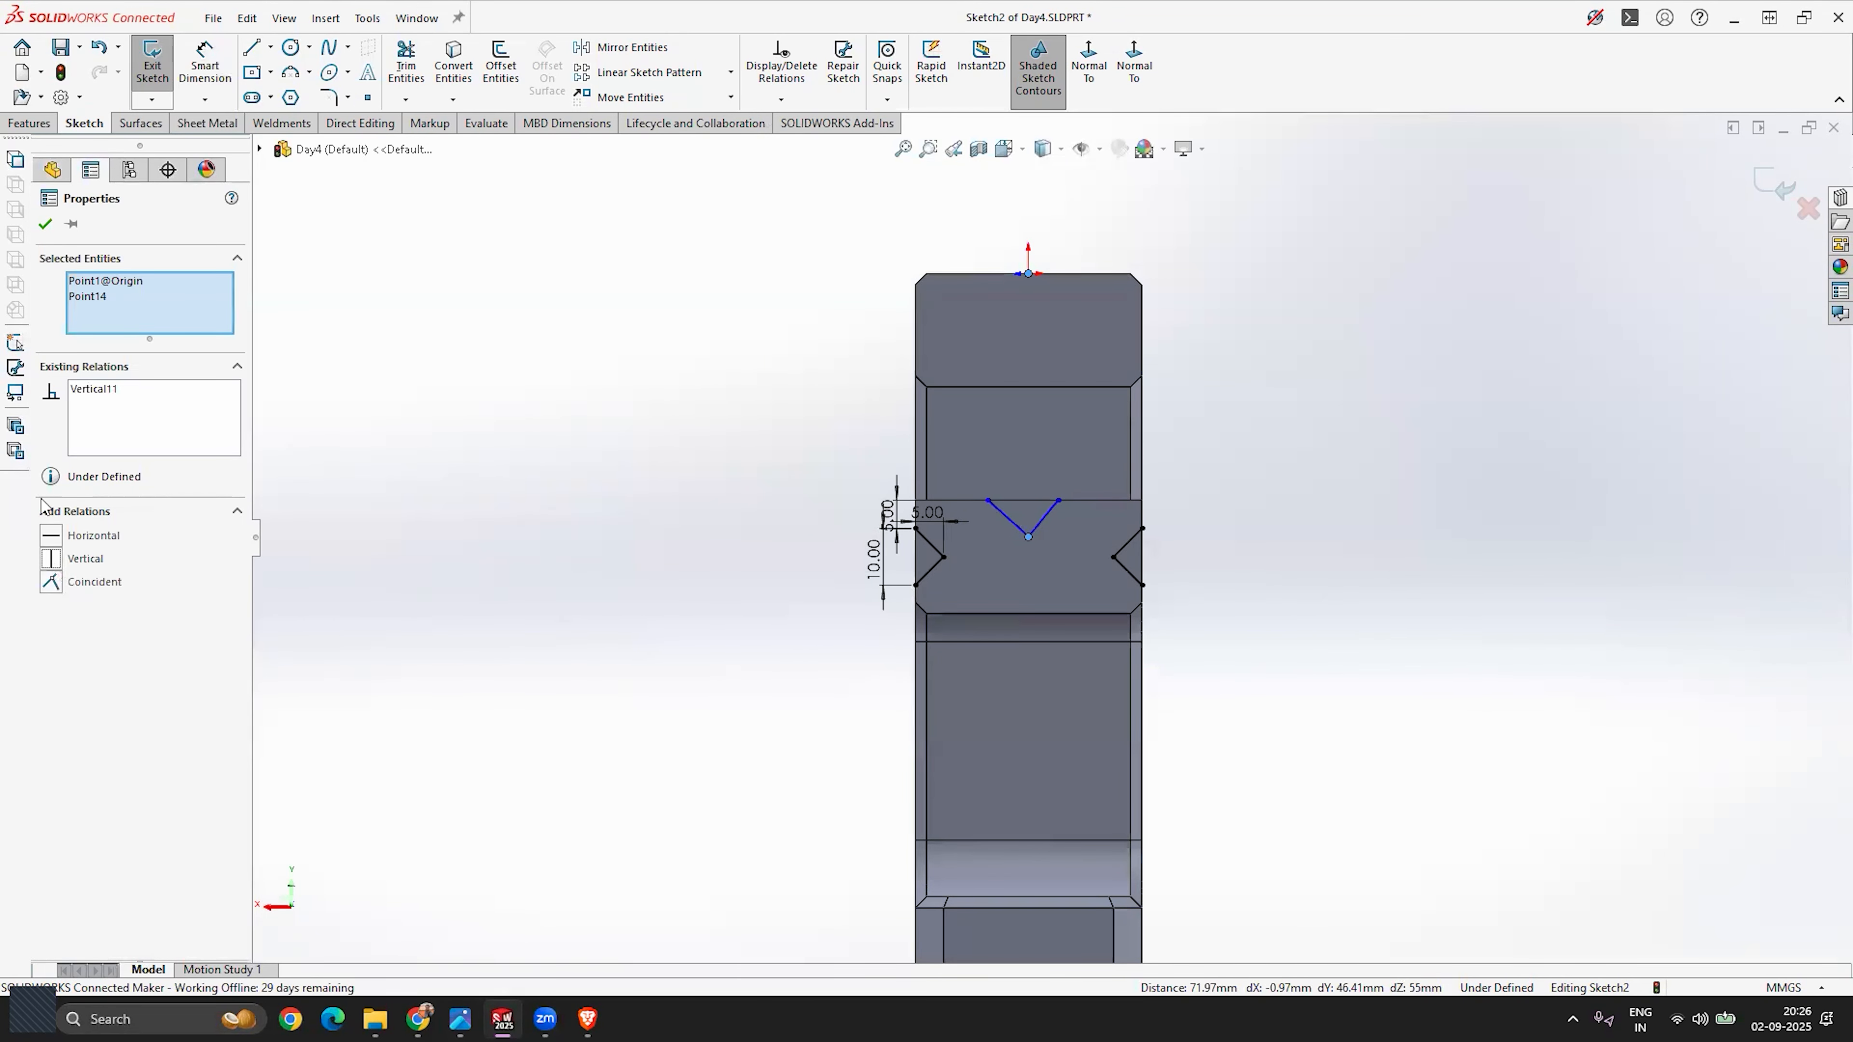
{"action": "left_click", "coordinate": [45, 224]}
{"action": "scroll", "coordinate": [1036, 533], "scroll_direction": "down", "scroll_amount": 6}
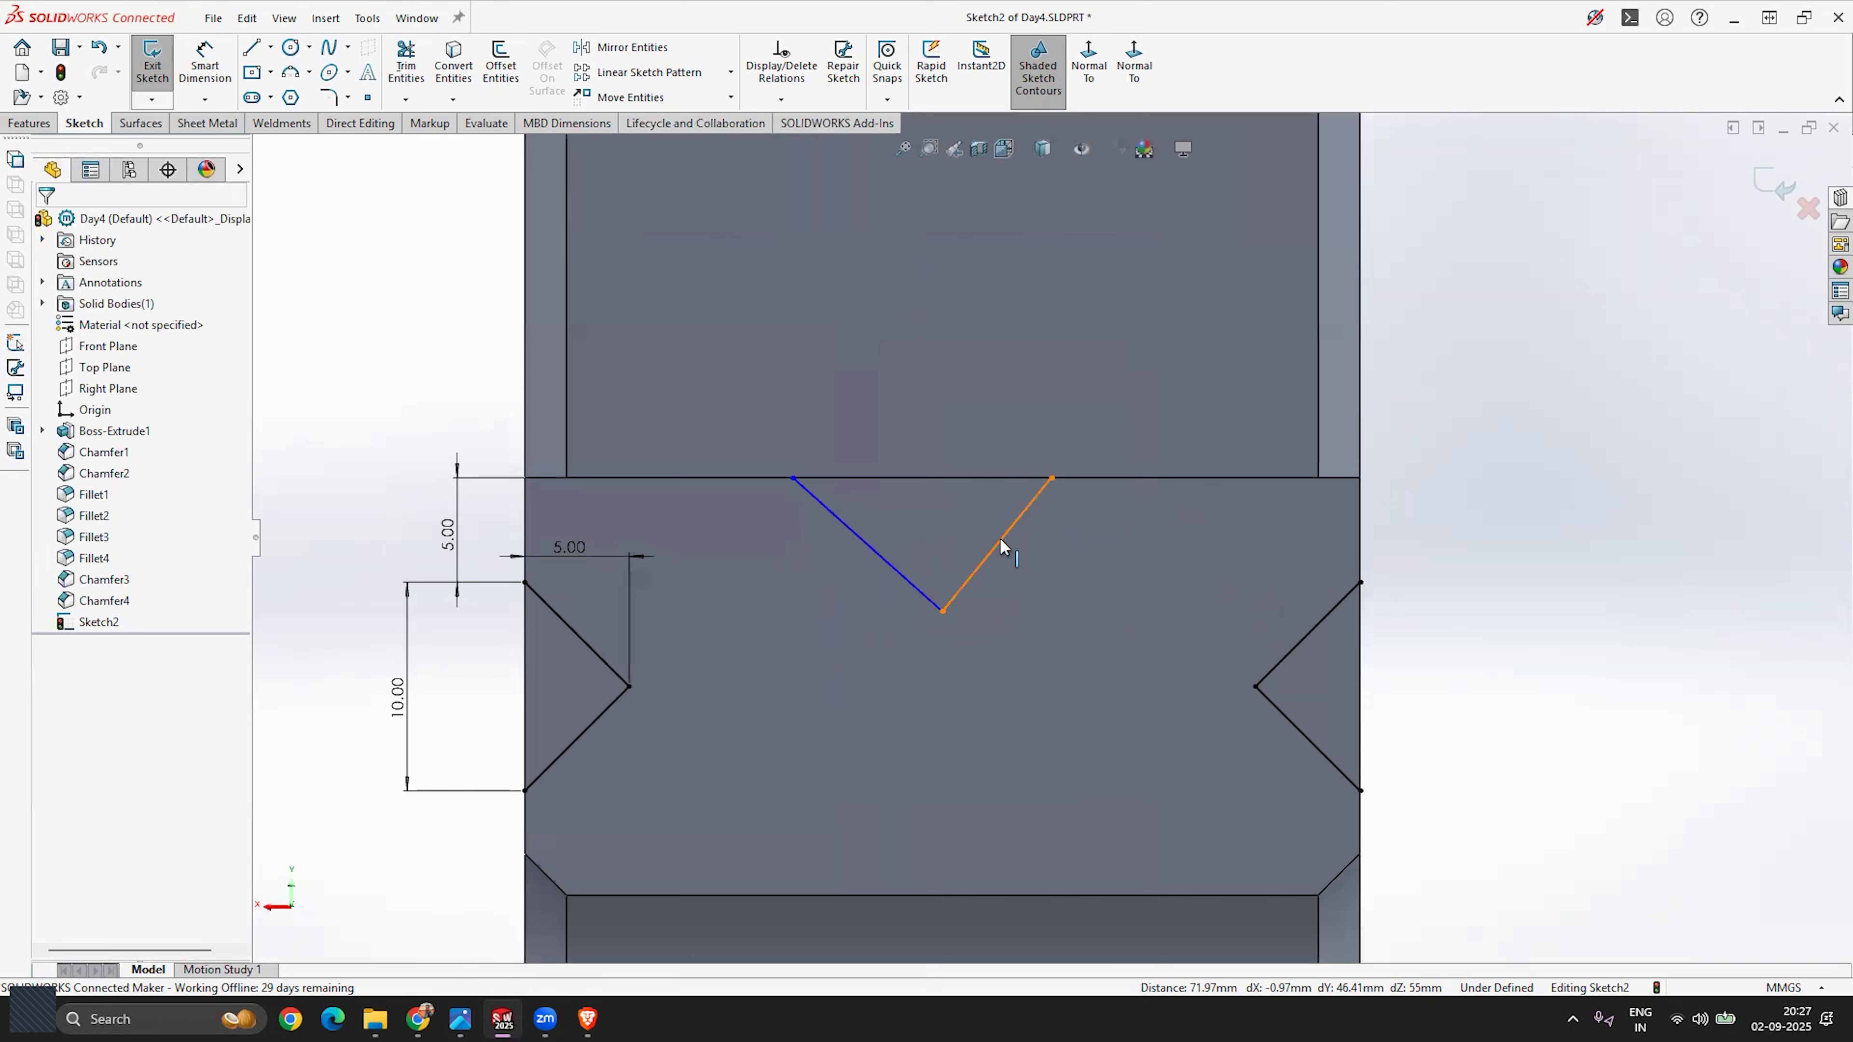
{"action": "left_click", "coordinate": [1000, 540]}
{"action": "left_click", "coordinate": [894, 564], "text": "ctrl"}
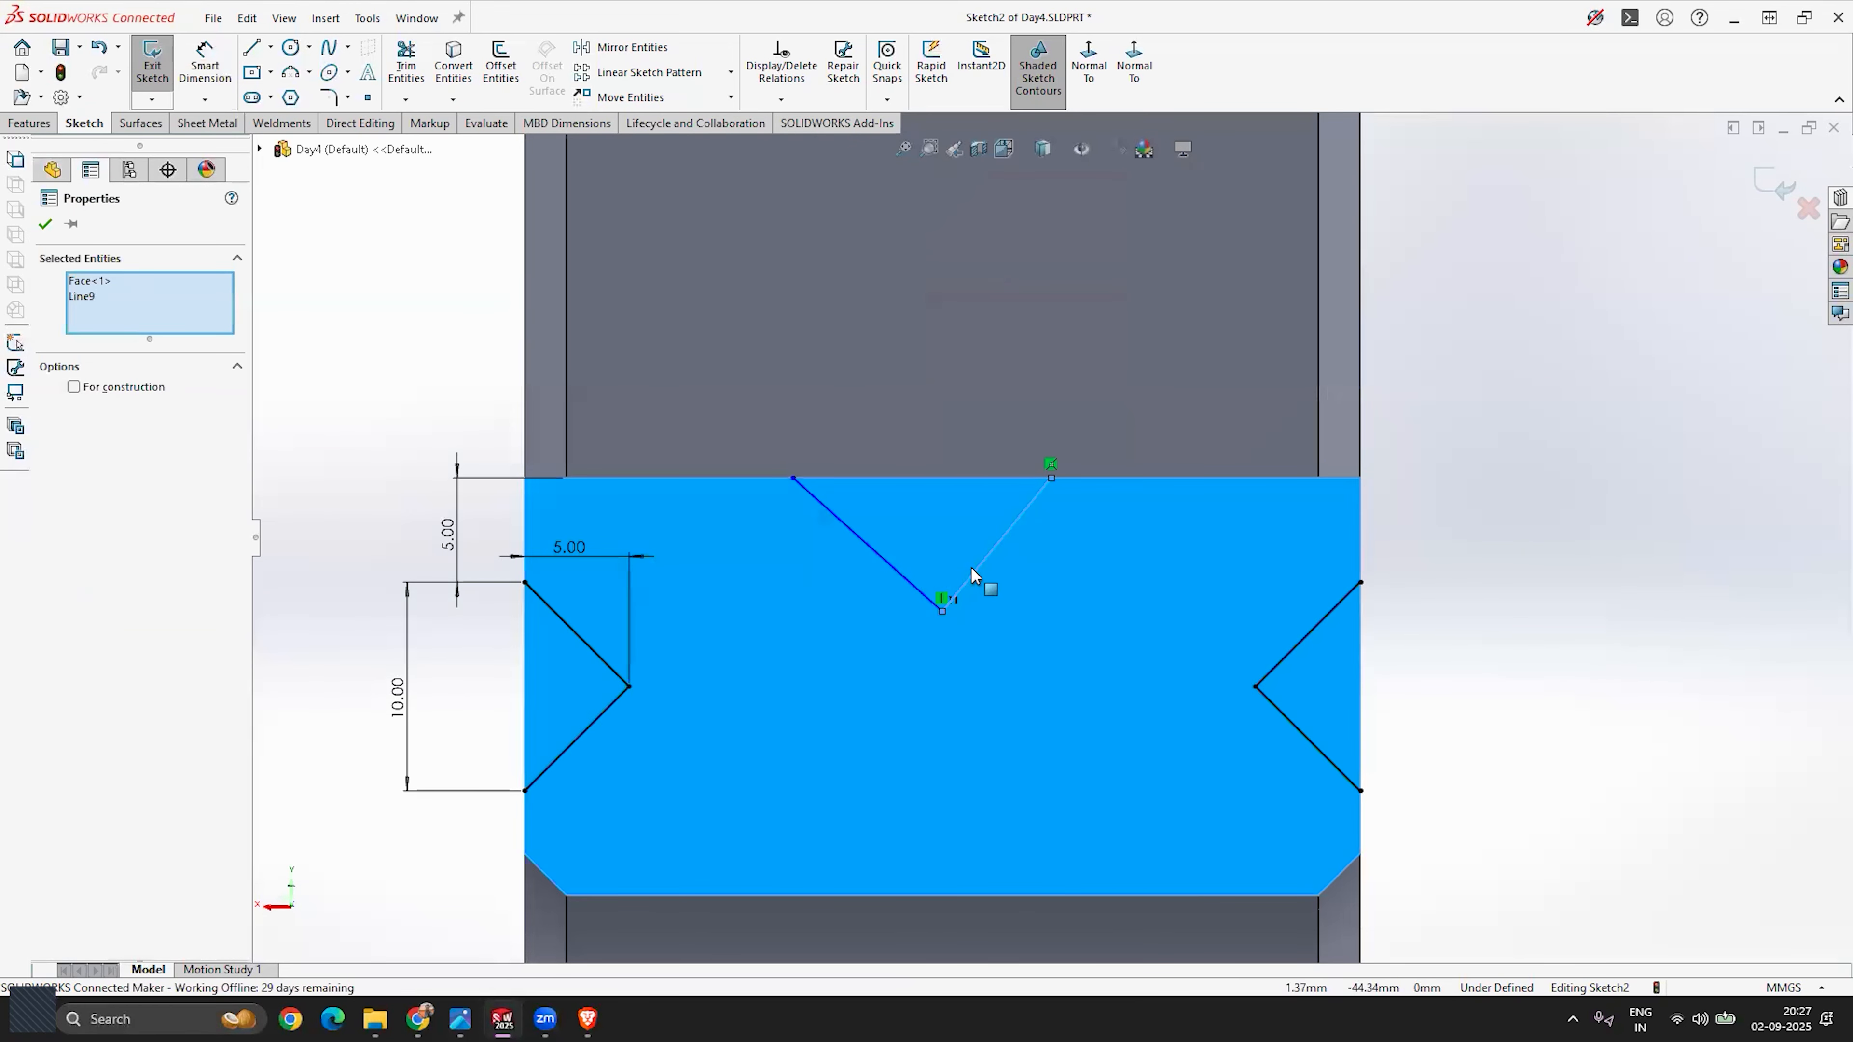
{"action": "key", "text": "Escape"}
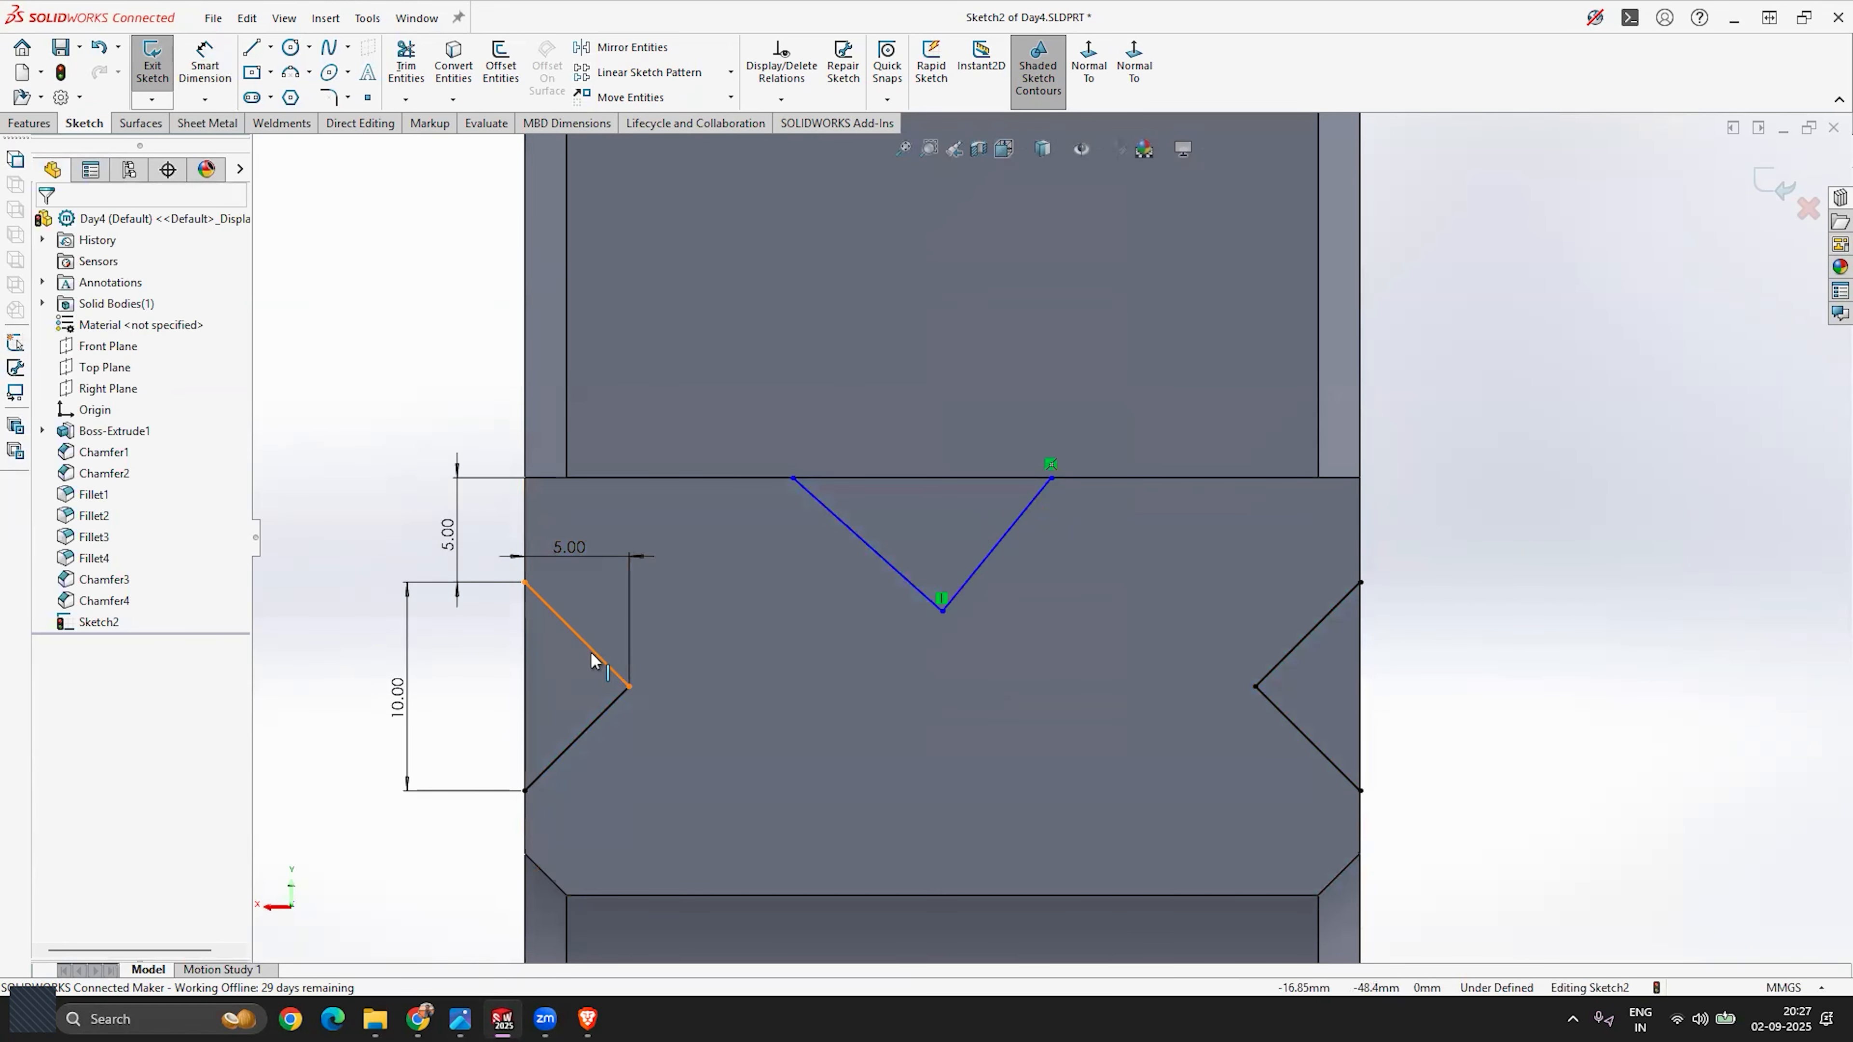
Step: Make both lines of the top notch equal in length to the left notch's upper line with an Equal relation
{"action": "left_click", "coordinate": [898, 569]}
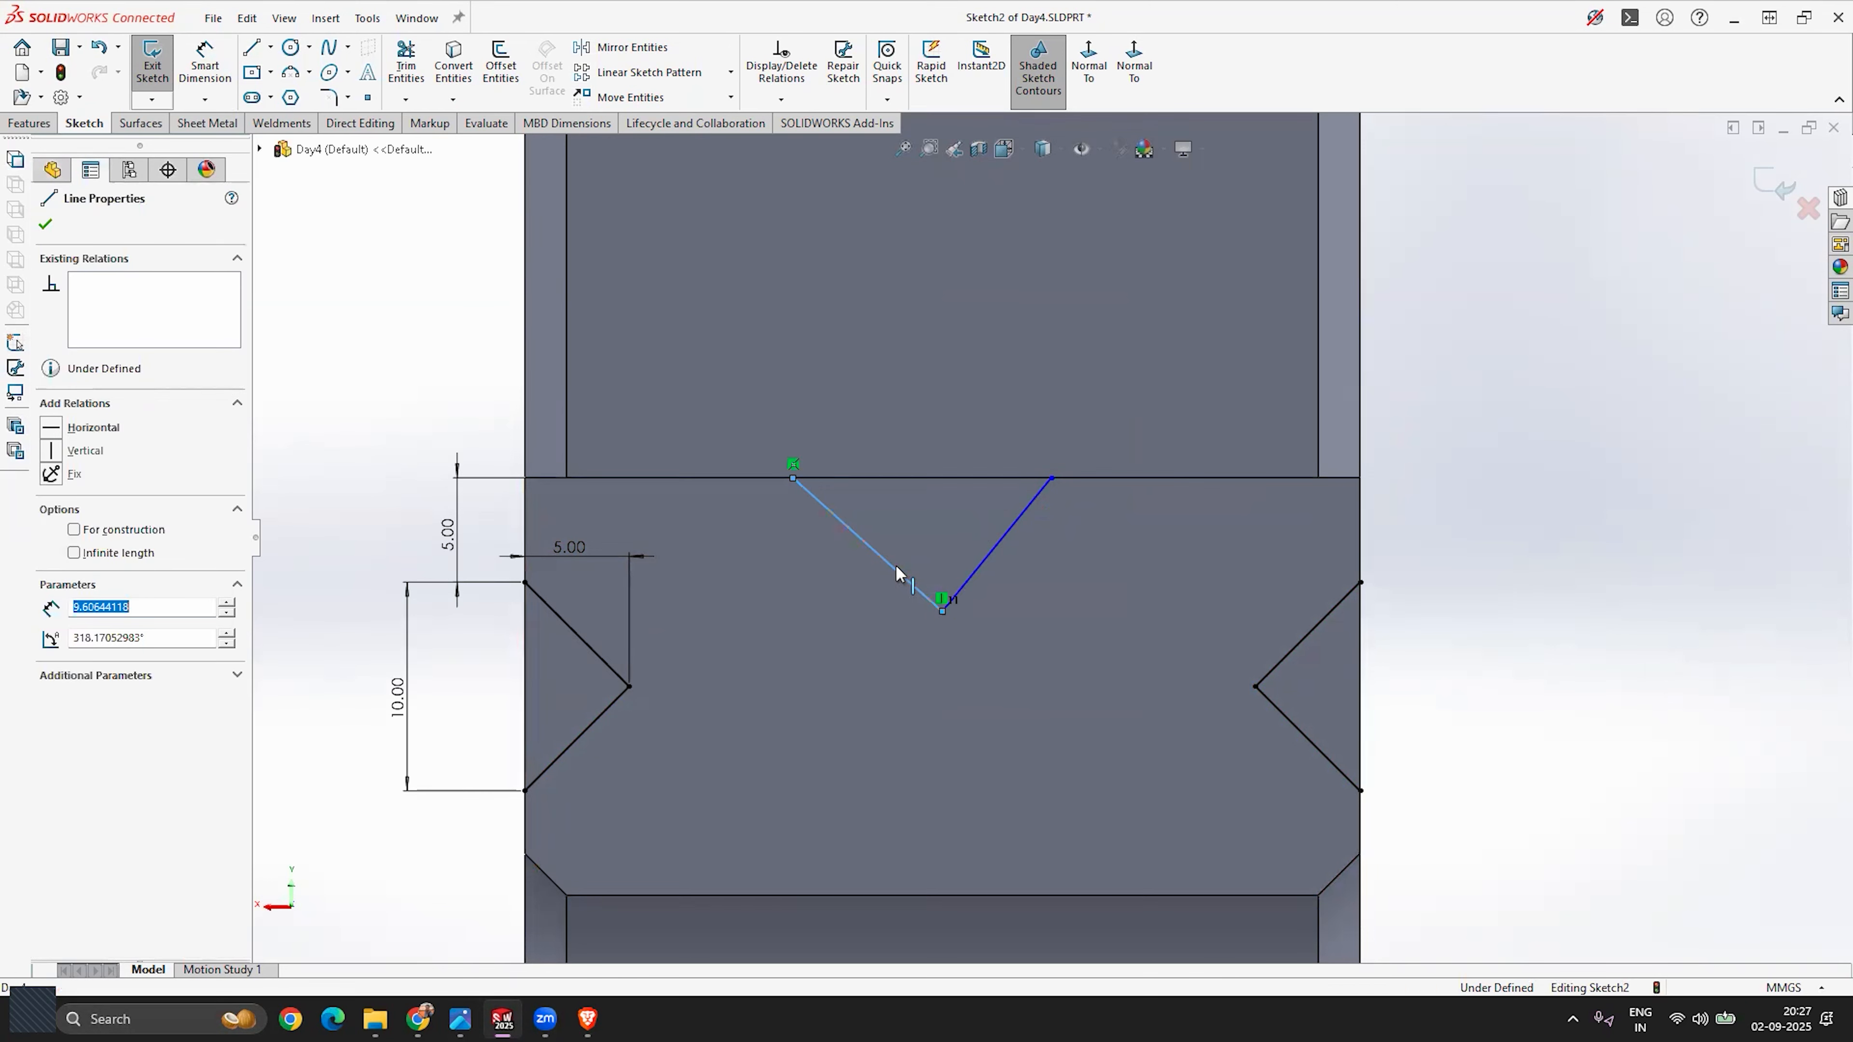
{"action": "left_click", "coordinate": [981, 570], "text": "ctrl"}
{"action": "left_click", "coordinate": [576, 640], "text": "ctrl"}
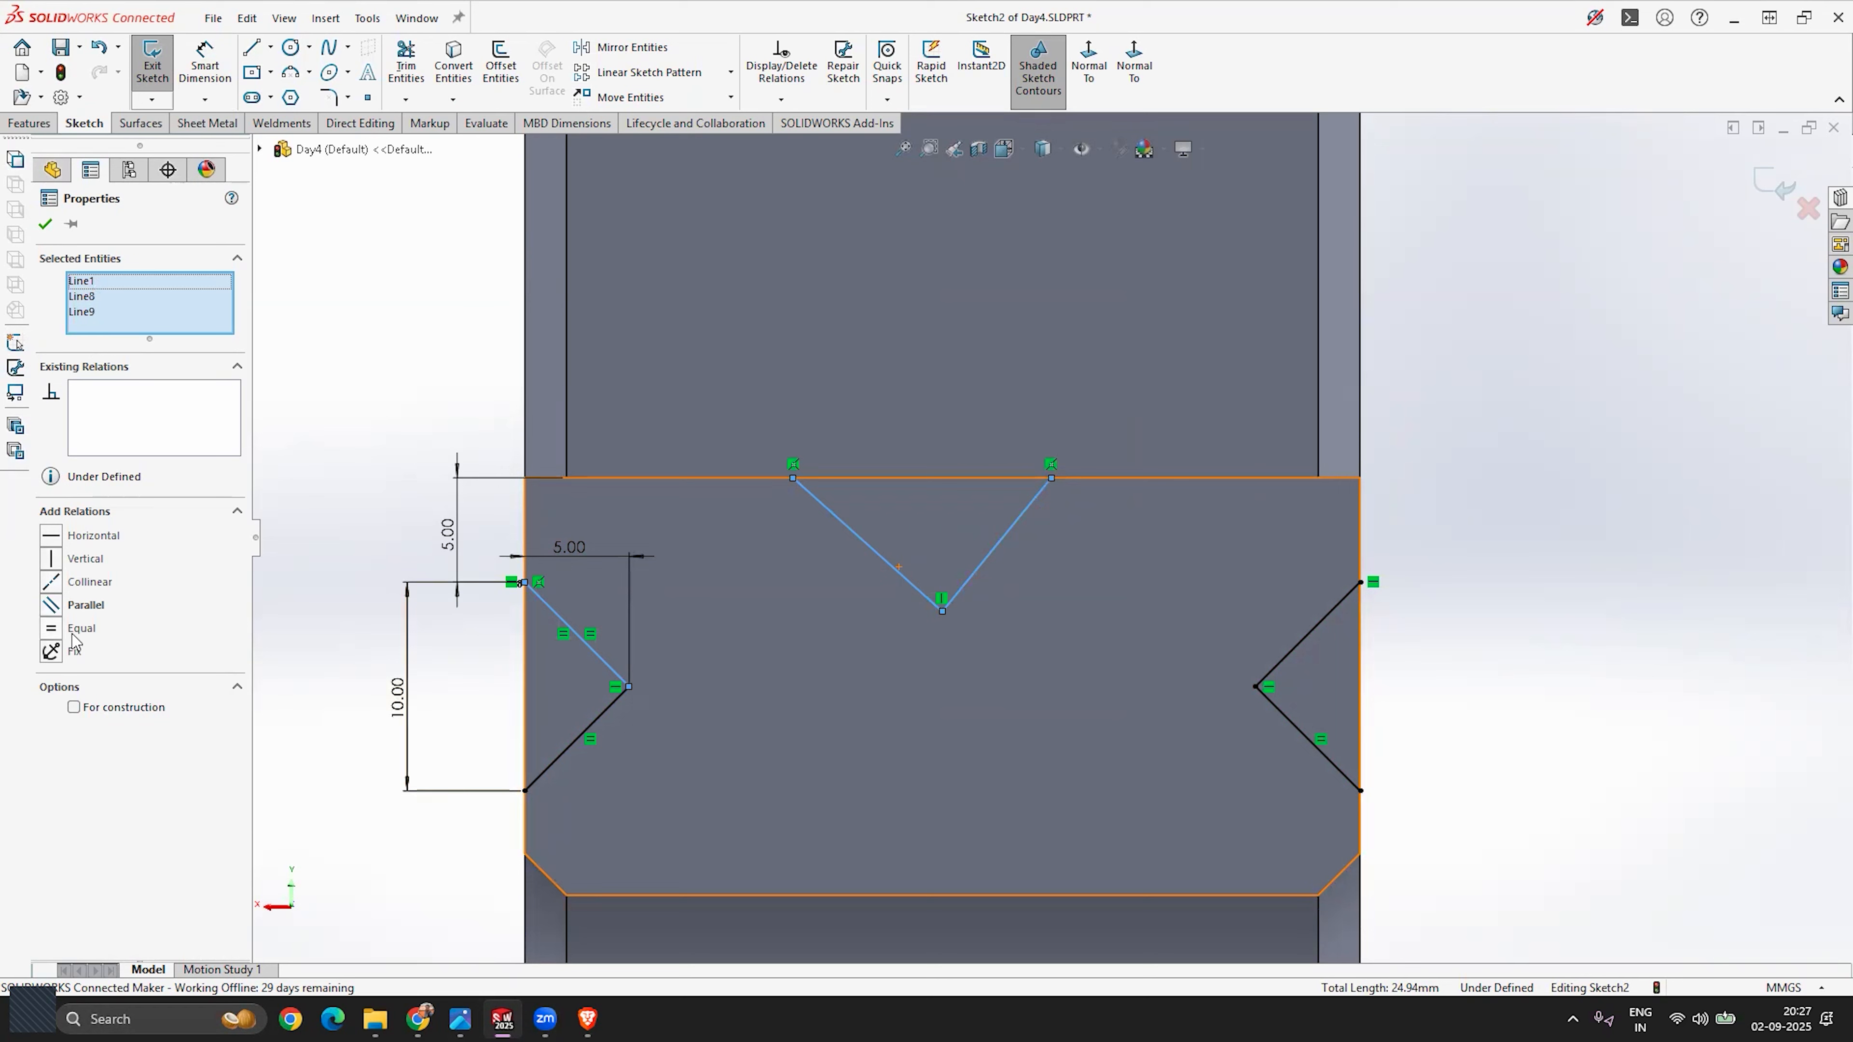
{"action": "left_click", "coordinate": [50, 629]}
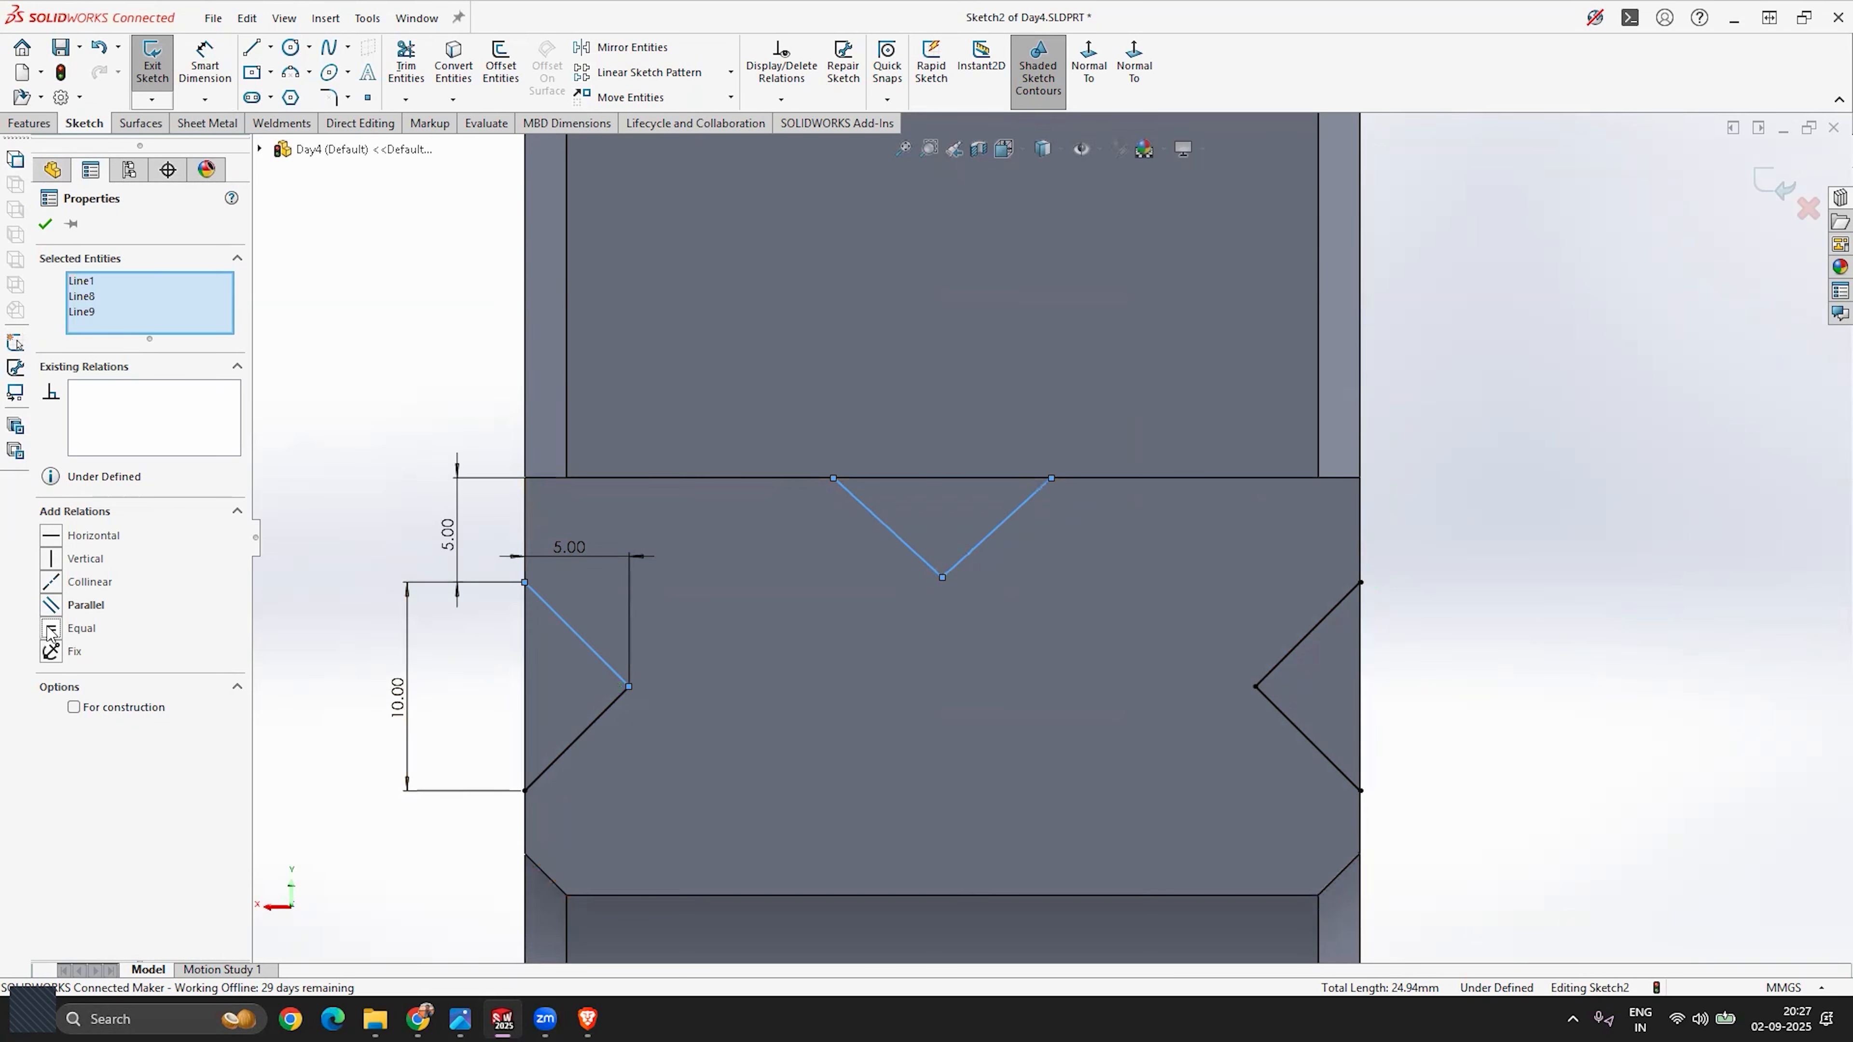
{"action": "left_click", "coordinate": [46, 225]}
Step: Dimension the top notch's opening at 10 mm and exit the sketch
{"action": "left_click", "coordinate": [204, 65]}
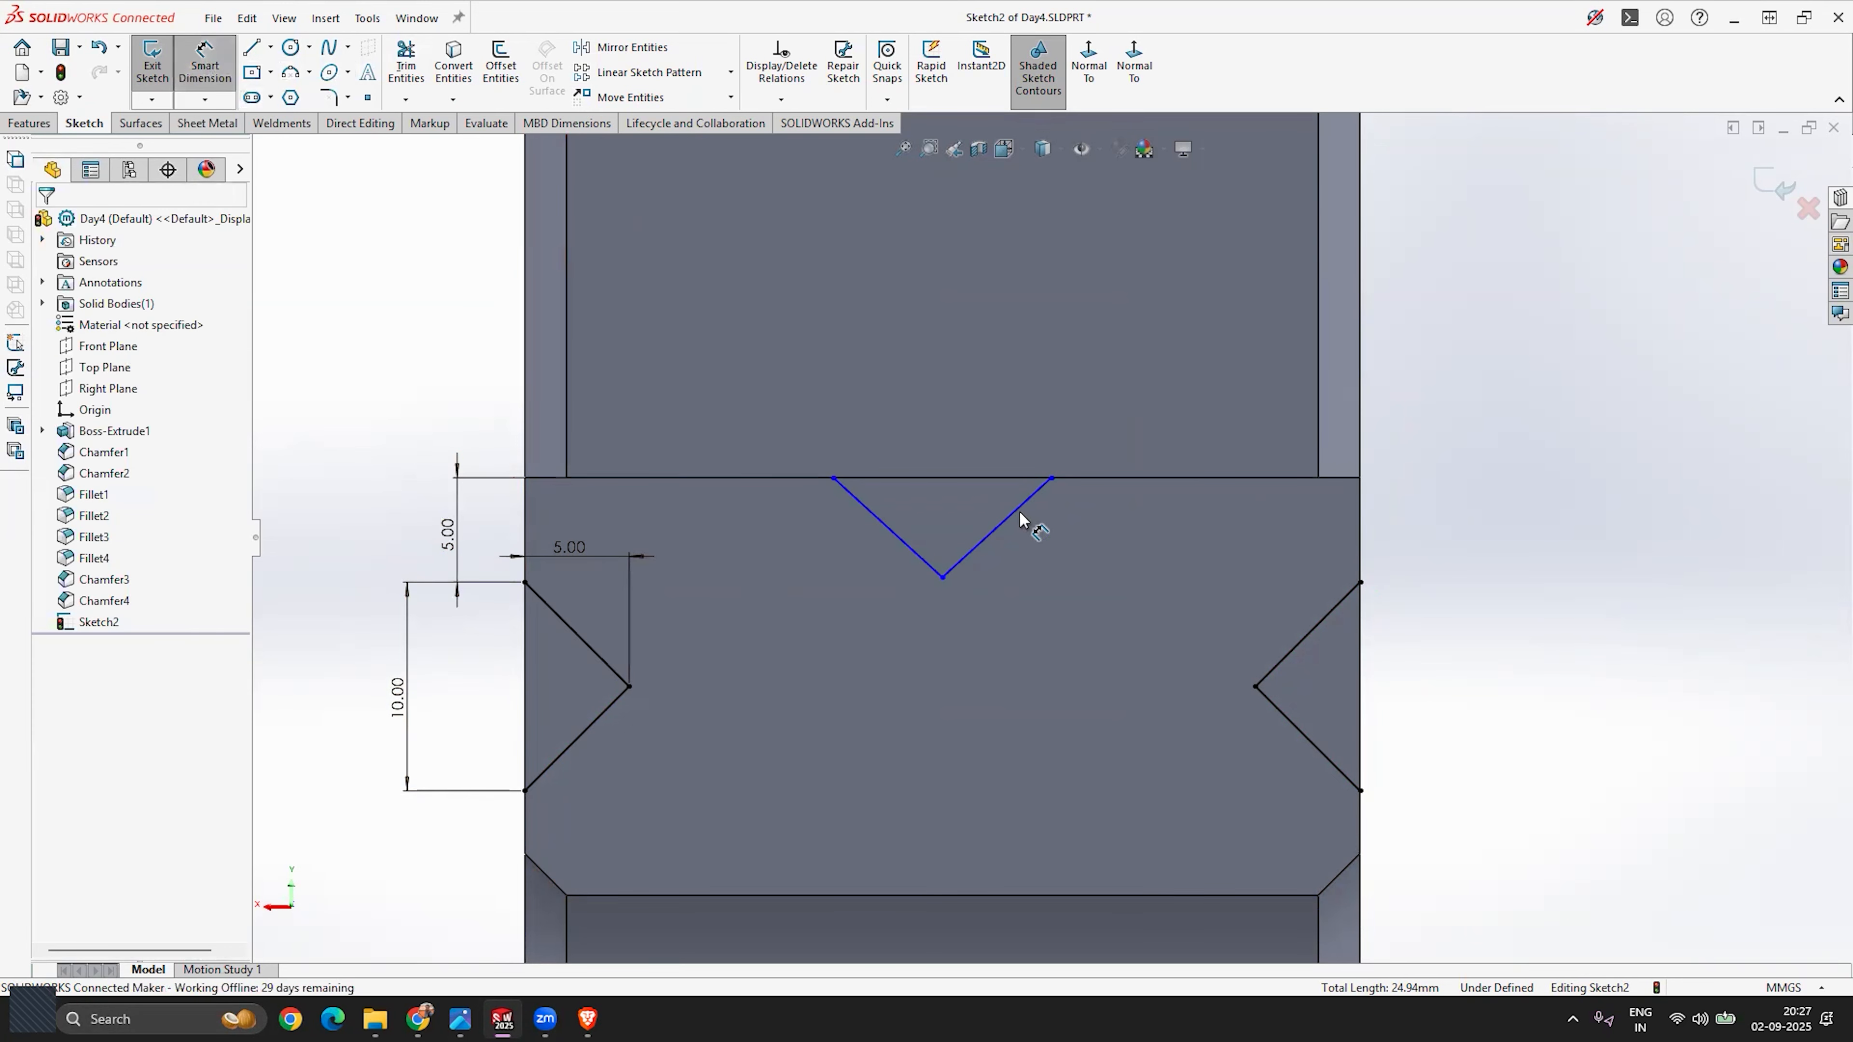
{"action": "left_click", "coordinate": [1051, 478]}
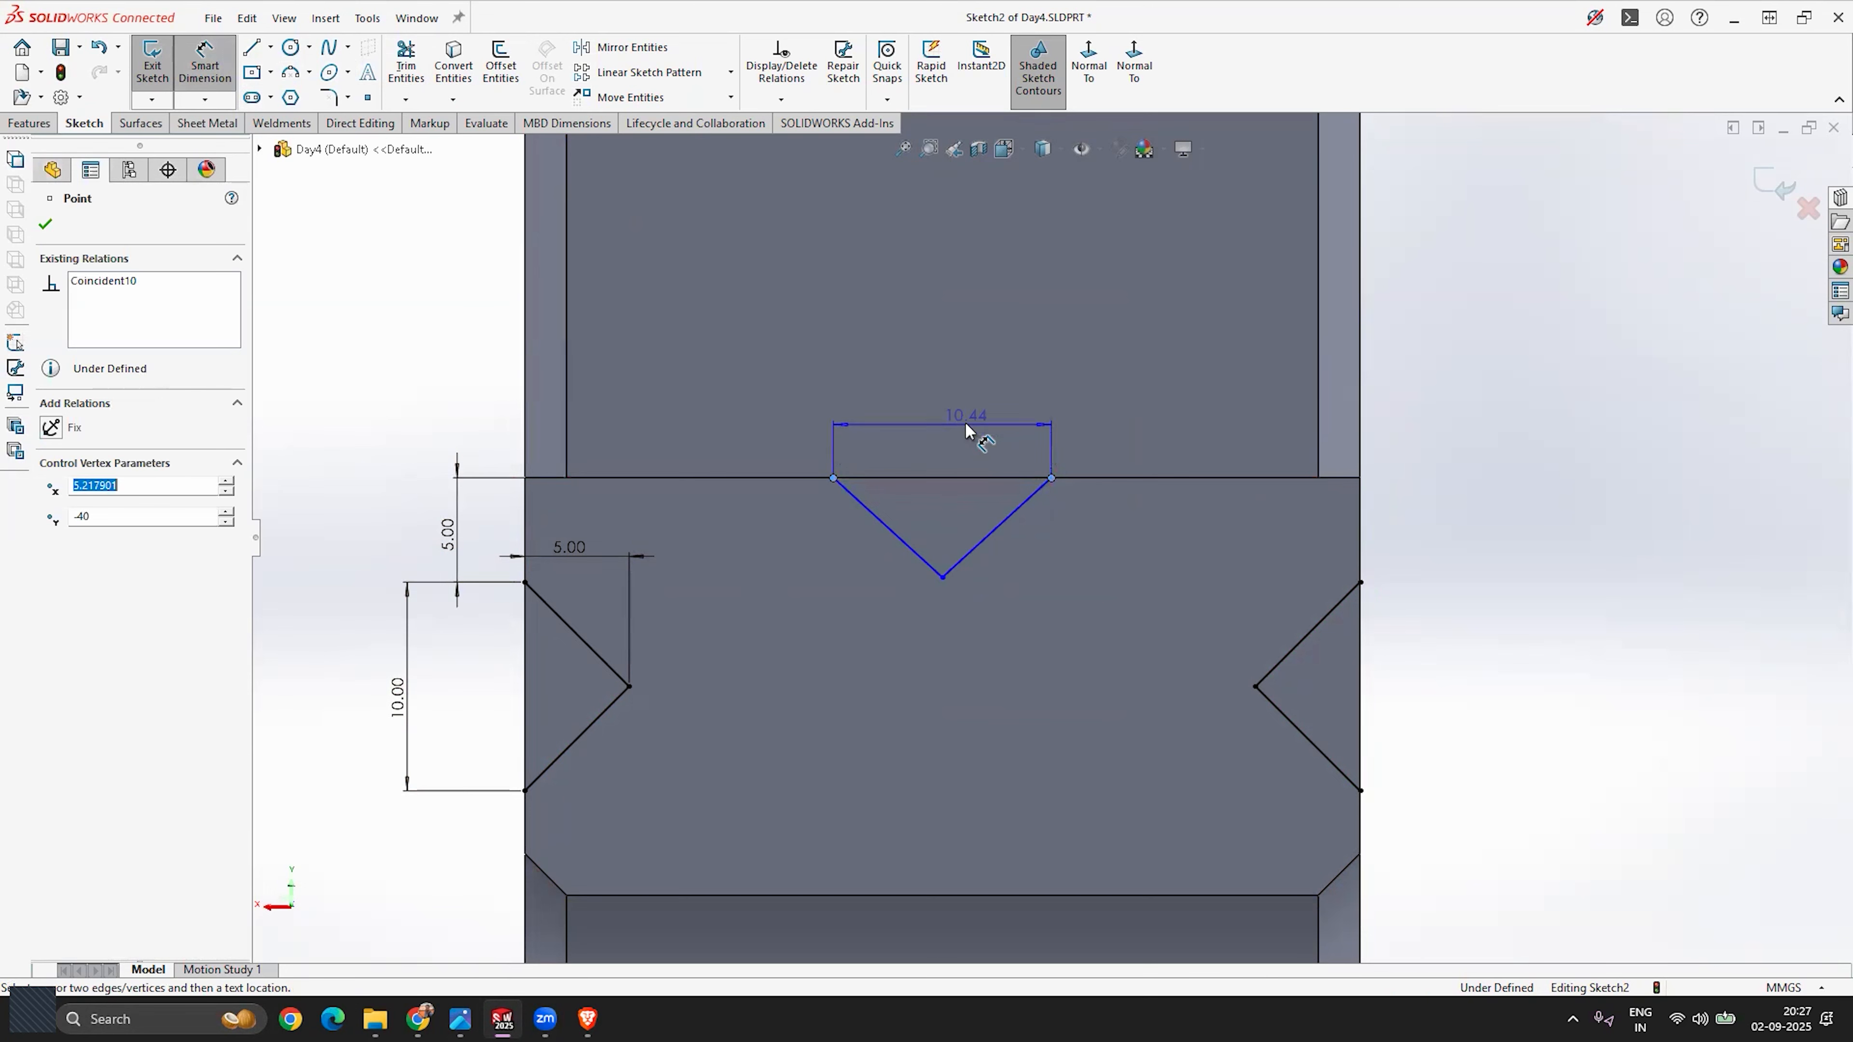
{"action": "left_click", "coordinate": [964, 420]}
{"action": "type", "text": "10"}
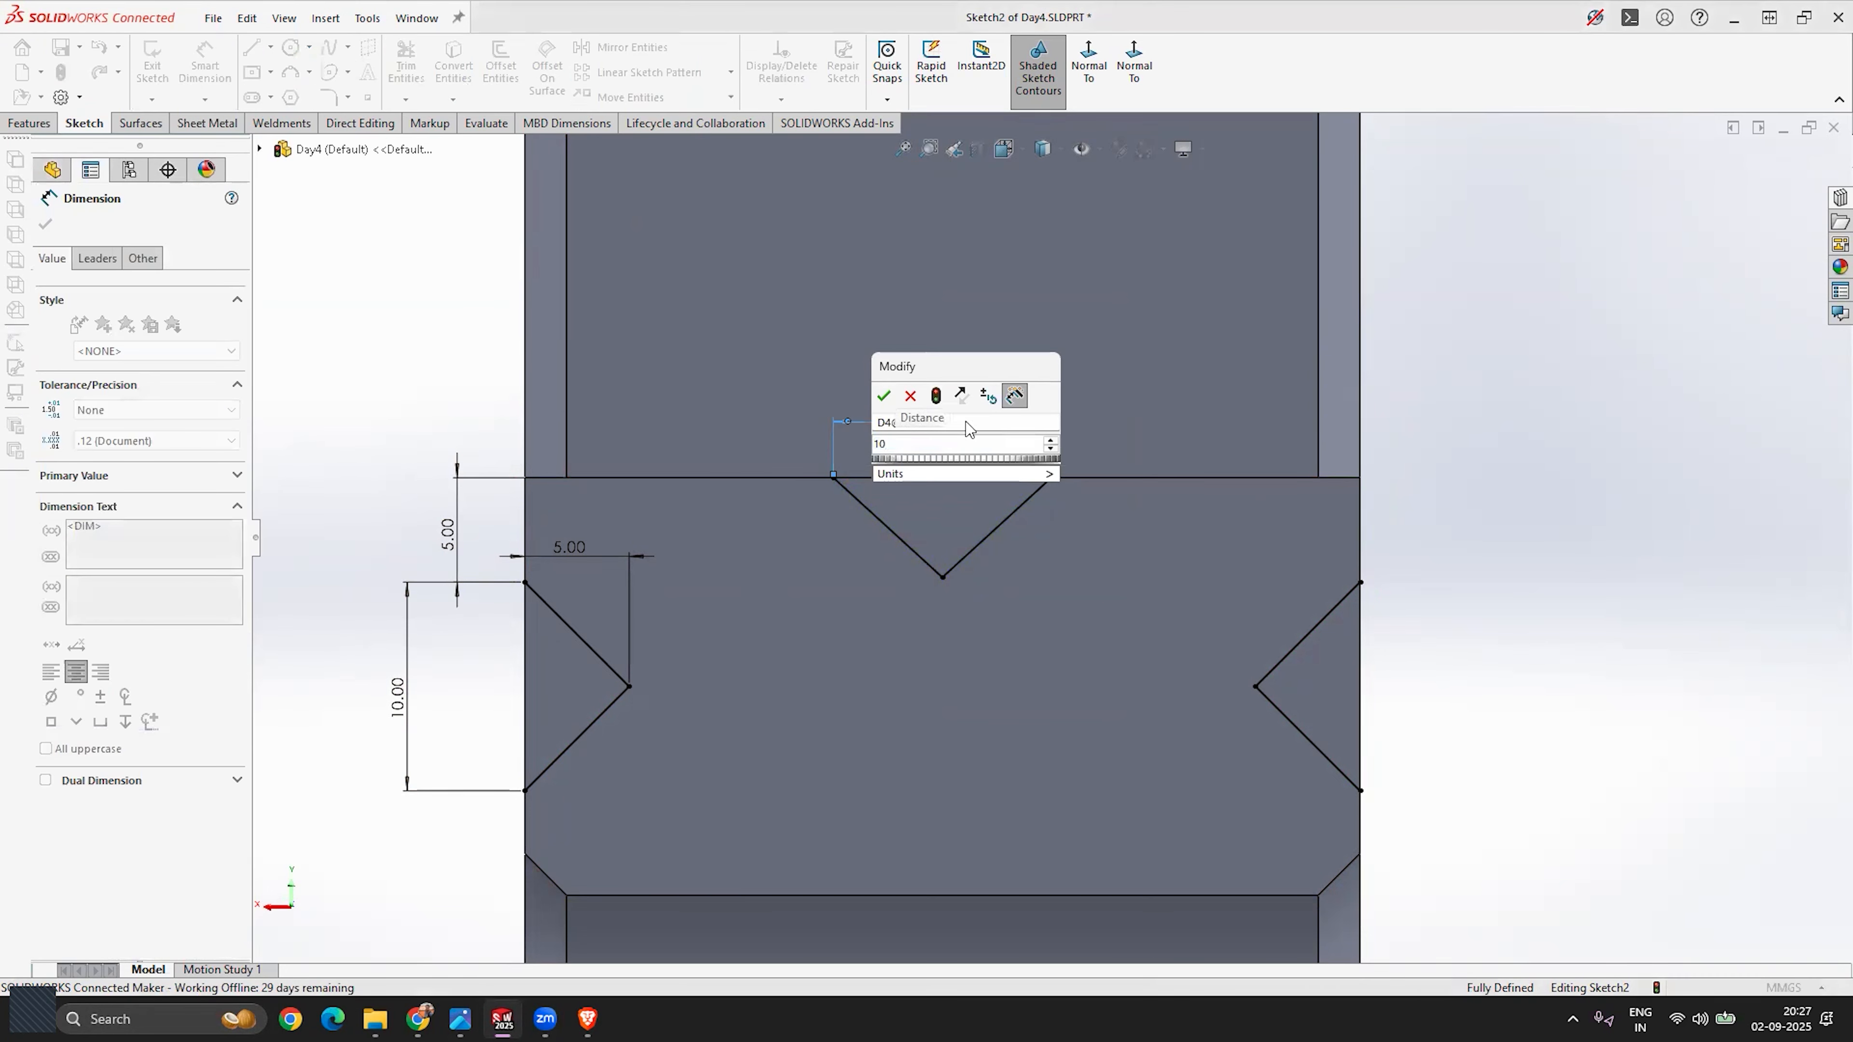
{"action": "key", "text": "Return"}
{"action": "key", "text": "Escape"}
{"action": "scroll", "coordinate": [969, 565], "scroll_direction": "up", "scroll_amount": 3}
{"action": "scroll", "coordinate": [970, 583], "scroll_direction": "down", "scroll_amount": 2}
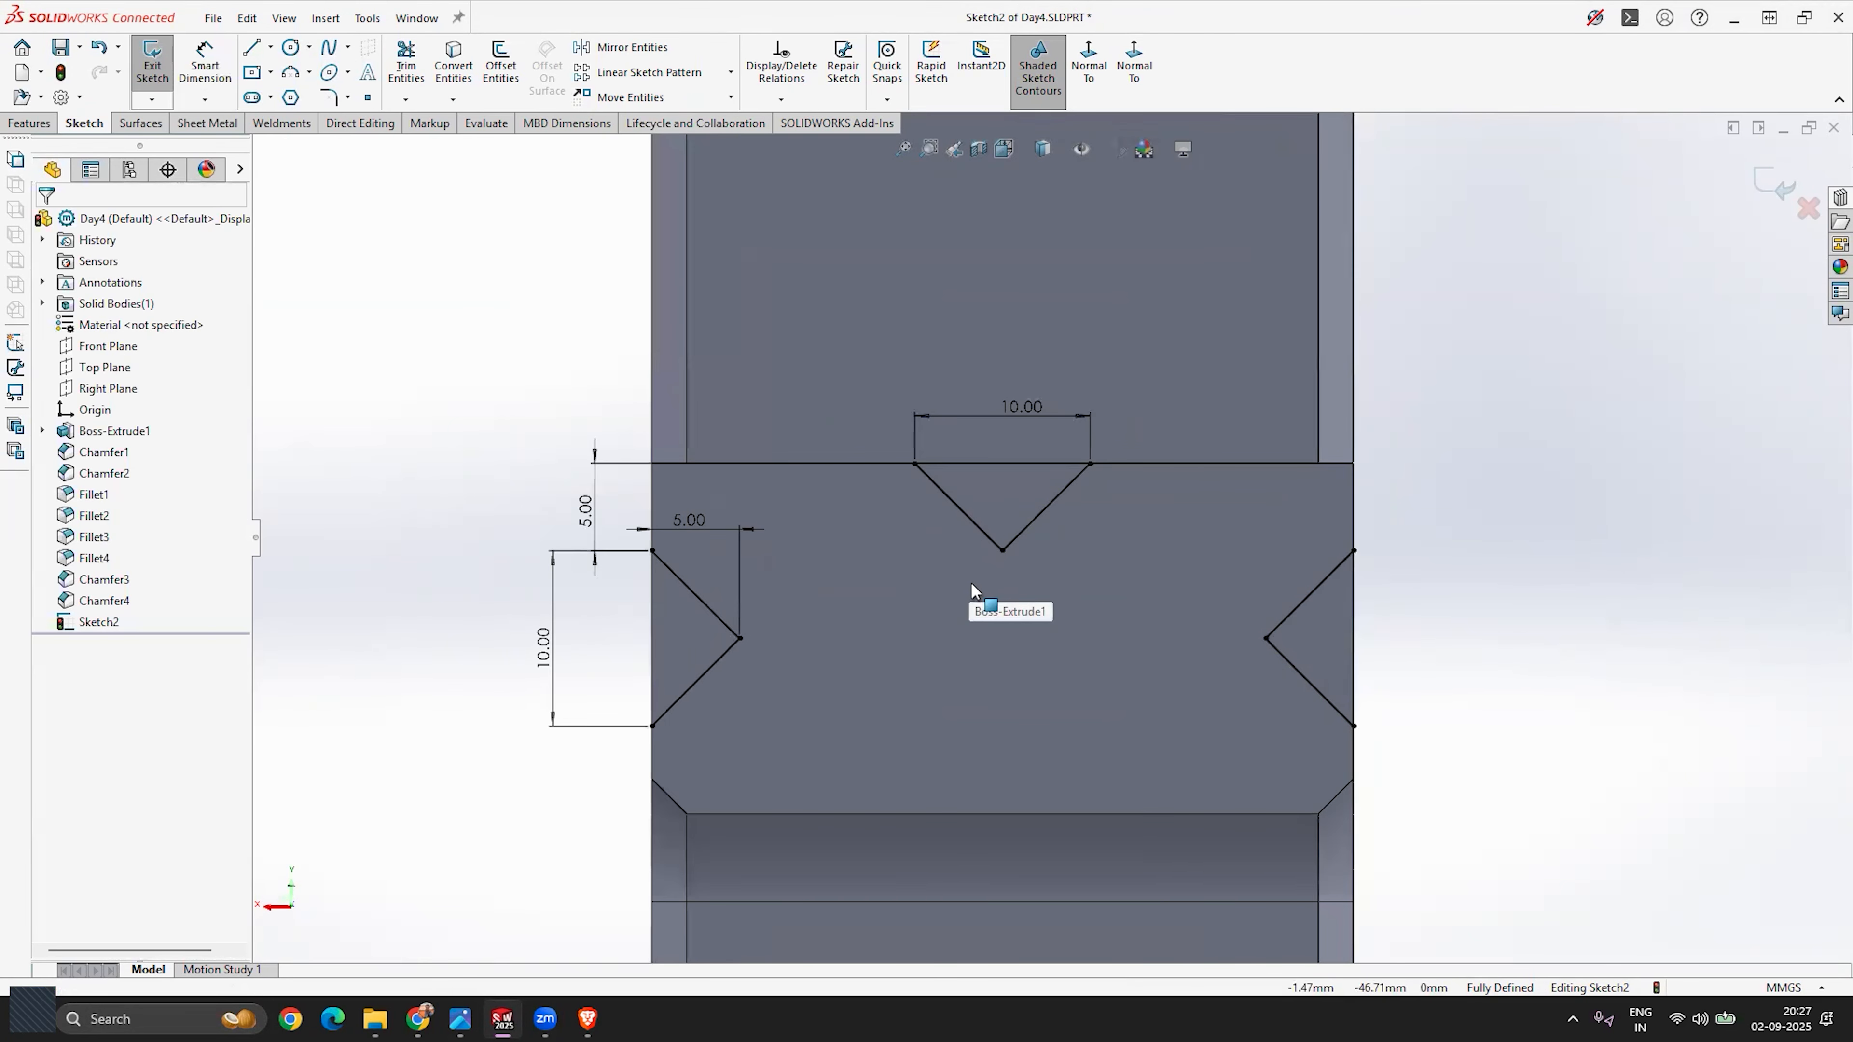
{"action": "left_click", "coordinate": [1769, 184]}
Step: Start an extruded cut from the V-notch sketch and remove the whole sketch from its selected contours
{"action": "scroll", "coordinate": [1052, 502], "scroll_direction": "up", "scroll_amount": 3}
{"action": "middle_click_drag", "start_coordinate": [1006, 559], "coordinate": [1067, 632]}
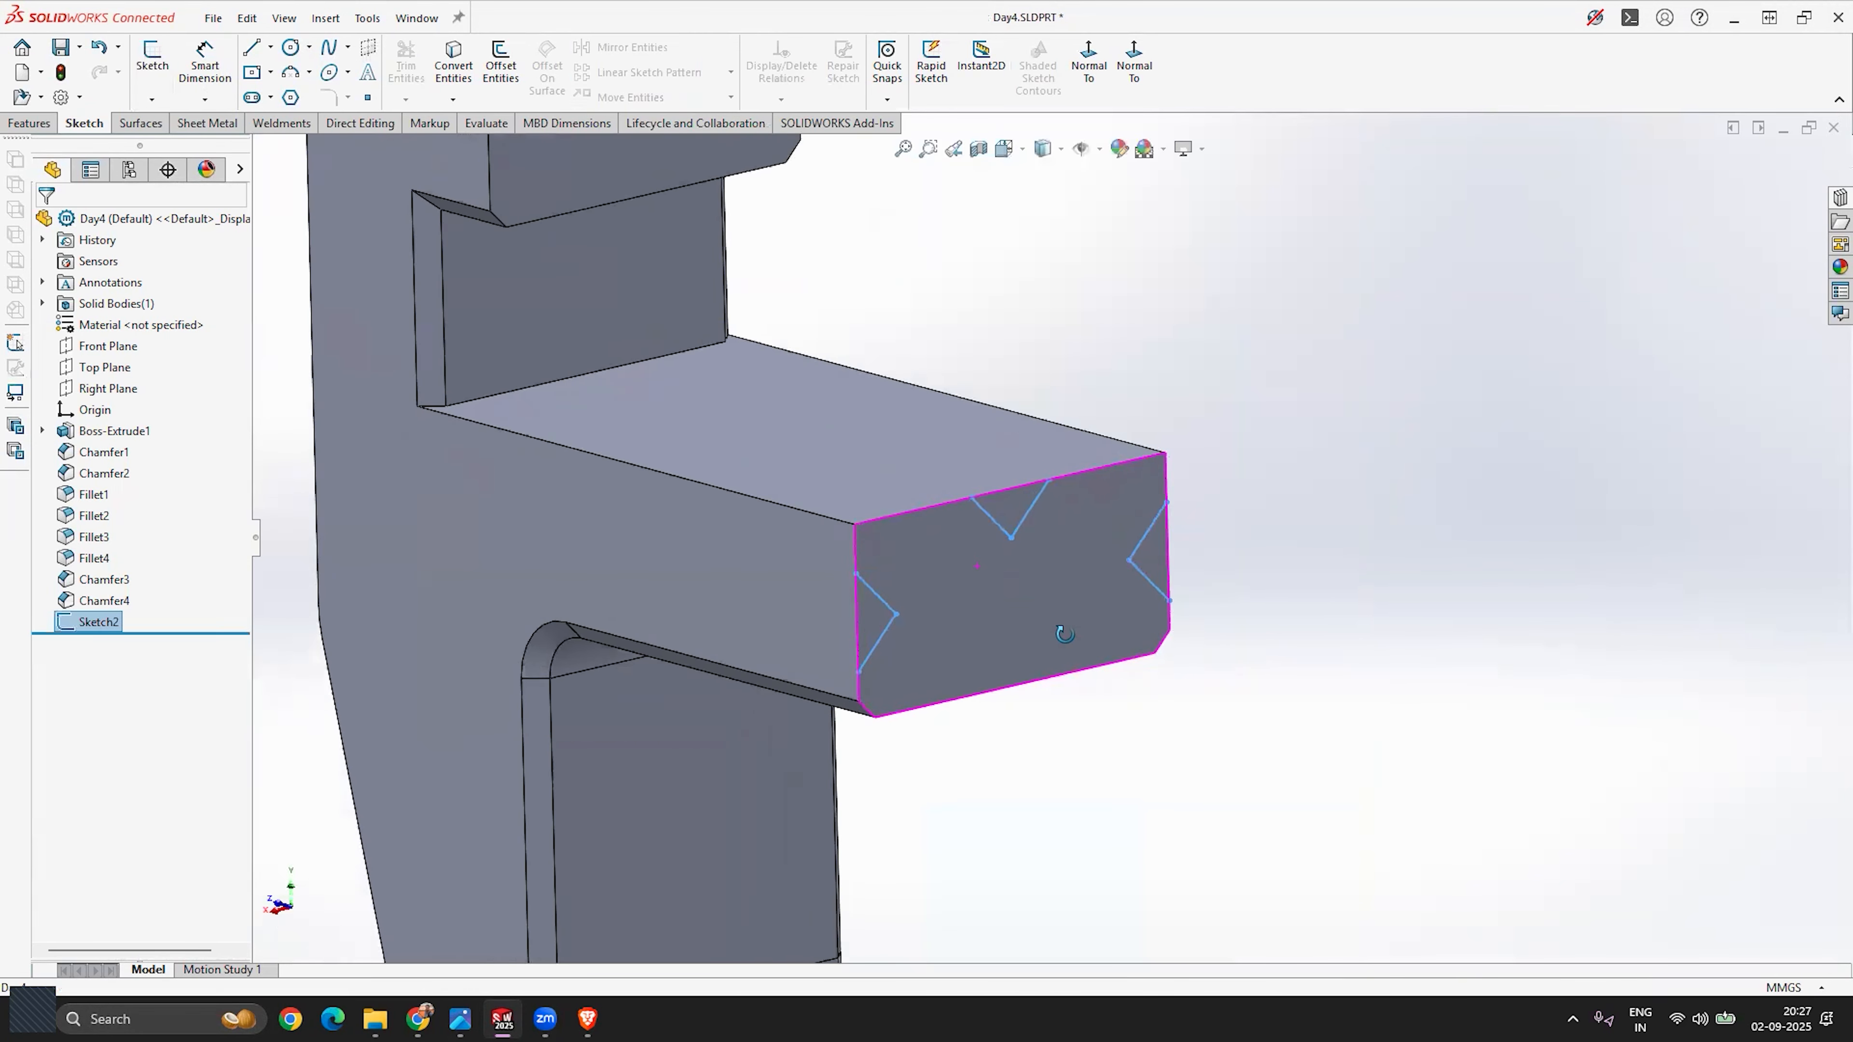
{"action": "scroll", "coordinate": [916, 539], "scroll_direction": "down", "scroll_amount": 1}
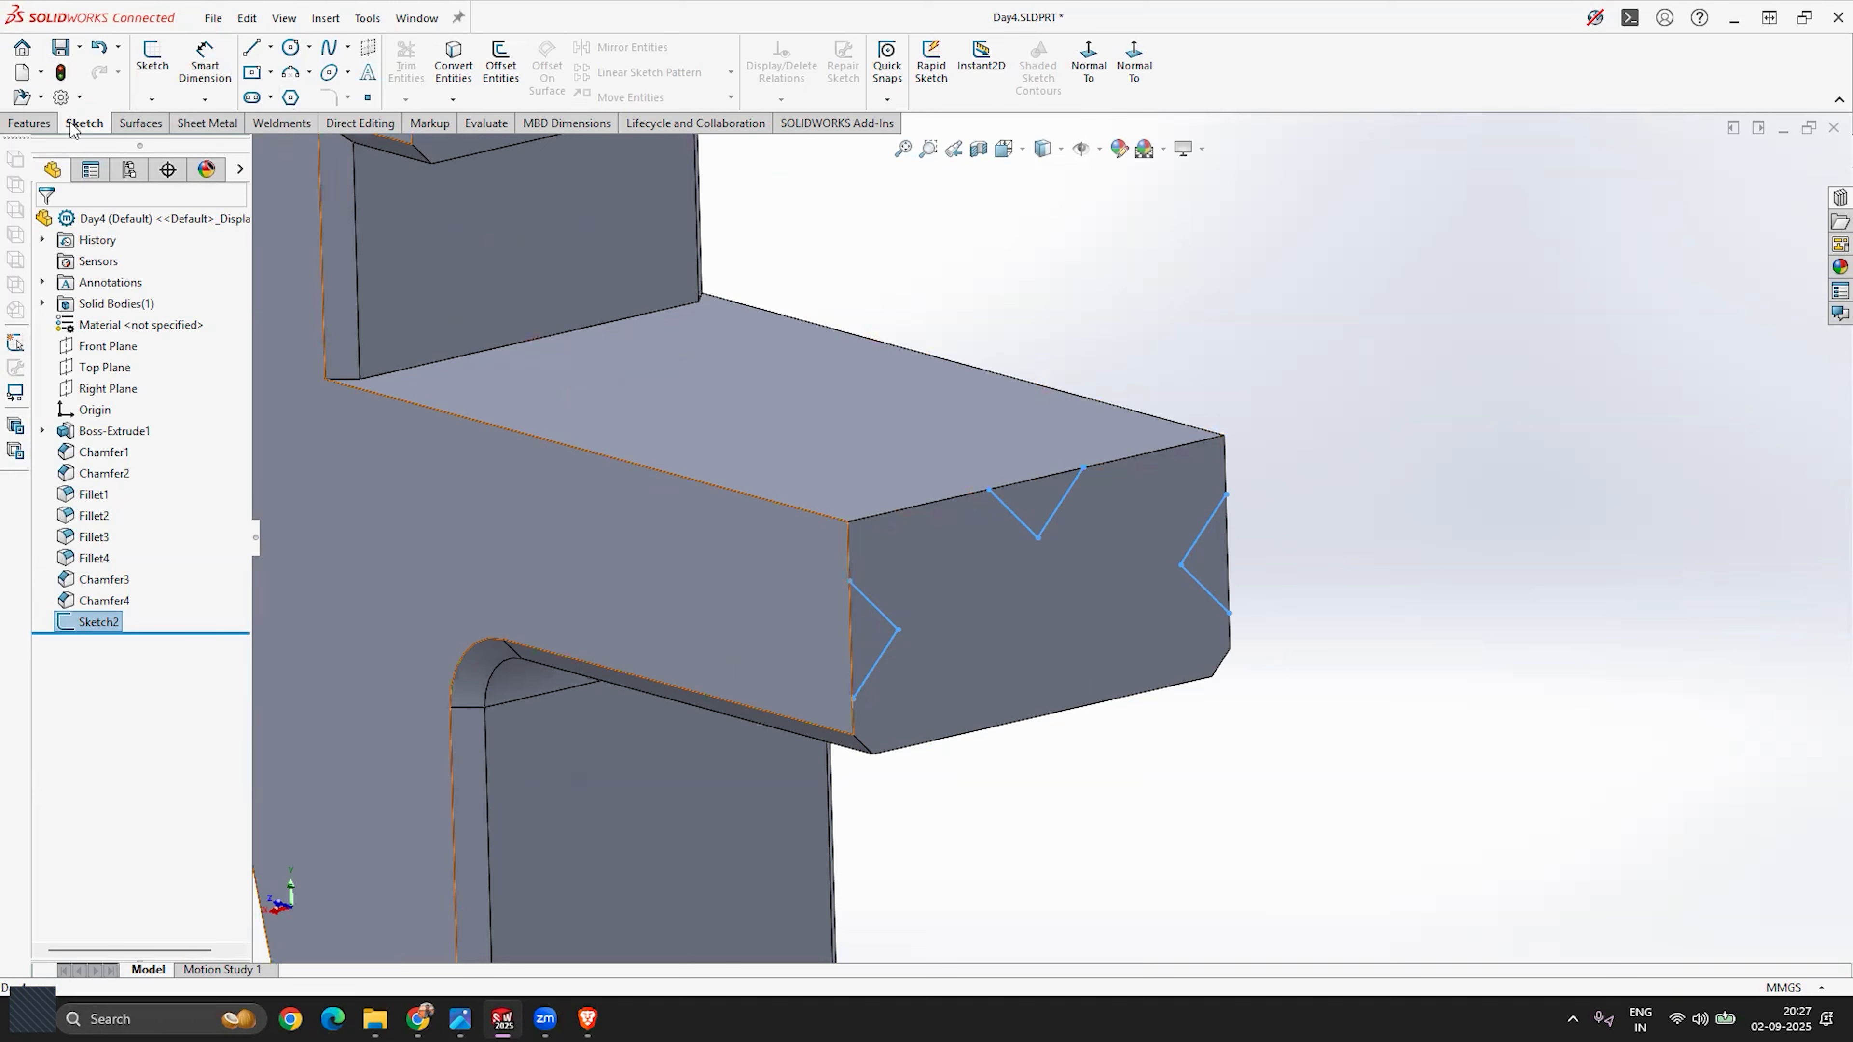
{"action": "left_click", "coordinate": [29, 122]}
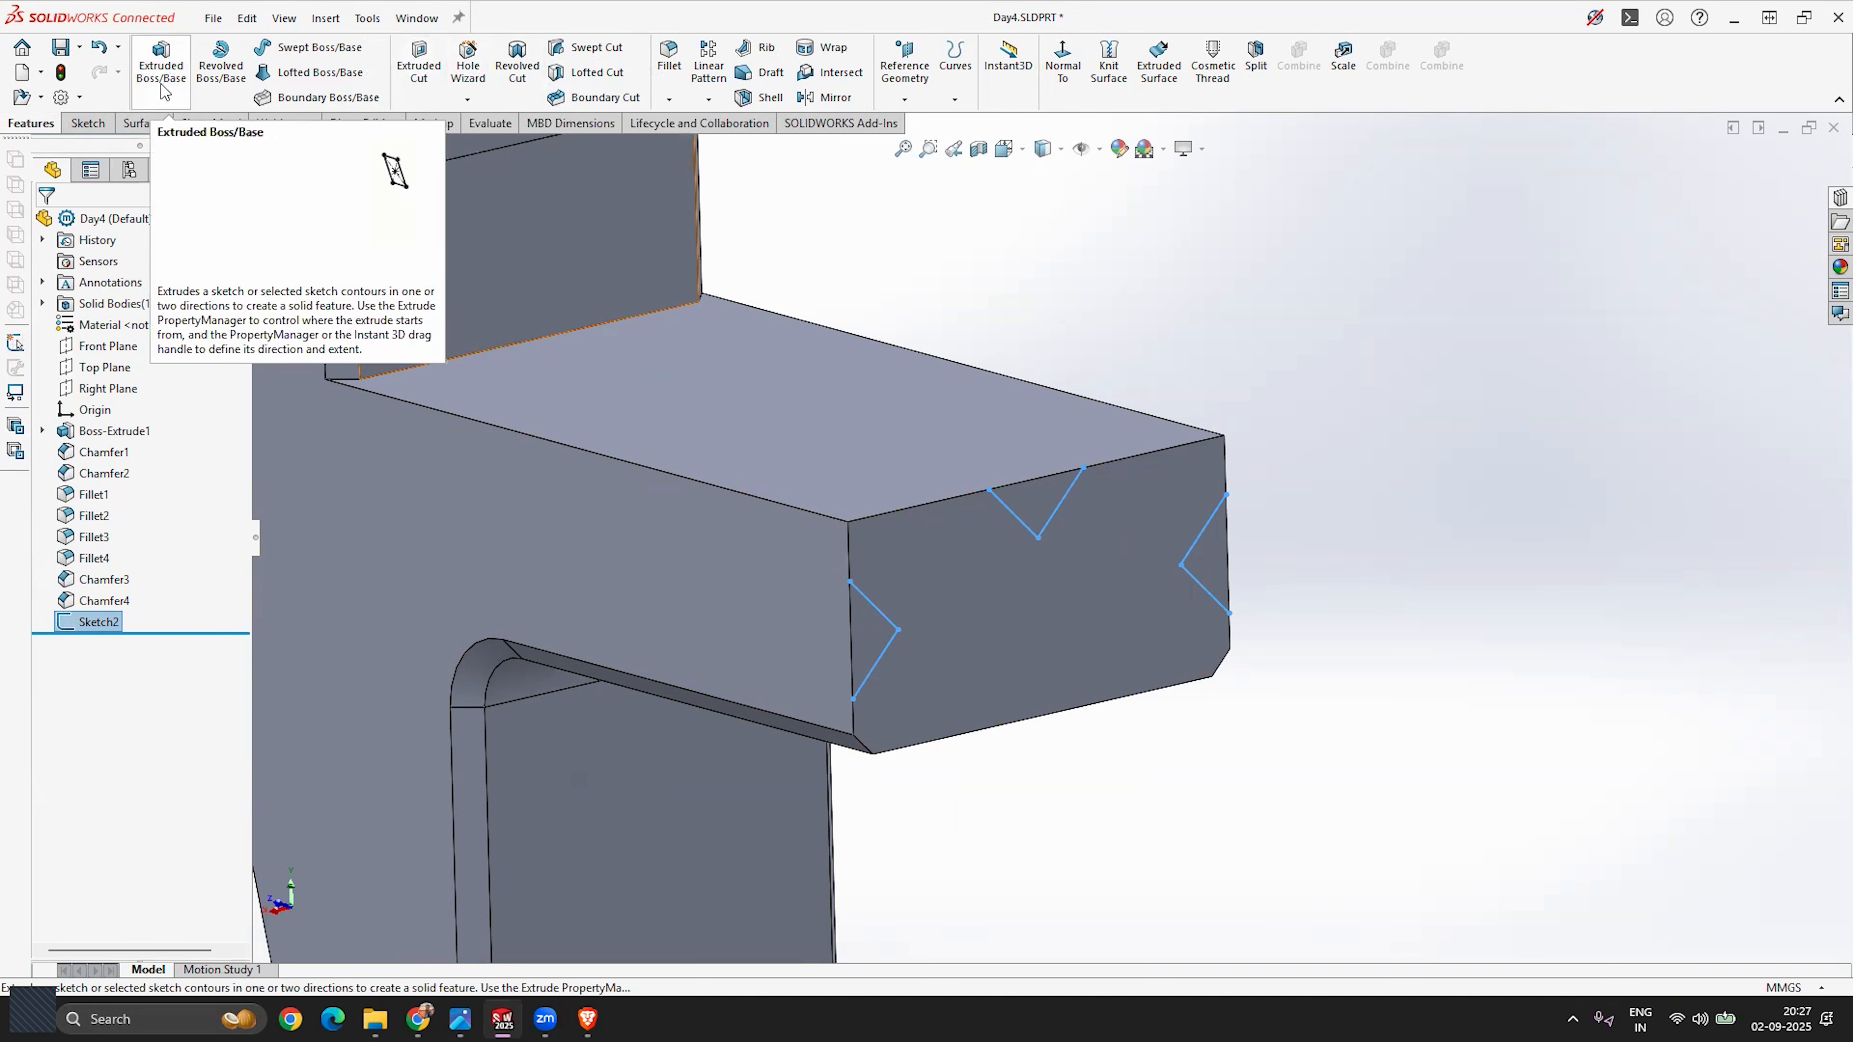
{"action": "left_click", "coordinate": [421, 72]}
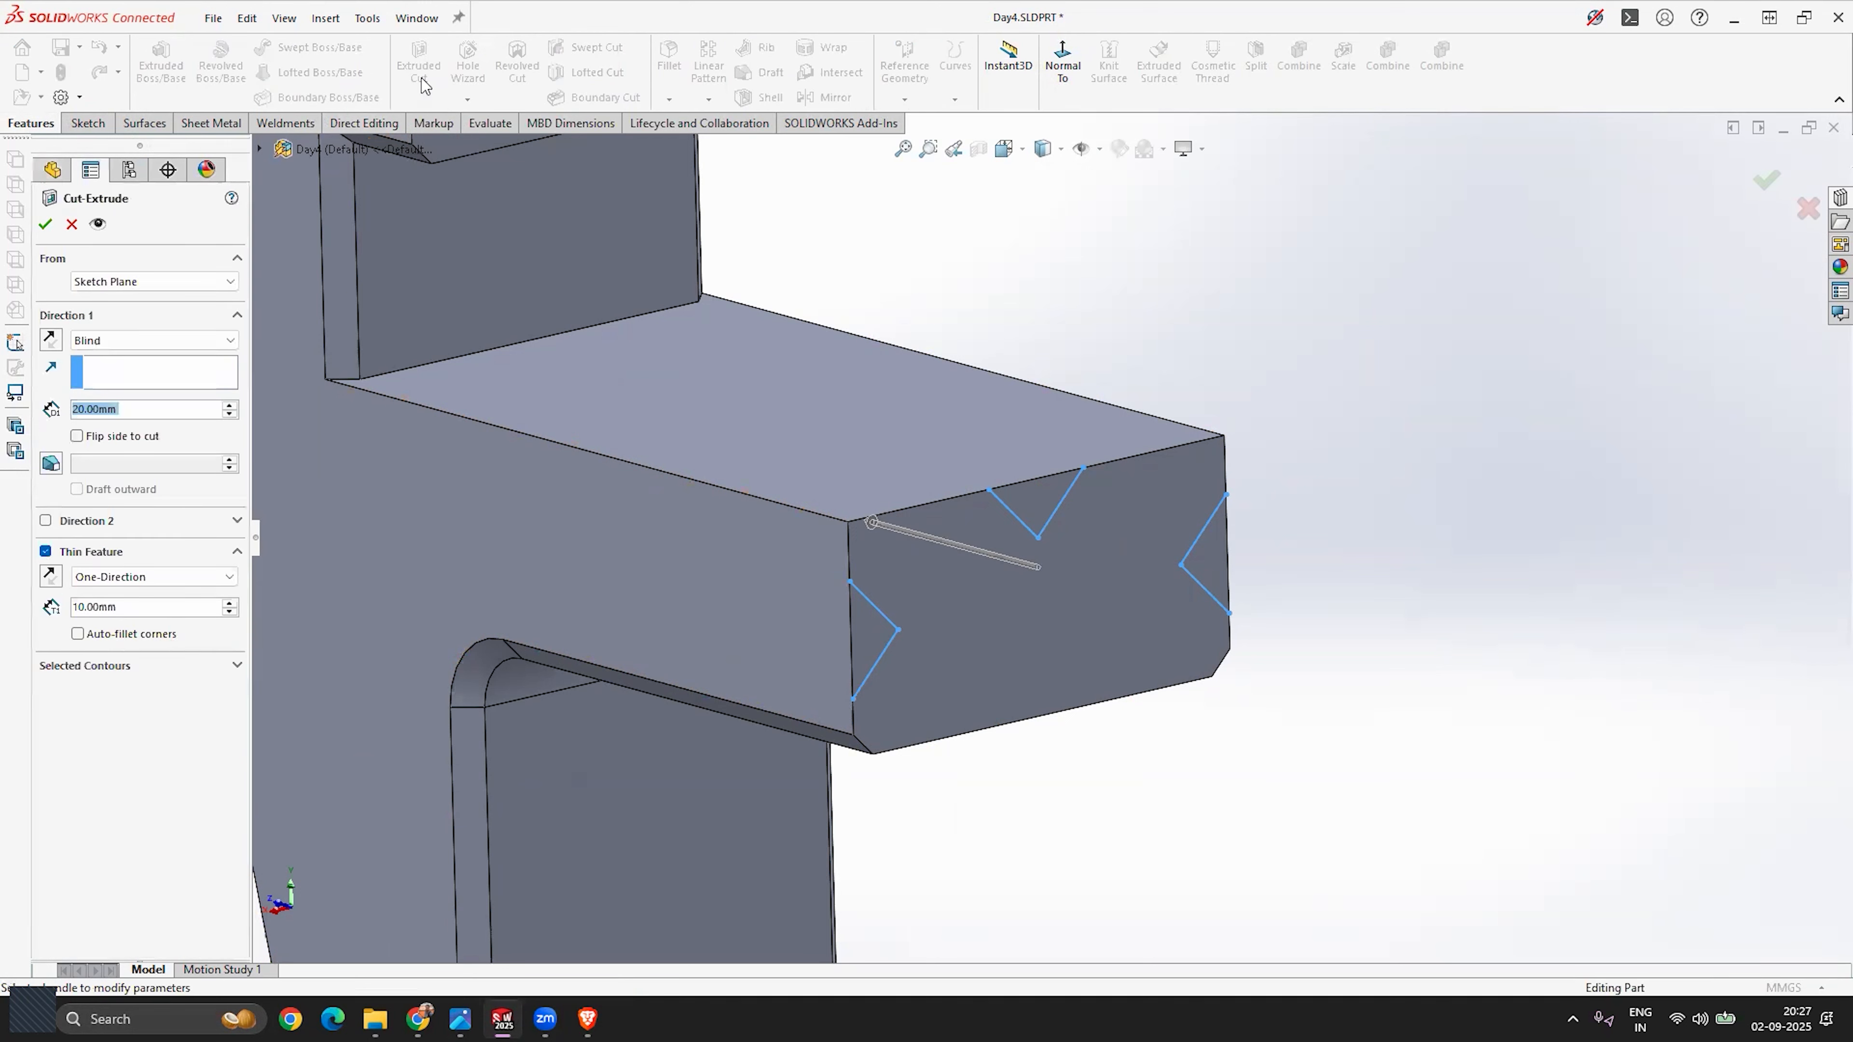
{"action": "left_click", "coordinate": [147, 670]}
{"action": "left_click", "coordinate": [98, 690]}
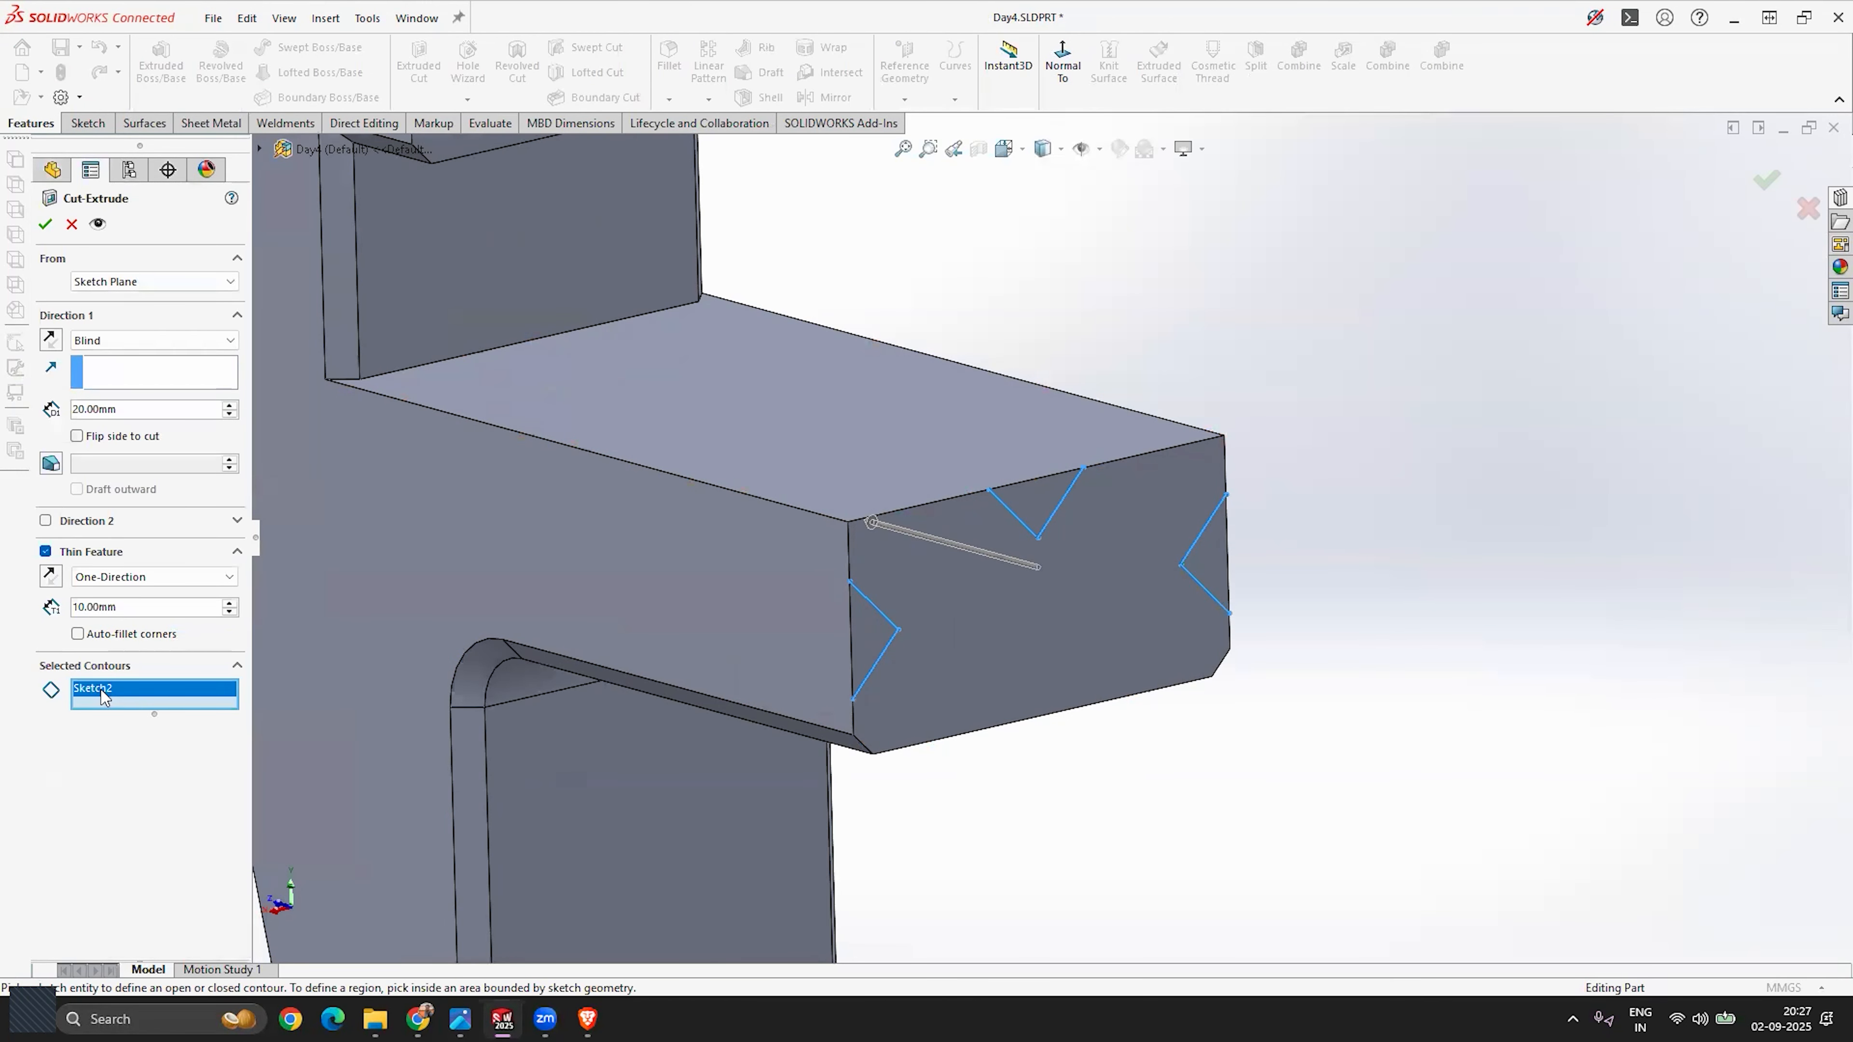
{"action": "key", "text": "Delete"}
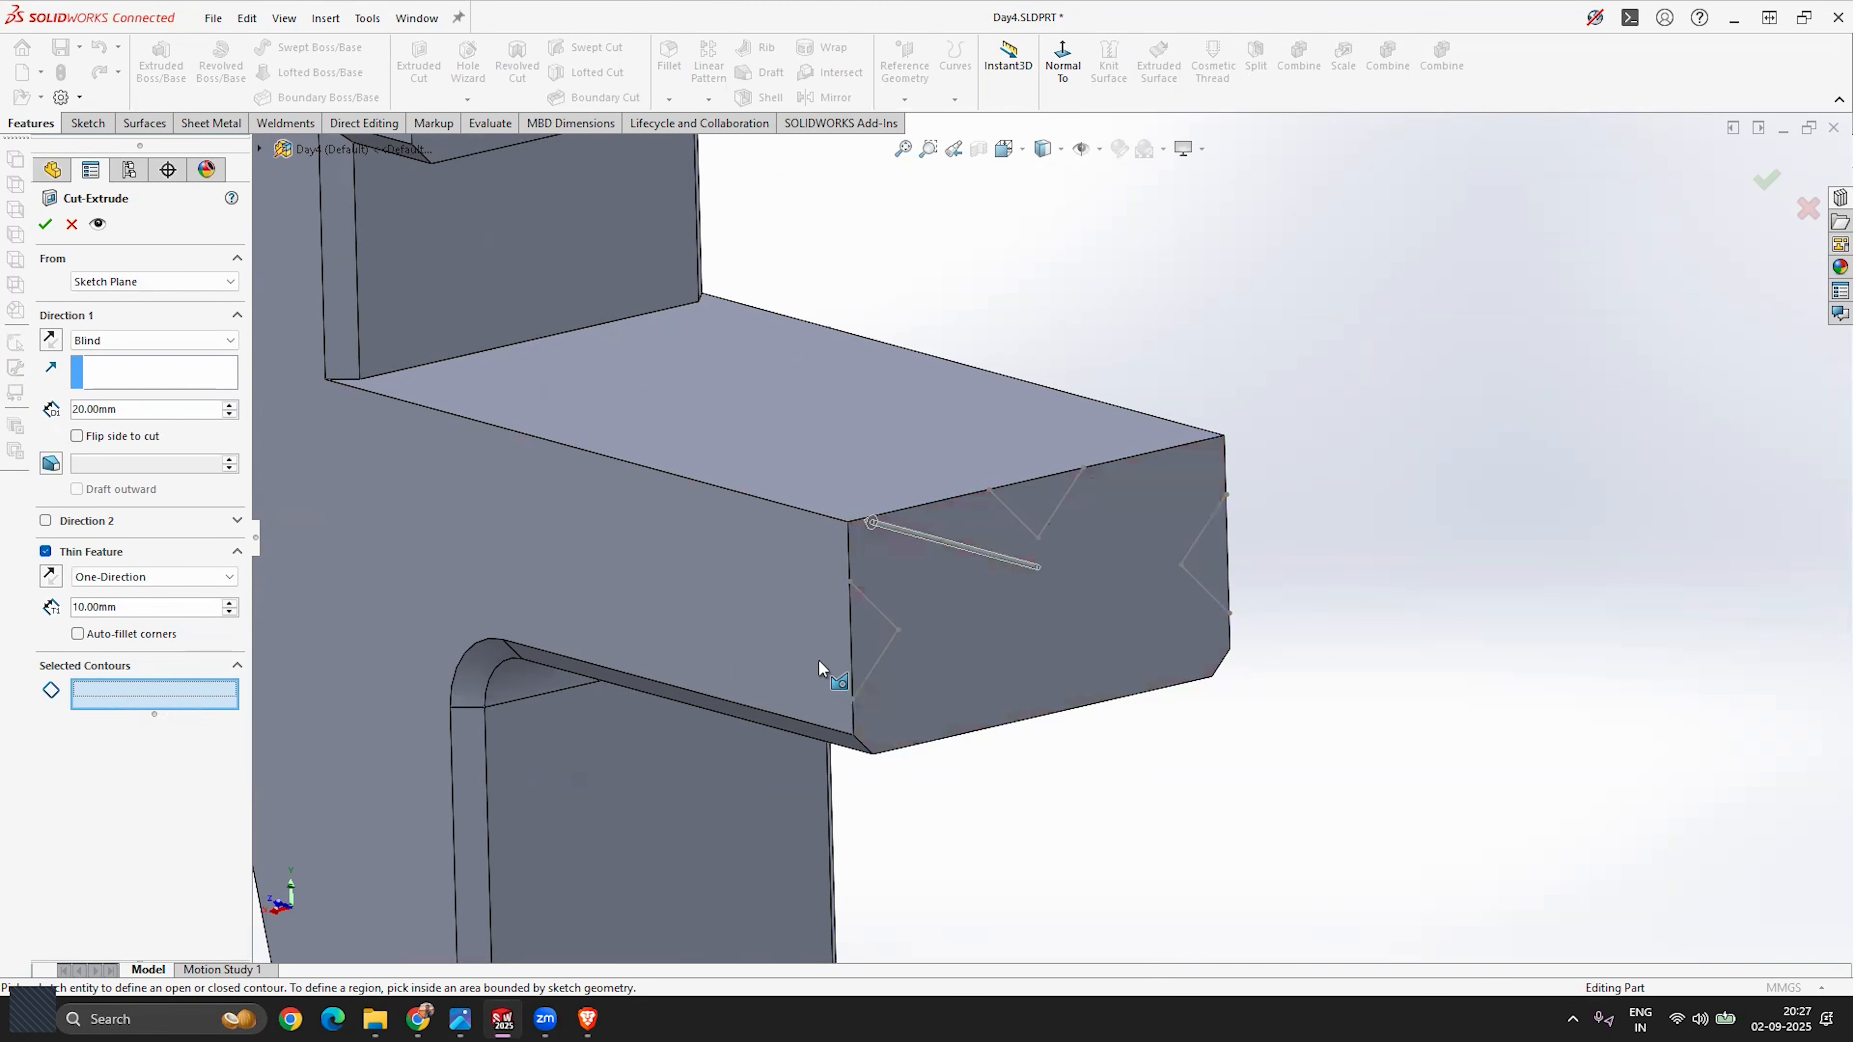
Step: Select the left, top and right triangular notch regions as the cut's contours and turn off Thin Feature
{"action": "left_click", "coordinate": [865, 640]}
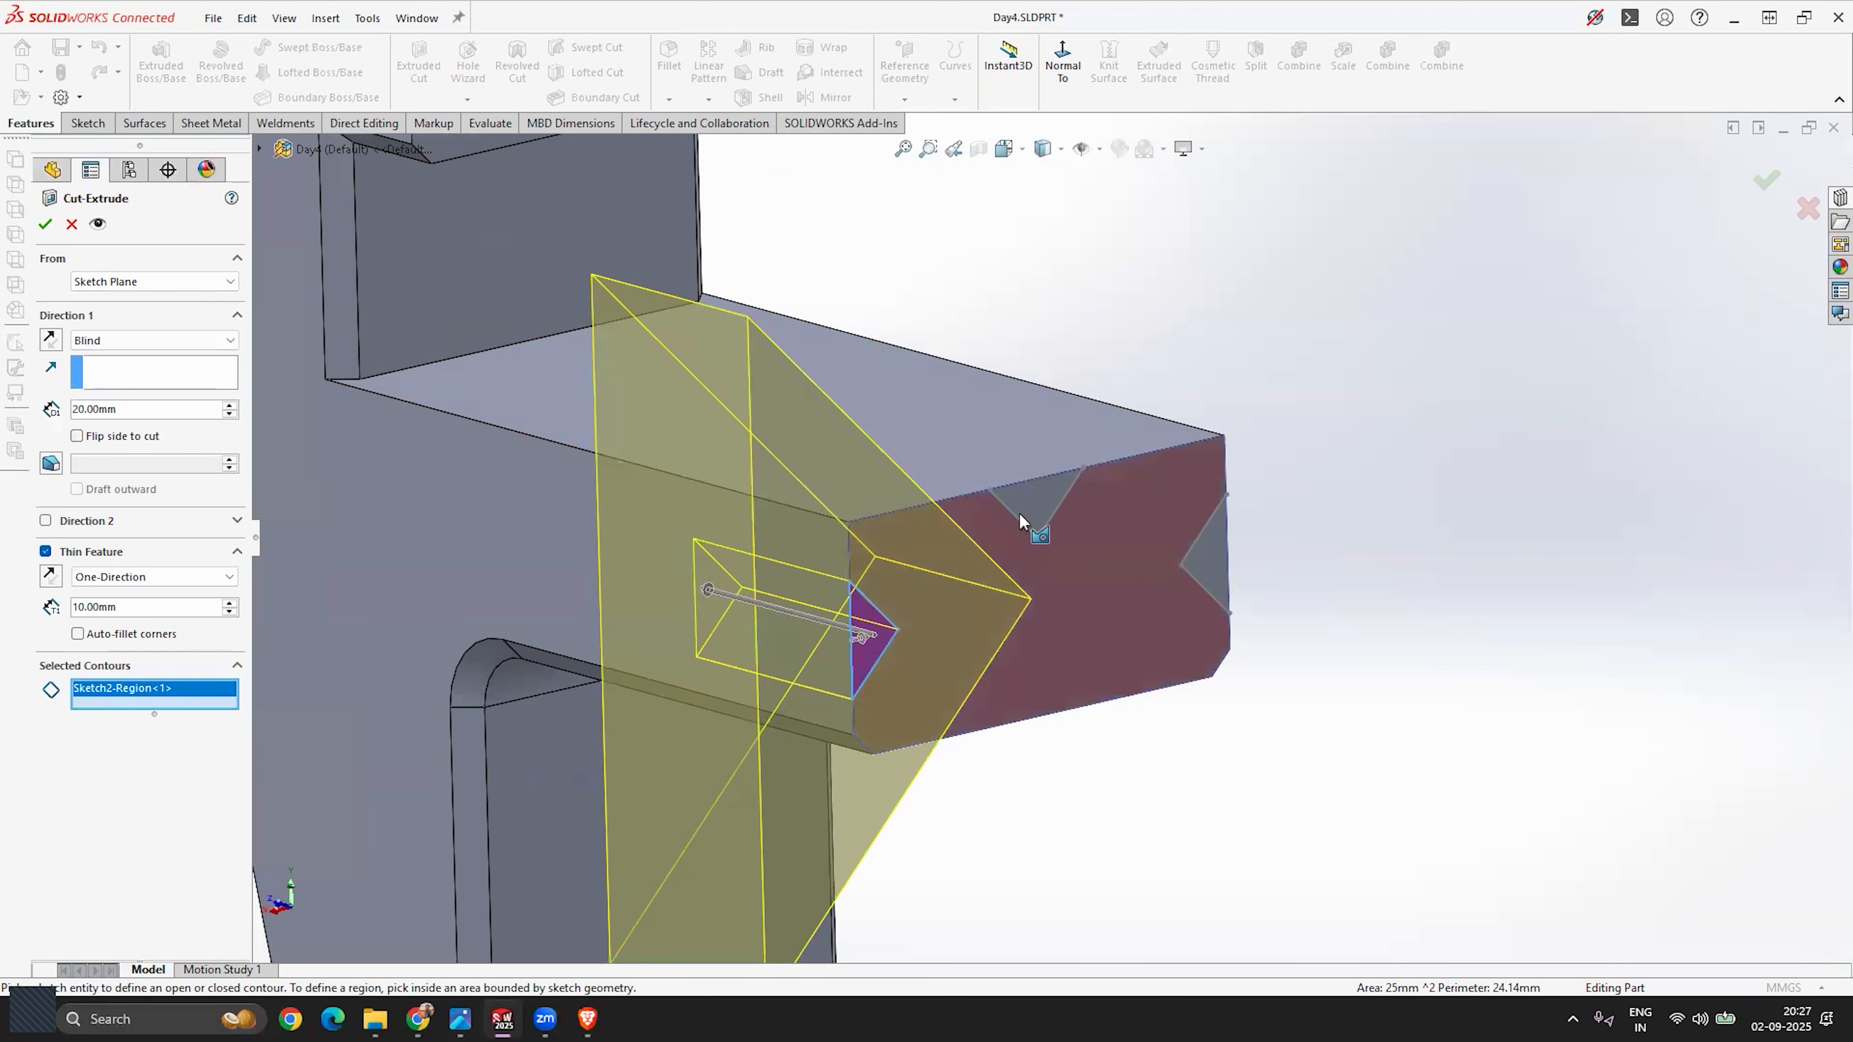
{"action": "left_click", "coordinate": [1043, 507]}
{"action": "left_click", "coordinate": [1207, 568]}
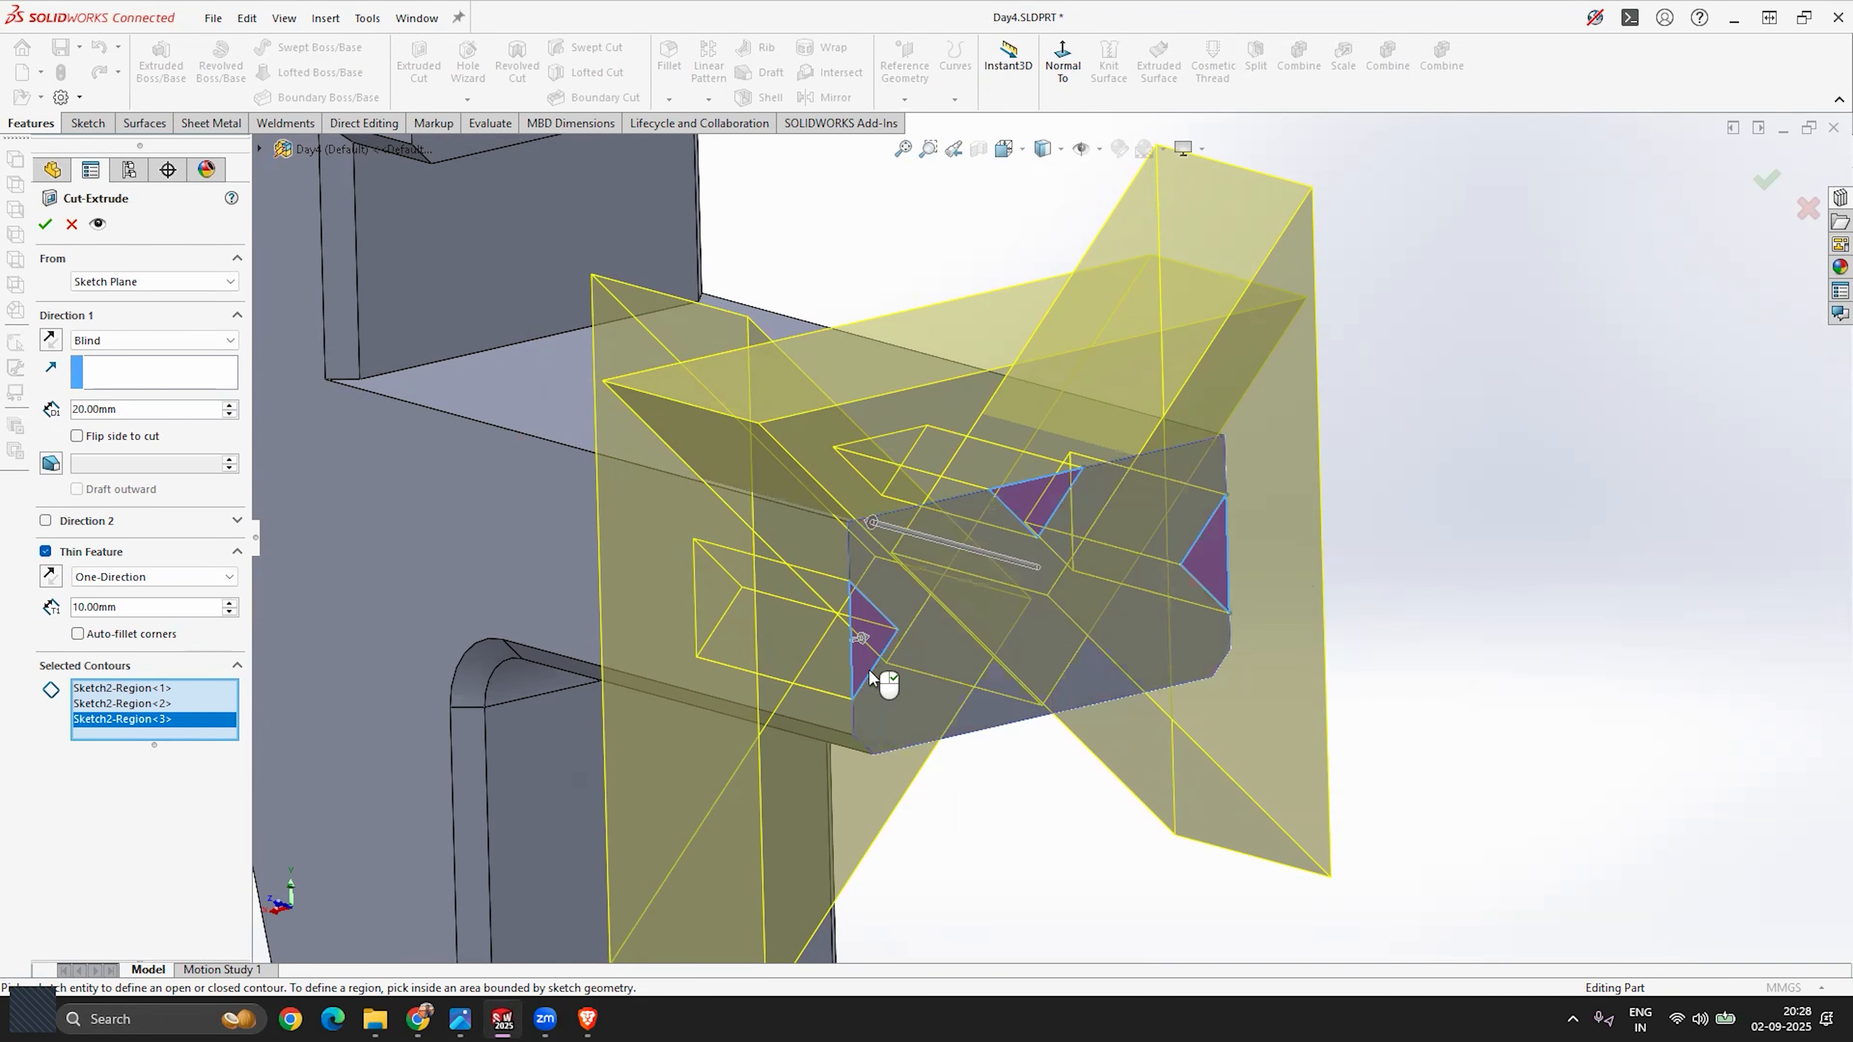
{"action": "left_click", "coordinate": [46, 553]}
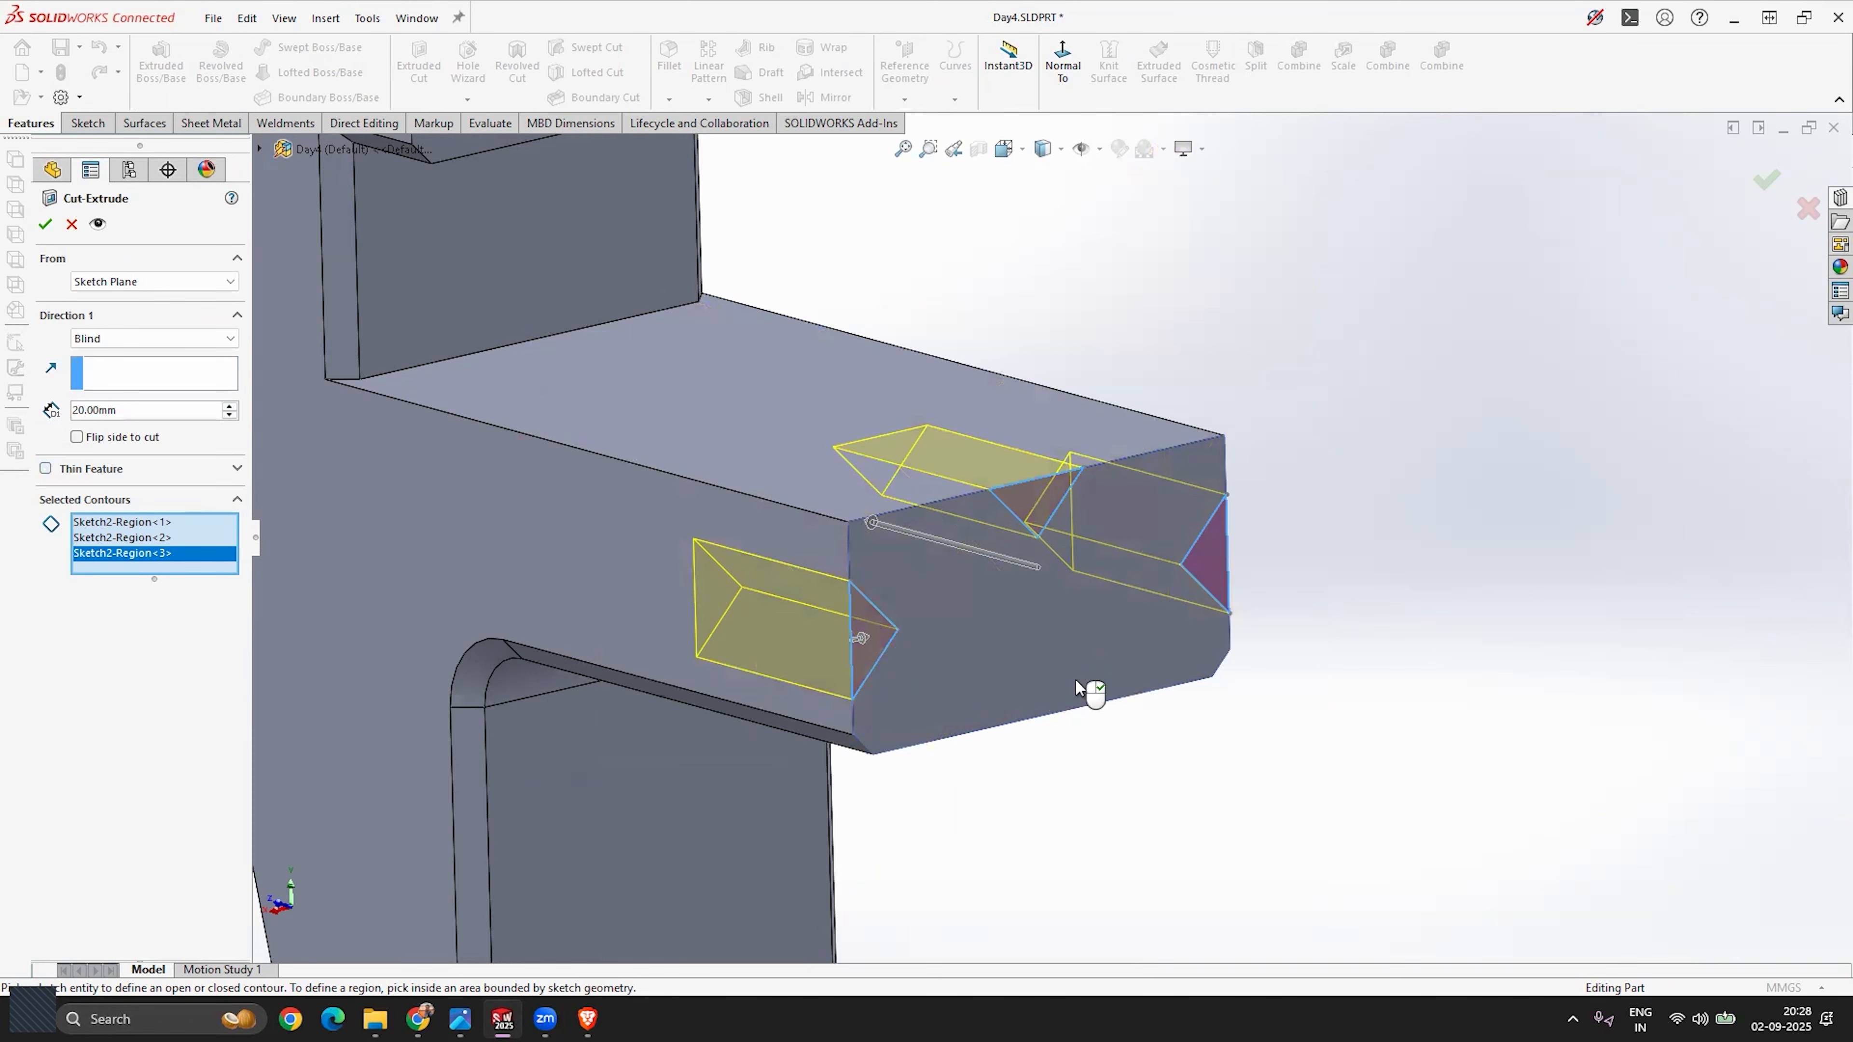
{"action": "middle_click_drag", "start_coordinate": [1104, 734], "coordinate": [1161, 737]}
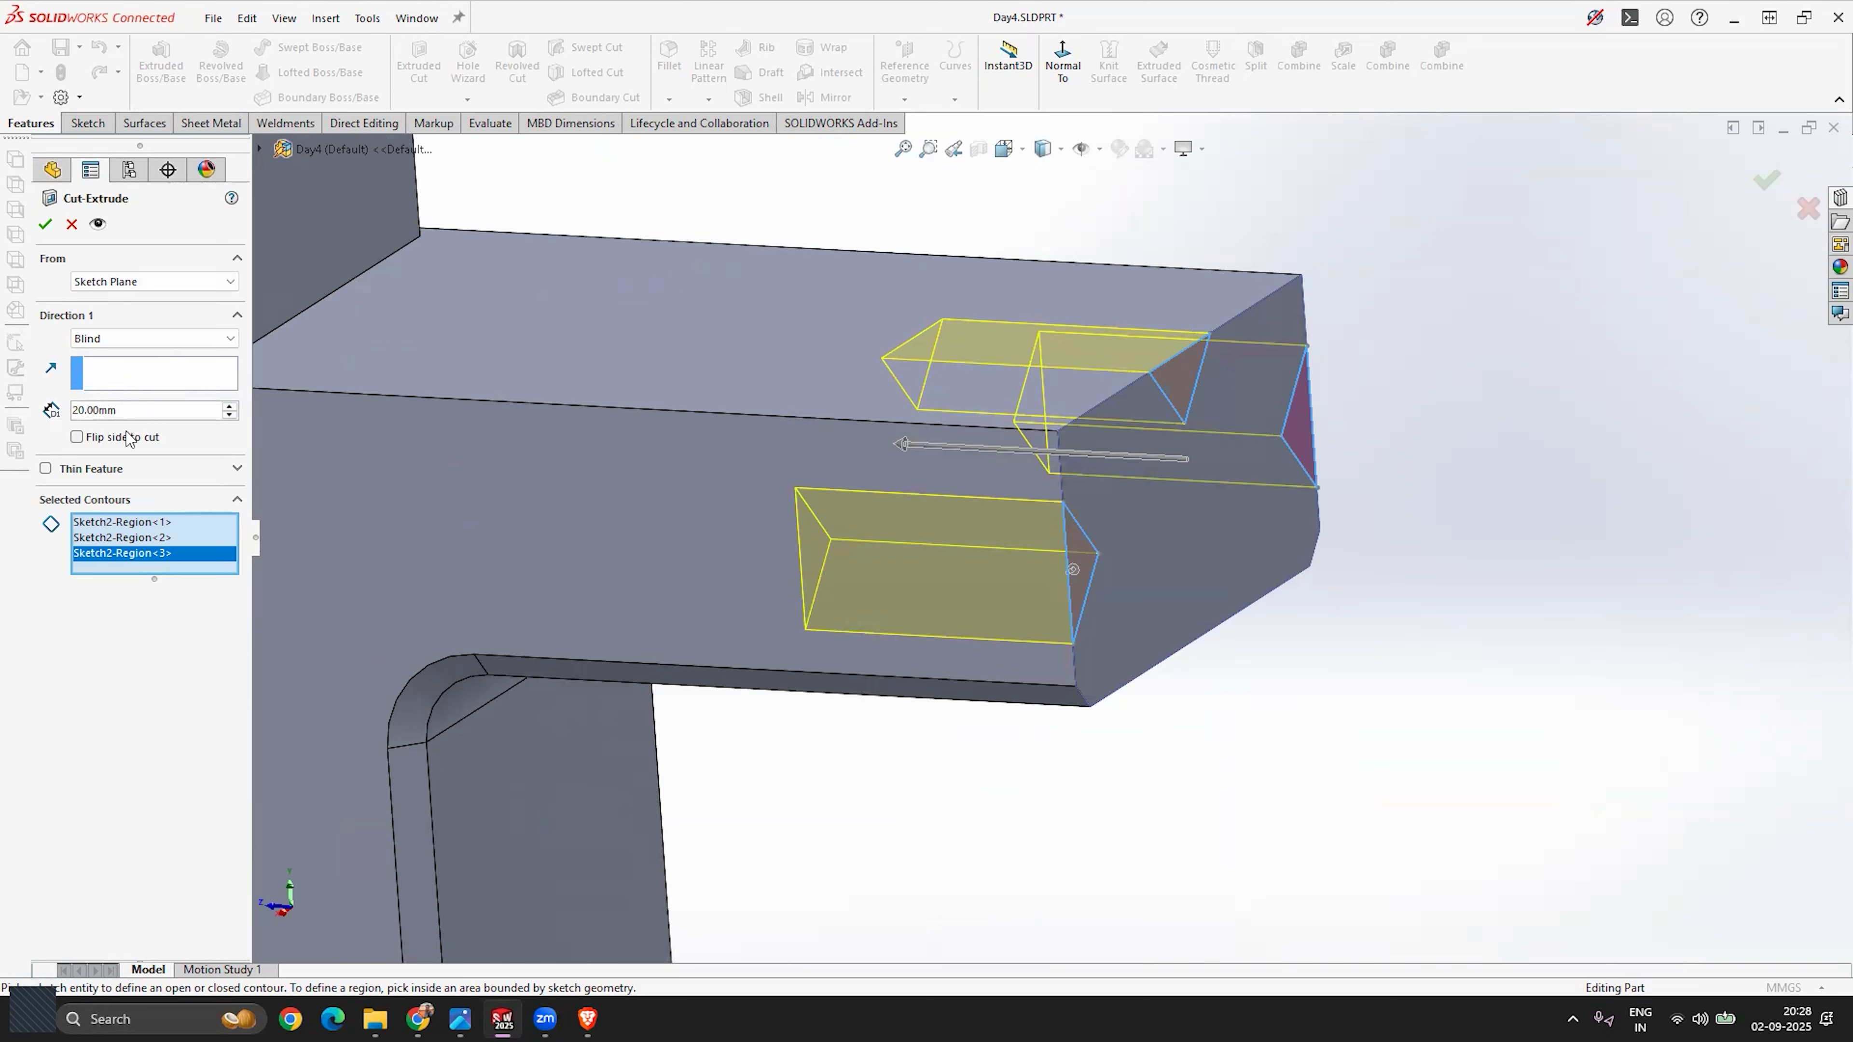
Step: Try the Through All - Both end condition for the V-notch cut and set it back to Blind
{"action": "scroll", "coordinate": [1067, 569], "scroll_direction": "up", "scroll_amount": 3}
{"action": "scroll", "coordinate": [952, 579], "scroll_direction": "down", "scroll_amount": 2}
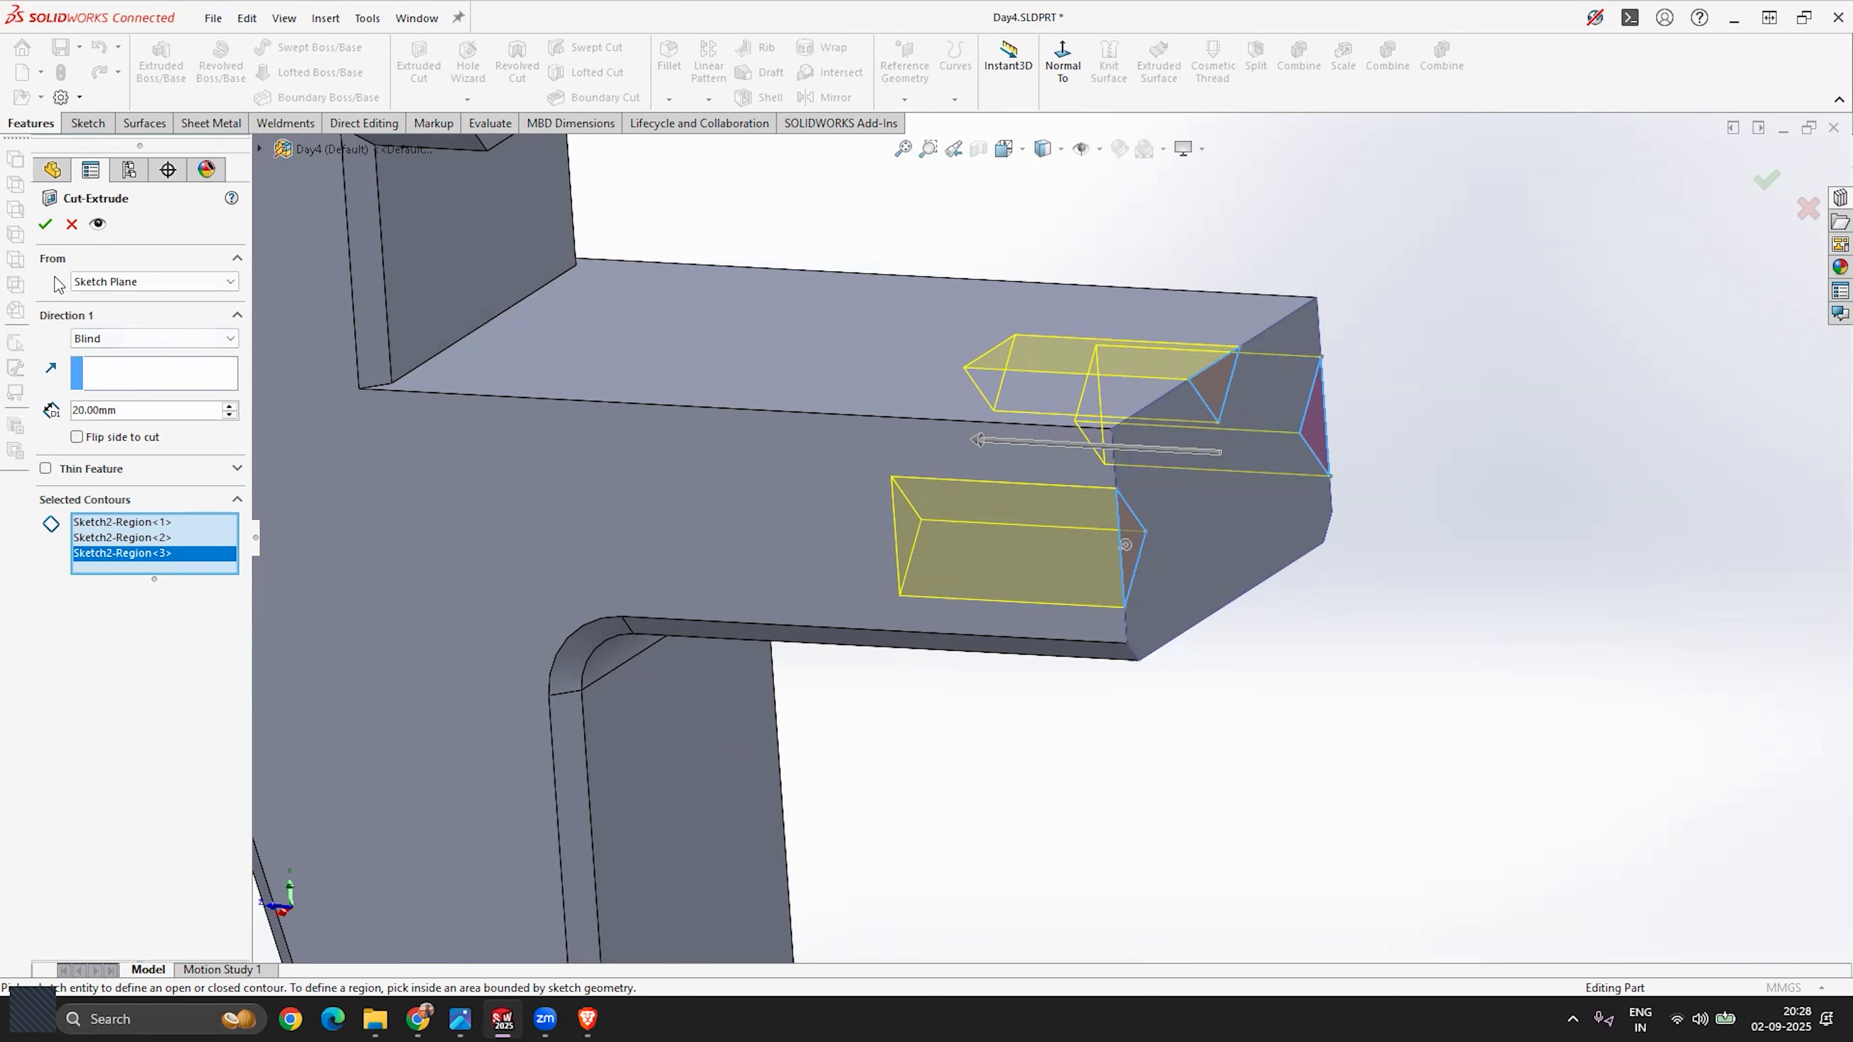
{"action": "left_click", "coordinate": [94, 339]}
{"action": "left_click", "coordinate": [119, 328]}
{"action": "left_click", "coordinate": [121, 337]}
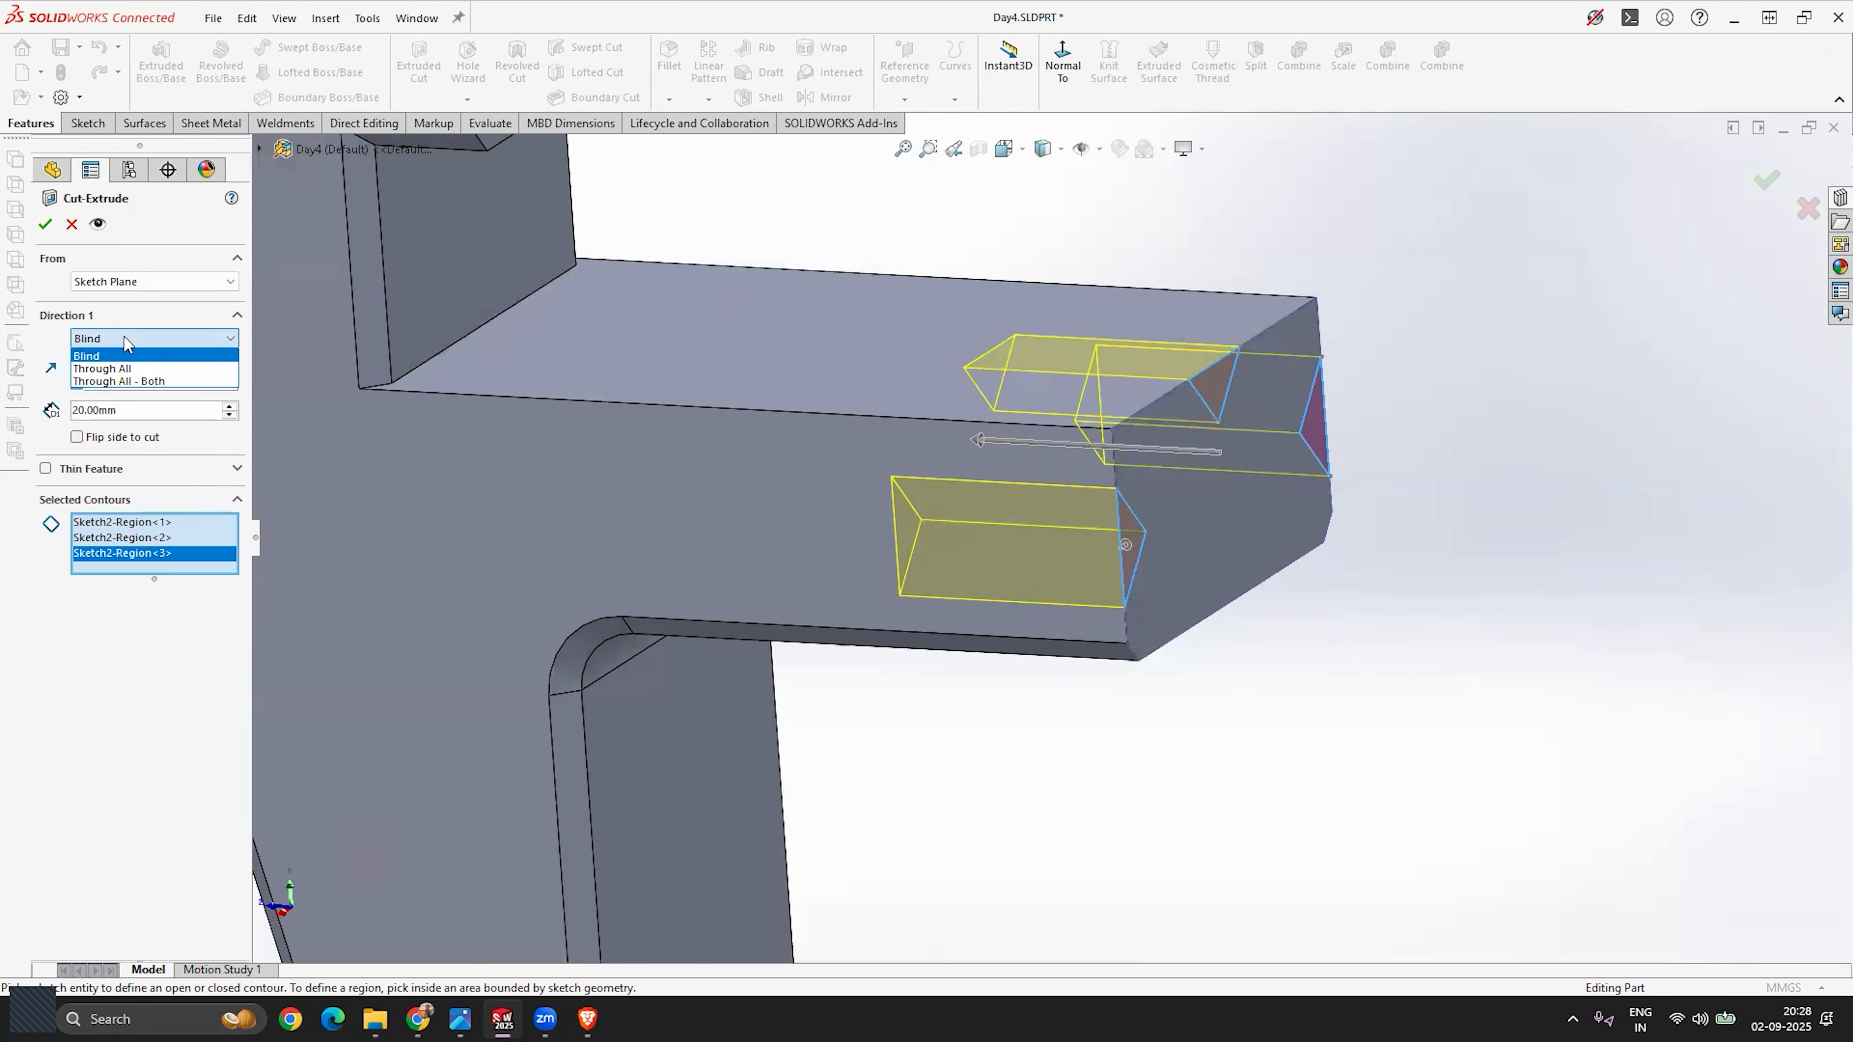
{"action": "left_click", "coordinate": [143, 381]}
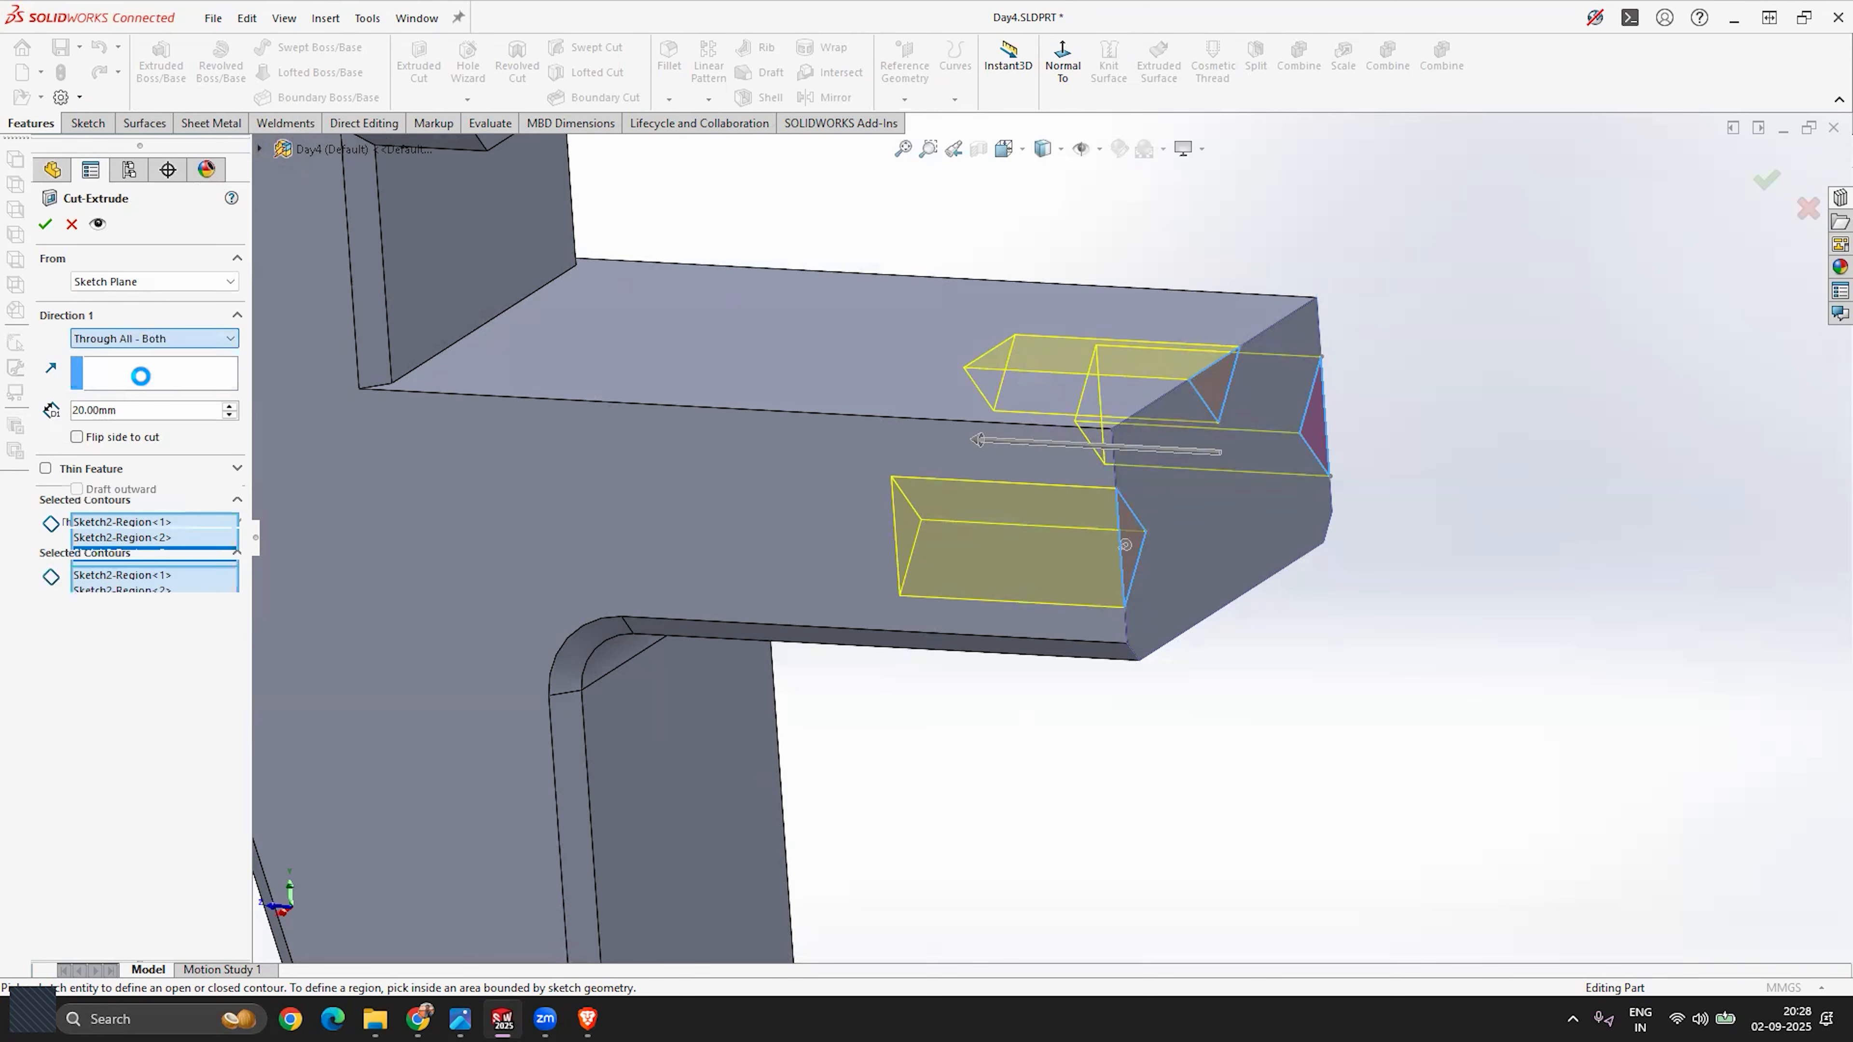
{"action": "left_click", "coordinate": [143, 340]}
{"action": "left_click", "coordinate": [131, 365]}
{"action": "left_click", "coordinate": [132, 340]}
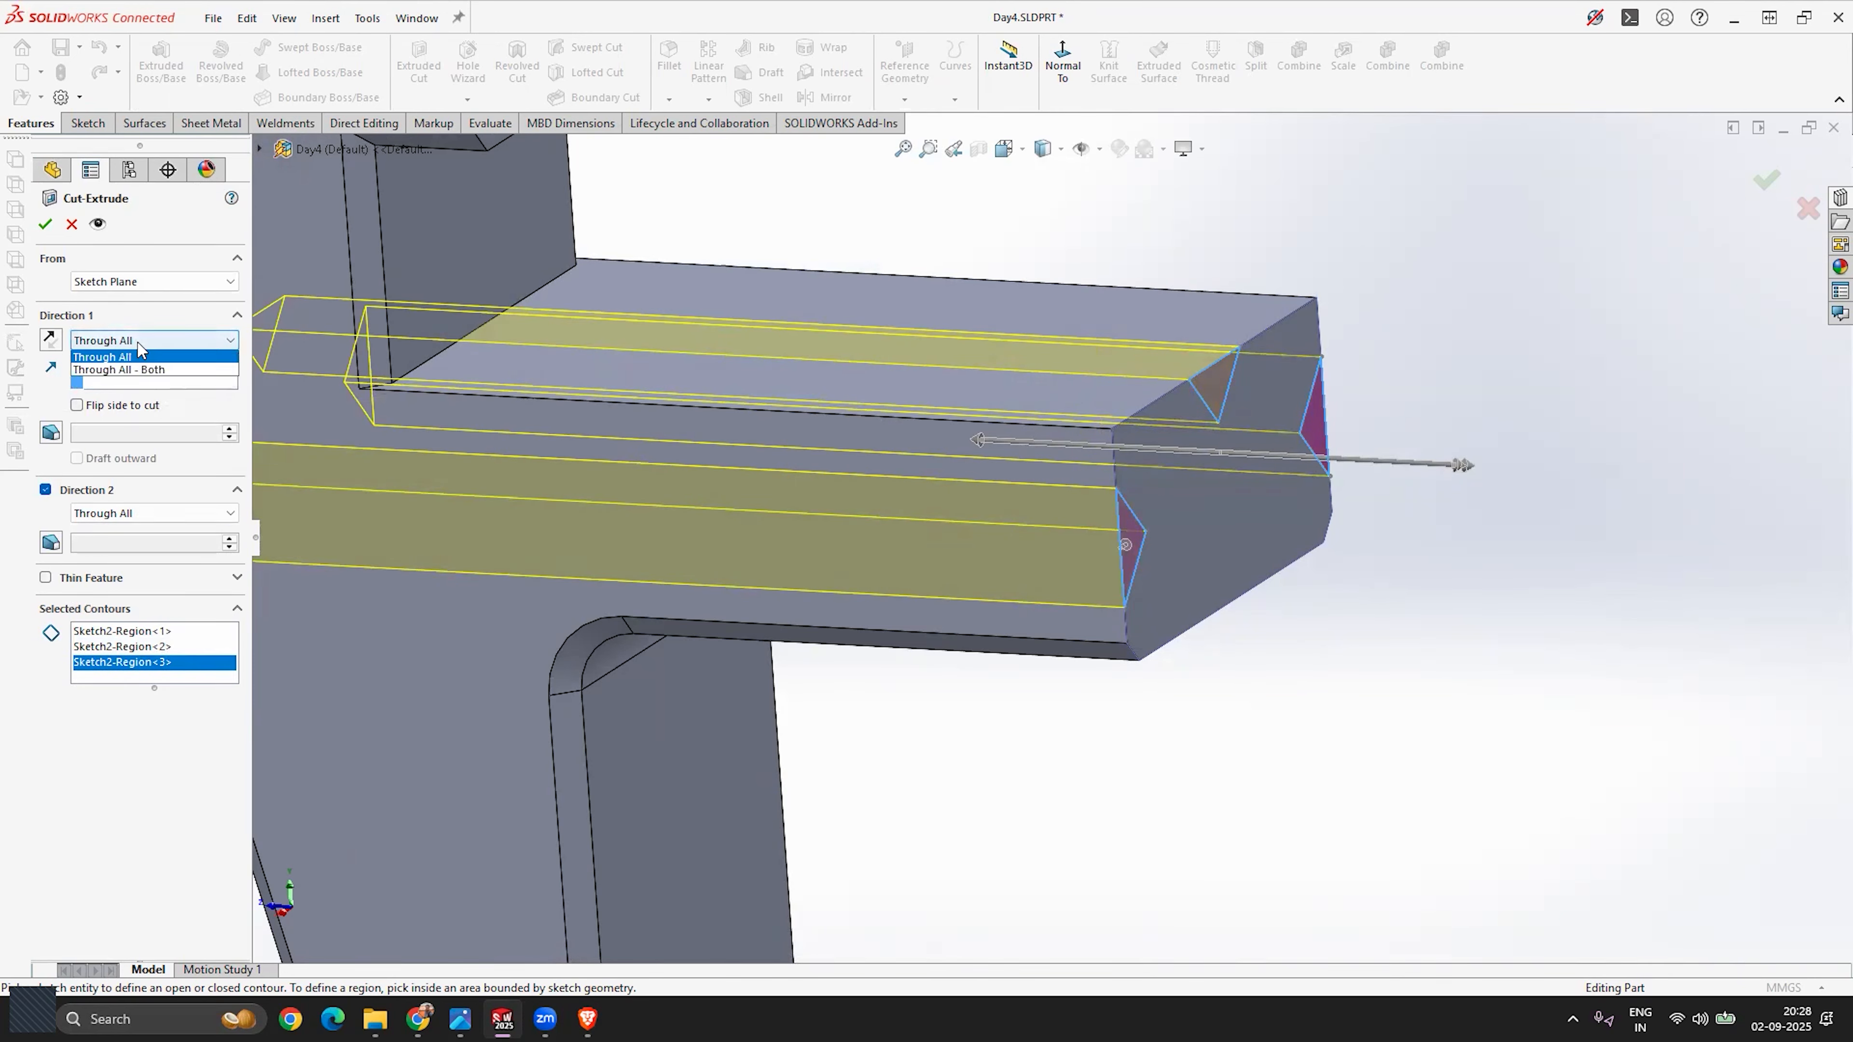
{"action": "left_click", "coordinate": [124, 352]}
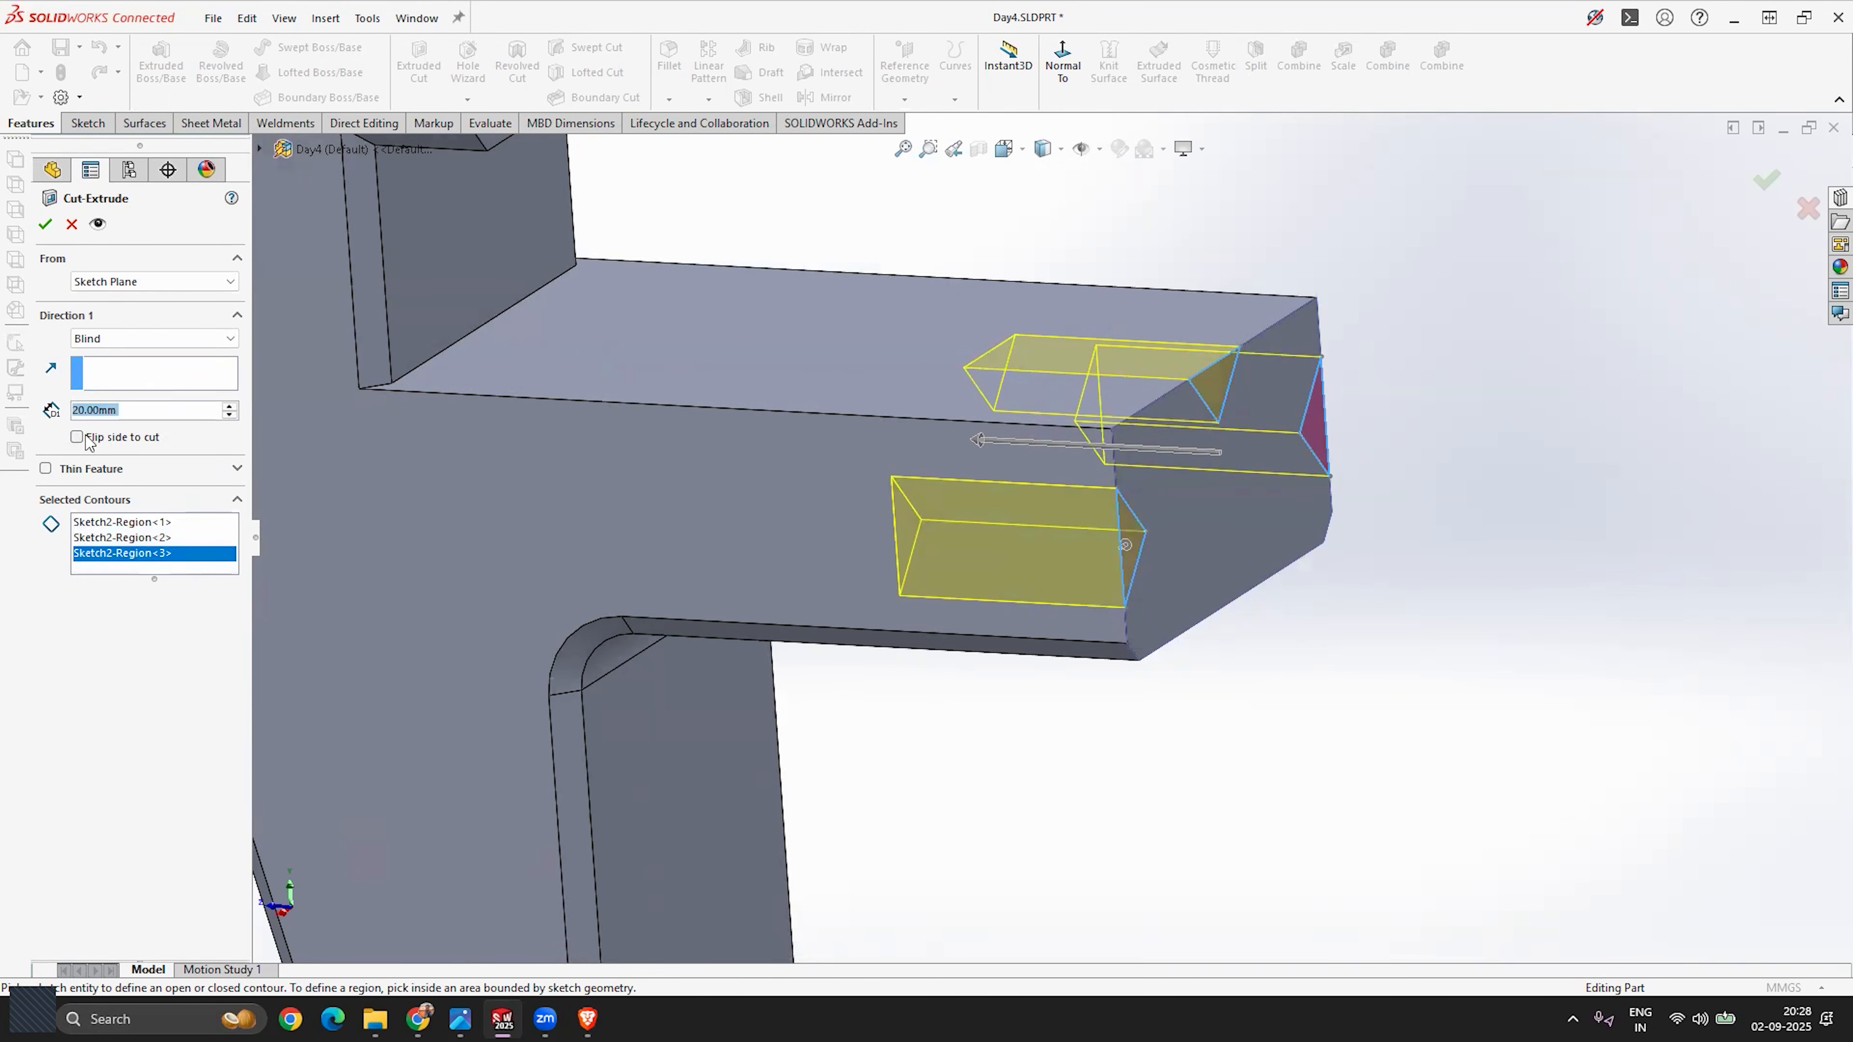
{"action": "left_click", "coordinate": [144, 377]}
{"action": "key", "text": "f"}
{"action": "left_click", "coordinate": [899, 631]}
{"action": "scroll", "coordinate": [899, 631], "scroll_direction": "down", "scroll_amount": 3}
{"action": "mouse_move", "coordinate": [837, 590]}
{"action": "middle_mouse_down"}
{"action": "mouse_move", "coordinate": [861, 577]}
{"action": "mouse_move", "coordinate": [814, 548]}
{"action": "mouse_move", "coordinate": [845, 584]}
{"action": "middle_mouse_up"}
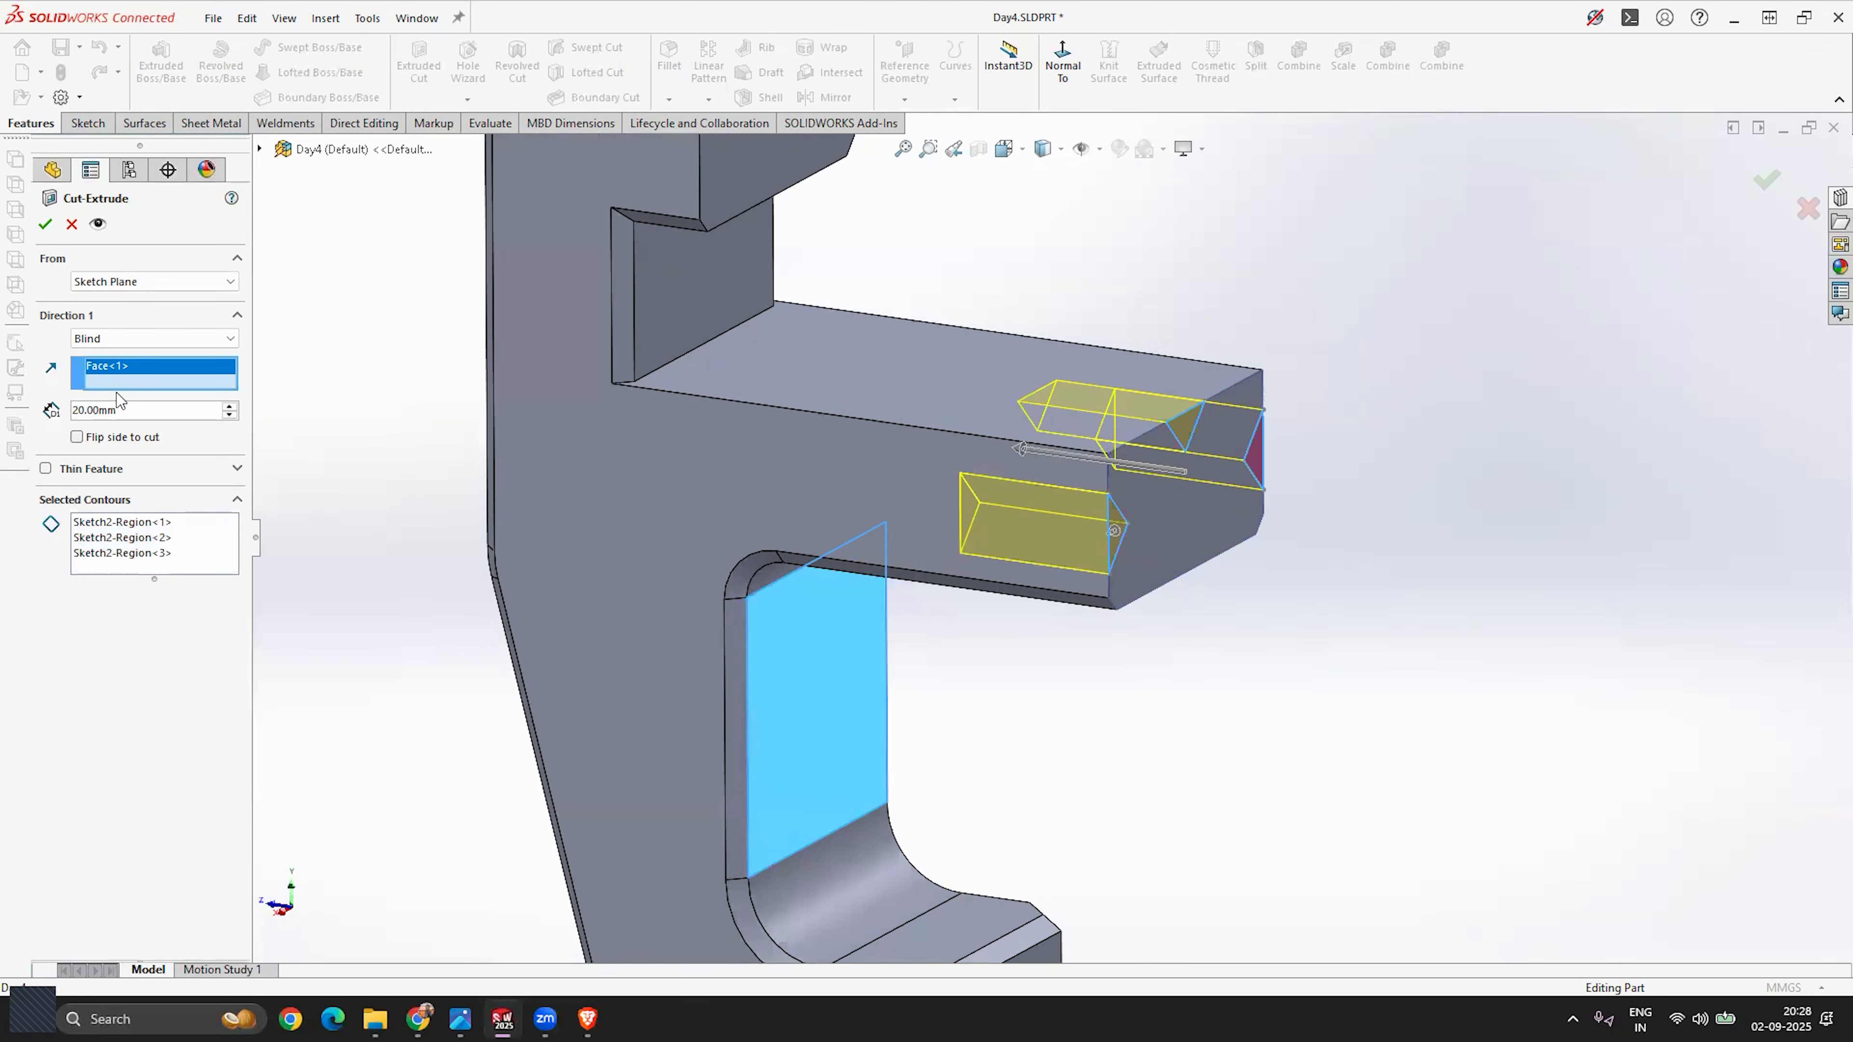
{"action": "key", "text": "Delete"}
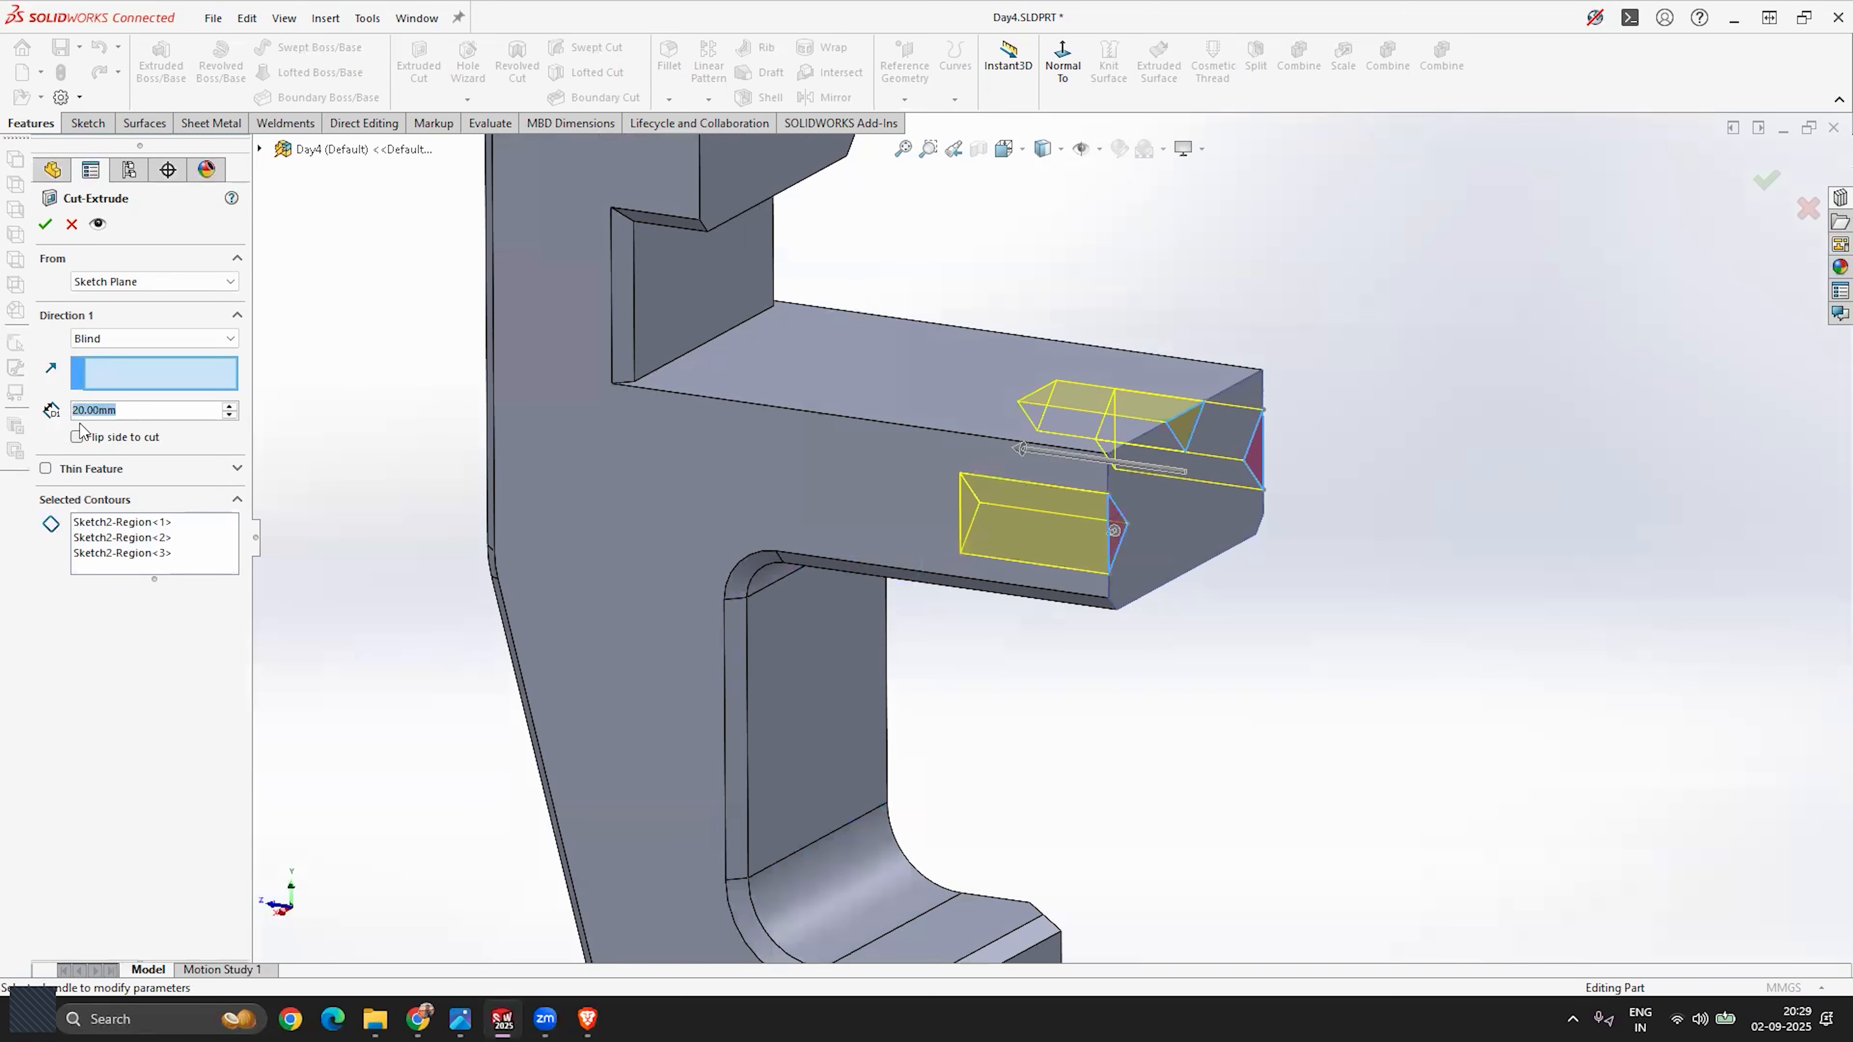
Step: Try blind depths of 50 mm and 70 mm for the V-notch cut
{"action": "type", "text": "50"}
{"action": "key", "text": "Return"}
{"action": "middle_click_drag", "start_coordinate": [976, 664], "coordinate": [978, 708]}
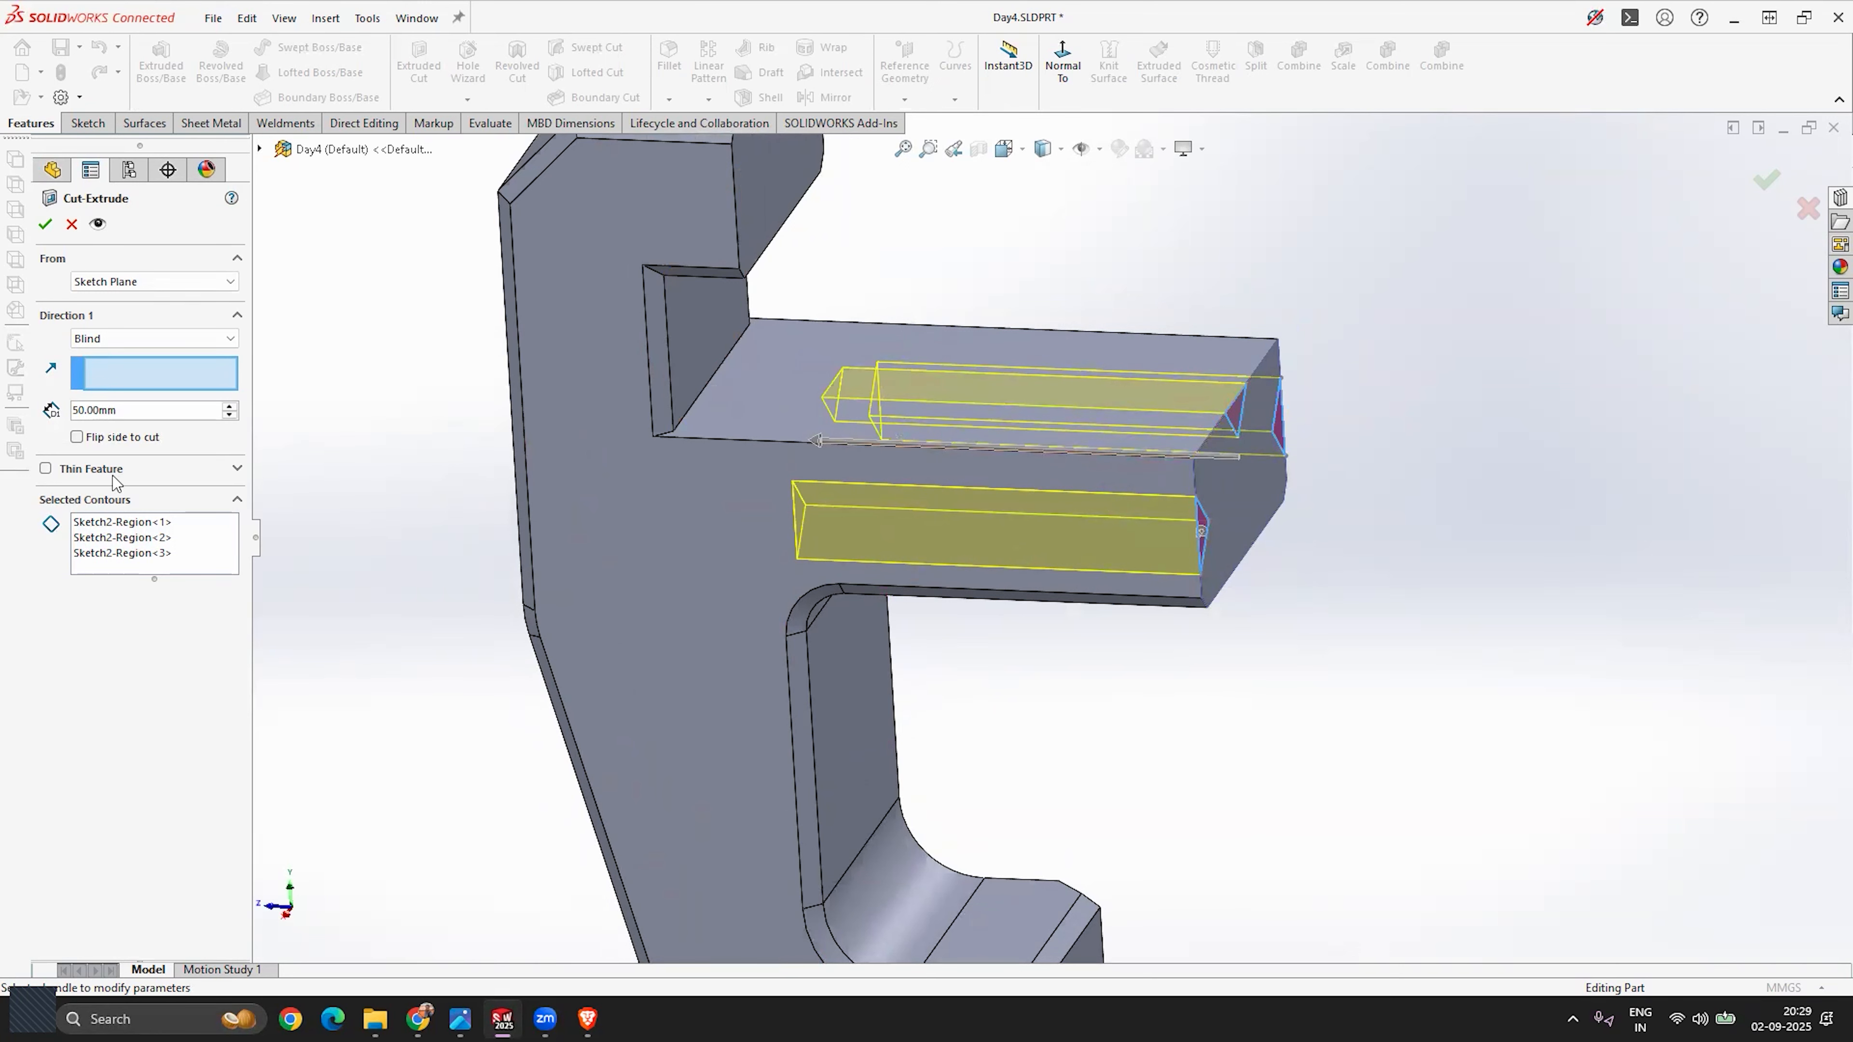
{"action": "double_click", "coordinate": [95, 411]}
{"action": "type", "text": "70"}
{"action": "key", "text": "Return"}
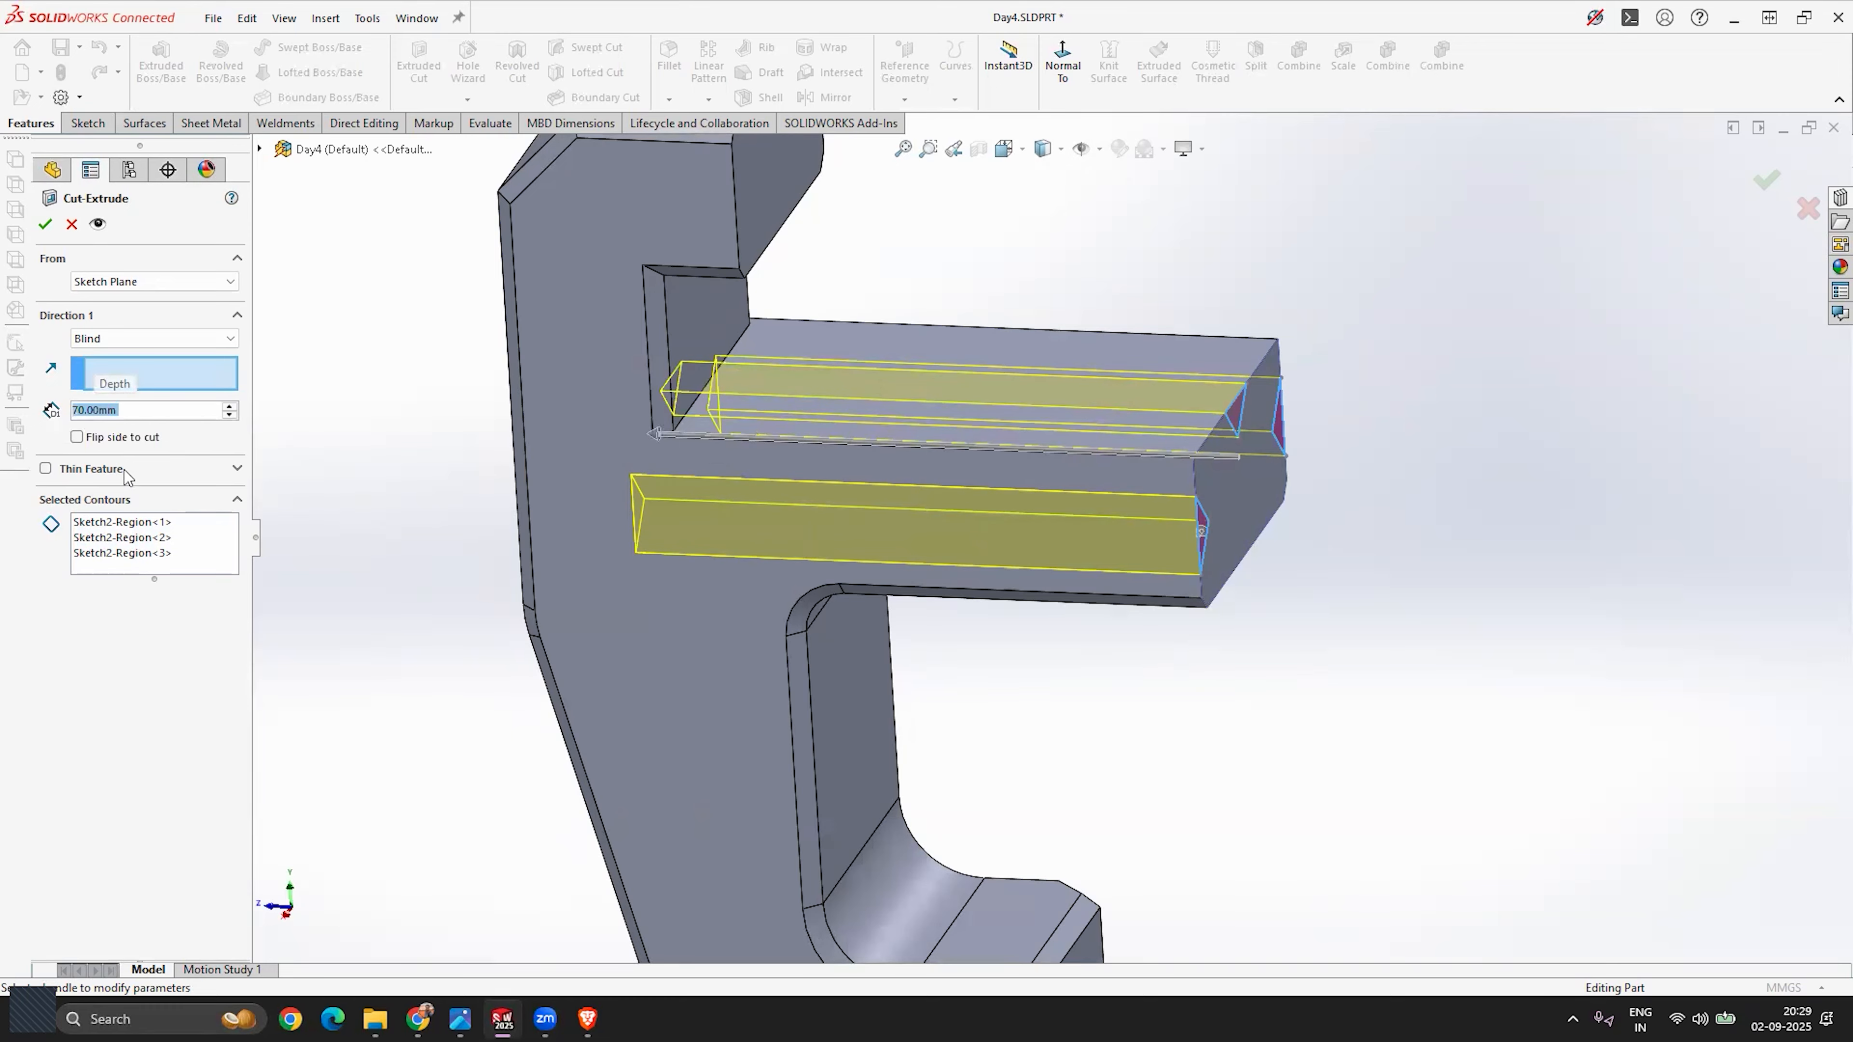
{"action": "middle_click_drag", "start_coordinate": [802, 325], "coordinate": [781, 438]}
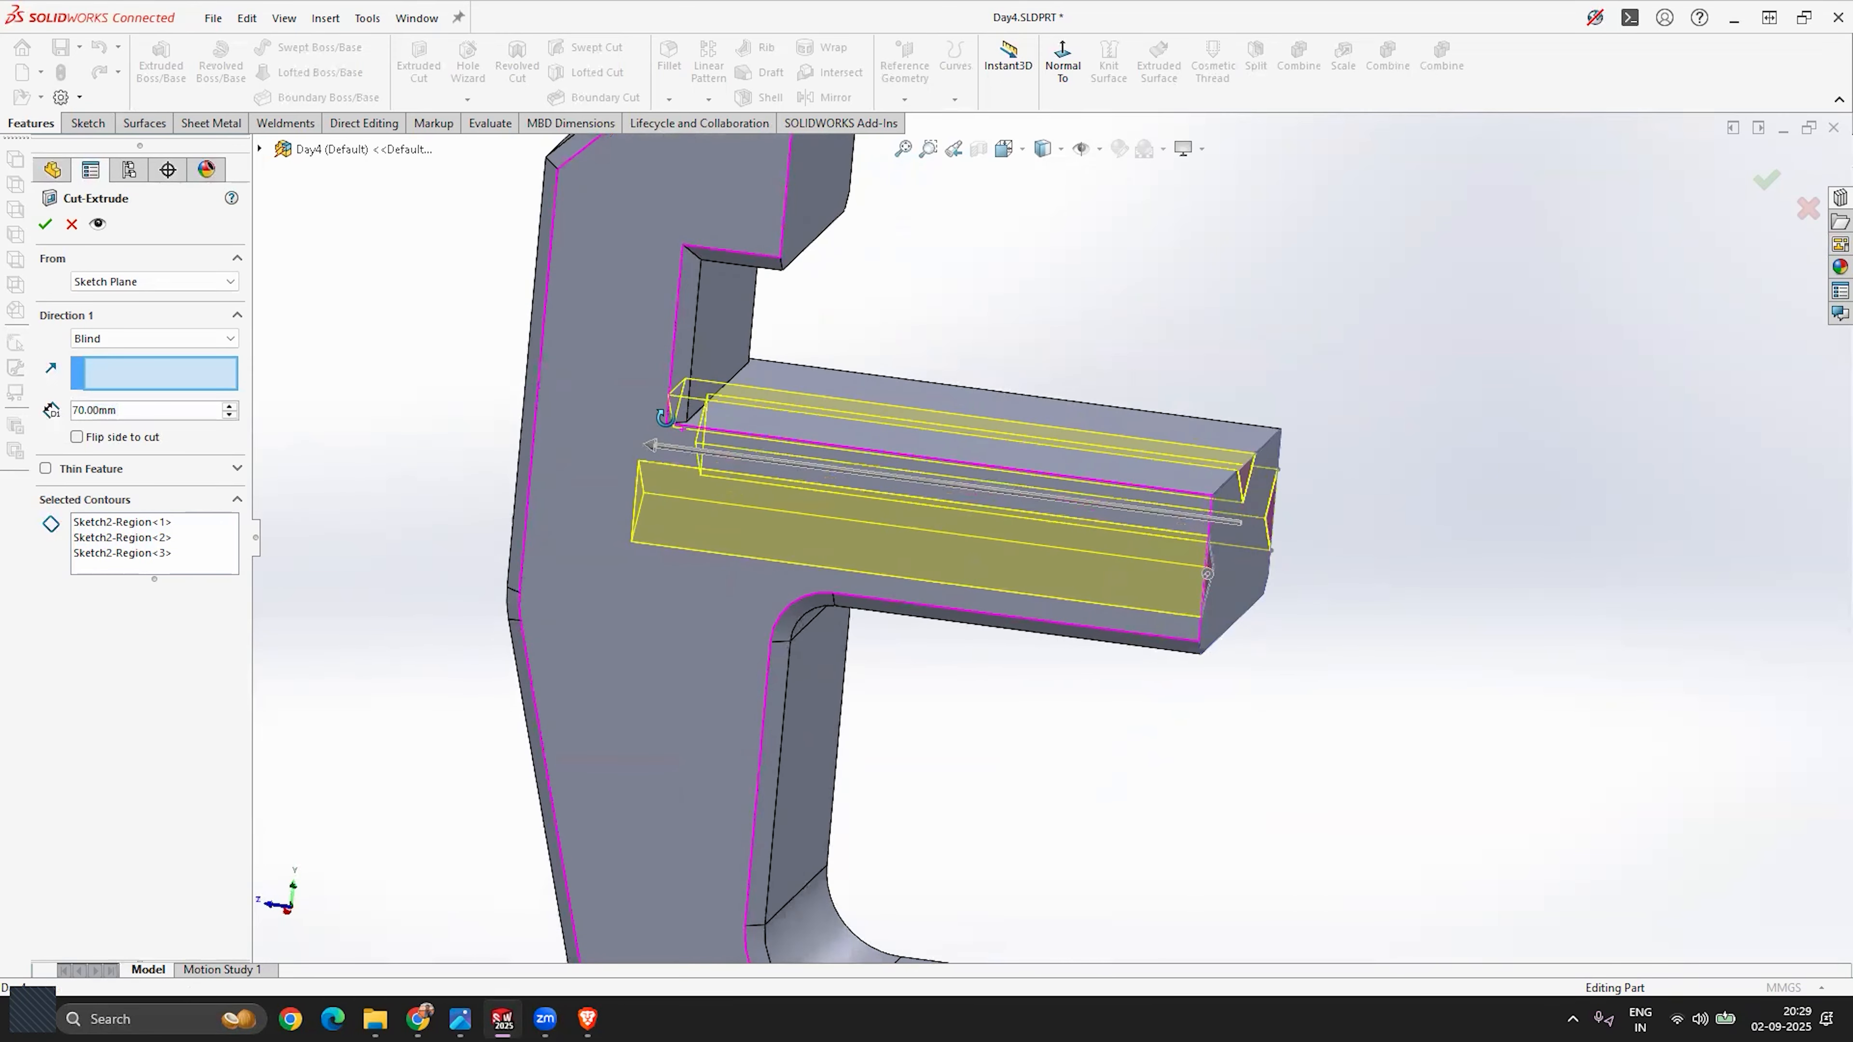
{"action": "left_click", "coordinate": [1067, 78]}
Step: Set the V-notch cut's blind depth to 65 mm and apply the cut
{"action": "mouse_move", "coordinate": [992, 394]}
{"action": "middle_mouse_down"}
{"action": "mouse_move", "coordinate": [1145, 447]}
{"action": "mouse_move", "coordinate": [1076, 454]}
{"action": "middle_mouse_up"}
{"action": "left_click_drag", "start_coordinate": [127, 411], "coordinate": [38, 413]}
{"action": "type", "text": "65"}
{"action": "key", "text": "Return"}
{"action": "middle_click_drag", "start_coordinate": [1081, 436], "coordinate": [927, 370]}
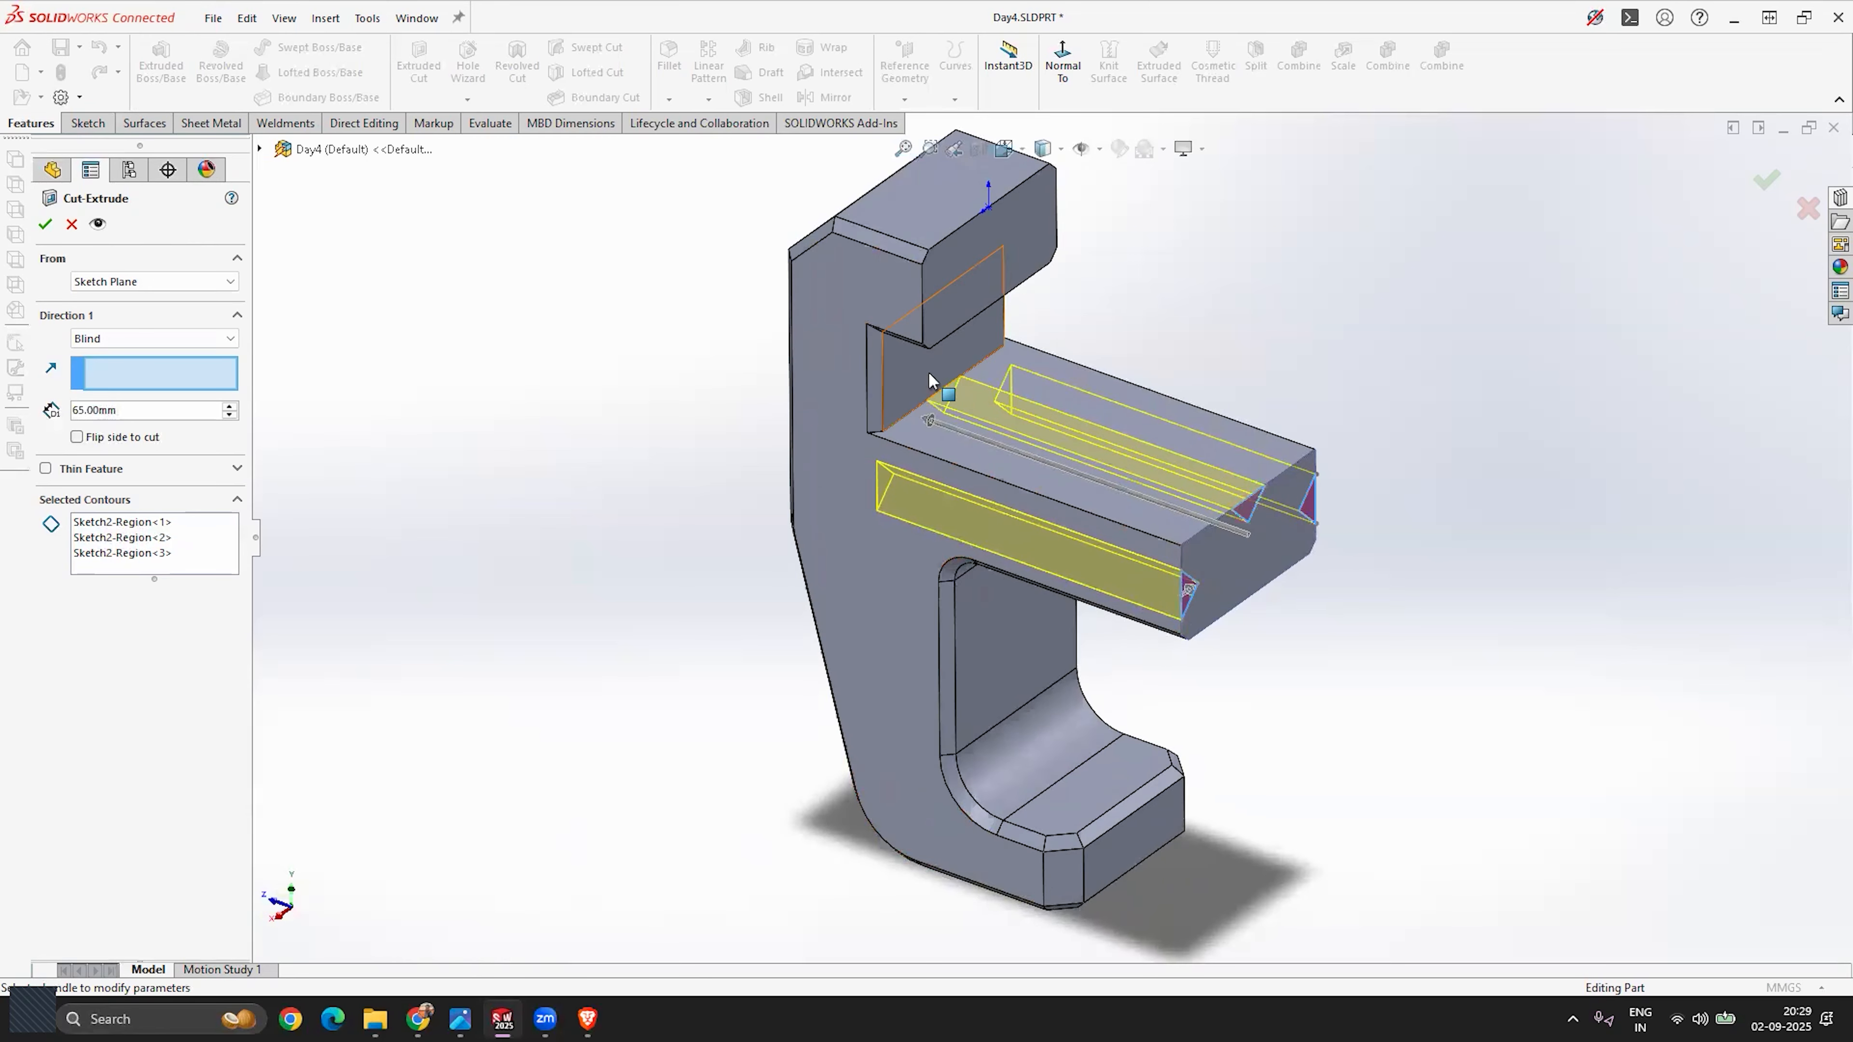
{"action": "scroll", "coordinate": [982, 518], "scroll_direction": "down", "scroll_amount": 5}
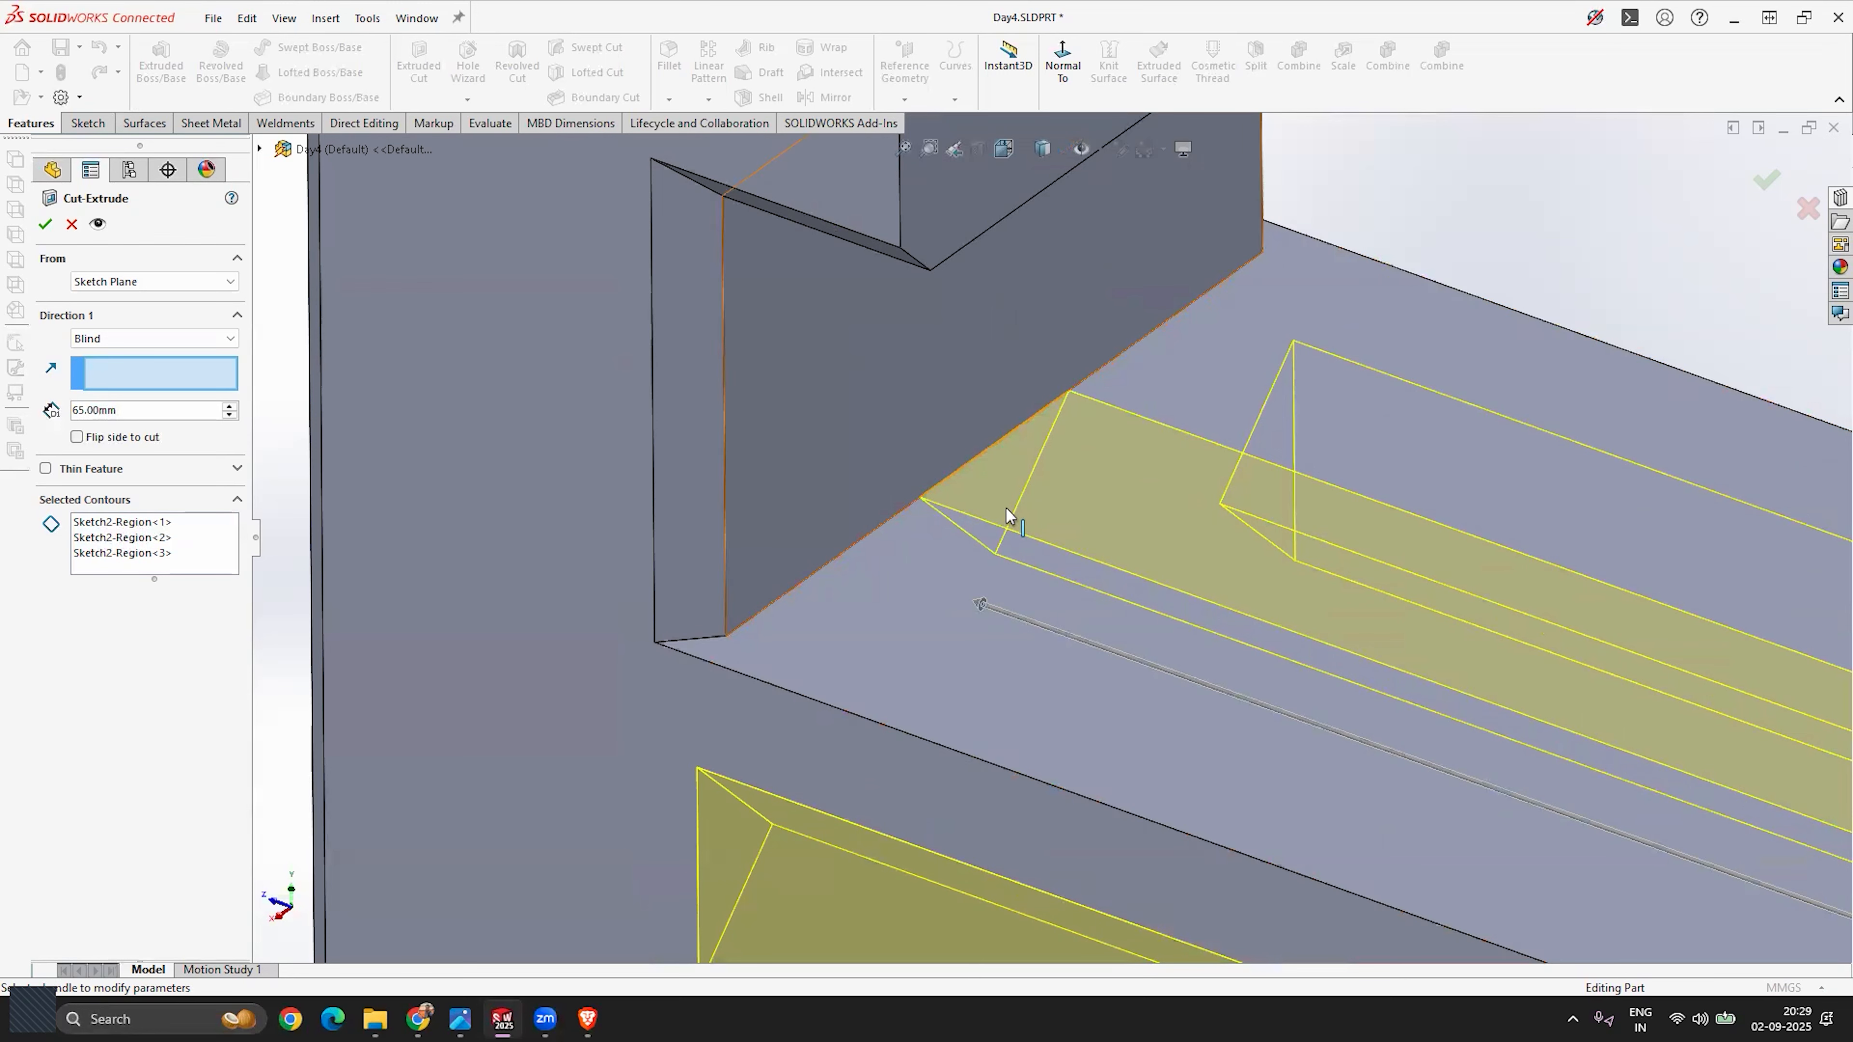
{"action": "scroll", "coordinate": [665, 428], "scroll_direction": "up", "scroll_amount": 6}
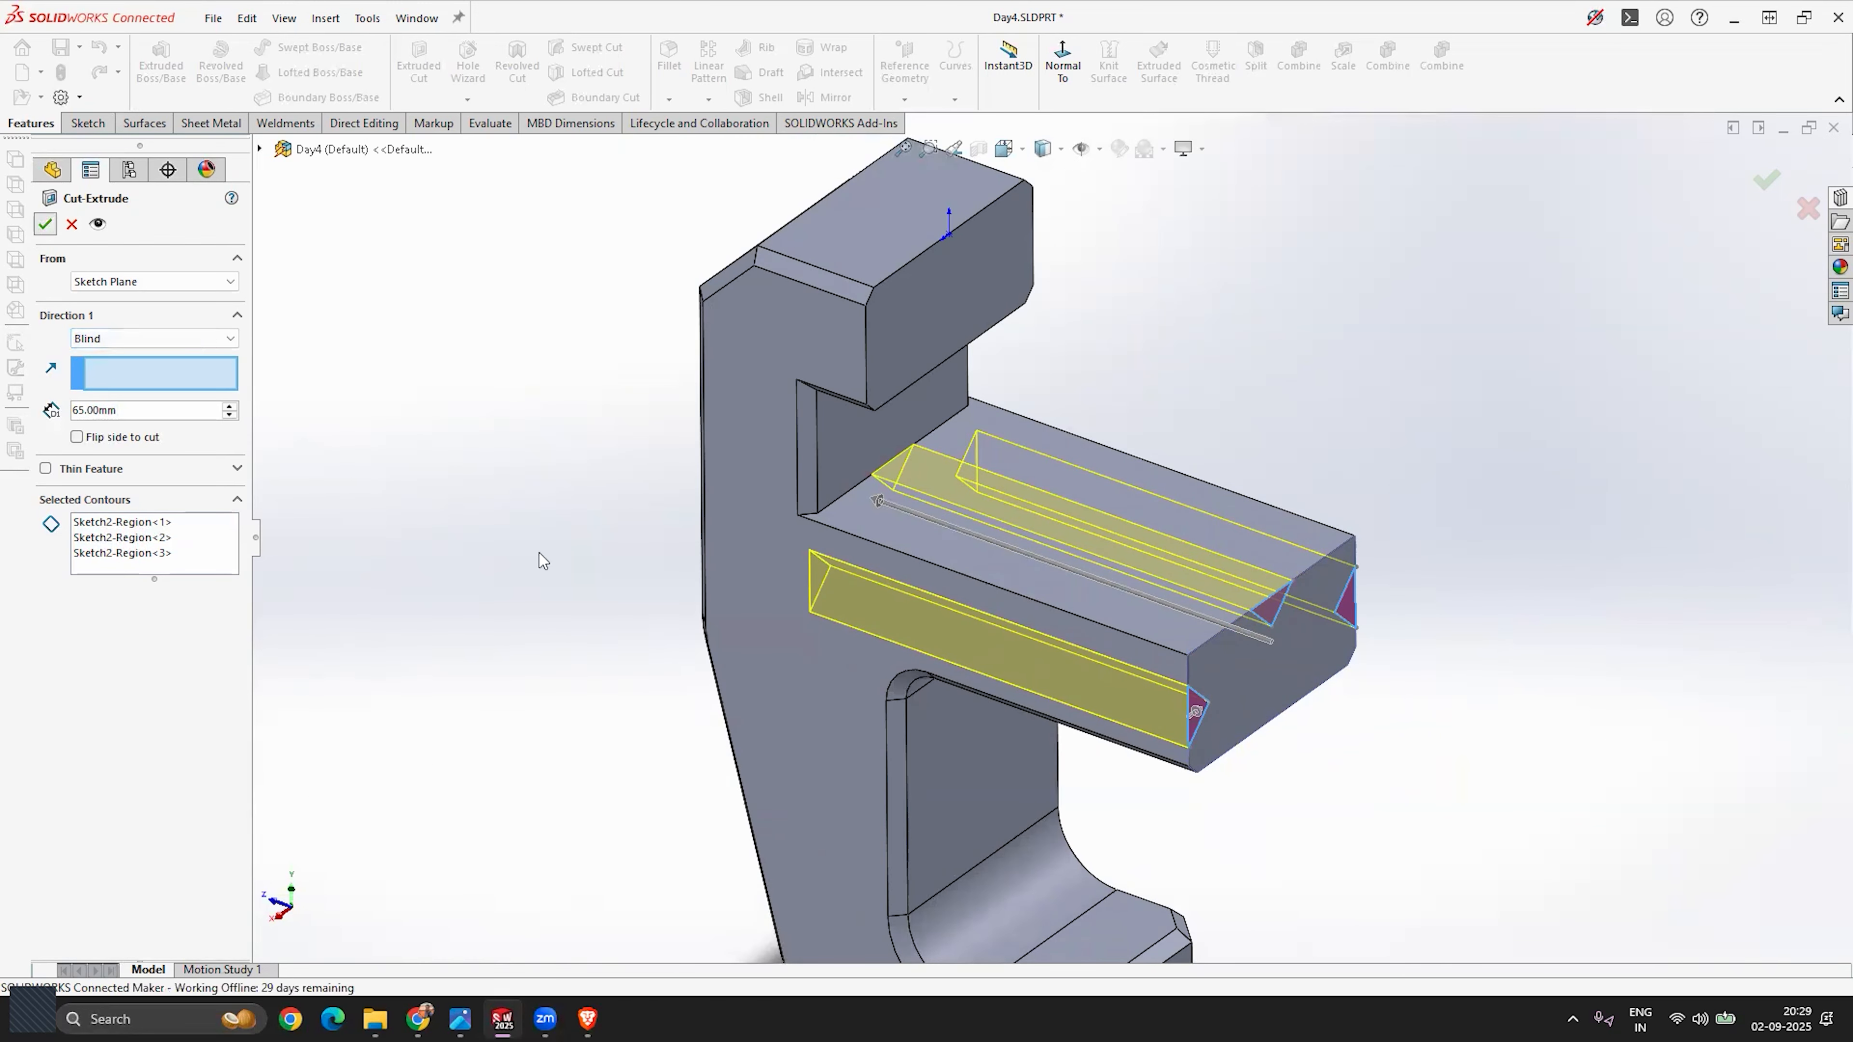
{"action": "left_click", "coordinate": [44, 224]}
Step: Examine the three V notches along the arm and at its end face
{"action": "mouse_move", "coordinate": [1048, 755]}
{"action": "middle_mouse_down"}
{"action": "mouse_move", "coordinate": [980, 612]}
{"action": "mouse_move", "coordinate": [908, 634]}
{"action": "mouse_move", "coordinate": [1013, 621]}
{"action": "mouse_move", "coordinate": [1053, 693]}
{"action": "middle_mouse_up"}
{"action": "key", "text": "f"}
{"action": "mouse_move", "coordinate": [1274, 578]}
{"action": "middle_mouse_down"}
{"action": "mouse_move", "coordinate": [1344, 521]}
{"action": "mouse_move", "coordinate": [1257, 617]}
{"action": "mouse_move", "coordinate": [1274, 578]}
{"action": "middle_mouse_up"}
{"action": "scroll", "coordinate": [1274, 578], "scroll_direction": "down", "scroll_amount": 2}
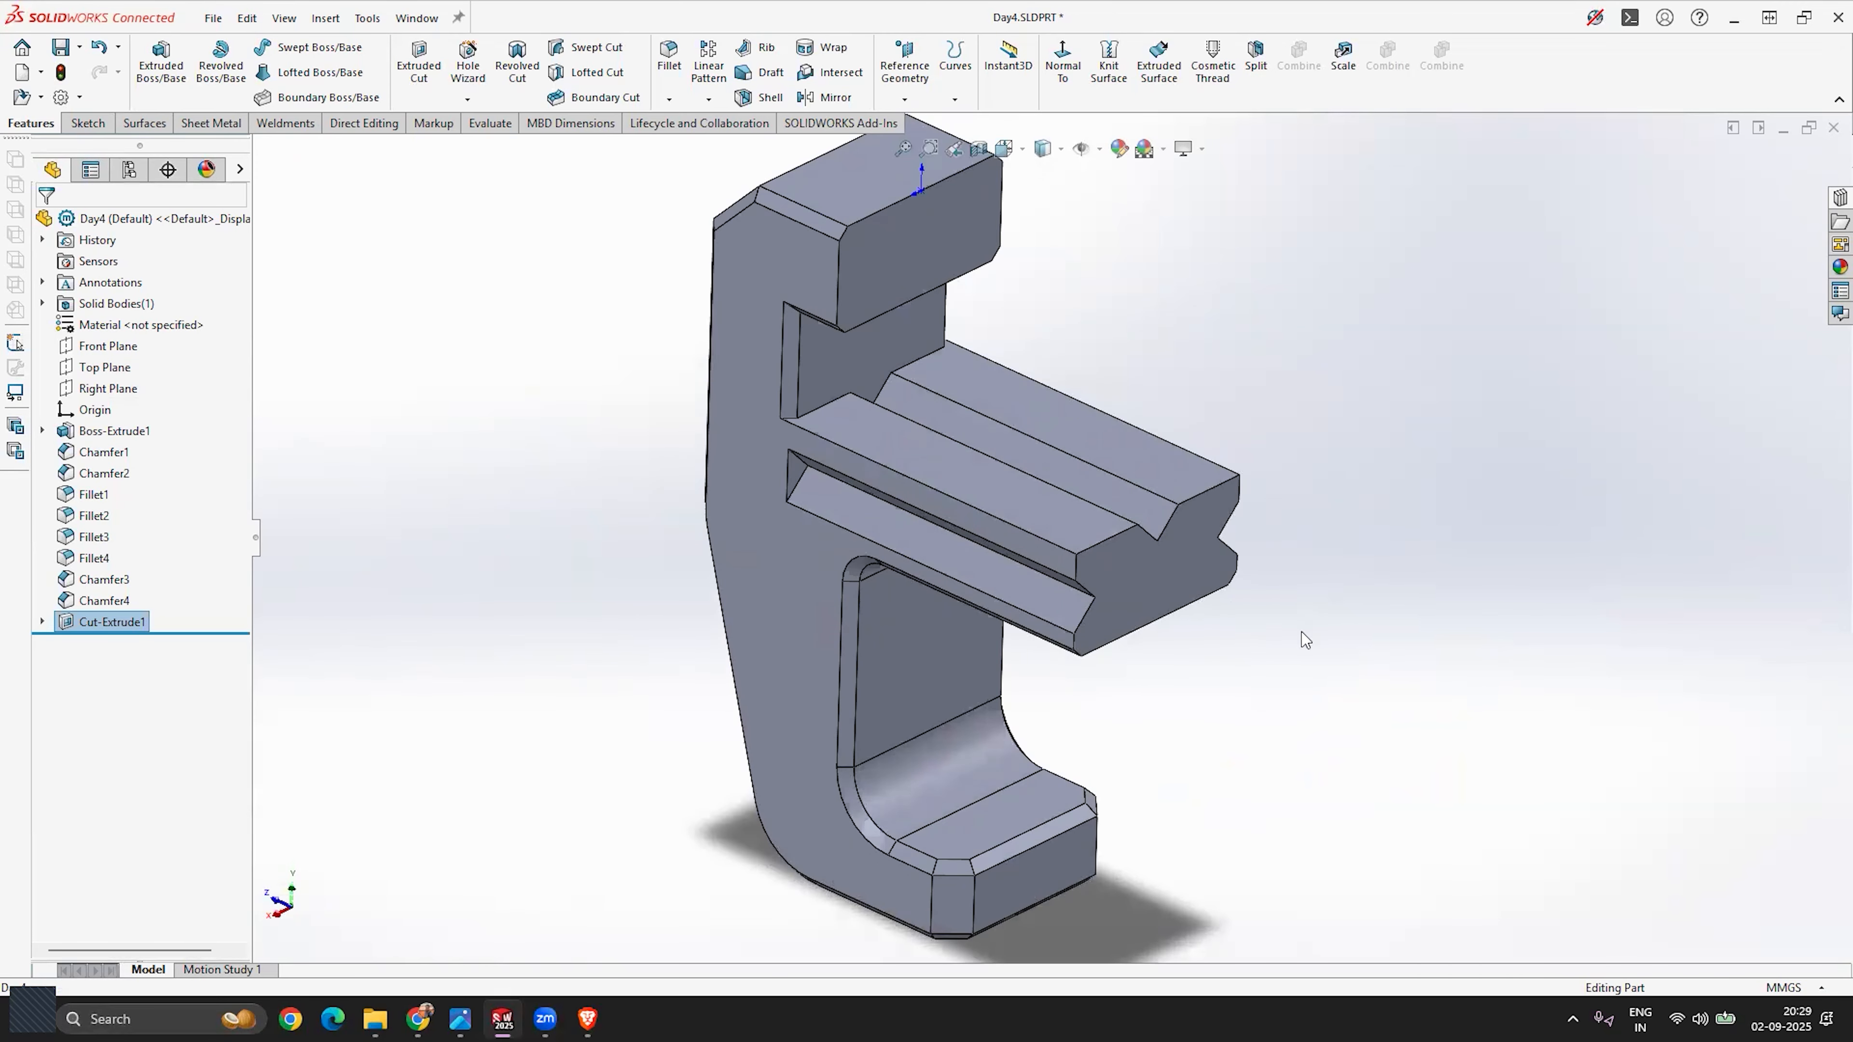
{"action": "scroll", "coordinate": [1301, 630], "scroll_direction": "down", "scroll_amount": 1}
{"action": "middle_click_drag", "start_coordinate": [1174, 556], "coordinate": [1254, 598]}
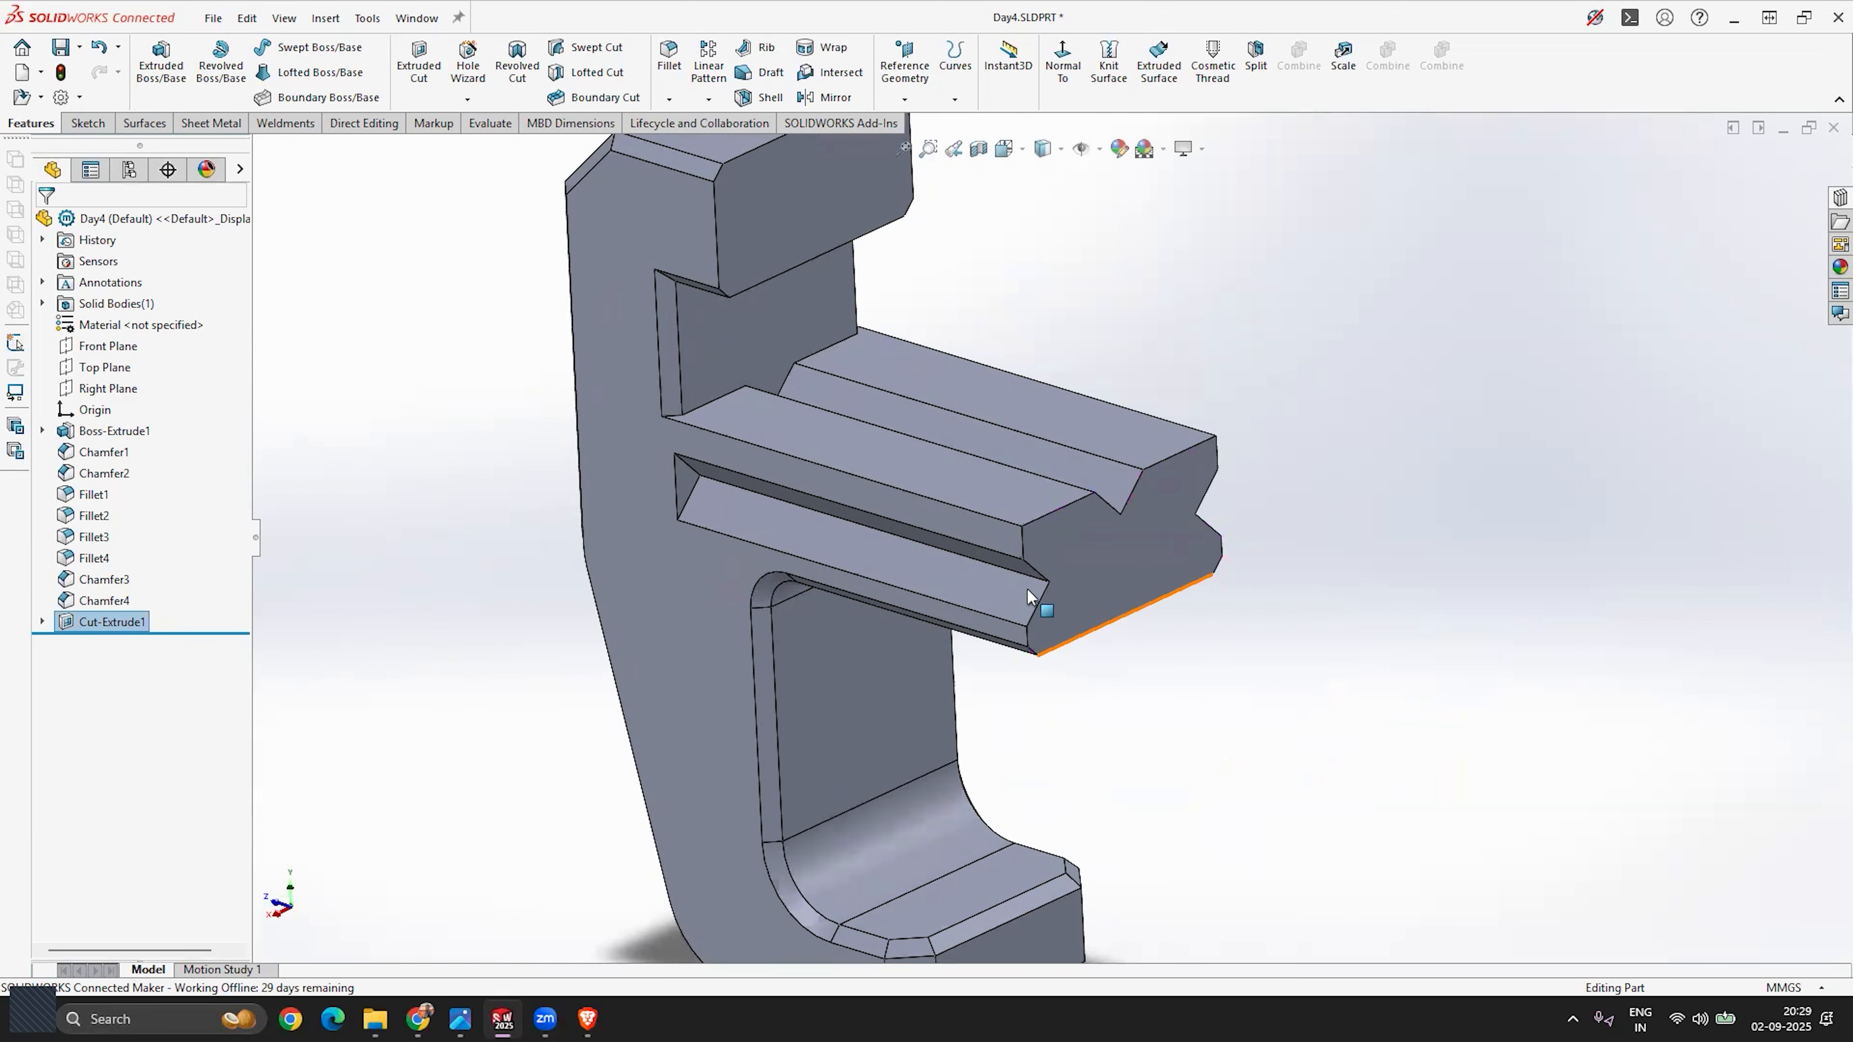
{"action": "scroll", "coordinate": [1099, 563], "scroll_direction": "up", "scroll_amount": 2}
{"action": "scroll", "coordinate": [1175, 559], "scroll_direction": "down", "scroll_amount": 3}
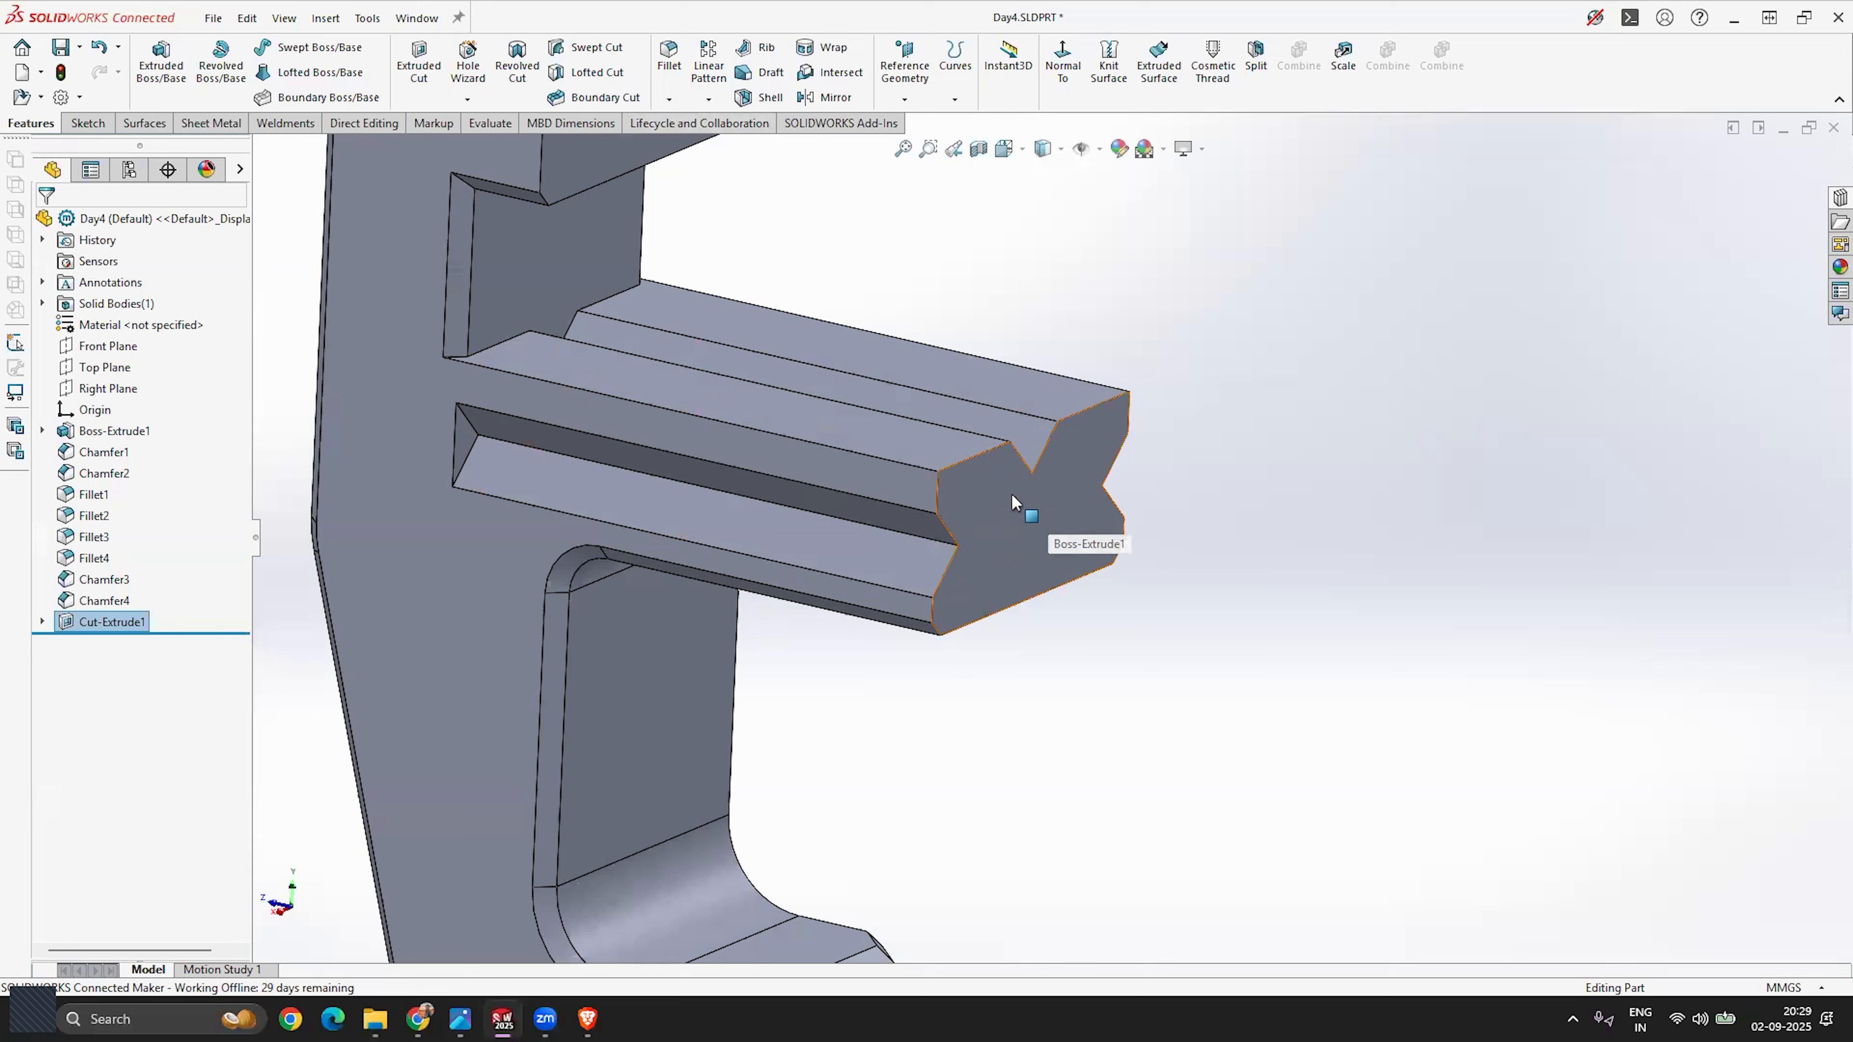
Step: Chamfer all edges of the arm's notched end face by 1 mm at 45 degrees
{"action": "left_click", "coordinate": [668, 100]}
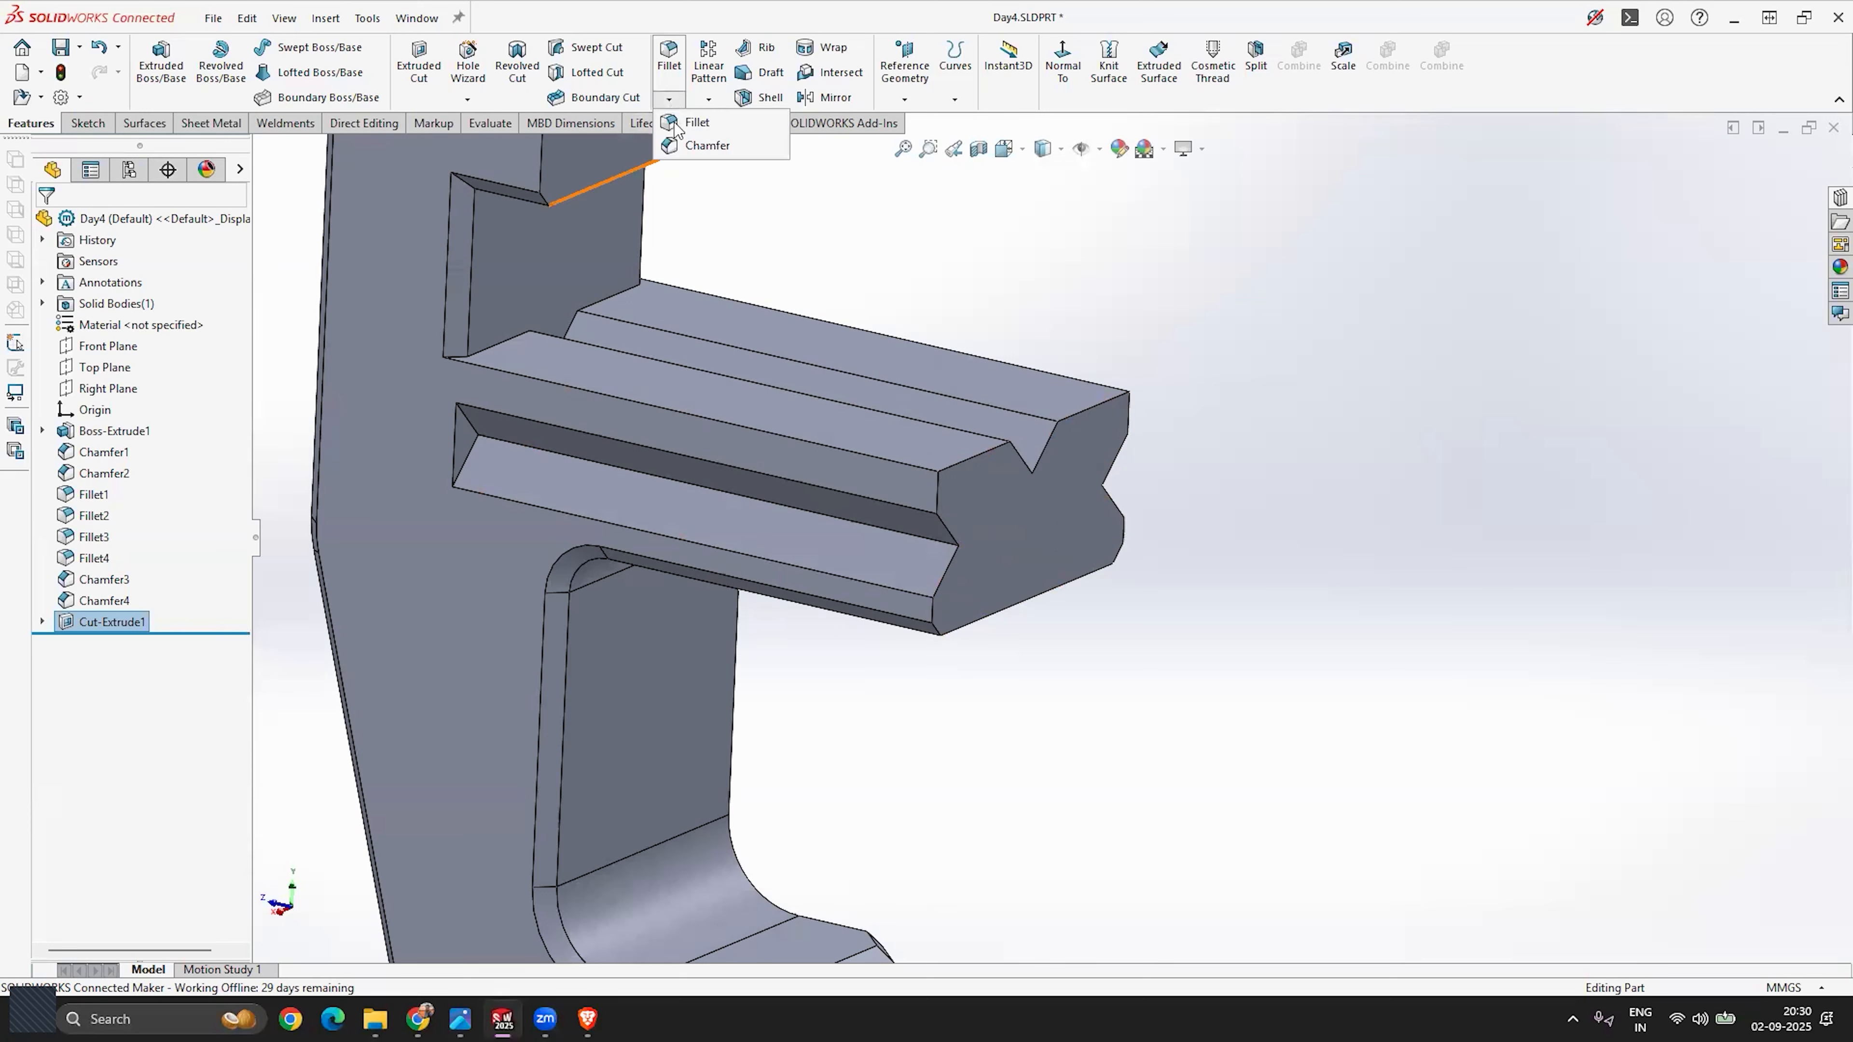
{"action": "left_click", "coordinate": [693, 152]}
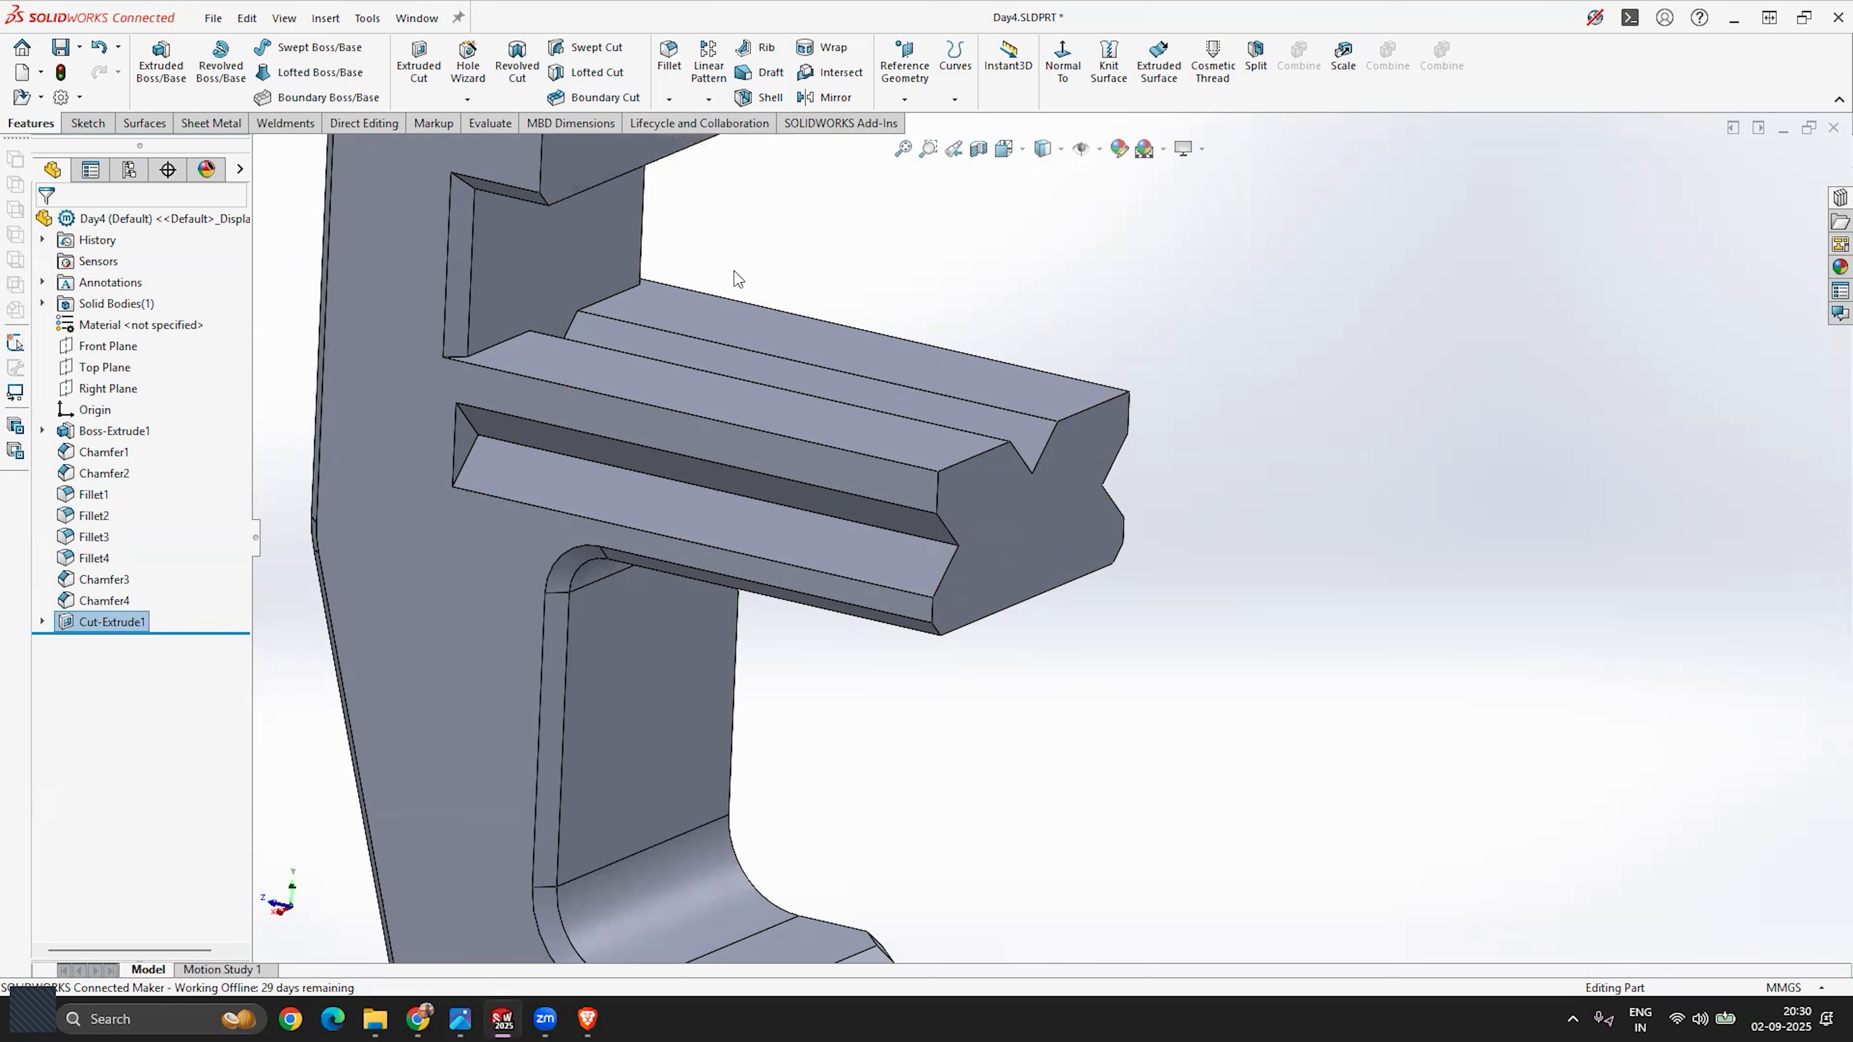
{"action": "left_click", "coordinate": [1029, 518]}
{"action": "double_click", "coordinate": [131, 635]}
{"action": "type", "text": "1"}
{"action": "key", "text": "Return"}
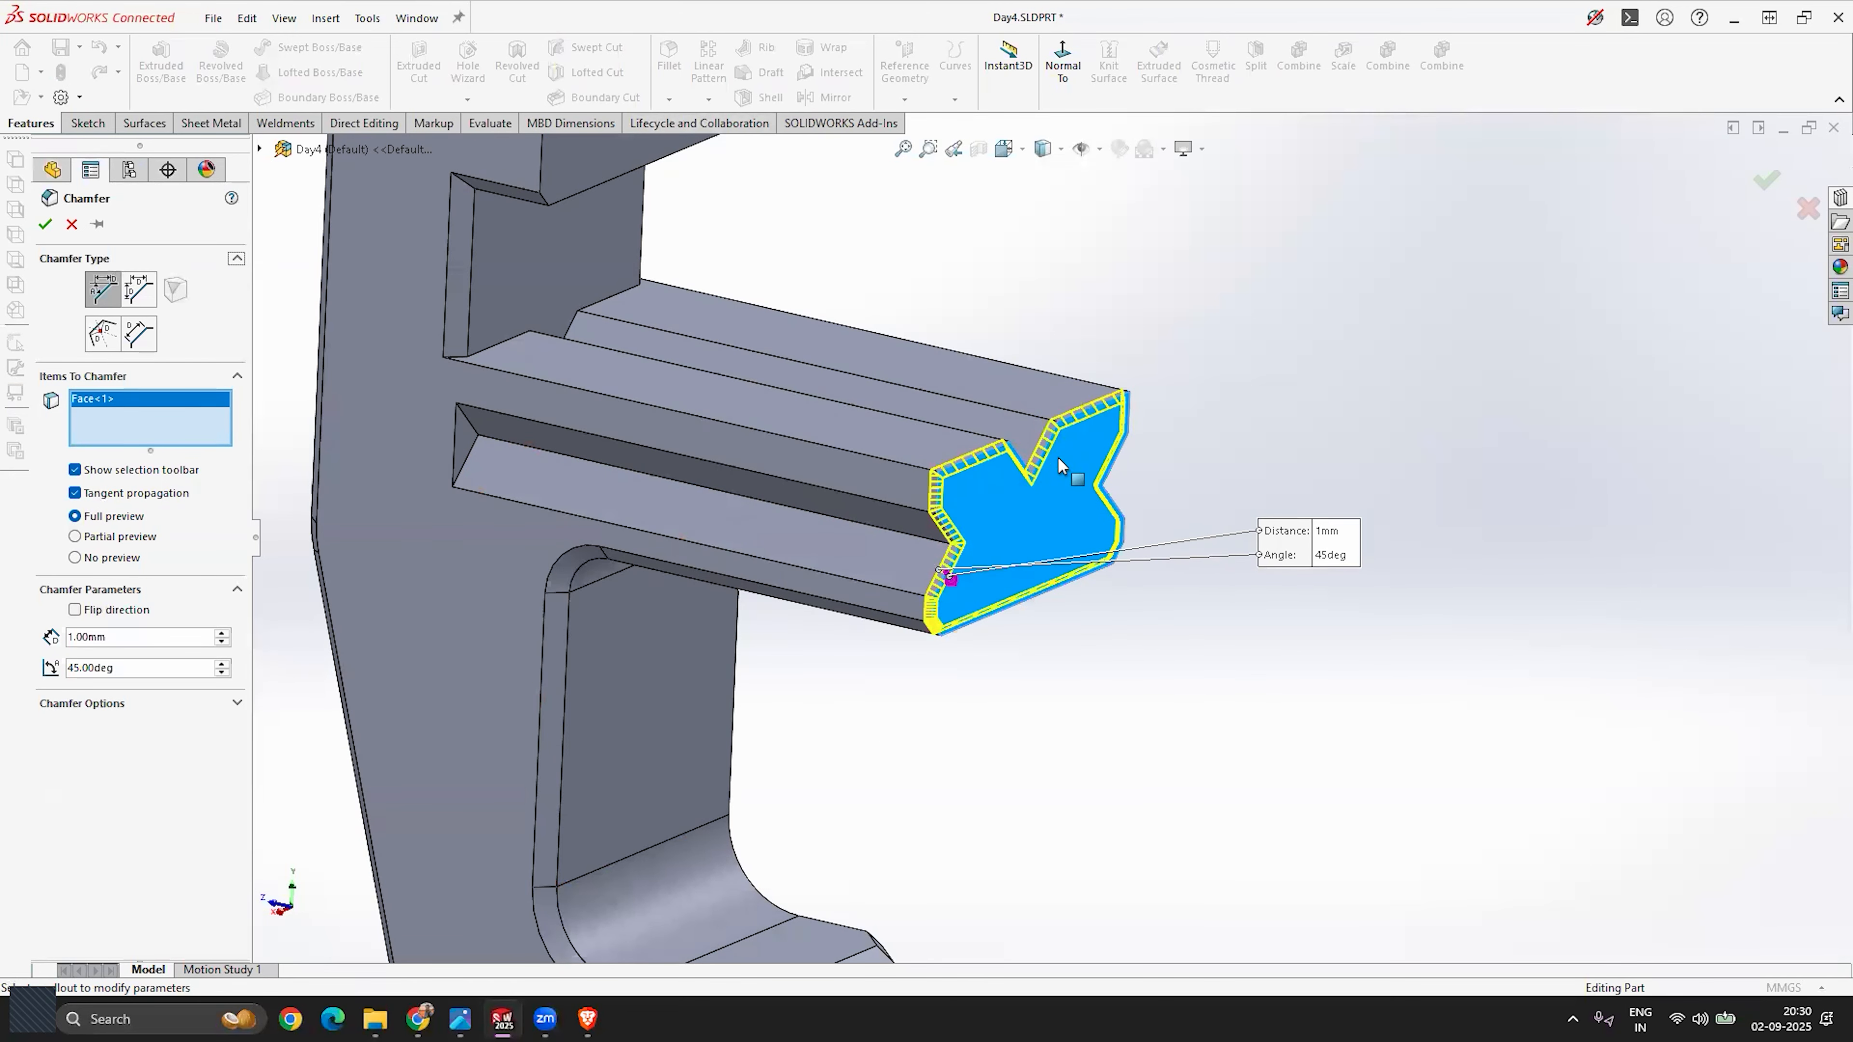
{"action": "left_click", "coordinate": [45, 223]}
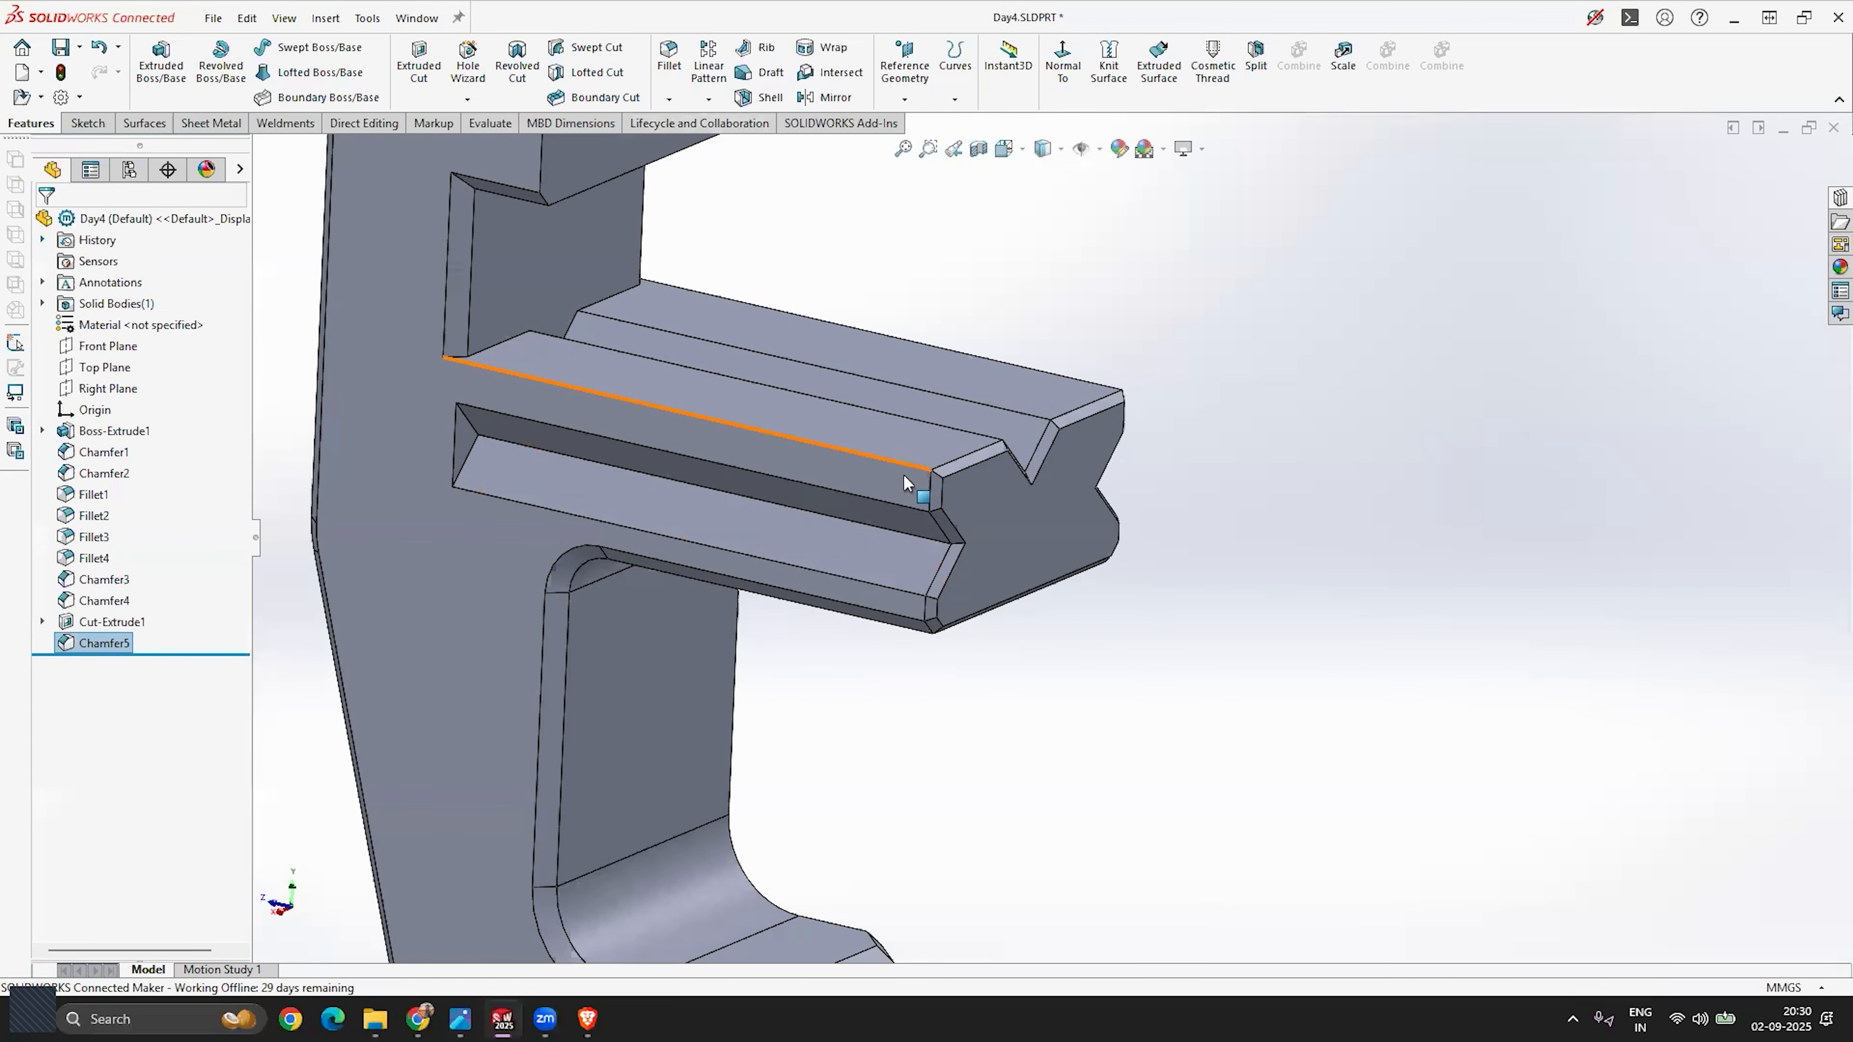
Step: Examine the arm's chamfered end face and the whole bracket from several angles
{"action": "scroll", "coordinate": [903, 474], "scroll_direction": "down", "scroll_amount": 3}
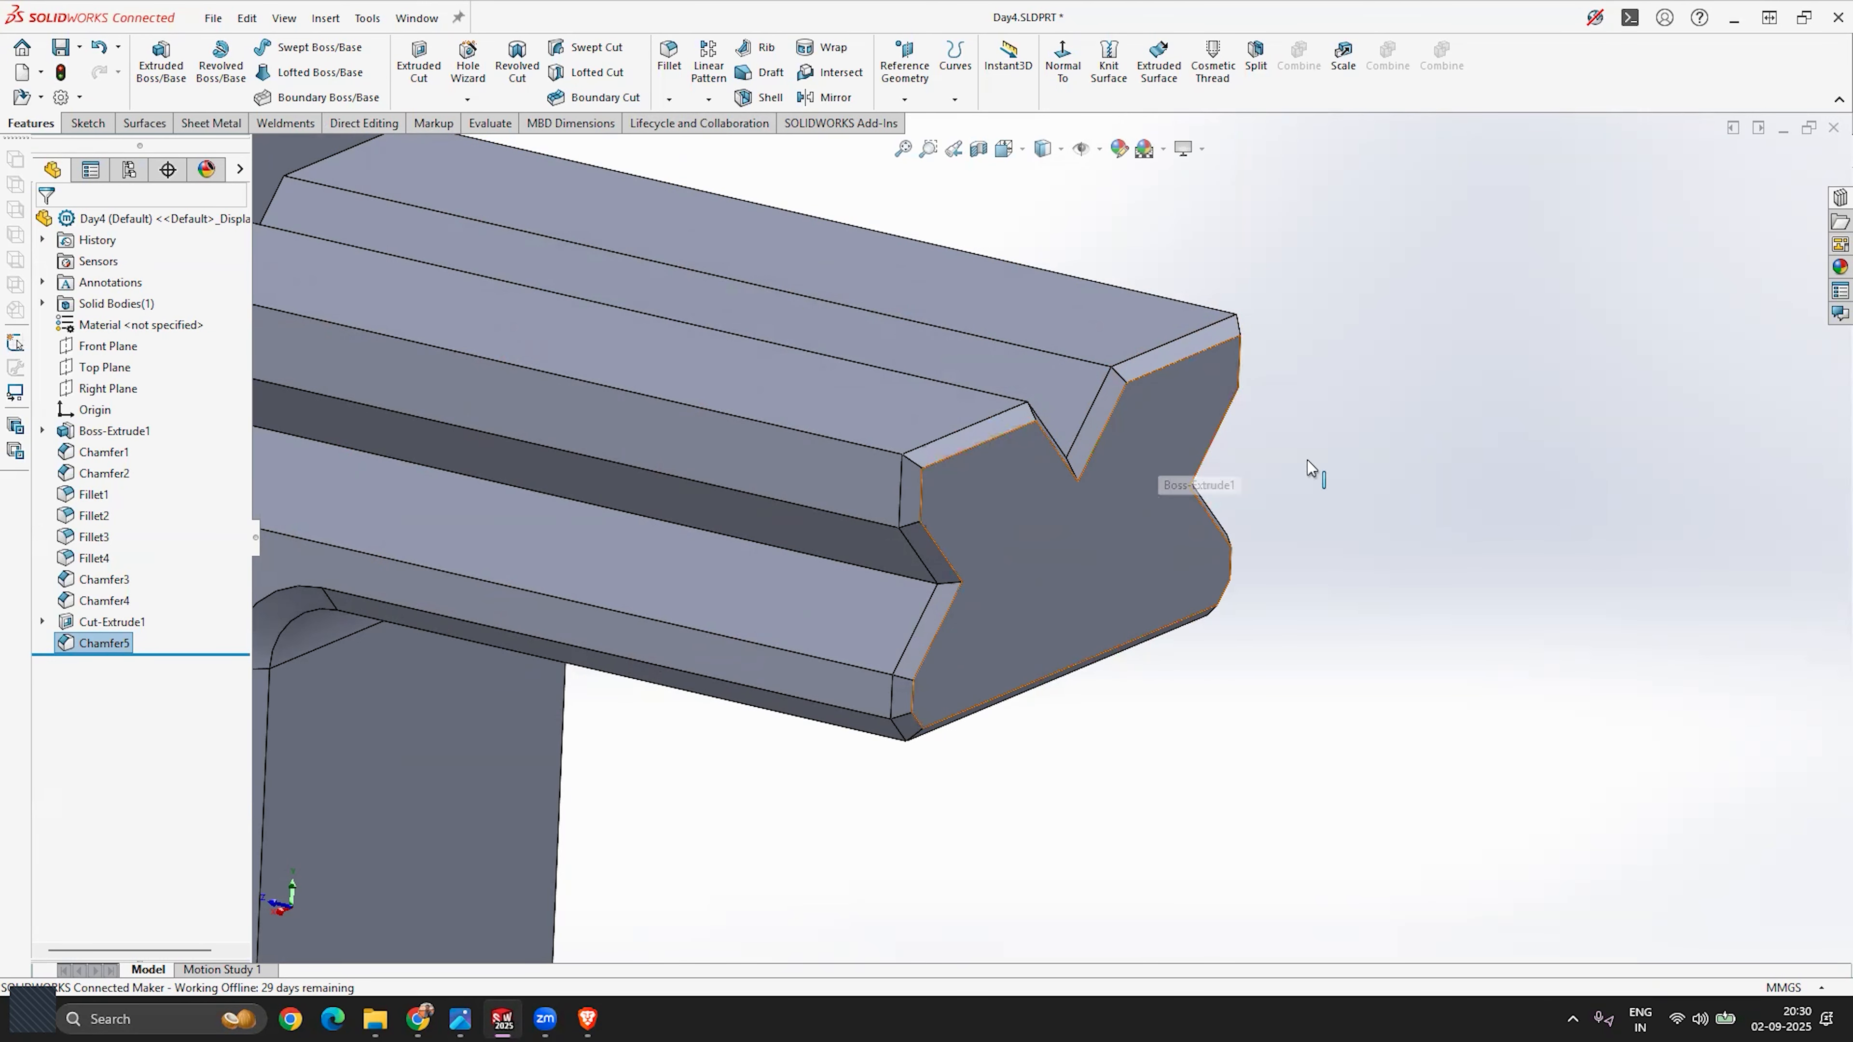
{"action": "middle_click_drag", "start_coordinate": [1207, 614], "coordinate": [1175, 642]}
{"action": "scroll", "coordinate": [1176, 642], "scroll_direction": "up", "scroll_amount": 5}
{"action": "mouse_move", "coordinate": [915, 715]}
{"action": "middle_mouse_down"}
{"action": "mouse_move", "coordinate": [898, 658]}
{"action": "mouse_move", "coordinate": [937, 703]}
{"action": "mouse_move", "coordinate": [883, 718]}
{"action": "middle_mouse_up"}
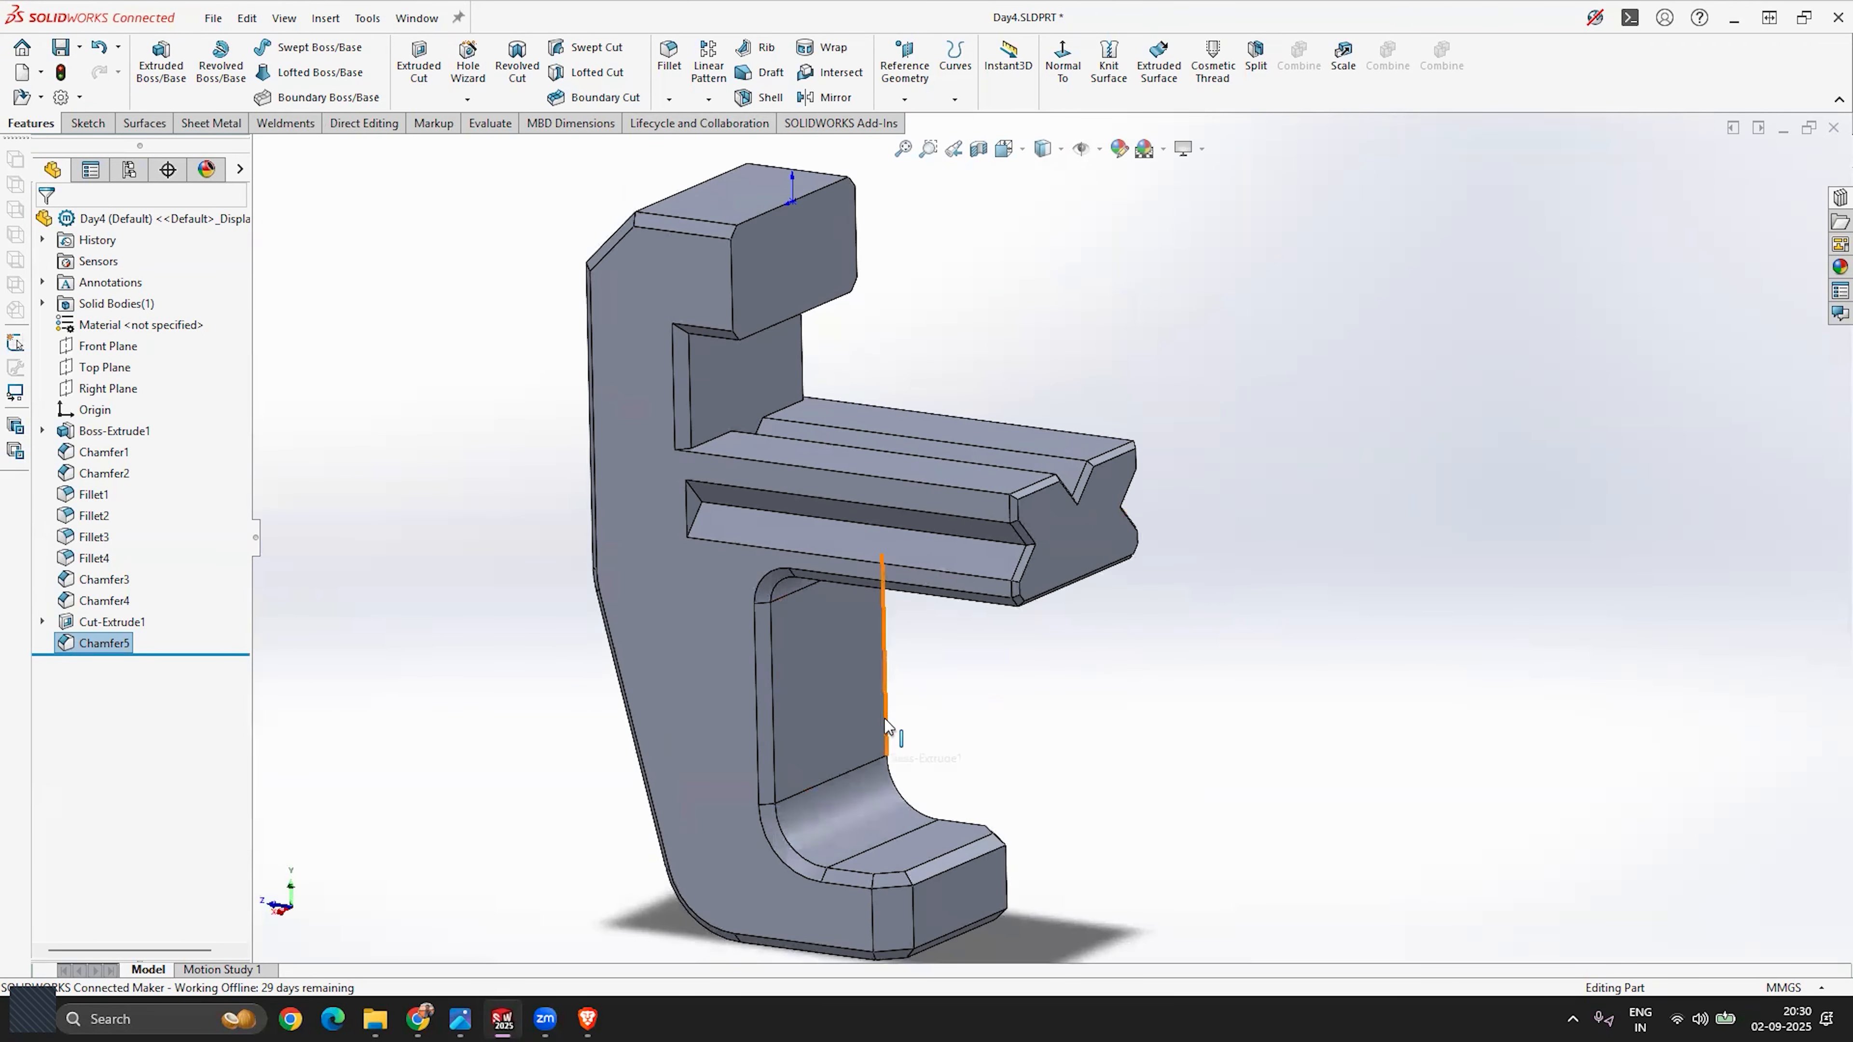
{"action": "scroll", "coordinate": [976, 611], "scroll_direction": "up", "scroll_amount": 3}
{"action": "middle_click_drag", "start_coordinate": [972, 604], "coordinate": [930, 687]}
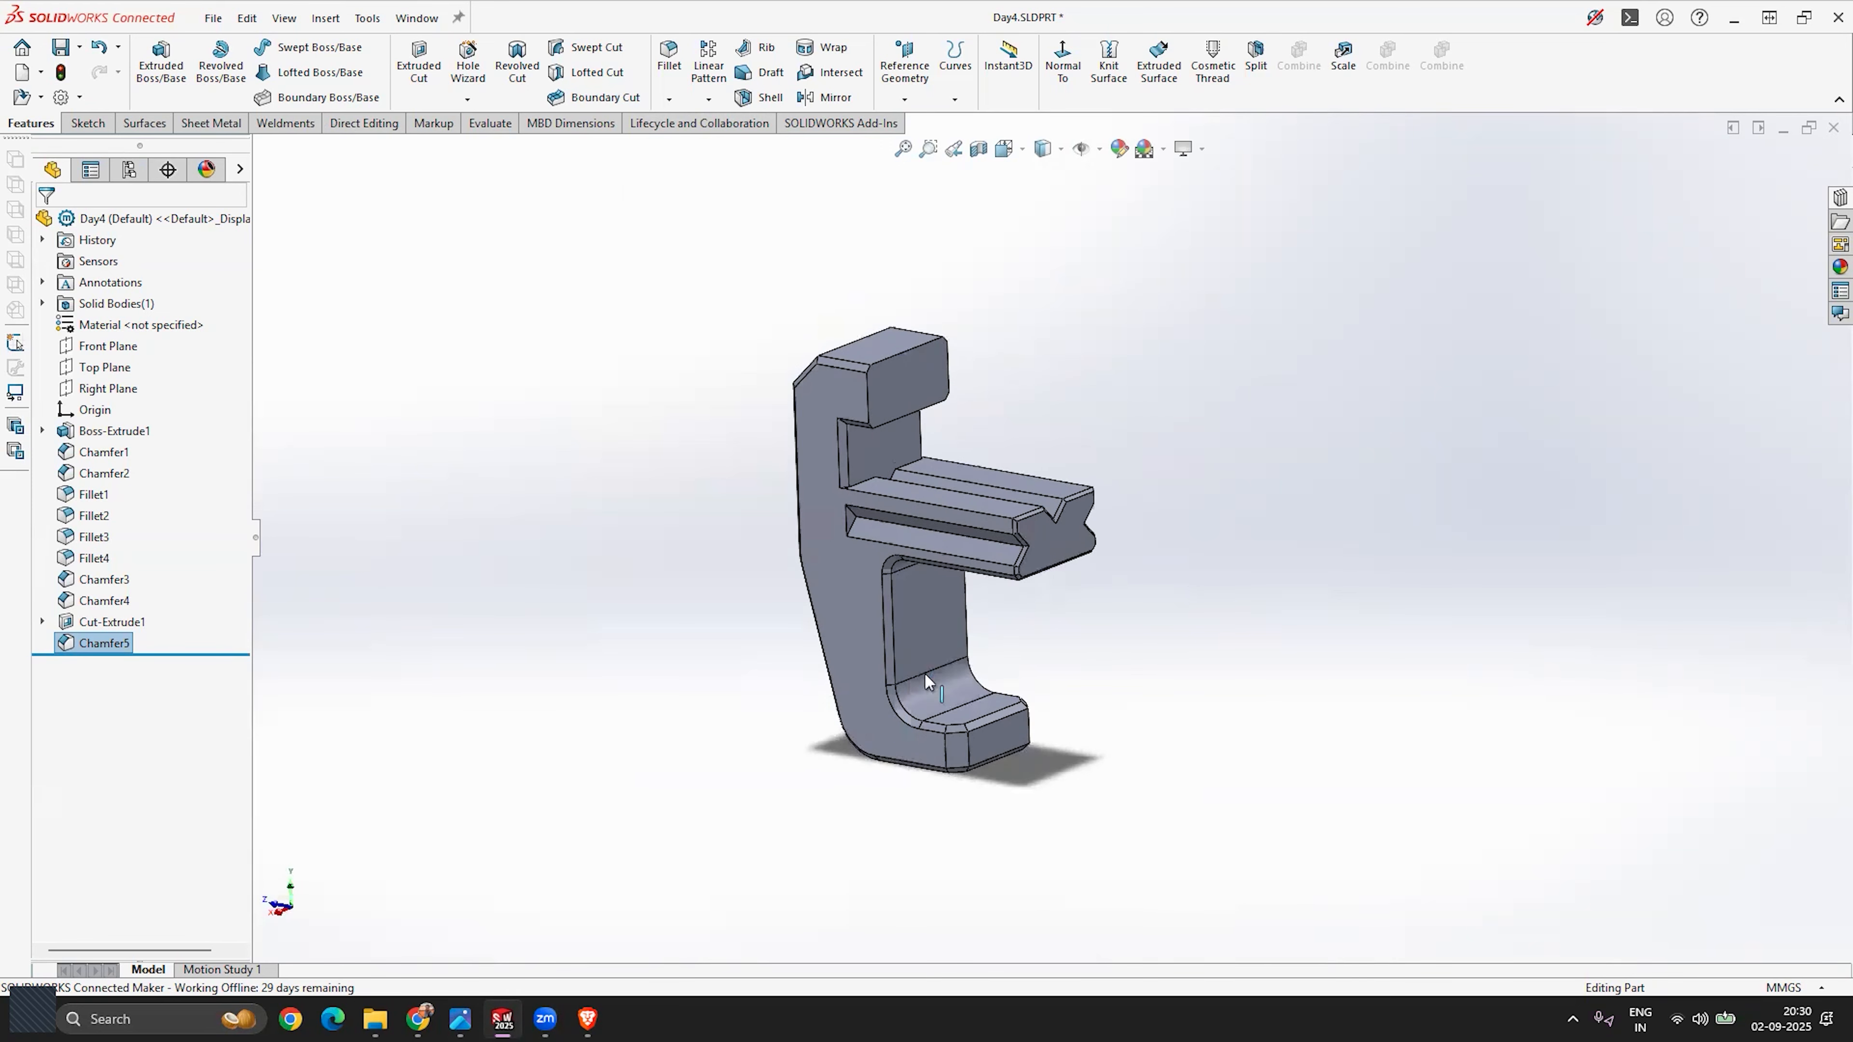
{"action": "scroll", "coordinate": [1045, 626], "scroll_direction": "down", "scroll_amount": 3}
{"action": "middle_click_drag", "start_coordinate": [1045, 625], "coordinate": [970, 588]}
{"action": "scroll", "coordinate": [1022, 611], "scroll_direction": "up", "scroll_amount": 2}
{"action": "scroll", "coordinate": [900, 427], "scroll_direction": "down", "scroll_amount": 3}
{"action": "mouse_move", "coordinate": [901, 427]}
{"action": "middle_mouse_down"}
{"action": "mouse_move", "coordinate": [897, 512]}
{"action": "mouse_move", "coordinate": [1055, 446]}
{"action": "middle_mouse_up"}
{"action": "scroll", "coordinate": [1055, 447], "scroll_direction": "down", "scroll_amount": 2}
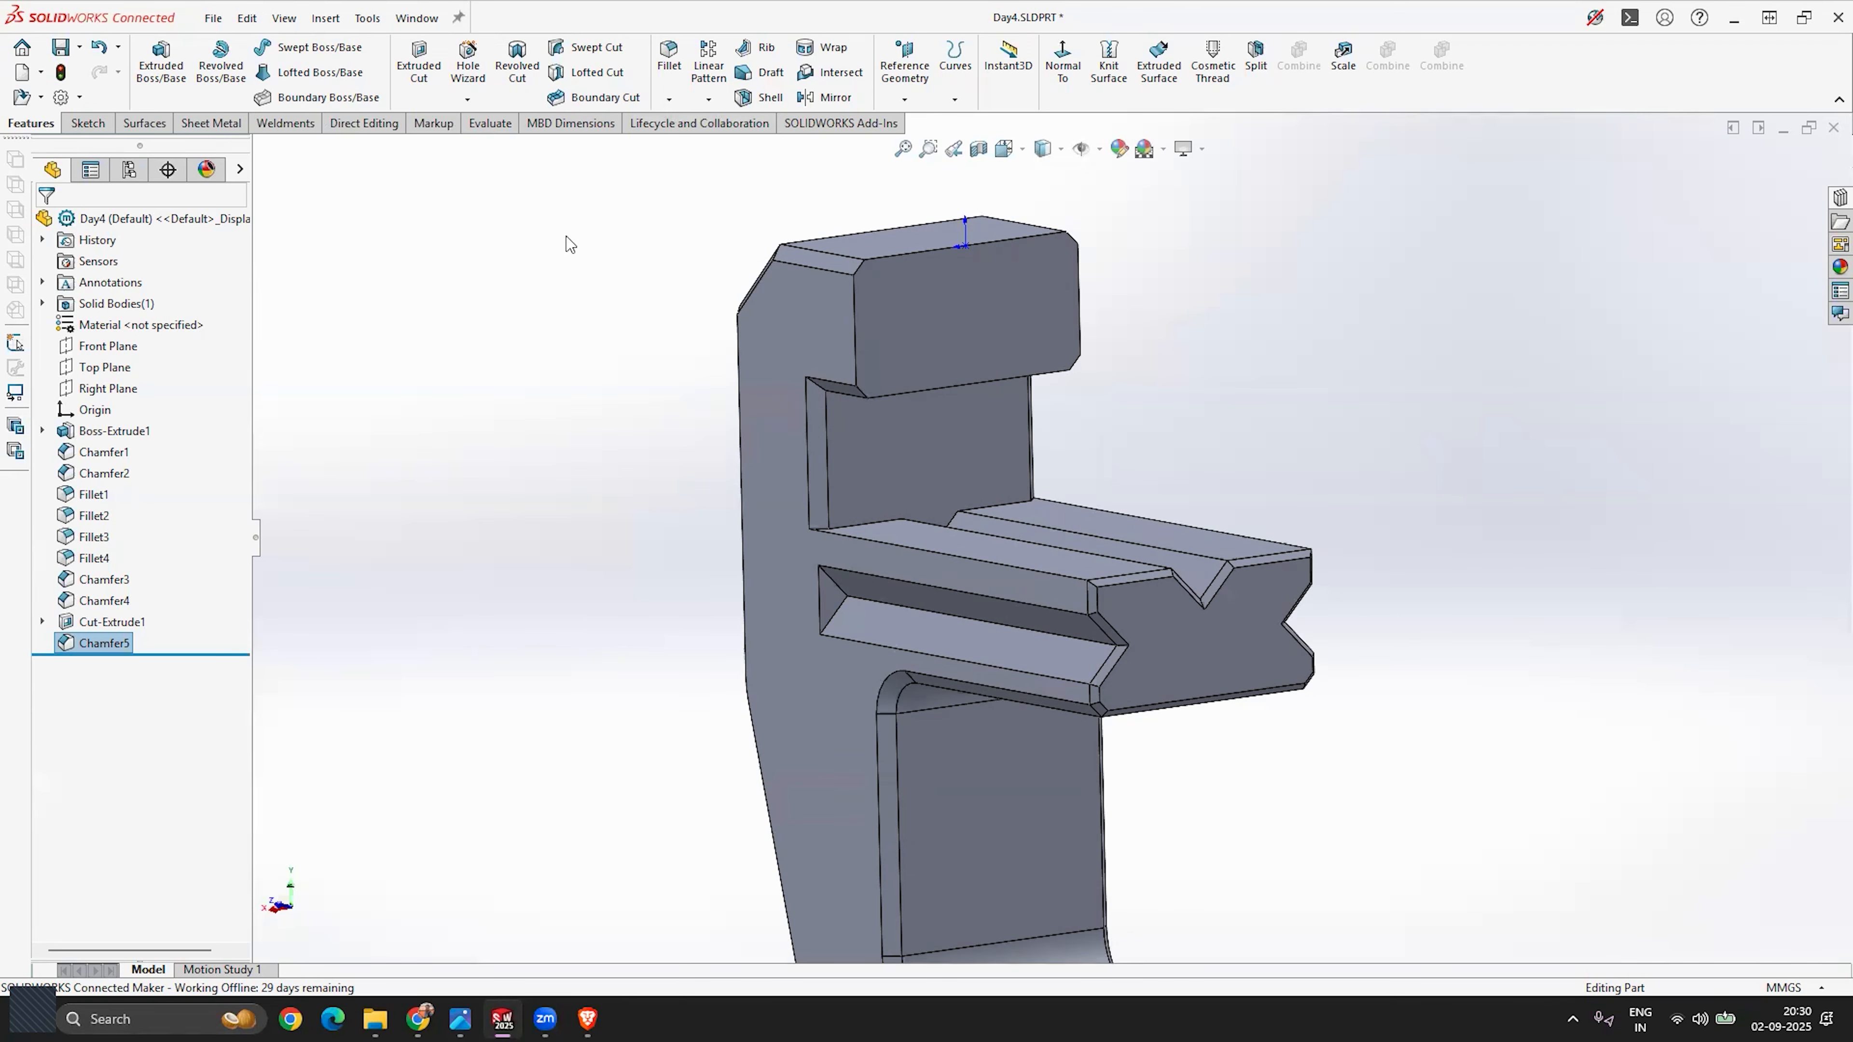
Step: Start a Hole Wizard feature of type Hole and place its point on the upper recess's back wall, about 12 mm below the wall's upper edge
{"action": "left_click", "coordinate": [468, 67]}
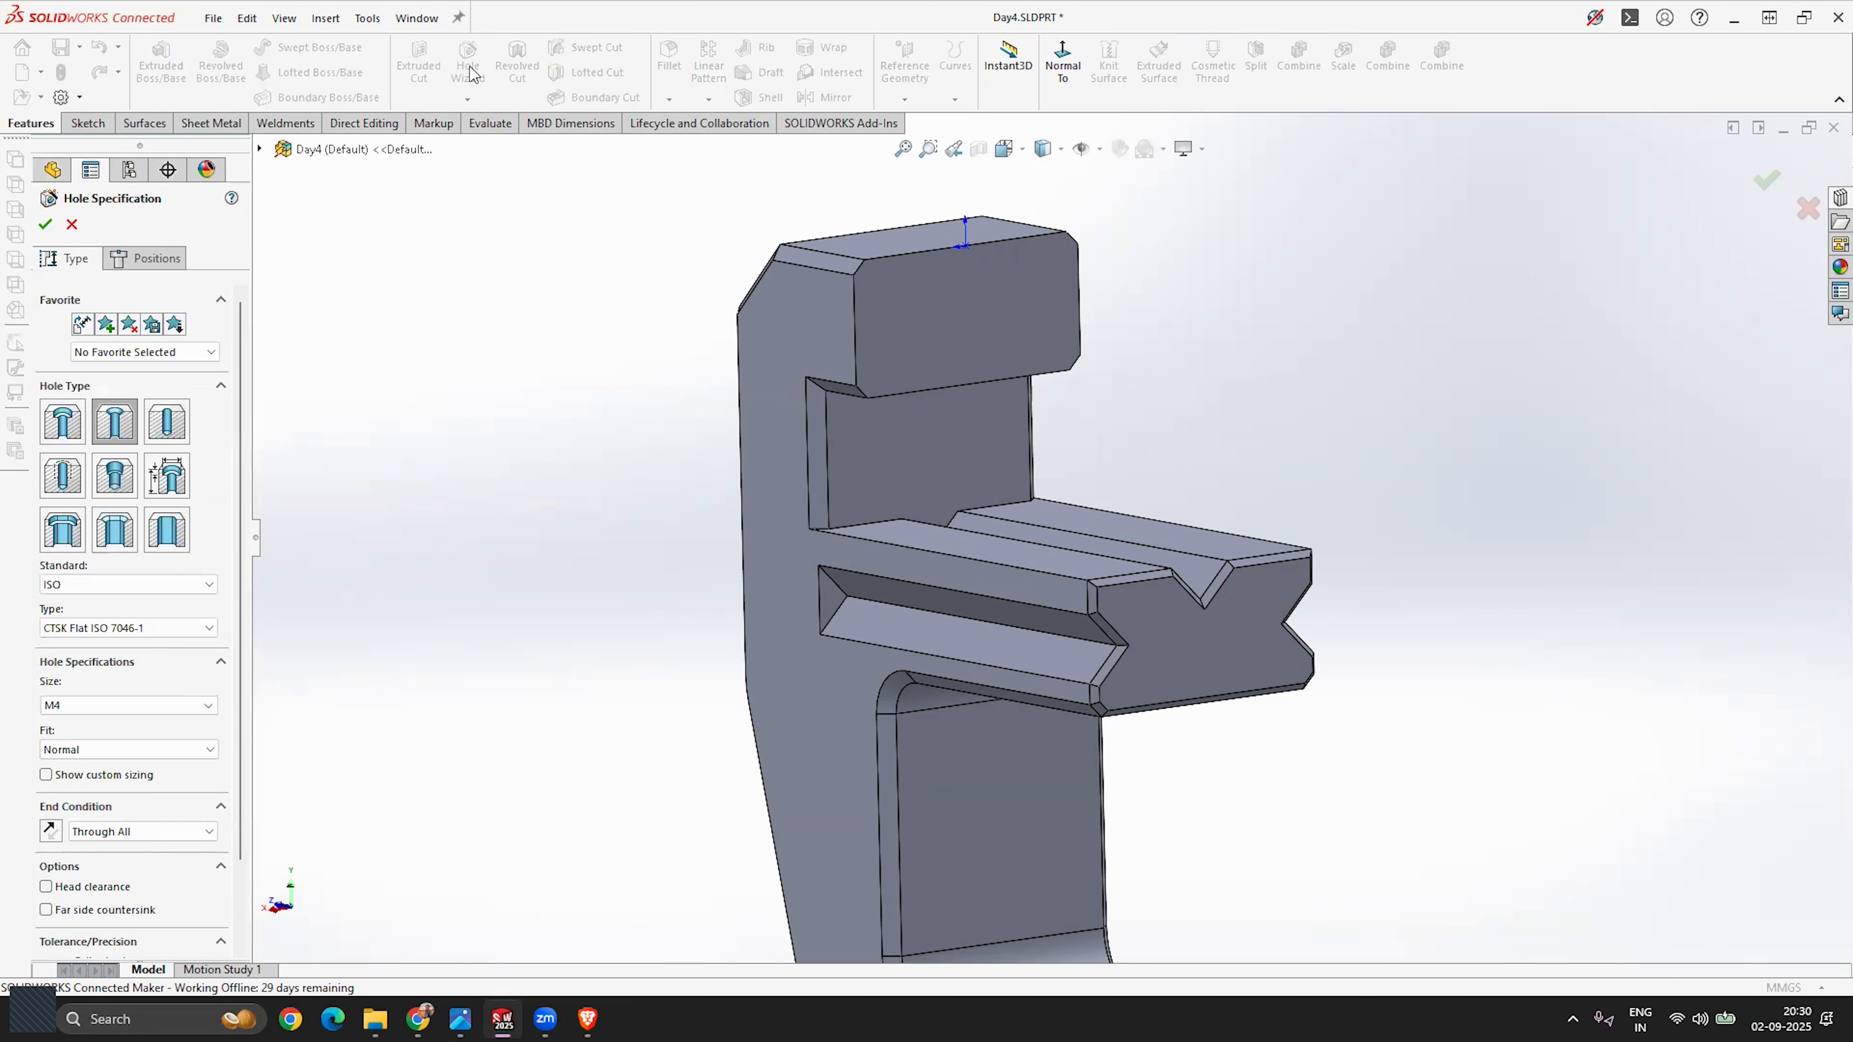
{"action": "left_click", "coordinate": [167, 434]}
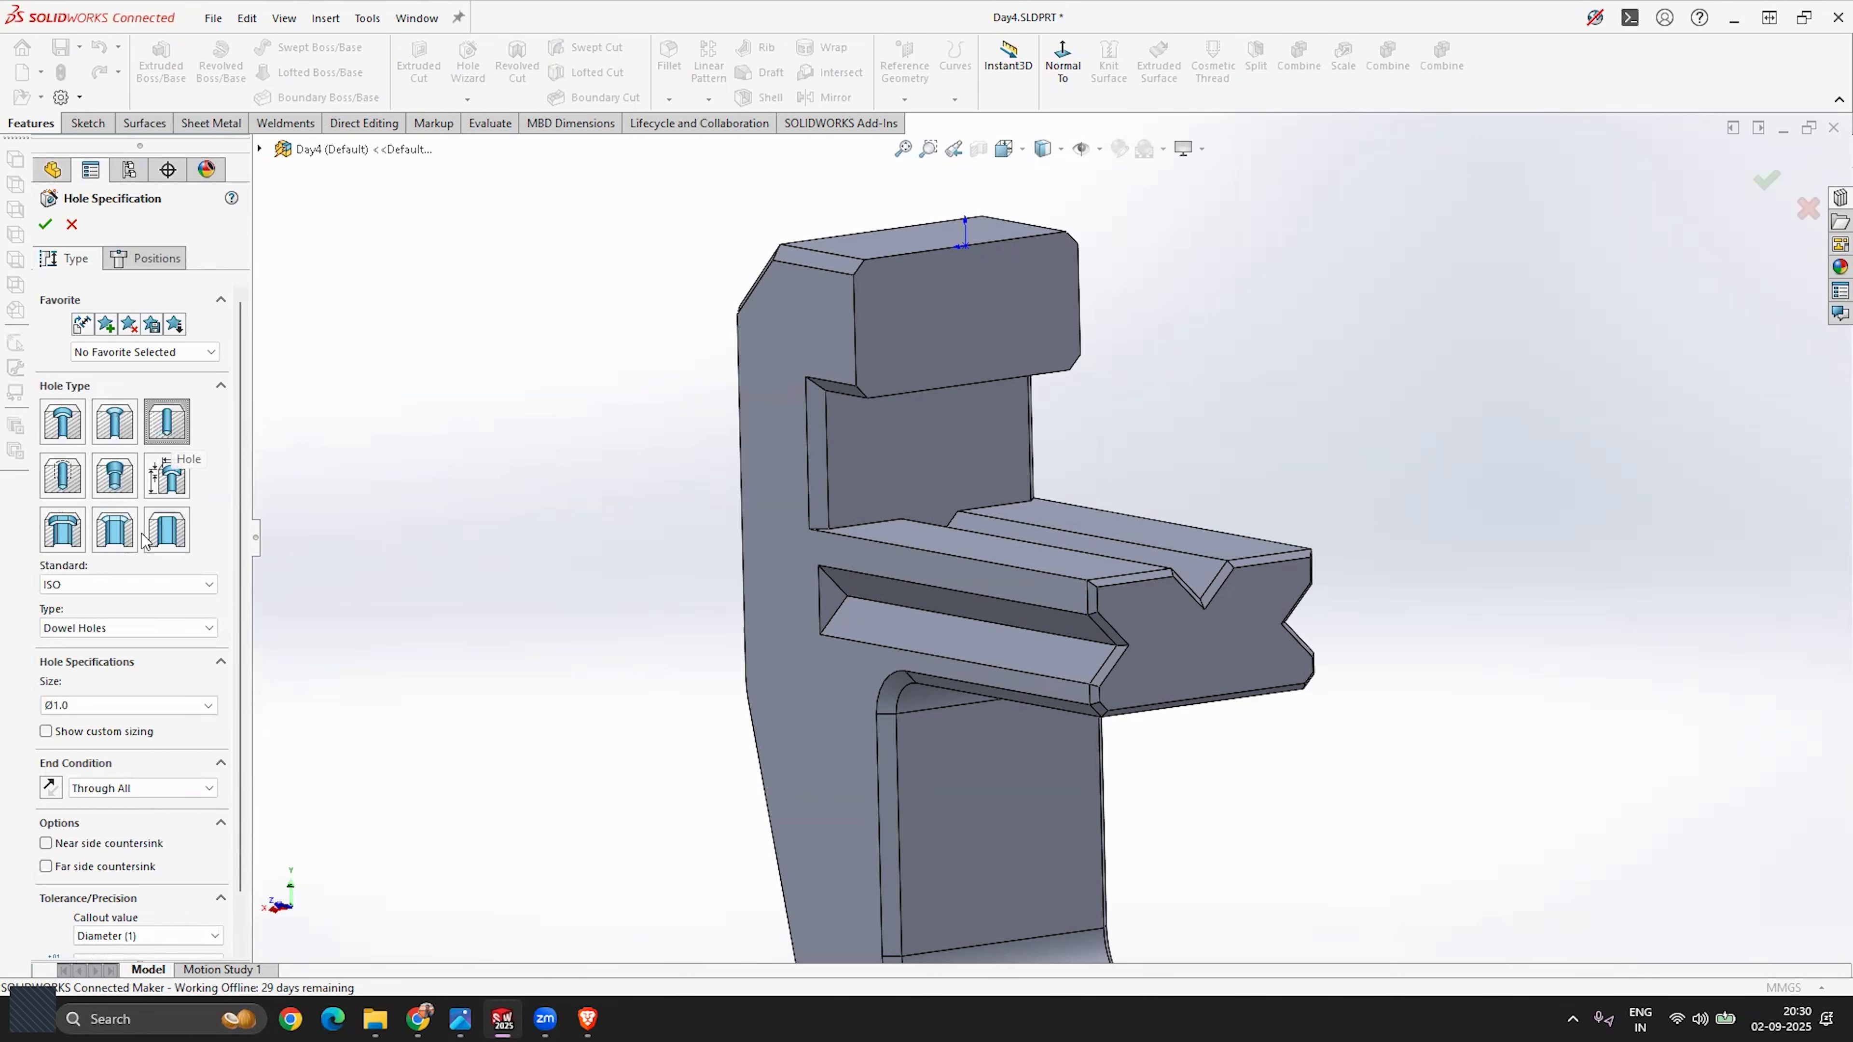
{"action": "left_click", "coordinate": [153, 258]}
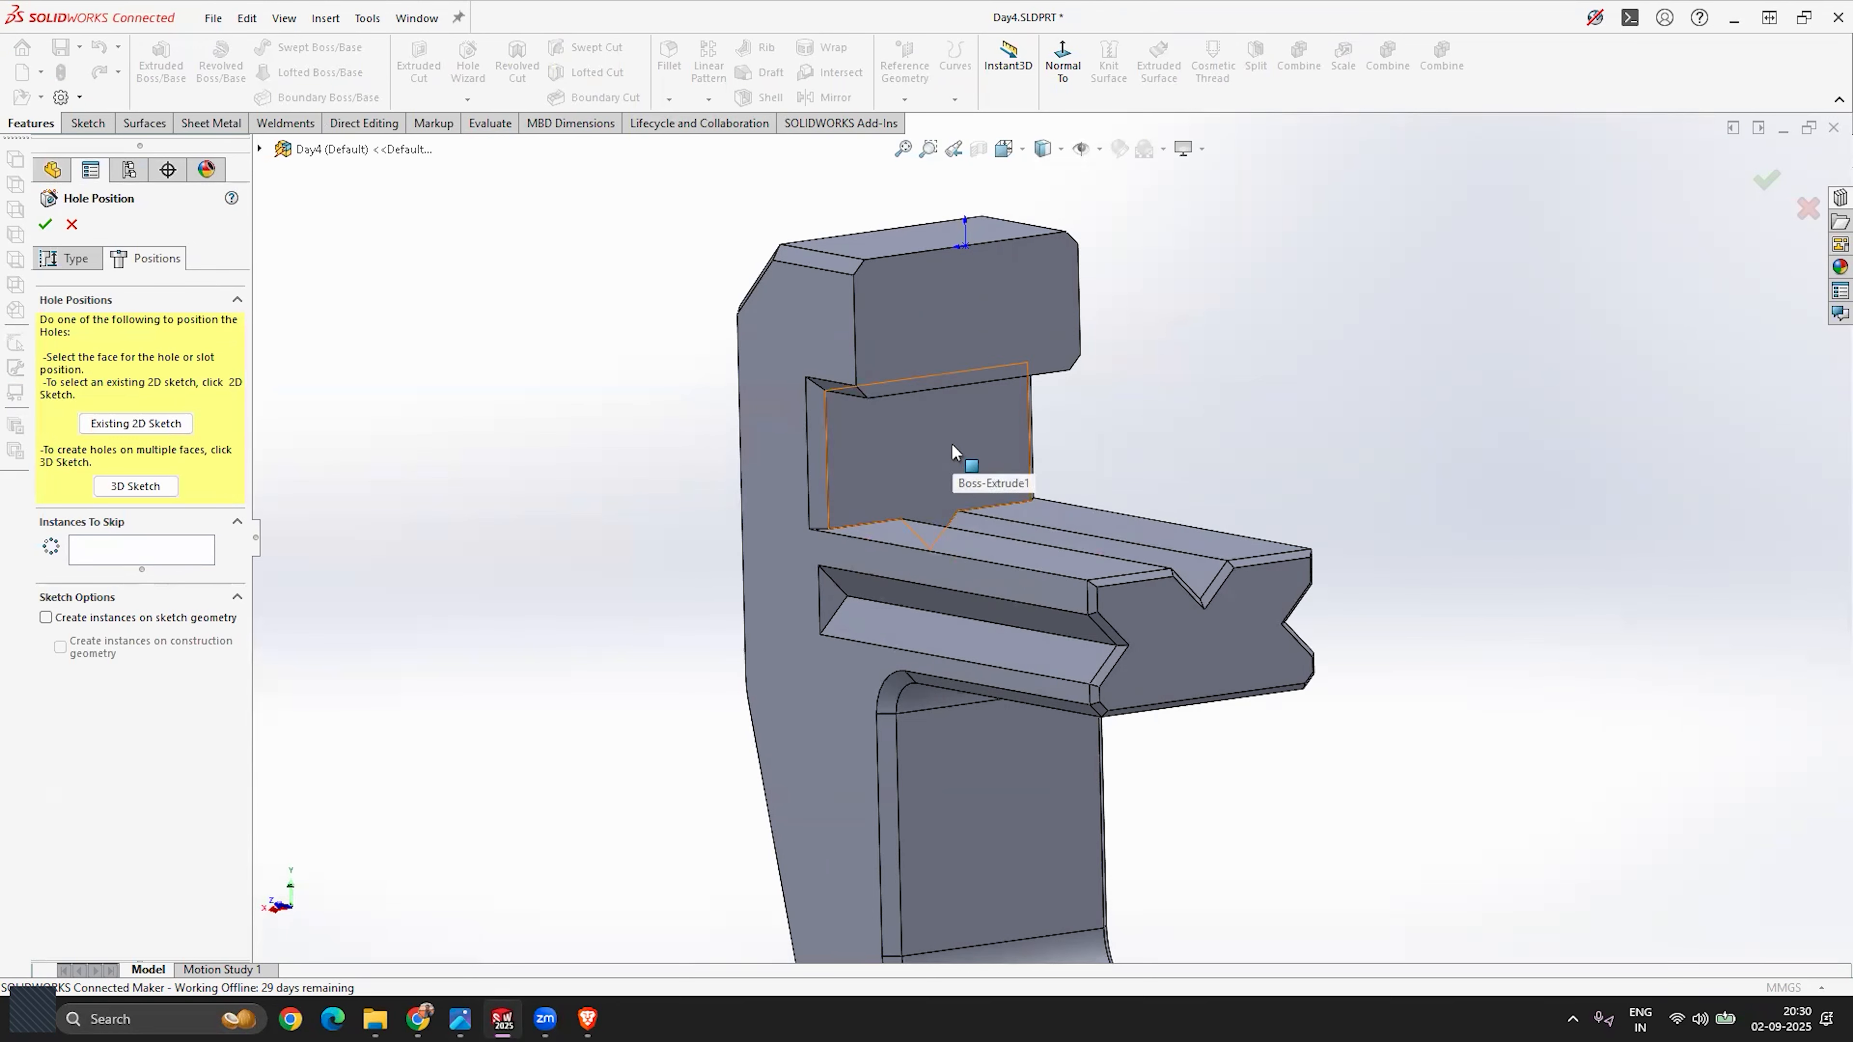
{"action": "left_click", "coordinate": [913, 464]}
{"action": "scroll", "coordinate": [1094, 358], "scroll_direction": "down", "scroll_amount": 3}
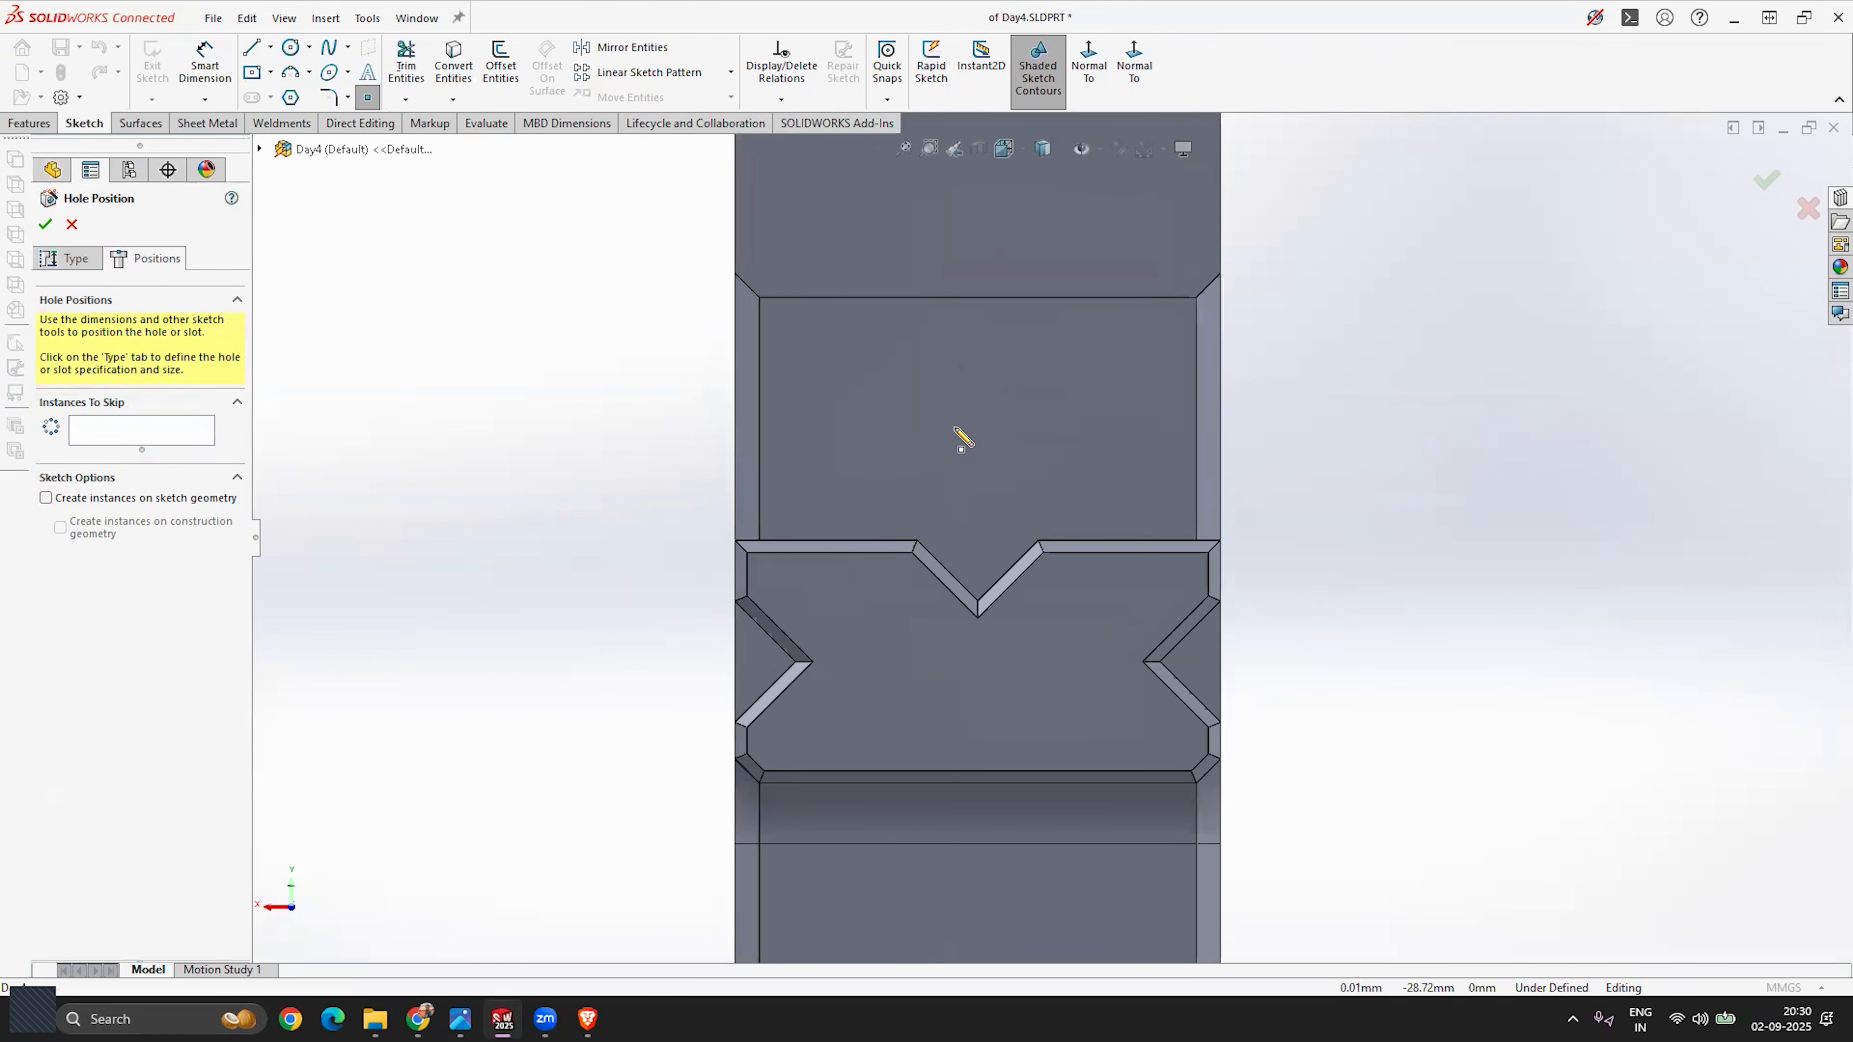
{"action": "left_click", "coordinate": [977, 447]}
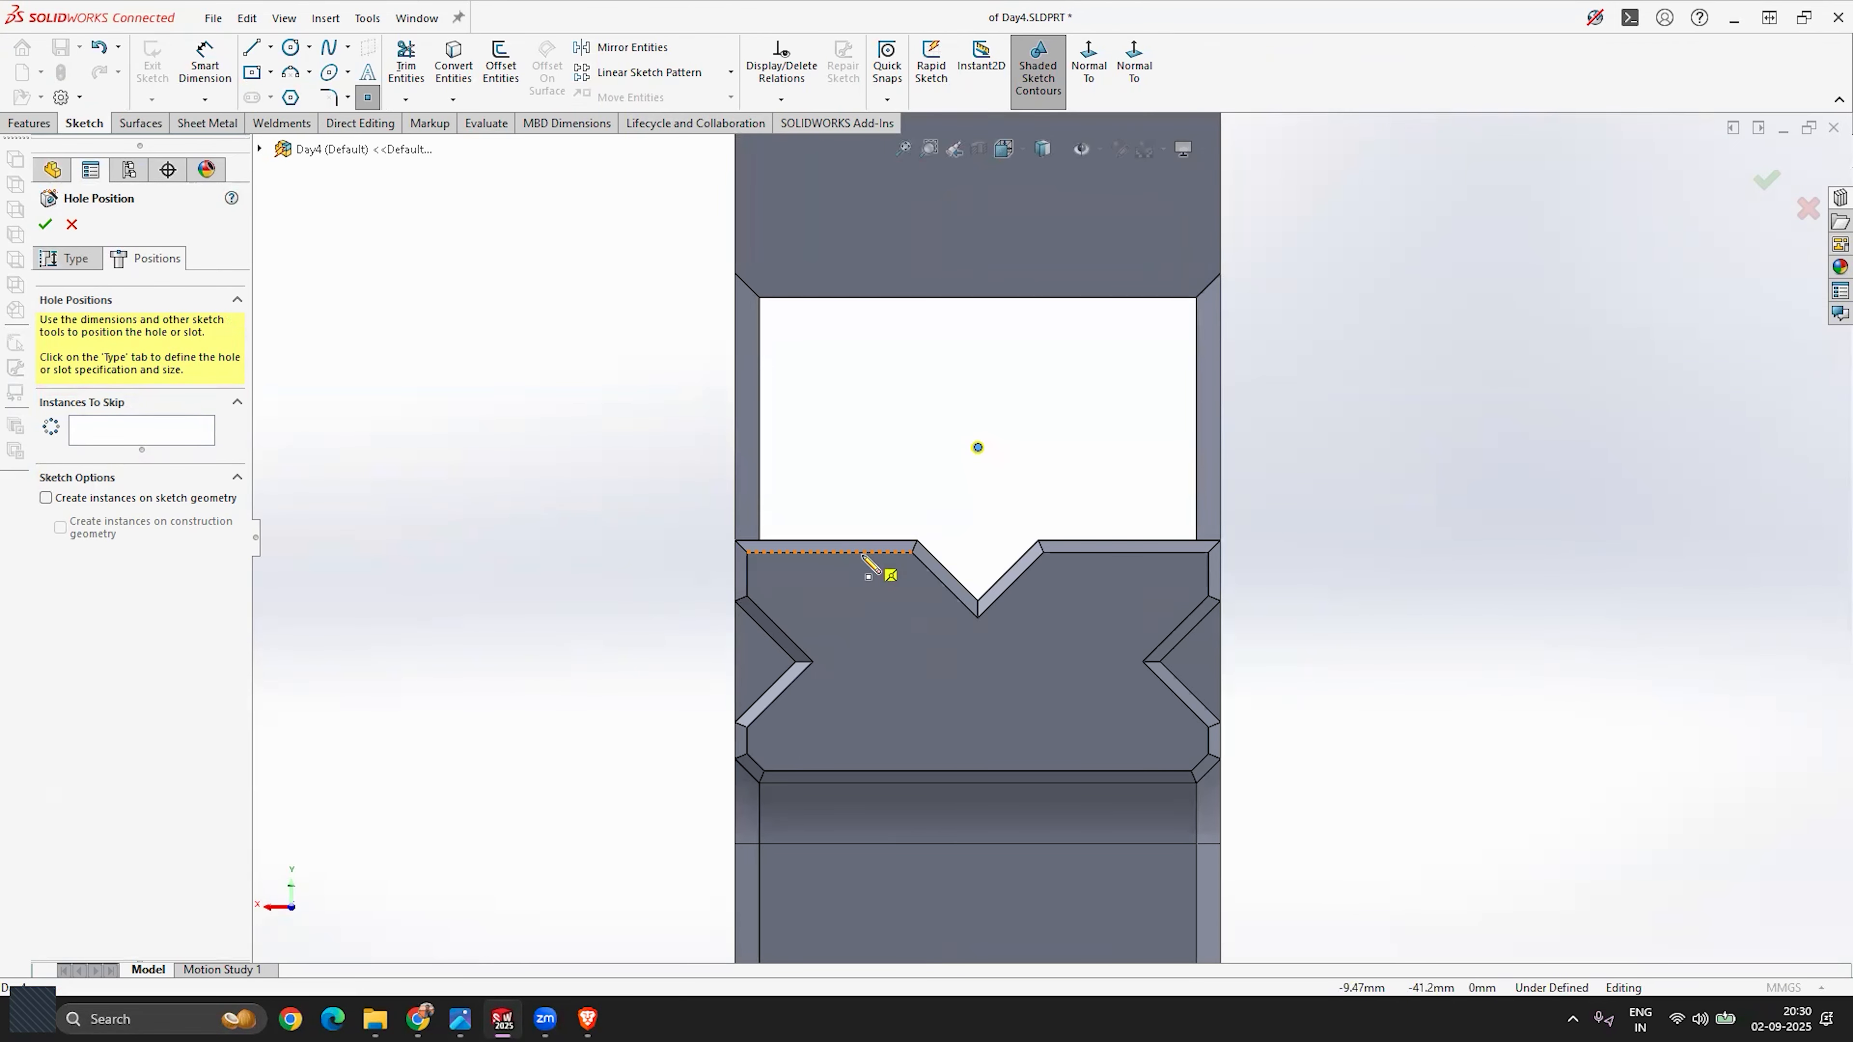
Step: Dimension the hole point 10 mm below the upper edge of the recess's back wall
{"action": "left_click", "coordinate": [204, 64]}
{"action": "left_click", "coordinate": [996, 299]}
{"action": "left_click", "coordinate": [978, 446]}
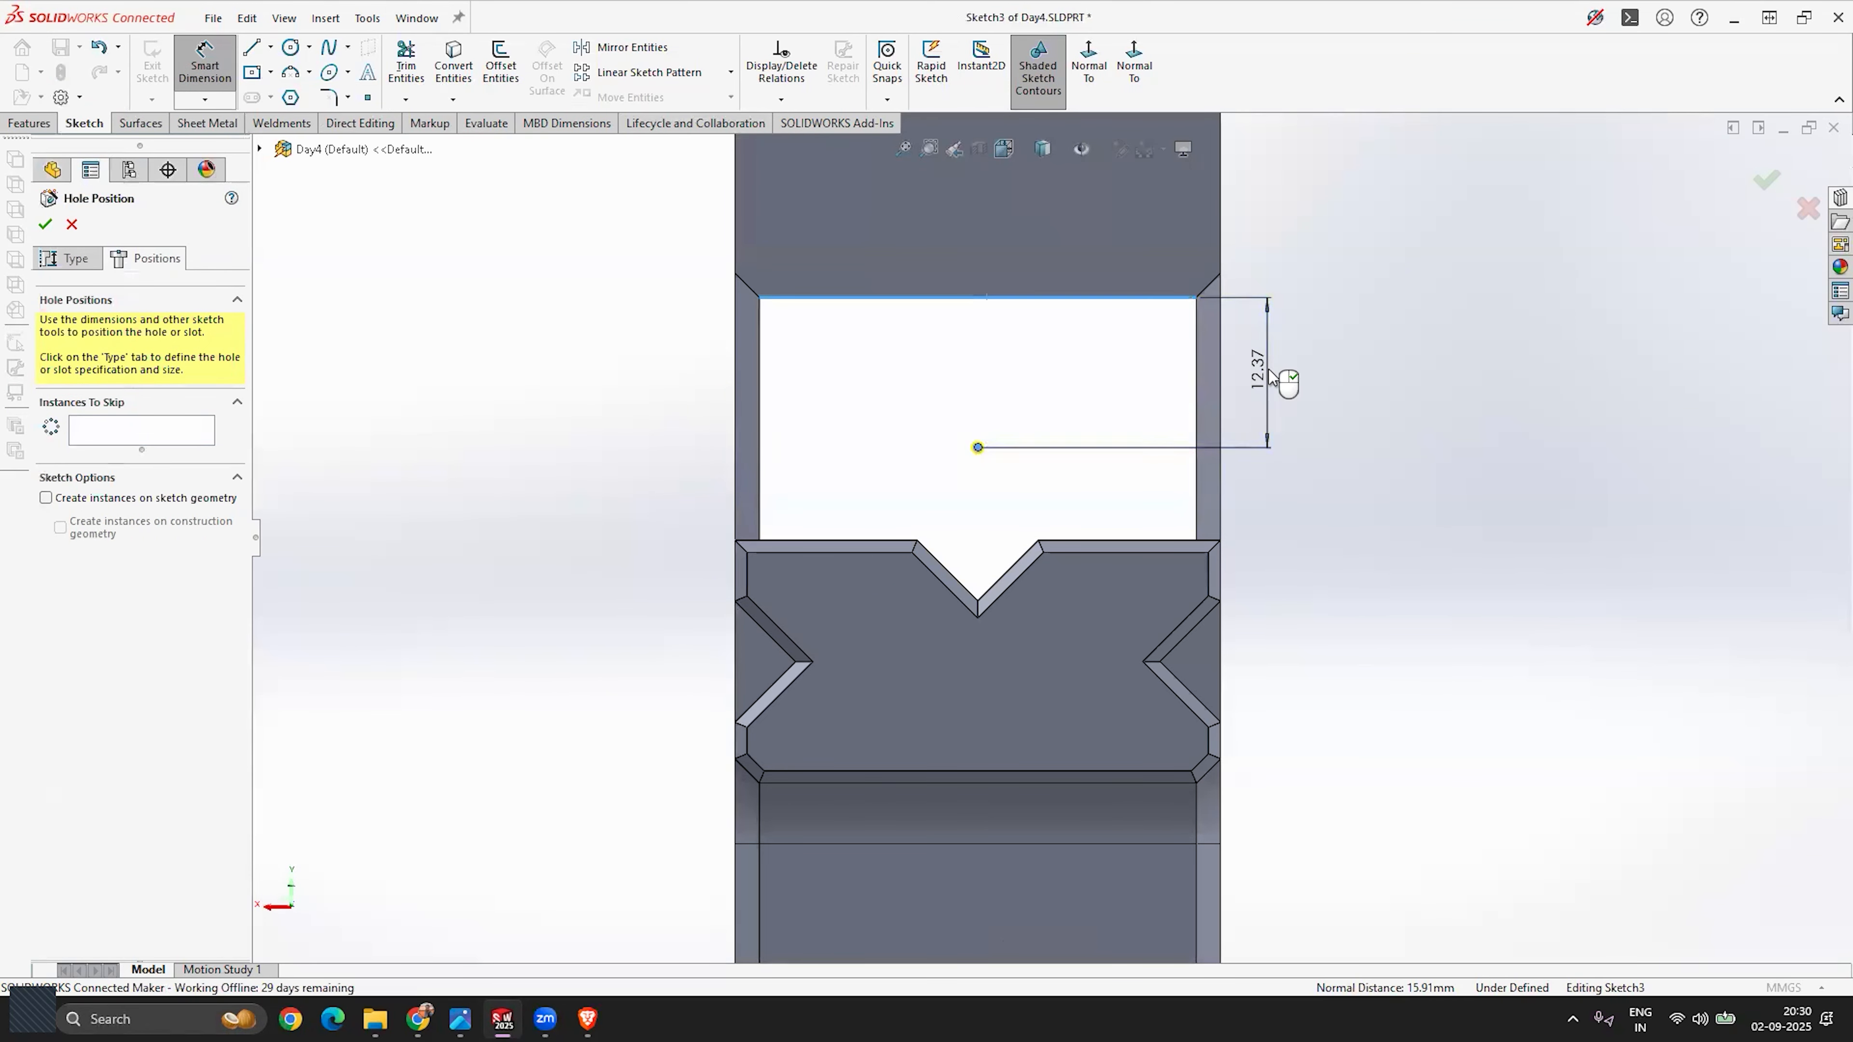
{"action": "left_click", "coordinate": [1268, 378]}
{"action": "type", "text": "10"}
{"action": "key", "text": "Return"}
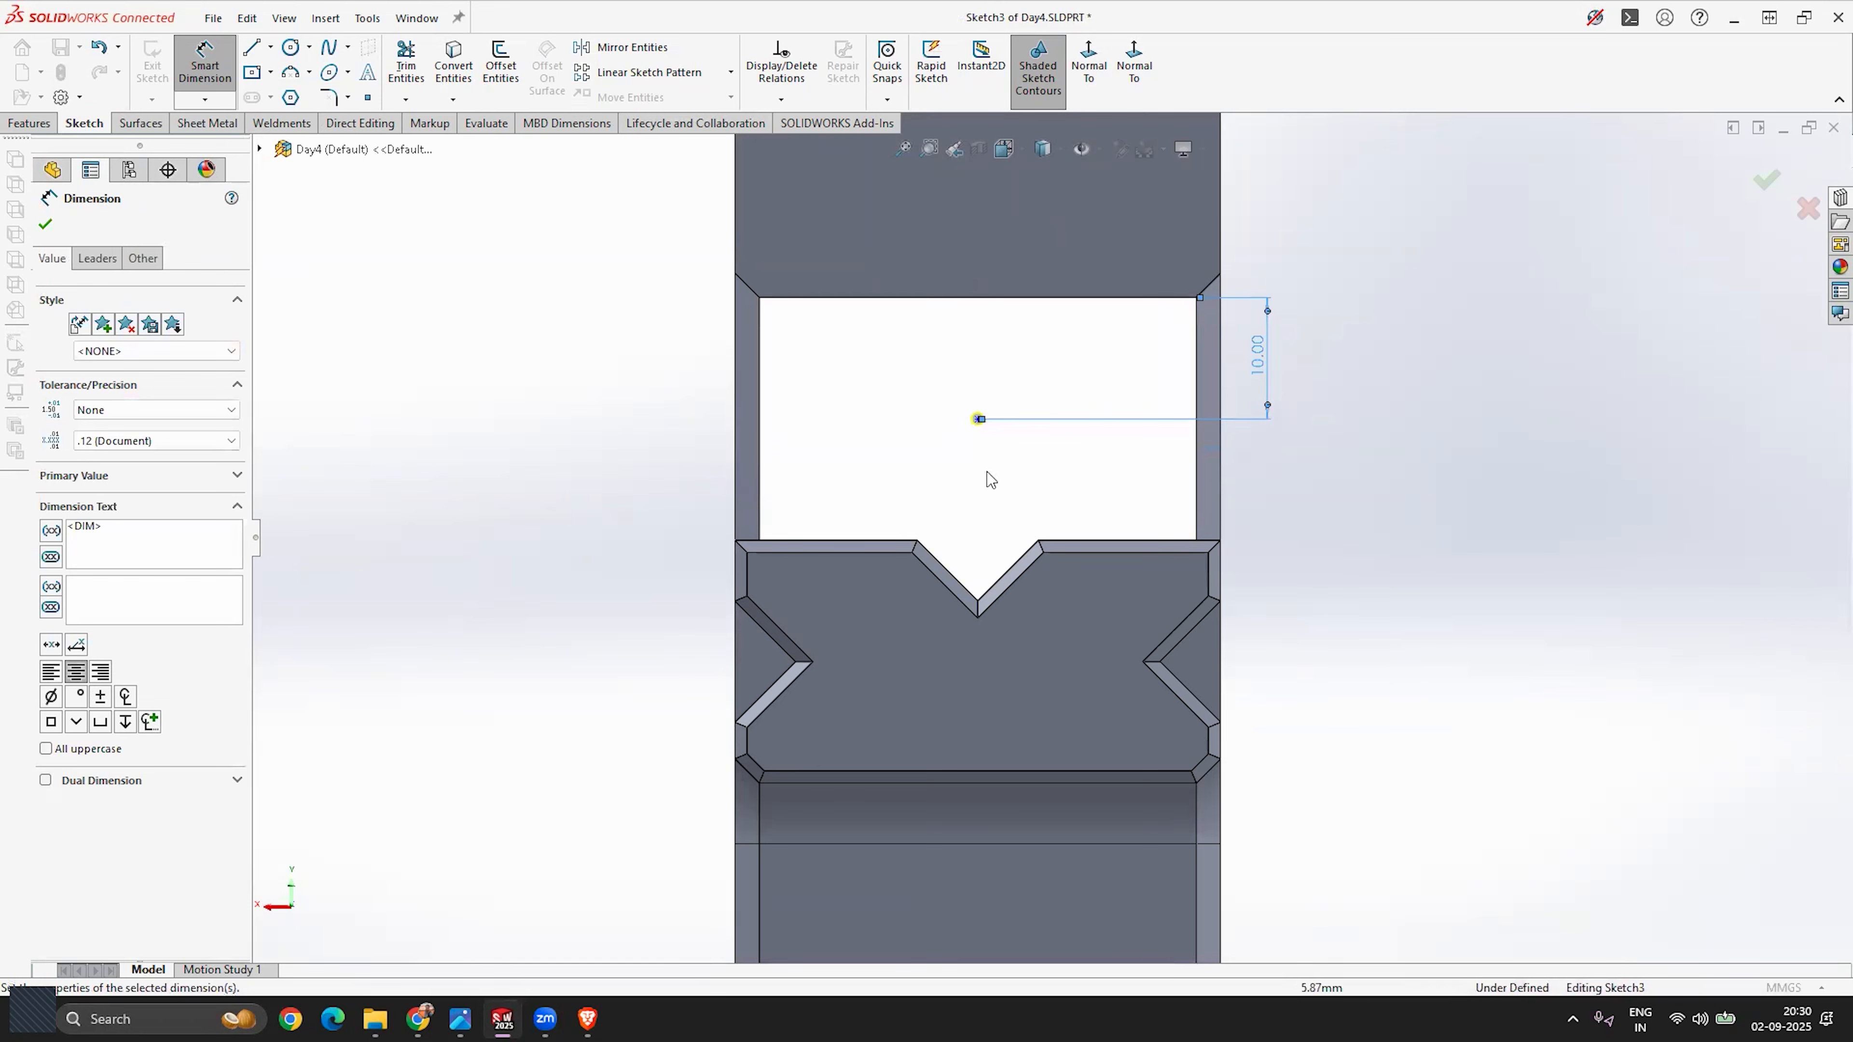
{"action": "scroll", "coordinate": [1050, 480], "scroll_direction": "up", "scroll_amount": 2}
{"action": "key", "text": "Escape"}
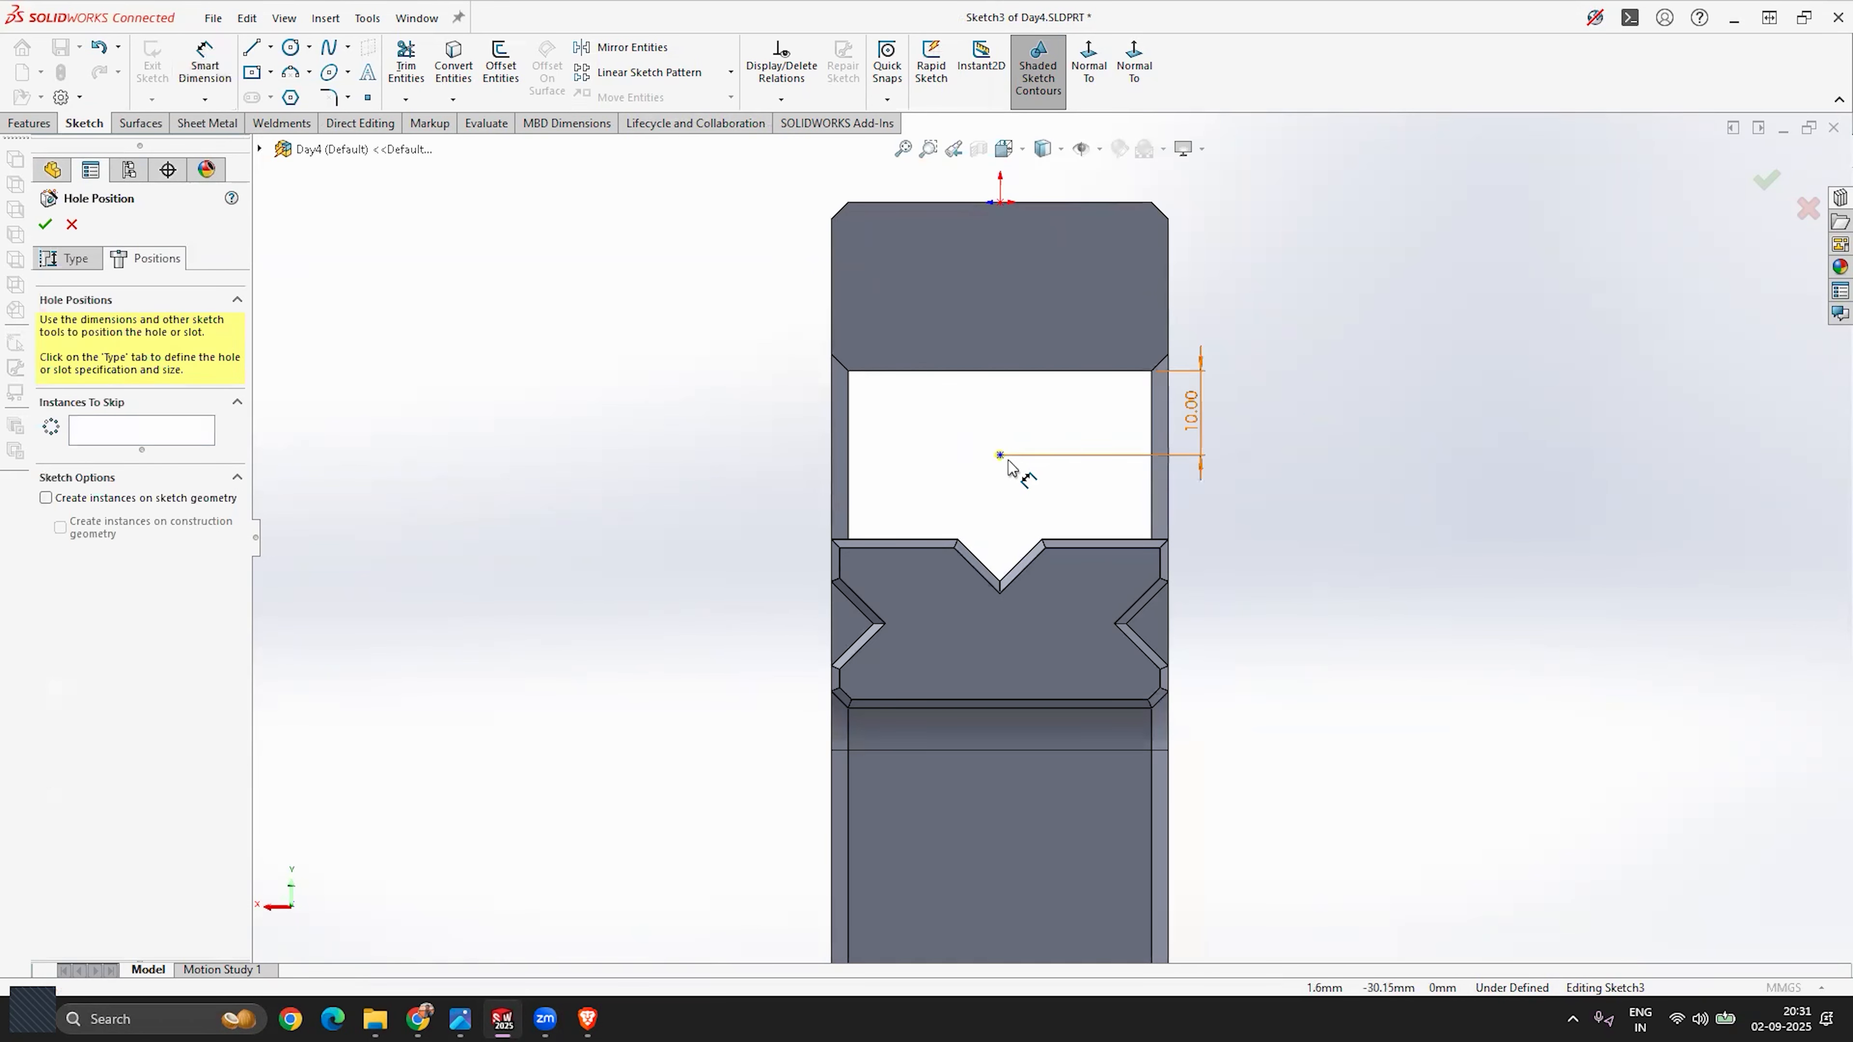
Step: Align the hole point with the origin using a Vertical relation and return to the hole's type settings
{"action": "left_click", "coordinate": [1000, 455]}
{"action": "left_click", "coordinate": [999, 204], "text": "ctrl"}
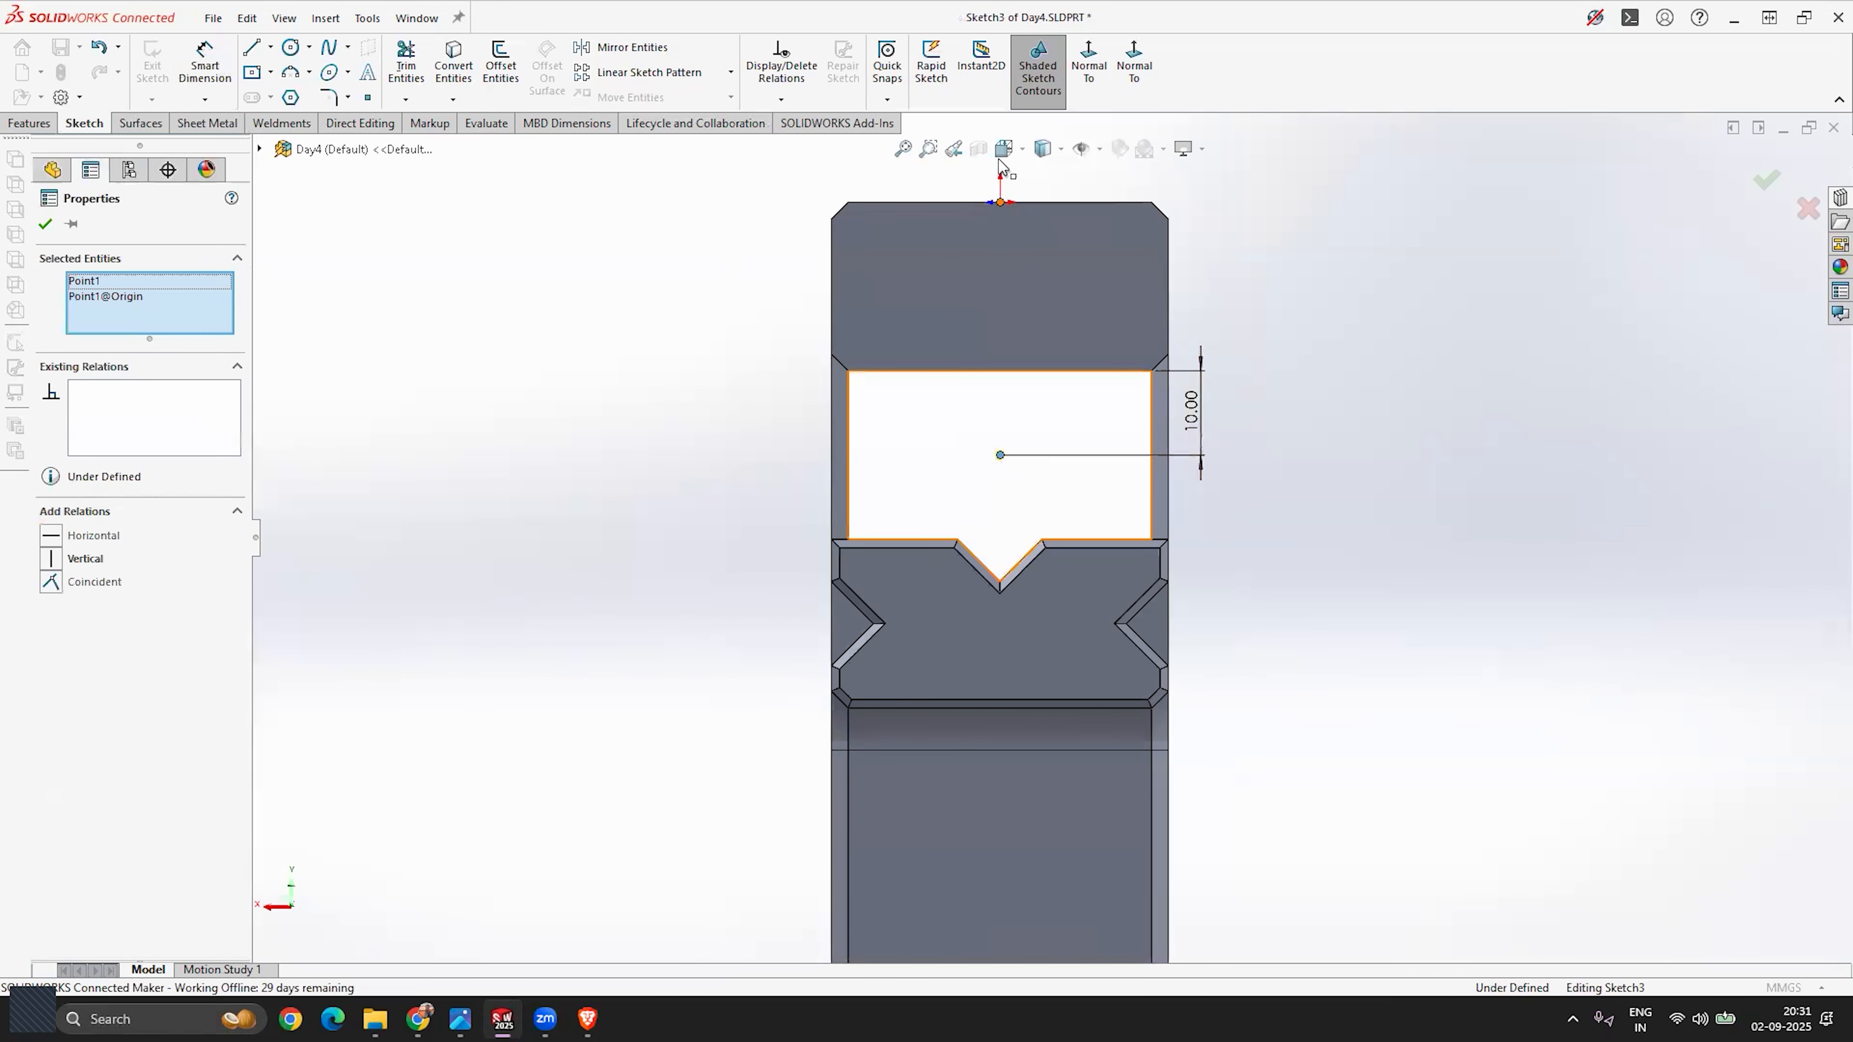
{"action": "left_click", "coordinate": [49, 559]}
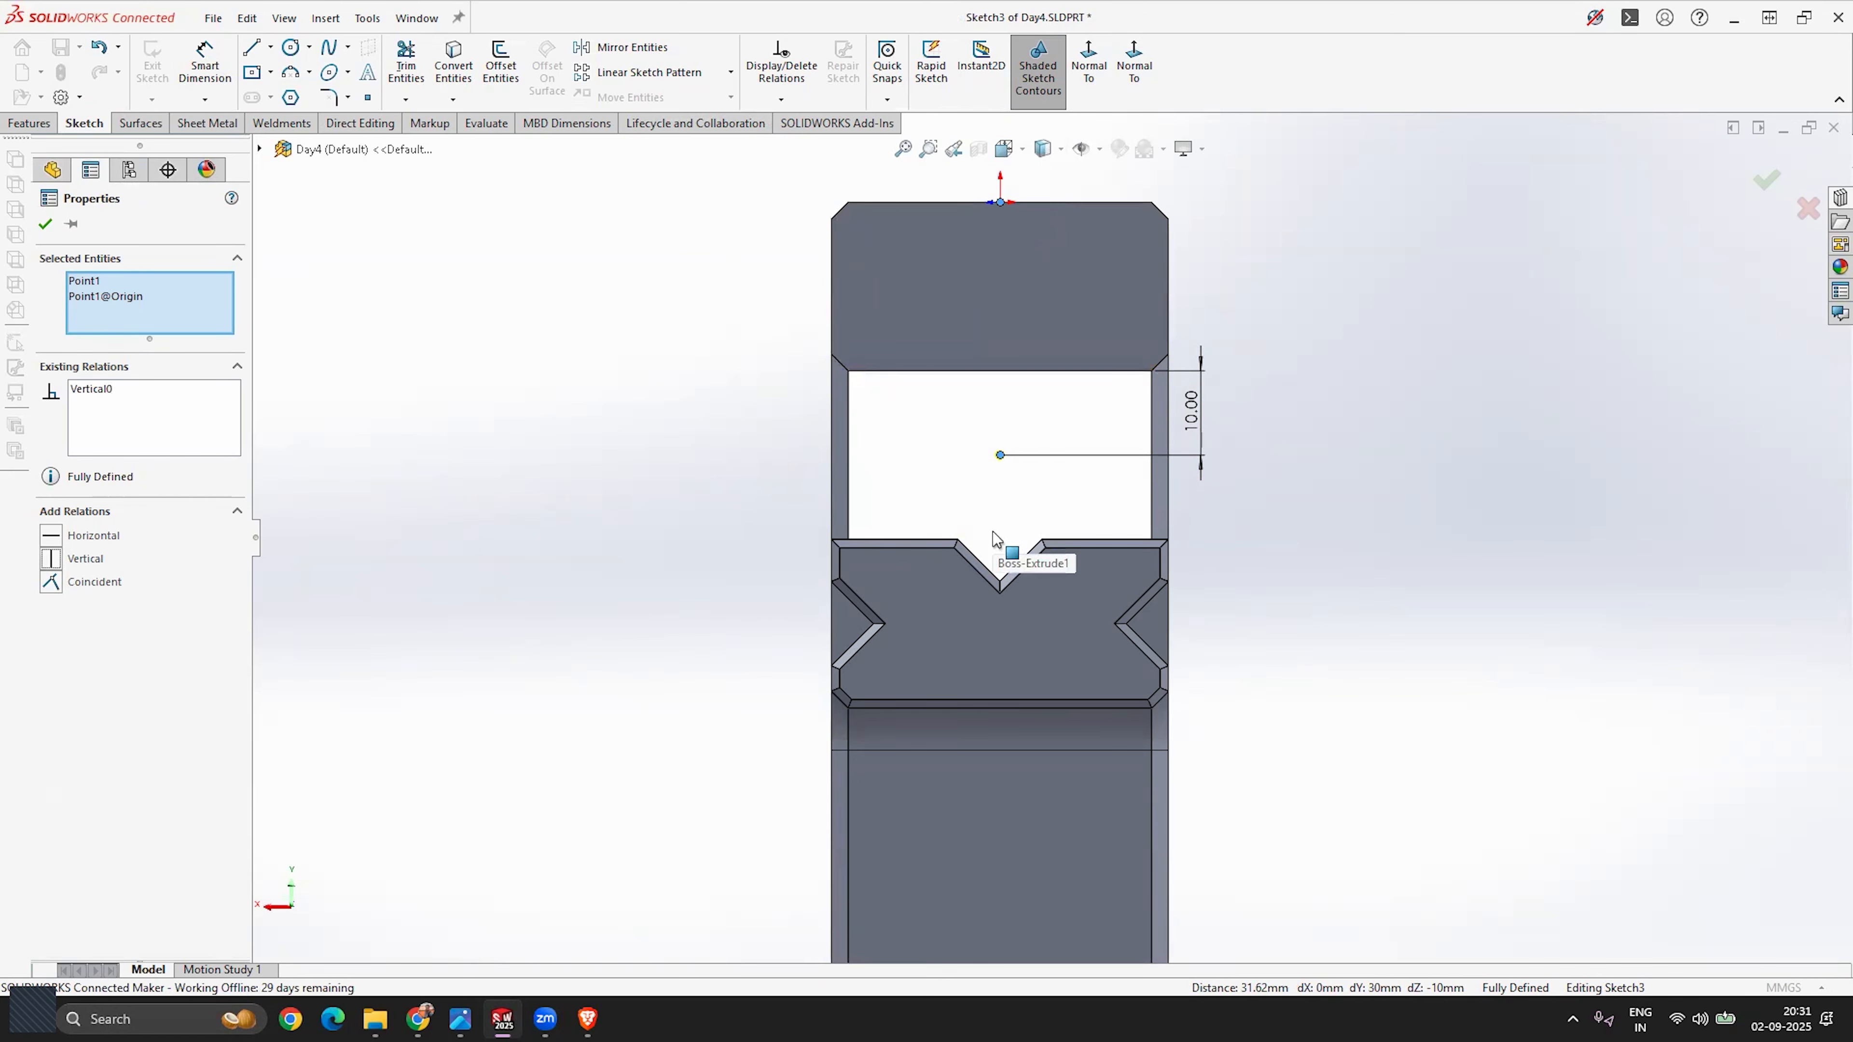
{"action": "left_click", "coordinate": [408, 438]}
{"action": "middle_click_drag", "start_coordinate": [411, 438], "coordinate": [766, 479]}
{"action": "left_click", "coordinate": [70, 260]}
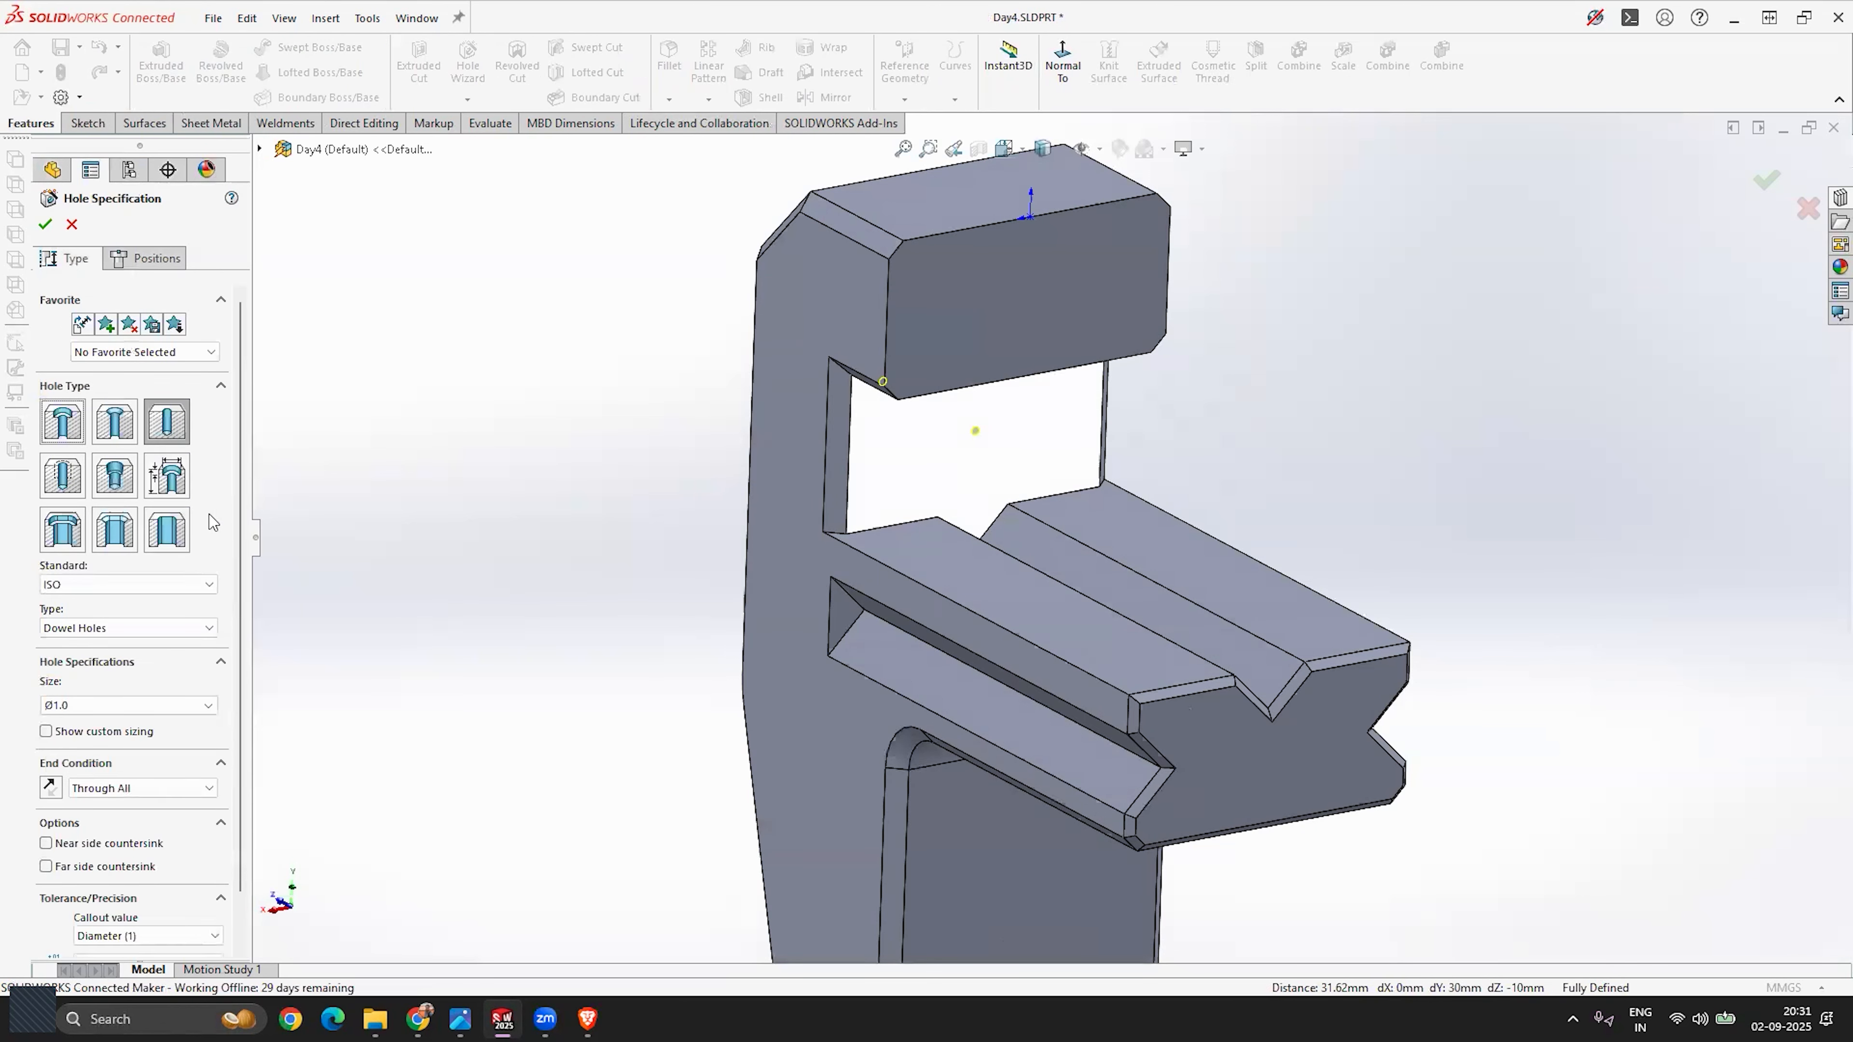
Step: Set the dowel hole's size to Ø20.0 with a Through All end condition and create the hole
{"action": "left_click", "coordinate": [114, 706]}
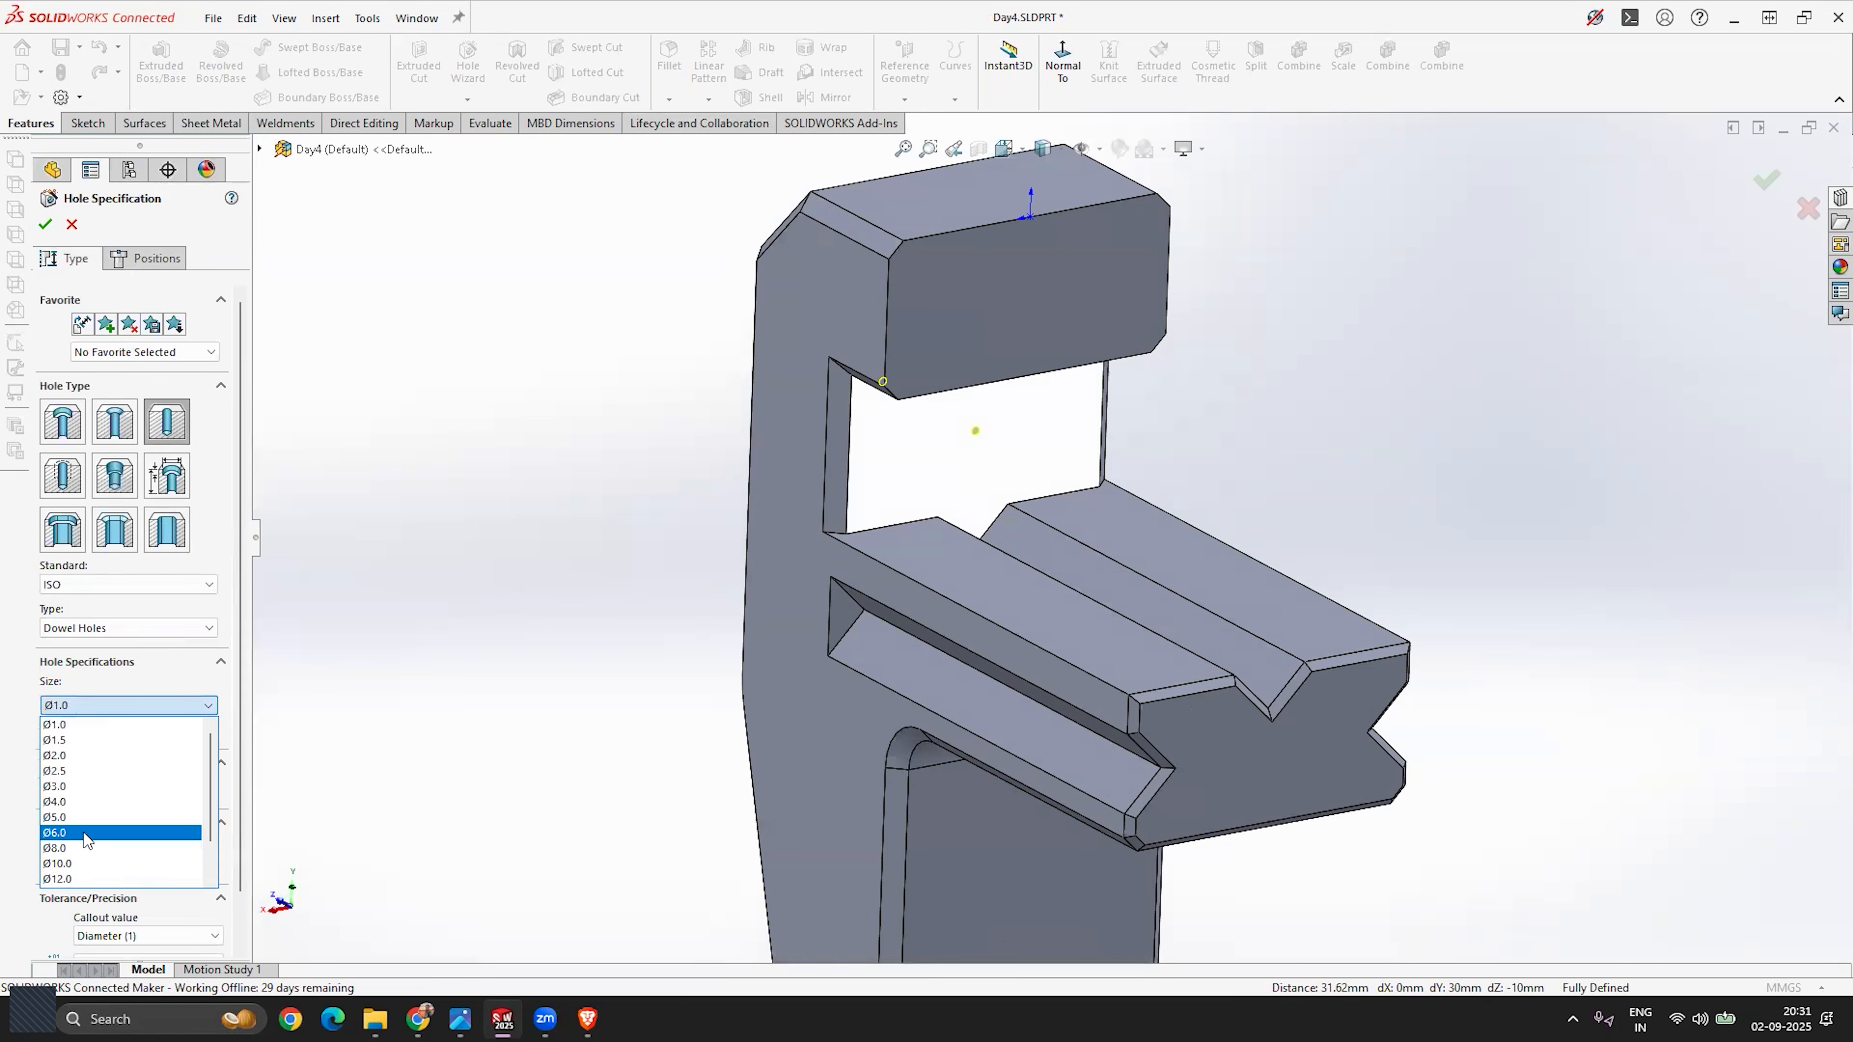
{"action": "left_click", "coordinate": [85, 864]}
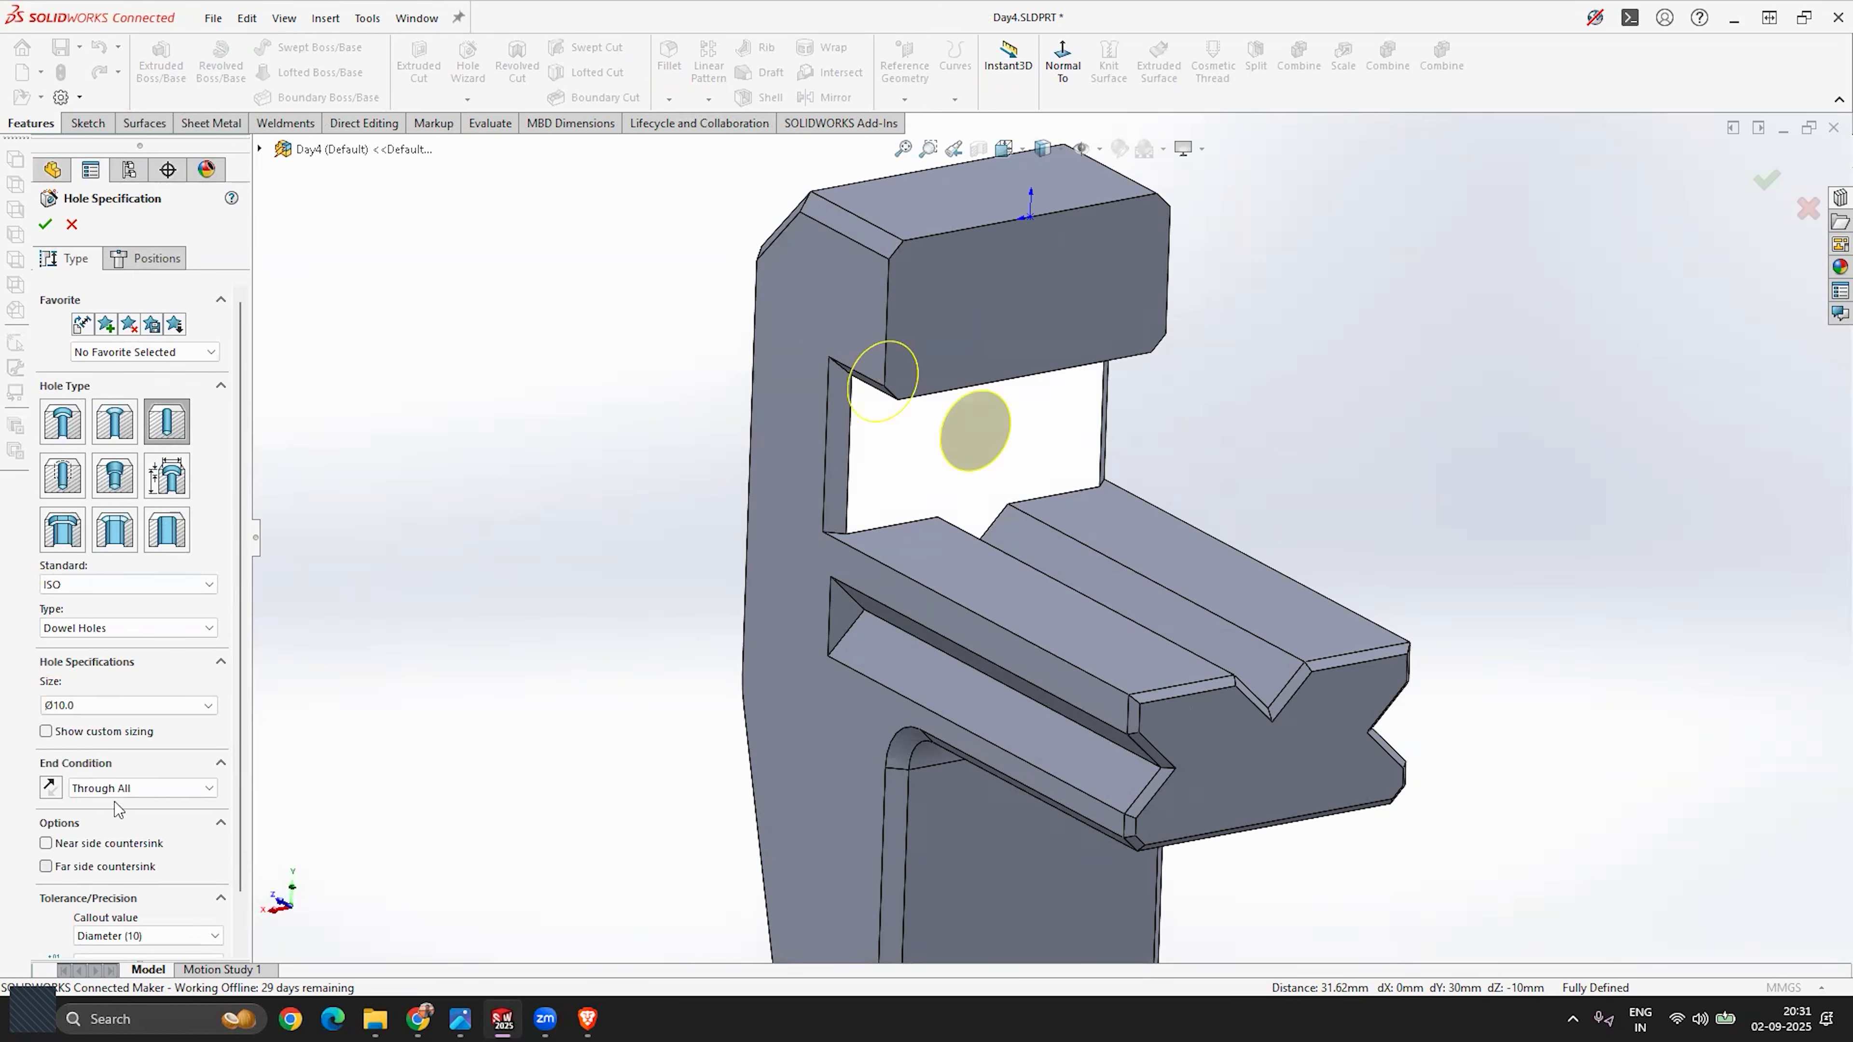
{"action": "left_click", "coordinate": [120, 705]}
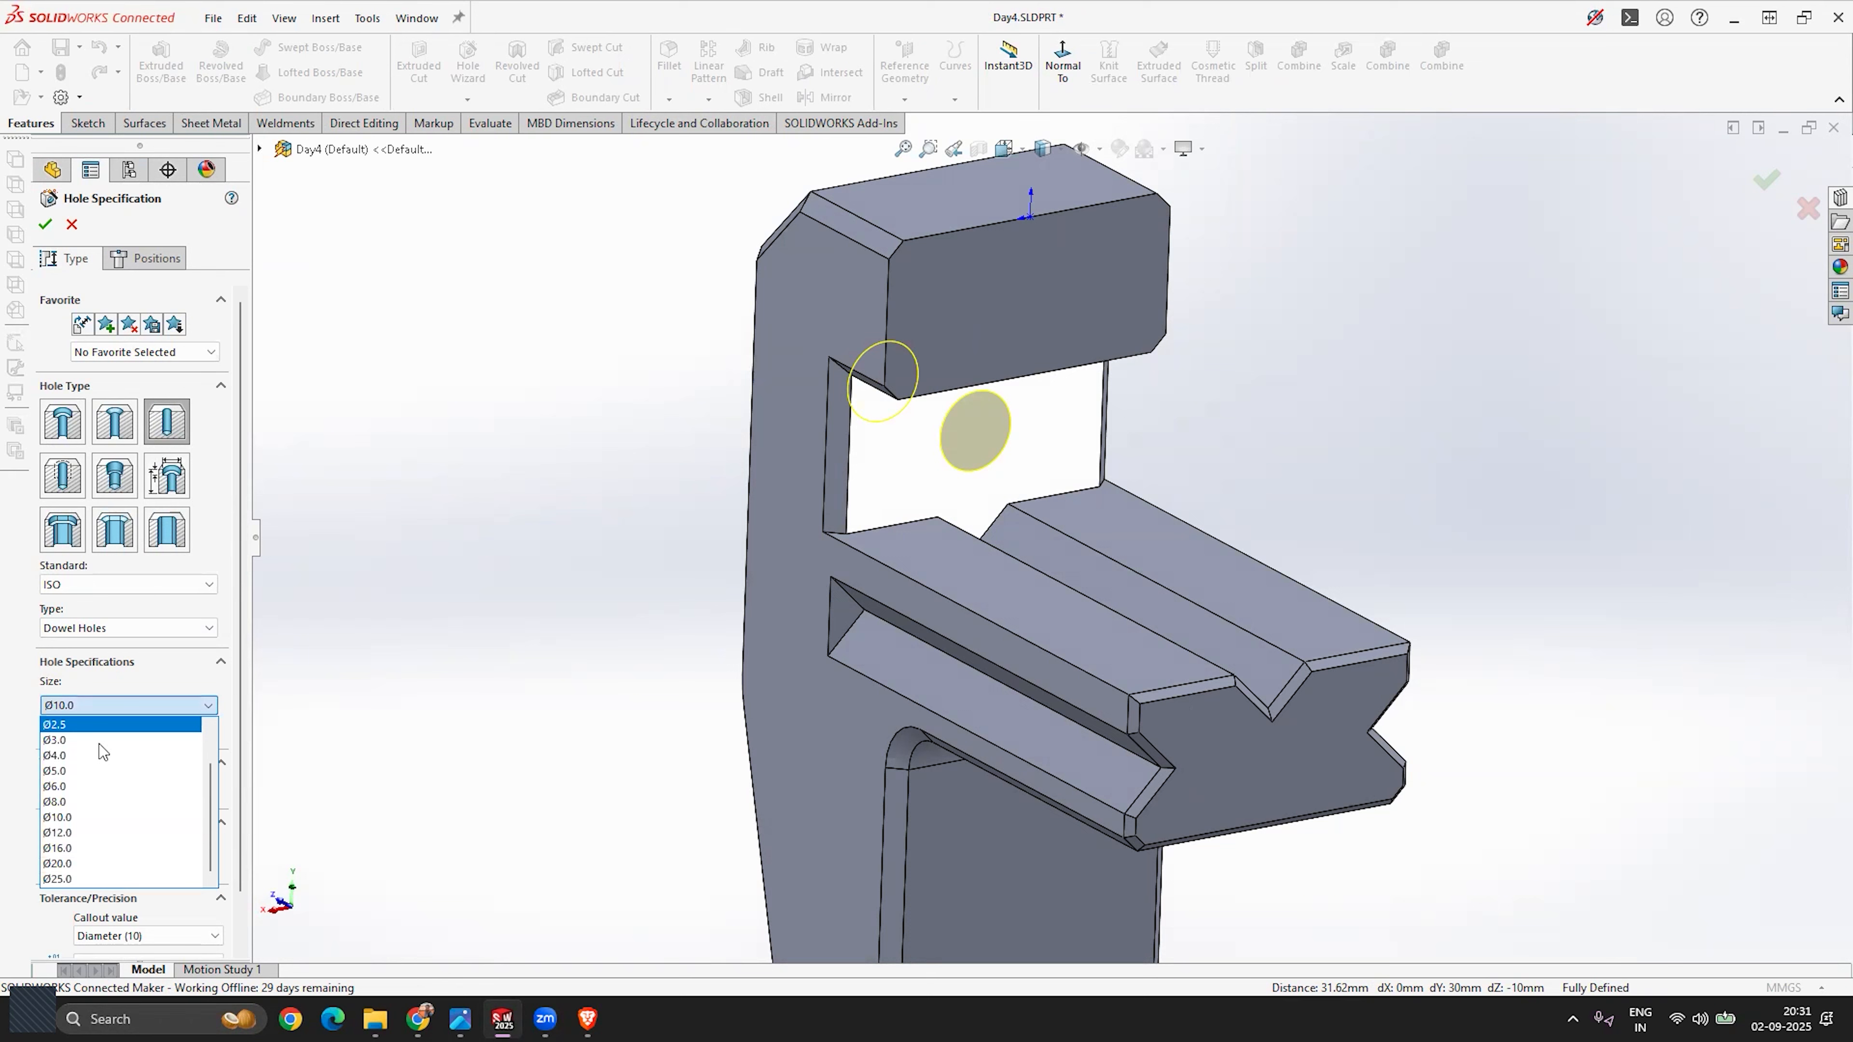
{"action": "left_click", "coordinate": [73, 855]}
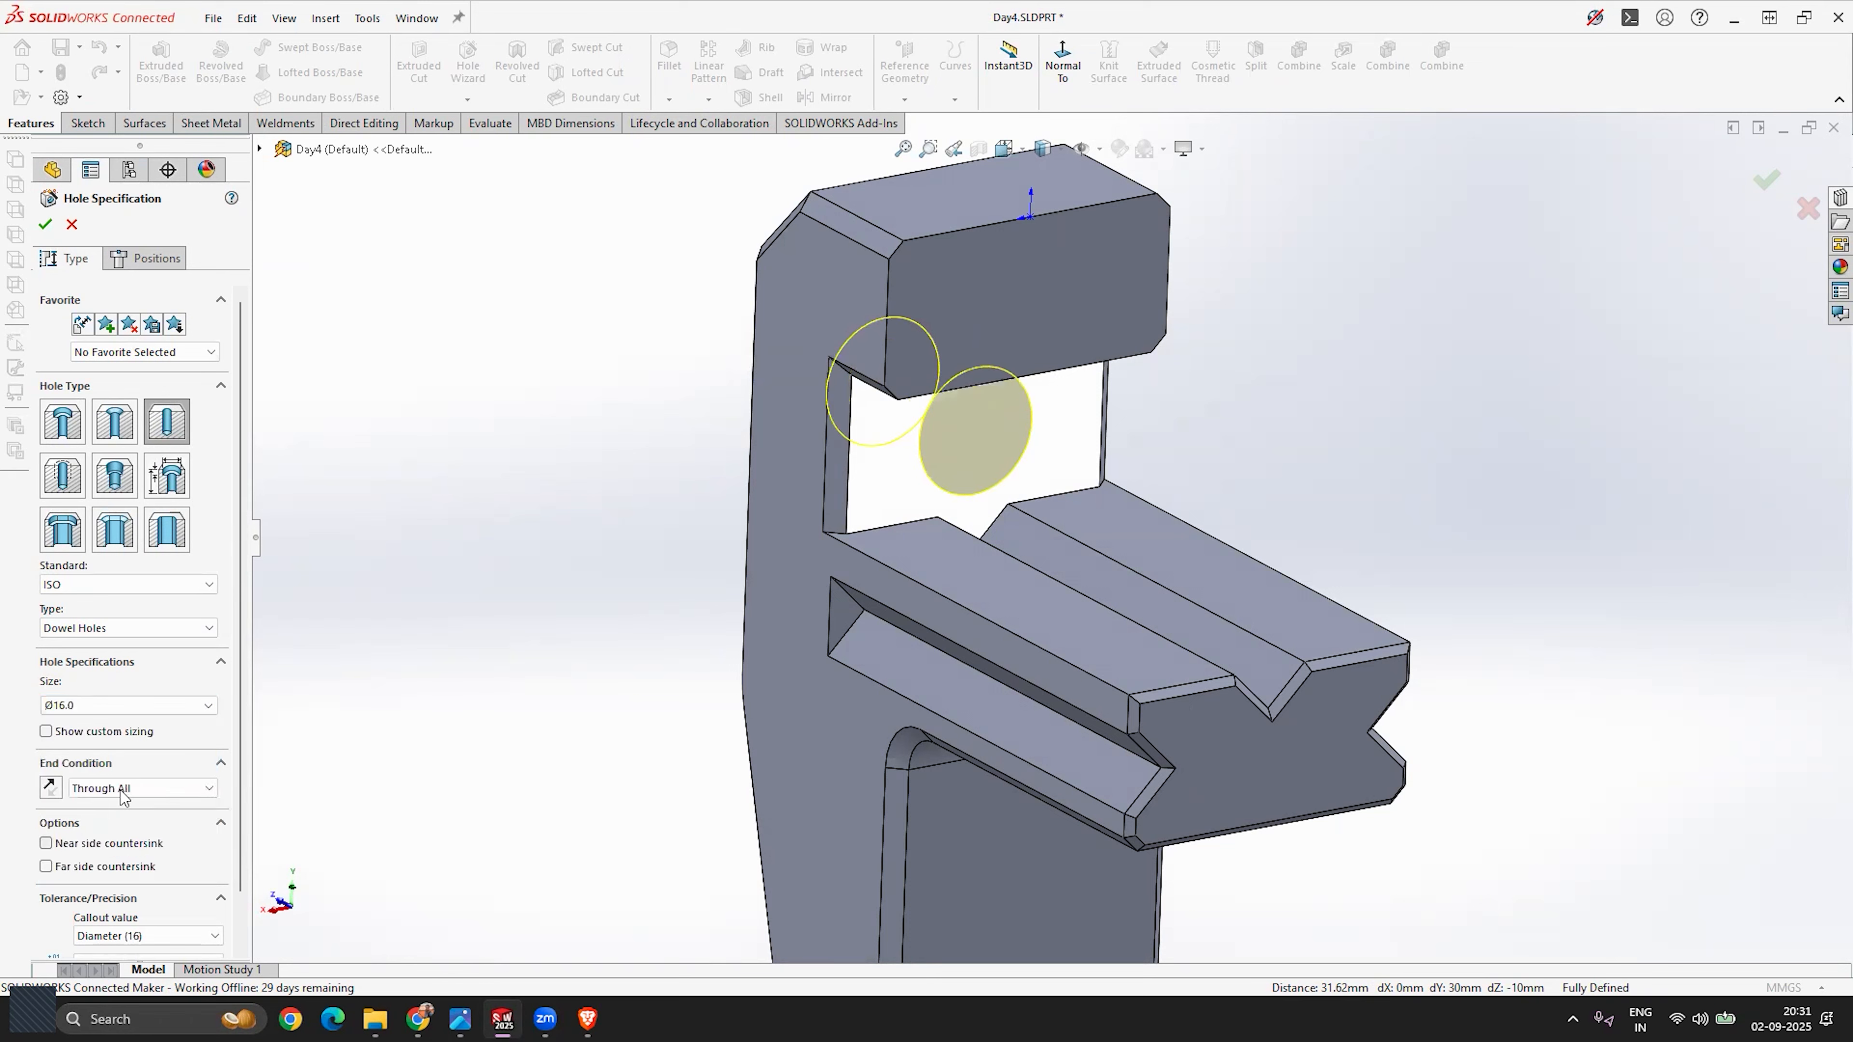
{"action": "left_click", "coordinate": [95, 705]}
{"action": "left_click", "coordinate": [70, 863]}
{"action": "middle_click_drag", "start_coordinate": [629, 594], "coordinate": [660, 541]}
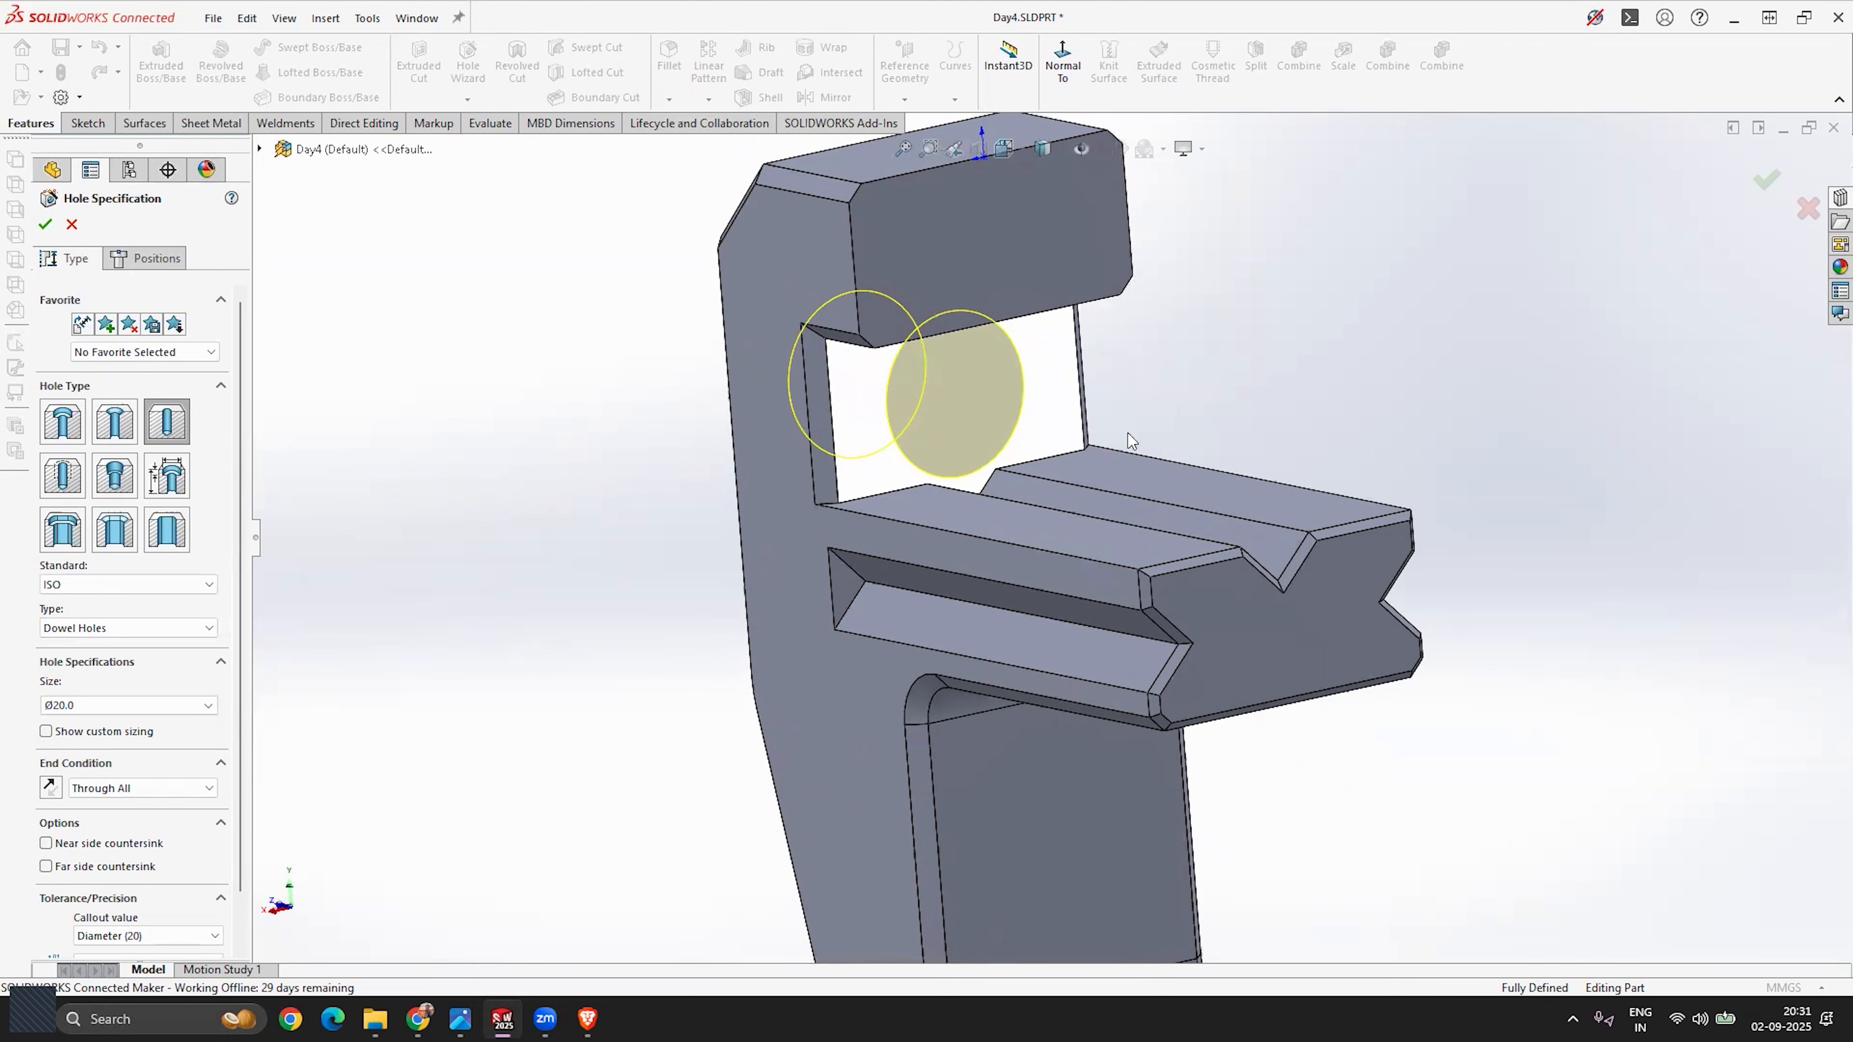
{"action": "left_click", "coordinate": [46, 224]}
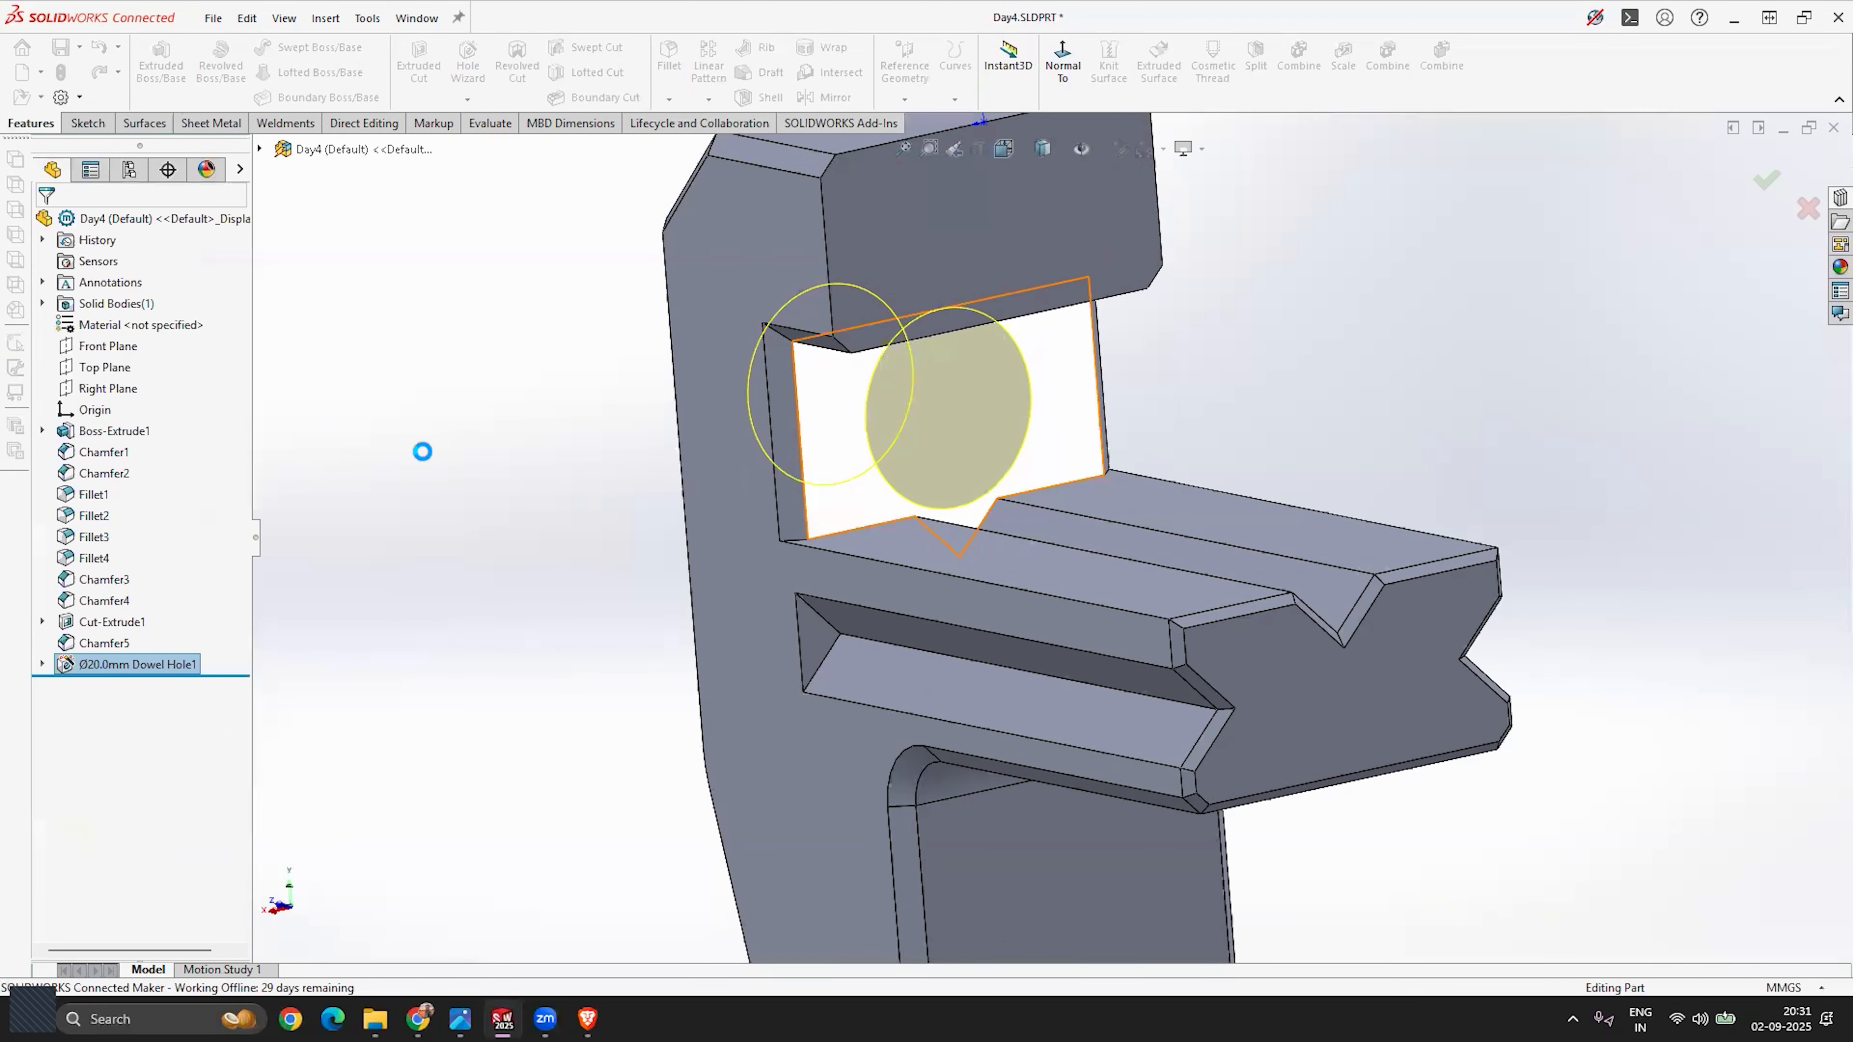
Step: Examine the hole in the recess's back wall and the rest of the bracket from several angles
{"action": "middle_click_drag", "start_coordinate": [476, 467], "coordinate": [498, 520]}
{"action": "scroll", "coordinate": [1036, 511], "scroll_direction": "up", "scroll_amount": 5}
{"action": "middle_click_drag", "start_coordinate": [1042, 542], "coordinate": [955, 604]}
{"action": "scroll", "coordinate": [1058, 547], "scroll_direction": "up", "scroll_amount": 2}
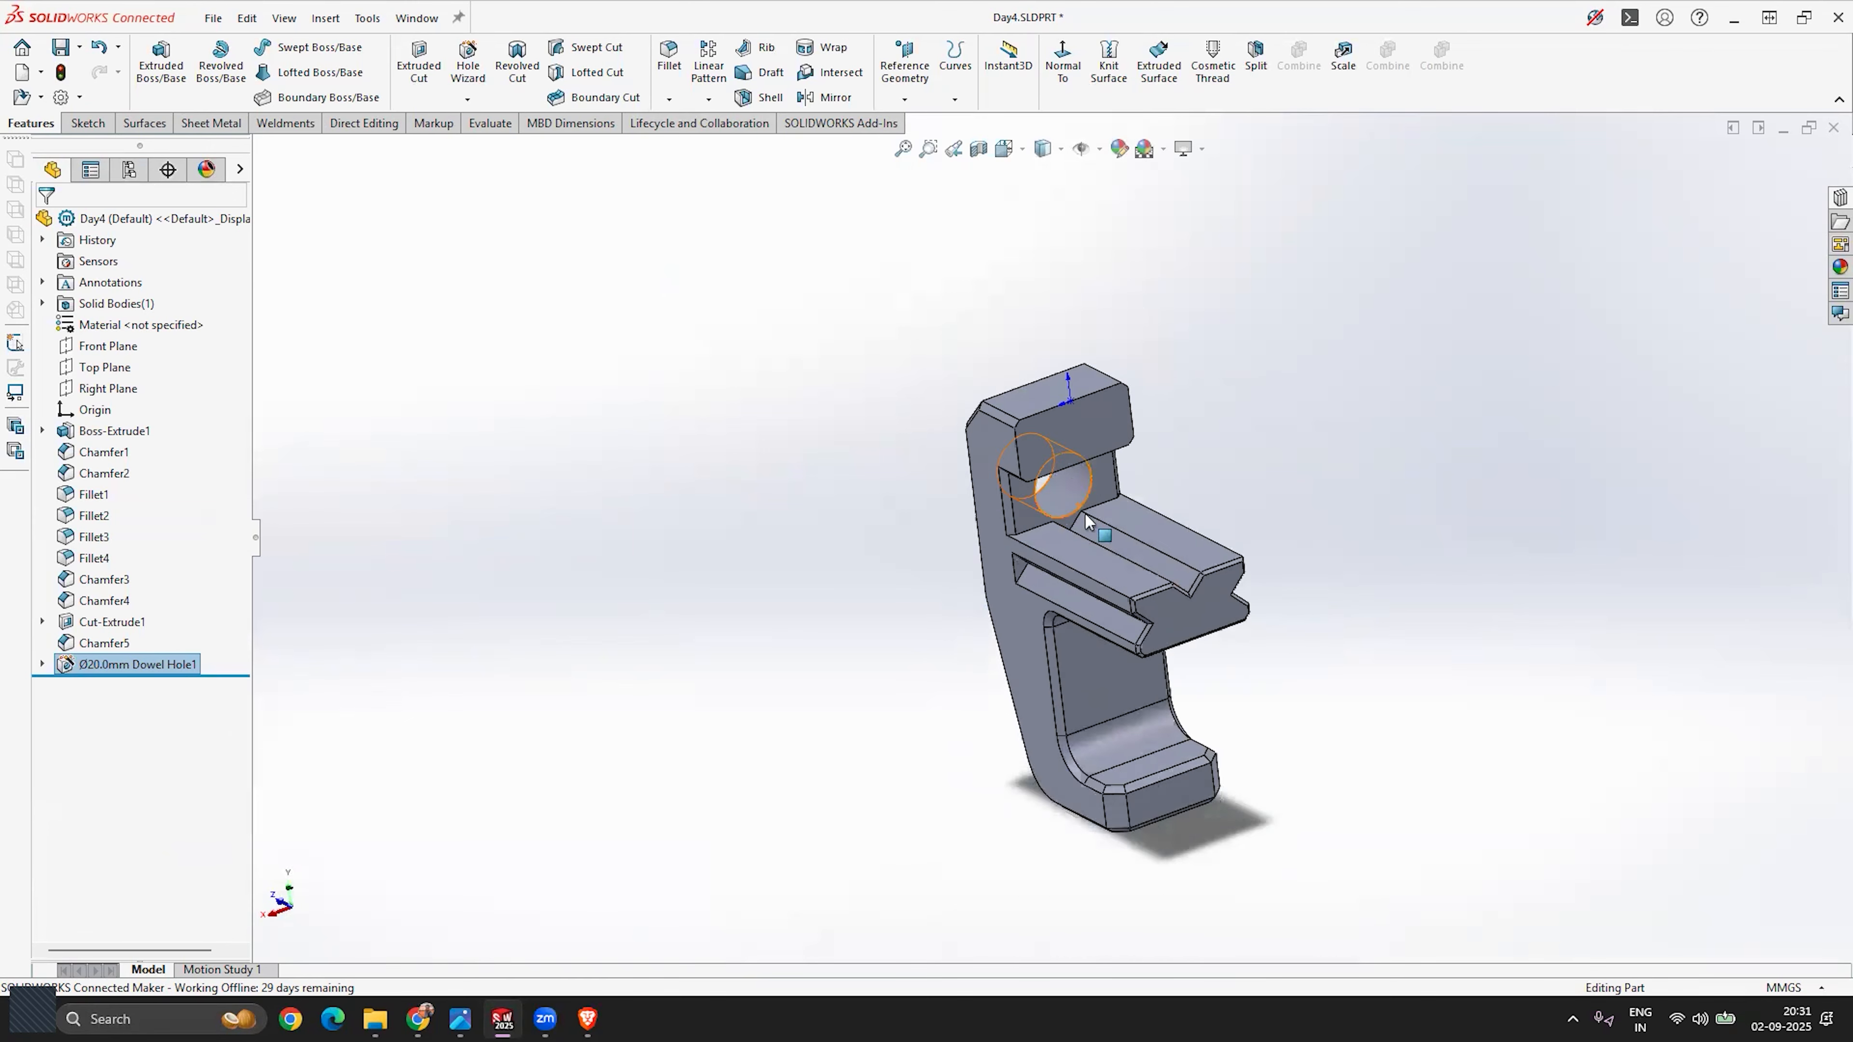
{"action": "scroll", "coordinate": [1188, 806], "scroll_direction": "down", "scroll_amount": 4}
{"action": "mouse_move", "coordinate": [1050, 617]}
{"action": "middle_mouse_down"}
{"action": "mouse_move", "coordinate": [1124, 678]}
{"action": "mouse_move", "coordinate": [1048, 590]}
{"action": "middle_mouse_up"}
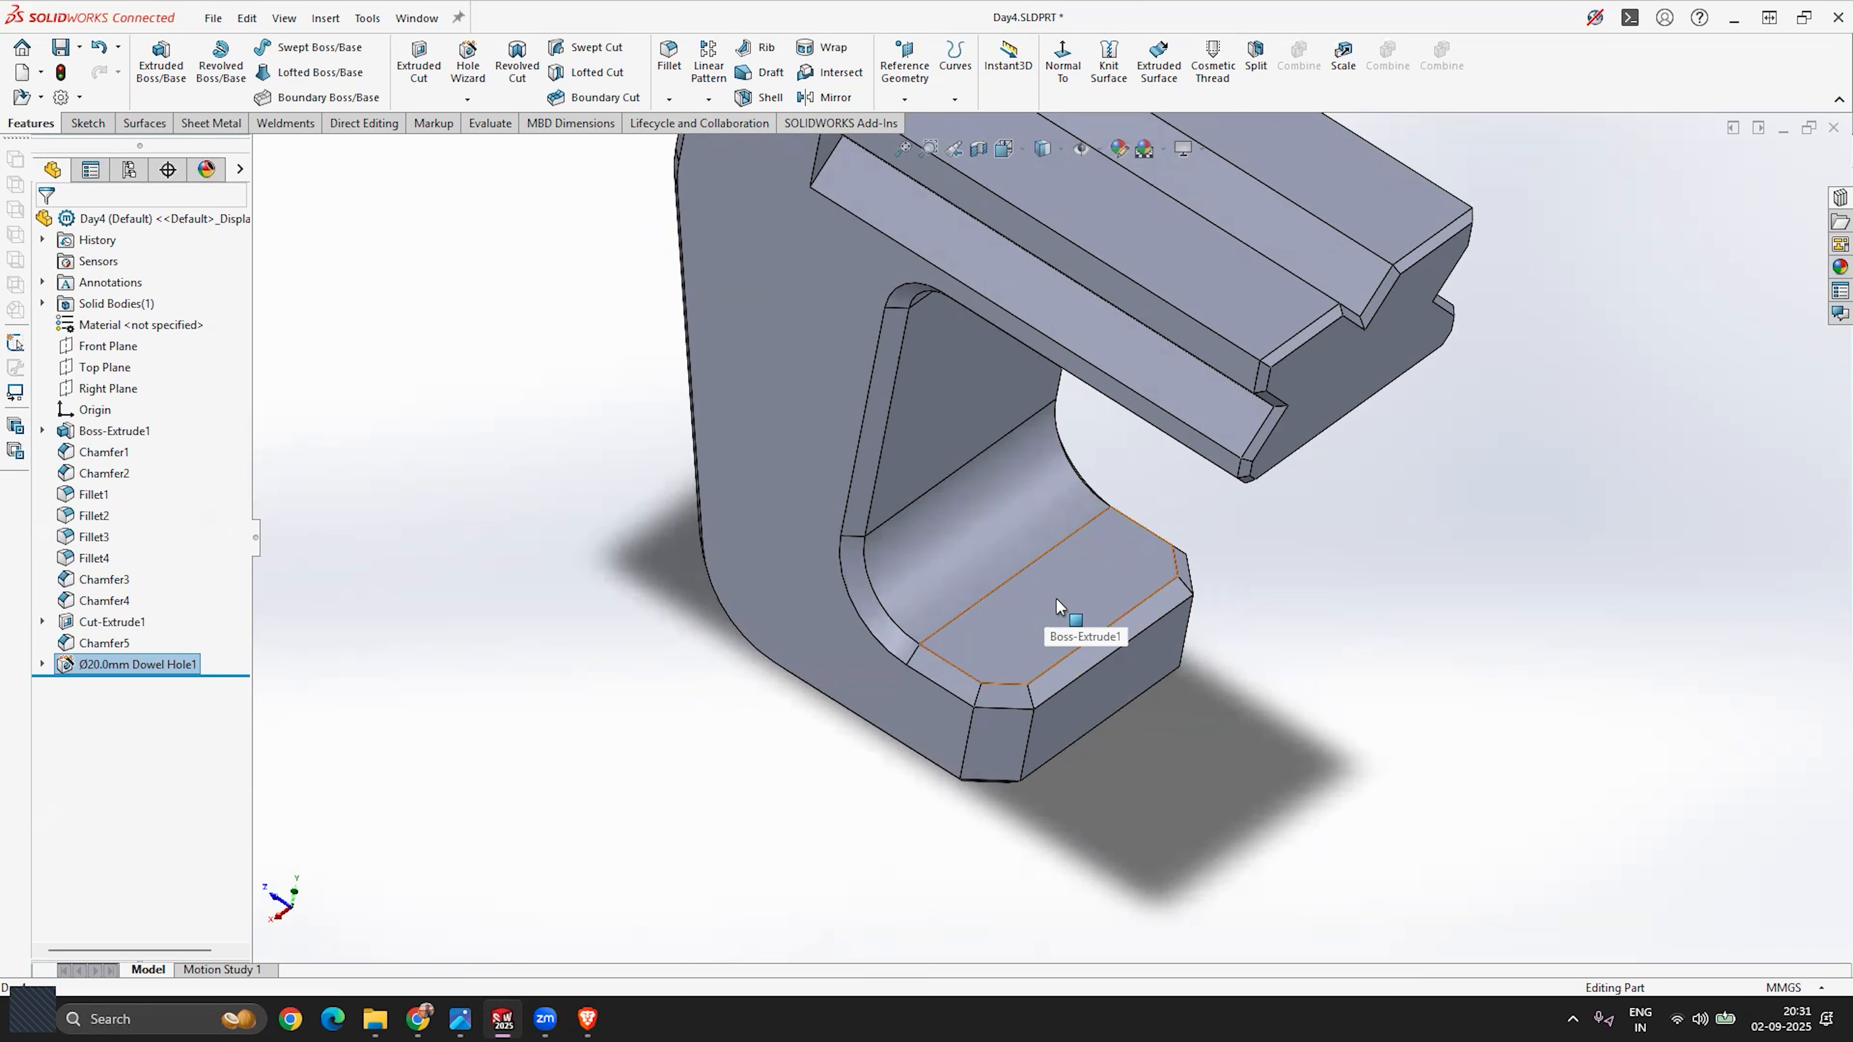
{"action": "scroll", "coordinate": [1055, 597], "scroll_direction": "up", "scroll_amount": 3}
{"action": "scroll", "coordinate": [1035, 511], "scroll_direction": "up", "scroll_amount": 4}
{"action": "scroll", "coordinate": [1167, 419], "scroll_direction": "down", "scroll_amount": 4}
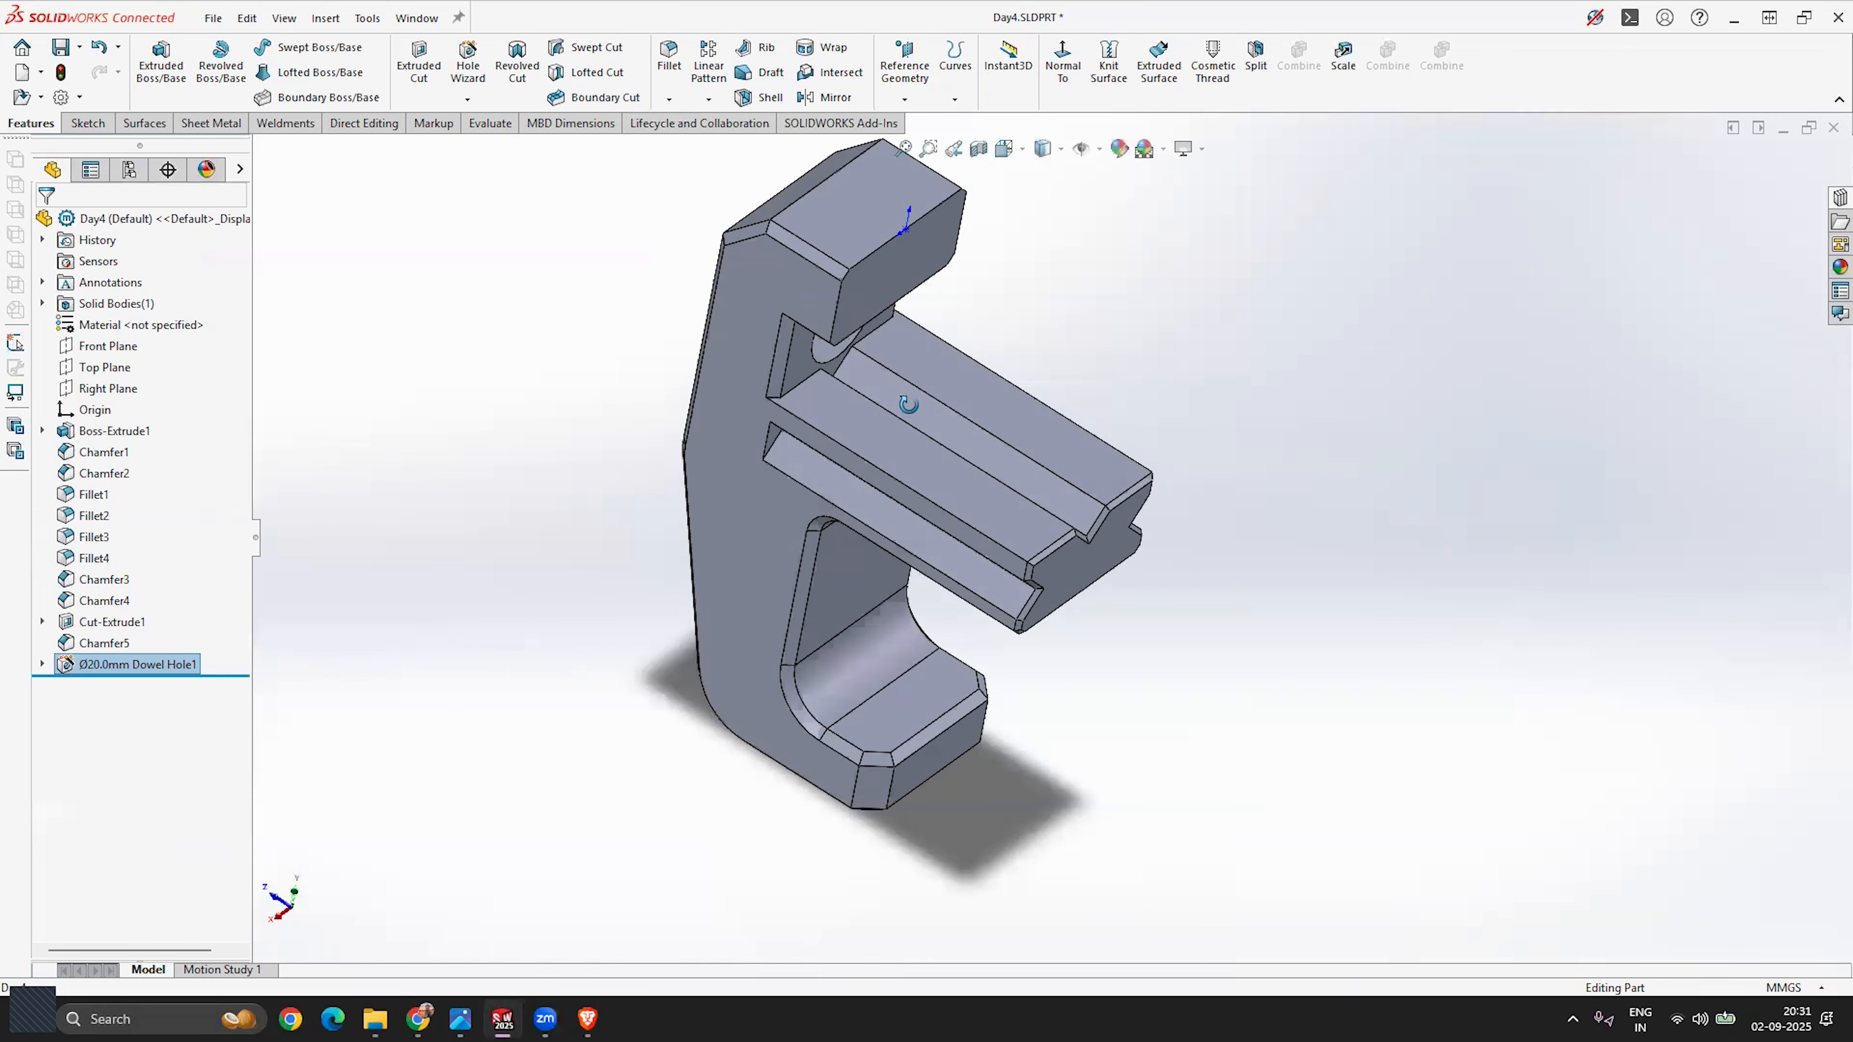
{"action": "middle_click_drag", "start_coordinate": [908, 404], "coordinate": [872, 270]}
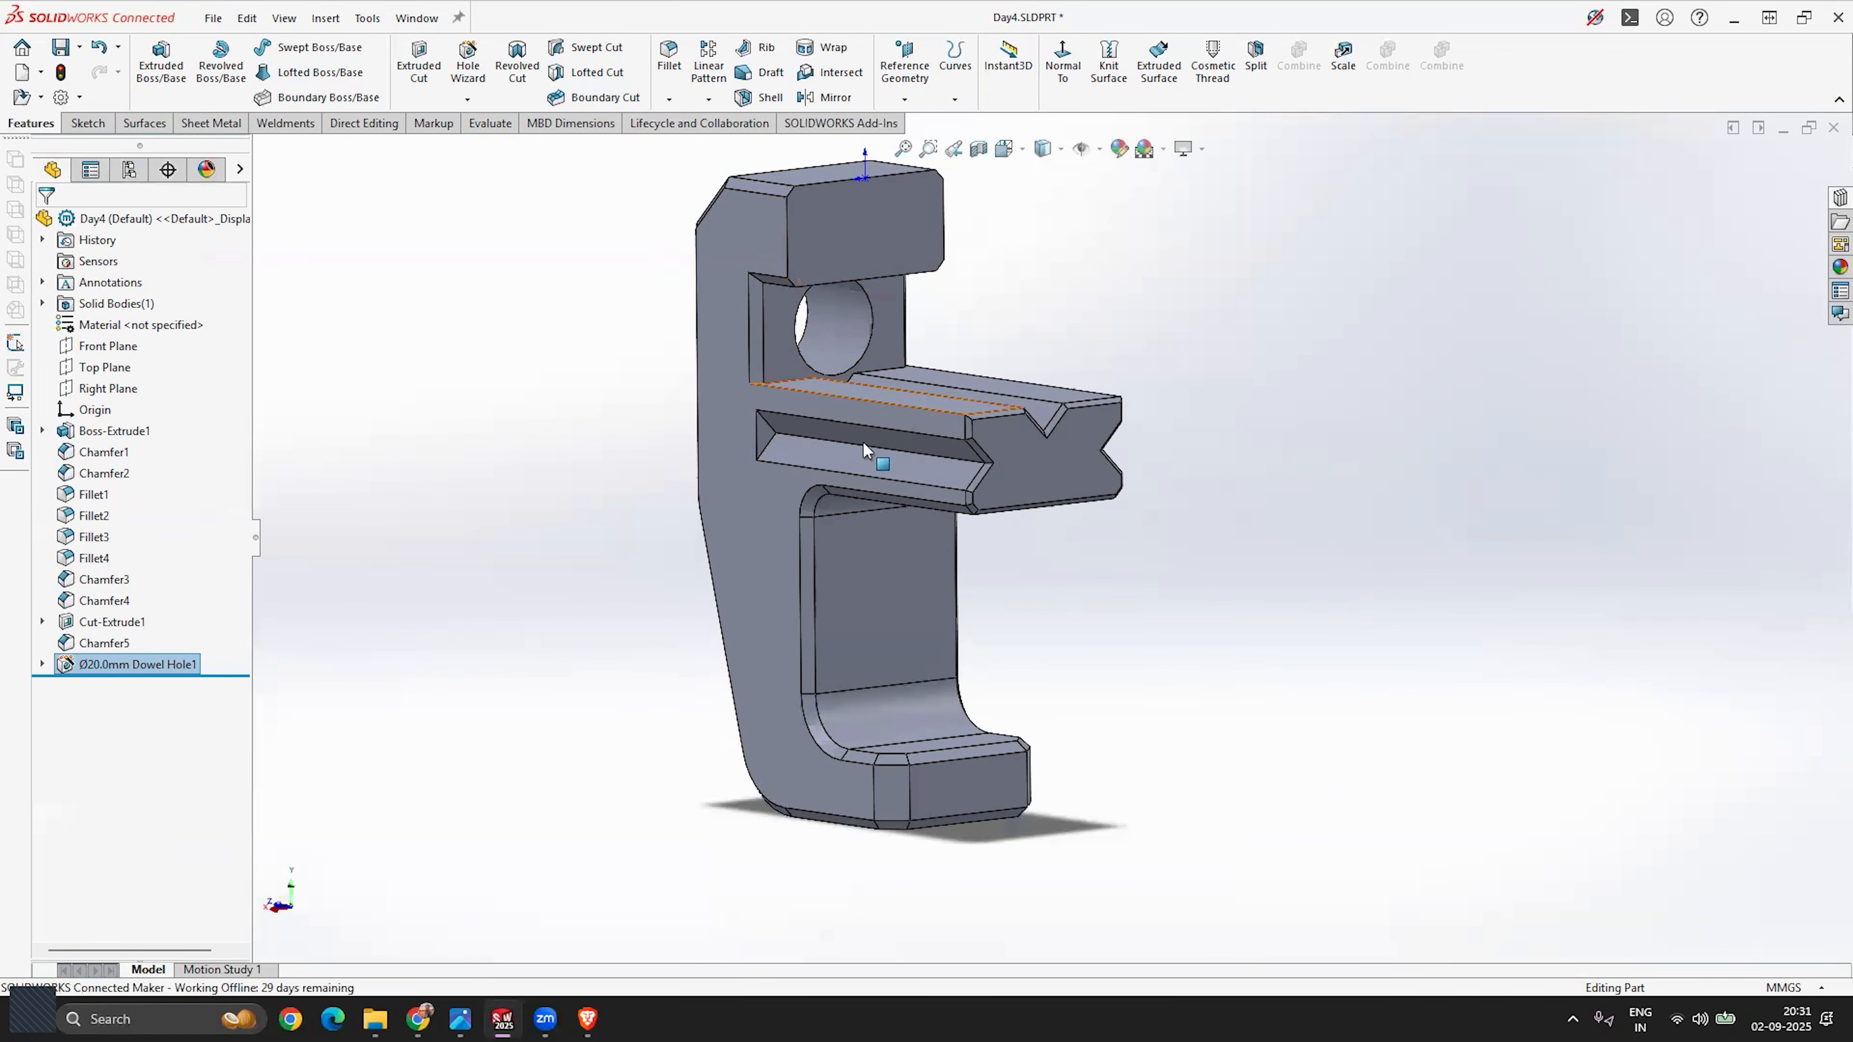
{"action": "scroll", "coordinate": [916, 532], "scroll_direction": "up", "scroll_amount": 2}
{"action": "scroll", "coordinate": [819, 350], "scroll_direction": "down", "scroll_amount": 5}
{"action": "middle_click_drag", "start_coordinate": [915, 396], "coordinate": [1175, 484]}
{"action": "scroll", "coordinate": [825, 258], "scroll_direction": "down", "scroll_amount": 3}
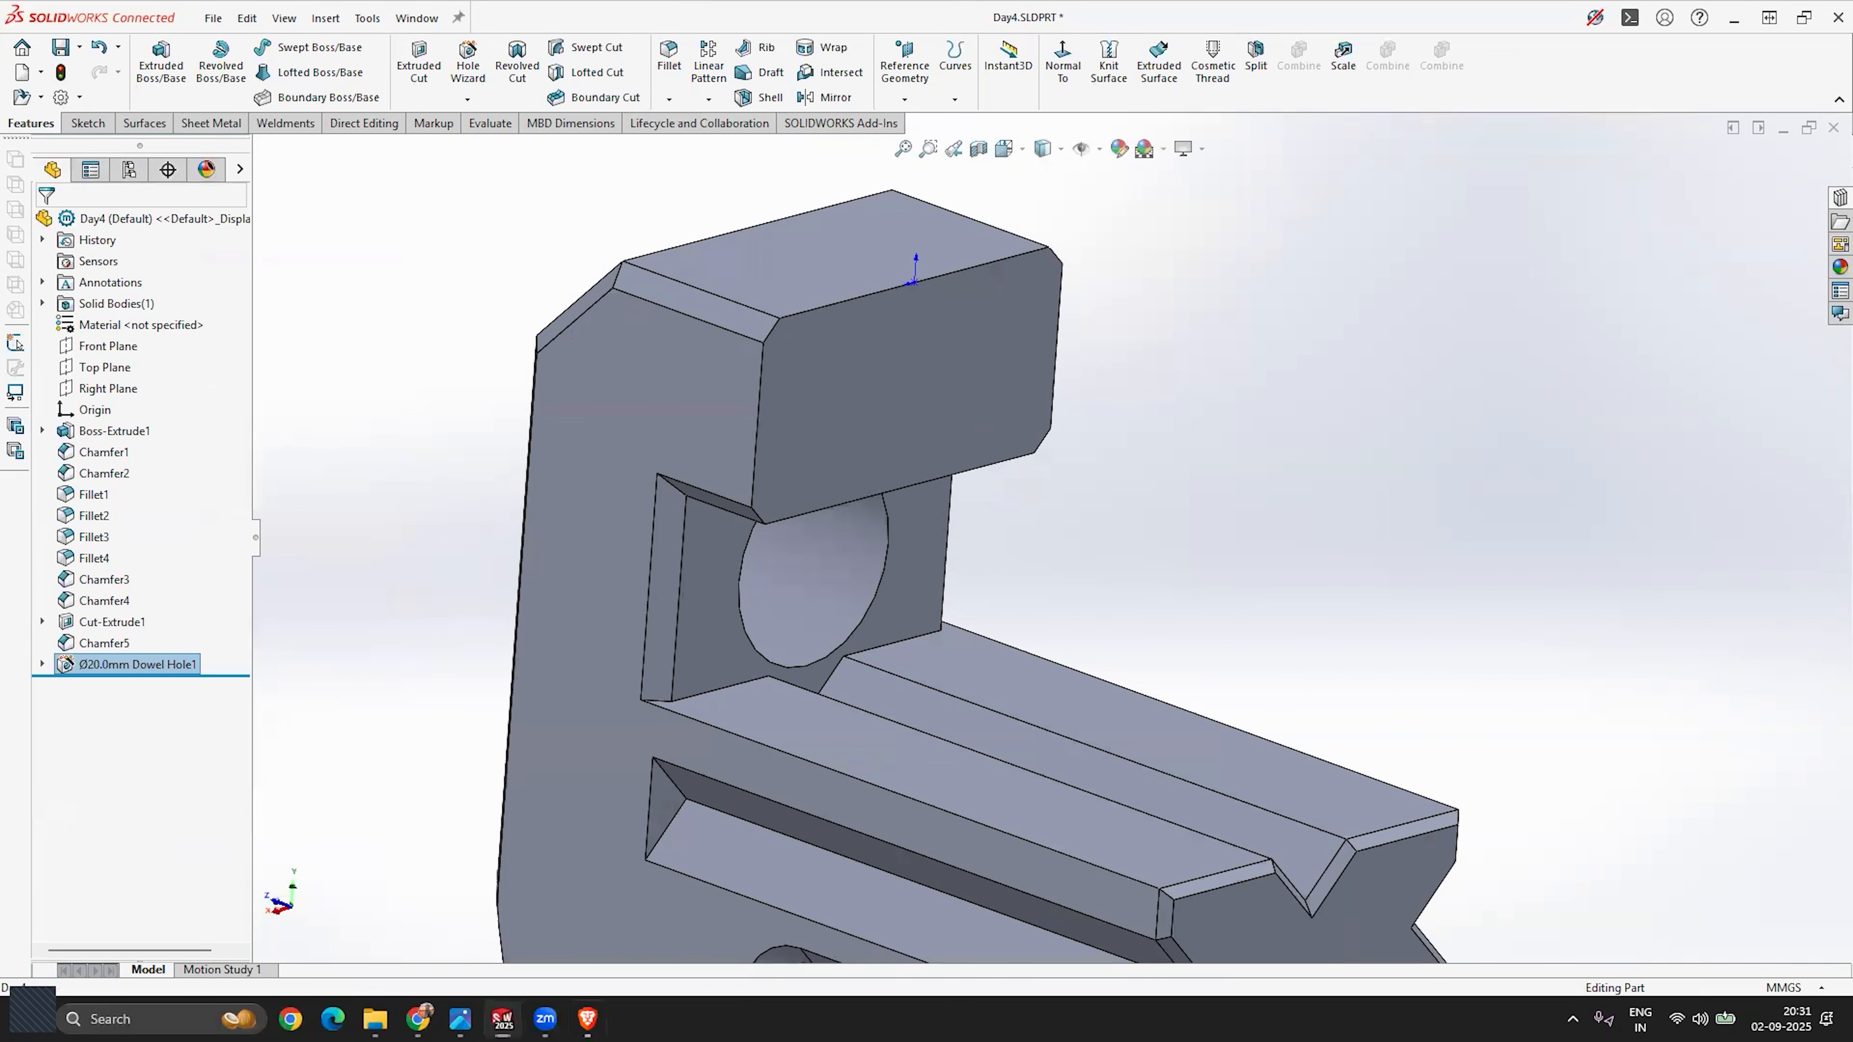
Step: Switch to the assignment drawing in the browser and study the upper block's diagonal grooves and Detail A, then return to the model
{"action": "key", "text": "alt+Tab"}
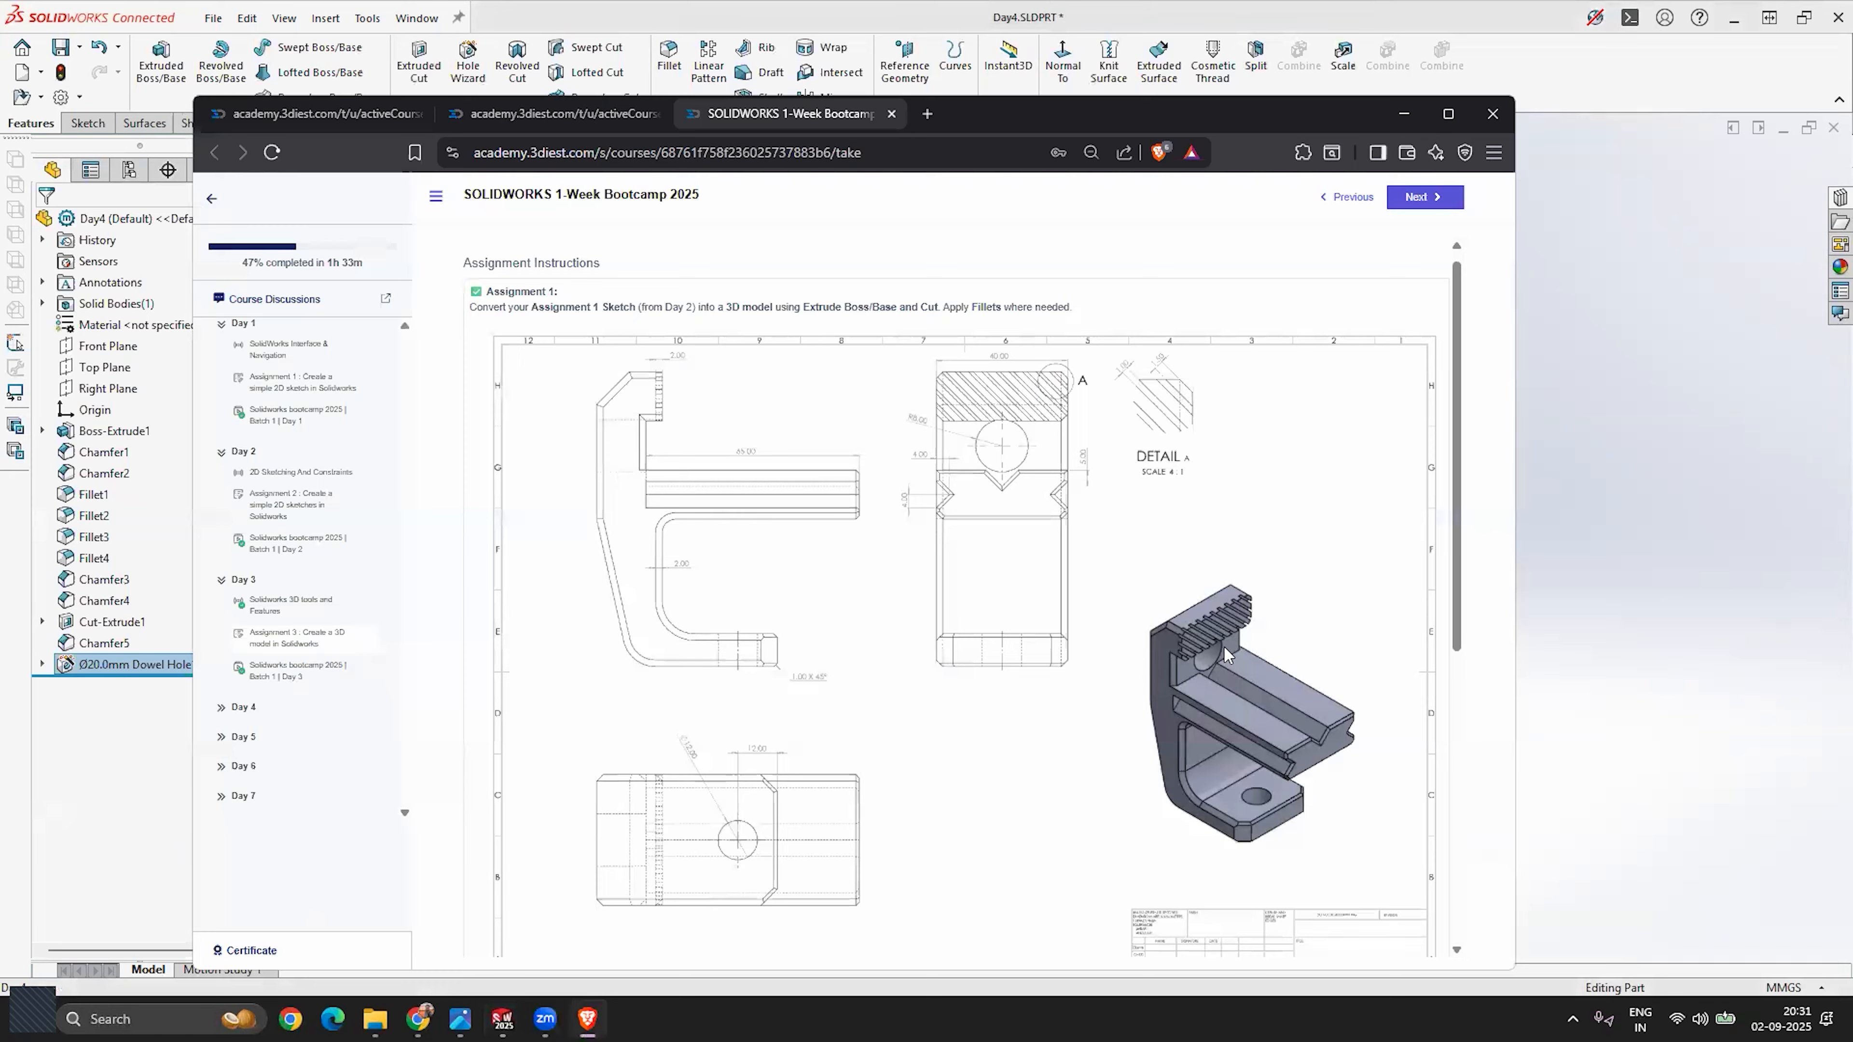
{"action": "scroll", "coordinate": [1224, 654], "scroll_direction": "up", "scroll_amount": 3, "text": "ctrl"}
{"action": "left_click", "coordinate": [1448, 114]}
{"action": "scroll", "coordinate": [1438, 769], "scroll_direction": "down", "scroll_amount": 1, "text": "ctrl"}
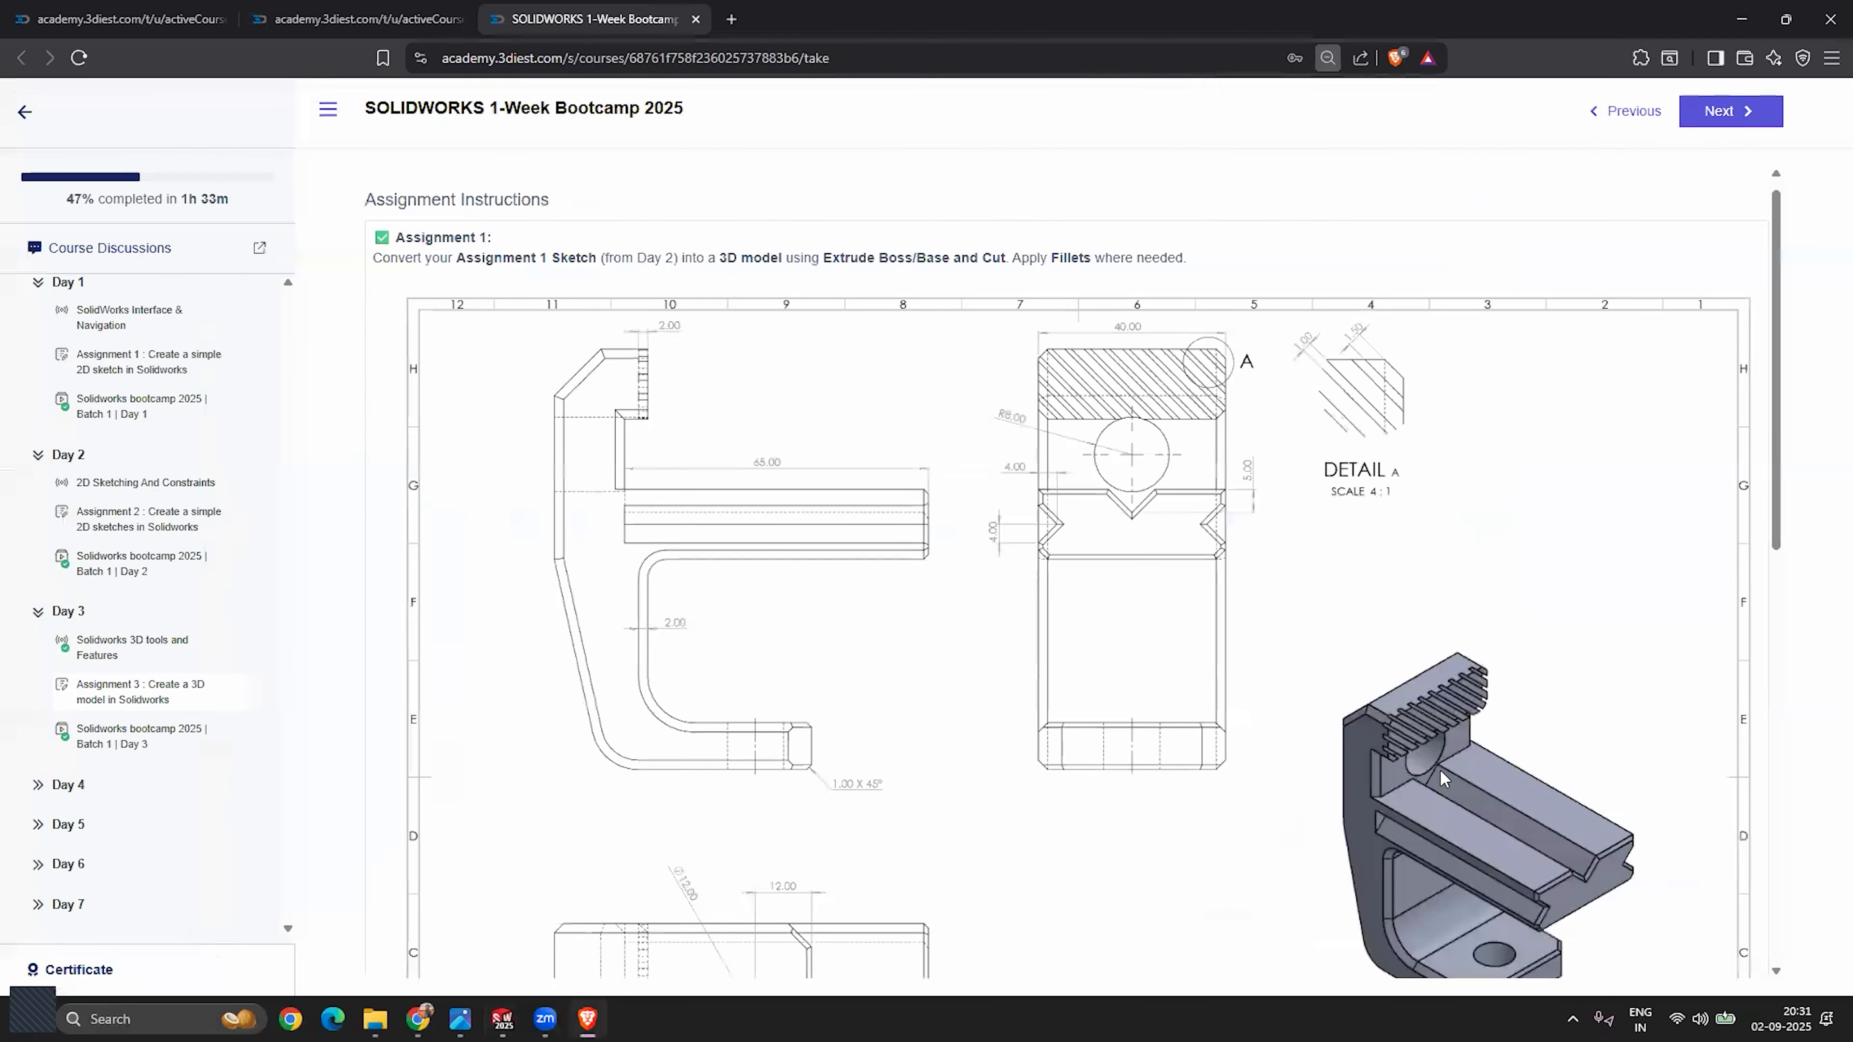
{"action": "scroll", "coordinate": [1444, 767], "scroll_direction": "down", "scroll_amount": 4, "text": "ctrl"}
{"action": "scroll", "coordinate": [1437, 744], "scroll_direction": "up", "scroll_amount": 2, "text": "ctrl"}
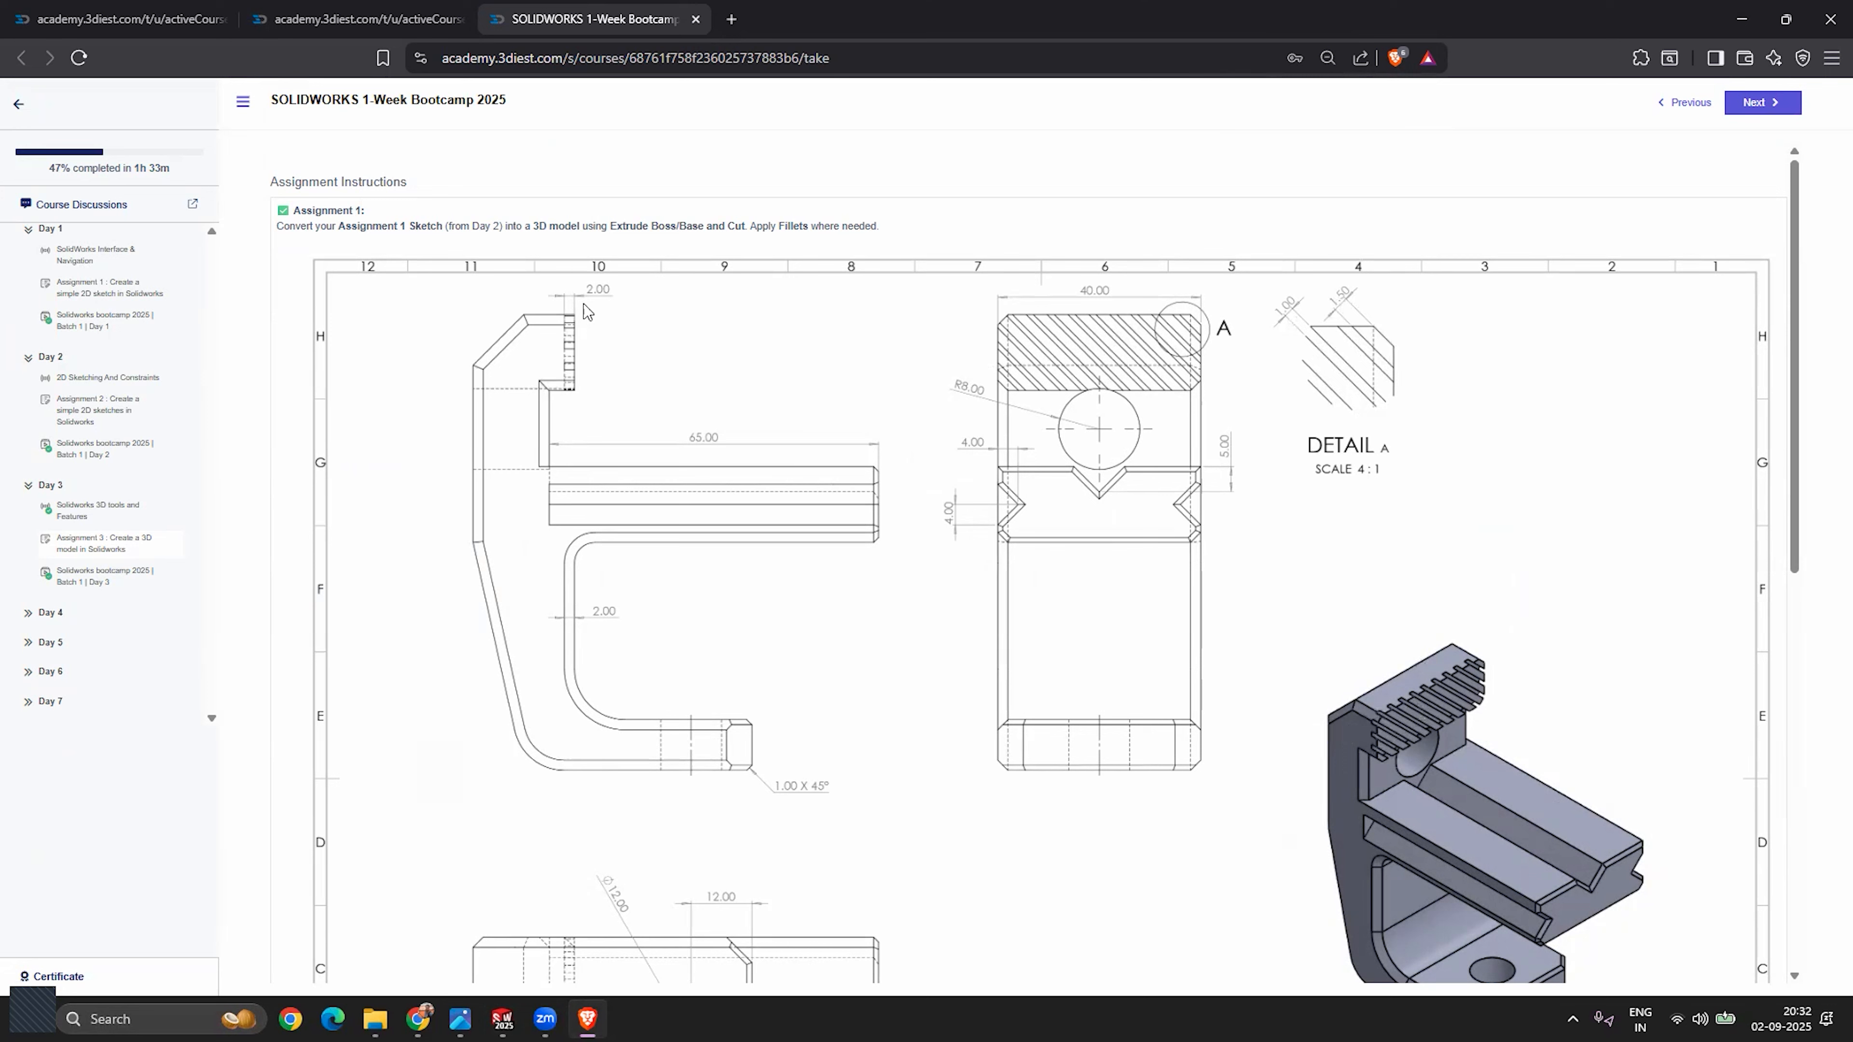
{"action": "left_click", "coordinate": [1741, 19]}
Step: Start a sketch on the front face of the bracket's upper block, above the hole
{"action": "middle_click_drag", "start_coordinate": [1232, 271], "coordinate": [985, 333]}
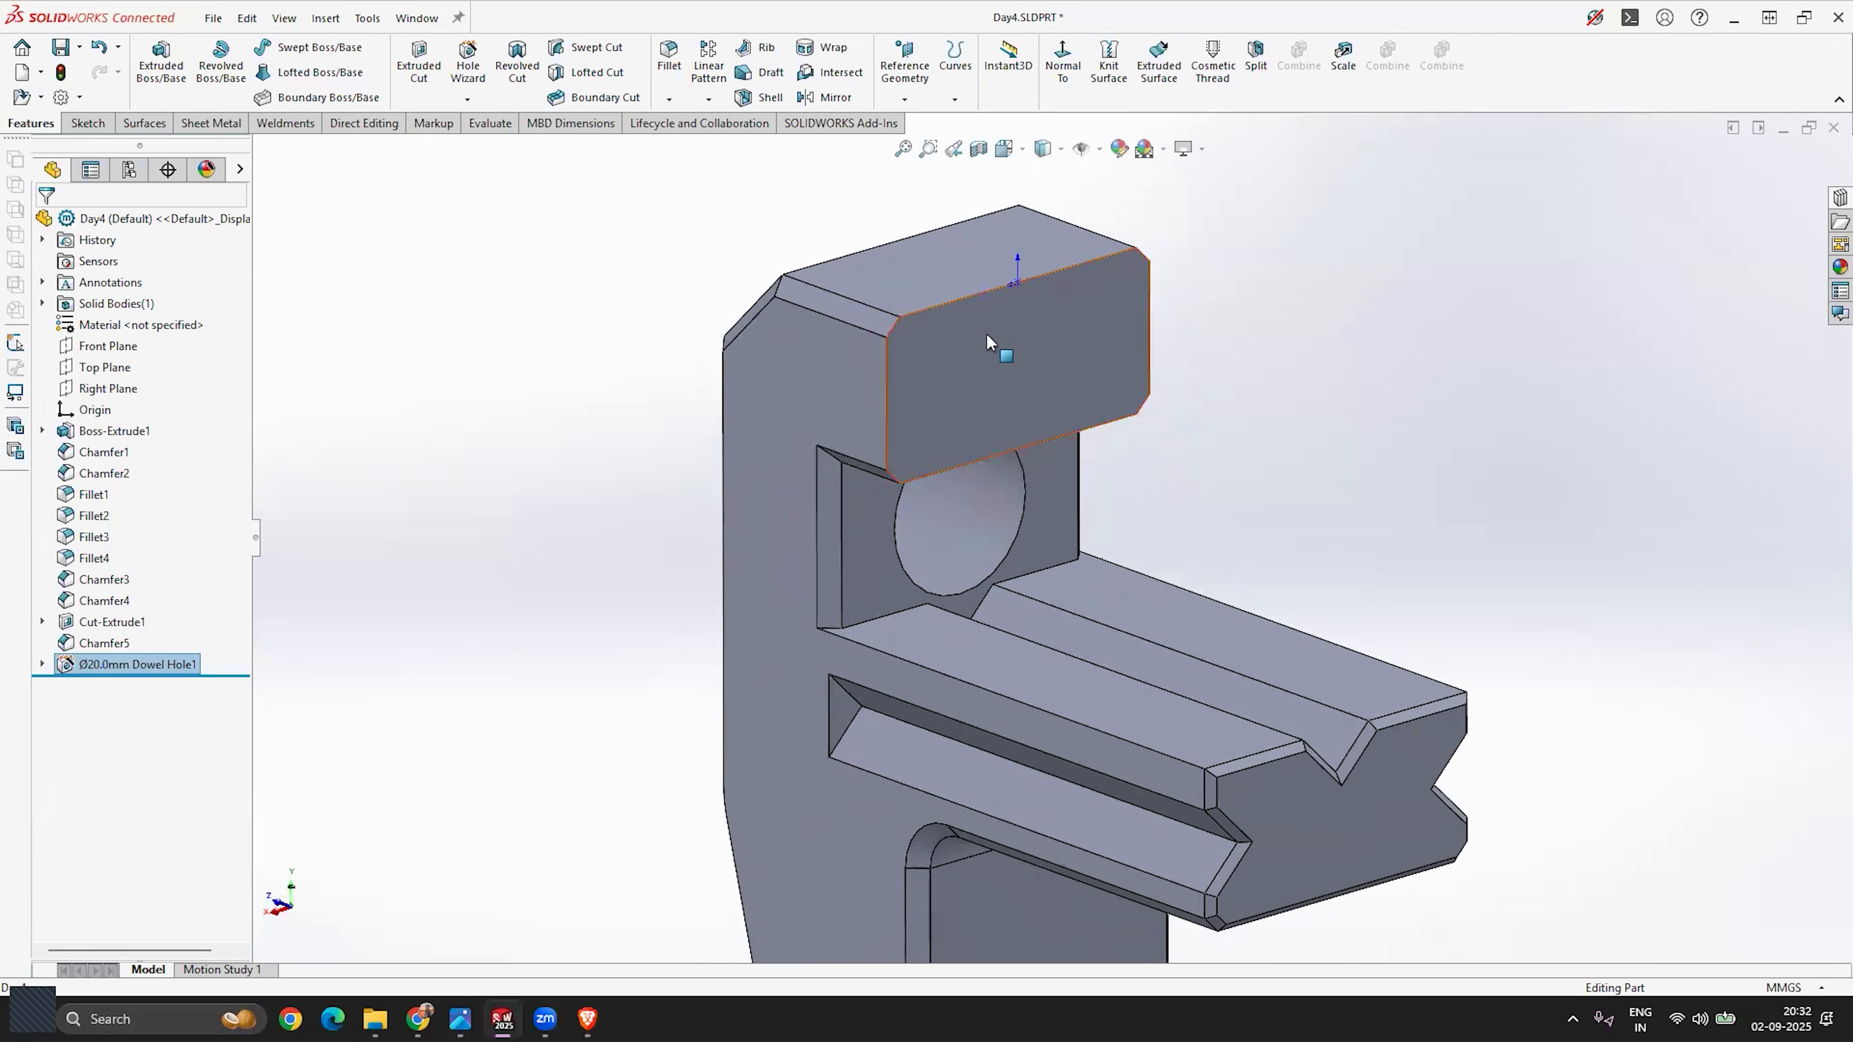
{"action": "left_click", "coordinate": [986, 333]}
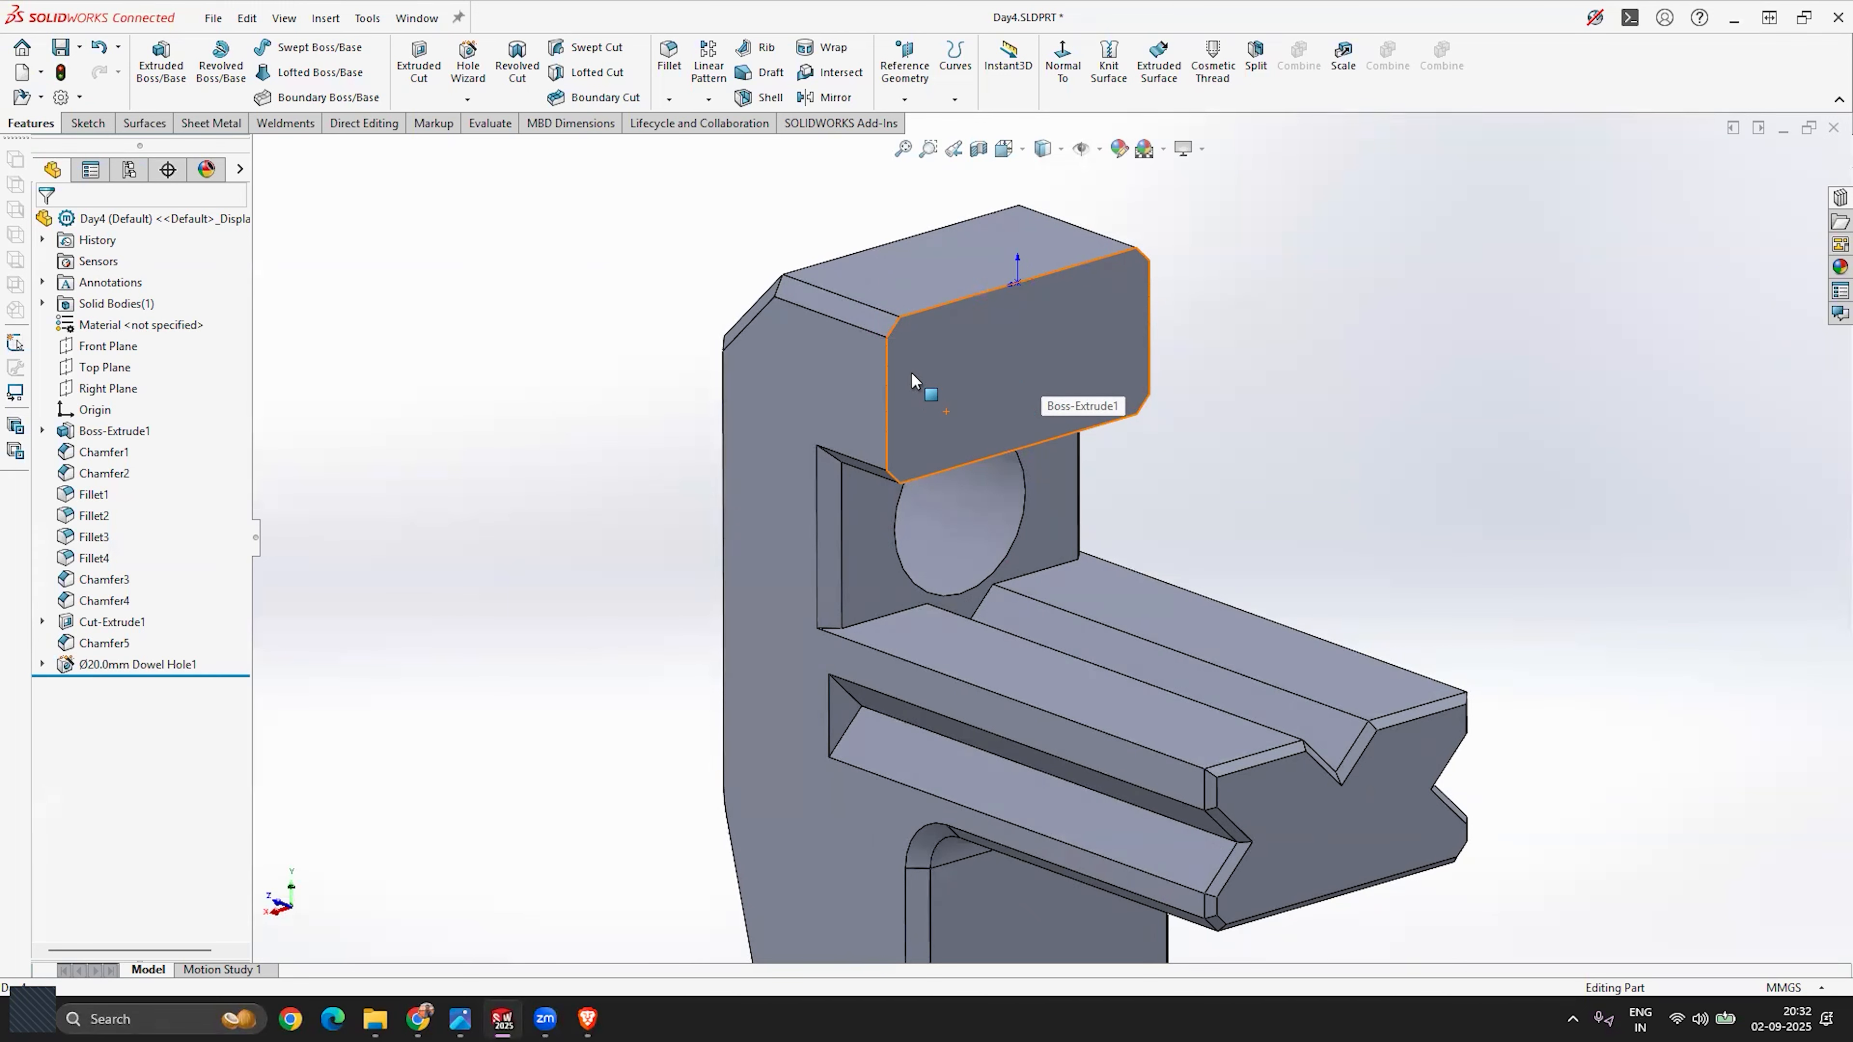
{"action": "key", "text": "Escape"}
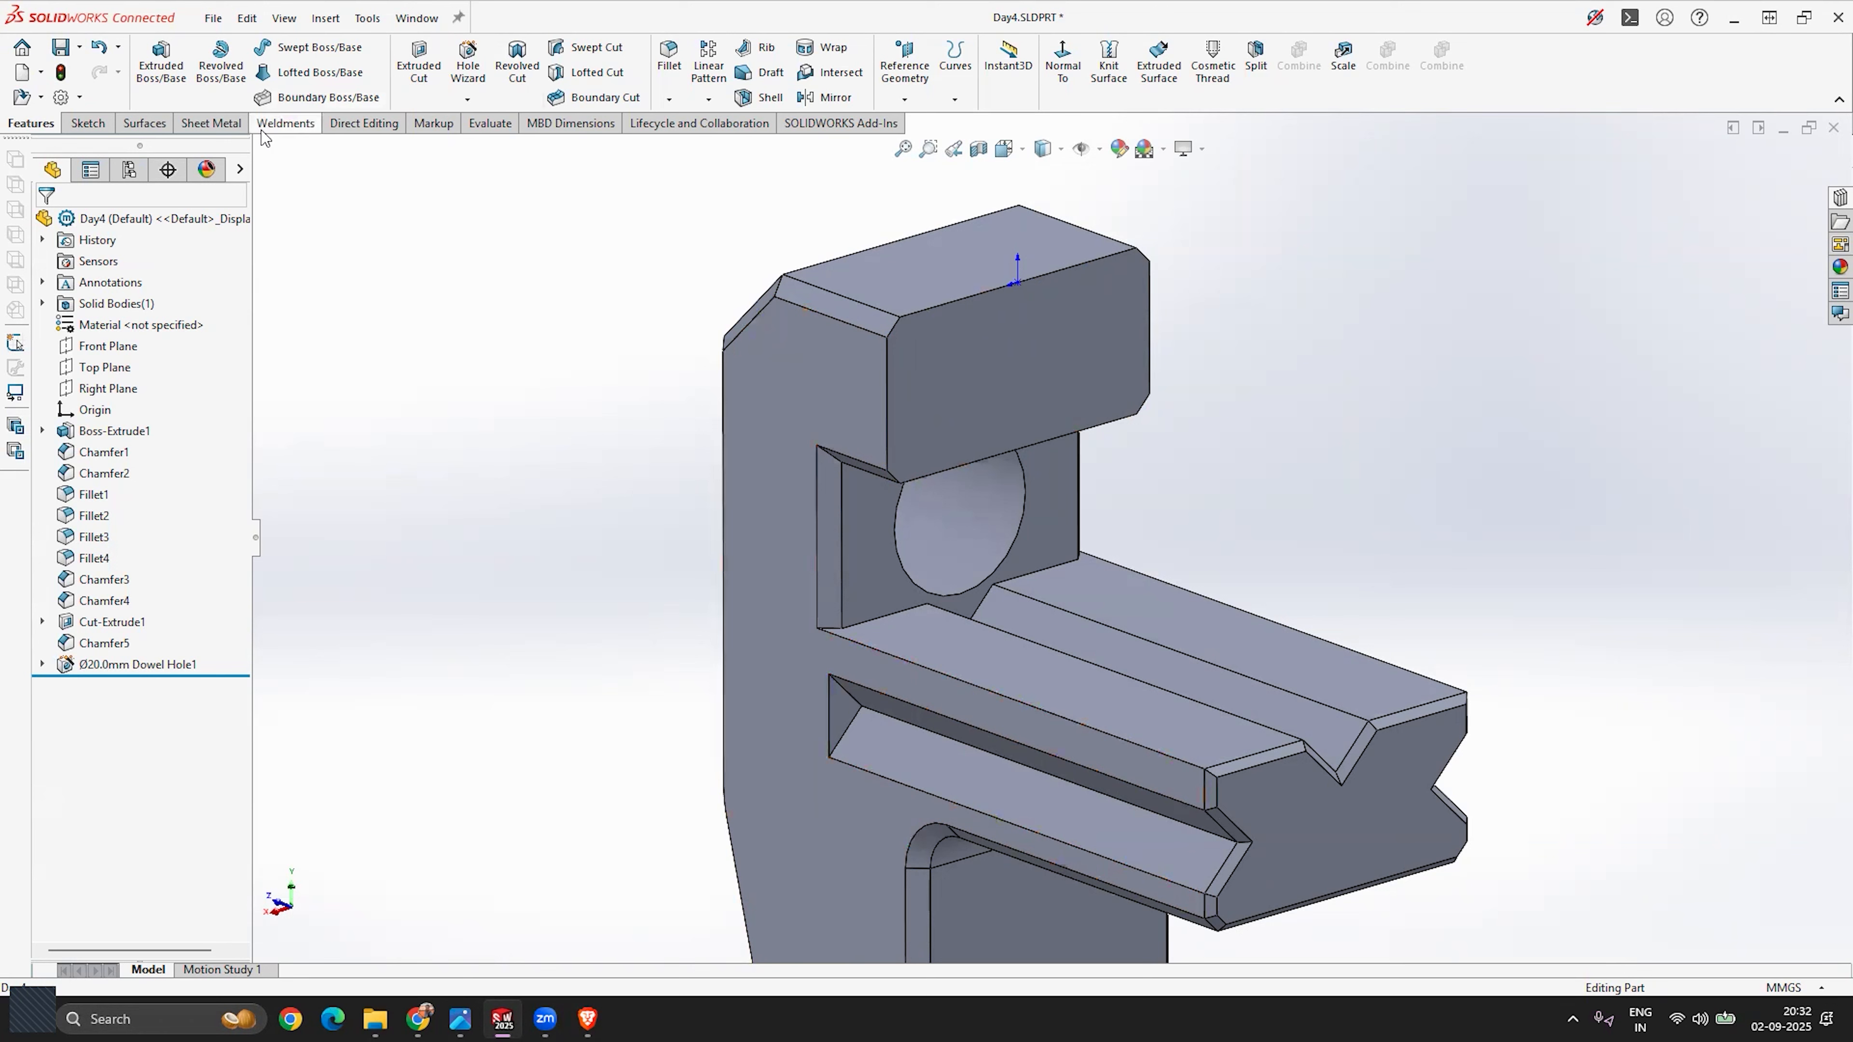
{"action": "left_click", "coordinate": [86, 124]}
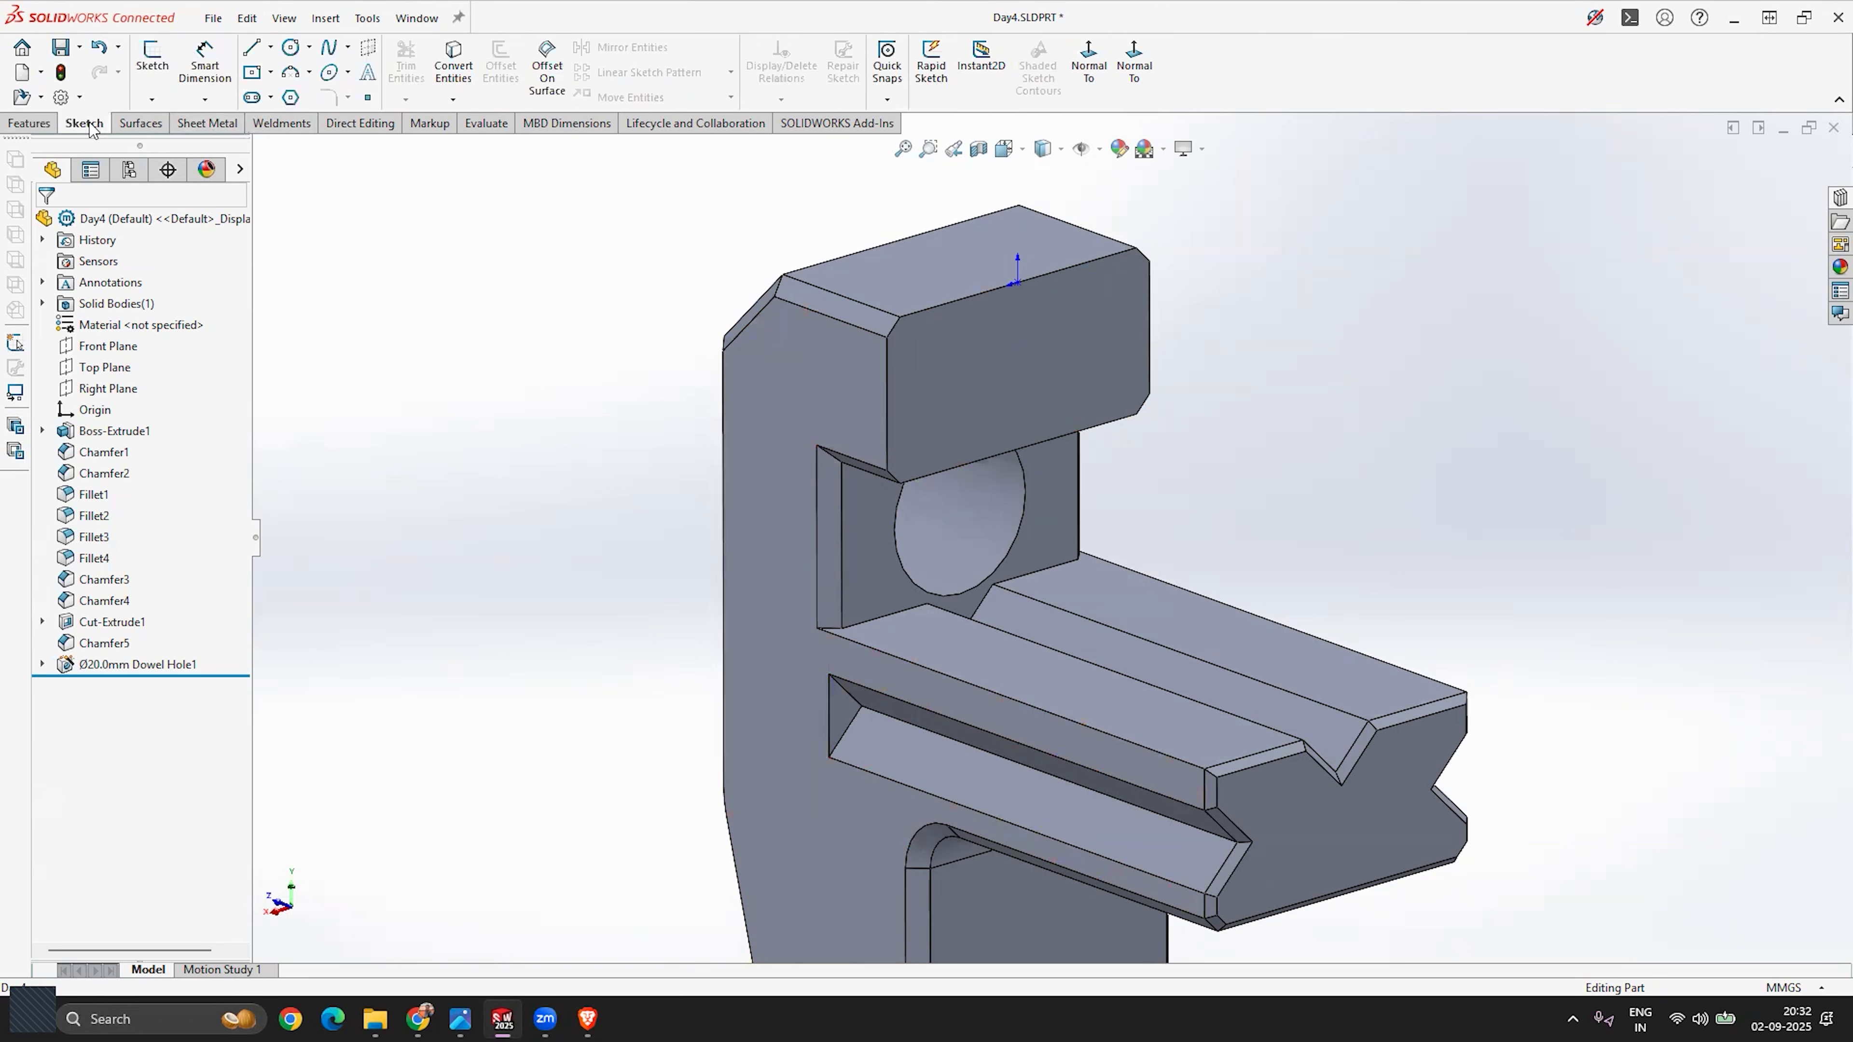
{"action": "left_click", "coordinate": [156, 64]}
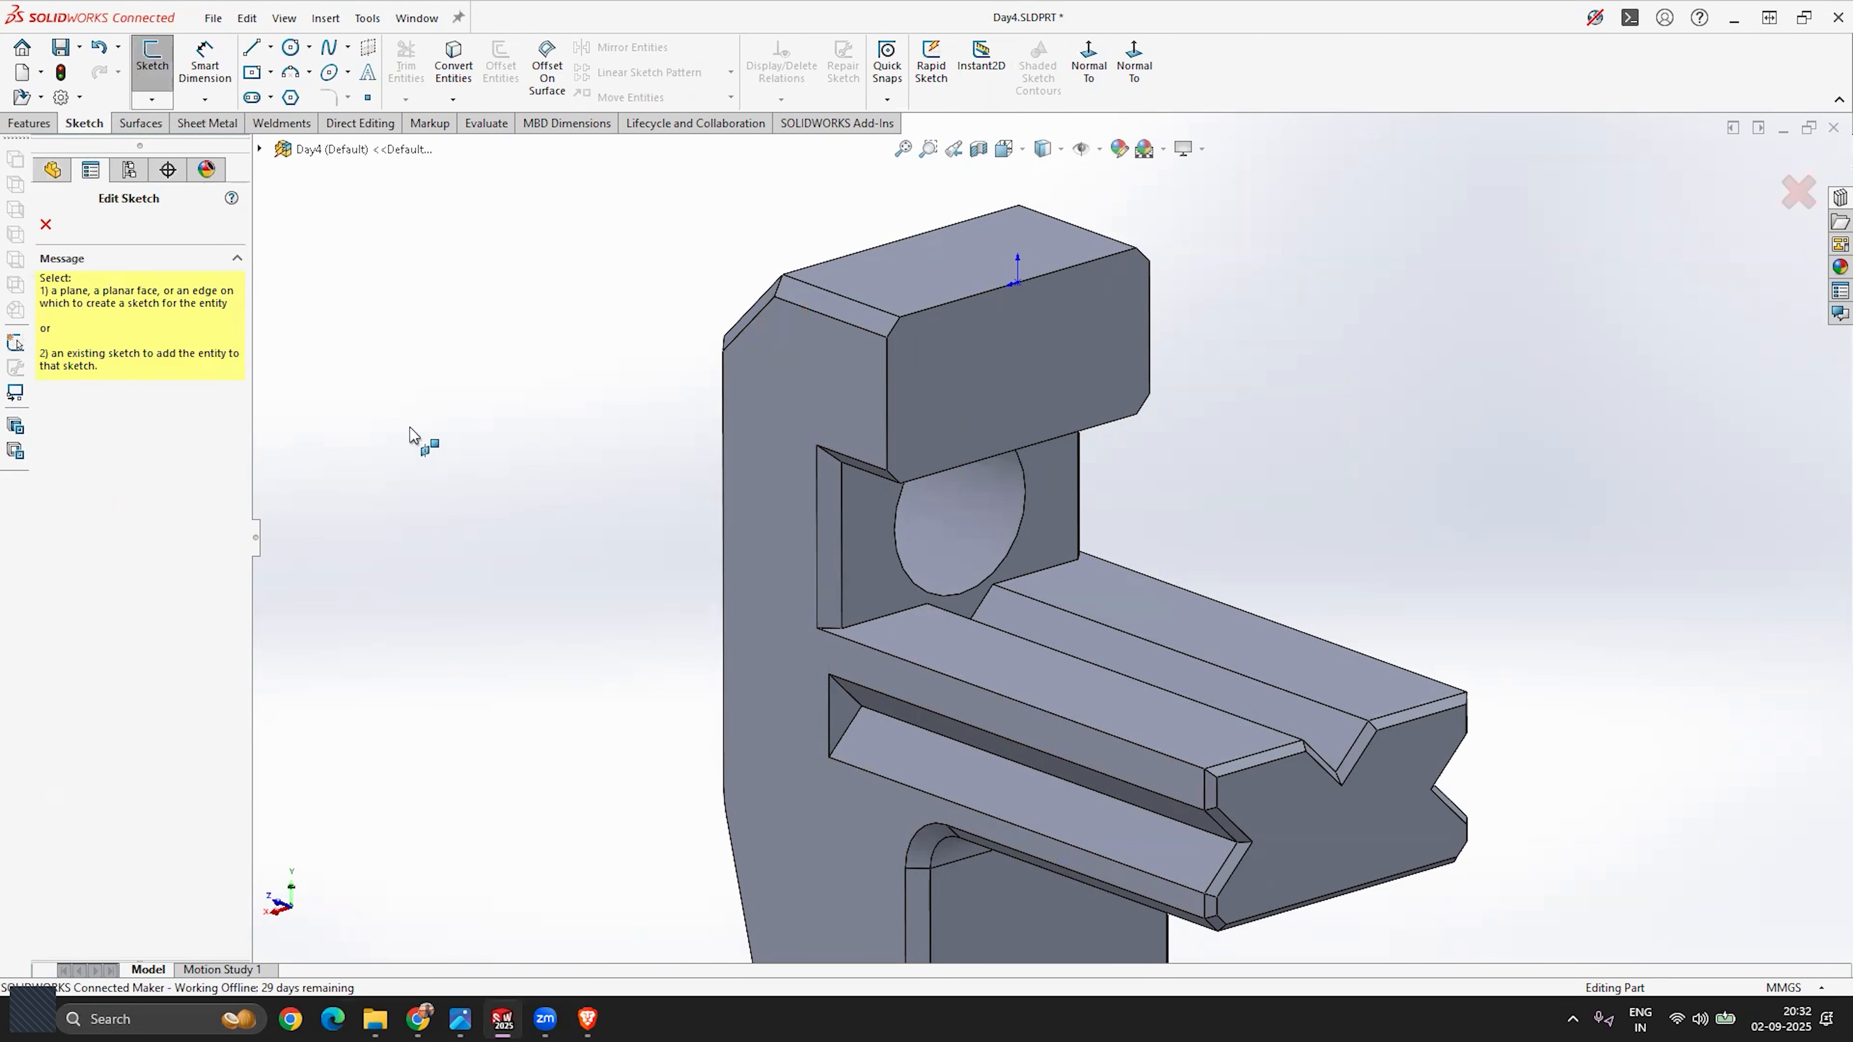
{"action": "left_click", "coordinate": [993, 354]}
{"action": "scroll", "coordinate": [1133, 319], "scroll_direction": "down", "scroll_amount": 6}
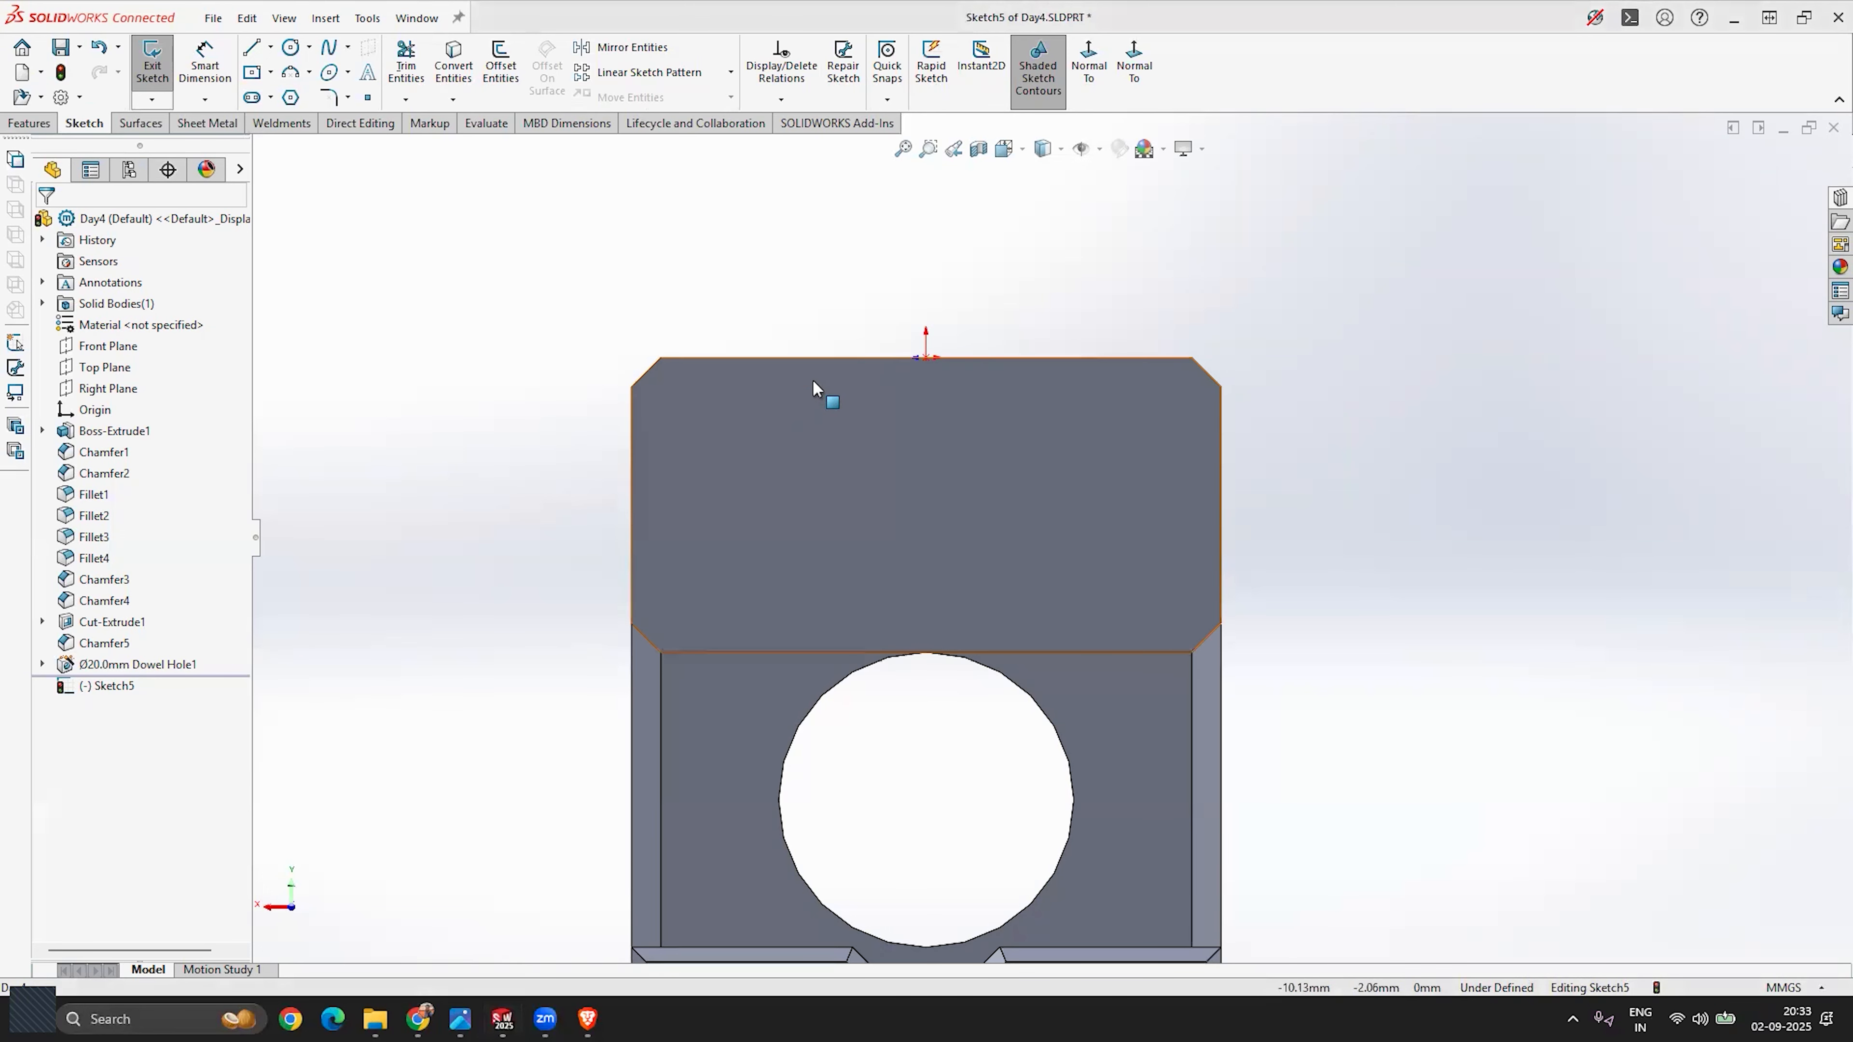
{"action": "scroll", "coordinate": [848, 346], "scroll_direction": "down", "scroll_amount": 10}
{"action": "scroll", "coordinate": [912, 606], "scroll_direction": "up", "scroll_amount": 8}
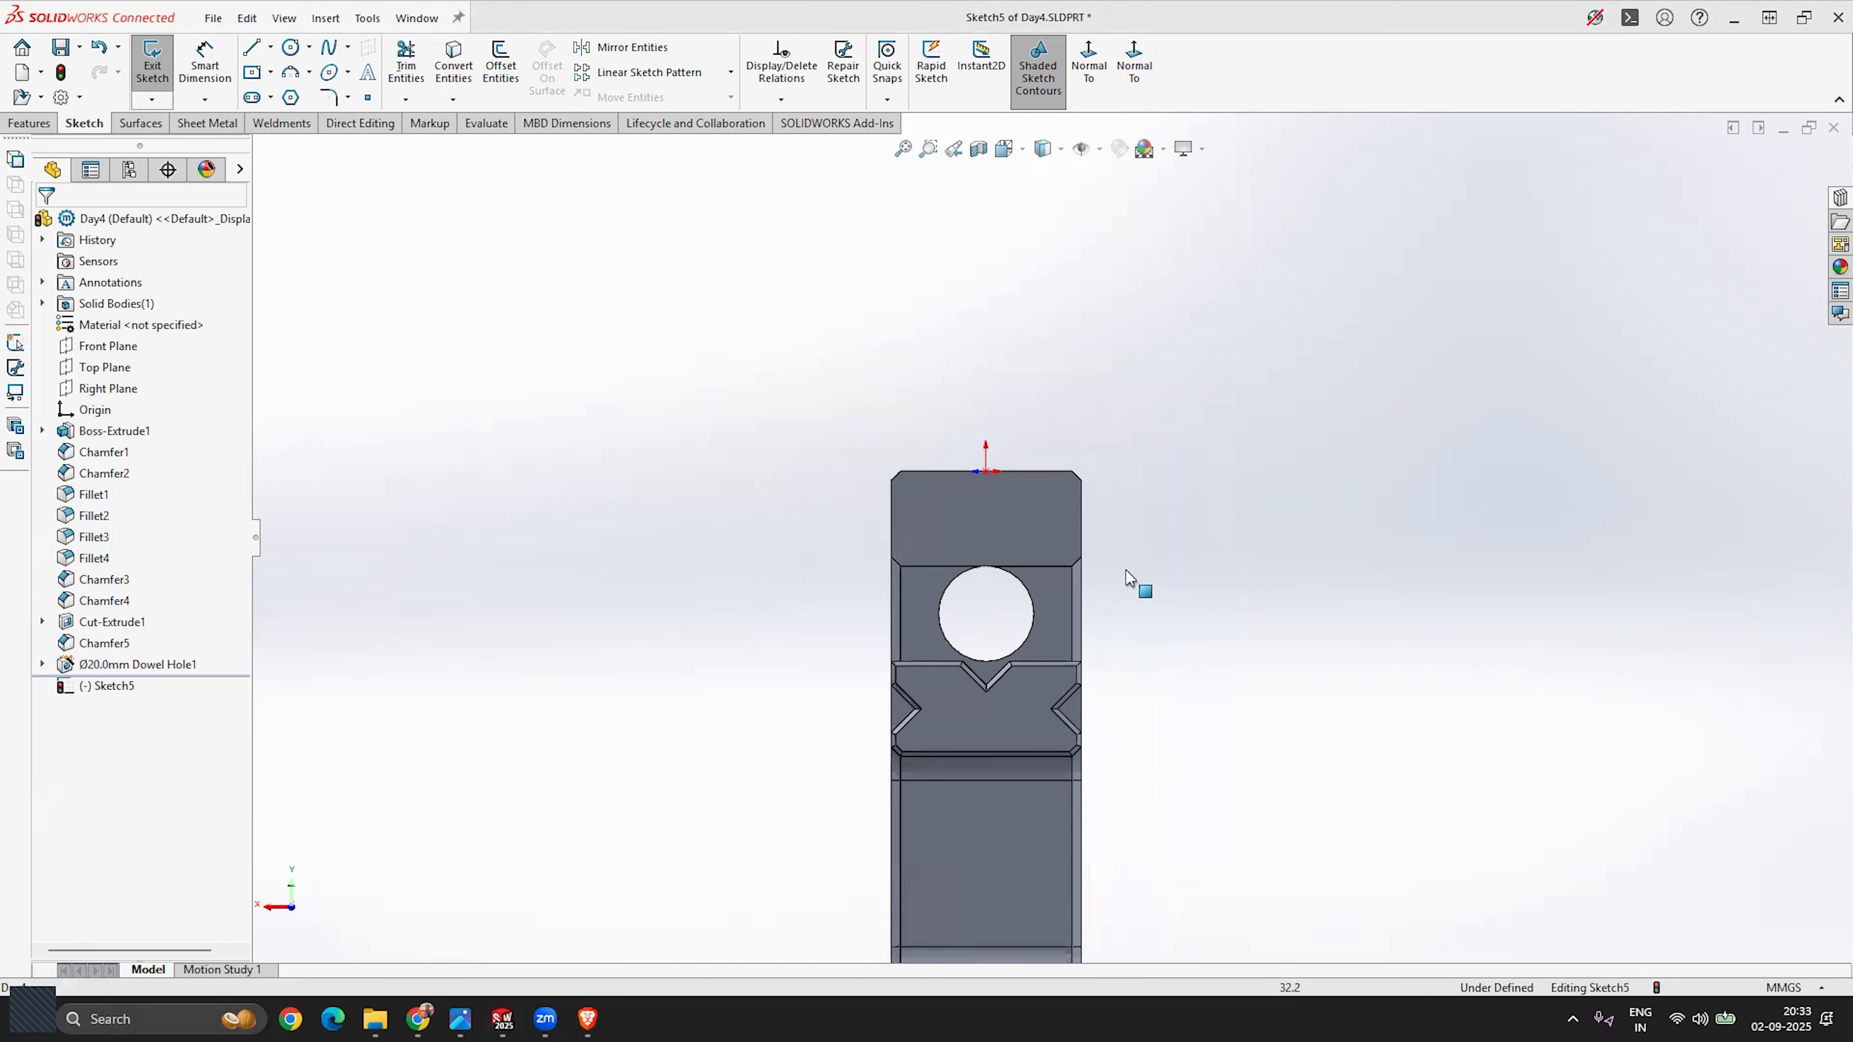
{"action": "middle_click_drag", "start_coordinate": [885, 618], "coordinate": [954, 601]}
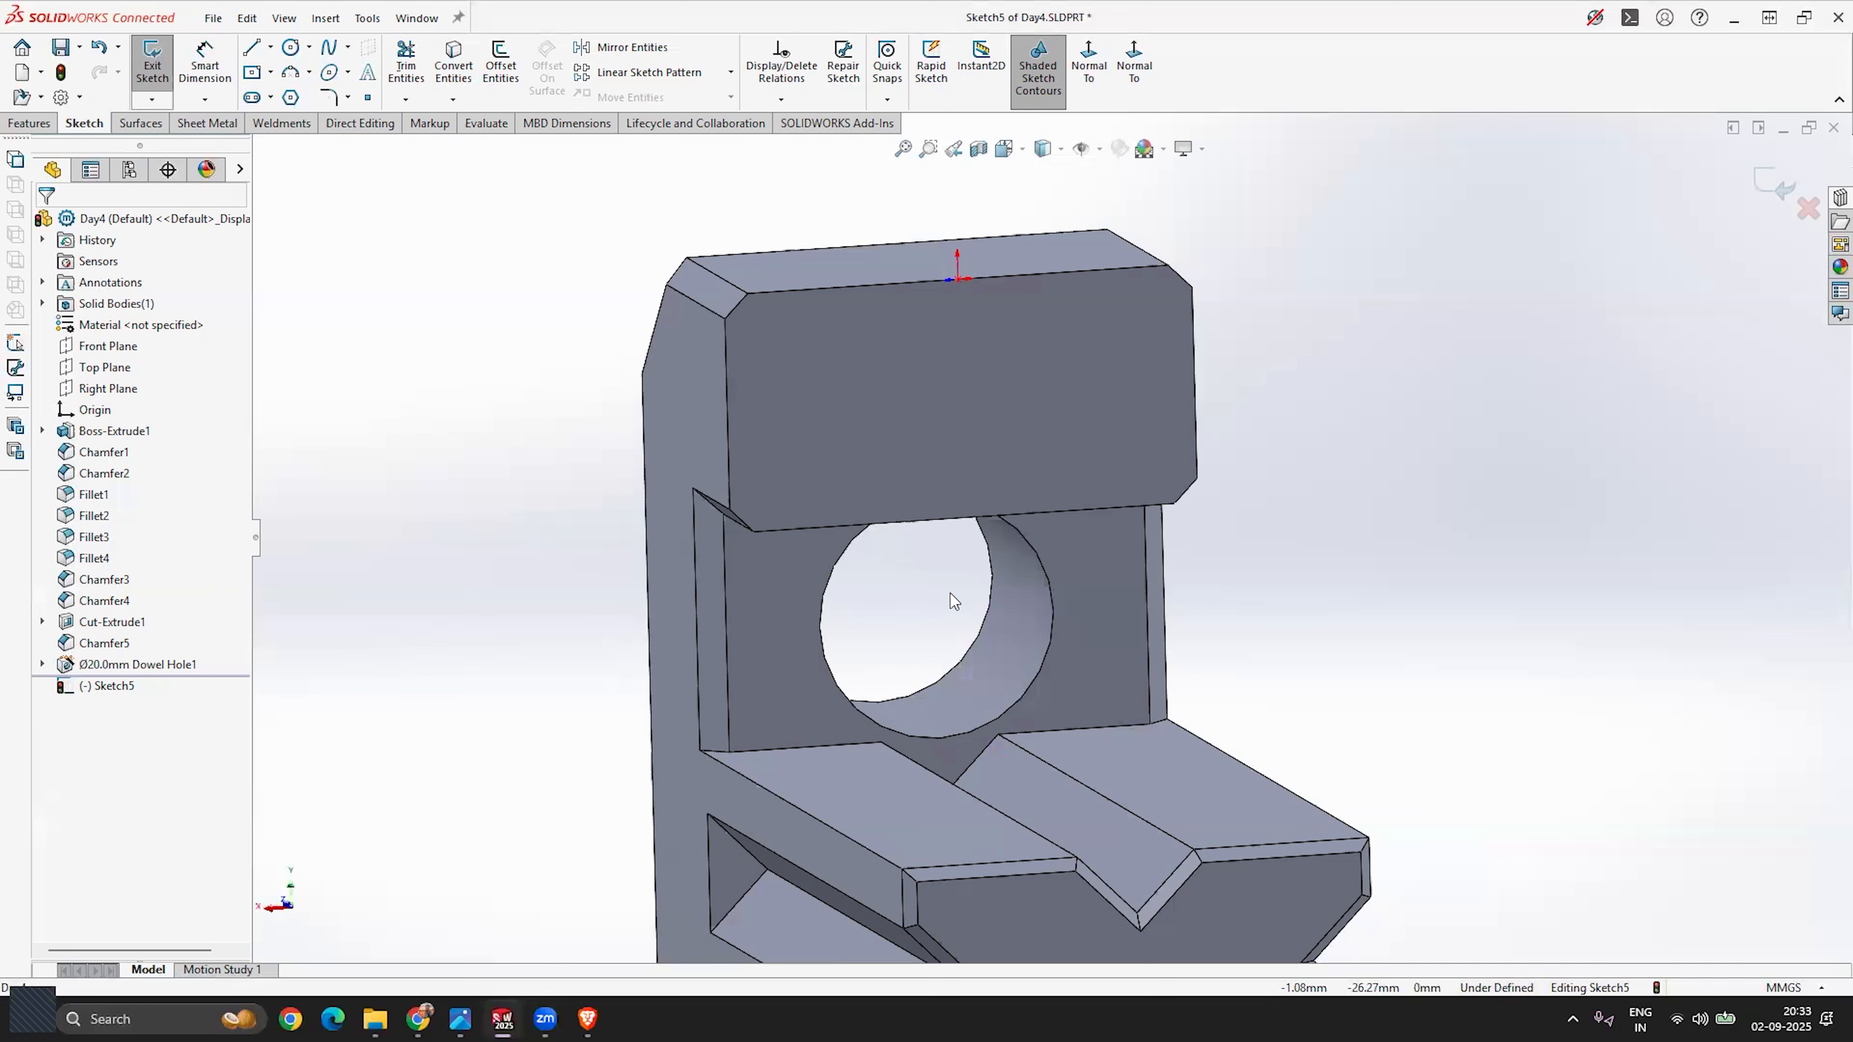
{"action": "middle_click_drag", "start_coordinate": [949, 595], "coordinate": [947, 450]}
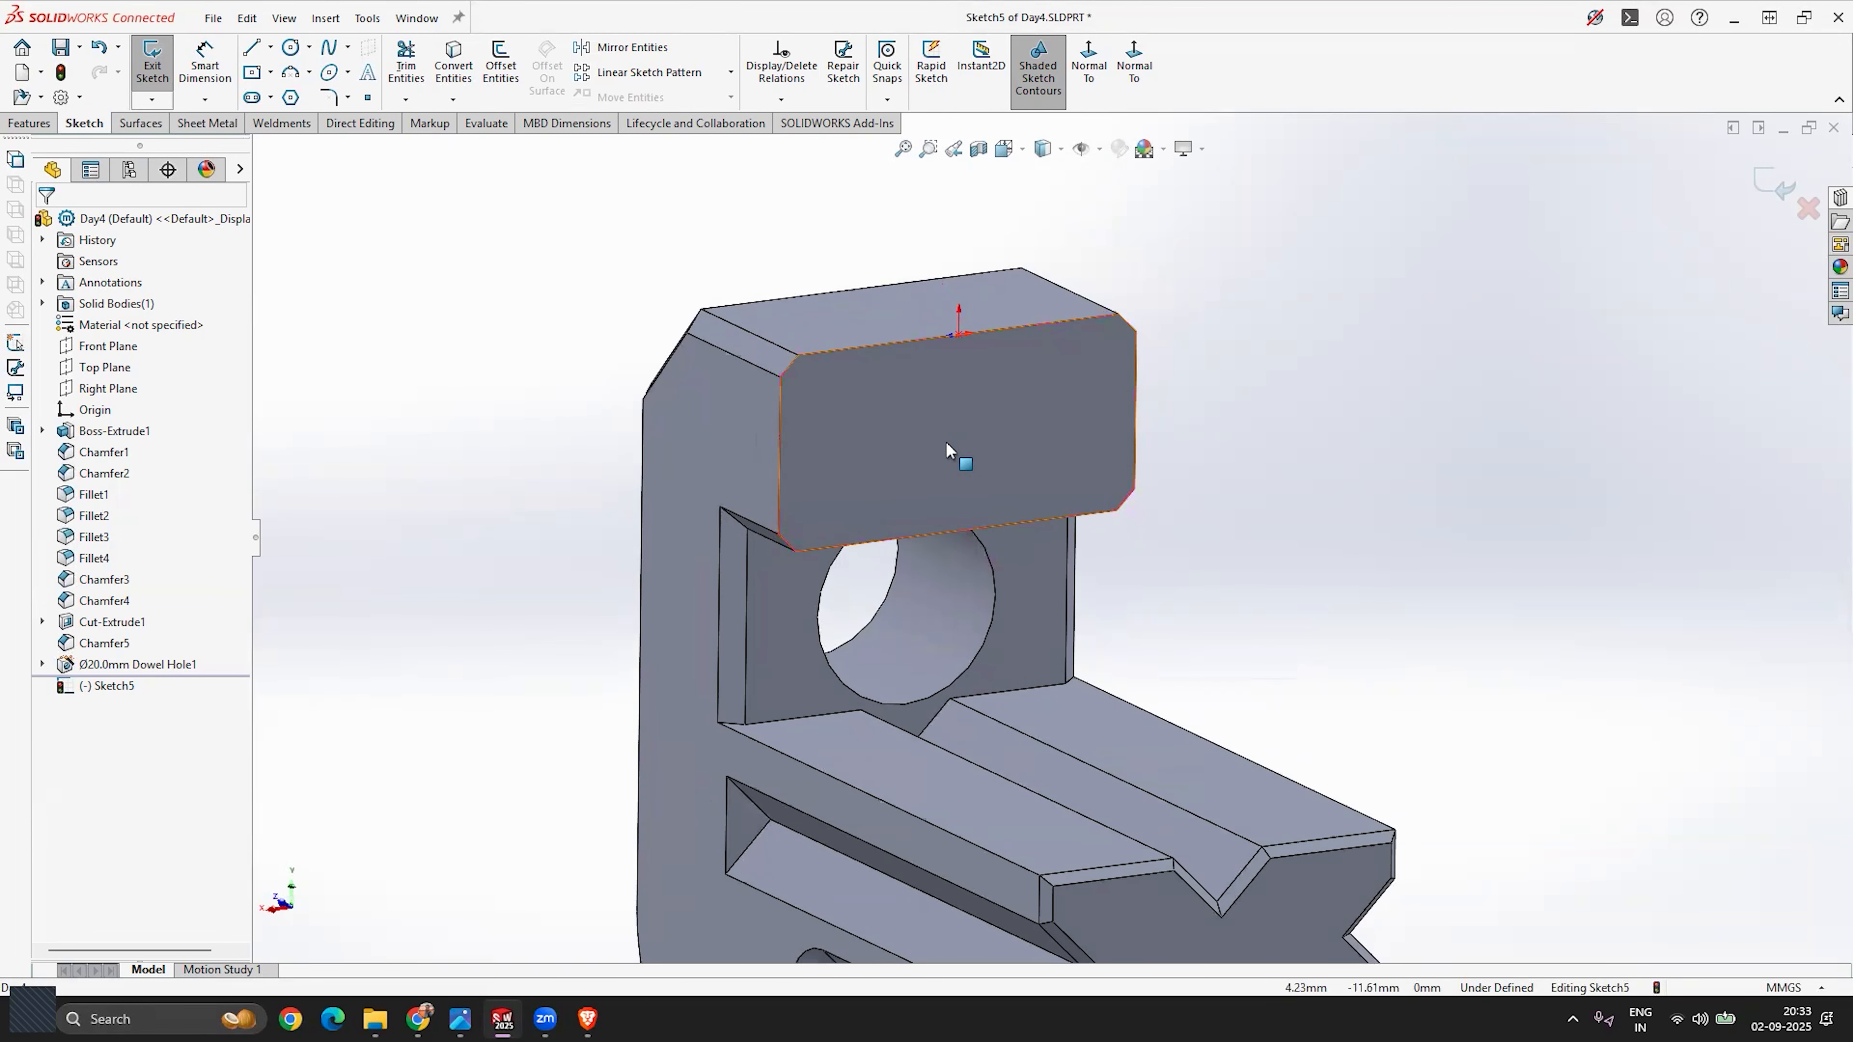
{"action": "scroll", "coordinate": [937, 434], "scroll_direction": "down", "scroll_amount": 3}
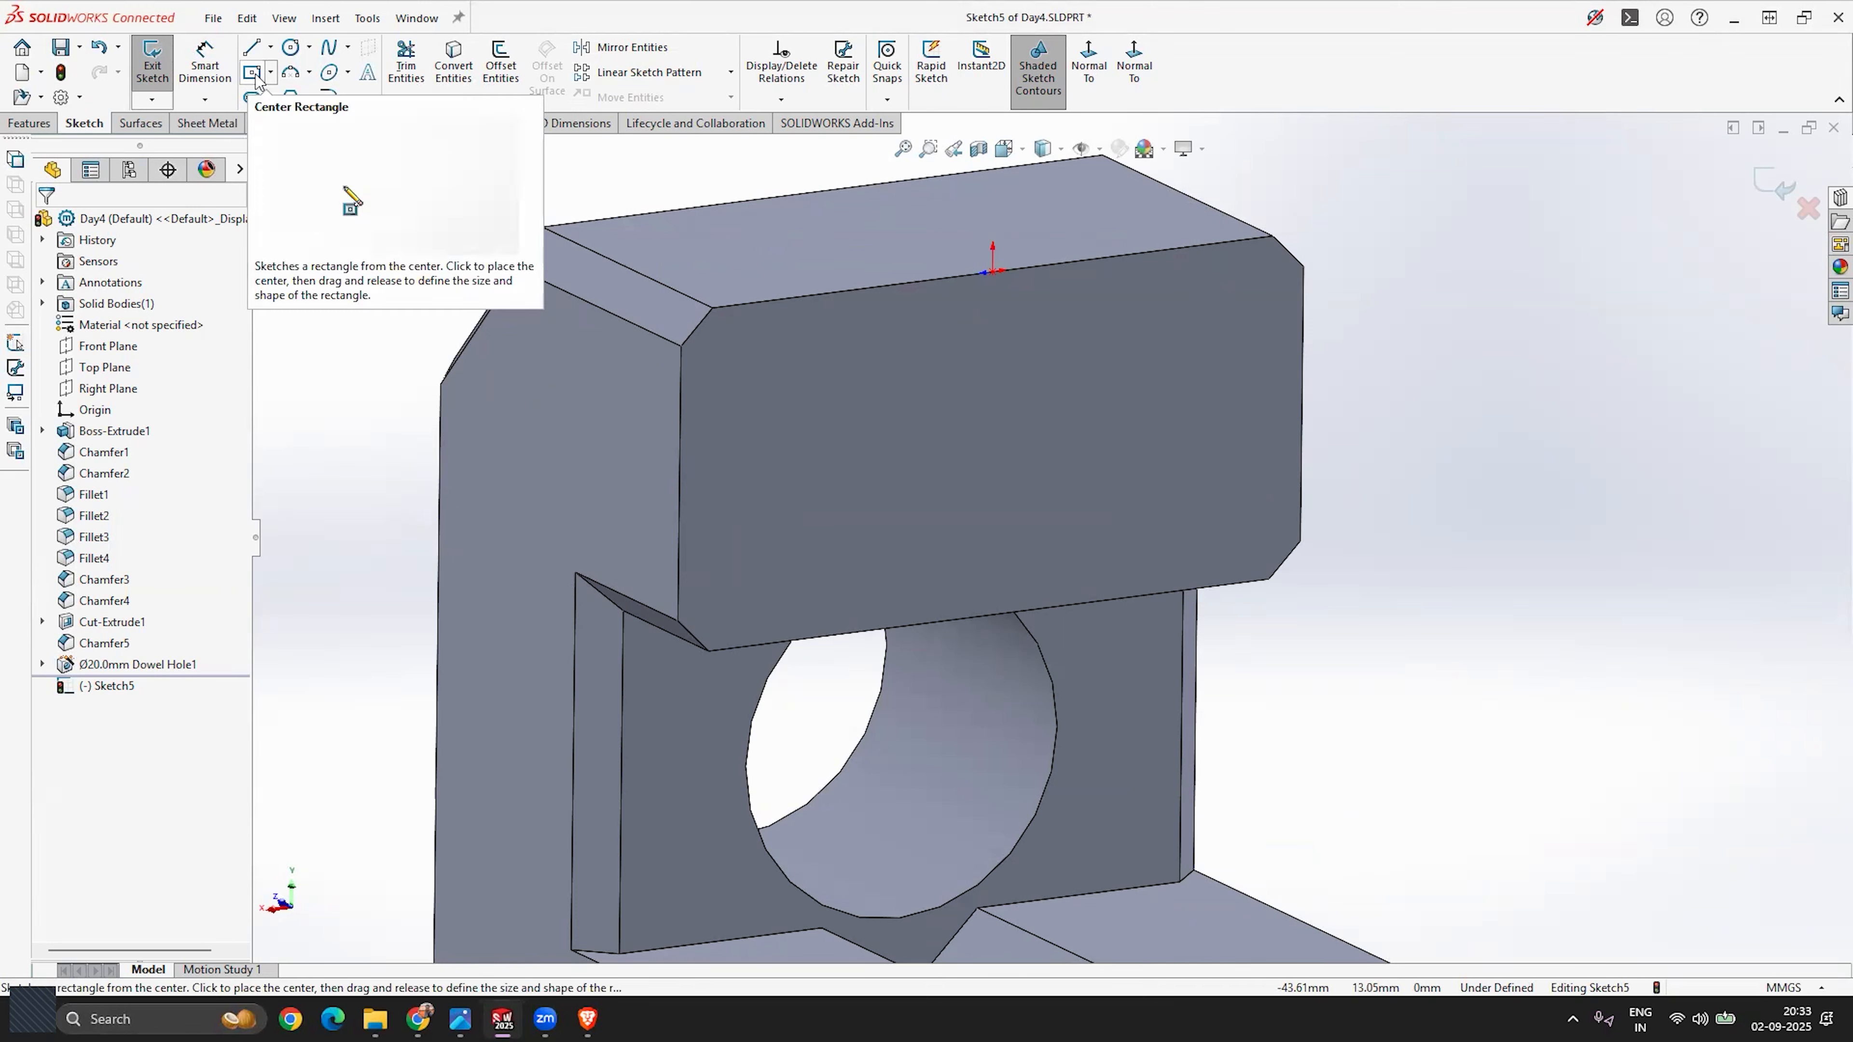
Step: Draw a slanted 3 Point Corner Rectangle about 3.9 mm wide from outside the face's upper-left corner down into the hole
{"action": "left_click", "coordinate": [271, 73]}
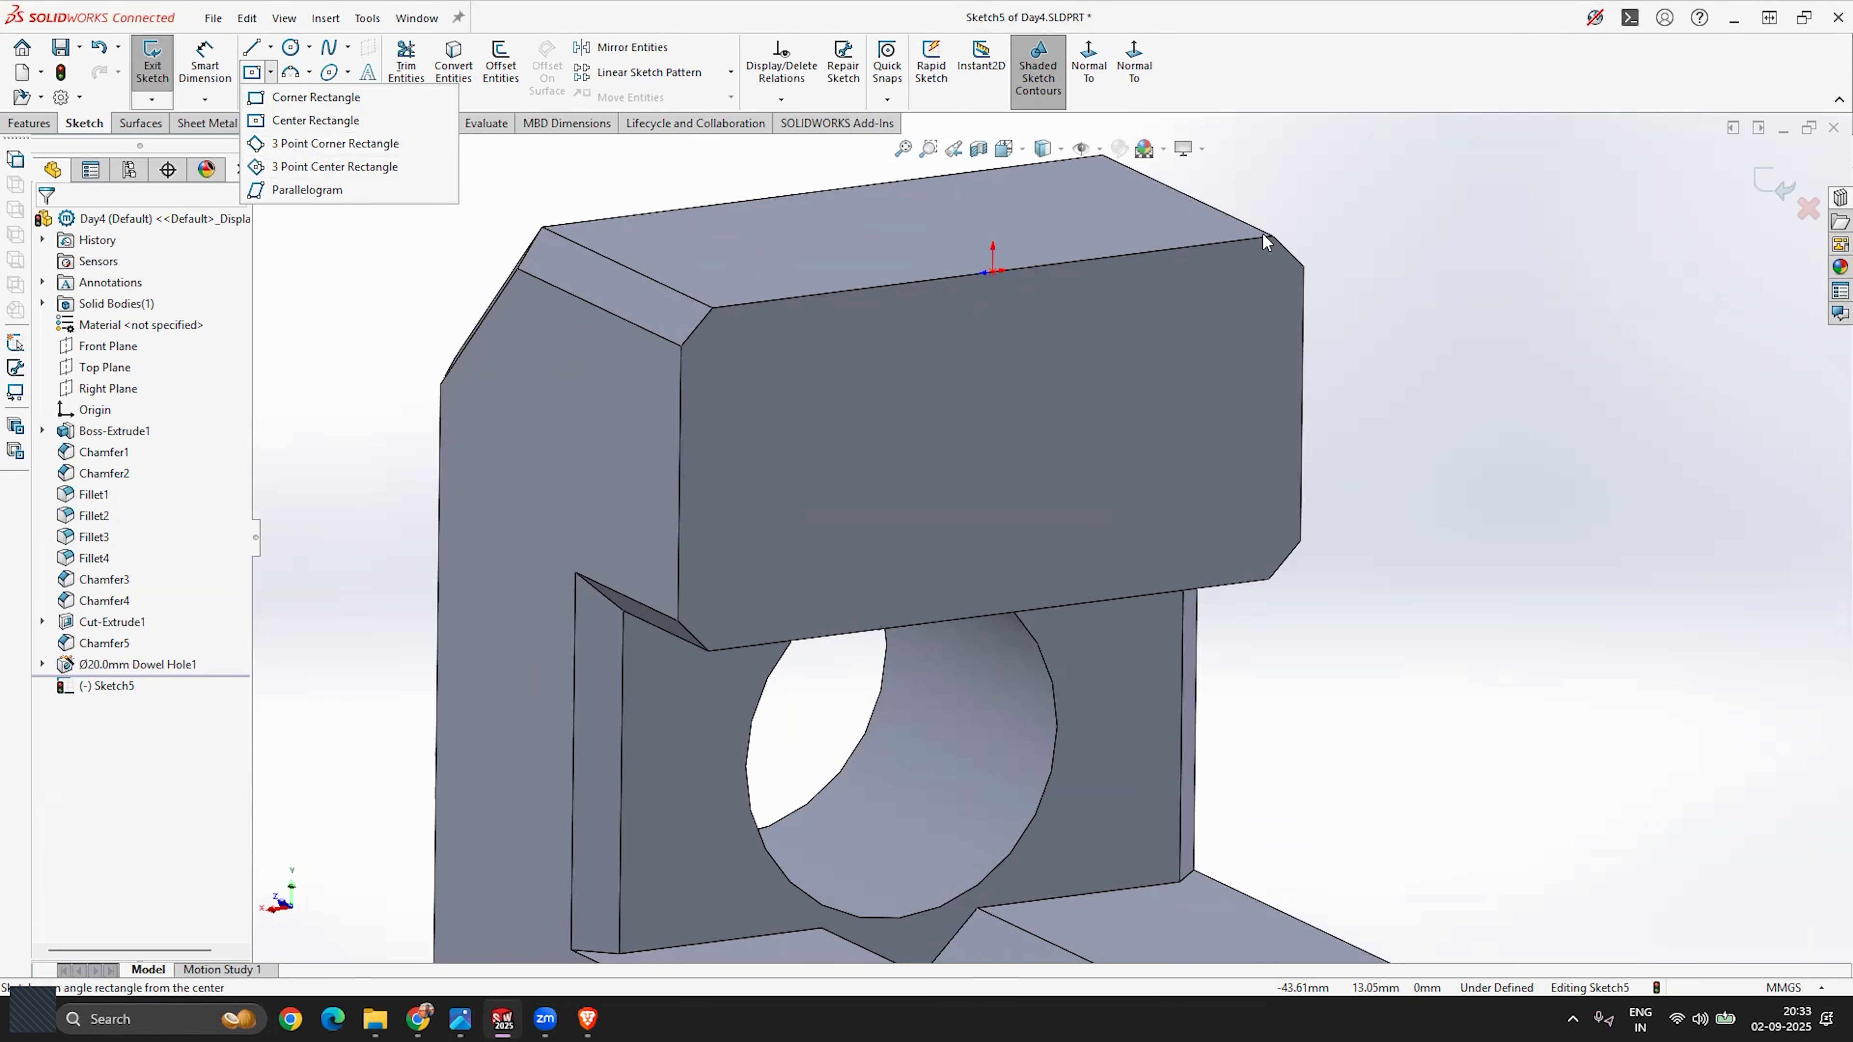
{"action": "left_click", "coordinate": [1088, 64]}
{"action": "scroll", "coordinate": [1035, 204], "scroll_direction": "down", "scroll_amount": 6}
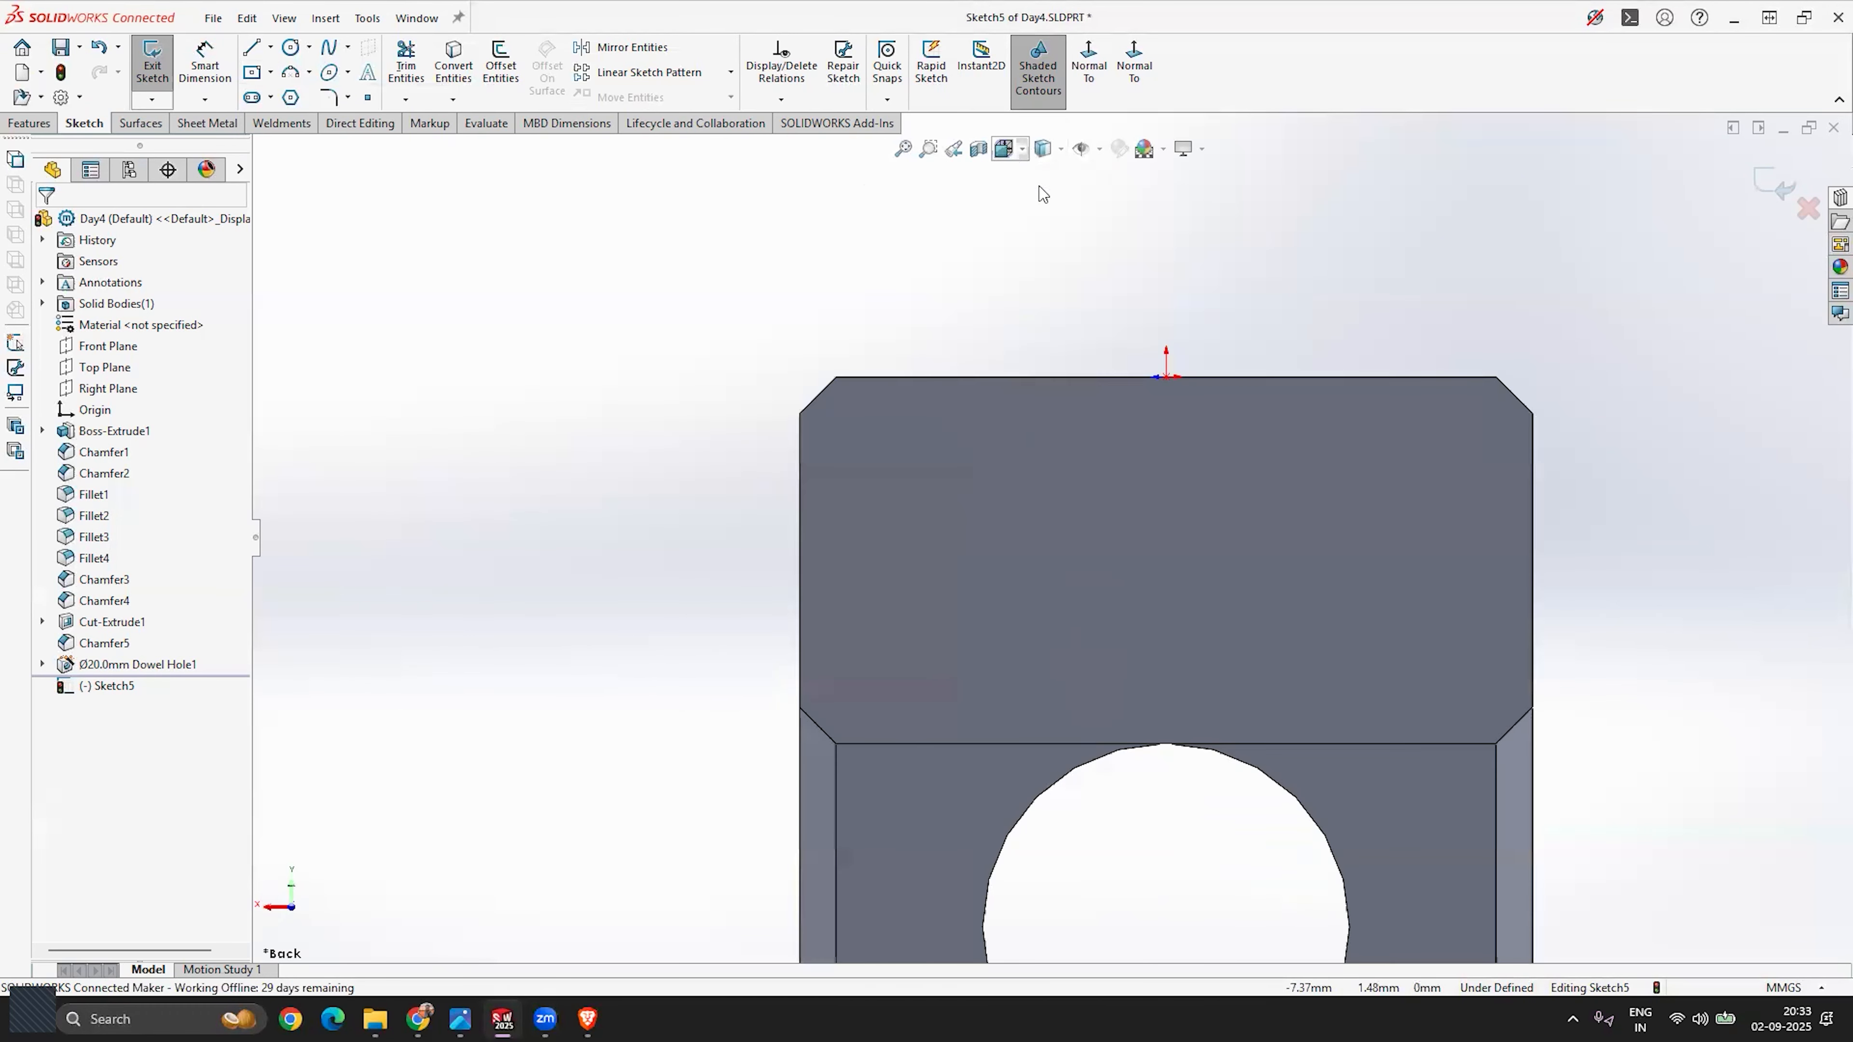
{"action": "scroll", "coordinate": [1062, 559], "scroll_direction": "up", "scroll_amount": 2}
{"action": "scroll", "coordinate": [1136, 702], "scroll_direction": "down", "scroll_amount": 1}
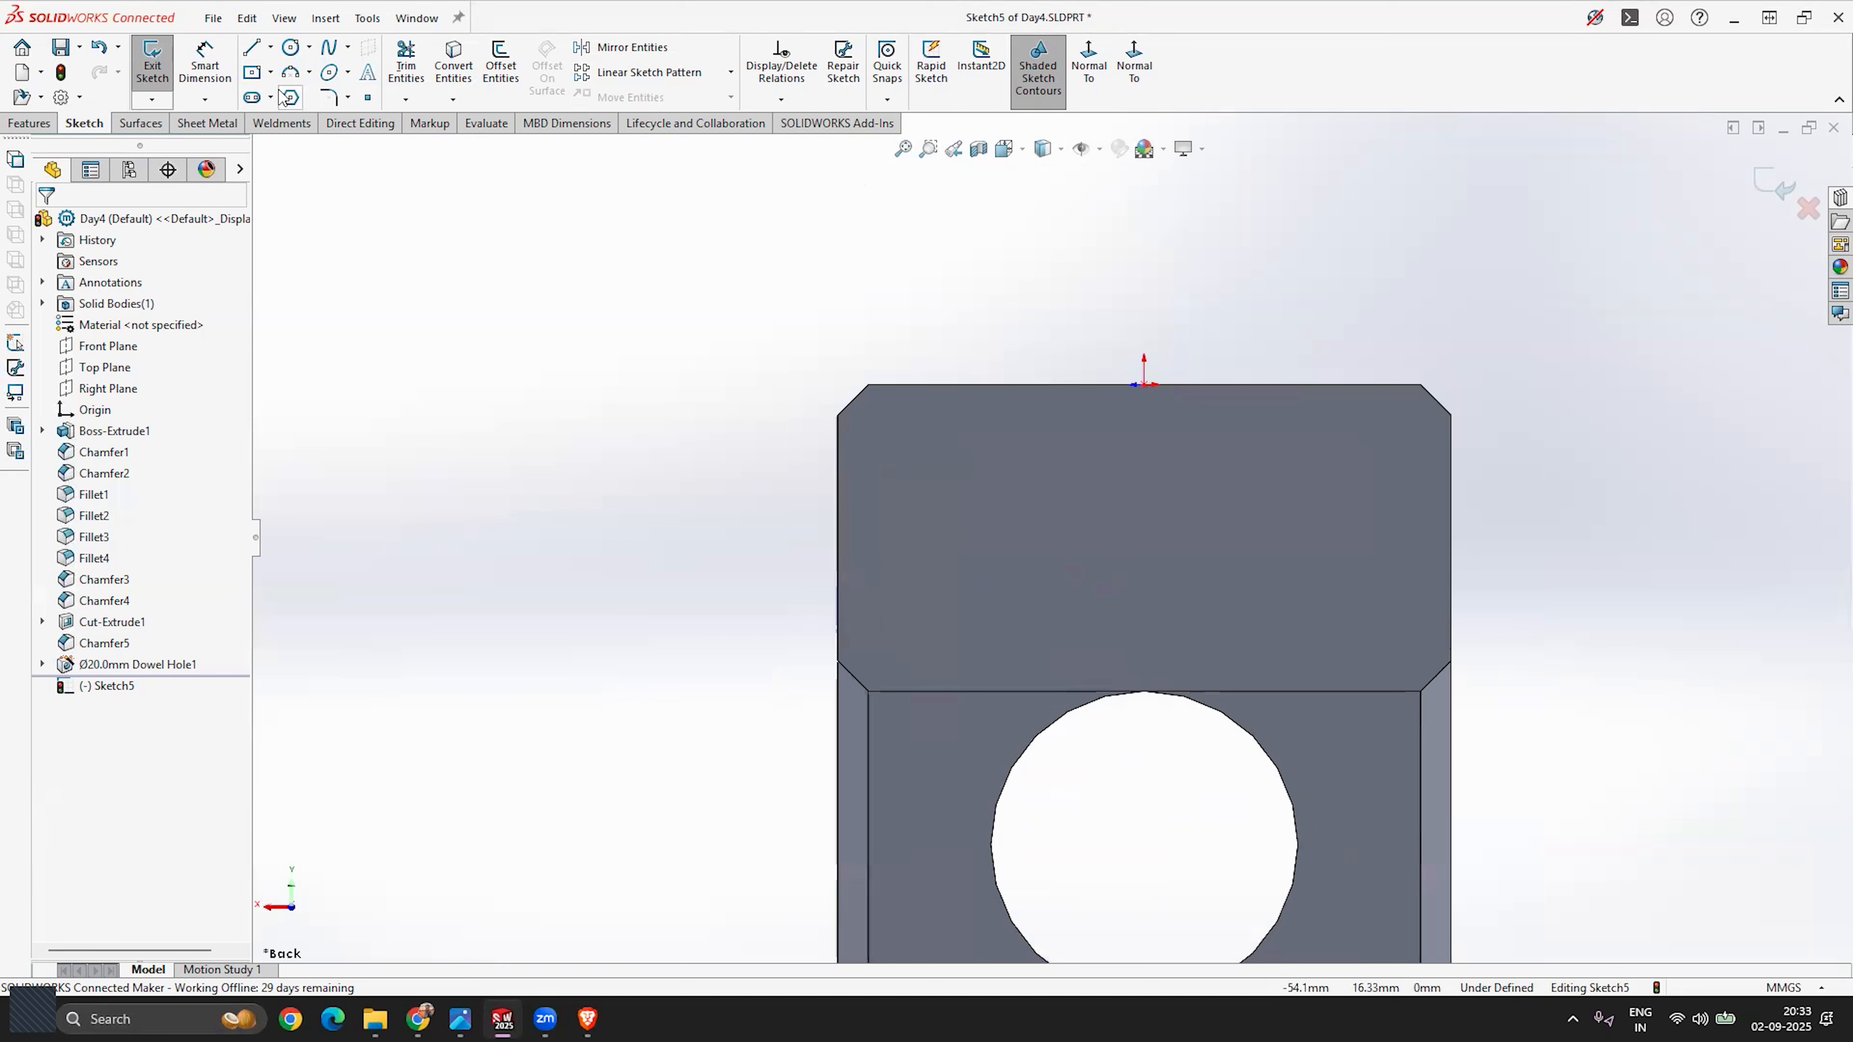
{"action": "left_click", "coordinate": [271, 72]}
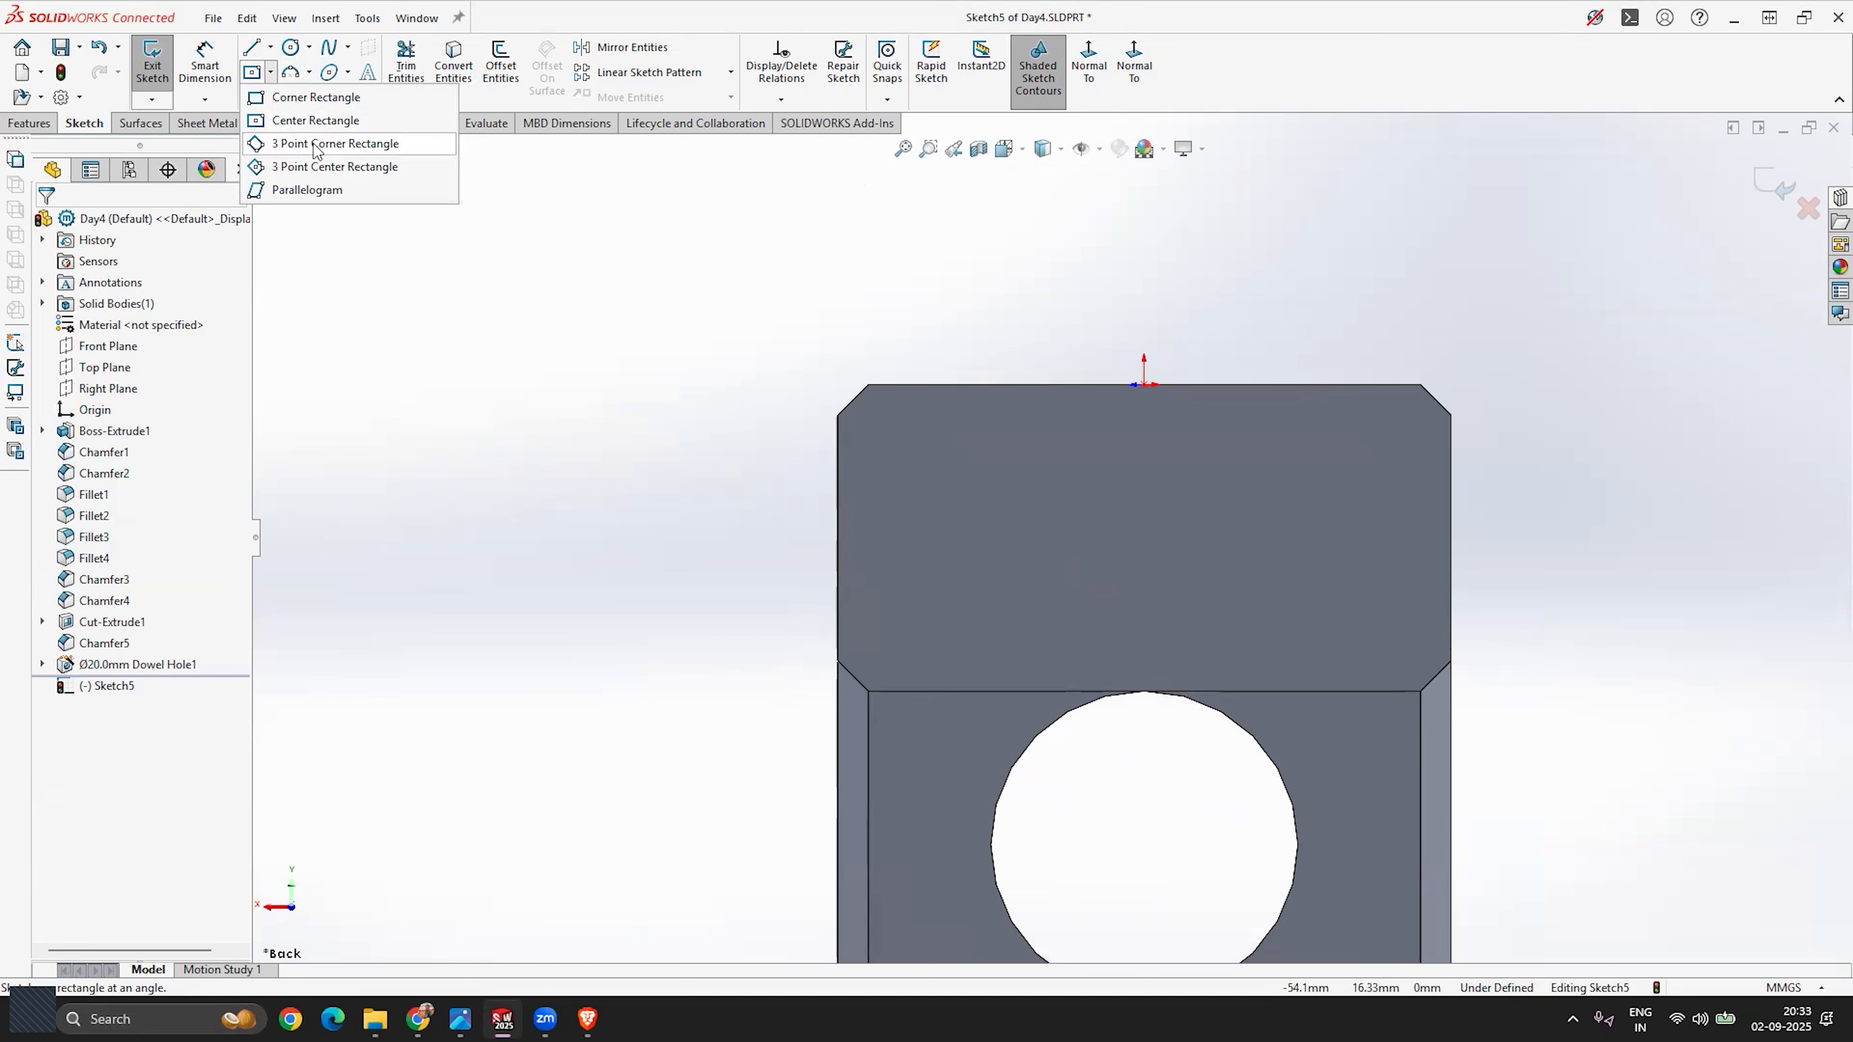
{"action": "left_click", "coordinate": [315, 144]}
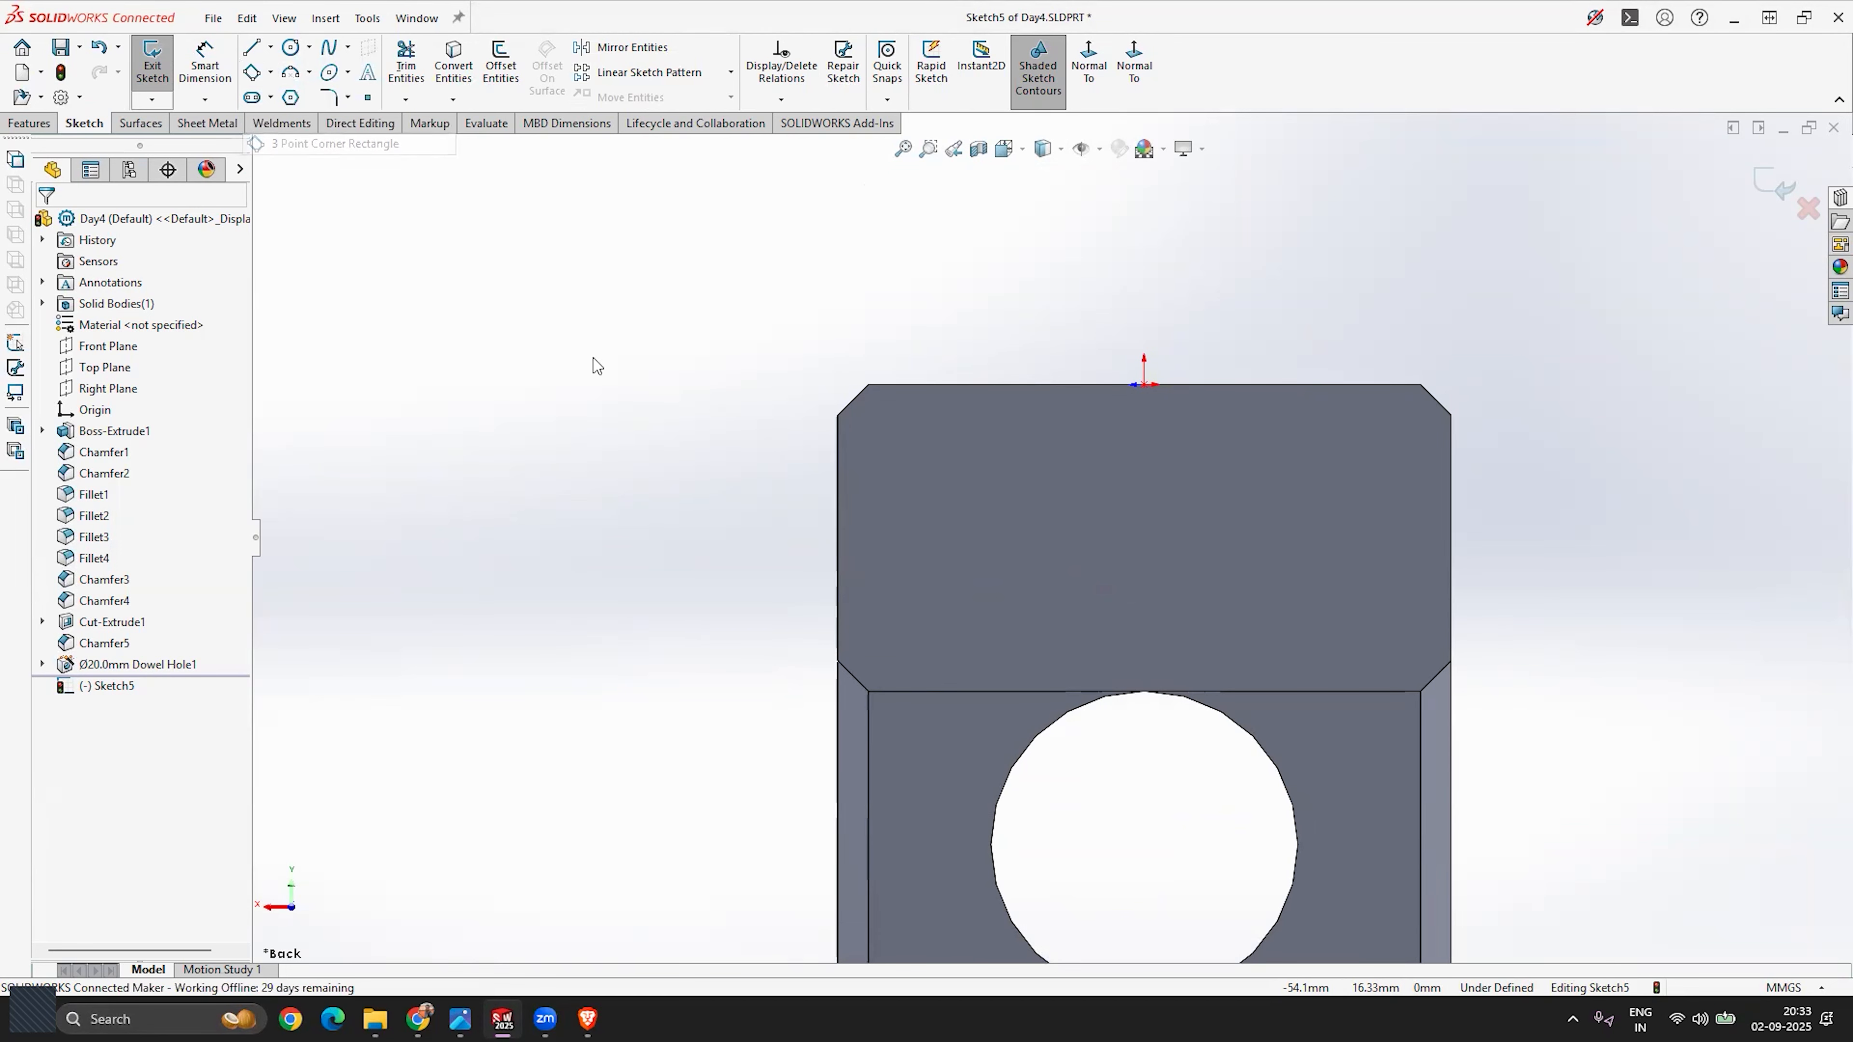
{"action": "left_click", "coordinate": [792, 376]}
{"action": "left_click", "coordinate": [843, 344]}
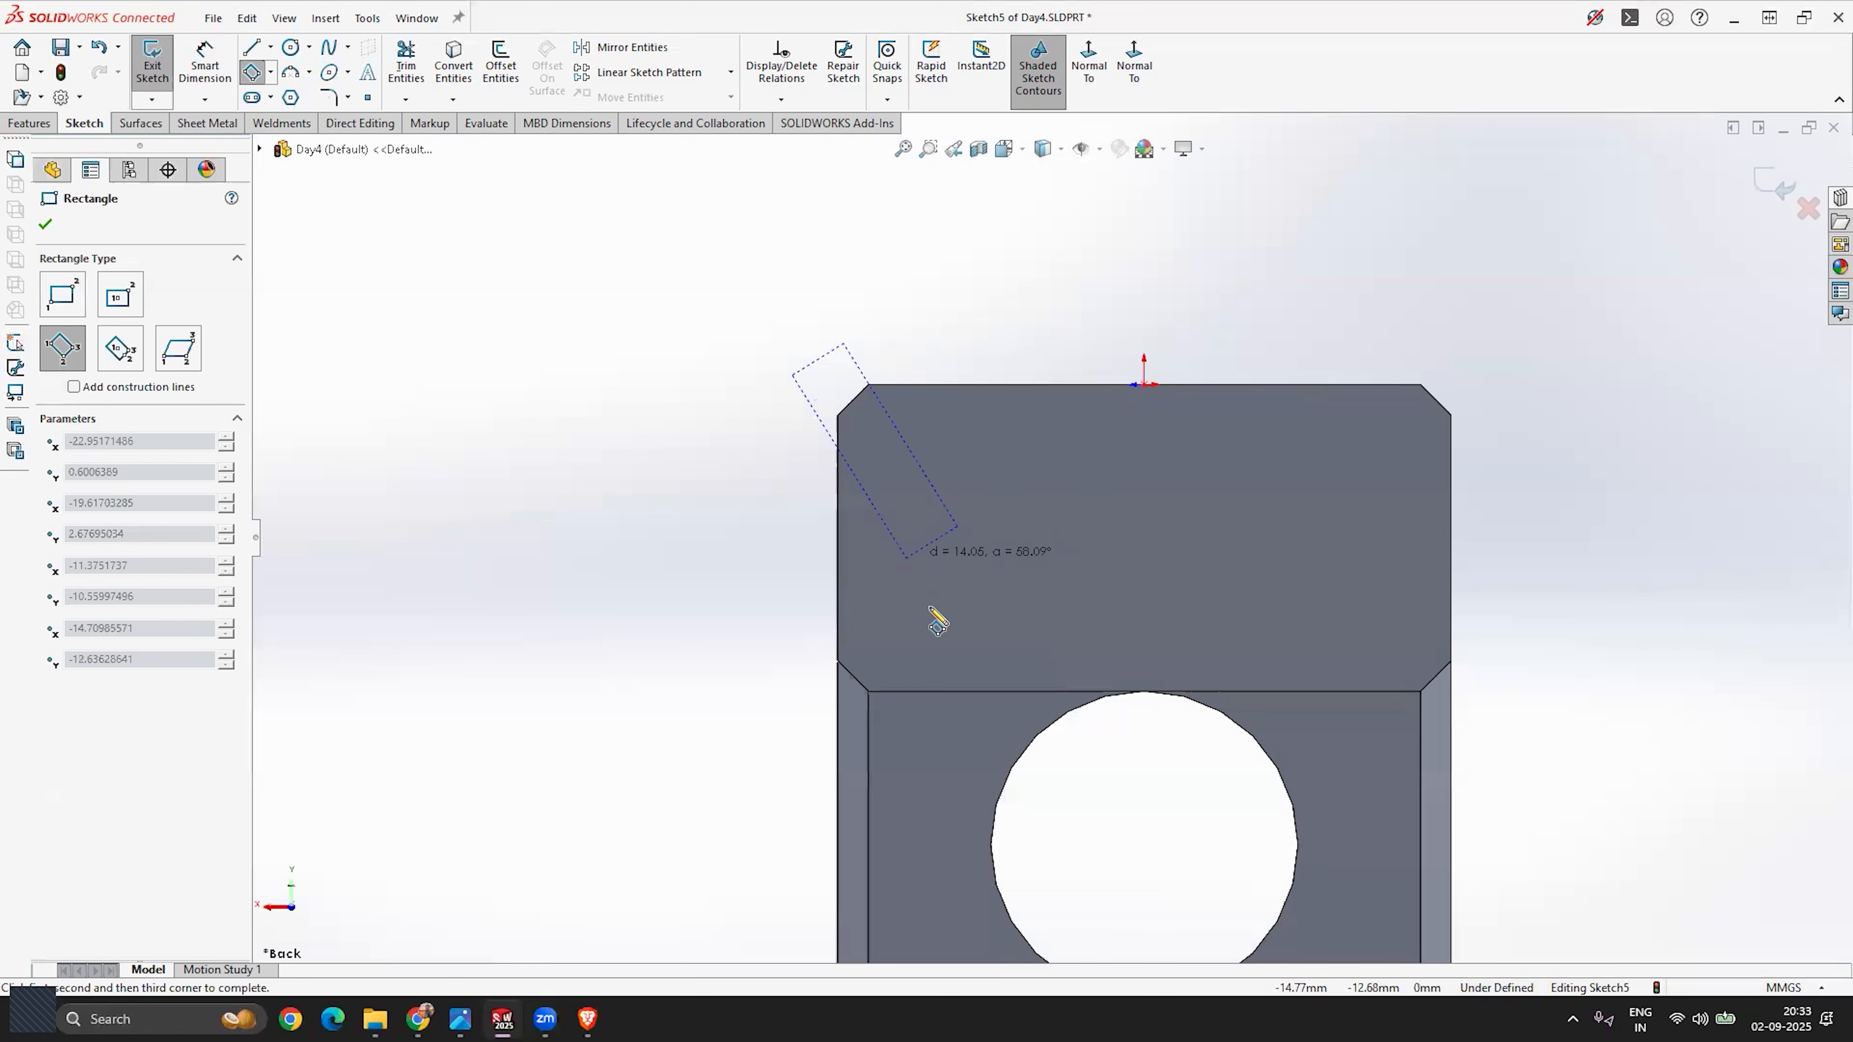
{"action": "left_click", "coordinate": [1084, 816]}
{"action": "key", "text": "Escape"}
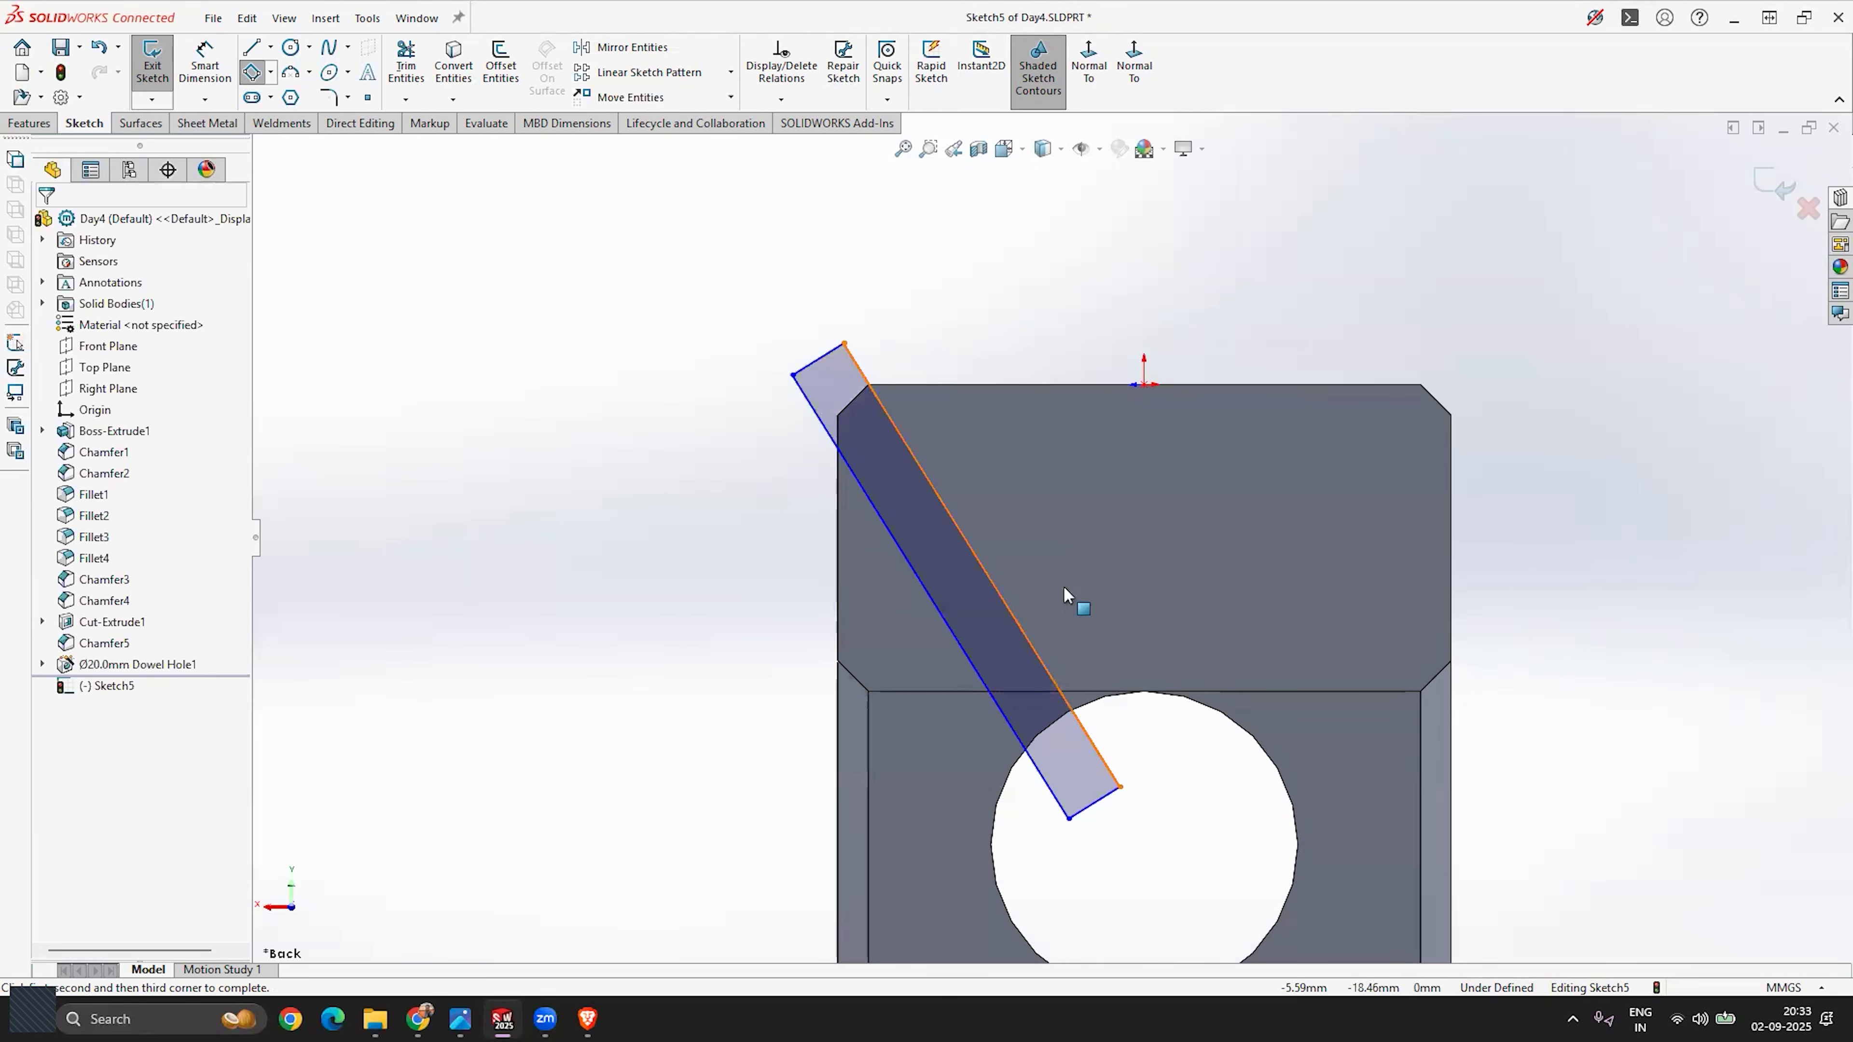
Step: Extend the slanted rectangle's upper end farther beyond the block's corner and shorten its lower end toward the hole's upper edge
{"action": "scroll", "coordinate": [1057, 577], "scroll_direction": "up", "scroll_amount": 2}
{"action": "scroll", "coordinate": [1036, 679], "scroll_direction": "down", "scroll_amount": 3}
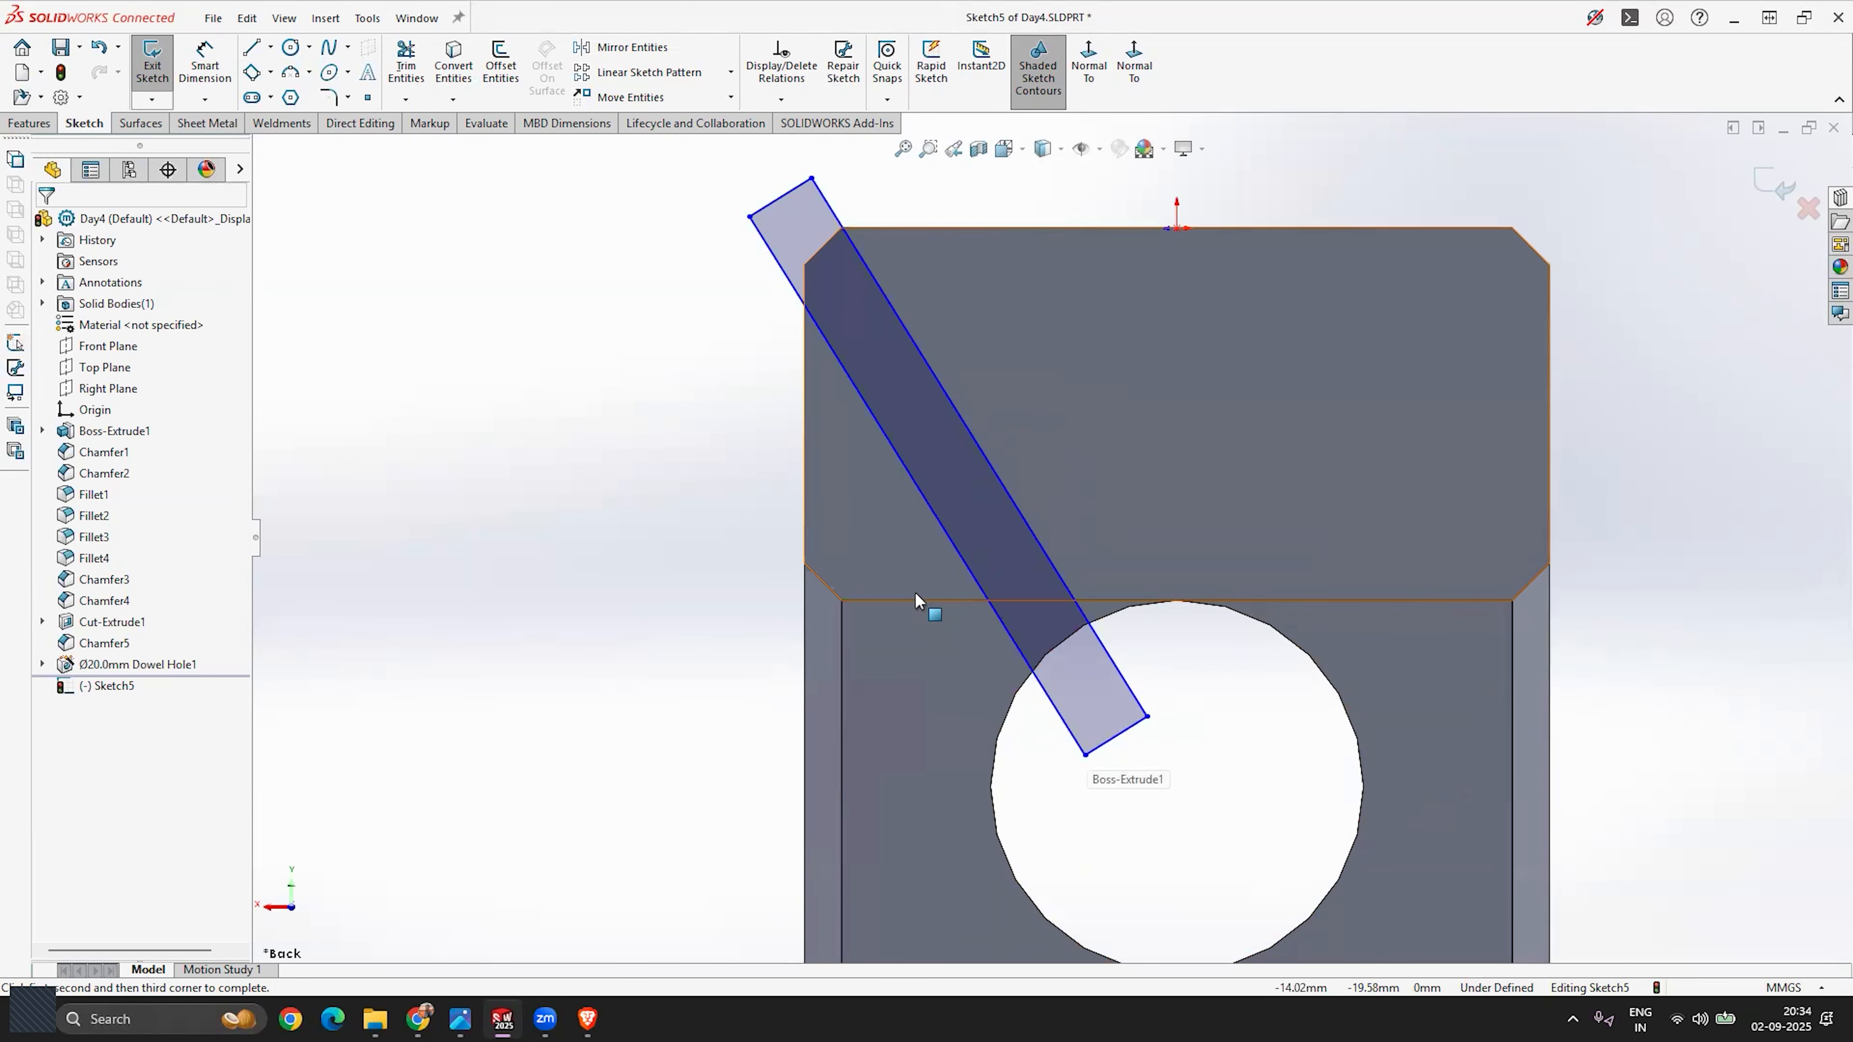
{"action": "left_click_drag", "start_coordinate": [770, 203], "coordinate": [745, 163]}
{"action": "left_click_drag", "start_coordinate": [1119, 743], "coordinate": [1098, 686]}
{"action": "scroll", "coordinate": [1050, 533], "scroll_direction": "up", "scroll_amount": 1}
{"action": "scroll", "coordinate": [1014, 454], "scroll_direction": "up", "scroll_amount": 1}
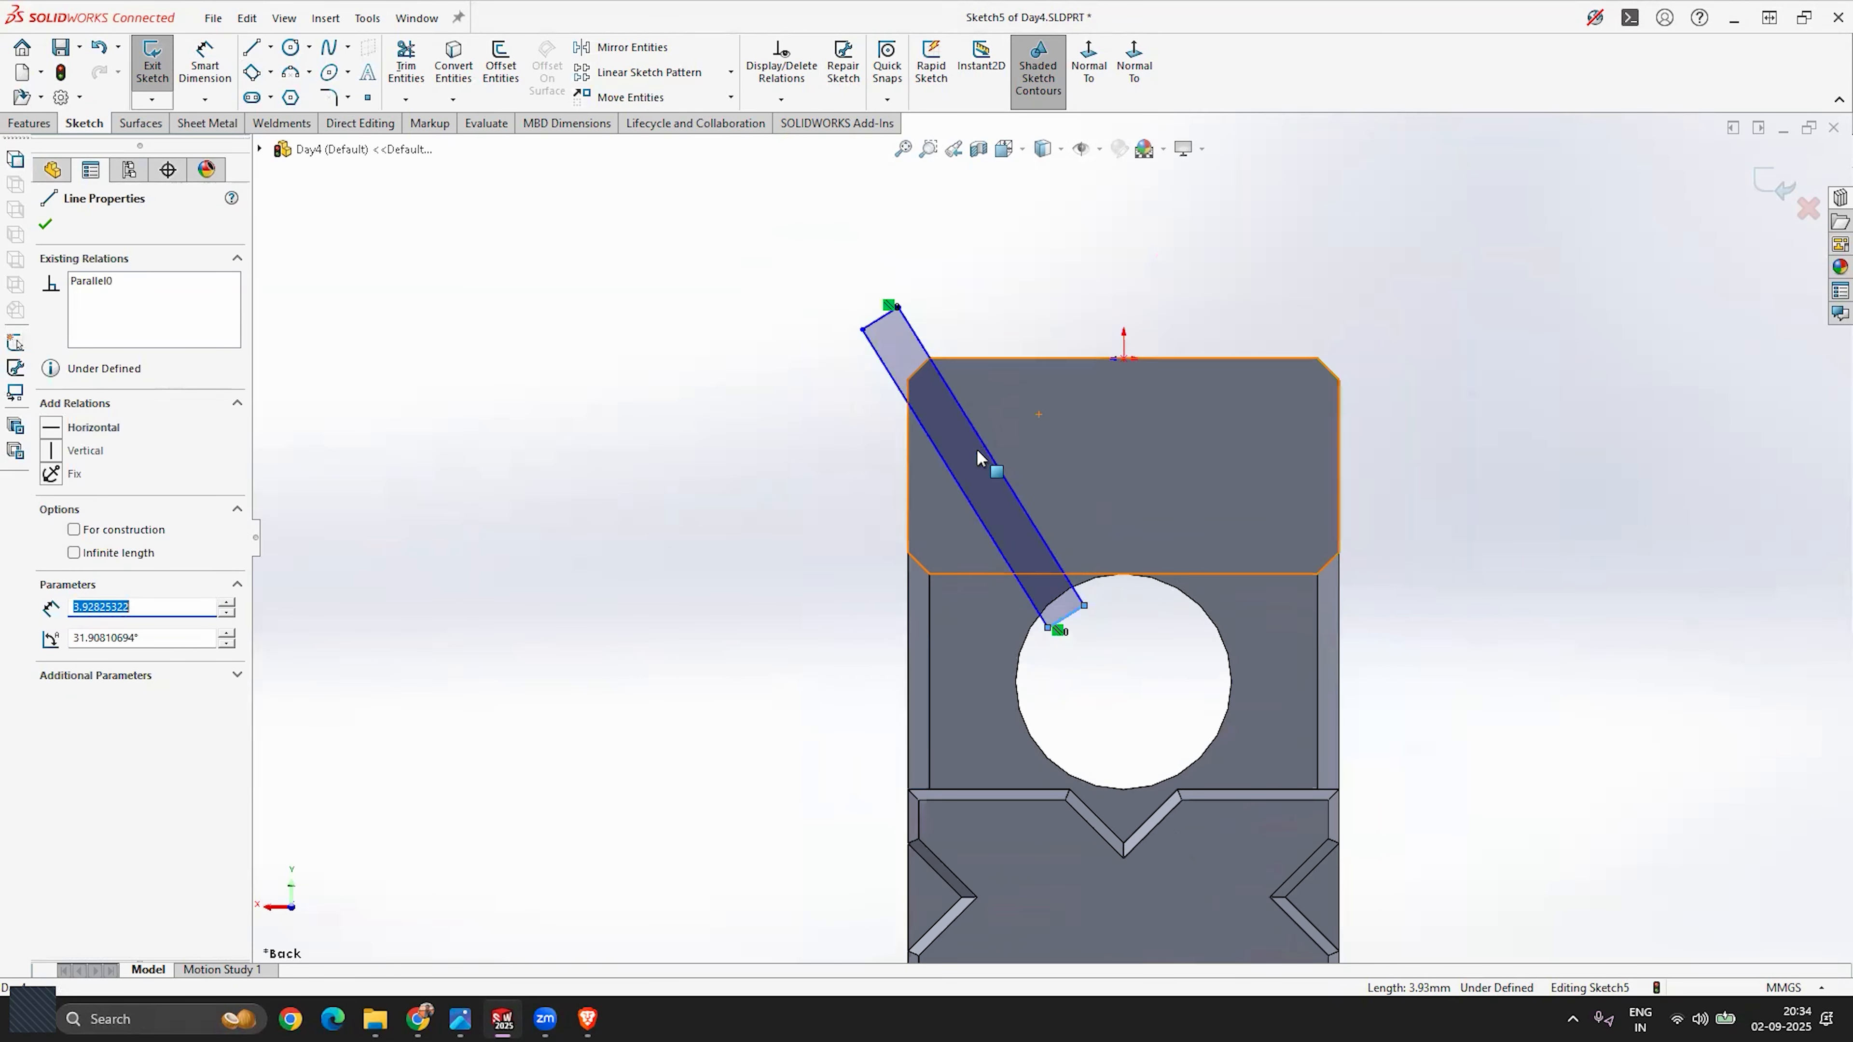
{"action": "scroll", "coordinate": [960, 493], "scroll_direction": "down", "scroll_amount": 2}
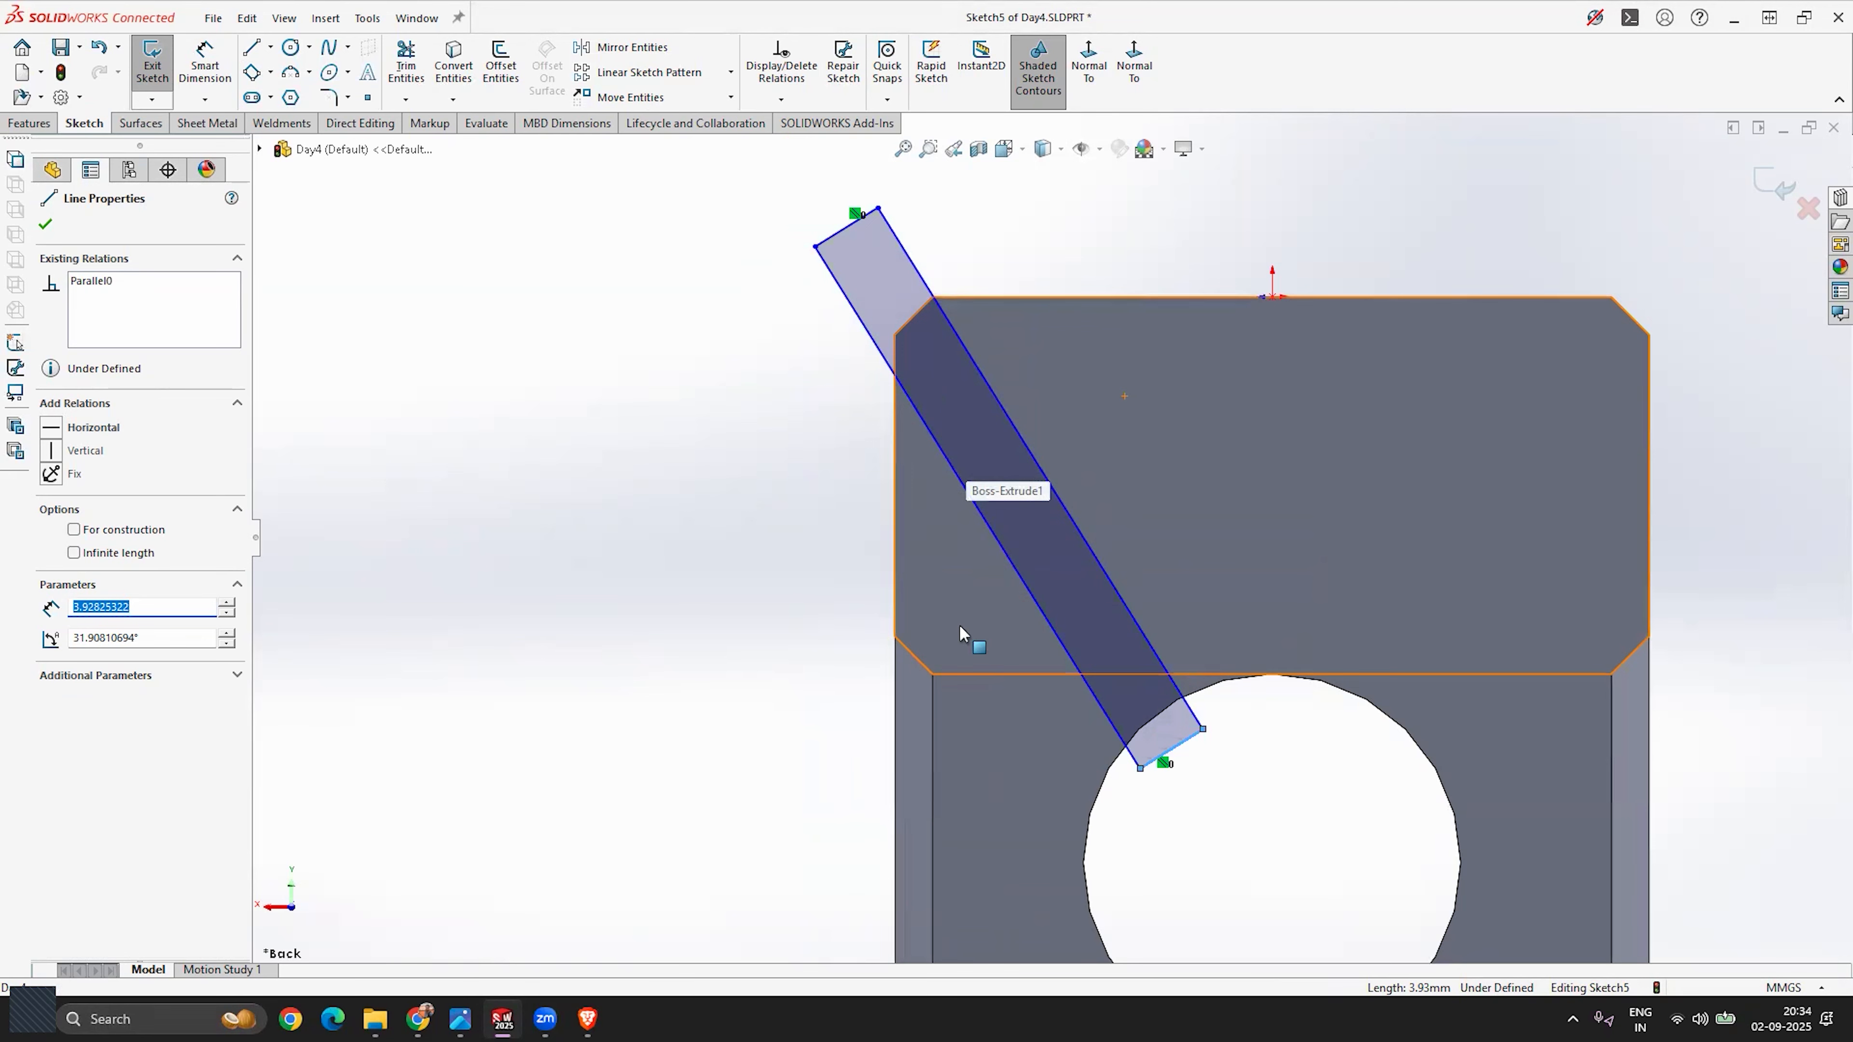
{"action": "scroll", "coordinate": [862, 635], "scroll_direction": "down", "scroll_amount": 1}
{"action": "scroll", "coordinate": [861, 635], "scroll_direction": "up", "scroll_amount": 1}
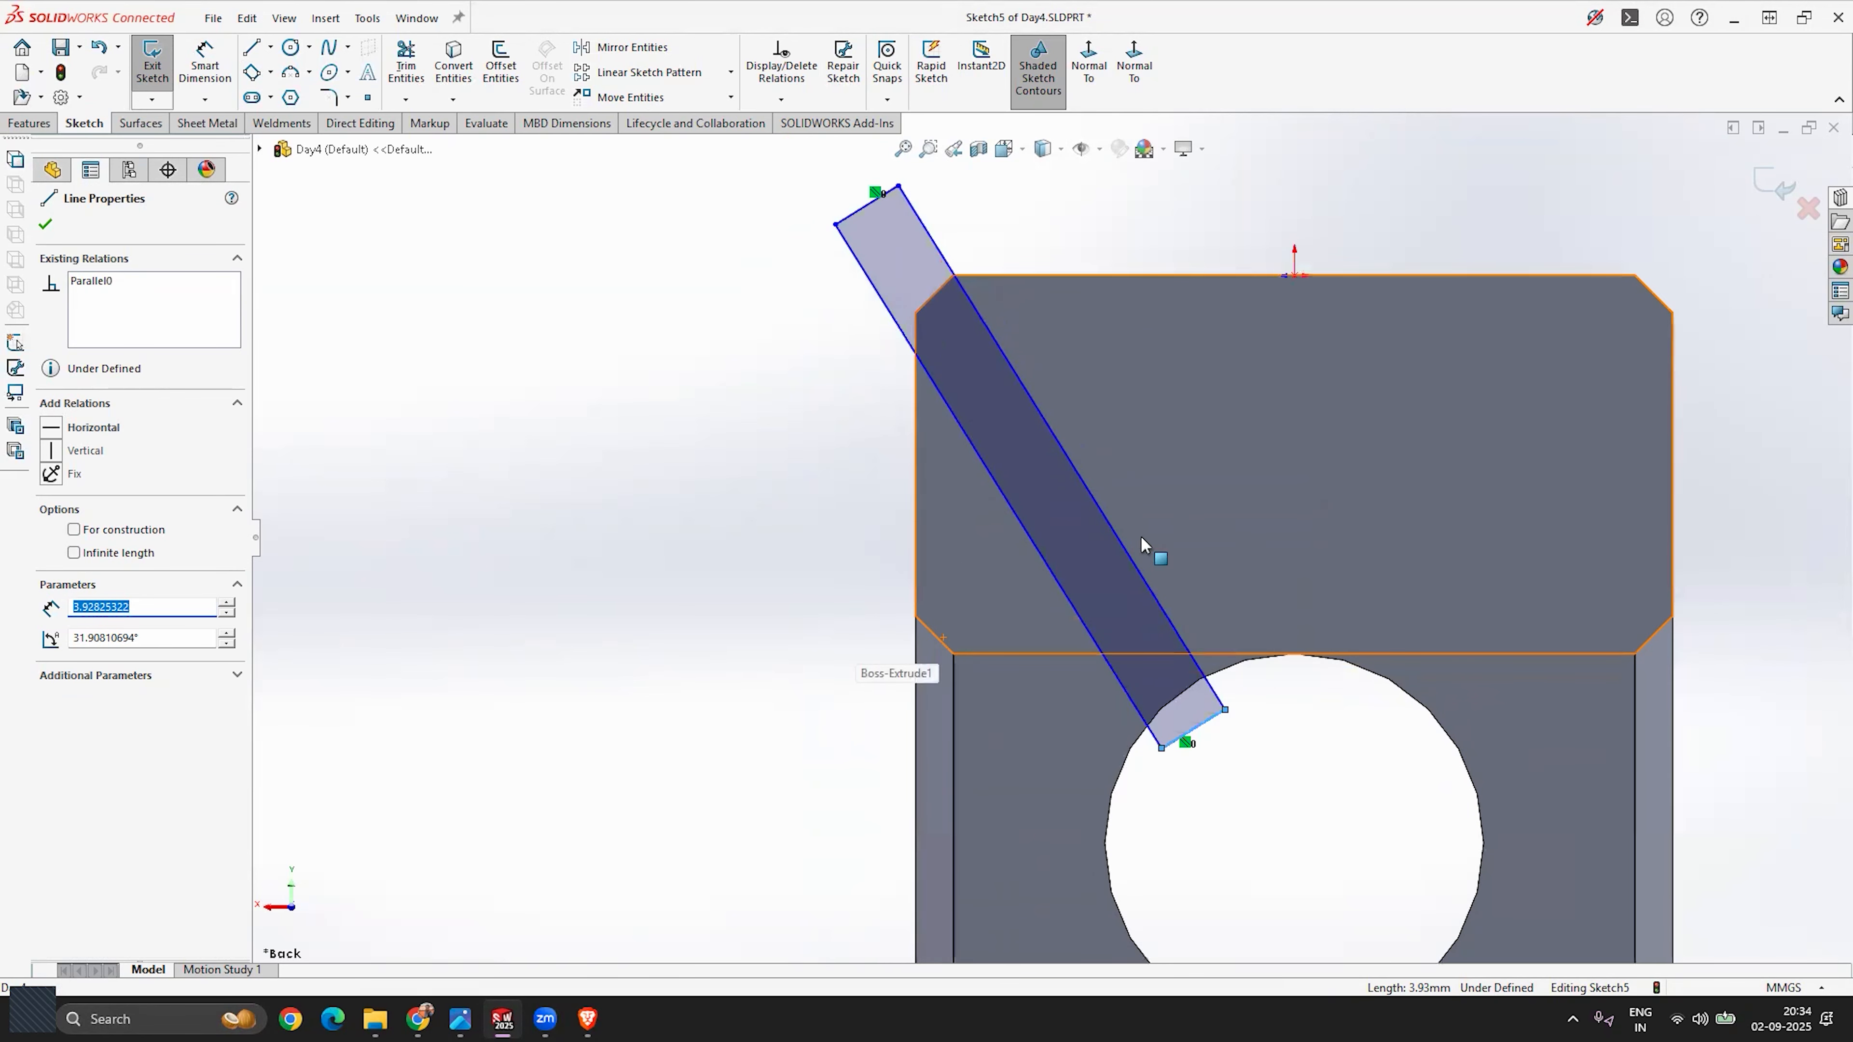
Step: Make the slanted rectangle's long side parallel to the upper block's lower-left chamfer edge and shift its lower end into the hole and its upper end toward the block's corner
{"action": "key", "text": "Escape"}
{"action": "left_click", "coordinate": [875, 289]}
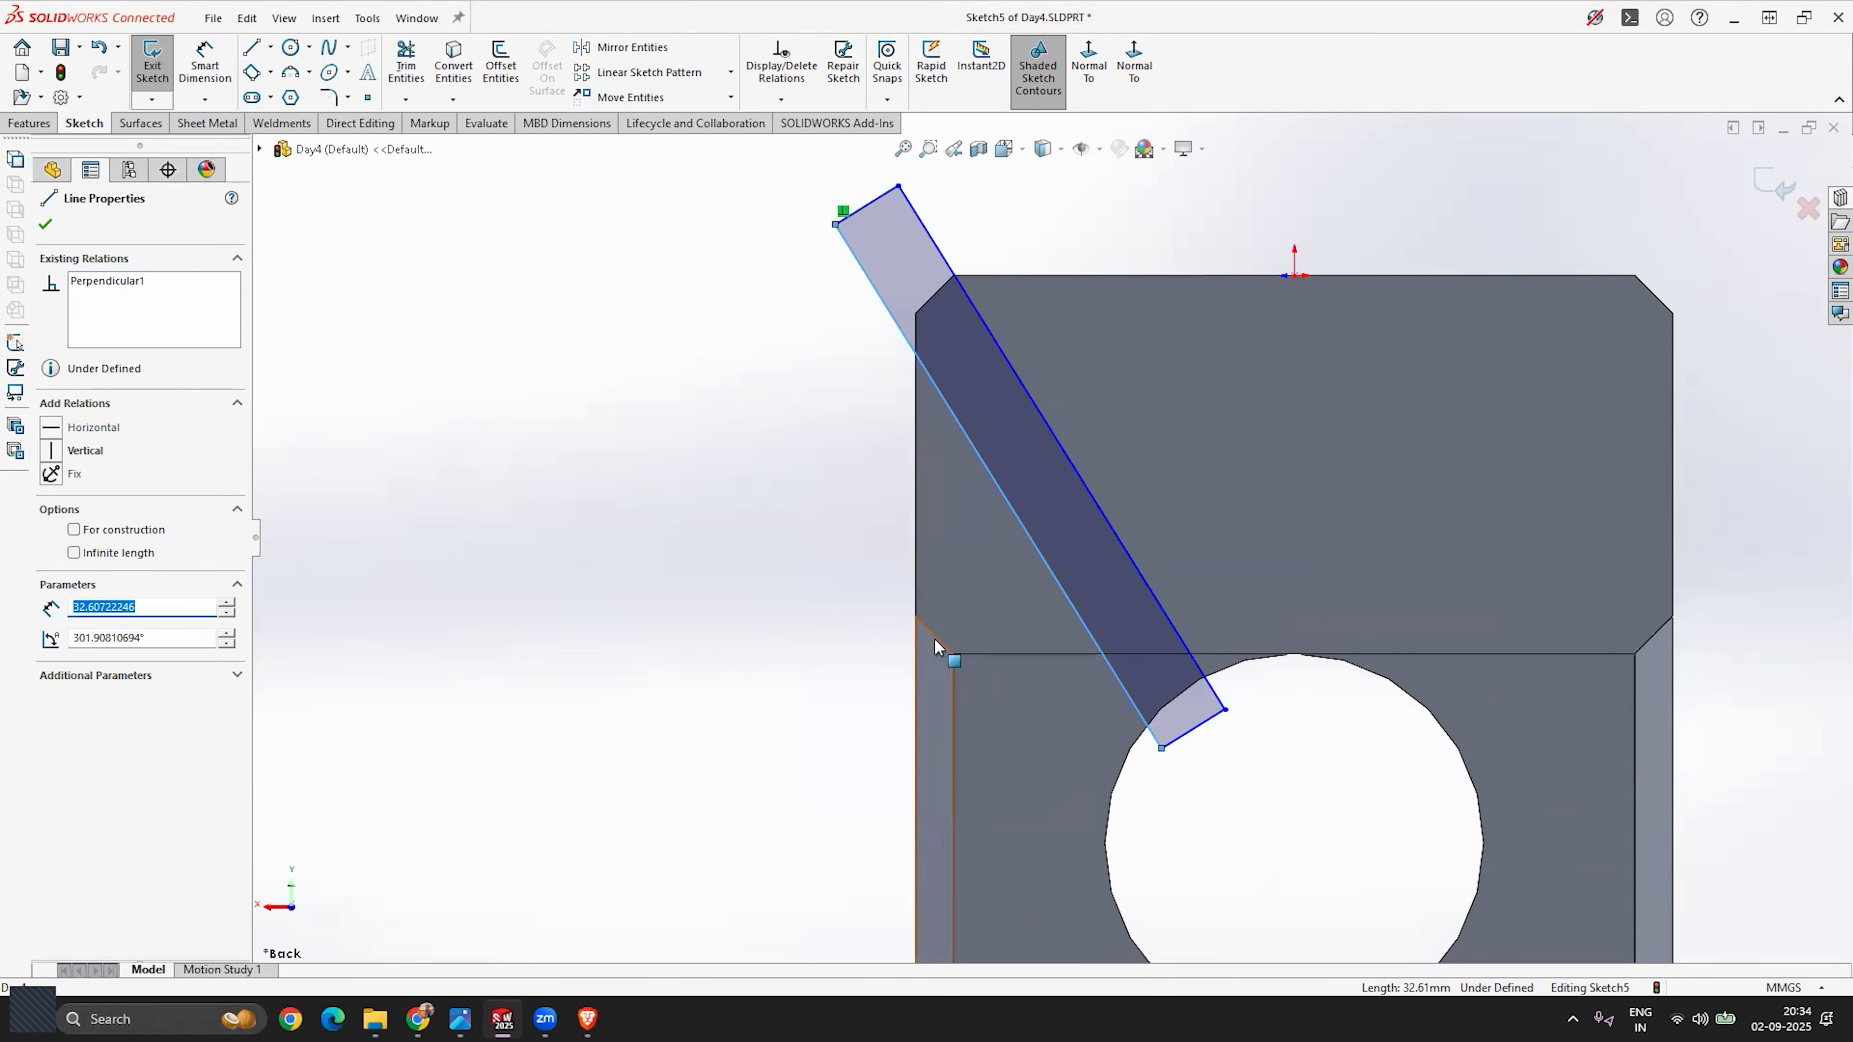
{"action": "left_click", "coordinate": [933, 638], "text": "ctrl"}
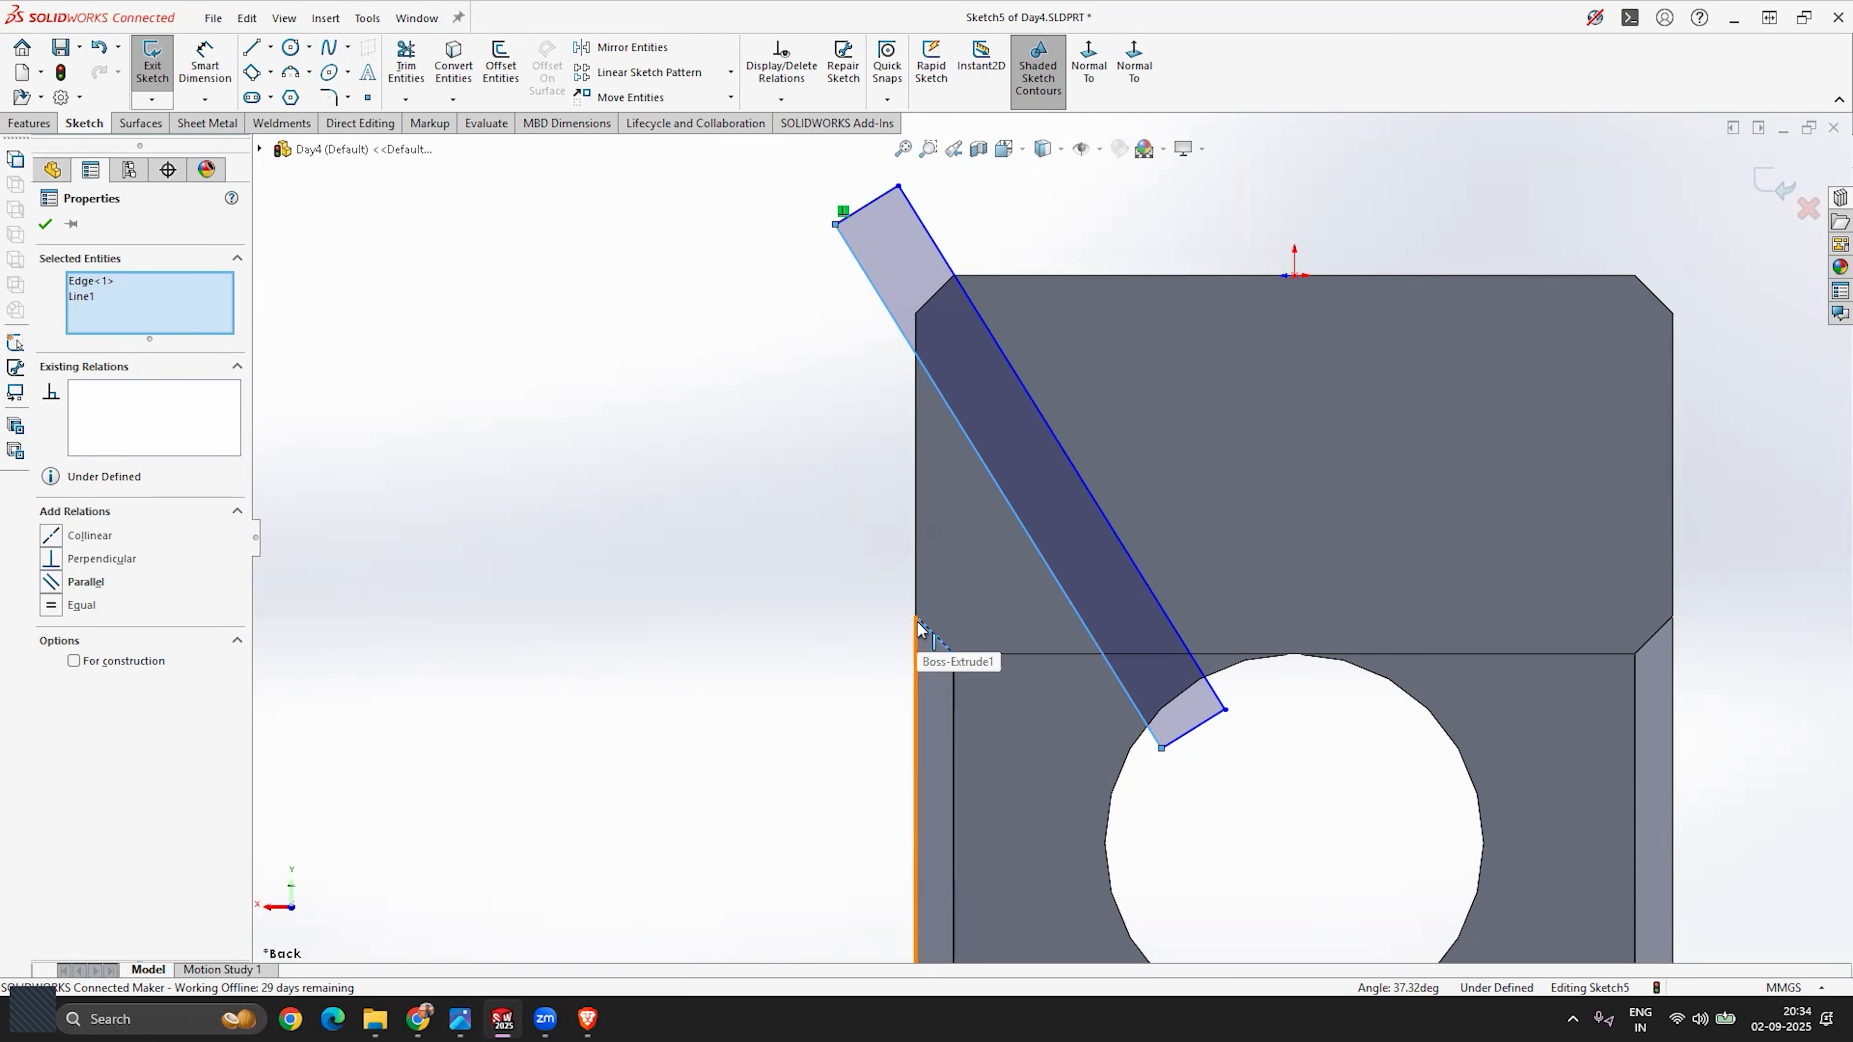
{"action": "left_click", "coordinate": [51, 582]}
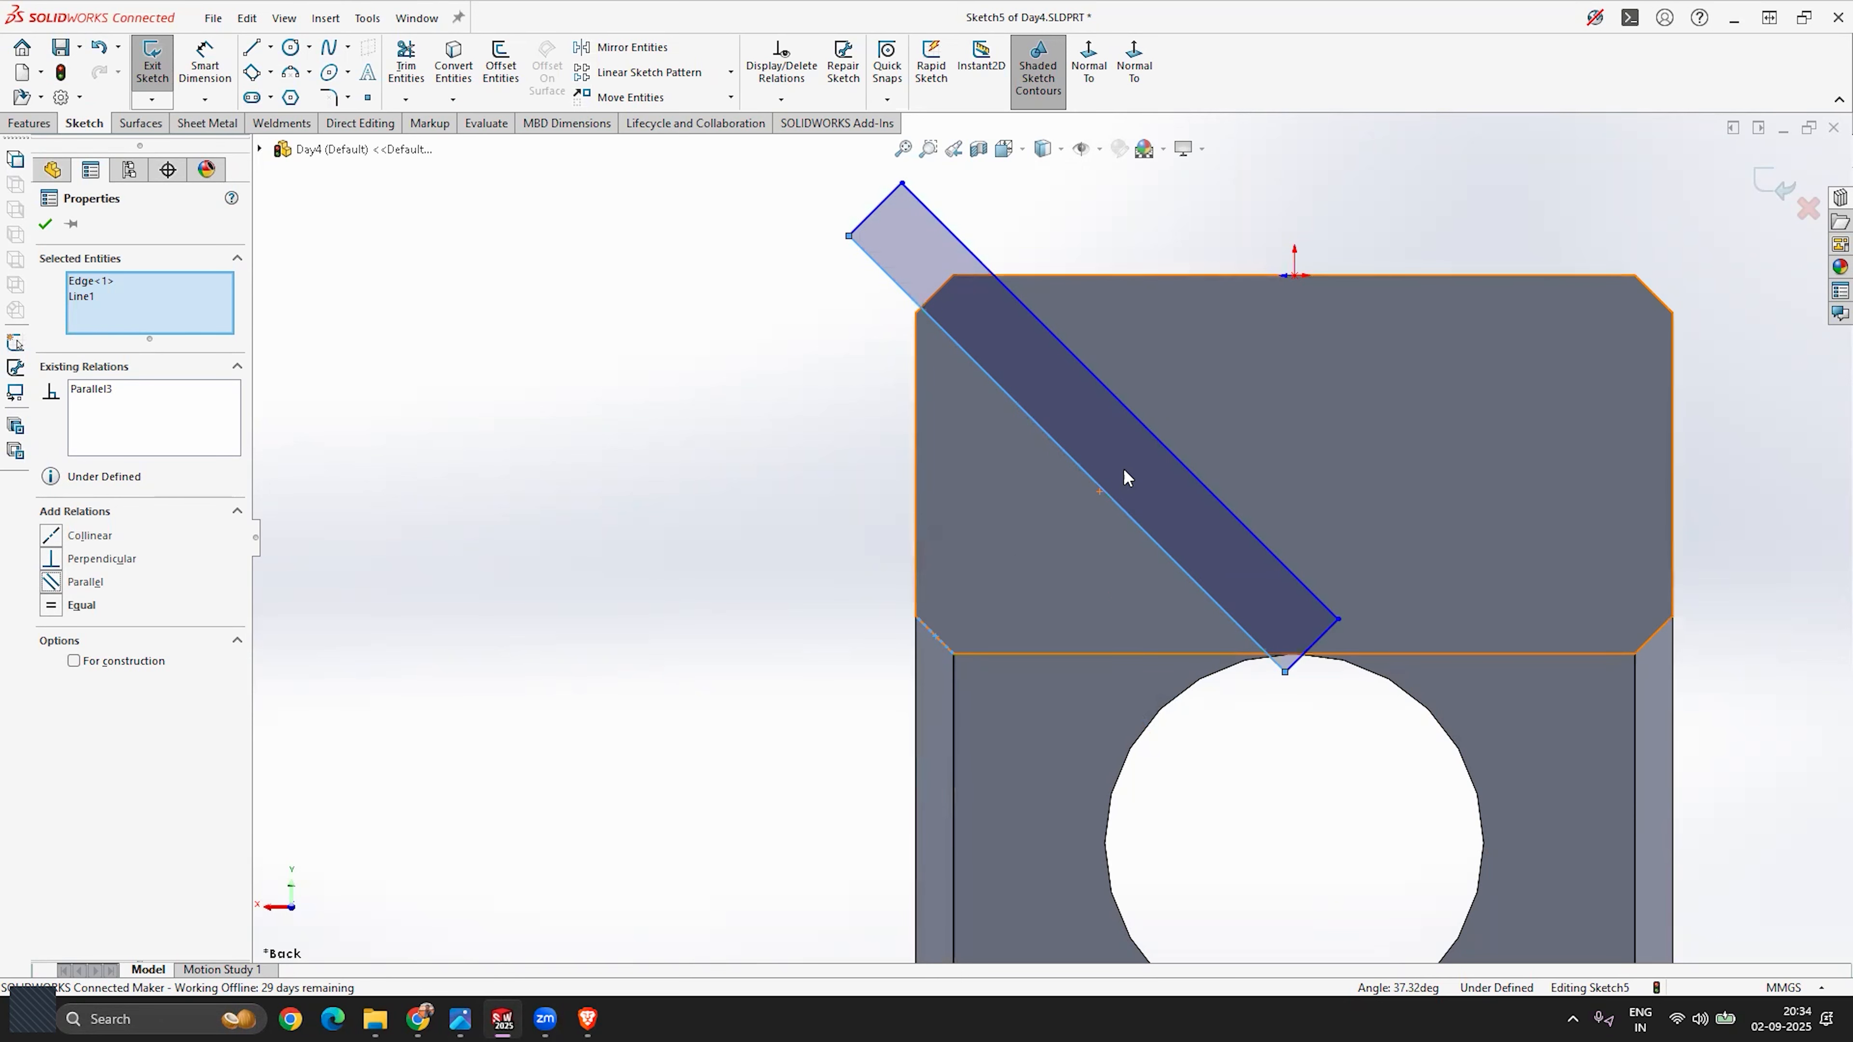
{"action": "left_click", "coordinate": [55, 228]}
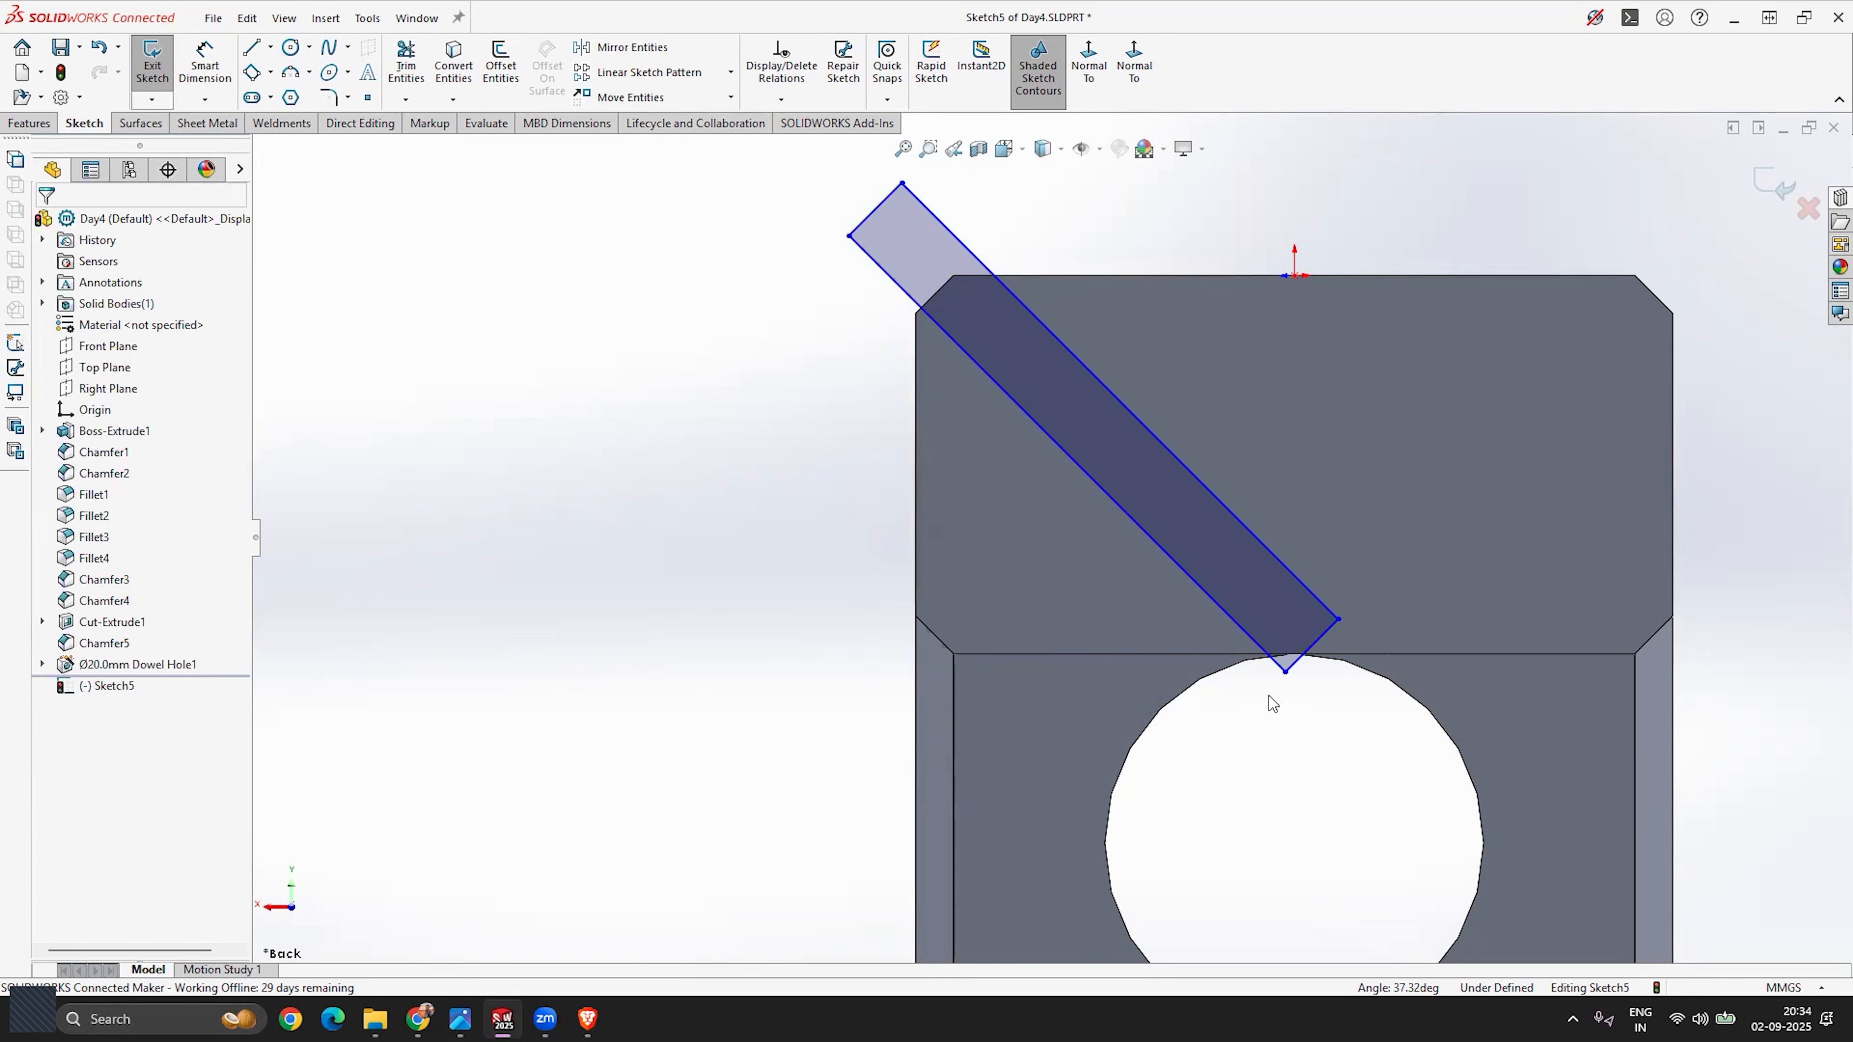
{"action": "left_click_drag", "start_coordinate": [1296, 673], "coordinate": [1389, 666]}
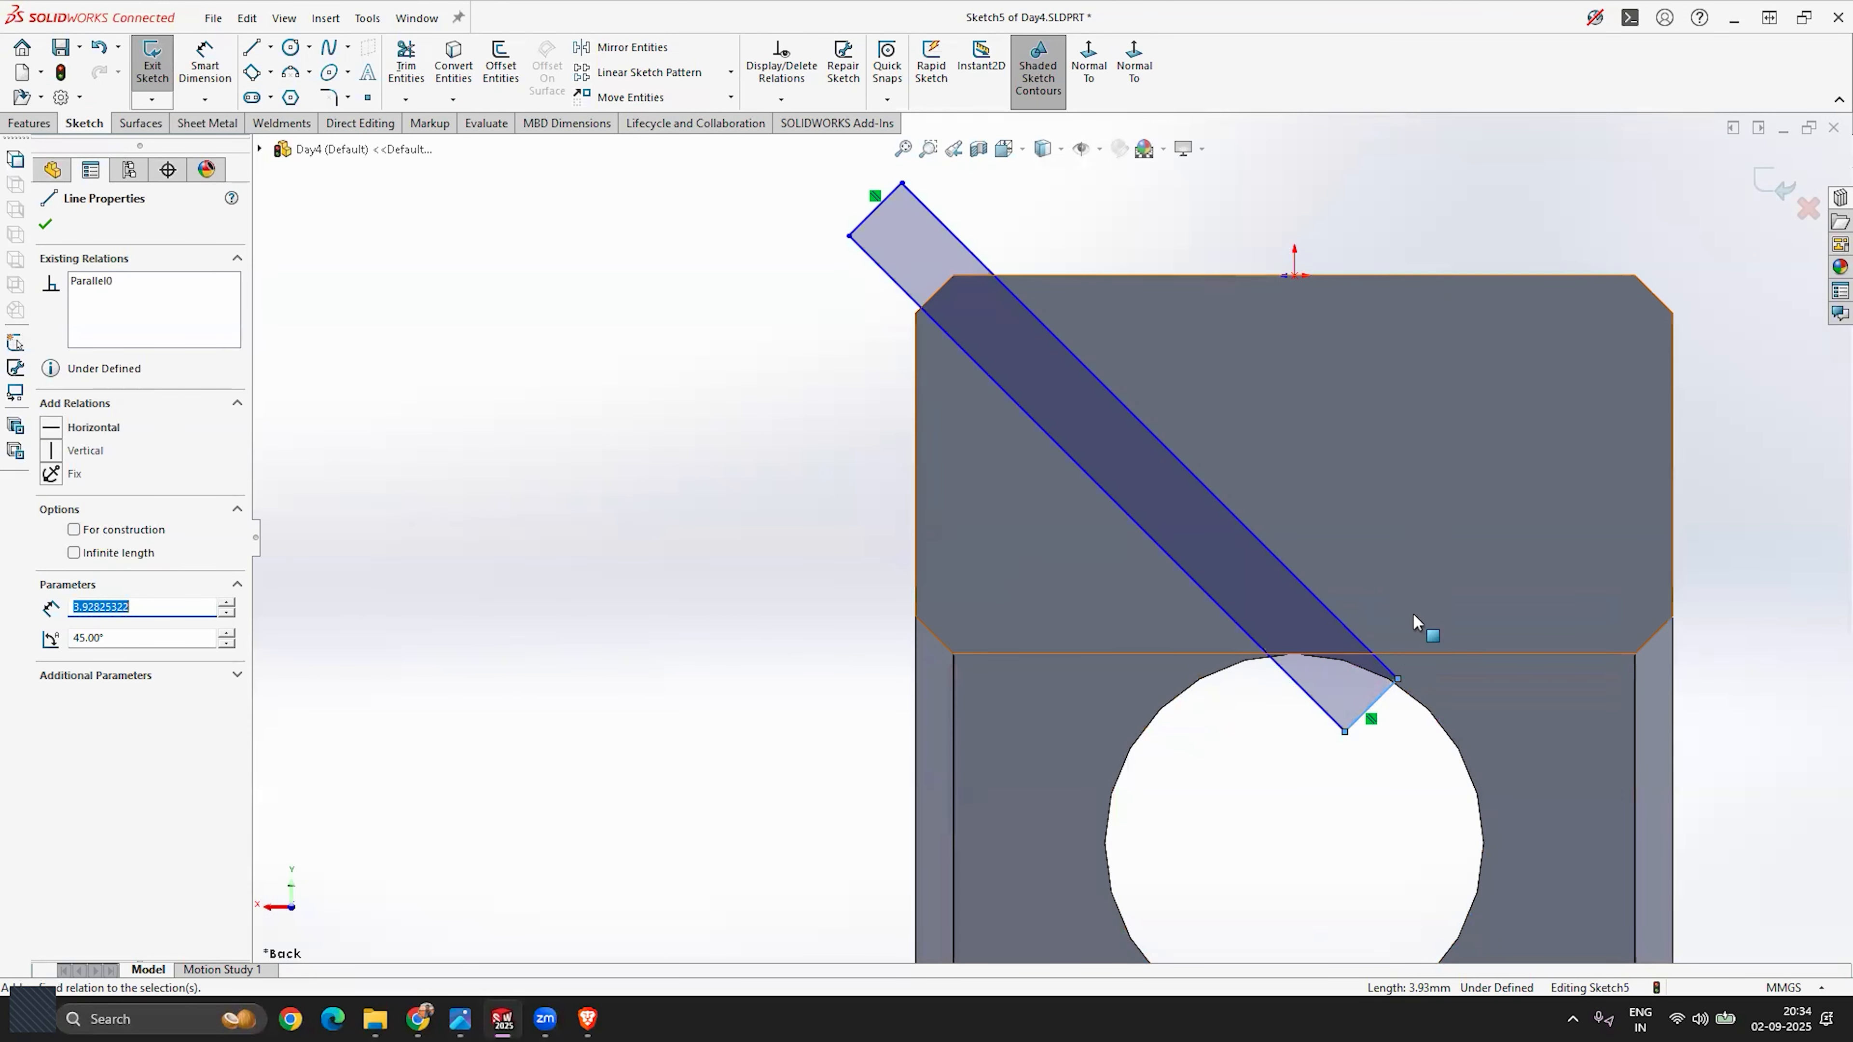
{"action": "left_click_drag", "start_coordinate": [885, 201], "coordinate": [919, 237]}
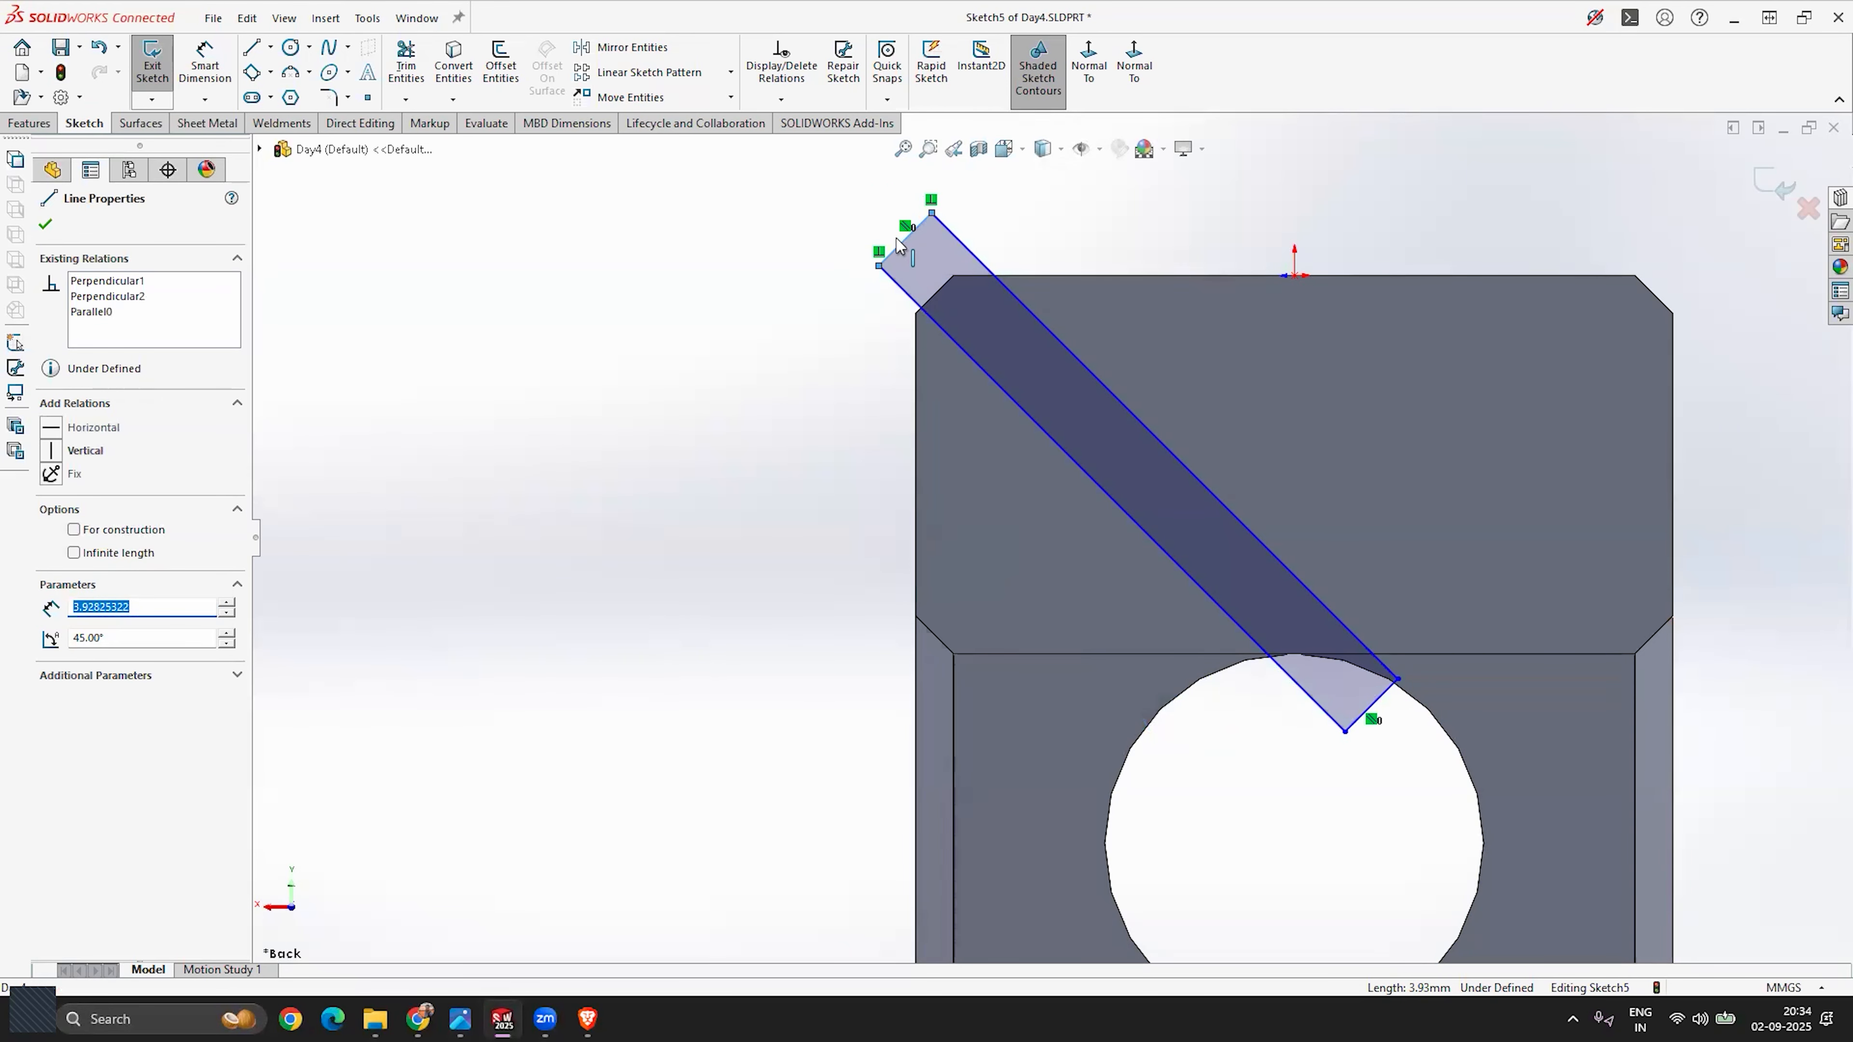
{"action": "key", "text": "Escape"}
Step: Dimension the distance between the lower-left chamfer edge and the rectangle's nearer long side as 2 mm
{"action": "scroll", "coordinate": [1051, 535], "scroll_direction": "up", "scroll_amount": 1}
{"action": "scroll", "coordinate": [1062, 504], "scroll_direction": "down", "scroll_amount": 1}
{"action": "left_click", "coordinate": [204, 64]}
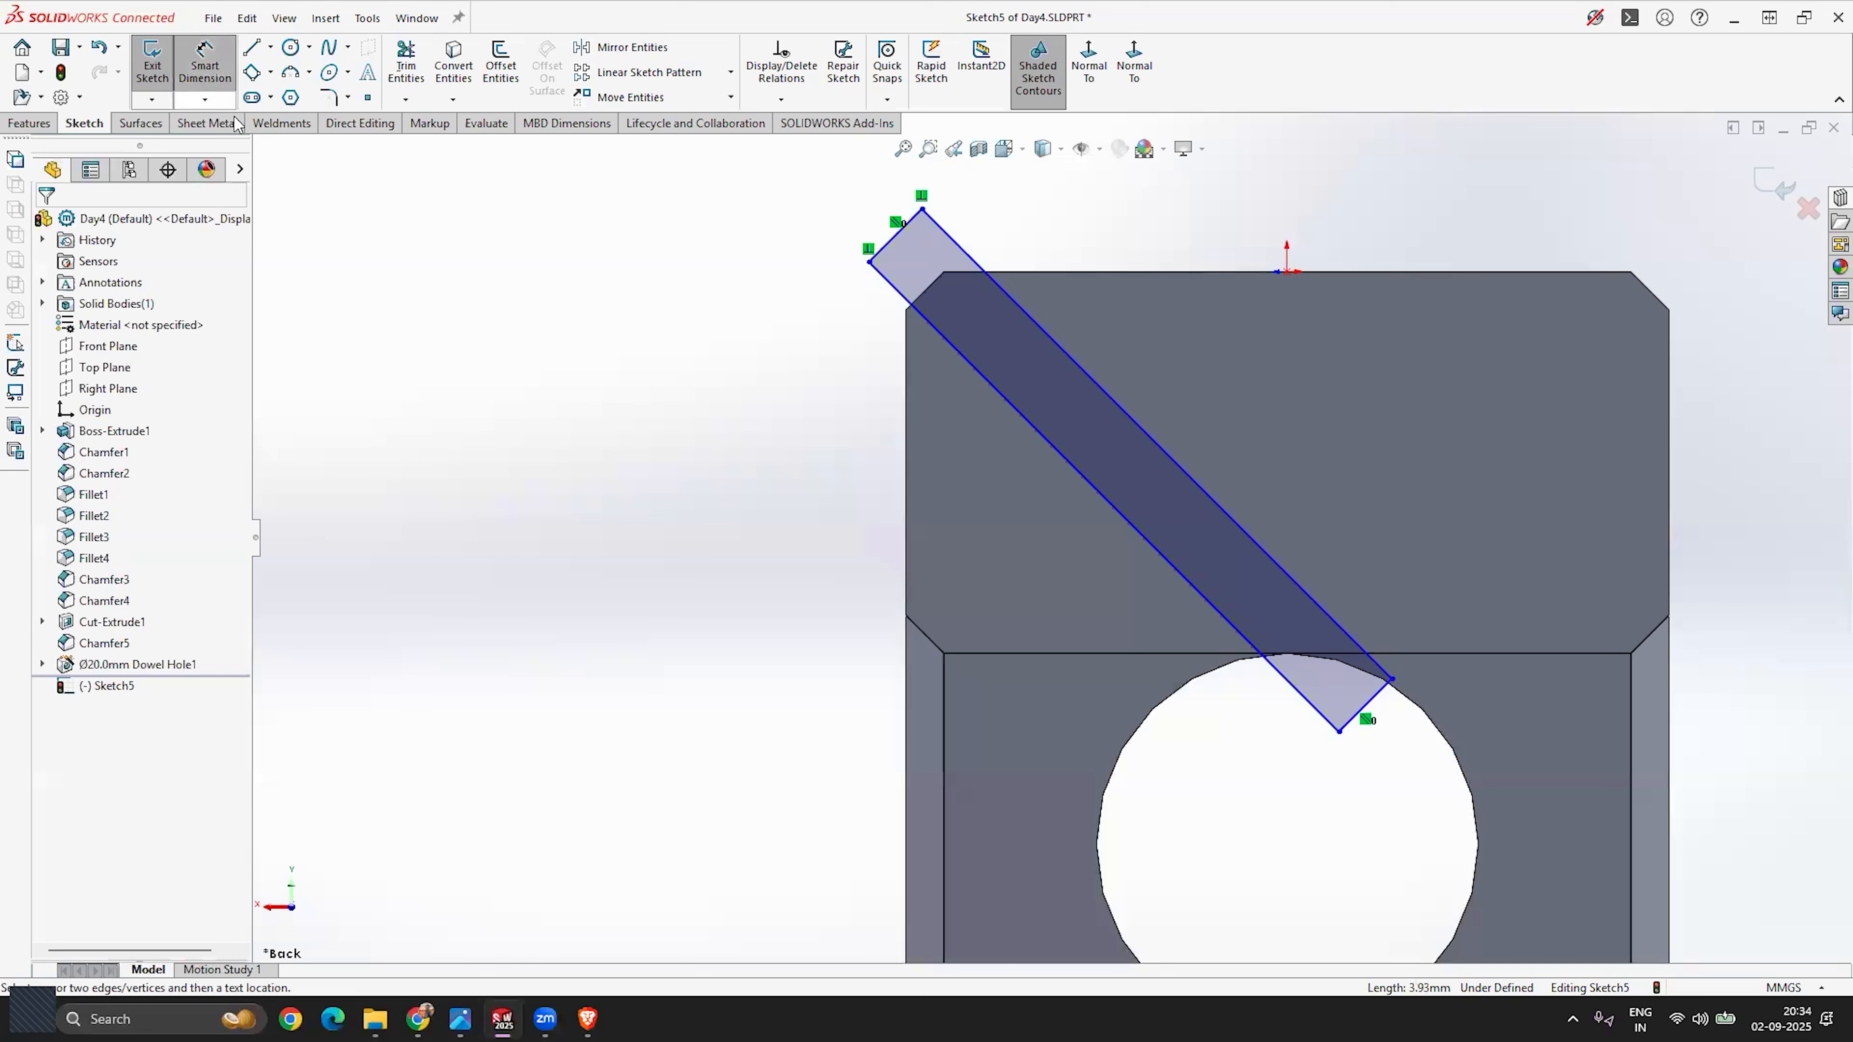
{"action": "left_click", "coordinate": [923, 641]}
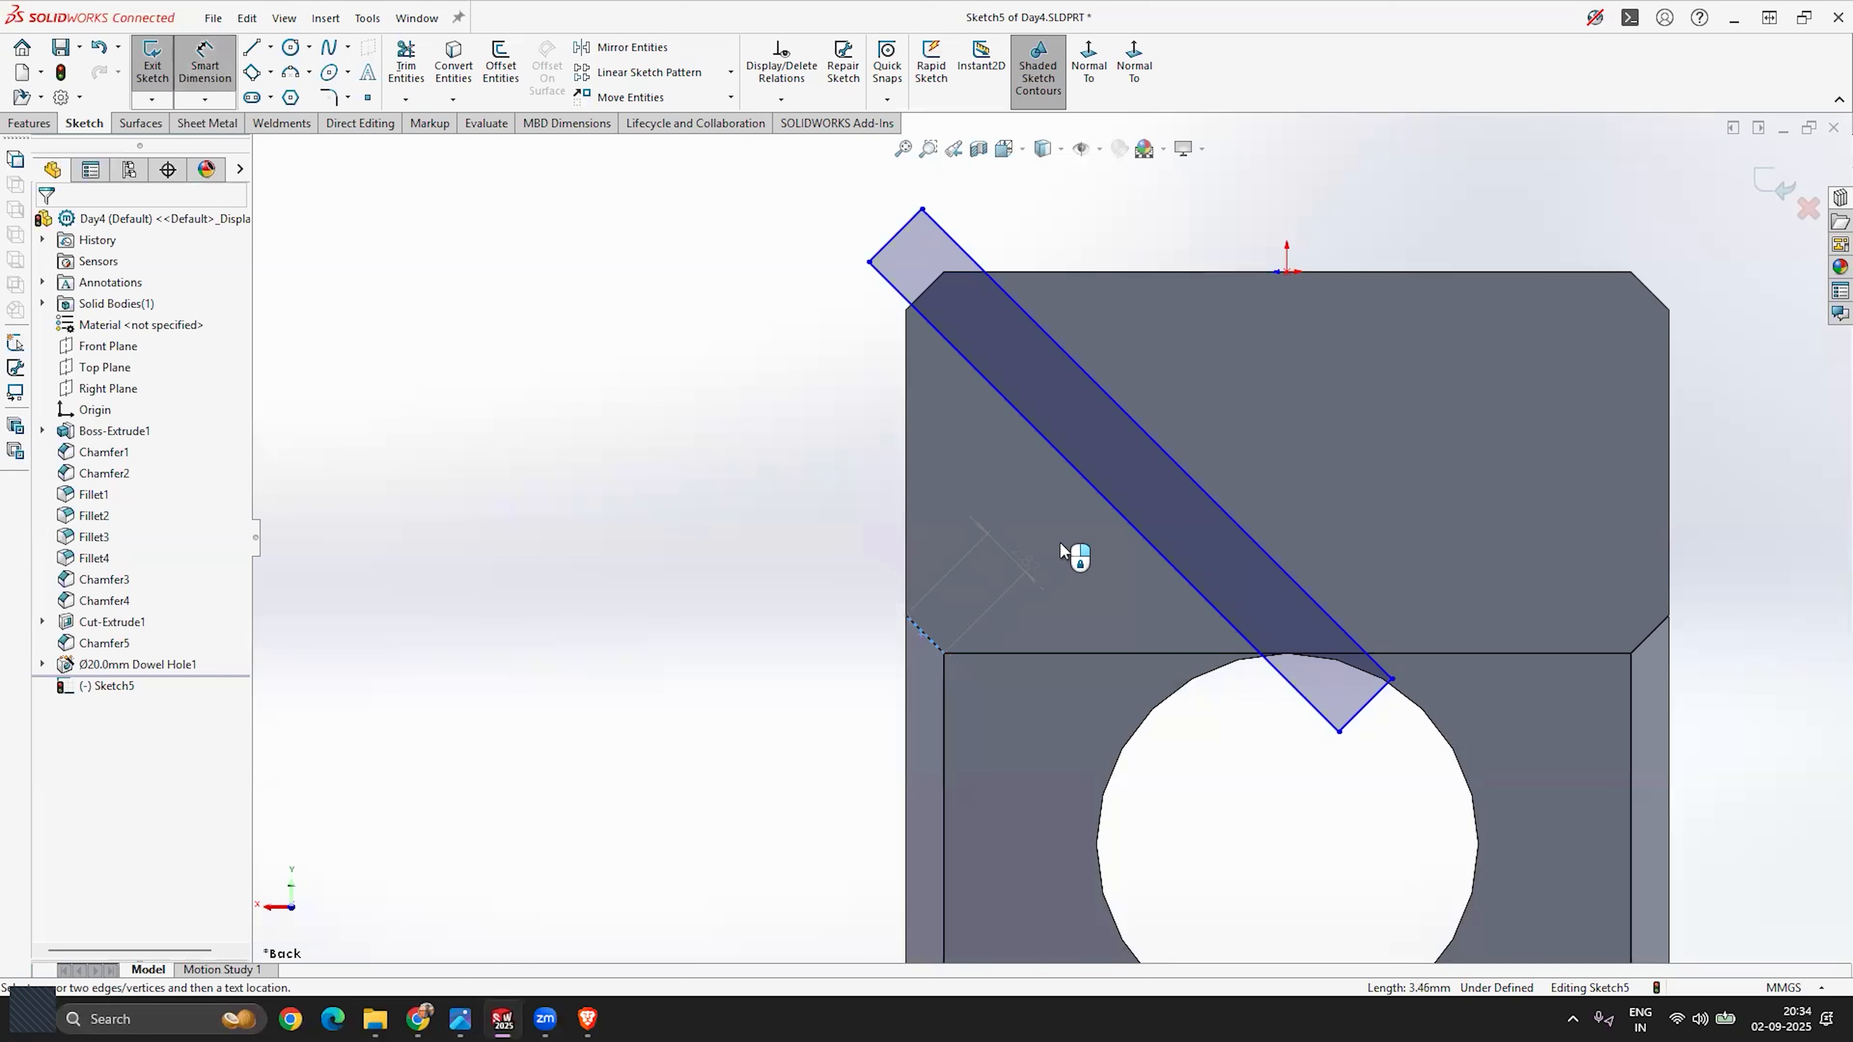
{"action": "left_click", "coordinate": [1125, 517]}
{"action": "left_click", "coordinate": [985, 584]}
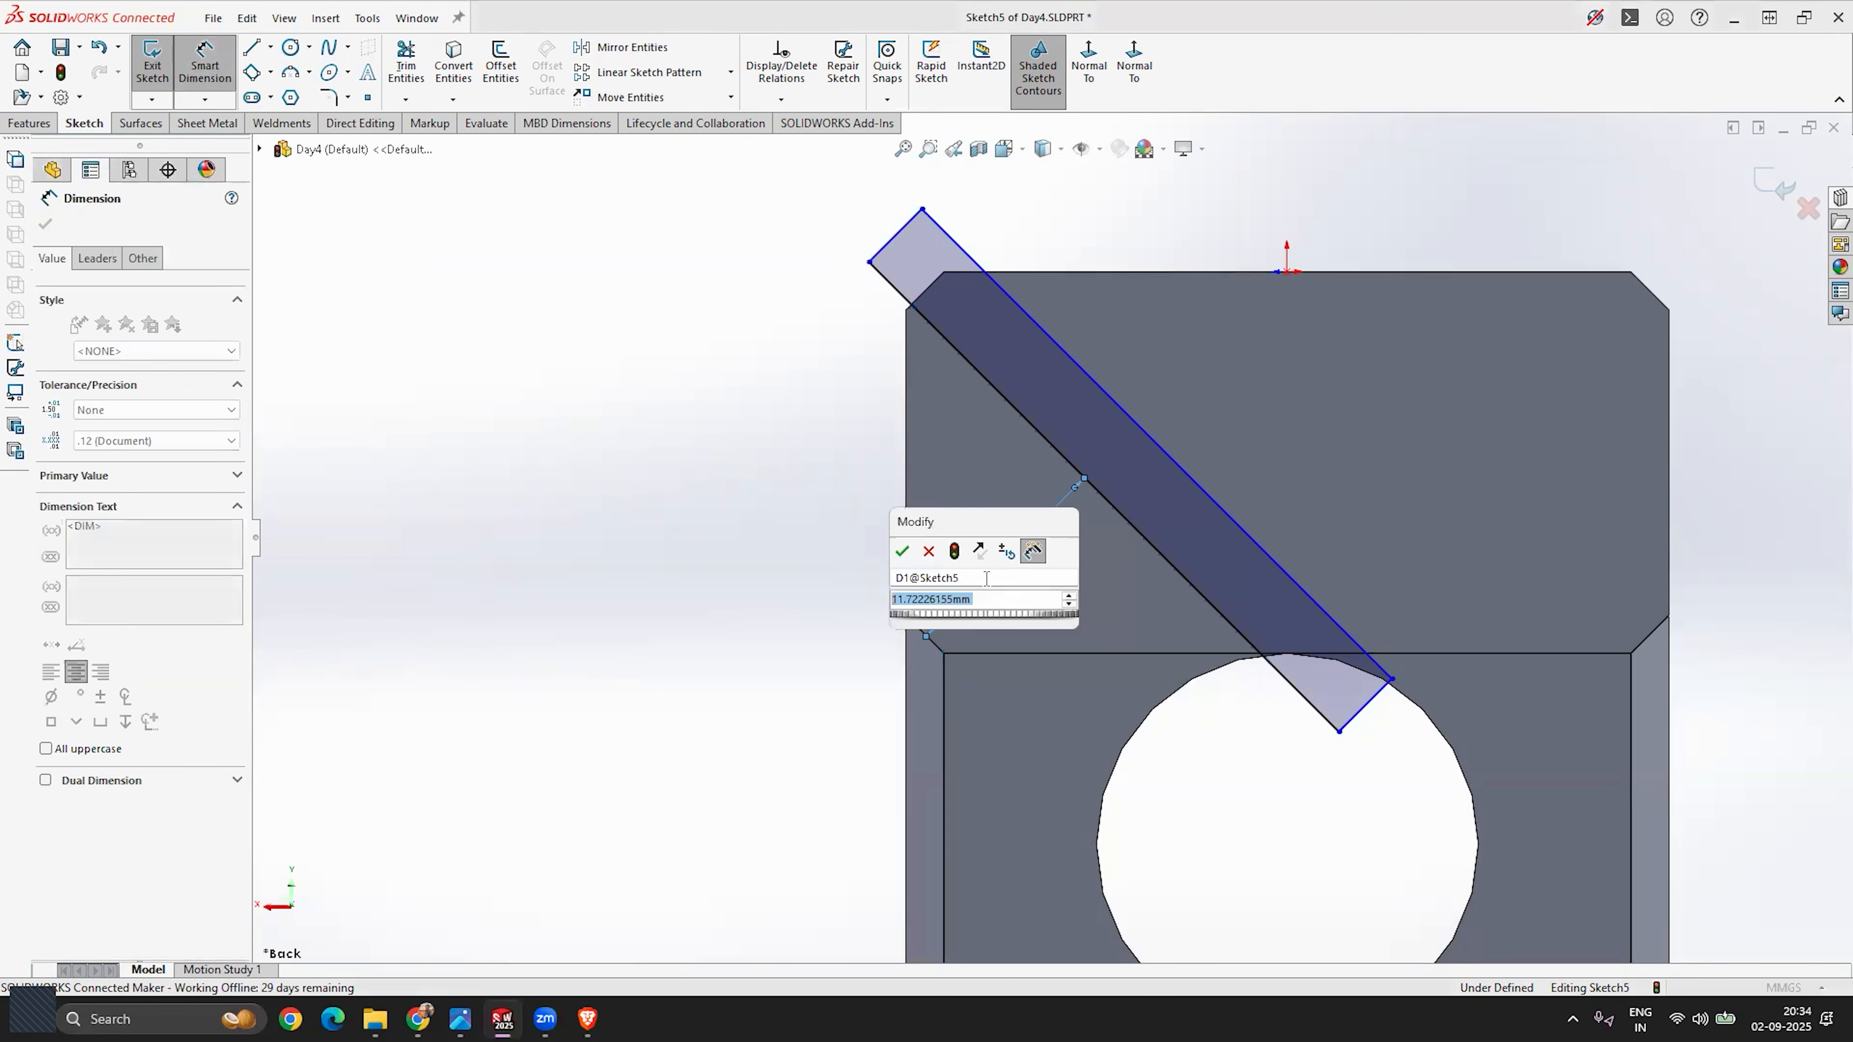
{"action": "key", "text": "Return"}
{"action": "key", "text": "Escape"}
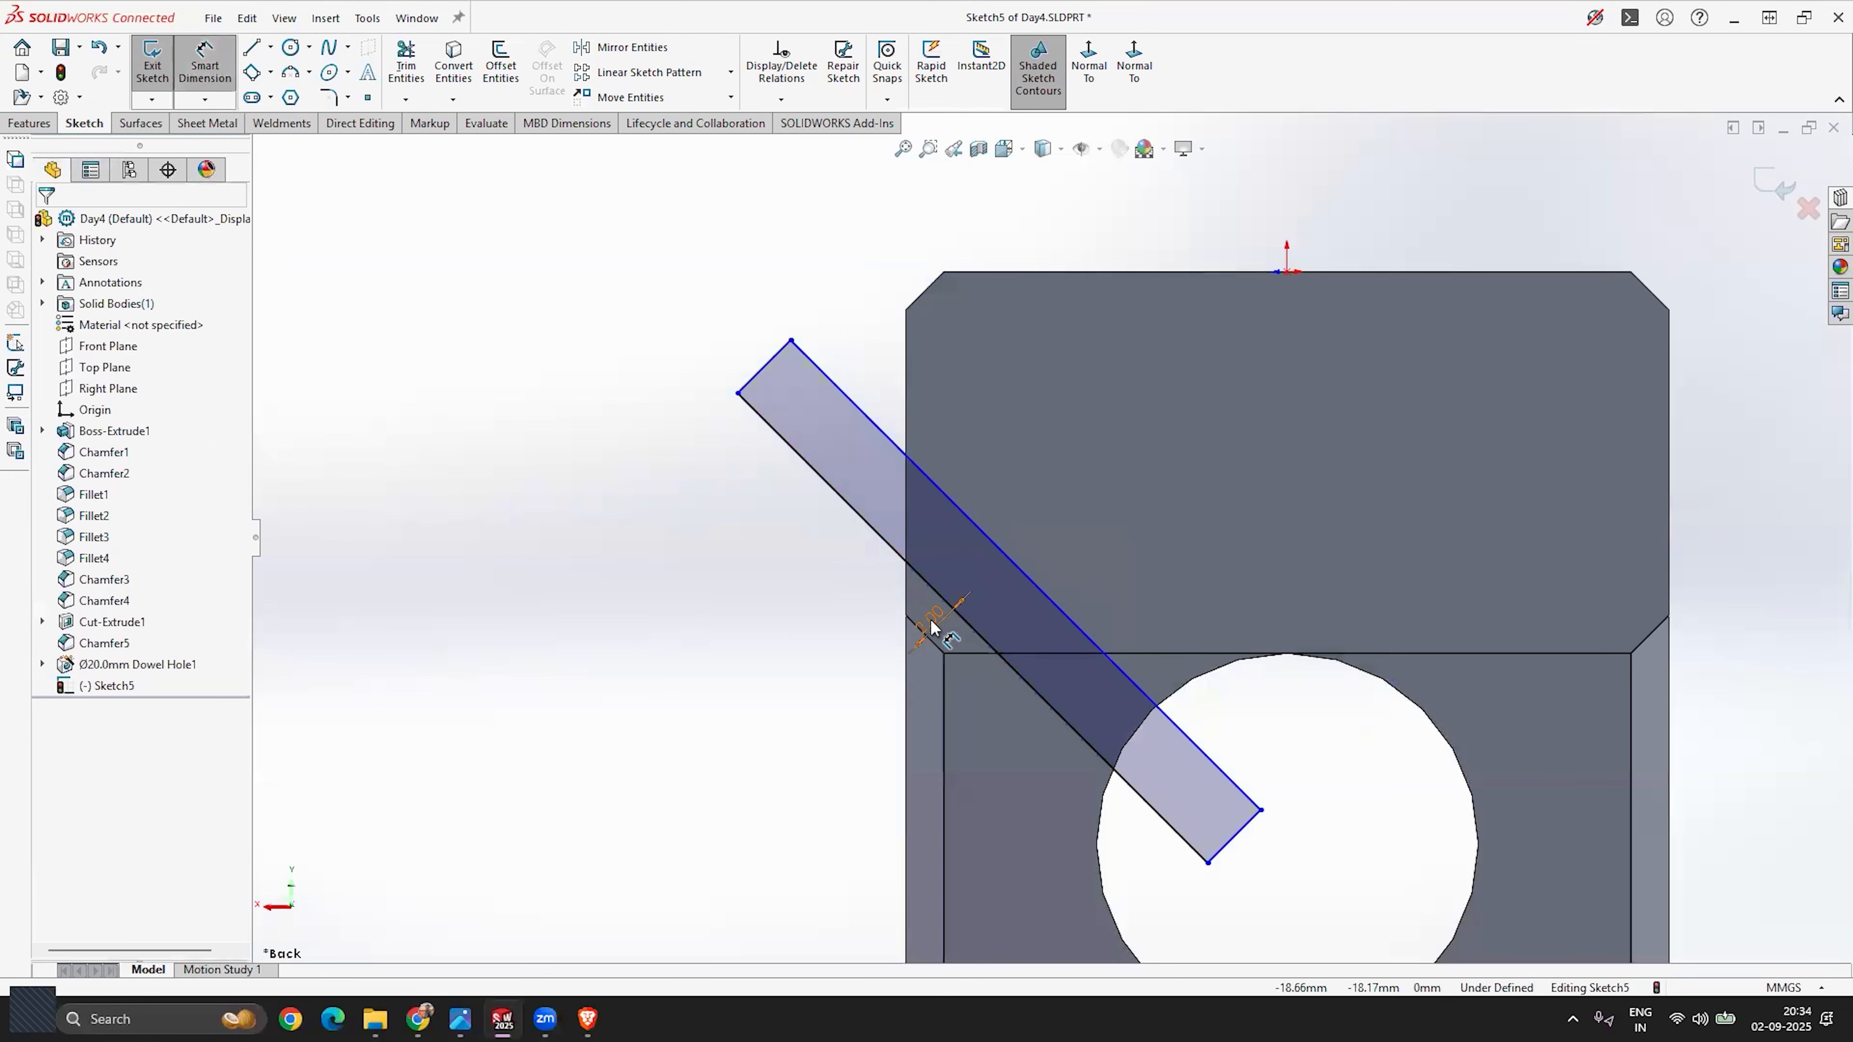
Step: Extend the slanted rectangle's upper end farther outside the block and shorten its lower end so it stops before the hole
{"action": "scroll", "coordinate": [934, 629], "scroll_direction": "down", "scroll_amount": 5}
{"action": "scroll", "coordinate": [912, 635], "scroll_direction": "up", "scroll_amount": 5}
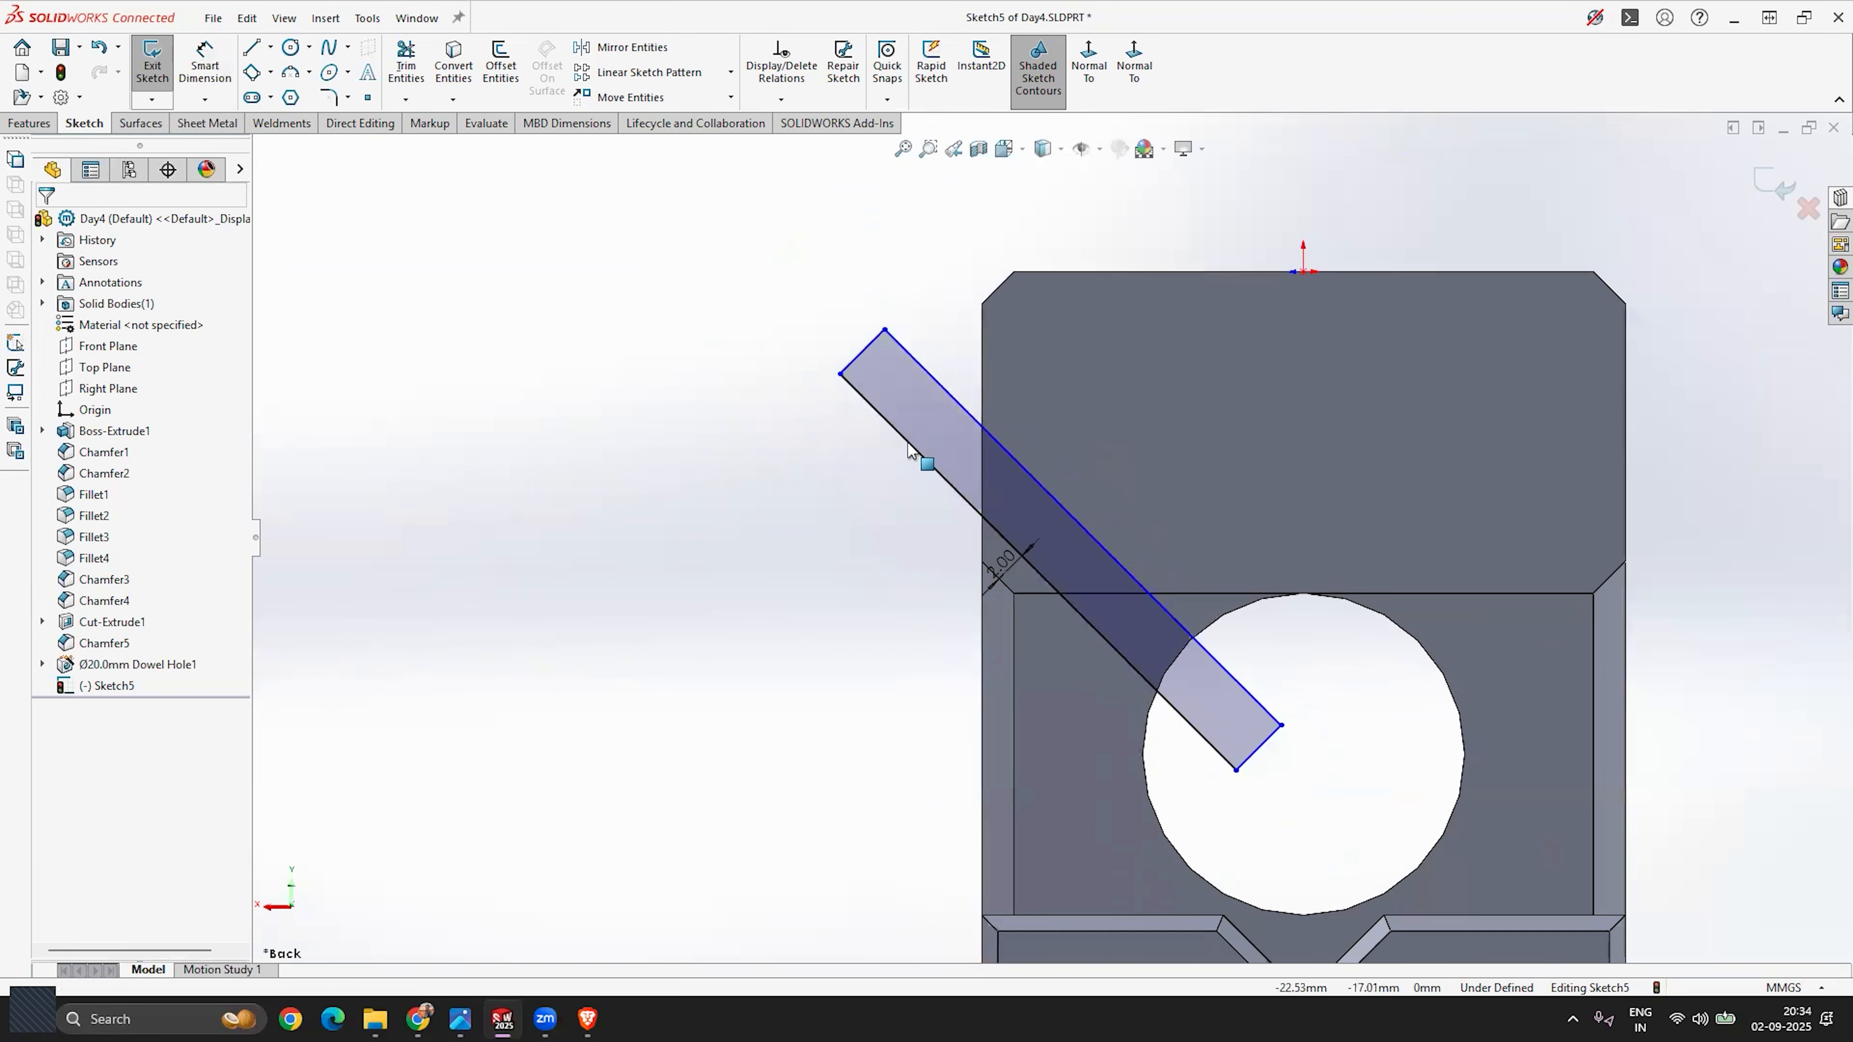
{"action": "scroll", "coordinate": [879, 354], "scroll_direction": "down", "scroll_amount": 2}
{"action": "left_click_drag", "start_coordinate": [878, 341], "coordinate": [726, 196]}
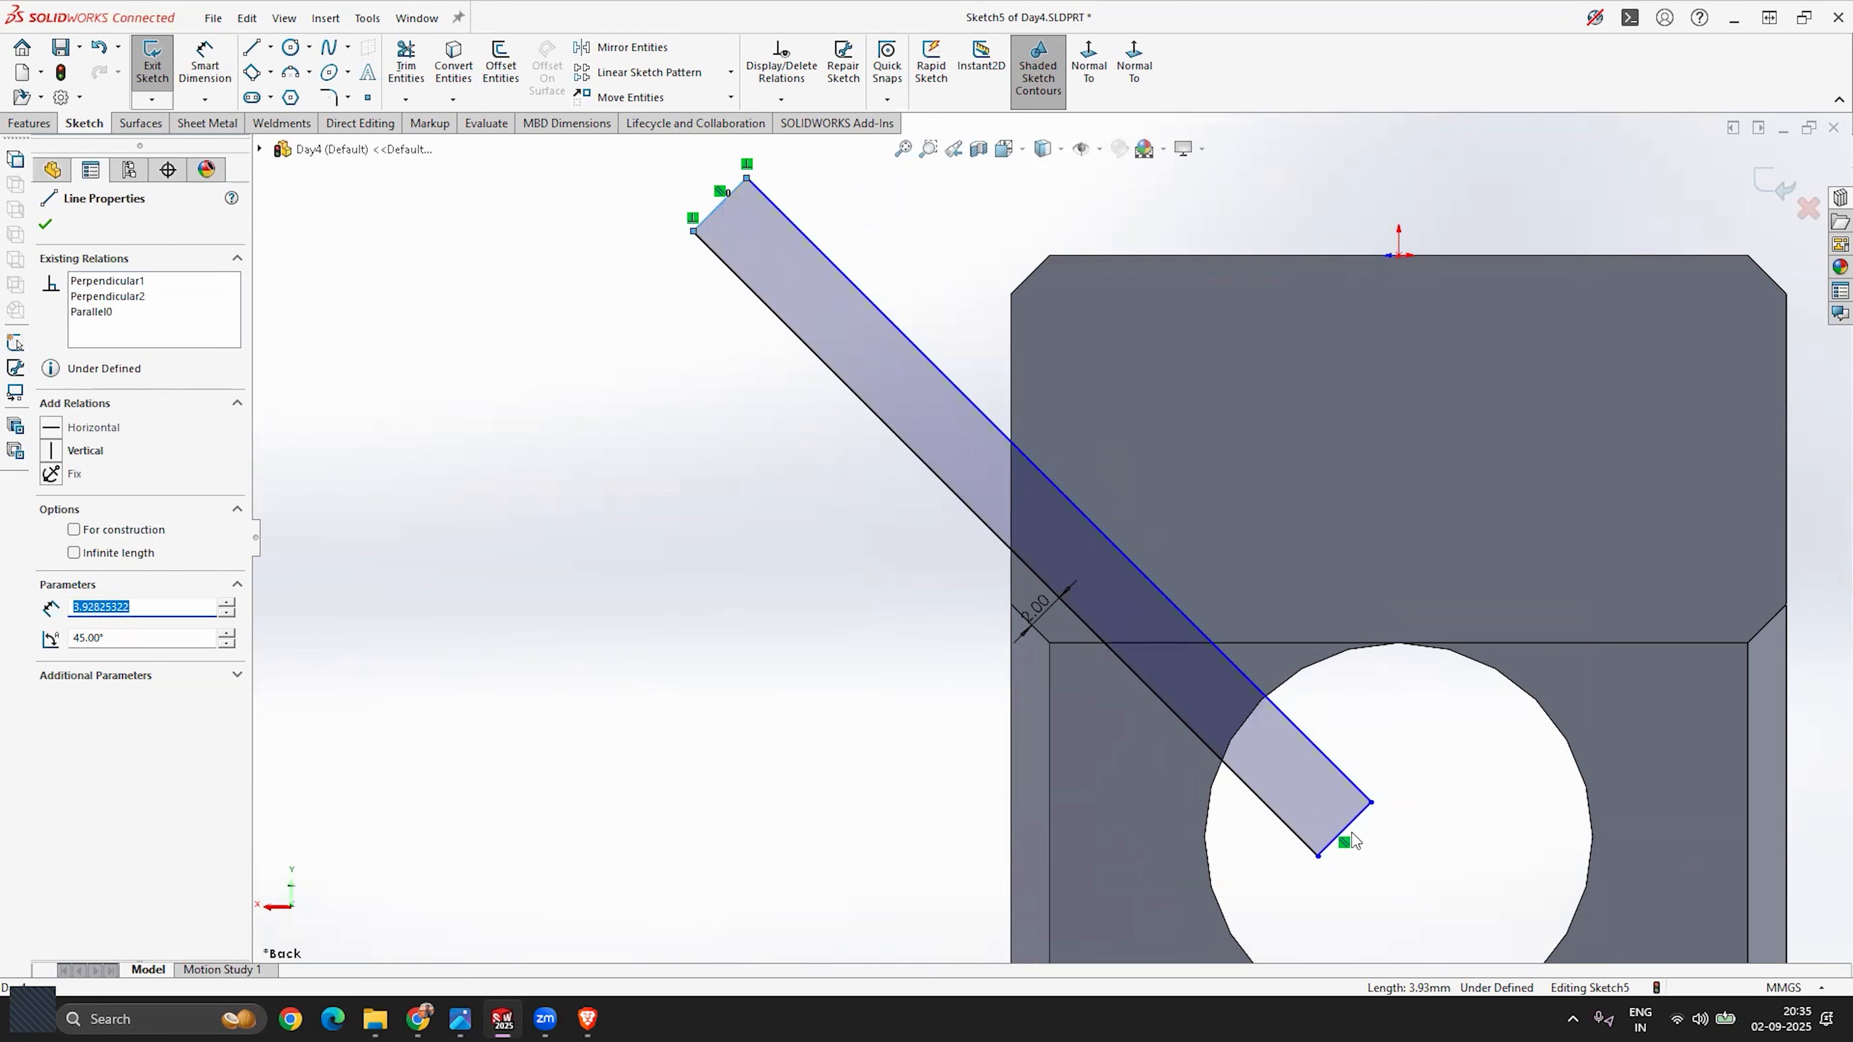
{"action": "left_click_drag", "start_coordinate": [1351, 831], "coordinate": [1172, 710]}
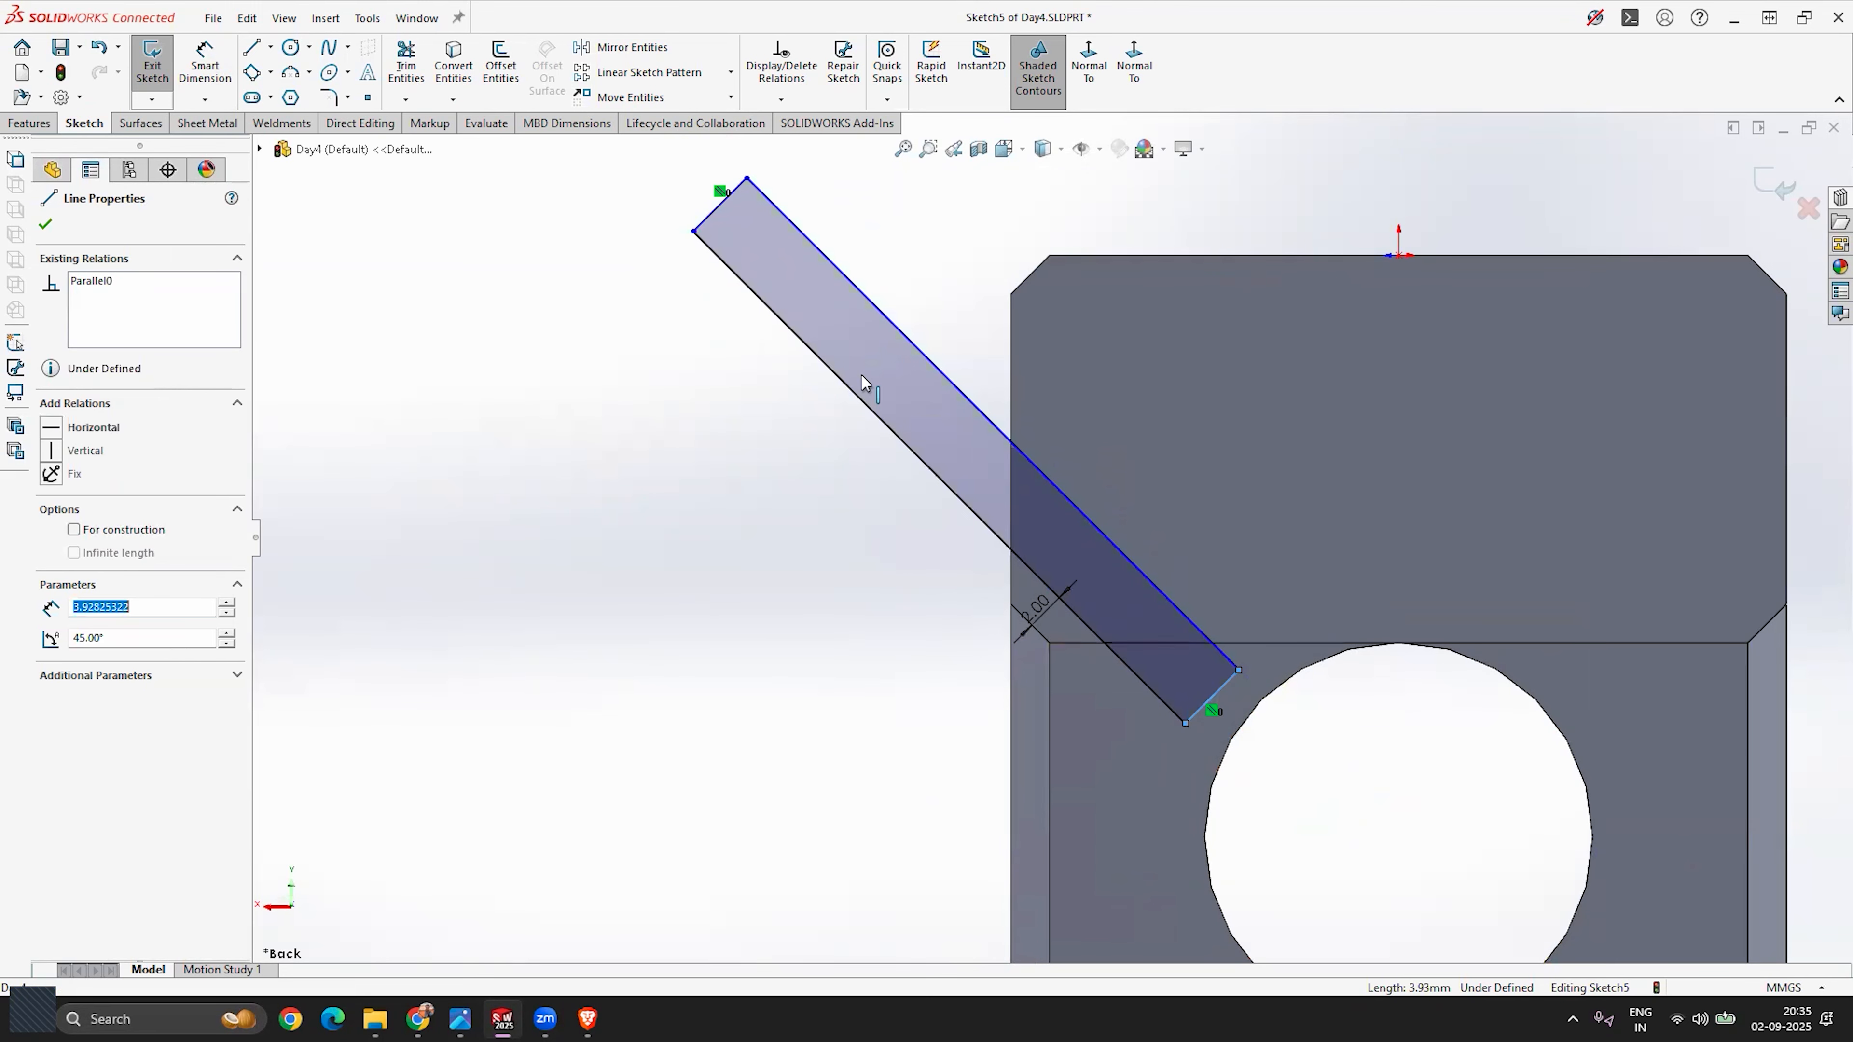
{"action": "left_click_drag", "start_coordinate": [718, 206], "coordinate": [702, 195]}
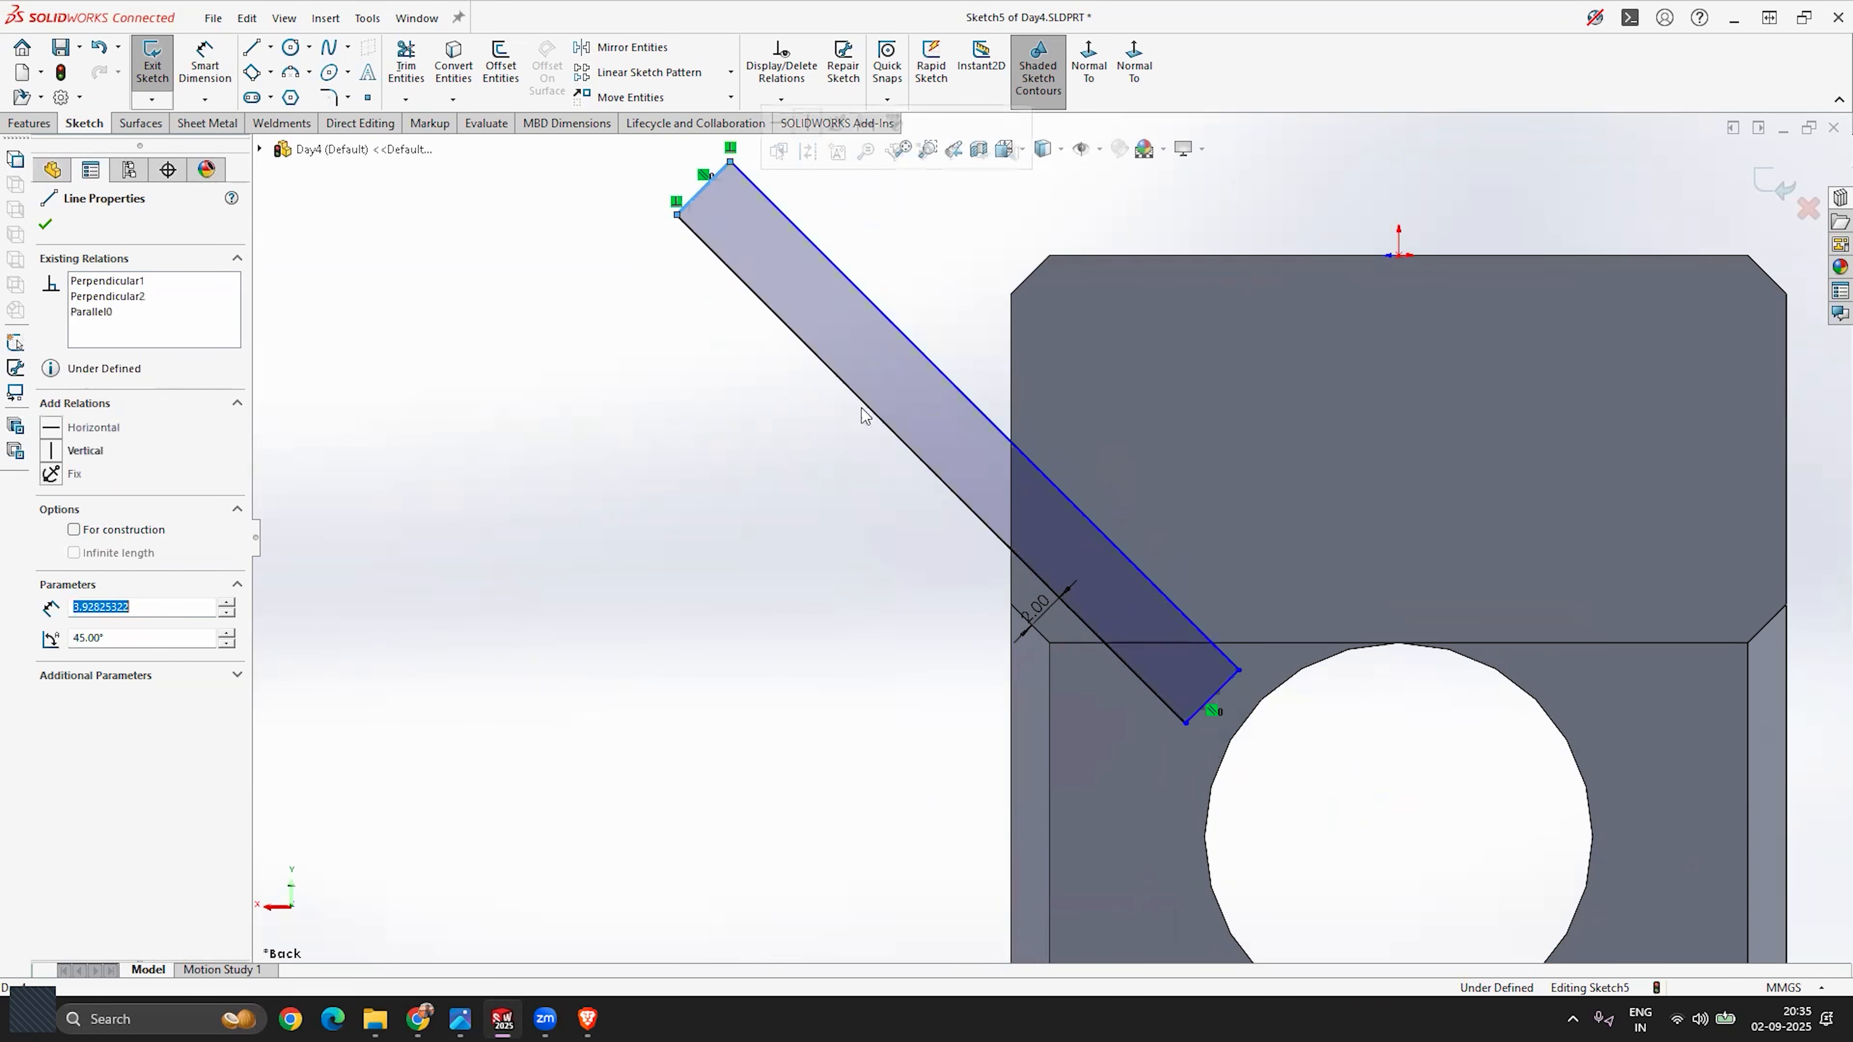
{"action": "key", "text": "Escape"}
Step: Dimension the slanted rectangle's short upper end to set its width to 1 mm
{"action": "scroll", "coordinate": [1174, 580], "scroll_direction": "up", "scroll_amount": 2}
{"action": "scroll", "coordinate": [1121, 464], "scroll_direction": "down", "scroll_amount": 2}
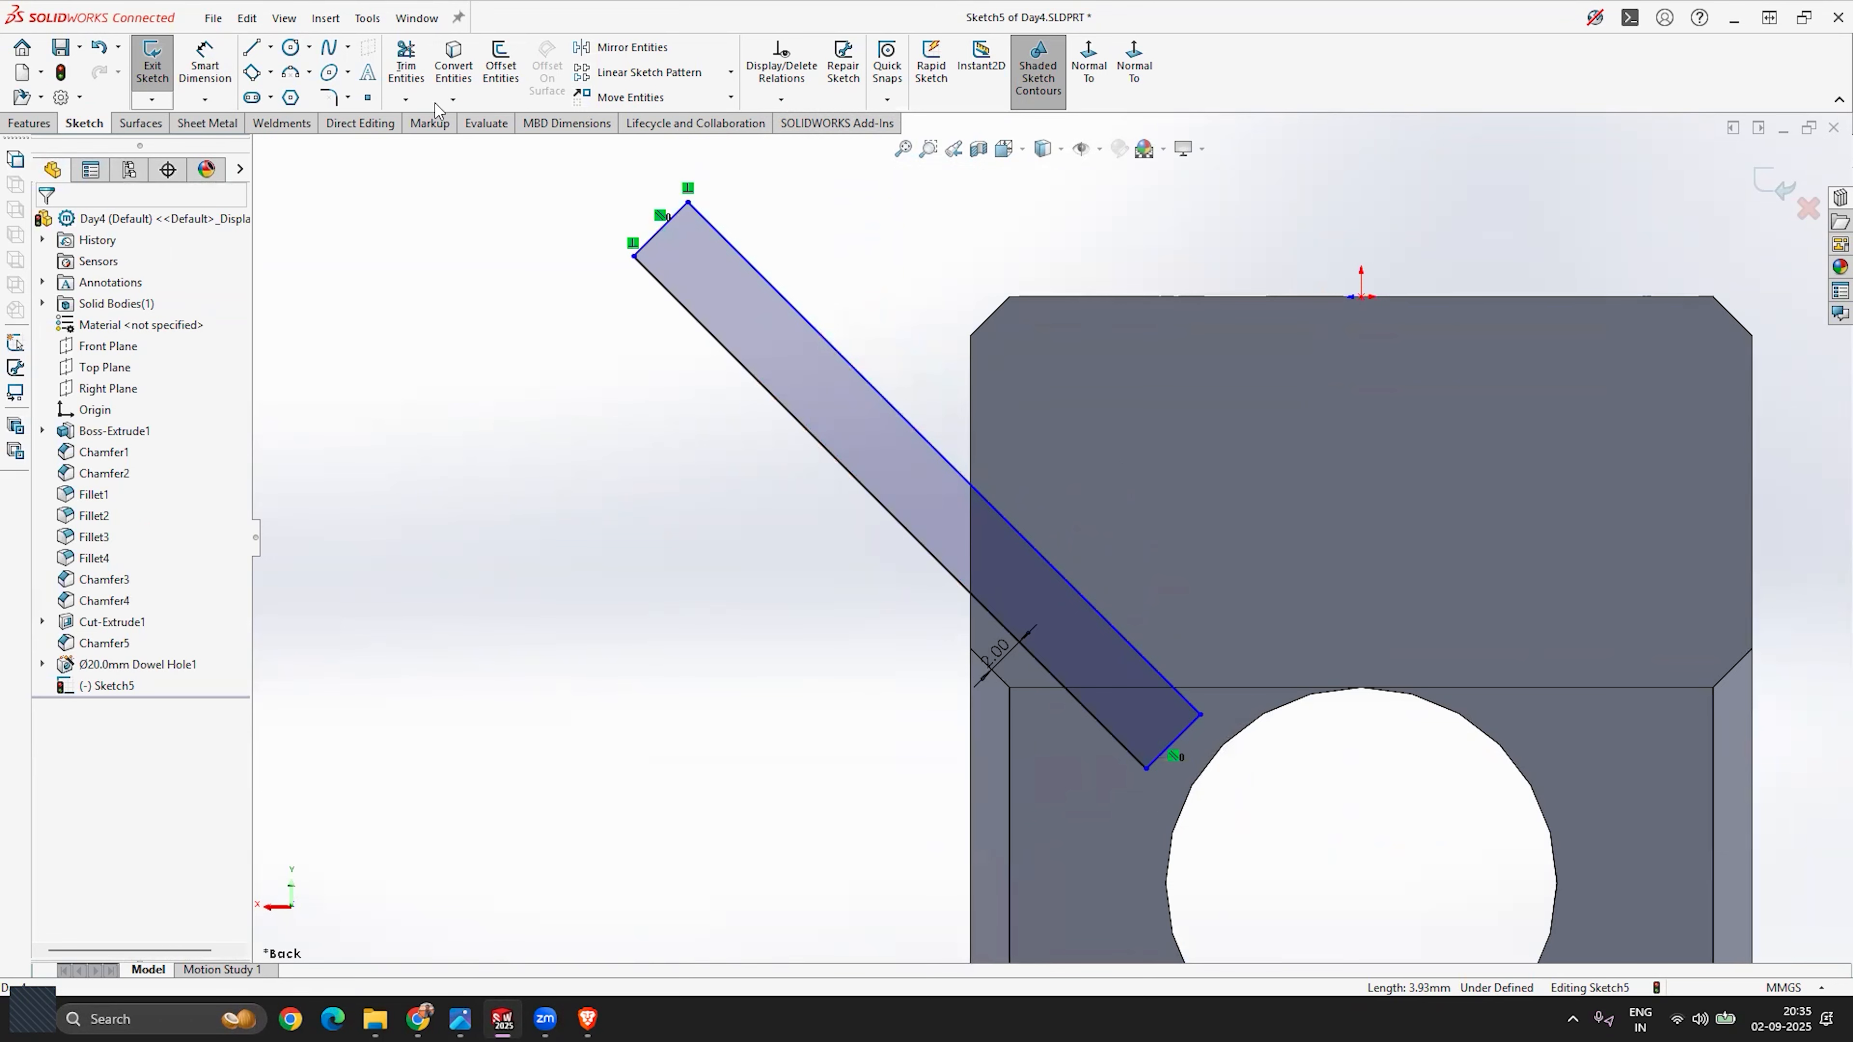
{"action": "left_click", "coordinate": [204, 62]}
{"action": "scroll", "coordinate": [880, 434], "scroll_direction": "up", "scroll_amount": 2}
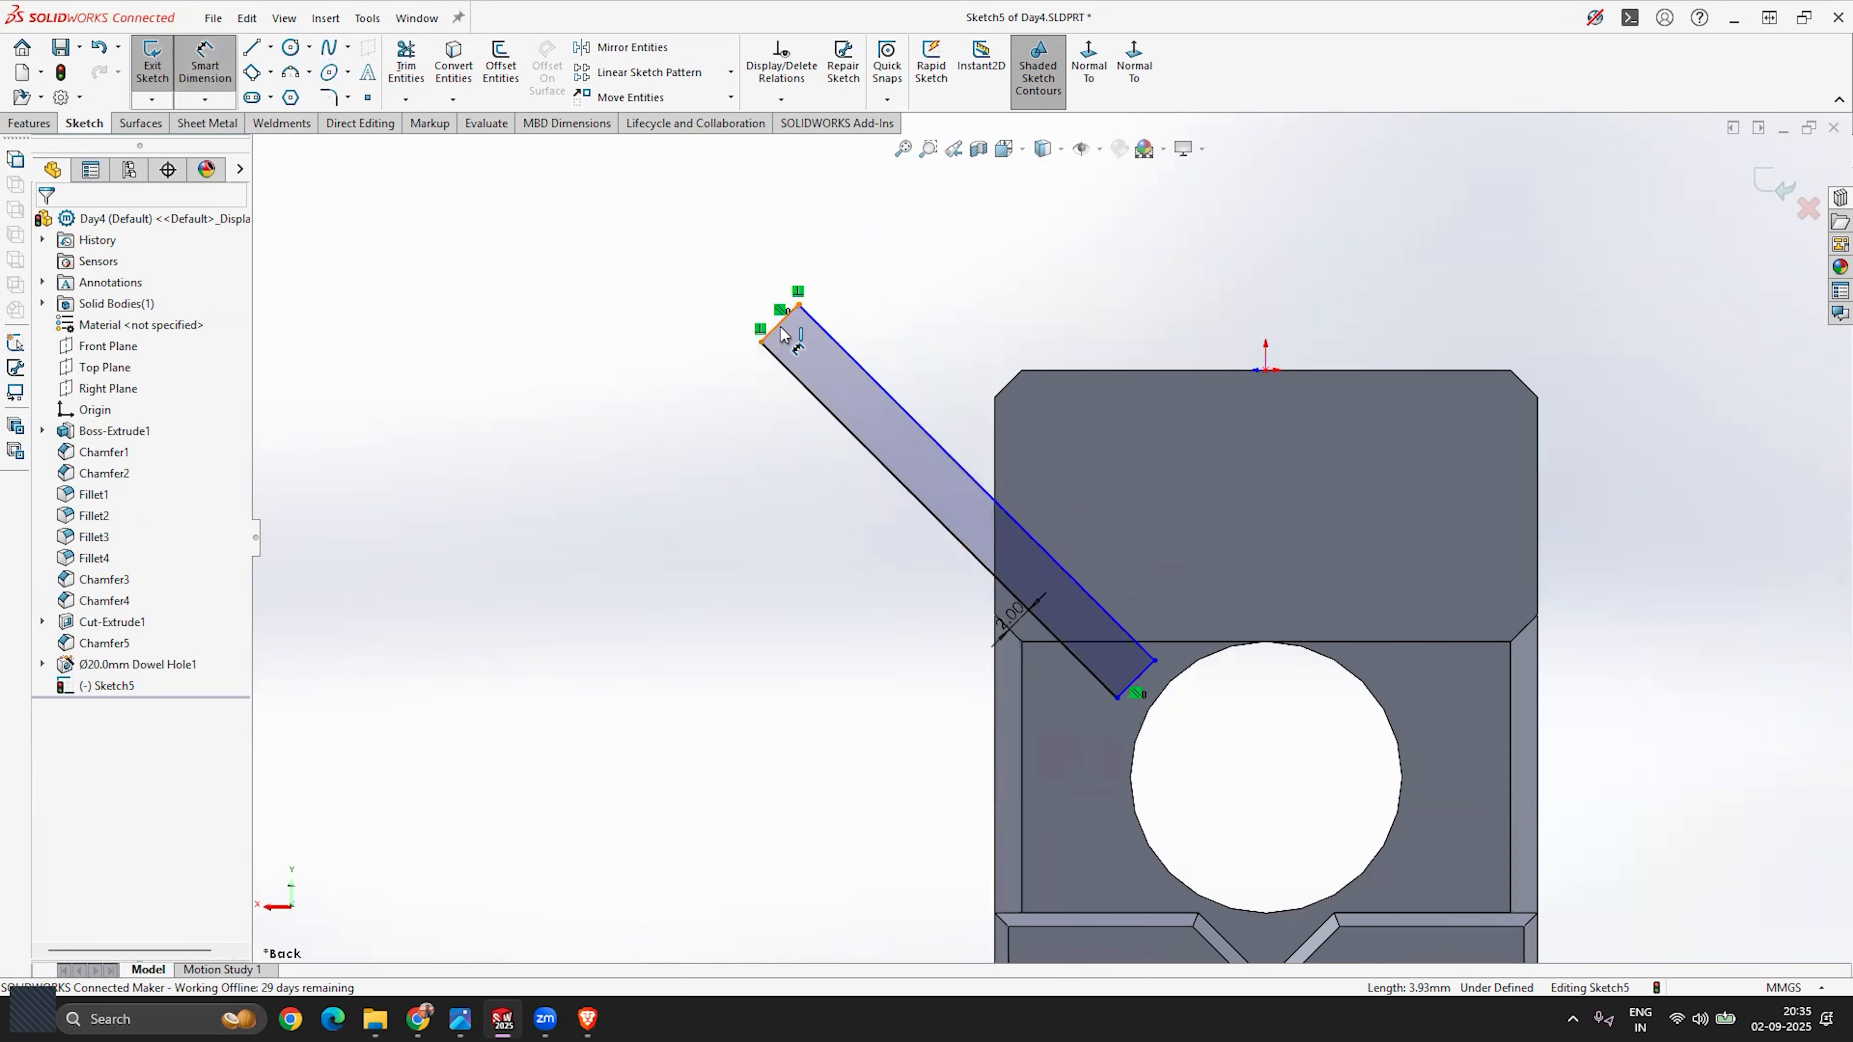
{"action": "left_click", "coordinate": [781, 328]}
{"action": "left_click", "coordinate": [735, 281]}
{"action": "type", "text": "1"}
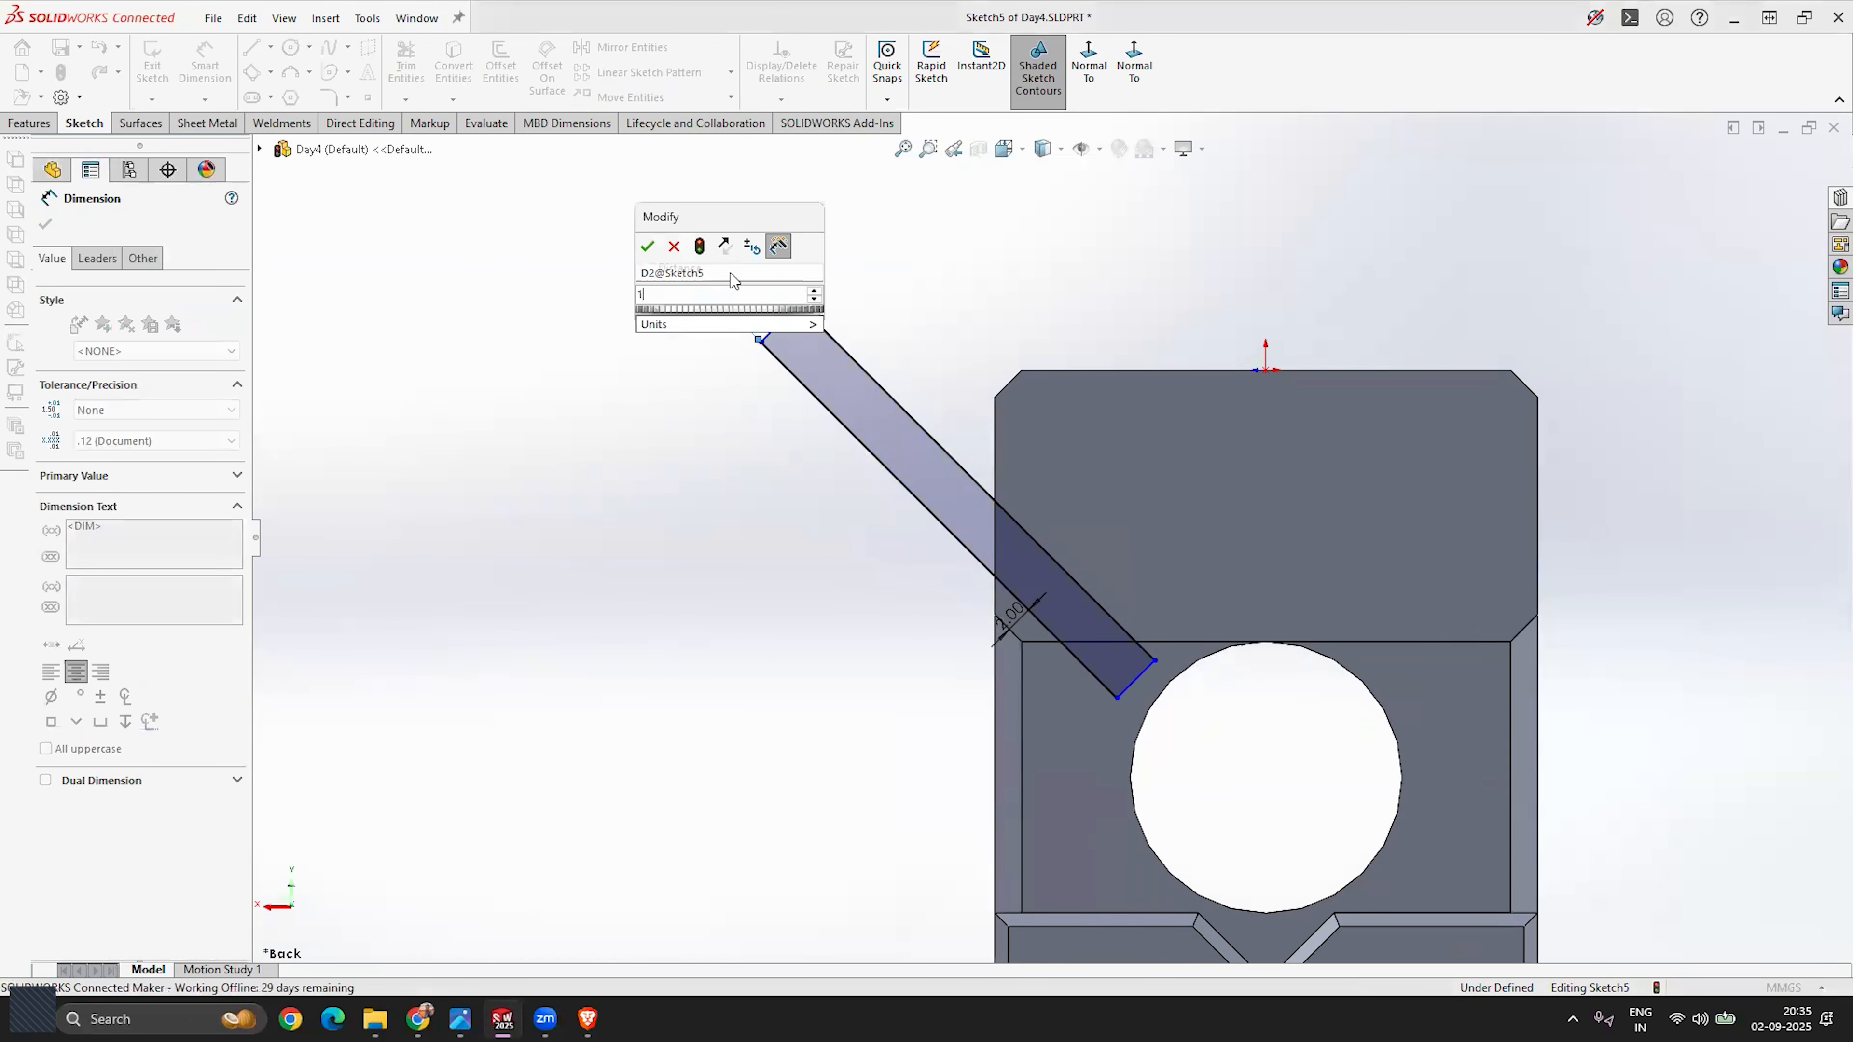
{"action": "key", "text": "Return"}
{"action": "key", "text": "Escape"}
{"action": "scroll", "coordinate": [889, 365], "scroll_direction": "down", "scroll_amount": 2}
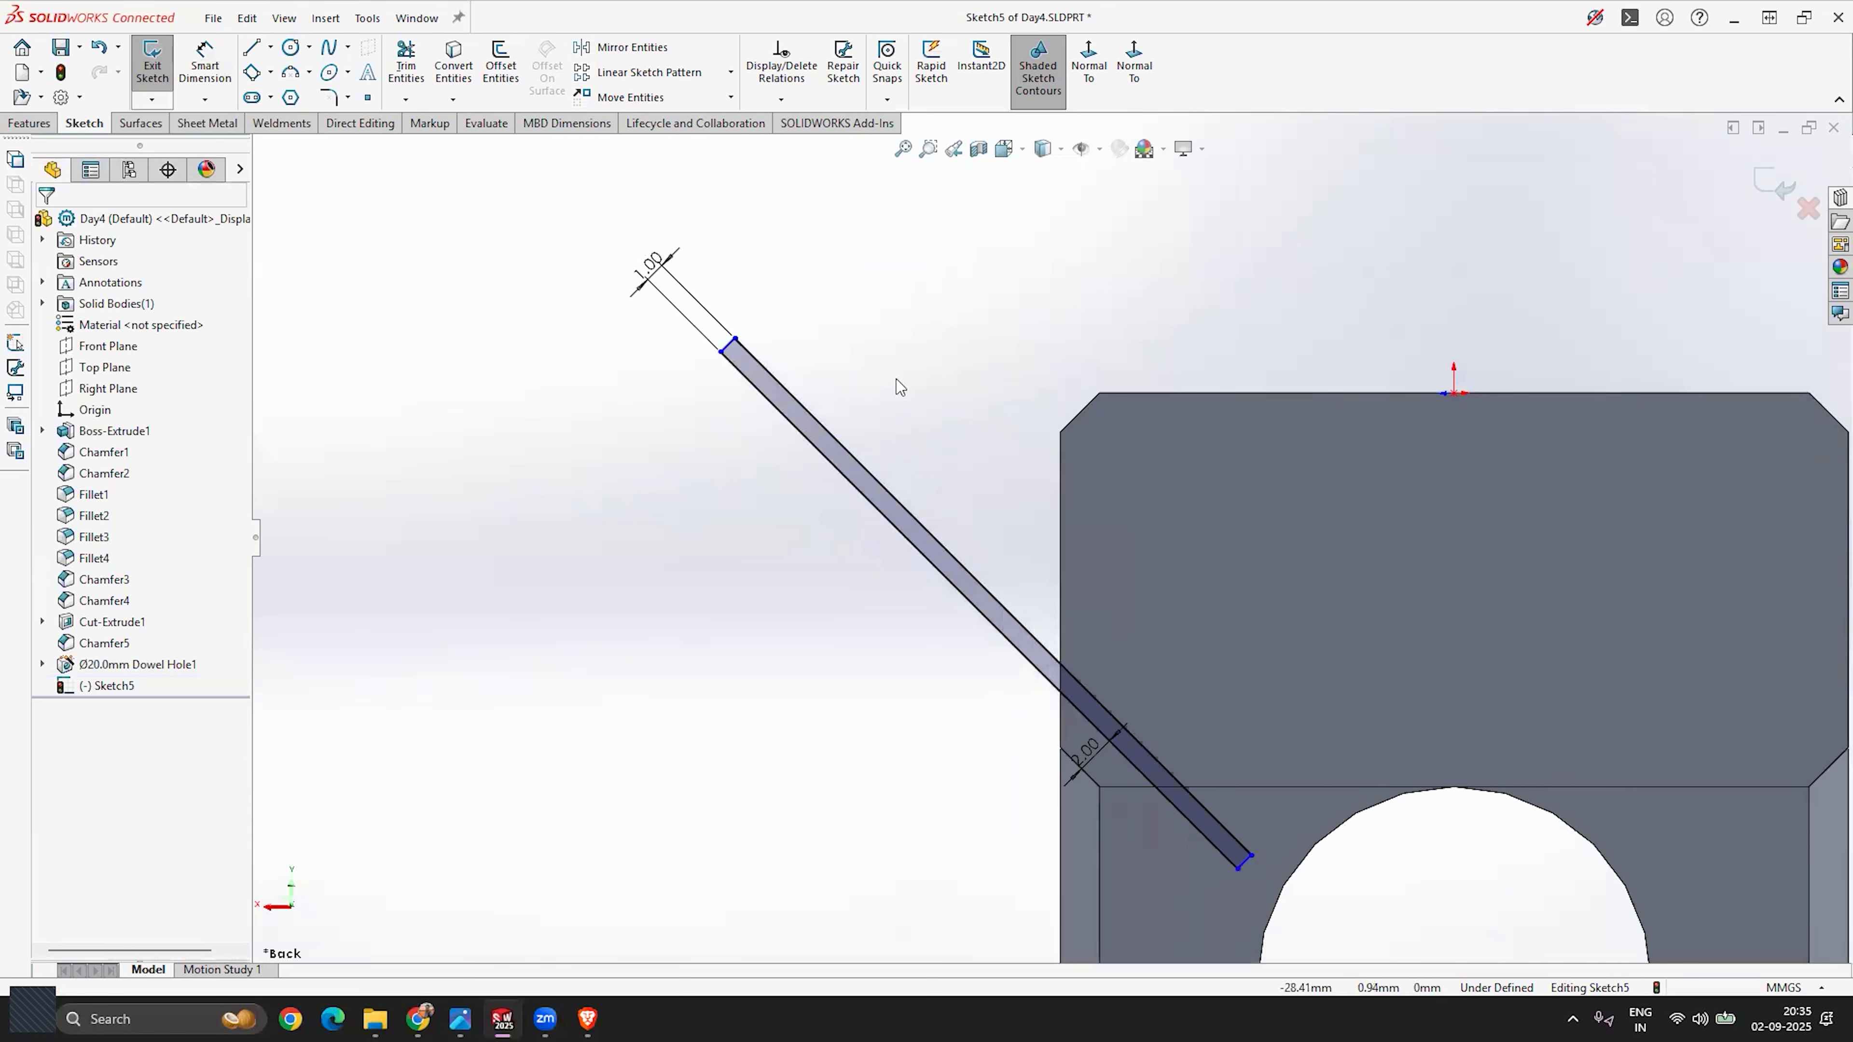
Step: Set the slanted rectangle's length to 40 mm and slide it up along its diagonal so its lower end clears the hole
{"action": "scroll", "coordinate": [1045, 453], "scroll_direction": "up", "scroll_amount": 3}
{"action": "scroll", "coordinate": [1176, 756], "scroll_direction": "down", "scroll_amount": 2}
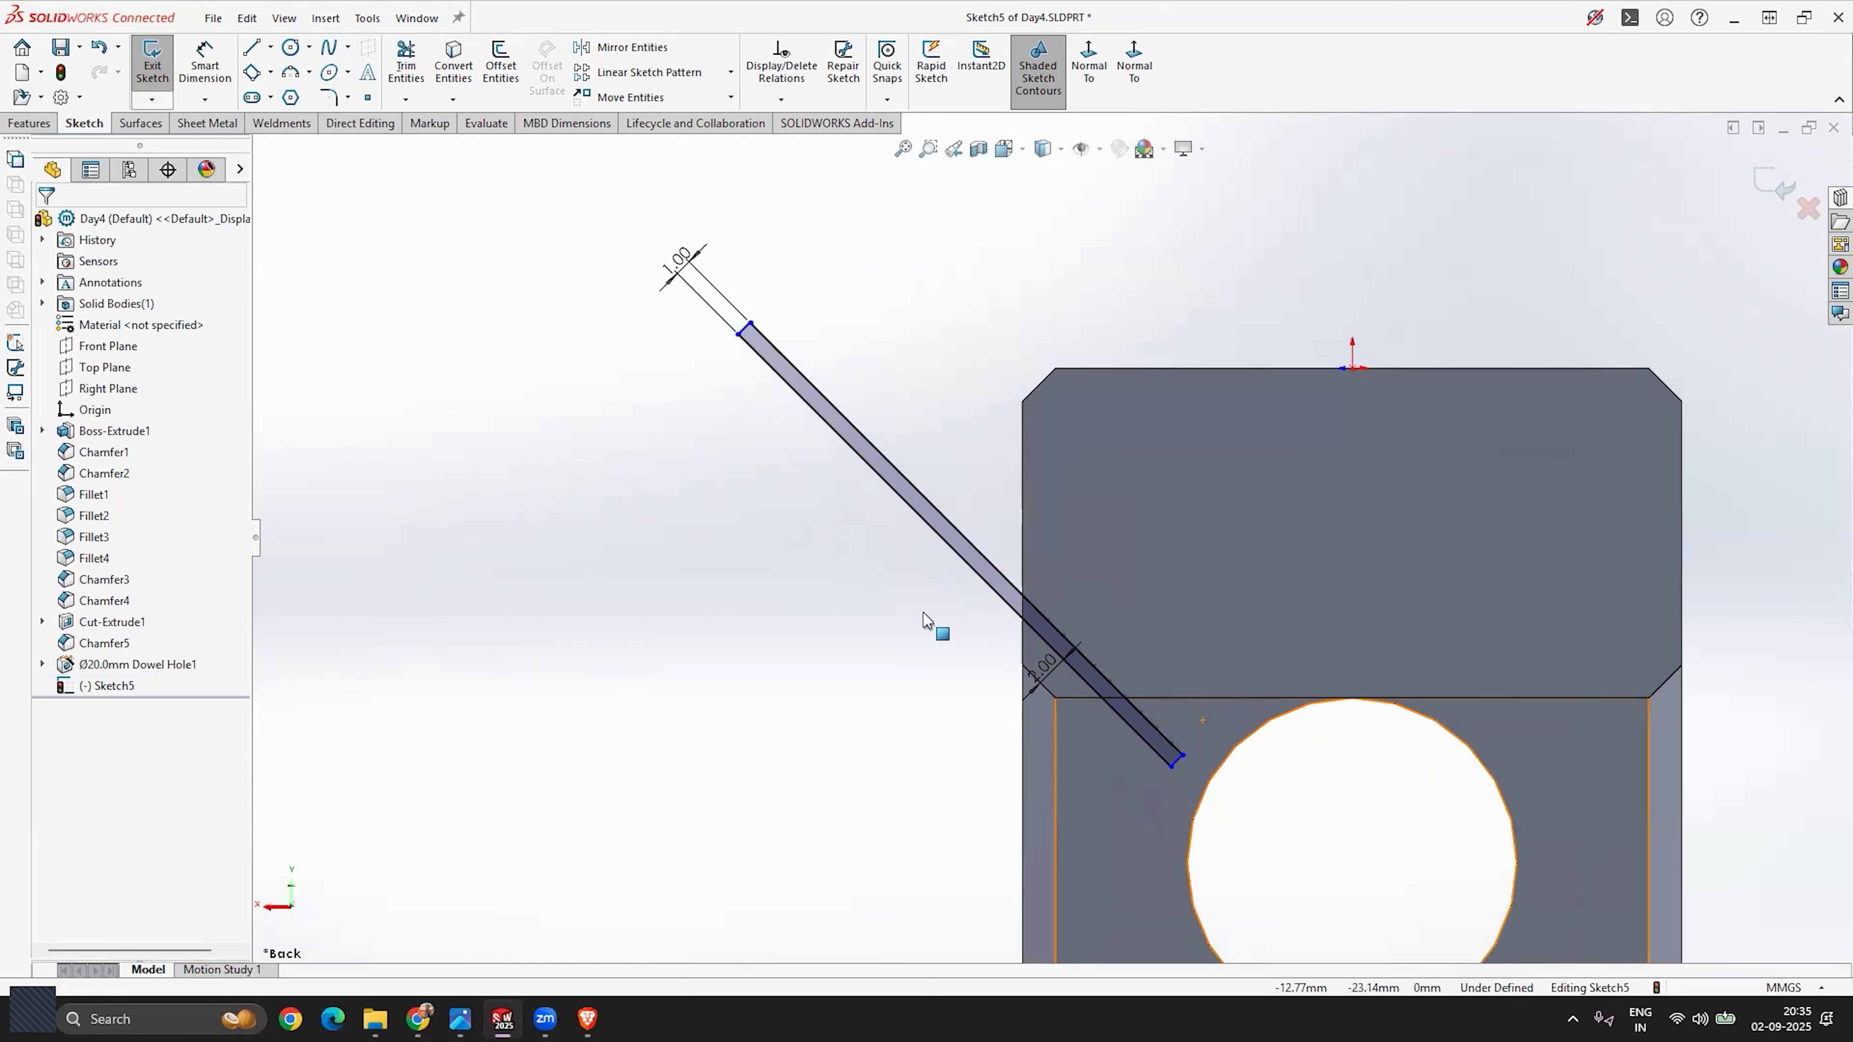
{"action": "left_click", "coordinate": [205, 66]}
{"action": "scroll", "coordinate": [1050, 704], "scroll_direction": "down", "scroll_amount": 4}
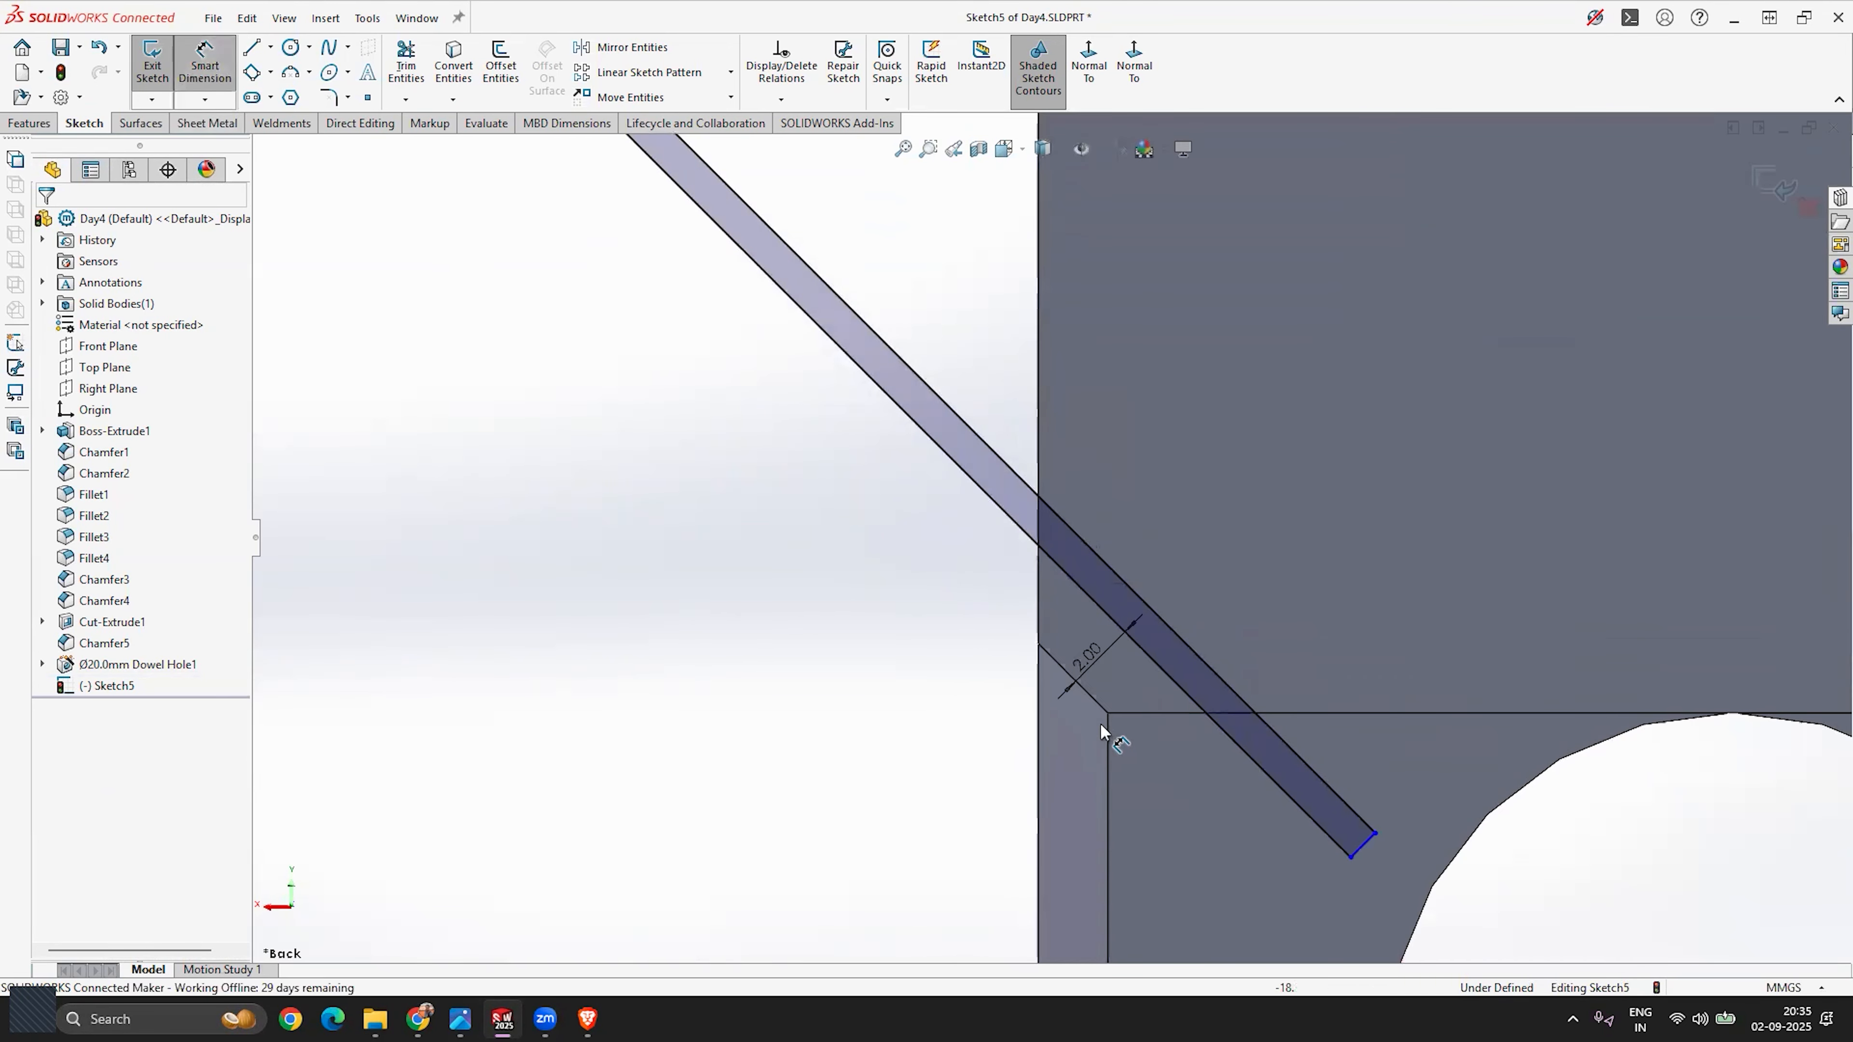
{"action": "scroll", "coordinate": [1007, 529], "scroll_direction": "up", "scroll_amount": 3}
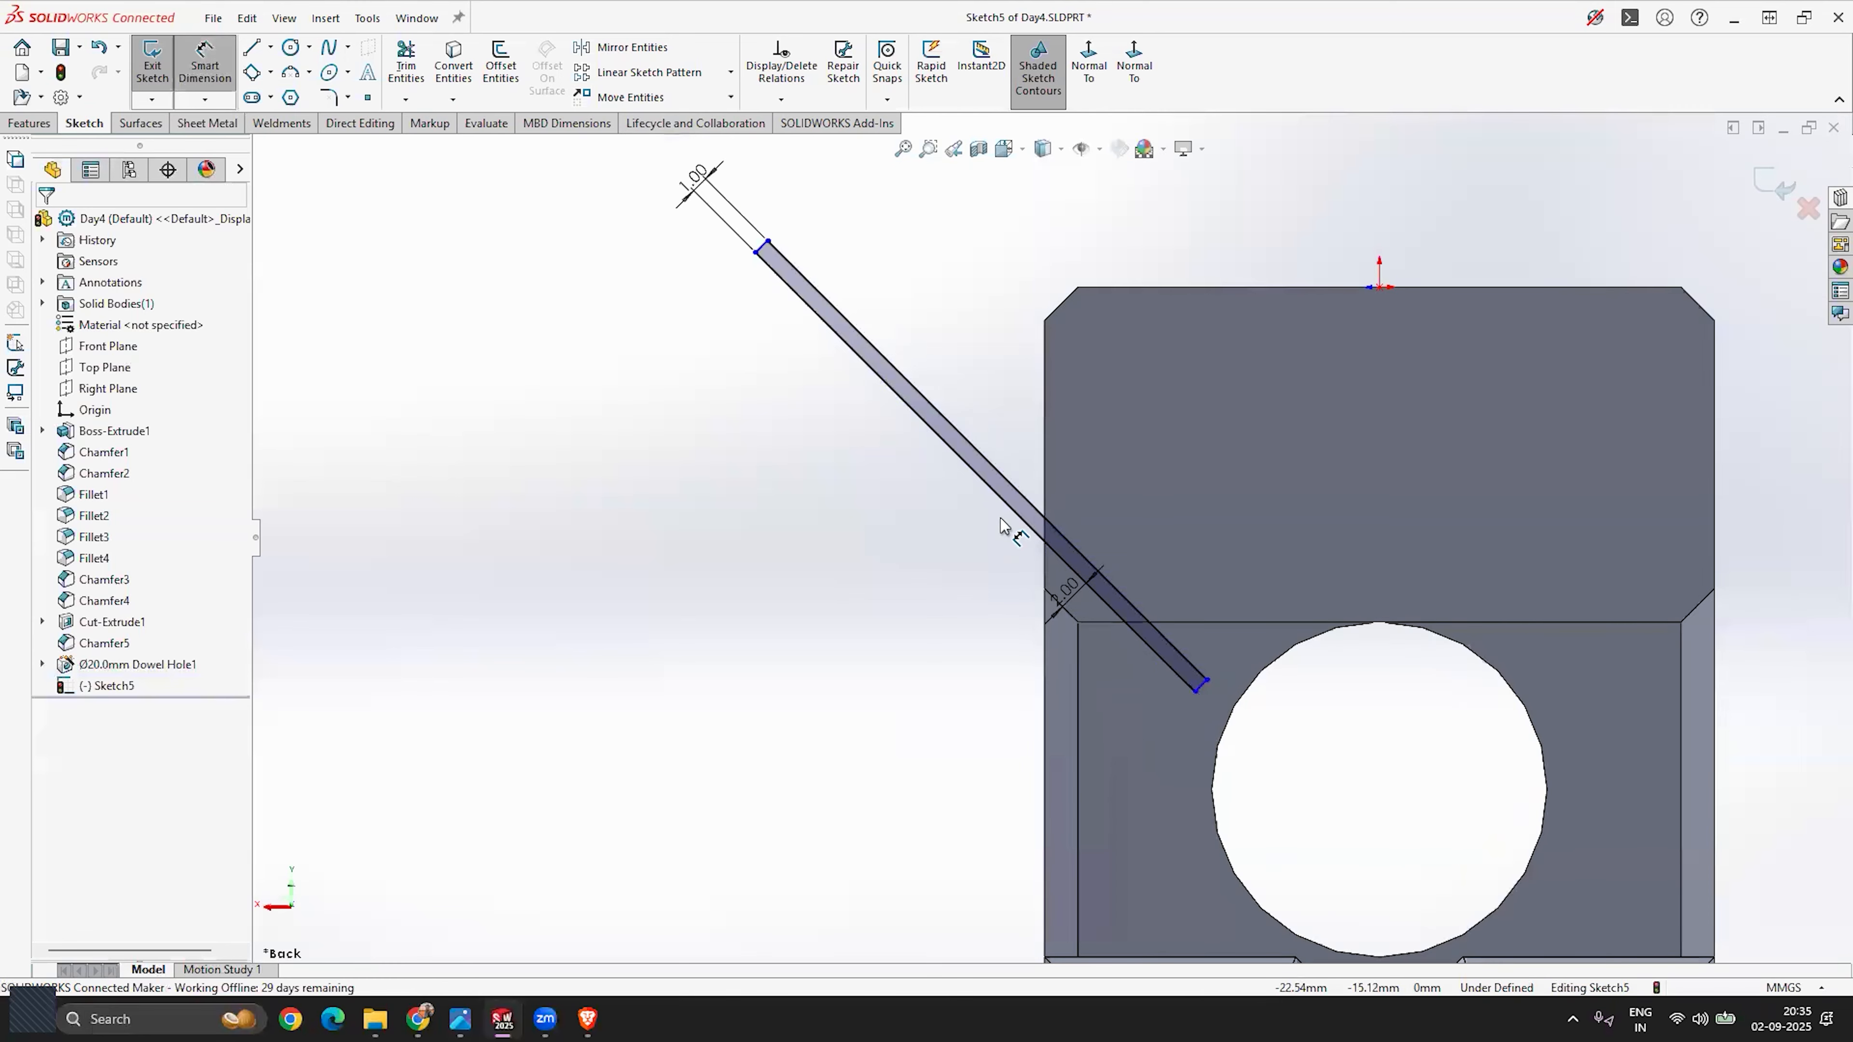
{"action": "left_click", "coordinate": [1021, 516]}
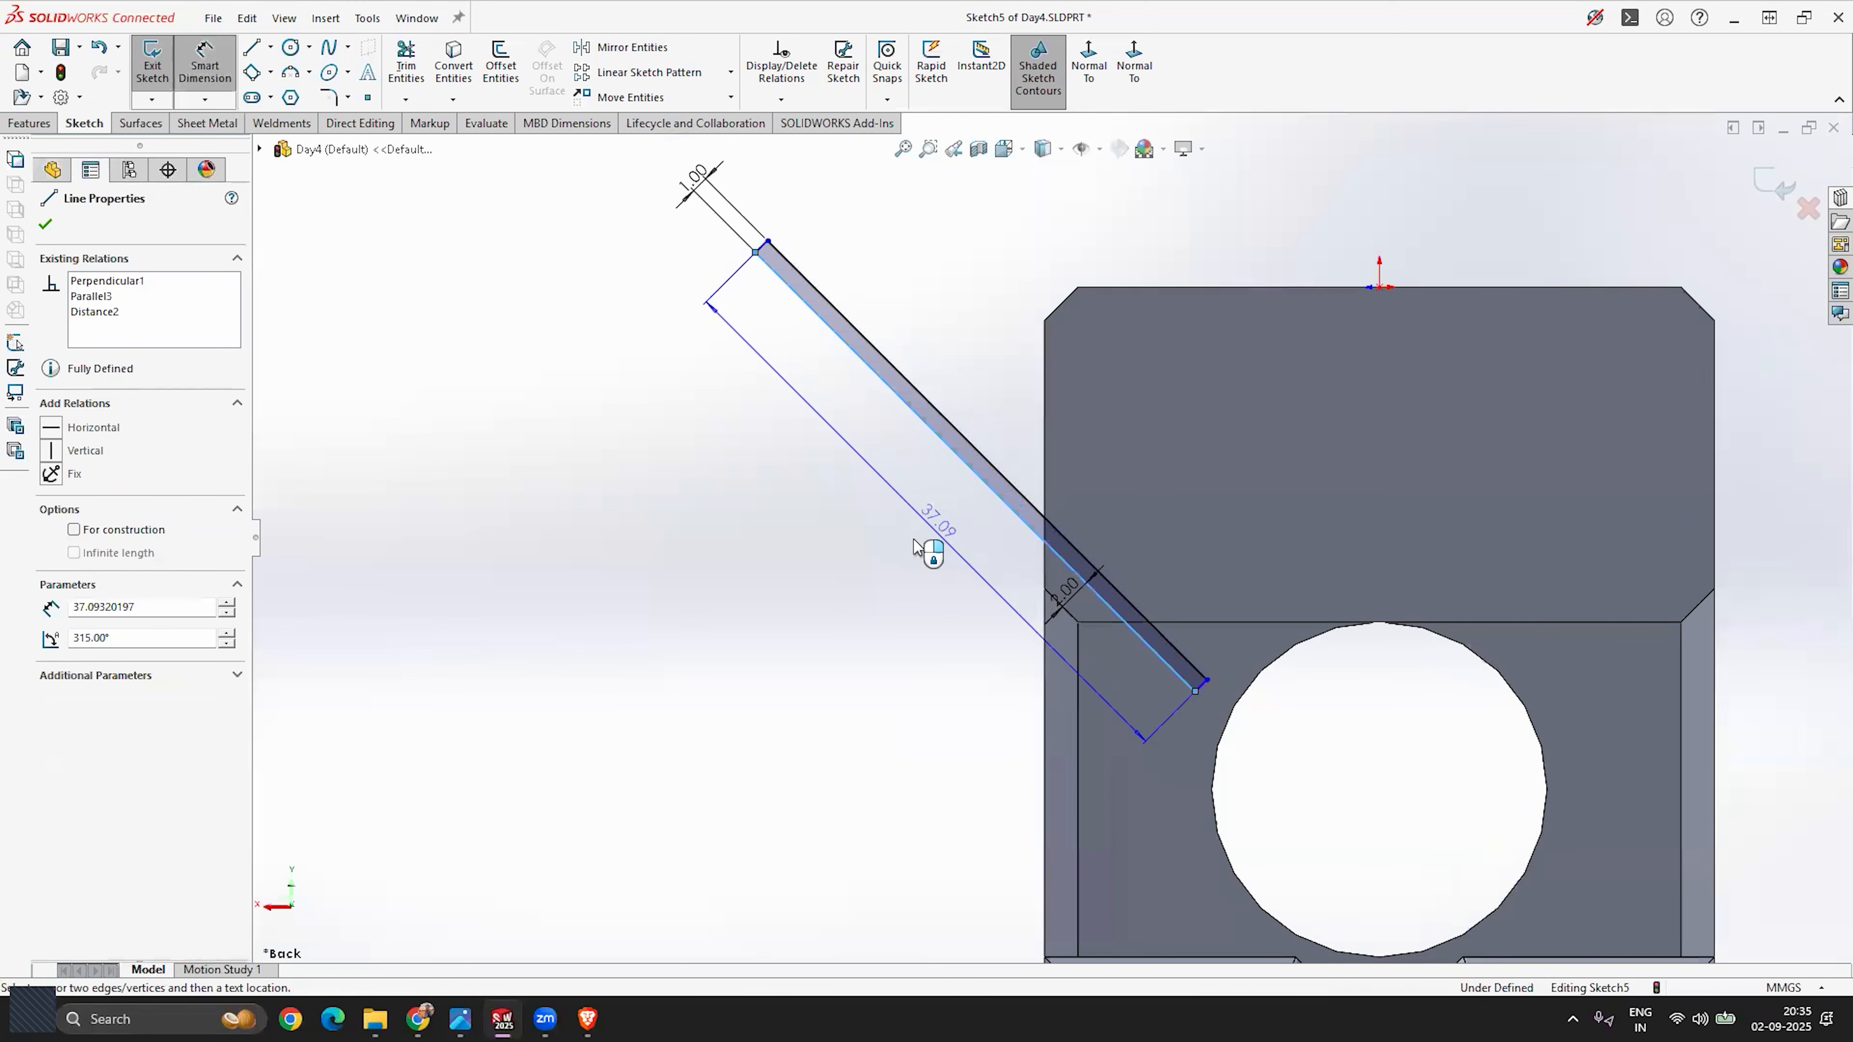
{"action": "left_click", "coordinate": [904, 591]}
{"action": "type", "text": "40"}
{"action": "key", "text": "Return"}
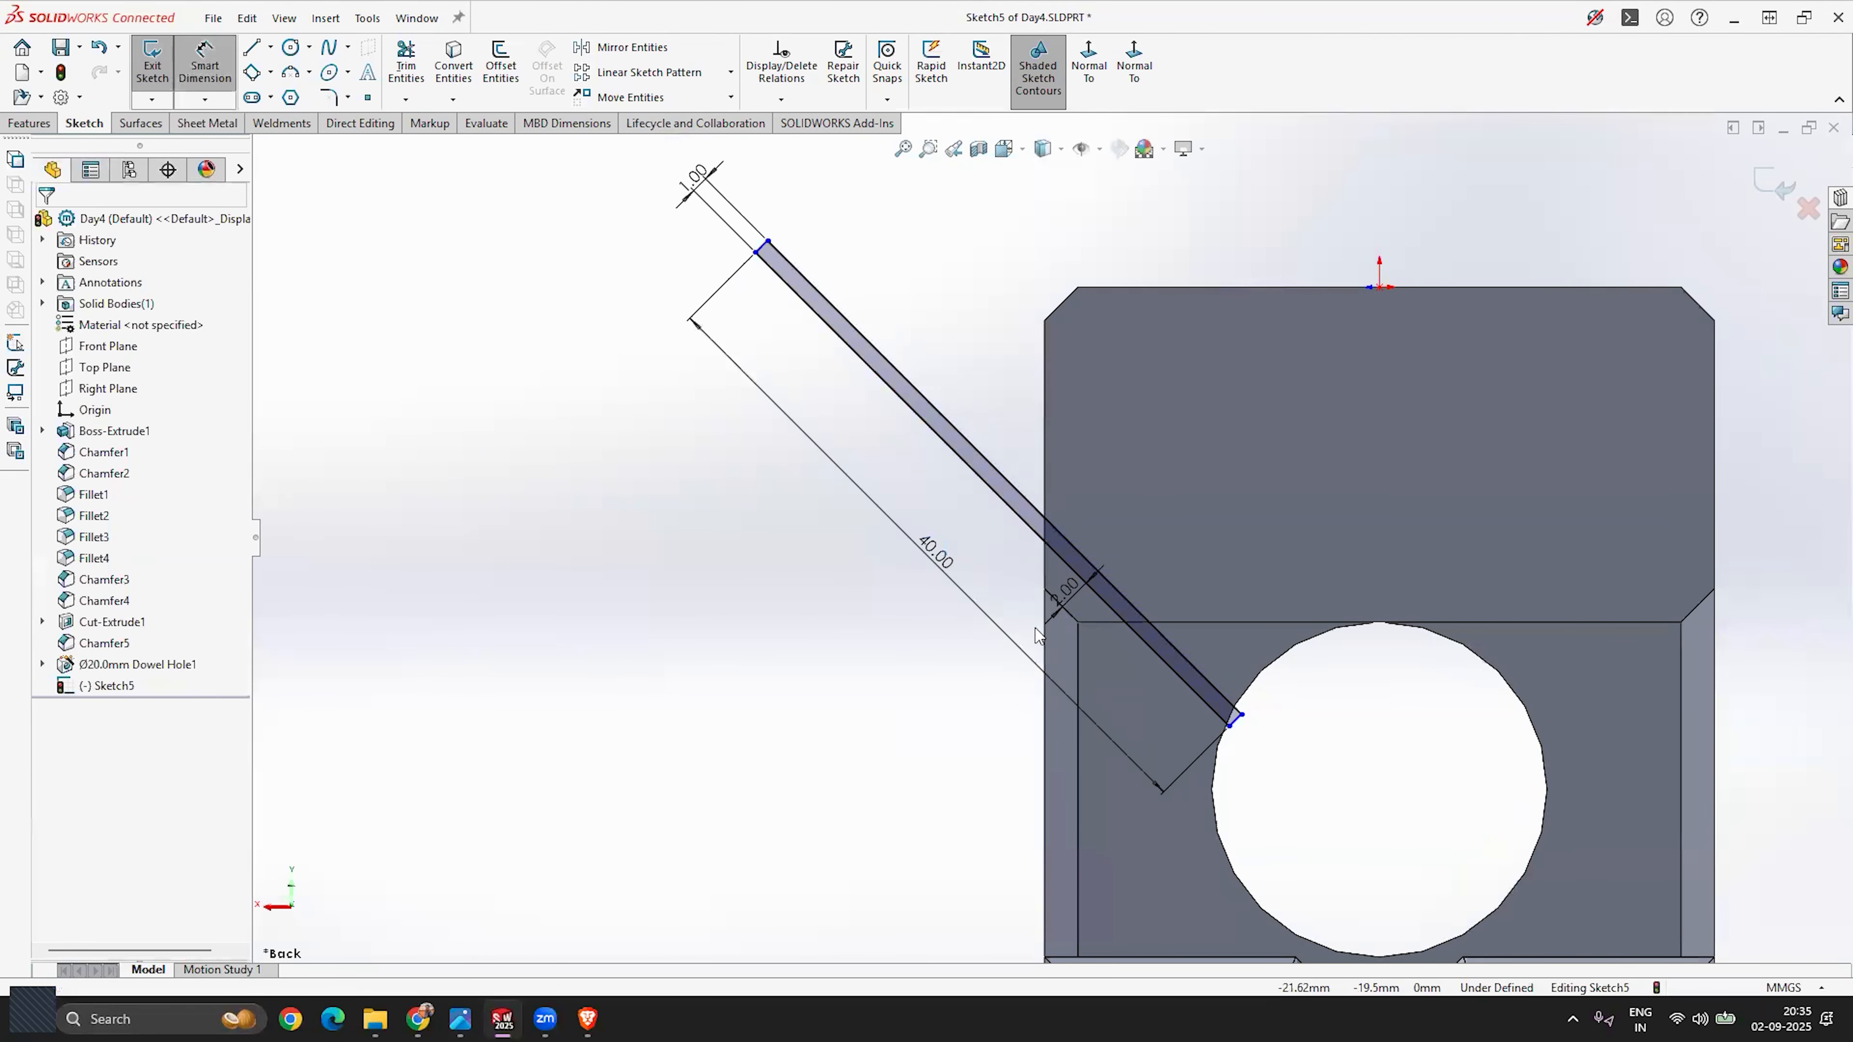
{"action": "key", "text": "Escape"}
{"action": "left_click_drag", "start_coordinate": [1243, 716], "coordinate": [1197, 675]}
{"action": "left_click", "coordinate": [874, 315]}
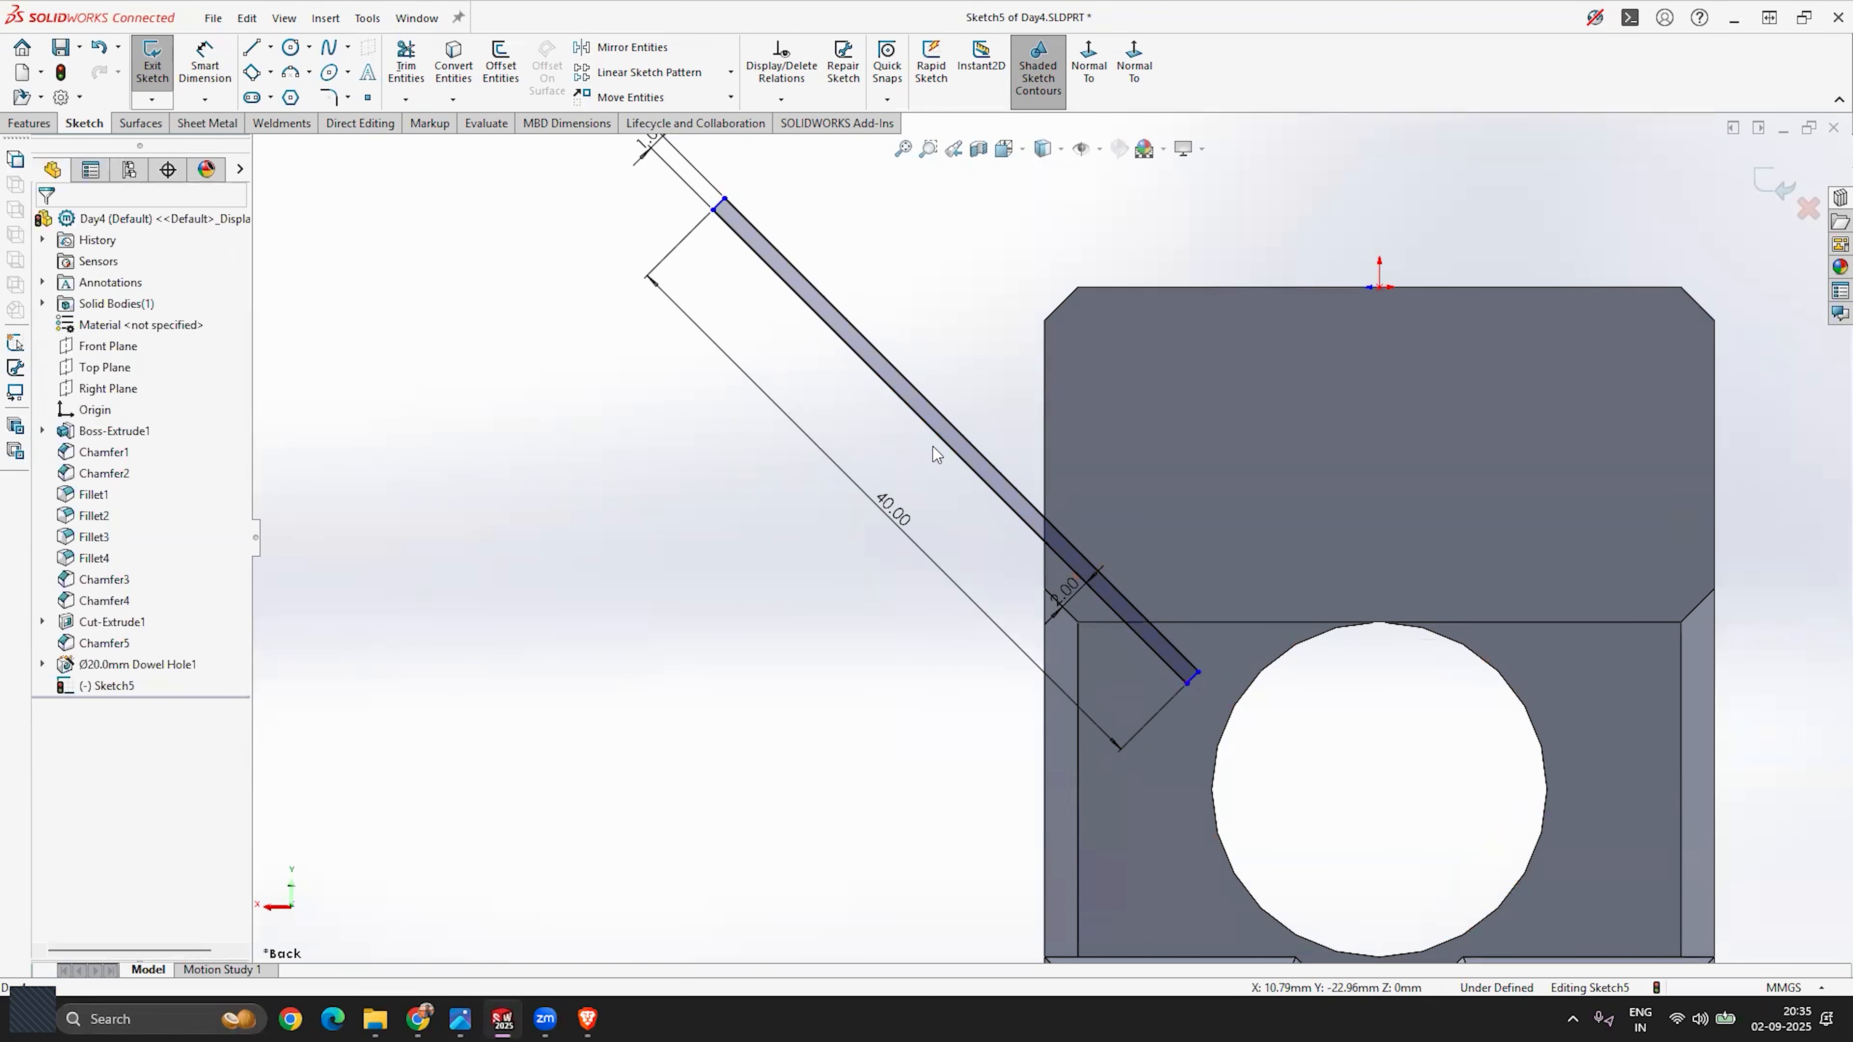
Step: Dimension the vertical distance between the origin and the upper end corner of the slanted bar as 5 mm
{"action": "left_click", "coordinate": [211, 69]}
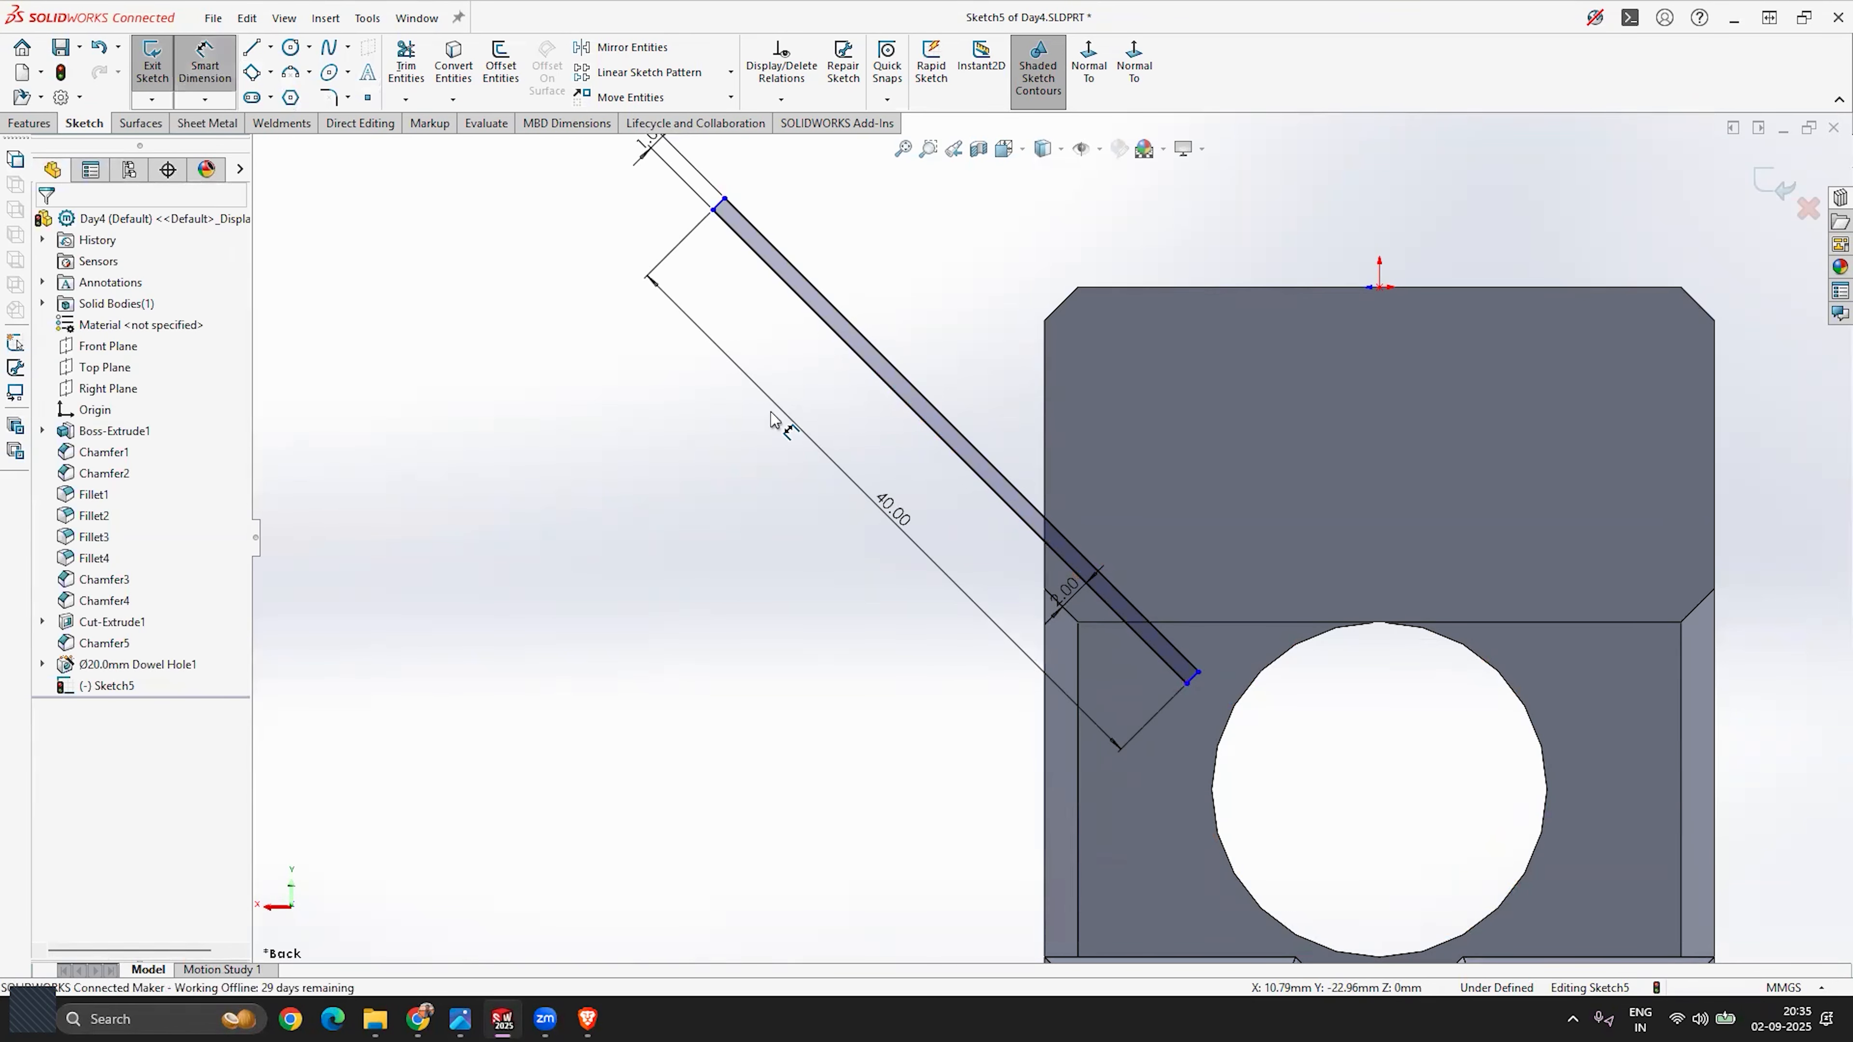
{"action": "left_click", "coordinate": [1379, 287]}
{"action": "left_click", "coordinate": [724, 198]}
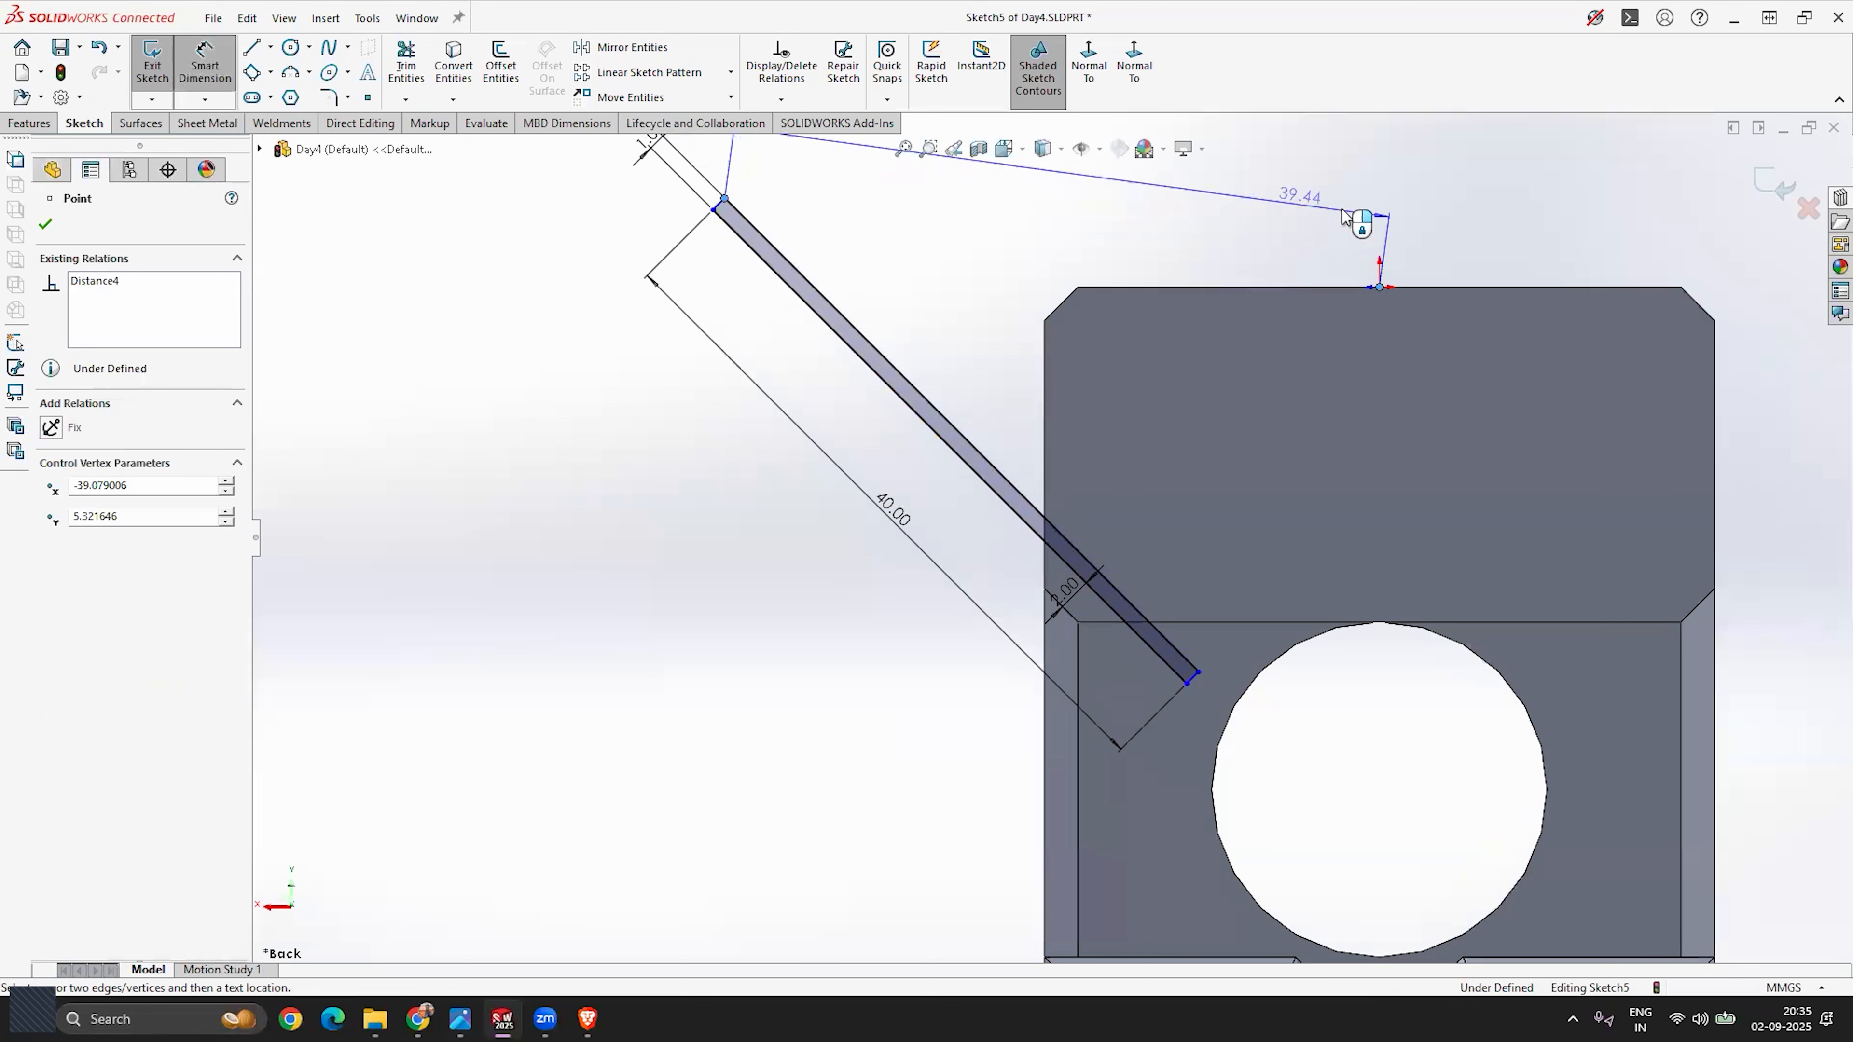
{"action": "left_click", "coordinate": [1478, 227]}
{"action": "type", "text": "5.32164623mm"}
{"action": "key", "text": "Return"}
{"action": "key", "text": "Escape"}
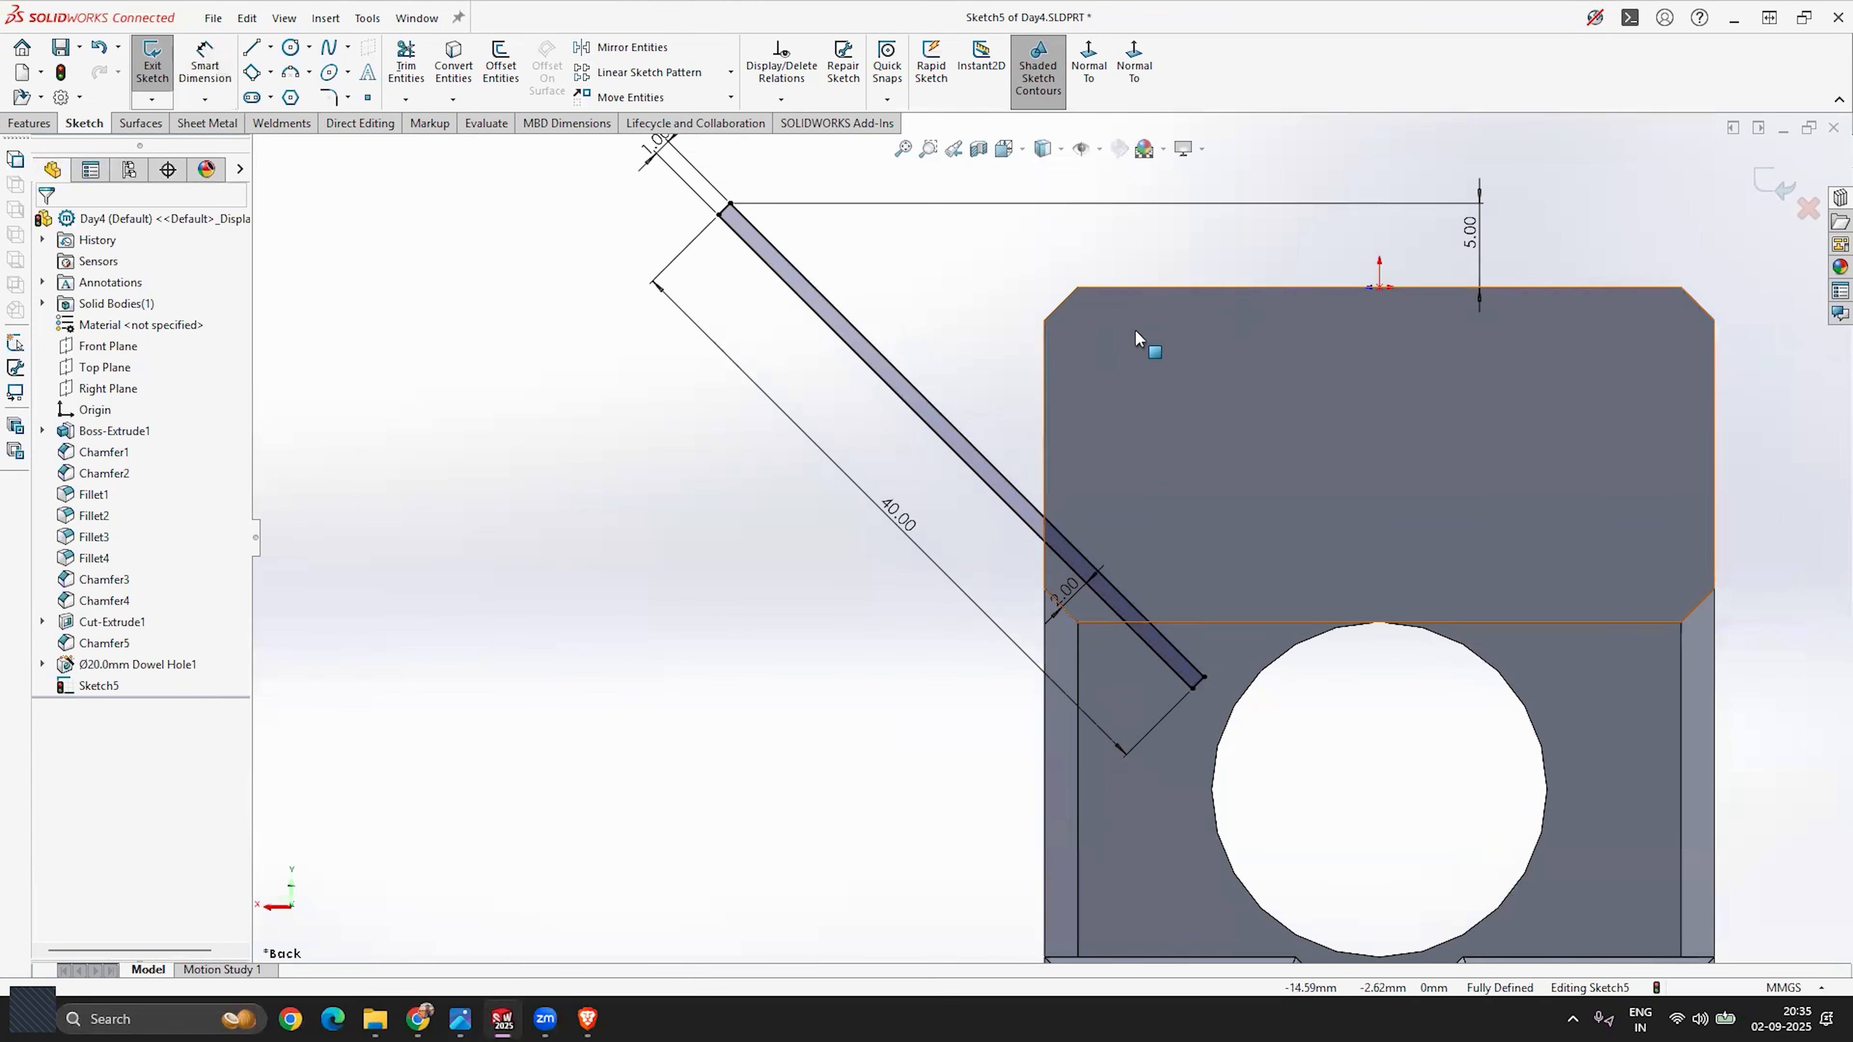
Step: Set the vertical distance between the origin and the slanted bar's upper corner to 1 mm
{"action": "double_click", "coordinate": [1474, 233]}
{"action": "type", "text": "1"}
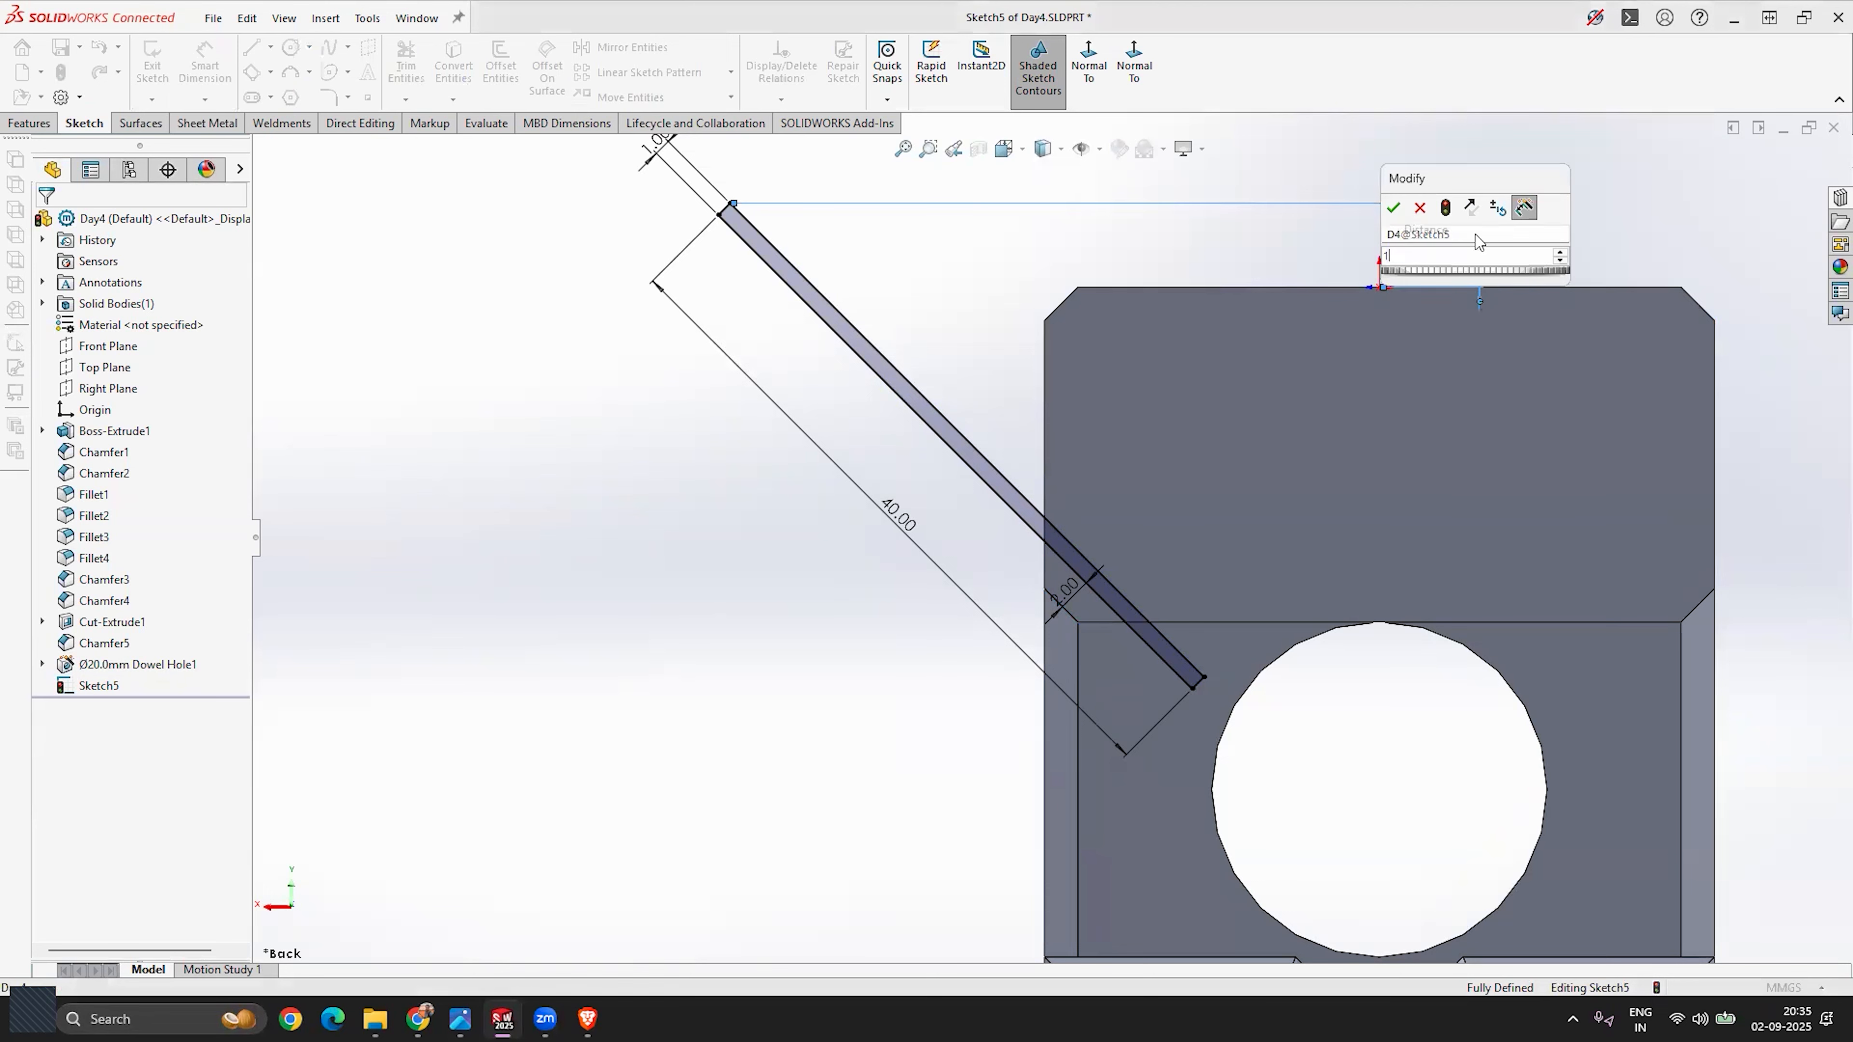
{"action": "key", "text": "Return"}
{"action": "key", "text": "Escape"}
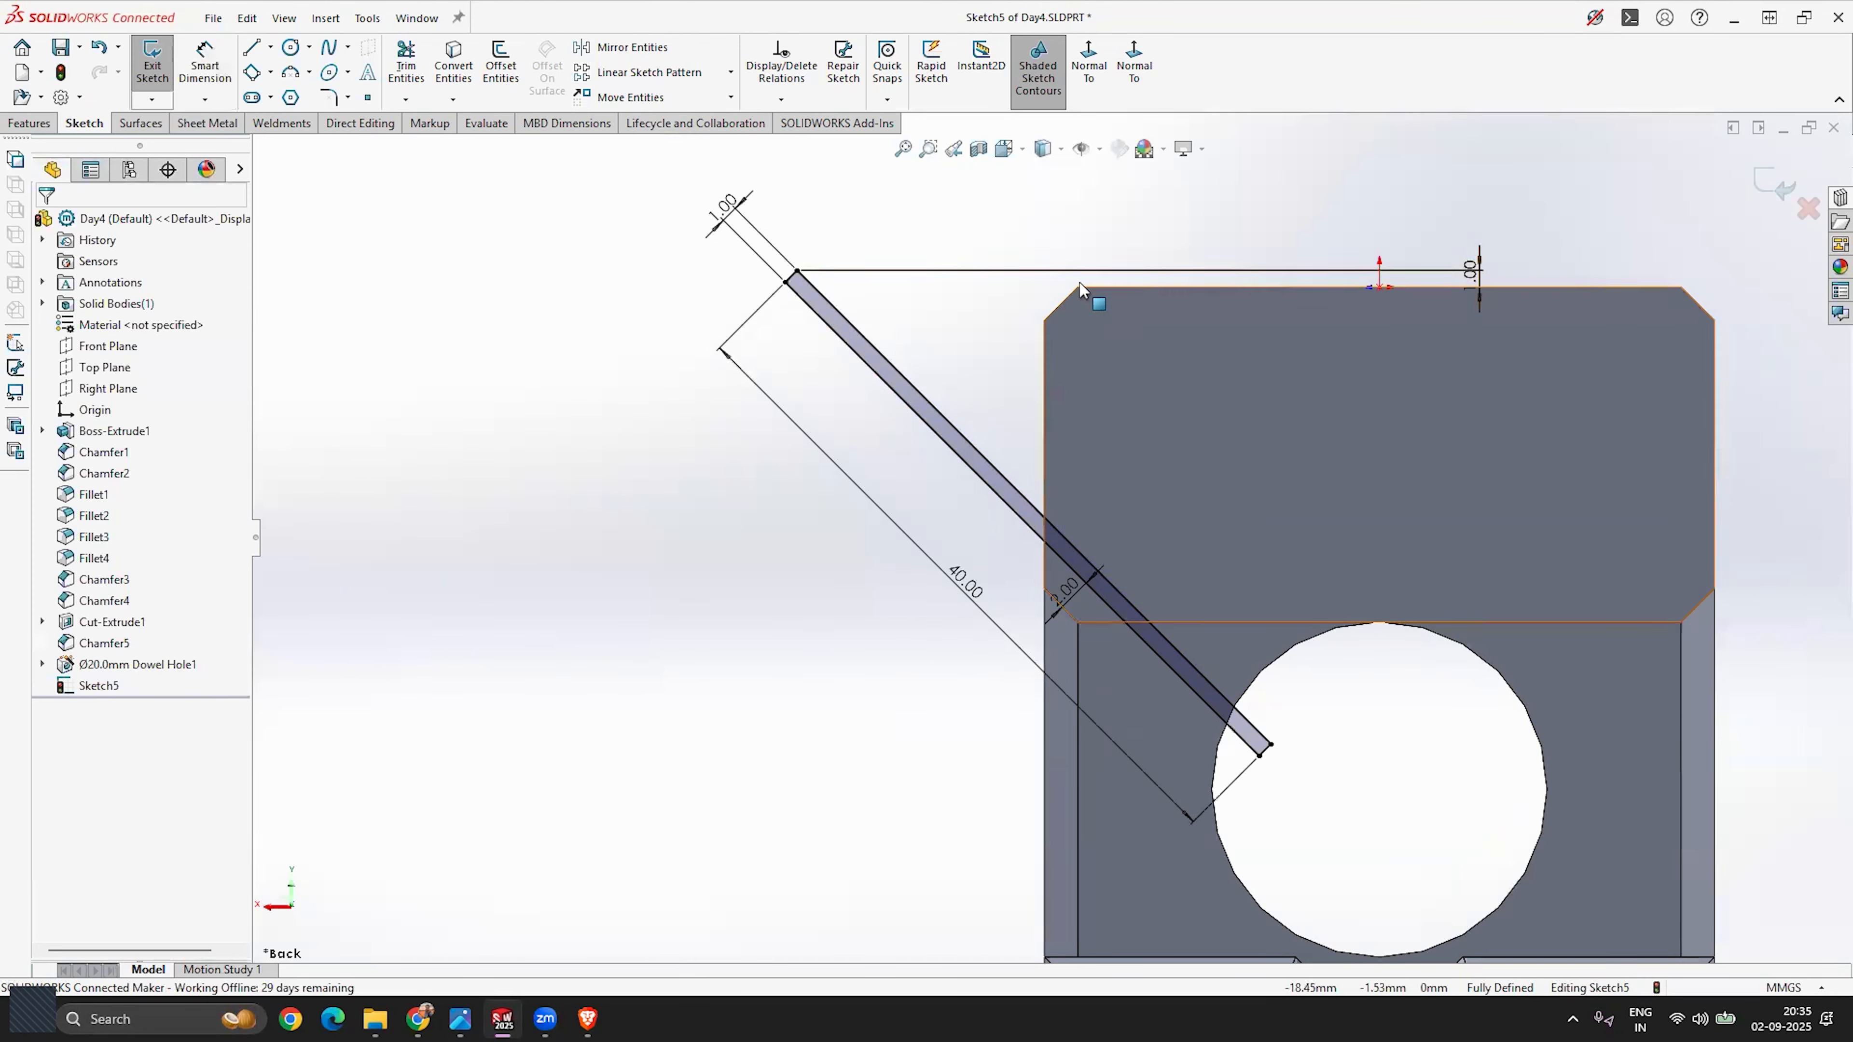
Step: Set the vertical distance between the origin and the slanted bar's upper corner to 2 mm and exit the sketch
{"action": "double_click", "coordinate": [1464, 273]}
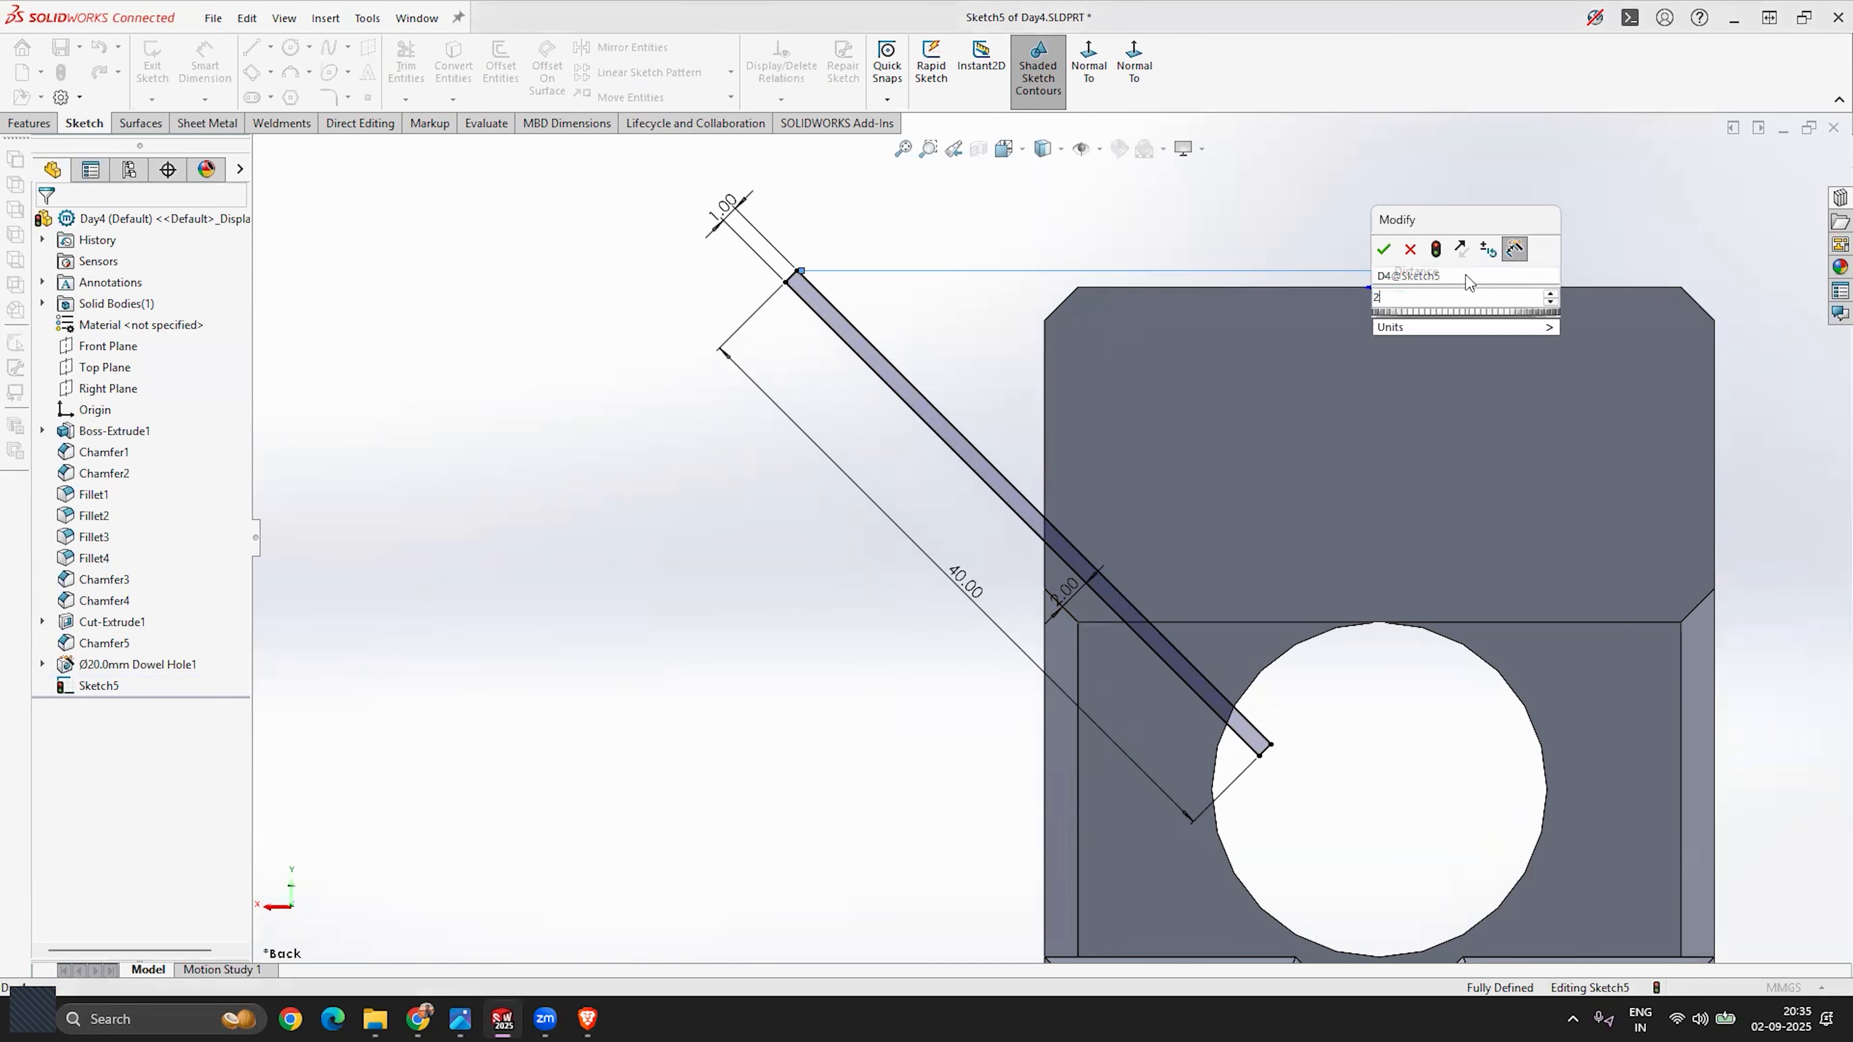
{"action": "key", "text": "Return"}
{"action": "key", "text": "Escape"}
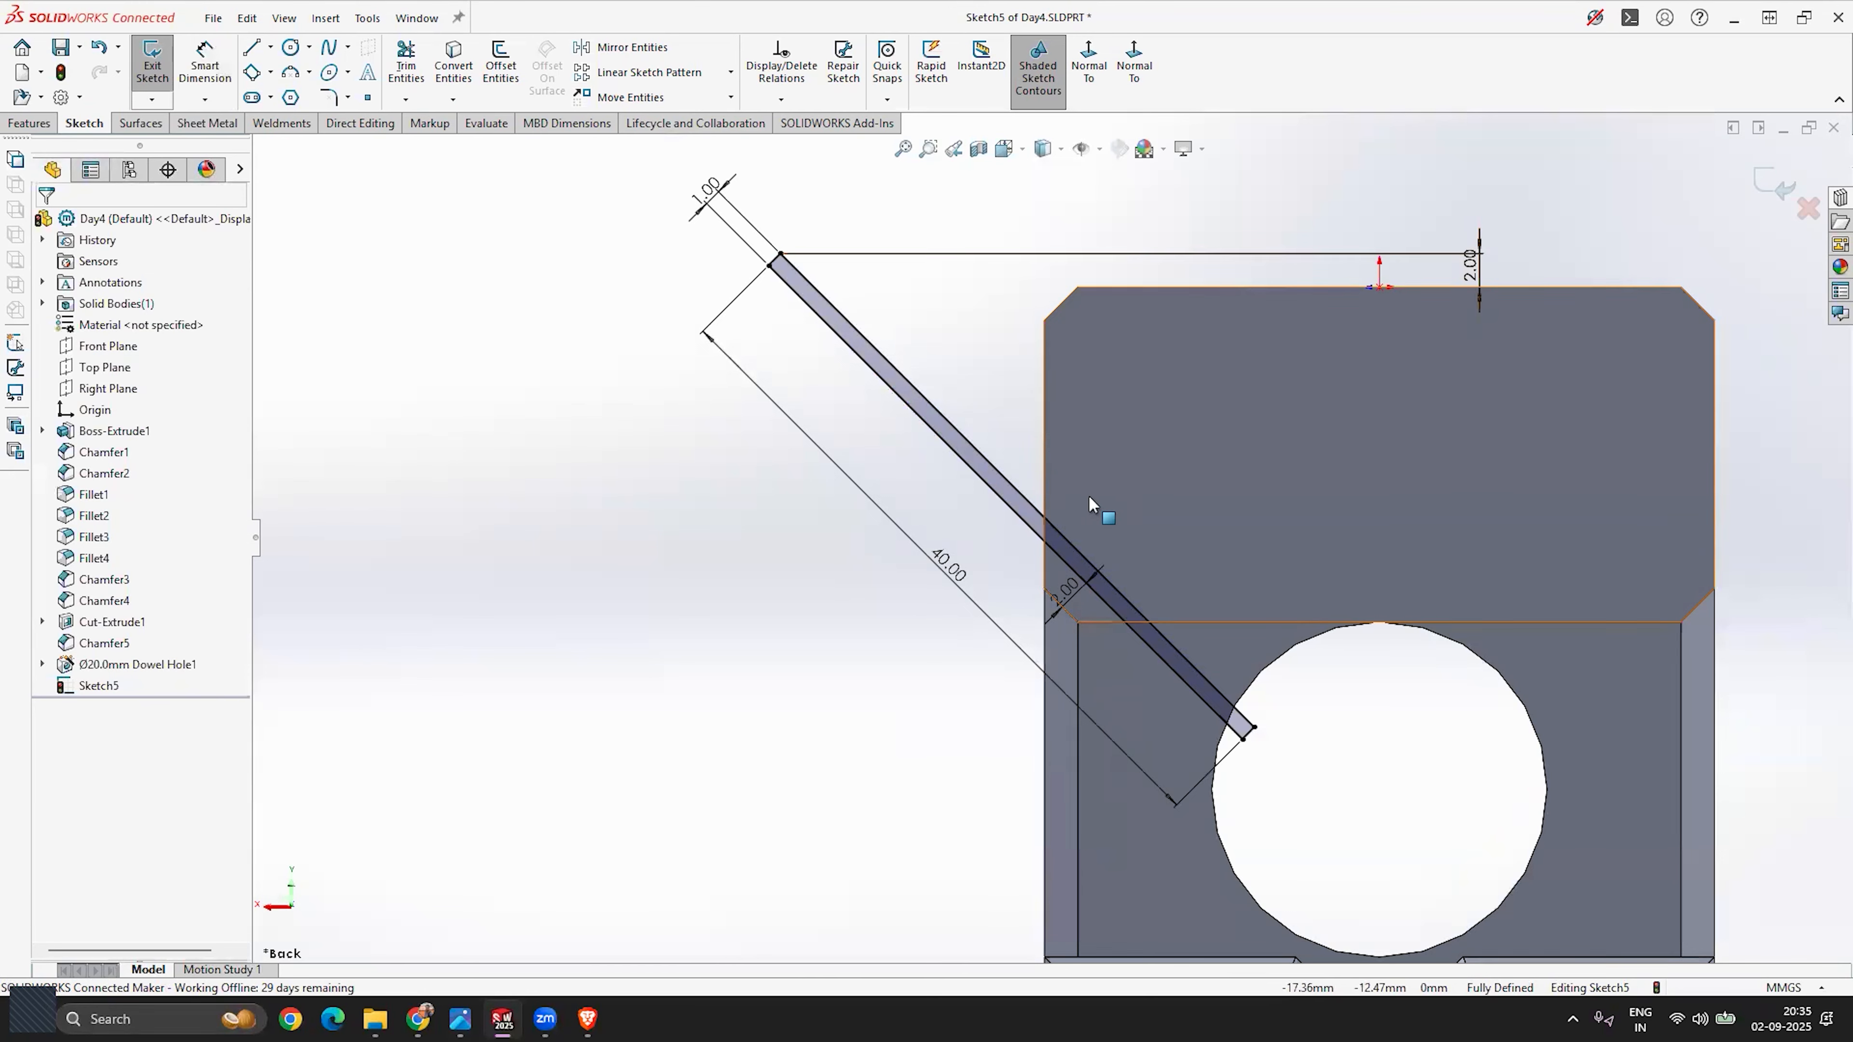
{"action": "scroll", "coordinate": [1057, 535], "scroll_direction": "up", "scroll_amount": 2}
{"action": "scroll", "coordinate": [1123, 447], "scroll_direction": "down", "scroll_amount": 1}
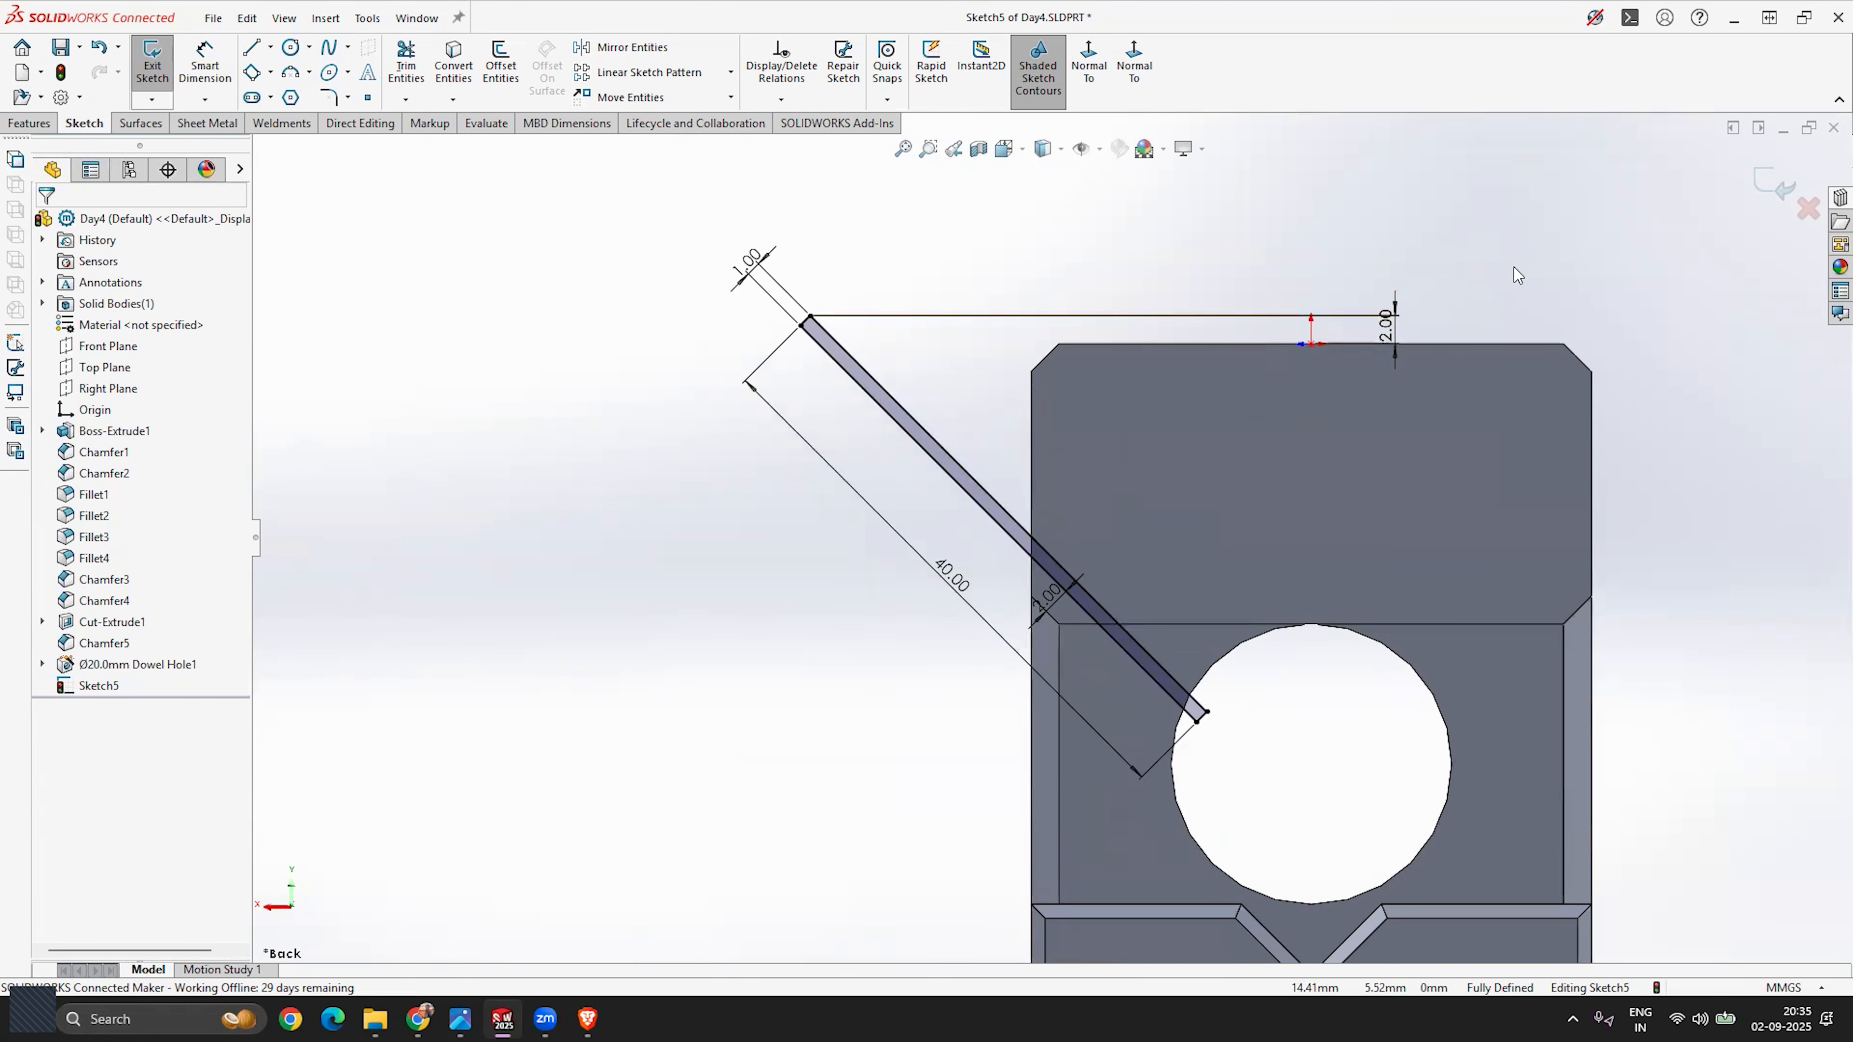
{"action": "middle_click_drag", "start_coordinate": [1086, 520], "coordinate": [934, 563]}
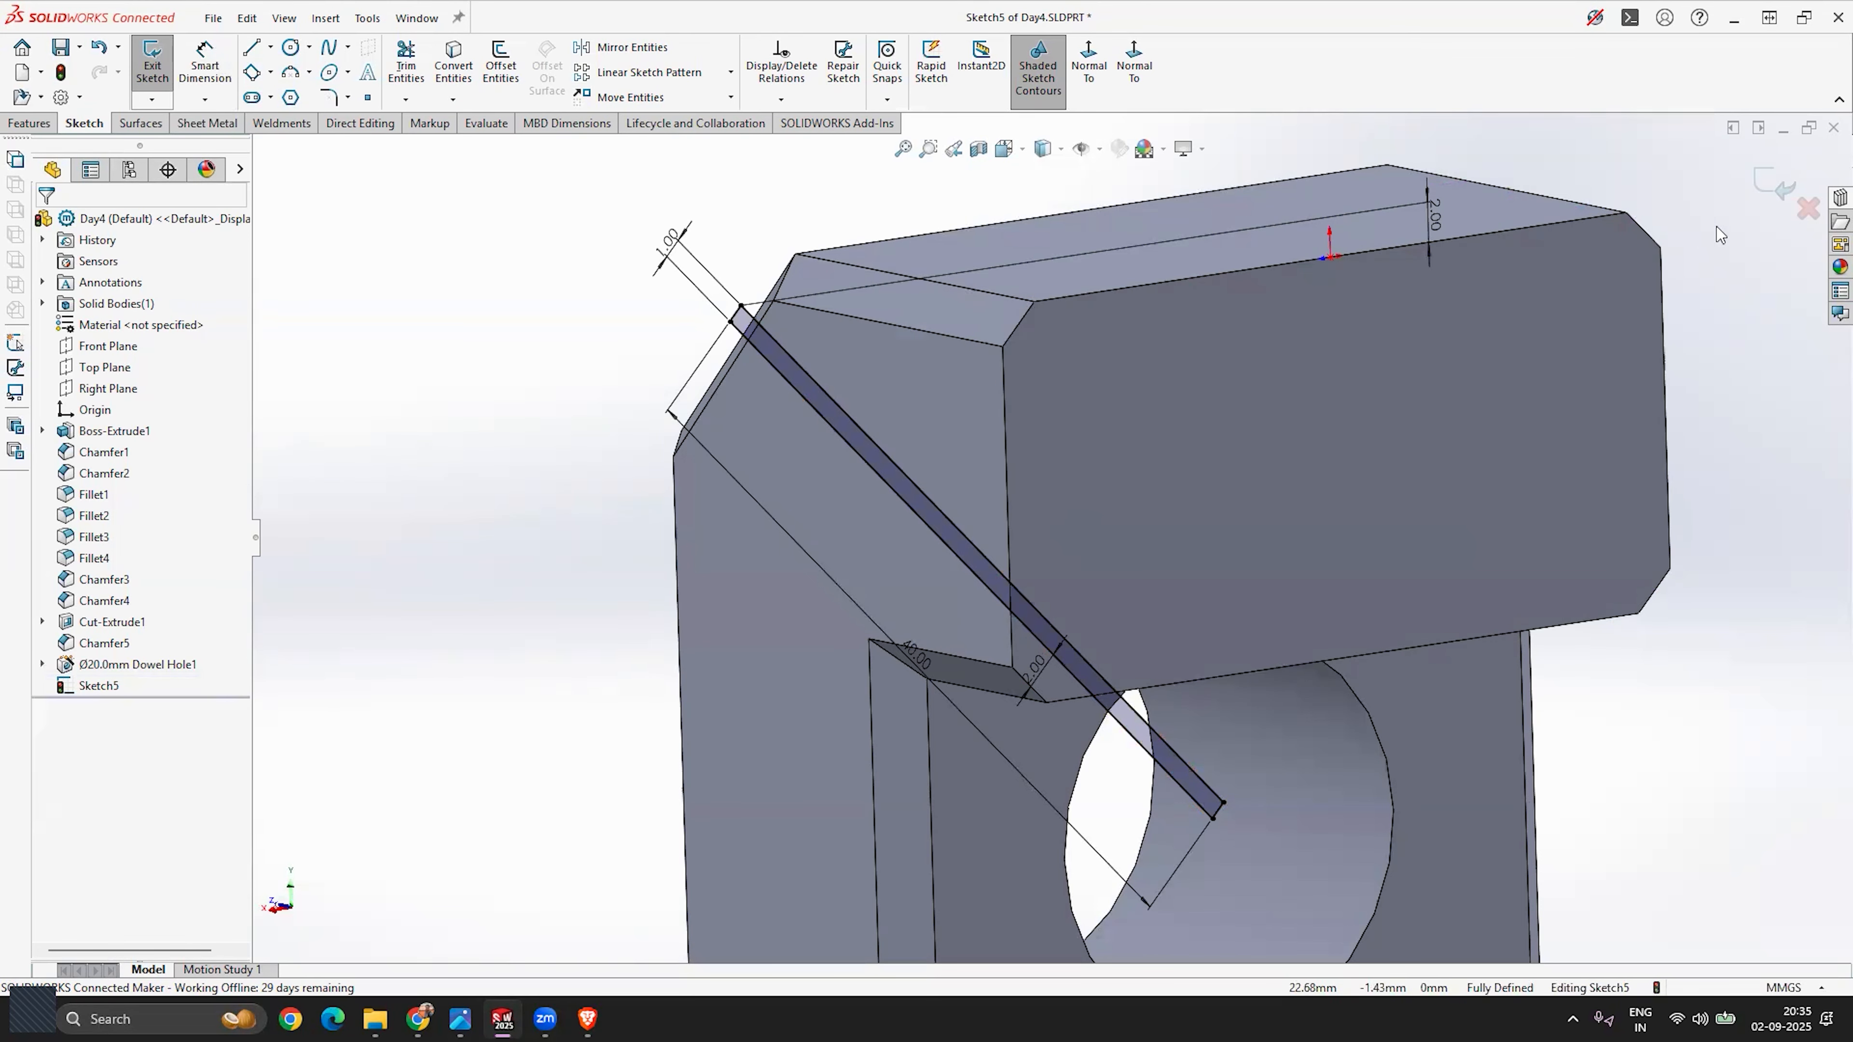
{"action": "left_click", "coordinate": [1765, 195]}
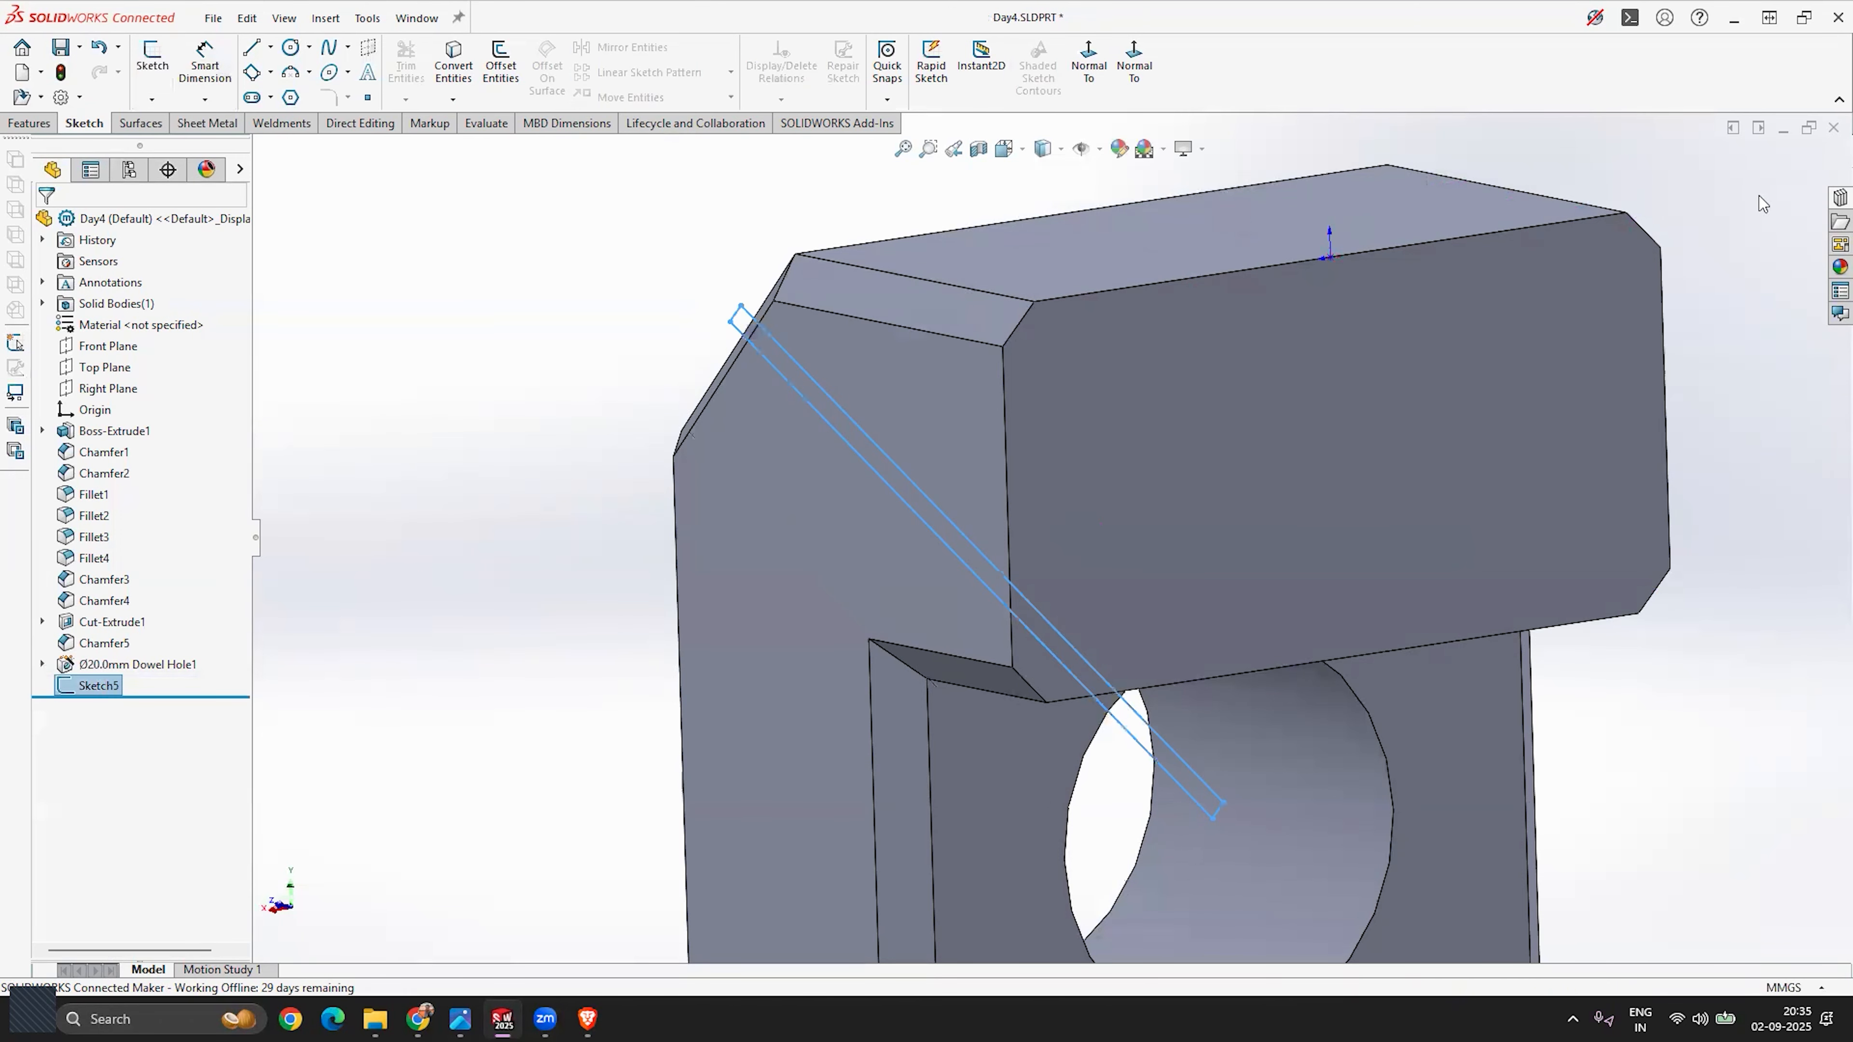
Step: Extrude the slanted bar sketch 2 mm in the reversed direction as a separate body, with Merge result turned off
{"action": "left_click", "coordinate": [39, 124]}
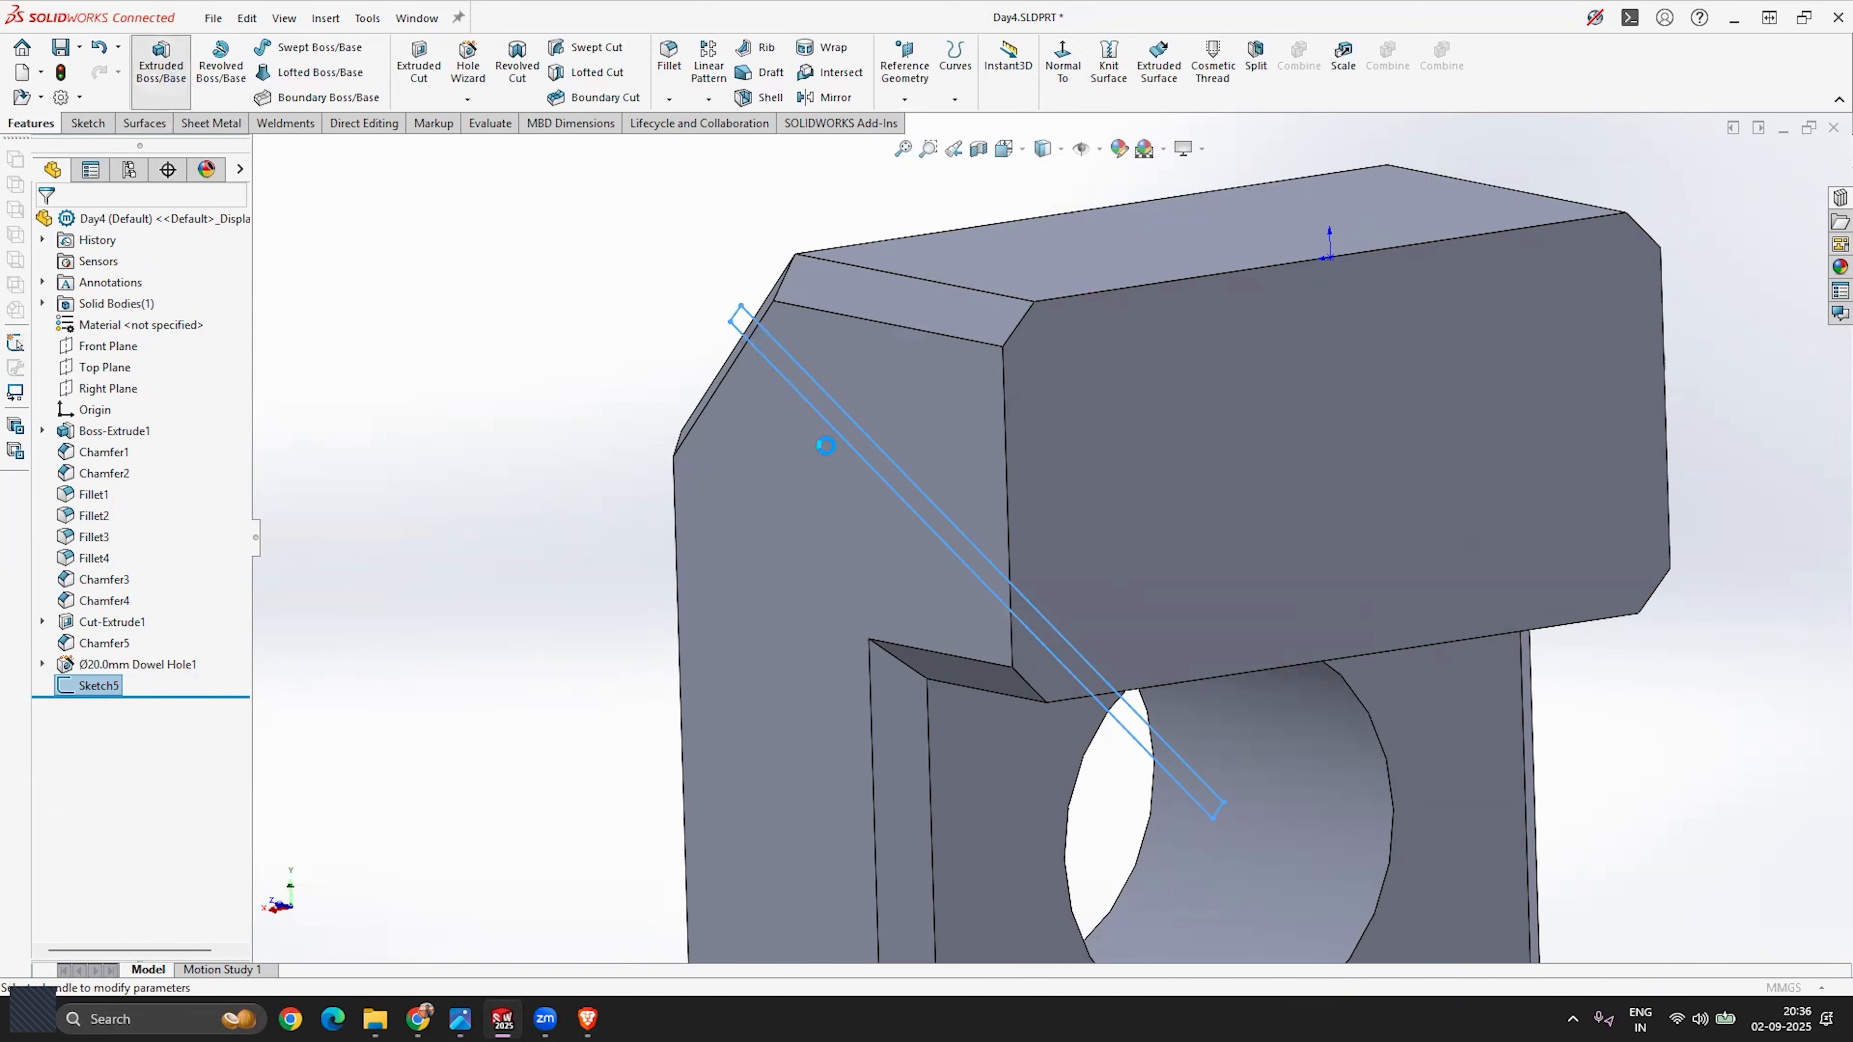
{"action": "middle_click_drag", "start_coordinate": [876, 490], "coordinate": [928, 501]}
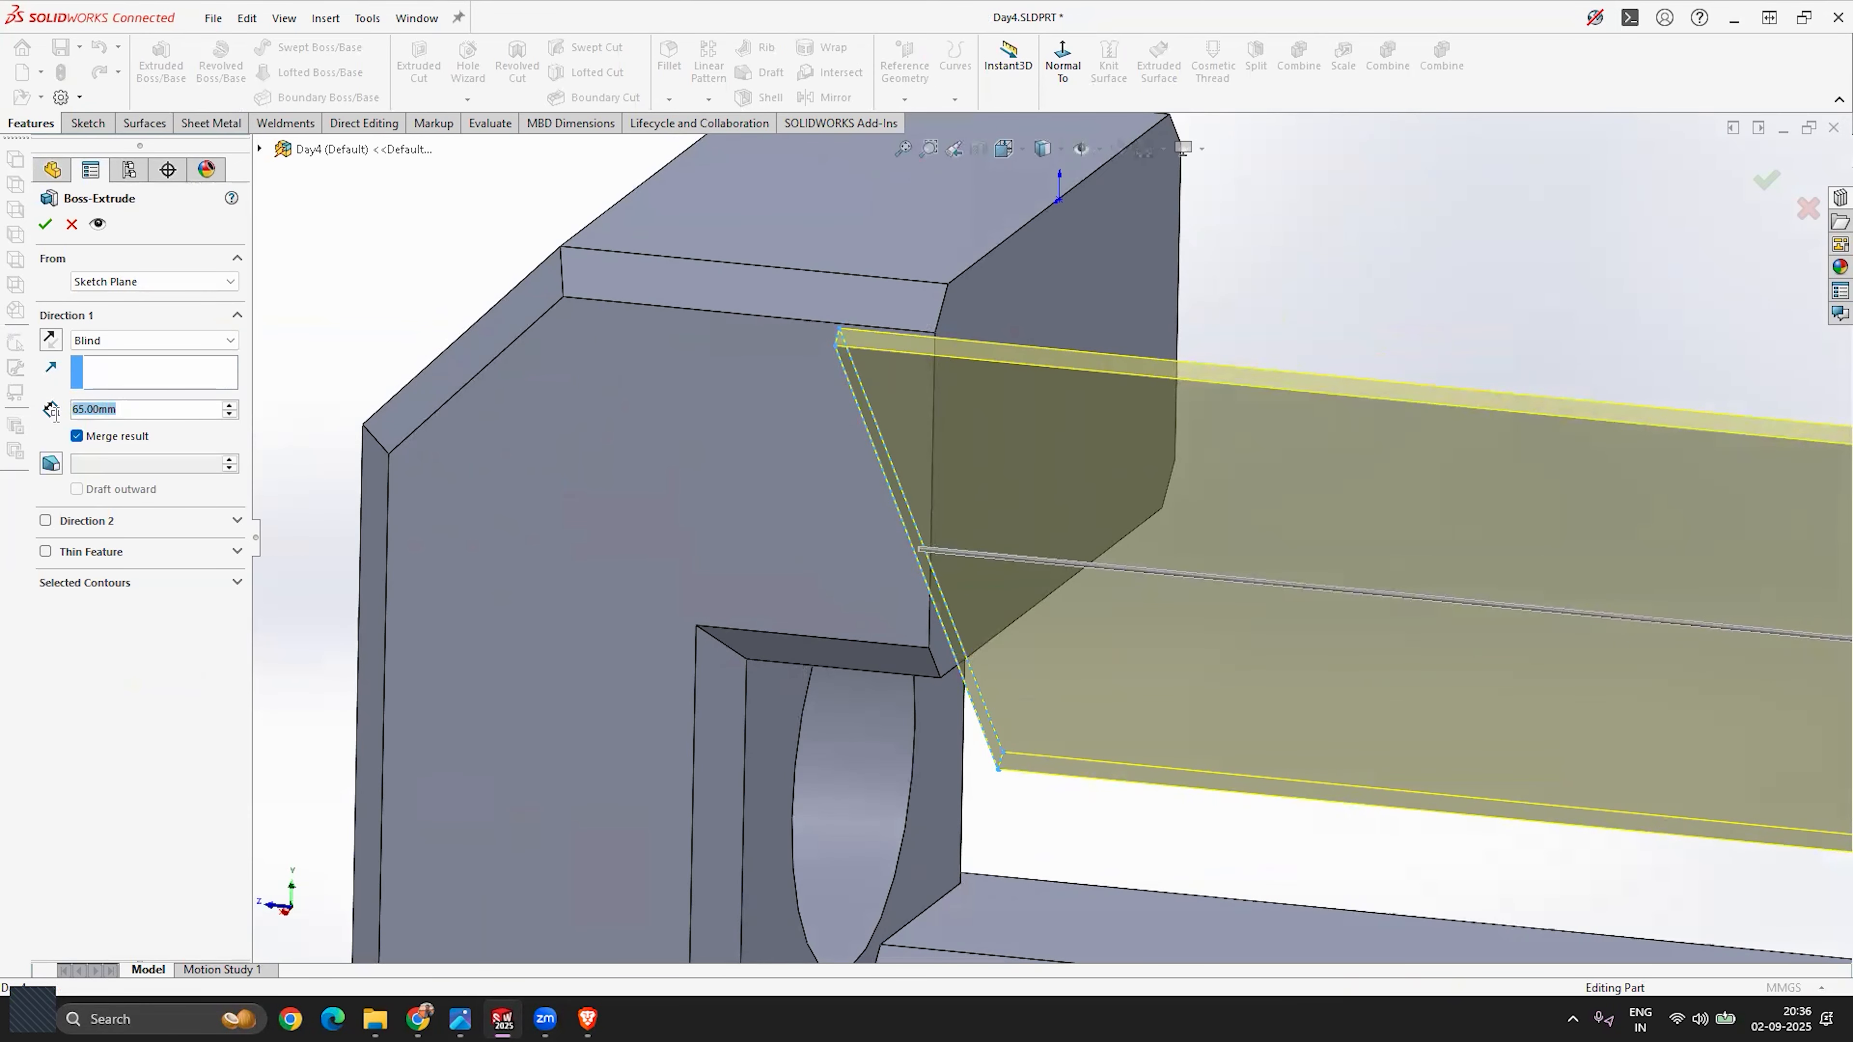
{"action": "type", "text": "2"}
{"action": "key", "text": "Return"}
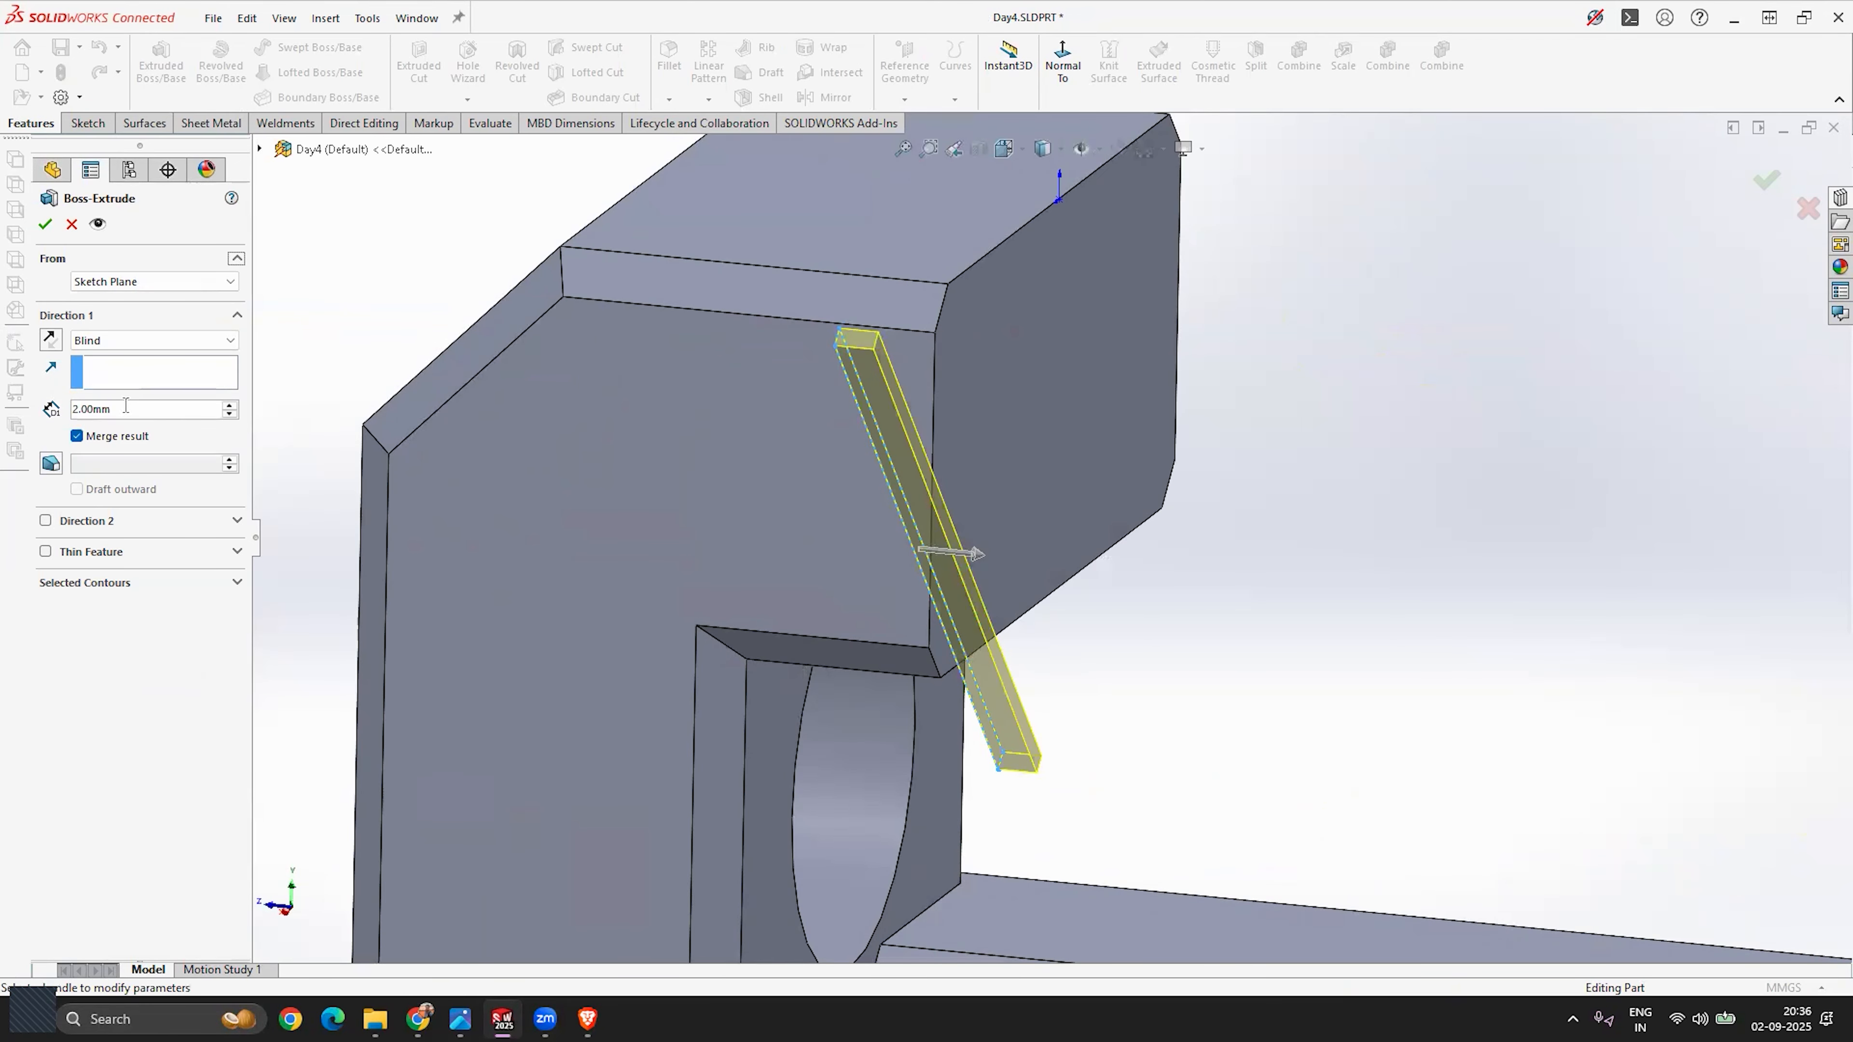
{"action": "left_click", "coordinate": [49, 341]}
{"action": "middle_click_drag", "start_coordinate": [916, 489], "coordinate": [805, 596]}
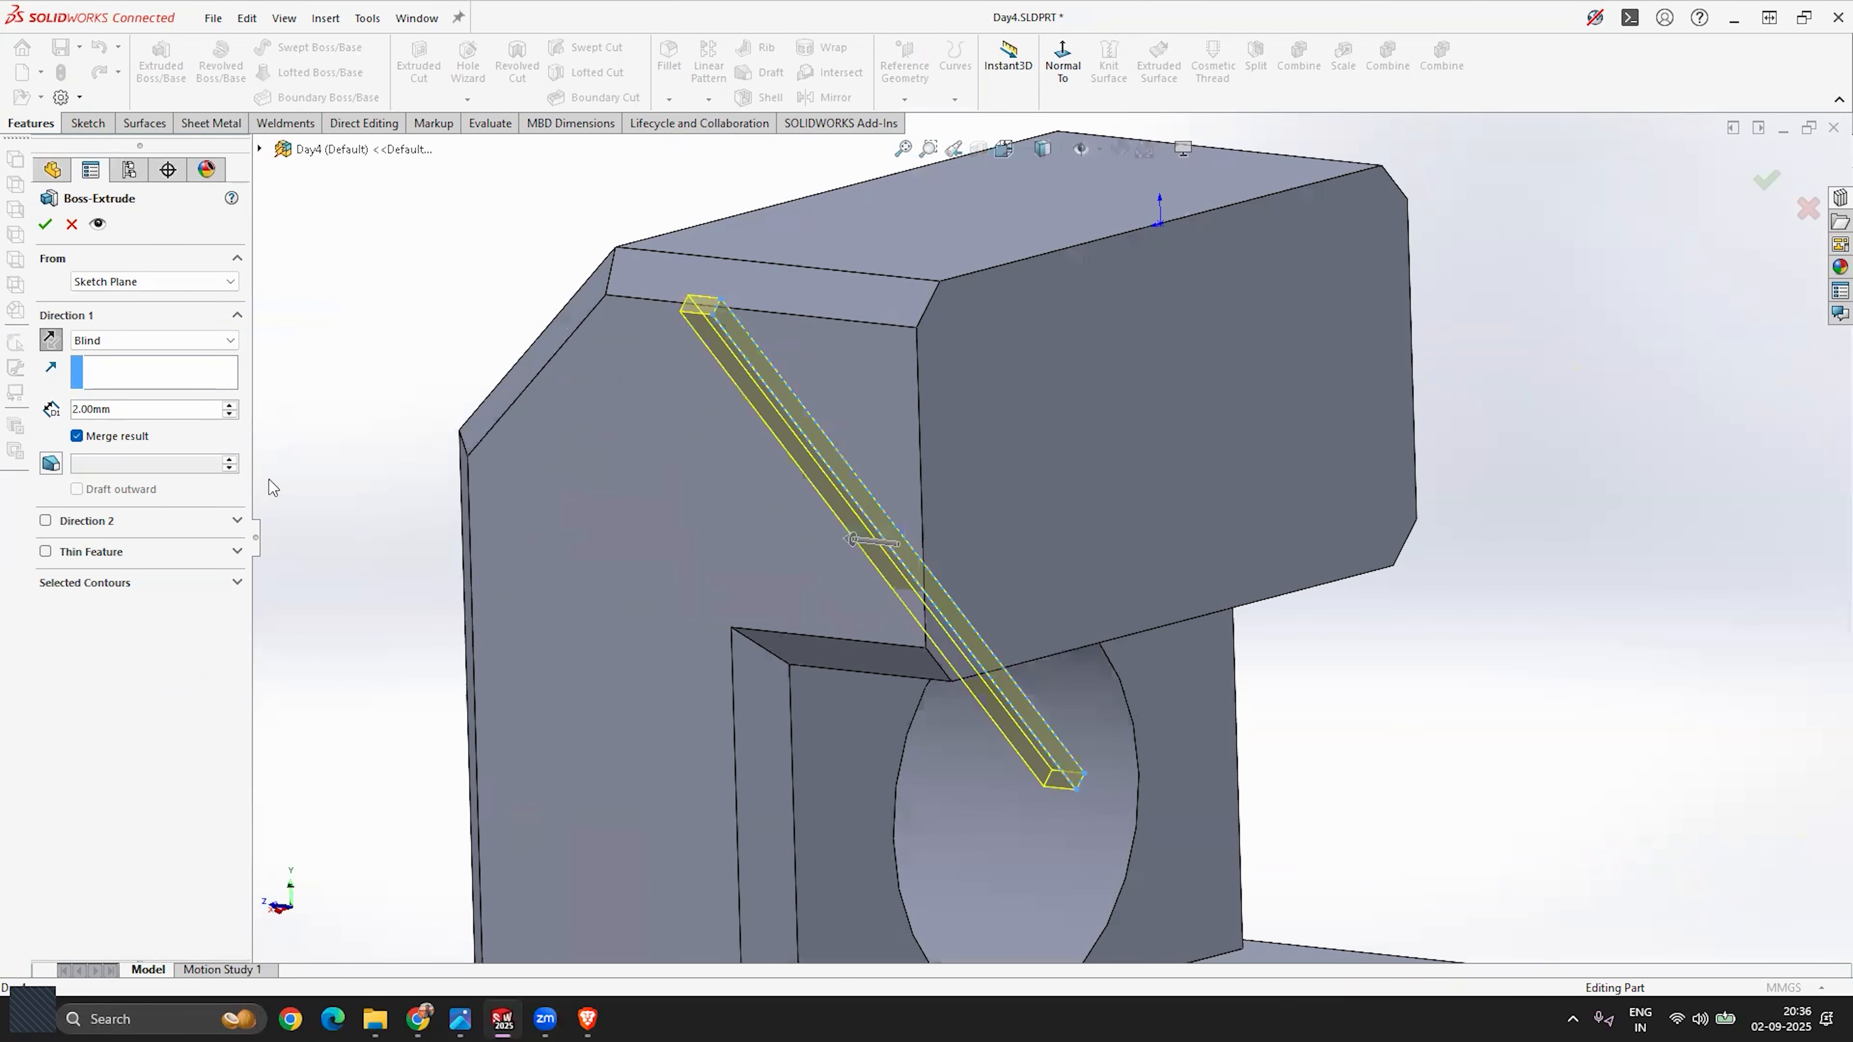
{"action": "left_click", "coordinate": [76, 437]}
{"action": "left_click", "coordinate": [44, 223]}
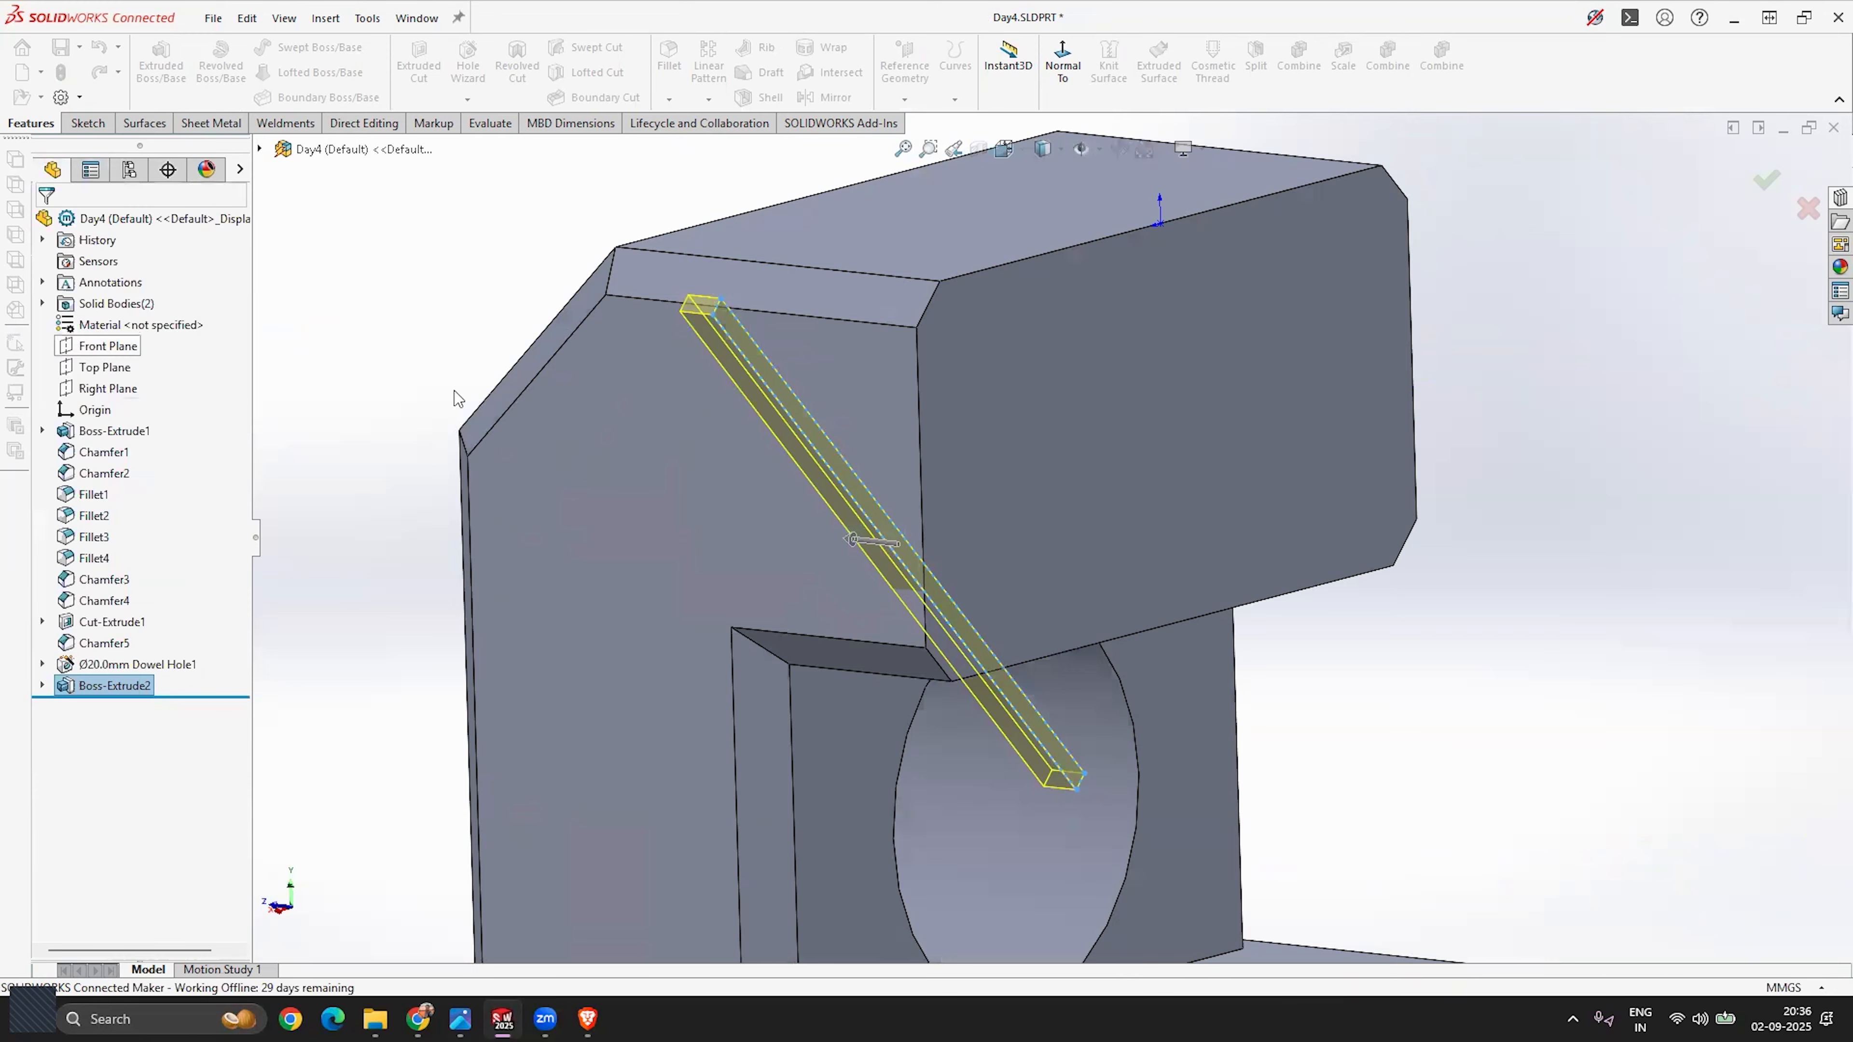
Step: Examine the extruded bar on the model and identify the main body and the bar body among the solid bodies
{"action": "middle_click_drag", "start_coordinate": [731, 421], "coordinate": [1022, 588]}
{"action": "left_click", "coordinate": [1032, 467]}
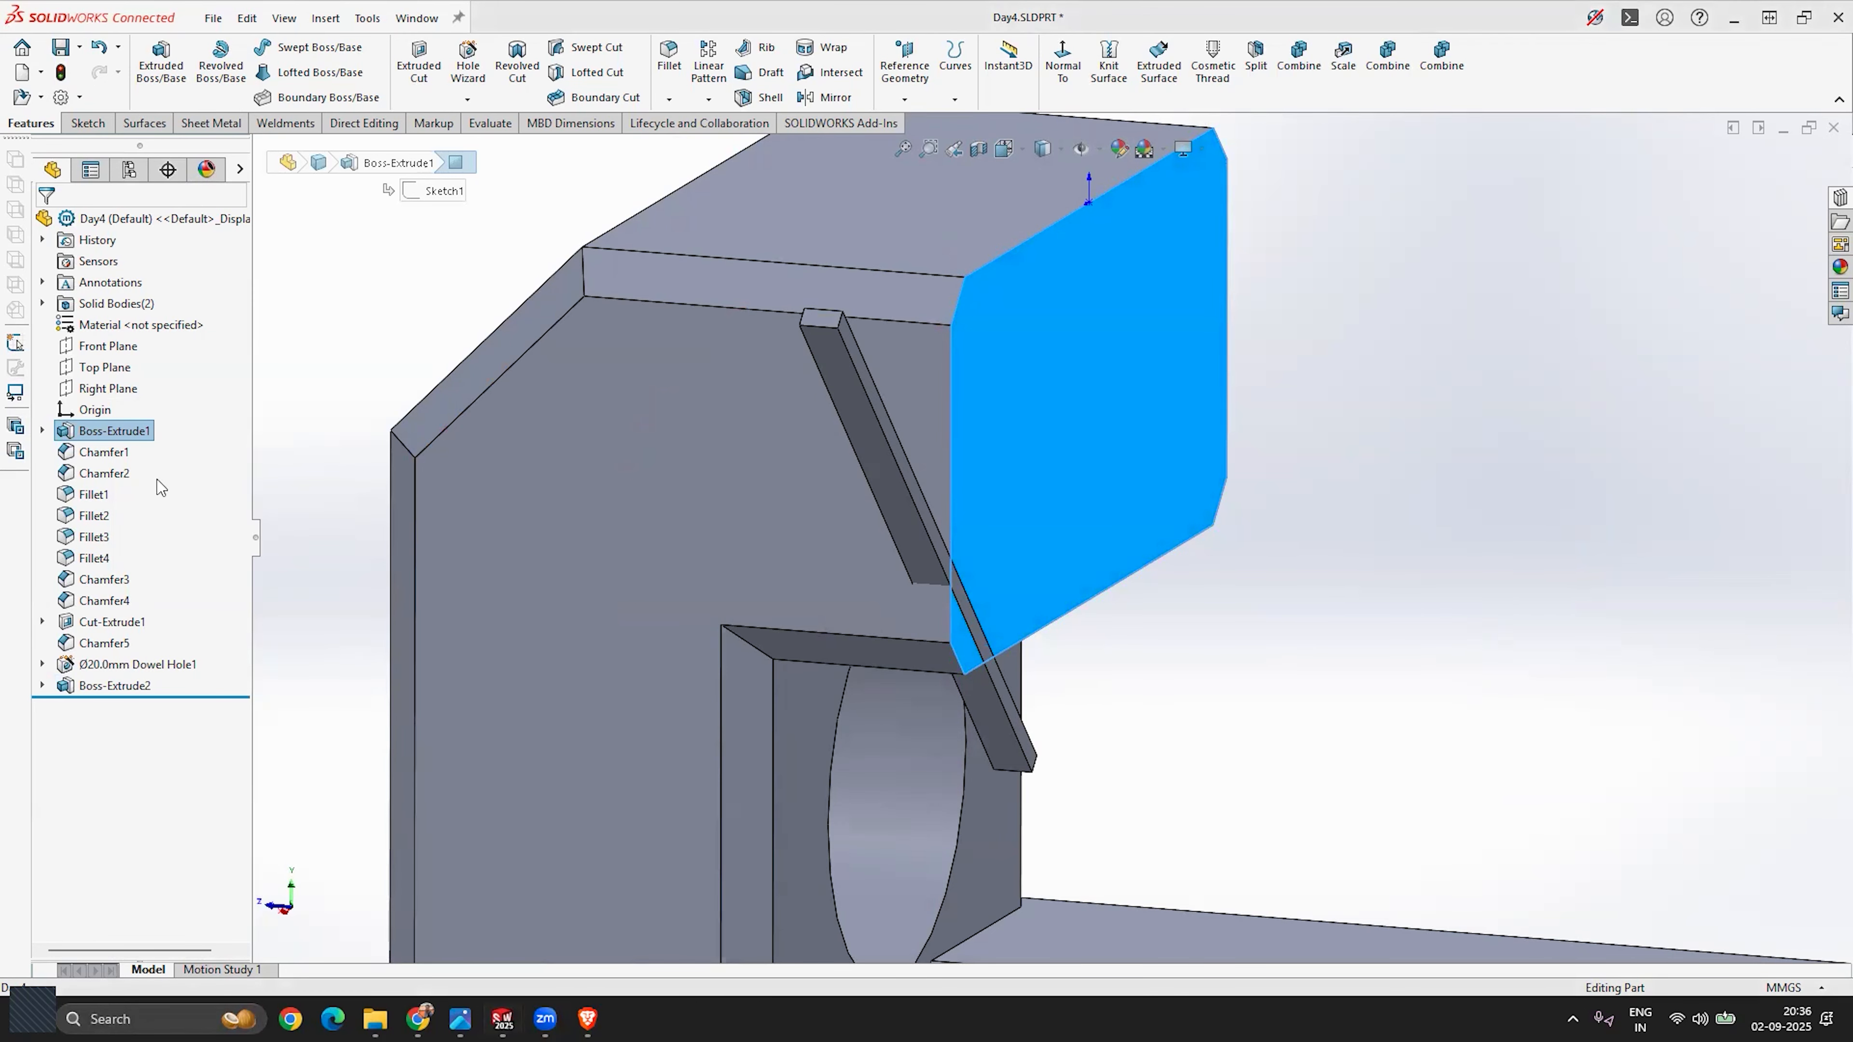
{"action": "scroll", "coordinate": [932, 518], "scroll_direction": "up", "scroll_amount": 3}
{"action": "middle_click_drag", "start_coordinate": [932, 518], "coordinate": [1042, 520]}
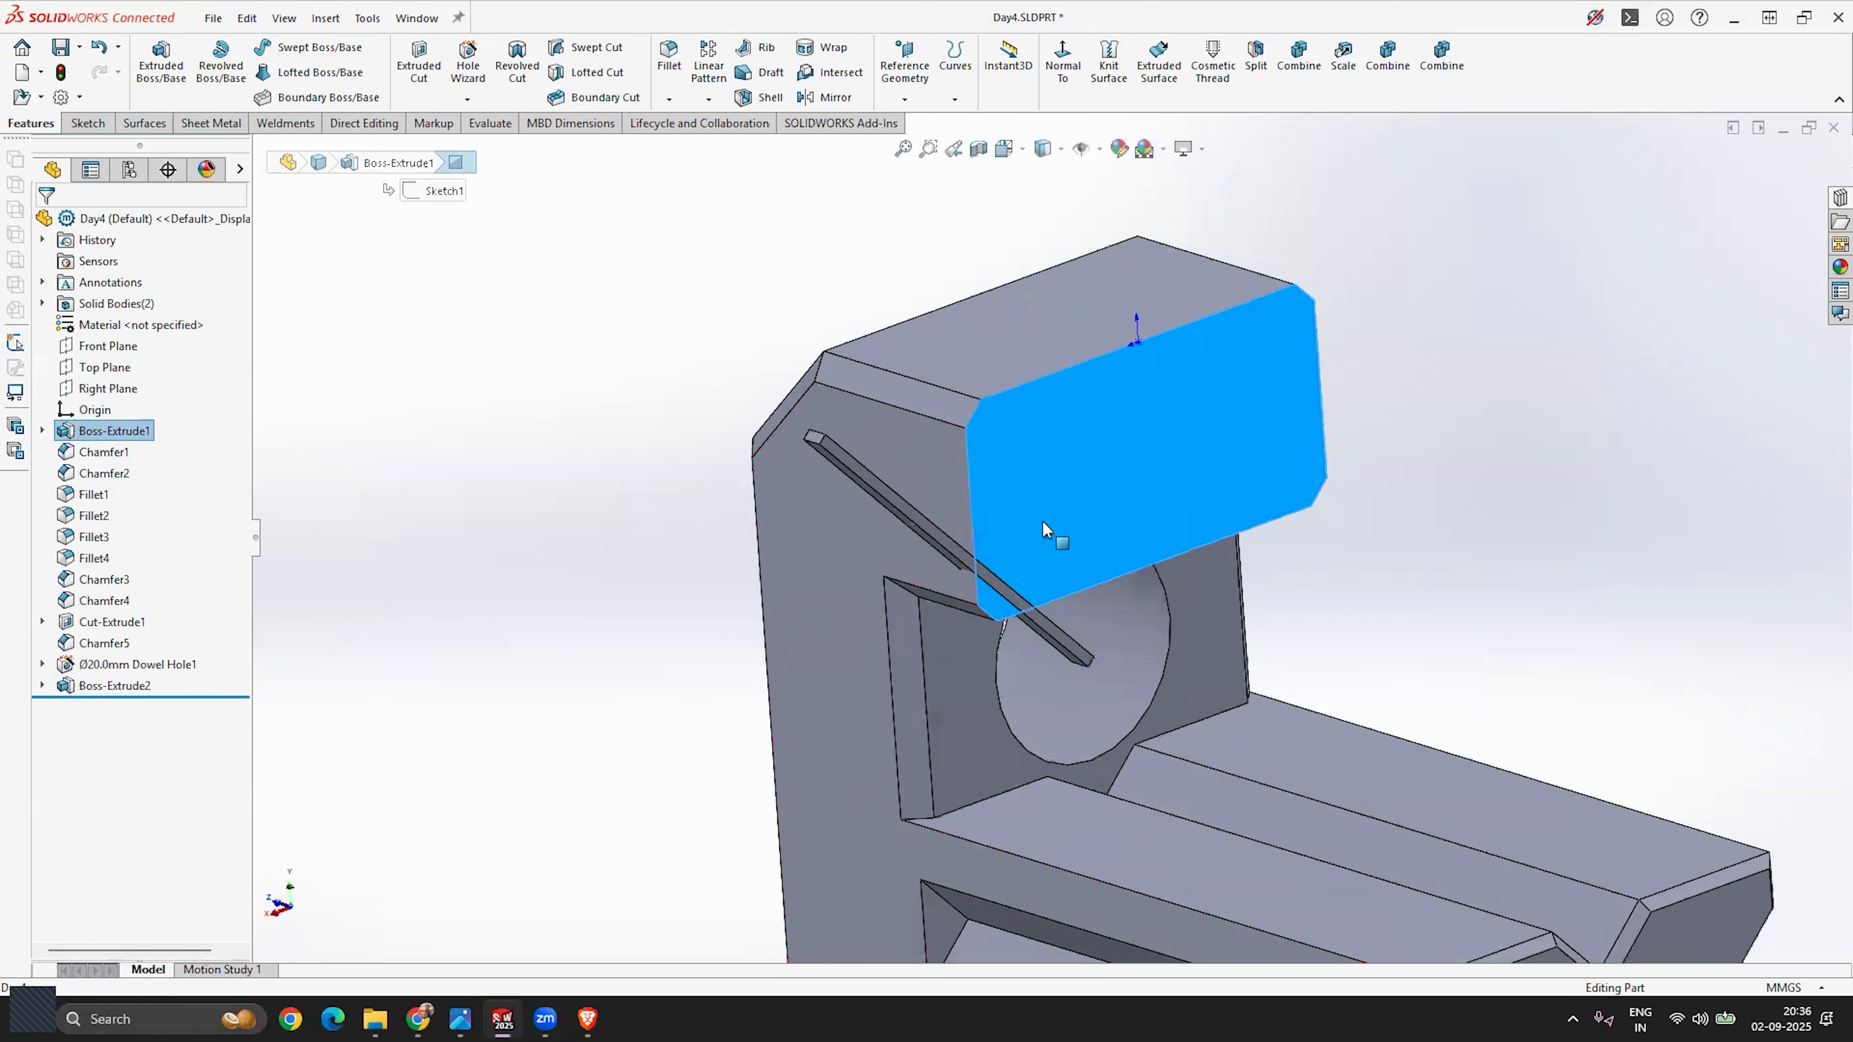
{"action": "scroll", "coordinate": [1042, 520], "scroll_direction": "down", "scroll_amount": 2}
{"action": "key", "text": "Escape"}
{"action": "left_click", "coordinate": [41, 304]}
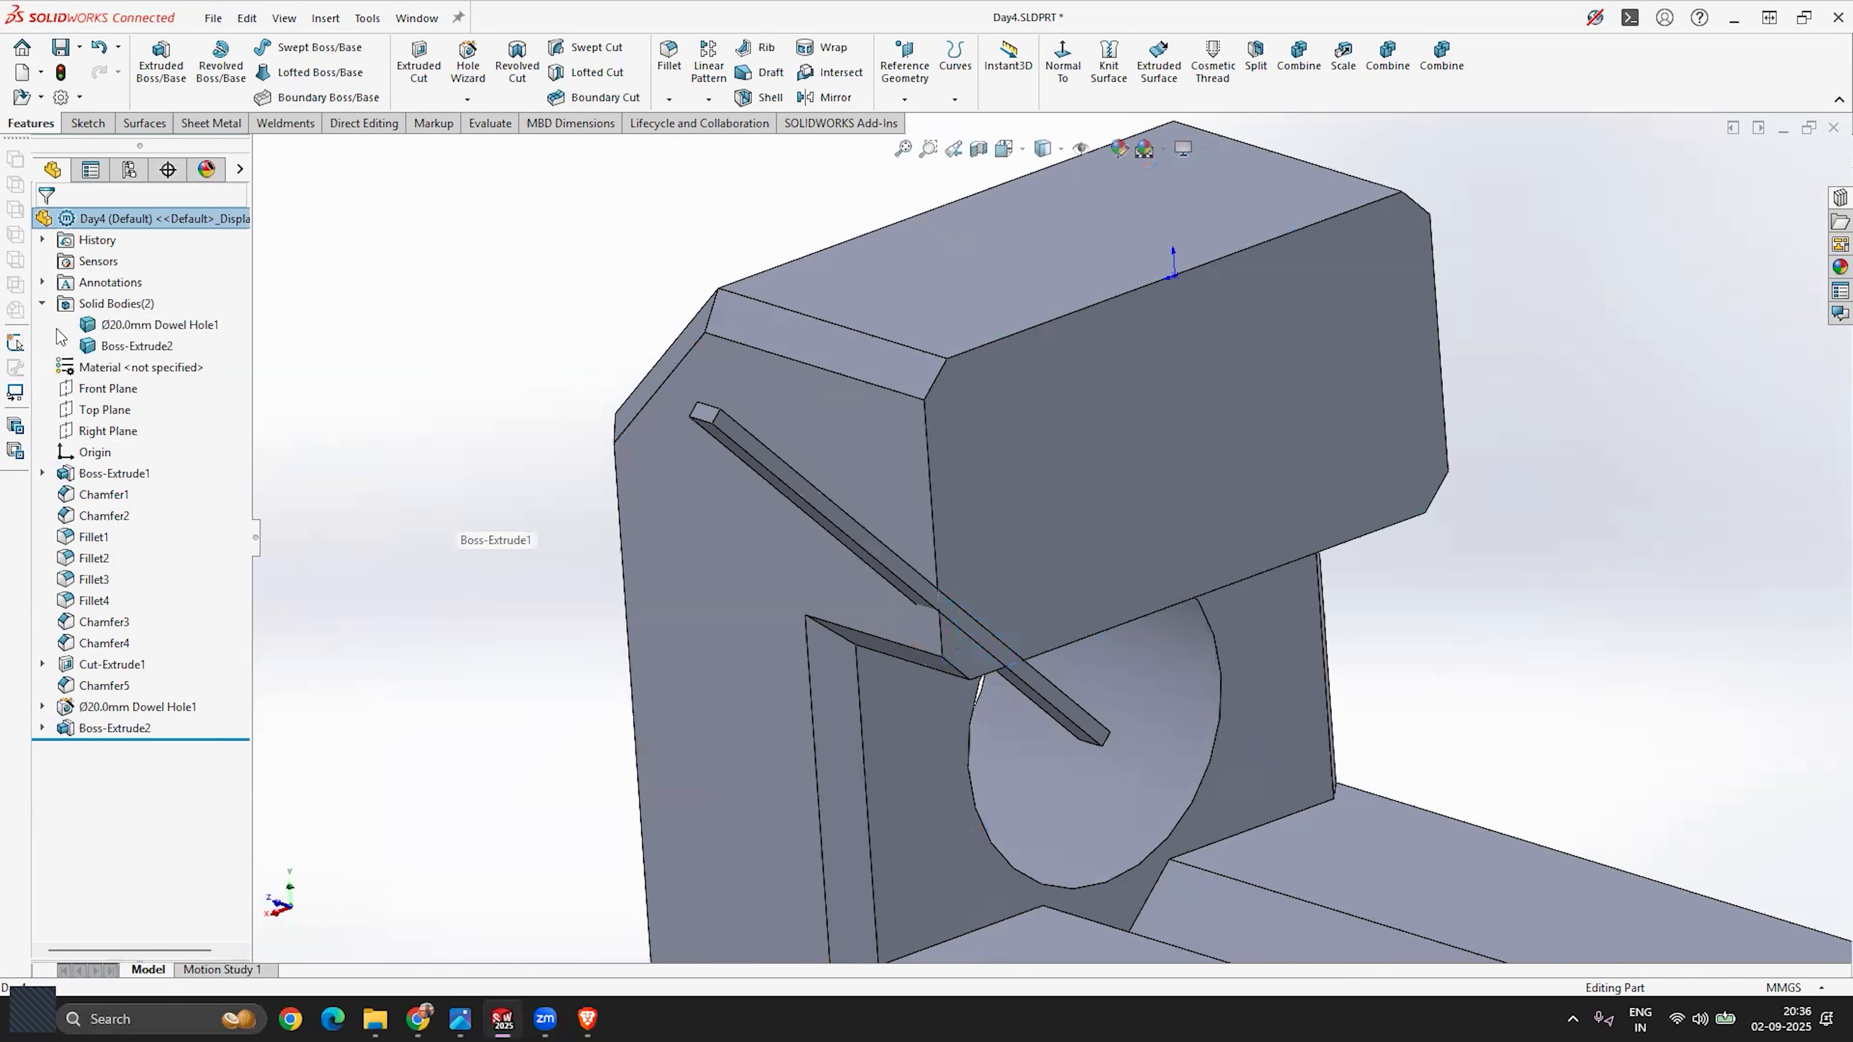
{"action": "left_click", "coordinate": [140, 329]}
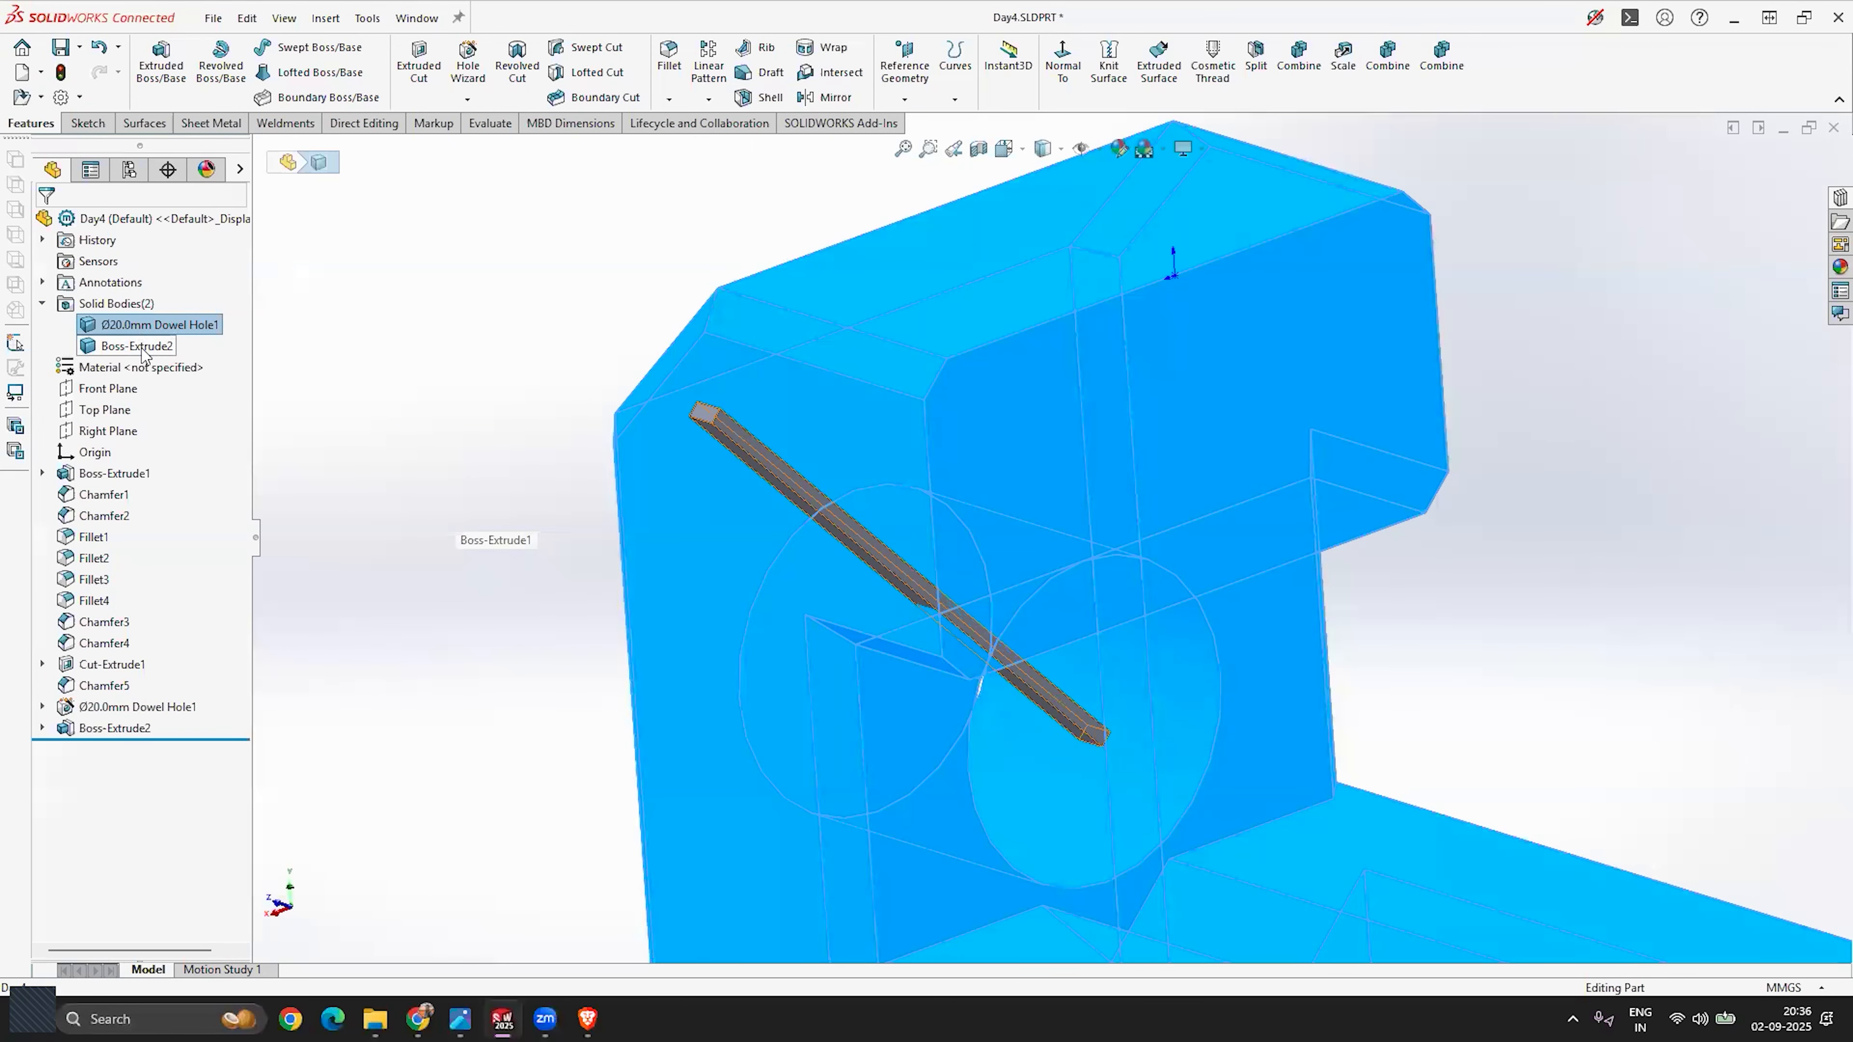
{"action": "left_click", "coordinate": [142, 347]}
{"action": "left_click", "coordinate": [579, 403]}
{"action": "scroll", "coordinate": [579, 402], "scroll_direction": "up", "scroll_amount": 1}
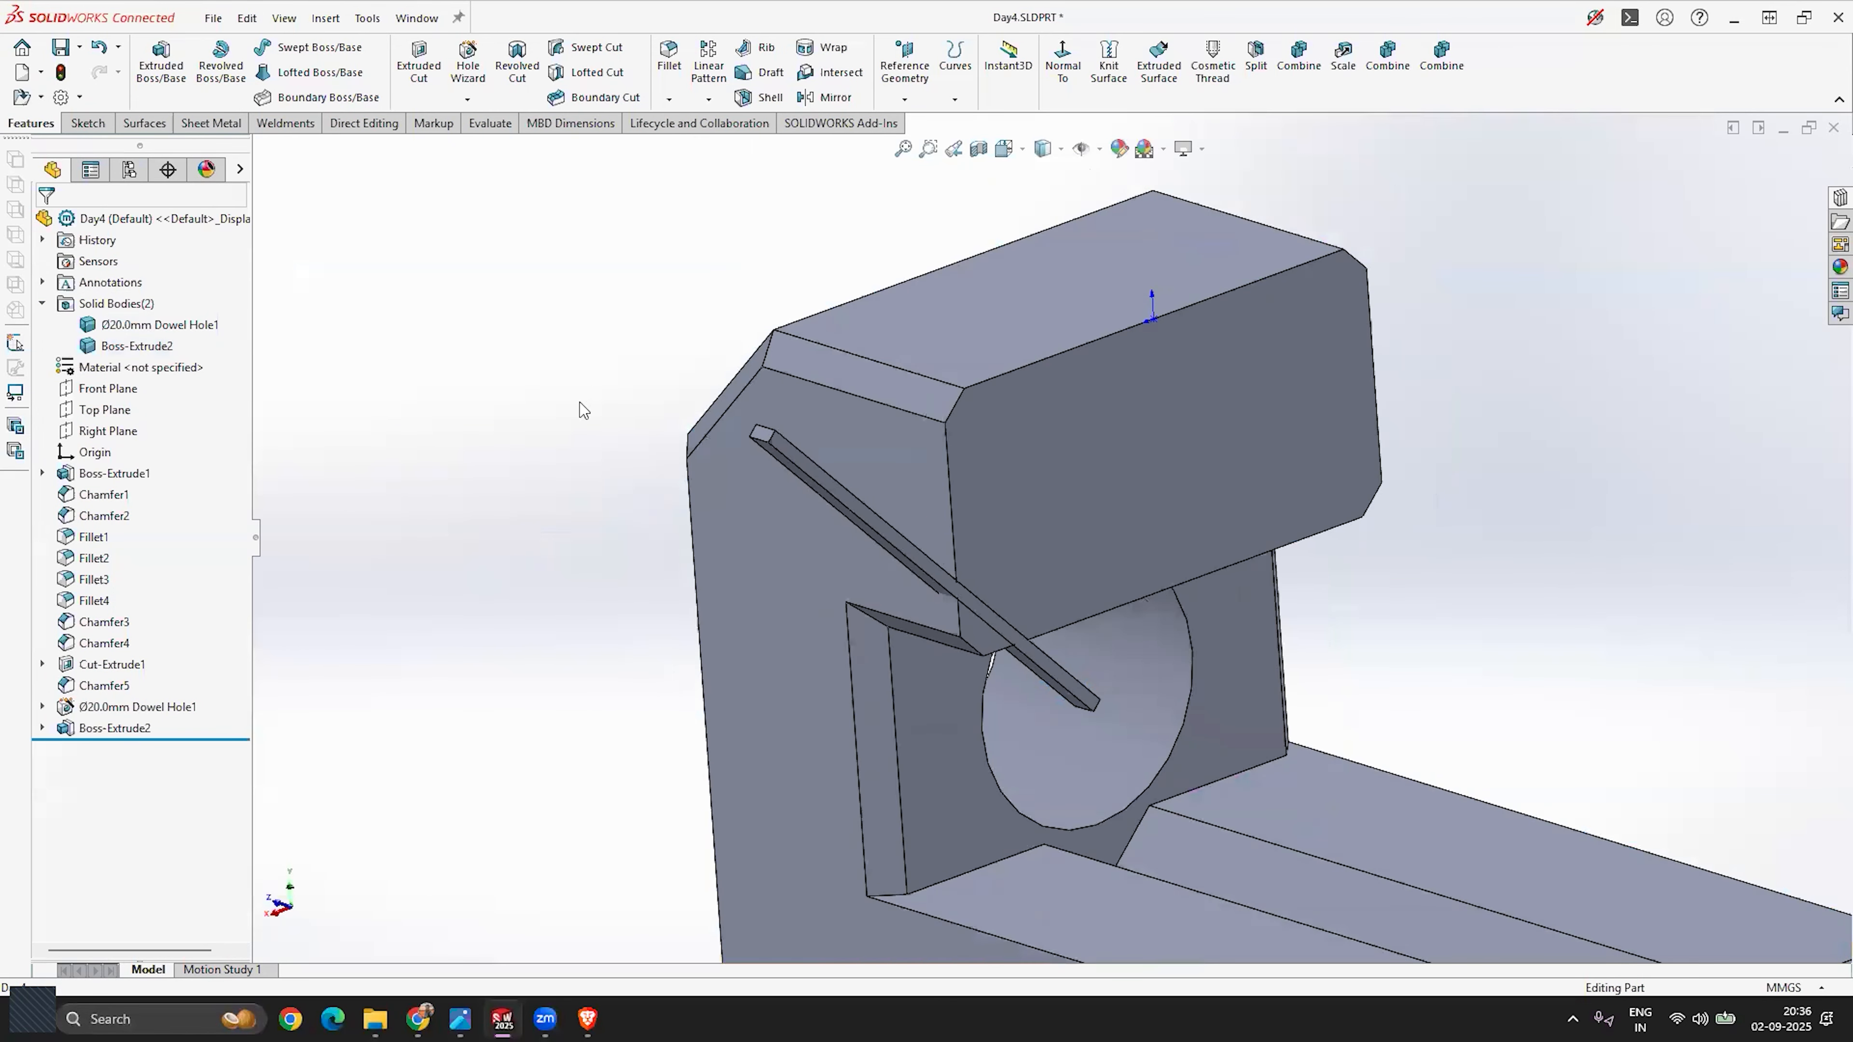
{"action": "scroll", "coordinate": [1026, 443], "scroll_direction": "down", "scroll_amount": 1}
{"action": "mouse_move", "coordinate": [1026, 443]}
{"action": "middle_mouse_down"}
{"action": "mouse_move", "coordinate": [1086, 384]}
{"action": "mouse_move", "coordinate": [1028, 453]}
{"action": "middle_mouse_up"}
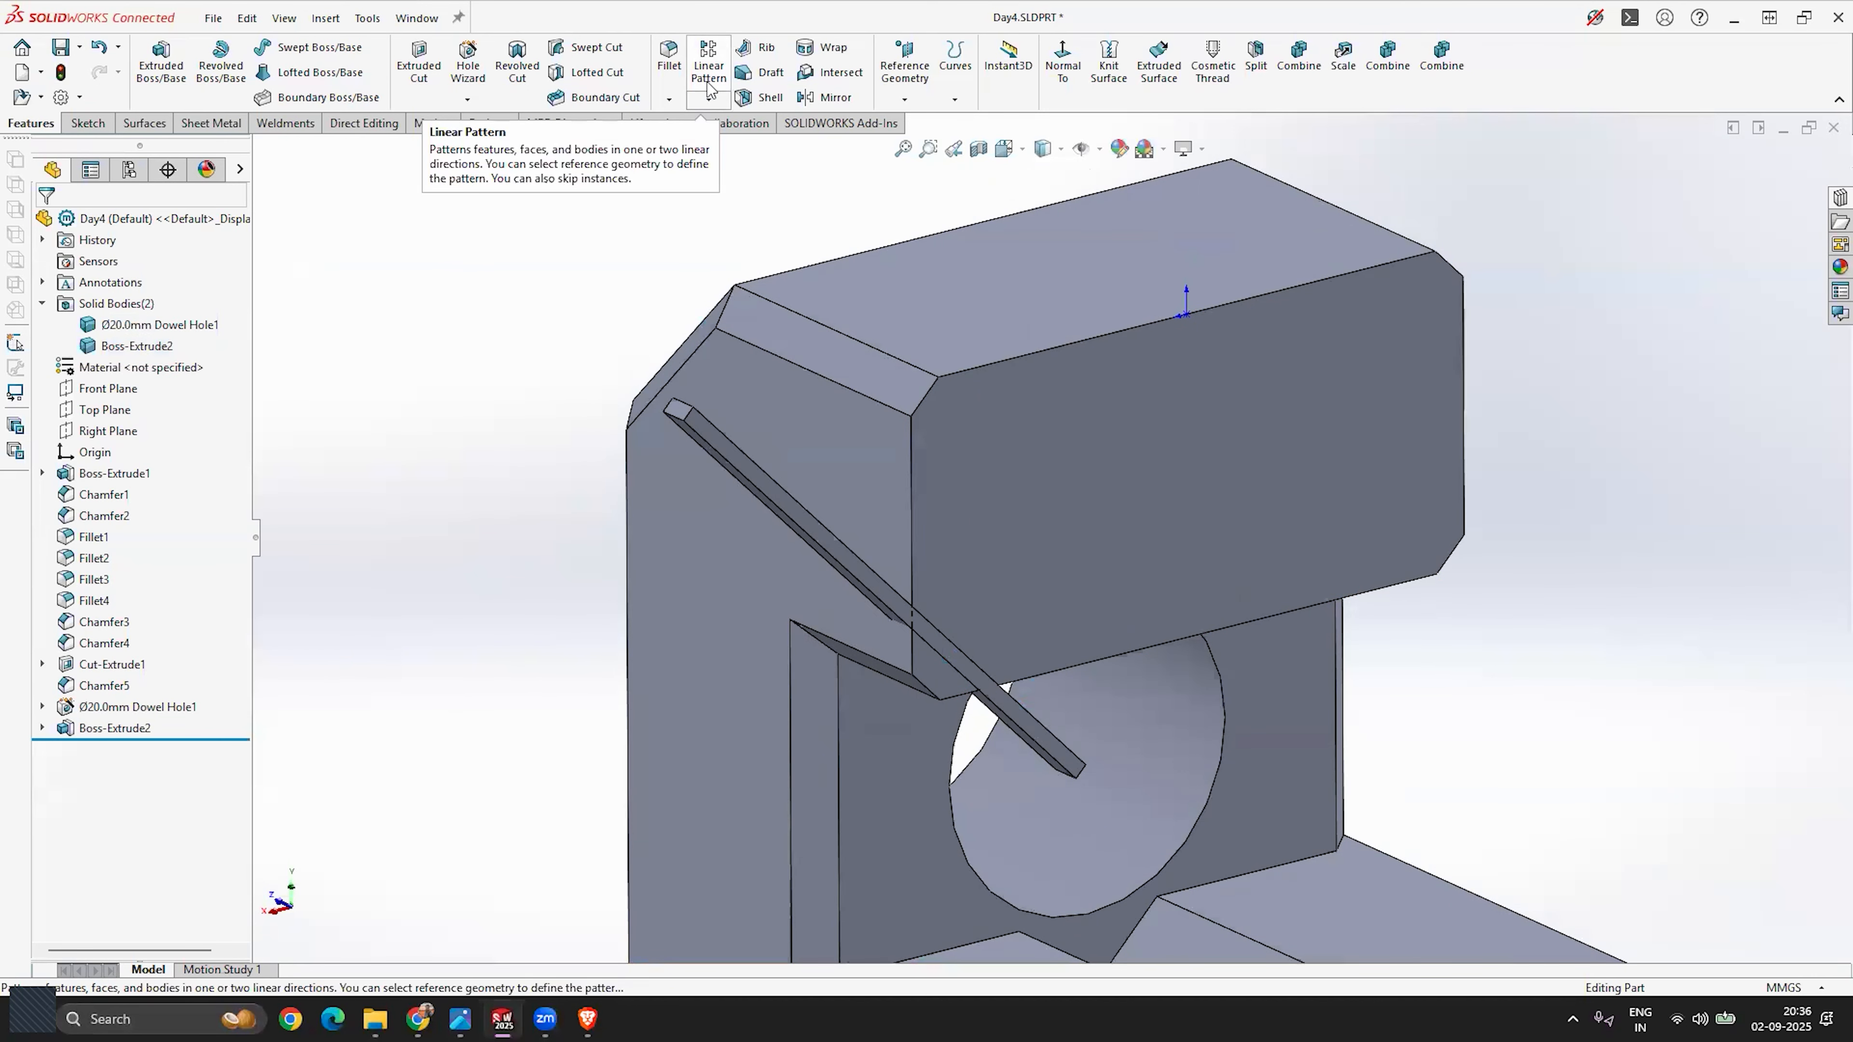
Step: Start a linear pattern of the slanted bar body along the lower front edge of the block's head
{"action": "left_click", "coordinate": [708, 100]}
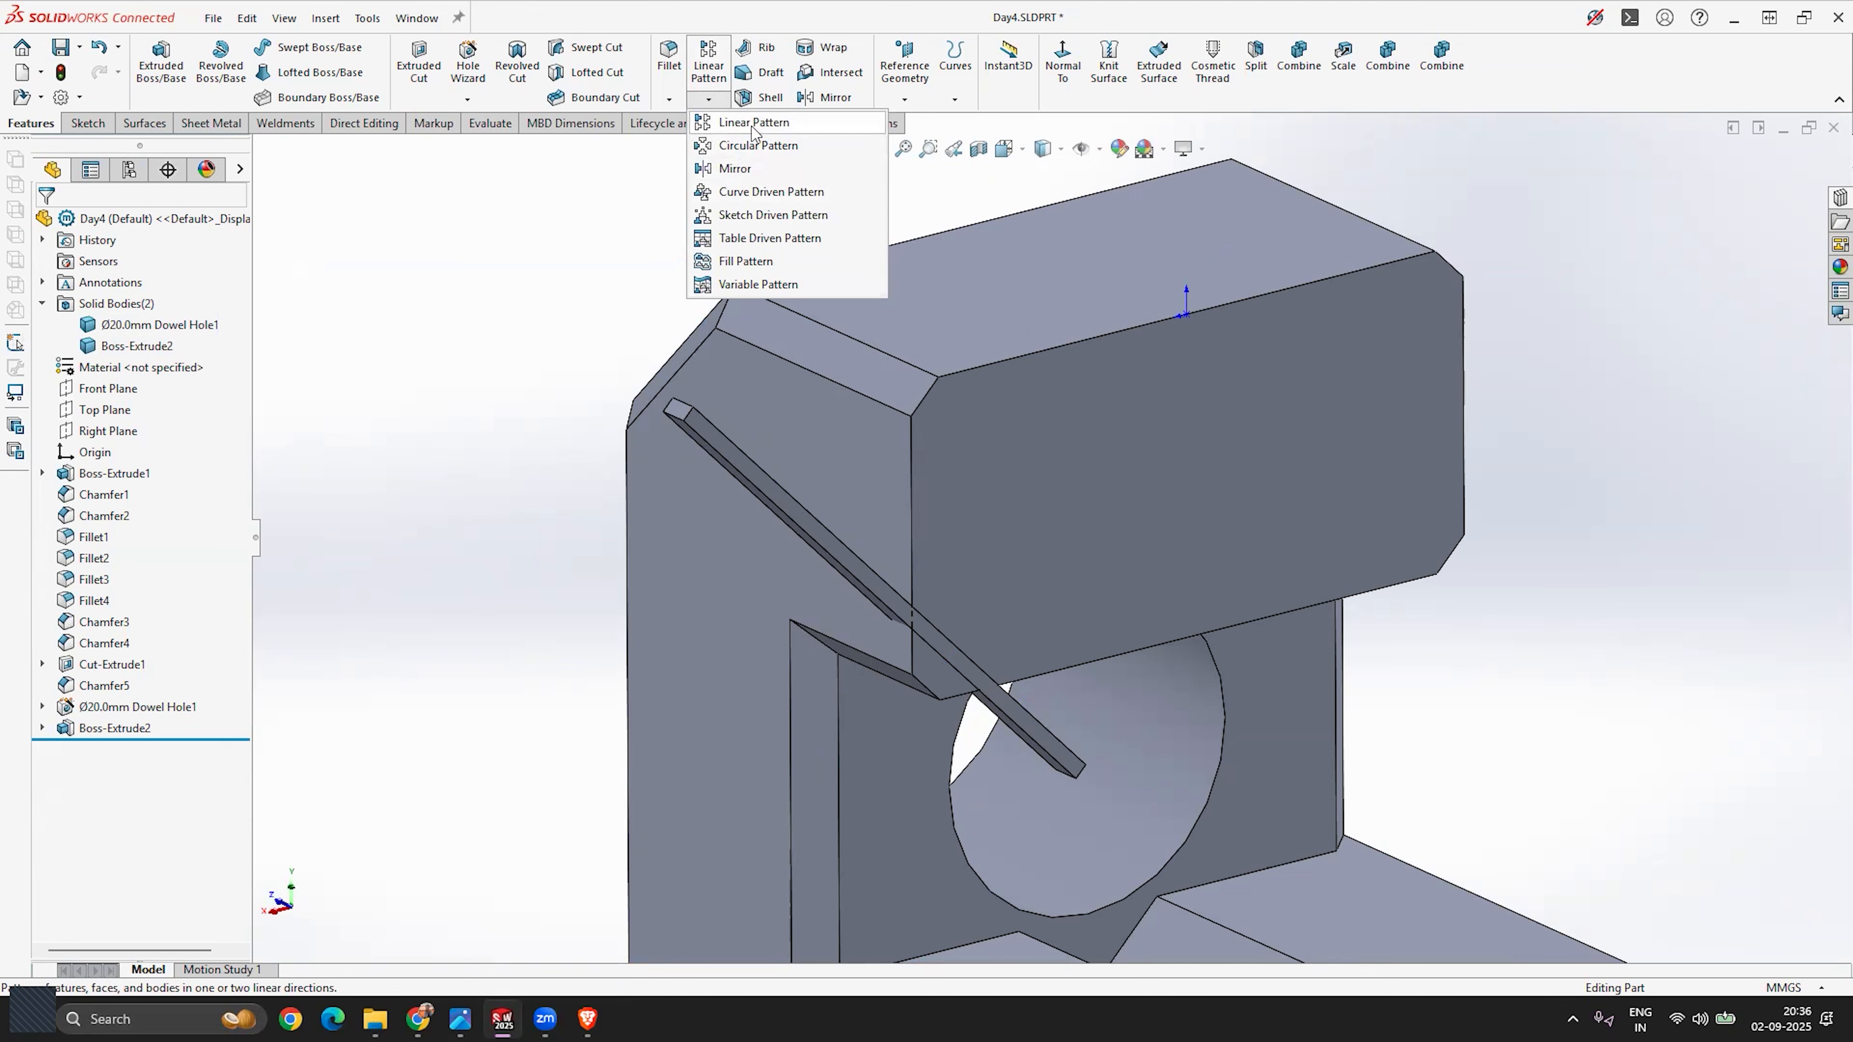
{"action": "left_click", "coordinate": [708, 100]}
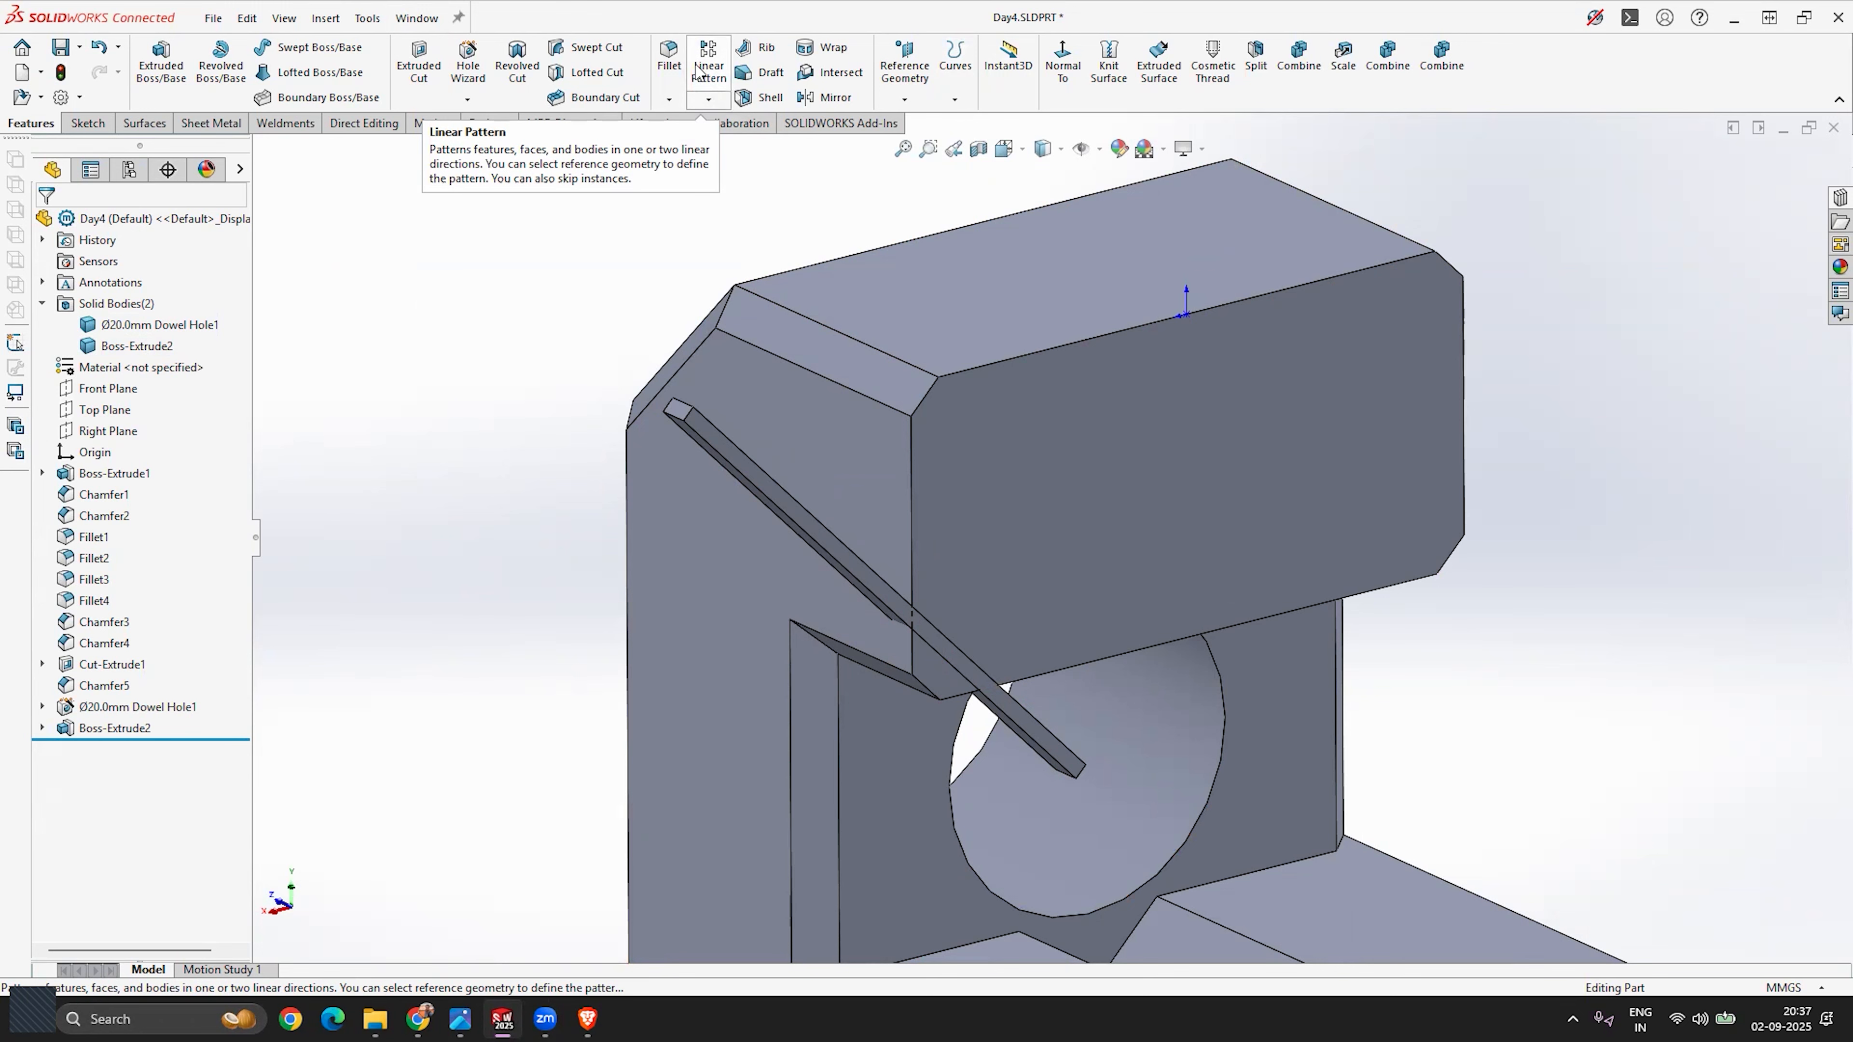
{"action": "left_click", "coordinate": [709, 100]}
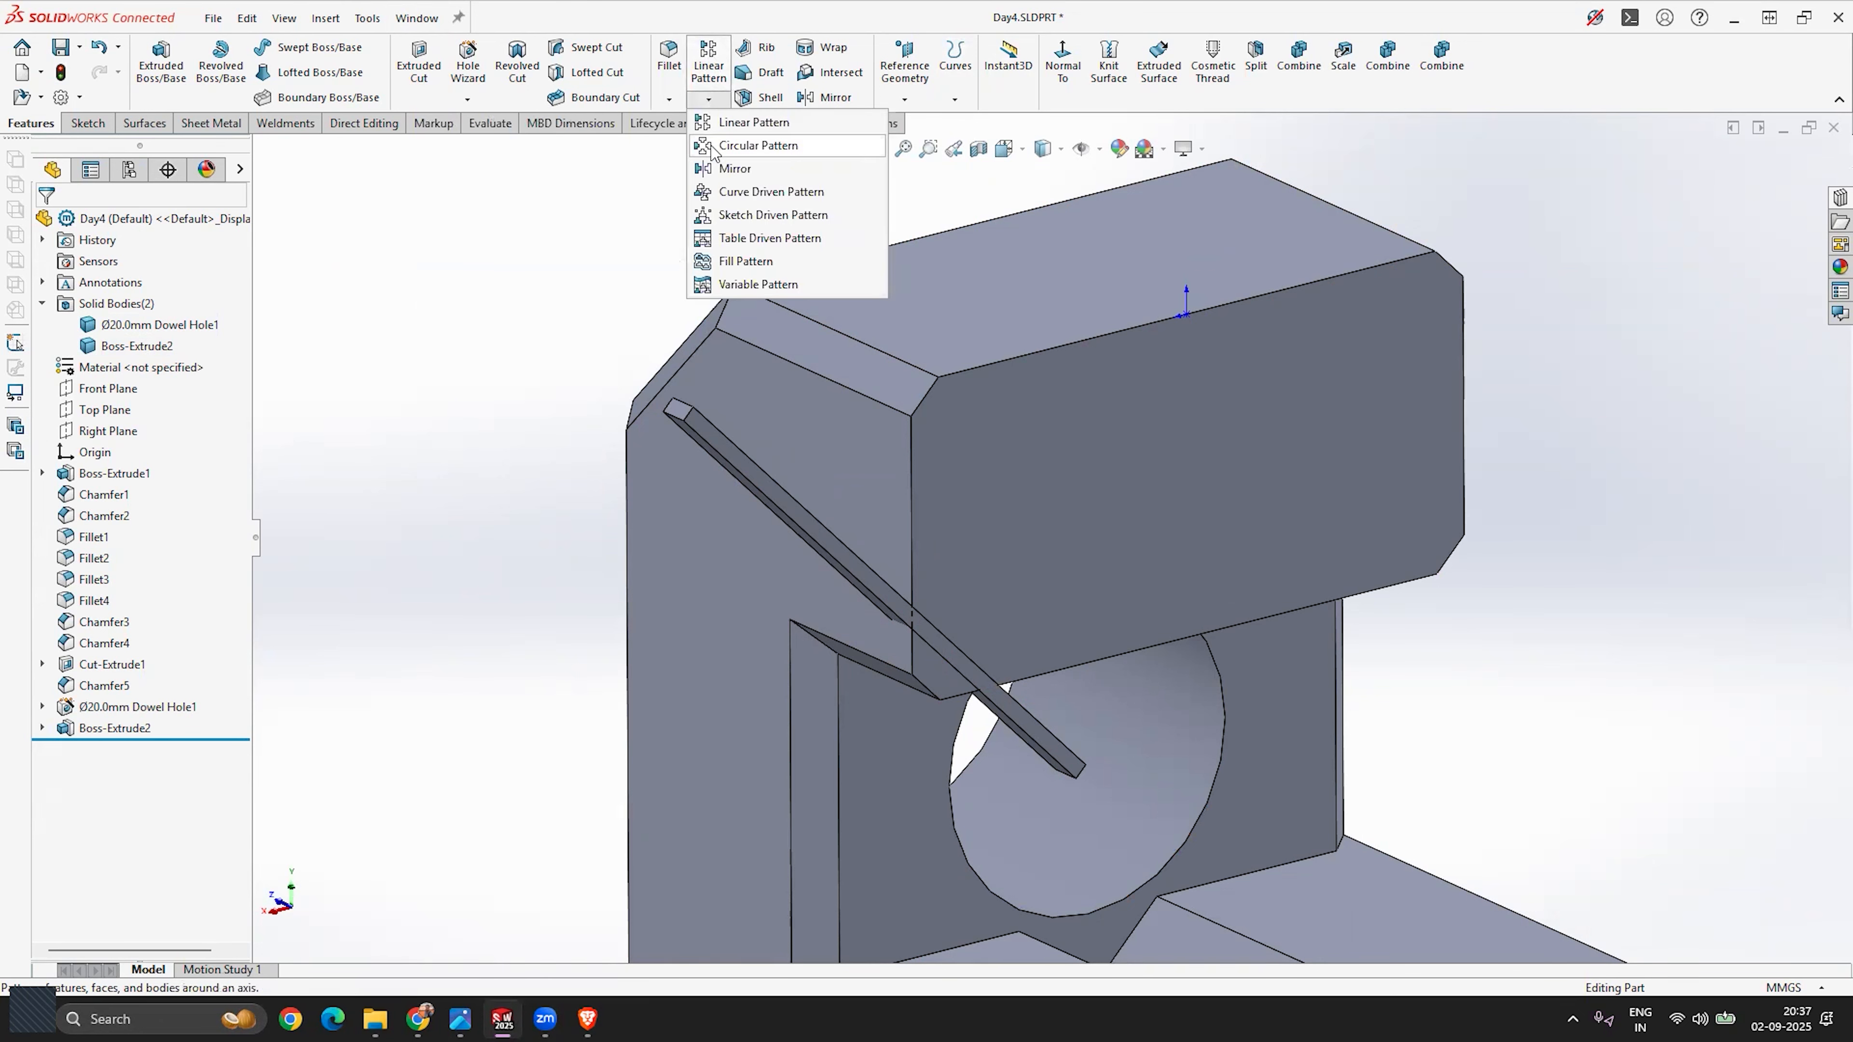
{"action": "left_click", "coordinate": [755, 123]}
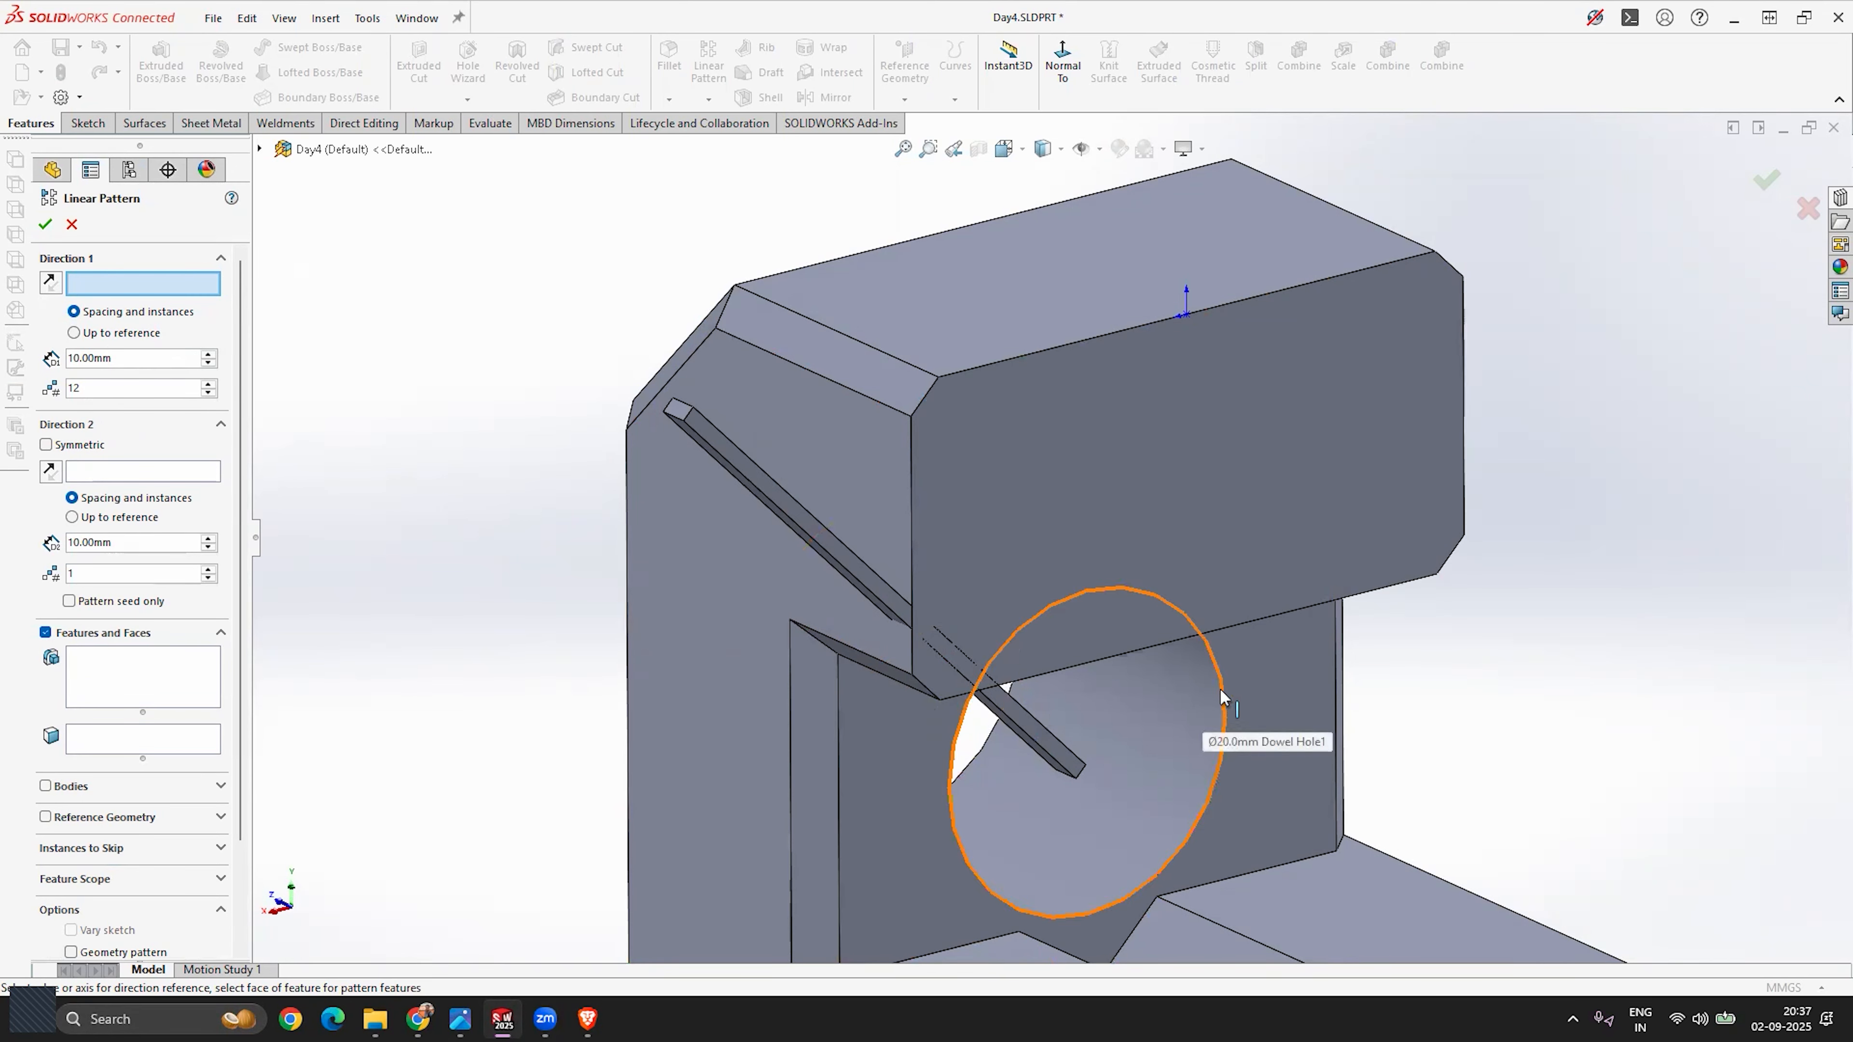
{"action": "left_click", "coordinate": [1119, 653]}
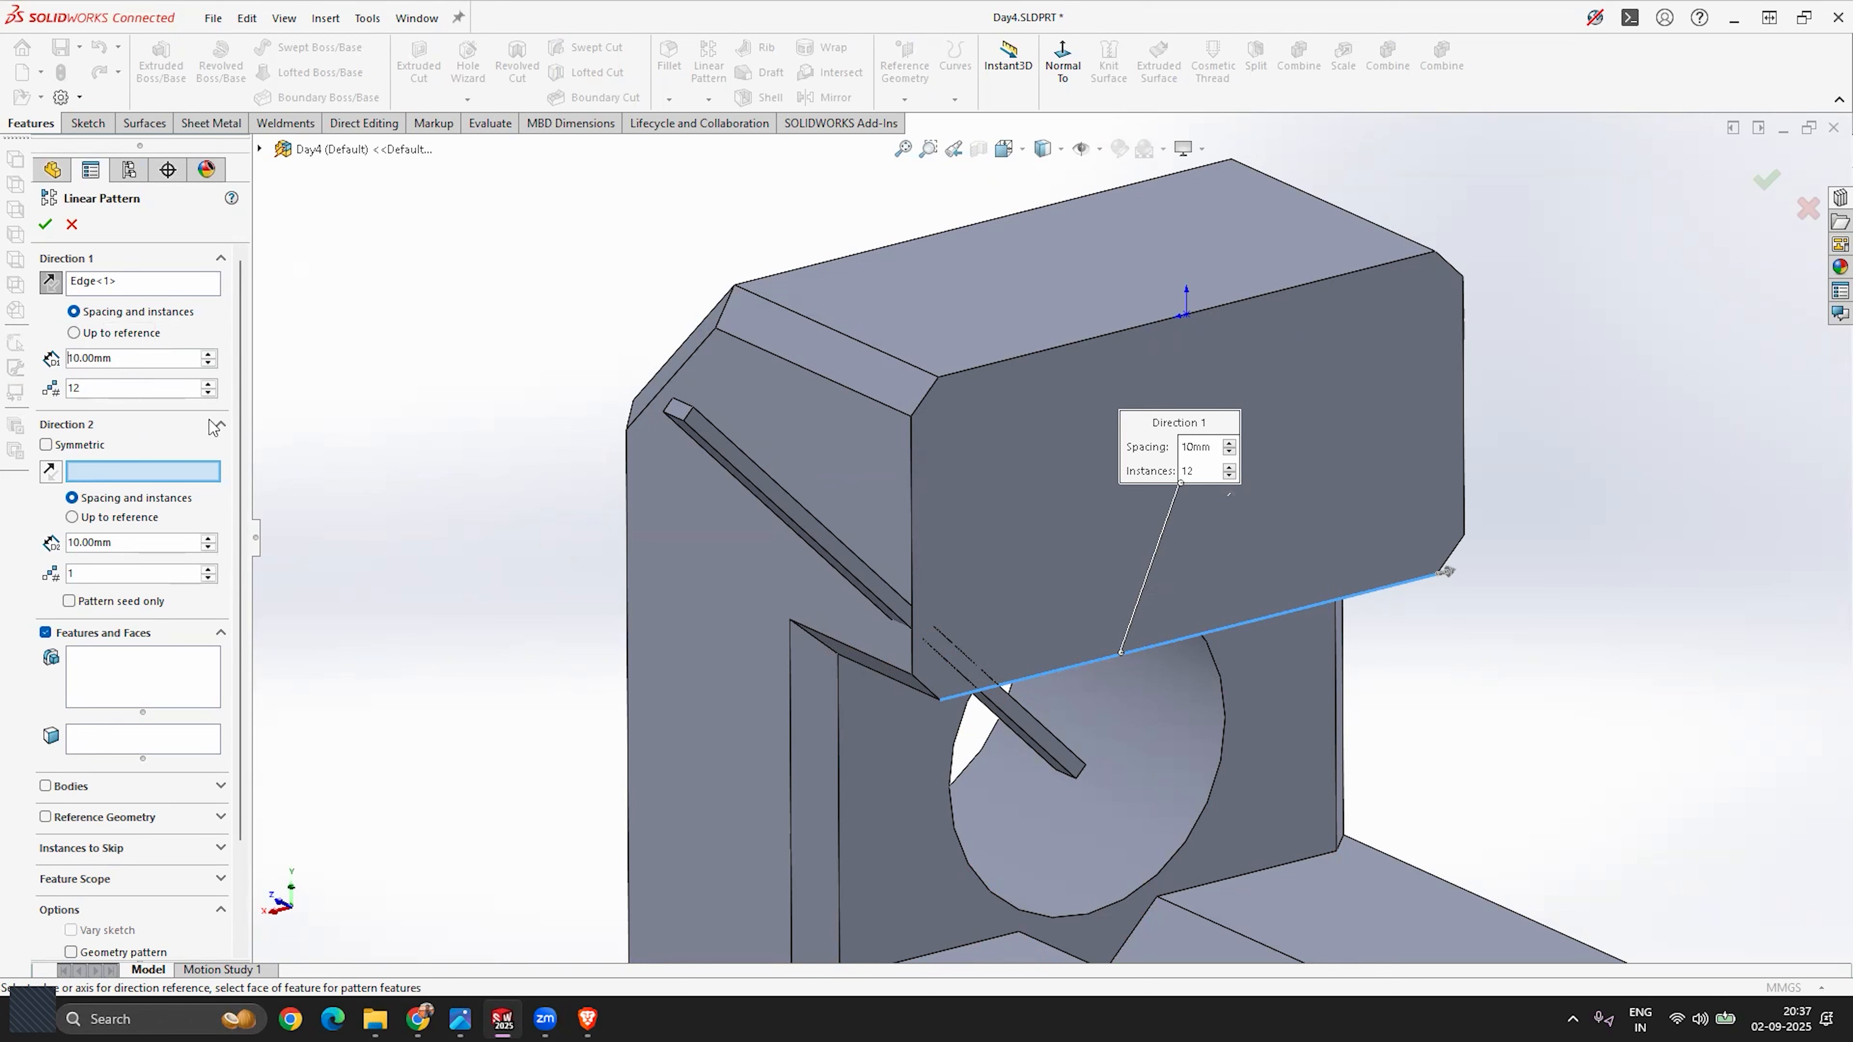
{"action": "scroll", "coordinate": [232, 591], "scroll_direction": "down", "scroll_amount": 3}
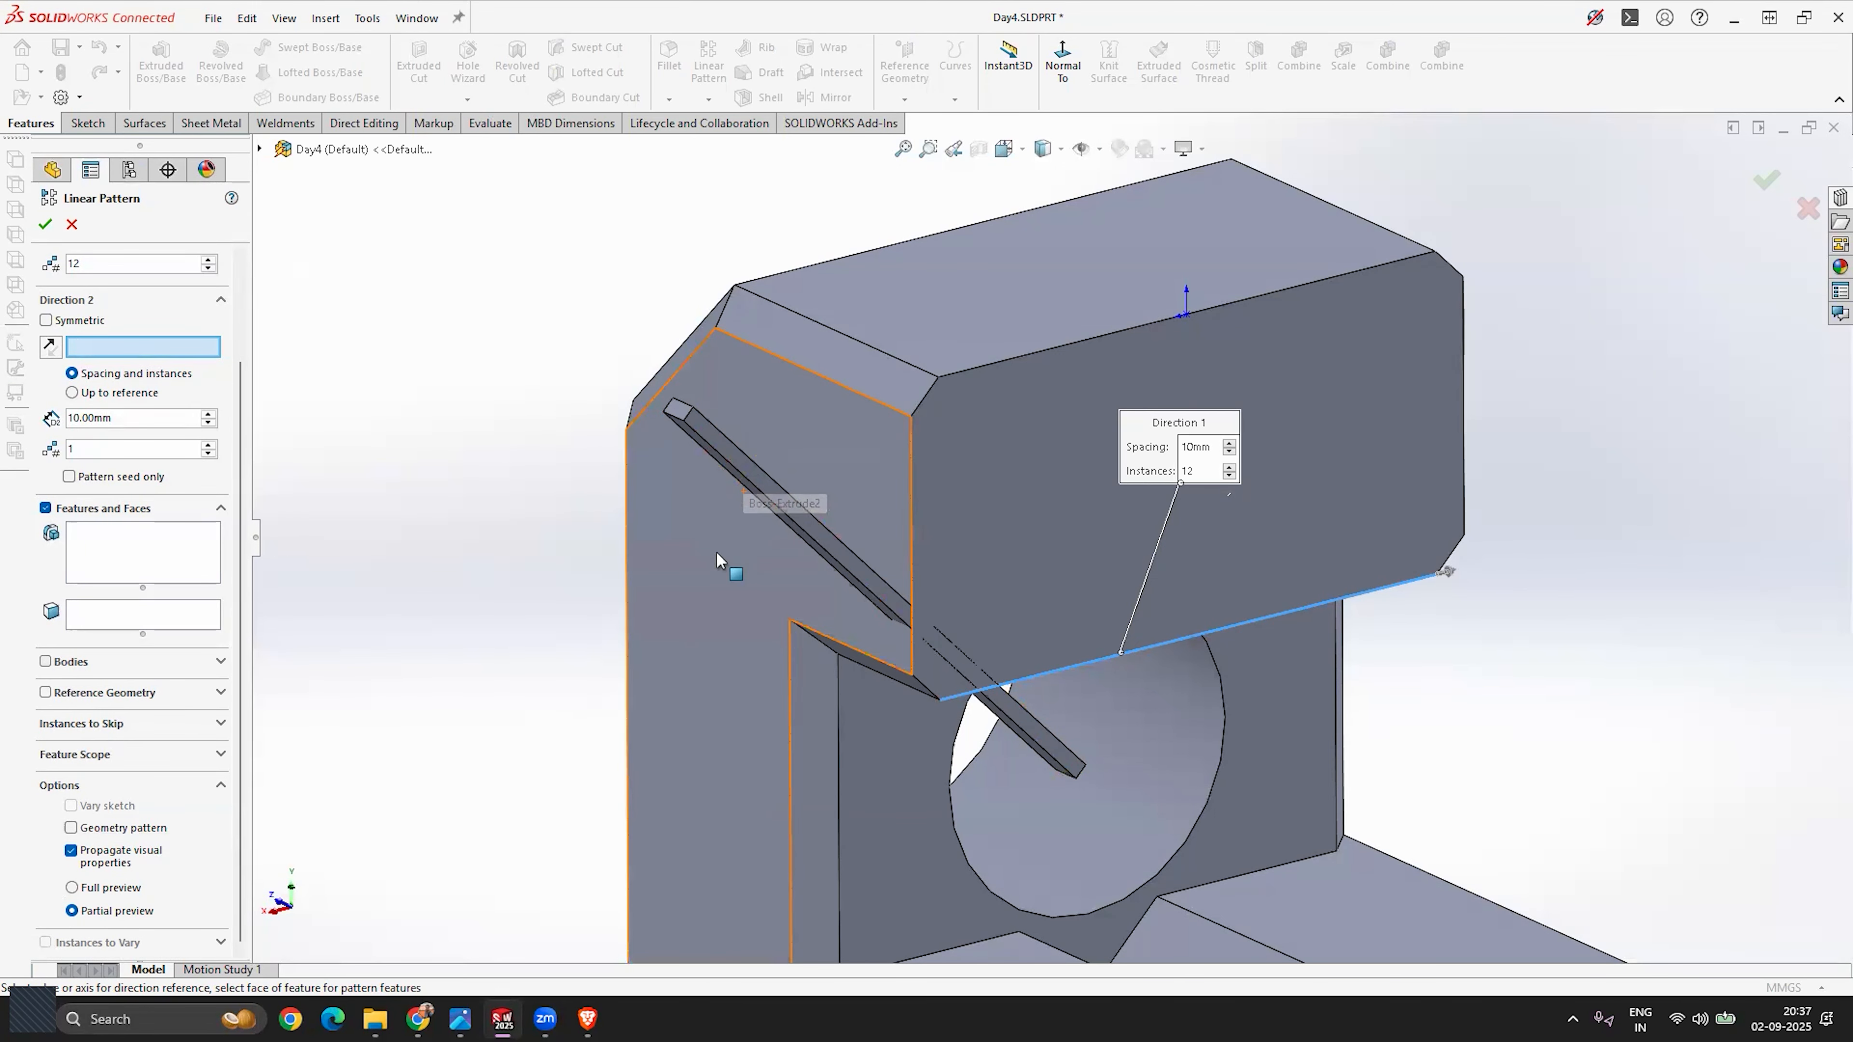
{"action": "left_click", "coordinate": [46, 662]}
{"action": "left_click", "coordinate": [729, 461]}
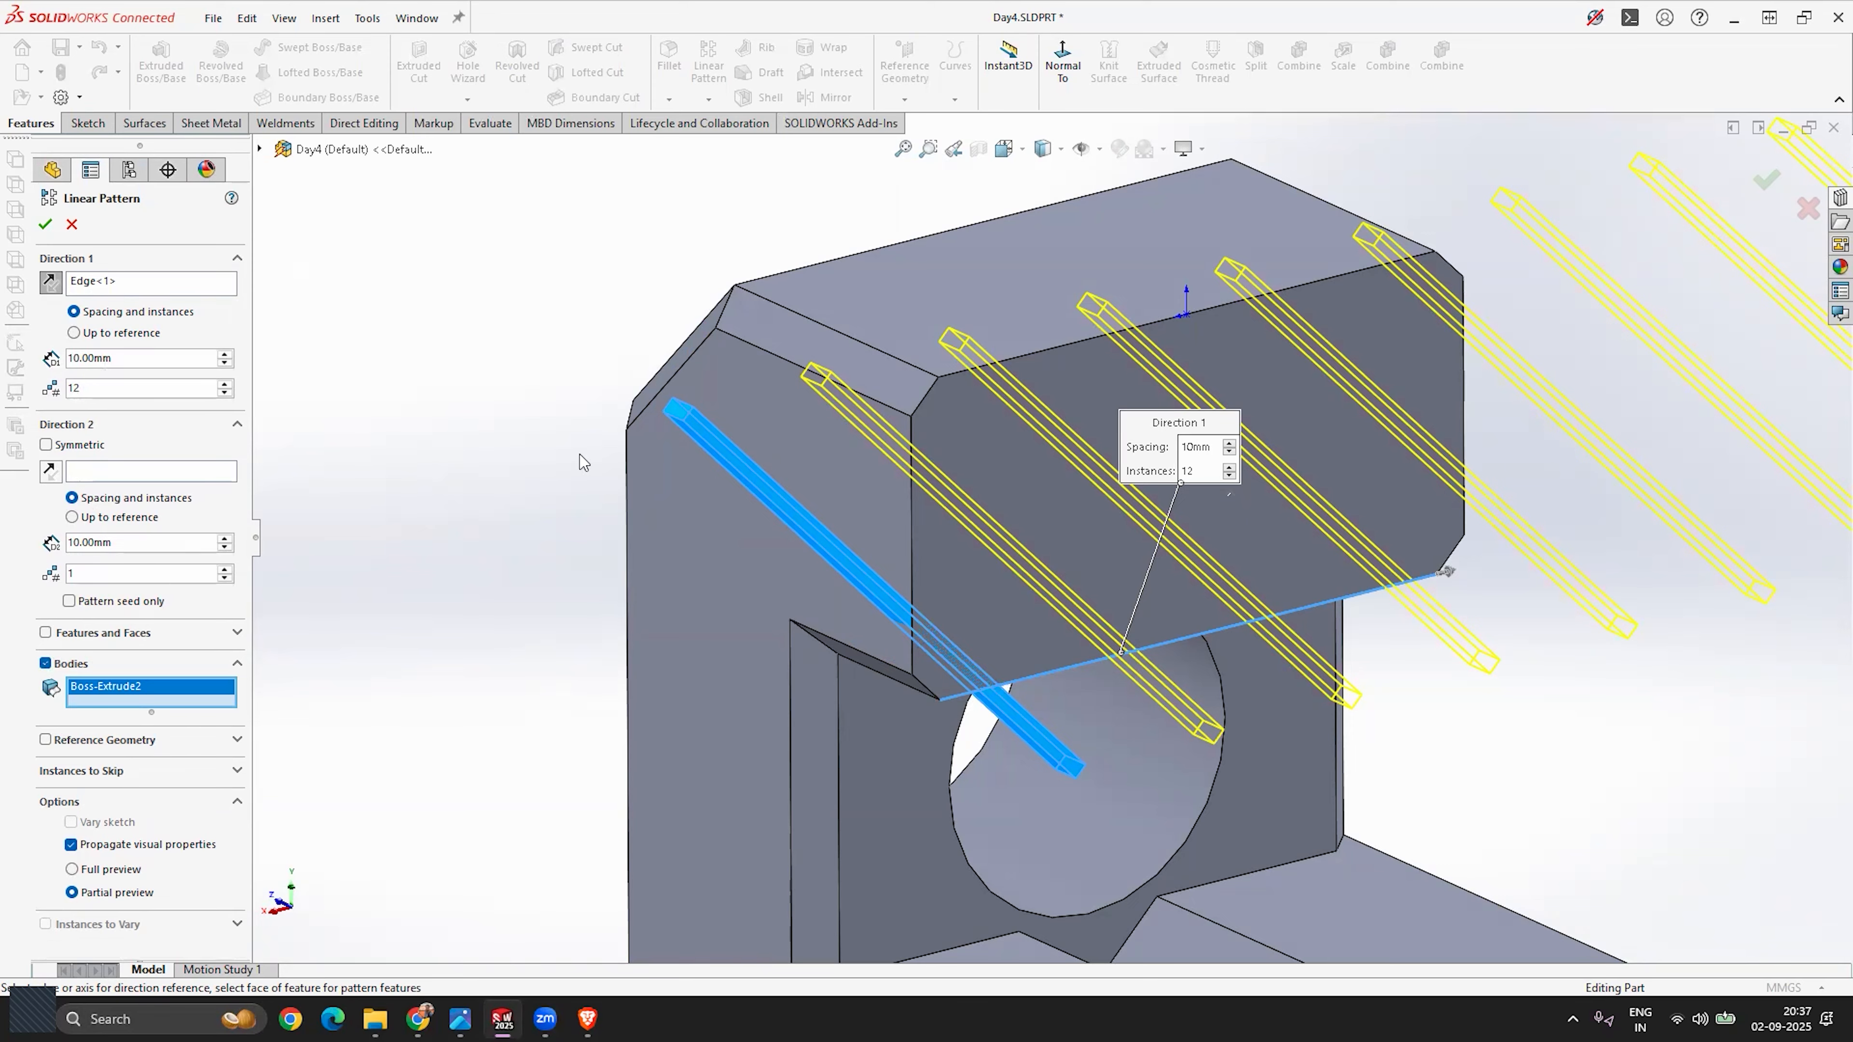
Step: Check the slanted ridge spacing in Detail A of the assignment drawing in the browser, and return to the SOLIDWORKS part
{"action": "scroll", "coordinate": [579, 455], "scroll_direction": "up", "scroll_amount": 3}
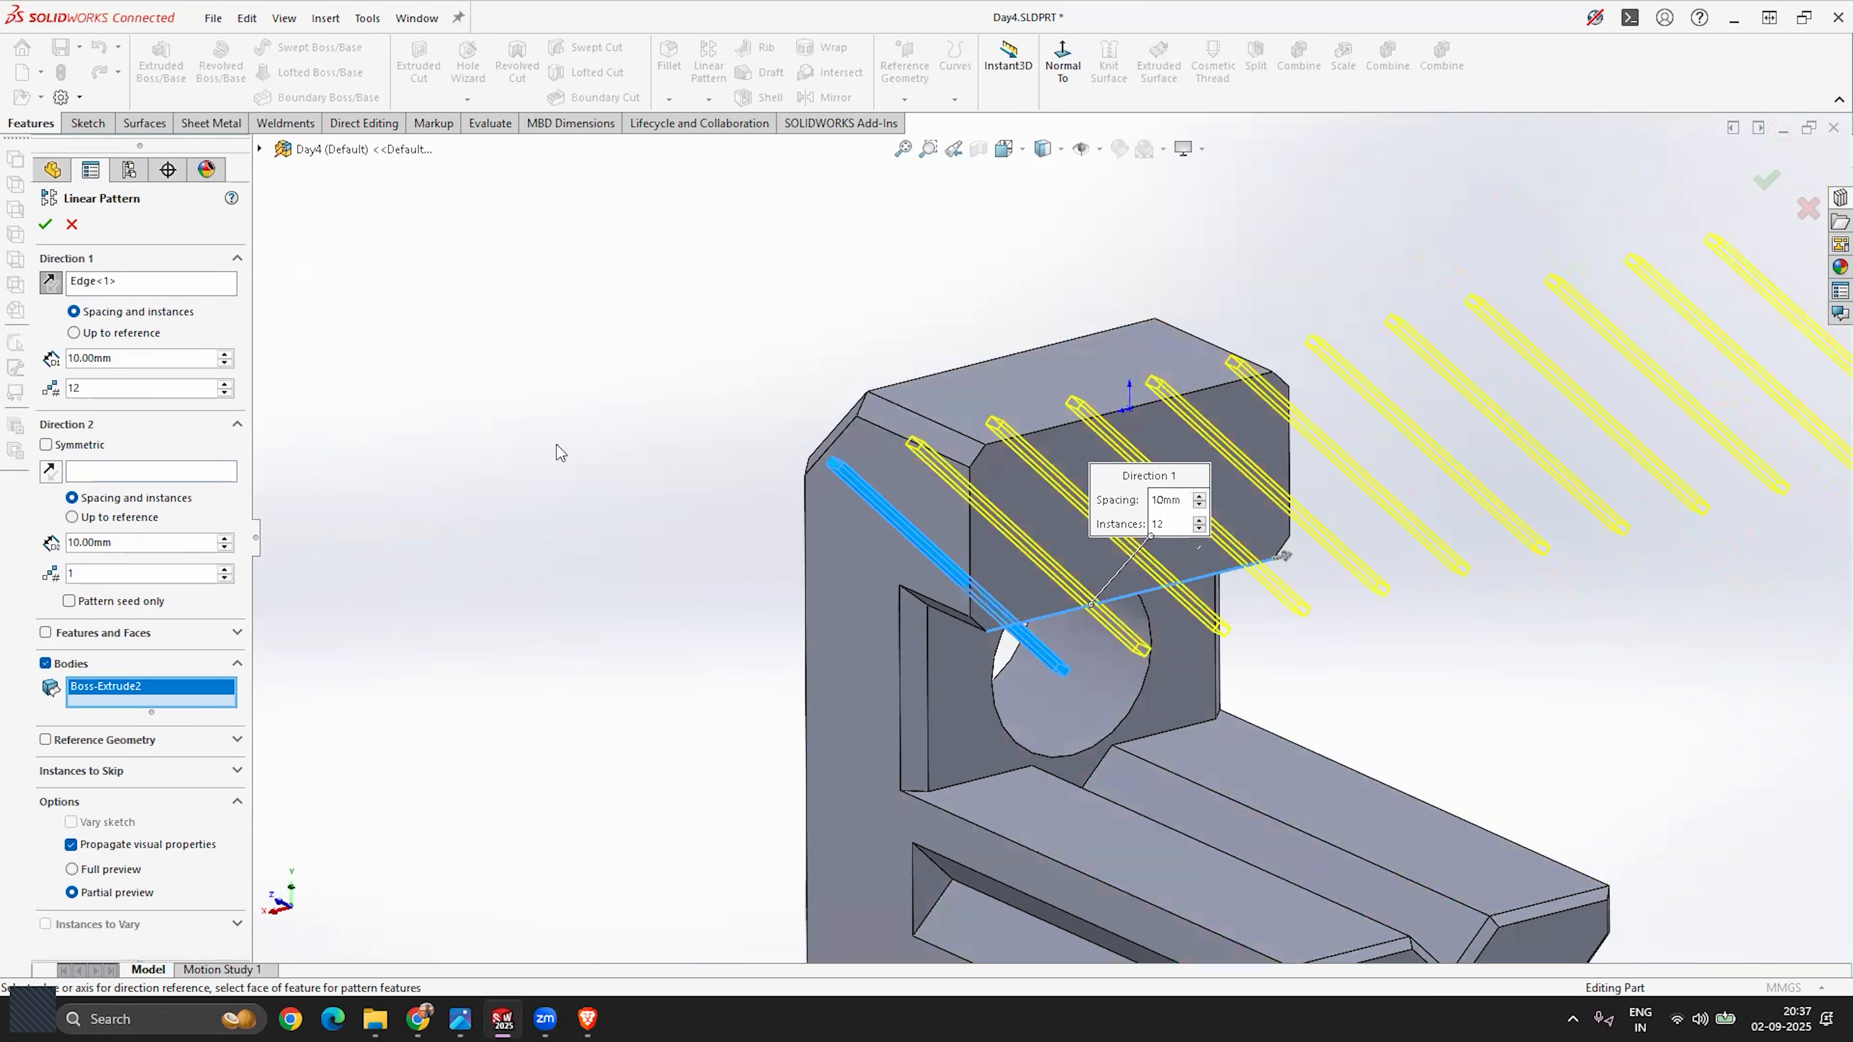
{"action": "scroll", "coordinate": [557, 446], "scroll_direction": "up", "scroll_amount": 1}
{"action": "scroll", "coordinate": [1733, 485], "scroll_direction": "down", "scroll_amount": 2}
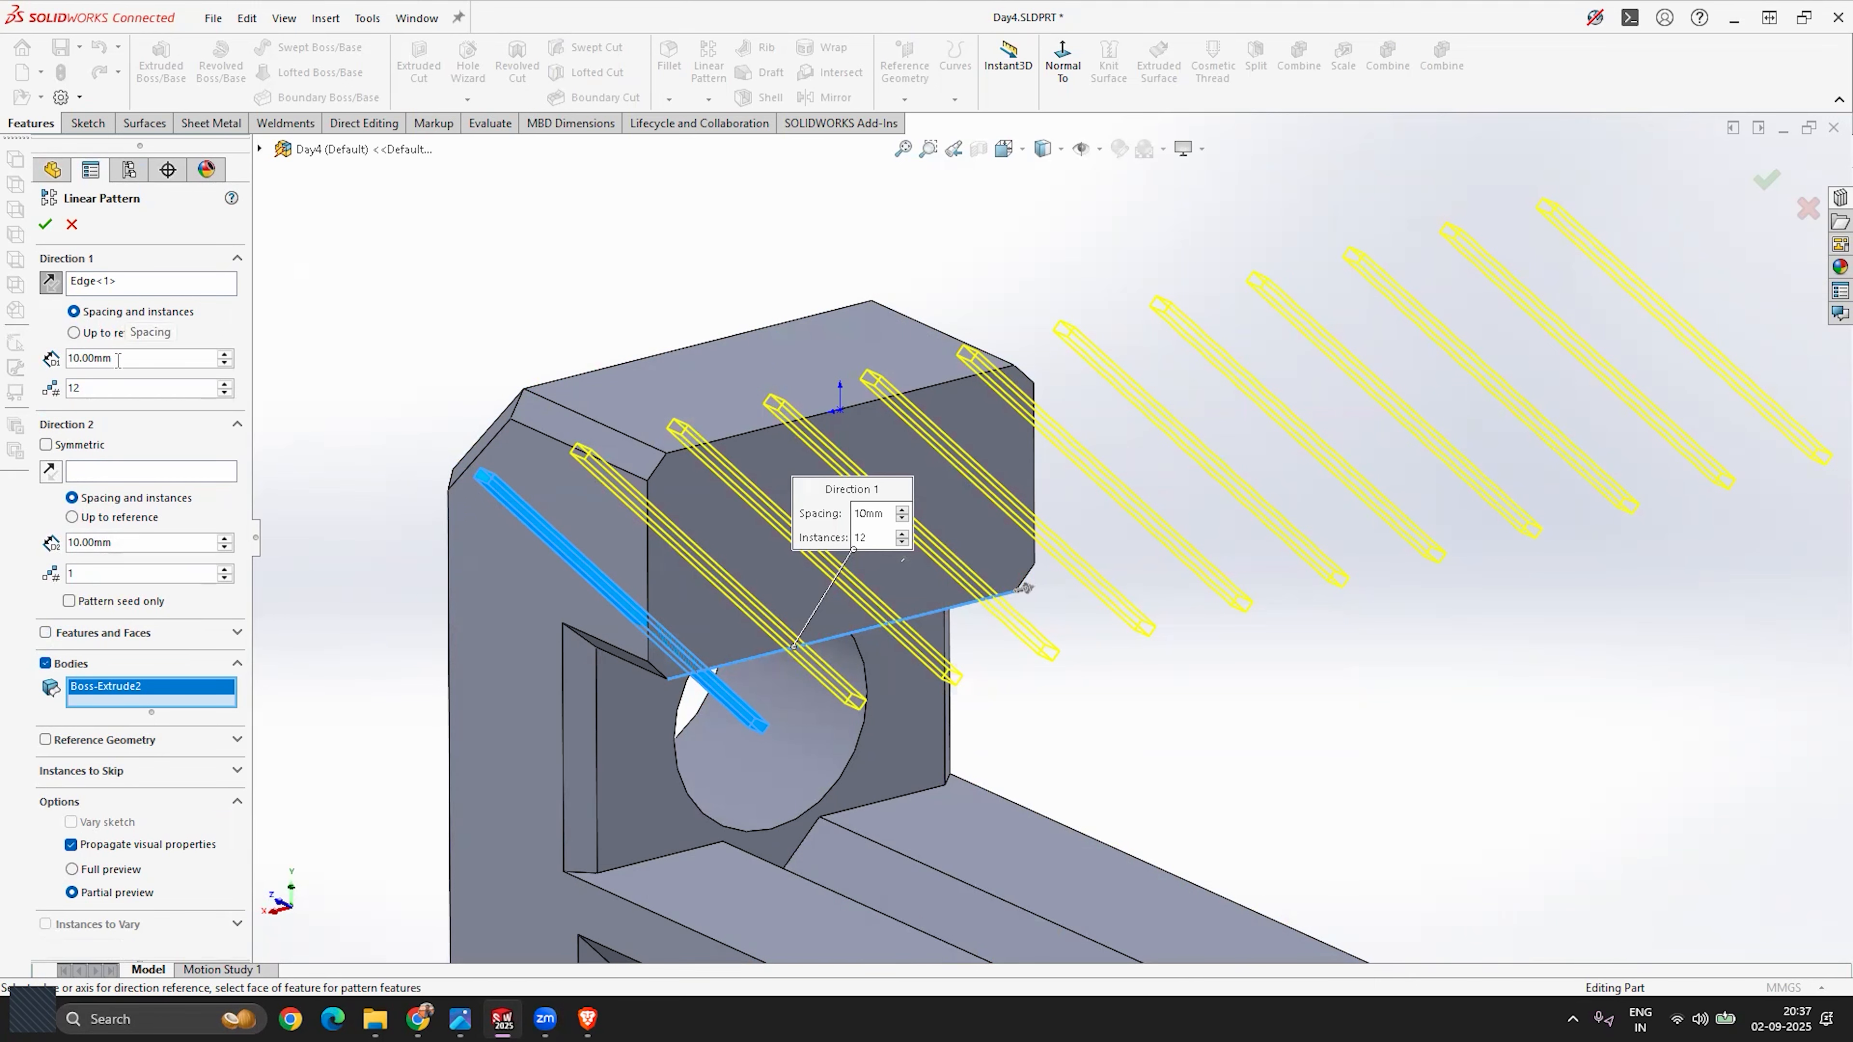
{"action": "left_click", "coordinate": [587, 1019]}
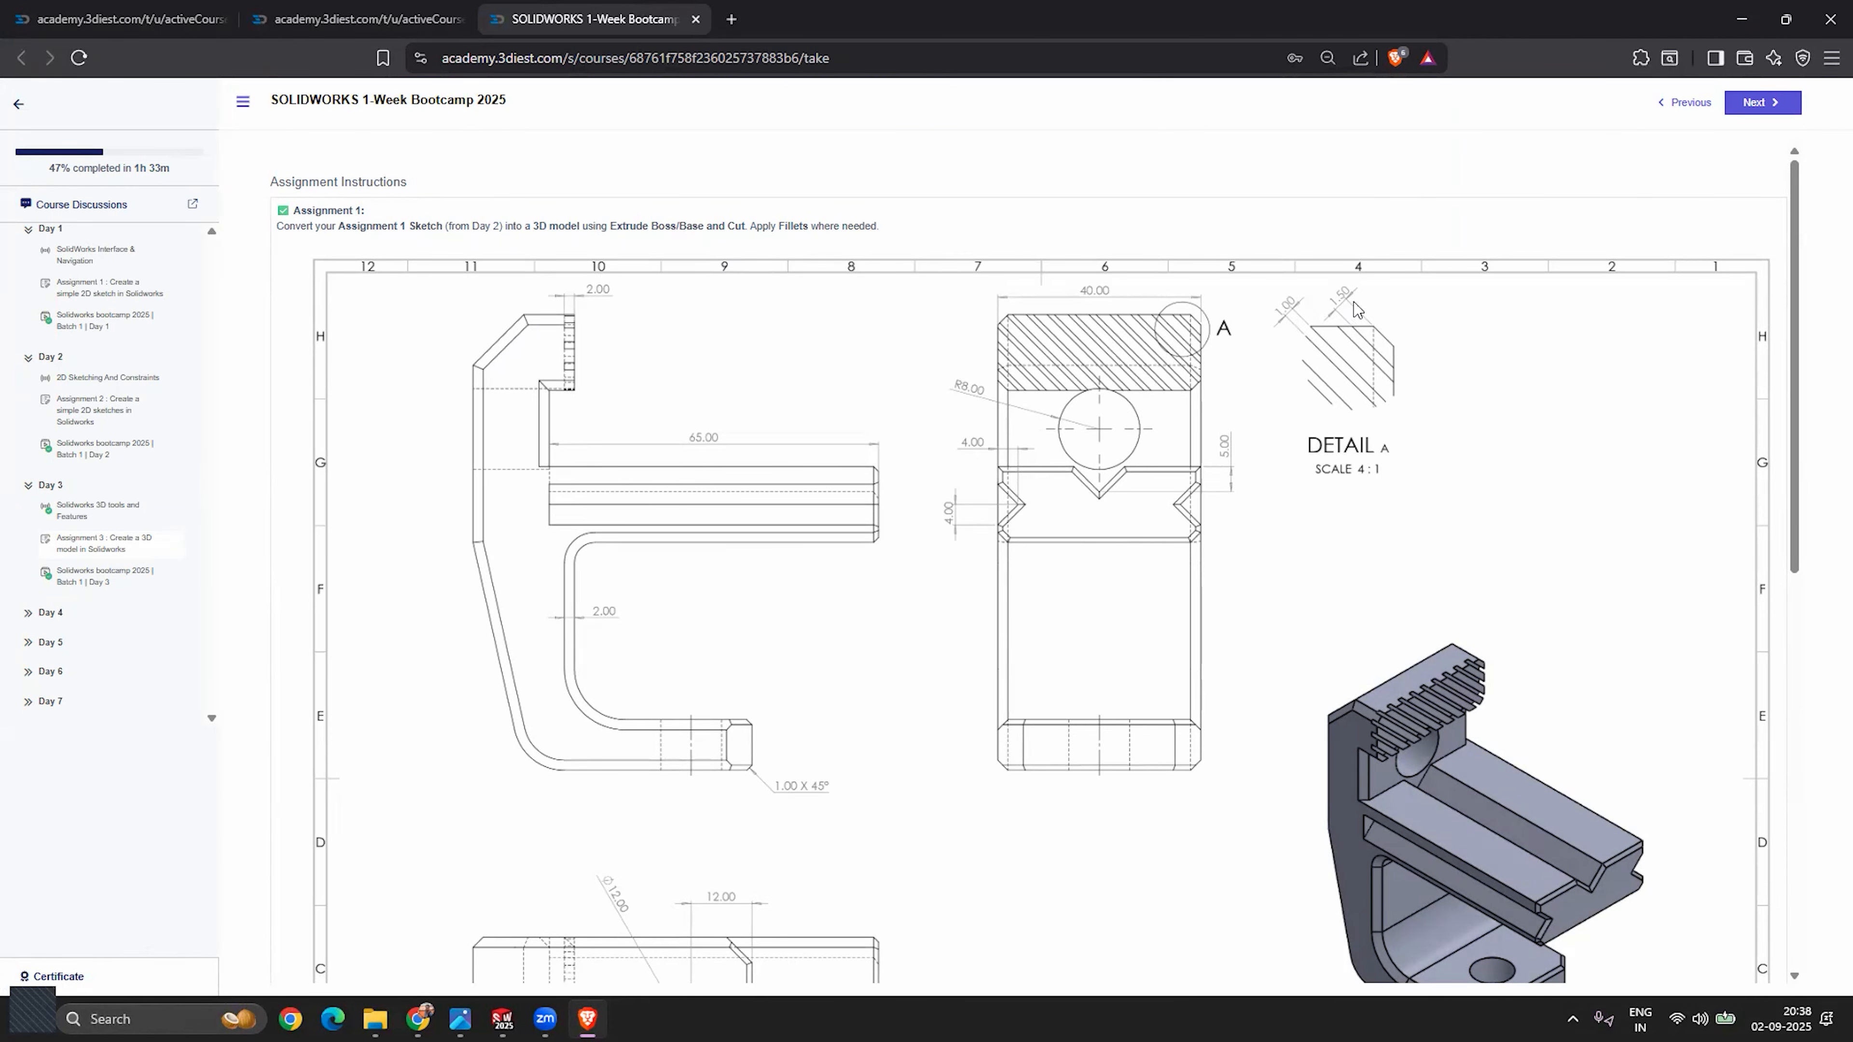
{"action": "left_click", "coordinate": [1741, 19]}
Step: Set the number of instances of the bar pattern in Direction 1 to 2
{"action": "left_click", "coordinate": [88, 382]}
{"action": "left_click_drag", "start_coordinate": [101, 387], "coordinate": [67, 388]}
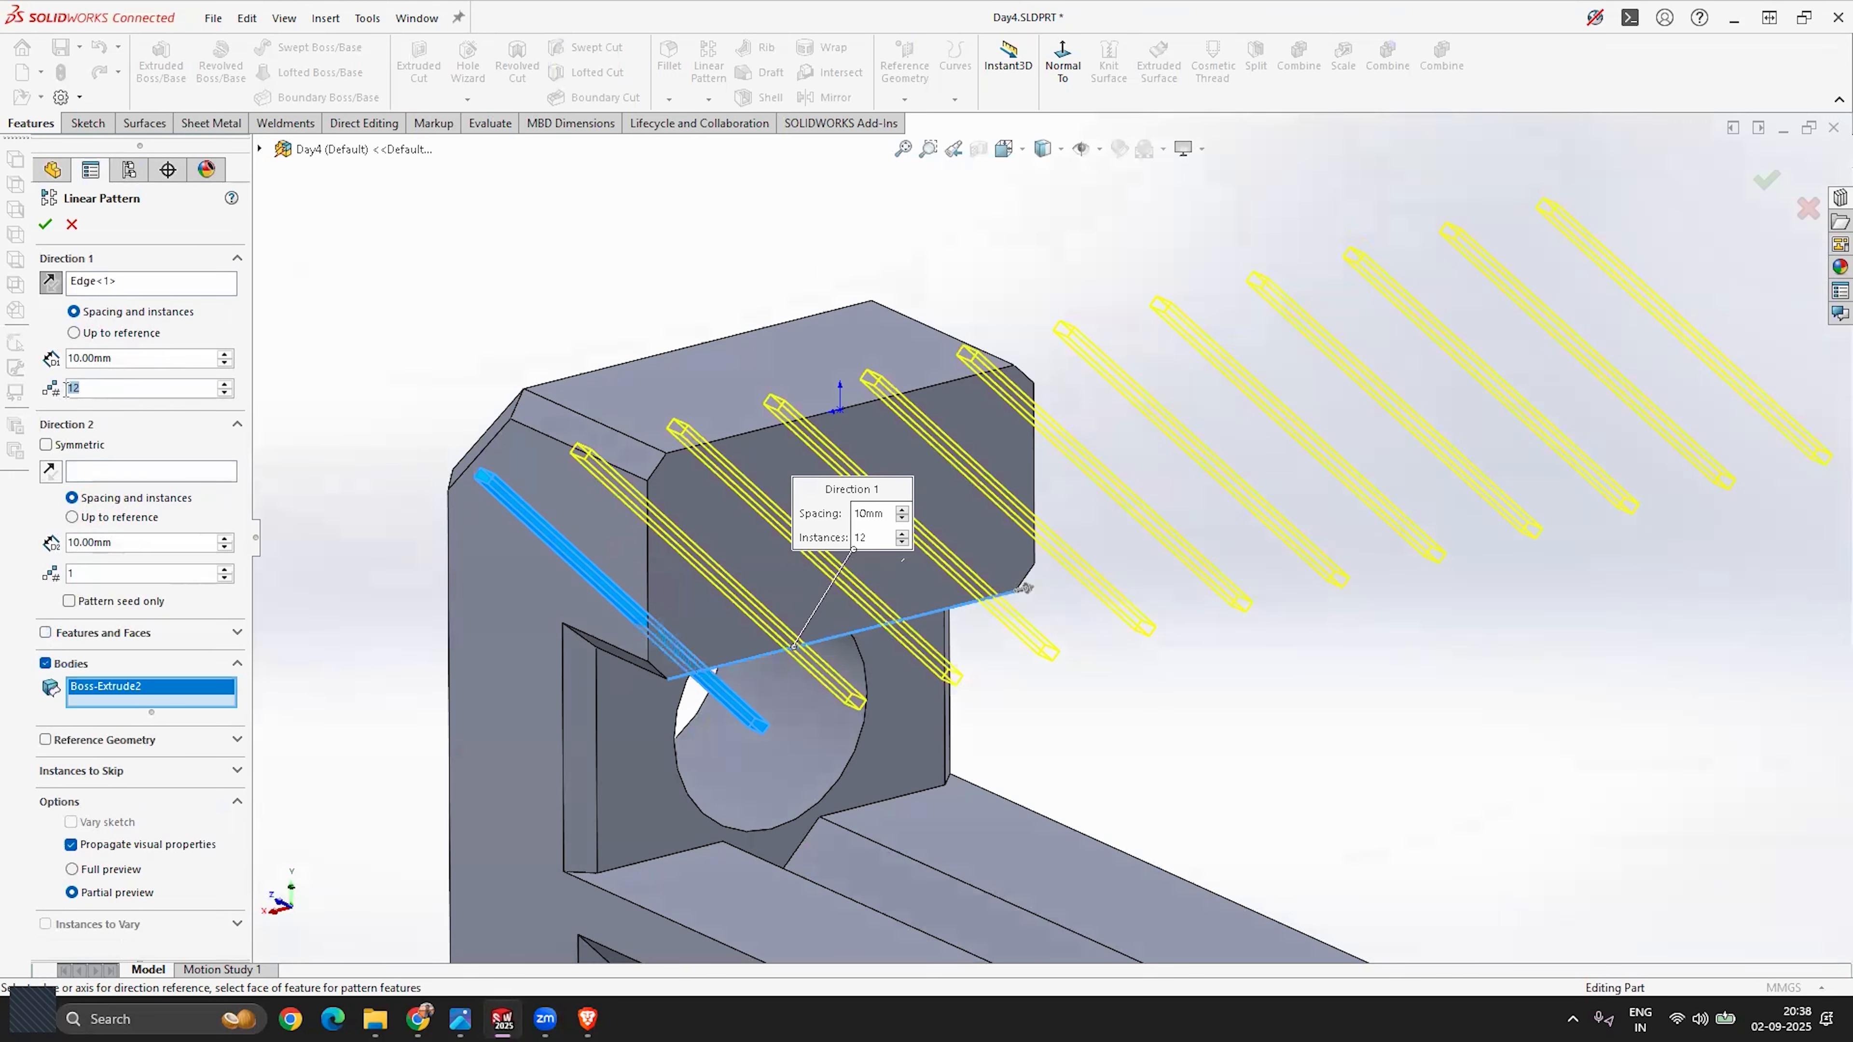
{"action": "type", "text": "2"}
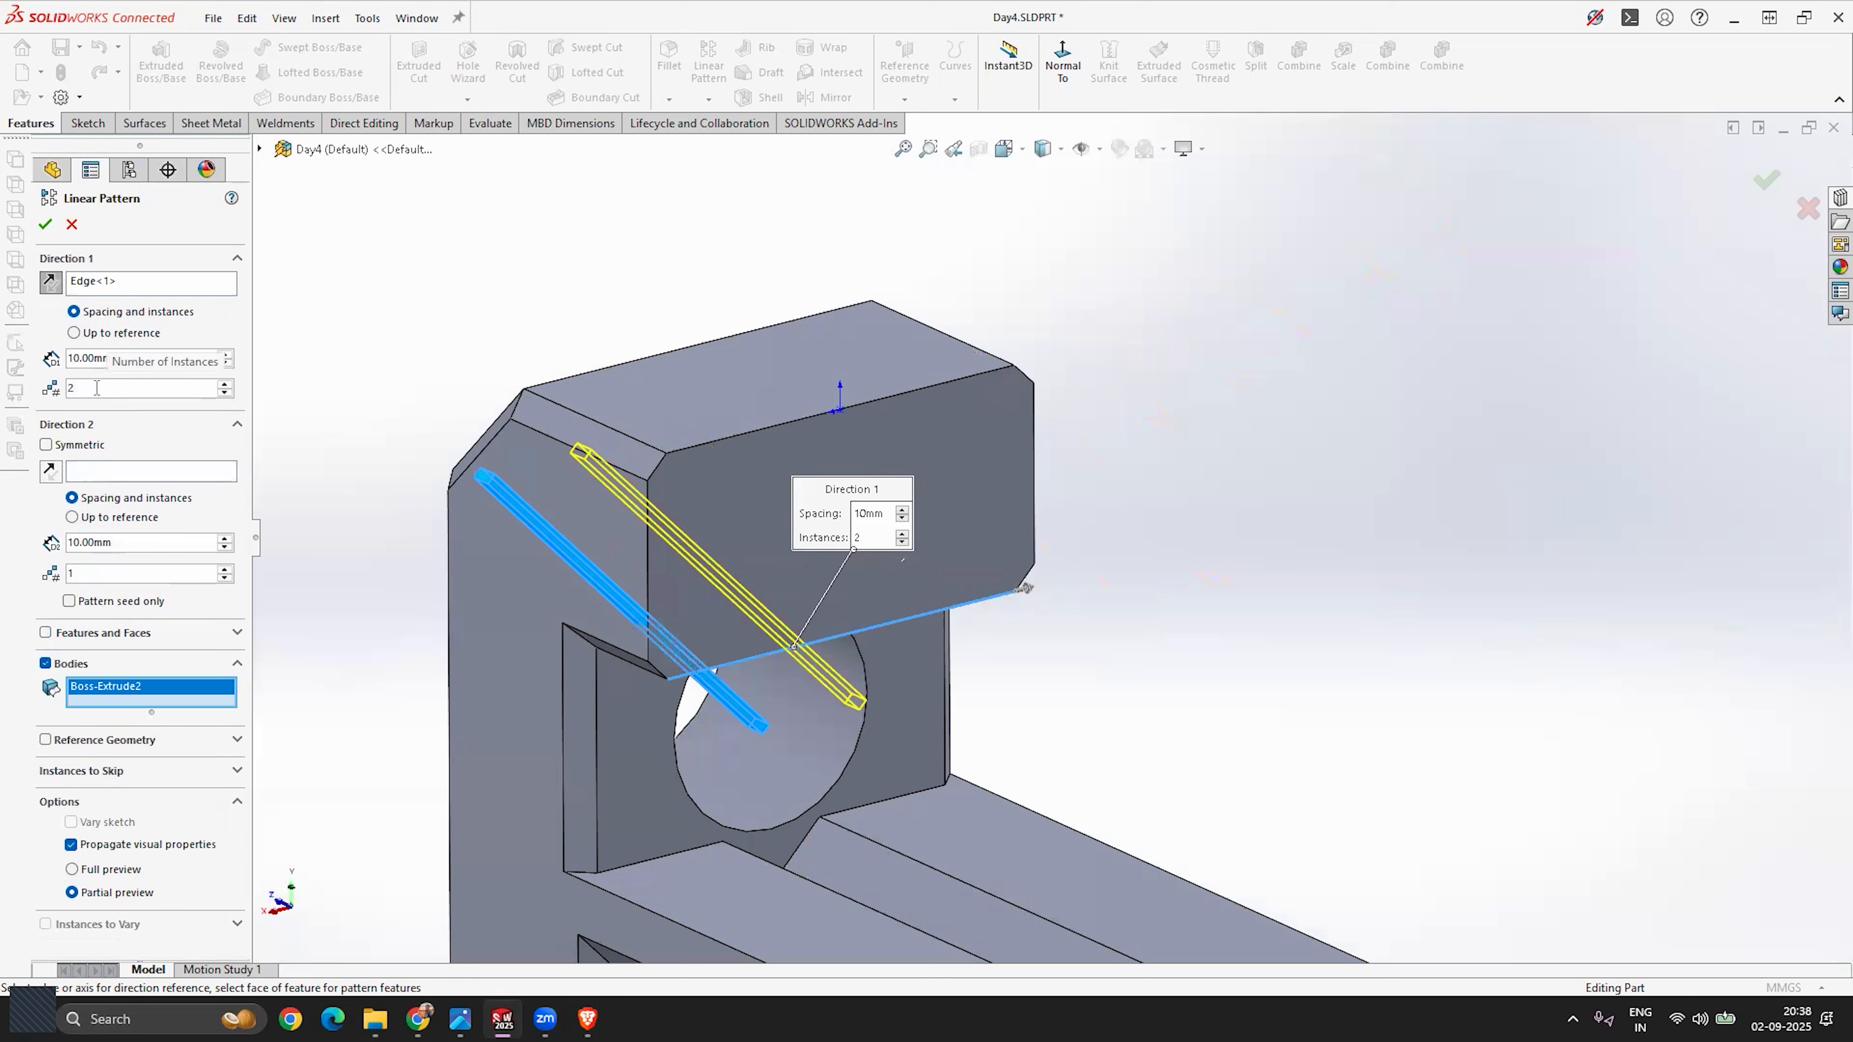
{"action": "key", "text": "Return"}
Step: Set the bar pattern's Direction 1 spacing to 2.5 mm with 12 instances
{"action": "double_click", "coordinate": [77, 357]}
{"action": "type", "text": "2.5"}
{"action": "key", "text": "Return"}
{"action": "left_click", "coordinate": [85, 384]}
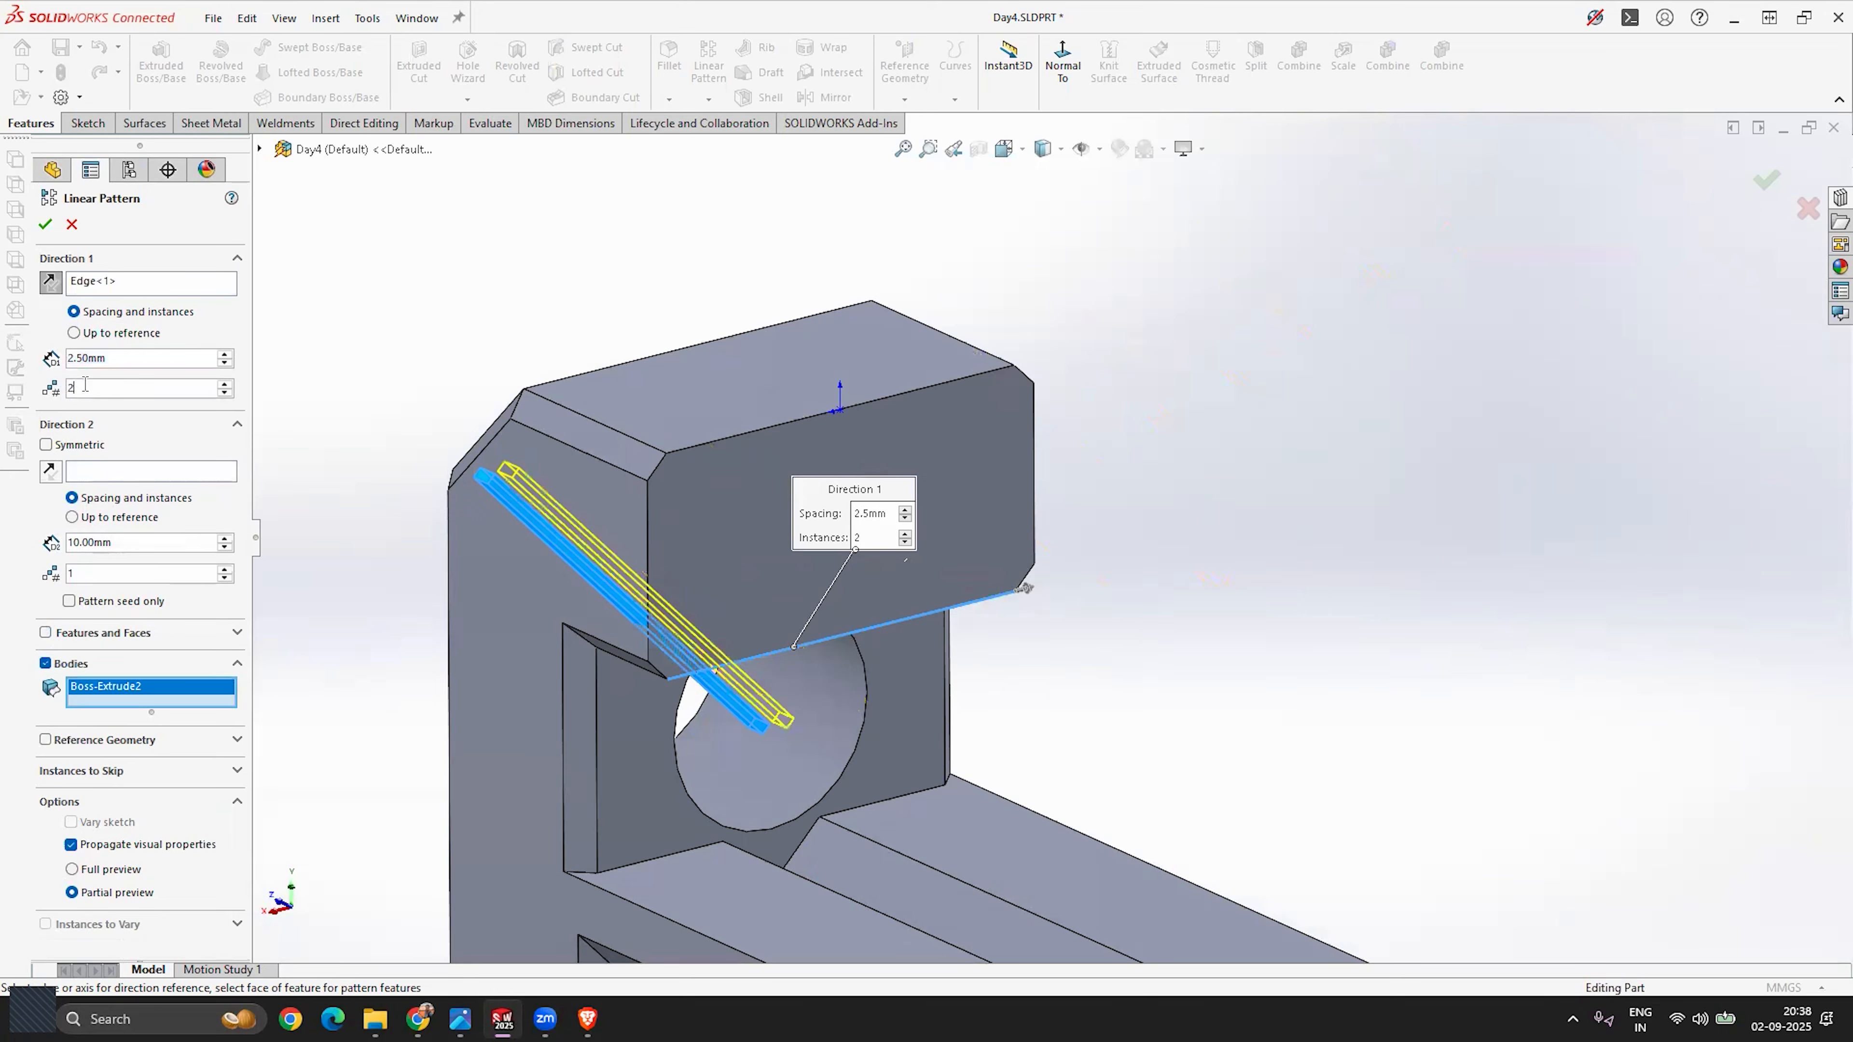
{"action": "type", "text": "12"}
{"action": "key", "text": "Return"}
{"action": "middle_click_drag", "start_coordinate": [501, 371], "coordinate": [561, 241]}
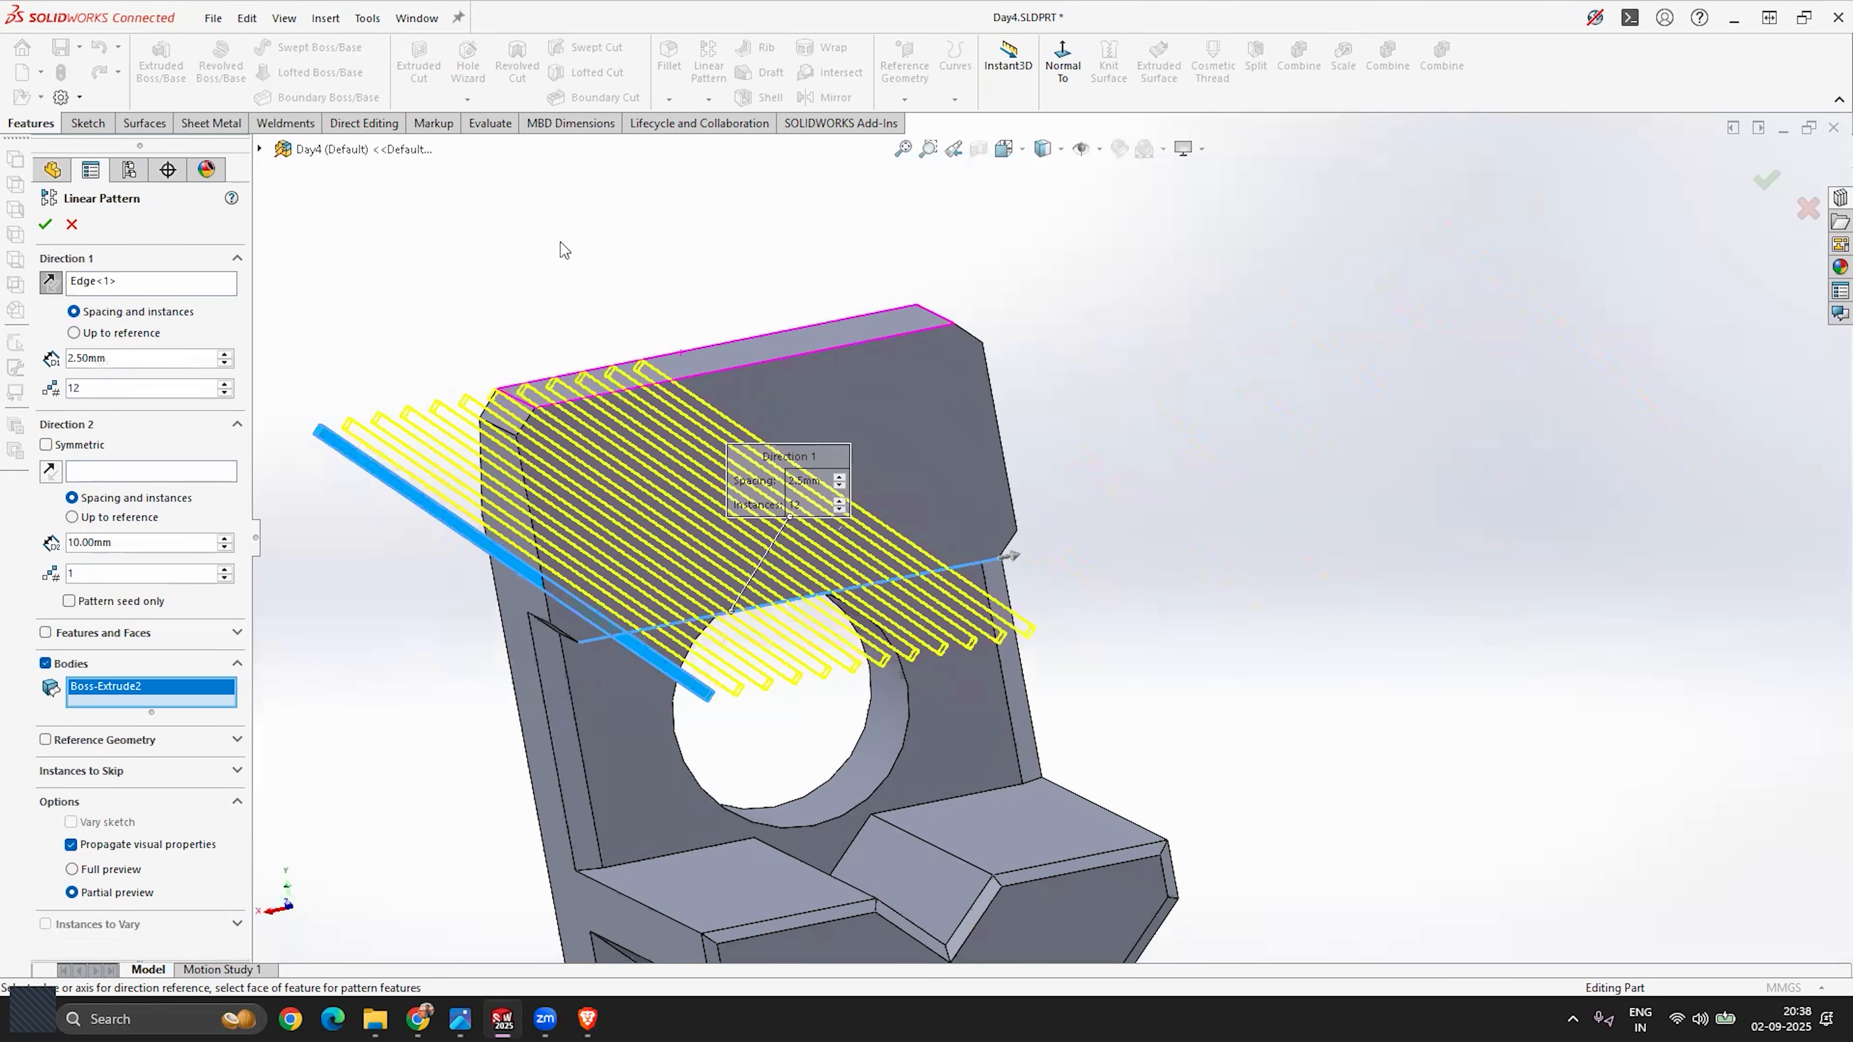
Step: Set the slanted bar pattern's Direction 1 spacing to 4.5 mm
{"action": "scroll", "coordinate": [421, 355], "scroll_direction": "down", "scroll_amount": 3}
{"action": "mouse_move", "coordinate": [441, 403]}
{"action": "middle_mouse_down"}
{"action": "mouse_move", "coordinate": [427, 375]}
{"action": "mouse_move", "coordinate": [440, 427]}
{"action": "middle_mouse_up"}
{"action": "scroll", "coordinate": [440, 427], "scroll_direction": "up", "scroll_amount": 3}
{"action": "middle_click_drag", "start_coordinate": [760, 688], "coordinate": [762, 673]}
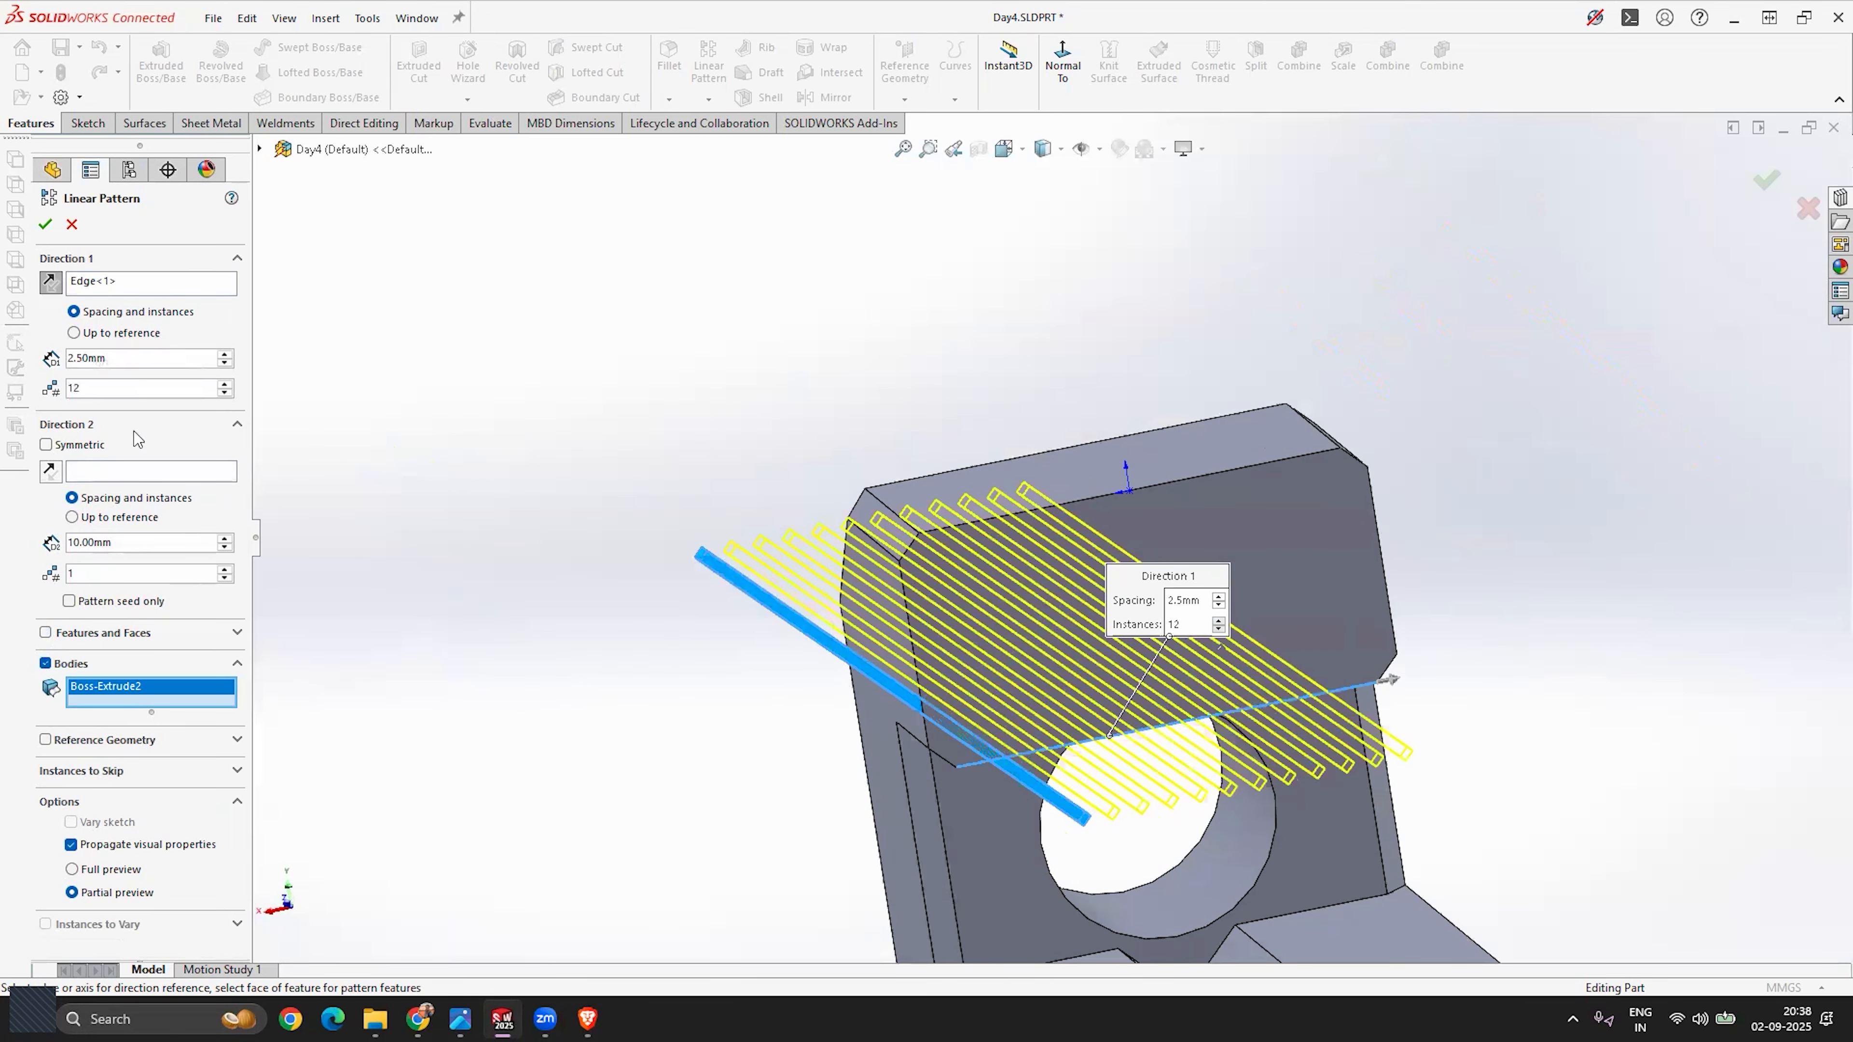
{"action": "double_click", "coordinate": [97, 358]}
{"action": "type", "text": "4.5"}
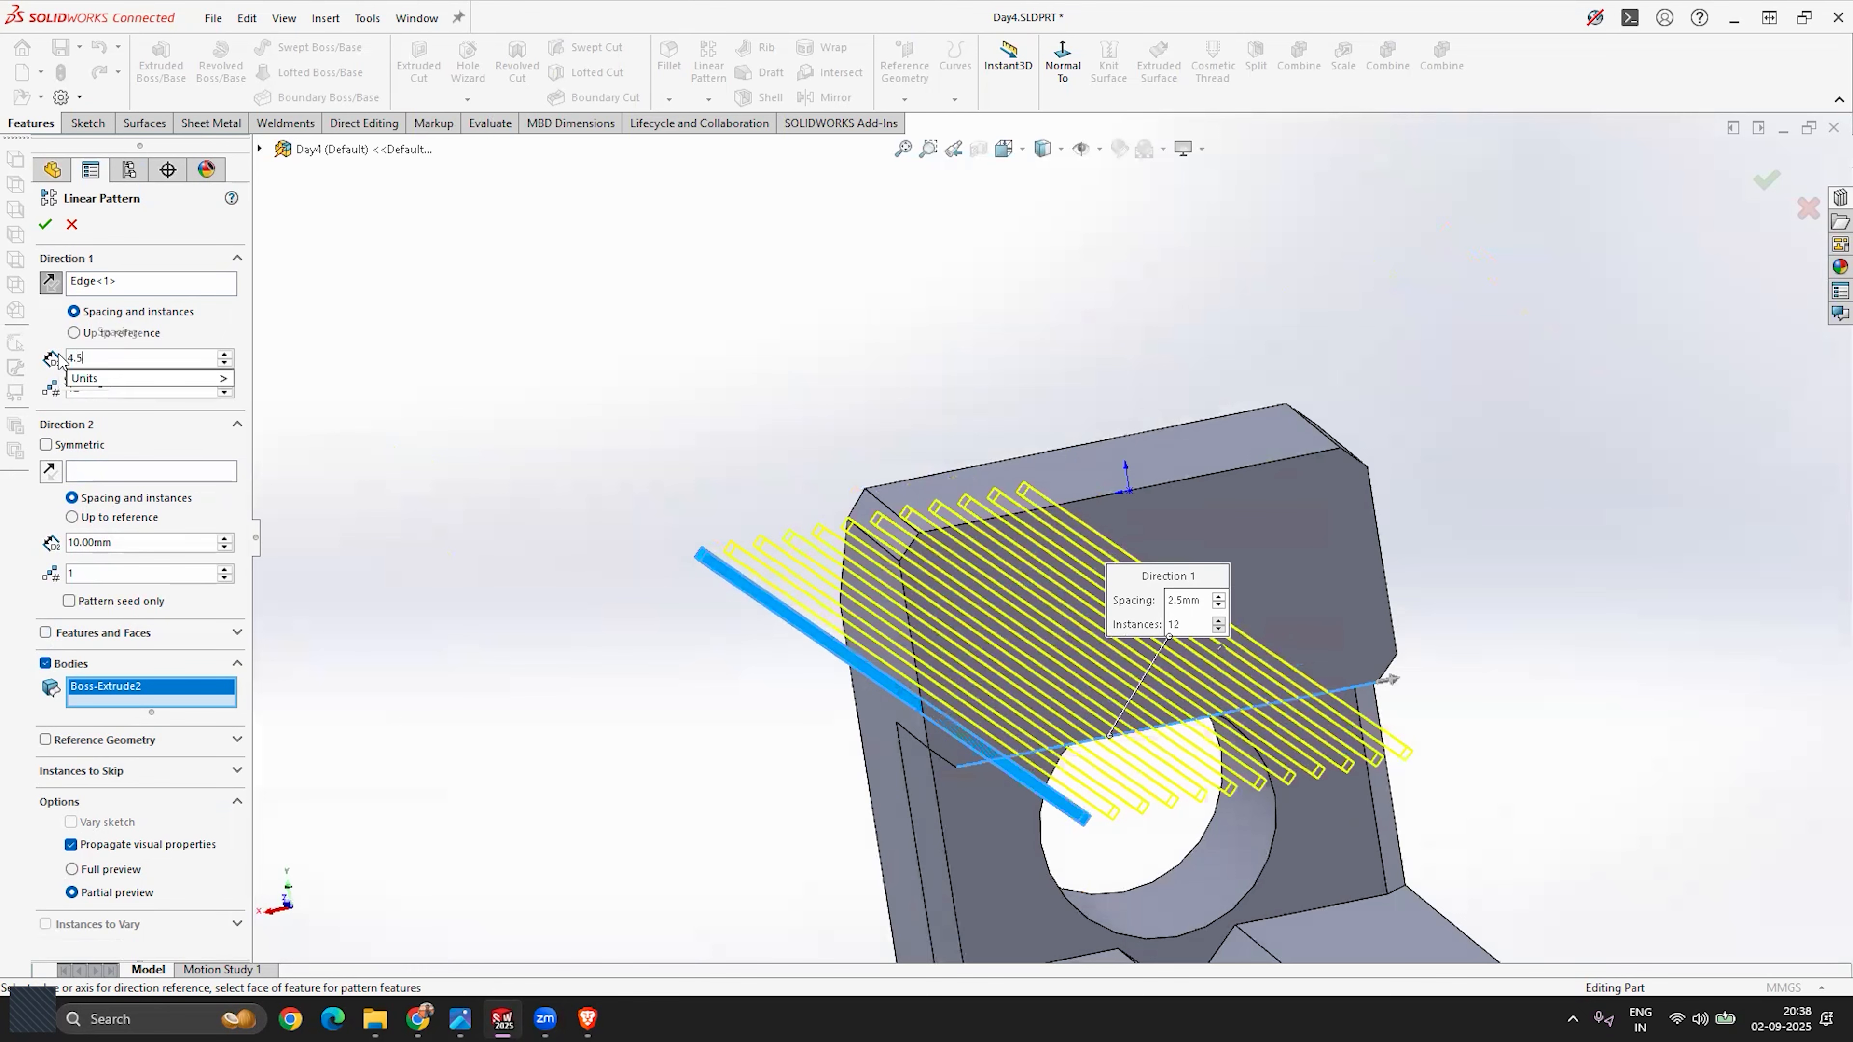
{"action": "key", "text": "Return"}
{"action": "middle_click_drag", "start_coordinate": [322, 447], "coordinate": [489, 362]}
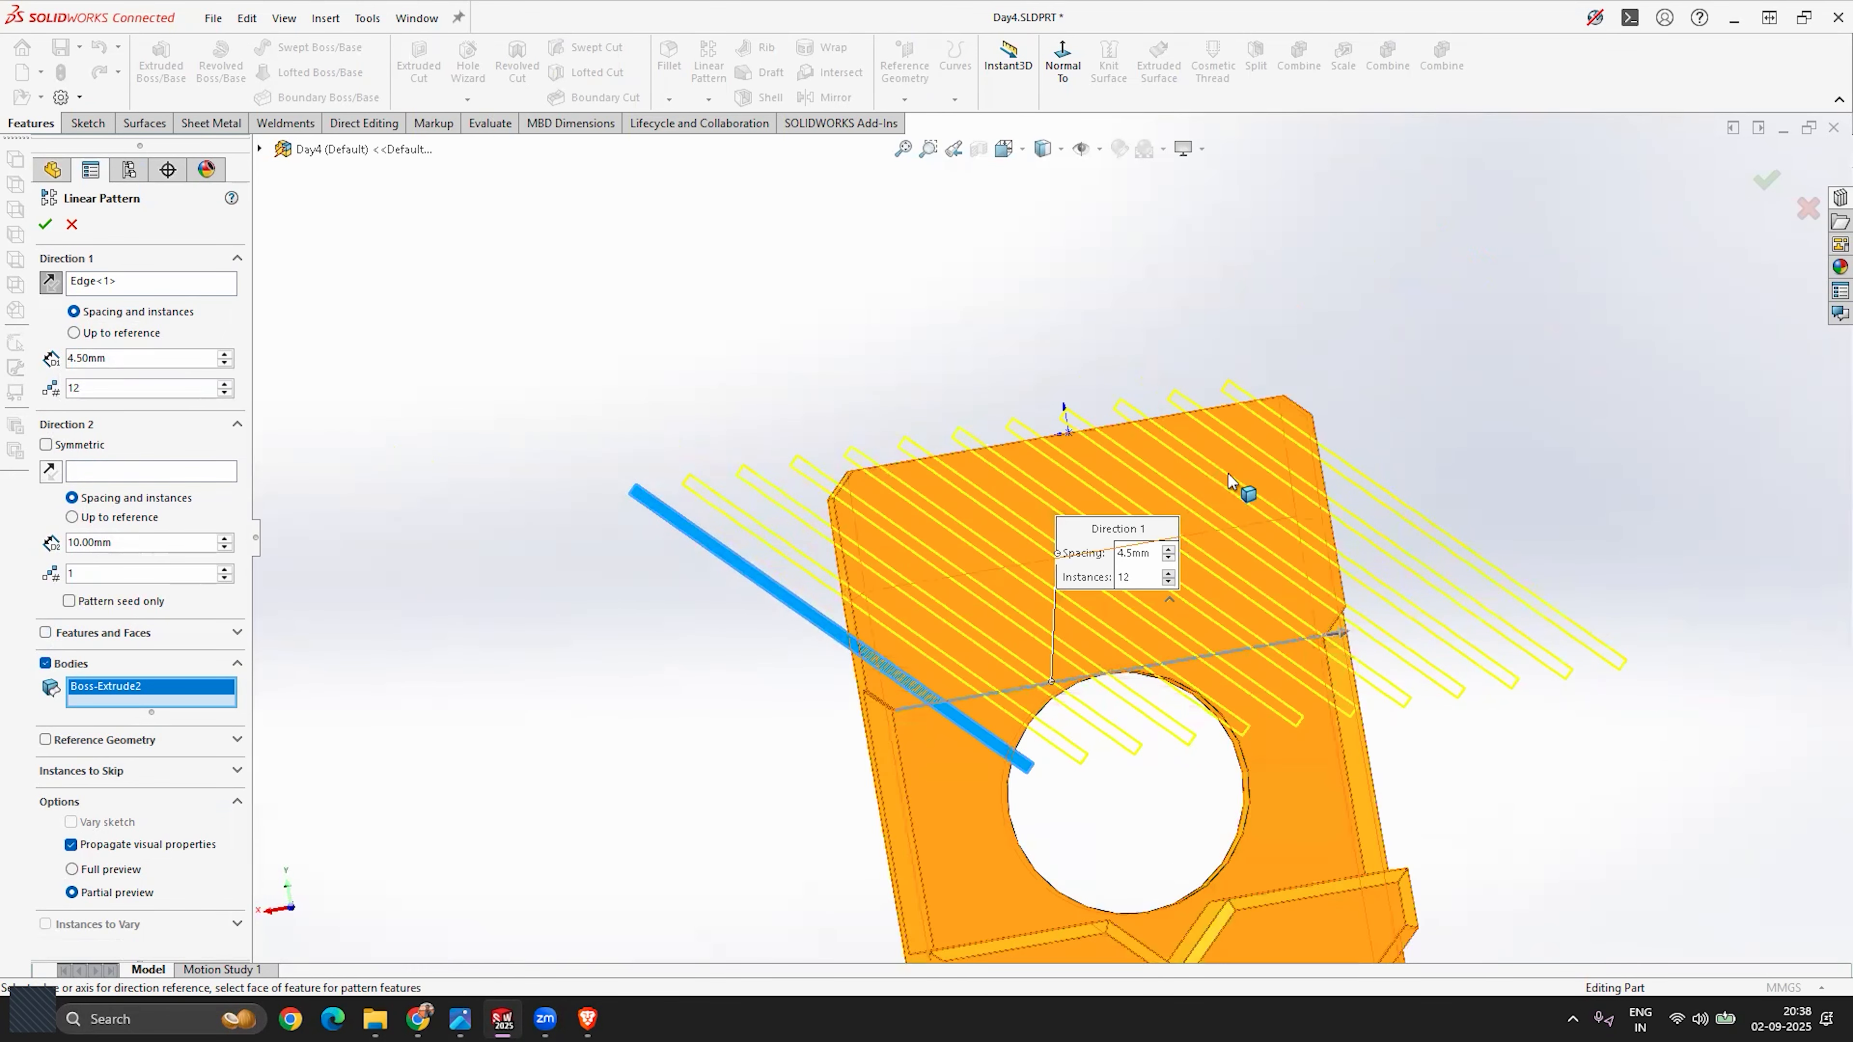
Step: Try 13 instances for the bar pattern in Direction 1, checking coverage at the head's upper chamfered corner
{"action": "scroll", "coordinate": [1365, 440], "scroll_direction": "down", "scroll_amount": 2}
{"action": "scroll", "coordinate": [1342, 429], "scroll_direction": "down", "scroll_amount": 3}
{"action": "scroll", "coordinate": [1319, 414], "scroll_direction": "up", "scroll_amount": 2}
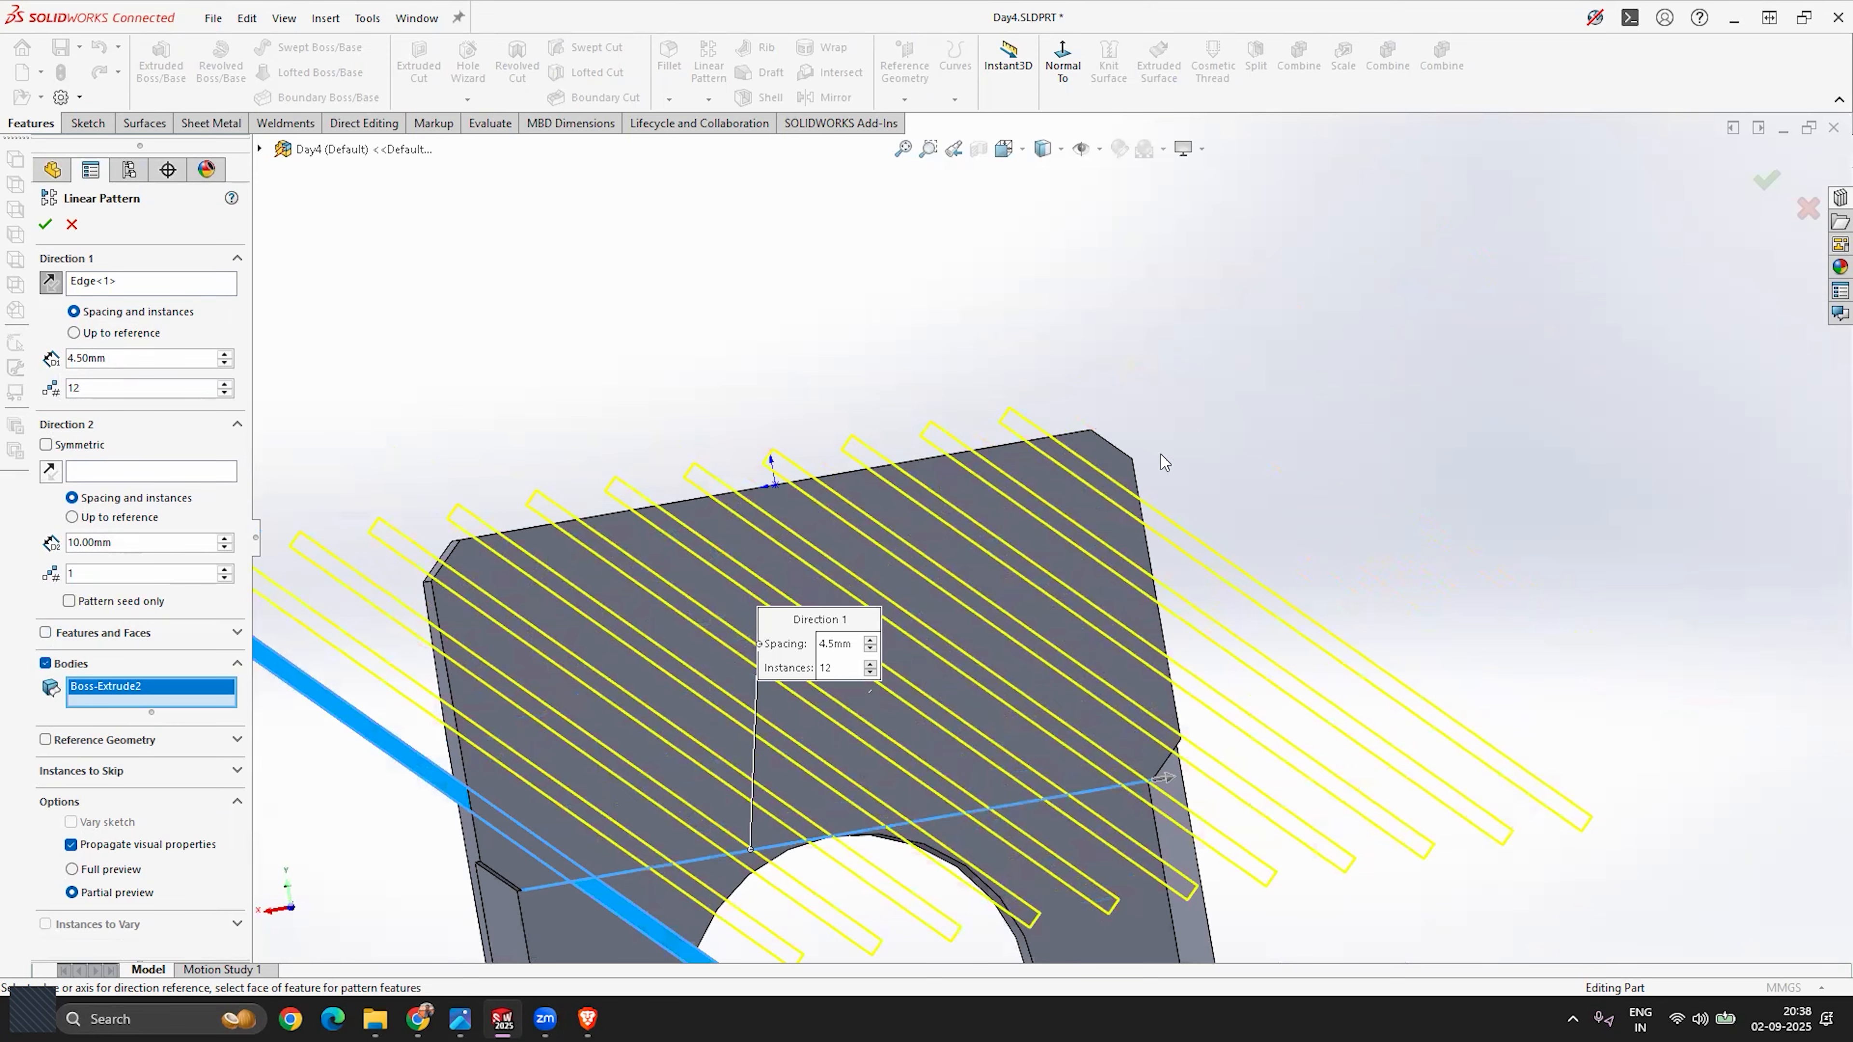
{"action": "scroll", "coordinate": [1165, 461], "scroll_direction": "down", "scroll_amount": 3}
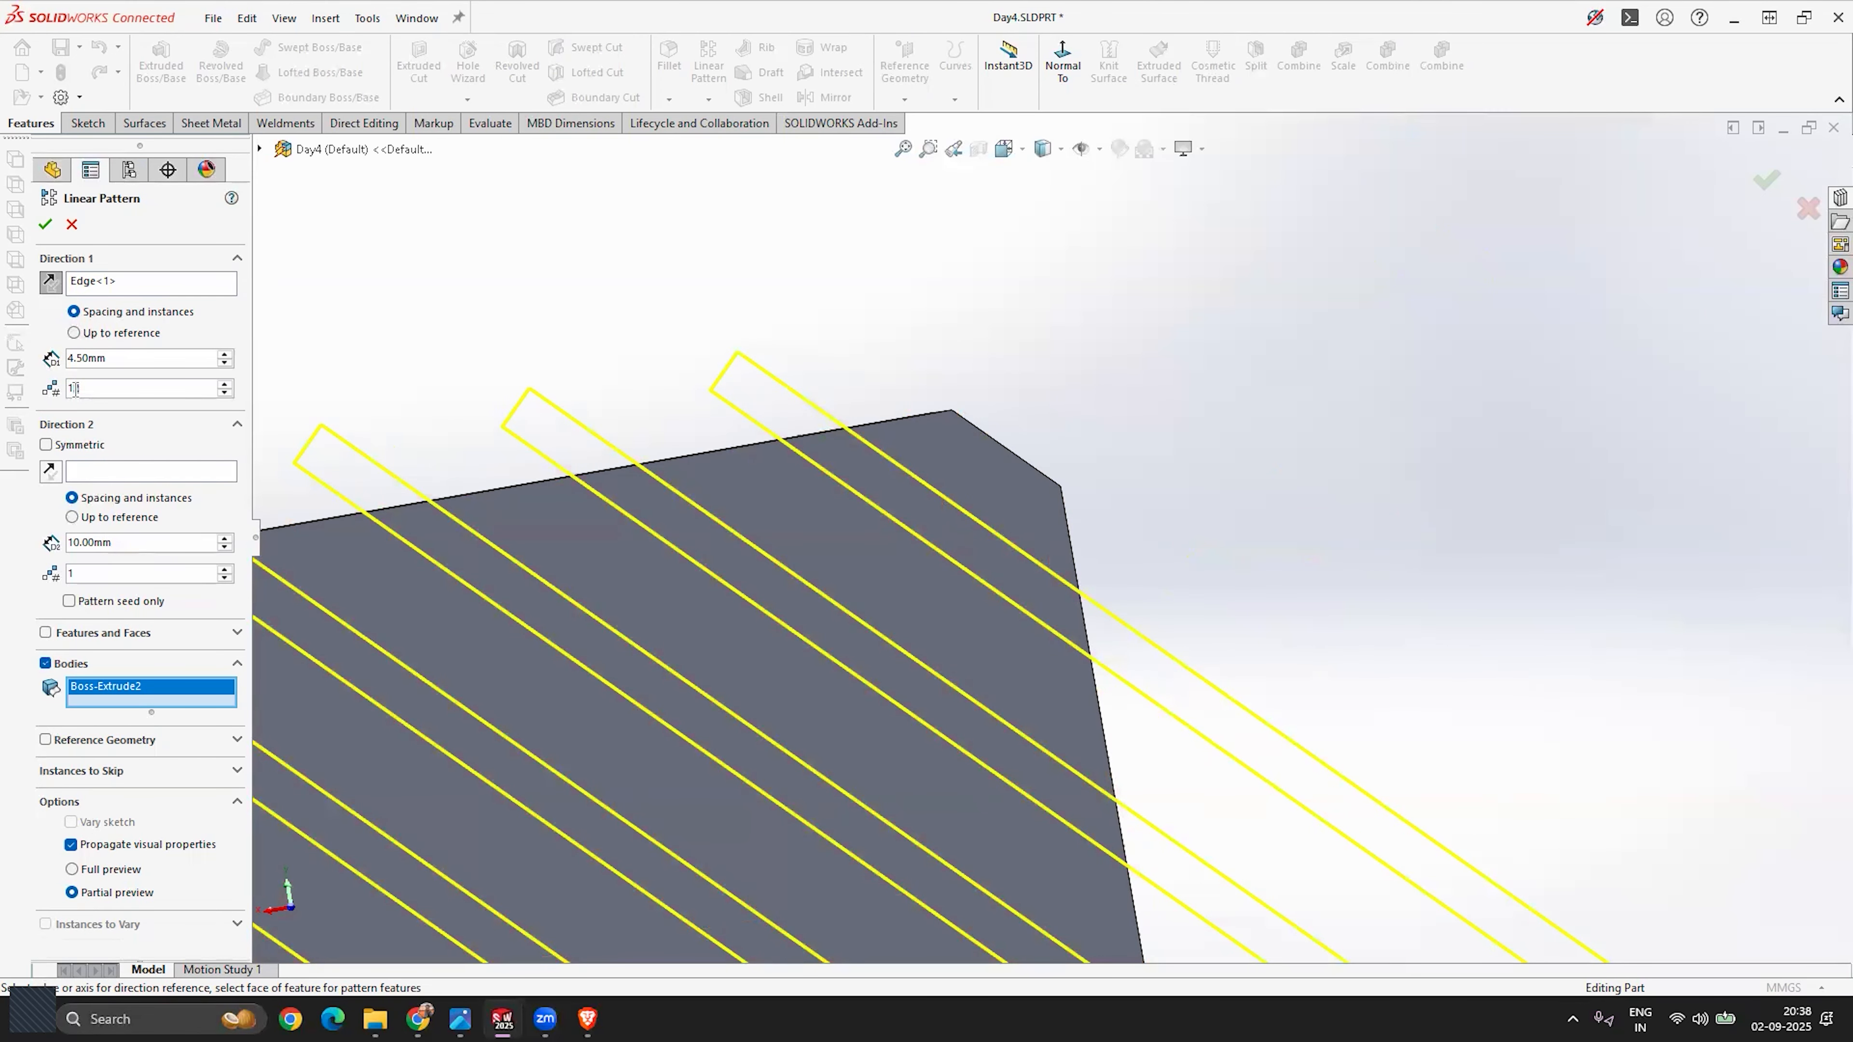
{"action": "type", "text": "3"}
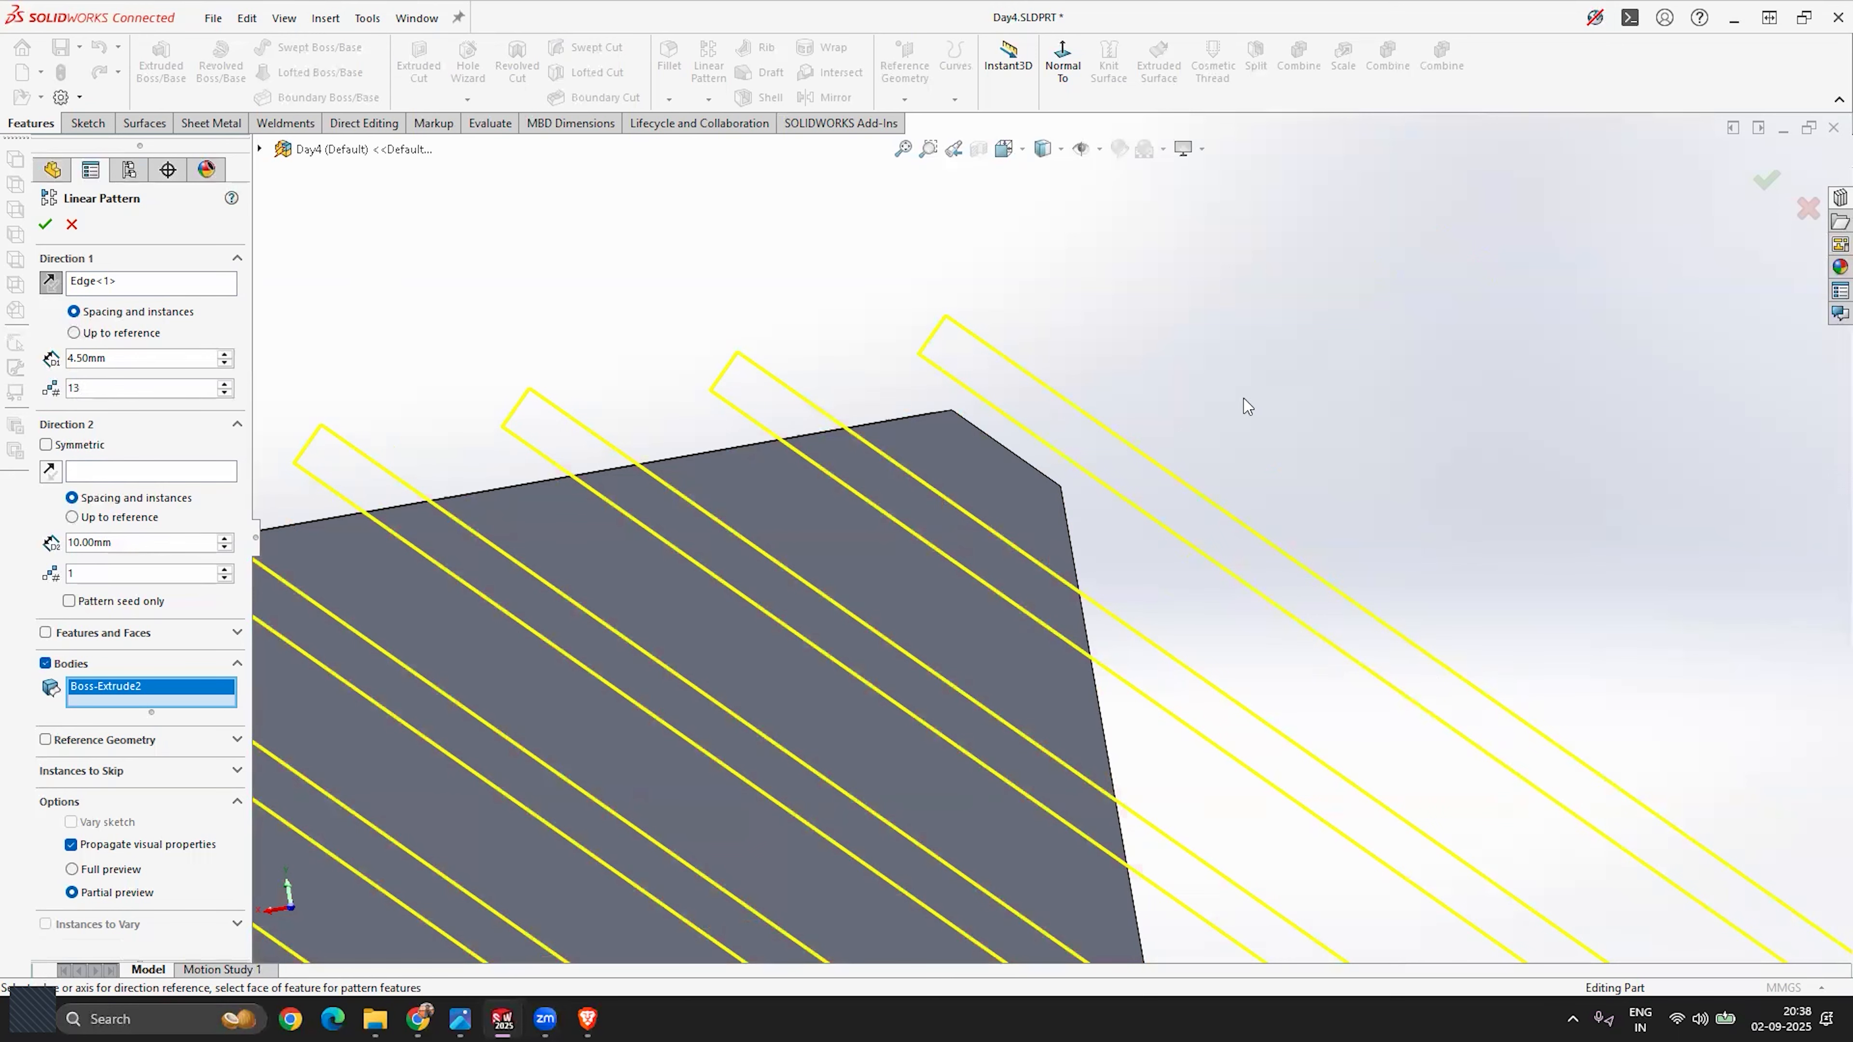
Step: Set the Direction 1 instances to 12 and complete the linear pattern of the slanted bar
{"action": "left_click_drag", "start_coordinate": [87, 388], "coordinate": [38, 396]}
{"action": "type", "text": "12"}
{"action": "scroll", "coordinate": [978, 342], "scroll_direction": "up", "scroll_amount": 5}
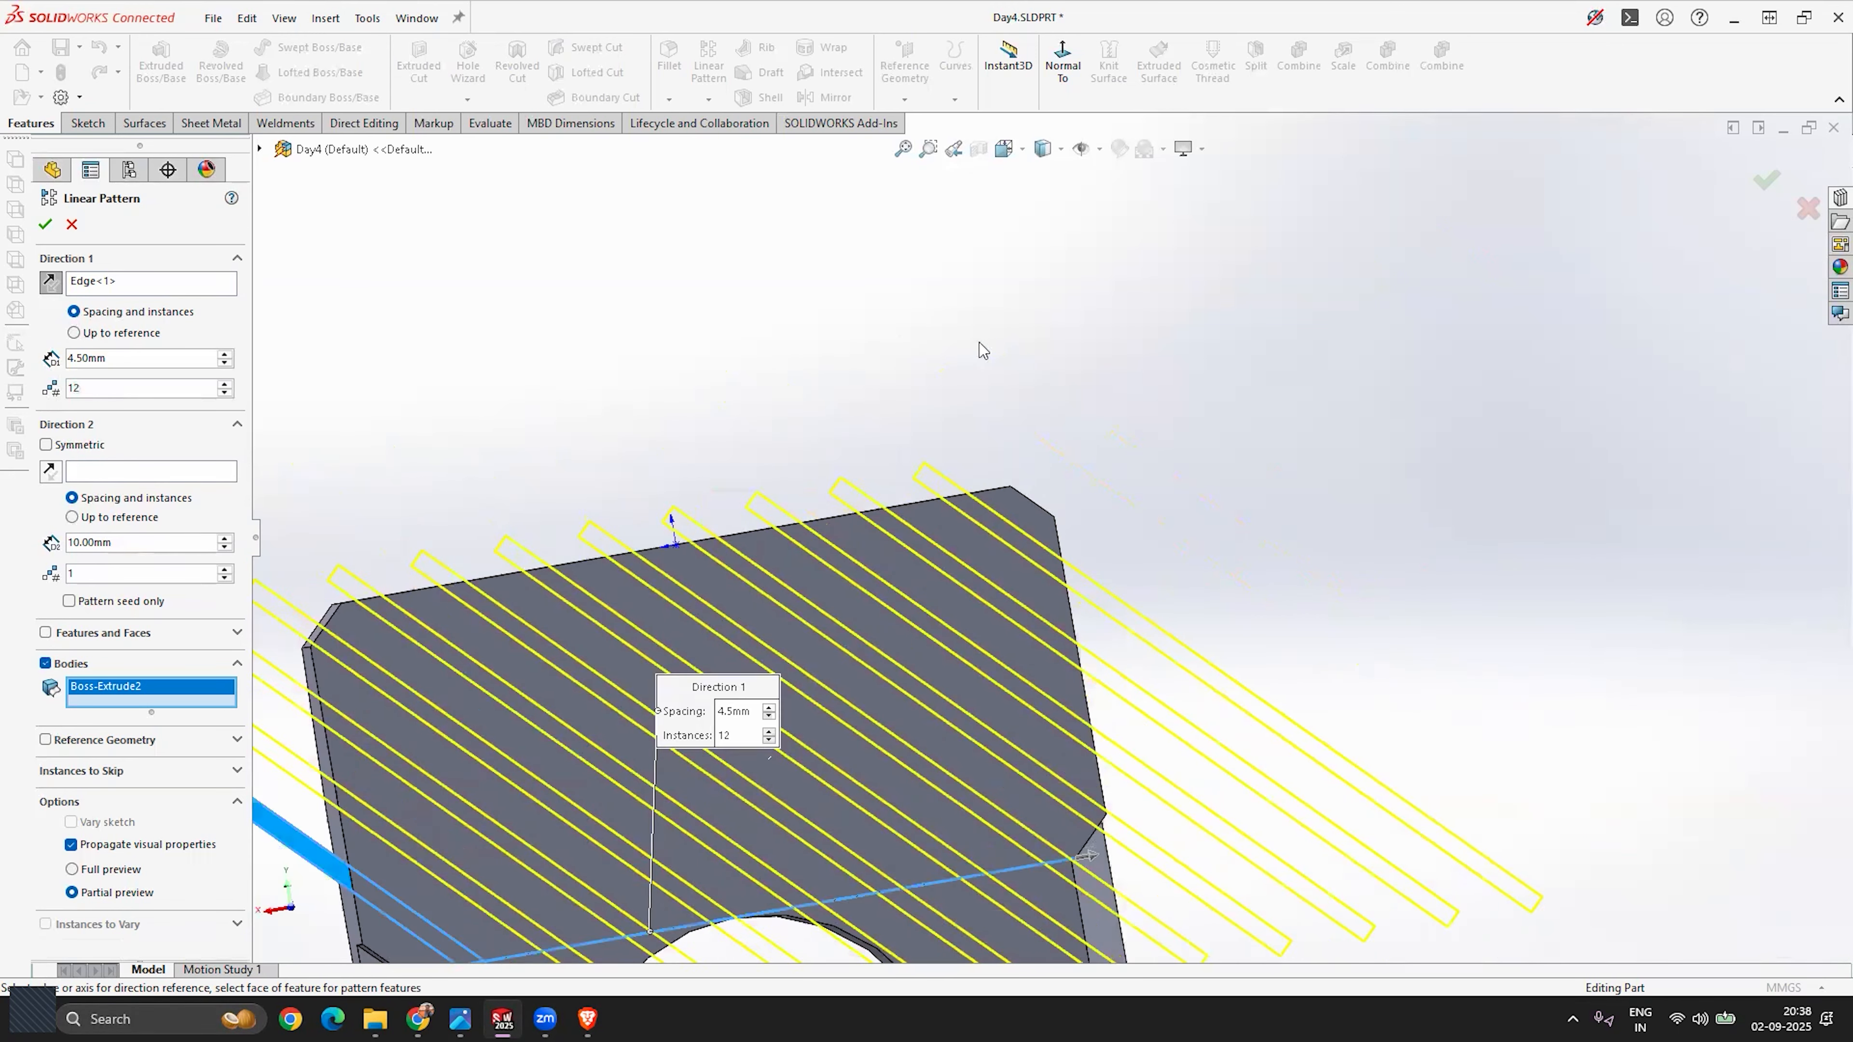
{"action": "scroll", "coordinate": [978, 342], "scroll_direction": "up", "scroll_amount": 3}
{"action": "middle_click_drag", "start_coordinate": [872, 416], "coordinate": [942, 494]}
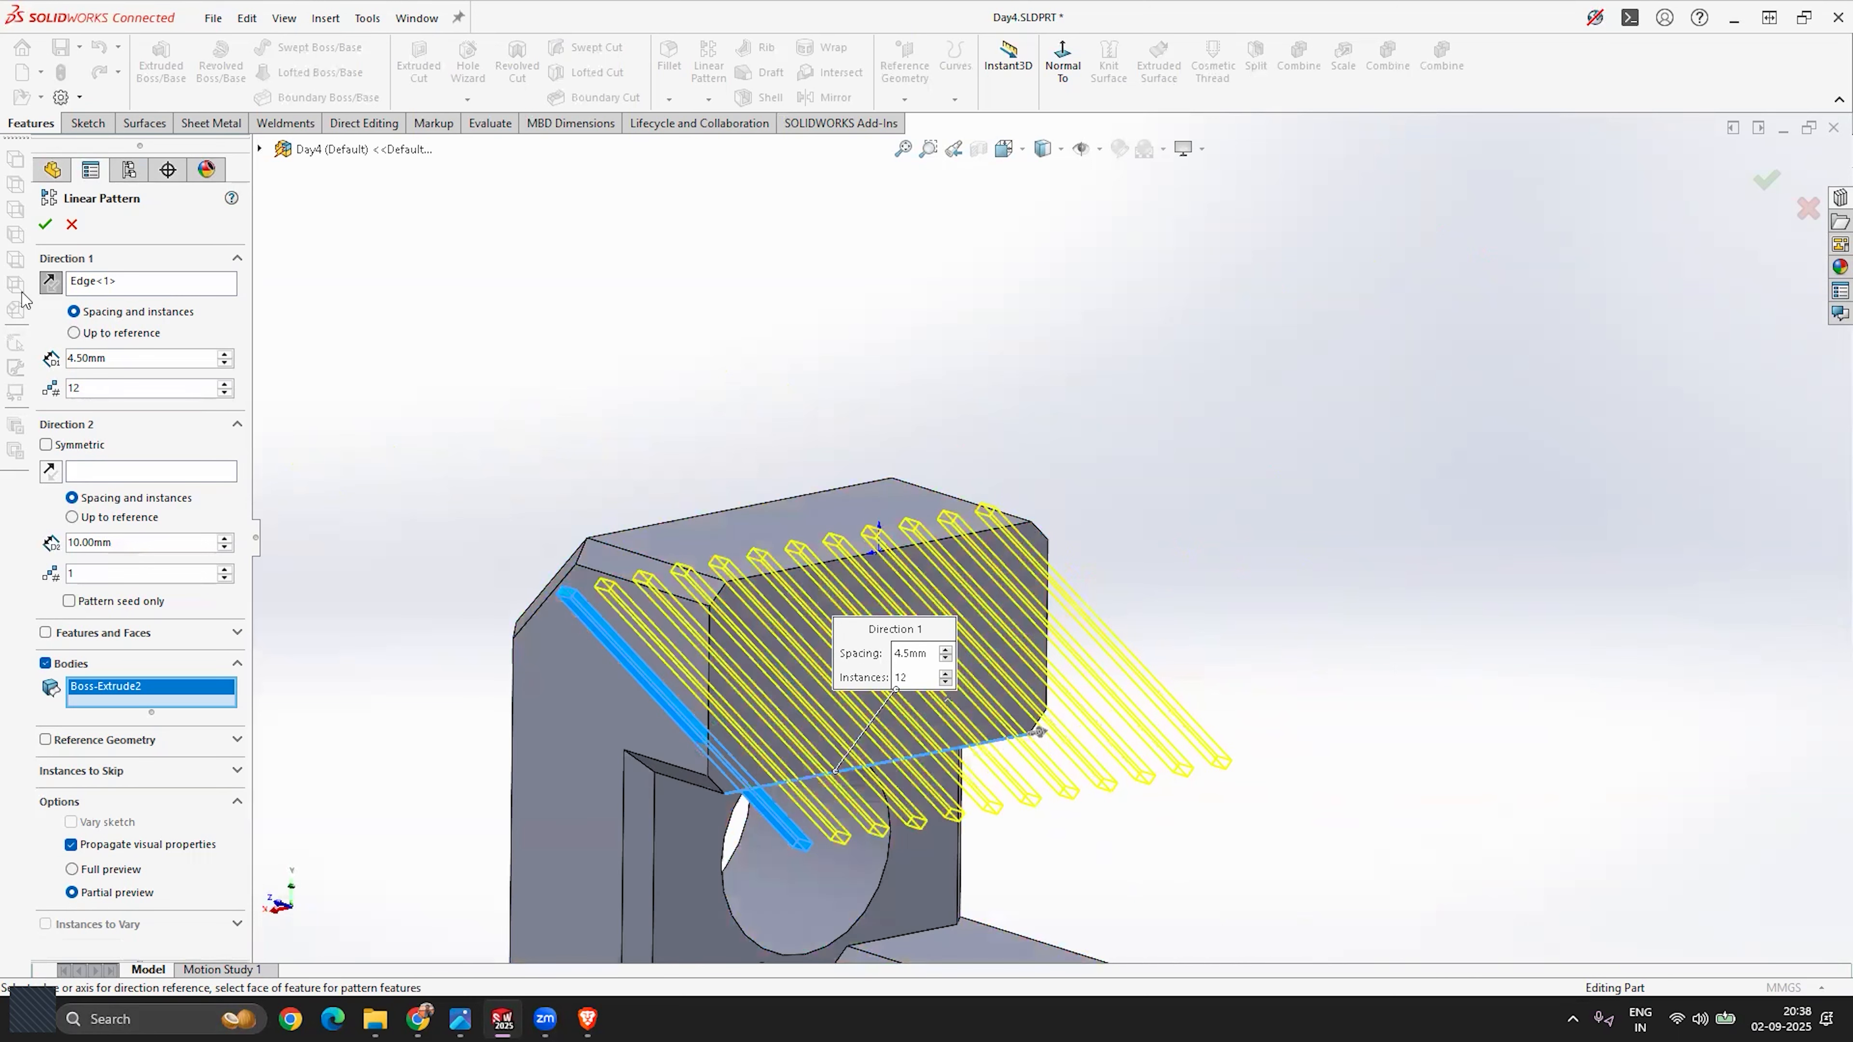
{"action": "left_click", "coordinate": [45, 224]}
Step: Examine how the patterned bars cross the head's front face, check the ridges in the browser's assignment drawing, and return to SOLIDWORKS
{"action": "scroll", "coordinate": [723, 816], "scroll_direction": "down", "scroll_amount": 2}
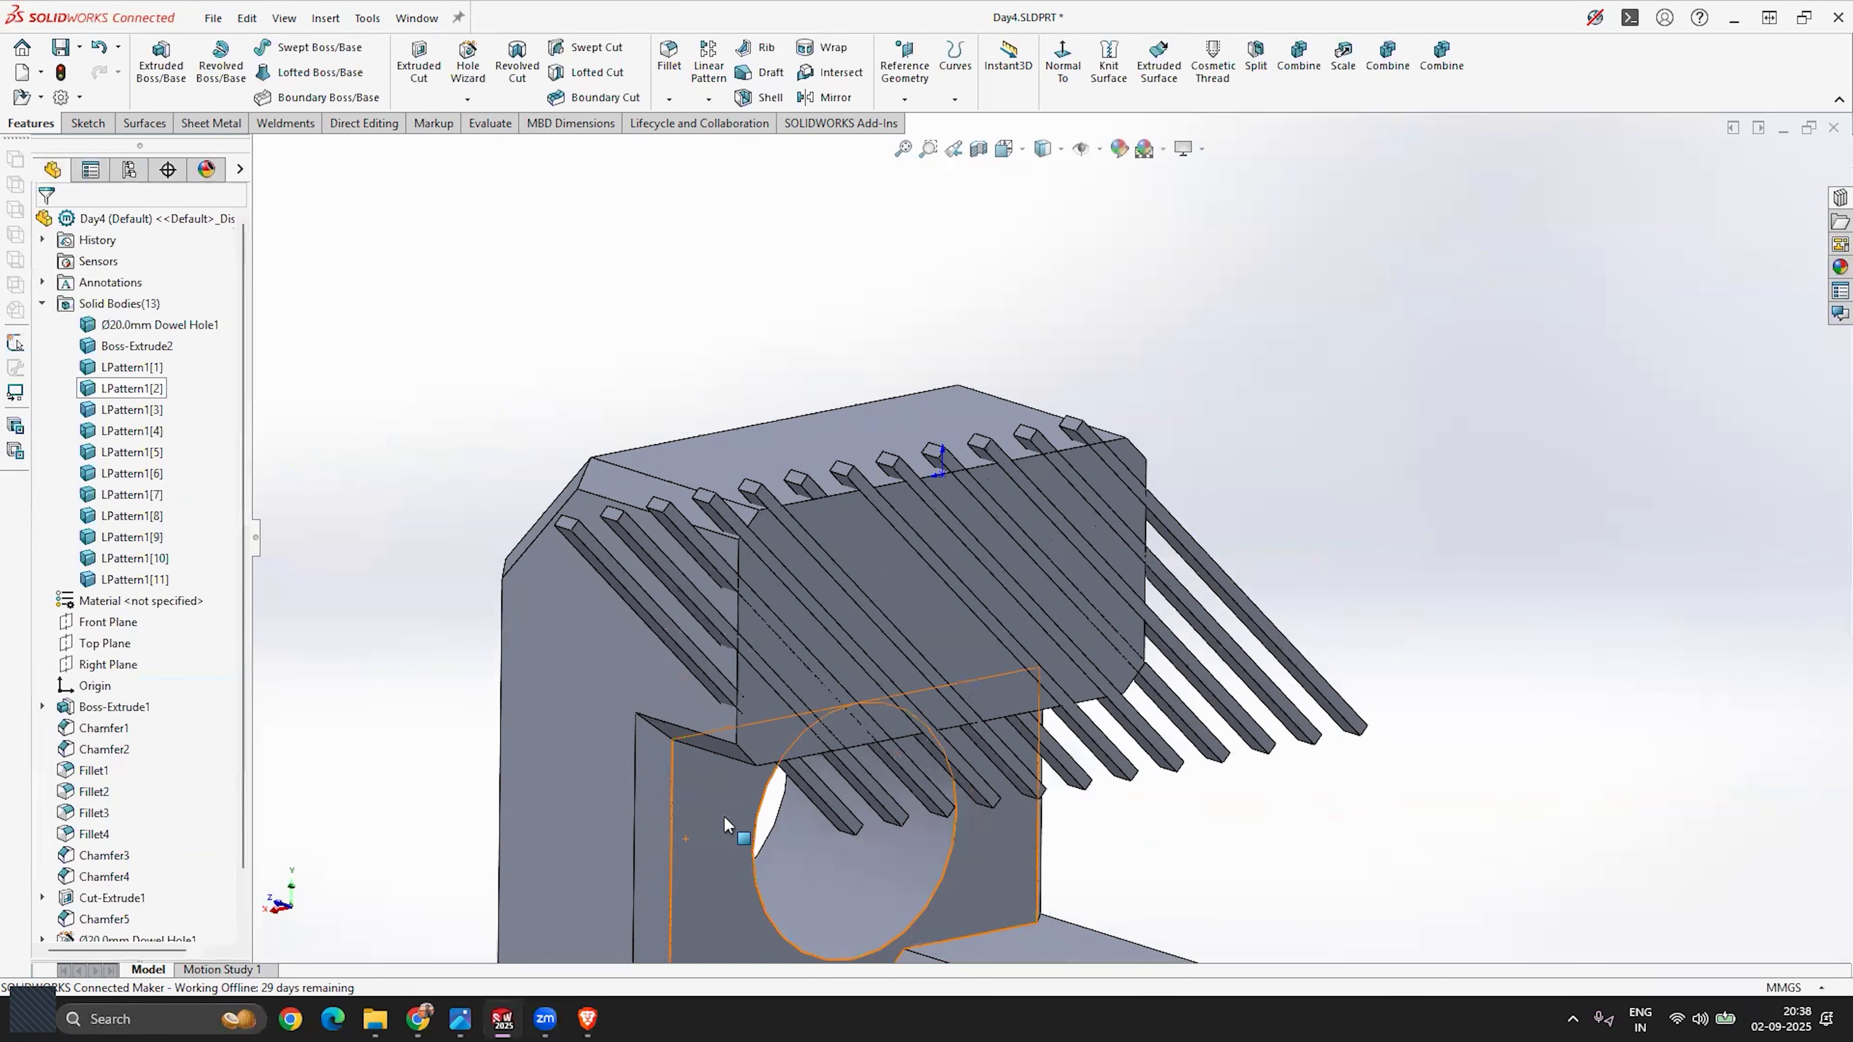
{"action": "scroll", "coordinate": [724, 815], "scroll_direction": "down", "scroll_amount": 2}
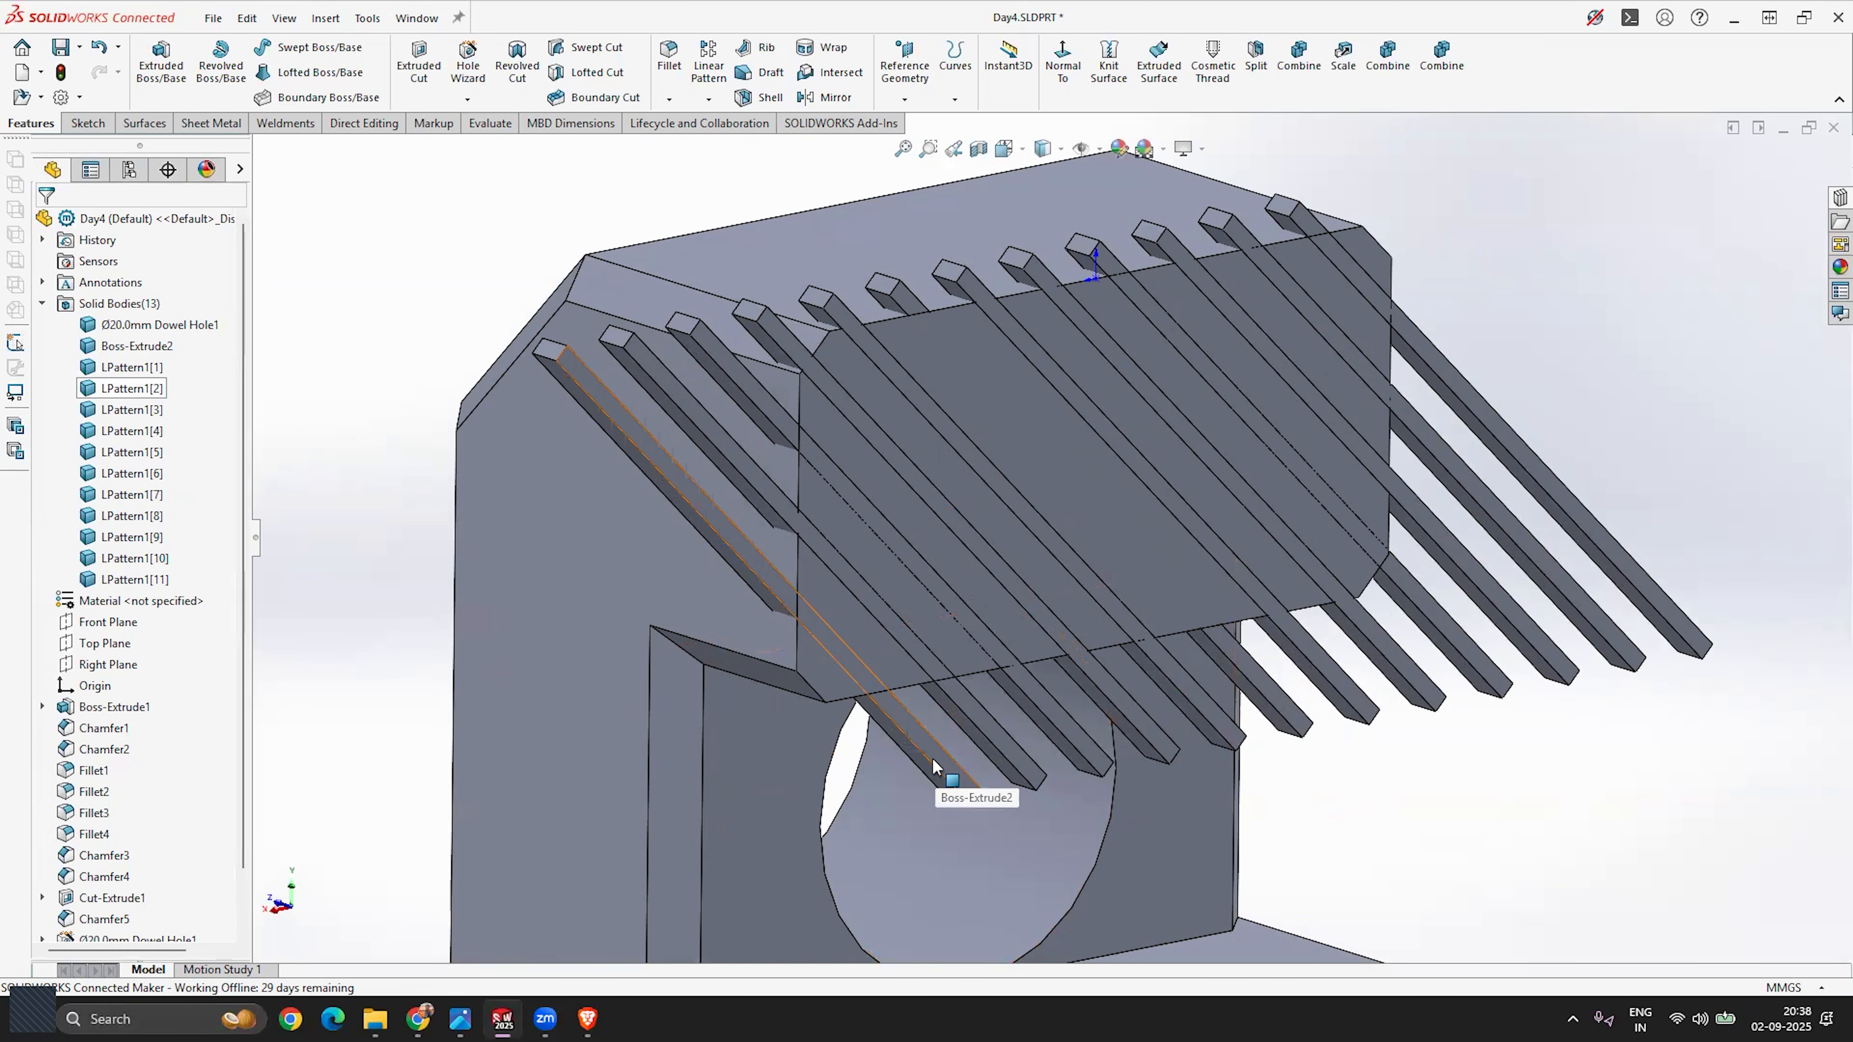
{"action": "middle_click_drag", "start_coordinate": [1482, 507], "coordinate": [1435, 465]}
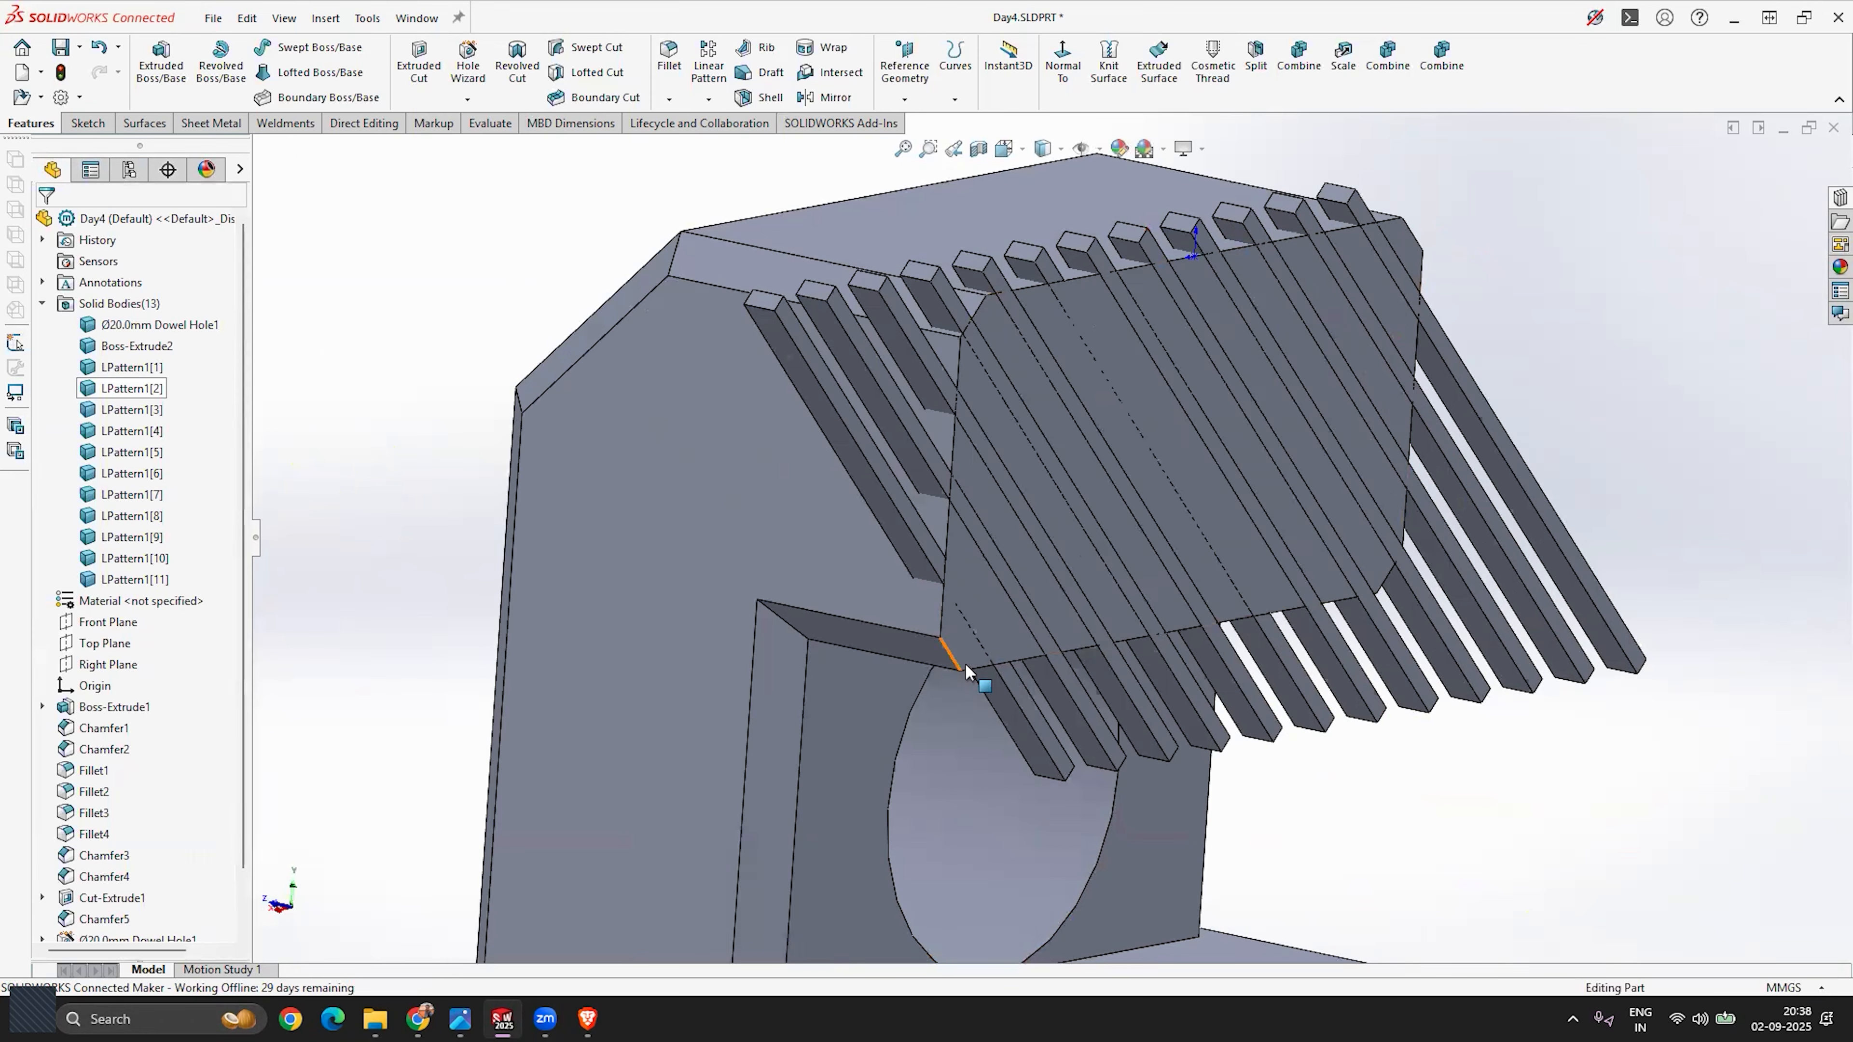
{"action": "left_click", "coordinate": [1252, 626]}
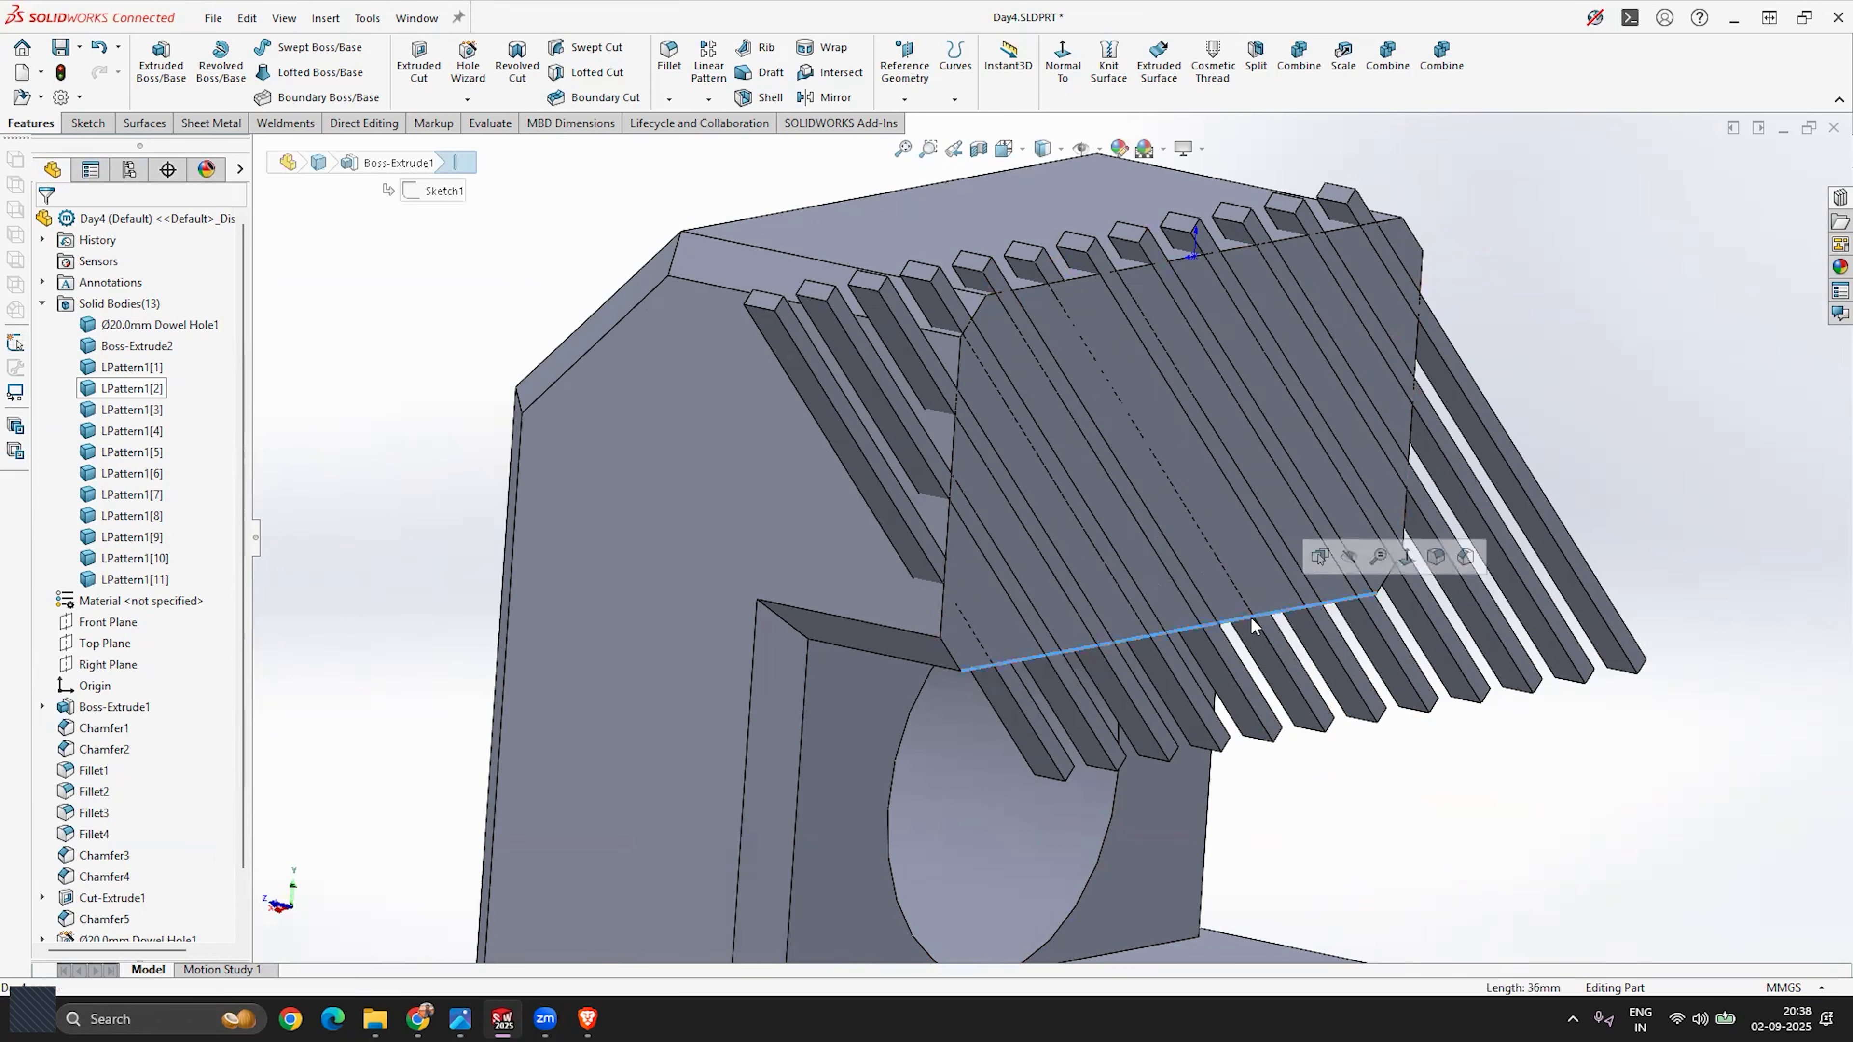
{"action": "middle_click_drag", "start_coordinate": [976, 587], "coordinate": [1061, 724]}
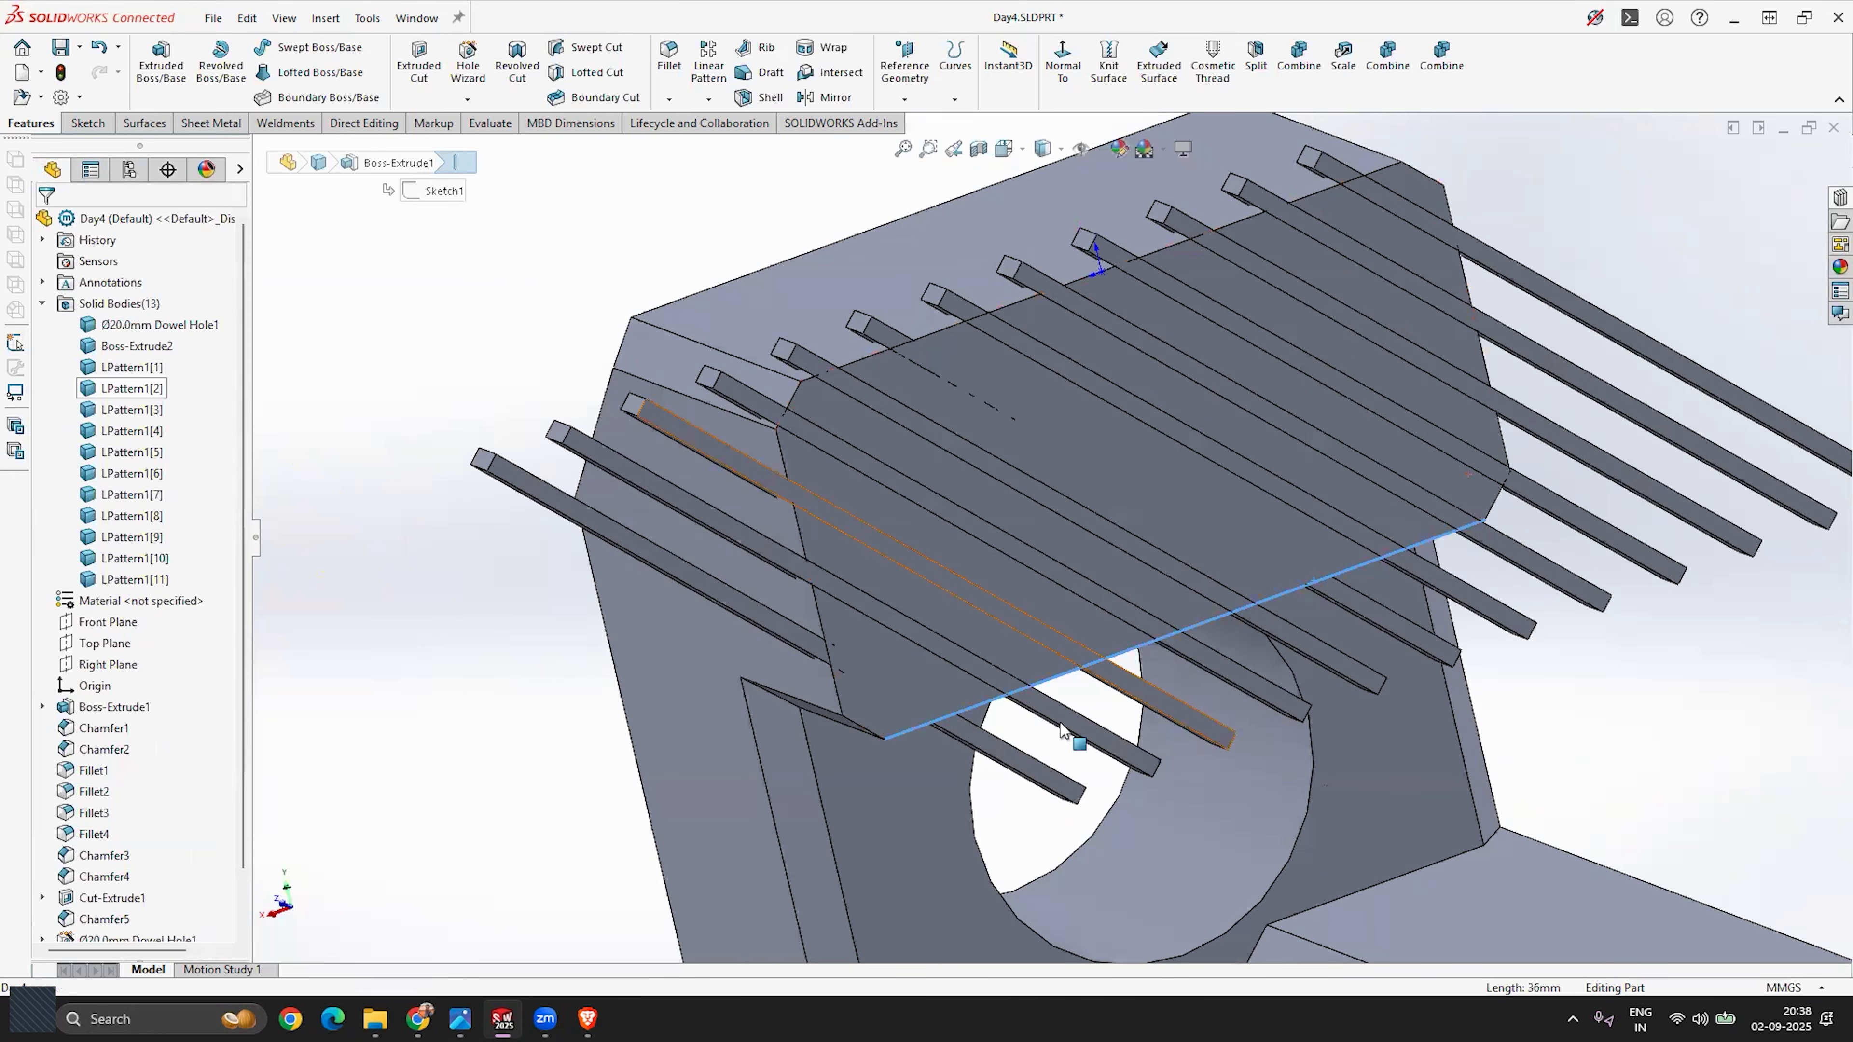
{"action": "scroll", "coordinate": [1043, 555], "scroll_direction": "up", "scroll_amount": 2}
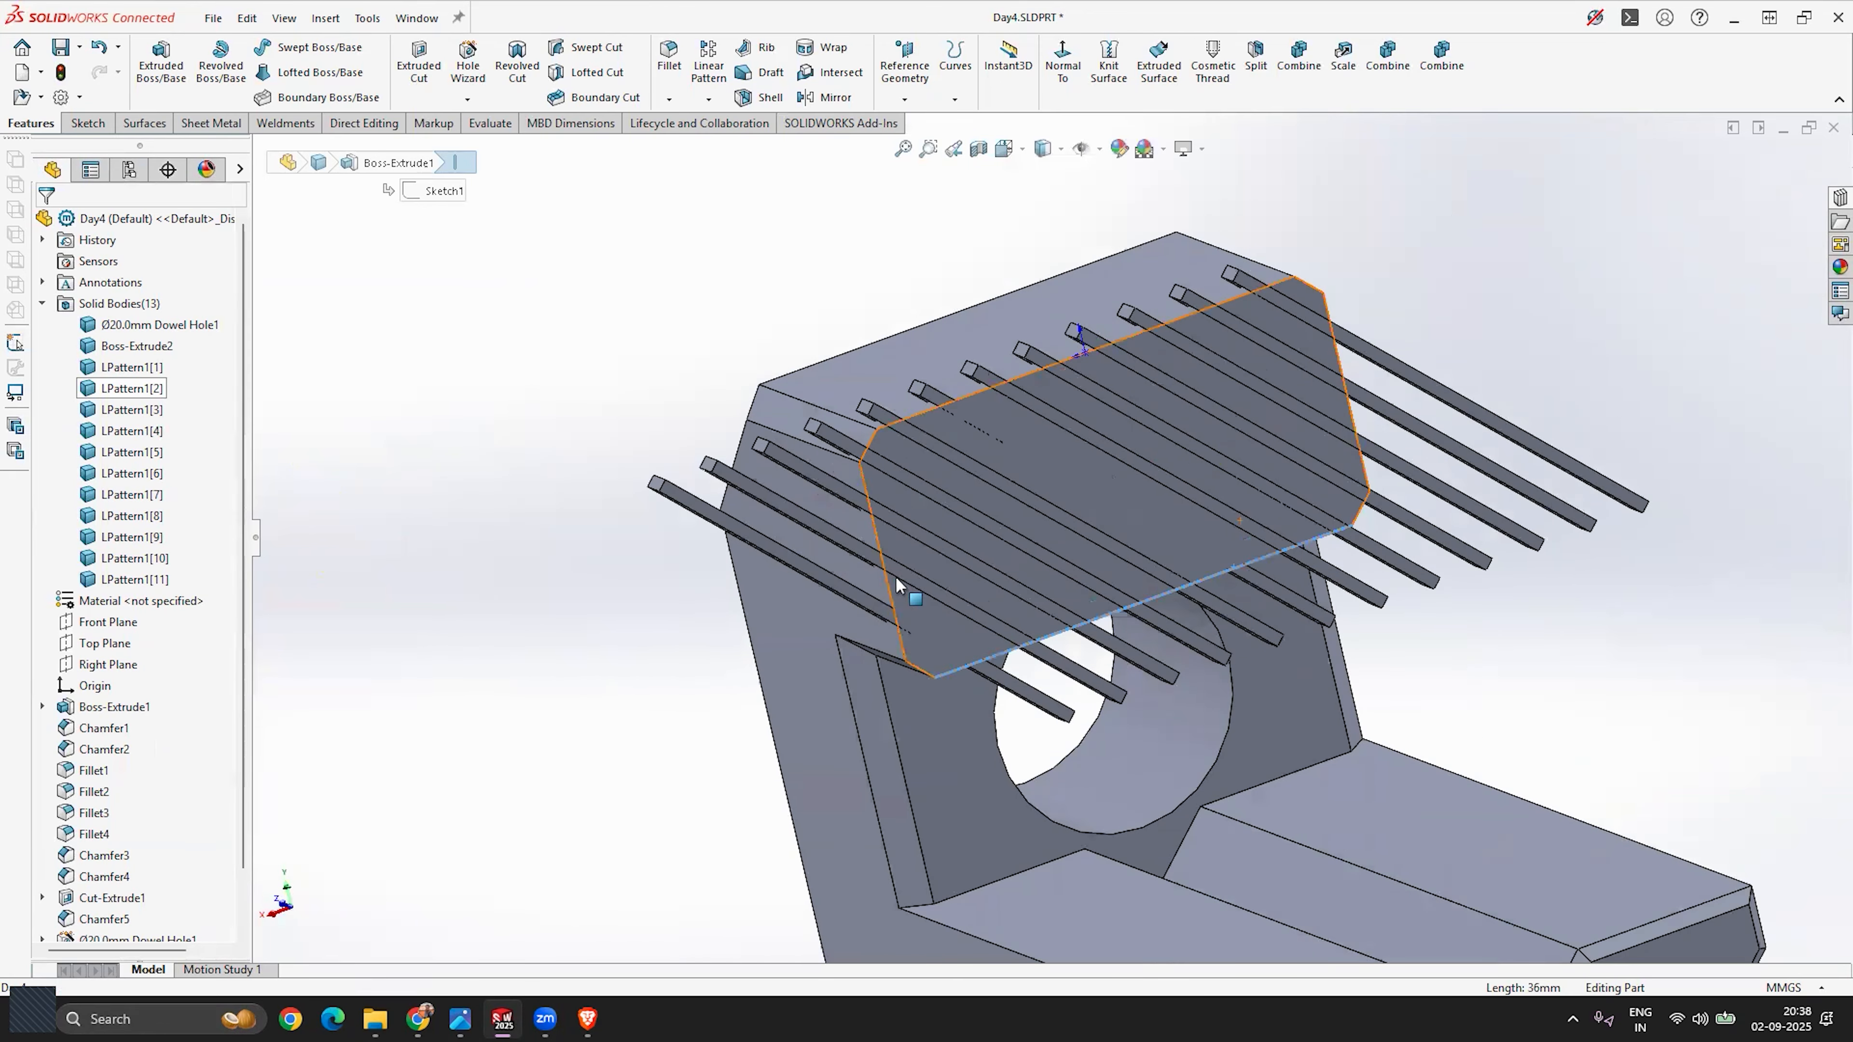
{"action": "scroll", "coordinate": [1401, 387], "scroll_direction": "down", "scroll_amount": 2}
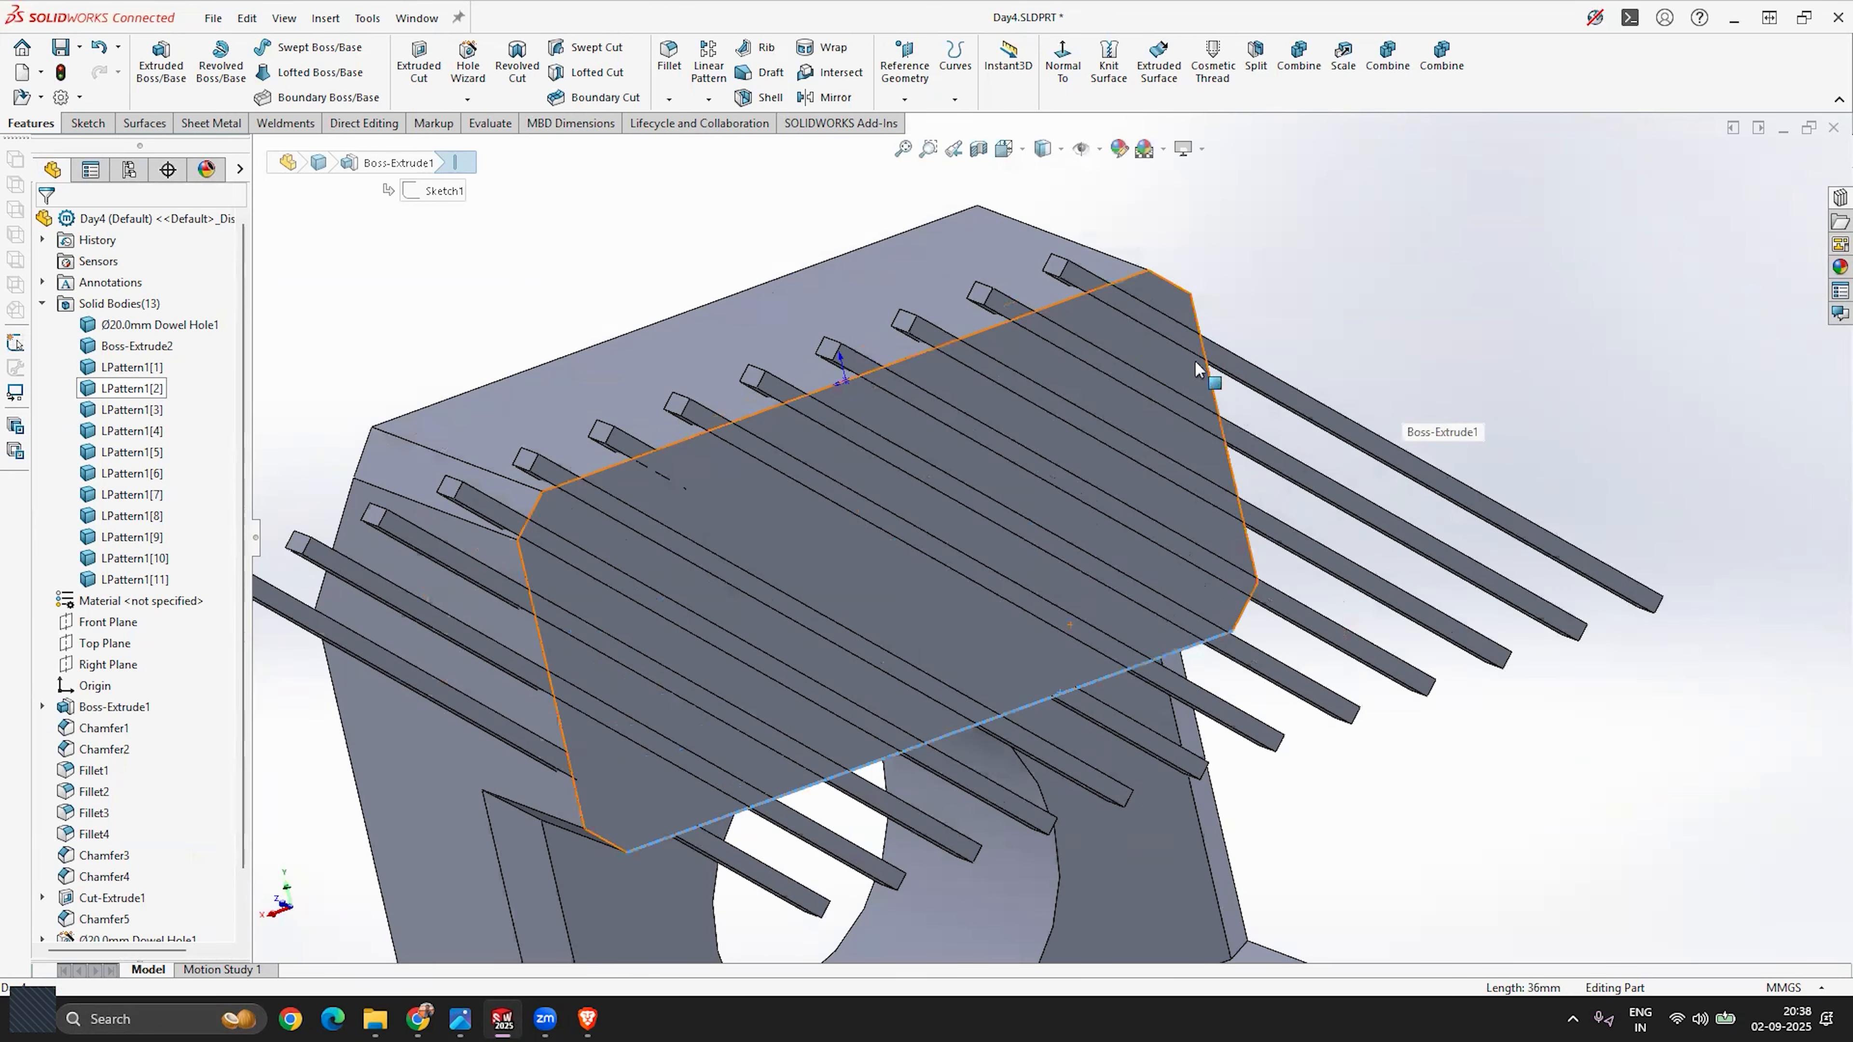
{"action": "scroll", "coordinate": [1091, 497], "scroll_direction": "up", "scroll_amount": 5}
{"action": "middle_click_drag", "start_coordinate": [1091, 497], "coordinate": [1131, 495]}
{"action": "scroll", "coordinate": [1065, 543], "scroll_direction": "down", "scroll_amount": 3}
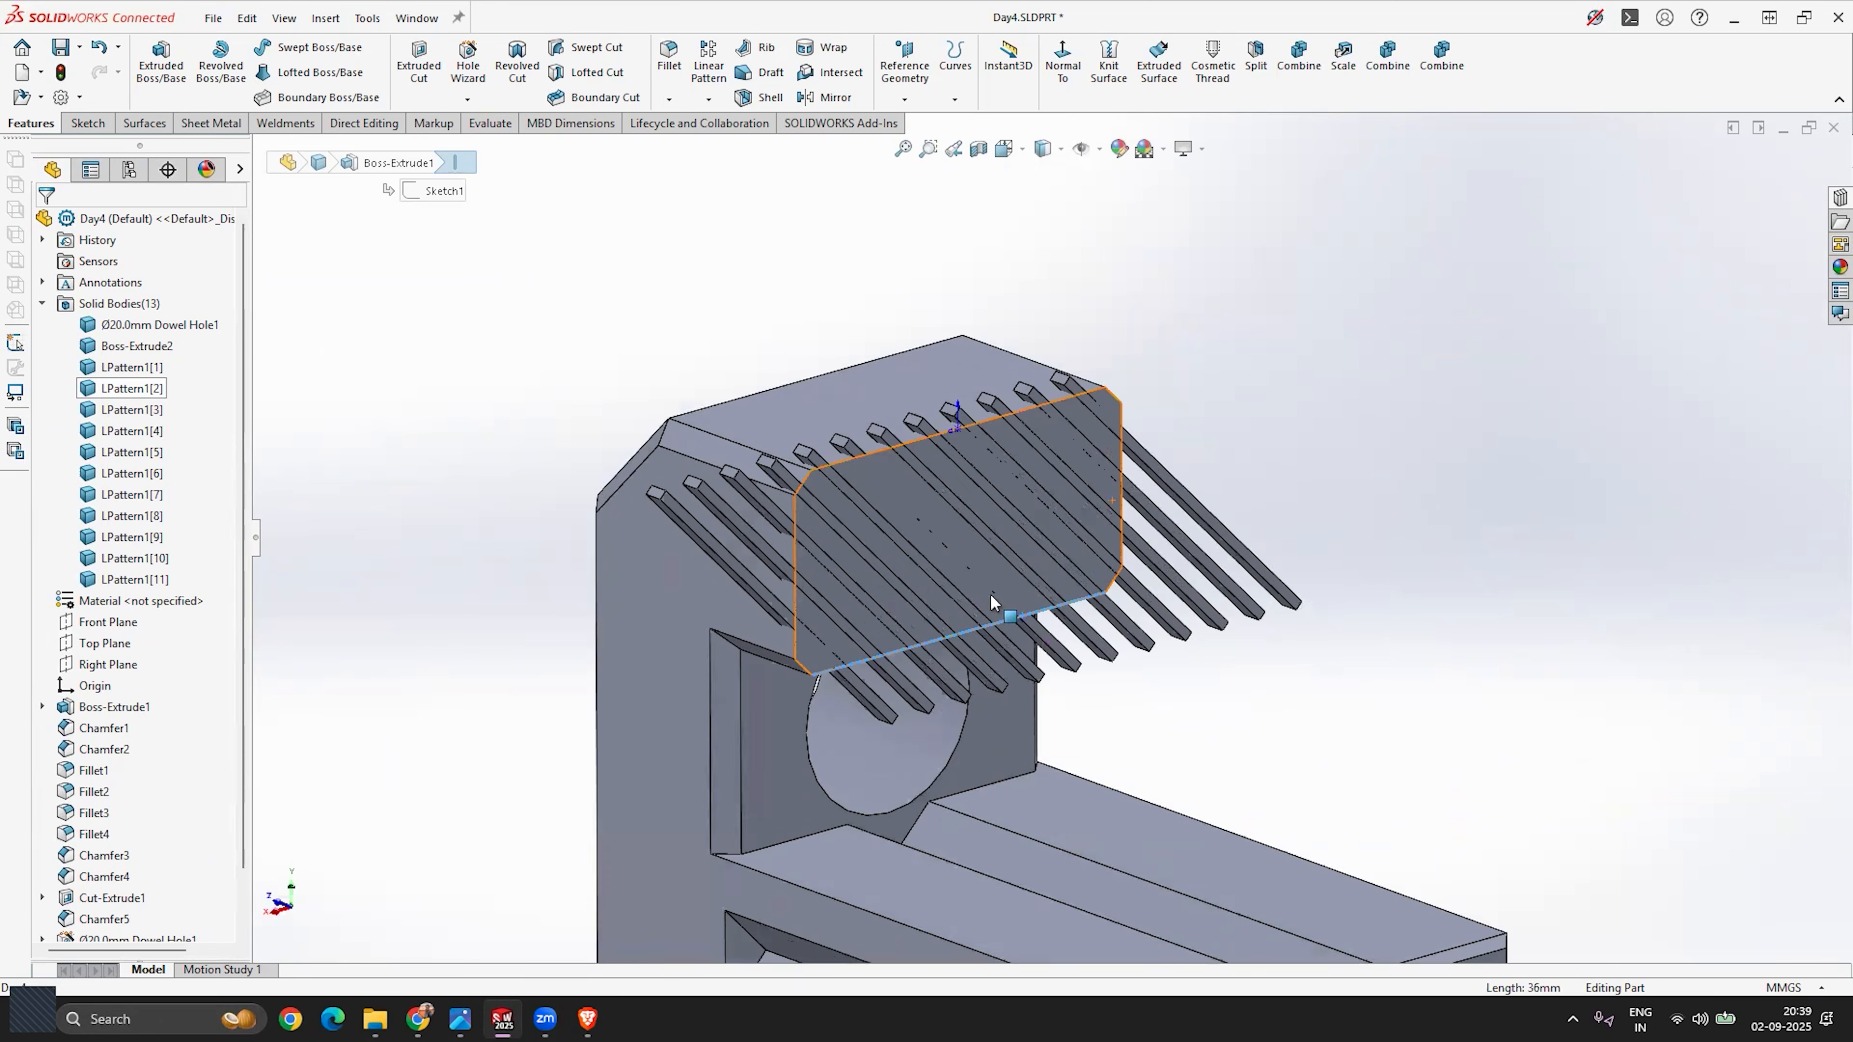
{"action": "left_click", "coordinate": [587, 1019]}
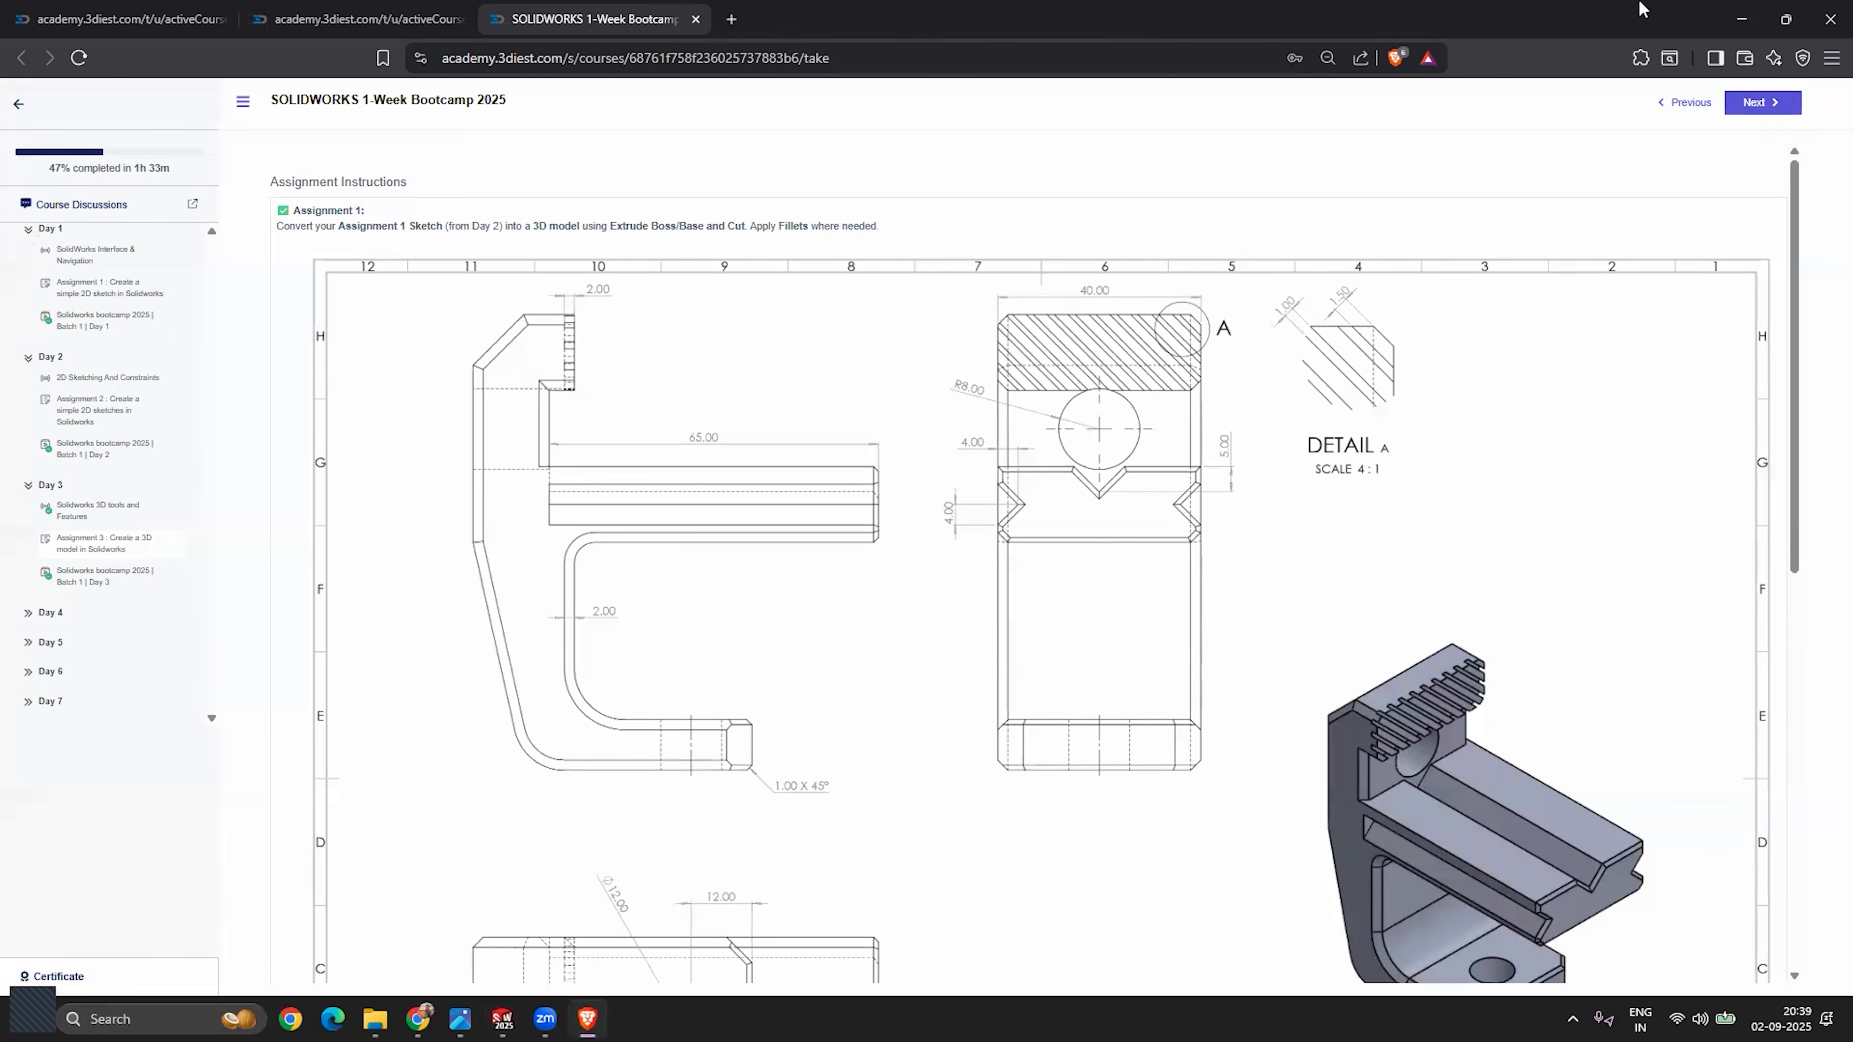
{"action": "left_click", "coordinate": [1741, 19]}
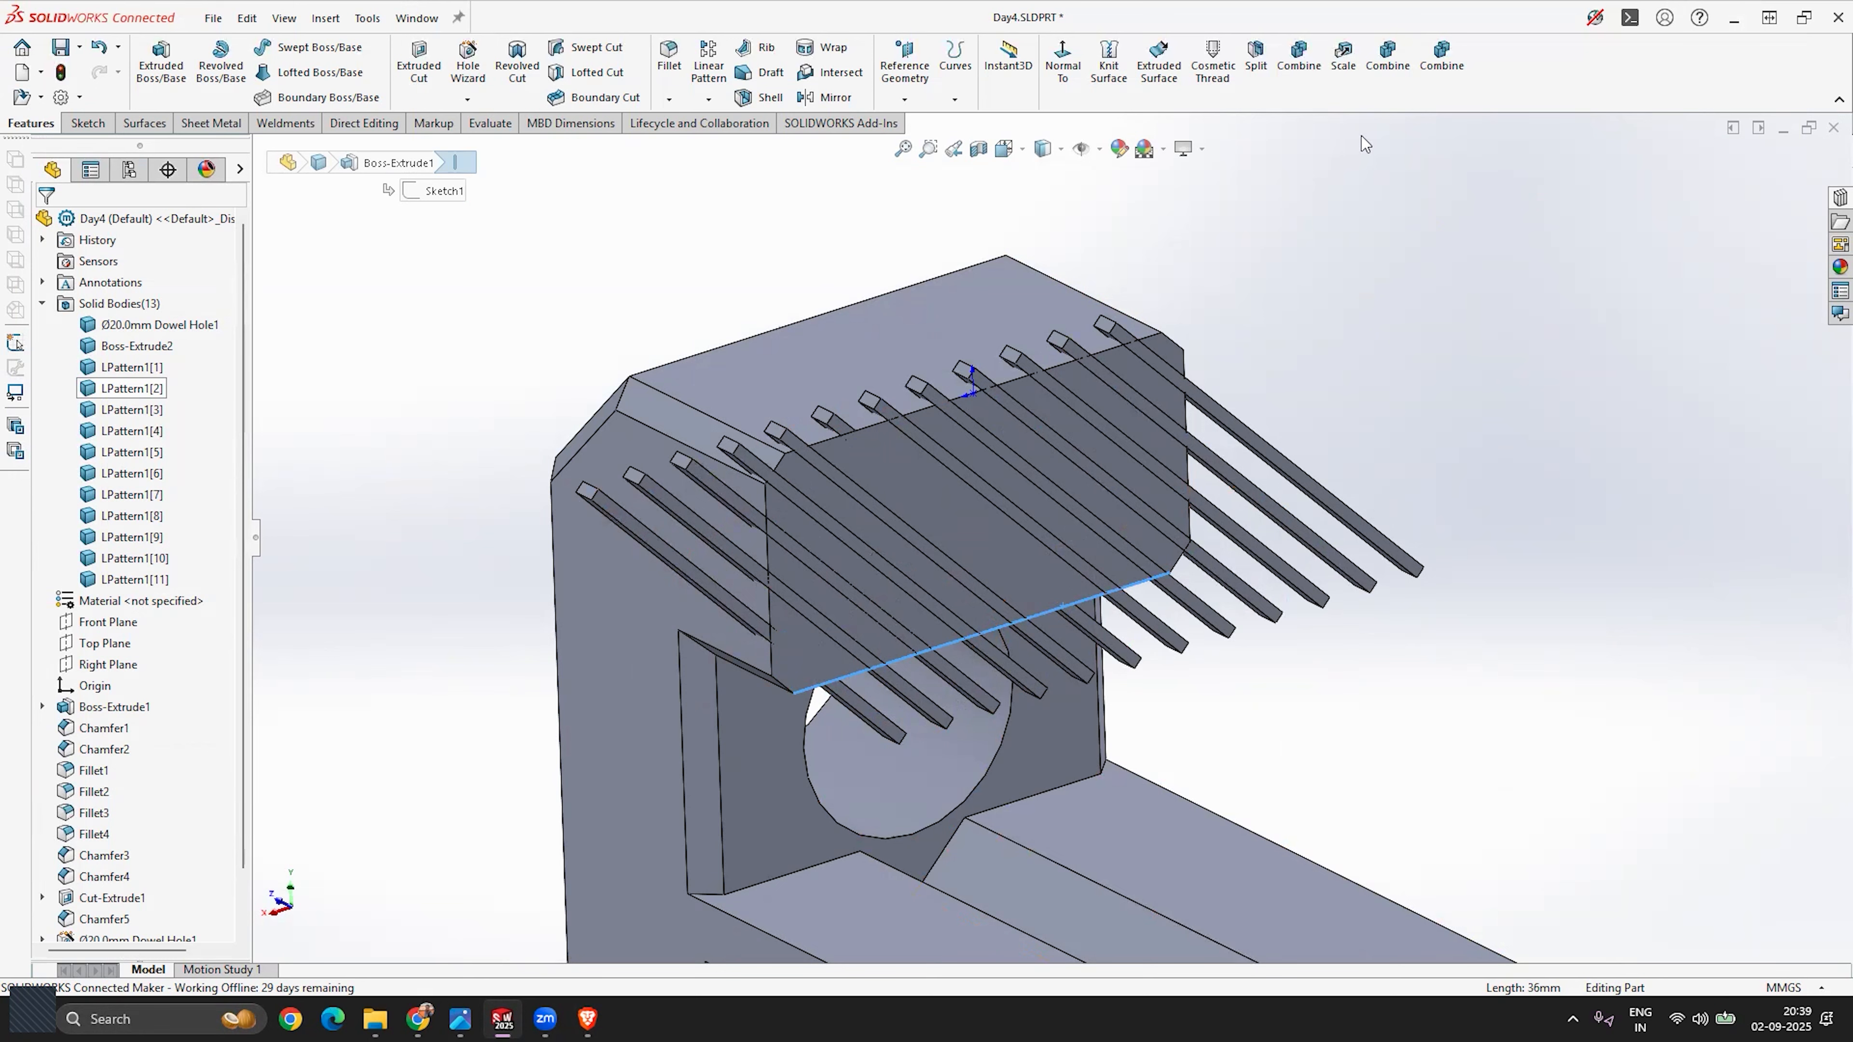
Step: Start a Combine operation of type Subtract with the clamp body as the main body
{"action": "left_click", "coordinate": [1387, 55]}
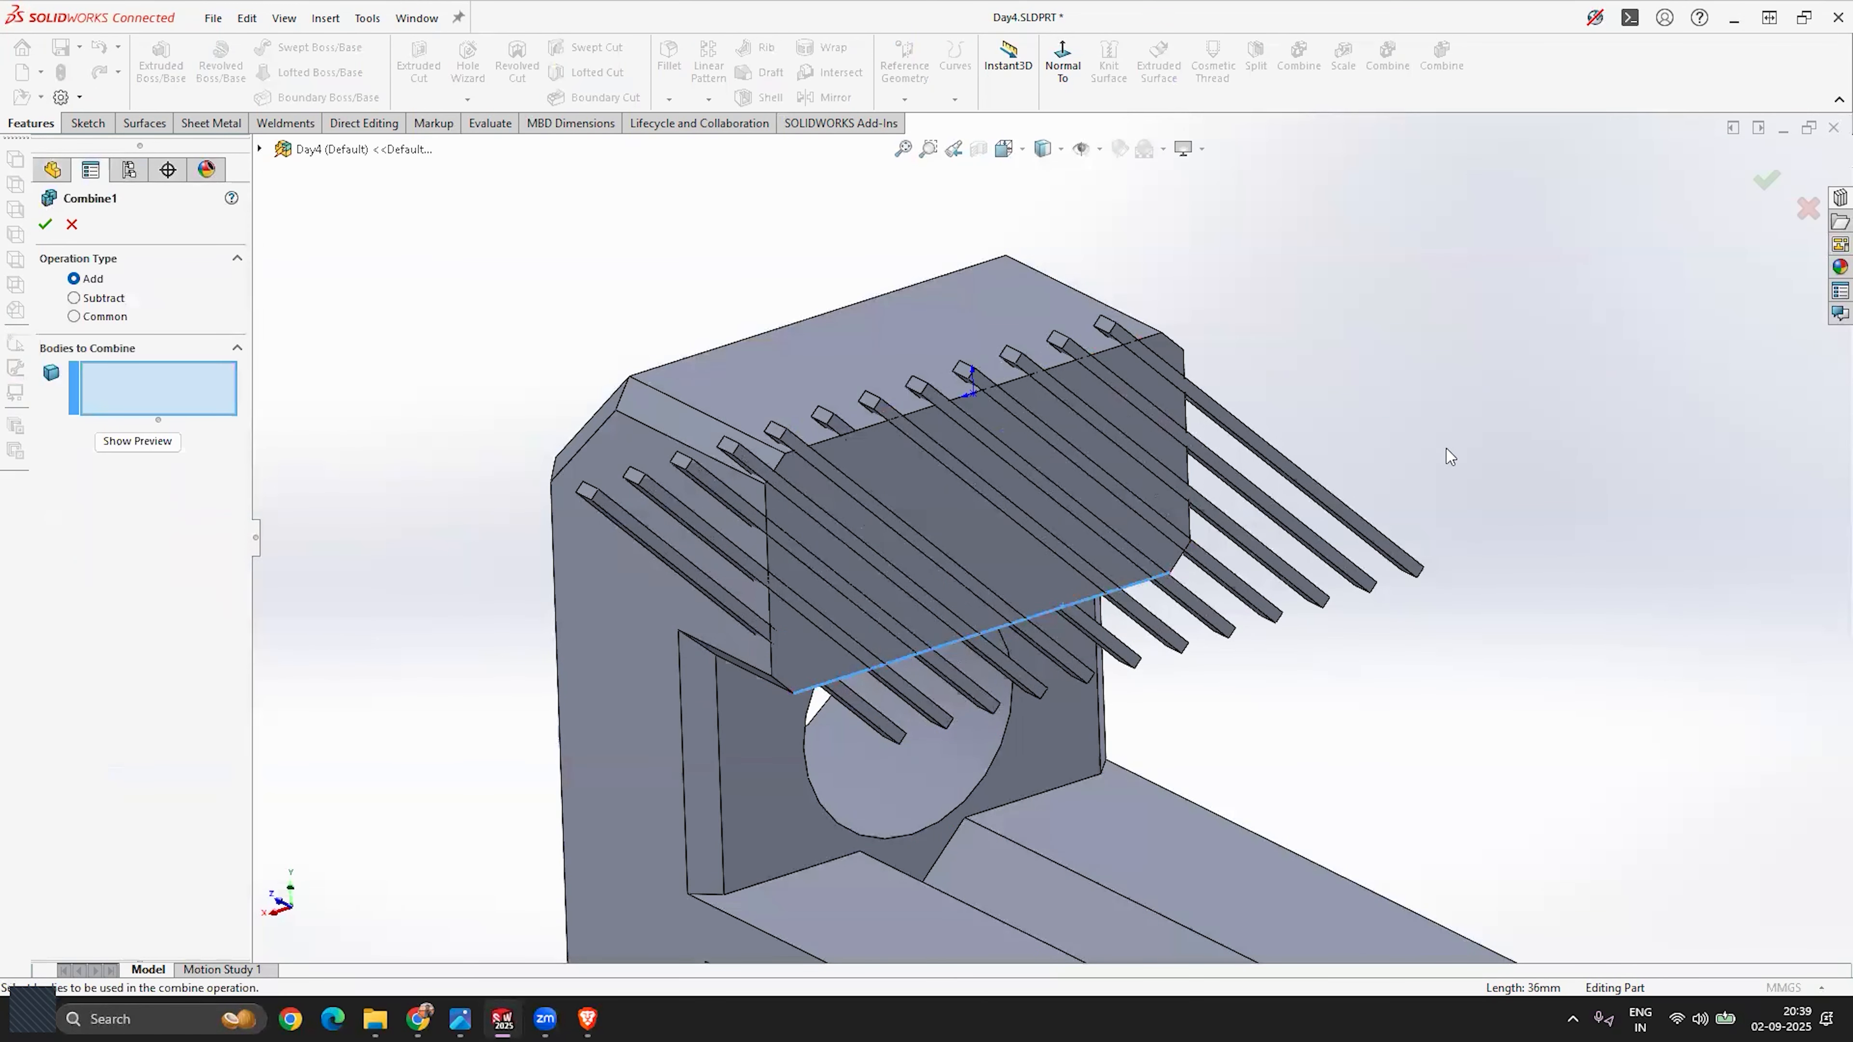
{"action": "left_click", "coordinate": [107, 301]}
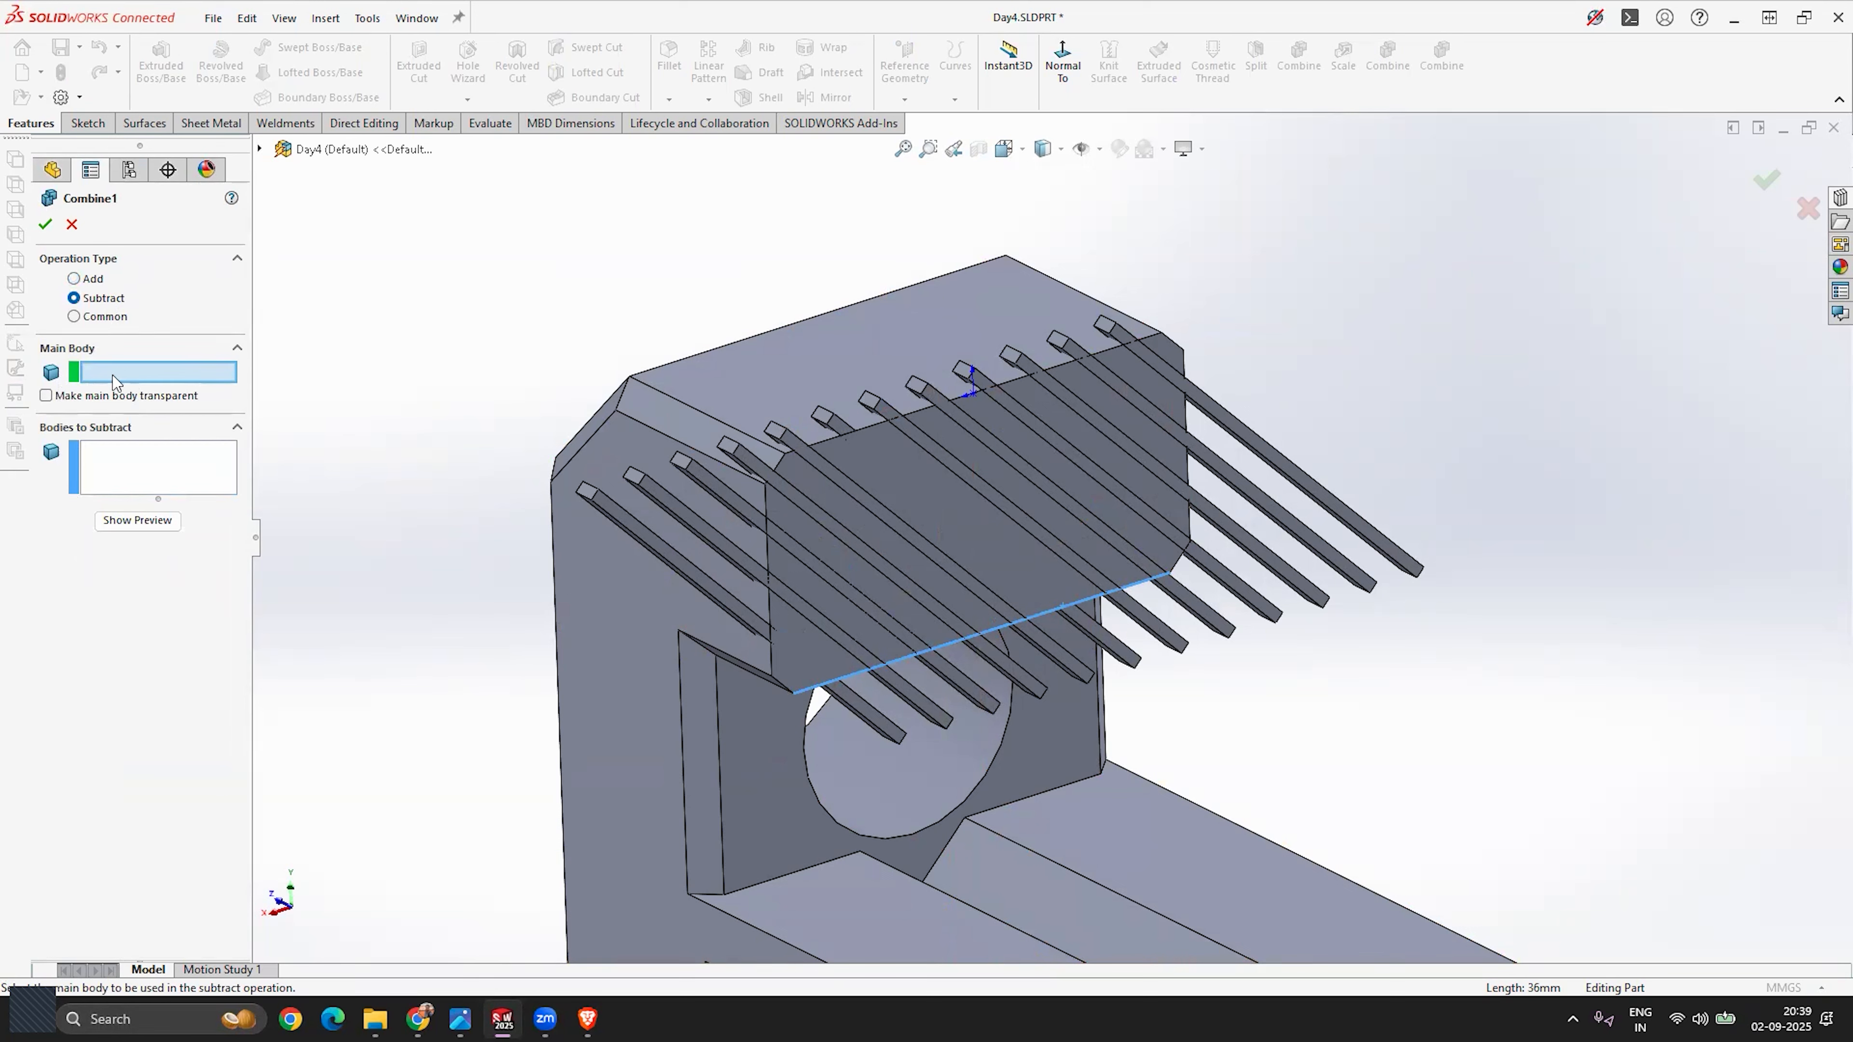
{"action": "left_click", "coordinate": [604, 711]}
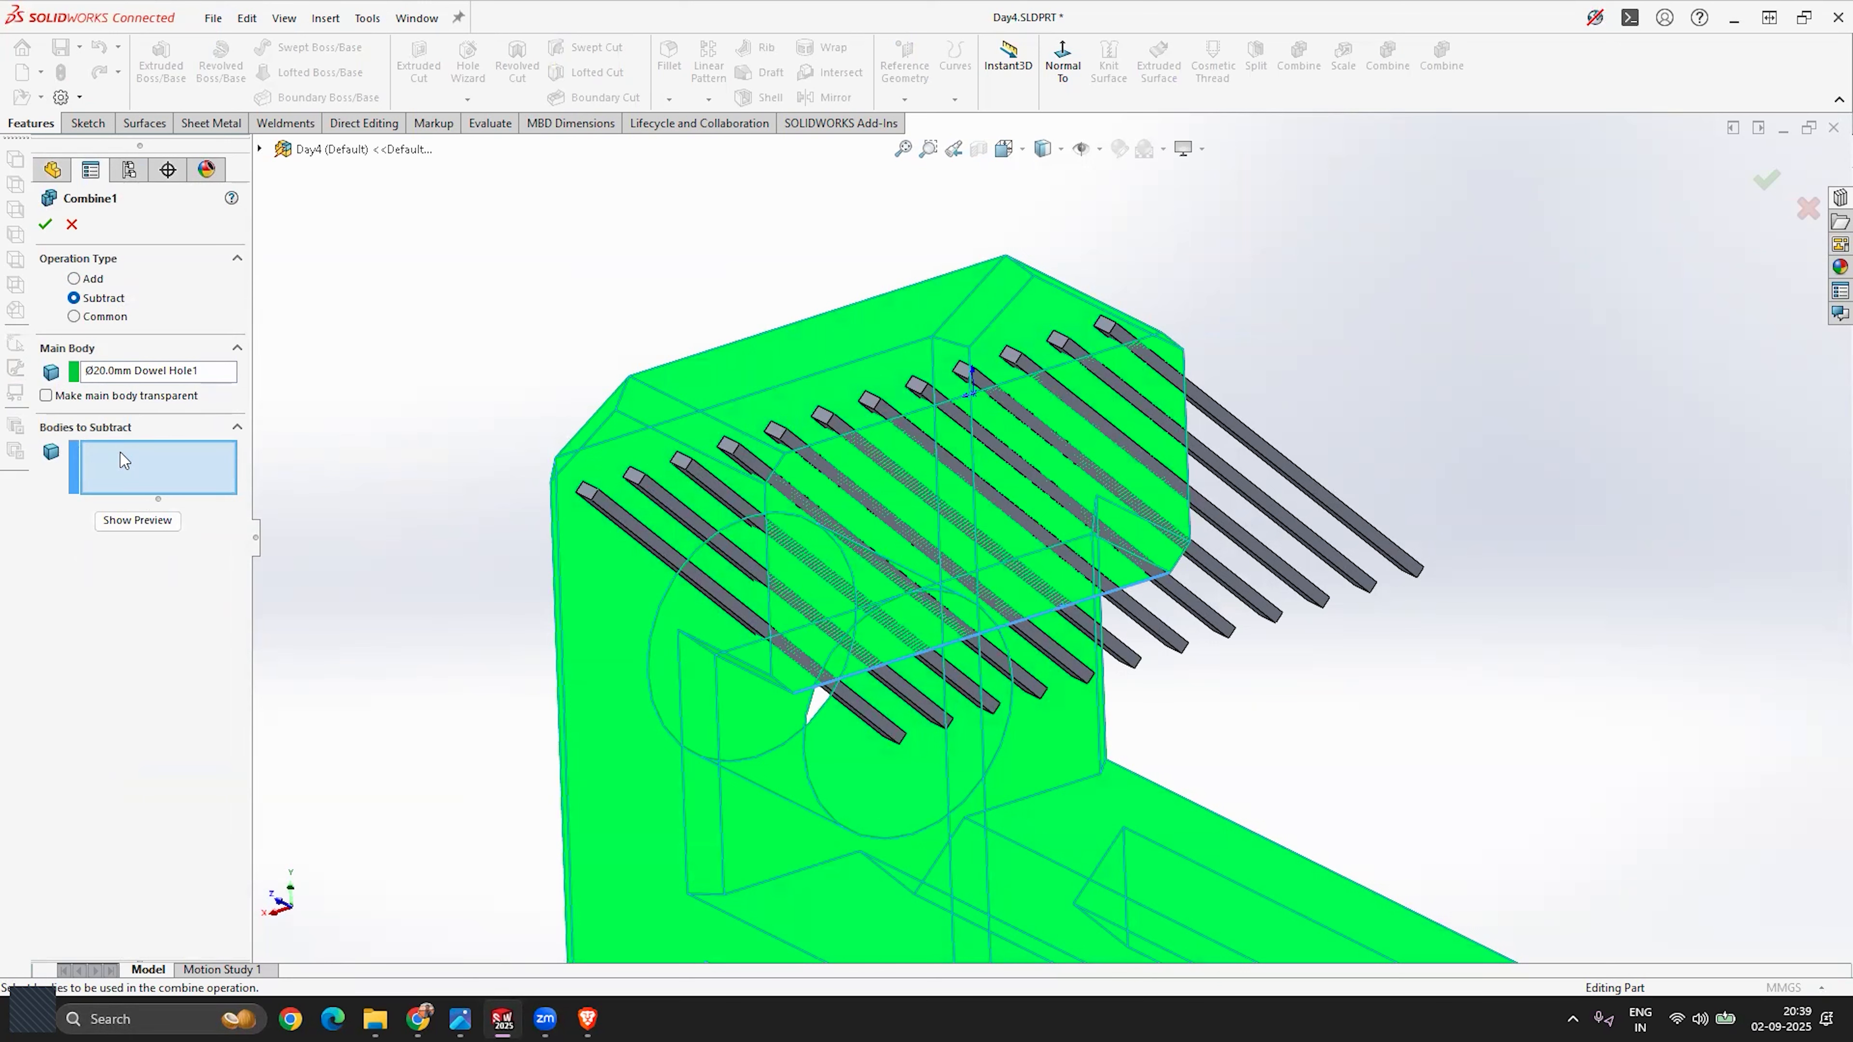
Step: Choose all twelve slanted bars, the original and its patterned copies, as the bodies to subtract
{"action": "left_click", "coordinate": [1362, 549]}
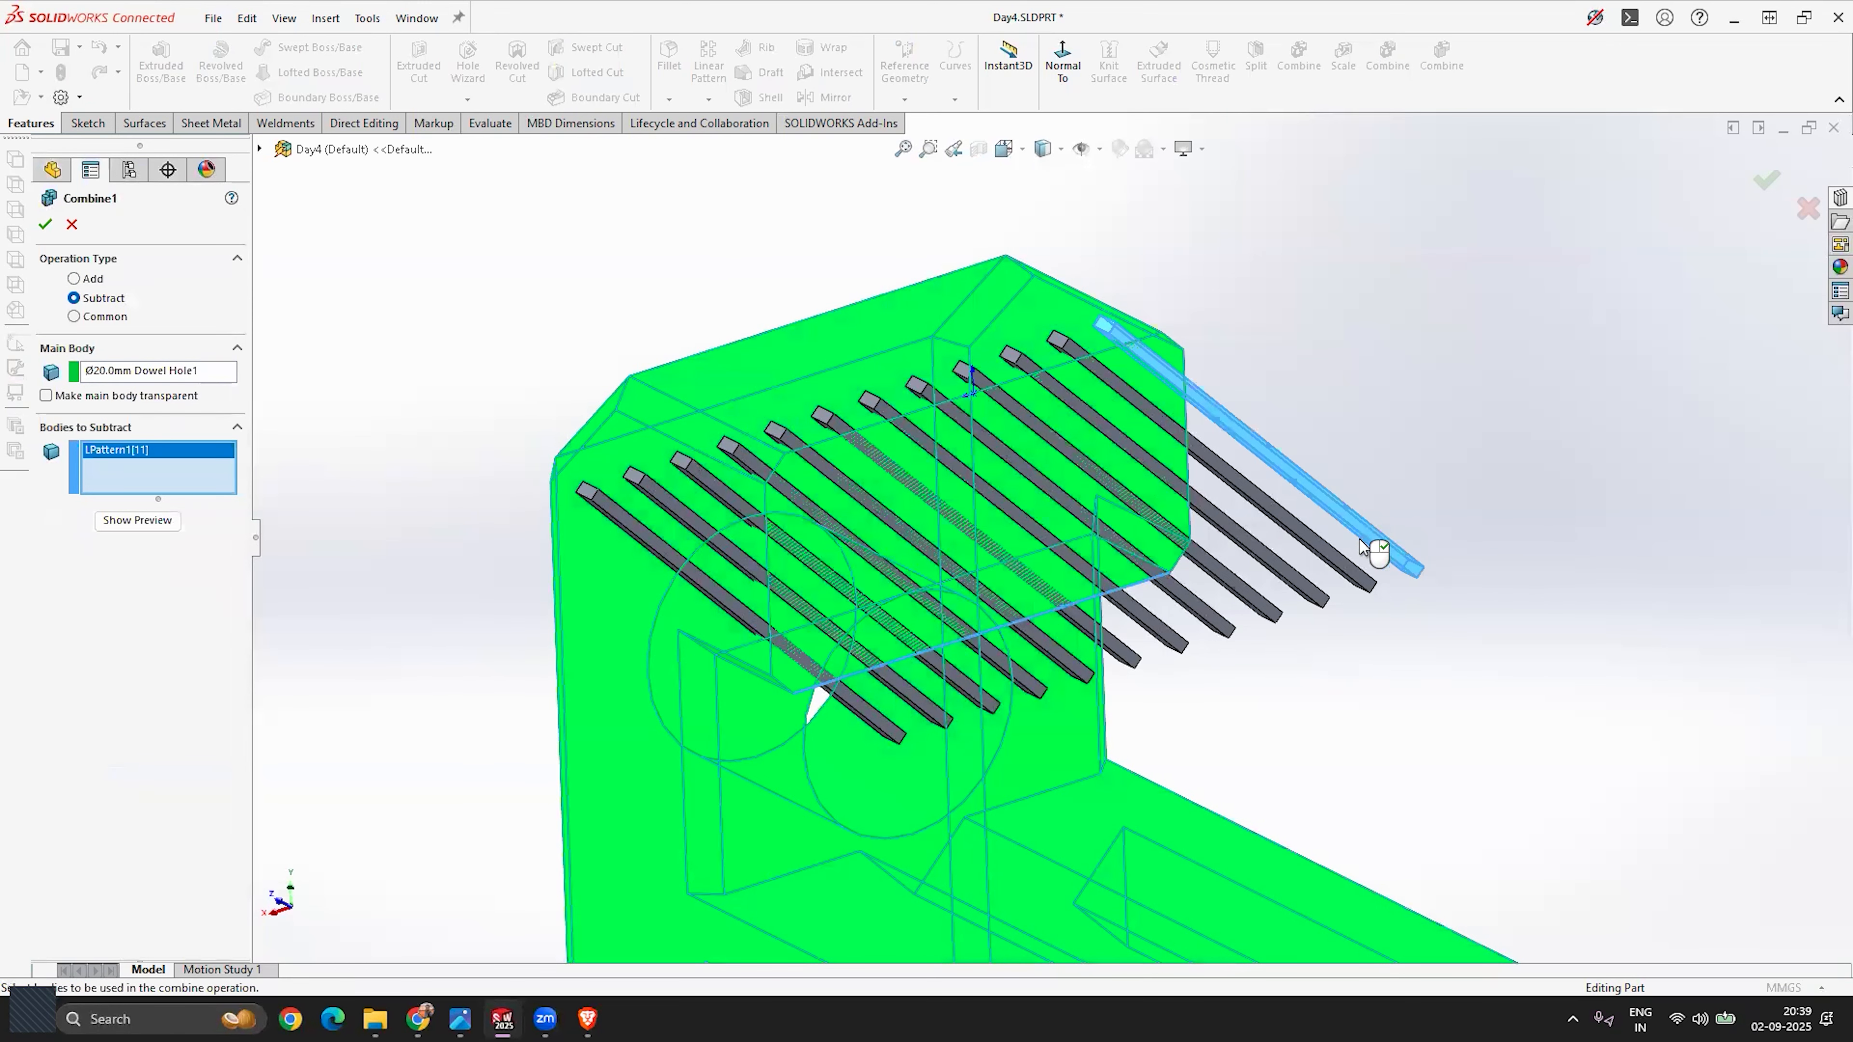
{"action": "left_click", "coordinate": [1350, 569]}
{"action": "left_click", "coordinate": [1313, 593]}
{"action": "left_click", "coordinate": [1251, 597]}
{"action": "left_click", "coordinate": [1209, 626]}
{"action": "left_click", "coordinate": [1180, 642]}
{"action": "left_click", "coordinate": [1118, 654]}
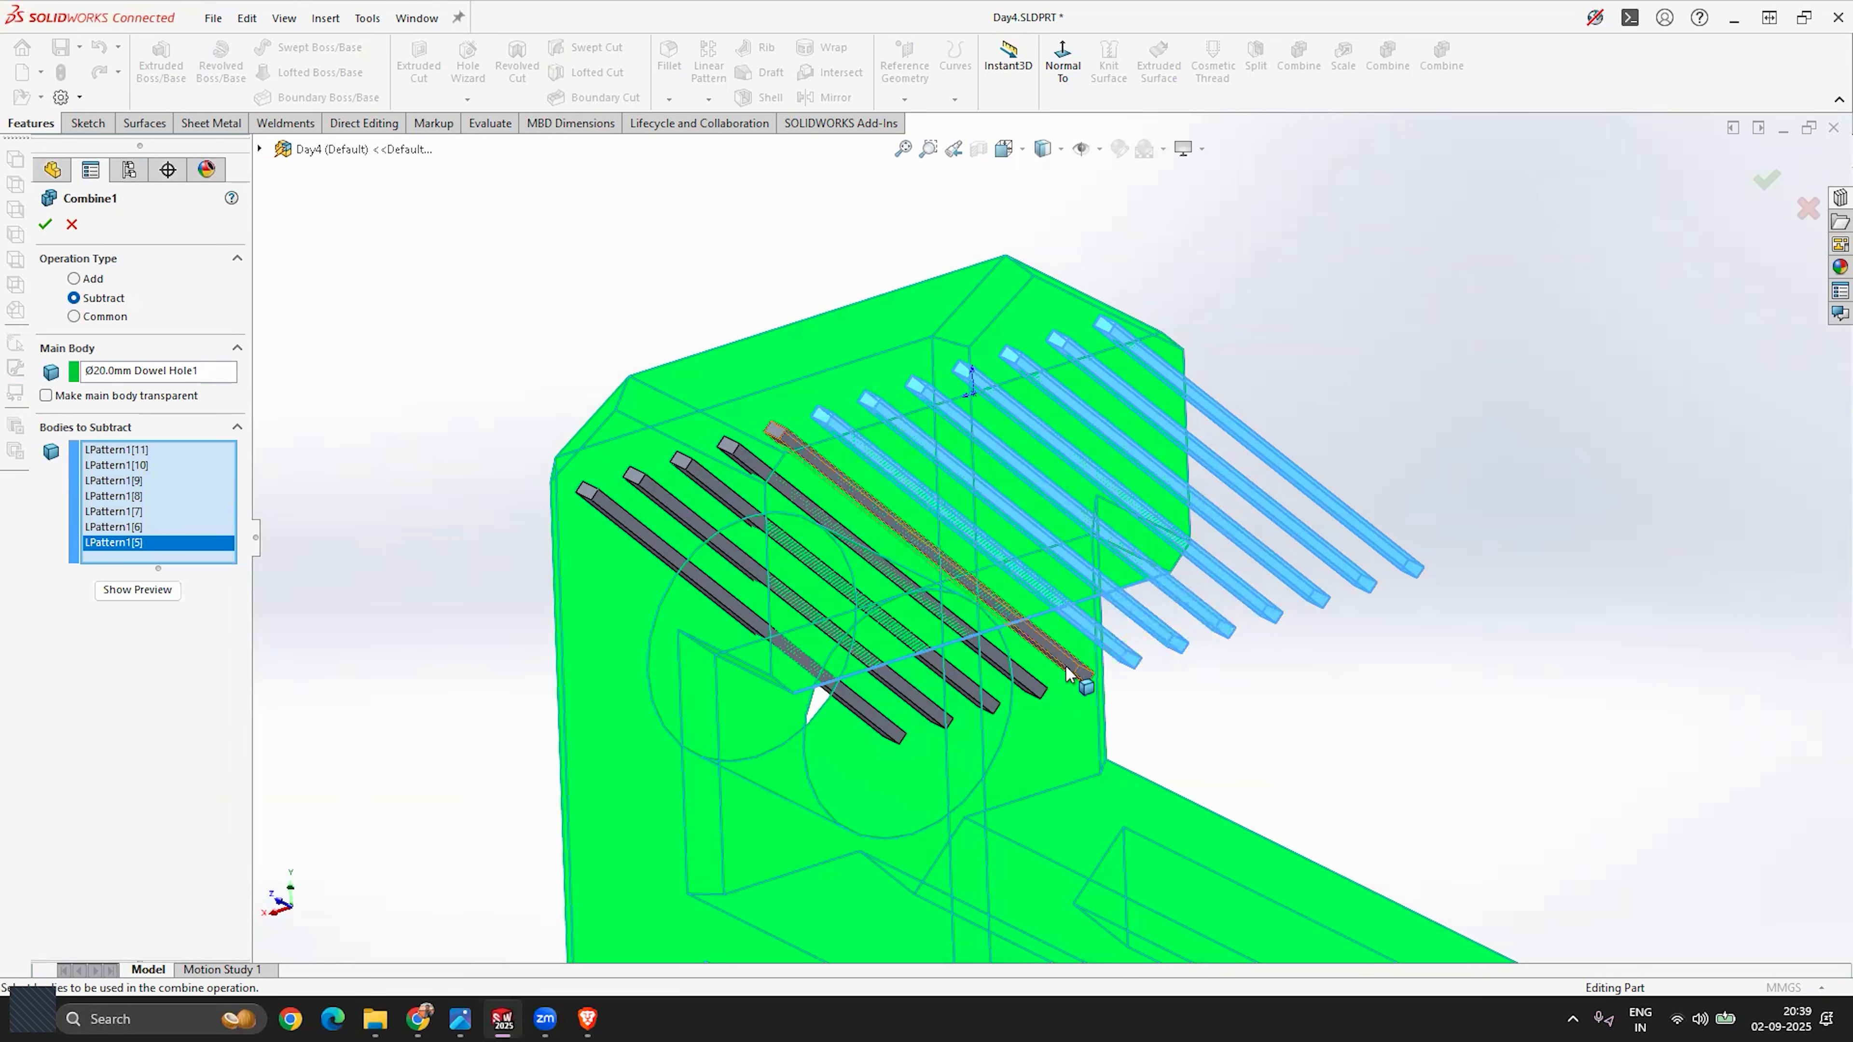
{"action": "left_click", "coordinate": [1066, 673]}
{"action": "left_click", "coordinate": [1038, 684]}
{"action": "left_click", "coordinate": [993, 702]}
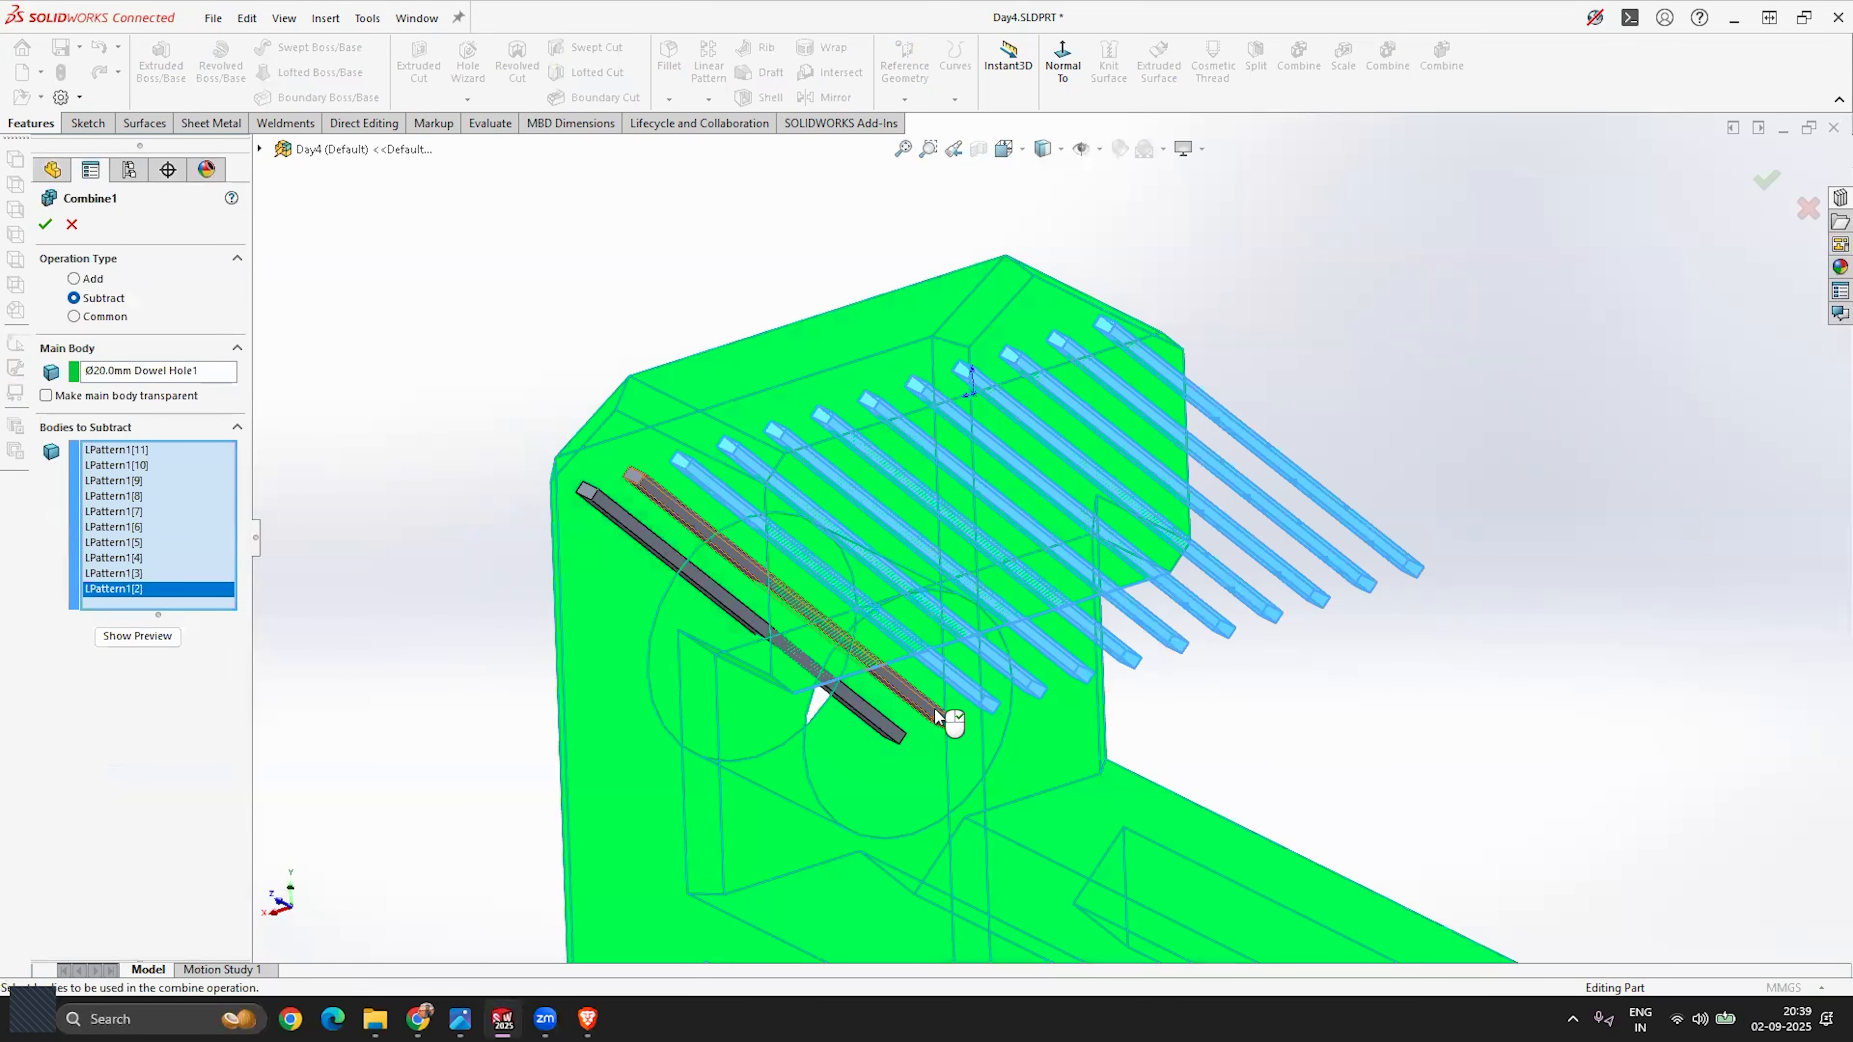
{"action": "left_click", "coordinate": [937, 717]}
{"action": "left_click", "coordinate": [839, 690]}
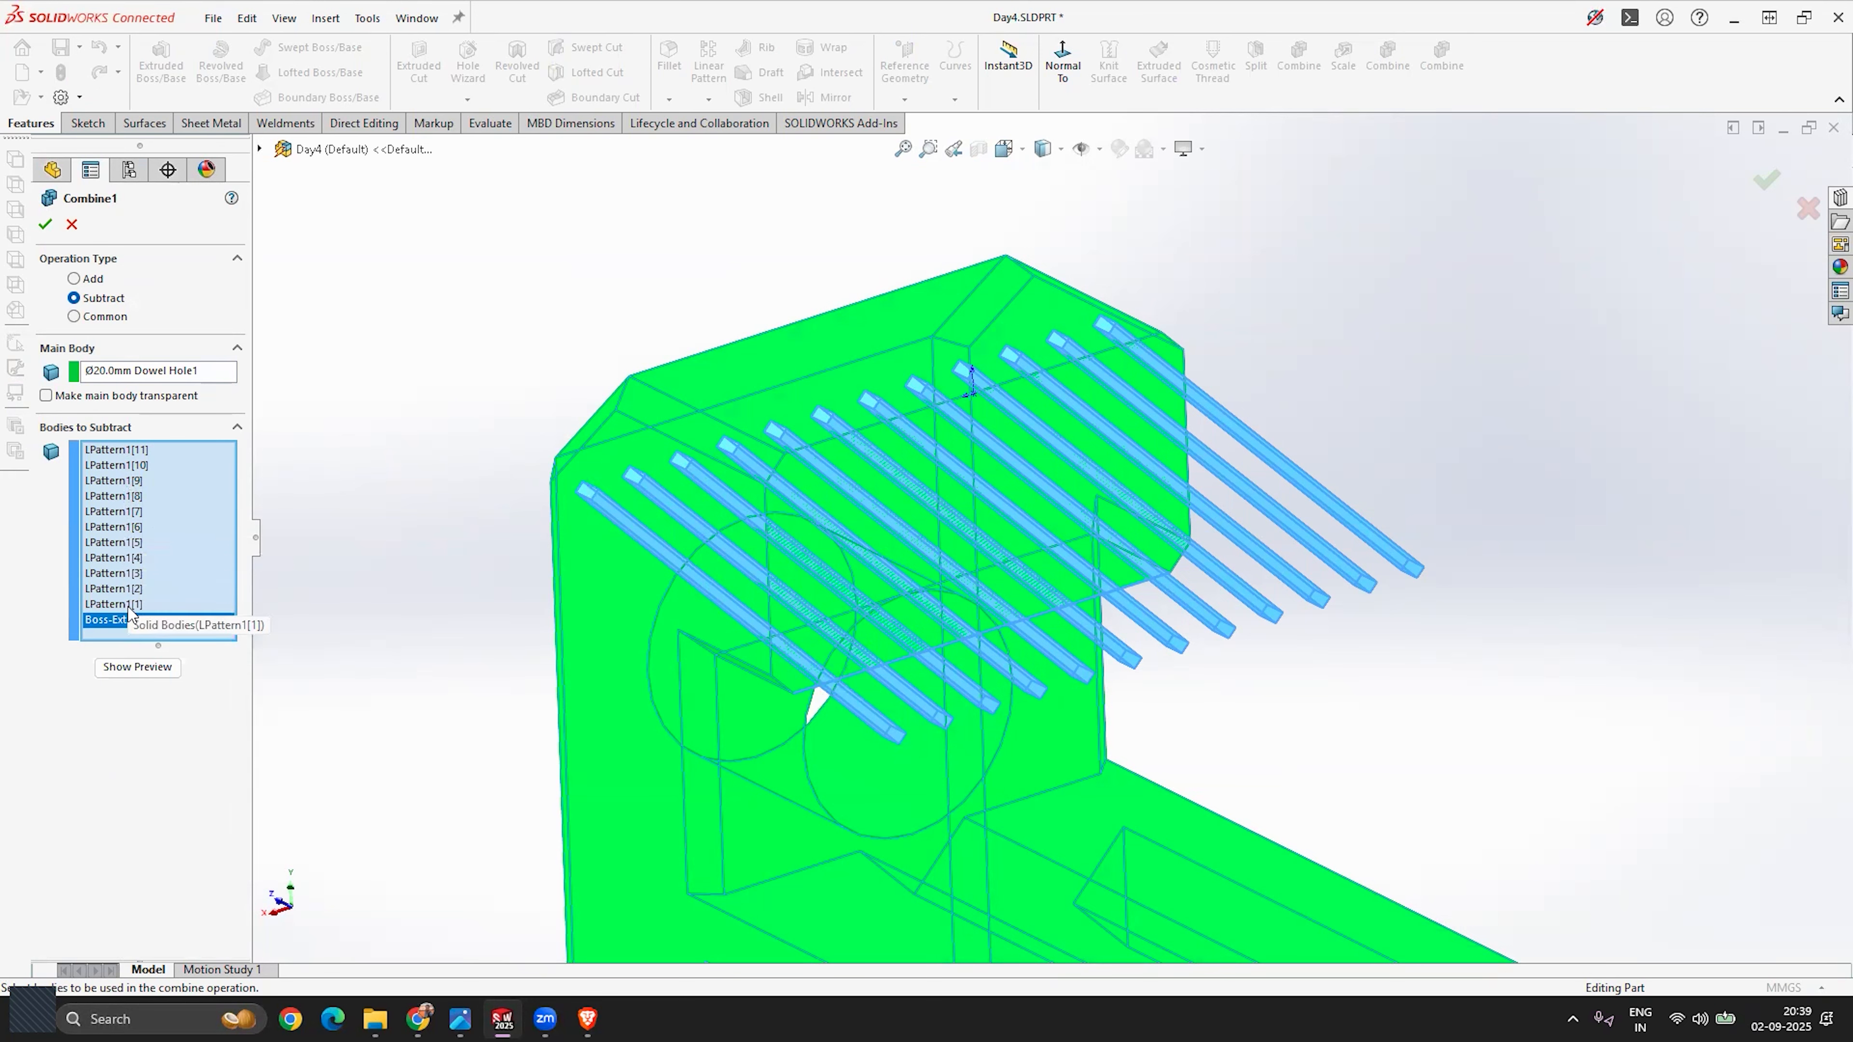
Step: Preview the subtraction of the bars and apply it to cut the slanted grooves into the head
{"action": "left_click", "coordinate": [138, 667]}
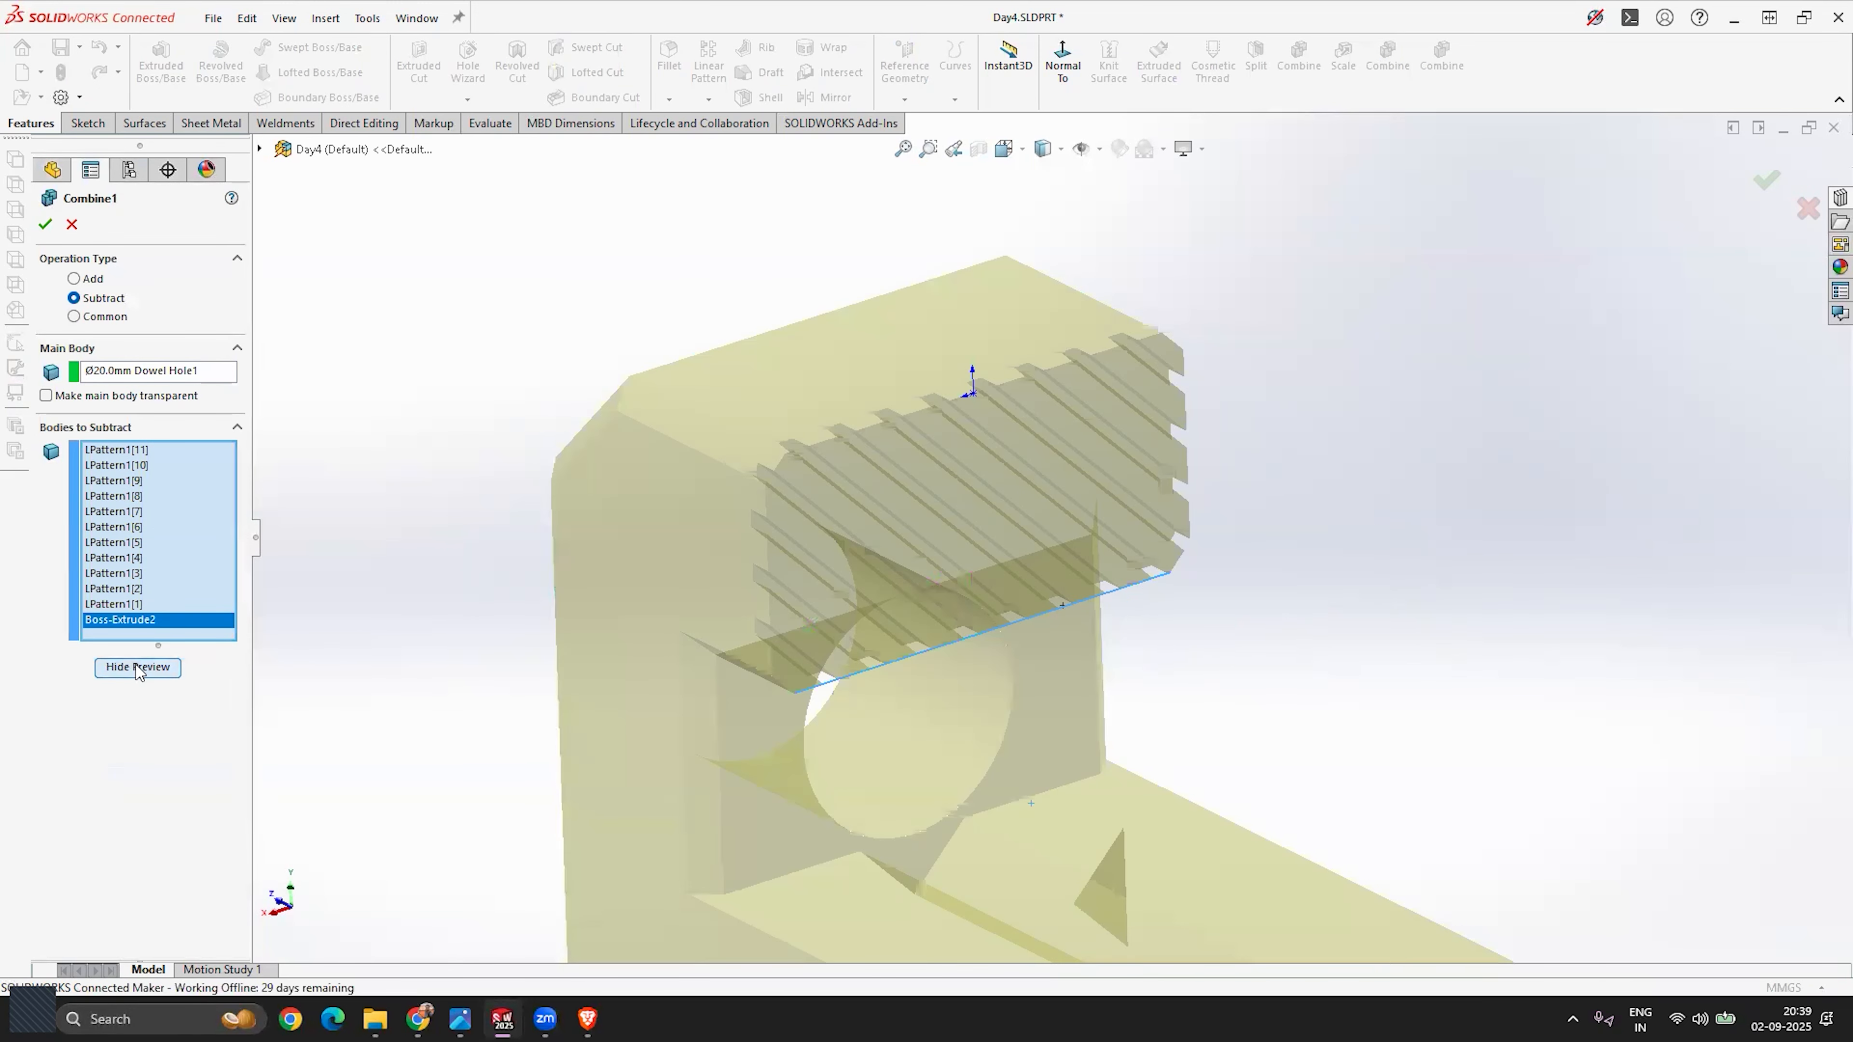
{"action": "mouse_move", "coordinate": [488, 650]}
{"action": "middle_mouse_down"}
{"action": "mouse_move", "coordinate": [521, 505]}
{"action": "mouse_move", "coordinate": [624, 529]}
{"action": "mouse_move", "coordinate": [485, 572]}
{"action": "mouse_move", "coordinate": [468, 638]}
{"action": "mouse_move", "coordinate": [492, 638]}
{"action": "middle_mouse_up"}
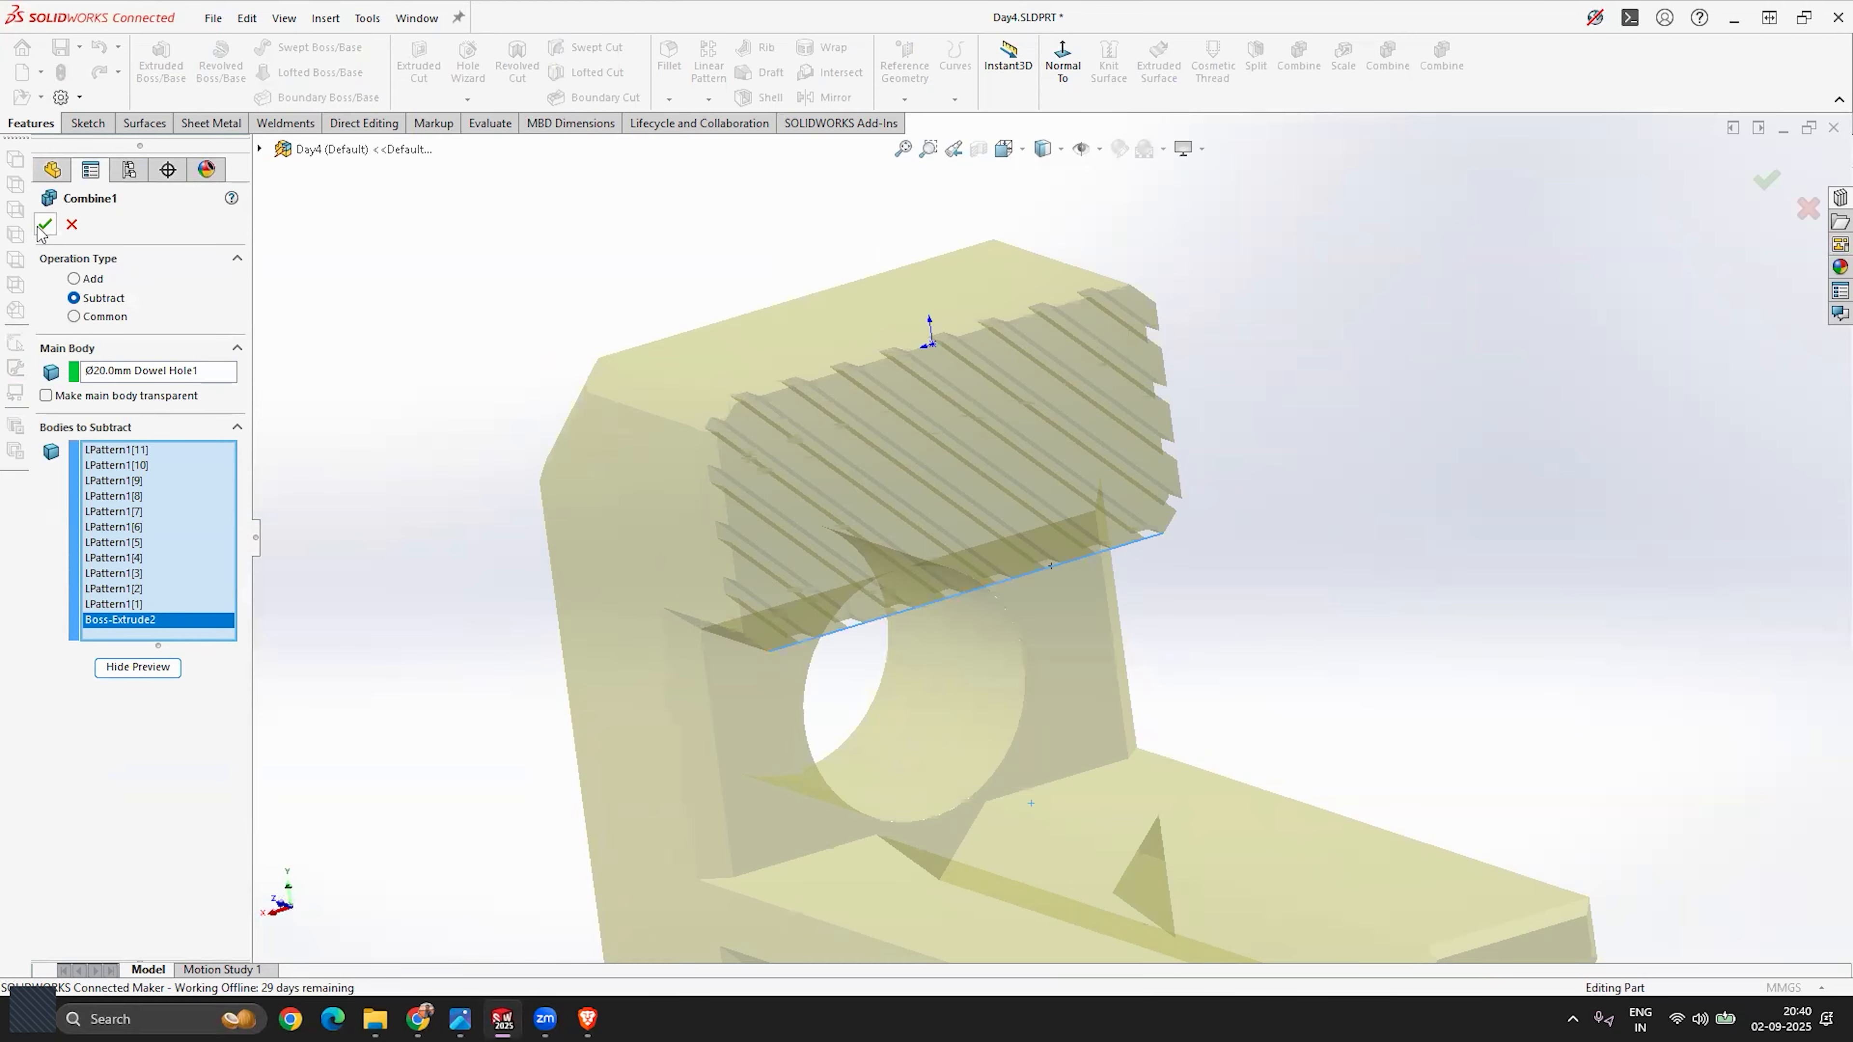
{"action": "left_click", "coordinate": [44, 225]}
Step: Examine the grooved head and the whole clamp part, and switch to the browser to view the assignment drawing for comparison
{"action": "middle_click_drag", "start_coordinate": [1328, 484], "coordinate": [1386, 481]}
{"action": "middle_click_drag", "start_coordinate": [1078, 423], "coordinate": [1143, 519]}
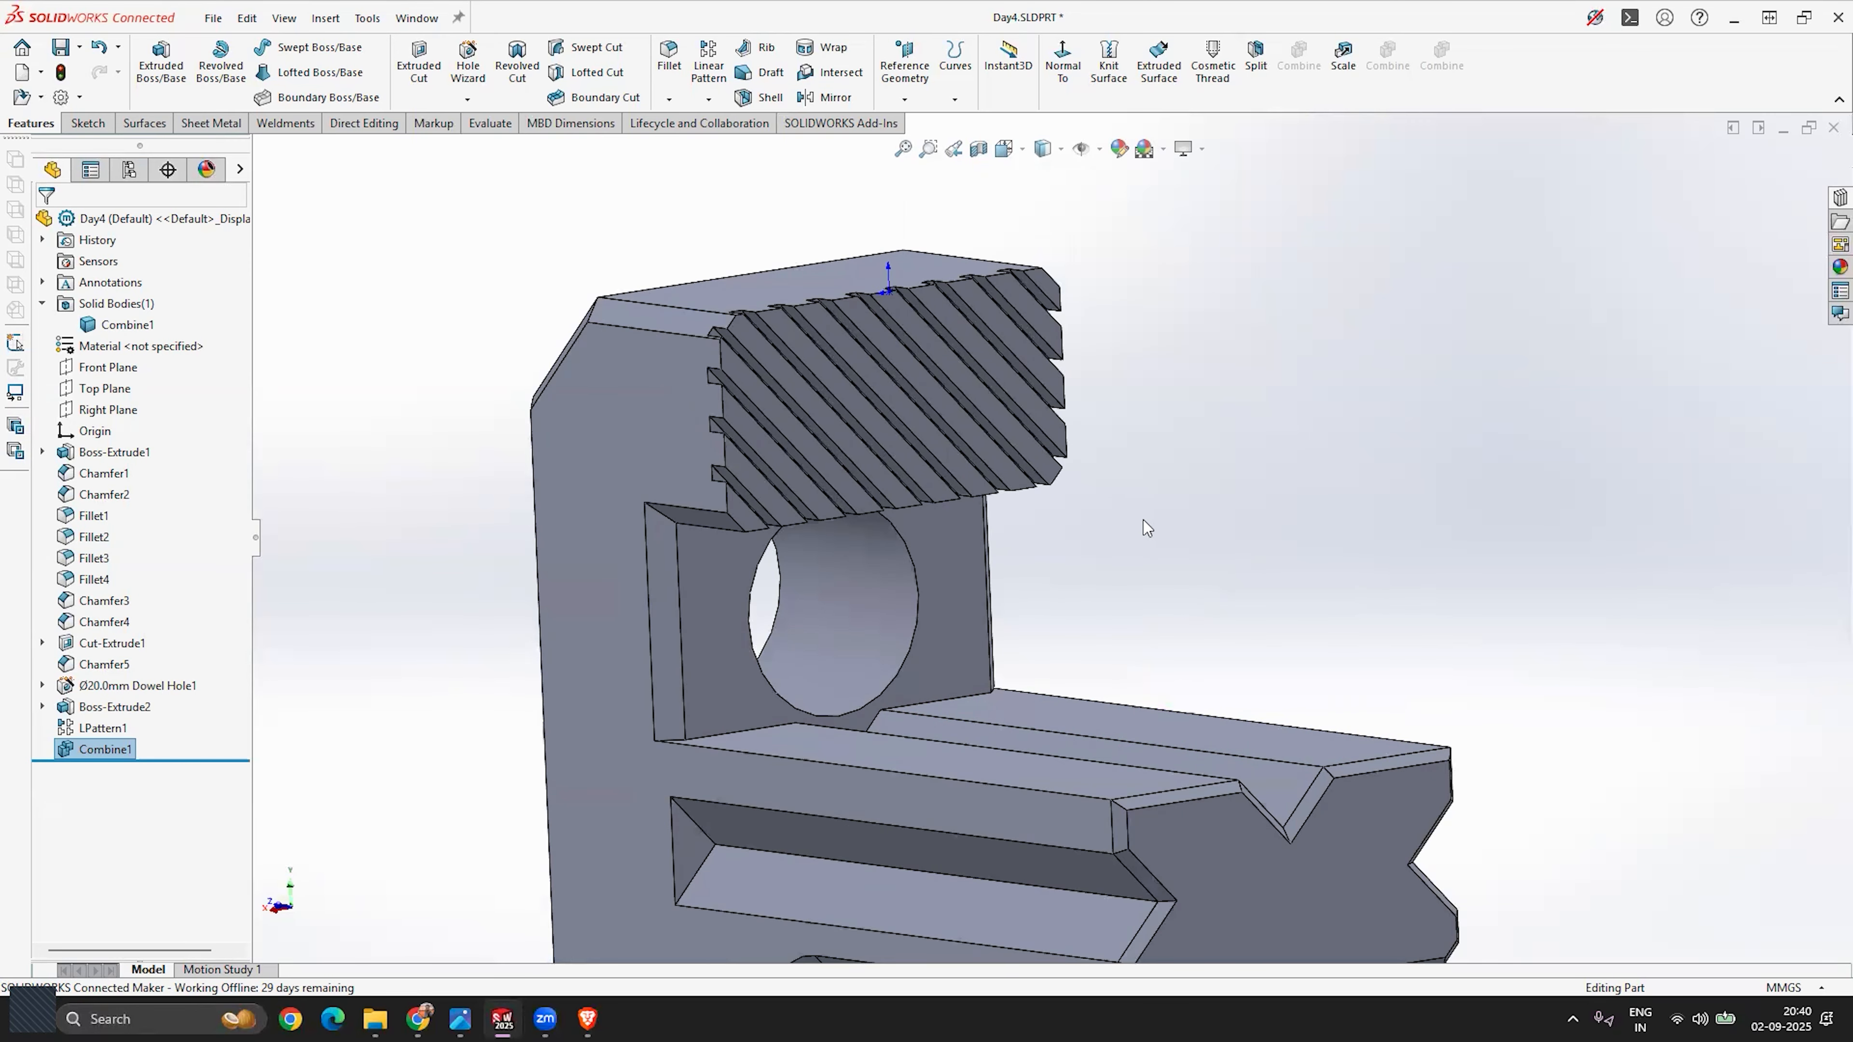
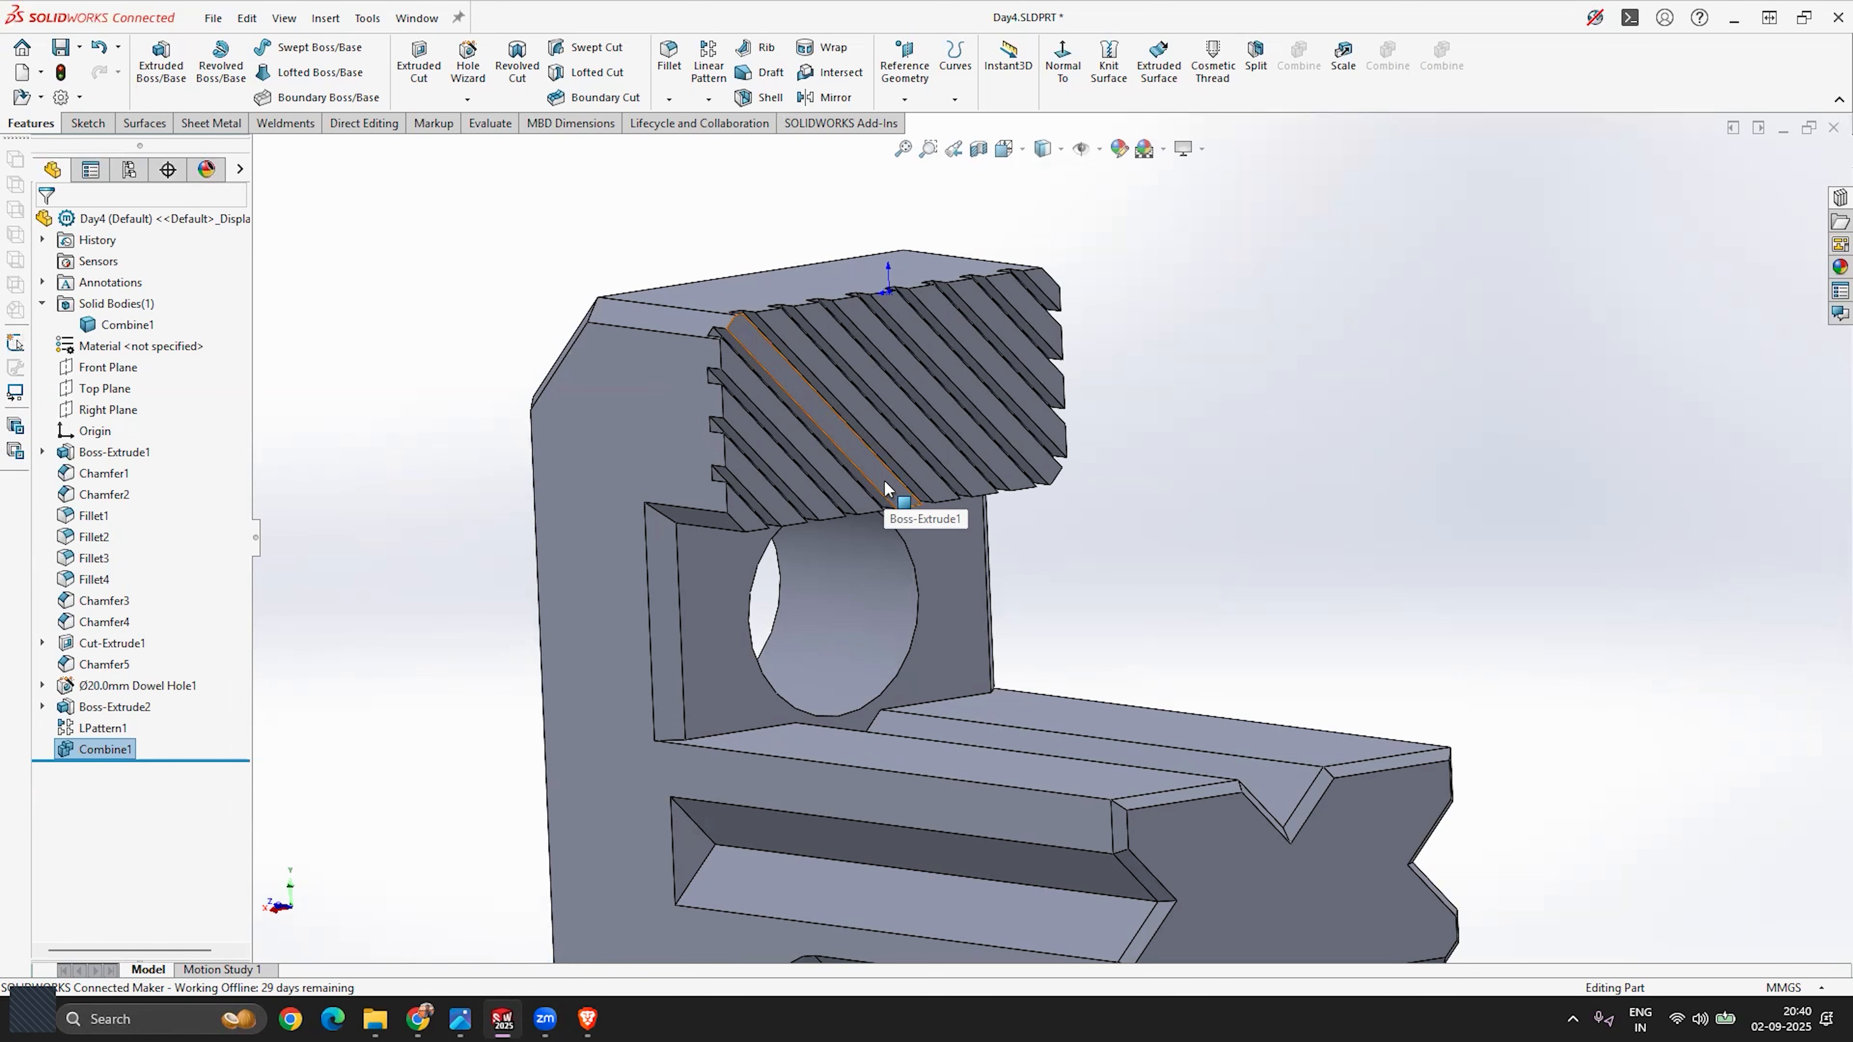
{"action": "scroll", "coordinate": [970, 304], "scroll_direction": "down", "scroll_amount": 3}
{"action": "middle_click_drag", "start_coordinate": [1018, 475], "coordinate": [964, 520]}
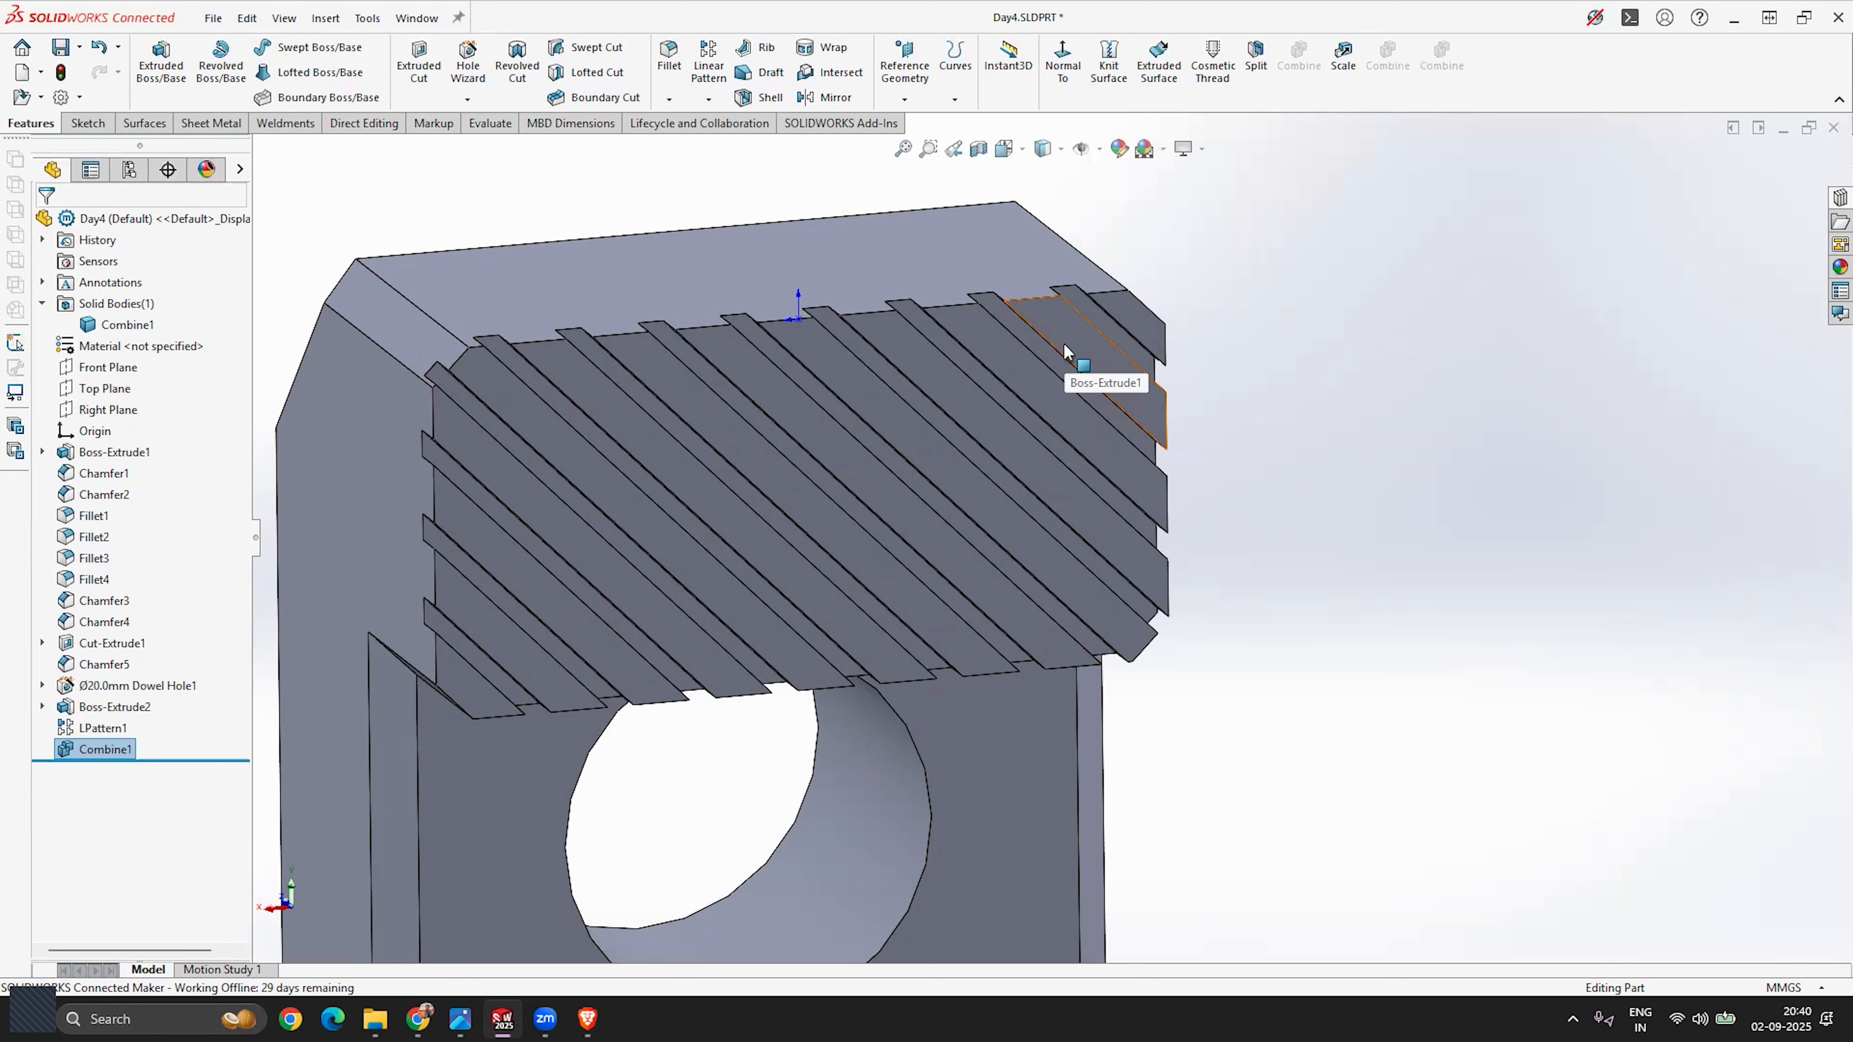
{"action": "scroll", "coordinate": [1014, 374], "scroll_direction": "up", "scroll_amount": 4}
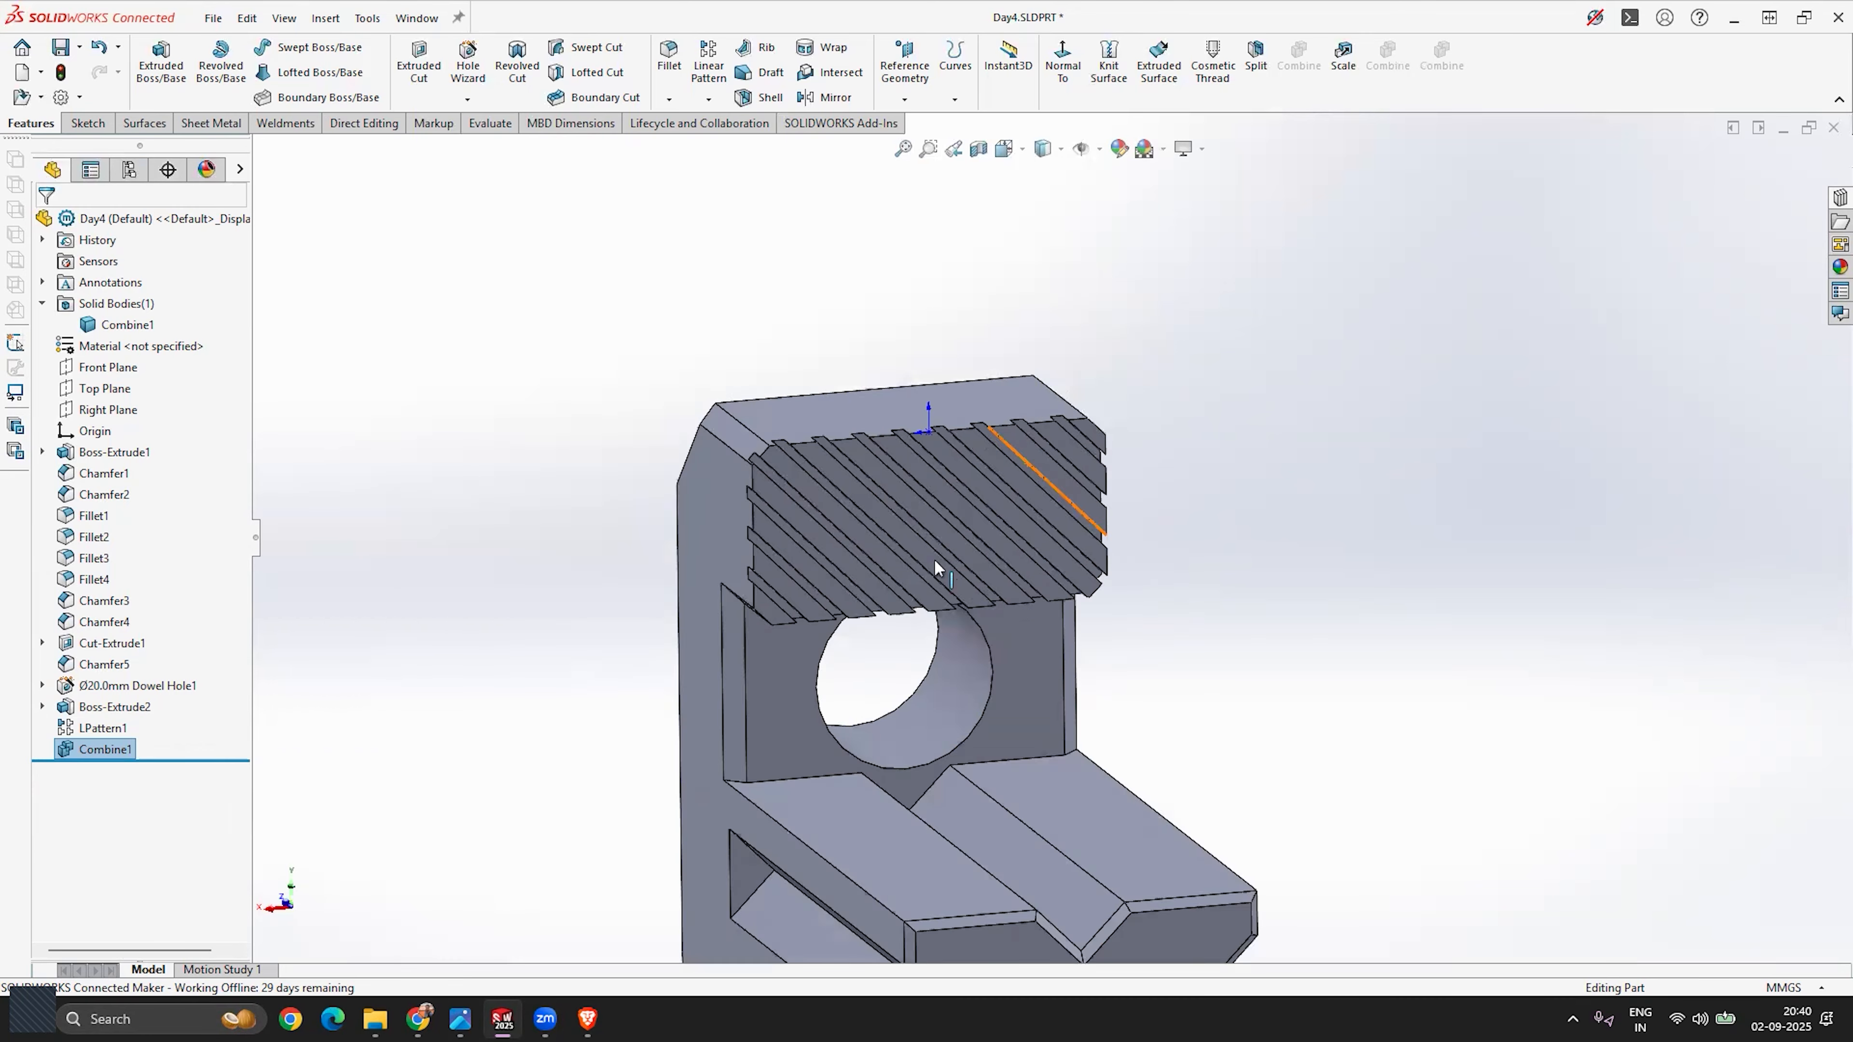
{"action": "middle_click_drag", "start_coordinate": [977, 377], "coordinate": [986, 699]}
{"action": "scroll", "coordinate": [1267, 699], "scroll_direction": "down", "scroll_amount": 3}
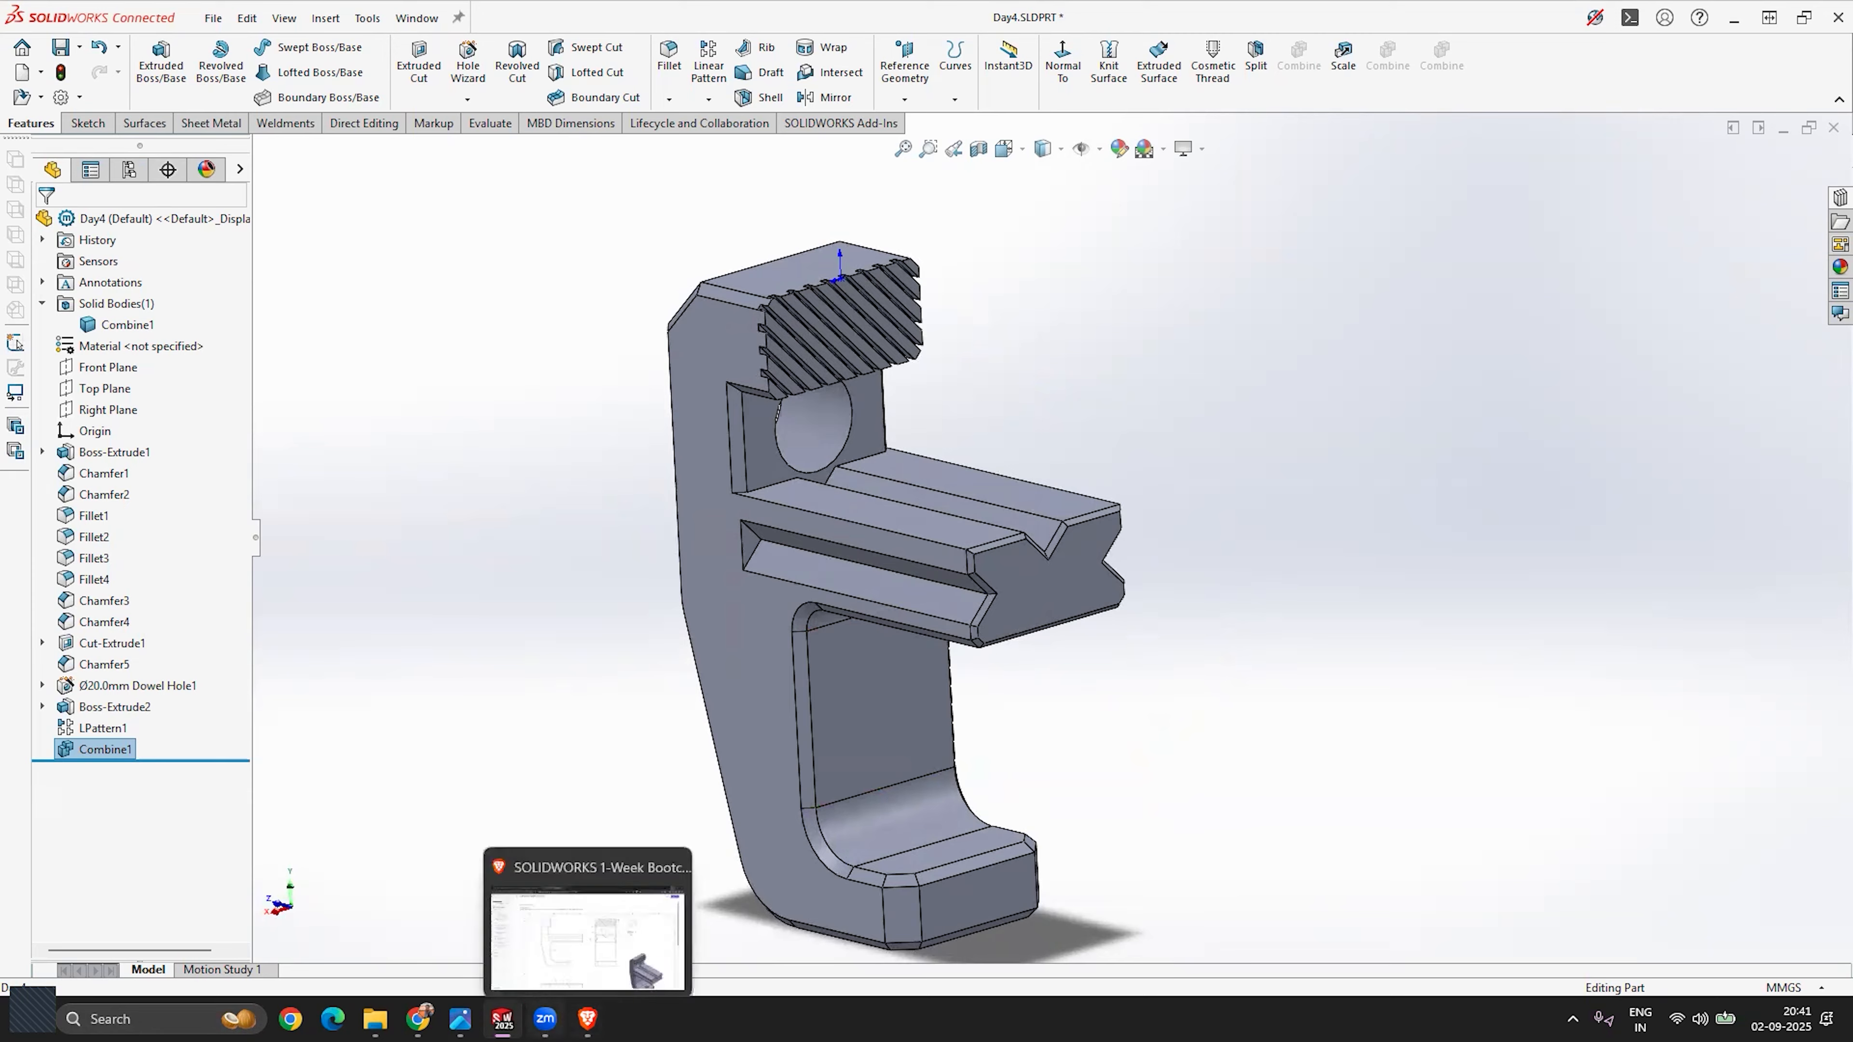
{"action": "left_click", "coordinate": [502, 1019]}
{"action": "left_click", "coordinate": [503, 1019]}
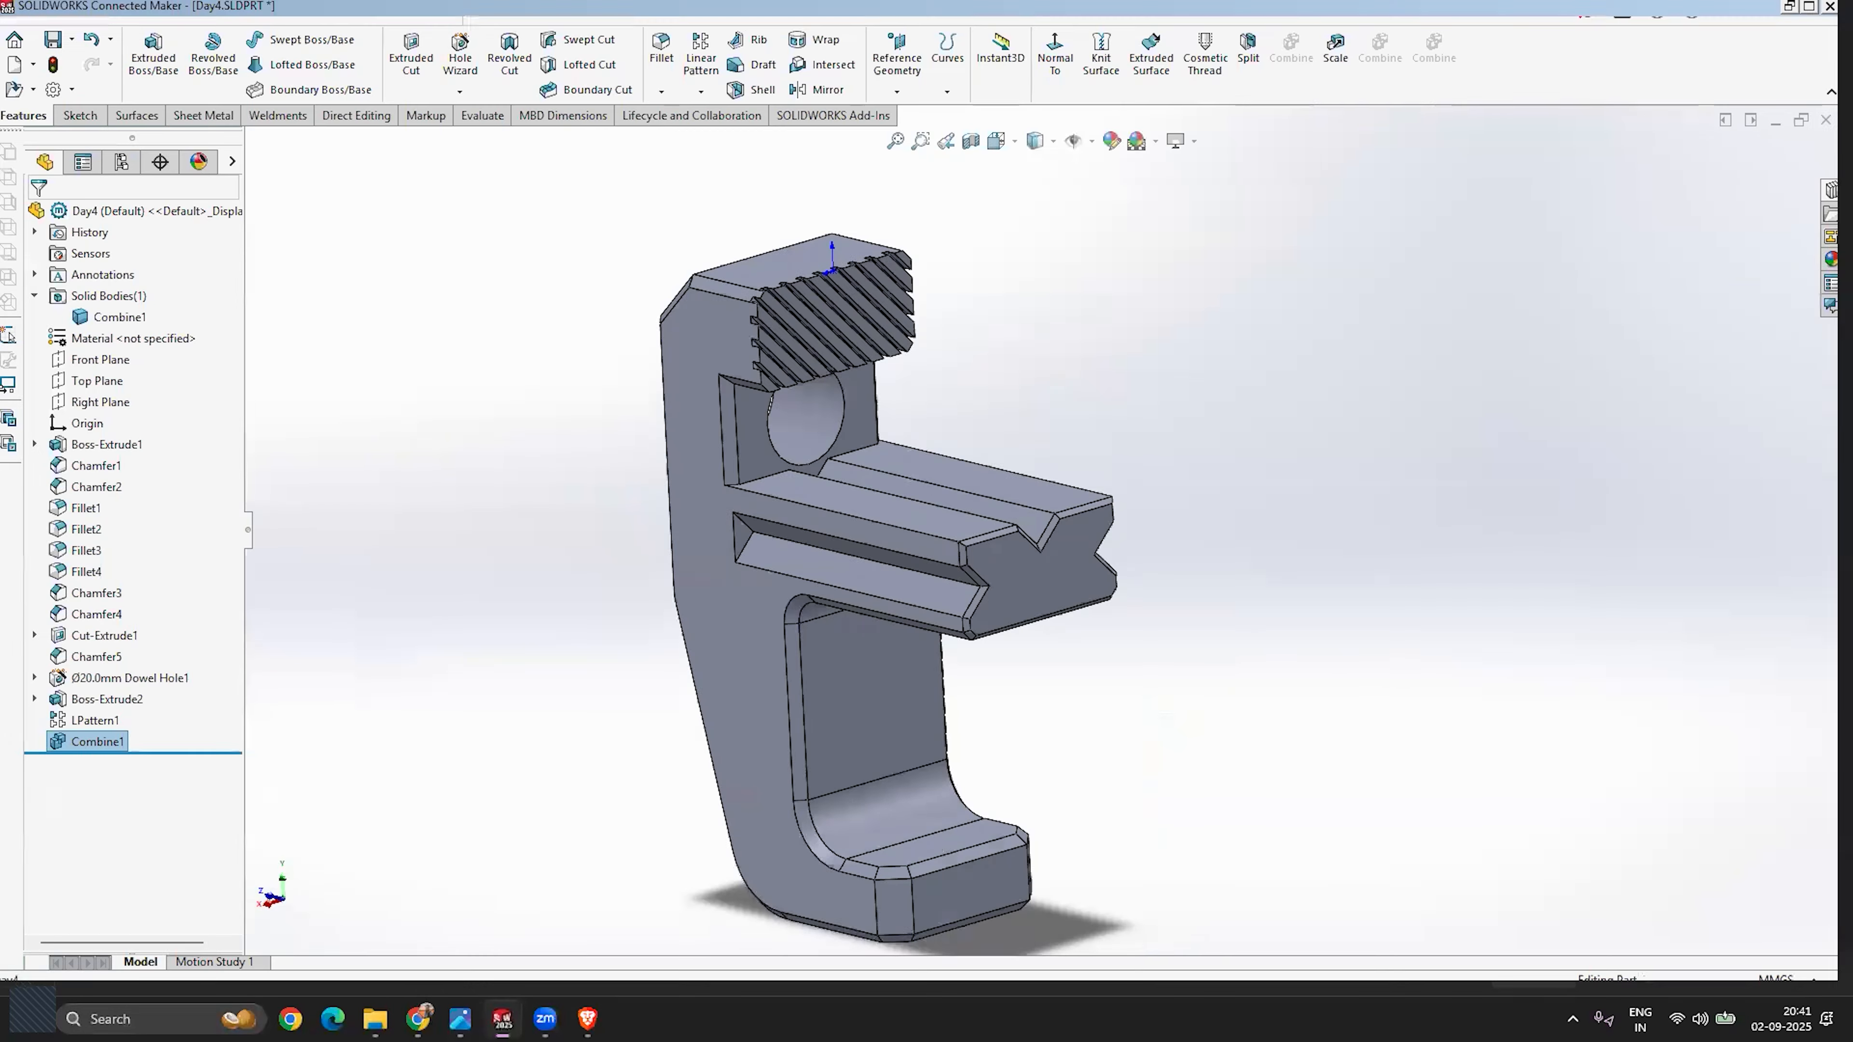
{"action": "left_click", "coordinate": [503, 1019]}
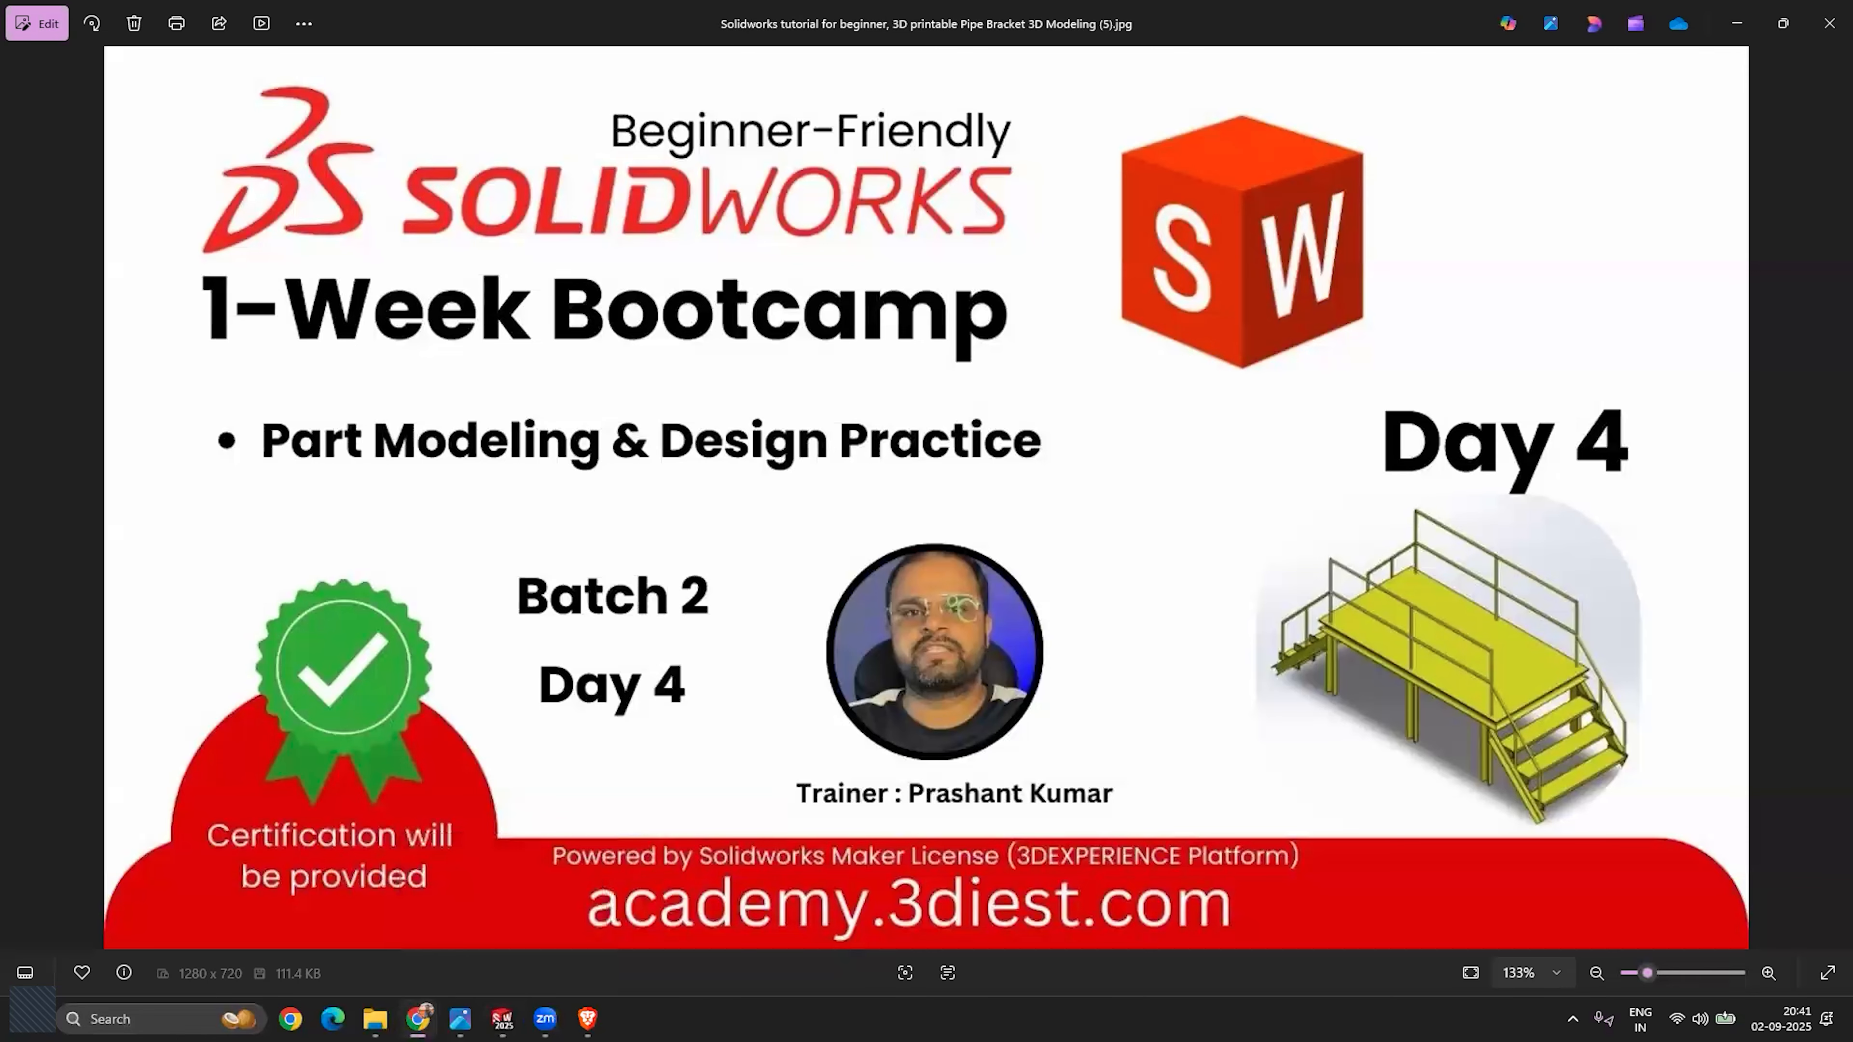
{"action": "left_click", "coordinate": [587, 1019]}
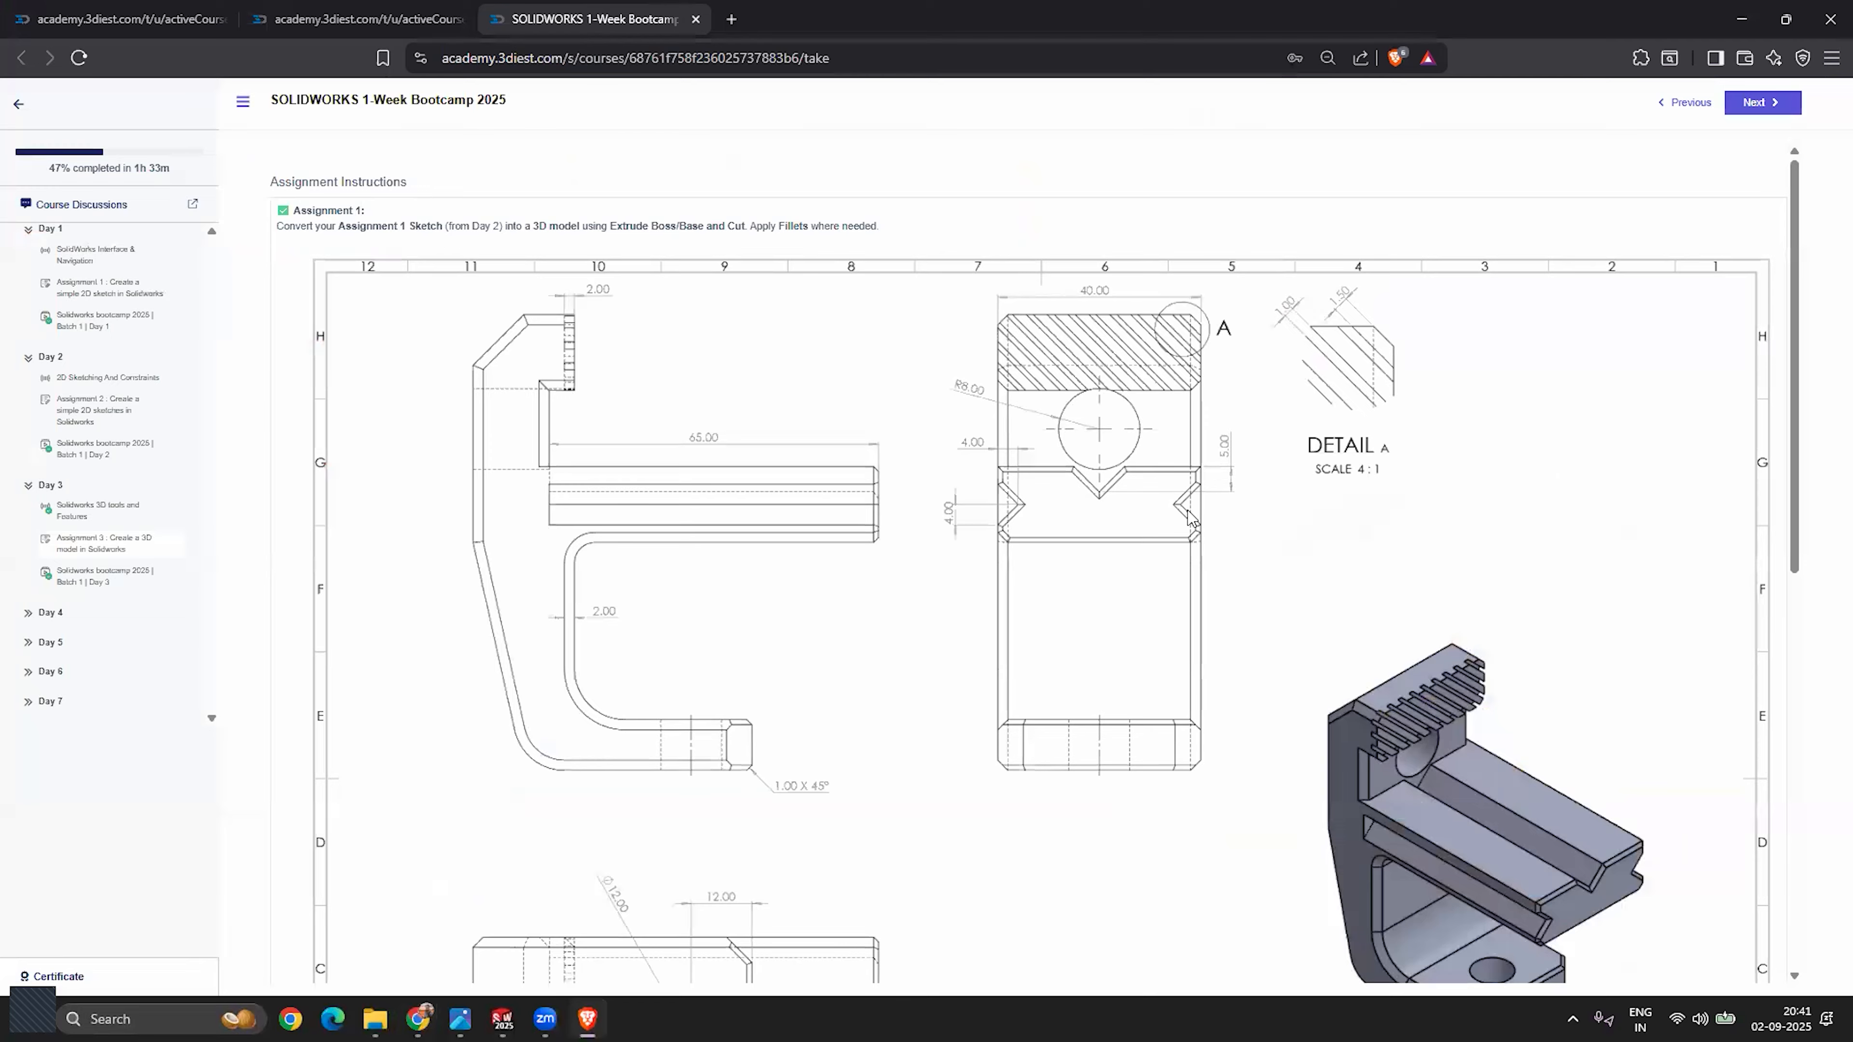
Step: Examine the assignment drawing's views and dimensions against the finished clamp, and switch back to the part in SOLIDWORKS
{"action": "scroll", "coordinate": [1189, 518], "scroll_direction": "down", "scroll_amount": 5}
{"action": "scroll", "coordinate": [793, 522], "scroll_direction": "up", "scroll_amount": 3}
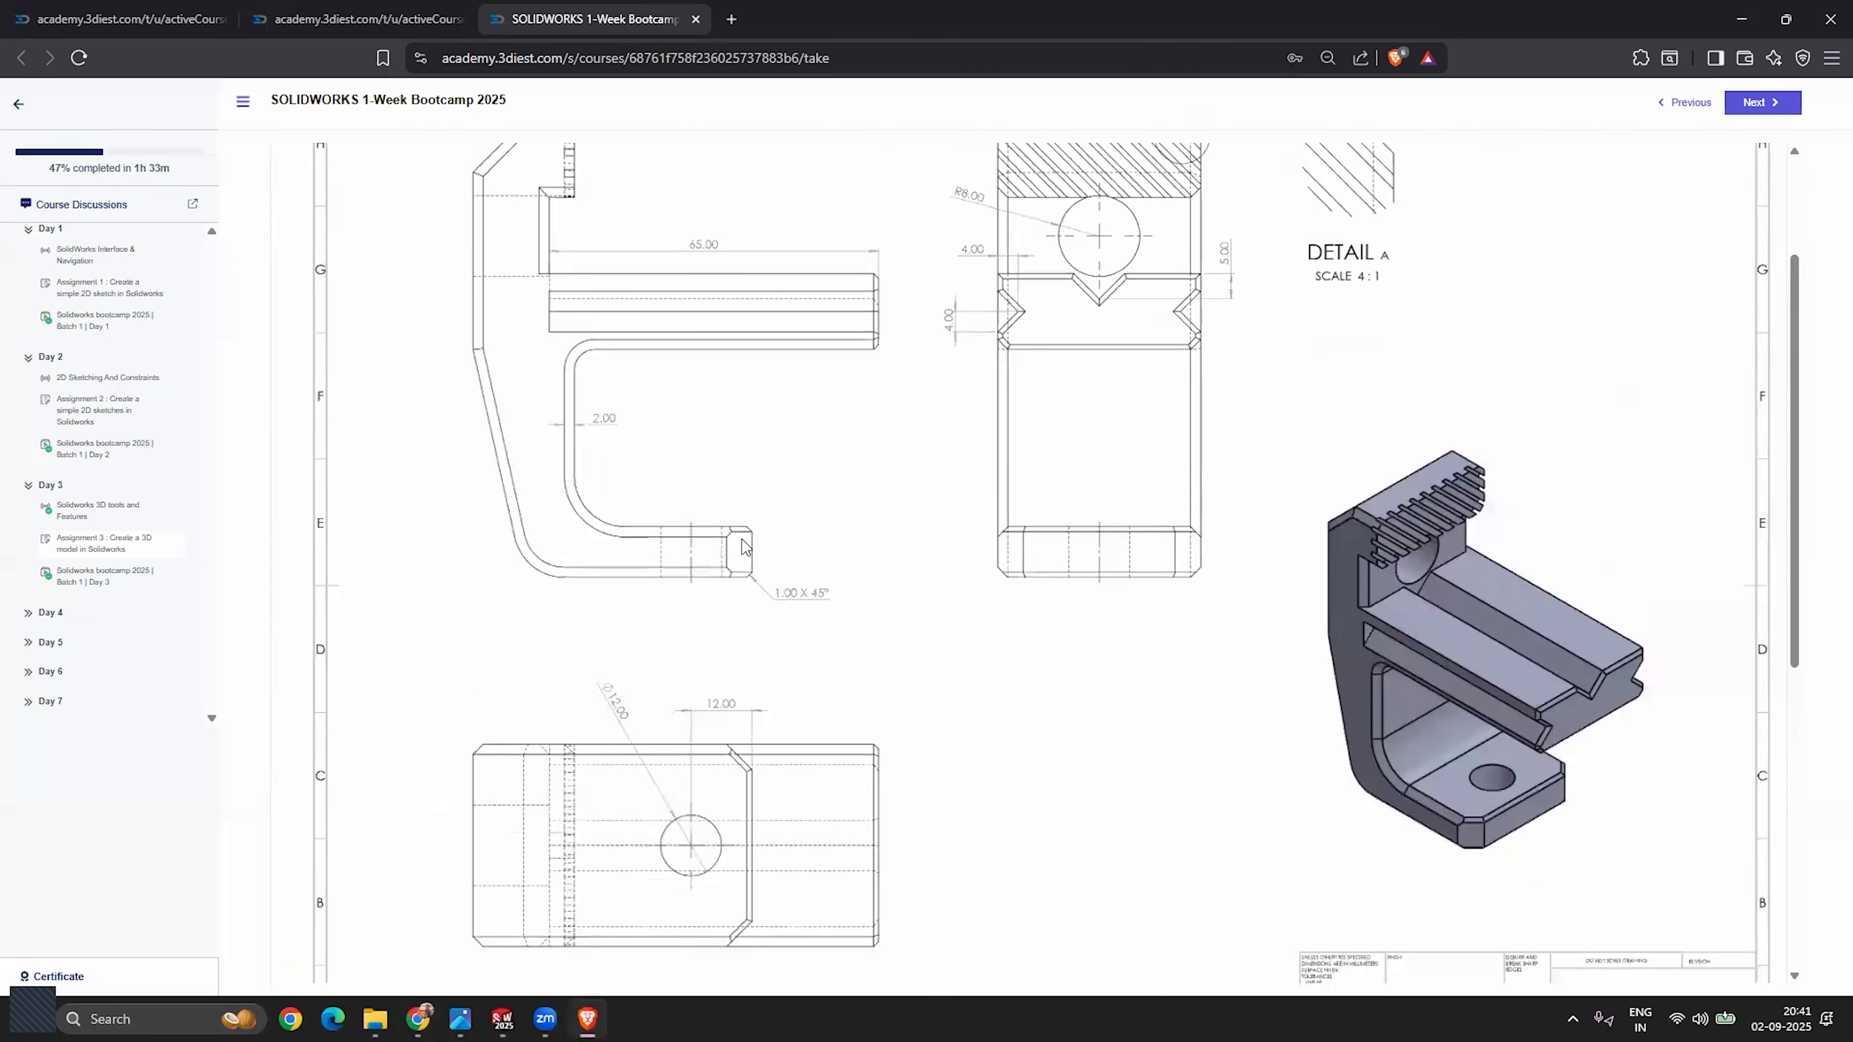
{"action": "scroll", "coordinate": [729, 569], "scroll_direction": "up", "scroll_amount": 1}
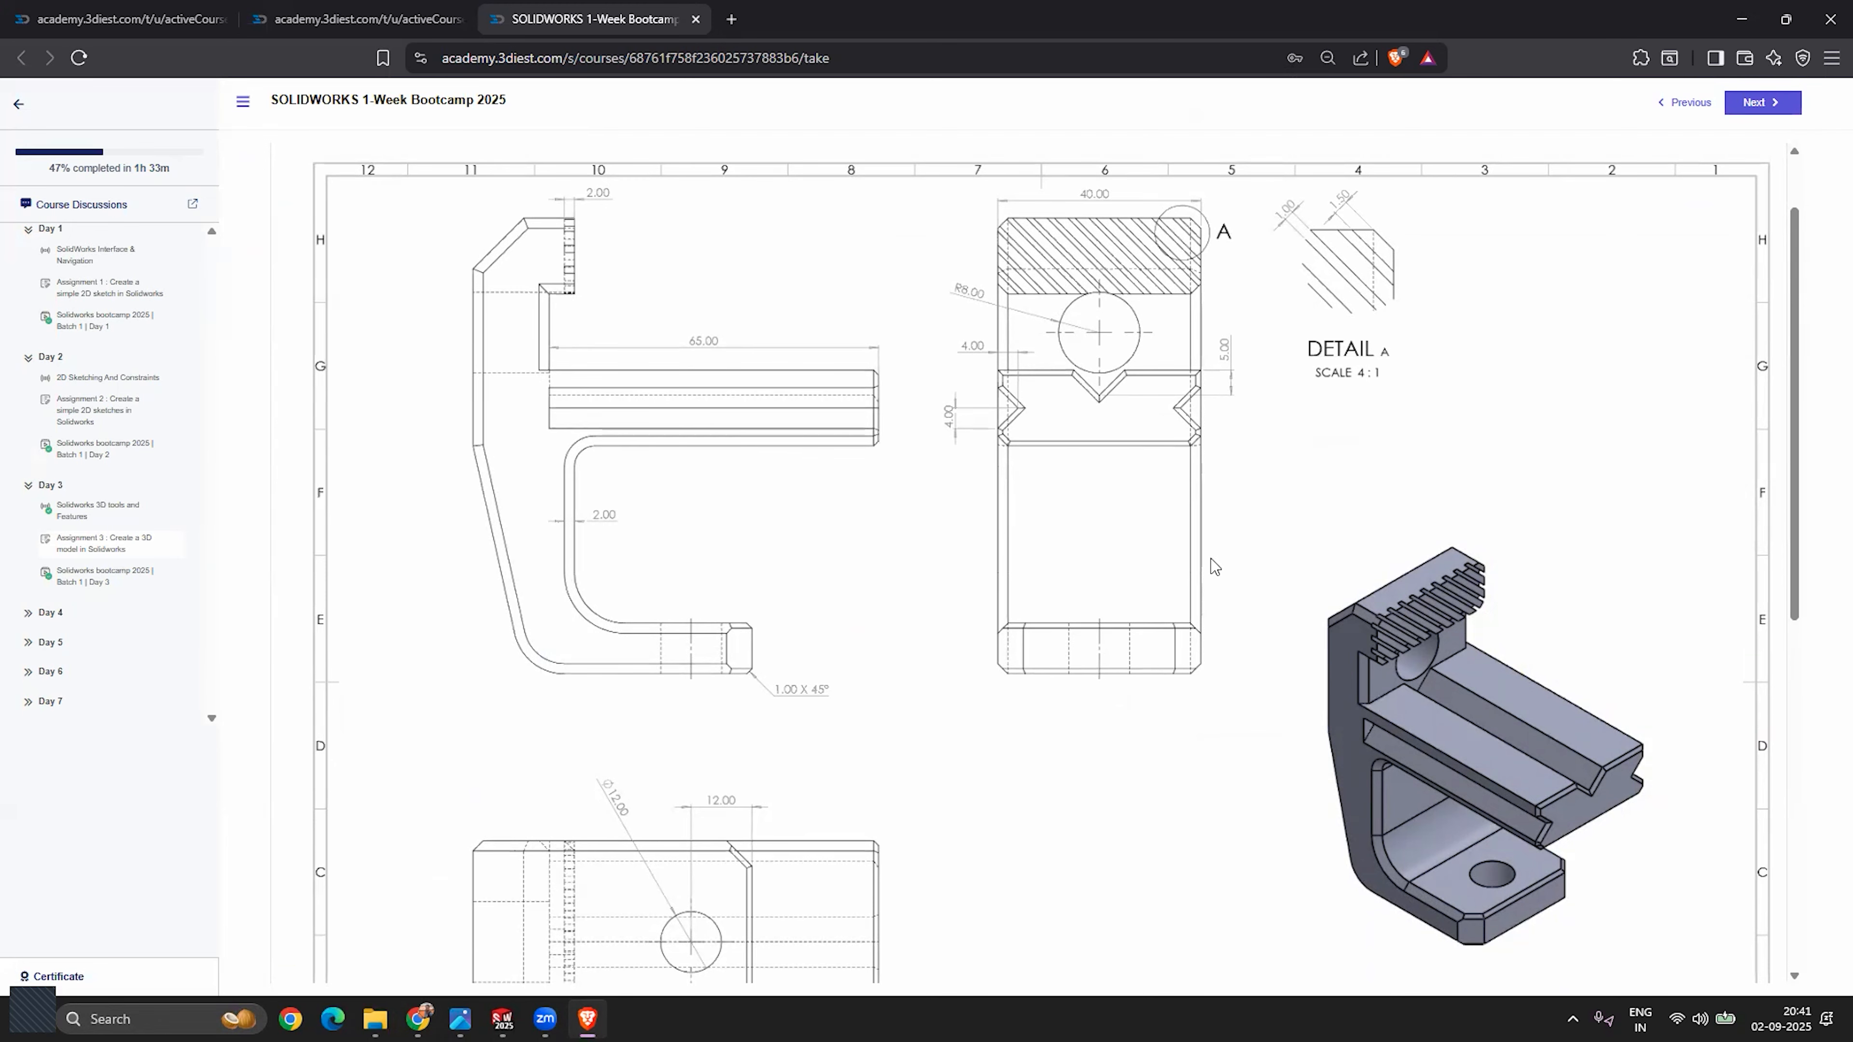
{"action": "scroll", "coordinate": [1251, 617], "scroll_direction": "down", "scroll_amount": 3}
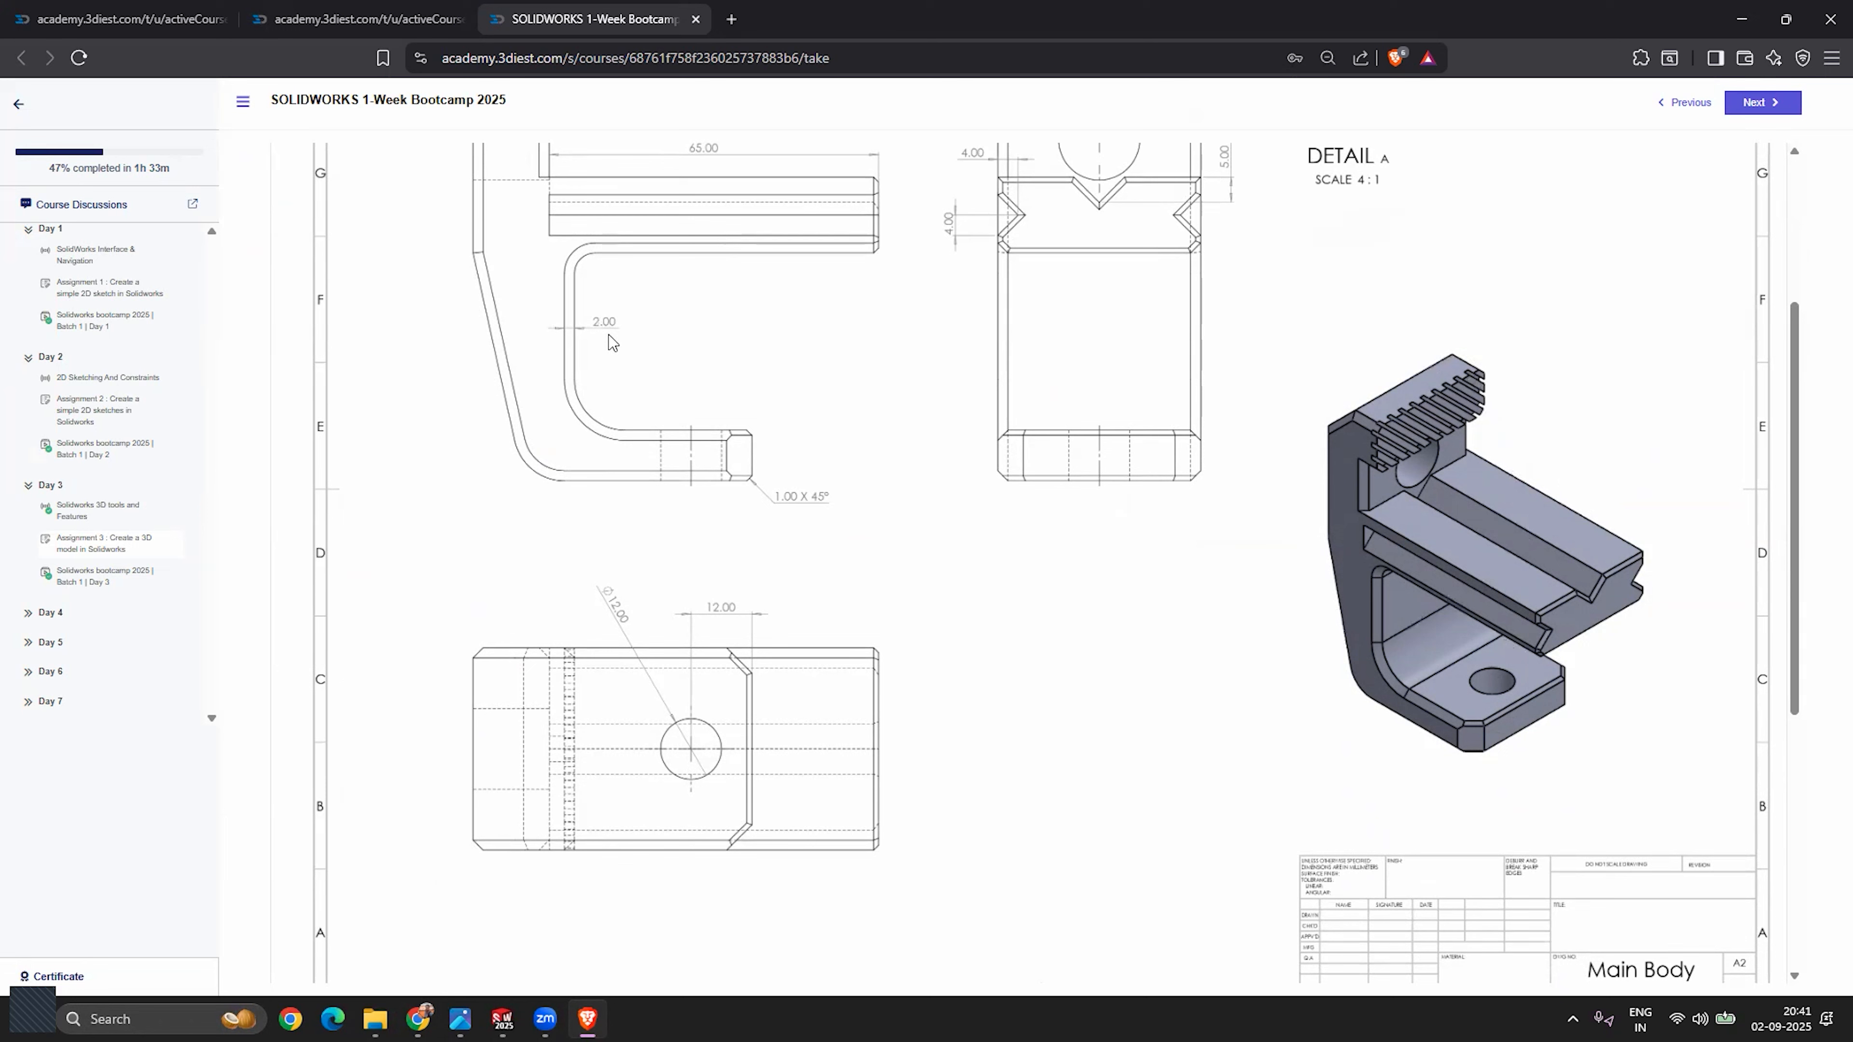
{"action": "scroll", "coordinate": [1240, 537], "scroll_direction": "up", "scroll_amount": 4}
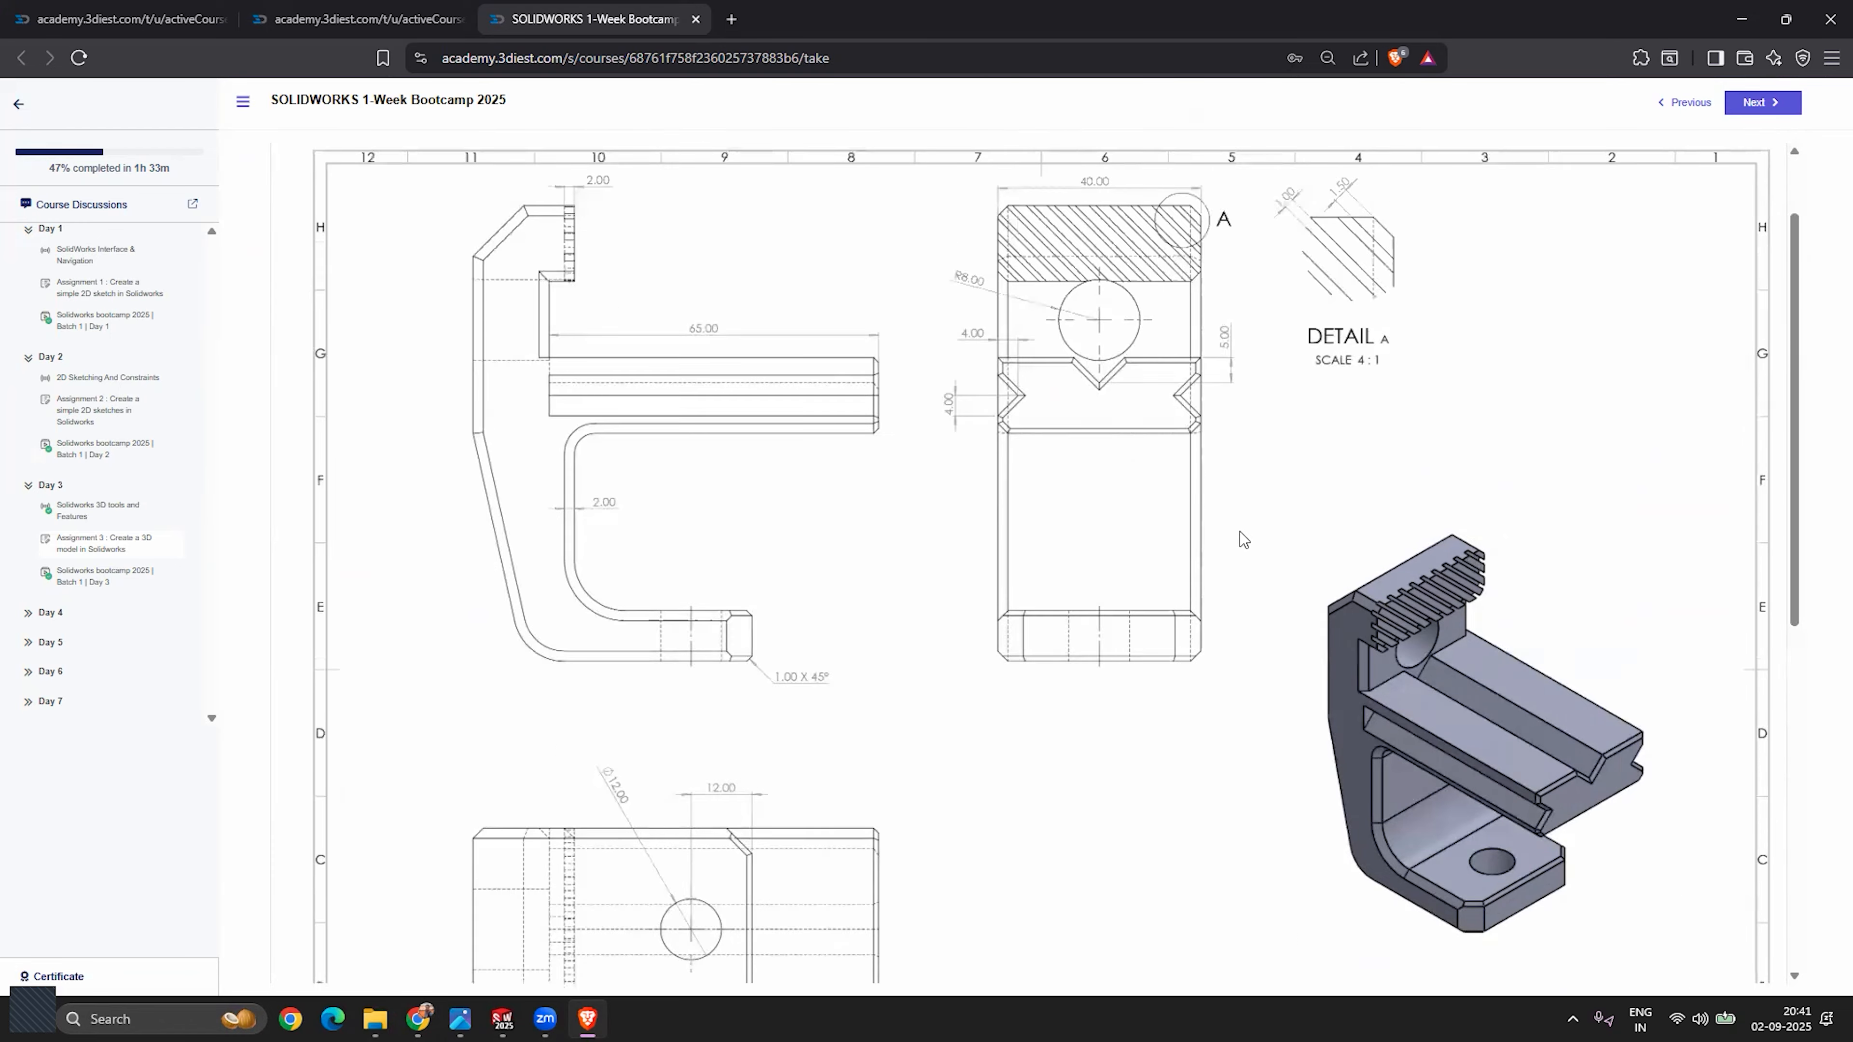
{"action": "scroll", "coordinate": [1162, 500], "scroll_direction": "down", "scroll_amount": 4}
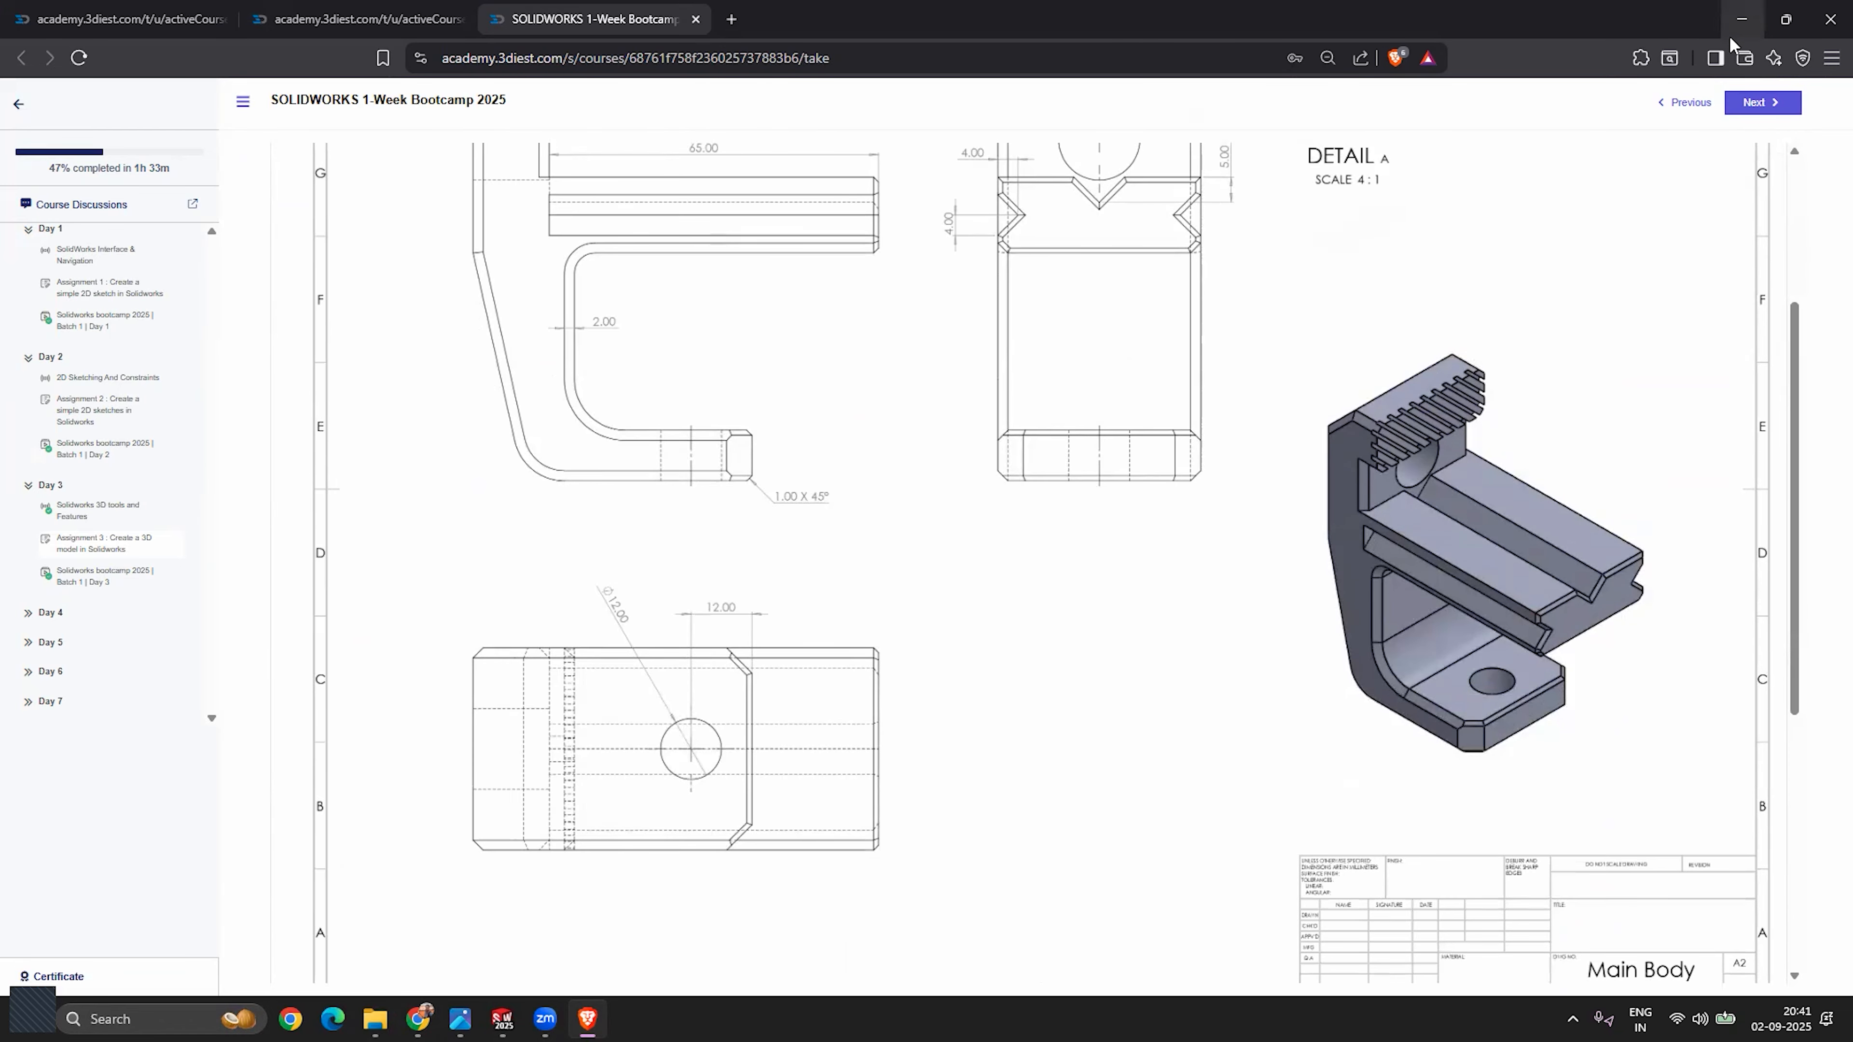
{"action": "left_click", "coordinate": [1741, 19]}
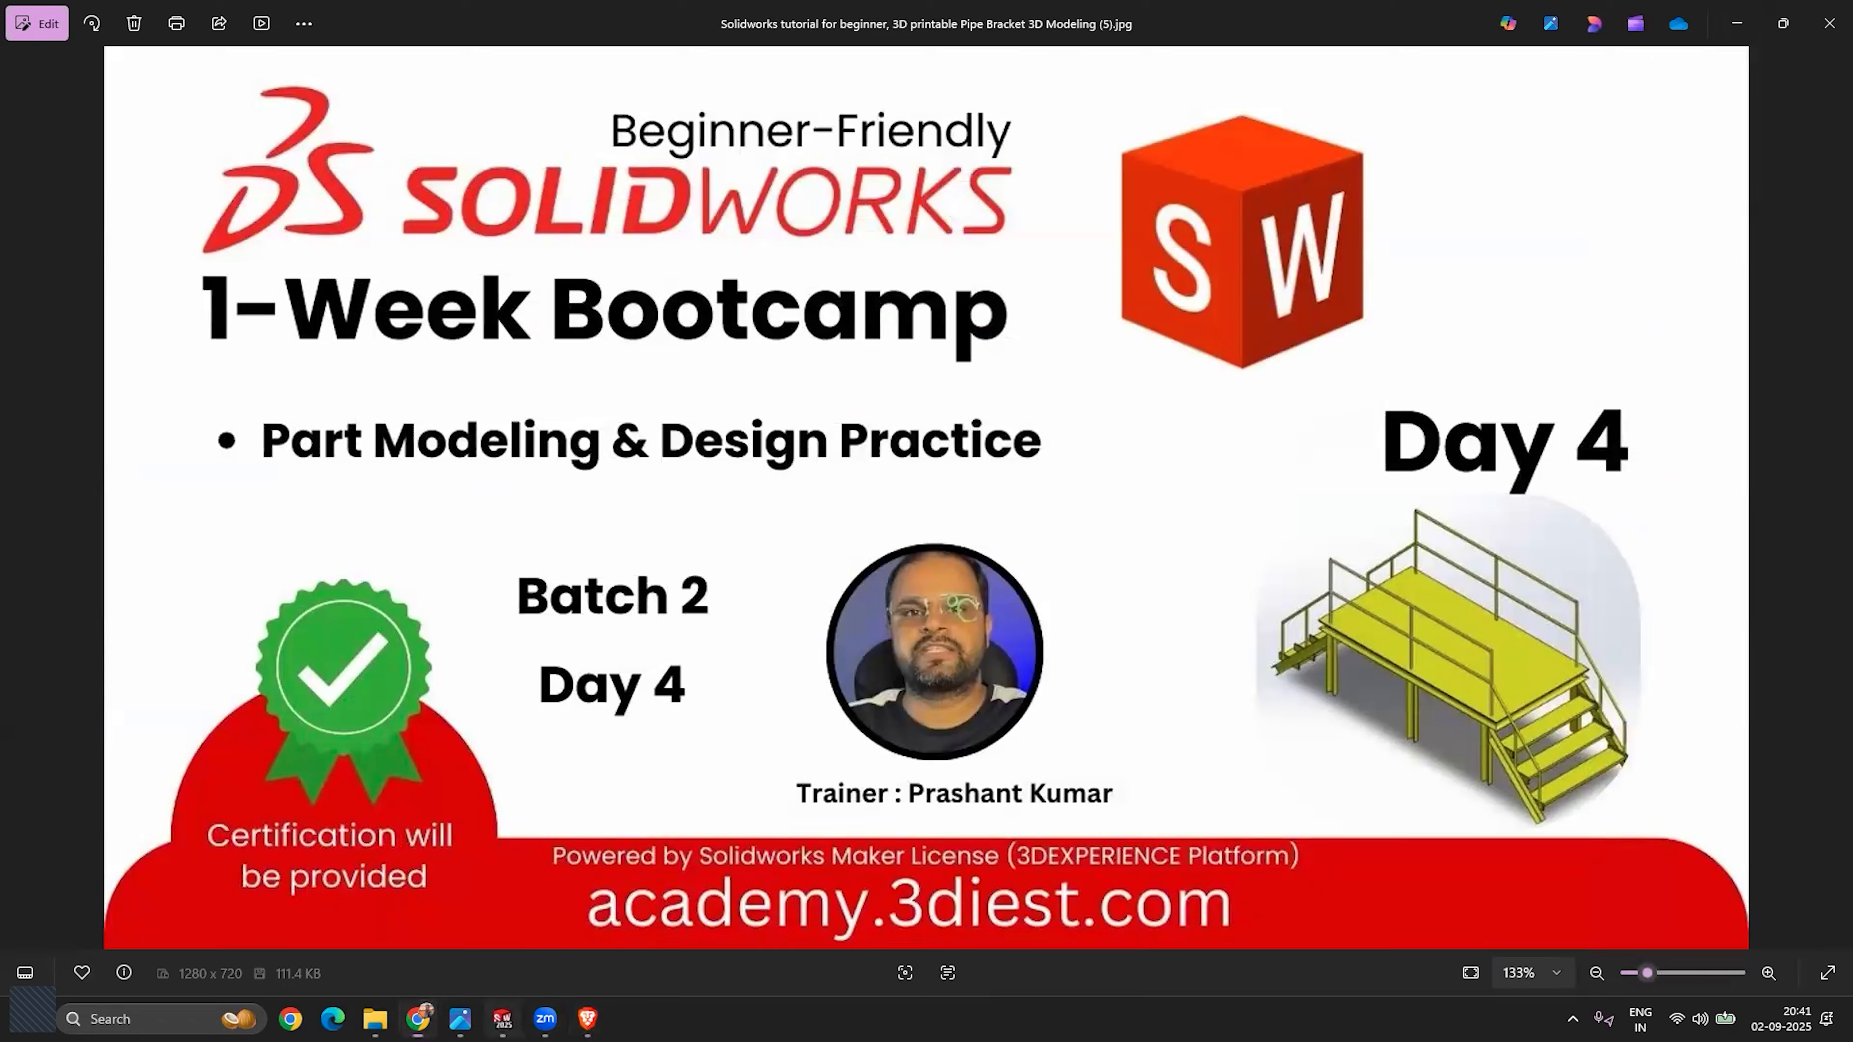
{"action": "left_click", "coordinate": [501, 1018]}
Step: Start a Thread feature on the circular edge of the 20 mm hole in the clamp's flat back face
{"action": "middle_click_drag", "start_coordinate": [711, 884], "coordinate": [1129, 530]}
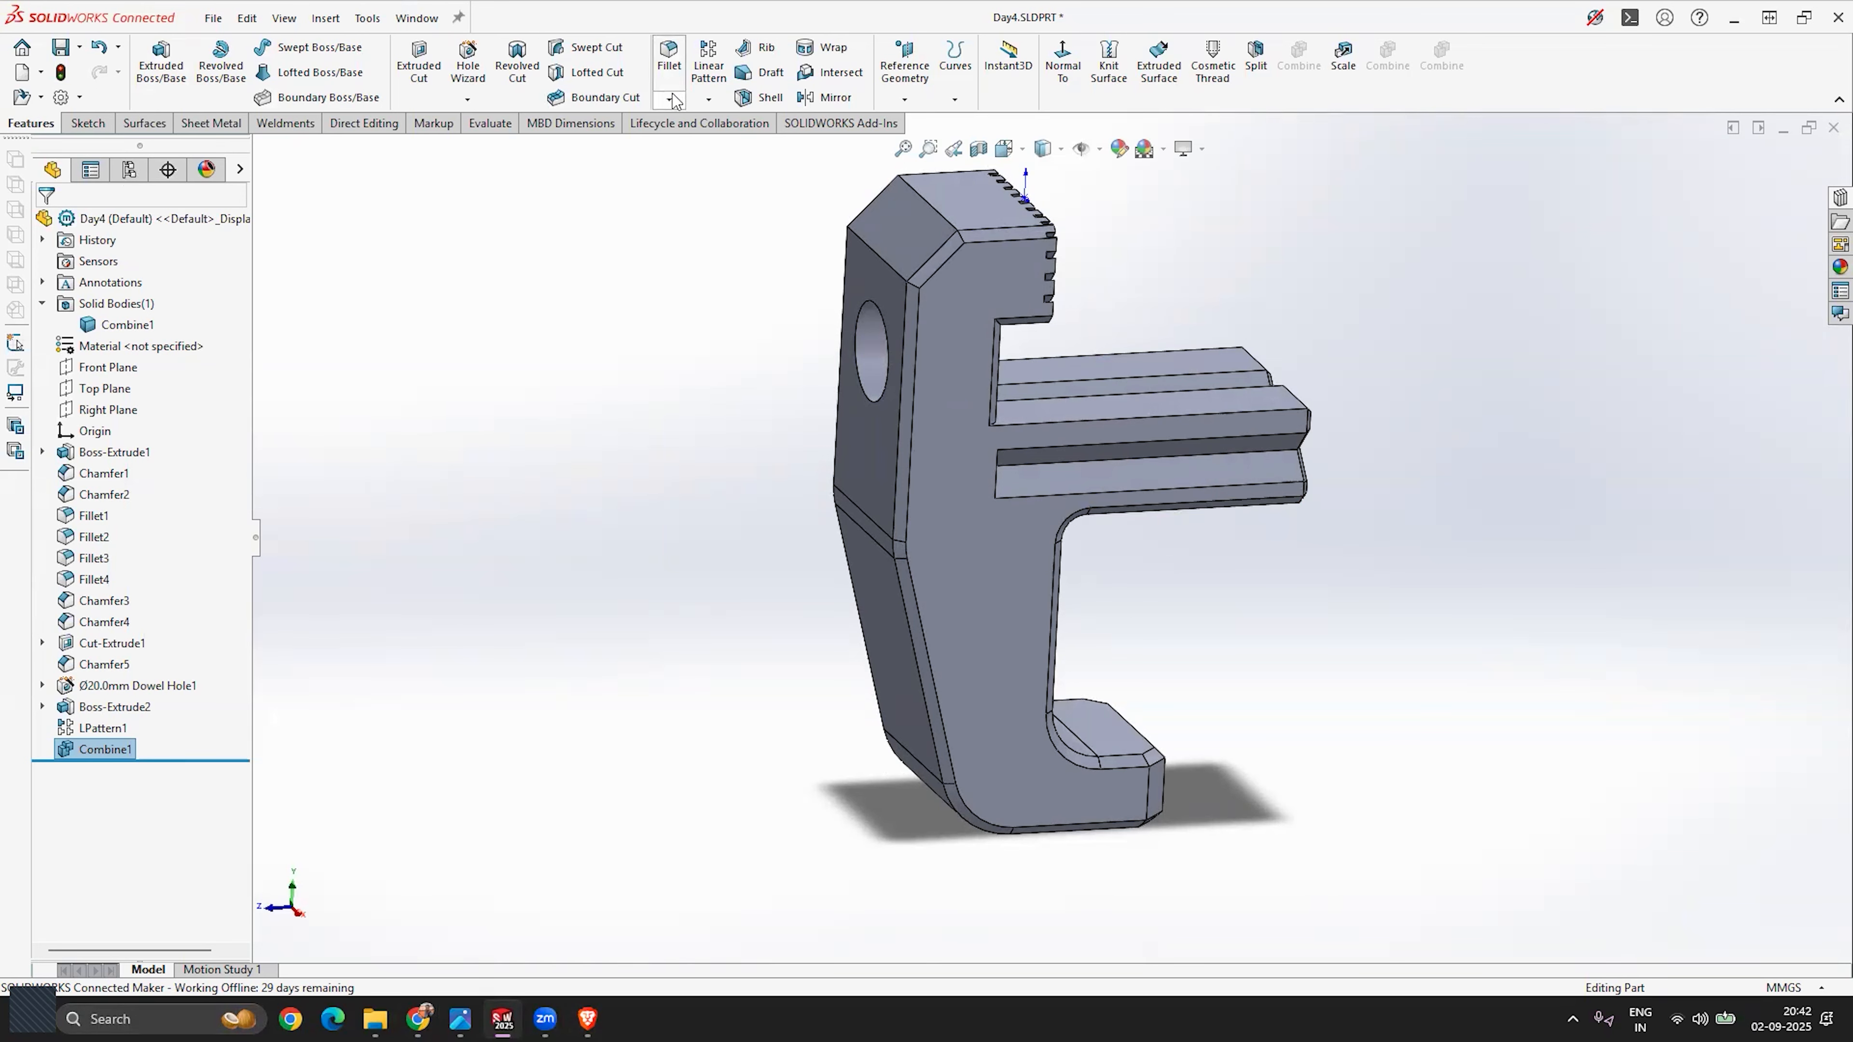
{"action": "middle_click_drag", "start_coordinate": [944, 600], "coordinate": [983, 508]}
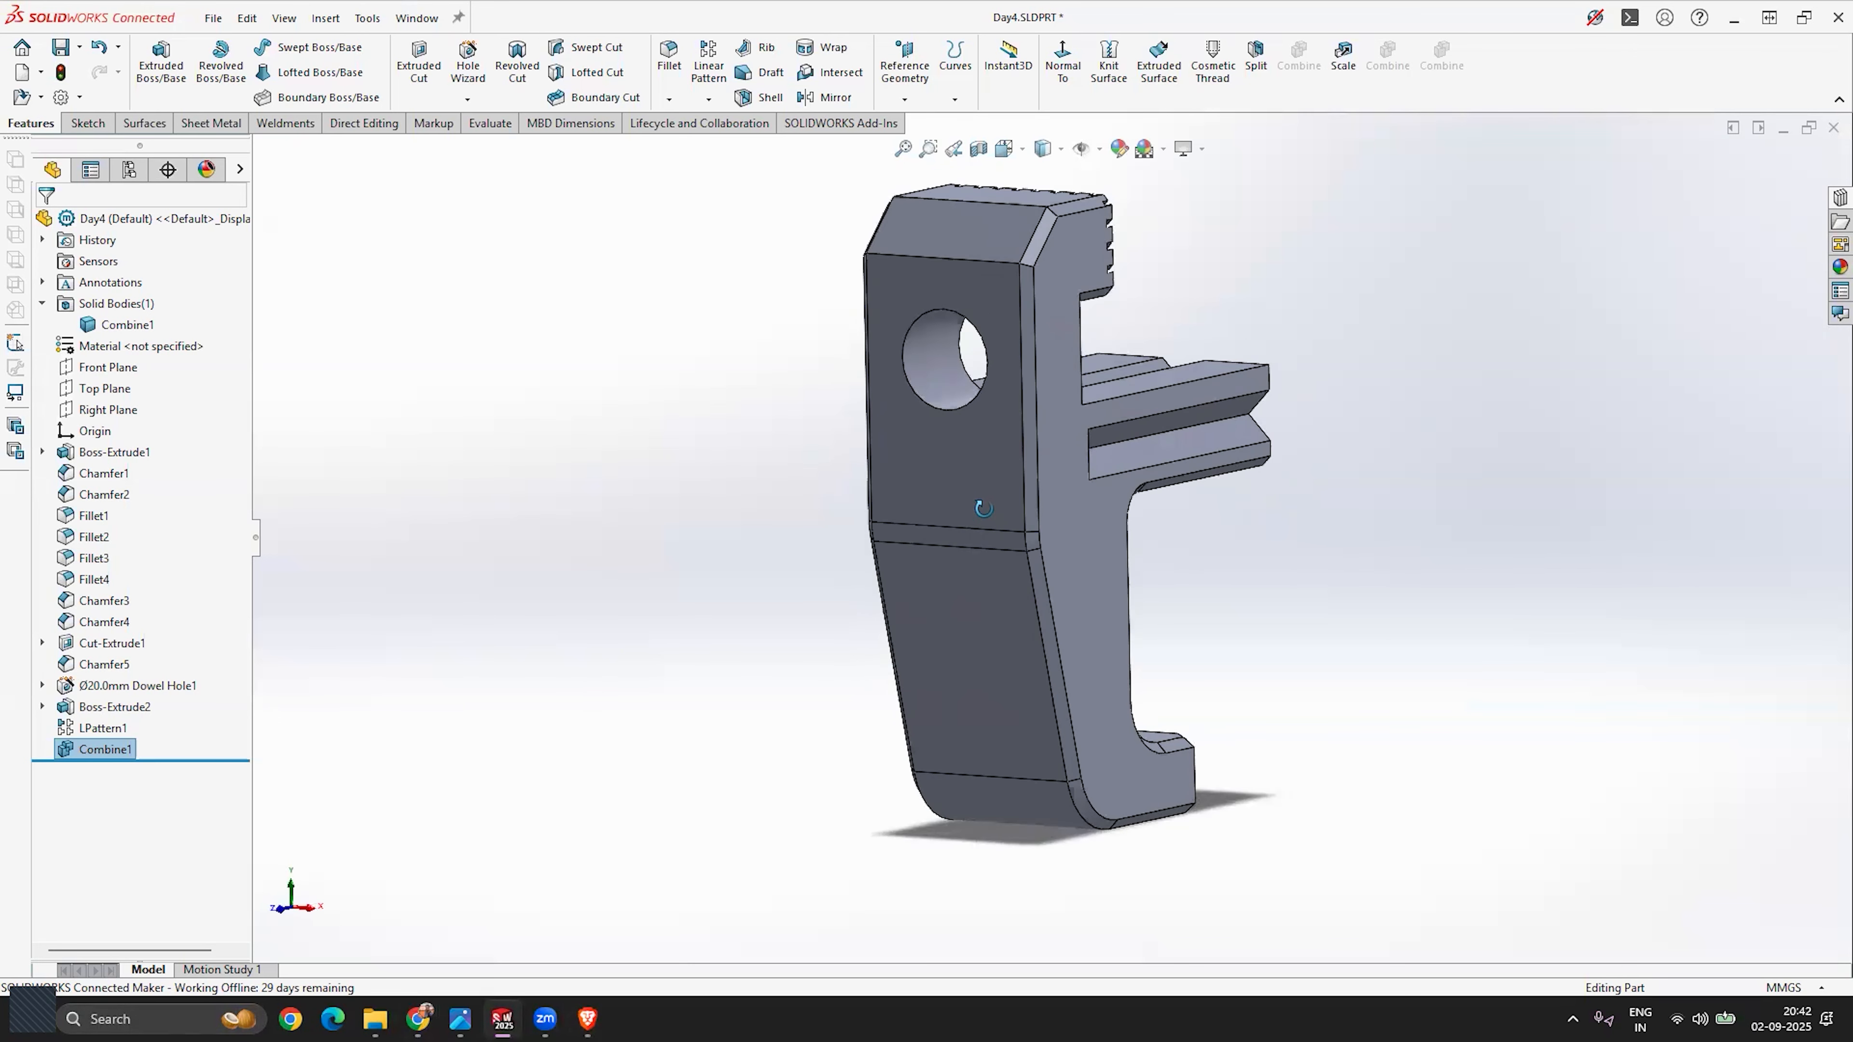
{"action": "scroll", "coordinate": [992, 301], "scroll_direction": "down", "scroll_amount": 5}
{"action": "left_click", "coordinate": [873, 500]}
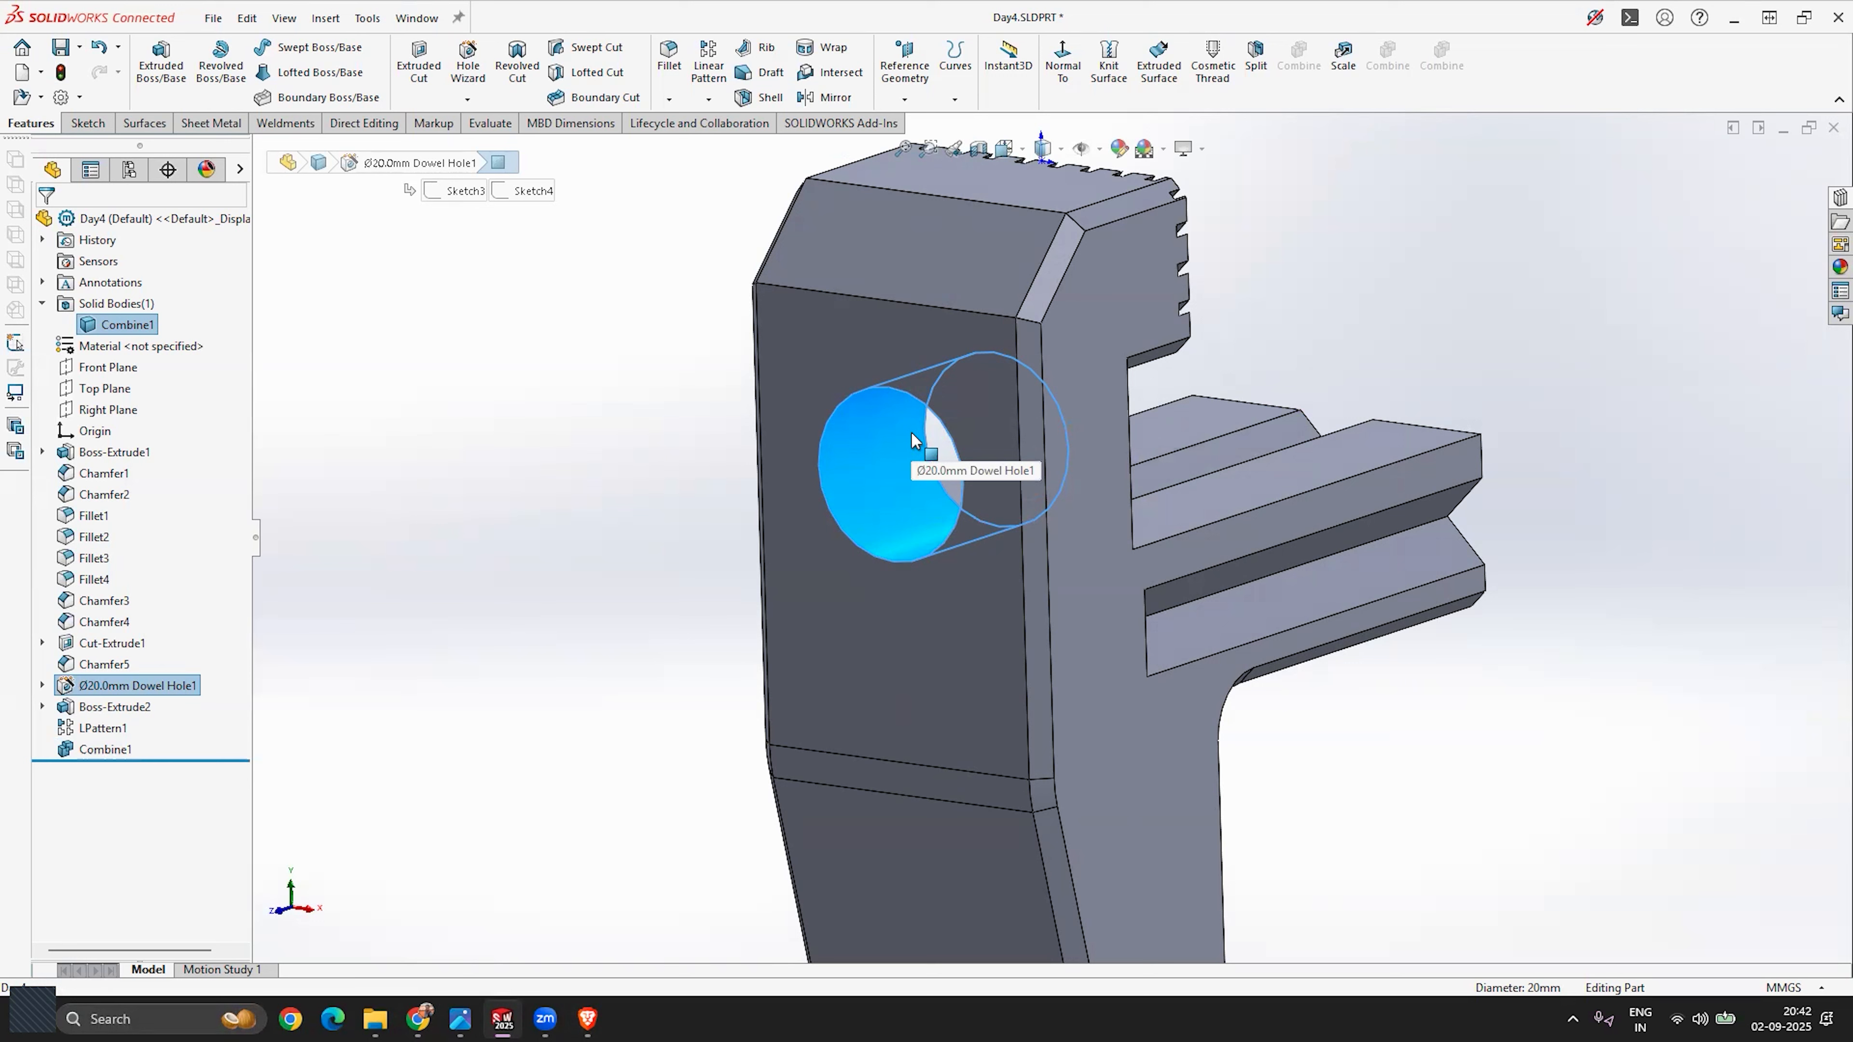
{"action": "left_click", "coordinate": [723, 503]}
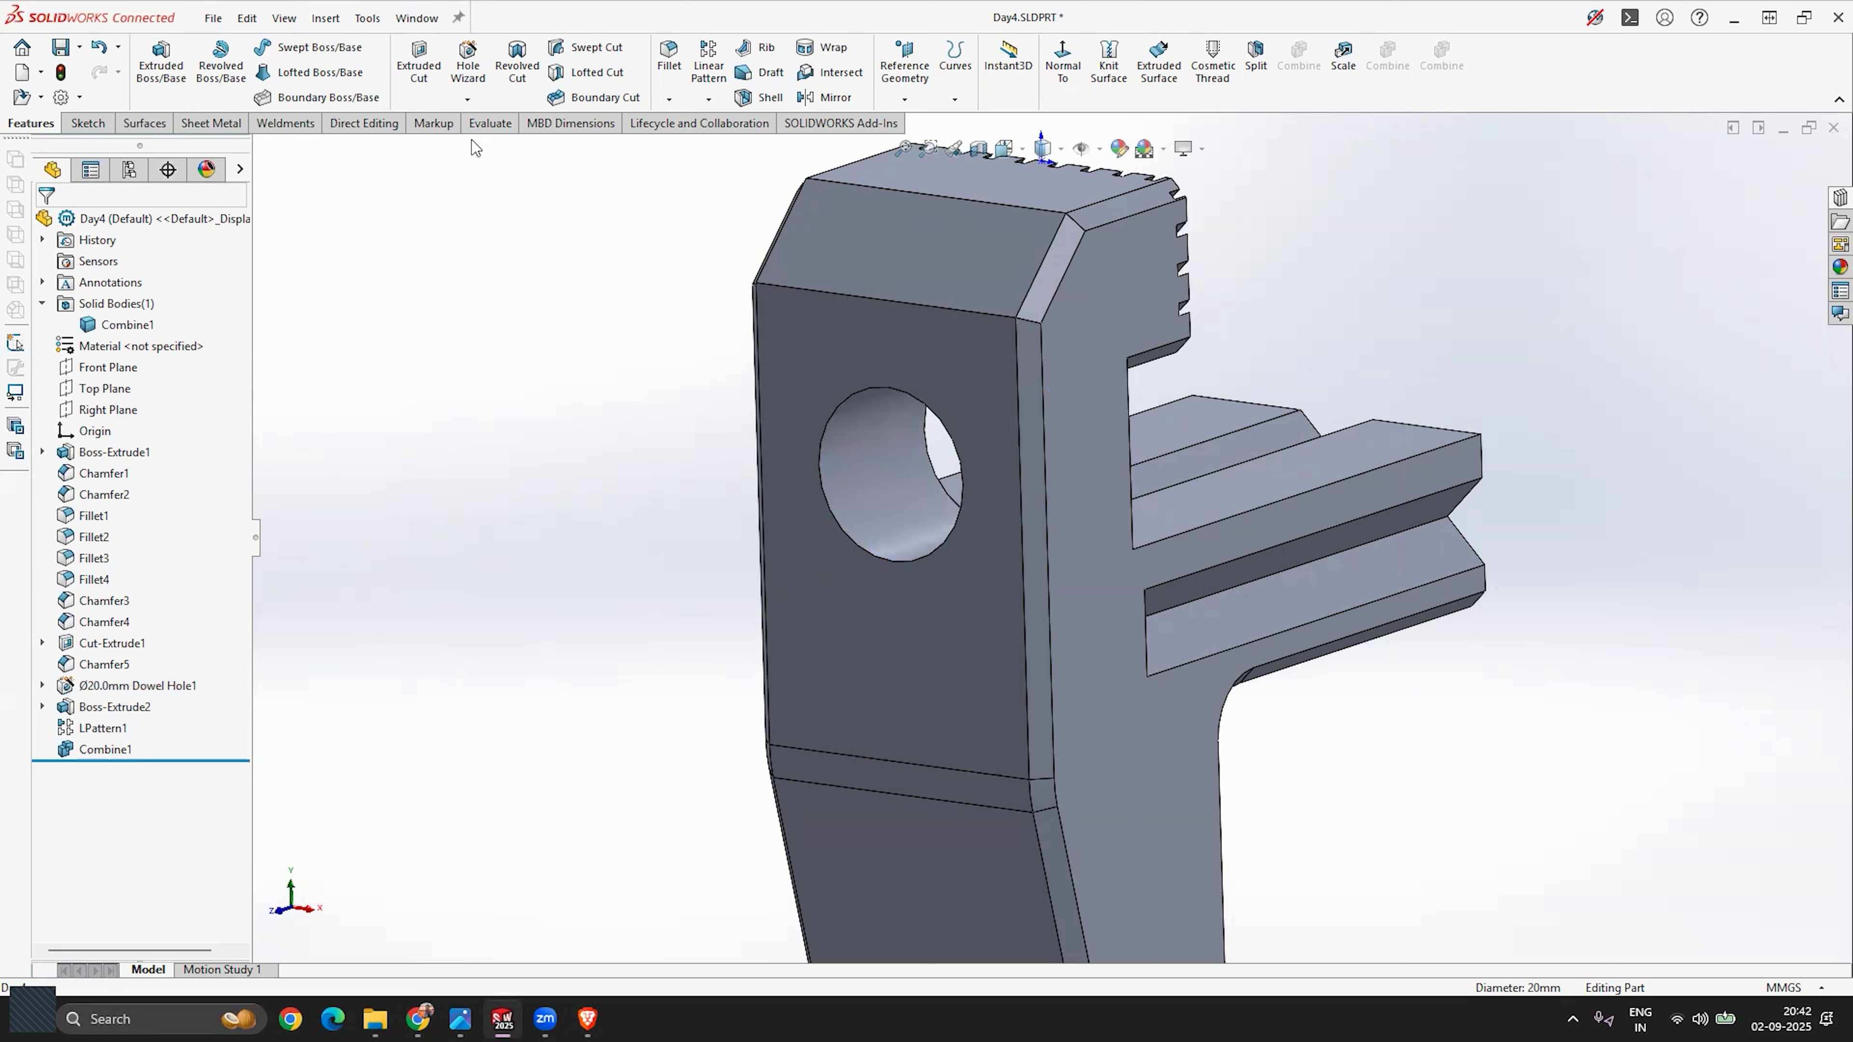
{"action": "left_click", "coordinate": [469, 102]}
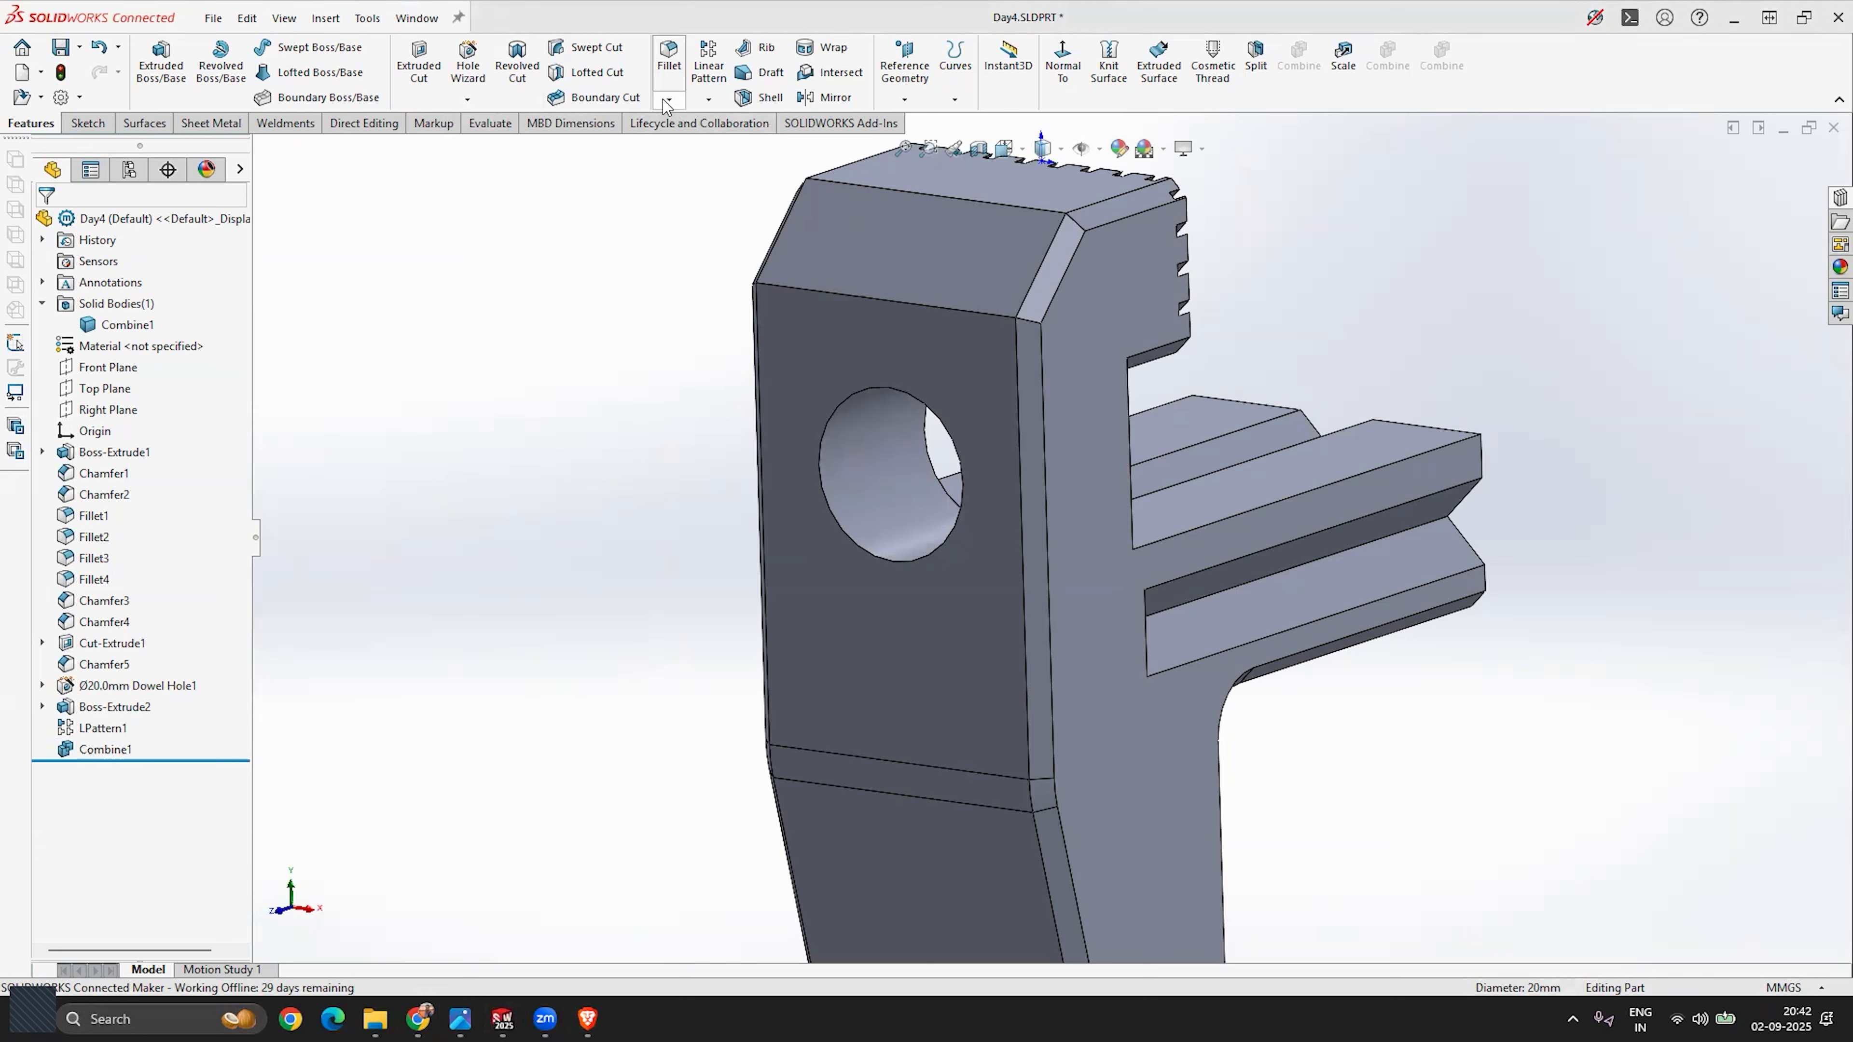
{"action": "left_click", "coordinate": [467, 98]}
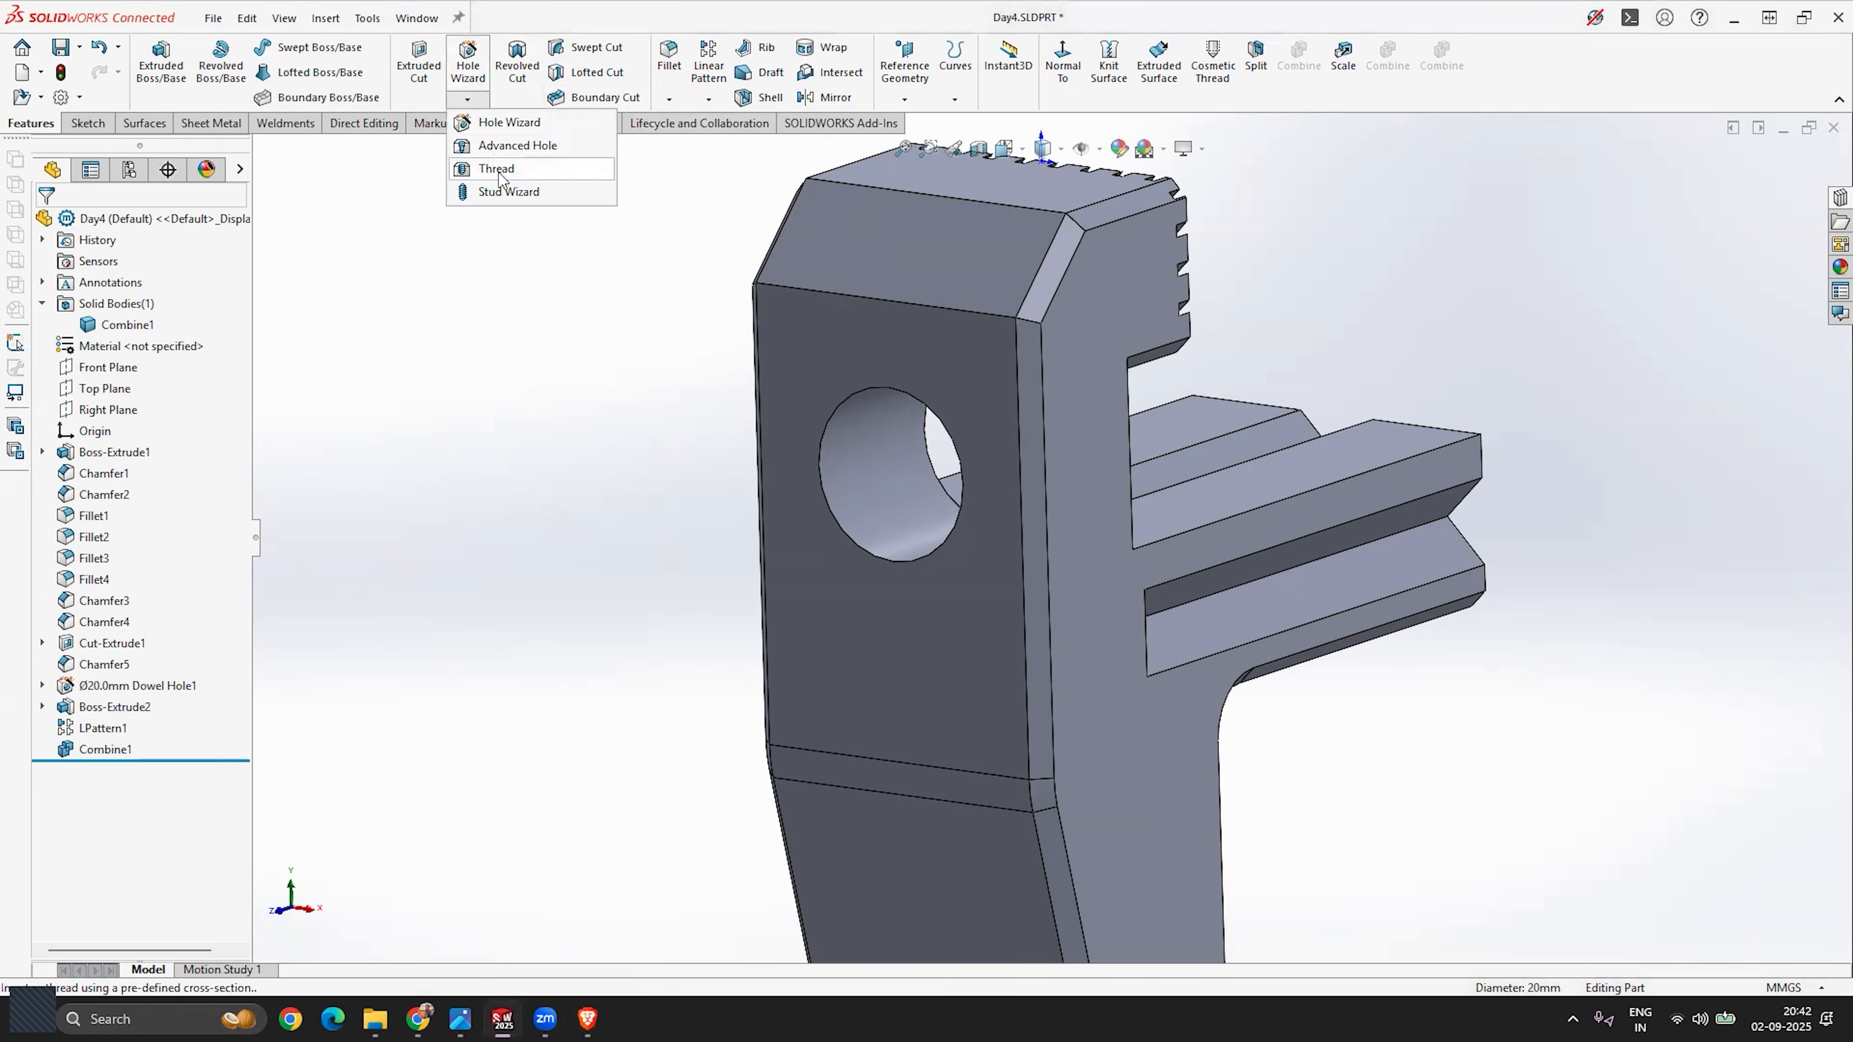
{"action": "left_click", "coordinate": [526, 174]}
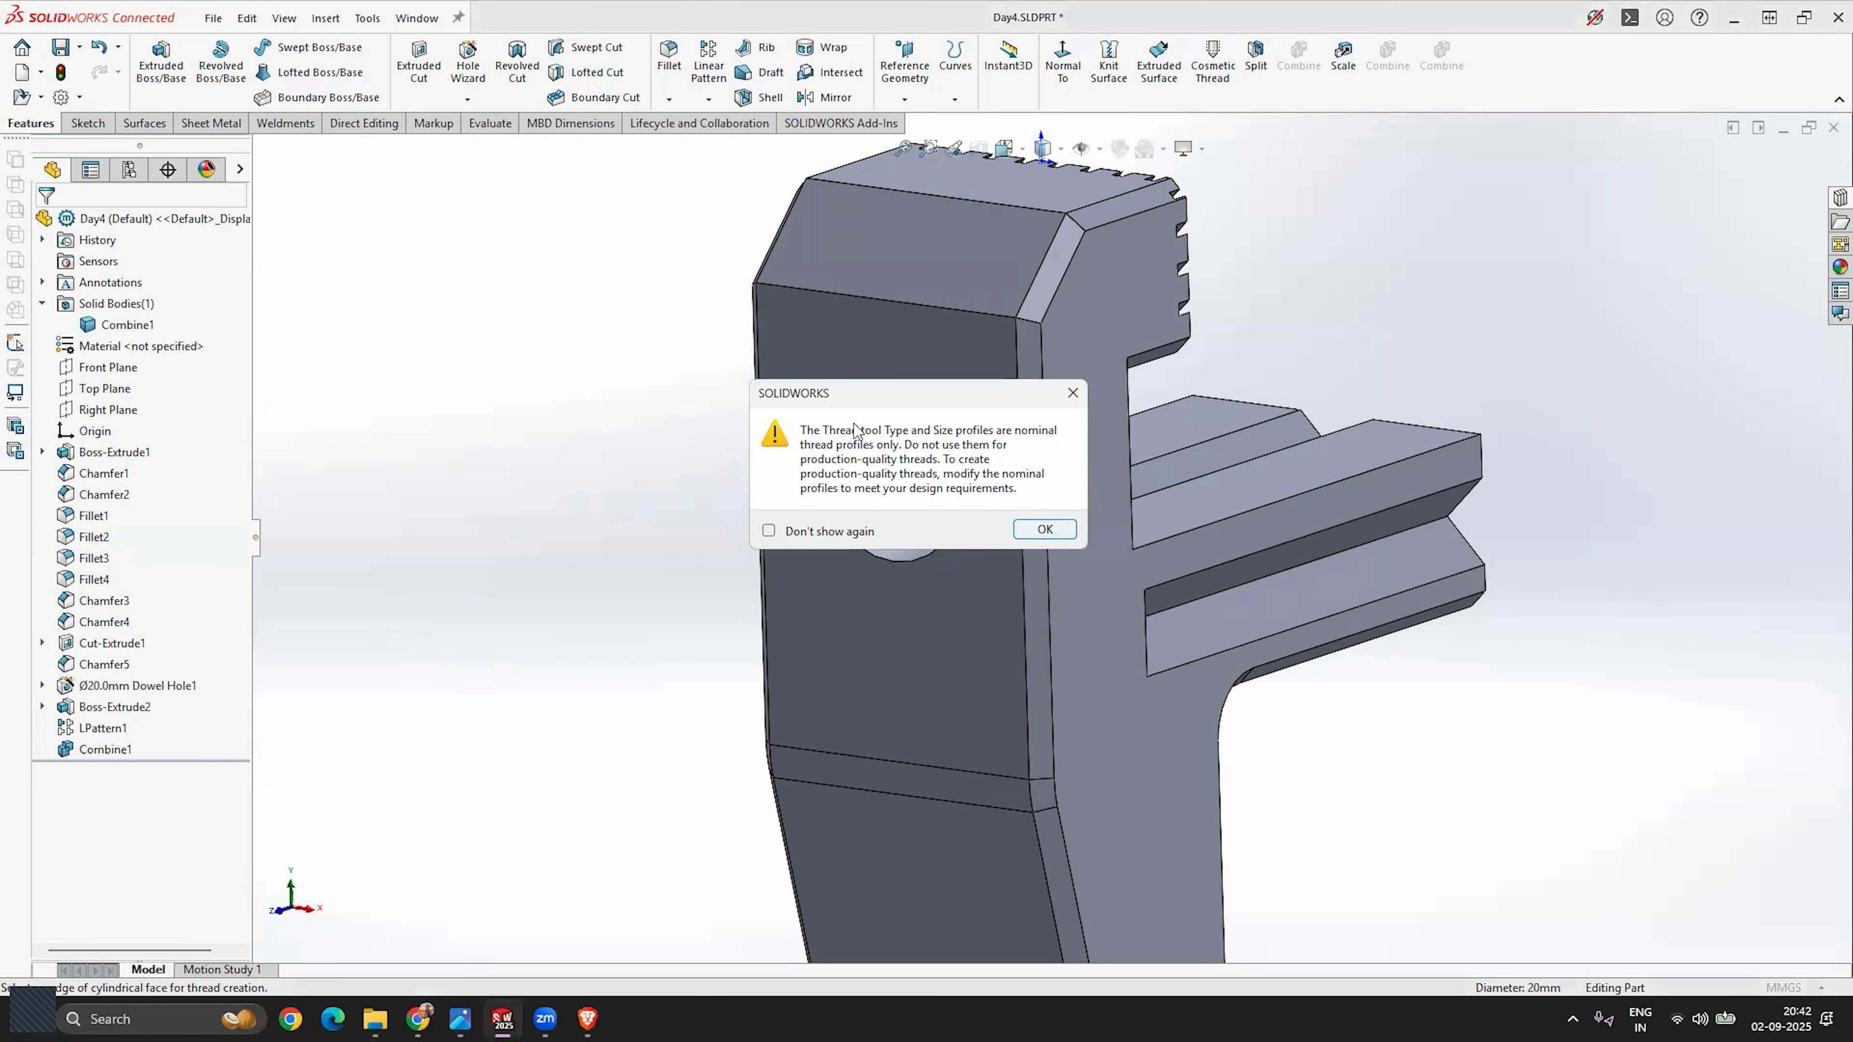
{"action": "left_click", "coordinate": [1055, 534]}
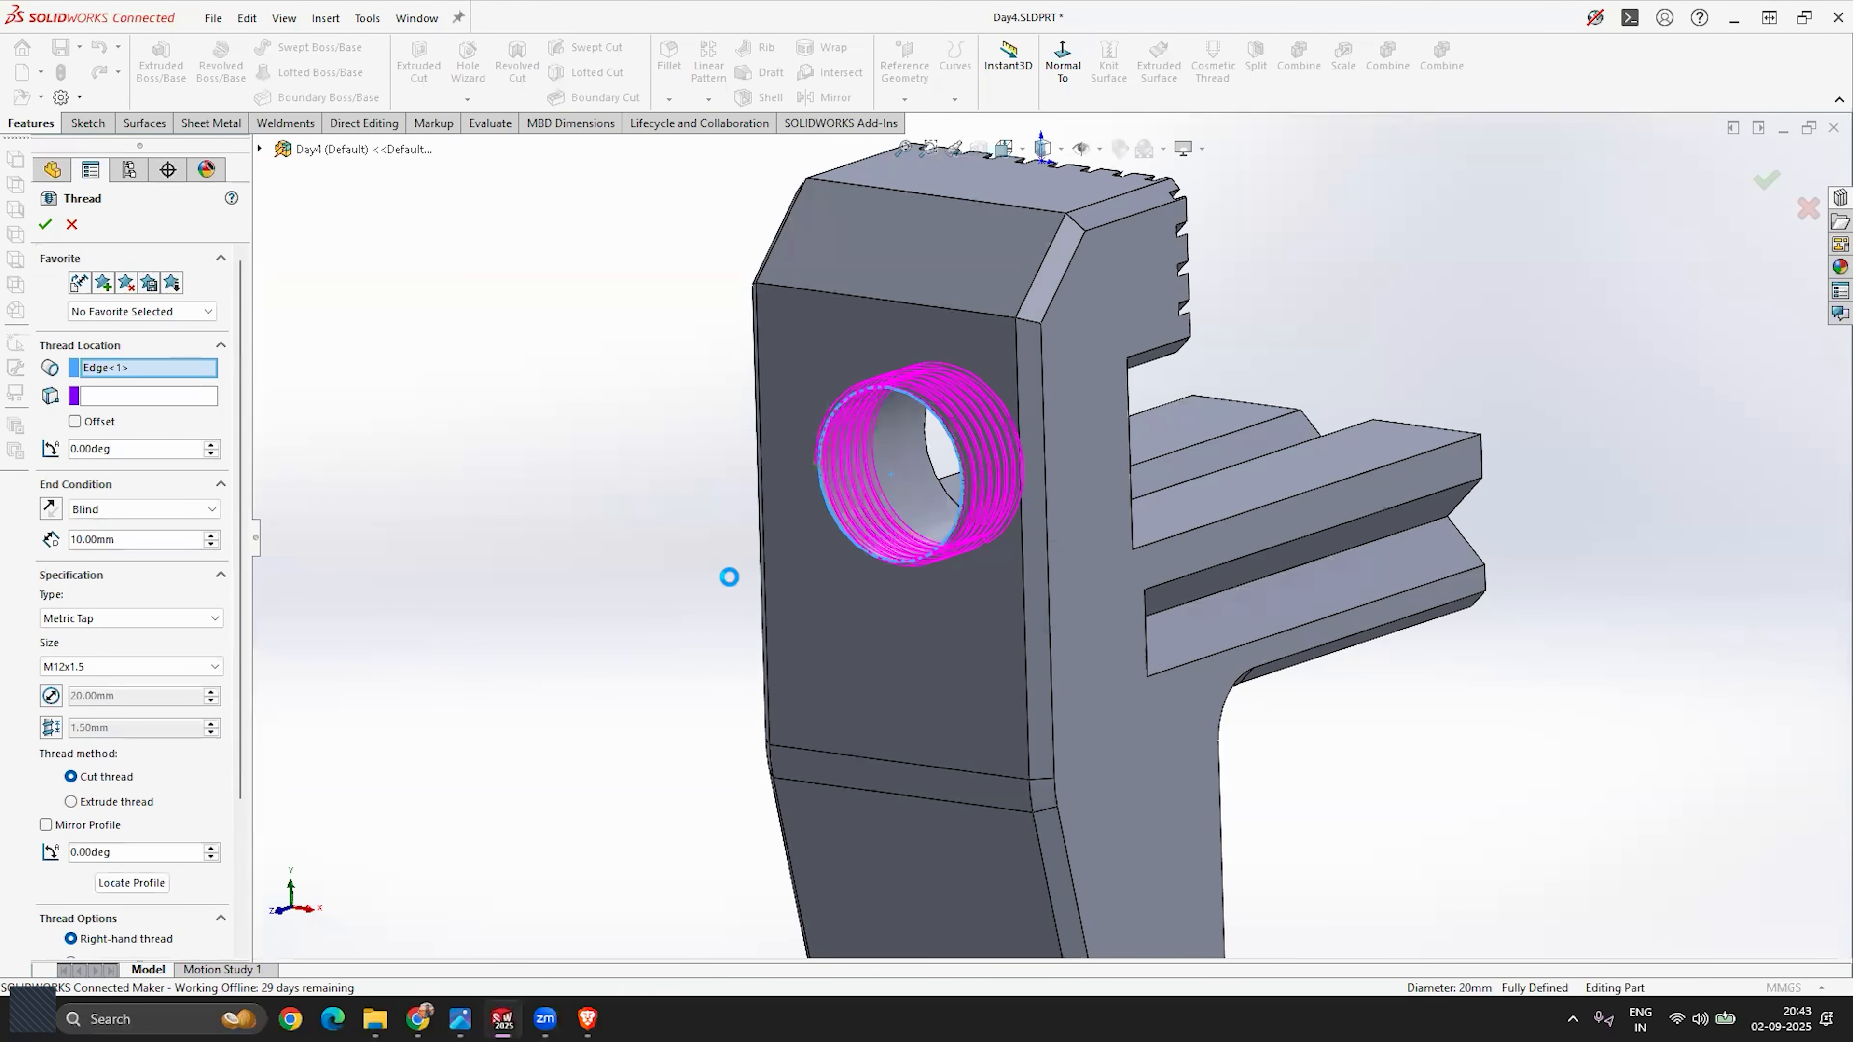
Step: Set the thread's end condition to Blind with a depth of 25 mm
{"action": "middle_click_drag", "start_coordinate": [833, 520], "coordinate": [821, 761]}
{"action": "scroll", "coordinate": [917, 512], "scroll_direction": "down", "scroll_amount": 6}
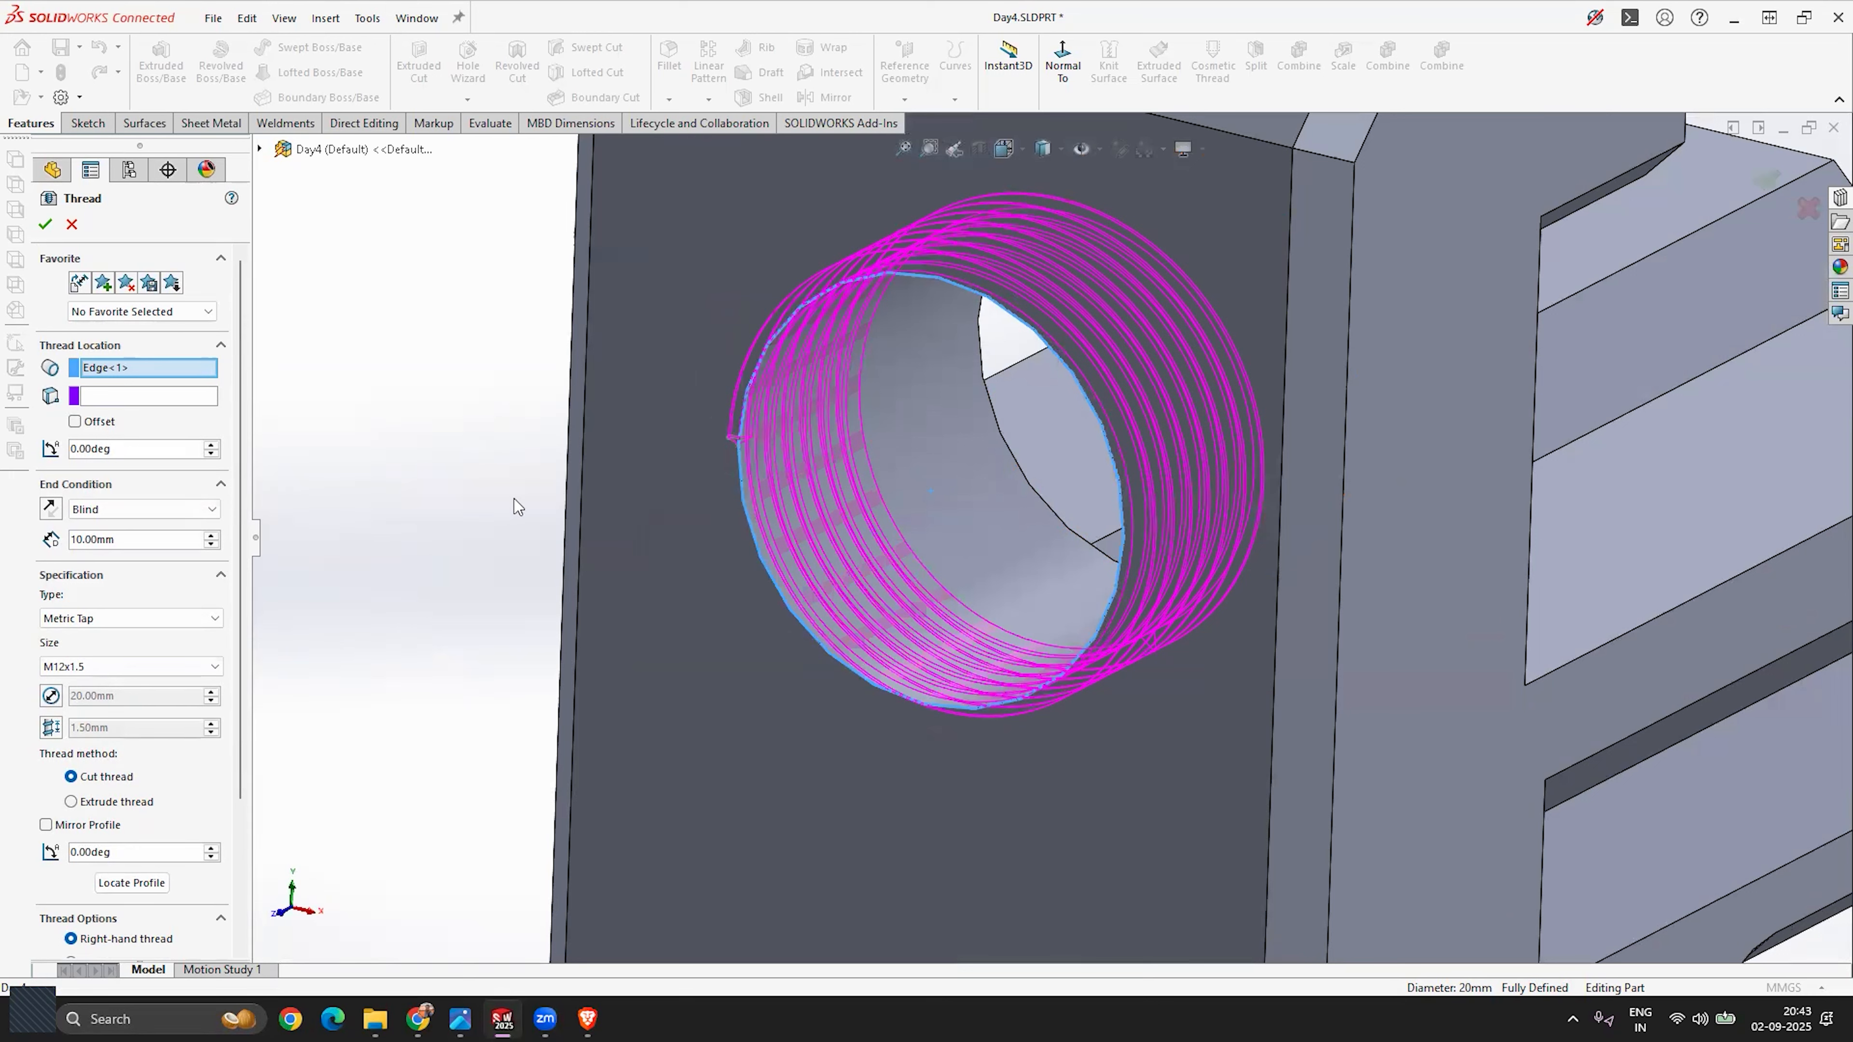
{"action": "left_click", "coordinate": [119, 511]}
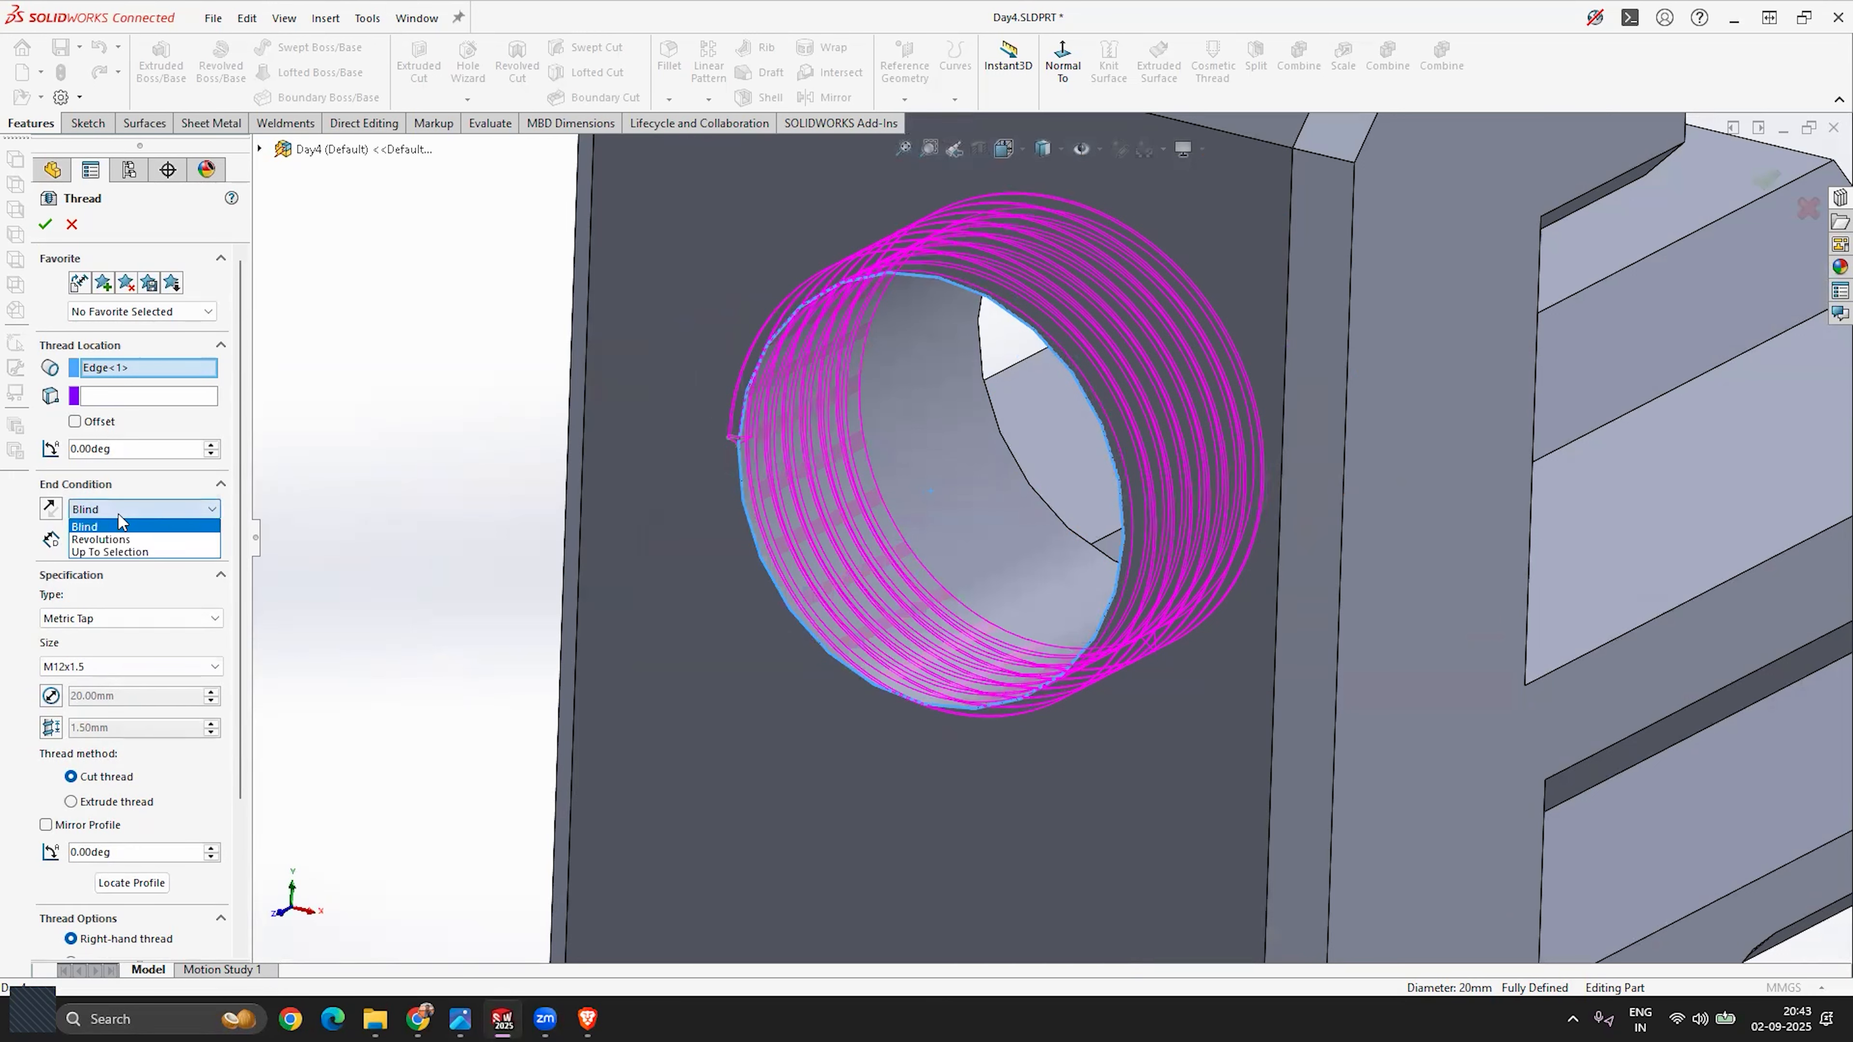
{"action": "left_click", "coordinate": [115, 522]}
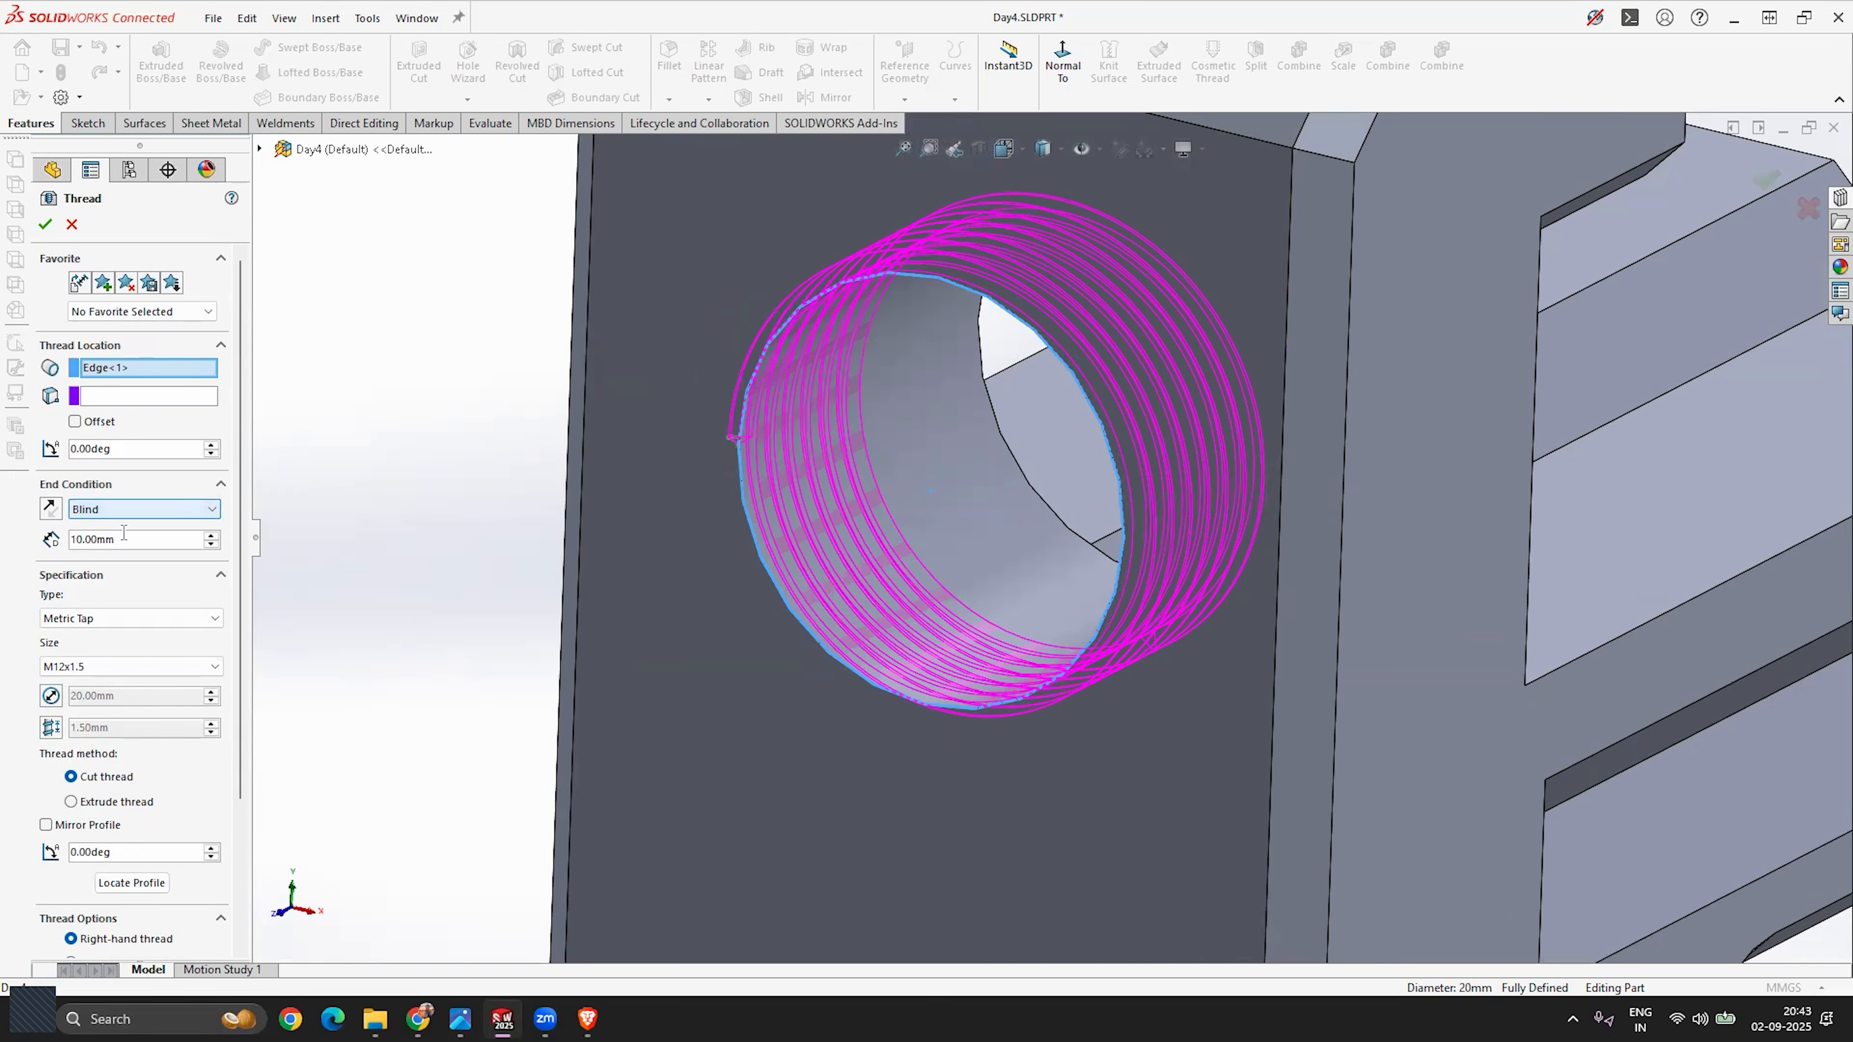
{"action": "left_click_drag", "start_coordinate": [115, 540], "coordinate": [49, 540]}
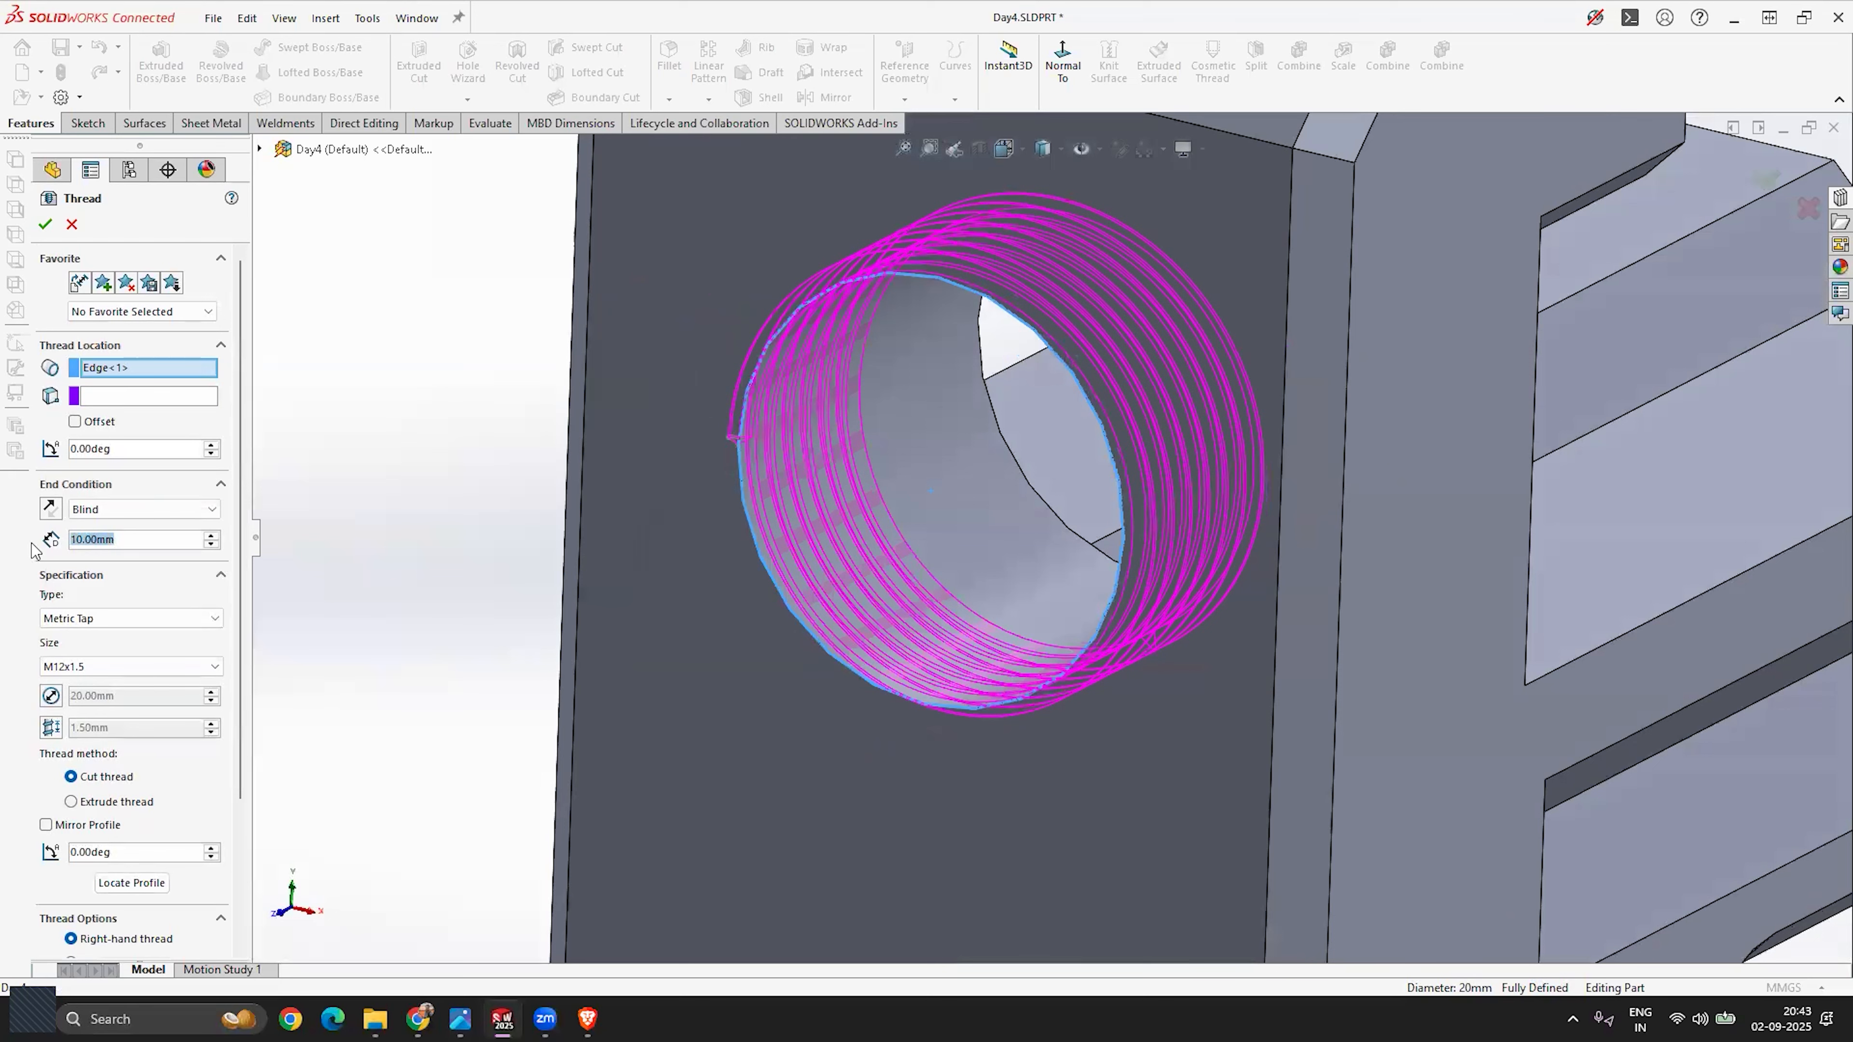
{"action": "type", "text": "20"}
{"action": "mouse_move", "coordinate": [129, 562]}
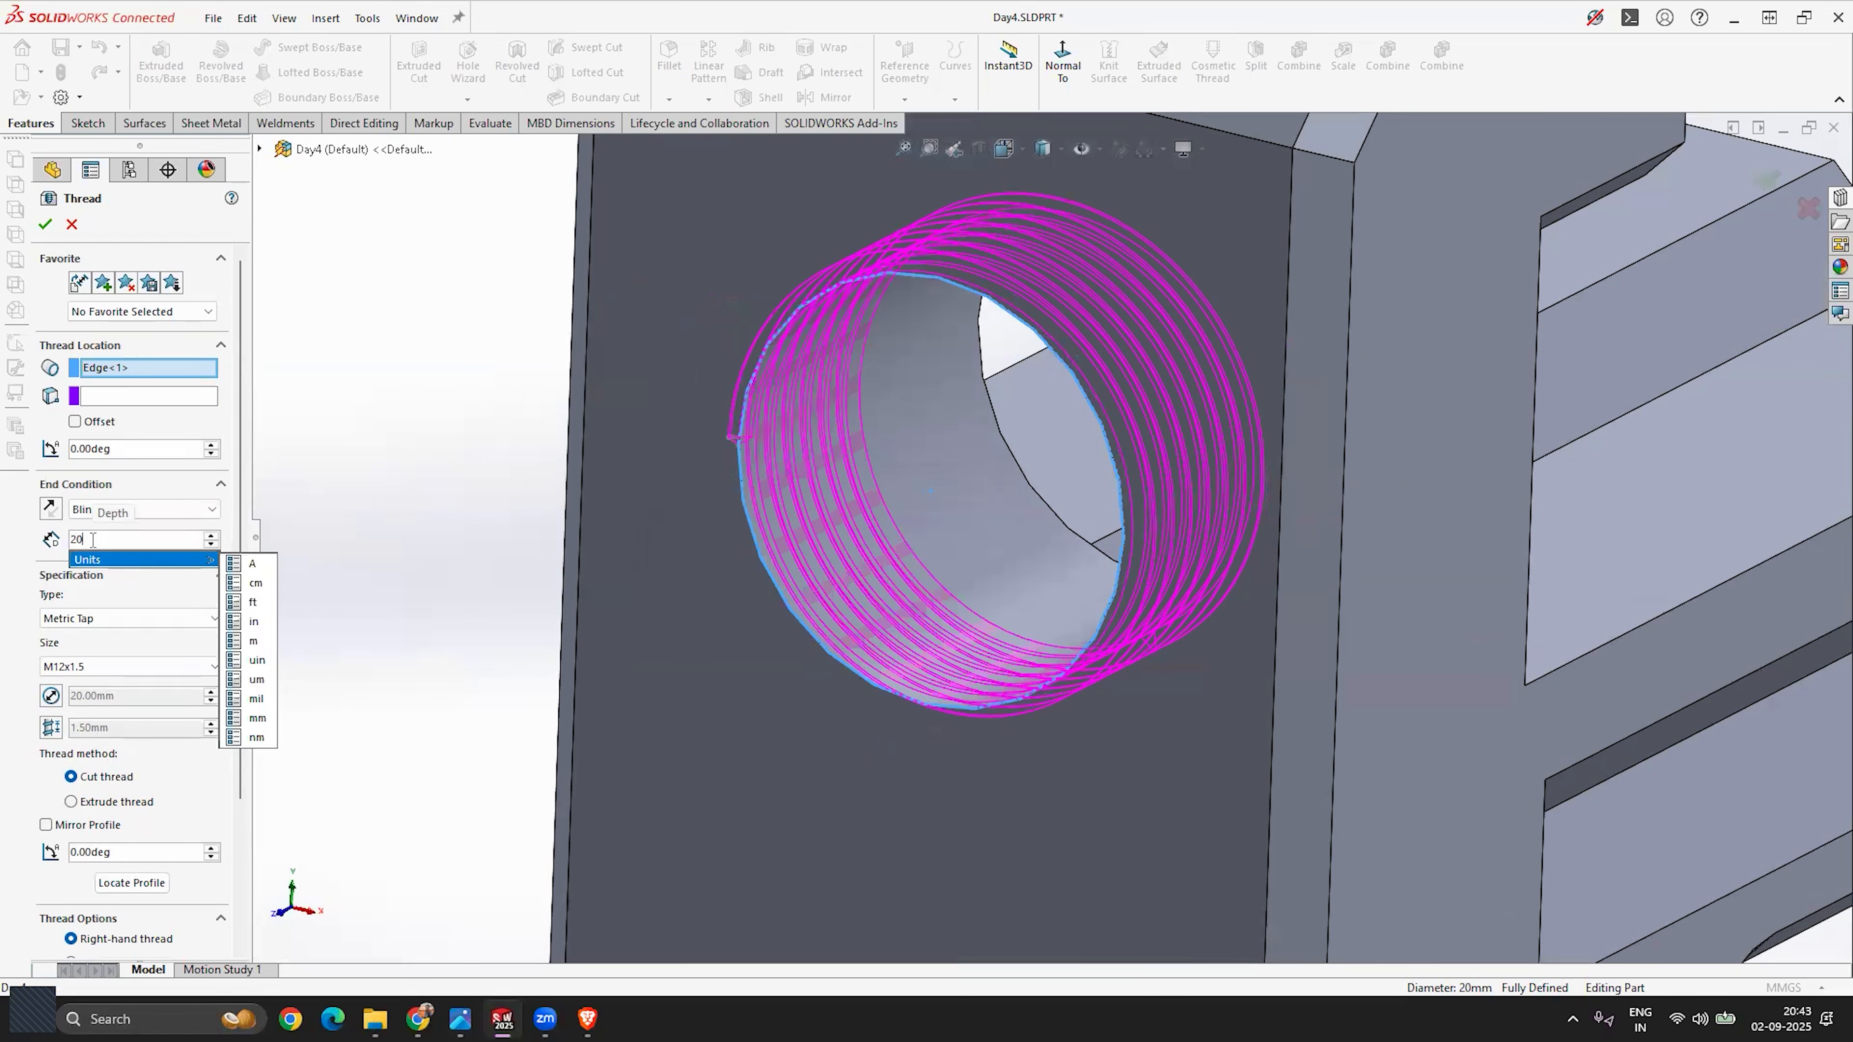
{"action": "type", "text": "5"}
{"action": "key", "text": "Return"}
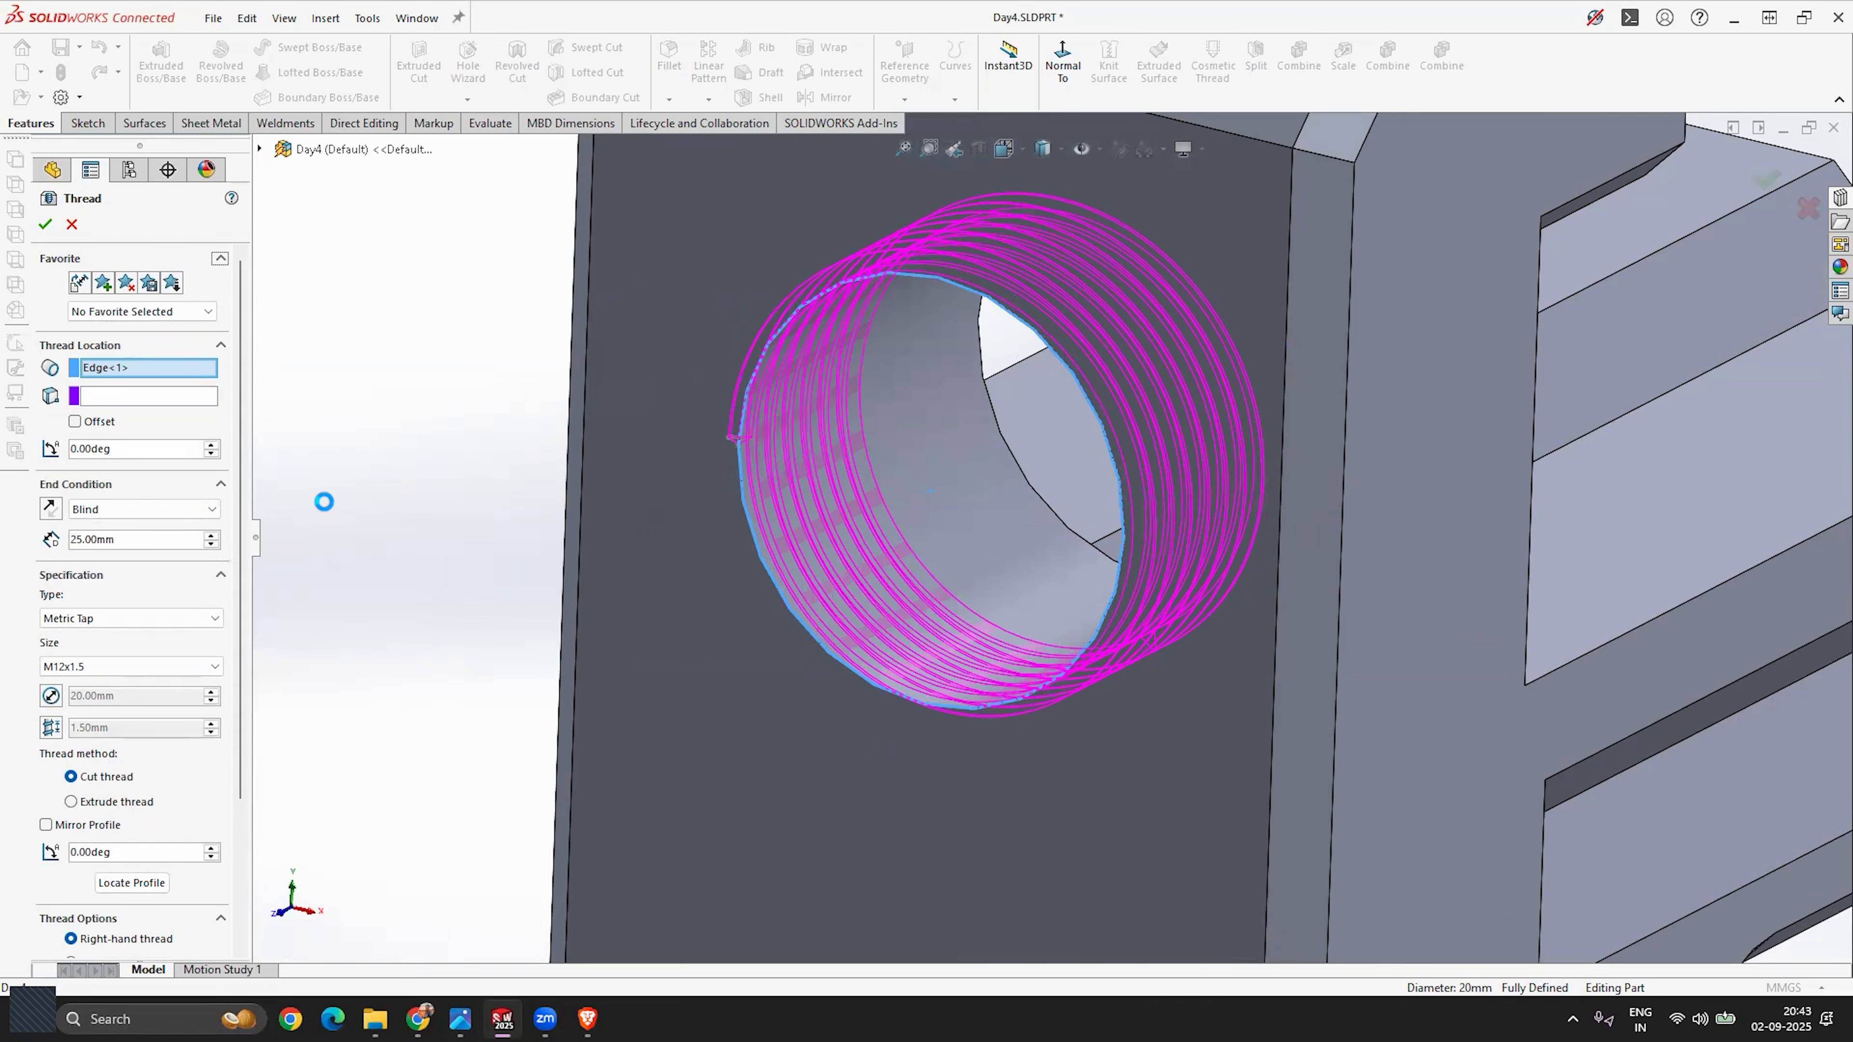
{"action": "middle_click_drag", "start_coordinate": [827, 455], "coordinate": [885, 484]}
{"action": "middle_click_drag", "start_coordinate": [953, 555], "coordinate": [858, 461]}
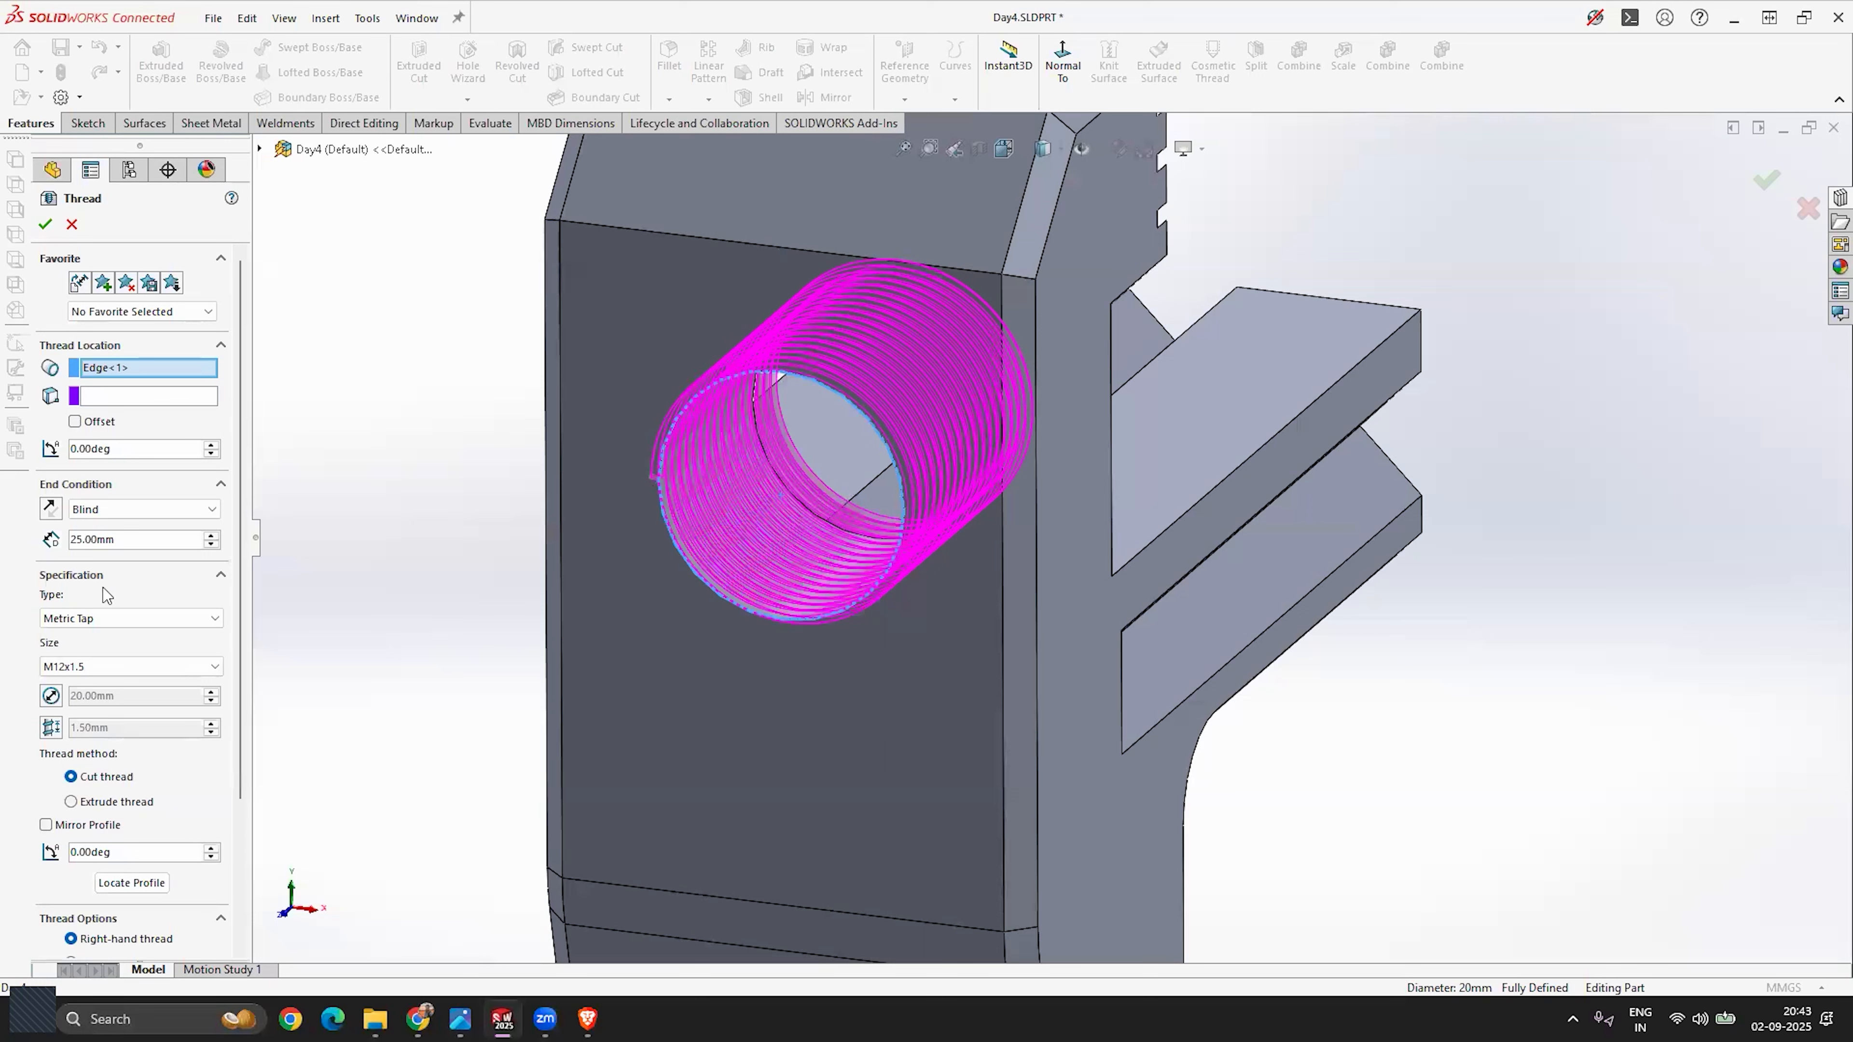
Step: Look through the available Metric Tap thread sizes without changing the current selection
{"action": "left_click", "coordinate": [102, 671]}
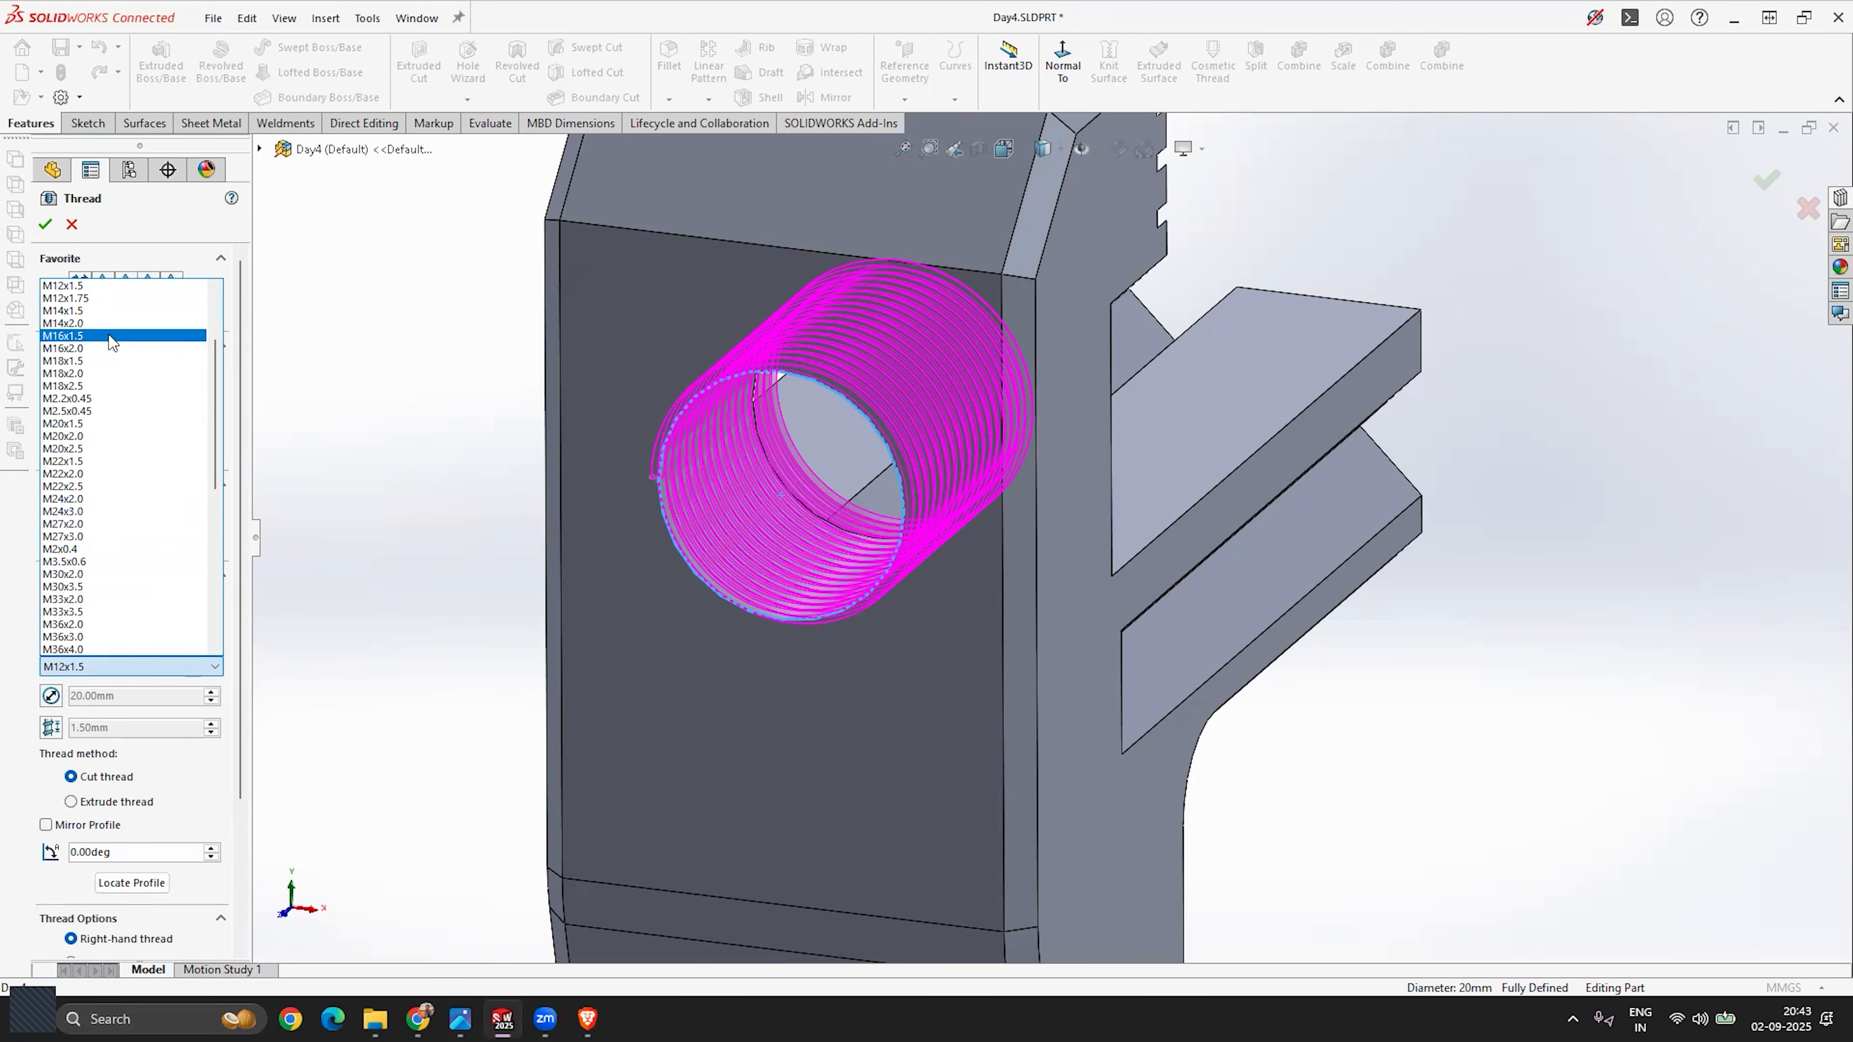
{"action": "scroll", "coordinate": [113, 481], "scroll_direction": "up", "scroll_amount": 2}
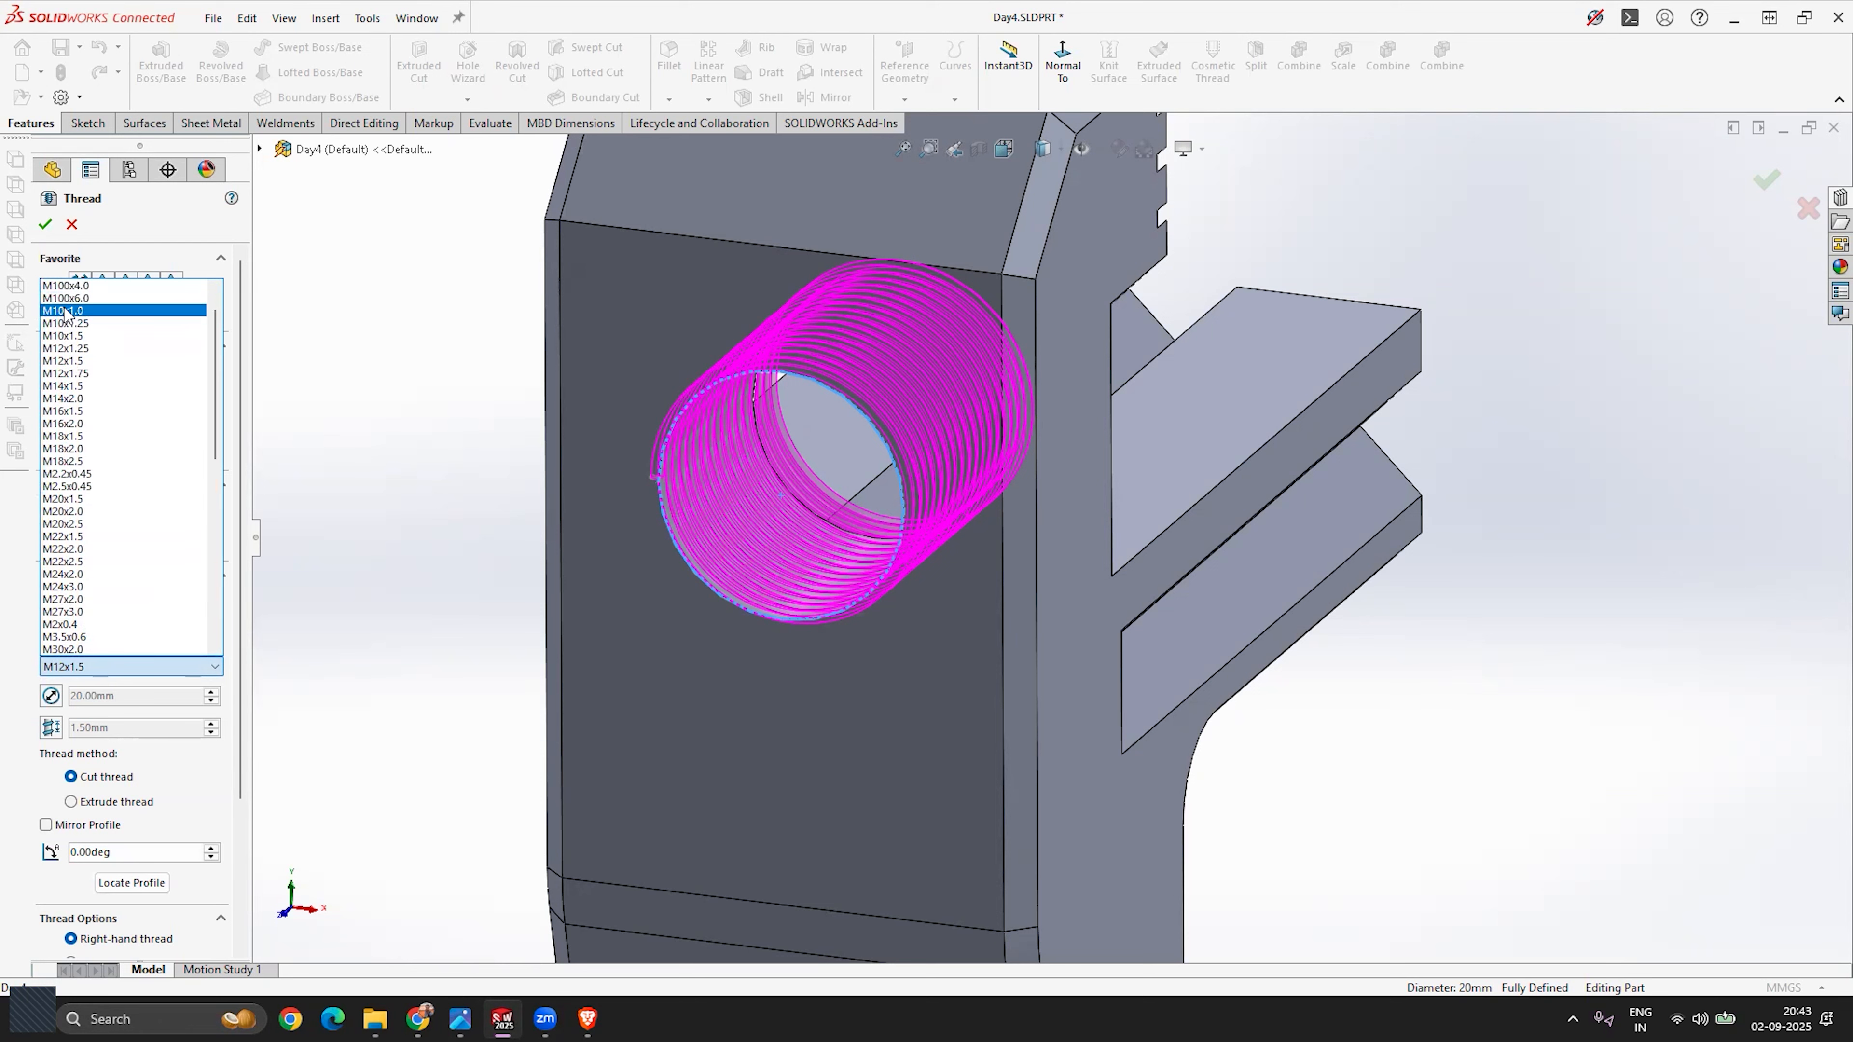
{"action": "scroll", "coordinate": [80, 555], "scroll_direction": "down", "scroll_amount": 9}
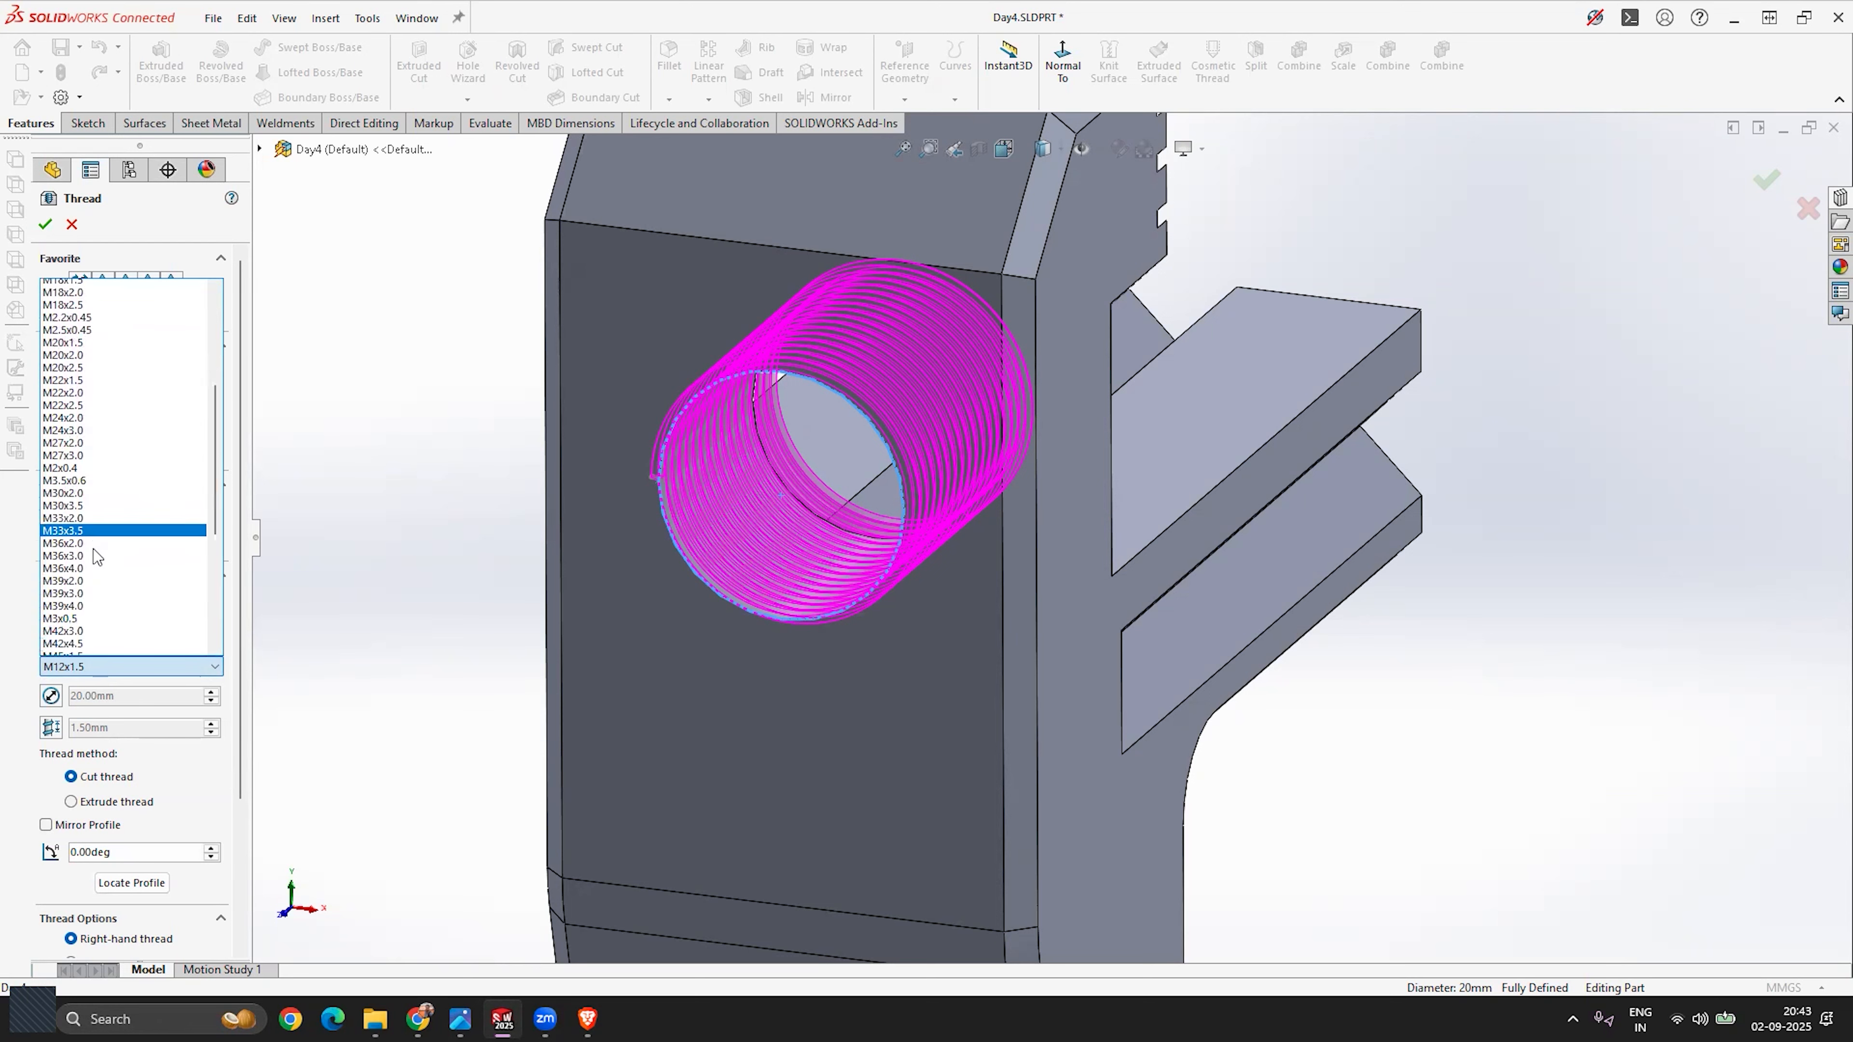
{"action": "scroll", "coordinate": [82, 649], "scroll_direction": "down", "scroll_amount": 3}
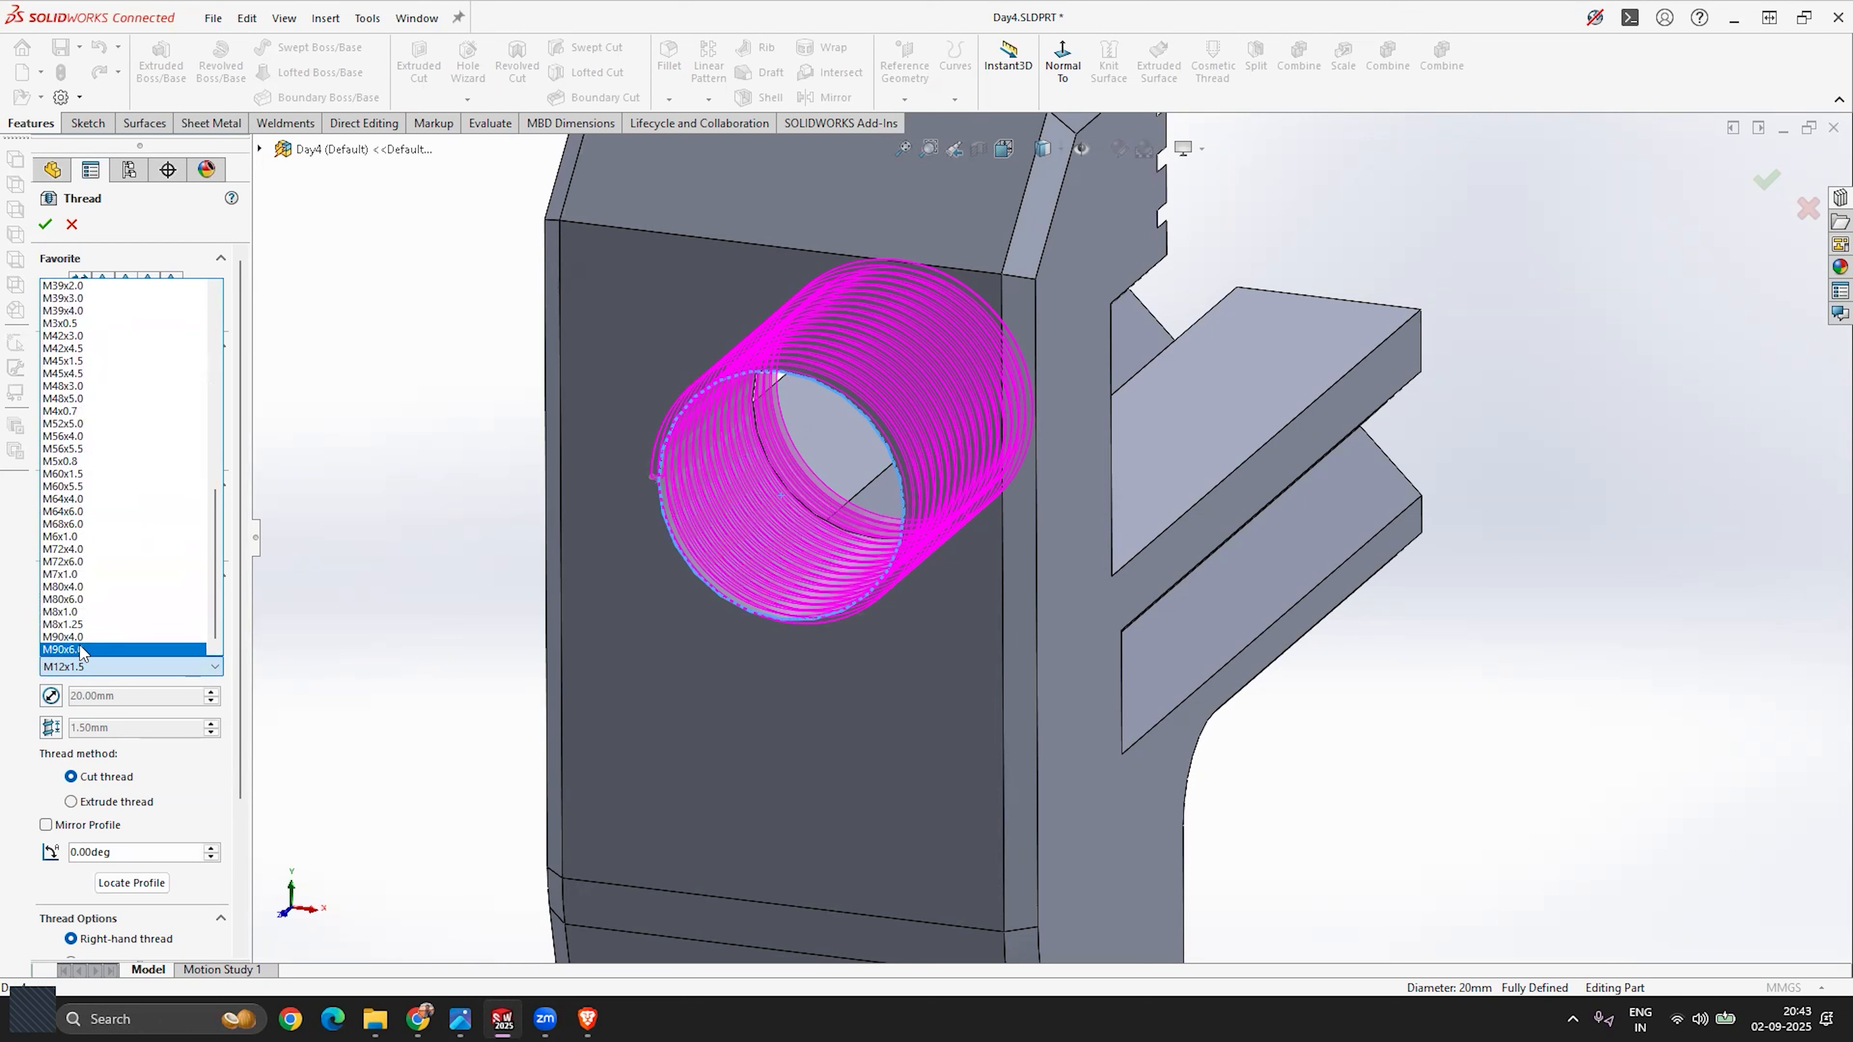
{"action": "scroll", "coordinate": [94, 483], "scroll_direction": "up", "scroll_amount": 9}
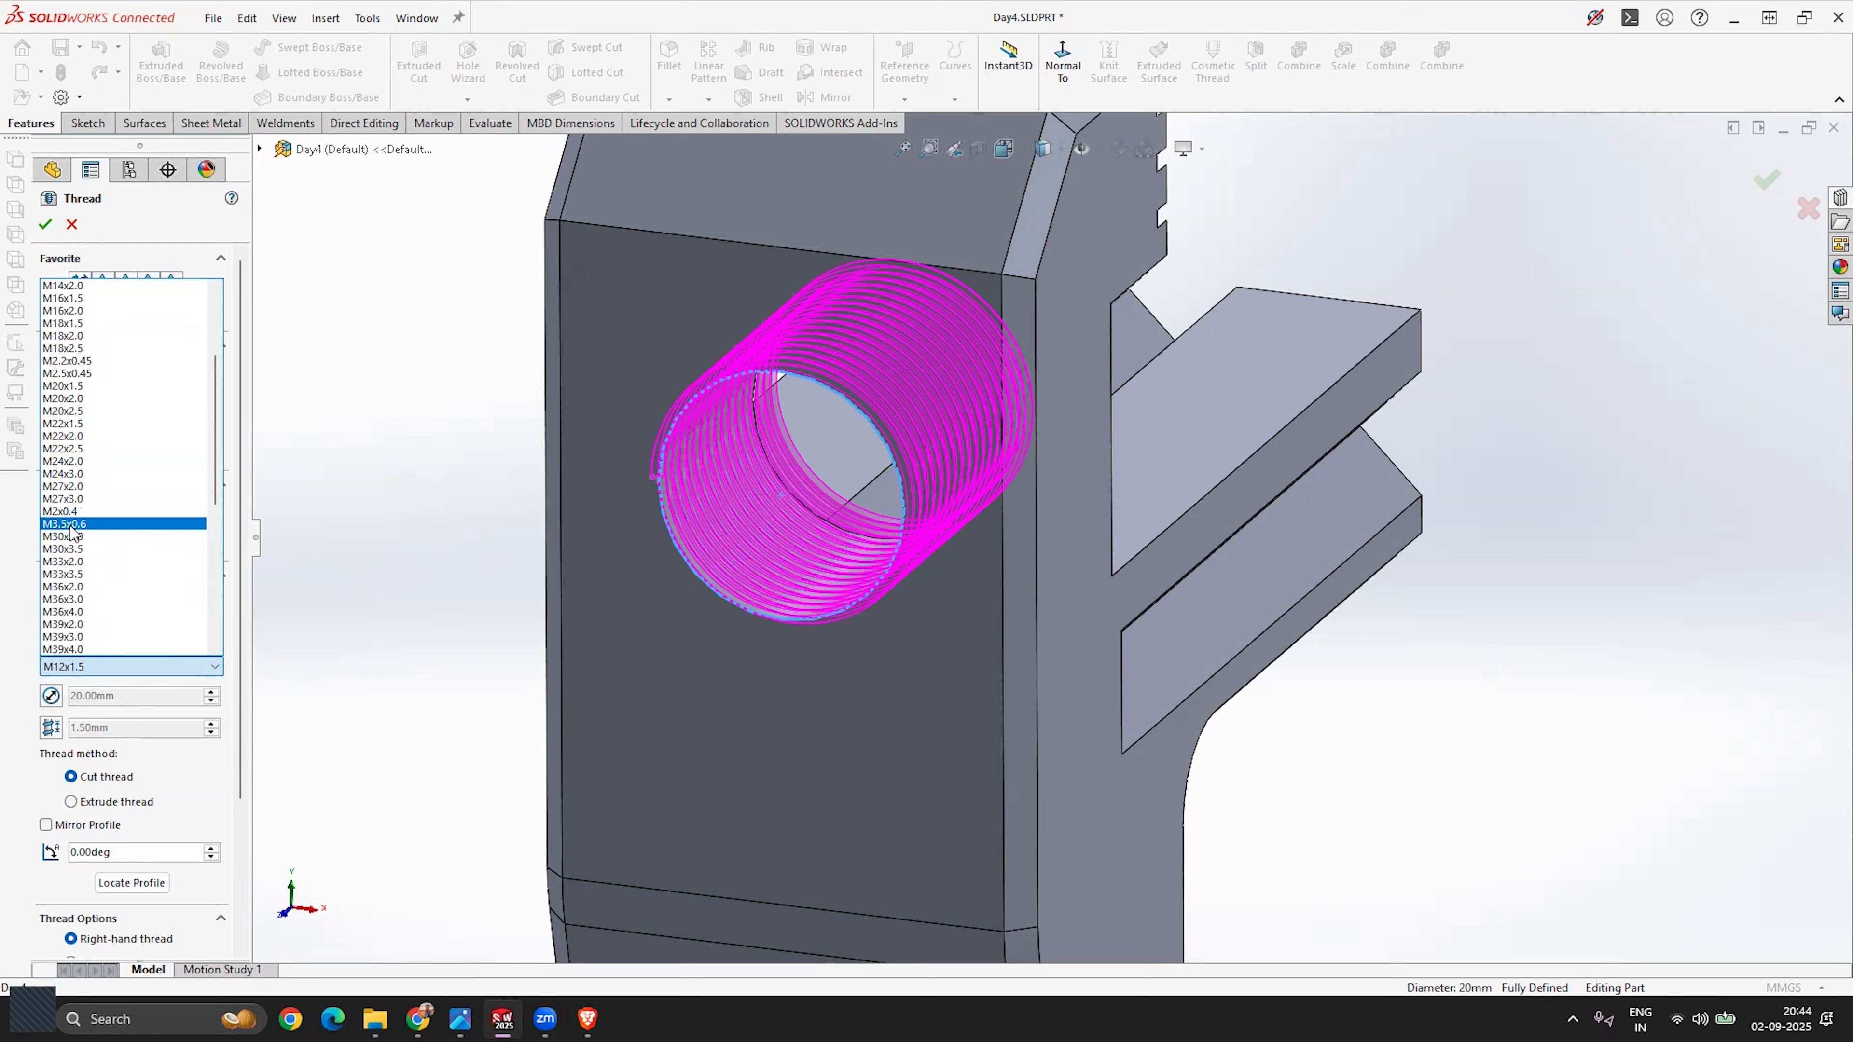
{"action": "scroll", "coordinate": [145, 512], "scroll_direction": "up", "scroll_amount": 2}
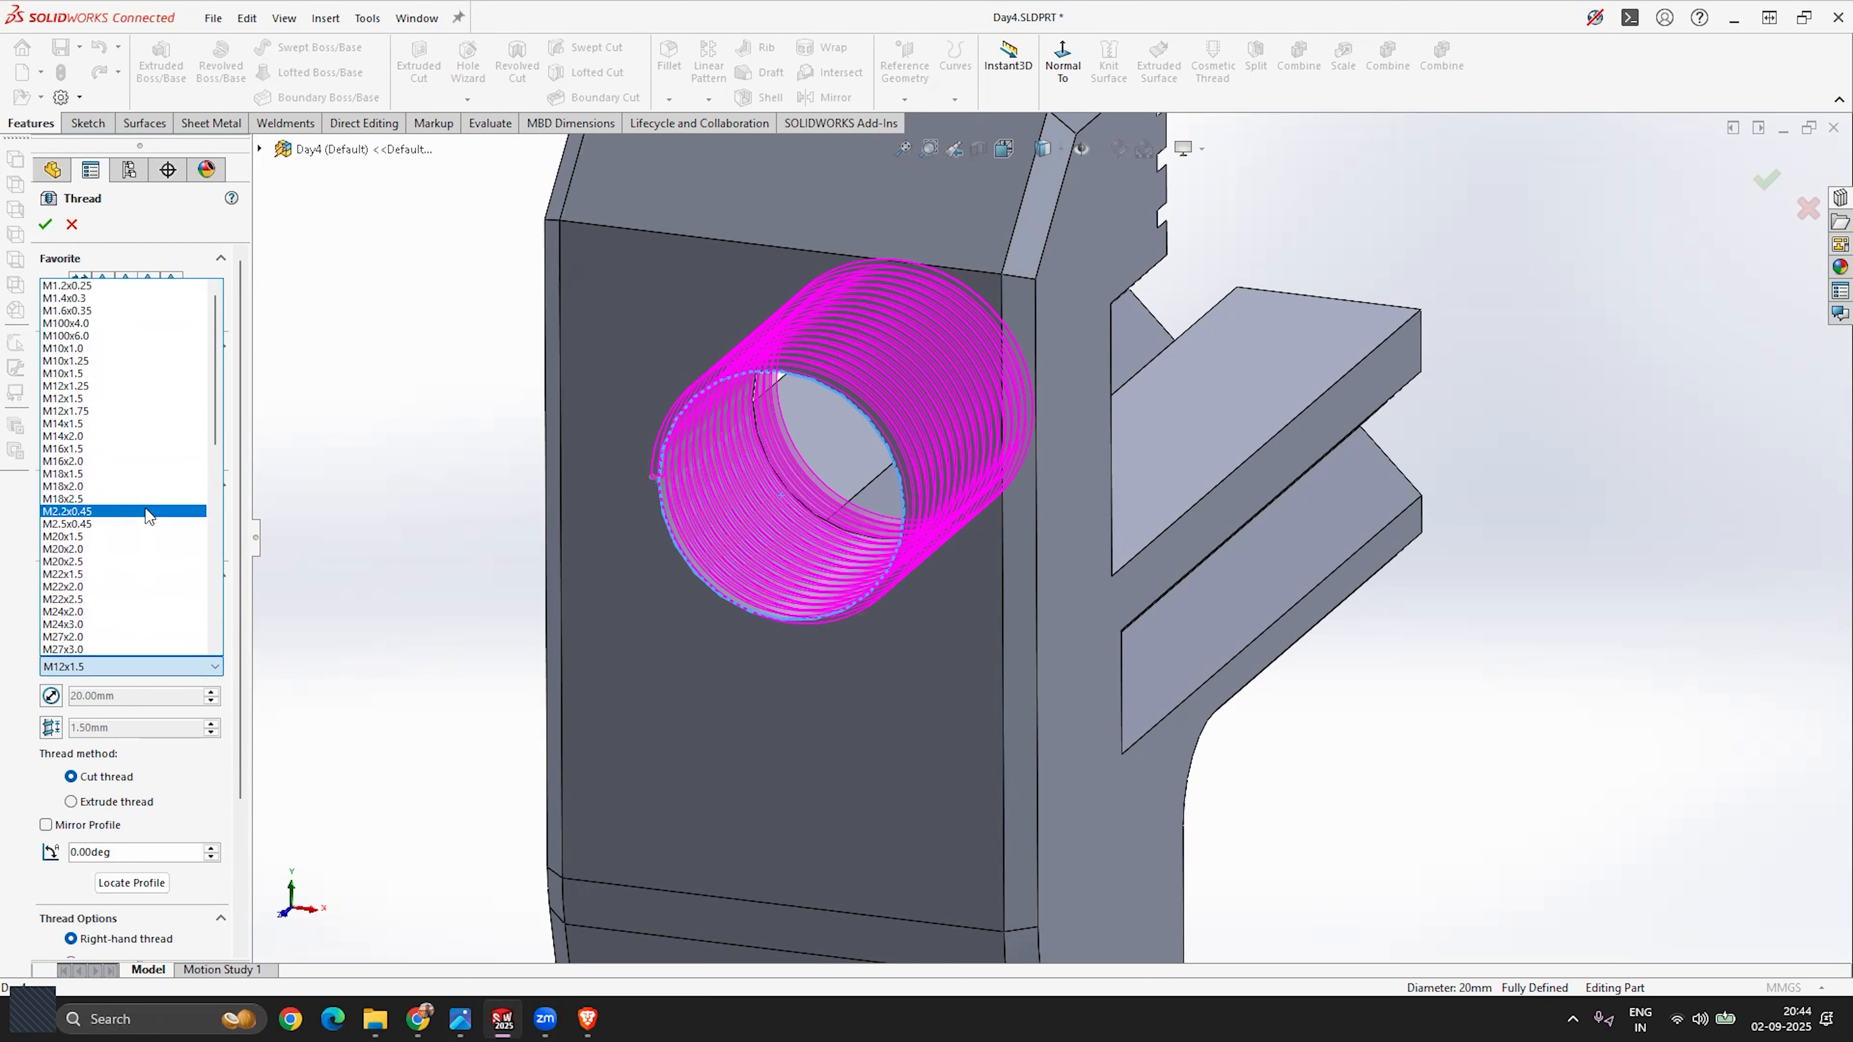
{"action": "scroll", "coordinate": [145, 511], "scroll_direction": "up", "scroll_amount": 2}
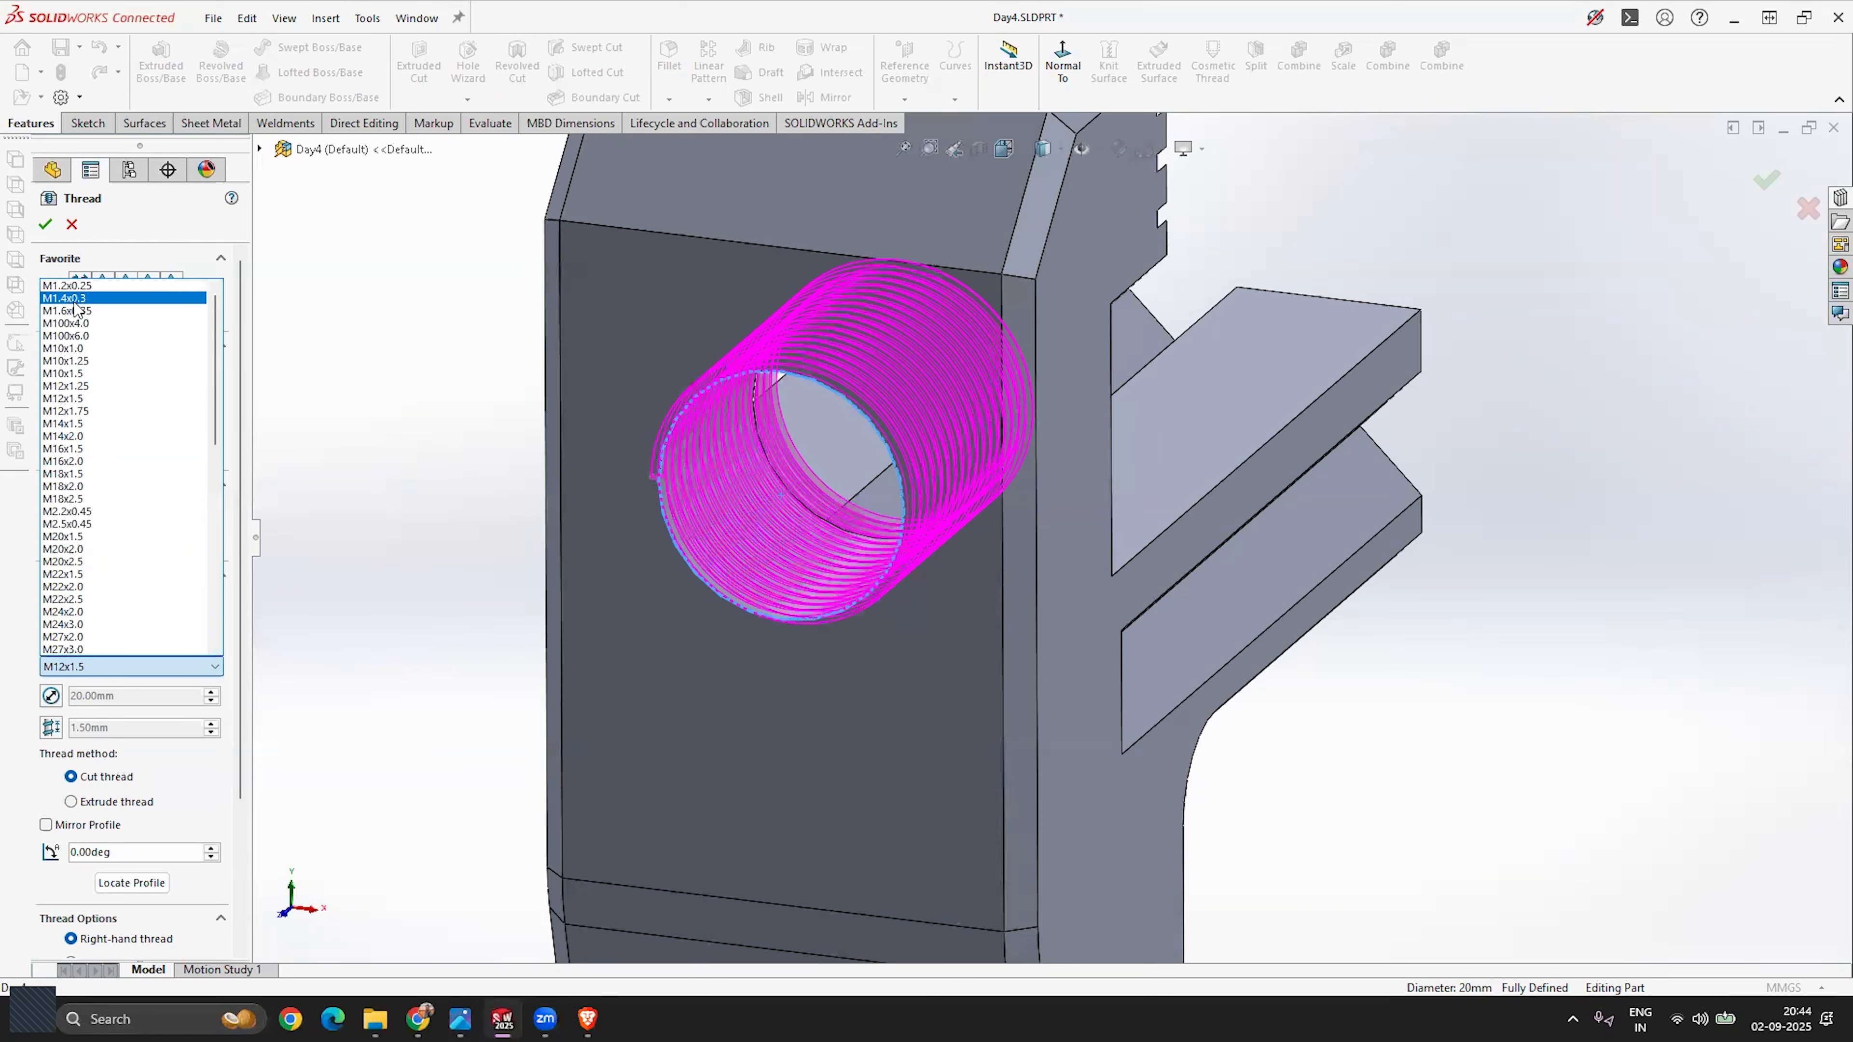
{"action": "left_click", "coordinate": [493, 513]}
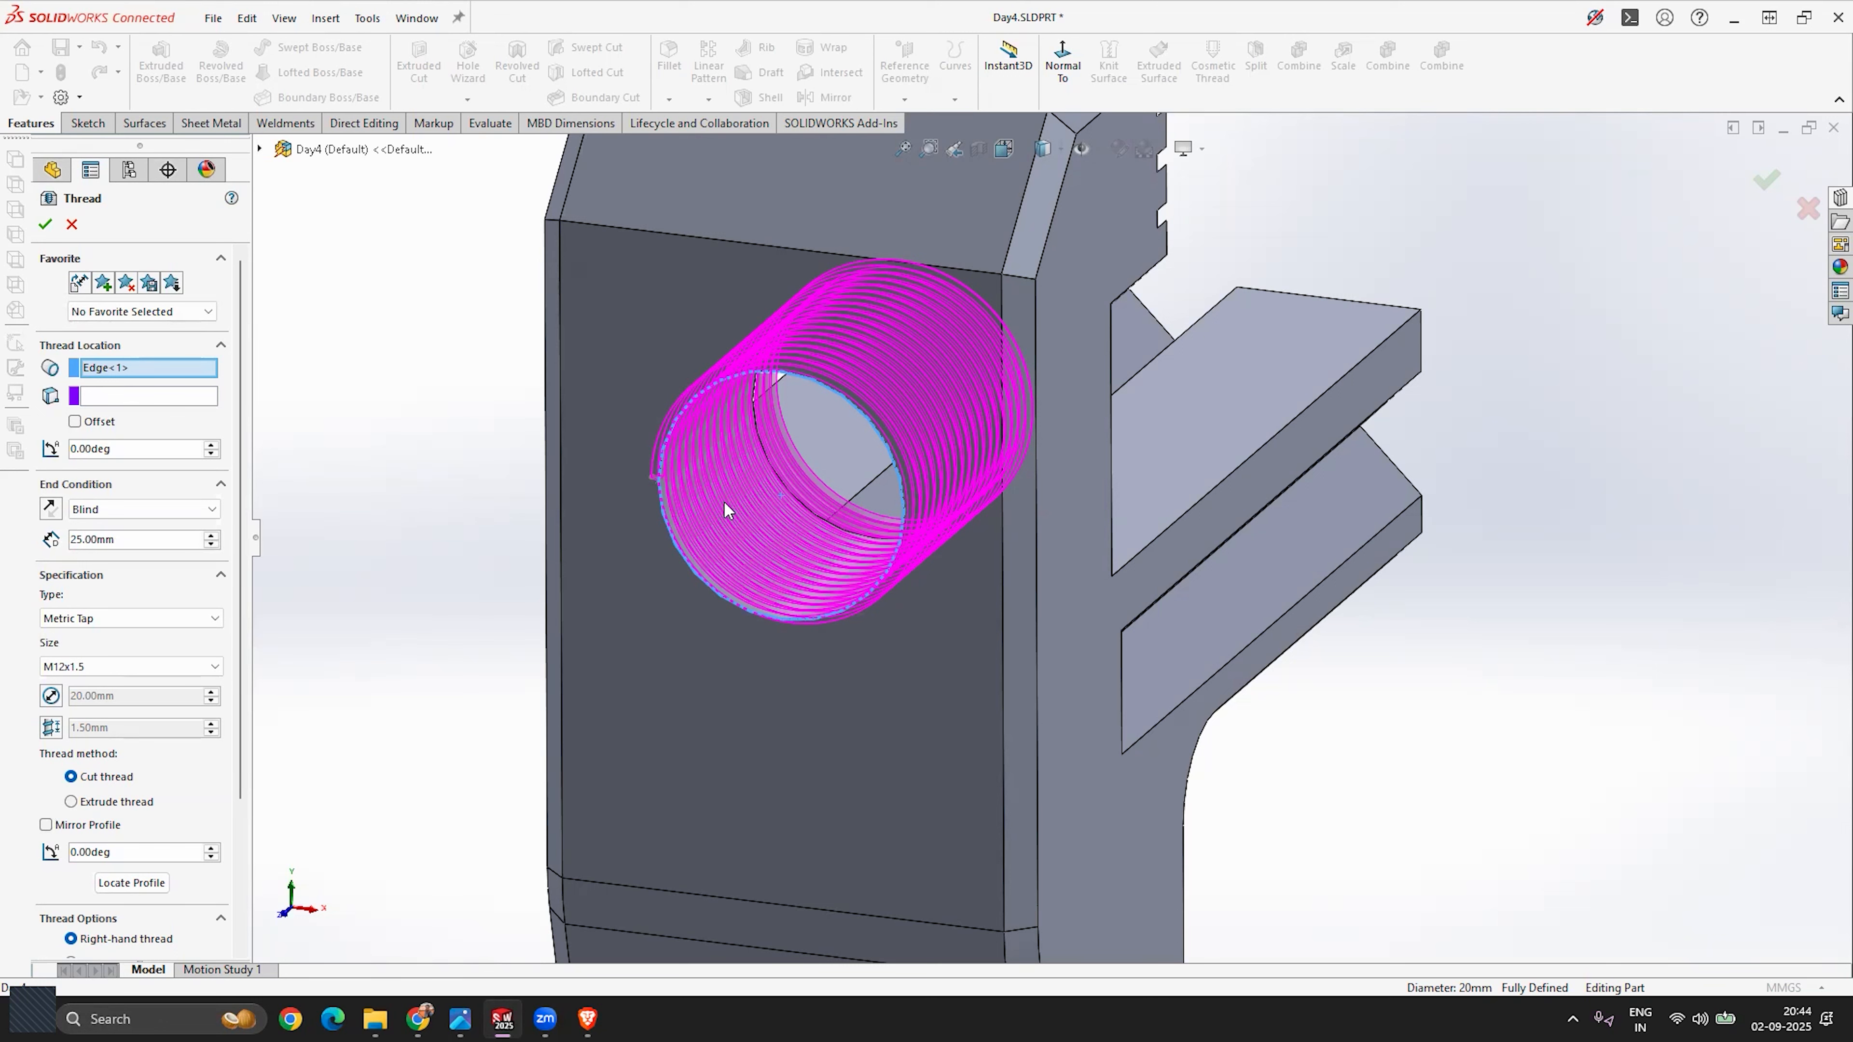
Step: Set the Metric Tap thread size to M10x1.0 and inspect the thread preview in the hole
{"action": "left_click", "coordinate": [87, 667]}
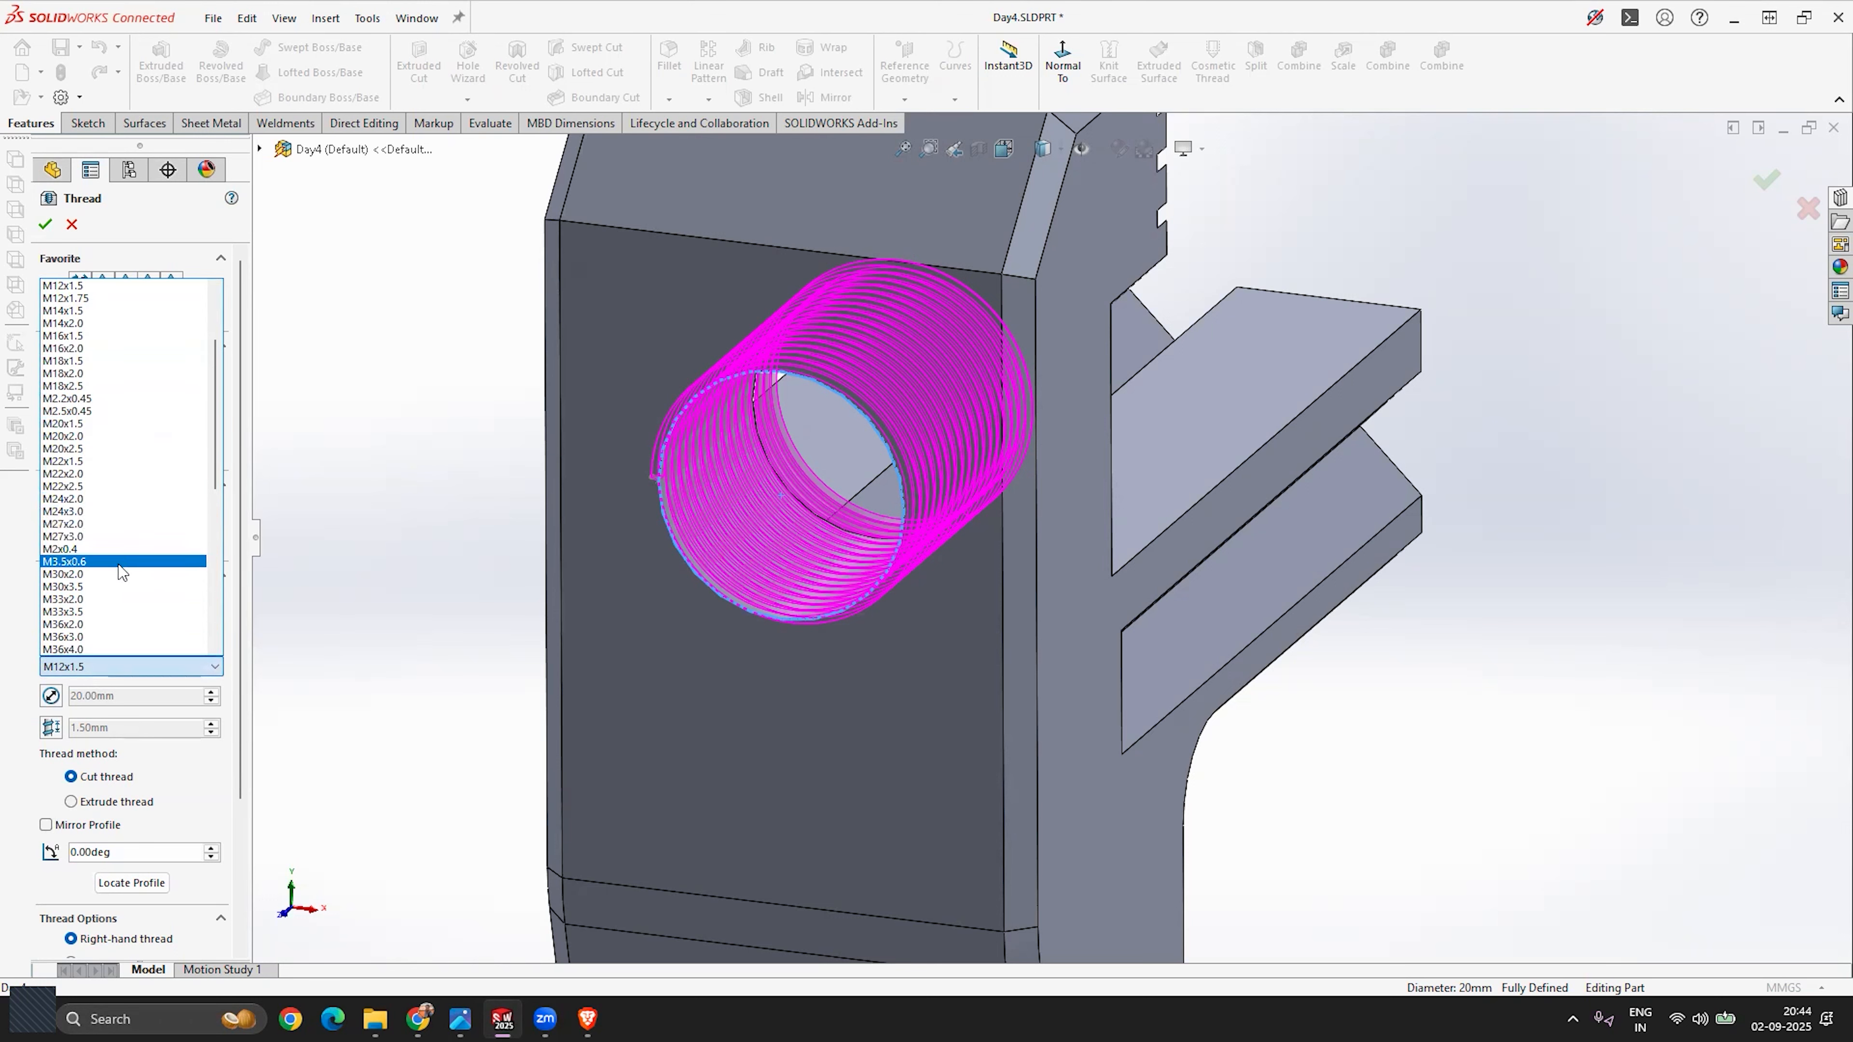
{"action": "scroll", "coordinate": [103, 555], "scroll_direction": "up", "scroll_amount": 3}
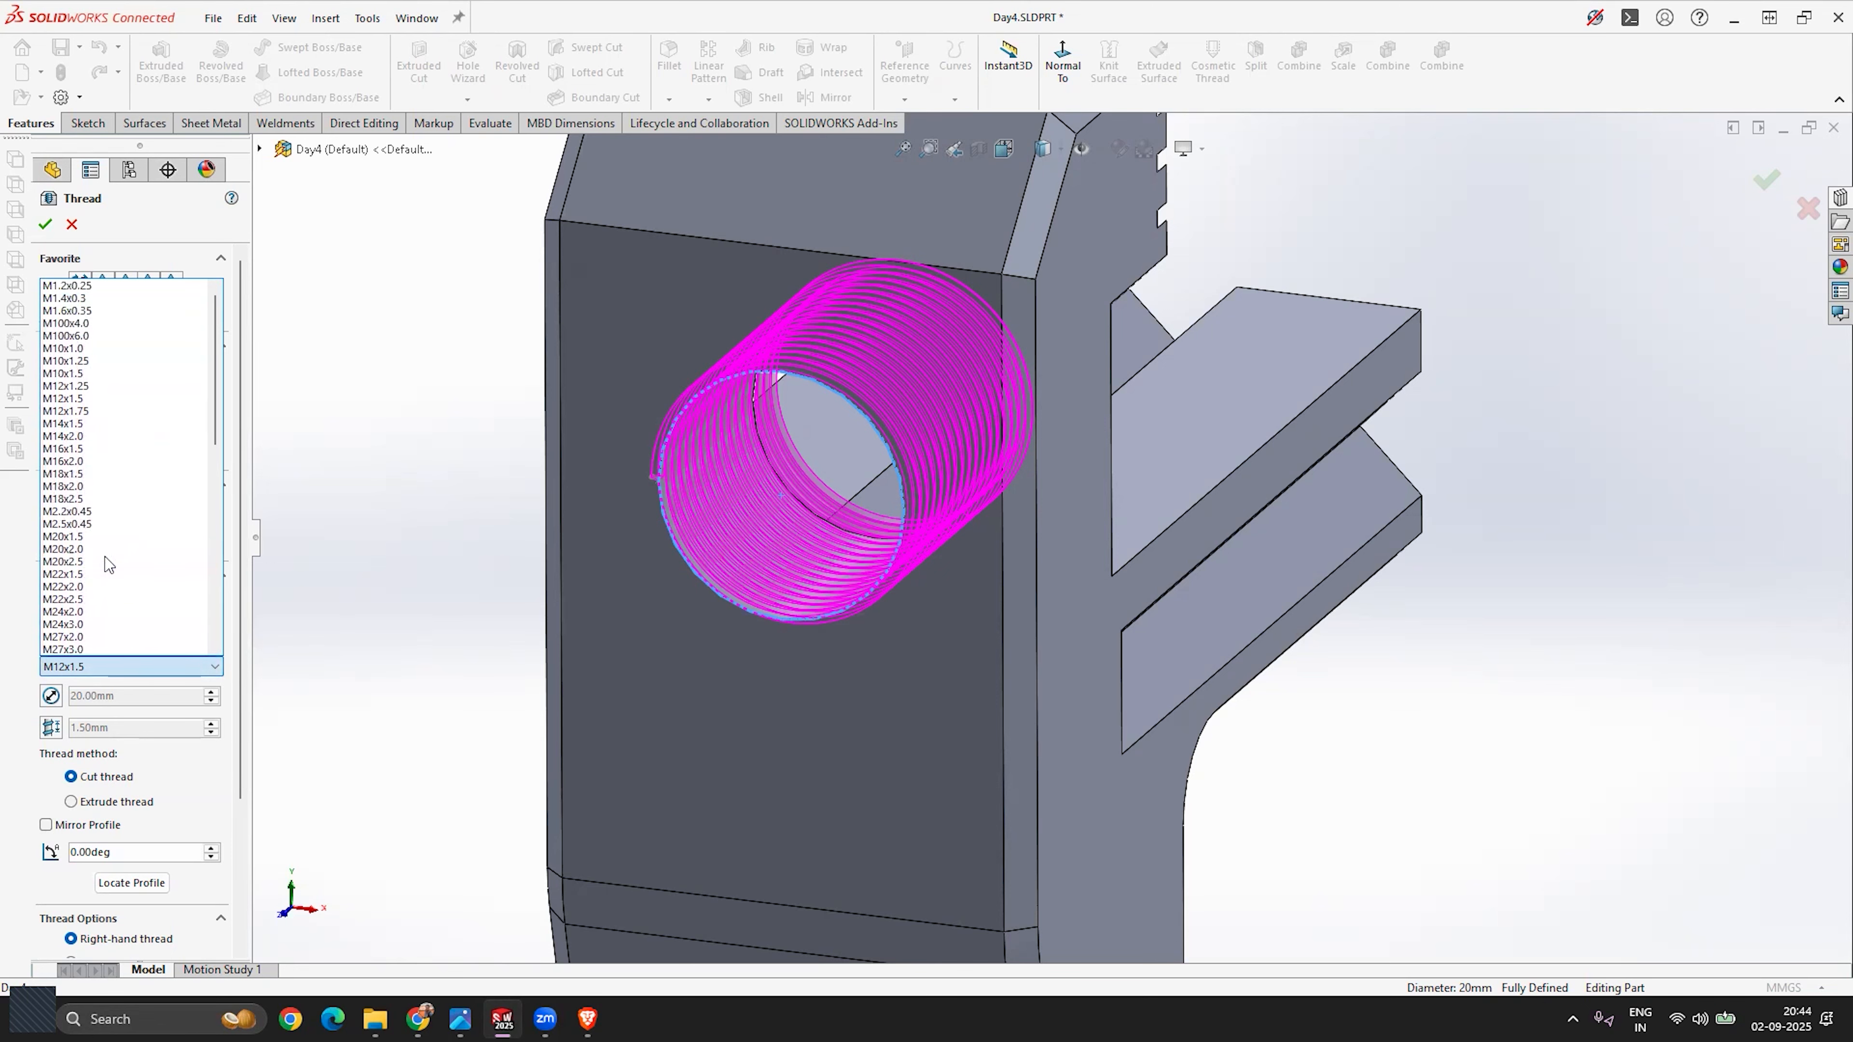
{"action": "left_click", "coordinate": [80, 348]}
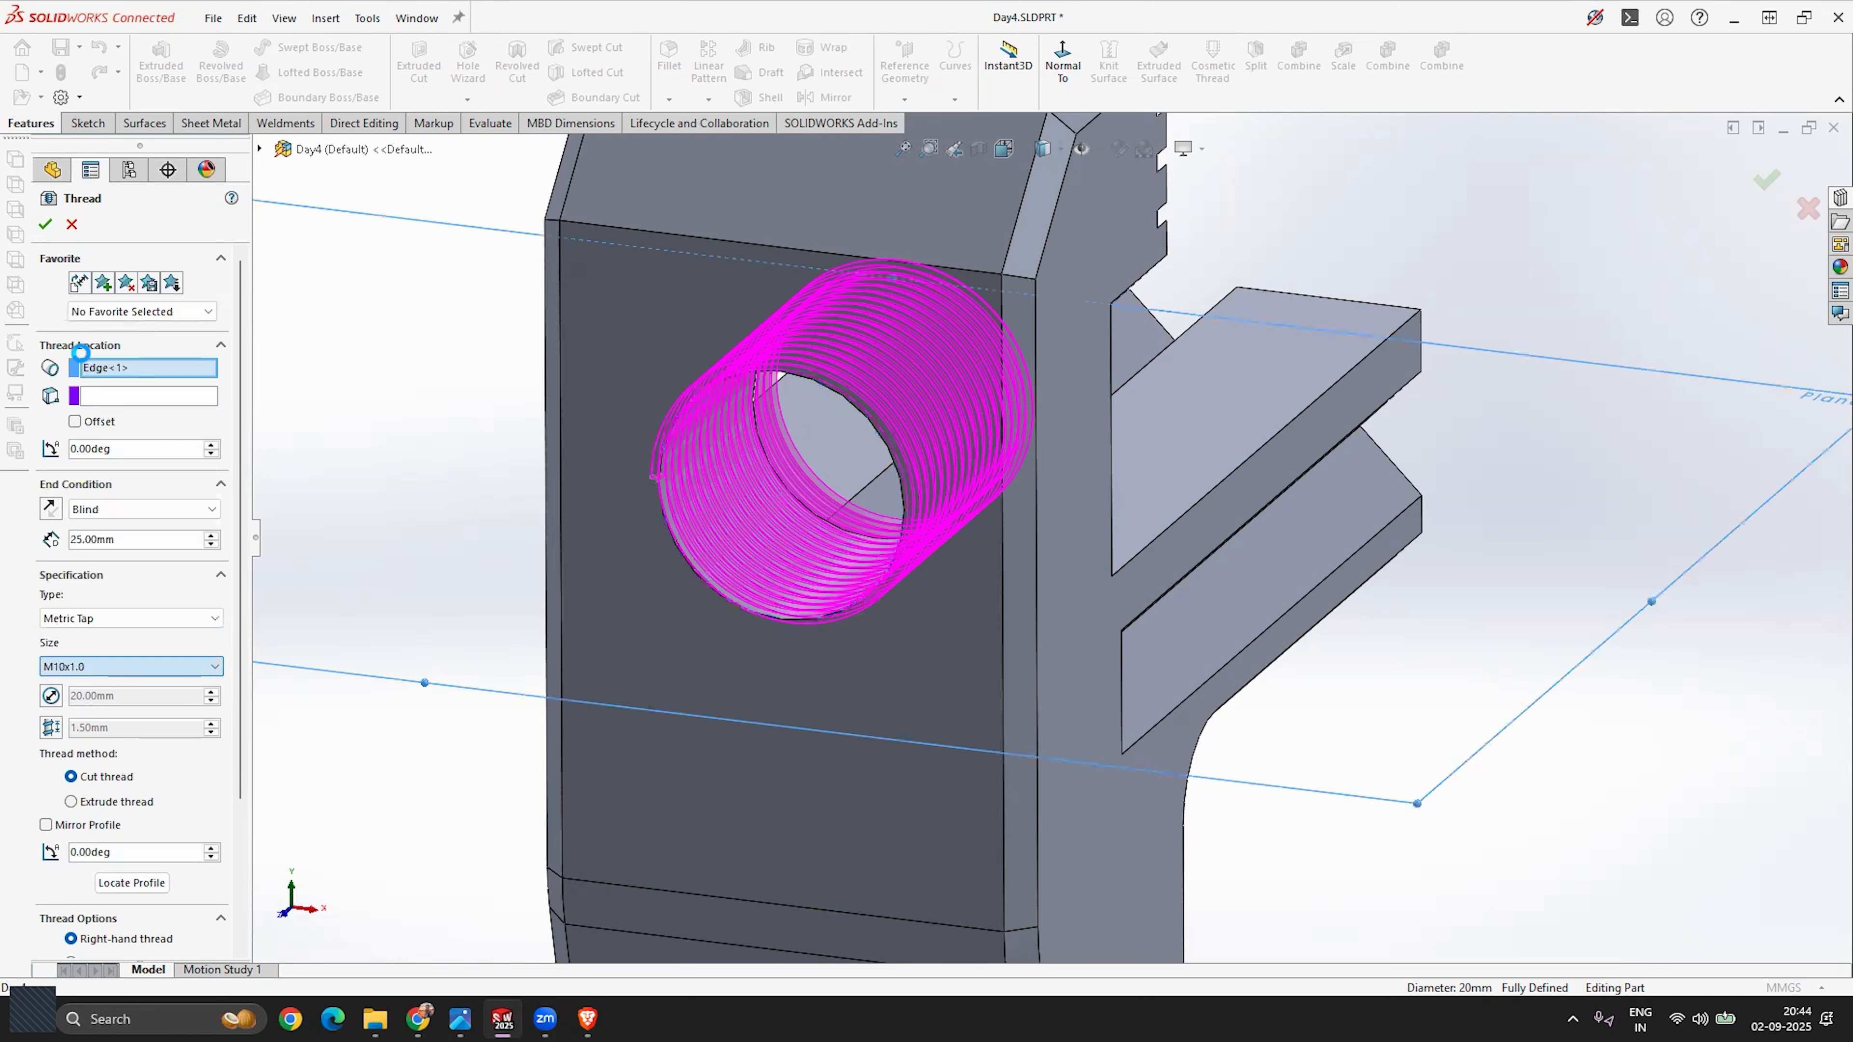
{"action": "middle_click_drag", "start_coordinate": [766, 520], "coordinate": [691, 530]}
{"action": "scroll", "coordinate": [758, 511], "scroll_direction": "down", "scroll_amount": 2}
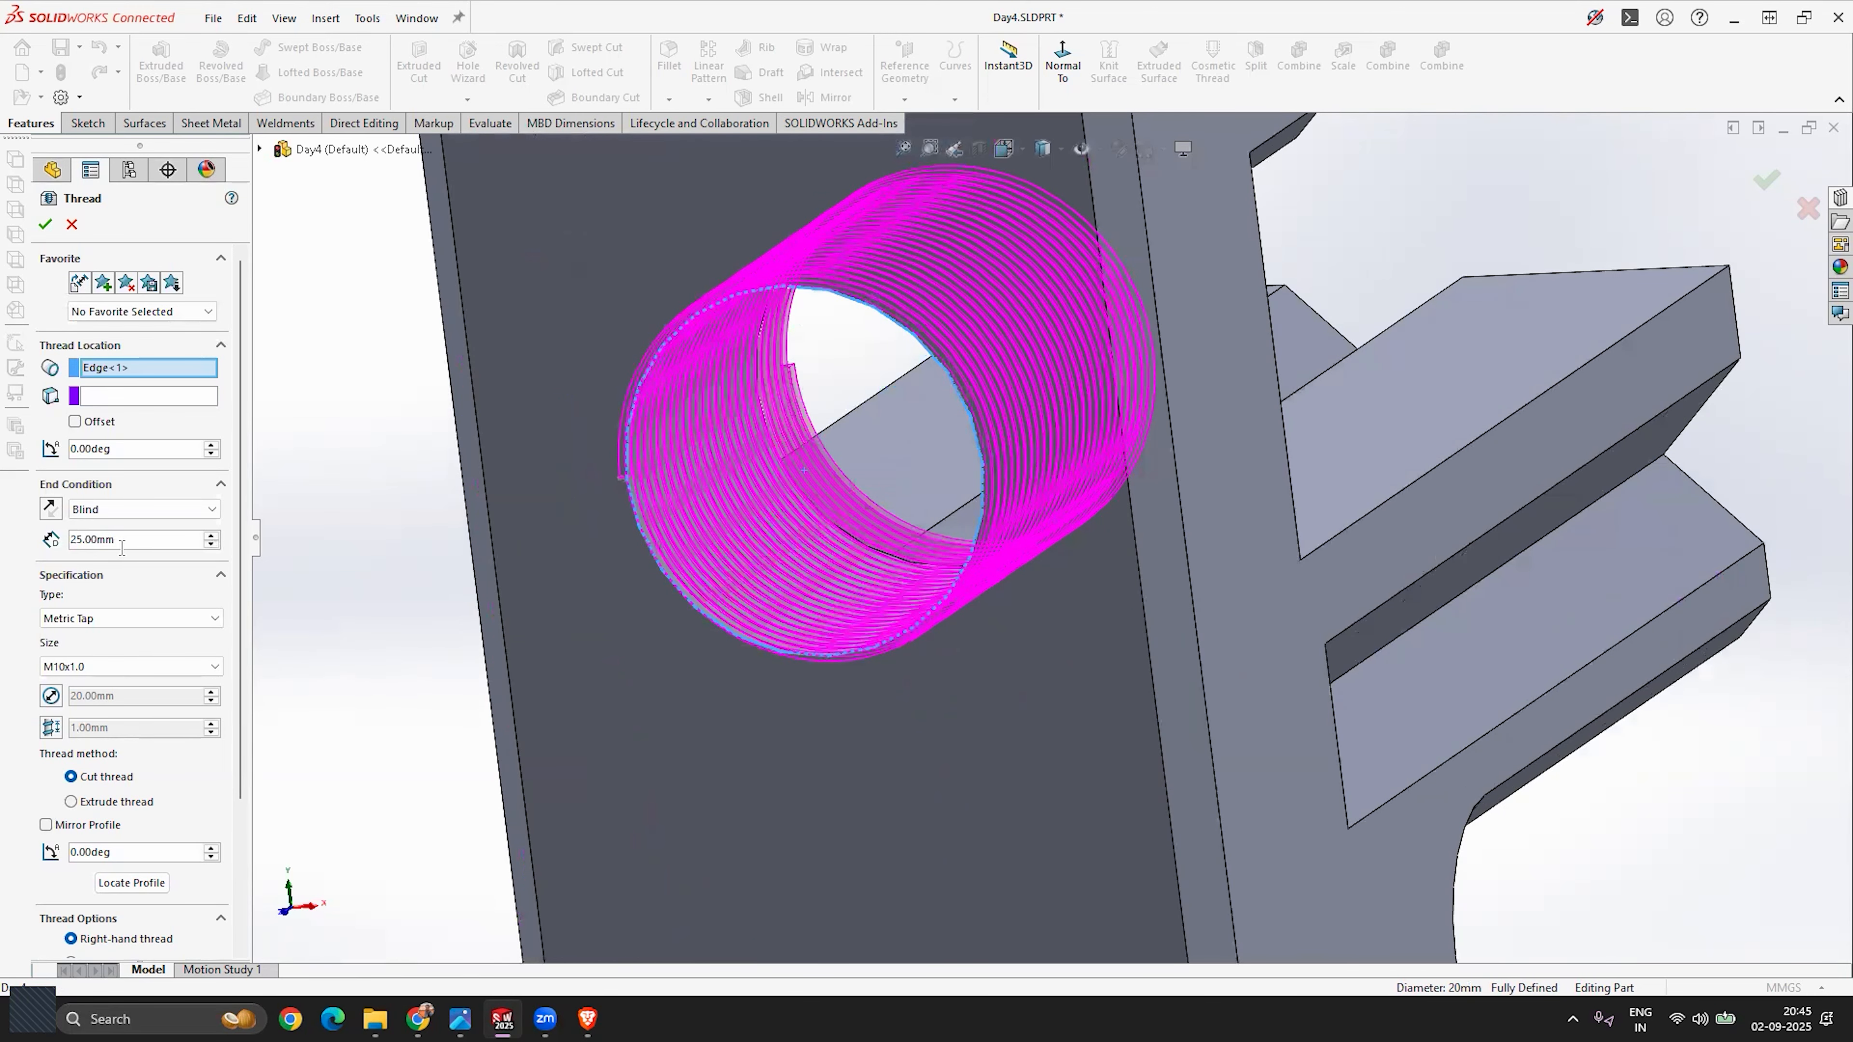
Step: Set the Metric Tap thread size to M12x1.75 and create the cut thread in the 20 mm hole
{"action": "left_click", "coordinate": [115, 665]}
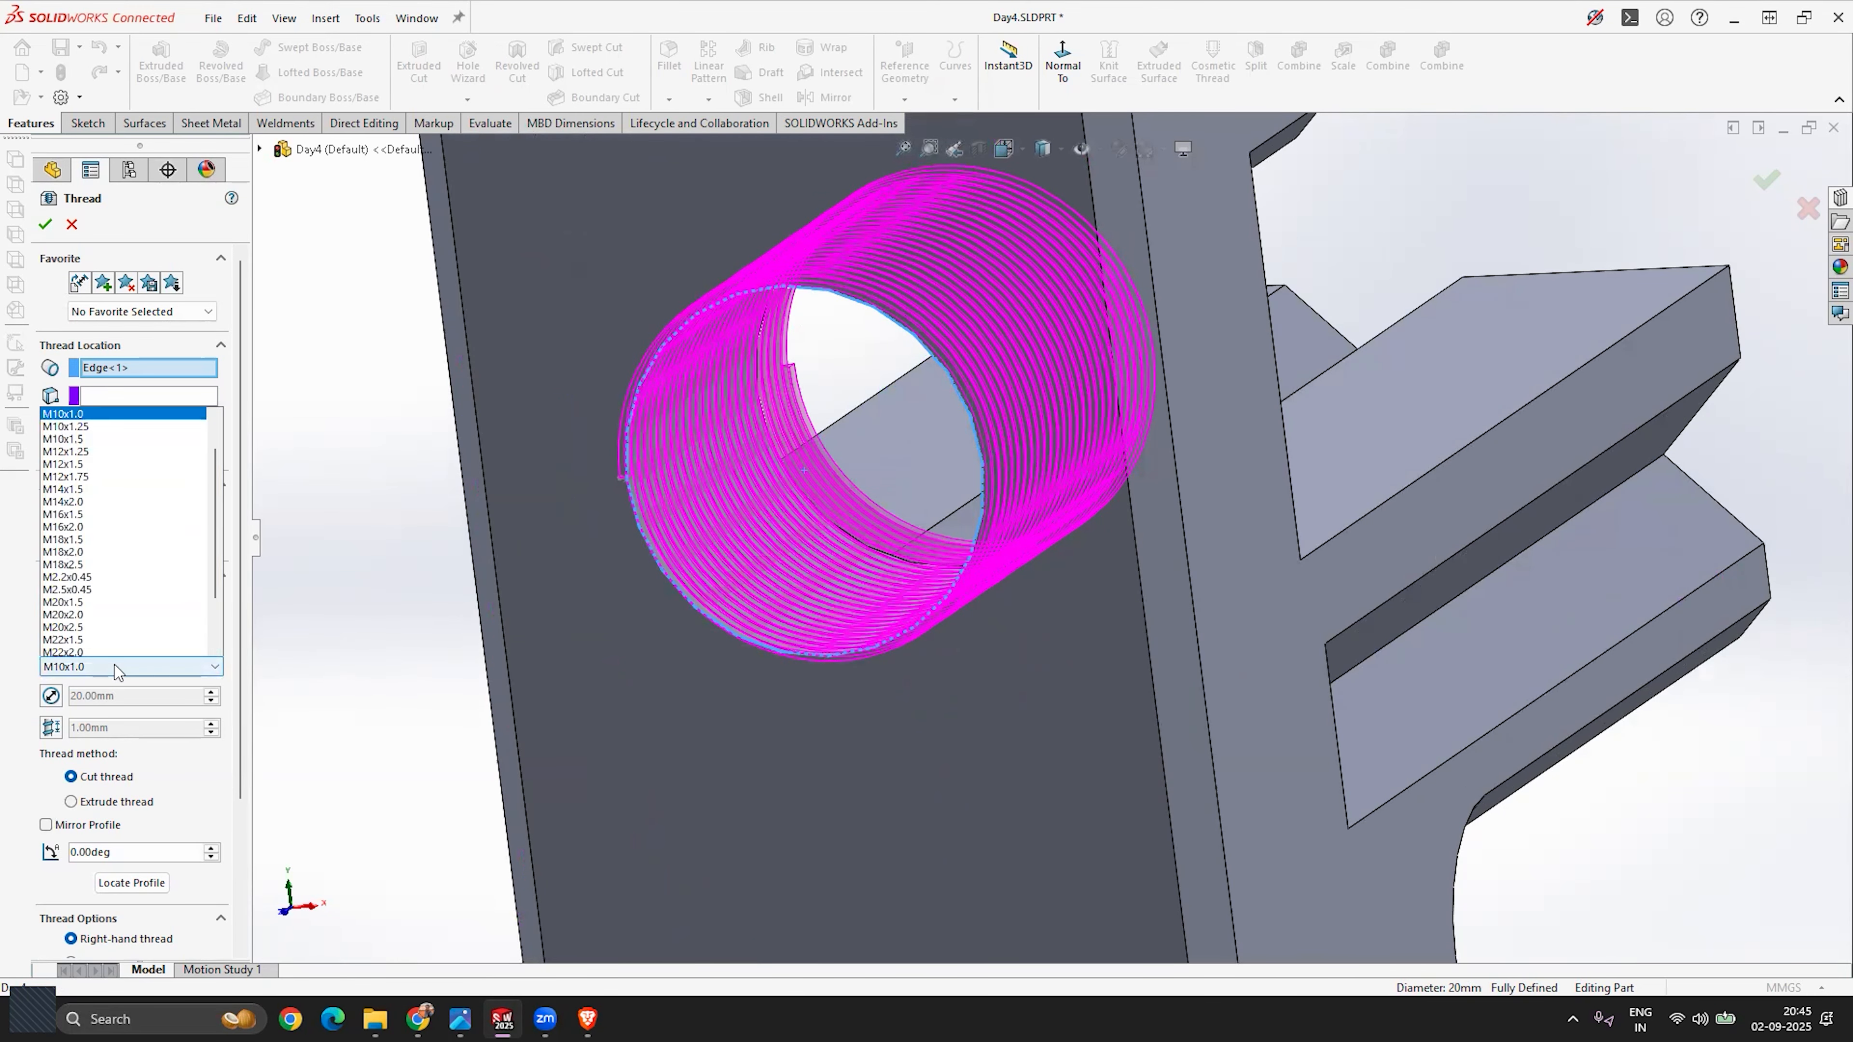
{"action": "scroll", "coordinate": [120, 489], "scroll_direction": "up", "scroll_amount": 2}
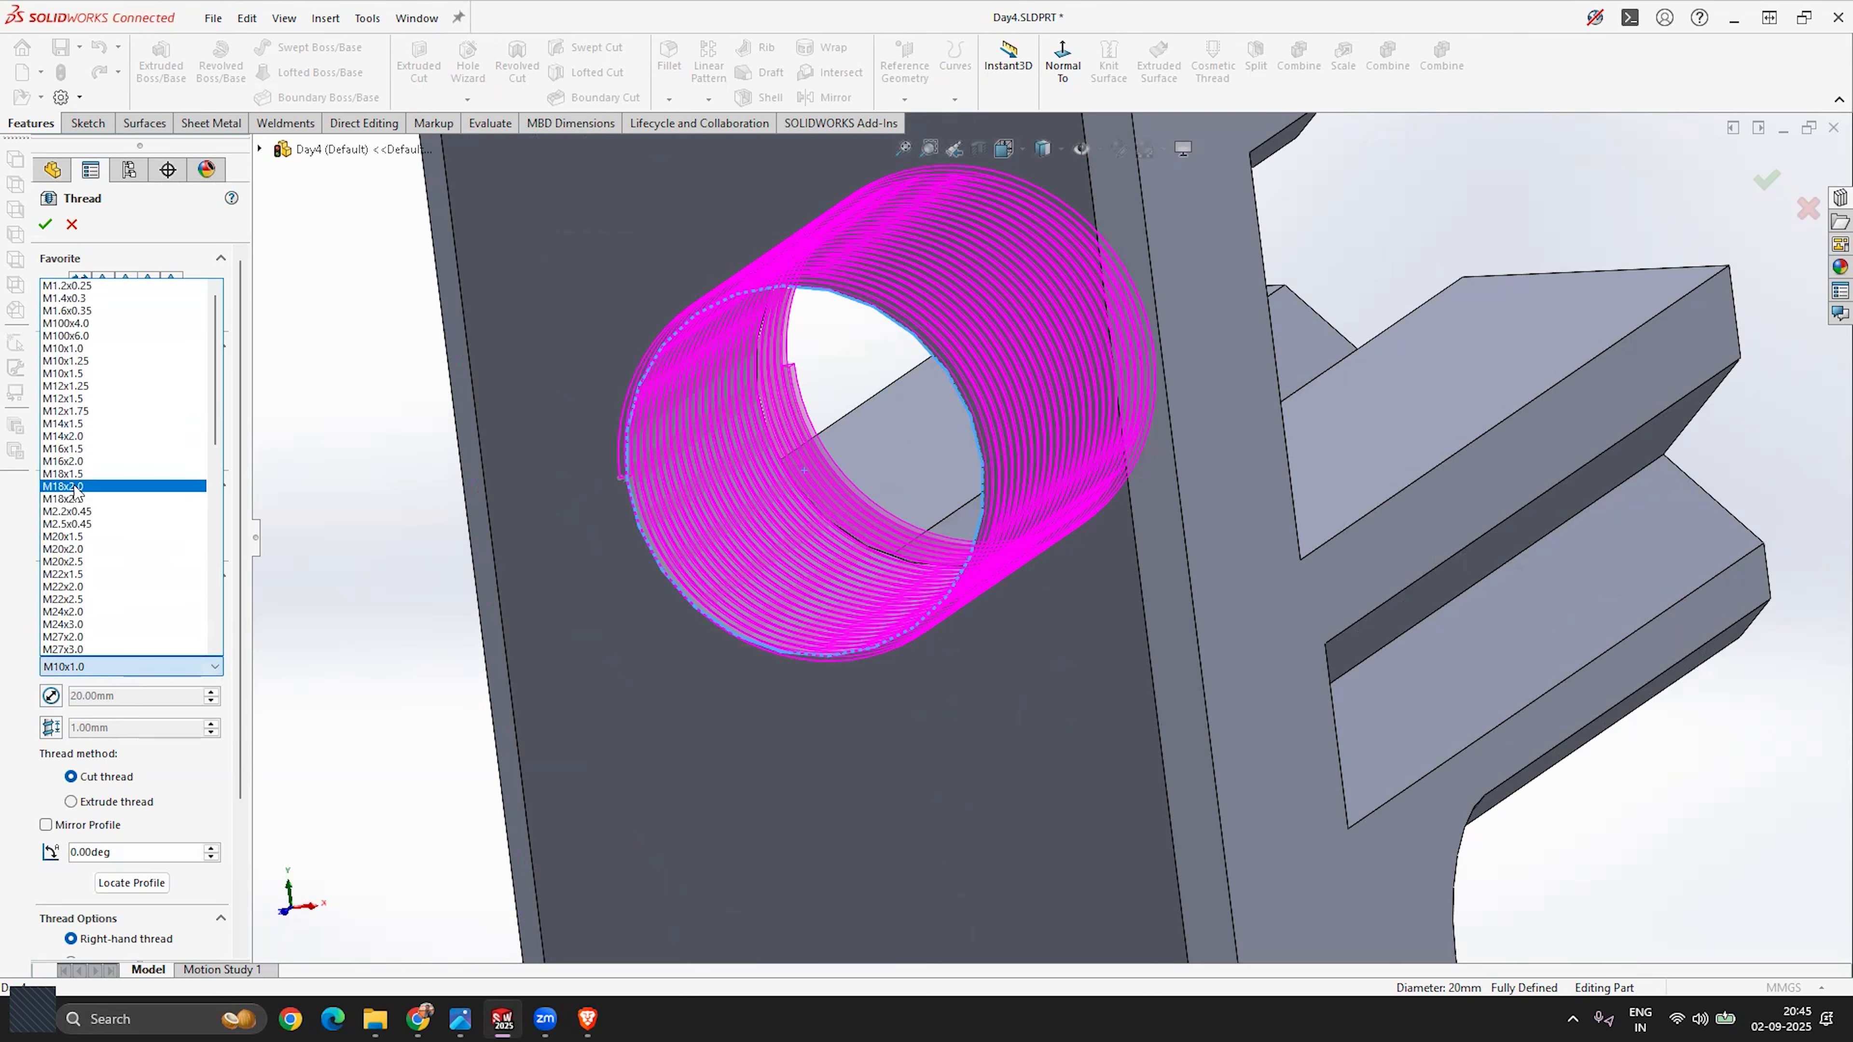
{"action": "left_click", "coordinate": [84, 411]}
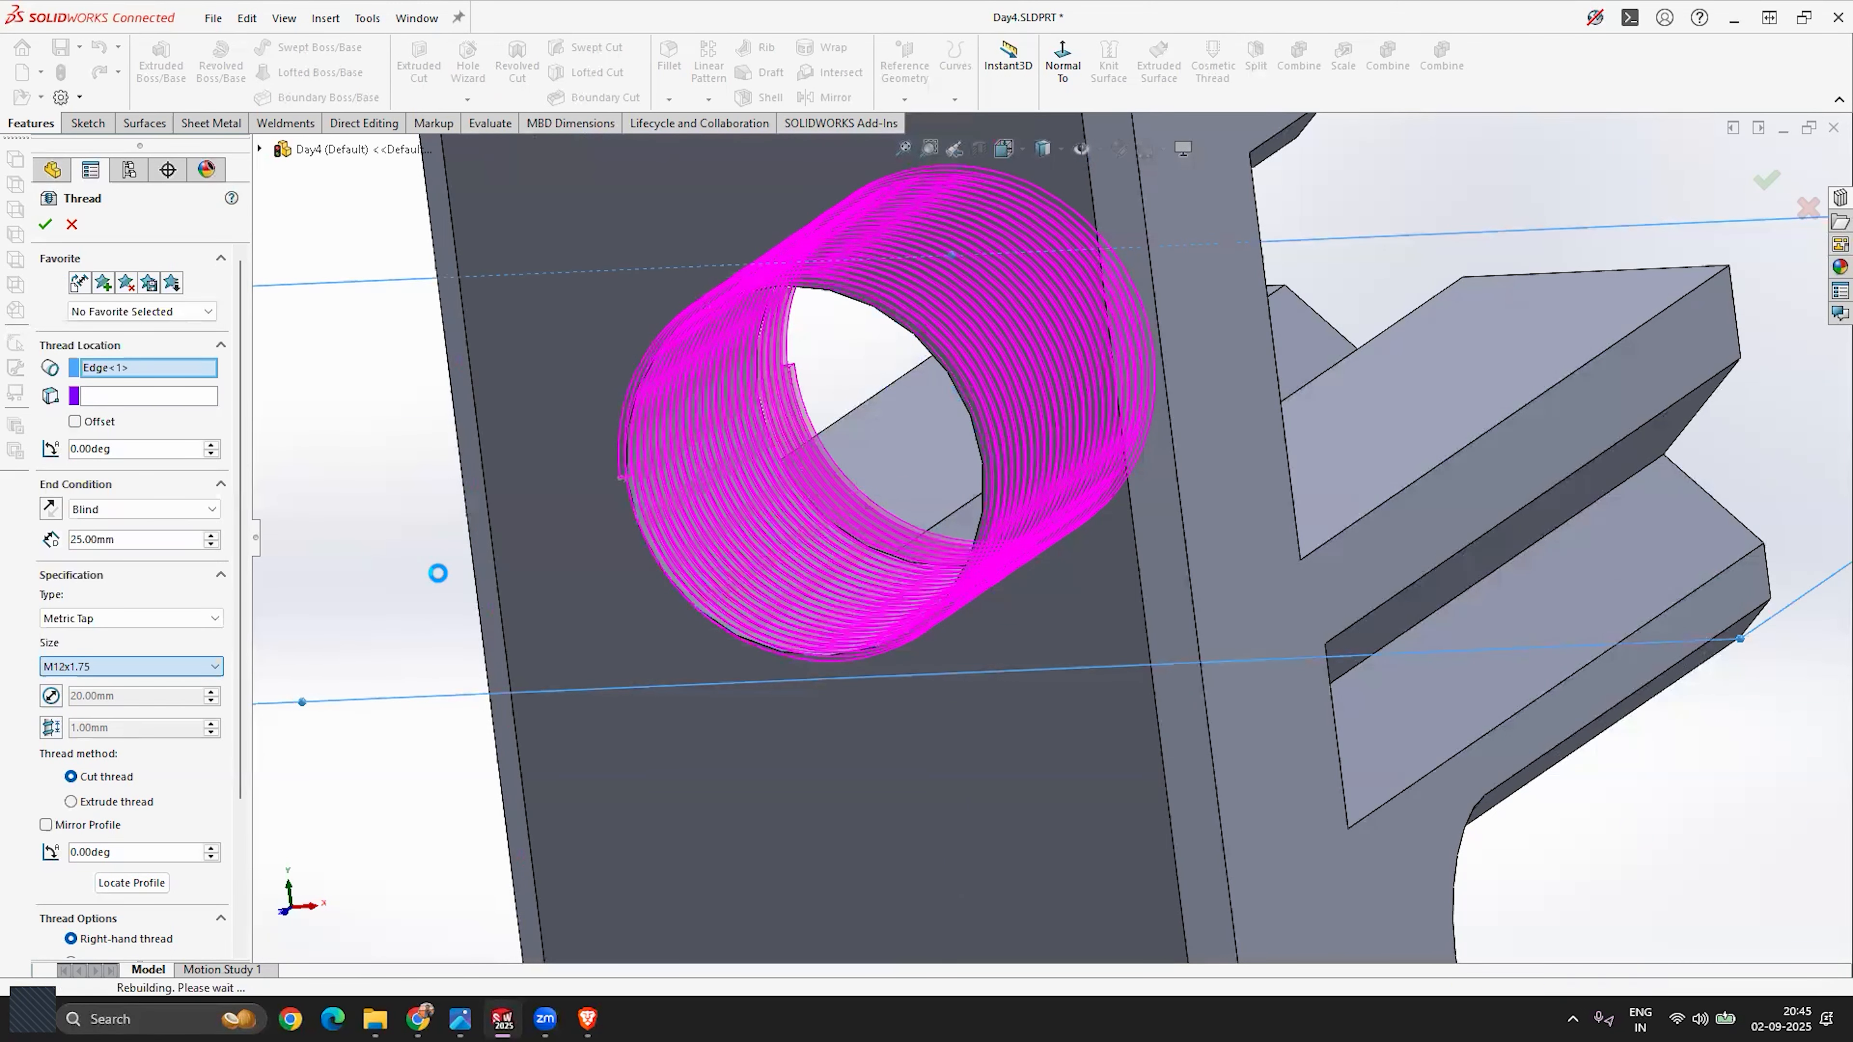
{"action": "middle_click_drag", "start_coordinate": [738, 512], "coordinate": [649, 663]}
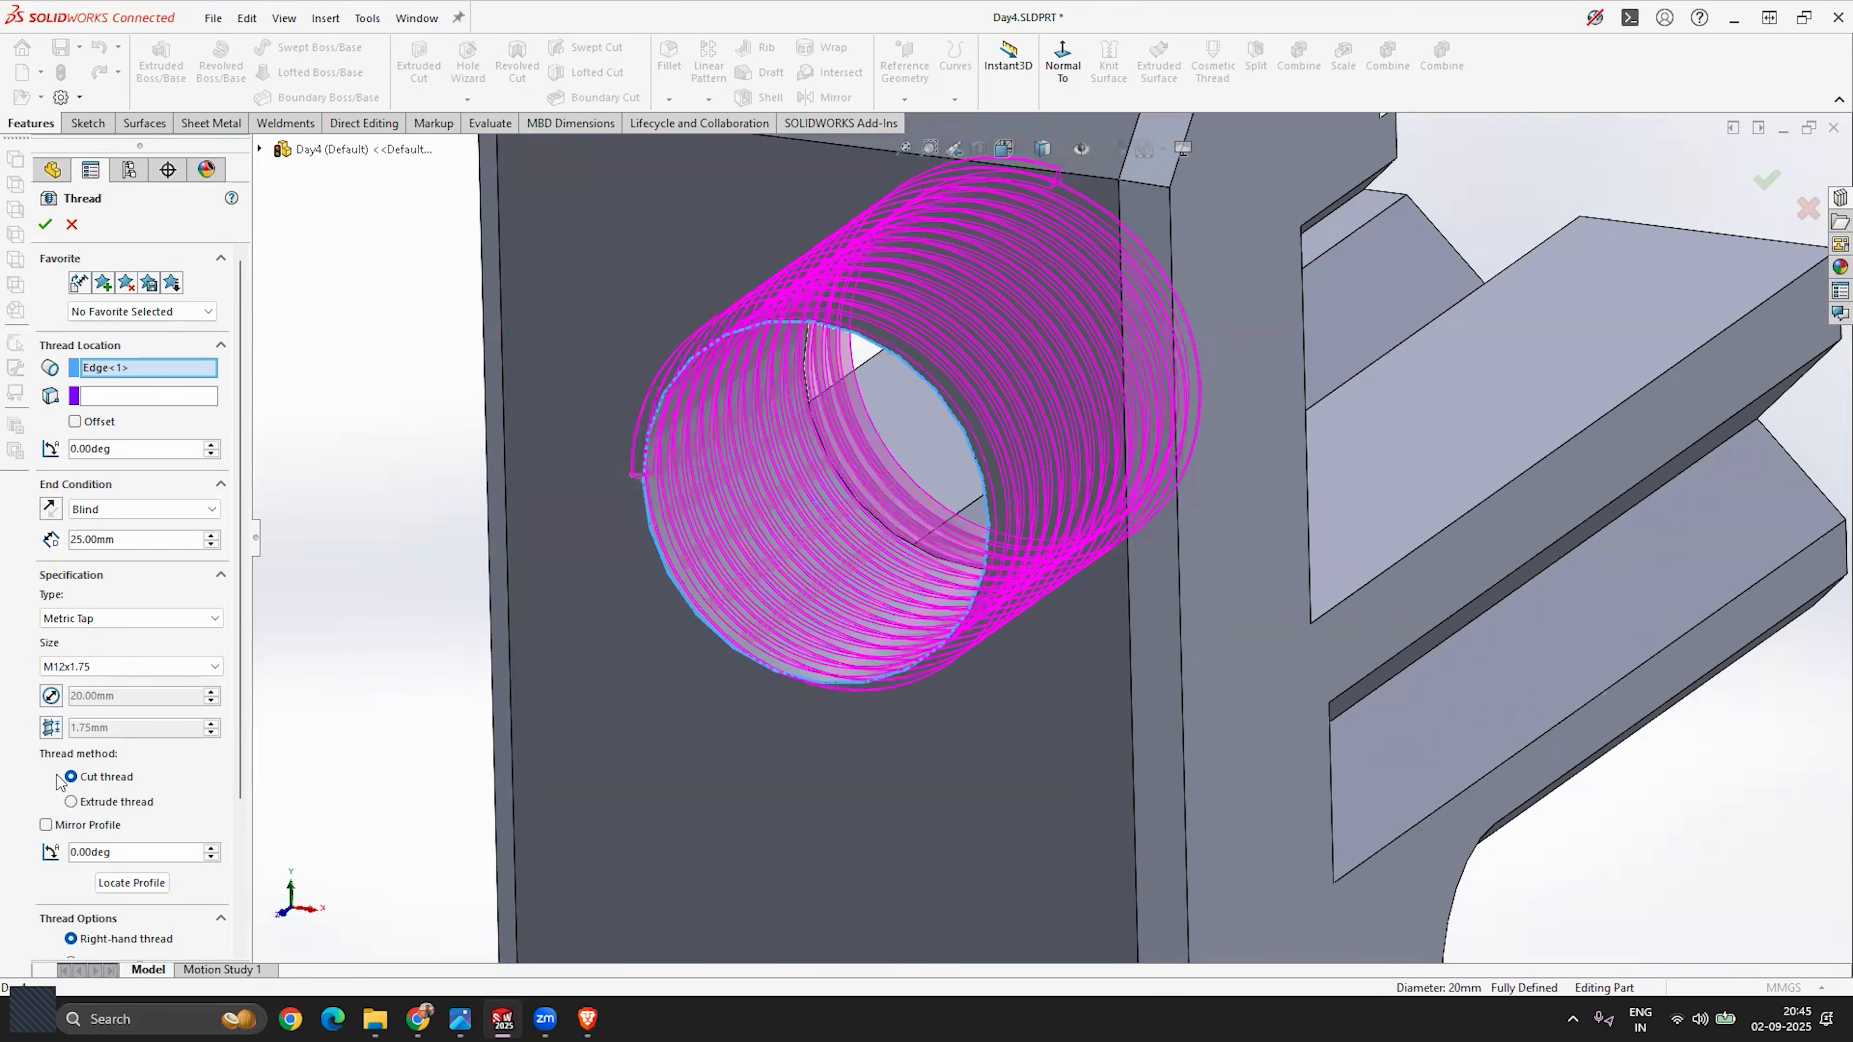
{"action": "left_click", "coordinate": [38, 226]}
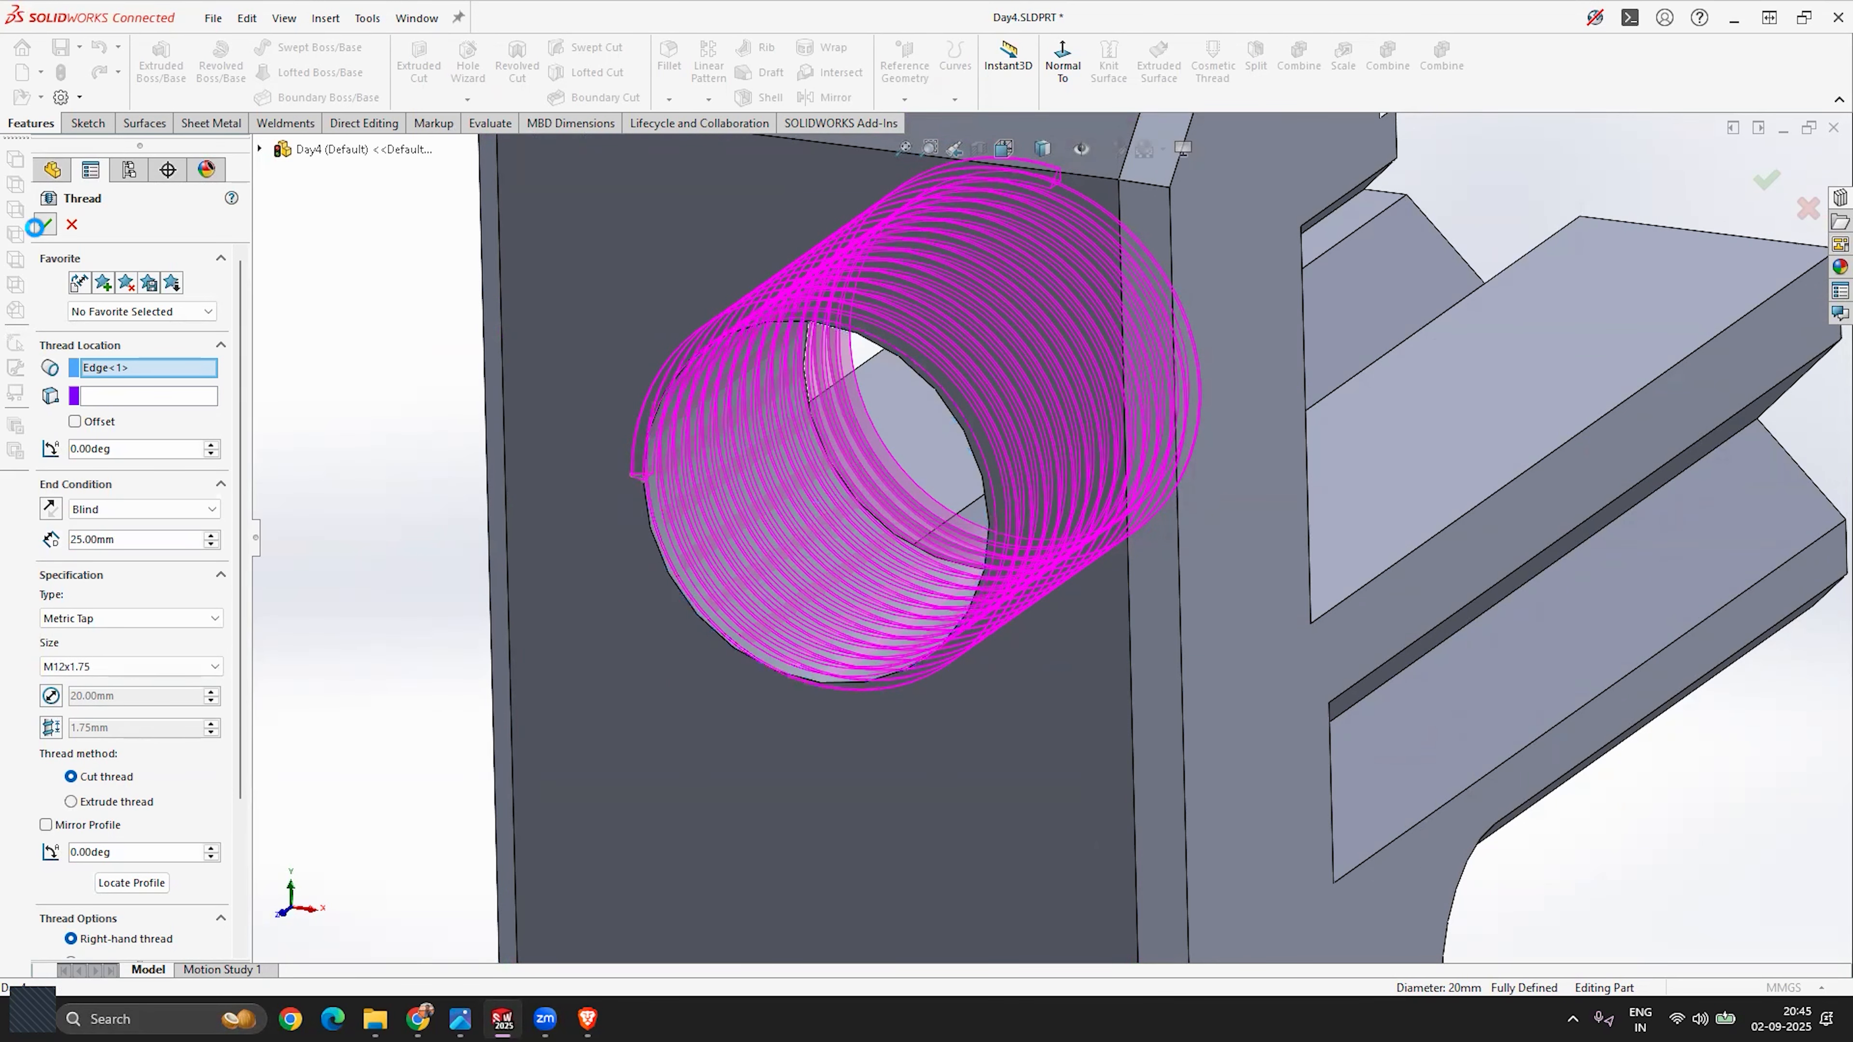
Step: Edit the thread feature in the hole and set its blind depth to 20 mm
{"action": "middle_click_drag", "start_coordinate": [672, 790], "coordinate": [939, 260]}
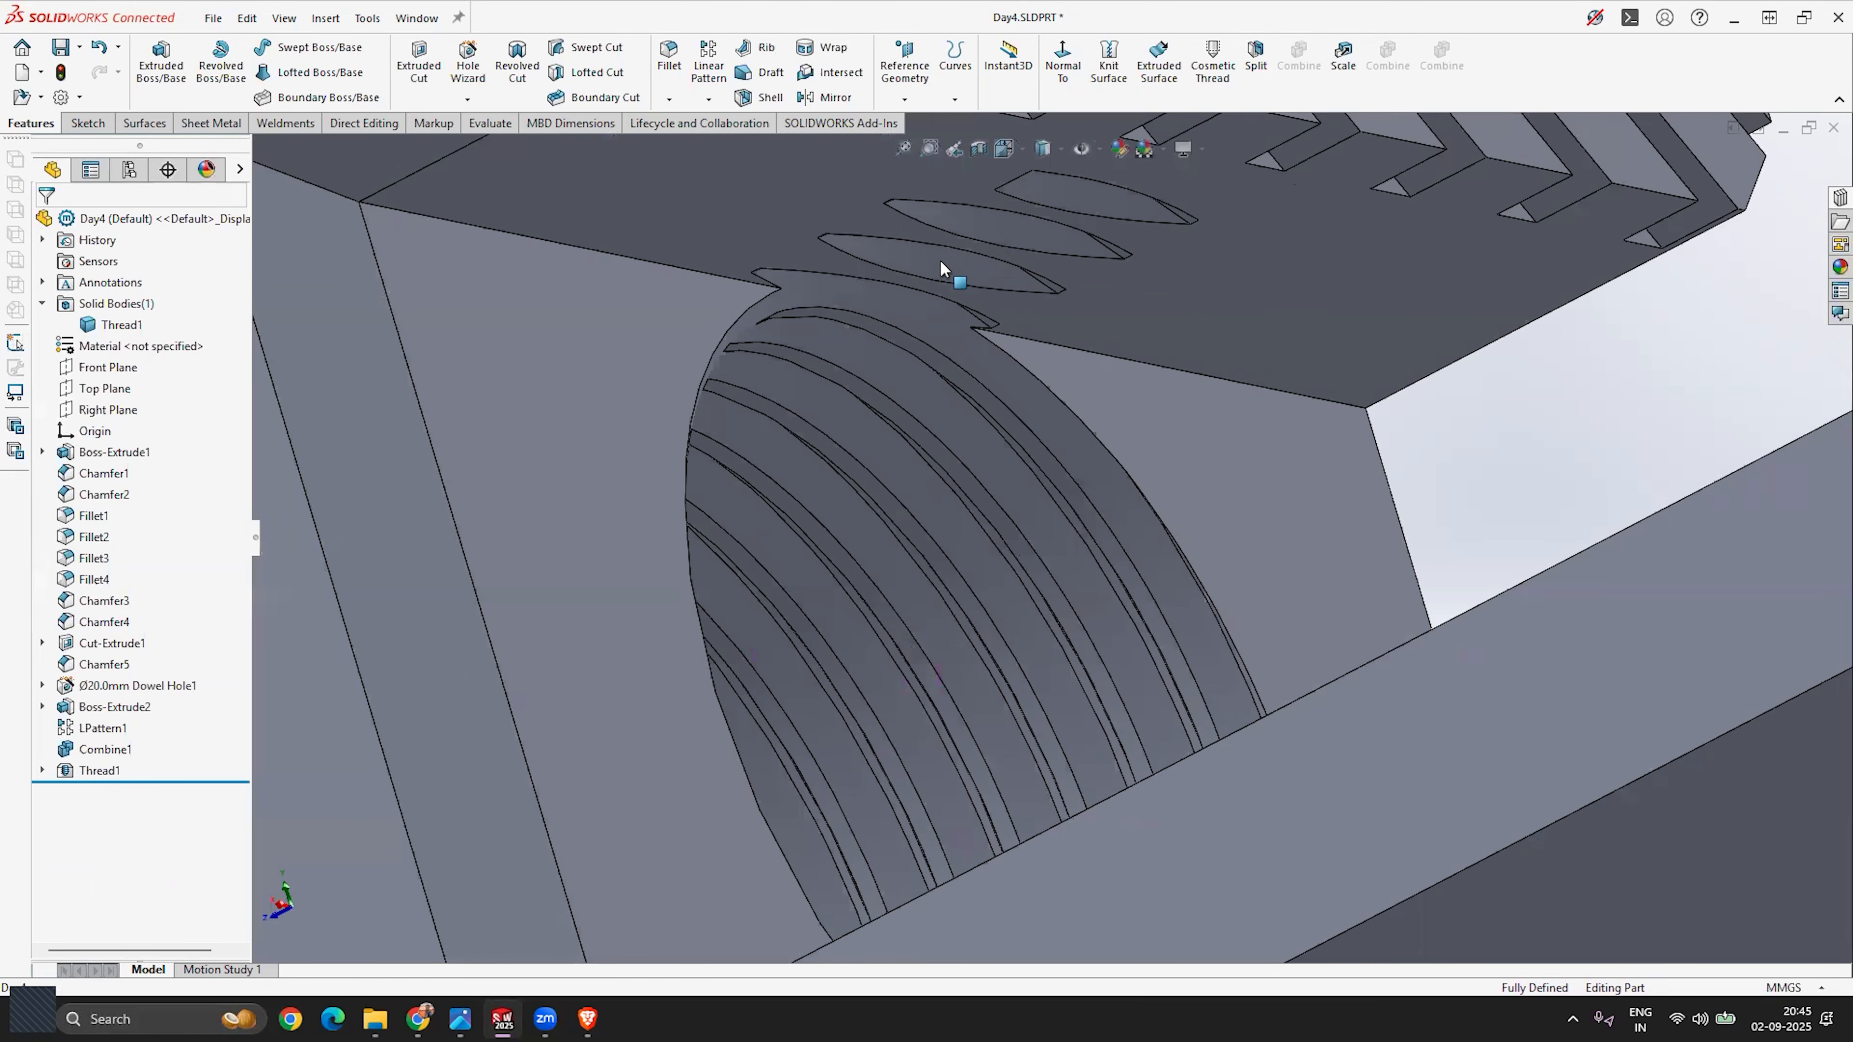
{"action": "scroll", "coordinate": [882, 321], "scroll_direction": "up", "scroll_amount": 2}
{"action": "mouse_move", "coordinate": [855, 391]}
{"action": "middle_mouse_down"}
{"action": "mouse_move", "coordinate": [847, 364]}
{"action": "mouse_move", "coordinate": [864, 383]}
{"action": "middle_mouse_up"}
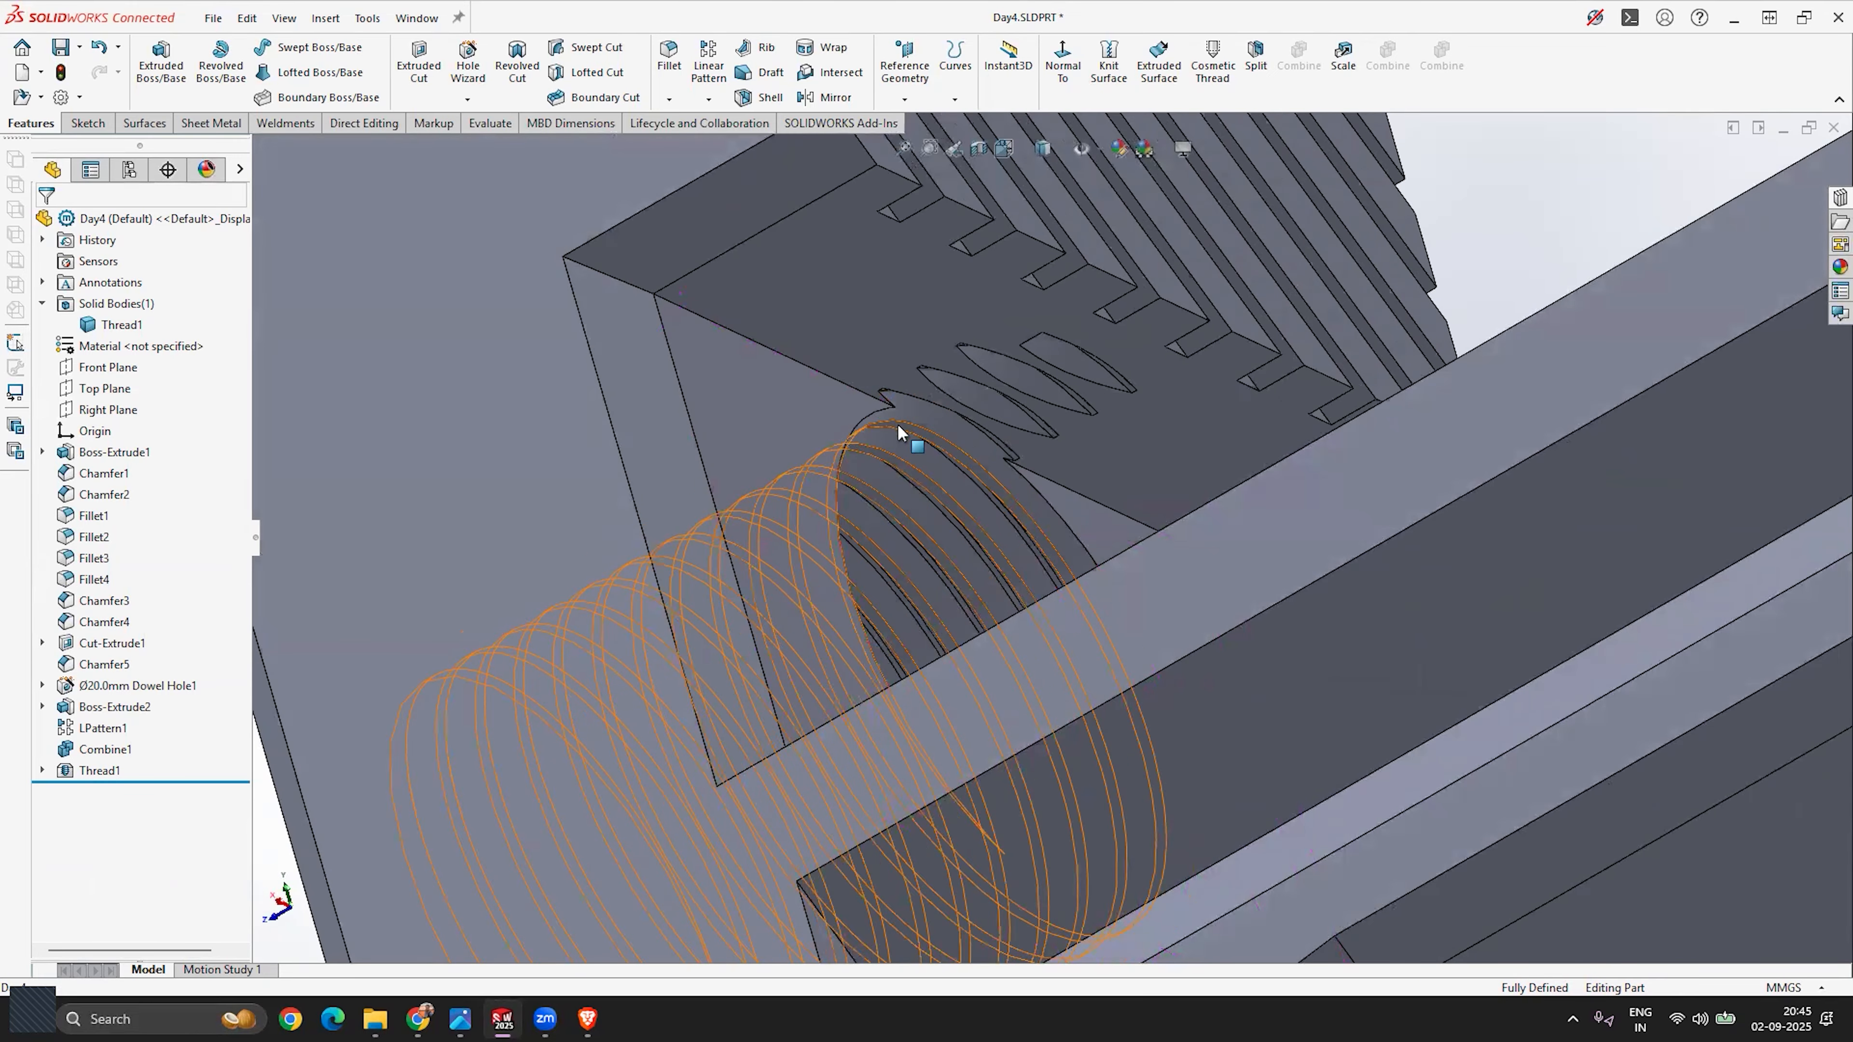
{"action": "scroll", "coordinate": [842, 459], "scroll_direction": "up", "scroll_amount": 3}
{"action": "scroll", "coordinate": [847, 464], "scroll_direction": "down", "scroll_amount": 3}
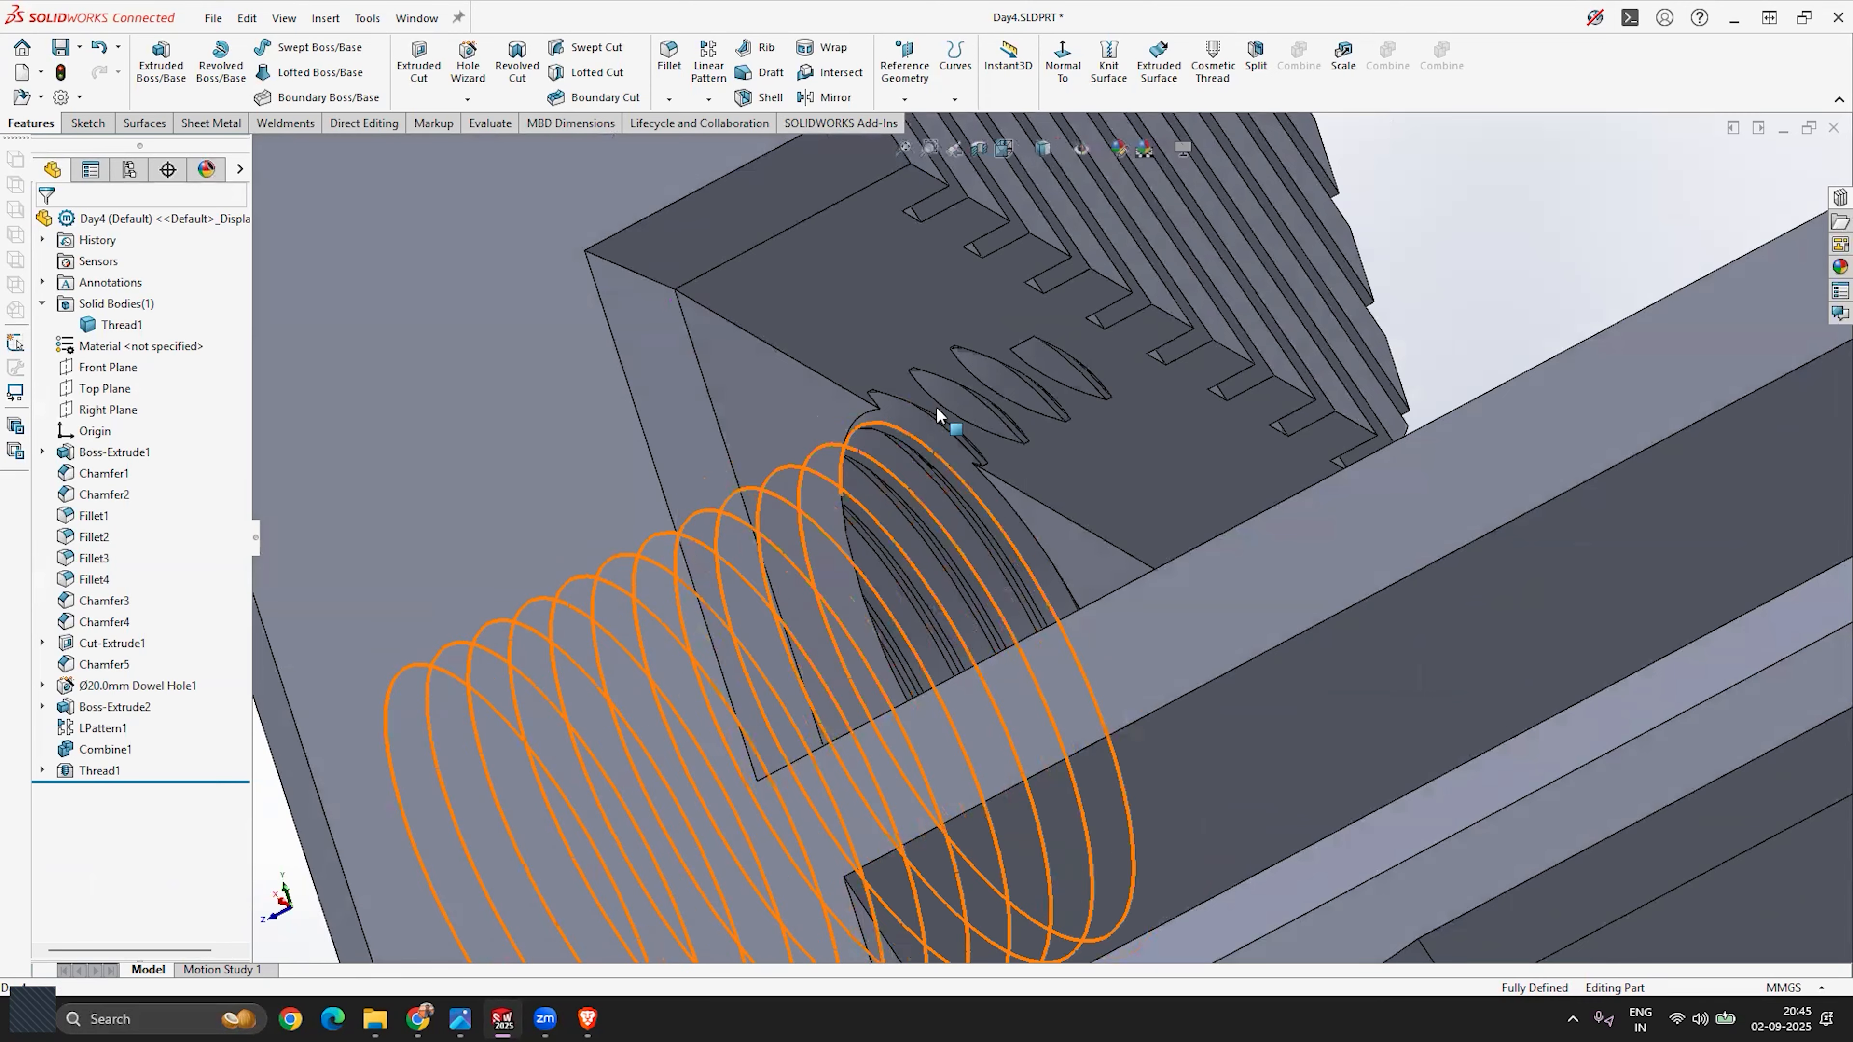
{"action": "middle_click_drag", "start_coordinate": [1073, 358], "coordinate": [987, 496]}
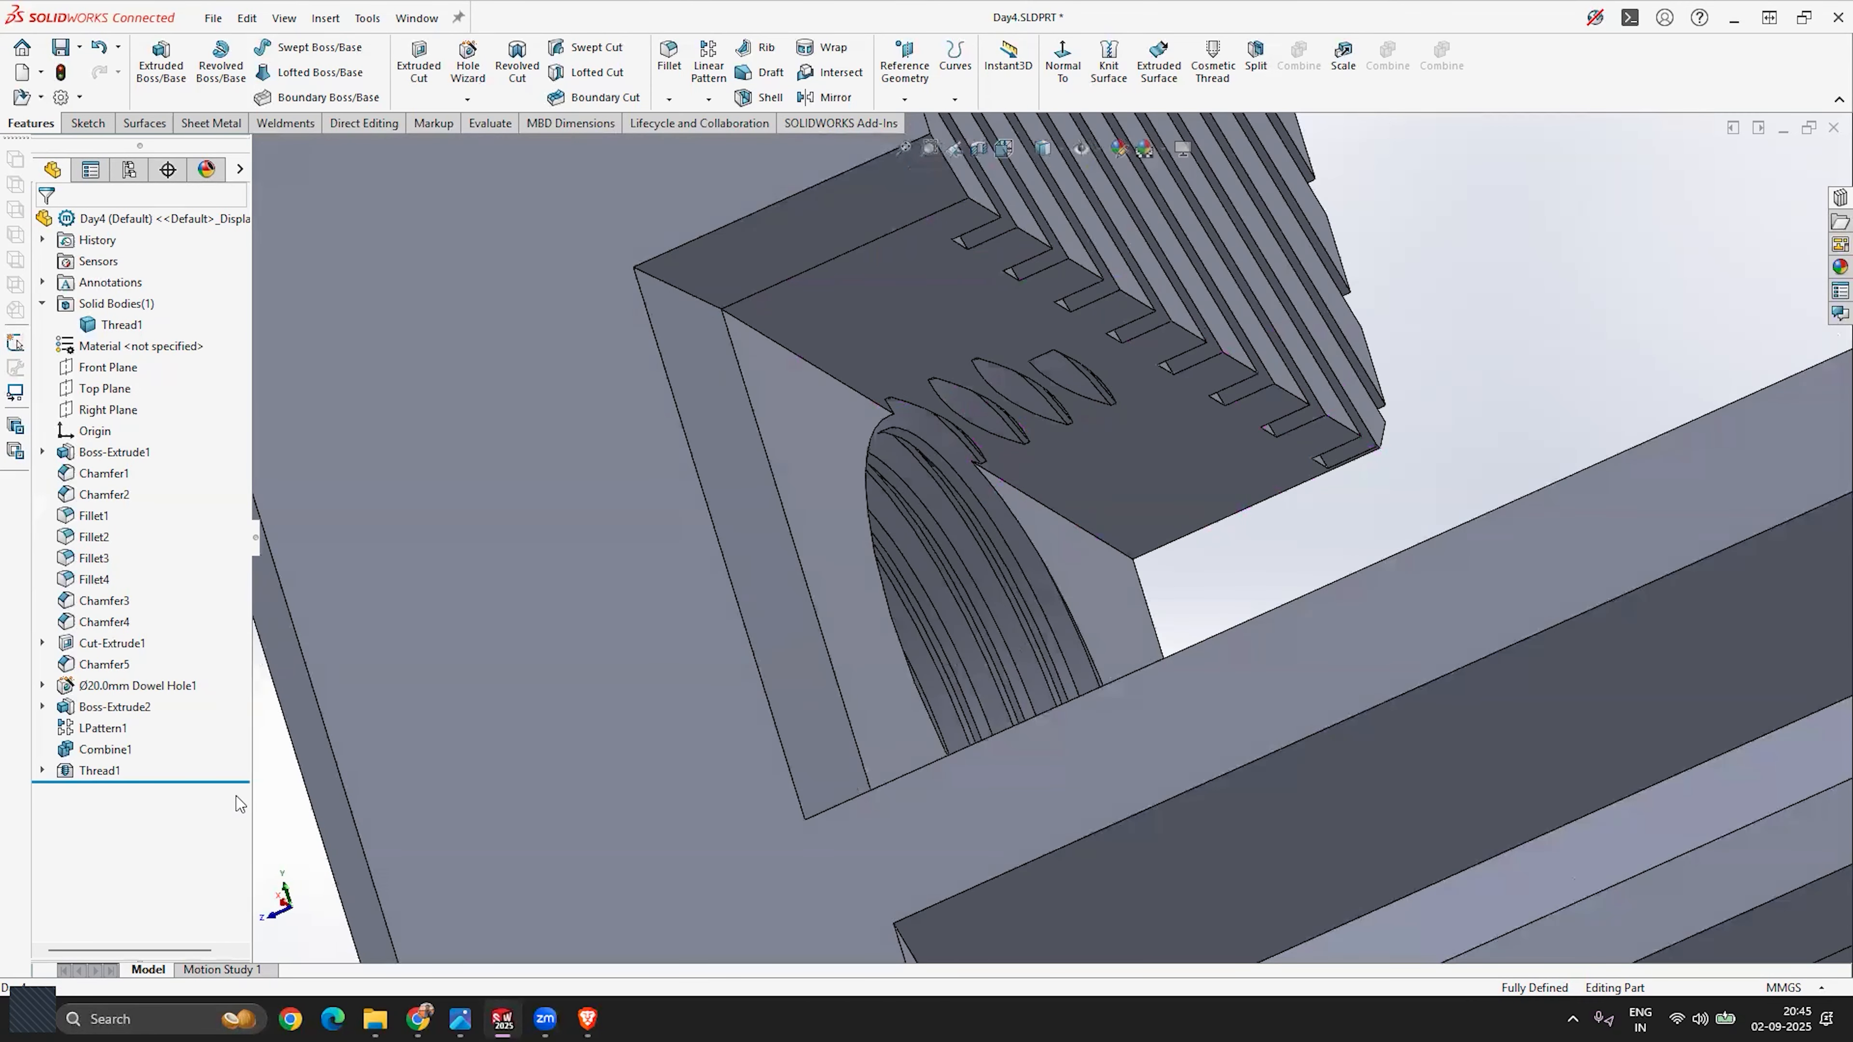
{"action": "right_click", "coordinate": [109, 773]}
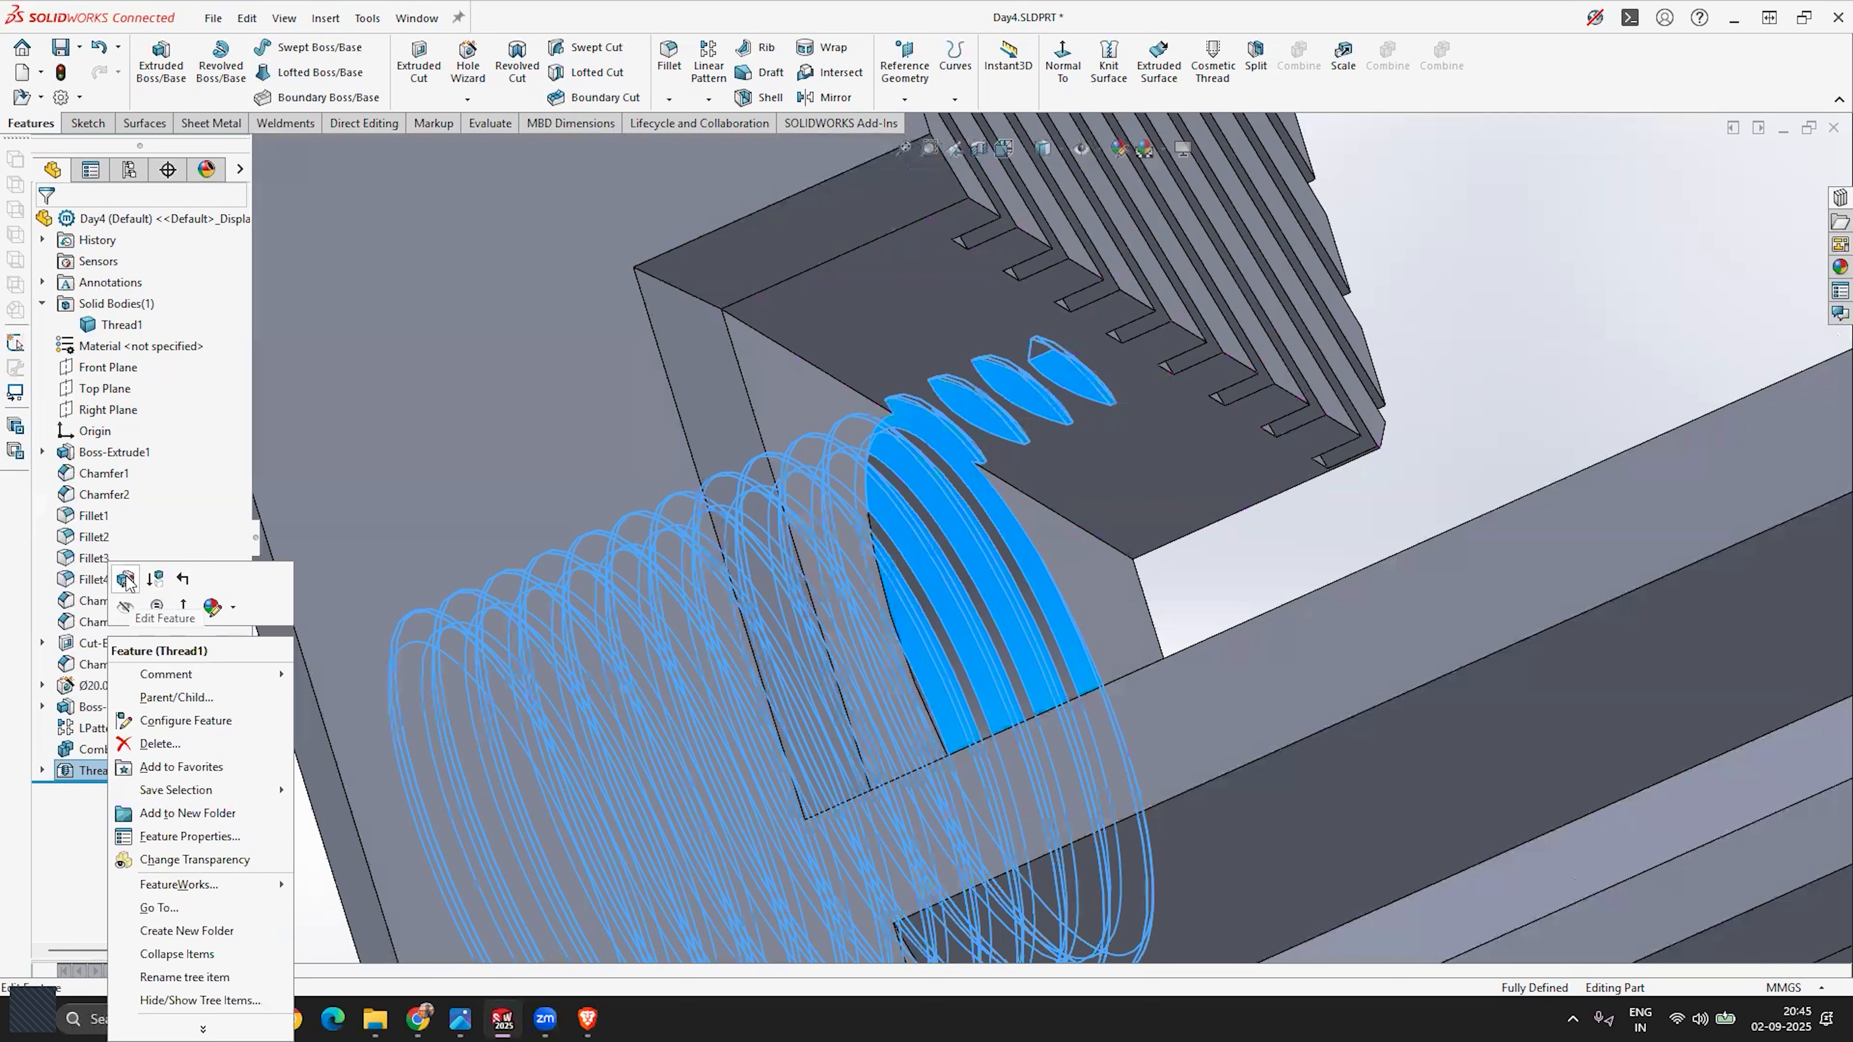
{"action": "key", "text": "Escape"}
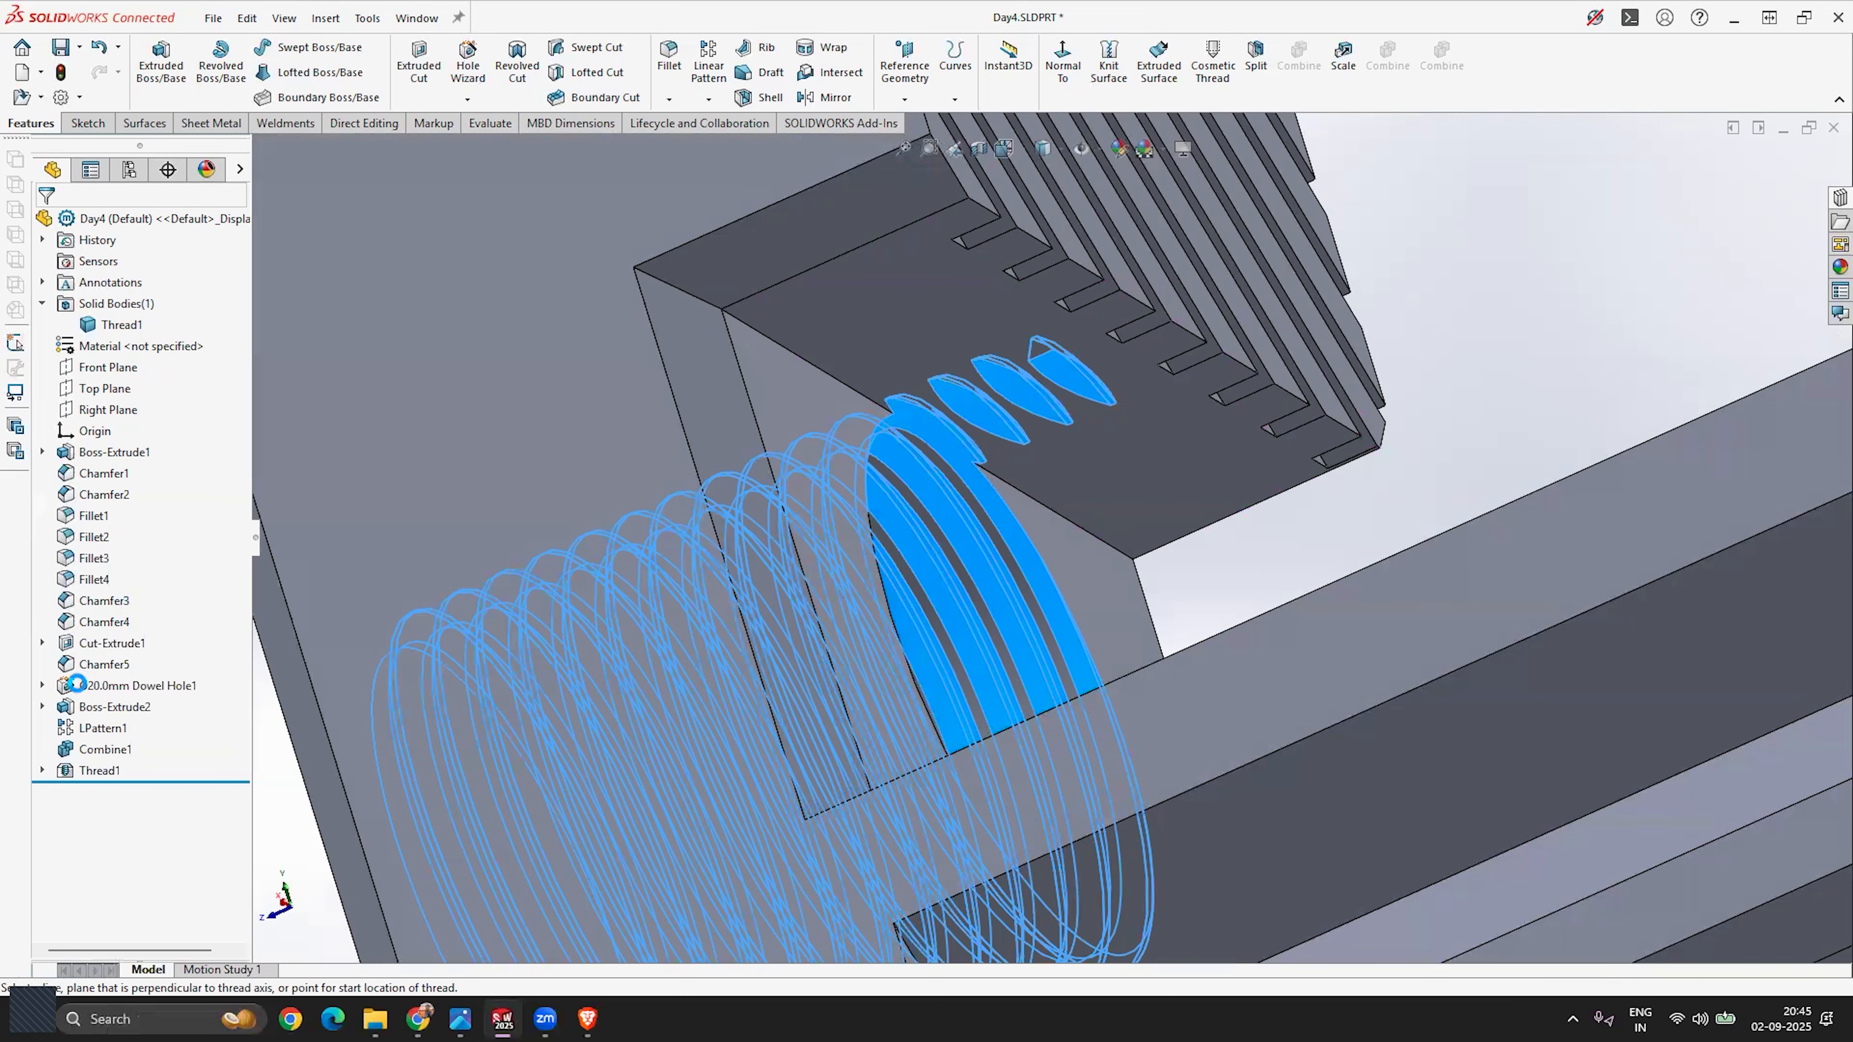
{"action": "double_click", "coordinate": [103, 540]}
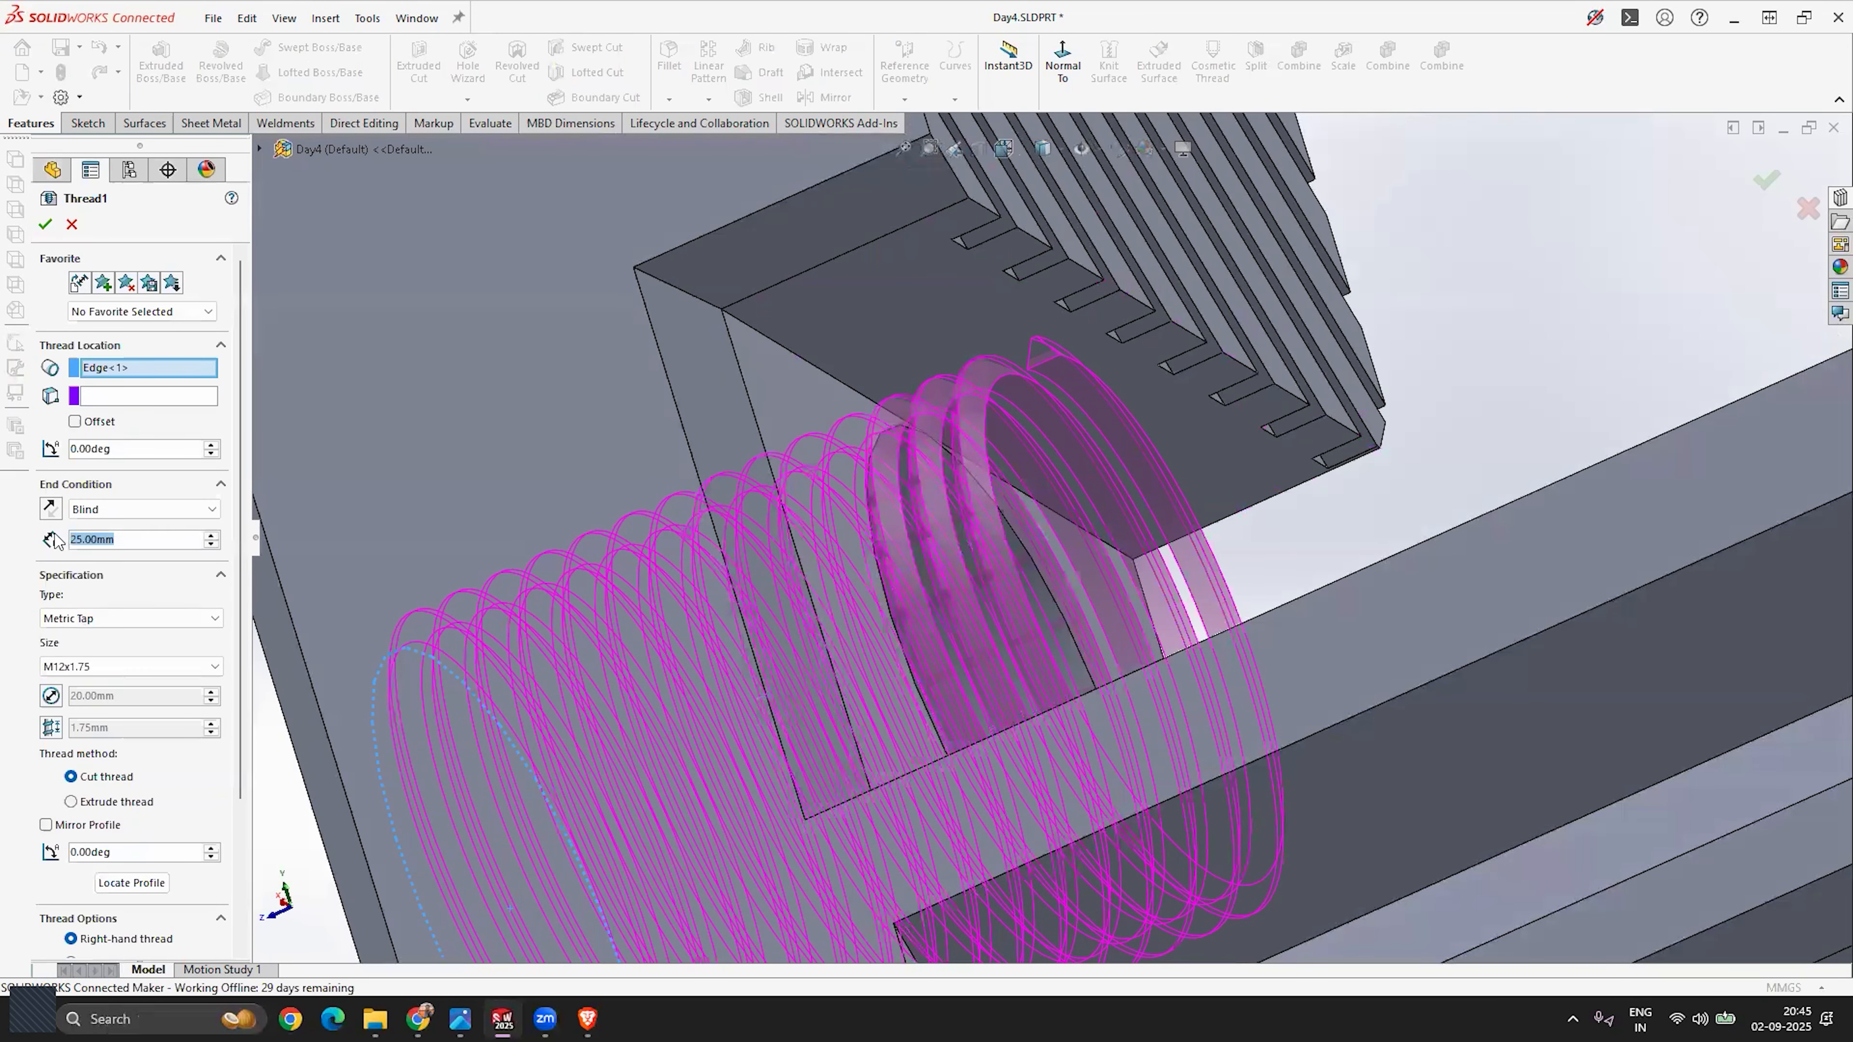
{"action": "type", "text": "20"}
{"action": "key", "text": "Return"}
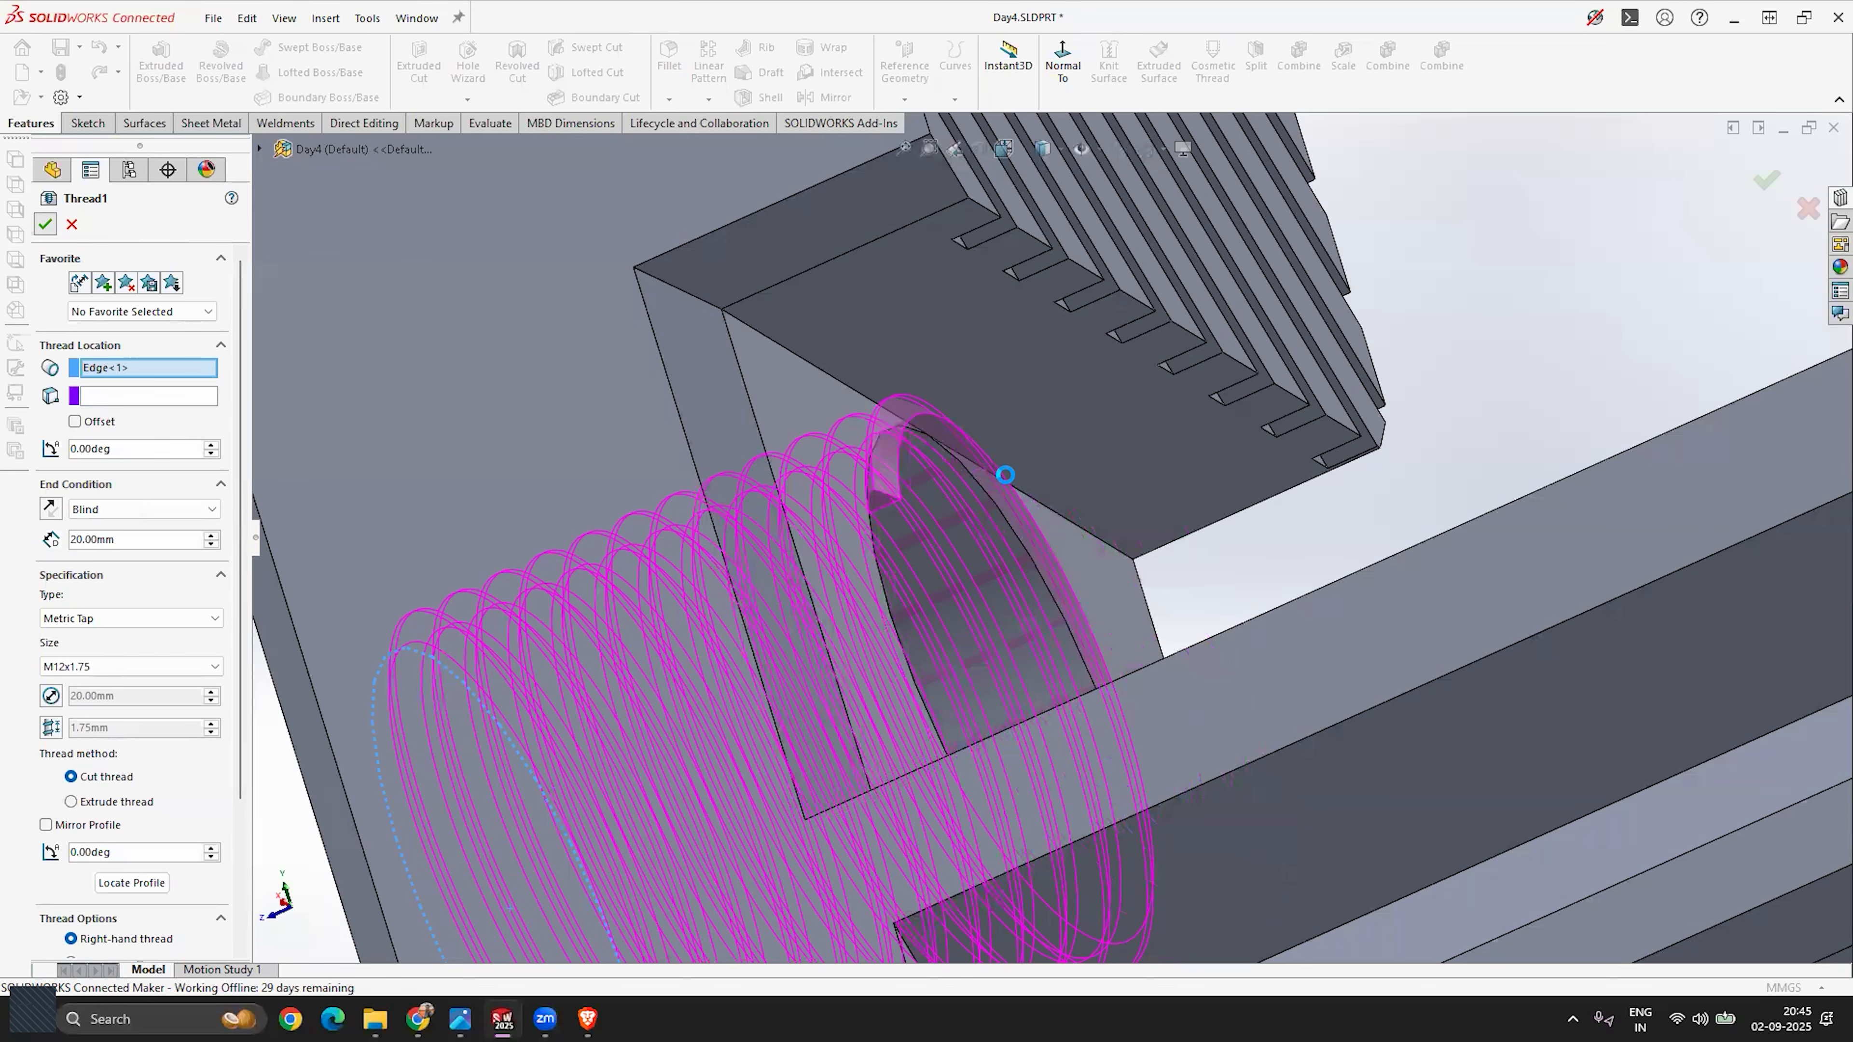
Step: Examine the thread's run-out in the hole and beside the serrated jaw from several angles
{"action": "scroll", "coordinate": [1107, 243], "scroll_direction": "up", "scroll_amount": 4}
{"action": "middle_click_drag", "start_coordinate": [1004, 384], "coordinate": [987, 443]}
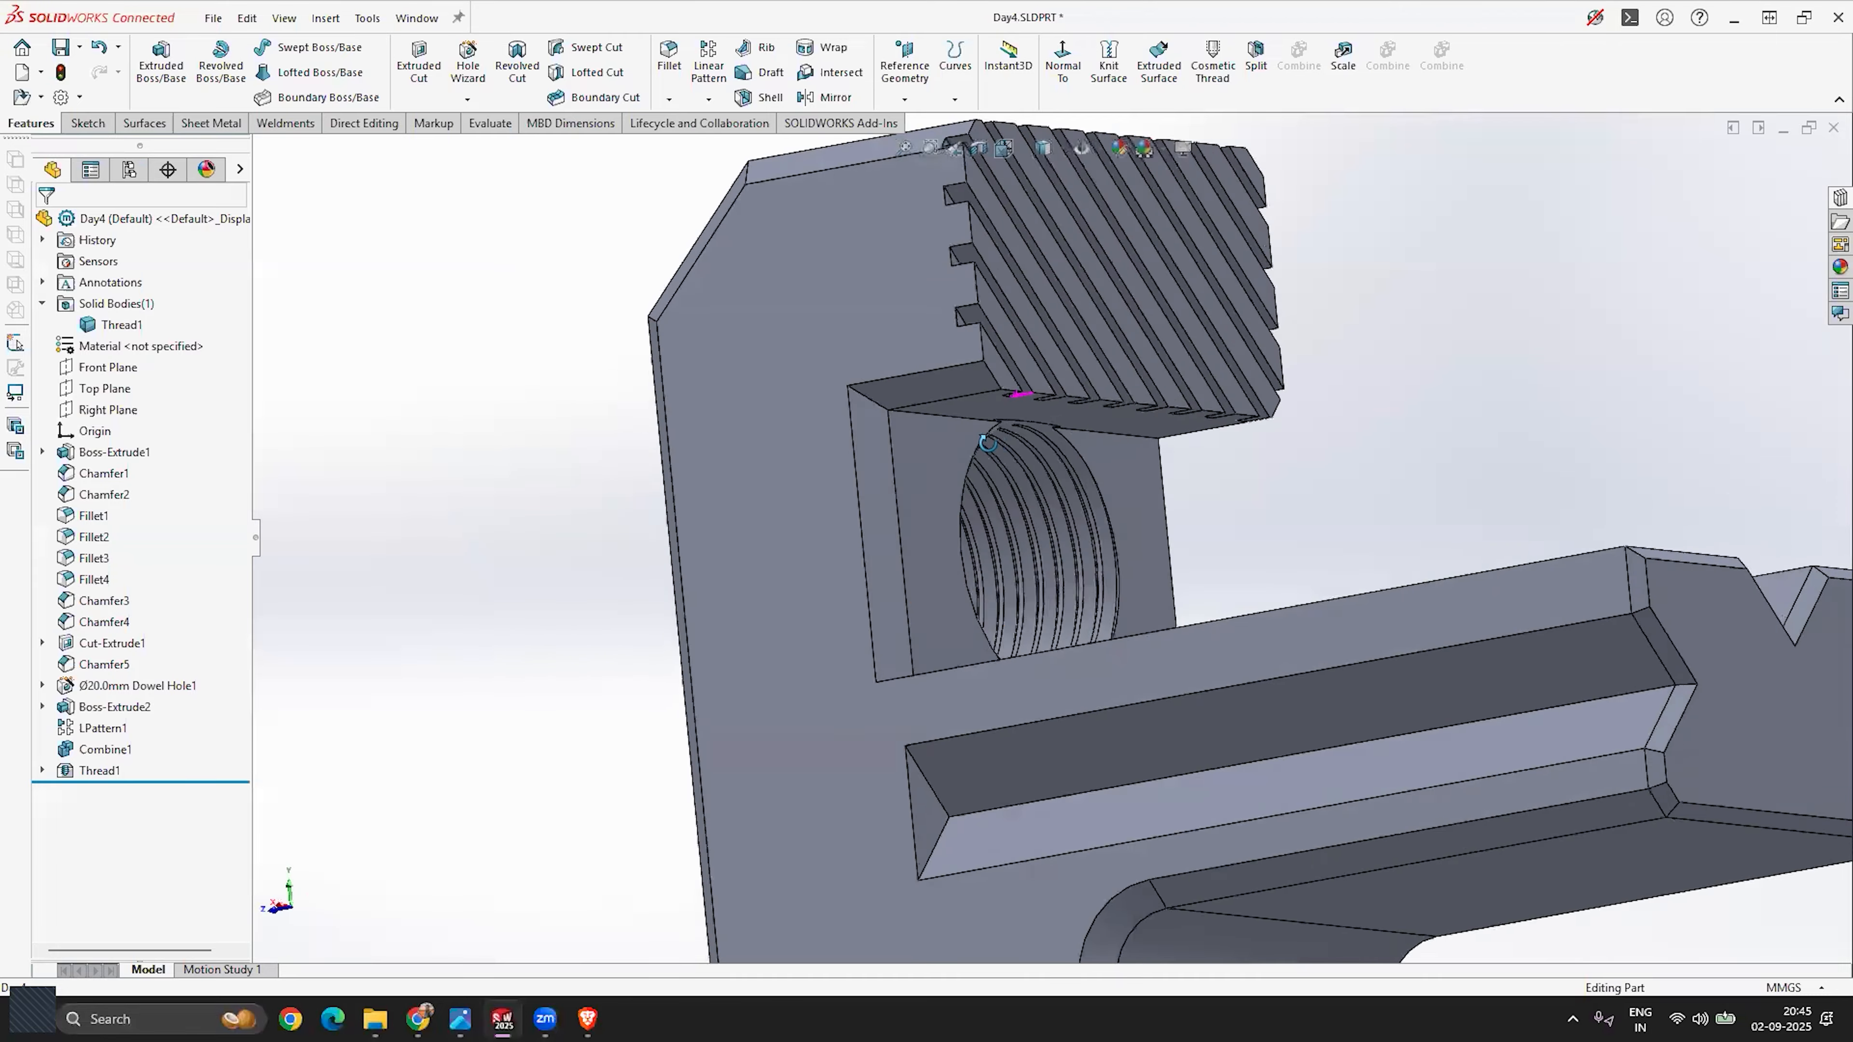
{"action": "scroll", "coordinate": [1062, 533], "scroll_direction": "down", "scroll_amount": 10}
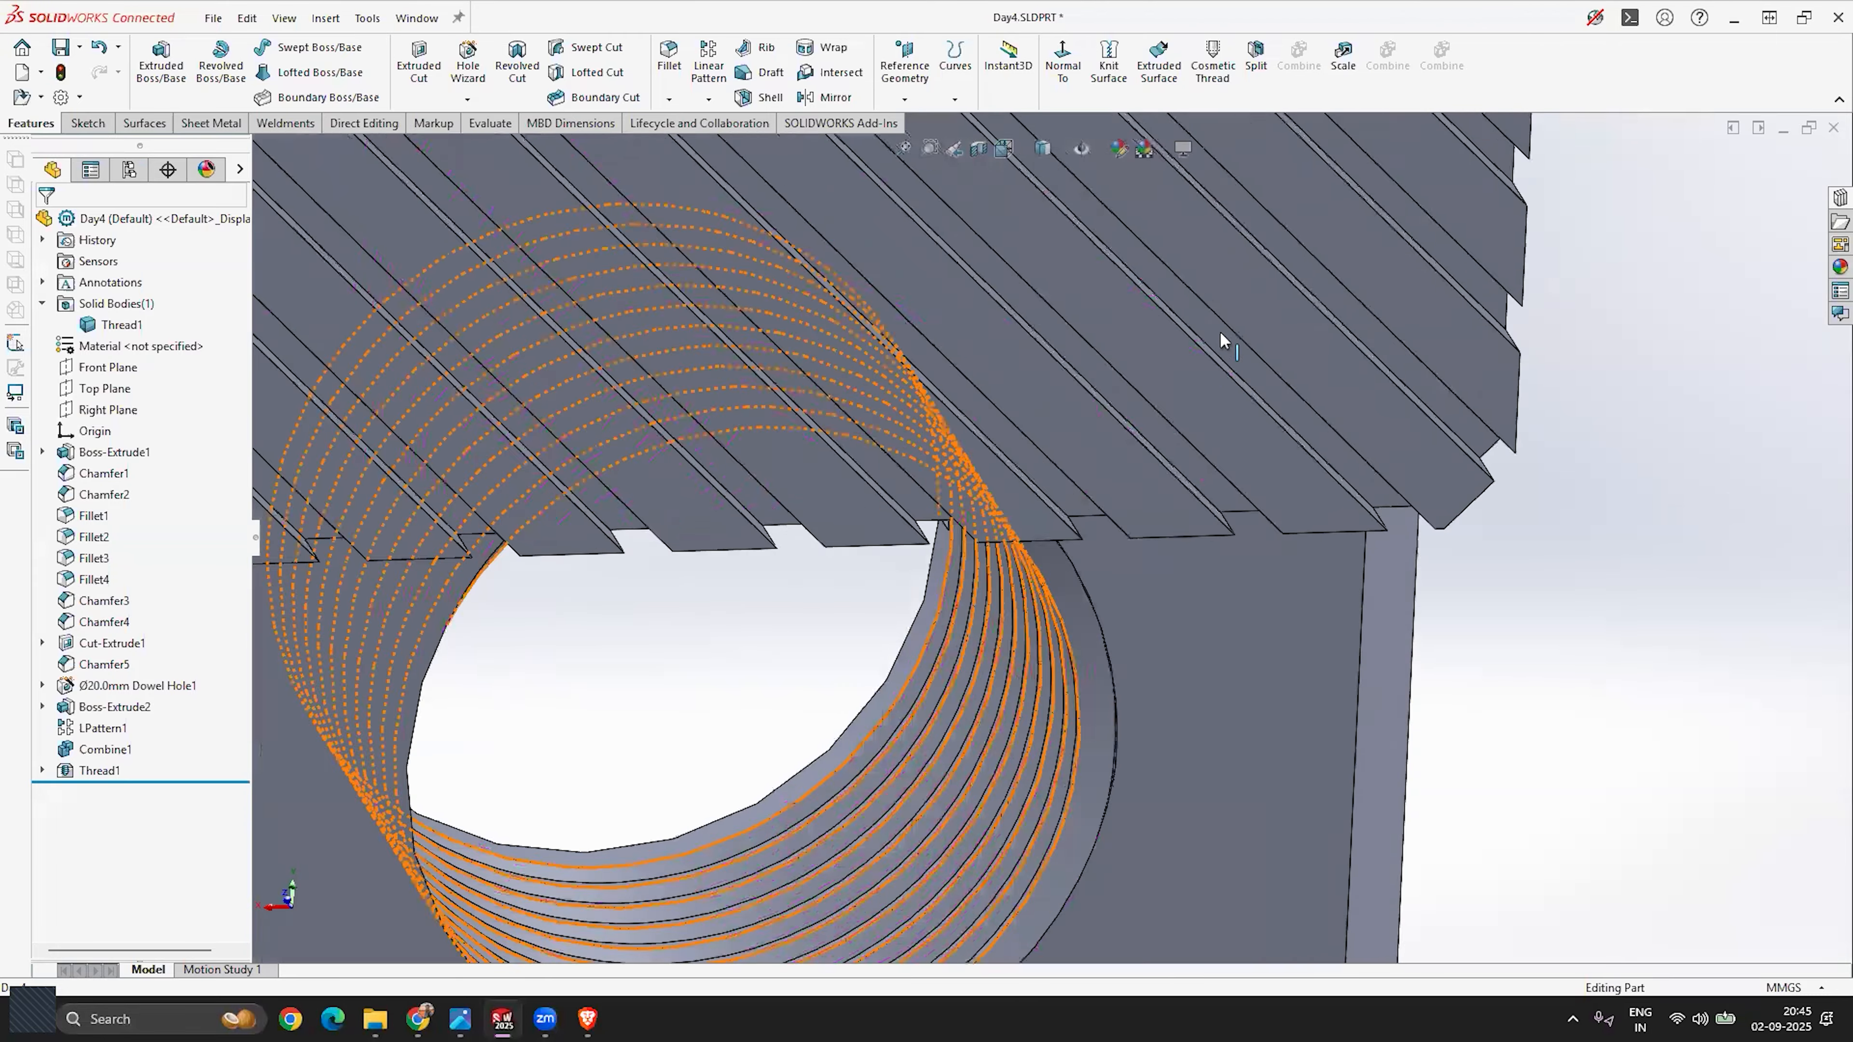
{"action": "scroll", "coordinate": [1039, 518], "scroll_direction": "up", "scroll_amount": 10}
{"action": "middle_click_drag", "start_coordinate": [1040, 518], "coordinate": [1160, 584]}
{"action": "scroll", "coordinate": [959, 689], "scroll_direction": "down", "scroll_amount": 8}
{"action": "middle_click_drag", "start_coordinate": [1117, 469], "coordinate": [1028, 530]}
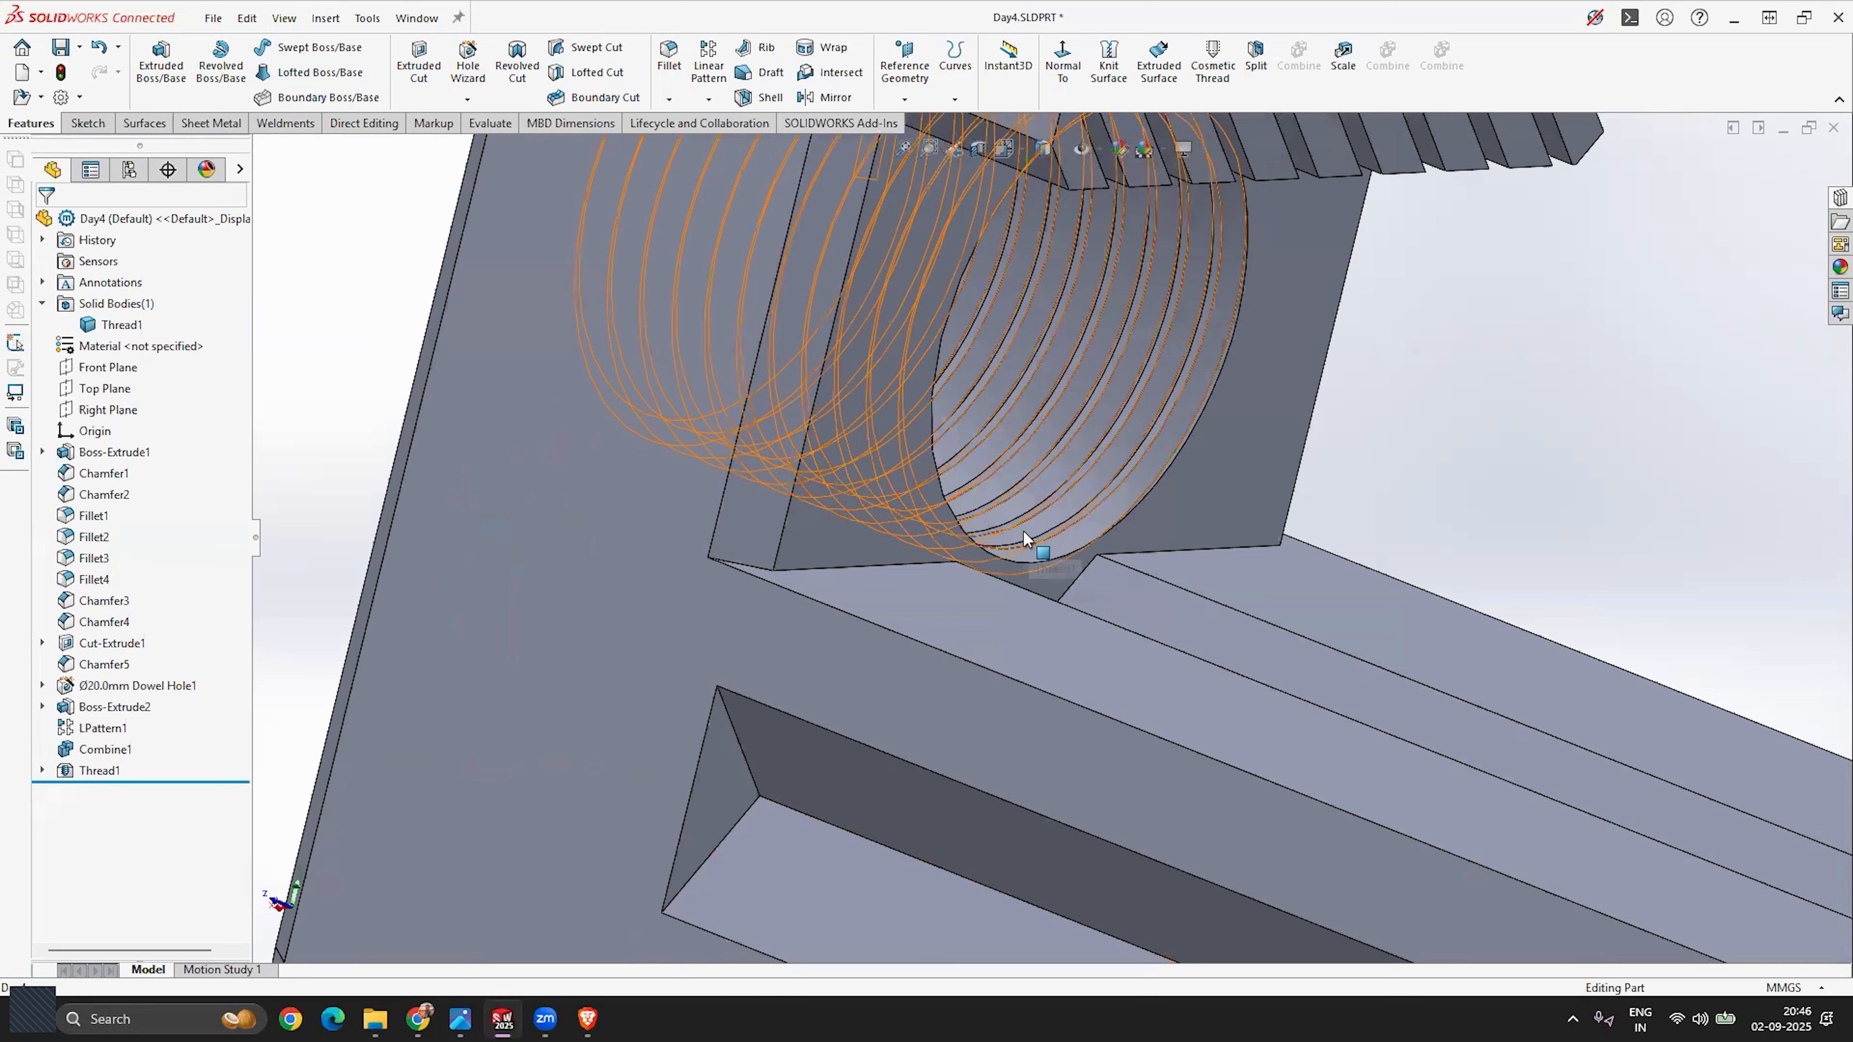
{"action": "scroll", "coordinate": [1022, 529], "scroll_direction": "up", "scroll_amount": 10}
{"action": "middle_click_drag", "start_coordinate": [914, 620], "coordinate": [1307, 684]}
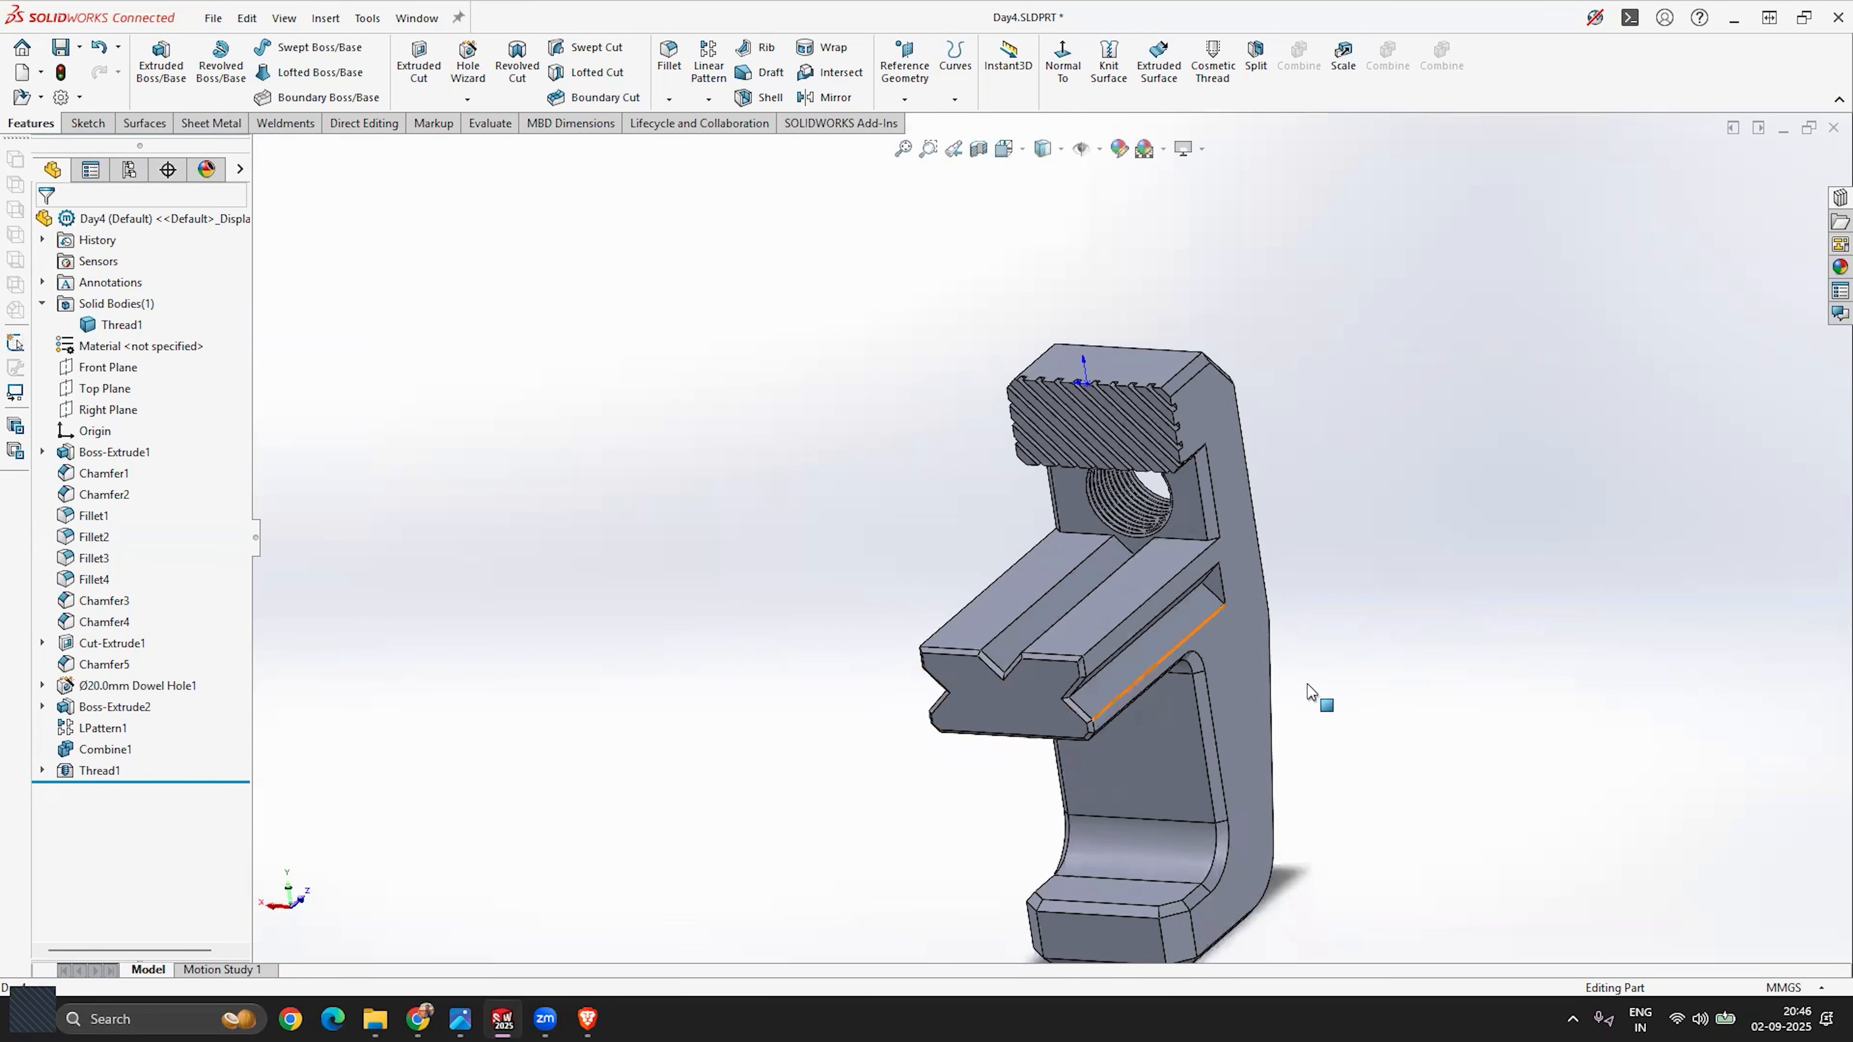
{"action": "scroll", "coordinate": [1307, 684], "scroll_direction": "down", "scroll_amount": 2}
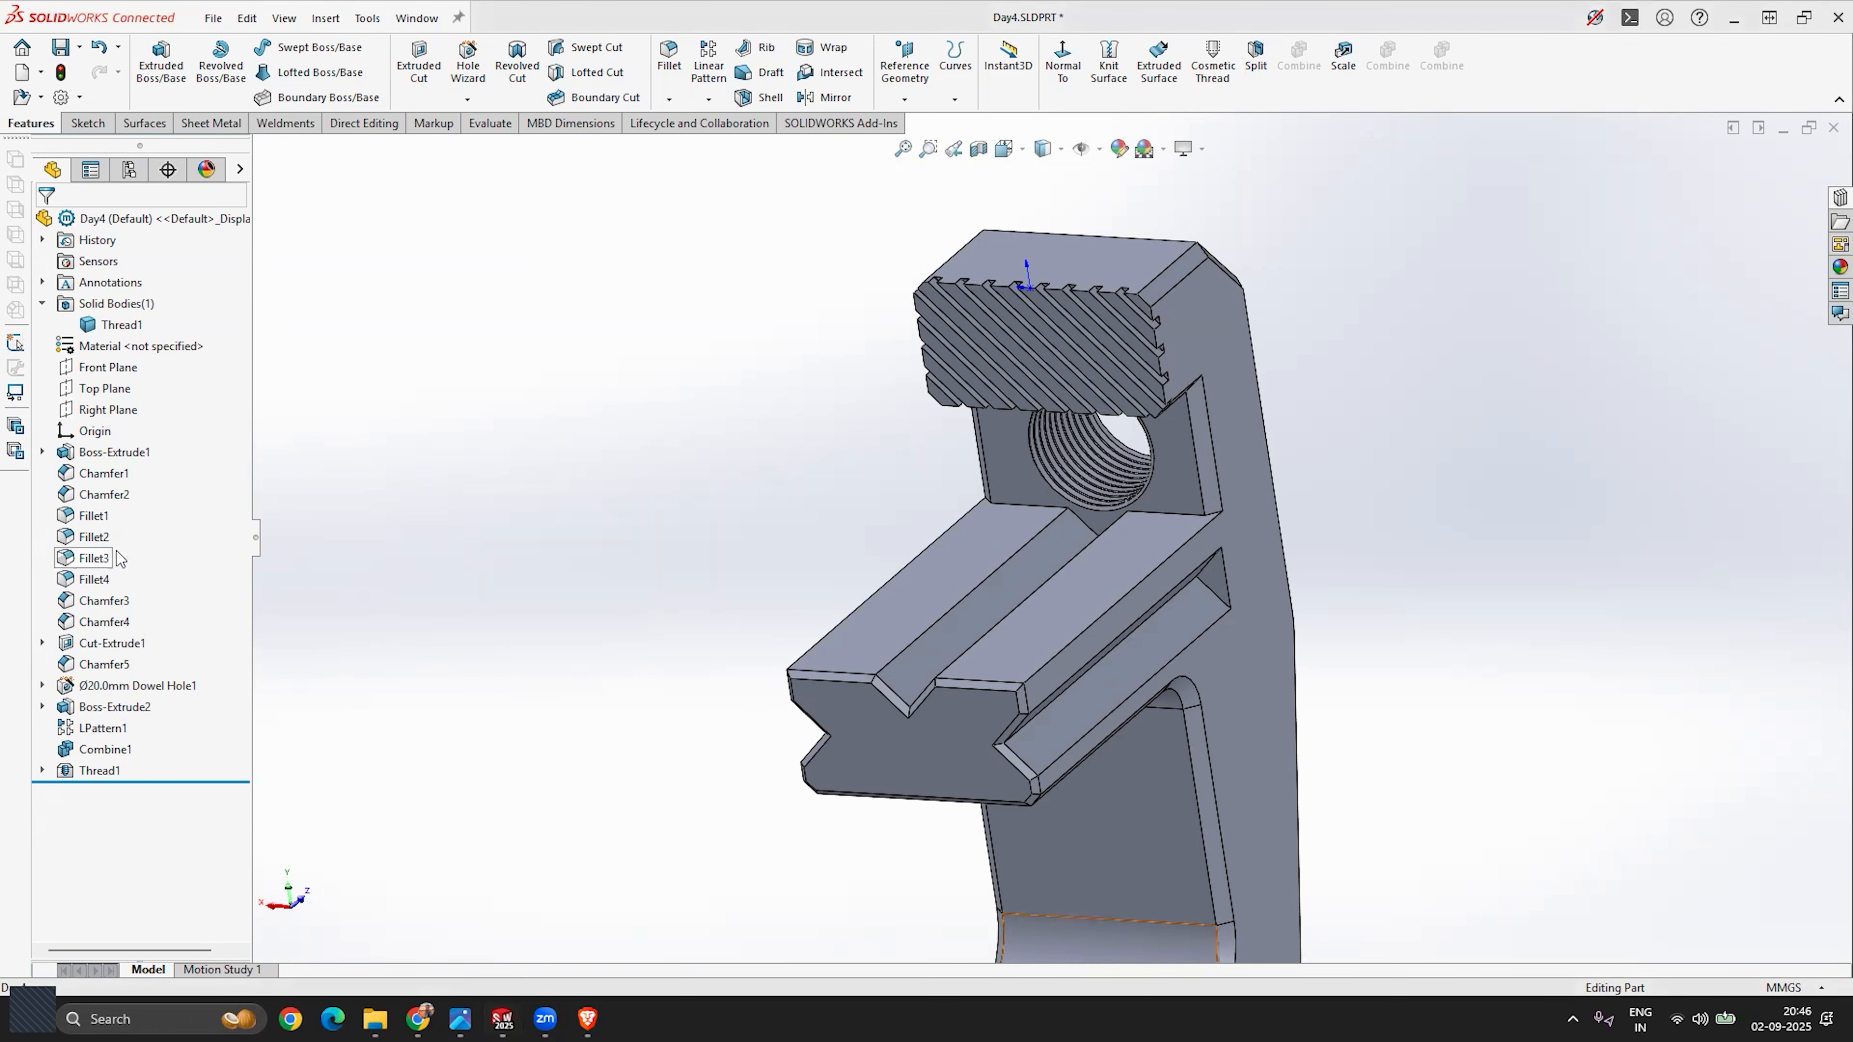
Step: Change the thread's end condition to Up To Selection, ending at the recessed face around the hole below the serrated jaw
{"action": "right_click", "coordinate": [95, 770]}
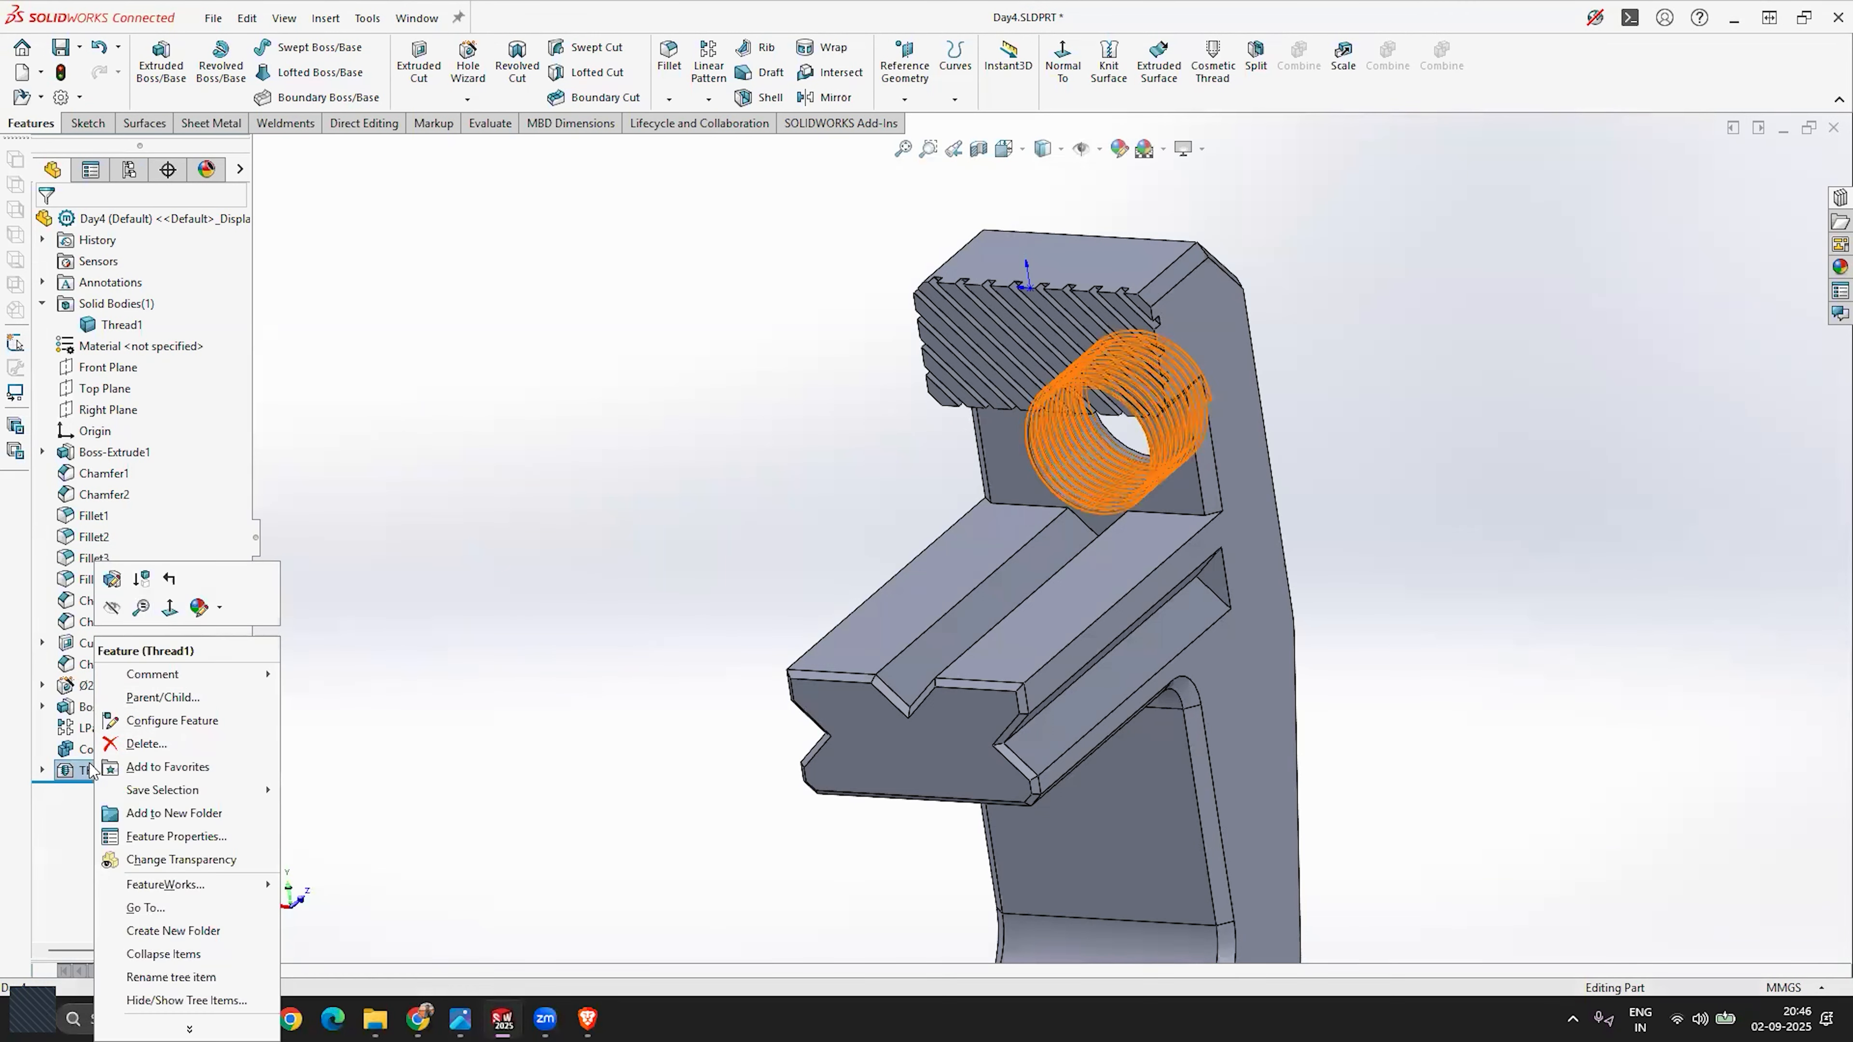
{"action": "left_click", "coordinate": [115, 584]}
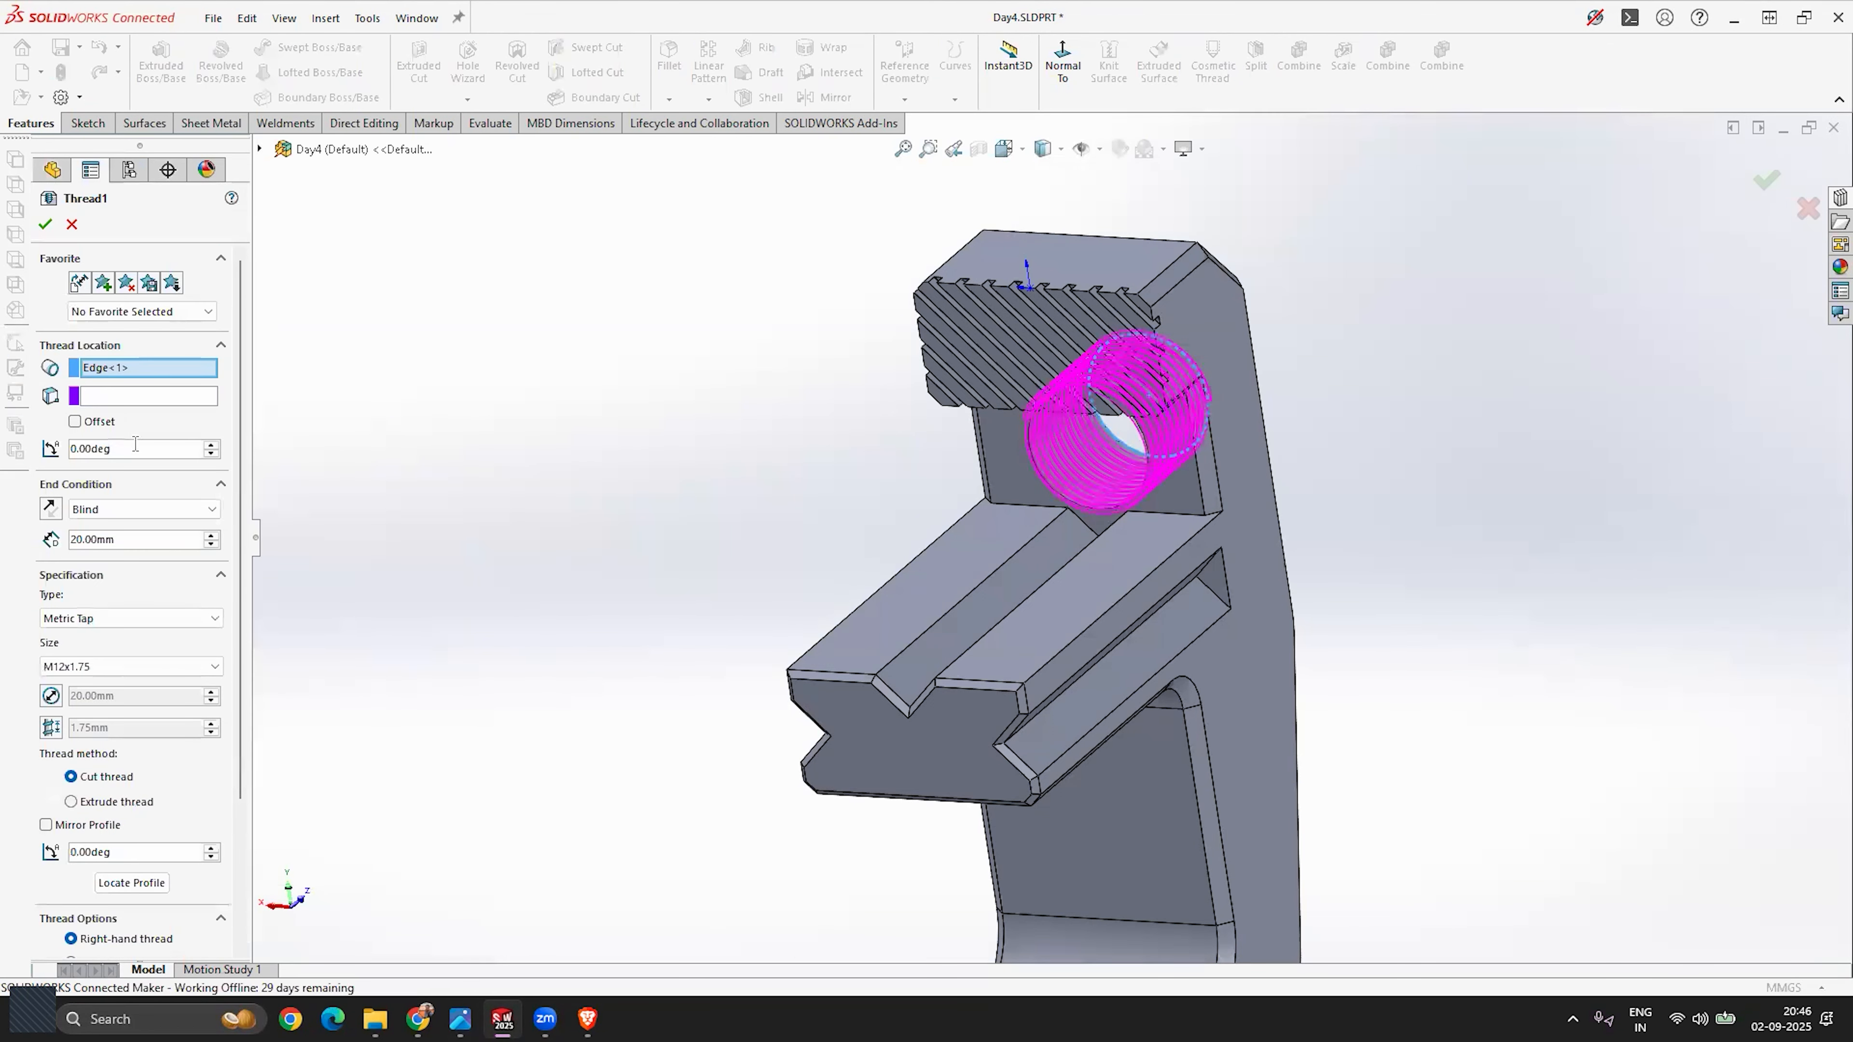
{"action": "left_click", "coordinate": [137, 510]}
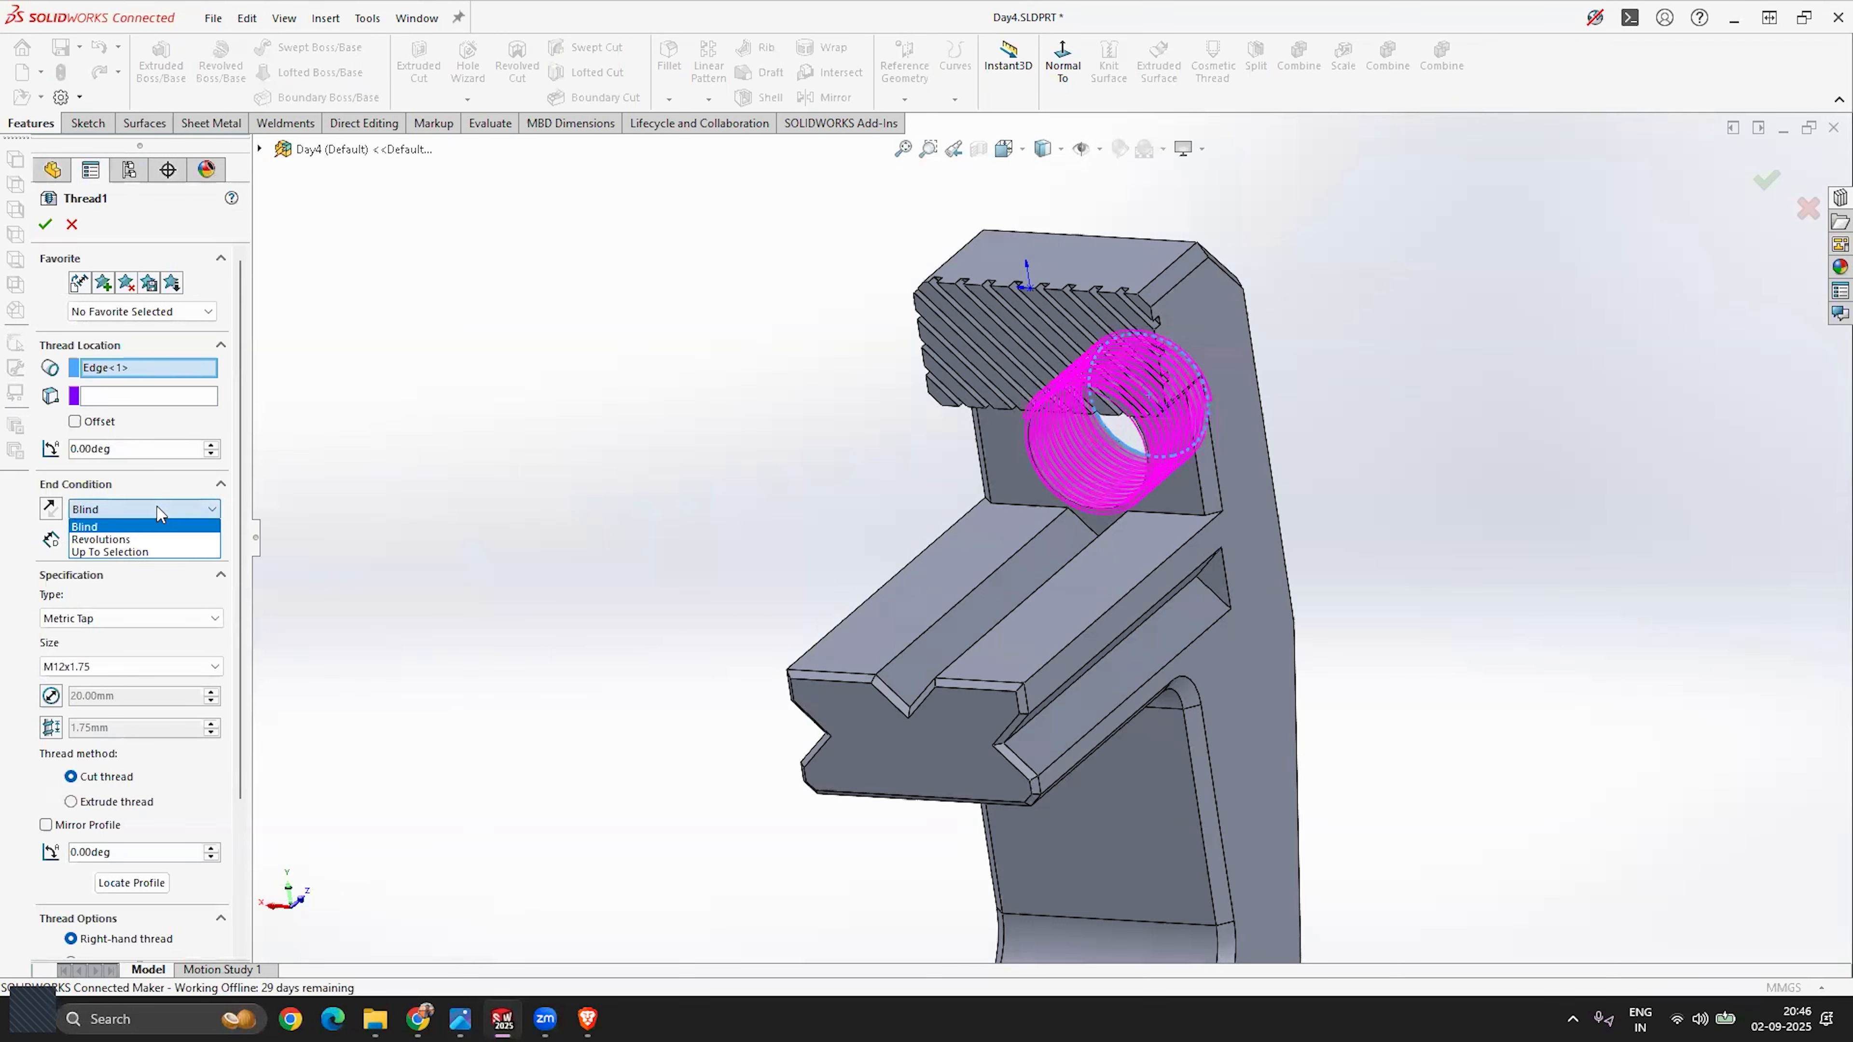
{"action": "left_click", "coordinate": [113, 552]}
{"action": "middle_click_drag", "start_coordinate": [452, 467], "coordinate": [532, 516]}
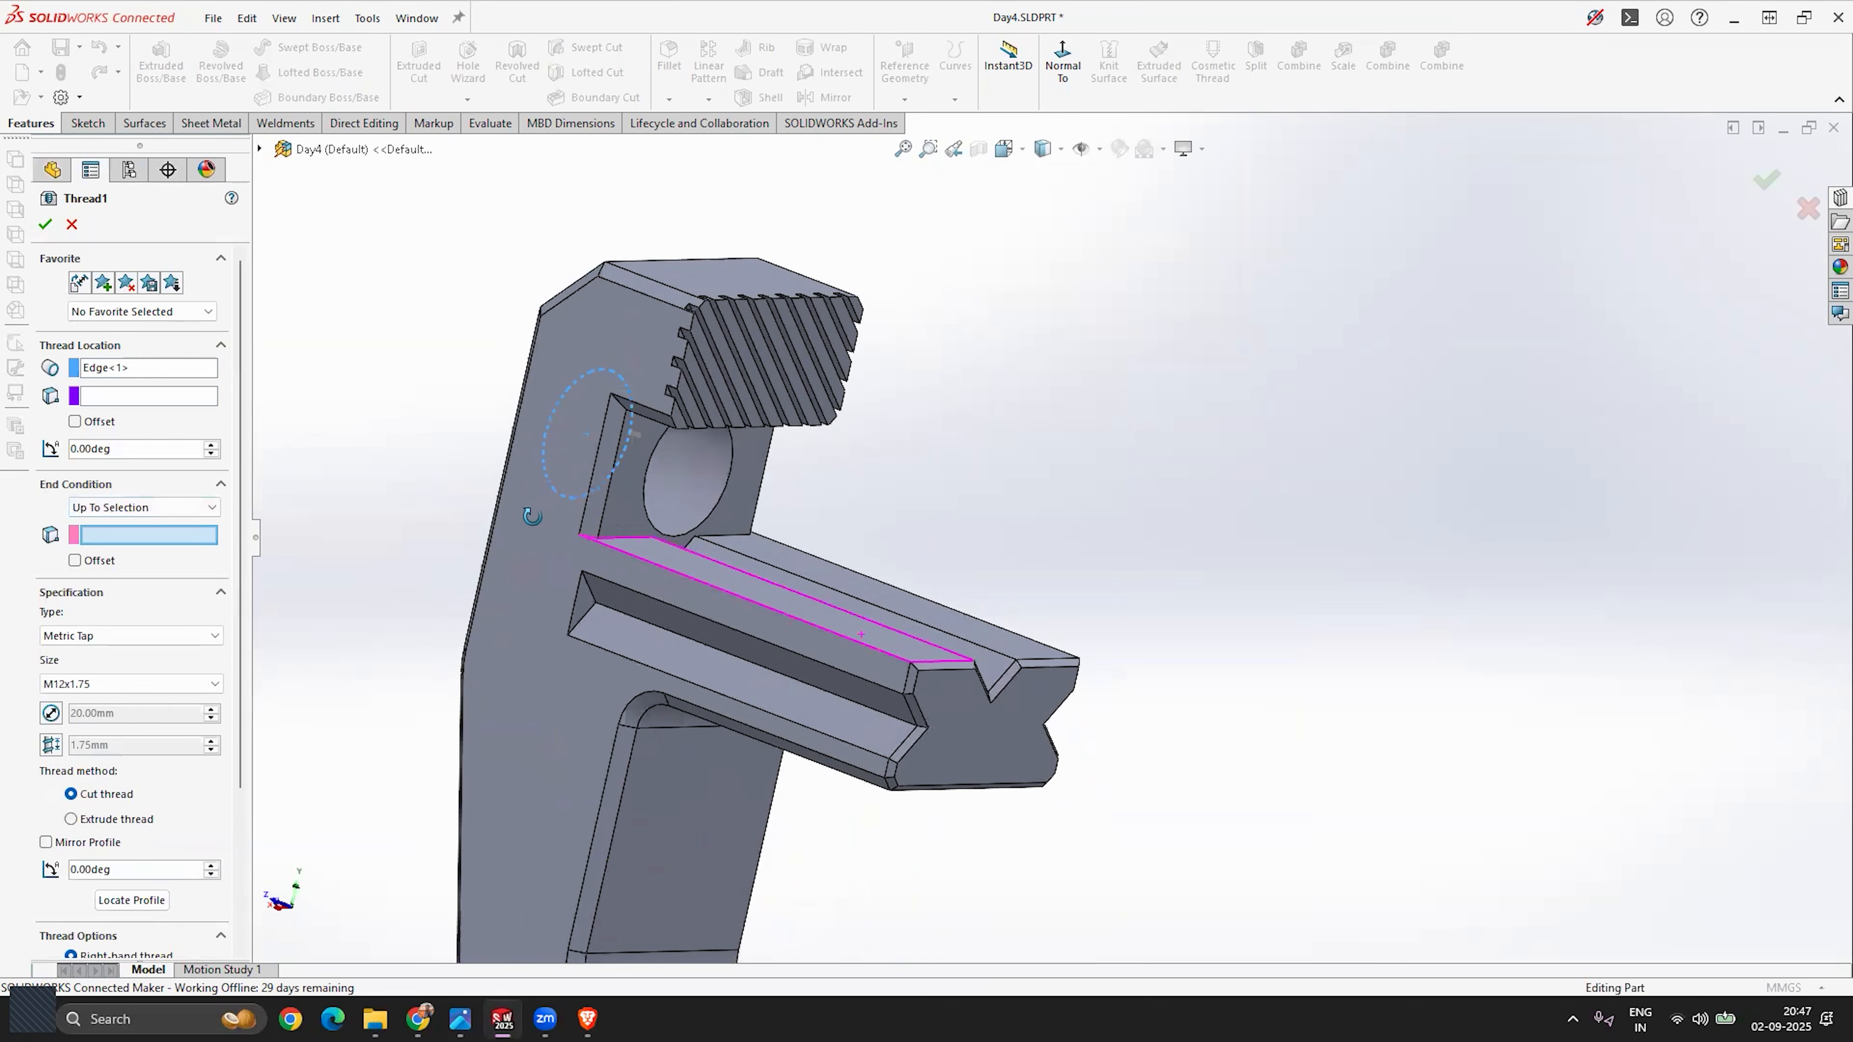
{"action": "scroll", "coordinate": [766, 474], "scroll_direction": "down", "scroll_amount": 3}
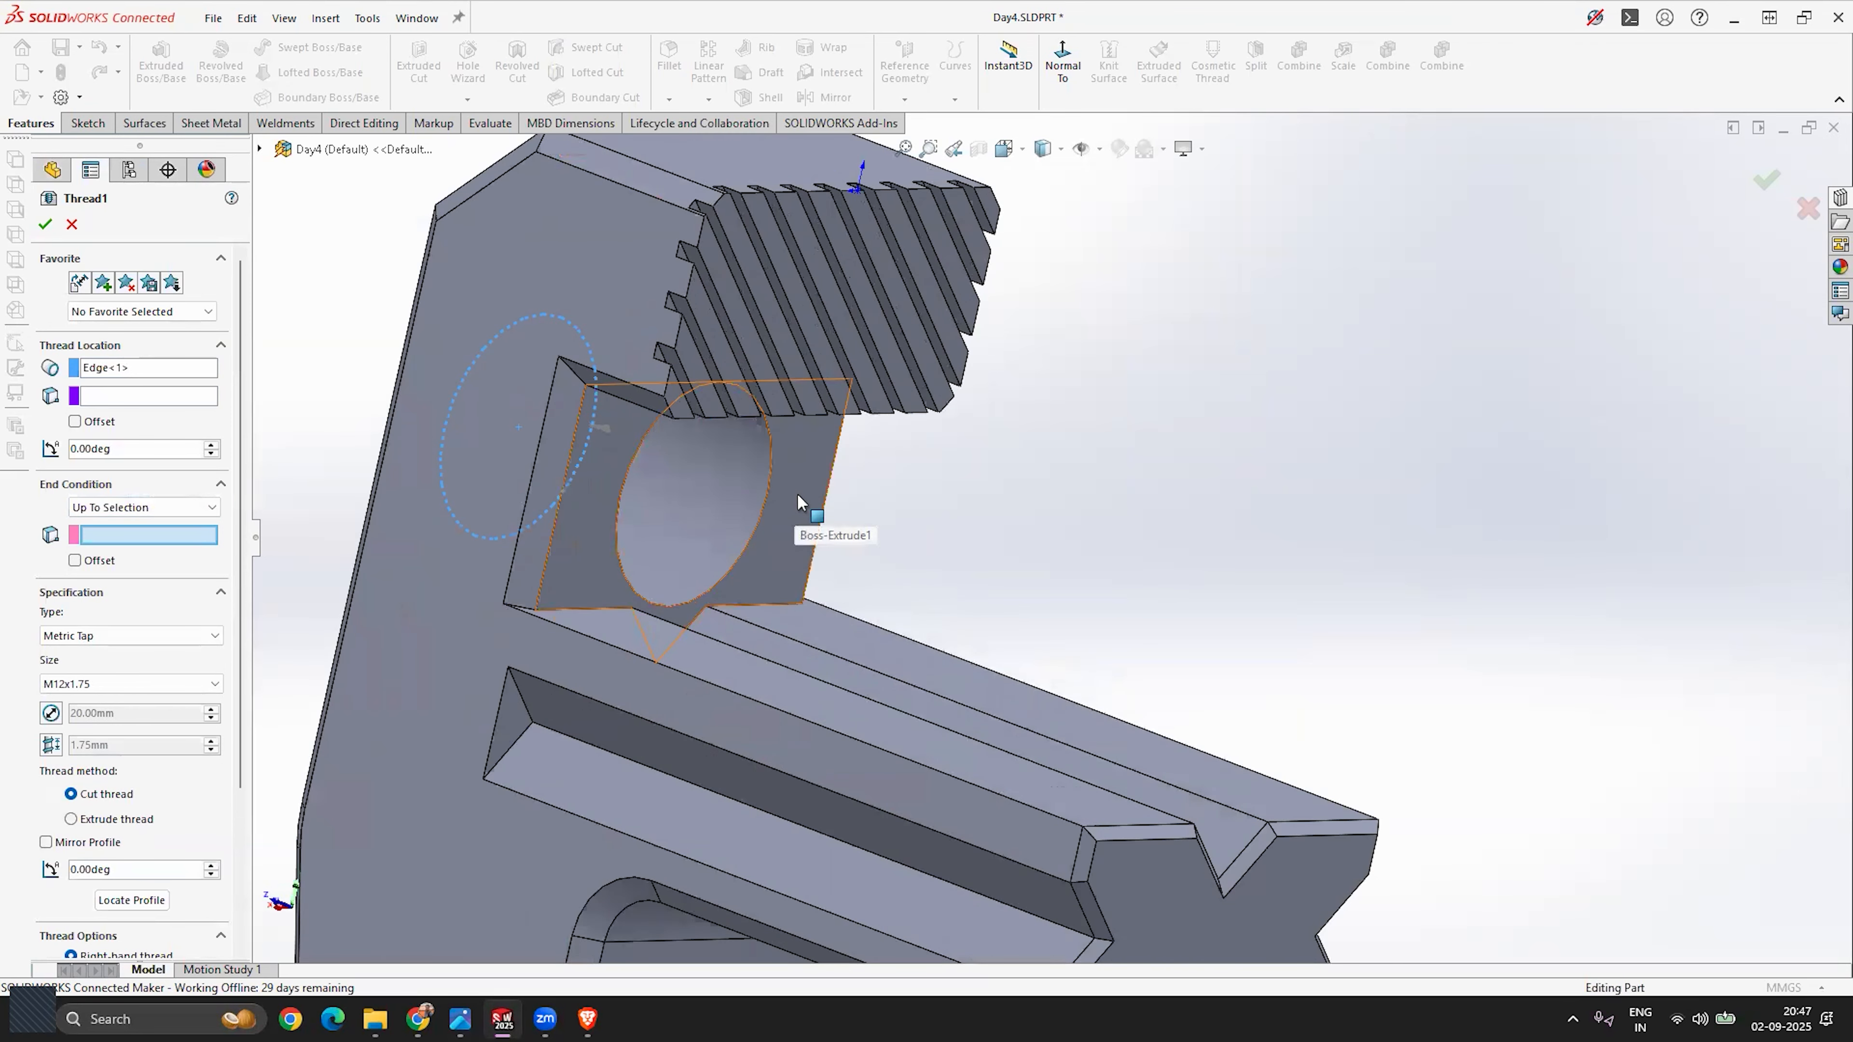
{"action": "left_click", "coordinate": [797, 503]}
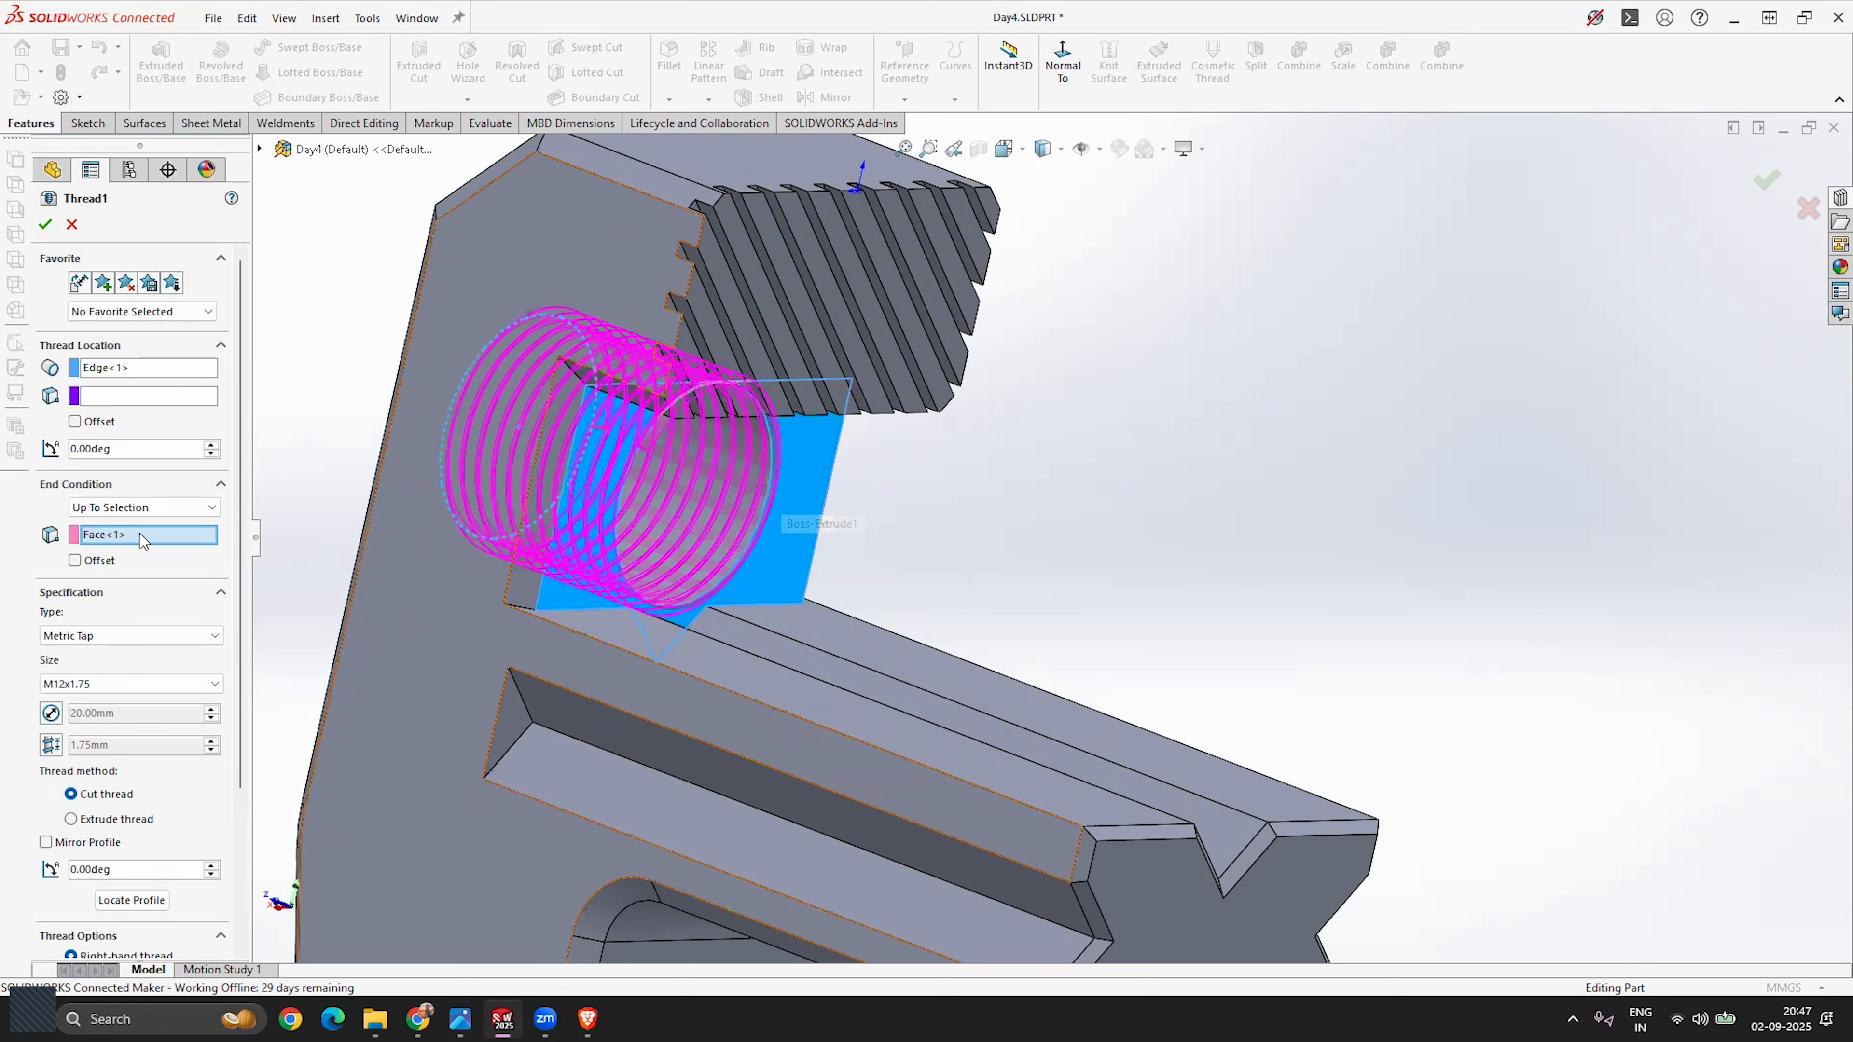
{"action": "left_click", "coordinate": [44, 225]}
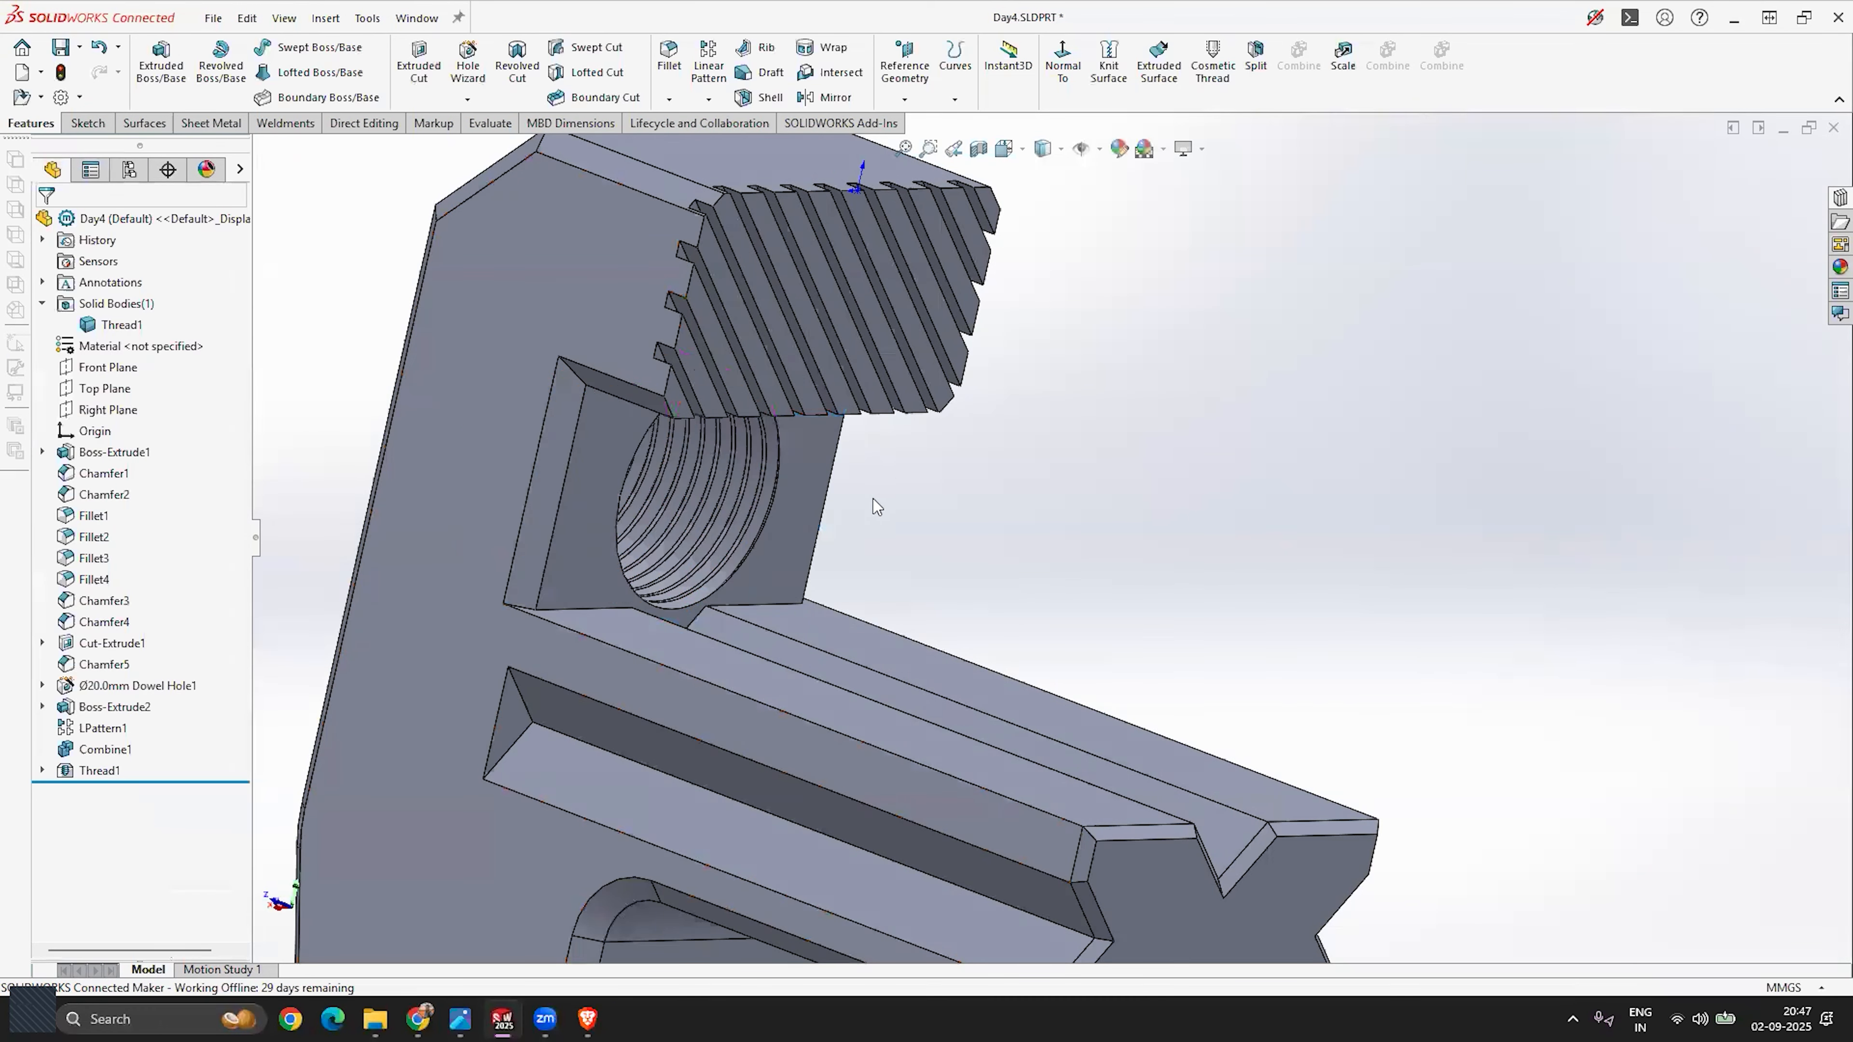
Step: Inspect the thread inside the hole up close and review the whole clamp from different angles
{"action": "middle_click_drag", "start_coordinate": [649, 497], "coordinate": [653, 387]}
{"action": "scroll", "coordinate": [695, 310], "scroll_direction": "down", "scroll_amount": 4}
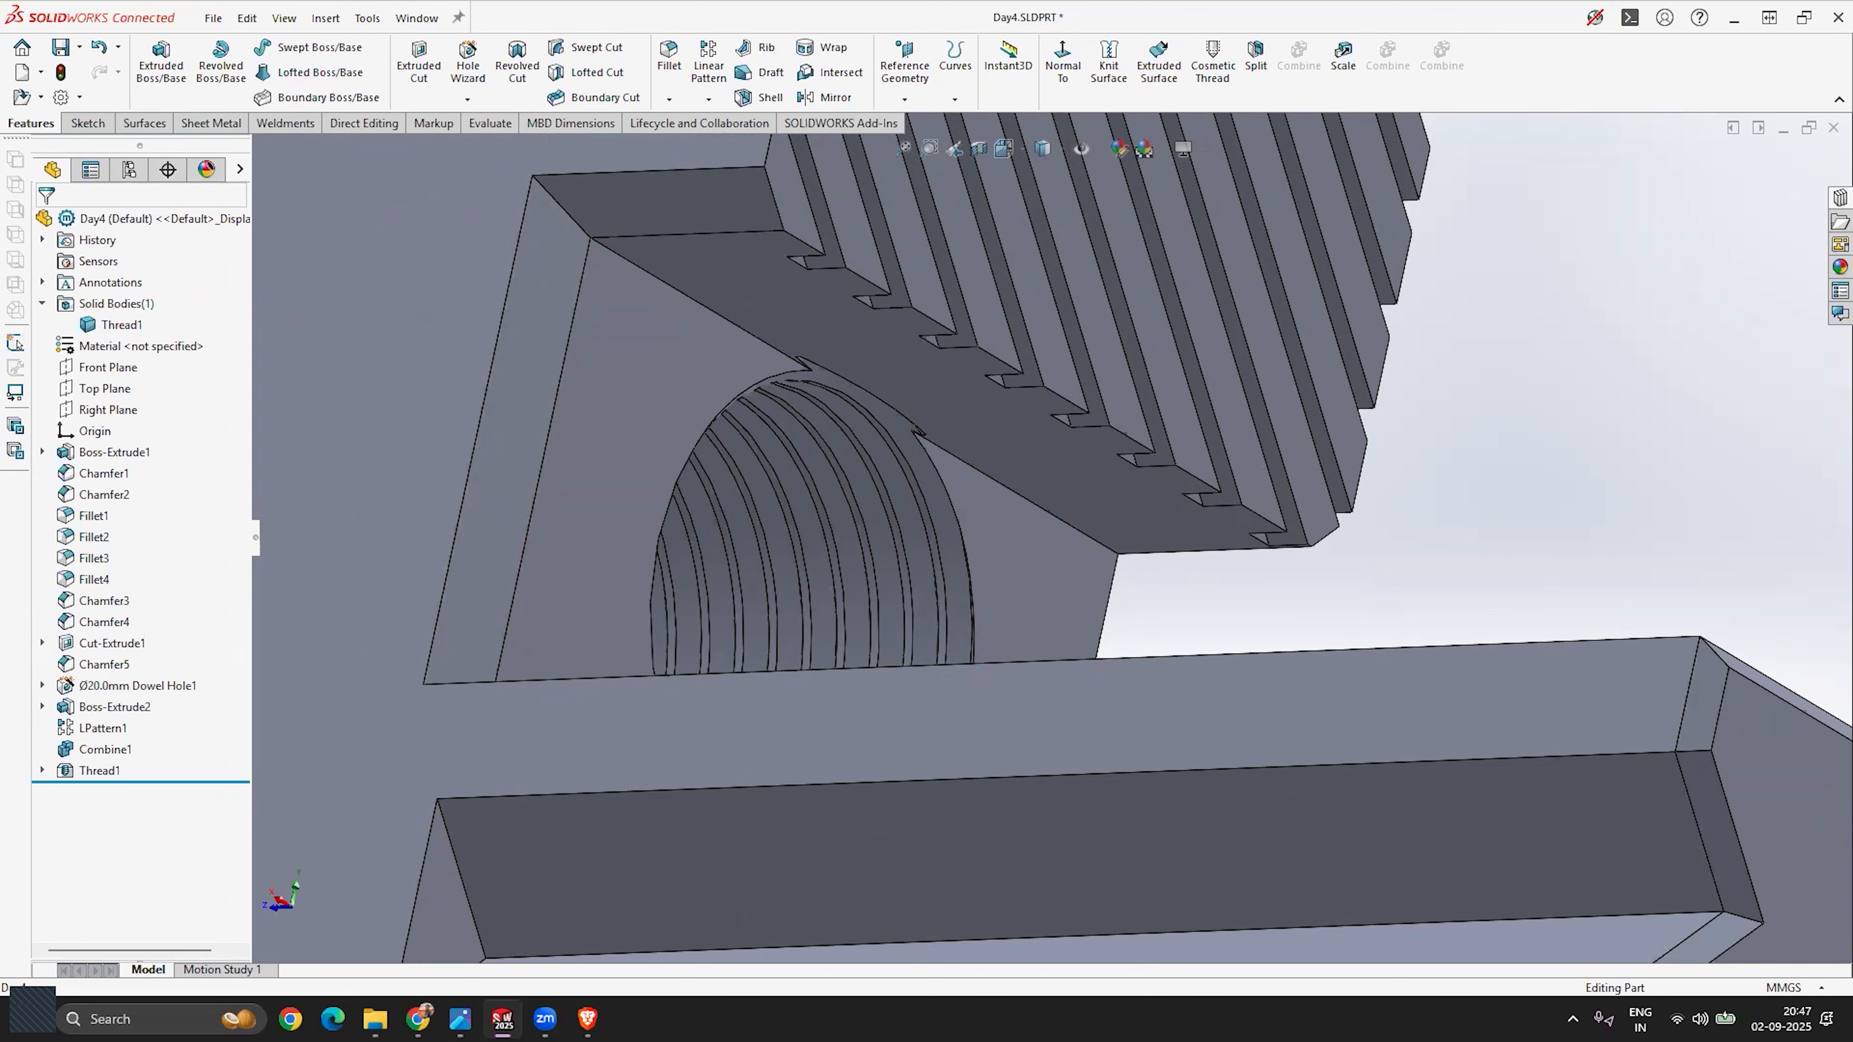
{"action": "scroll", "coordinate": [1089, 217], "scroll_direction": "up", "scroll_amount": 5}
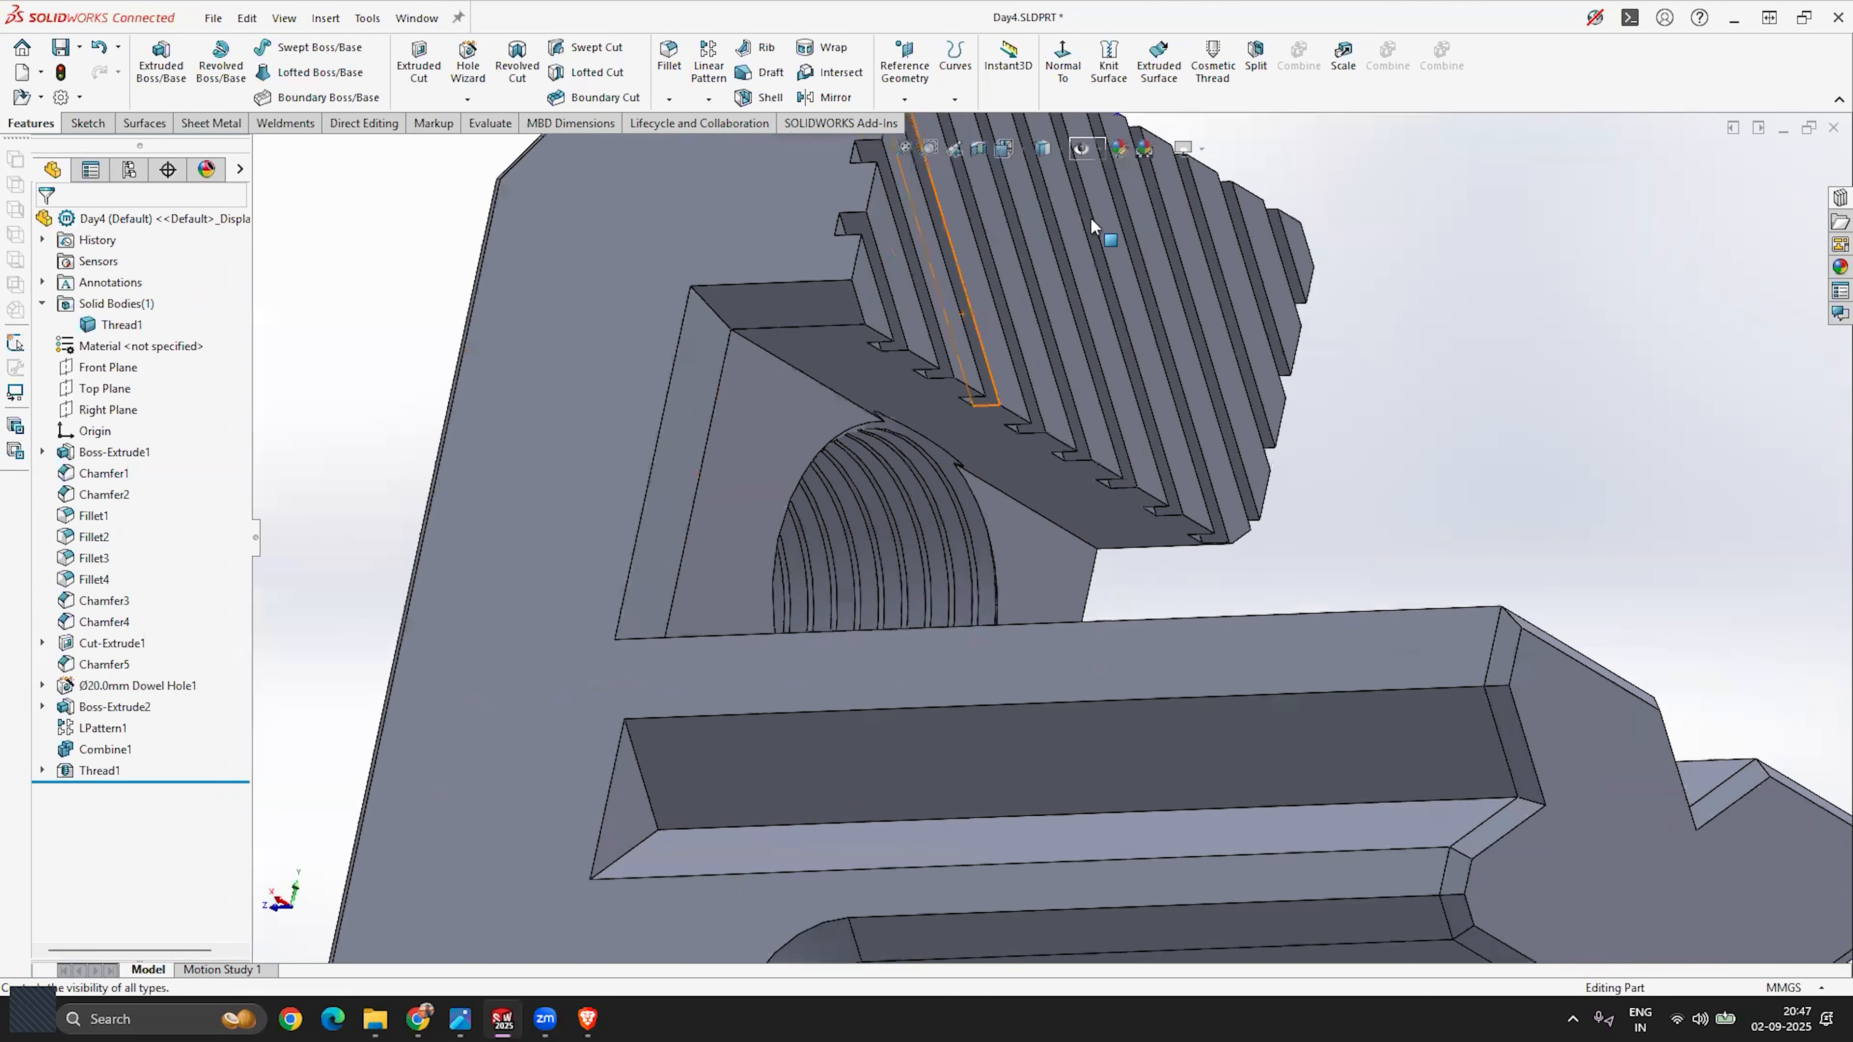
{"action": "middle_click_drag", "start_coordinate": [1018, 430], "coordinate": [1175, 535]}
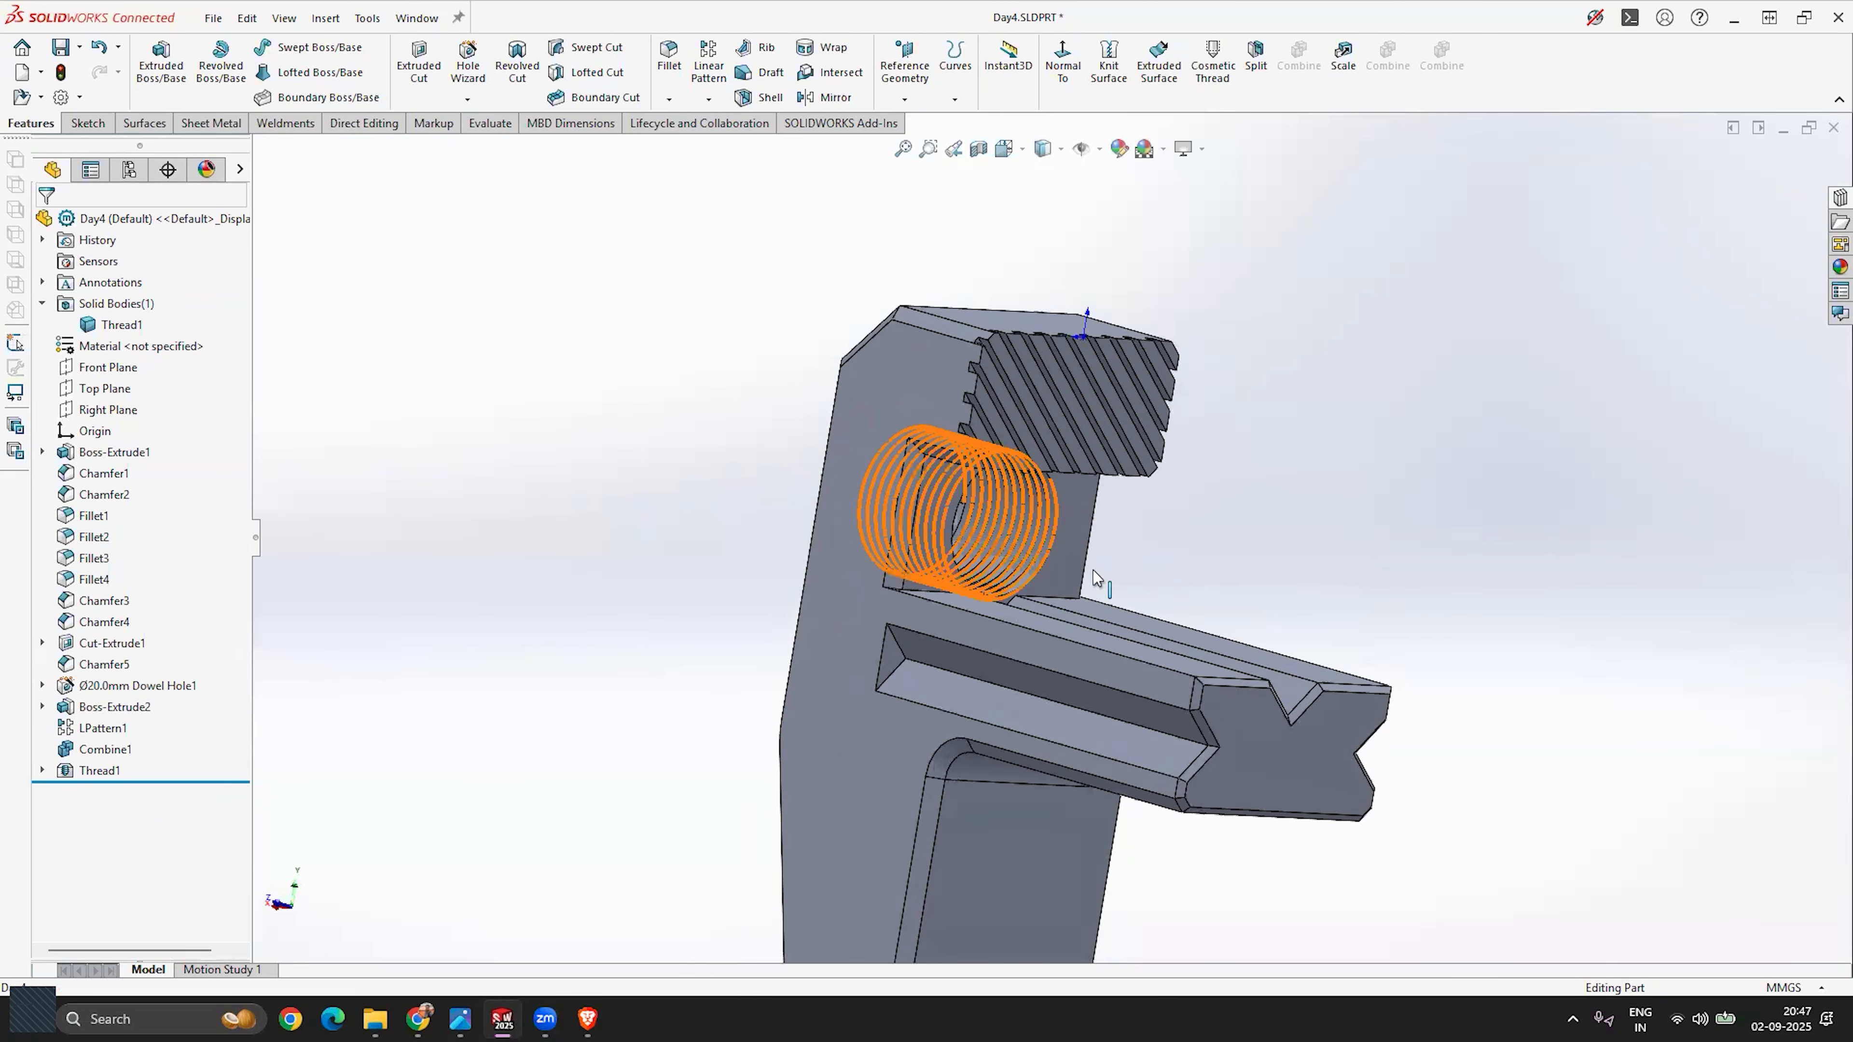
{"action": "scroll", "coordinate": [1175, 535], "scroll_direction": "down", "scroll_amount": 3}
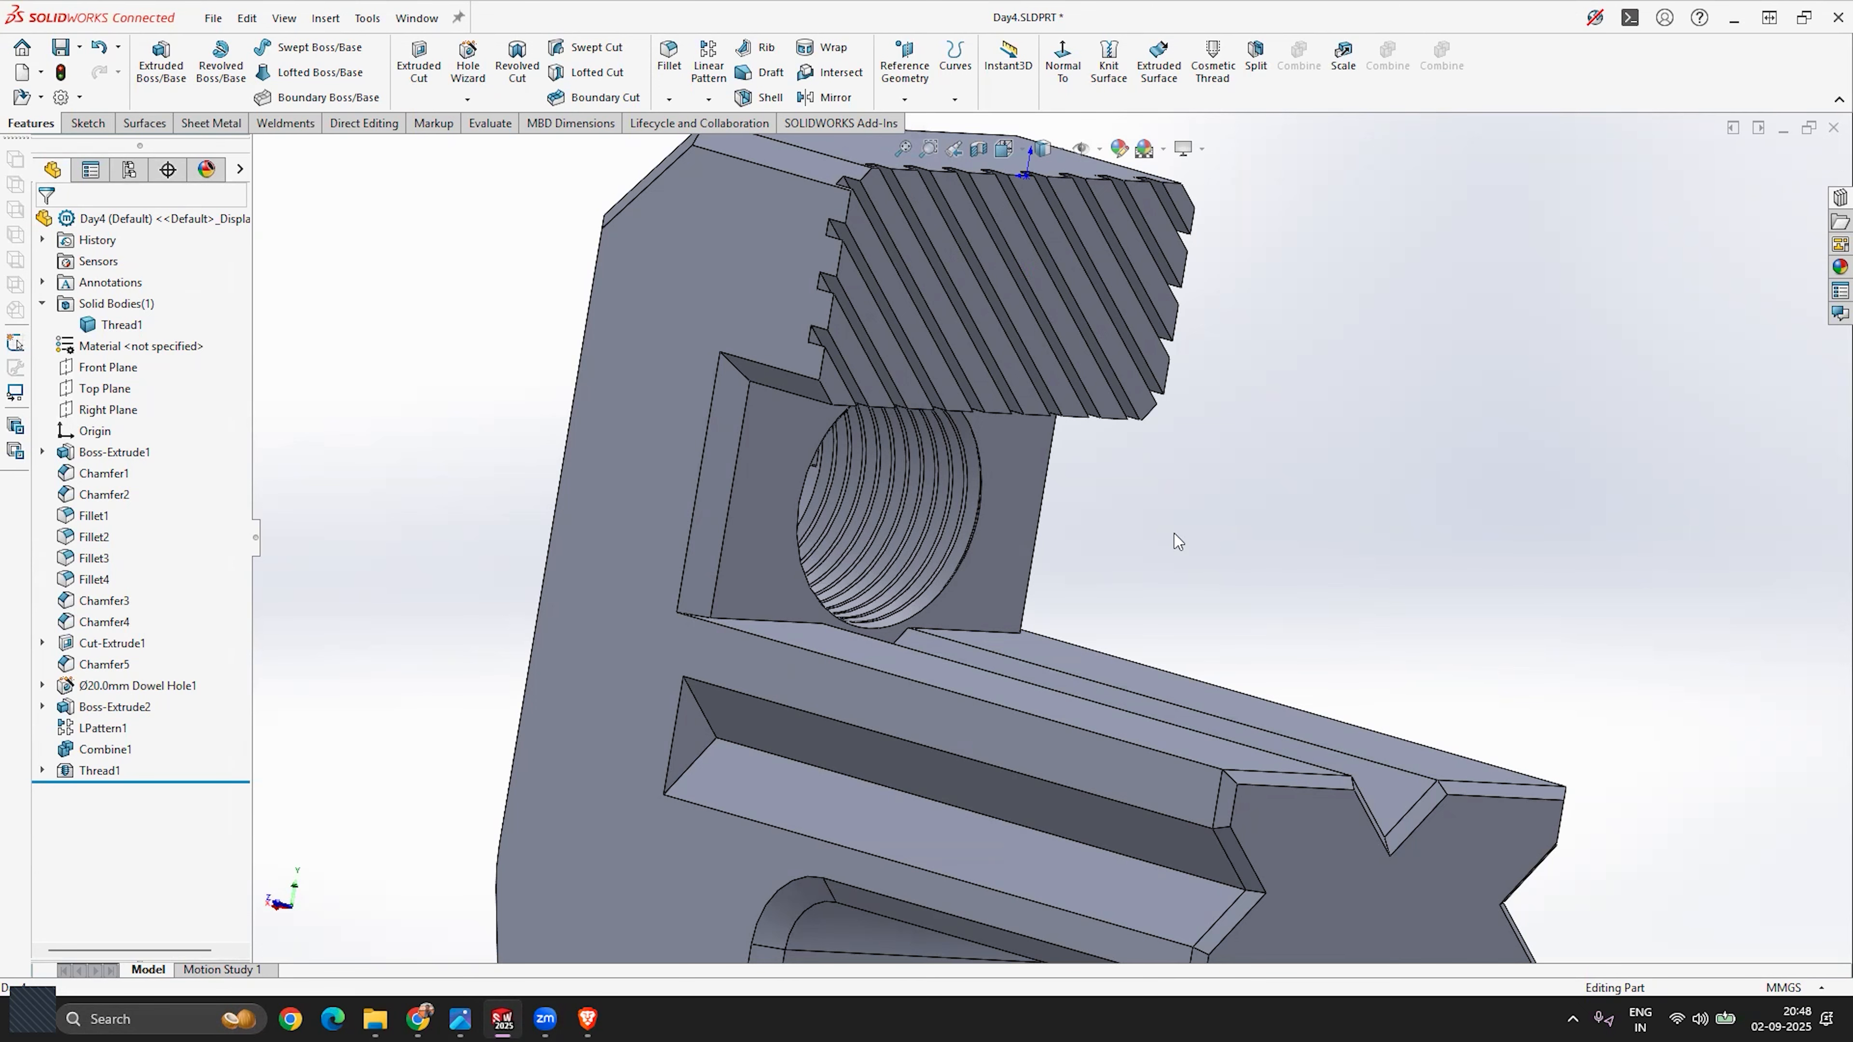
{"action": "scroll", "coordinate": [1219, 524], "scroll_direction": "up", "scroll_amount": 5}
{"action": "middle_click_drag", "start_coordinate": [1110, 562], "coordinate": [1103, 629]}
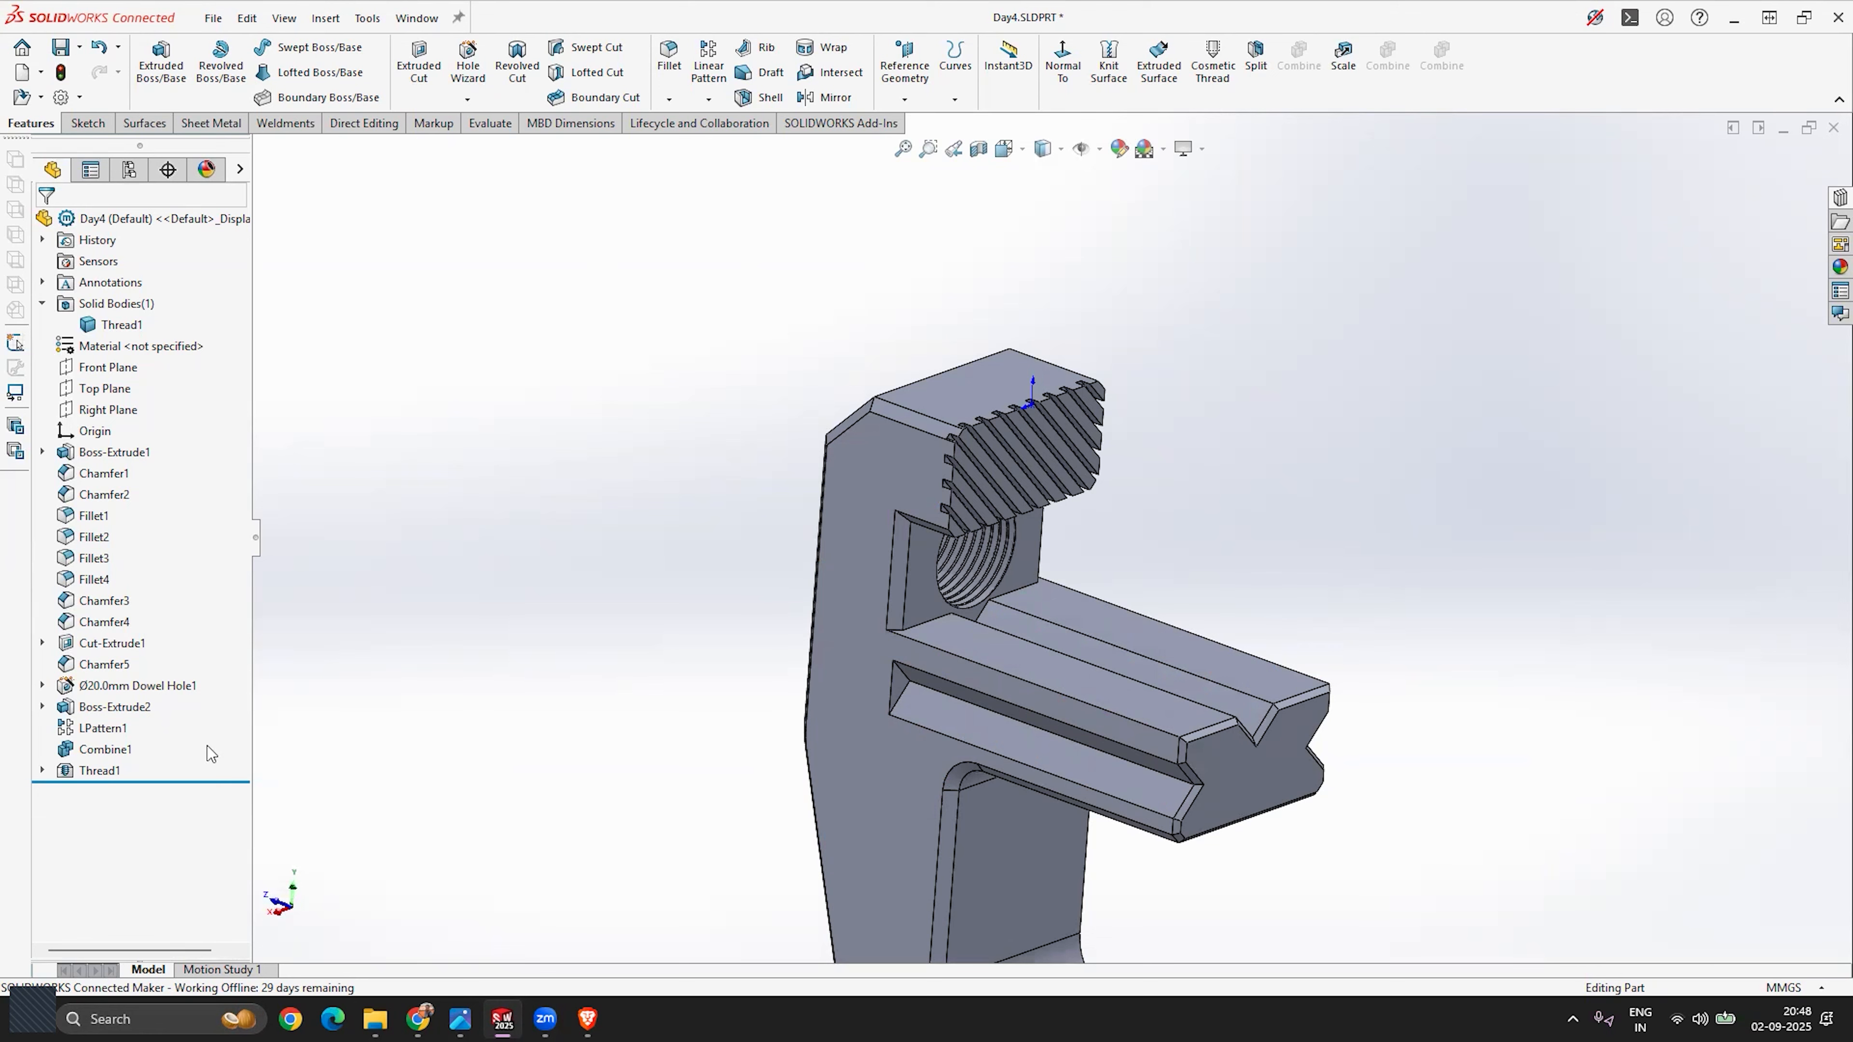
{"action": "scroll", "coordinate": [1051, 460], "scroll_direction": "up", "scroll_amount": 3}
{"action": "scroll", "coordinate": [1072, 633], "scroll_direction": "down", "scroll_amount": 4}
{"action": "mouse_move", "coordinate": [1056, 635]}
{"action": "middle_mouse_down"}
{"action": "mouse_move", "coordinate": [1046, 571]}
{"action": "mouse_move", "coordinate": [1028, 618]}
{"action": "middle_mouse_up"}
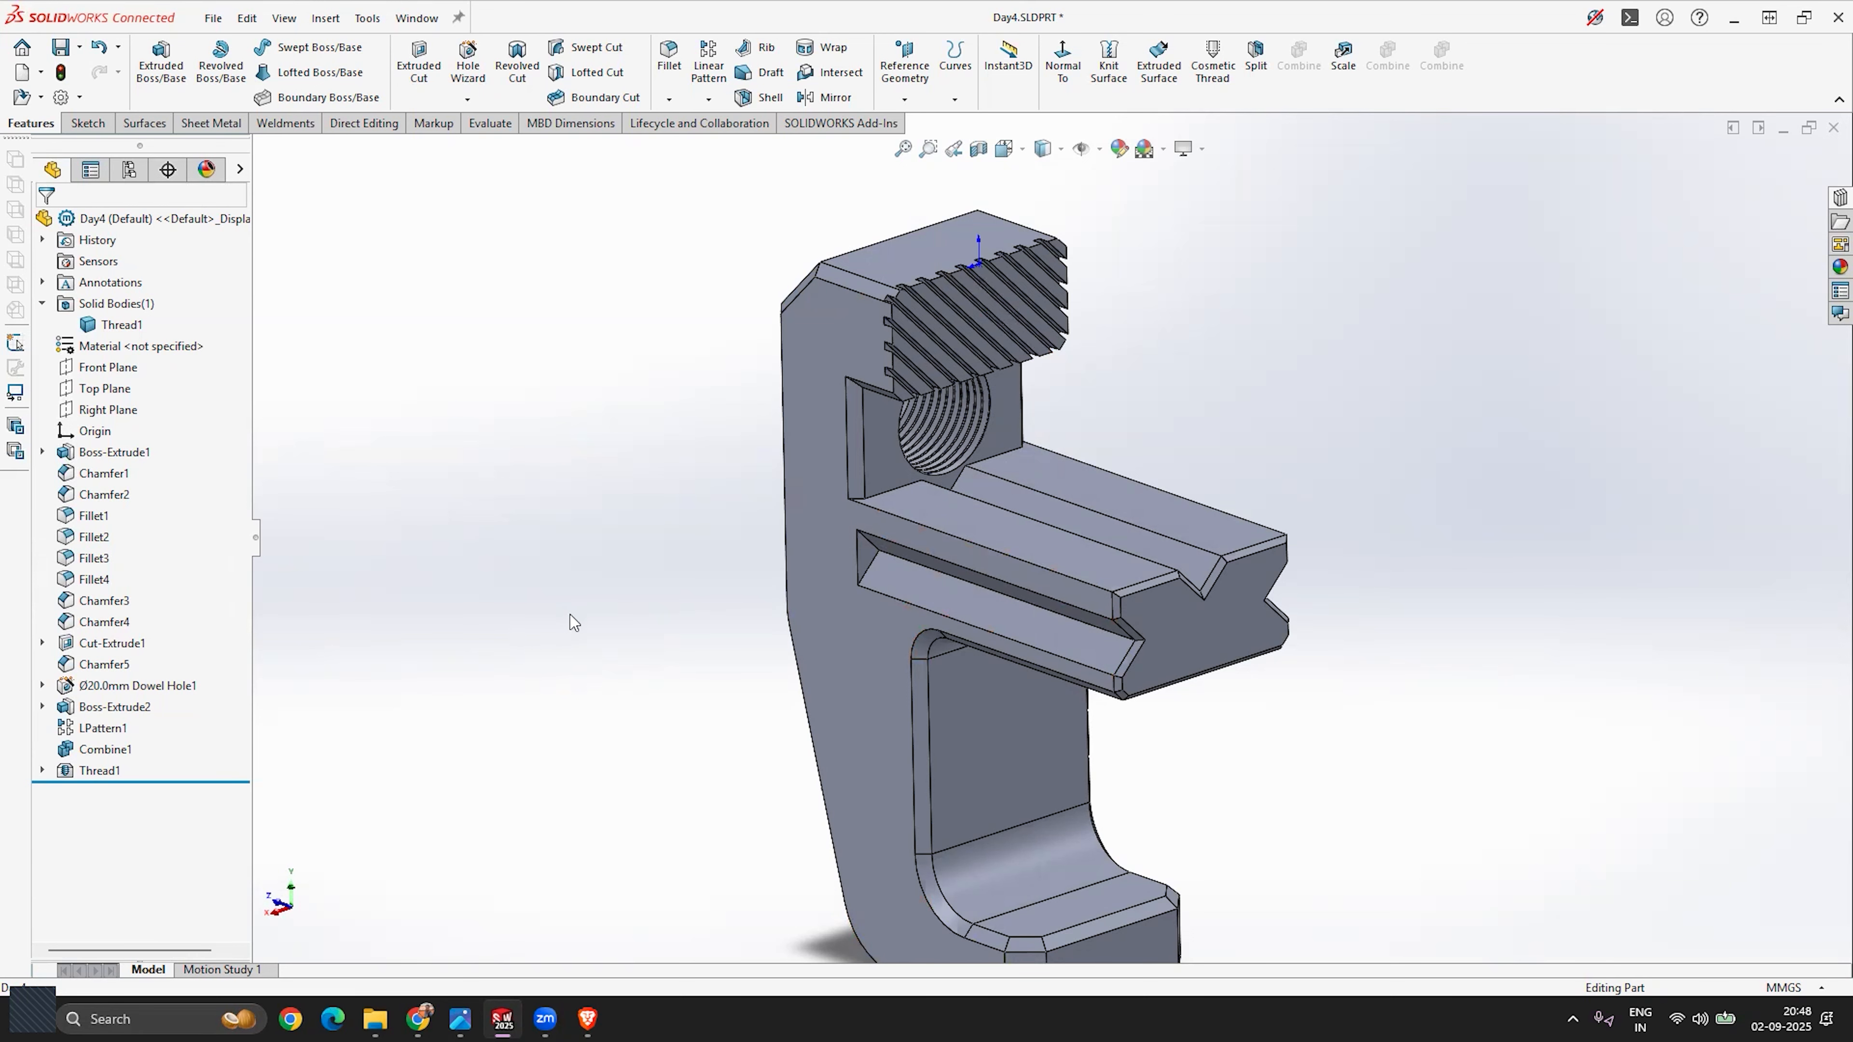
{"action": "scroll", "coordinate": [1048, 543], "scroll_direction": "up", "scroll_amount": 4}
{"action": "scroll", "coordinate": [1108, 624], "scroll_direction": "down", "scroll_amount": 3}
{"action": "mouse_move", "coordinate": [1130, 491]}
{"action": "middle_mouse_down"}
{"action": "mouse_move", "coordinate": [1001, 465]}
{"action": "mouse_move", "coordinate": [1121, 469]}
{"action": "mouse_move", "coordinate": [1133, 407]}
{"action": "mouse_move", "coordinate": [1123, 464]}
{"action": "middle_mouse_up"}
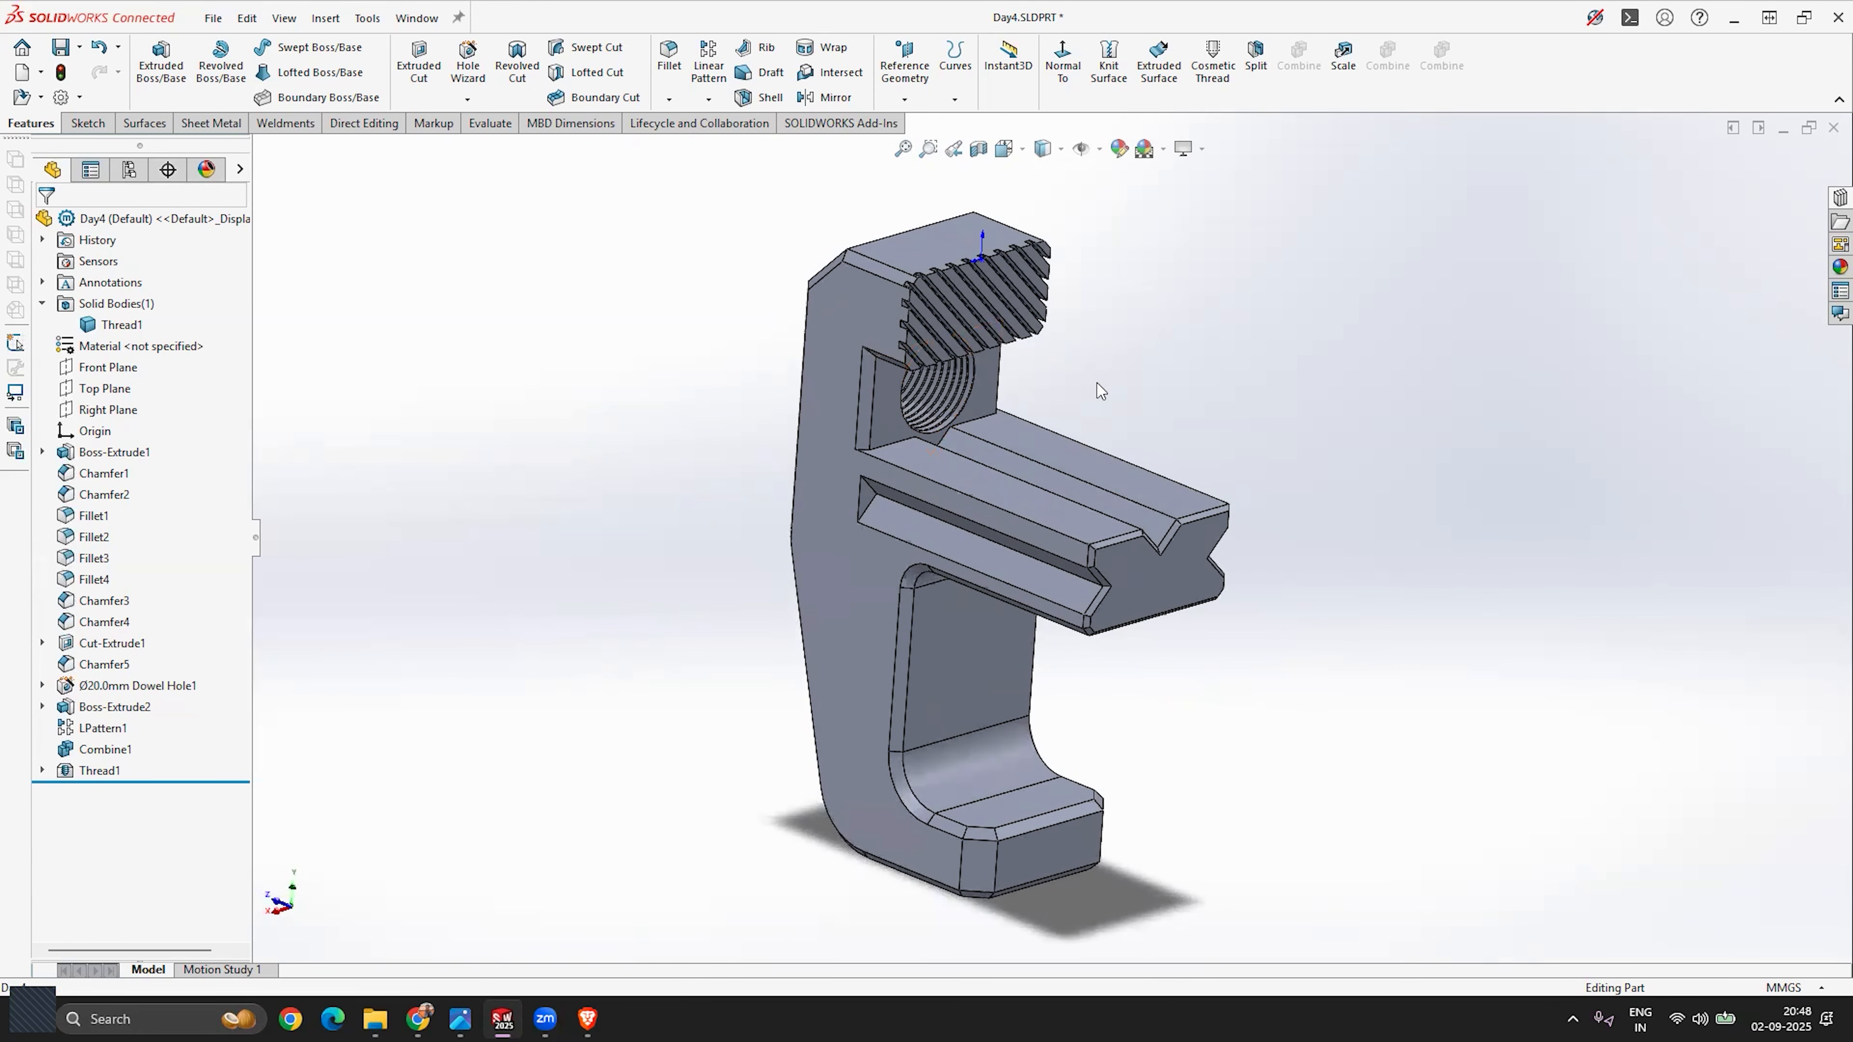
{"action": "scroll", "coordinate": [1097, 382], "scroll_direction": "down", "scroll_amount": 2}
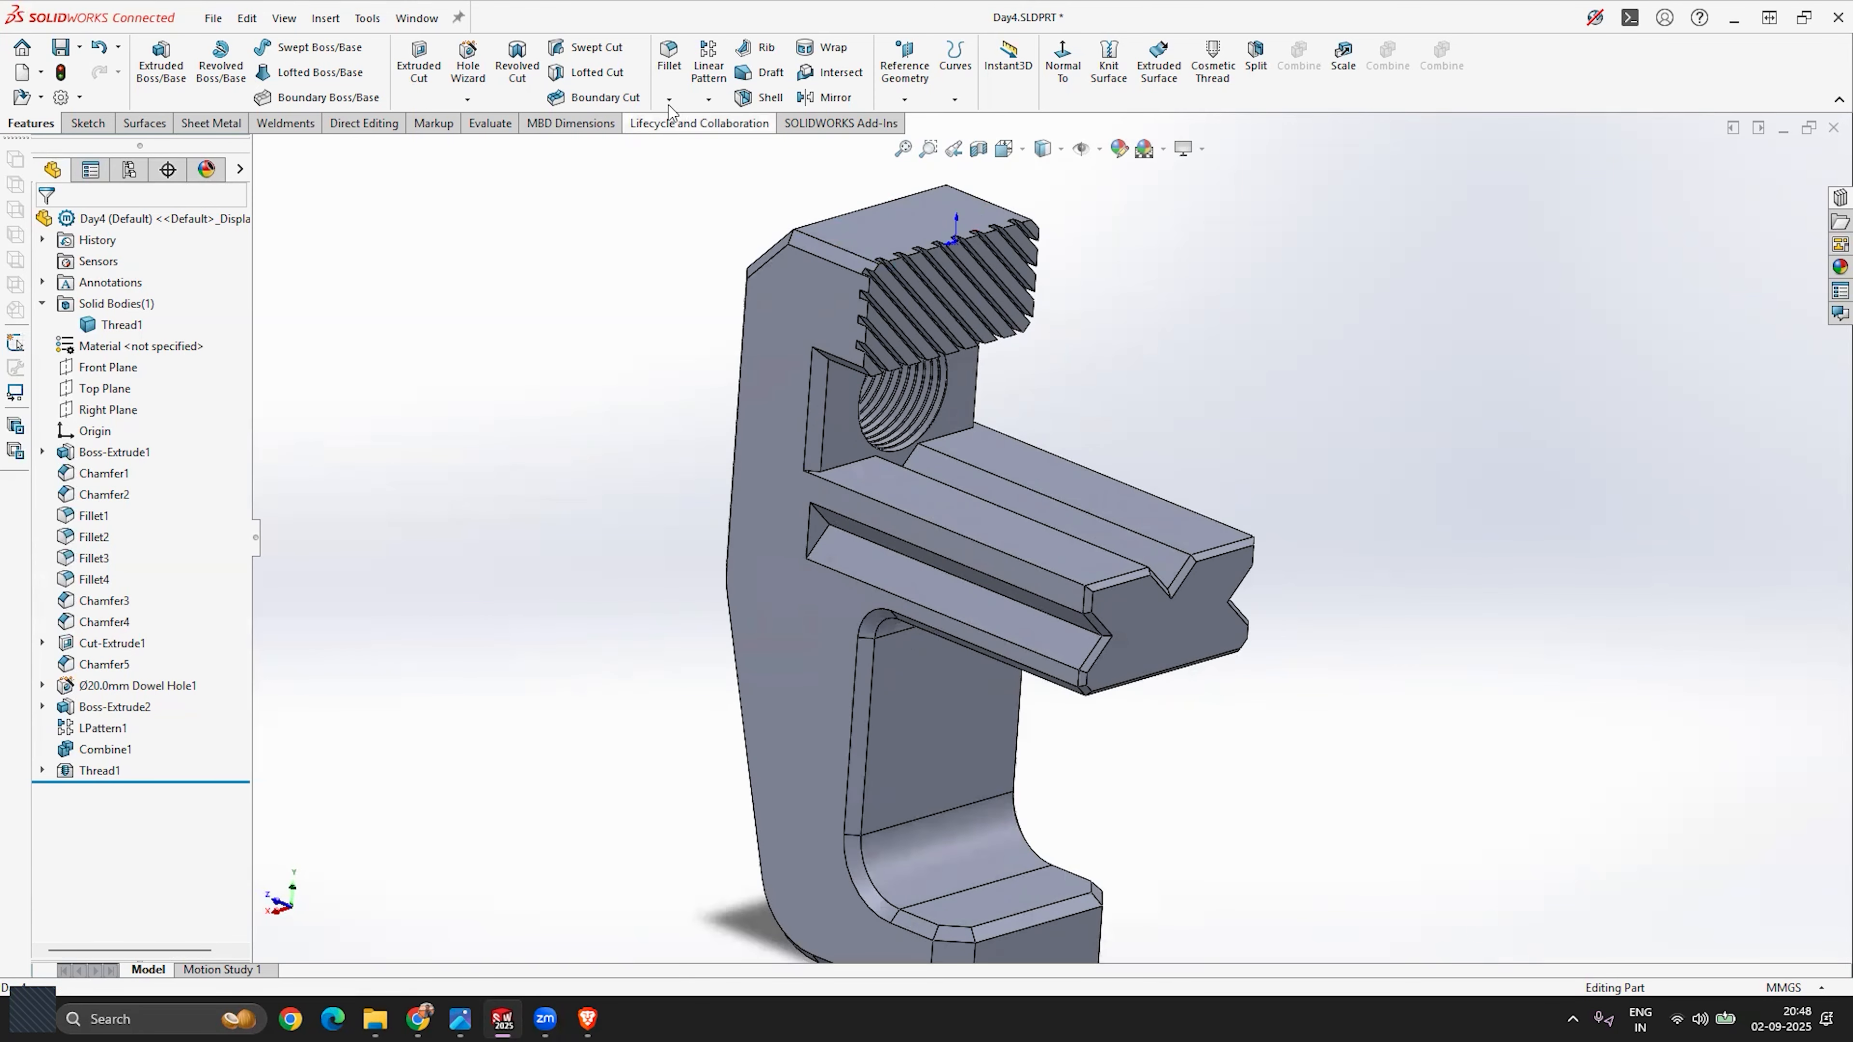
{"action": "left_click", "coordinate": [467, 98]}
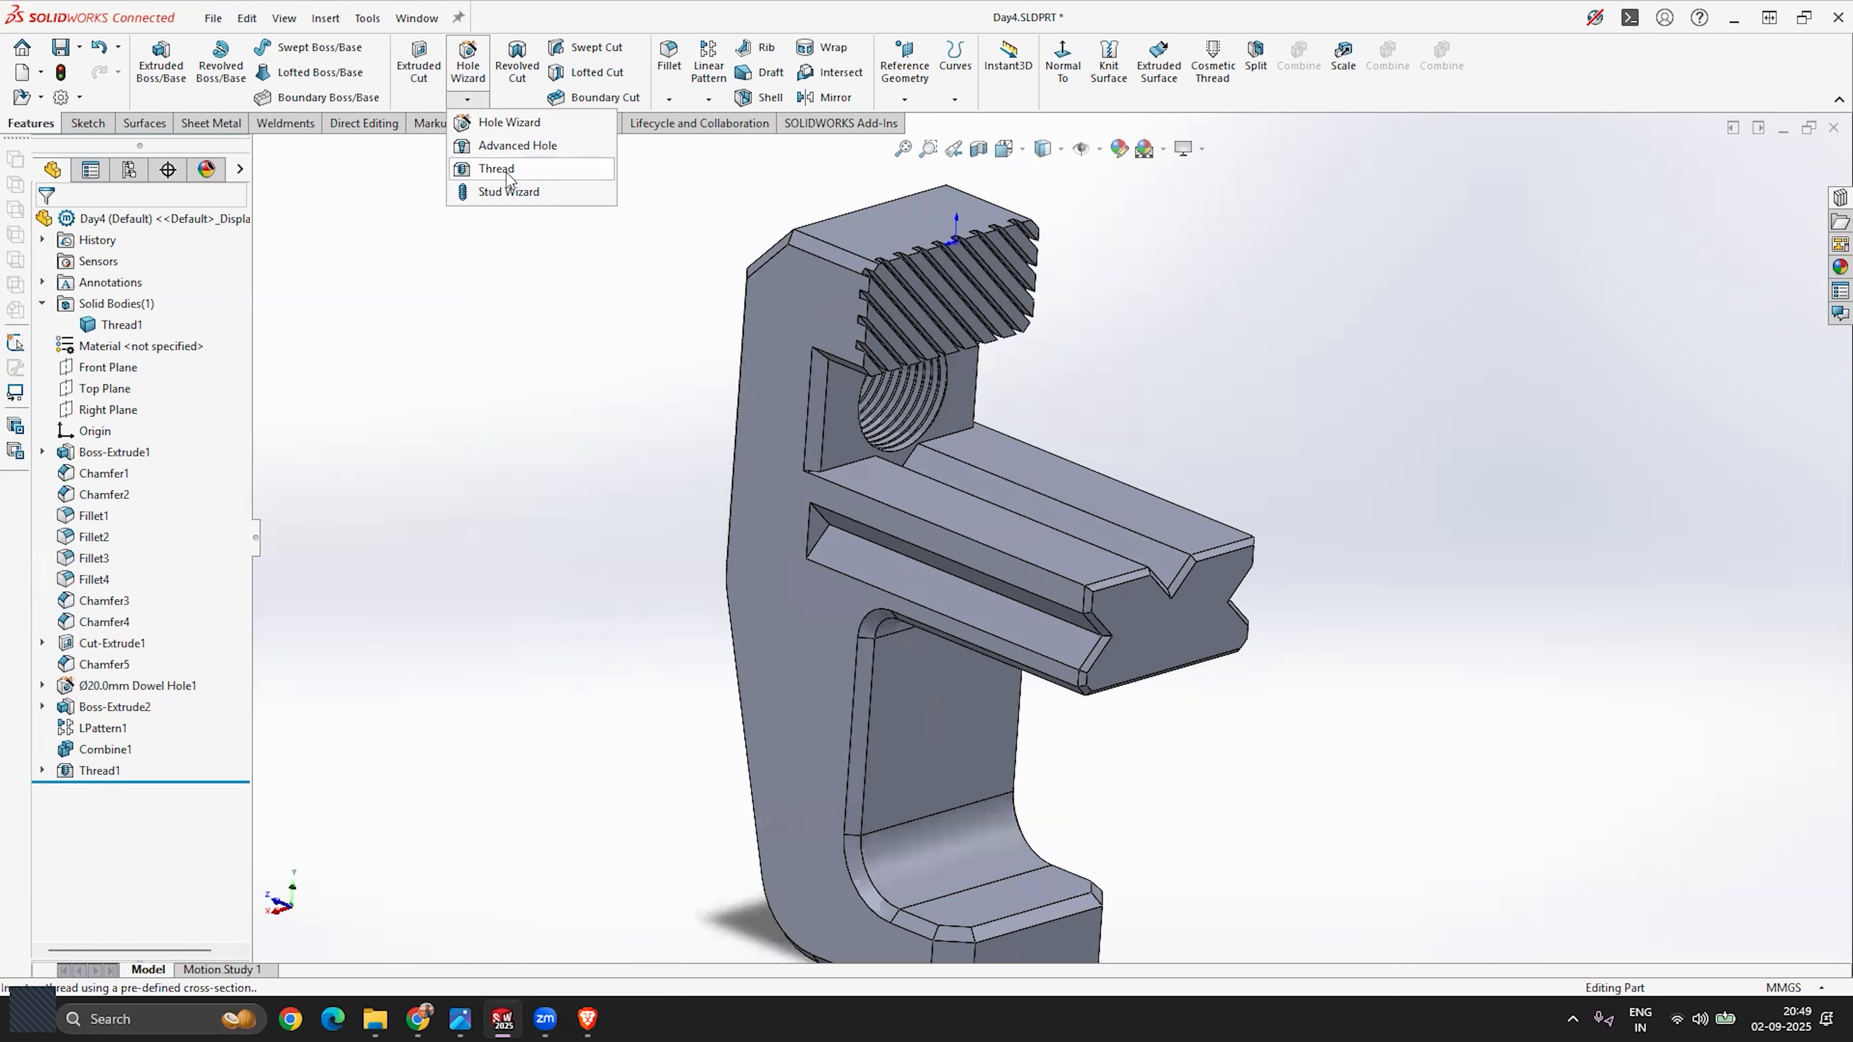
{"action": "left_click", "coordinate": [514, 363]}
{"action": "scroll", "coordinate": [1058, 610], "scroll_direction": "up", "scroll_amount": 3}
{"action": "scroll", "coordinate": [1064, 621], "scroll_direction": "down", "scroll_amount": 2}
{"action": "scroll", "coordinate": [1284, 504], "scroll_direction": "down", "scroll_amount": 3}
{"action": "middle_click_drag", "start_coordinate": [990, 512], "coordinate": [1079, 517]}
{"action": "scroll", "coordinate": [1029, 491], "scroll_direction": "up", "scroll_amount": 3}
{"action": "scroll", "coordinate": [1001, 526], "scroll_direction": "up", "scroll_amount": 1}
{"action": "scroll", "coordinate": [856, 656], "scroll_direction": "down", "scroll_amount": 3}
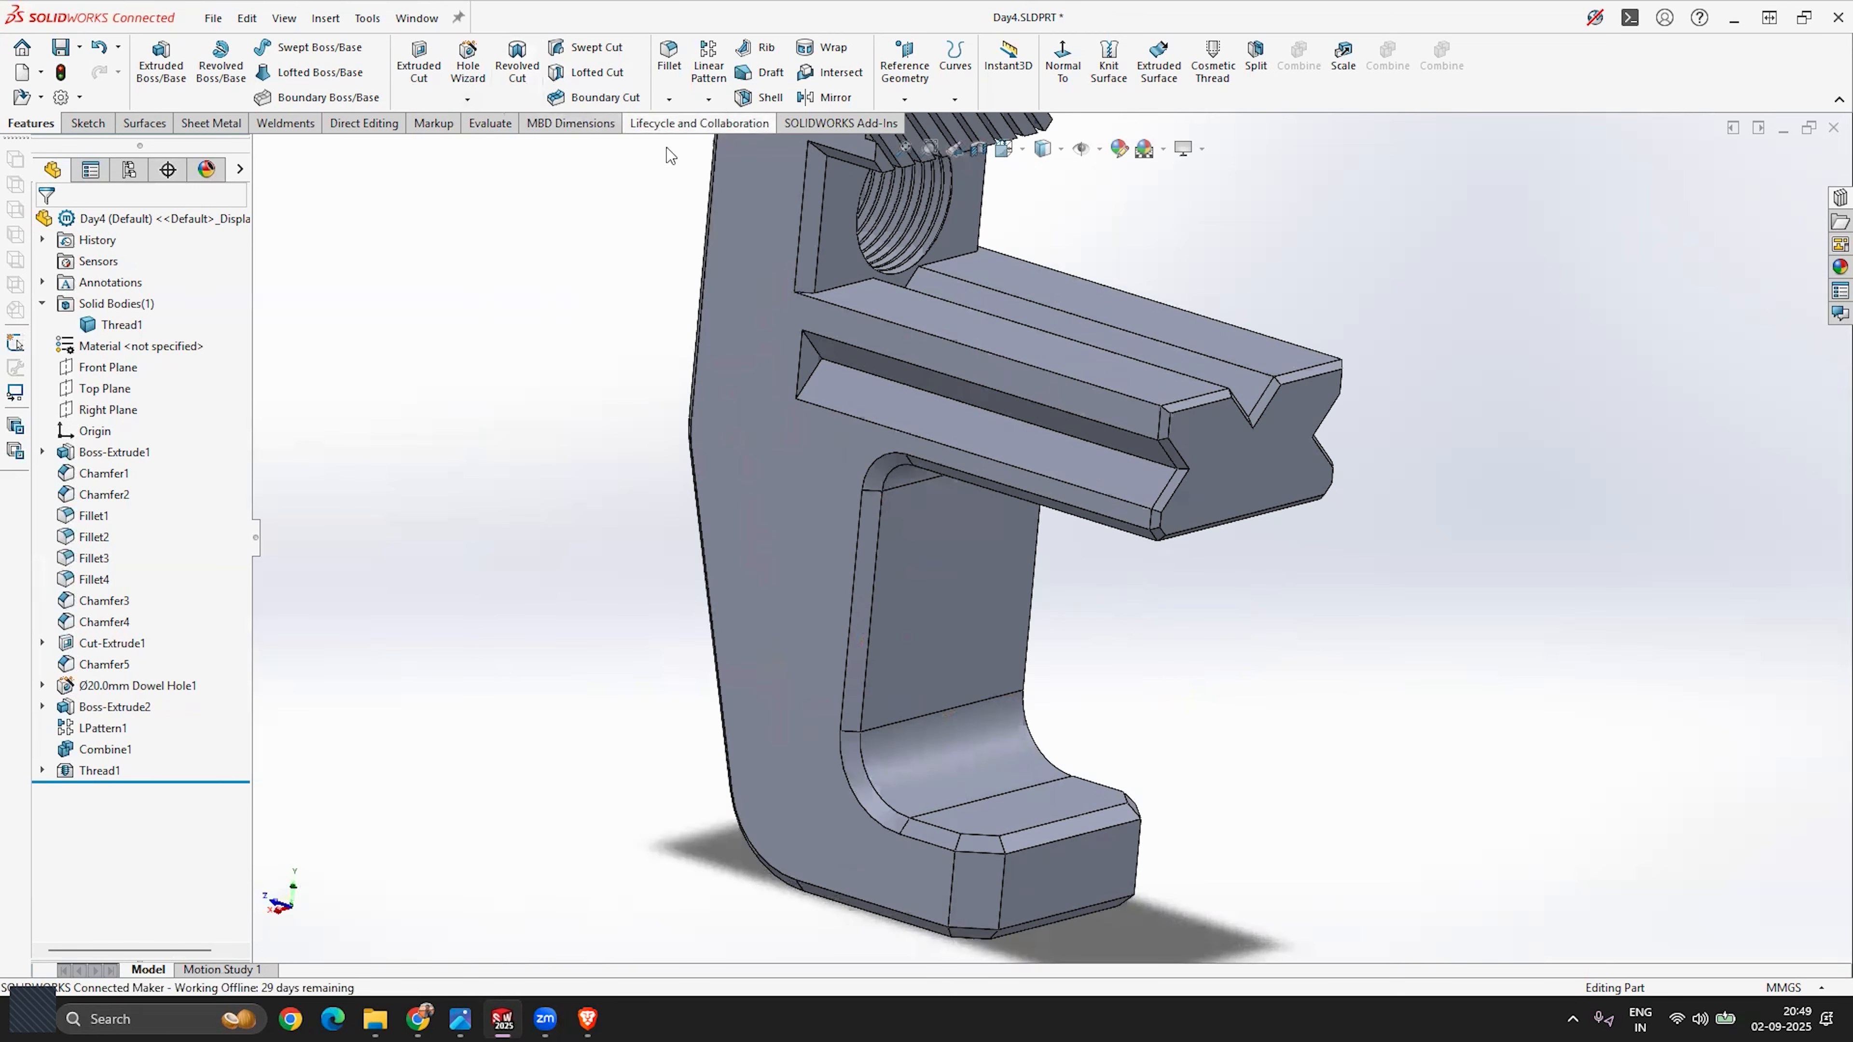
Step: Place a Hole Wizard 20 mm ISO dowel hole on the clamp's flat side face, in the upright below the V-grooved arm
{"action": "key", "text": "z"}
{"action": "key", "text": "z"}
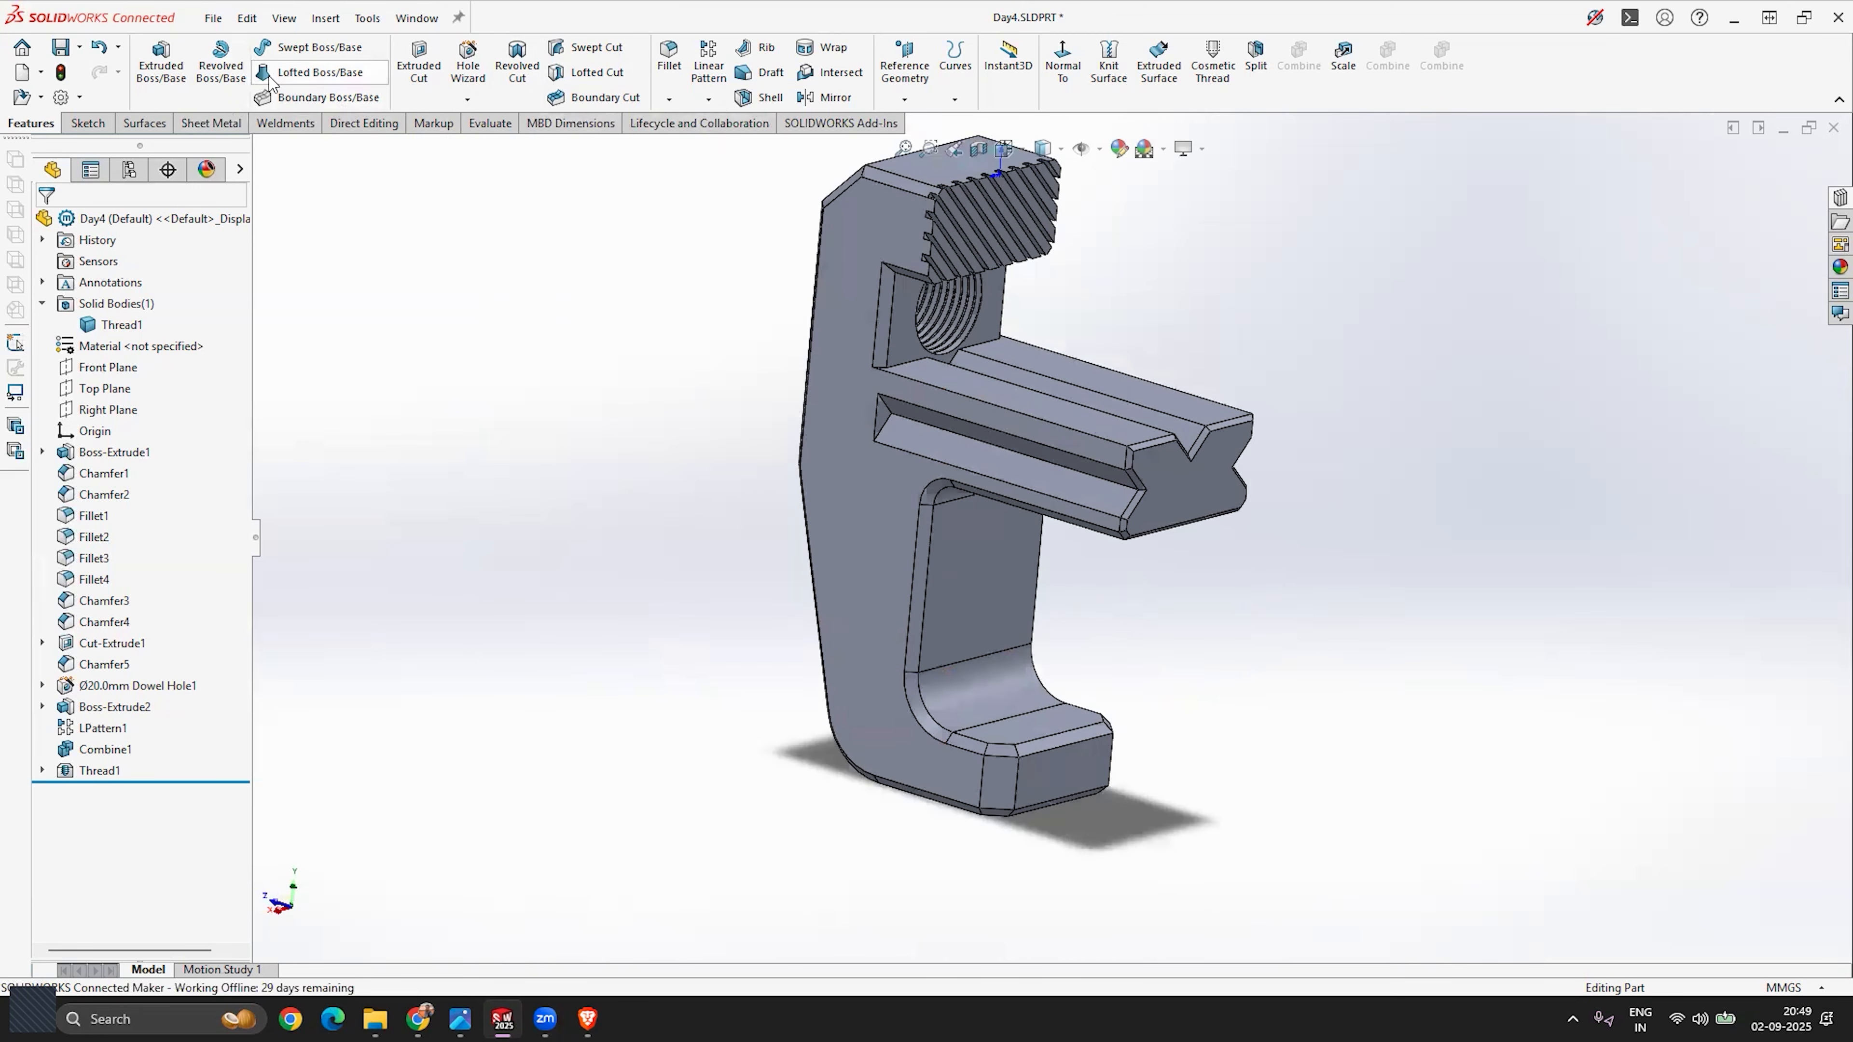
{"action": "left_click", "coordinate": [468, 67]}
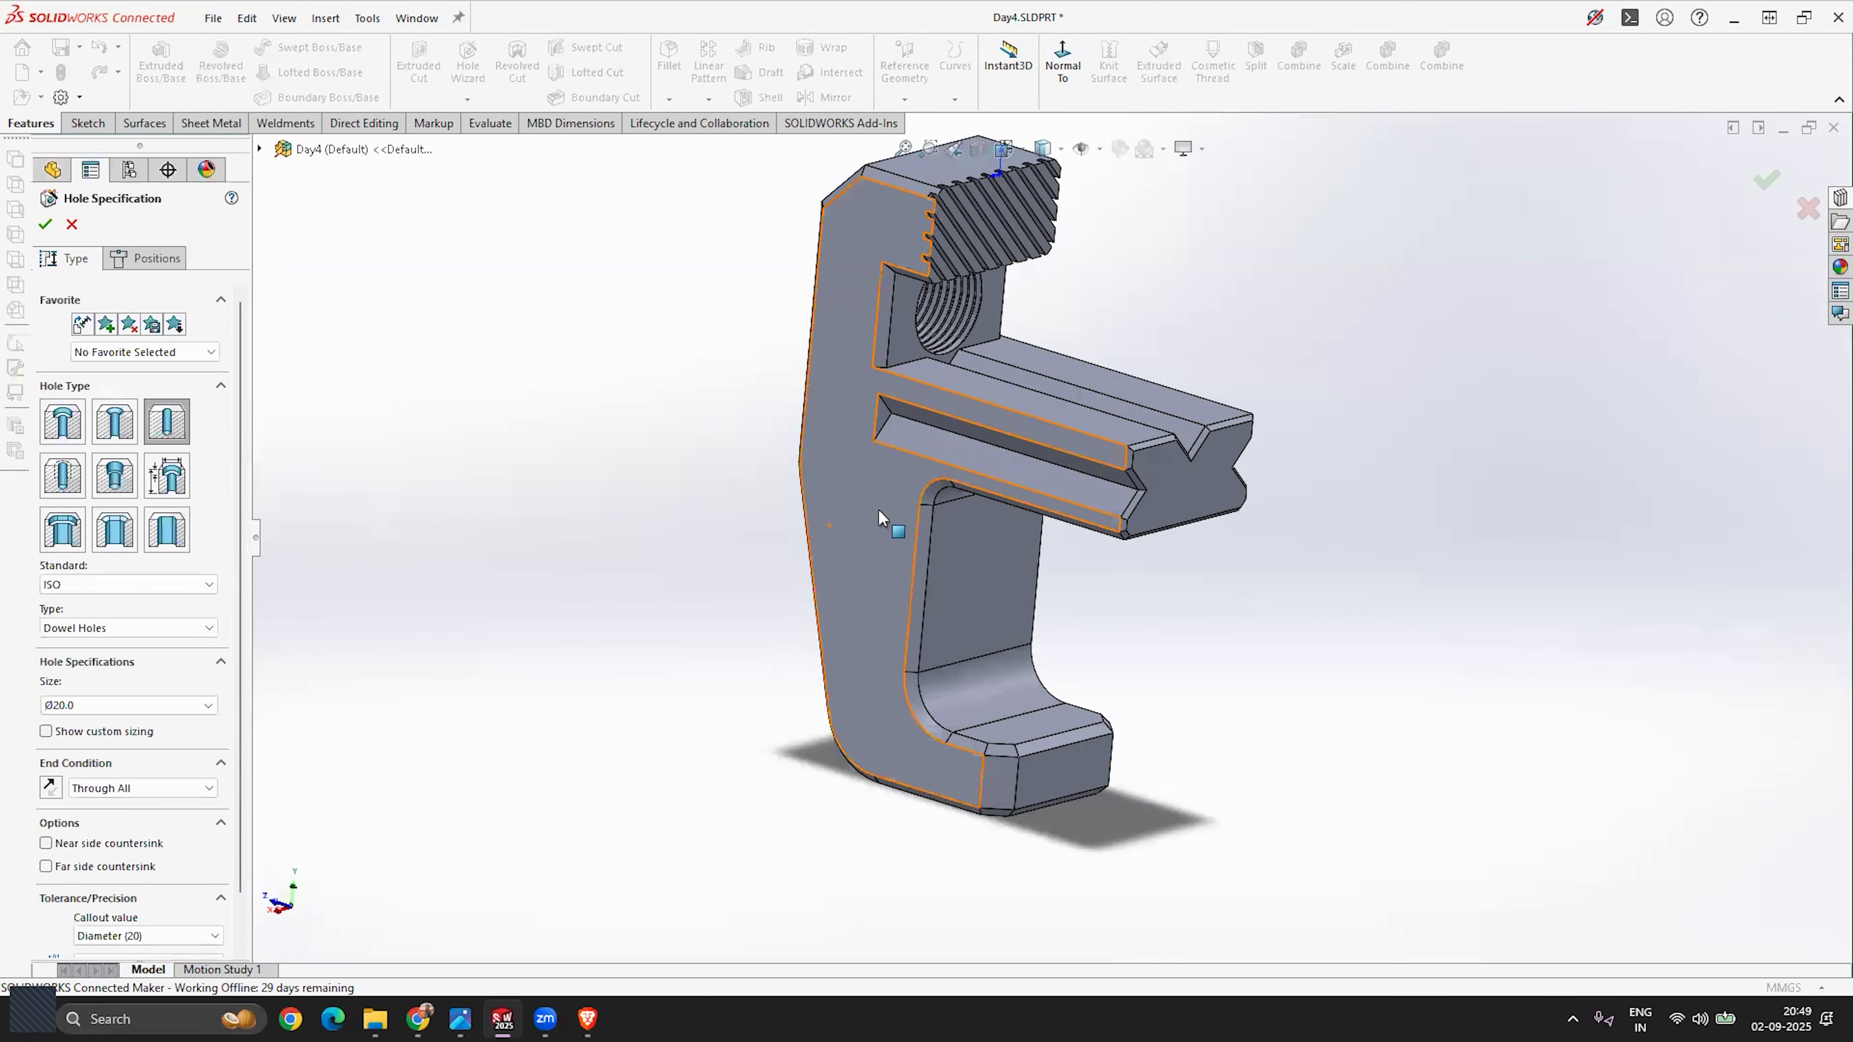
{"action": "left_click", "coordinate": [146, 257]}
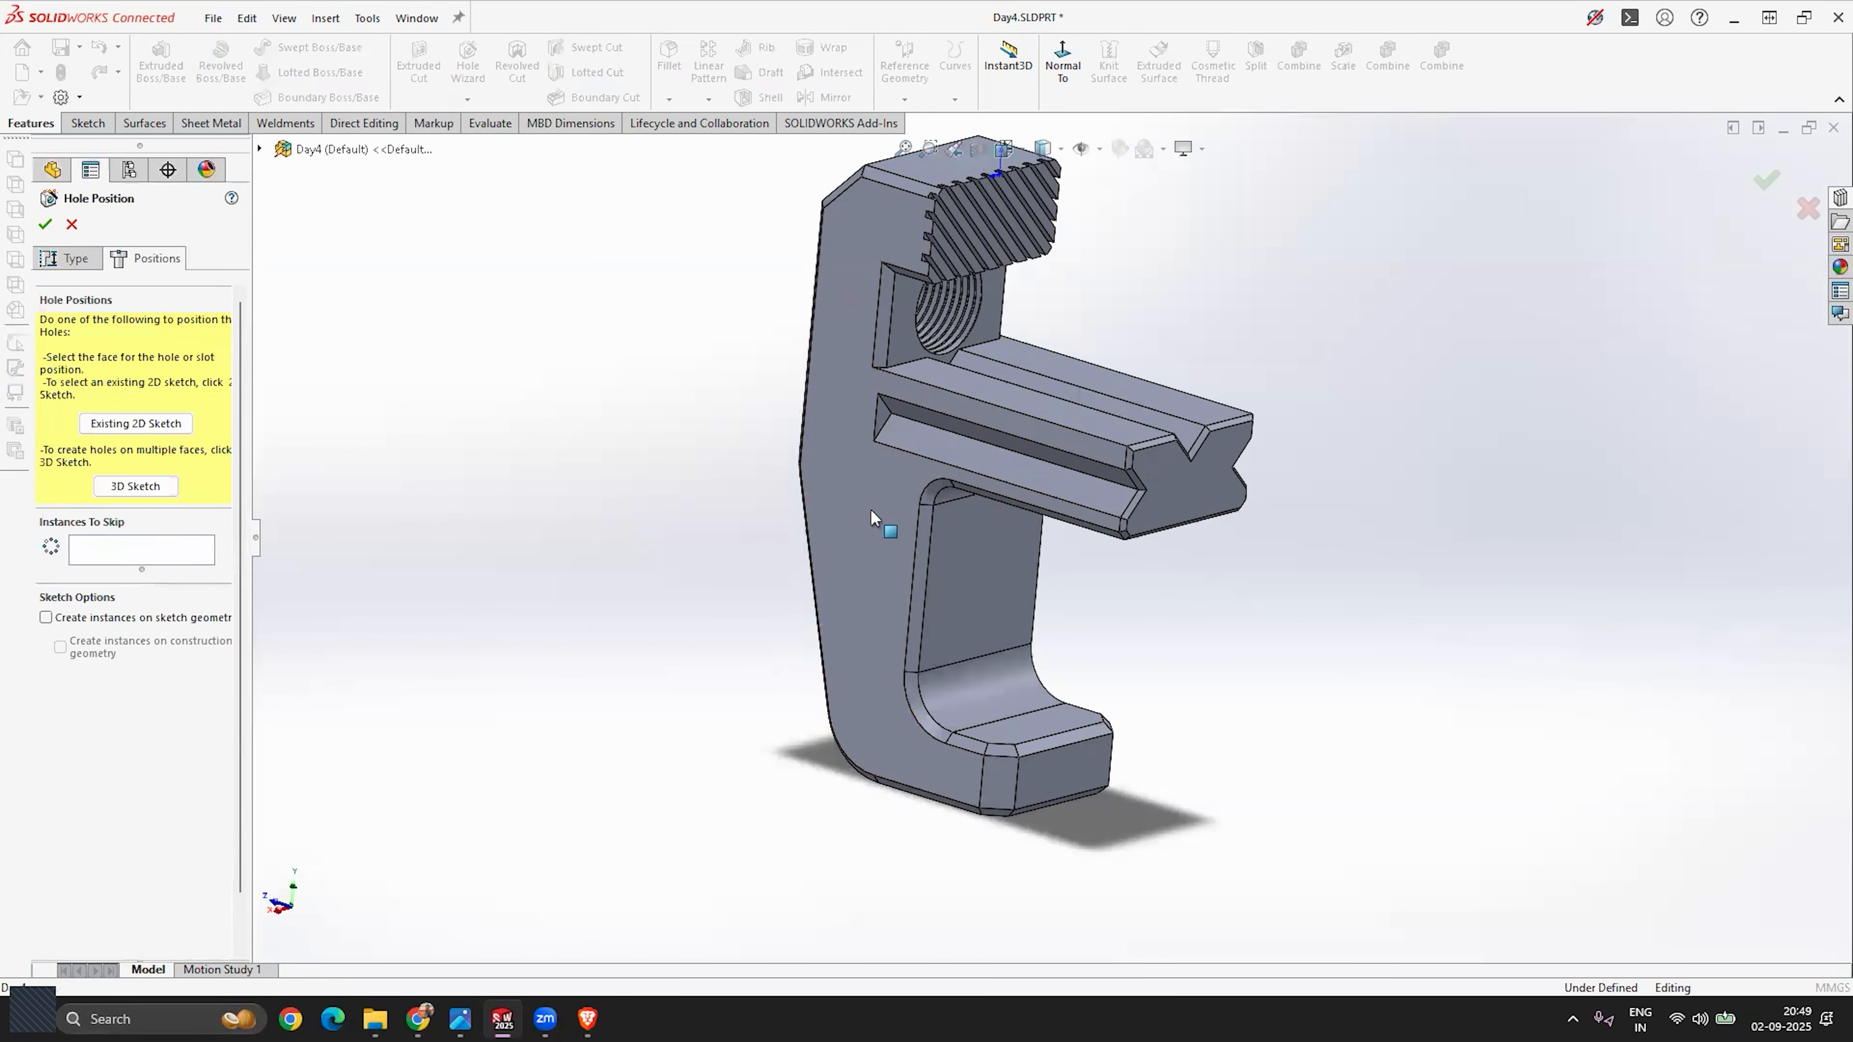
{"action": "left_click", "coordinate": [871, 509]}
{"action": "scroll", "coordinate": [935, 572], "scroll_direction": "down", "scroll_amount": 3}
{"action": "left_click", "coordinate": [939, 561]}
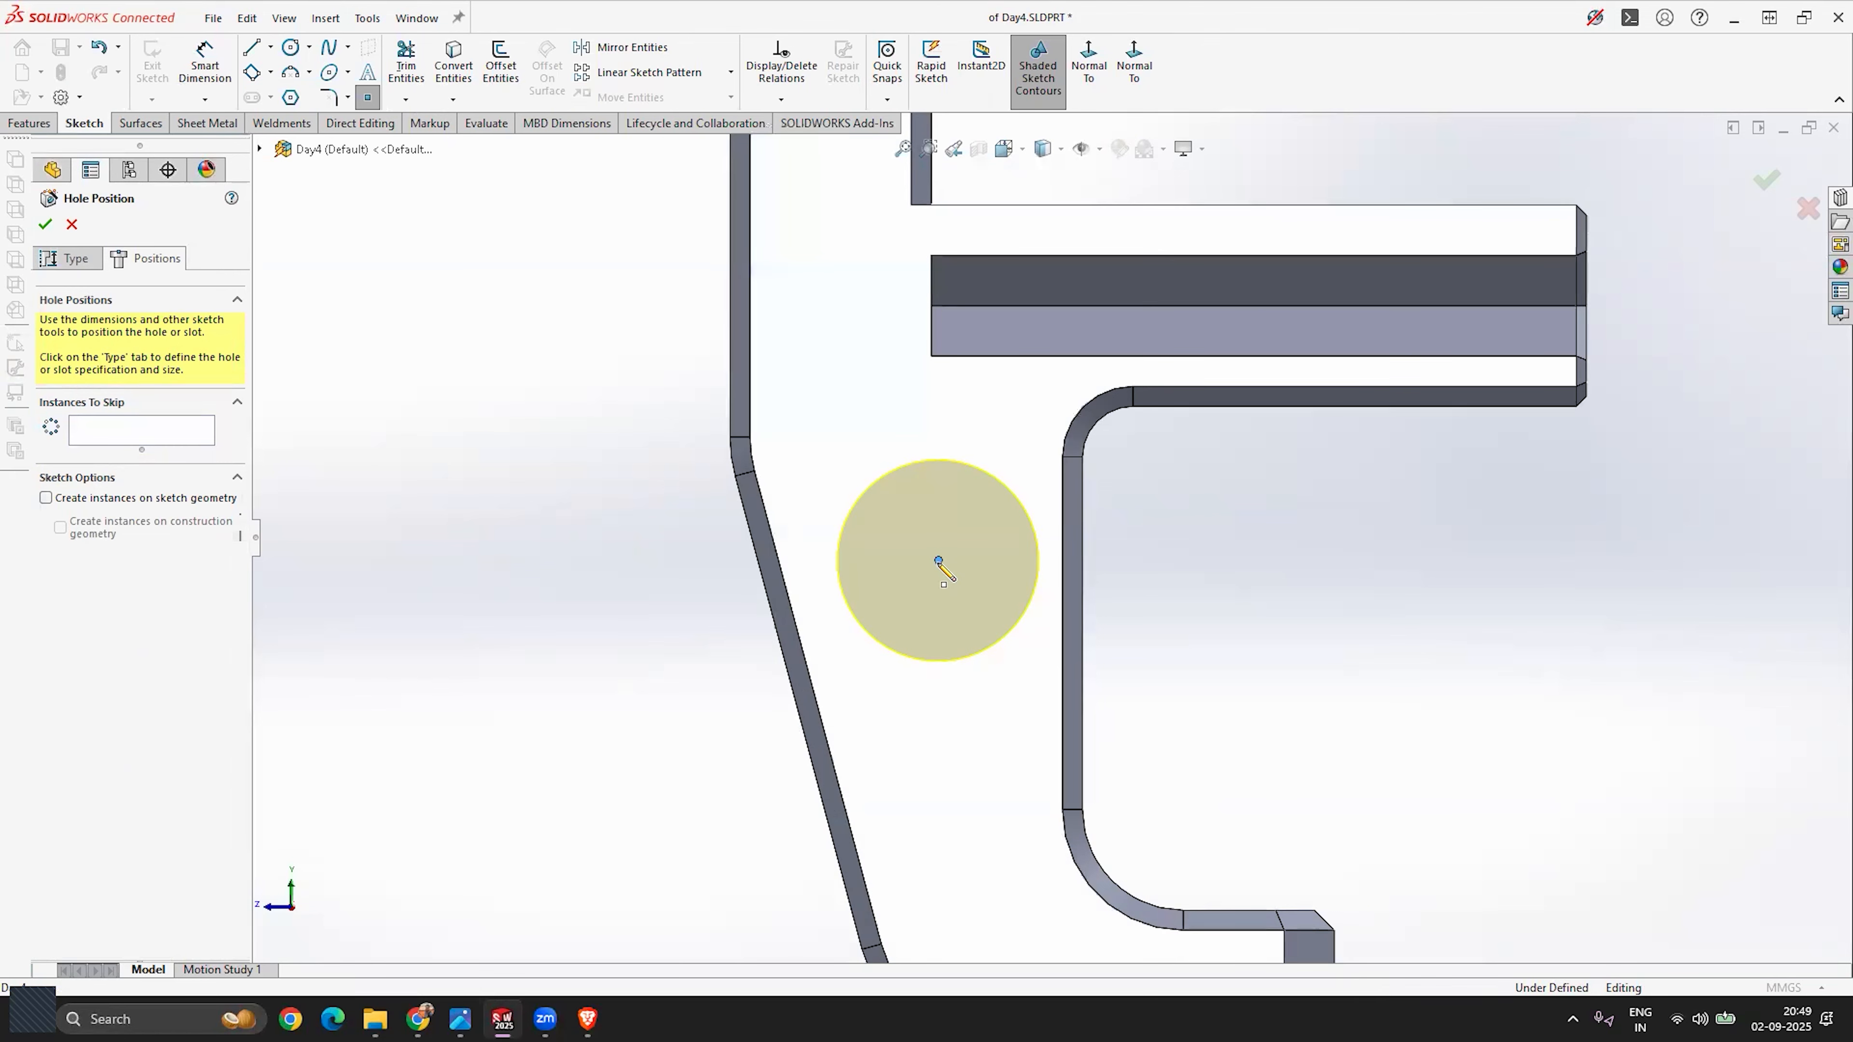
{"action": "mouse_move", "coordinate": [948, 572]}
{"action": "middle_mouse_down"}
{"action": "mouse_move", "coordinate": [914, 517]}
{"action": "mouse_move", "coordinate": [839, 543]}
{"action": "middle_mouse_up"}
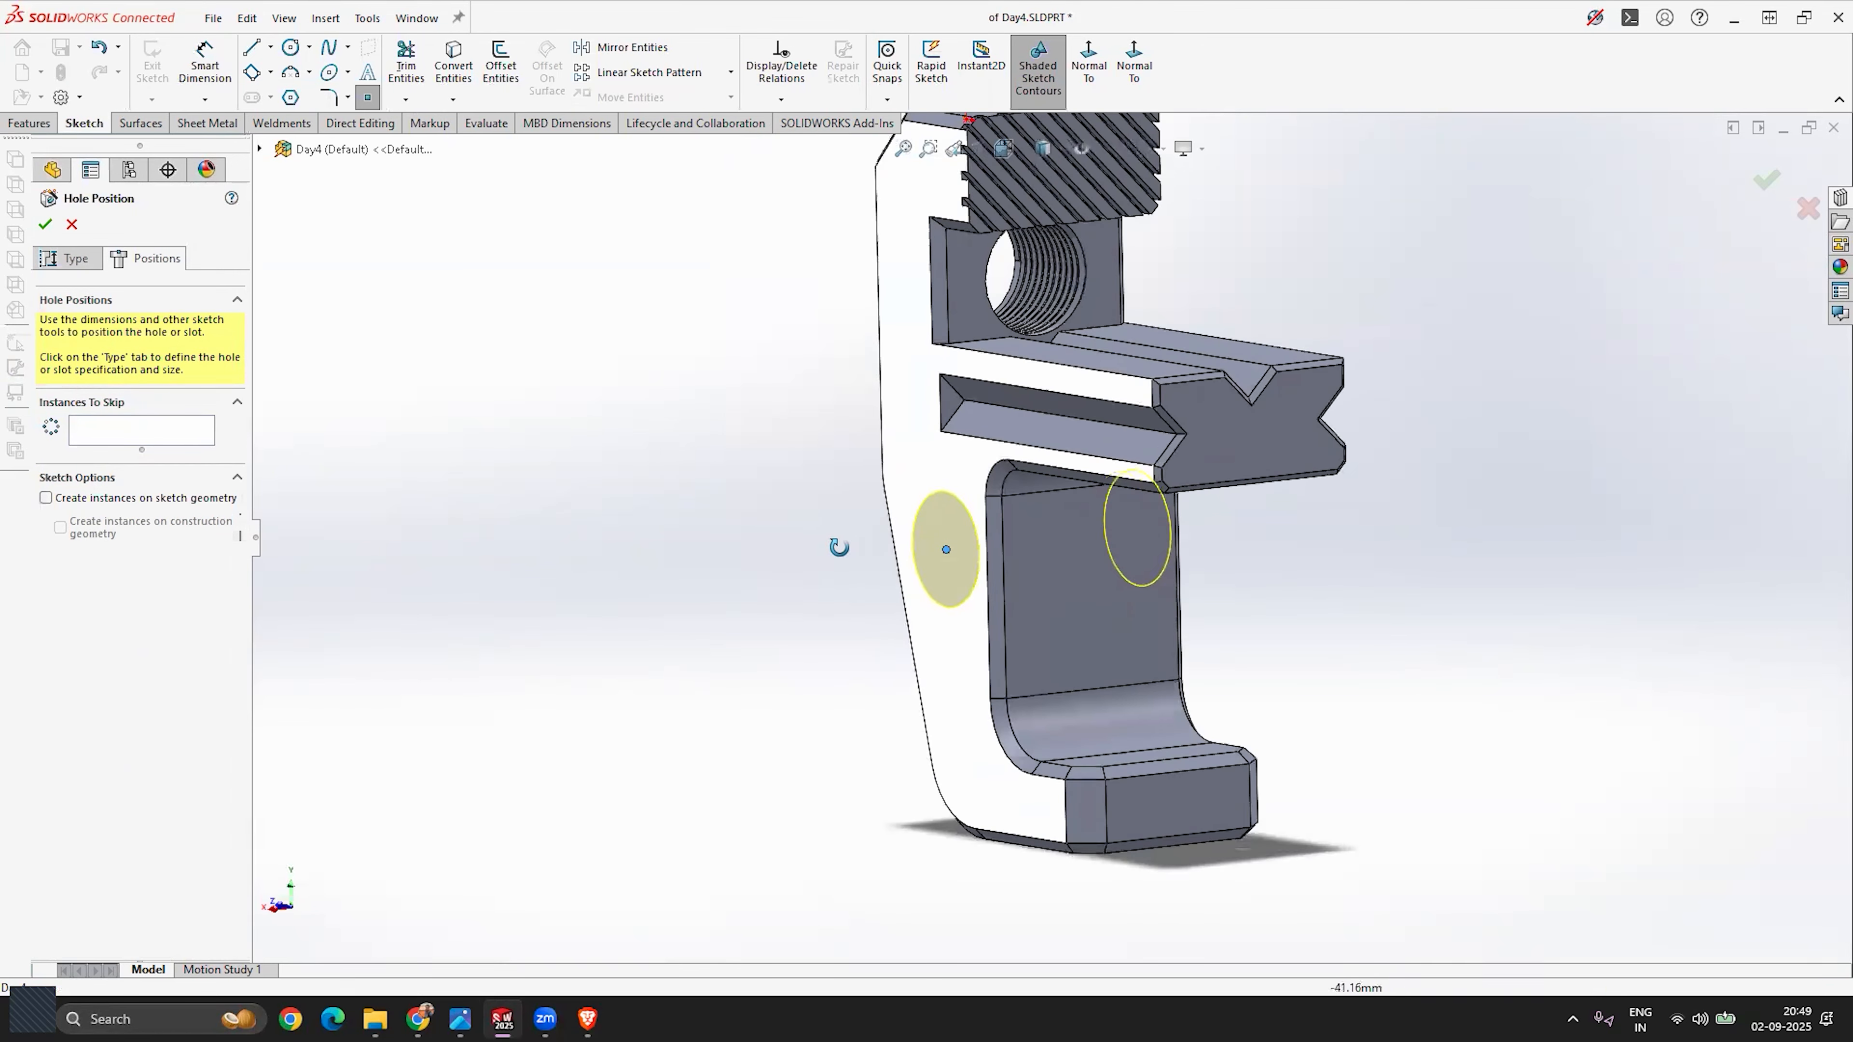
{"action": "scroll", "coordinate": [1002, 573], "scroll_direction": "down", "scroll_amount": 2}
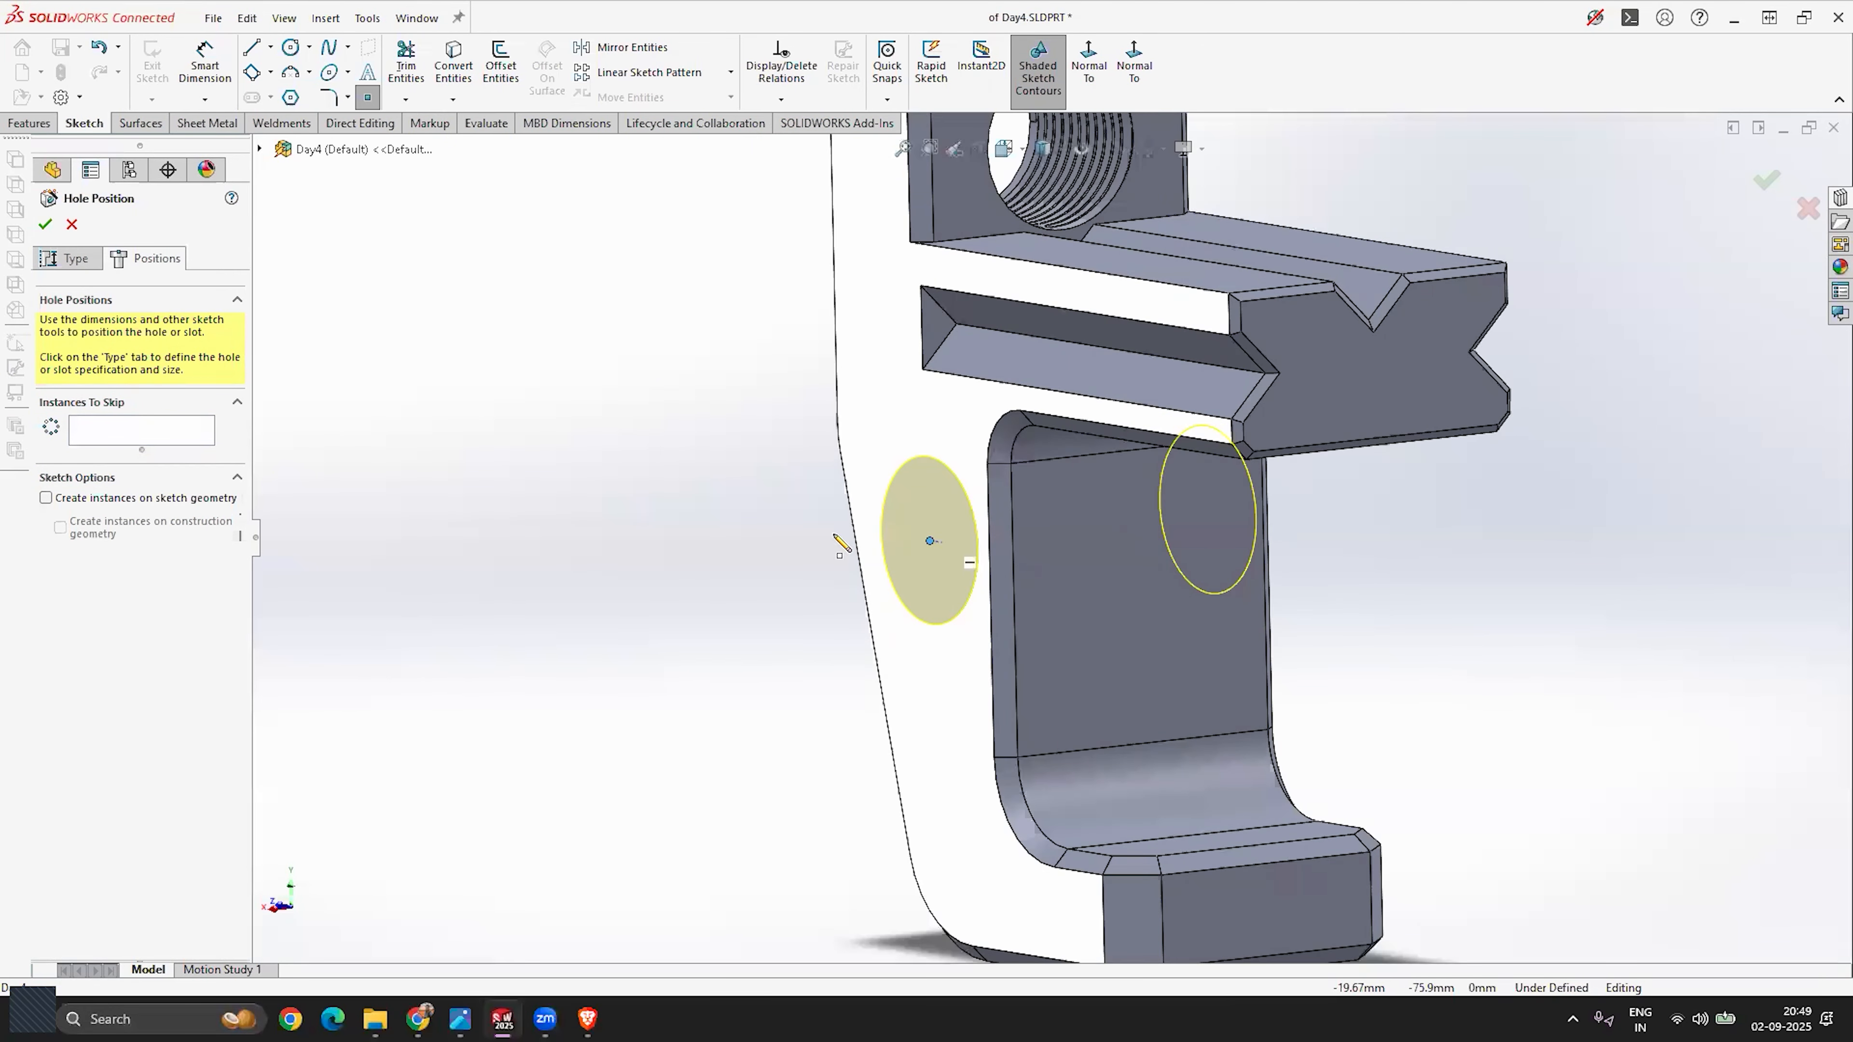
Step: Make the side-face dowel hole Blind with a depth of 5 mm and create it
{"action": "left_click", "coordinate": [83, 263]}
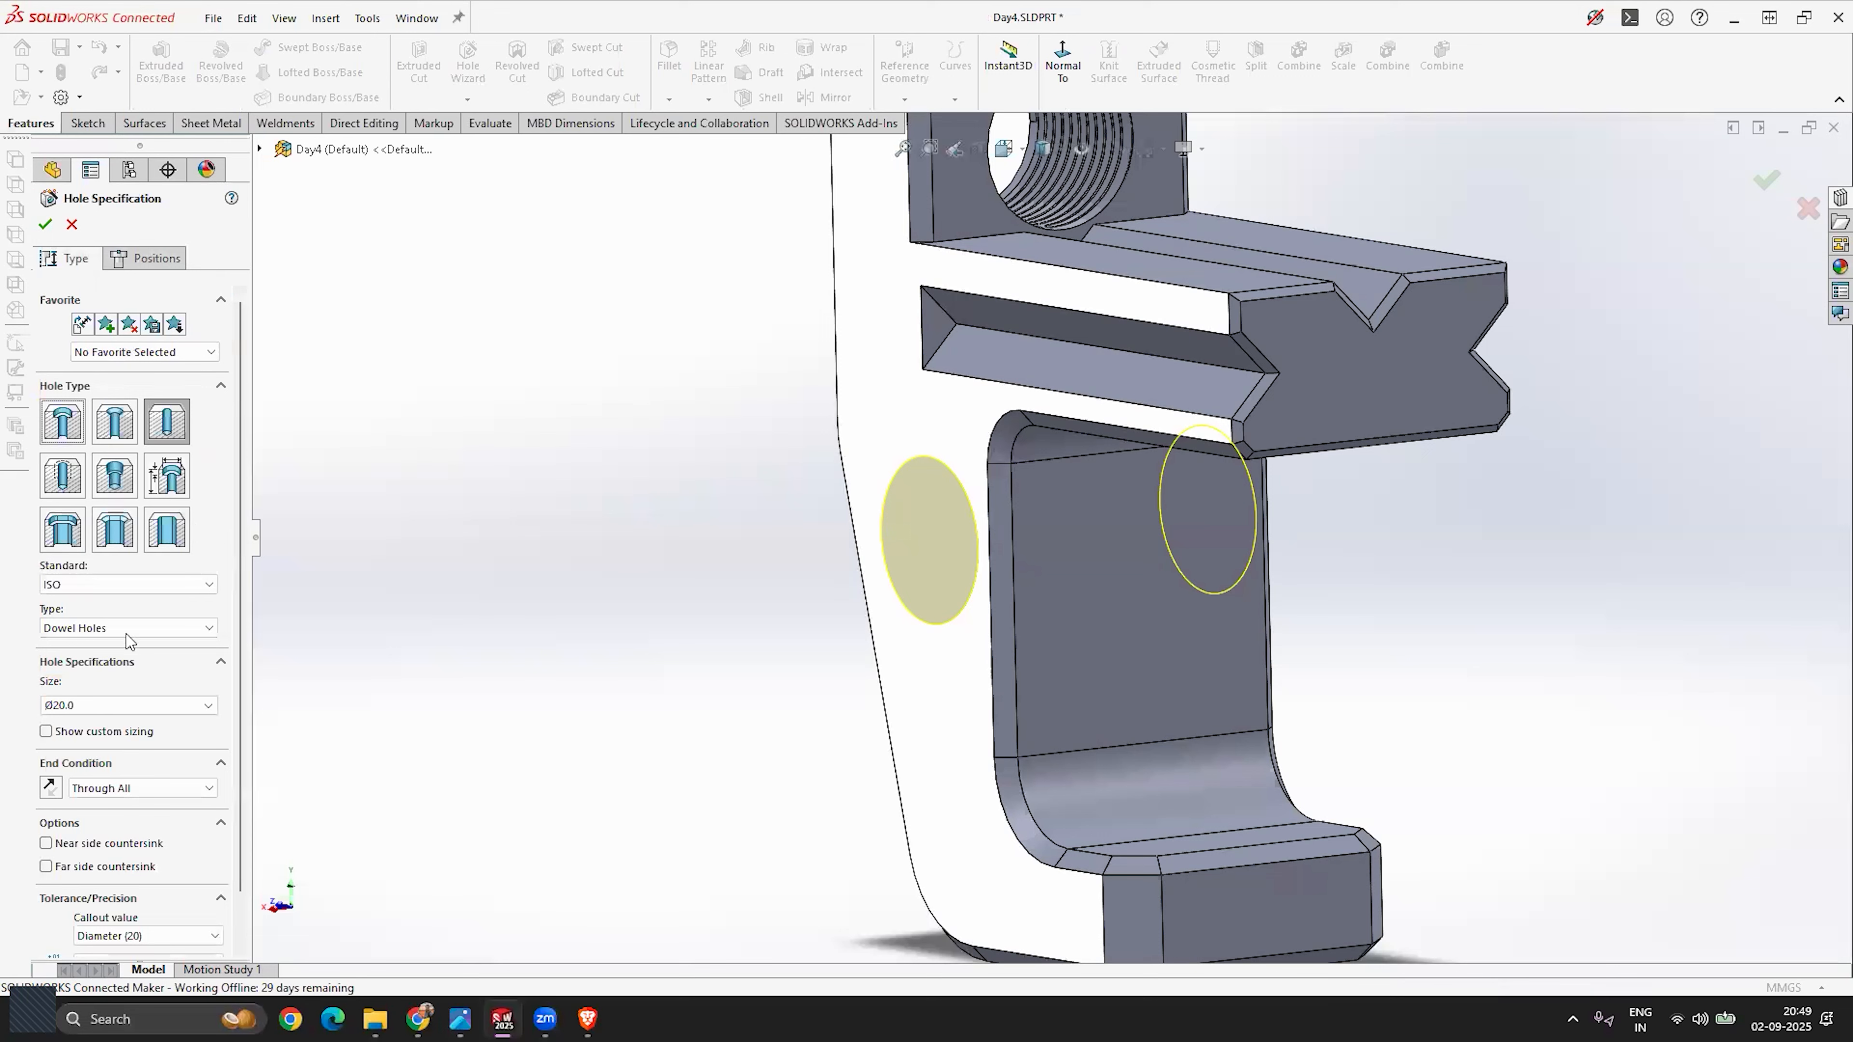
{"action": "left_click", "coordinate": [106, 788]}
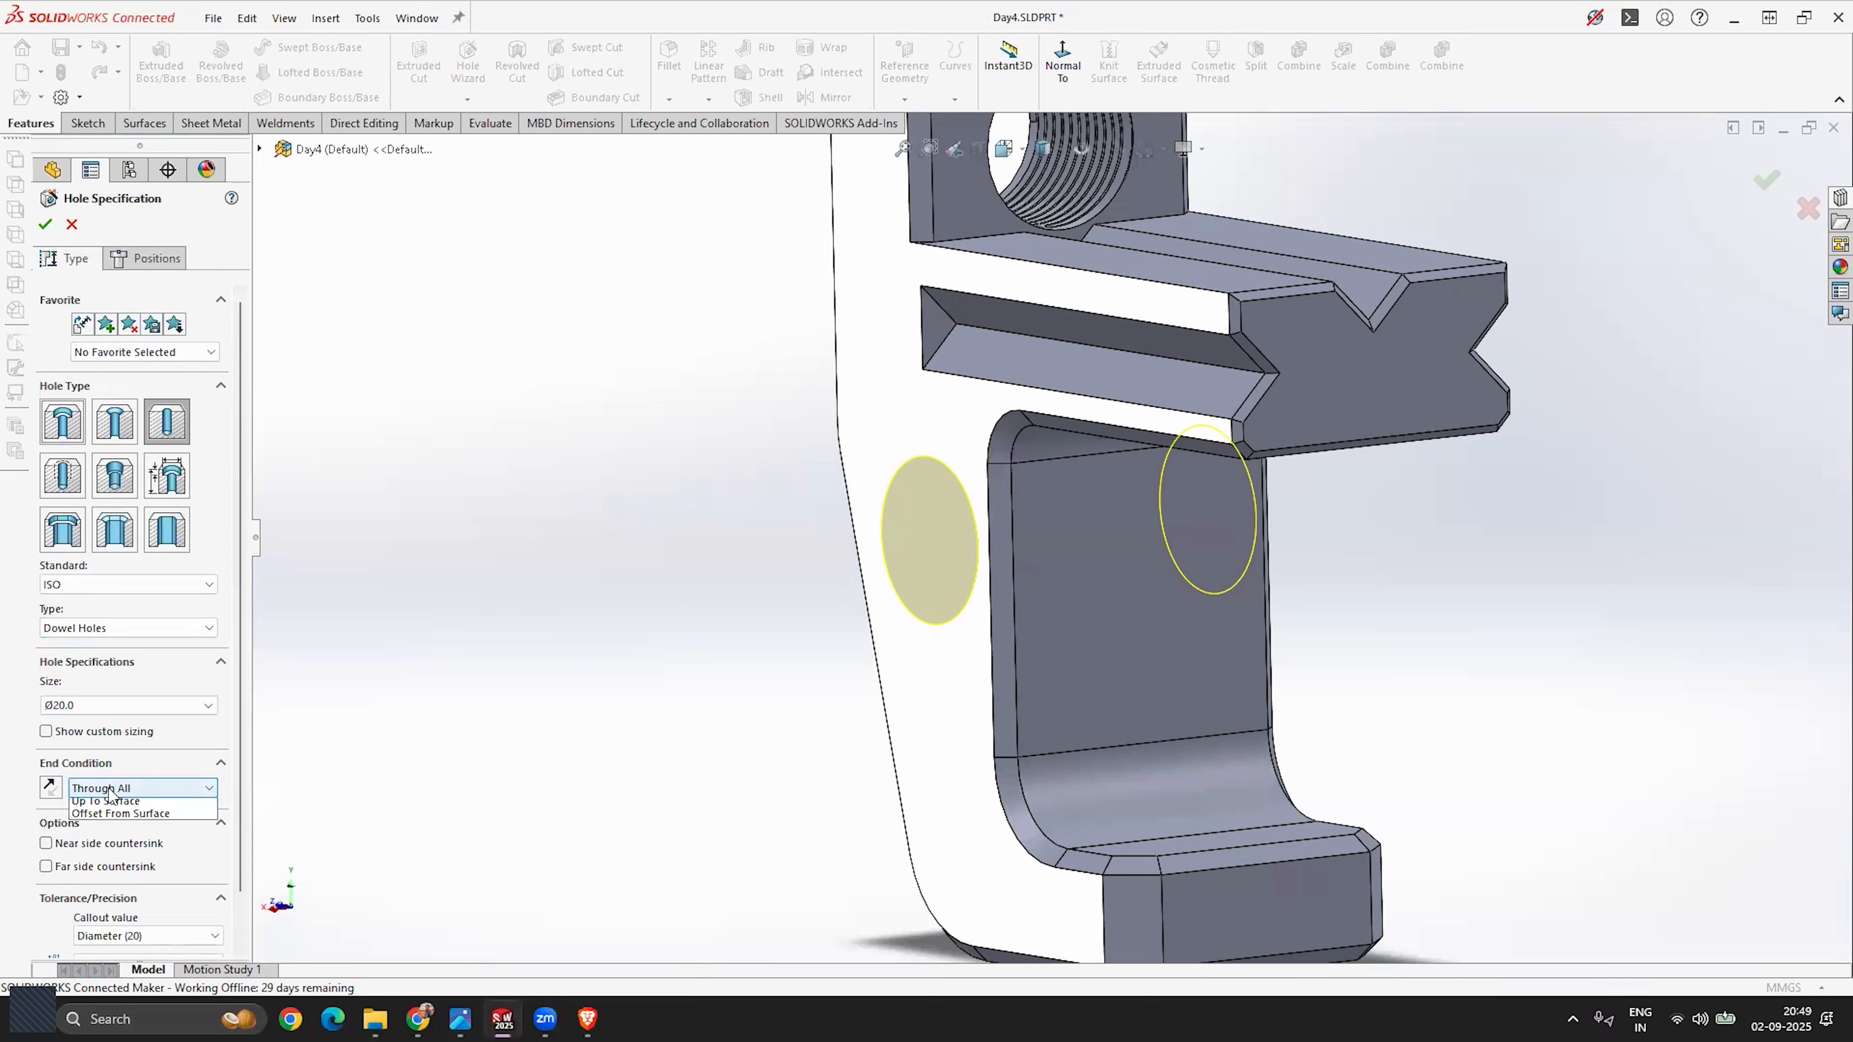
{"action": "left_click", "coordinate": [103, 805]}
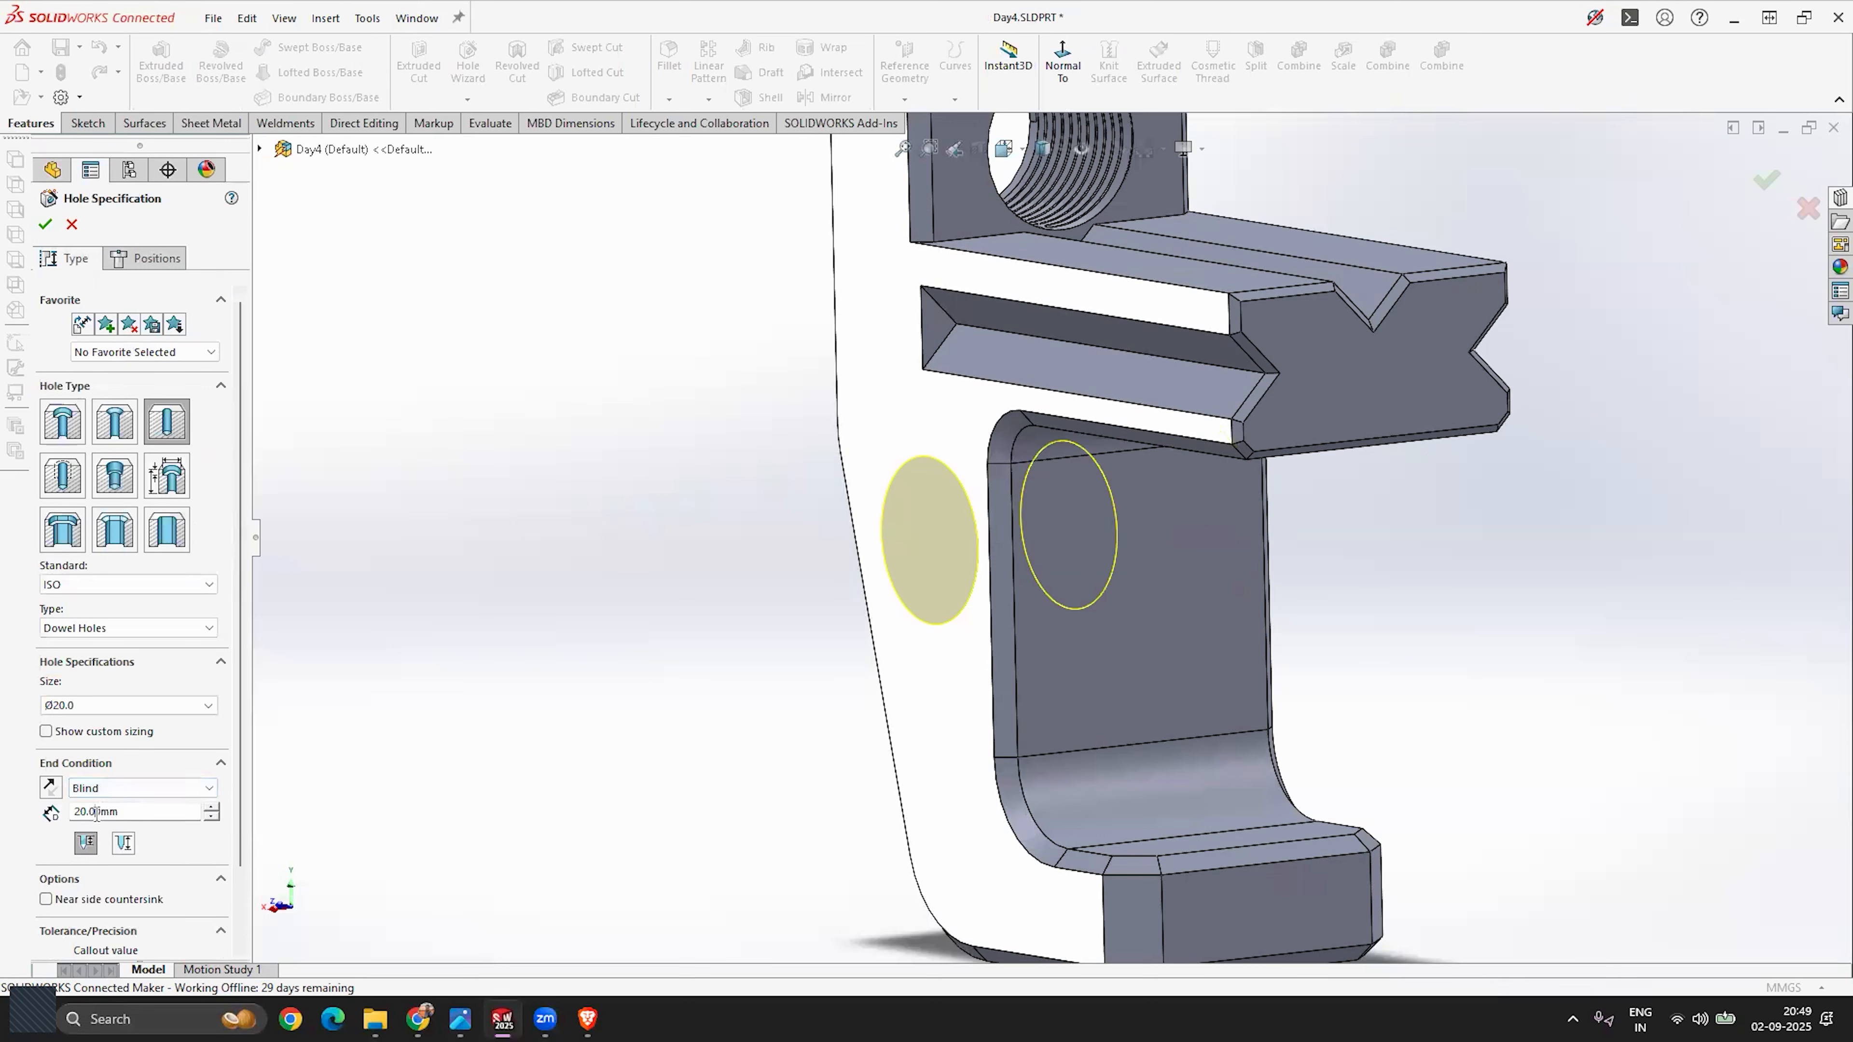
{"action": "type", "text": "5"}
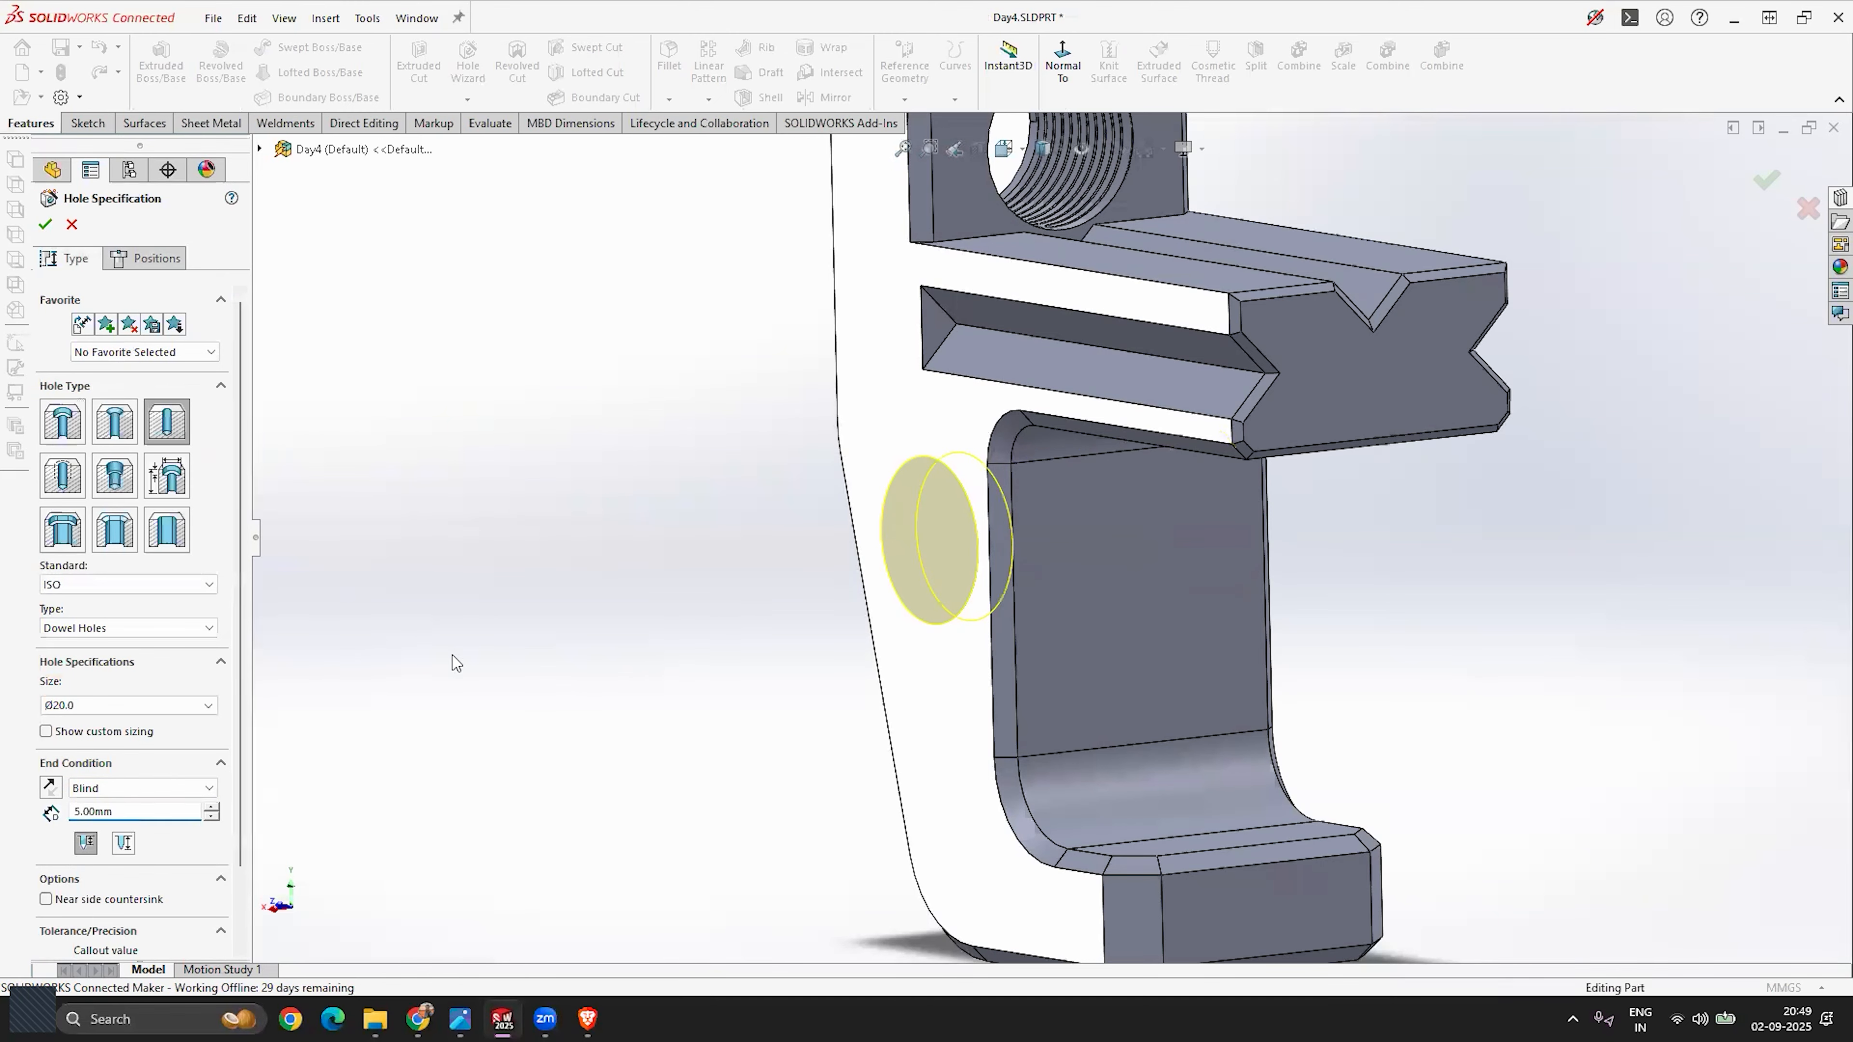
{"action": "middle_click_drag", "start_coordinate": [1165, 576], "coordinate": [1046, 549]}
{"action": "key", "text": "Return"}
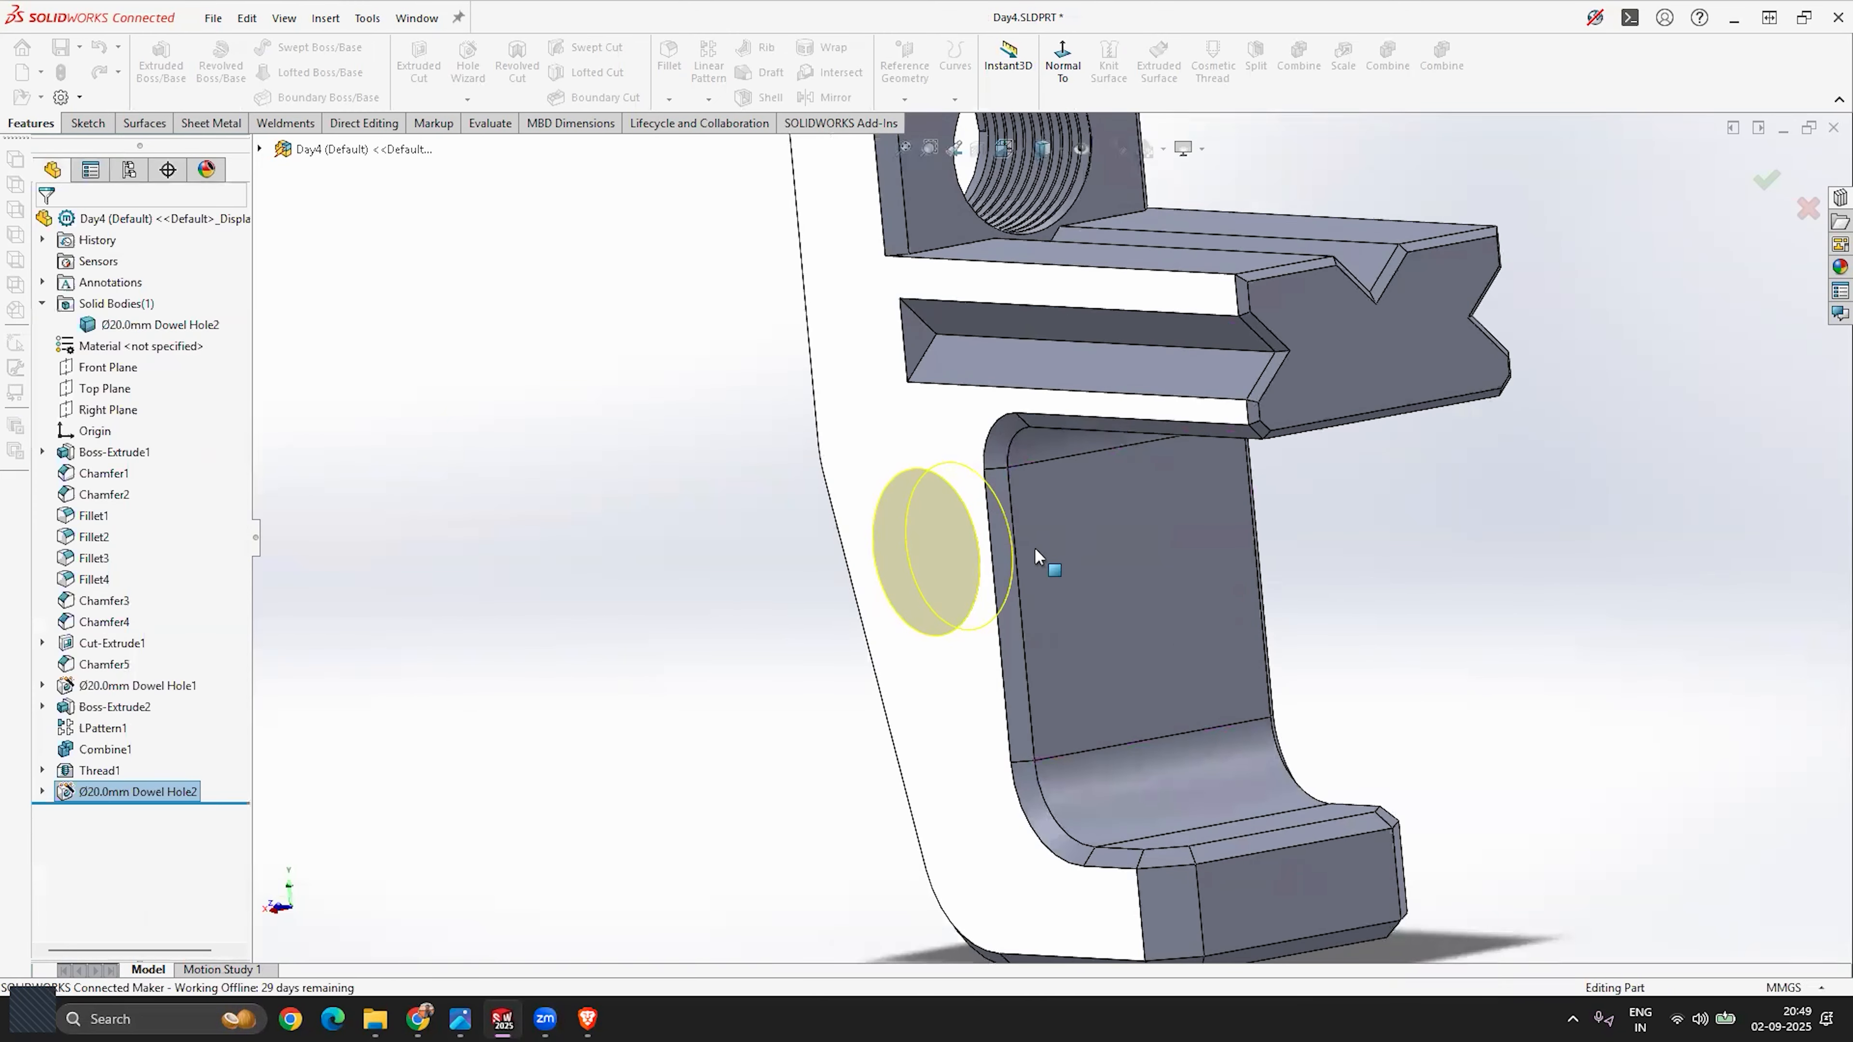
Step: Examine the blind hole from several angles and compare it with the opposite side face of the clamp
{"action": "scroll", "coordinate": [1040, 544], "scroll_direction": "down", "scroll_amount": 3}
{"action": "middle_click_drag", "start_coordinate": [896, 619], "coordinate": [946, 570]}
{"action": "middle_click_drag", "start_coordinate": [1104, 458], "coordinate": [886, 583]}
{"action": "scroll", "coordinate": [792, 515], "scroll_direction": "up", "scroll_amount": 3}
{"action": "scroll", "coordinate": [792, 514], "scroll_direction": "up", "scroll_amount": 4}
{"action": "mouse_move", "coordinate": [1129, 588]}
{"action": "middle_mouse_down"}
{"action": "mouse_move", "coordinate": [1116, 550]}
{"action": "mouse_move", "coordinate": [1137, 583]}
{"action": "middle_mouse_up"}
{"action": "scroll", "coordinate": [1215, 588], "scroll_direction": "down", "scroll_amount": 3}
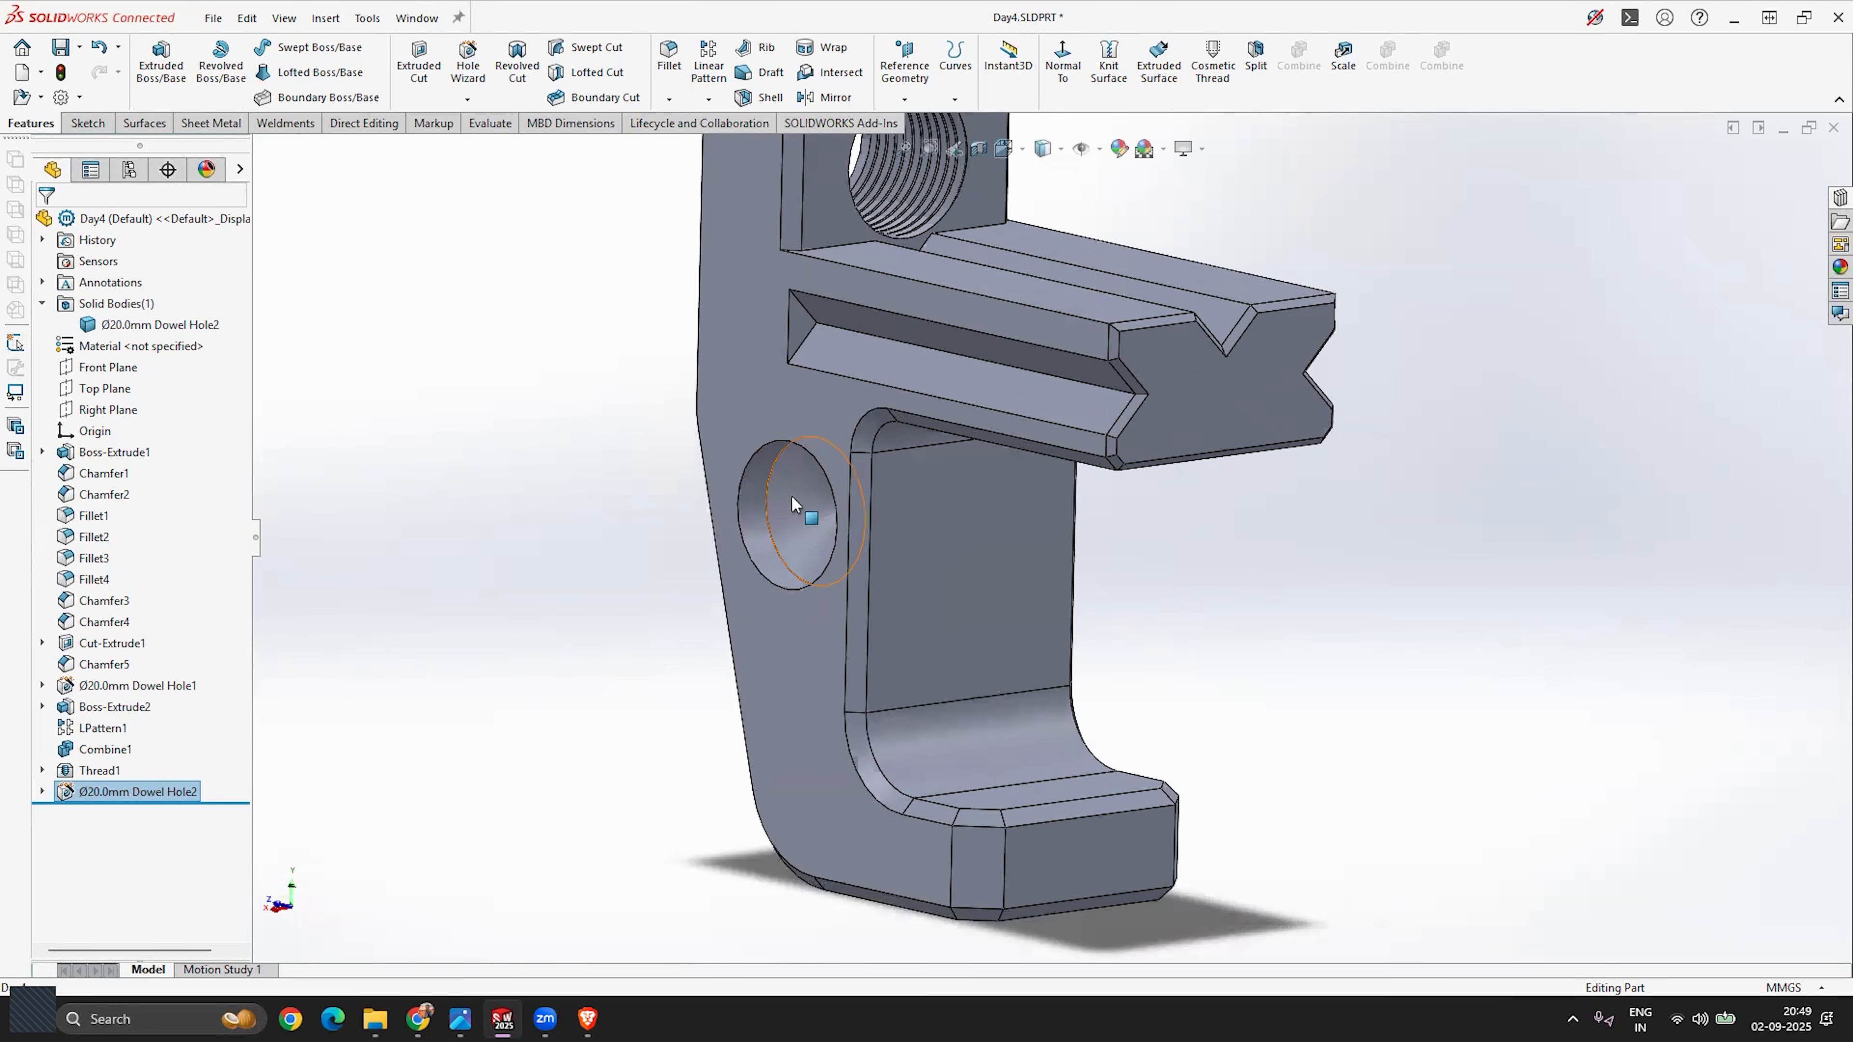
{"action": "middle_click_drag", "start_coordinate": [947, 508], "coordinate": [823, 508]}
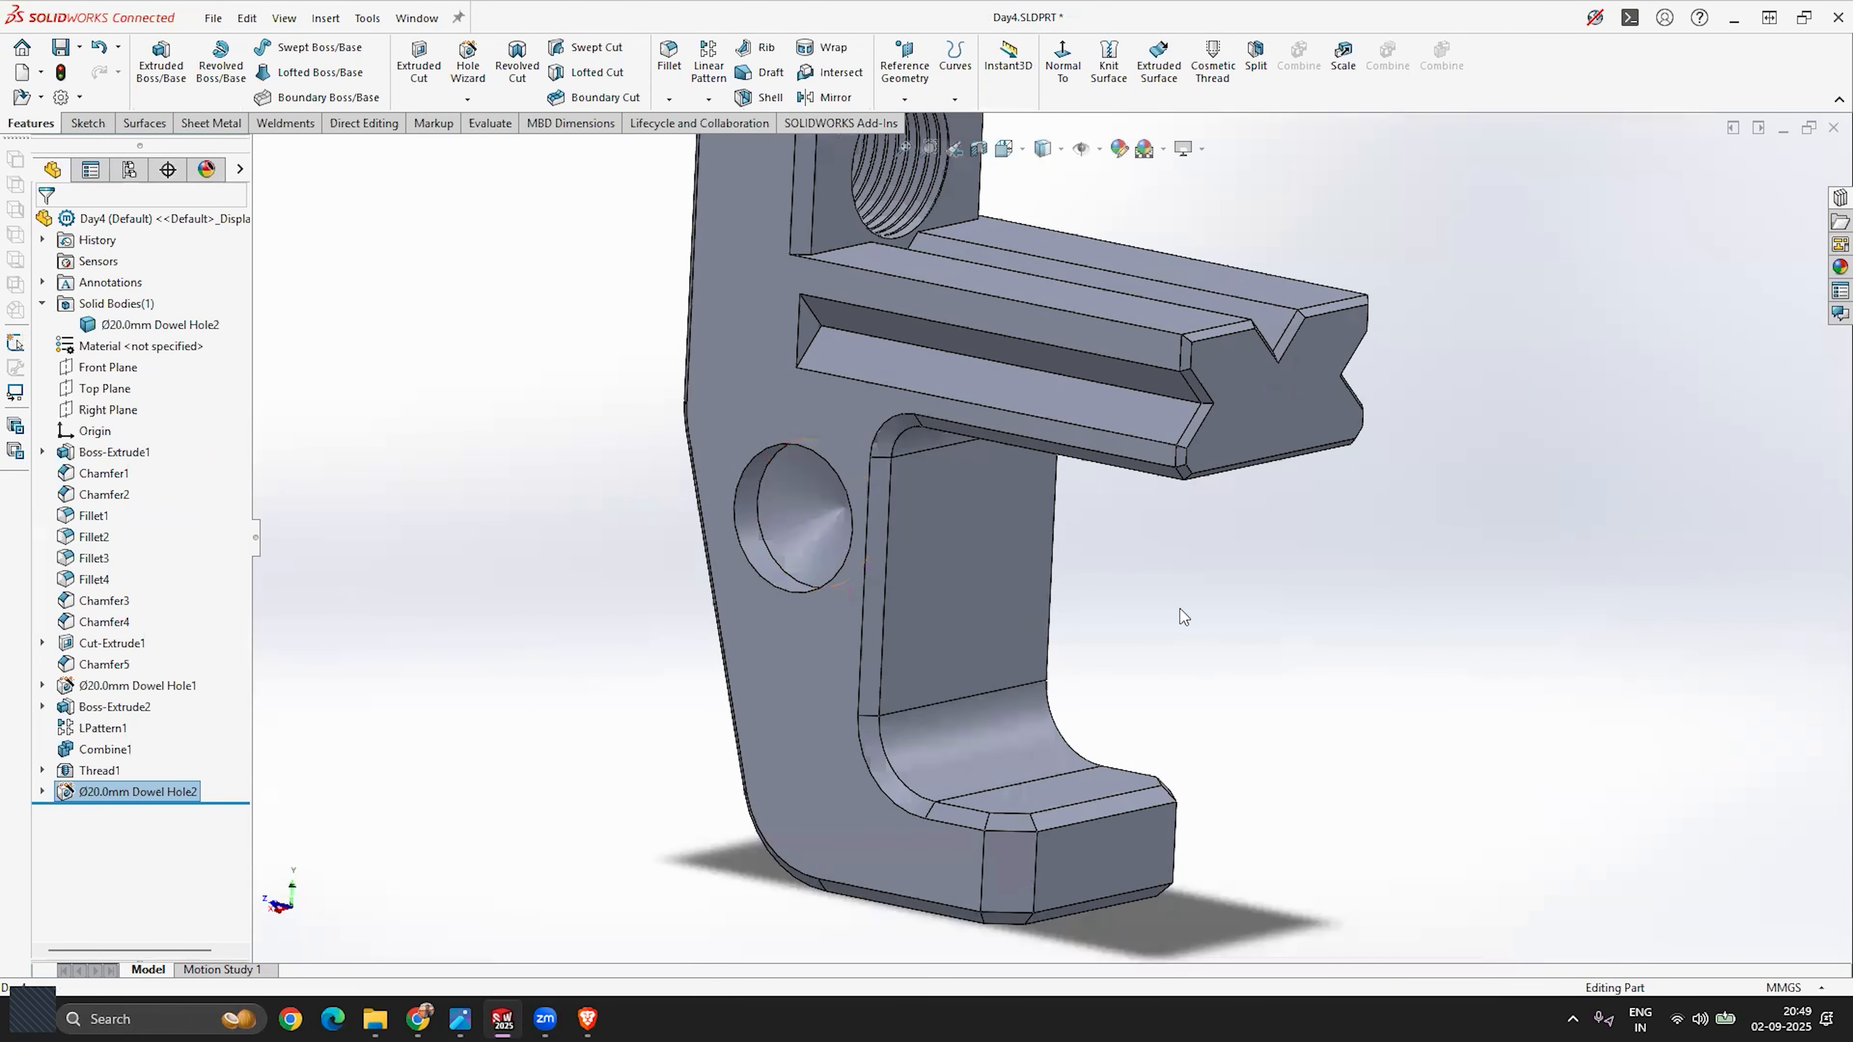
{"action": "middle_click_drag", "start_coordinate": [1174, 527], "coordinate": [1323, 580]}
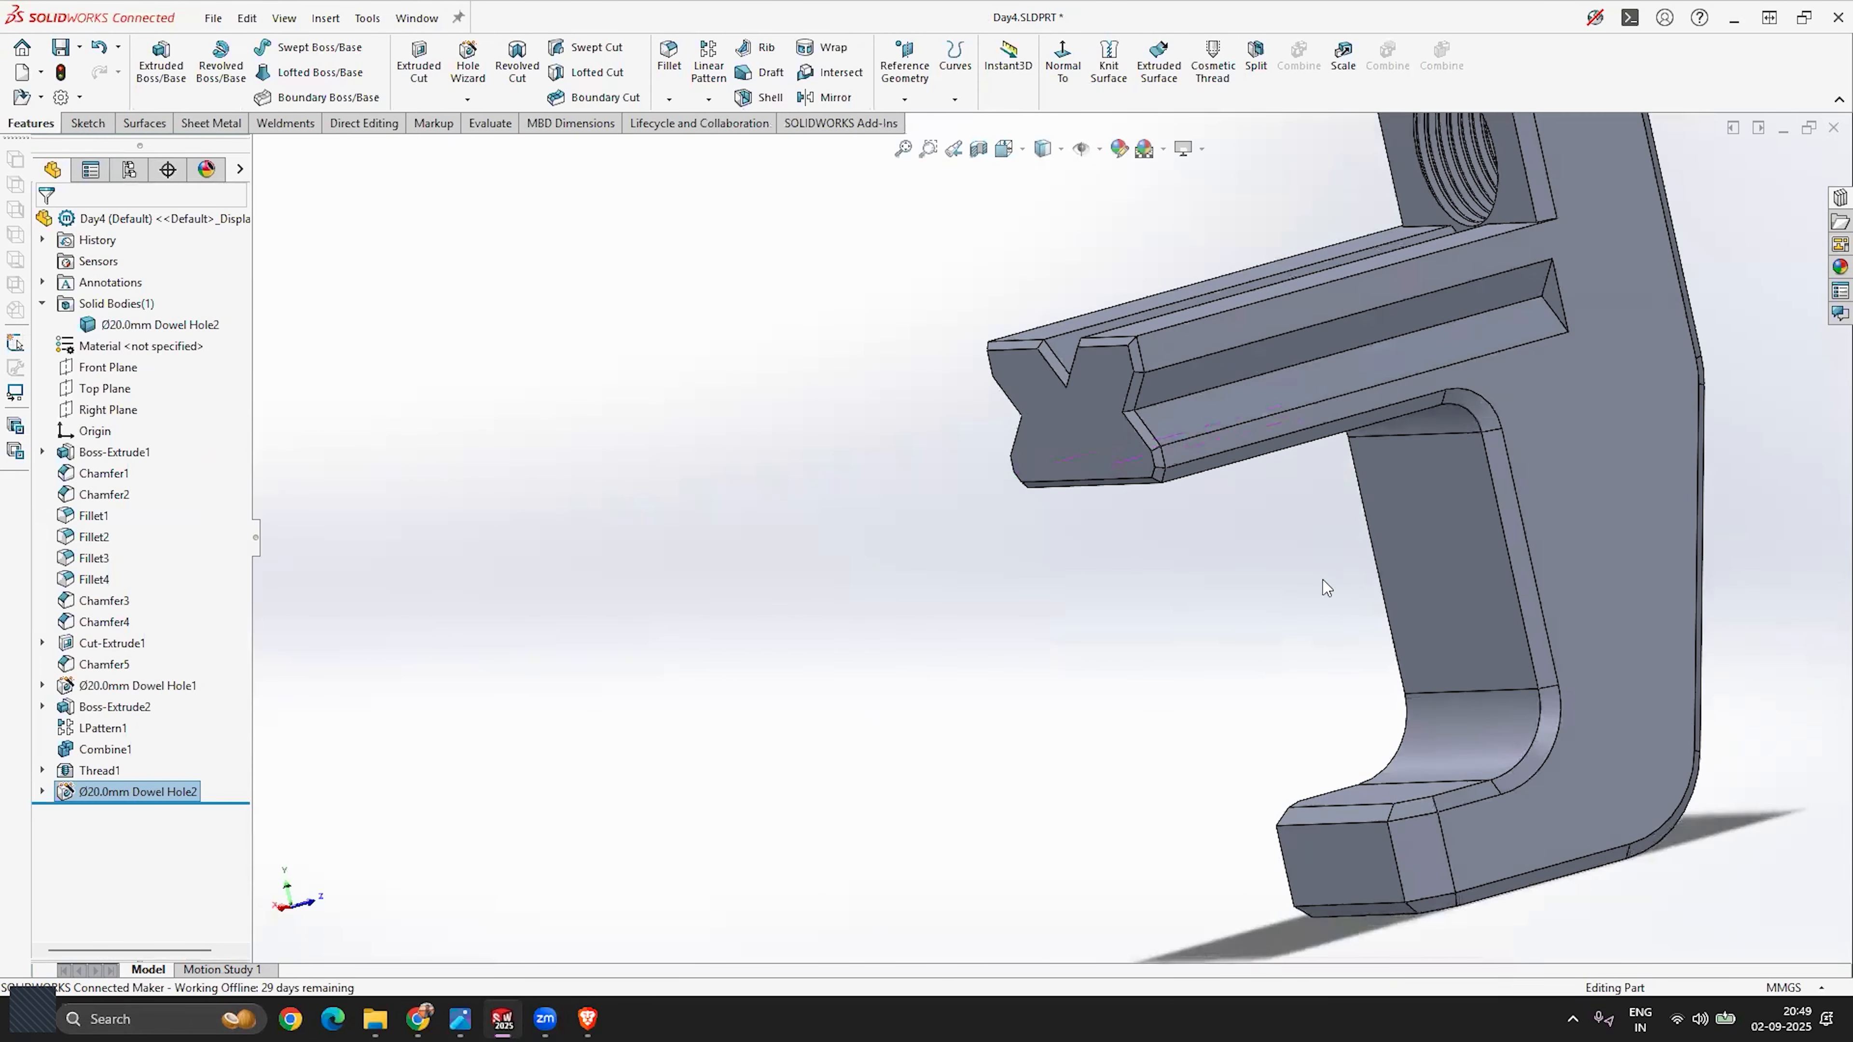
{"action": "left_click", "coordinate": [1570, 481]}
{"action": "middle_click_drag", "start_coordinate": [1099, 544], "coordinate": [1001, 600]}
{"action": "key", "text": "Escape"}
{"action": "middle_click_drag", "start_coordinate": [690, 581], "coordinate": [1012, 615]}
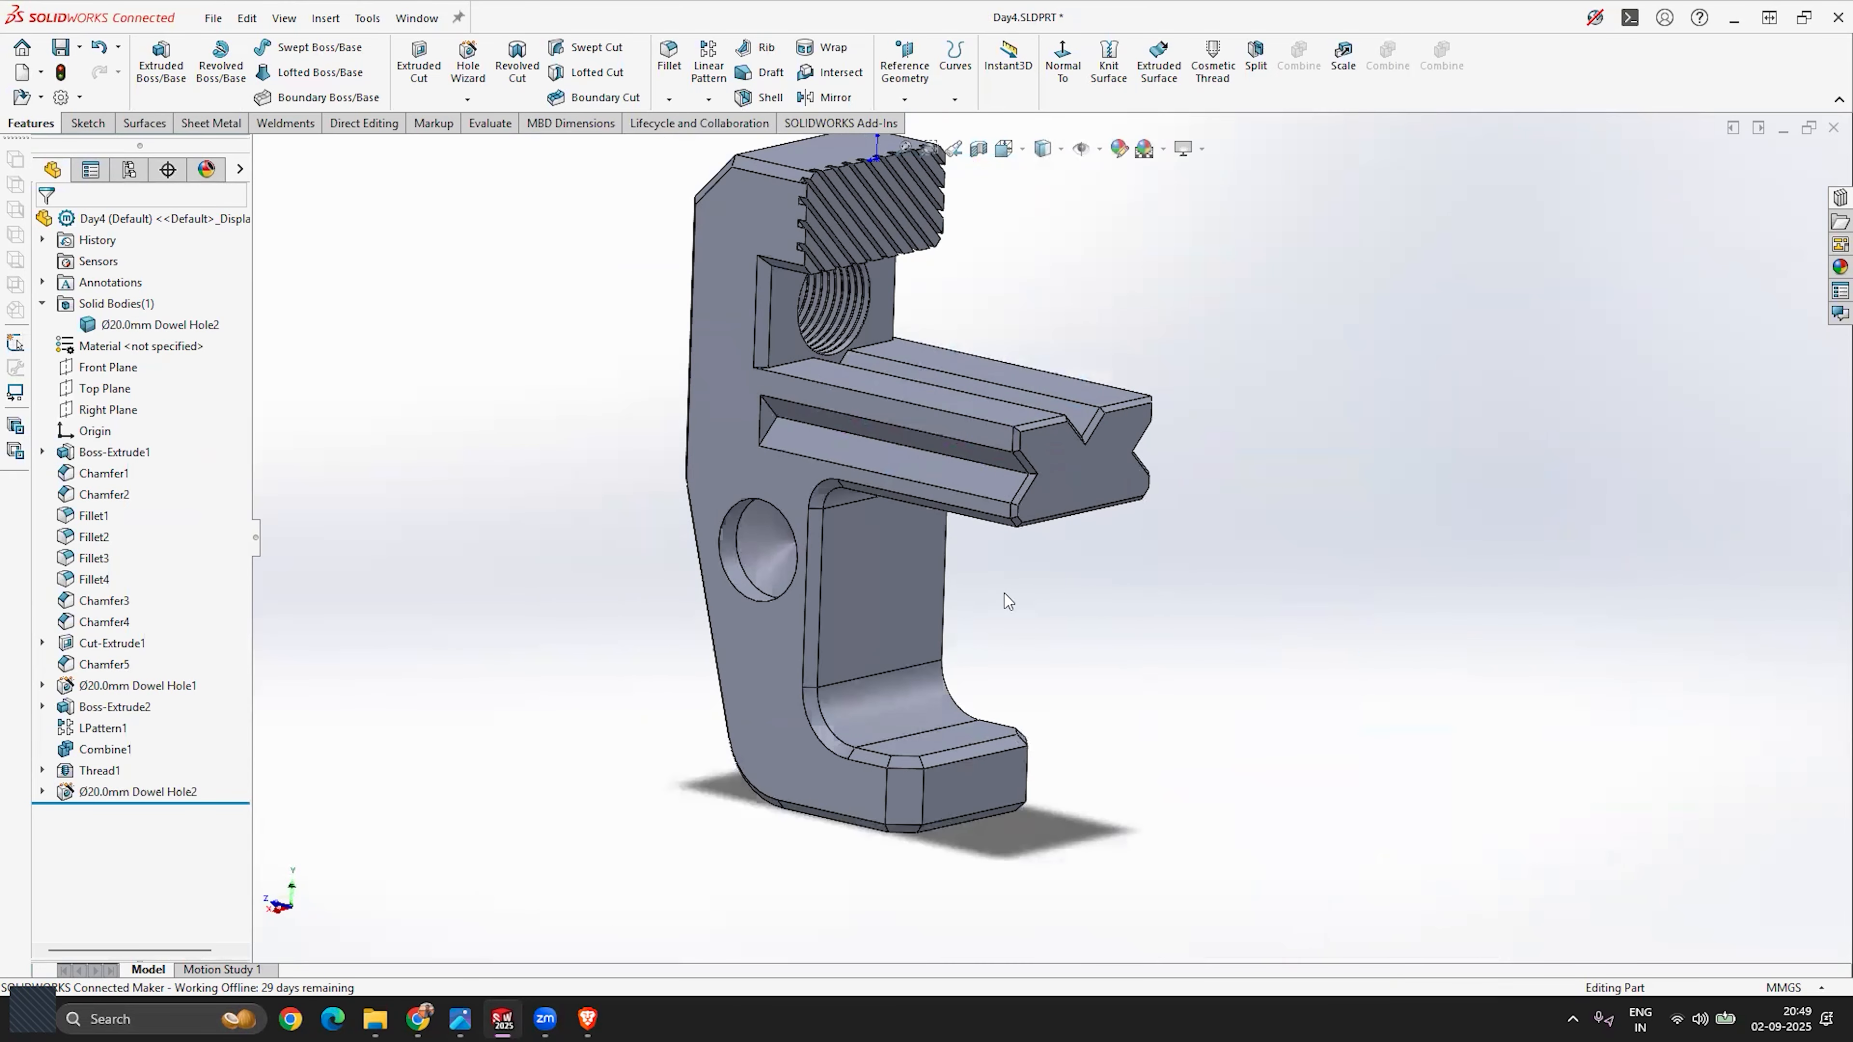
{"action": "scroll", "coordinate": [1004, 593], "scroll_direction": "down", "scroll_amount": 2}
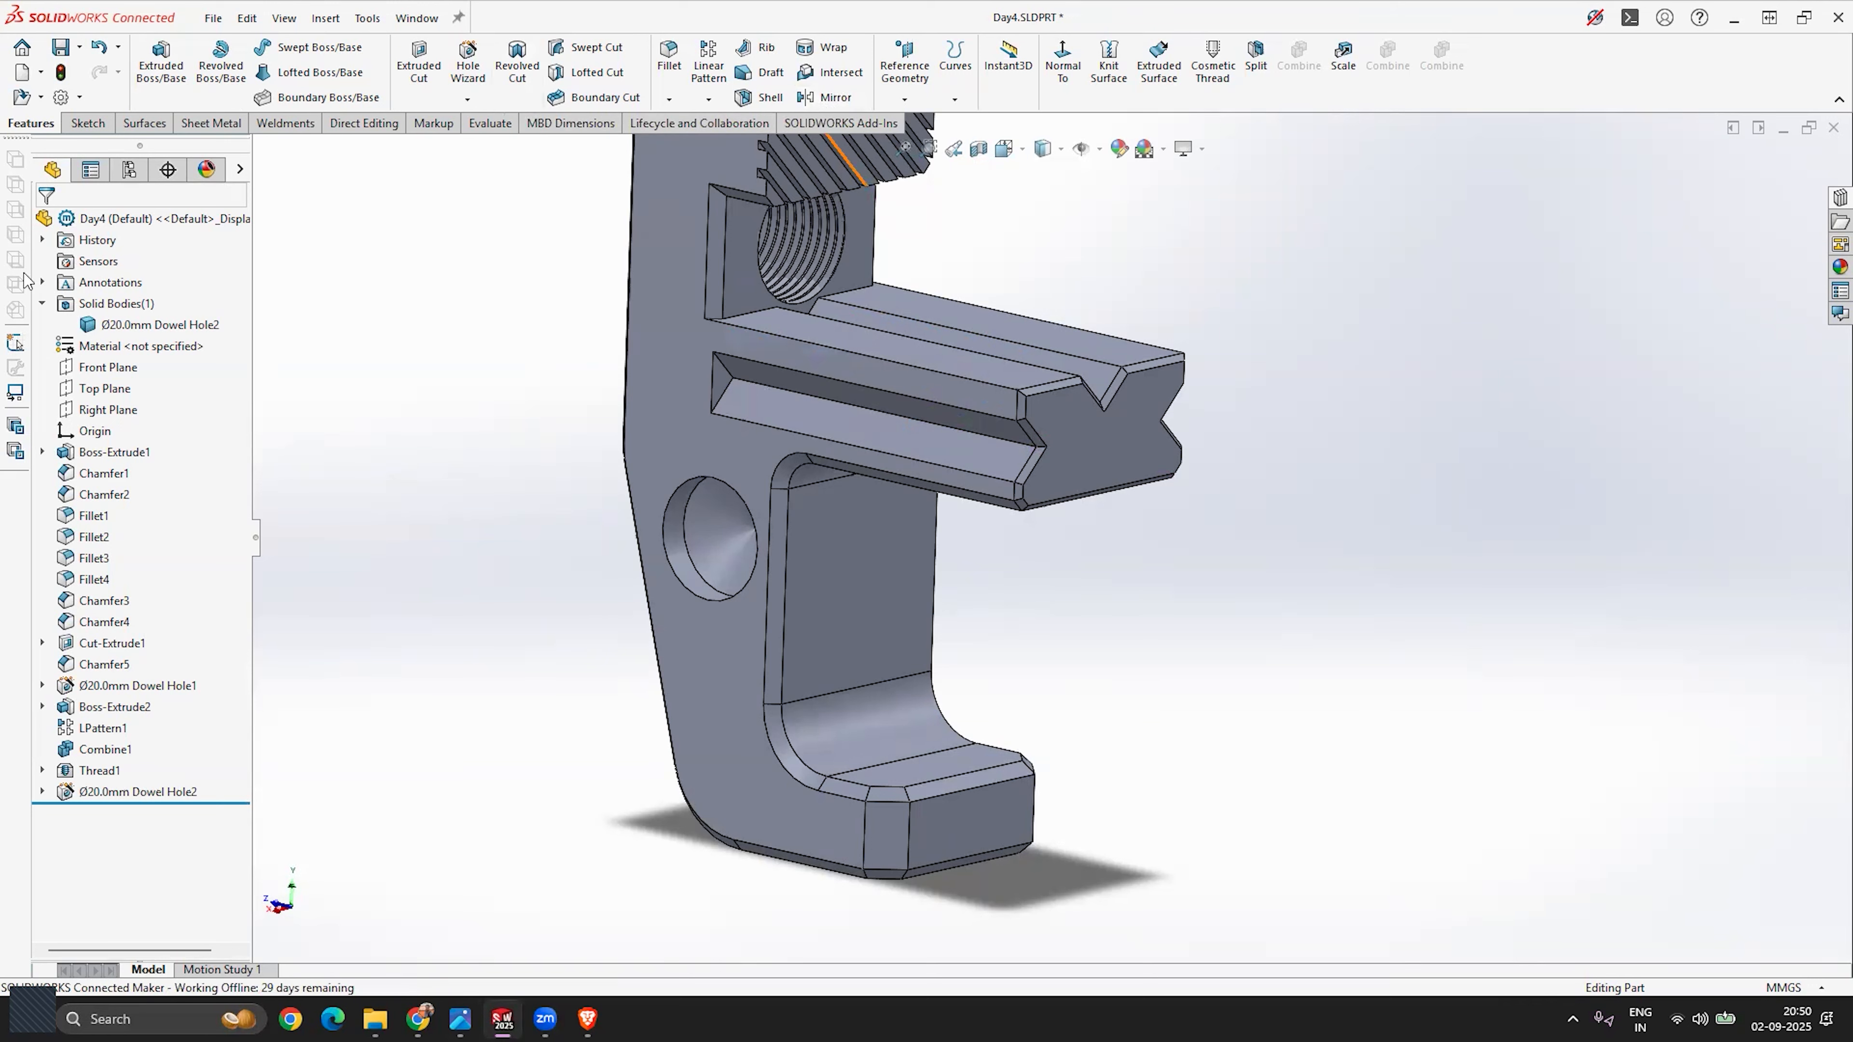
Step: Start a Mirror feature and choose the Right Plane as the mirror plane
{"action": "left_click", "coordinate": [848, 103]}
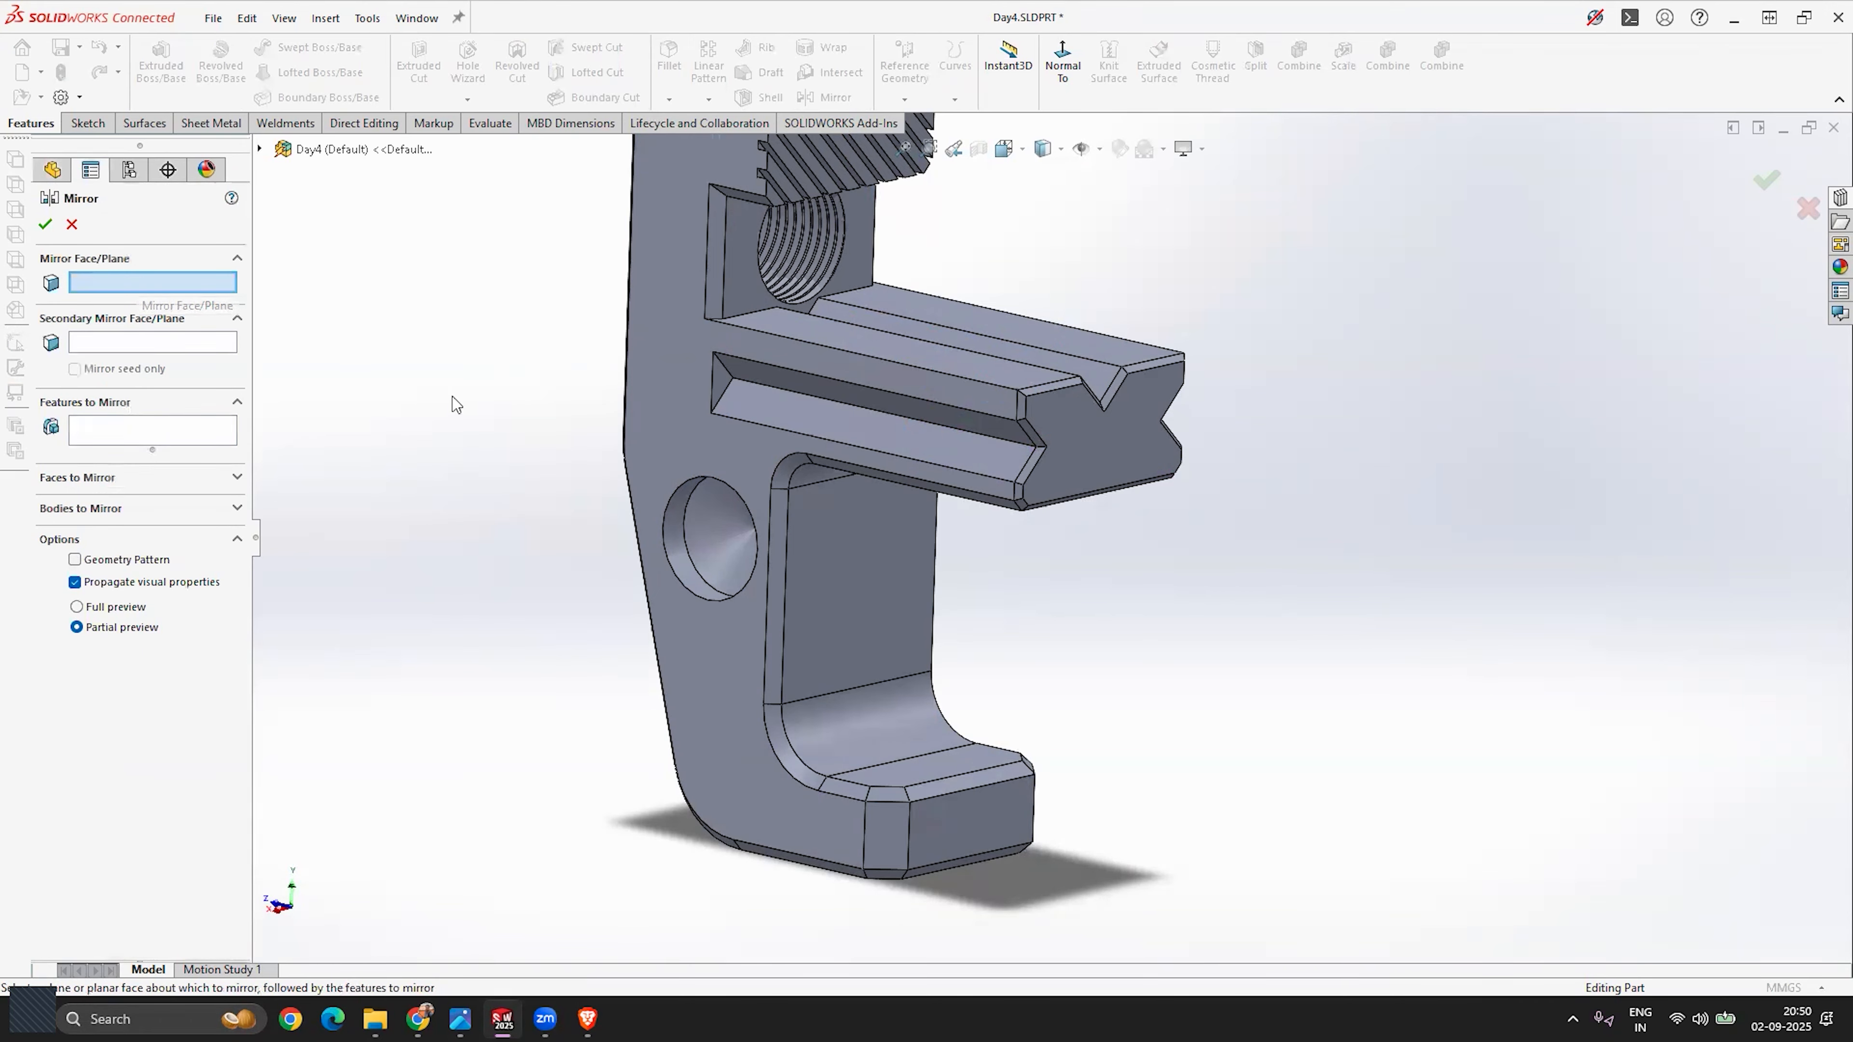
{"action": "scroll", "coordinate": [631, 562], "scroll_direction": "up", "scroll_amount": 3}
{"action": "scroll", "coordinate": [1030, 322], "scroll_direction": "down", "scroll_amount": 2}
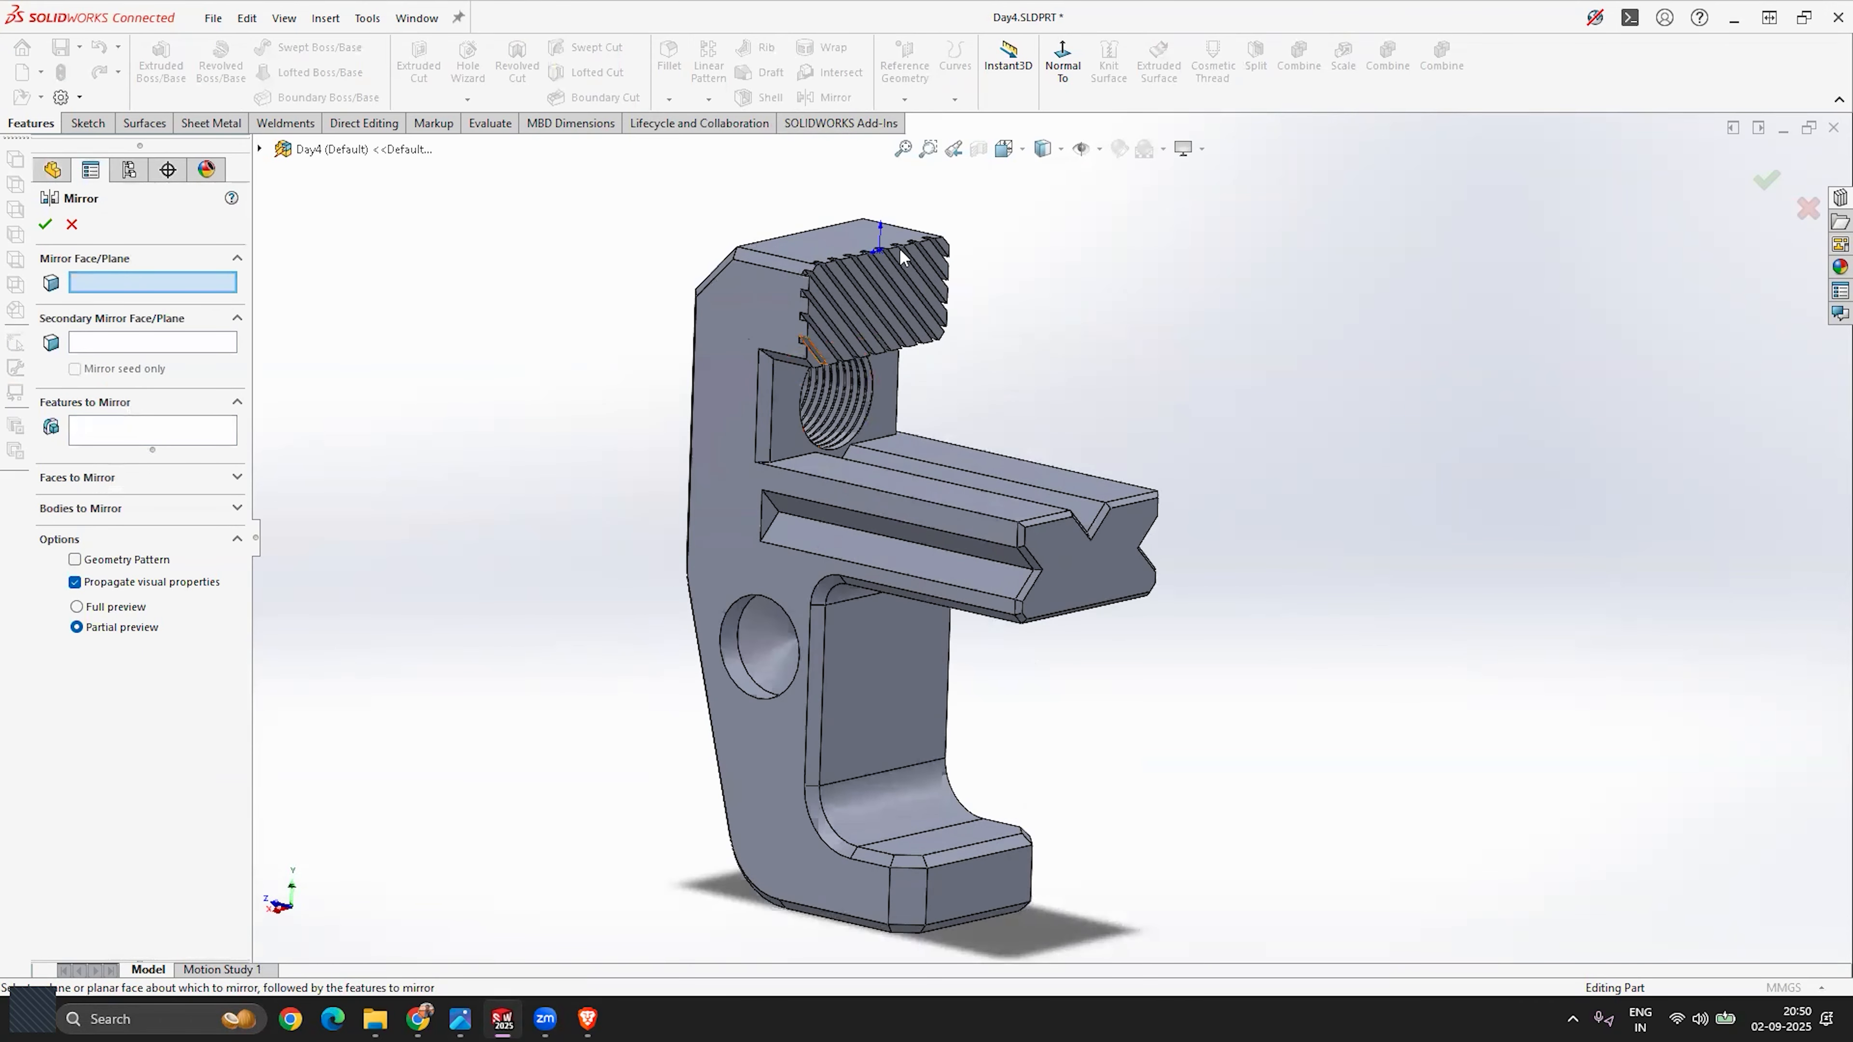
{"action": "left_click", "coordinate": [260, 150]}
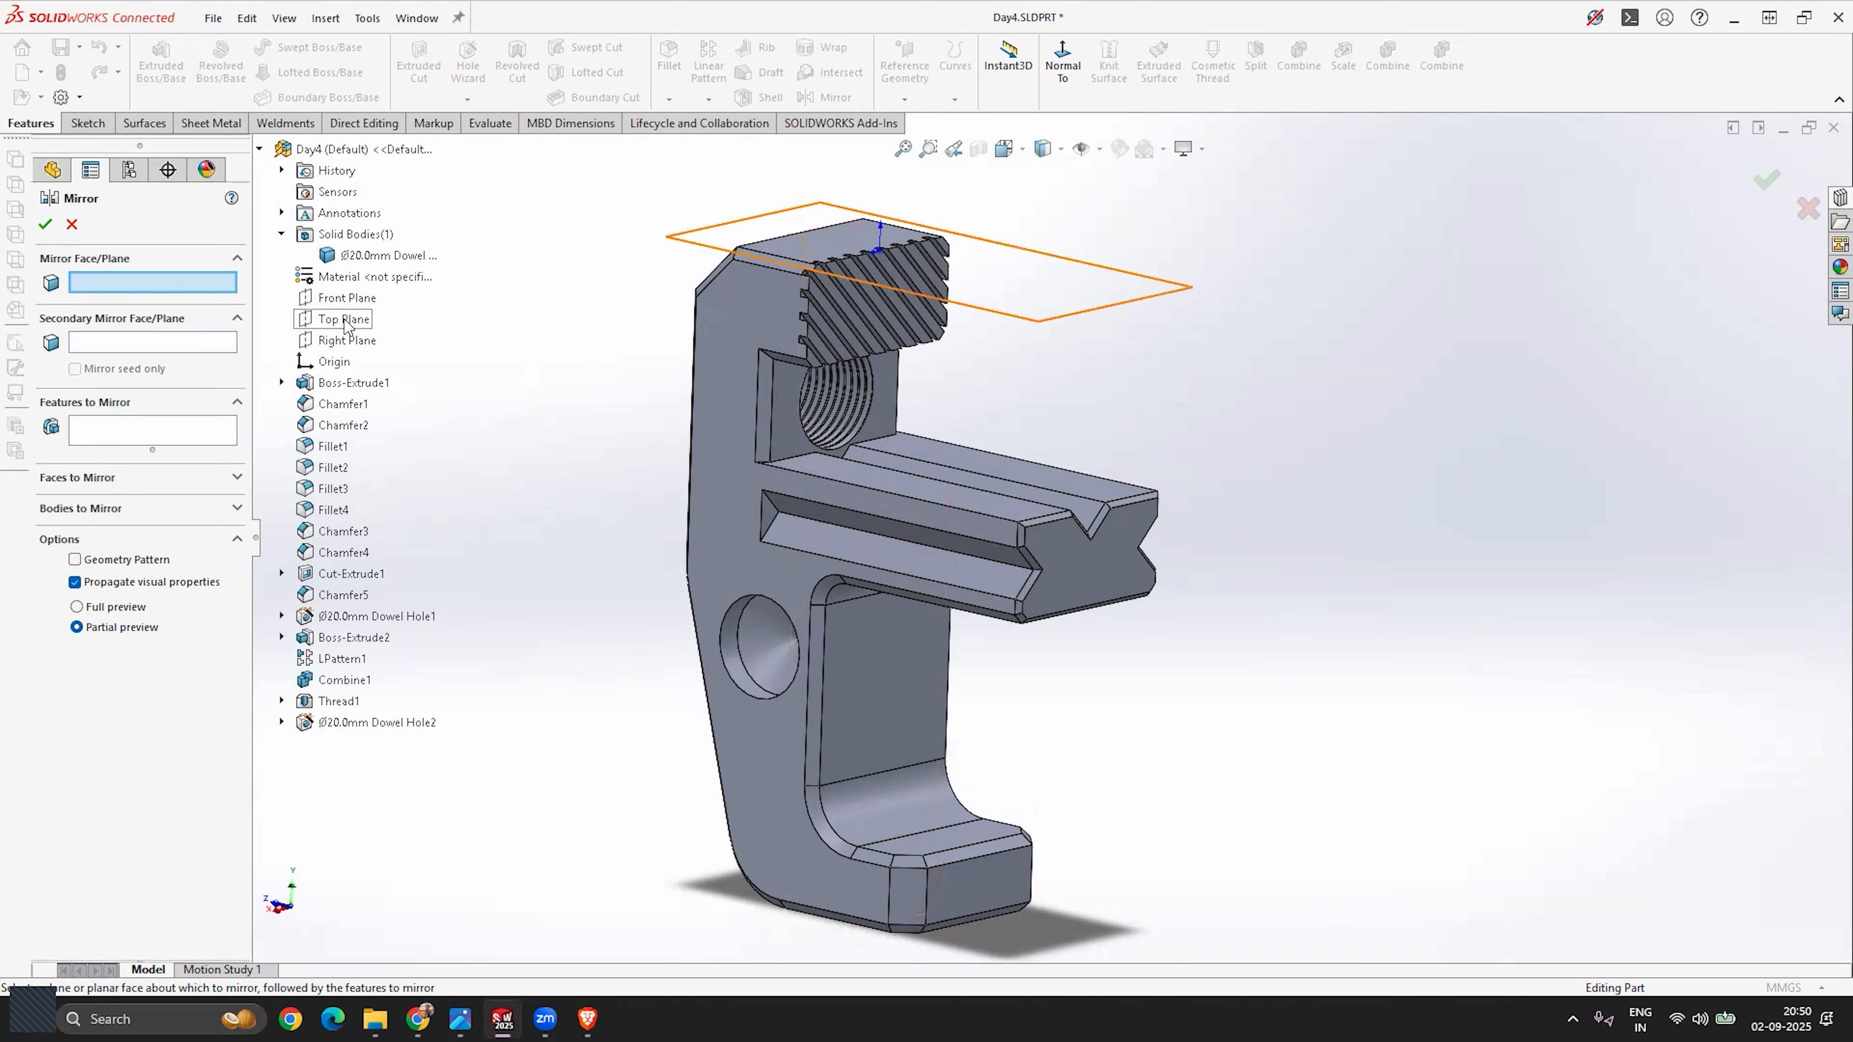
{"action": "middle_click_drag", "start_coordinate": [881, 402], "coordinate": [795, 413]}
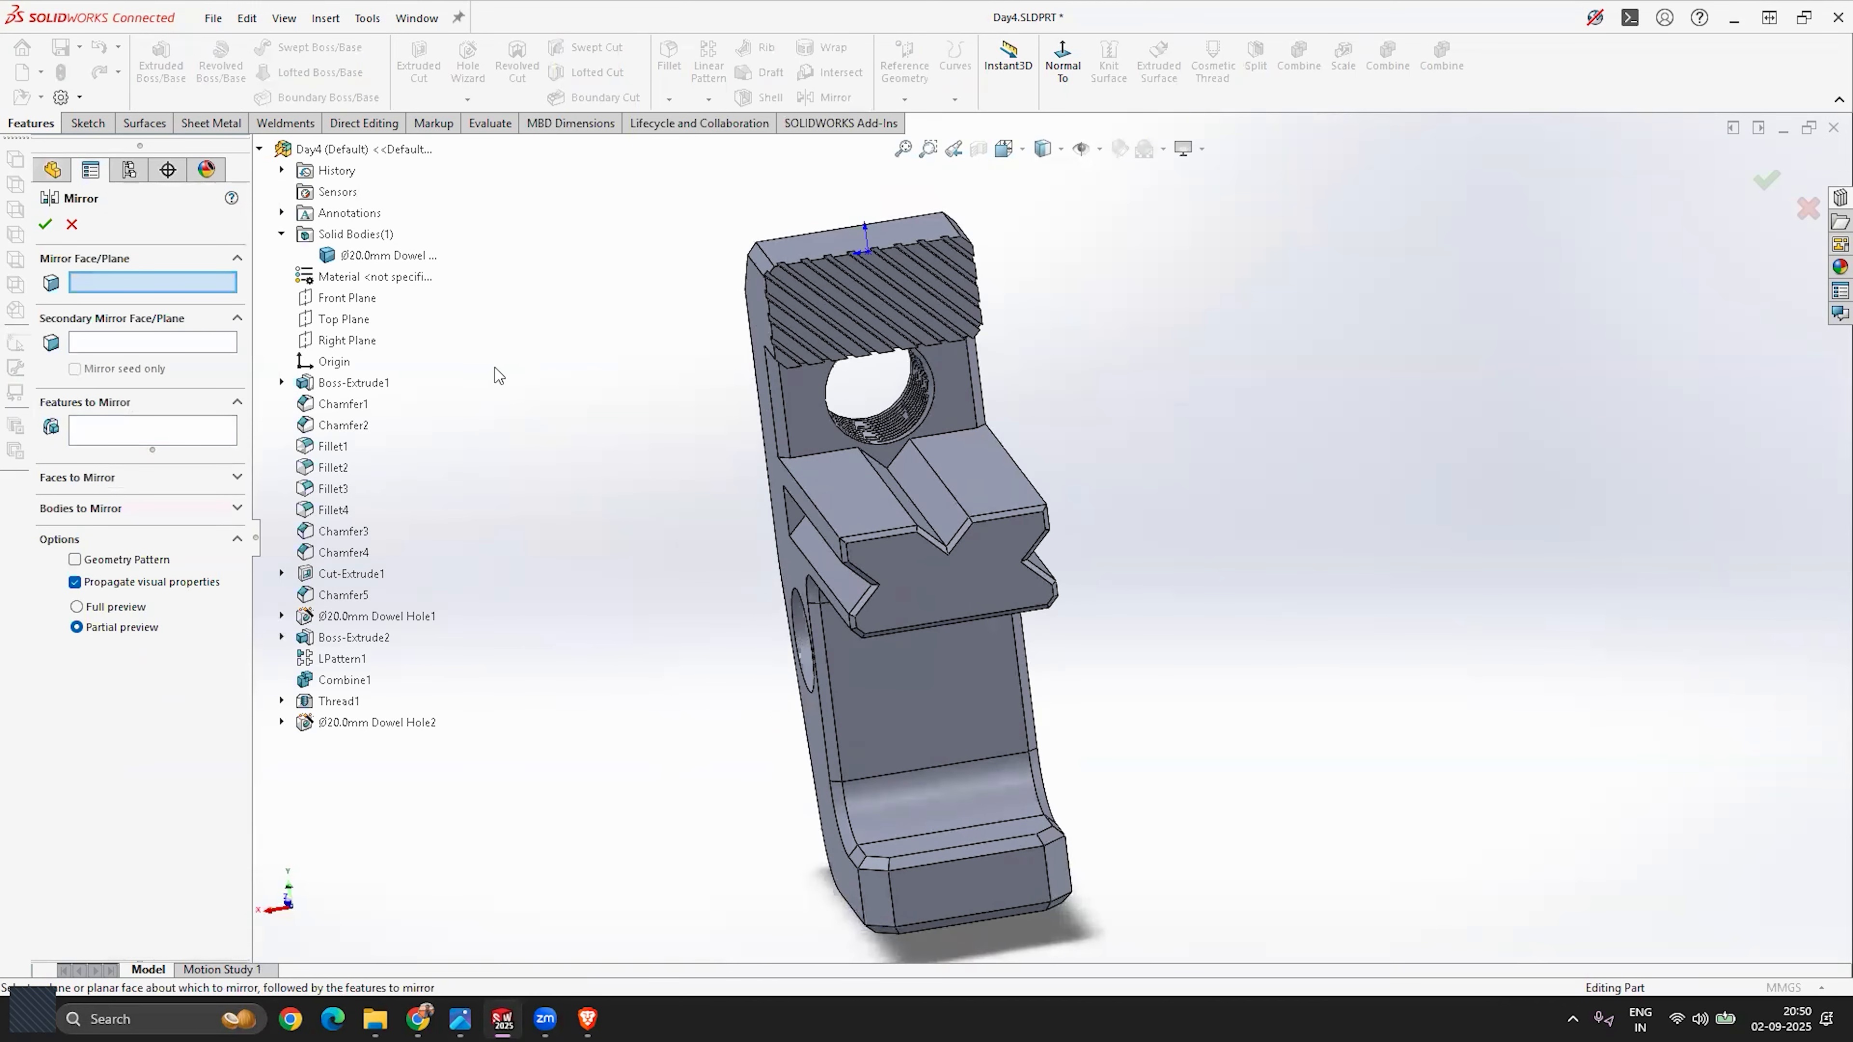
{"action": "left_click", "coordinate": [350, 343]}
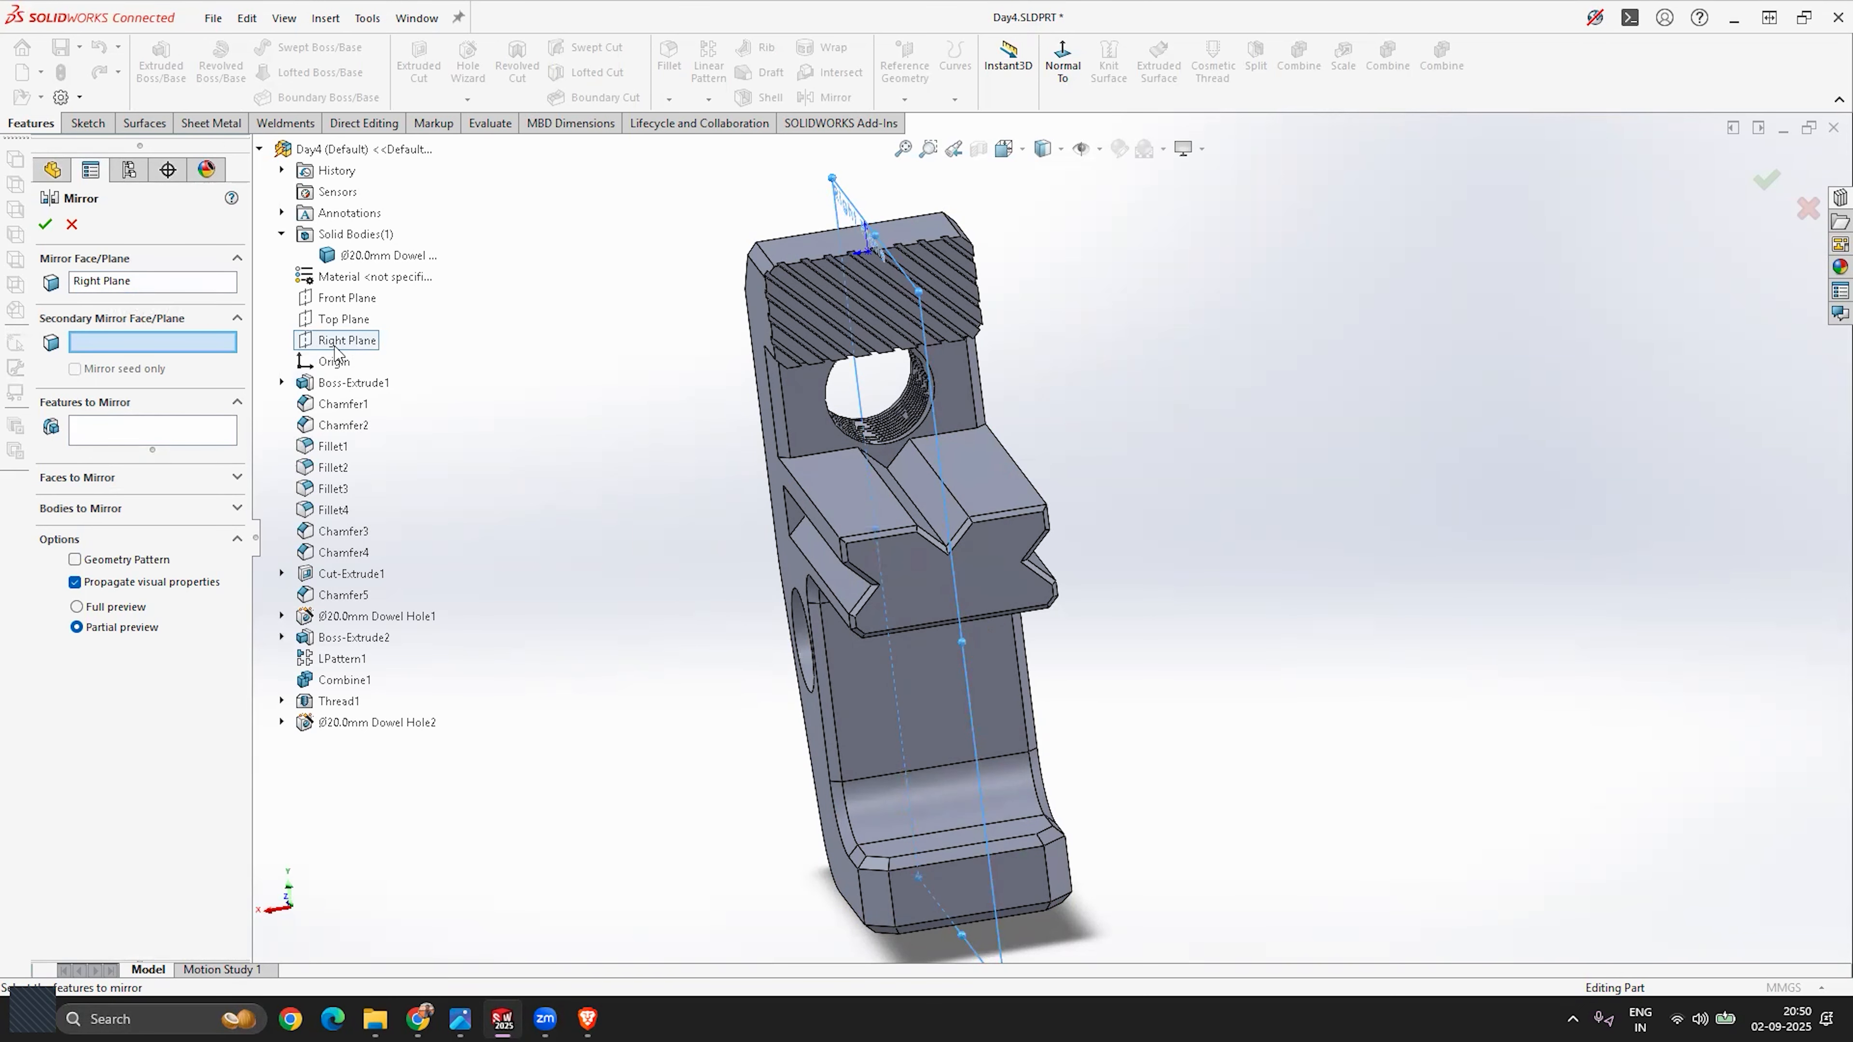
{"action": "middle_click_drag", "start_coordinate": [659, 410], "coordinate": [706, 414]}
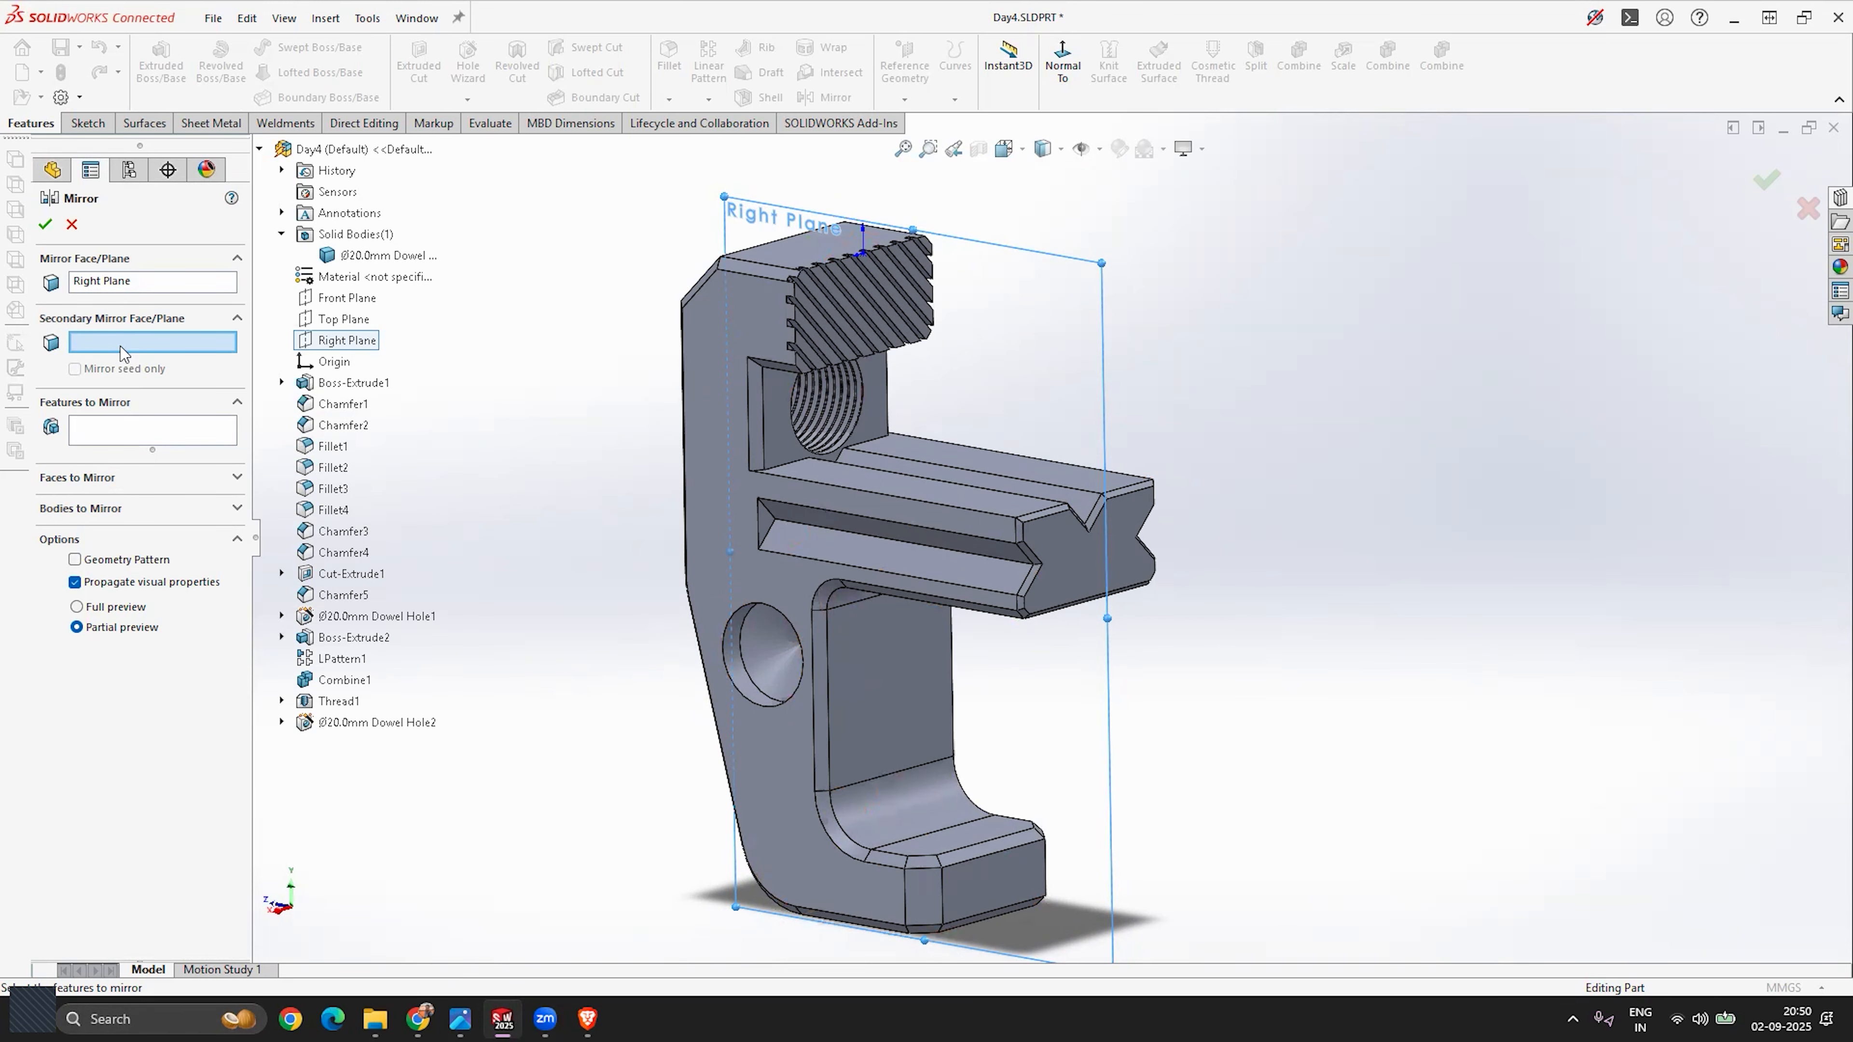
Step: Mirror the 5 mm deep dowel hole onto the clamp's opposite side face
{"action": "left_click", "coordinate": [107, 428]}
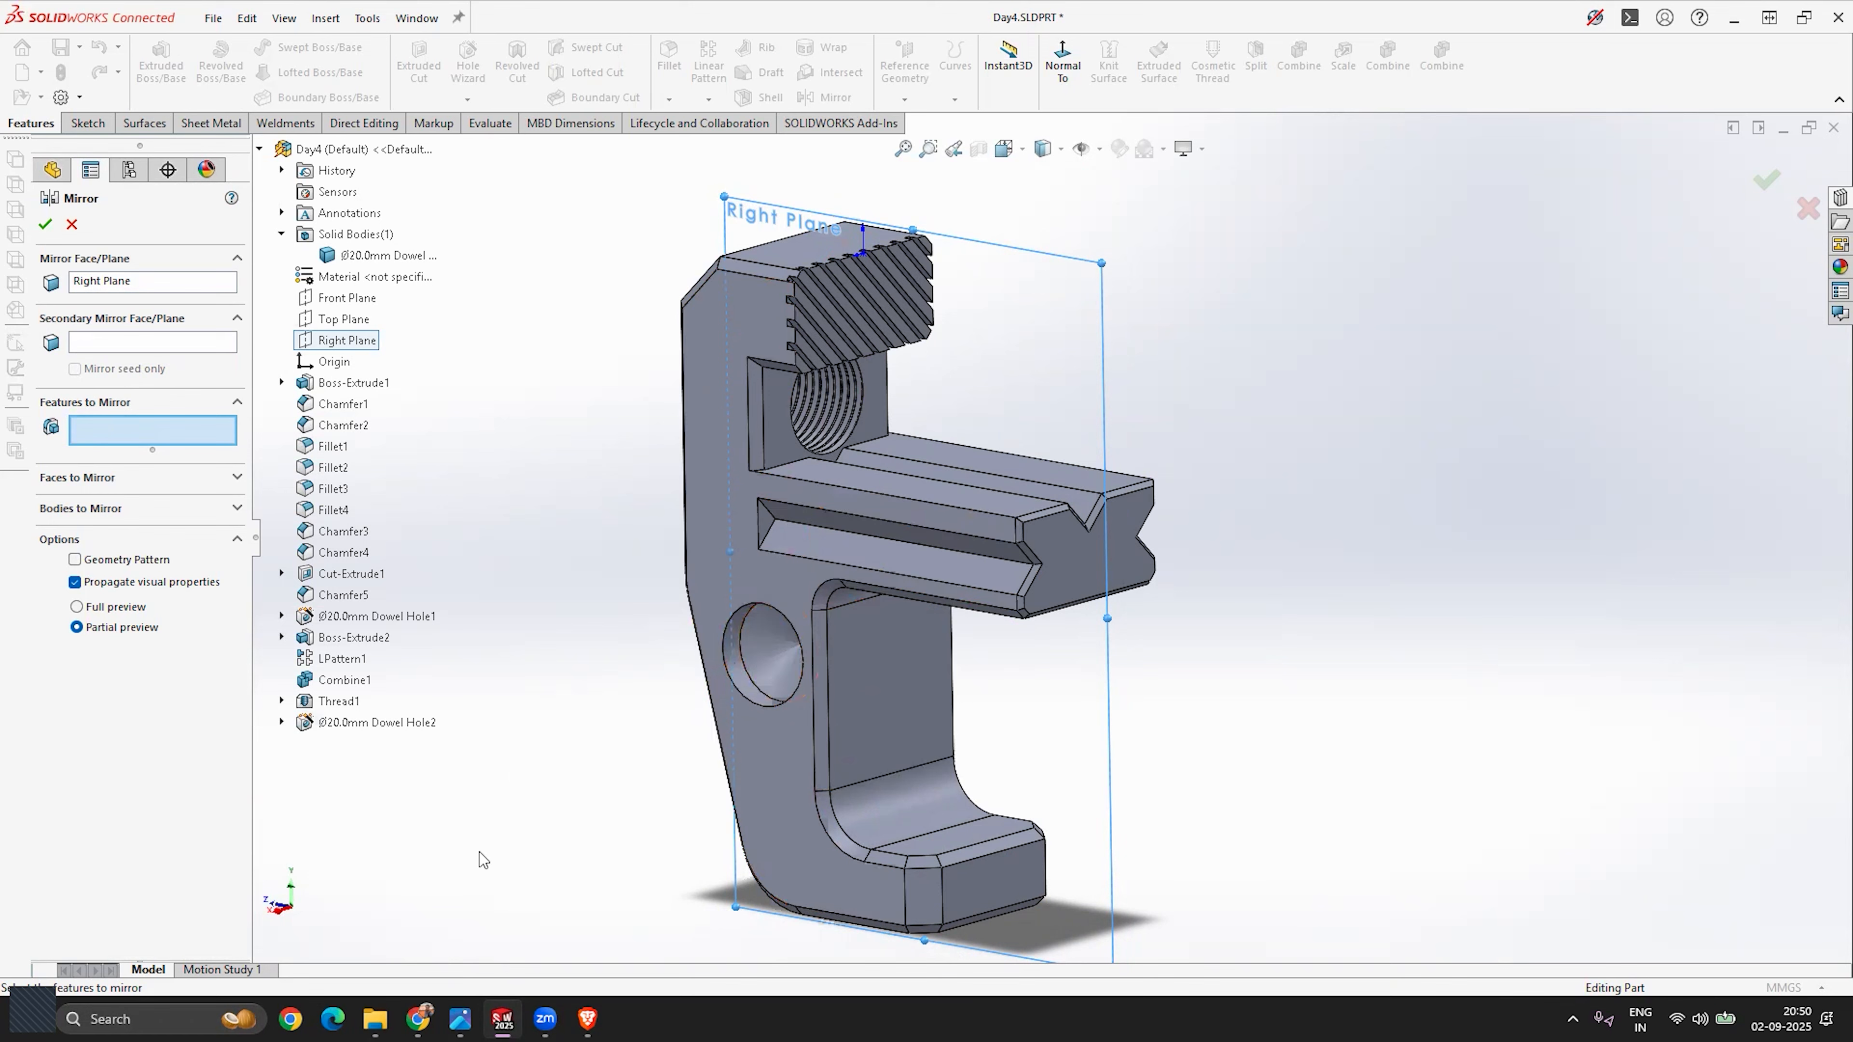
{"action": "middle_click_drag", "start_coordinate": [1036, 744], "coordinate": [875, 474]}
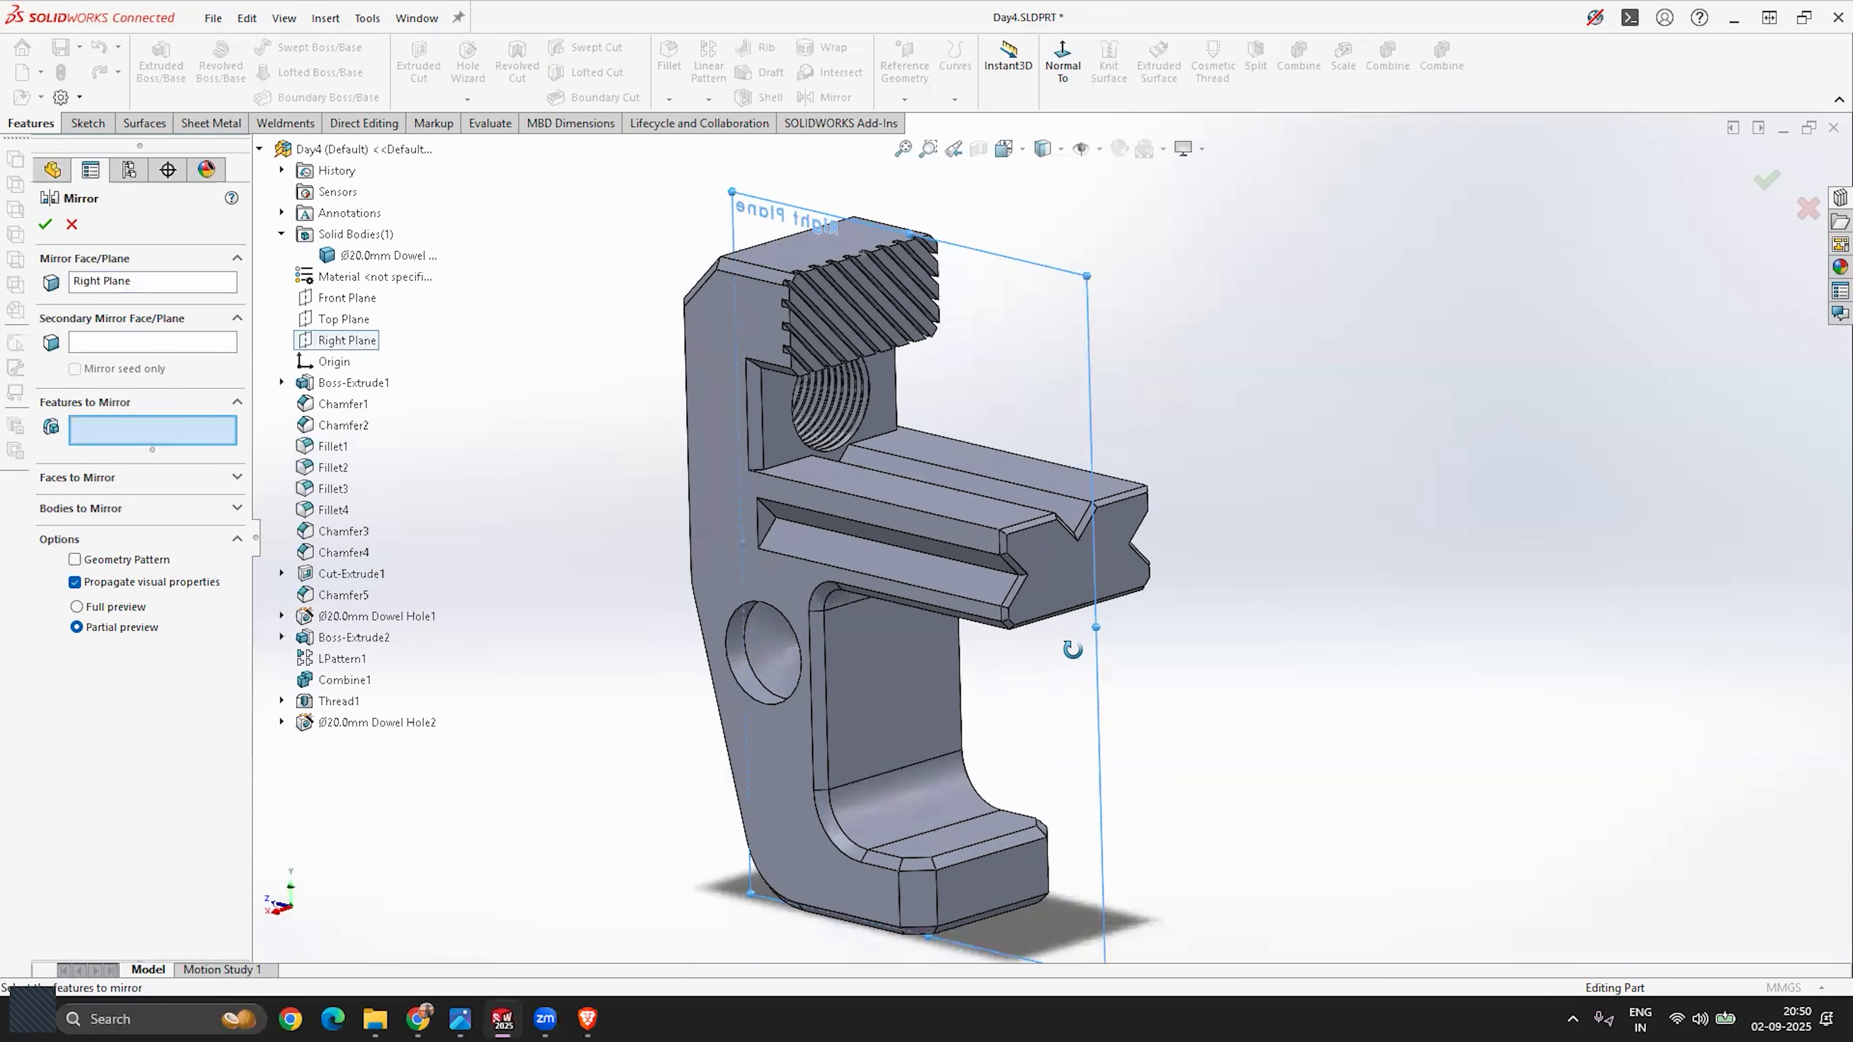
{"action": "left_click", "coordinate": [336, 723]}
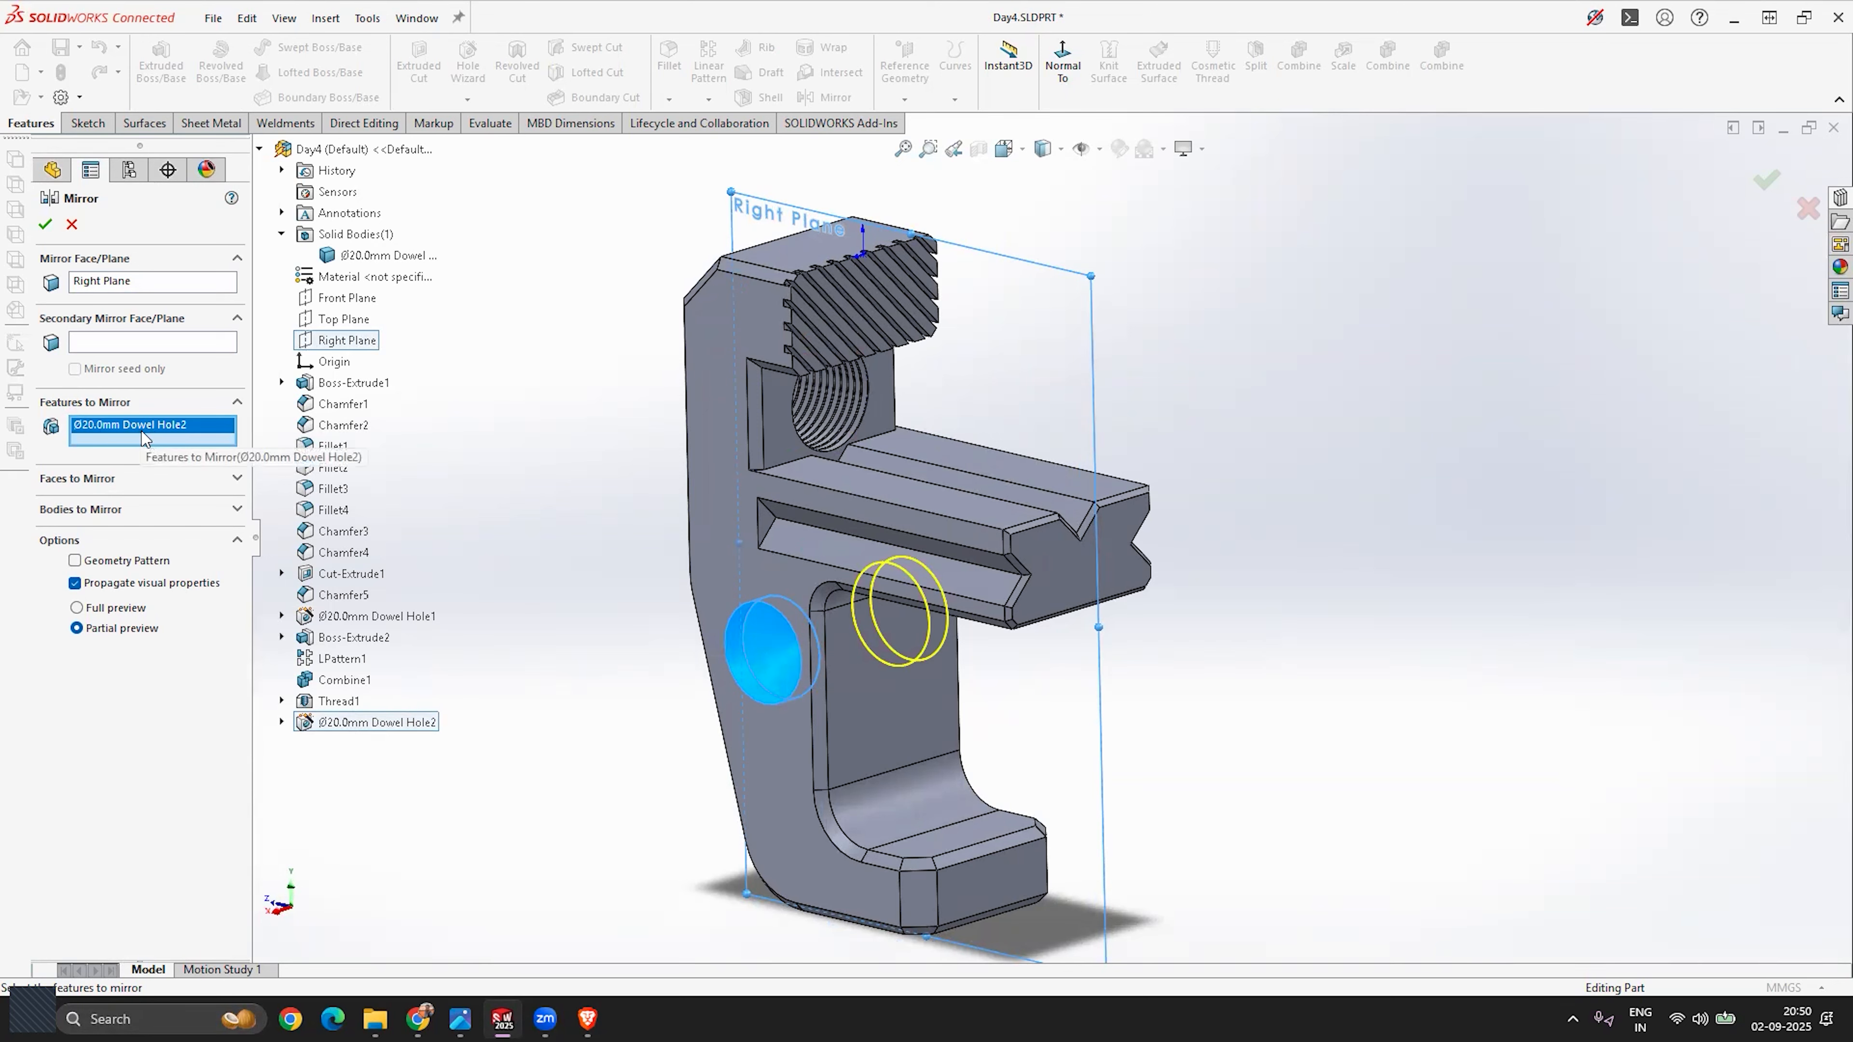
{"action": "middle_click_drag", "start_coordinate": [528, 635], "coordinate": [391, 581]}
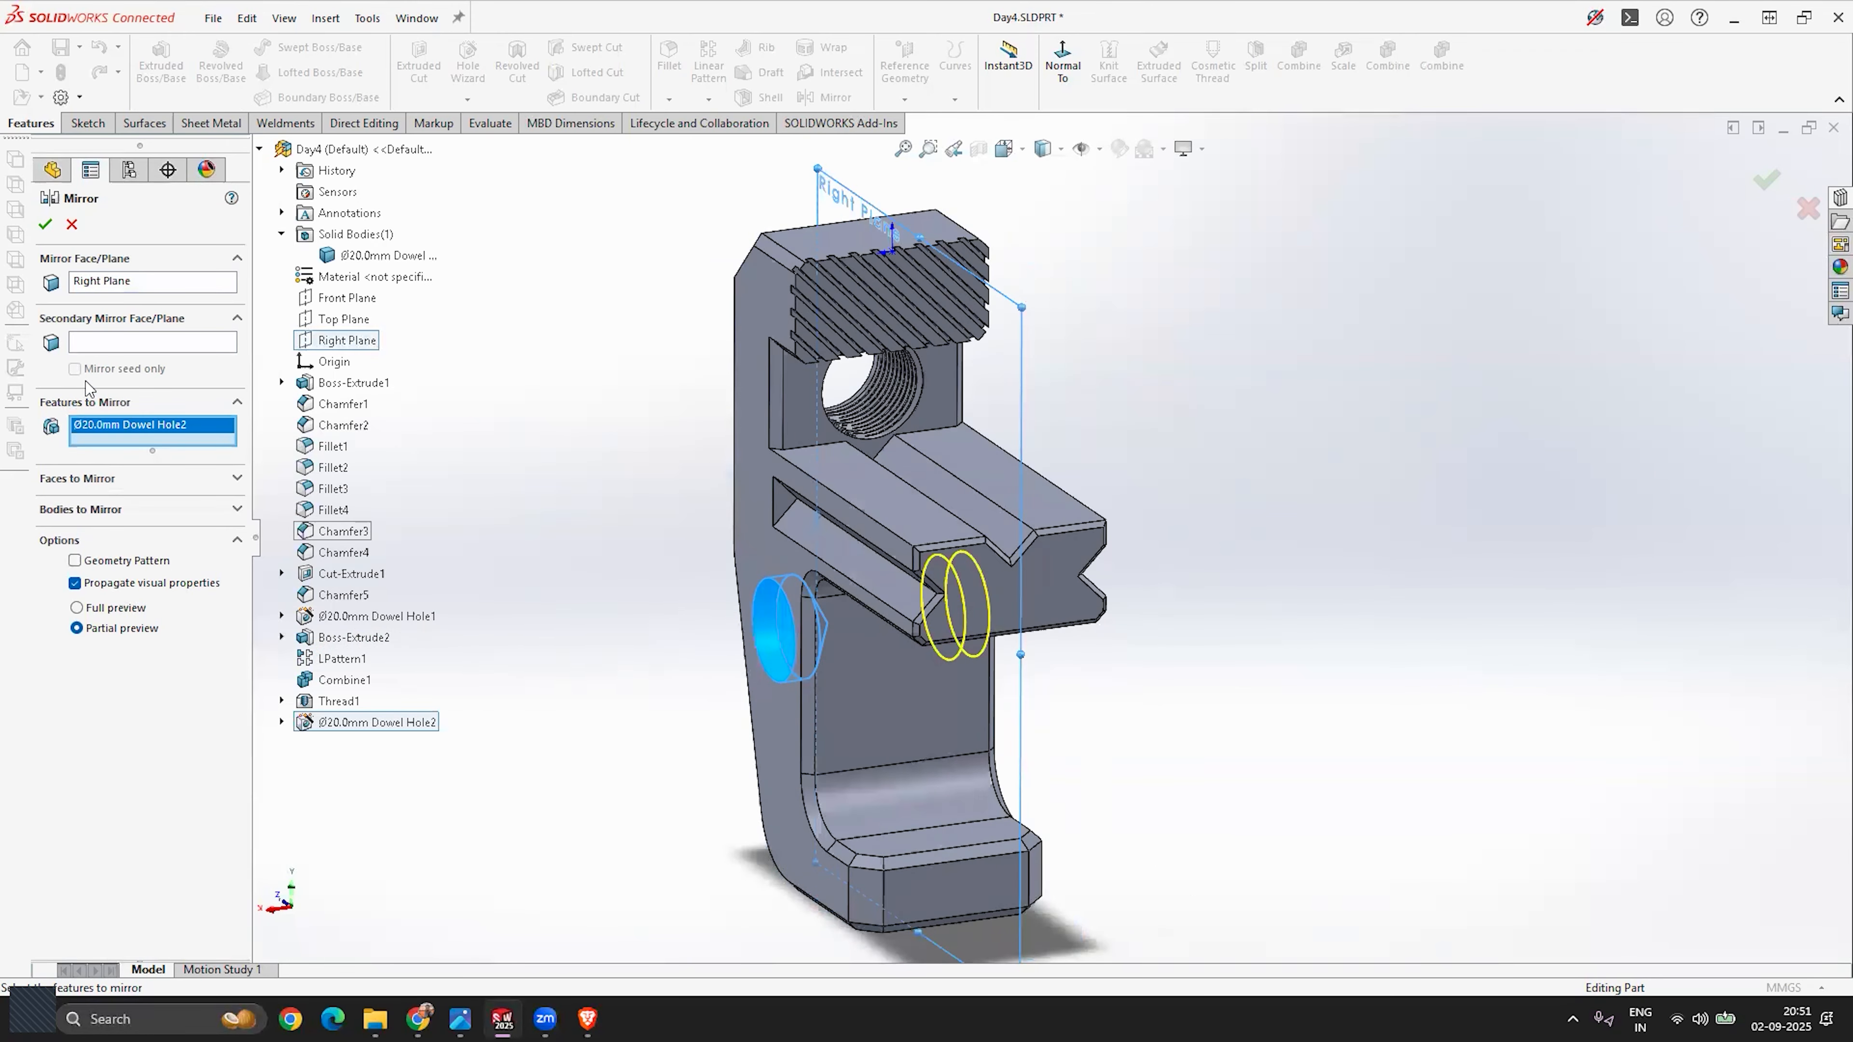
{"action": "left_click", "coordinate": [44, 224]}
Step: Inspect the mirrored hole and the original one on both side faces, as well as the whole clamp
{"action": "middle_click_drag", "start_coordinate": [711, 602], "coordinate": [1119, 707]}
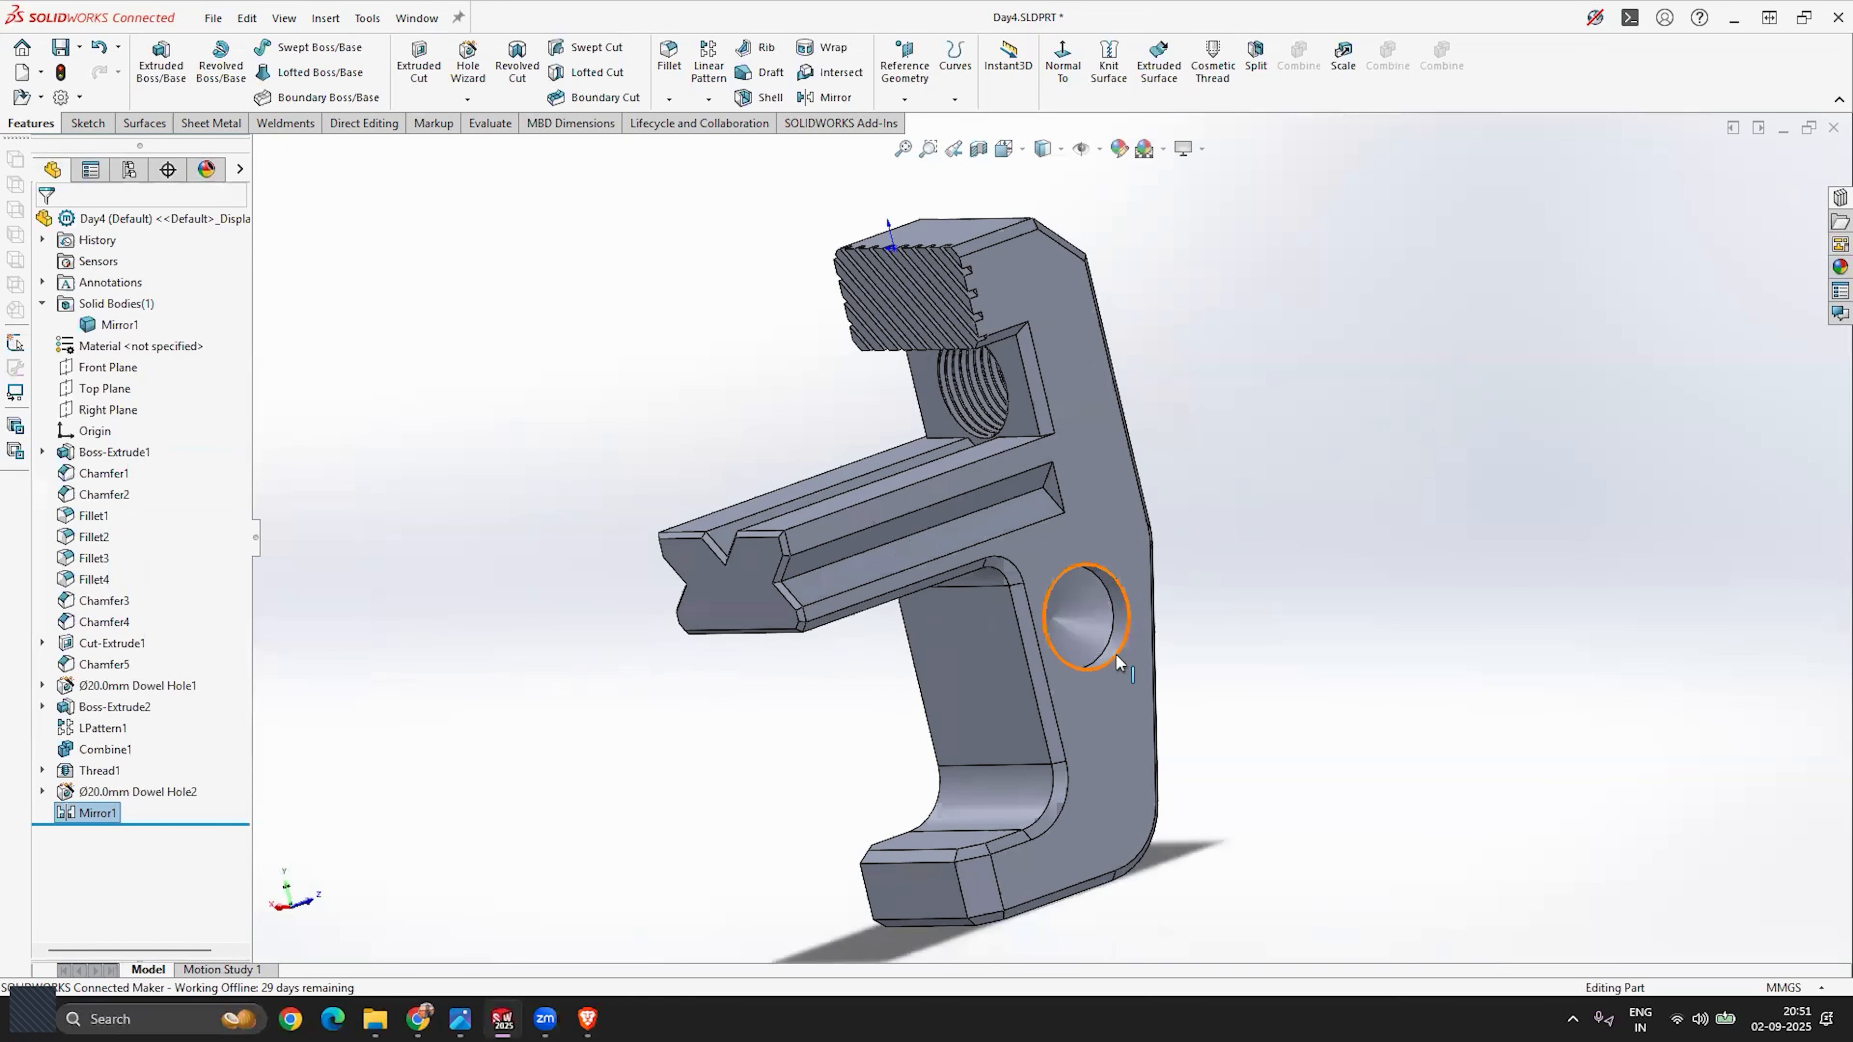
{"action": "middle_click_drag", "start_coordinate": [1117, 659], "coordinate": [848, 612]}
{"action": "scroll", "coordinate": [748, 663], "scroll_direction": "down", "scroll_amount": 5}
{"action": "scroll", "coordinate": [922, 672], "scroll_direction": "up", "scroll_amount": 5}
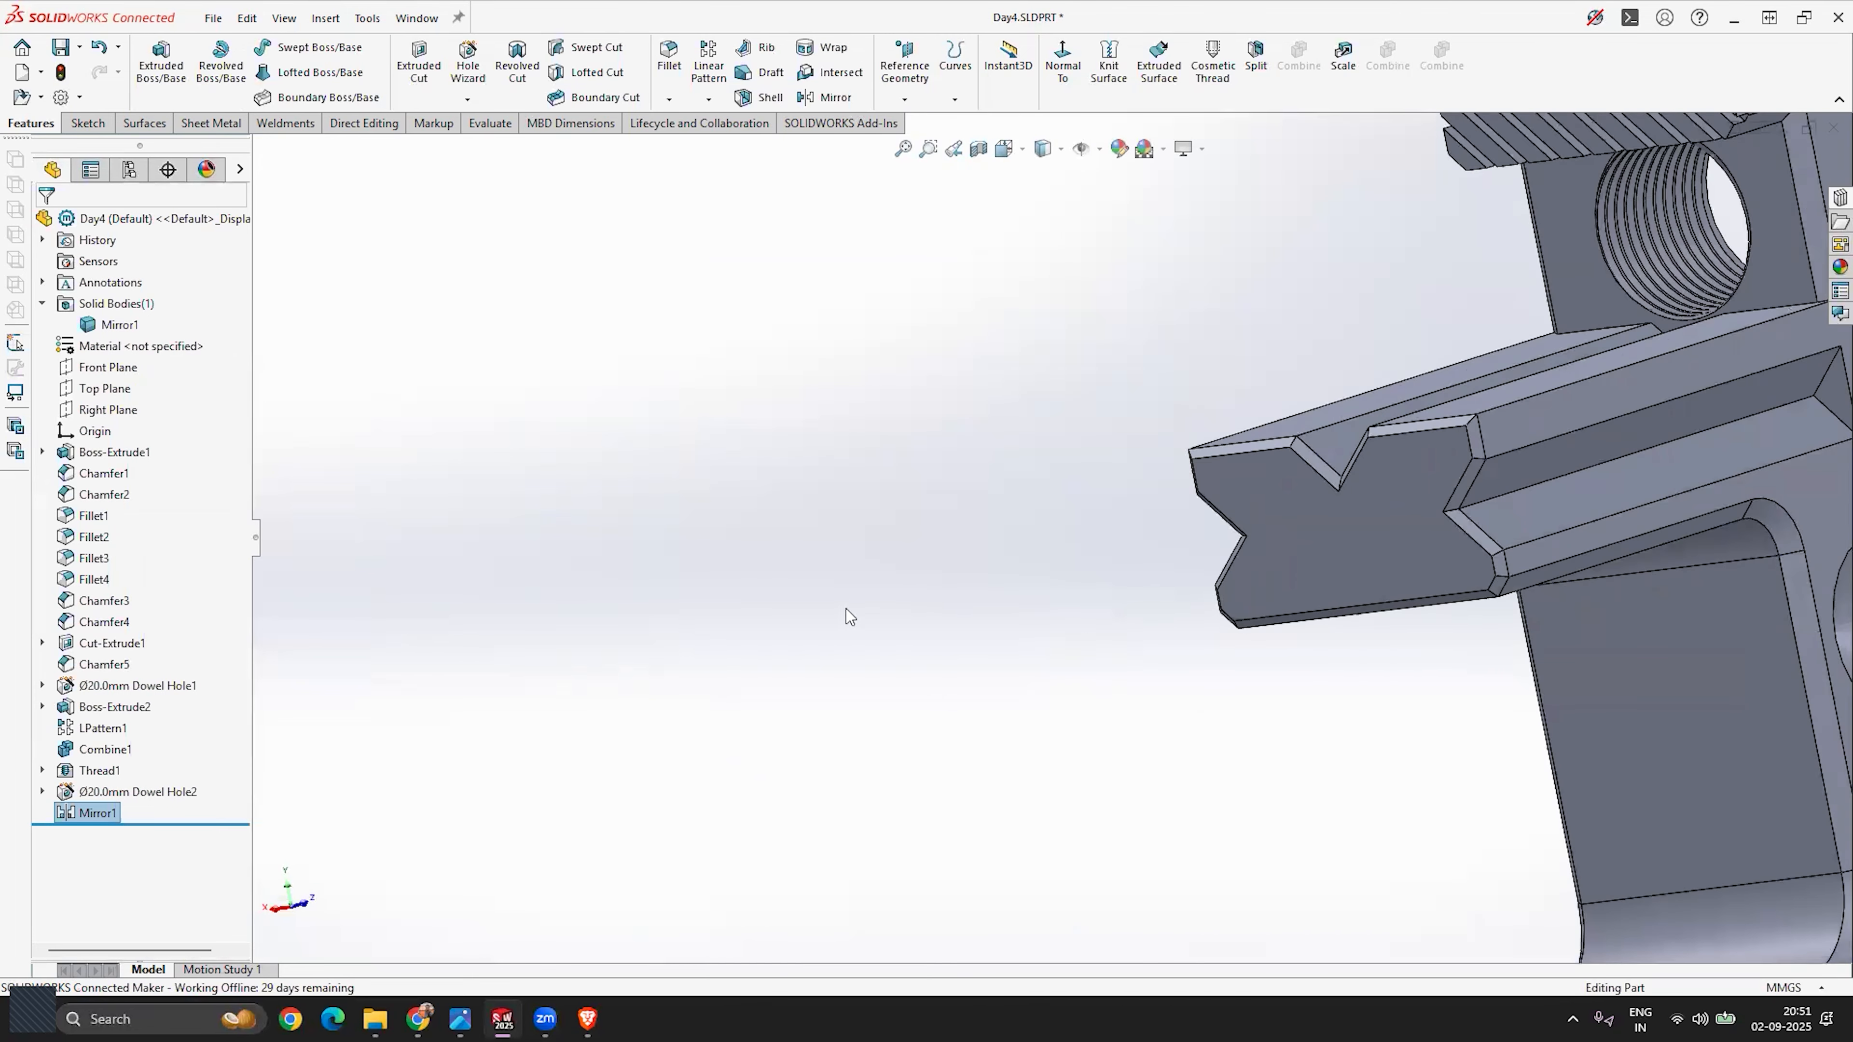
{"action": "scroll", "coordinate": [1366, 608], "scroll_direction": "up", "scroll_amount": 3}
{"action": "scroll", "coordinate": [1367, 608], "scroll_direction": "down", "scroll_amount": 4}
{"action": "middle_click_drag", "start_coordinate": [1038, 695], "coordinate": [1204, 712]}
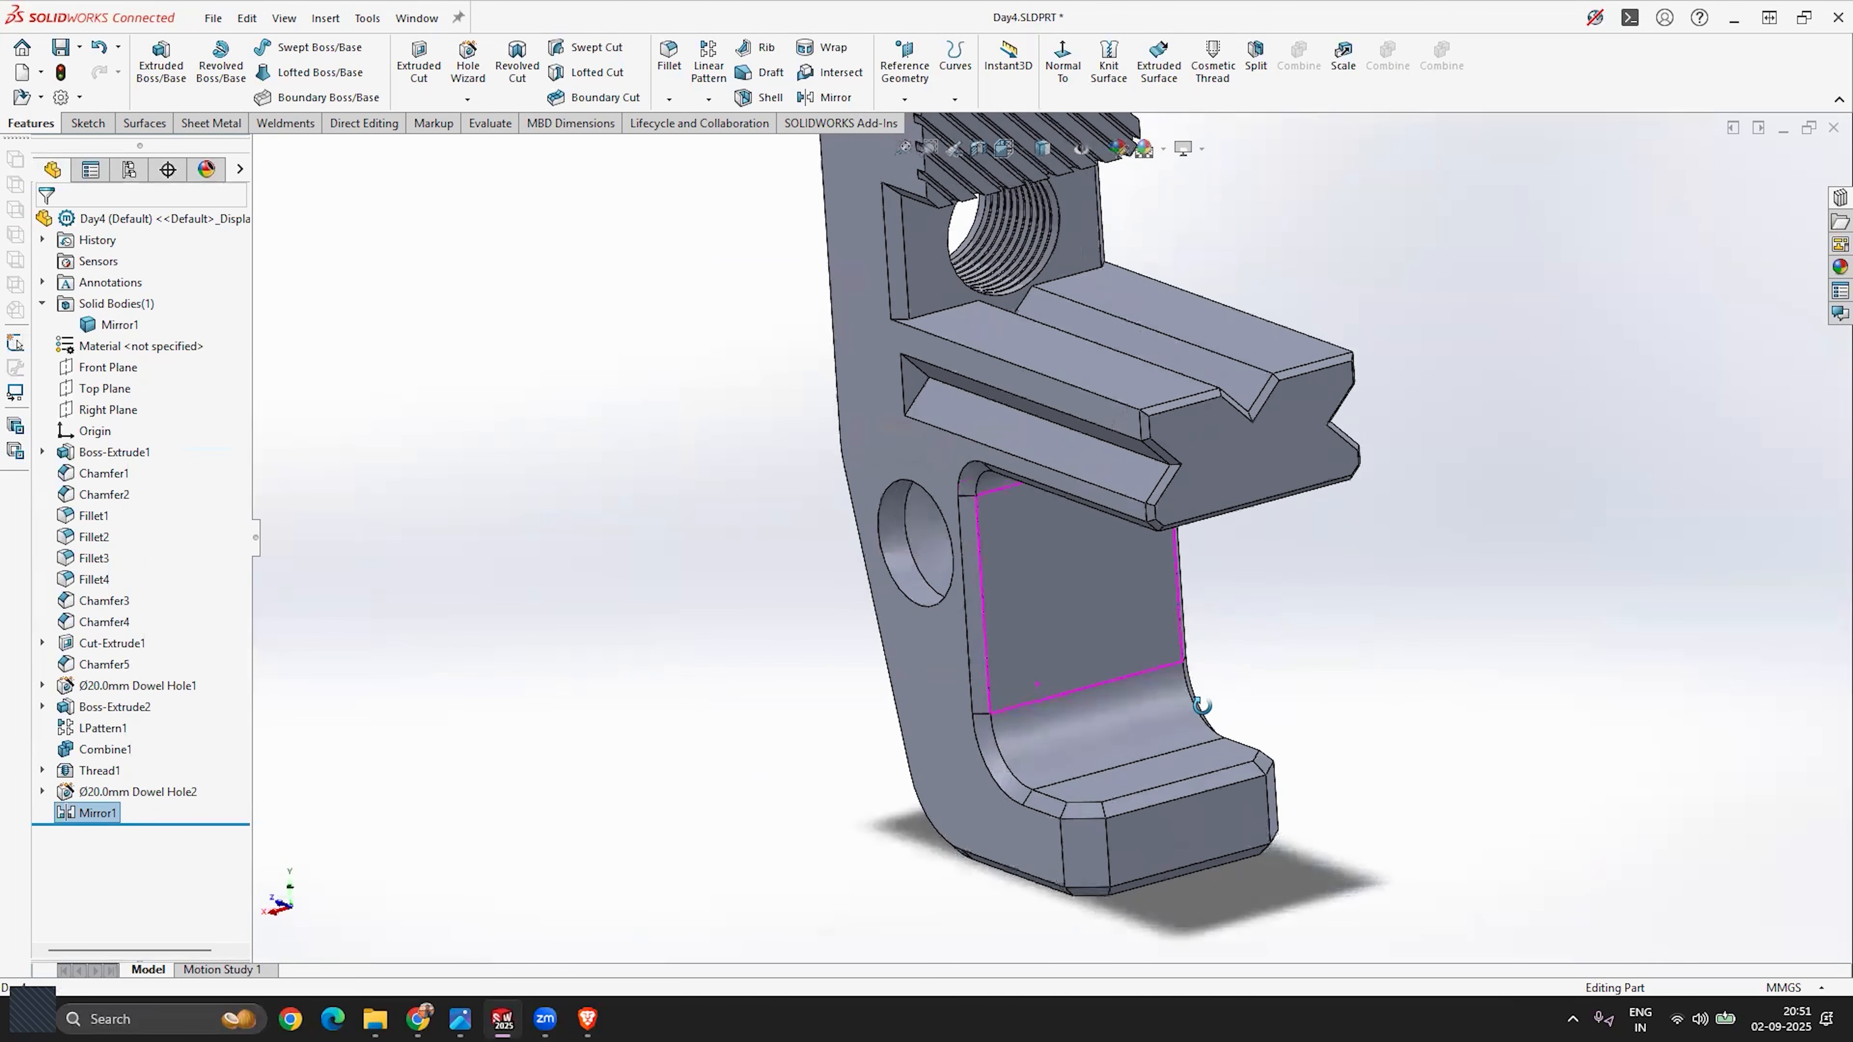
{"action": "scroll", "coordinate": [1095, 676], "scroll_direction": "up", "scroll_amount": 6}
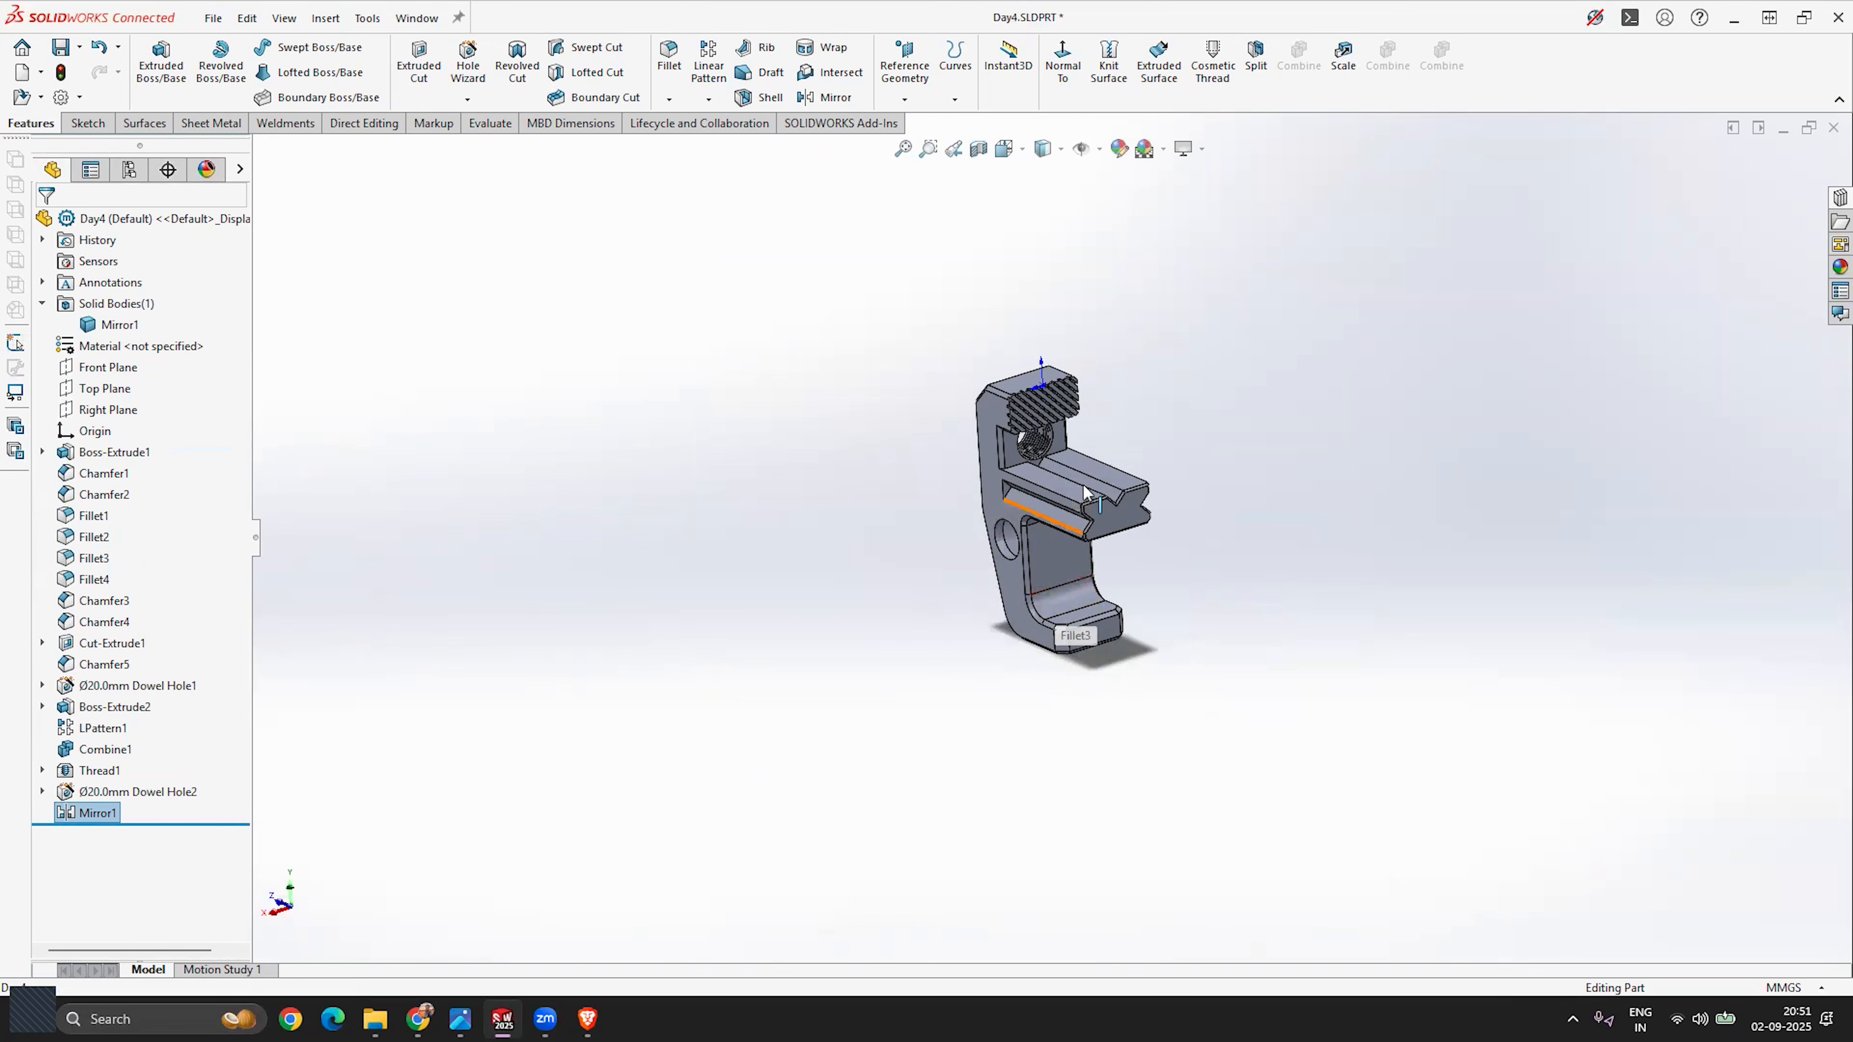
{"action": "scroll", "coordinate": [1083, 484], "scroll_direction": "down", "scroll_amount": 3}
{"action": "middle_click_drag", "start_coordinate": [1072, 349], "coordinate": [1061, 446]}
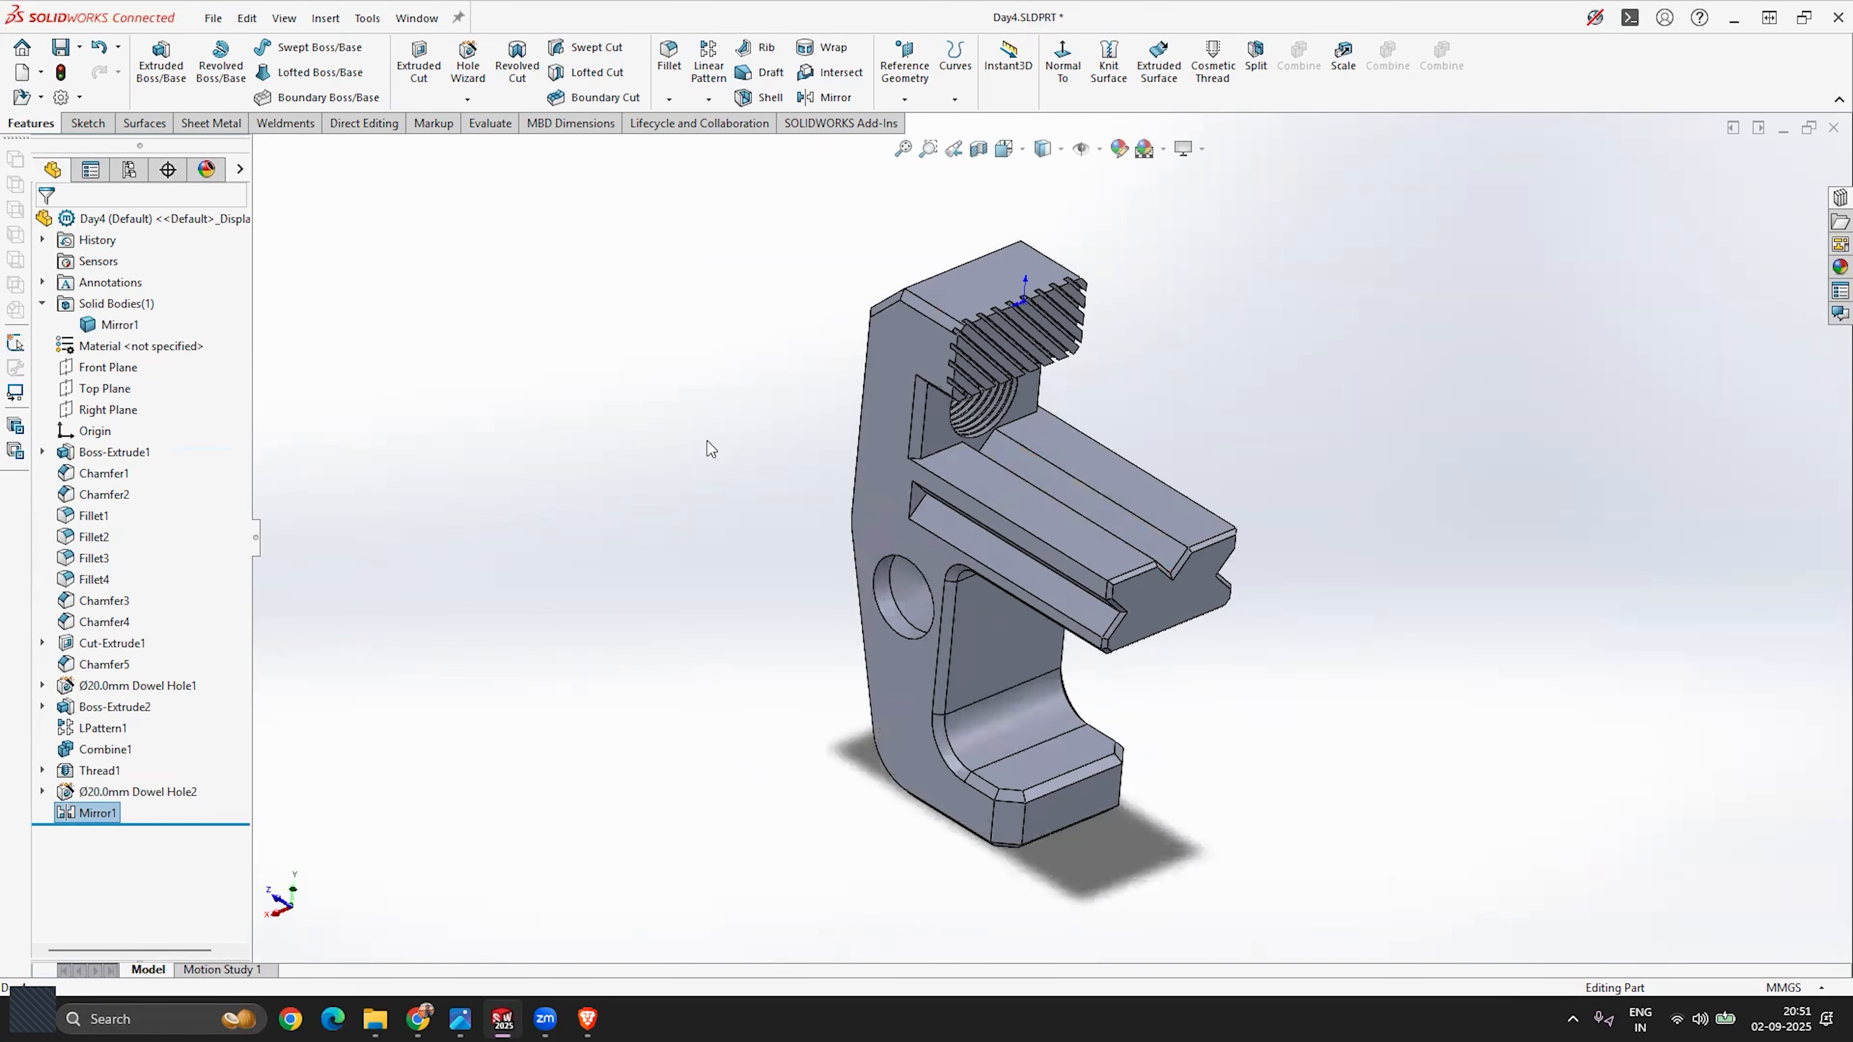
Step: Highlight the base extrusion on the clamp and review which faces belong to it
{"action": "left_click", "coordinate": [128, 456]}
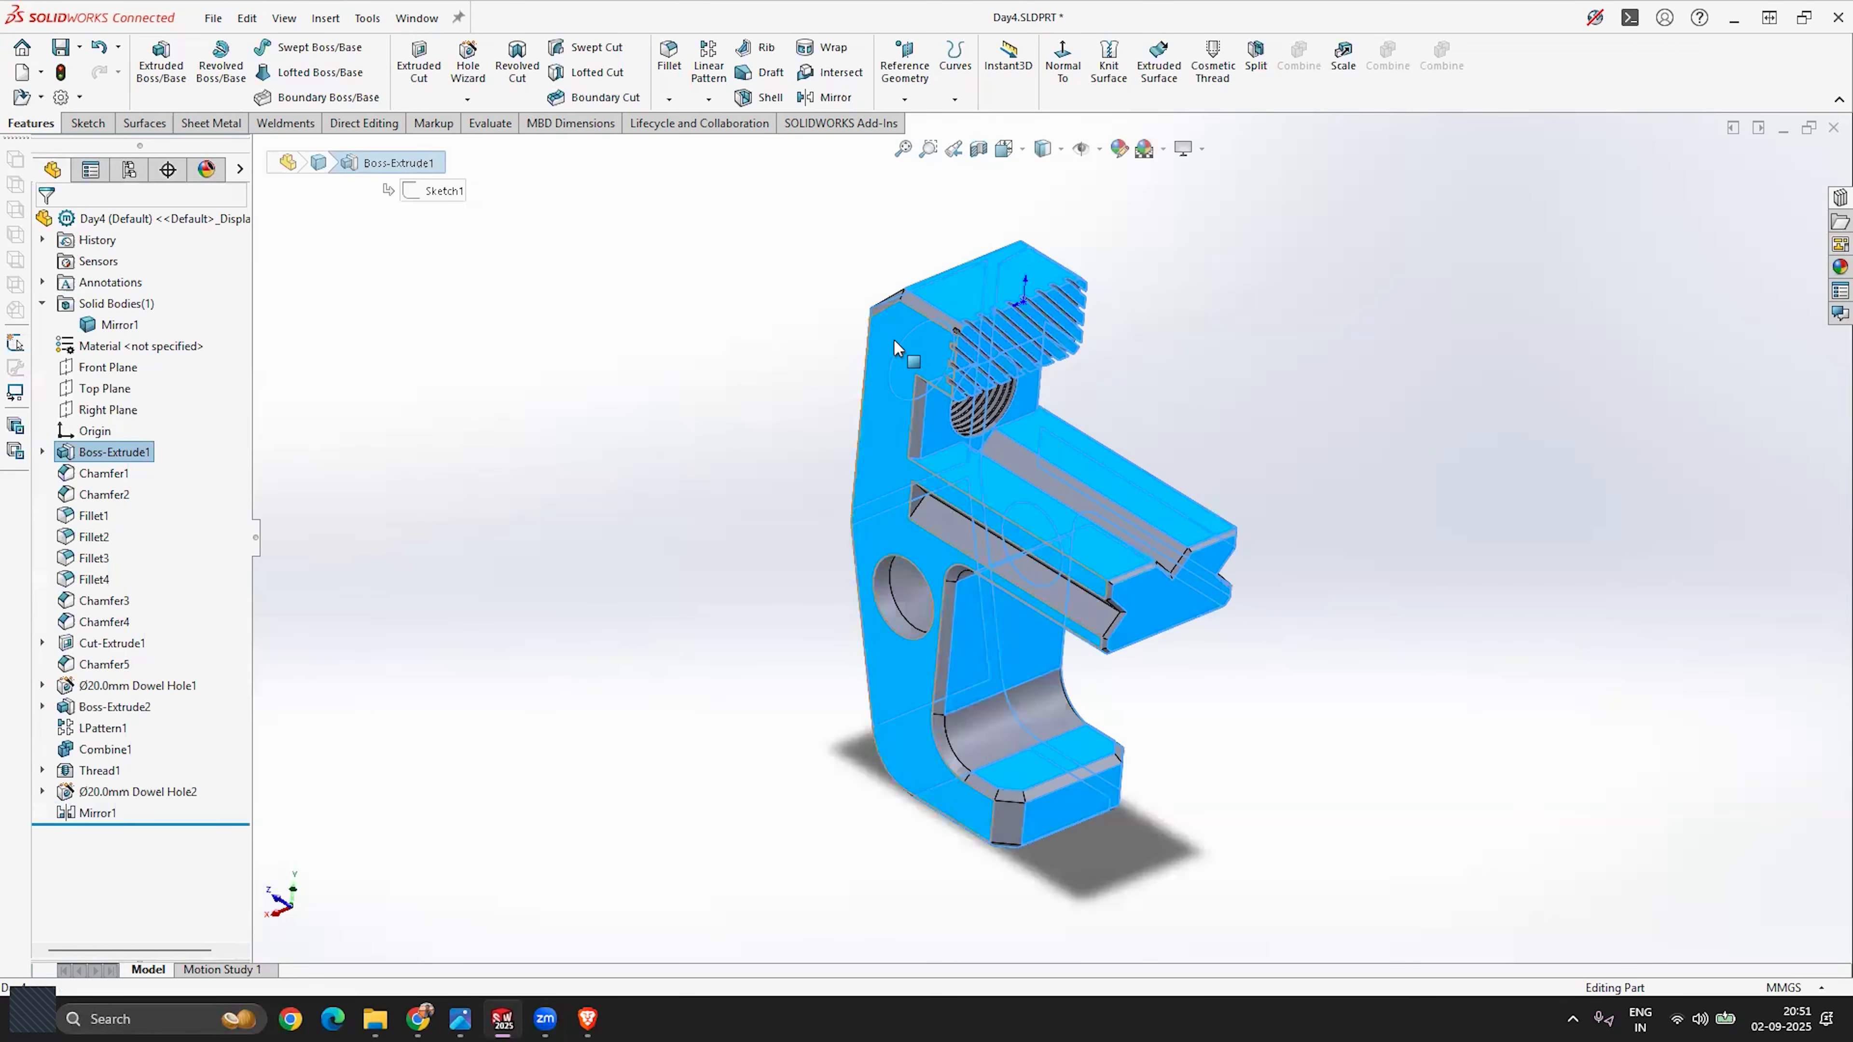
{"action": "scroll", "coordinate": [1027, 332], "scroll_direction": "down", "scroll_amount": 2}
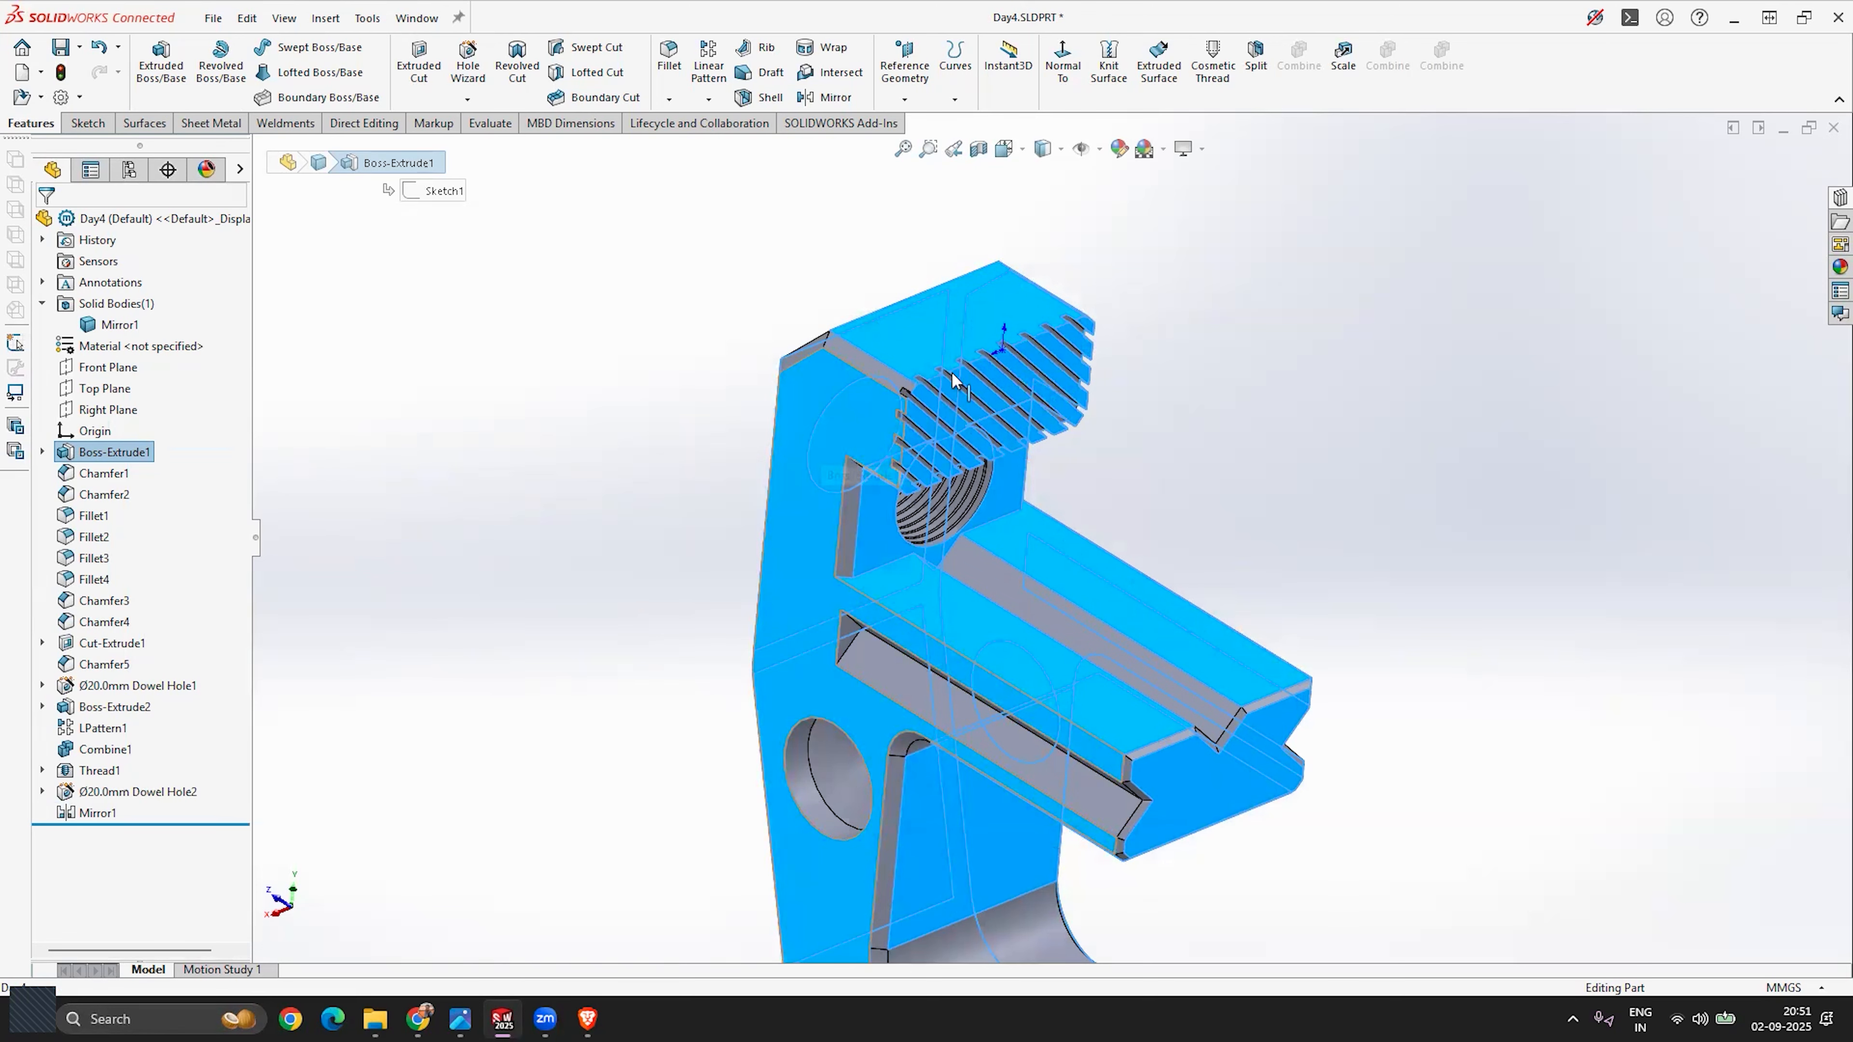
{"action": "scroll", "coordinate": [1070, 306], "scroll_direction": "up", "scroll_amount": 4}
{"action": "mouse_move", "coordinate": [982, 575]}
{"action": "middle_mouse_down"}
{"action": "mouse_move", "coordinate": [992, 532]}
{"action": "mouse_move", "coordinate": [985, 552]}
{"action": "middle_mouse_up"}
{"action": "scroll", "coordinate": [1036, 643], "scroll_direction": "down", "scroll_amount": 4}
{"action": "key", "text": "Escape"}
{"action": "mouse_move", "coordinate": [1225, 467]}
{"action": "middle_mouse_down"}
{"action": "mouse_move", "coordinate": [1194, 438]}
{"action": "mouse_move", "coordinate": [1036, 456]}
{"action": "mouse_move", "coordinate": [1202, 480]}
{"action": "middle_mouse_up"}
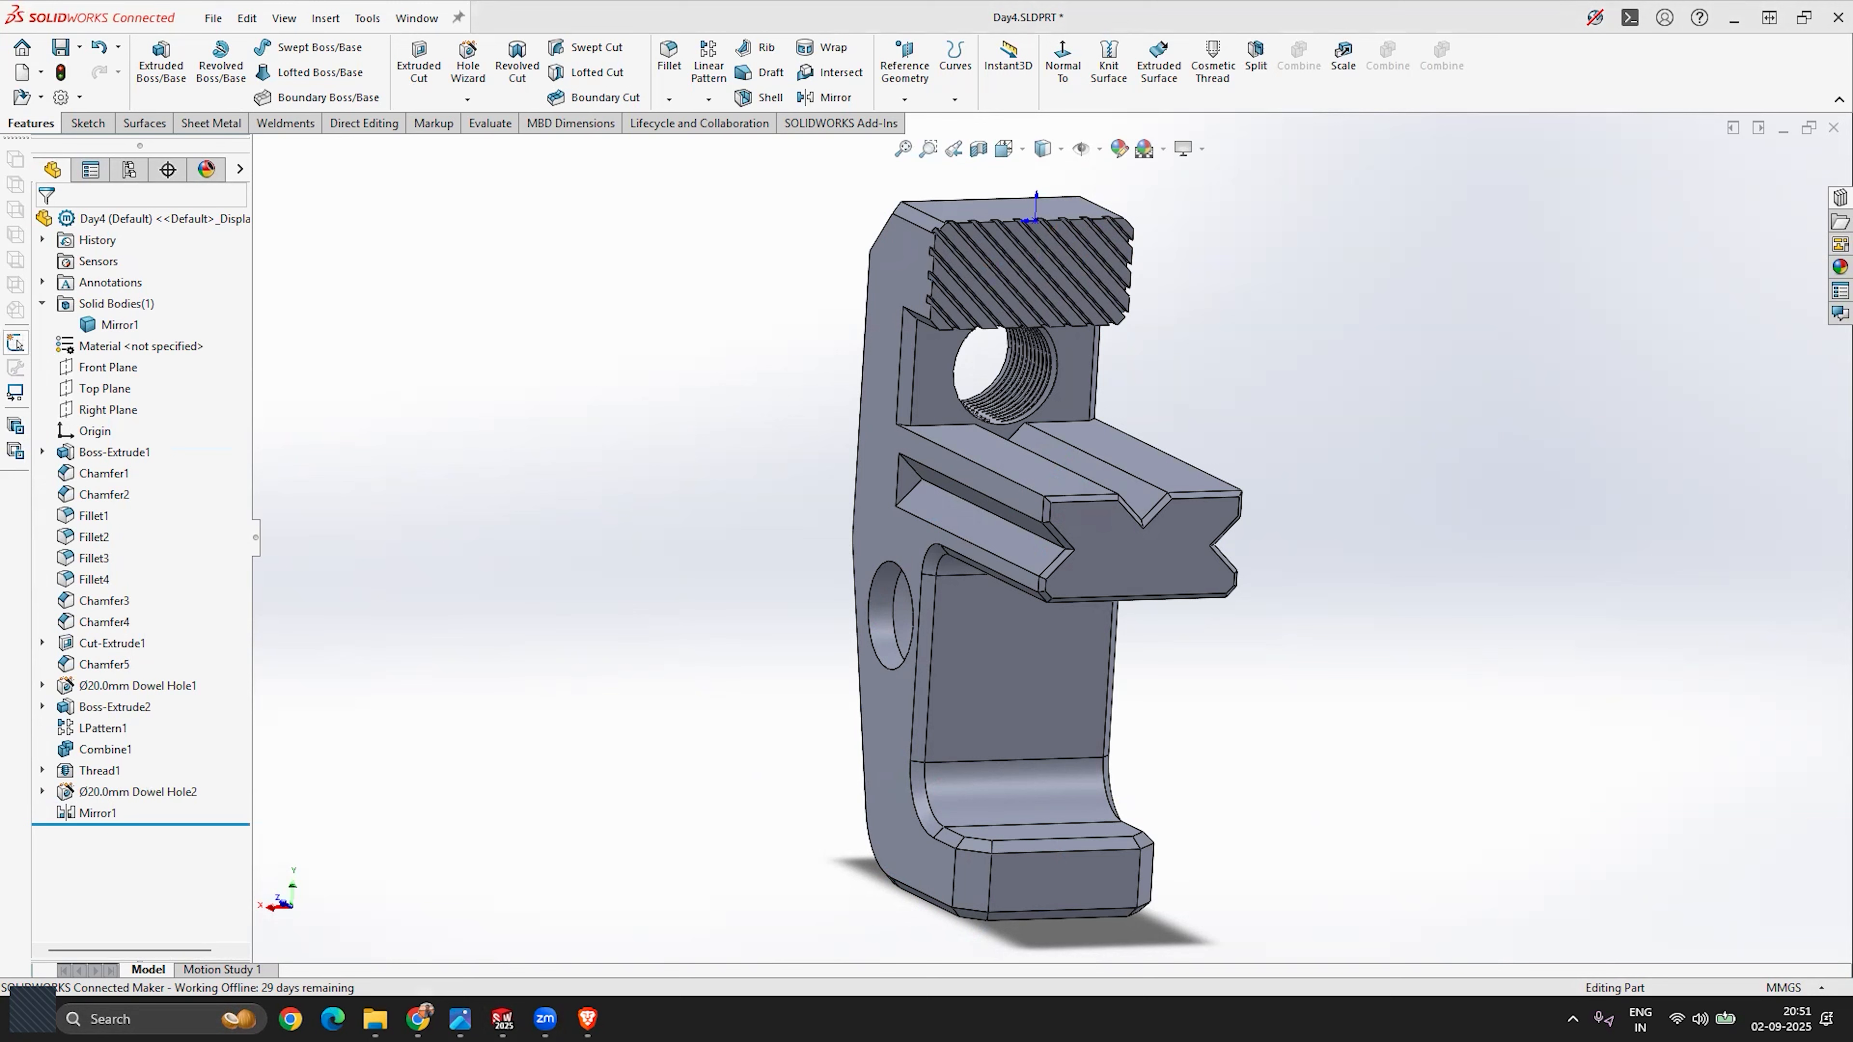
{"action": "left_click", "coordinate": [418, 1019]}
{"action": "left_click", "coordinate": [696, 394]}
{"action": "middle_click_drag", "start_coordinate": [846, 314], "coordinate": [1127, 558]}
{"action": "scroll", "coordinate": [1137, 539], "scroll_direction": "down", "scroll_amount": 1}
{"action": "middle_click_drag", "start_coordinate": [1191, 417], "coordinate": [996, 596]}
{"action": "scroll", "coordinate": [1180, 408], "scroll_direction": "down", "scroll_amount": 1}
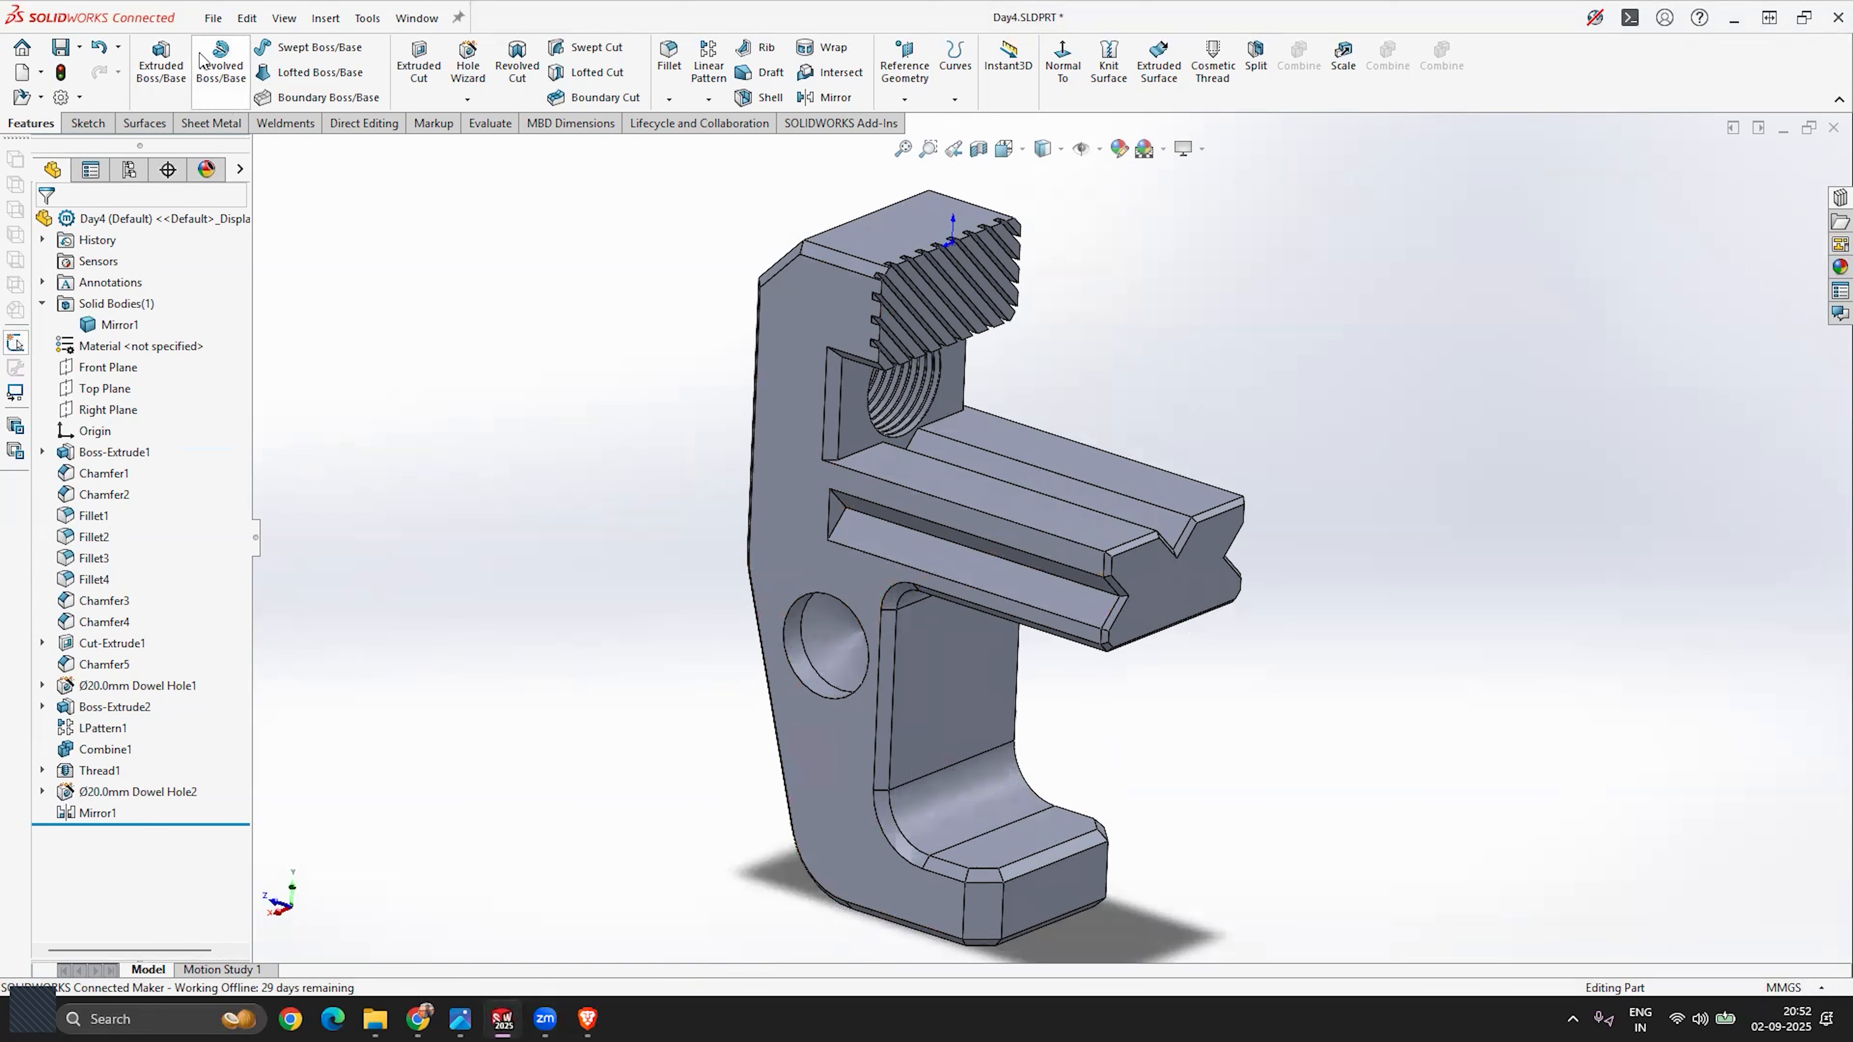
Step: Save the part
{"action": "left_click", "coordinate": [58, 48]}
{"action": "scroll", "coordinate": [1016, 318], "scroll_direction": "up", "scroll_amount": 2}
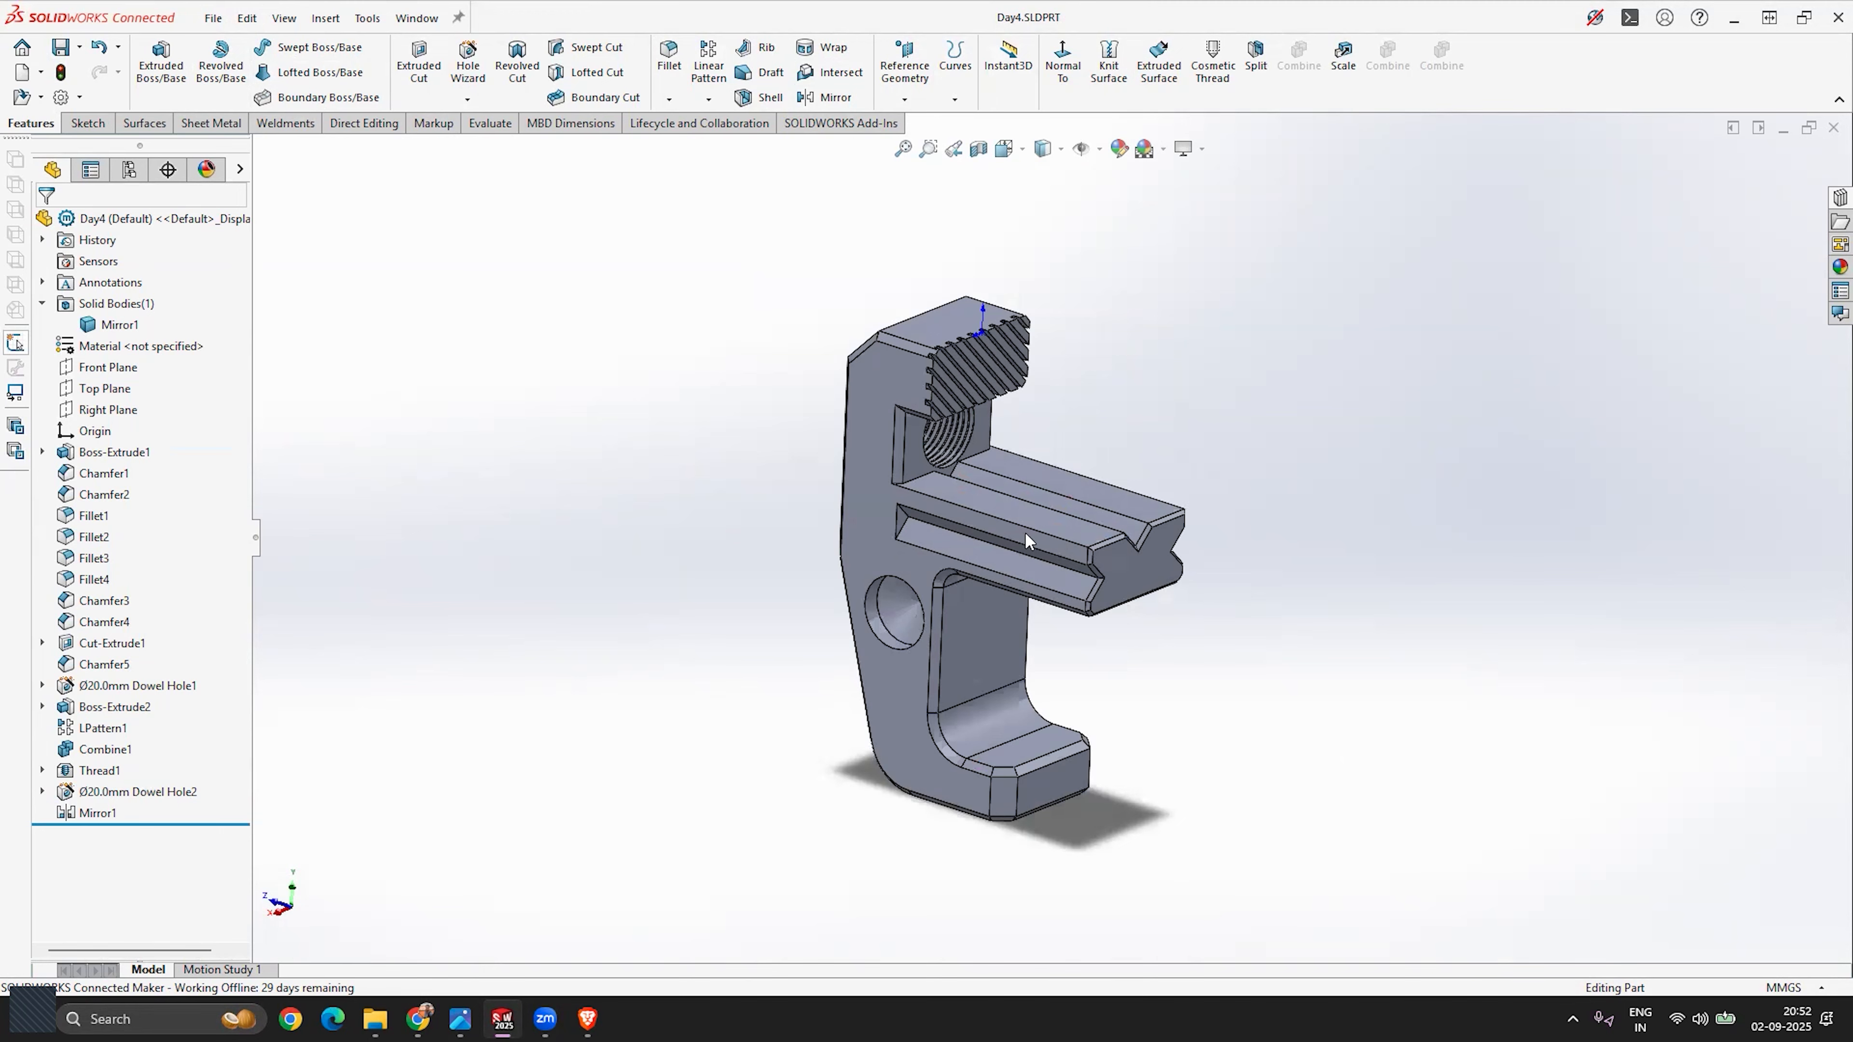
{"action": "scroll", "coordinate": [1025, 540], "scroll_direction": "down", "scroll_amount": 2}
{"action": "scroll", "coordinate": [976, 581], "scroll_direction": "down", "scroll_amount": 1}
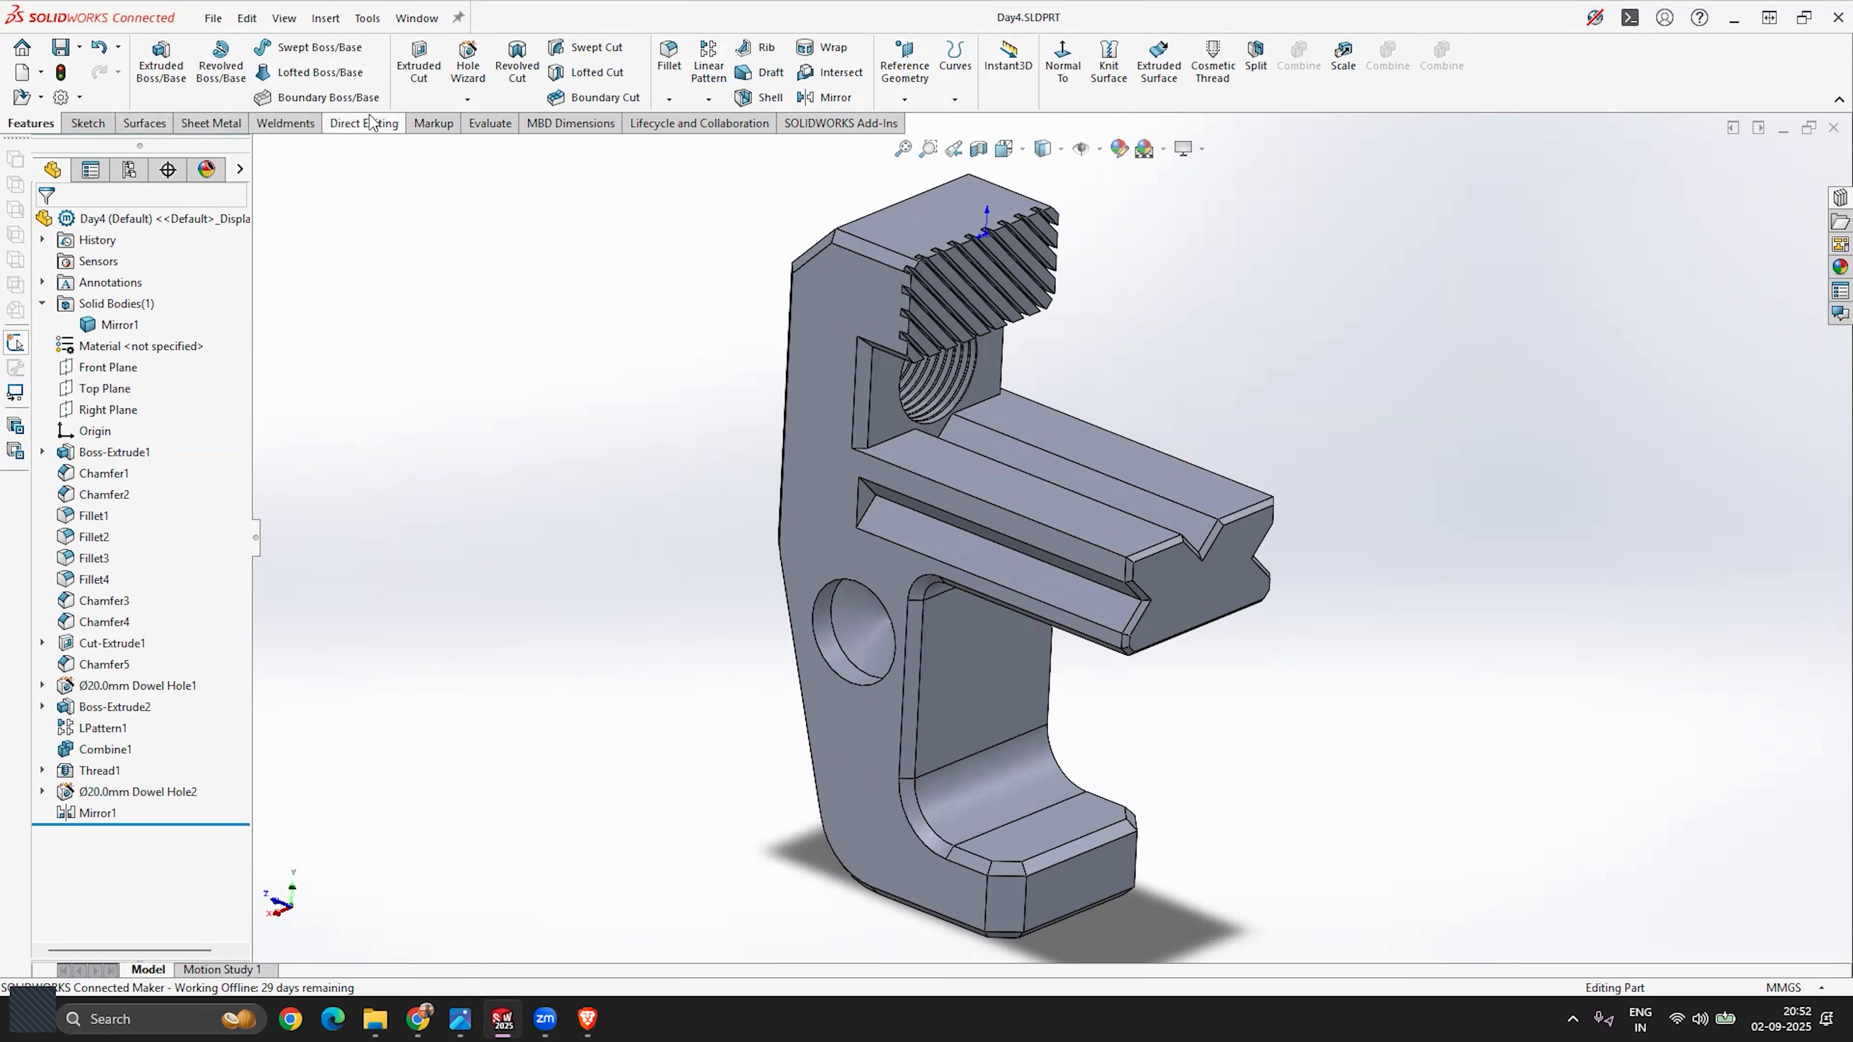
Step: Check the length of the upper front edge at the end of the V-grooved arm
{"action": "left_click", "coordinate": [490, 126]}
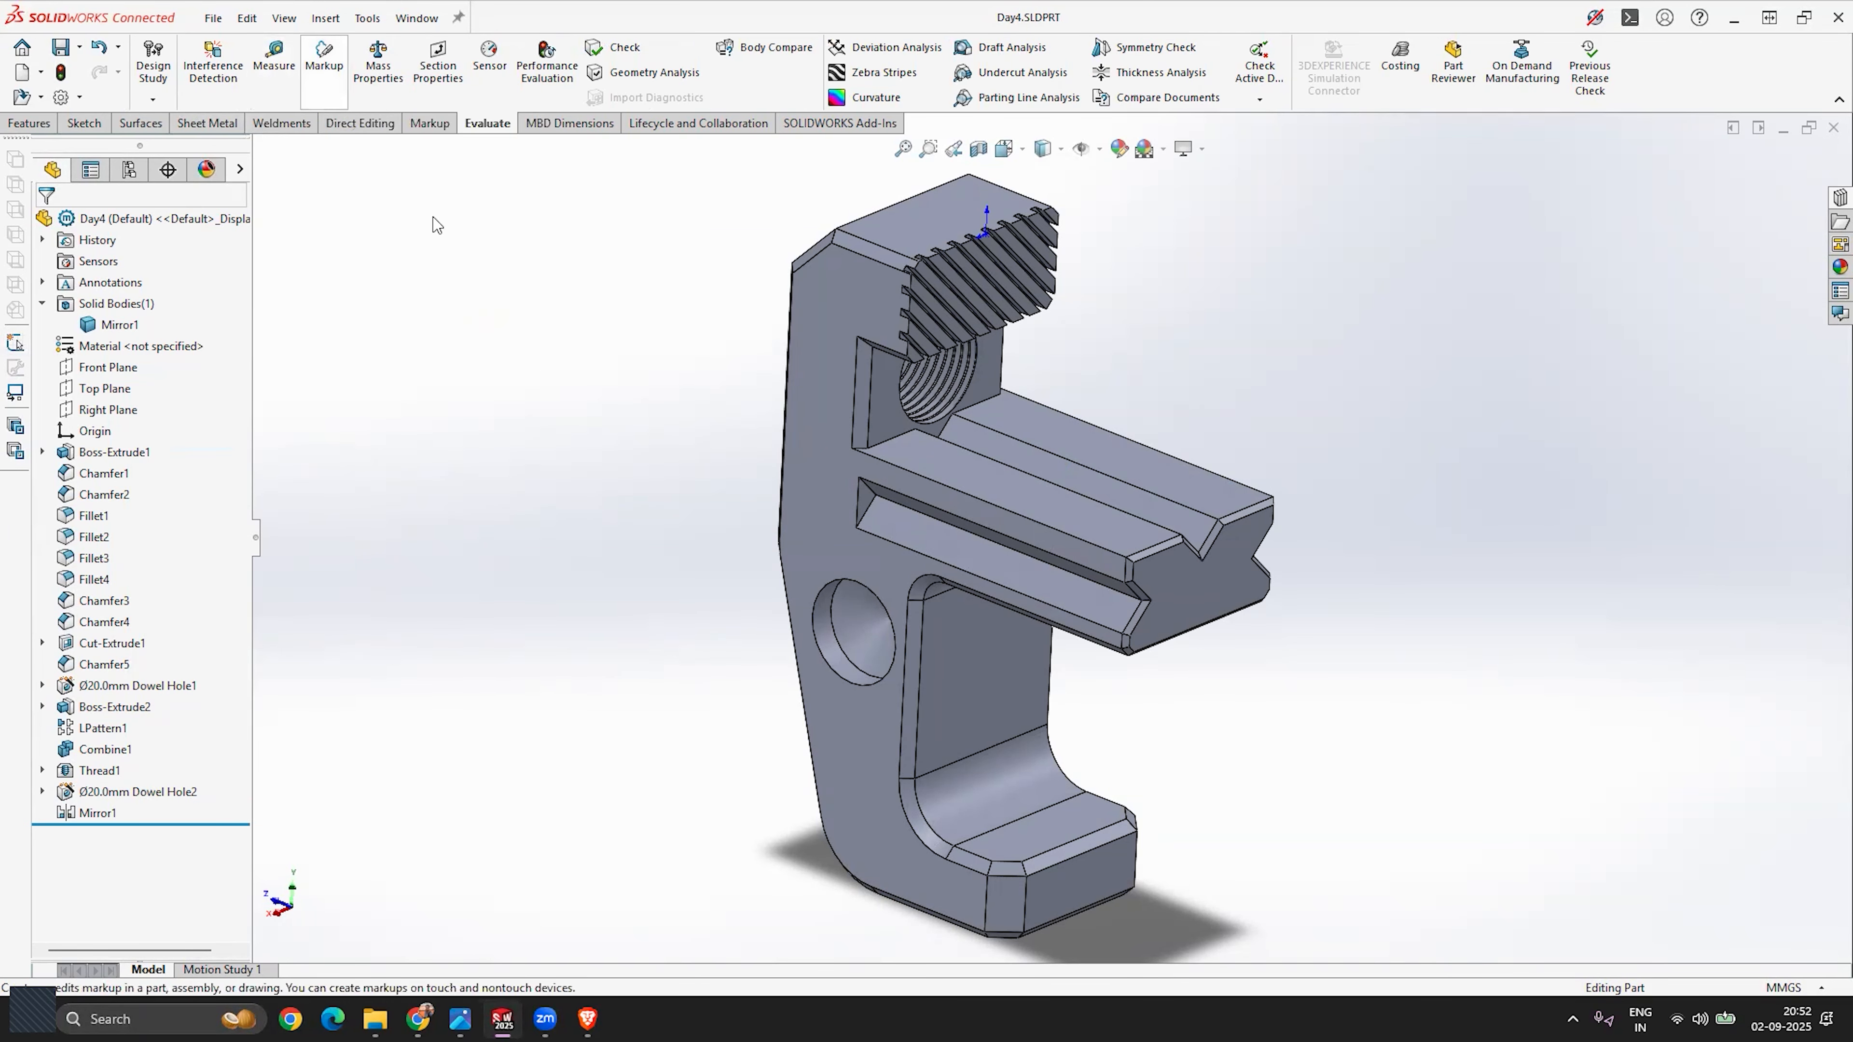
{"action": "scroll", "coordinate": [1224, 577], "scroll_direction": "down", "scroll_amount": 2}
{"action": "mouse_move", "coordinate": [986, 526]}
{"action": "middle_mouse_down"}
{"action": "mouse_move", "coordinate": [954, 414]}
{"action": "mouse_move", "coordinate": [961, 503]}
{"action": "mouse_move", "coordinate": [985, 521]}
{"action": "middle_mouse_up"}
{"action": "scroll", "coordinate": [1094, 550], "scroll_direction": "down", "scroll_amount": 3}
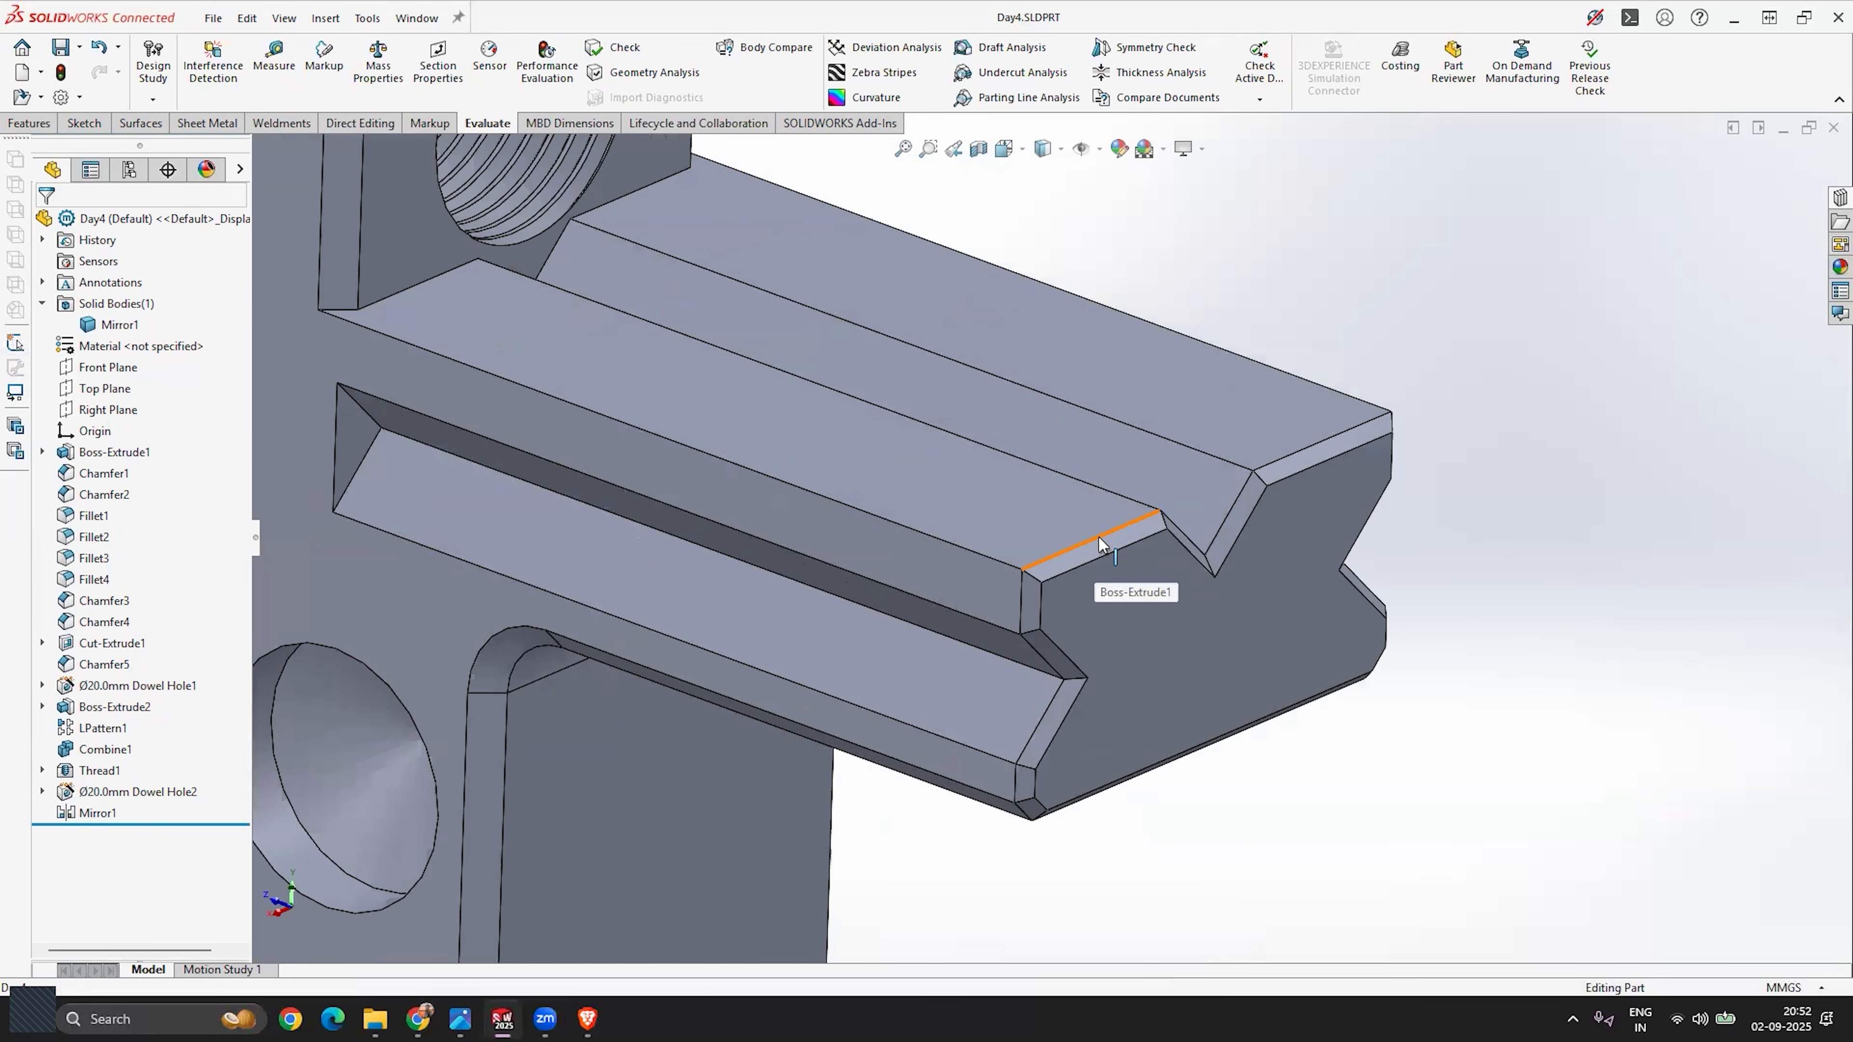
{"action": "left_click", "coordinate": [1100, 544]}
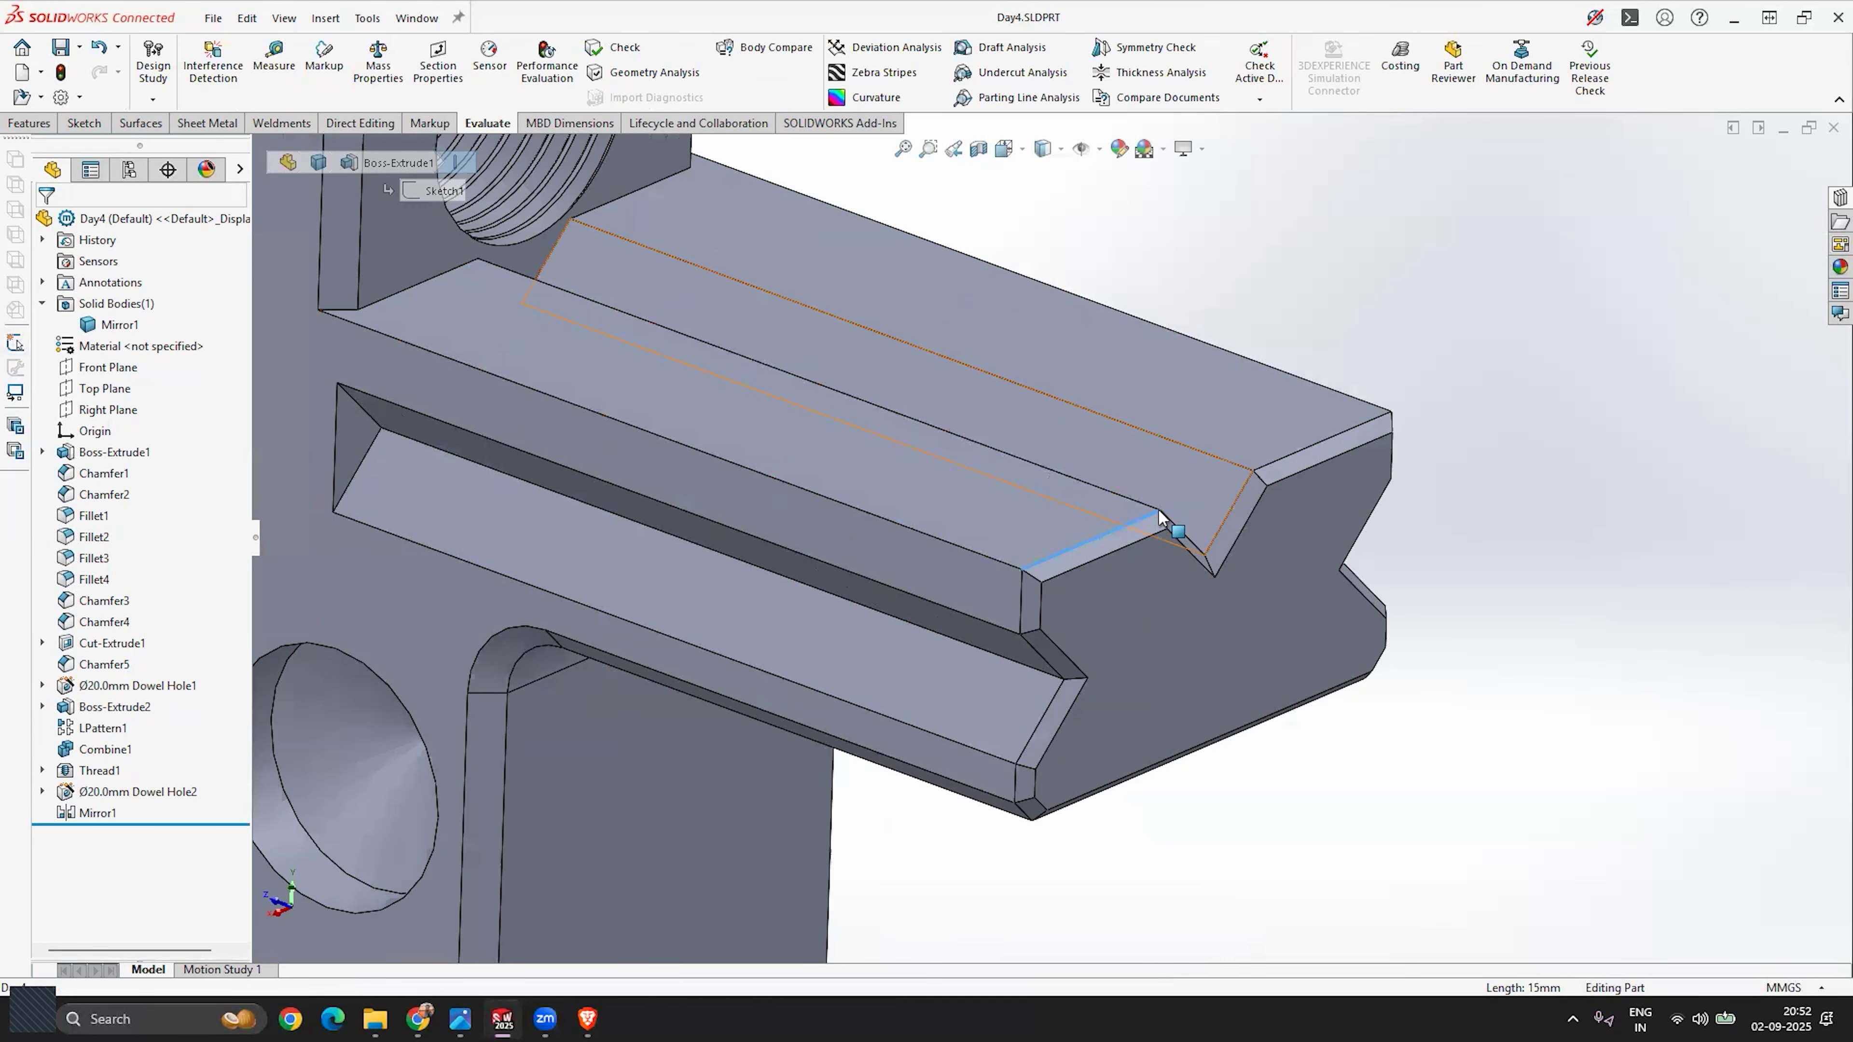
{"action": "key", "text": "Escape"}
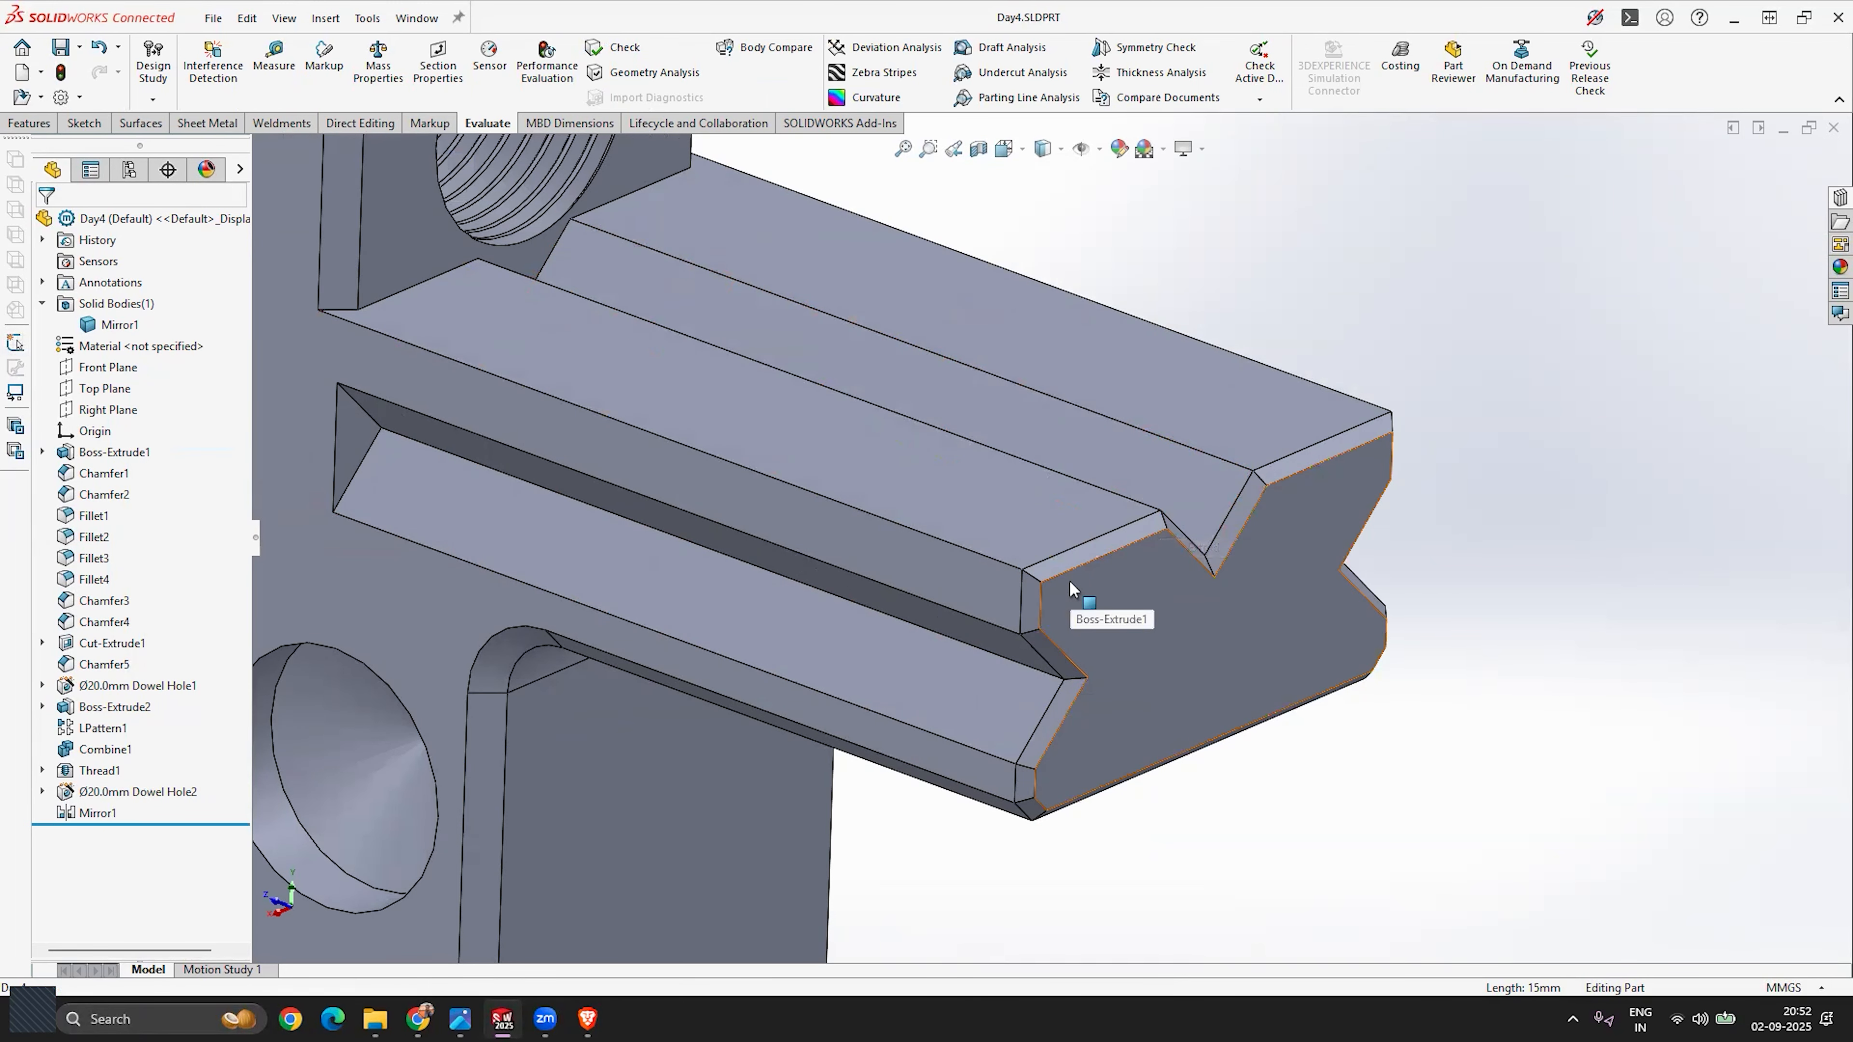
{"action": "scroll", "coordinate": [1072, 537], "scroll_direction": "up", "scroll_amount": 4}
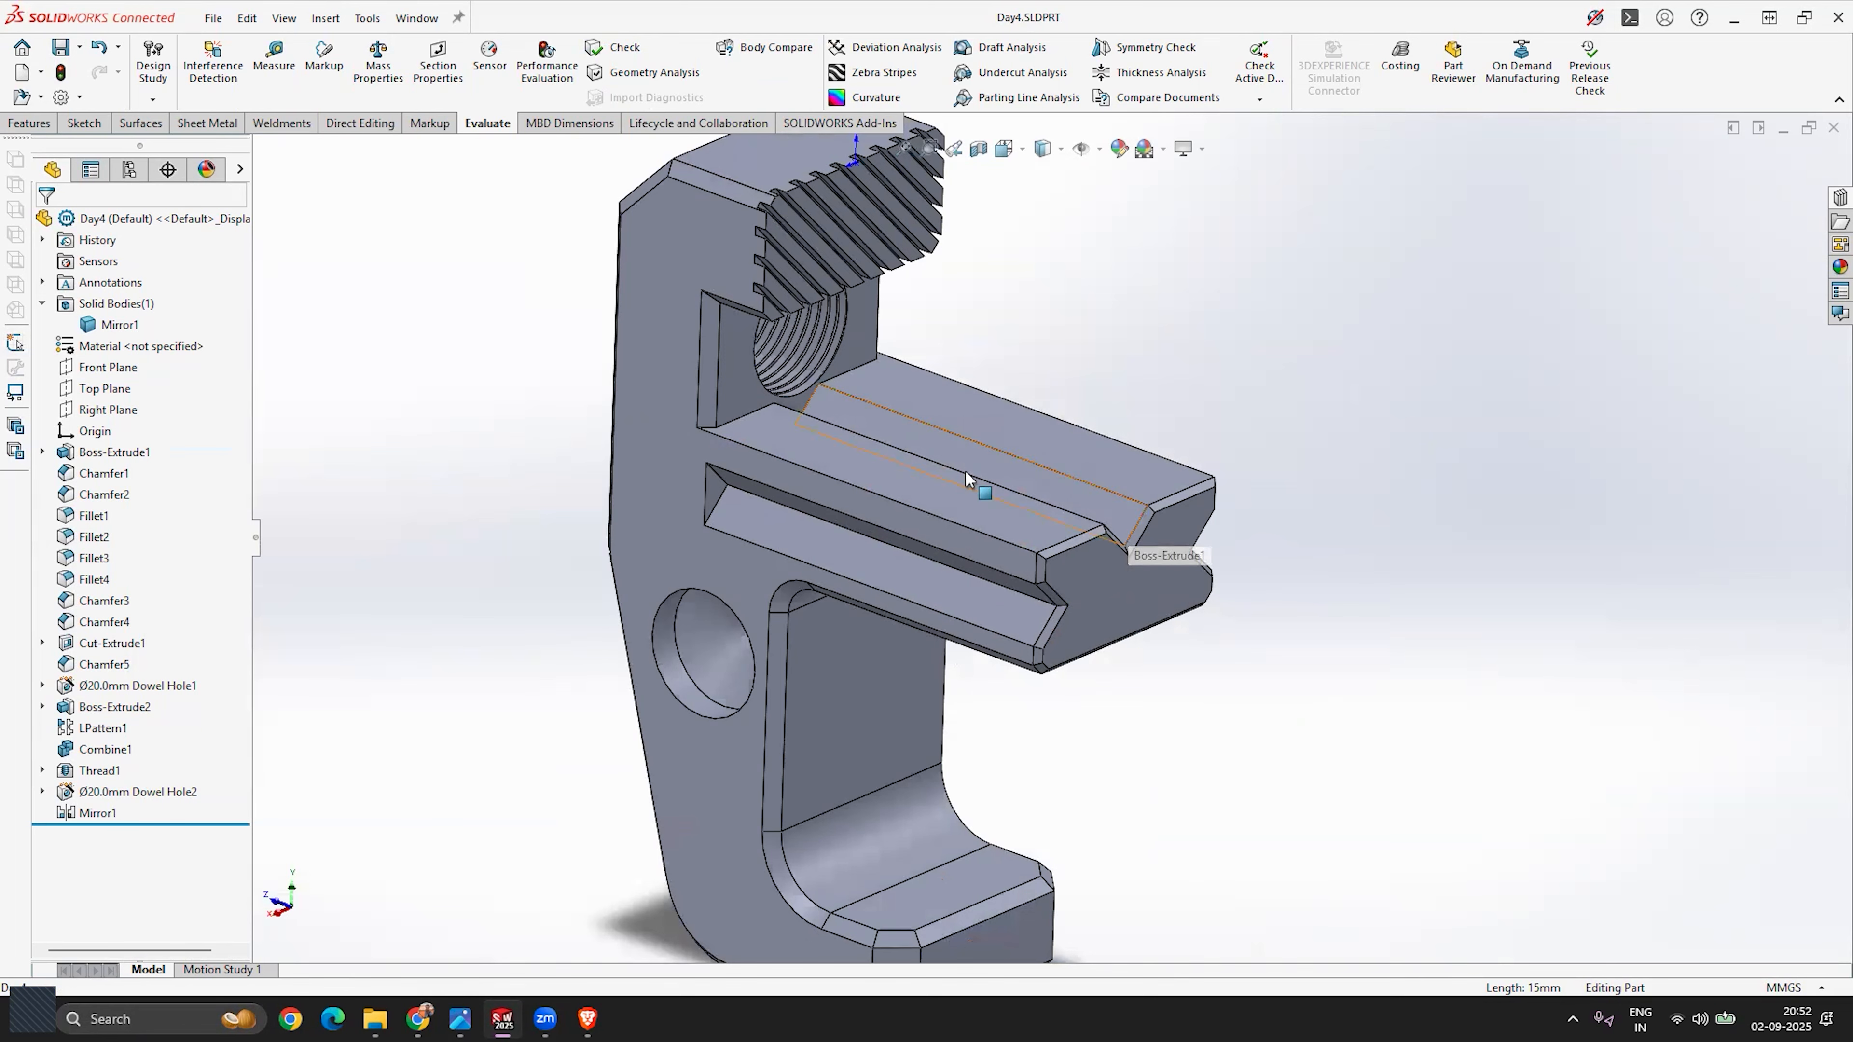
Step: Check the length of the sloped chamfer edge on the clamp's head and highlight the adjoining side face
{"action": "scroll", "coordinate": [948, 492], "scroll_direction": "up", "scroll_amount": 2}
{"action": "scroll", "coordinate": [921, 387], "scroll_direction": "down", "scroll_amount": 6}
{"action": "middle_click_drag", "start_coordinate": [921, 387], "coordinate": [918, 431]}
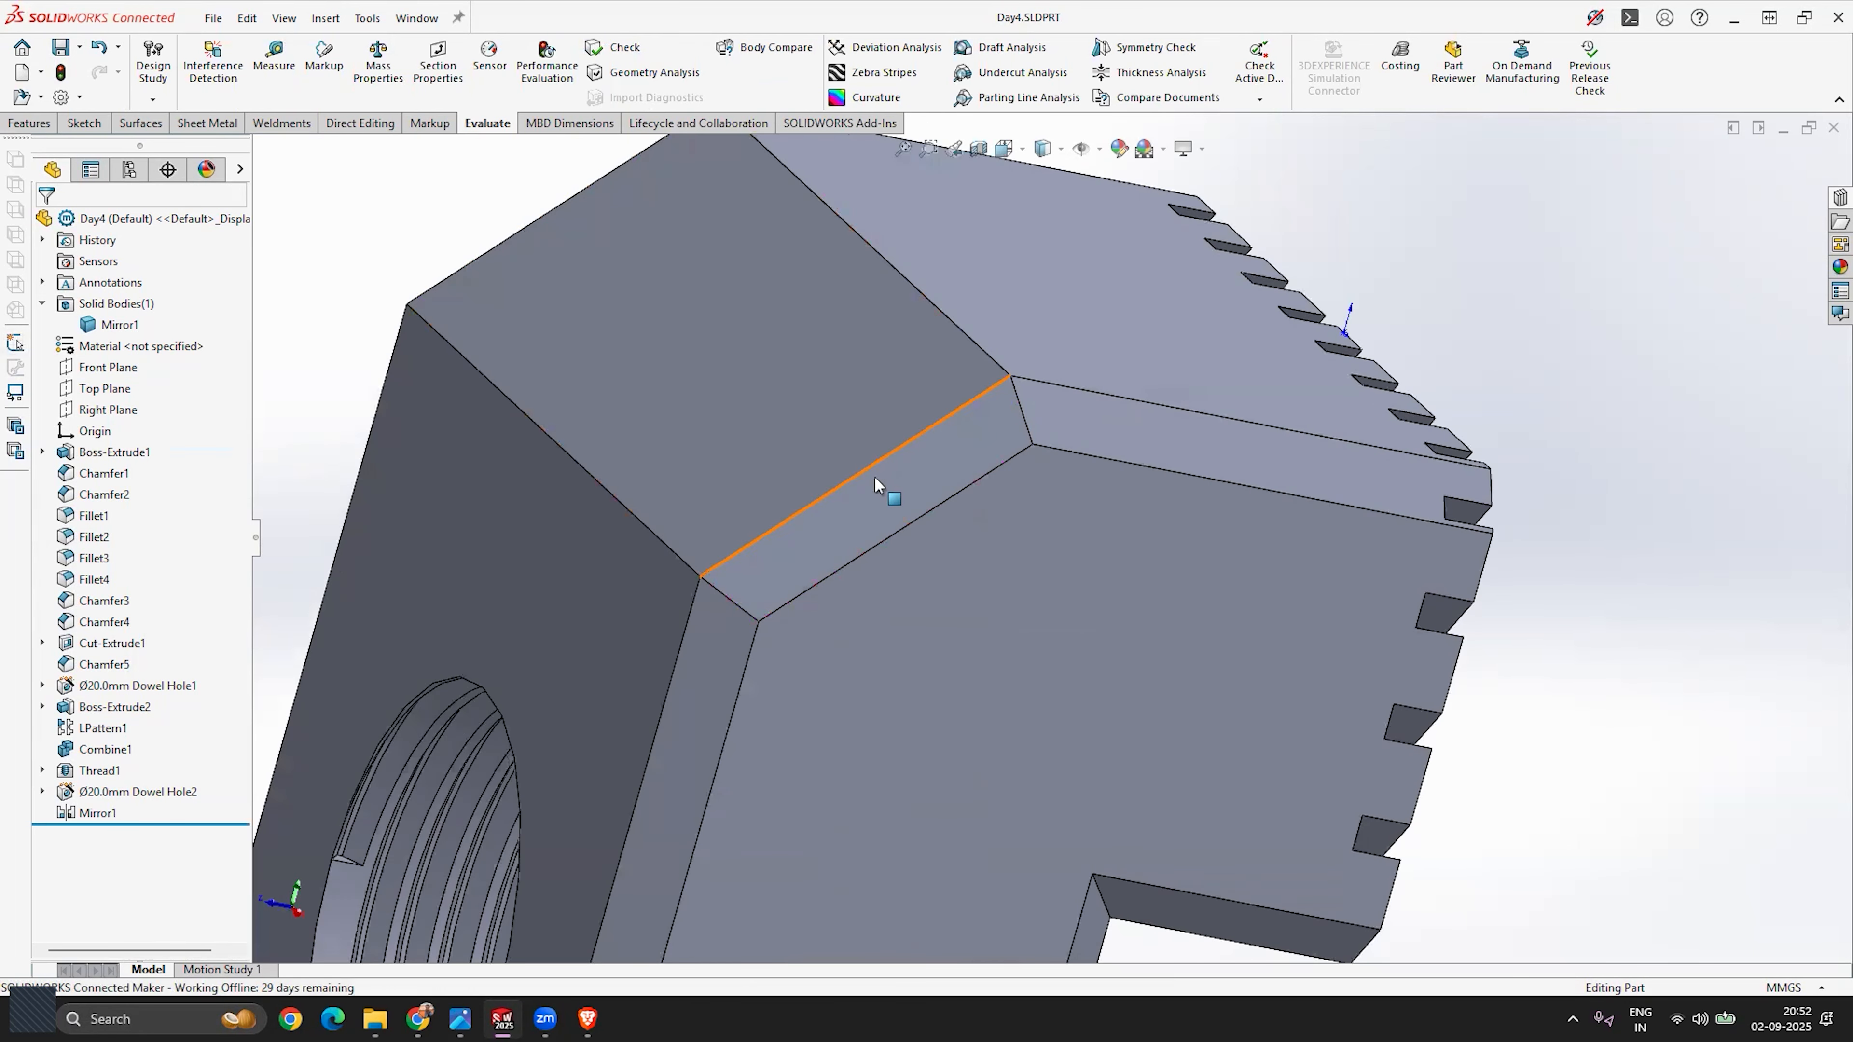
{"action": "left_click", "coordinate": [879, 487]}
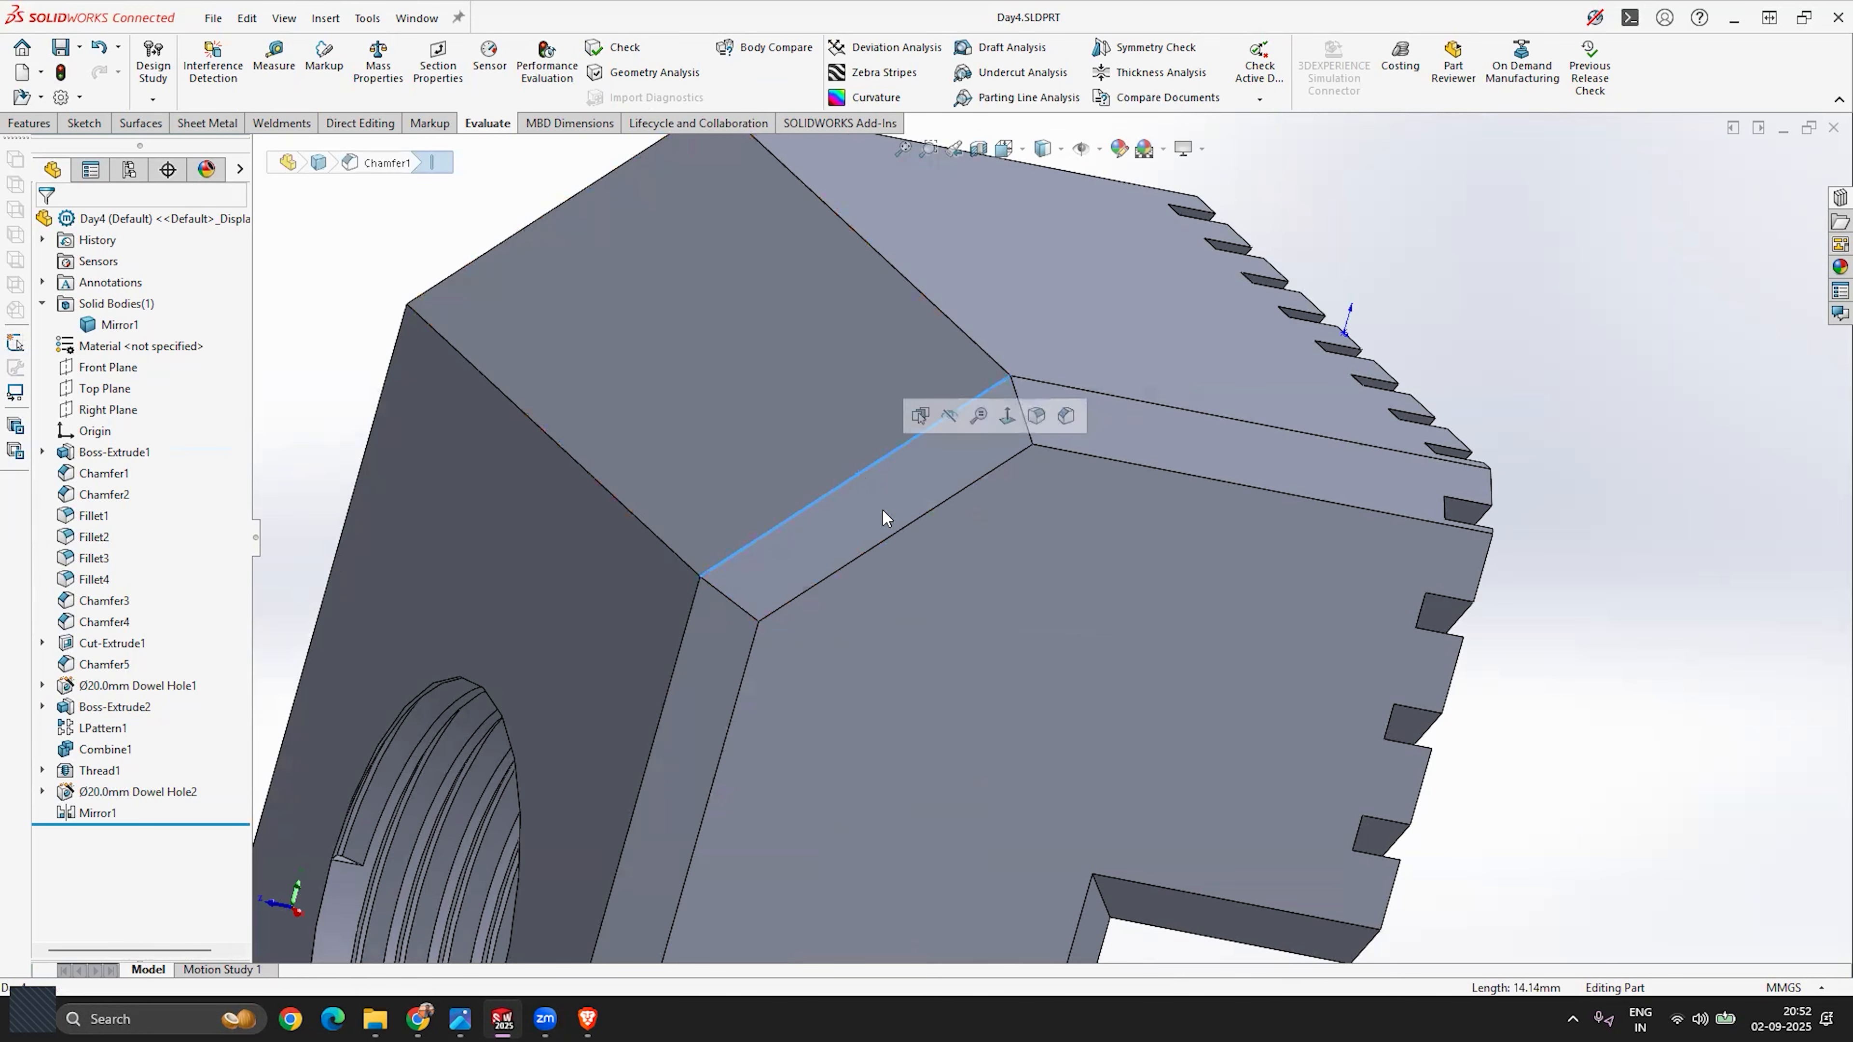
{"action": "middle_click_drag", "start_coordinate": [1372, 796], "coordinate": [1141, 569]}
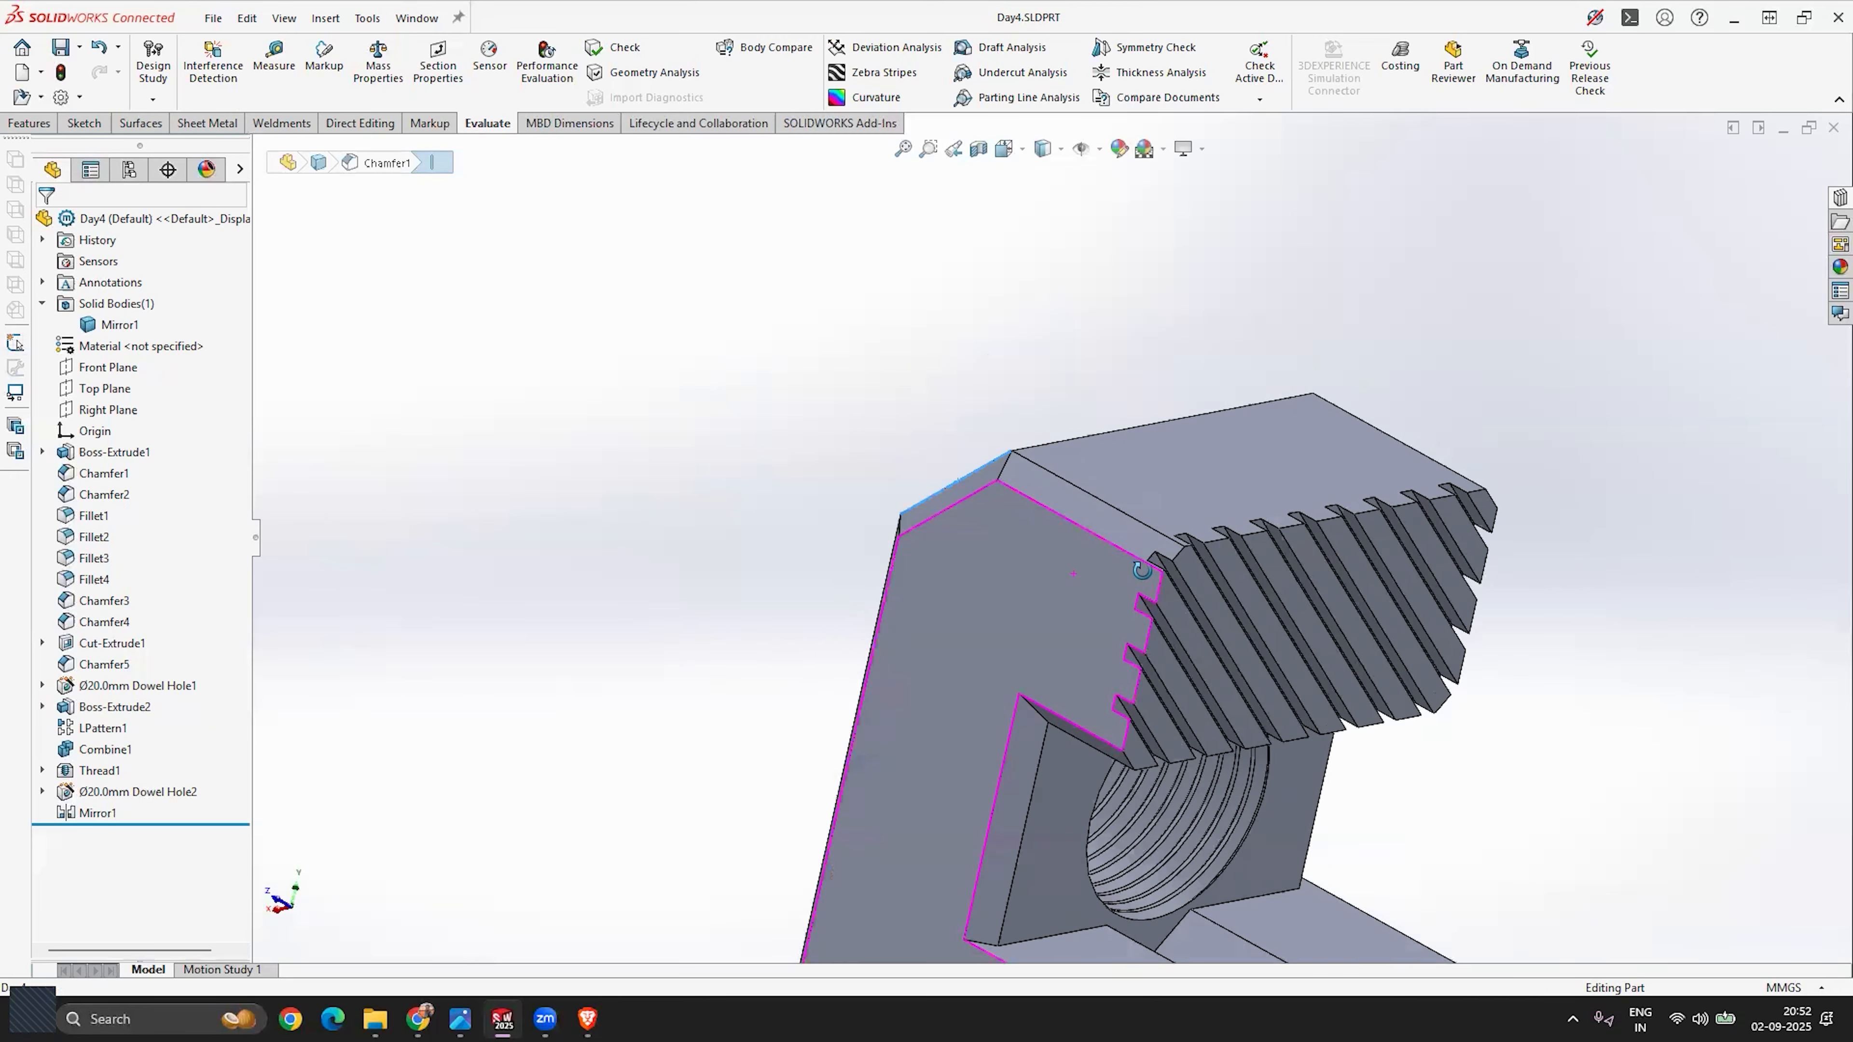
{"action": "left_click", "coordinate": [1027, 581]}
{"action": "middle_click_drag", "start_coordinate": [1062, 565], "coordinate": [1477, 529]}
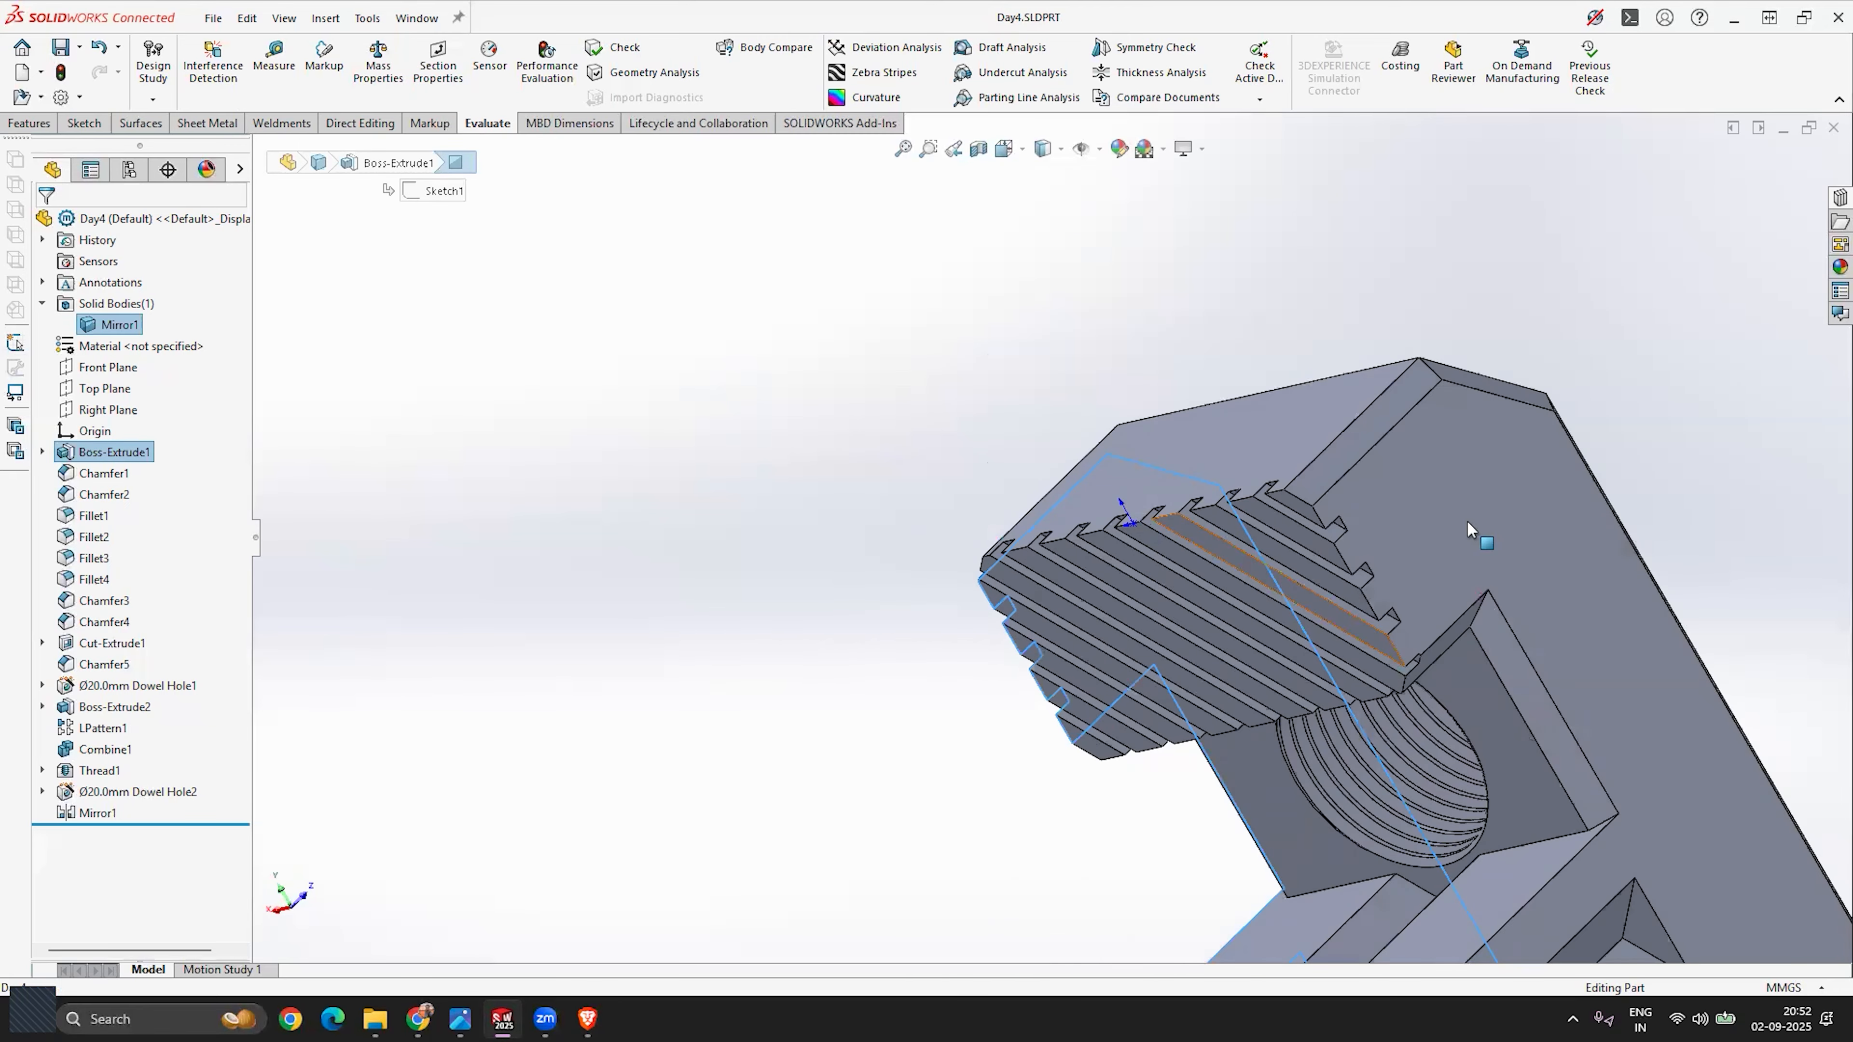
{"action": "key", "text": "Escape"}
Step: Check the length of the rear edge of the clamp's top face and inspect the serrated head
{"action": "middle_click_drag", "start_coordinate": [1170, 516], "coordinate": [1481, 471]}
{"action": "middle_click_drag", "start_coordinate": [946, 503], "coordinate": [875, 440]}
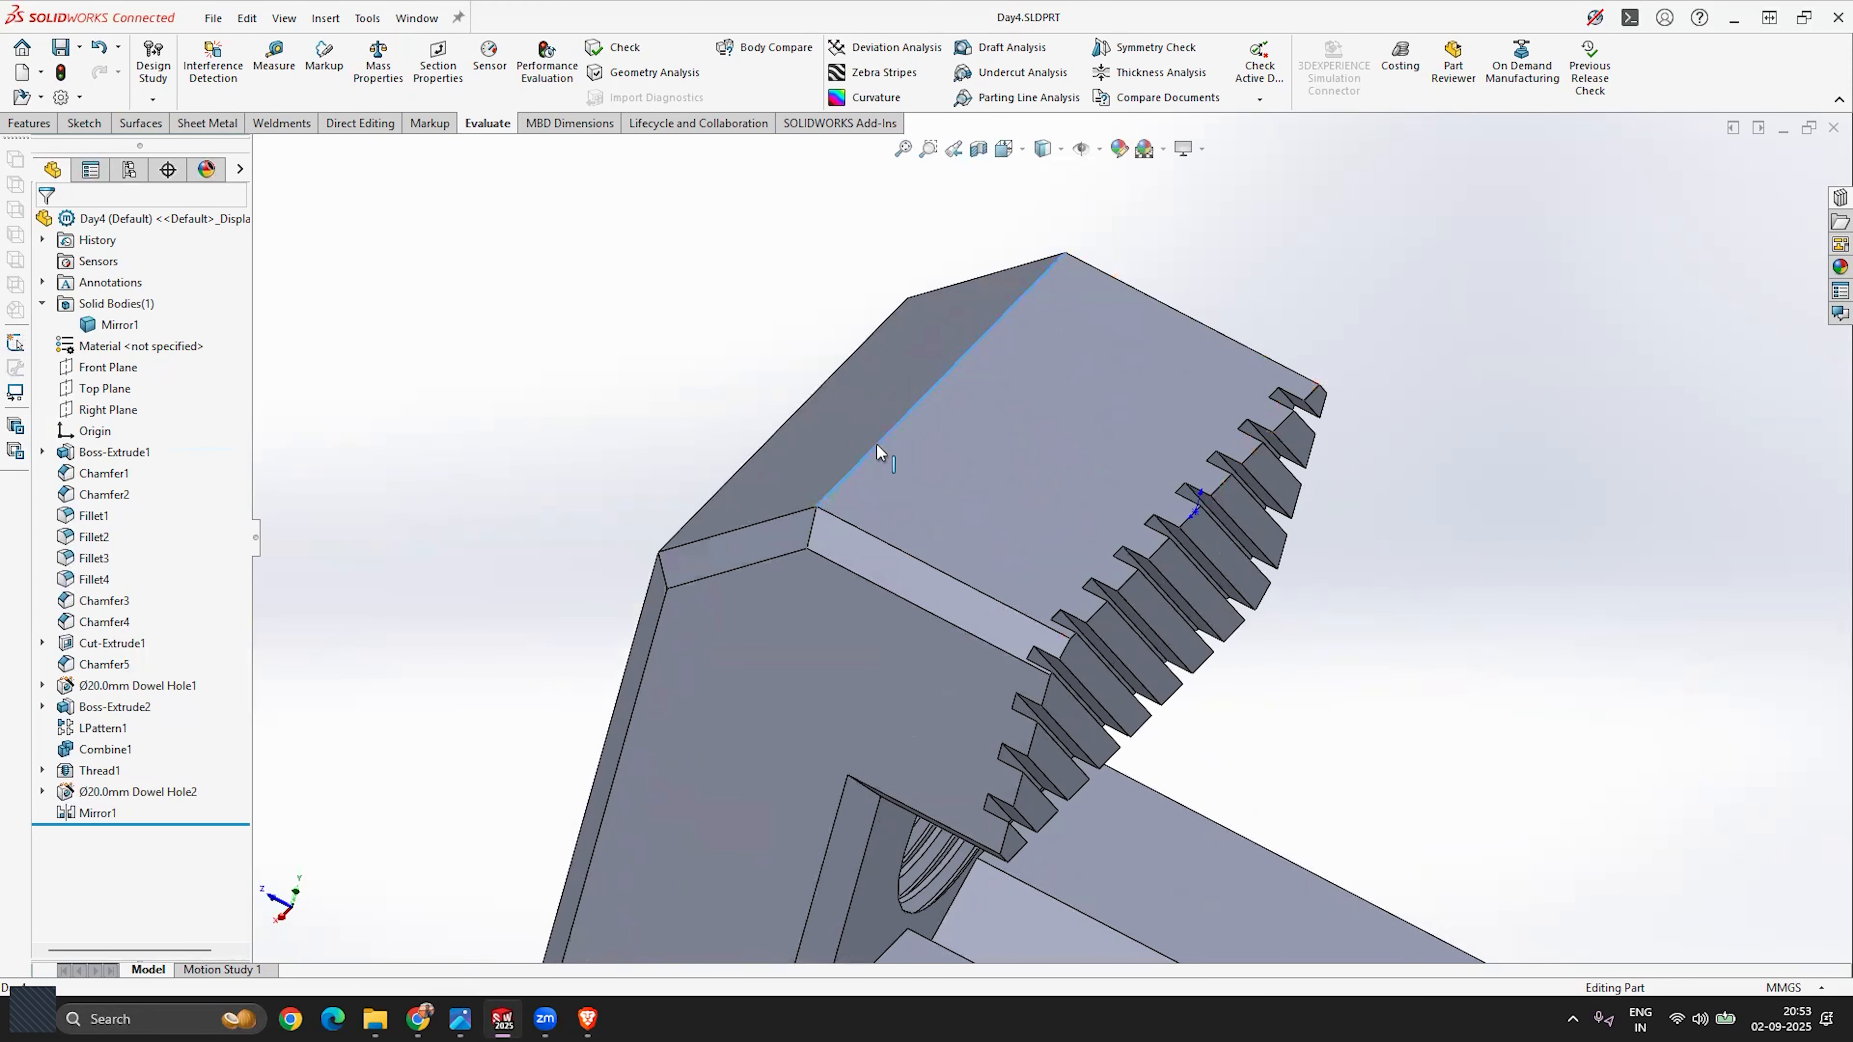
{"action": "left_click", "coordinate": [876, 444]}
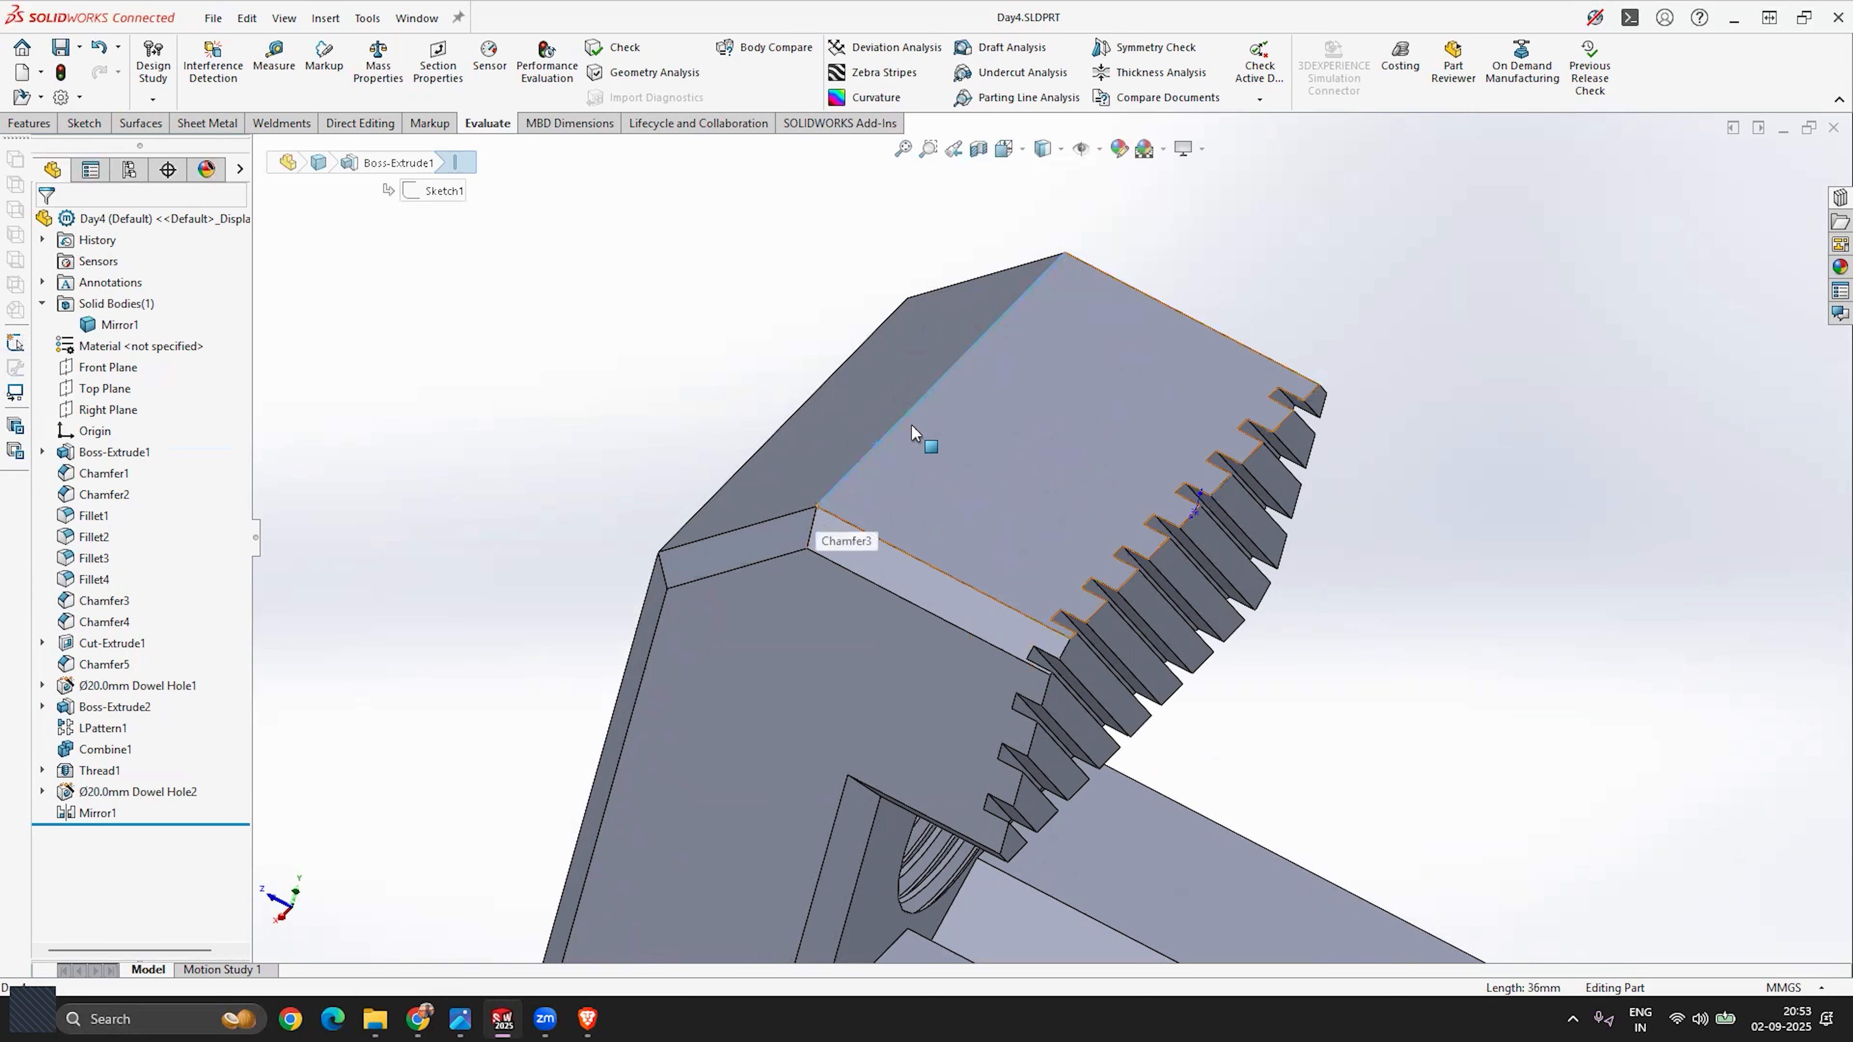
{"action": "middle_click_drag", "start_coordinate": [1083, 331], "coordinate": [886, 495]}
{"action": "left_click", "coordinate": [760, 692]}
{"action": "left_click", "coordinate": [1304, 438]}
{"action": "middle_click_drag", "start_coordinate": [977, 560], "coordinate": [885, 525]}
{"action": "left_click", "coordinate": [1239, 443]}
{"action": "scroll", "coordinate": [984, 584], "scroll_direction": "up", "scroll_amount": 3}
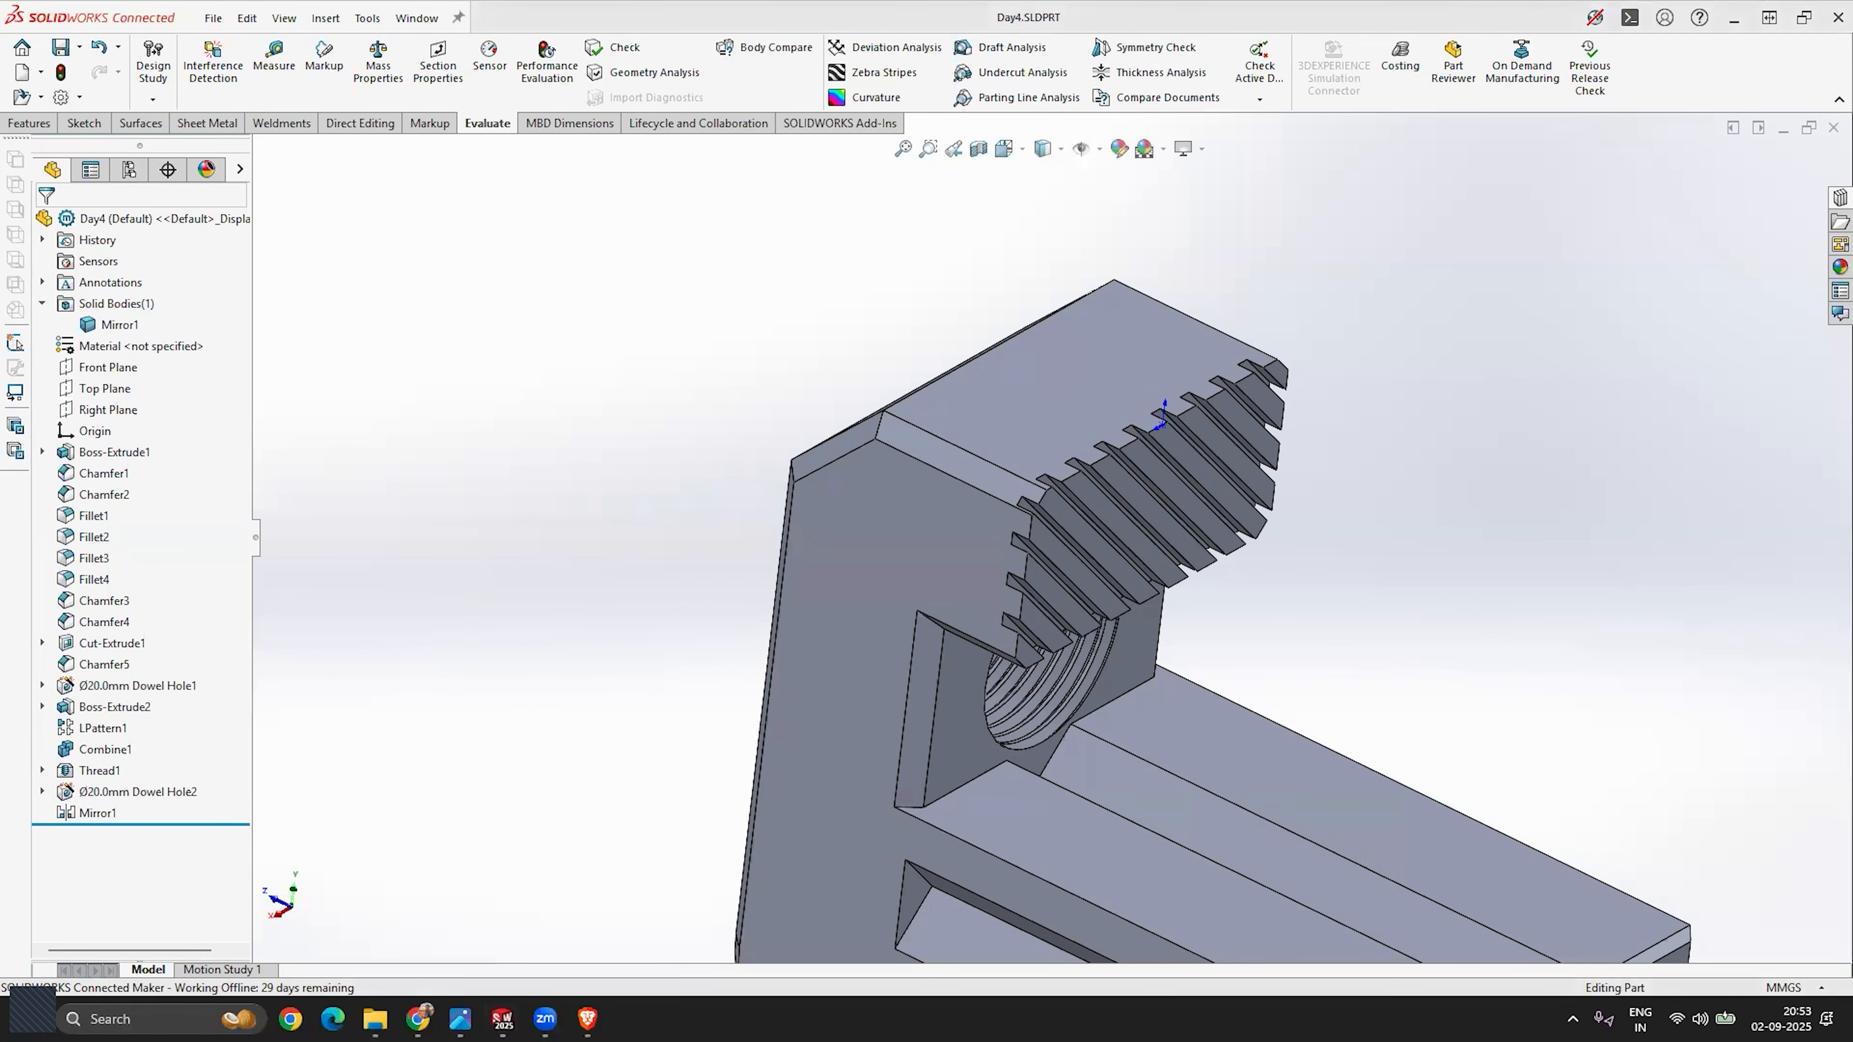
Step: Measure the distance between the clamp's two opposite side faces
{"action": "left_click", "coordinate": [274, 59]}
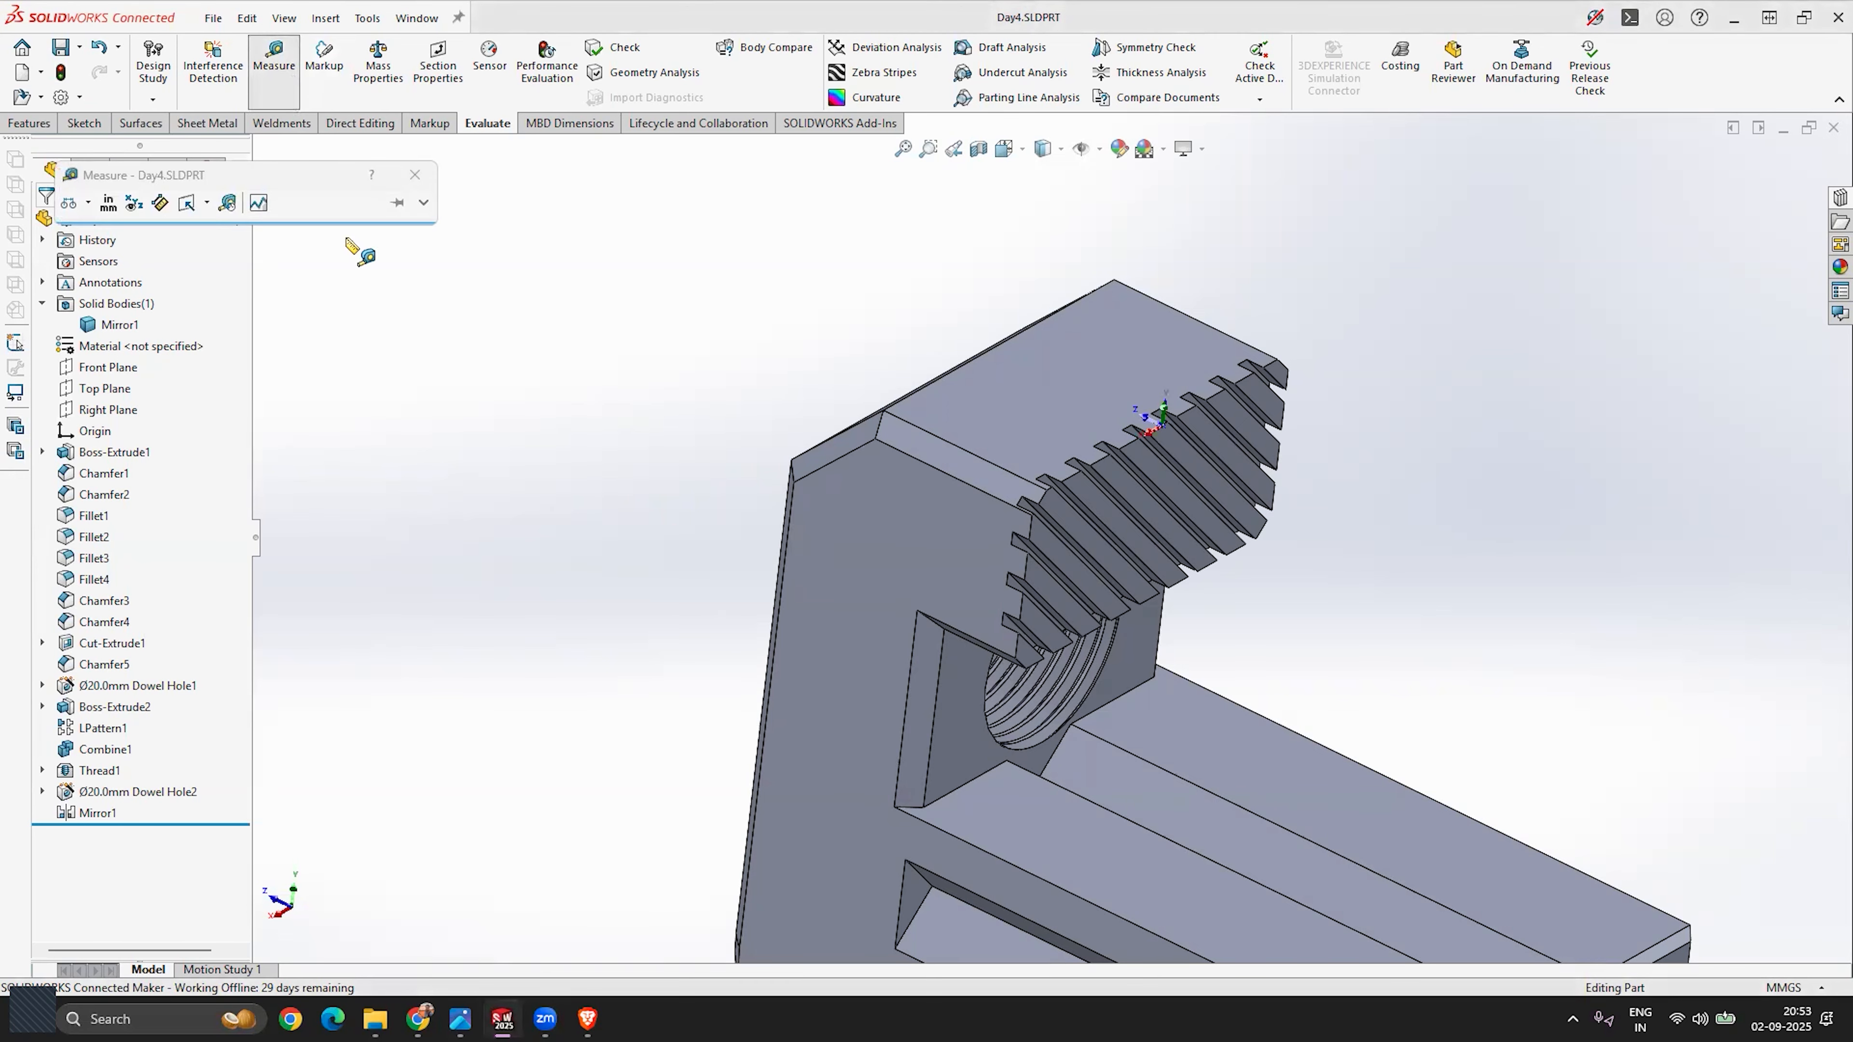
{"action": "left_click", "coordinate": [948, 512]}
{"action": "middle_click_drag", "start_coordinate": [948, 512], "coordinate": [1194, 316]}
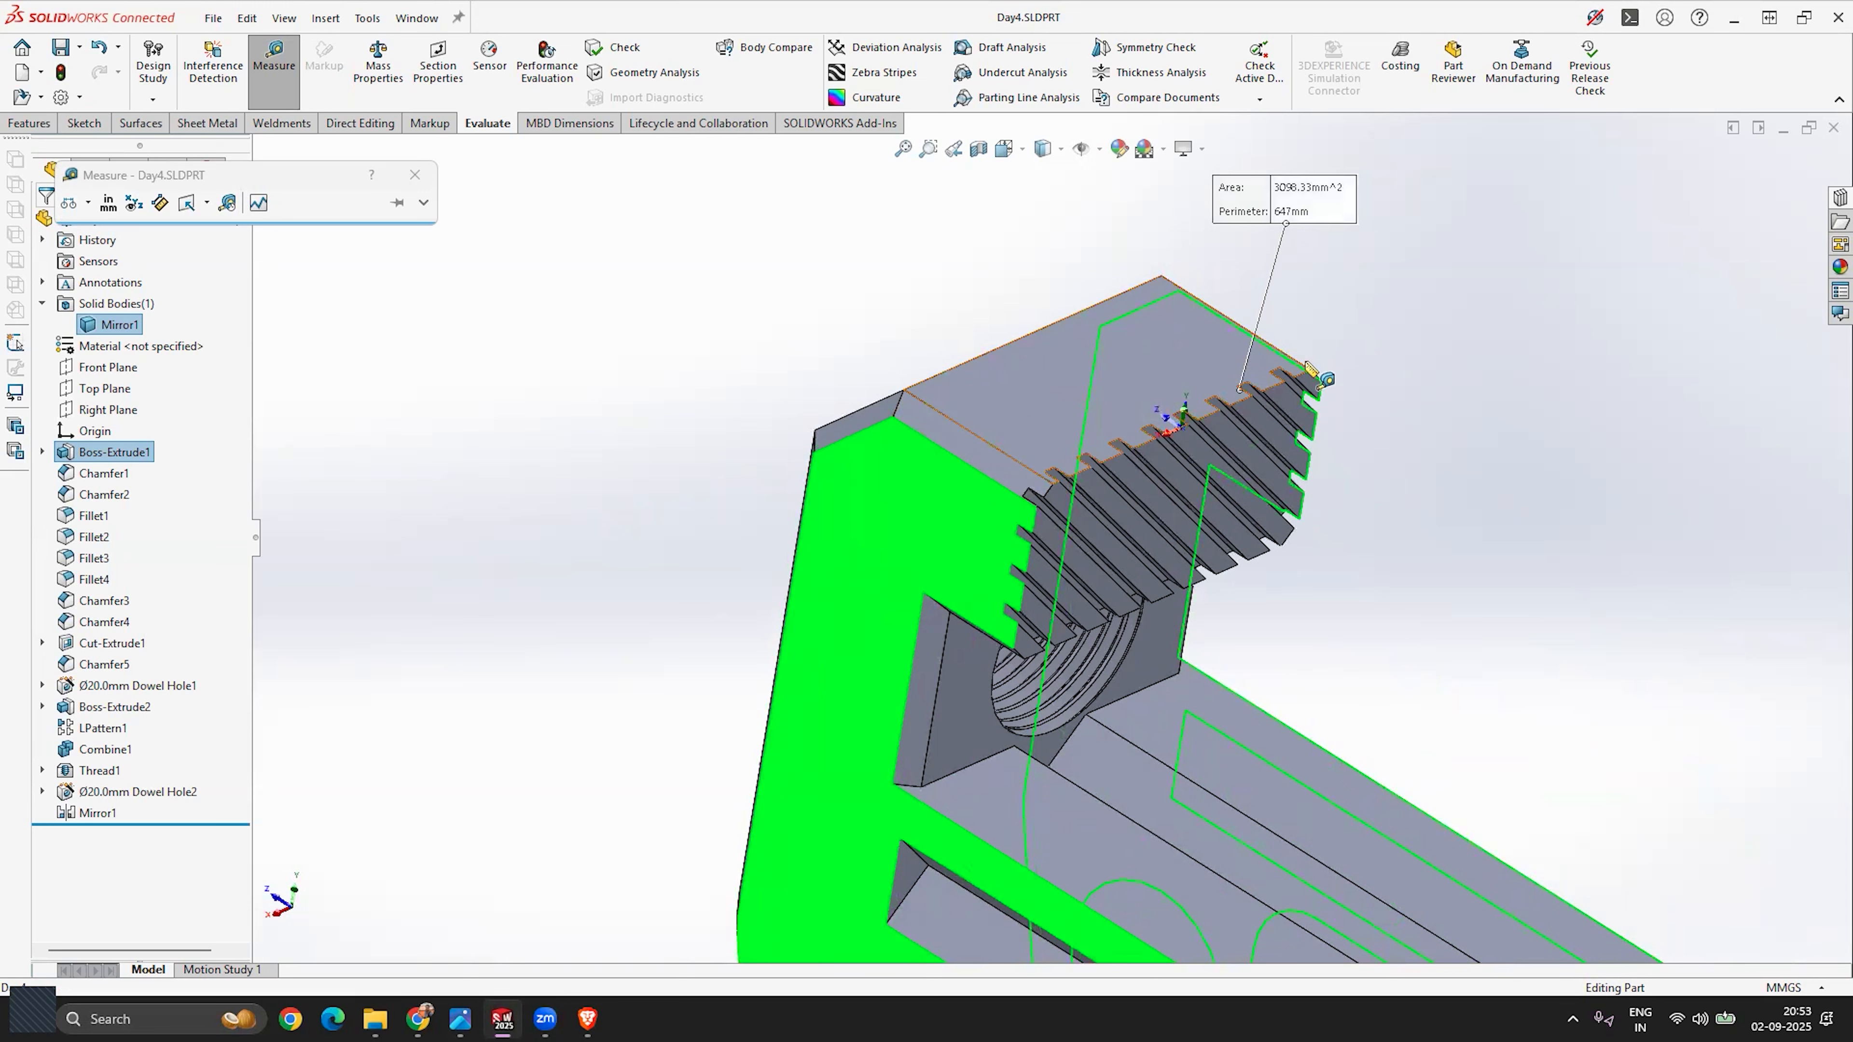
{"action": "scroll", "coordinate": [1167, 386], "scroll_direction": "up", "scroll_amount": 5}
{"action": "scroll", "coordinate": [1105, 668], "scroll_direction": "down", "scroll_amount": 2}
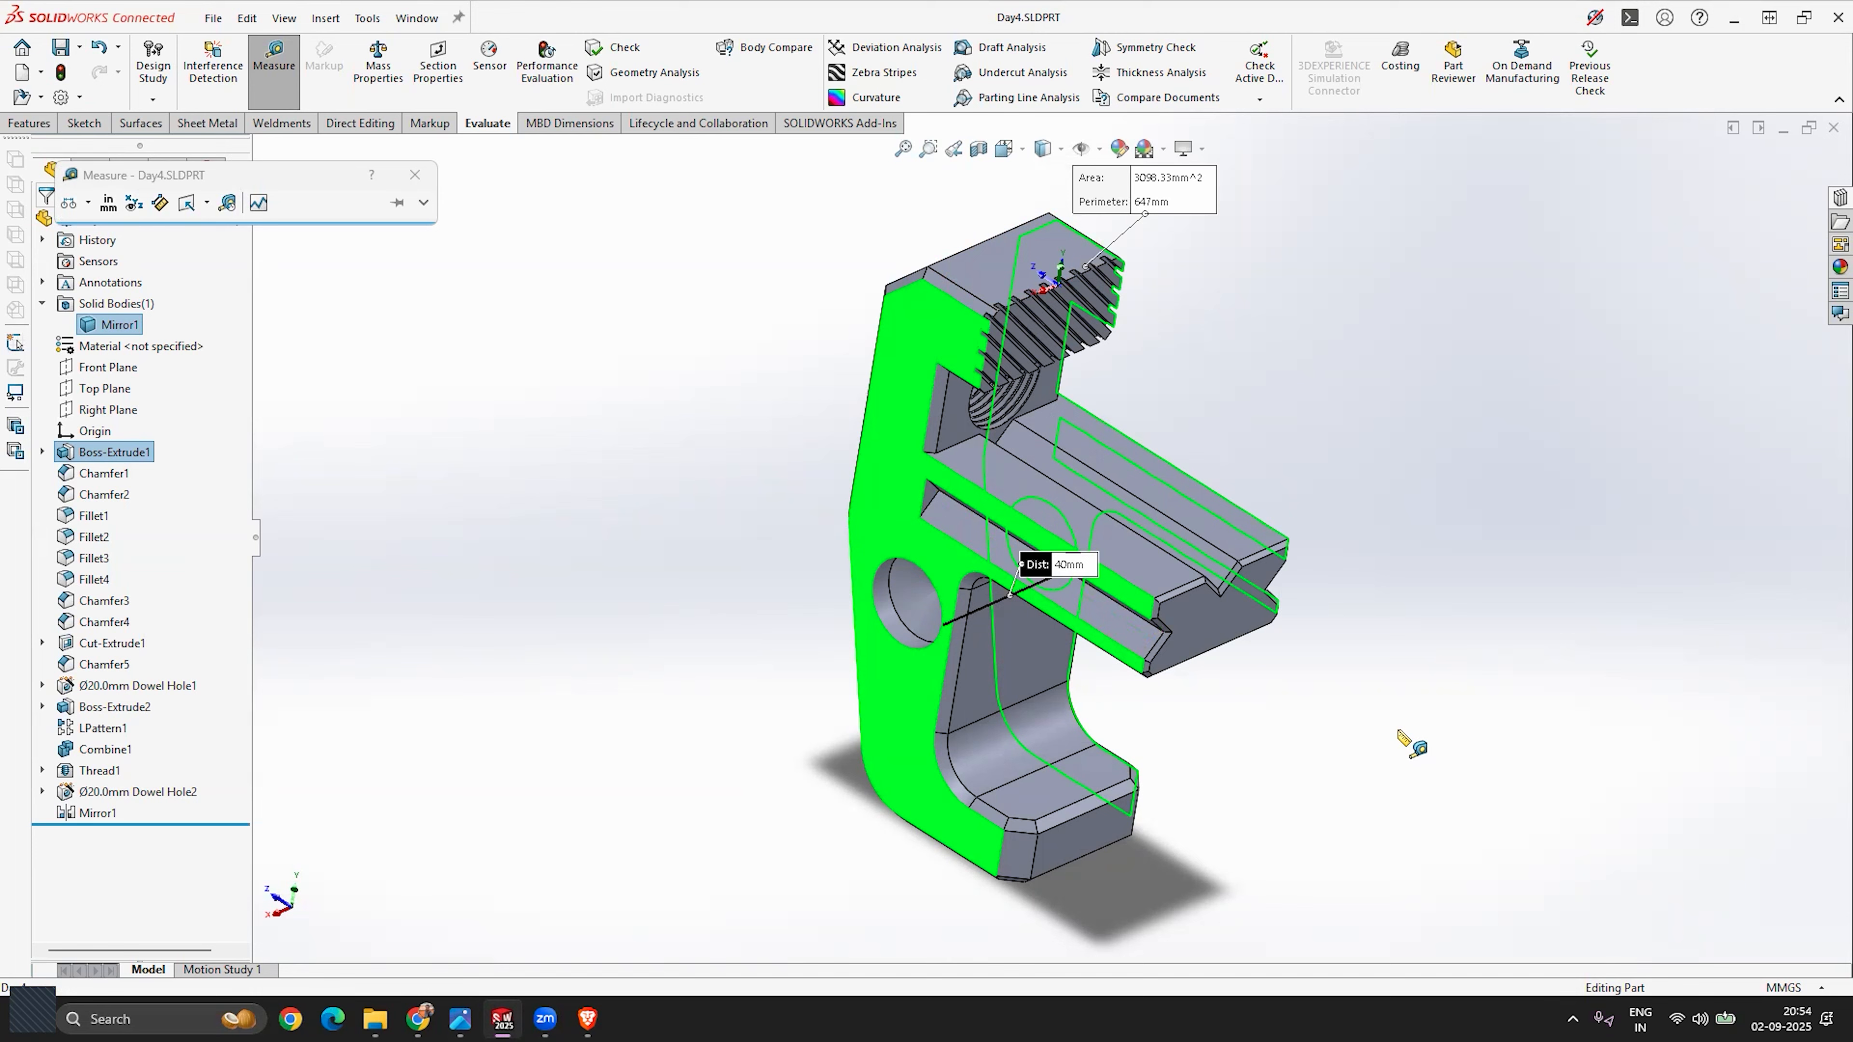
{"action": "key", "text": "Escape"}
Step: Measure the distance from the end face of the V-grooved arm to the clamp's vertical back face
{"action": "middle_click_drag", "start_coordinate": [1411, 745], "coordinate": [1167, 609]}
{"action": "left_click", "coordinate": [274, 58]}
{"action": "left_click", "coordinate": [1240, 529]}
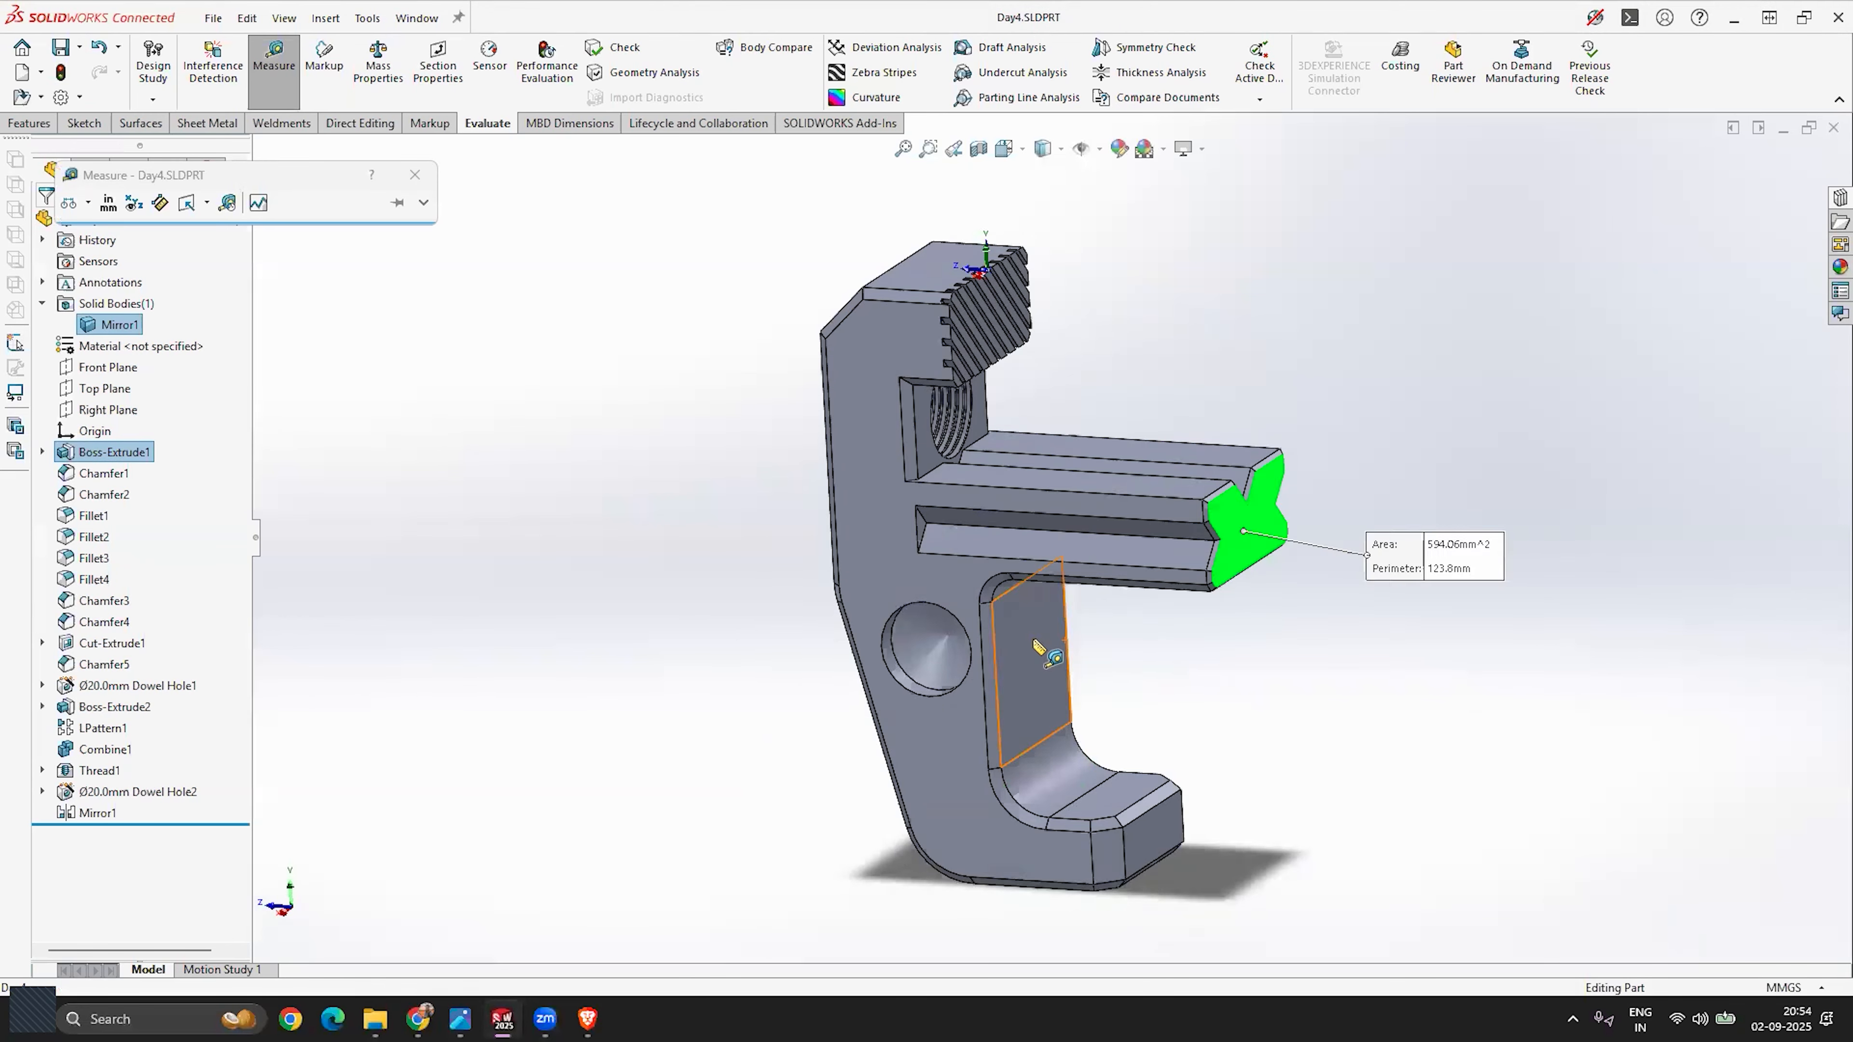
{"action": "middle_click_drag", "start_coordinate": [1140, 639], "coordinate": [1225, 642]}
{"action": "left_click", "coordinate": [1010, 560]}
{"action": "middle_click_drag", "start_coordinate": [1010, 561], "coordinate": [998, 682]}
{"action": "scroll", "coordinate": [1069, 543], "scroll_direction": "down", "scroll_amount": 5}
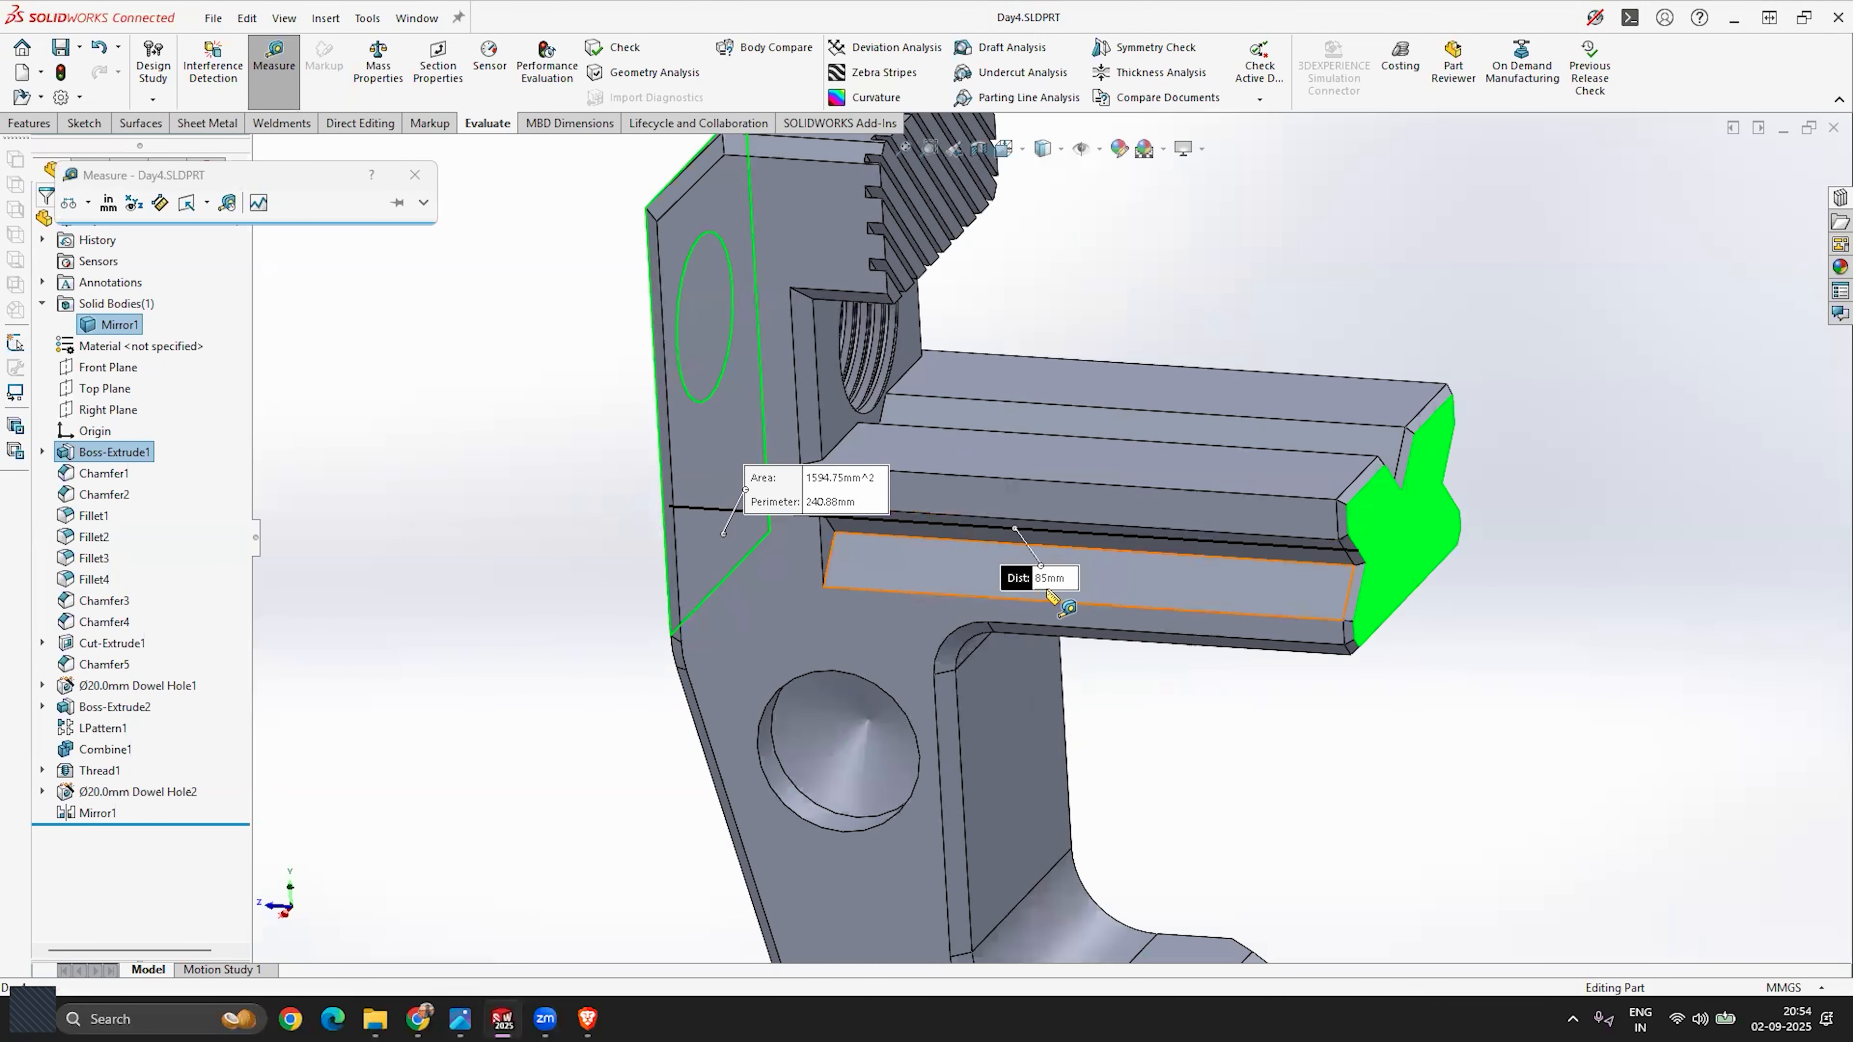
{"action": "middle_click_drag", "start_coordinate": [1064, 594], "coordinate": [990, 565]}
{"action": "key", "text": "Escape"}
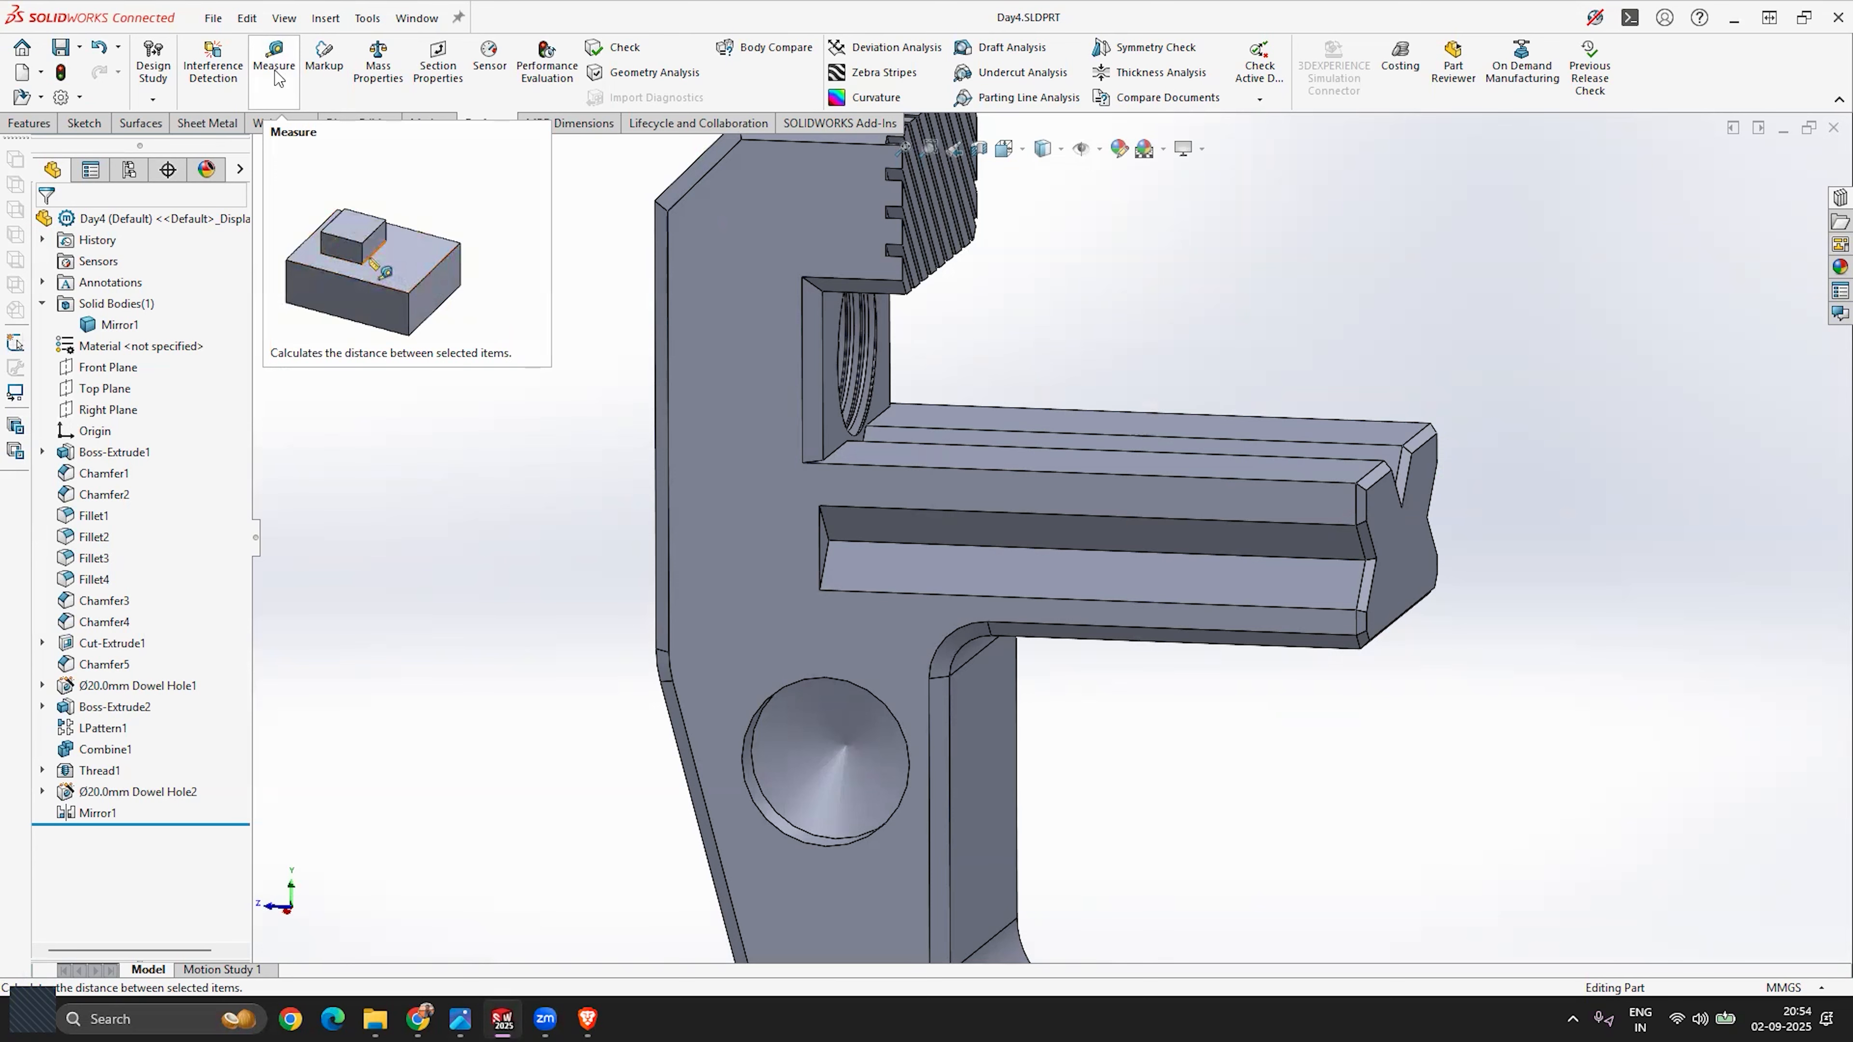
{"action": "scroll", "coordinate": [1007, 527], "scroll_direction": "up", "scroll_amount": 5}
{"action": "middle_click_drag", "start_coordinate": [1007, 526], "coordinate": [607, 563]}
{"action": "scroll", "coordinate": [1218, 529], "scroll_direction": "down", "scroll_amount": 3}
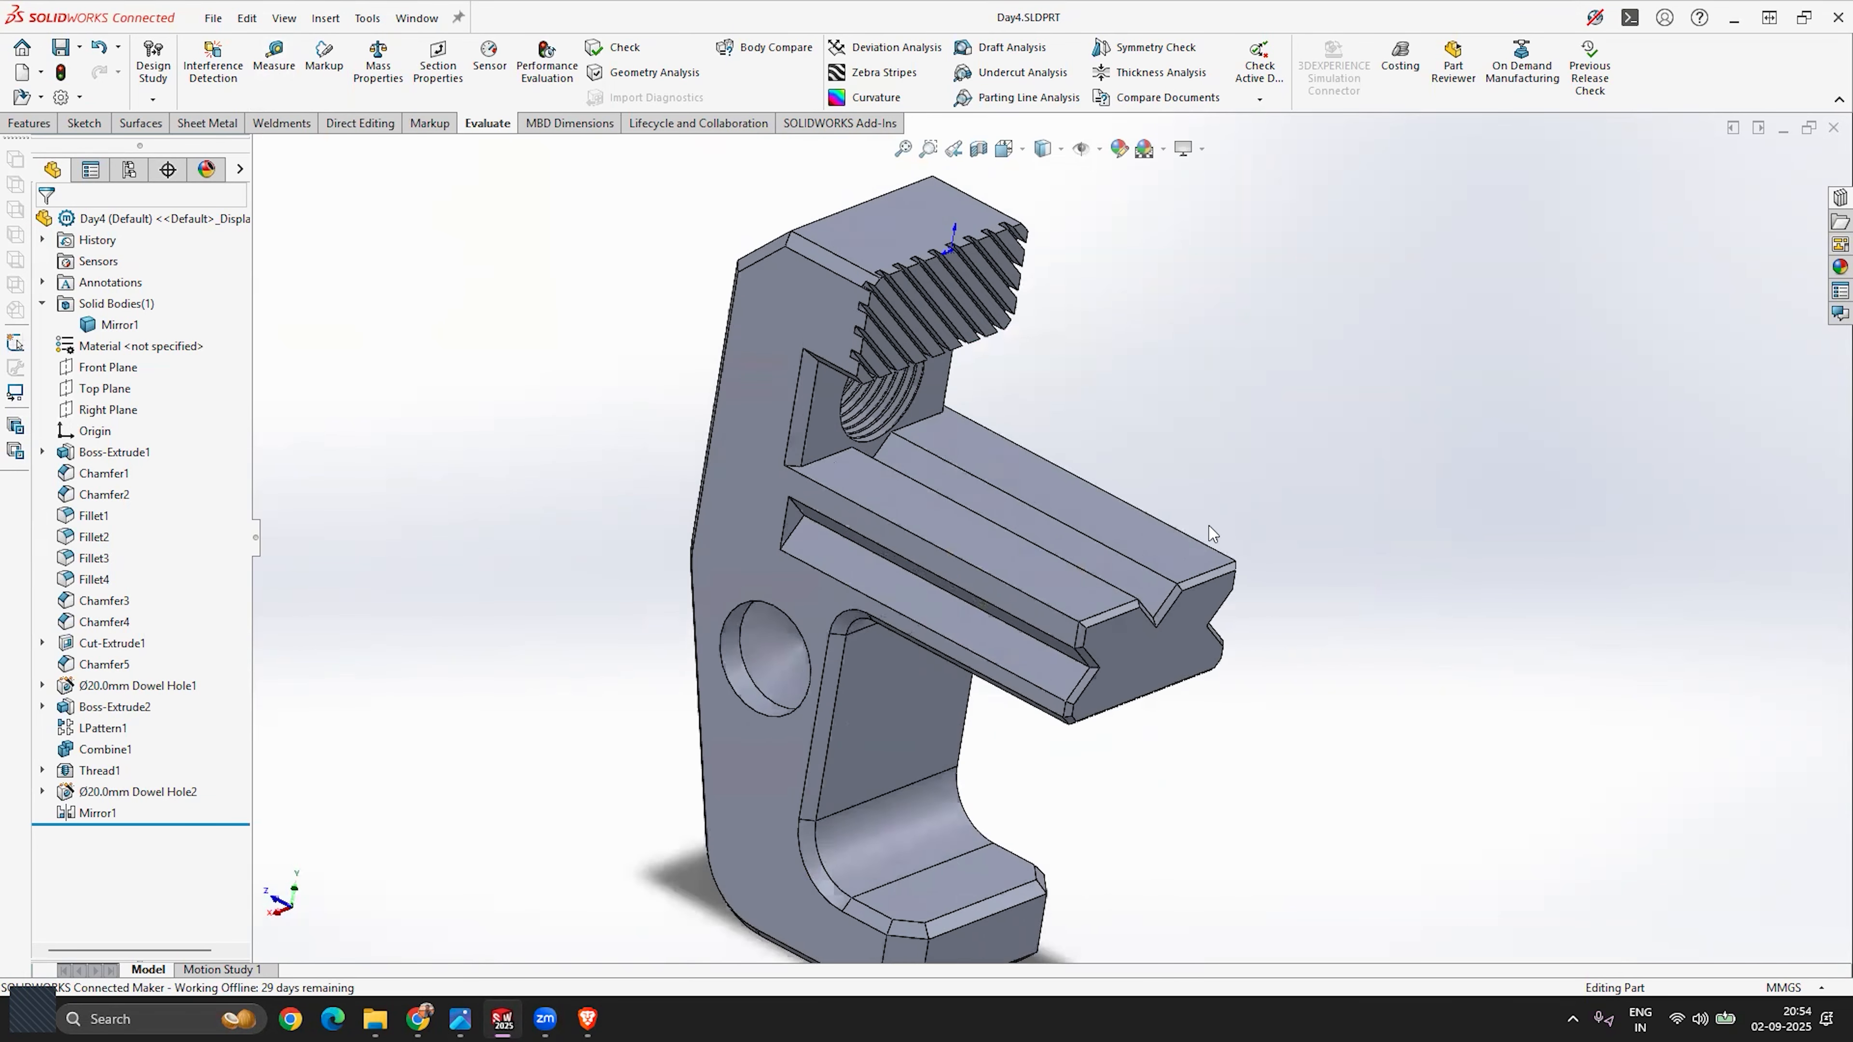
{"action": "middle_click_drag", "start_coordinate": [1256, 646], "coordinate": [963, 613]}
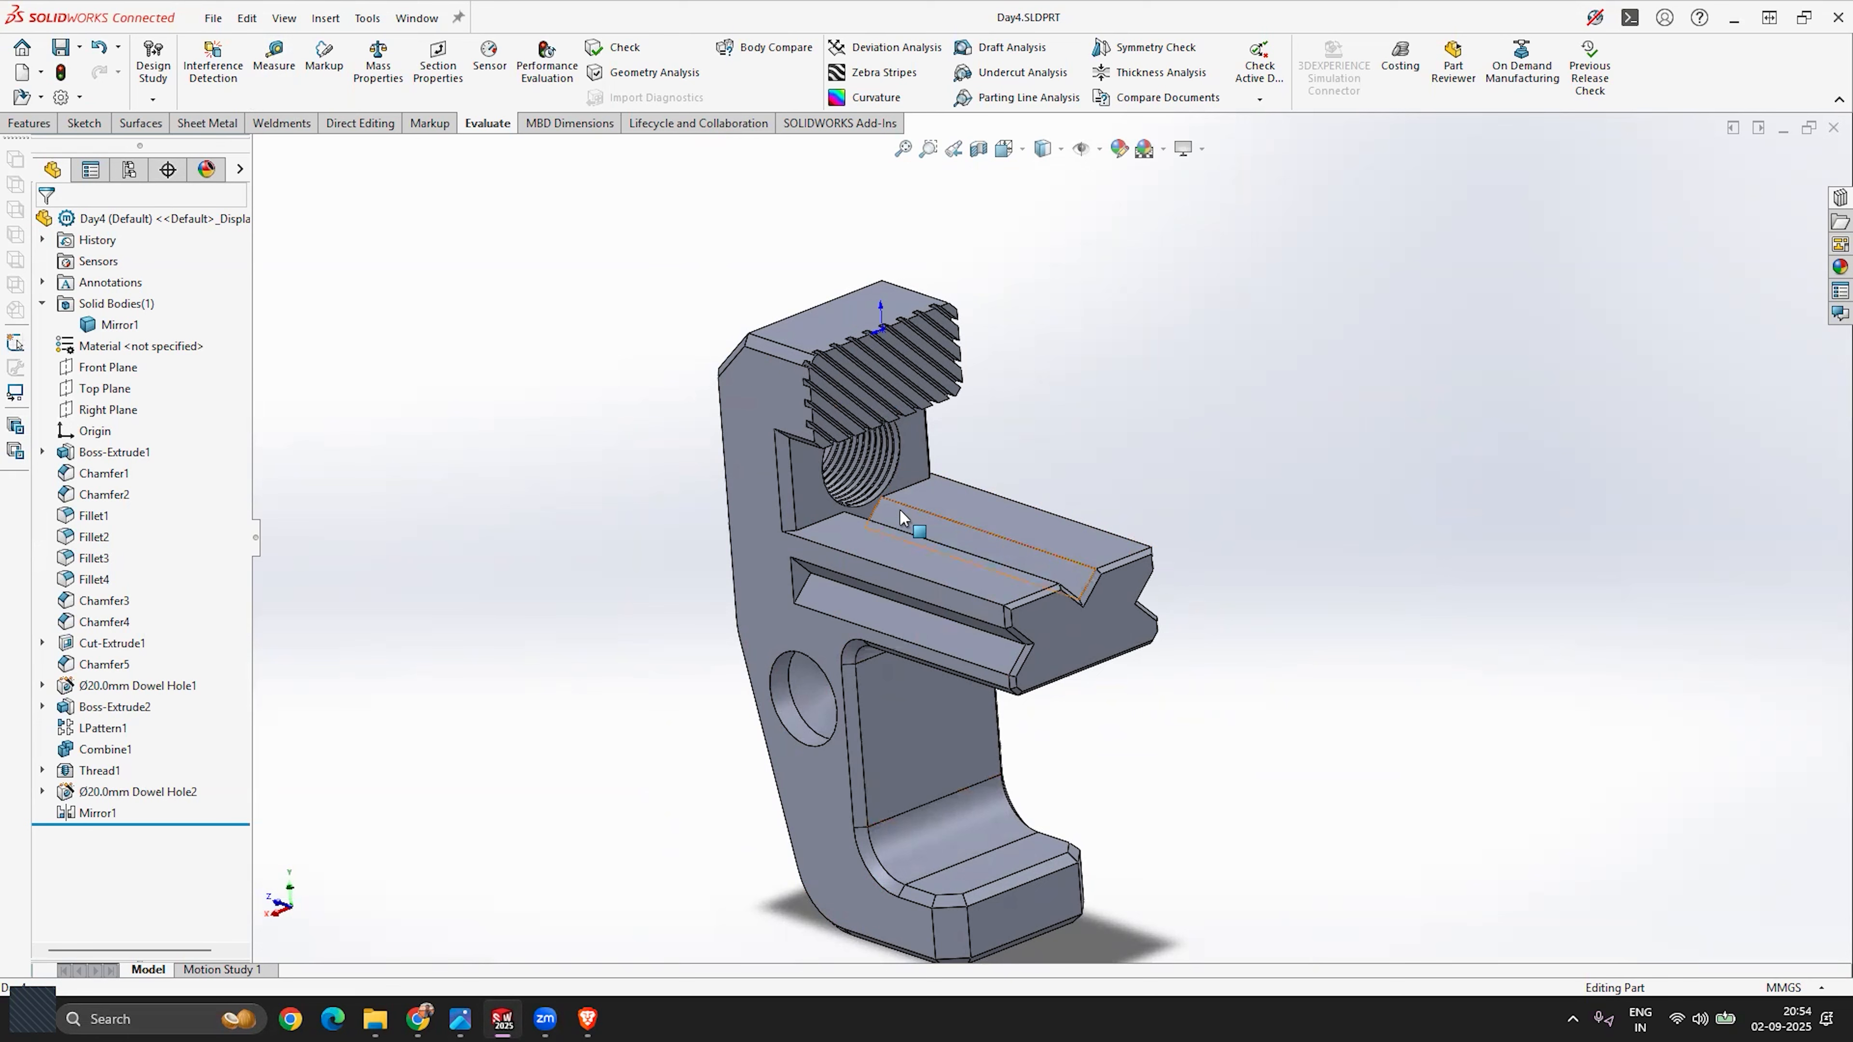
{"action": "middle_click_drag", "start_coordinate": [906, 625], "coordinate": [906, 634]}
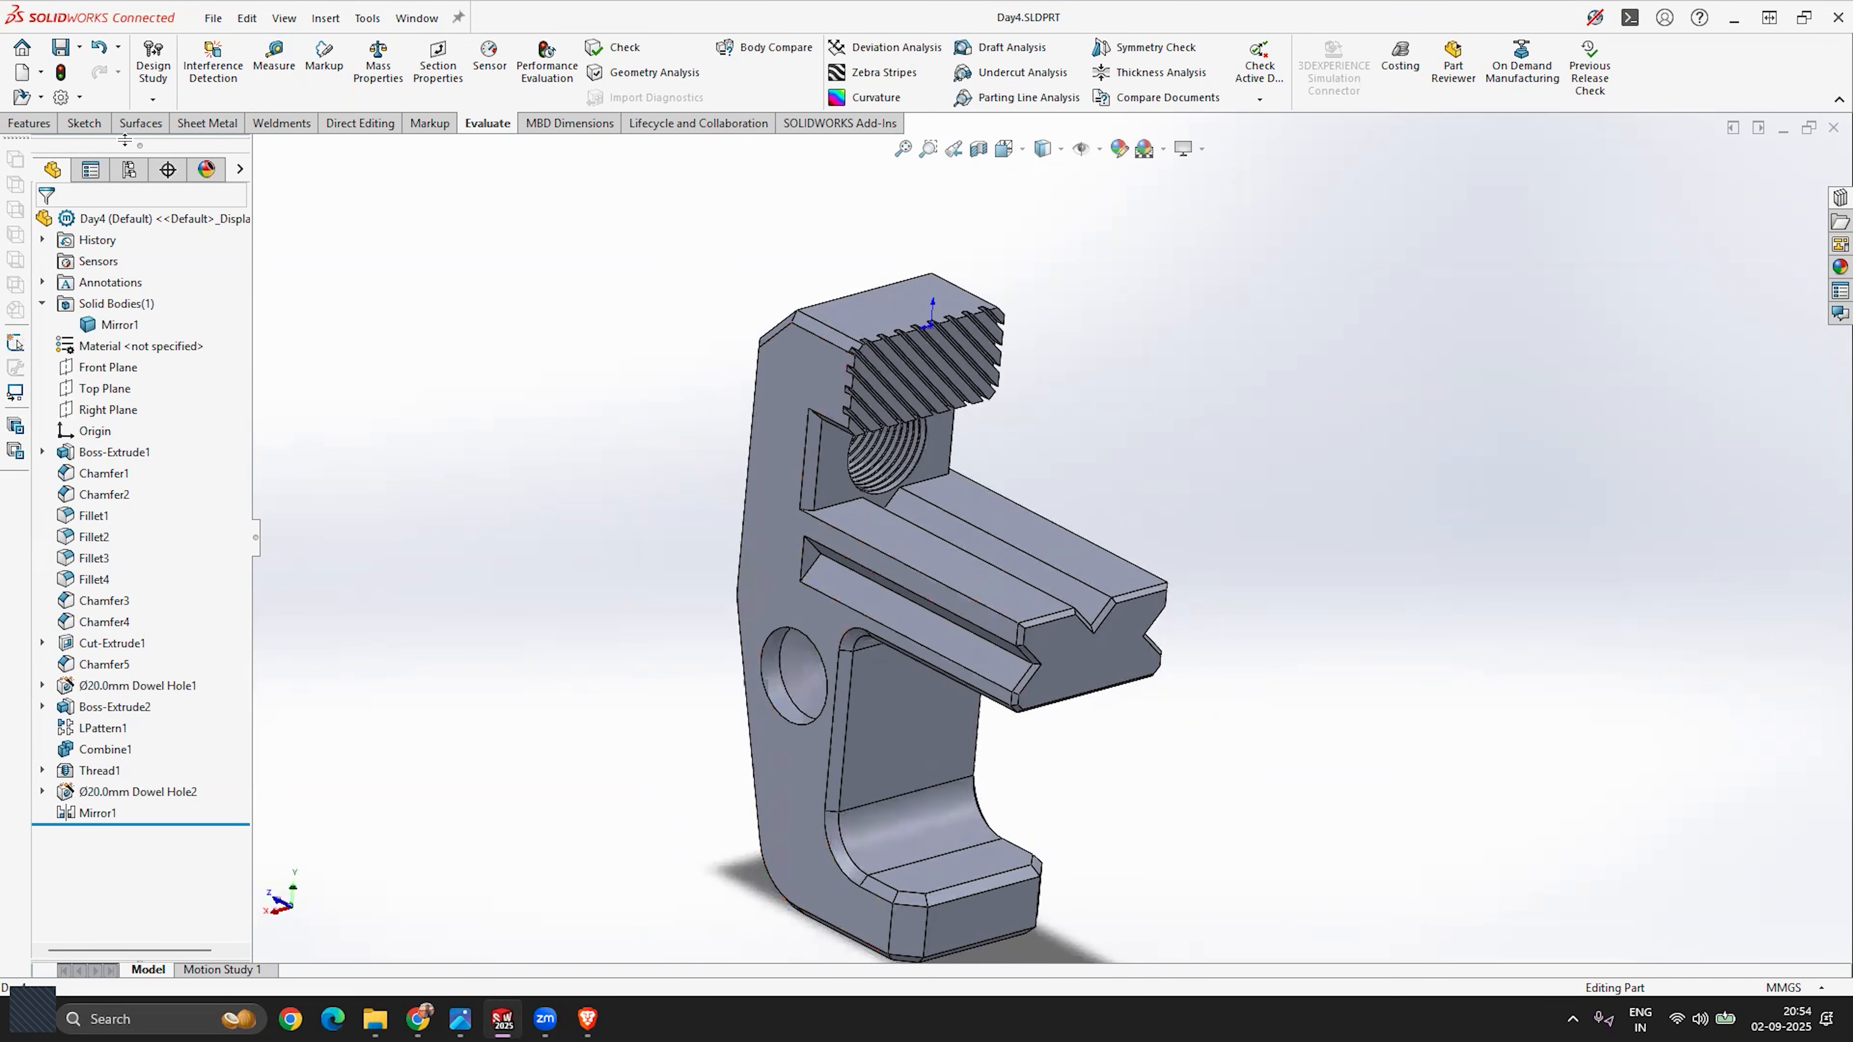
Step: Create a reference plane midway between the clamp's two opposite side faces
{"action": "left_click", "coordinate": [29, 124]}
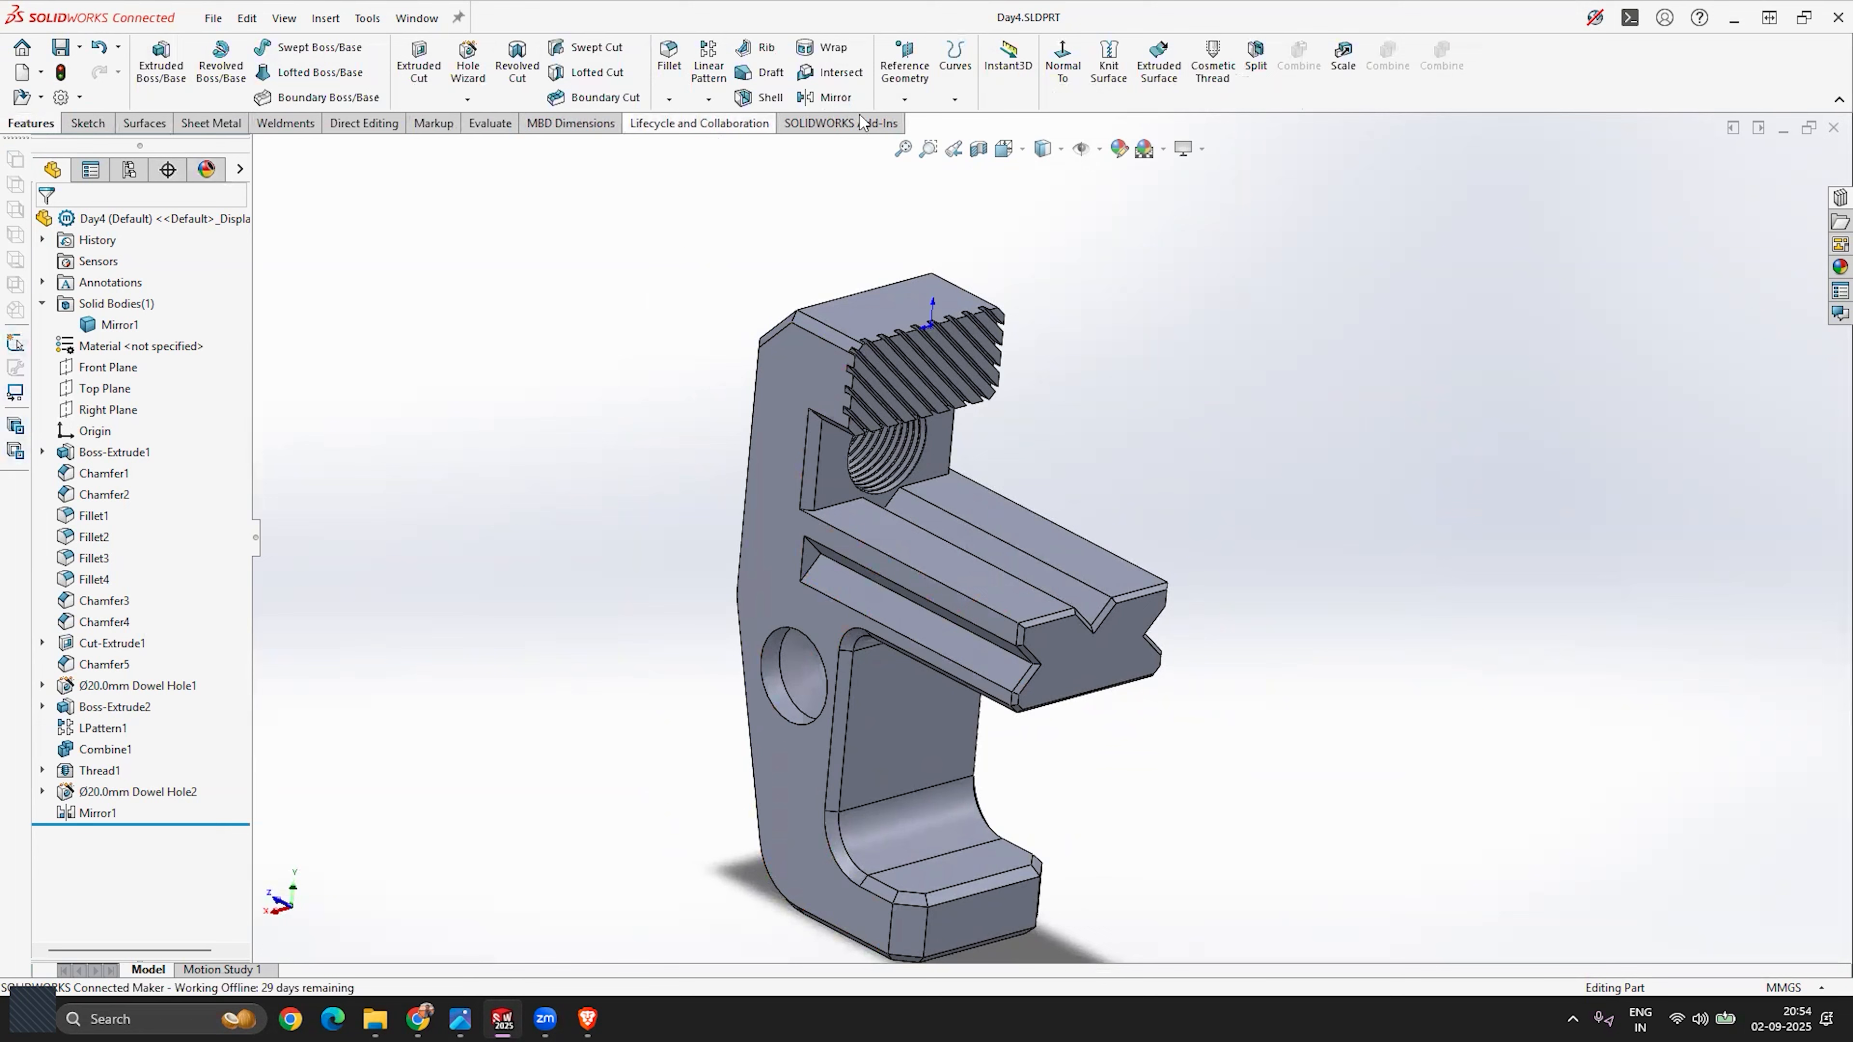
{"action": "left_click", "coordinate": [905, 96]}
{"action": "left_click", "coordinate": [922, 123]}
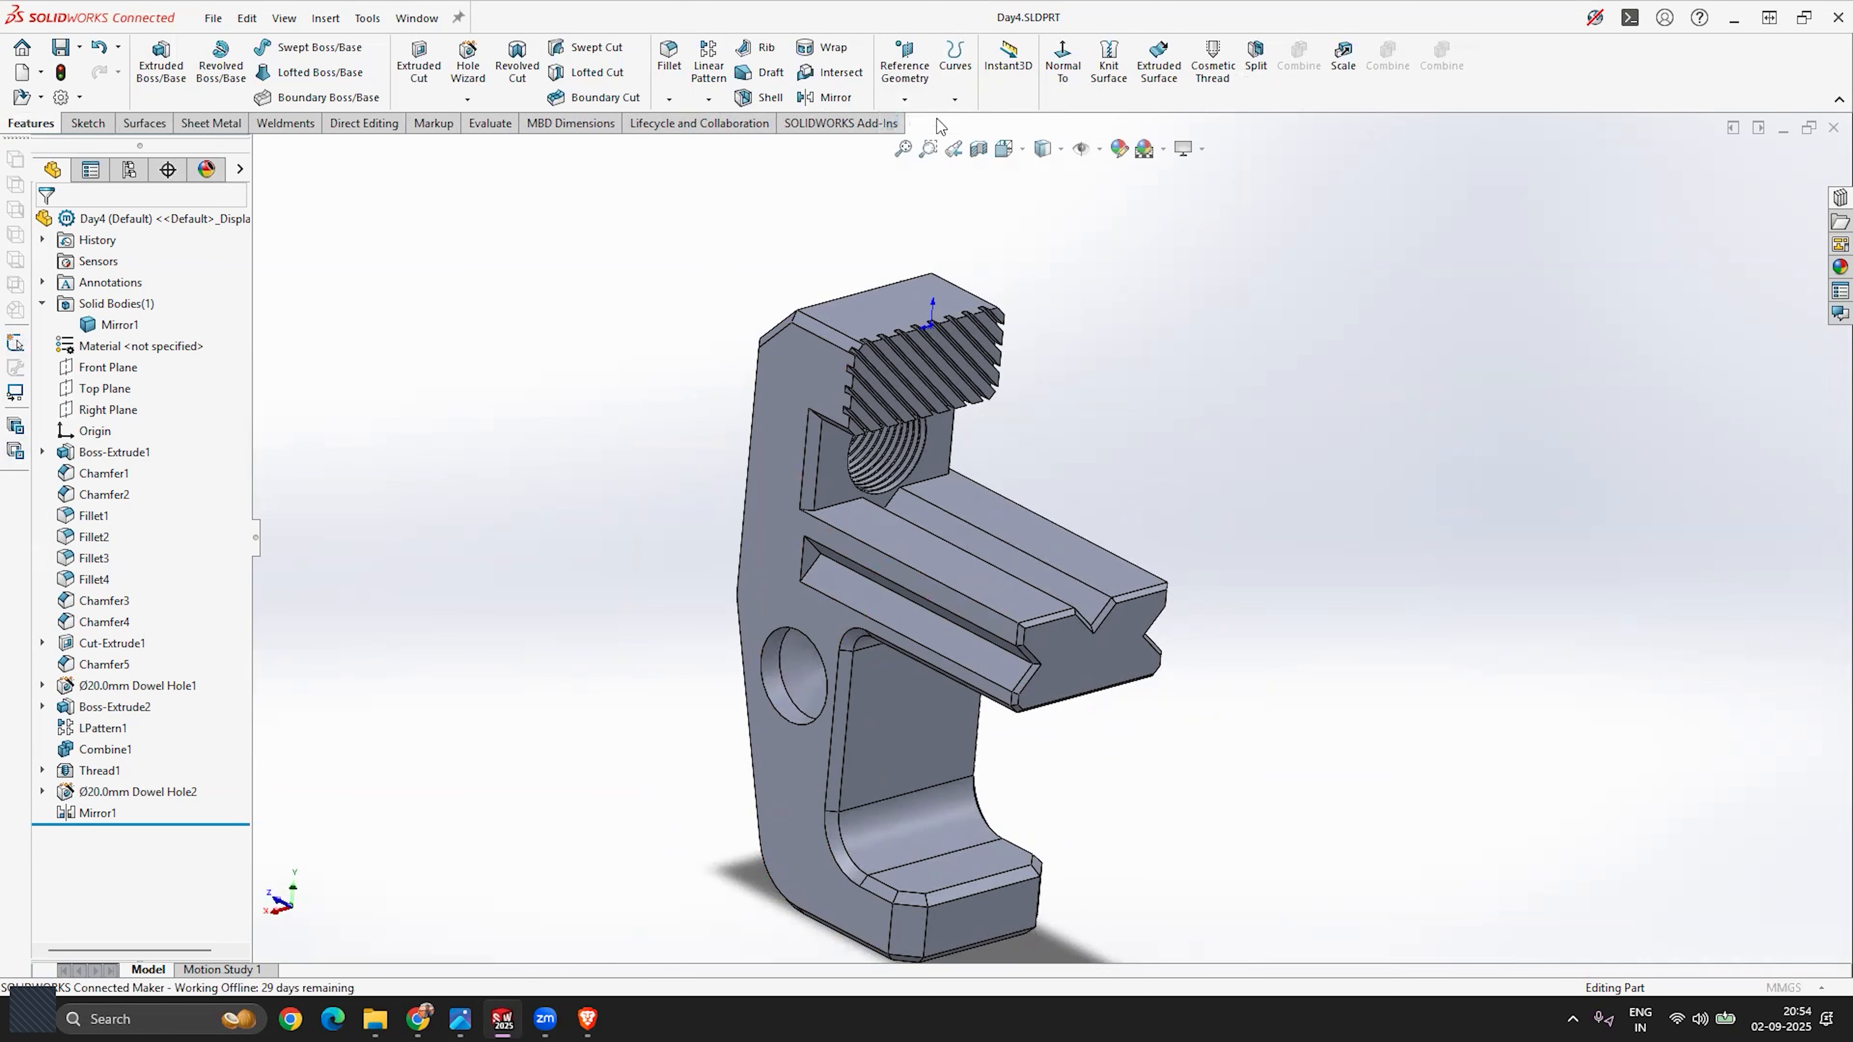
{"action": "left_click", "coordinate": [794, 369]}
{"action": "middle_click_drag", "start_coordinate": [794, 369], "coordinate": [649, 346]}
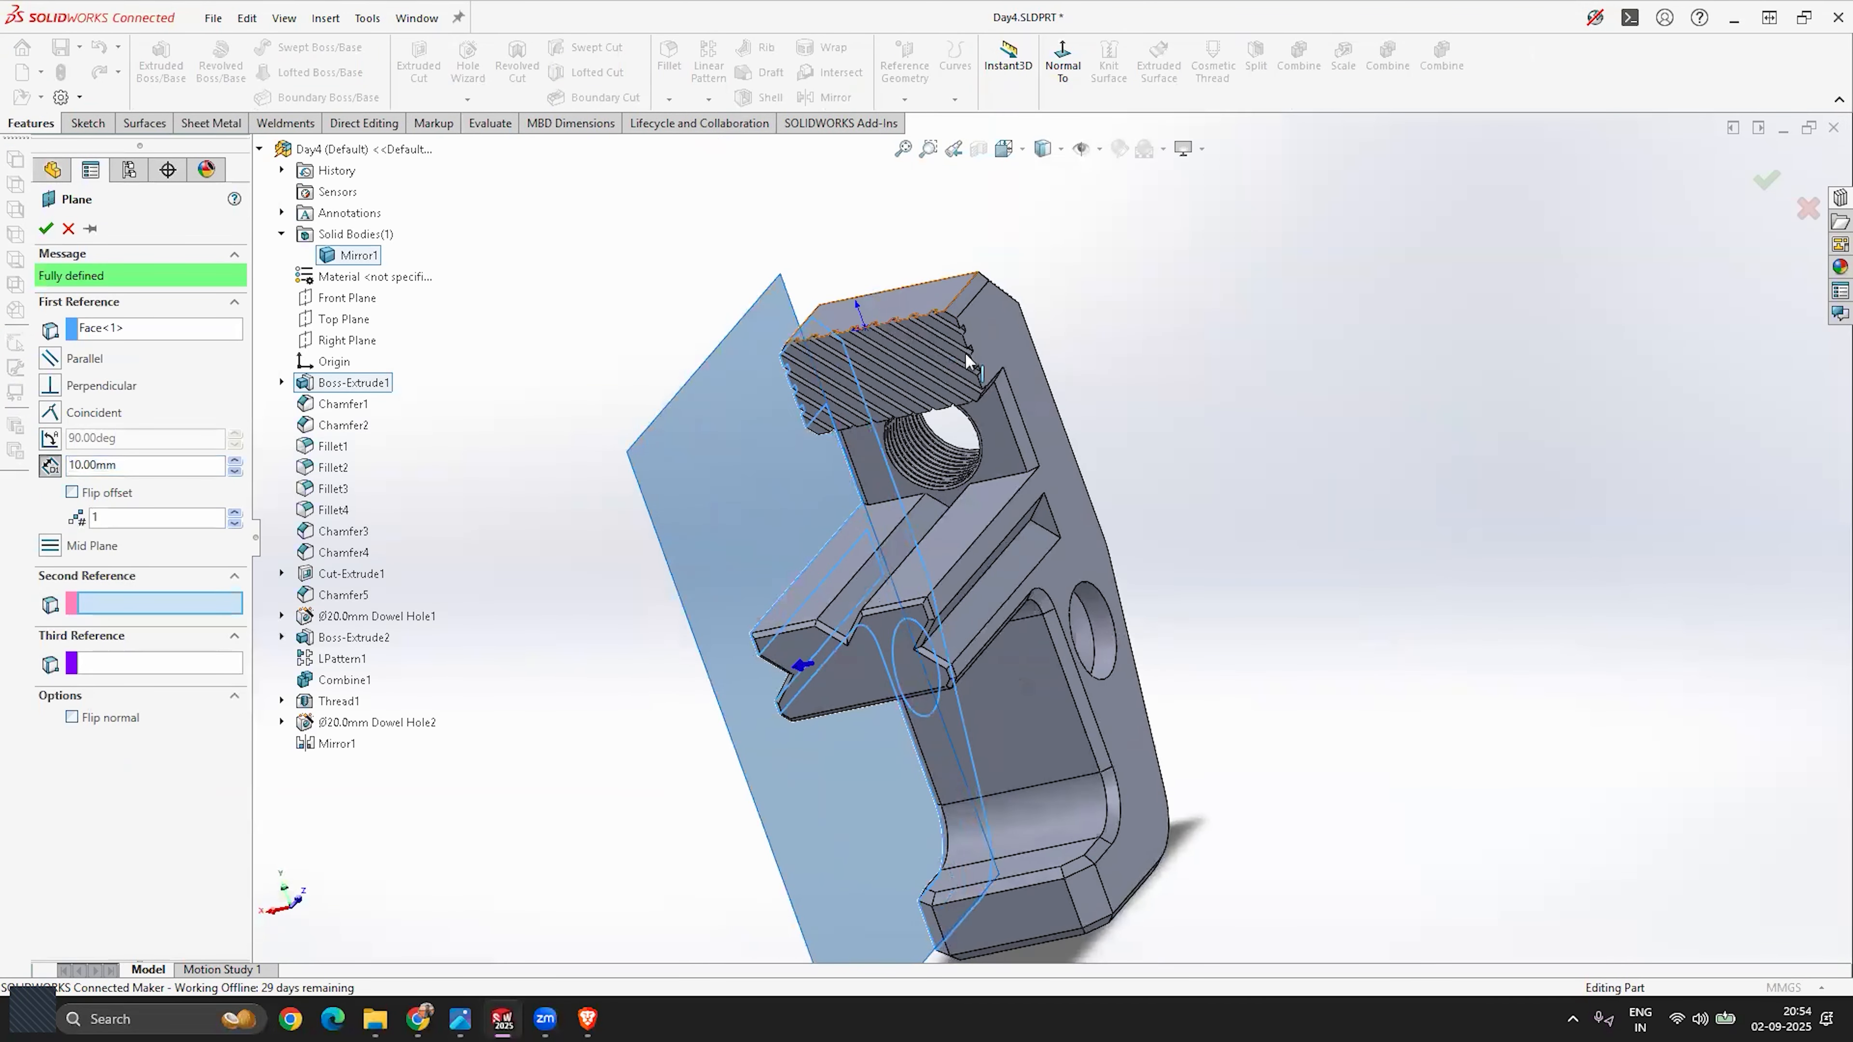
{"action": "left_click", "coordinate": [1007, 345]}
{"action": "middle_click_drag", "start_coordinate": [1007, 345], "coordinate": [952, 371]}
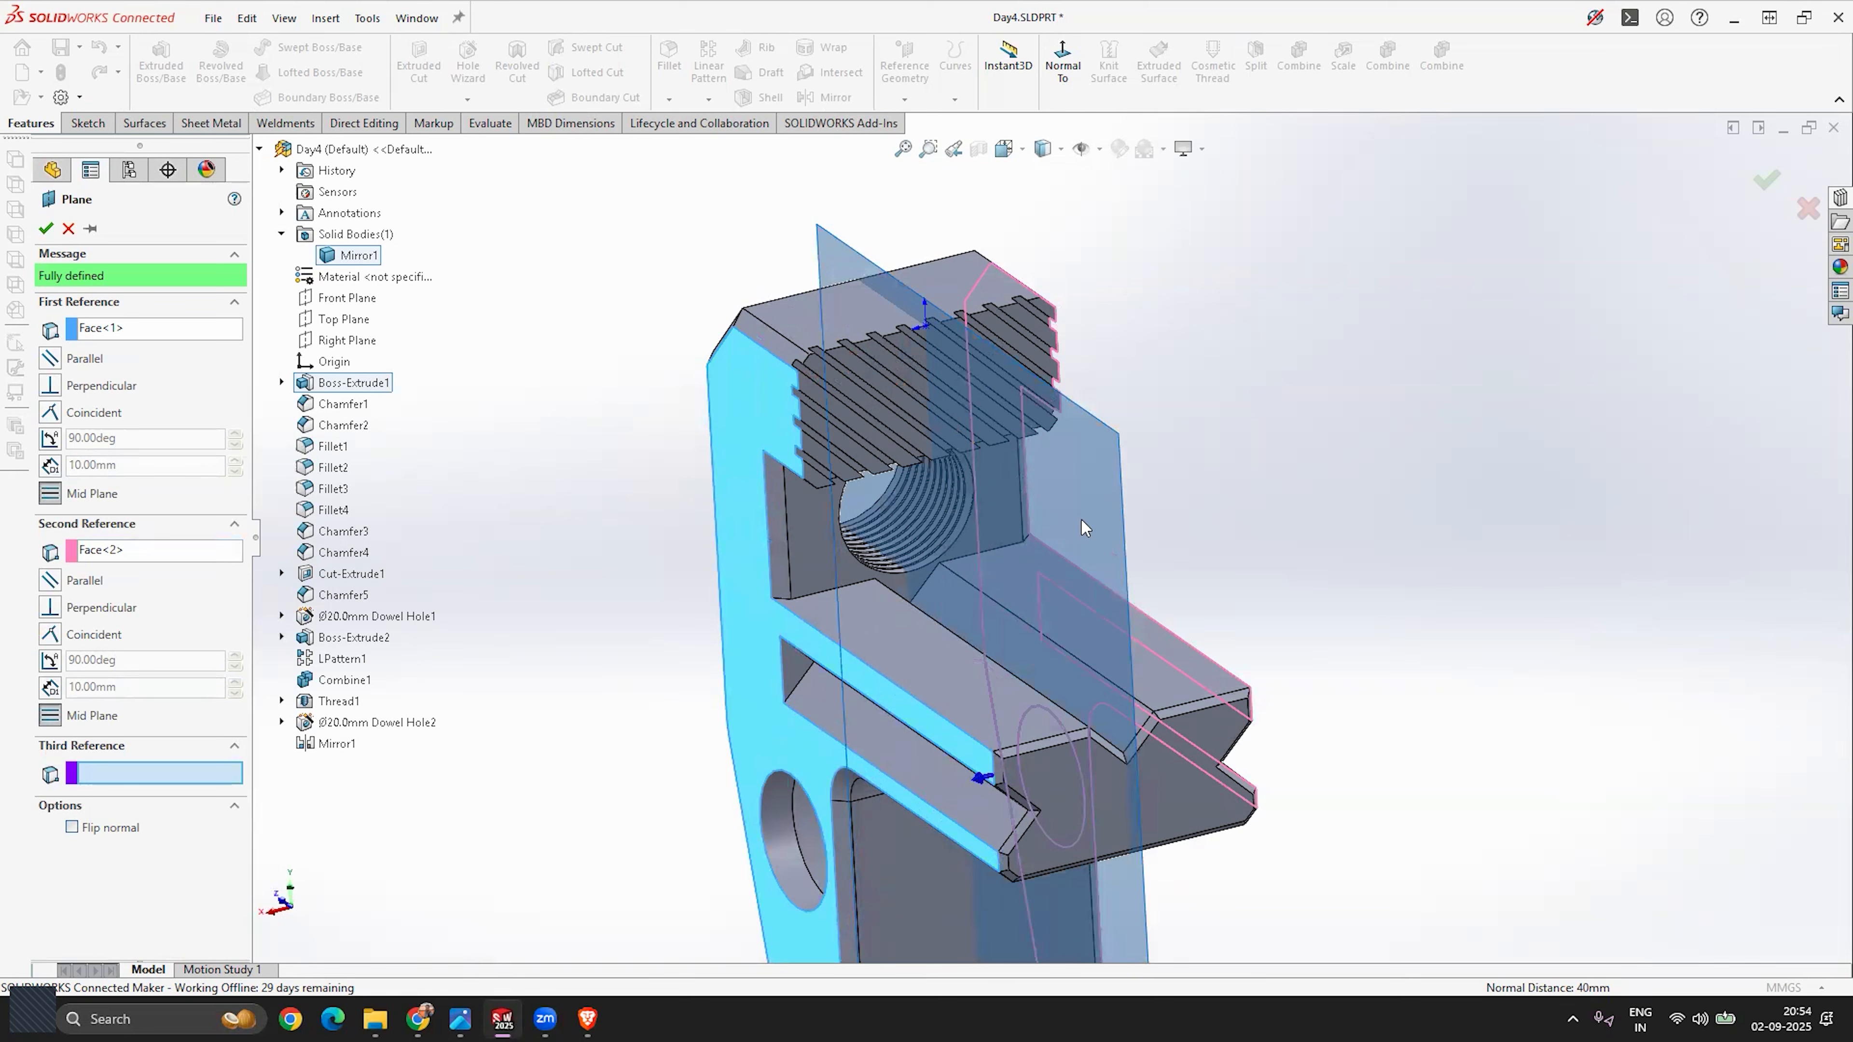
{"action": "left_click", "coordinate": [45, 228]}
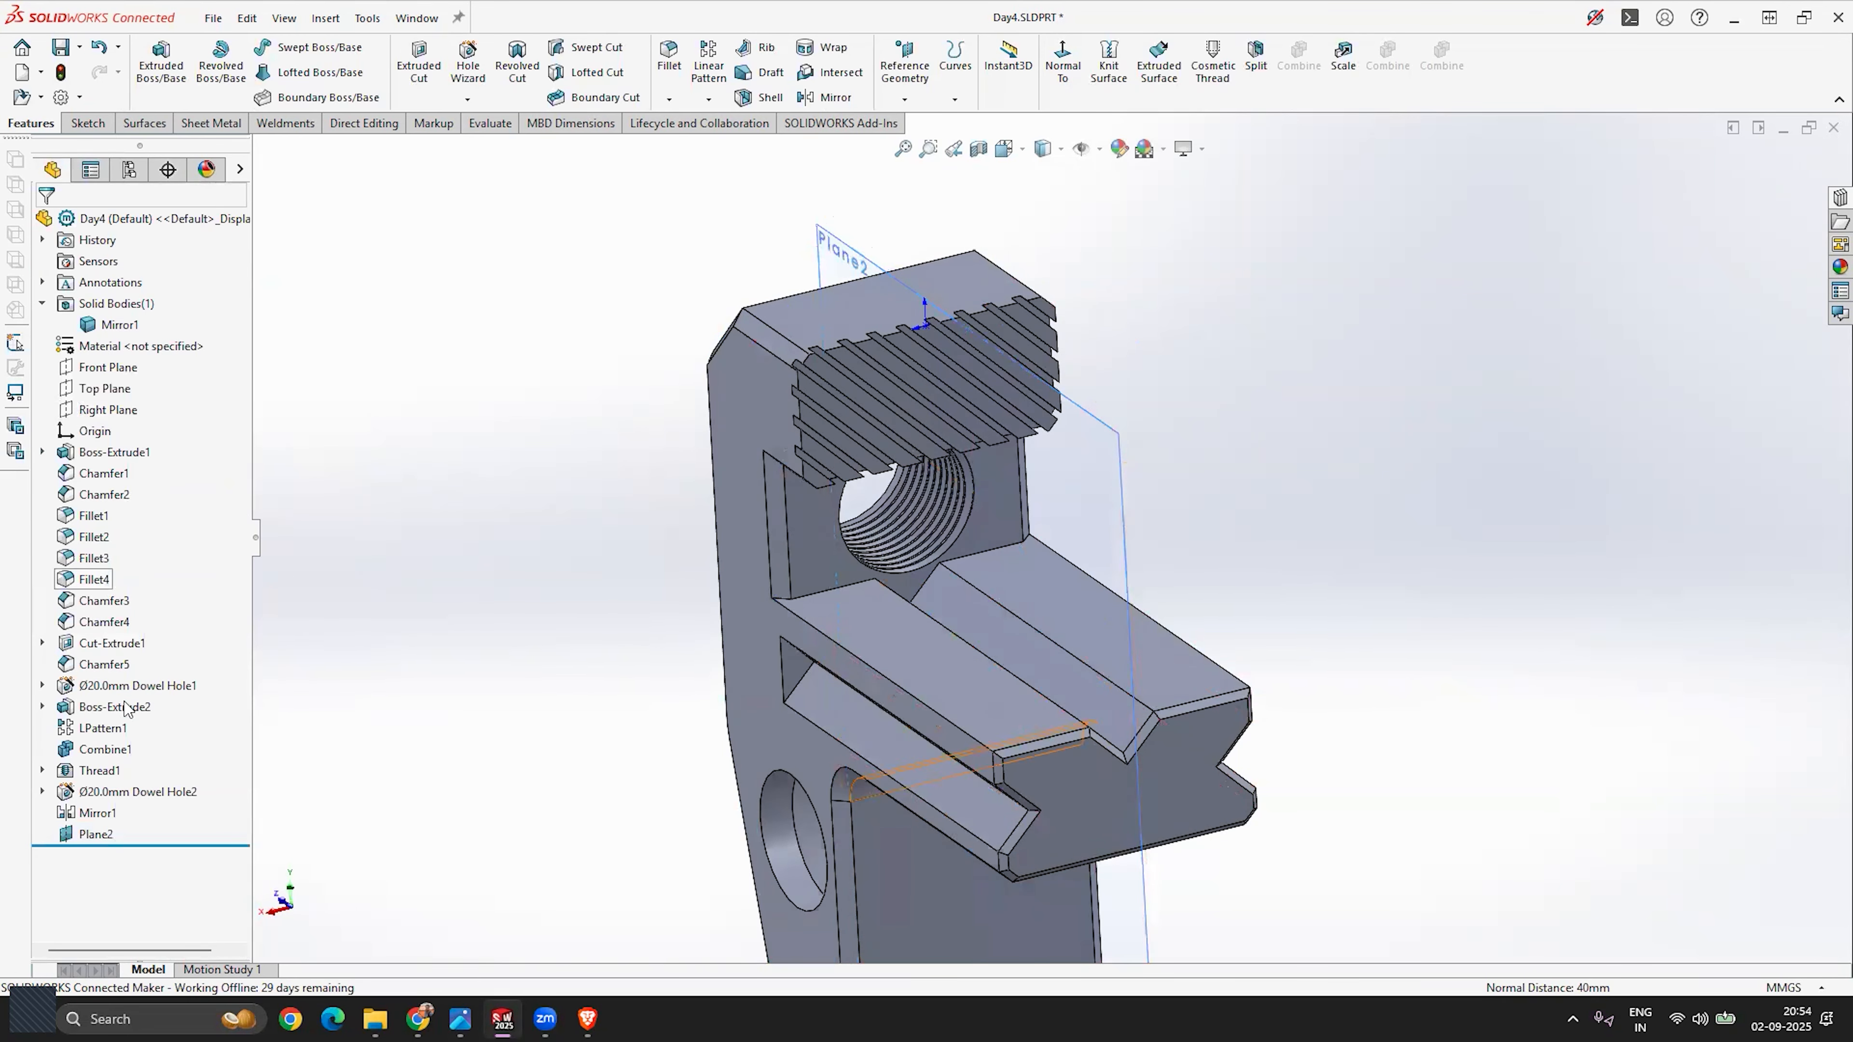
Step: Highlight the new mid plane and inspect its position through the clamp
{"action": "left_click", "coordinate": [95, 834]}
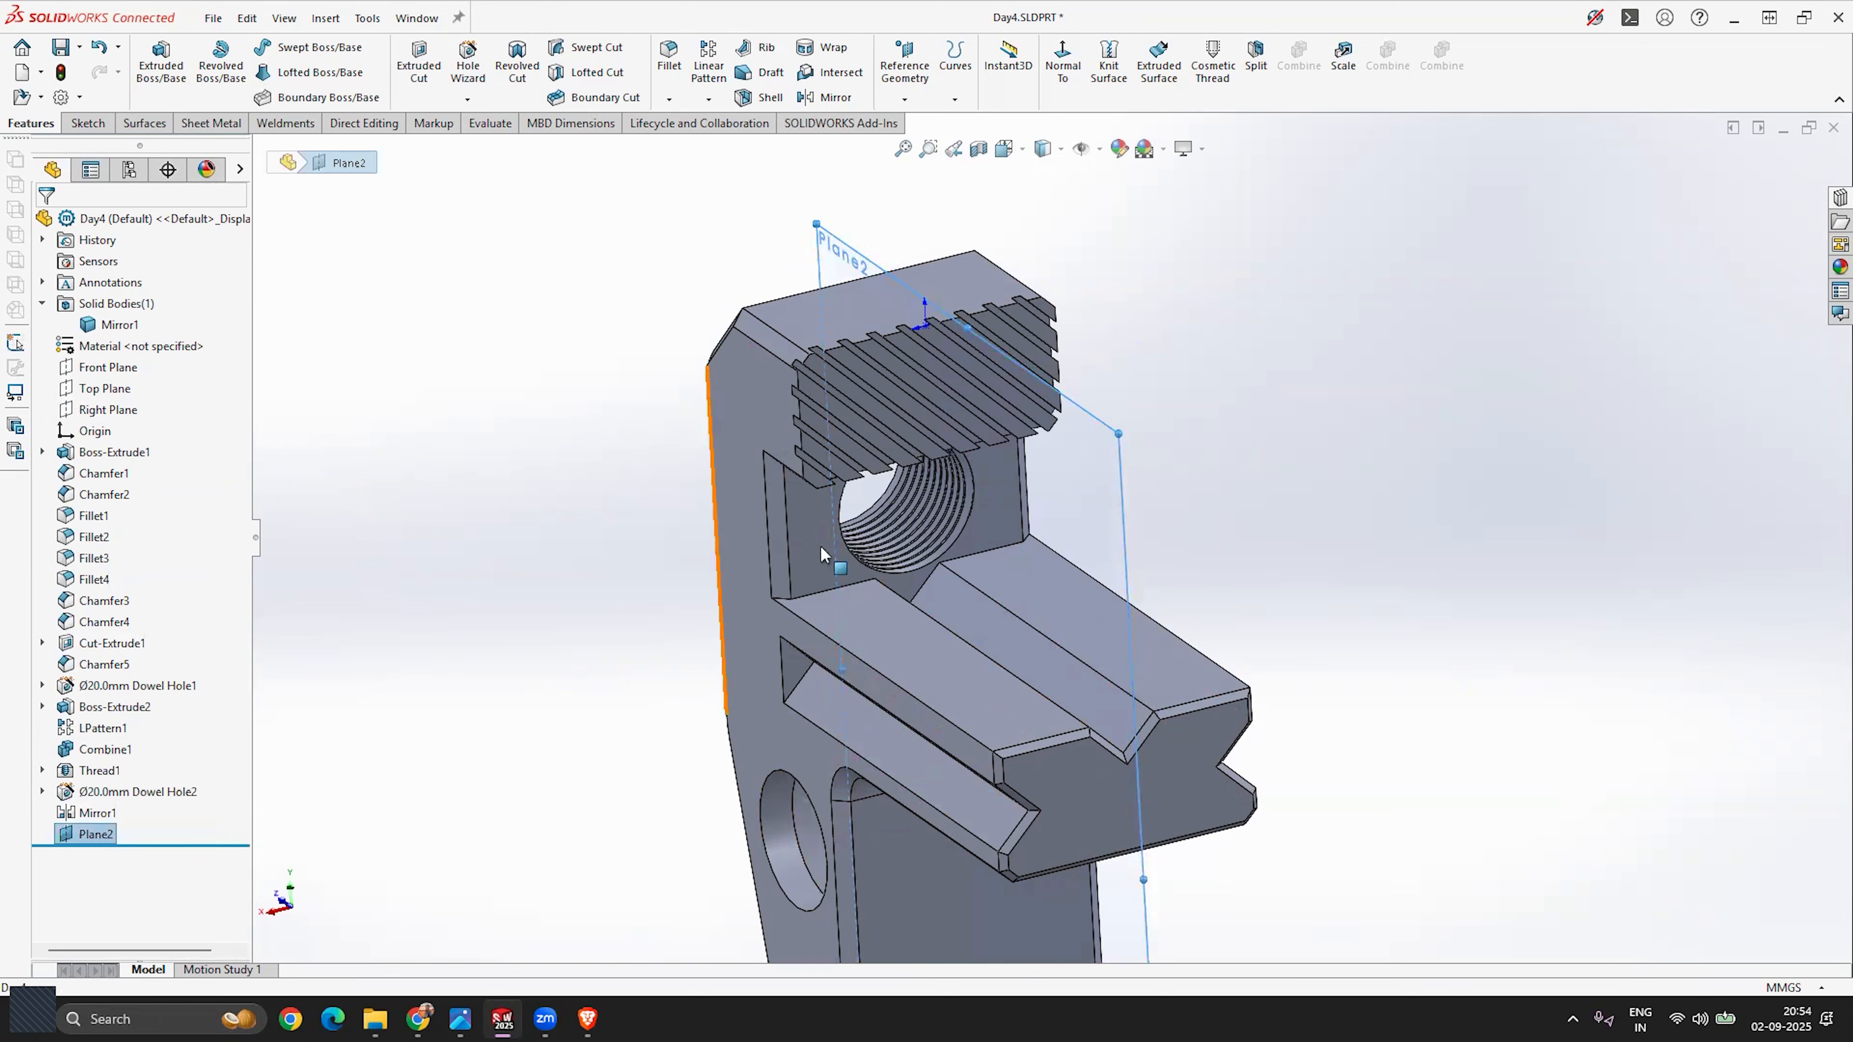
{"action": "middle_click_drag", "start_coordinate": [1059, 575], "coordinate": [1120, 508]}
{"action": "middle_click_drag", "start_coordinate": [958, 526], "coordinate": [1051, 541]}
{"action": "scroll", "coordinate": [1147, 588], "scroll_direction": "up", "scroll_amount": 3}
{"action": "scroll", "coordinate": [1147, 588], "scroll_direction": "down", "scroll_amount": 3}
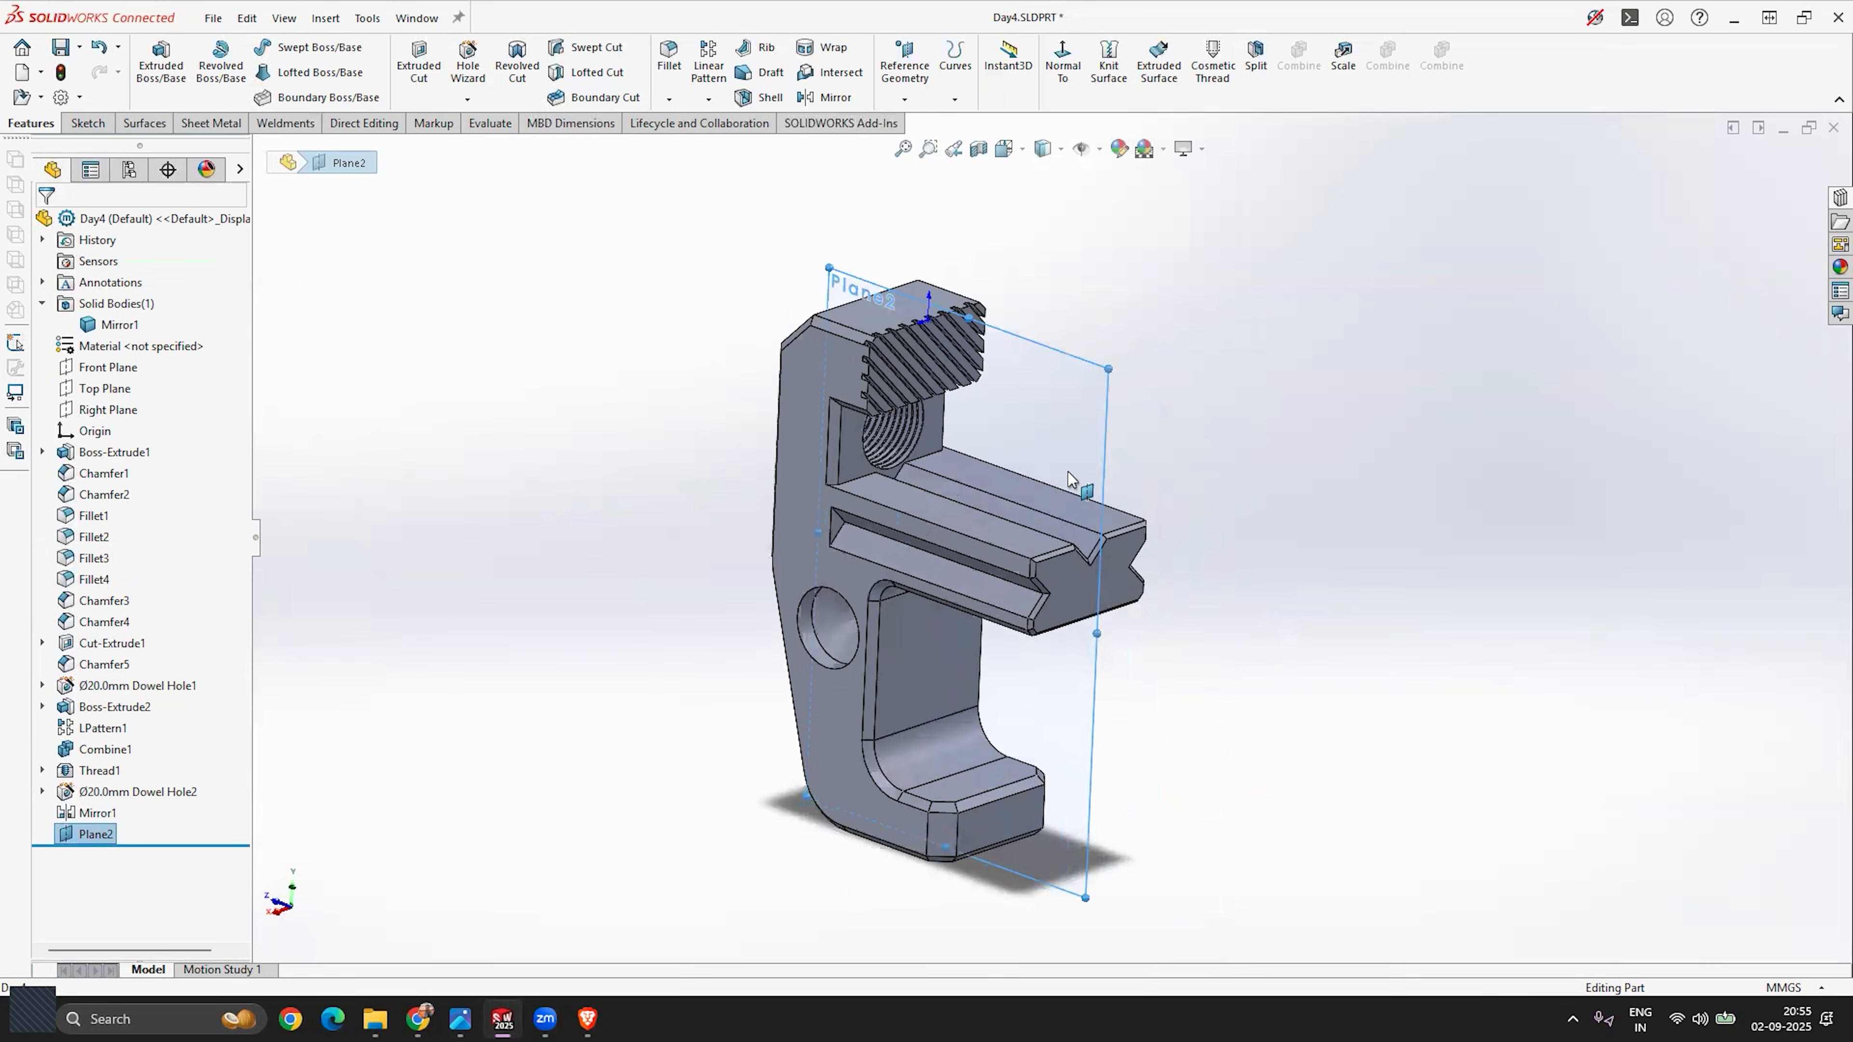
{"action": "key", "text": "Escape"}
{"action": "middle_click_drag", "start_coordinate": [1039, 484], "coordinate": [1036, 584]}
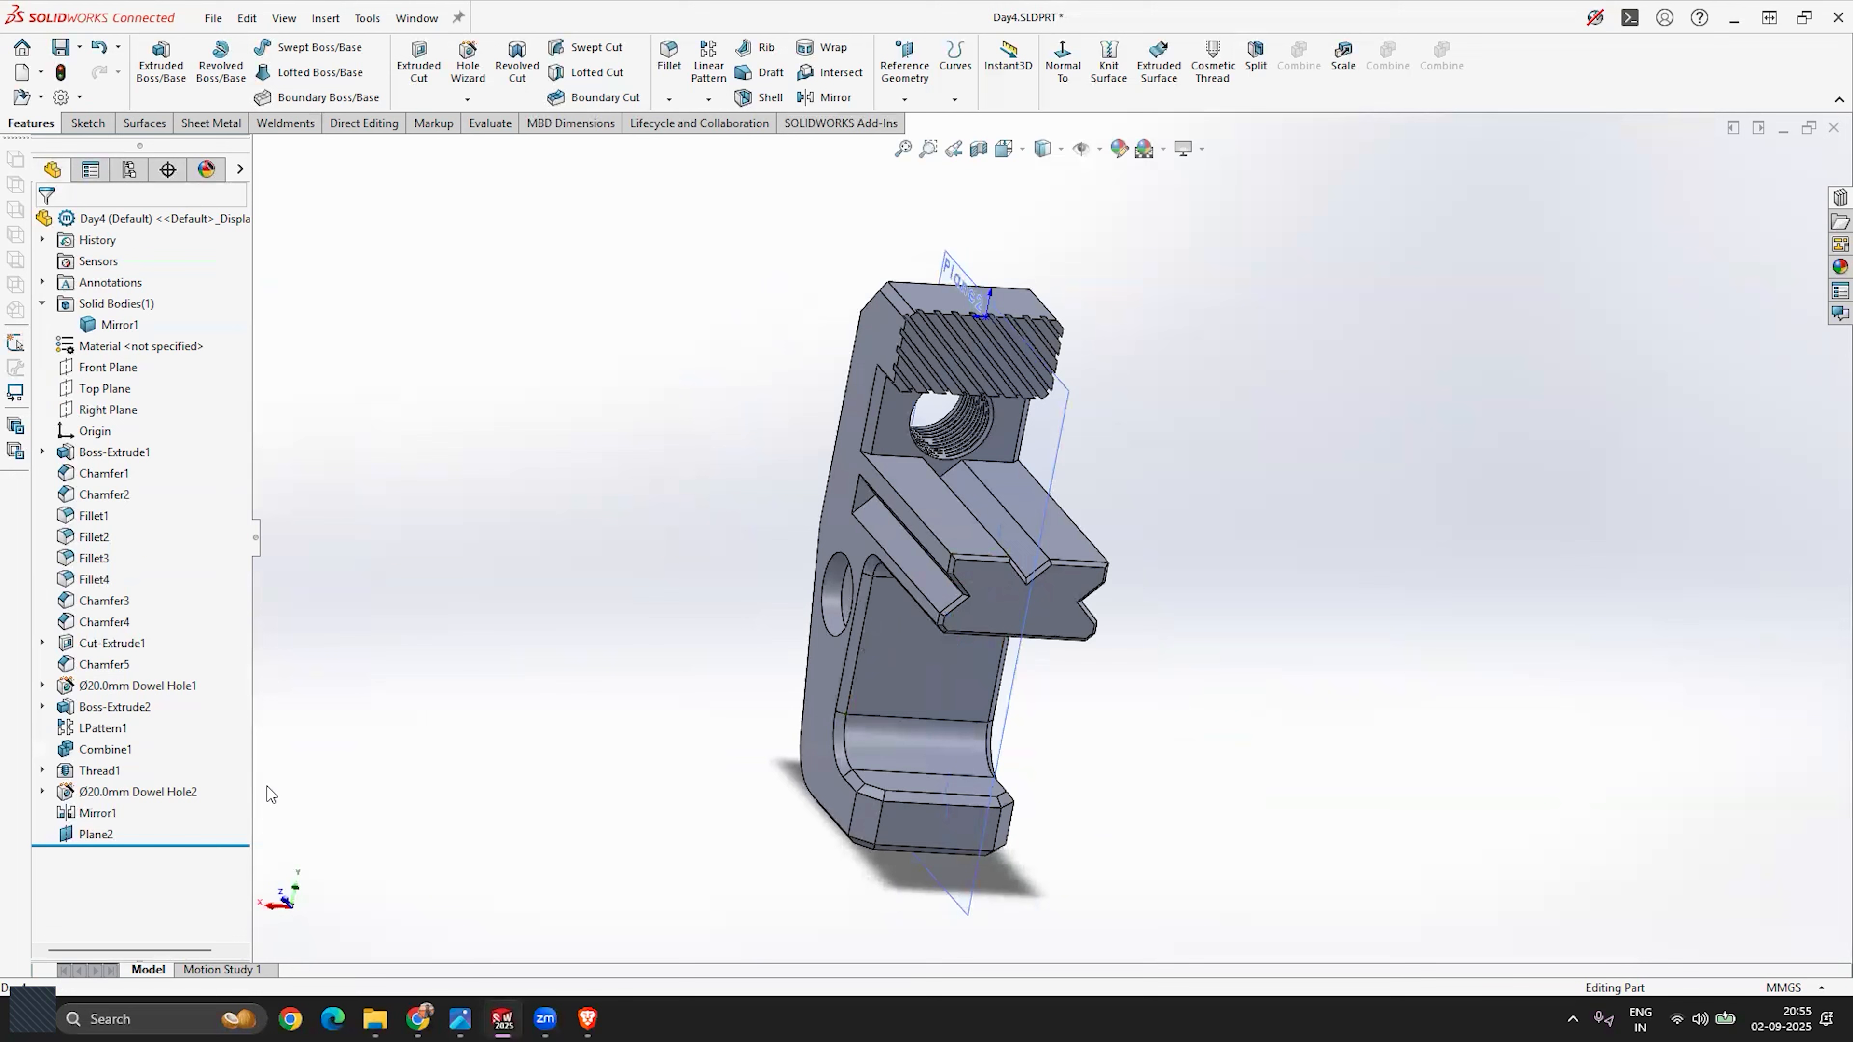
Step: Hide the new mid plane
{"action": "right_click", "coordinate": [82, 843]}
{"action": "left_click", "coordinate": [116, 588]}
{"action": "middle_click_drag", "start_coordinate": [694, 500], "coordinate": [870, 566]}
{"action": "scroll", "coordinate": [769, 569], "scroll_direction": "down", "scroll_amount": 2}
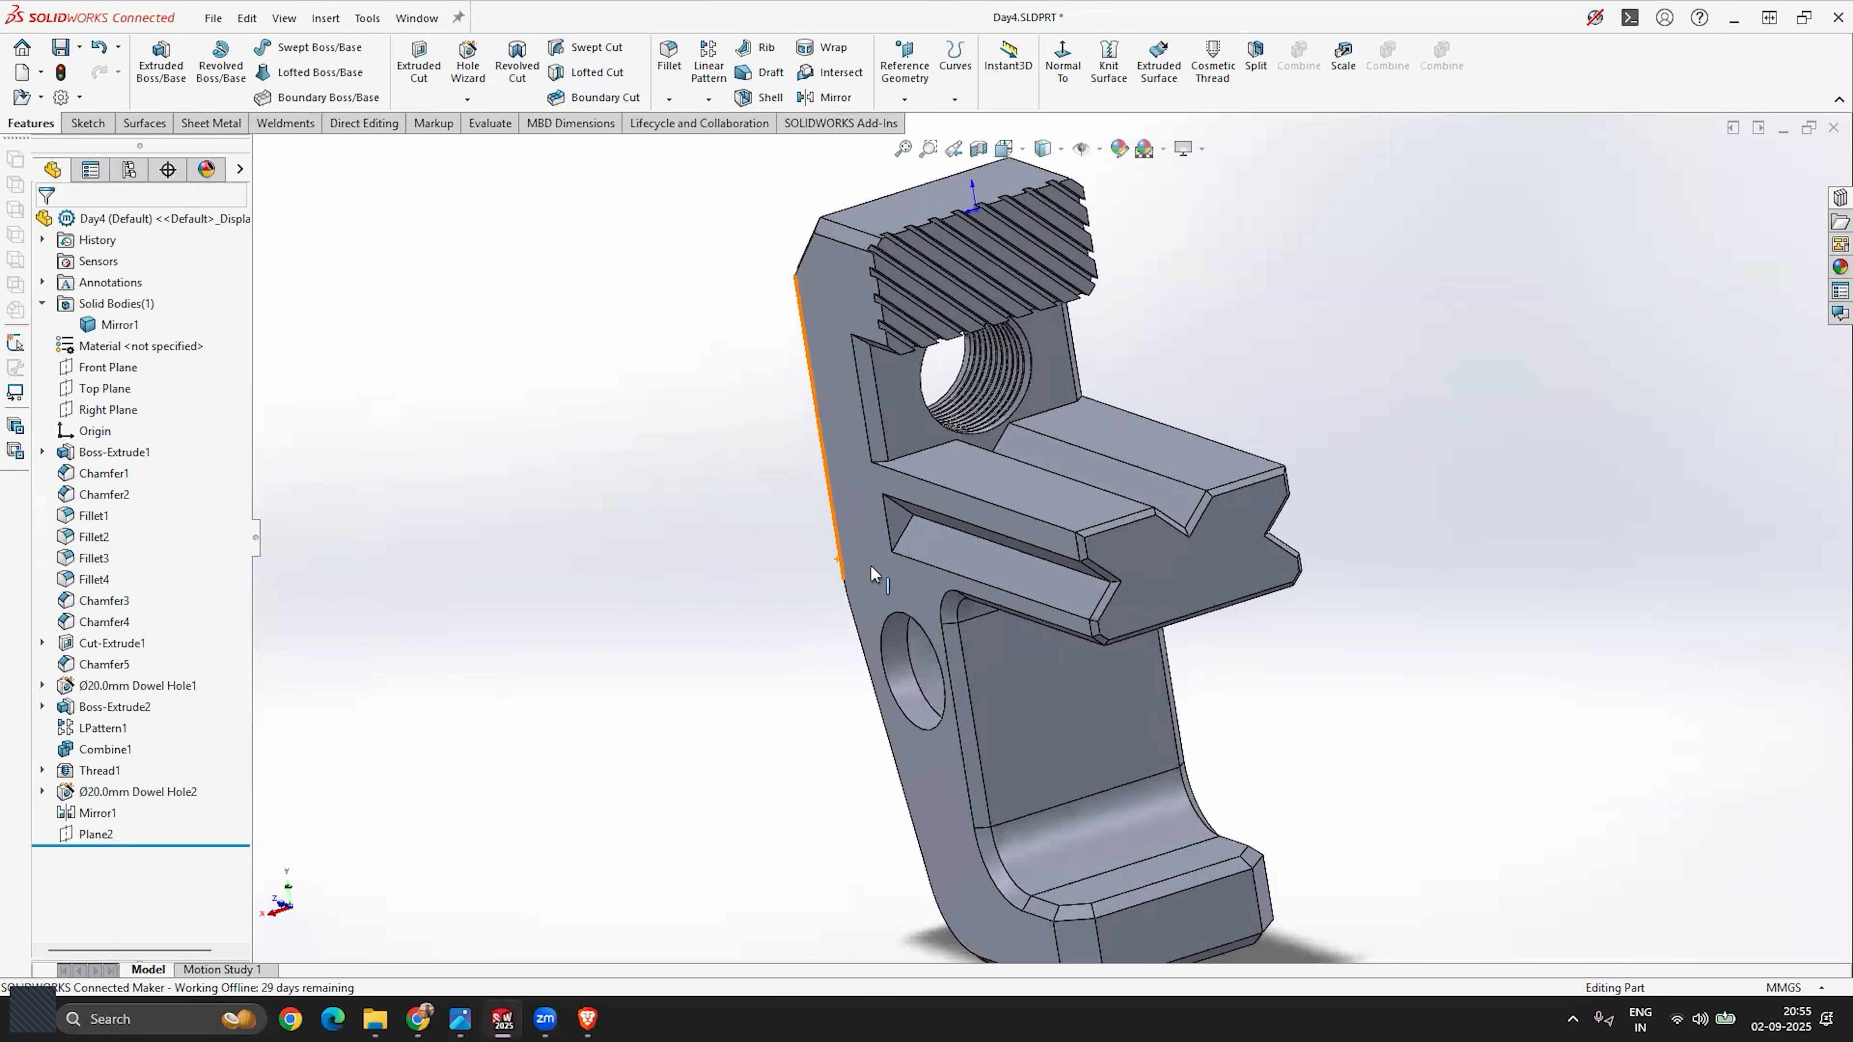
{"action": "left_click", "coordinate": [494, 127]}
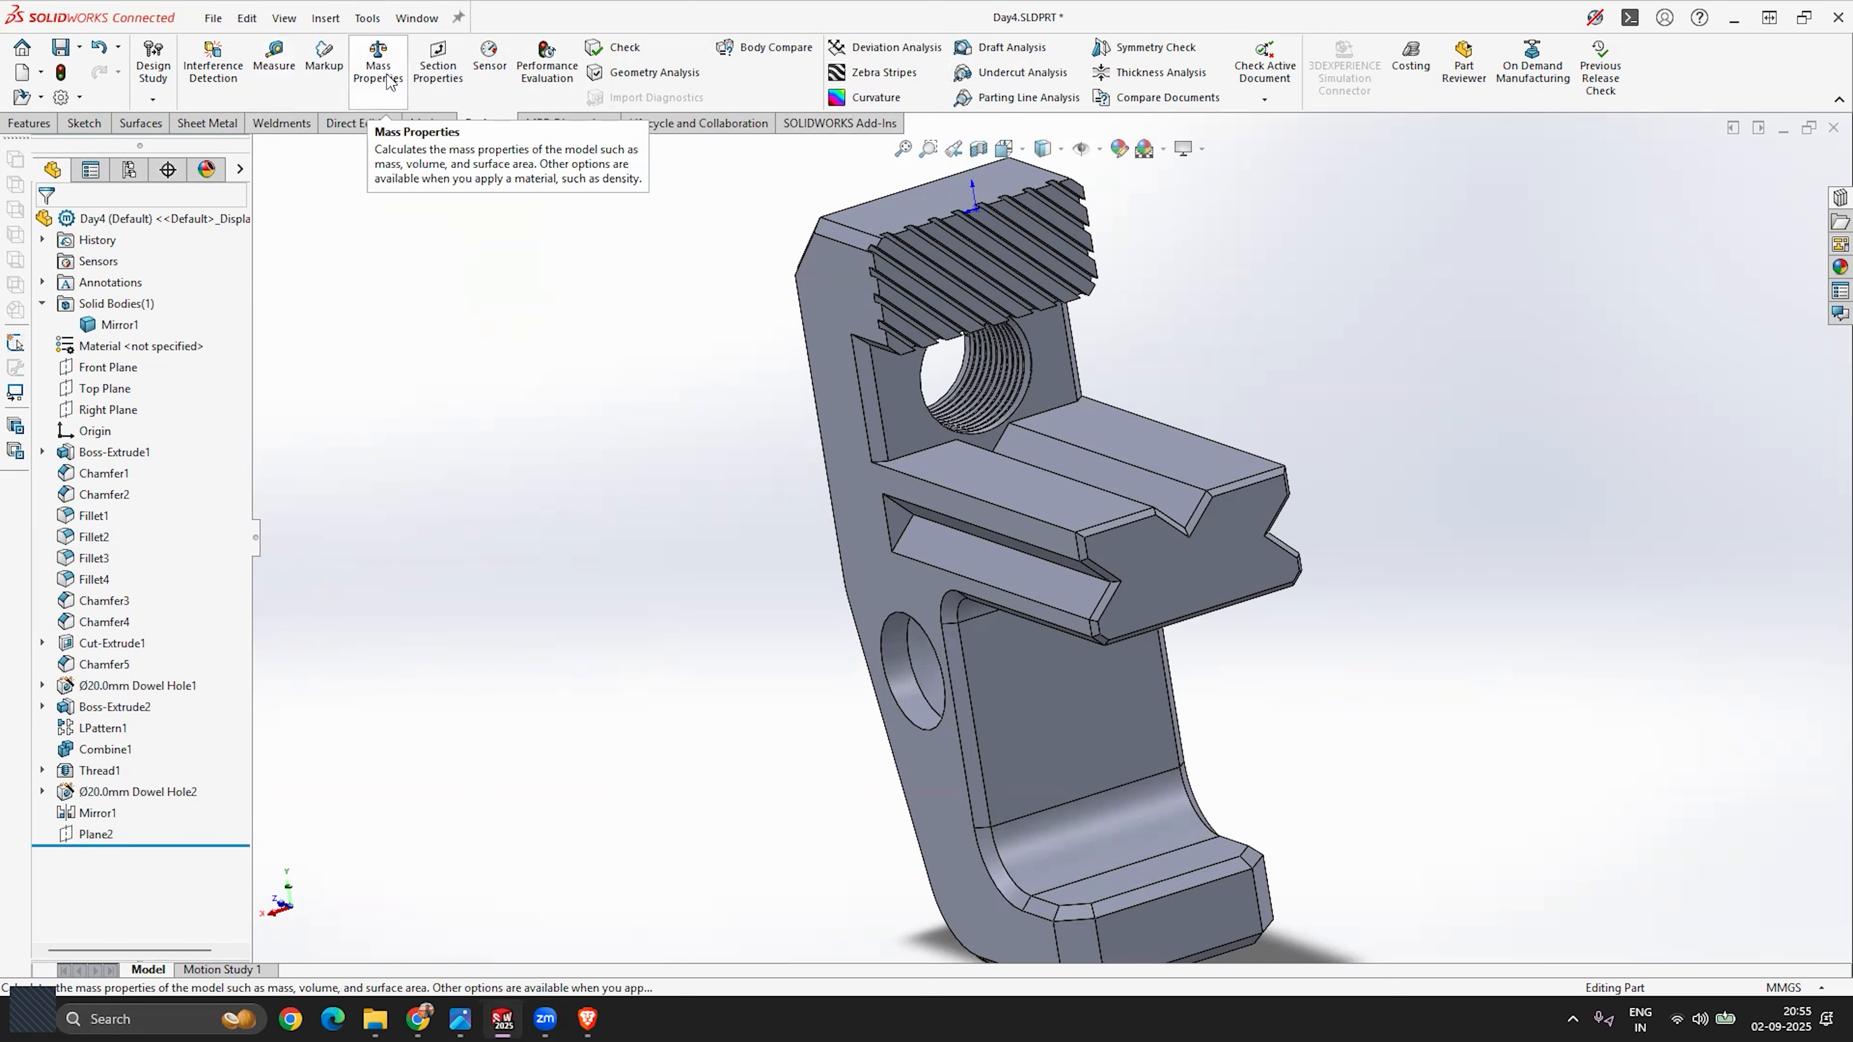
{"action": "scroll", "coordinate": [879, 416], "scroll_direction": "up", "scroll_amount": 3}
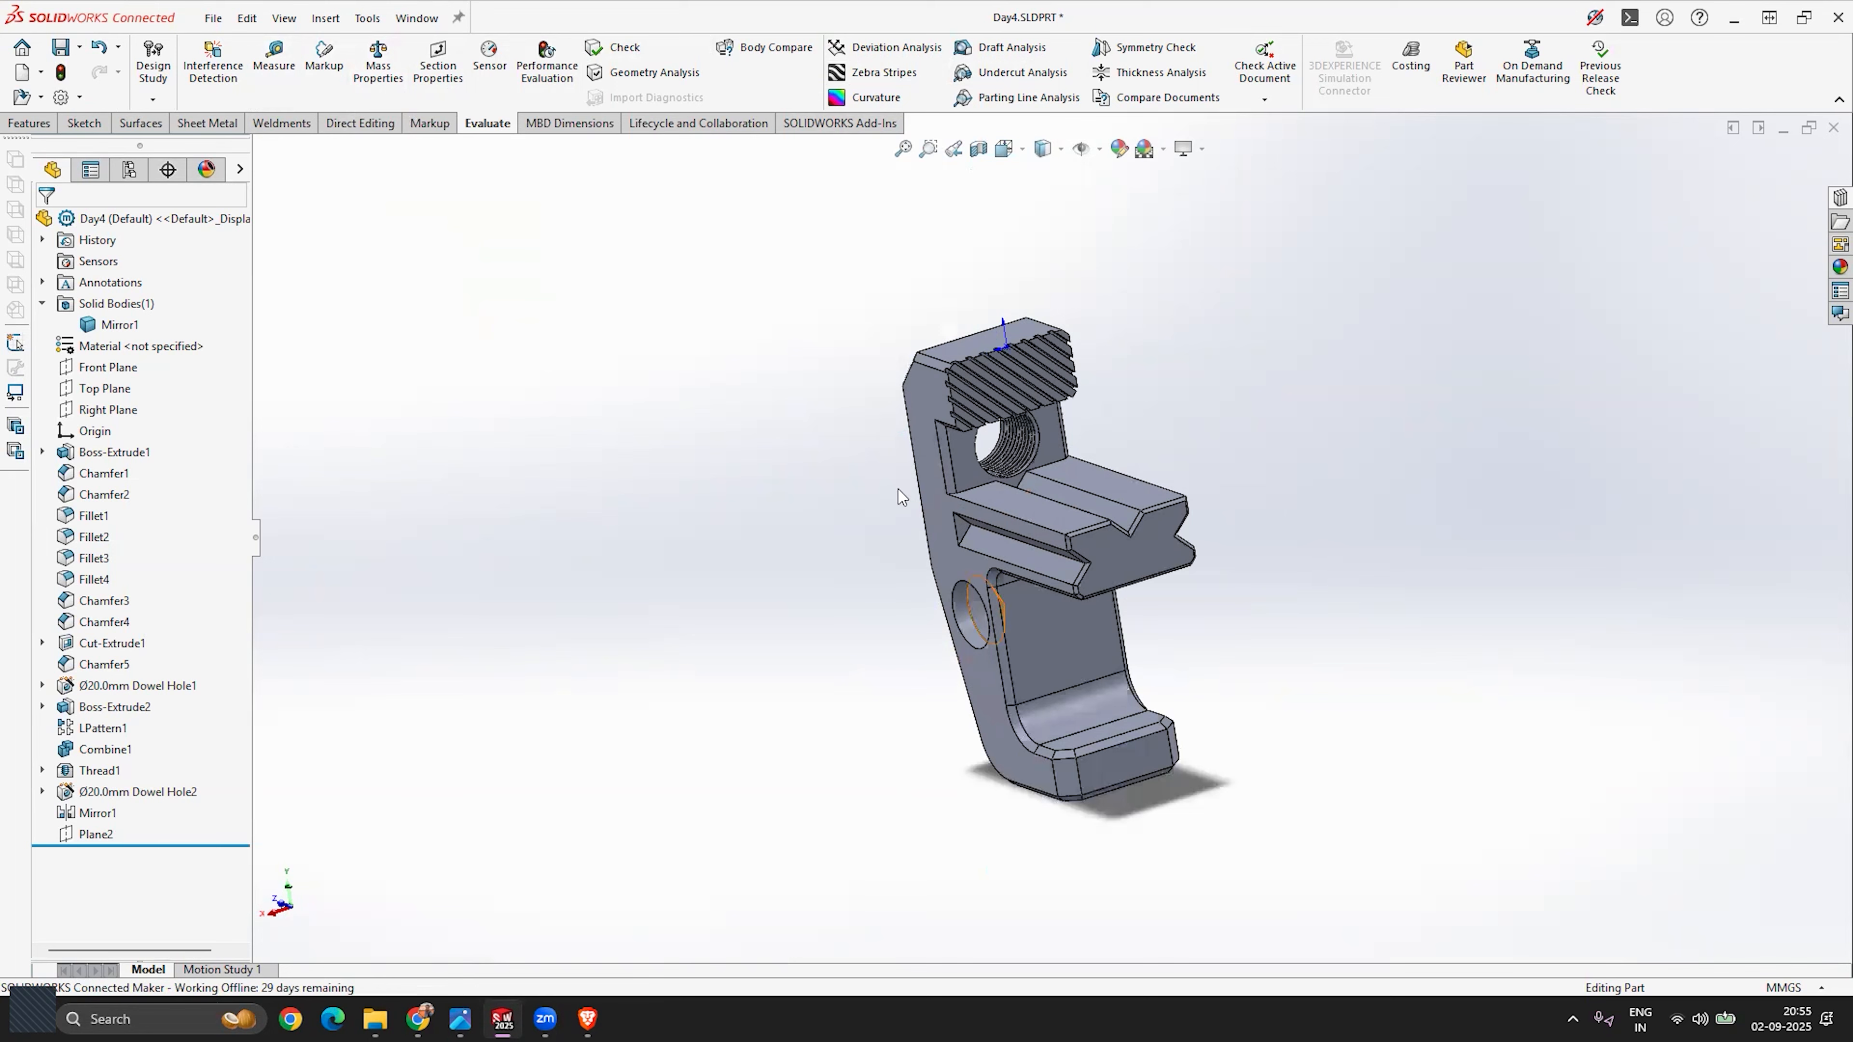
{"action": "middle_click_drag", "start_coordinate": [1030, 655], "coordinate": [1054, 620]}
{"action": "scroll", "coordinate": [1214, 618], "scroll_direction": "down", "scroll_amount": 2}
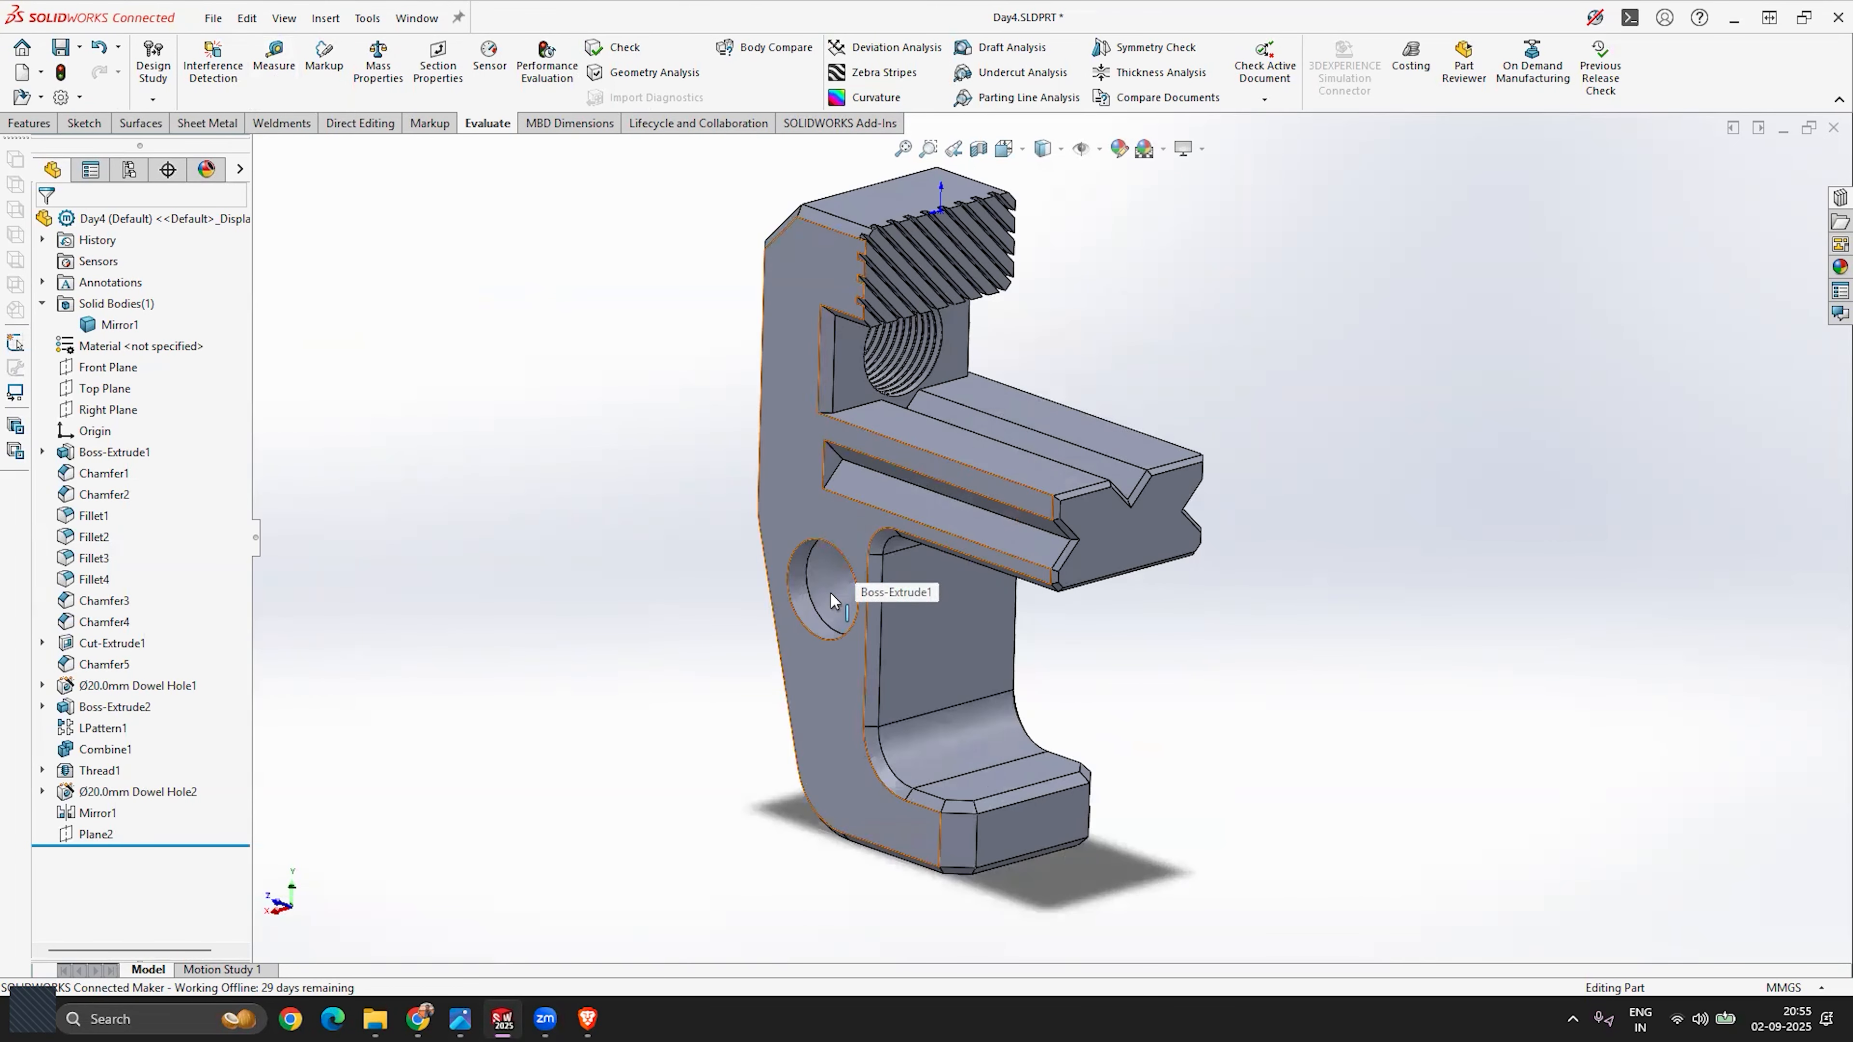
Step: Open the part's material editor and browse the SOLIDWORKS Materials and Custom Materials libraries and their categories
{"action": "scroll", "coordinate": [1046, 539], "scroll_direction": "up", "scroll_amount": 1}
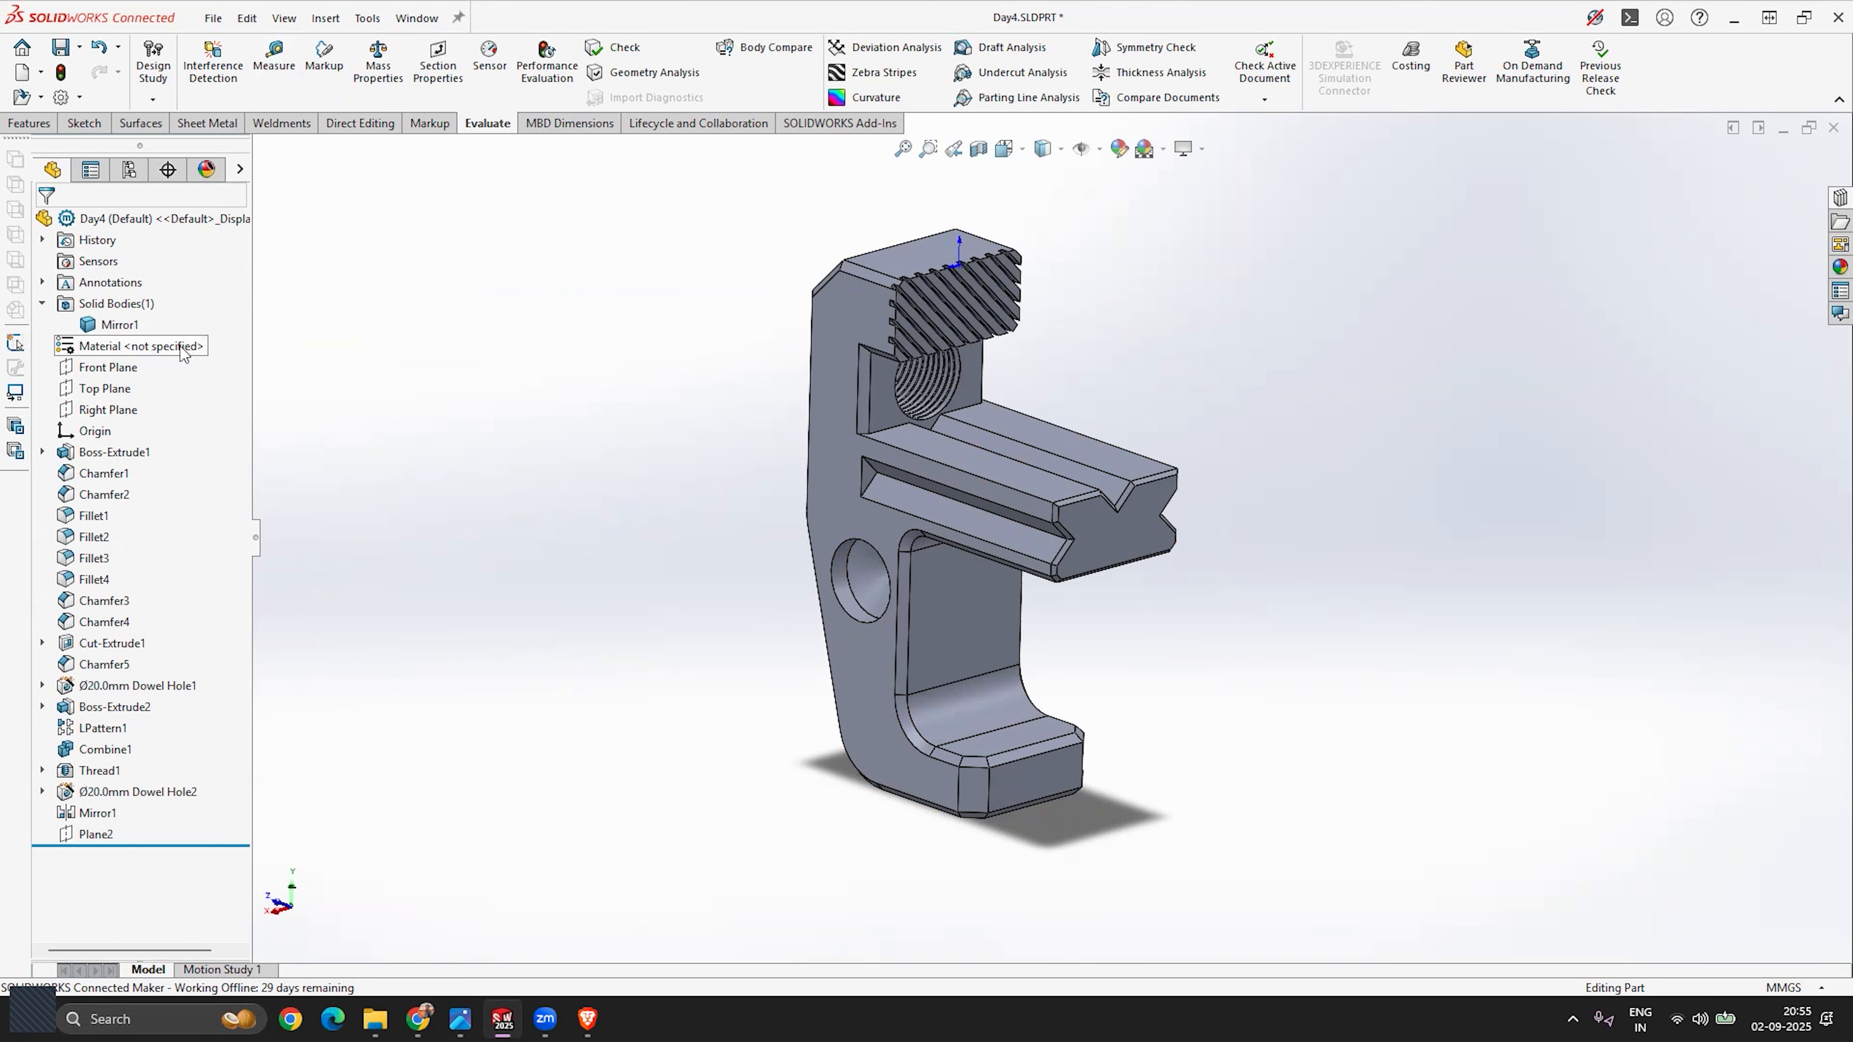
{"action": "right_click", "coordinate": [94, 355]}
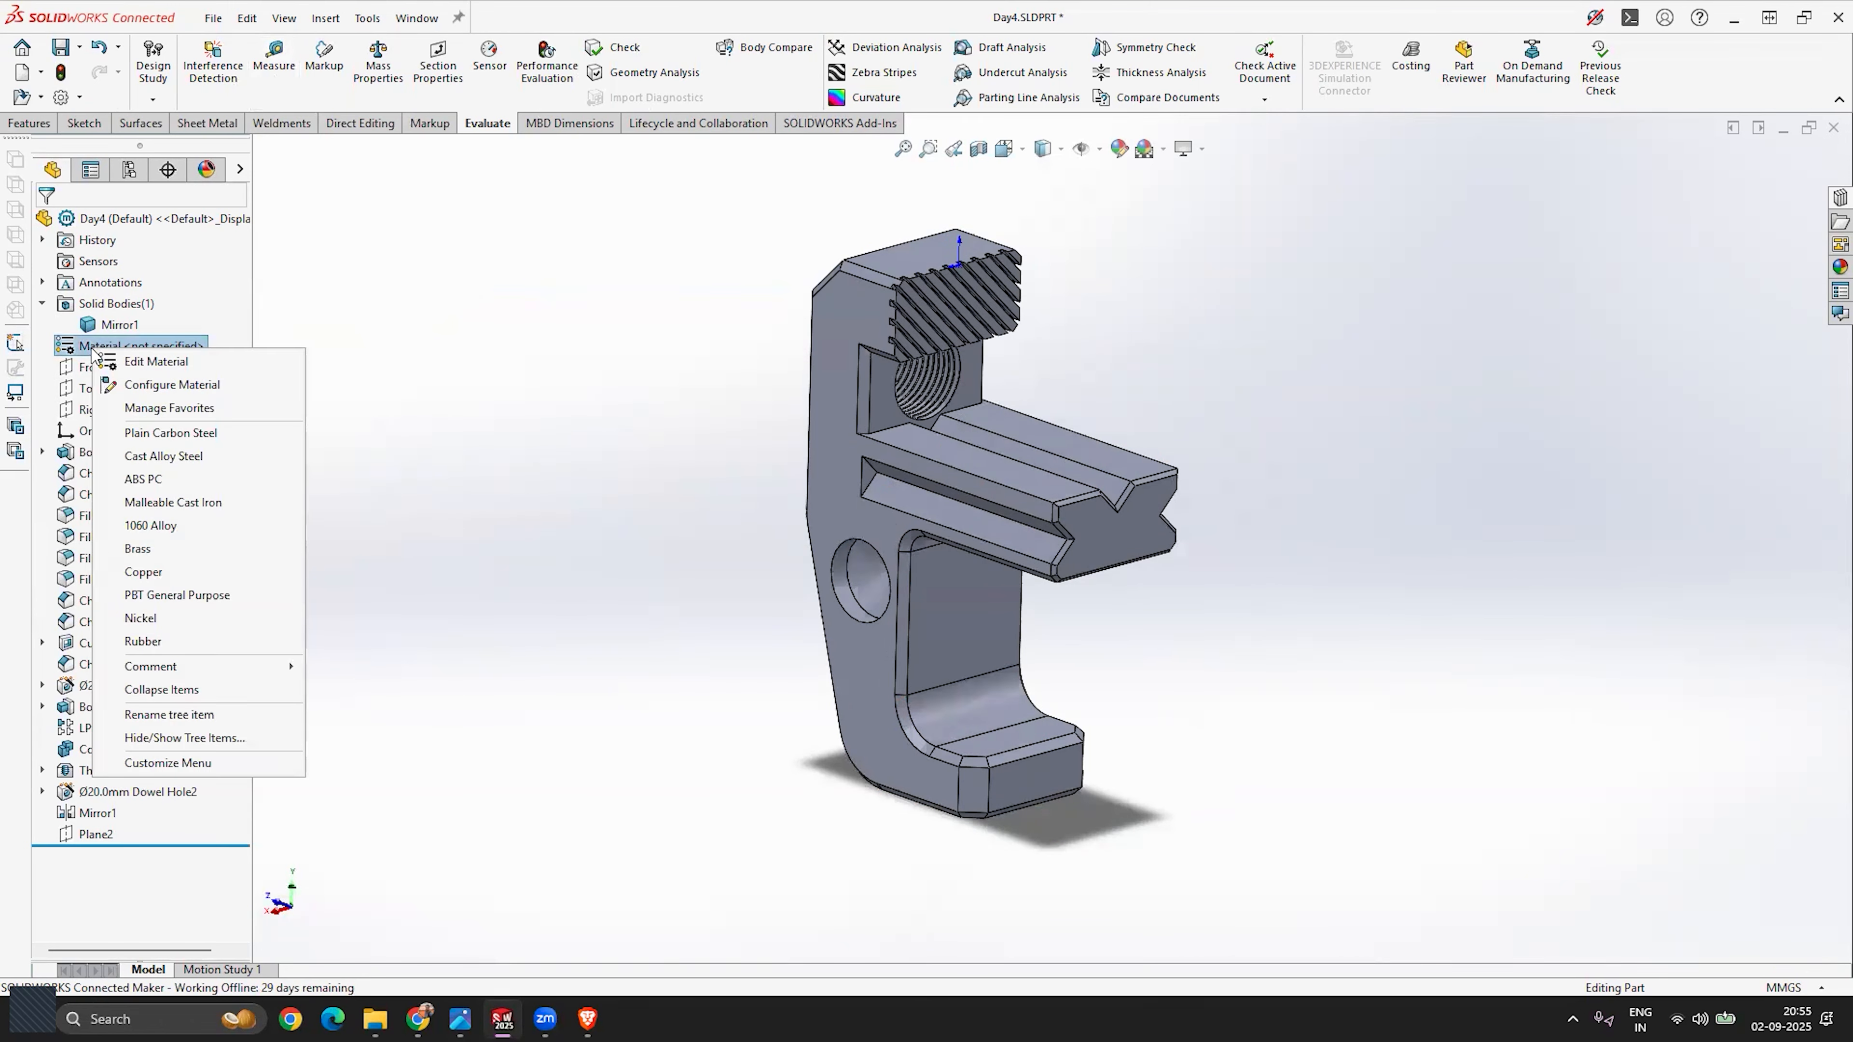
{"action": "left_click", "coordinate": [151, 362]}
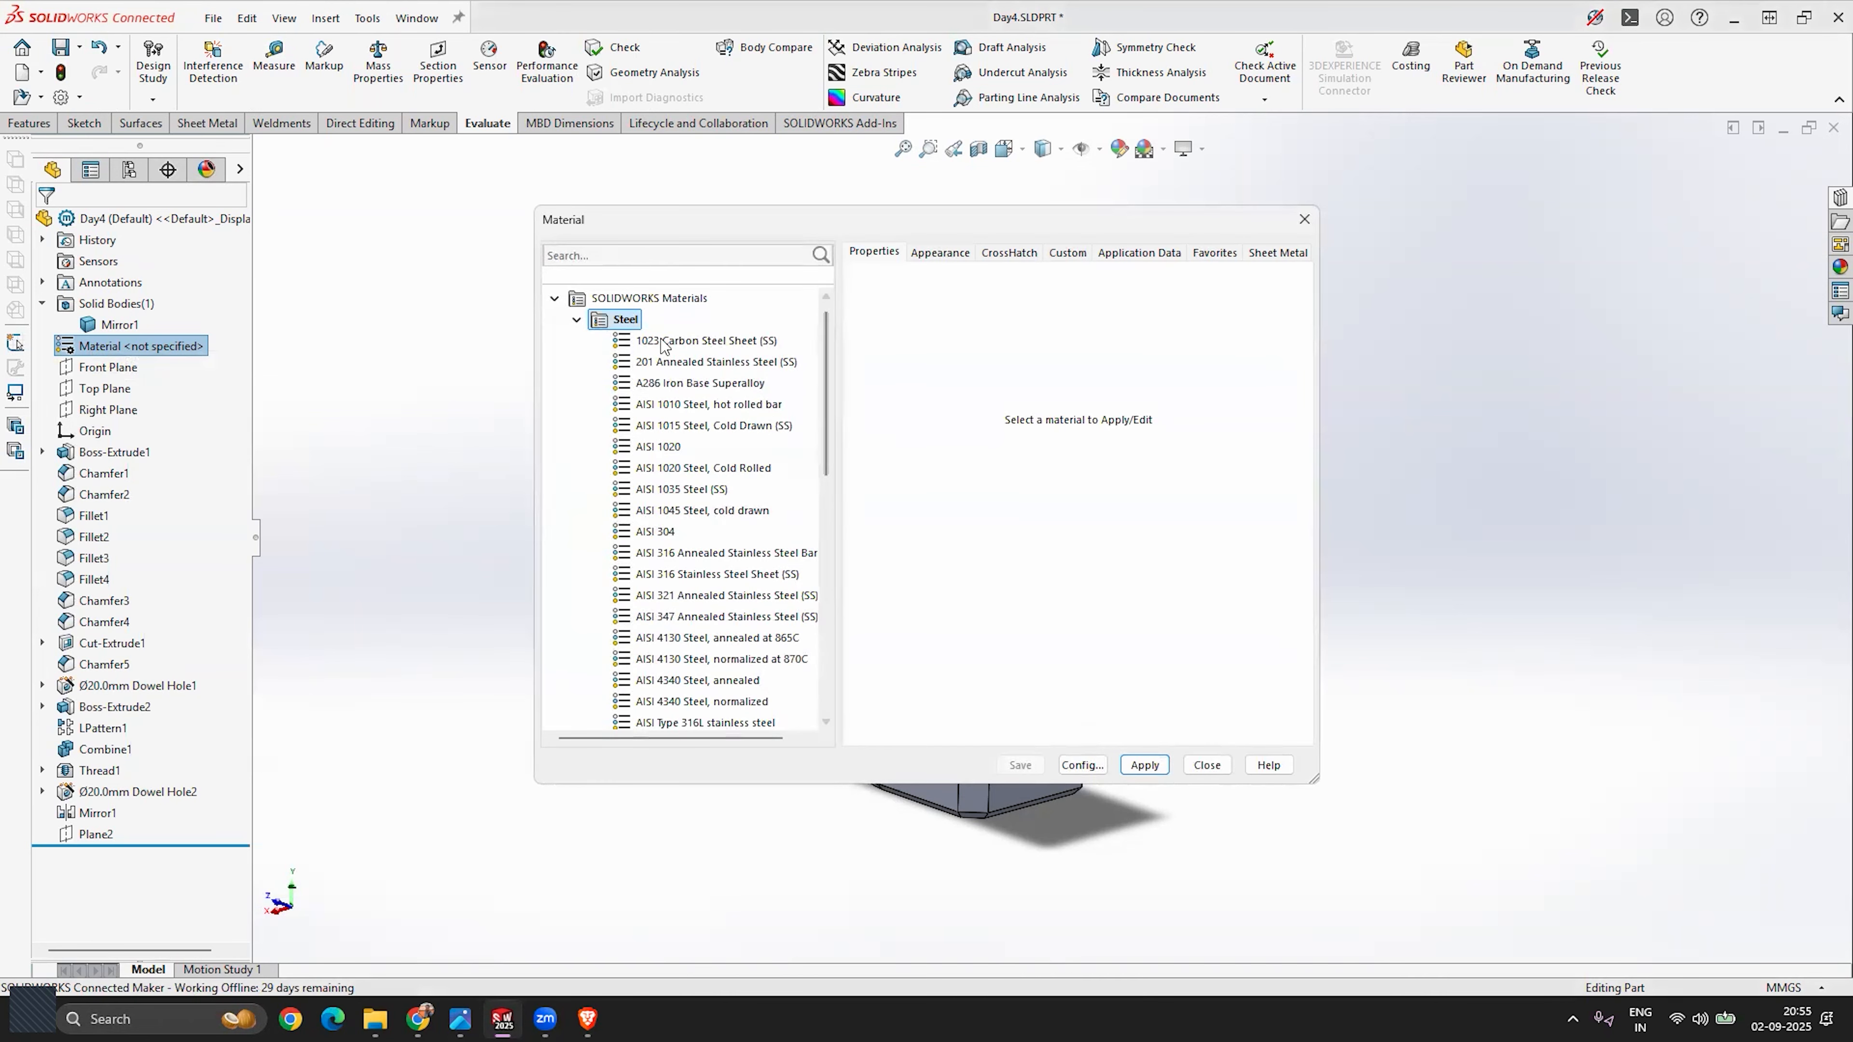
{"action": "scroll", "coordinate": [729, 394], "scroll_direction": "down", "scroll_amount": 5}
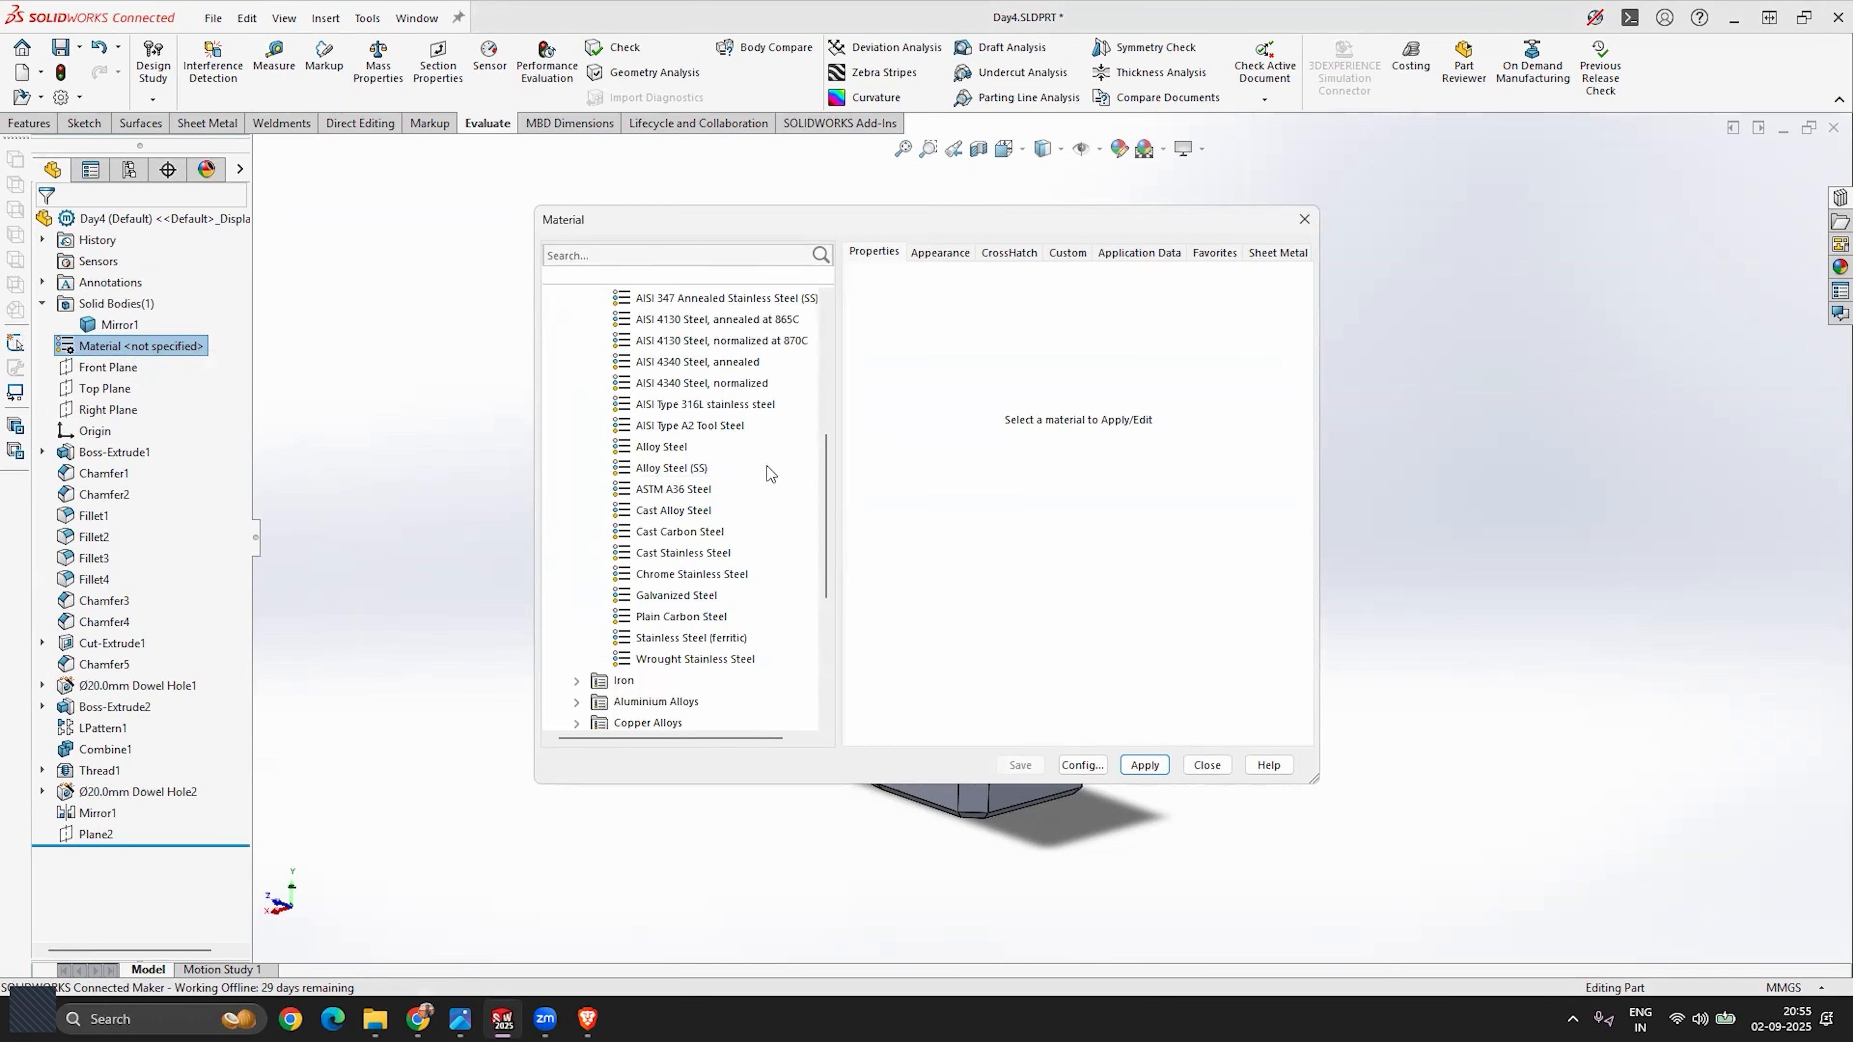
{"action": "scroll", "coordinate": [769, 473], "scroll_direction": "down", "scroll_amount": 5}
{"action": "scroll", "coordinate": [765, 482], "scroll_direction": "up", "scroll_amount": 10}
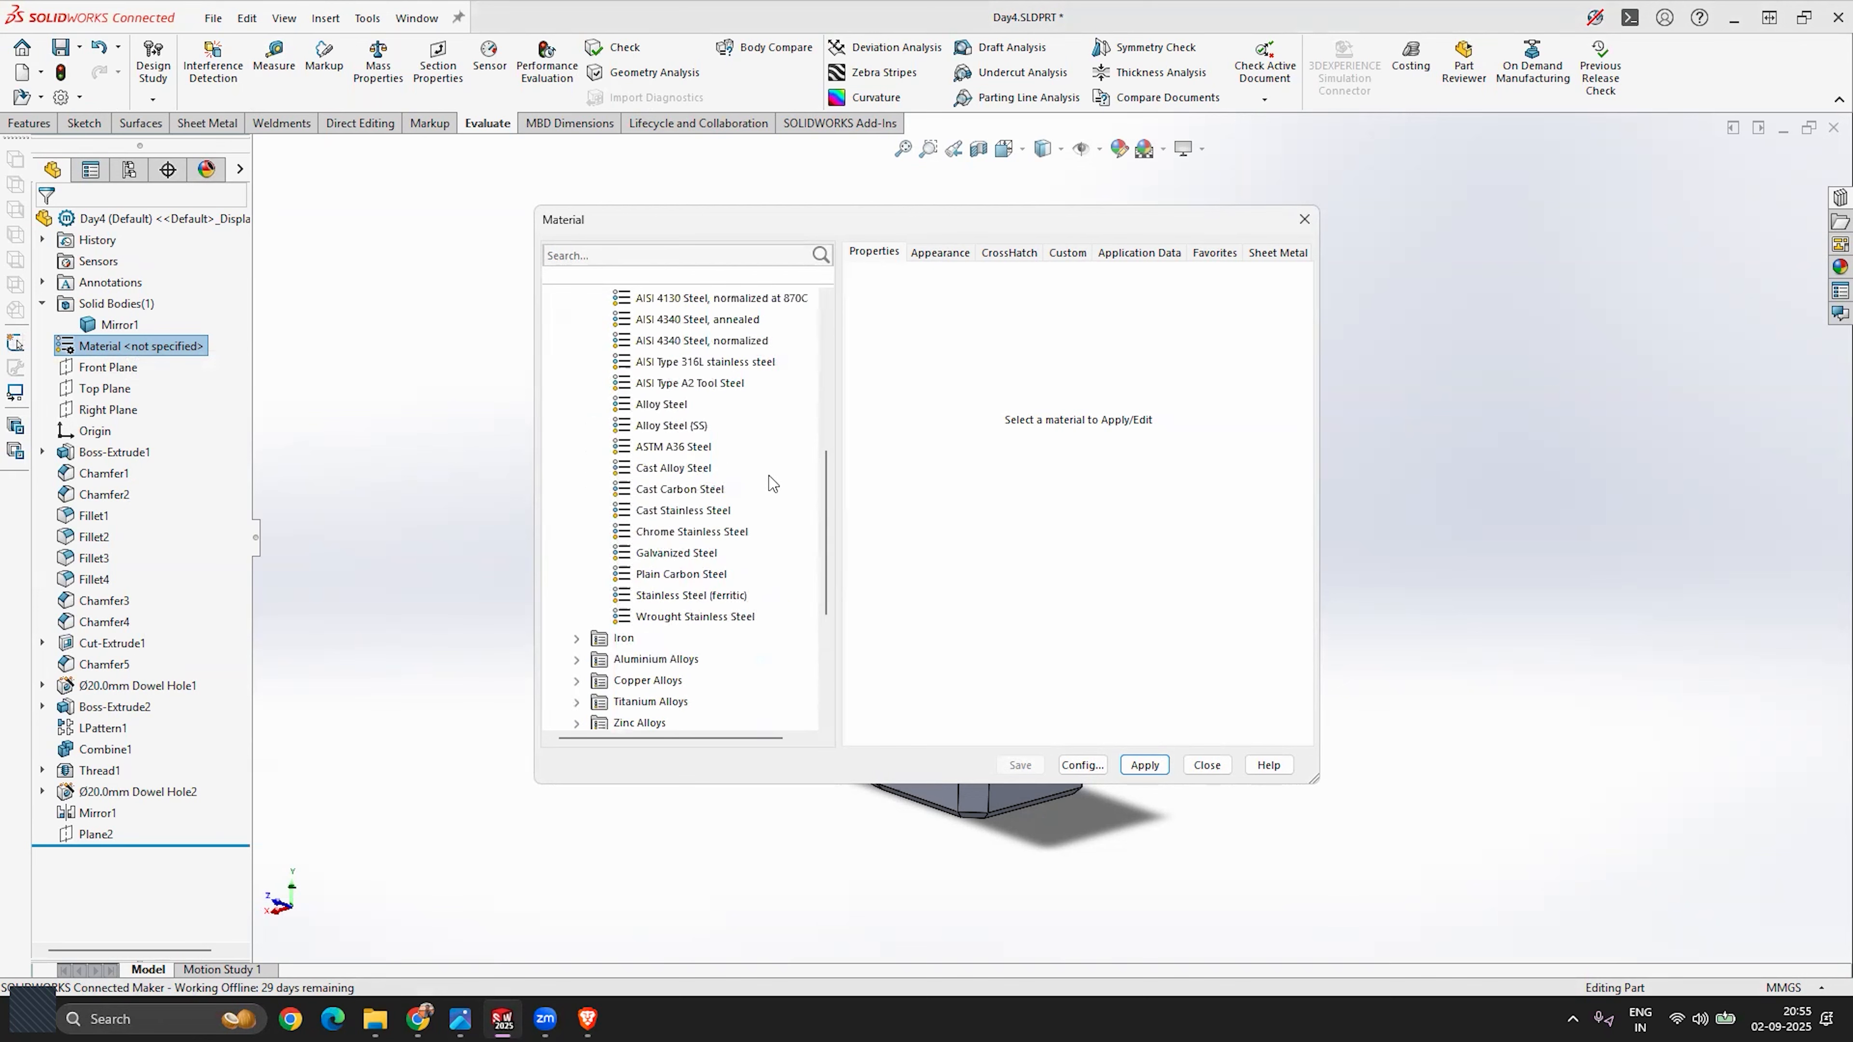
{"action": "left_click", "coordinate": [576, 340]}
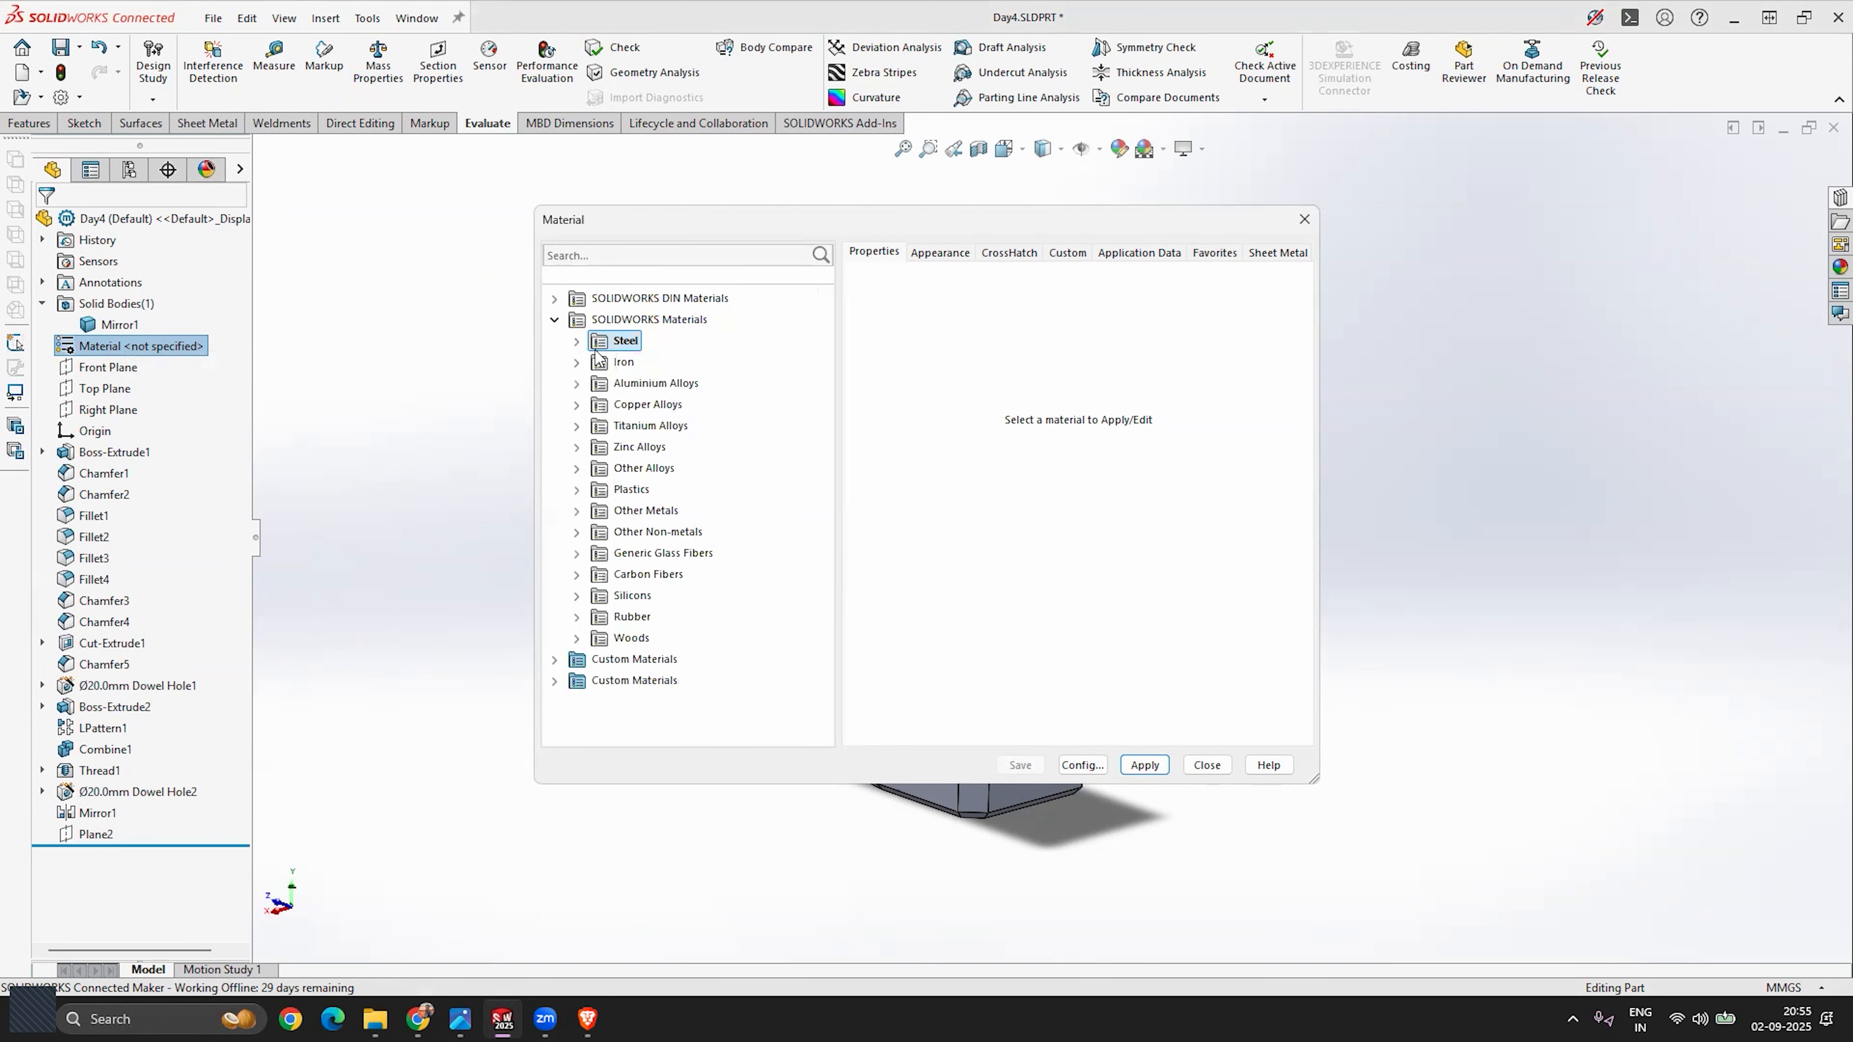
{"action": "left_click", "coordinate": [554, 321]}
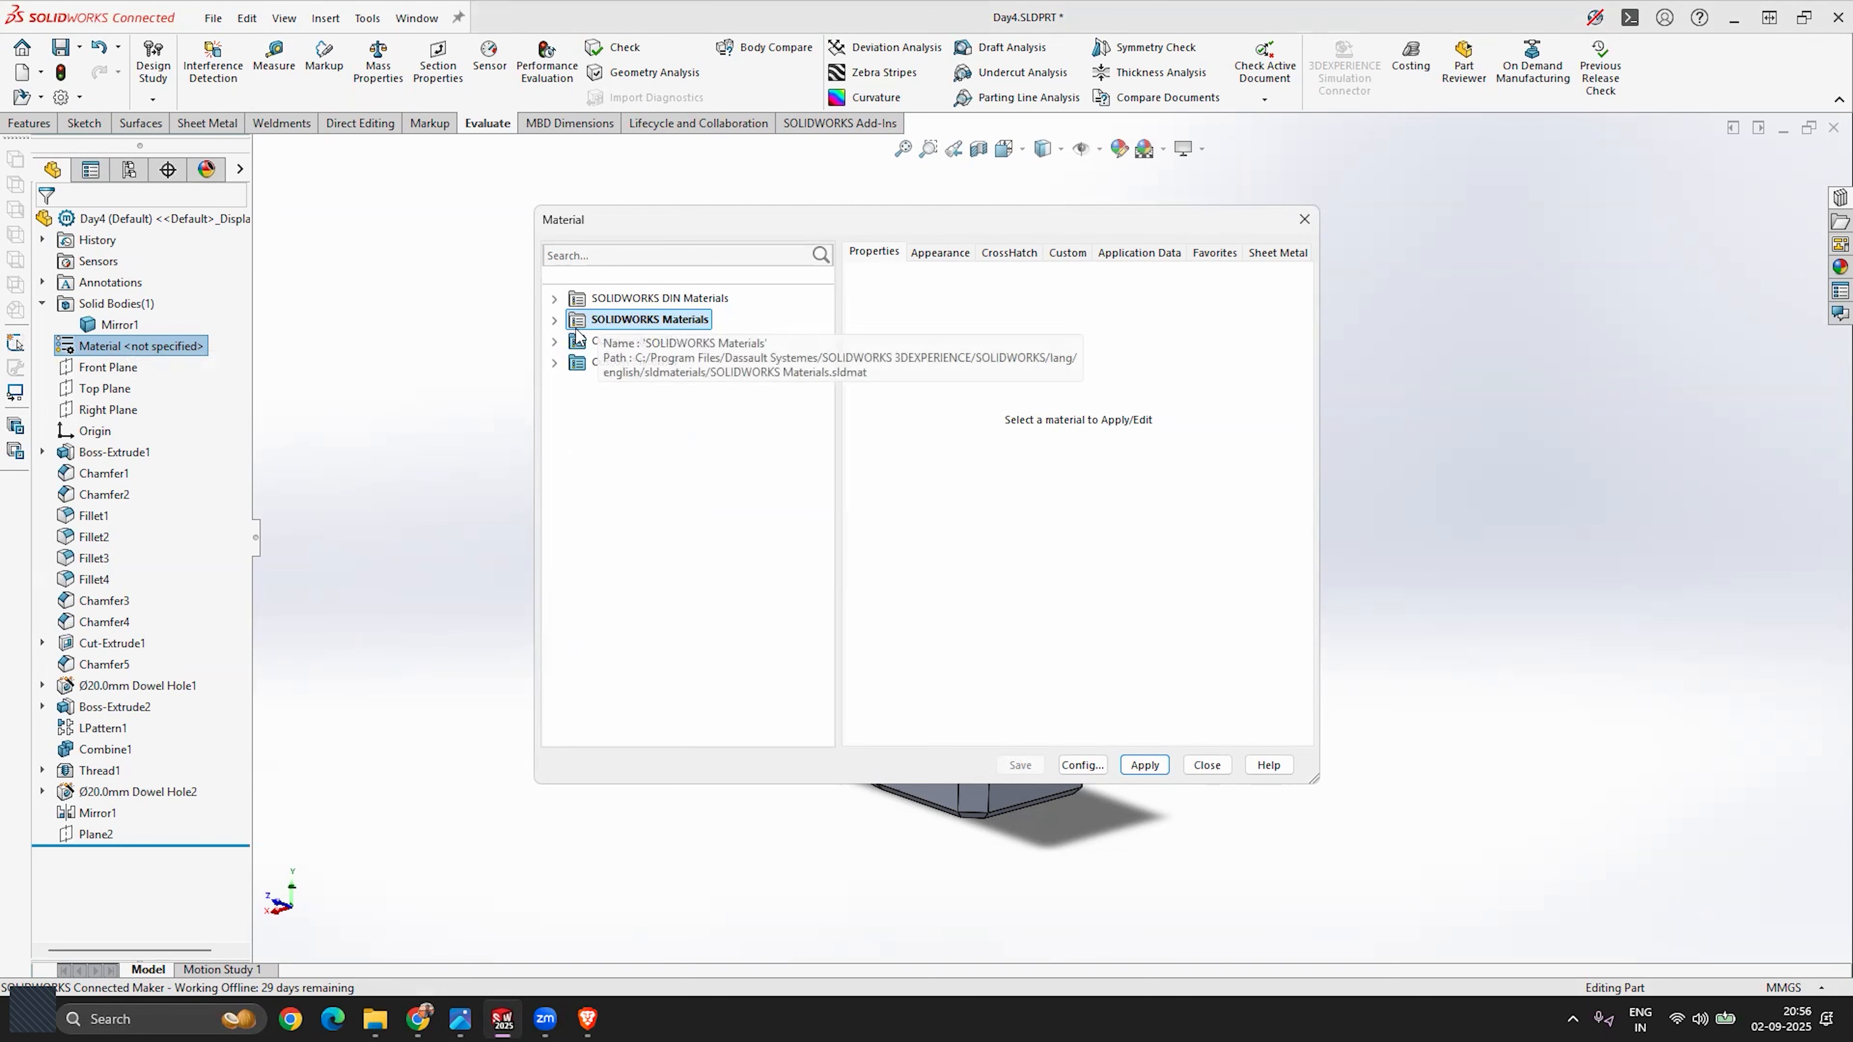
{"action": "left_click", "coordinate": [555, 341]}
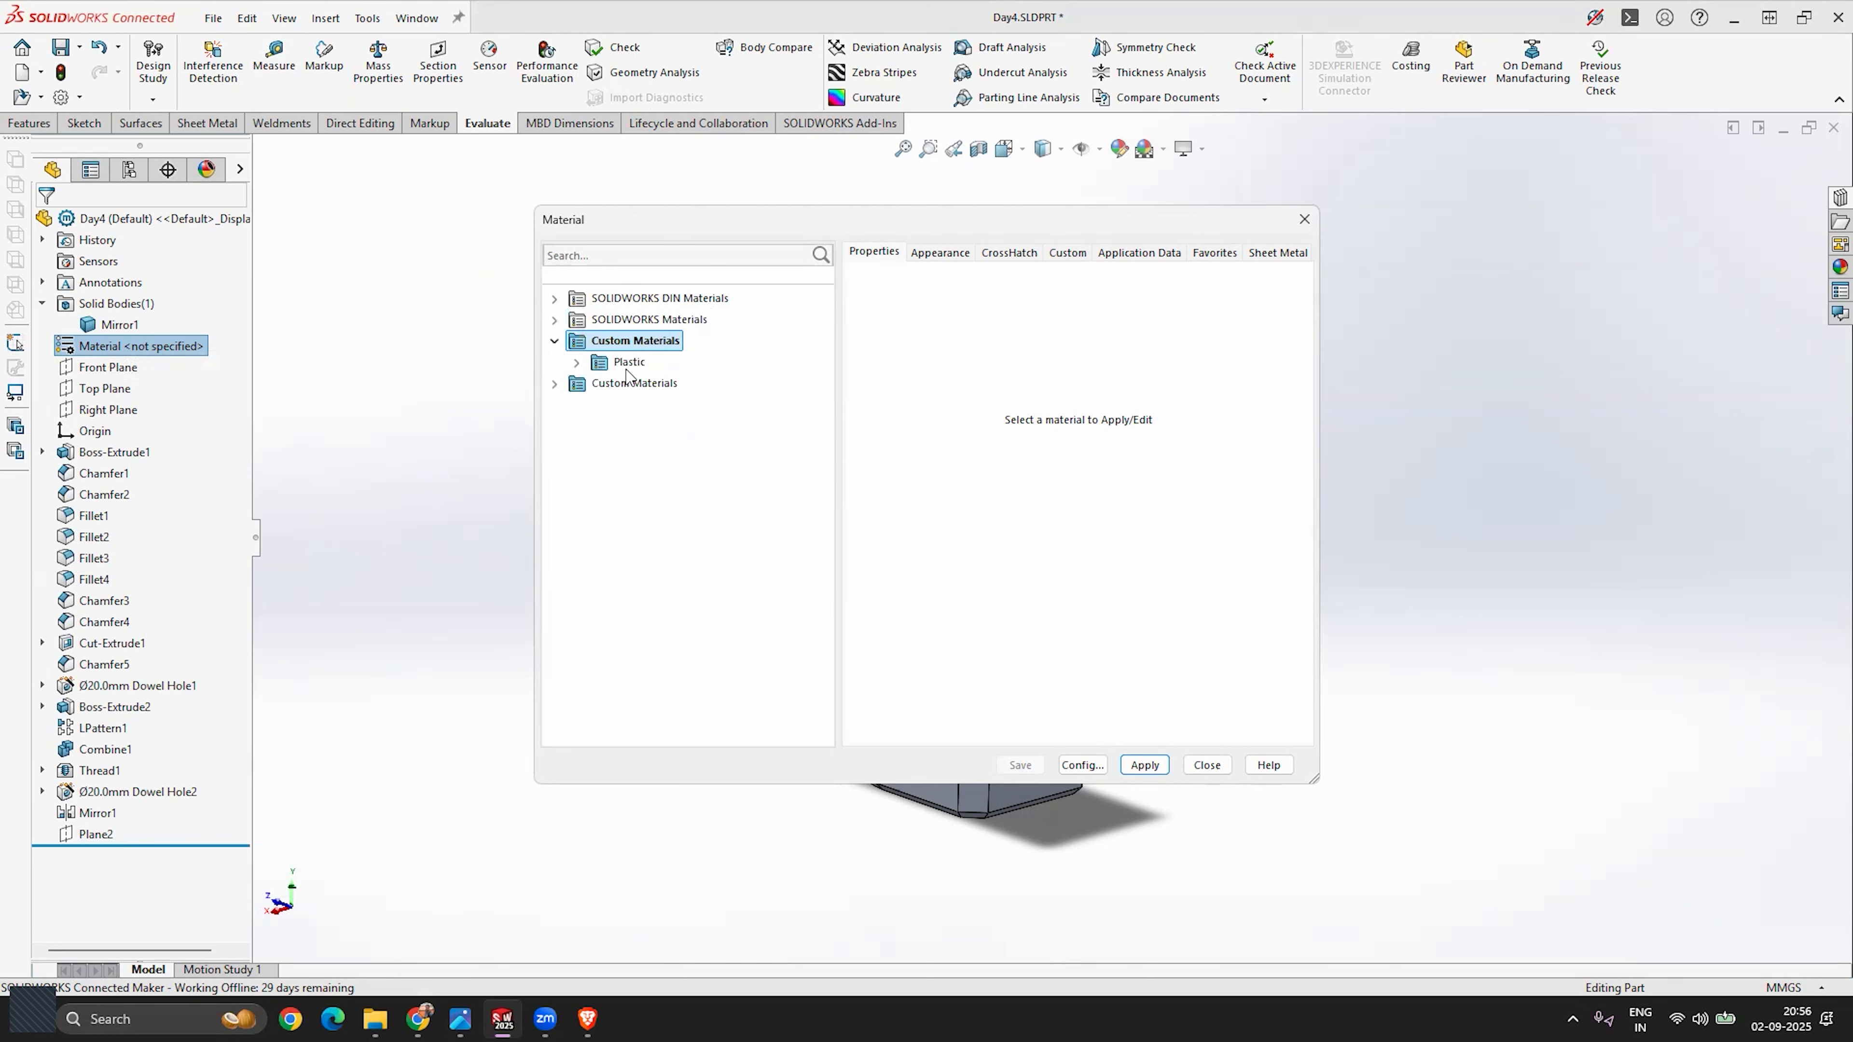
{"action": "left_click", "coordinate": [554, 321]}
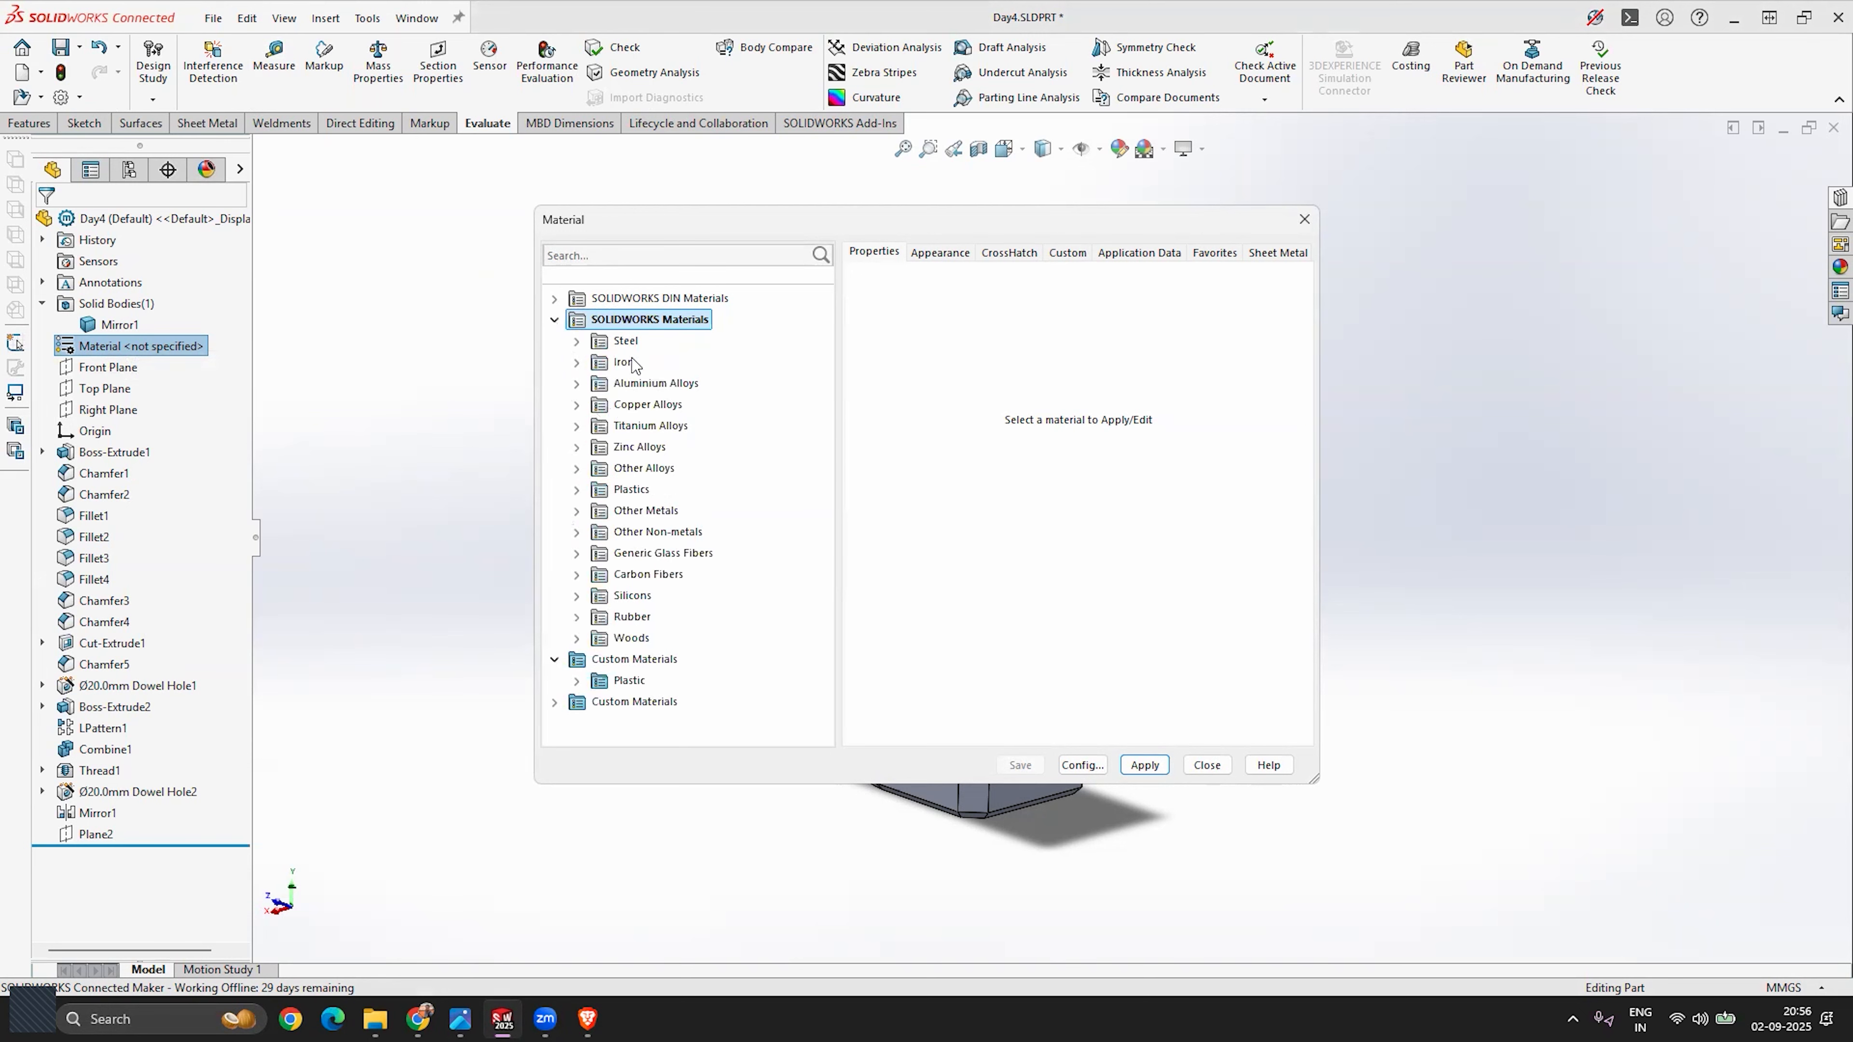
Step: Choose AISI 304 from the Steel category, review its material properties and apply it to the clamp
{"action": "left_click", "coordinate": [576, 342]}
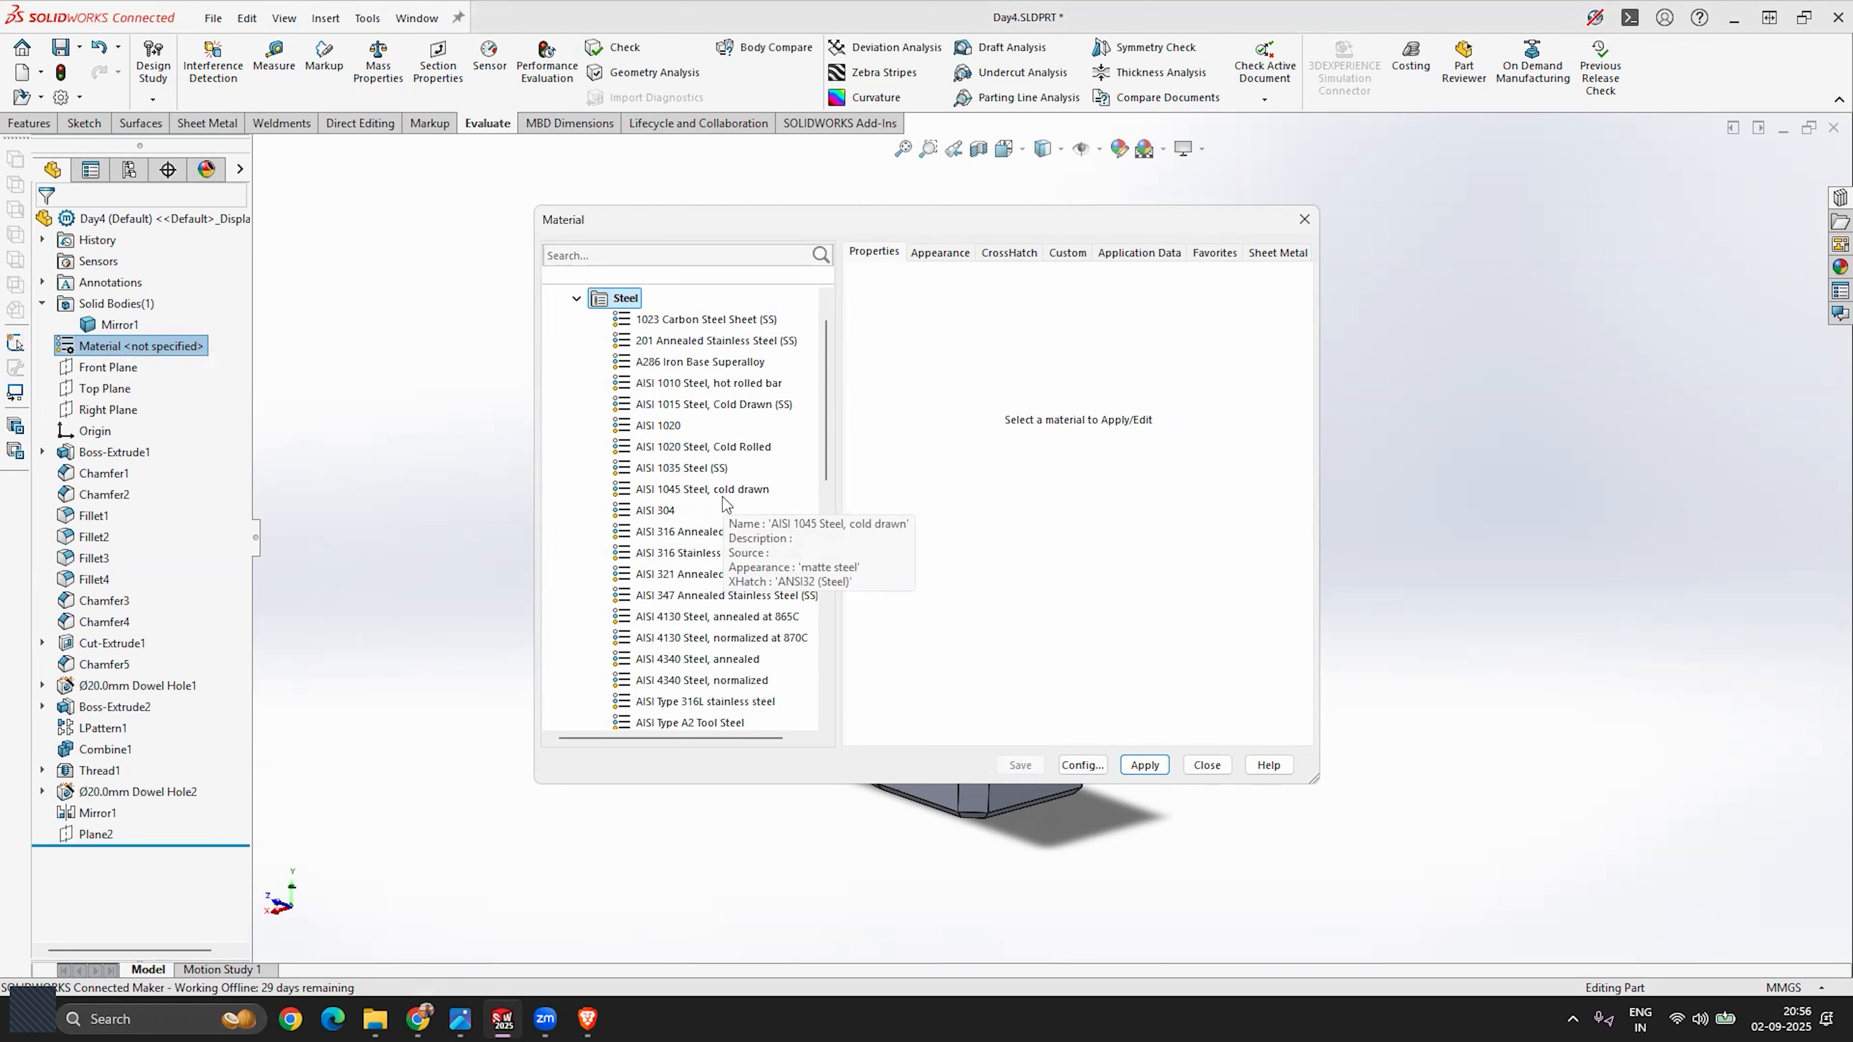
{"action": "left_click", "coordinate": [656, 513]}
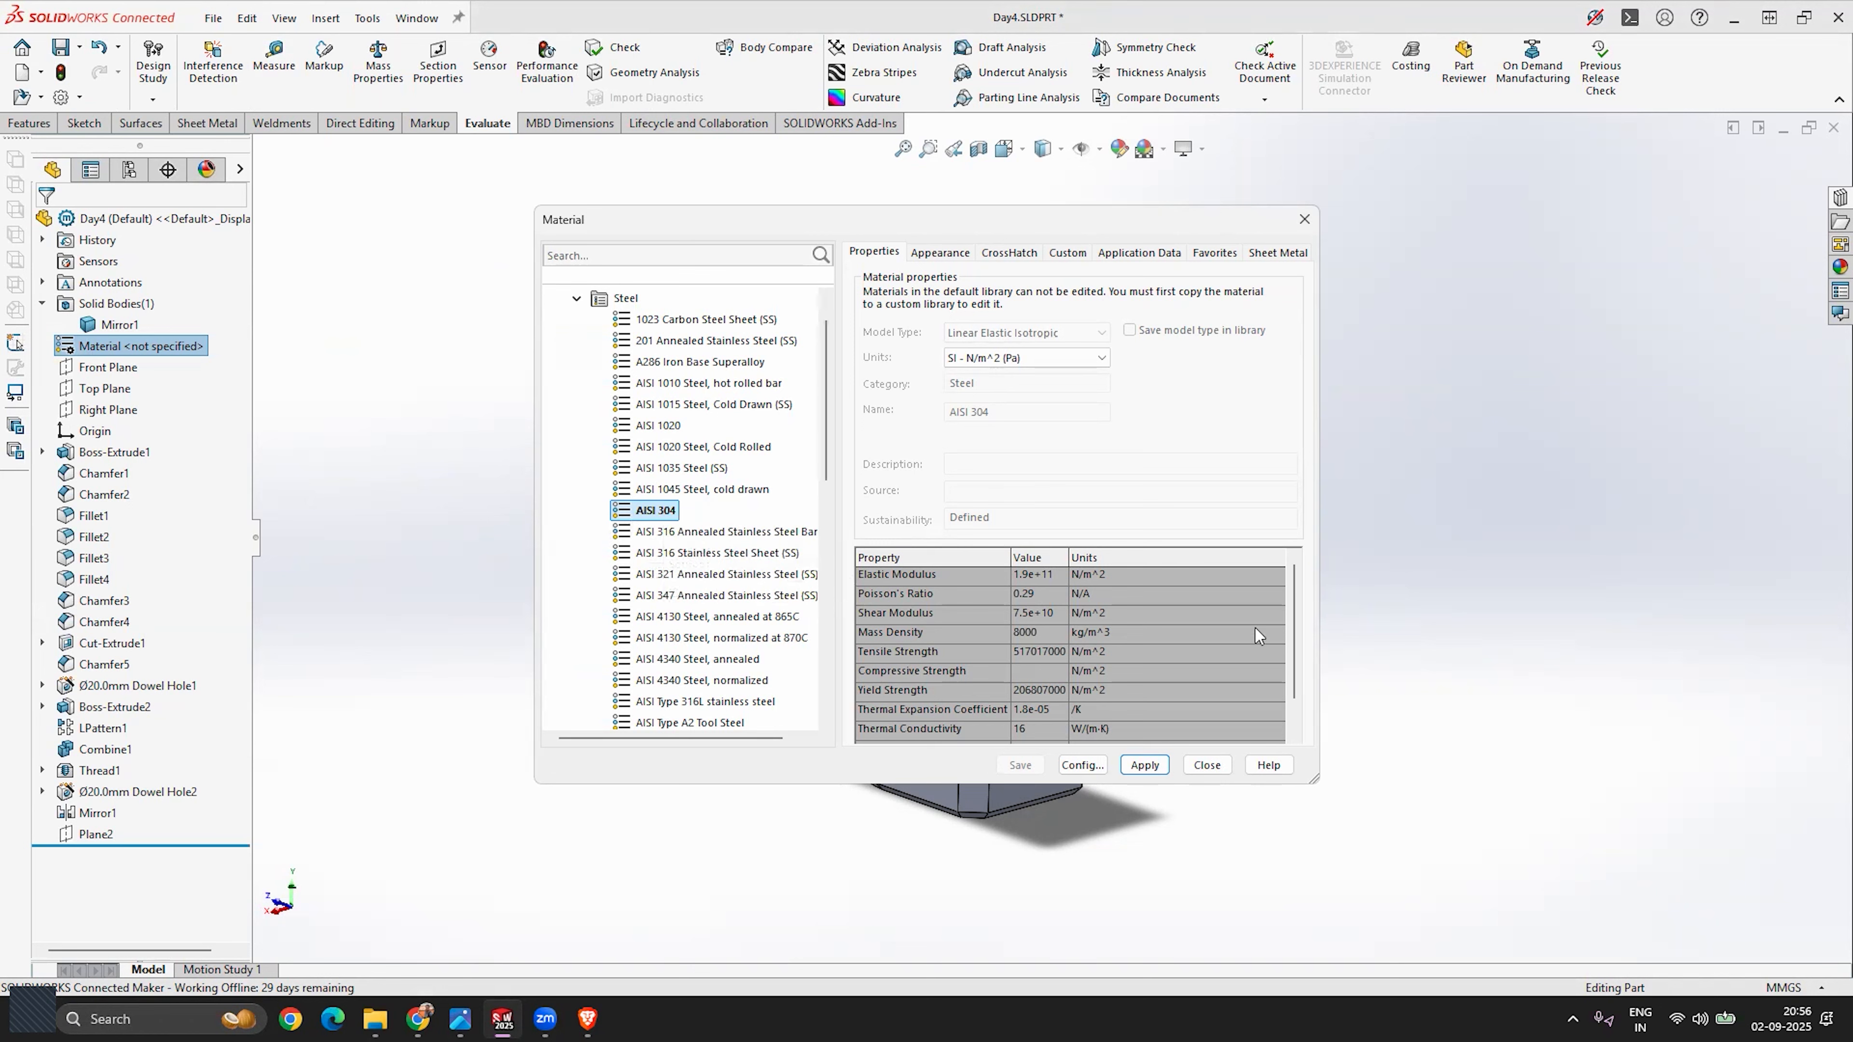
{"action": "scroll", "coordinate": [1273, 623], "scroll_direction": "down", "scroll_amount": 2}
{"action": "scroll", "coordinate": [1291, 617], "scroll_direction": "up", "scroll_amount": 2}
{"action": "scroll", "coordinate": [1294, 615], "scroll_direction": "down", "scroll_amount": 2}
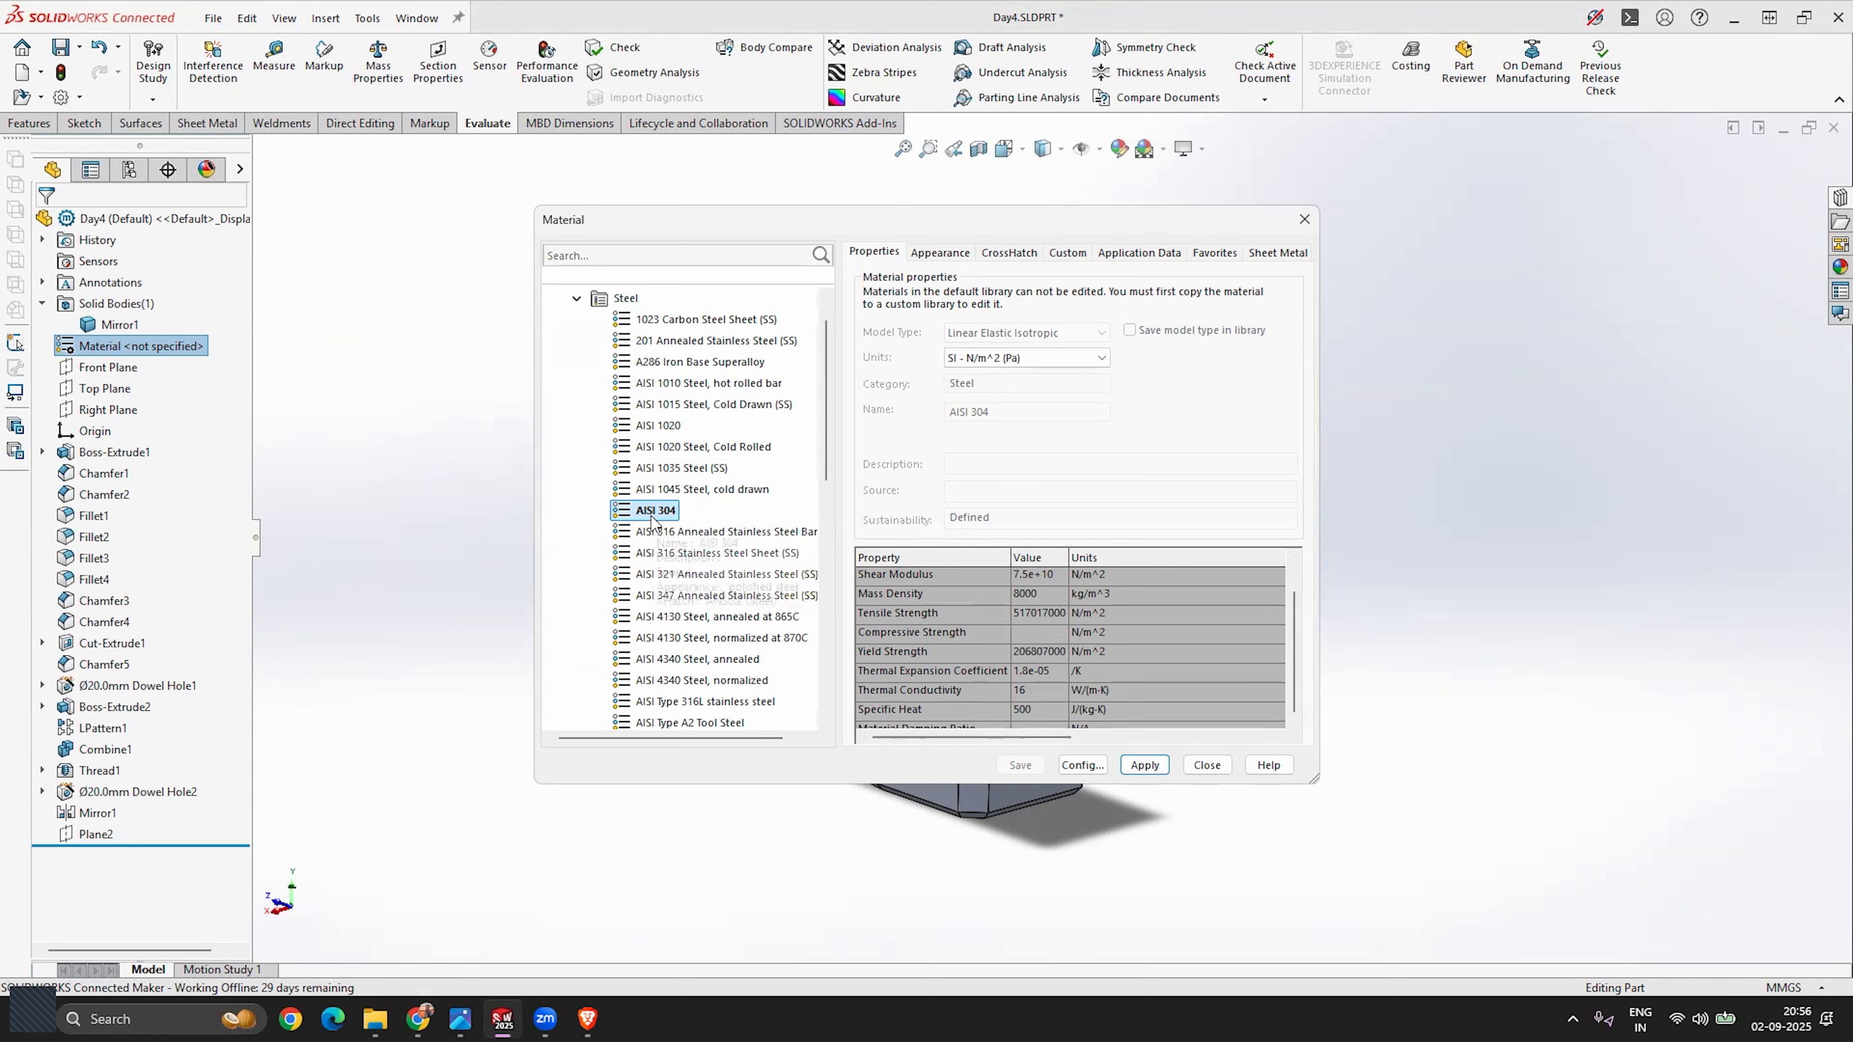
{"action": "scroll", "coordinate": [1297, 641], "scroll_direction": "up", "scroll_amount": 2}
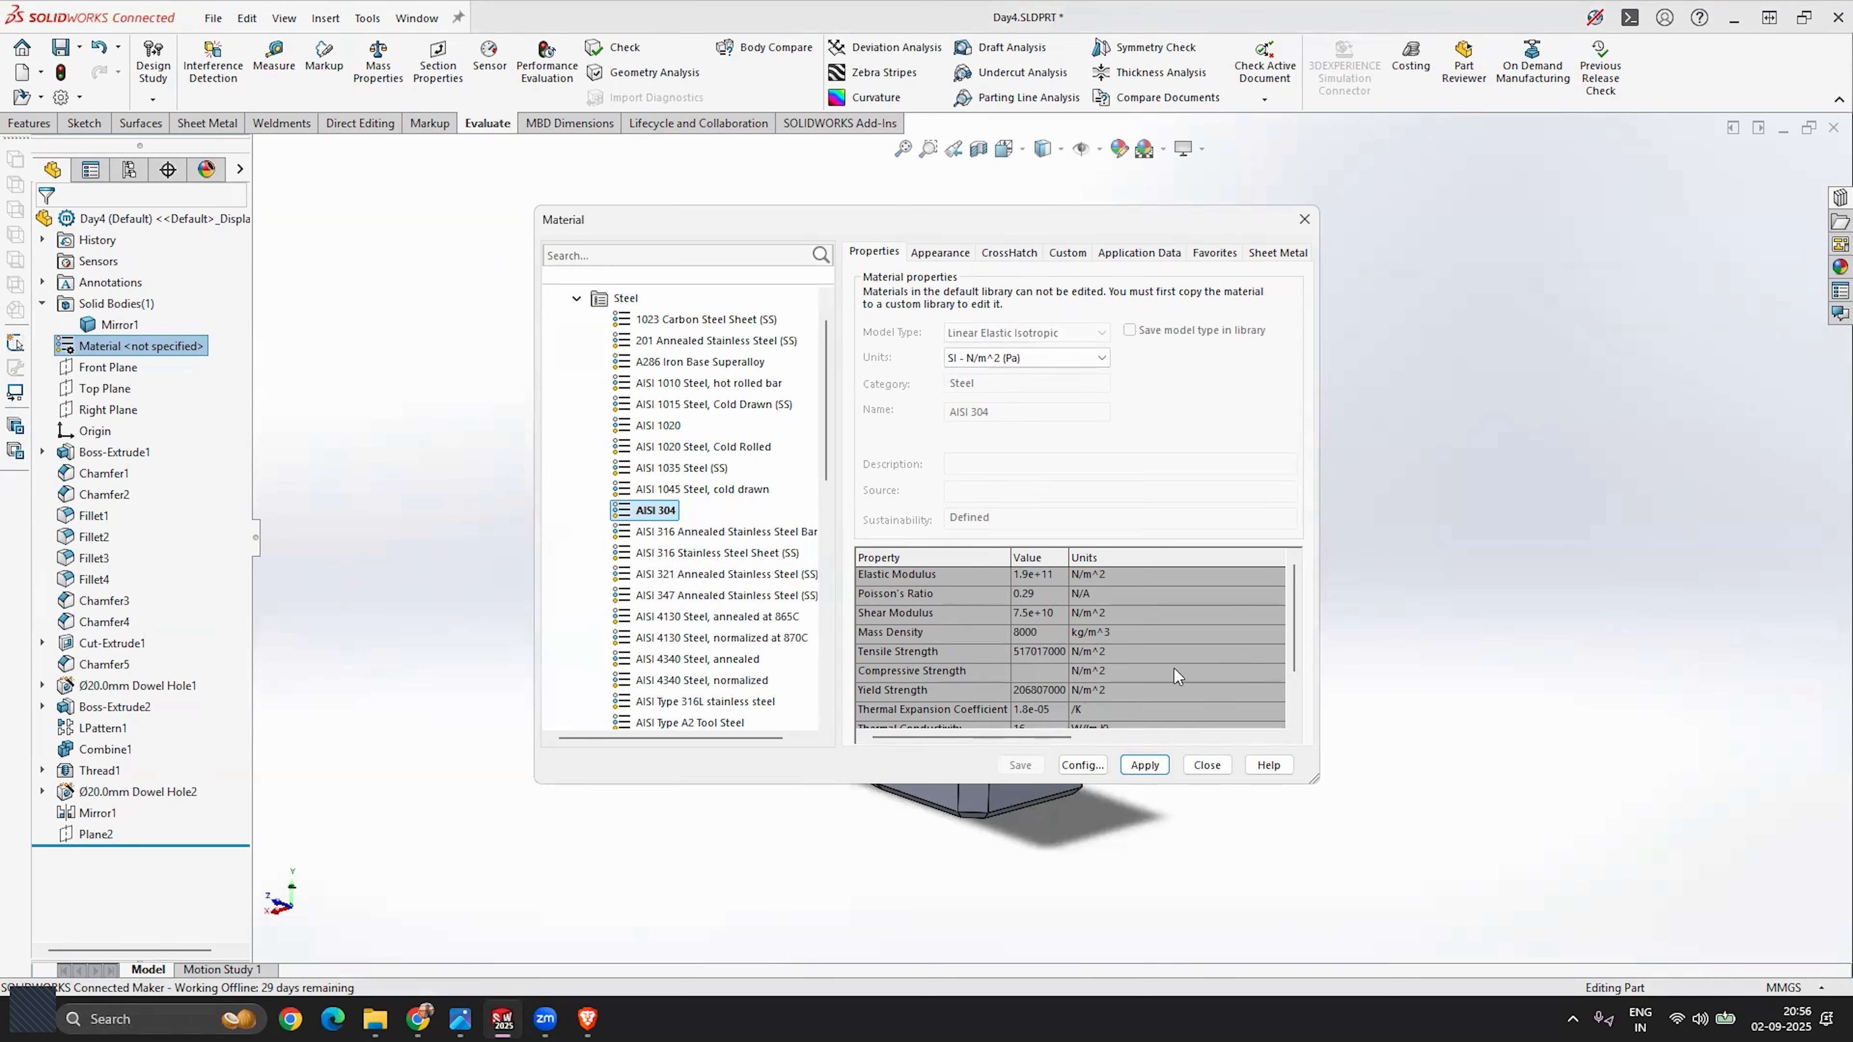
{"action": "scroll", "coordinate": [1296, 671], "scroll_direction": "down", "scroll_amount": 1}
{"action": "left_click_drag", "start_coordinate": [1295, 670], "coordinate": [1295, 707]}
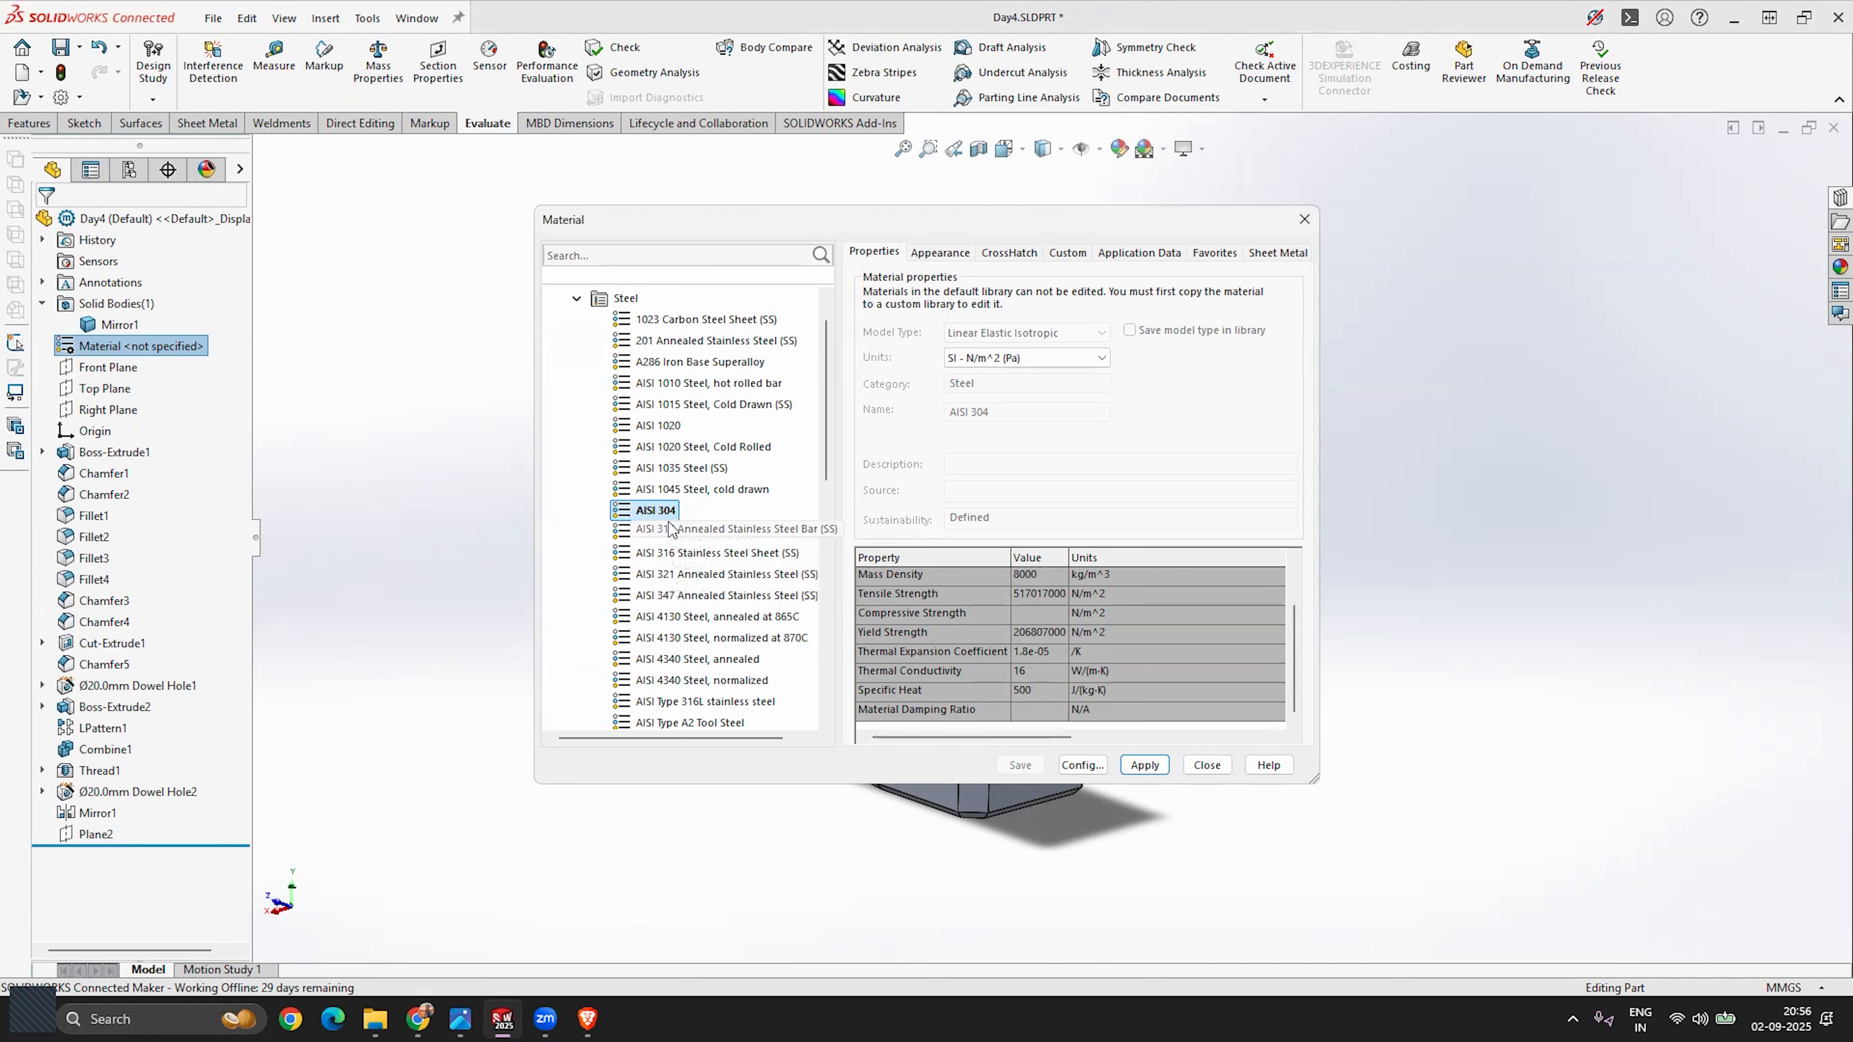
{"action": "left_click", "coordinate": [1144, 764]}
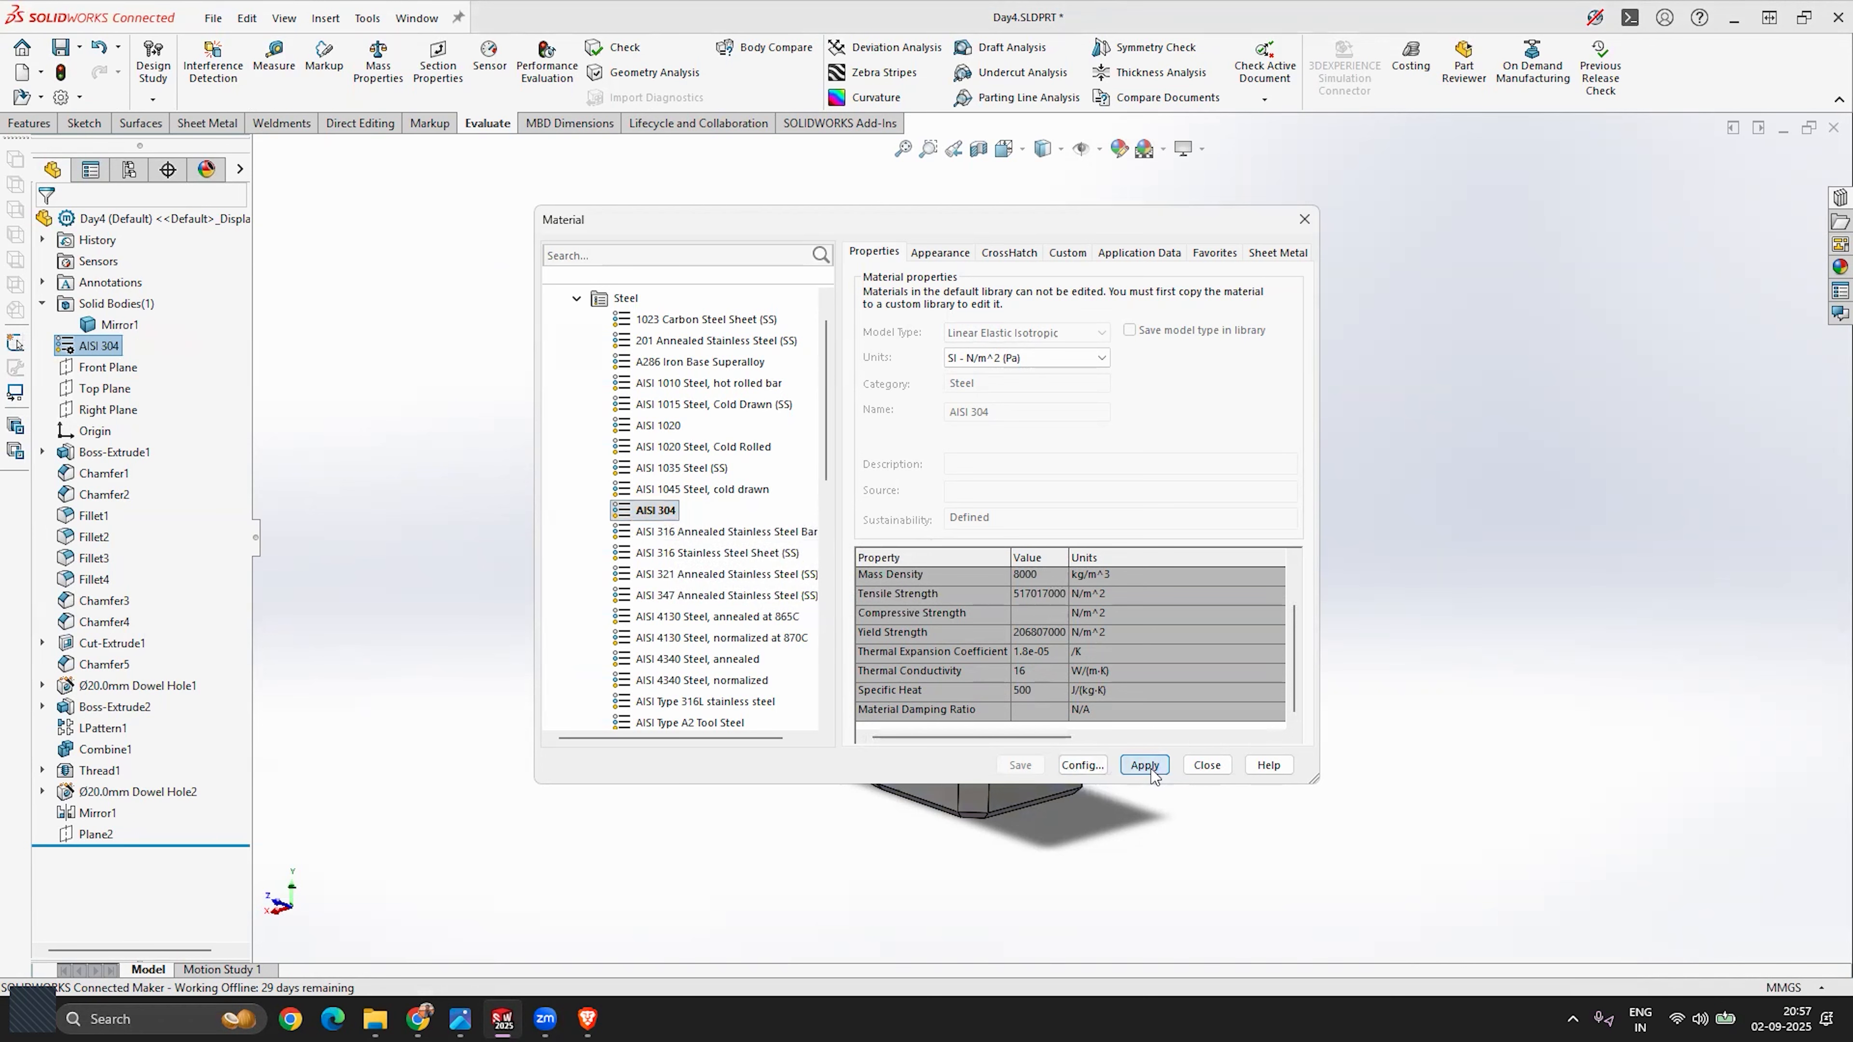
{"action": "left_click", "coordinate": [1207, 764]}
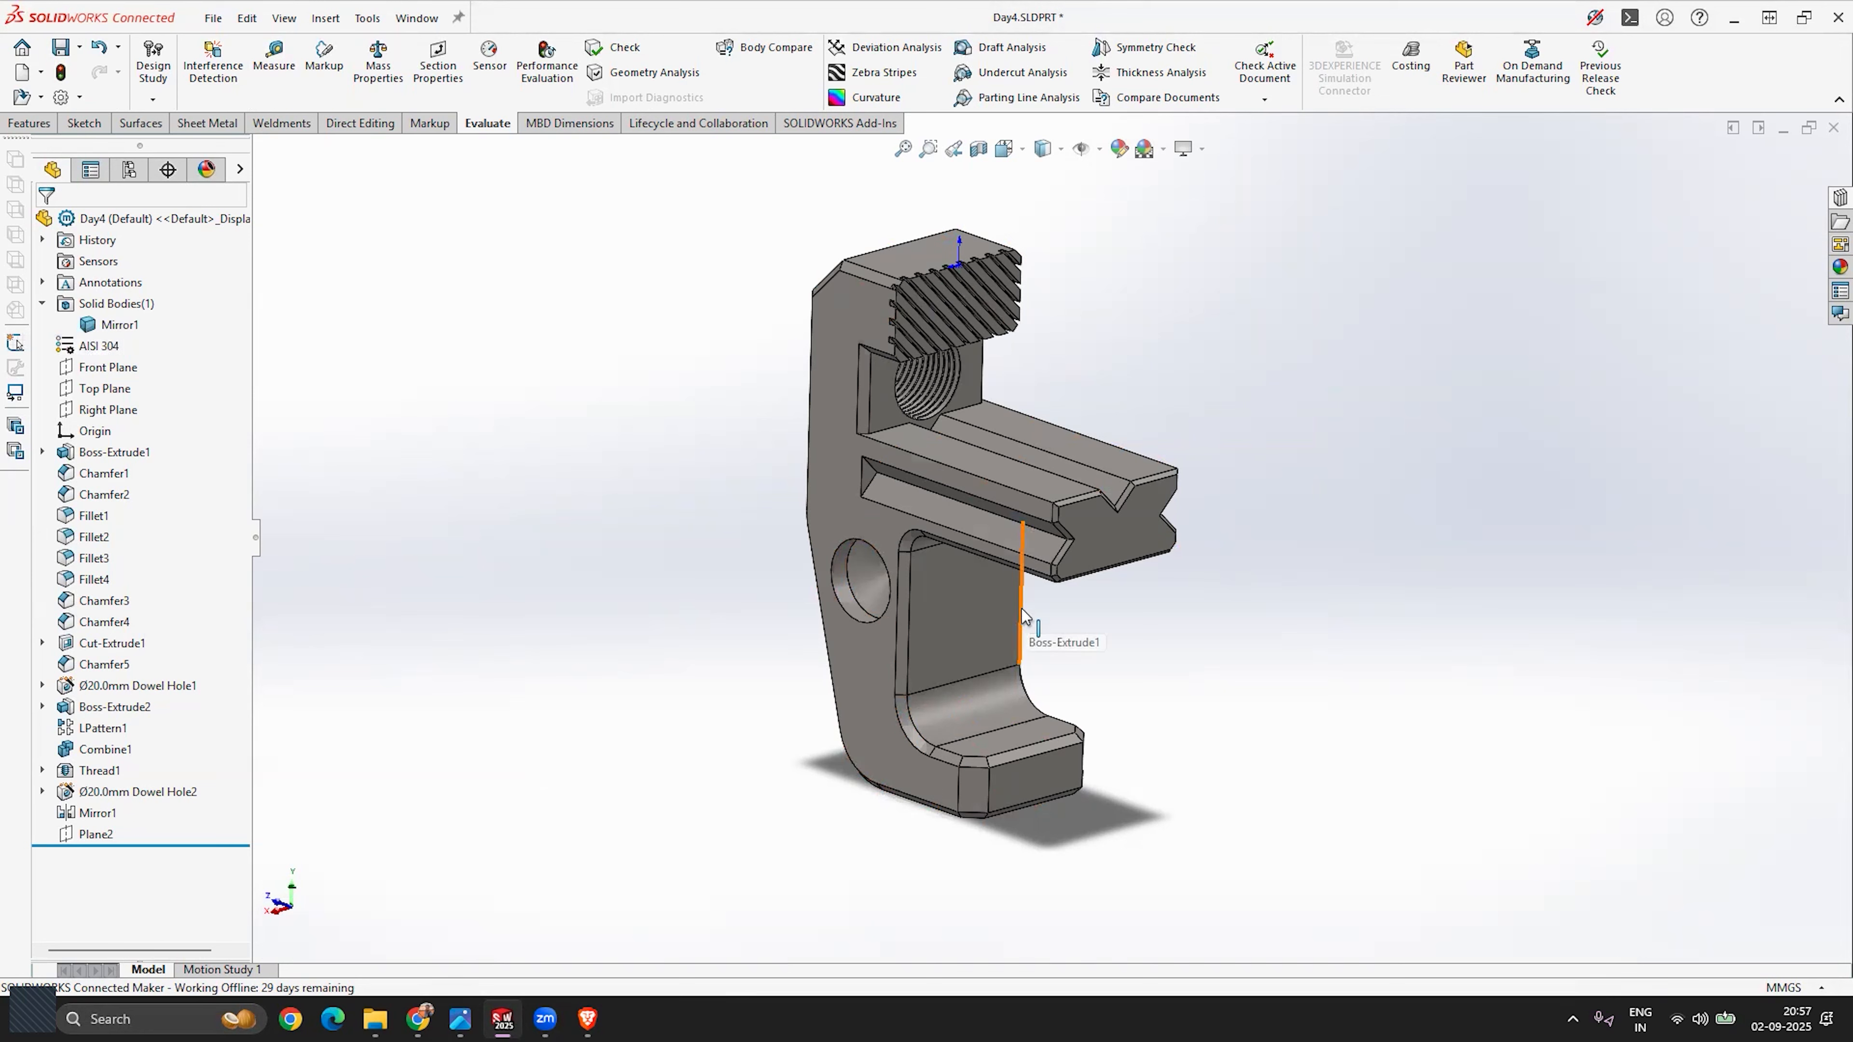
Step: Calculate the clamp's mass properties and examine its mass and volume
{"action": "left_click", "coordinate": [378, 64]}
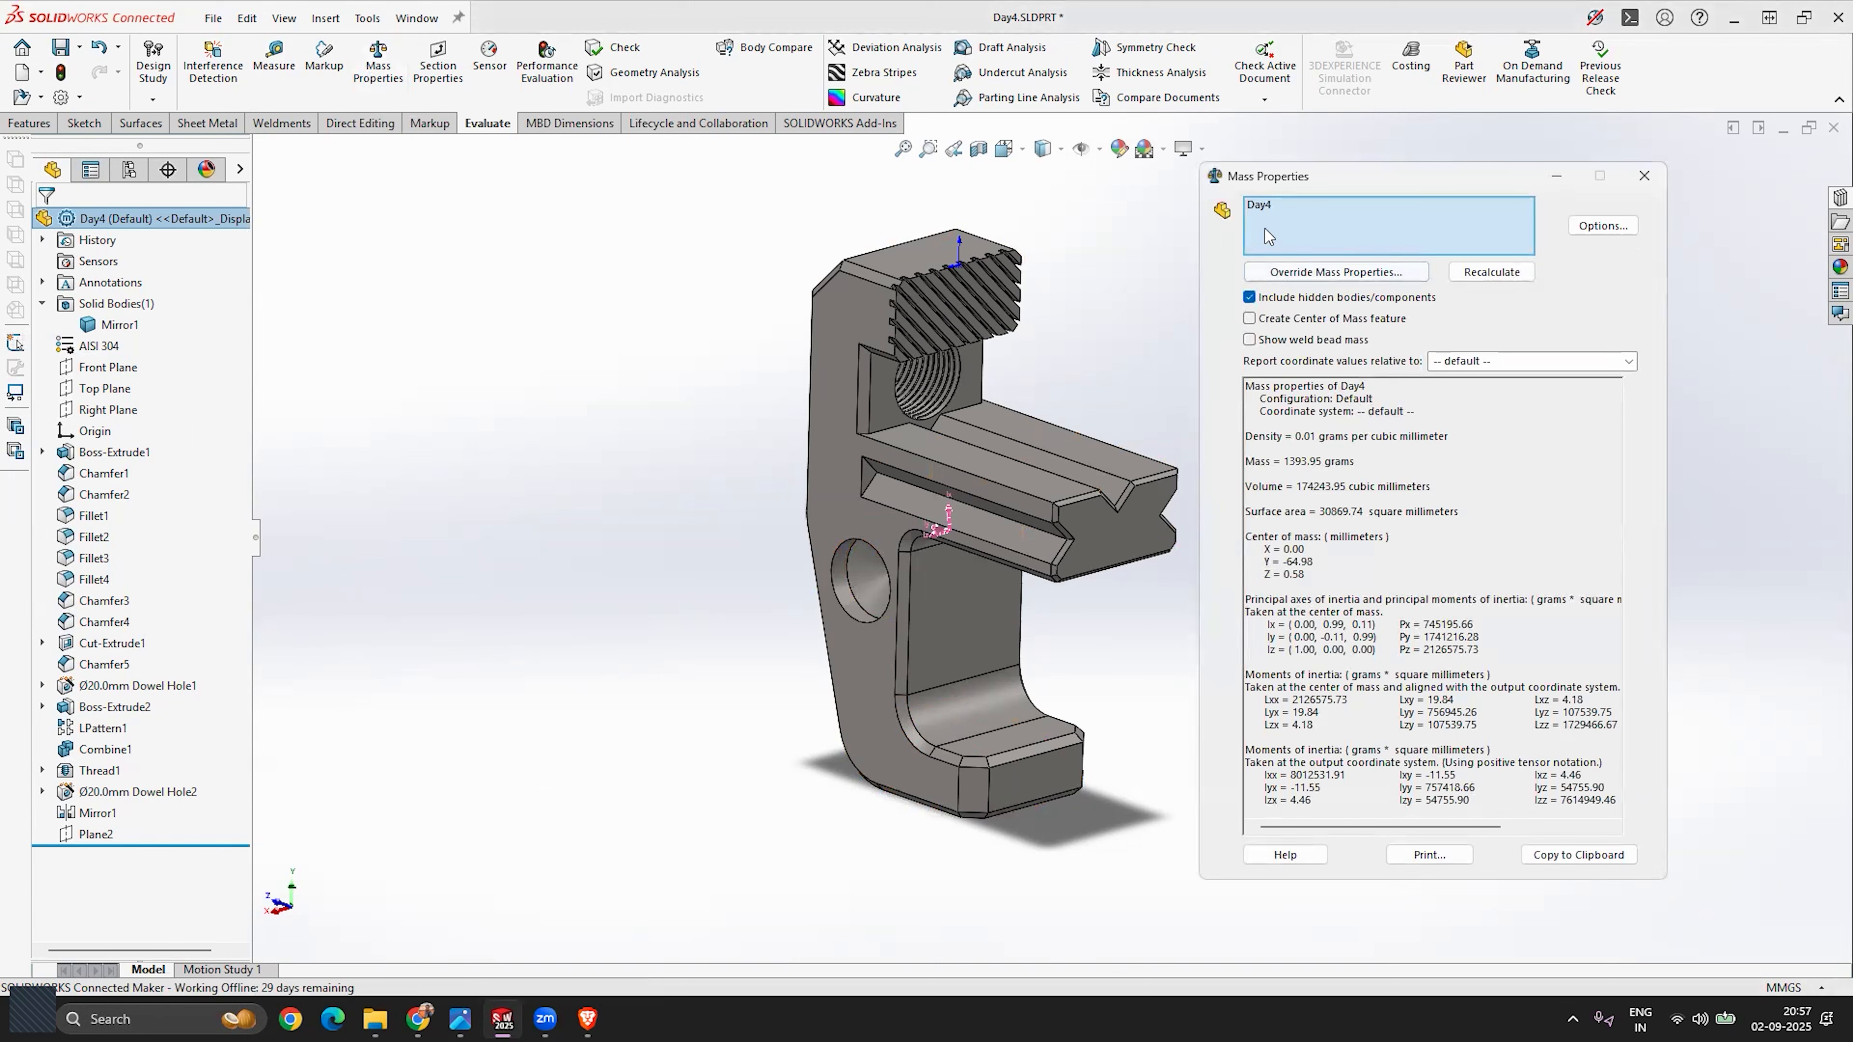
{"action": "left_click", "coordinate": [1260, 212]}
{"action": "left_click_drag", "start_coordinate": [1284, 462], "coordinate": [1315, 463]}
{"action": "left_click", "coordinate": [1367, 464]}
{"action": "left_click_drag", "start_coordinate": [1443, 486], "coordinate": [1296, 486]}
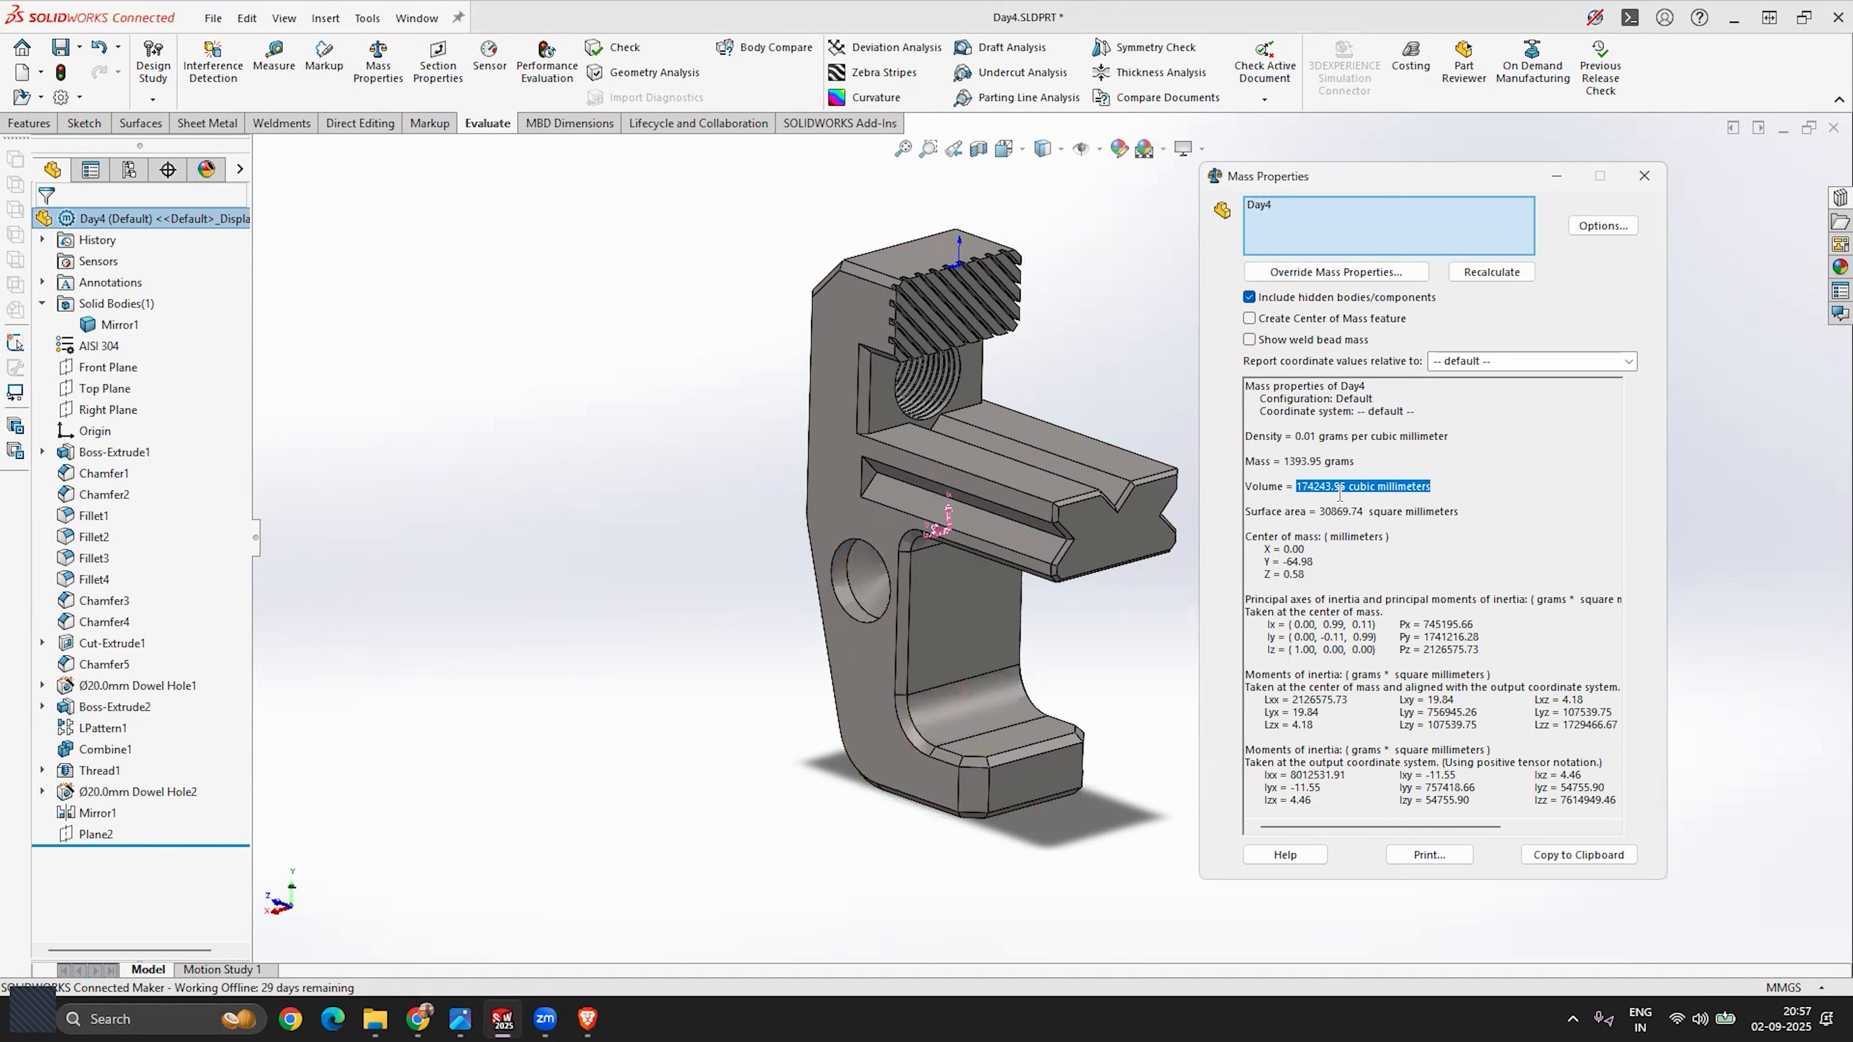
{"action": "left_click", "coordinate": [1321, 499]}
{"action": "scroll", "coordinate": [1114, 556], "scroll_direction": "up", "scroll_amount": 2}
{"action": "scroll", "coordinate": [1145, 551], "scroll_direction": "down", "scroll_amount": 3}
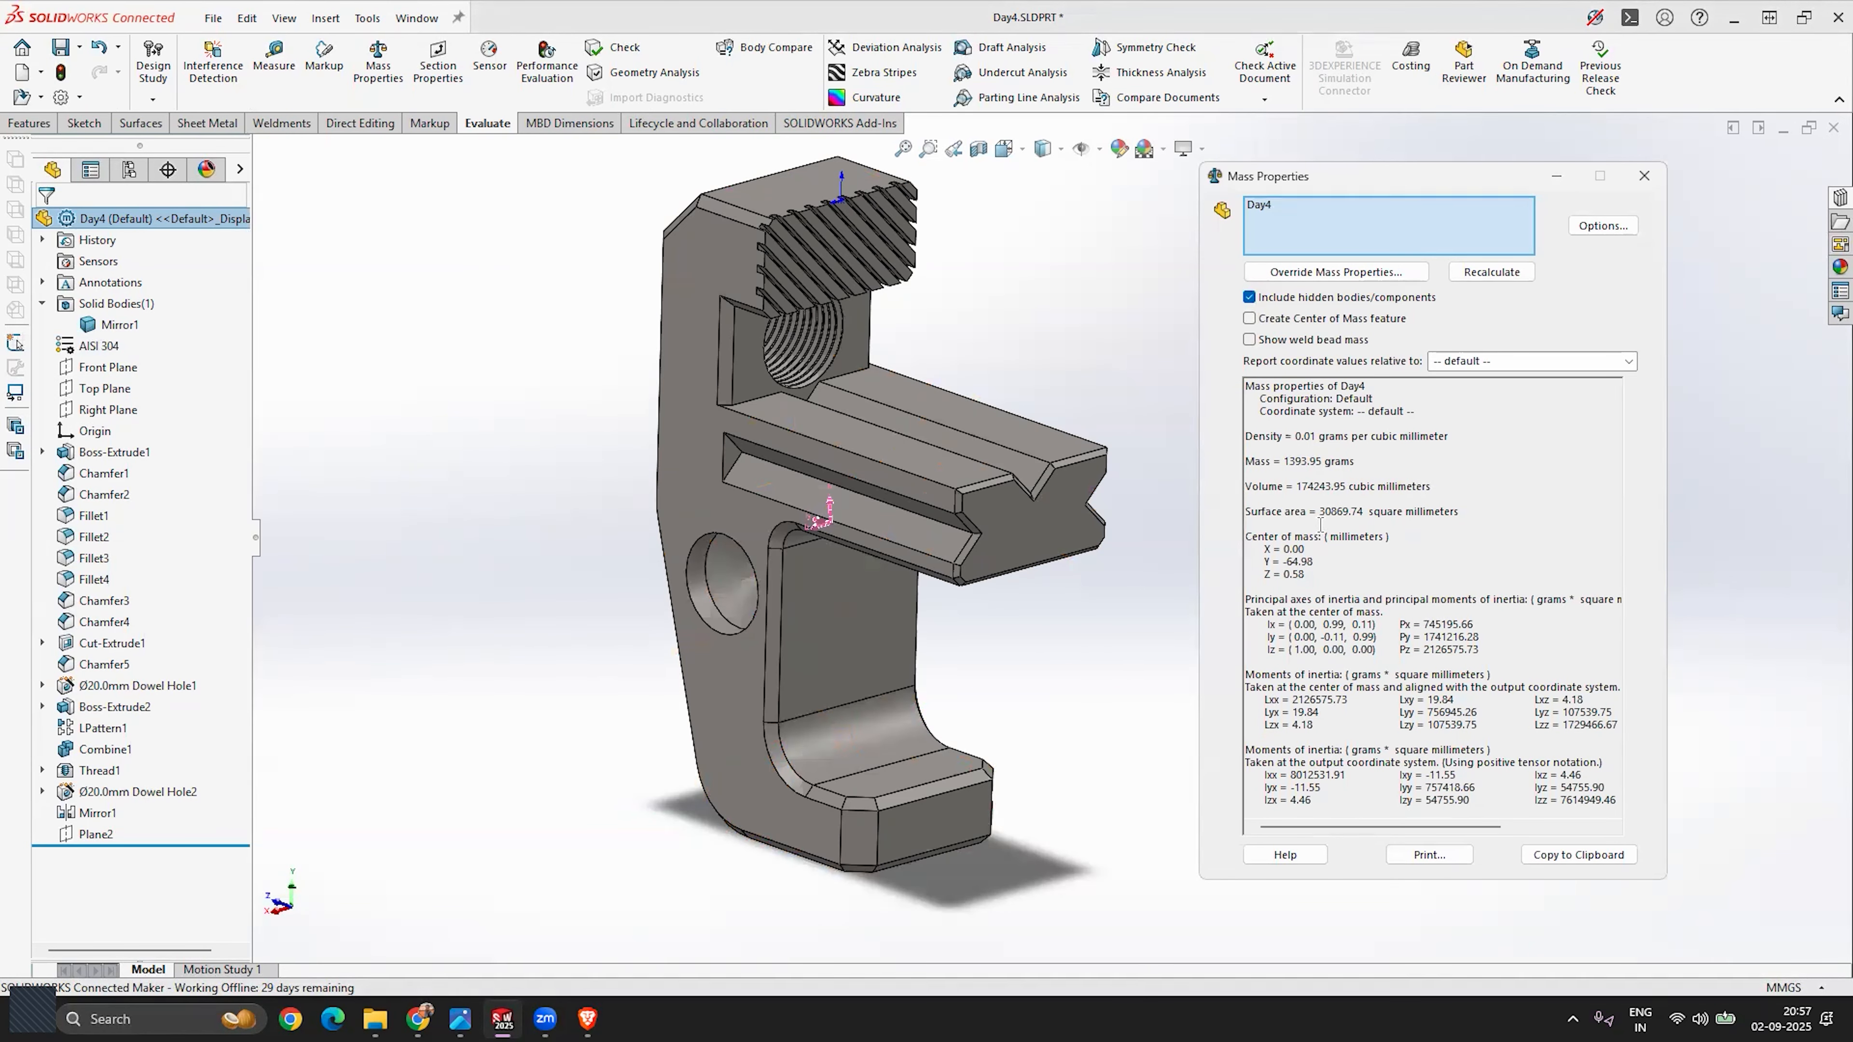
Step: Examine the clamp's surface area, centre of mass and moments of inertia, and check the report's print settings
{"action": "left_click_drag", "start_coordinate": [1320, 513], "coordinate": [1361, 511]}
{"action": "left_click_drag", "start_coordinate": [1265, 548], "coordinate": [1305, 588]}
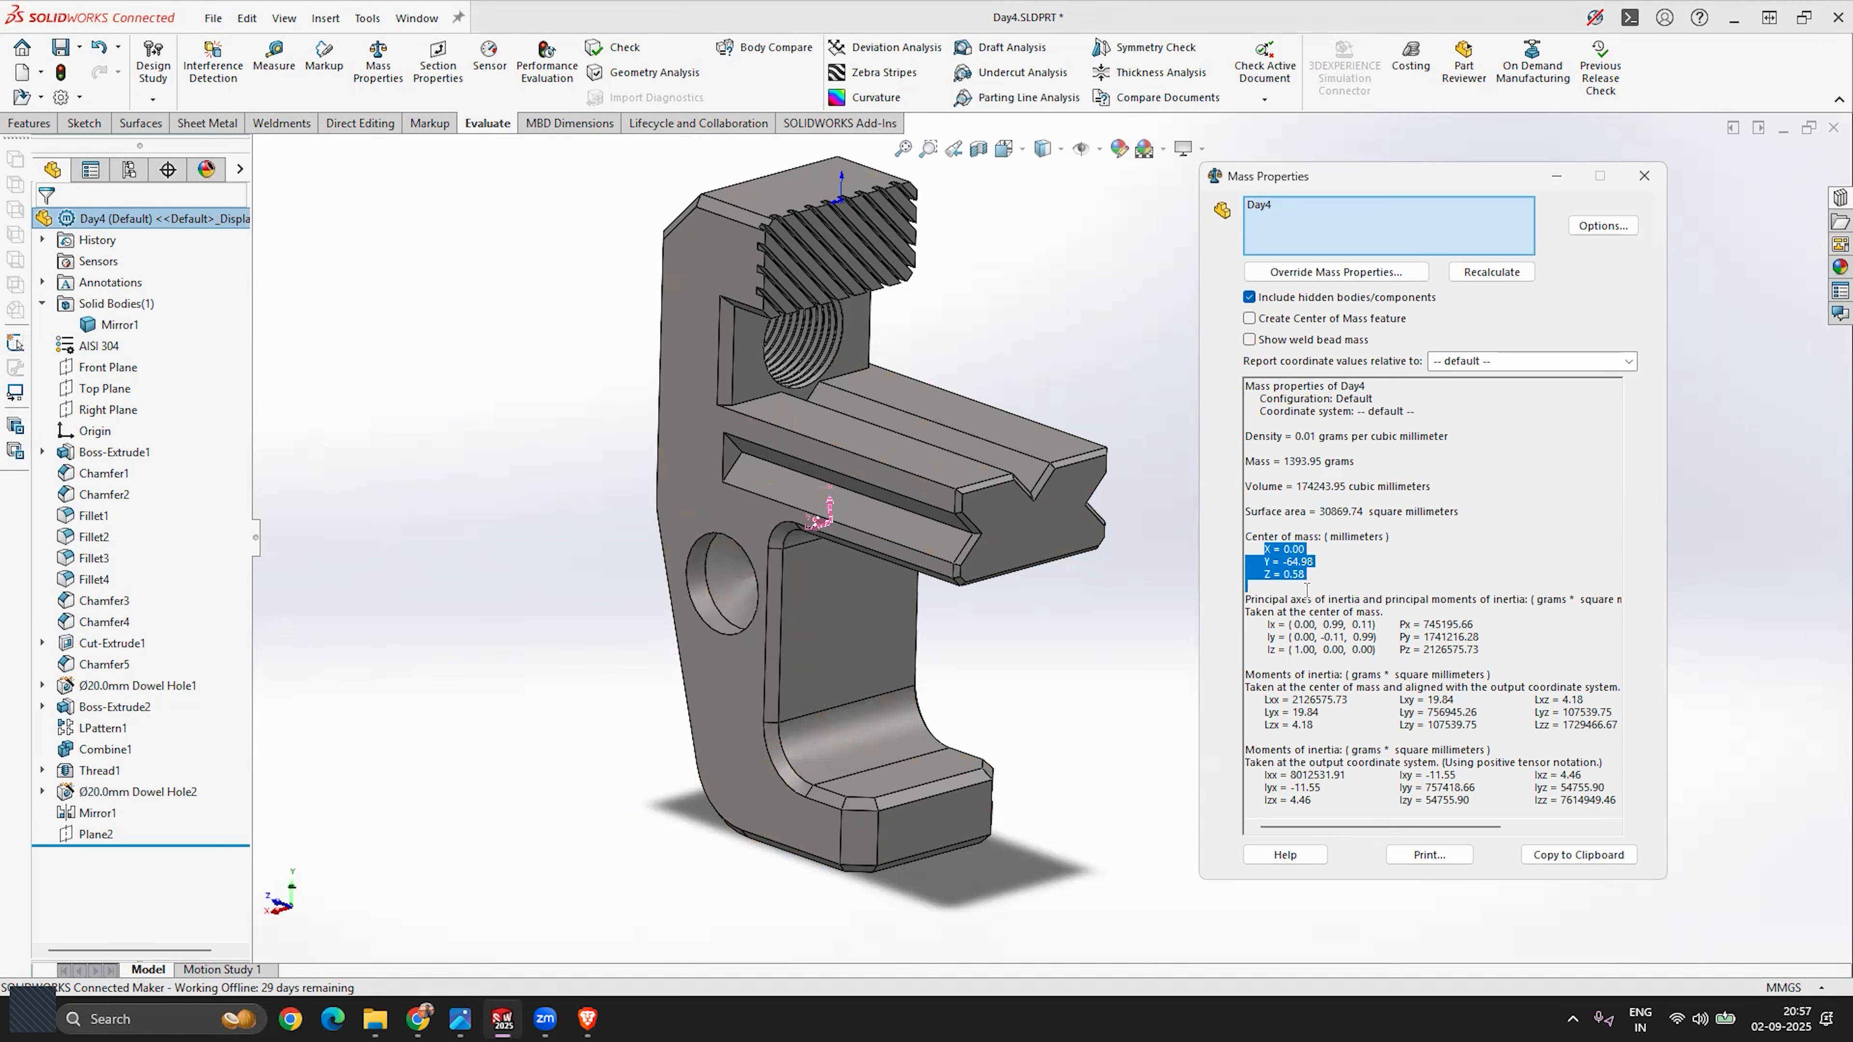
{"action": "left_click_drag", "start_coordinate": [1262, 619], "coordinate": [1482, 664]}
{"action": "left_click_drag", "start_coordinate": [1347, 699], "coordinate": [1512, 810]}
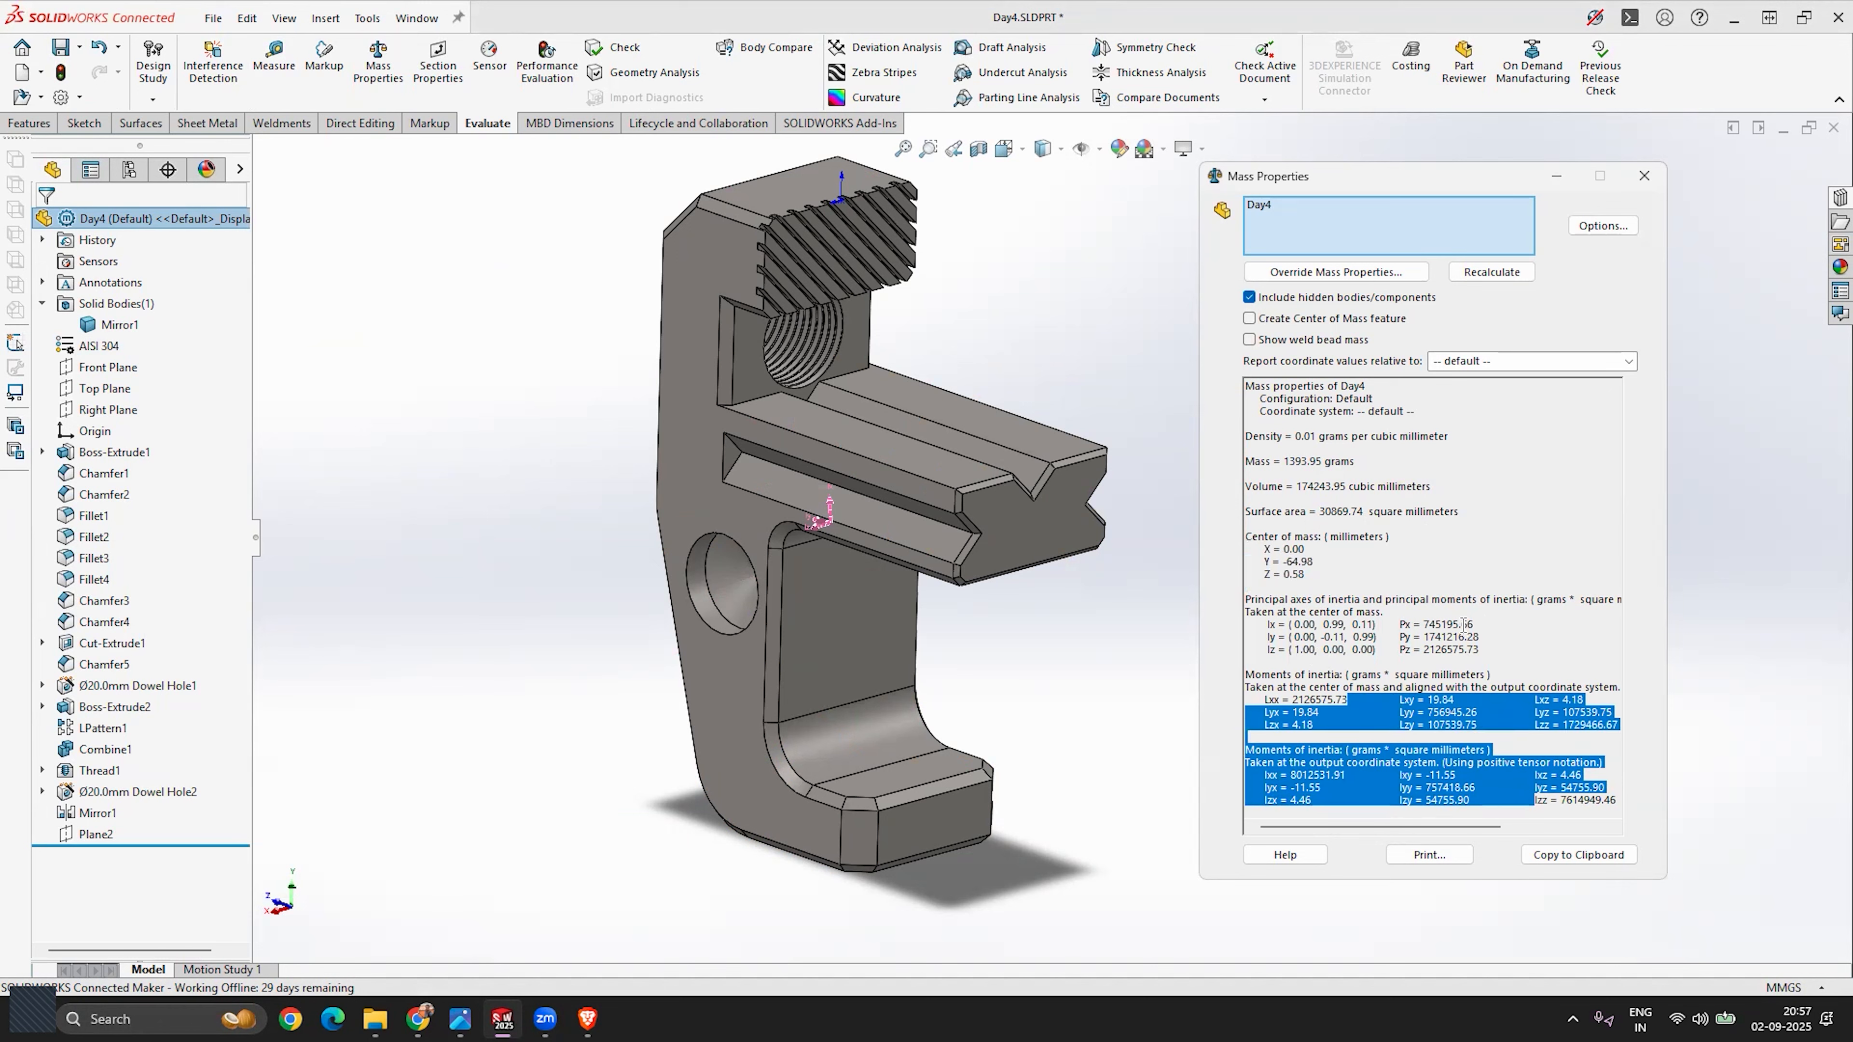
{"action": "left_click", "coordinate": [1445, 861]}
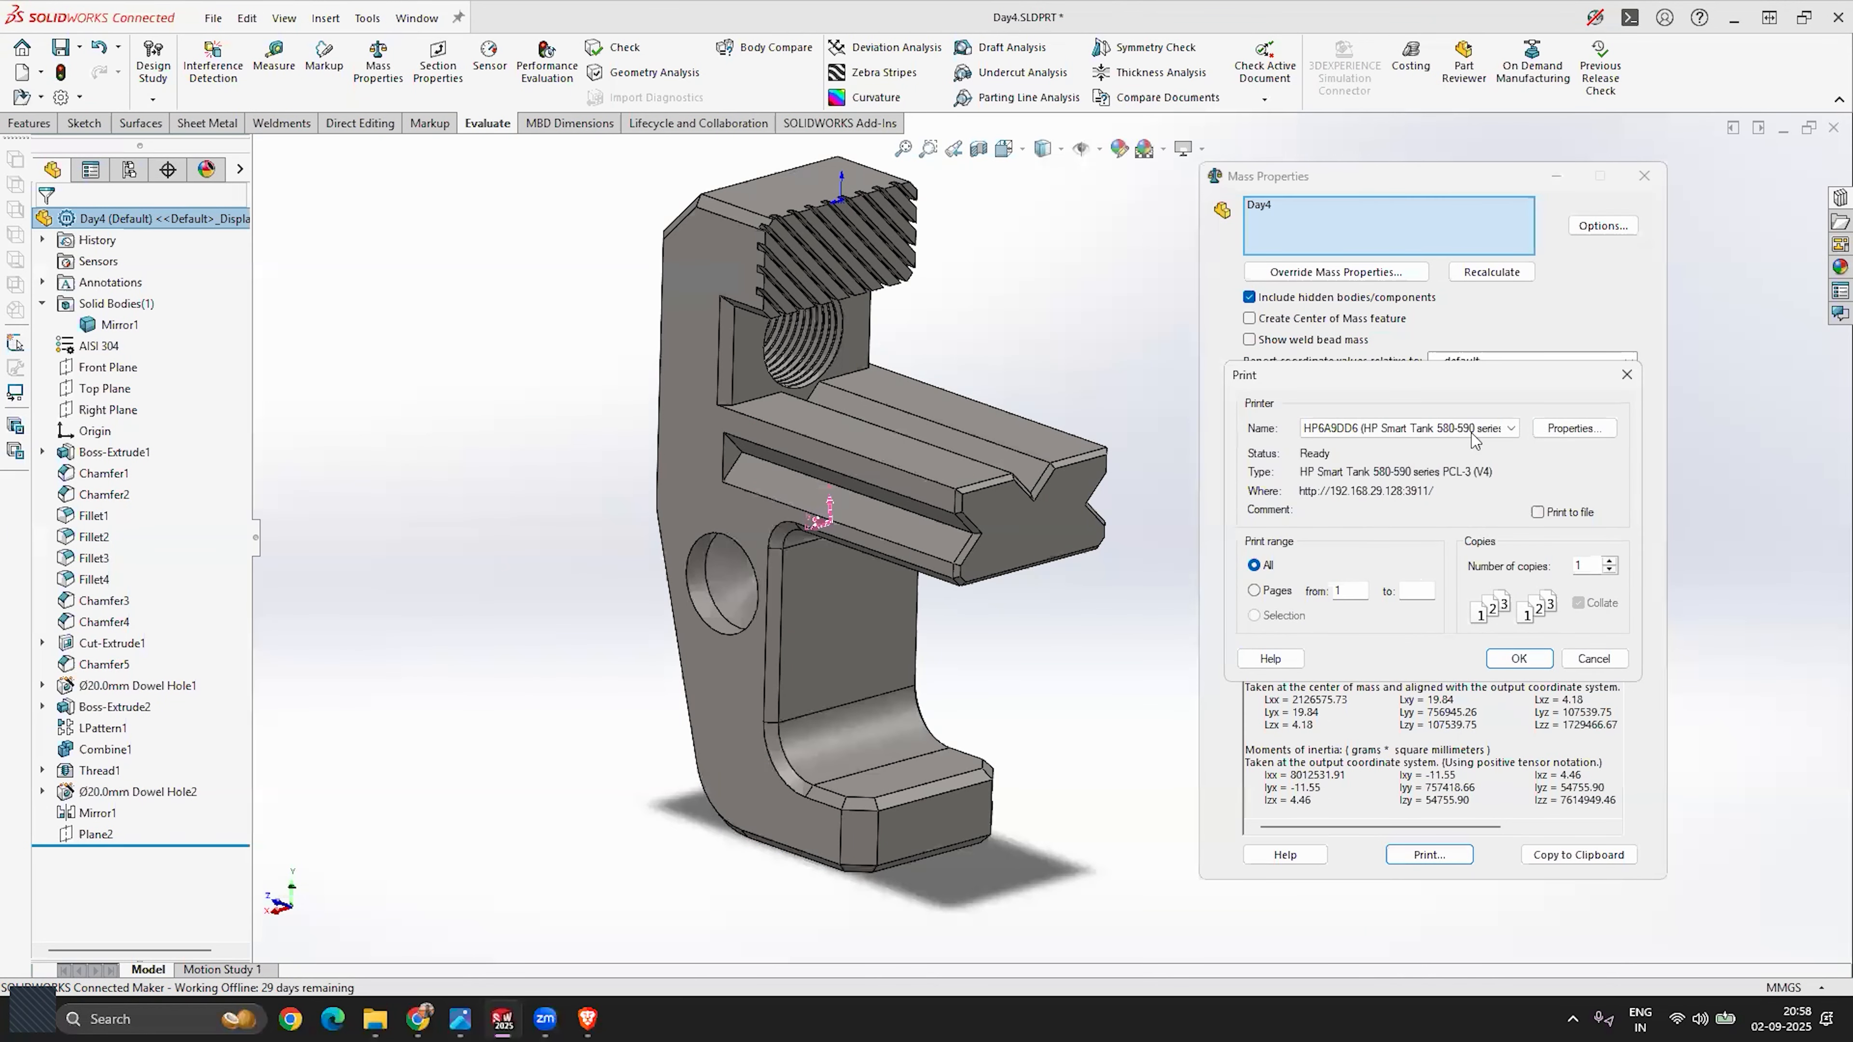
{"action": "key", "text": "Escape"}
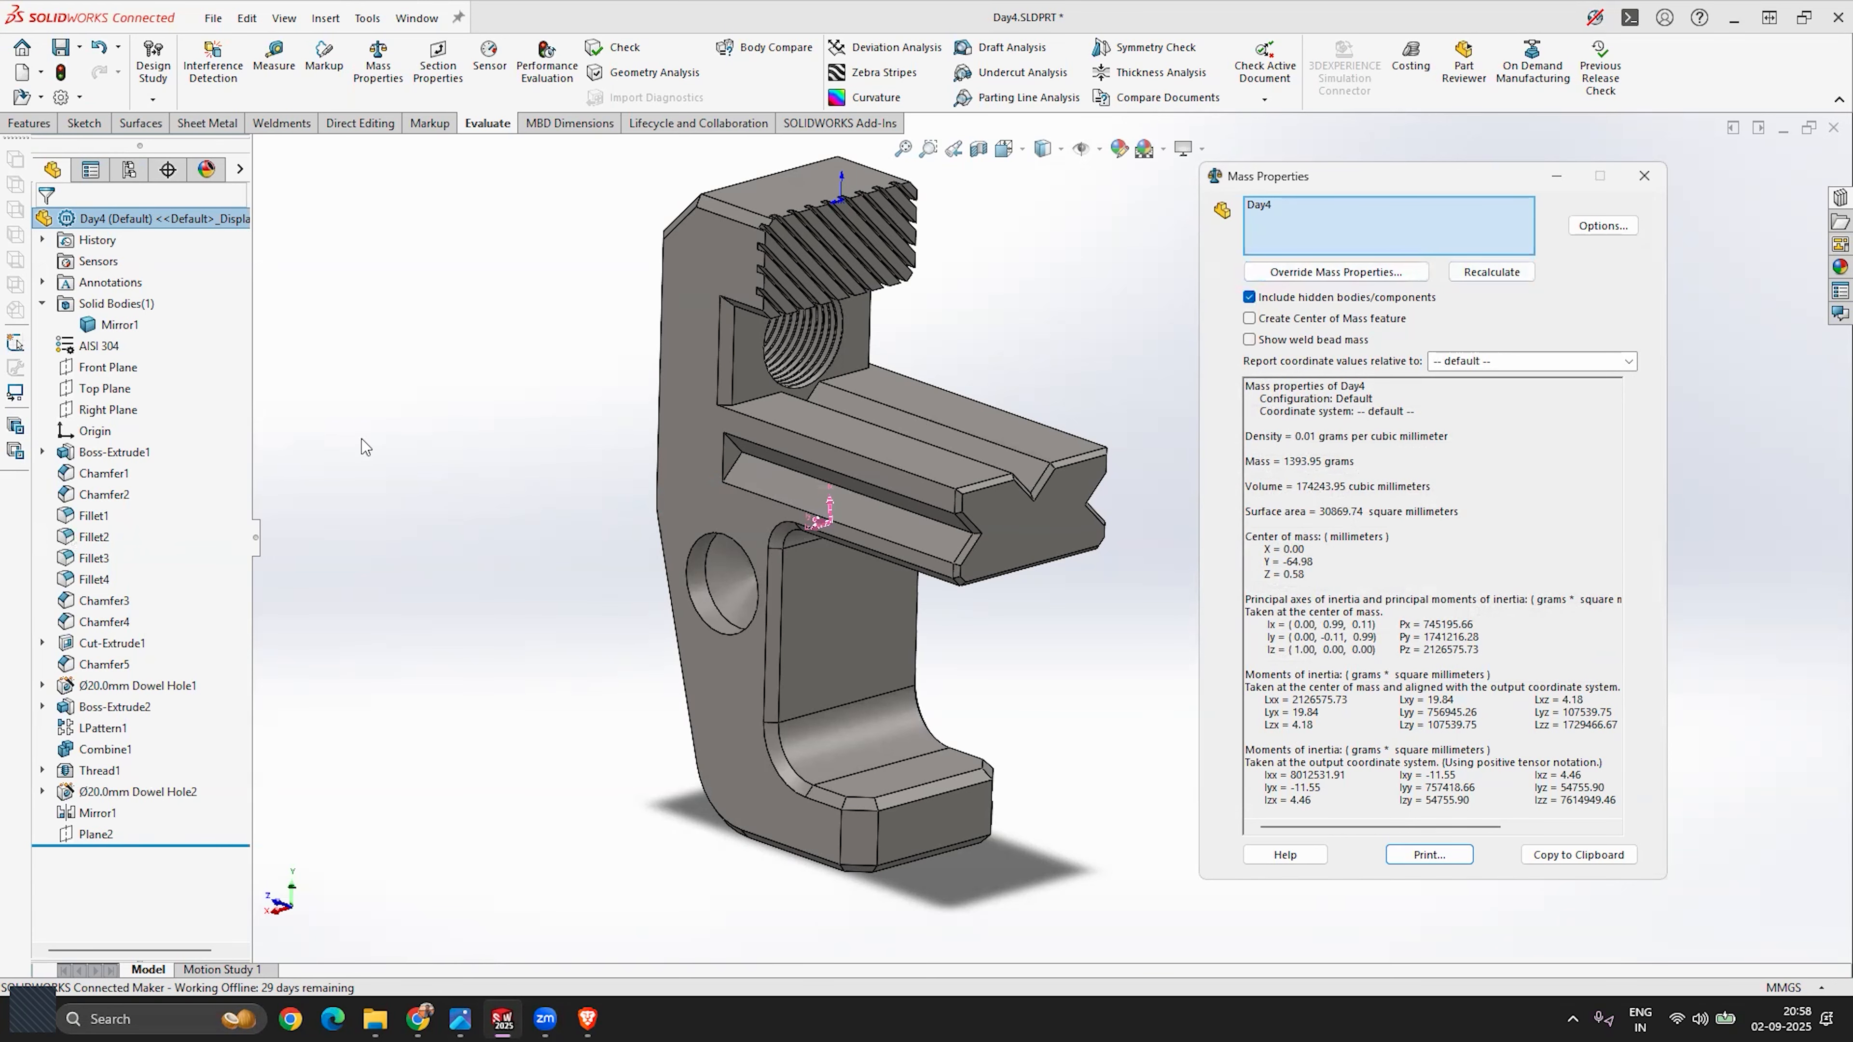
{"action": "key", "text": "Escape"}
Step: Recheck the clamp's mass with the AISI 304 material assigned
{"action": "right_click", "coordinate": [88, 345]}
{"action": "key", "text": "Escape"}
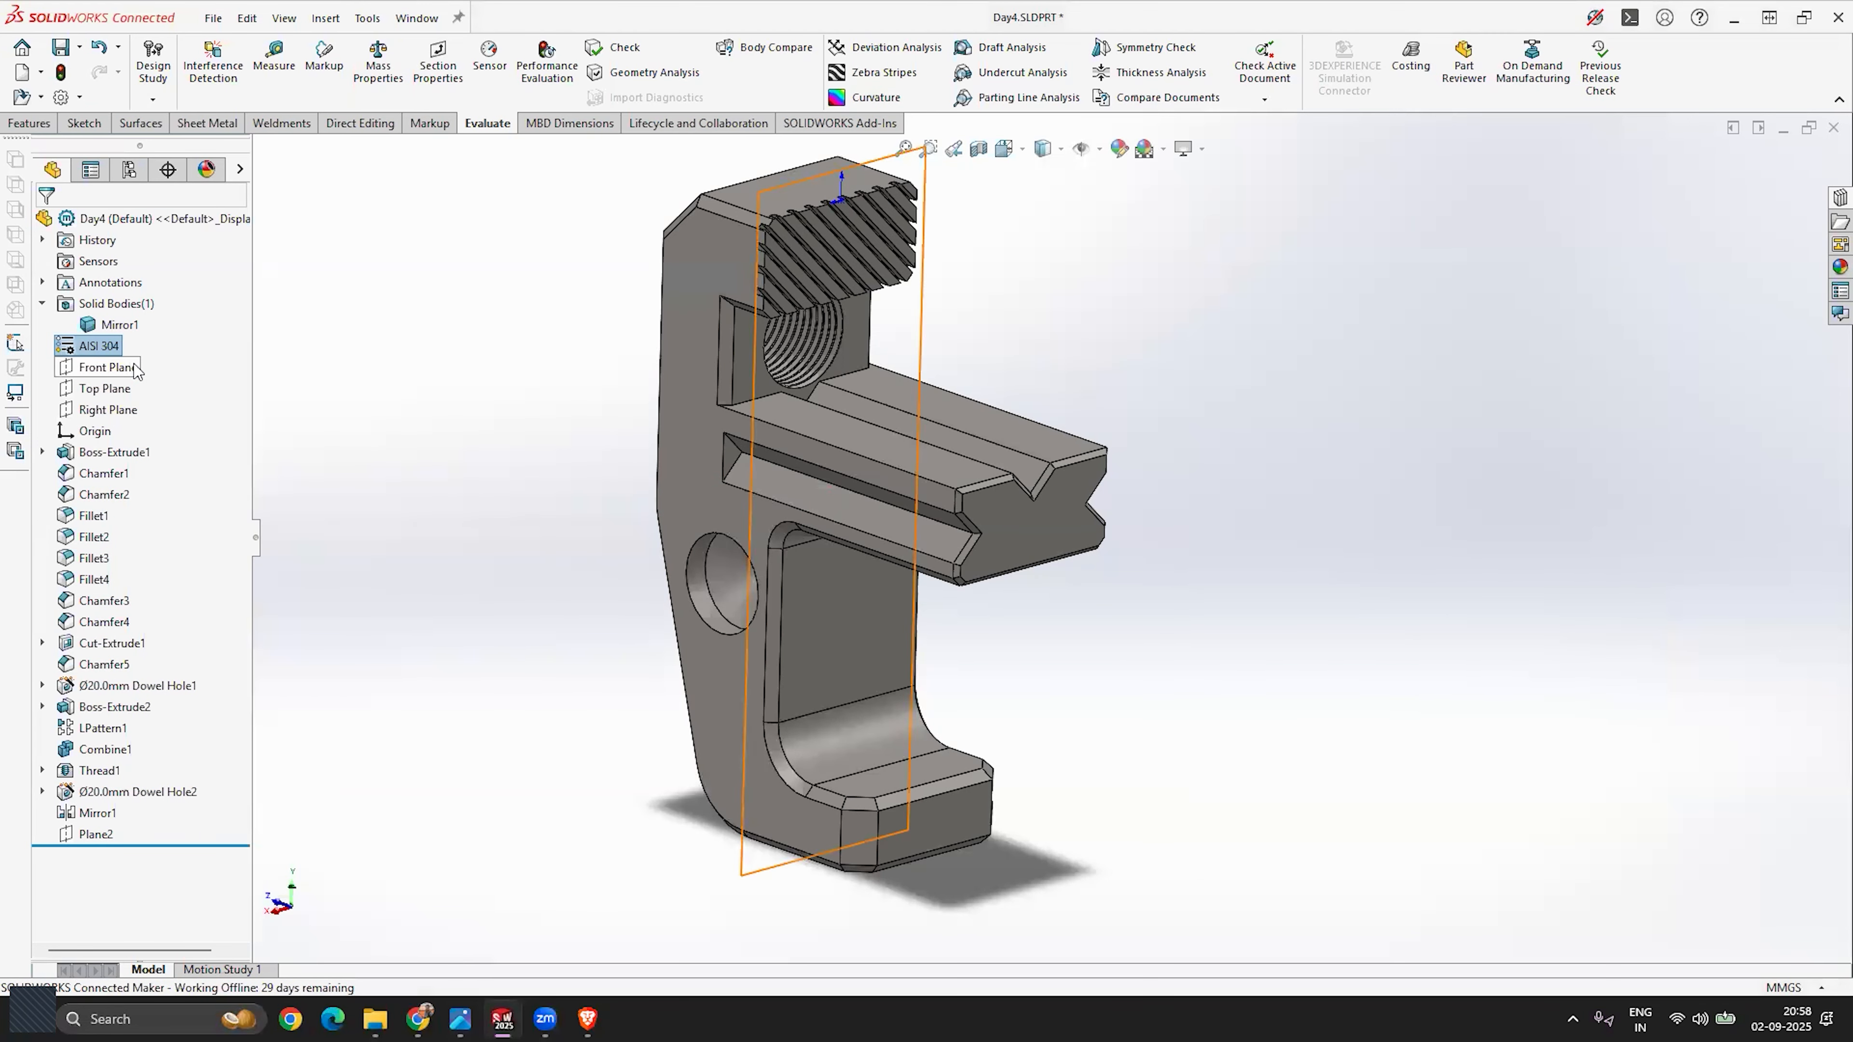
{"action": "left_click", "coordinate": [377, 64]}
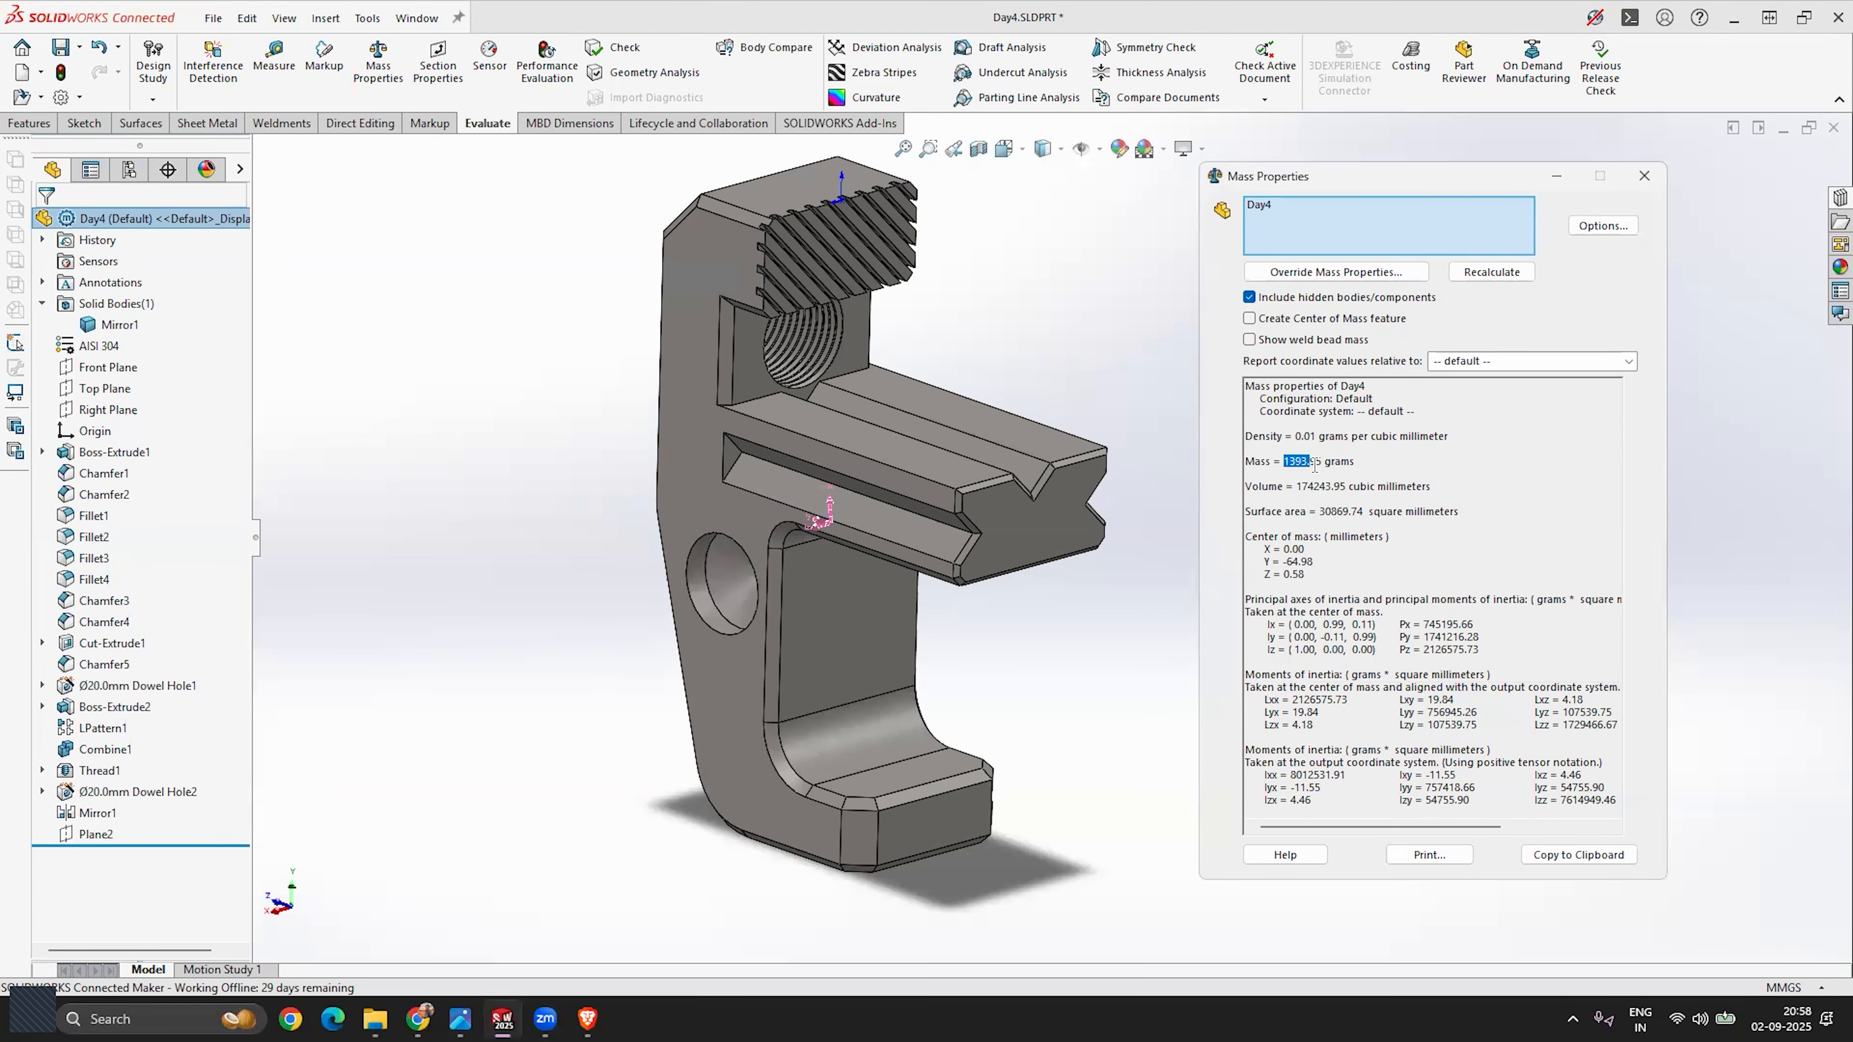
{"action": "key", "text": "Escape"}
Step: Replace the clamp's material with ABS from the Plastics category
{"action": "right_click", "coordinate": [110, 346]}
{"action": "key", "text": "Escape"}
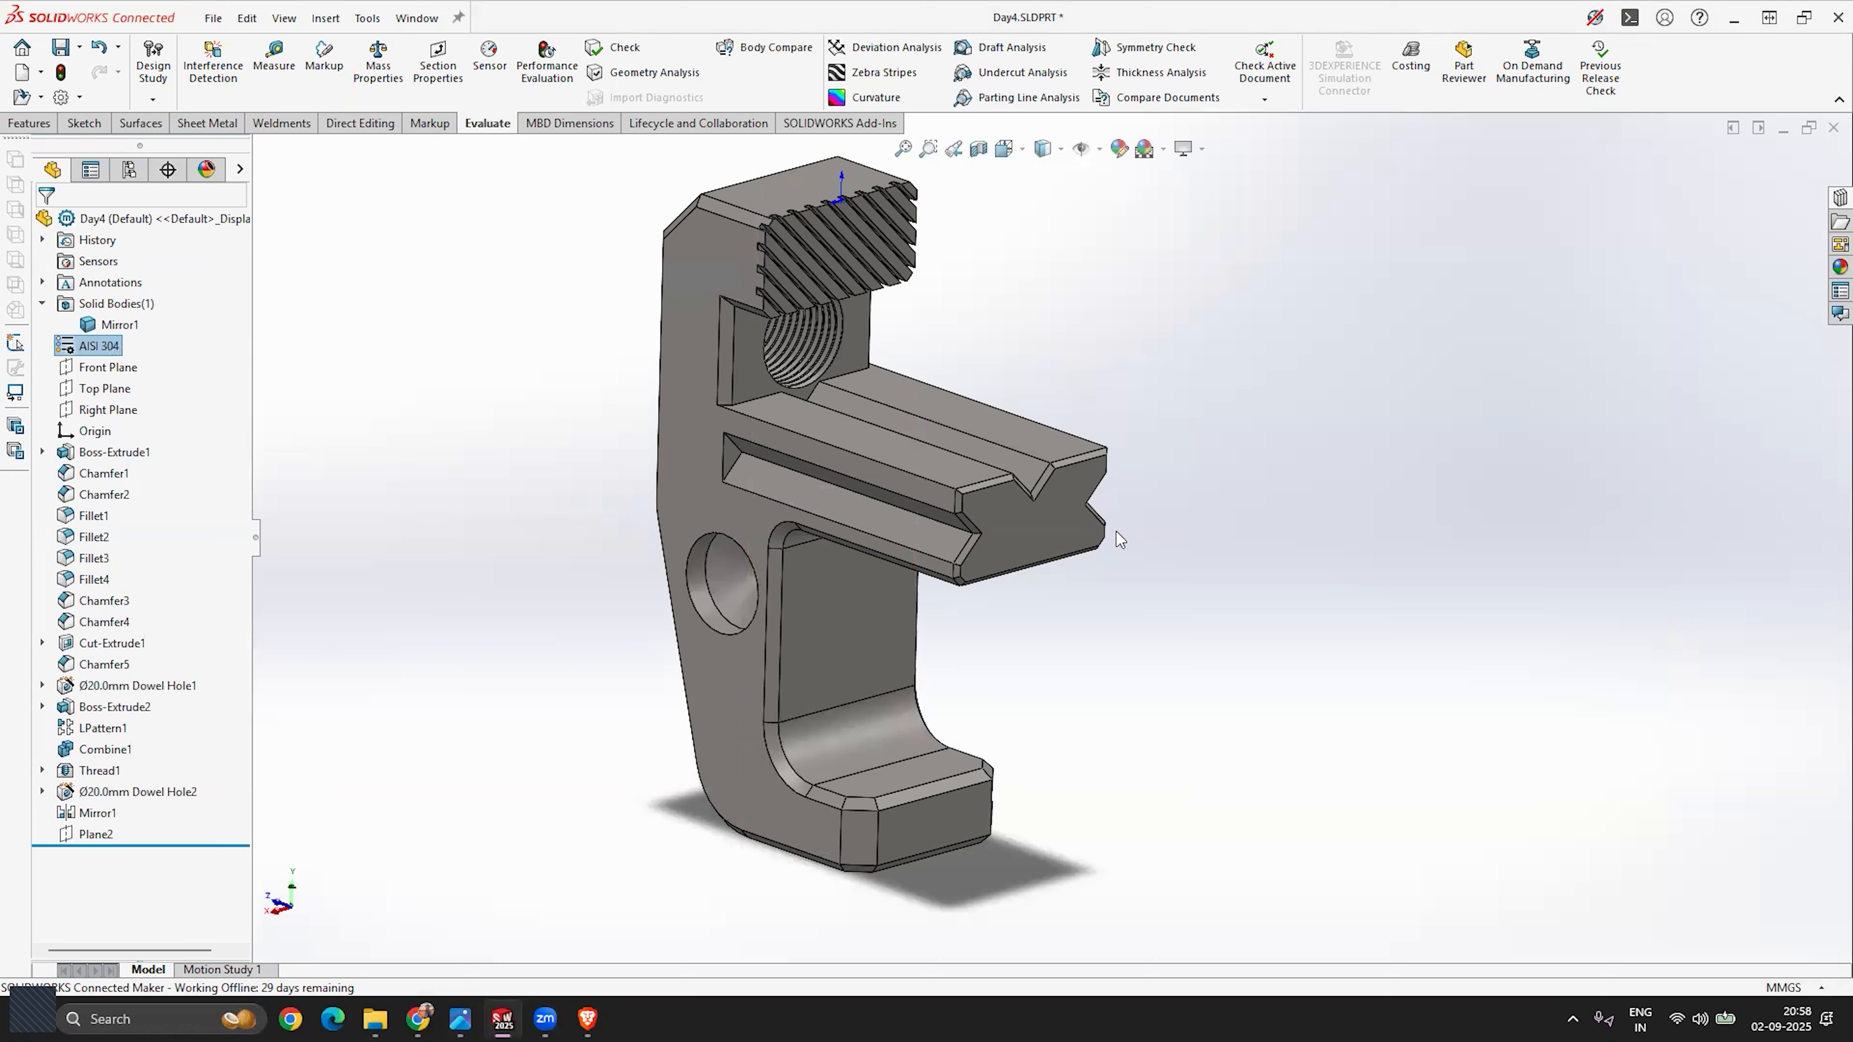
{"action": "left_click", "coordinate": [577, 318]}
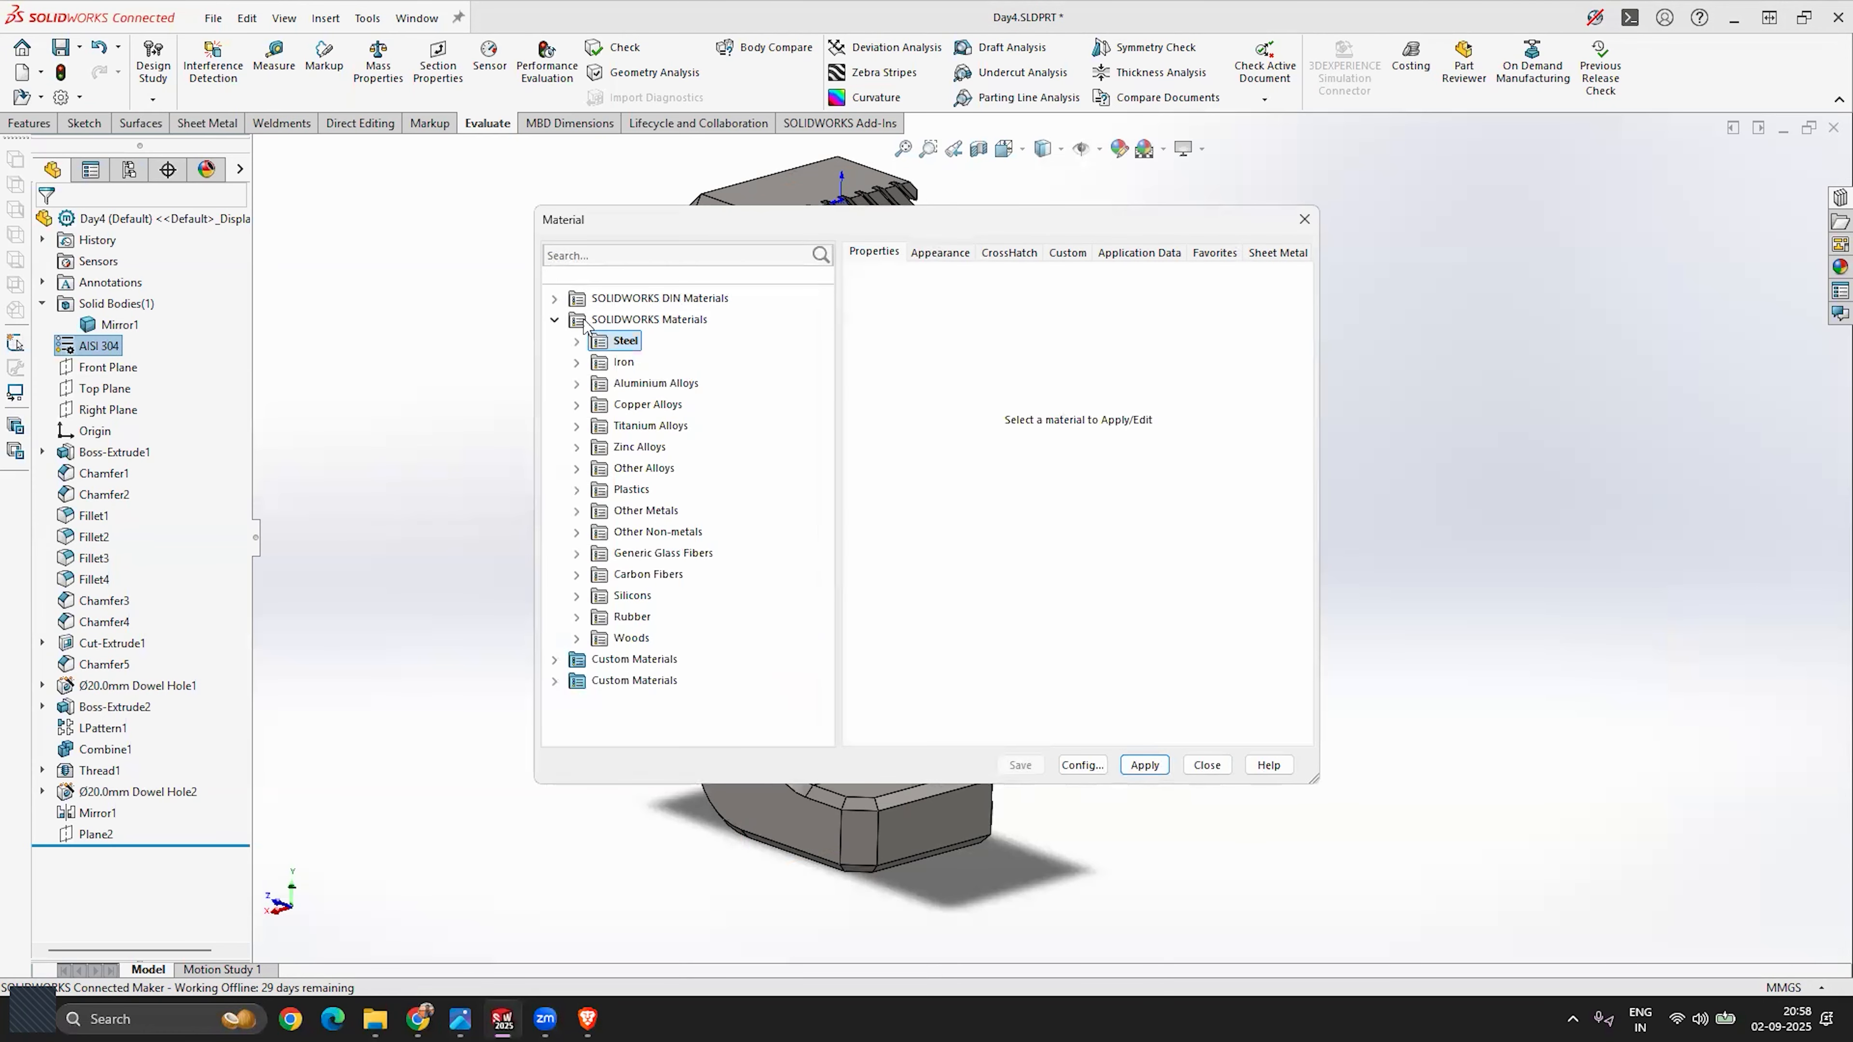
{"action": "double_click", "coordinate": [597, 511]}
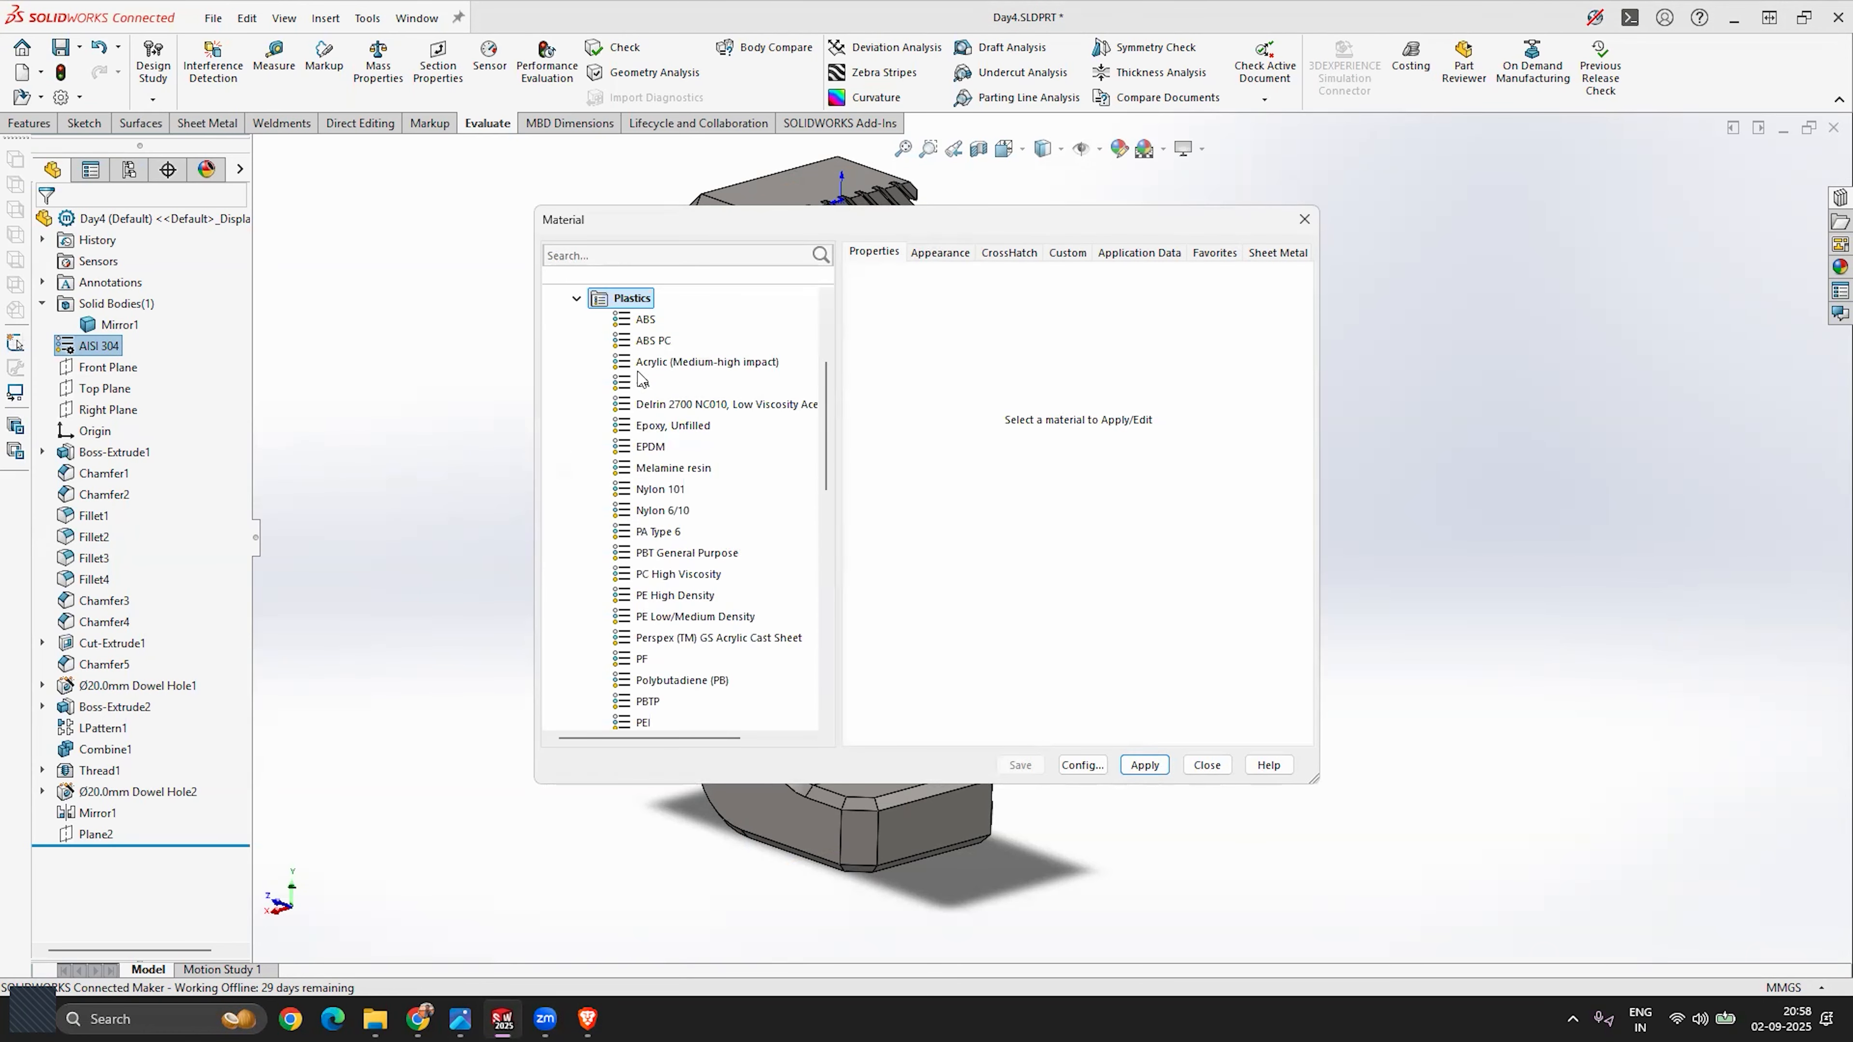
{"action": "left_click", "coordinate": [644, 322]}
{"action": "left_click", "coordinate": [1164, 766]}
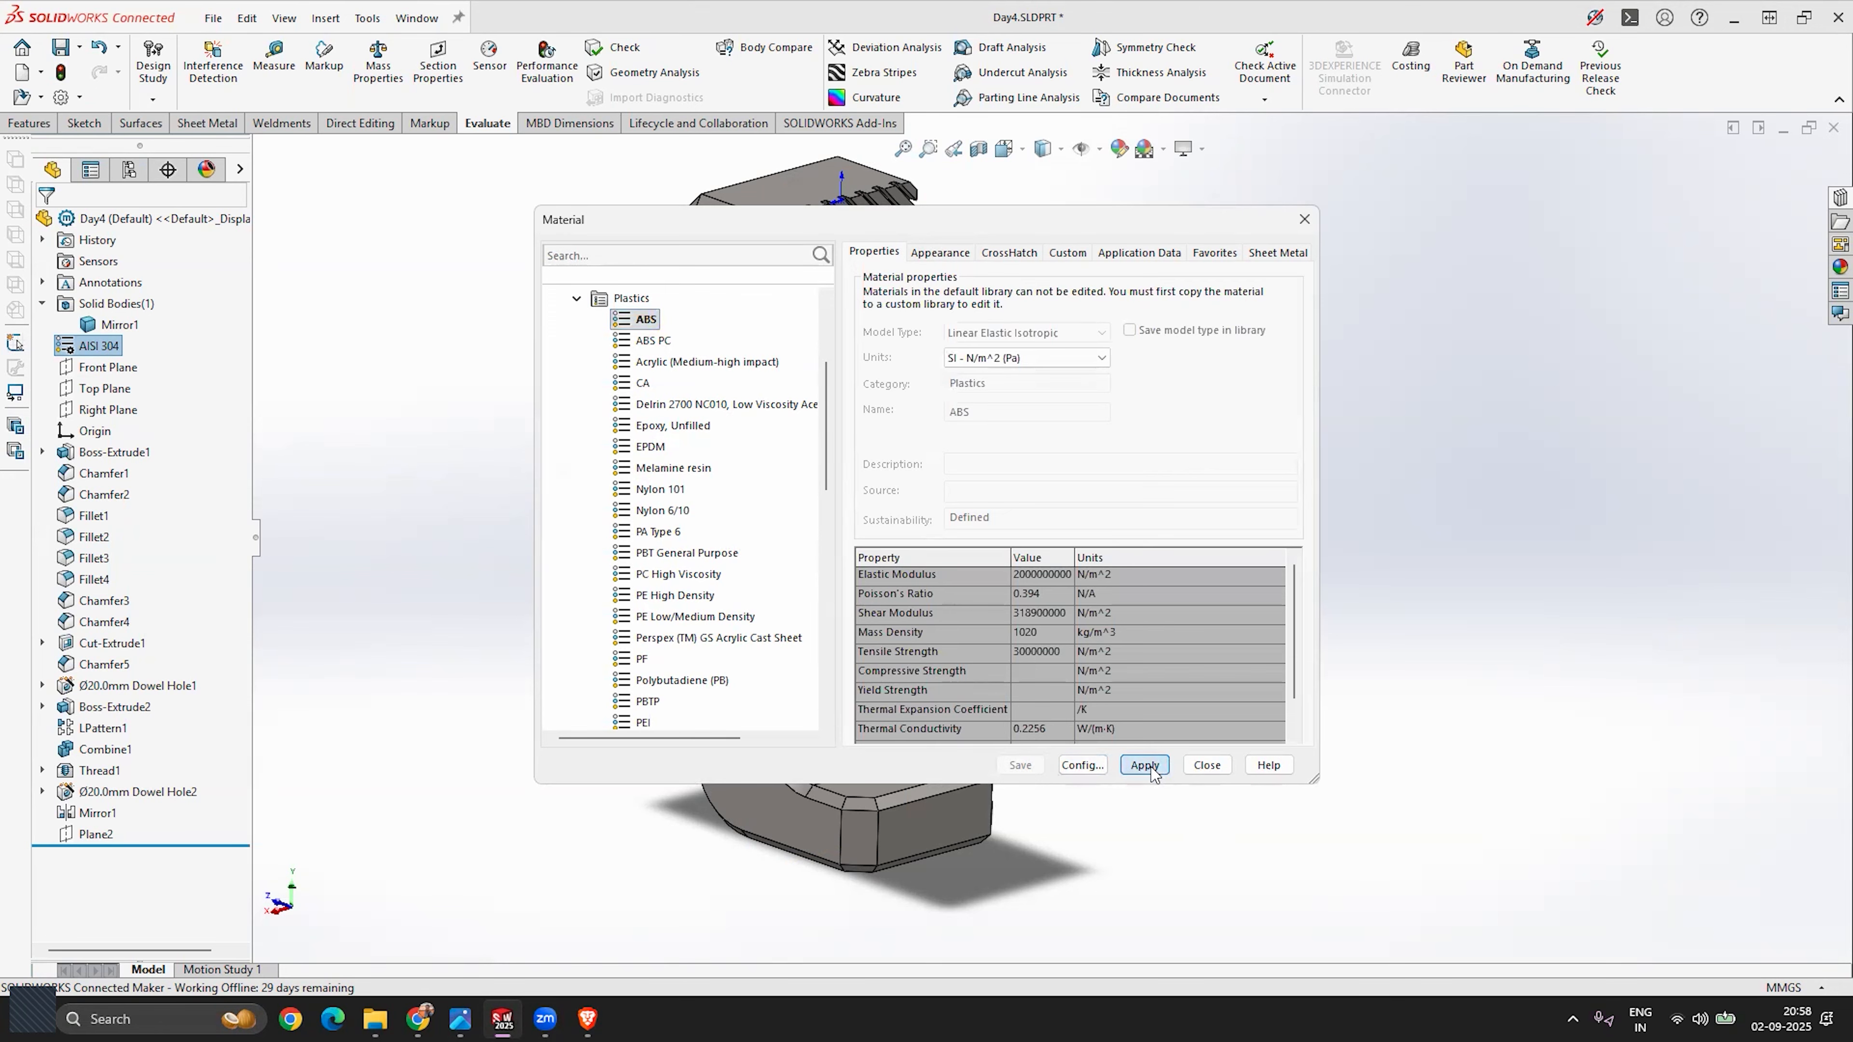
{"action": "left_click", "coordinate": [1206, 765]}
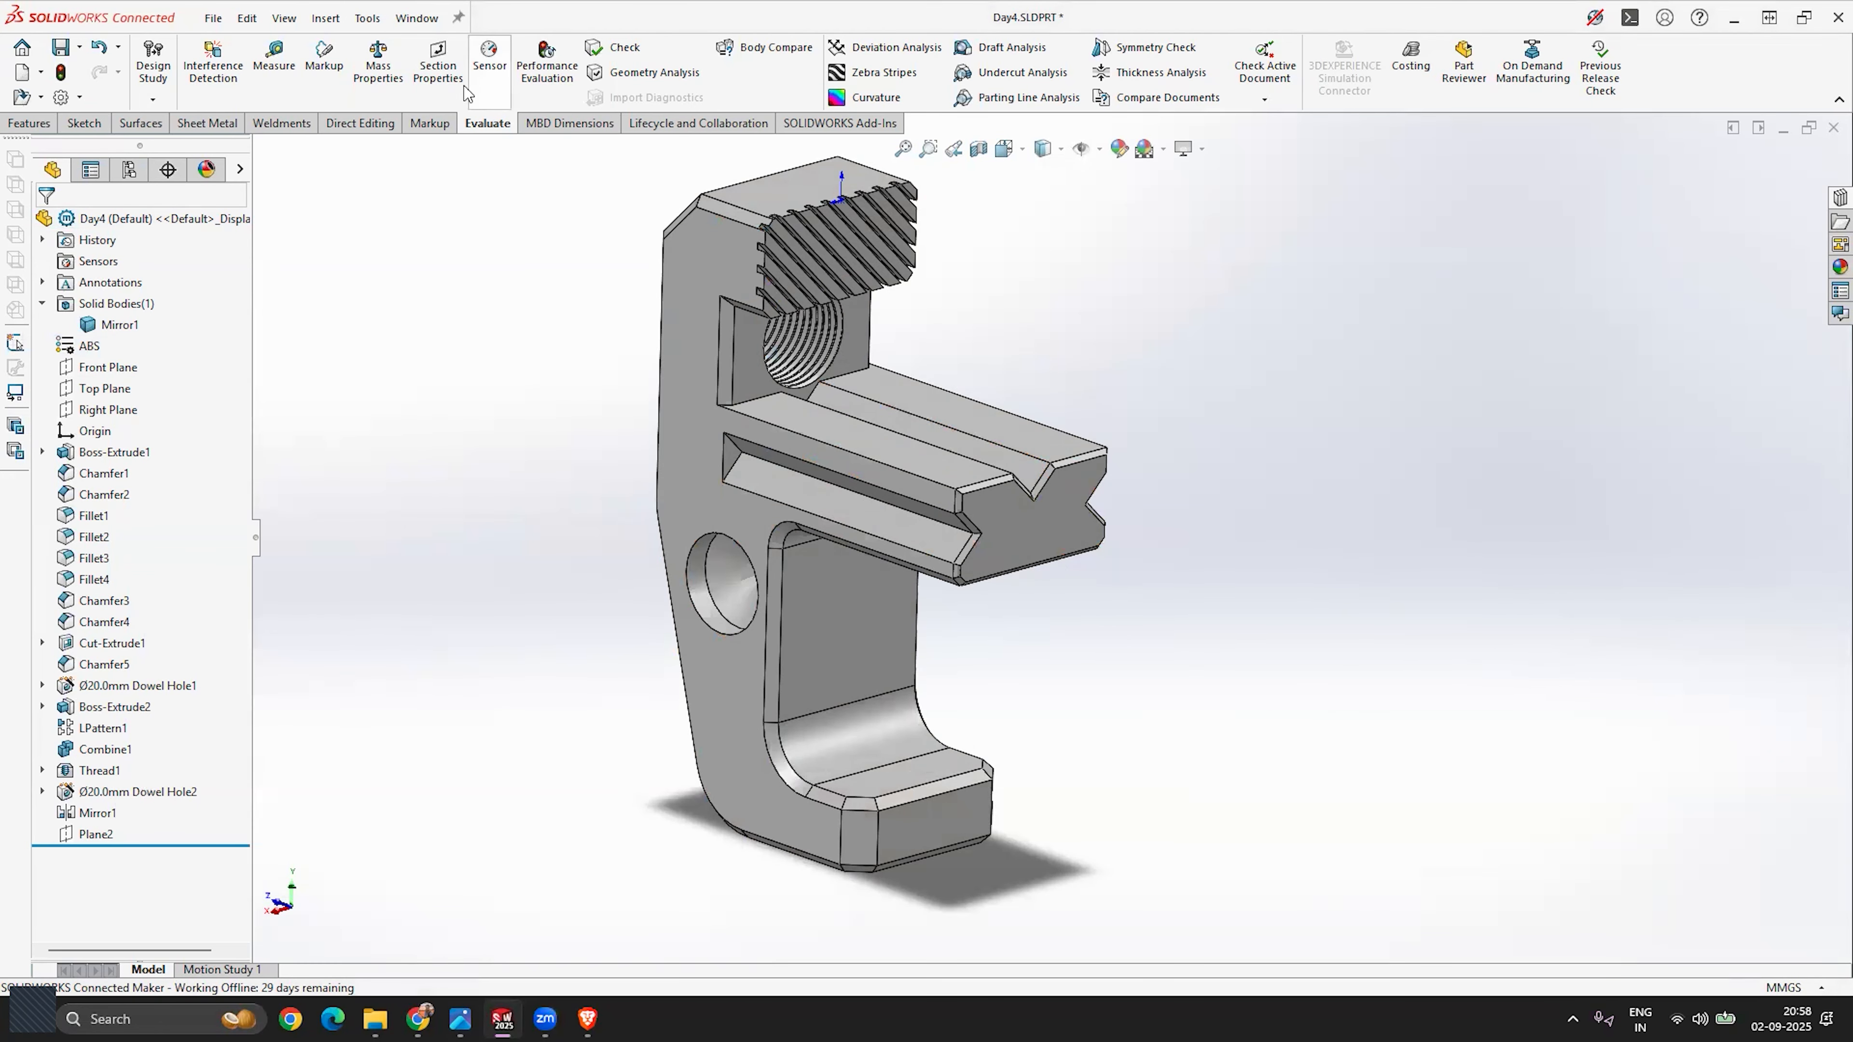
Step: Calculate the mass properties again and examine the clamp's mass in ABS
{"action": "left_click", "coordinate": [377, 73]}
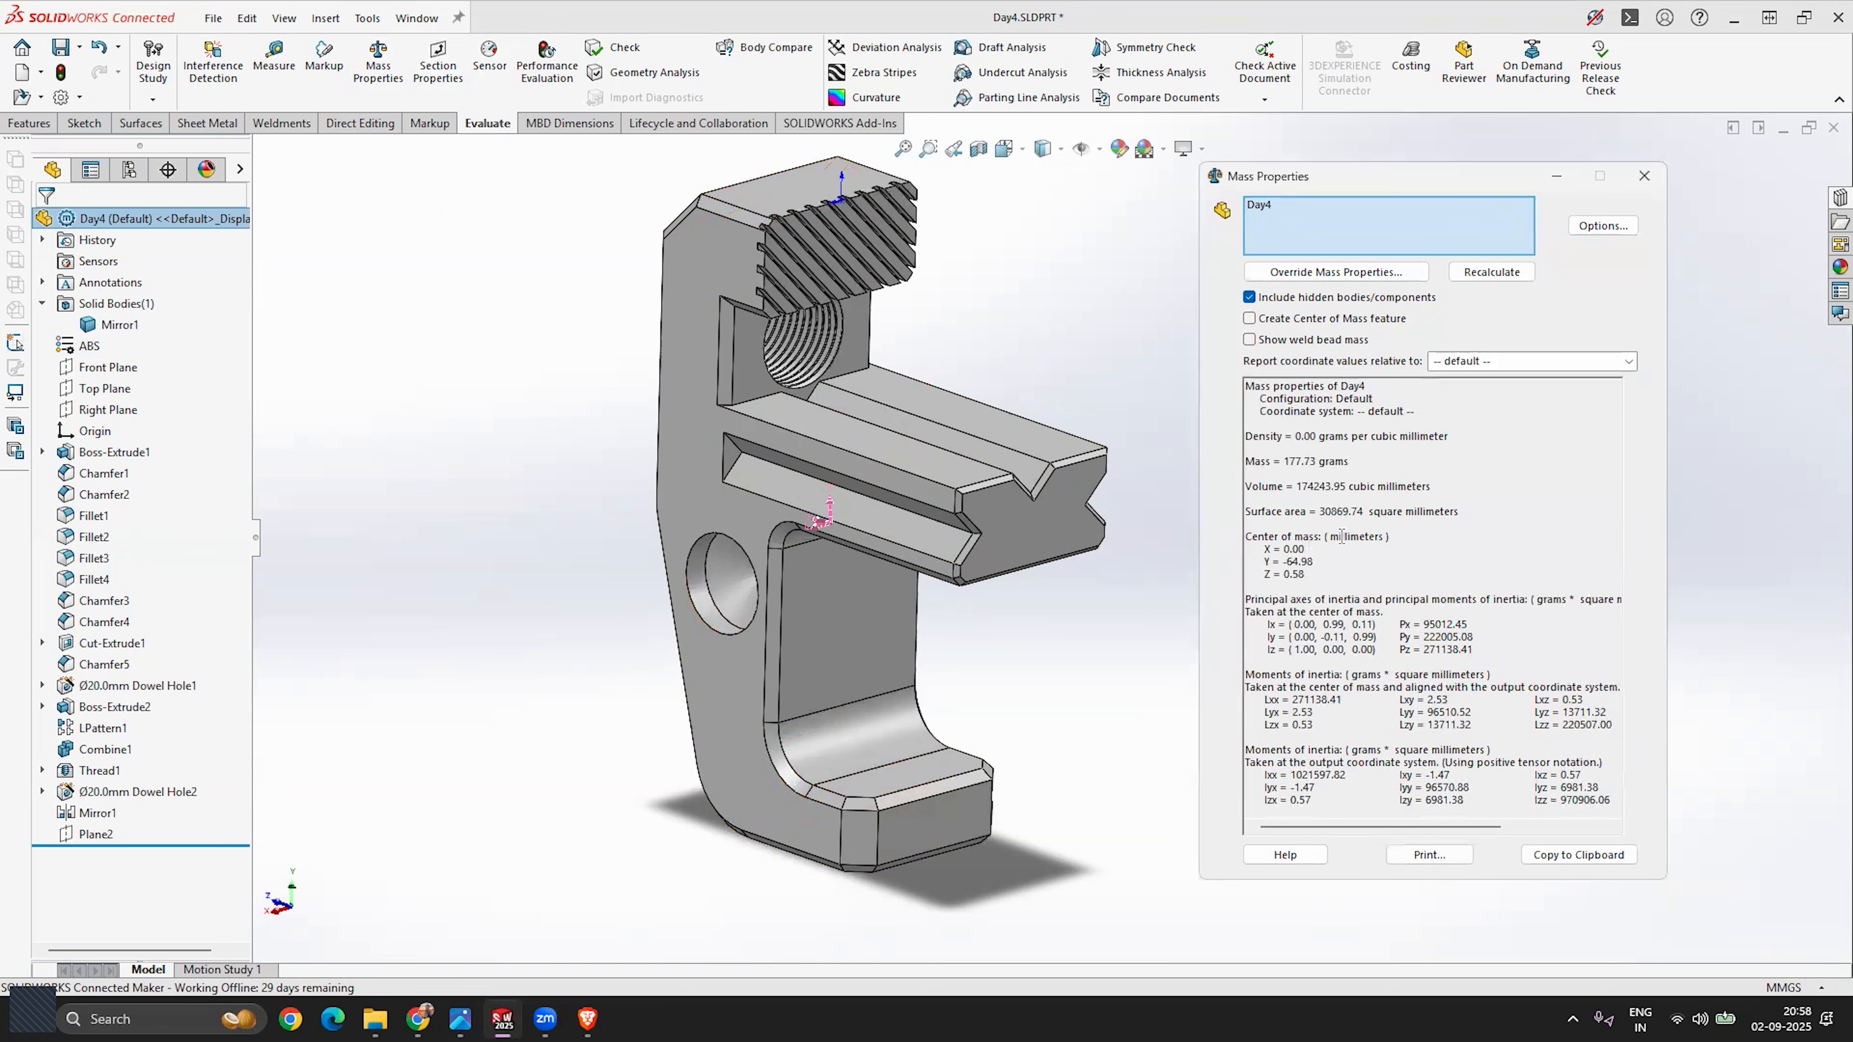
{"action": "mouse_move", "coordinate": [1296, 486]}
{"action": "left_mouse_down"}
{"action": "mouse_move", "coordinate": [1329, 488]}
{"action": "mouse_move", "coordinate": [1301, 464]}
{"action": "left_mouse_up"}
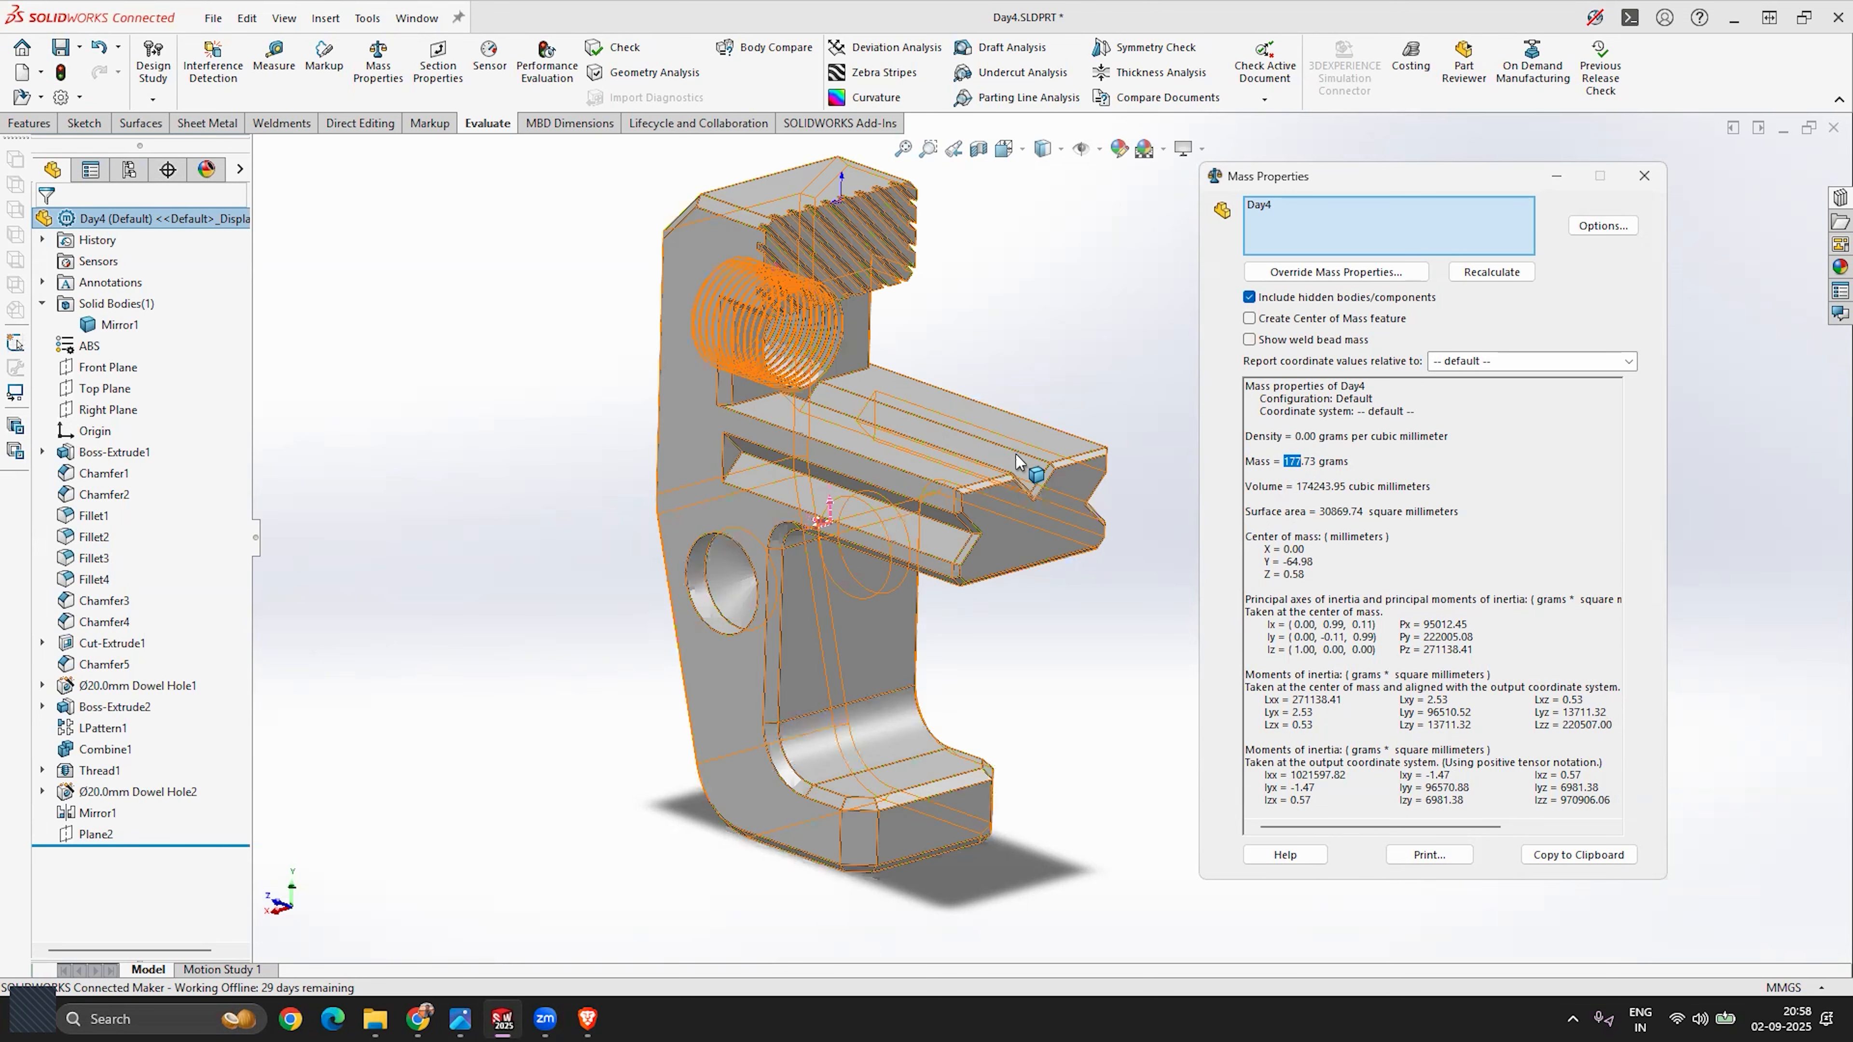
{"action": "left_click", "coordinate": [1156, 670]}
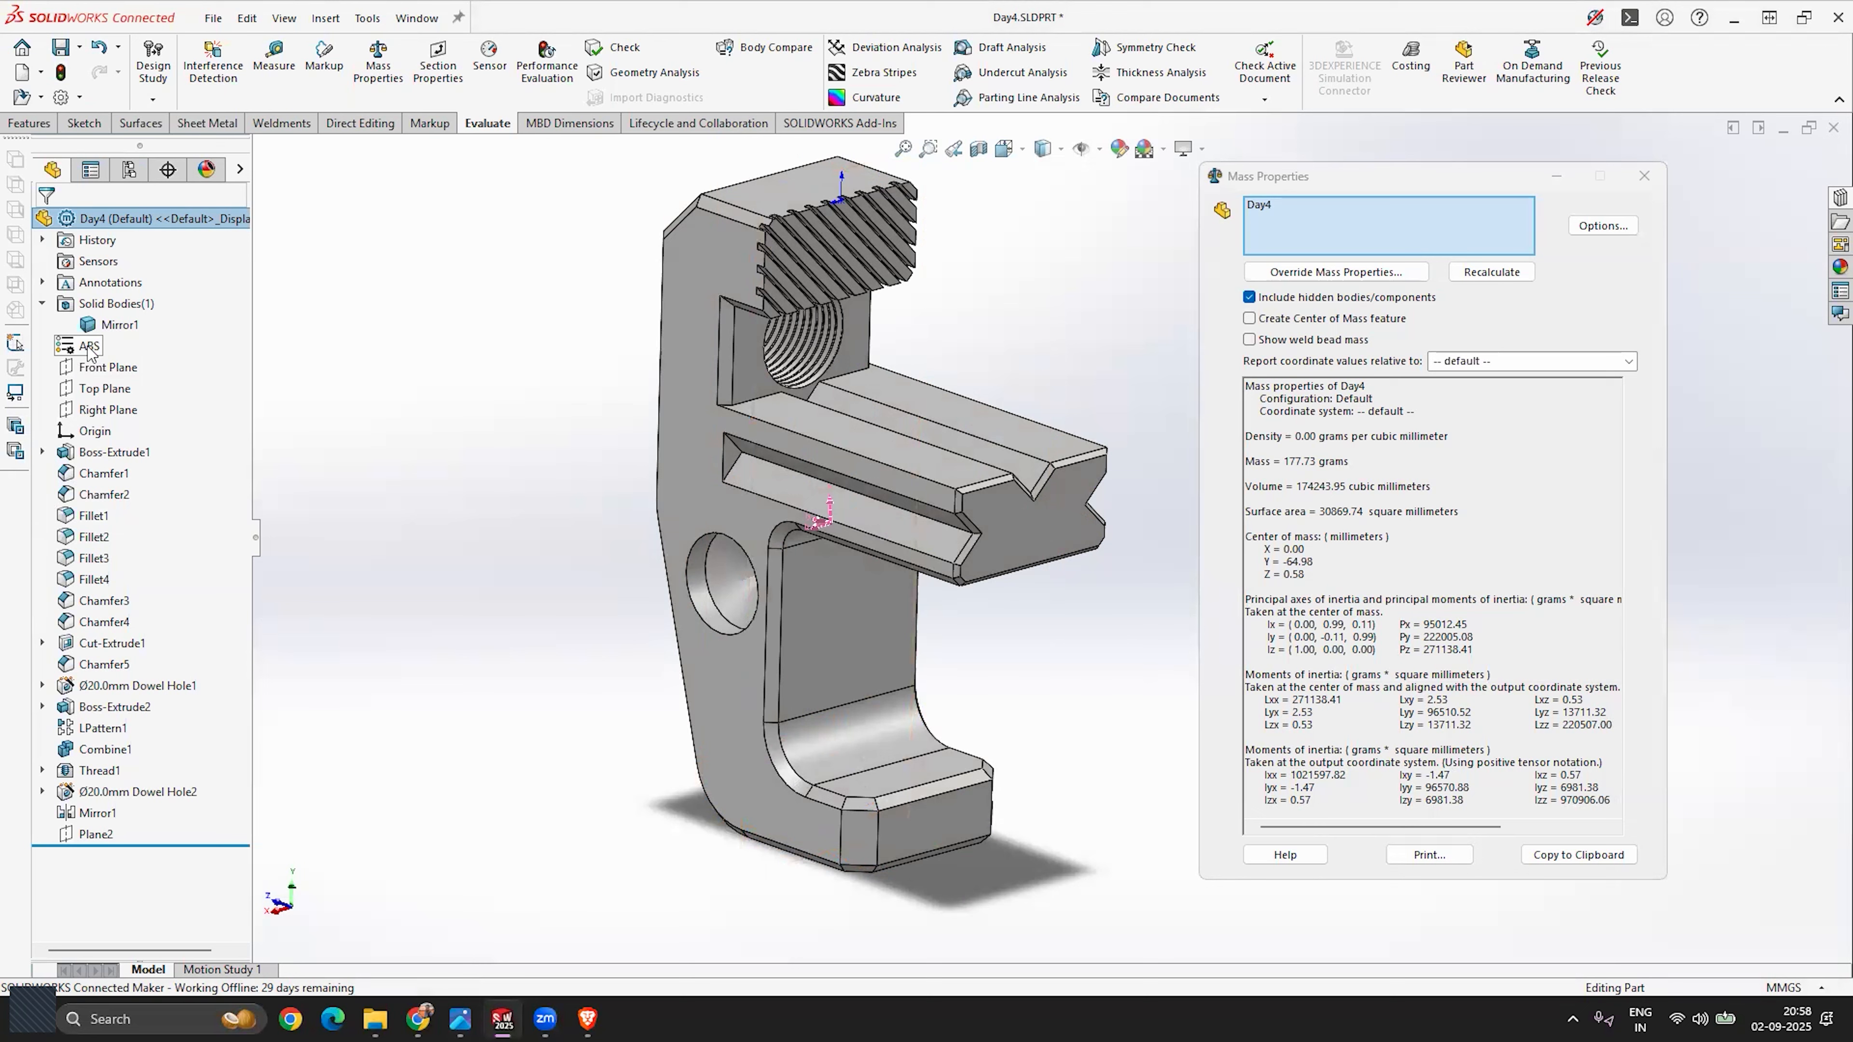
{"action": "left_click", "coordinate": [1650, 181]}
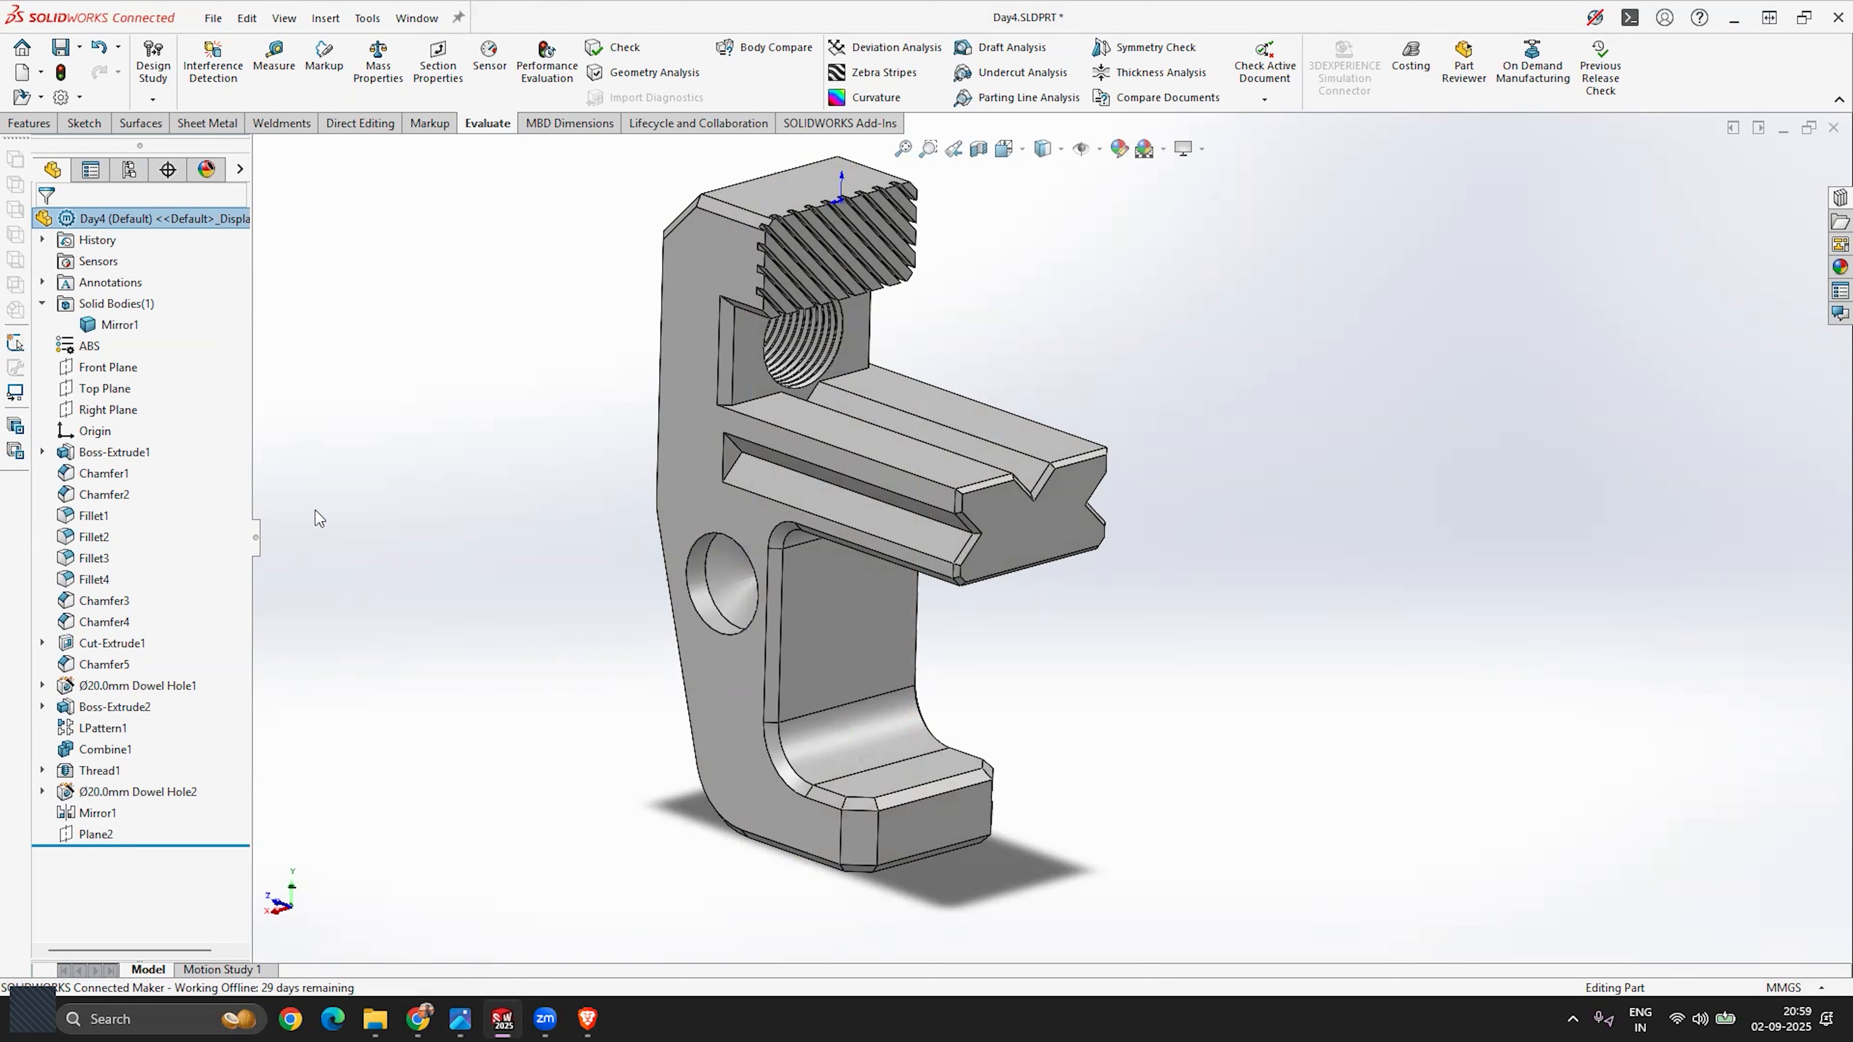
Step: Try ABS PC as the material of the Default configuration and discard the change
{"action": "right_click", "coordinate": [96, 346]}
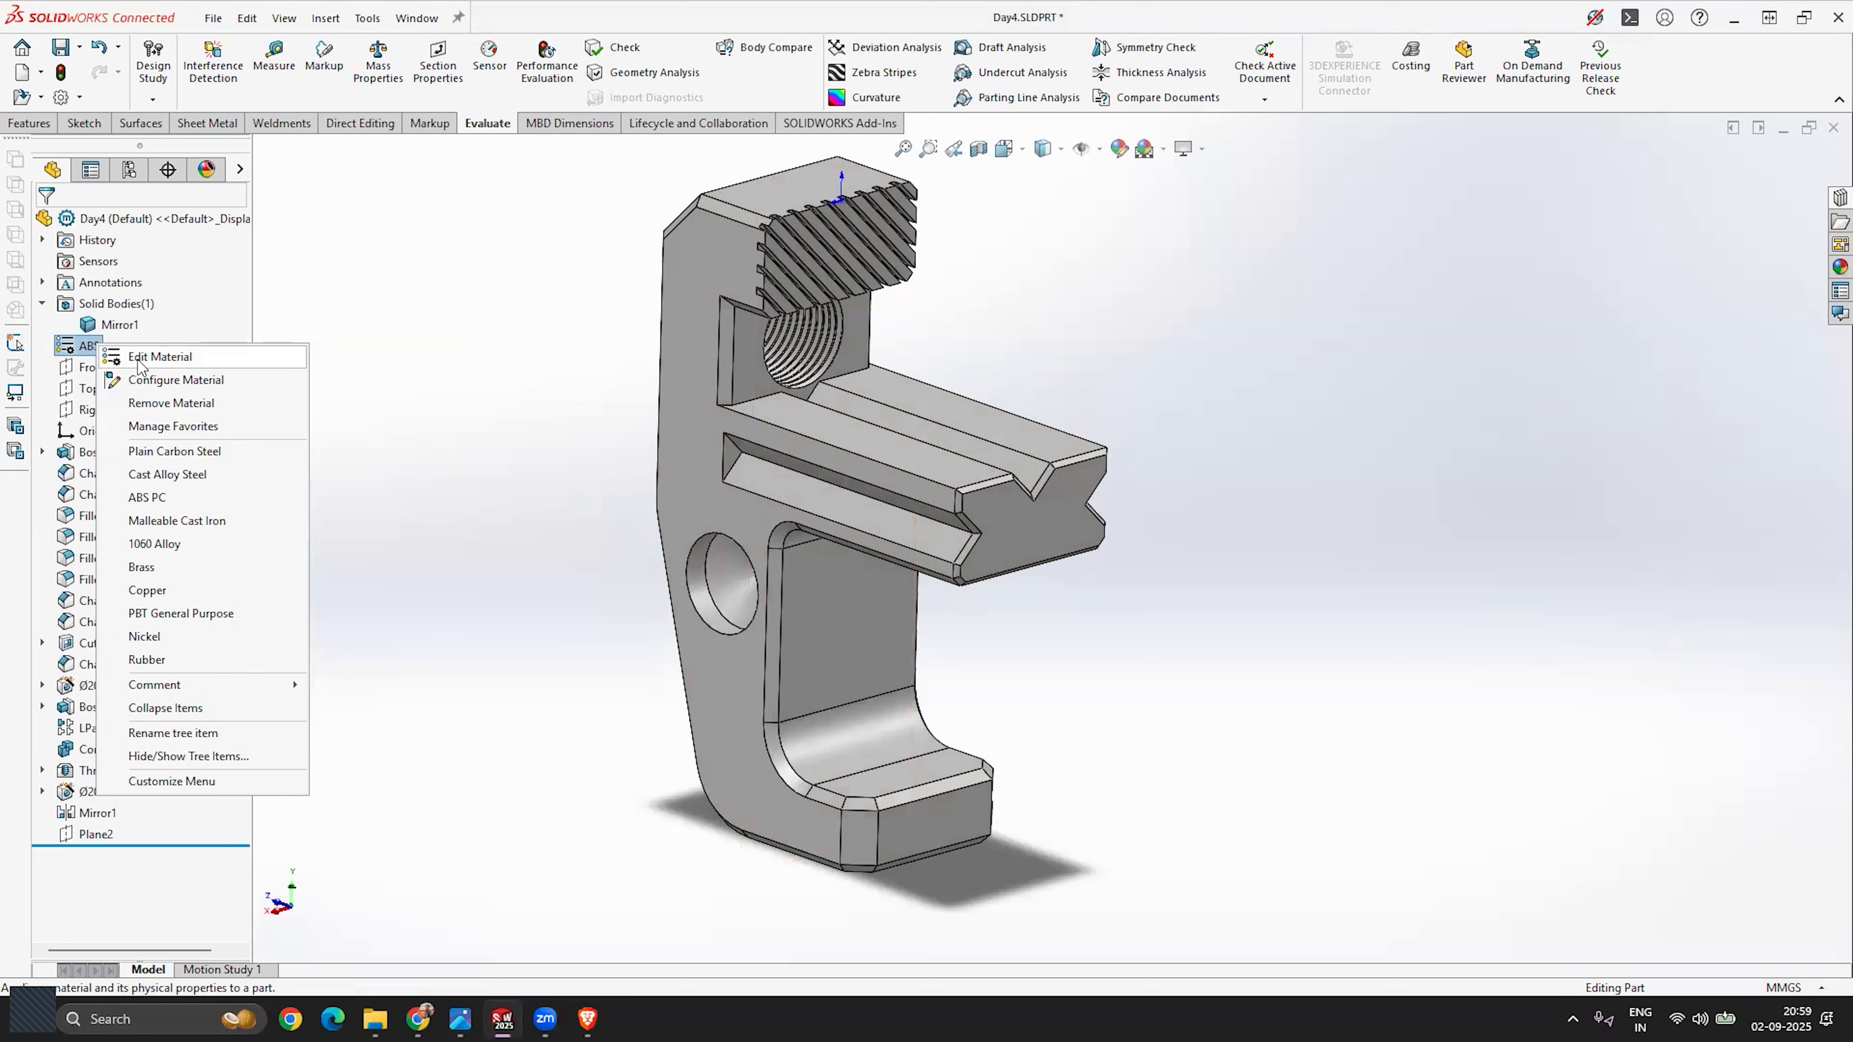
{"action": "left_click", "coordinate": [175, 381]}
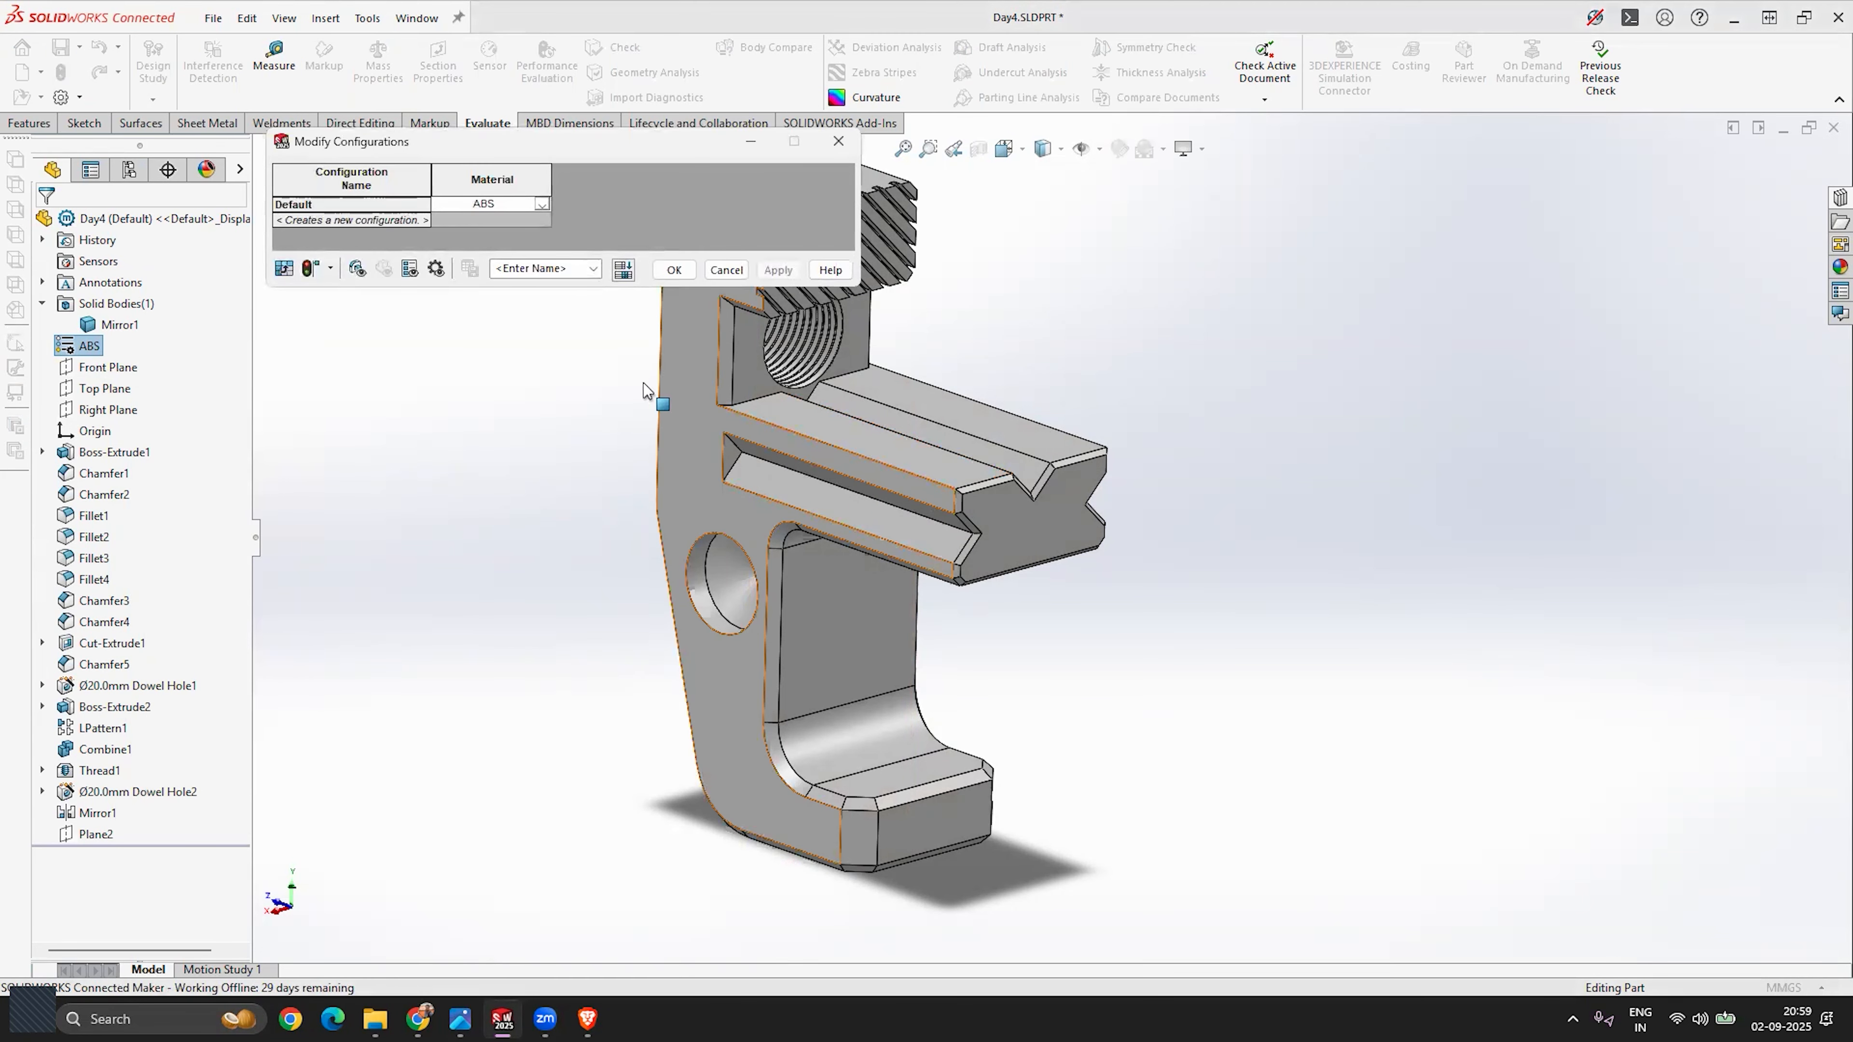
{"action": "left_click", "coordinate": [490, 206]}
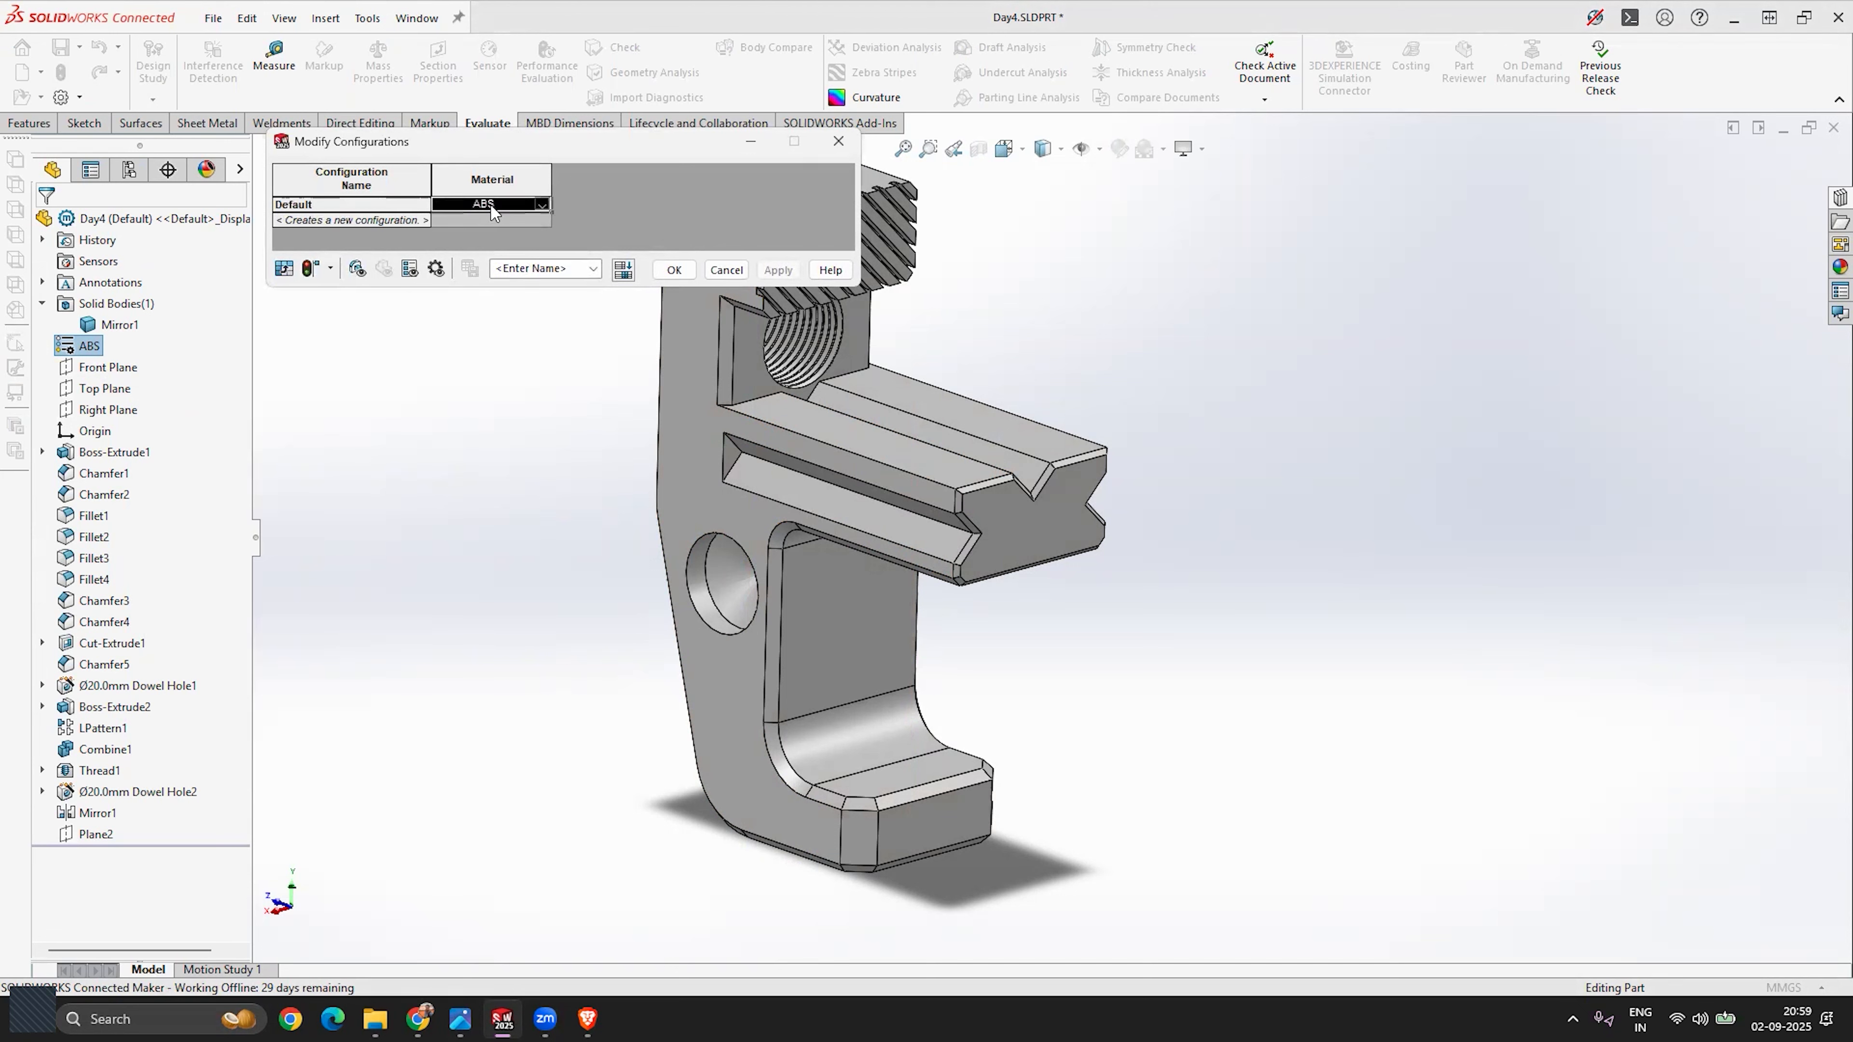
{"action": "left_click", "coordinate": [541, 206]}
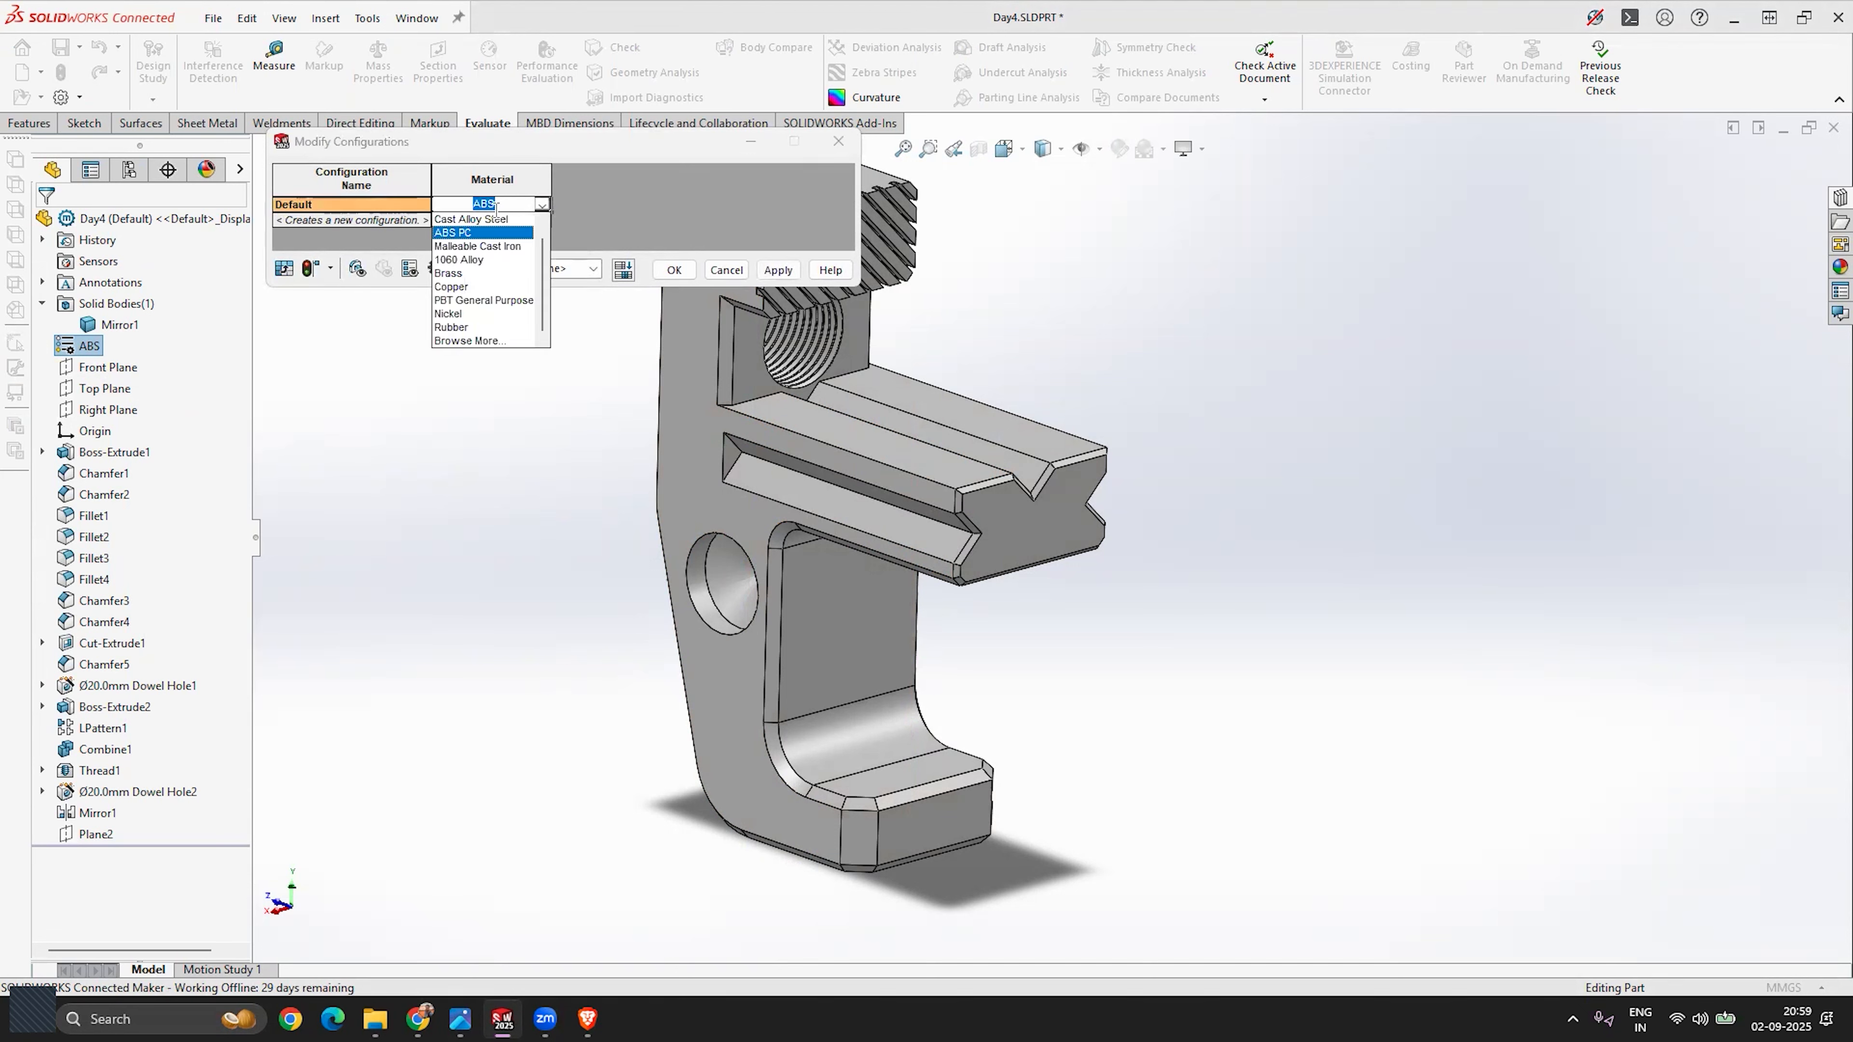
{"action": "left_click", "coordinate": [475, 241]}
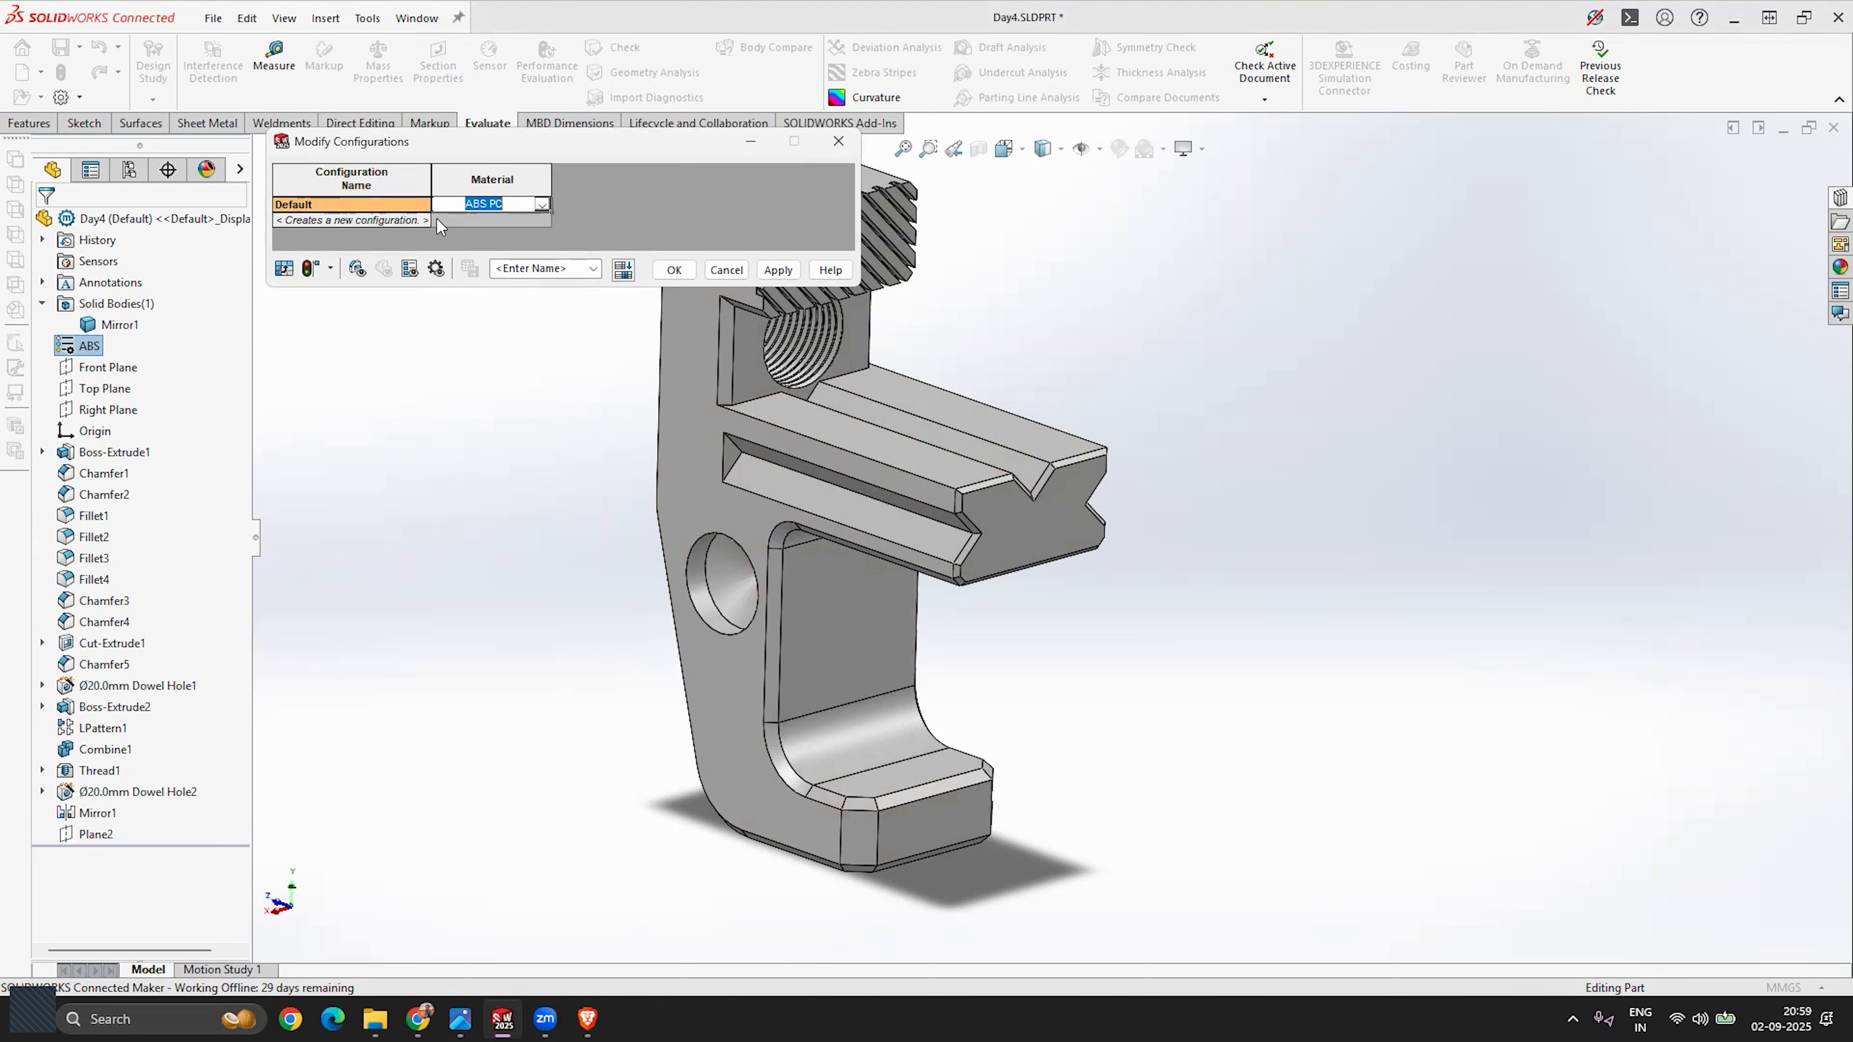
{"action": "left_click", "coordinate": [837, 143]}
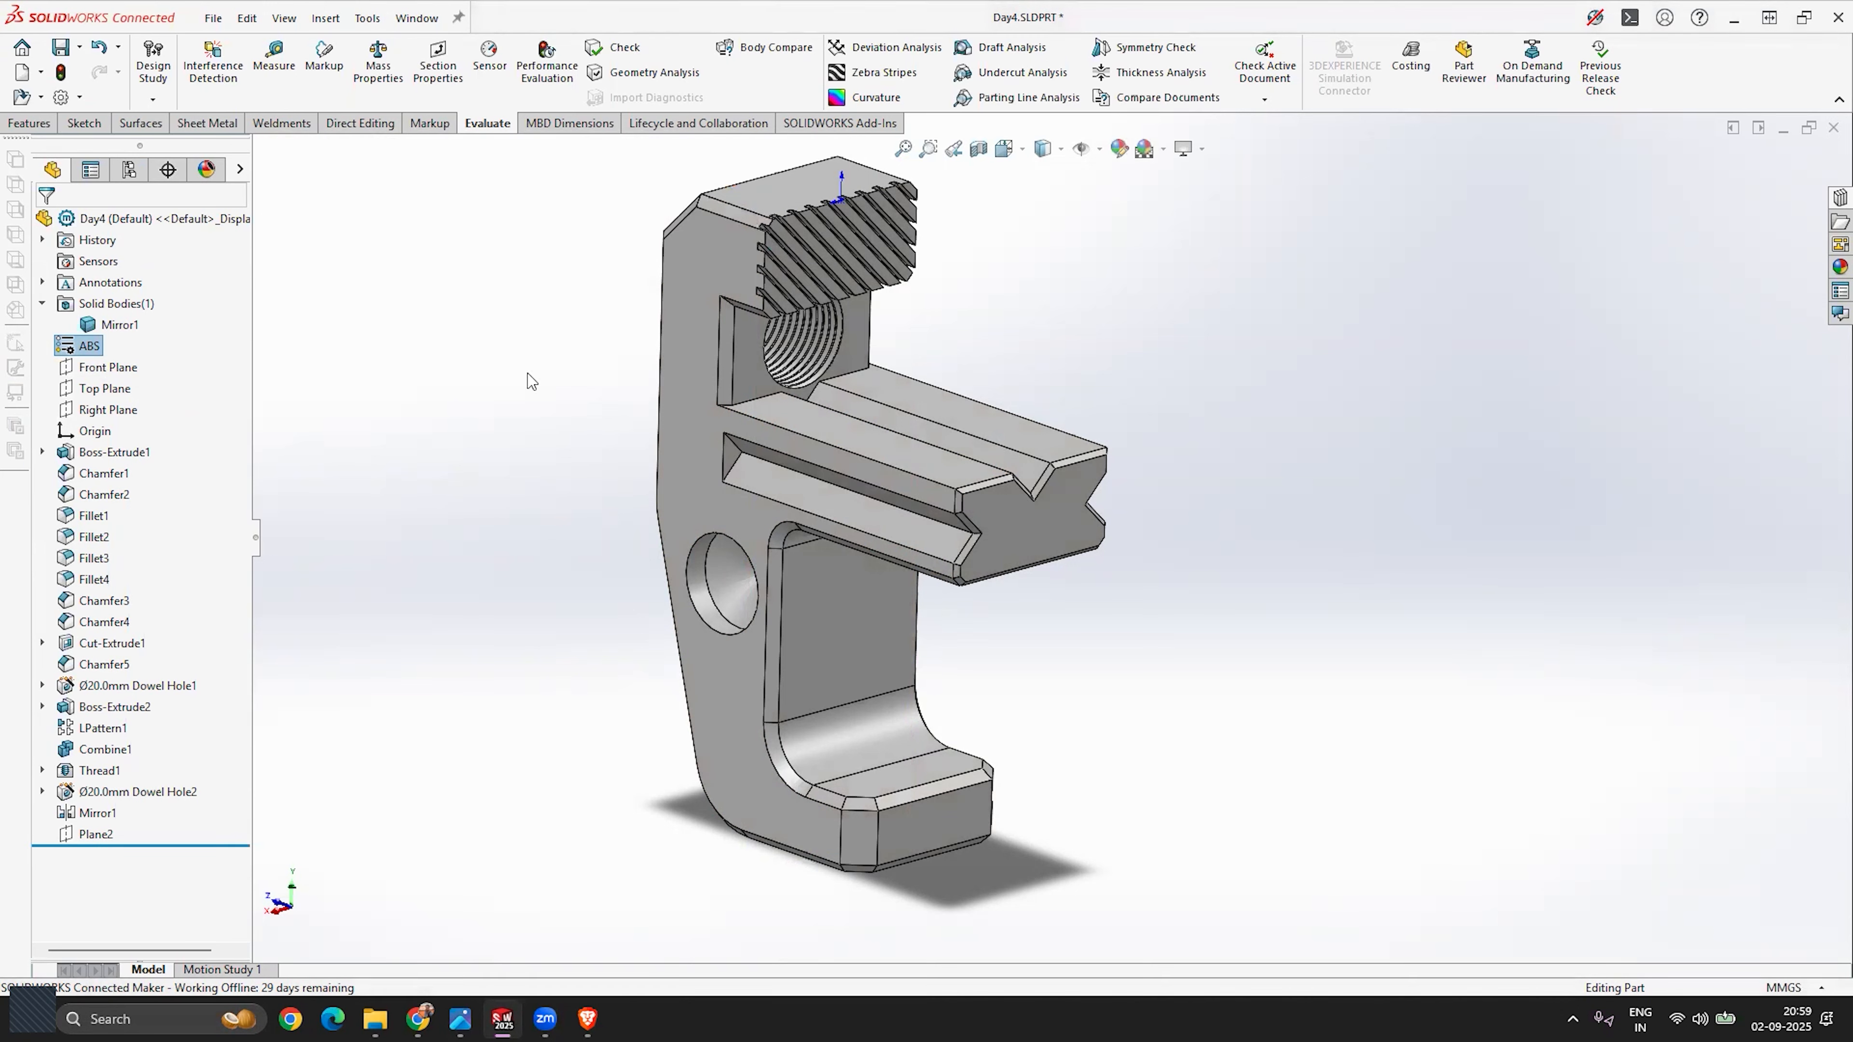
{"action": "right_click", "coordinate": [91, 352]}
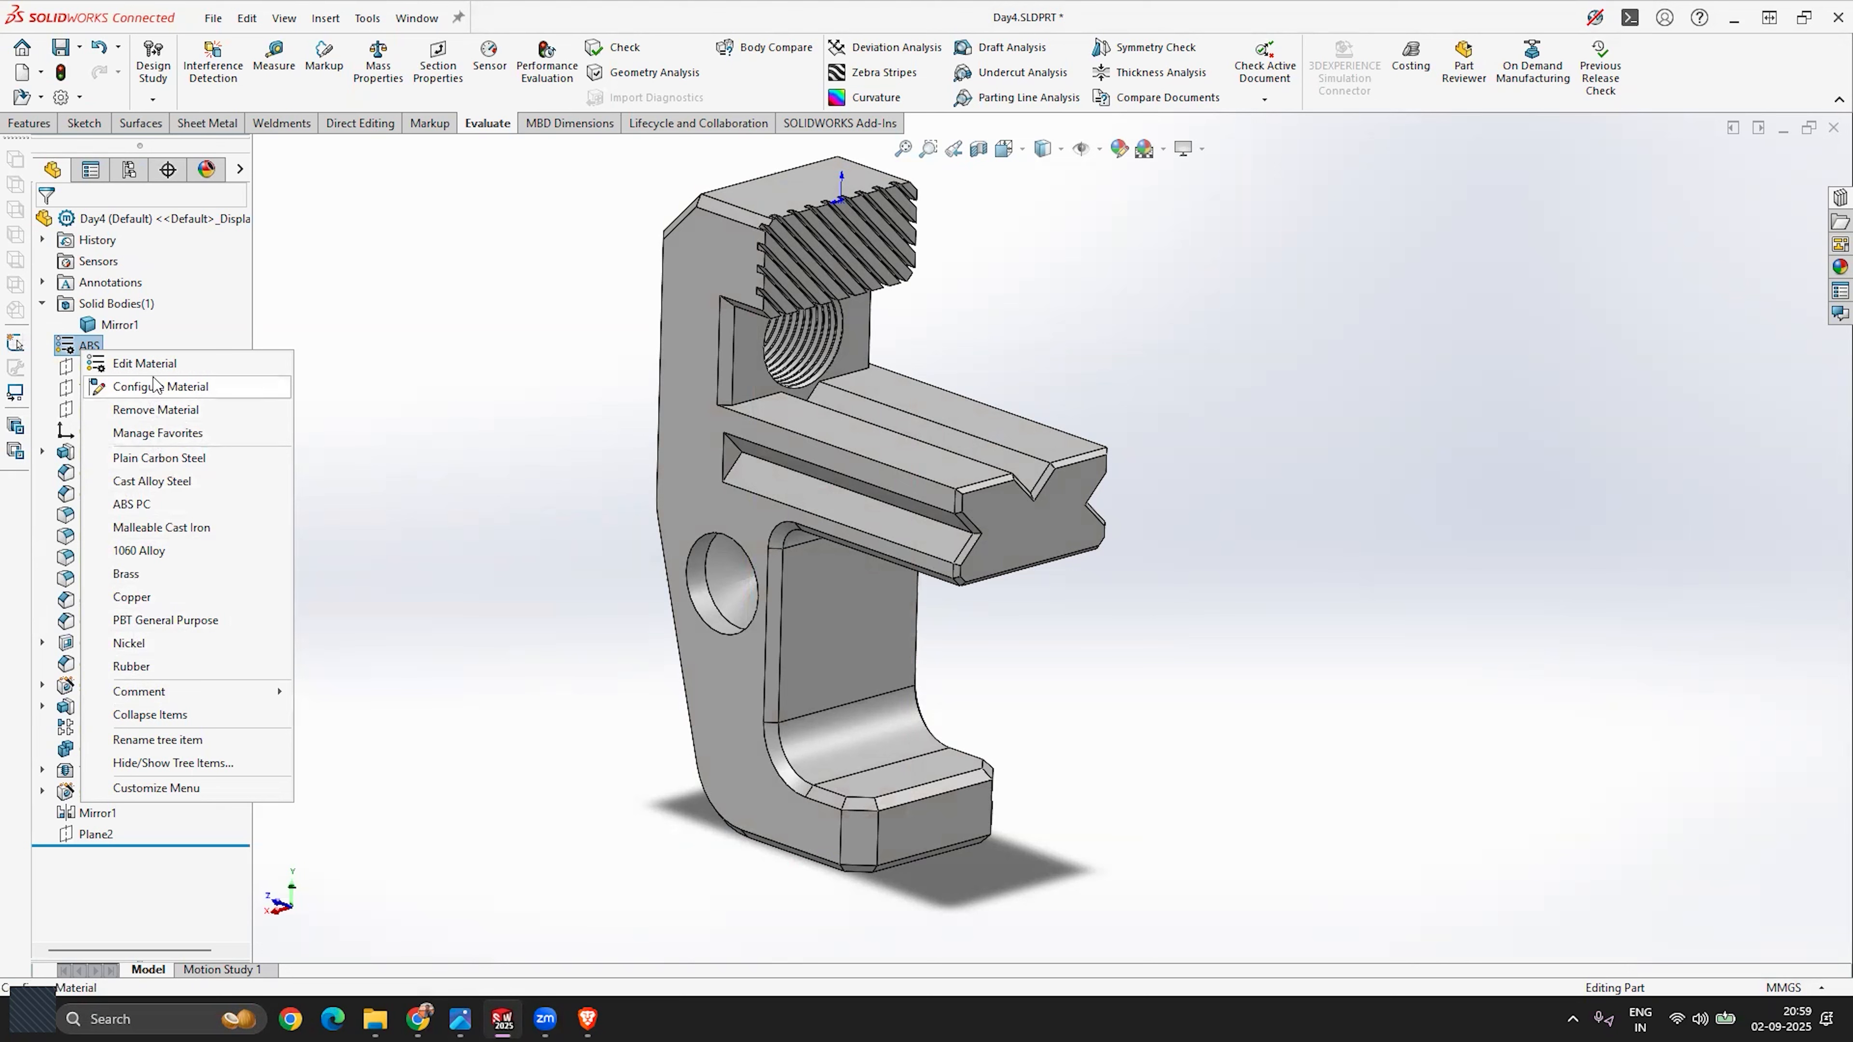
{"action": "left_click", "coordinate": [455, 430]}
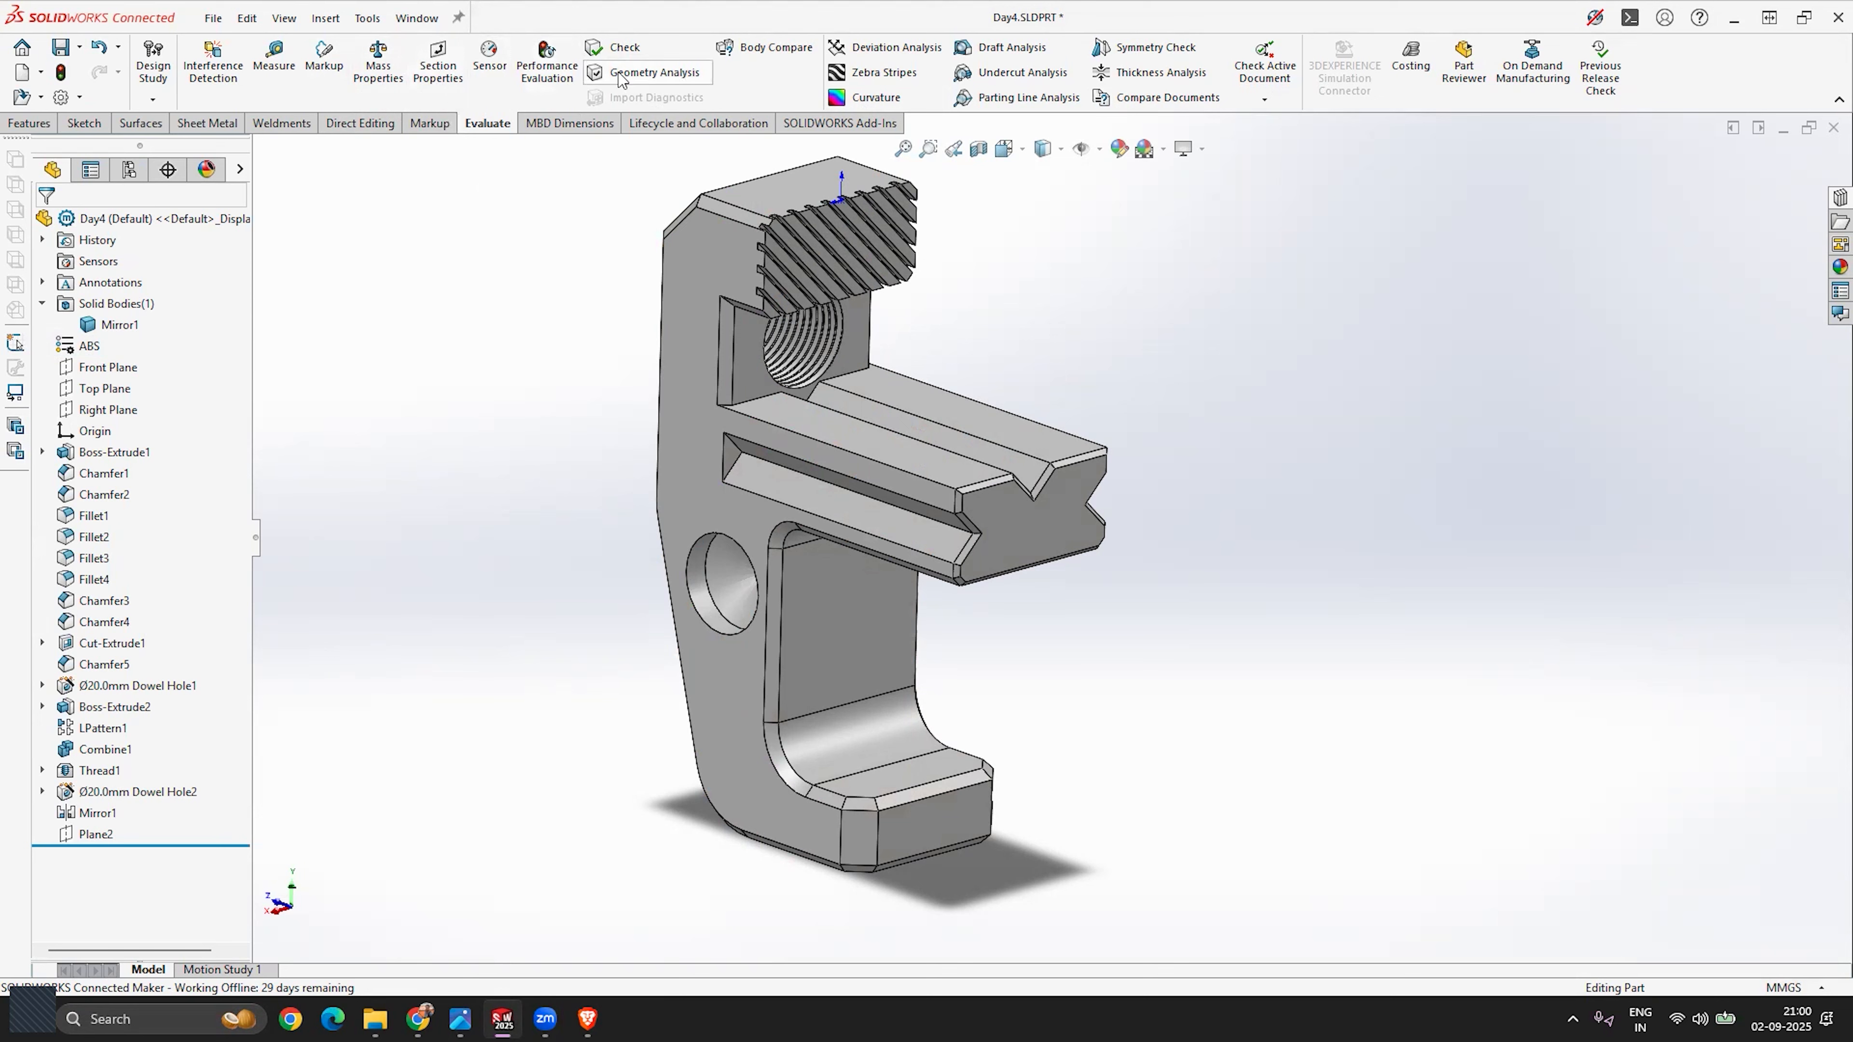
Step: Check the Section Properties tool and save the clamp part
{"action": "left_click", "coordinate": [447, 90]}
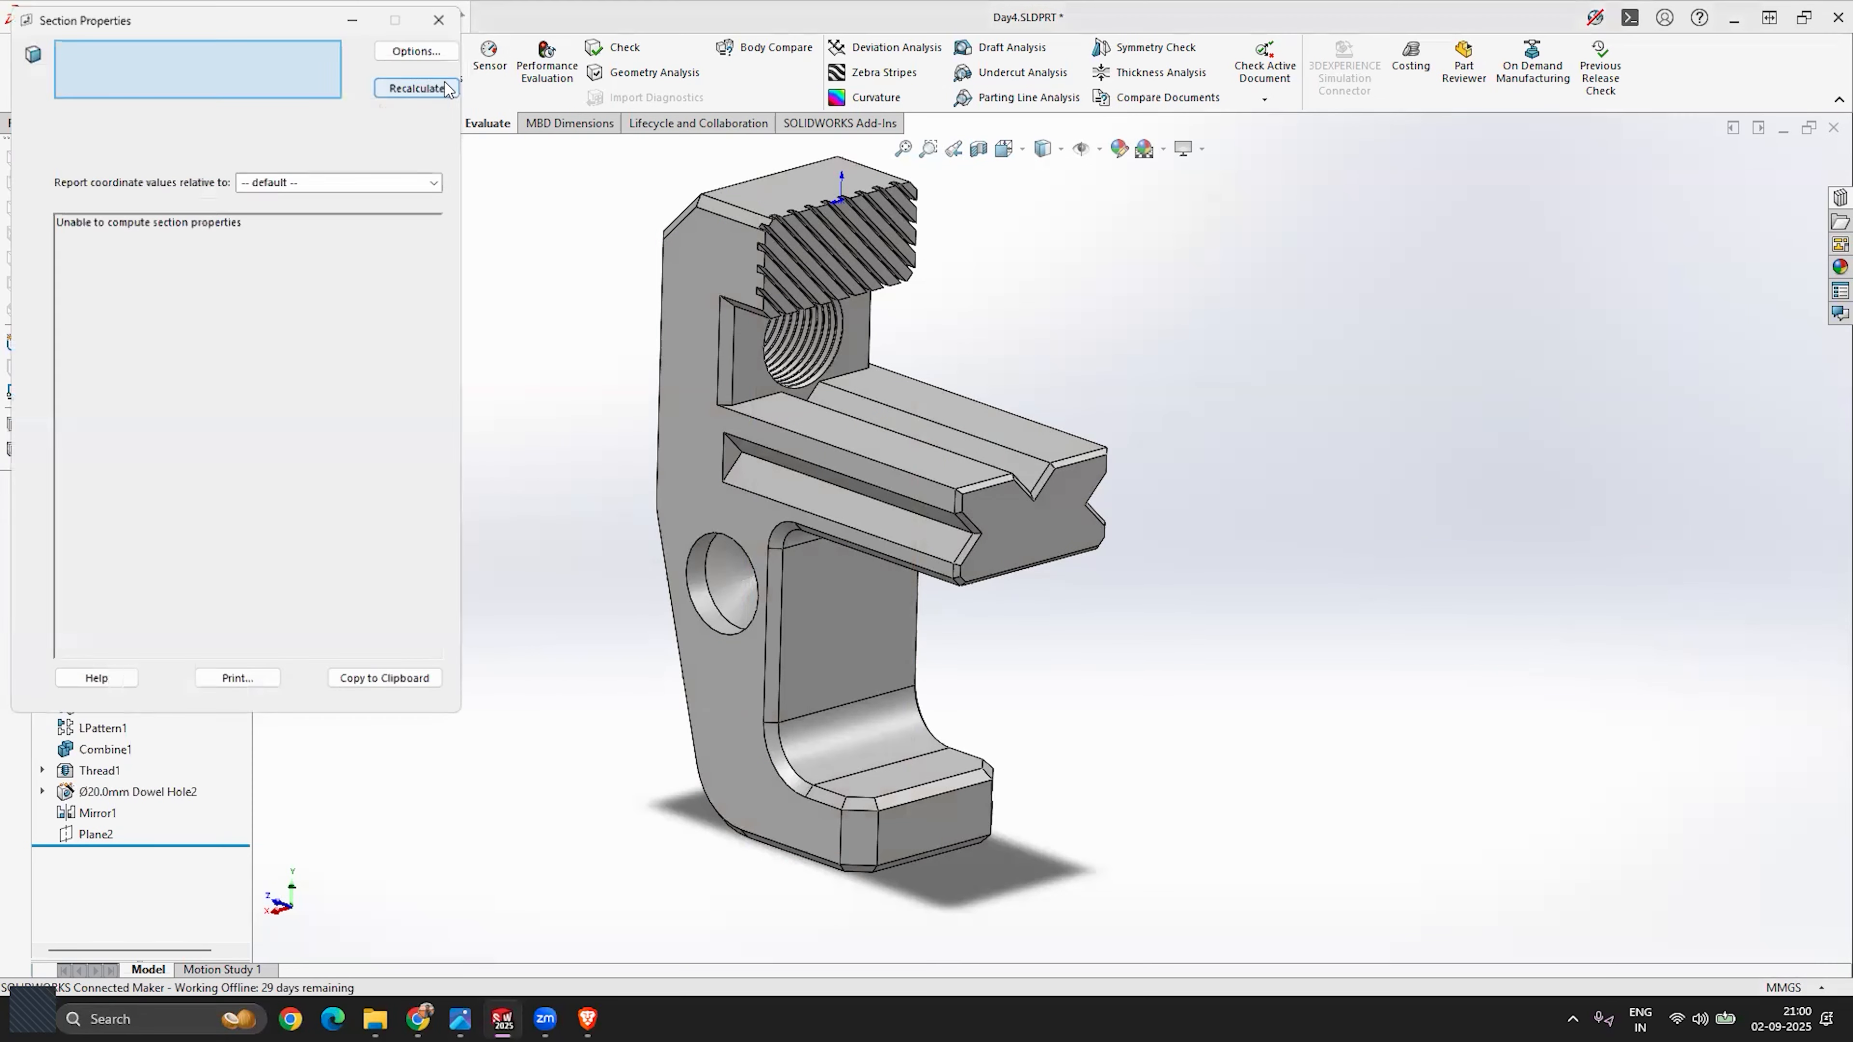
{"action": "left_click", "coordinate": [442, 14]}
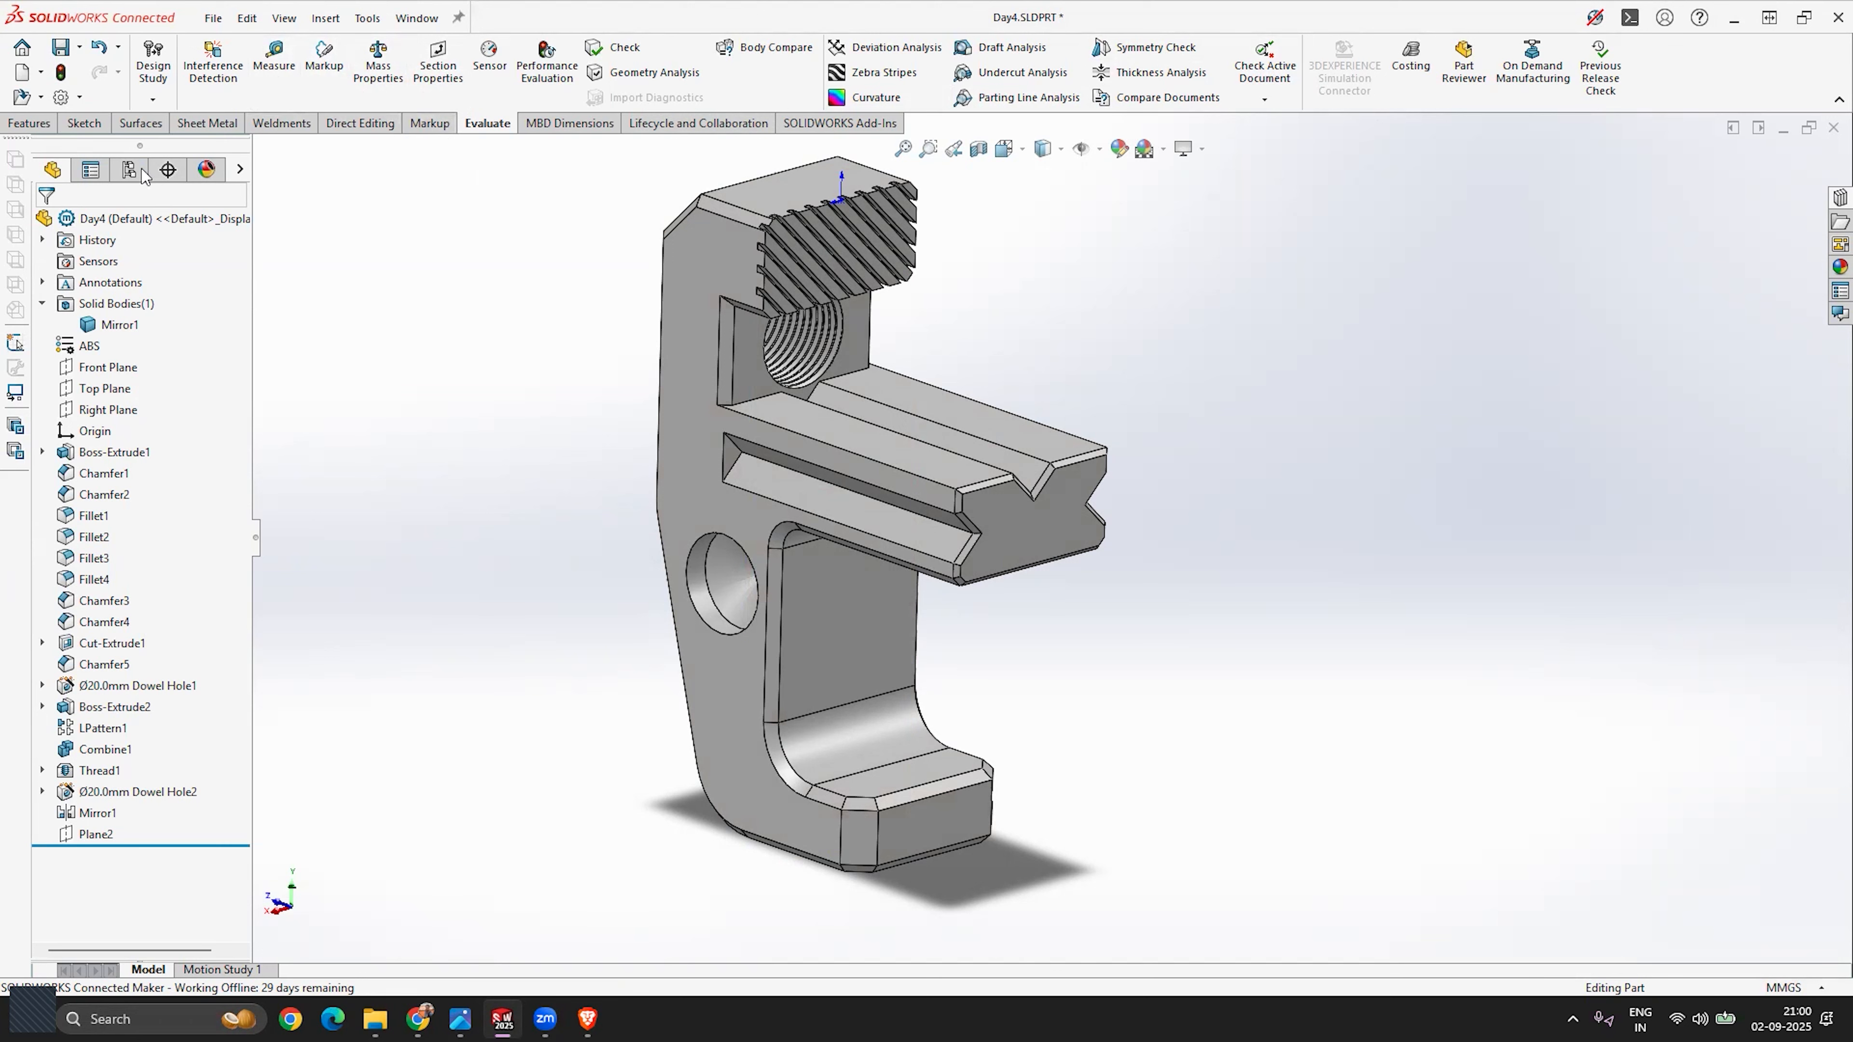
{"action": "left_click", "coordinate": [62, 47]}
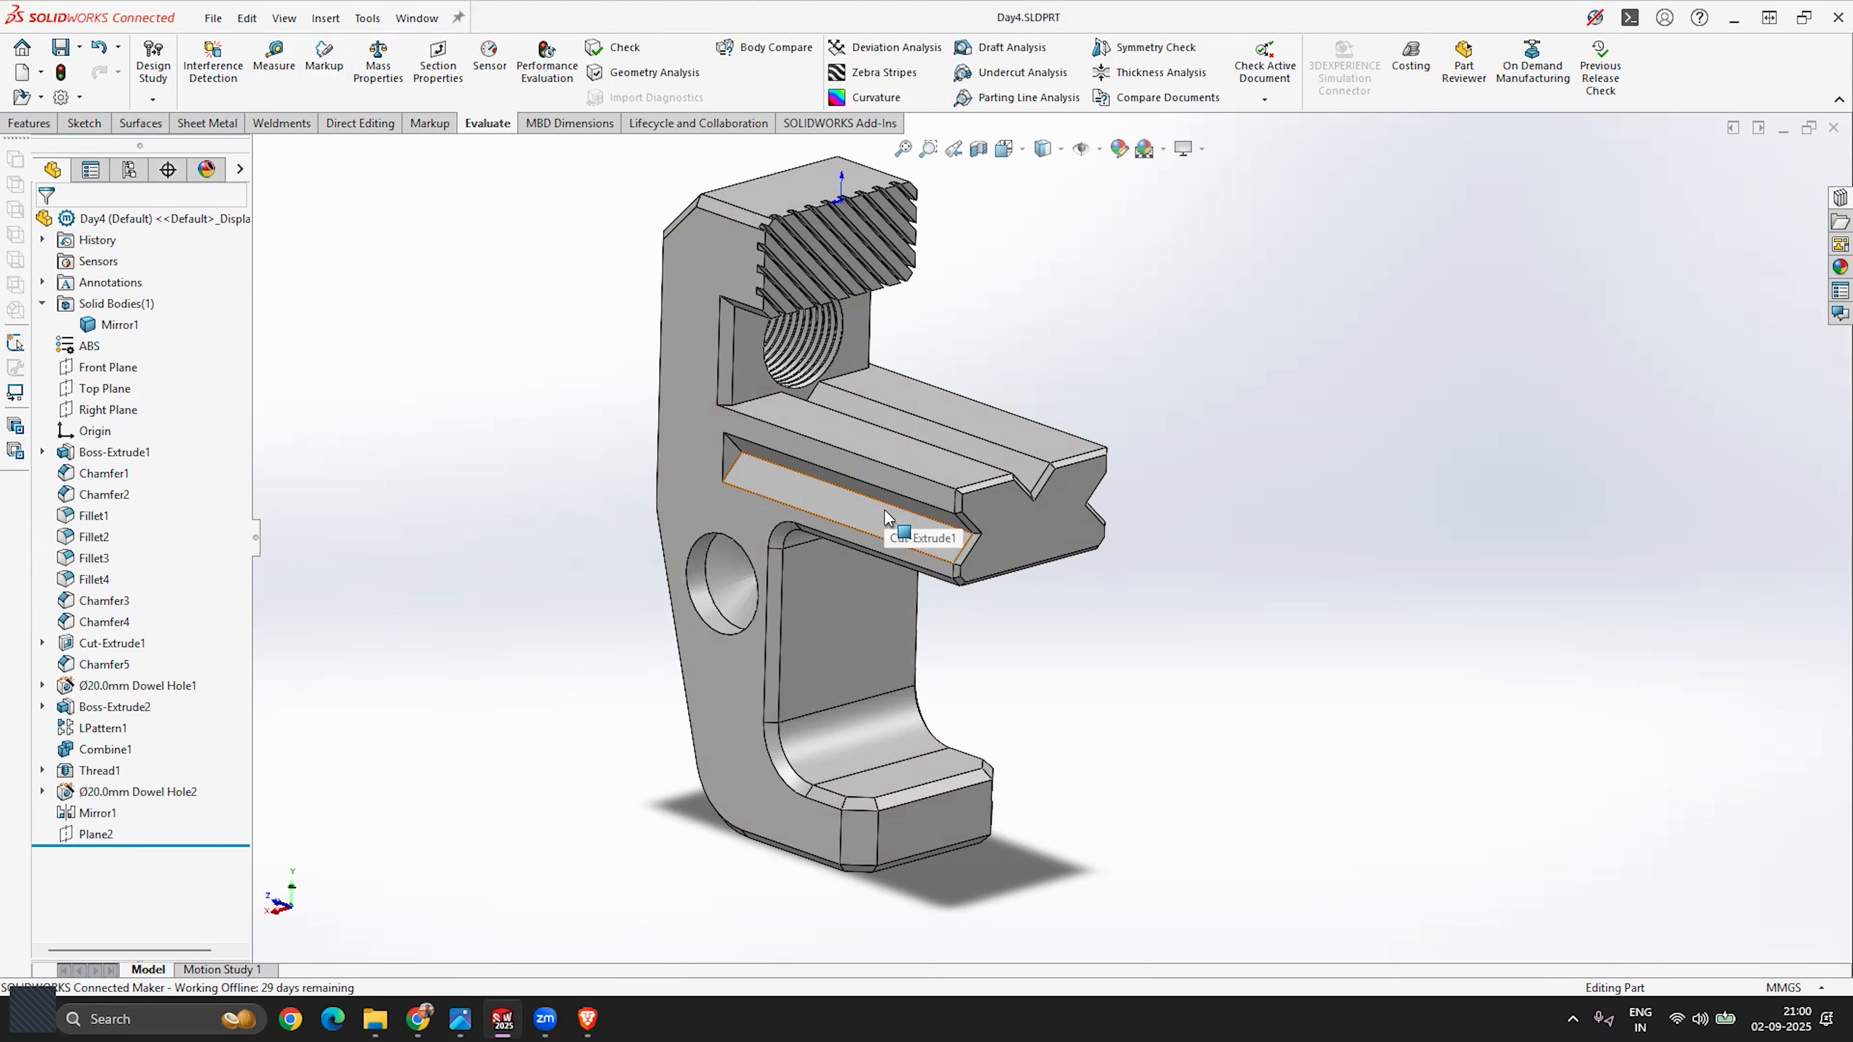
Step: Try the DWG and STEP AP203 formats for saving Day4 as a new file, and cancel the save
{"action": "left_click", "coordinate": [81, 47]}
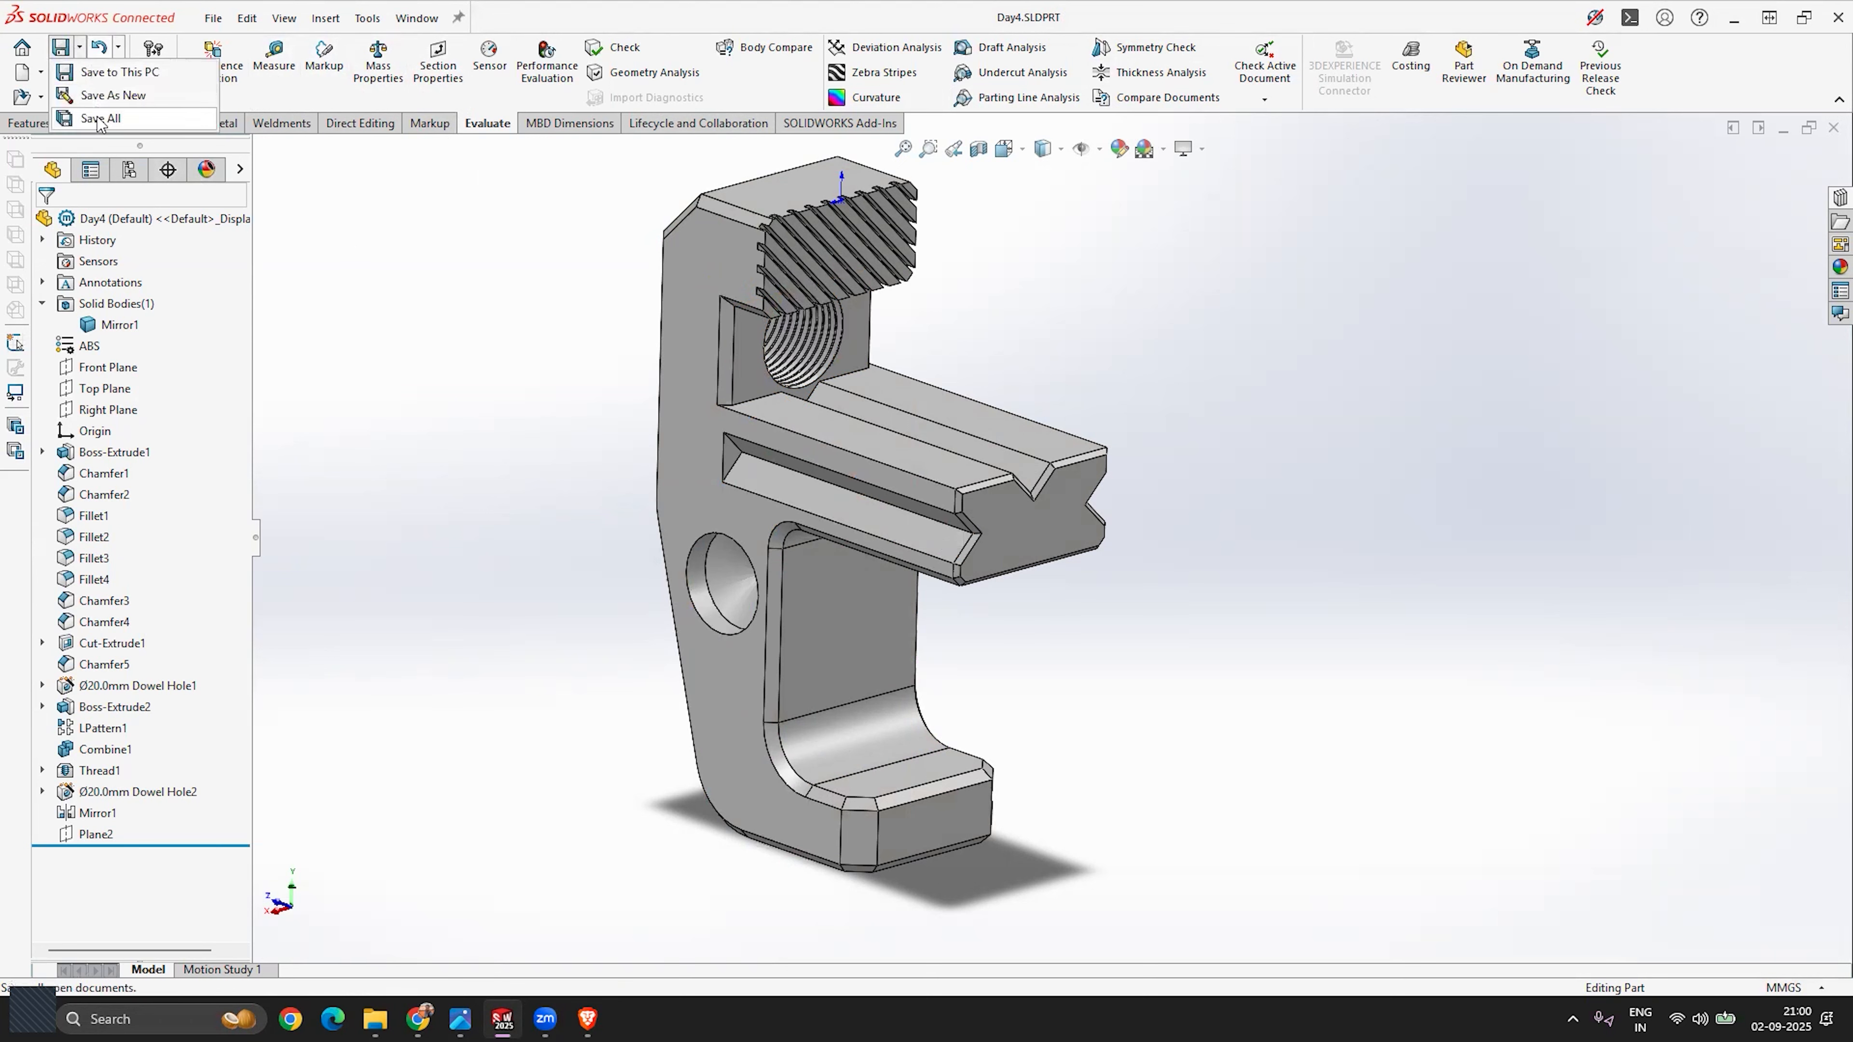
{"action": "left_click", "coordinate": [110, 97]}
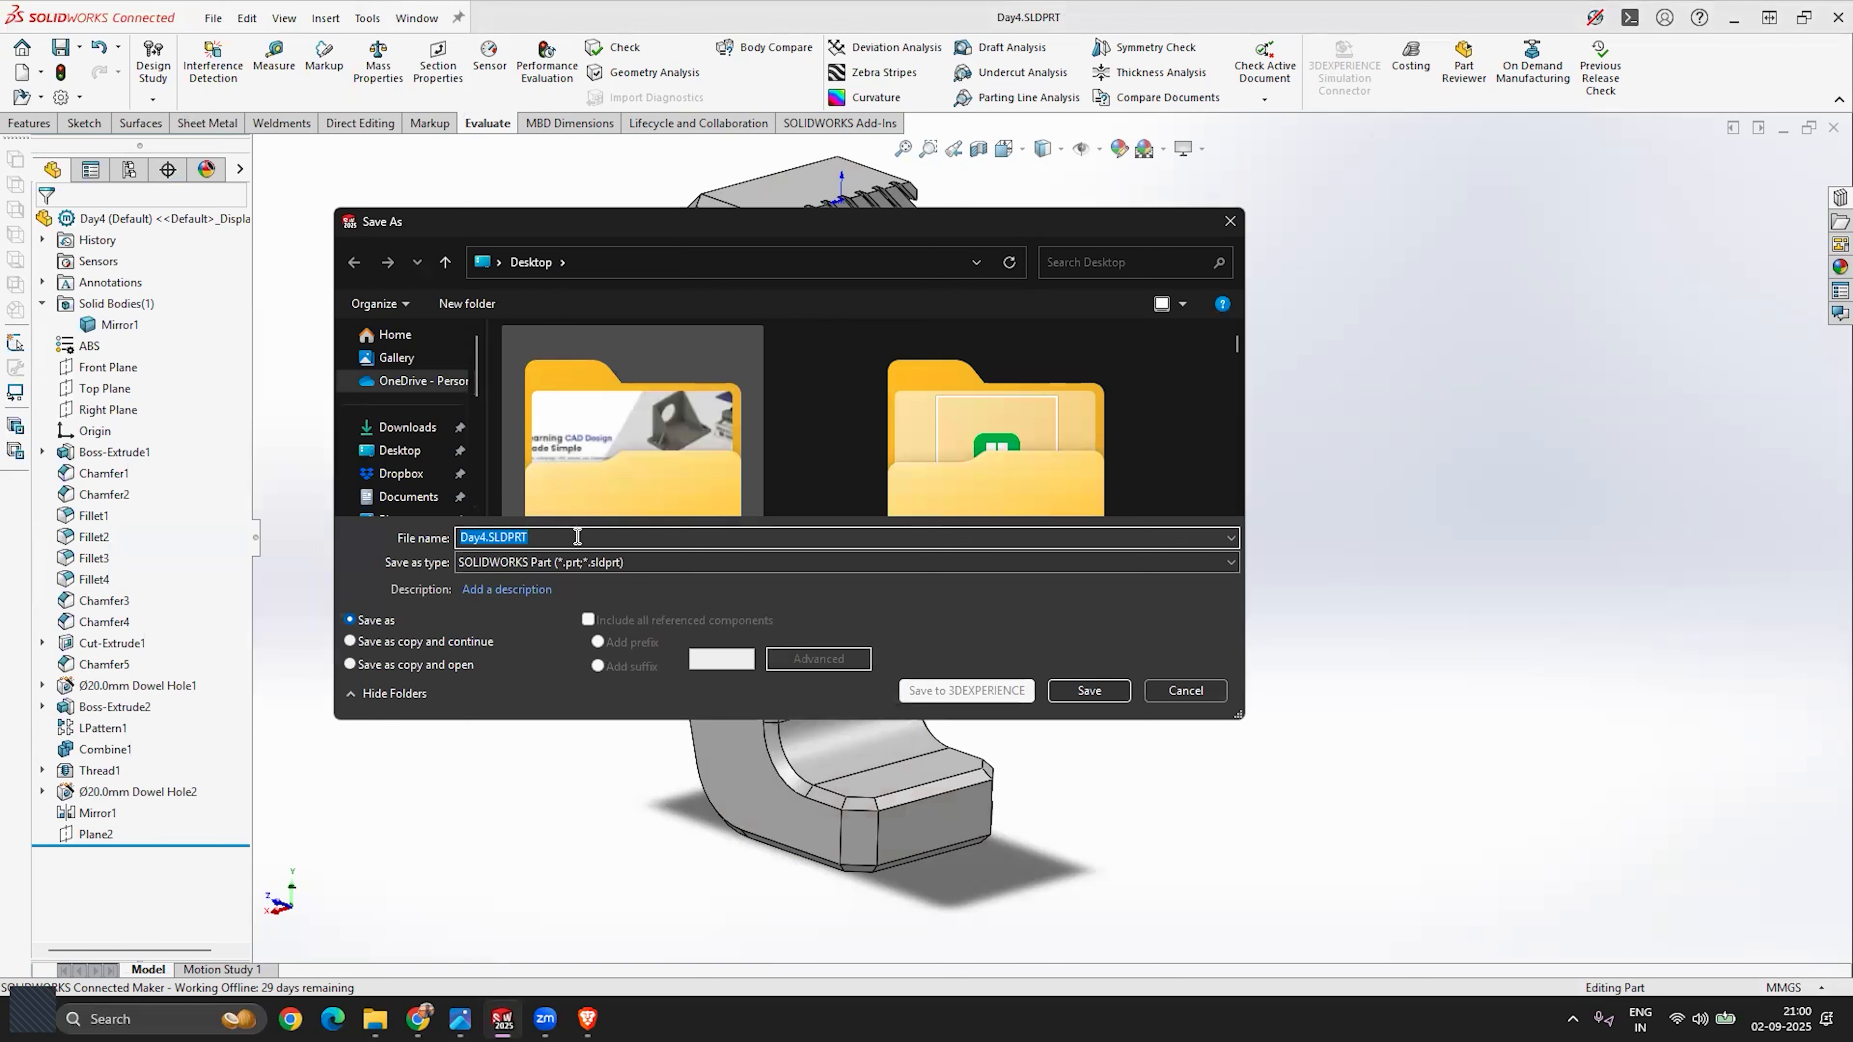
{"action": "left_click", "coordinate": [600, 562]}
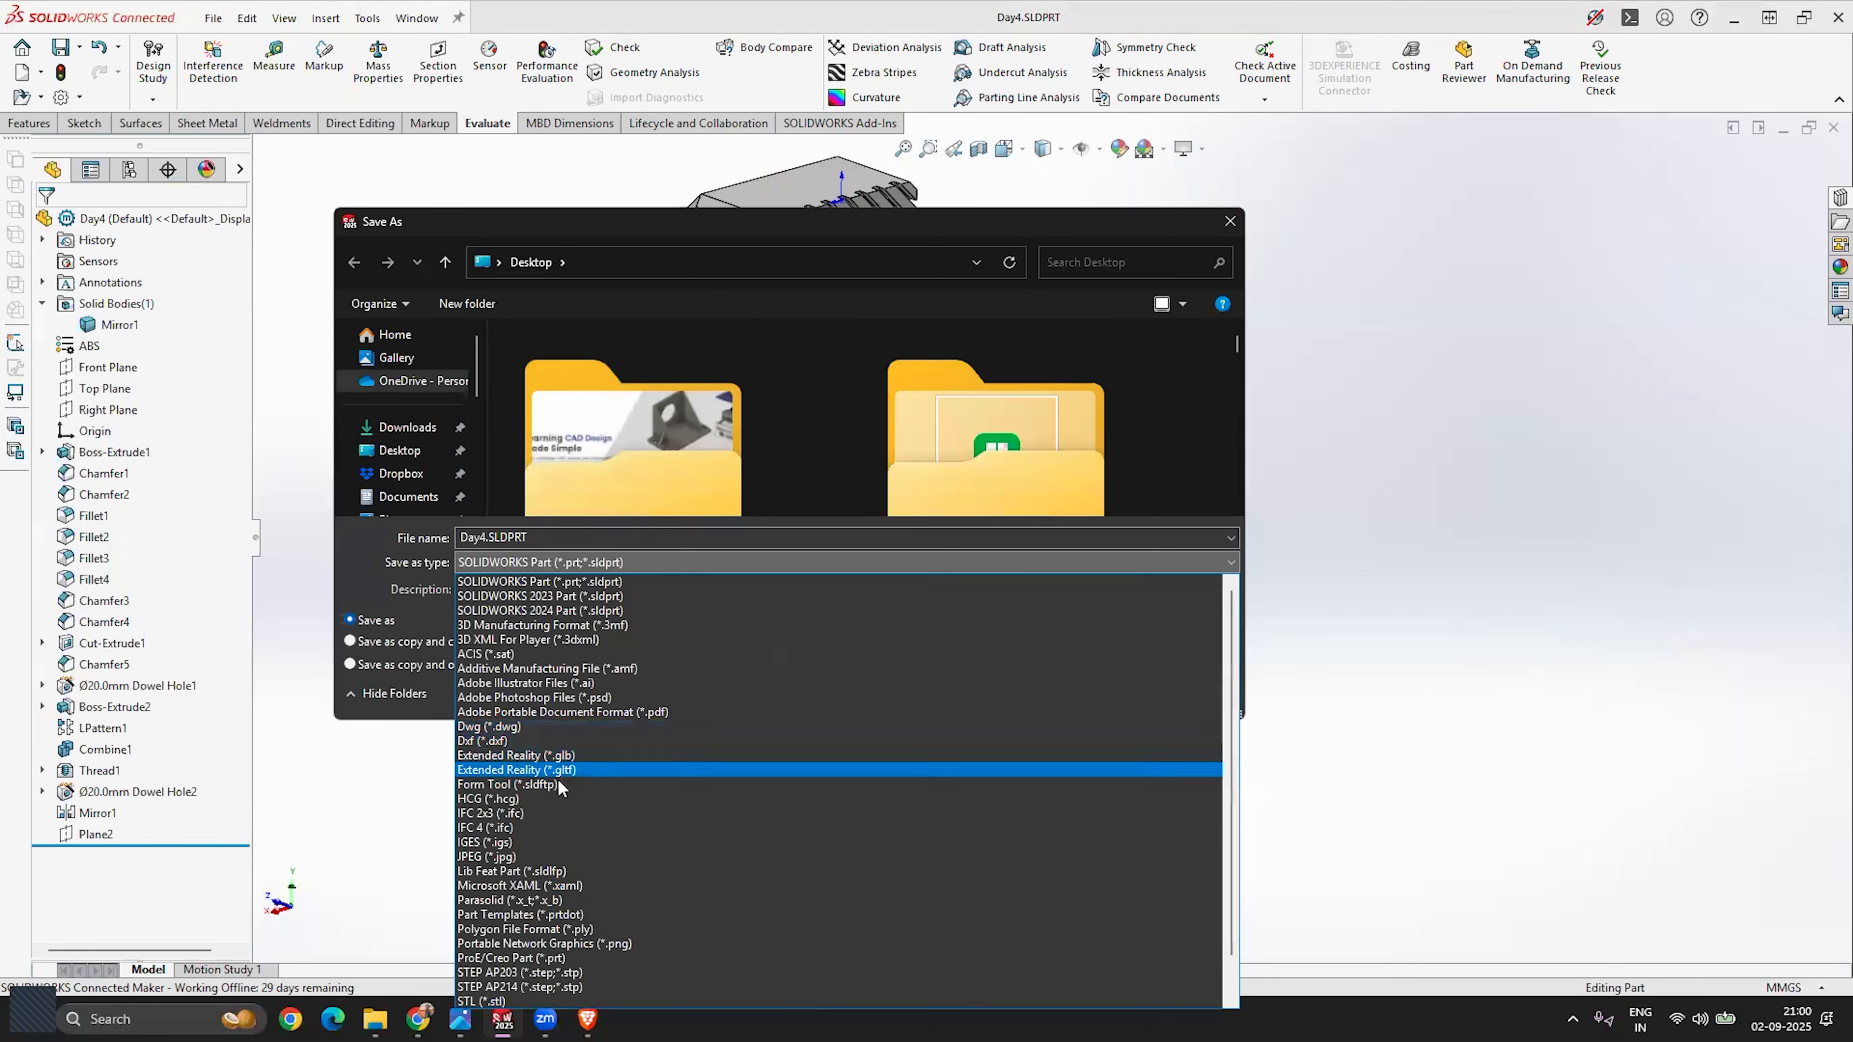
{"action": "scroll", "coordinate": [579, 848], "scroll_direction": "down", "scroll_amount": 1}
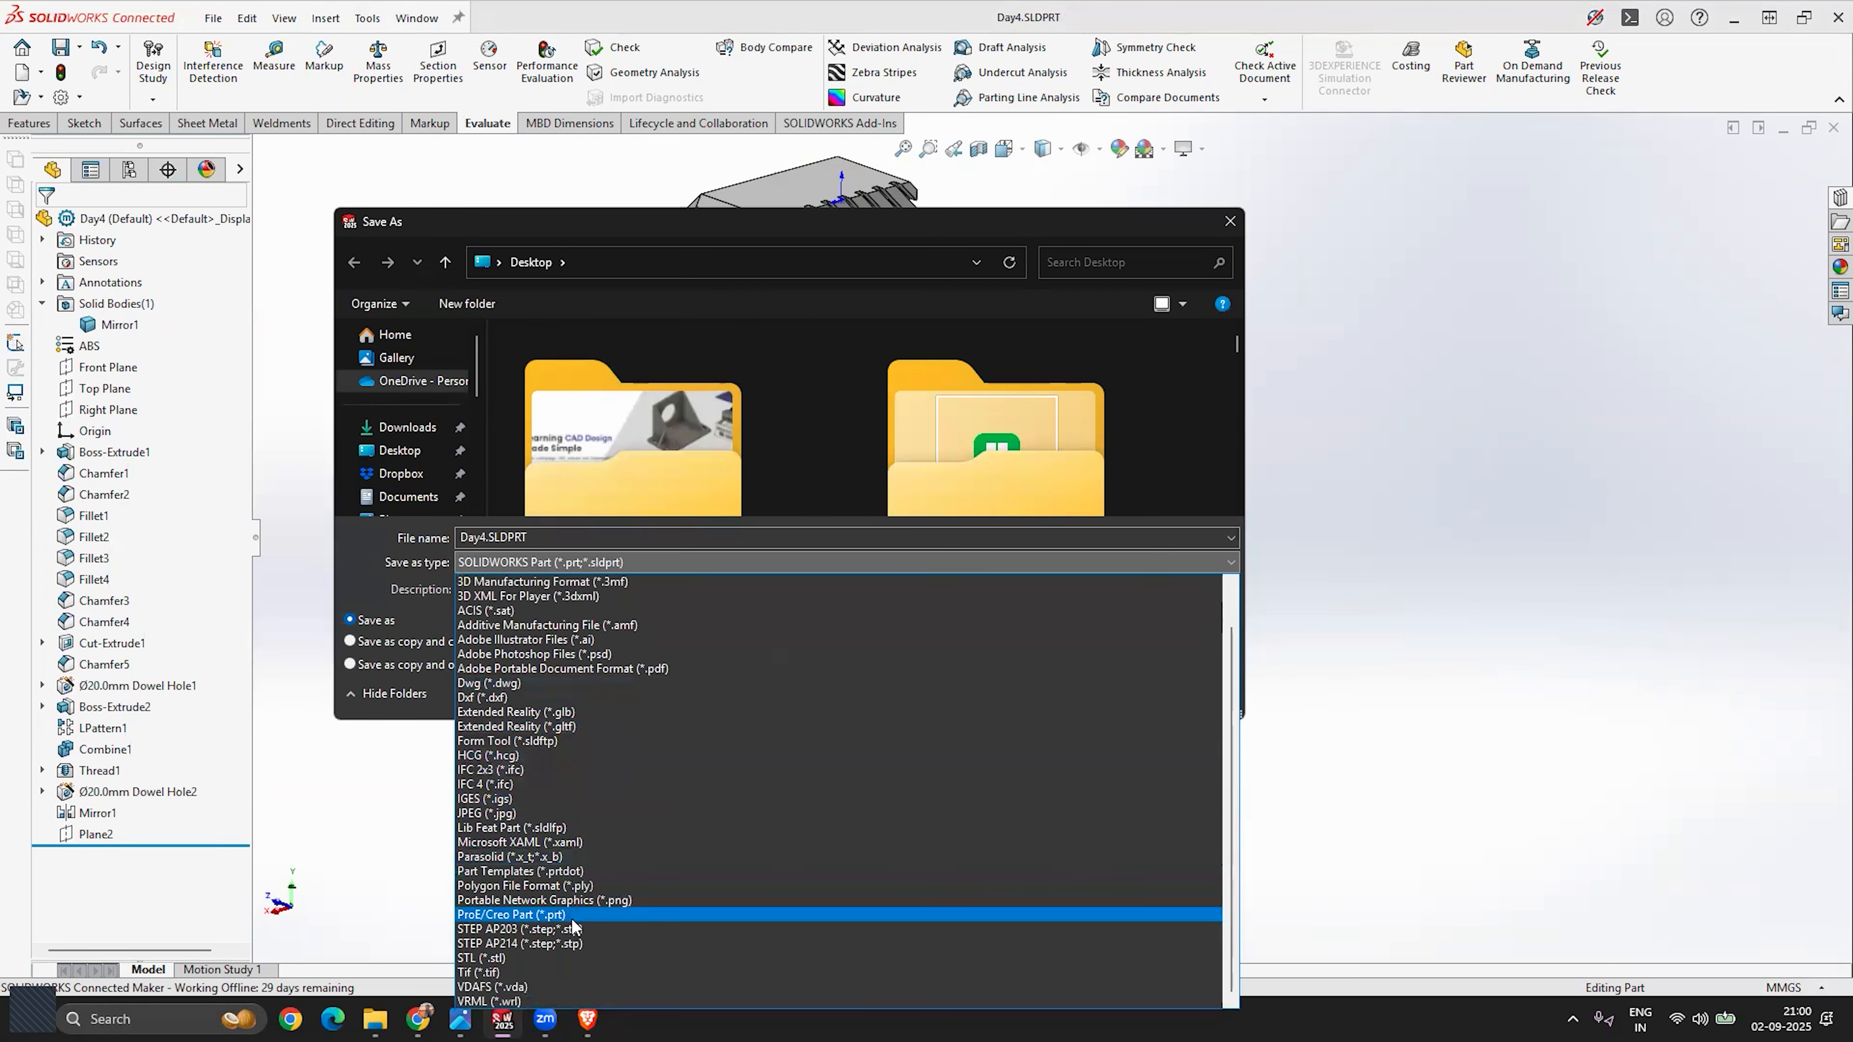
{"action": "left_click", "coordinate": [524, 685]}
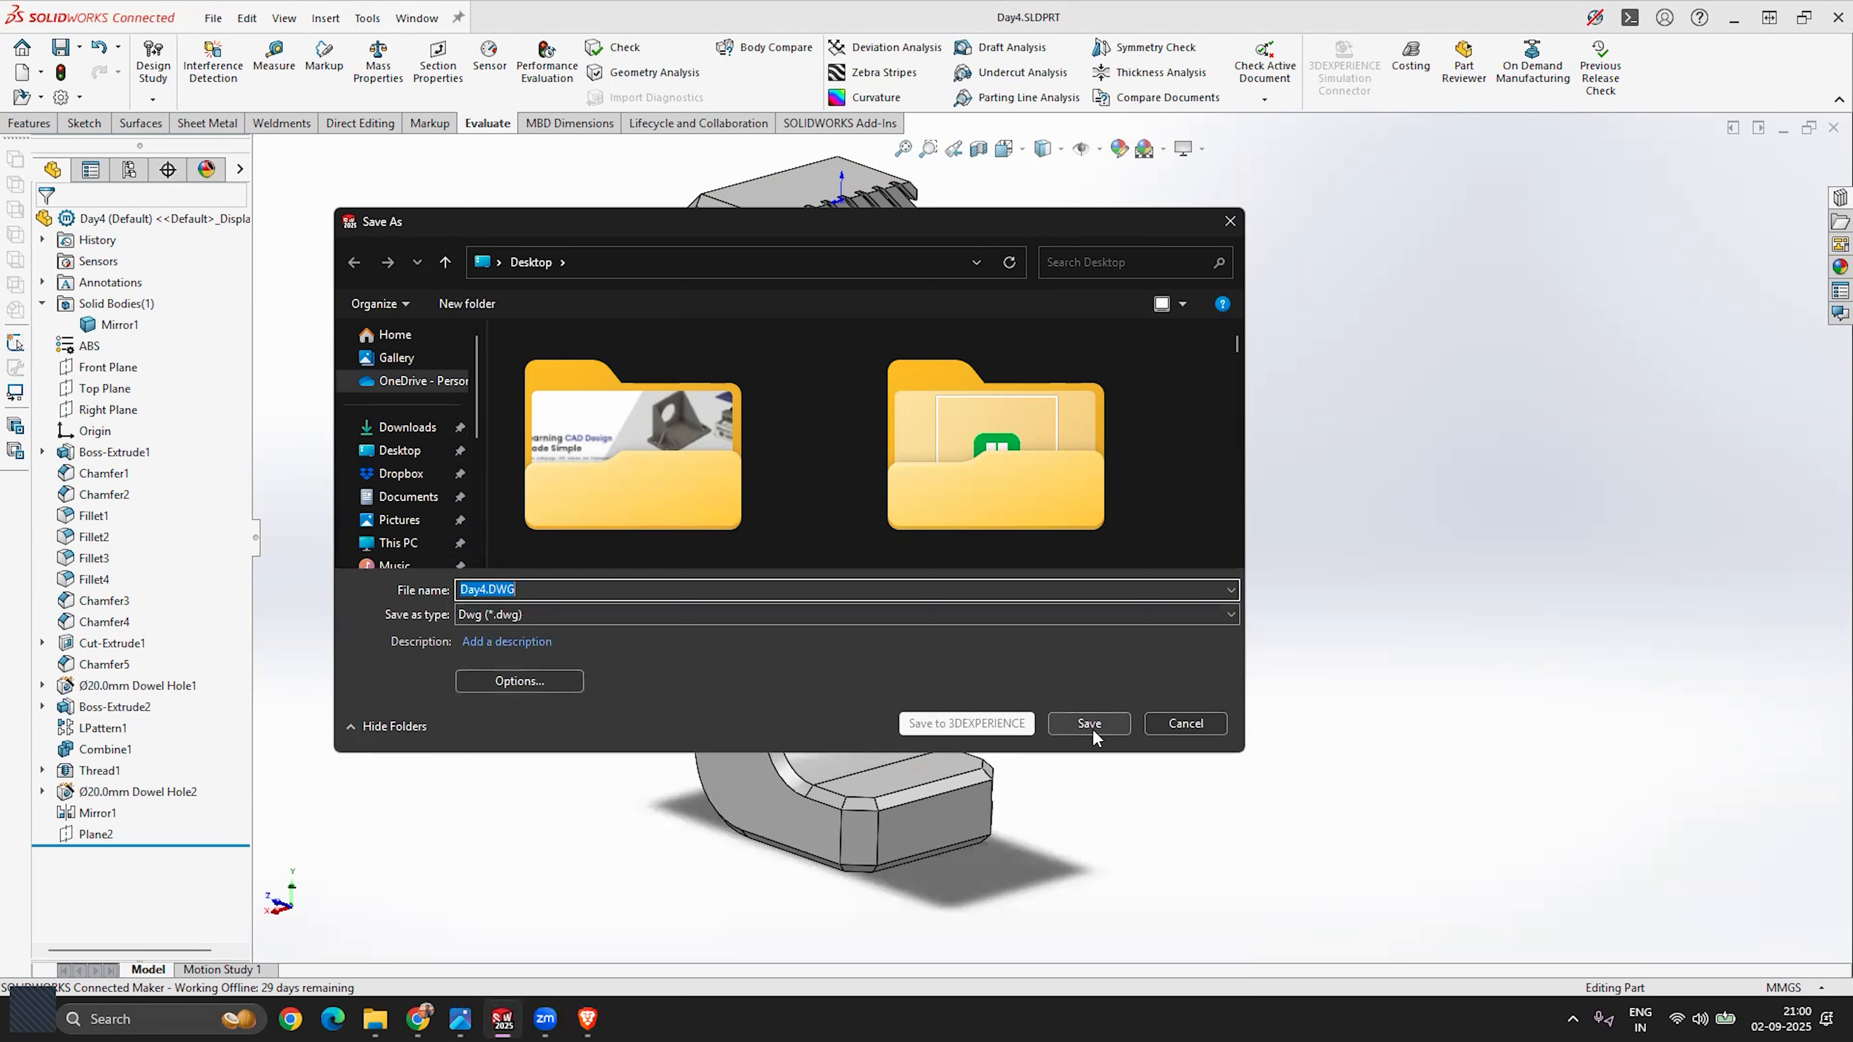
{"action": "left_click", "coordinate": [542, 613]}
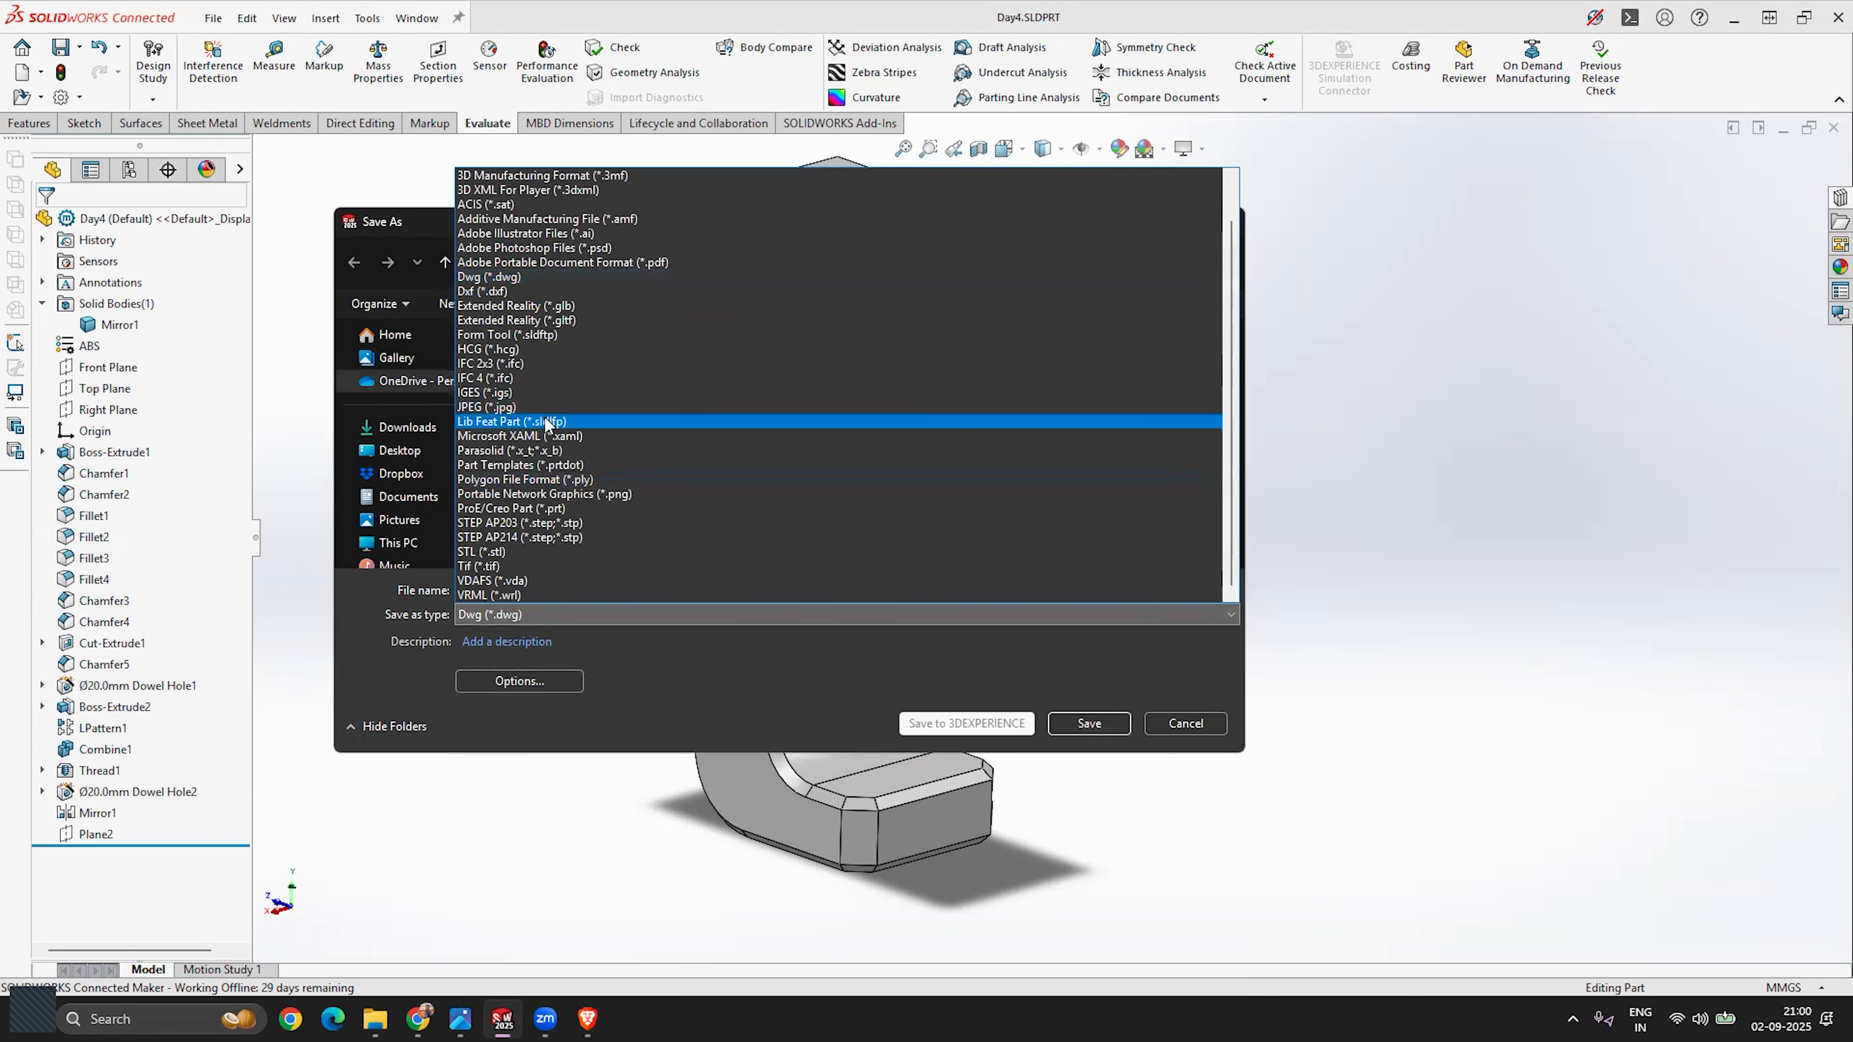
{"action": "left_click", "coordinate": [529, 522]}
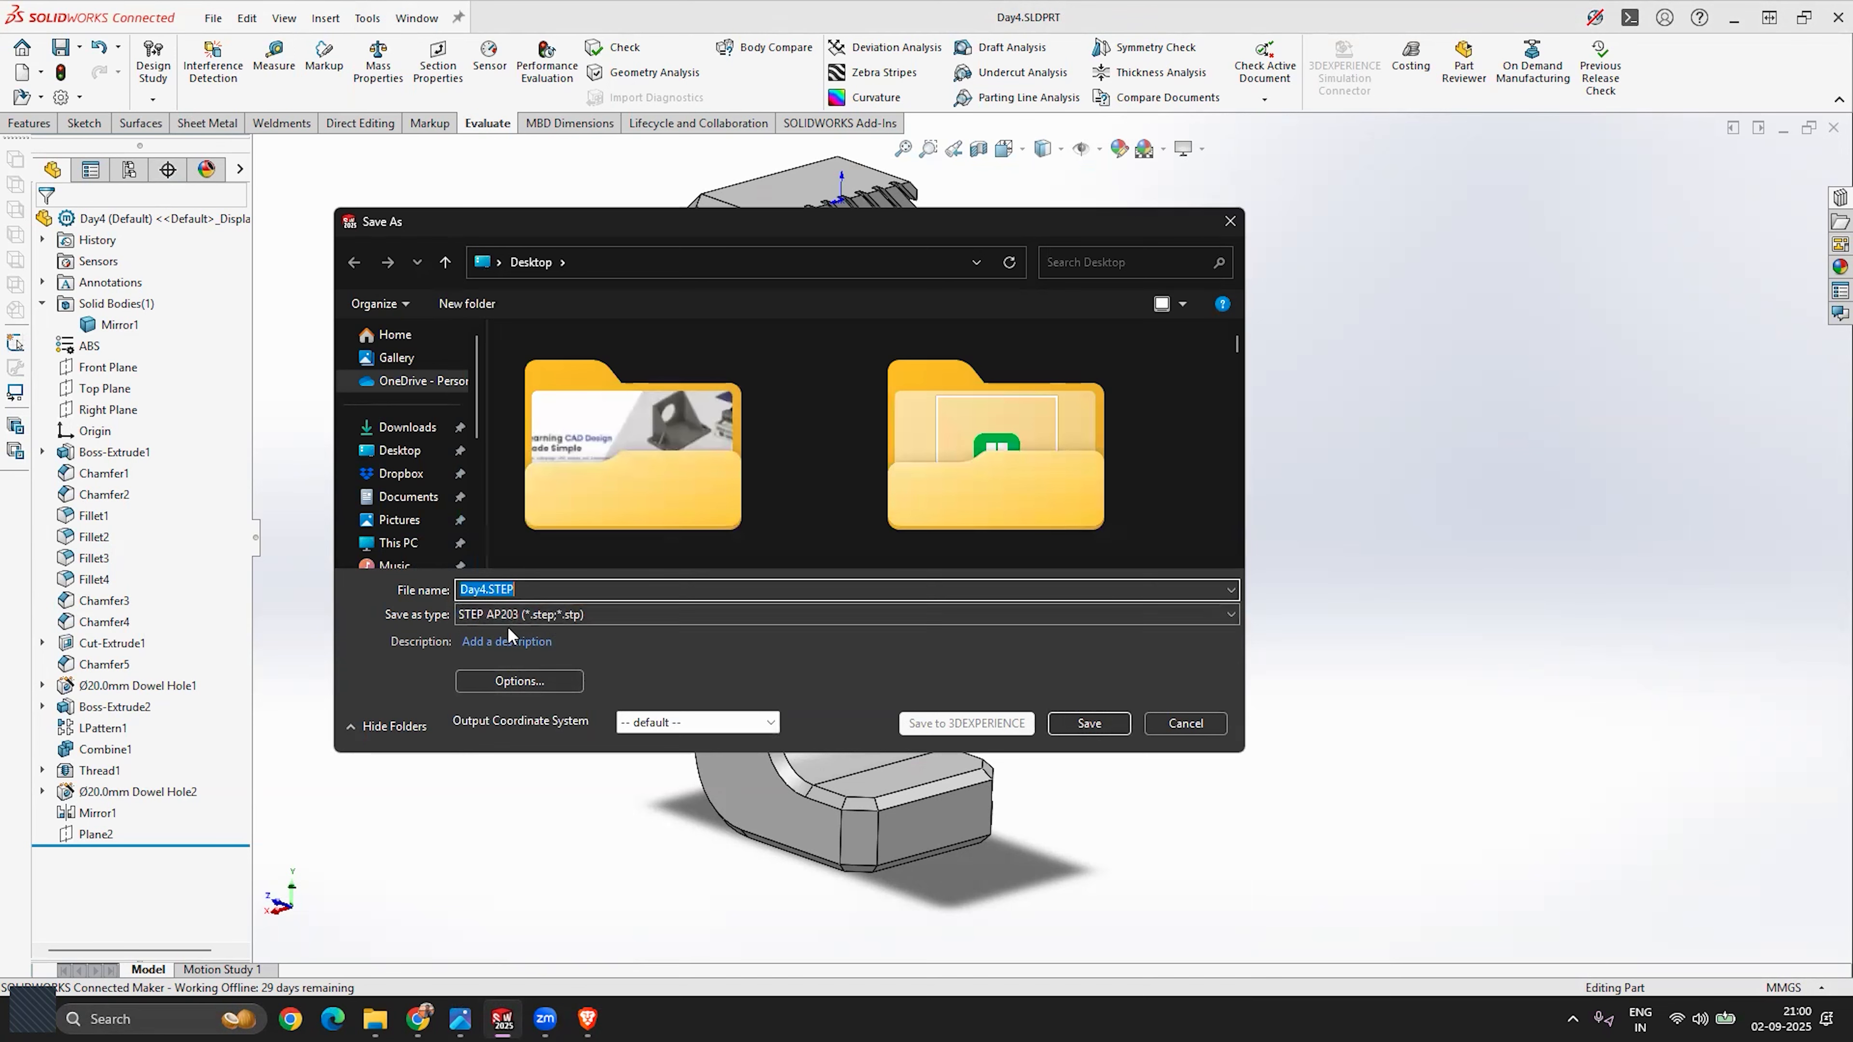
{"action": "left_click", "coordinate": [574, 612]}
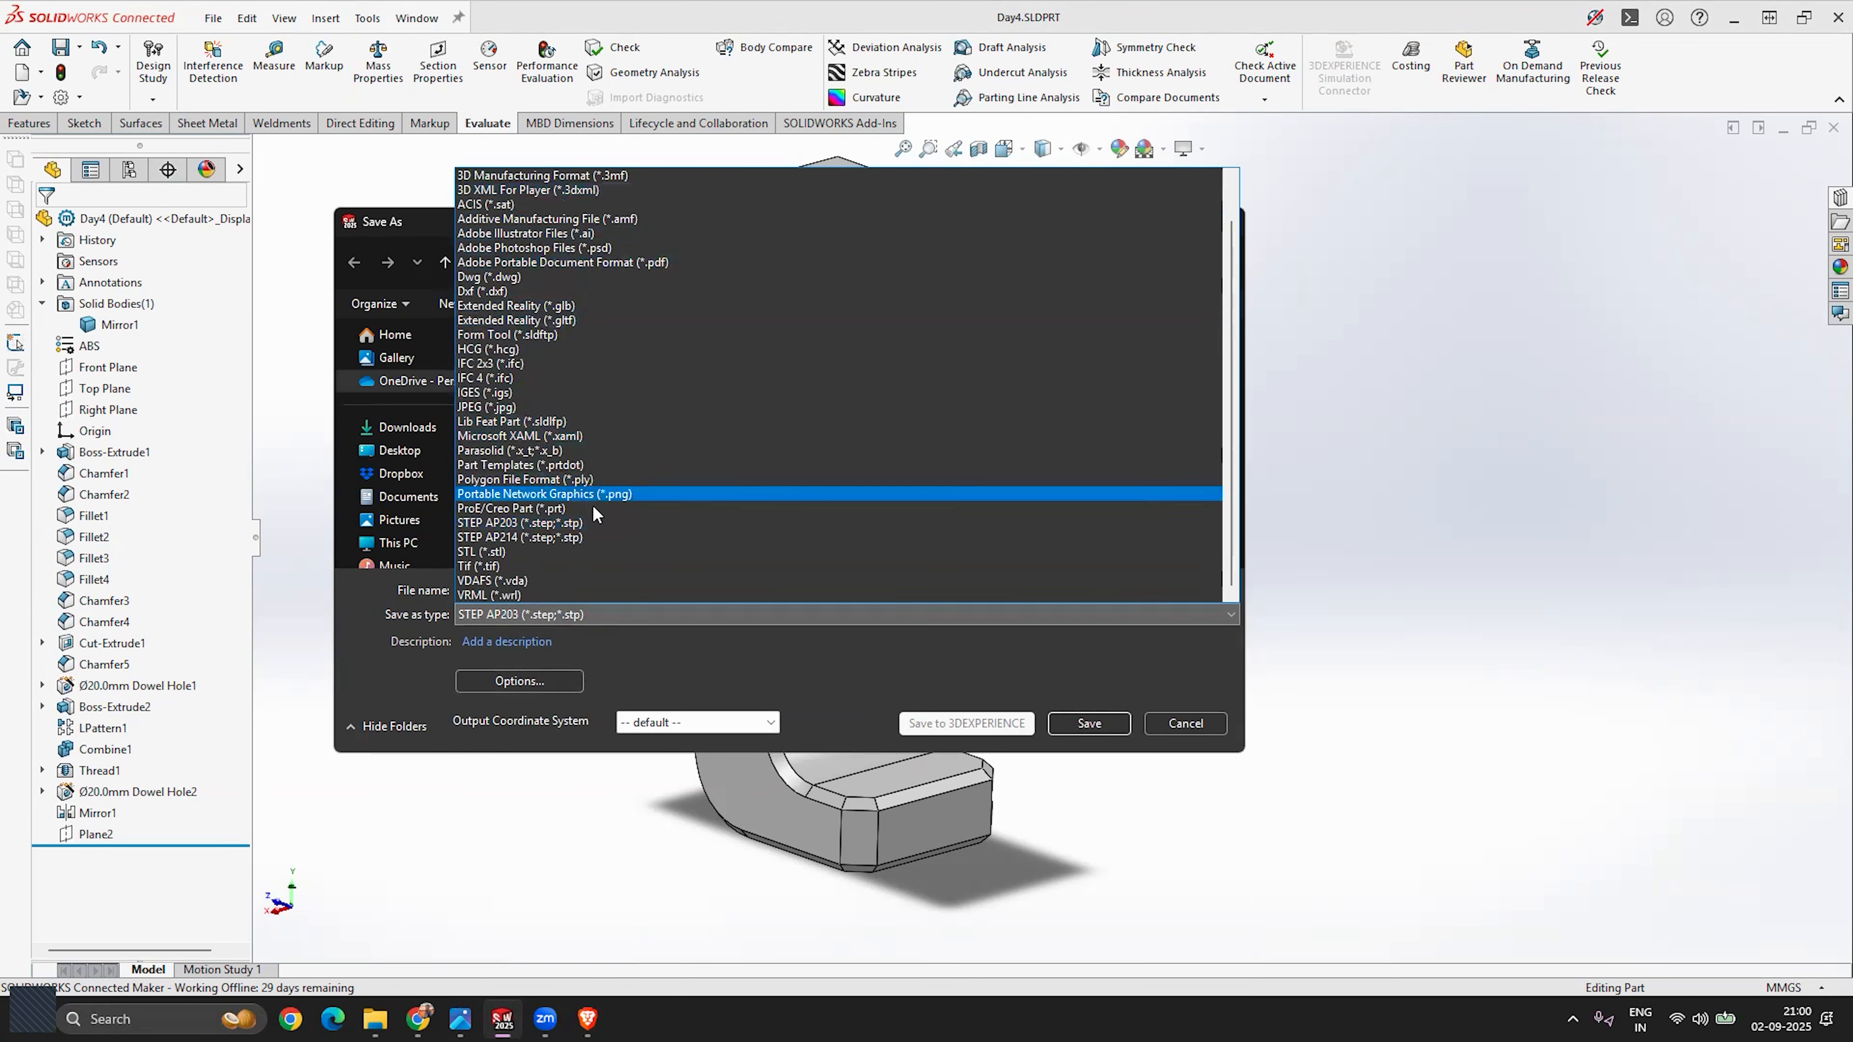
{"action": "left_click", "coordinate": [1174, 730]}
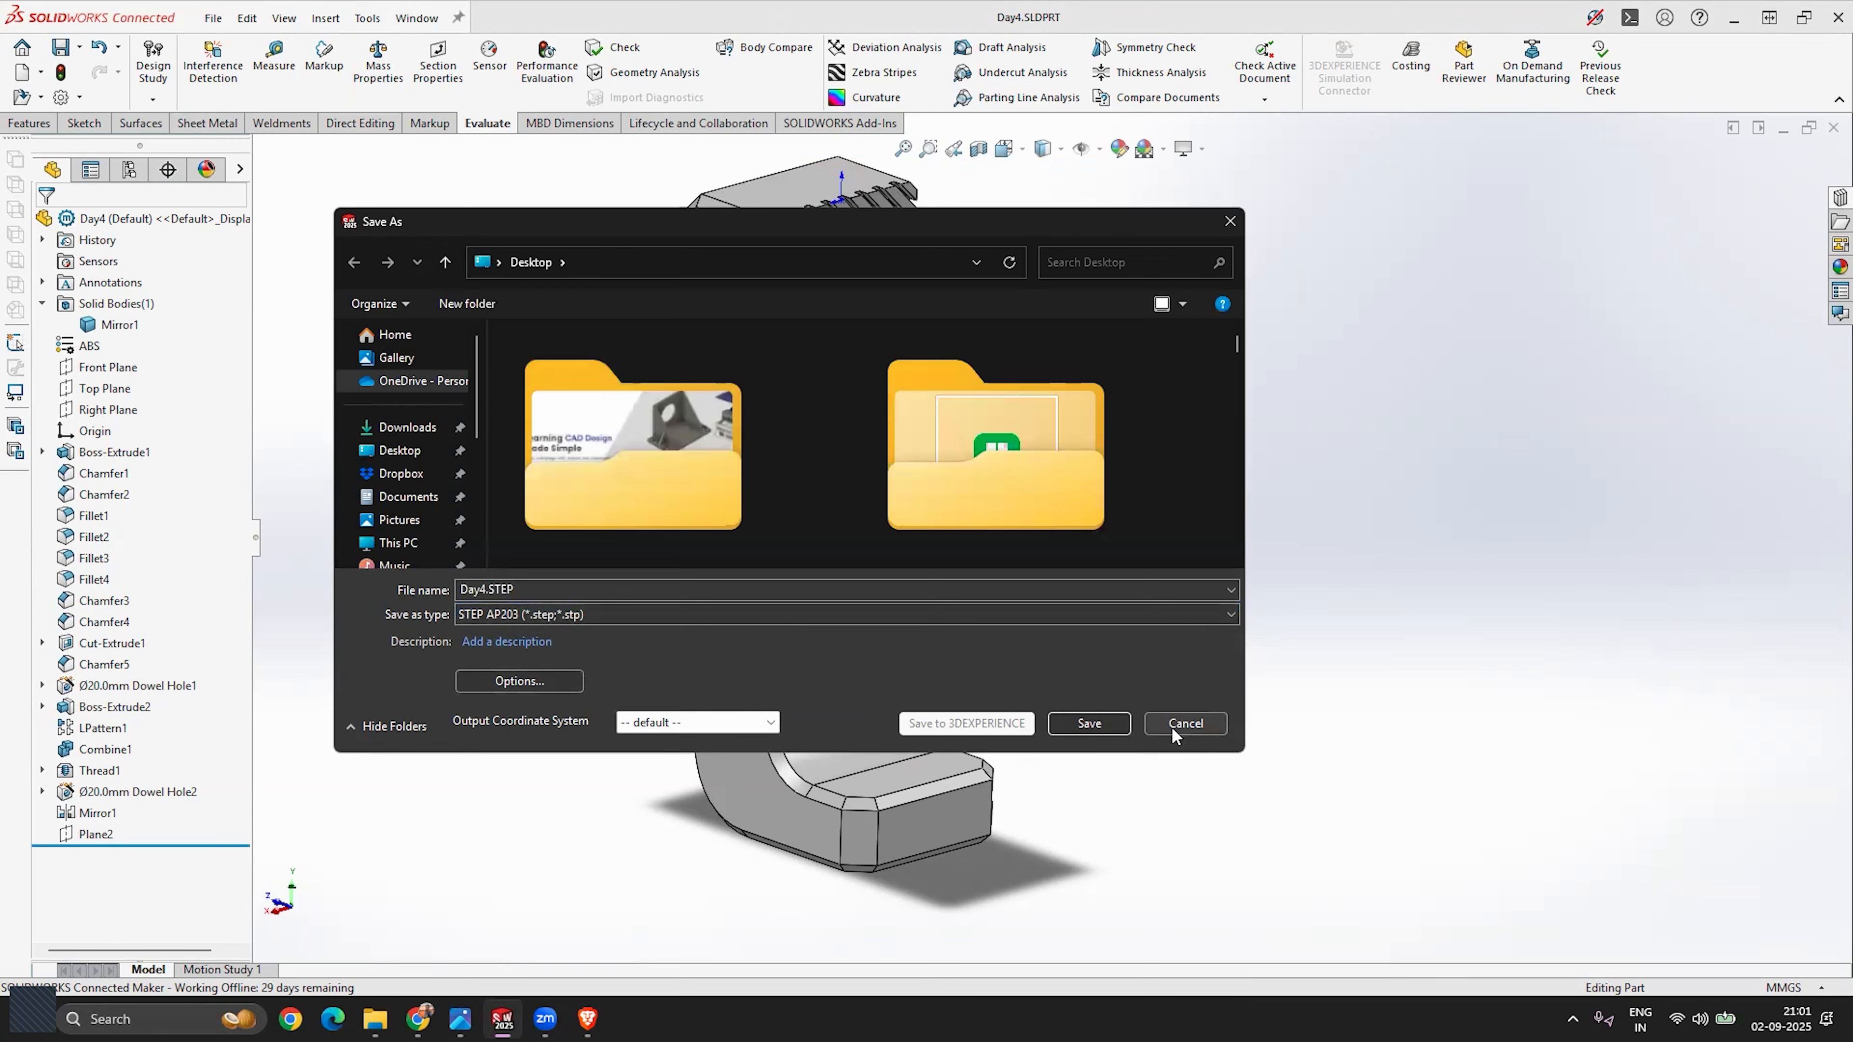
{"action": "left_click", "coordinate": [1172, 726]}
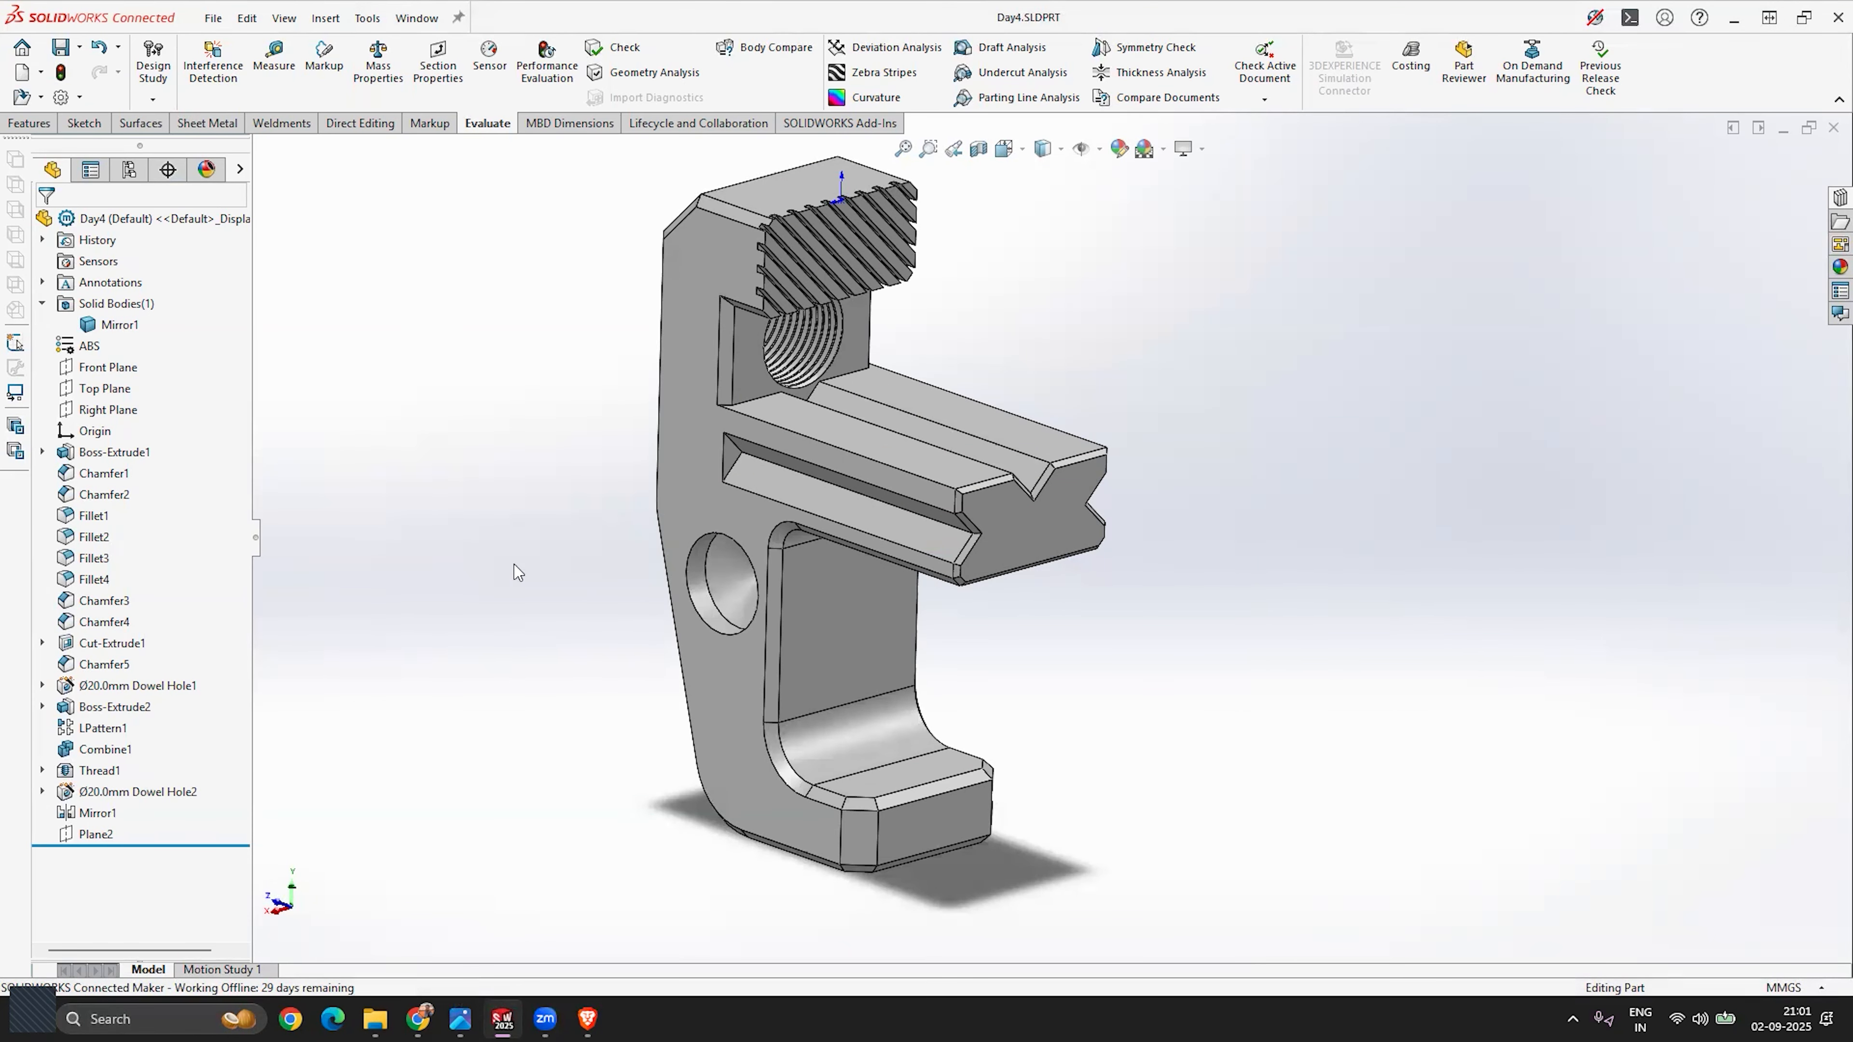
{"action": "scroll", "coordinate": [1059, 556], "scroll_direction": "up", "scroll_amount": 2}
{"action": "scroll", "coordinate": [1090, 376], "scroll_direction": "down", "scroll_amount": 2}
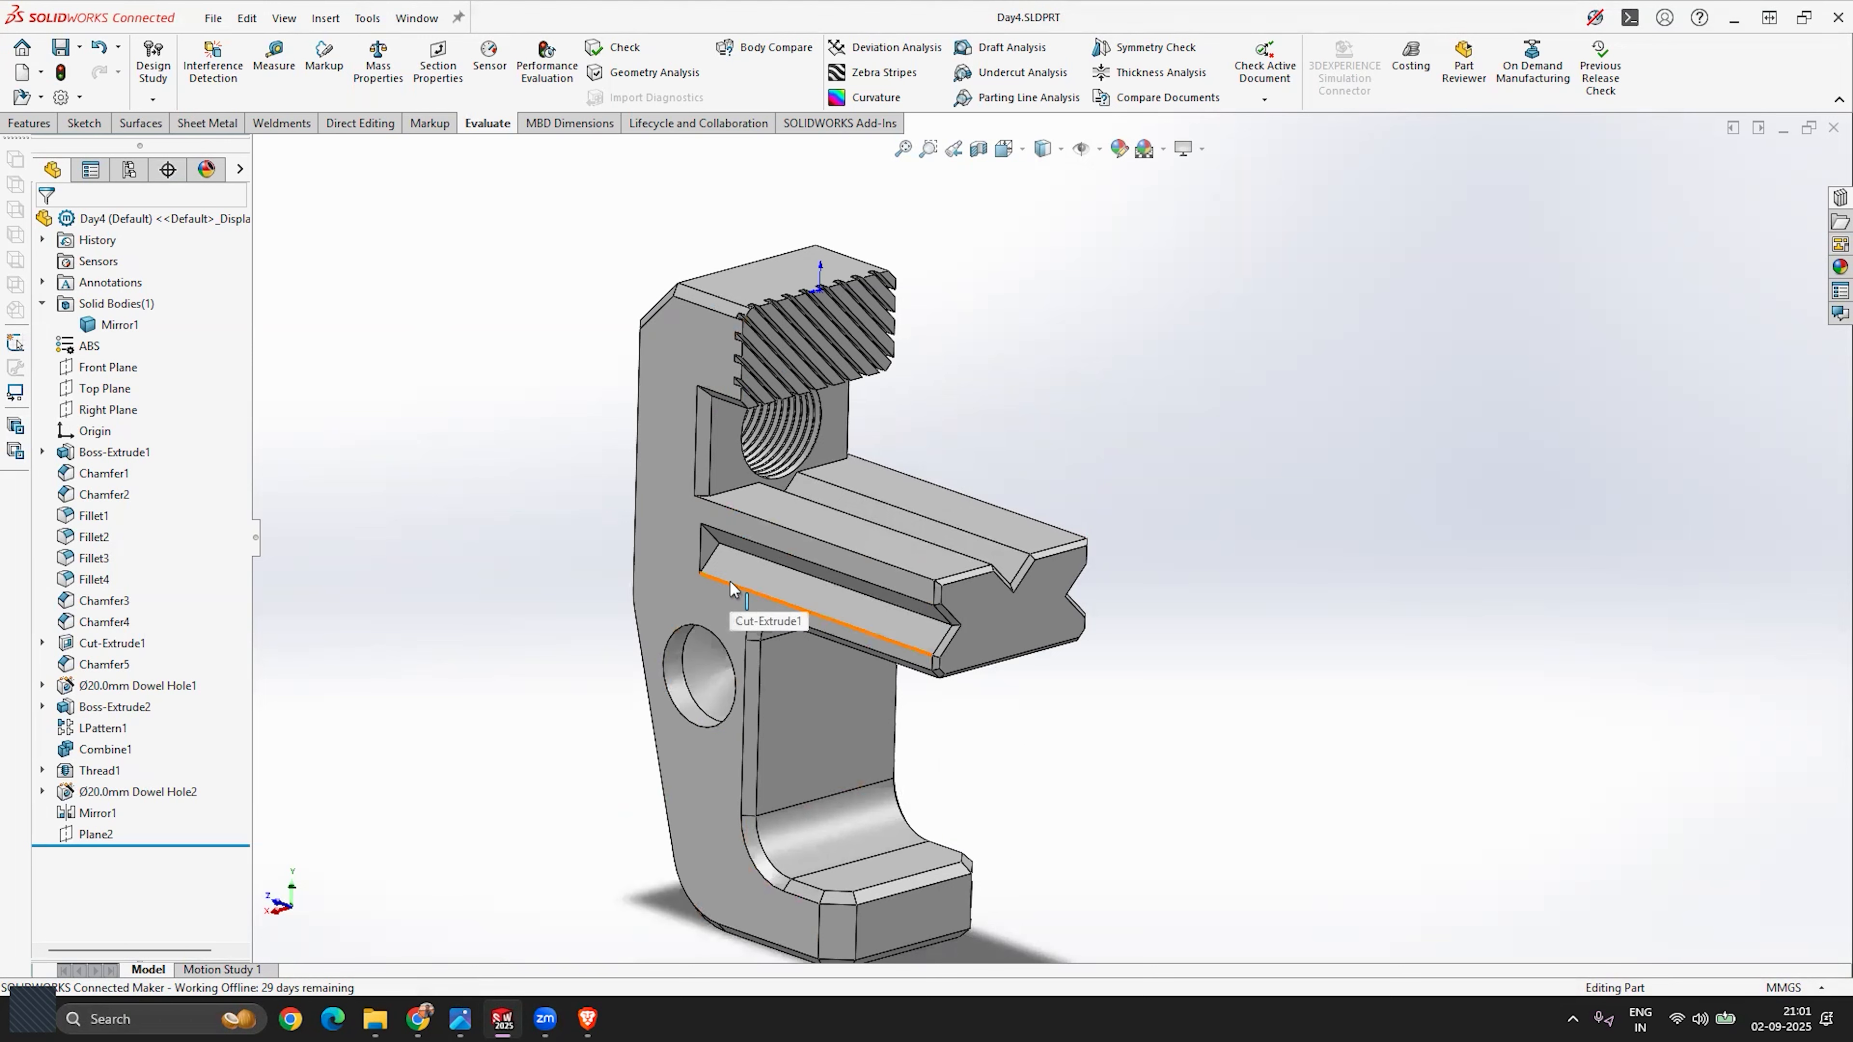
{"action": "left_click", "coordinate": [79, 47]}
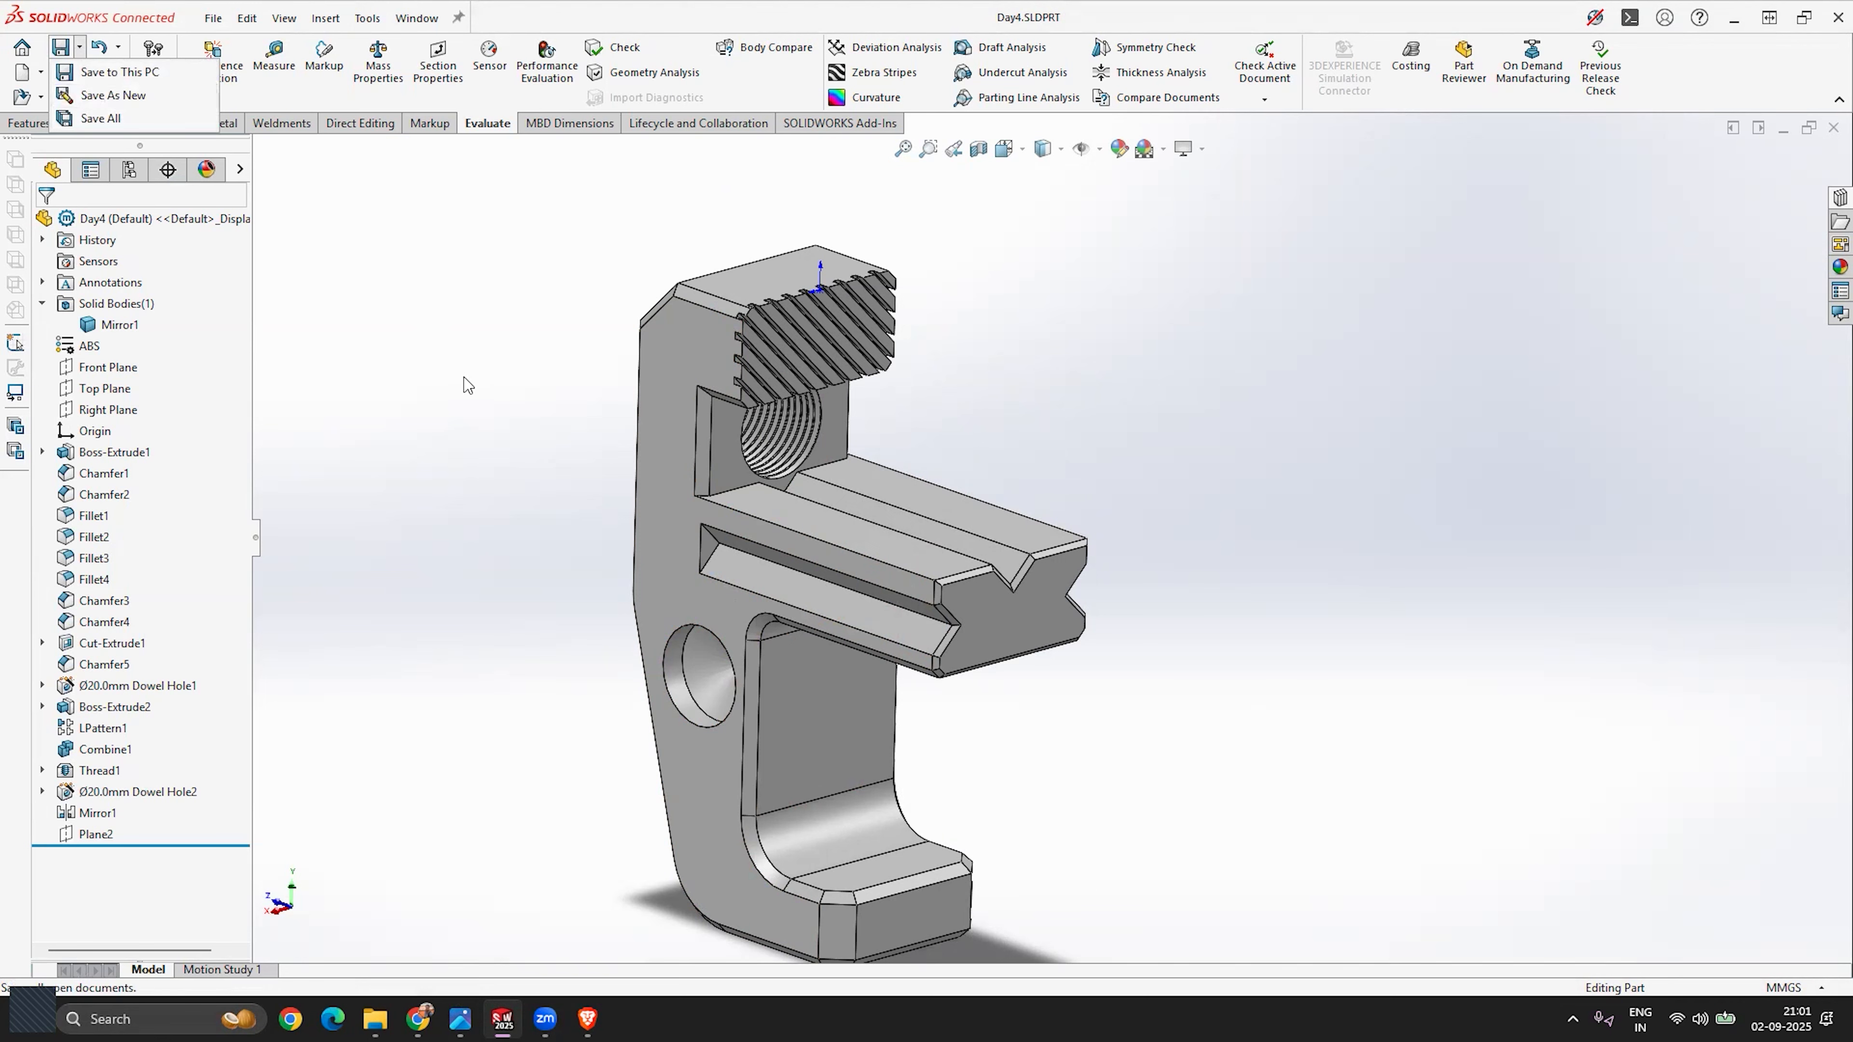
{"action": "left_click", "coordinate": [246, 18]}
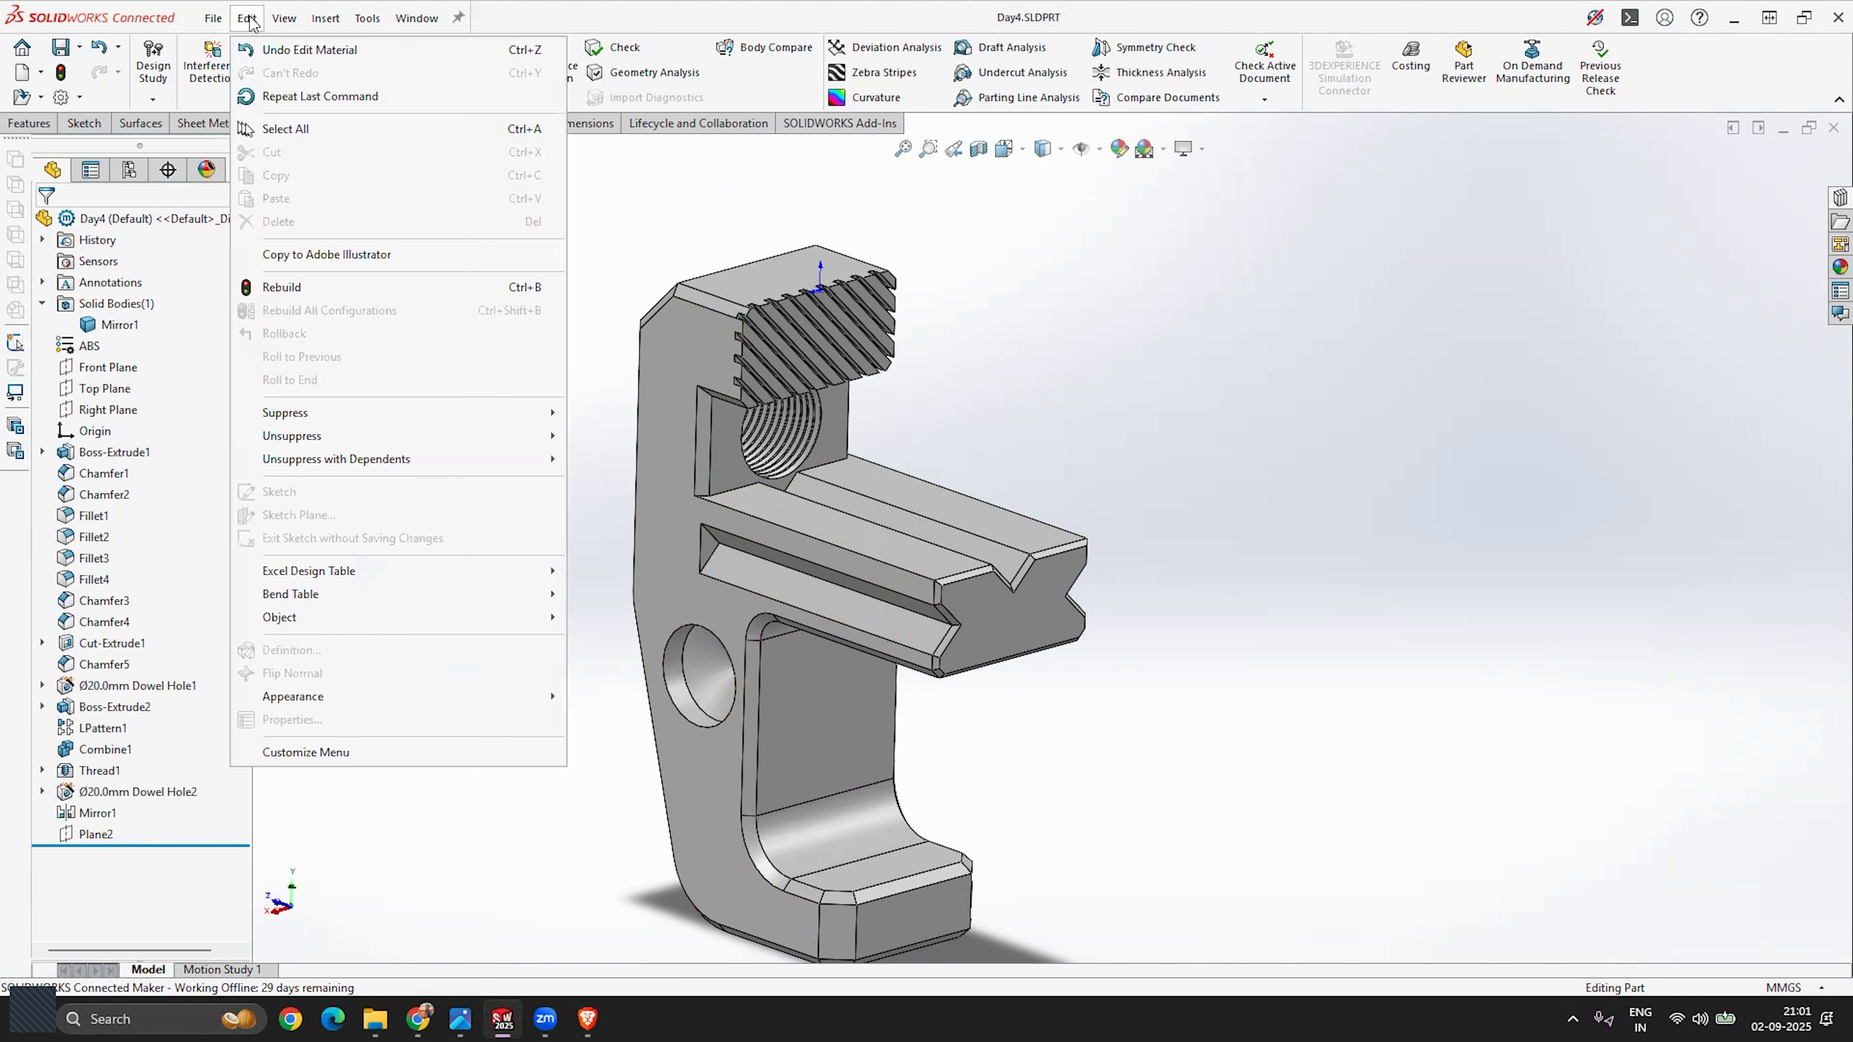
{"action": "mouse_move", "coordinate": [291, 22]}
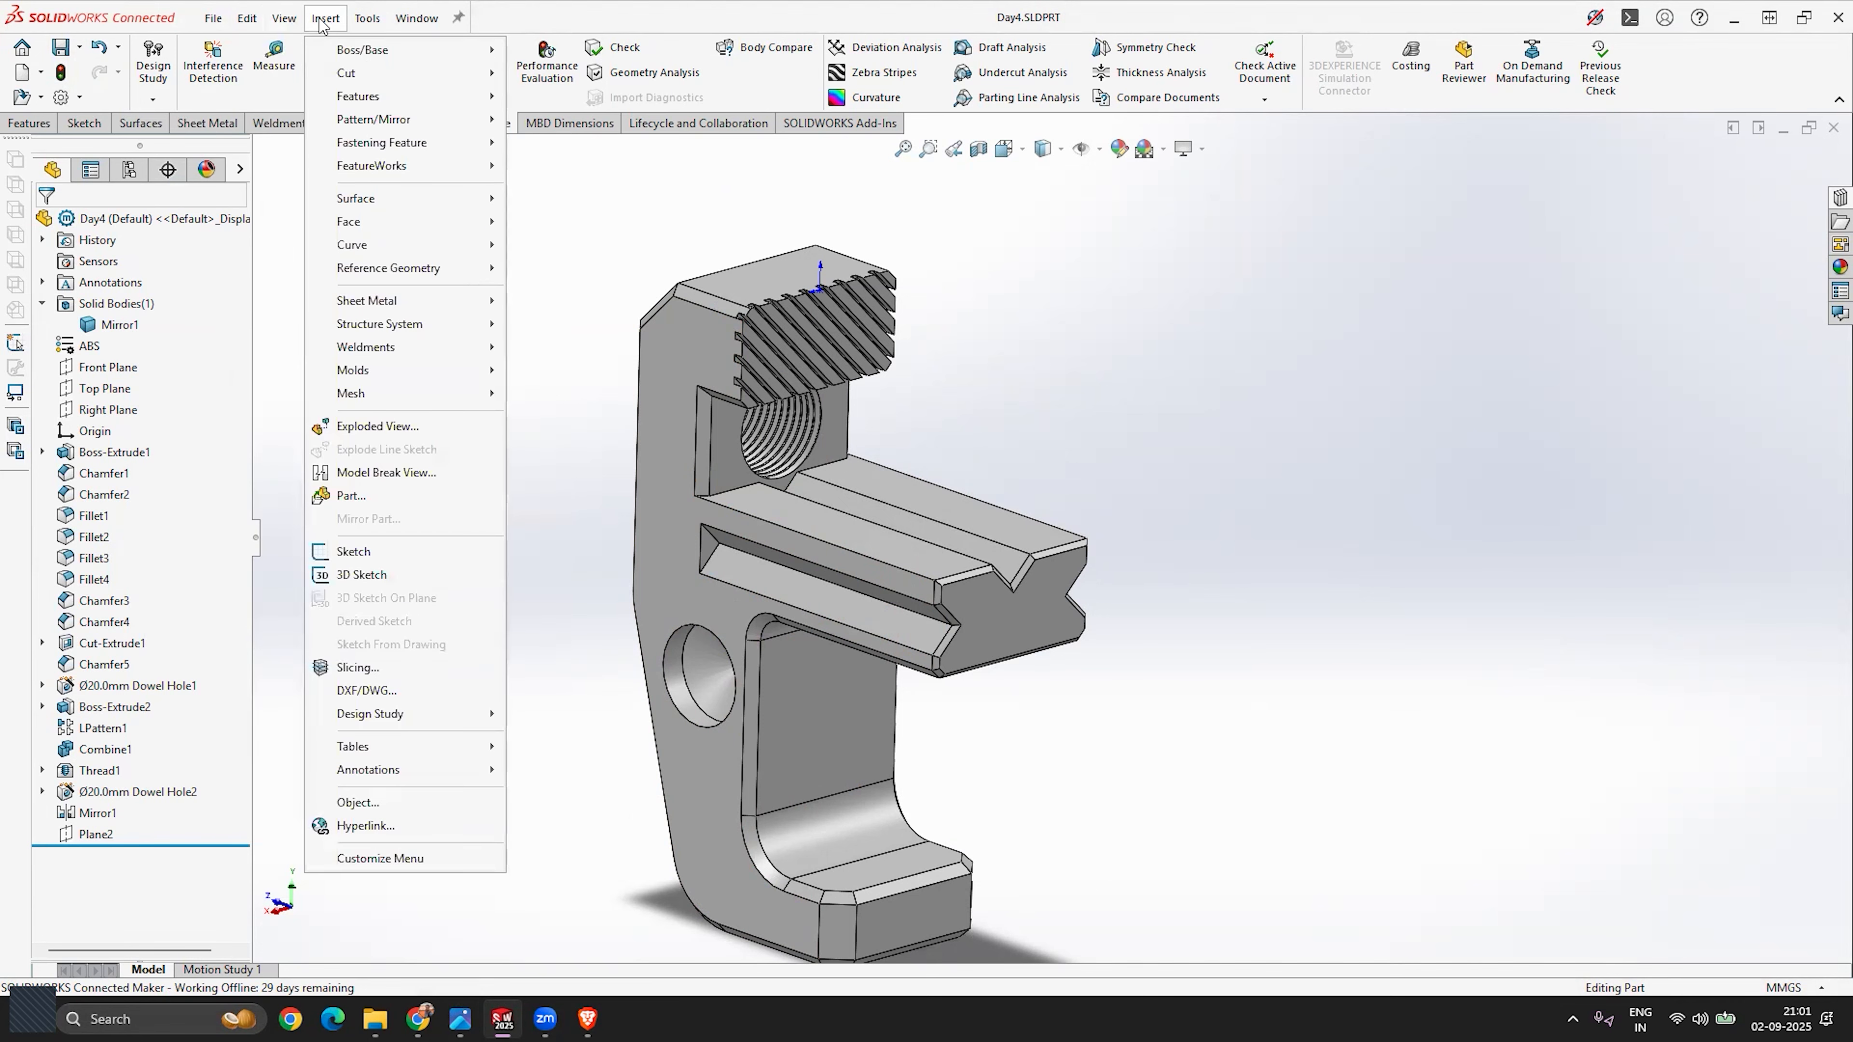
{"action": "left_click", "coordinate": [560, 230]}
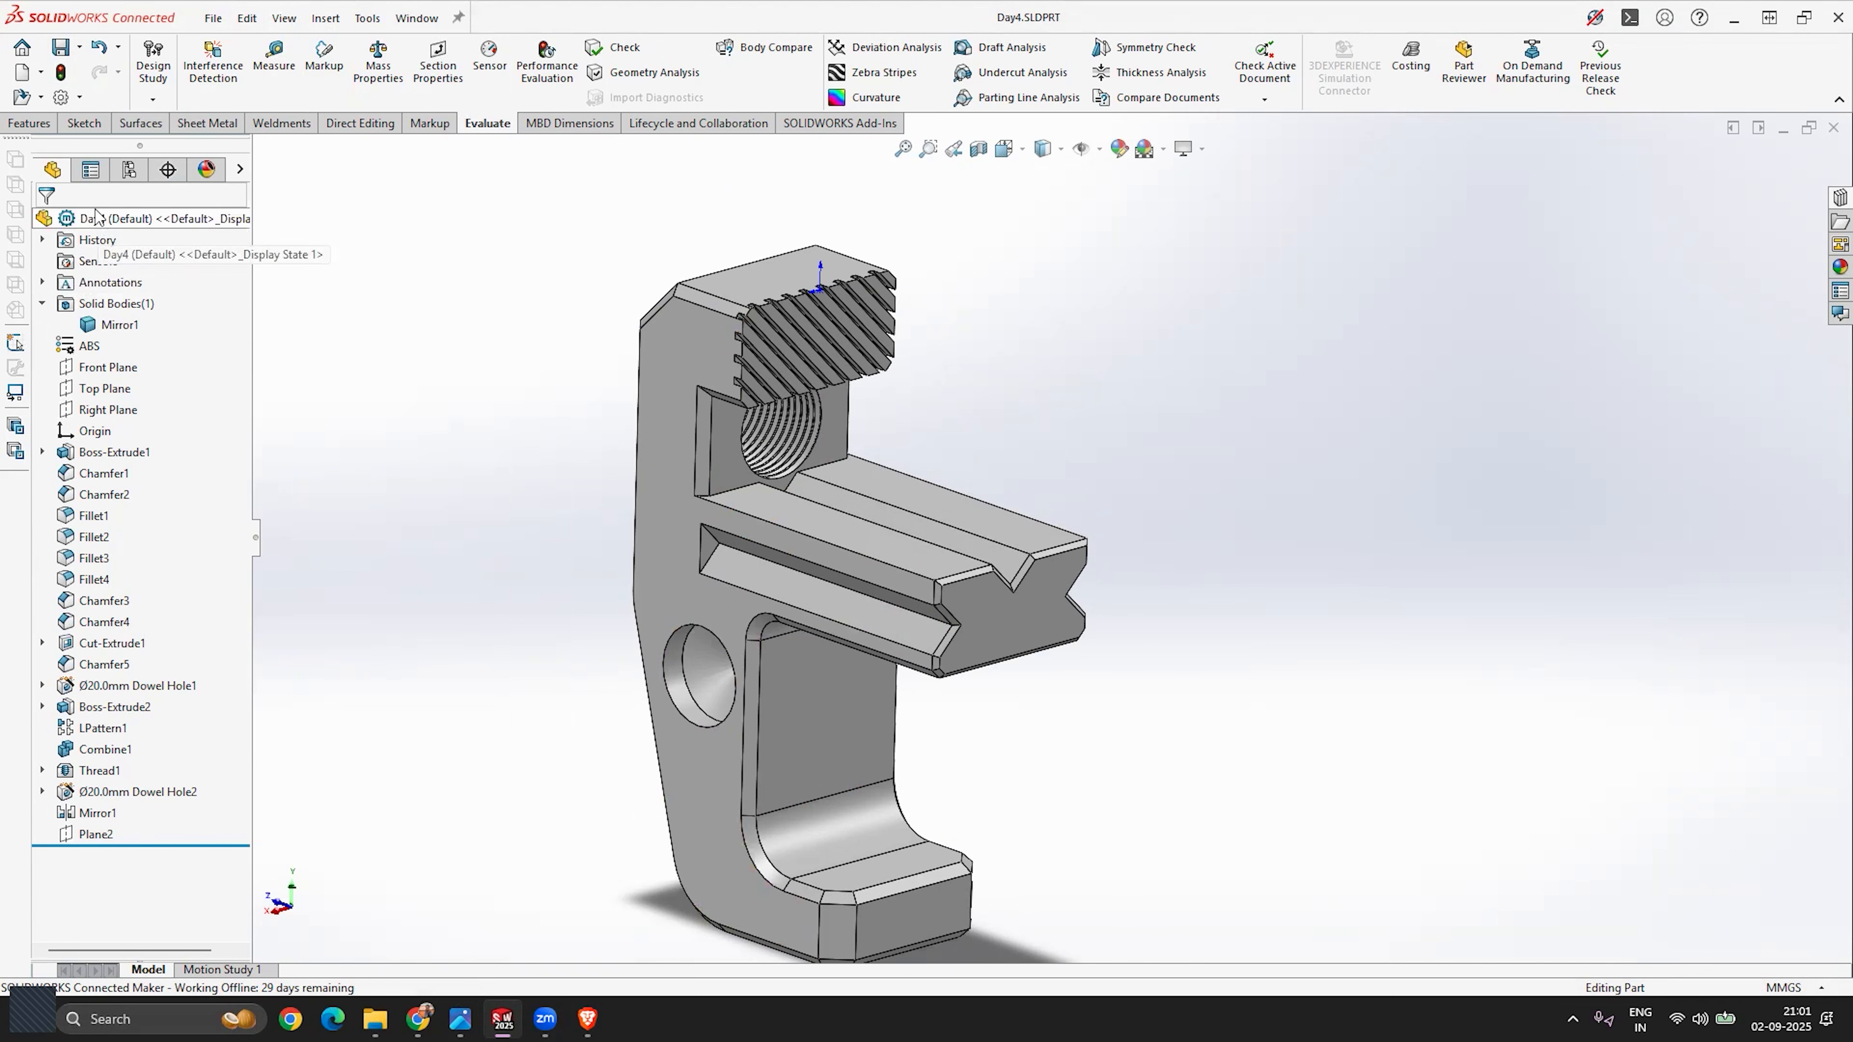
{"action": "scroll", "coordinate": [913, 431], "scroll_direction": "up", "scroll_amount": 2}
{"action": "scroll", "coordinate": [1102, 520], "scroll_direction": "down", "scroll_amount": 3}
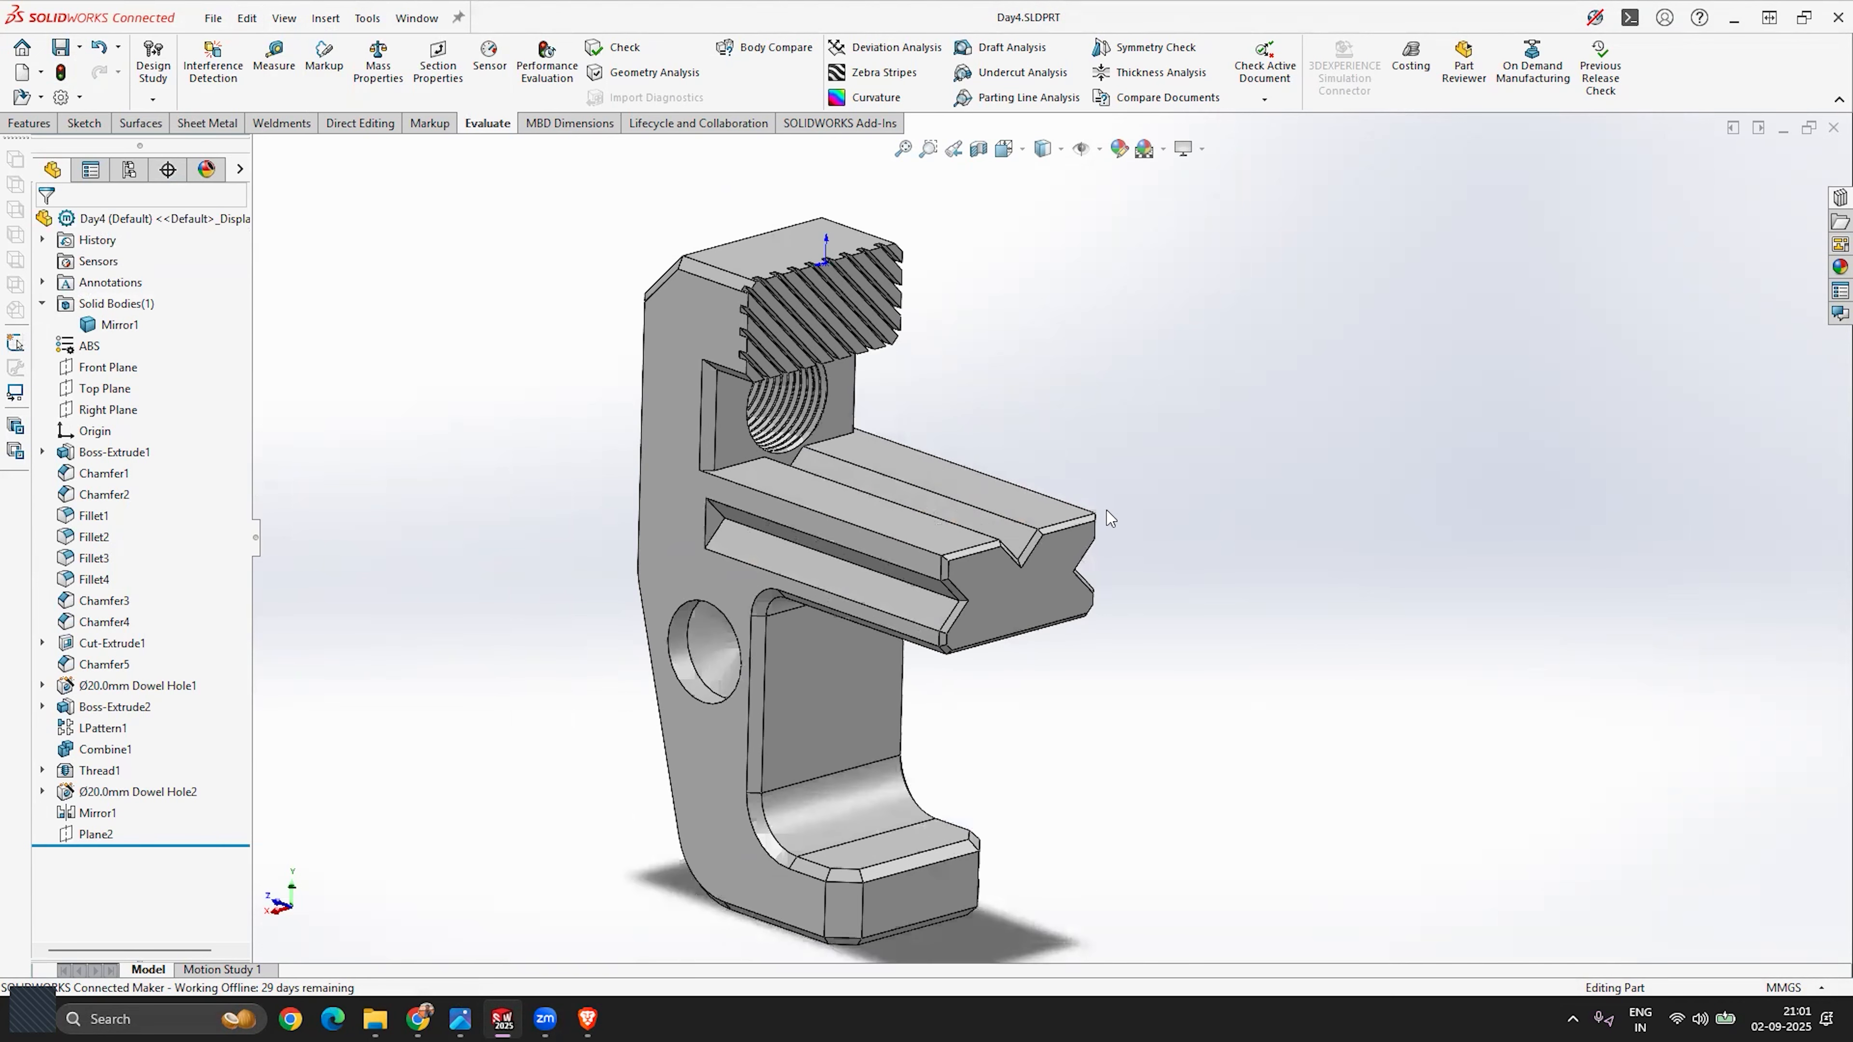
{"action": "scroll", "coordinate": [1149, 626], "scroll_direction": "down", "scroll_amount": 1}
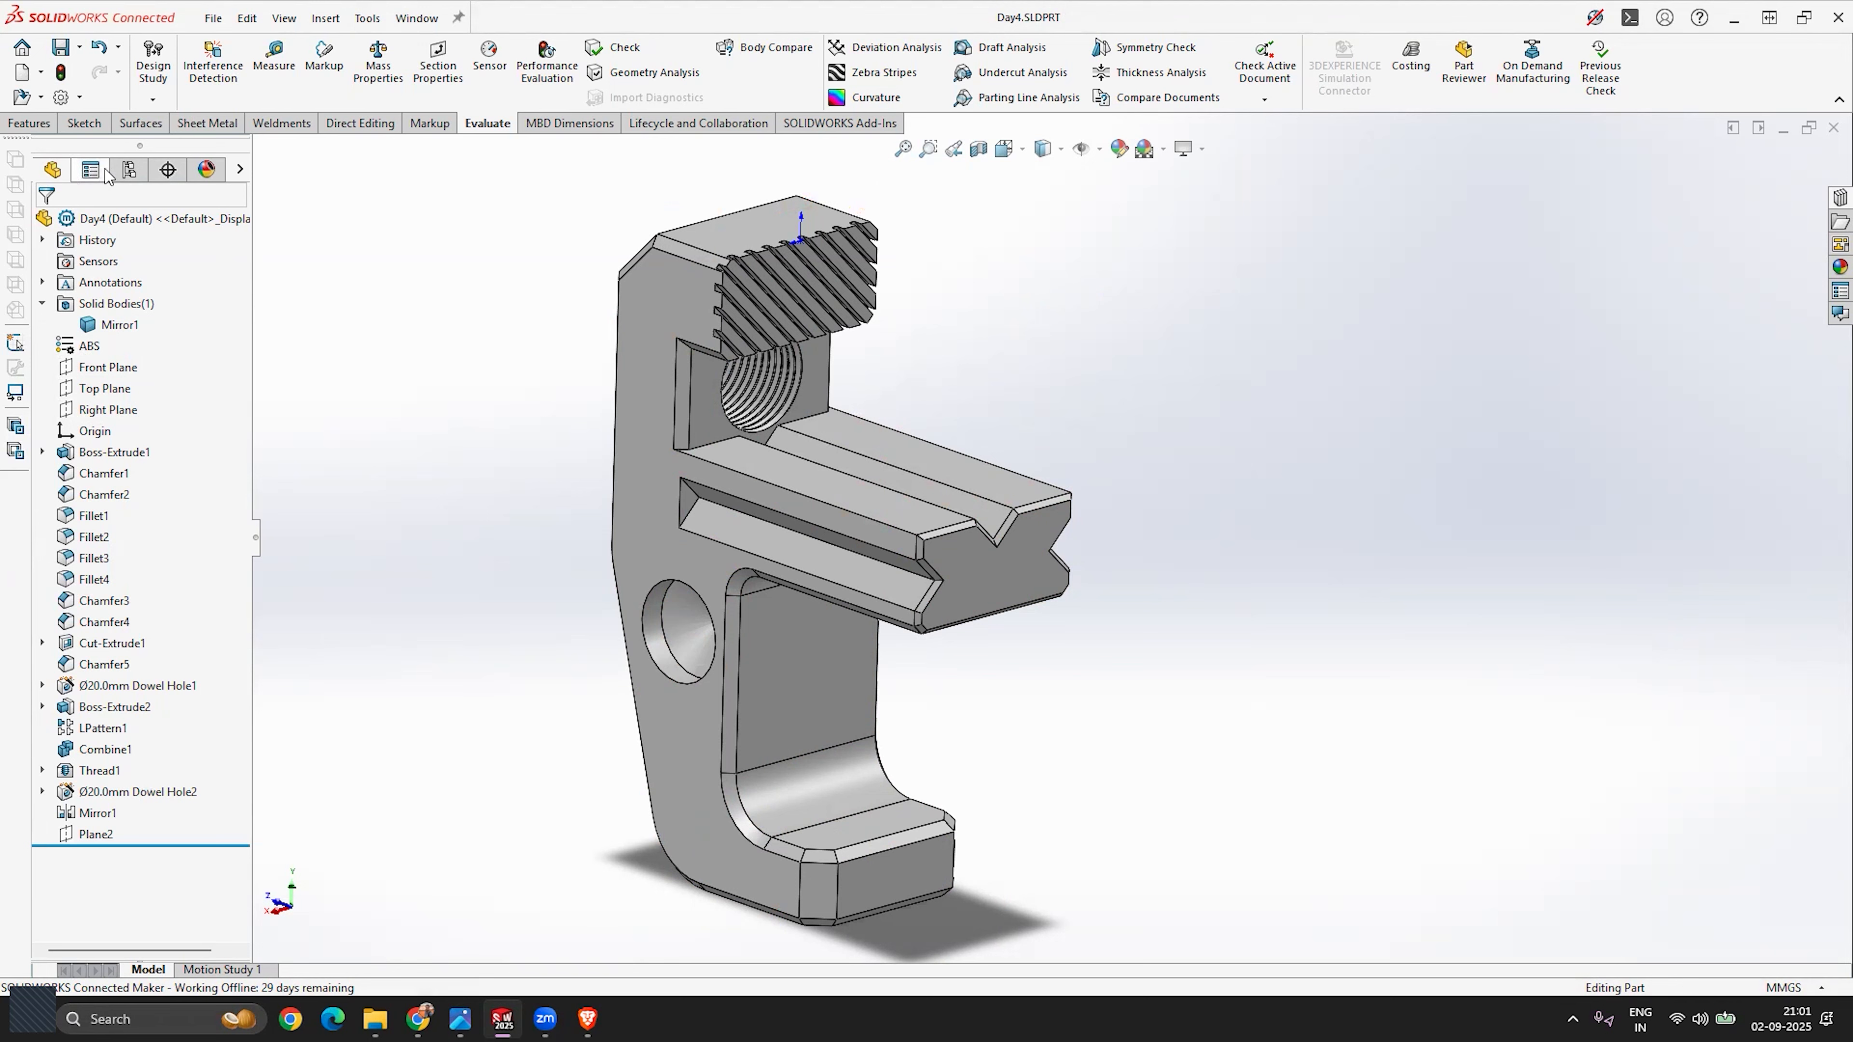
Step: Edit the part's white-pw-mt11050 appearance and replace it with the blue cotton cloth appearance on the whole clamp
{"action": "left_click", "coordinate": [197, 173]}
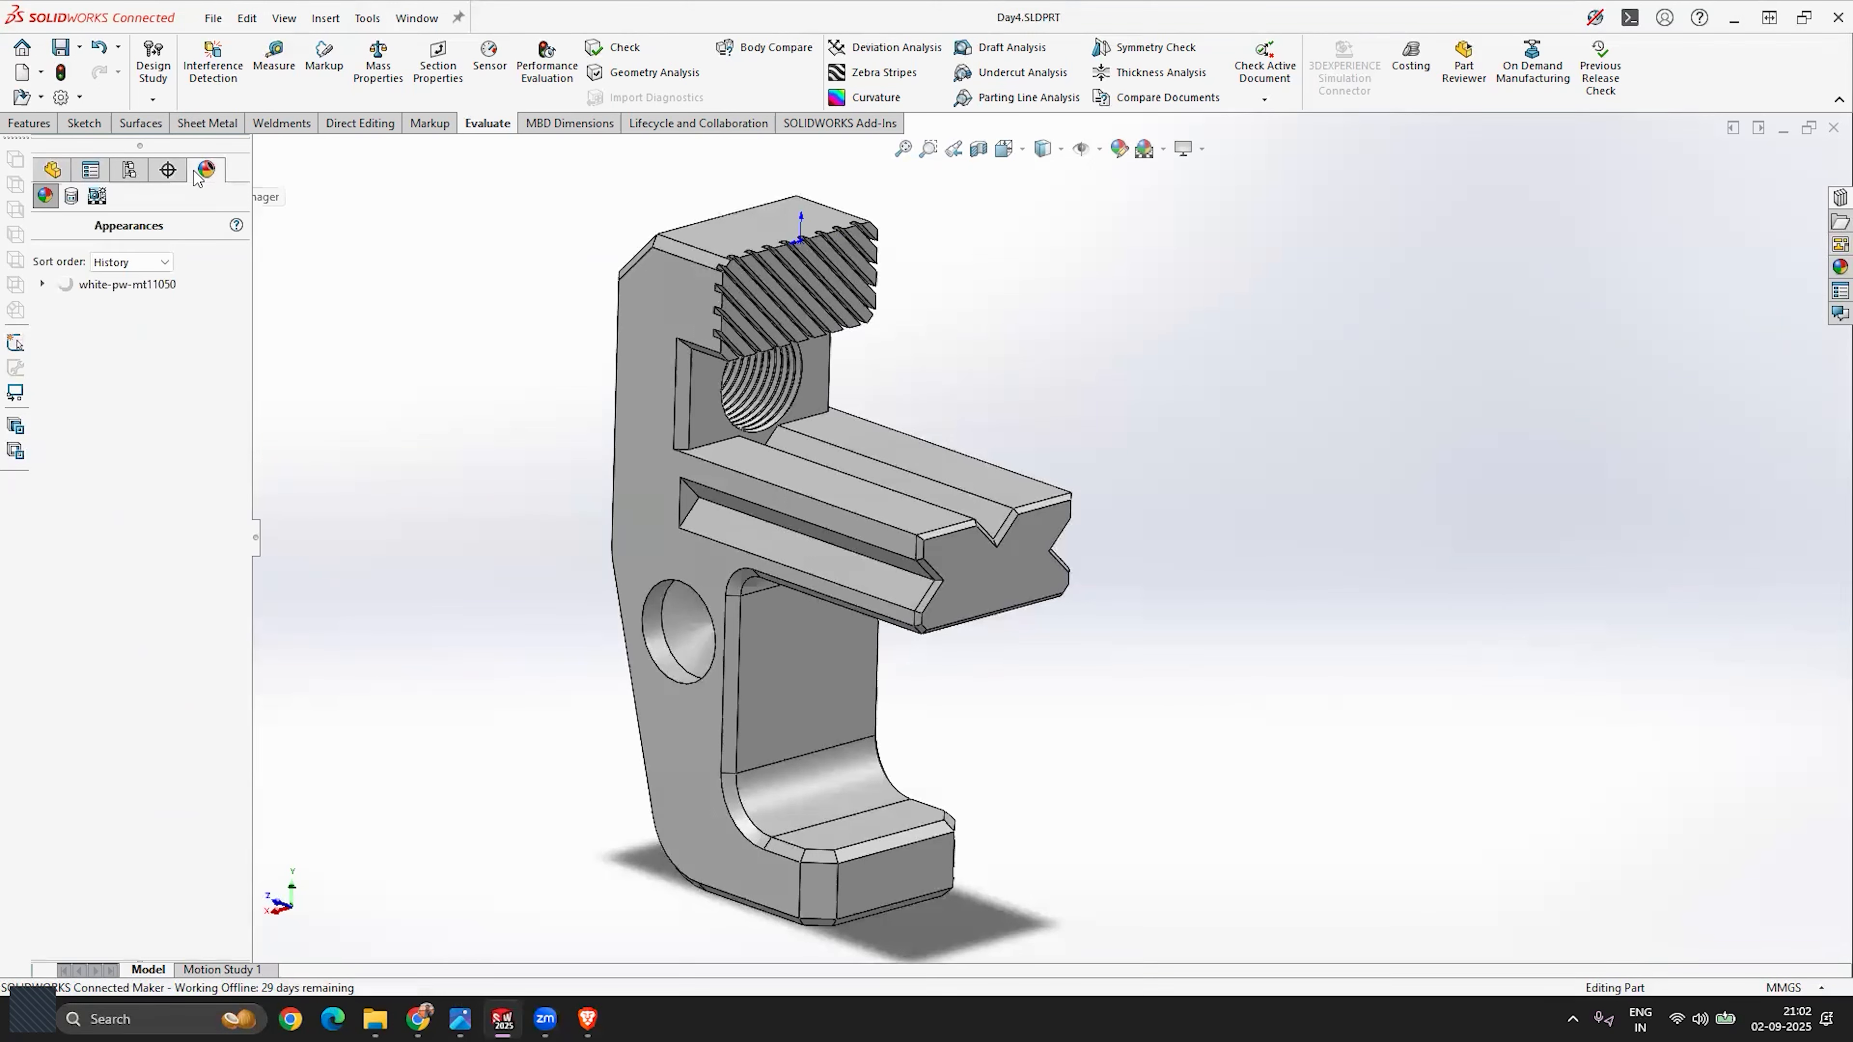
{"action": "left_click", "coordinate": [42, 285]}
{"action": "right_click", "coordinate": [125, 290]}
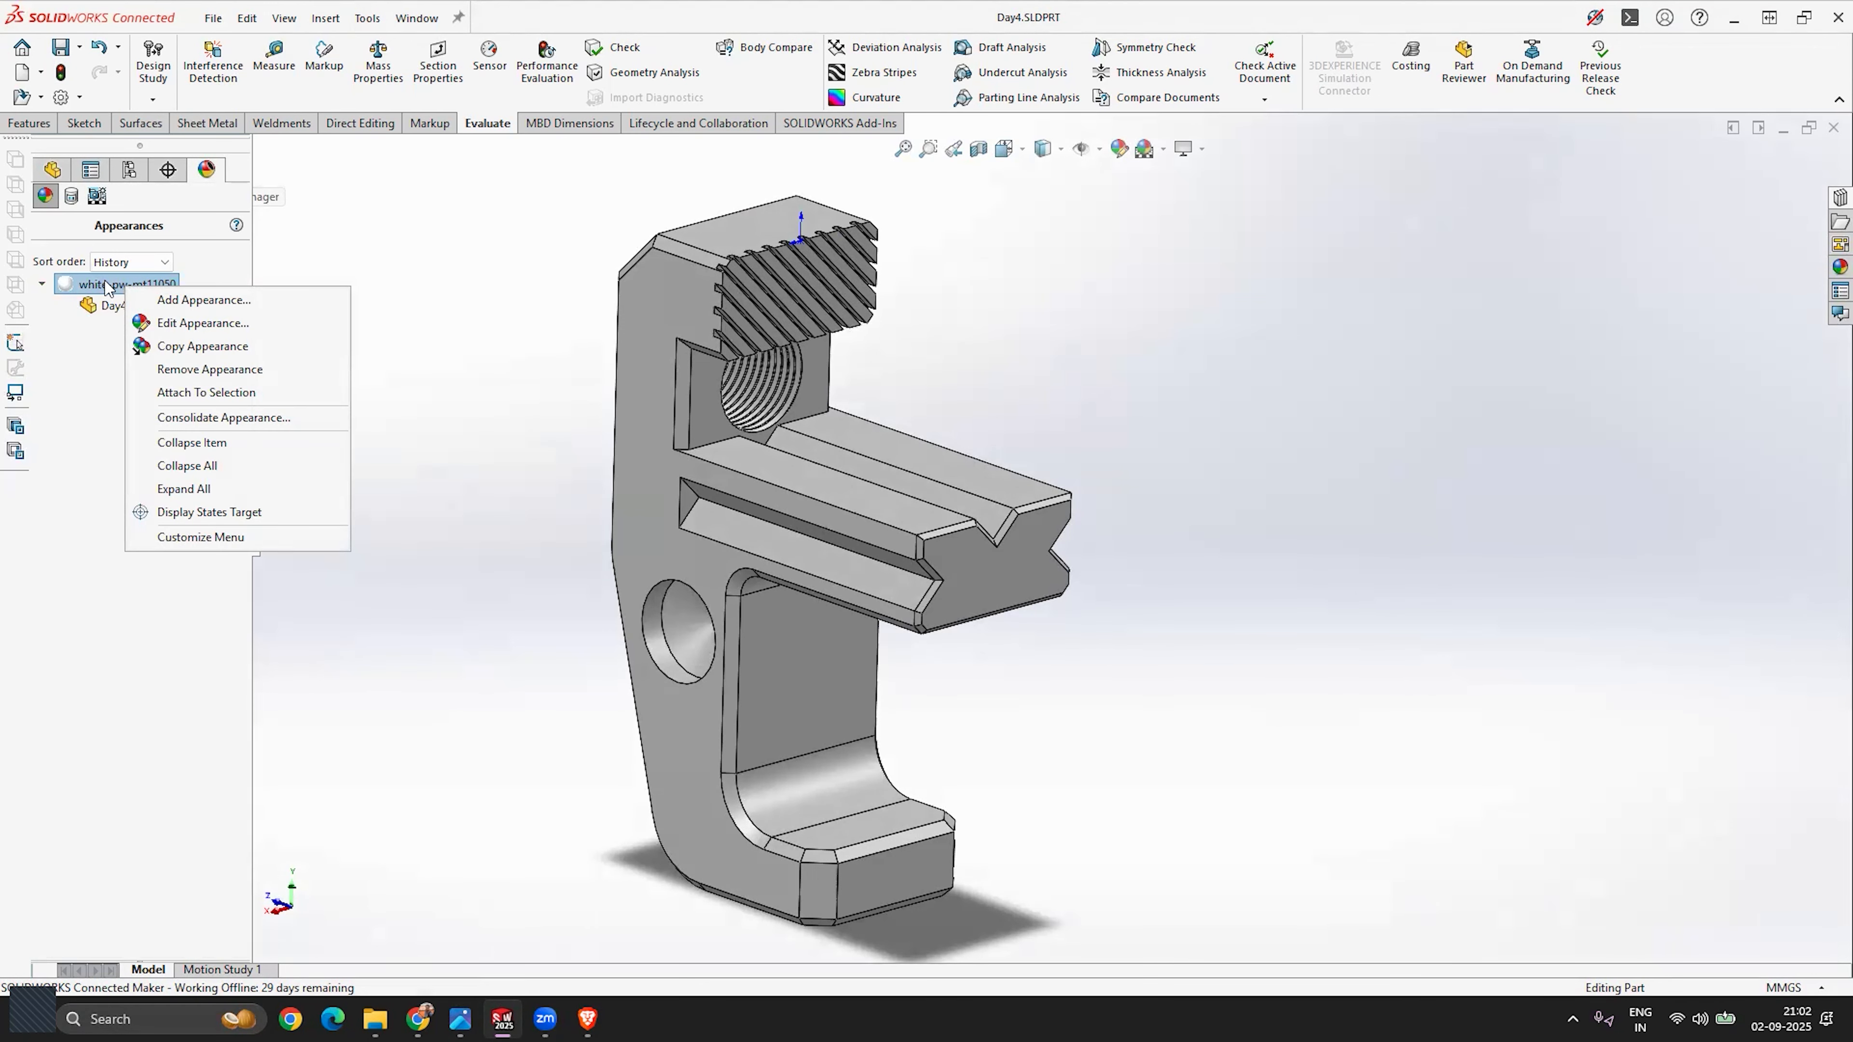
{"action": "left_click", "coordinate": [180, 323]}
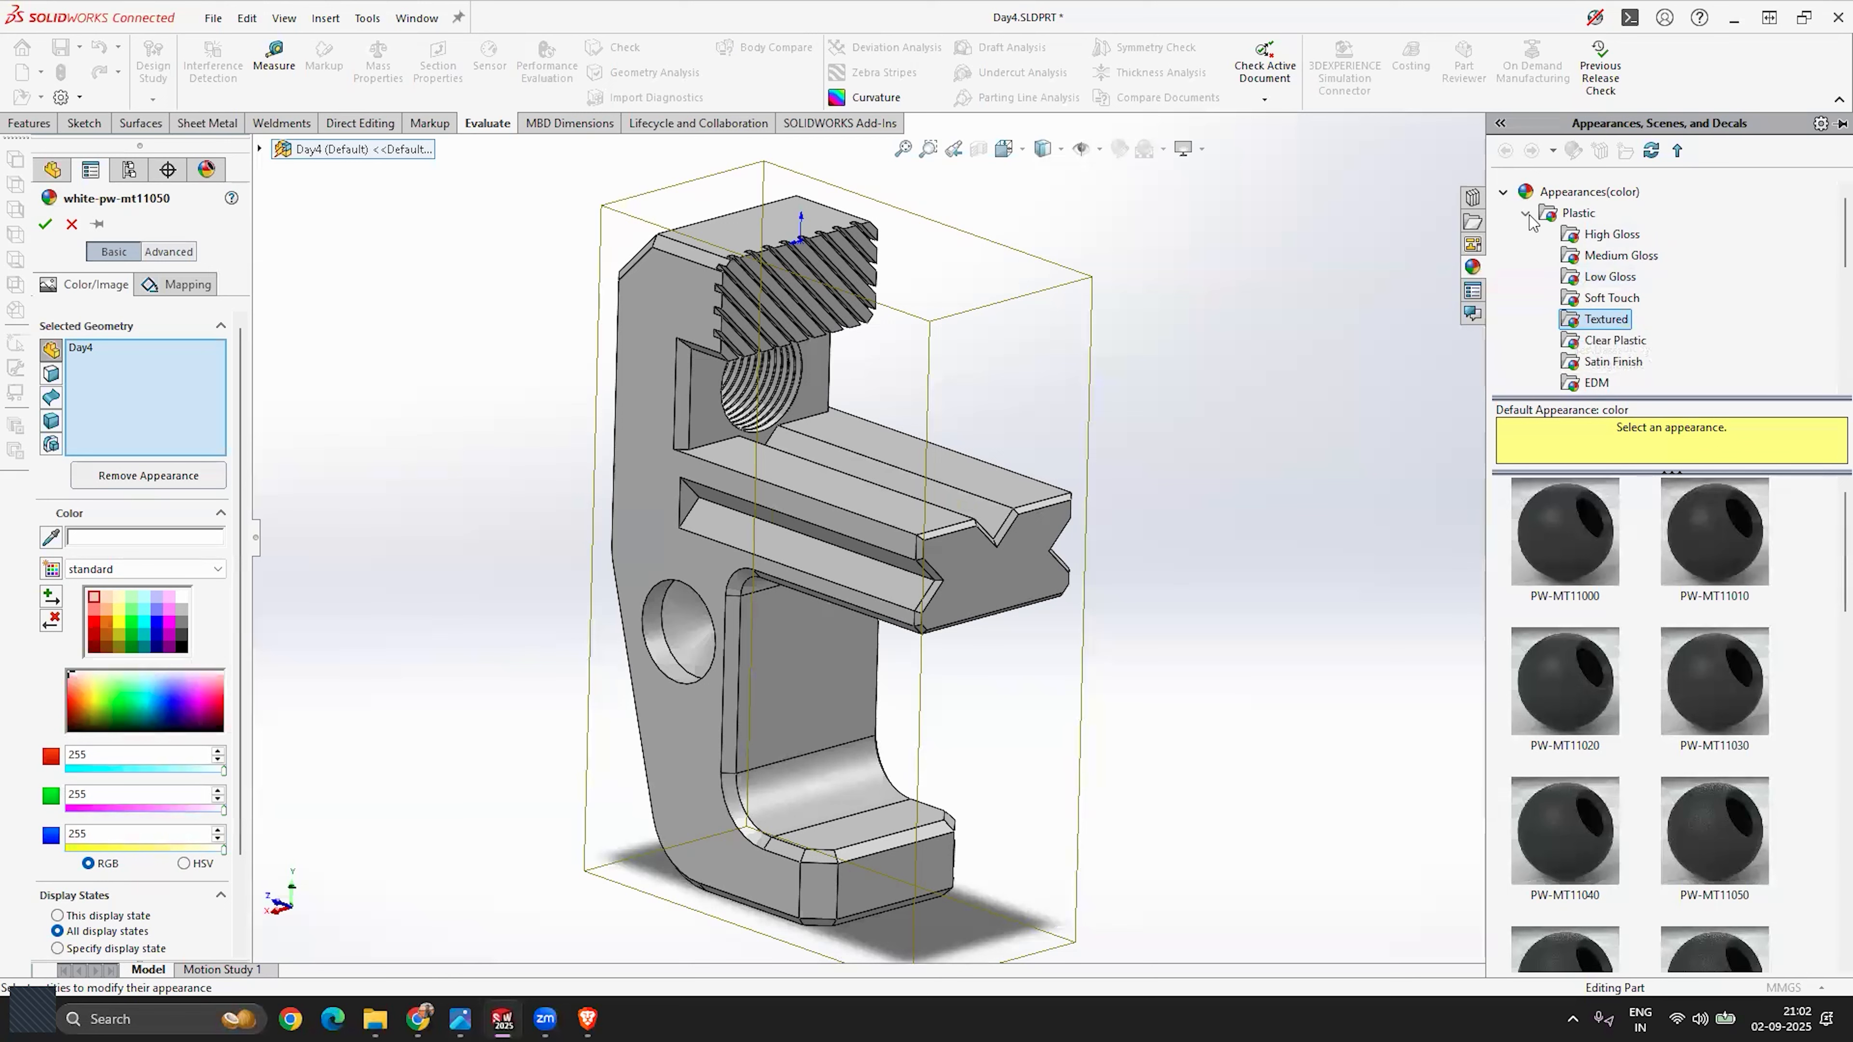
{"action": "left_click", "coordinate": [1525, 192]}
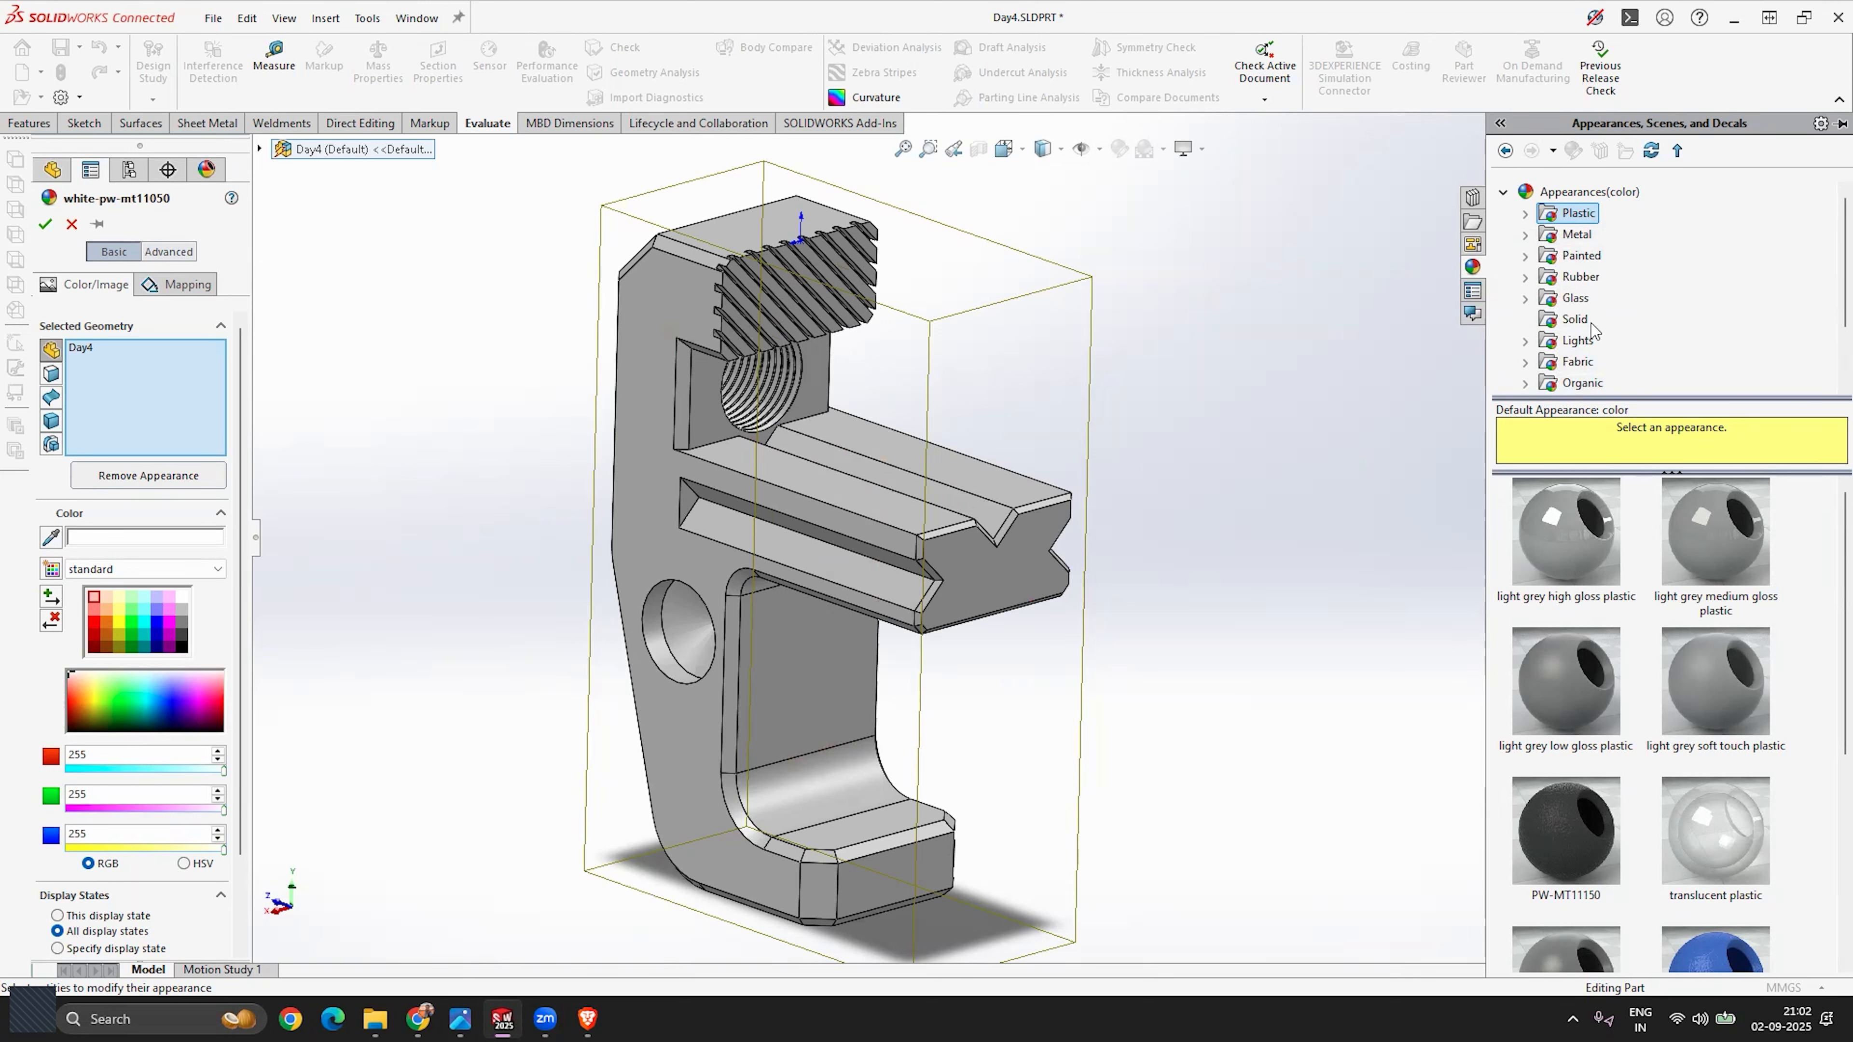
{"action": "left_click", "coordinate": [1526, 363]}
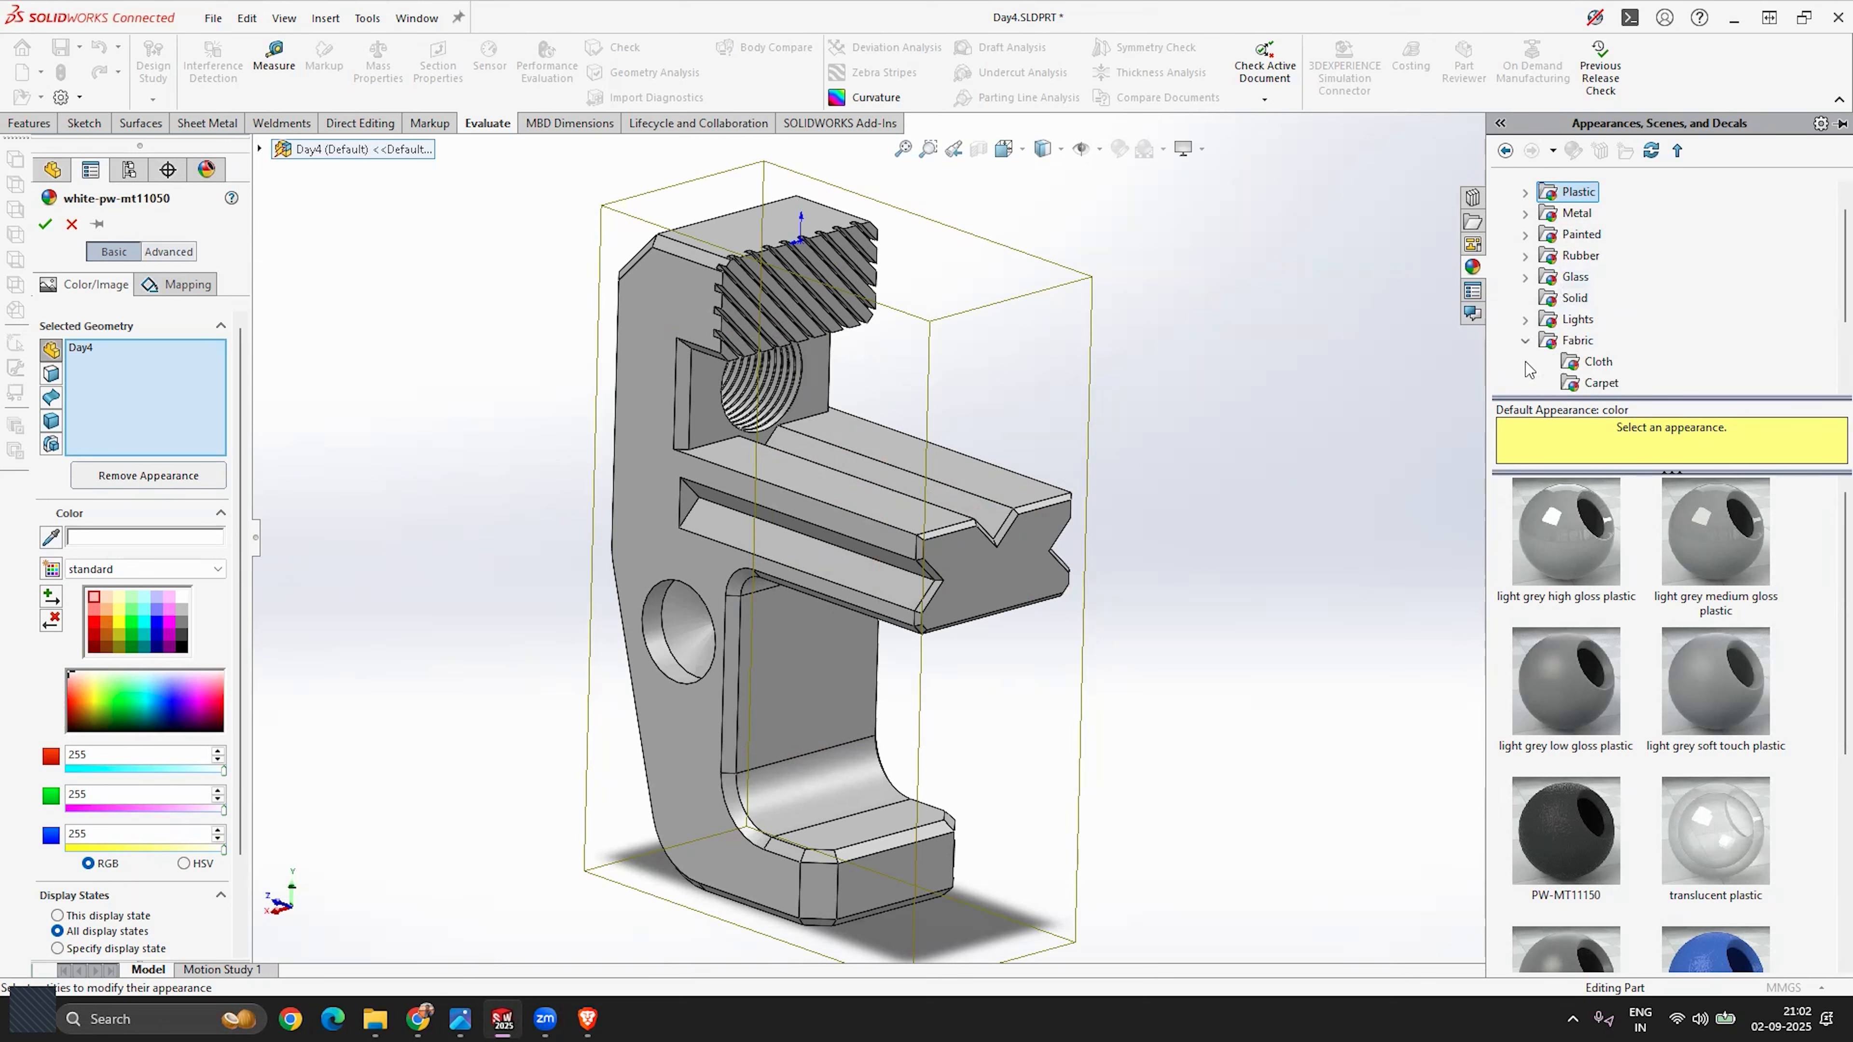
{"action": "scroll", "coordinate": [1590, 336], "scroll_direction": "down", "scroll_amount": 2}
{"action": "left_click", "coordinate": [1590, 255]}
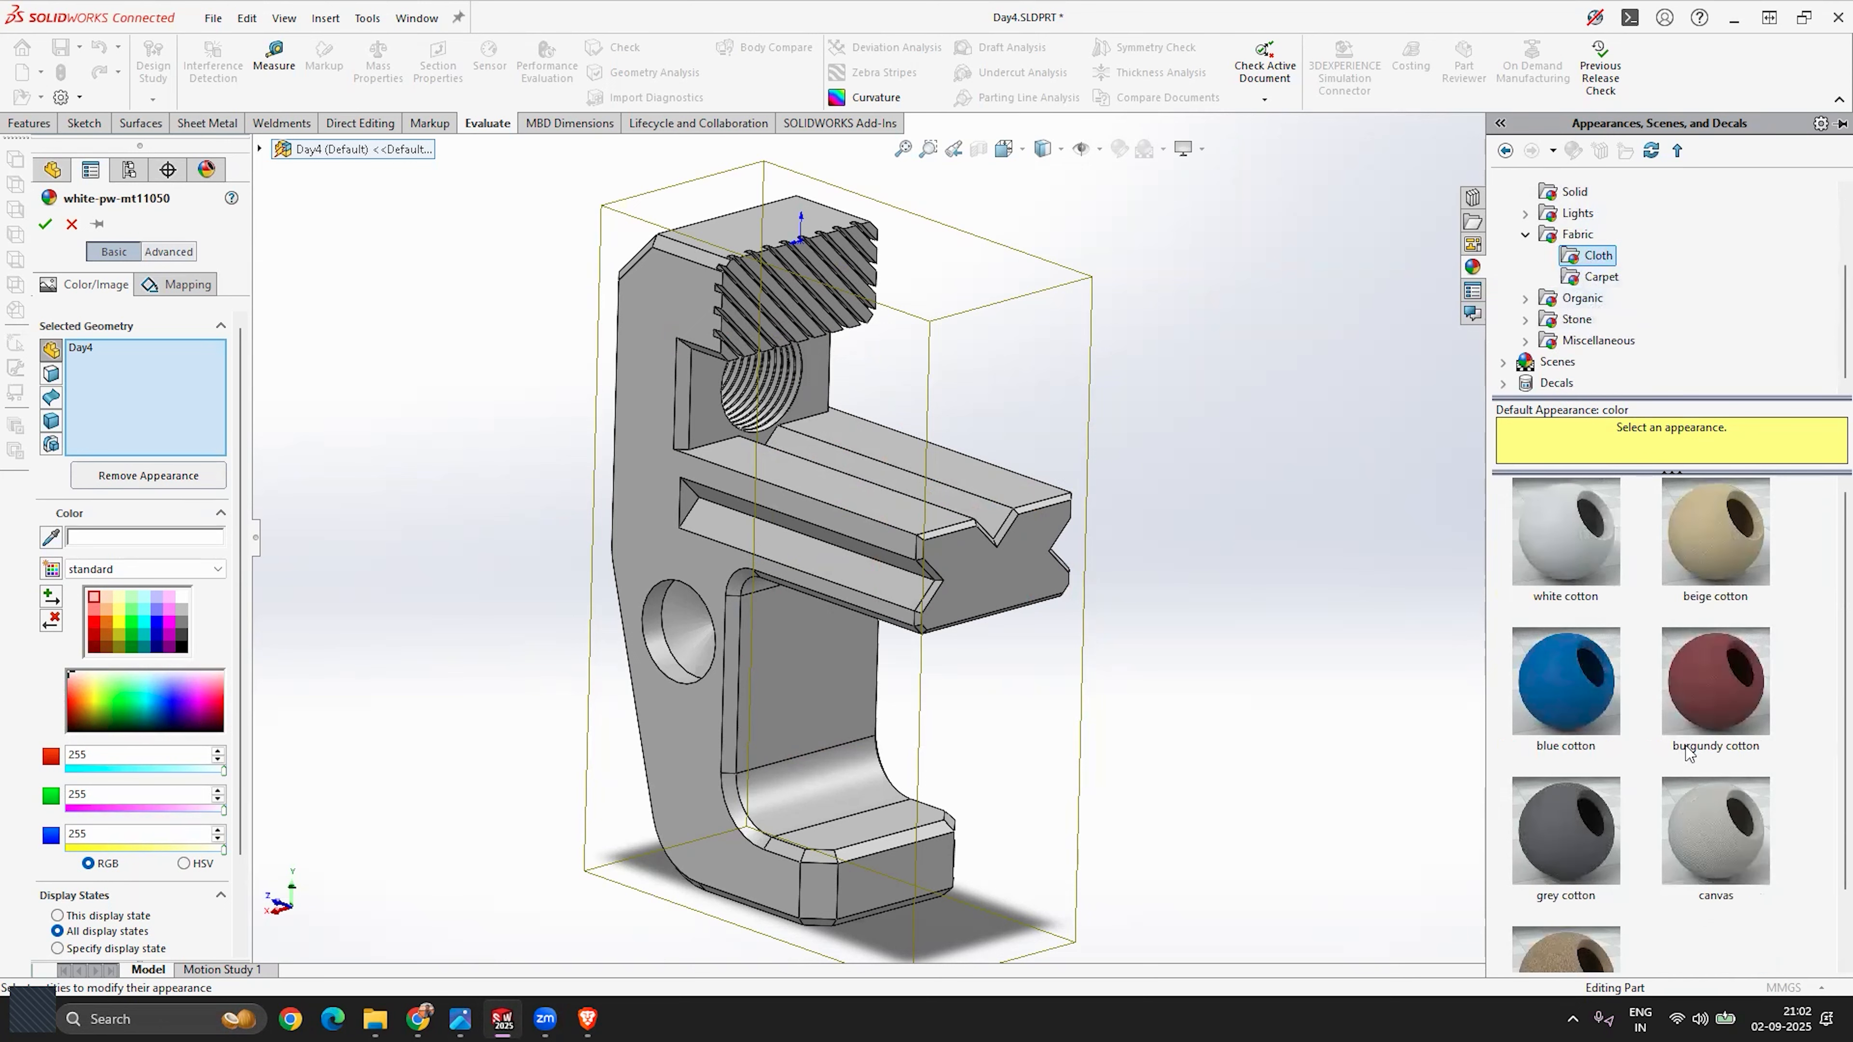
{"action": "left_click", "coordinate": [1557, 682]}
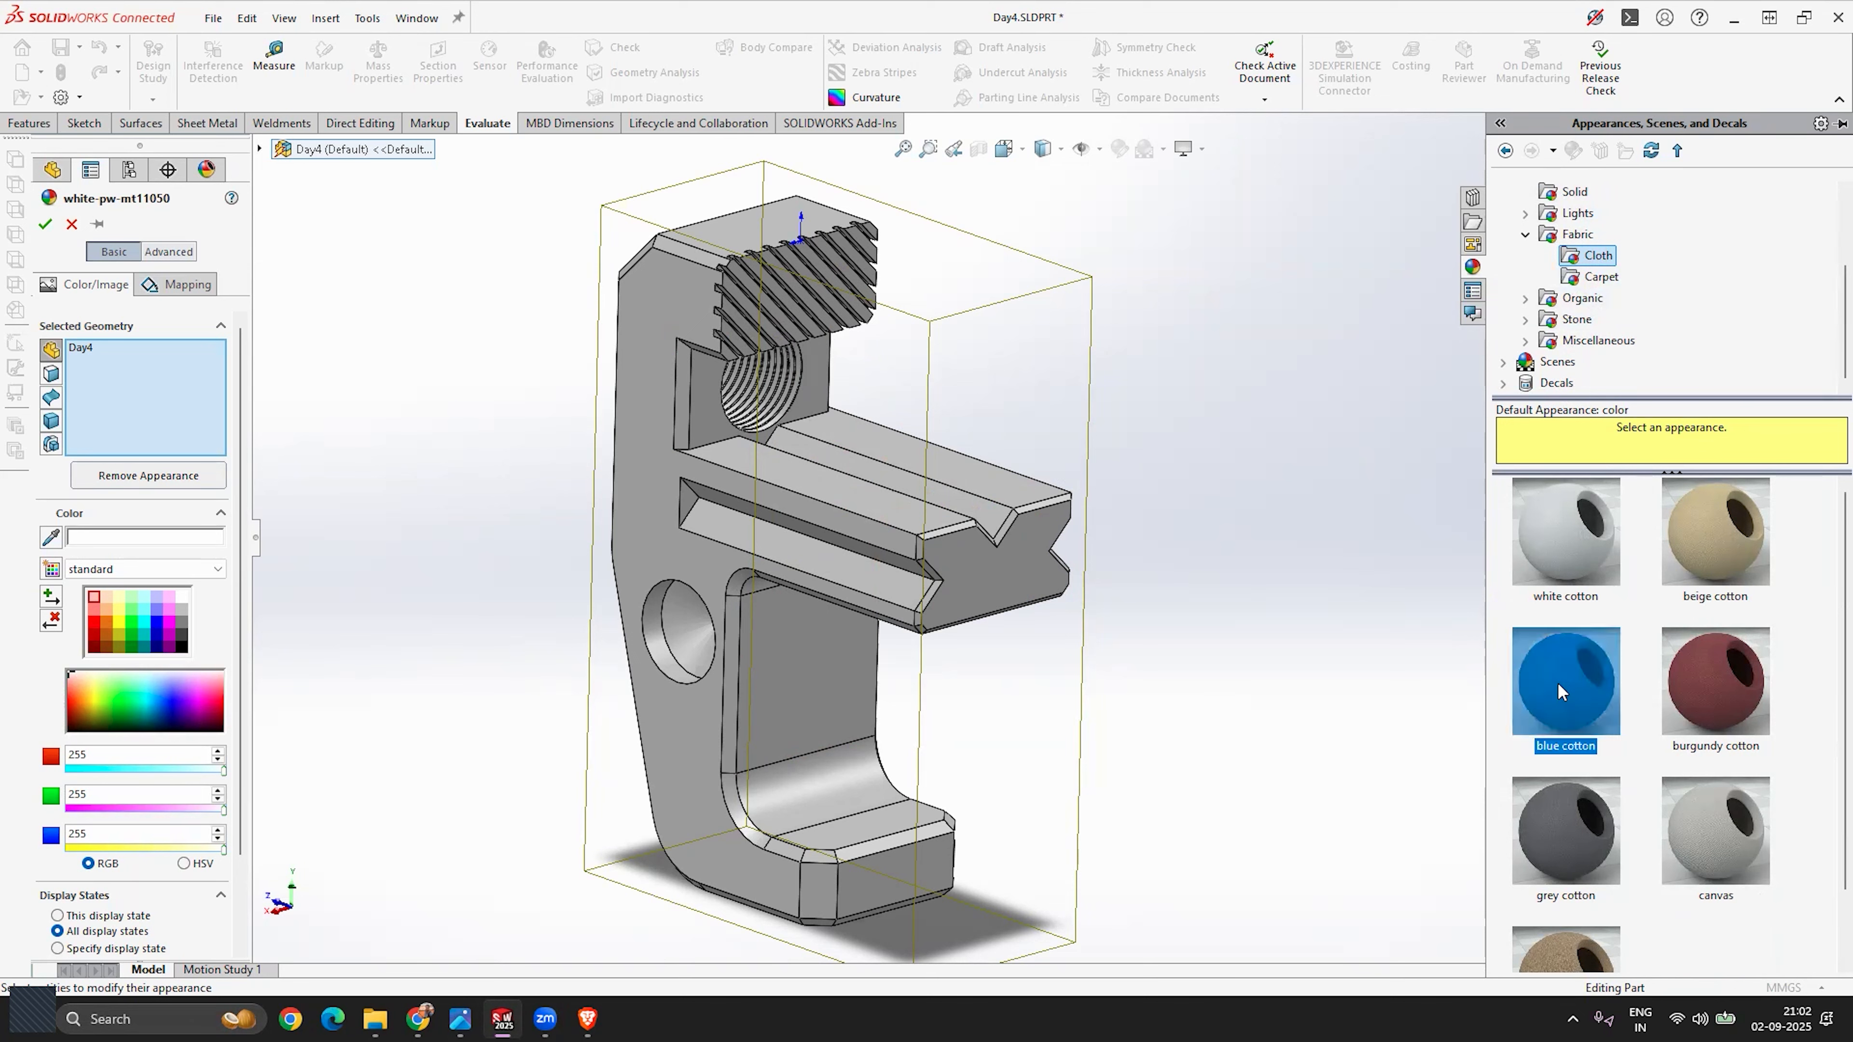
{"action": "left_click_drag", "start_coordinate": [1563, 678], "coordinate": [802, 511]}
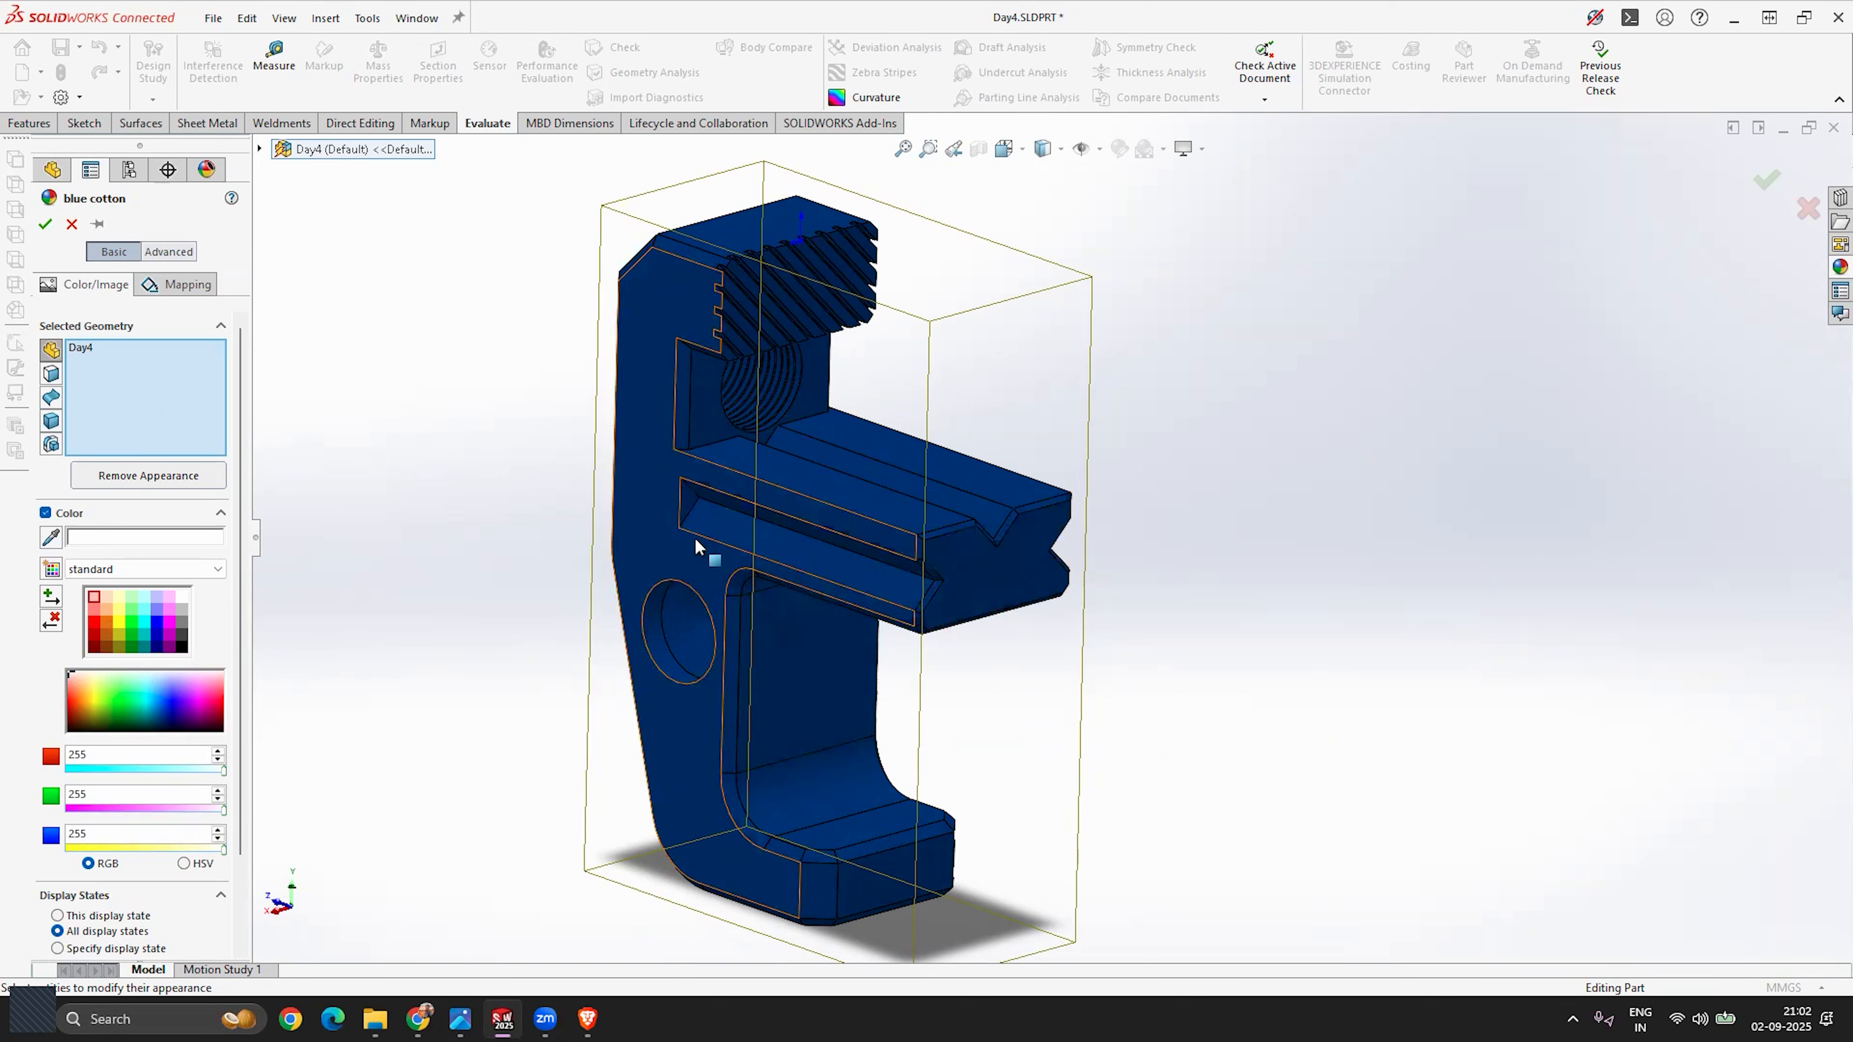
{"action": "left_click", "coordinate": [44, 224]}
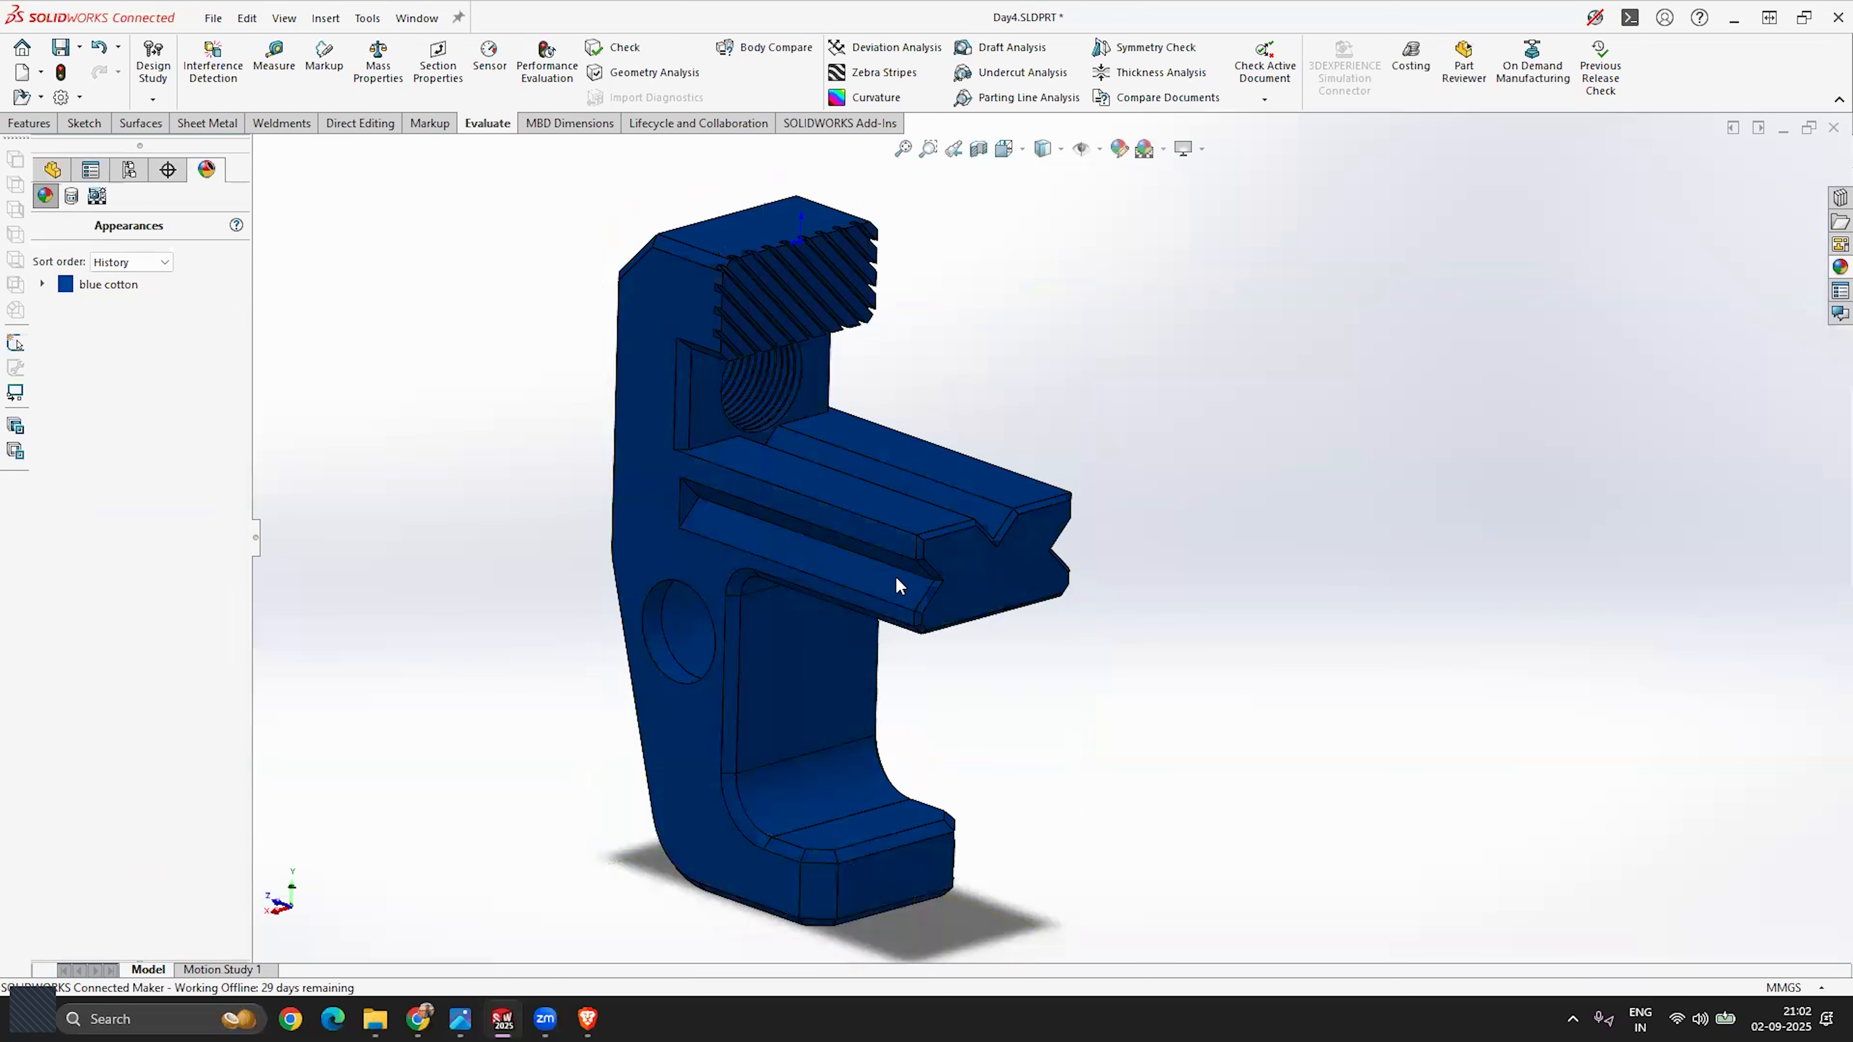
Step: Calculate the mass properties of the recoloured clamp, examine the mass value and close the results
{"action": "left_click", "coordinate": [52, 169]}
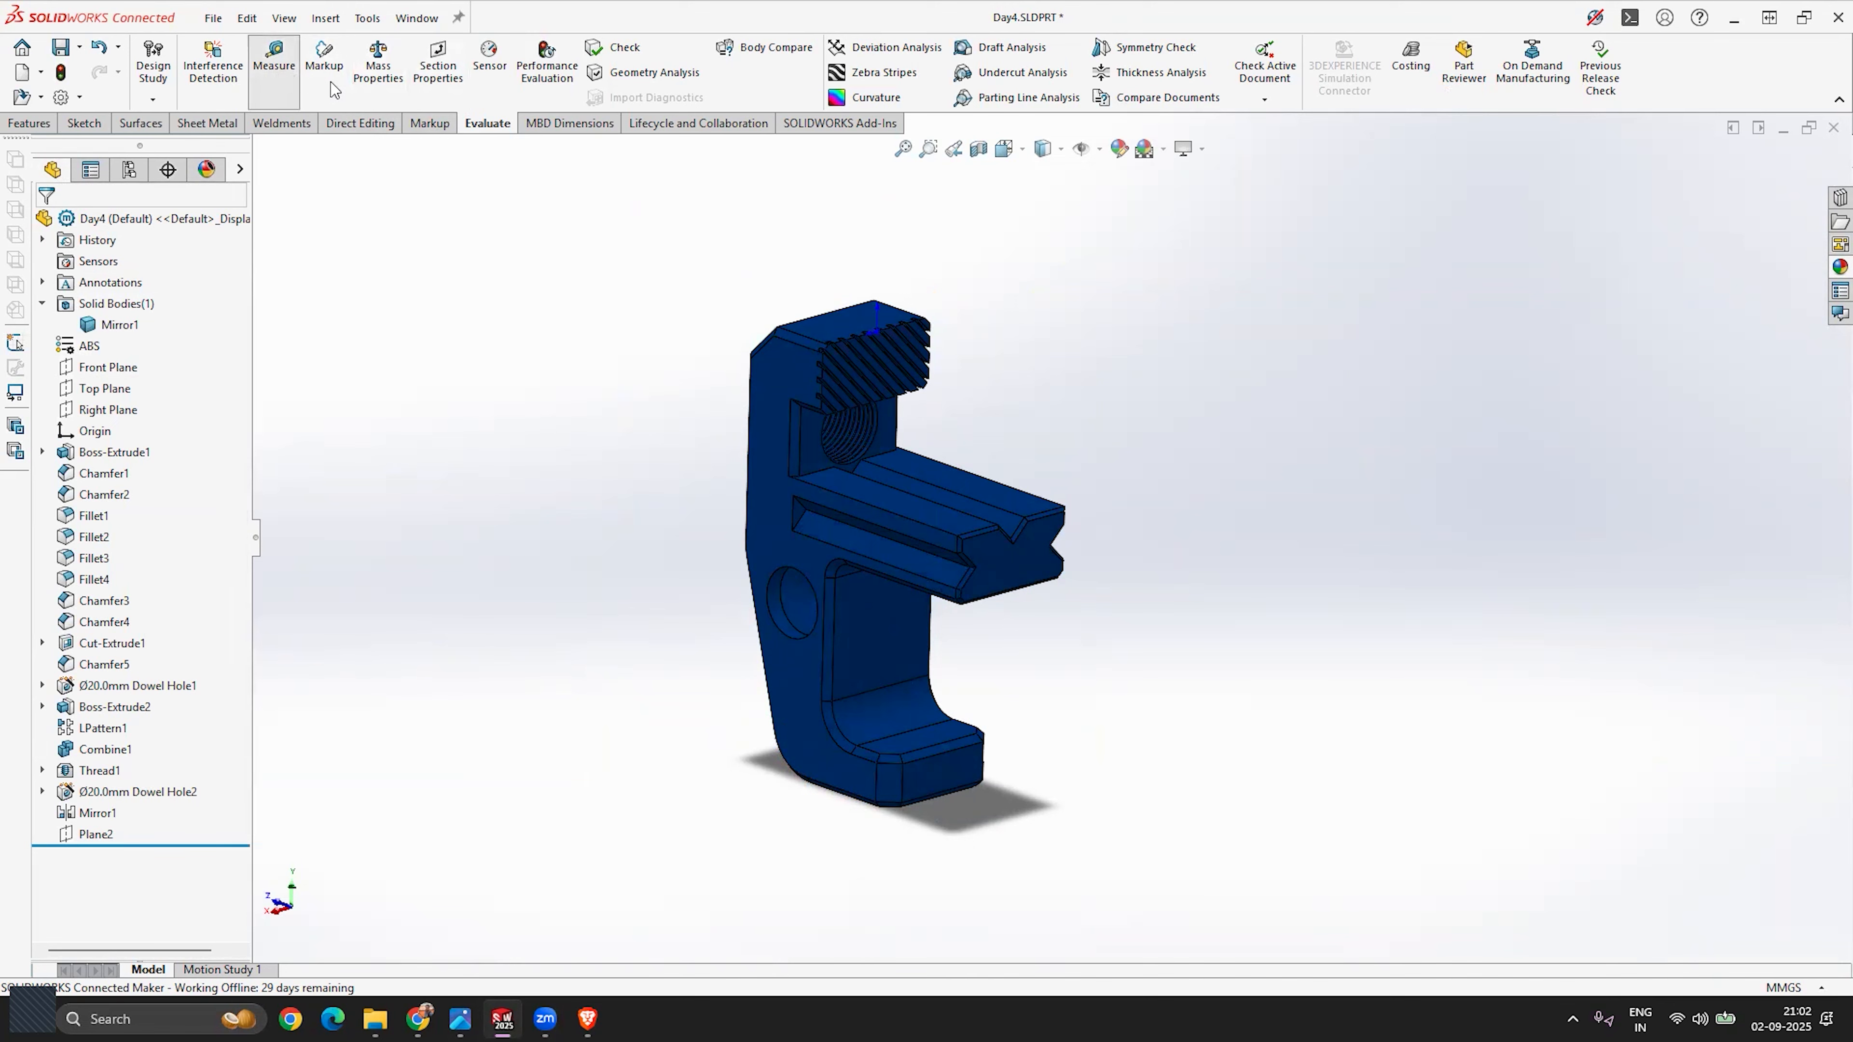
{"action": "left_click", "coordinate": [377, 64]}
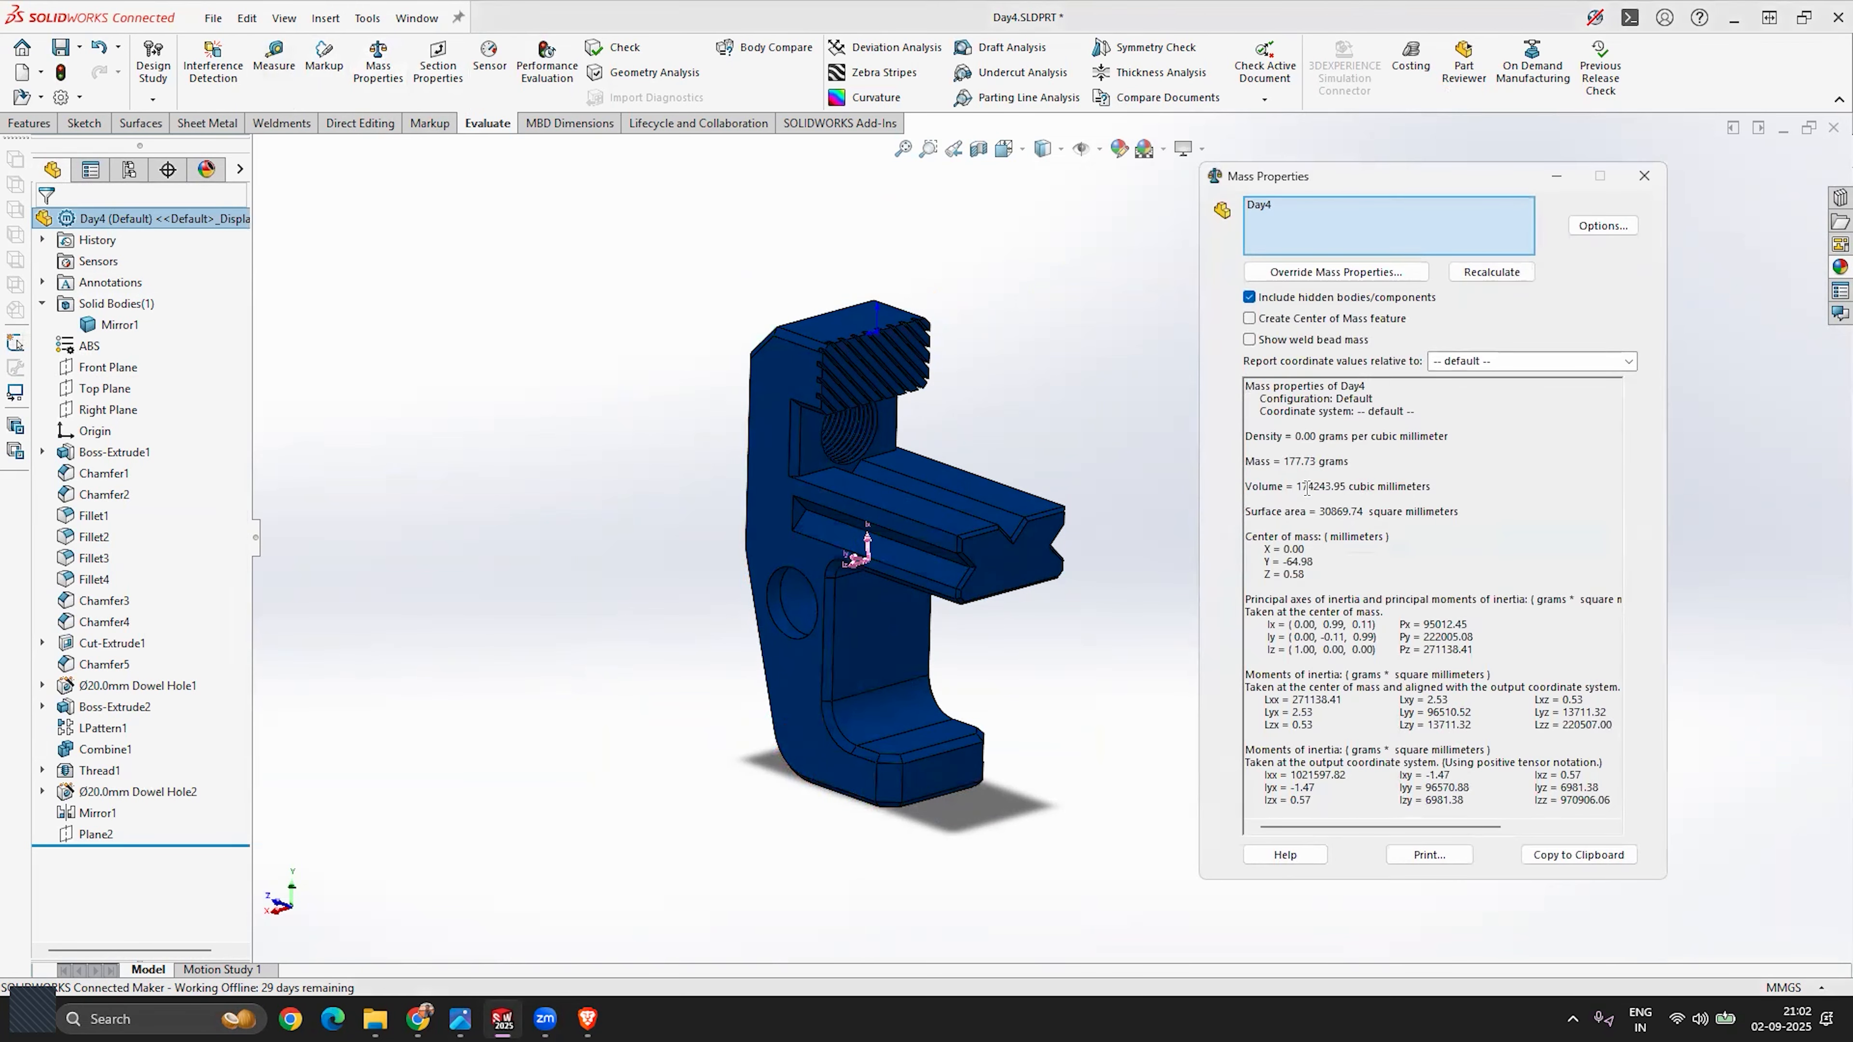
{"action": "double_click", "coordinate": [1291, 461]}
{"action": "scroll", "coordinate": [935, 536], "scroll_direction": "down", "scroll_amount": 3}
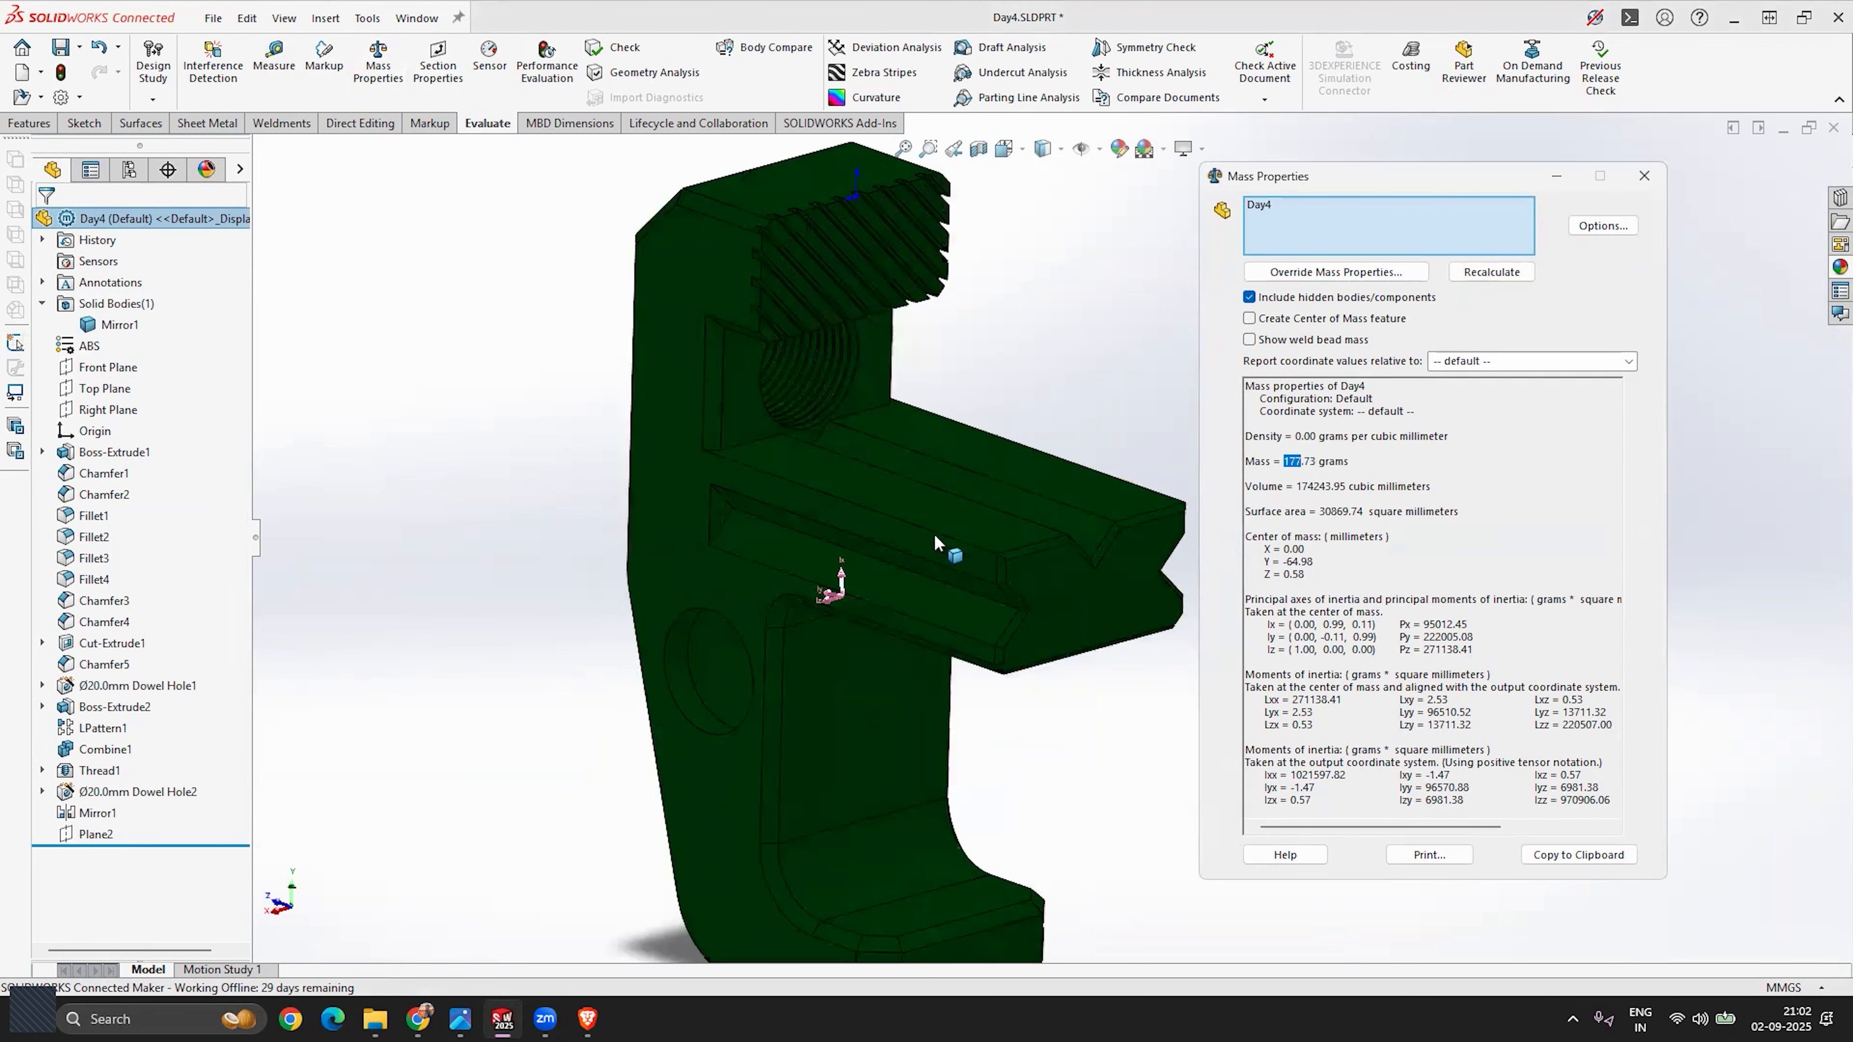
{"action": "scroll", "coordinate": [935, 541], "scroll_direction": "up", "scroll_amount": 3}
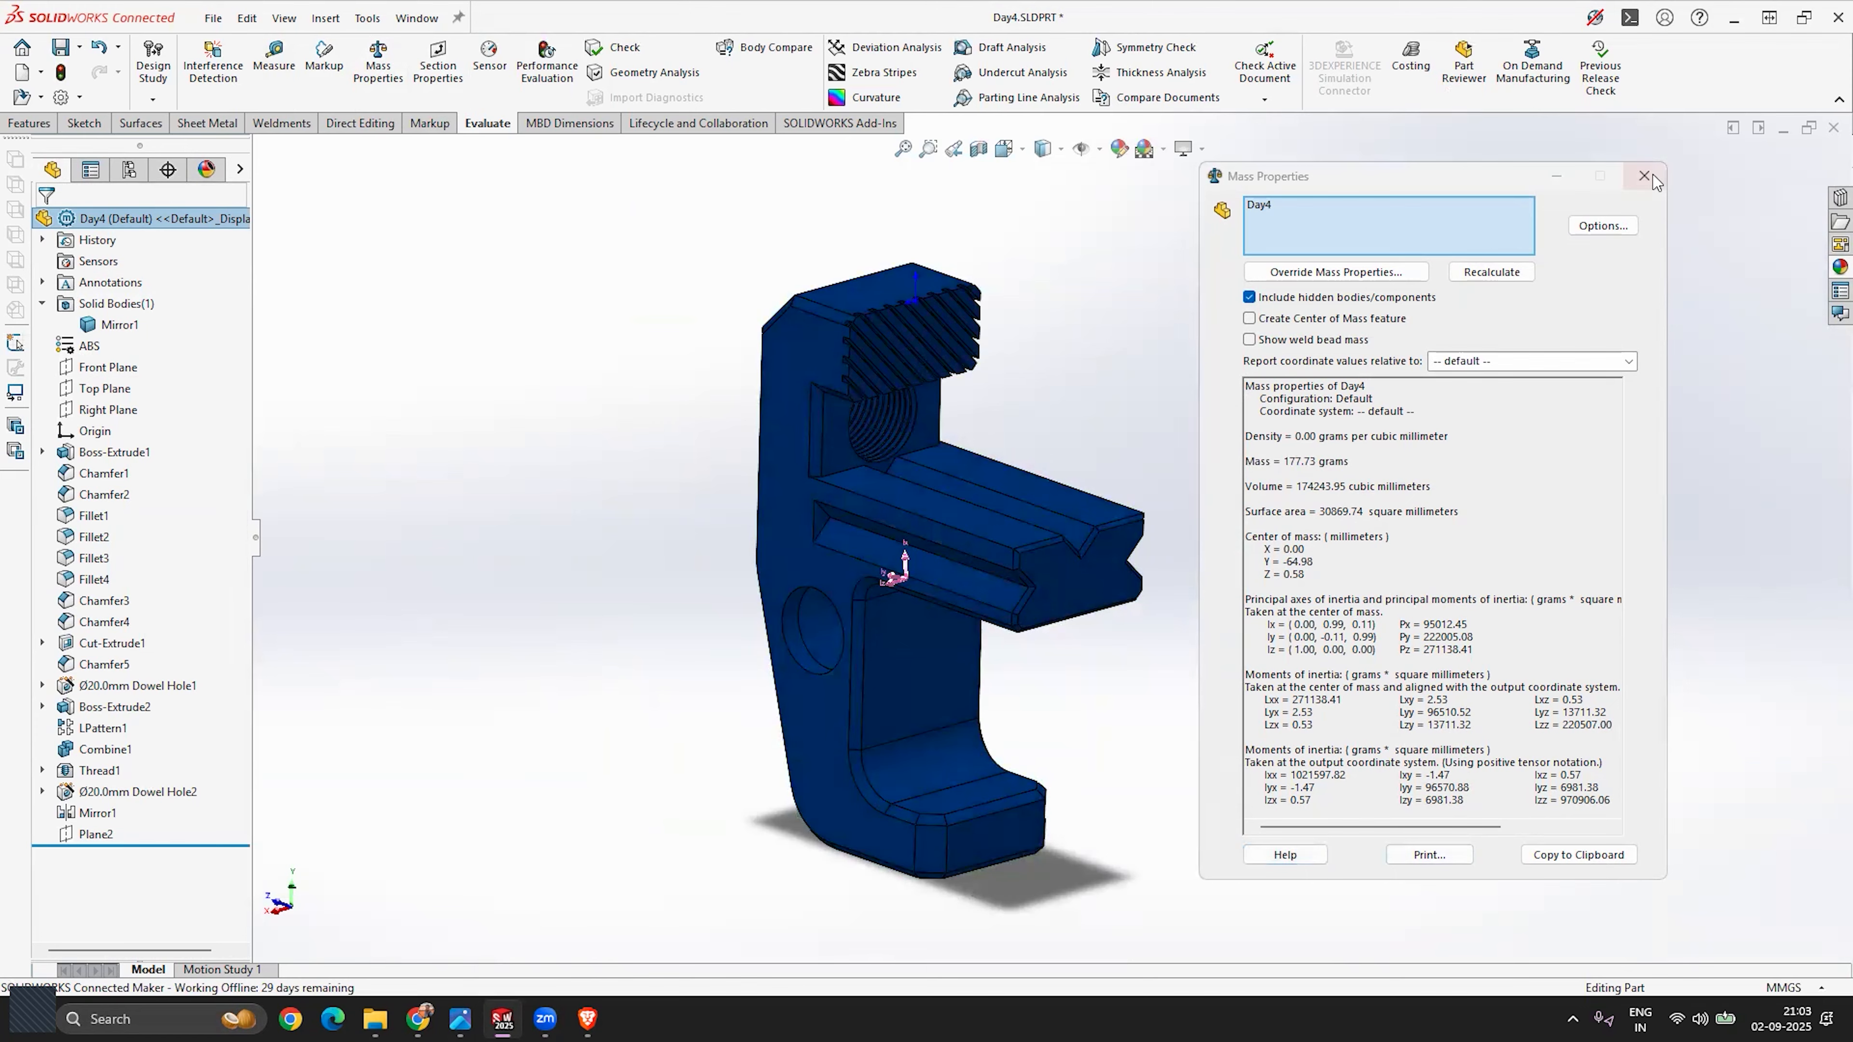
{"action": "left_click", "coordinate": [1644, 176]}
Step: Examine the cotton weave texture up close on the grooved arm's faces and chamfers
{"action": "scroll", "coordinate": [959, 583], "scroll_direction": "down", "scroll_amount": 3}
{"action": "middle_click_drag", "start_coordinate": [1153, 654], "coordinate": [985, 584]}
{"action": "scroll", "coordinate": [1041, 508], "scroll_direction": "down", "scroll_amount": 5}
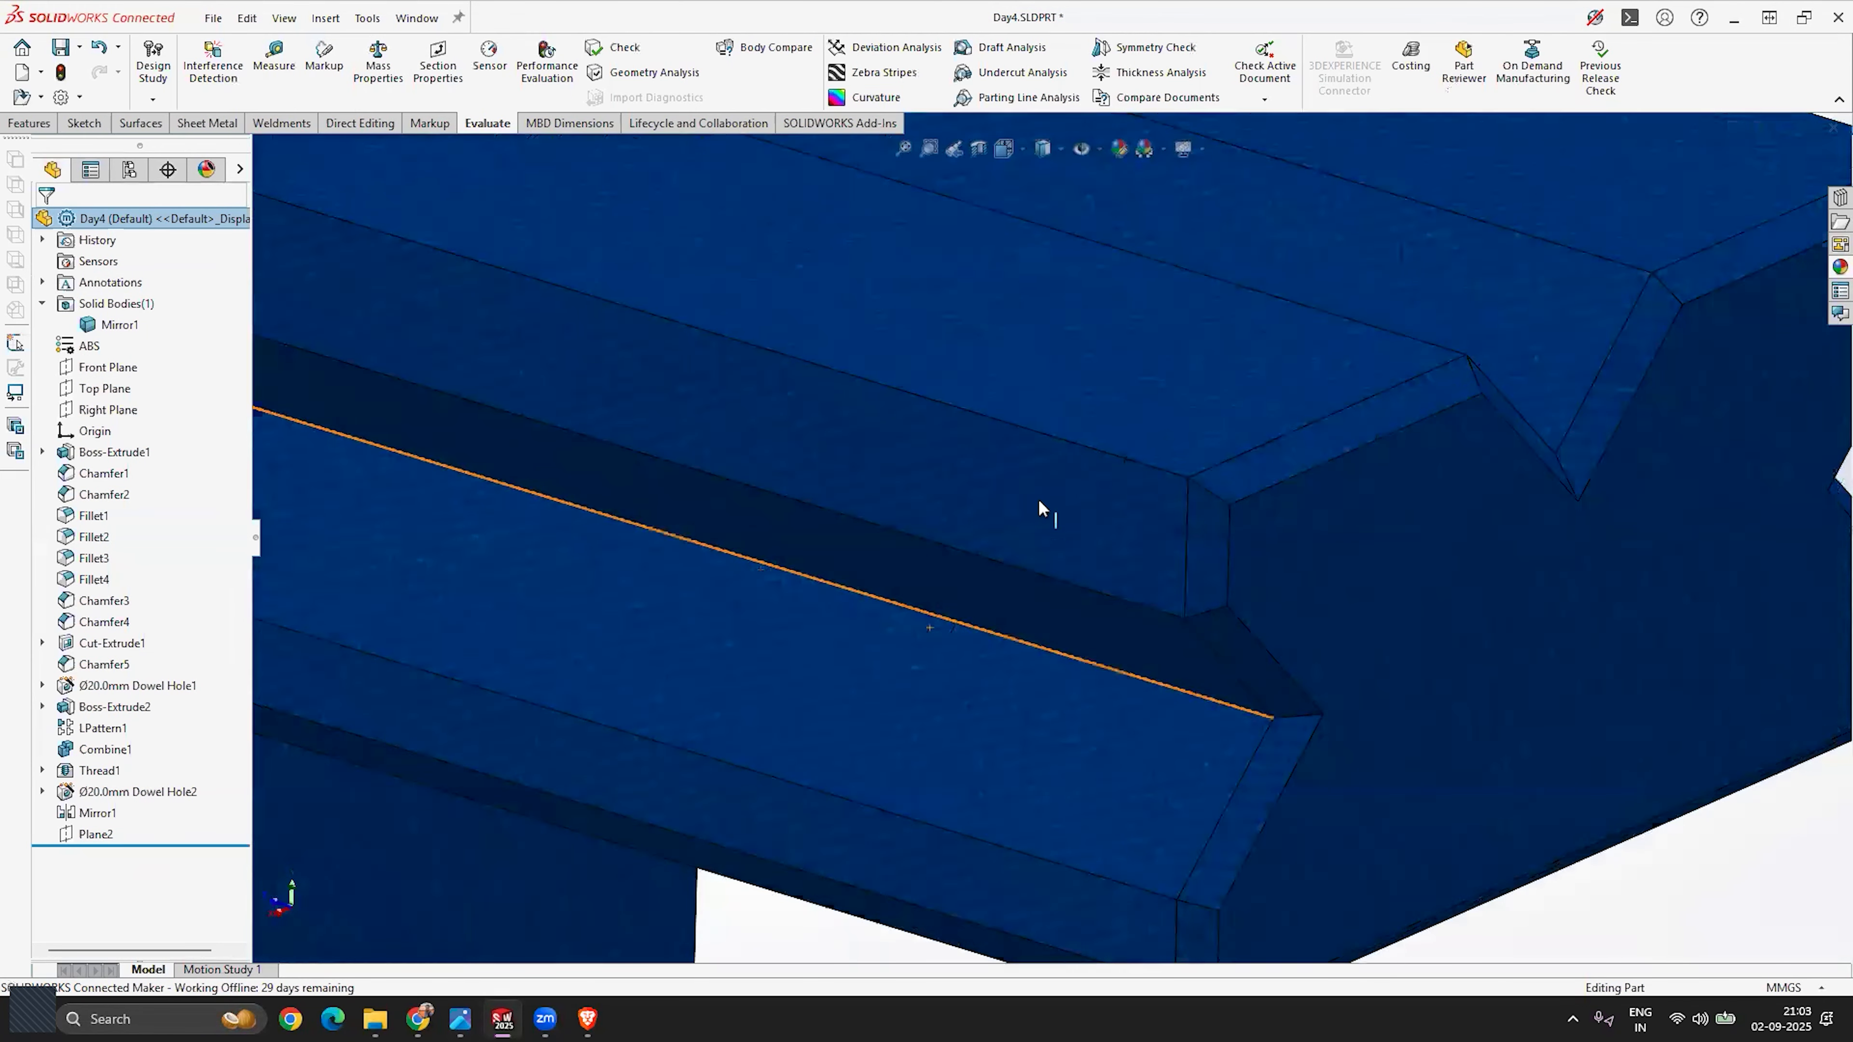
{"action": "scroll", "coordinate": [1211, 669], "scroll_direction": "down", "scroll_amount": 4}
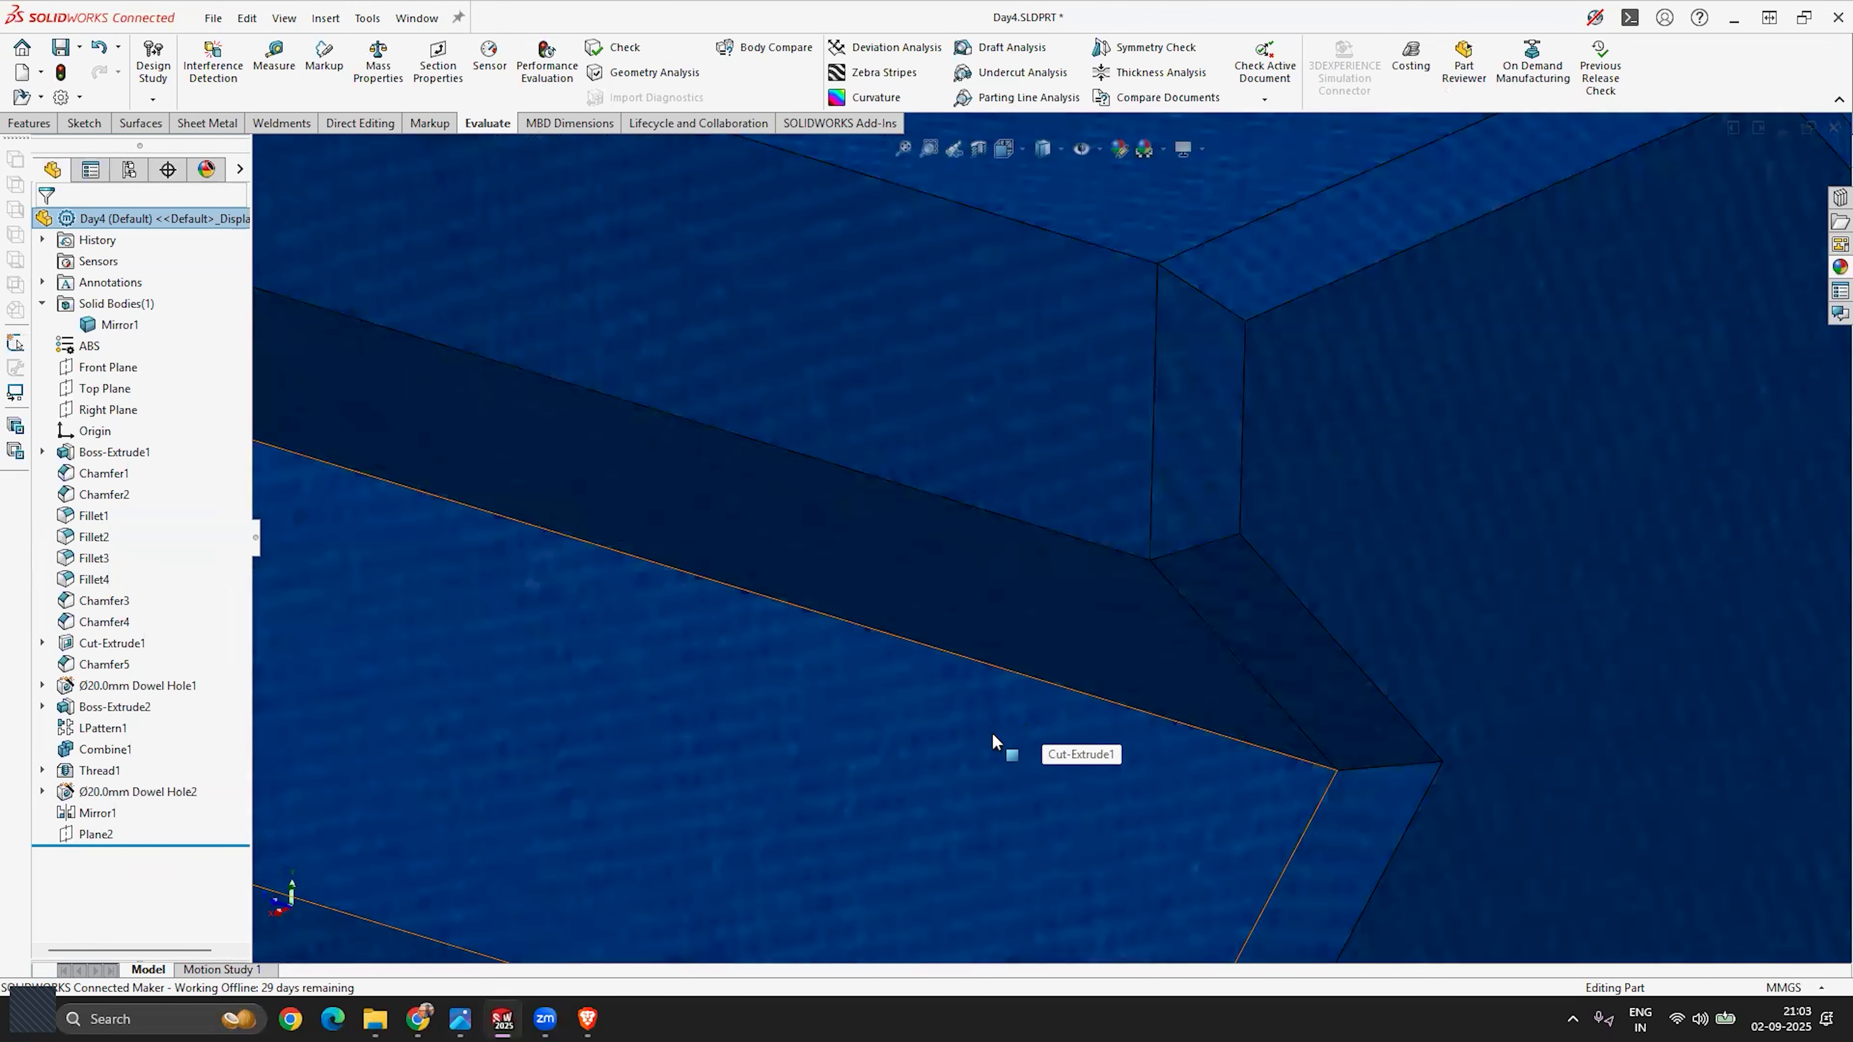
{"action": "scroll", "coordinate": [1039, 661], "scroll_direction": "up", "scroll_amount": 2}
{"action": "scroll", "coordinate": [1158, 340], "scroll_direction": "down", "scroll_amount": 7}
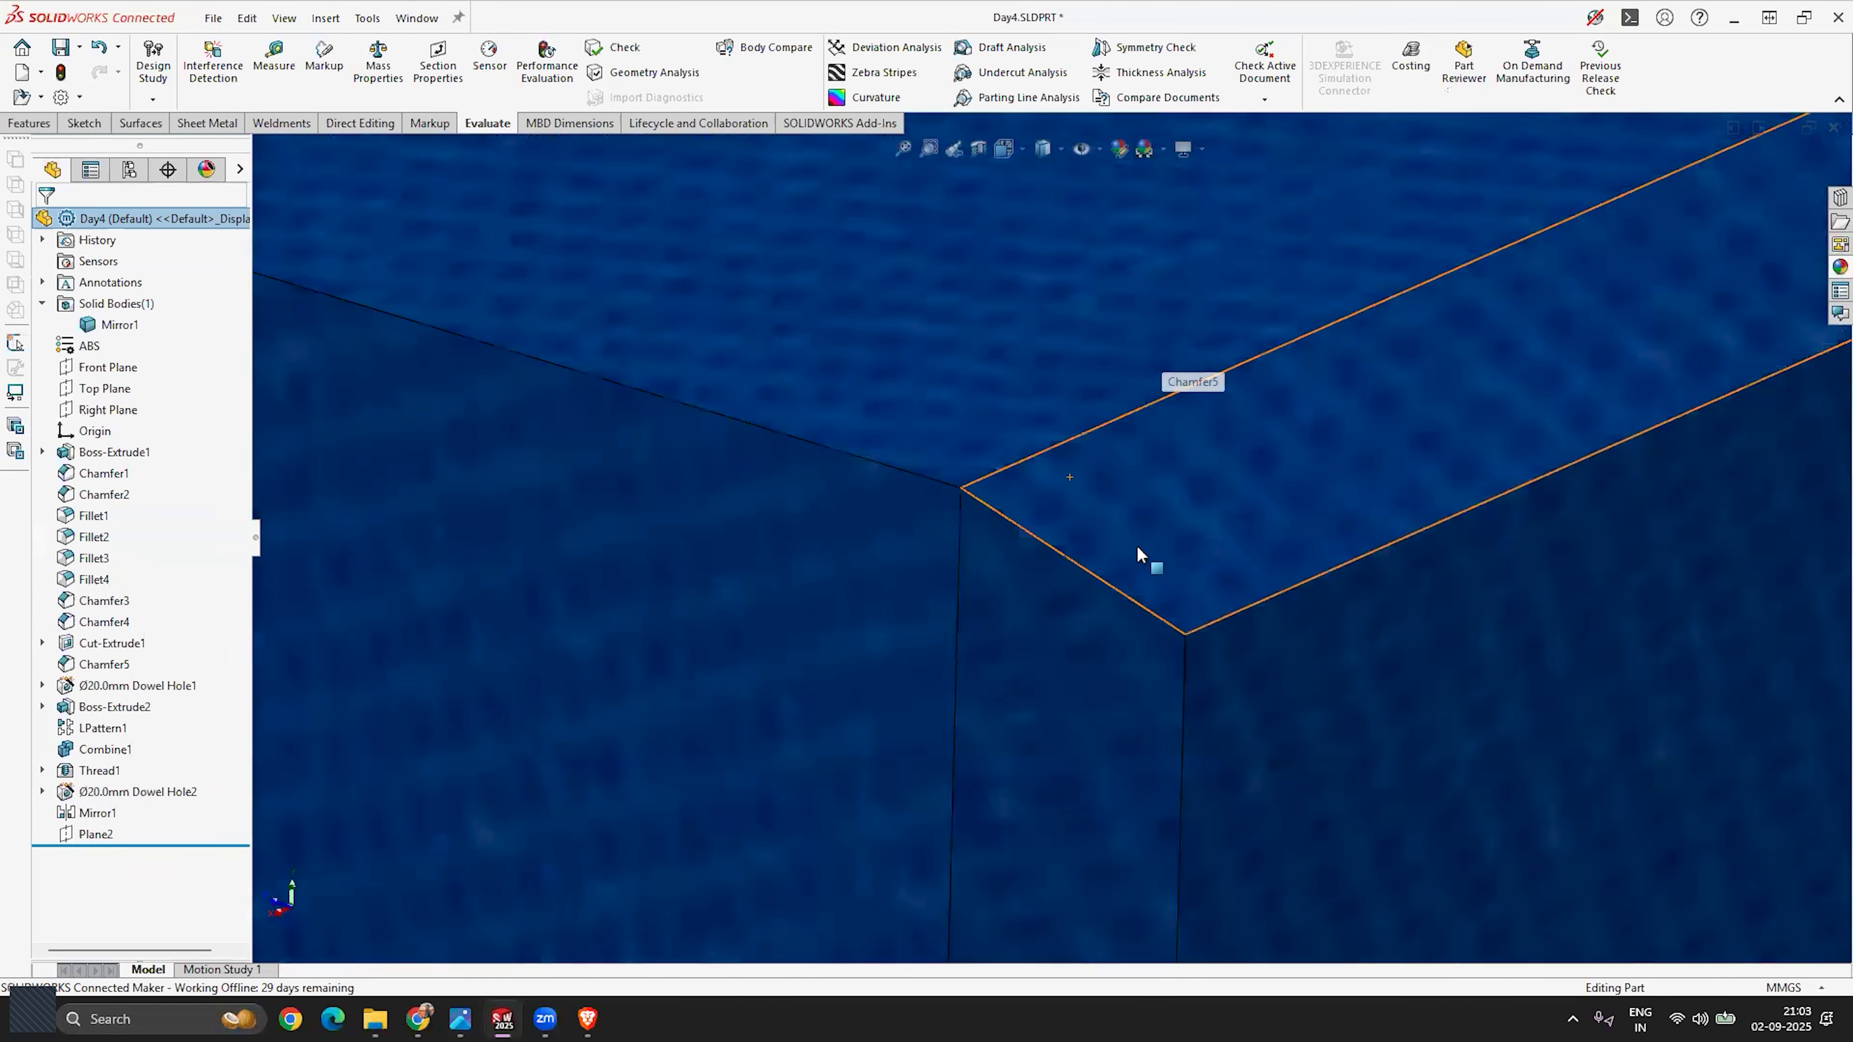
{"action": "scroll", "coordinate": [1305, 701], "scroll_direction": "up", "scroll_amount": 8}
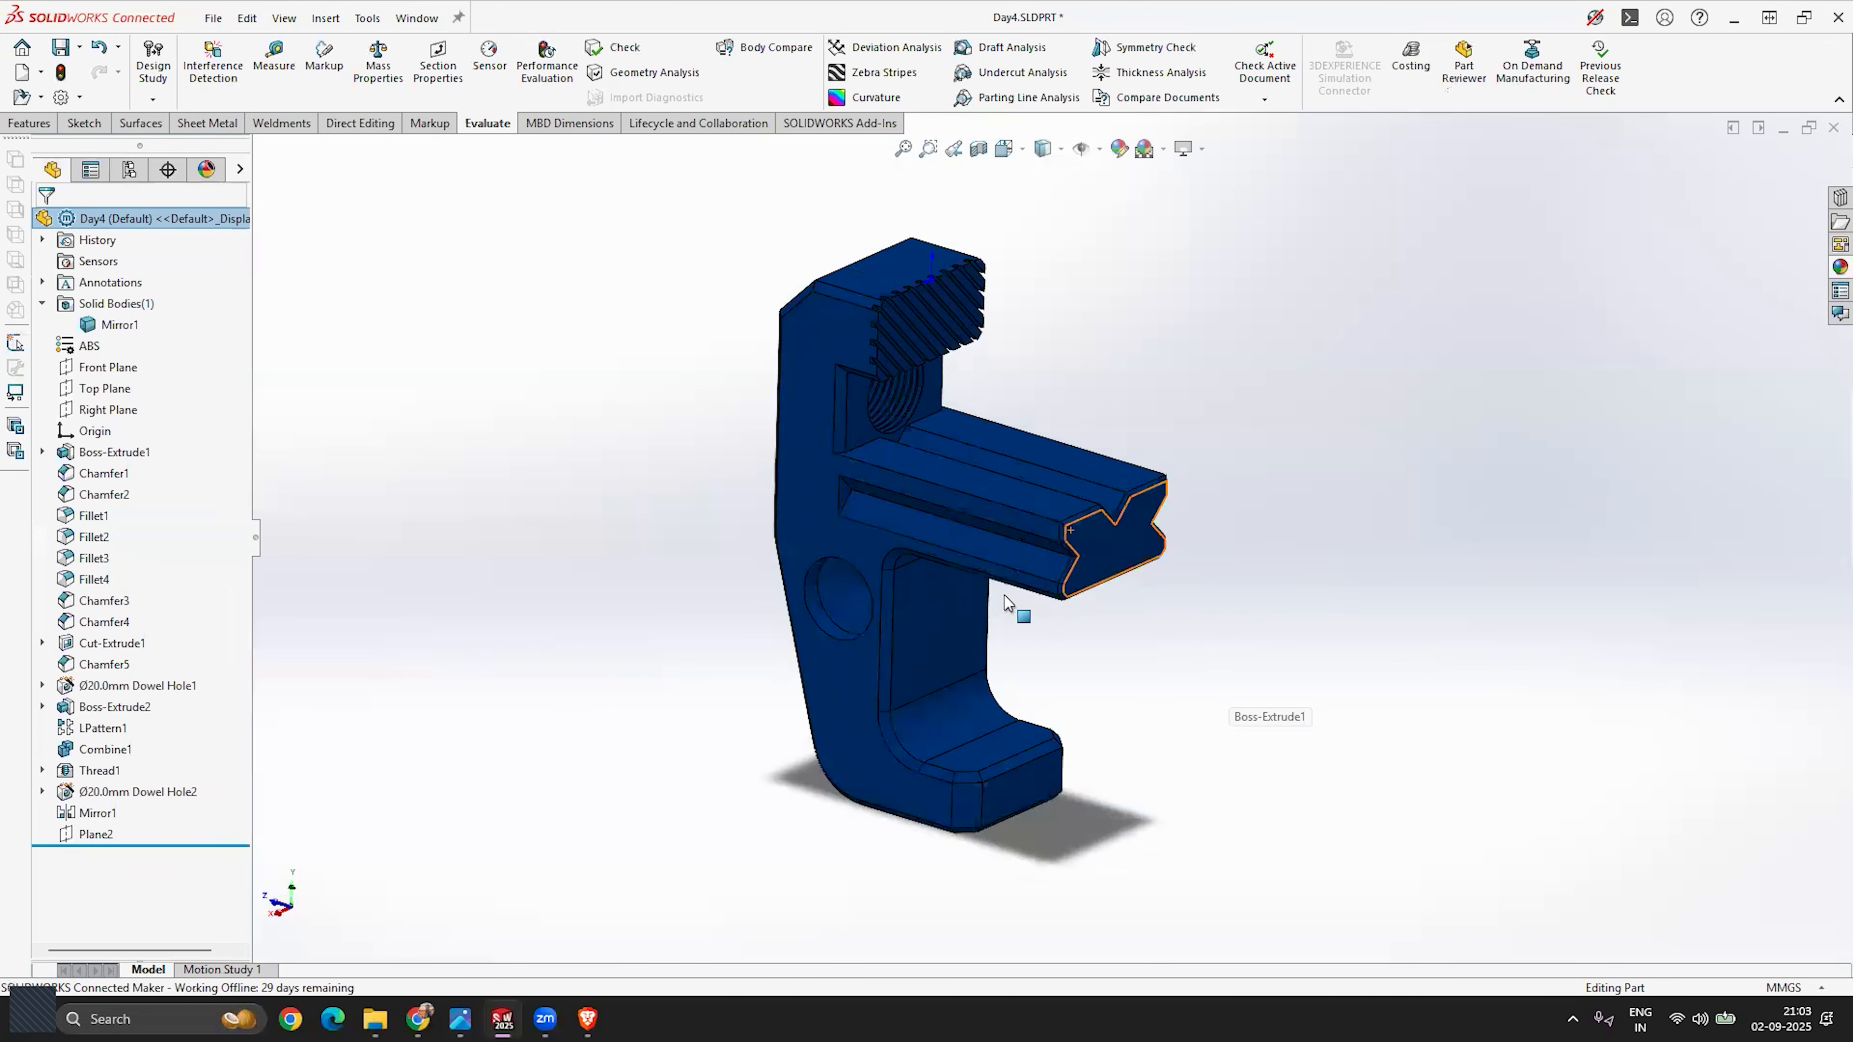
{"action": "scroll", "coordinate": [1004, 599], "scroll_direction": "down", "scroll_amount": 6}
{"action": "scroll", "coordinate": [815, 559], "scroll_direction": "up", "scroll_amount": 4}
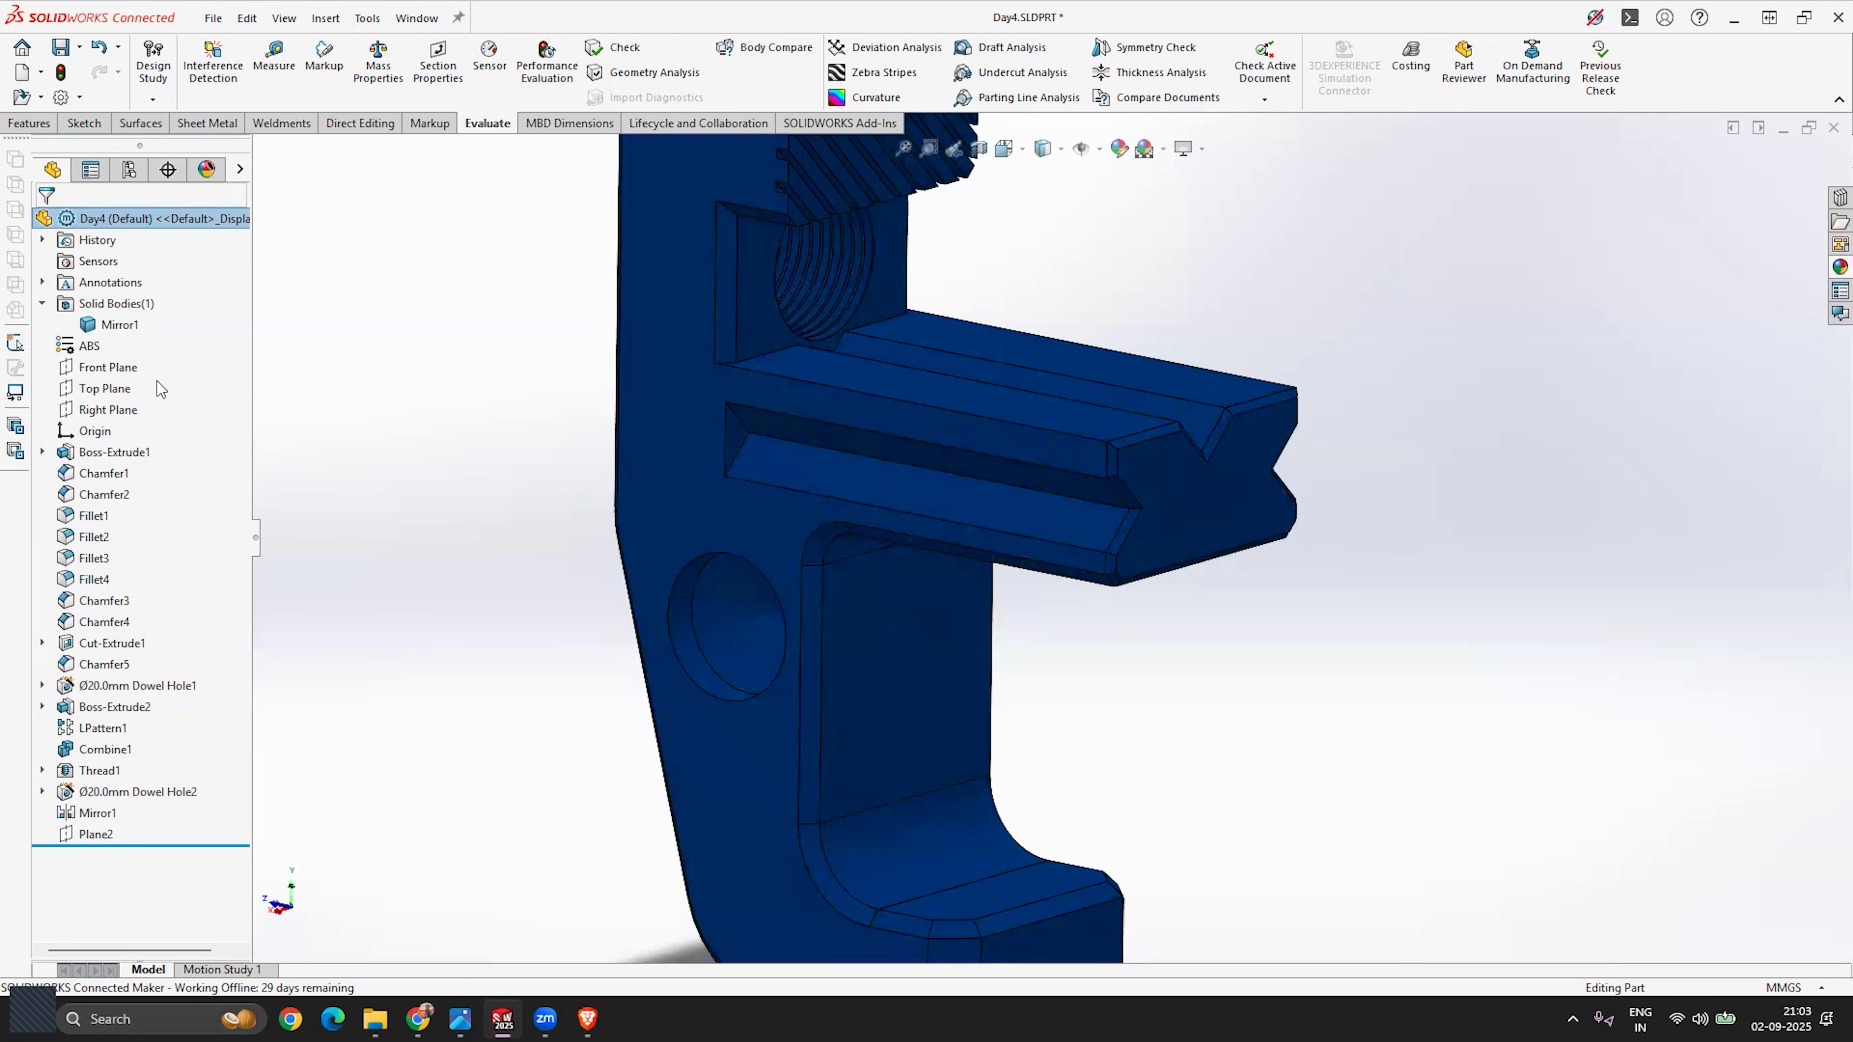
{"action": "right_click", "coordinate": [84, 344]}
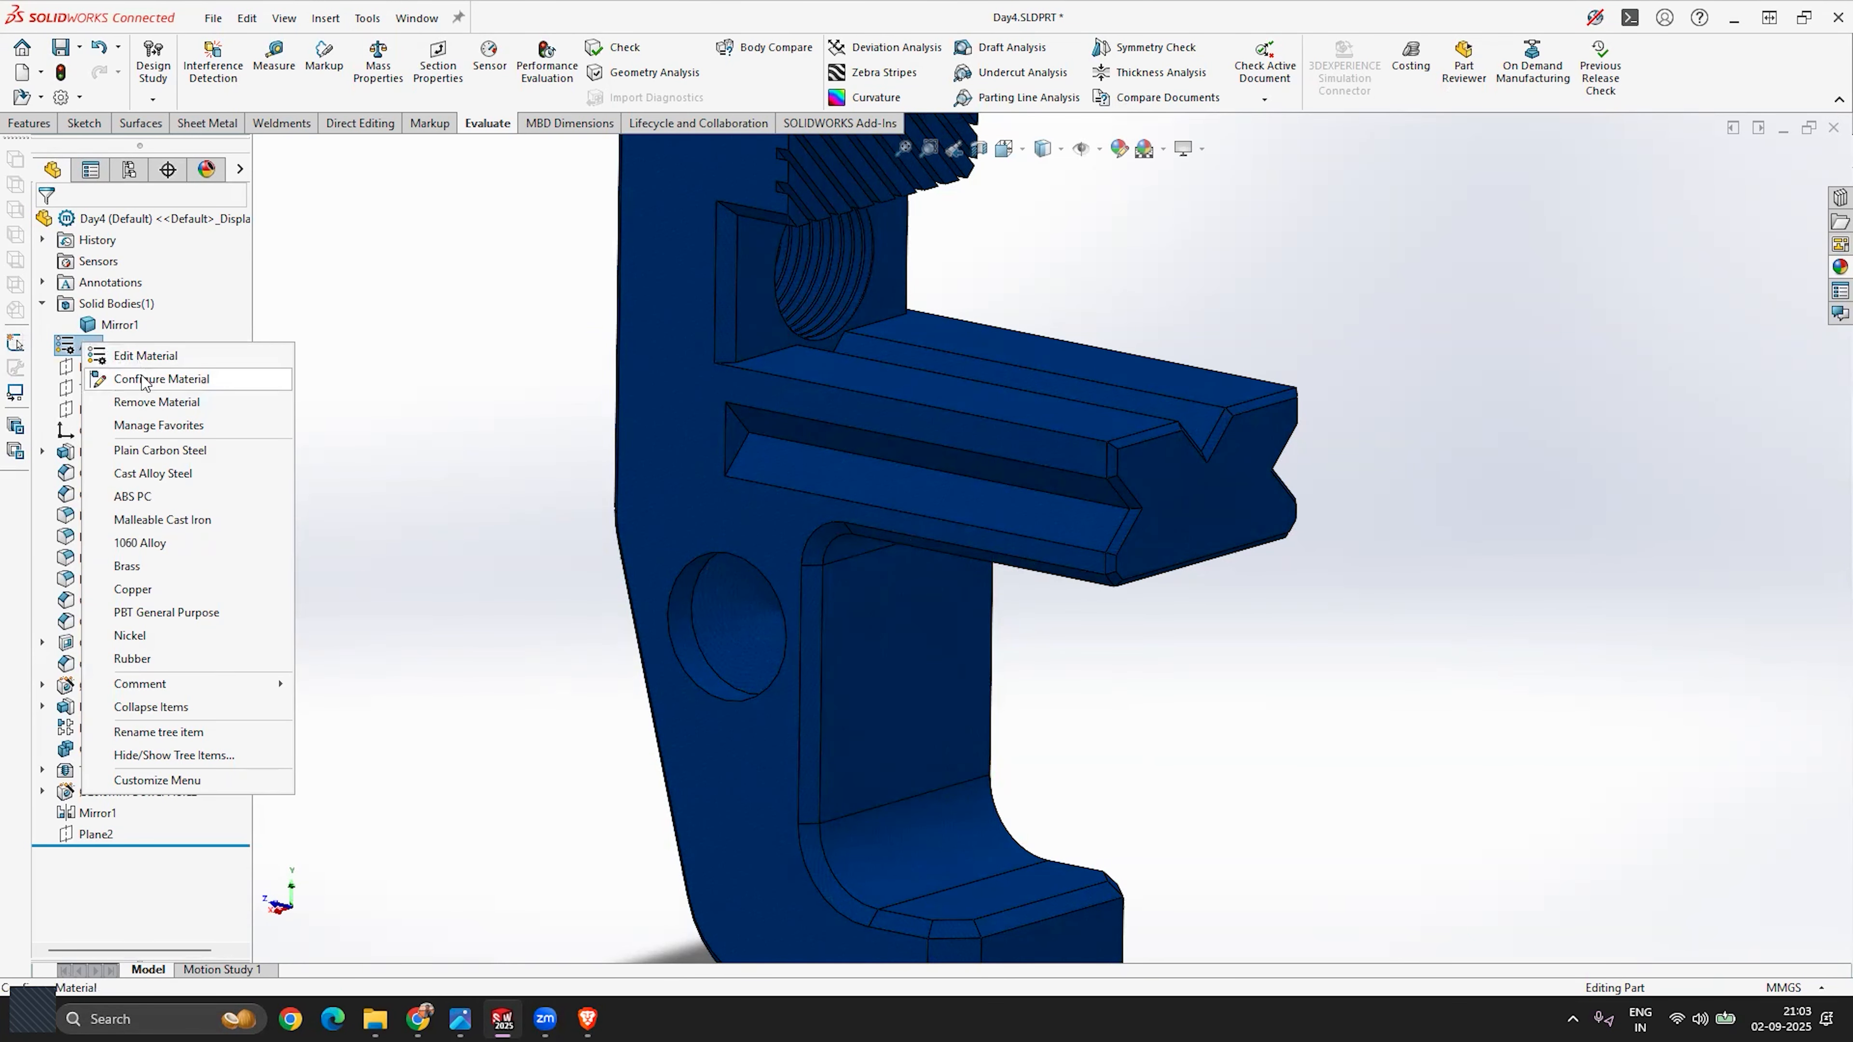
{"action": "left_click", "coordinate": [401, 470]}
{"action": "scroll", "coordinate": [1022, 517], "scroll_direction": "up", "scroll_amount": 3}
{"action": "scroll", "coordinate": [1087, 514], "scroll_direction": "down", "scroll_amount": 2}
{"action": "middle_click_drag", "start_coordinate": [1242, 381], "coordinate": [1191, 402]}
{"action": "middle_click_drag", "start_coordinate": [1087, 511], "coordinate": [1104, 589]}
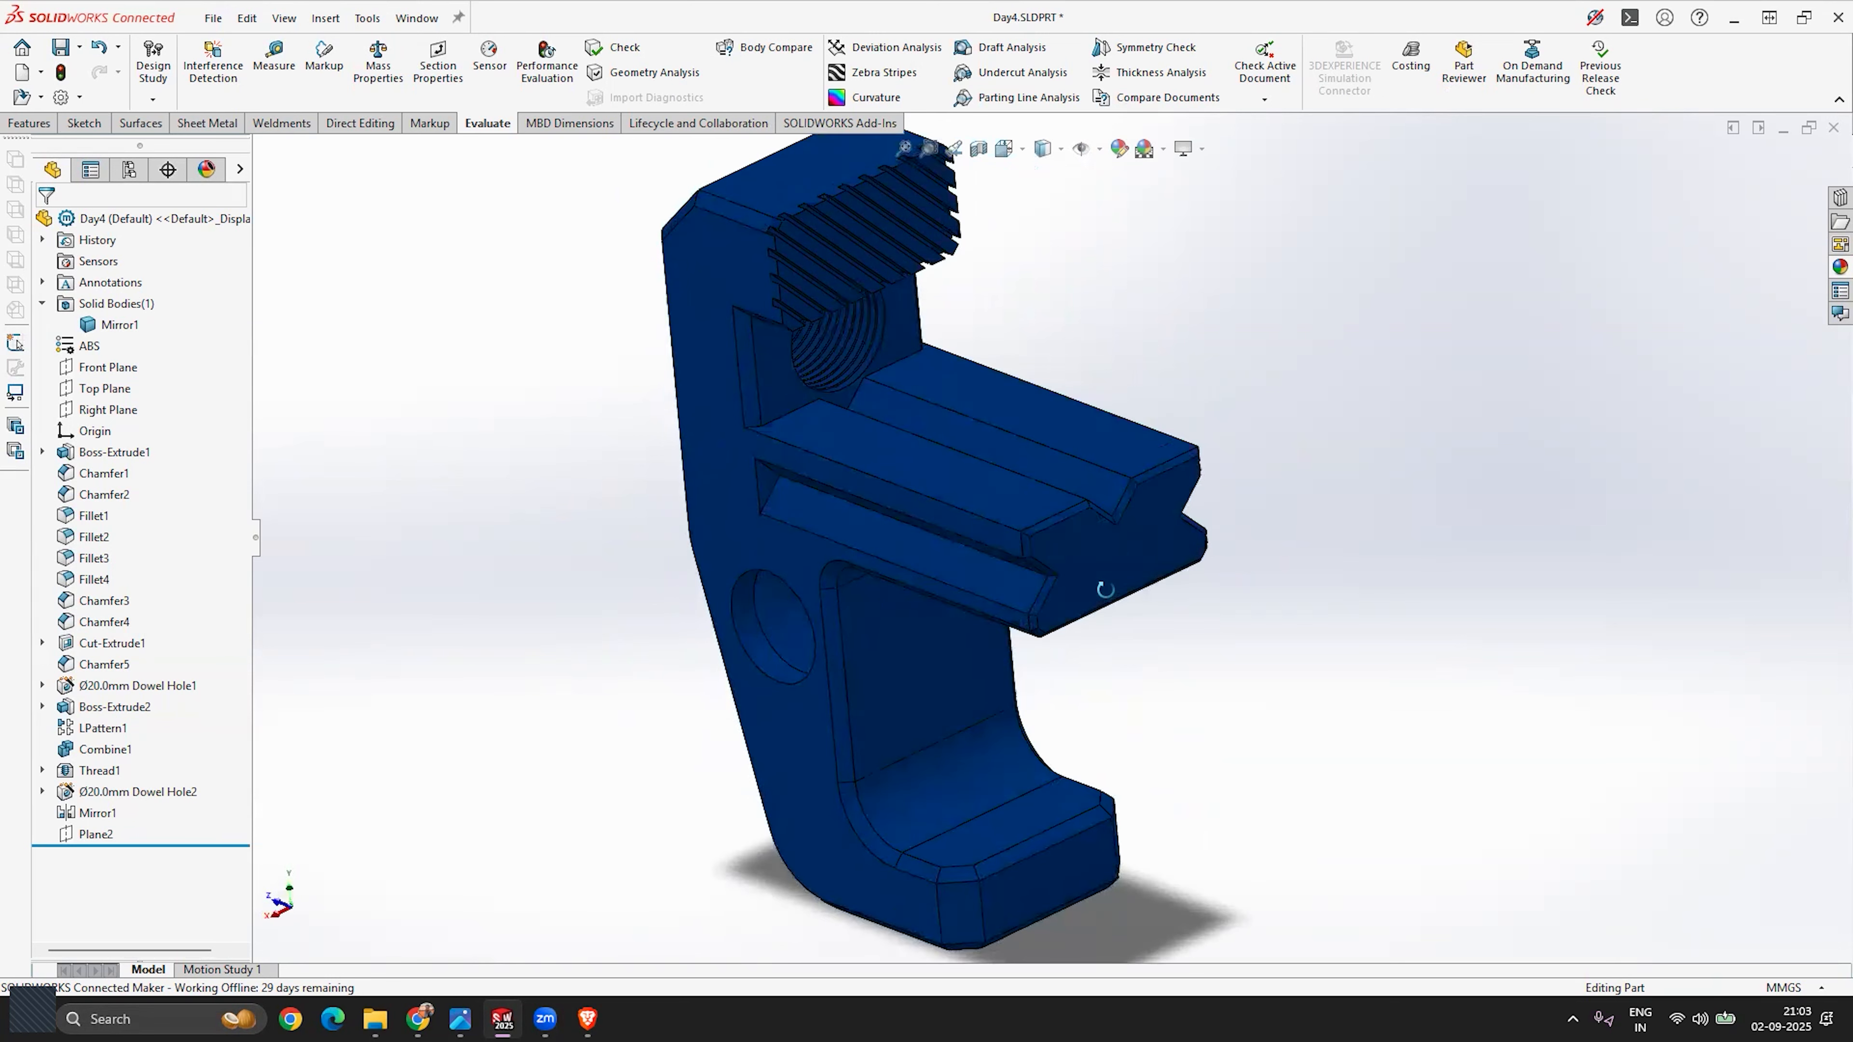
Step: Apply the fire brick stone appearance to the clamp body
{"action": "left_click", "coordinate": [1838, 267]}
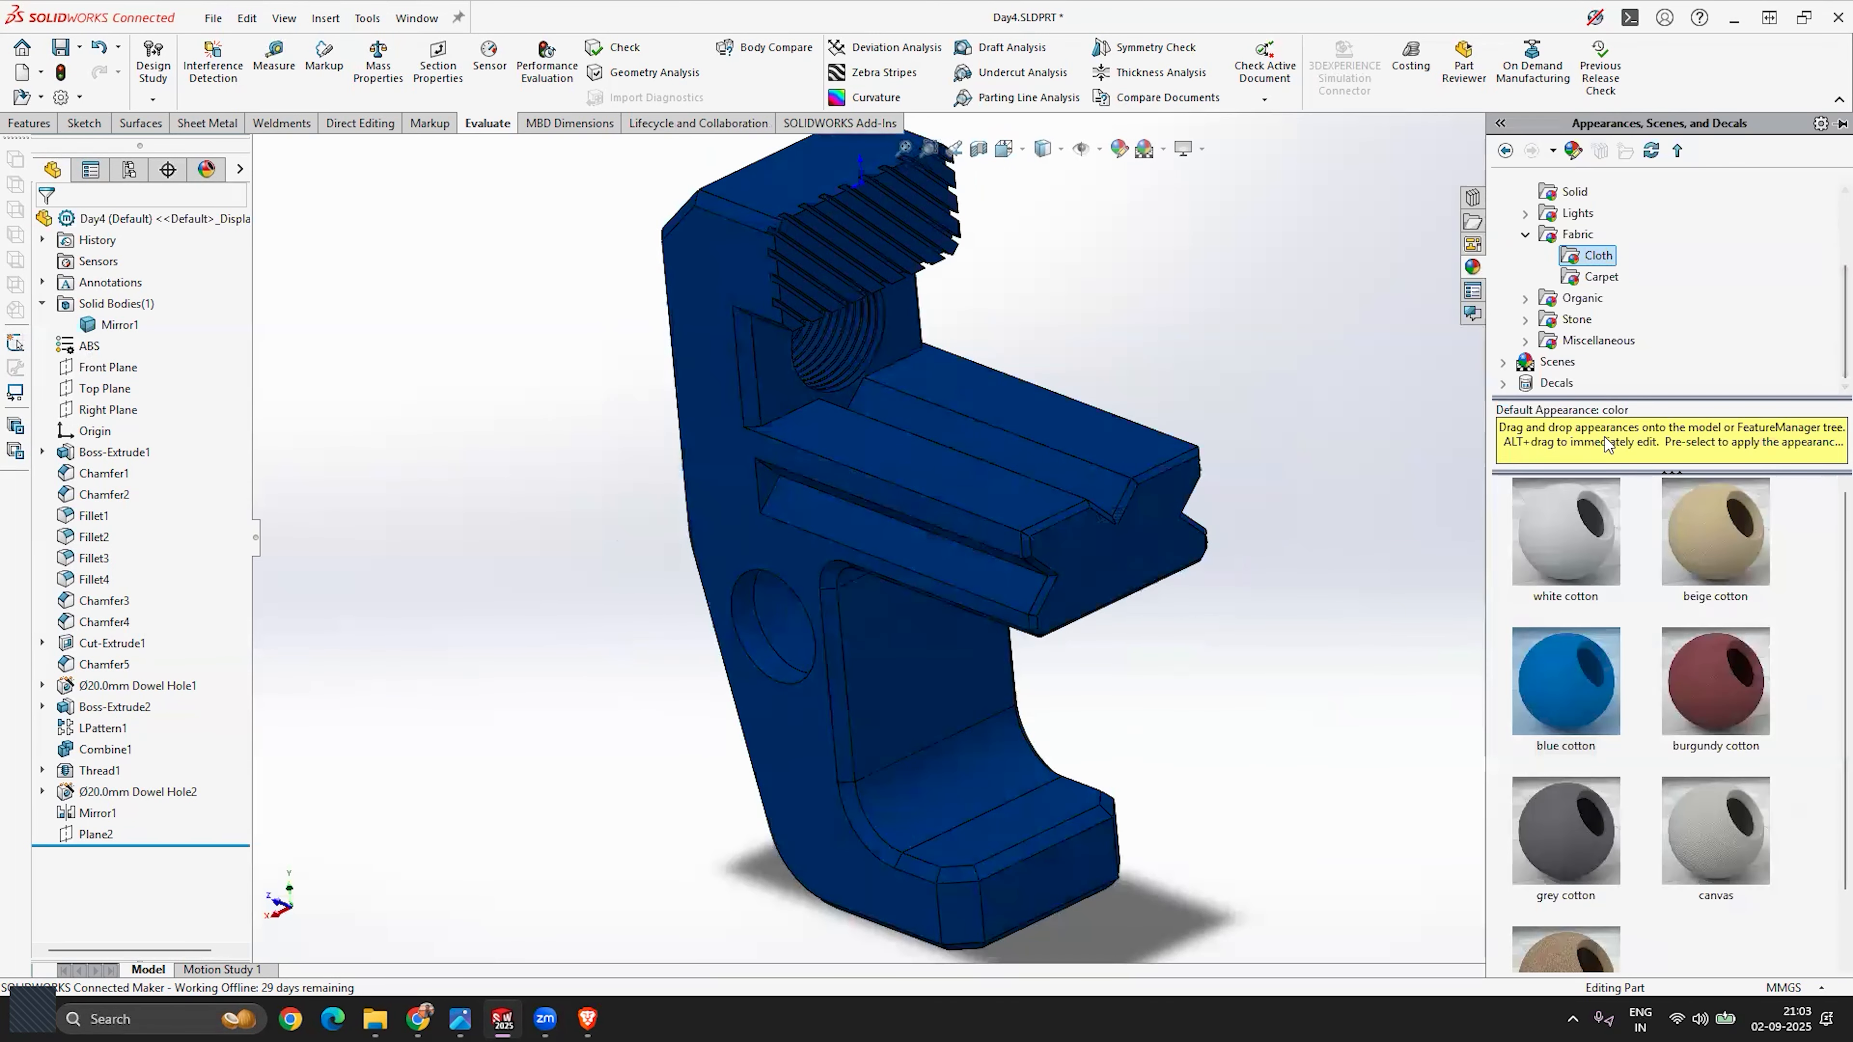
{"action": "left_click", "coordinate": [1575, 322]}
{"action": "left_click_drag", "start_coordinate": [1714, 533], "coordinate": [839, 569]}
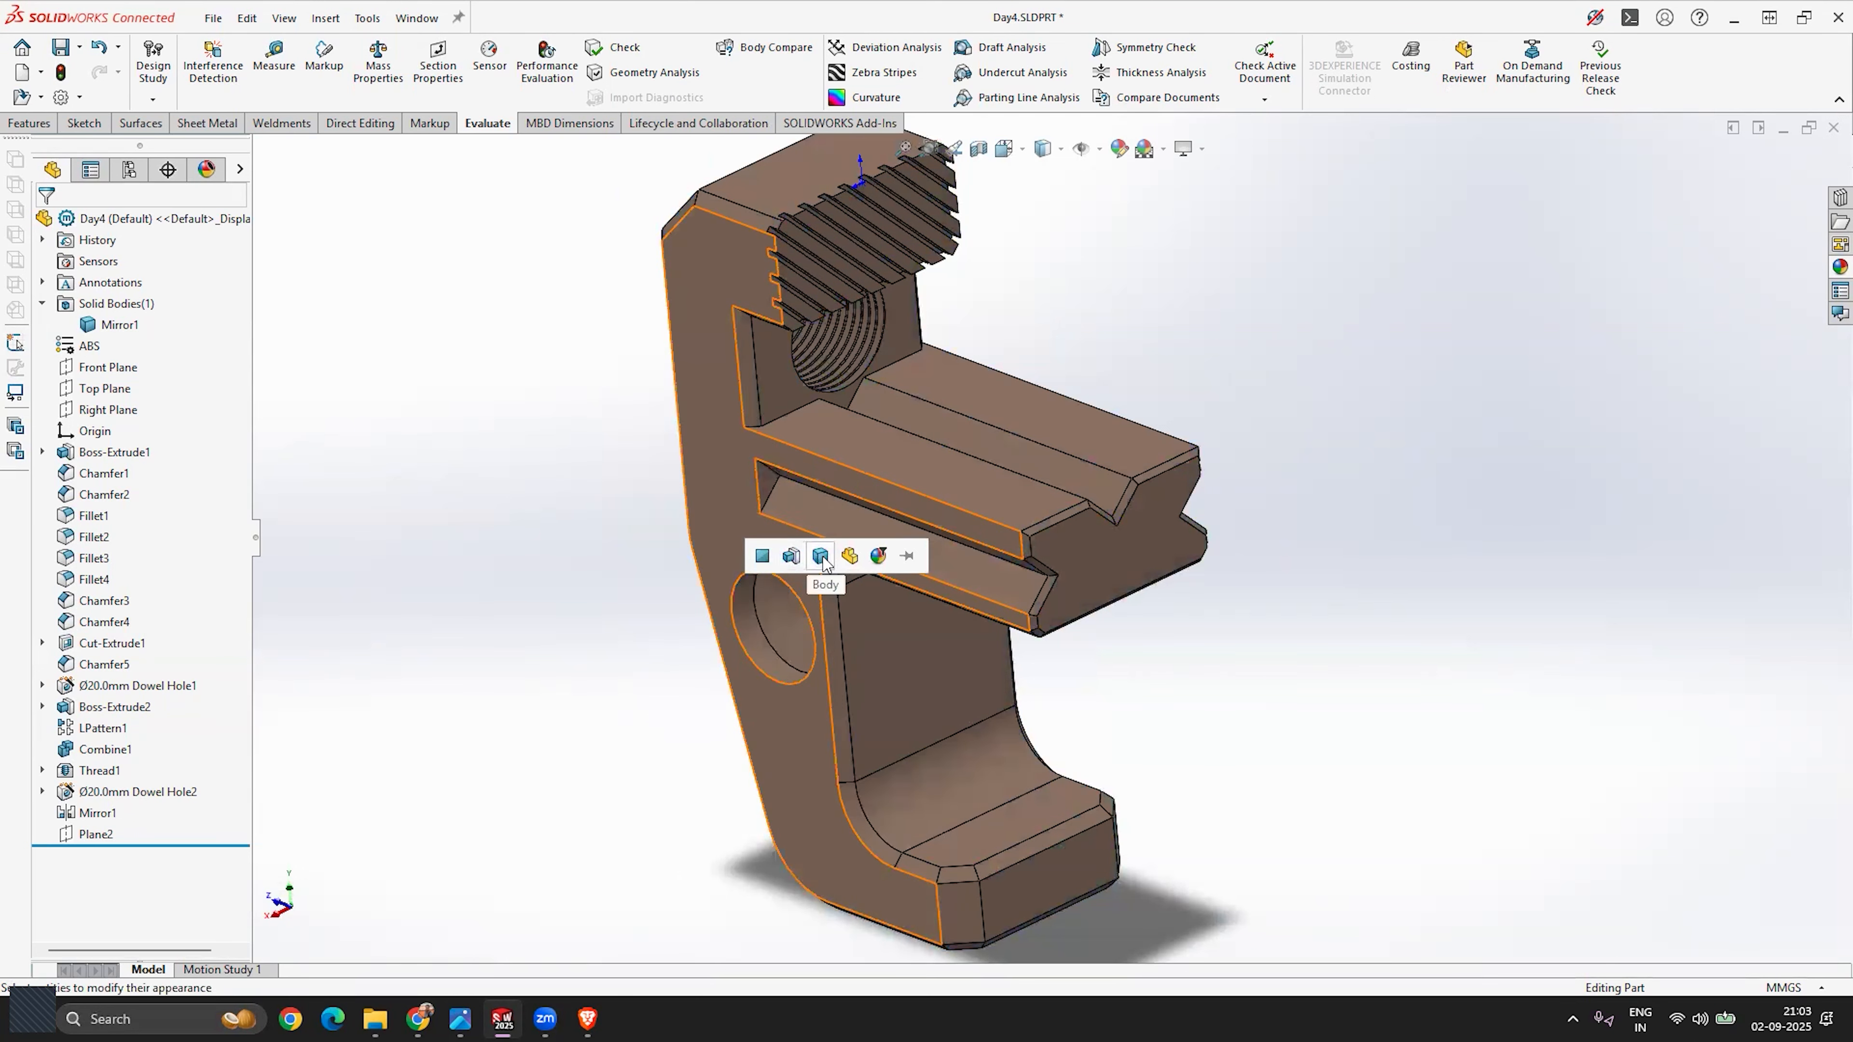
{"action": "left_click", "coordinate": [821, 557]}
{"action": "middle_click_drag", "start_coordinate": [1301, 635], "coordinate": [1280, 589]}
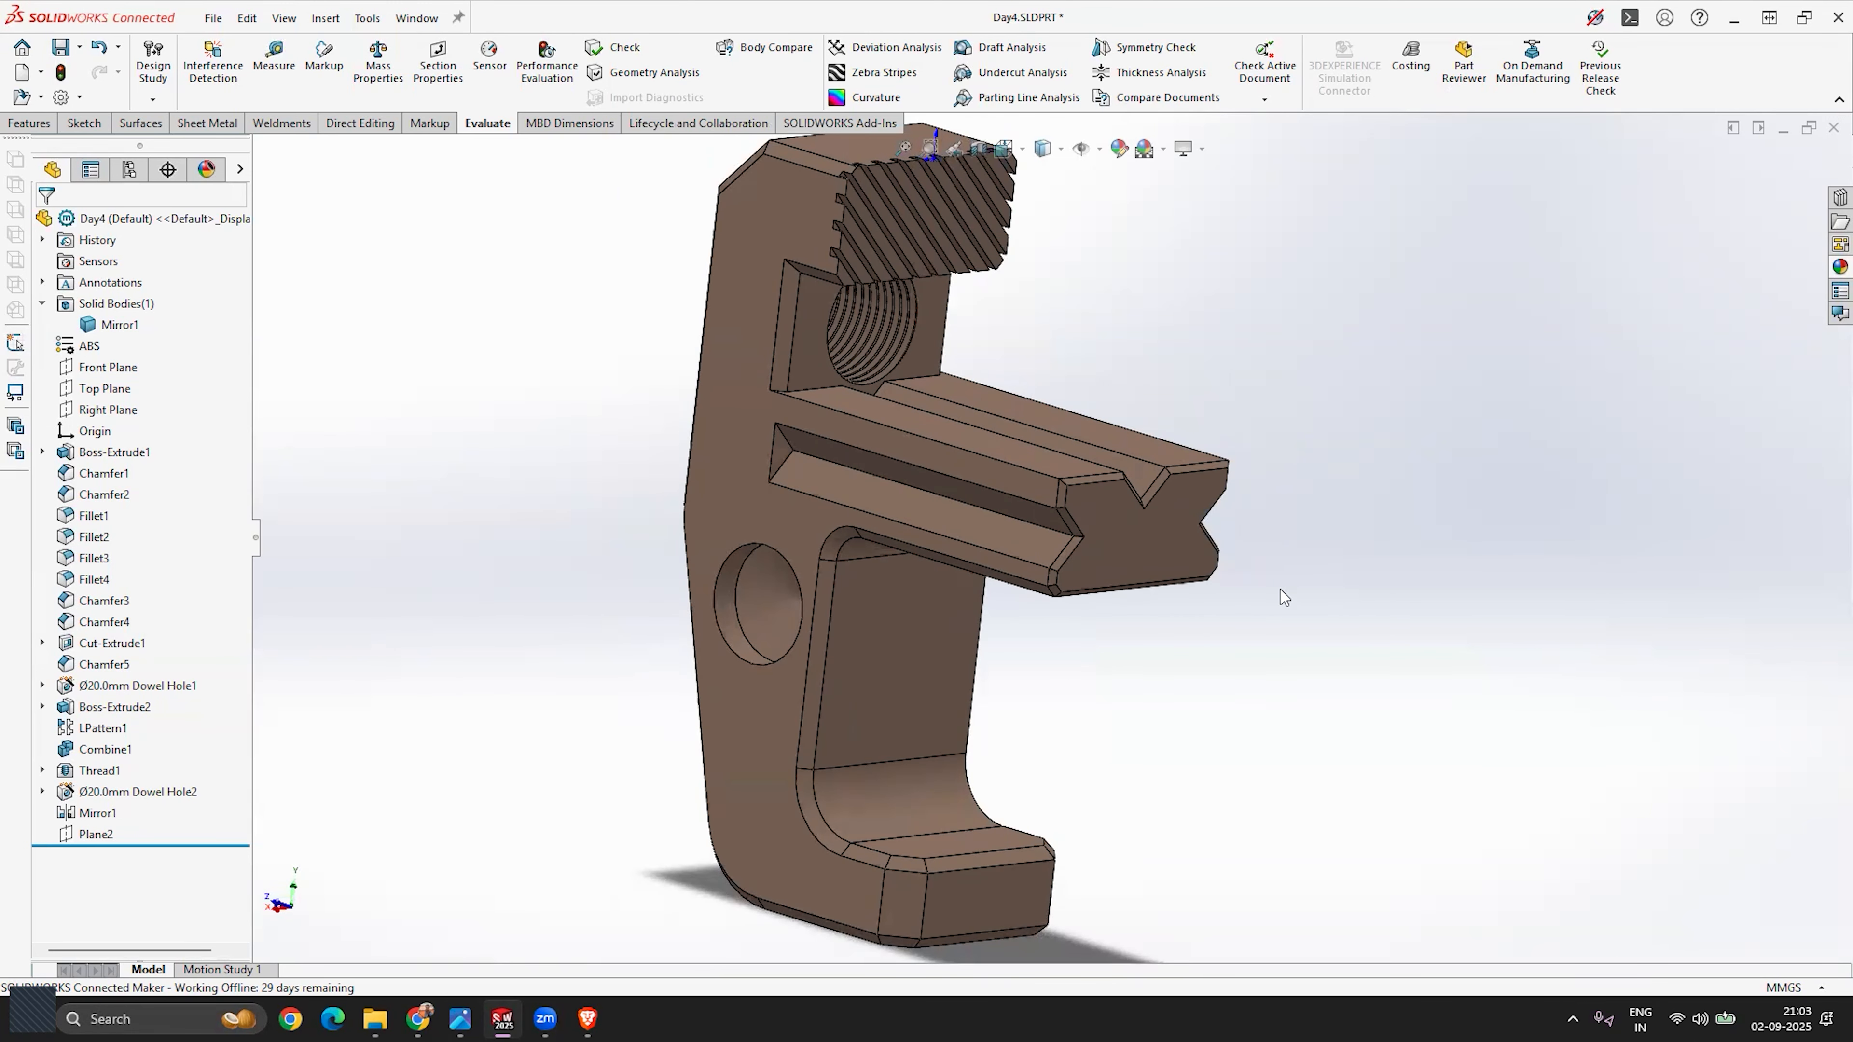
Step: Apply the polished steel metal appearance to the clamp body and view the result from several sides
{"action": "left_click", "coordinate": [1840, 267]}
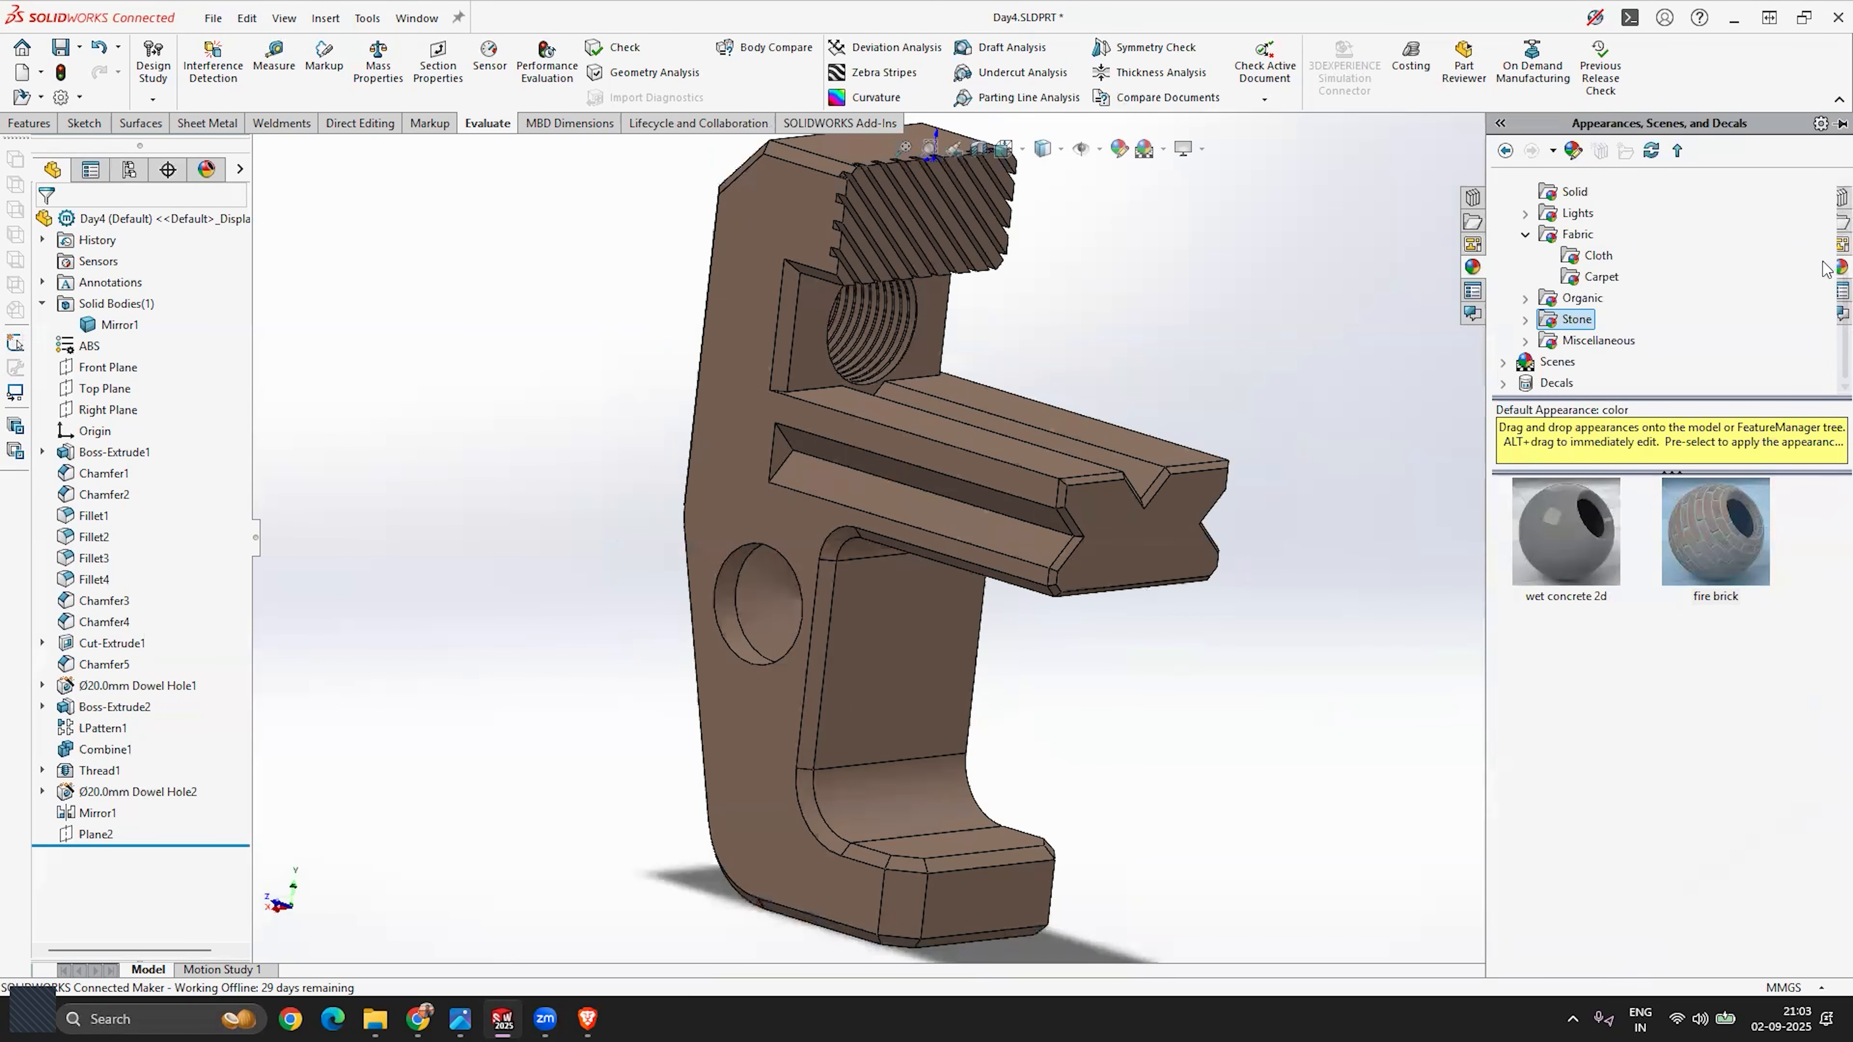
{"action": "scroll", "coordinate": [1579, 277], "scroll_direction": "up", "scroll_amount": 2}
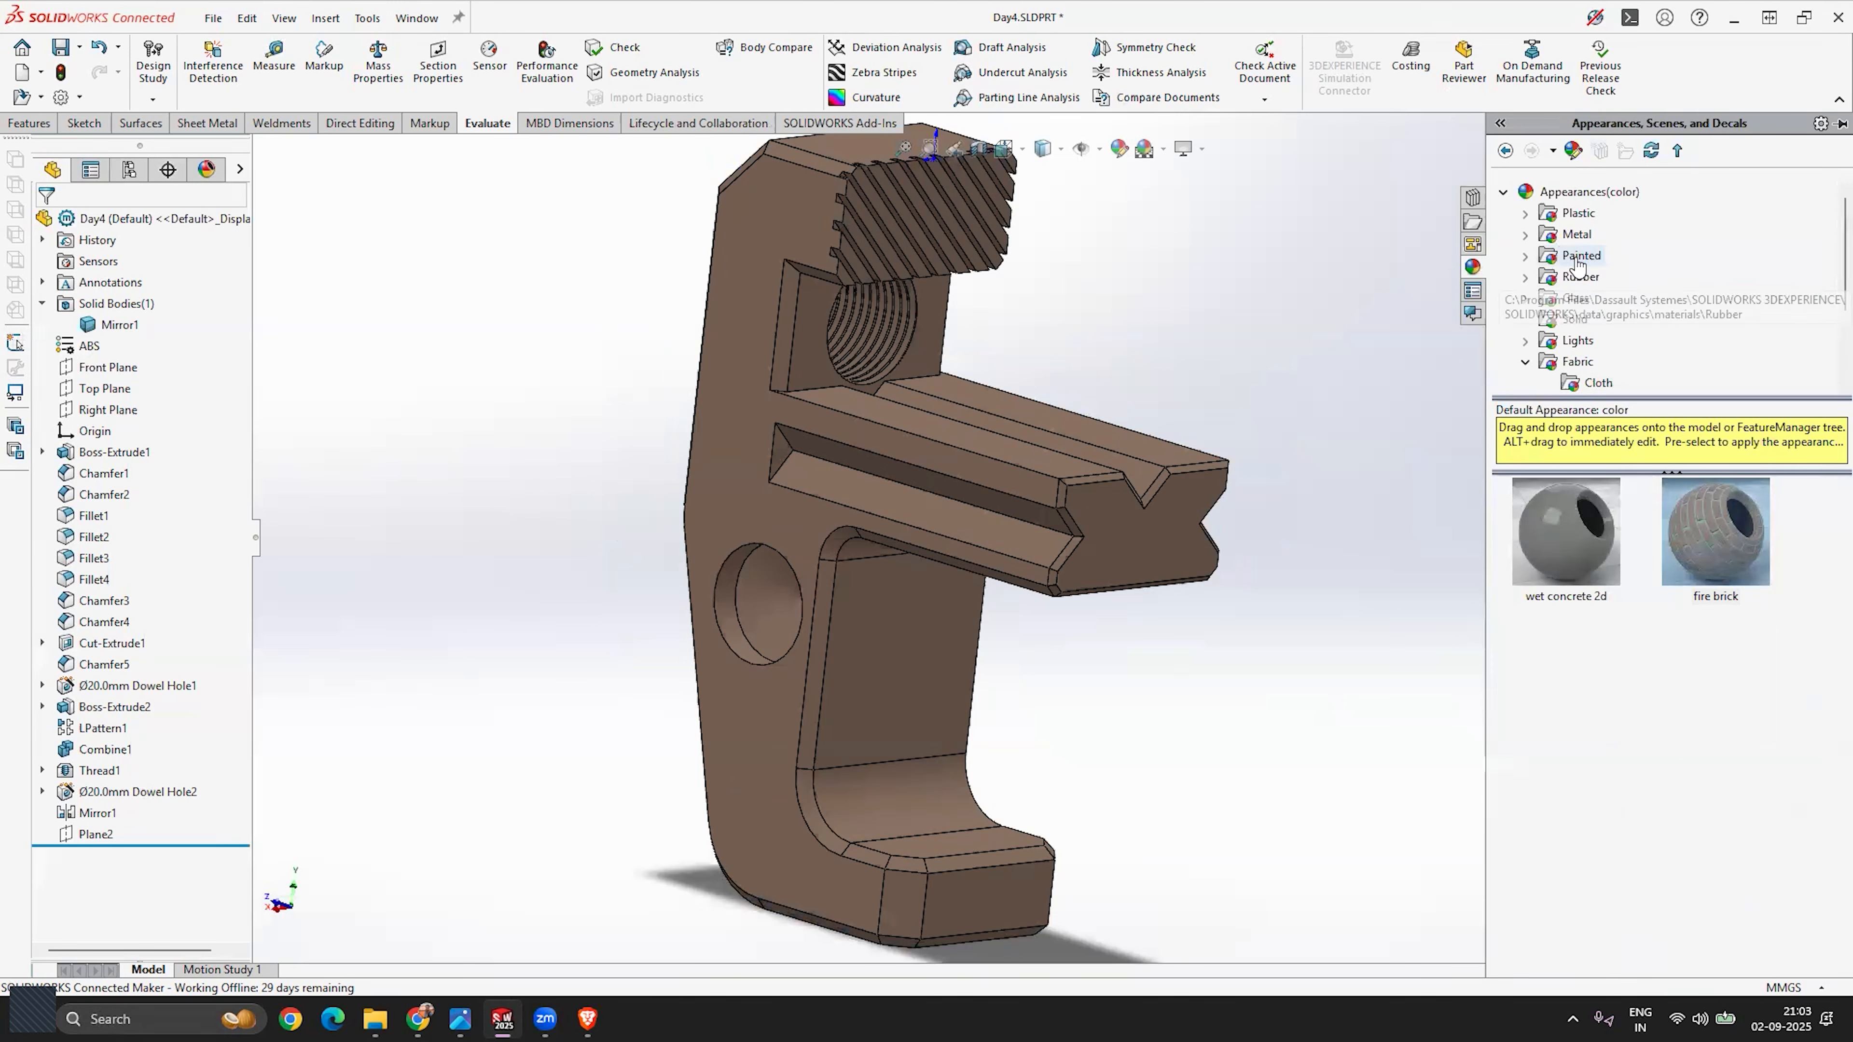
{"action": "left_click", "coordinate": [1574, 235]}
{"action": "left_click", "coordinate": [1524, 234]}
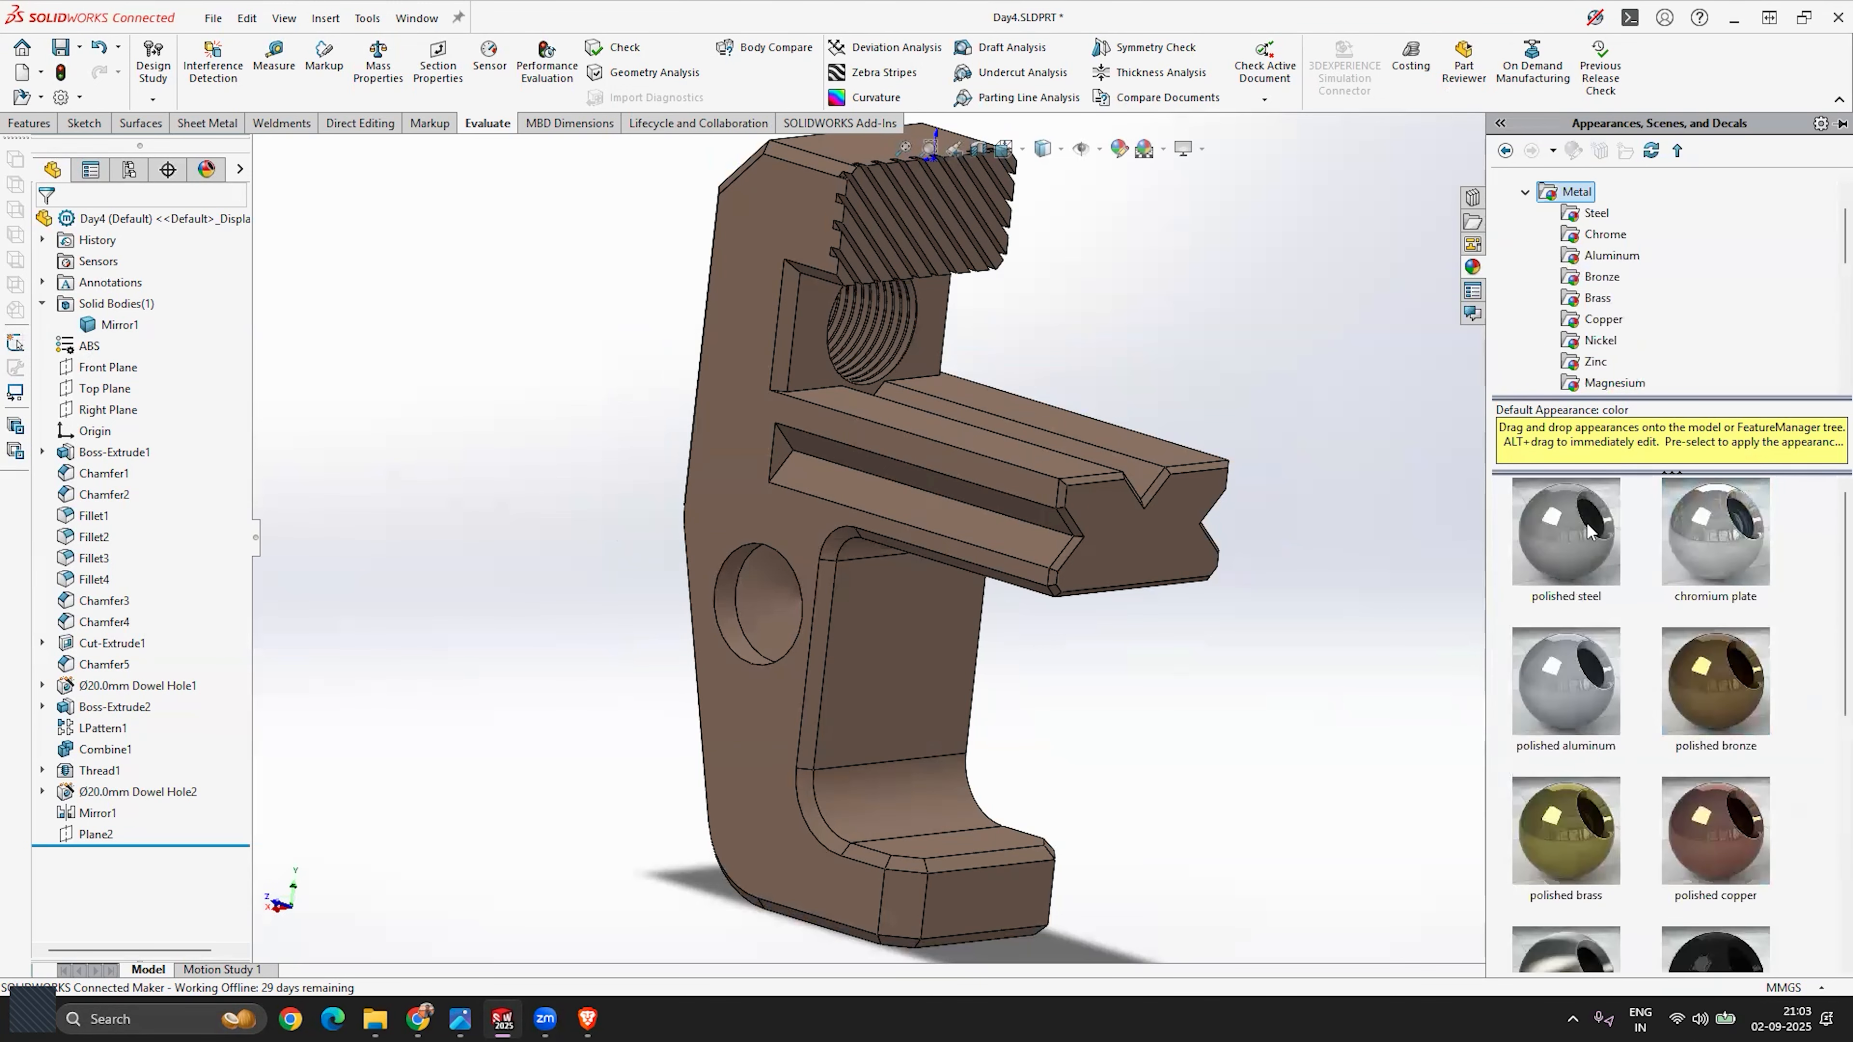
{"action": "left_click_drag", "start_coordinate": [1612, 577], "coordinate": [941, 460]}
{"action": "left_click", "coordinate": [955, 462]}
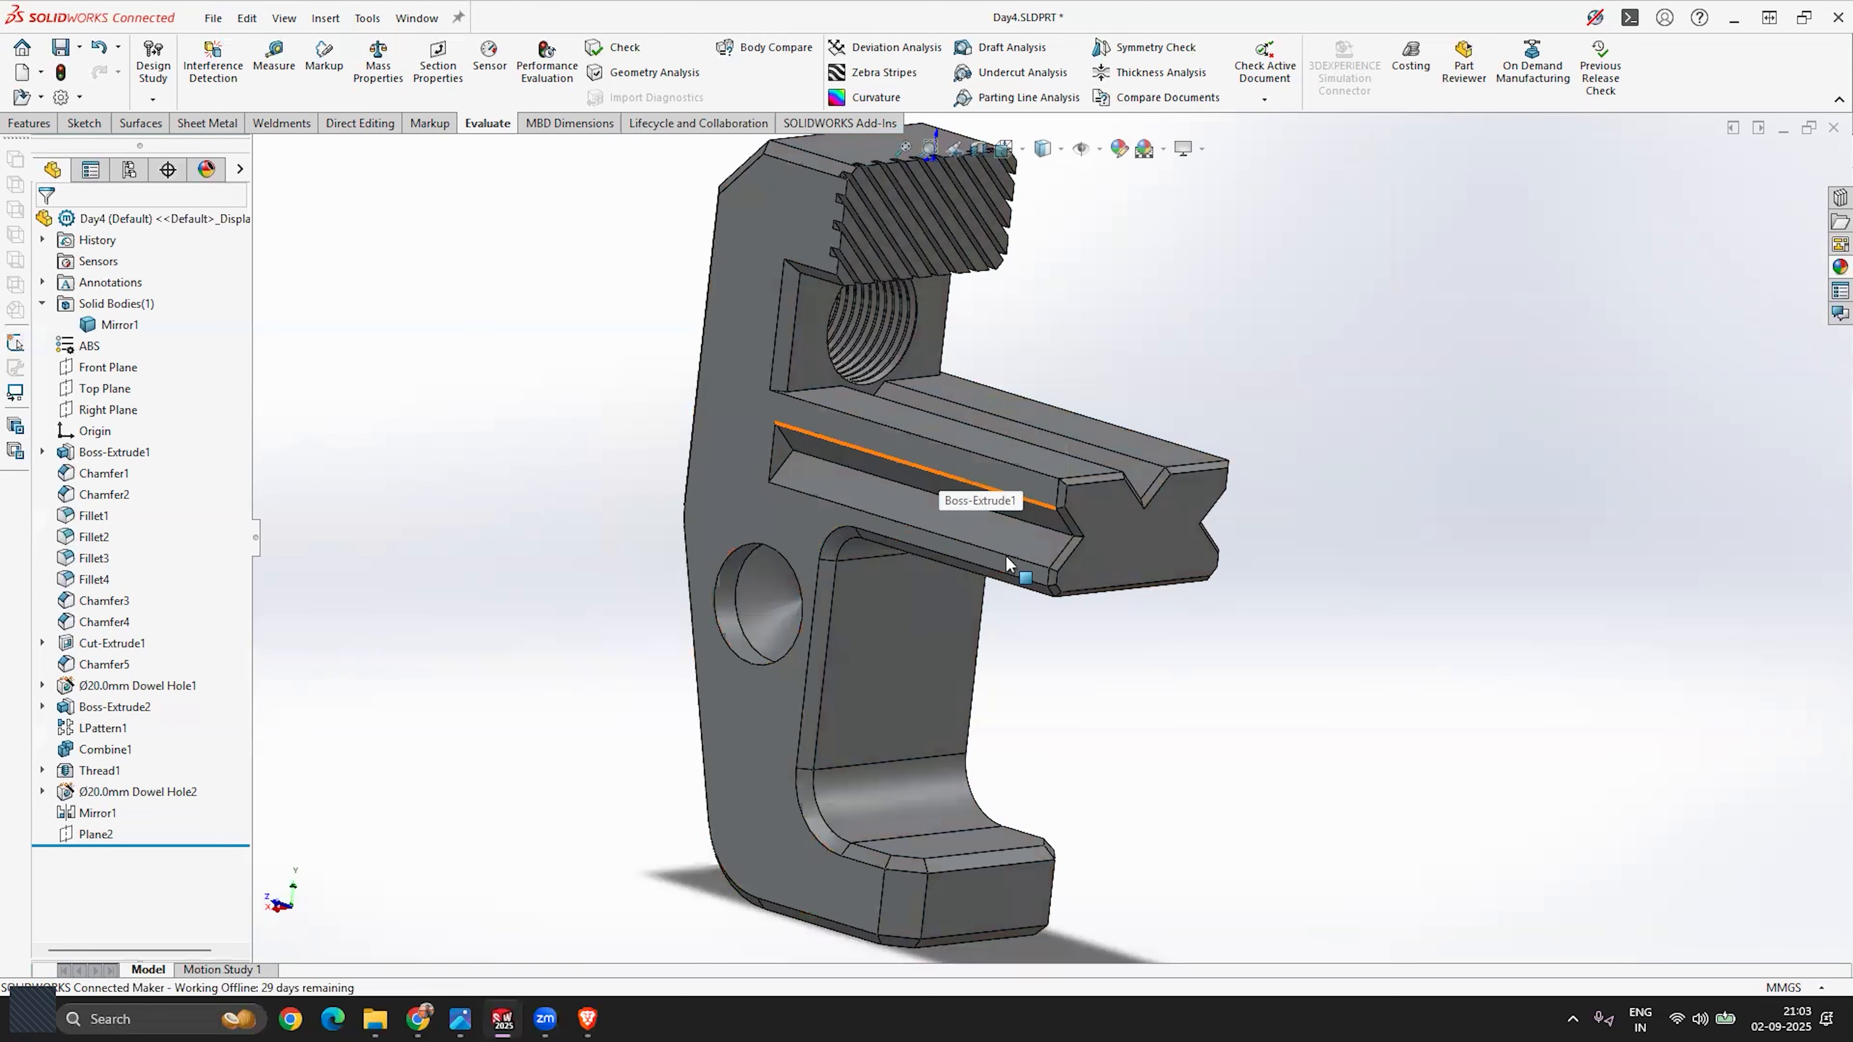
{"action": "middle_click_drag", "start_coordinate": [1244, 675], "coordinate": [1377, 600]}
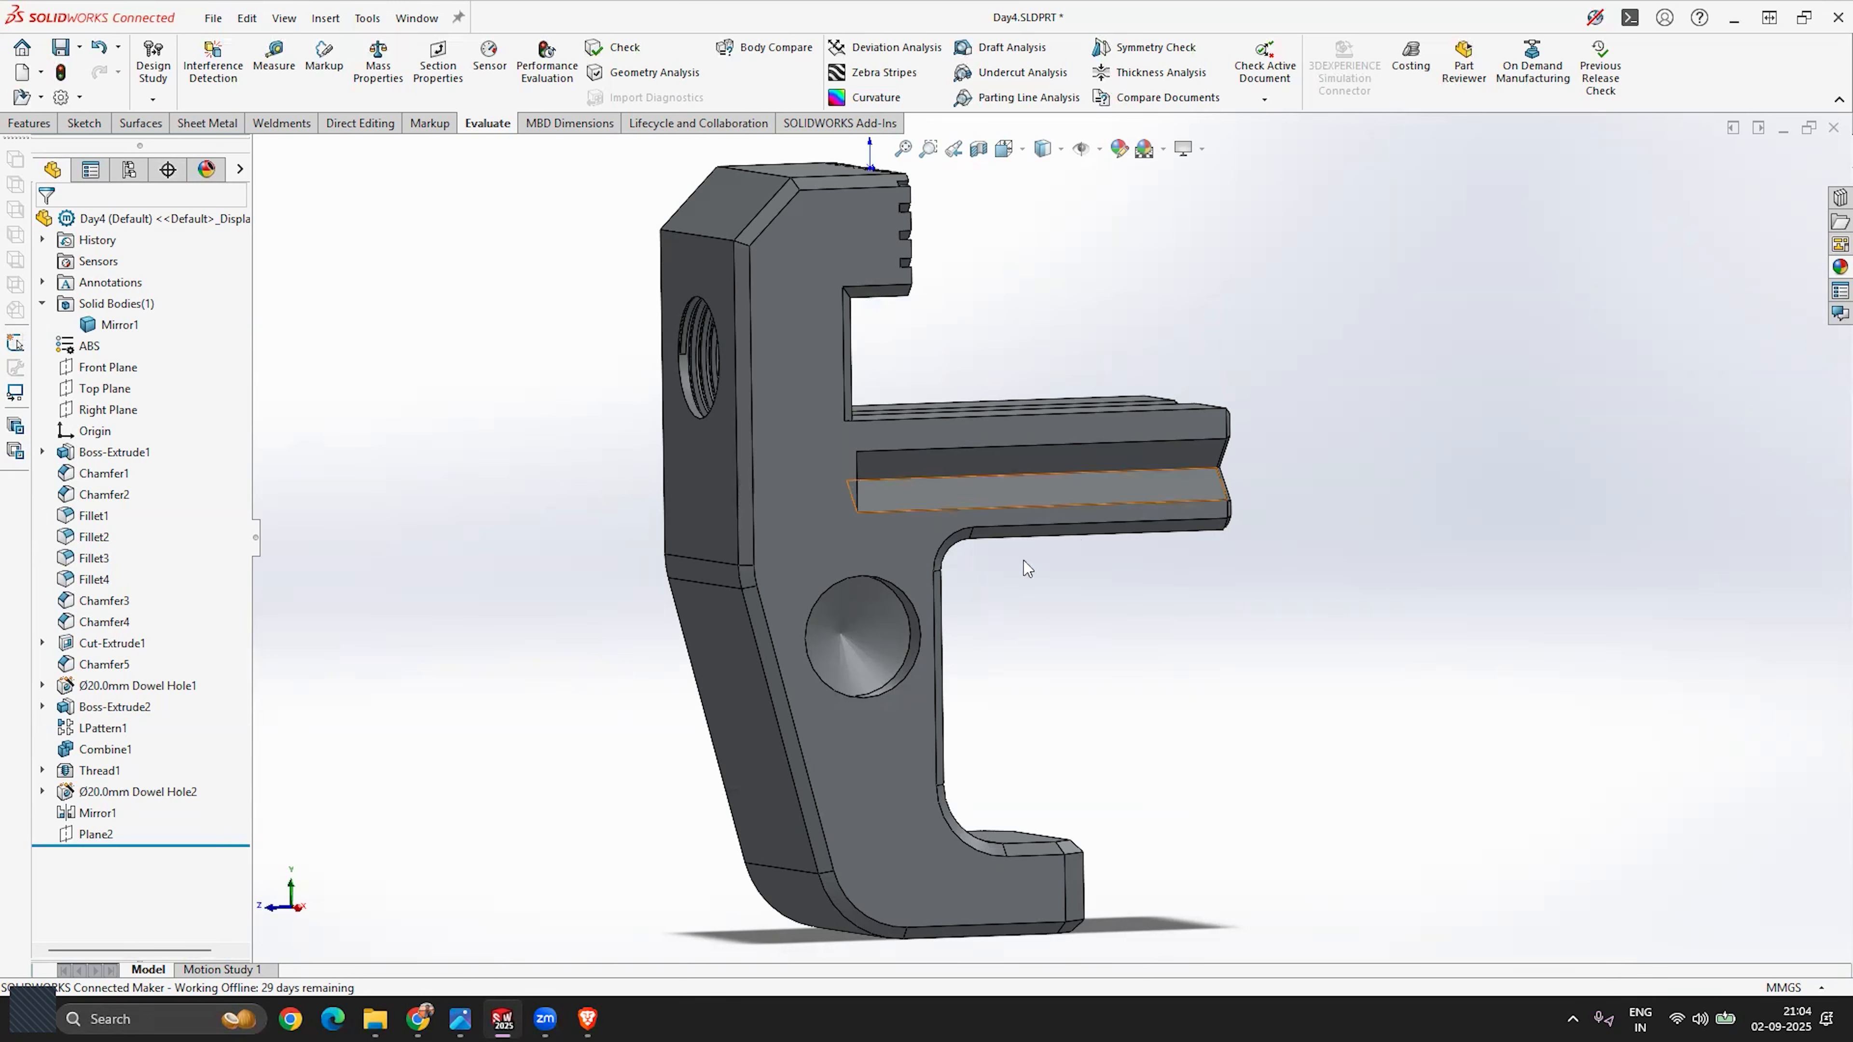
{"action": "scroll", "coordinate": [785, 509], "scroll_direction": "up", "scroll_amount": 2}
{"action": "middle_click_drag", "start_coordinate": [1100, 540], "coordinate": [1009, 583]}
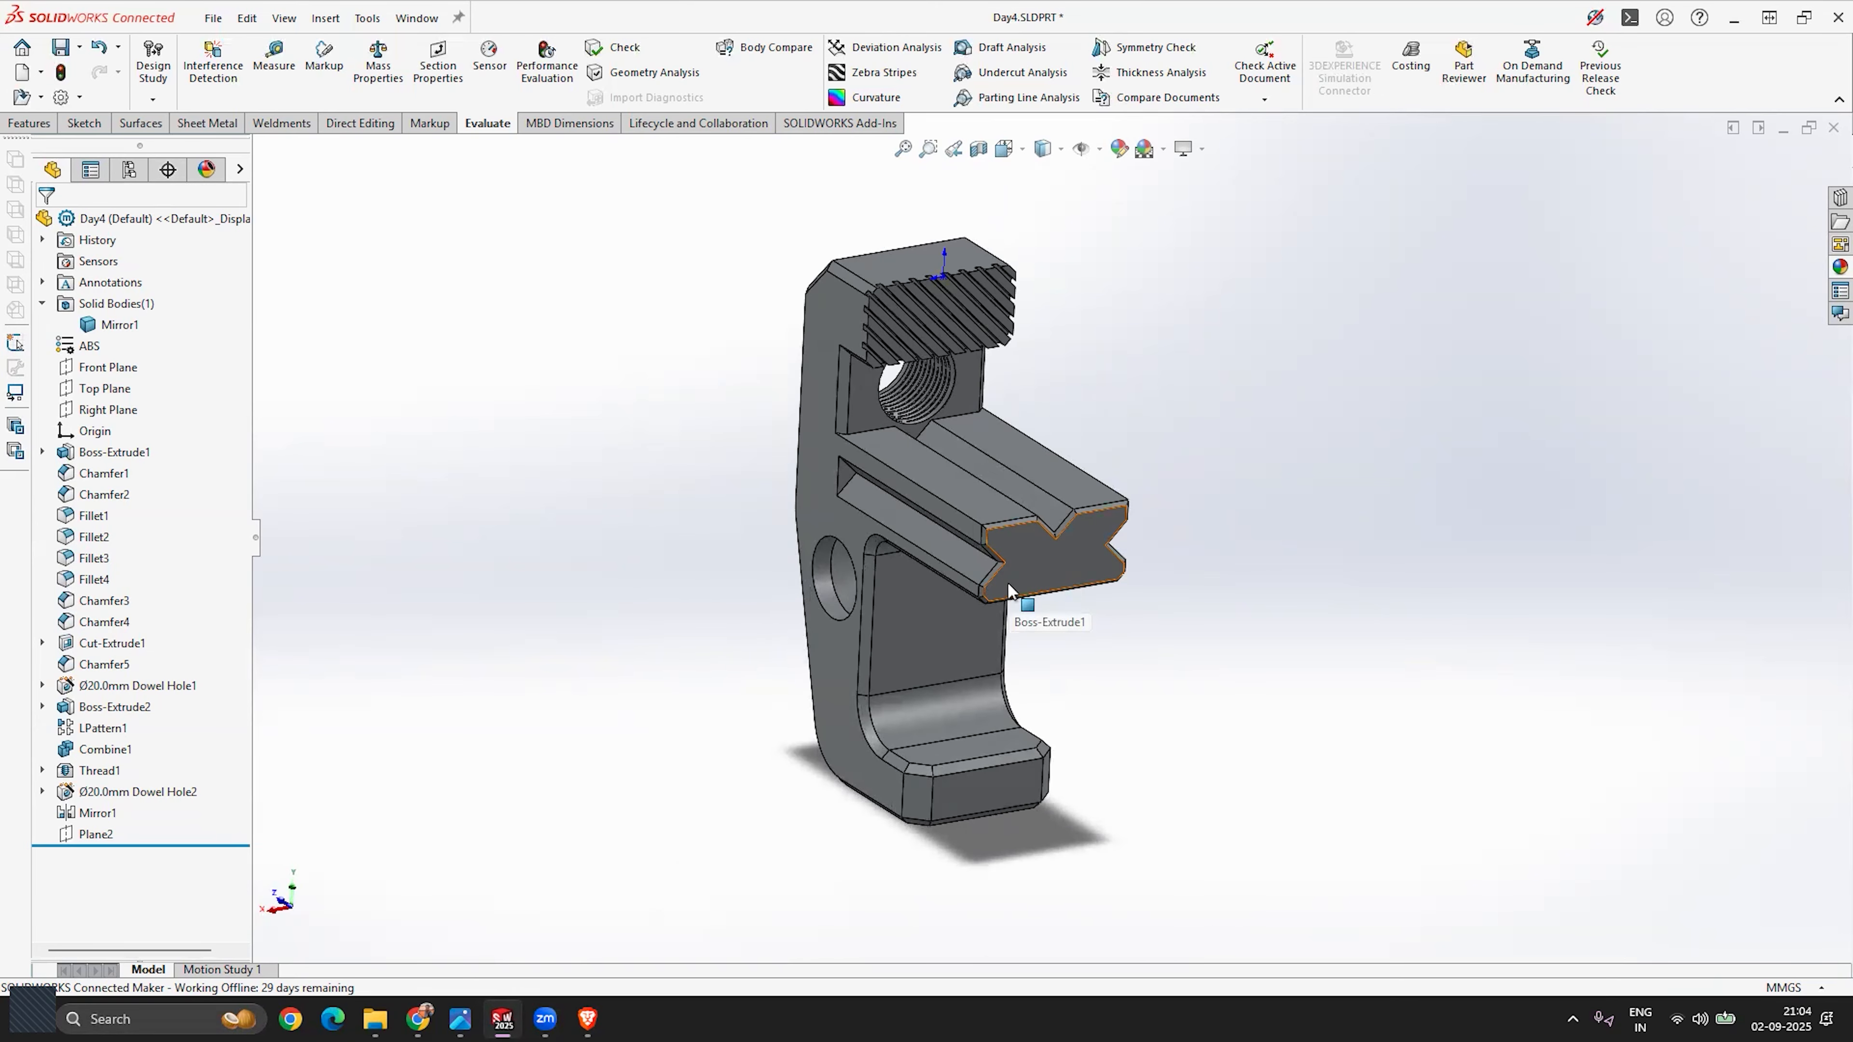